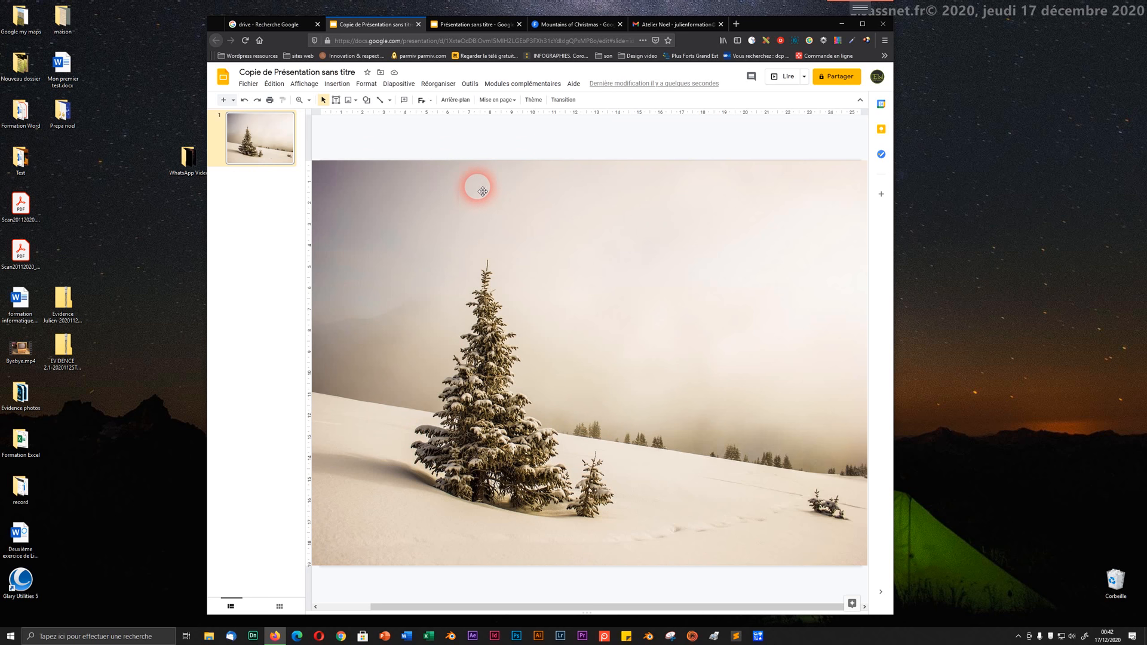
- View the finished Christmas card presentation, then open the "Atelier Noel" message from the Gmail inbox
left_click(475, 25)
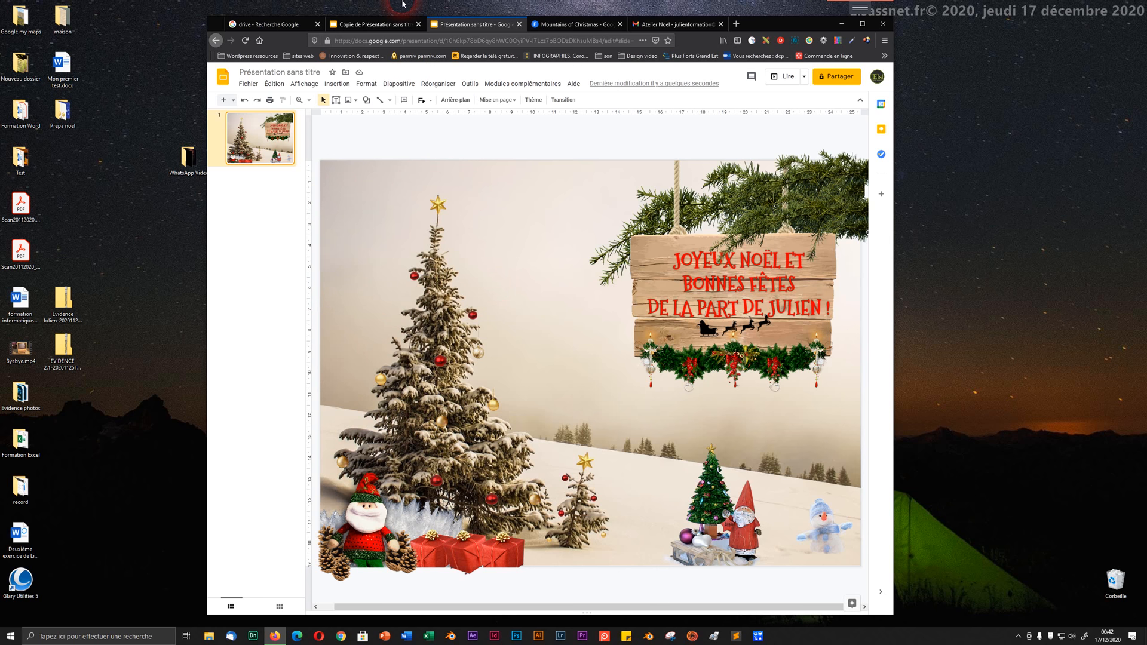
left_click(653, 27)
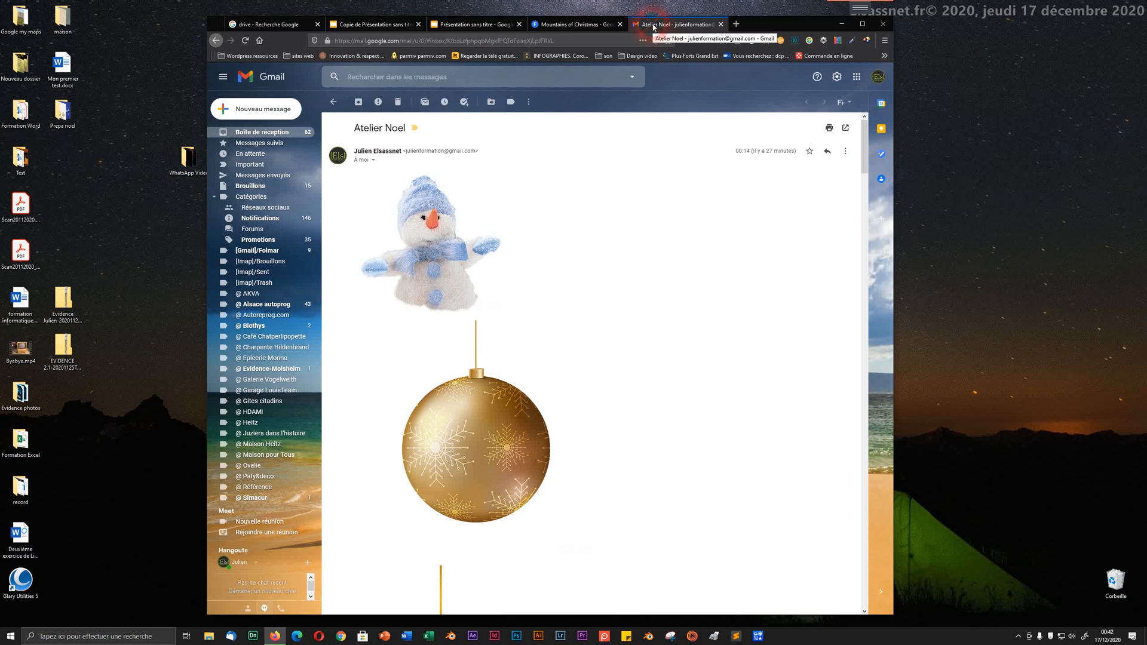
left_click(277, 132)
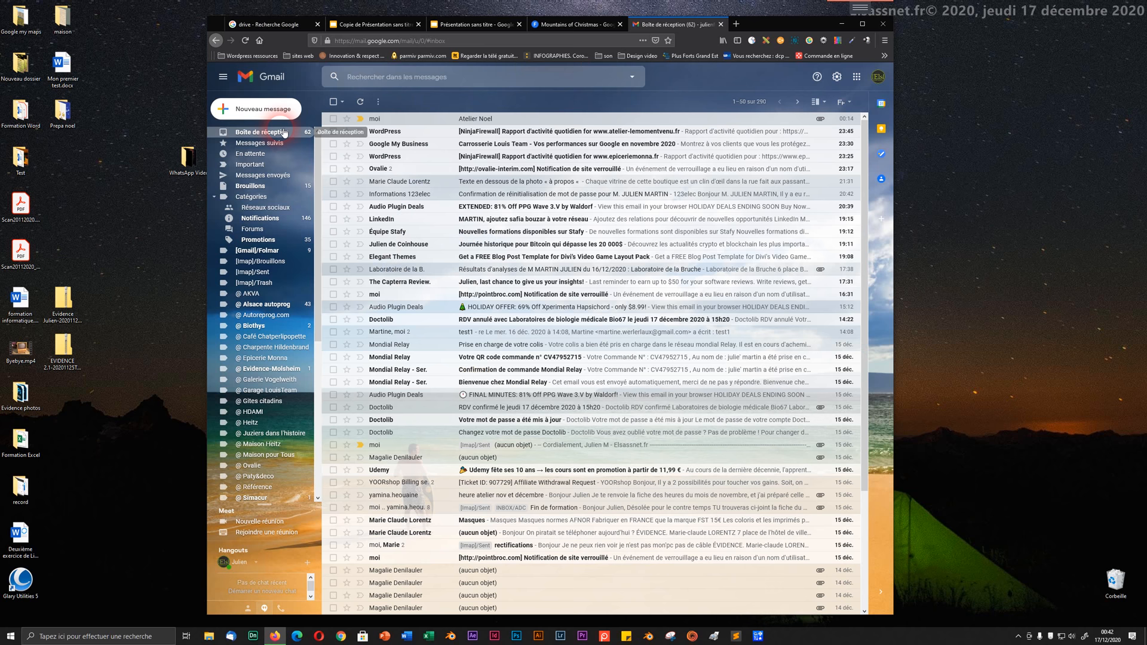
left_click(371, 118)
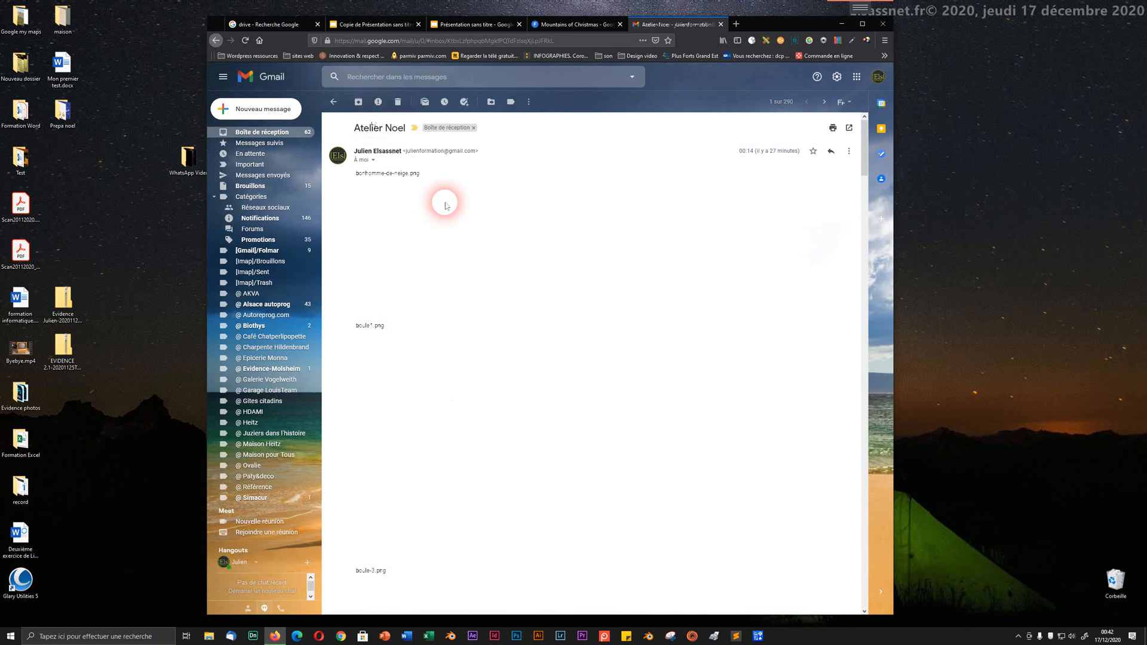
- Look through all the Christmas images contained in the "Atelier Noel" message
scroll(474, 299, "down", 5)
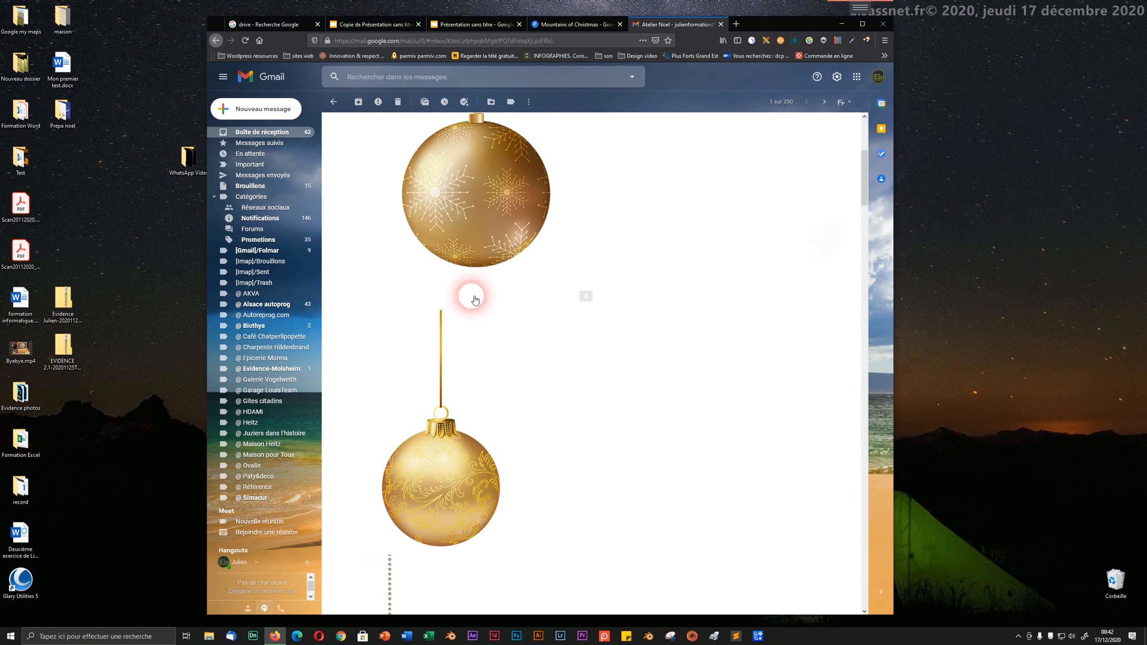
scroll(475, 299, "down", 15)
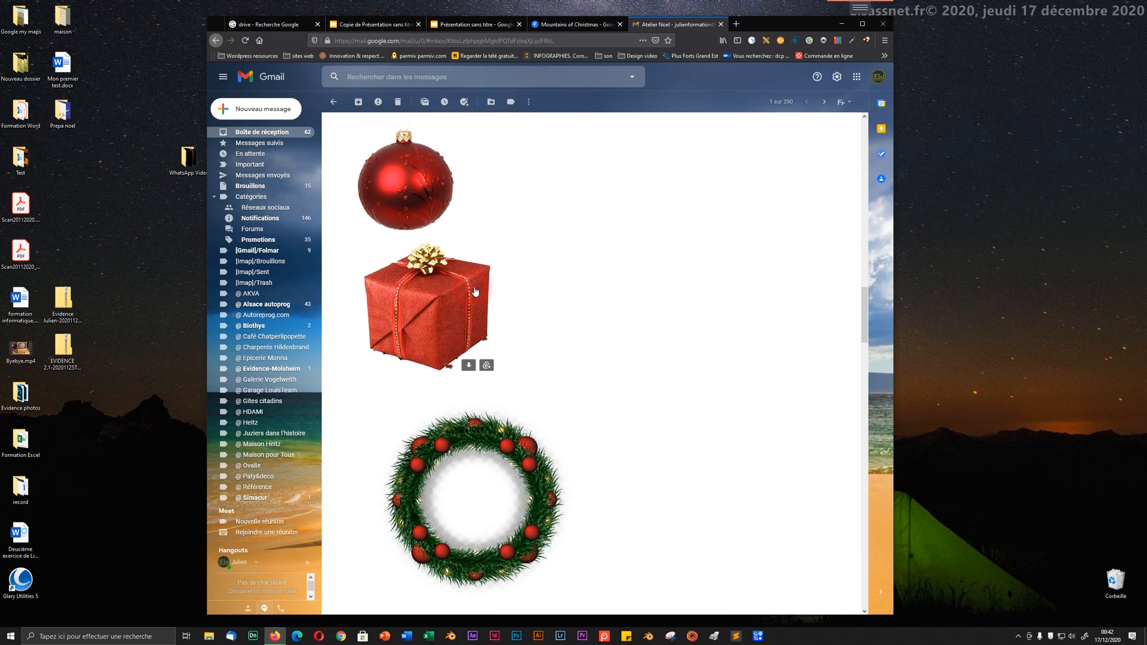
scroll(474, 292, "down", 15)
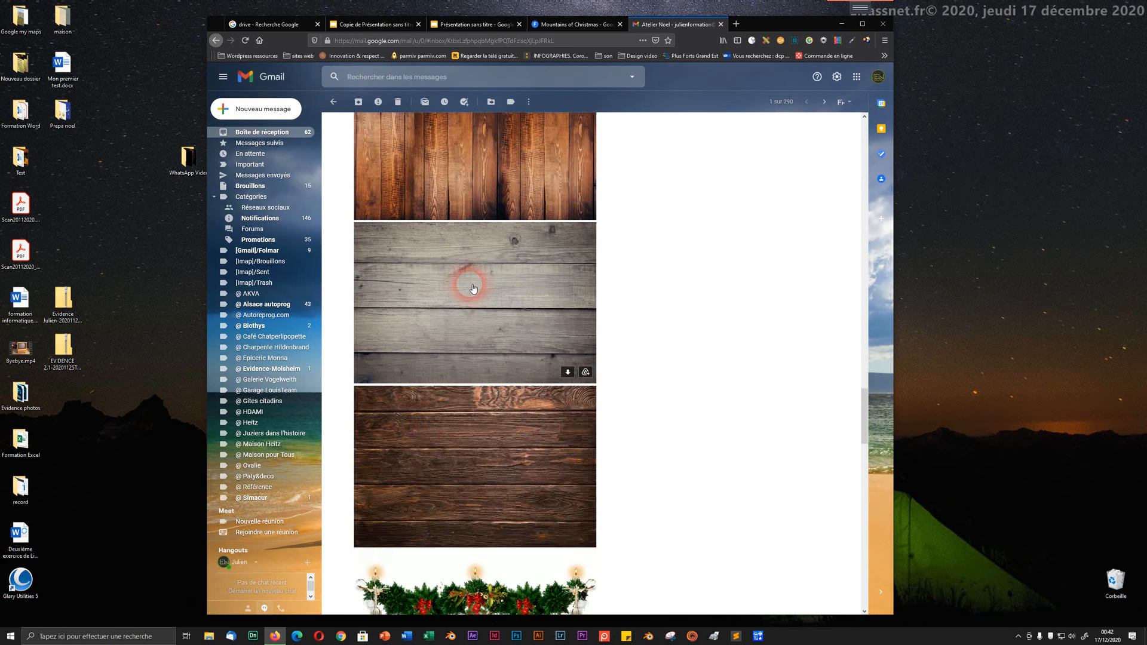
scroll(473, 289, "down", 15)
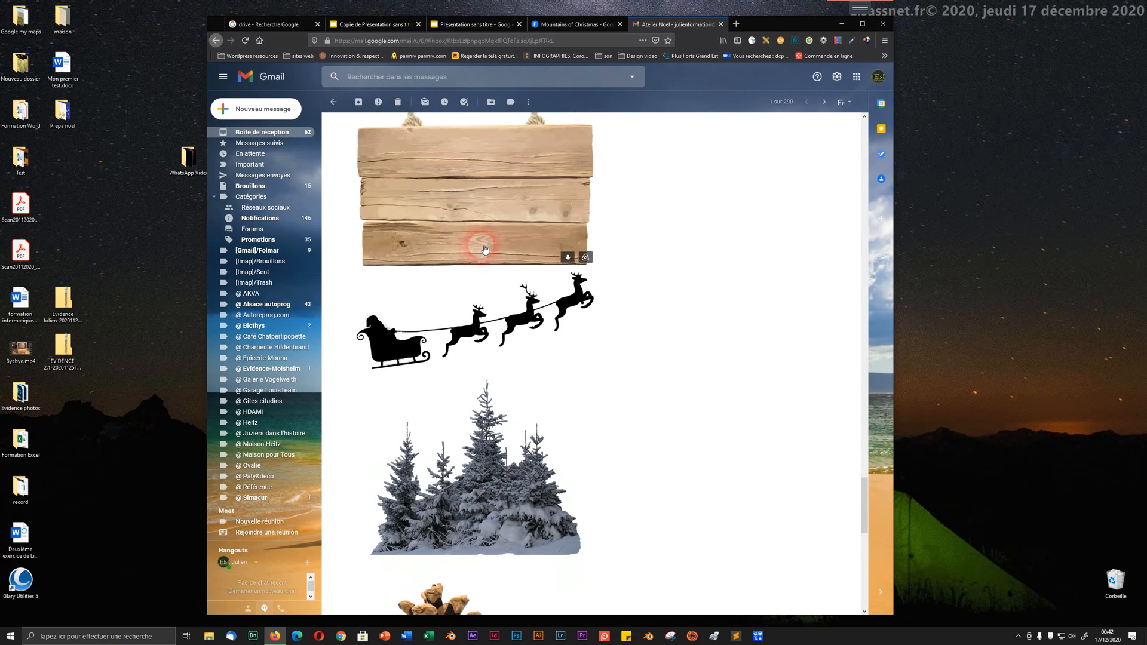
scroll(485, 250, "down", 15)
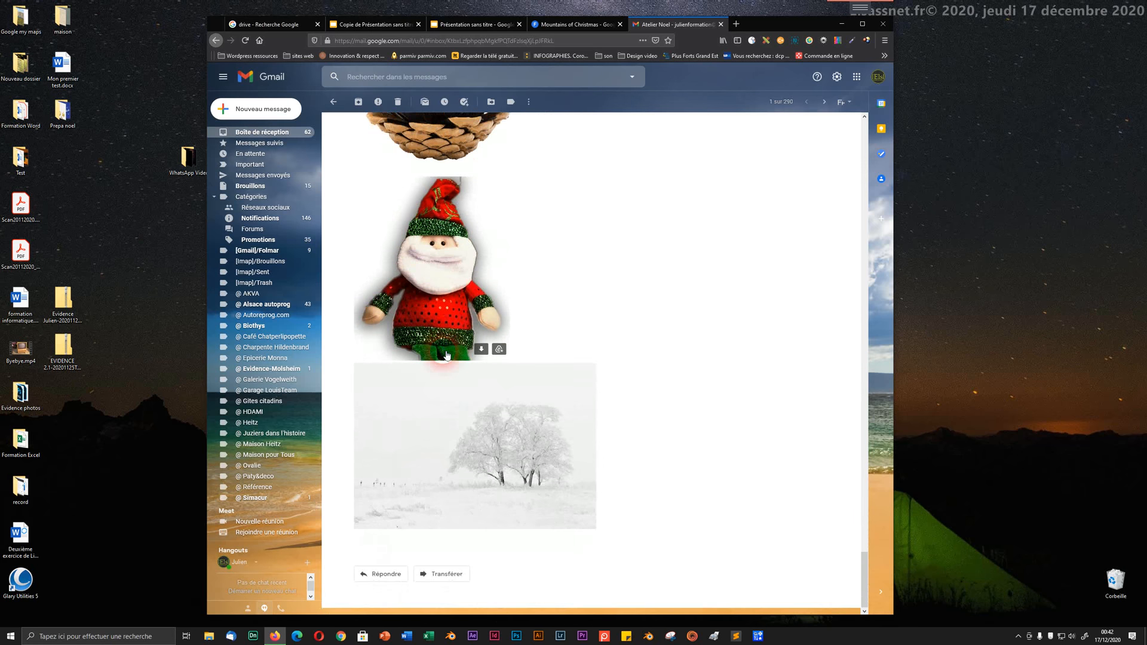
scroll(442, 346, "up", 15)
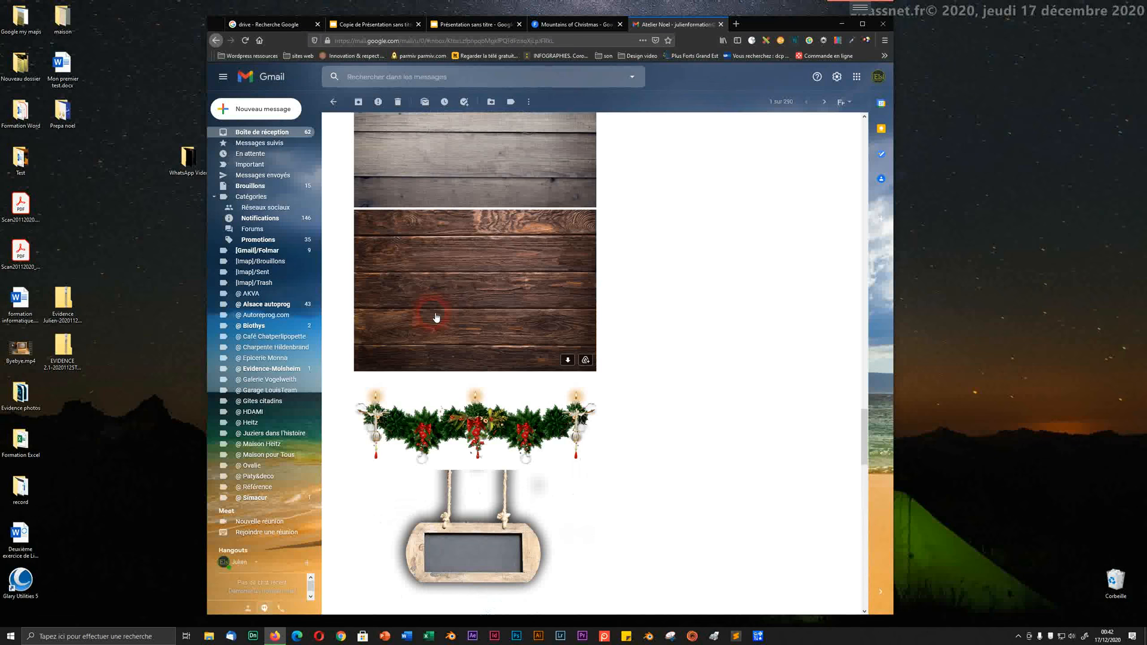
scroll(436, 317, "up", 20)
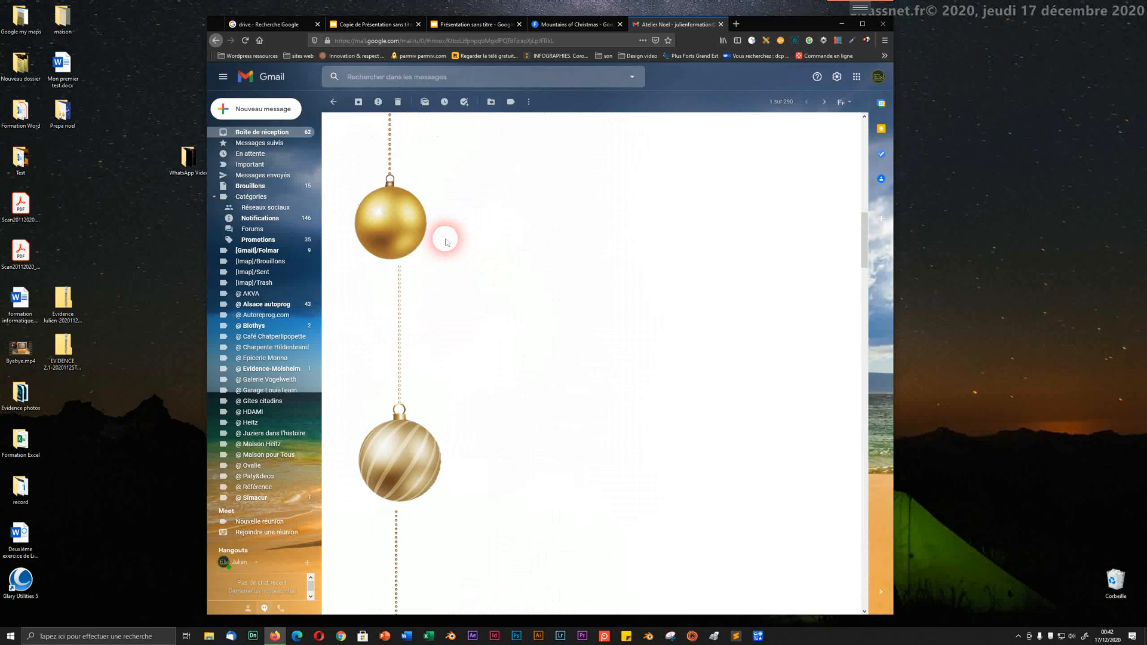
scroll(445, 242, "up", 10)
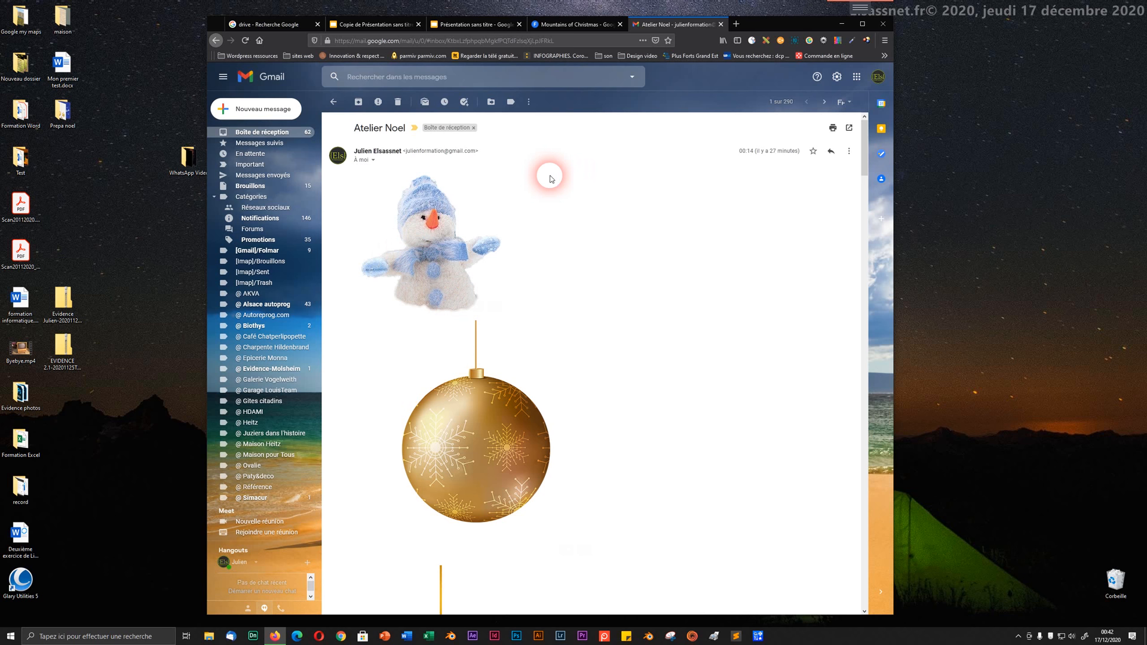
- Download the snowman image bonhomme-de-neige.png and the snowflake bauble image boule1.png, saving both files
mouse_move(439, 257)
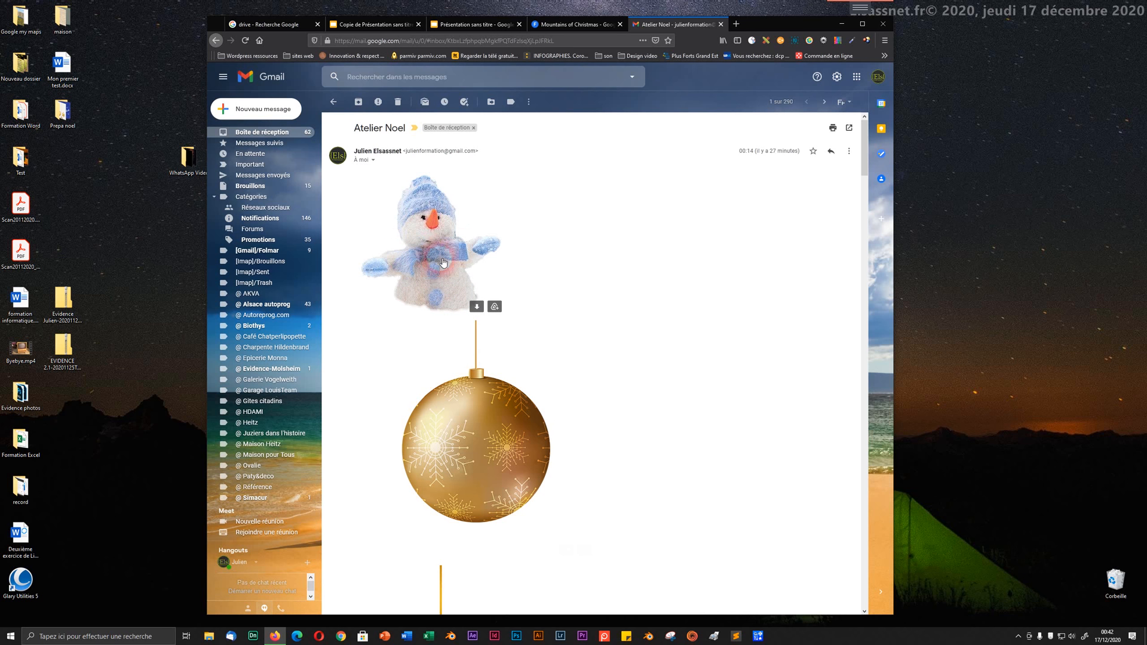
left_click(478, 307)
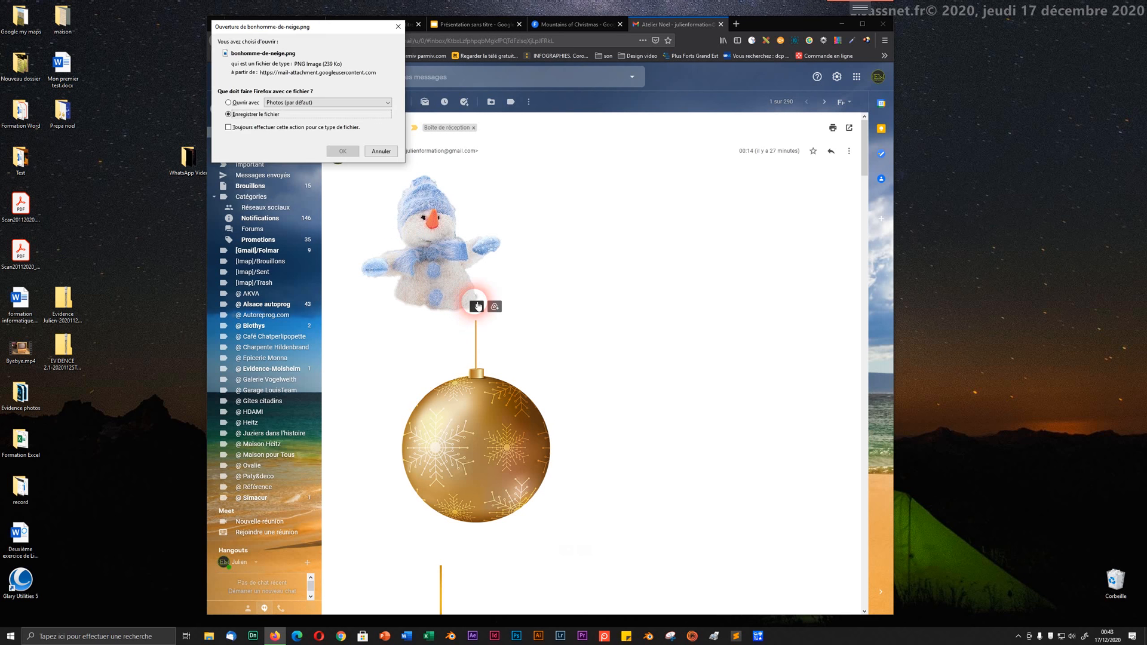
left_click(340, 151)
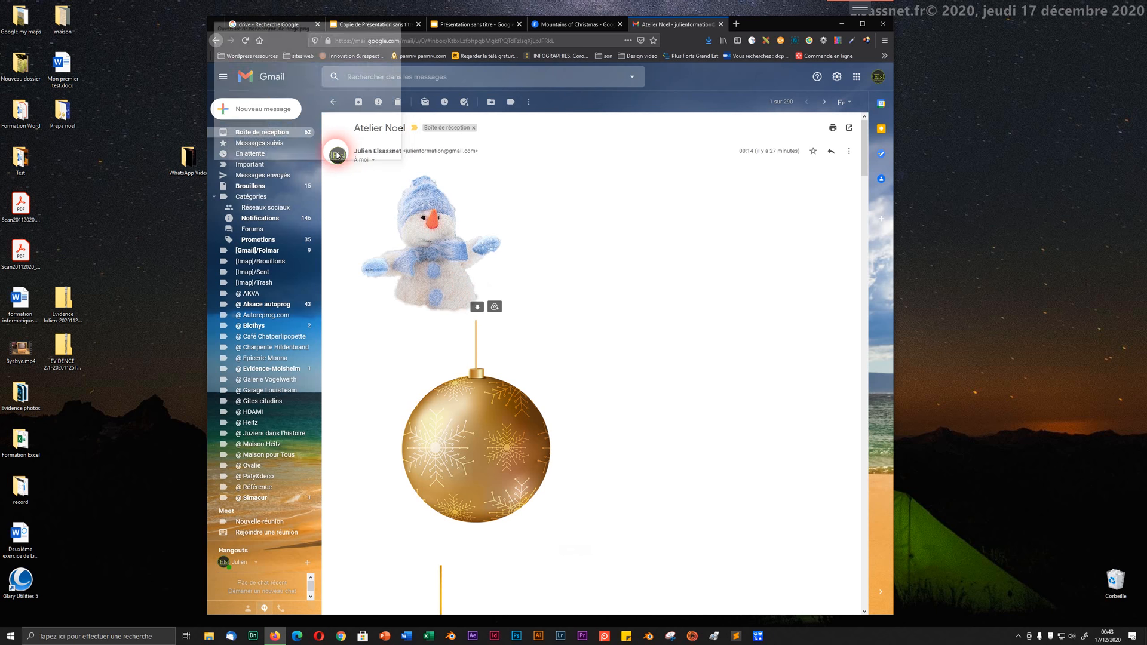
scroll(417, 248, "down", 4)
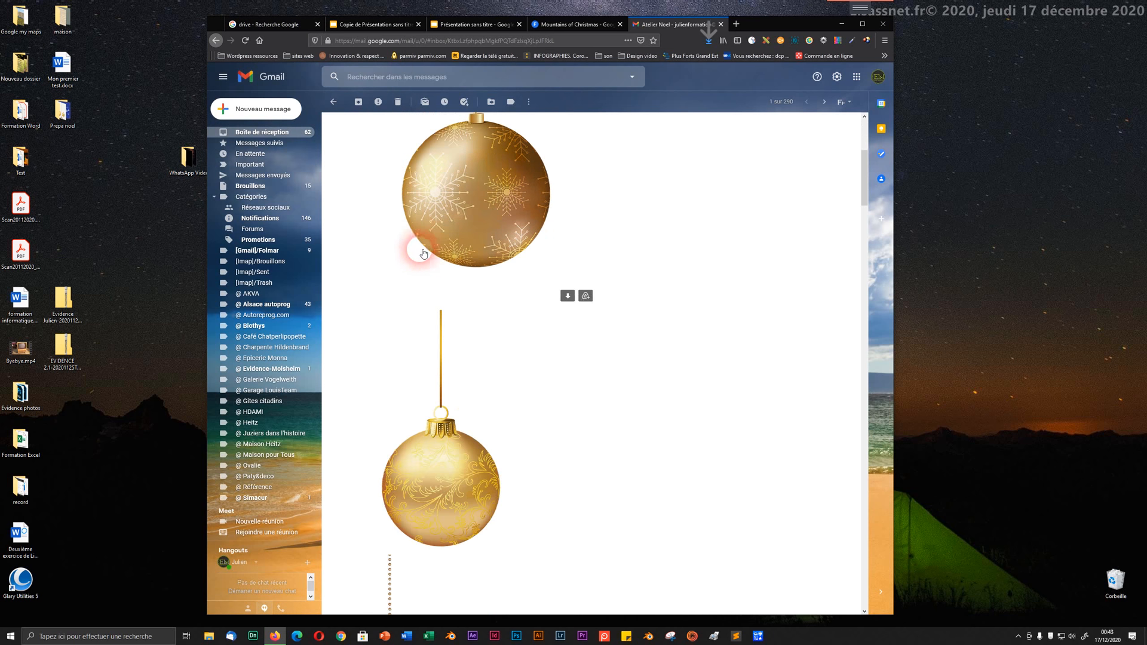
left_click(567, 296)
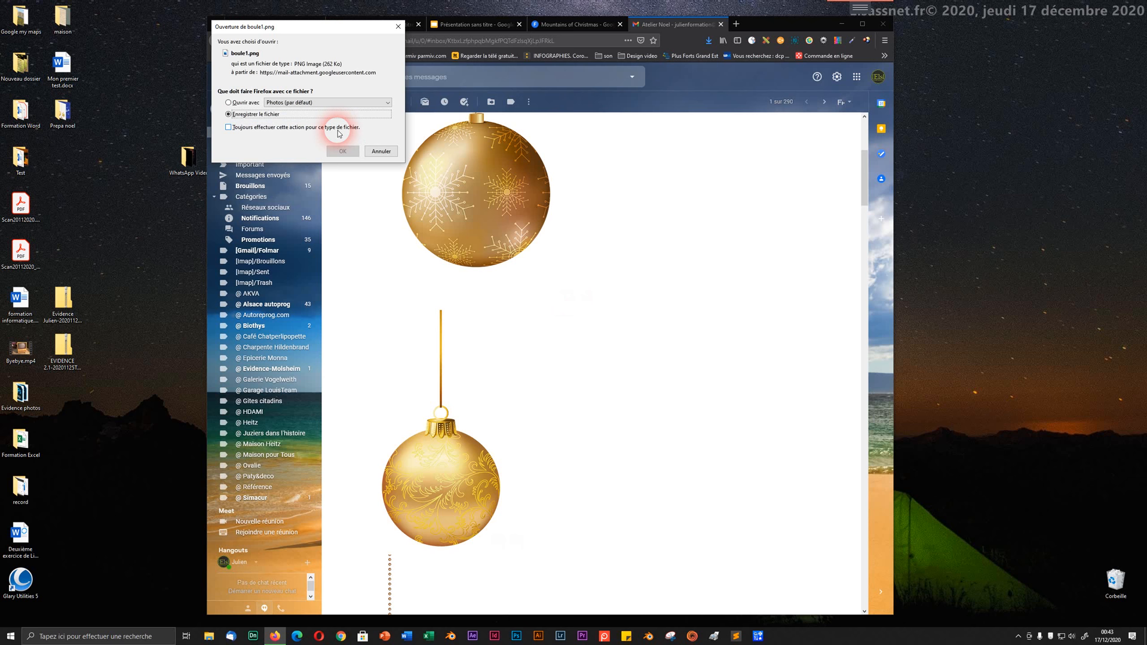
left_click(342, 151)
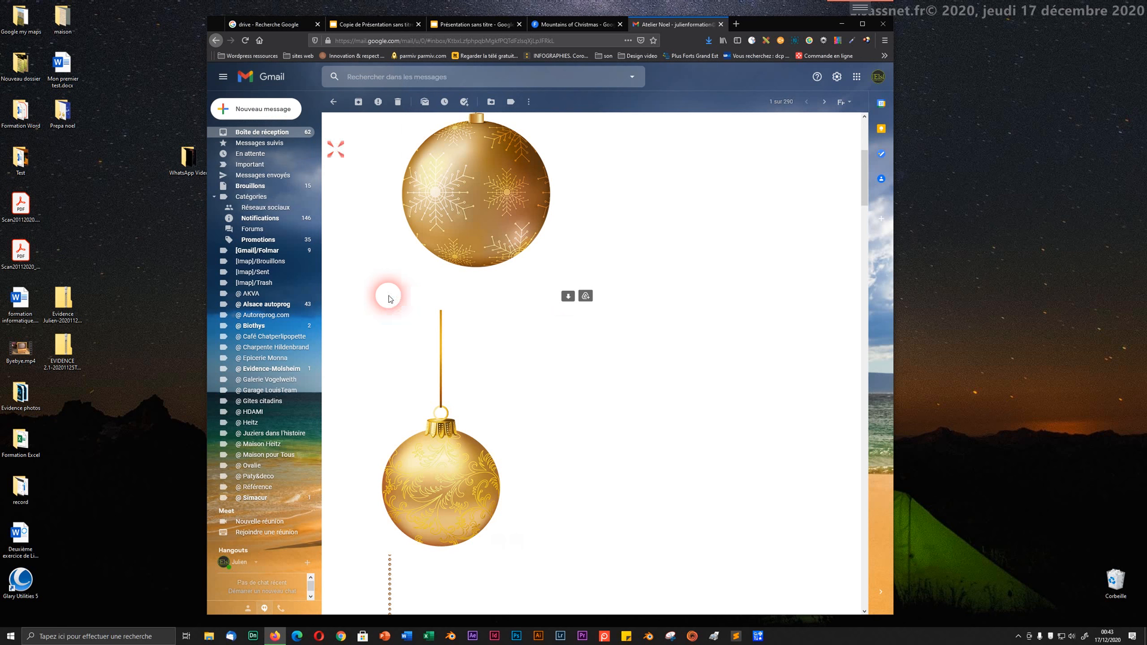
- Download the gold bauble image with the floral pattern and the plain gold bauble image boule-4.png
scroll(388, 297, "down", 4)
left_click(499, 285)
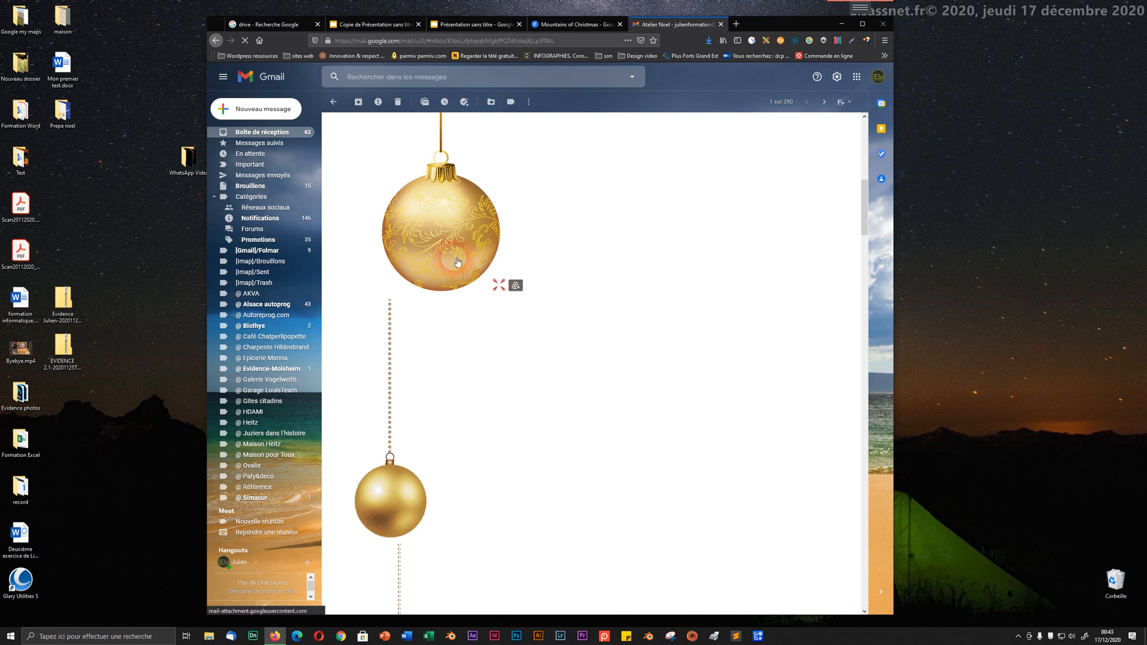
left_click(351, 153)
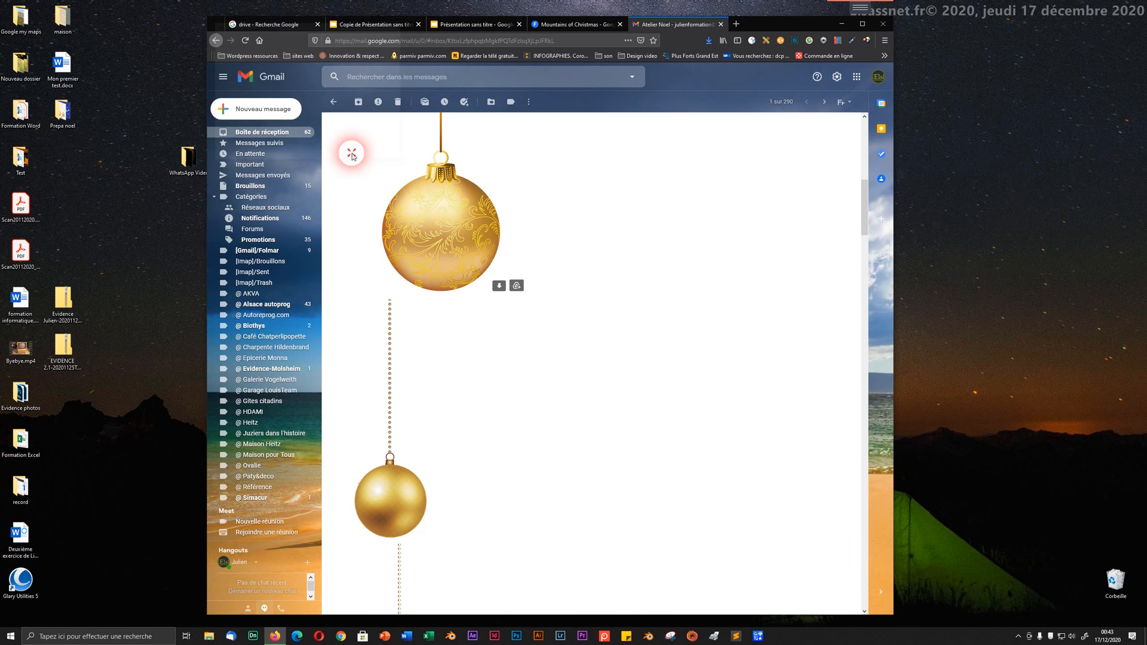
scroll(445, 279, "down", 5)
left_click(403, 229)
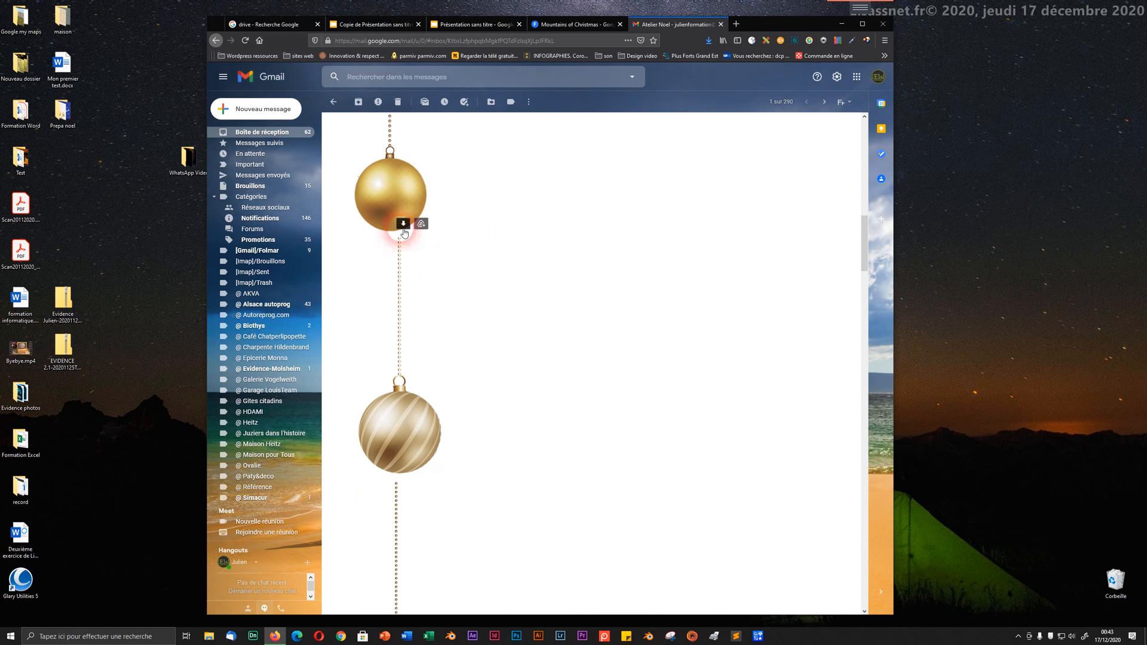
left_click(357, 151)
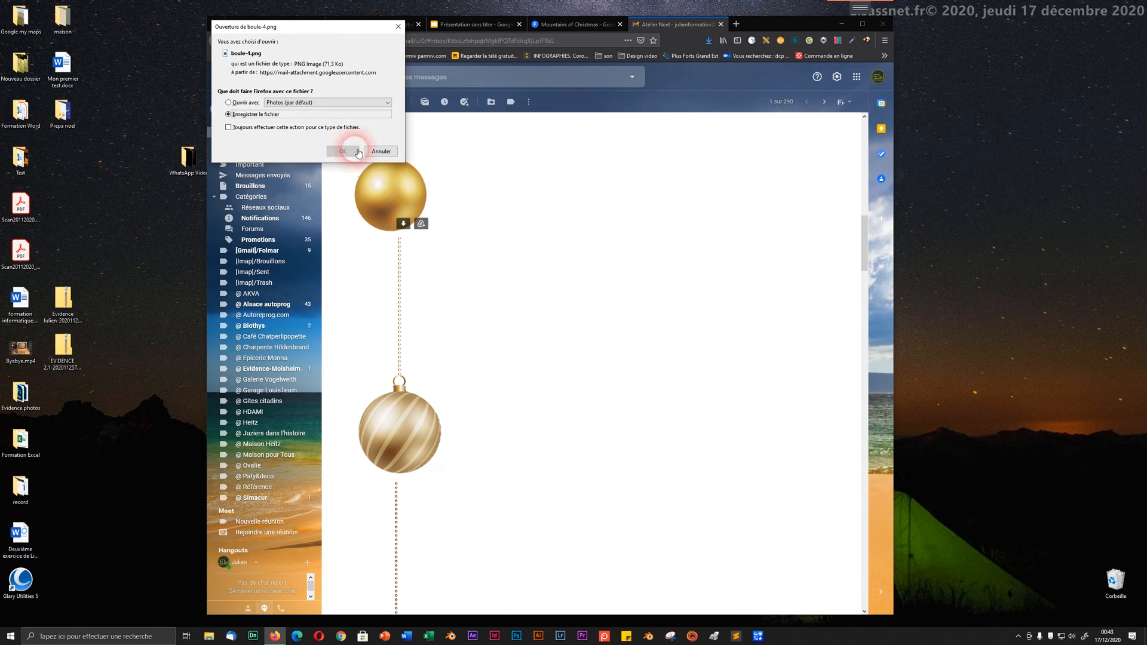
left_click(399, 232)
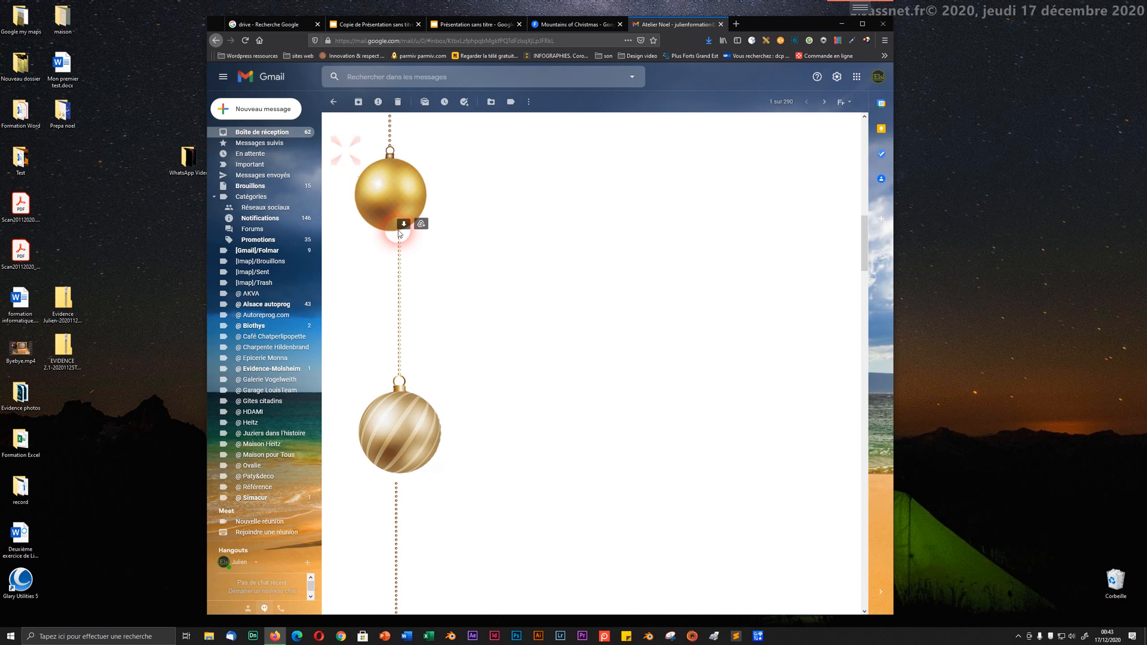
- Download the striped bauble image boule-5.png and the gold star image boule-etoile.png
scroll(399, 239, "down", 4)
left_click(418, 216)
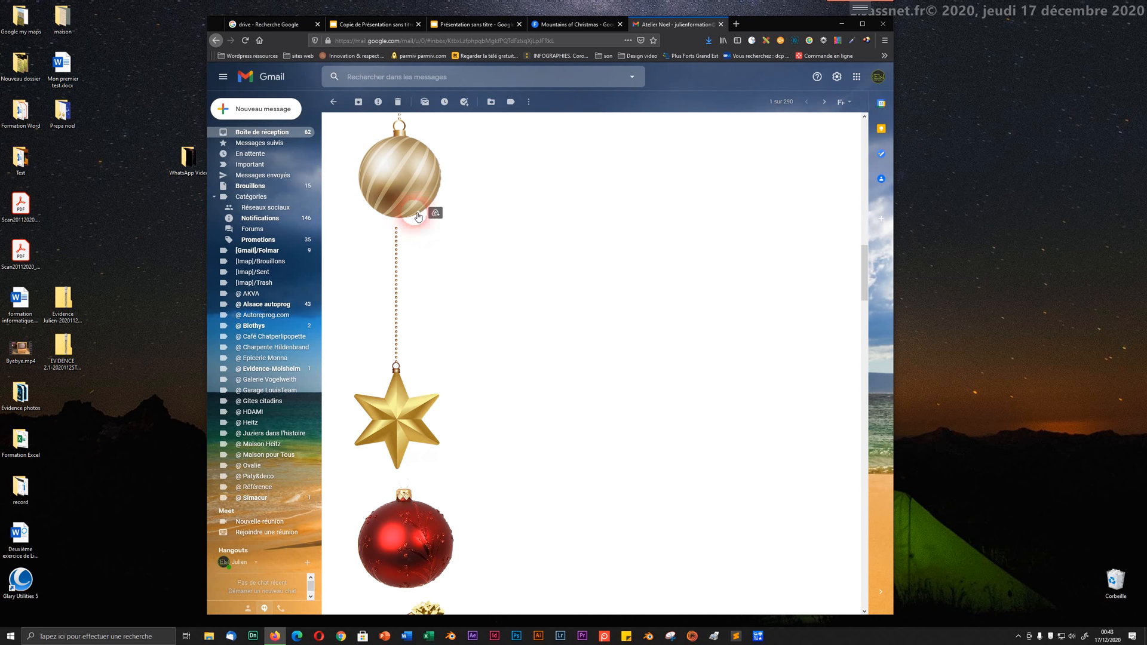
left_click(342, 155)
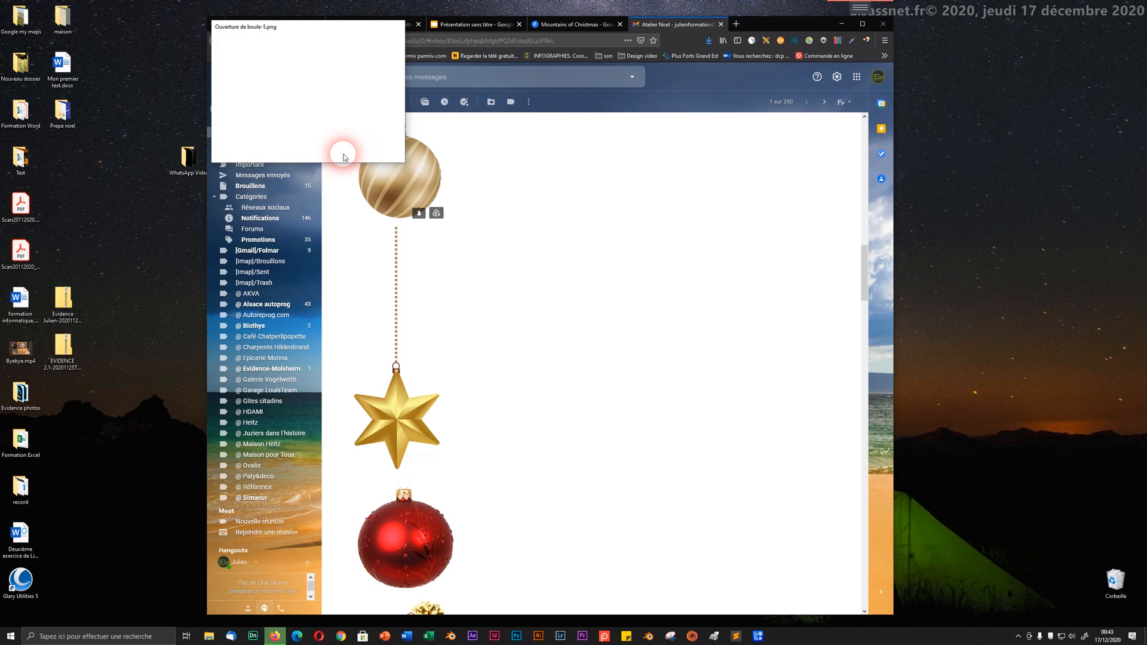
scroll(382, 209, "down", 3)
left_click(417, 249)
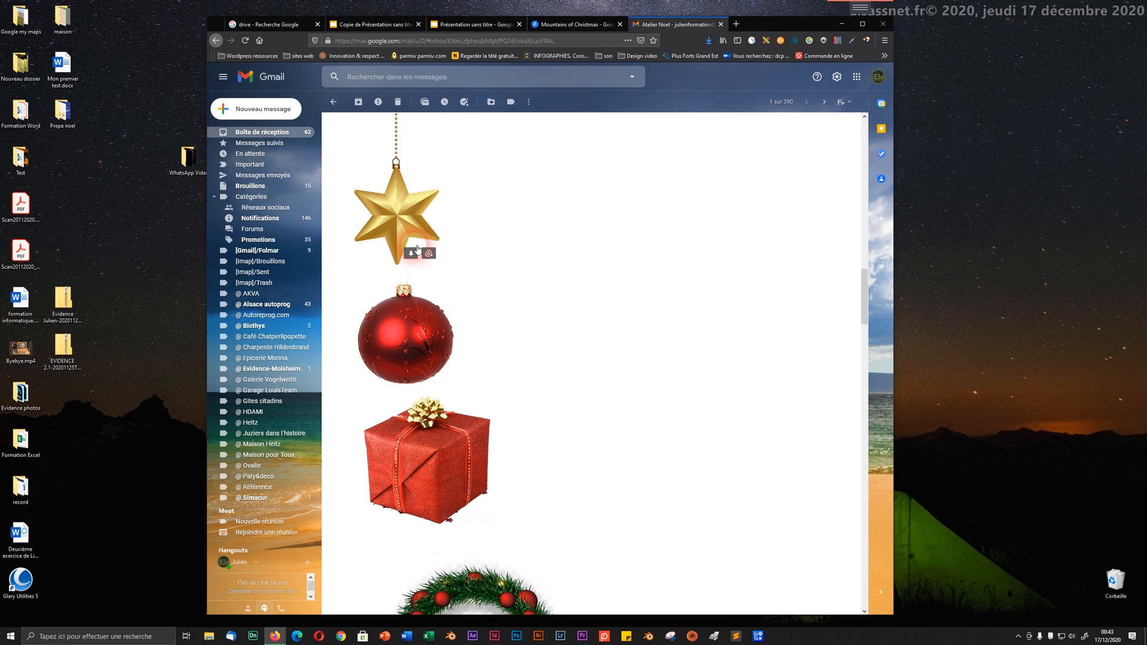
left_click(330, 147)
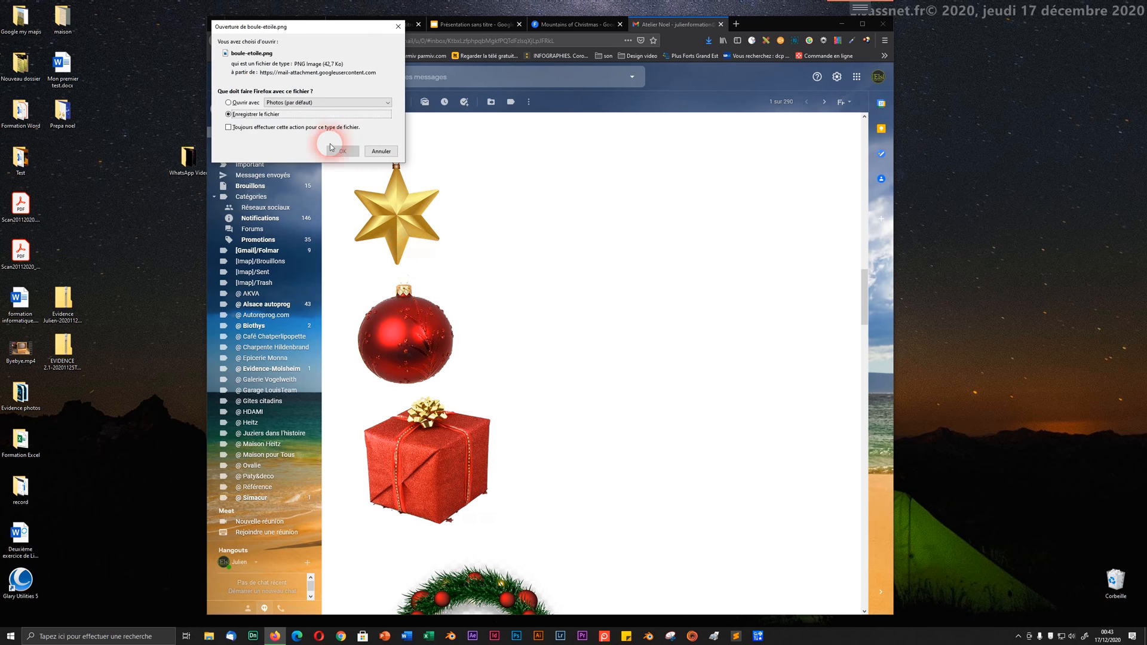
- Try to download the red bauble image between the gold star and the gift
scroll(406, 209, "down", 2)
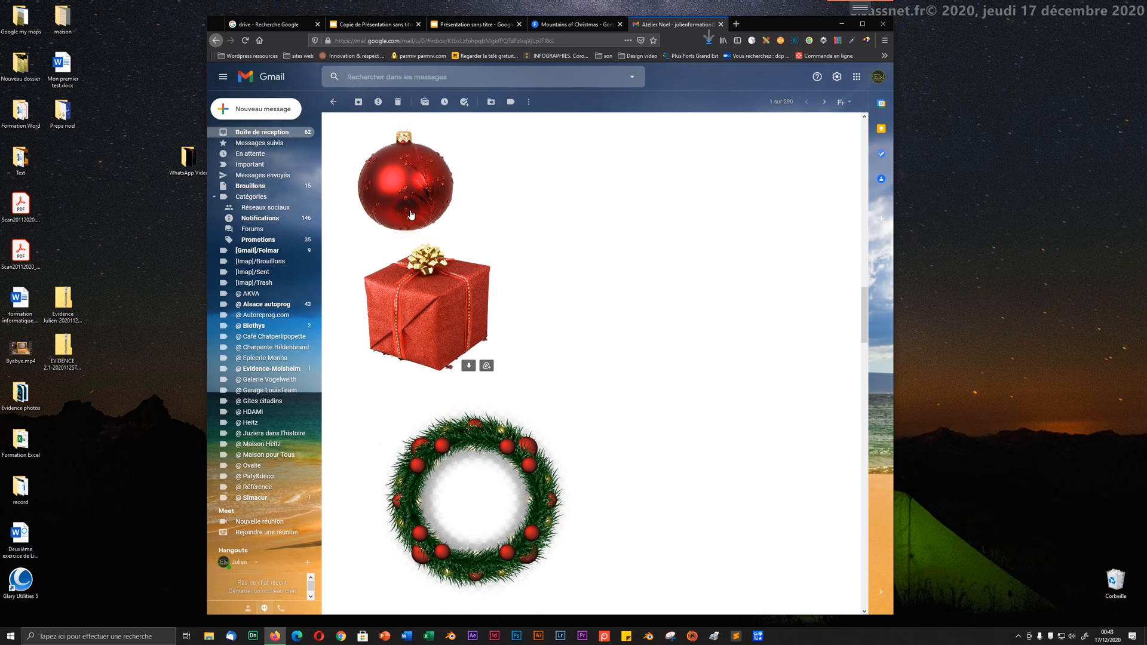
left_click(413, 148)
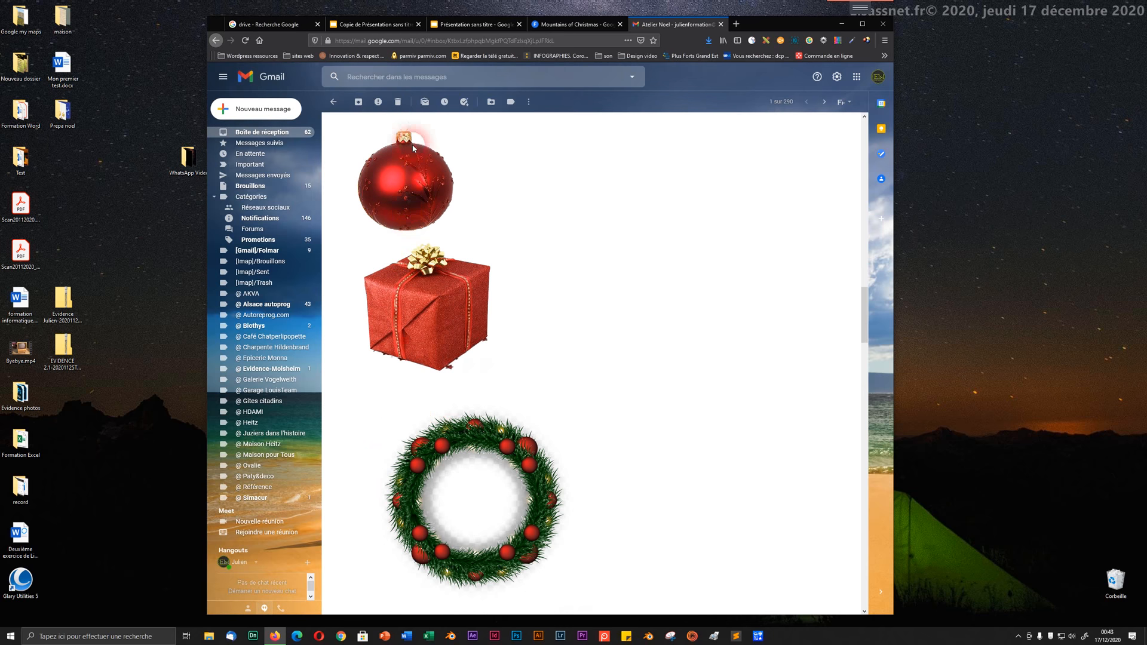
scroll(408, 209, "up", 2)
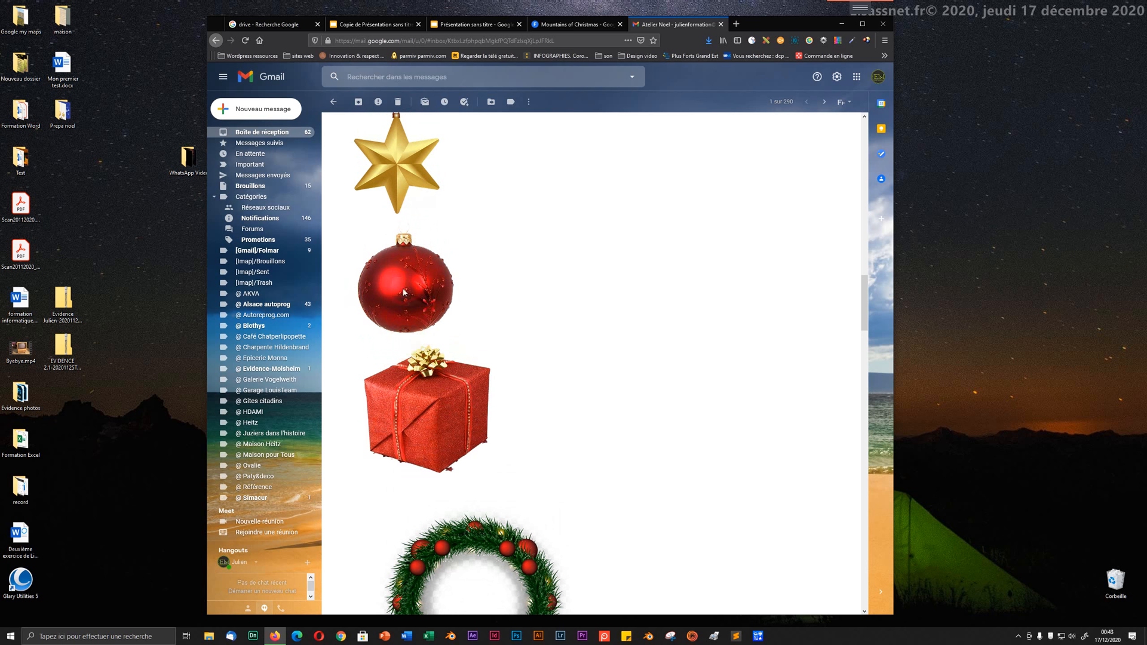
left_click(431, 352)
left_click(452, 263)
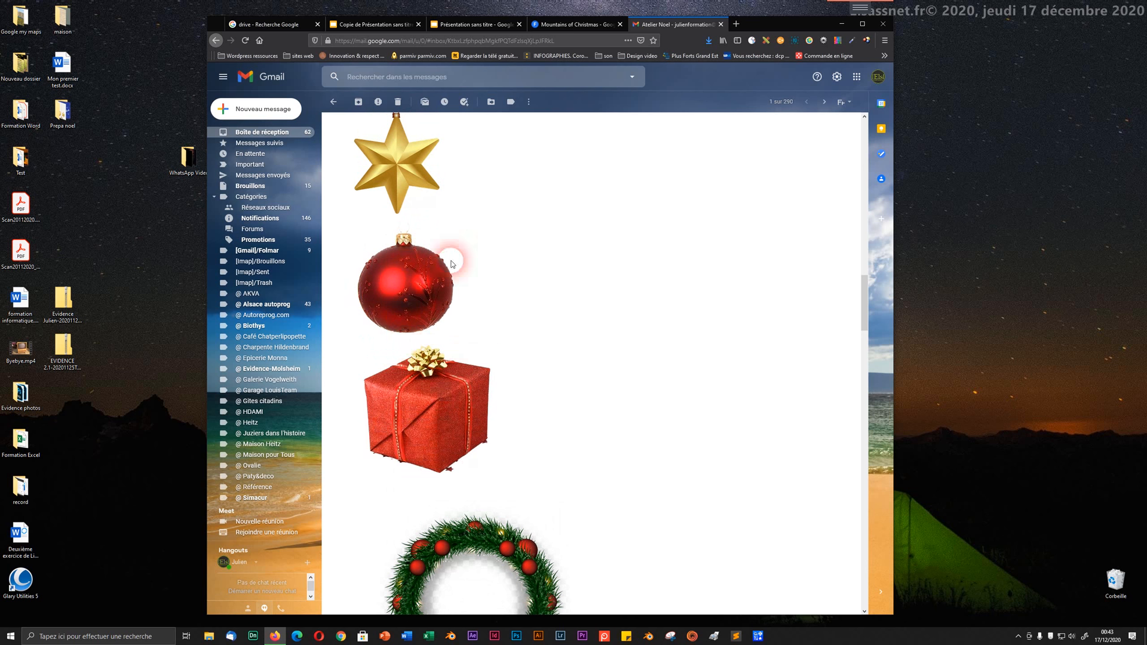
left_click(402, 235)
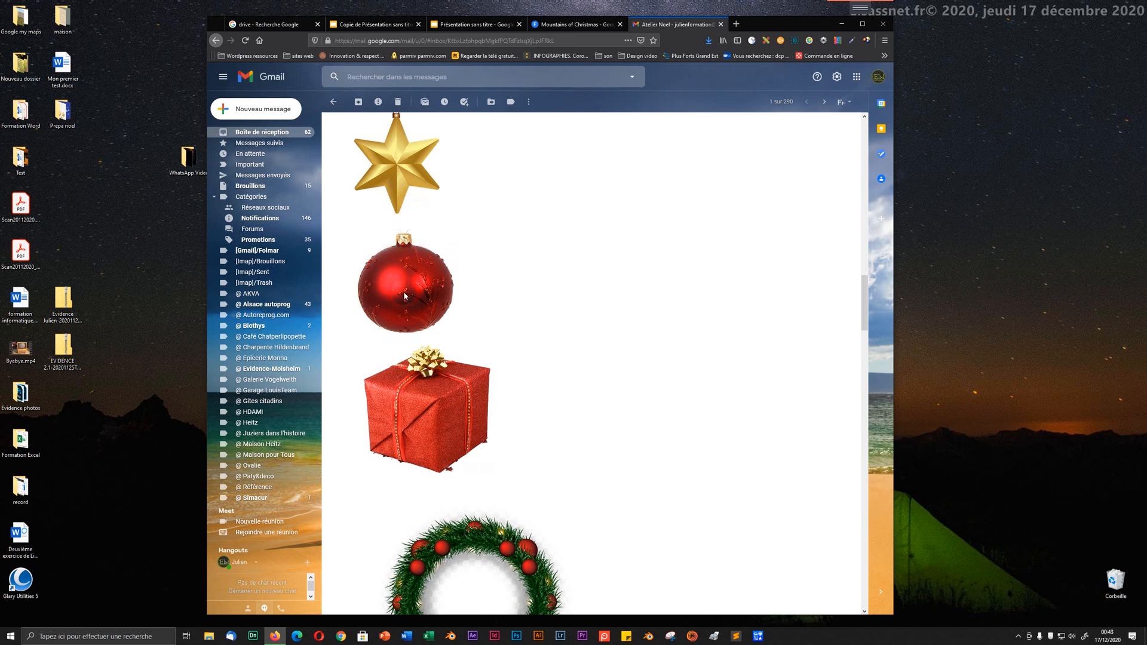
- Download the red gift image Cadeau.png and save the file
scroll(436, 325, "down", 3)
left_click(468, 315)
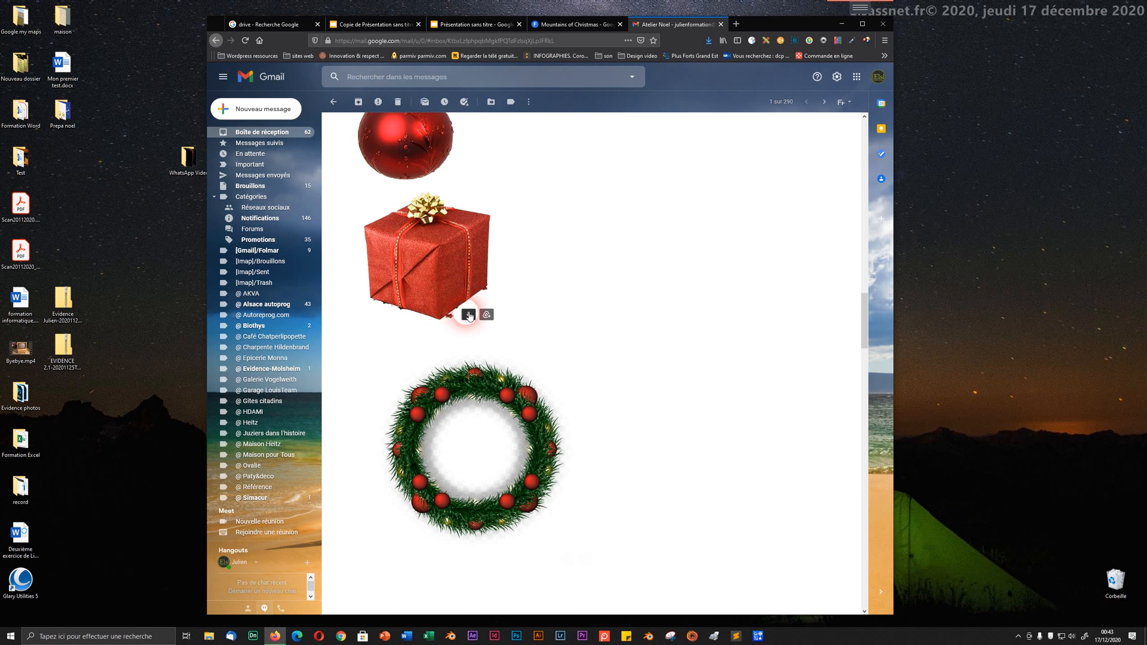
left_click(338, 151)
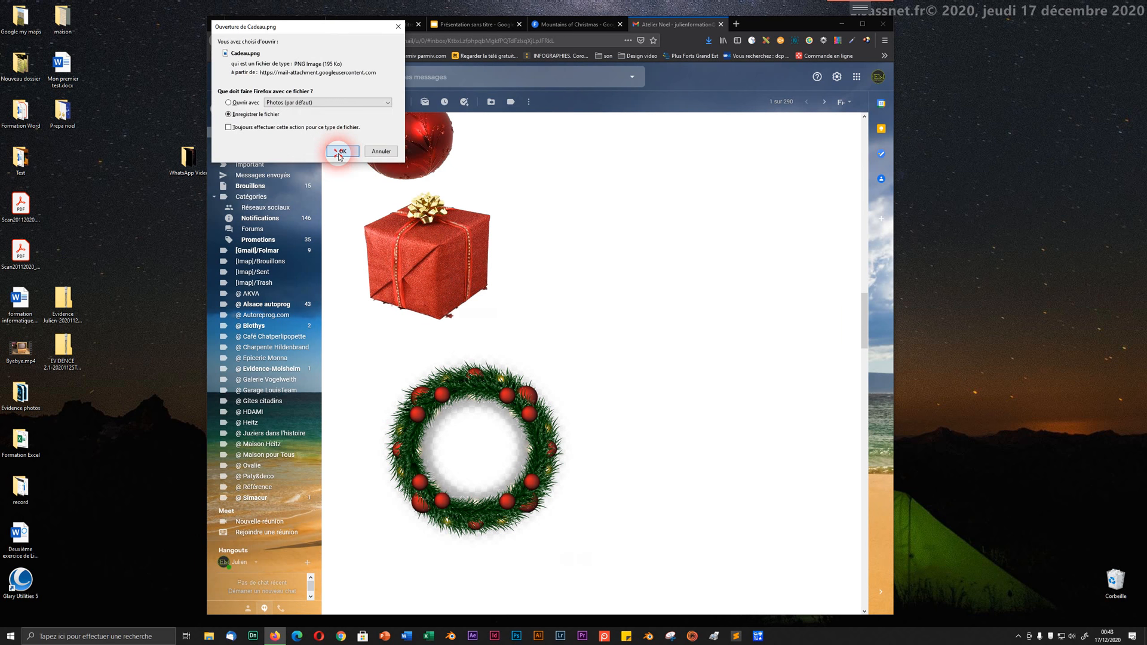
- Download the wreath image couronne.png and the frost image flocons.png, saving both files
scroll(443, 379, "down", 4)
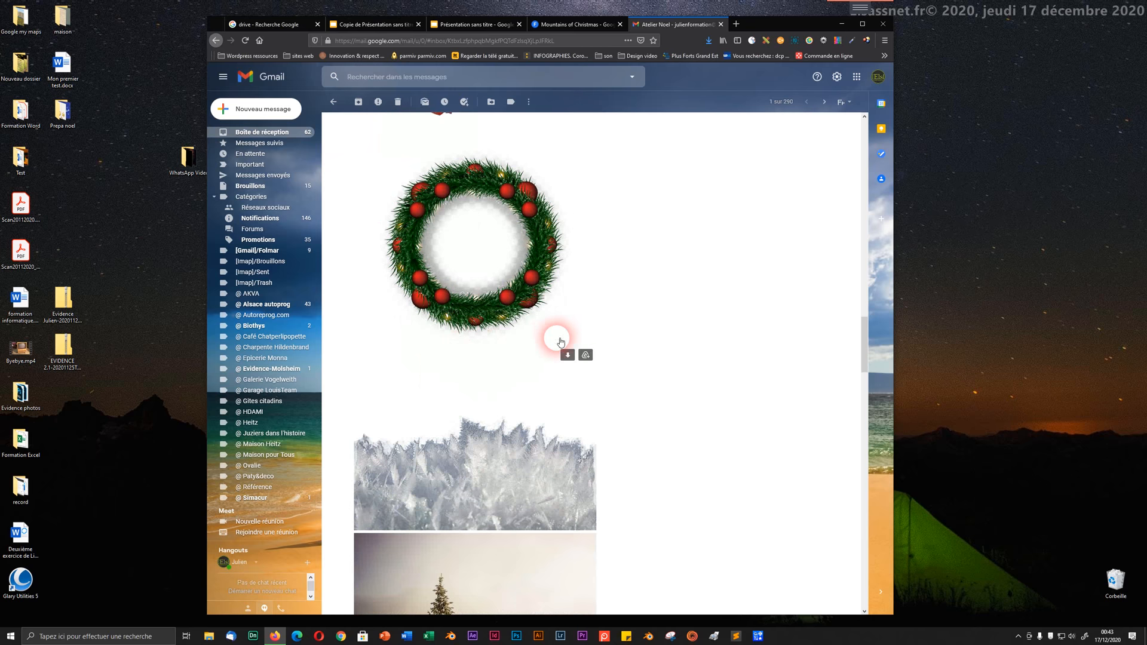
left_click(563, 354)
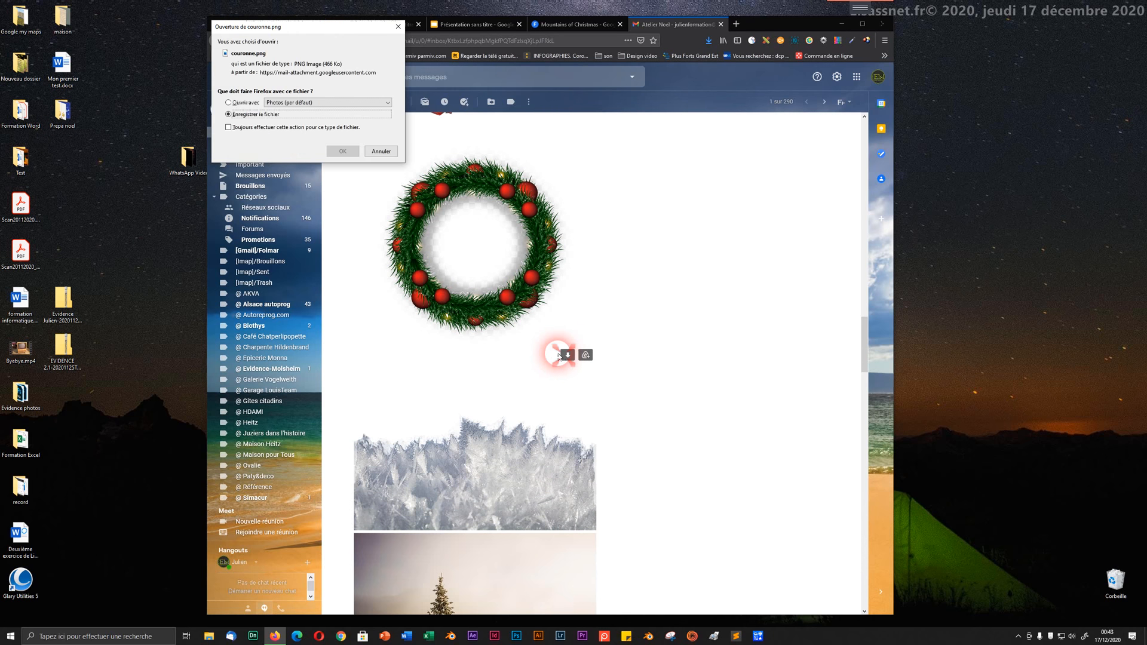
scroll(558, 356, "down", 4)
left_click(342, 151)
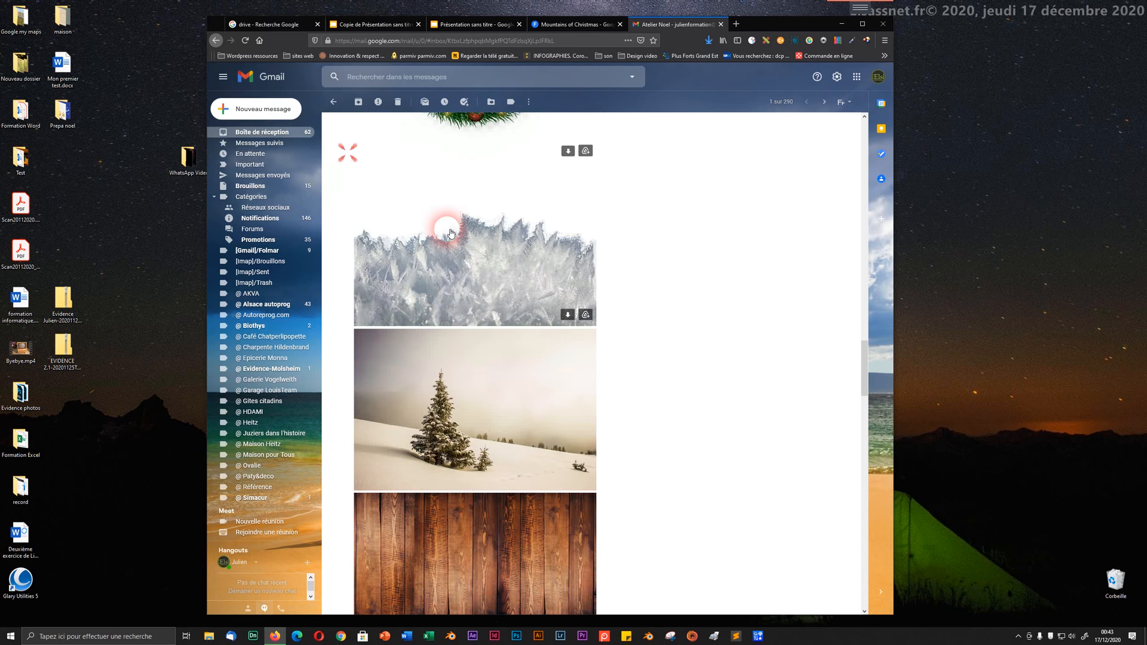
left_click(568, 315)
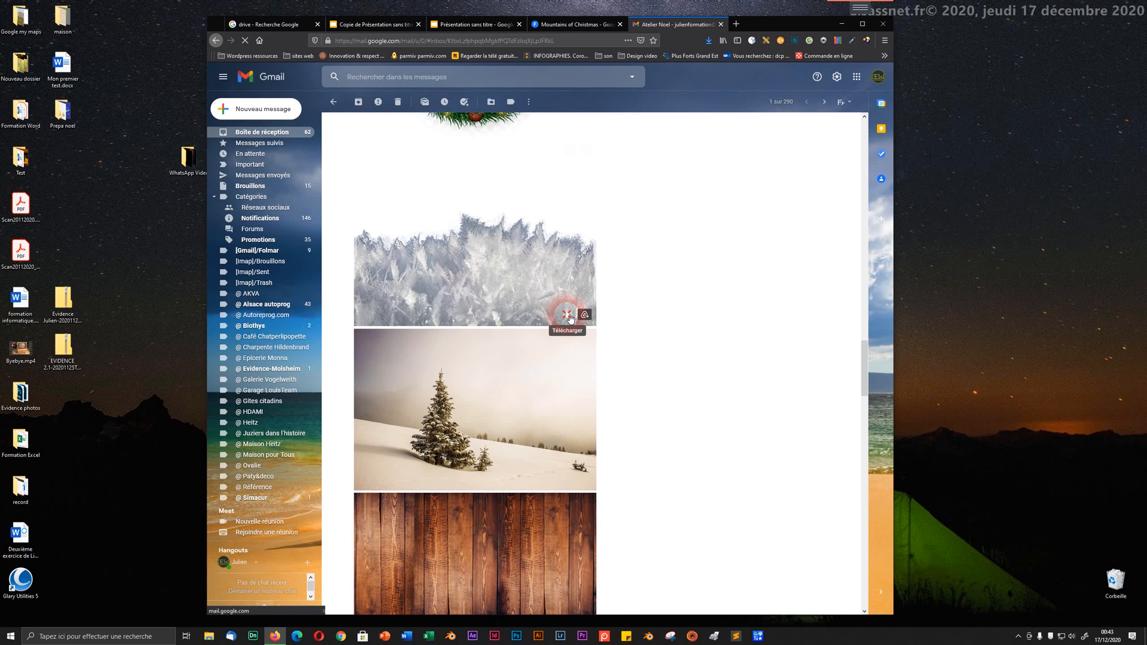
left_click(346, 151)
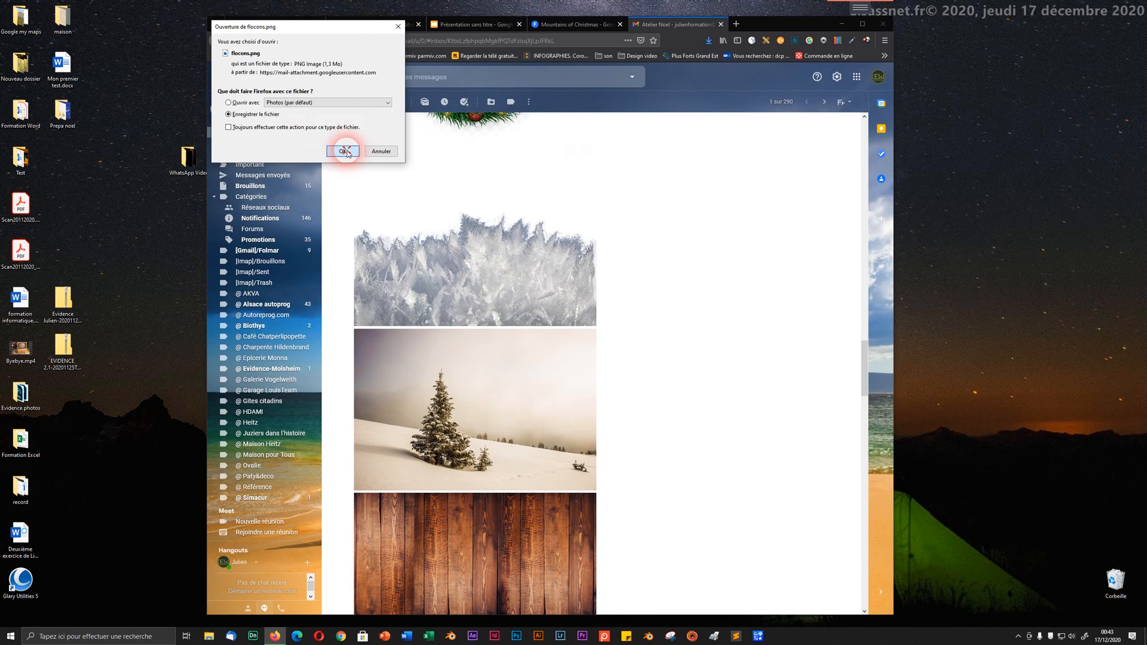
- Open the snowy fir tree attachment fond 1.jpg with Adobe Photoshop CC 2019
scroll(423, 290, "down", 4)
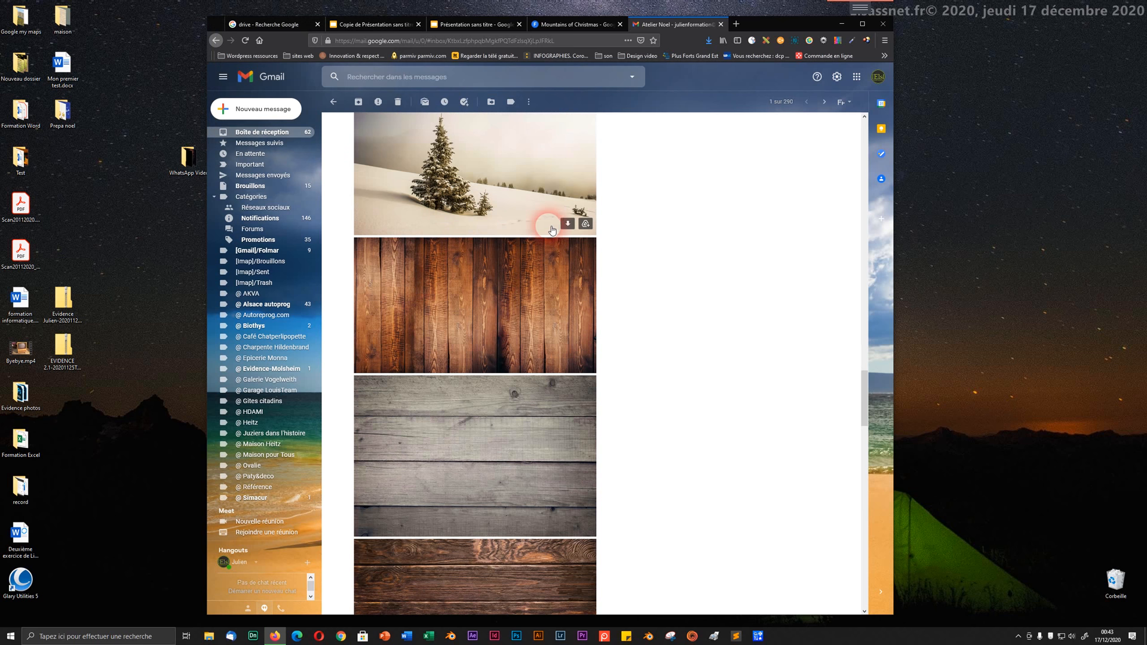
left_click(567, 224)
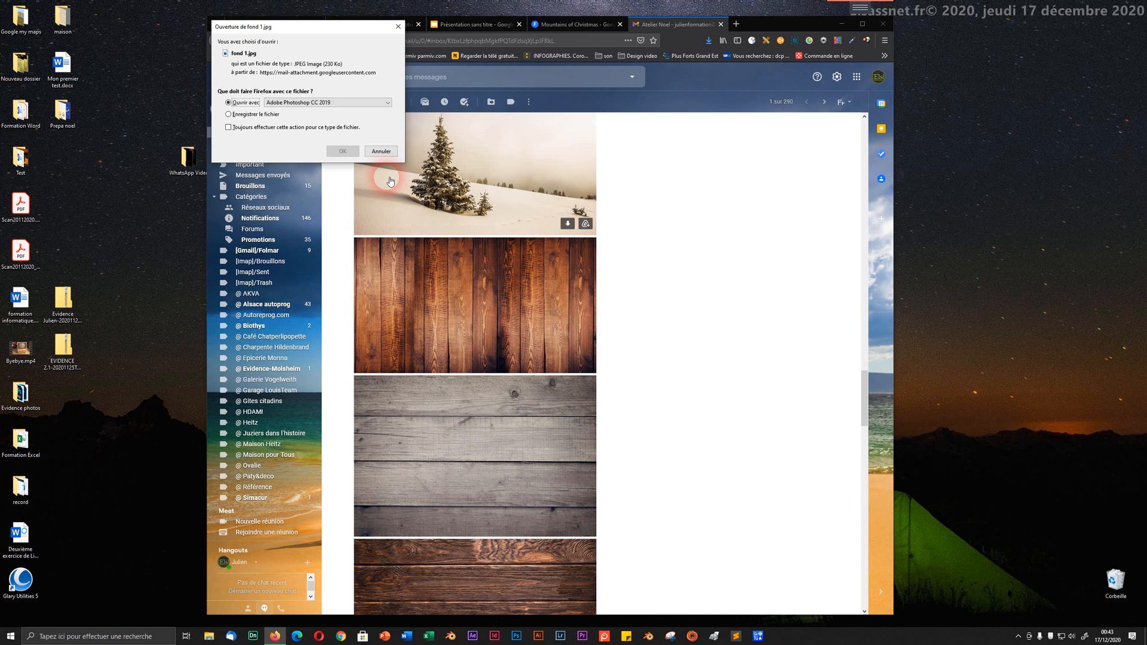
left_click(336, 153)
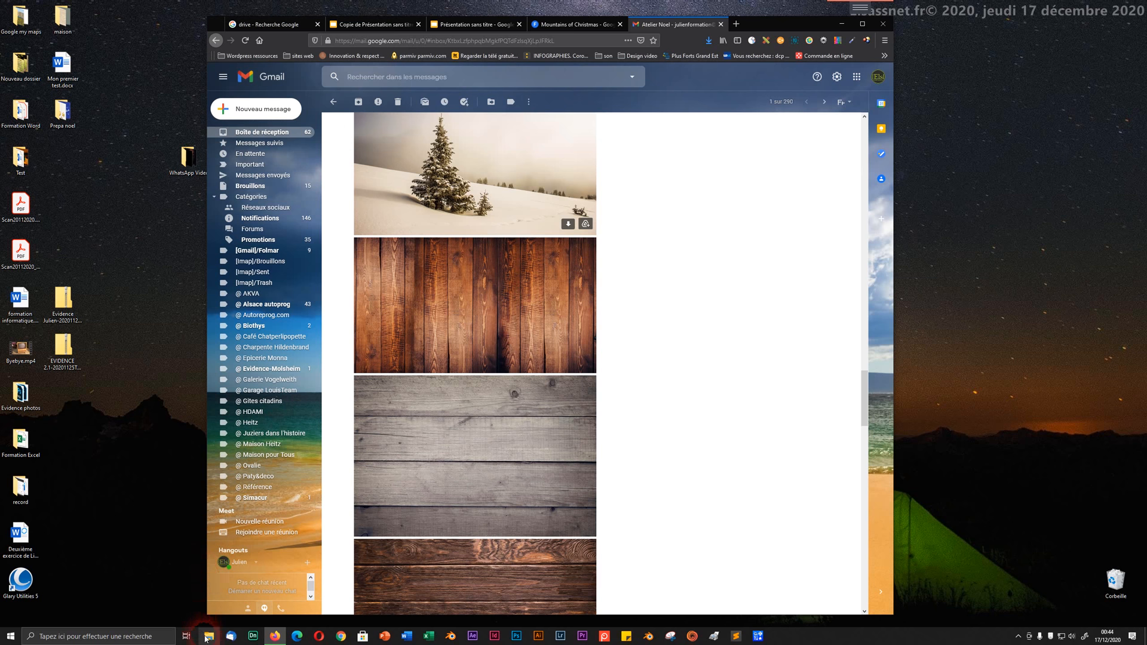
- Open a File Explorer window and close Adobe Photoshop CC 2019
left_click(206, 636)
key("space")
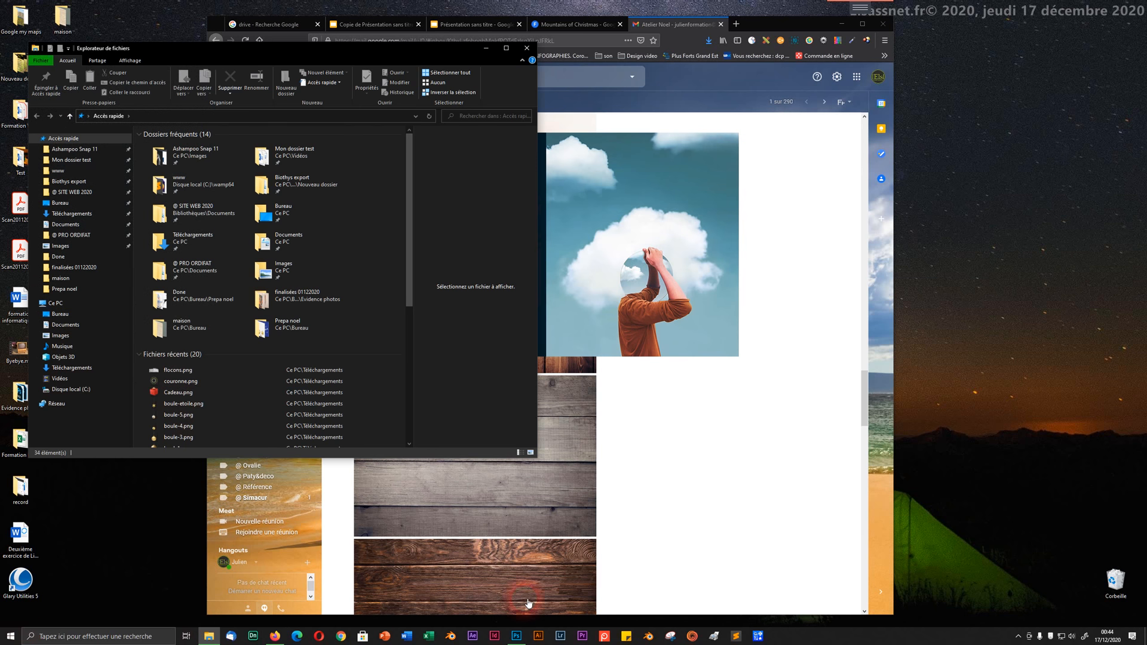
left_click(515, 637)
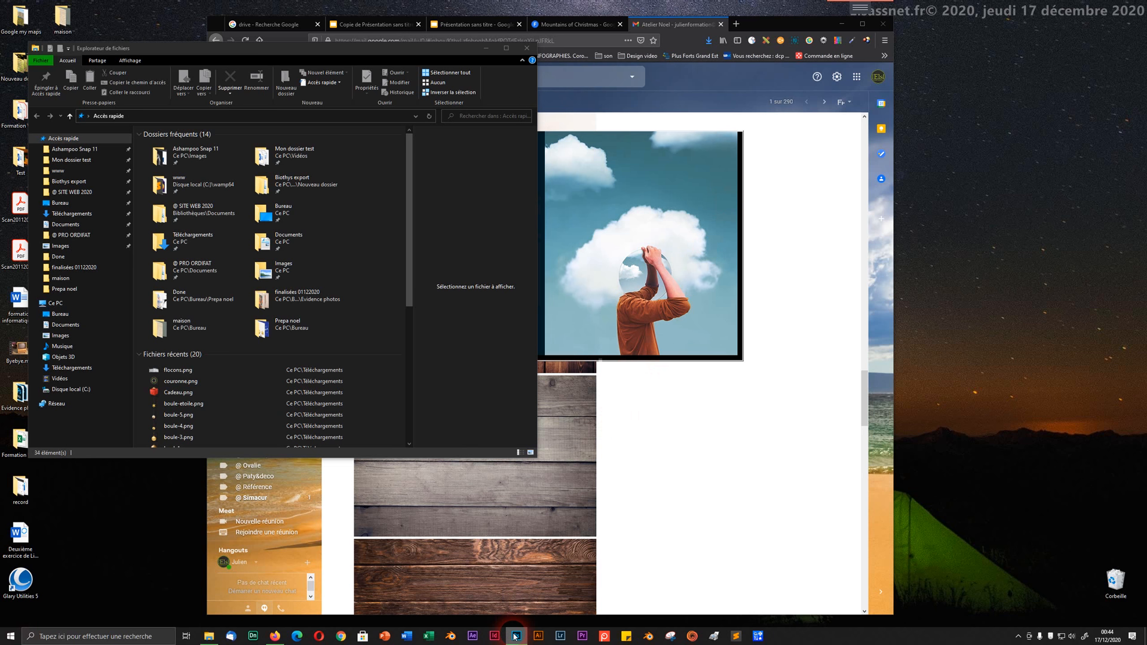
right_click(515, 636)
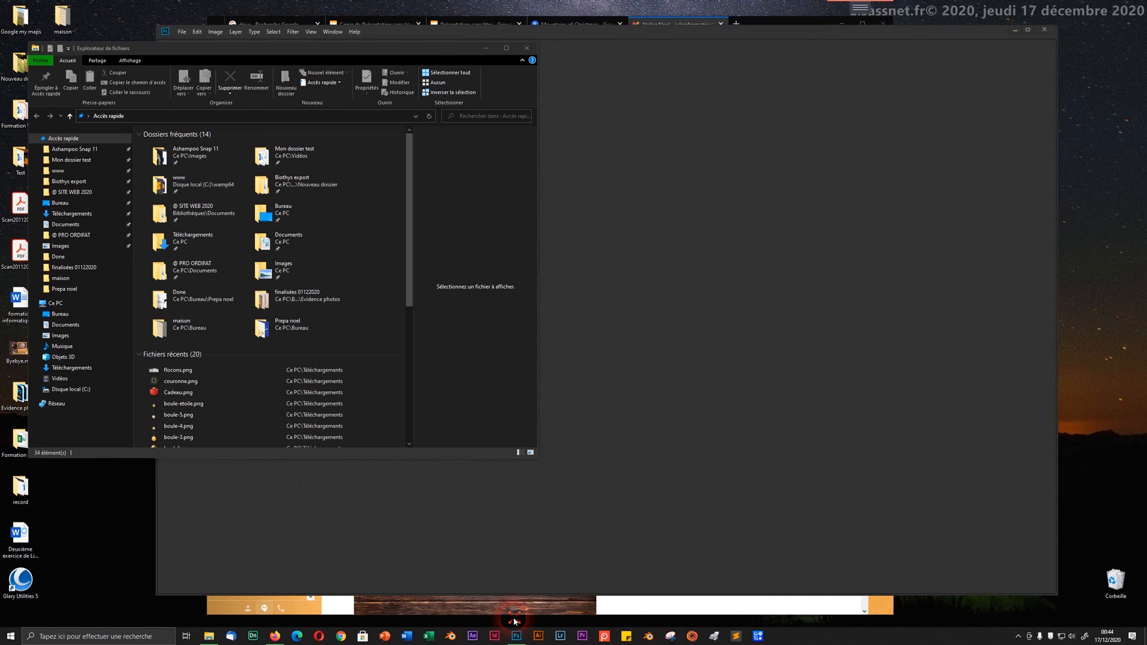
right_click(514, 637)
key("space")
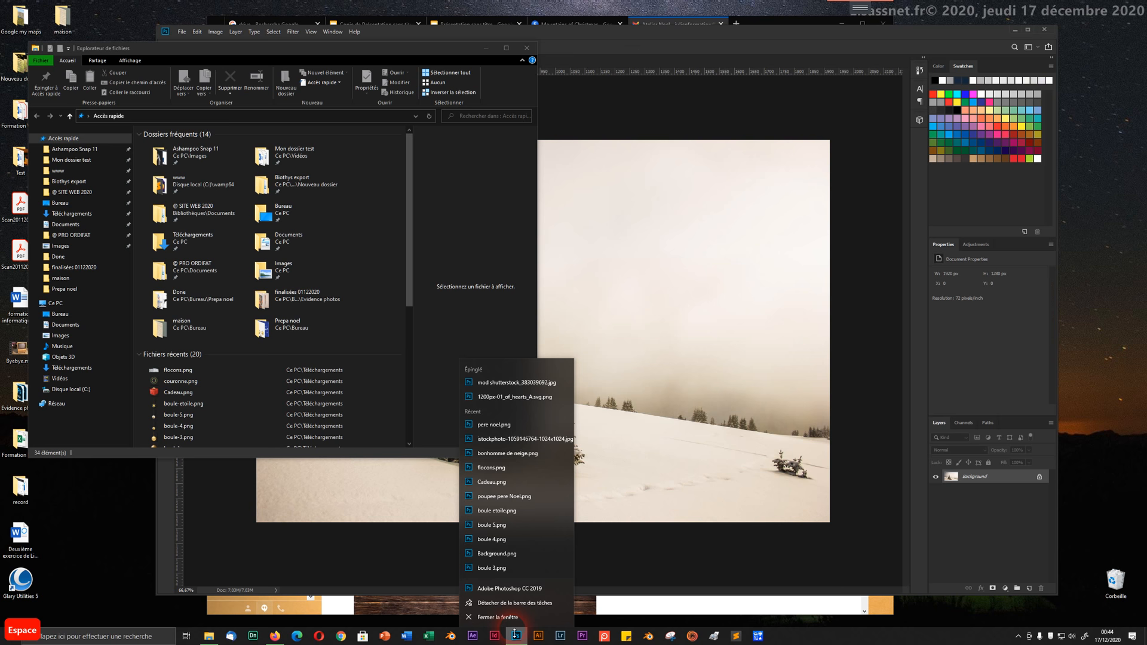
left_click(514, 619)
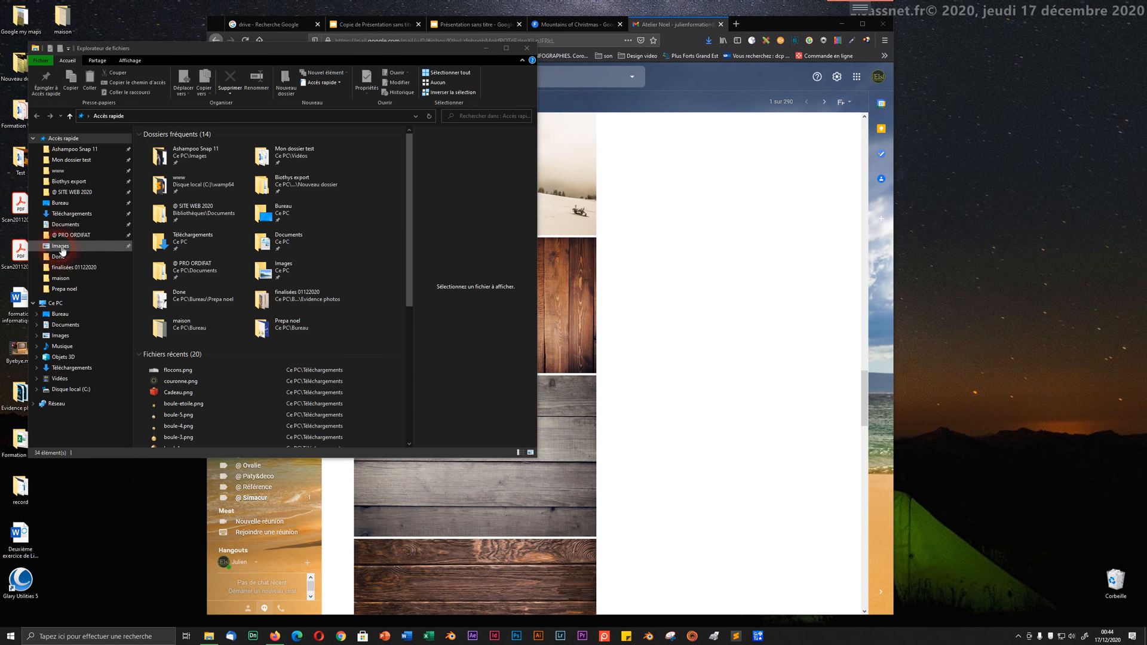
- Preview the downloaded Christmas images in the Téléchargements folder, from flocons.png to bonhomme-de-neige.png
left_click(69, 214)
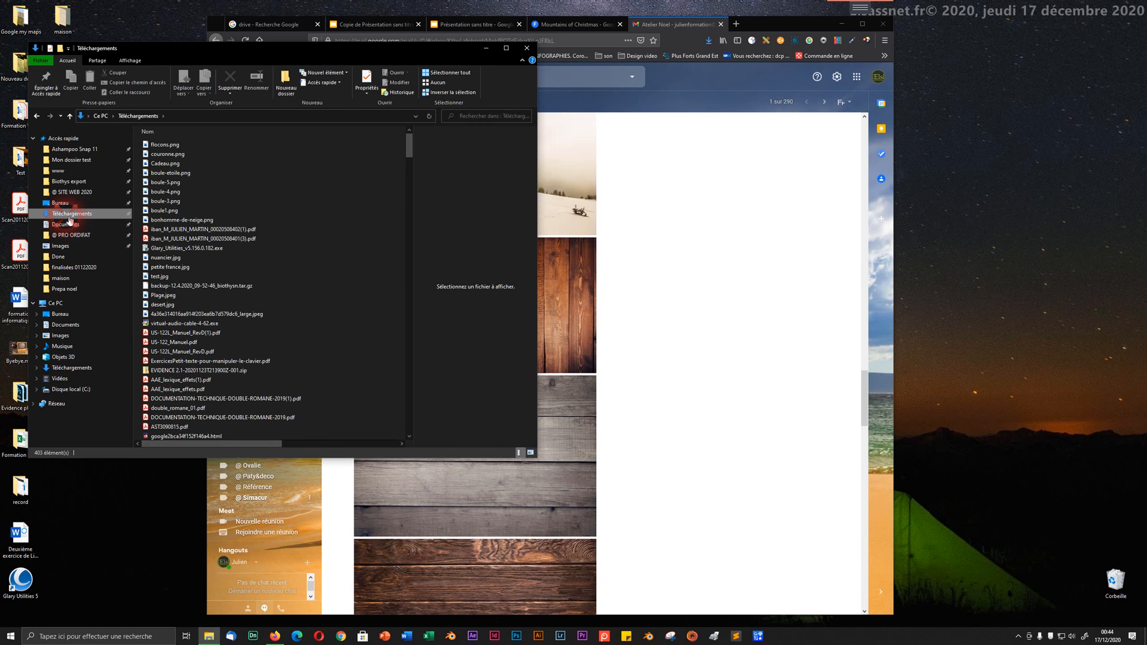
left_click(168, 145)
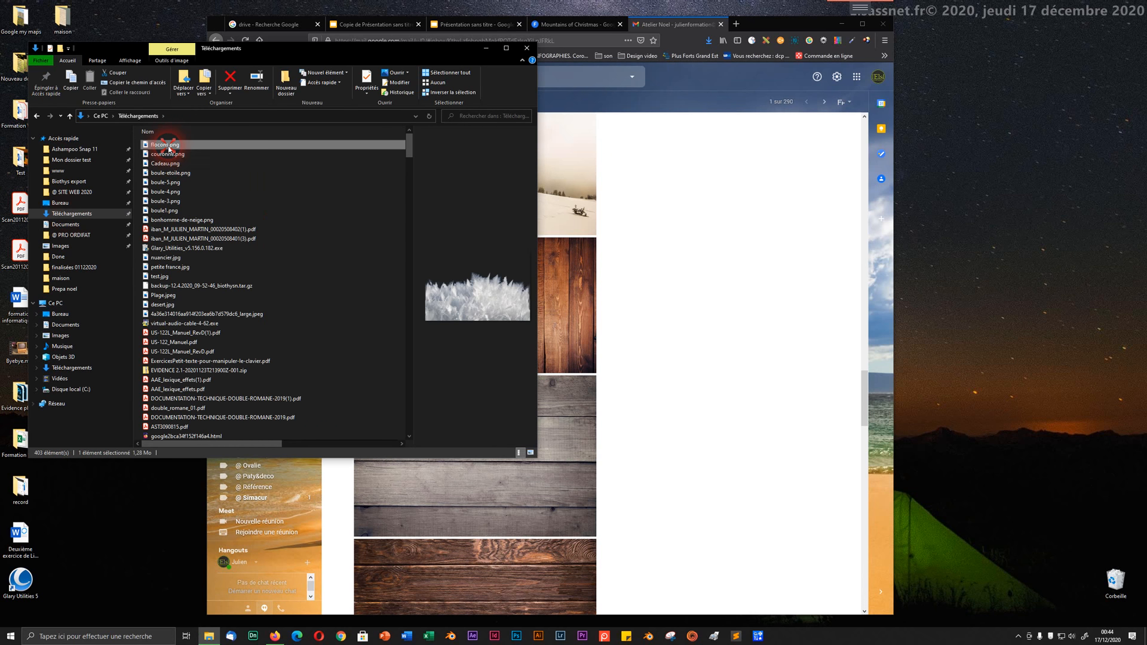
left_click(168, 154)
left_click(166, 174)
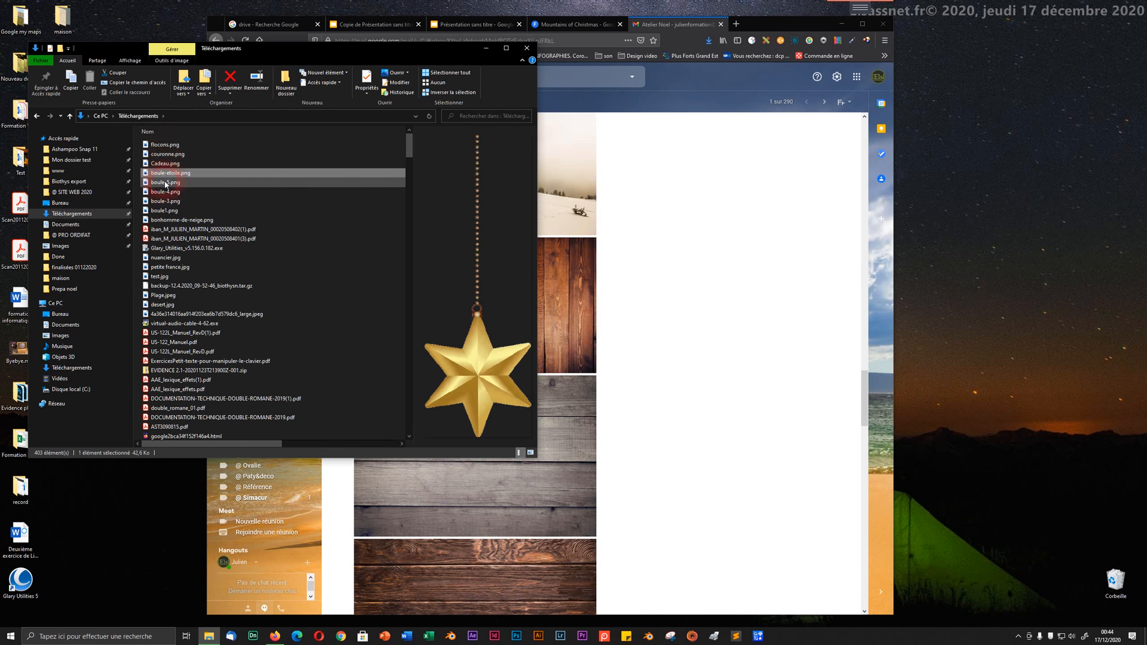
left_click(166, 182)
left_click(164, 192)
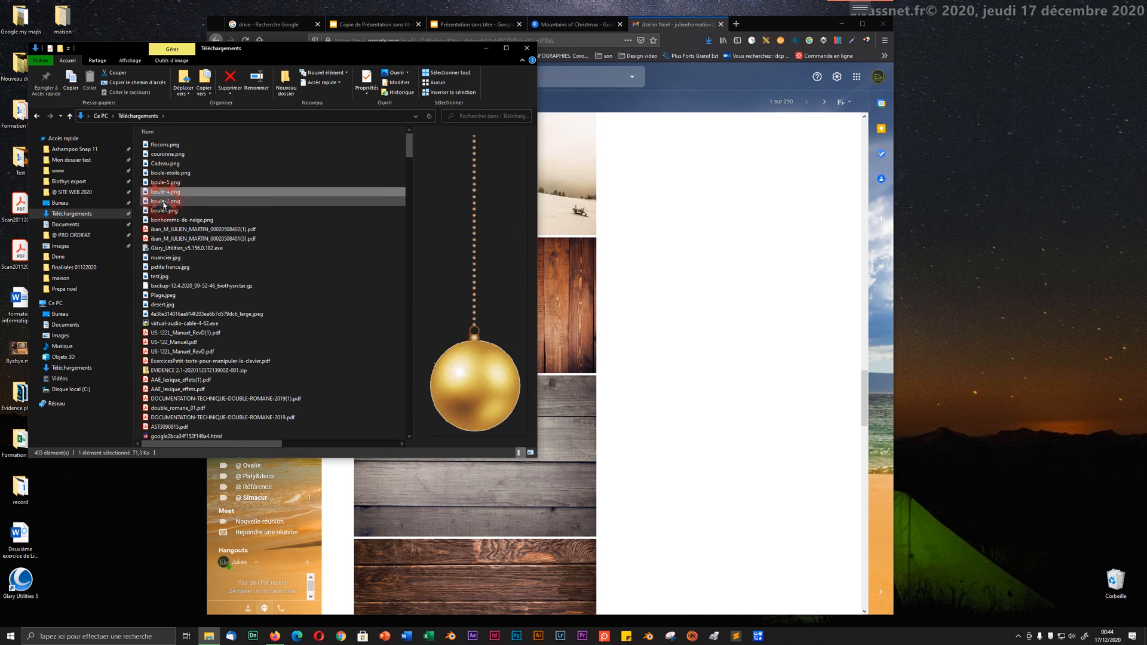
left_click(165, 202)
left_click(164, 211)
left_click(173, 220)
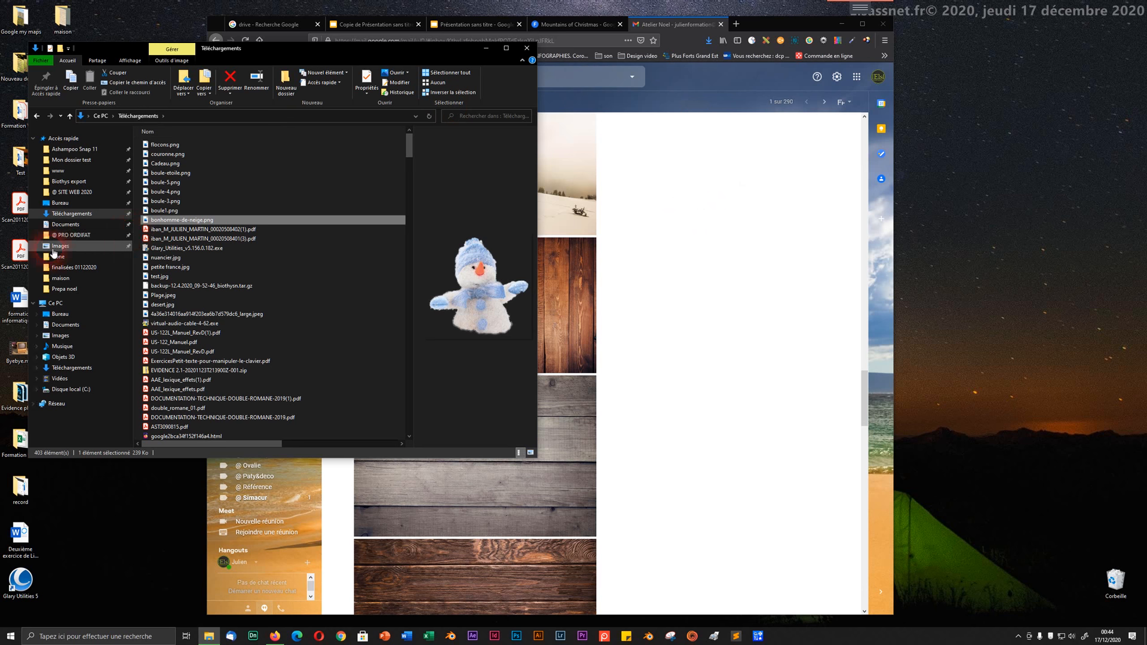
- Open the Done folder inside the Prepa noel folder on the desktop
left_click(55, 204)
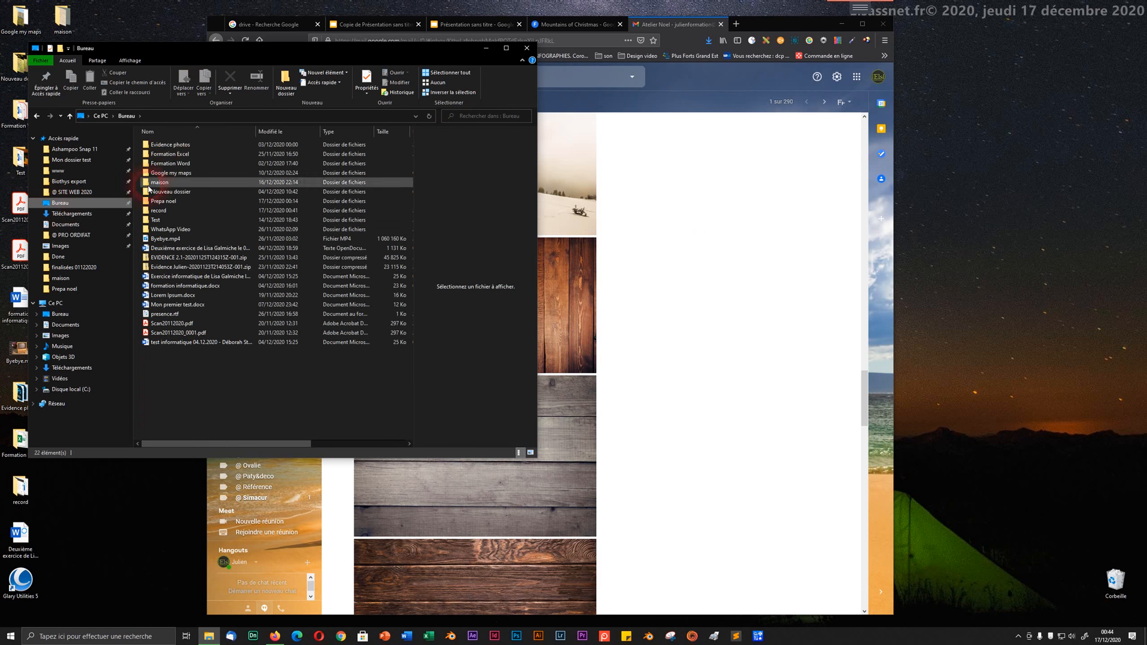
double_click(163, 202)
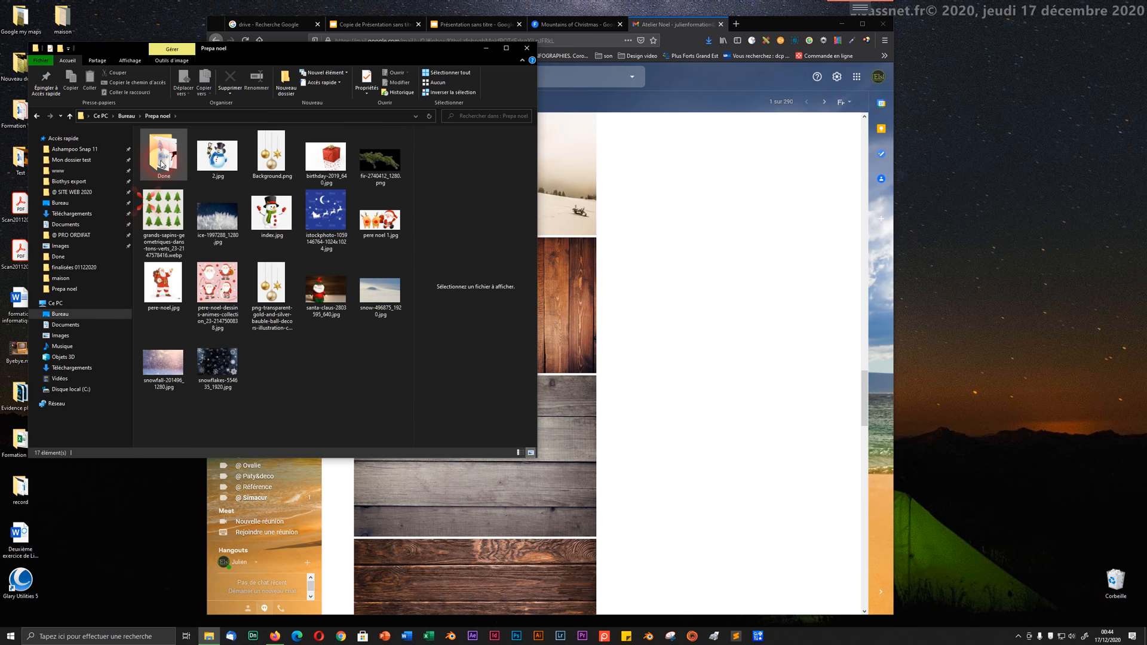
double_click(161, 163)
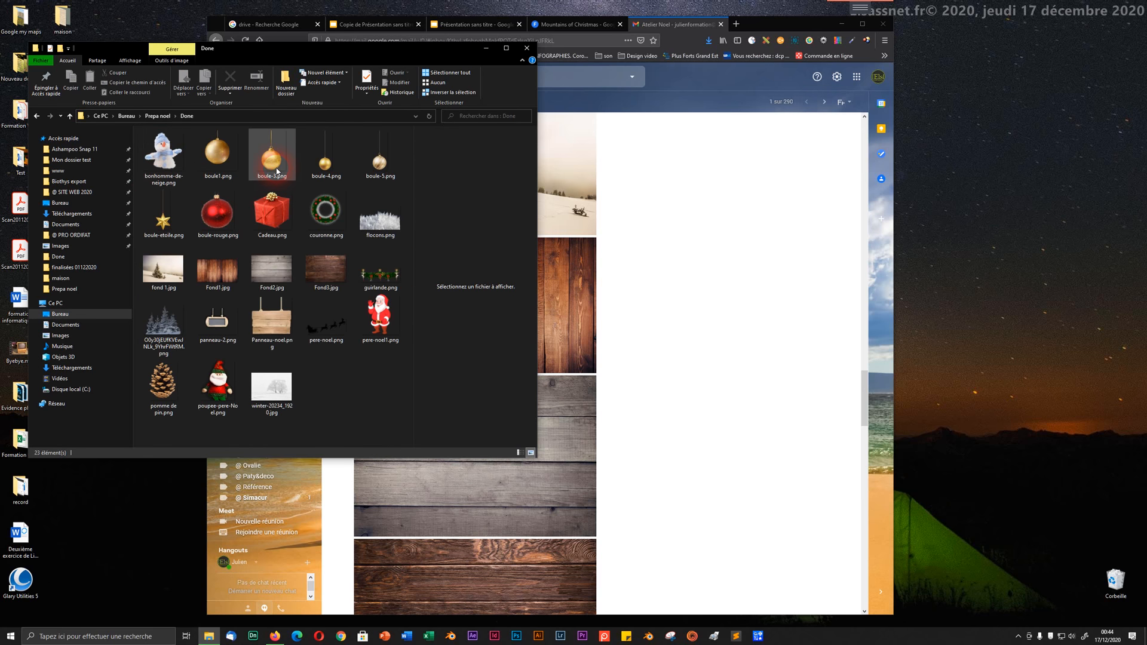
- Reposition the browser window so it overlaps only part of the Done folder window and leaves its first image columns visible
left_click_drag(787, 27, 1036, 14)
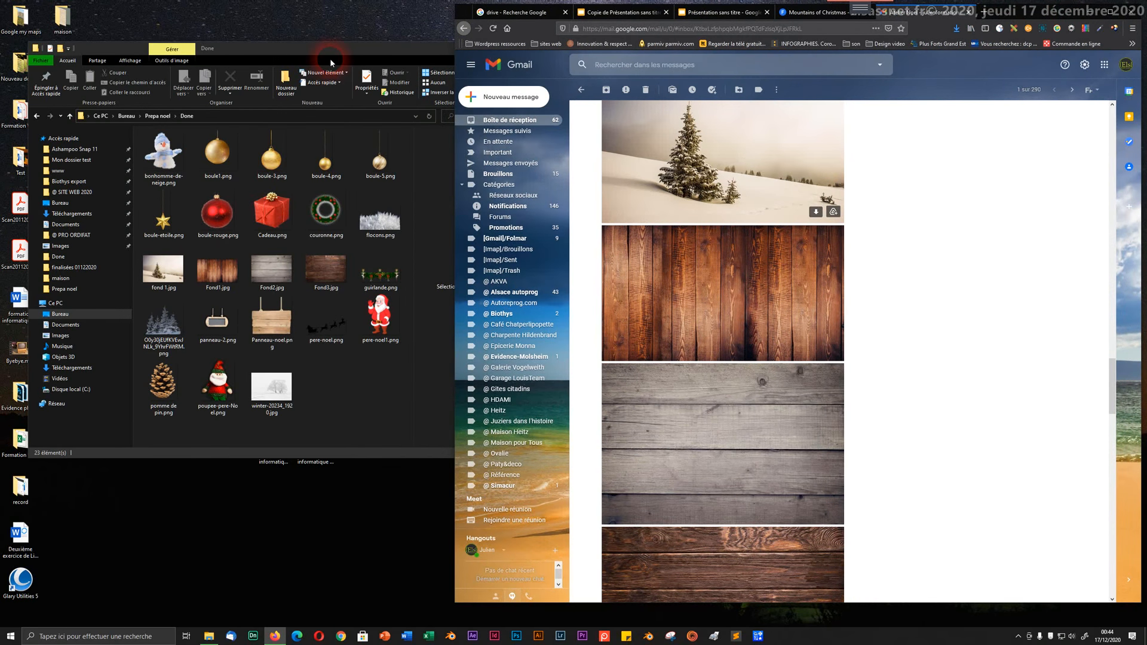
left_click(334, 49)
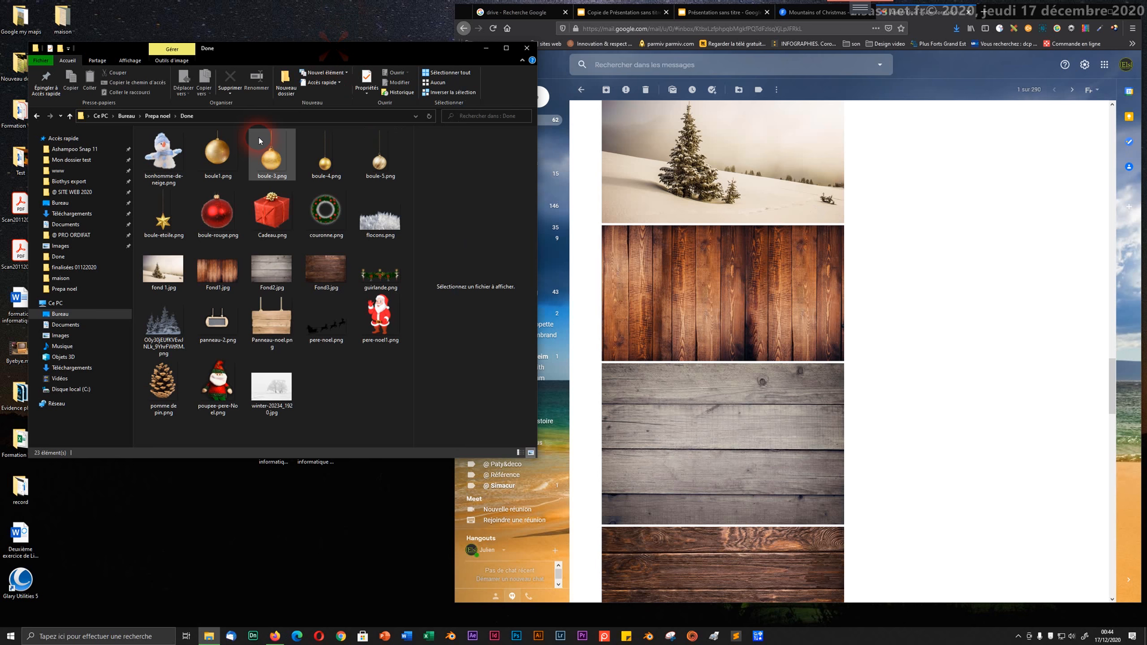
left_click(936, 262)
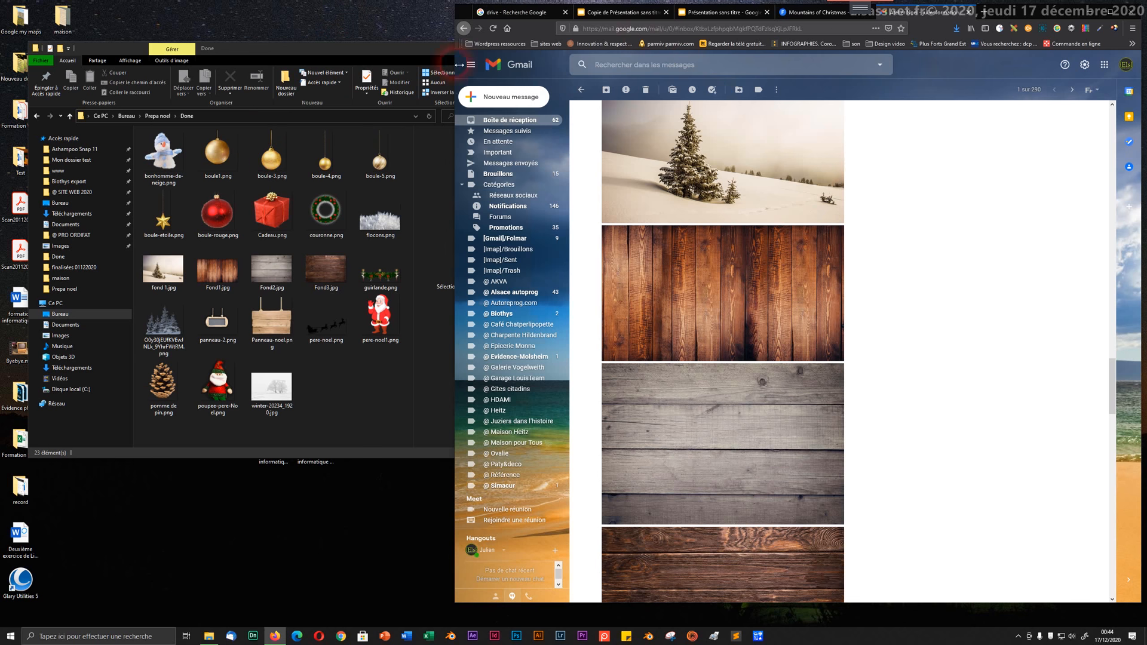
left_click_drag(1066, 18, 923, 24)
left_click_drag(1051, 22, 896, 36)
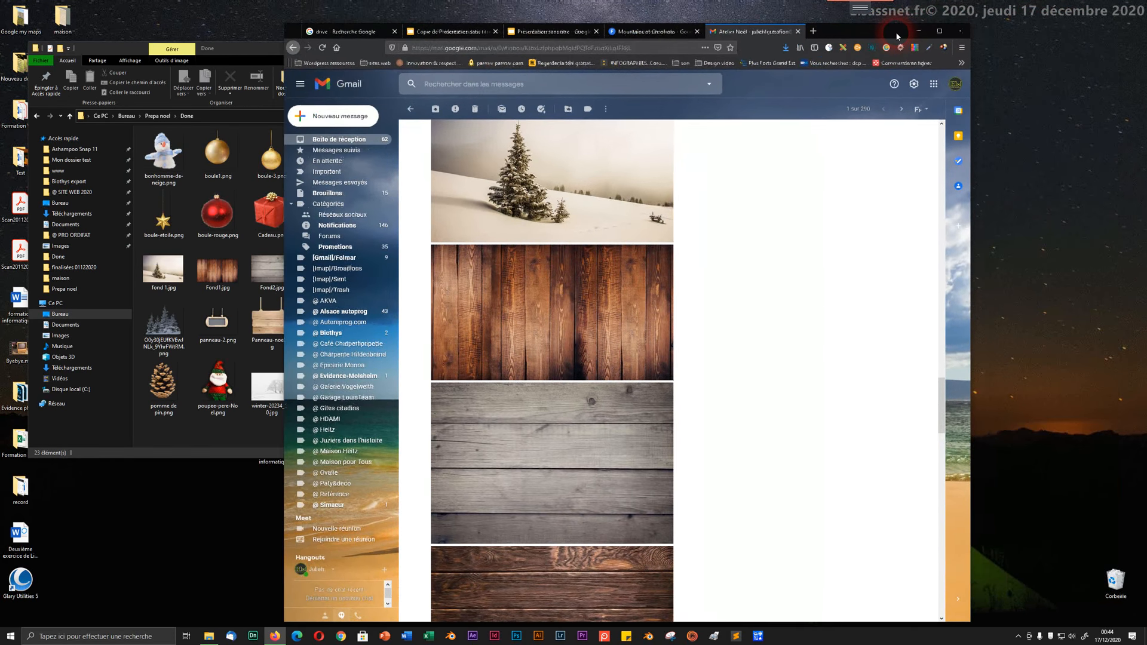
- Open Mon Drive in Google Drive, starting from the existing "drive" search results
left_click(421, 34)
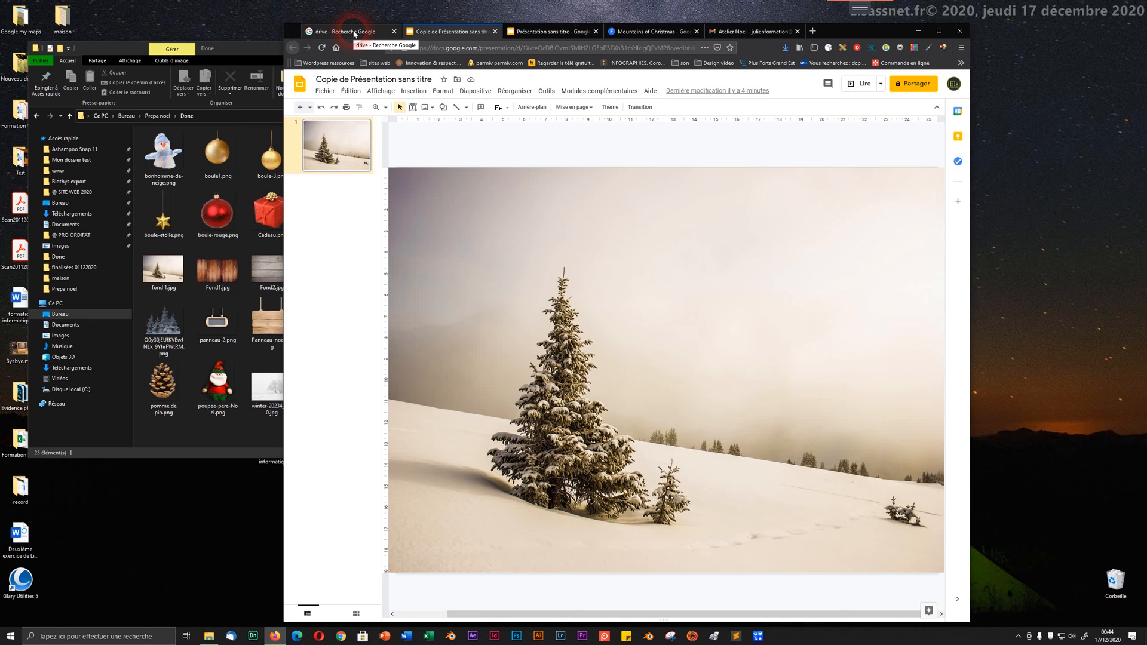
left_click(354, 33)
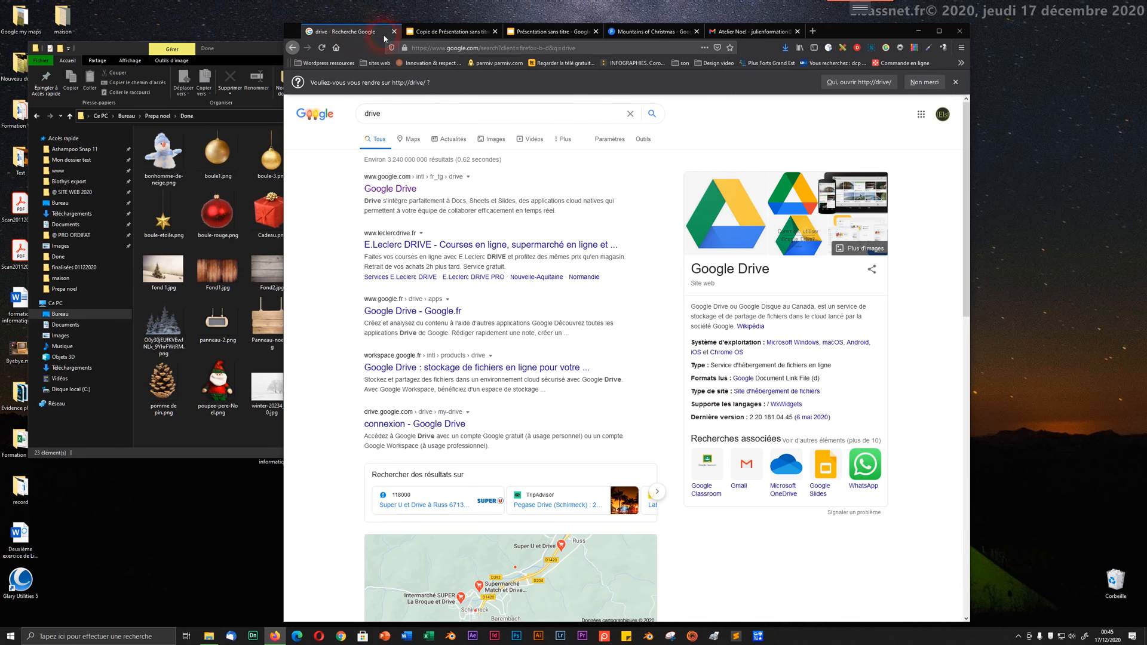
left_click(387, 188)
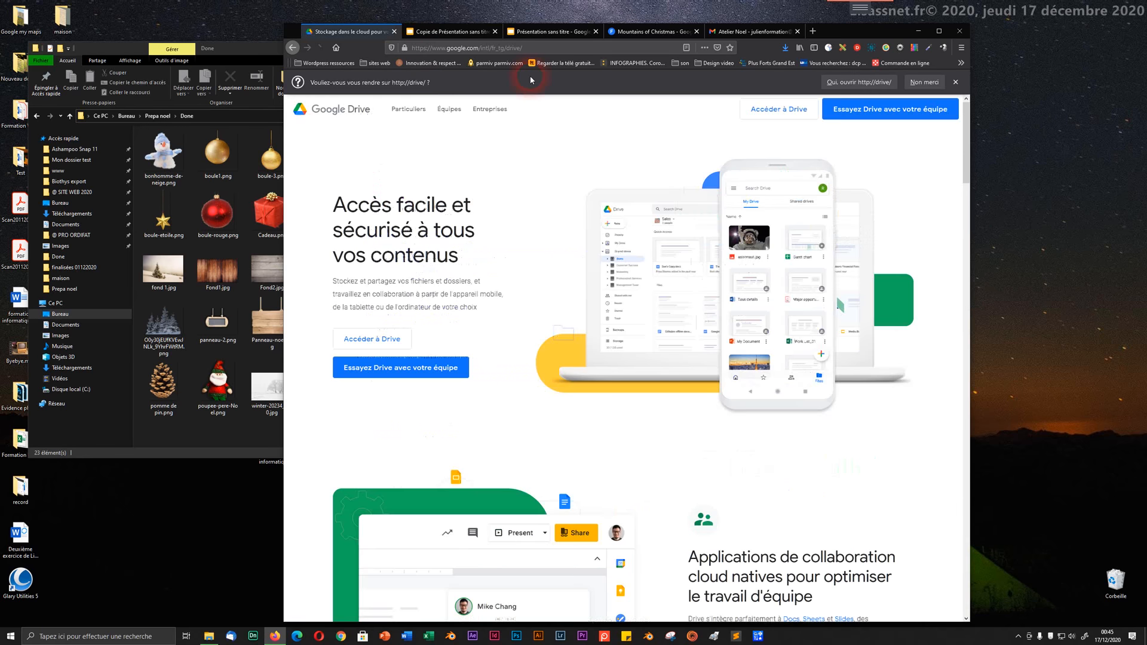
left_click(777, 109)
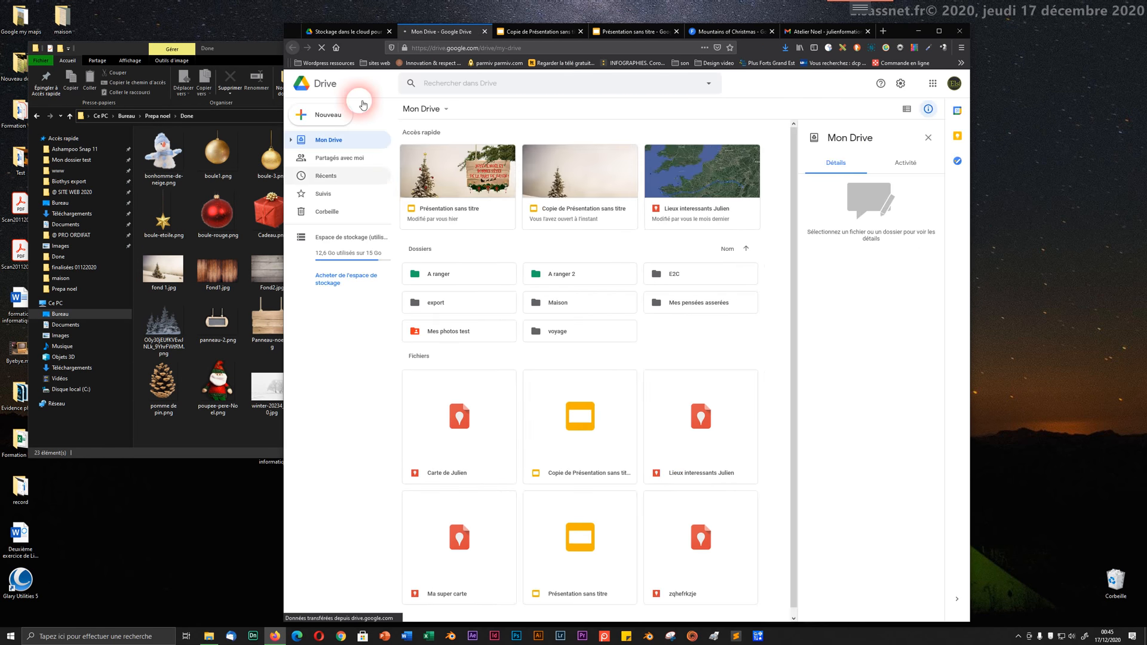
- Create a new Google Slides presentation in Mon Drive and name it "Affiche de Noel"
left_click(339, 122)
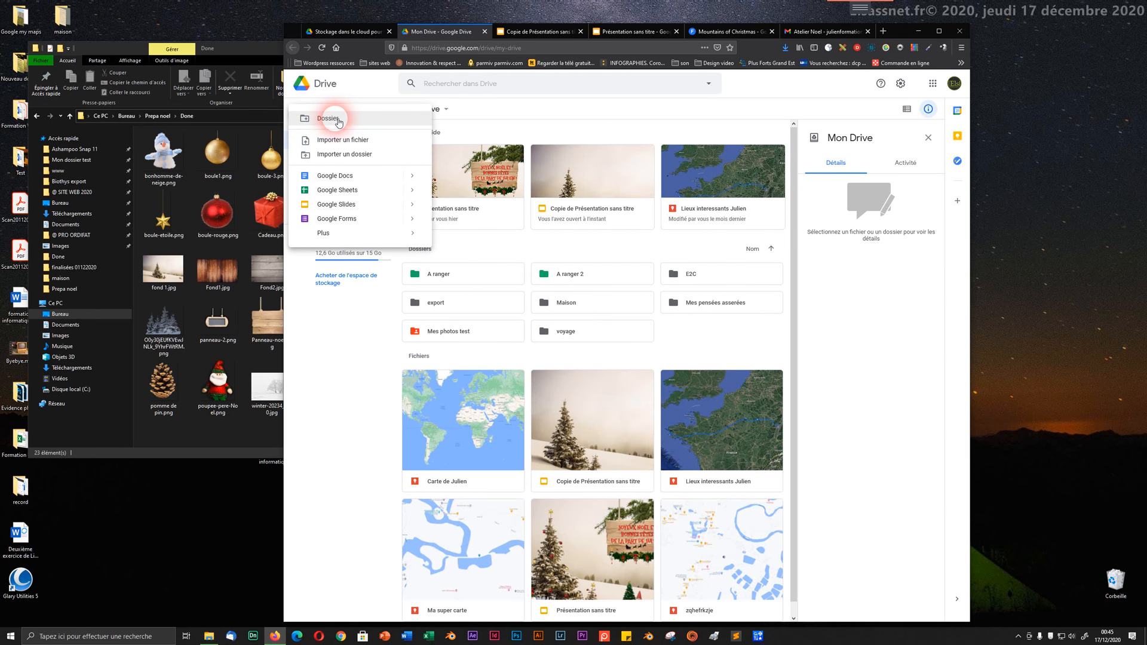
left_click(342, 206)
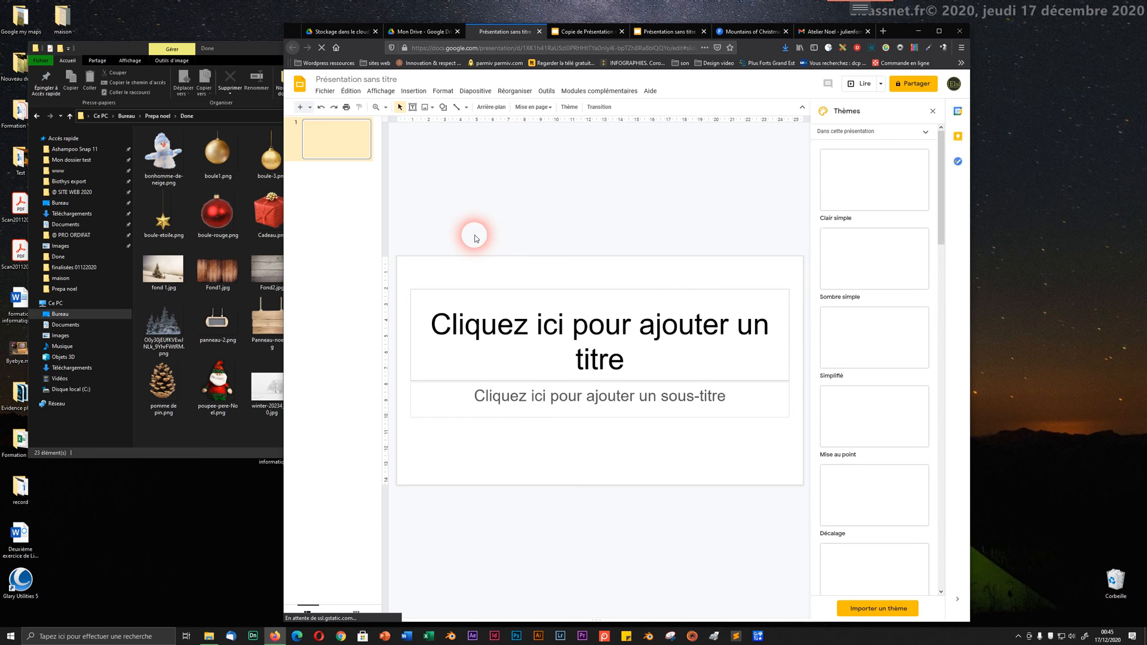
left_click(348, 79)
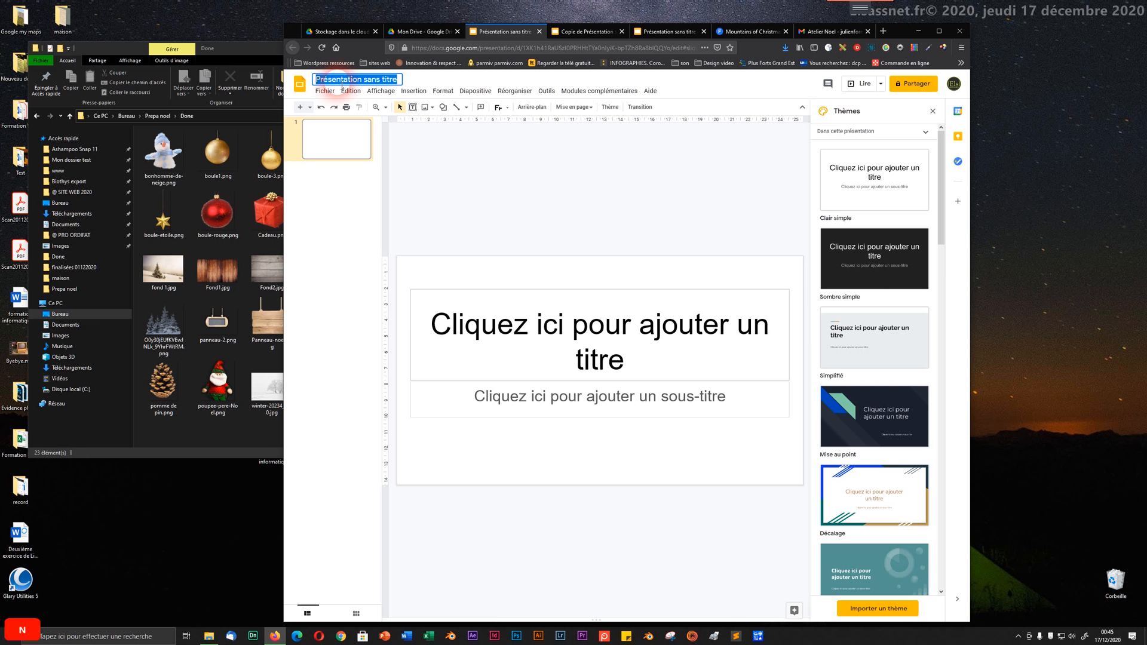
type("Noel")
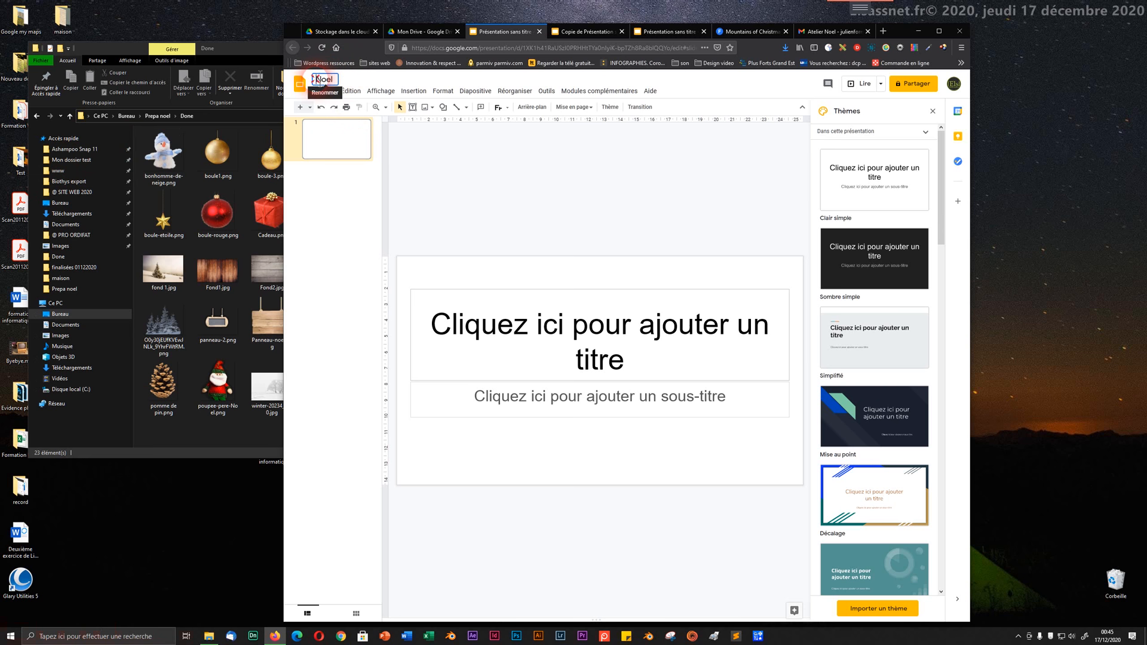
type("Affich")
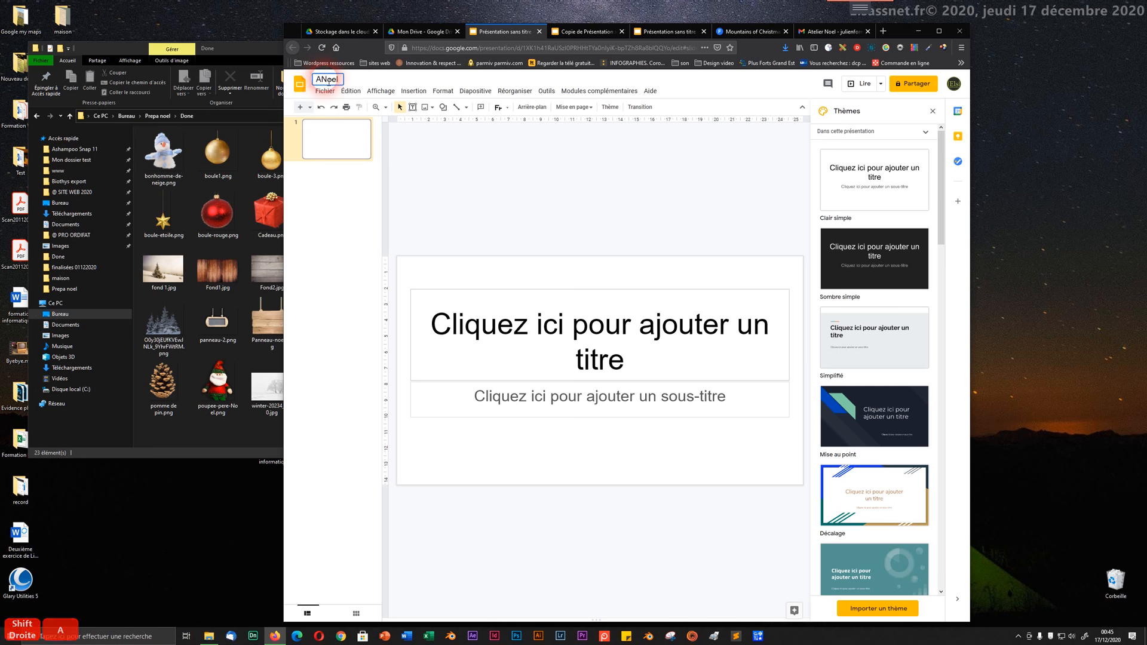
type("e de")
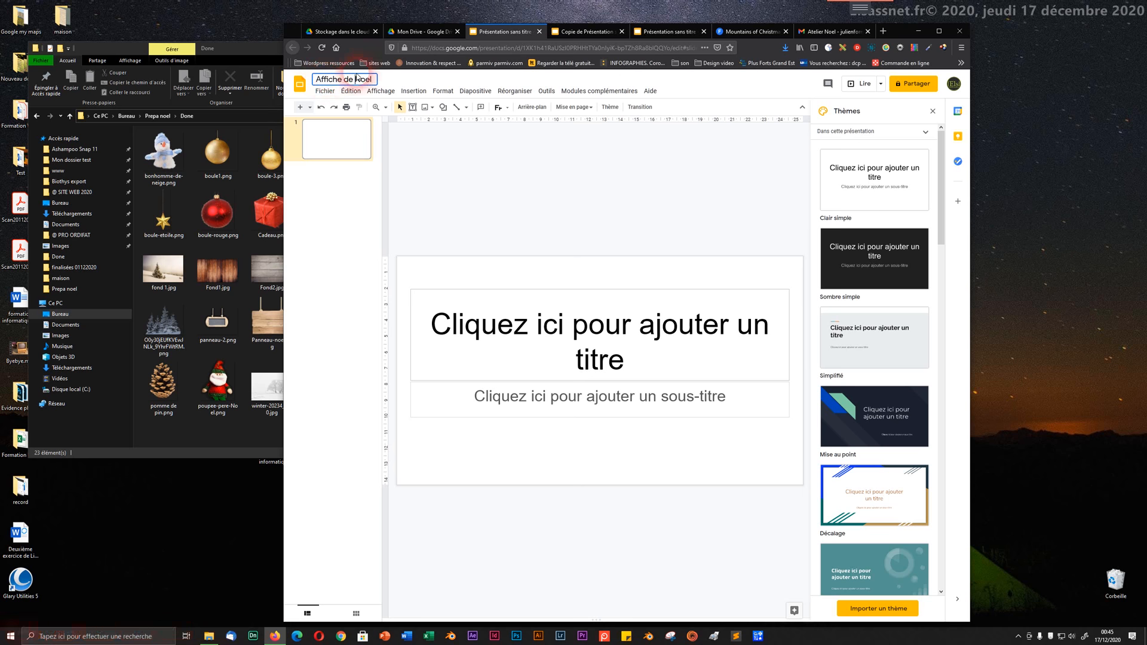
- Close the newly created "Affiche de Noel" presentation and switch to the existing untitled presentation that contains the finished Christmas poster
left_click(350, 199)
left_click(540, 220)
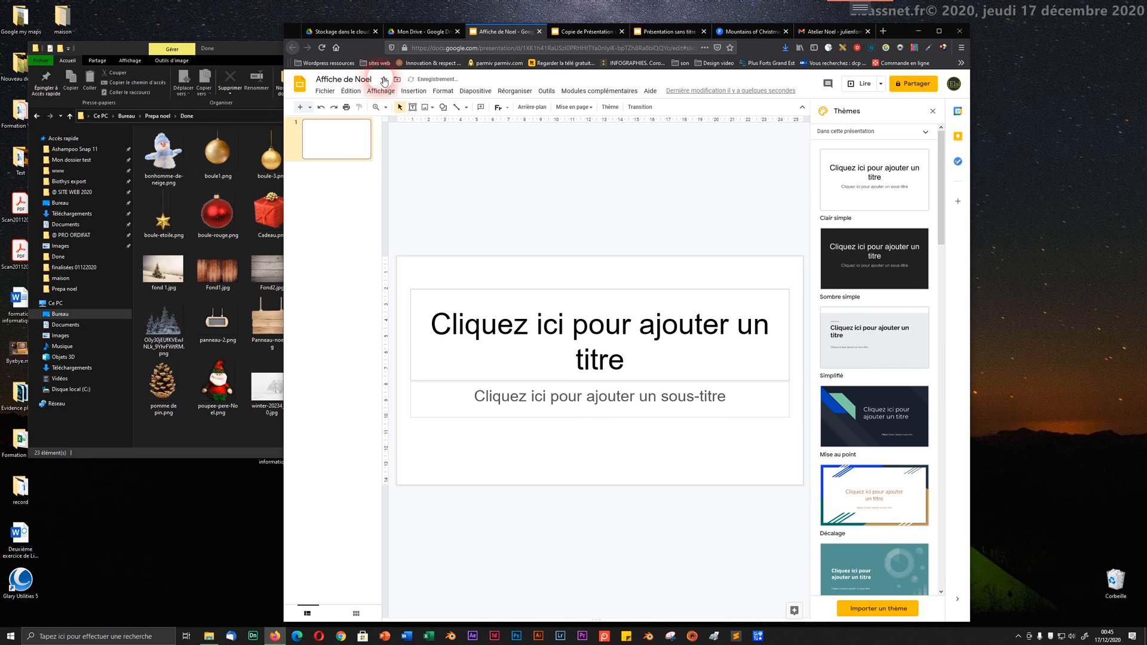
left_click(454, 141)
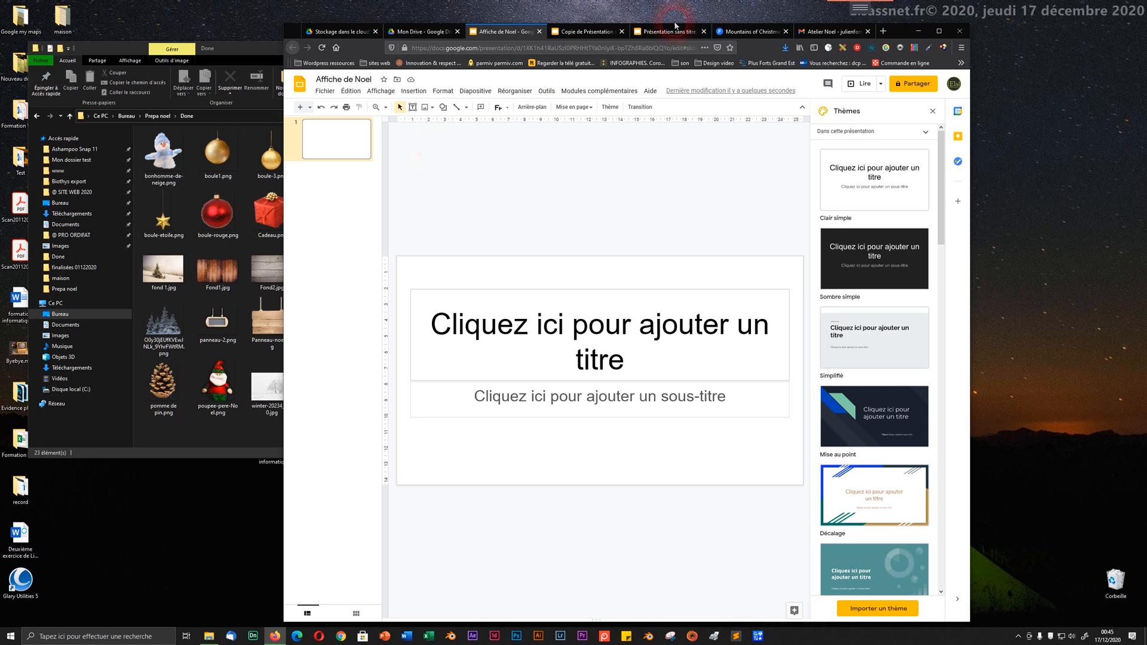
left_click(539, 31)
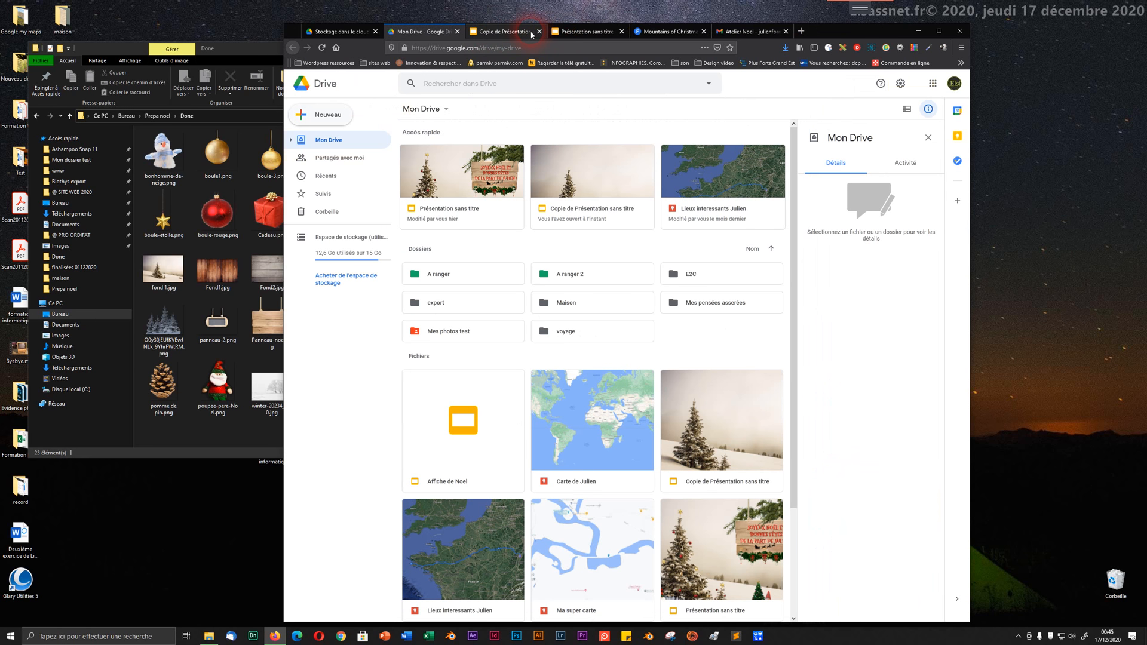
left_click(517, 33)
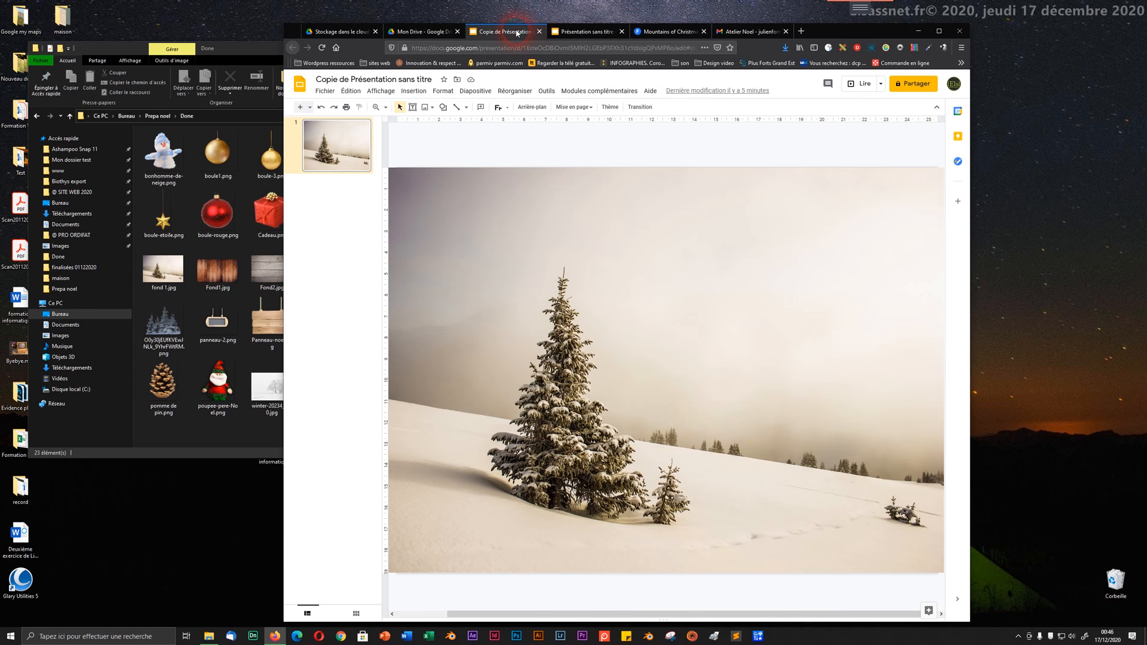
left_click(548, 35)
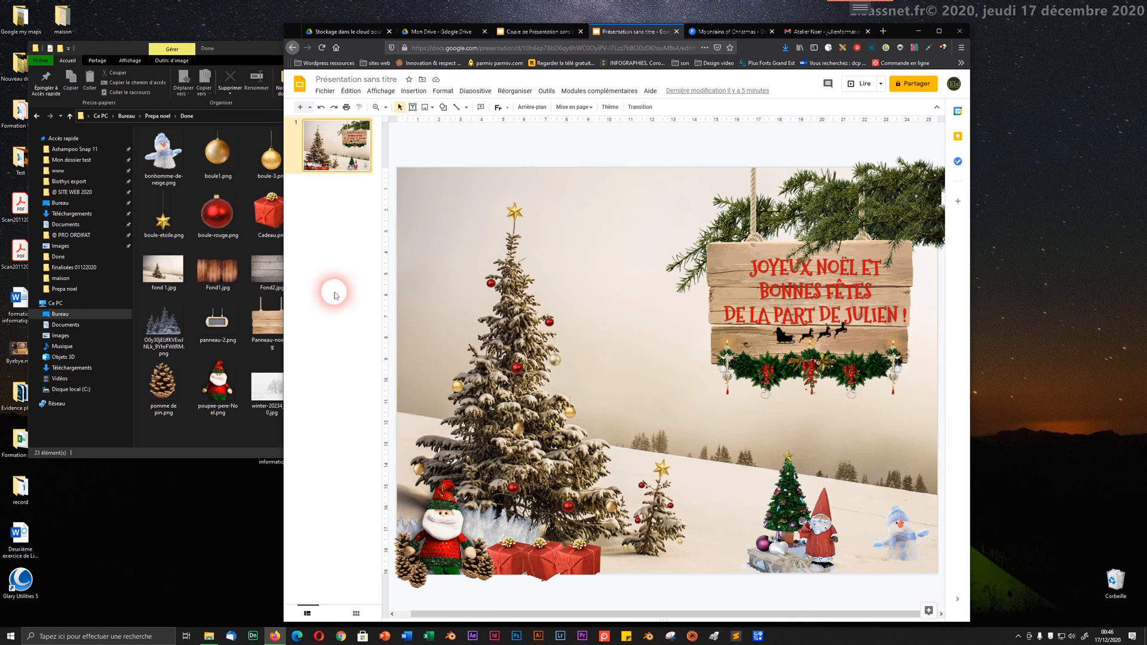
- Add a new slide after the finished poster slide and delete its title and text placeholders
right_click(324, 233)
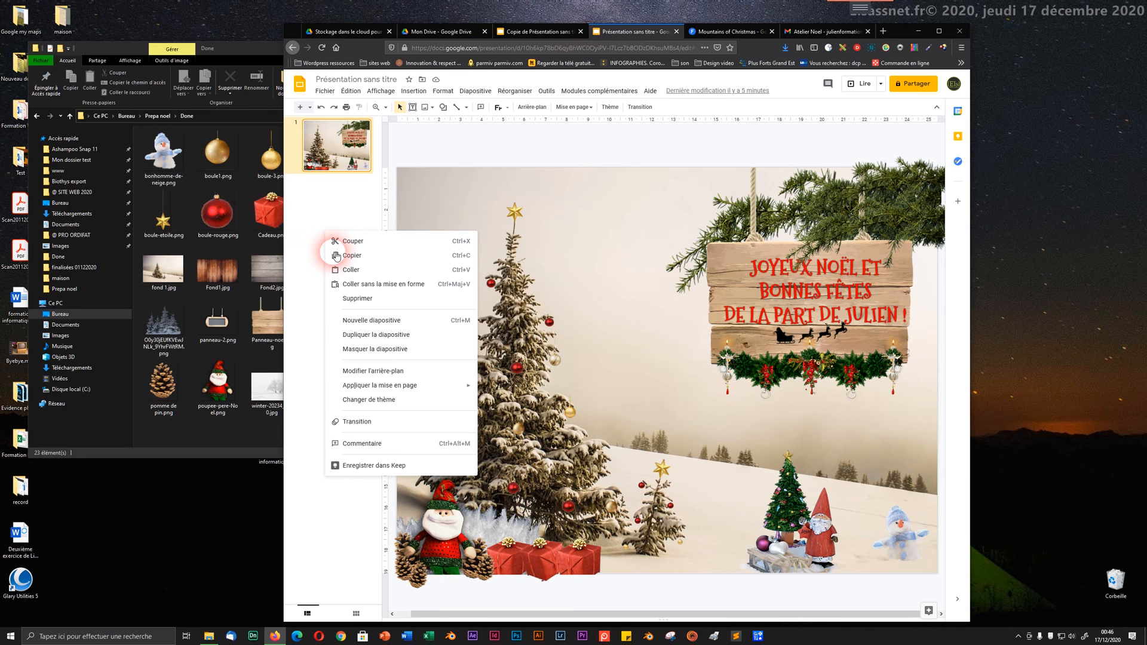
left_click(362, 320)
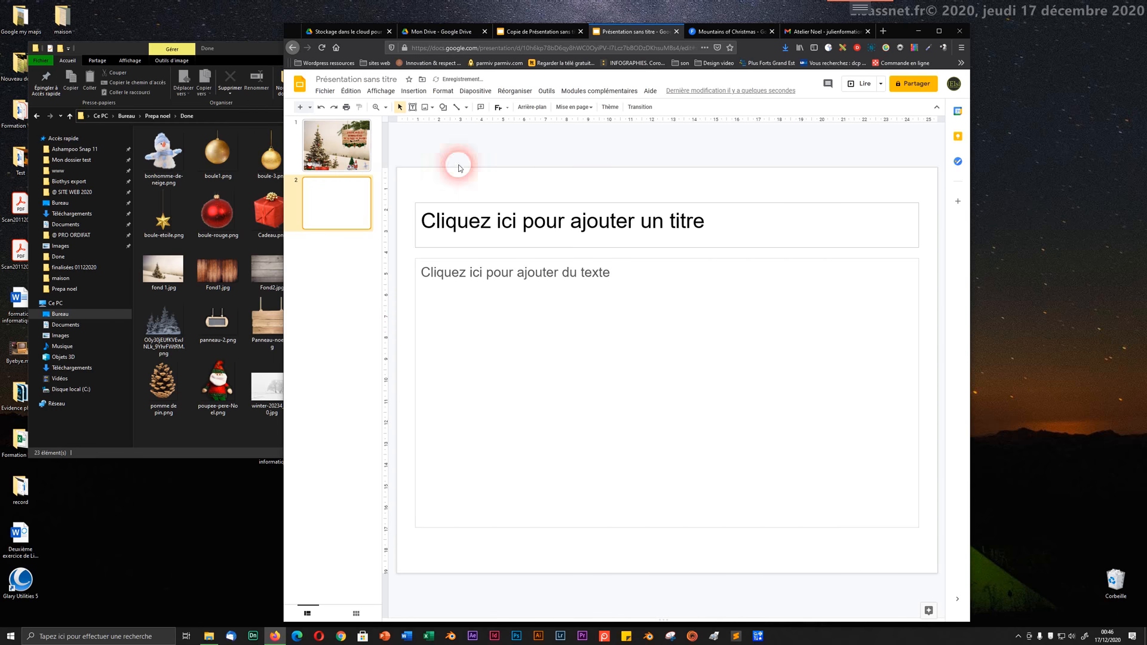
left_click(485, 199)
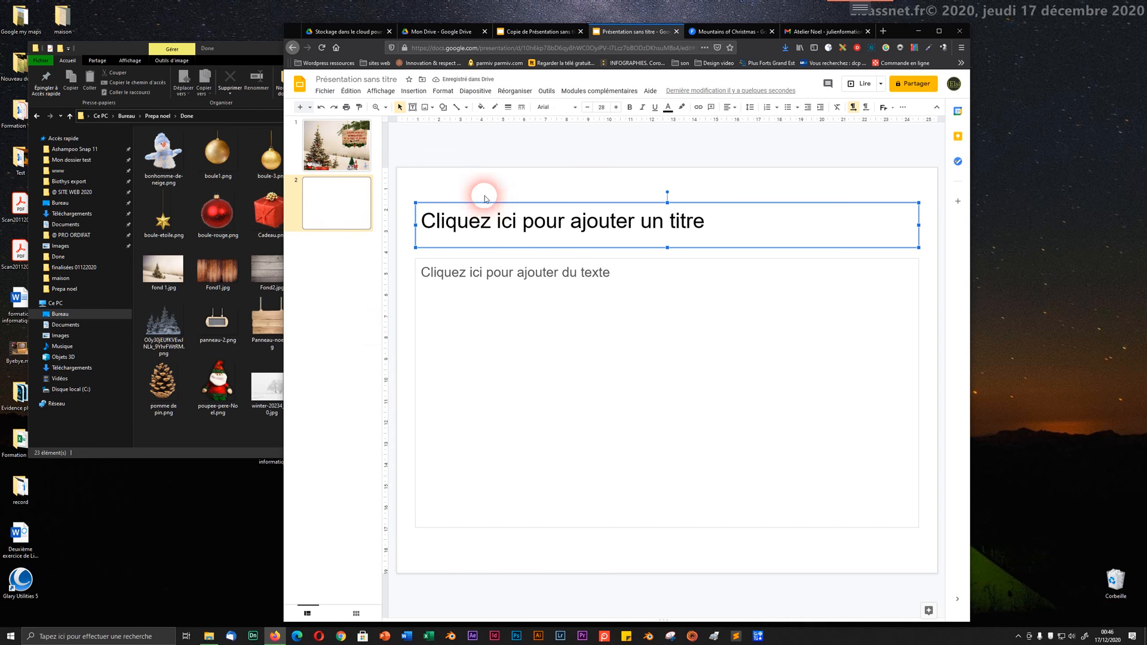
key("Delete")
left_click(473, 253)
key("Delete")
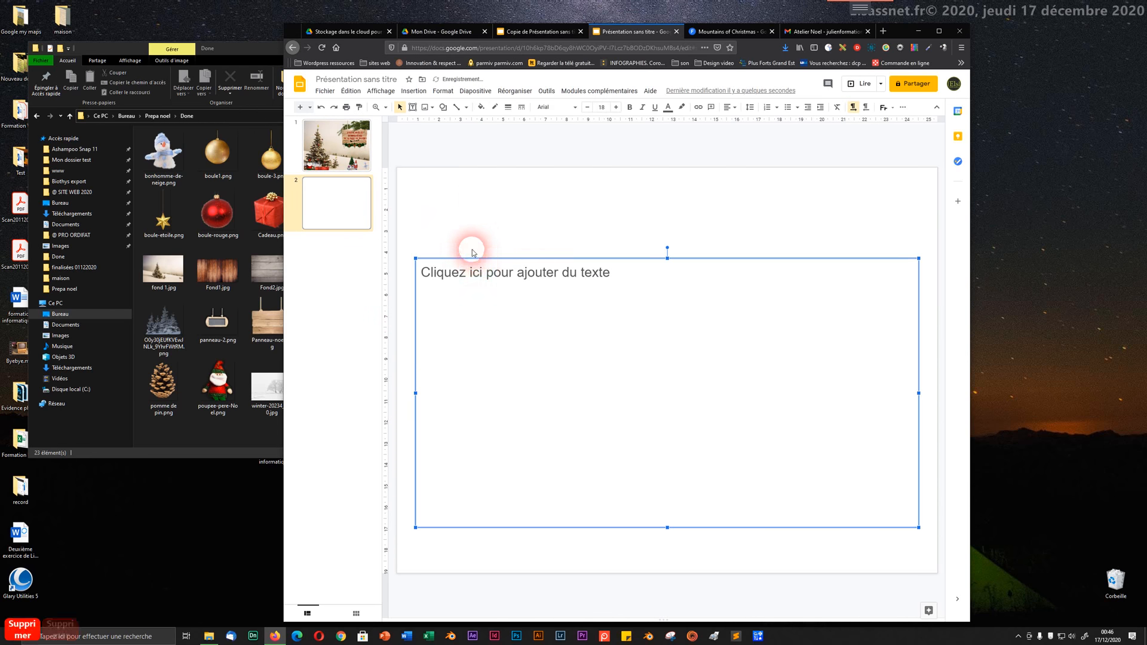
- Move the blank slide ahead of the finished poster slide and compare it with the poster and the "Copie de Présentation sans titre" presentation
left_click_drag(356, 205, 372, 126)
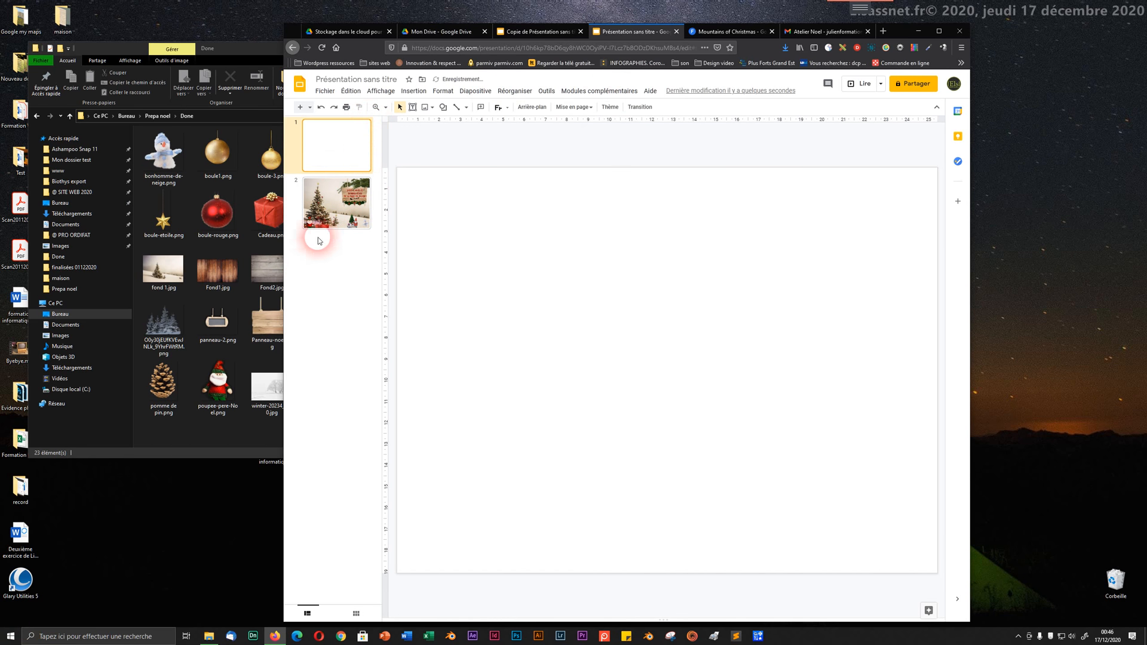
left_click(328, 206)
left_click(339, 142)
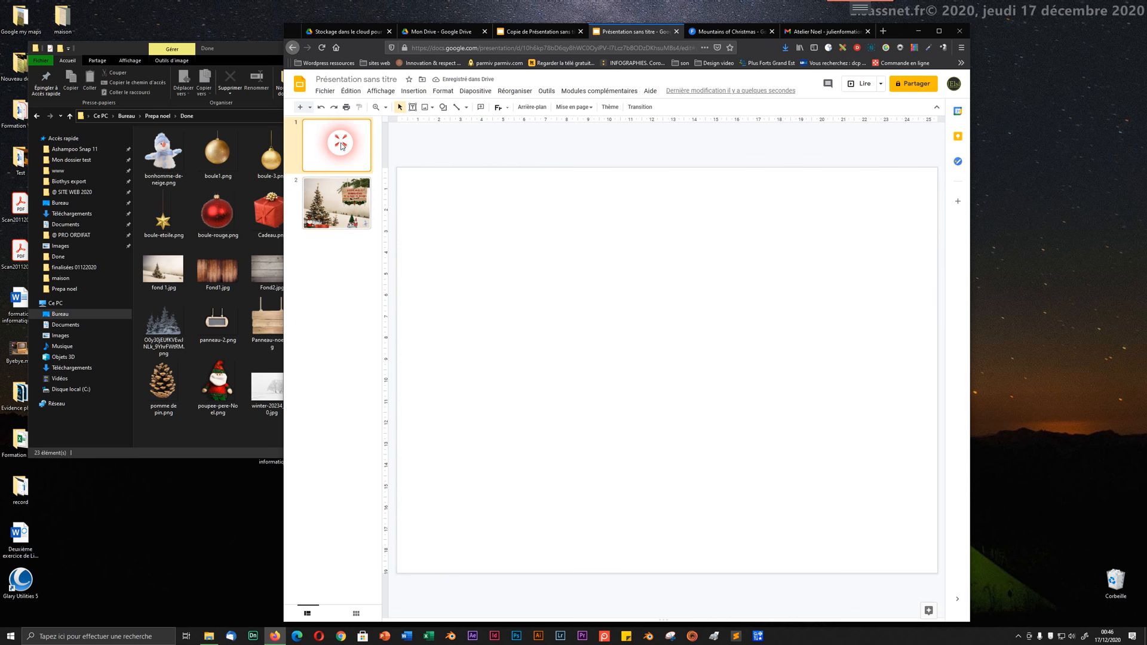
left_click(332, 206)
left_click(343, 148)
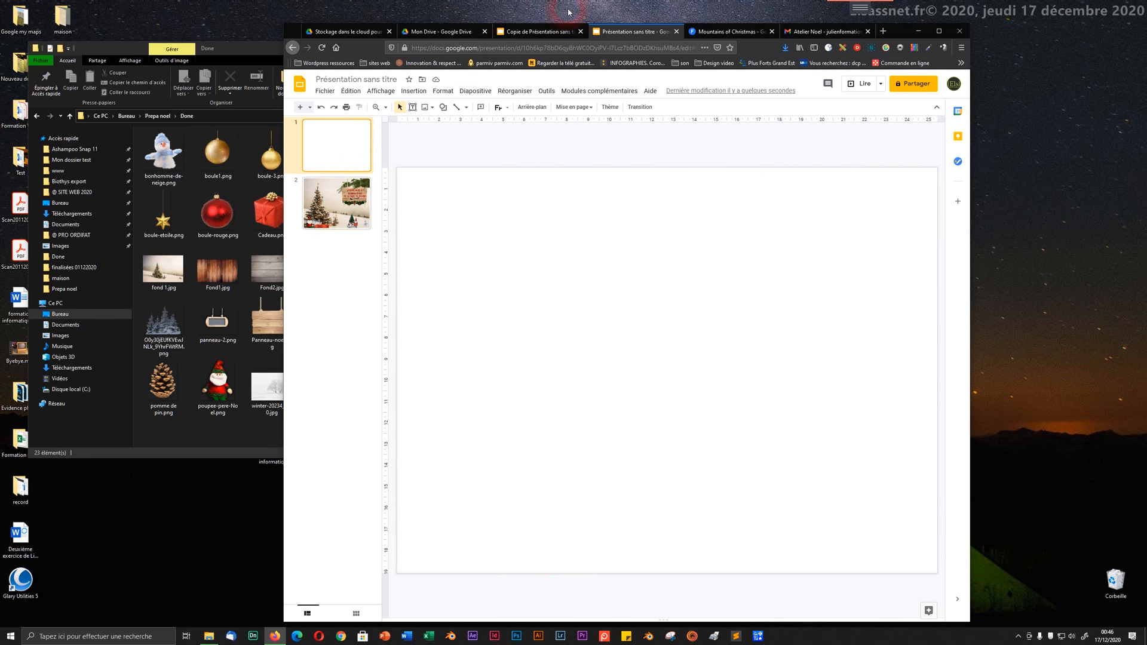
left_click(564, 32)
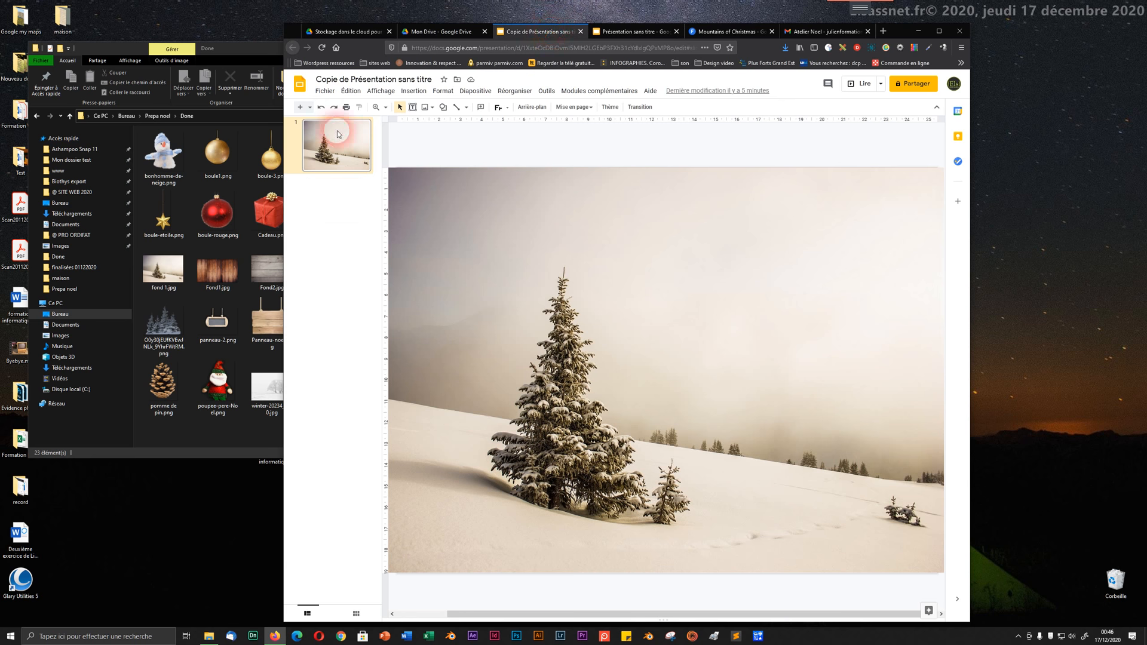
left_click(633, 32)
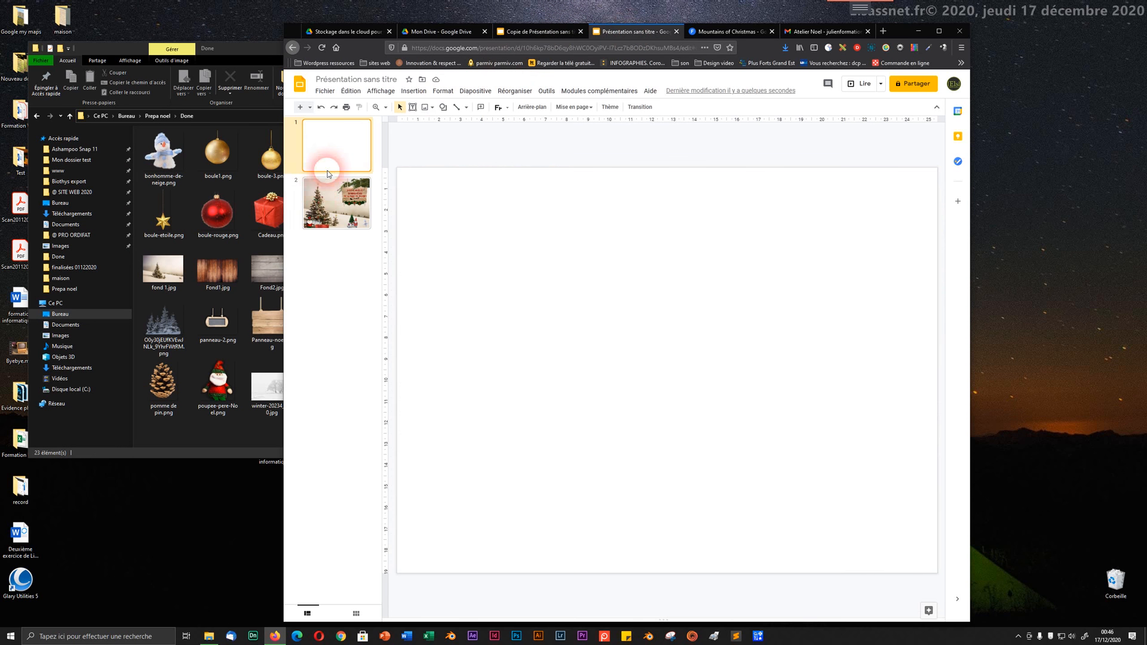
- Rename the untitled presentation as "Affiche de Noel"
left_click(330, 81)
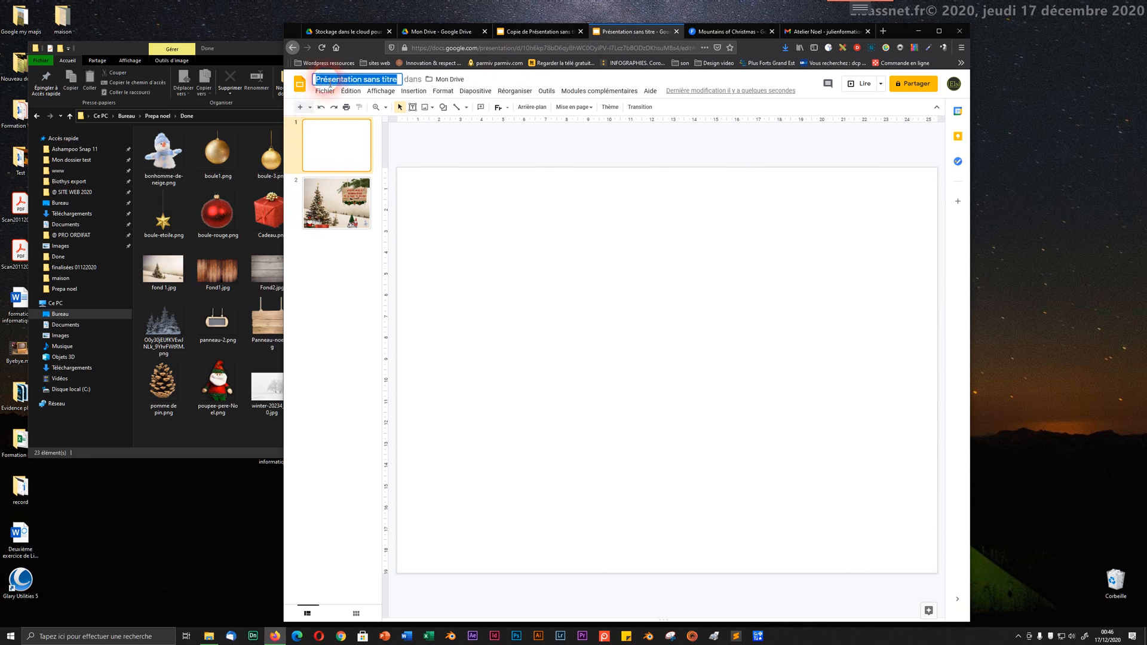
type("Af")
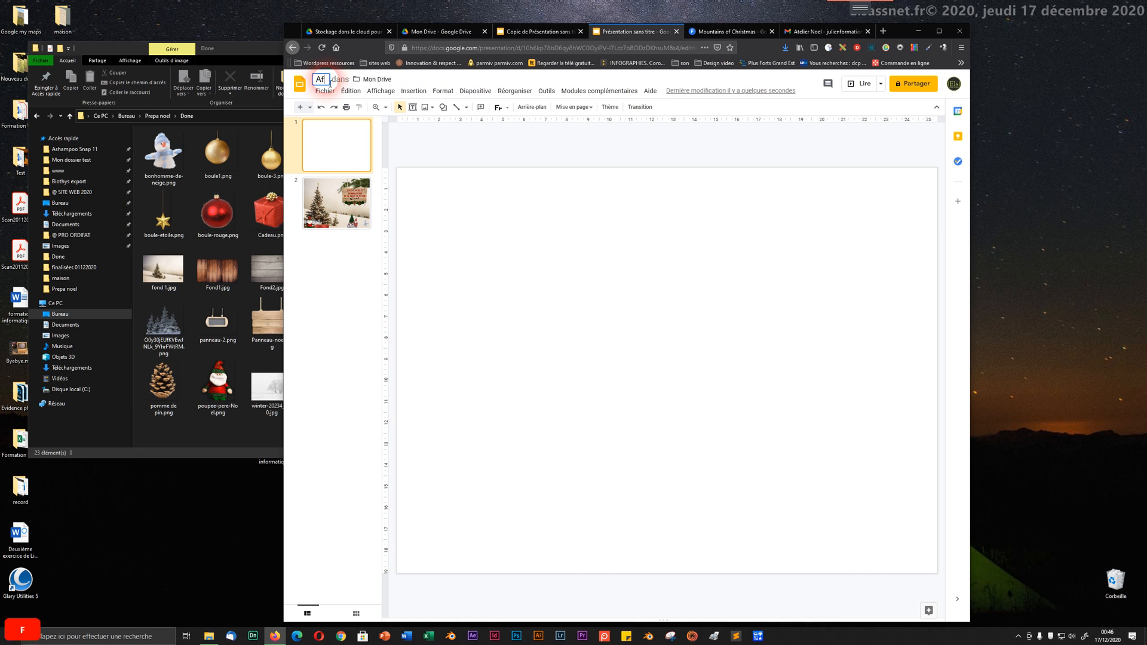
type("fiche de N")
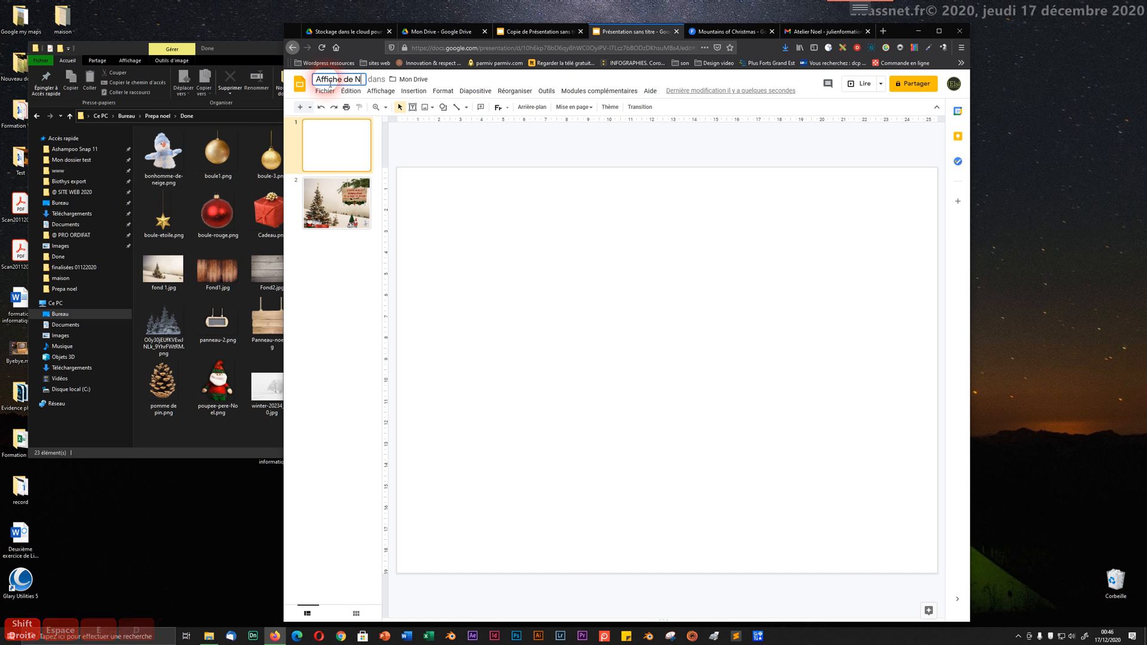
type("ö")
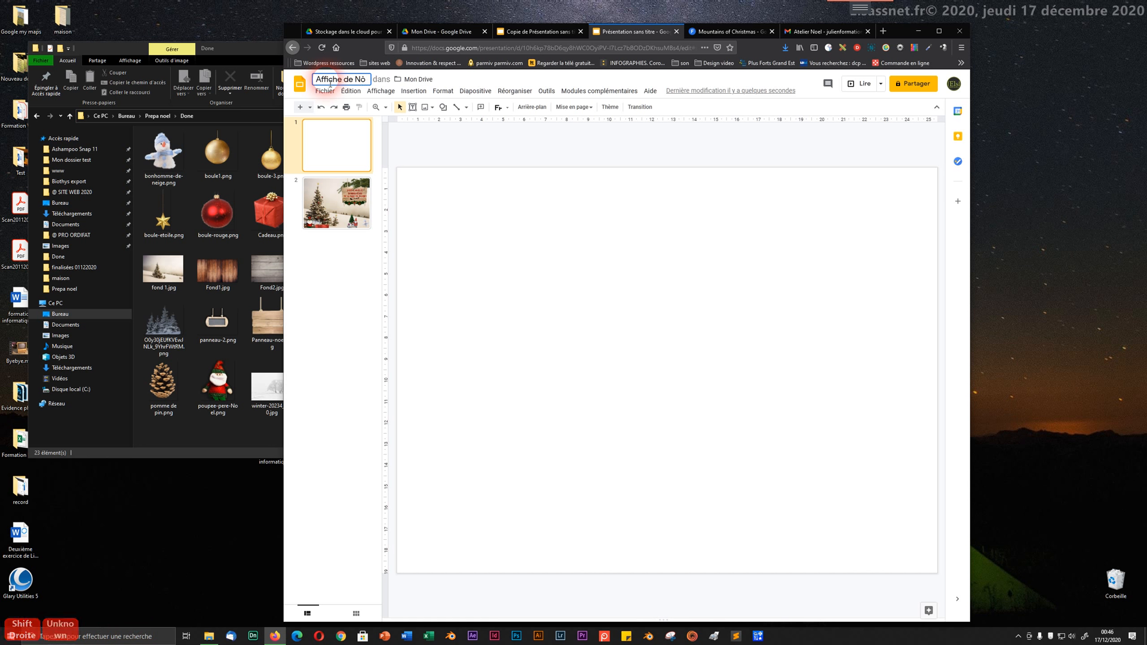
key("BackSpace")
type("ô^")
key("BackSpace")
key("BackSpace")
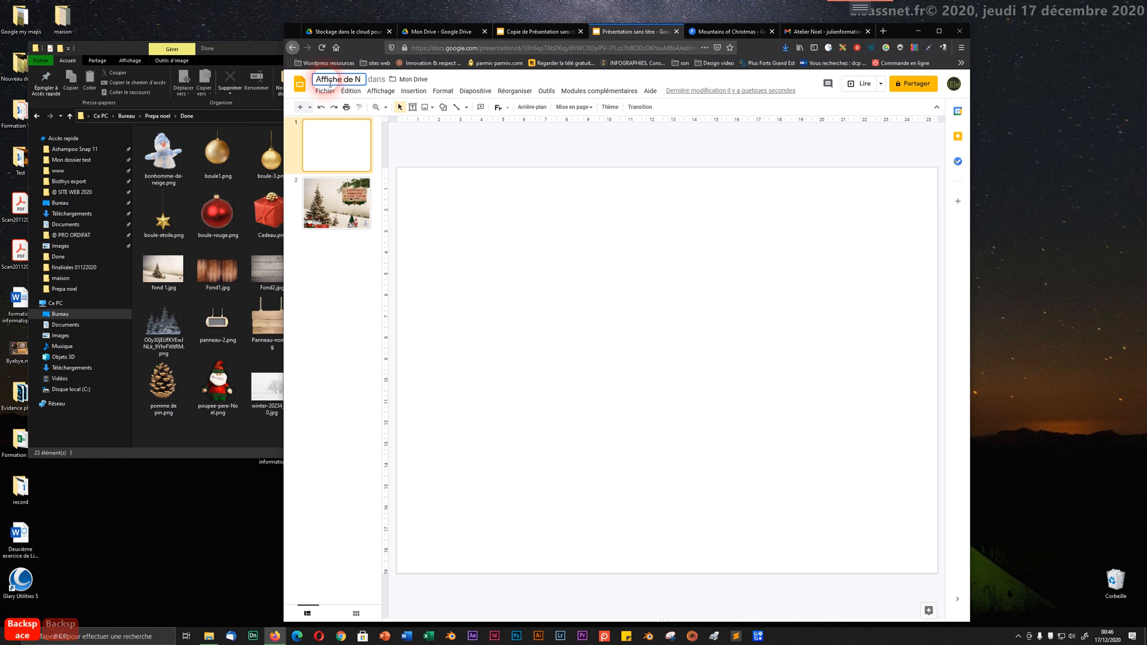
type("ö")
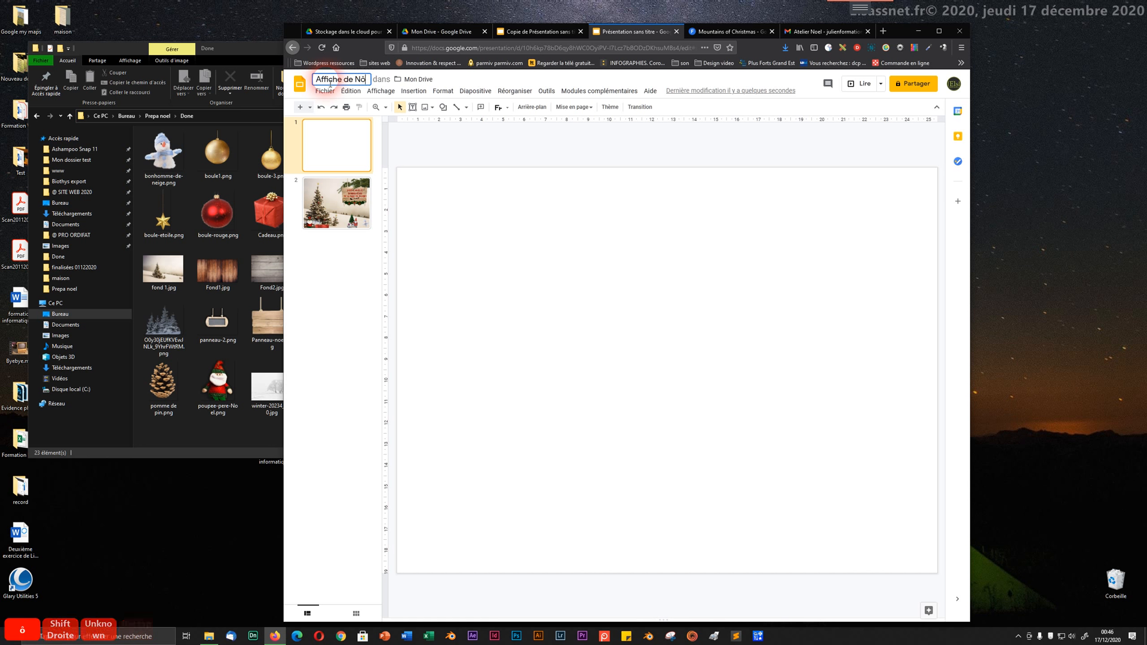
key("BackSpace")
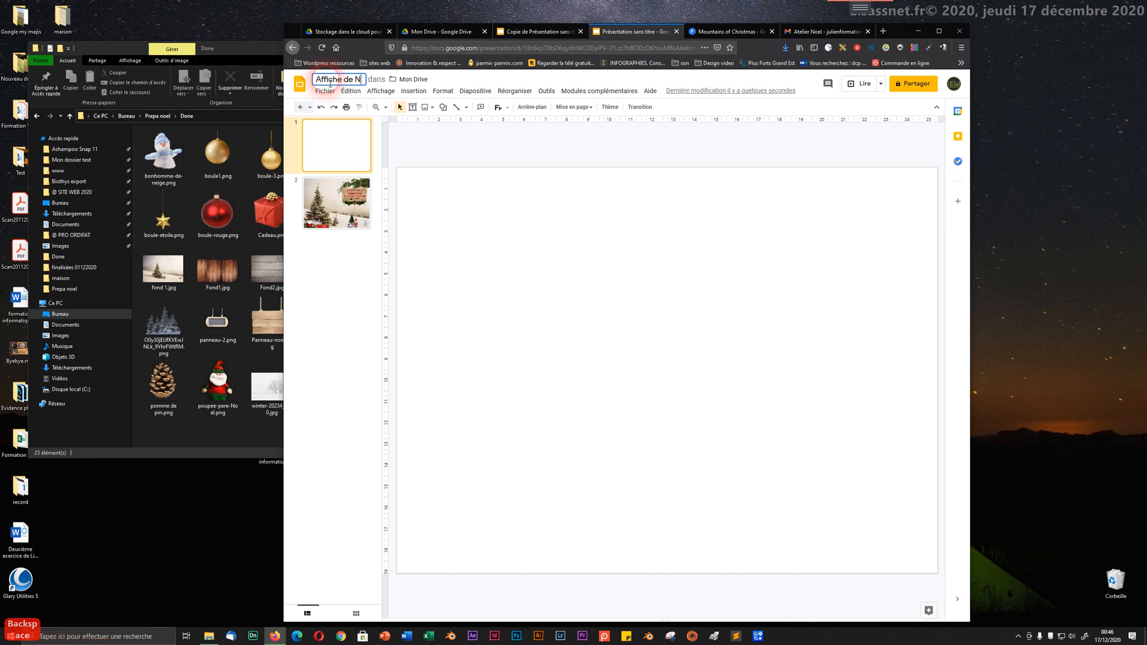
key("shift+dead_circumflex")
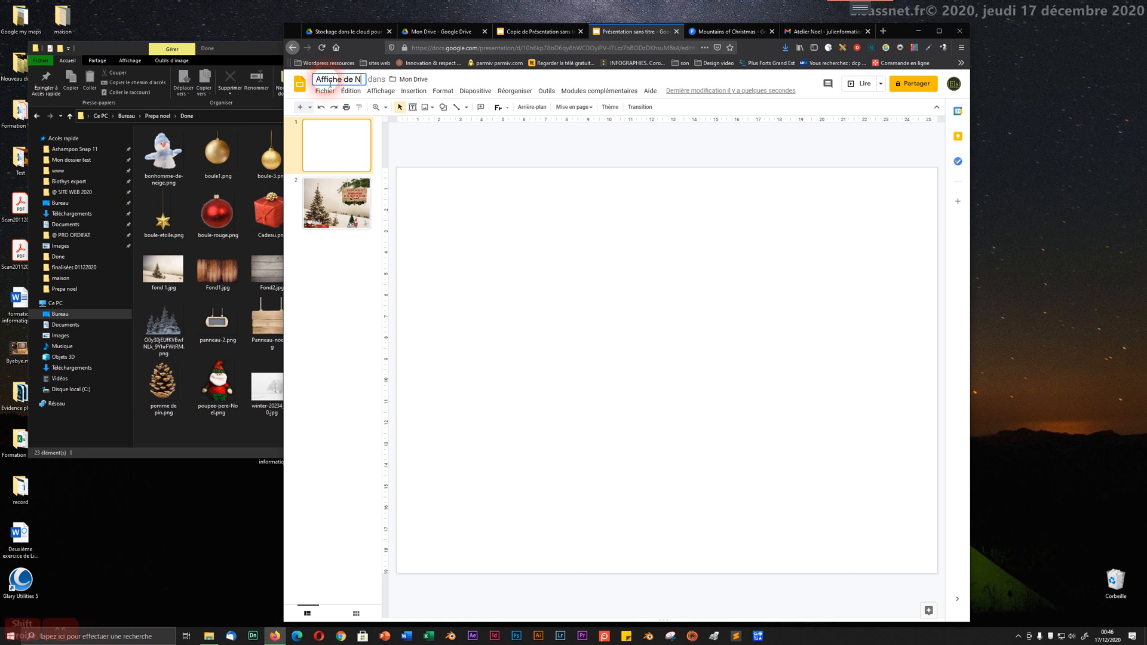
type("oel")
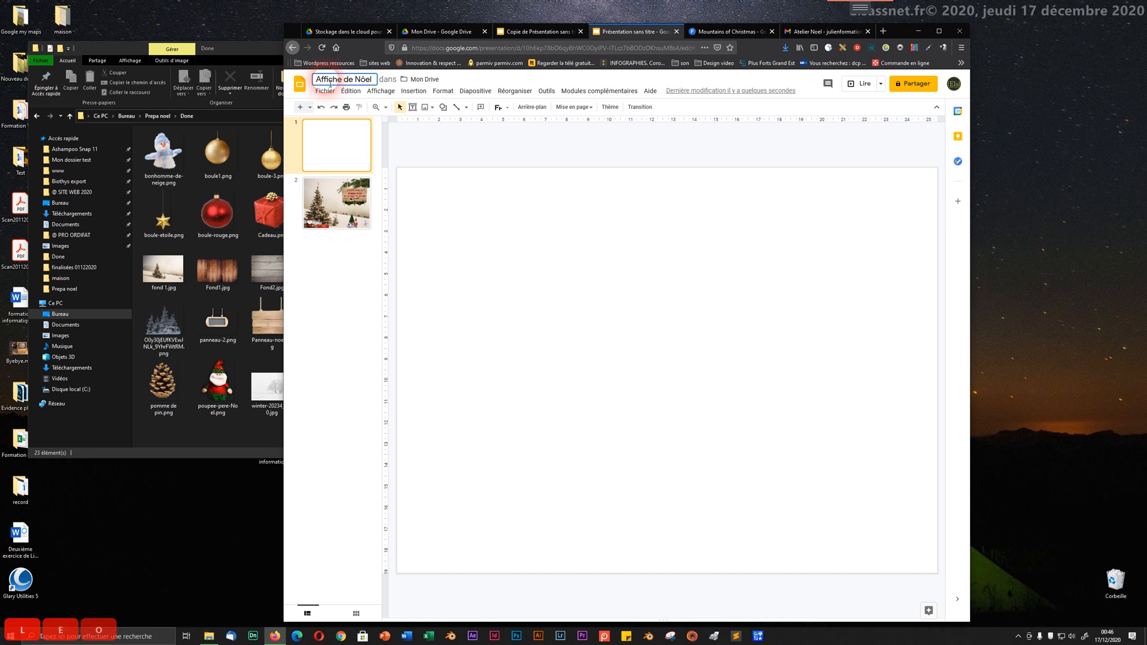
key("BackSpace")
key("BackSpace")
key("BackSpace")
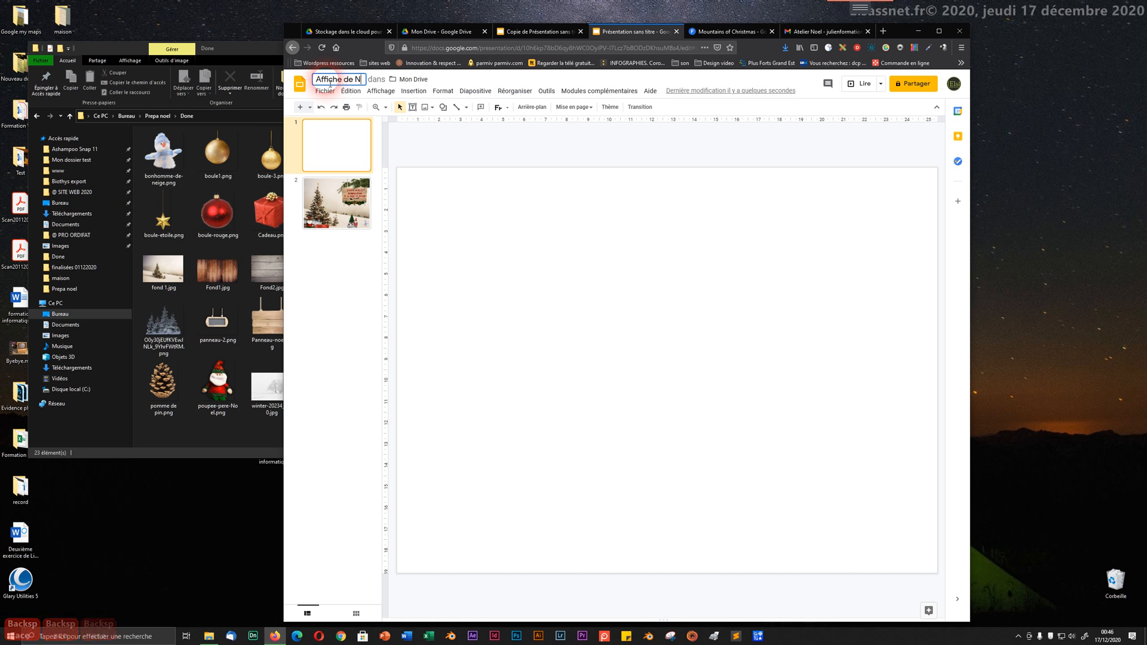
type("o")
type("e")
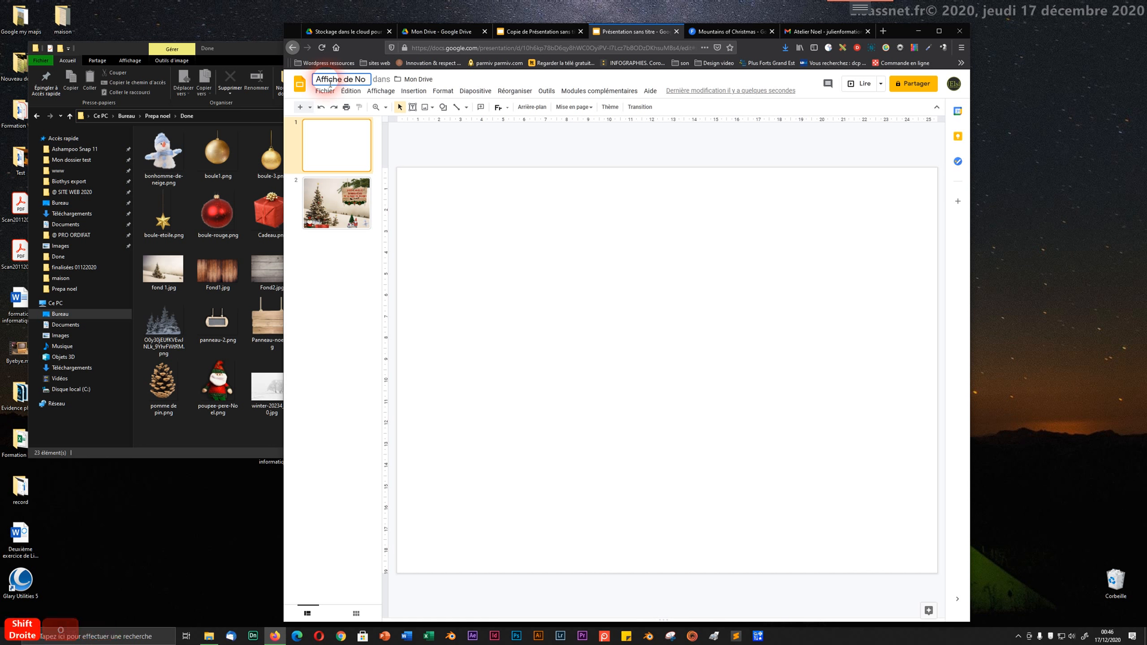
type("l")
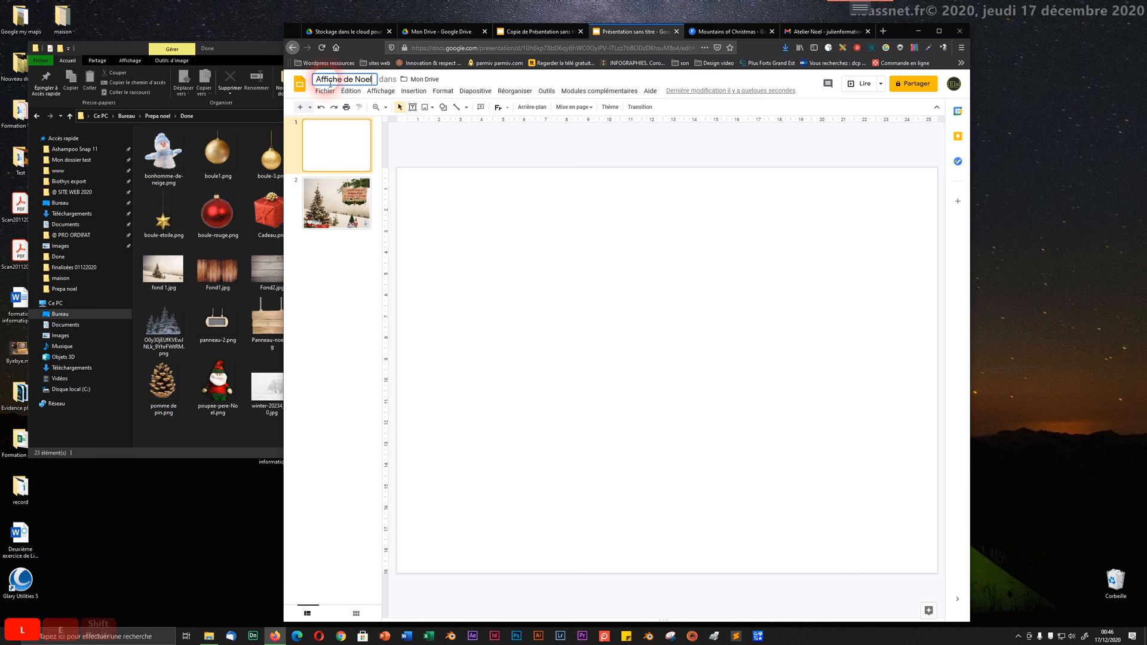
left_click(337, 268)
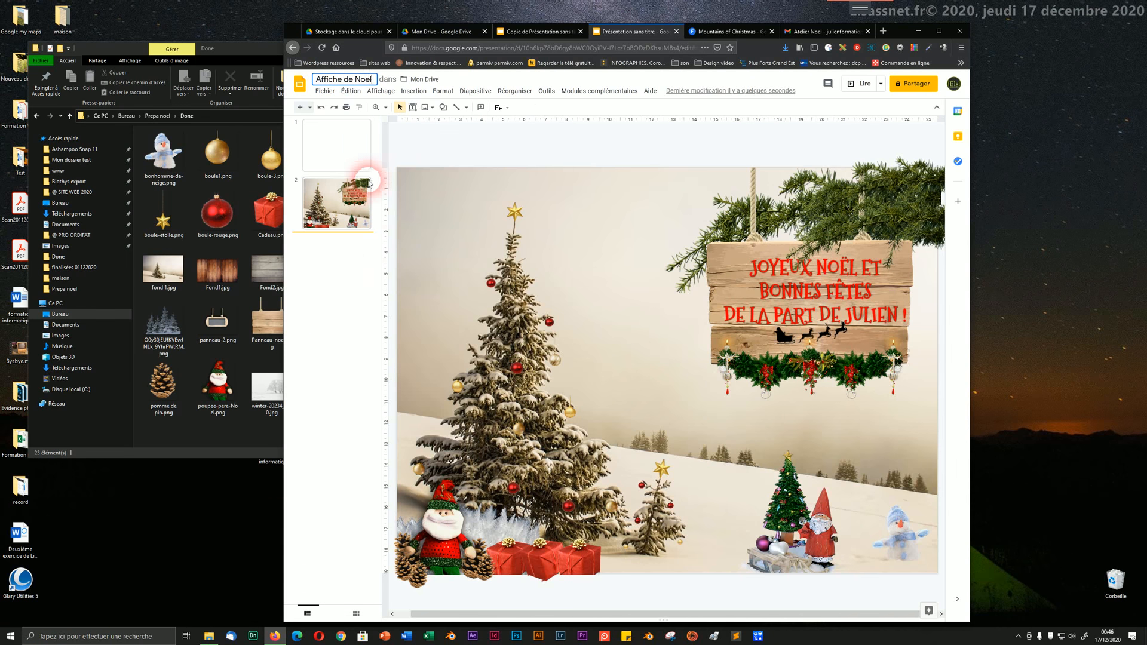
- Select the blank first slide and move the browser window aside to uncover the fourth image column of the Done folder
left_click(346, 156)
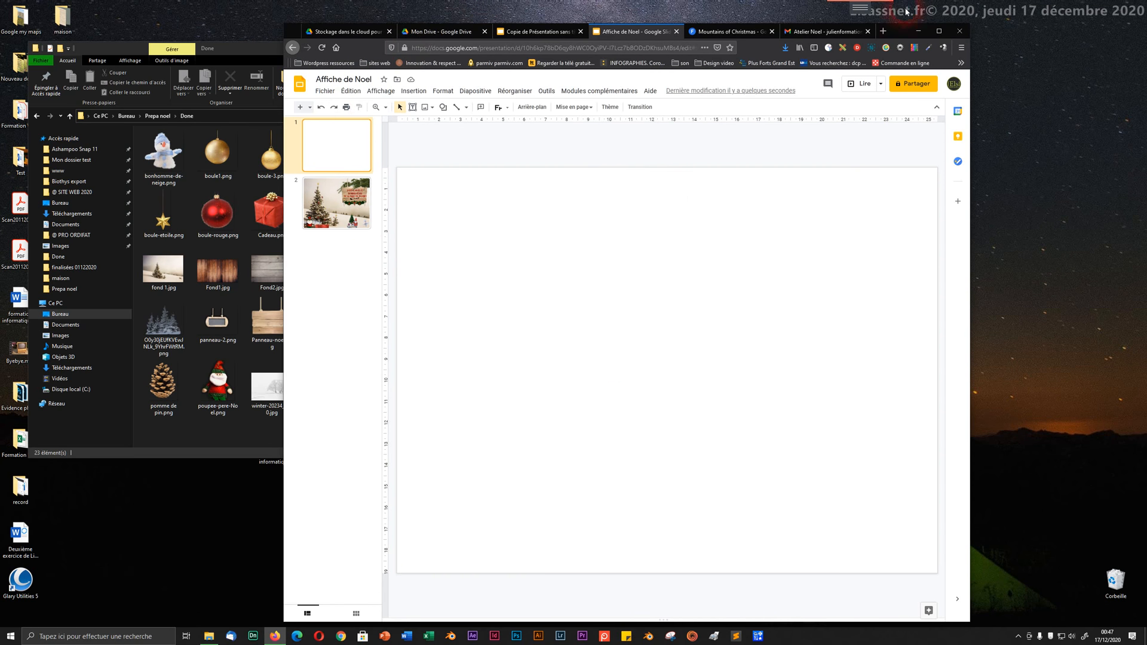
left_click_drag(902, 35, 973, 35)
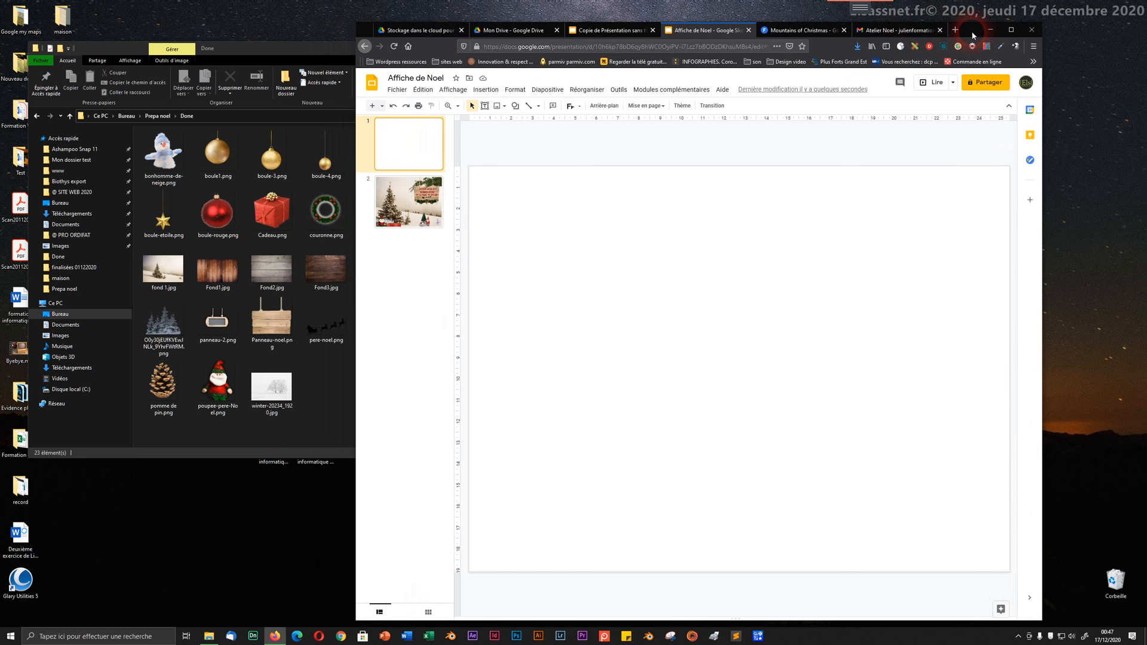
- Try the 50%, 100% and 200% zoom levels on the blank slide, and restore the fit-to-window zoom
left_click(458, 107)
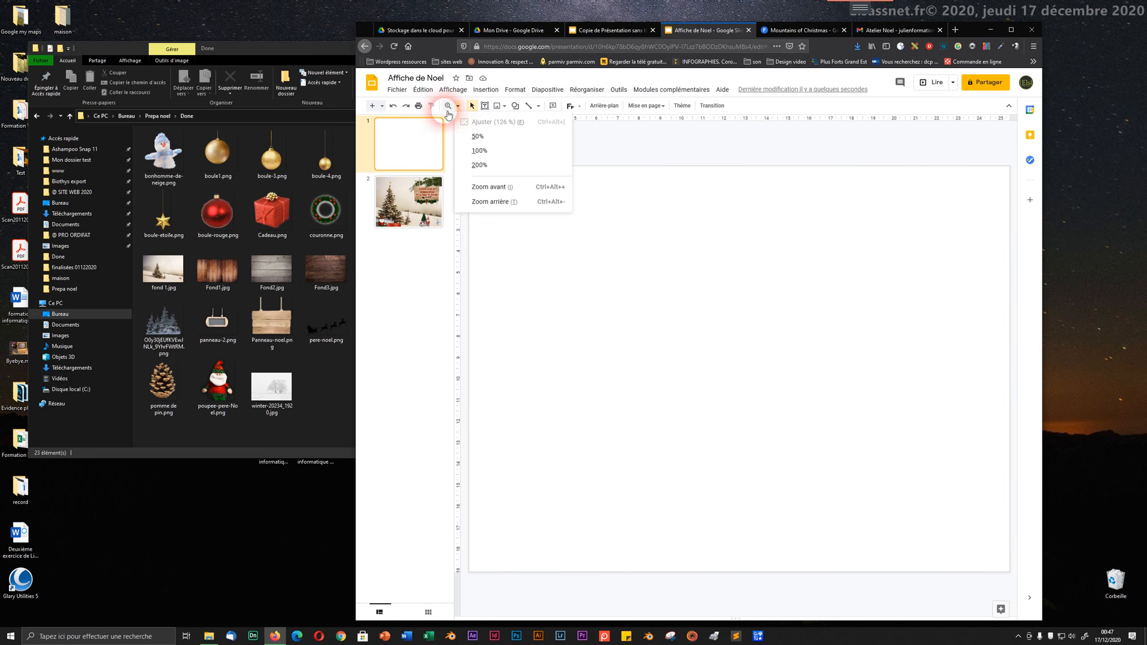
left_click(476, 138)
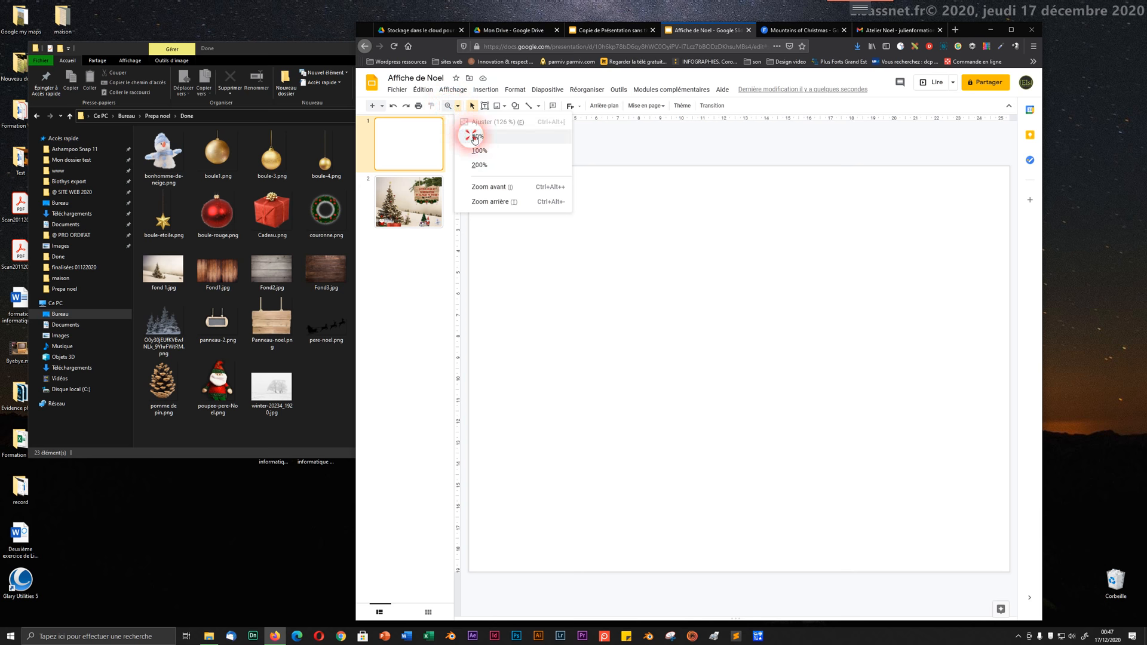
left_click(458, 107)
left_click(472, 151)
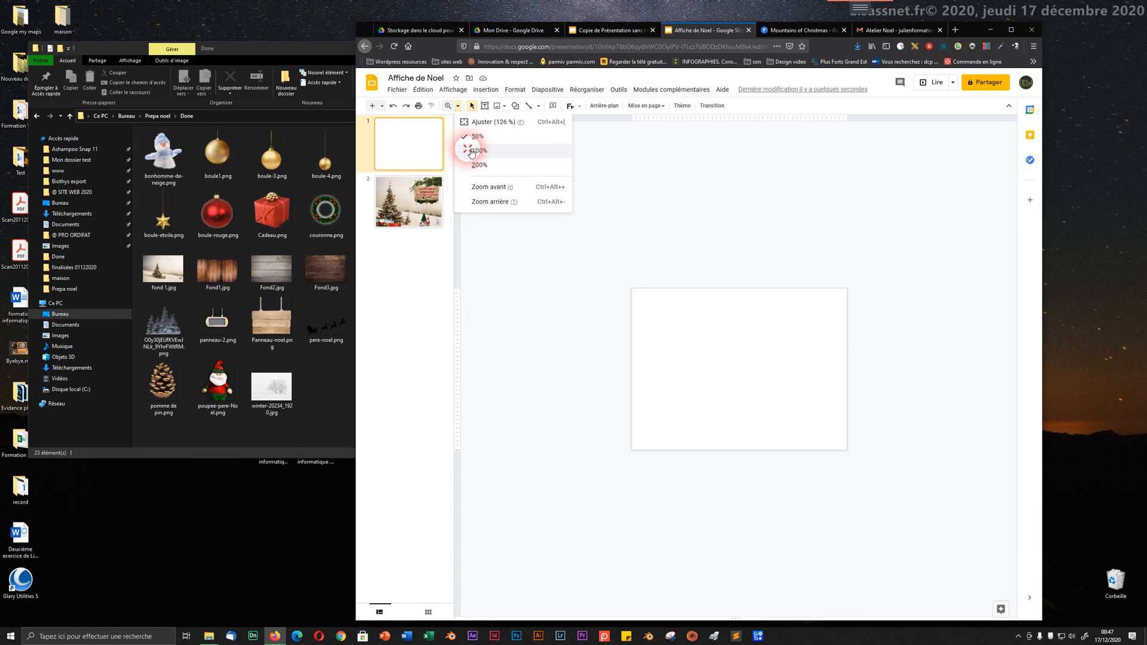
left_click(458, 106)
left_click(476, 166)
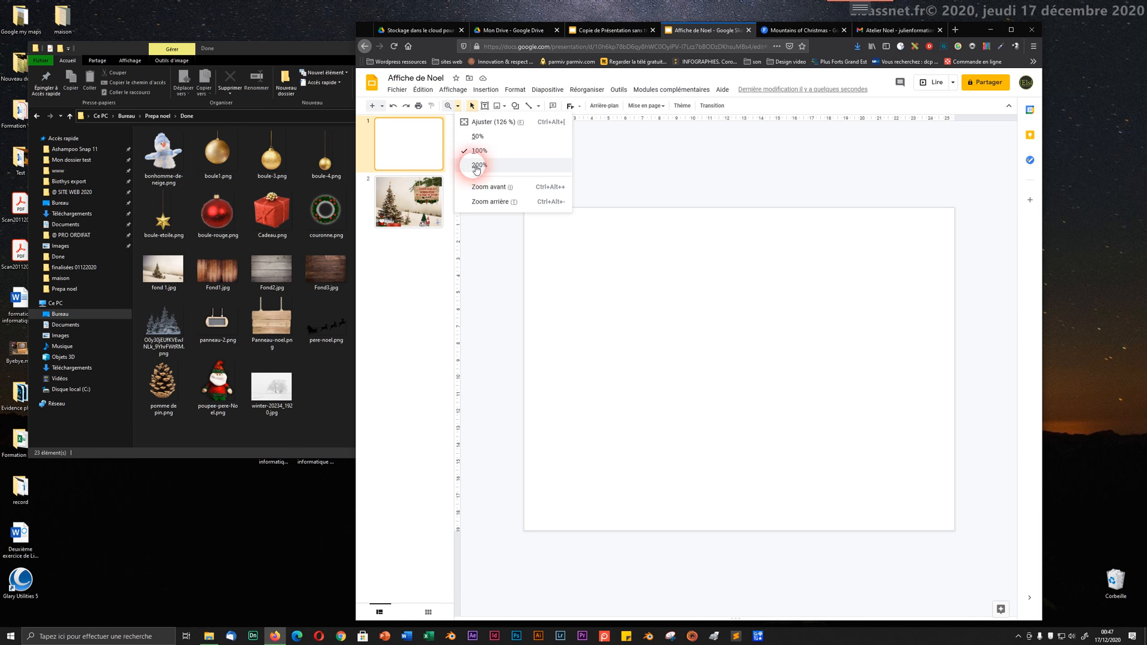
left_click(458, 105)
left_click(463, 123)
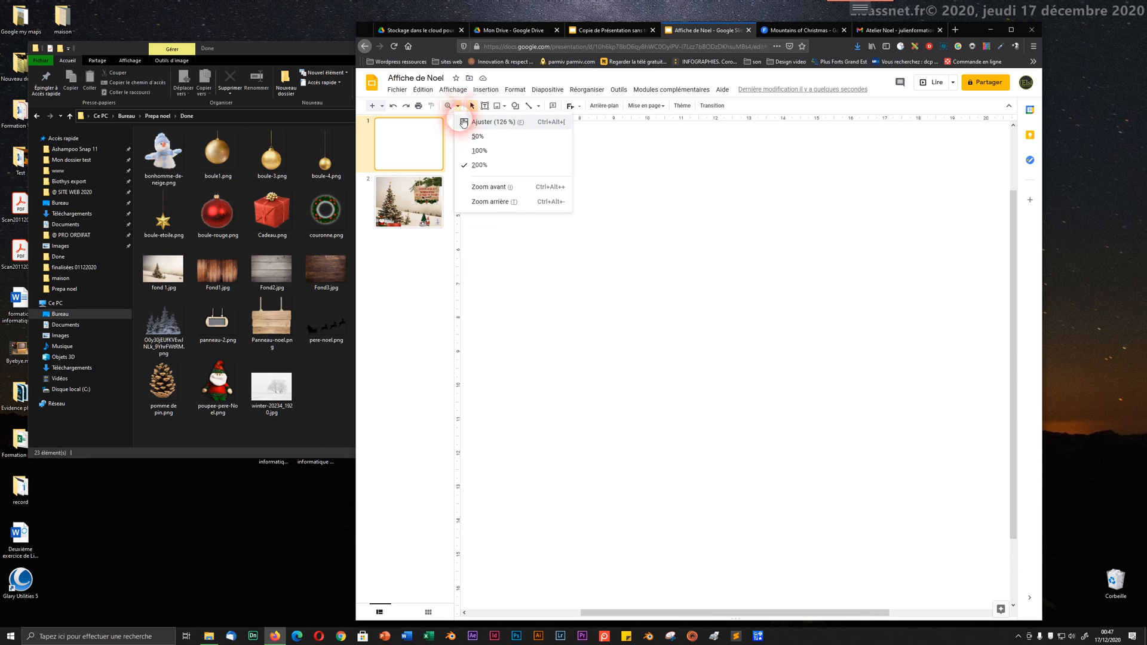
left_click(466, 127)
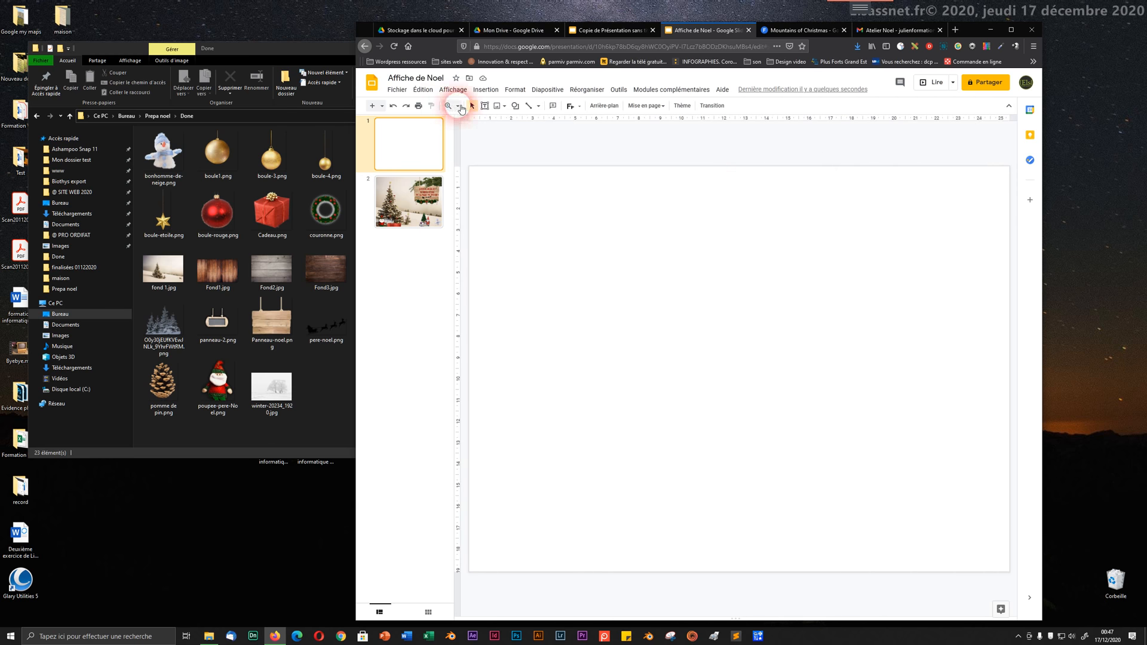
- Select the finished poster's background image and restore the fit-to-window zoom to show the whole slide
left_click(458, 106)
left_click(505, 124)
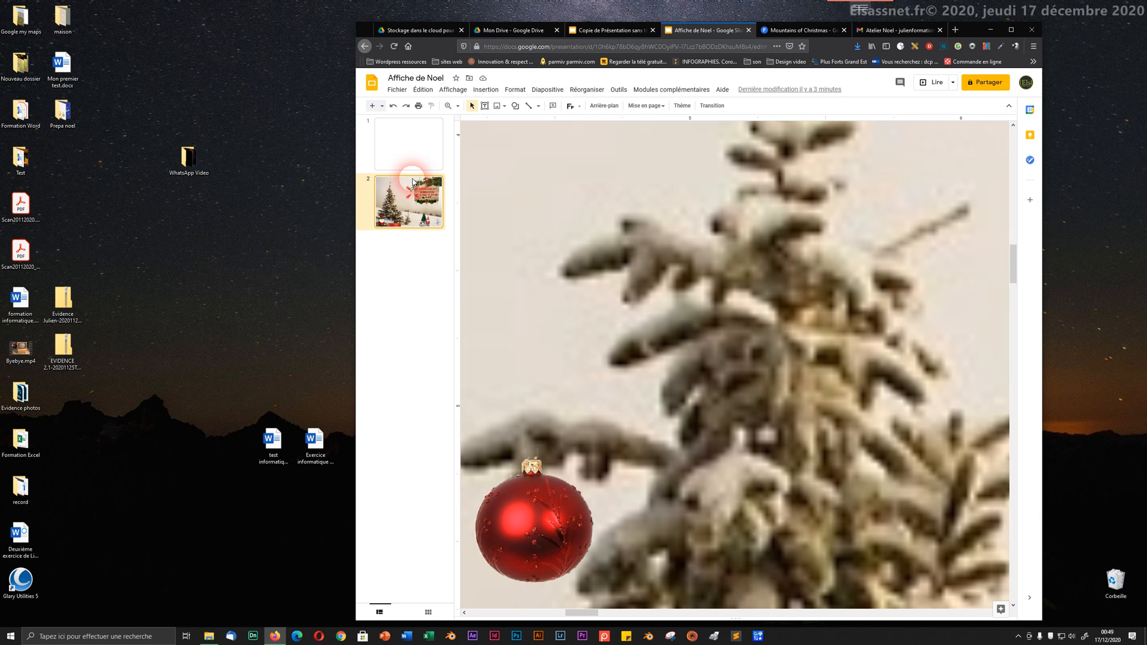
left_click(558, 249)
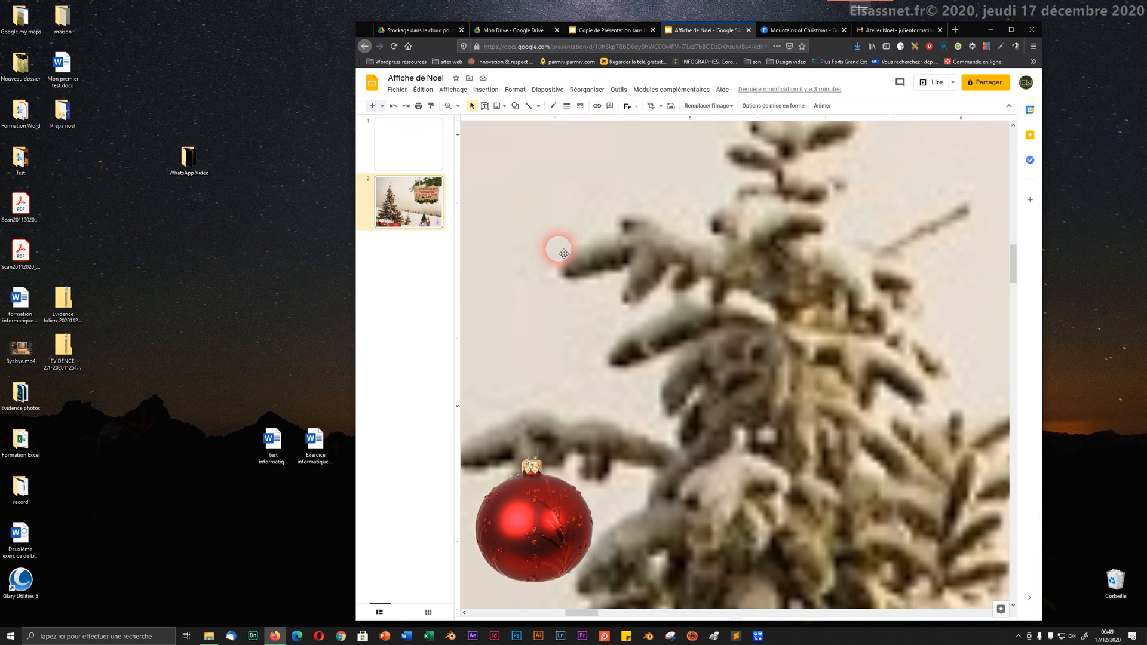
left_click(458, 107)
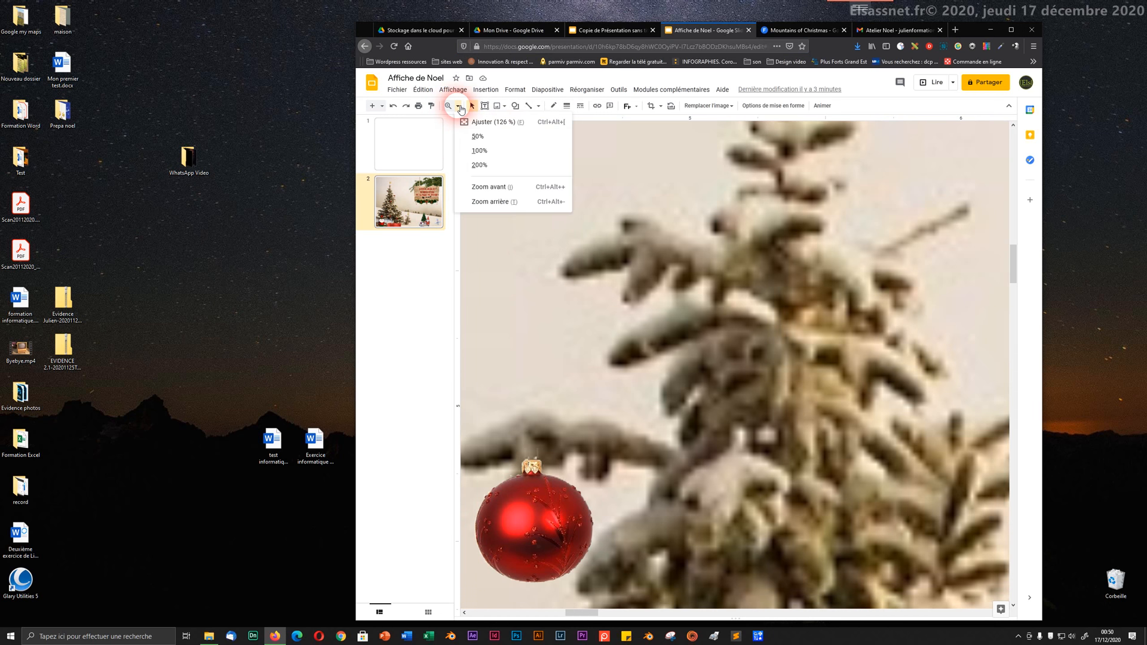
left_click(486, 123)
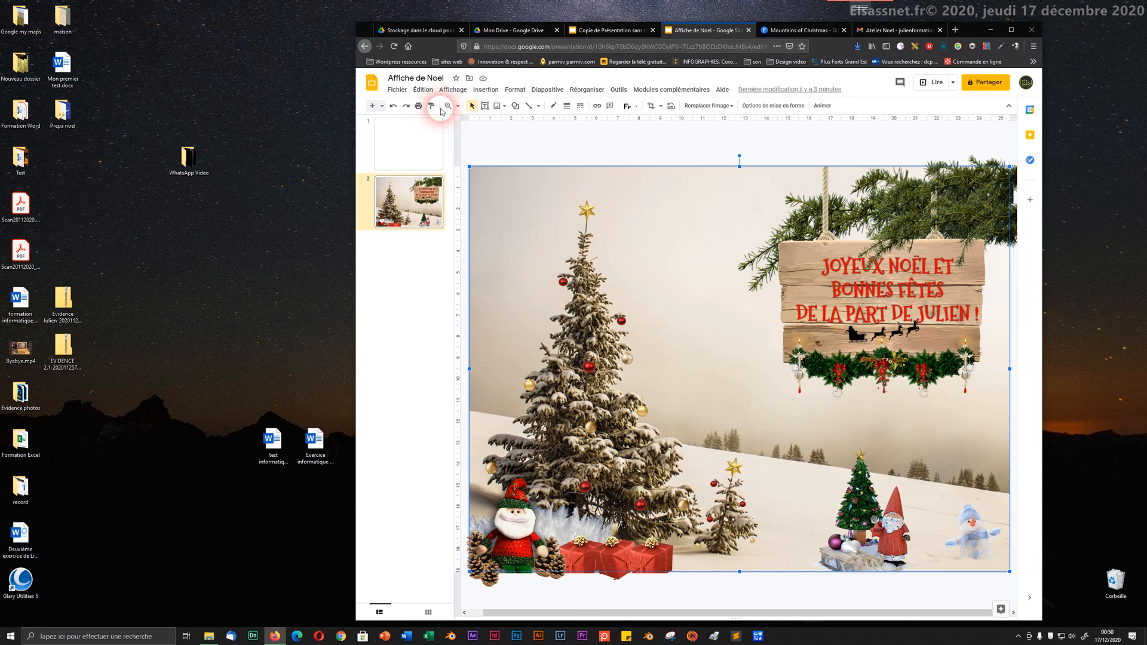
- Look up the zoom-in and zoom-out shortcuts and try them repeatedly on the finished poster slide
left_click(457, 107)
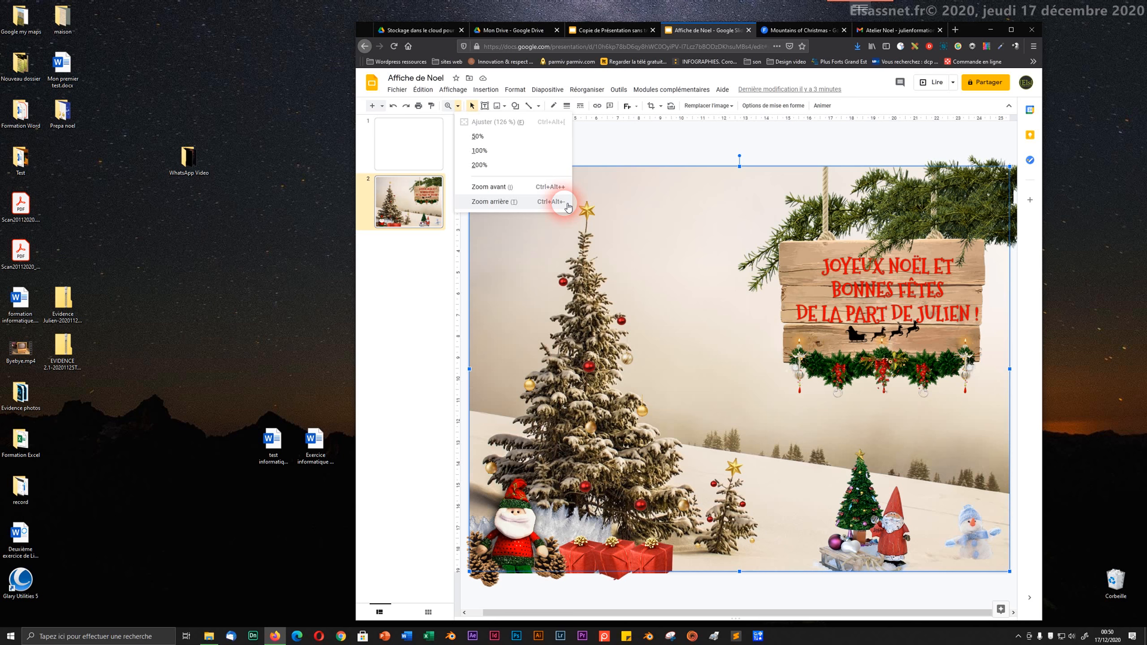
left_click(633, 148)
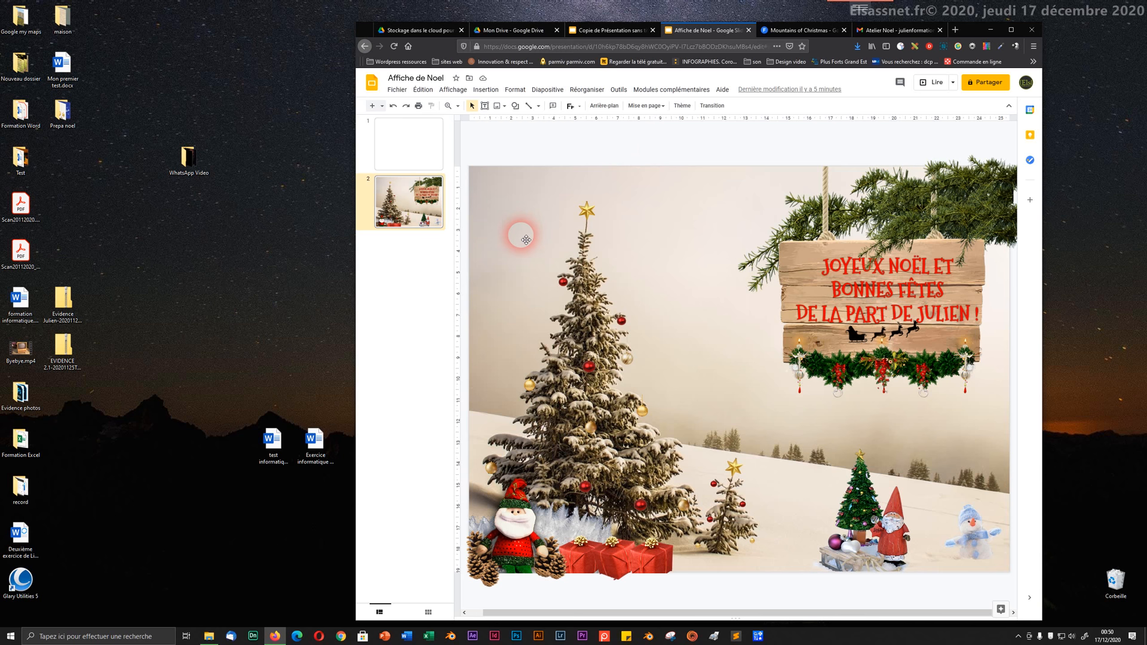
key("ctrl+alt+minus")
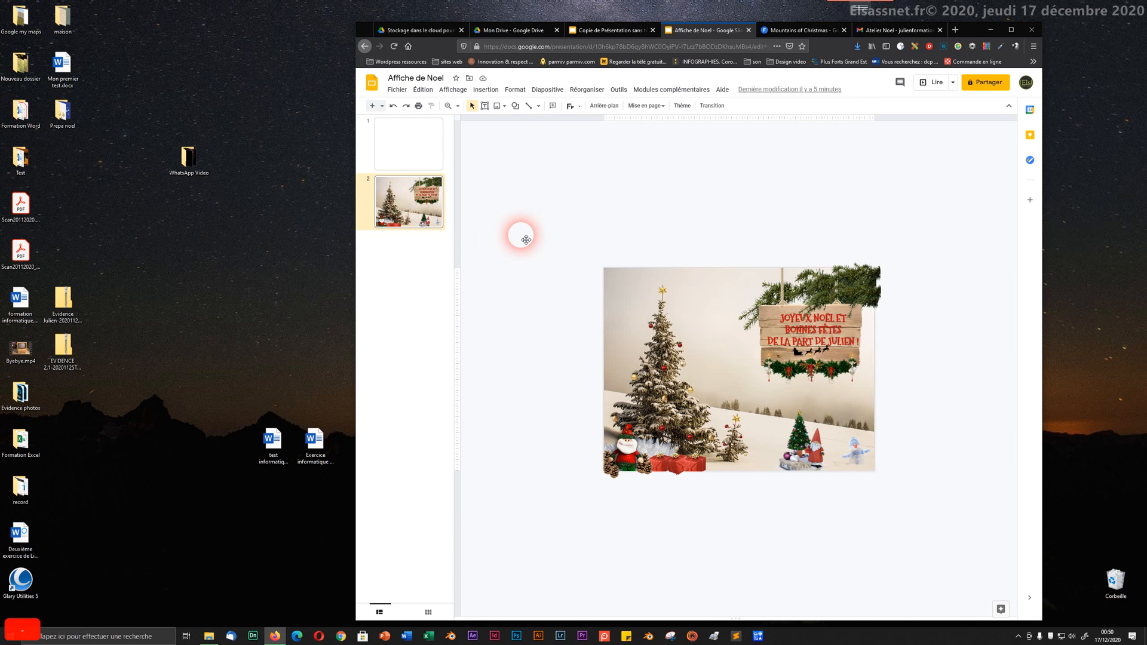
key("ctrl+alt+minus")
key("ctrl+alt+minus")
key("ctrl+alt+minus")
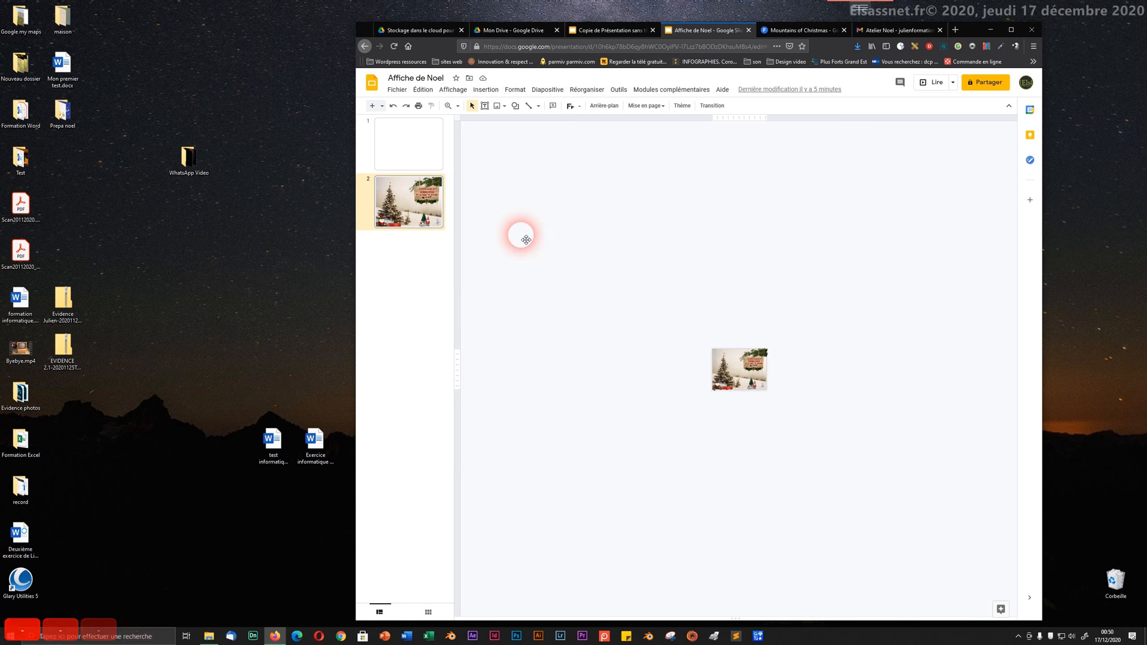
key("ctrl+alt+plus")
key("ctrl+alt+plus")
key("ctrl+alt+plus")
key("ctrl+alt+plus")
key("ctrl+alt+minus")
key("ctrl+alt+minus")
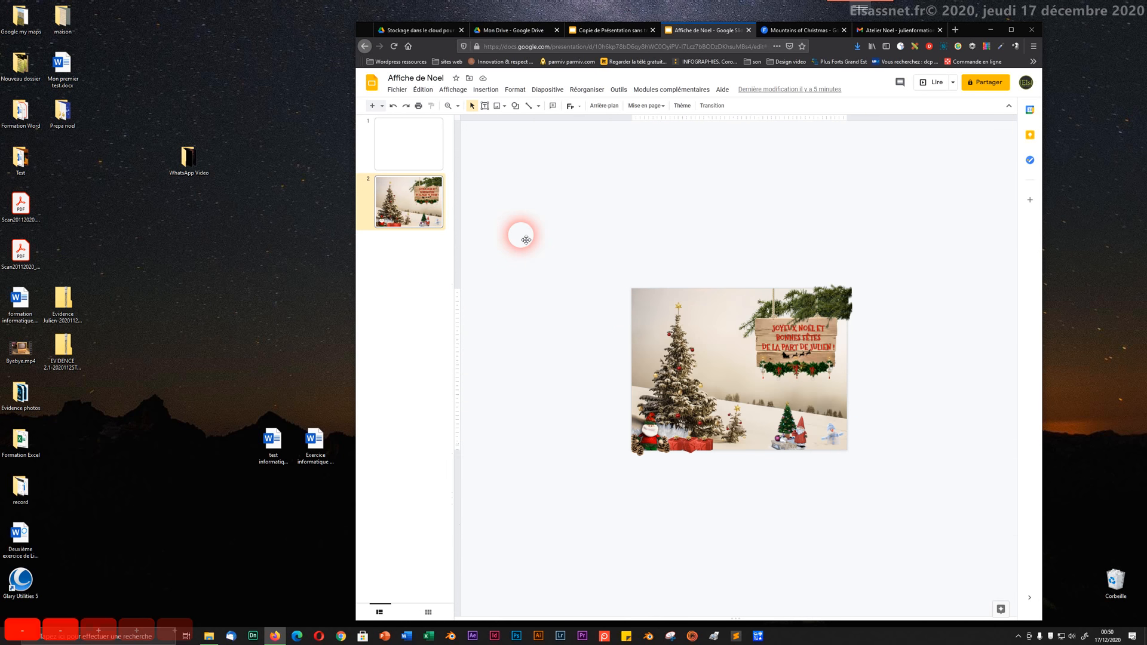
key("ctrl+alt+plus")
key("ctrl+alt+minus")
key("ctrl+alt+plus")
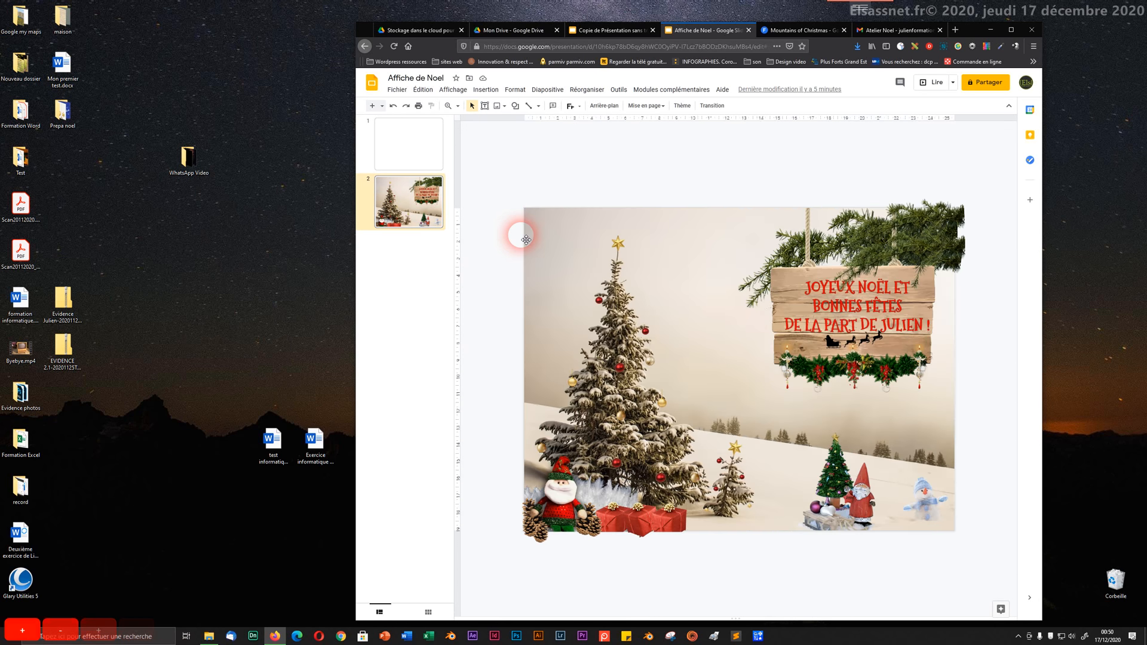
key("ctrl+alt+plus")
key("ctrl+alt+minus")
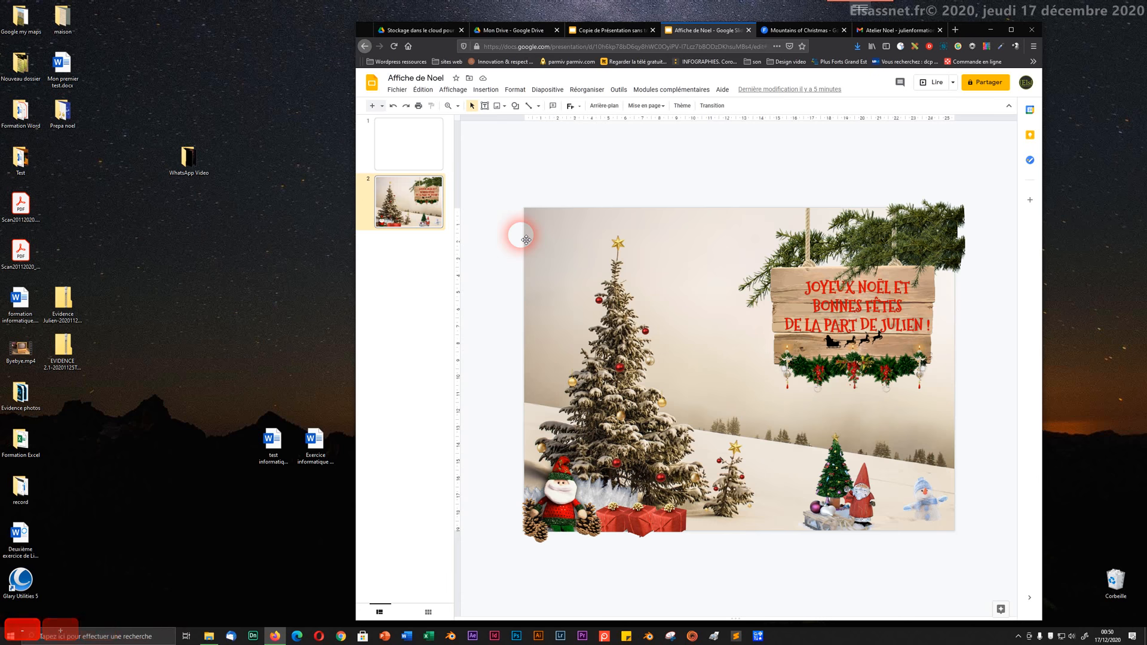
key("ctrl+alt")
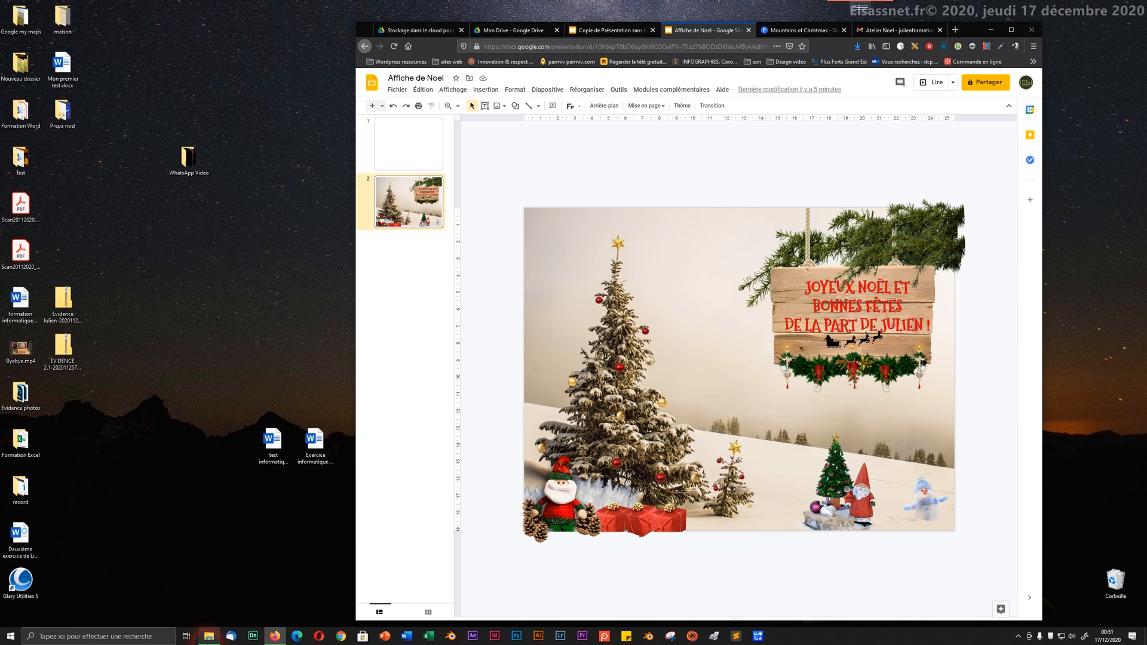
- Bring up the Done folder beside the presentation and select the blank first slide
left_click(209, 637)
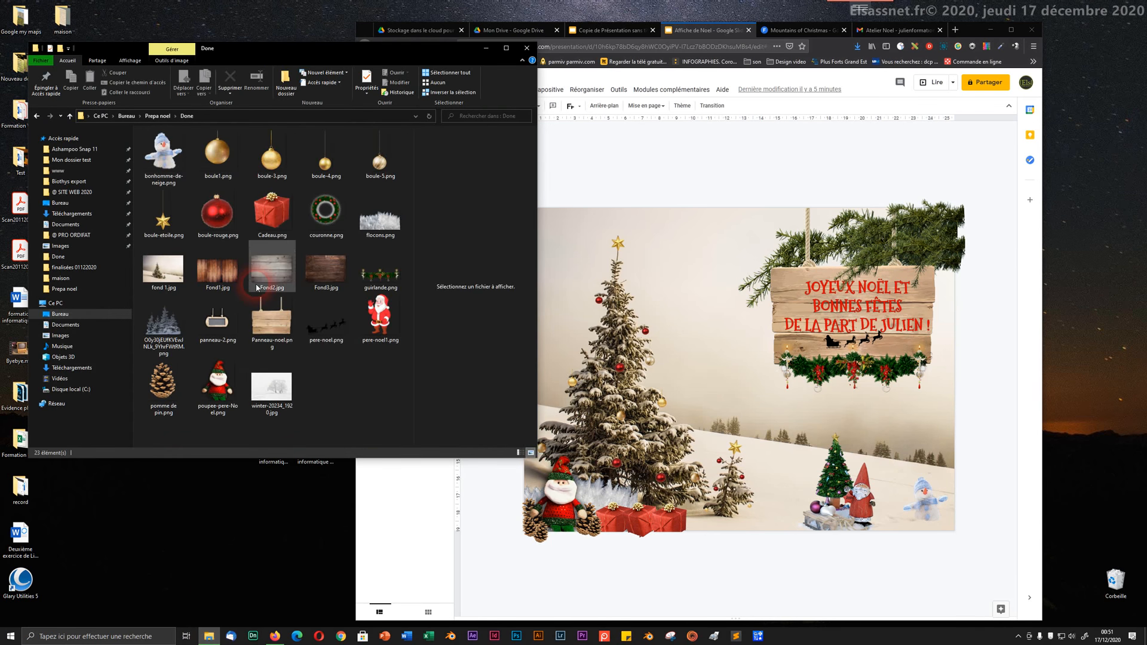
left_click(645, 158)
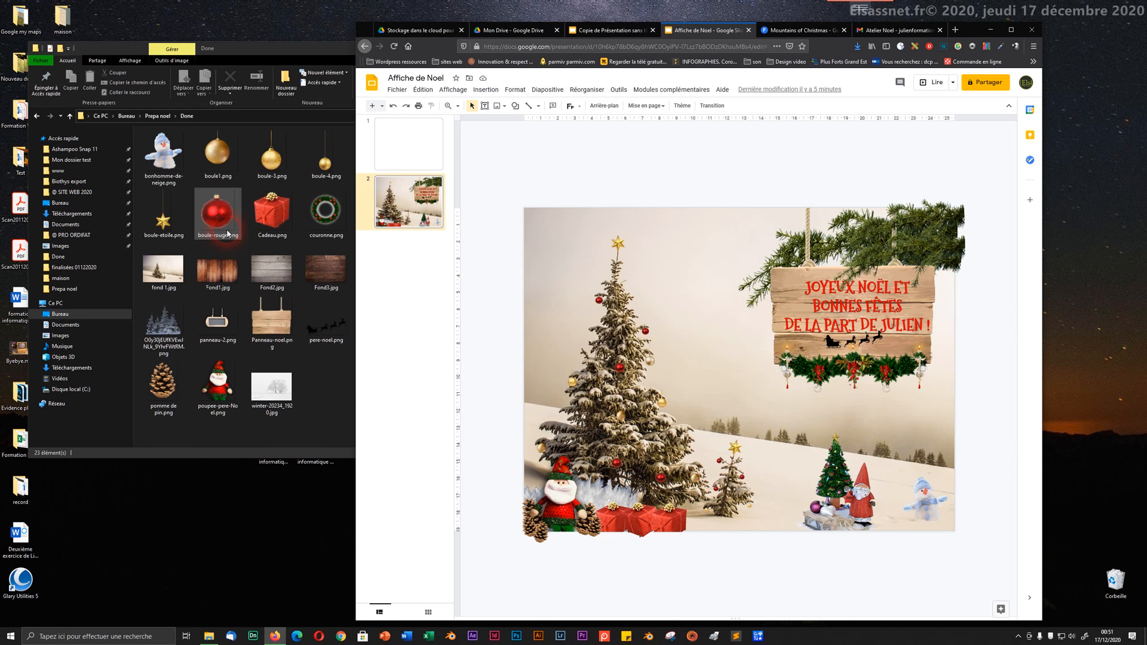
left_click(391, 150)
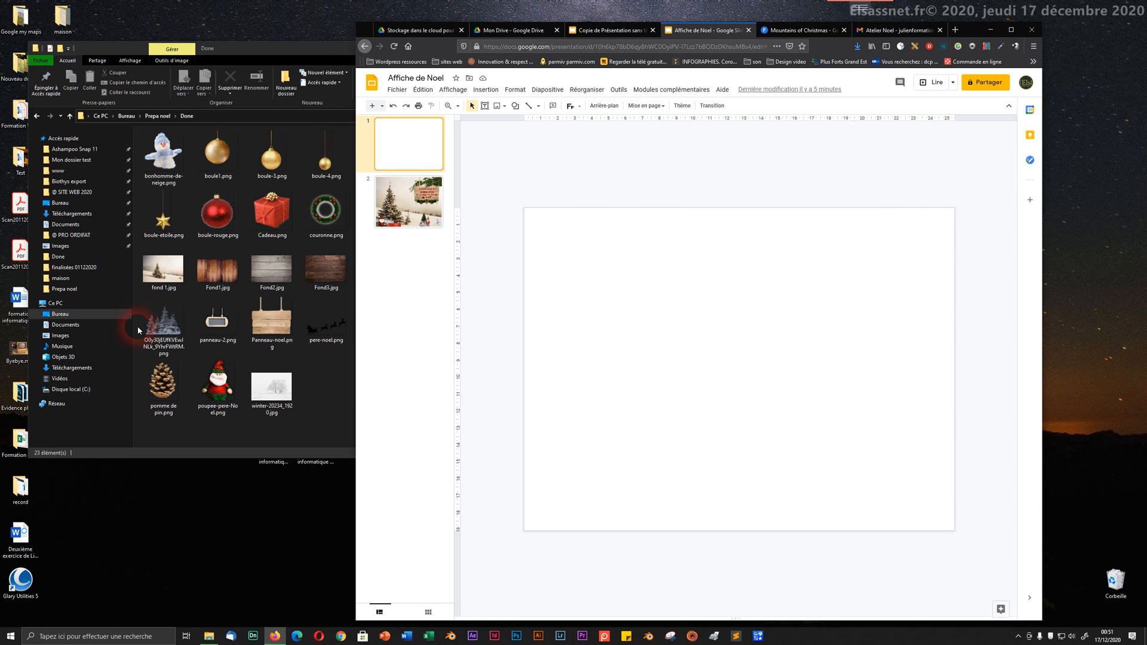
left_click_drag(325, 212, 750, 343)
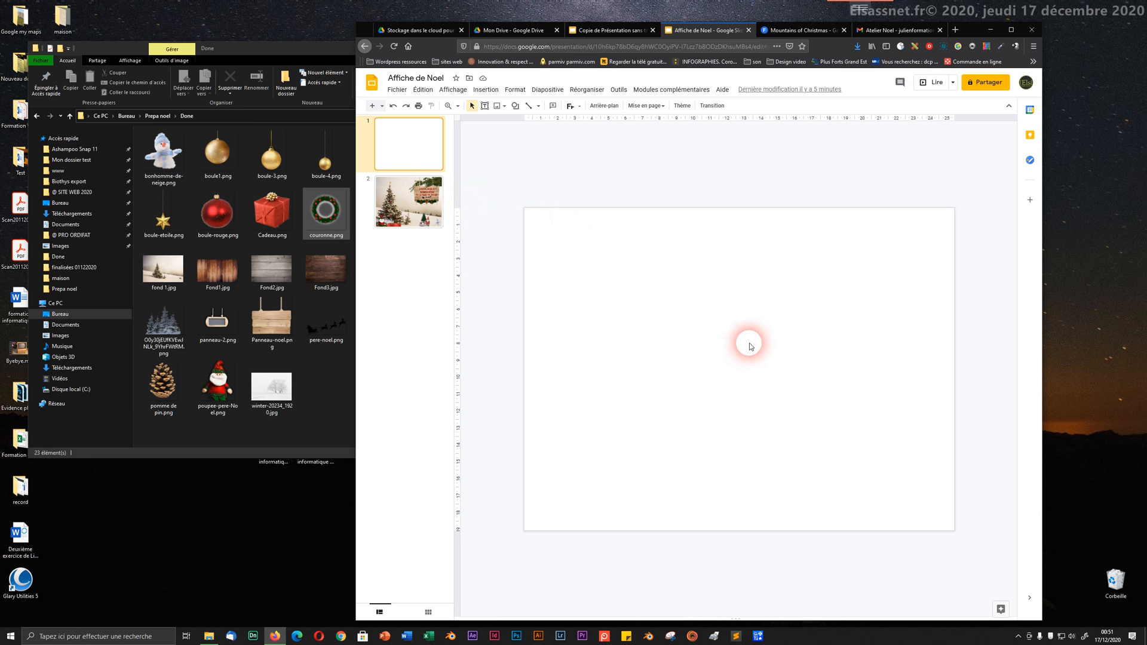
- Insert fond 1.jpg from the Done folder onto the blank first slide
scroll(749, 346, "down", 3)
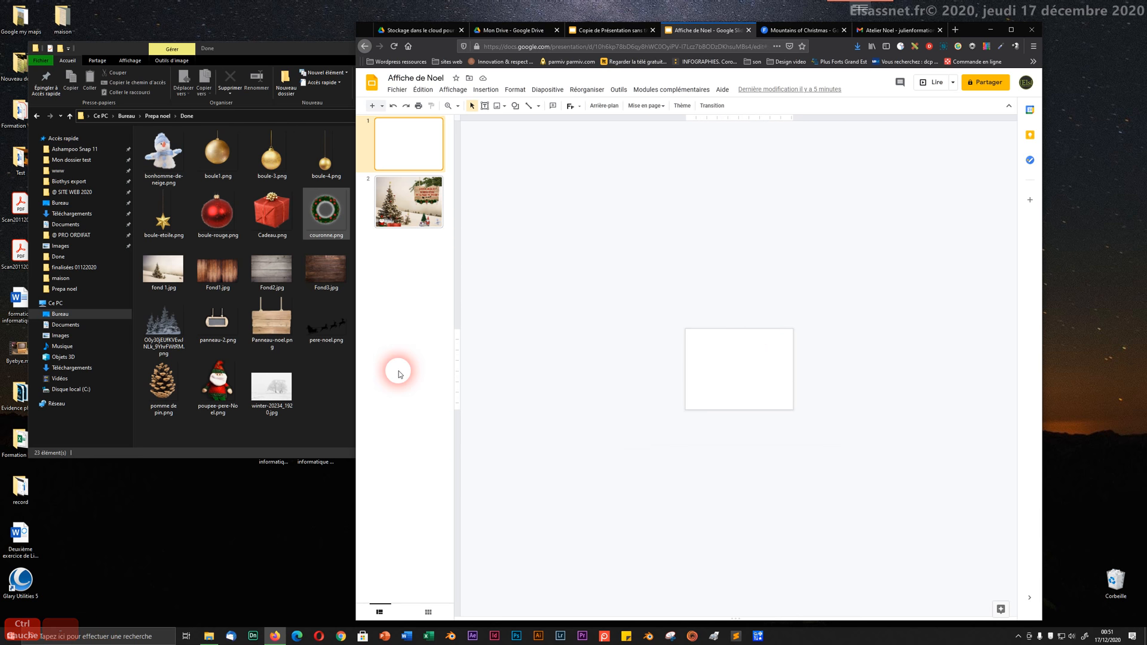
left_click(156, 278)
left_click_drag(156, 278, 735, 383)
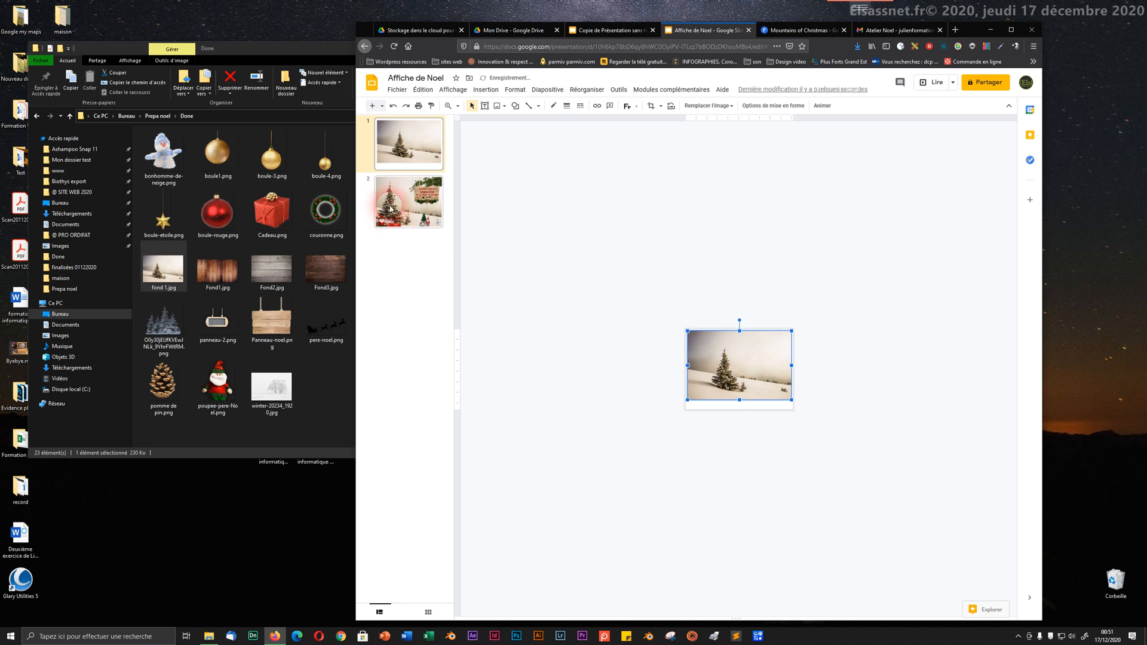
left_click(399, 154)
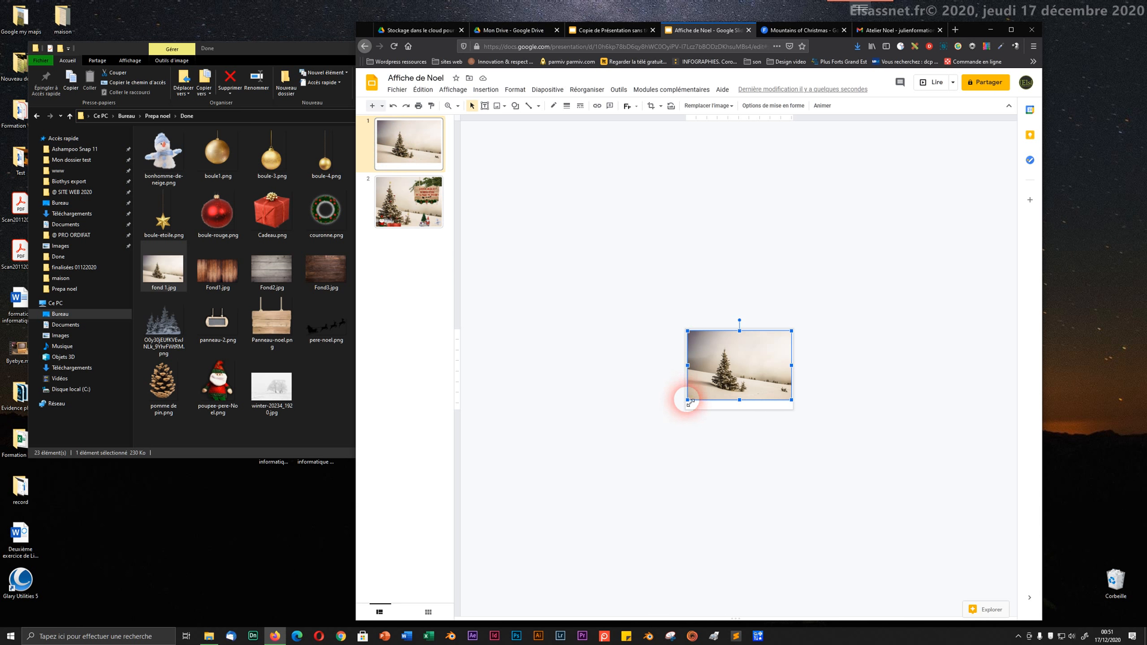
- Enlarge the snowy tree image slightly from its lower-left corner, try stretching it sideways past the slide, and undo the stretch
left_click_drag(689, 401, 685, 402)
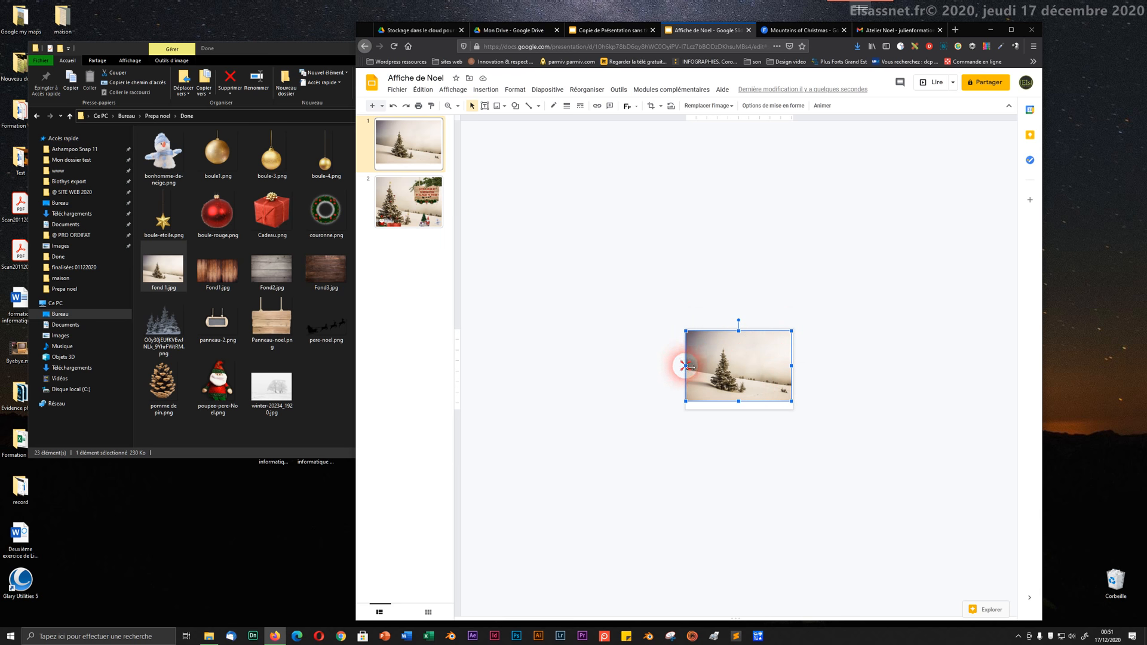
left_click_drag(685, 365, 585, 358)
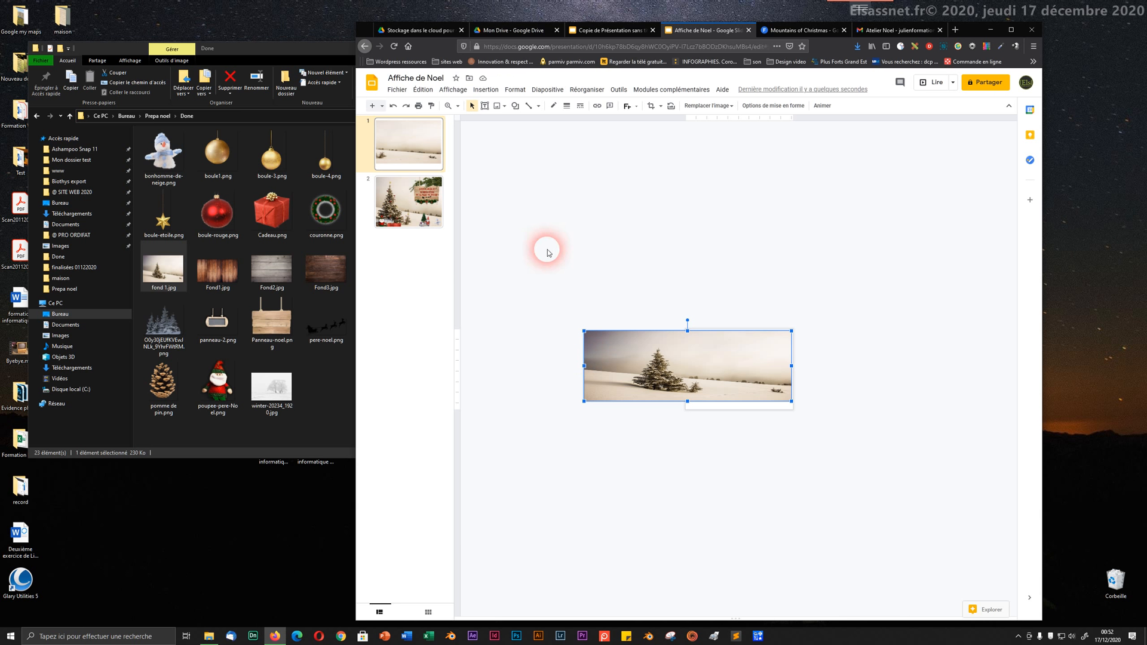
key("ctrl+z")
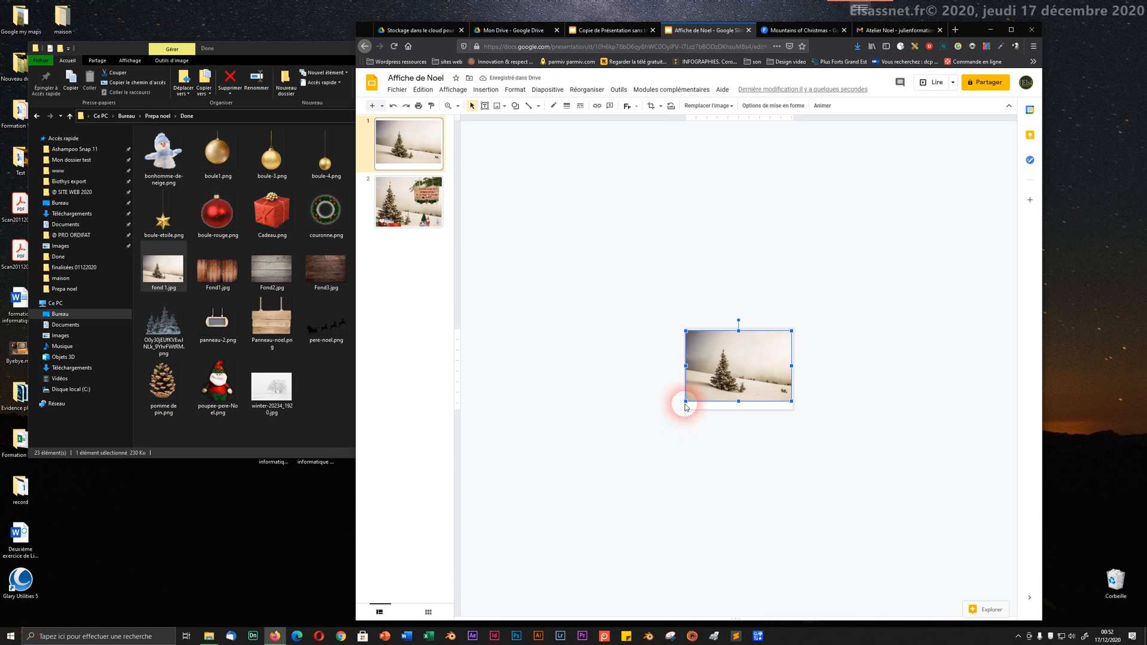
- Enlarge the snowy tree image proportionally beyond the slide's height and reposition it to cover the whole slide
left_click_drag(684, 399, 651, 424)
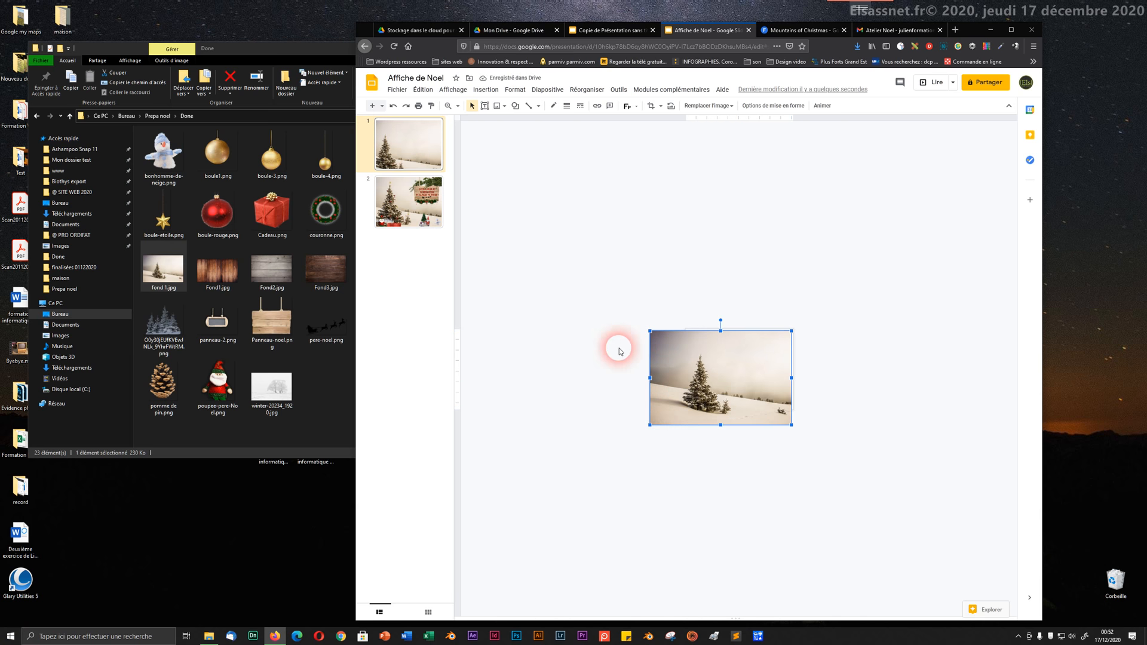
left_click_drag(691, 351, 740, 368)
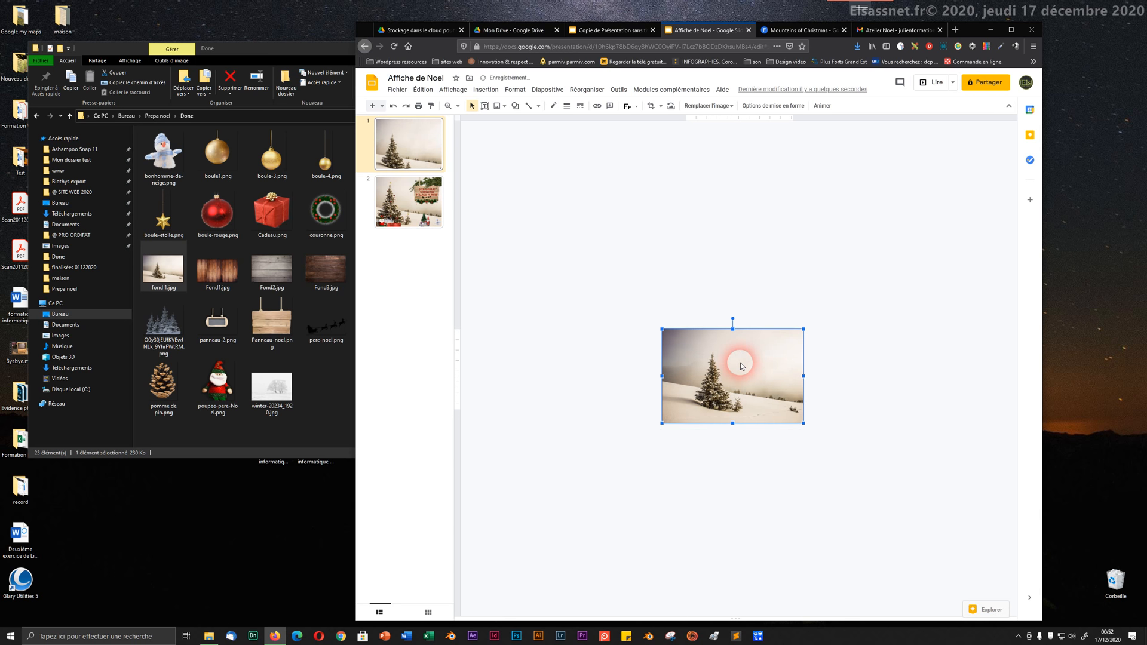
- Delete the snowy tree image from the first slide
left_click(397, 90)
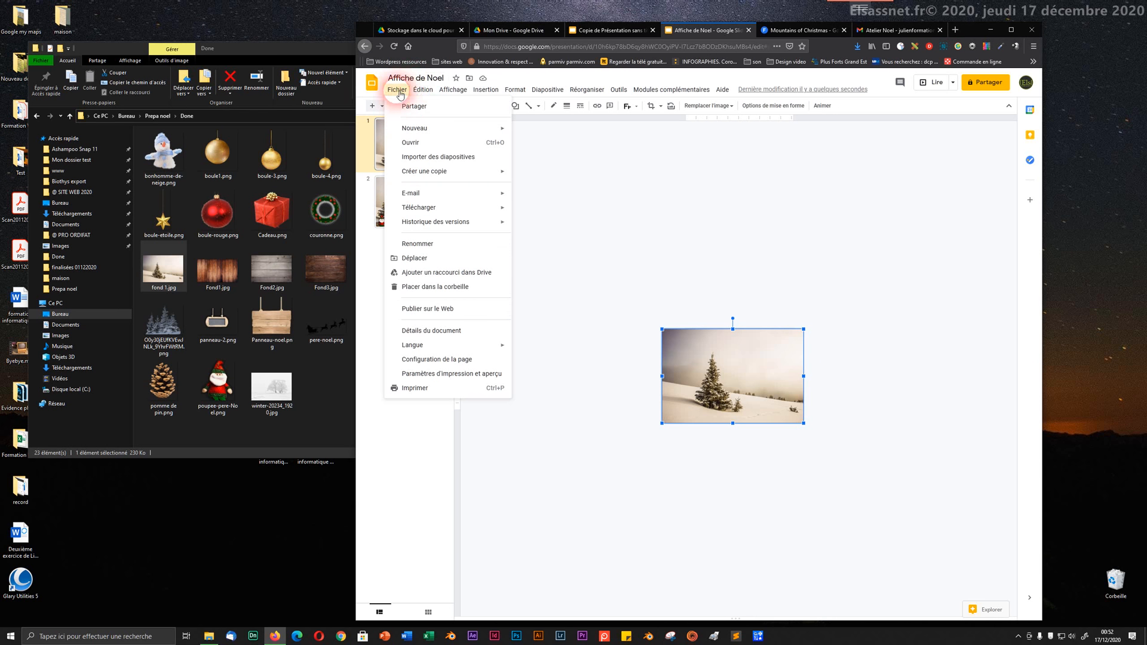
left_click(731, 377)
key("Delete")
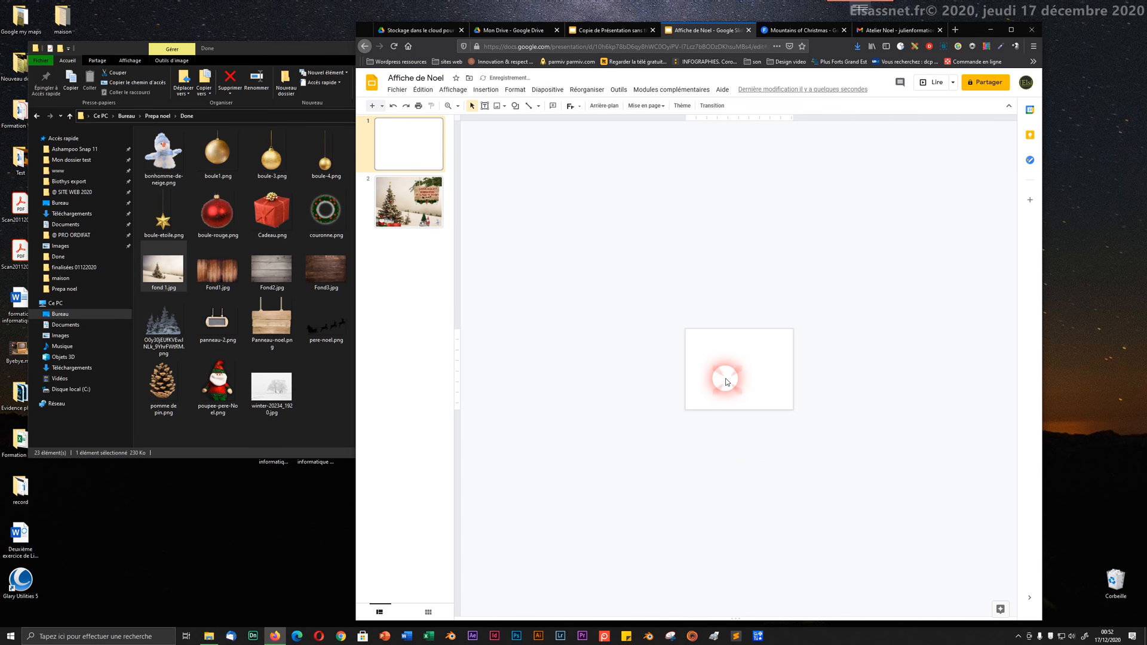
left_click(392, 94)
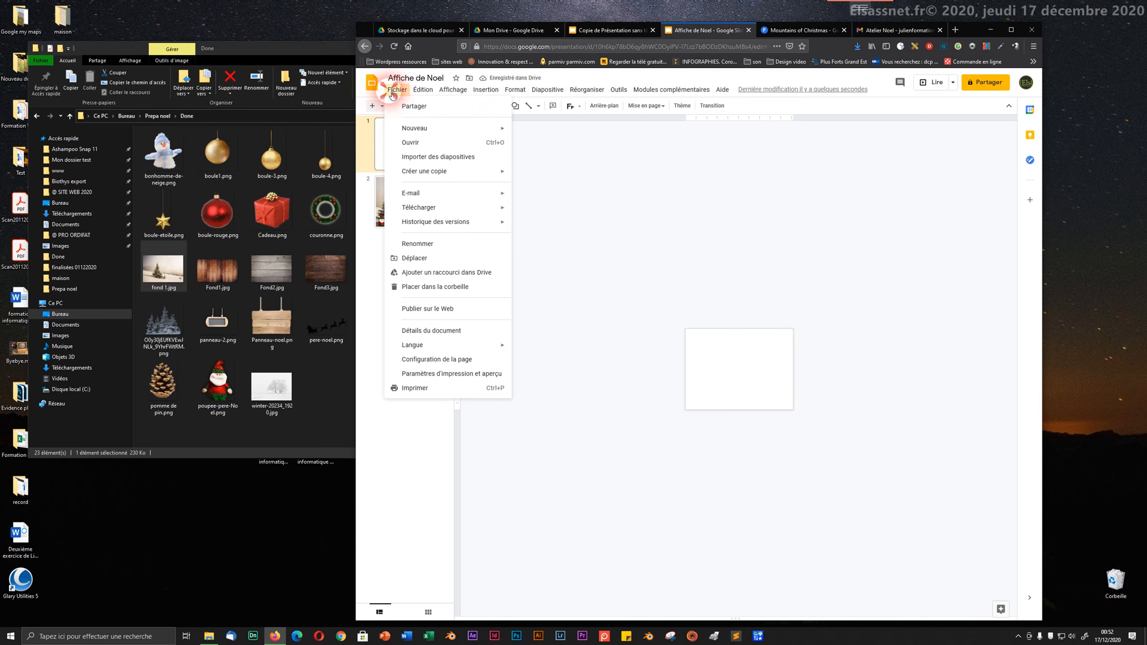
left_click(420, 332)
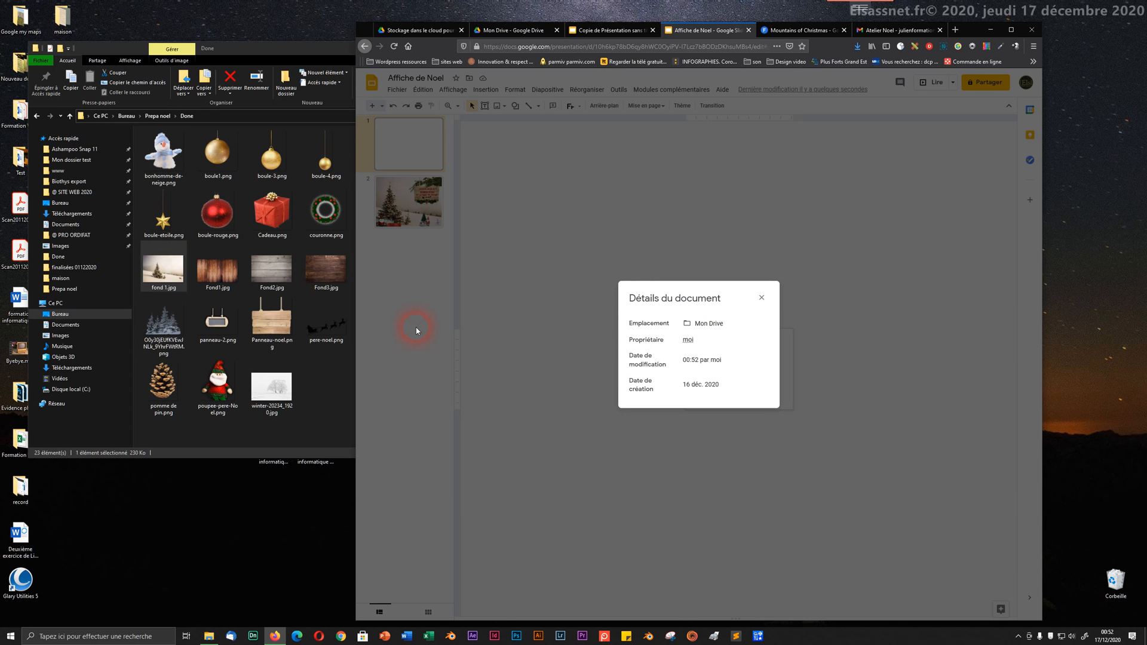
left_click(760, 297)
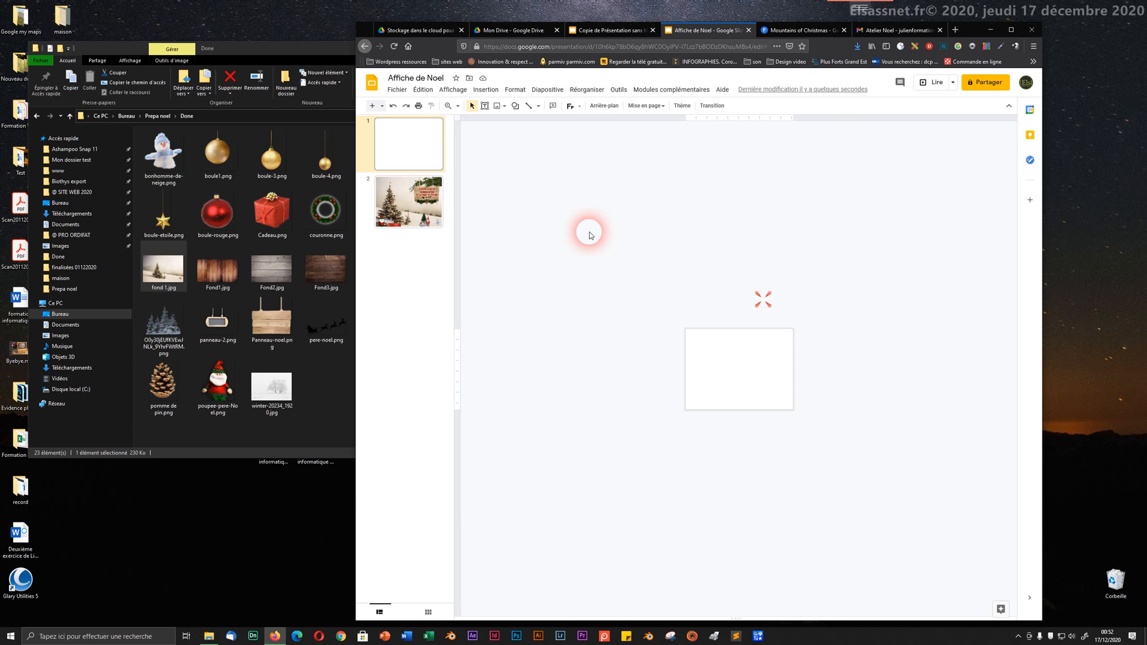
- Set the presentation's page size to Standard (4:3) and apply it
left_click(397, 90)
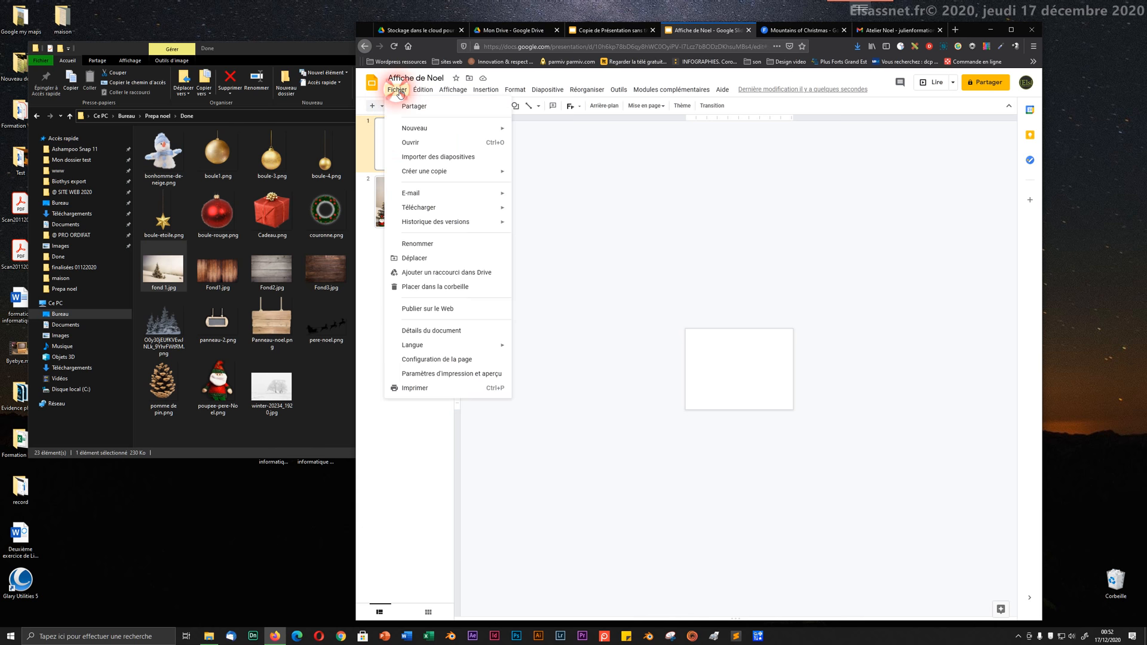
left_click(431, 359)
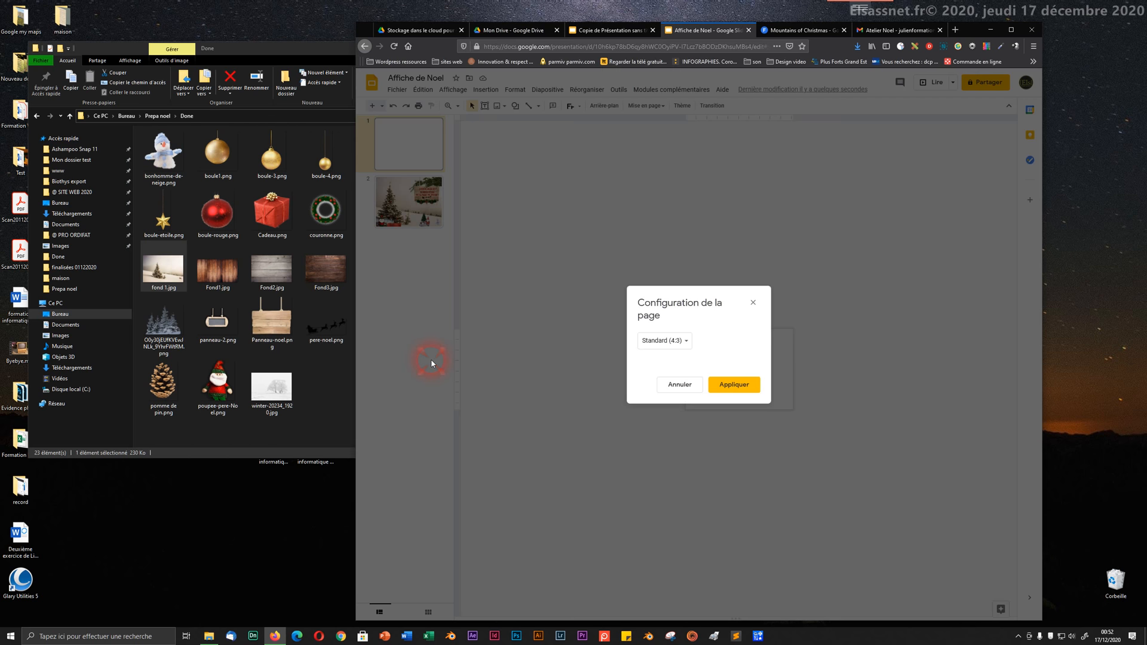
left_click(662, 340)
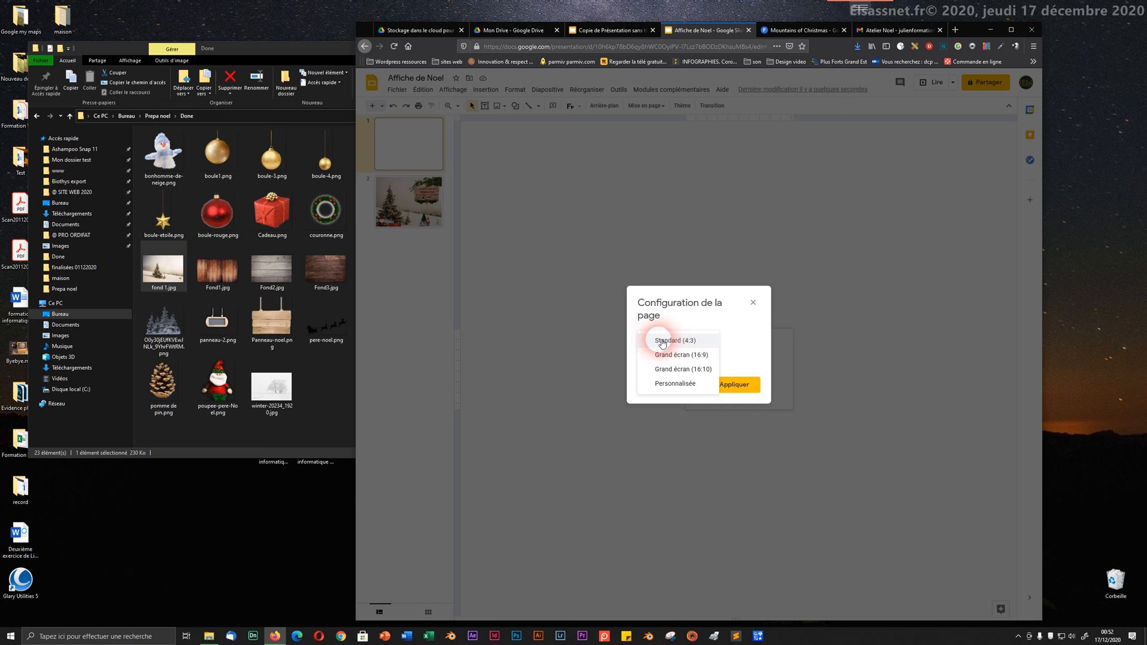
left_click(679, 342)
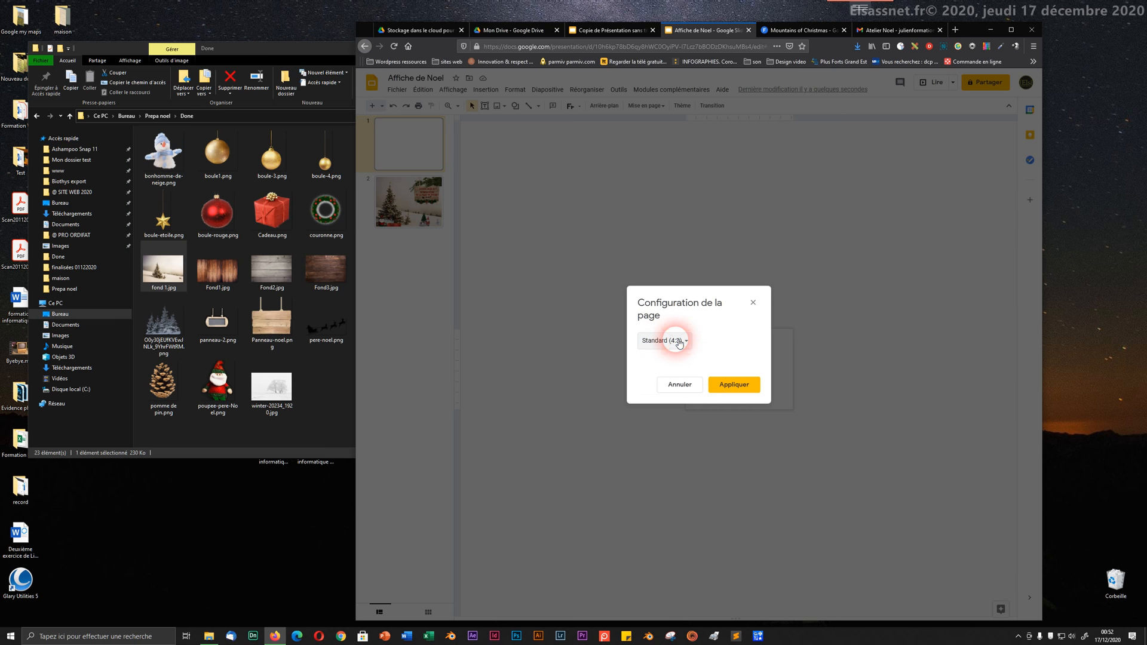
left_click(723, 387)
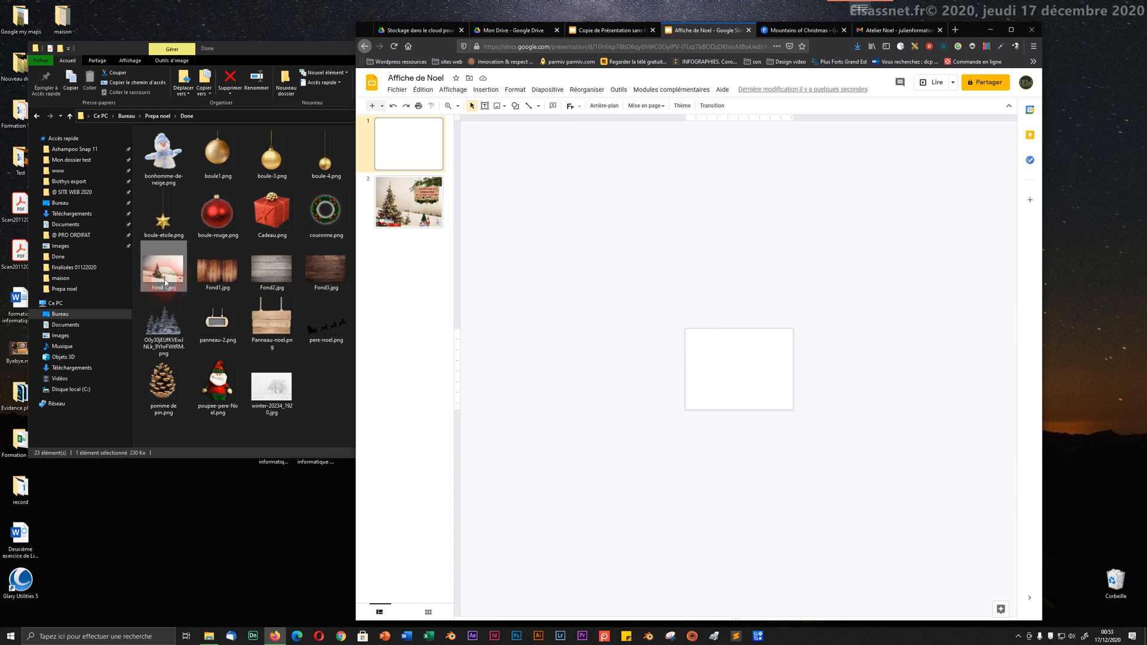
- Place the fond 1.jpg background on the empty first slide again
left_click_drag(164, 276, 758, 380)
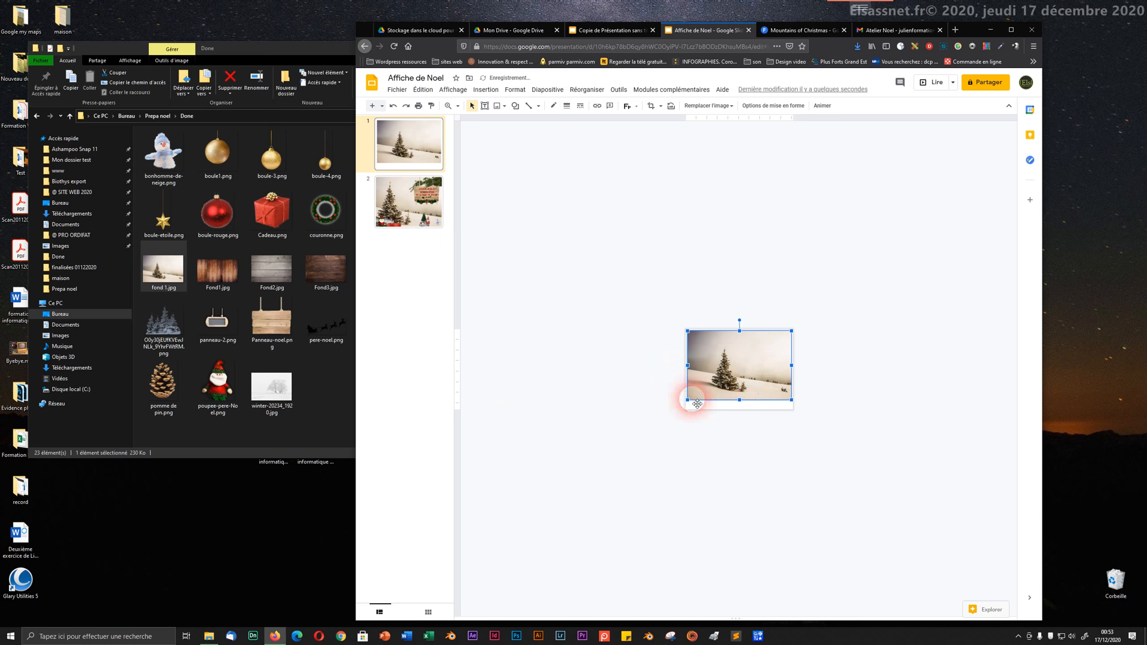
- Enlarge the snowy tree background proportionally from two opposite corners and reposition it so it extends past every edge of the slide
left_click_drag(687, 400, 657, 421)
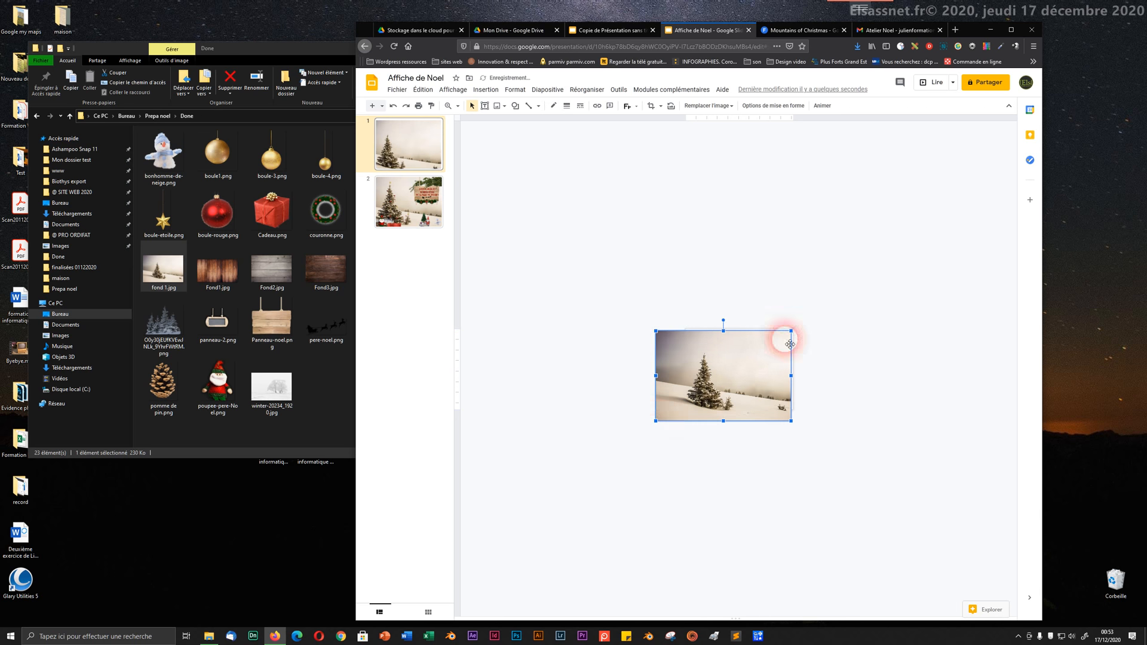
left_click_drag(791, 330, 817, 312)
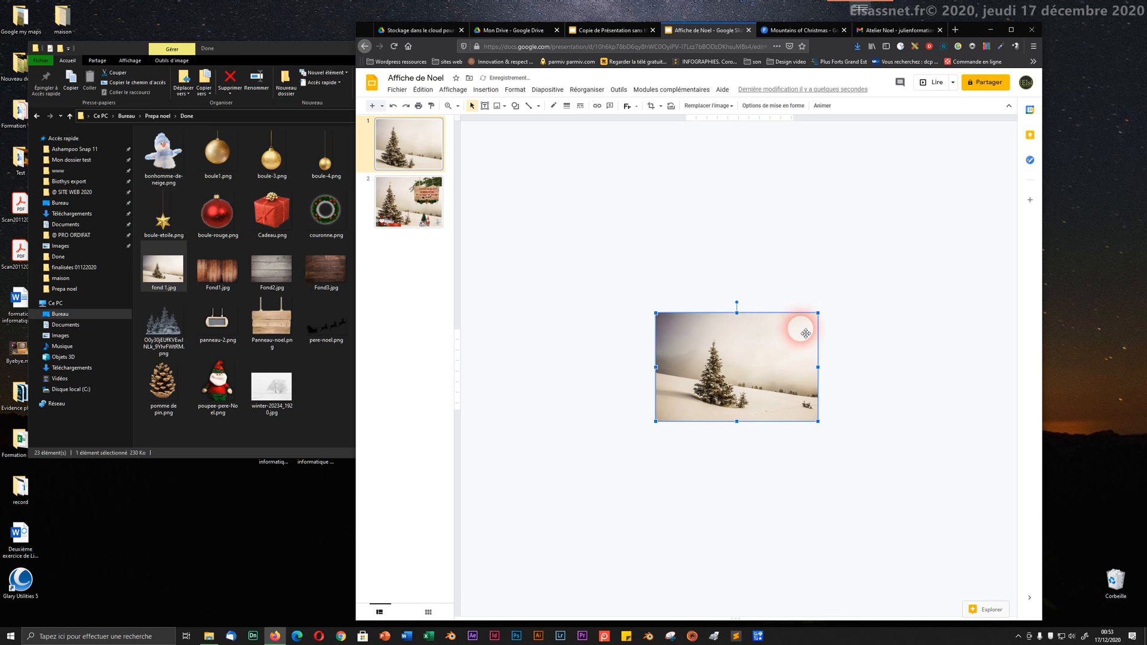
left_click(723, 387)
left_click_drag(723, 387, 730, 396)
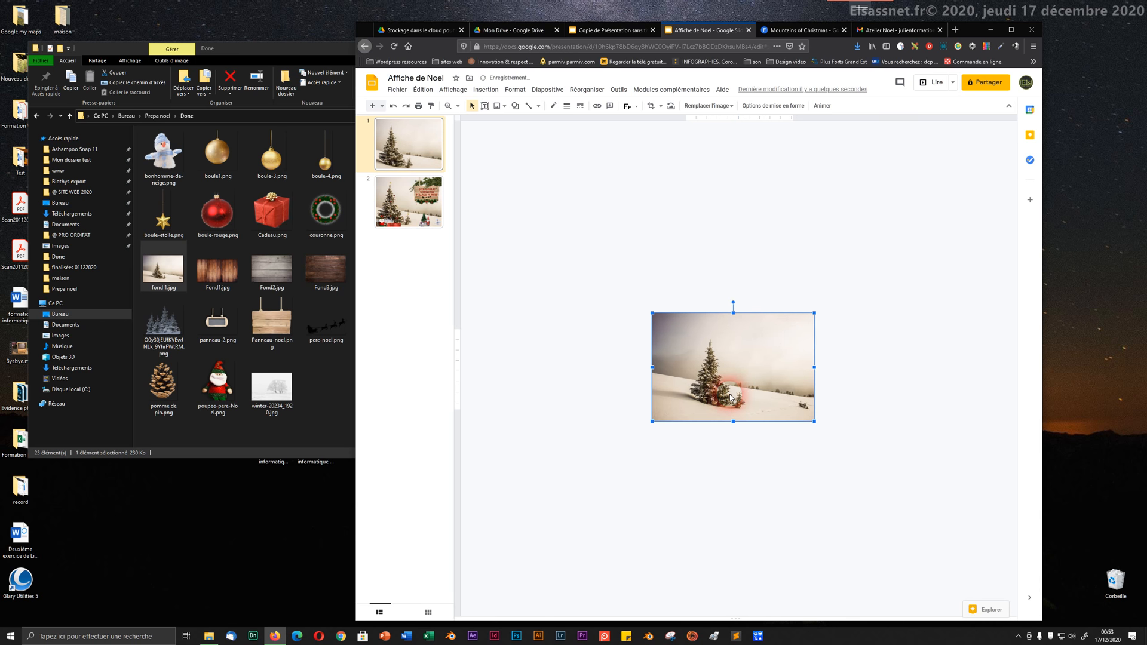
- Nudge the background image in small increments horizontally and vertically, and shrink it slightly while keeping the whole slide covered
key("Right")
key("Right")
key("Right")
key("Right")
key("Left")
key("Left")
key("Left")
key("Left")
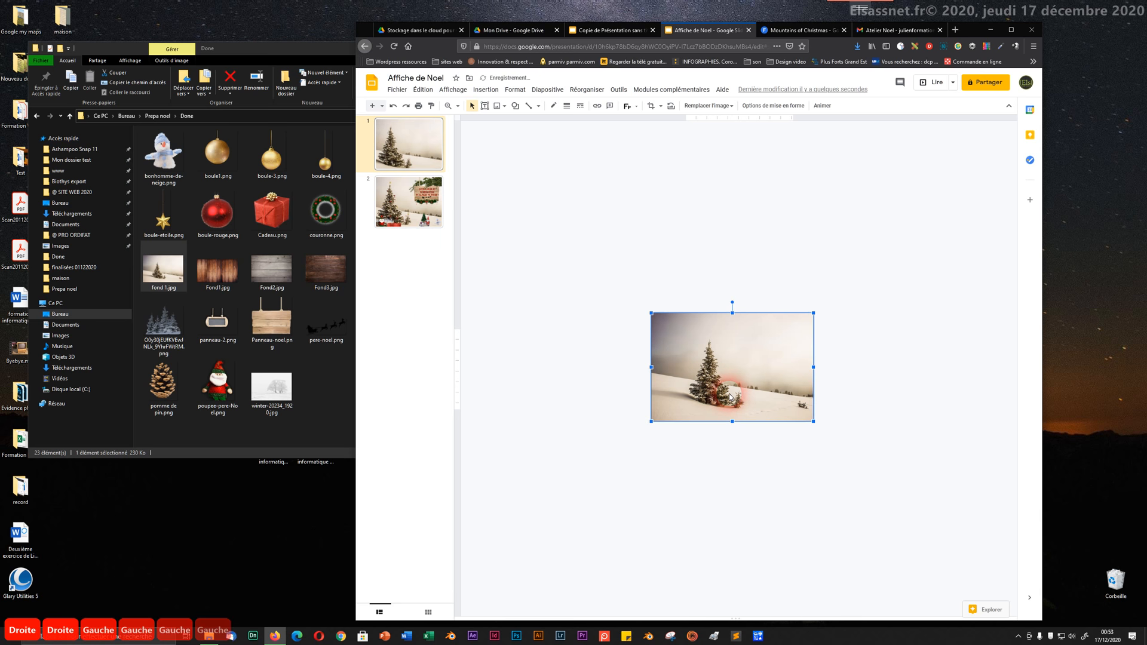
key("Down")
key("Down")
key("Down")
key("Up")
key("Up")
key("Up")
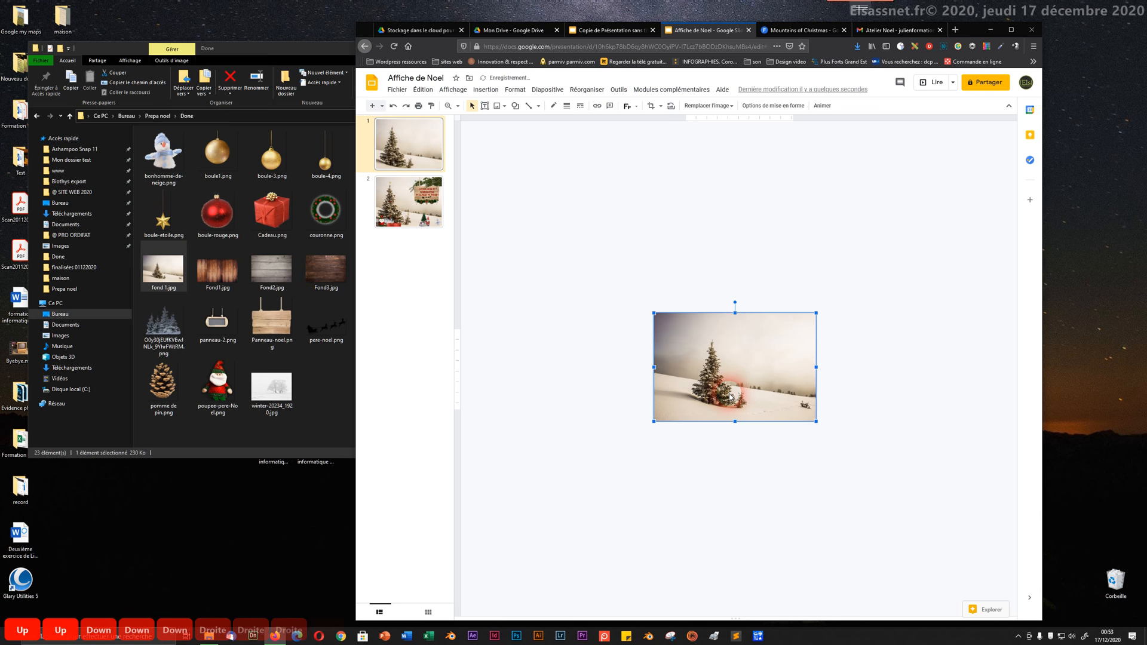
key("Down")
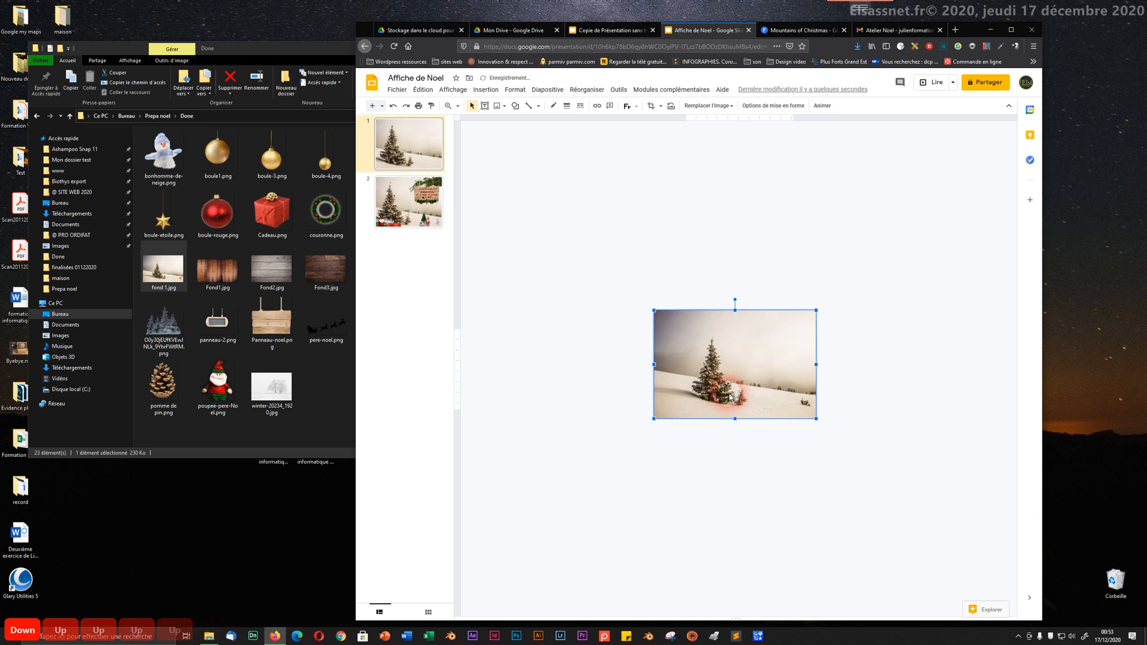
key("Up")
key("Down")
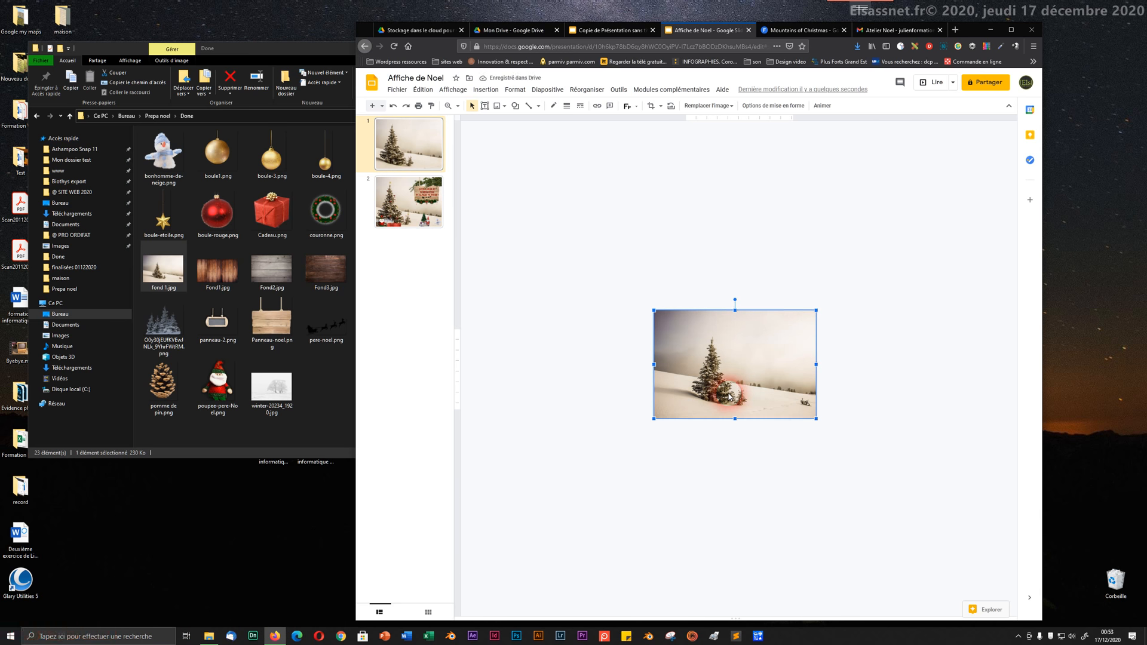
left_click_drag(815, 310, 808, 320)
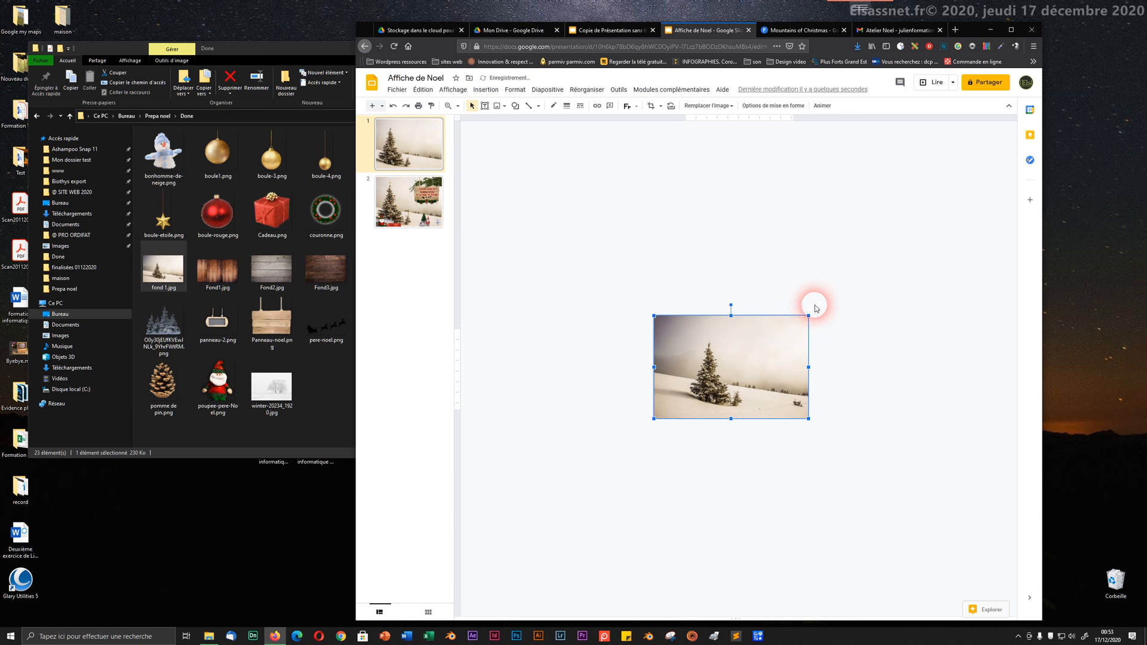
left_click(716, 270)
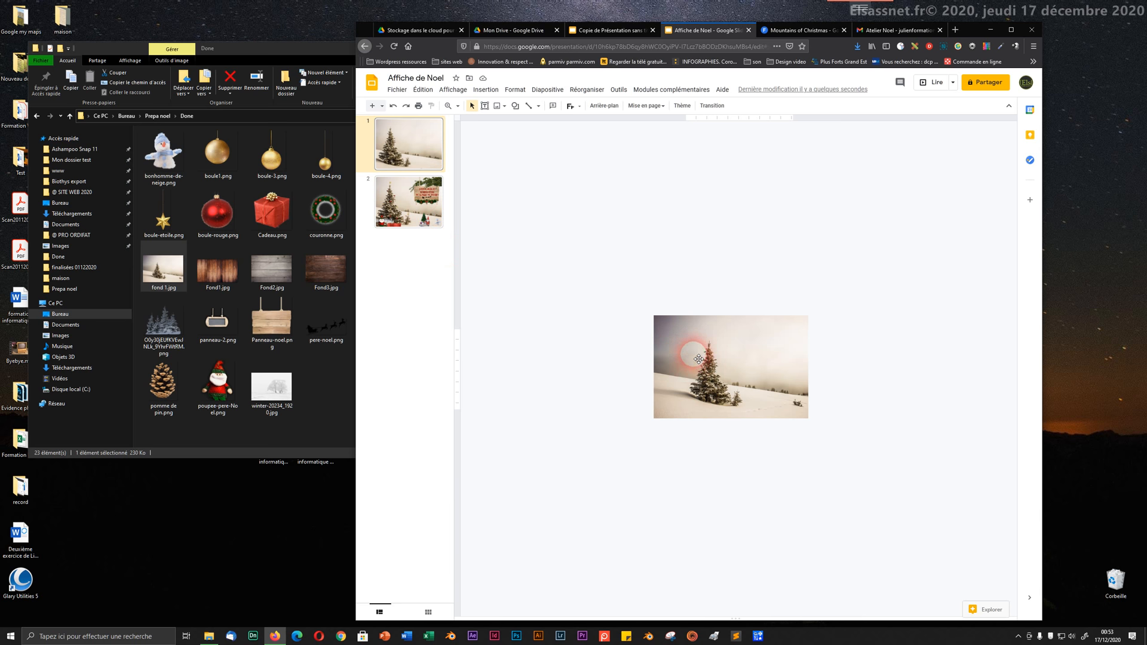
left_click(751, 363)
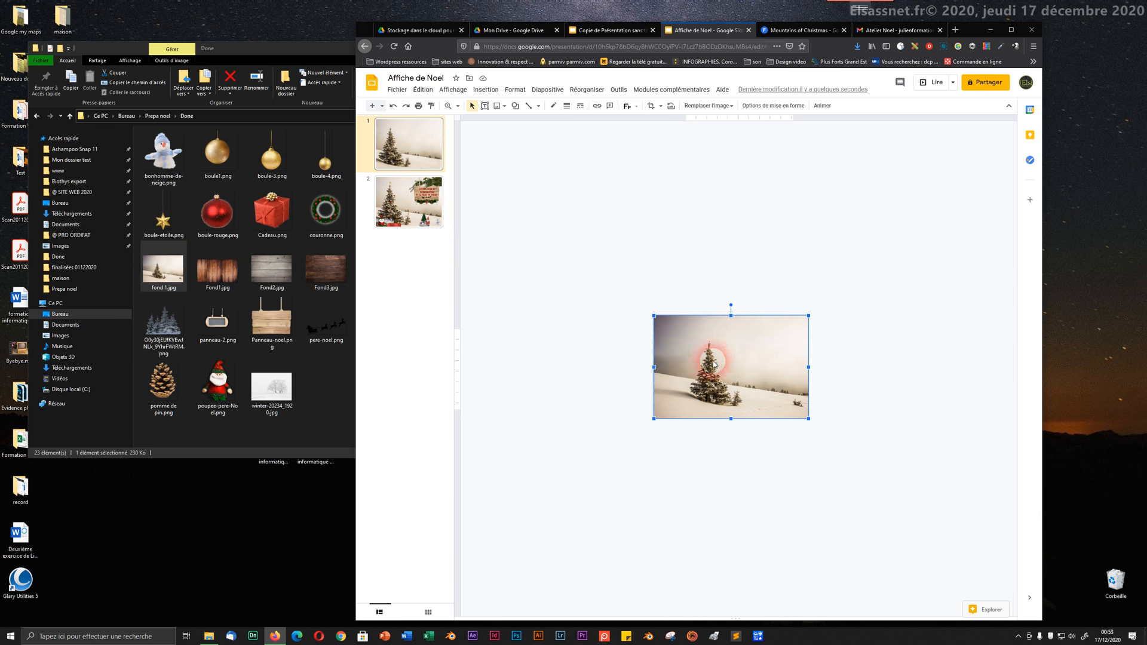
left_click_drag(705, 337, 680, 252)
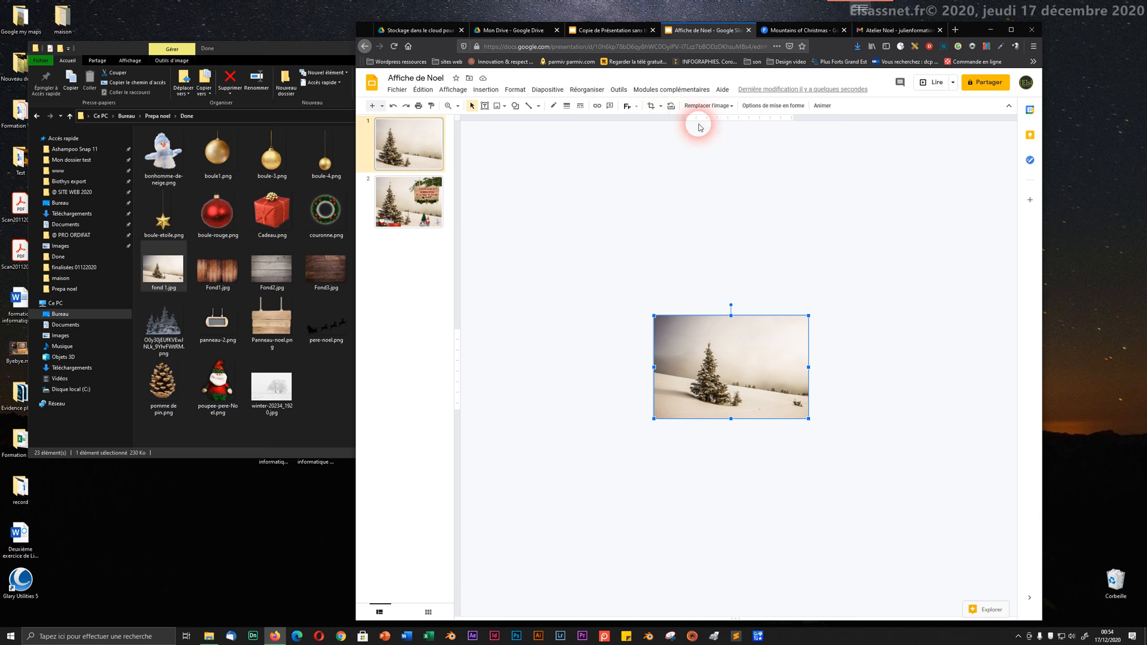
left_click(726, 285)
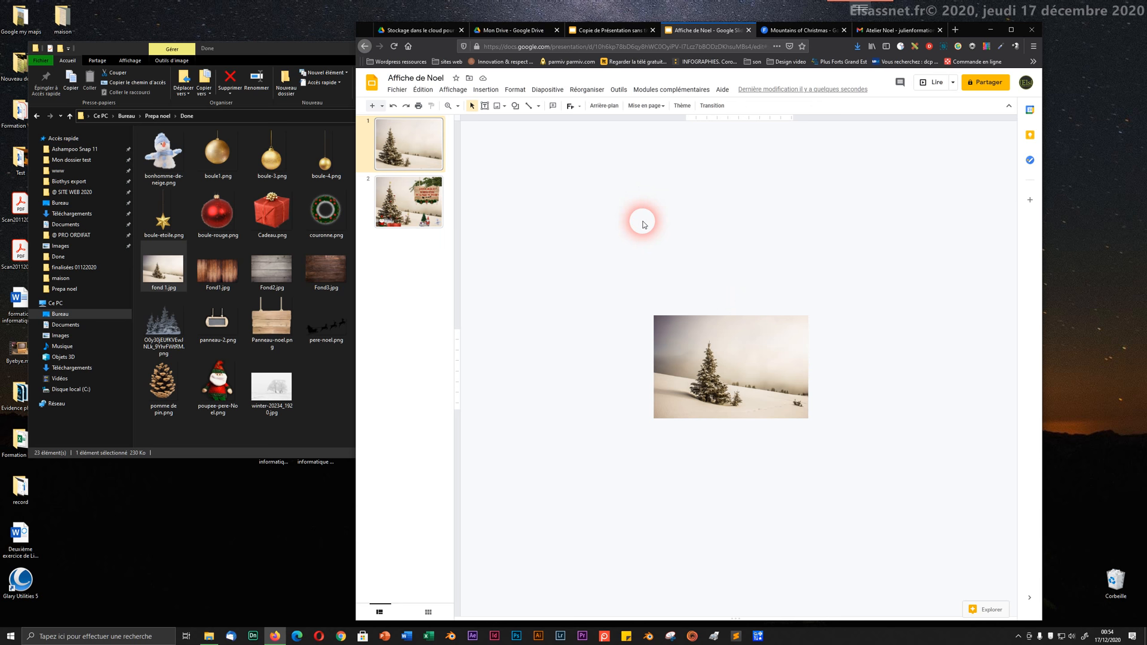
left_click(711, 375)
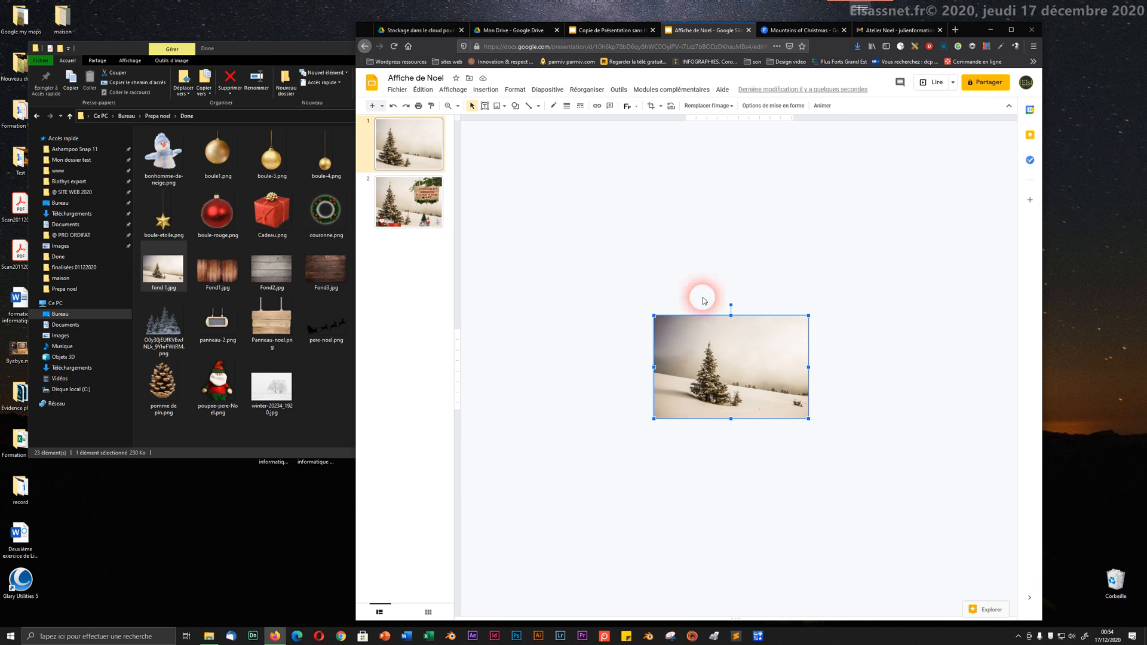
left_click(701, 304)
- Crop the background image on all four sides so that it matches the slide's edges
left_click(701, 334)
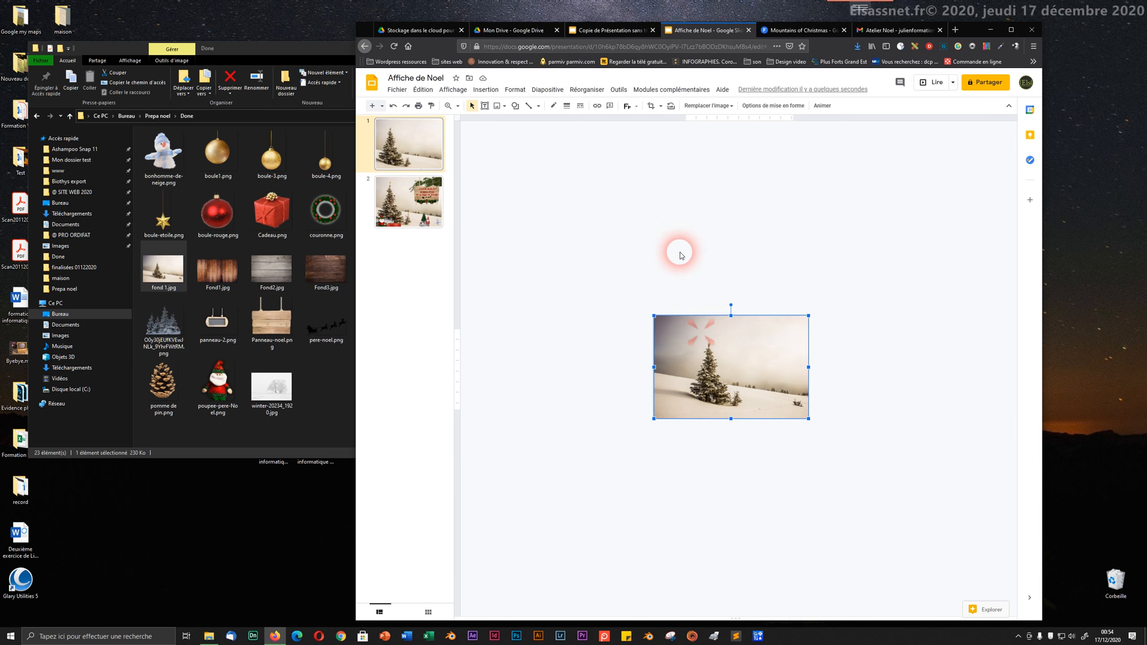
left_click(652, 107)
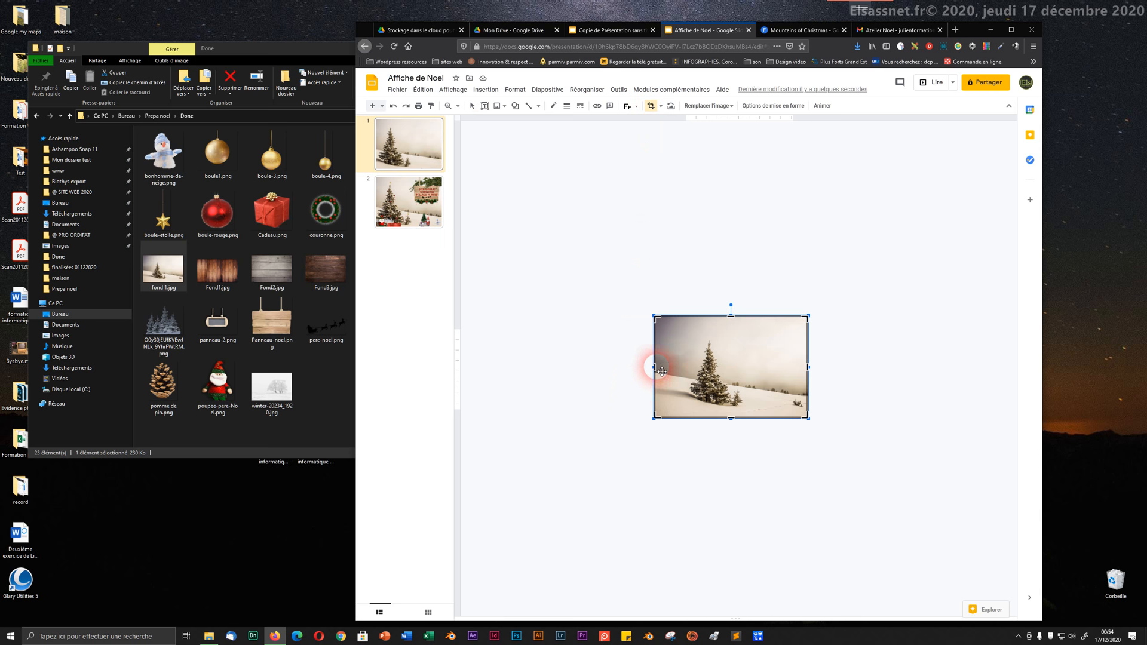
left_click_drag(657, 367, 722, 371)
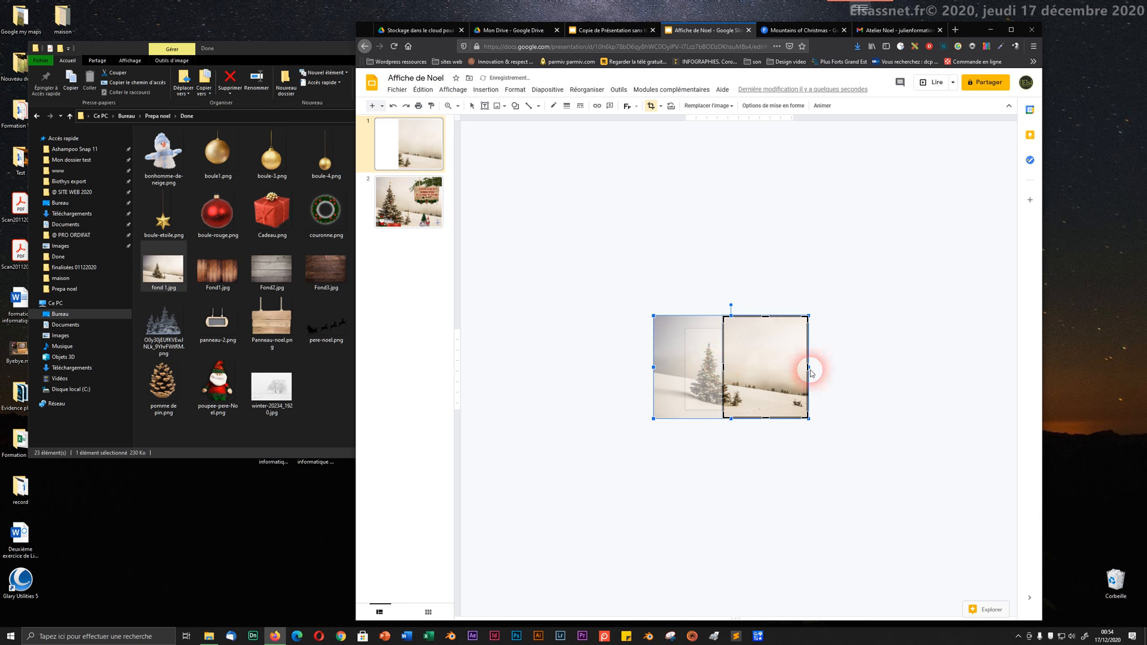
left_click_drag(809, 369, 776, 370)
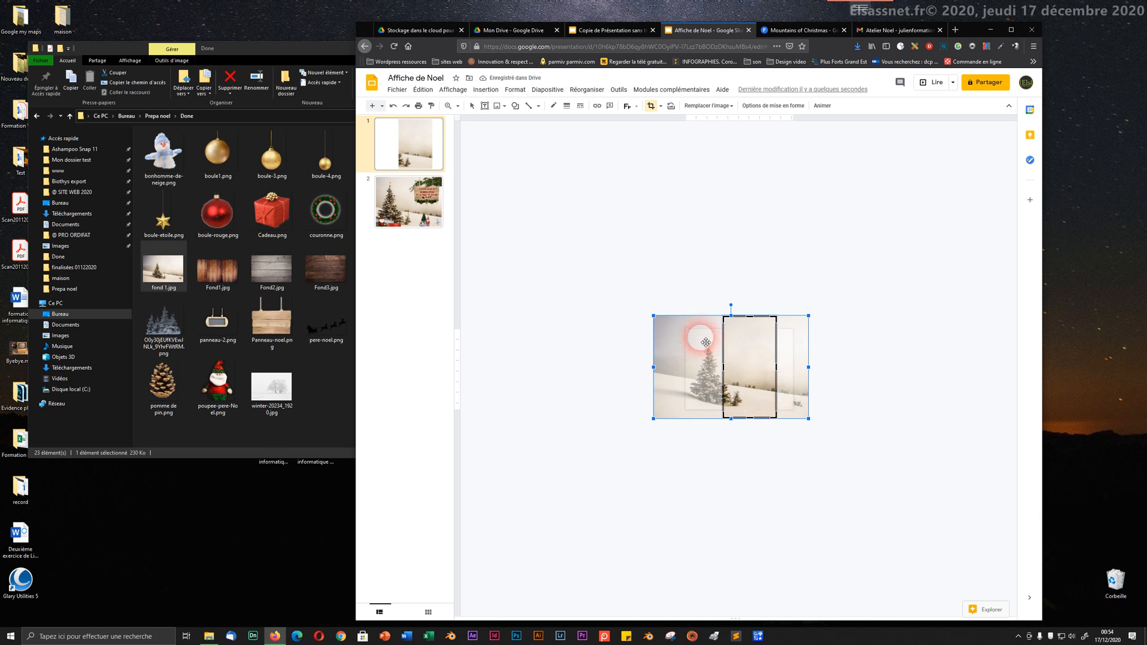
left_click_drag(750, 317, 750, 331)
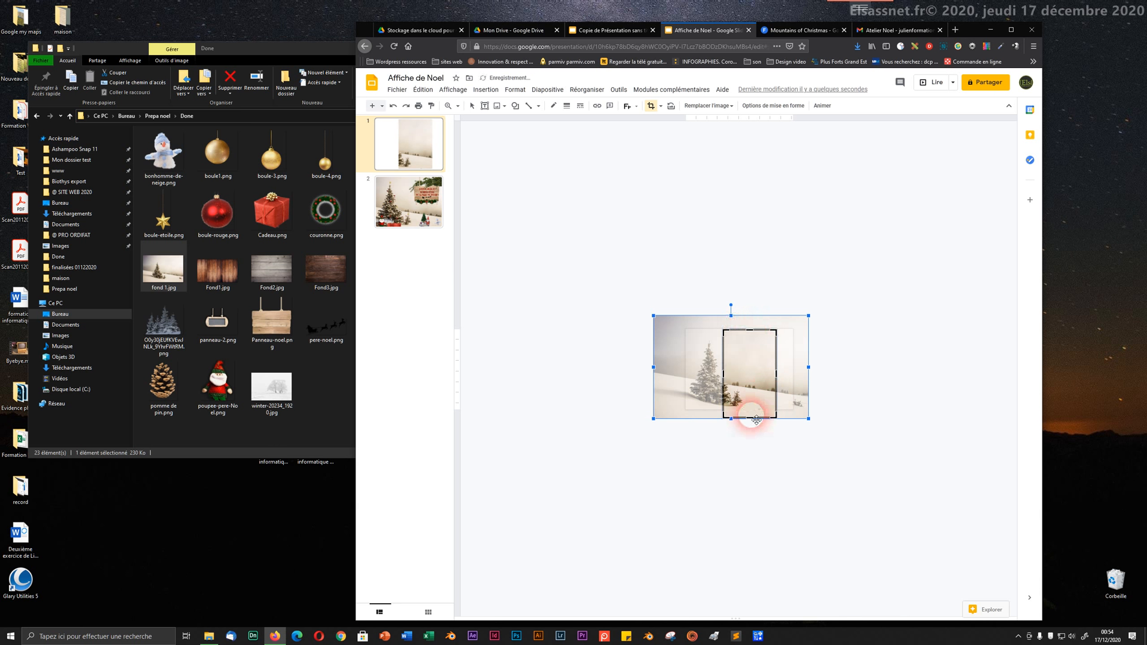
left_click_drag(750, 416, 750, 409)
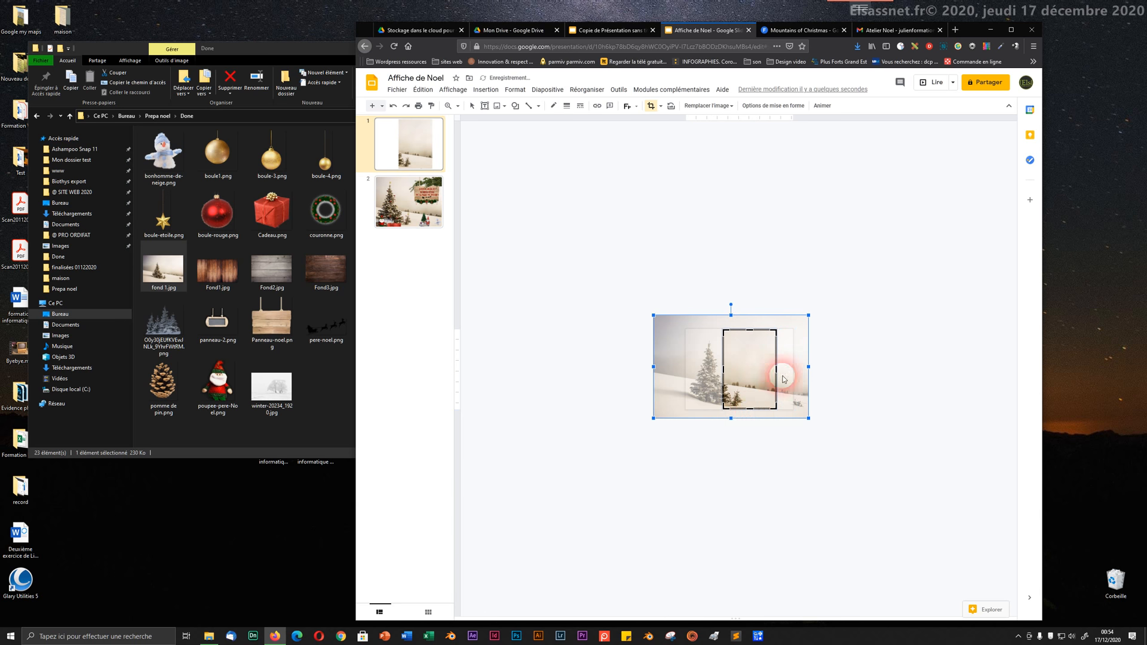
left_click_drag(776, 370, 687, 368)
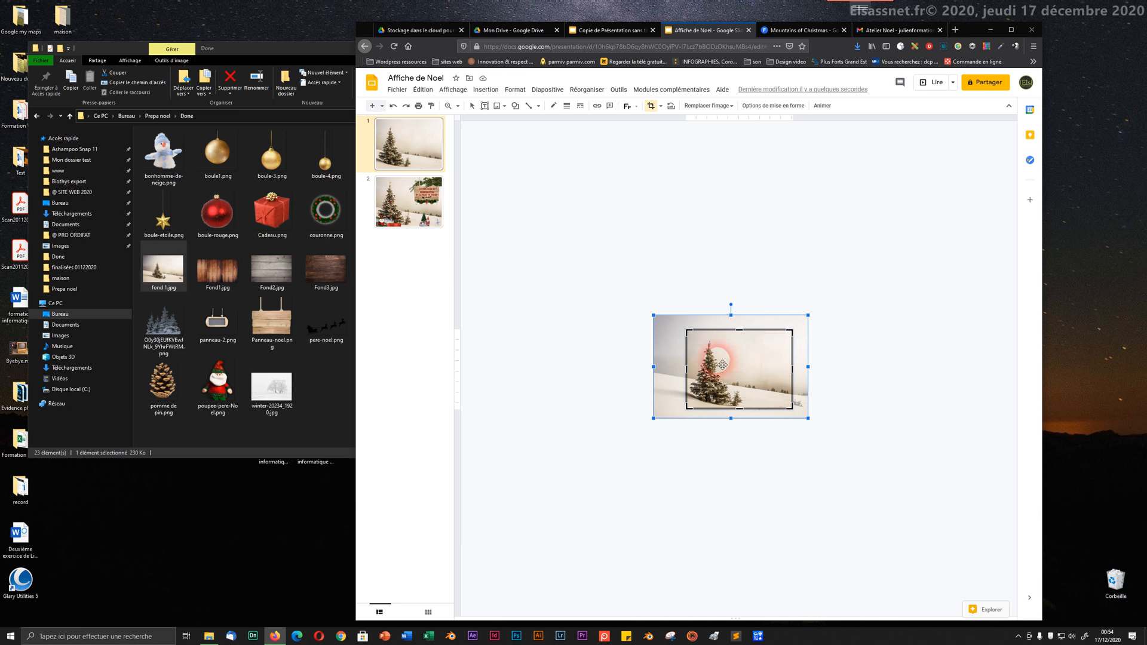
left_click(753, 261)
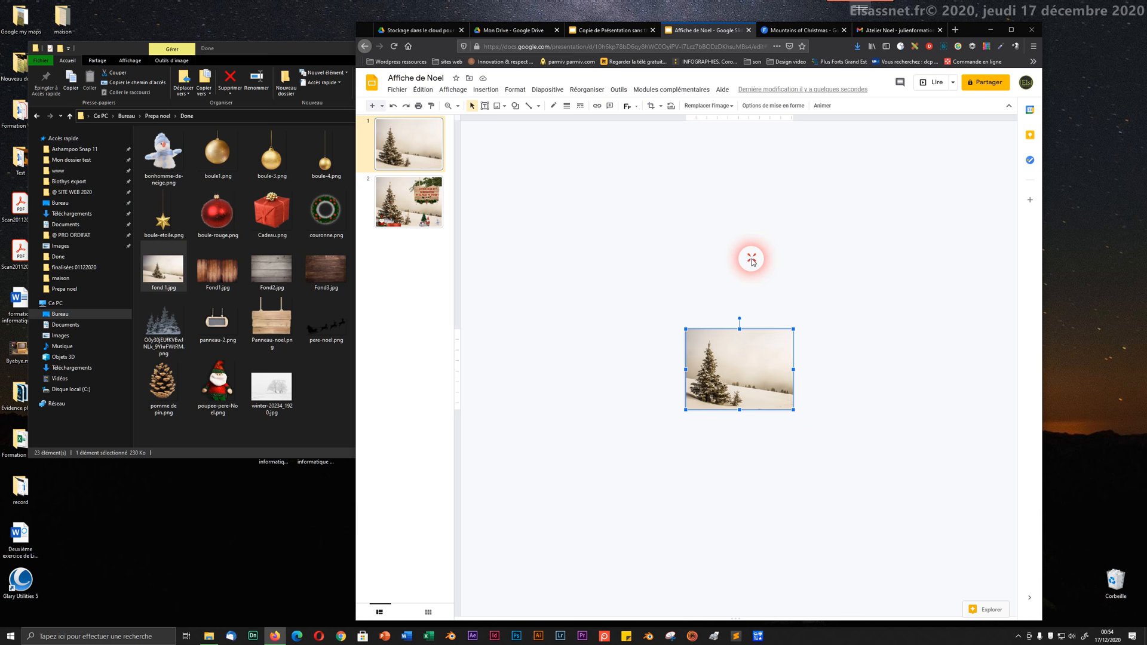
- Compare the first slide's cropped background with the finished poster on the second slide, and return to the first slide
left_click(408, 218)
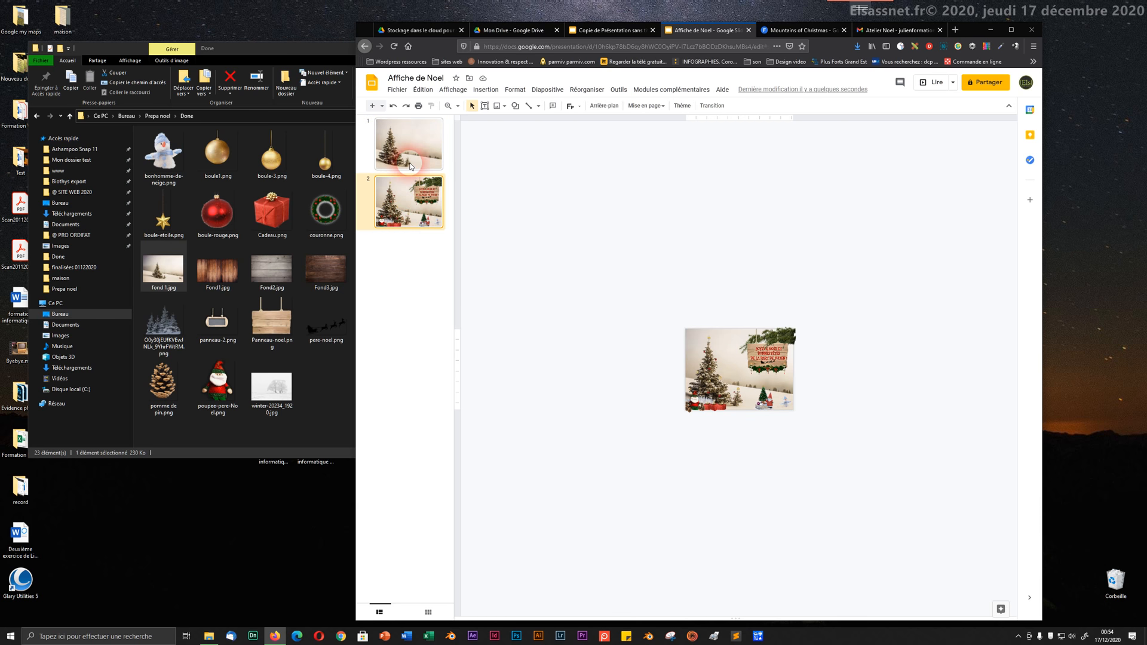
left_click(407, 164)
left_click(407, 199)
left_click(415, 146)
left_click(408, 200)
left_click(415, 150)
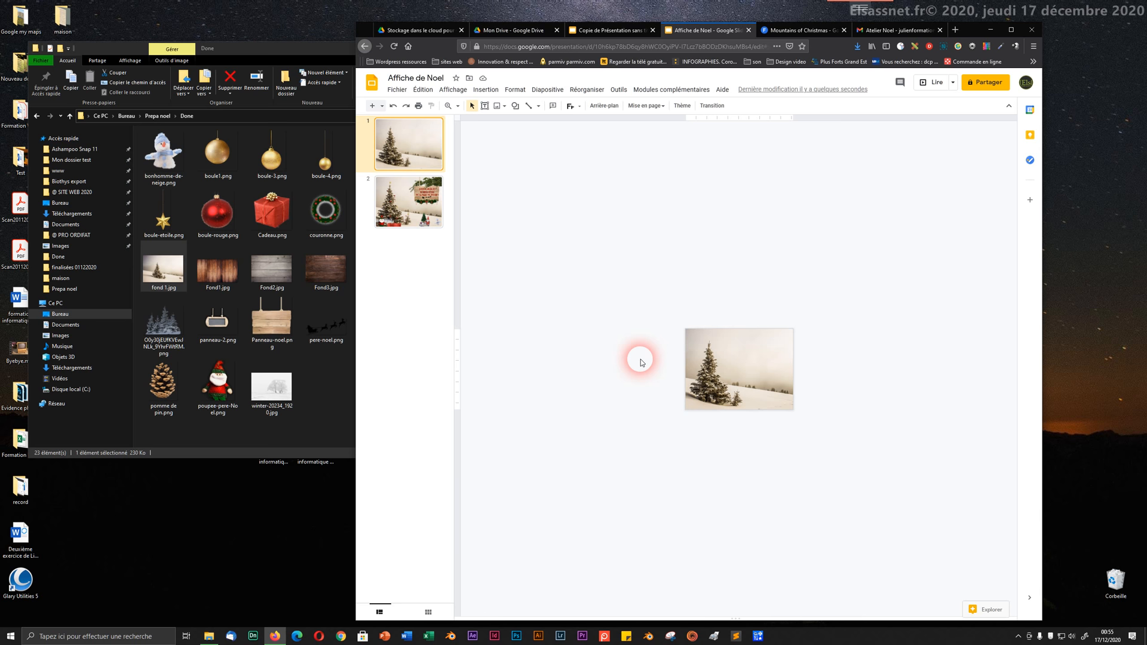
- Place Panneau-noel.png from the Done folder on the first slide, in the empty sky beside the large tree
key("plus")
key("plus")
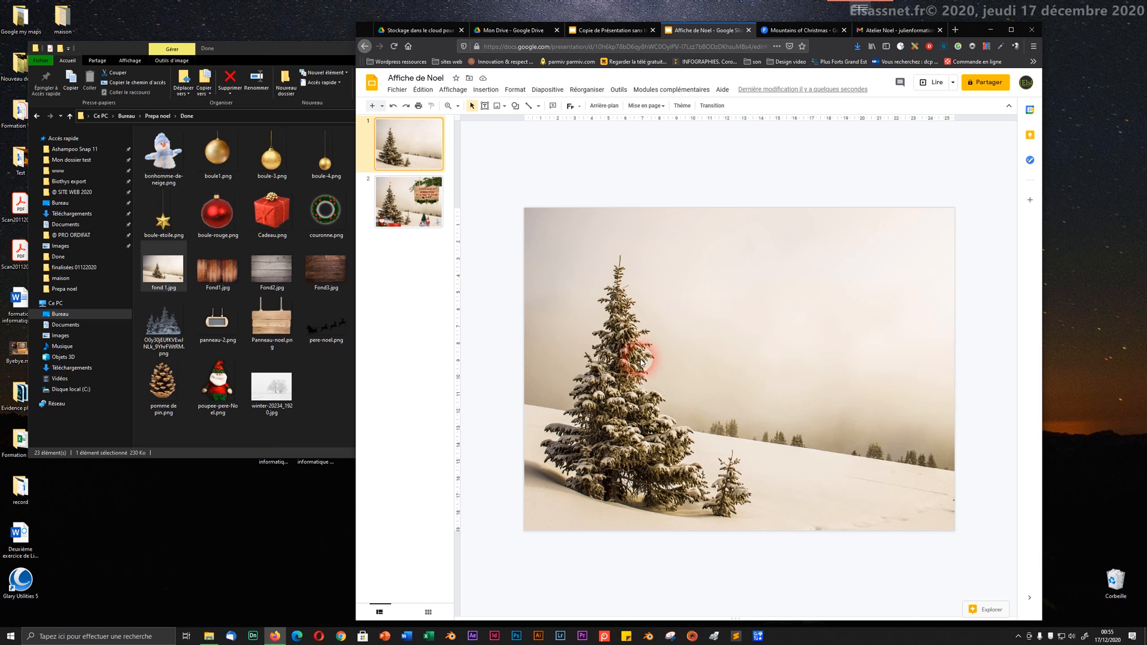
key("plus")
key("minus")
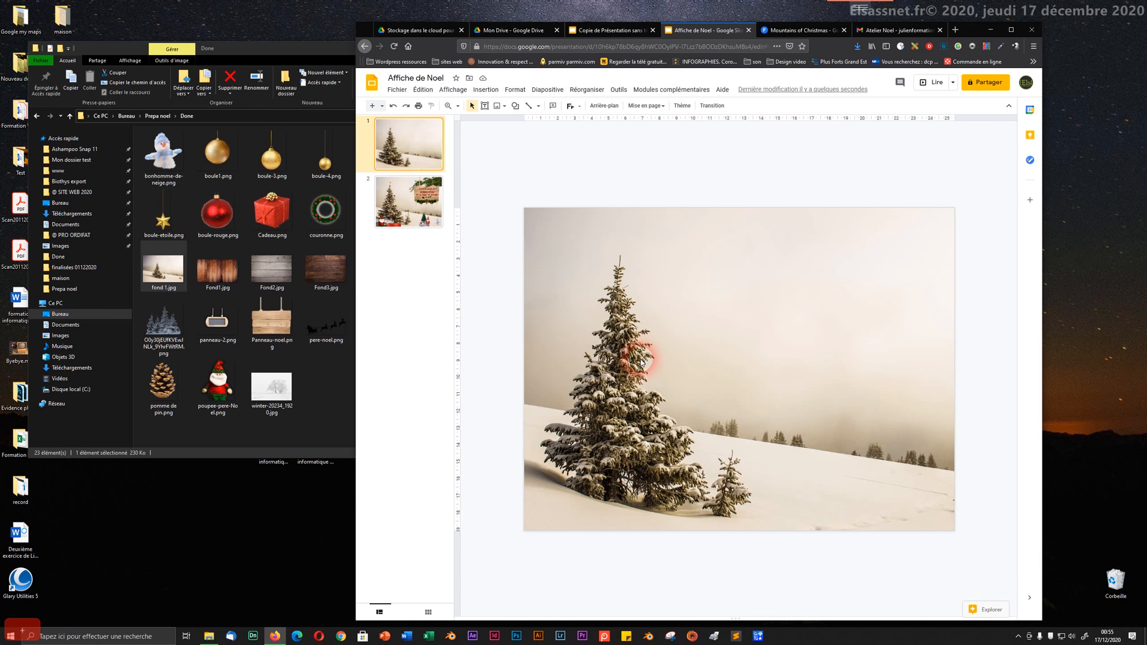
key("ctrl+alt")
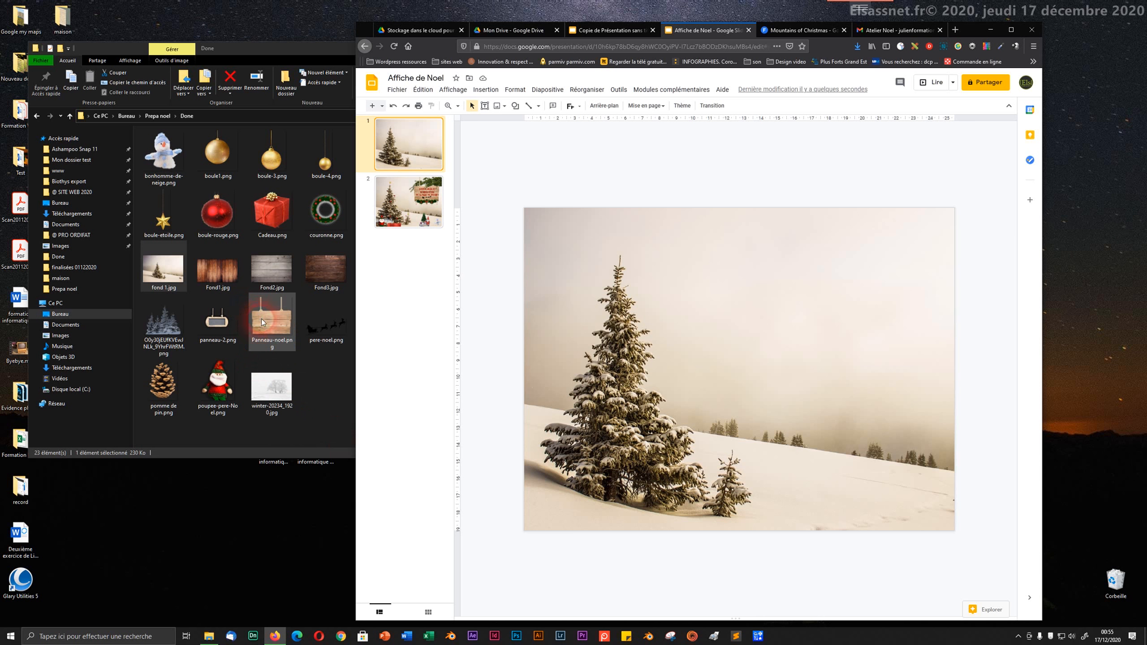
left_click_drag(355, 378, 536, 378)
left_click(327, 372)
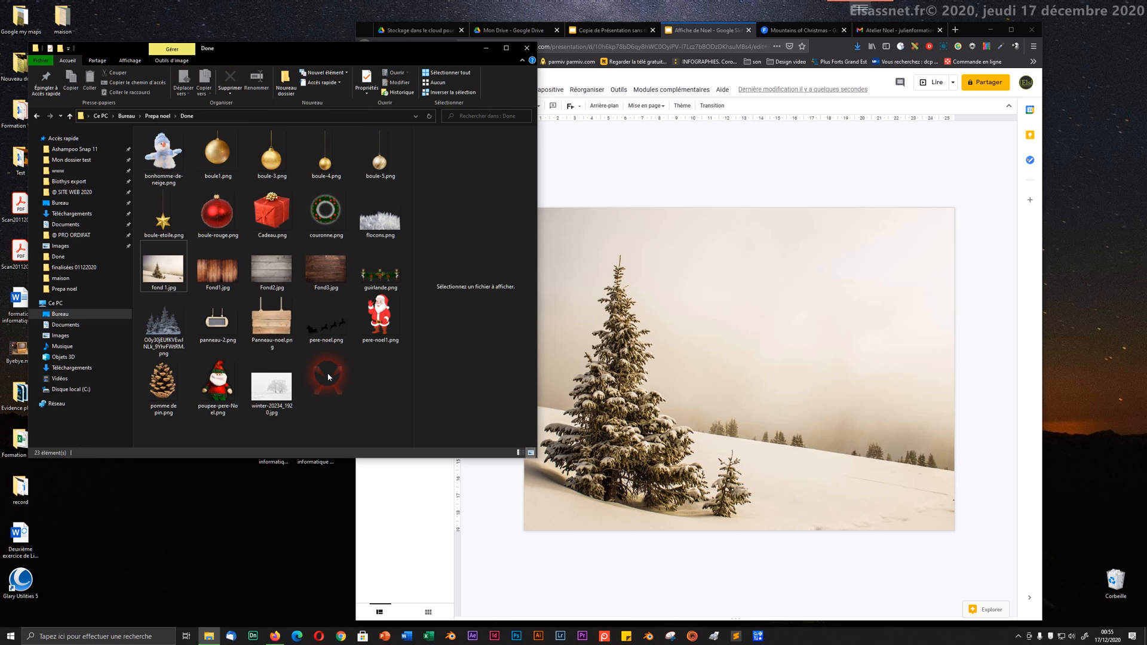
left_click_drag(273, 322, 830, 293)
left_click(586, 171)
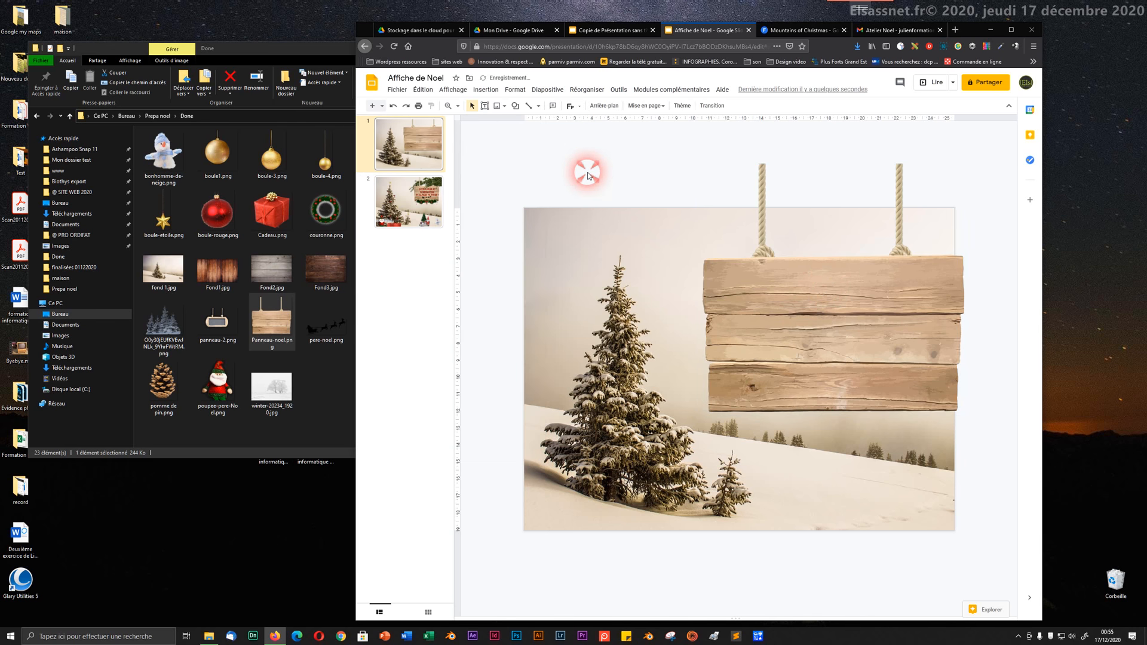
- Shrink the wooden sign proportionally and position it beside the large tree so its ropes hang from the slide's upper edge
left_click(802, 329)
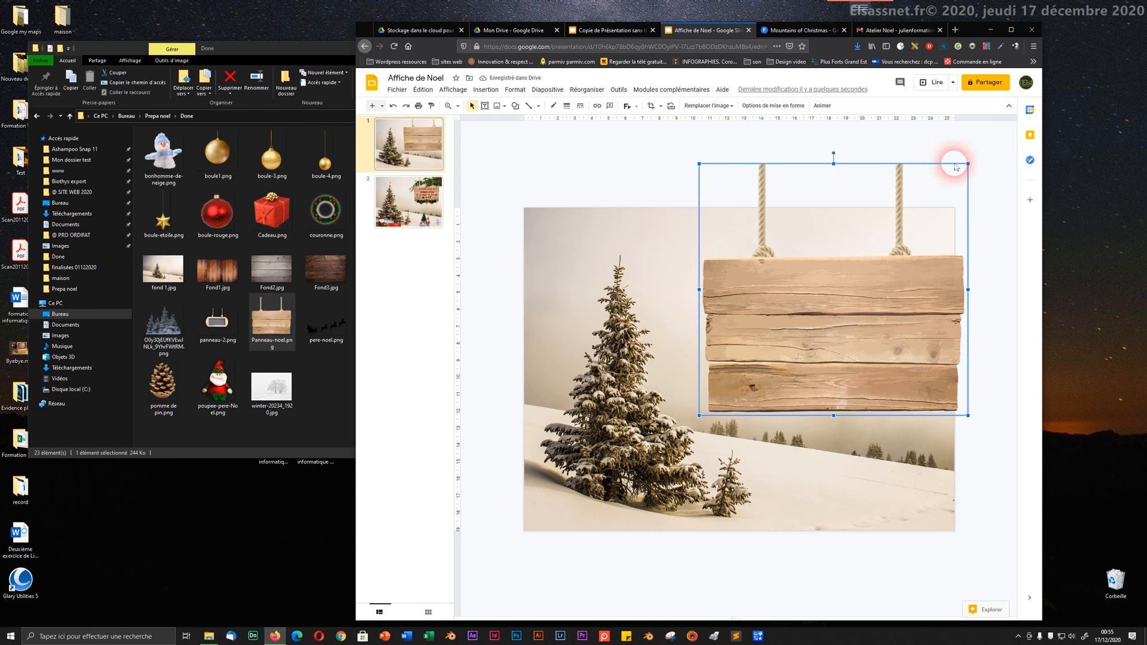
left_click_drag(970, 170, 898, 229)
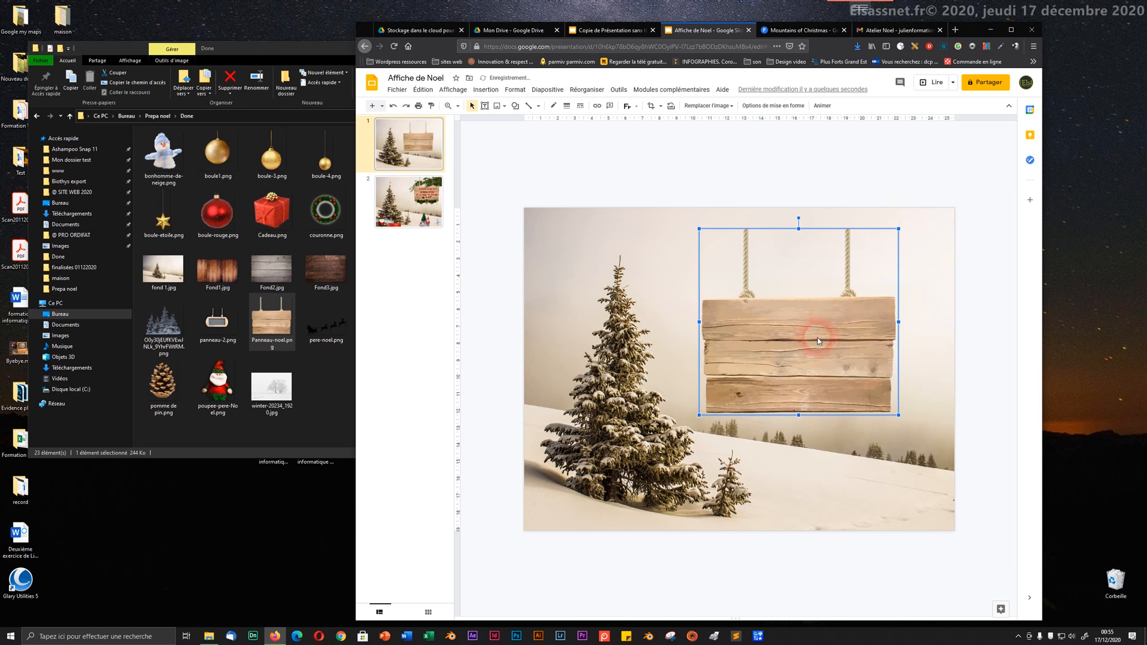
left_click_drag(817, 338, 849, 318)
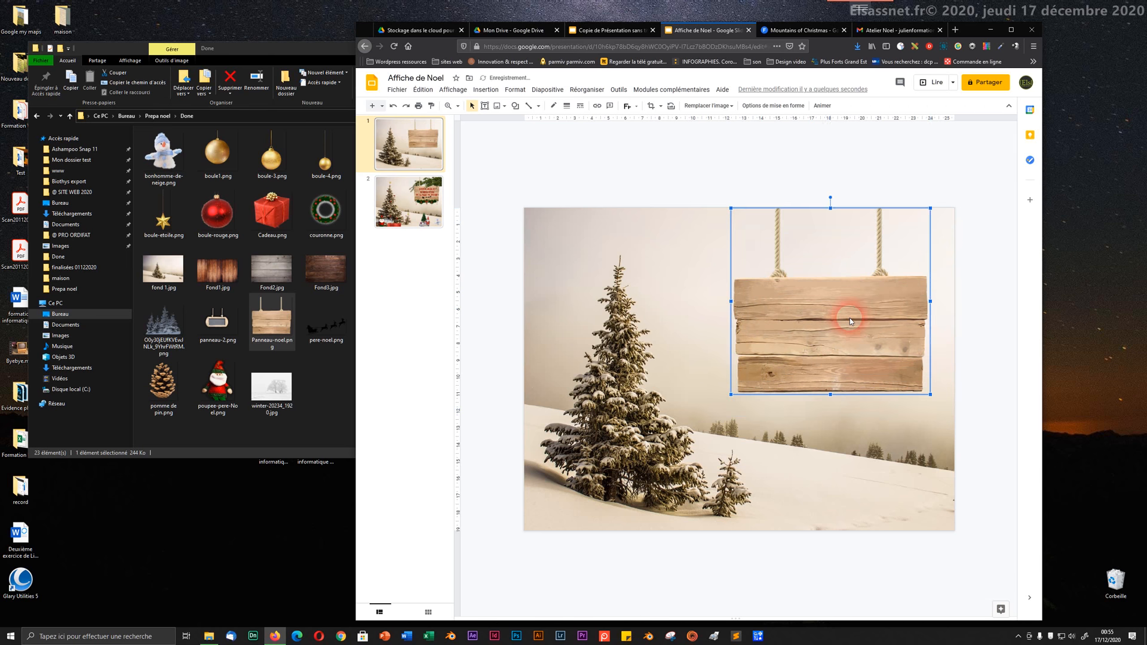
mouse_move(731, 394)
left_mouse_down()
mouse_move(751, 380)
mouse_move(740, 388)
left_mouse_up()
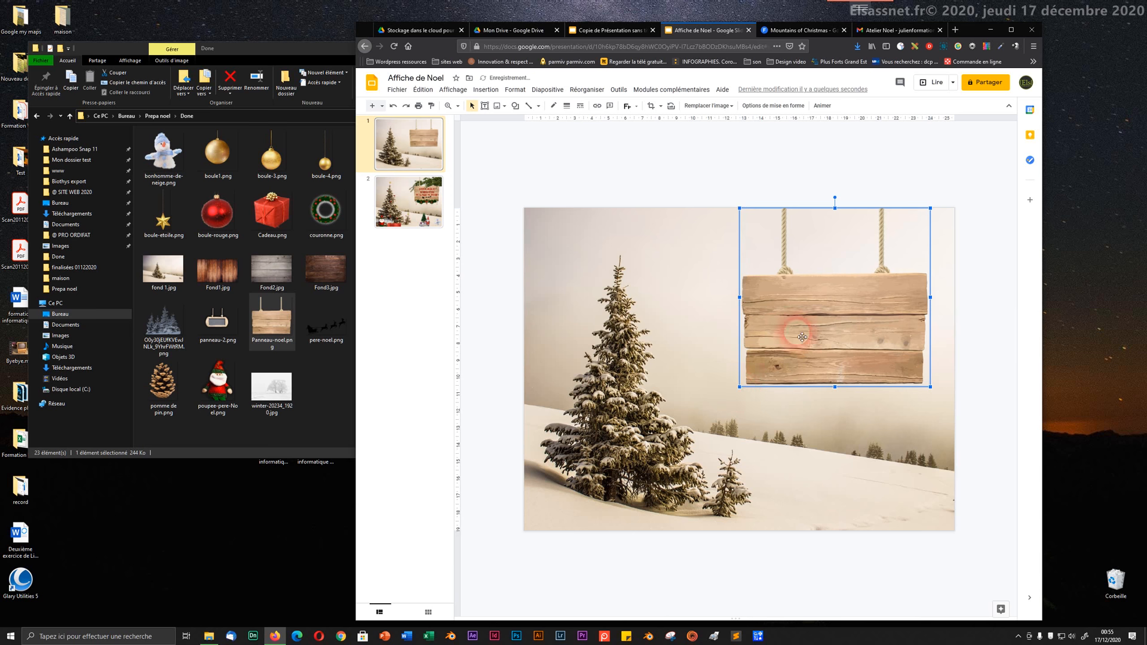
left_click(745, 179)
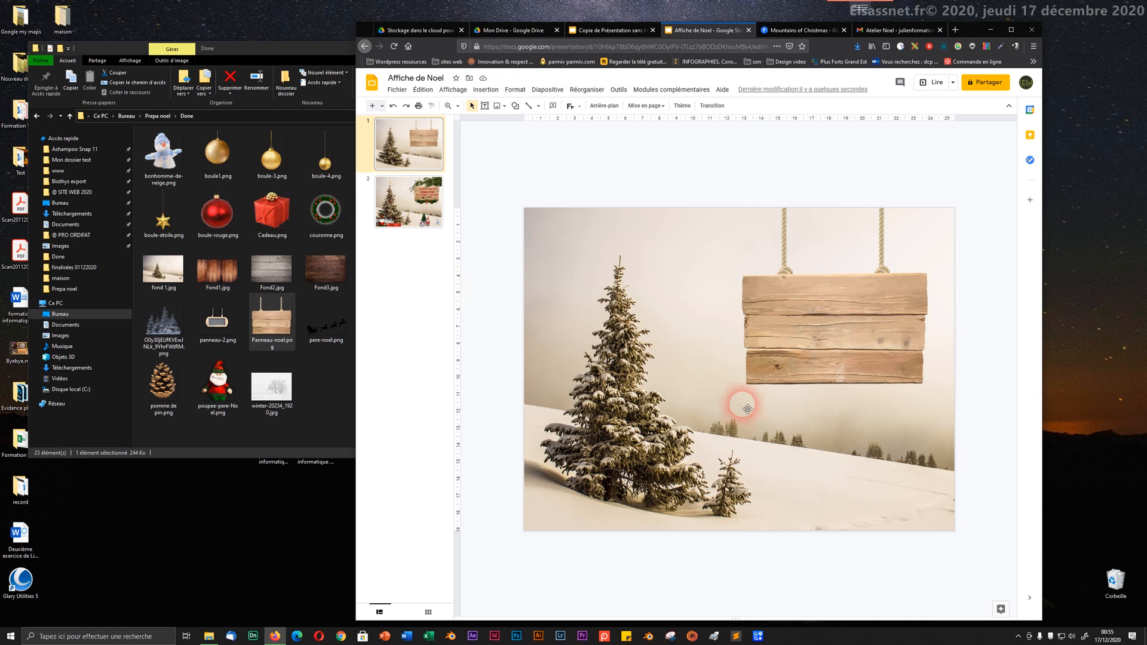
- Examine the finished poster on the second slide as a reference for the wooden sign
left_click(824, 323)
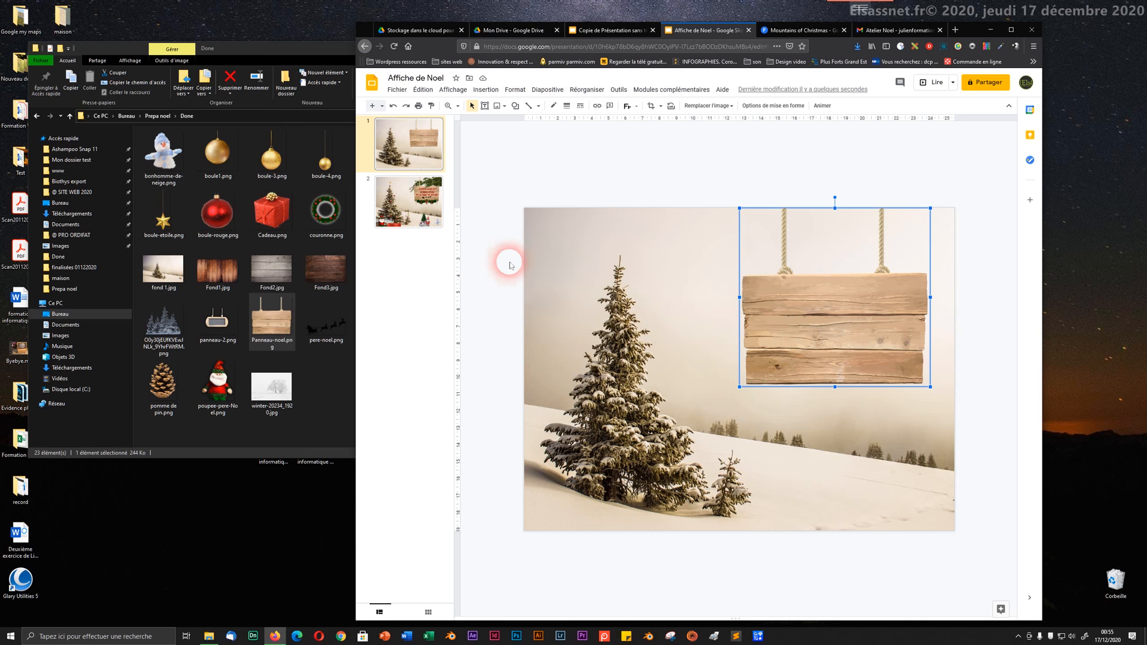
left_click(418, 205)
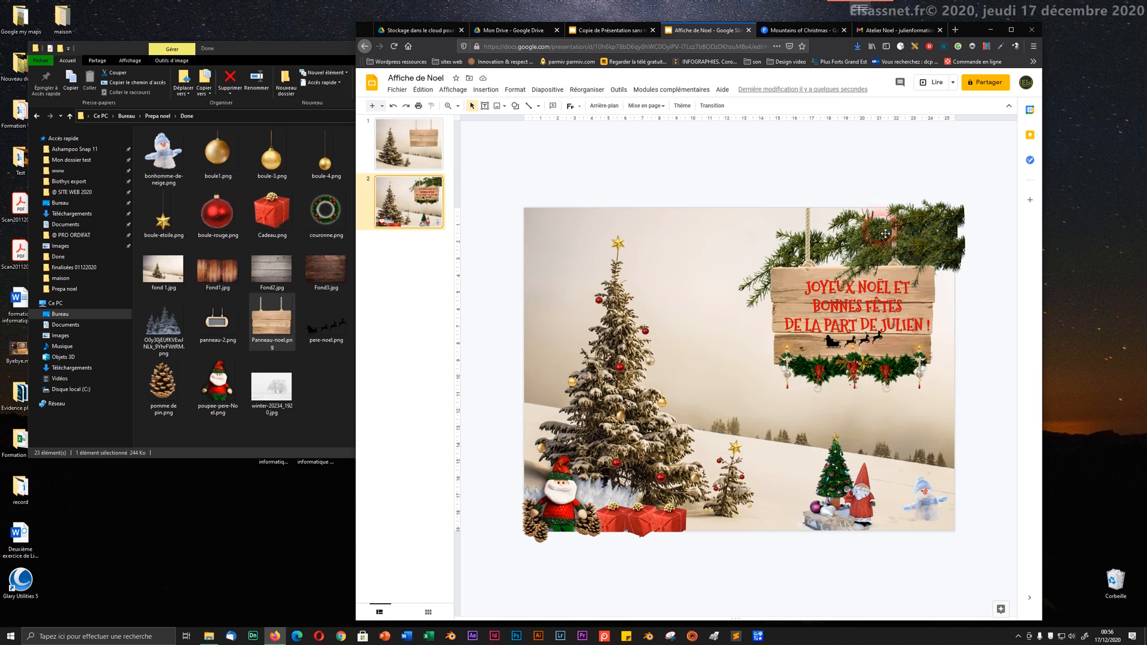
- Pull the overlapping fir branches and the wooden sign apart on the second slide to inspect how they are layered
left_click_drag(917, 257, 890, 153)
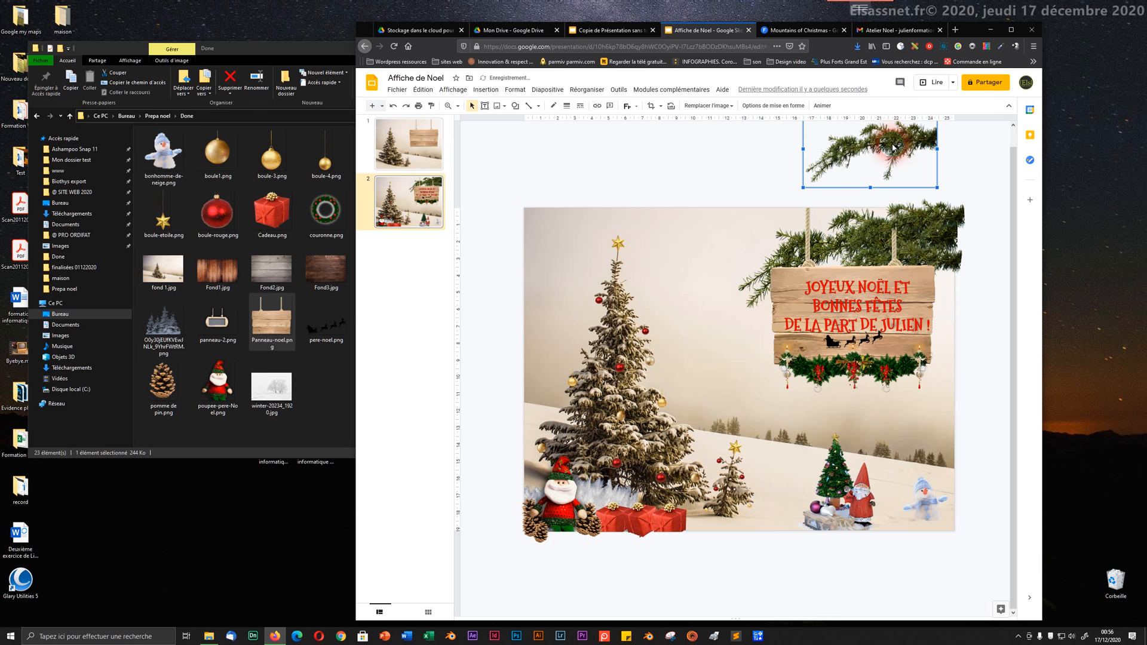
left_click_drag(928, 237, 693, 156)
left_click_drag(907, 241, 761, 236)
left_click_drag(917, 251, 934, 195)
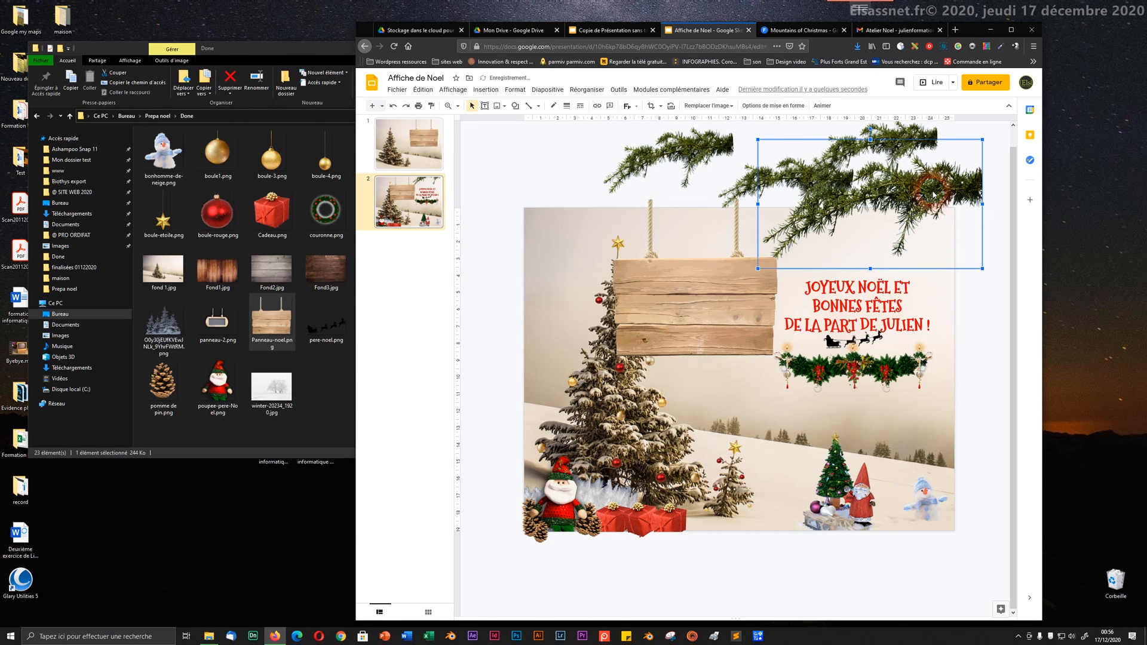
- Undo all the moves of the fir branches and the wooden sign on the second slide
key("ctrl+z")
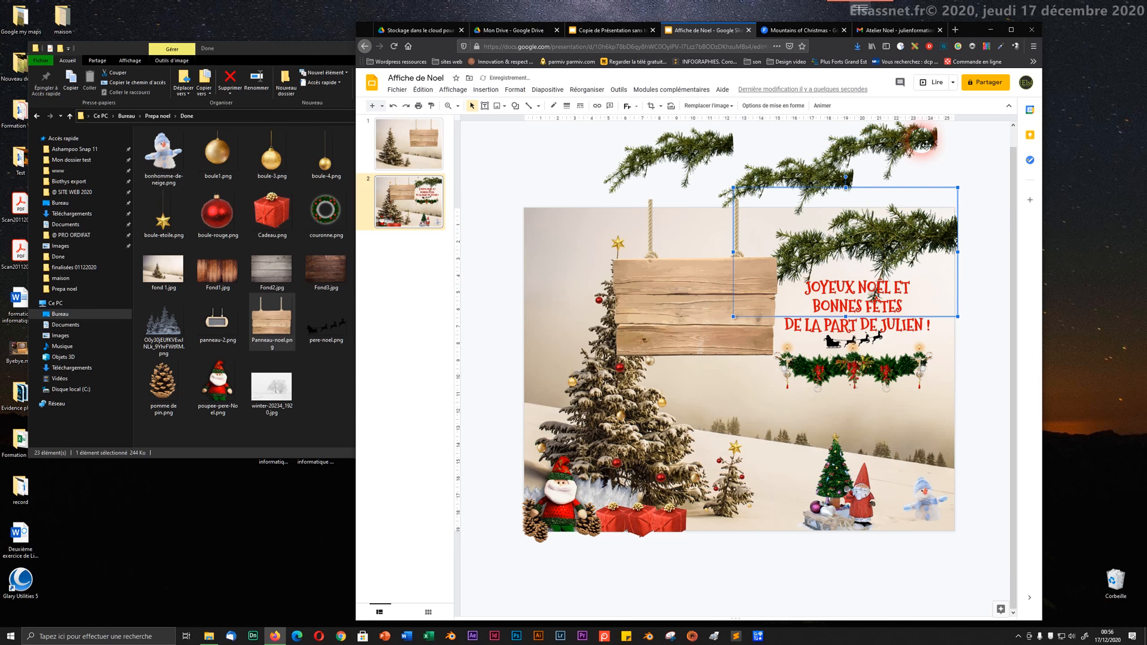
key("ctrl+z")
key("ctrl+z")
key("ctrl+z")
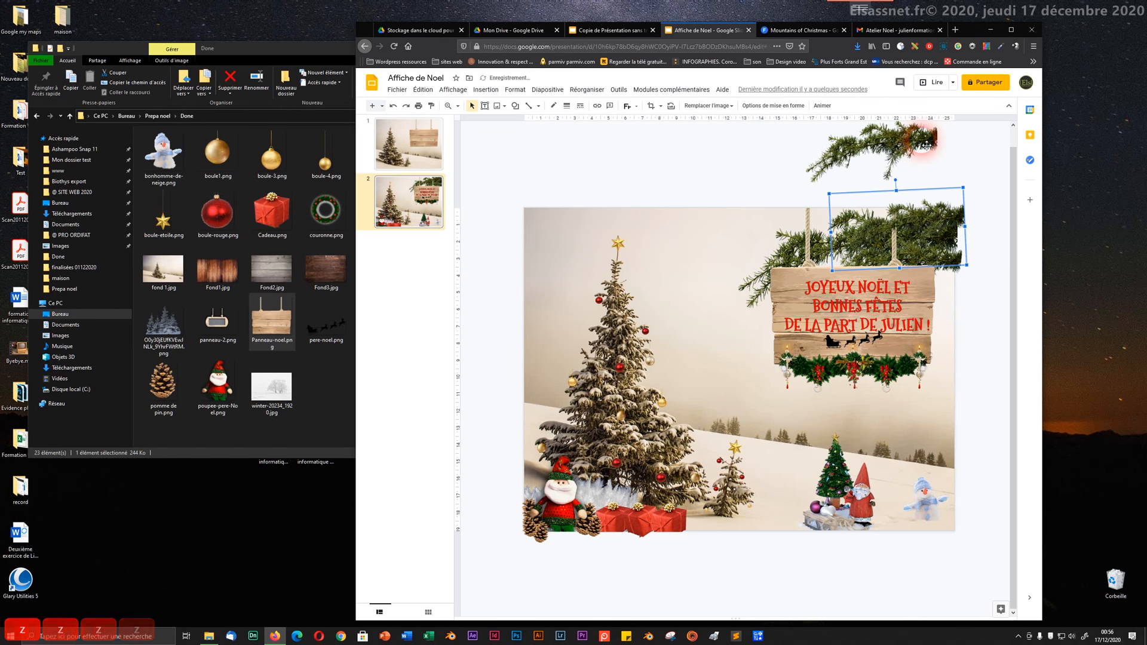
key("ctrl+z")
key("ctrl")
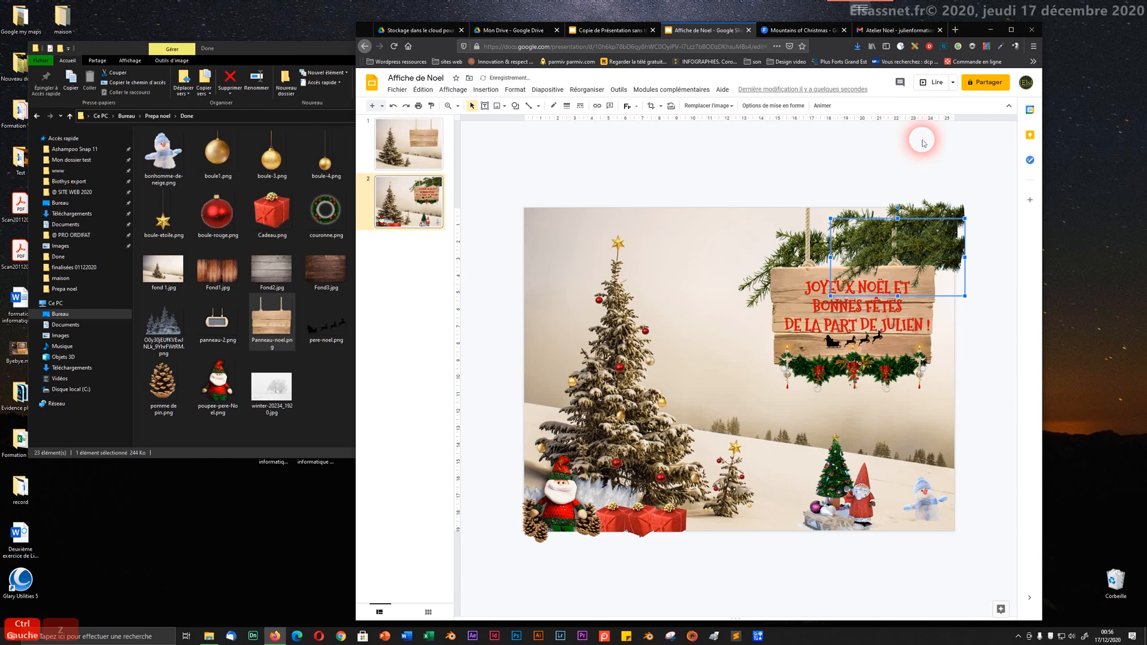
left_click(824, 164)
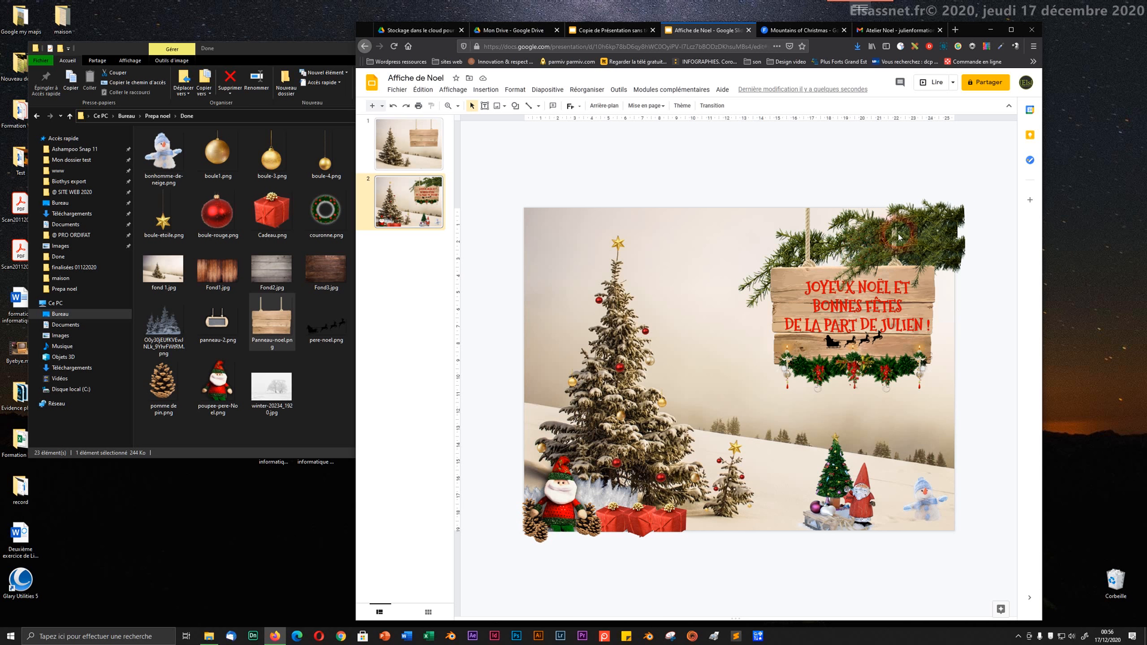
- Return to the first slide, and move fir-2740412_1280.png from the Prepa noel folder into its Done subfolder
left_click_drag(898, 237, 884, 269)
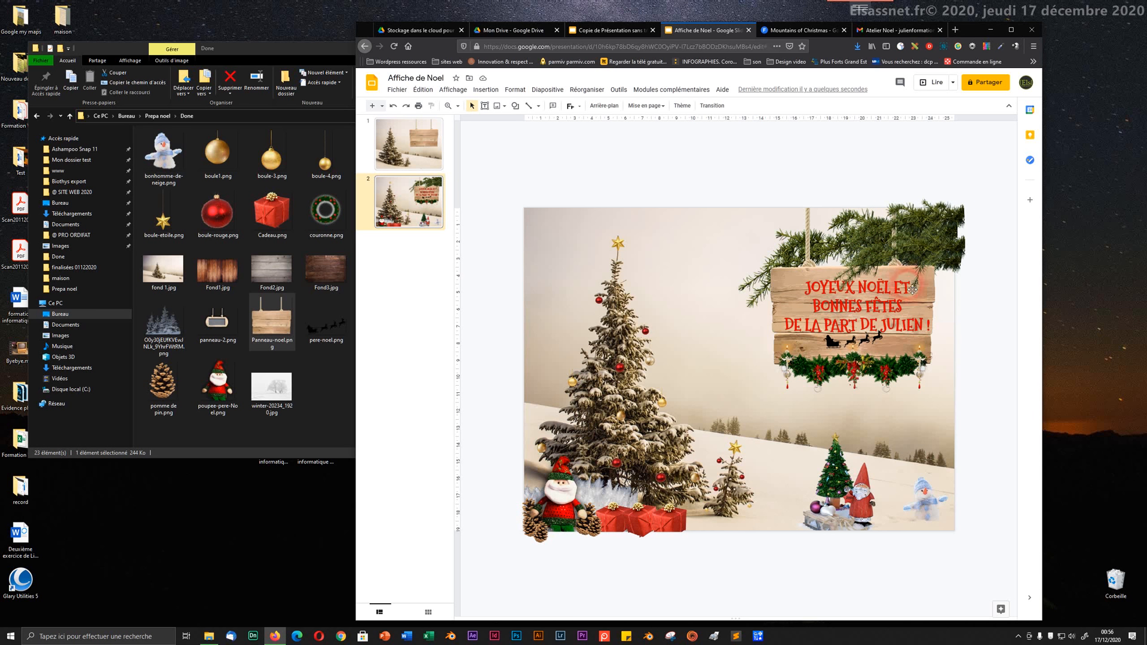
left_click(673, 179)
left_click(420, 145)
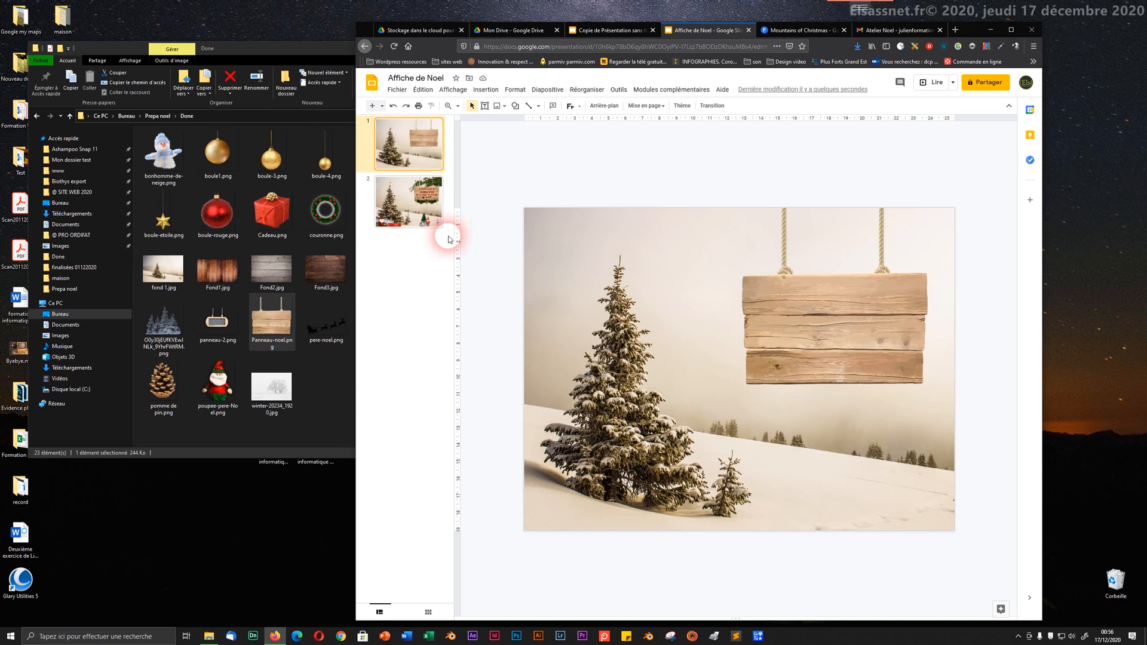
left_click(249, 54)
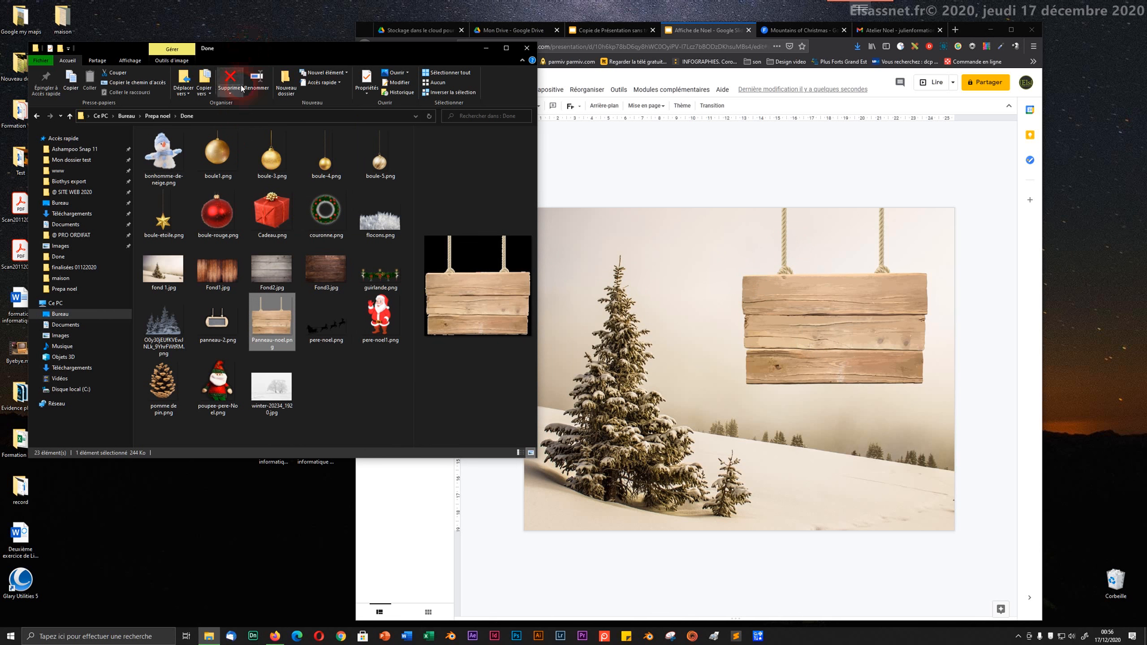
left_click(153, 117)
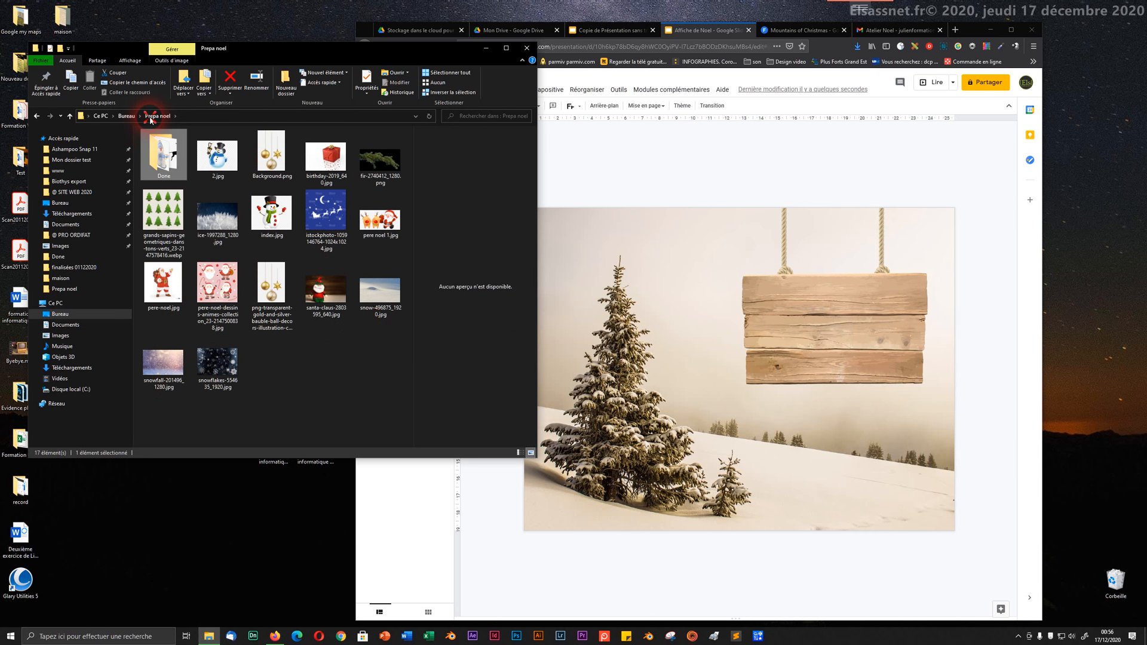
left_click(386, 164)
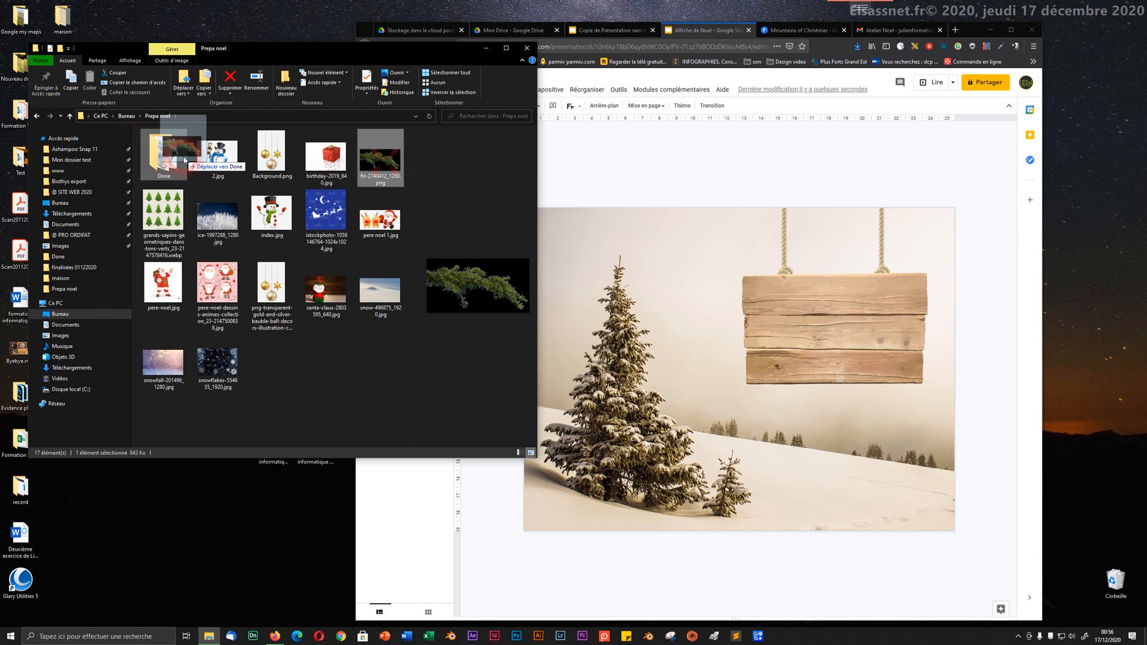
double_click(160, 150)
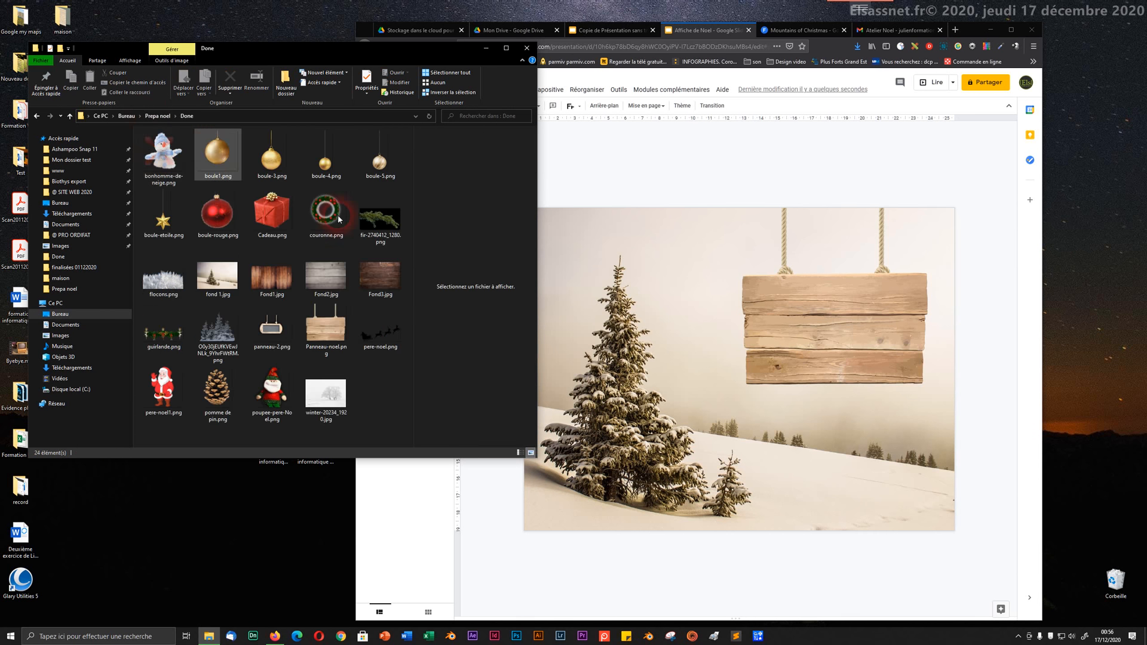
- Place fir-2740412_1280.png on the first slide and shrink it proportionally to about 17.22 by 9.1 cm above the large tree
left_click(383, 224)
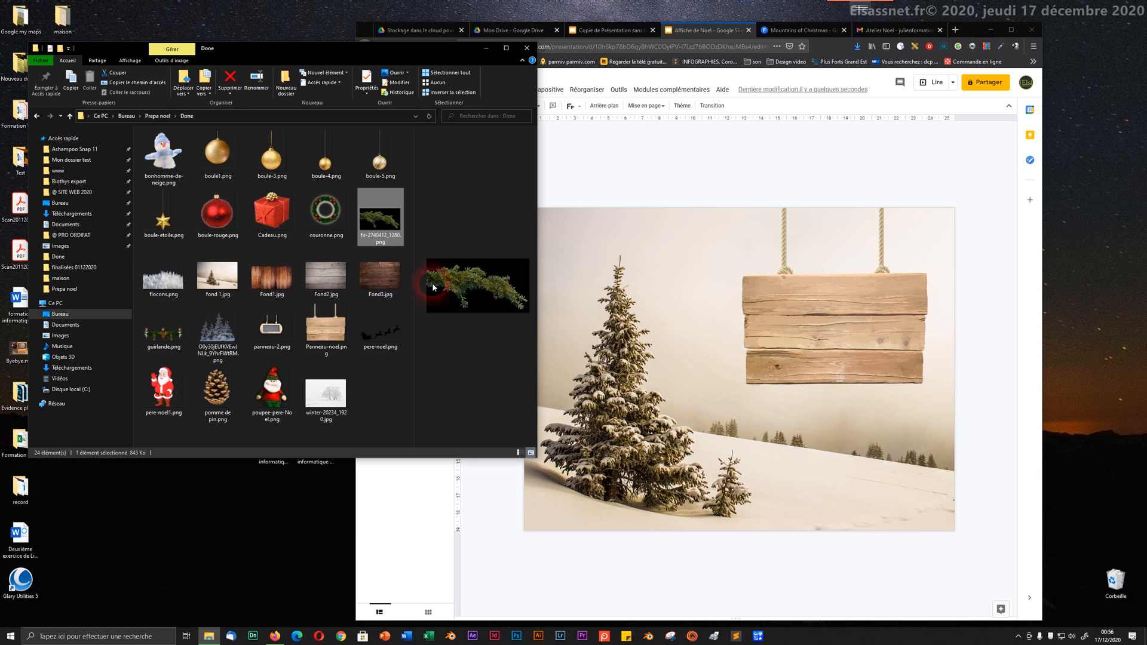
left_click_drag(385, 223, 678, 265)
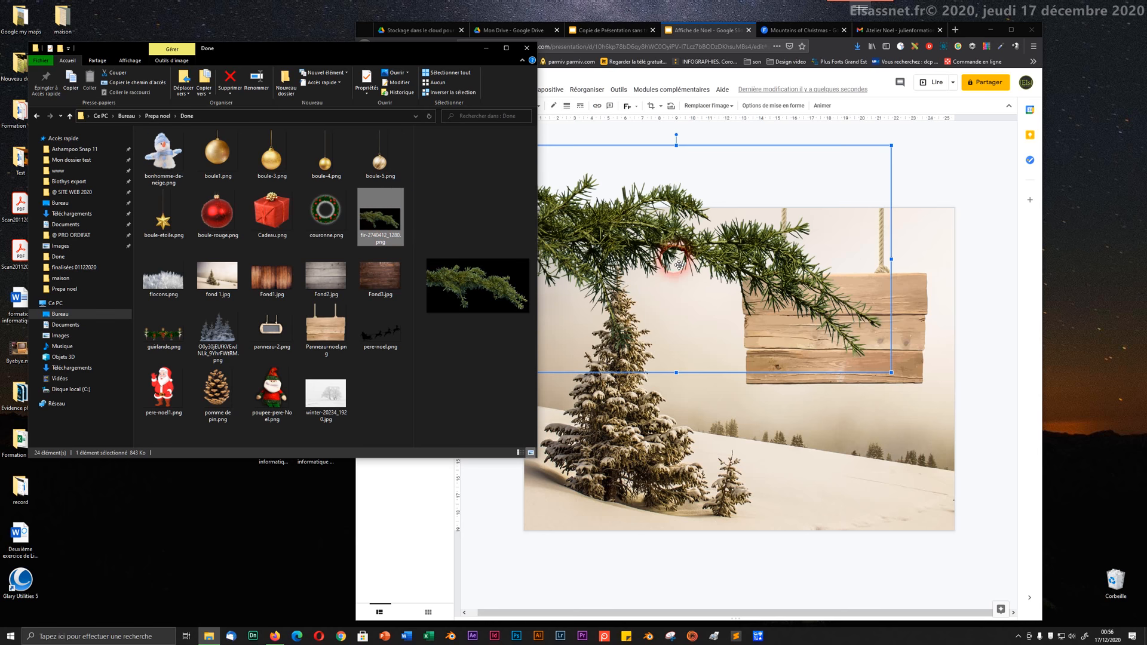
left_click(633, 121)
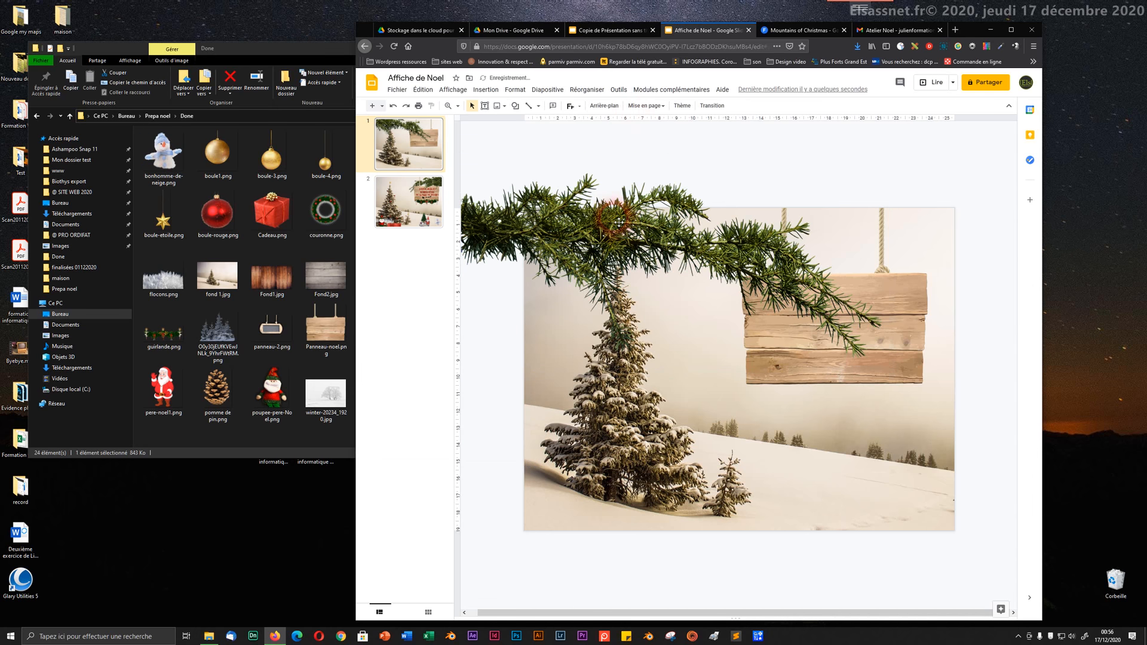
left_click_drag(619, 223, 718, 223)
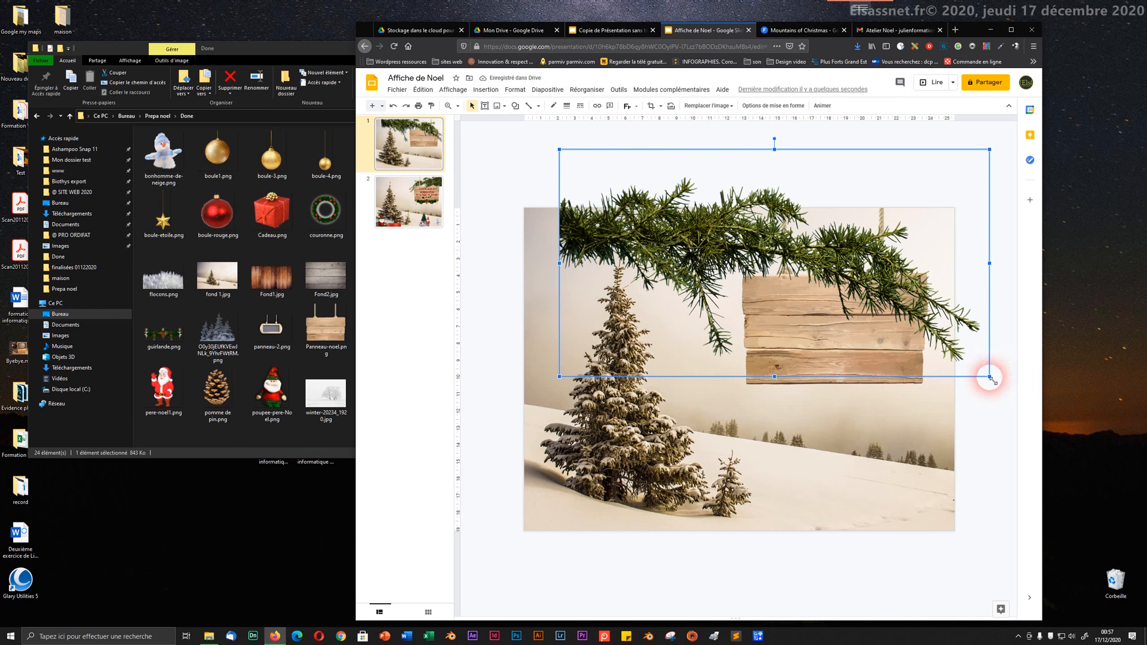
left_click_drag(989, 377, 850, 289)
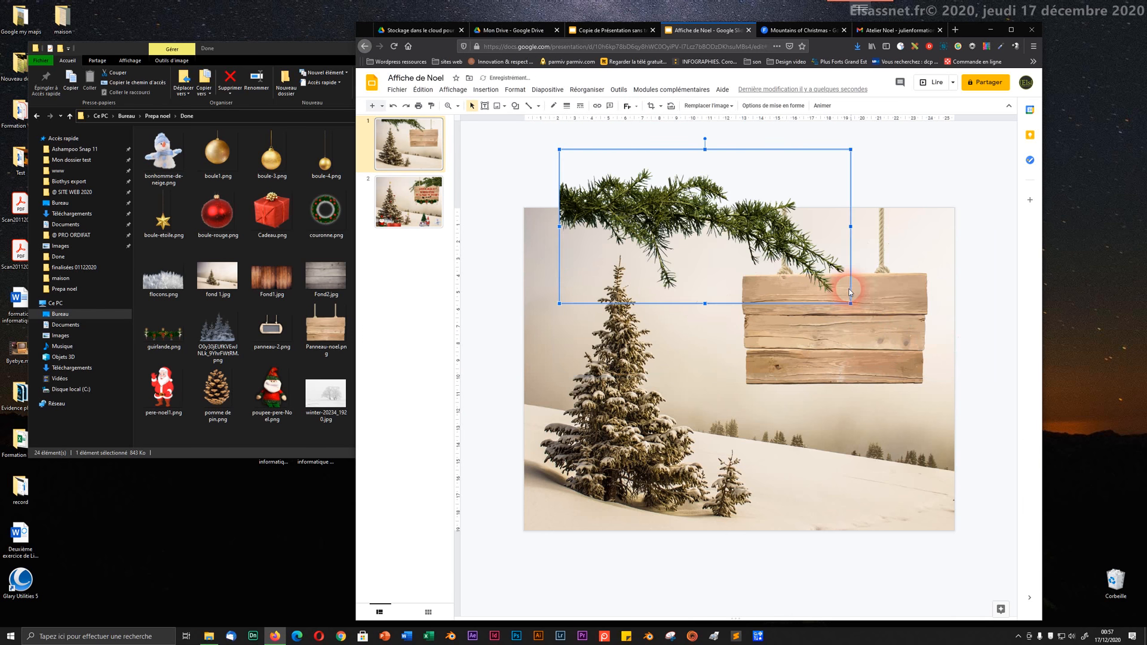
left_click_drag(679, 219, 634, 261)
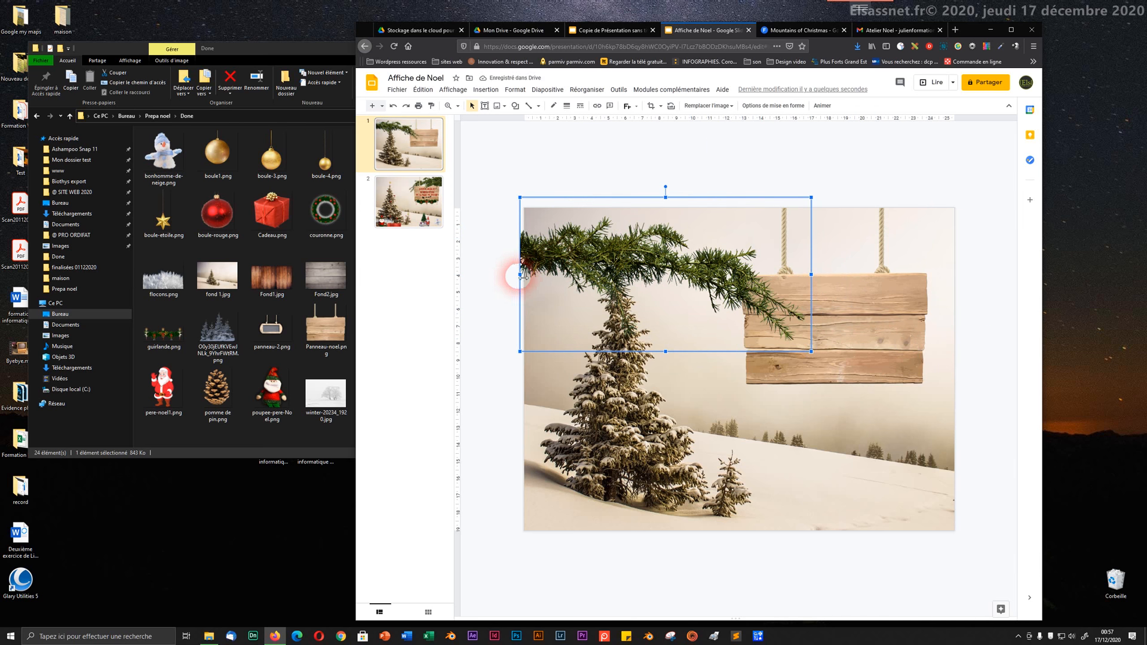
- Try flipping the fir branch horizontally back and forth through its size and rotation options
left_click(765, 106)
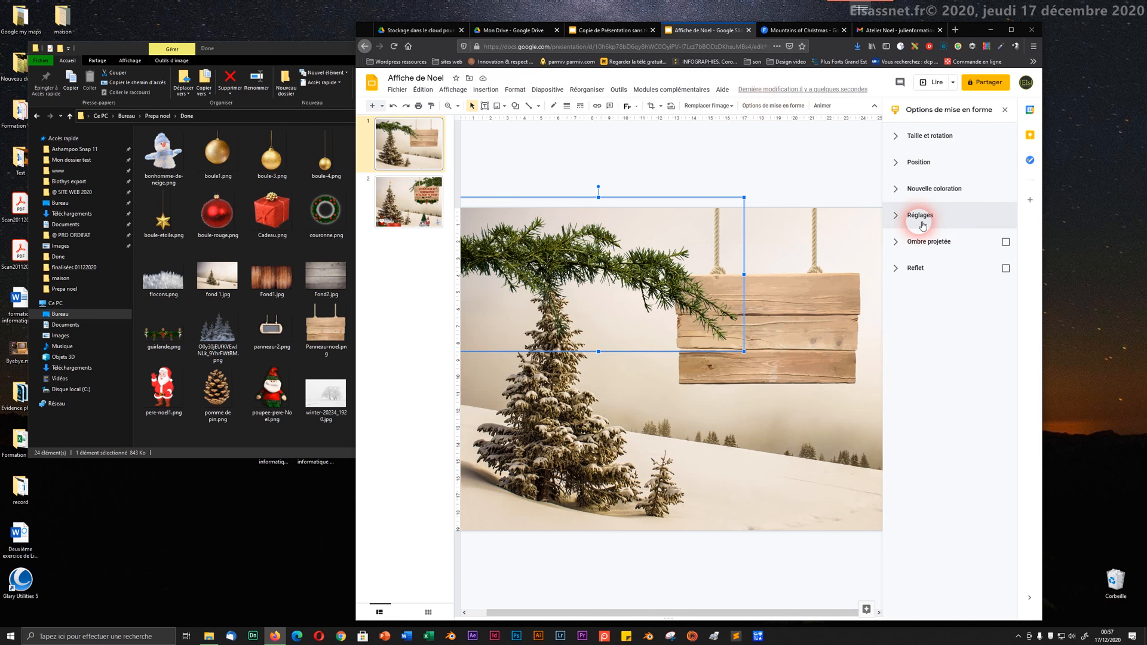
left_click(898, 136)
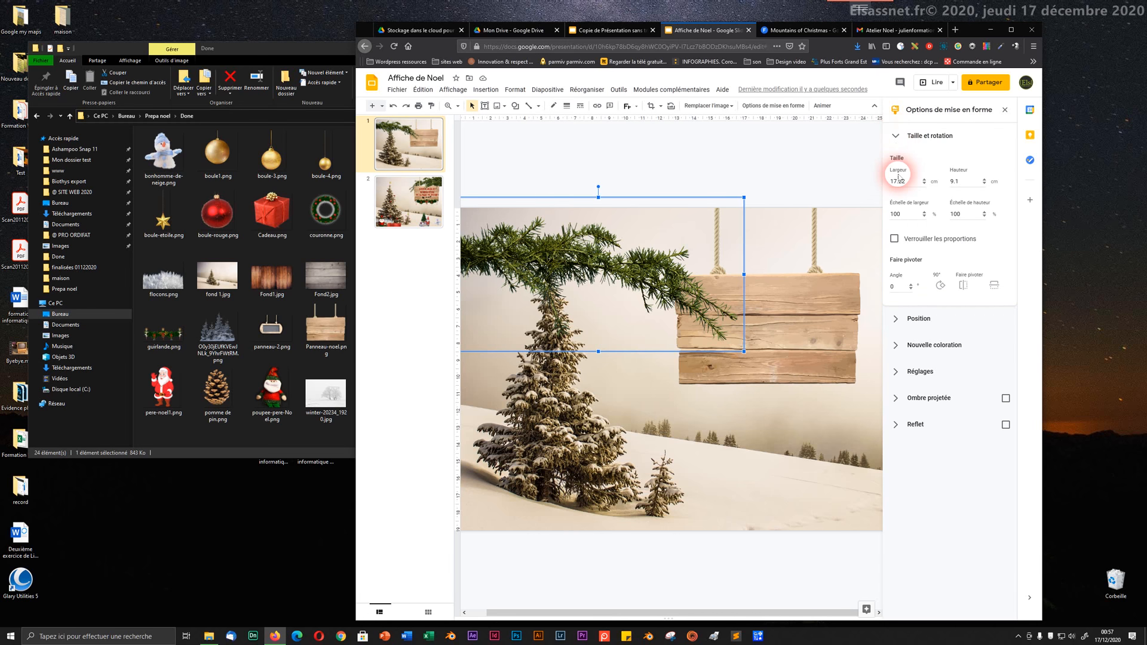
left_click(962, 284)
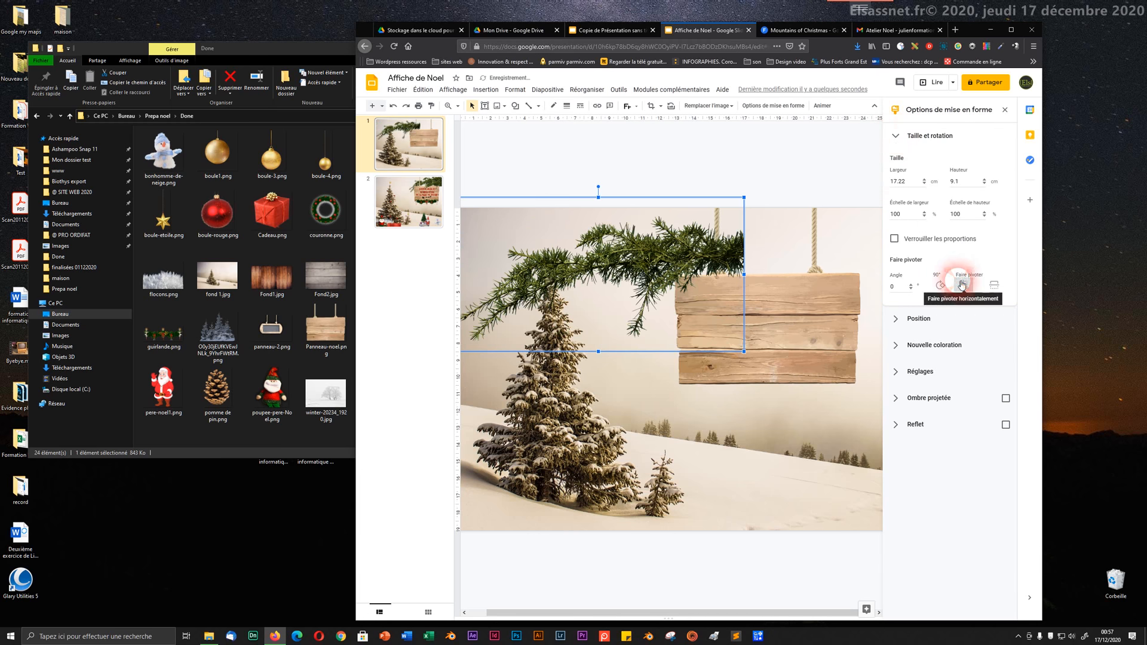
left_click(961, 284)
left_click(962, 285)
left_click(962, 285)
left_click(961, 285)
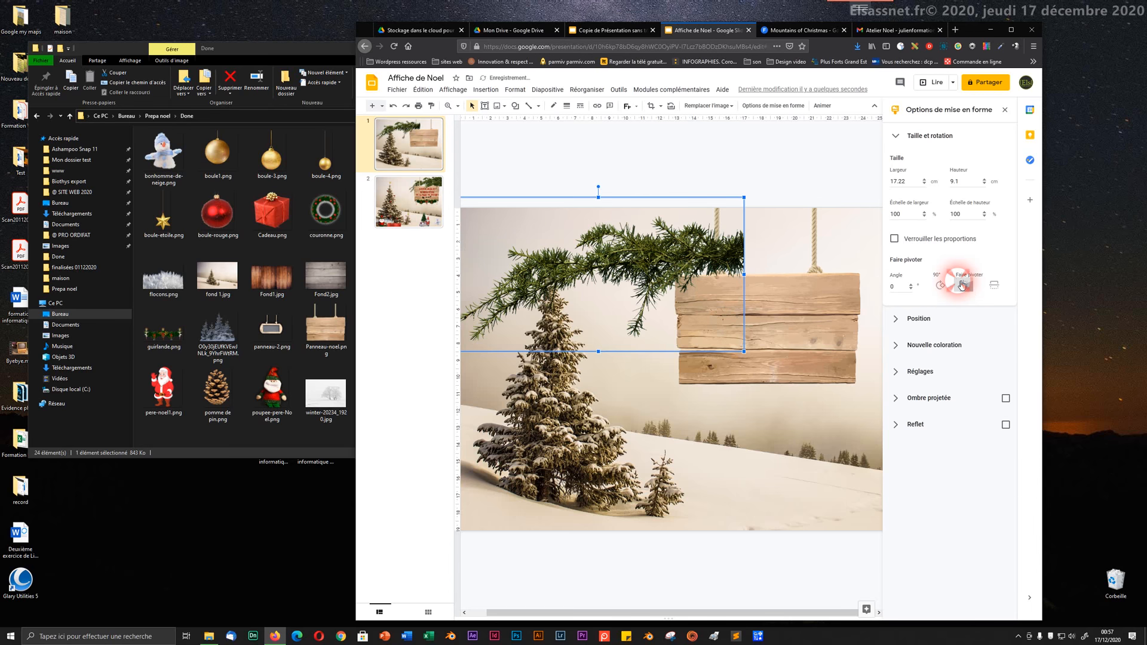
left_click(962, 284)
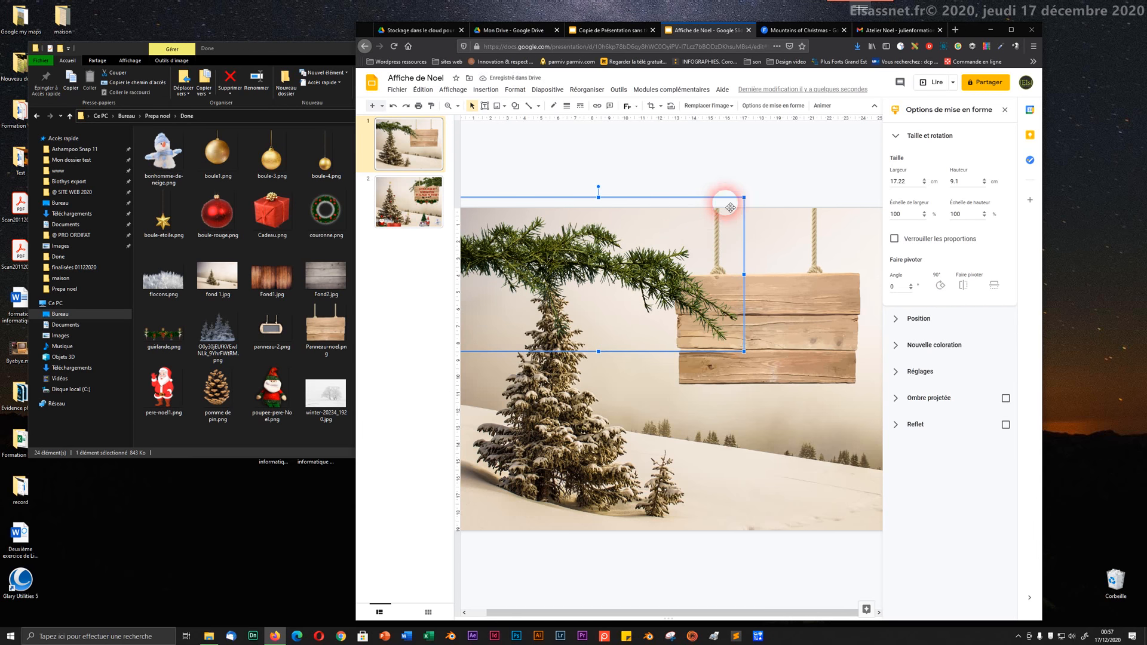
- Try mirroring the fir branch by pulling its outer edge across past the opposite side, and delete the image
key("ctrl+alt+minus")
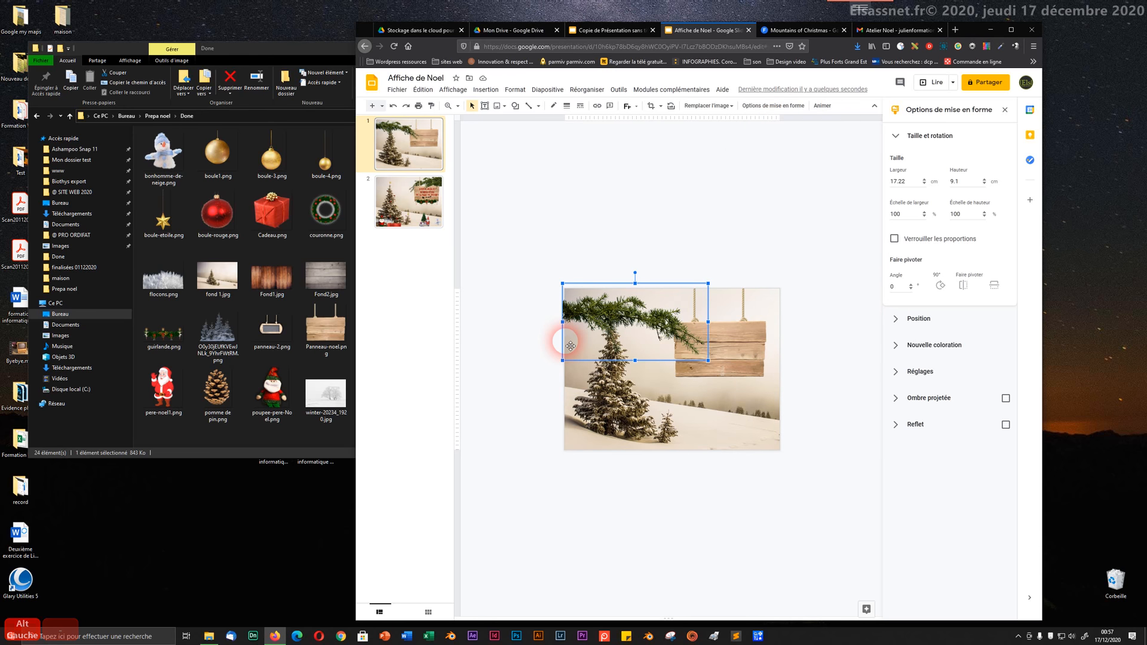
left_click_drag(562, 322, 843, 322)
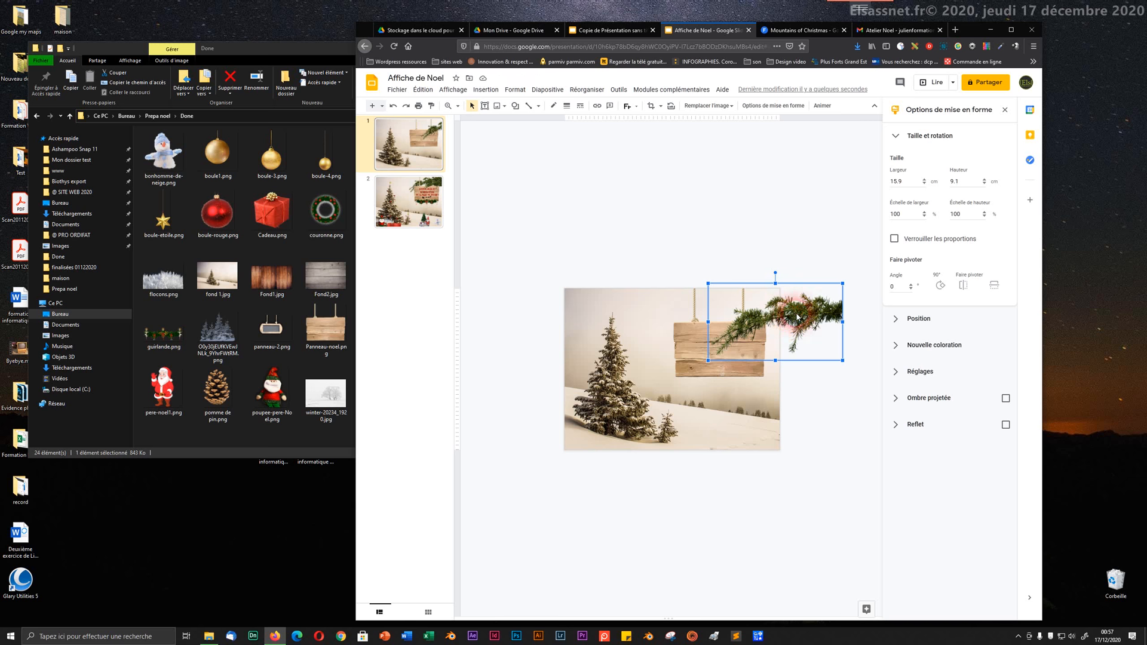
left_click_drag(796, 317, 758, 318)
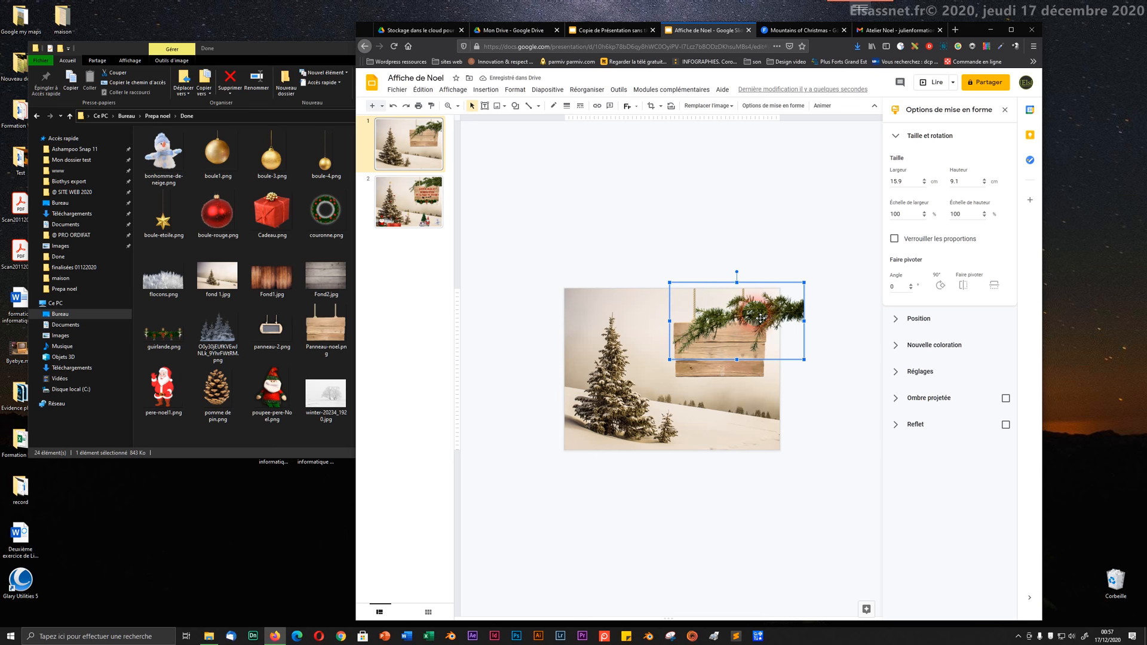
key("Delete")
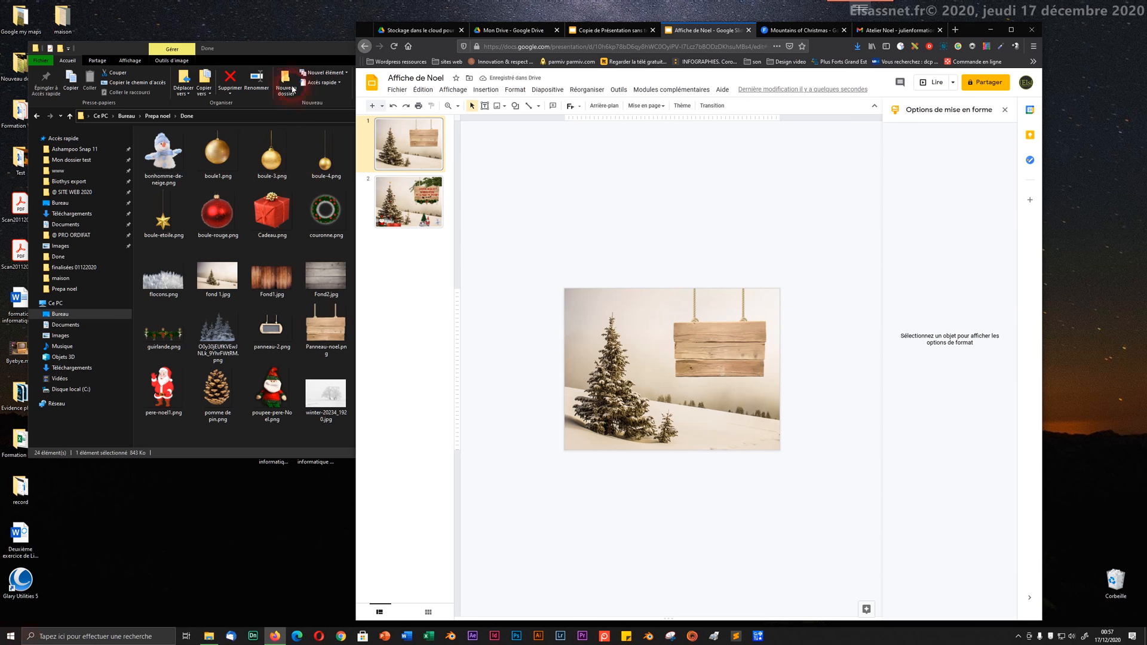
- Place fir-2740412_1280.png from the Done folder on the first slide again, across the tree top and the wooden sign
left_click(286, 59)
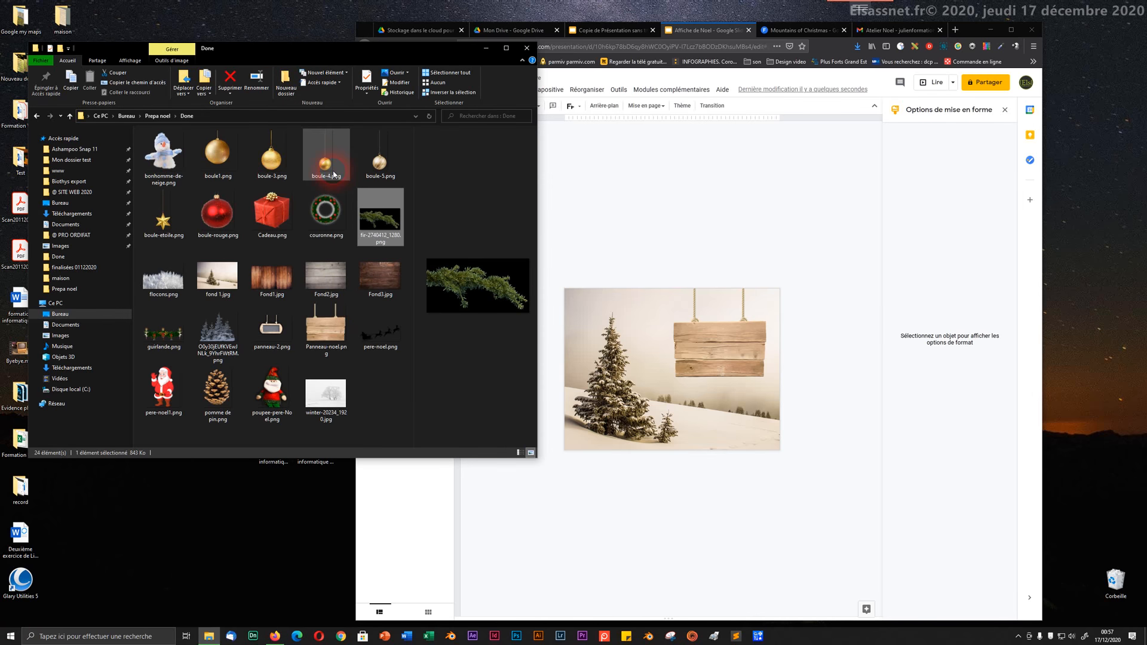
left_click(372, 212)
left_click_drag(378, 220, 702, 342)
left_click(648, 201)
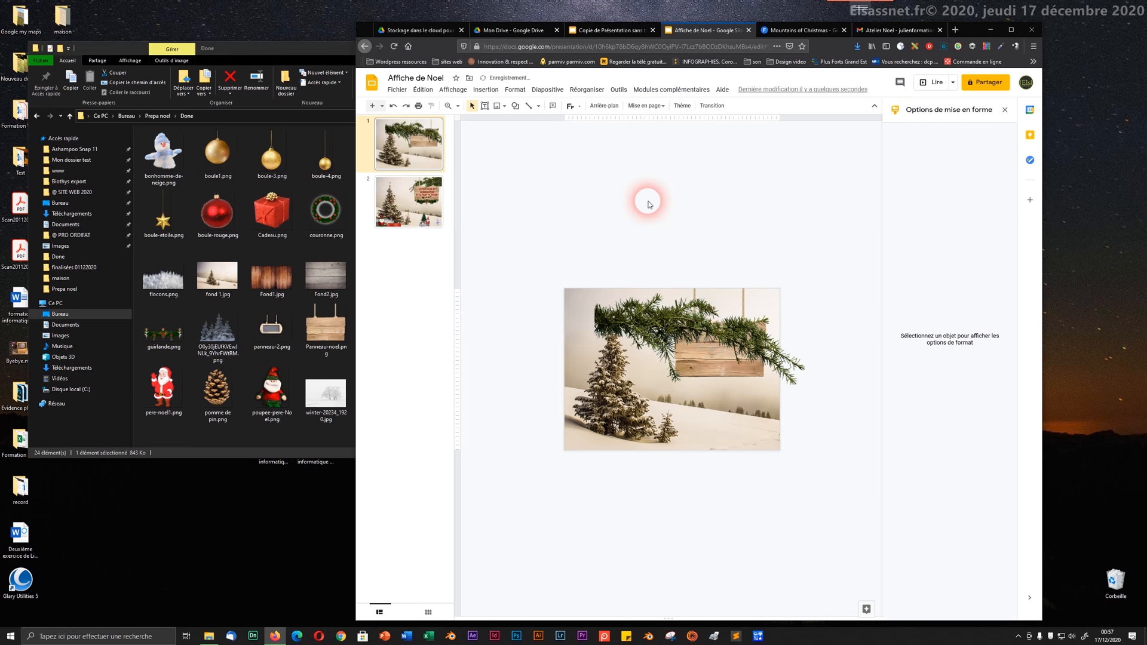
- Shrink the fir branch proportionally to about 16.67 by 8.8 cm and close the formatting options
left_click(602, 324)
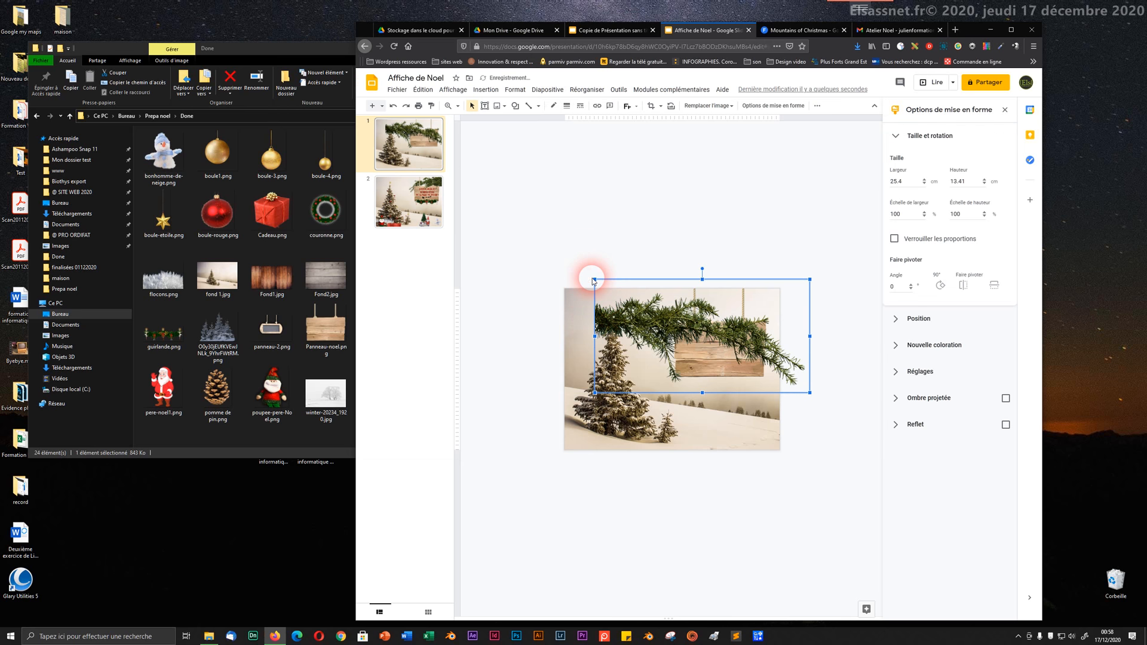
left_click_drag(581, 265, 624, 294)
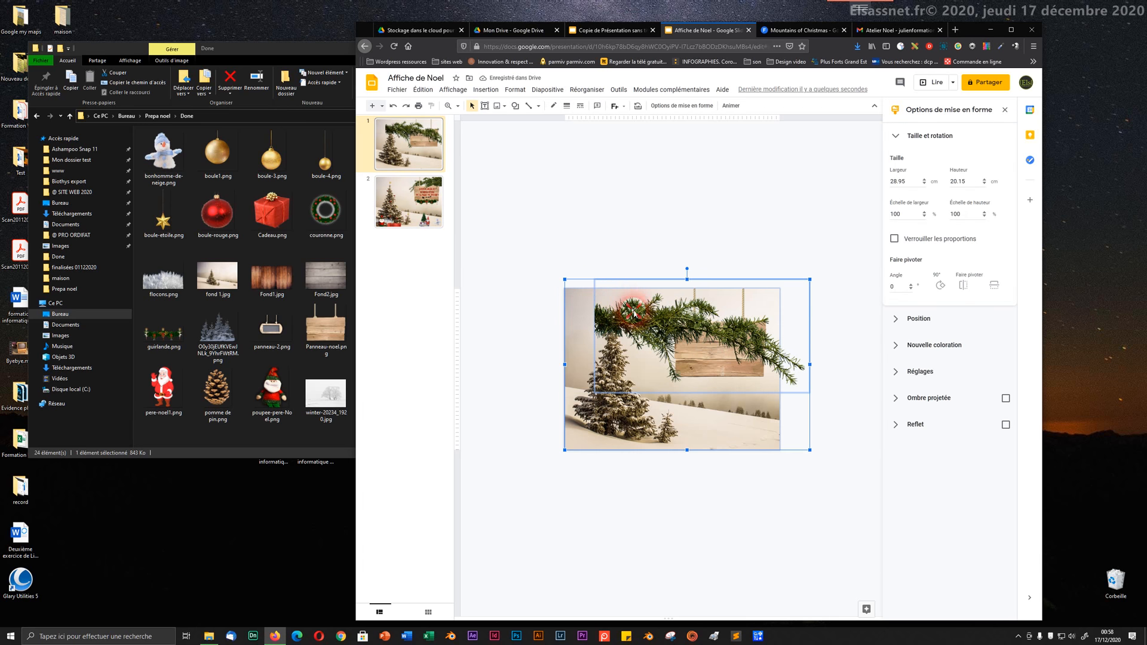
left_click(681, 223)
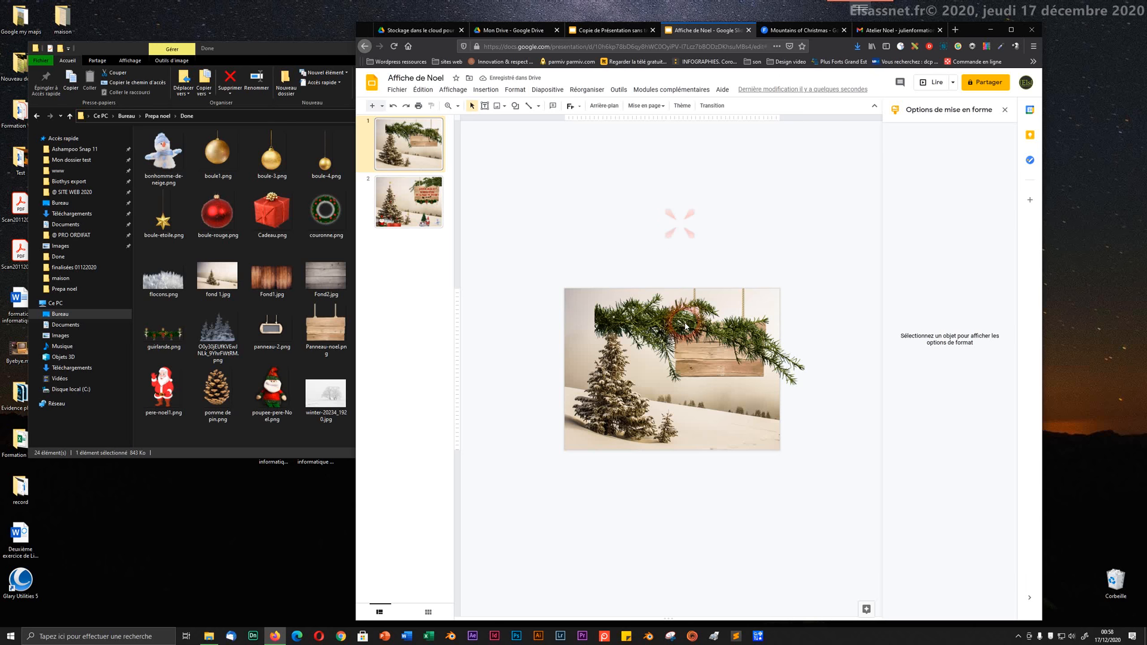
left_click(805, 383)
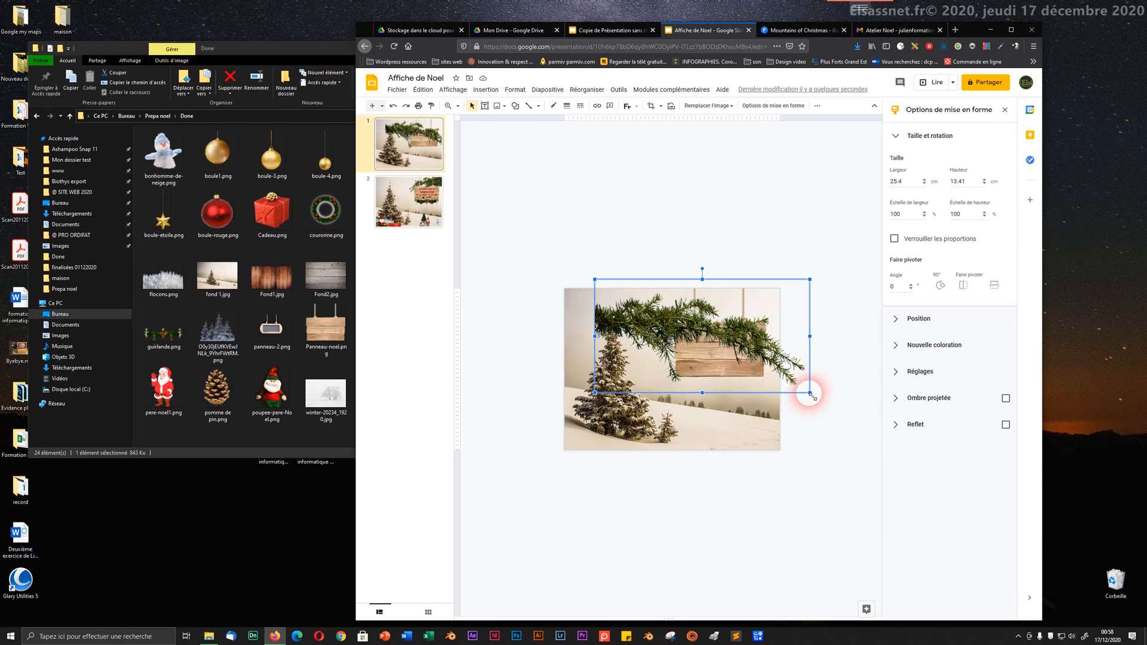
left_click_drag(810, 393, 733, 353)
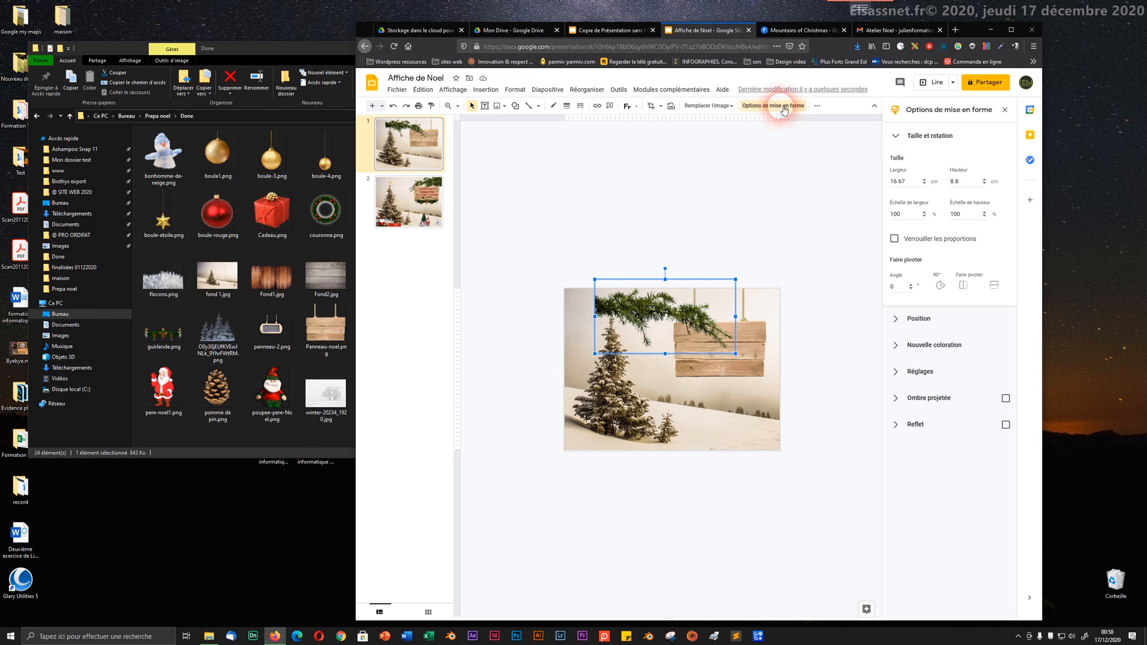
left_click(1005, 109)
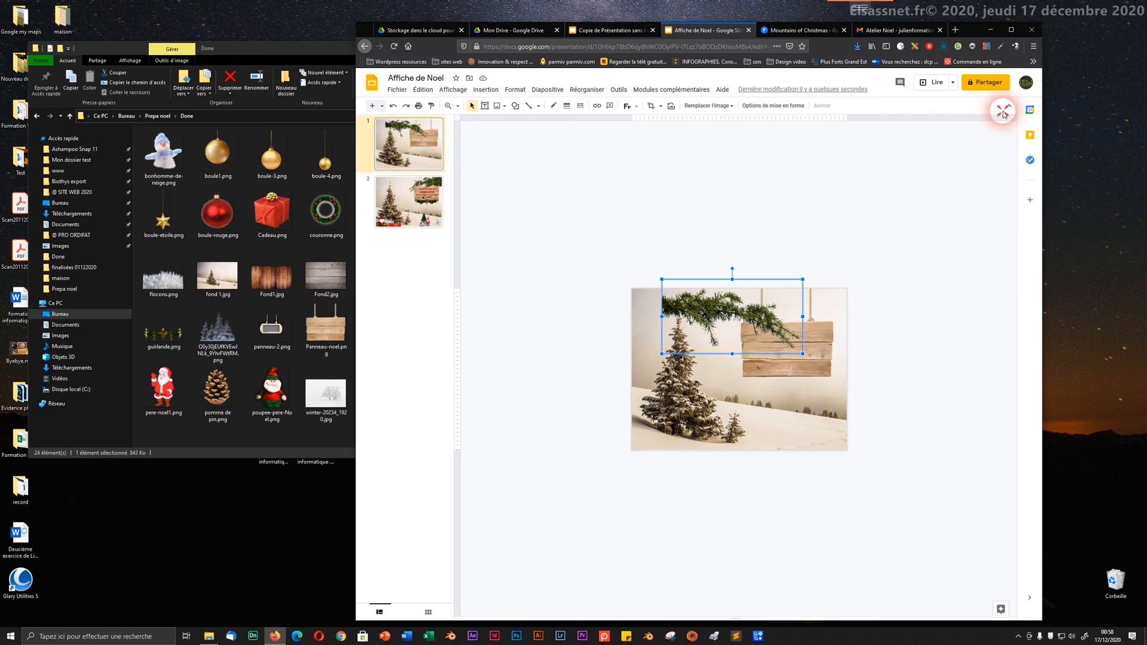
- Flip the fir branch horizontally and move it over the wooden sign, flush with the slide's right edge
left_click(764, 107)
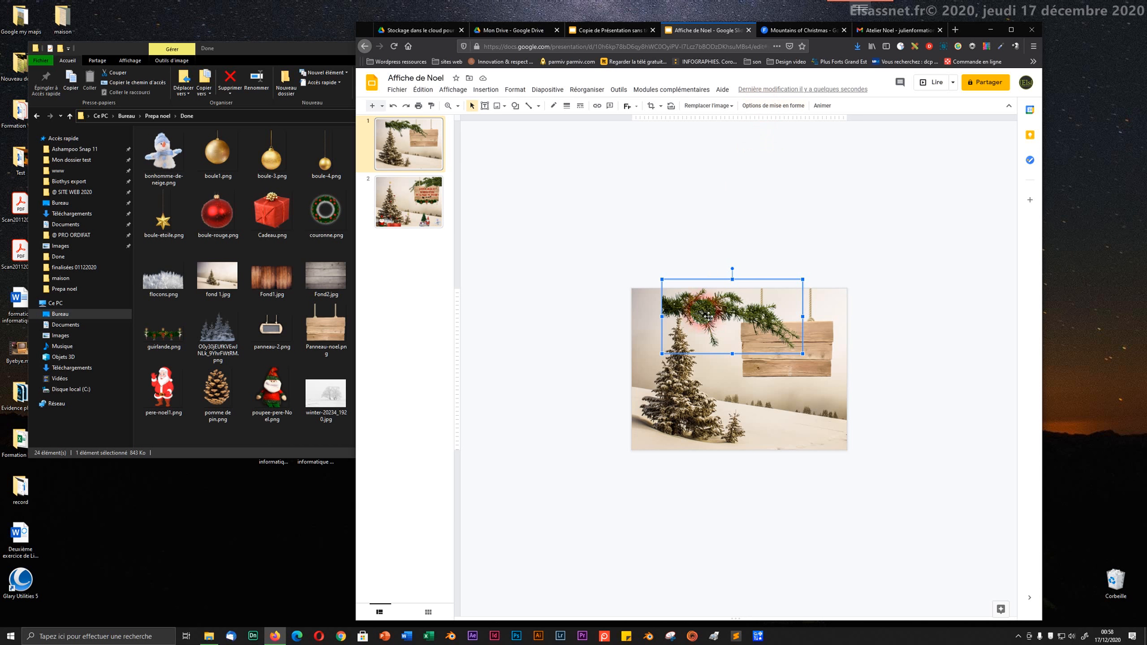
left_click(770, 106)
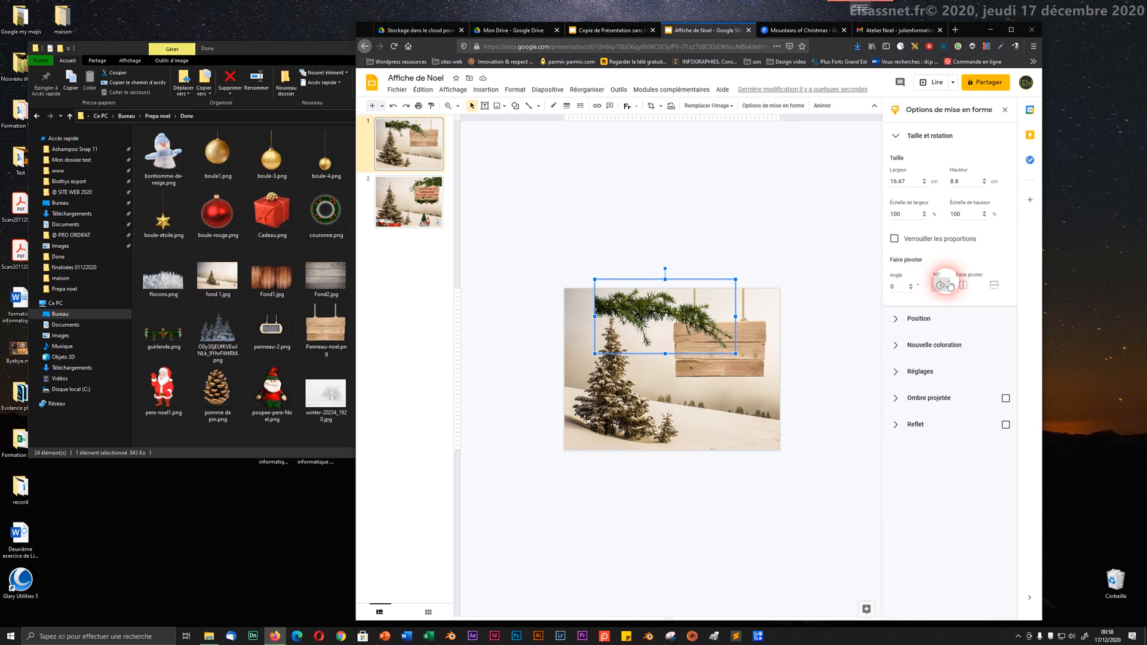
left_click(969, 287)
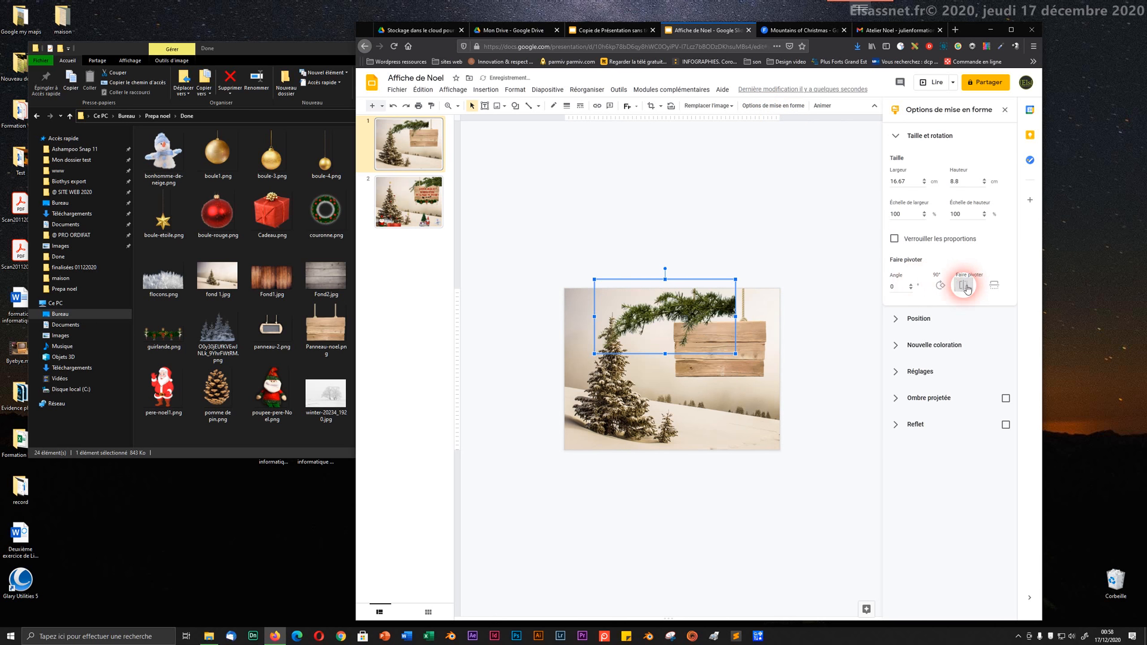
left_click_drag(675, 323, 722, 319)
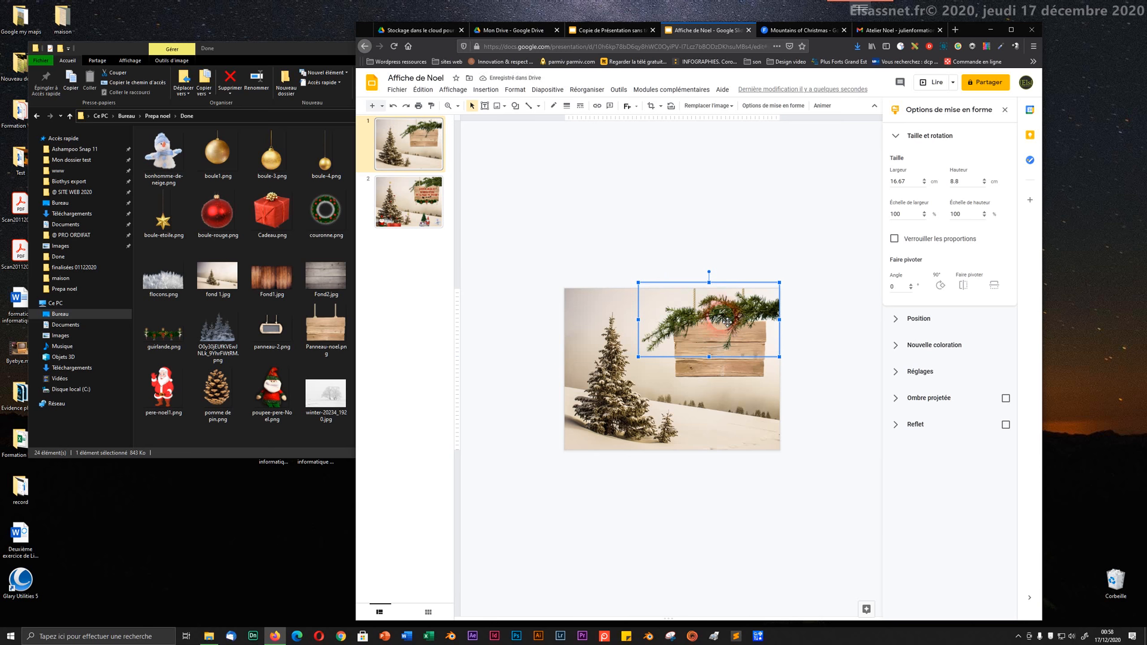
- Compare the branch with the finished poster on slide 2, and send it one level backward behind the wooden sign on slide 1
left_click(427, 190)
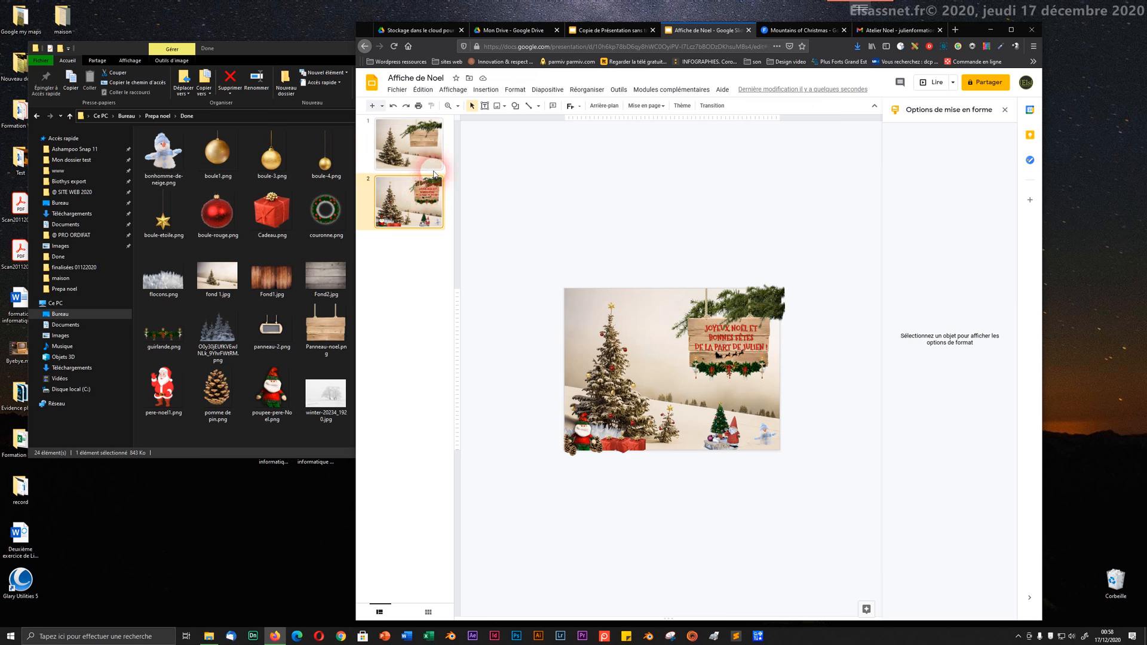
left_click(430, 166)
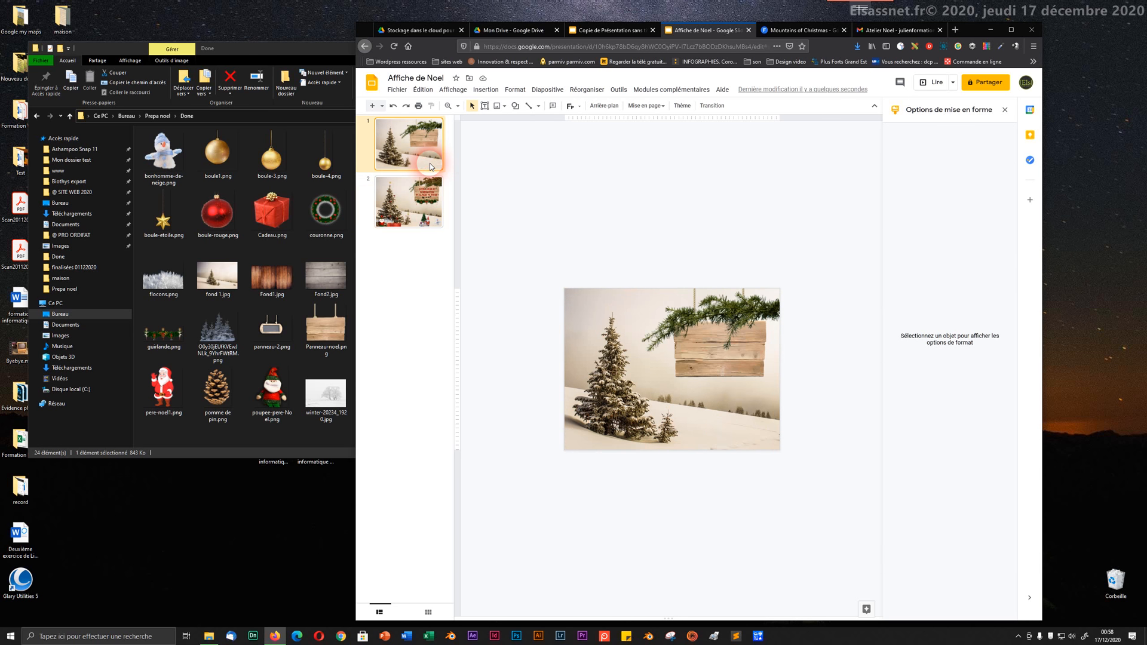
left_click(423, 183)
left_click(432, 165)
left_click(720, 306)
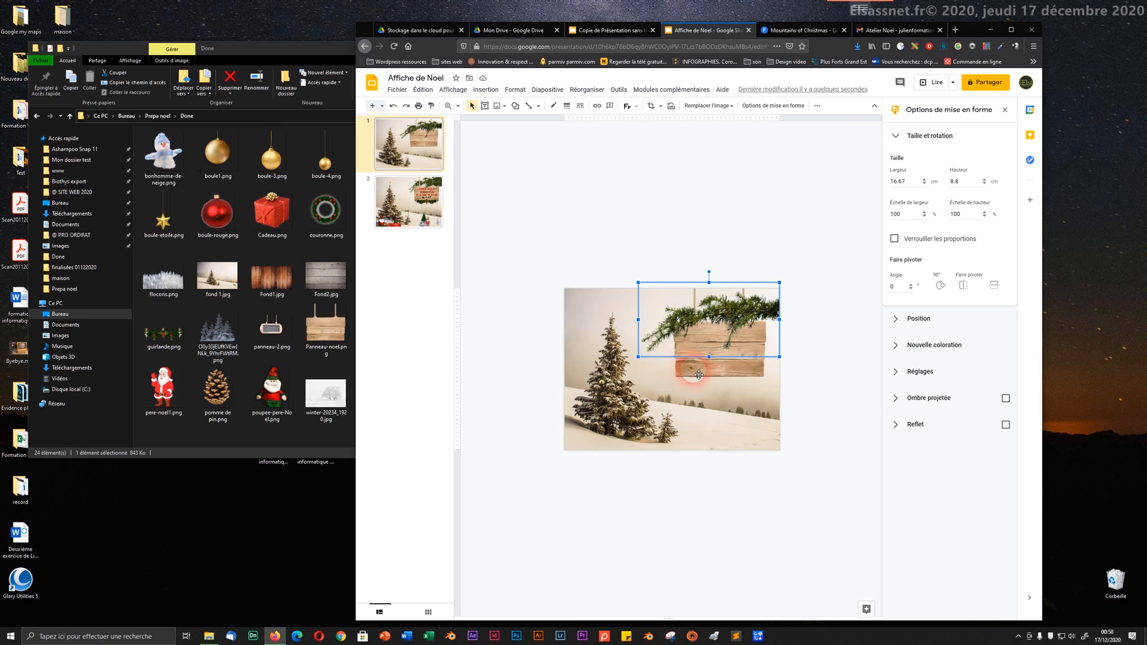
right_click(719, 314)
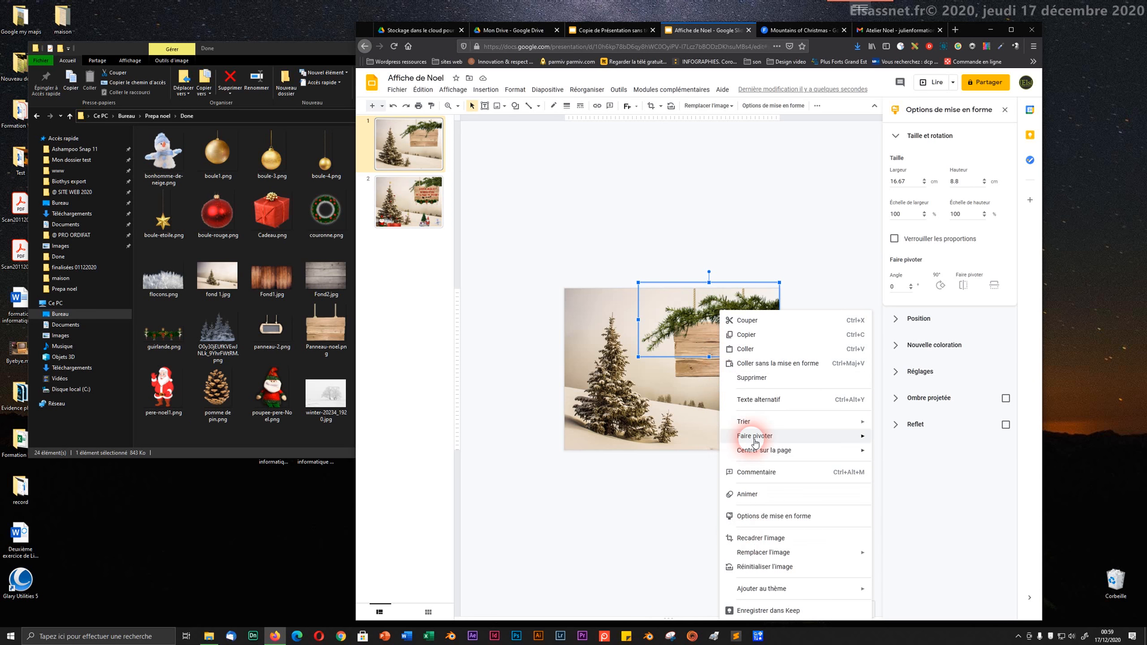
mouse_move(763, 424)
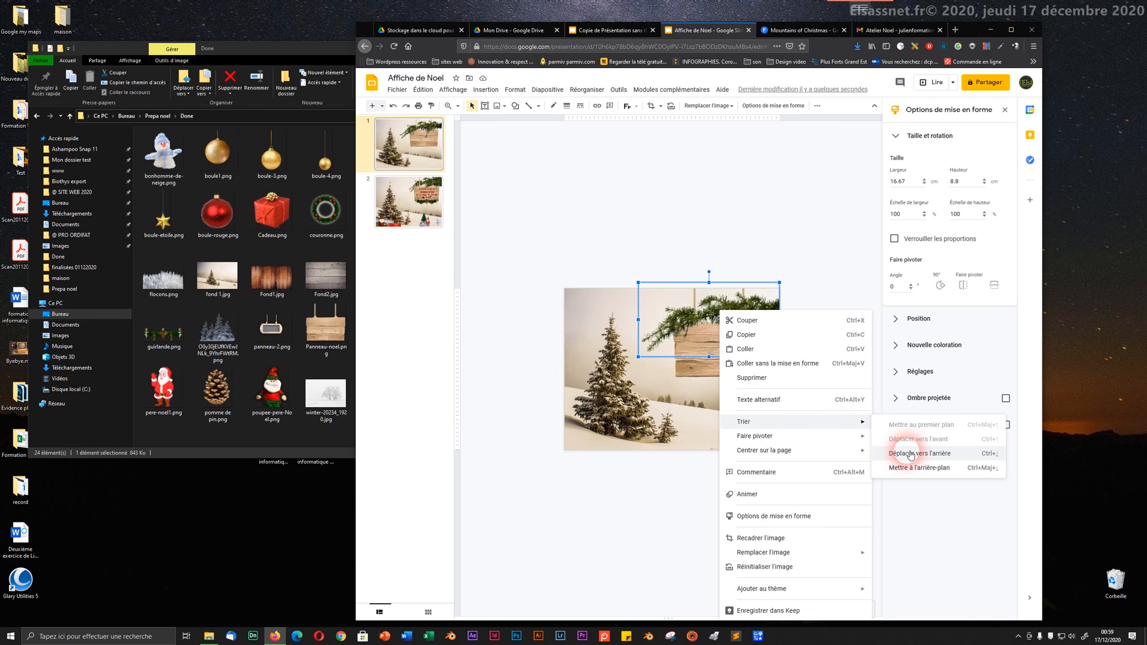
left_click(986, 456)
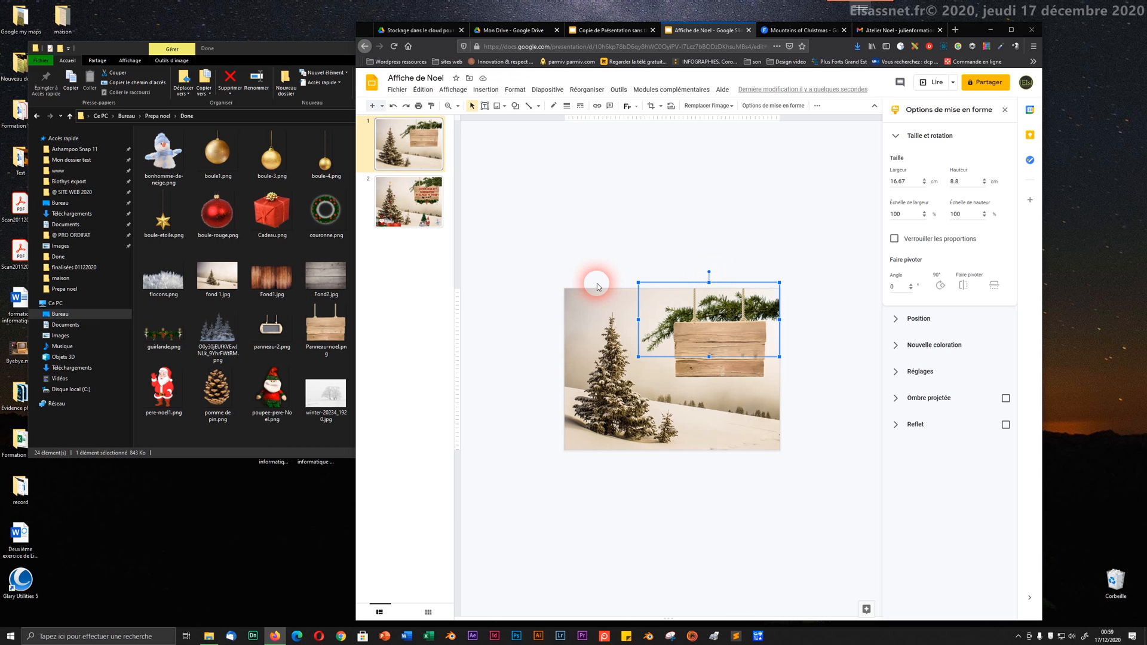
- Try sending the fir branch behind the background image and moving the background down to reveal it, and undo both changes
key("Down")
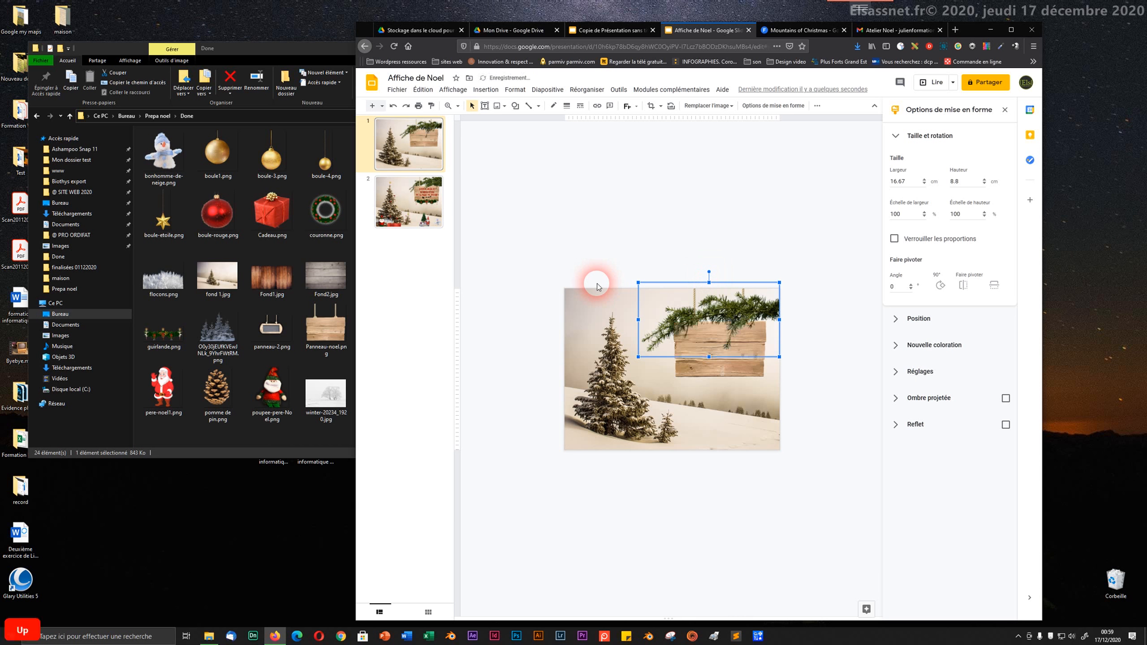
key("Up")
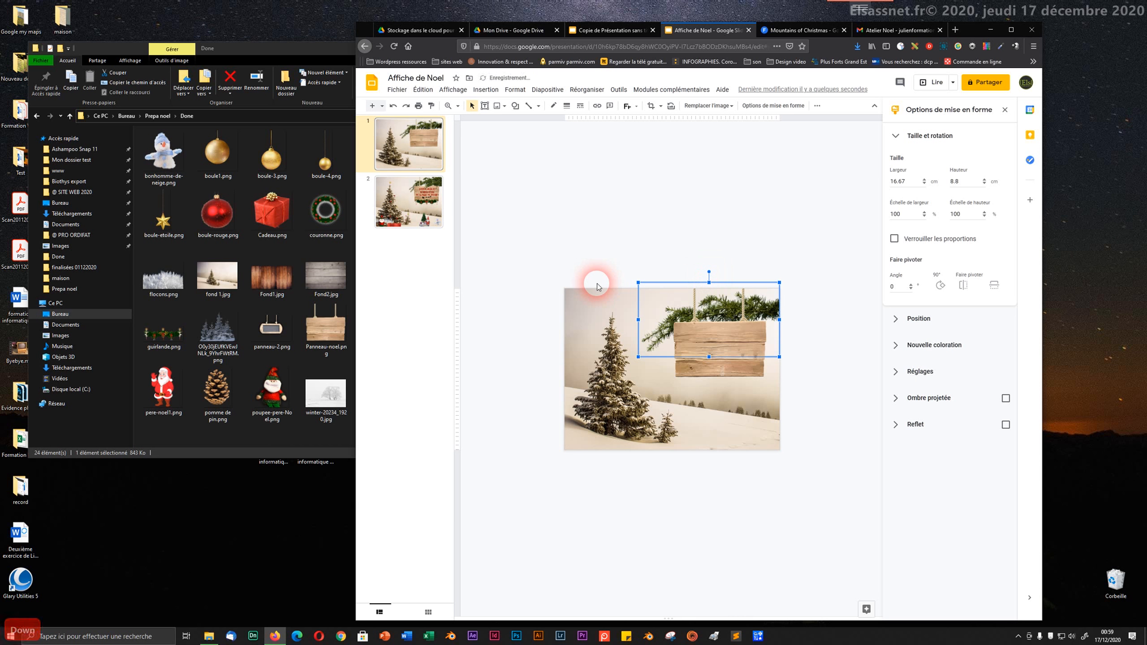
key("Down")
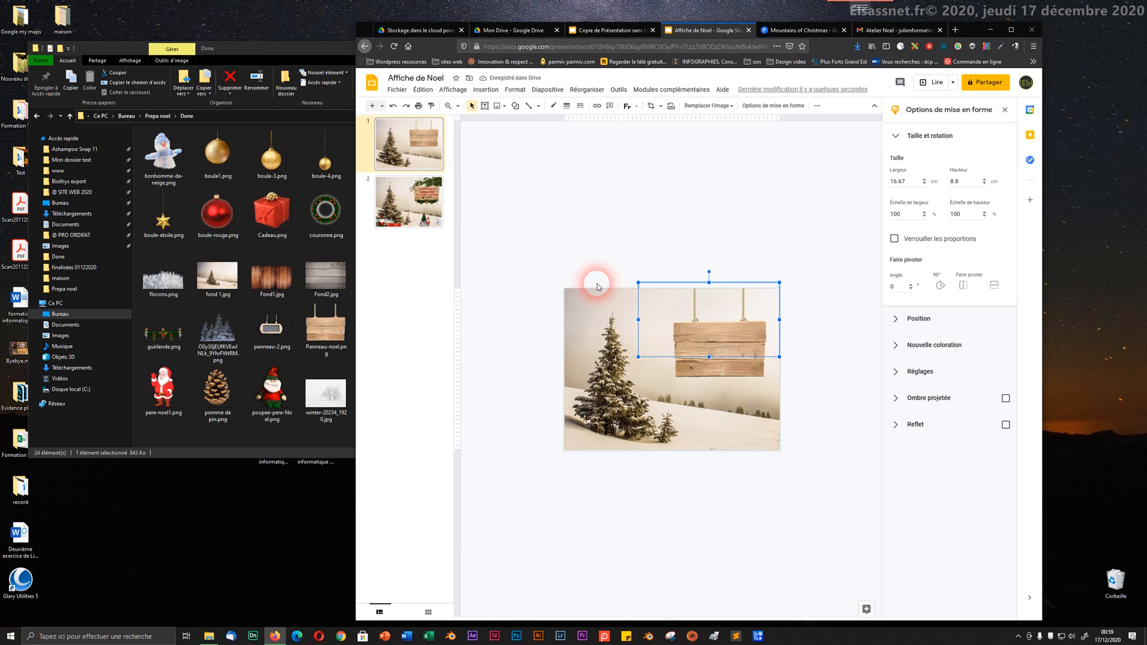
left_click_drag(610, 312, 609, 337)
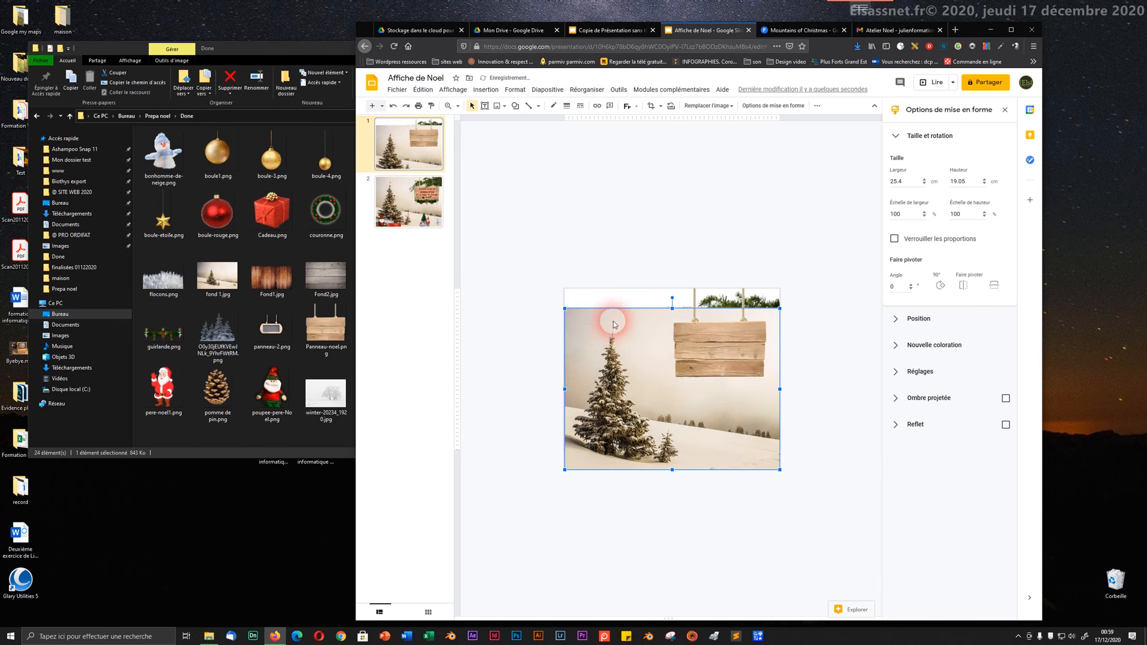
key("ctrl+z")
key("ctrl+z")
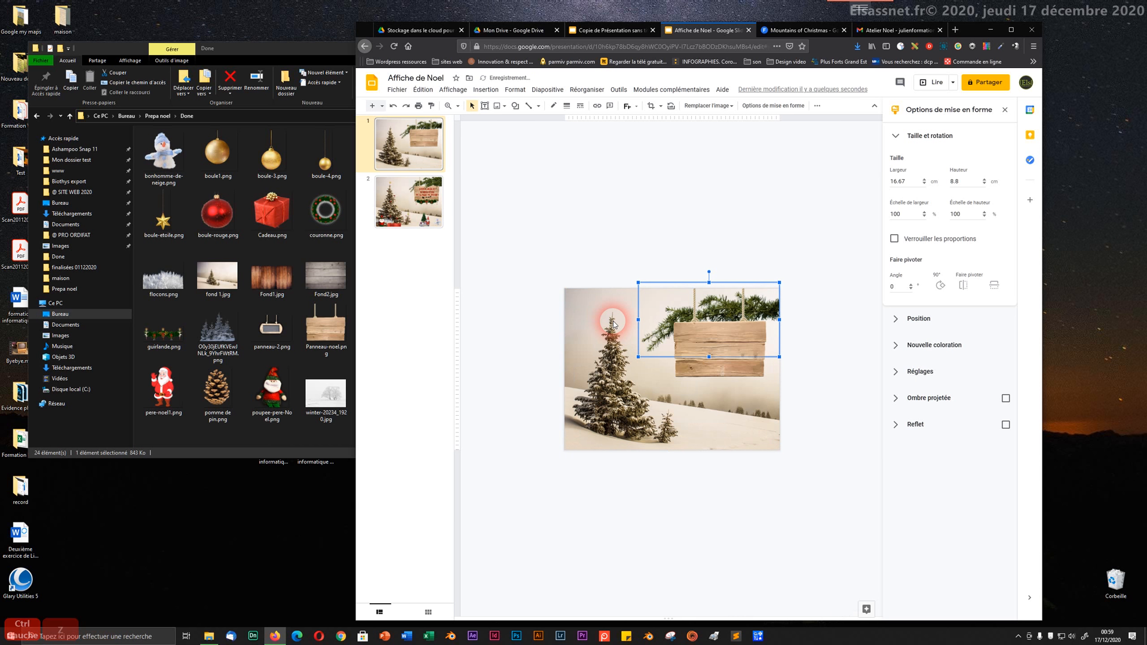
- Alternate the fir branch's stacking order repeatedly in front of and behind the wooden sign, ending behind it
key("Up")
key("Down")
key("Up")
key("Down")
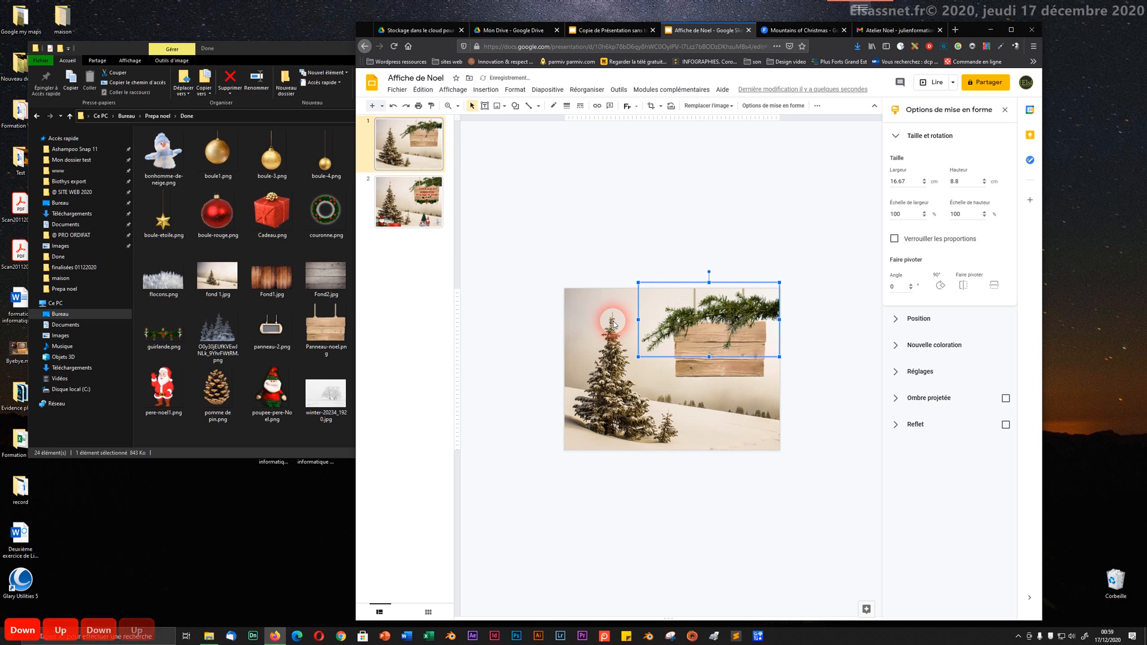
key("Up")
key("Down")
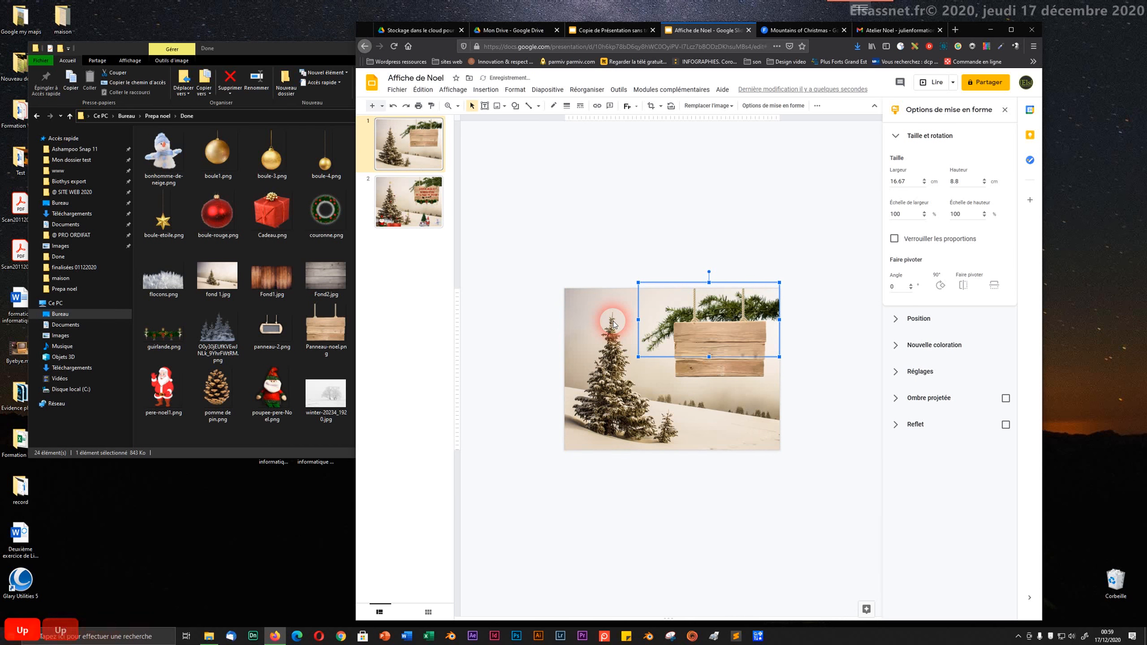
key("Up")
key("Down")
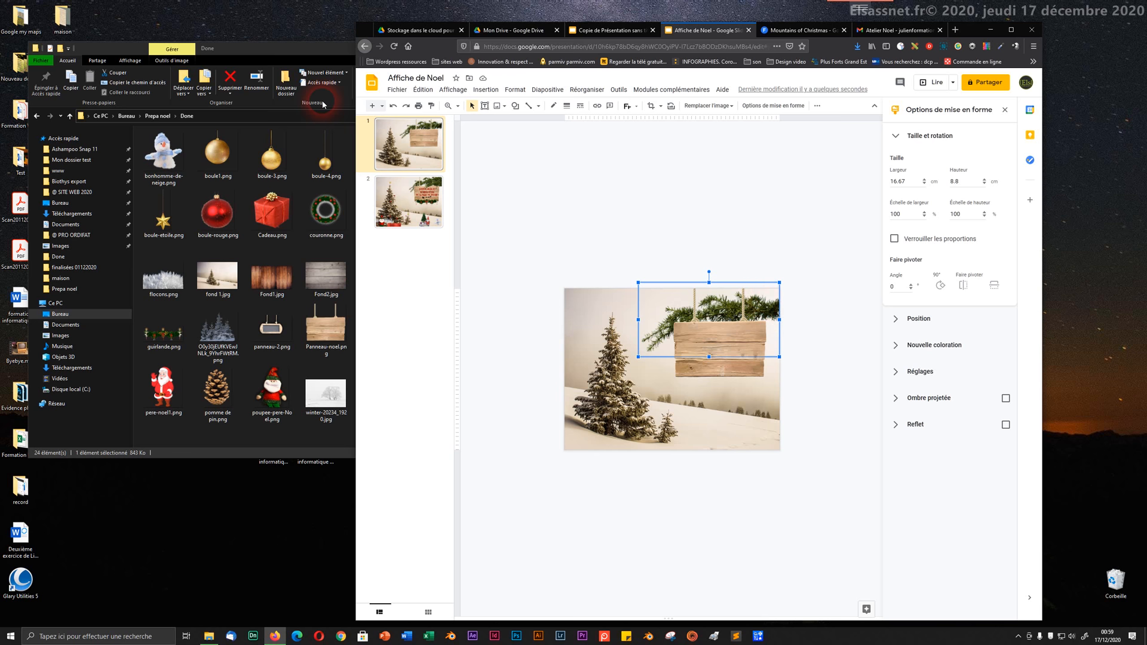
- Try adding another fir-2740412_1280.png from the Done folder, flipped horizontally and shrunk to about 9.1 by 4.81 cm, and delete it
left_click(317, 43)
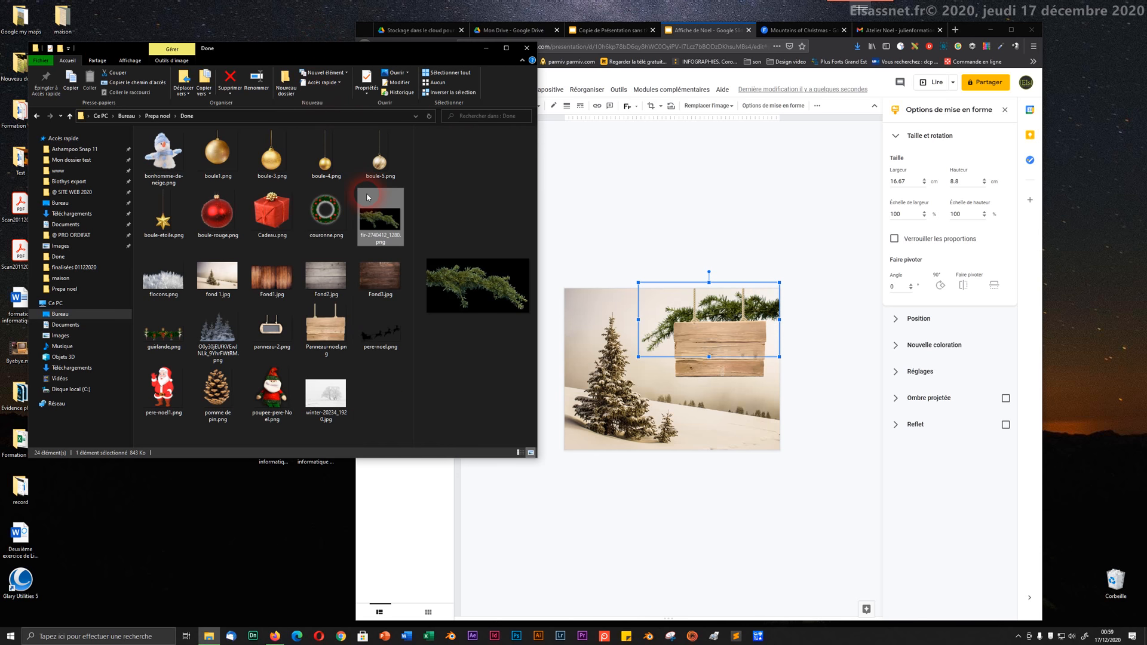
left_click_drag(361, 217, 679, 247)
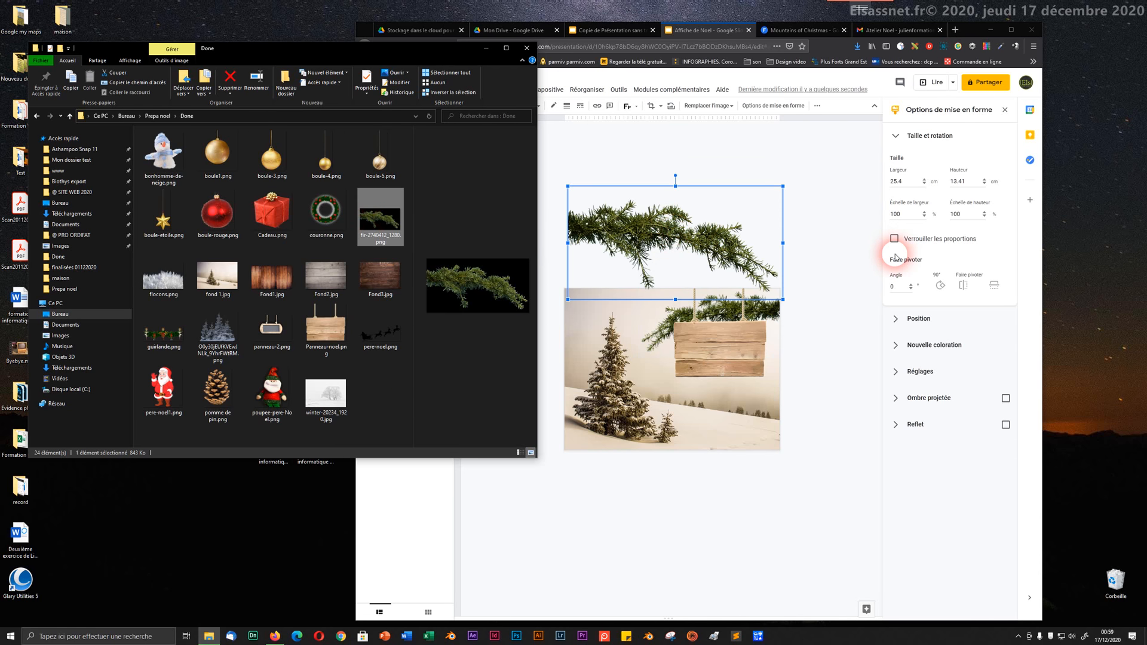
left_click(954, 281)
left_click(953, 283)
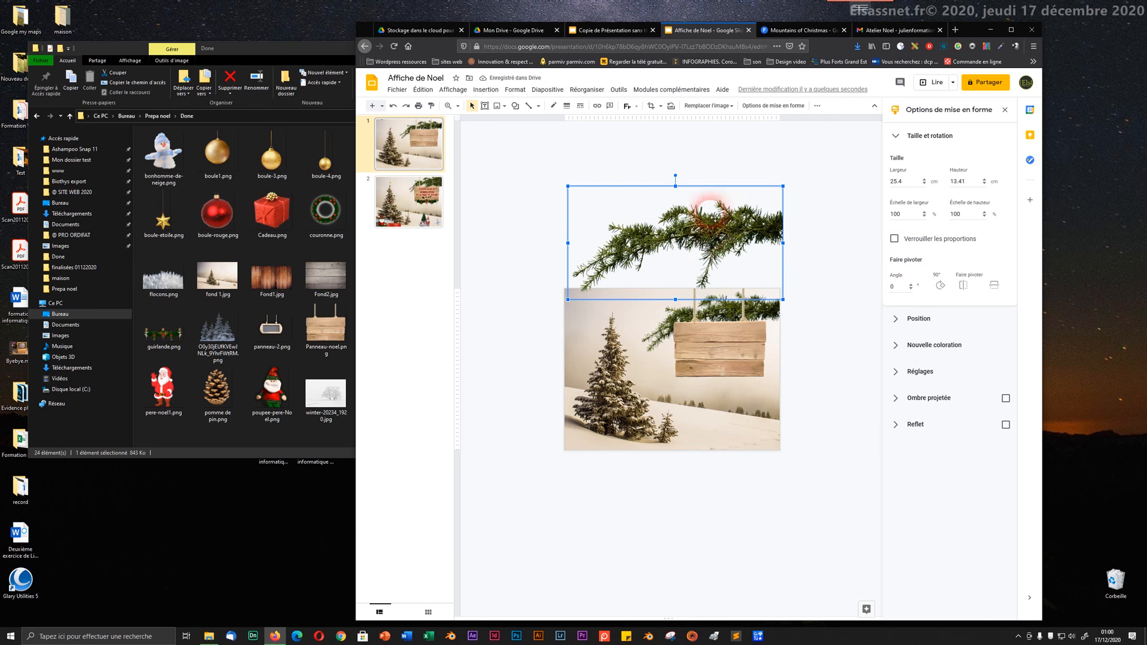
left_click_drag(568, 186, 705, 266)
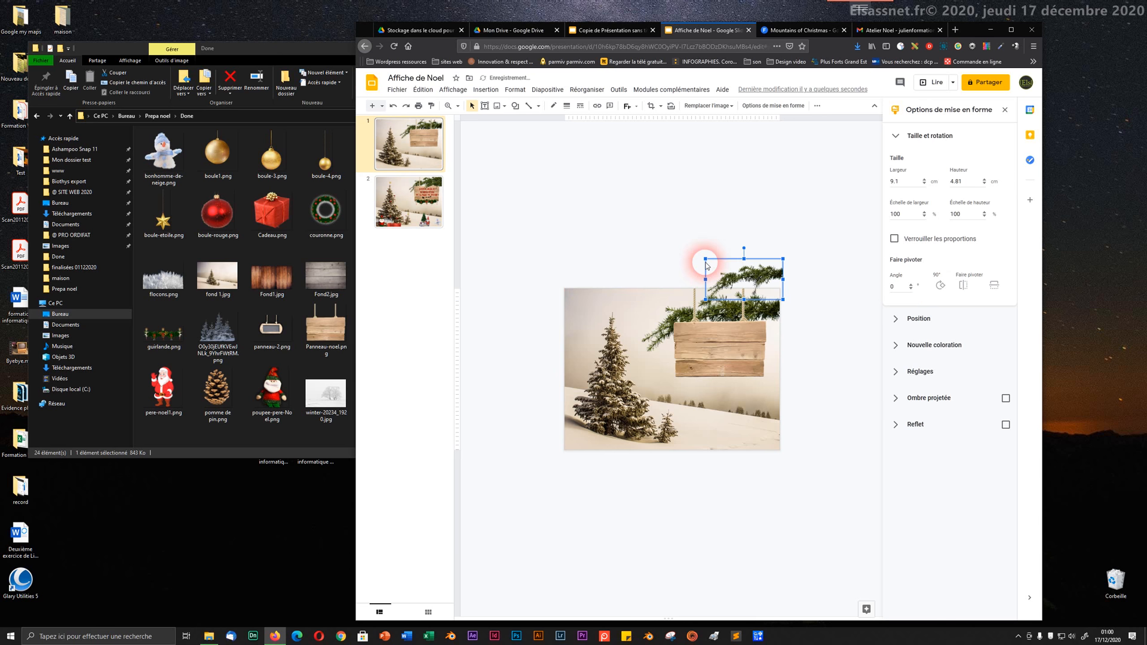
key("Delete")
- Nudge the fir branch behind the wooden sign up and down, leaving it slightly higher above the slide's upper edge
left_click(777, 306)
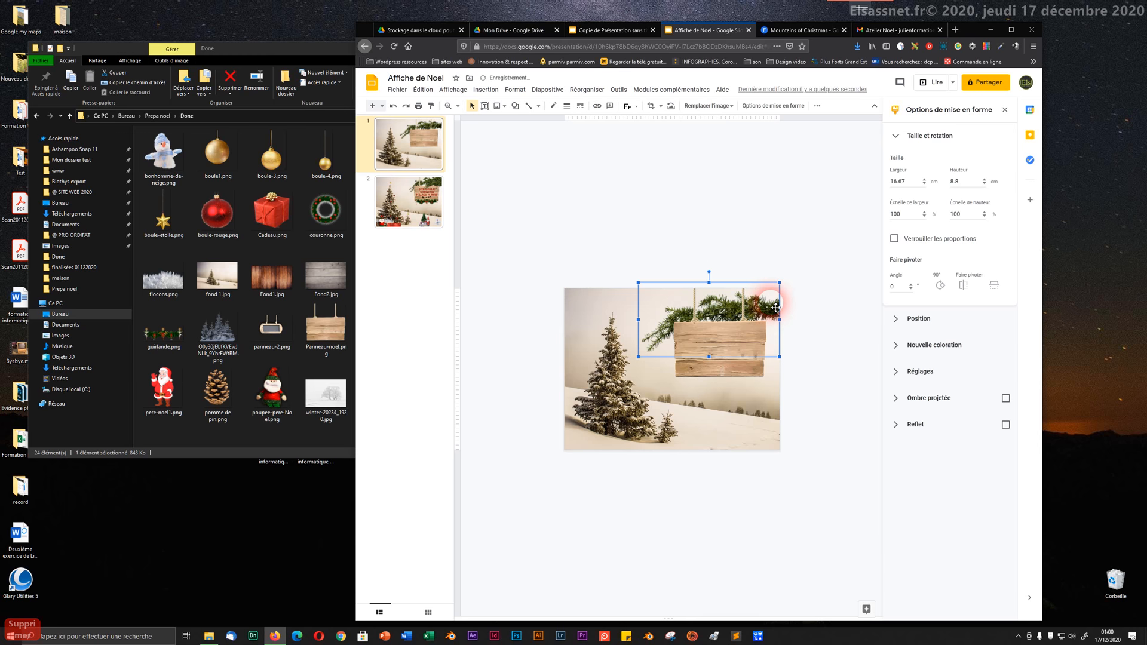
left_click(783, 258)
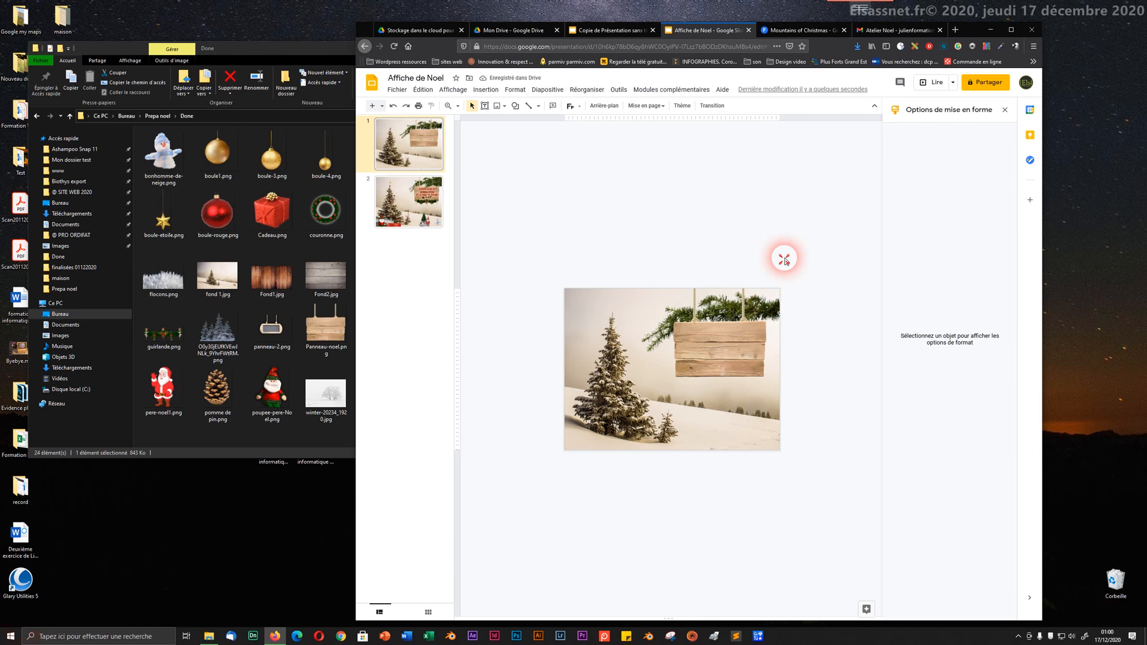
left_click(738, 346)
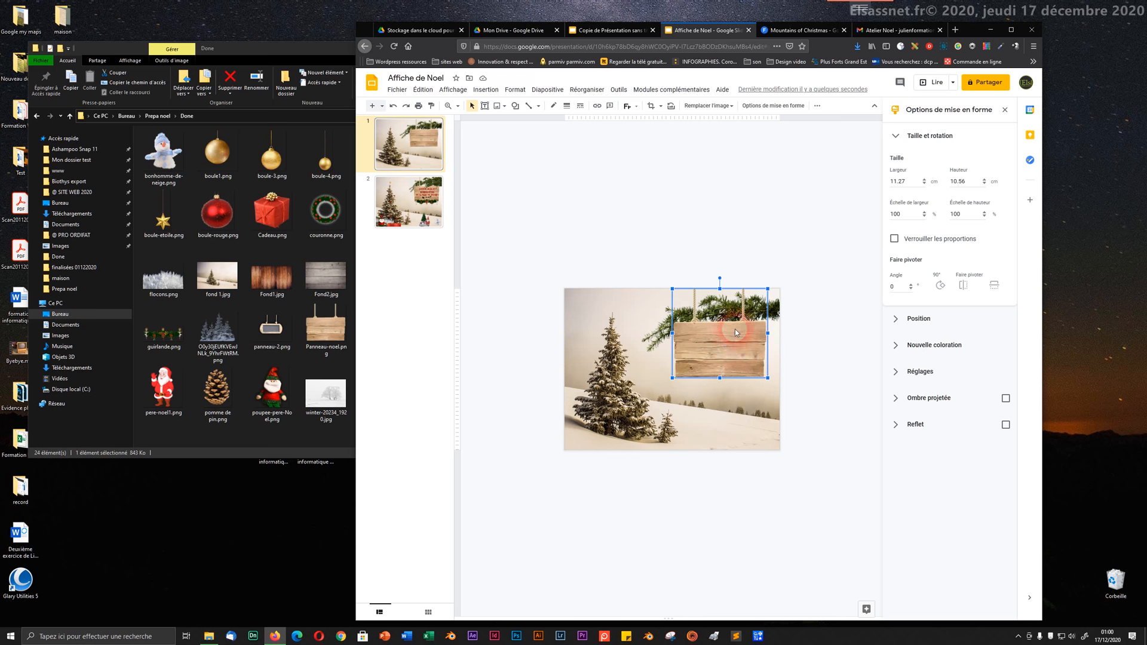
left_click(780, 305)
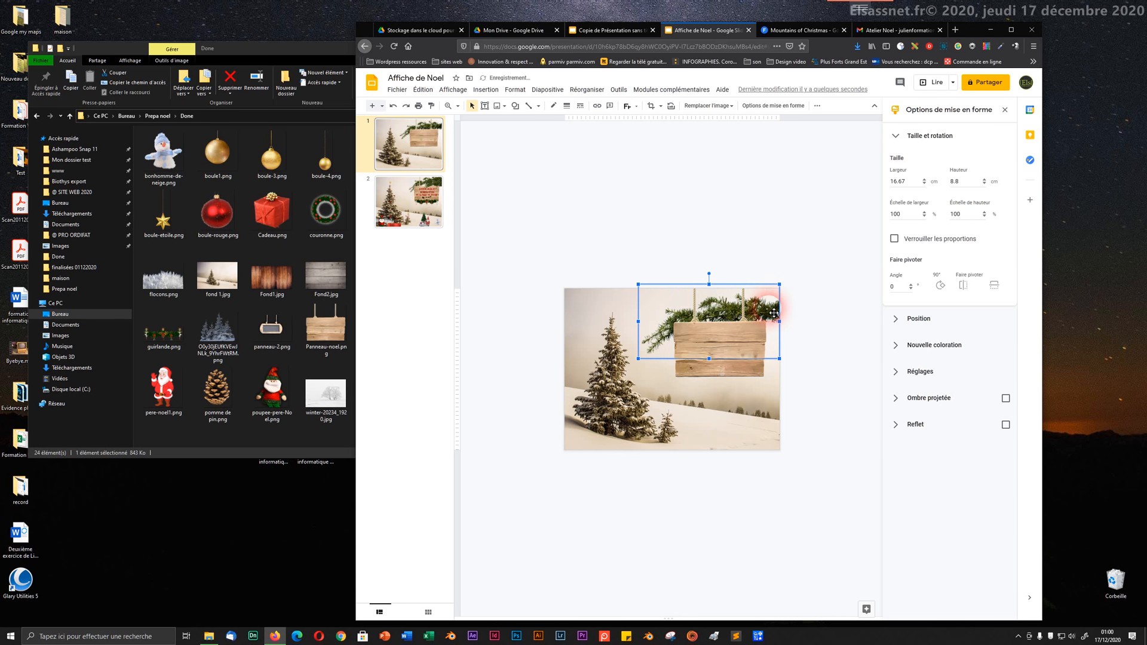
key("Up")
key("Up")
key("Up")
key("Down")
key("Down")
key("Down")
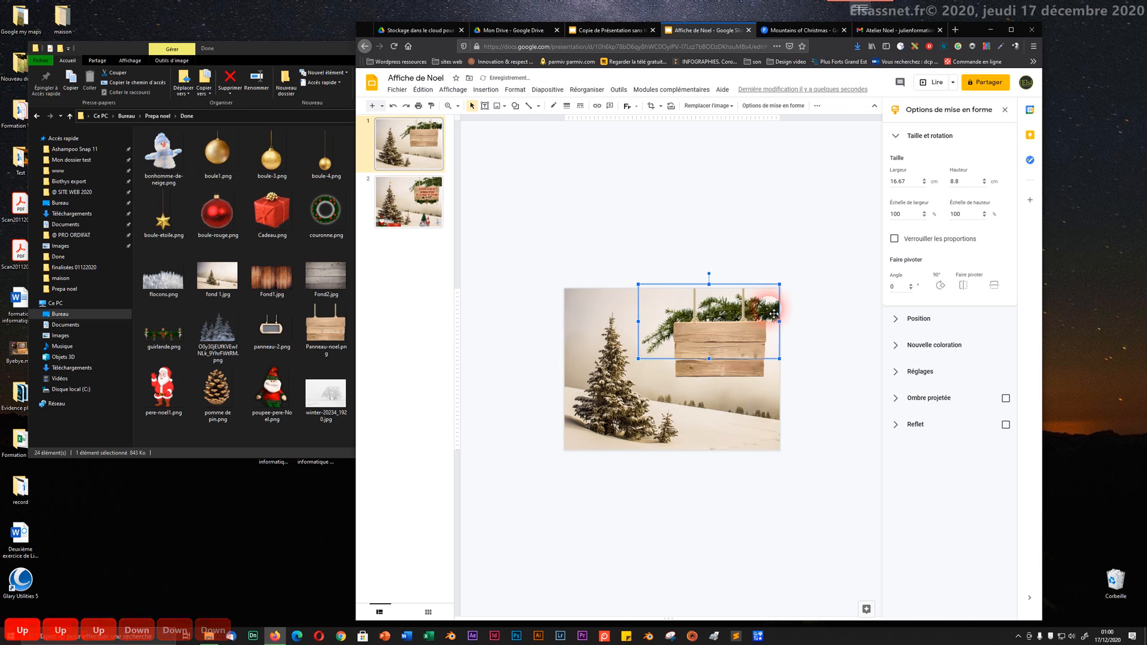
key("Up")
key("Down")
key("Up")
key("Down")
key("Up")
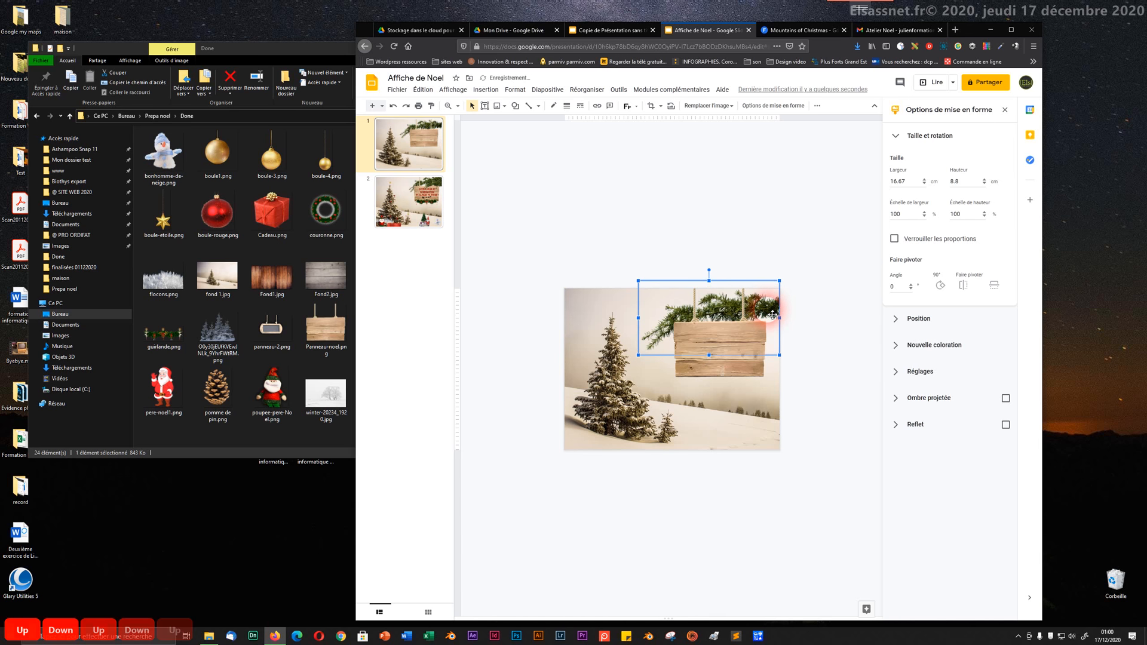
key("Up")
key("Down")
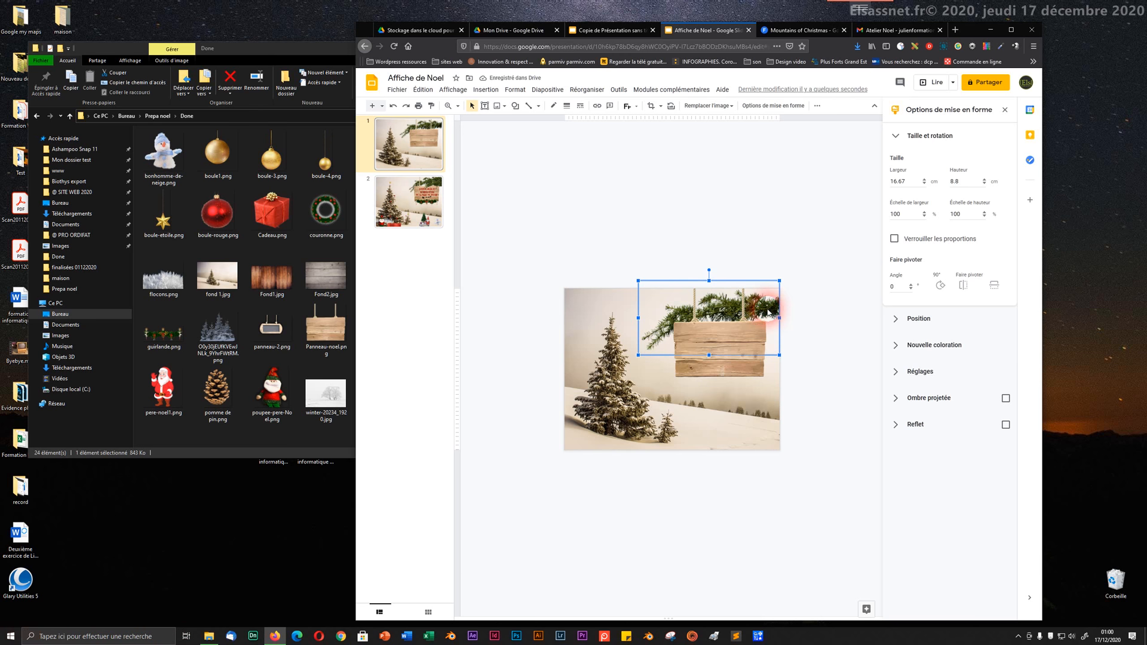
- Duplicate the fir branch and place the copy across the slide's upper-left corner
left_click(769, 314, "ctrl")
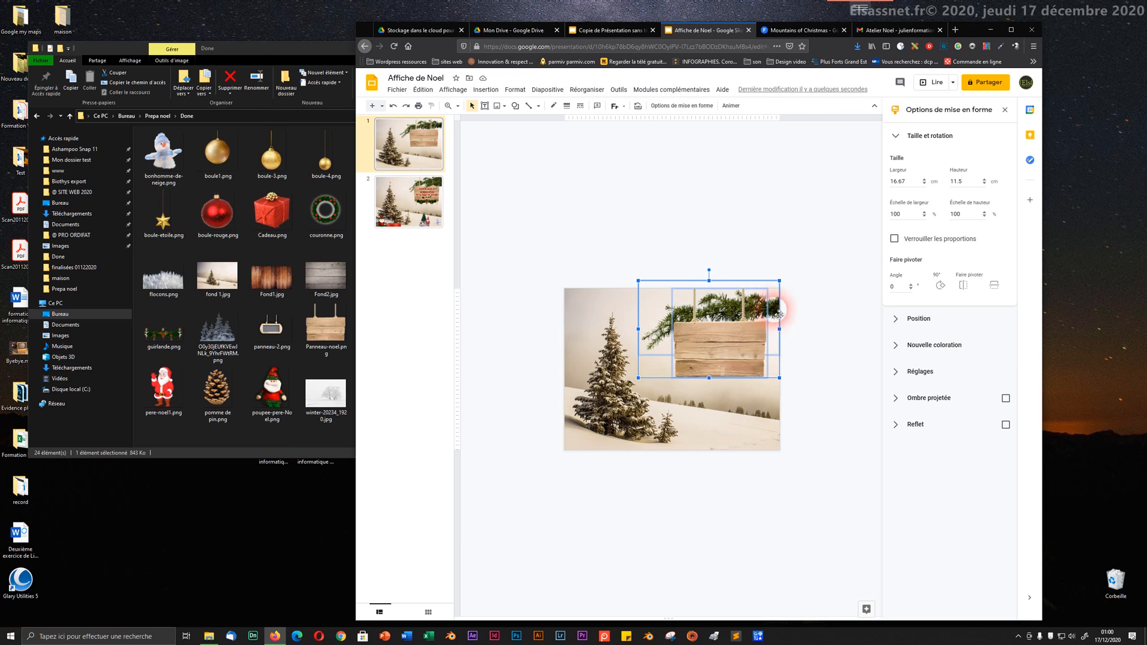
left_click(784, 313)
left_click(775, 310)
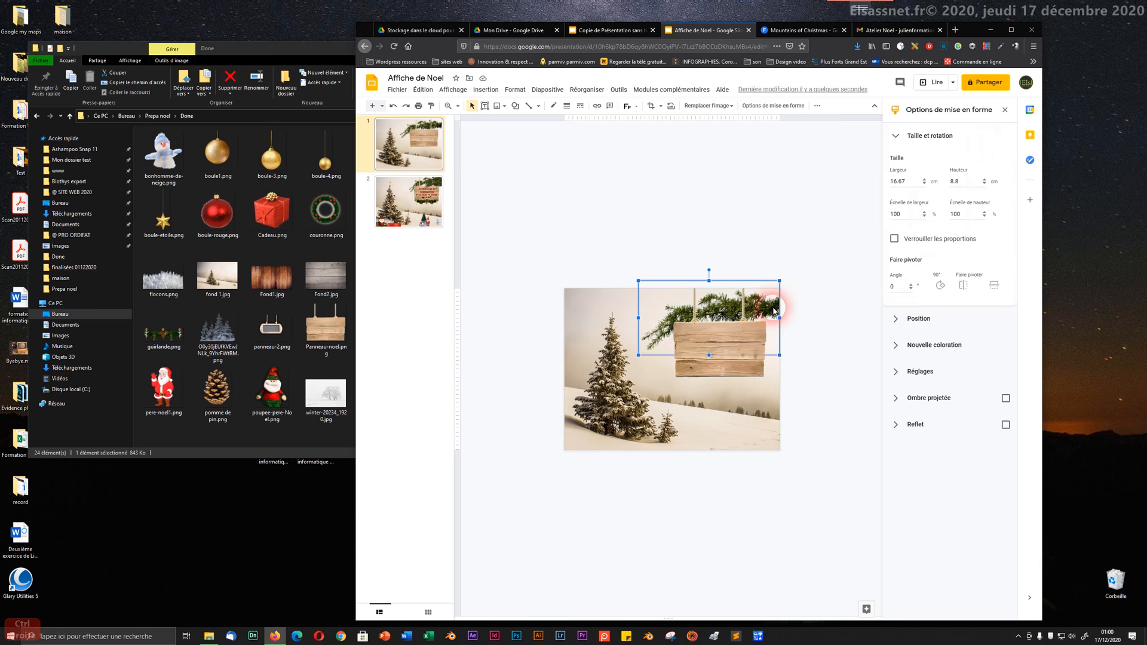
left_click_drag(776, 309, 671, 250)
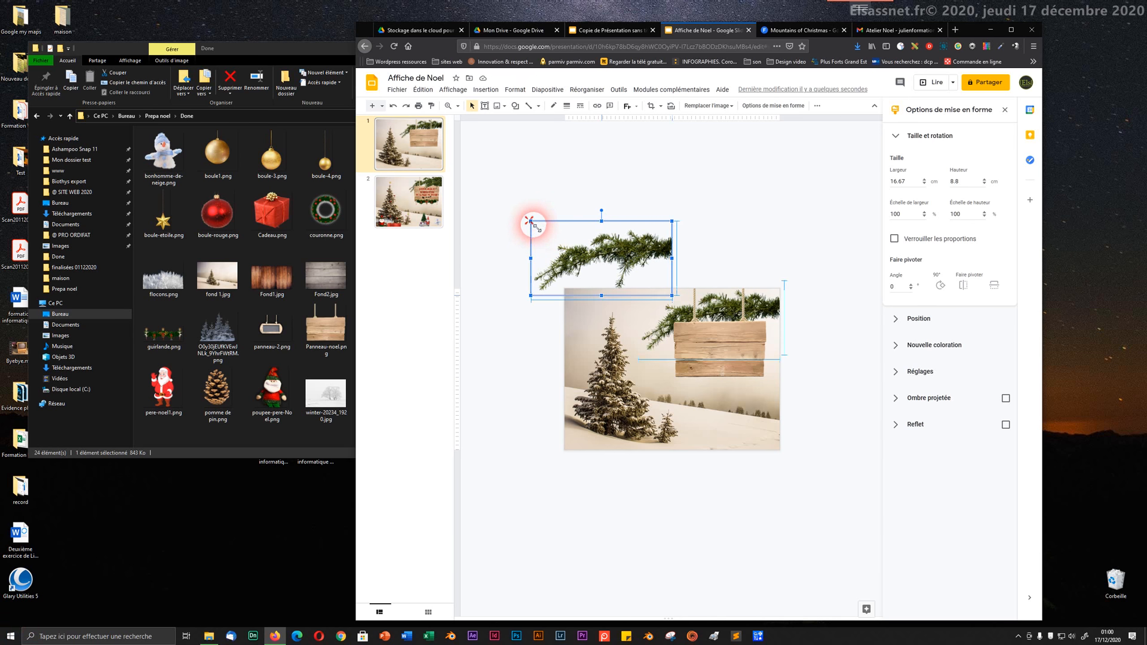
- Shrink the branch copy to about 12.7 by 6.71 cm and place it in front of the sign's right rope, slightly past the slide's edge
left_click_drag(530, 222, 564, 239)
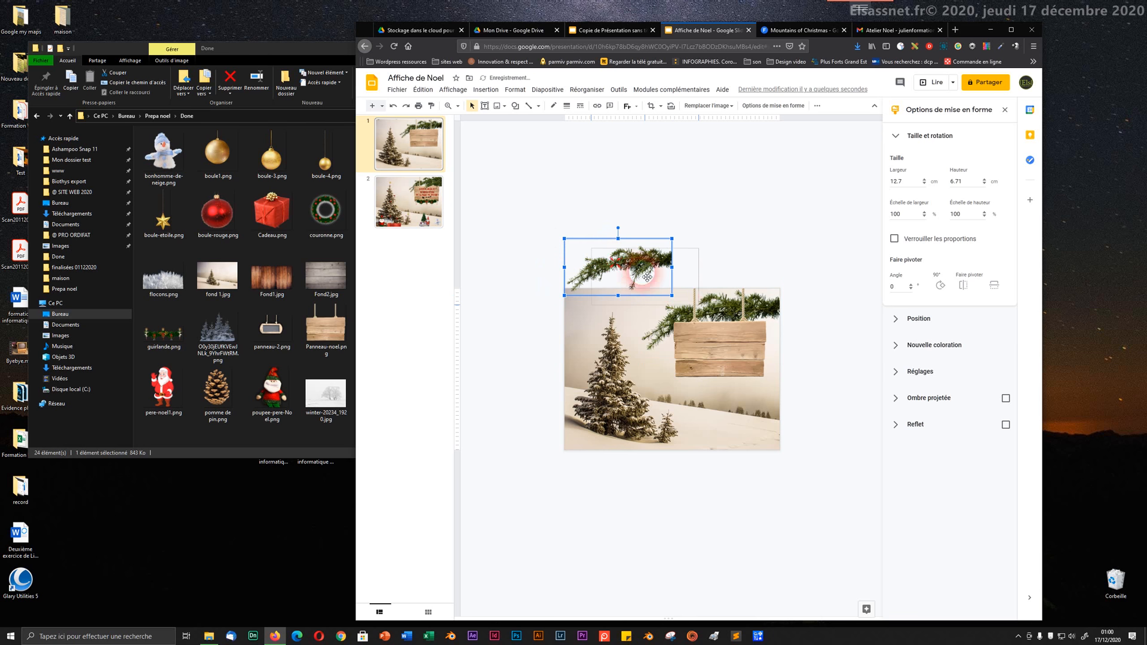
left_click_drag(657, 279, 736, 303)
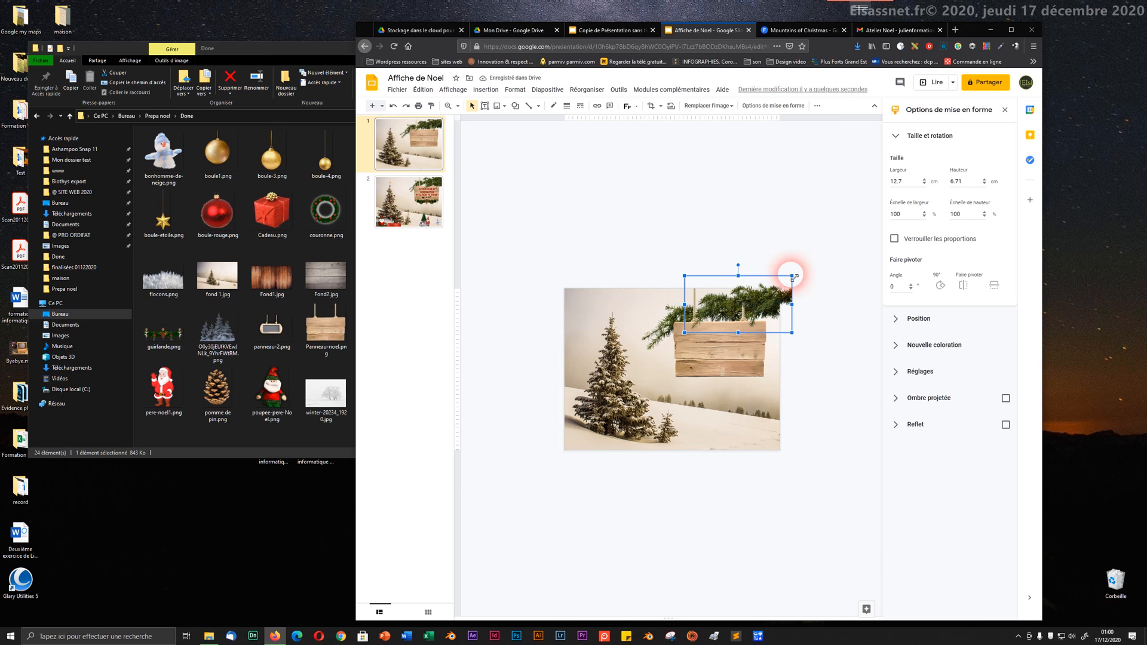
left_click_drag(792, 276, 744, 265)
left_click(733, 264)
left_click(744, 264)
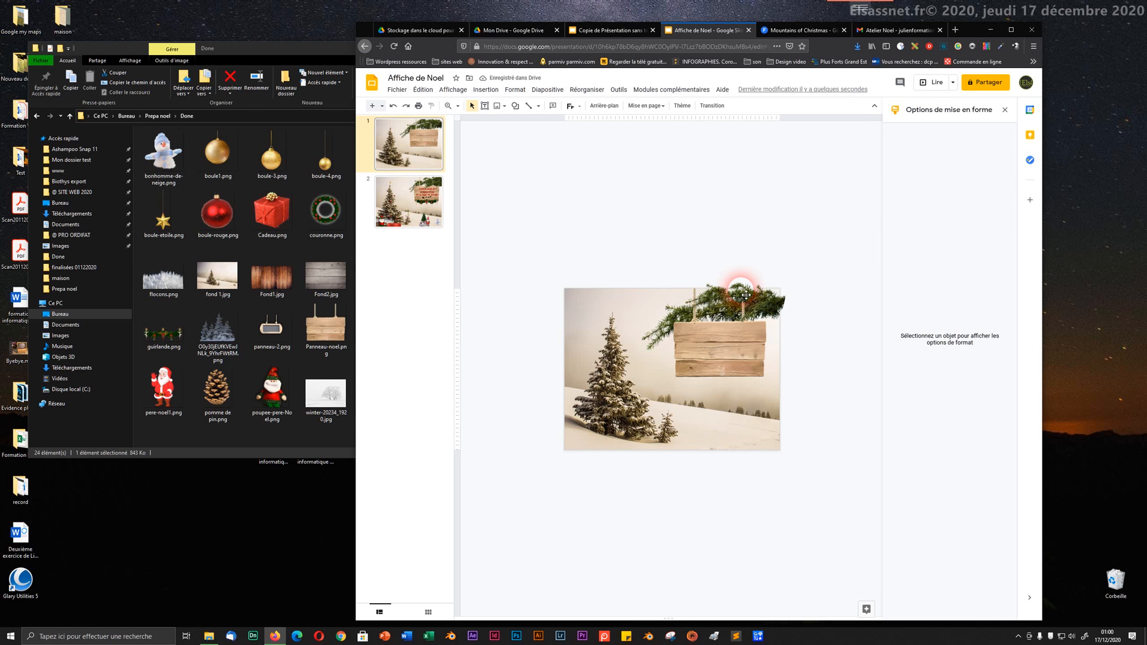
- Nudge the smaller fir branch in front of the sign's rope to the right and slightly down, past the slide's right edge
left_click(725, 299)
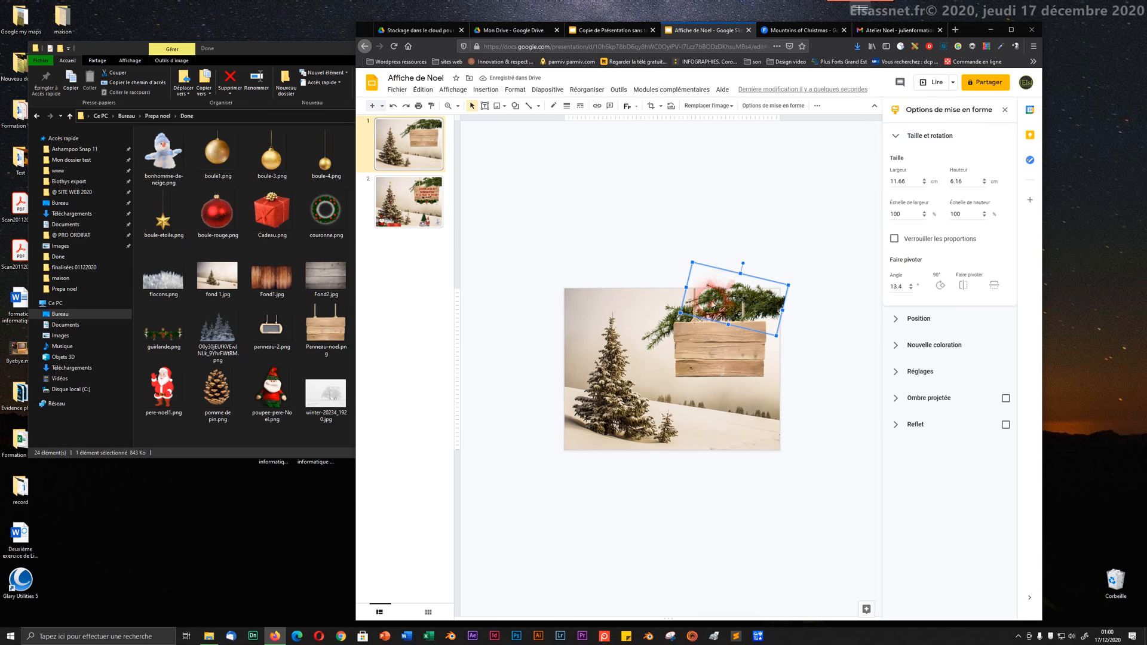
key("Right")
key("Right")
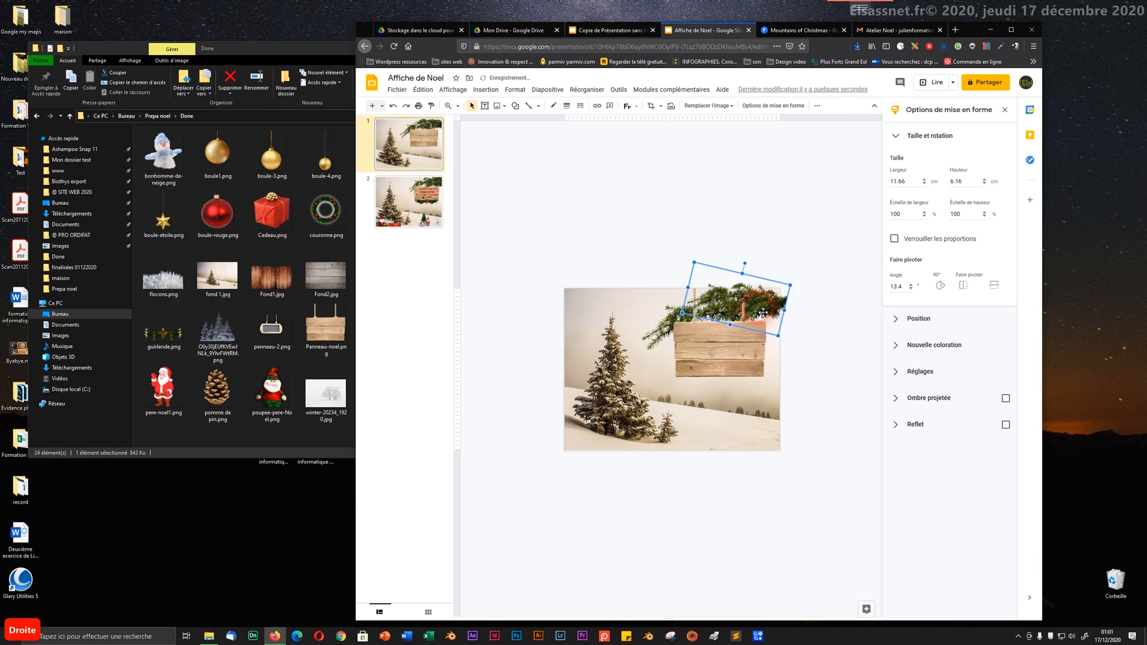
key("Right")
key("Right")
key("Right")
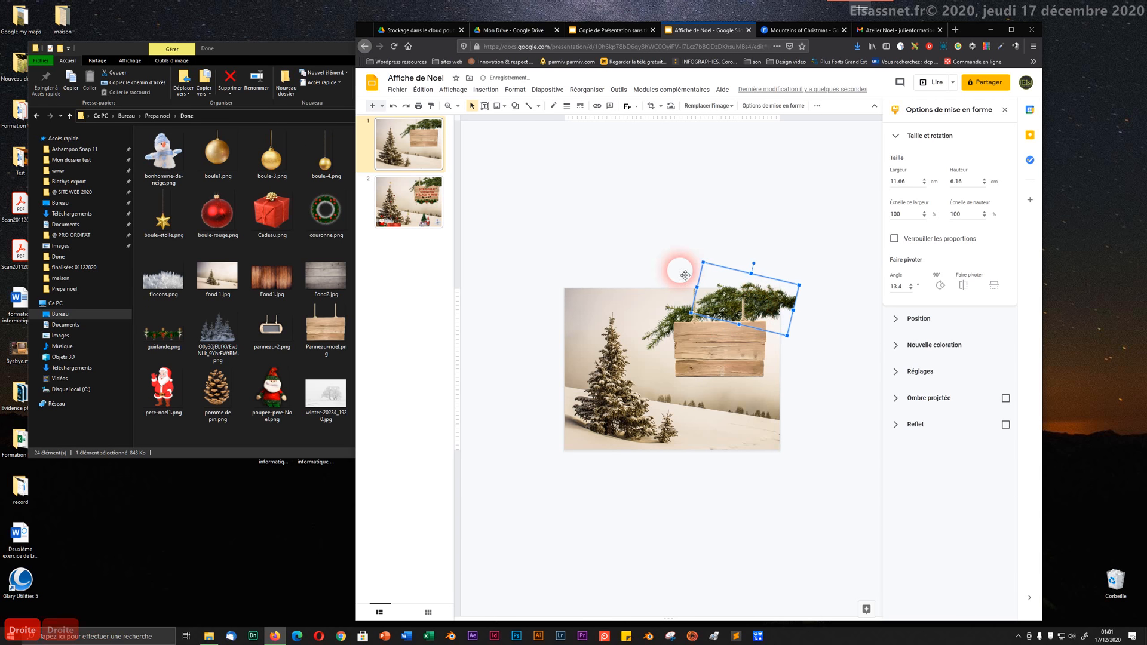
key("Down")
key("Down")
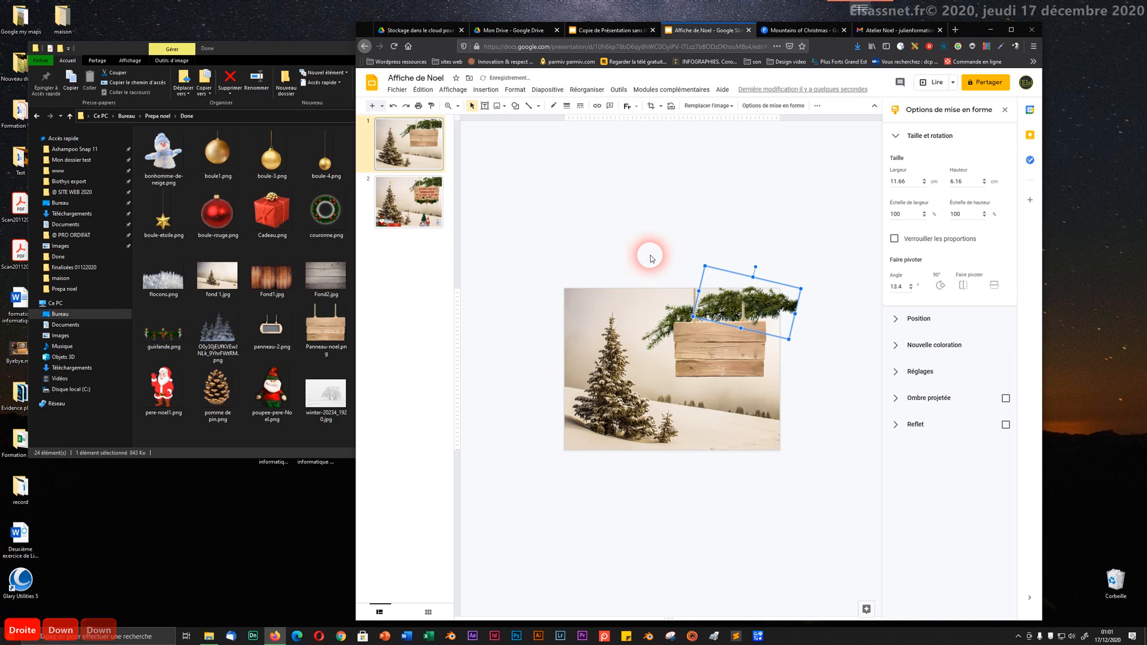
left_click(651, 257)
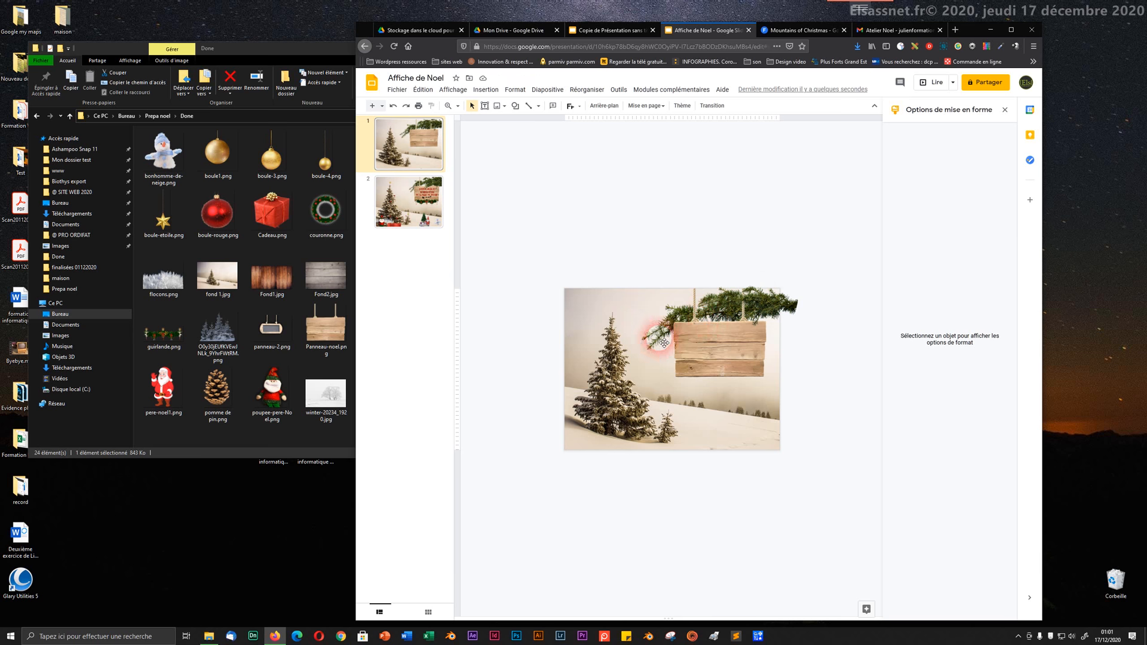
- Duplicate the front fir branch and place the copy over the slide's upper-right corner, rotated to about 9.4°
left_click(768, 305)
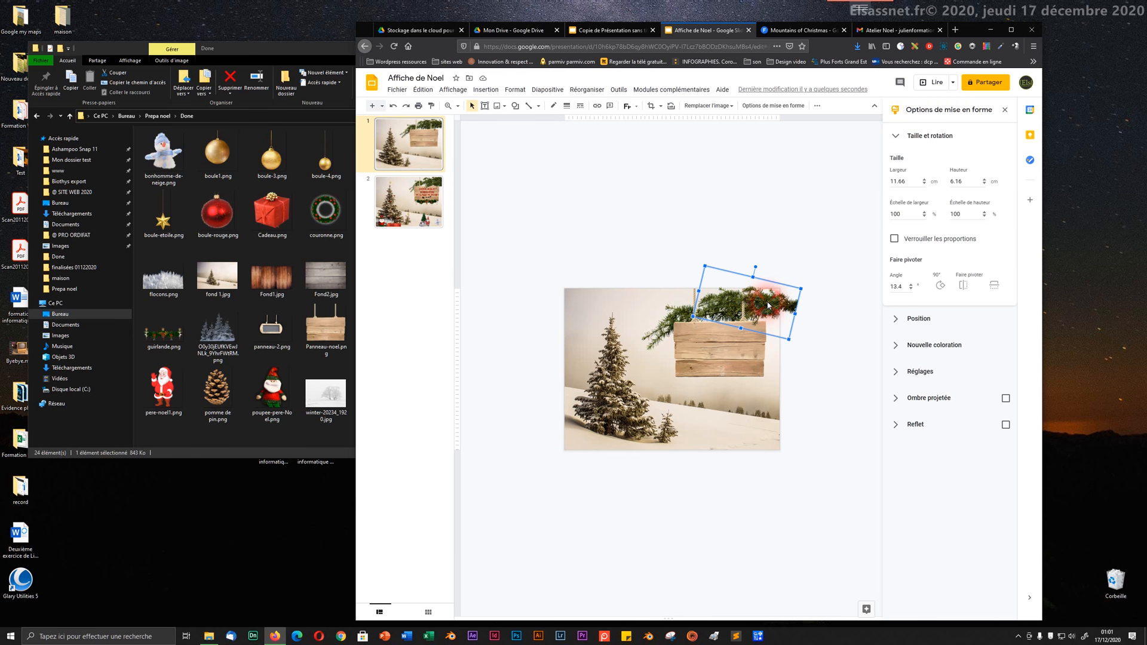
left_click_drag(771, 302, 712, 243)
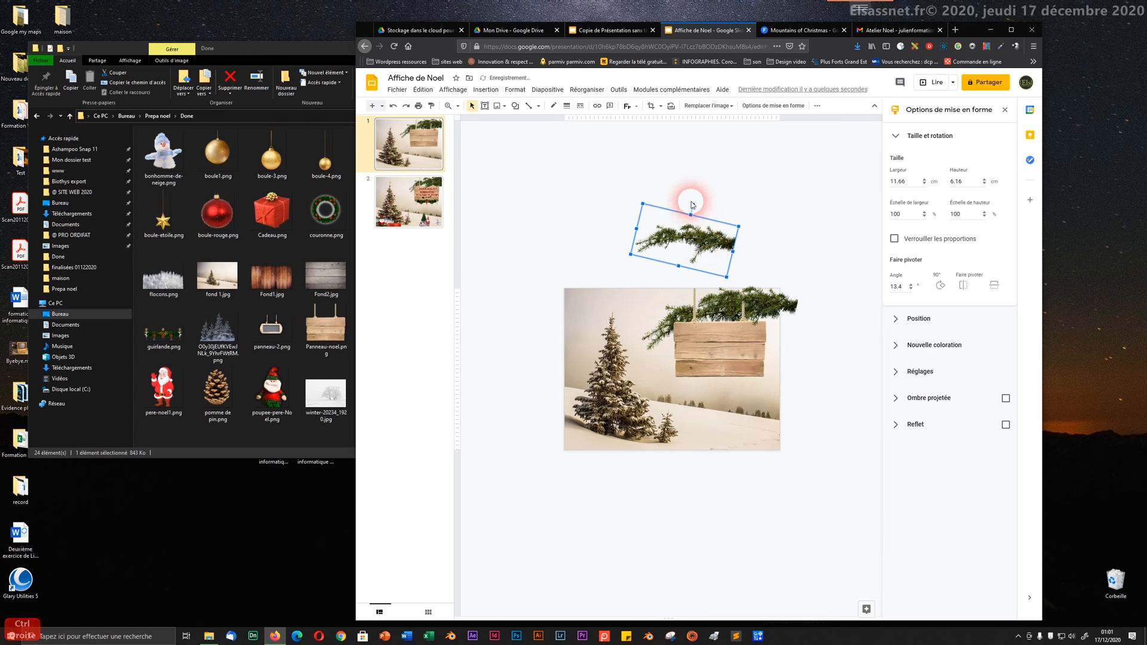
left_click_drag(694, 207, 684, 216)
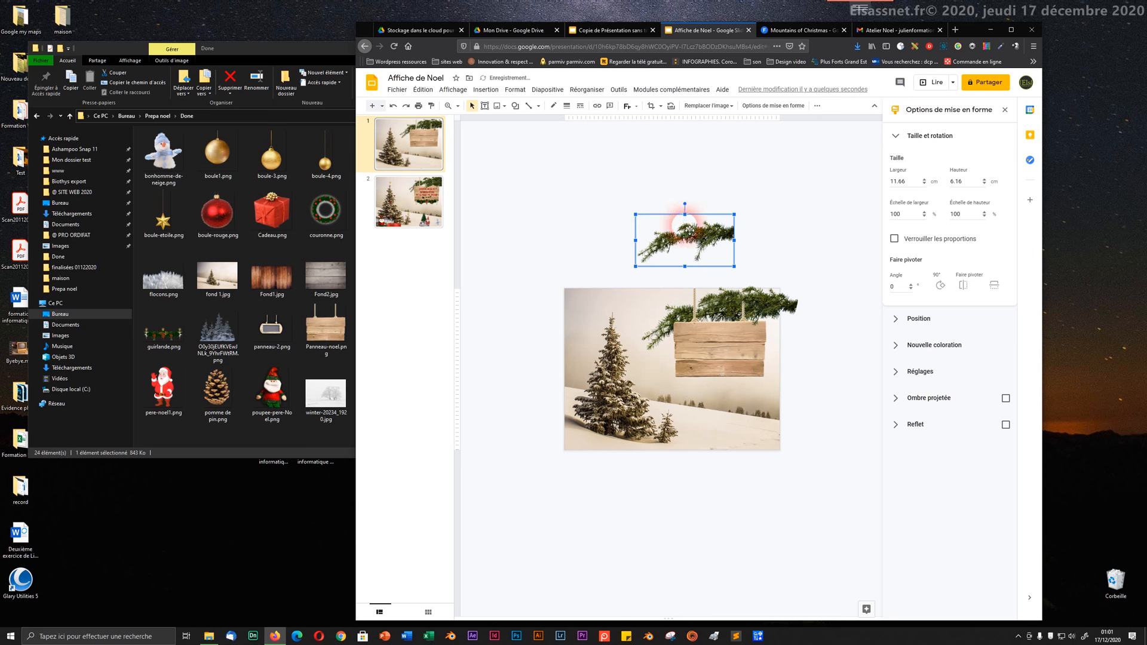
left_click_drag(698, 259, 769, 295)
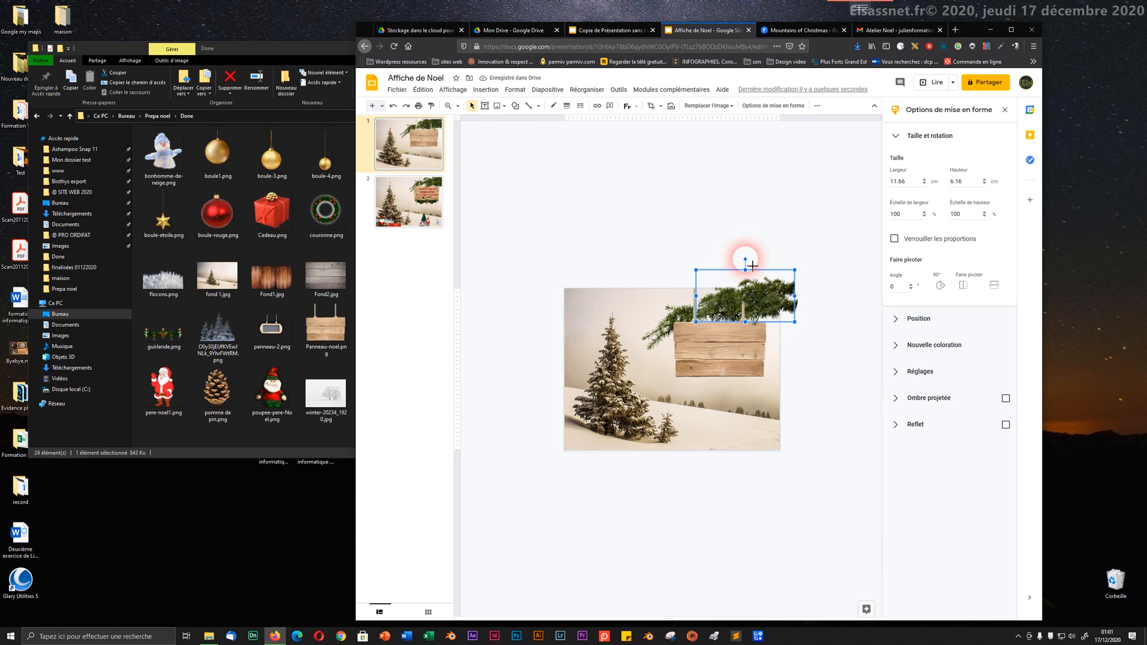
mouse_move(752, 266)
left_mouse_down()
mouse_move(773, 296)
mouse_move(748, 258)
left_mouse_up()
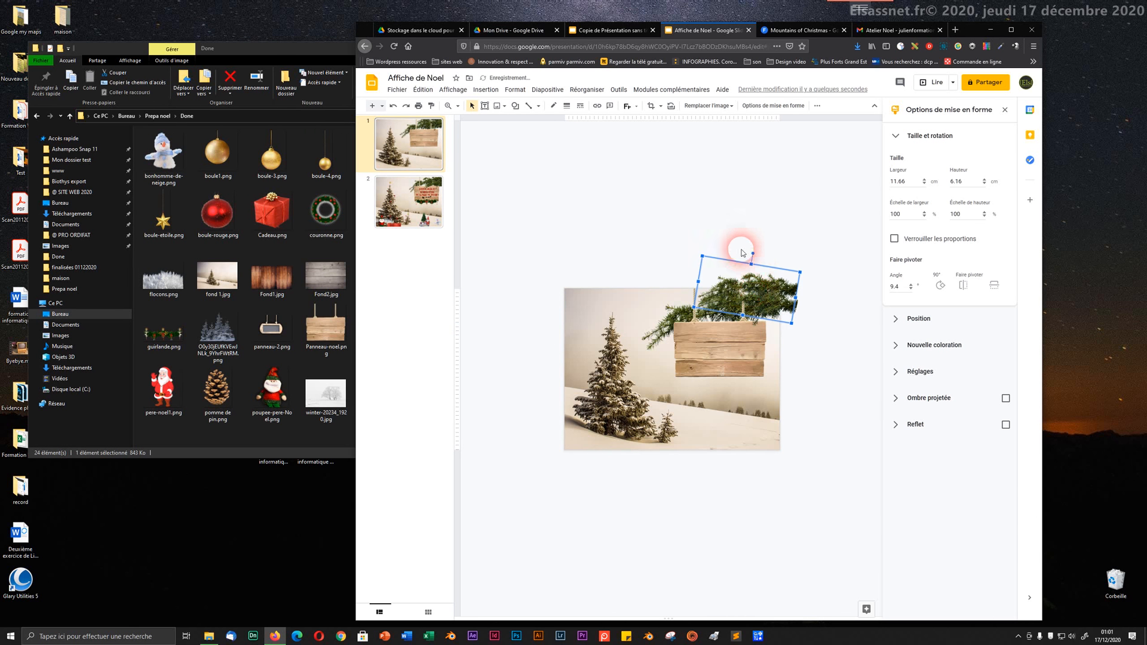
left_click(738, 245)
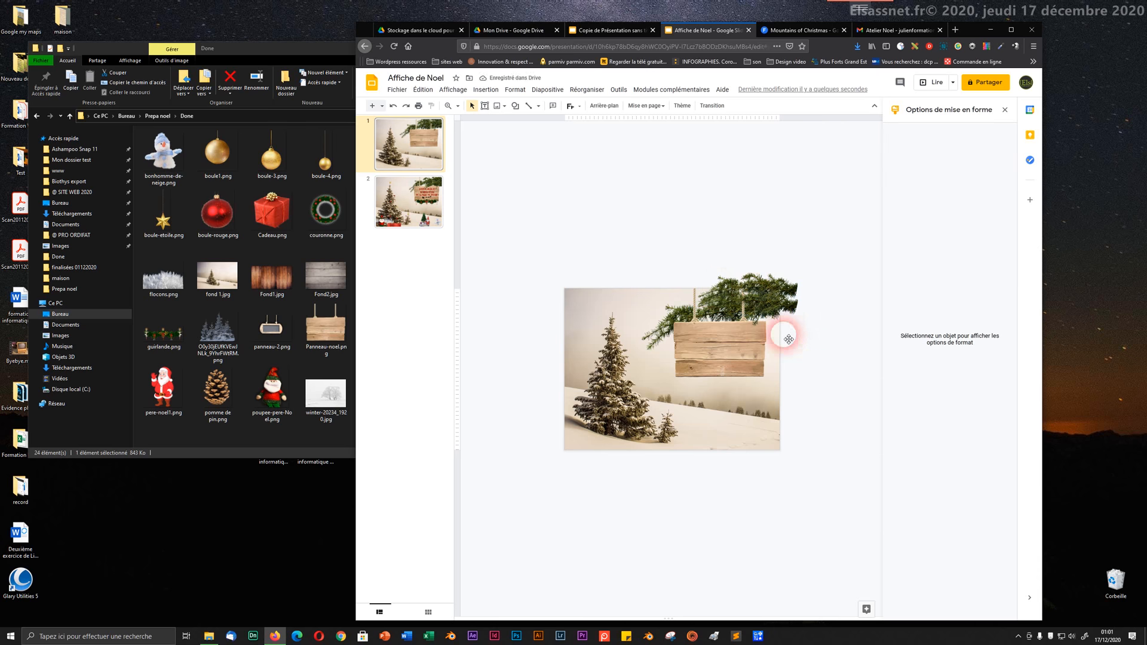
- Preview the first slide in full-screen presentation mode to check the layered branches, and return to editing
left_click(543, 90)
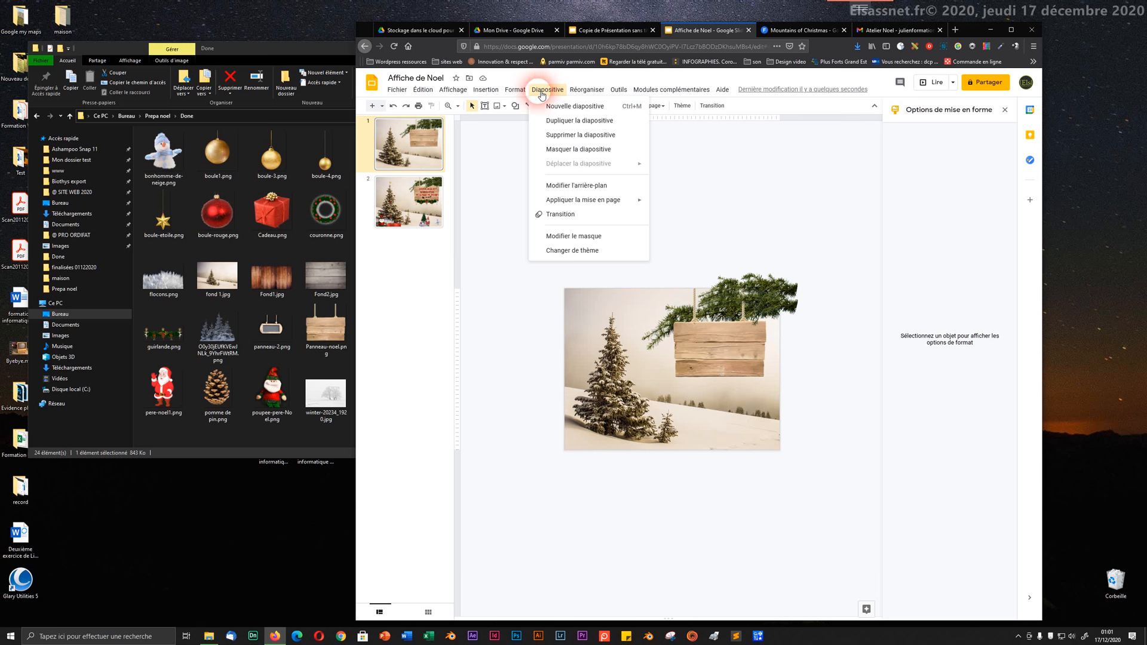
mouse_move(588, 90)
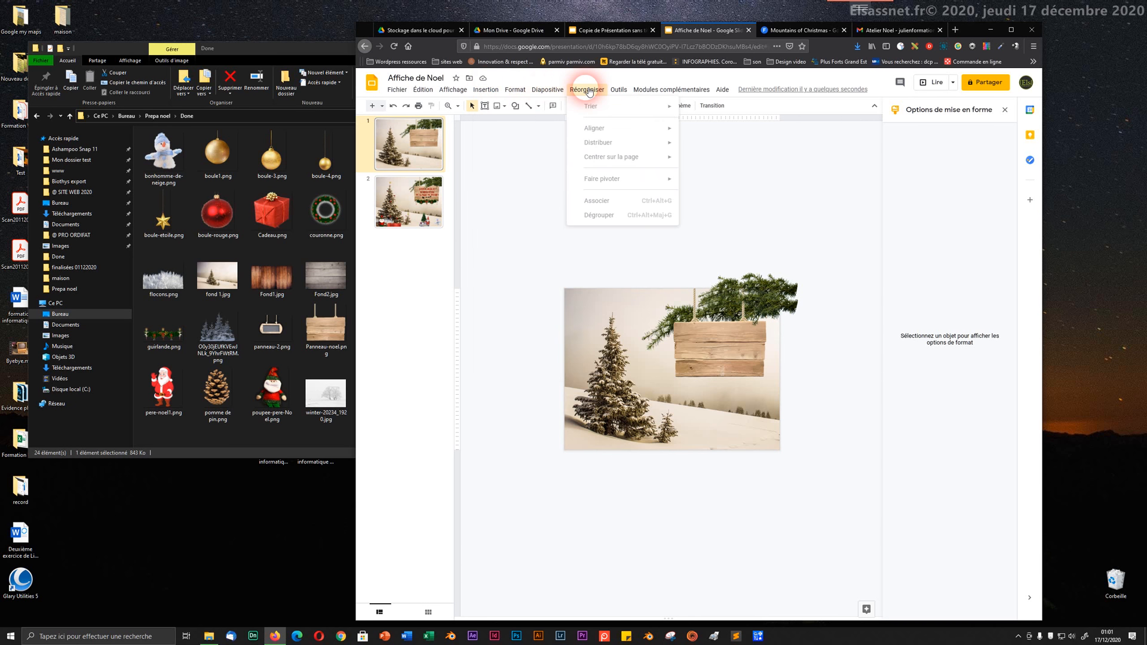
mouse_move(453, 90)
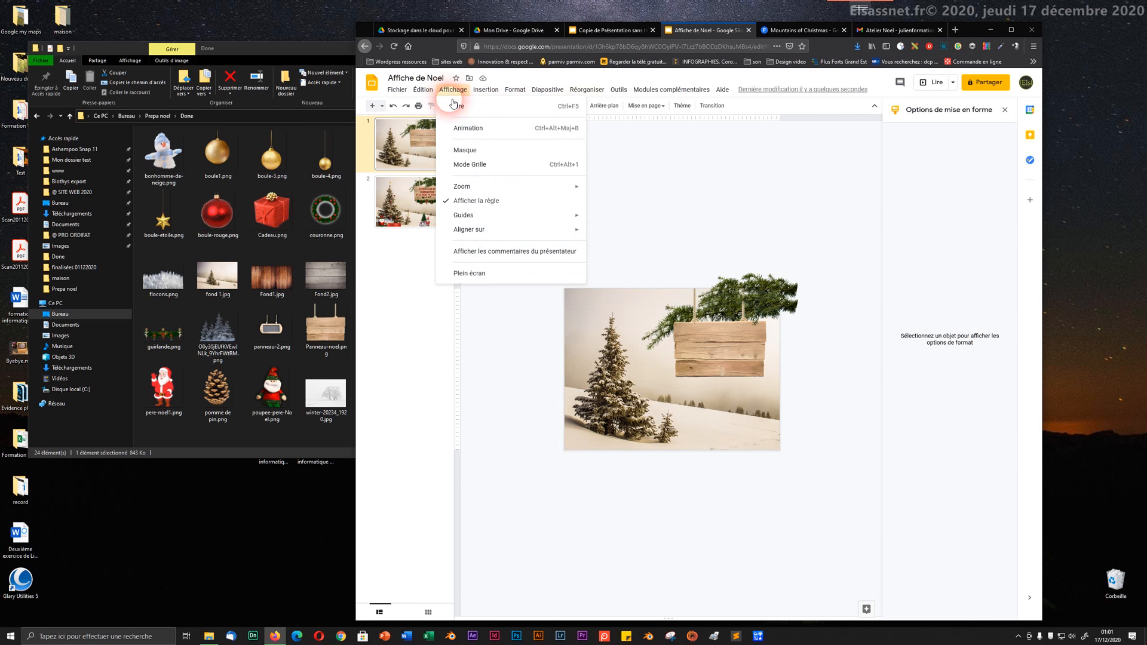
left_click(454, 106)
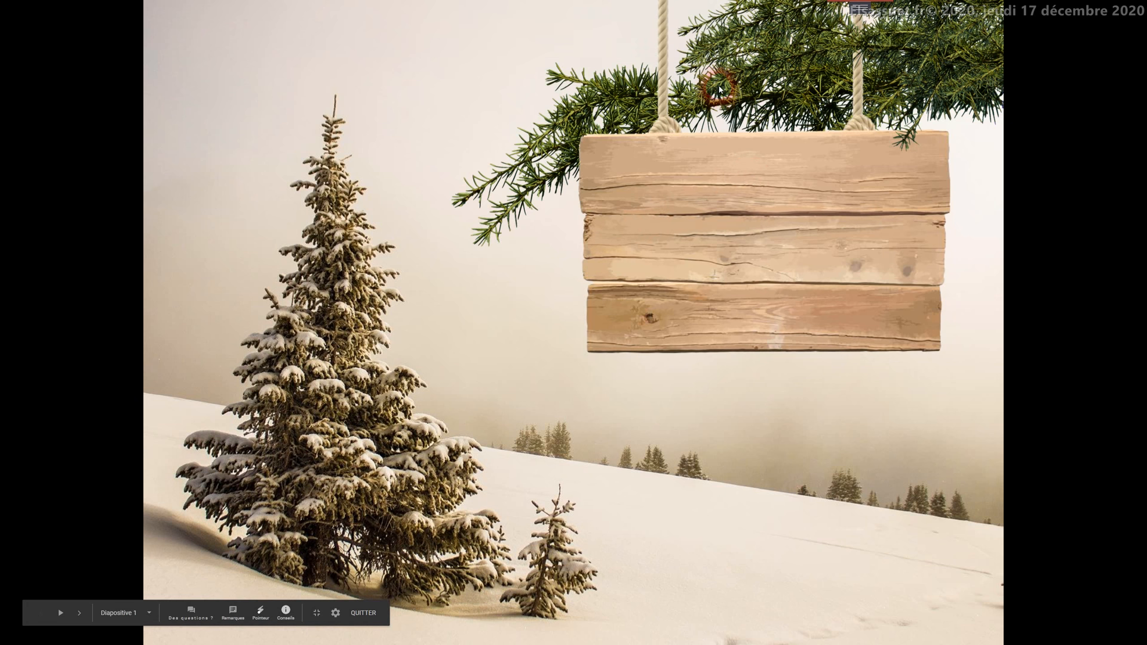
key("Escape")
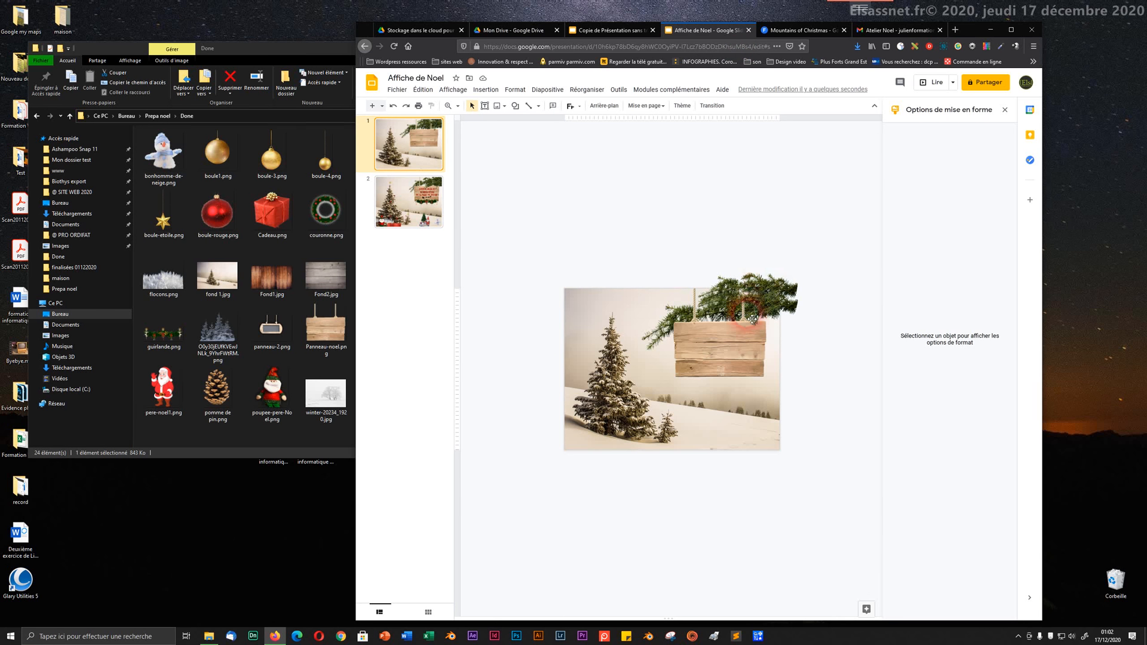
- Duplicate the upper fir branch, shrink the copy to about 8.77 by 4.63 cm and place it over the sign's right rope
left_click(773, 292)
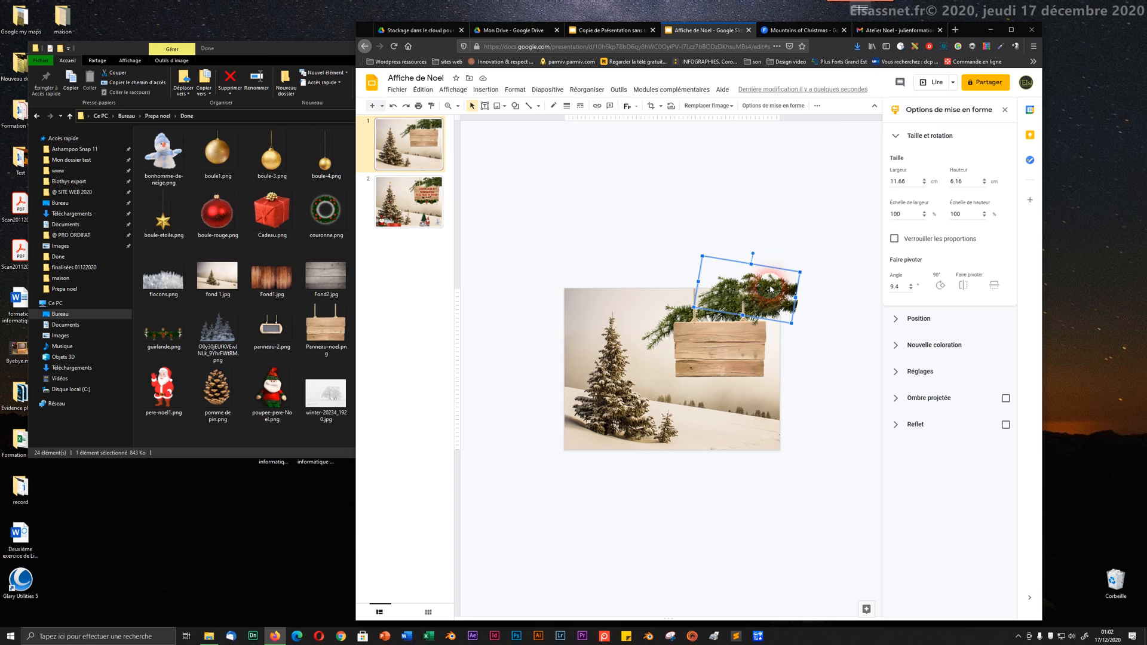
left_click_drag(769, 289, 664, 249)
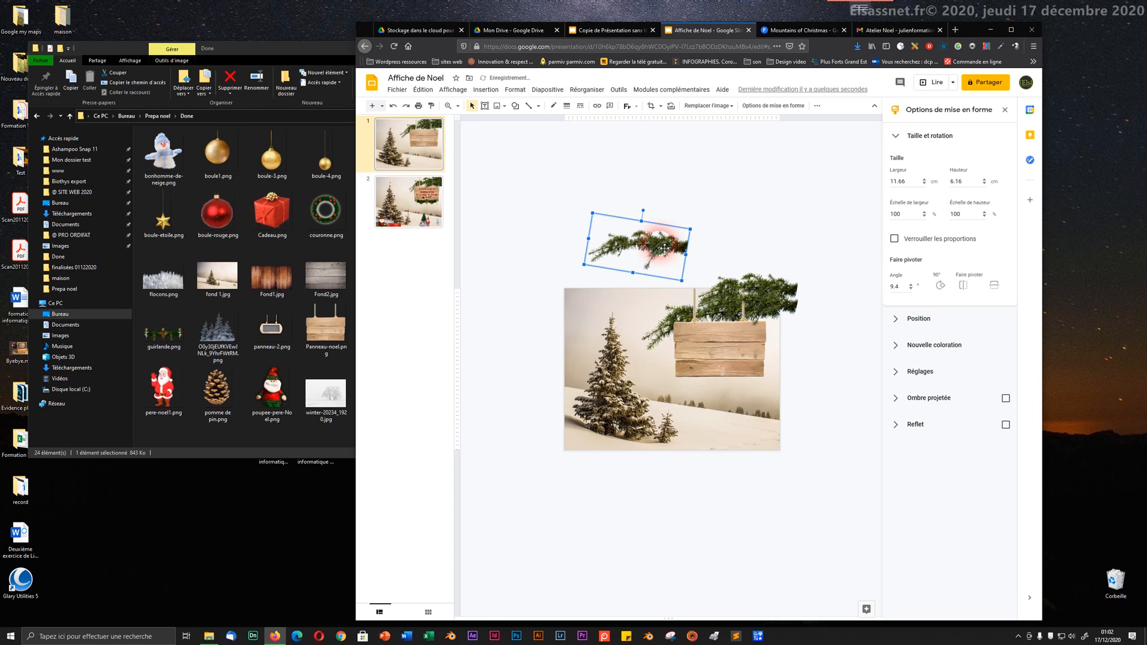
key("ctrl")
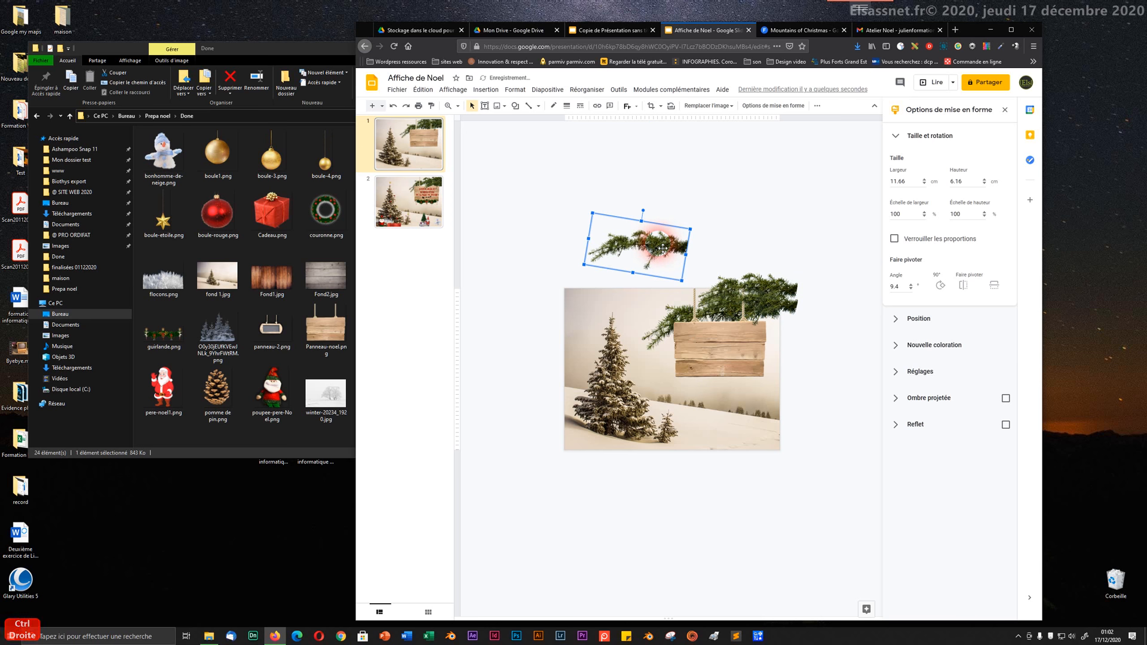
left_click_drag(593, 212, 615, 232)
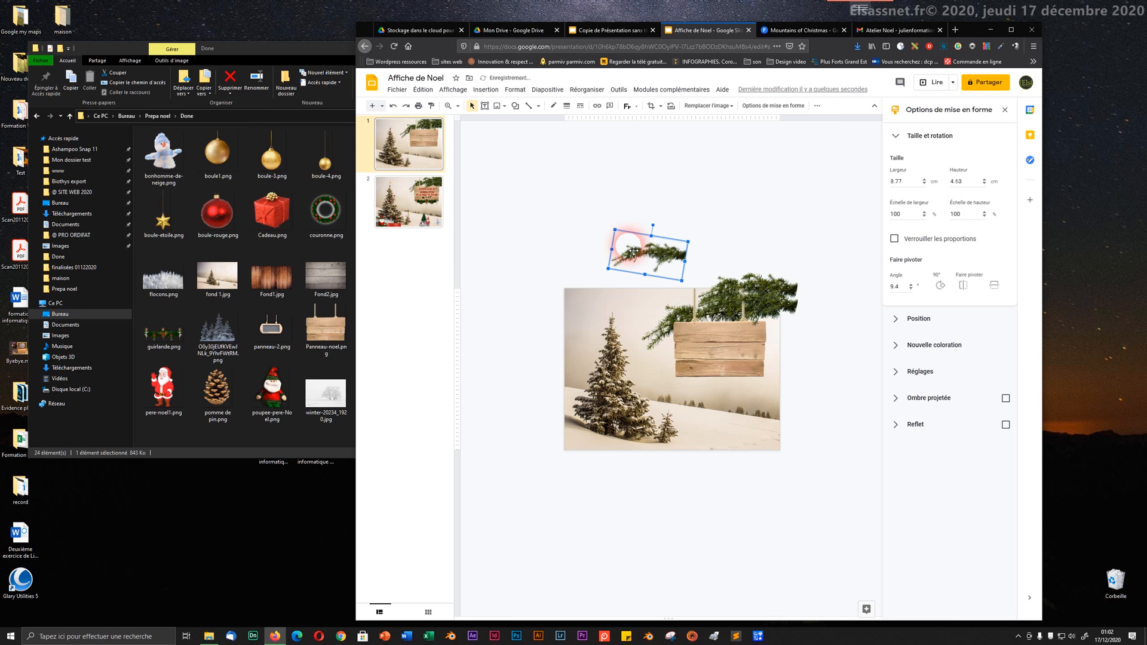
left_click_drag(660, 263, 770, 318)
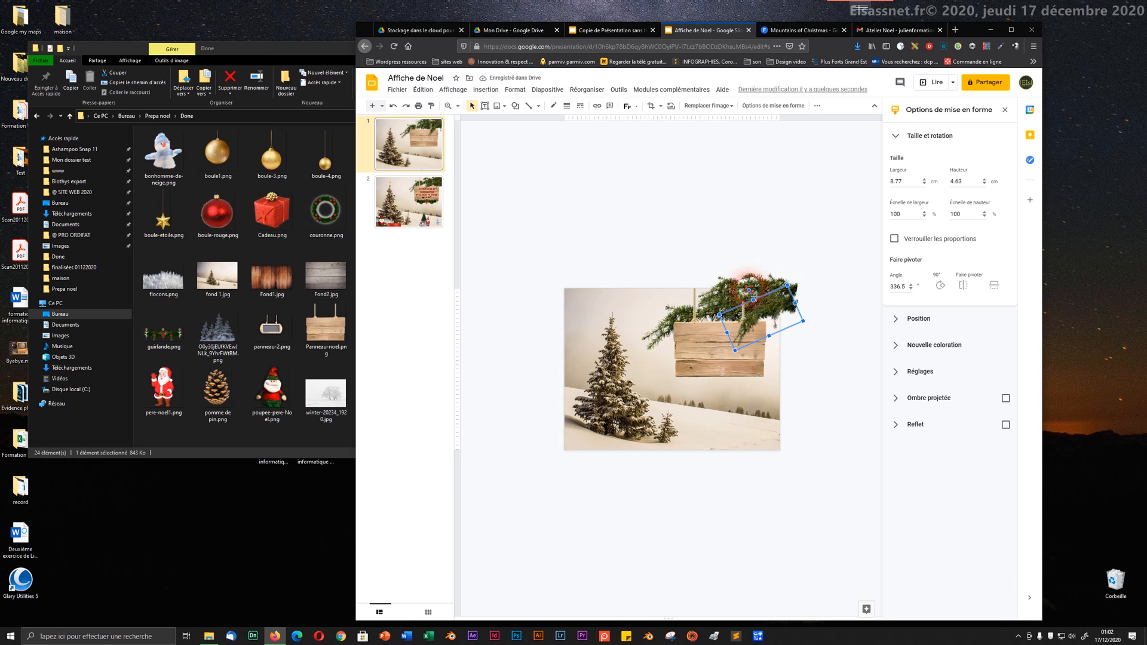
- Adjust the small branch copy's rotation to about 7.7° so it lies along the sign's upper-right edge
left_click_drag(749, 290, 757, 288)
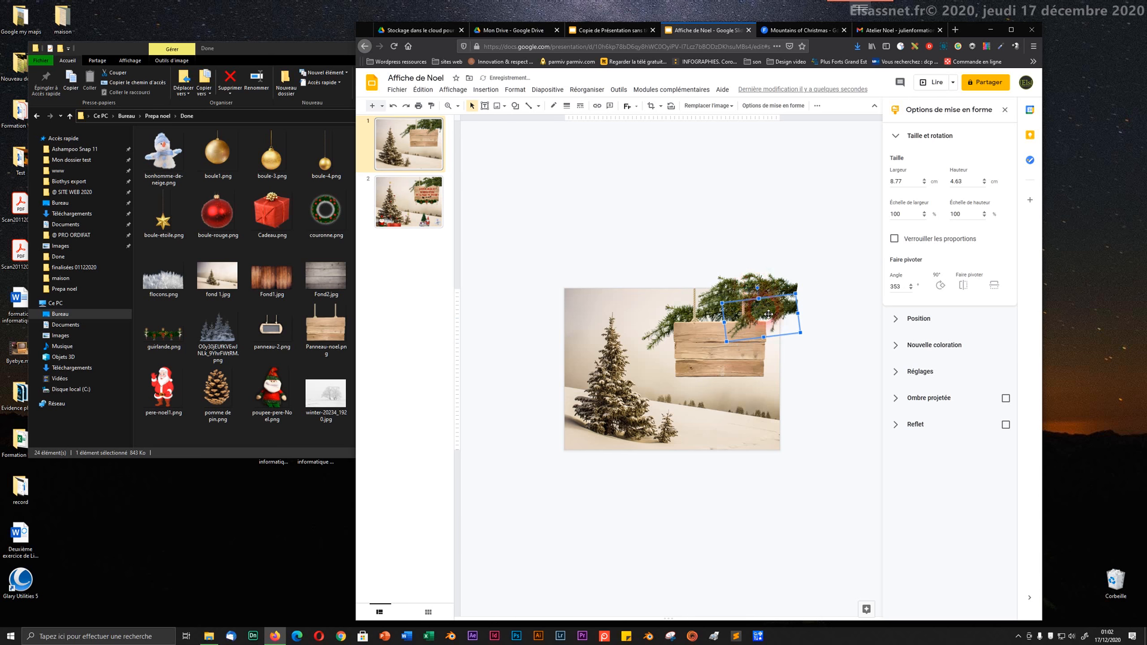
left_click(760, 254)
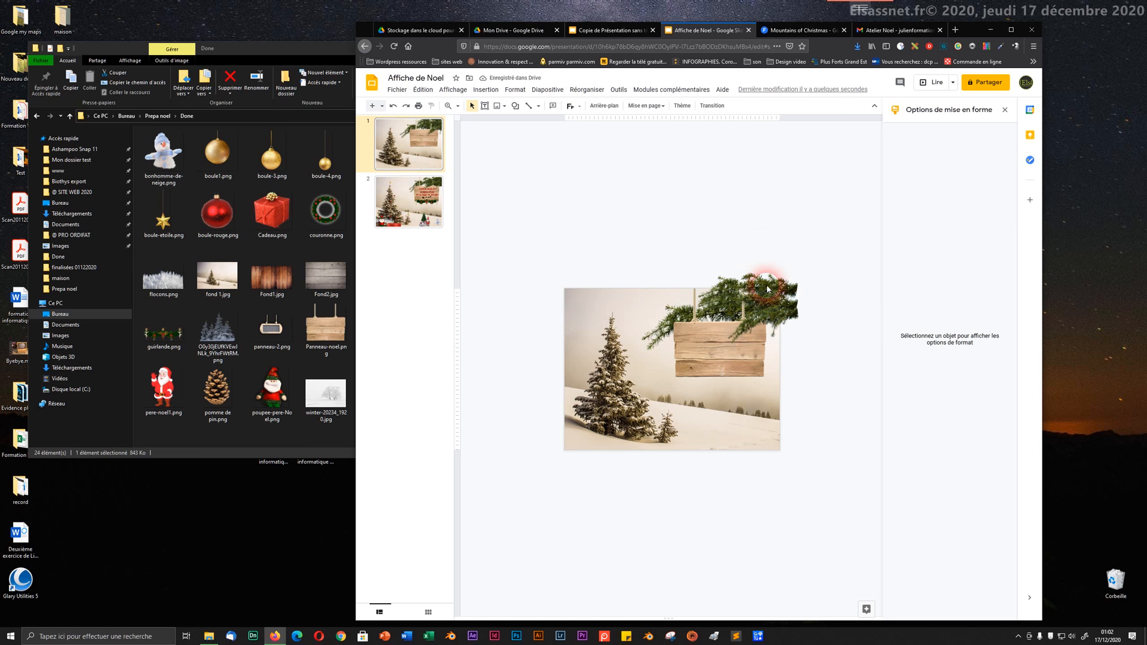
left_click(762, 300)
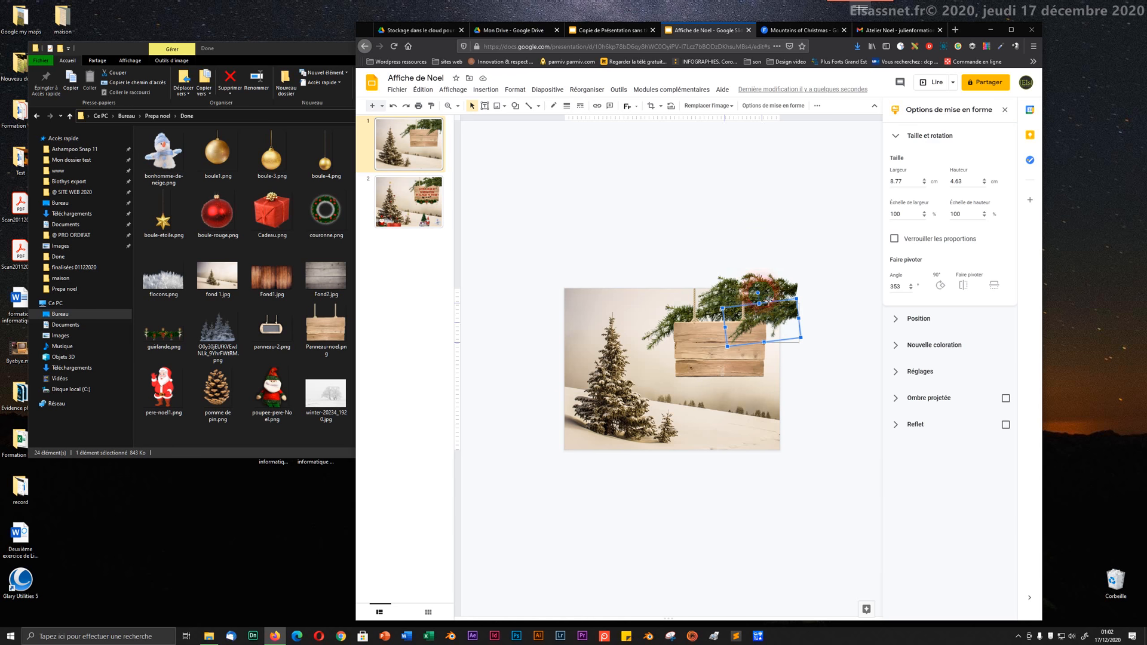
left_click_drag(766, 298, 766, 297)
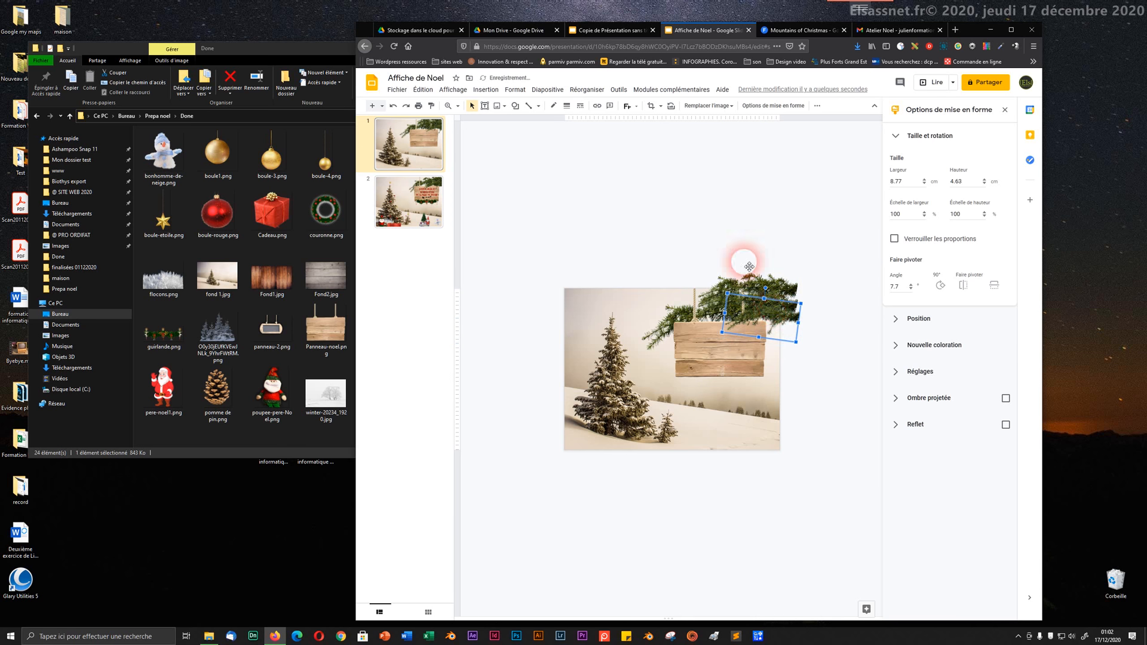
left_click(714, 226)
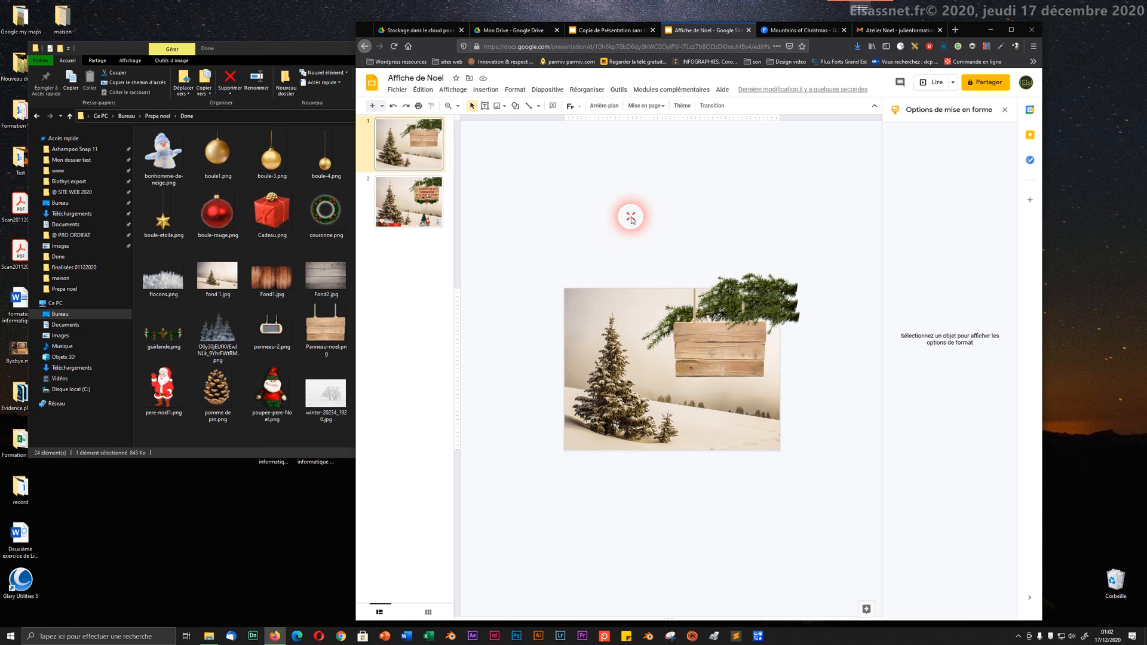
- Check the model poster on slide 2, then add guirlande.png to slide 1 and shrink it to about 12.51 by 4.83 cm
left_click(433, 210)
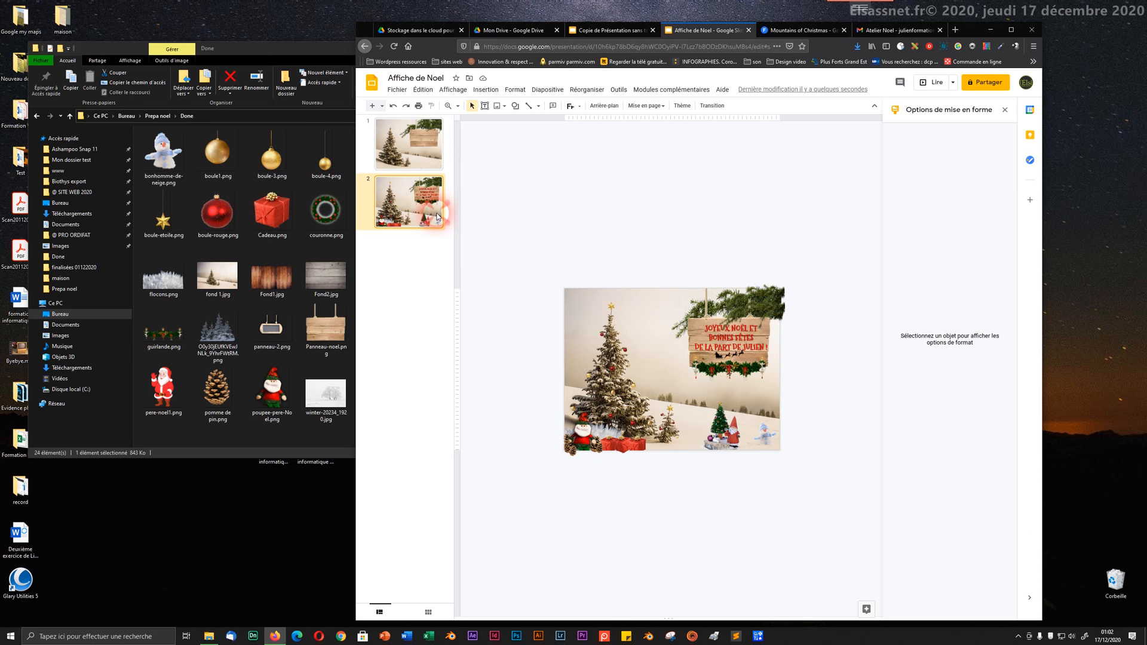
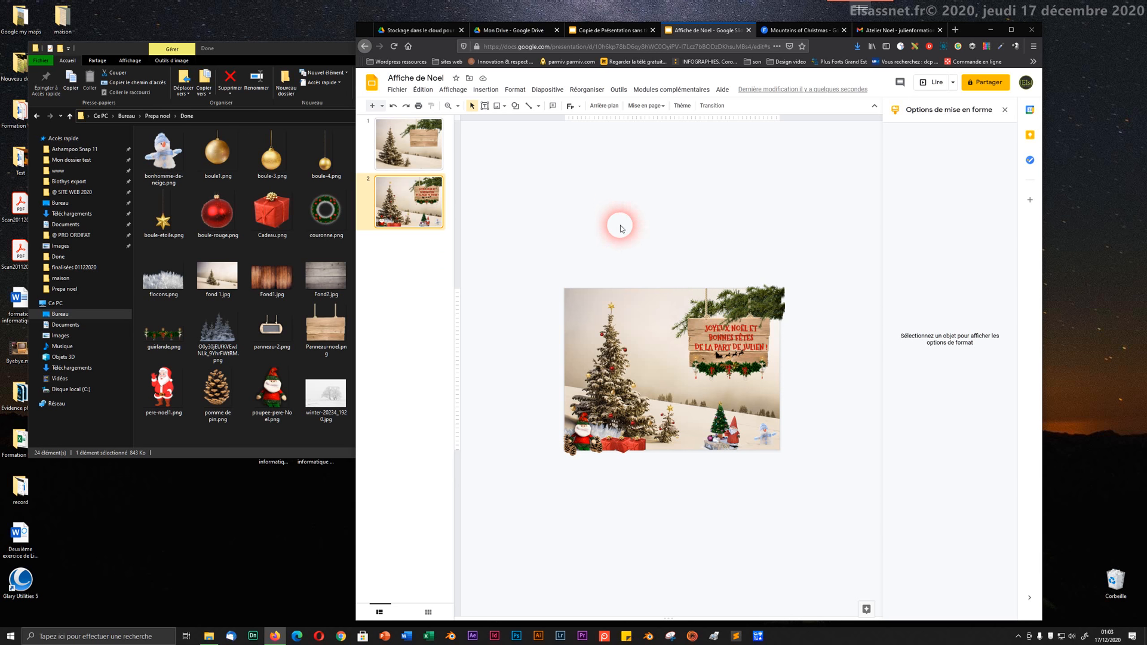
left_click(435, 149)
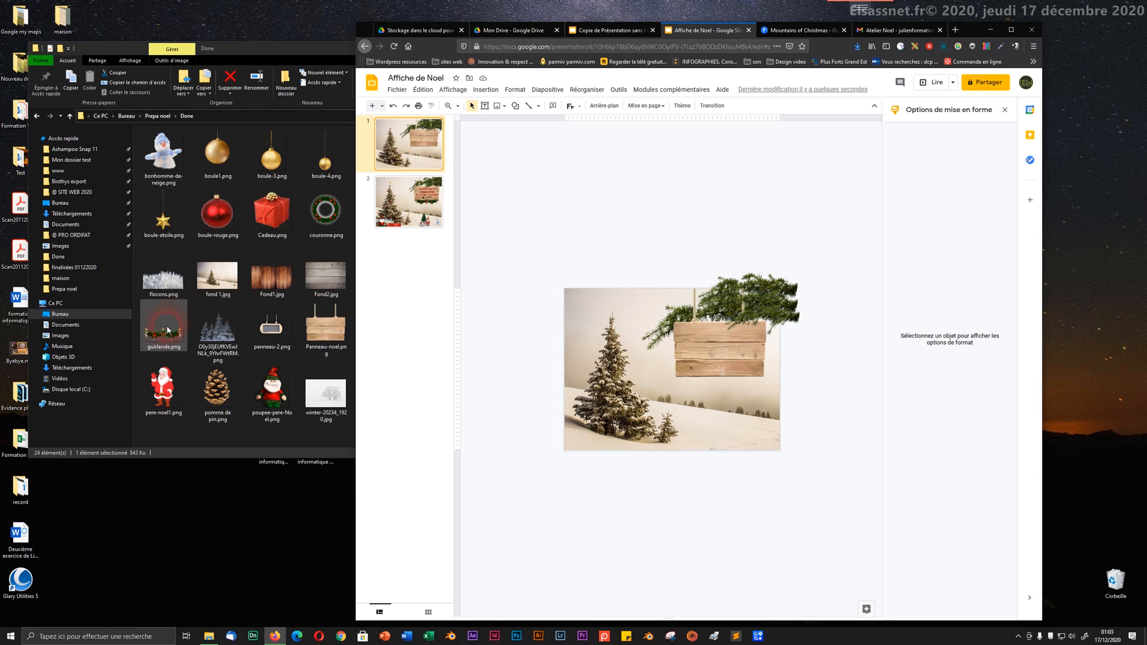
left_click_drag(164, 332, 726, 362)
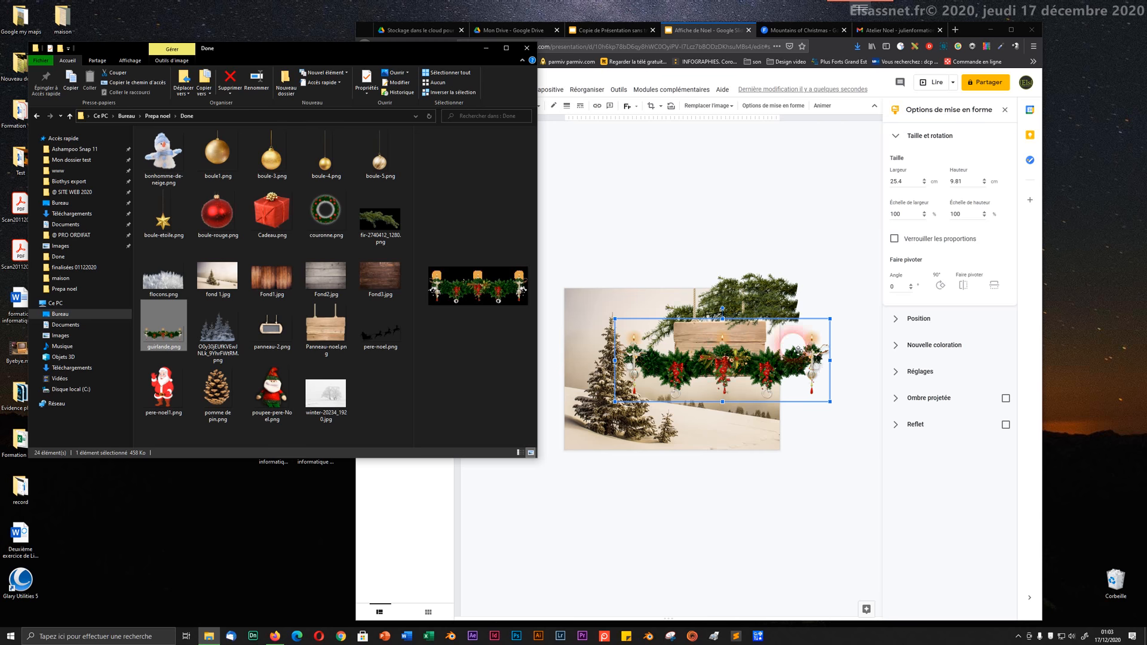
left_click_drag(830, 321, 742, 353)
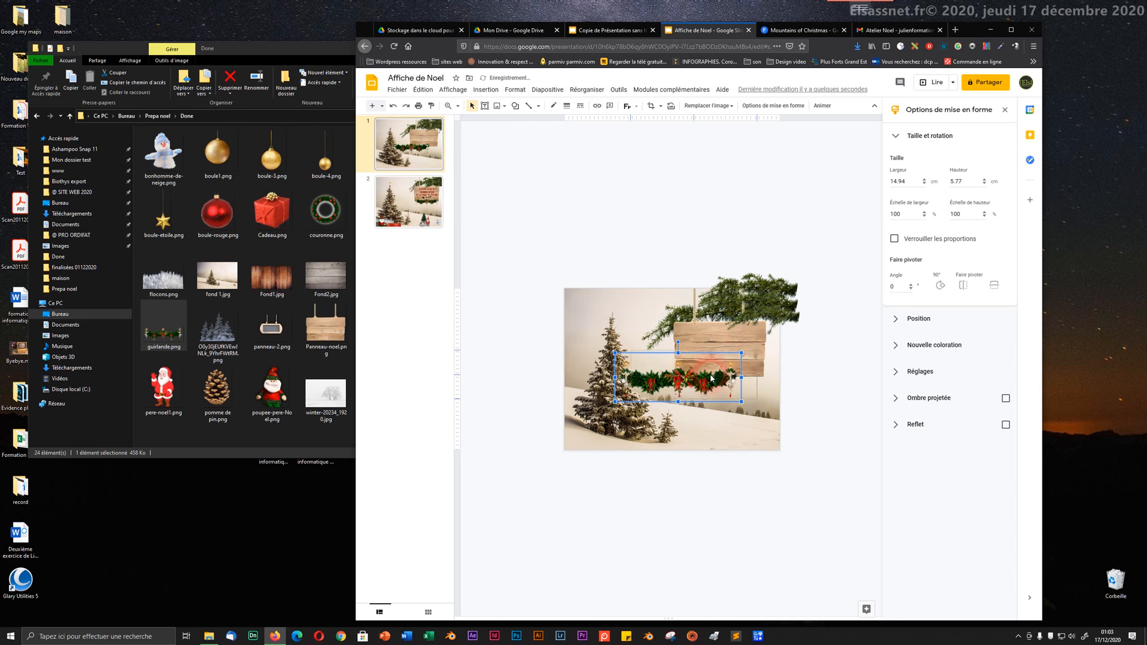
left_click_drag(682, 381, 683, 353)
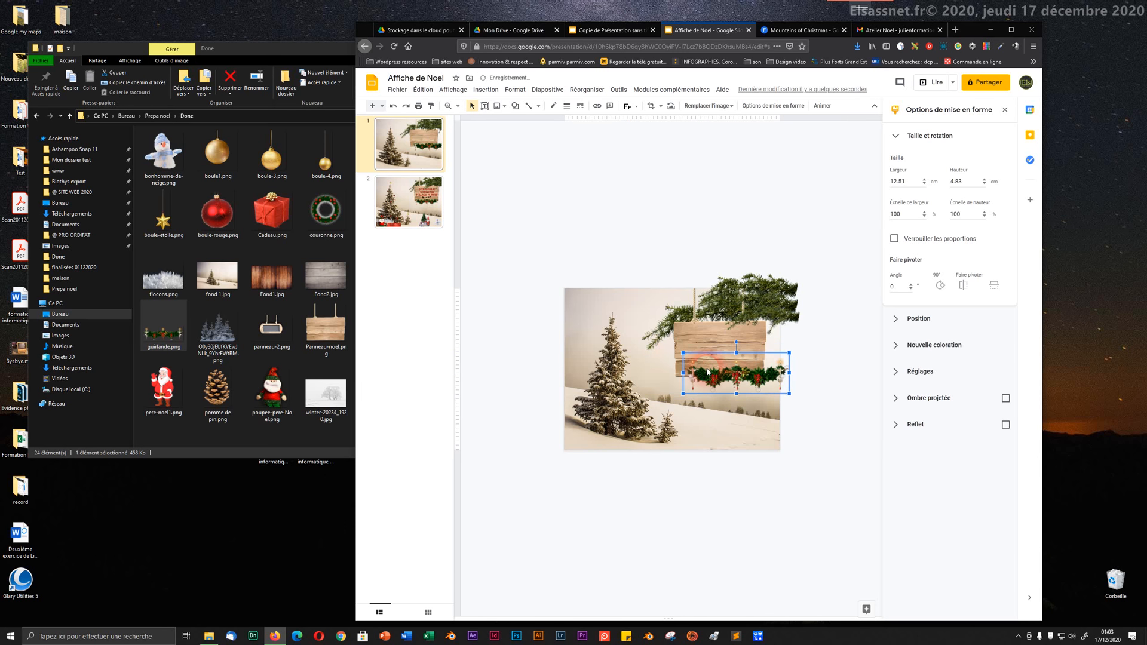
- Shrink the garland to about 10.56 by 4.08 cm and center it along the wooden sign's lower edge
left_click_drag(744, 379, 723, 374)
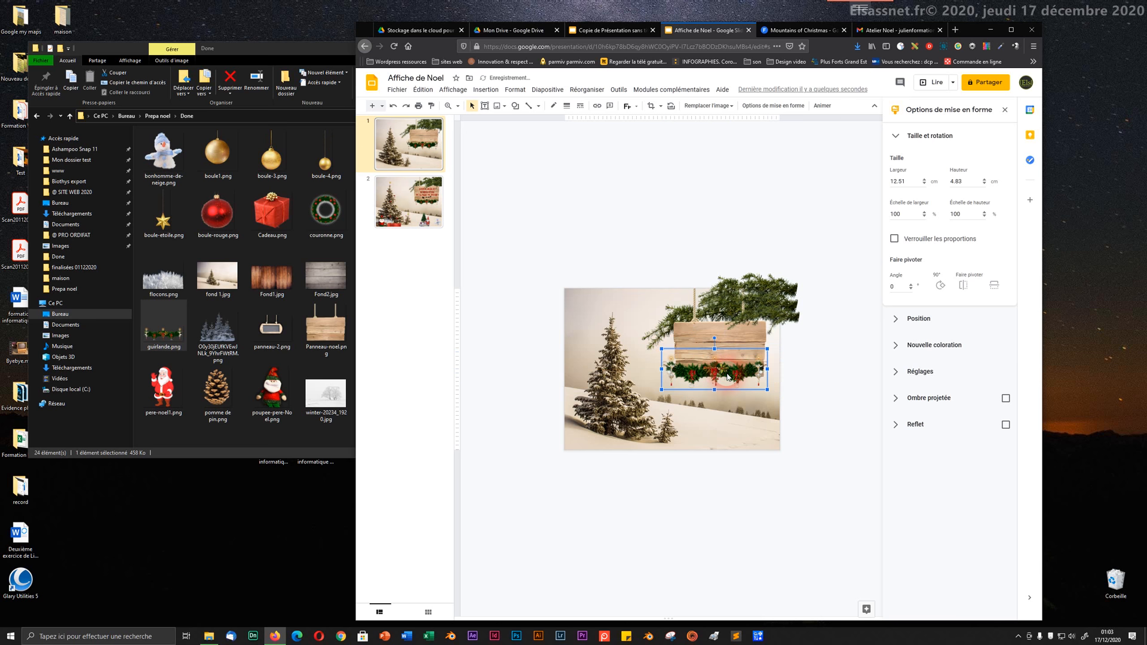
left_click_drag(661, 348, 714, 377)
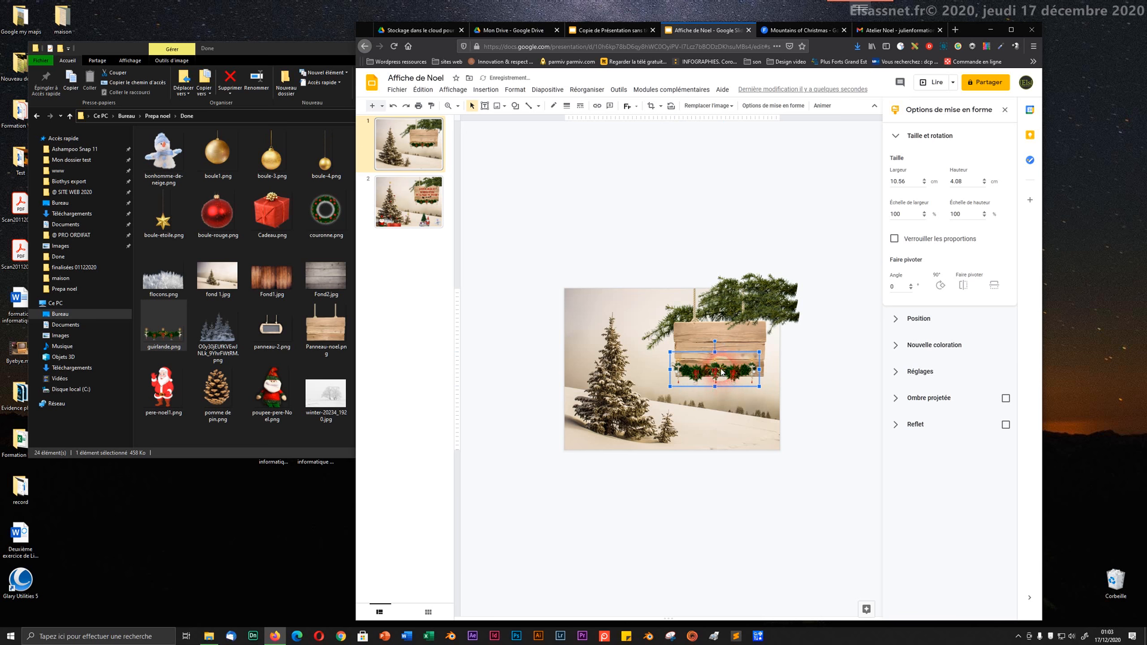
key("Down")
key("Down")
key("Right")
key("Right")
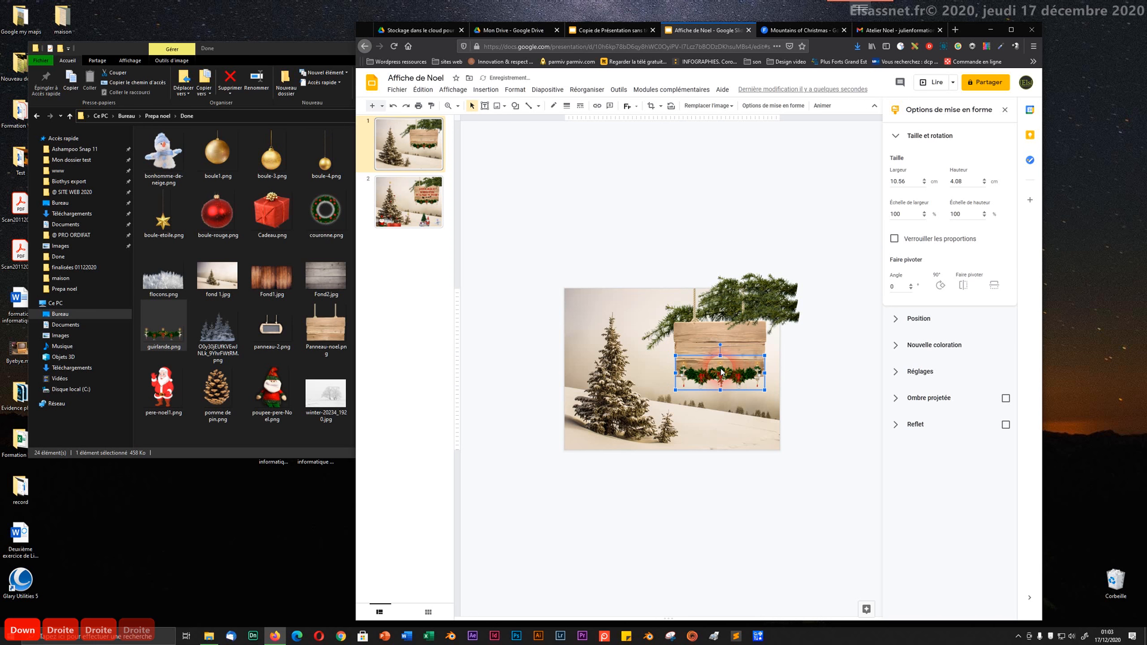
- Enlarge the garland to about 11.17 by 4.31 cm and nudge it into place along the wooden sign's lower edge
key("Down")
key("Right")
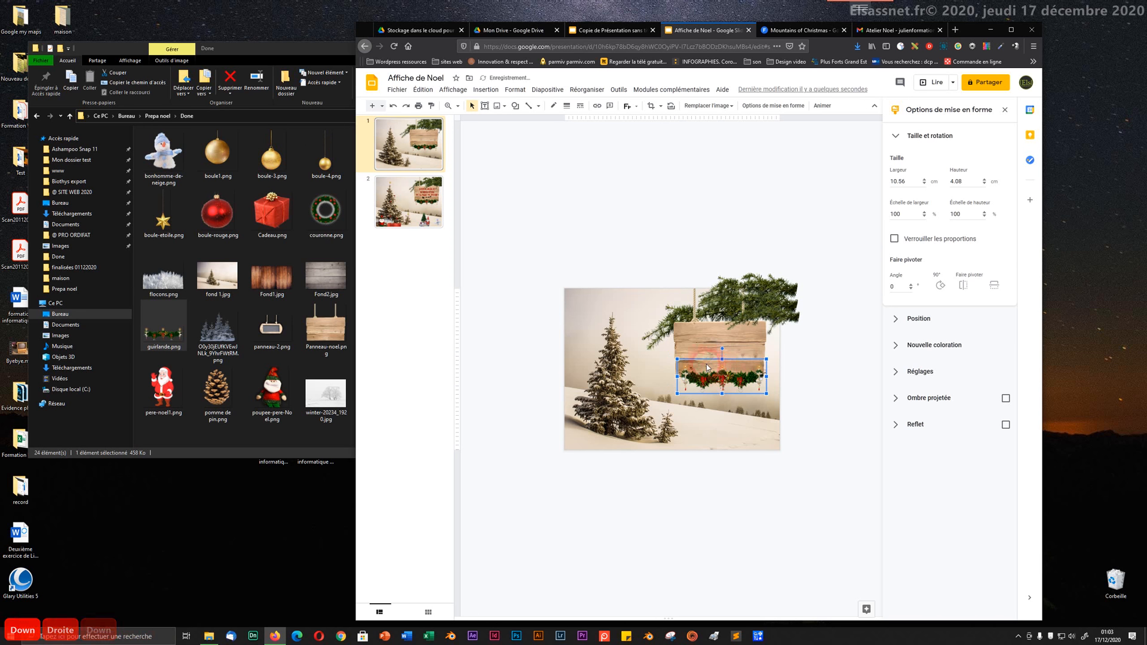
left_click_drag(679, 361, 673, 358)
key("Up")
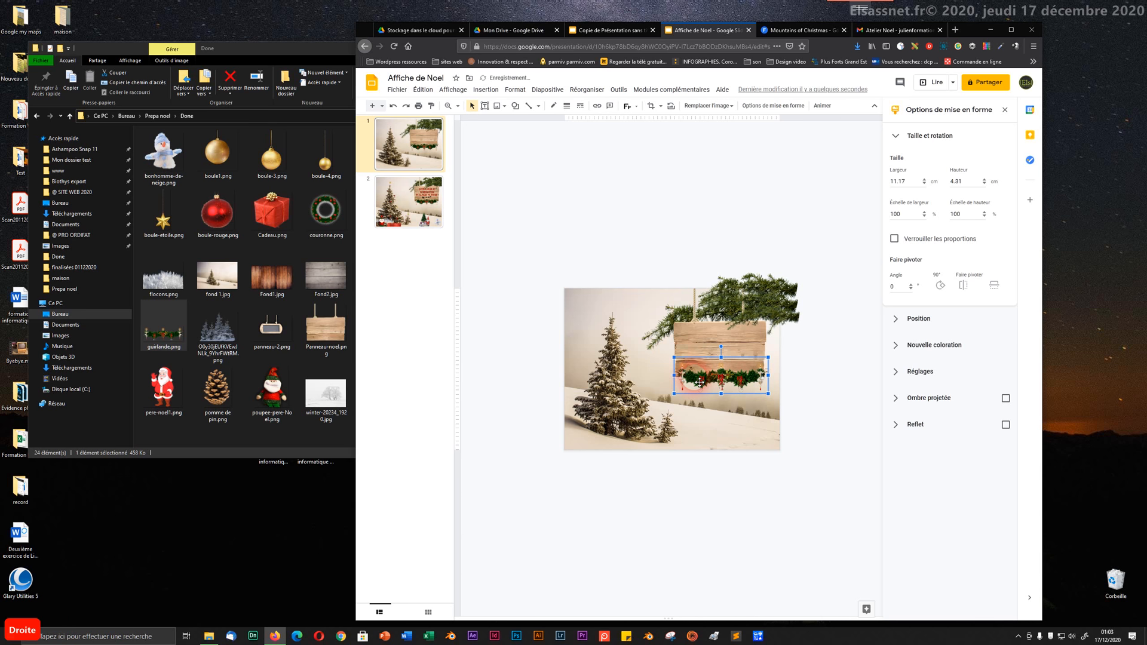
key("Right")
key("Left")
key("Down")
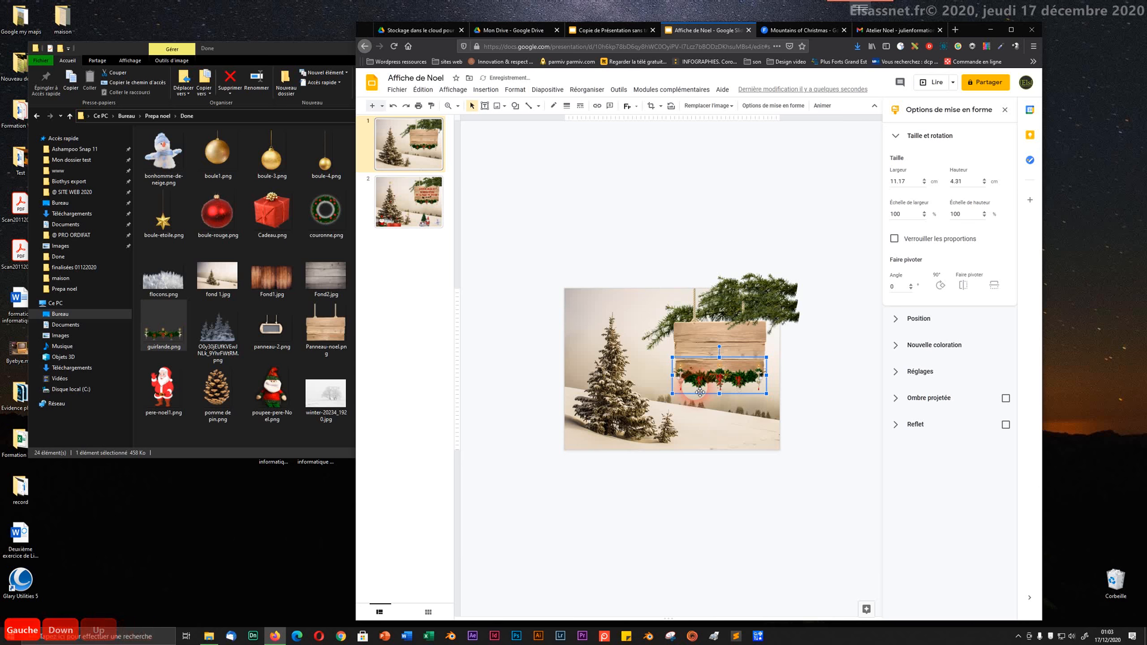
left_click(660, 264)
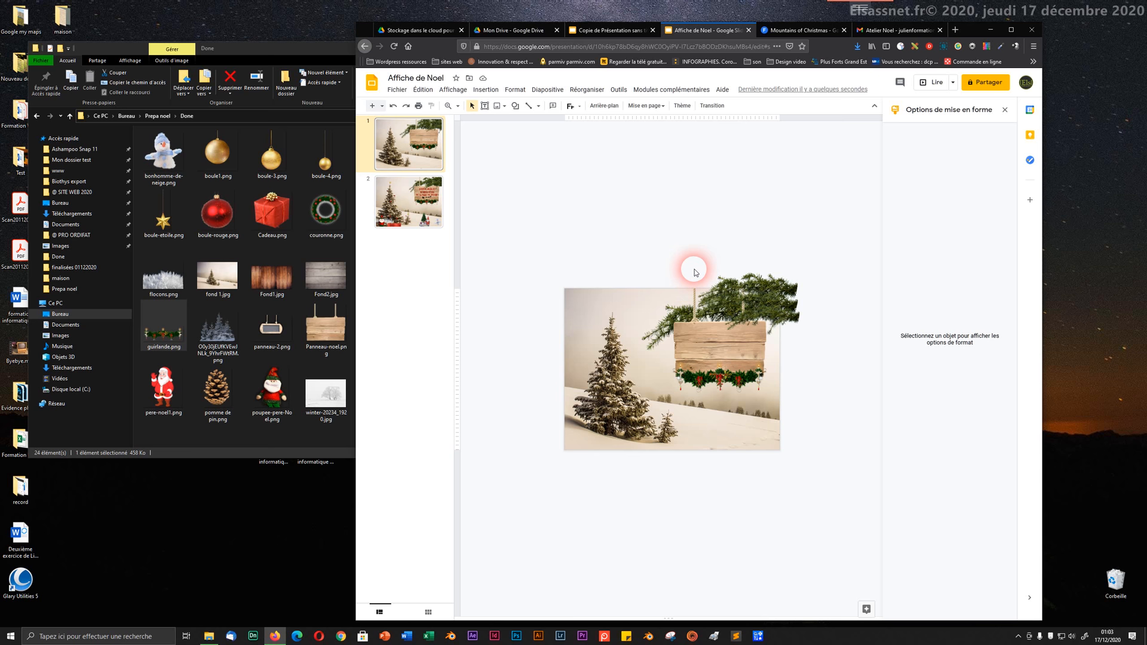
- Close the formatting options and examine the large fir tree on slide 1 against the decorated model on slide 2
key("ctrl+alt+plus")
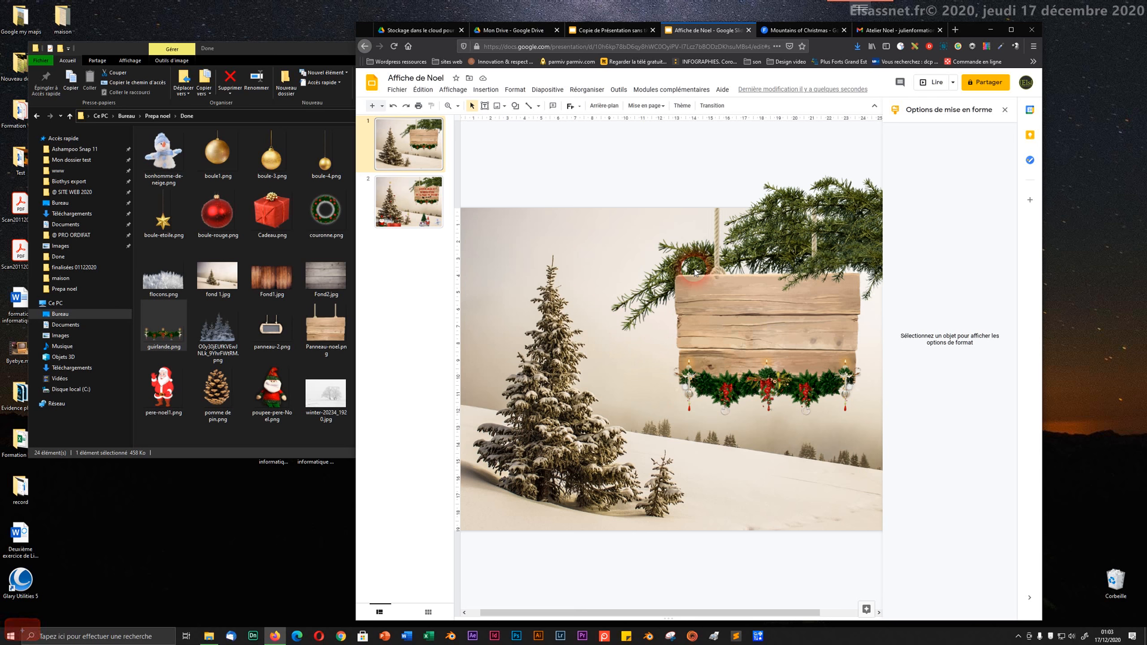
key("ctrl+alt+plus")
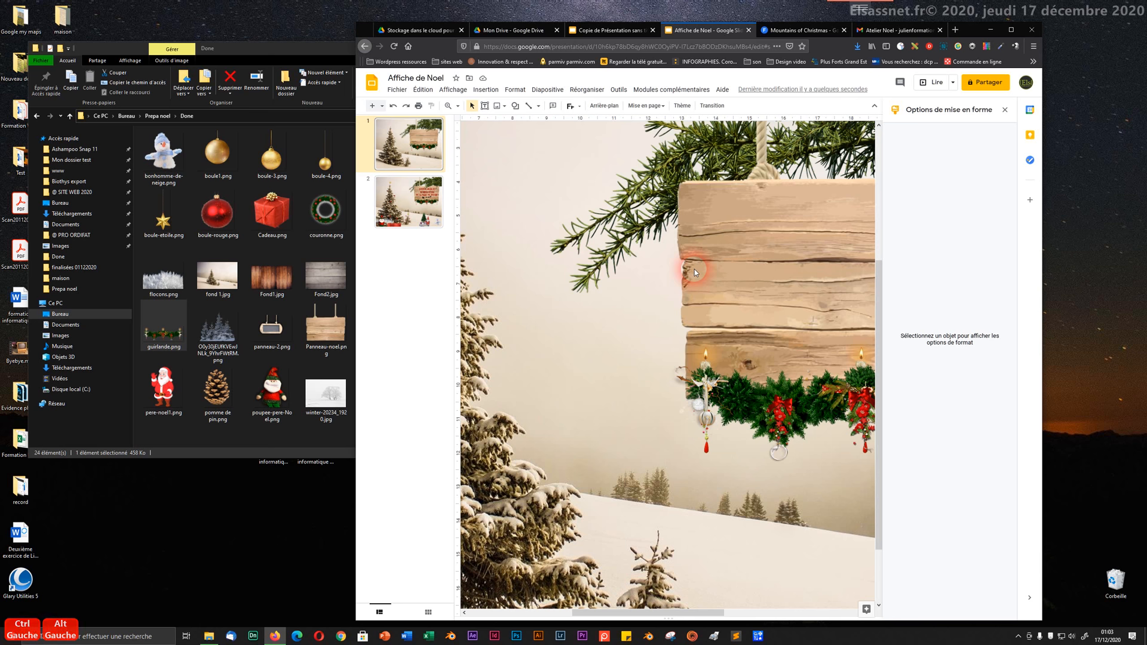
left_click(1006, 110)
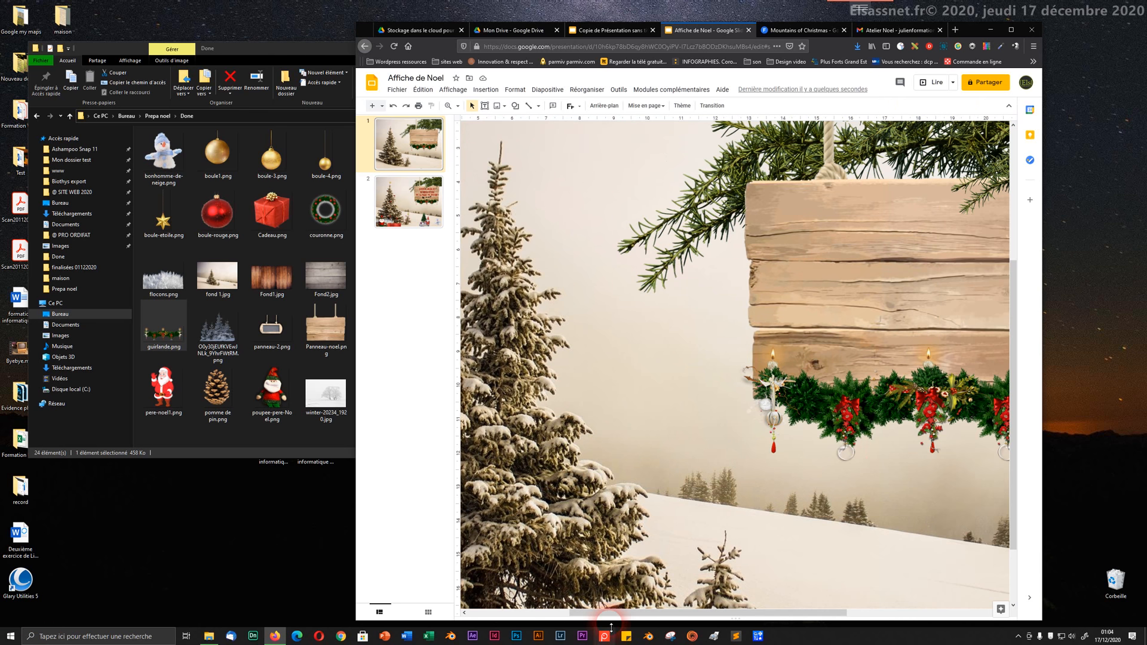
left_click_drag(605, 613, 515, 613)
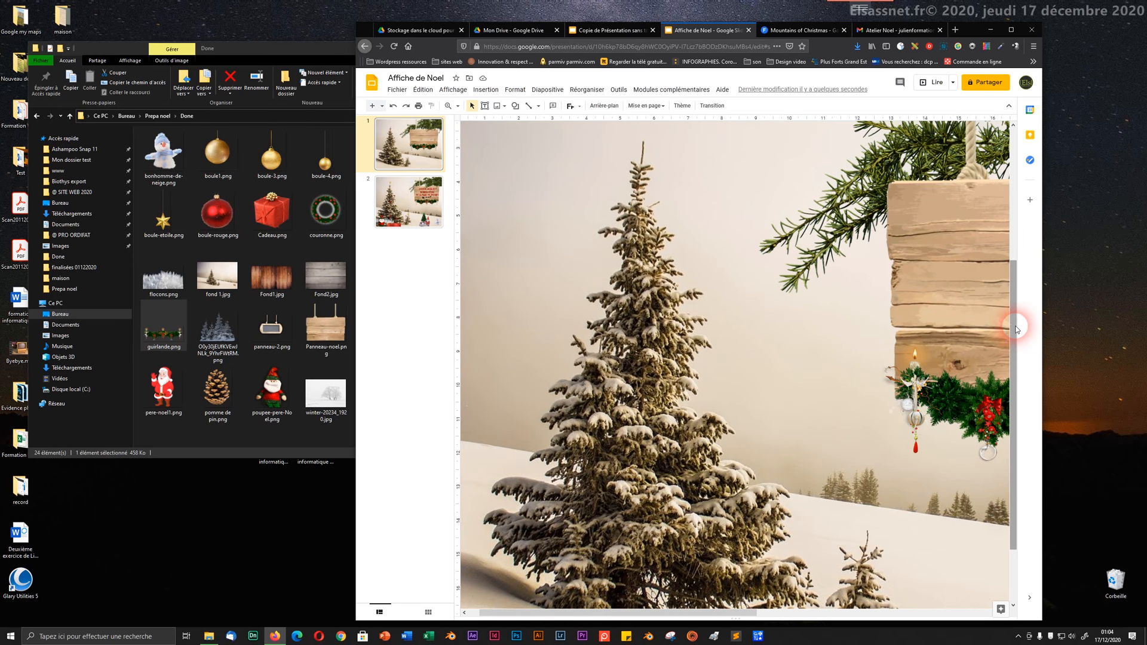
left_click_drag(1011, 325, 1007, 371)
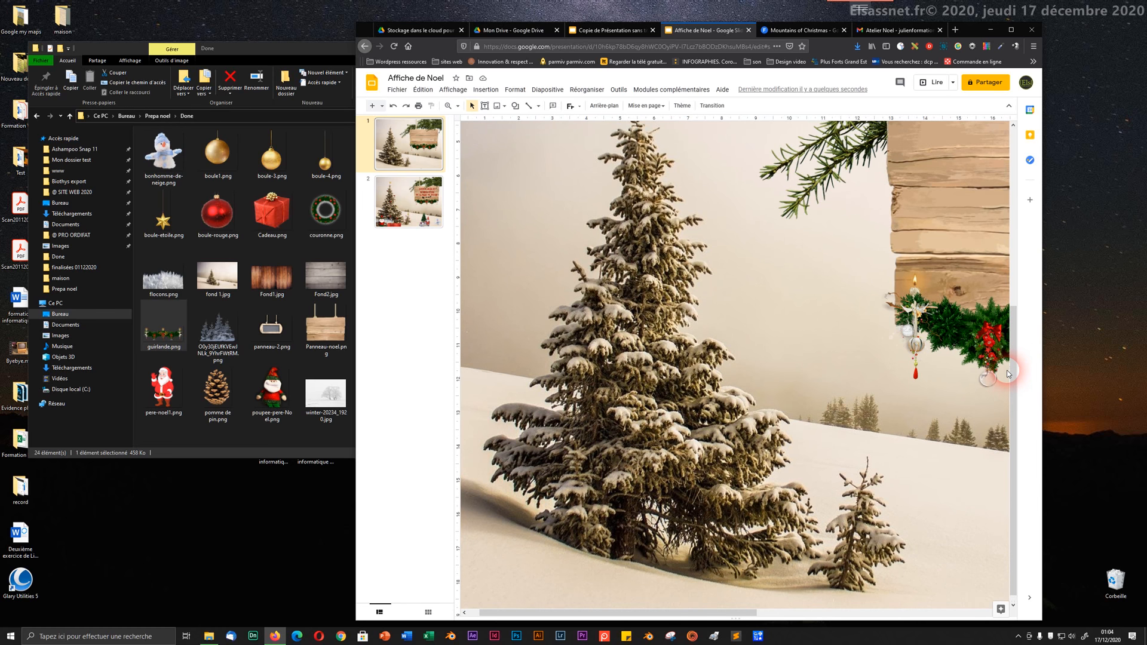
left_click(411, 211)
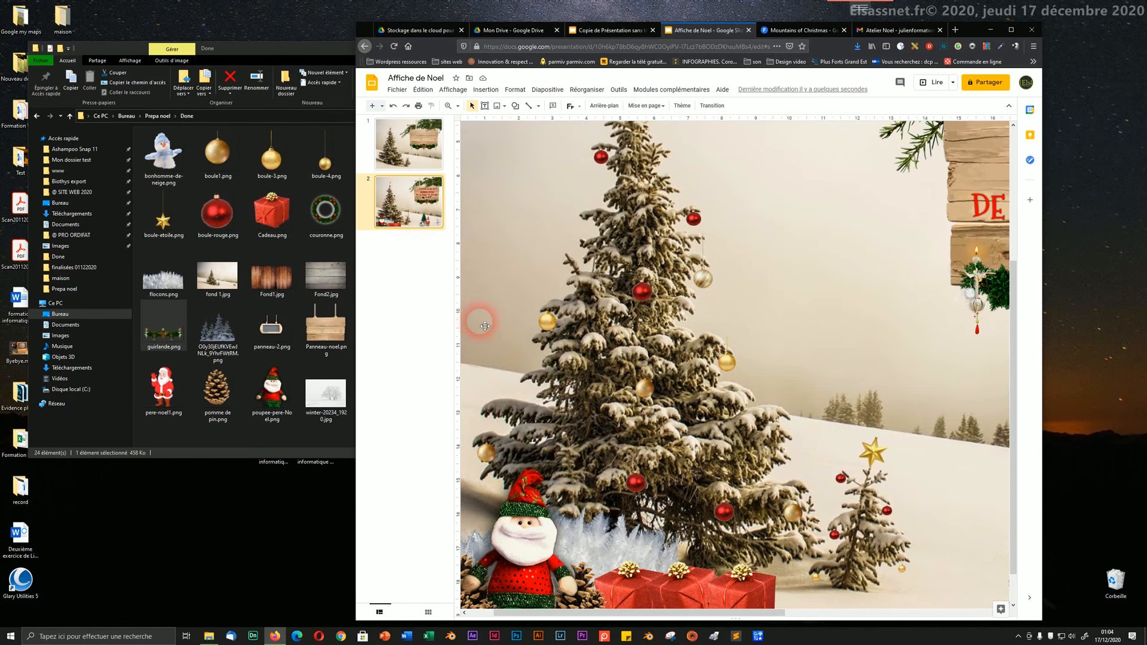
left_click(432, 153)
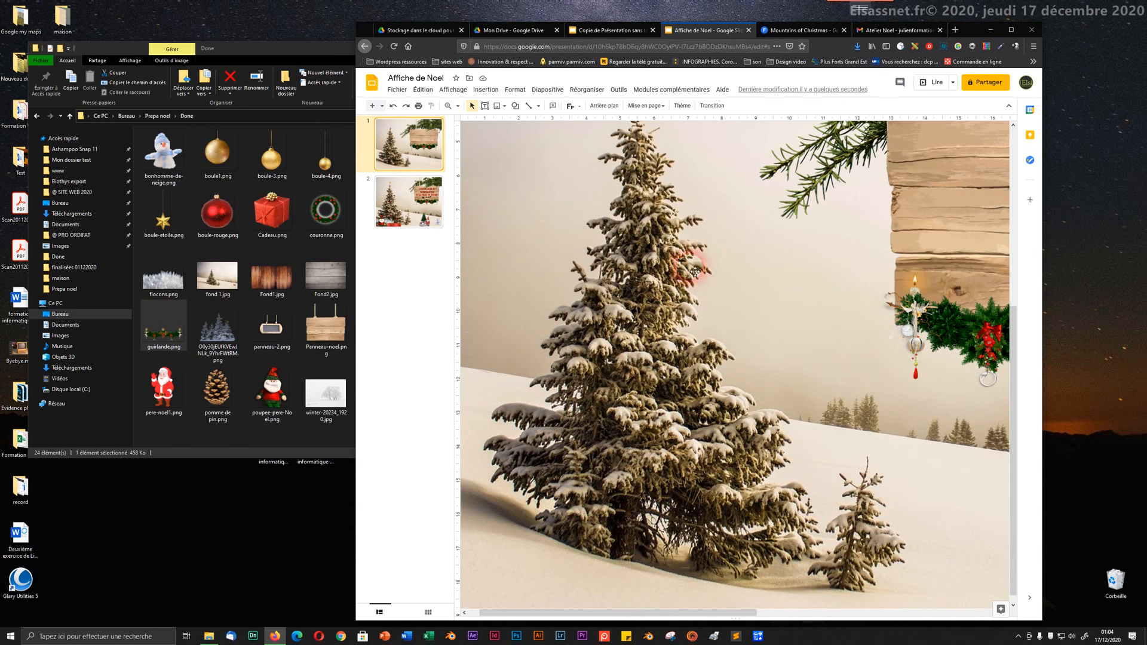
scroll(646, 261, "up", 1)
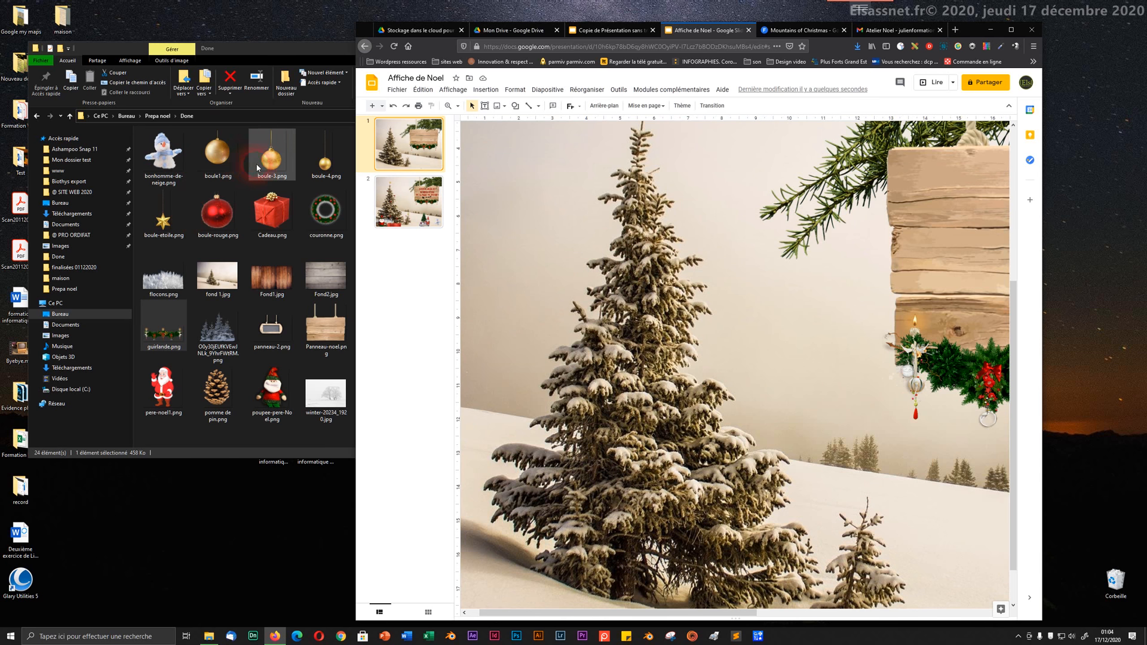
- Preview the bauble and star images in the Done folder and add boule1.png to slide 1
left_click(258, 167)
left_click(366, 165)
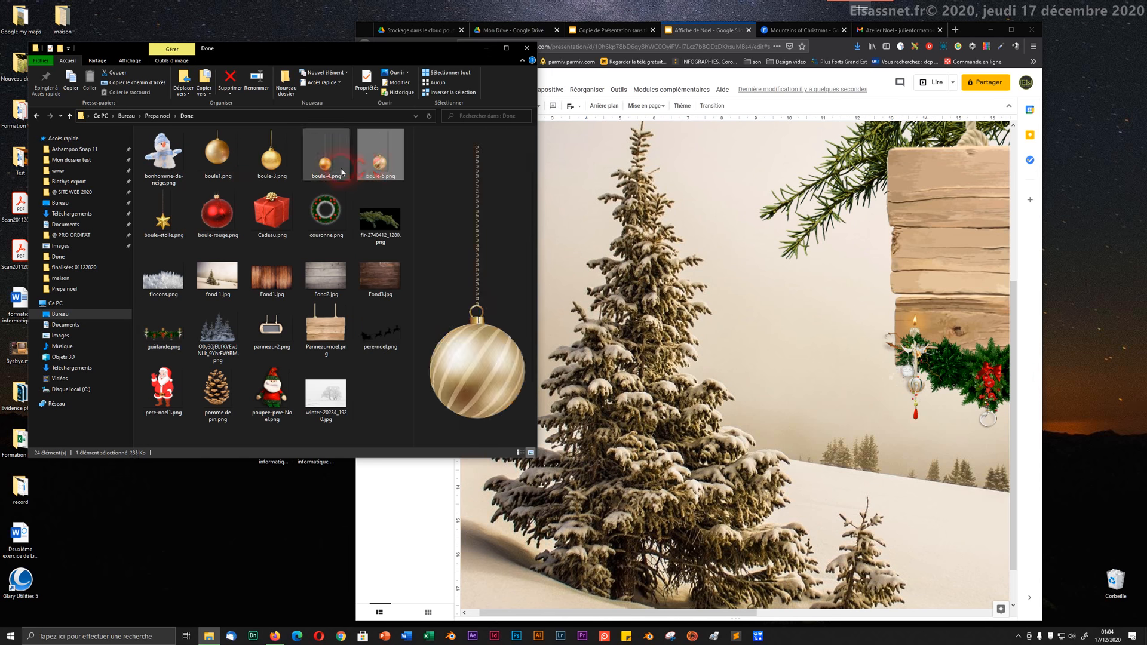
left_click(342, 172)
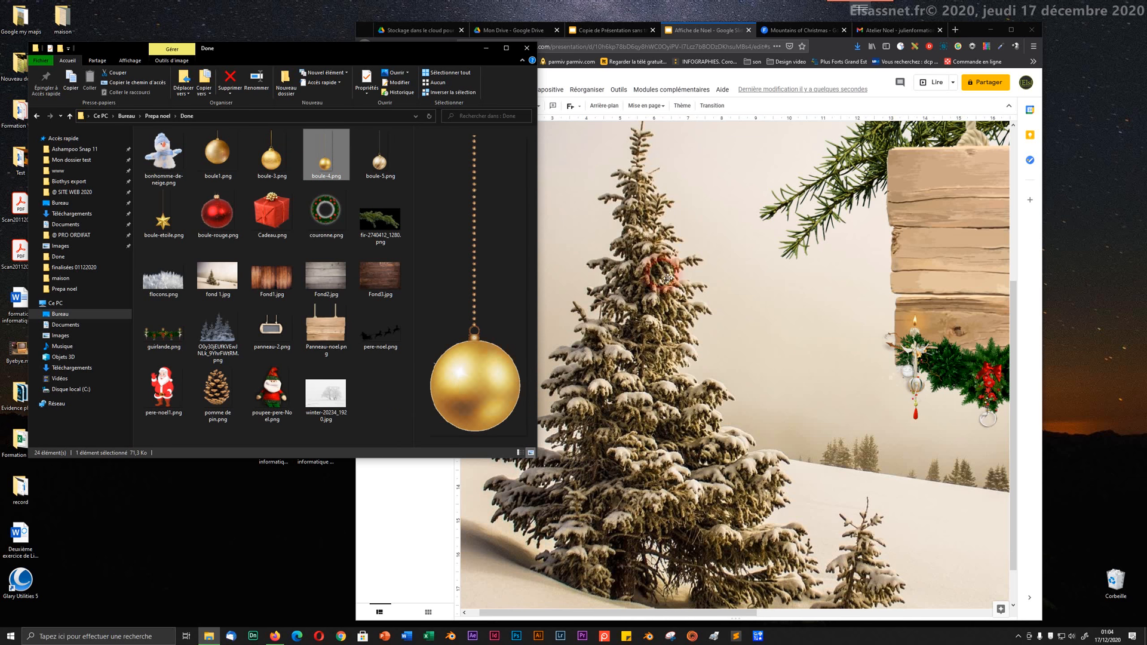
left_click(170, 230)
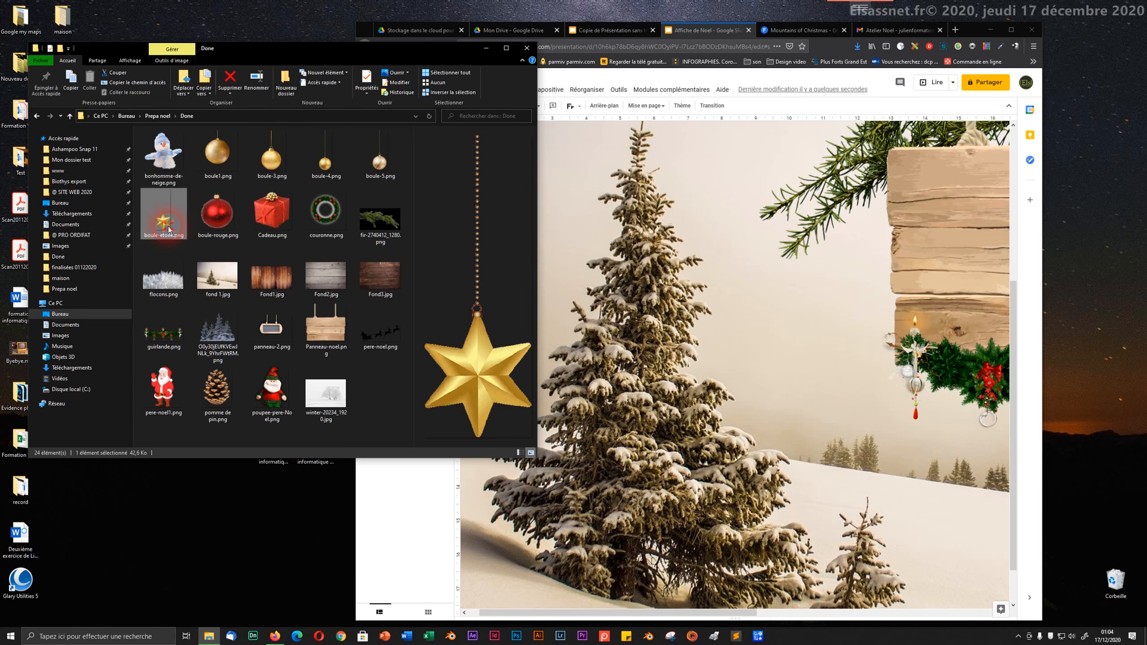
left_click(219, 159)
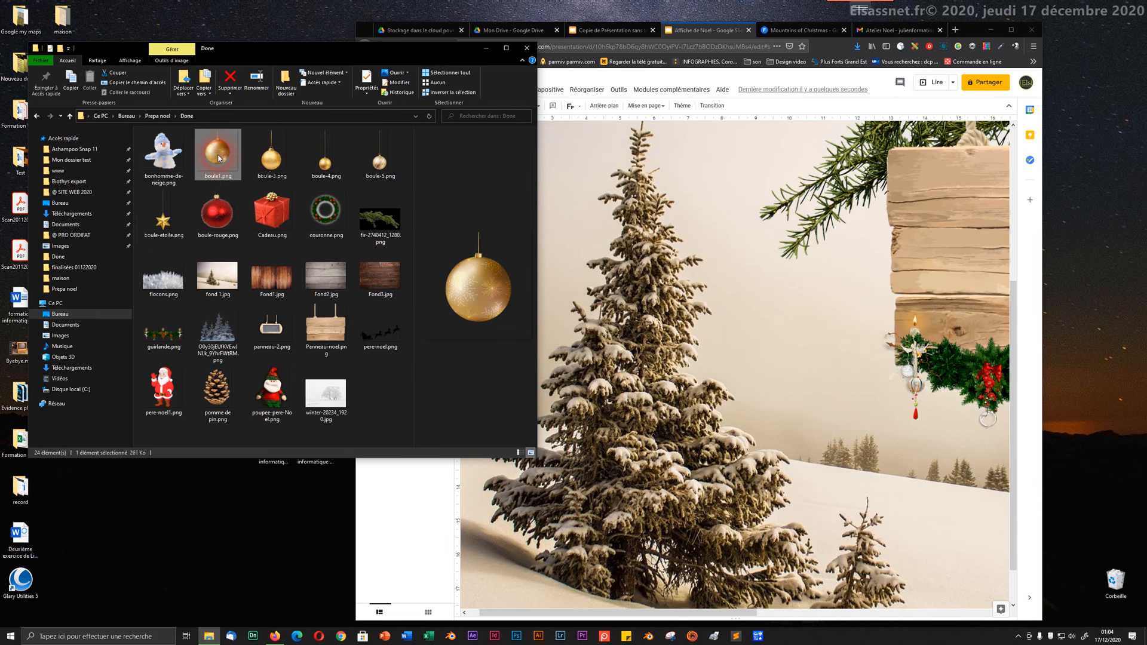
left_click_drag(219, 154, 749, 339)
left_click(583, 233)
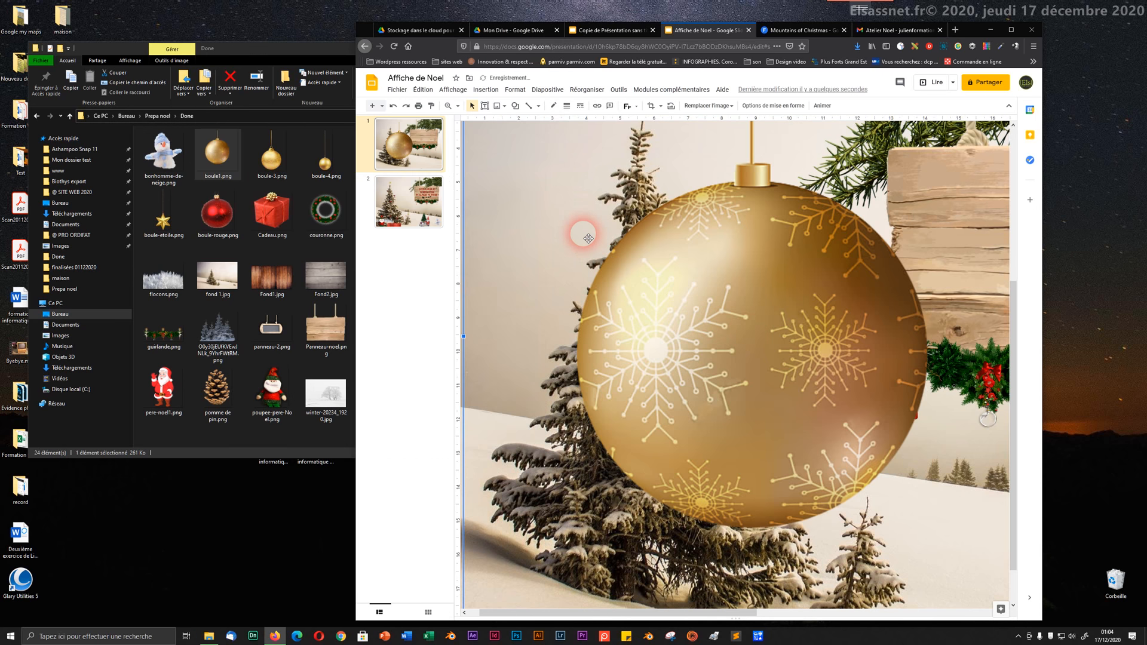
- Shrink the gold bauble to a small ornament and move it beside the large fir's upper-left side
left_click_drag(670, 286, 672, 256)
scroll(669, 241, "down", 1)
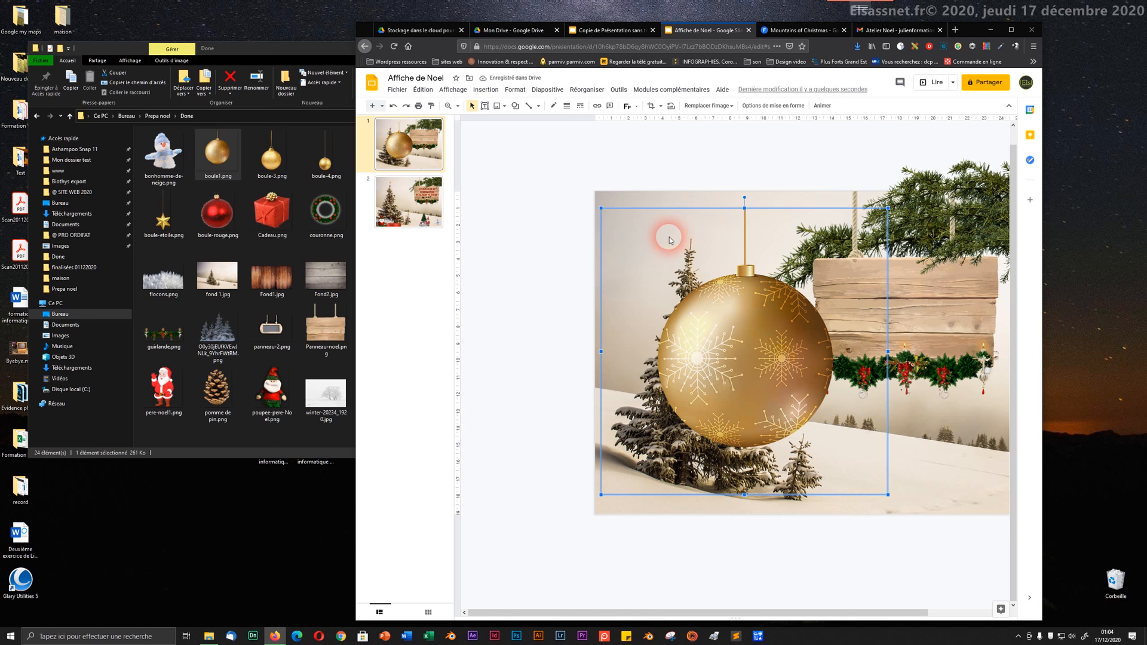
scroll(670, 240, "down", 1)
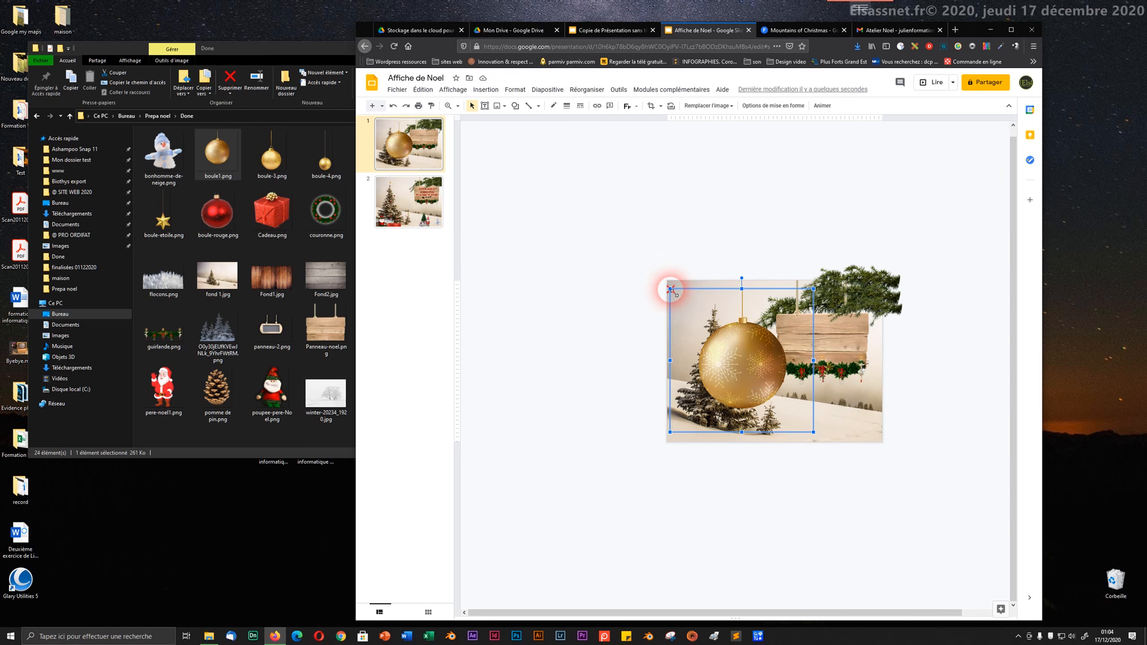
left_click_drag(671, 288, 784, 404)
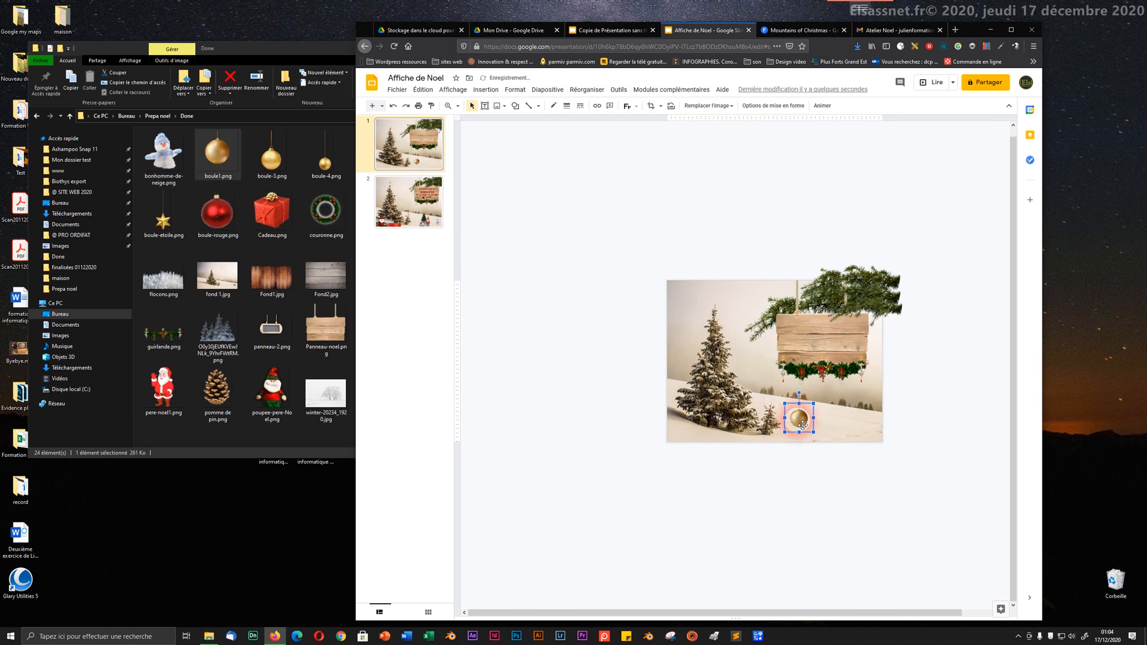
left_click_drag(701, 357, 691, 345)
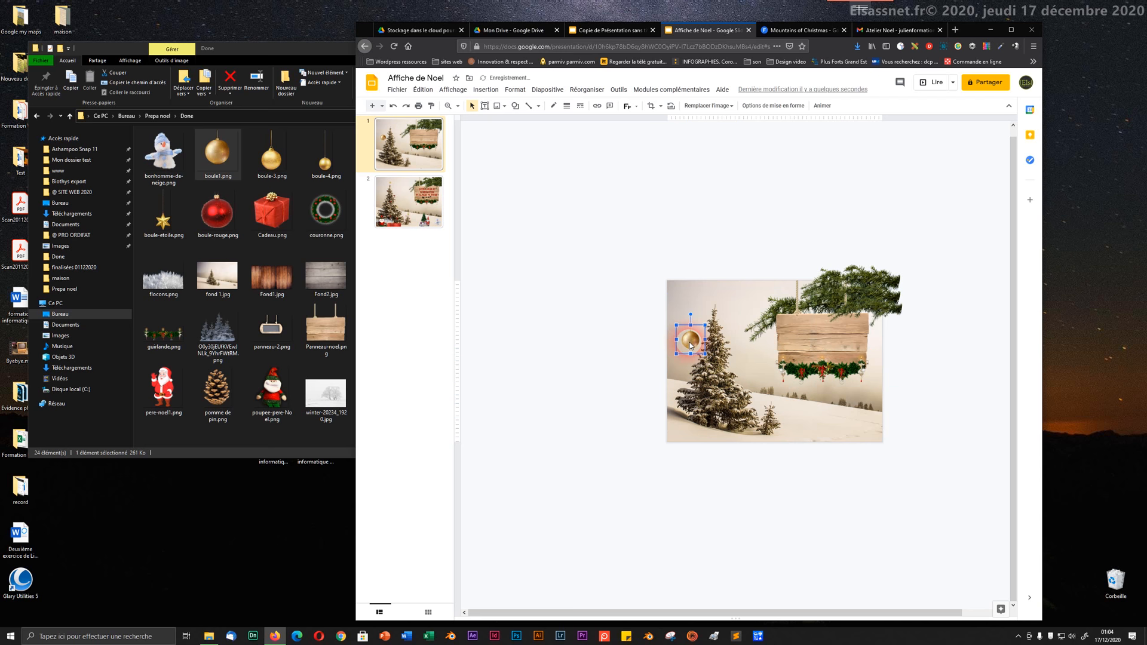
- Shrink the gold bauble further and hang it from a branch tip on the large fir's upper-left side
scroll(691, 345, "up", 2, "ctrl")
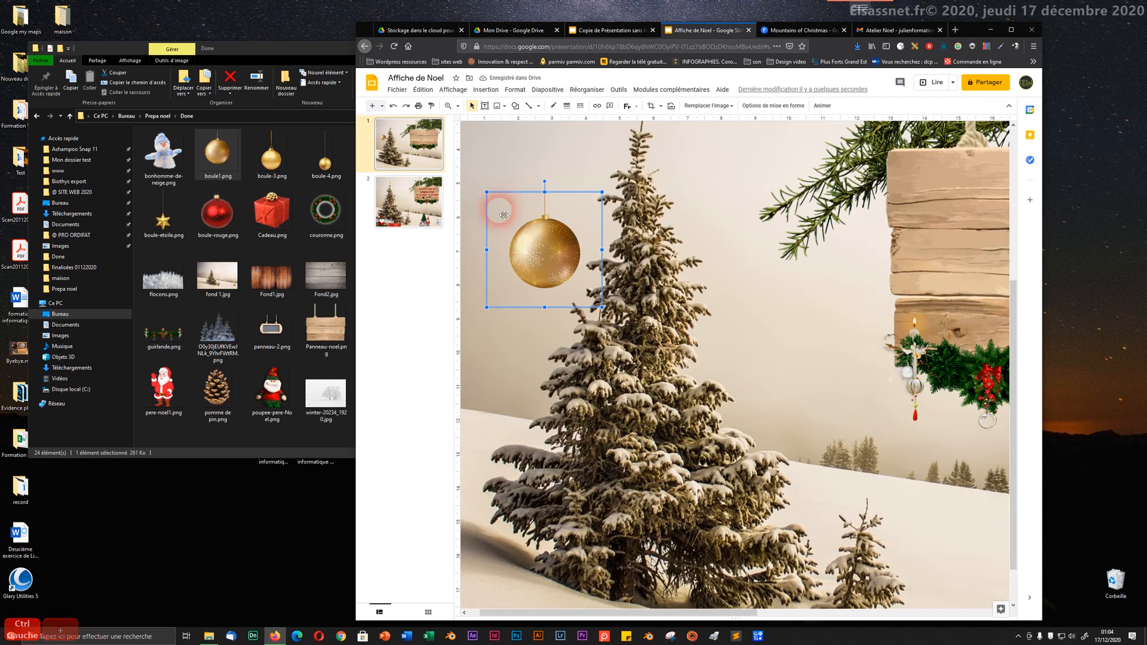
left_click_drag(488, 199, 571, 276)
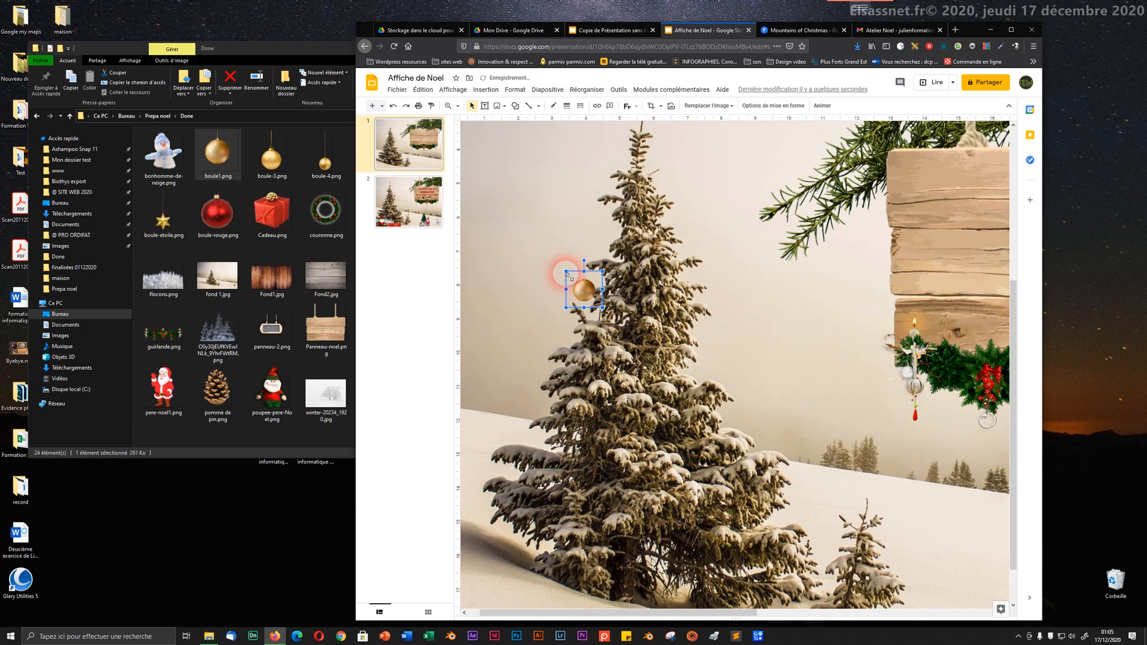
left_click_drag(567, 273, 595, 213)
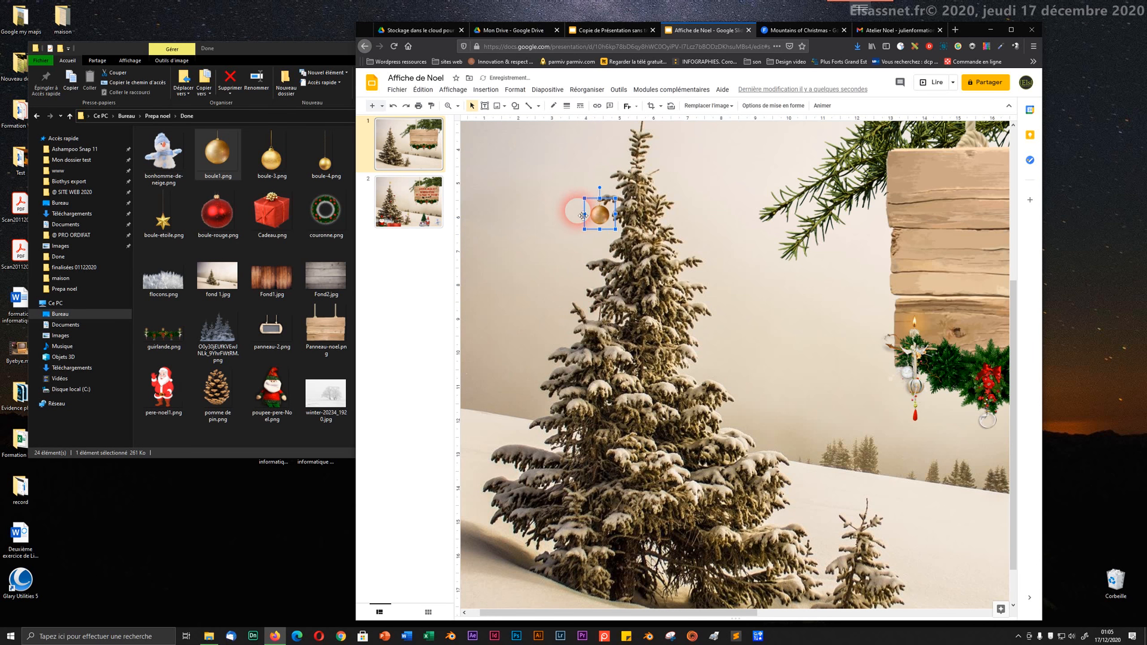
left_click(528, 213)
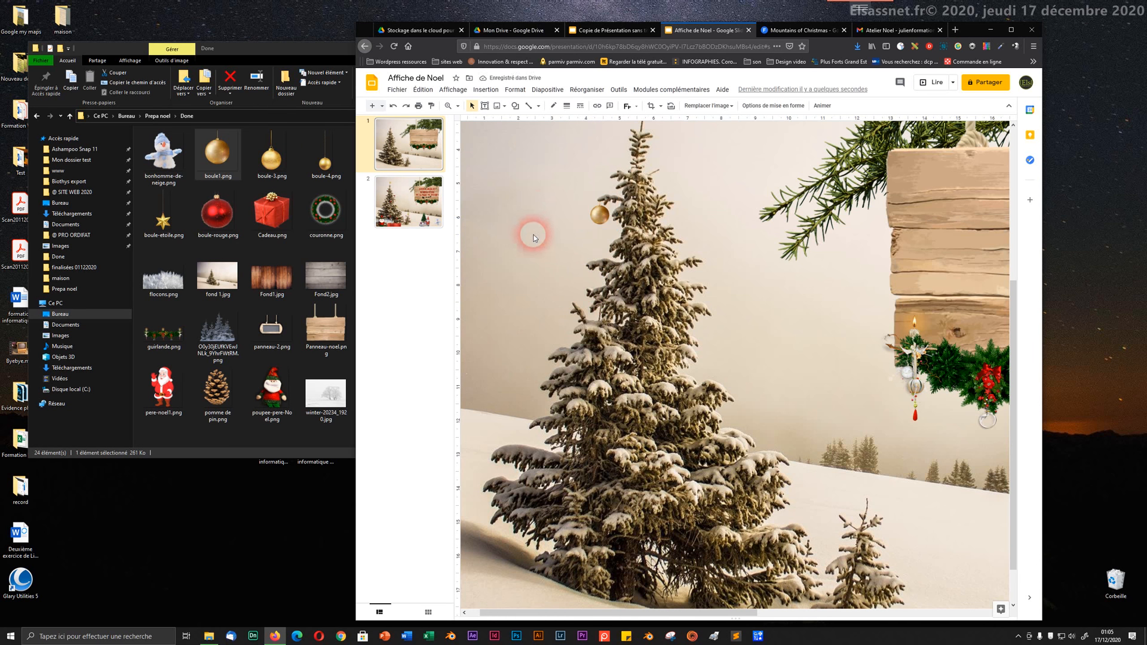
- Duplicate the gold bauble and place the copy by a branch halfway up the large fir's right side
left_click(602, 218)
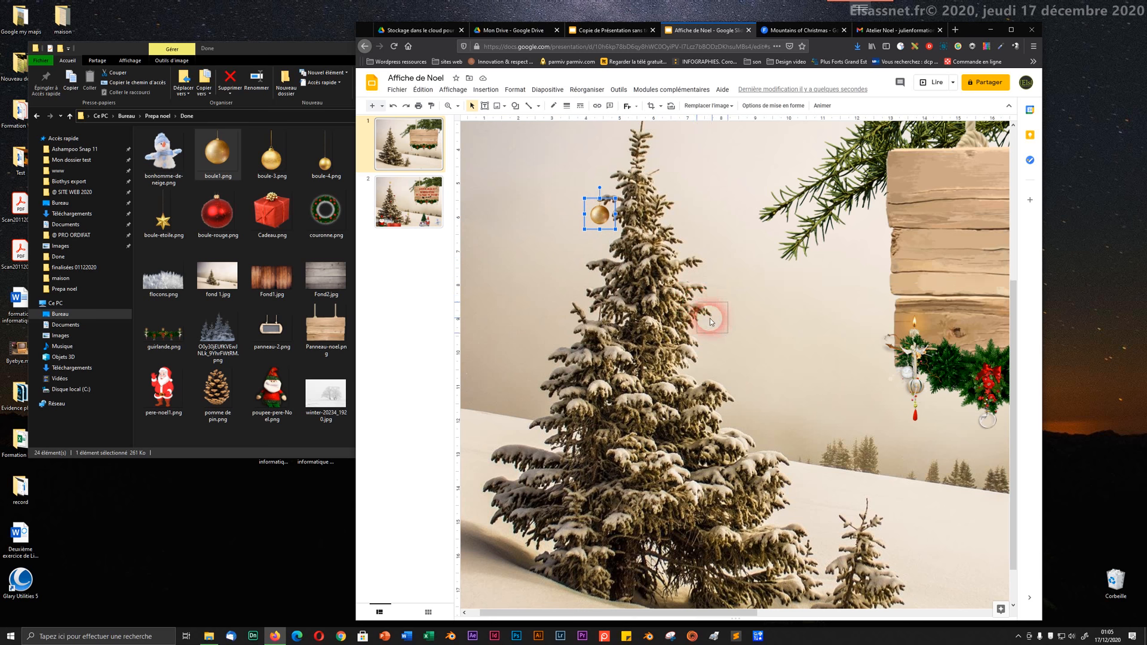
left_click_drag(713, 327, 707, 330)
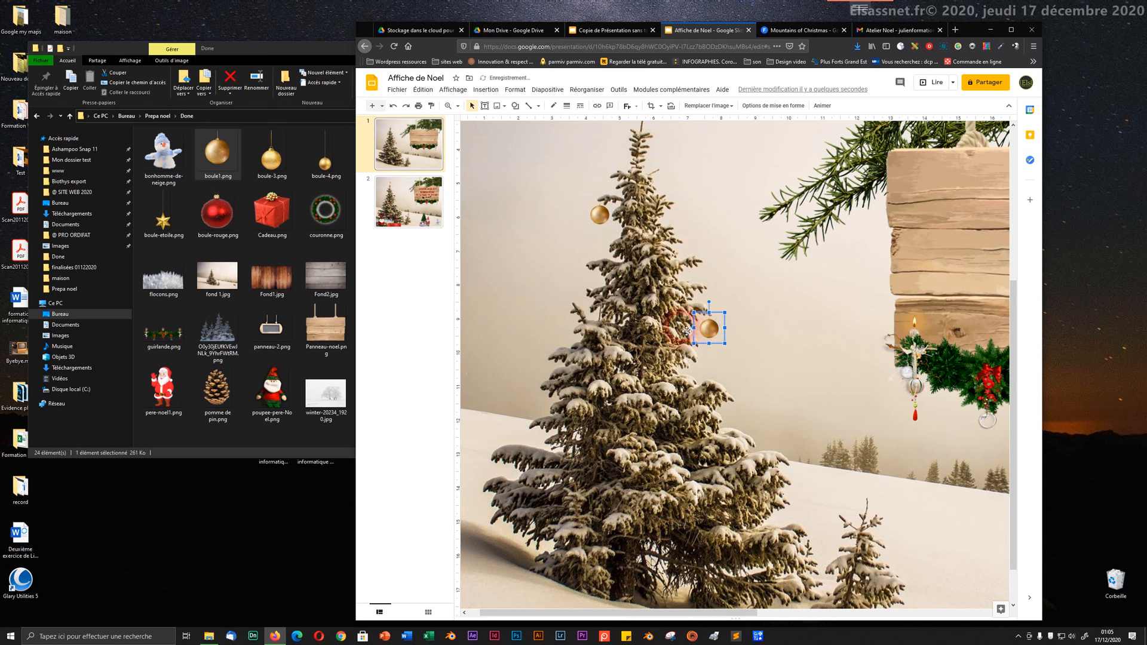
key("Right")
key("Left")
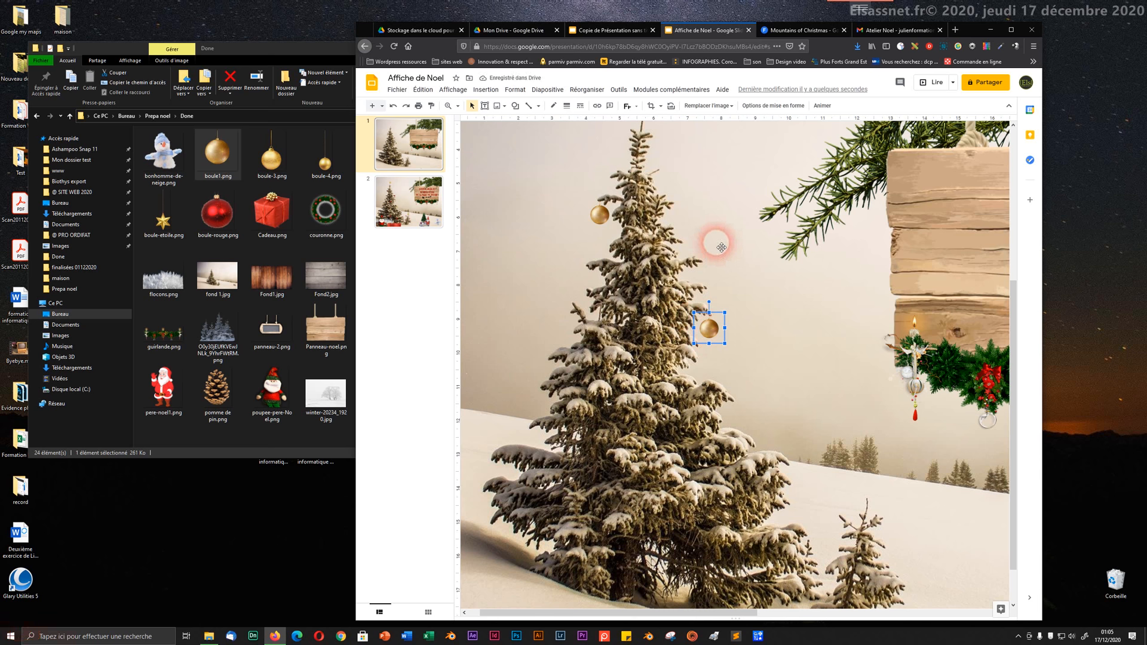
- Align the copied bauble's thread with the tip of the right-hand branch and shrink the bauble slightly
key("ctrl+alt+plus")
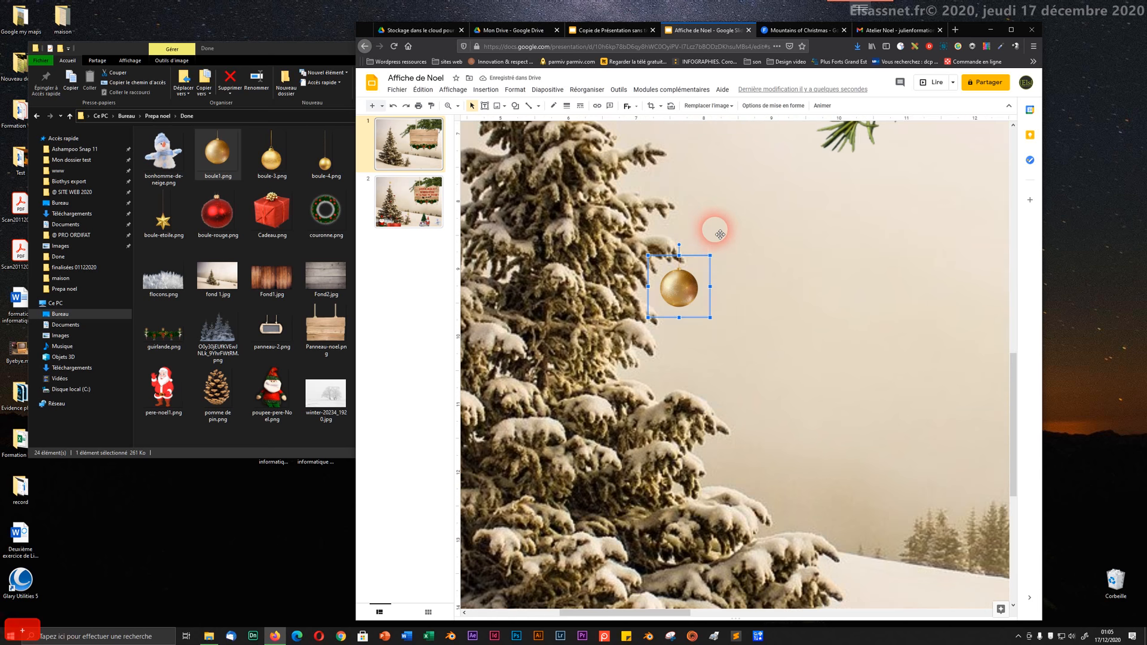
key("ctrl+alt+plus")
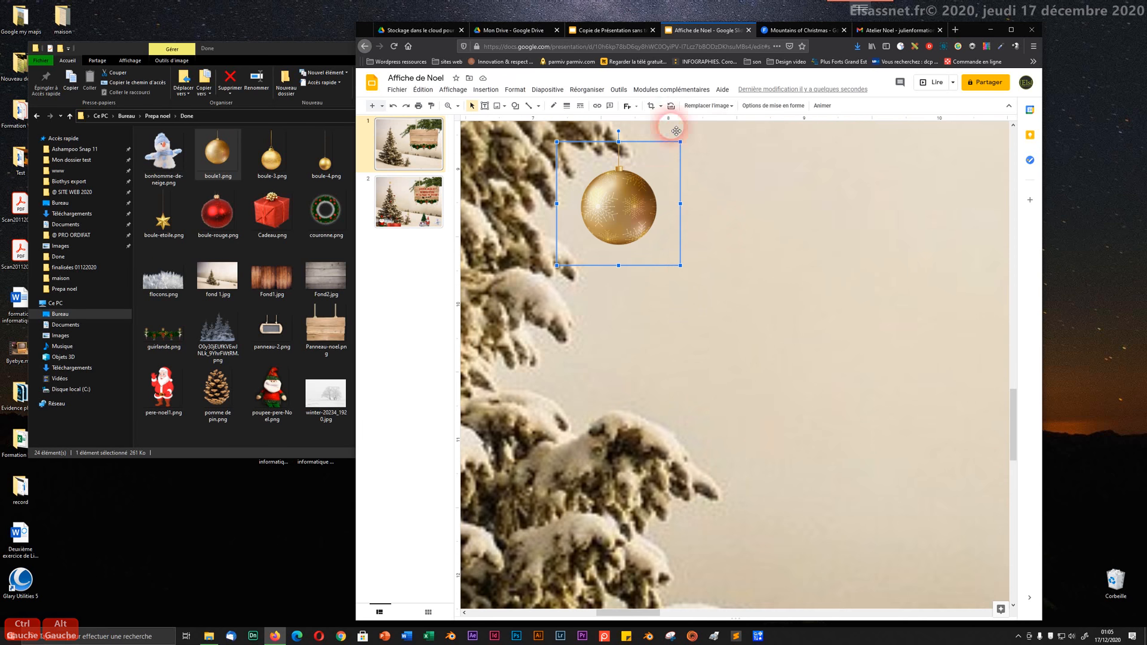
scroll(630, 198, "up", 1)
scroll(630, 199, "up", 1)
left_click_drag(611, 281, 620, 290)
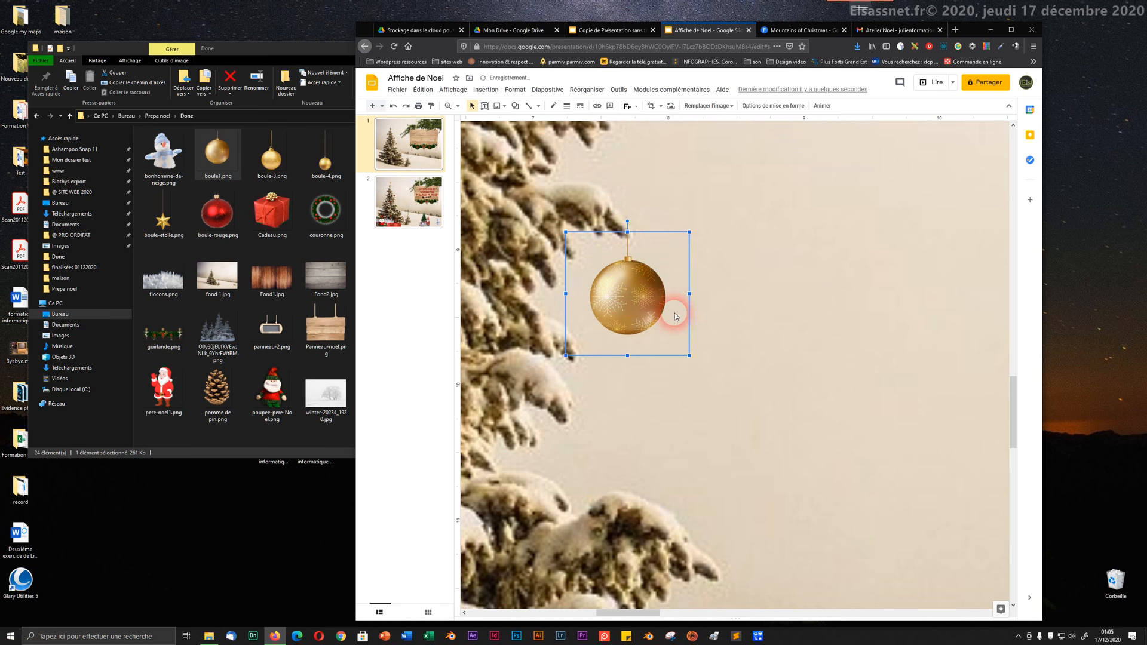
left_click_drag(688, 354, 644, 315)
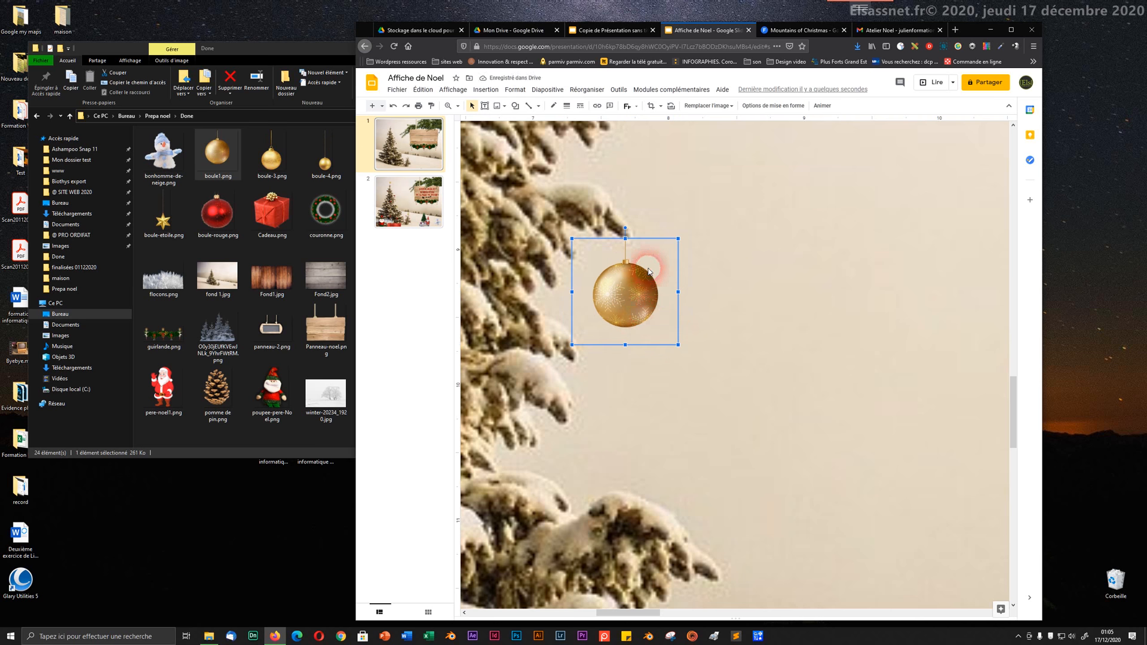
- Shrink the upper-left gold bauble slightly and keep it hanging at its branch tip
key("ctrl+alt+minus")
key("ctrl+alt+minus")
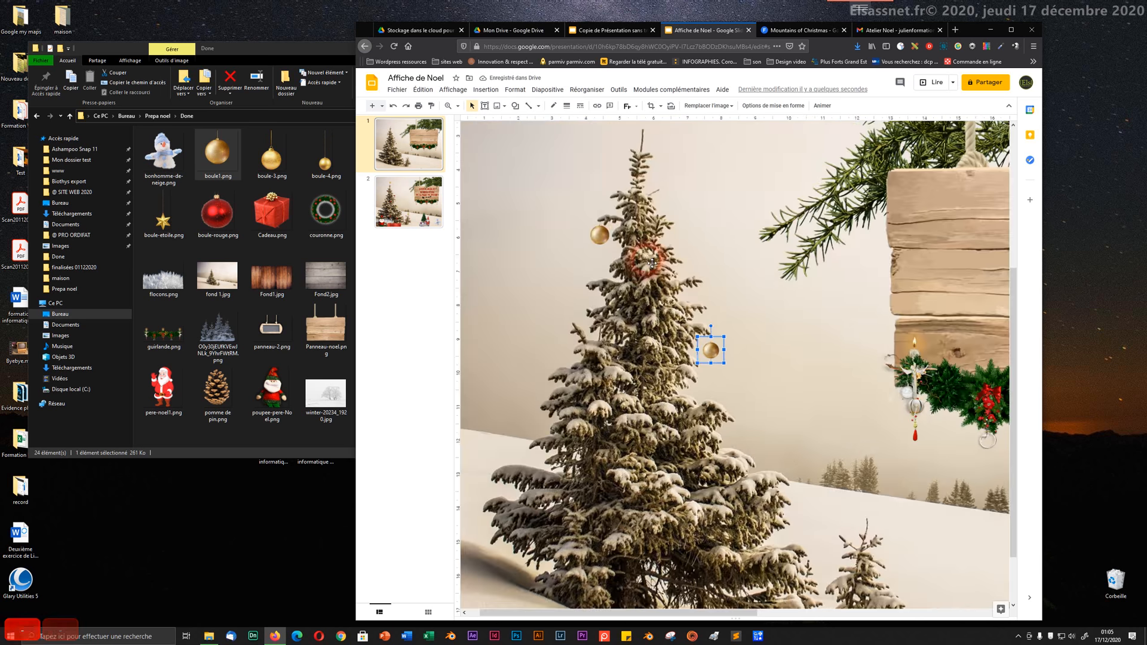
left_click(605, 234)
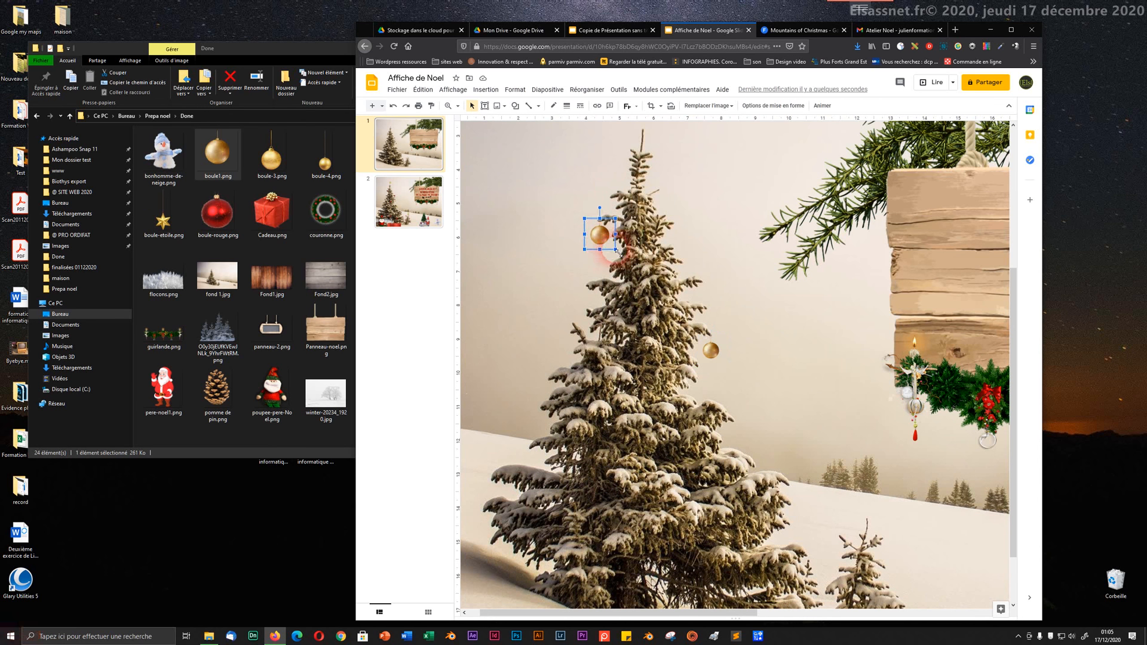
left_click_drag(616, 250, 602, 238)
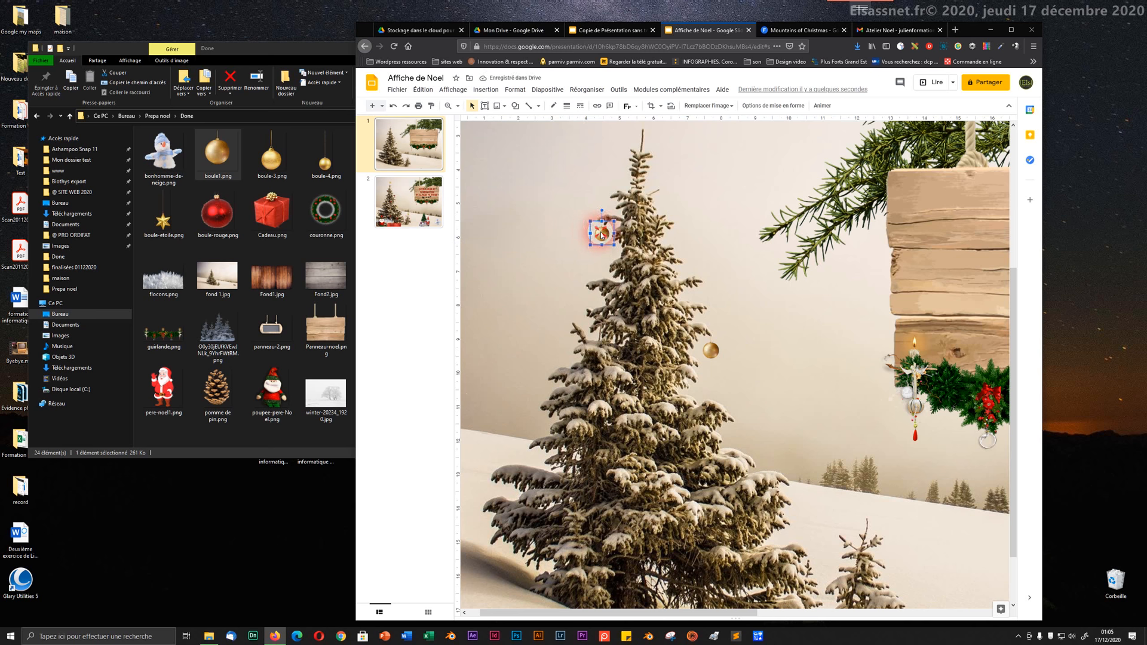
- Shrink the upper-left gold bauble further and nudge it vertically until it hangs from its branch tip
key("Left")
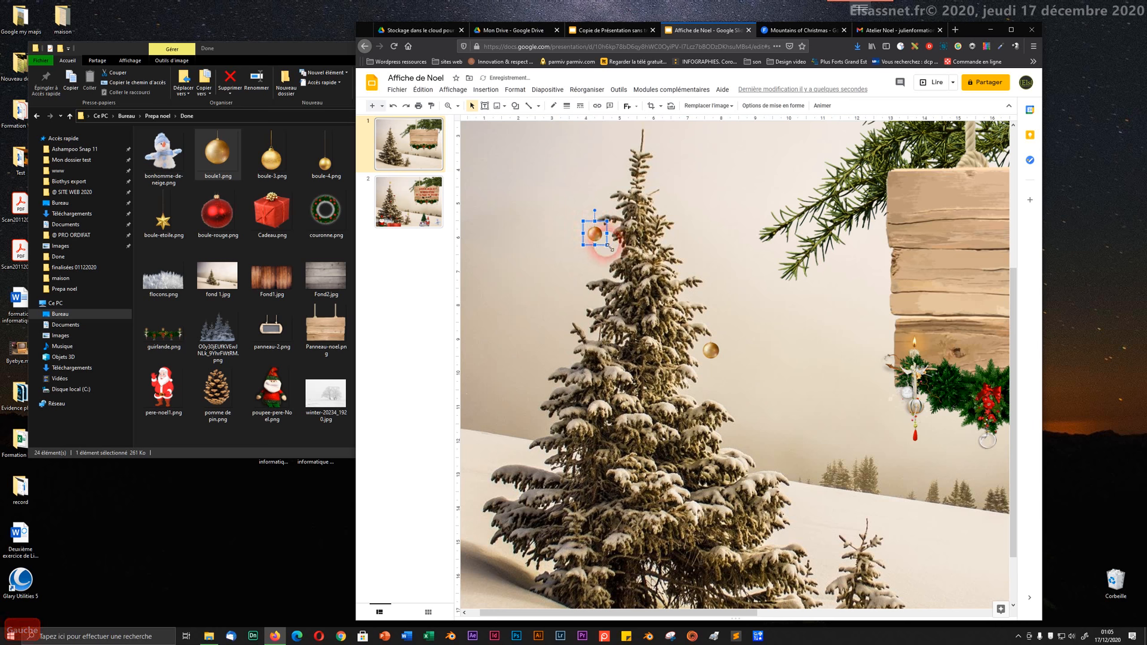
left_click_drag(605, 244, 603, 228)
left_click(579, 263)
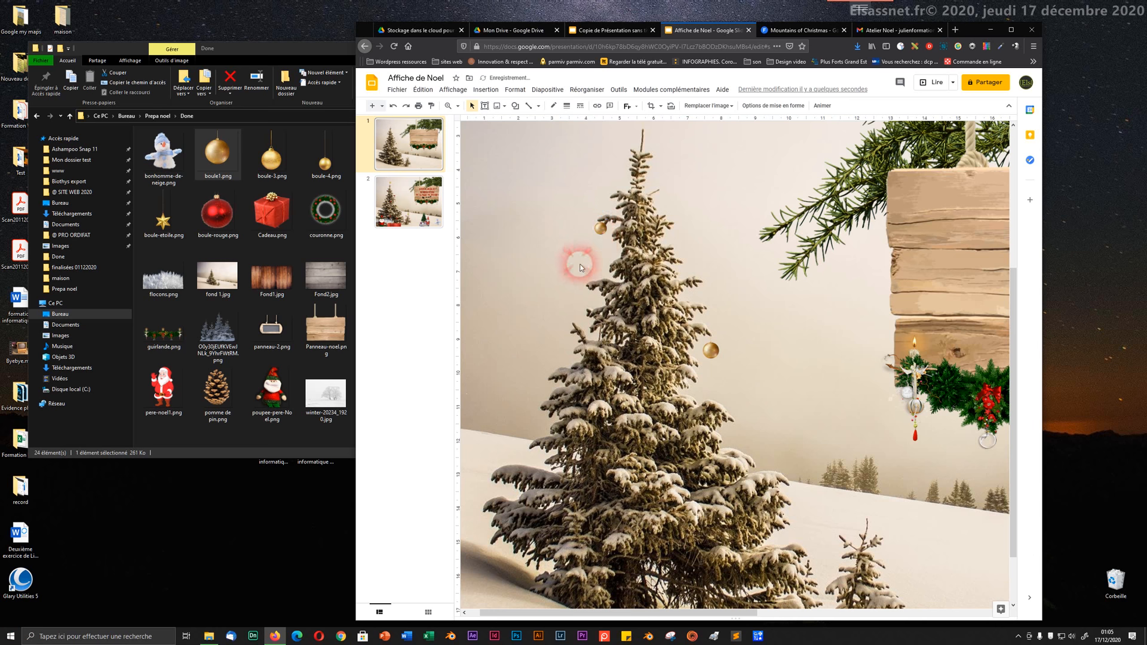
left_click(604, 226)
key("Down")
key("Down")
key("Down")
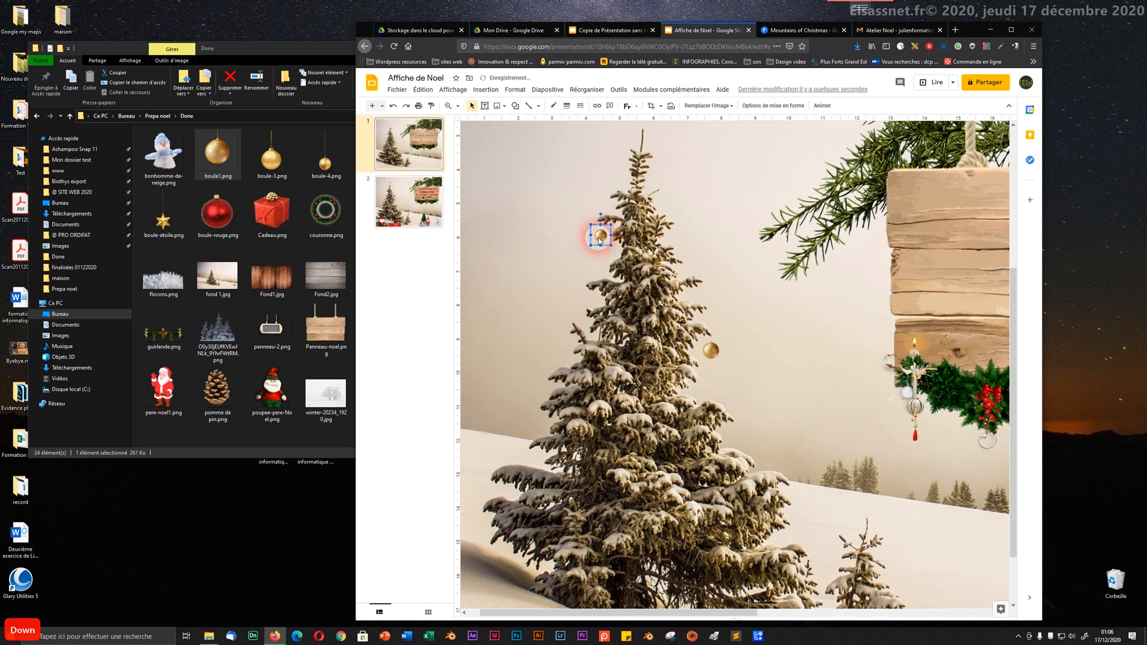
key("Up")
key("Up")
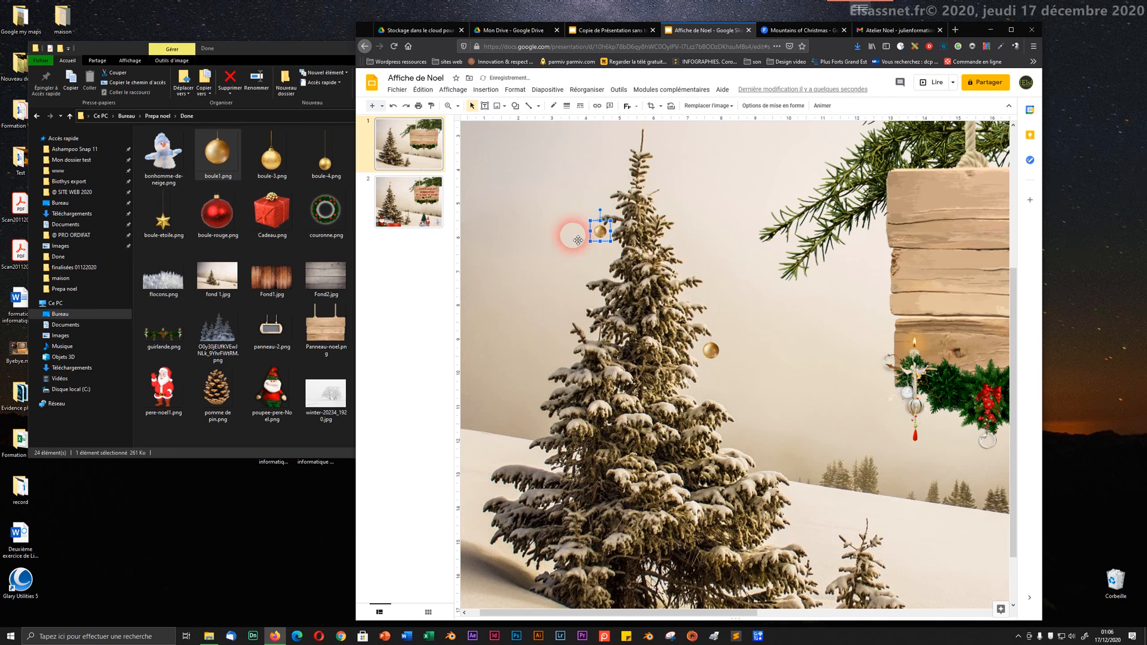
left_click(565, 232)
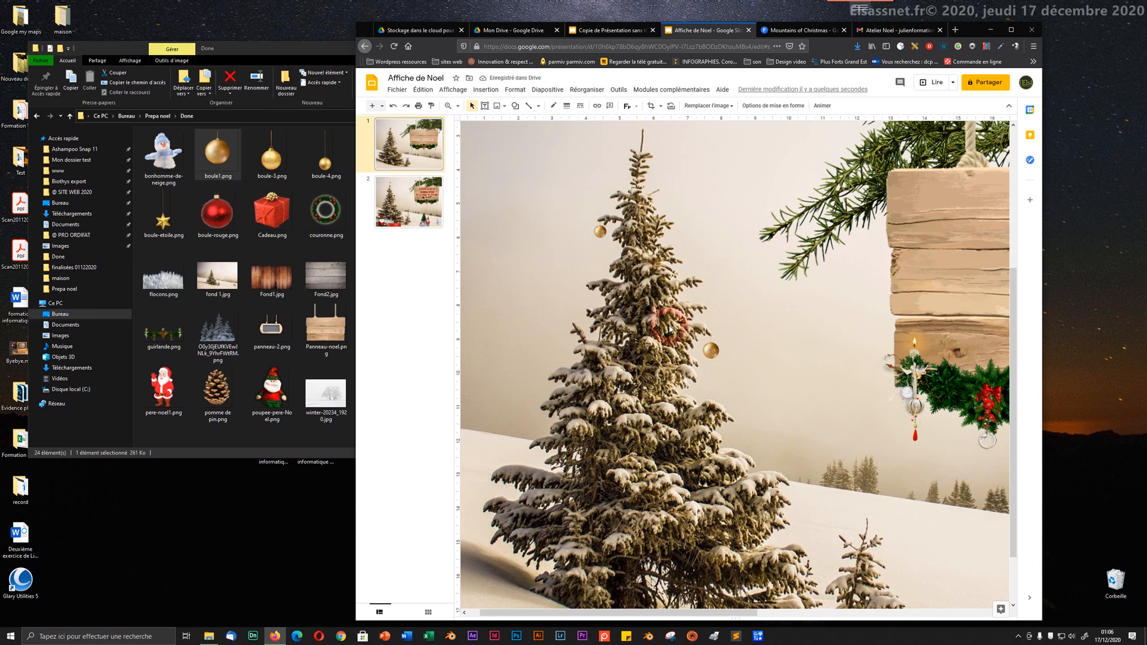
- Shrink the gold bauble halfway up the large fir's right side slightly to match the upper-left one
left_click(710, 346)
left_click_drag(725, 365, 711, 348)
left_click(646, 346)
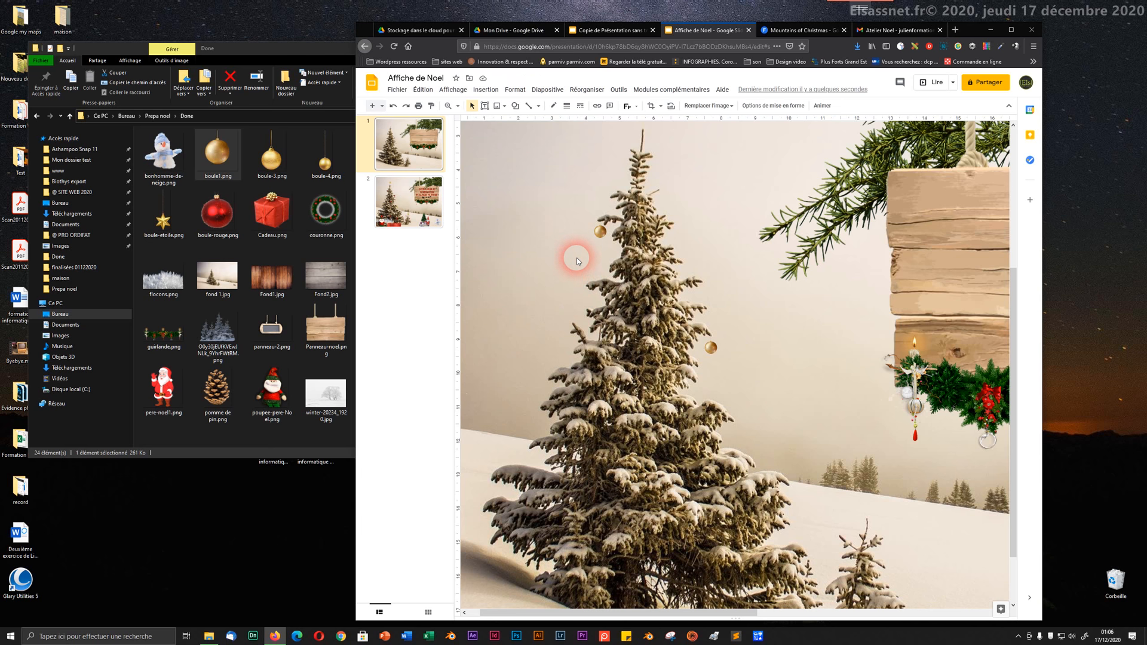
key("ctrl+alt+minus")
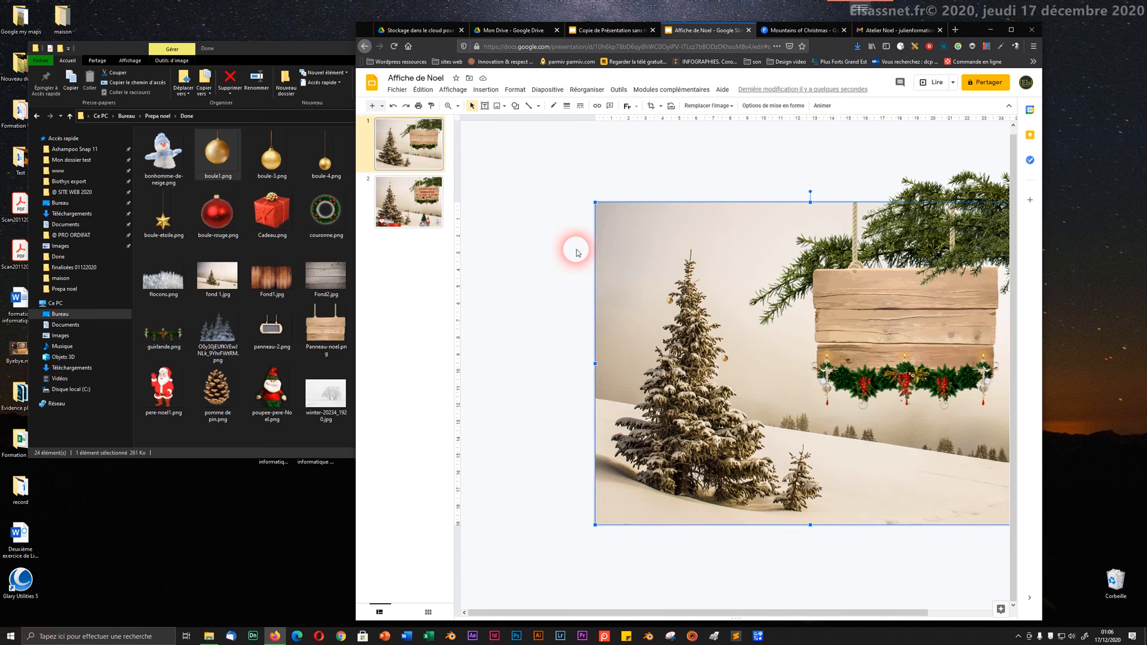
key("ctrl+alt+plus")
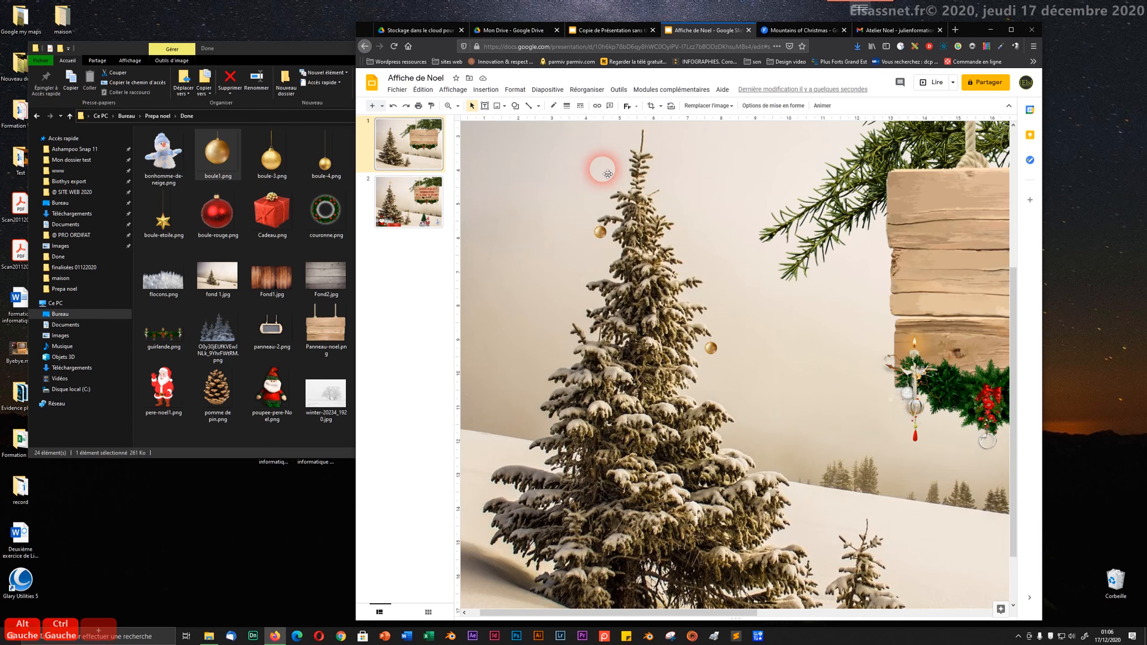
- Reduce the upper-left gold bauble a little more, keeping it against its branch tip
left_click(594, 236)
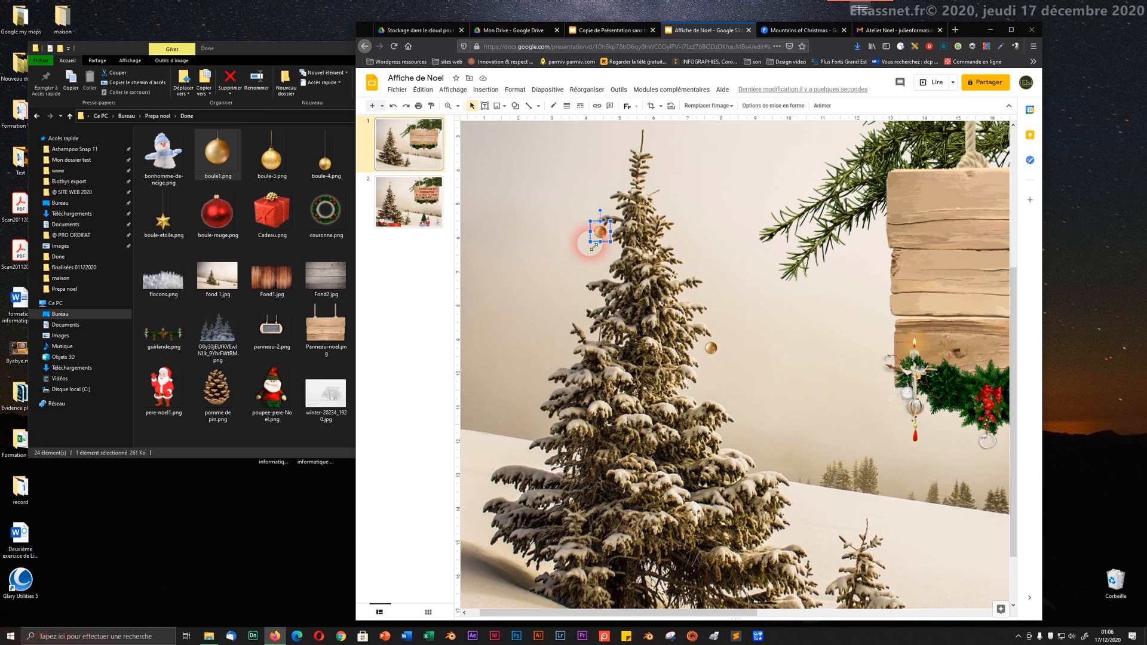
left_click_drag(595, 243, 597, 234)
left_click(560, 279)
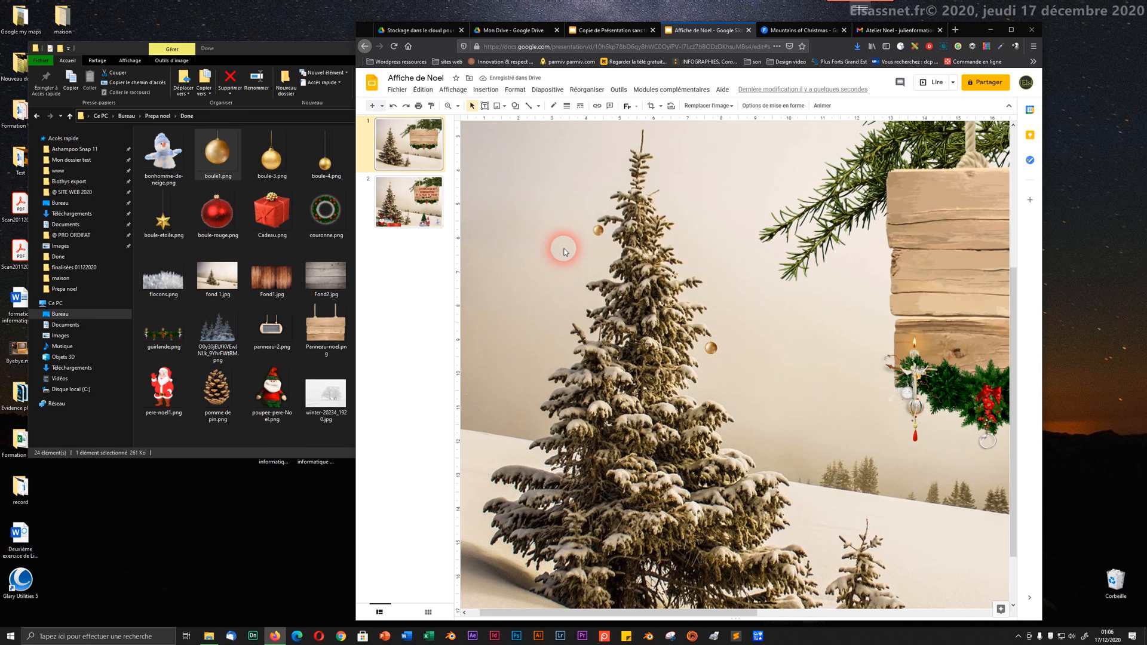
scroll(564, 249, "down", 1)
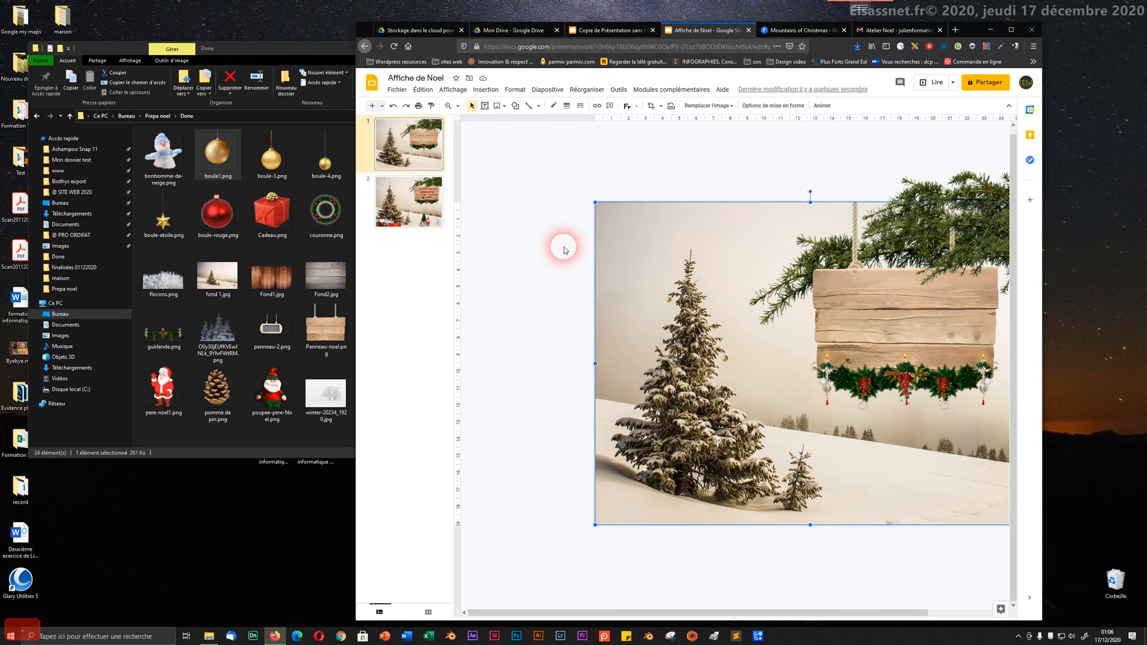
scroll(564, 249, "up", 1)
scroll(567, 250, "up", 1)
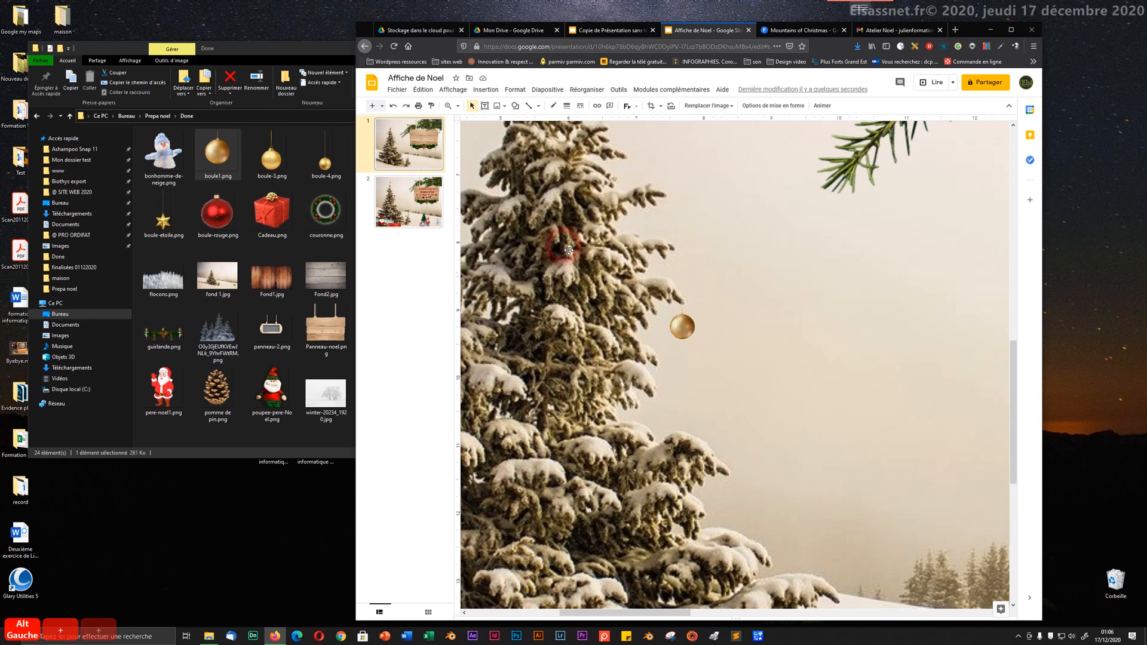
- Shrink the gold bauble beside the tree's right side slightly and nudge it under the snowy branch tip
left_click(682, 327)
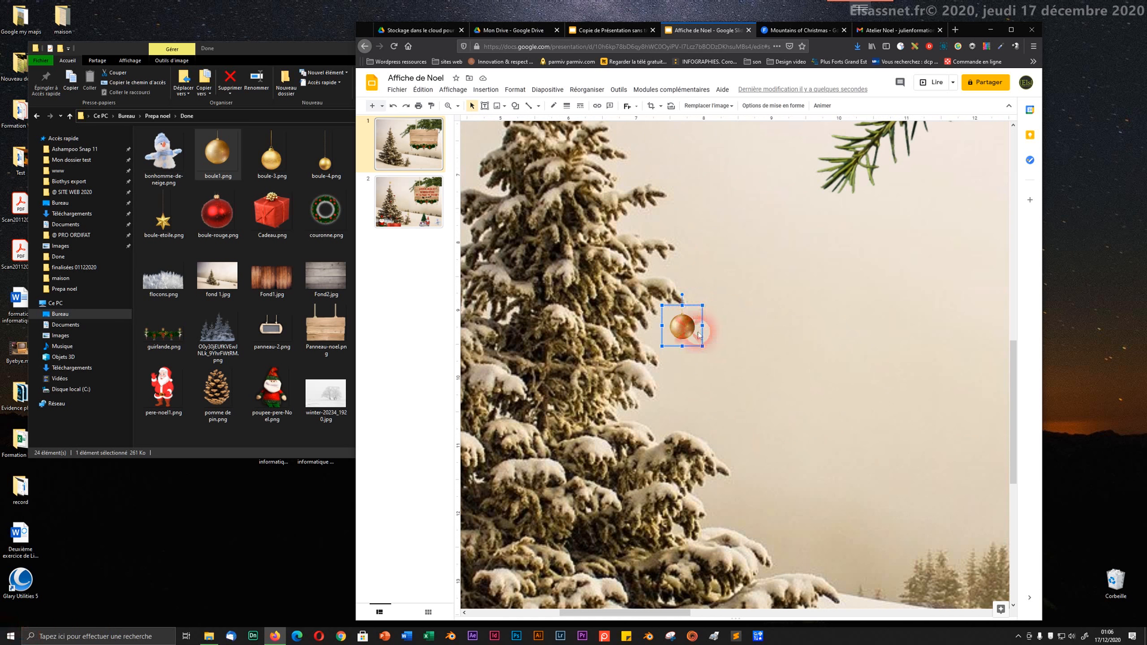
left_click_drag(703, 347, 686, 327)
left_click(682, 267)
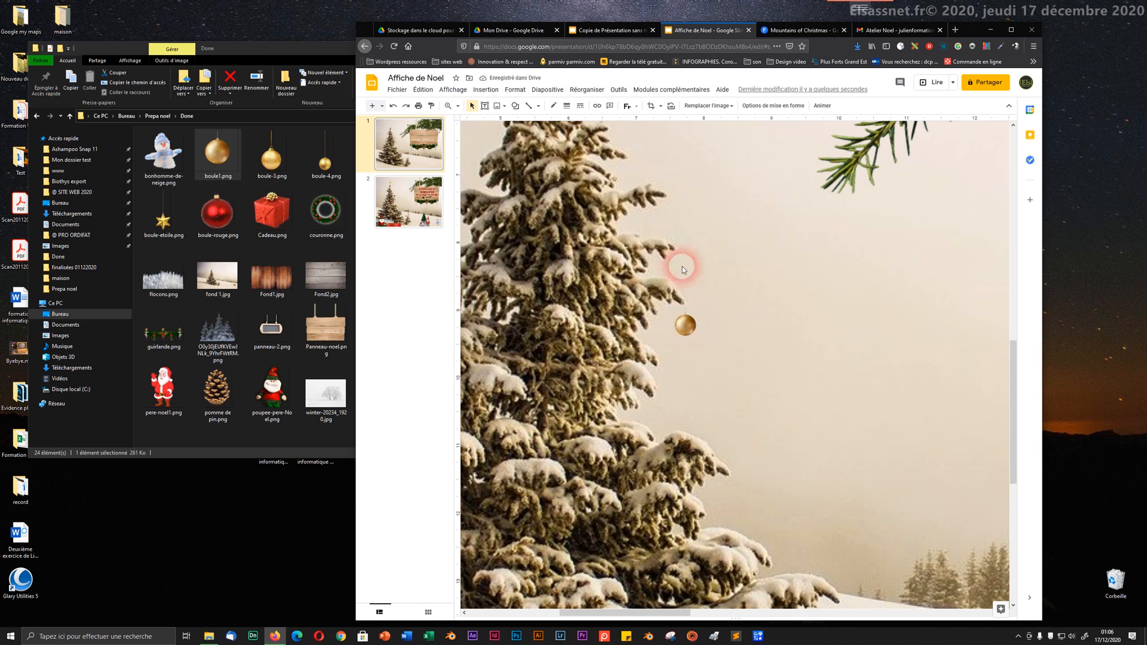
key("ctrl+alt+minus")
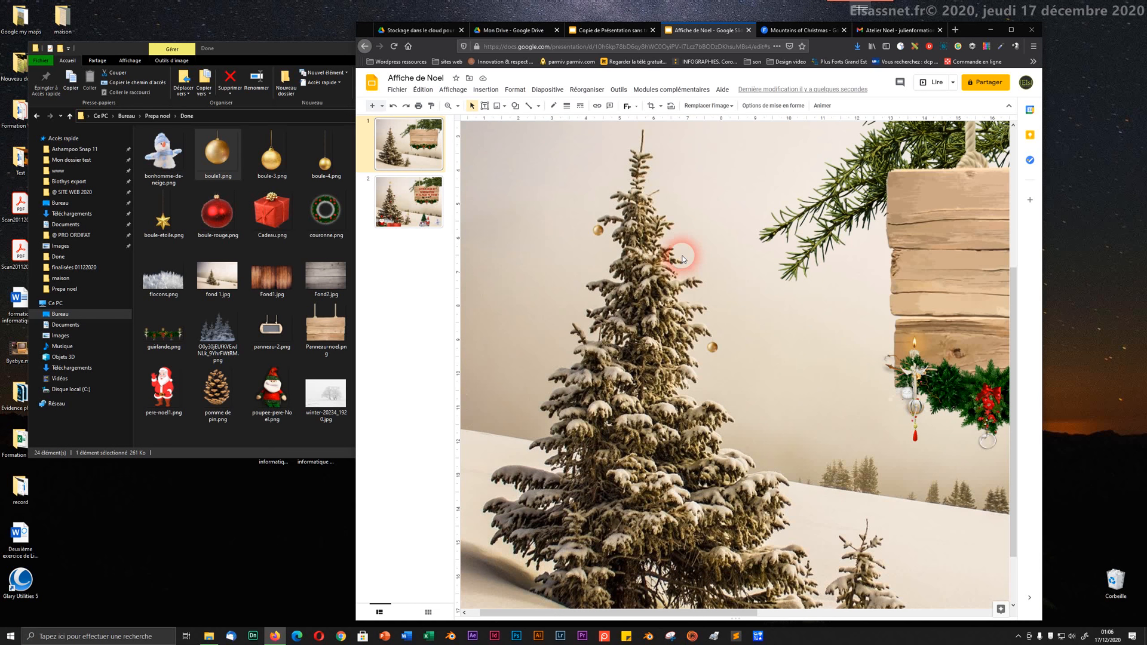
- Fine-tune the small gold bauble near the treetop so it hangs from the upper-left branch tip
left_click(602, 232, "ctrl")
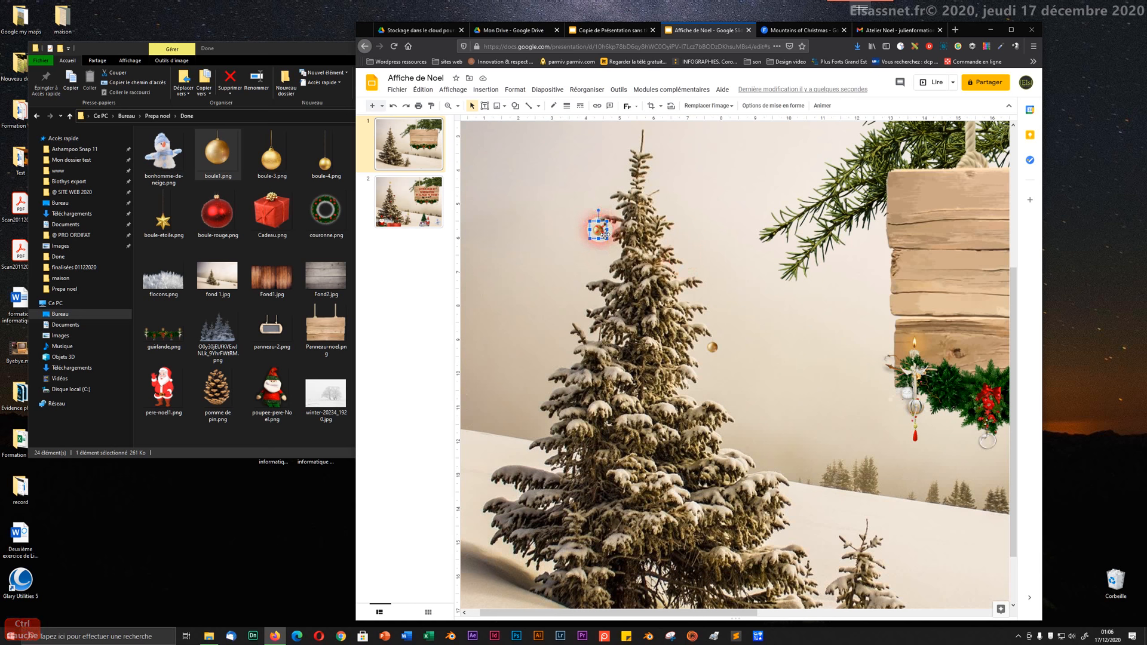
left_click_drag(606, 238, 601, 230)
left_click(585, 273)
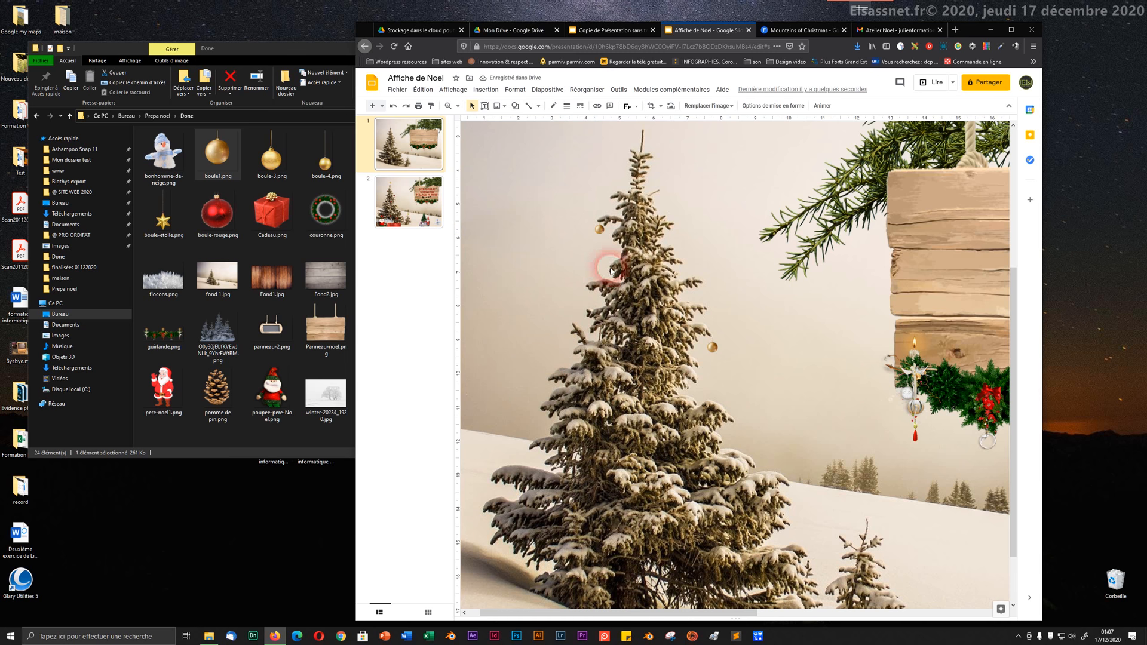
- Duplicate the upper-left gold bauble and hang the copy from a lower branch on the tree's left side
left_click(601, 229)
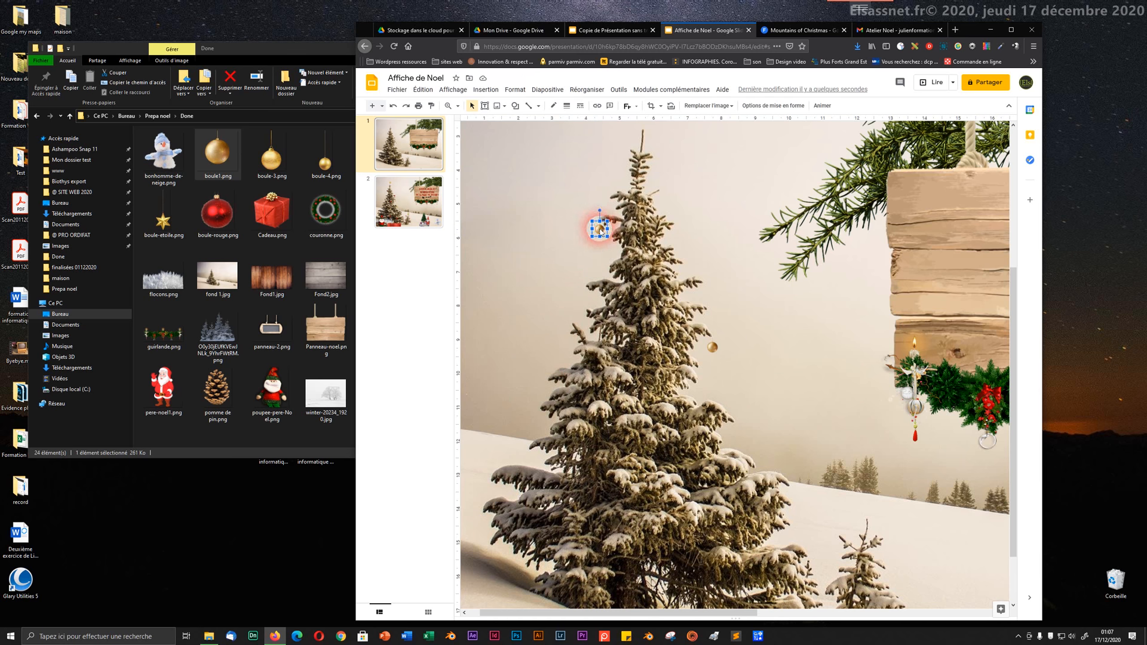
left_click_drag(600, 230, 576, 292)
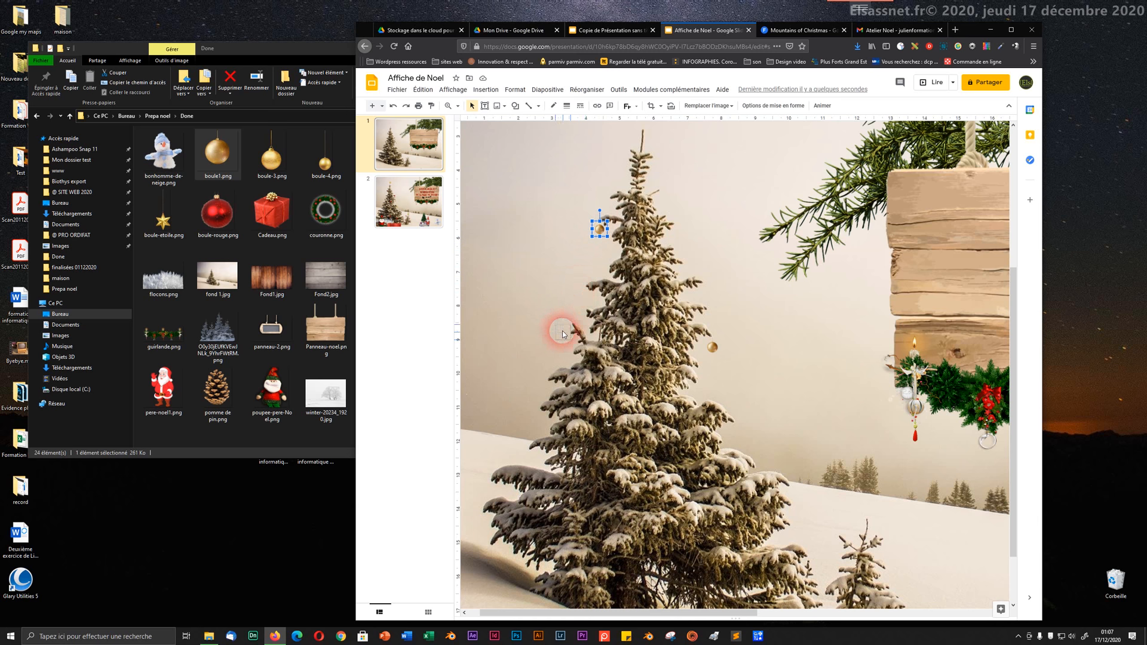
left_click_drag(562, 331, 548, 386)
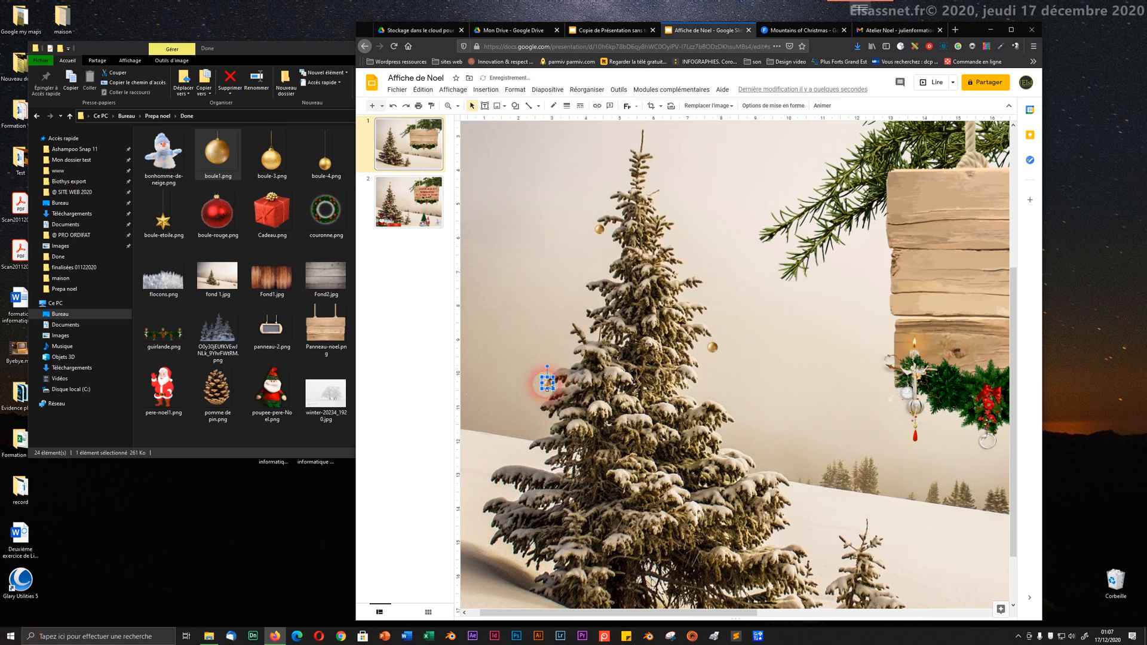
left_click_drag(549, 384, 552, 388)
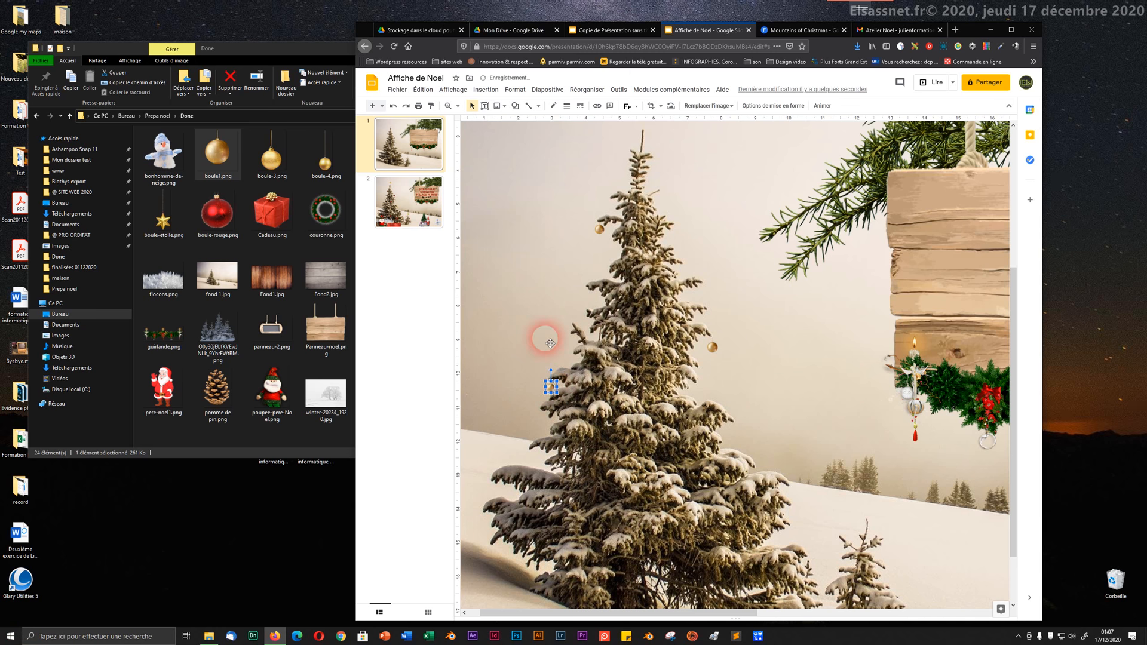
left_click(544, 336)
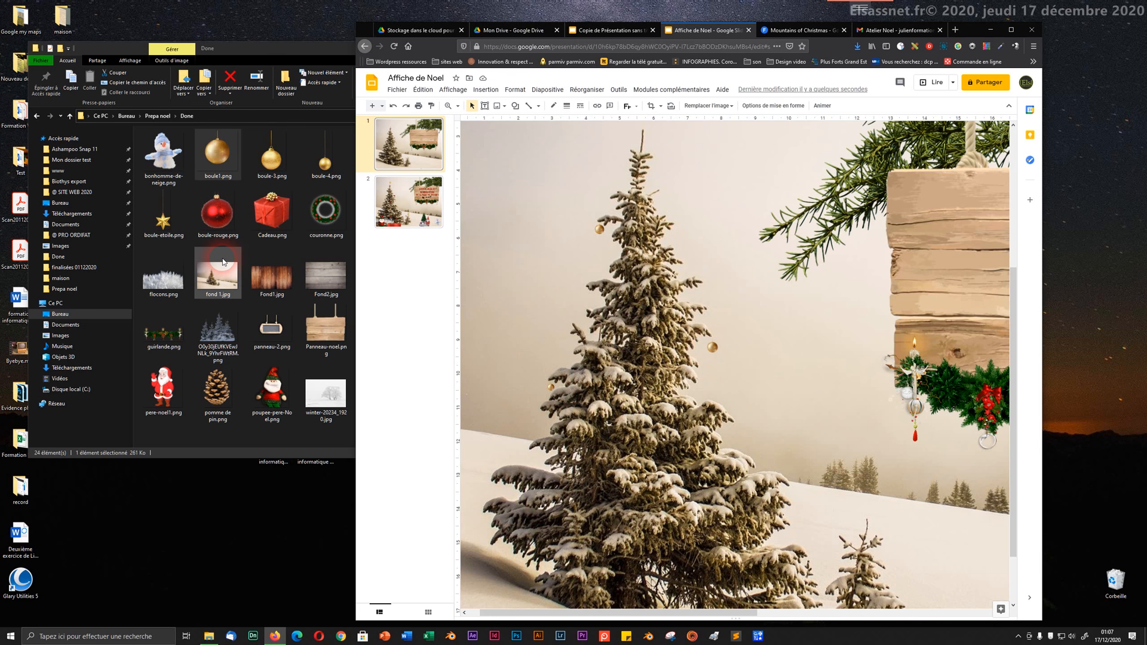
- Insert boule-rouge.png on the slide, shrink it to bauble size and place it at the tree's upper-right branch
left_click_drag(218, 210, 635, 324)
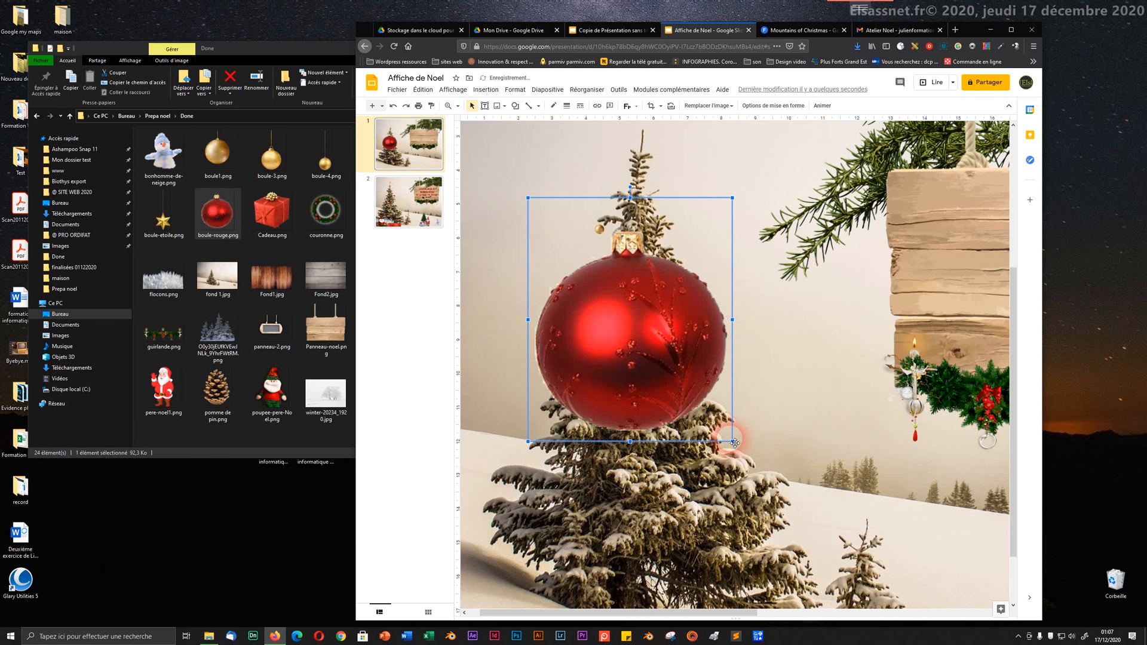
left_click_drag(732, 442, 547, 251)
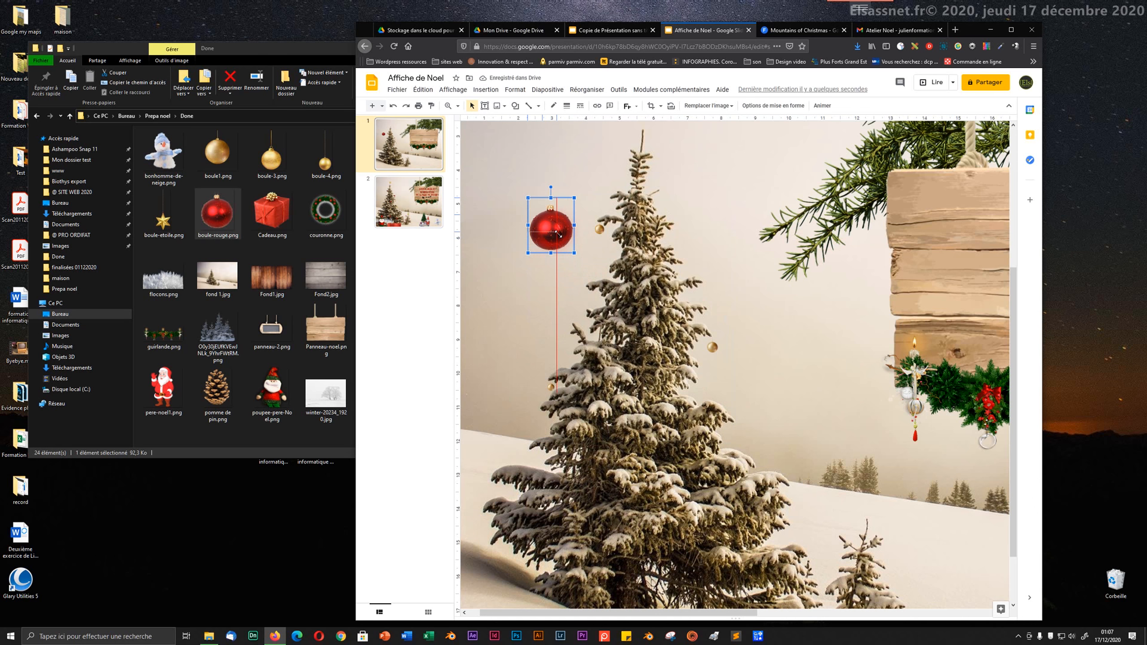
left_click_drag(528, 199, 540, 210)
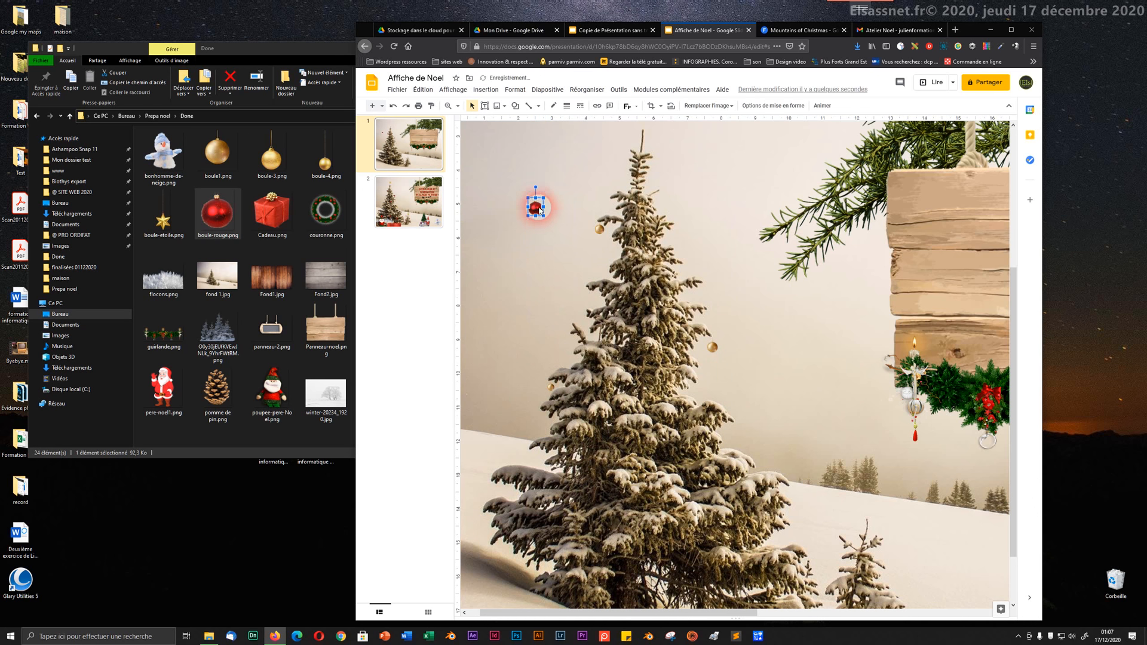
left_click_drag(634, 291, 679, 232)
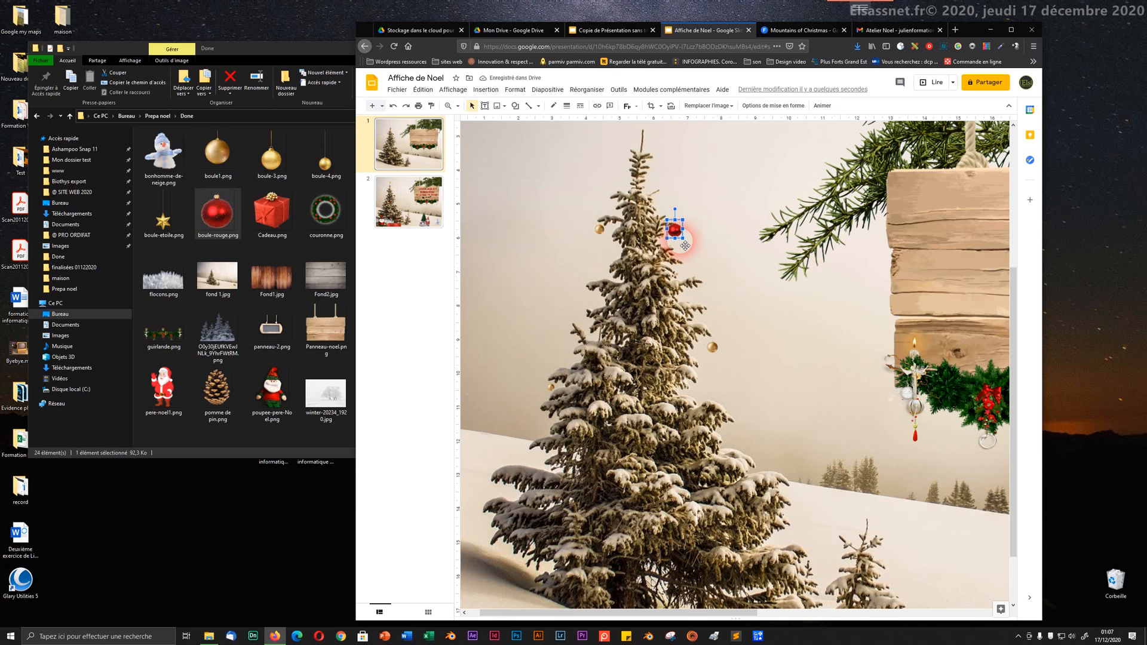
- Reduce the red bauble to about half its size and hang it just below the upper-right branch tip
scroll(684, 245, "up", 3, "ctrl")
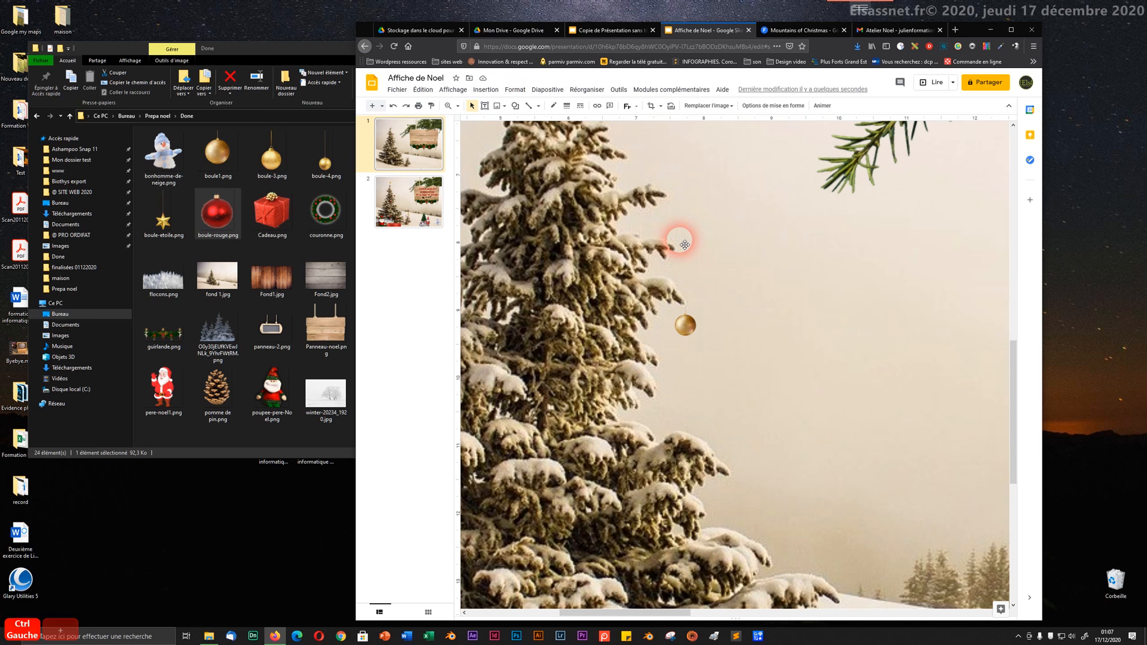
scroll(632, 253, "up", 3)
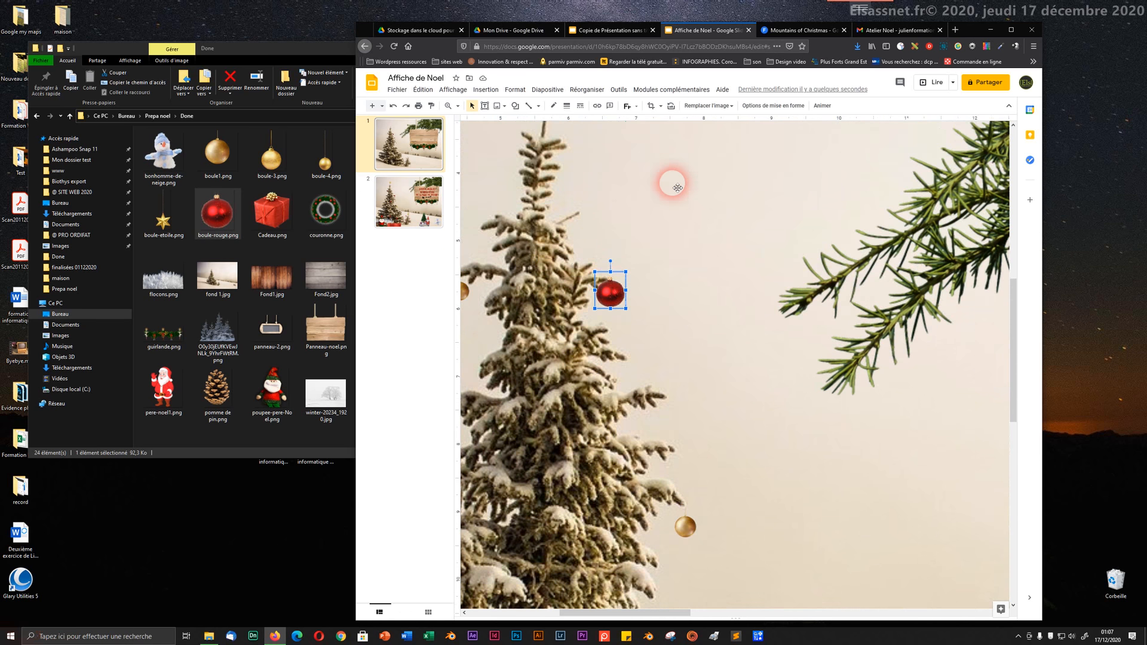
key("ctrl+alt+plus")
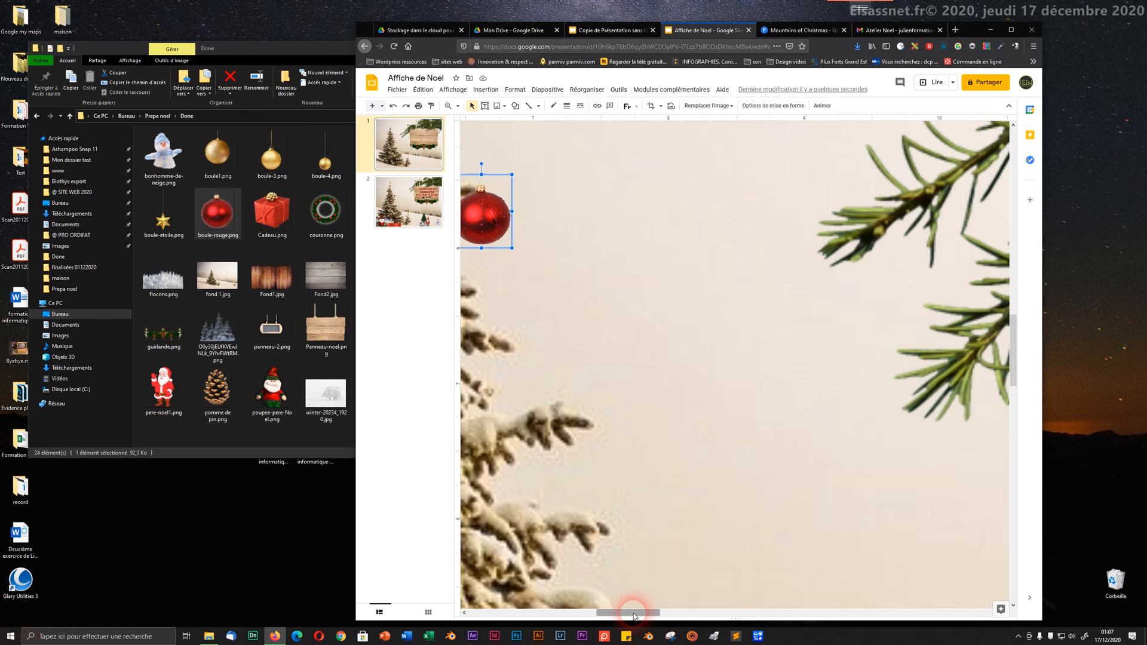
left_click_drag(635, 611, 601, 609)
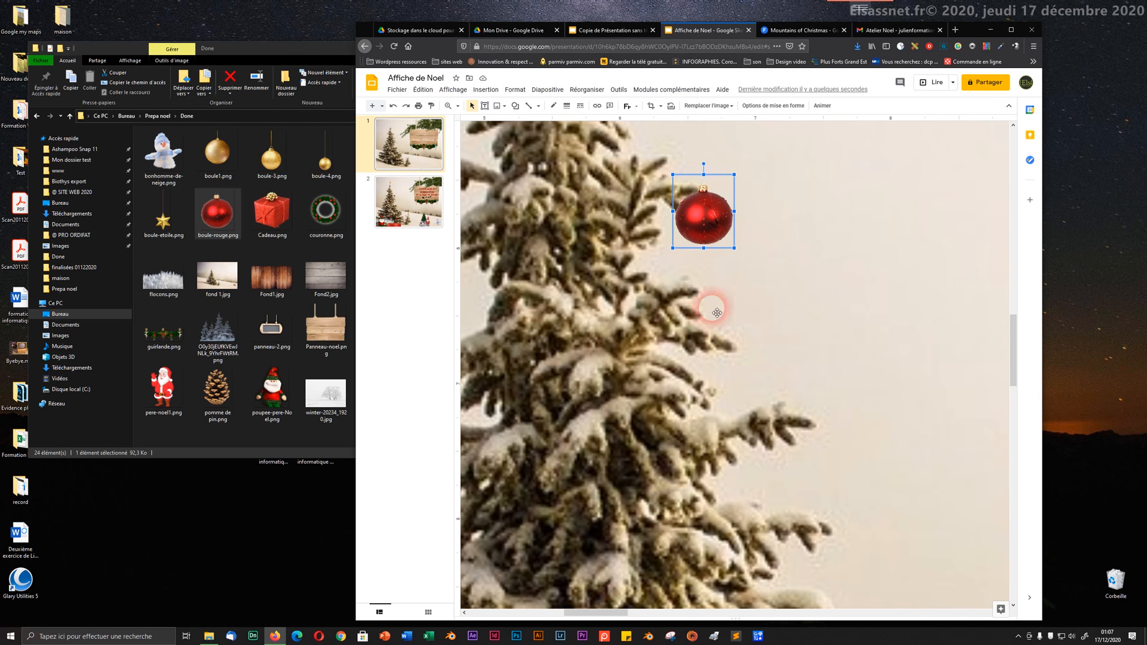
mouse_move(704, 236)
left_mouse_down()
mouse_move(727, 269)
mouse_move(737, 262)
mouse_move(705, 218)
mouse_move(727, 241)
mouse_move(700, 232)
left_mouse_up()
left_click(616, 225)
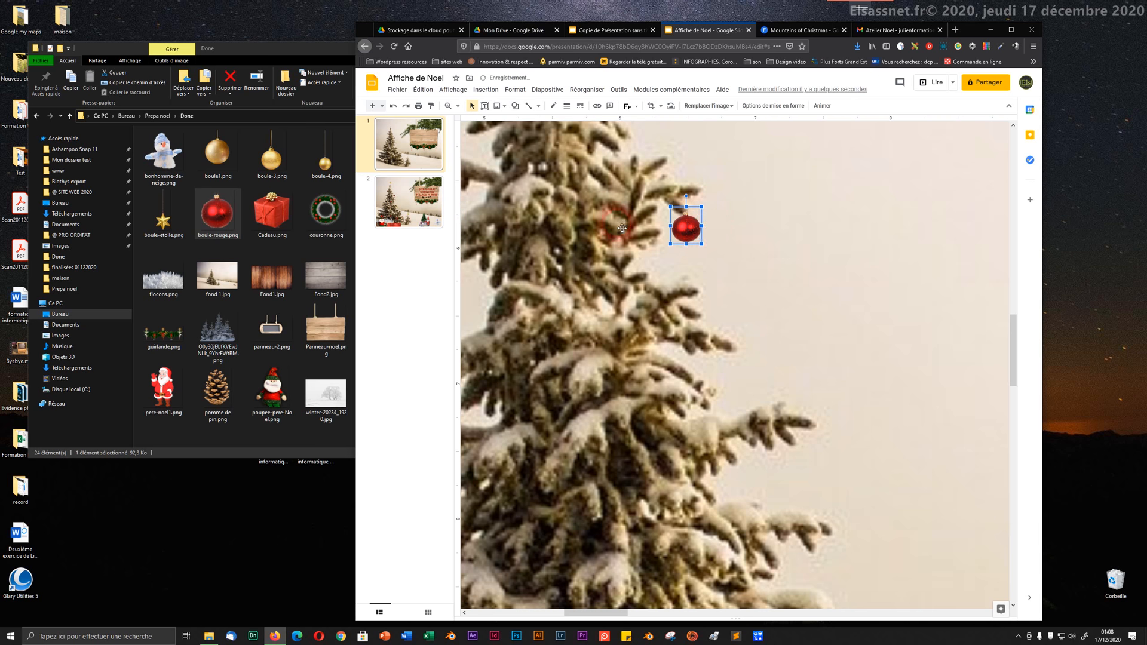
key("ctrl+alt+minus")
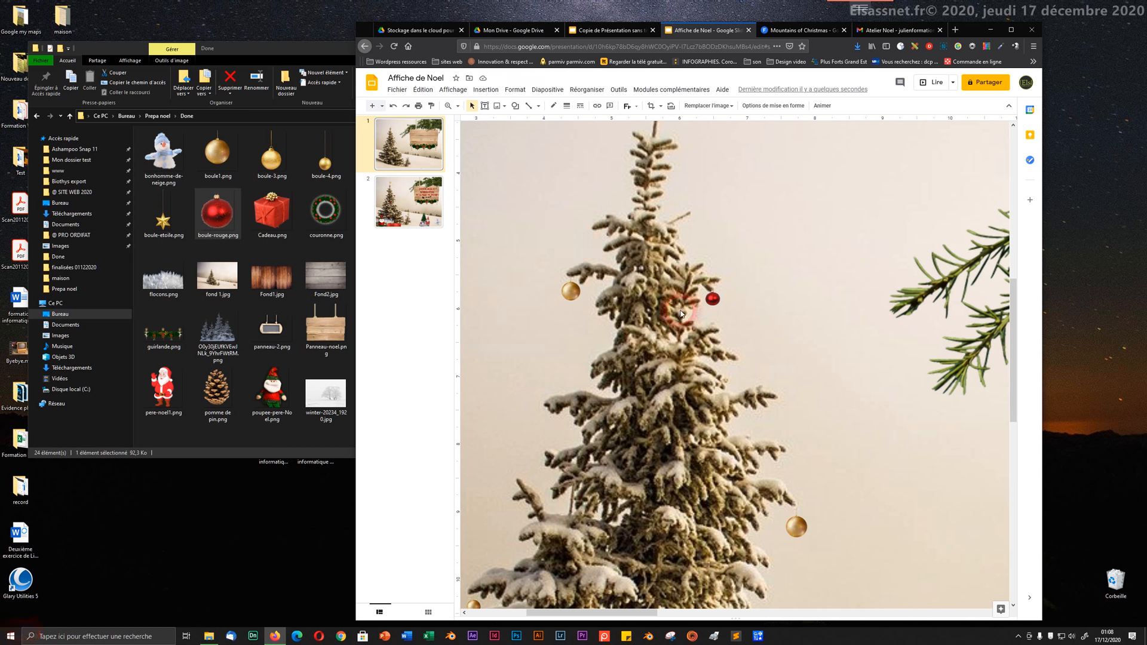
left_click(721, 306)
left_click(713, 306)
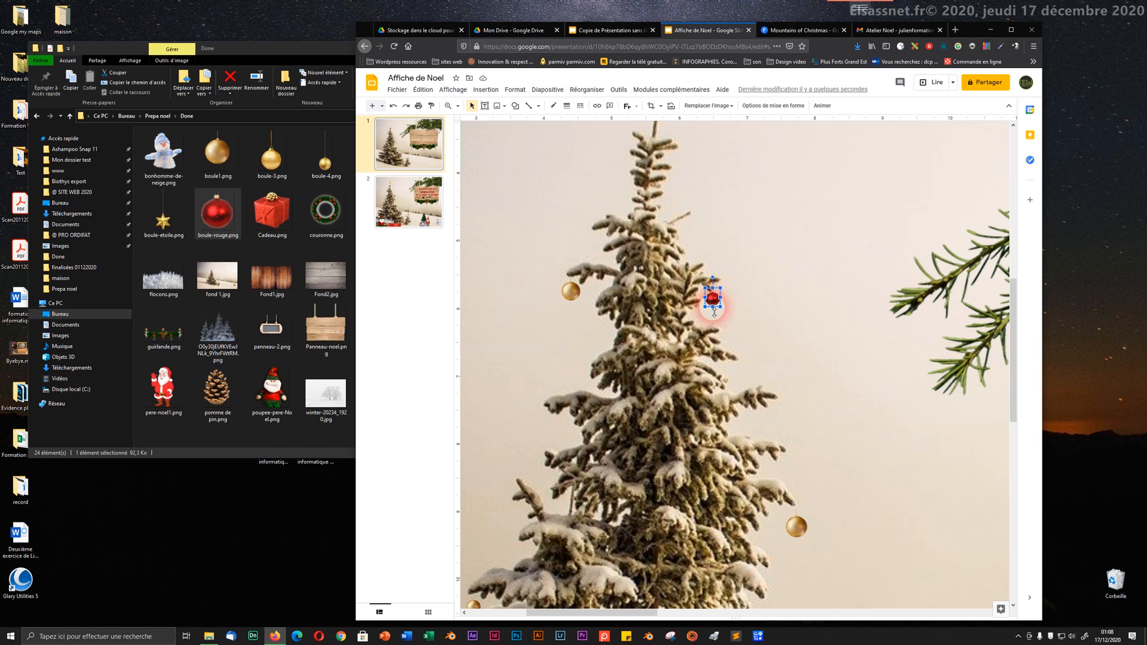
left_click_drag(713, 313, 713, 318)
key("ctrl+z")
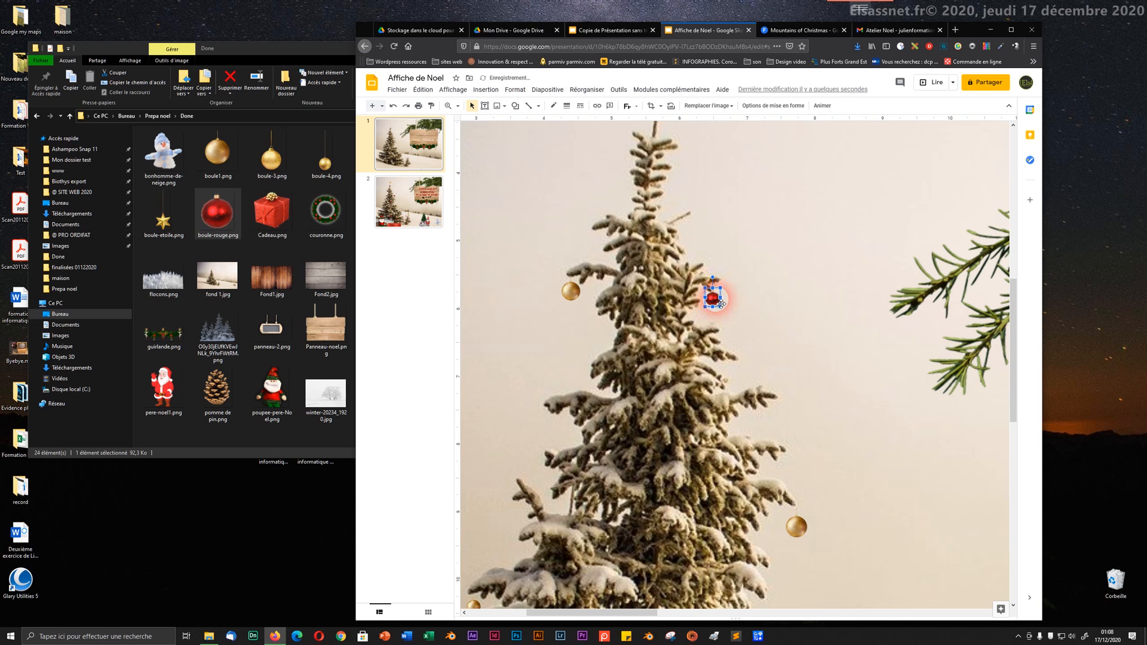
- Shrink the red bauble a little more and align its cap with the end of the upper-right twig
key("ctrl+alt+plus")
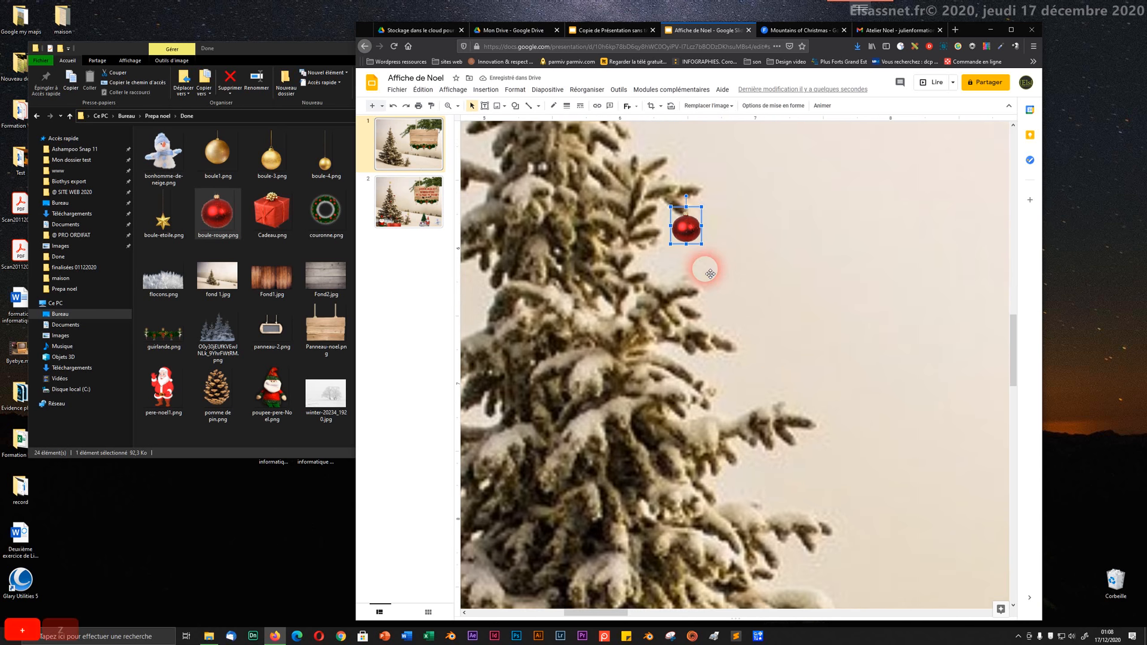
key("ctrl+alt+plus")
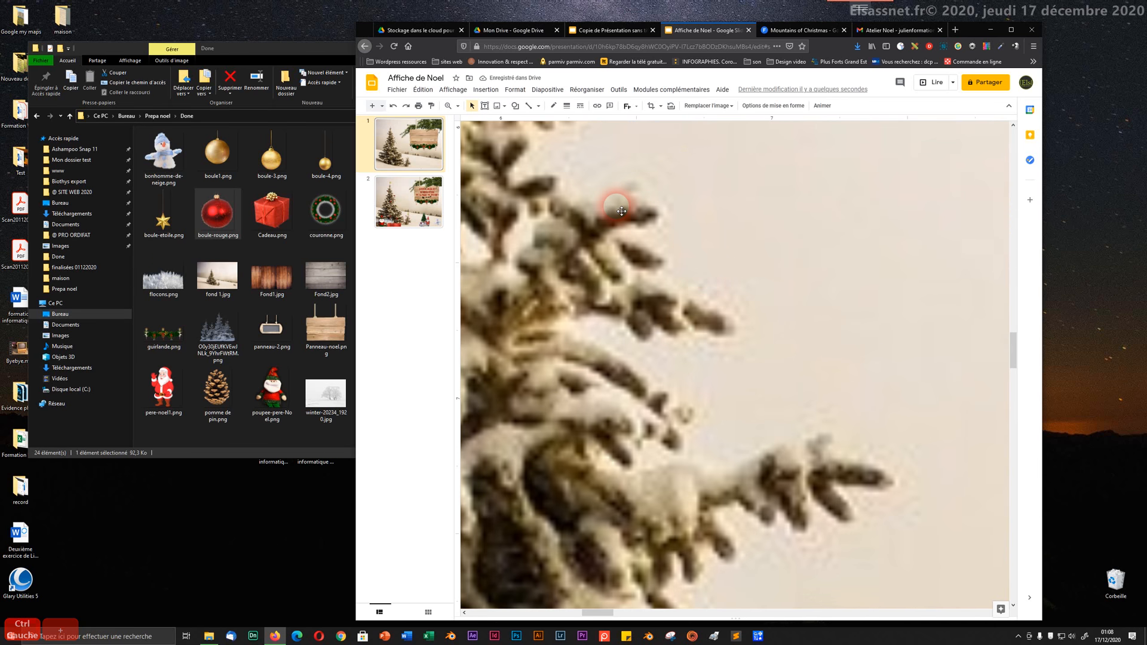
scroll(611, 218, "up", 1)
scroll(611, 219, "up", 4)
scroll(579, 256, "down", 1)
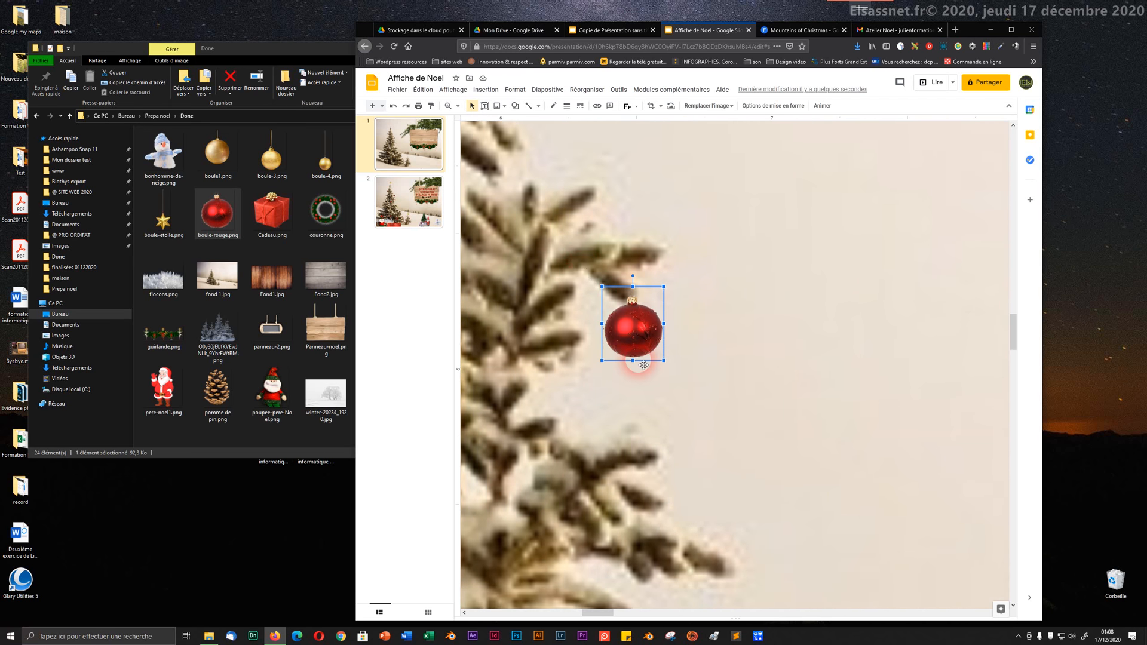
mouse_move(636, 366)
left_mouse_down()
mouse_move(637, 335)
mouse_move(654, 363)
mouse_move(637, 346)
left_mouse_up()
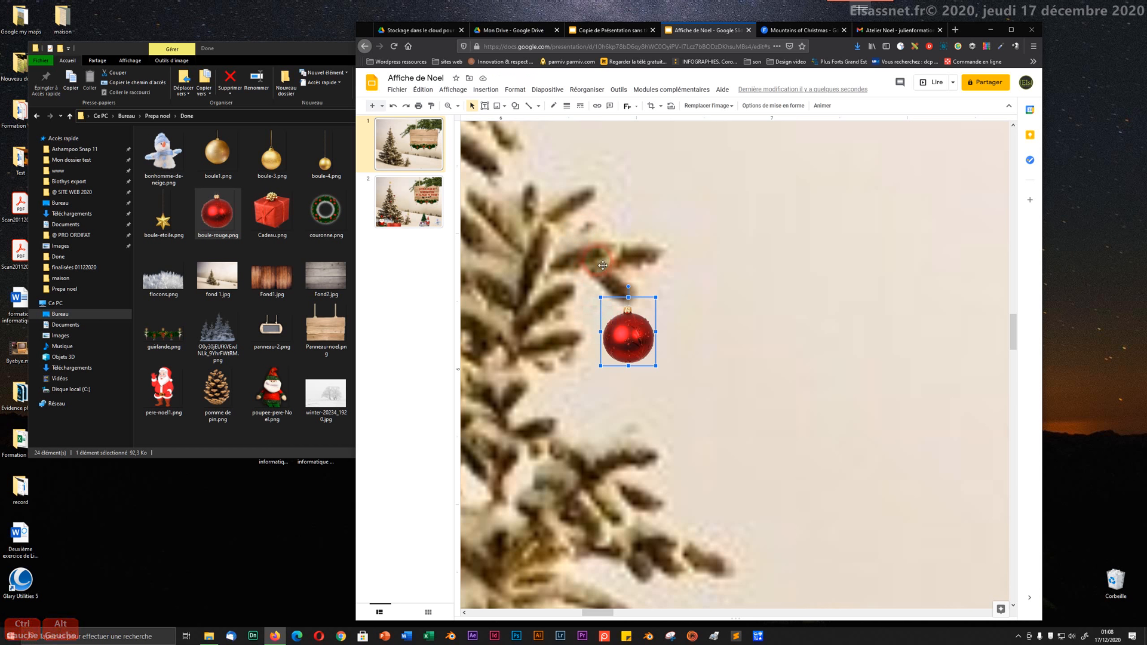
left_click_drag(628, 341, 627, 318)
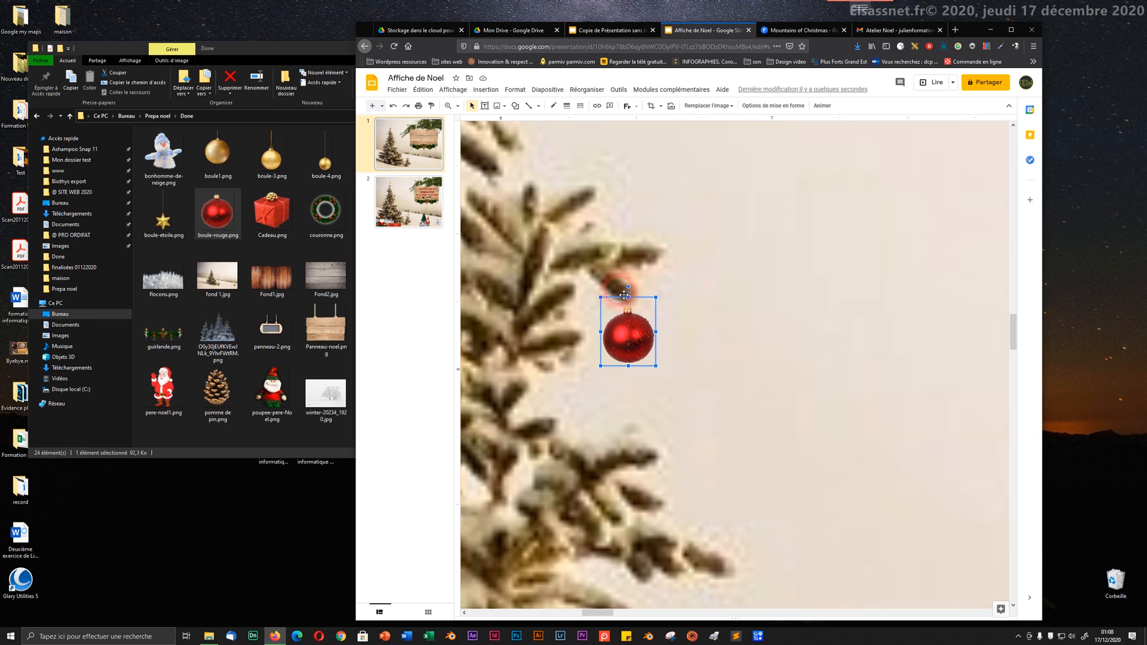
- Duplicate the red bauble and place the copy beside the pointed branch on the tree's left side
key("ctrl+minus")
key("ctrl+minus")
key("ctrl+minus")
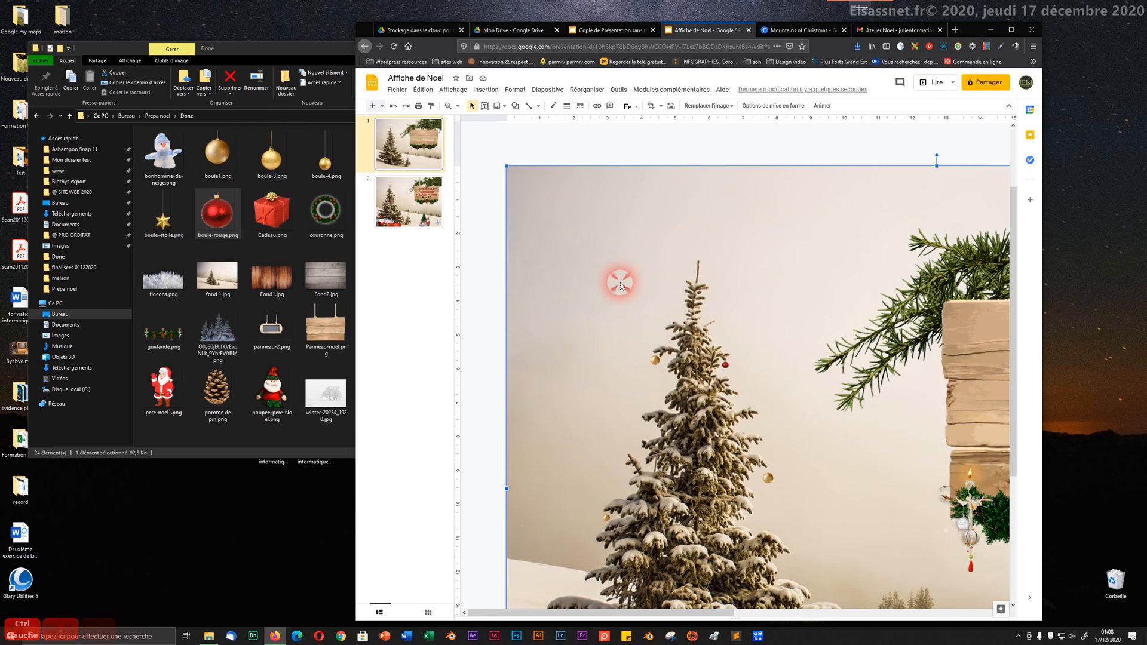
left_click(639, 324)
scroll(639, 324, "down", 1)
scroll(639, 320, "down", 3)
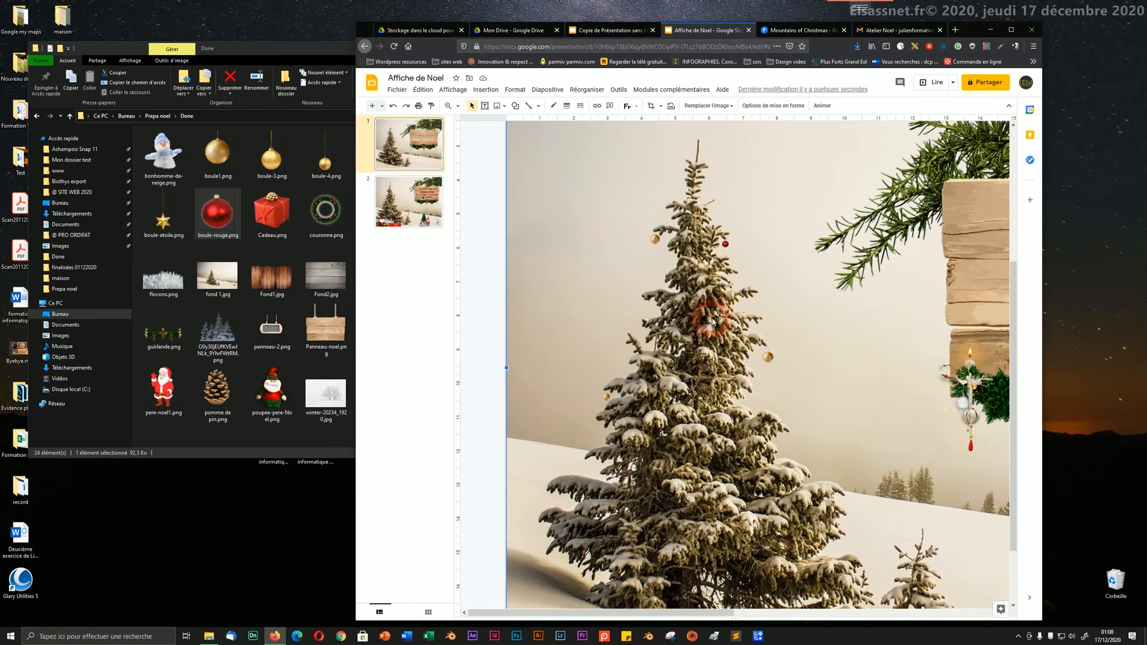
left_click(726, 245)
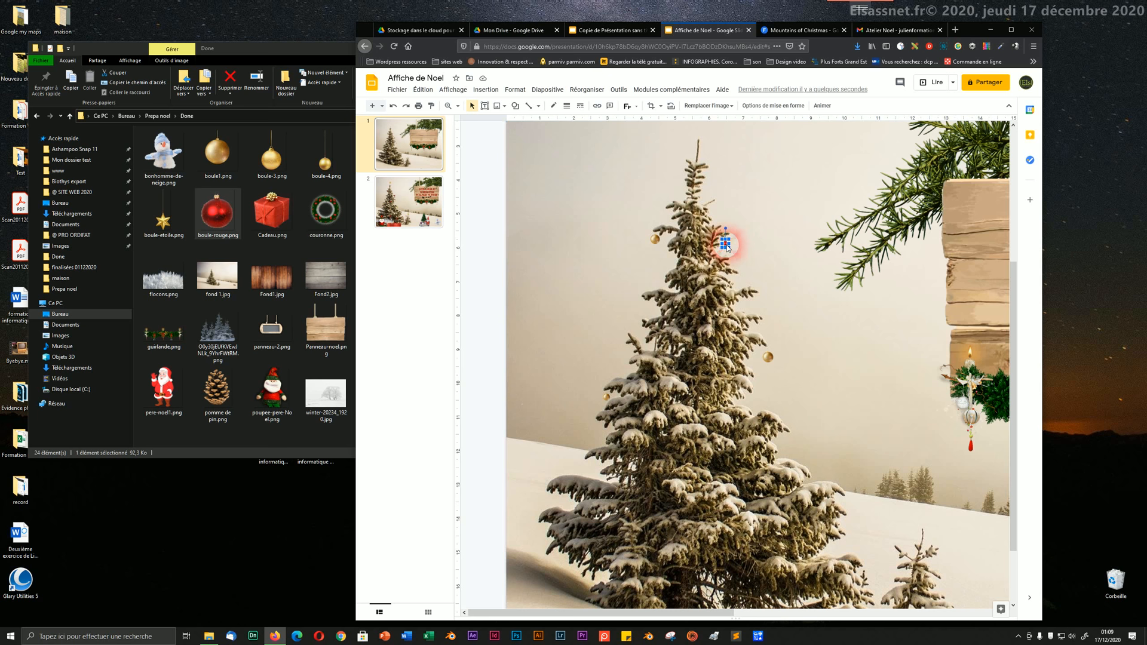
left_click_drag(726, 244, 628, 342)
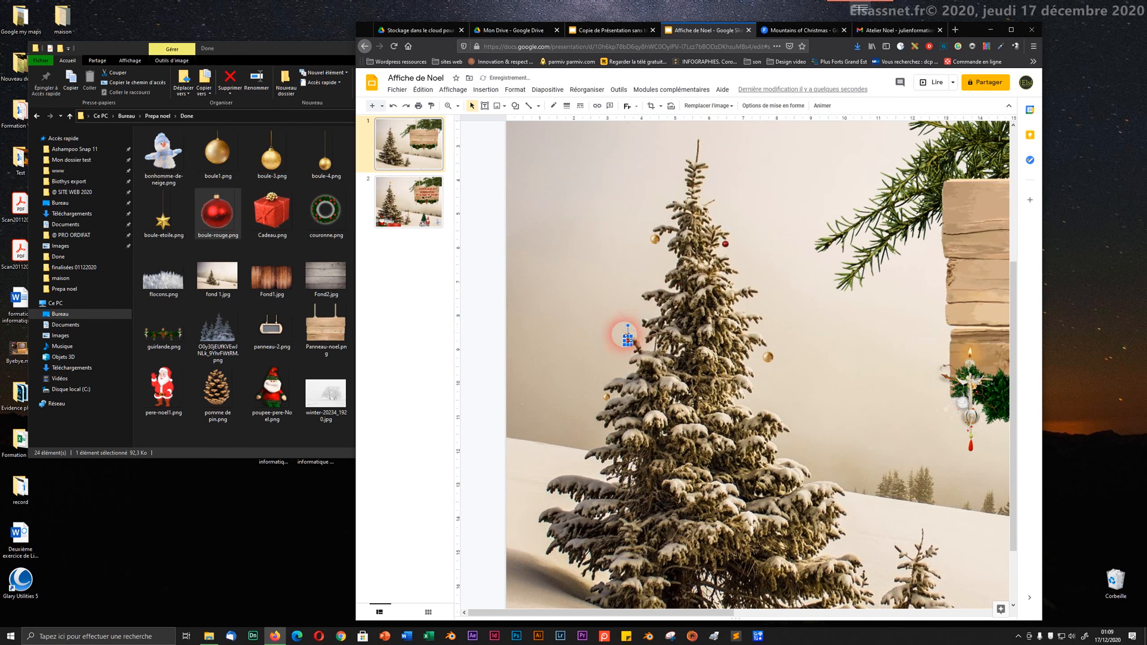
- Enlarge the copied red bauble slightly and adjust its position so it hangs at the left branch tip
key("ctrl+alt+minus")
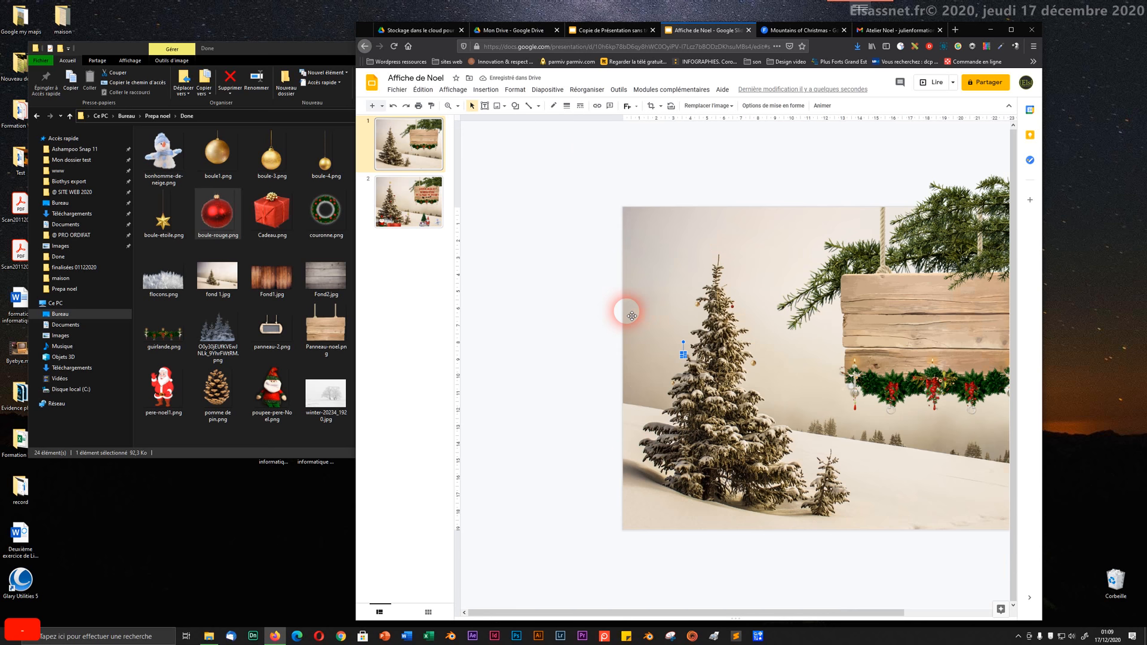
key("ctrl+alt+plus")
key("ctrl+alt+plus")
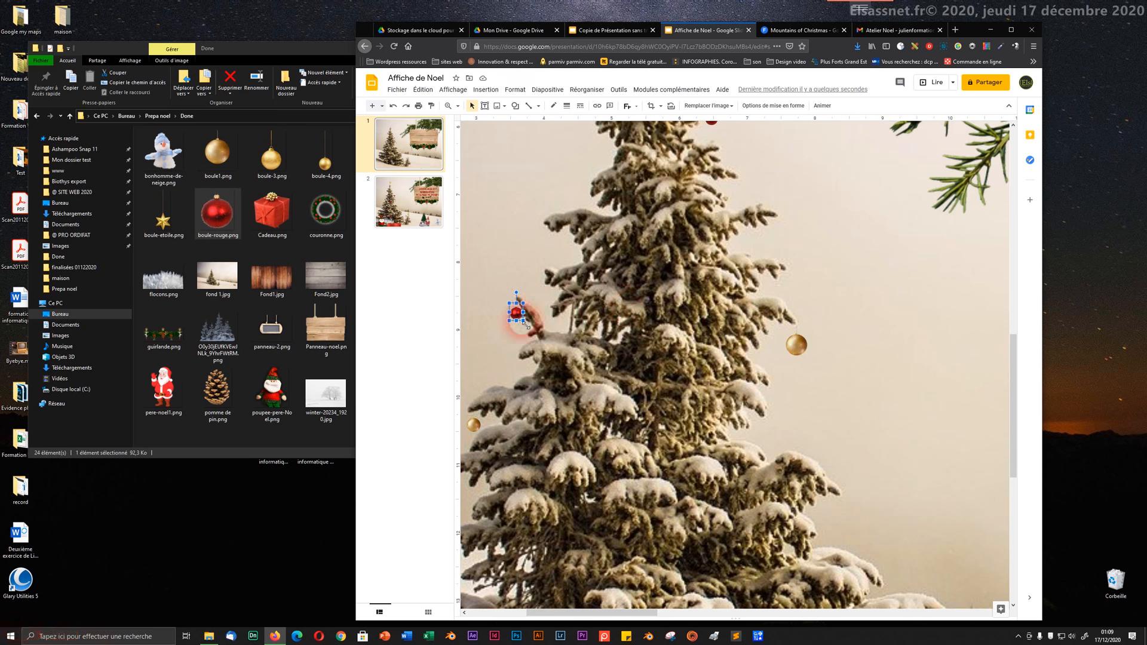
mouse_move(525, 322)
left_mouse_down()
mouse_move(532, 332)
mouse_move(517, 321)
left_mouse_up()
left_click(504, 262)
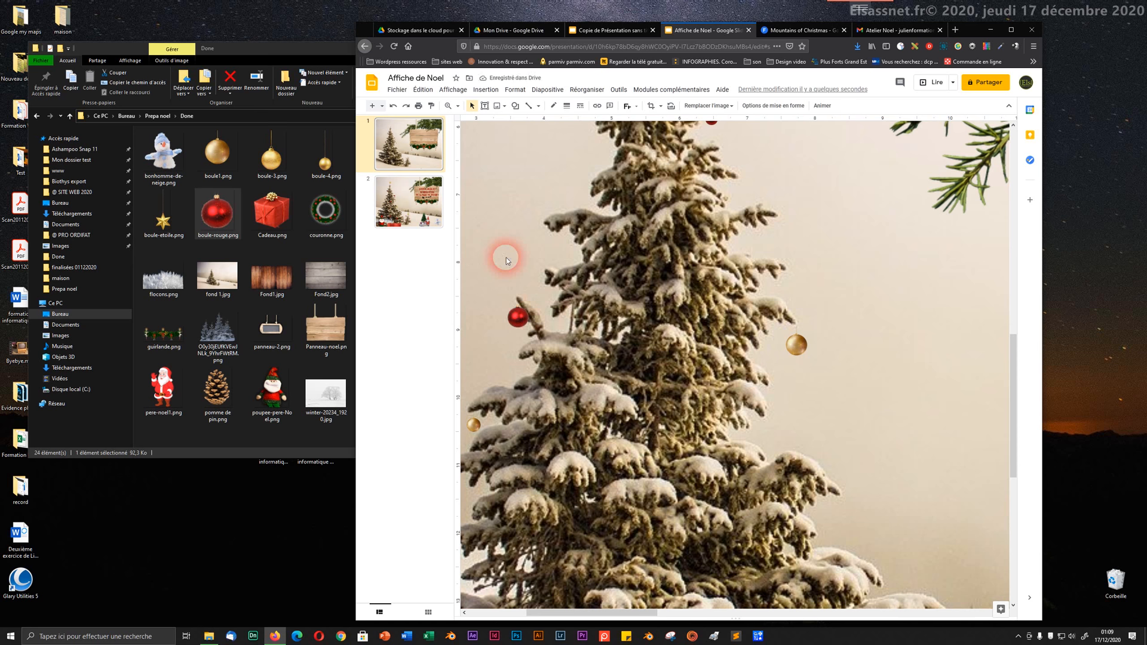
scroll(507, 258, "down", 2, "ctrl")
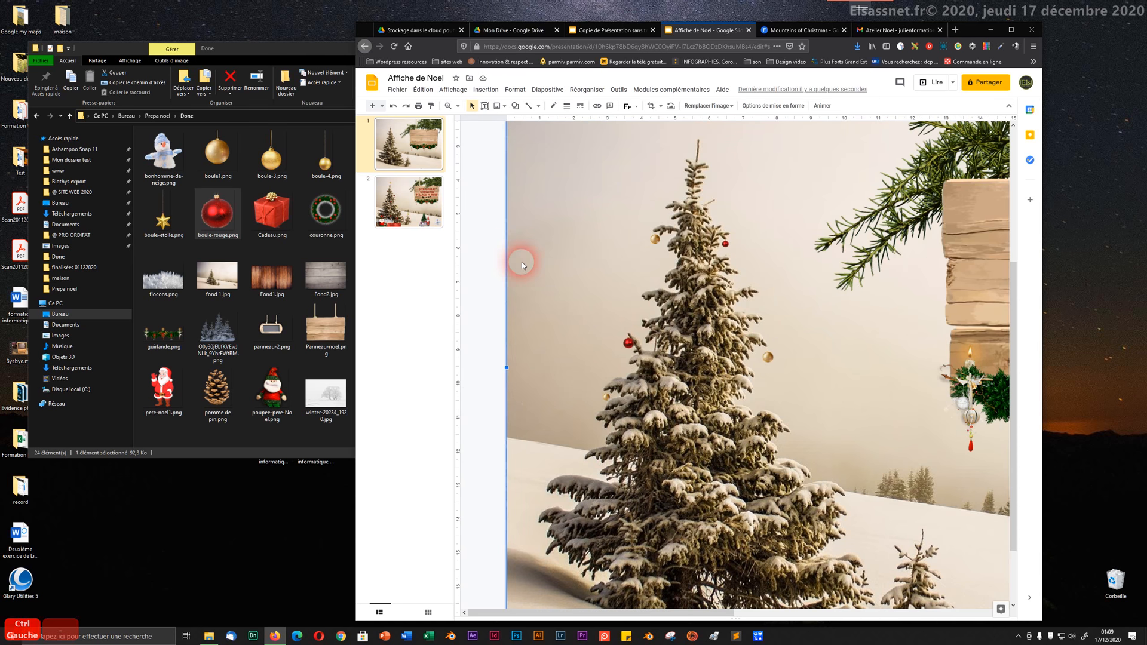
- Copy the red bauble from the tree's left branch to the lower-right branch tip and enlarge the copy slightly
left_click(630, 347)
left_click_drag(631, 348, 631, 348)
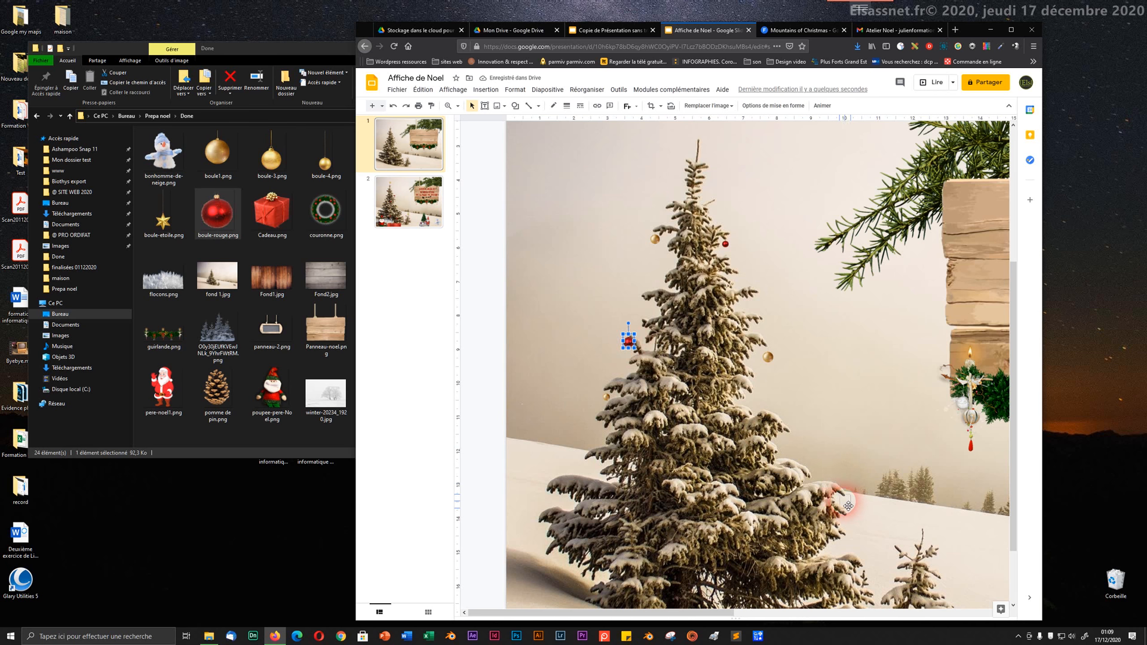
left_click_drag(847, 506, 847, 506)
left_click(879, 477)
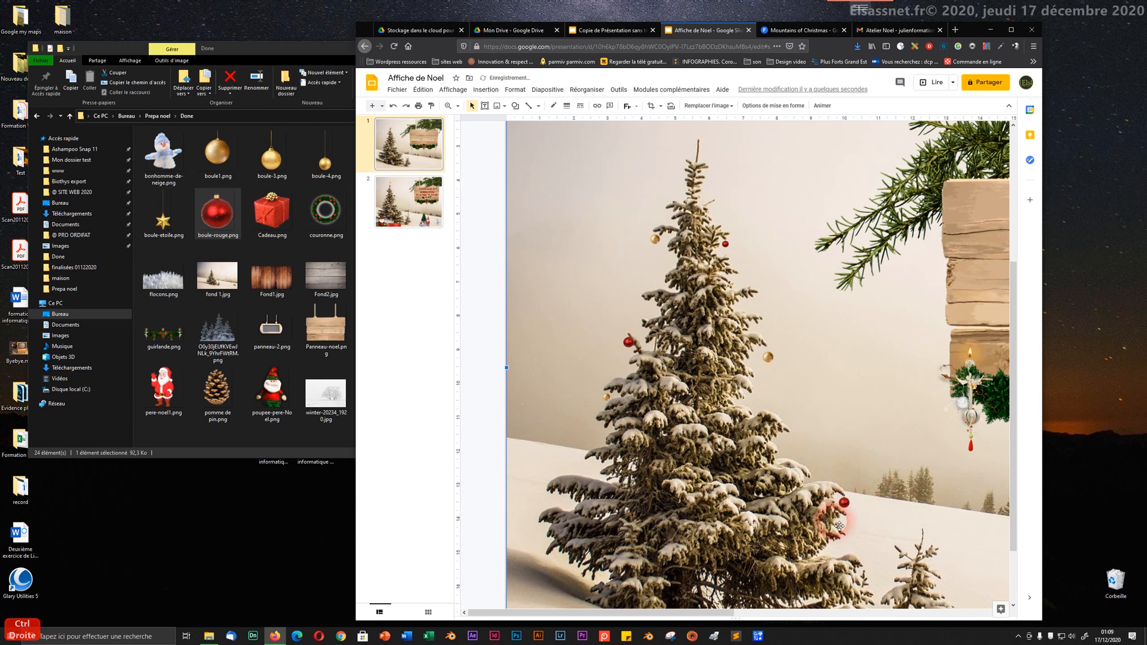
left_click(845, 502)
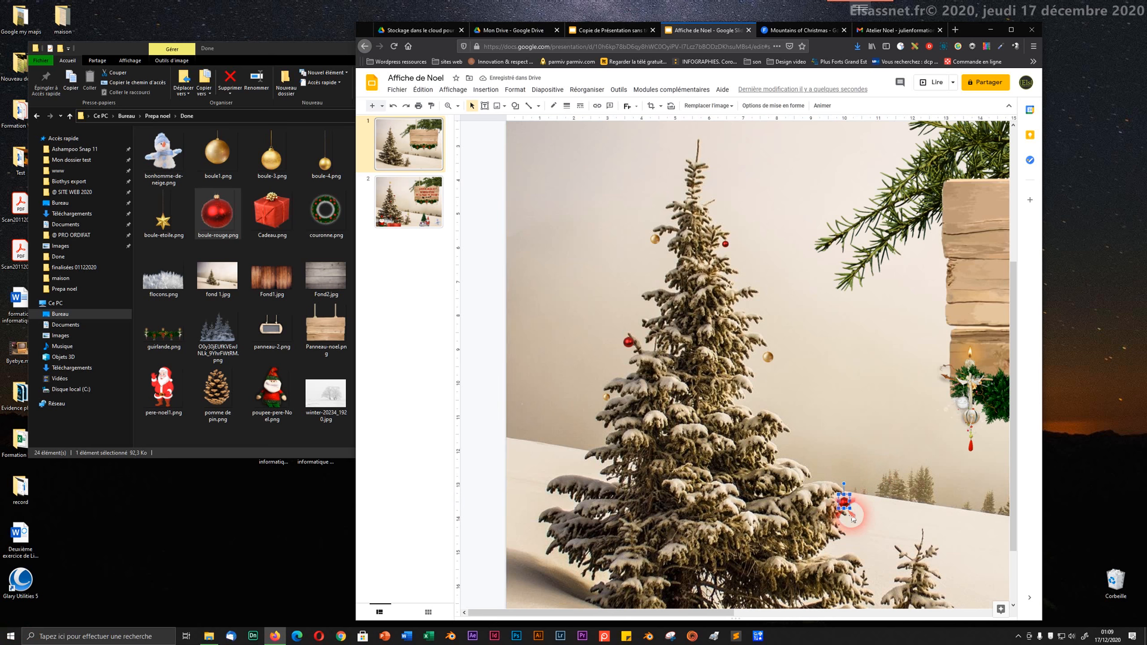
left_click_drag(852, 512, 855, 513)
left_click(848, 465)
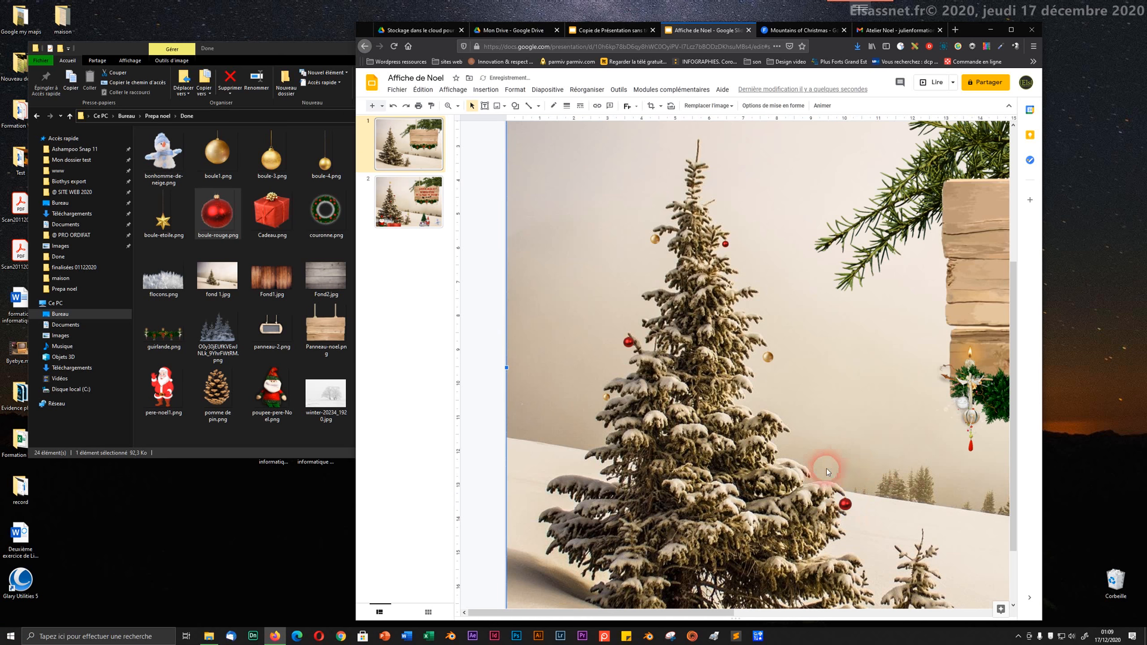
left_click(847, 507)
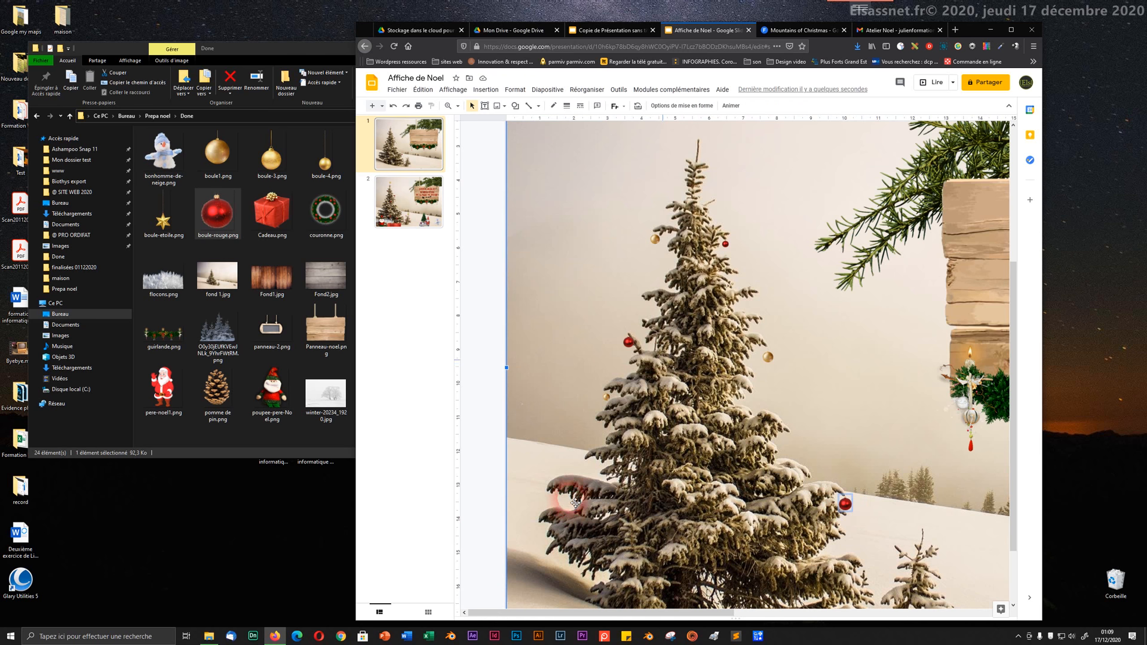
left_click_drag(847, 506, 572, 502)
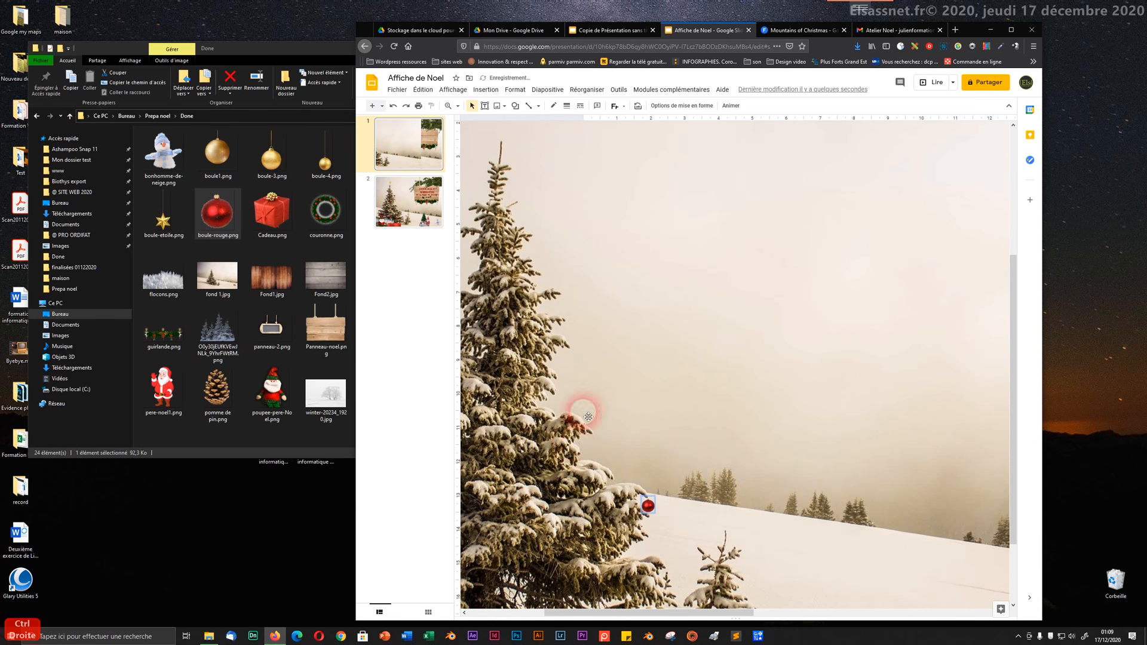
key("ctrl+z")
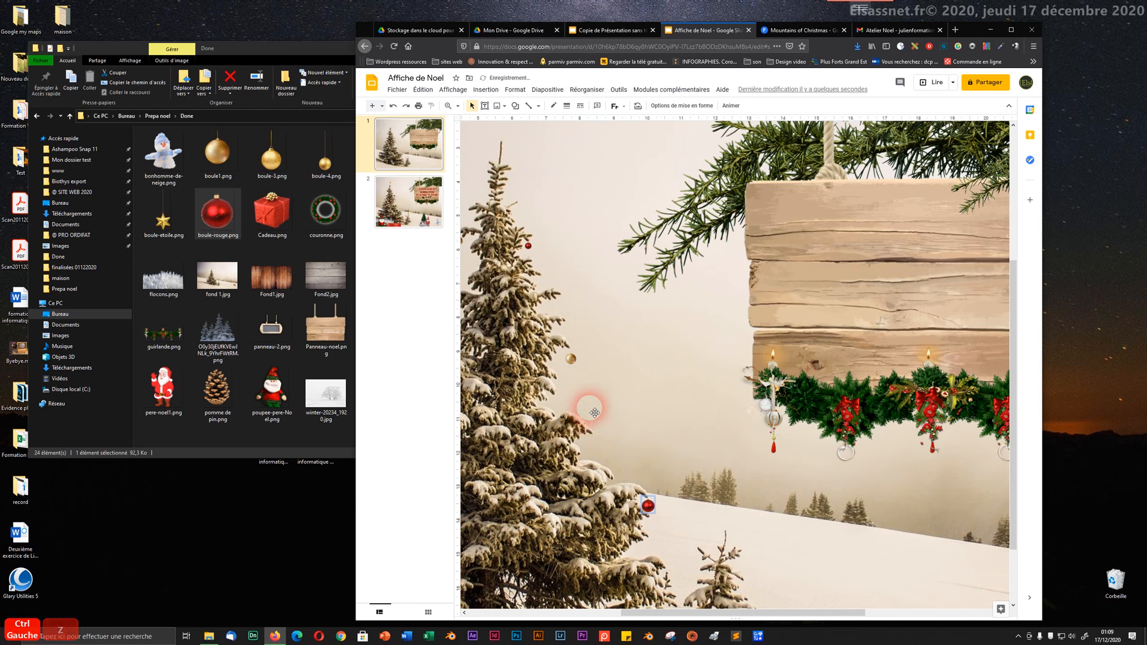
left_click_drag(687, 617, 560, 600)
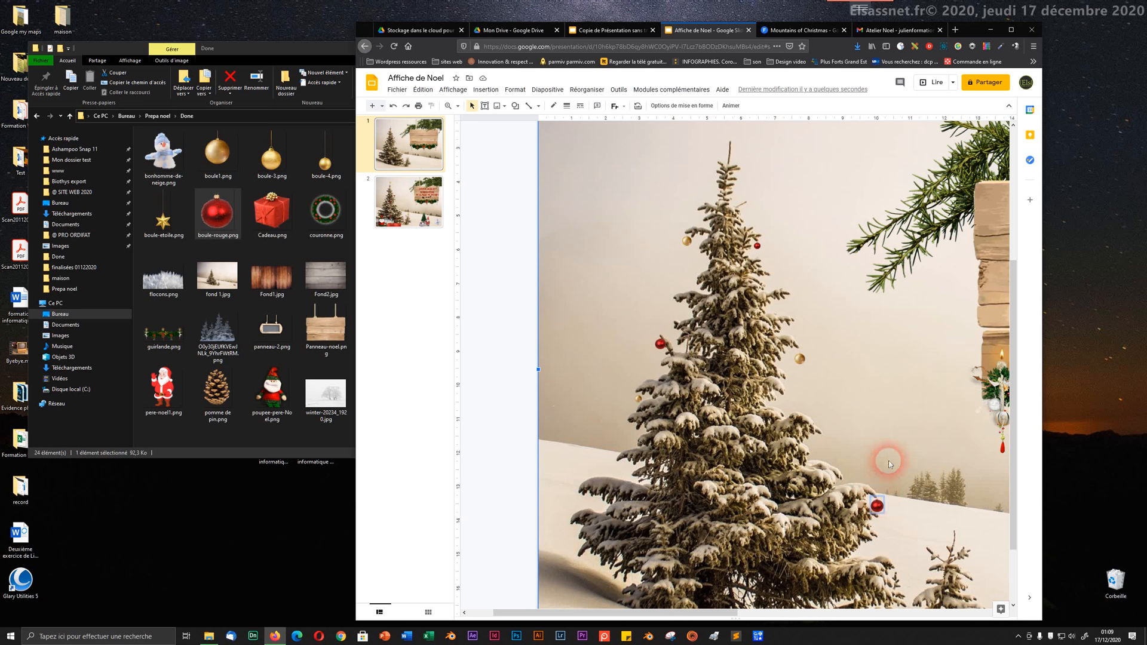
left_click(493, 400)
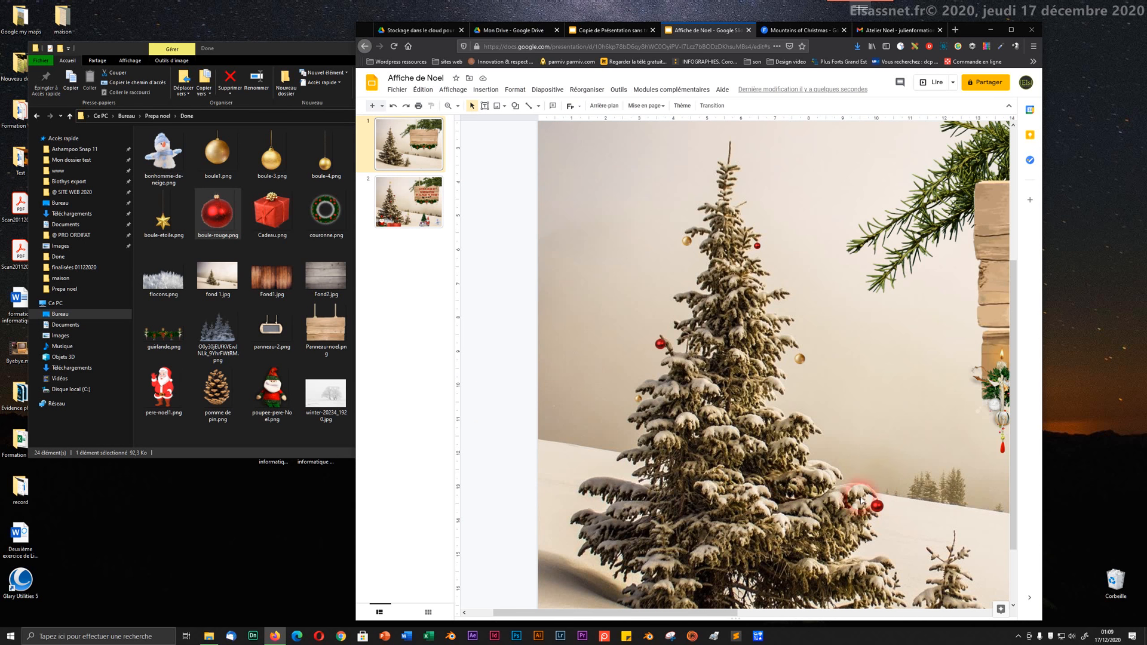
left_click(878, 506)
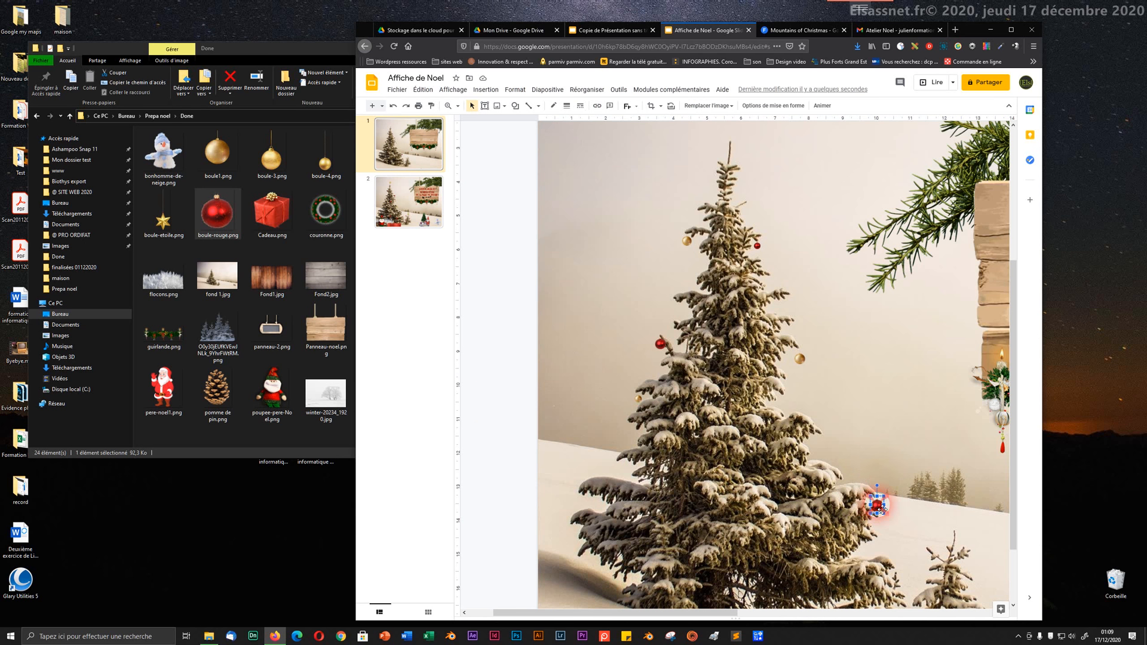
left_click(669, 386, "ctrl")
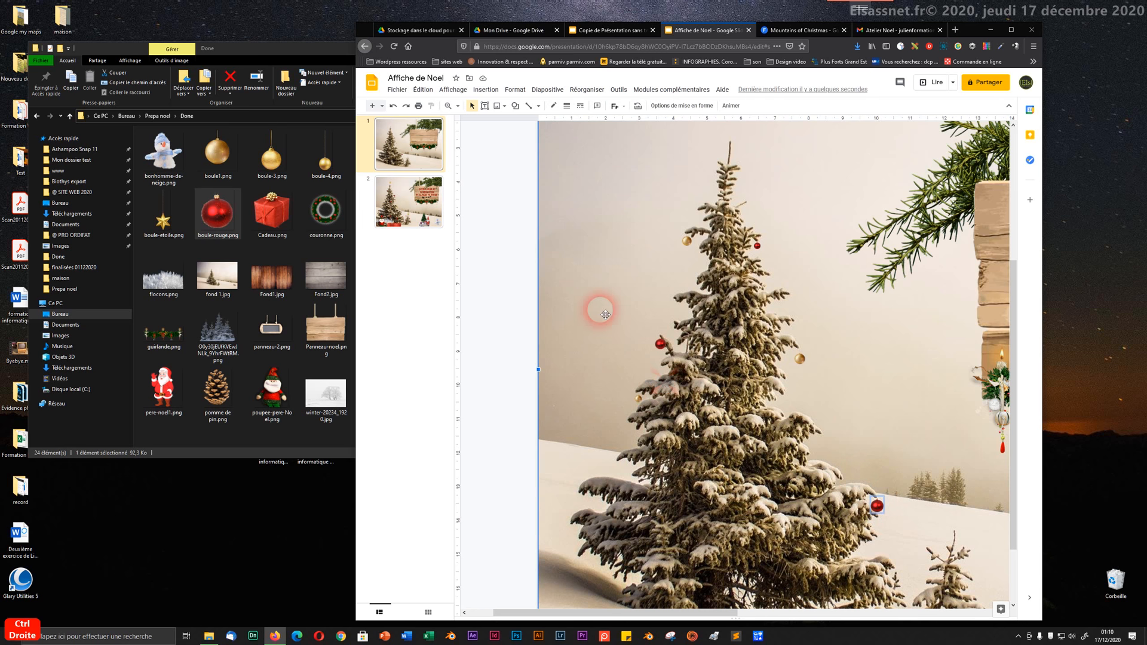
left_click(500, 219)
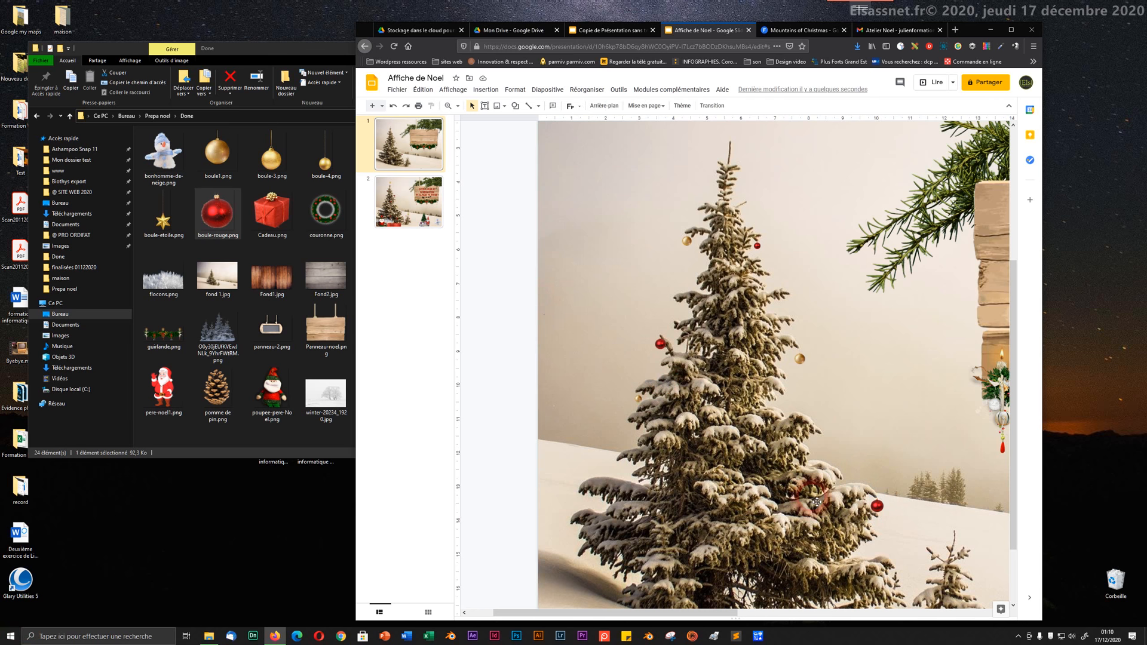
- Duplicate the lower-right red bauble and hang the copy at the lower-left branch tip of the tree
left_click(876, 506)
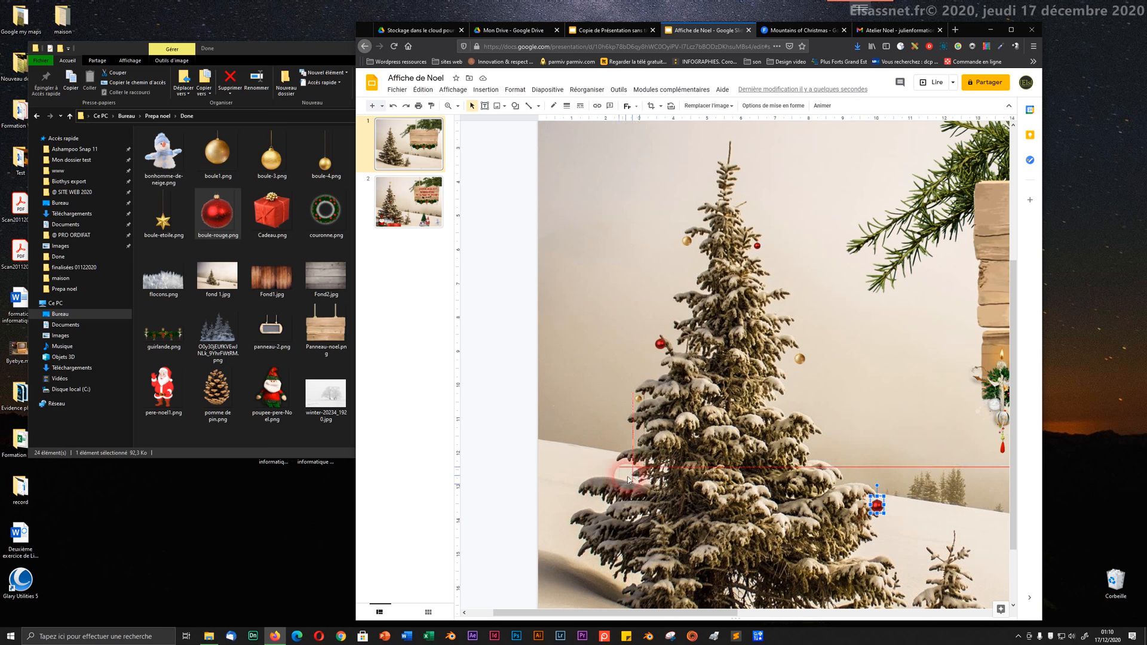
left_click_drag(616, 472, 620, 474)
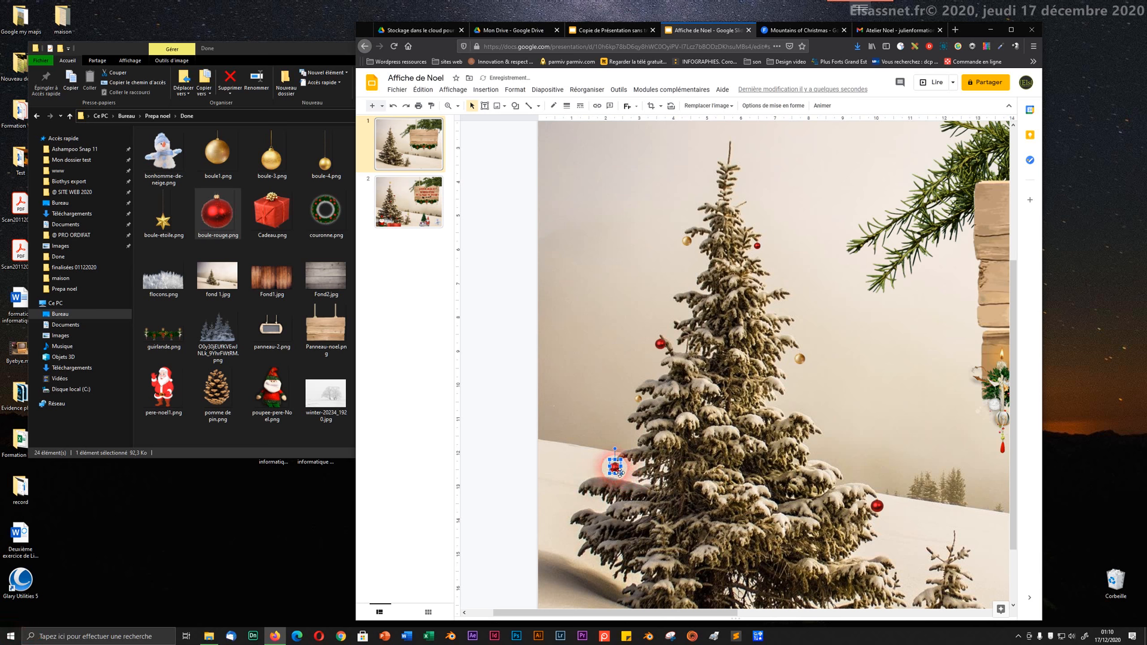
left_click(578, 451)
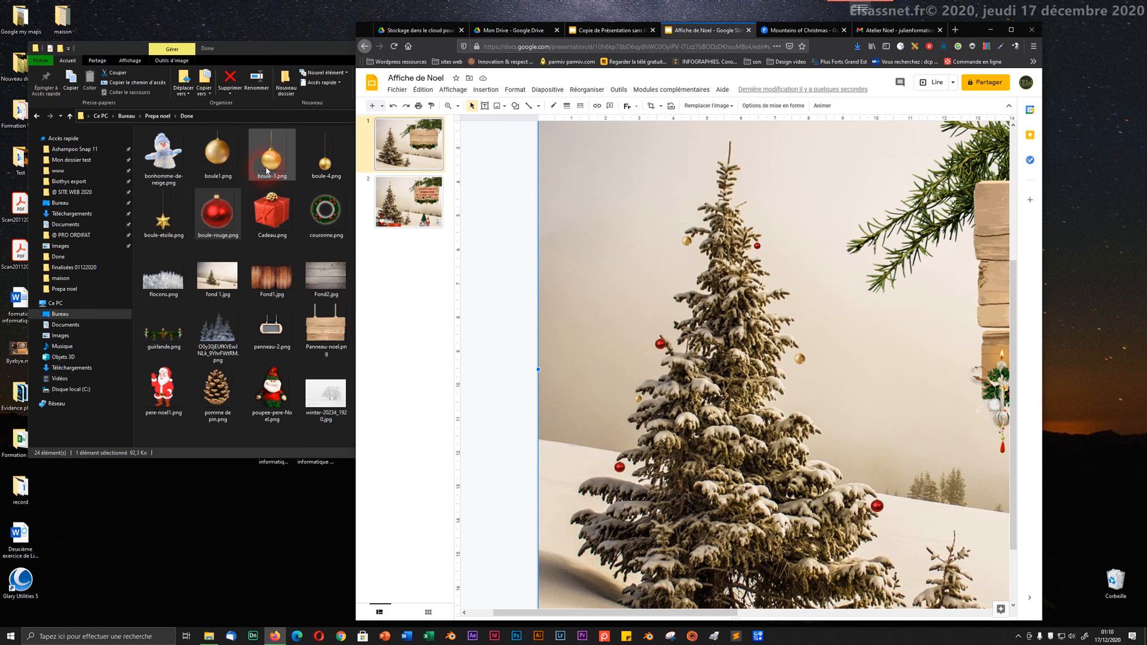
- Insert the gold bauble on a chain, boule-4.png, from the Done folder onto the poster slide
left_click(321, 168)
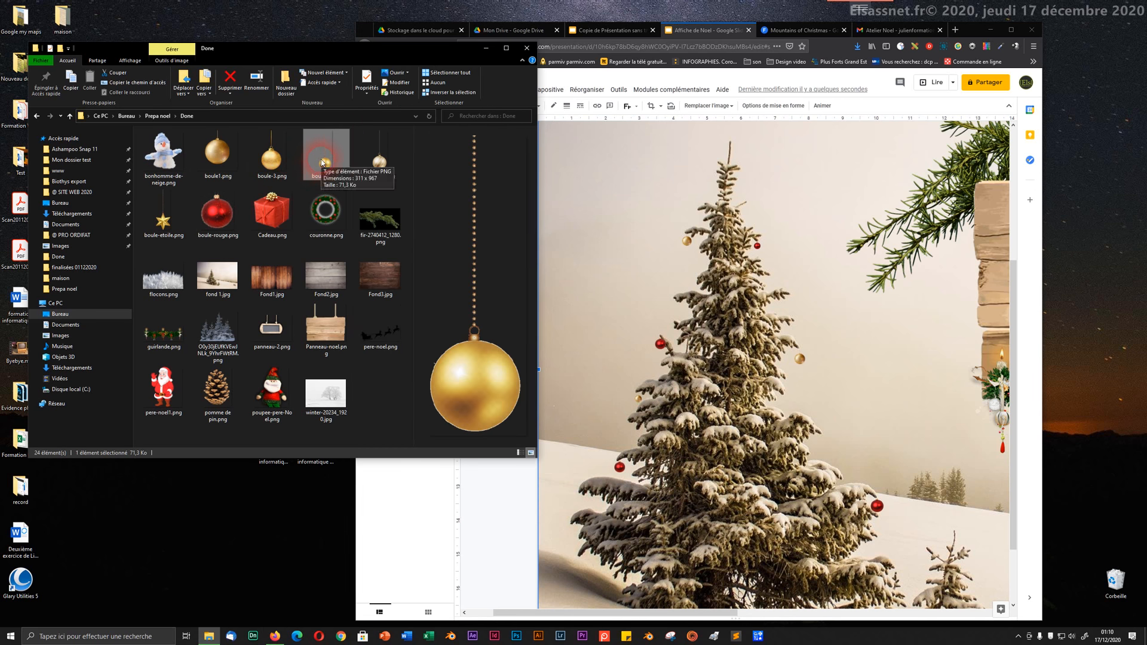
left_click_drag(321, 162, 826, 409)
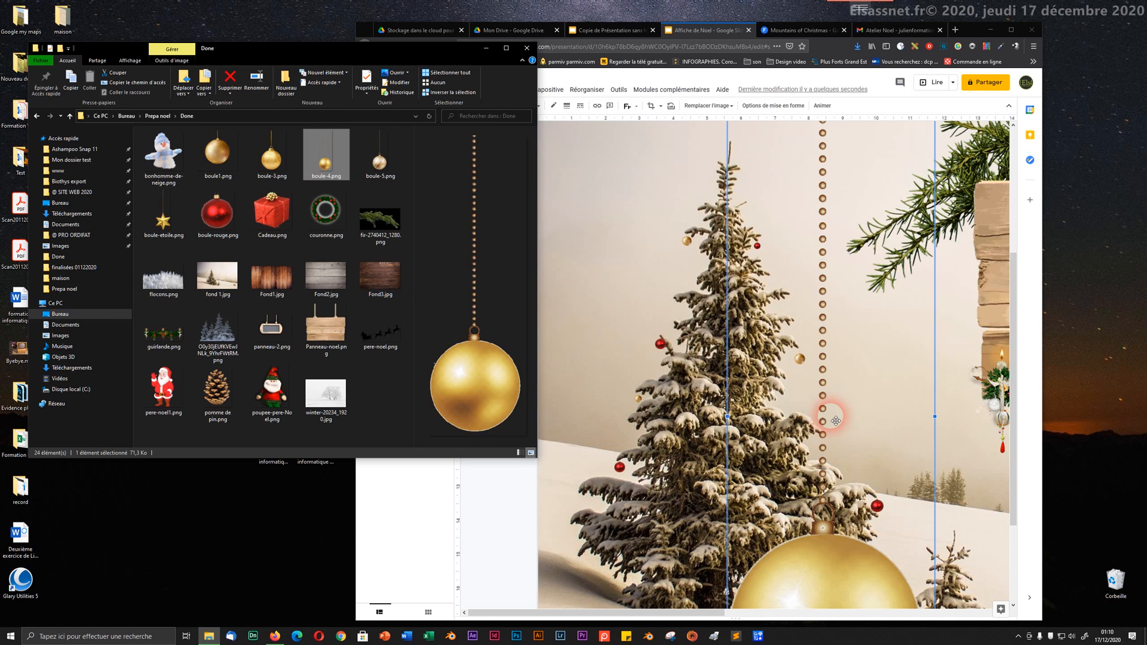
scroll(833, 421, "down", 1)
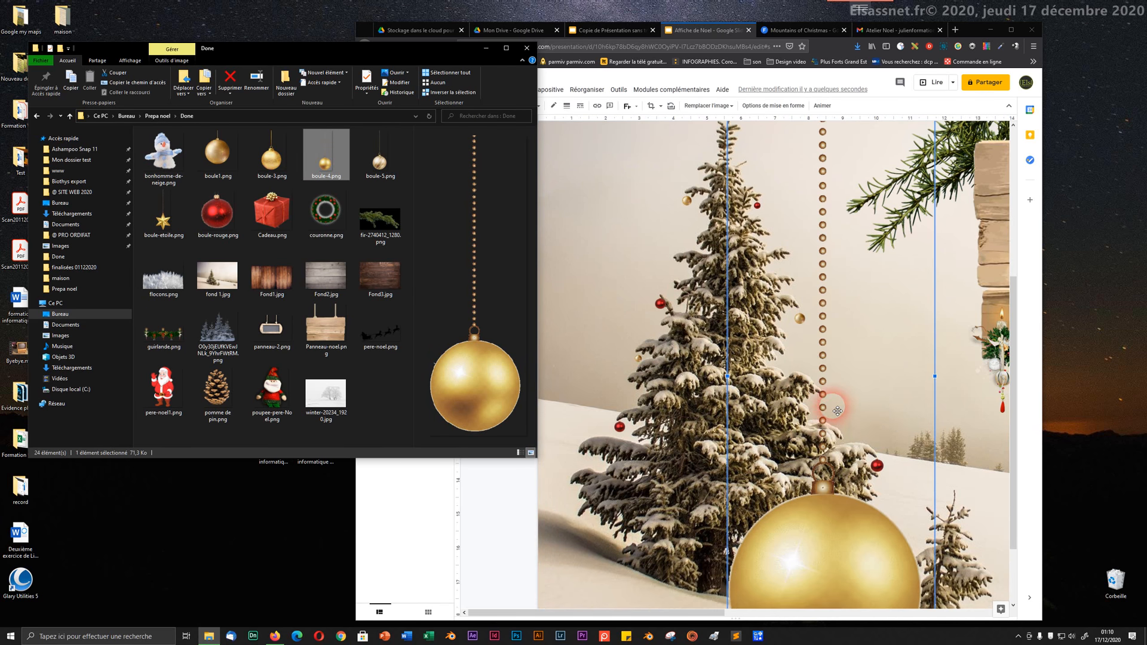
scroll(837, 411, "down", 1)
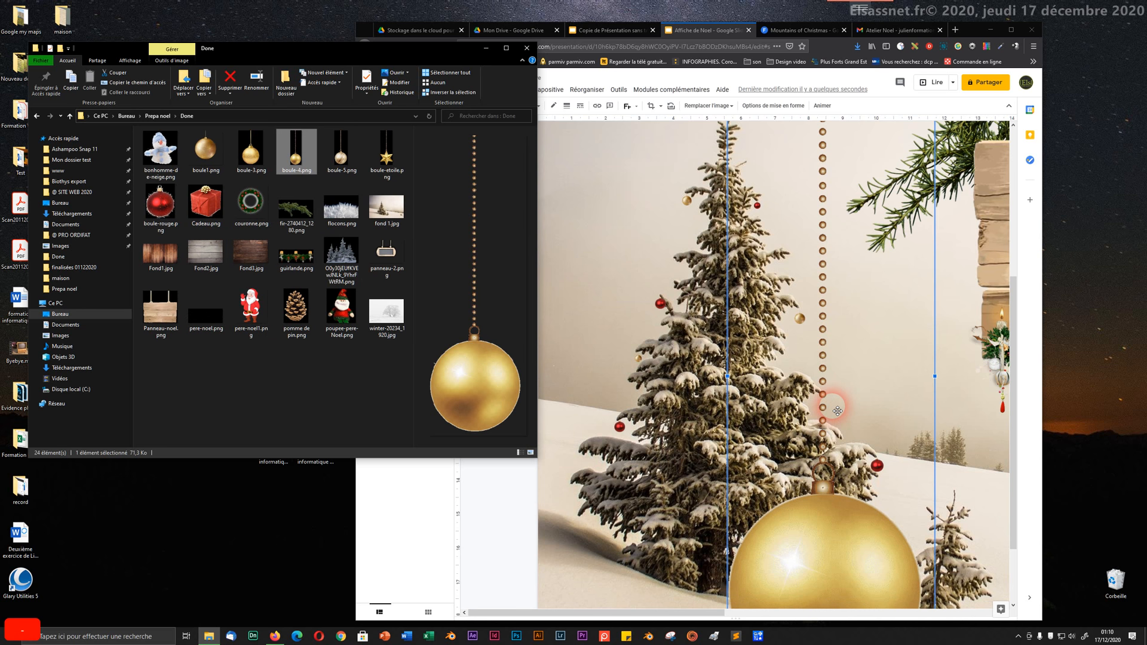
- Shrink the inserted gold bauble and its chain proportionally to about a quarter of their size, near the treetop
key("ctrl+alt+minus")
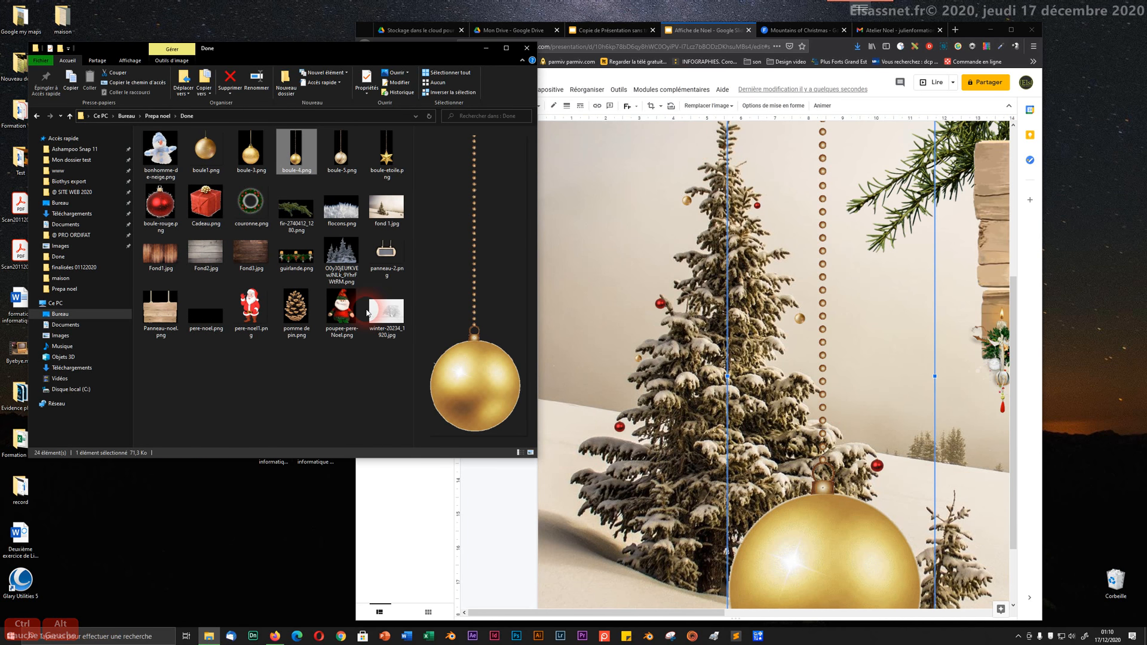
left_click(685, 372)
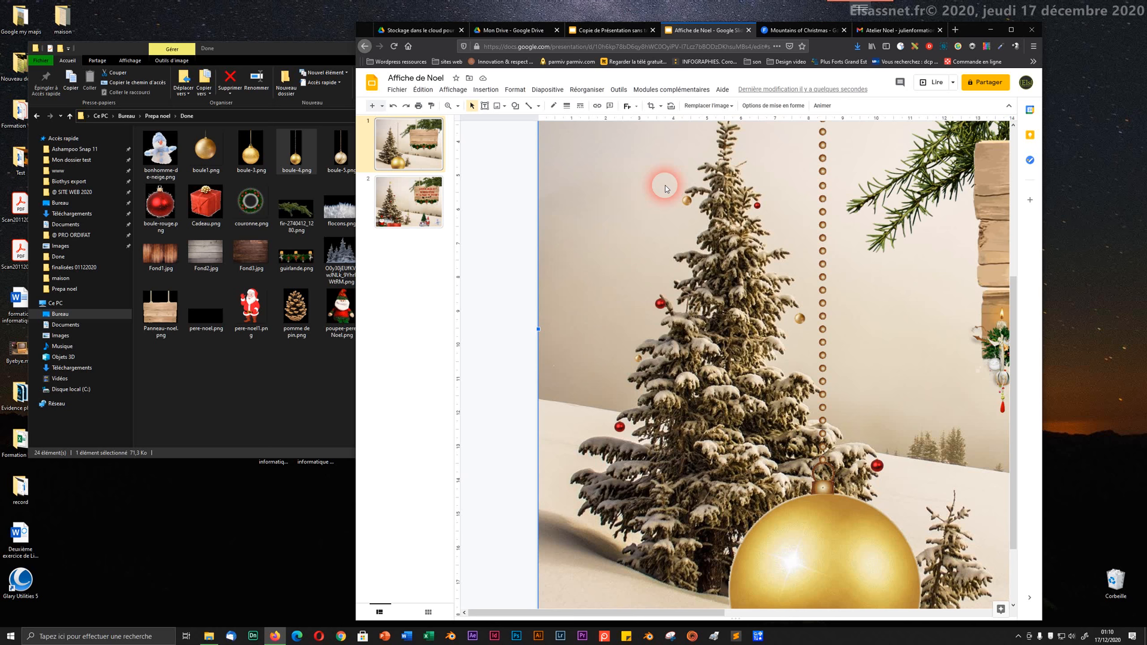
key("ctrl+alt+minus")
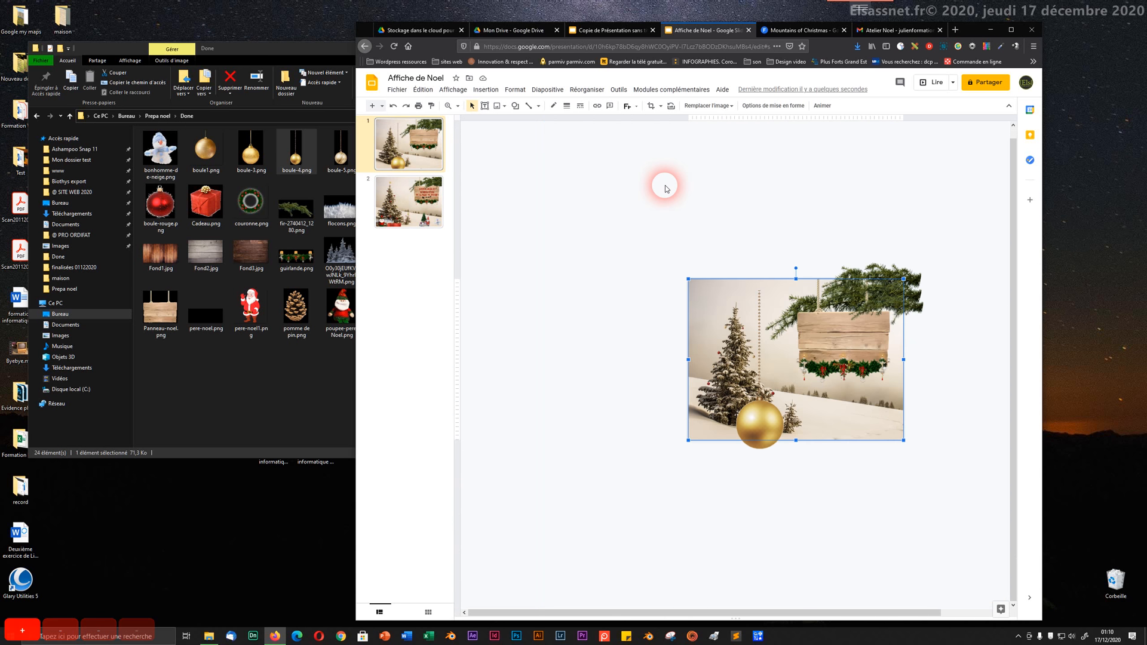
left_click(695, 499)
left_click(752, 443, "ctrl")
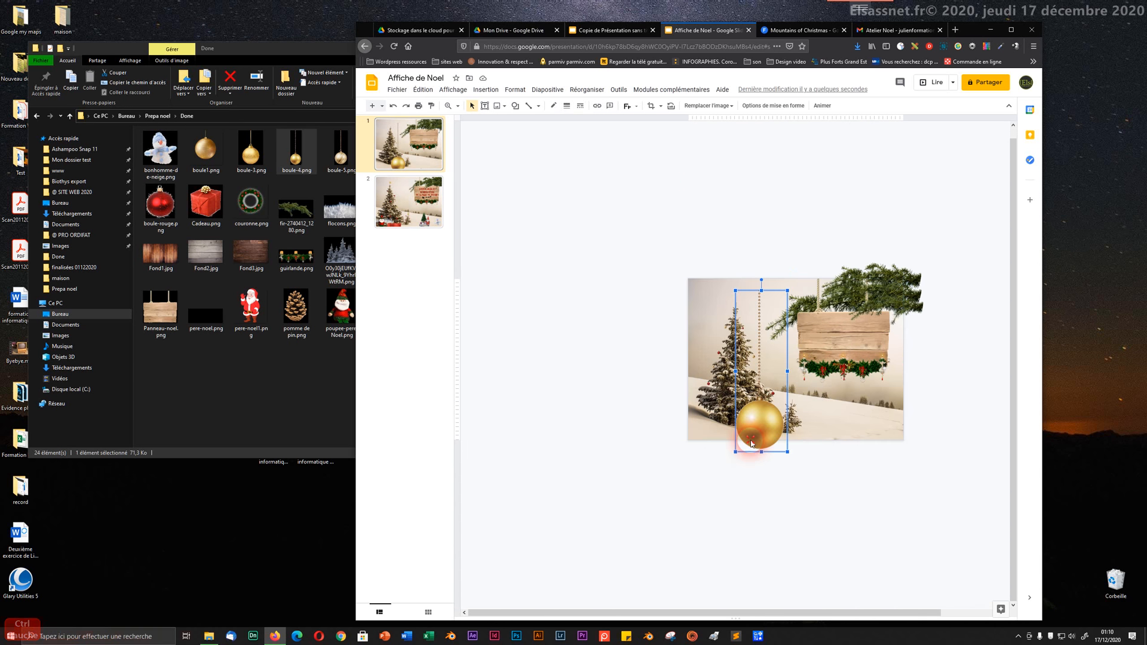
left_click_drag(787, 452, 749, 333)
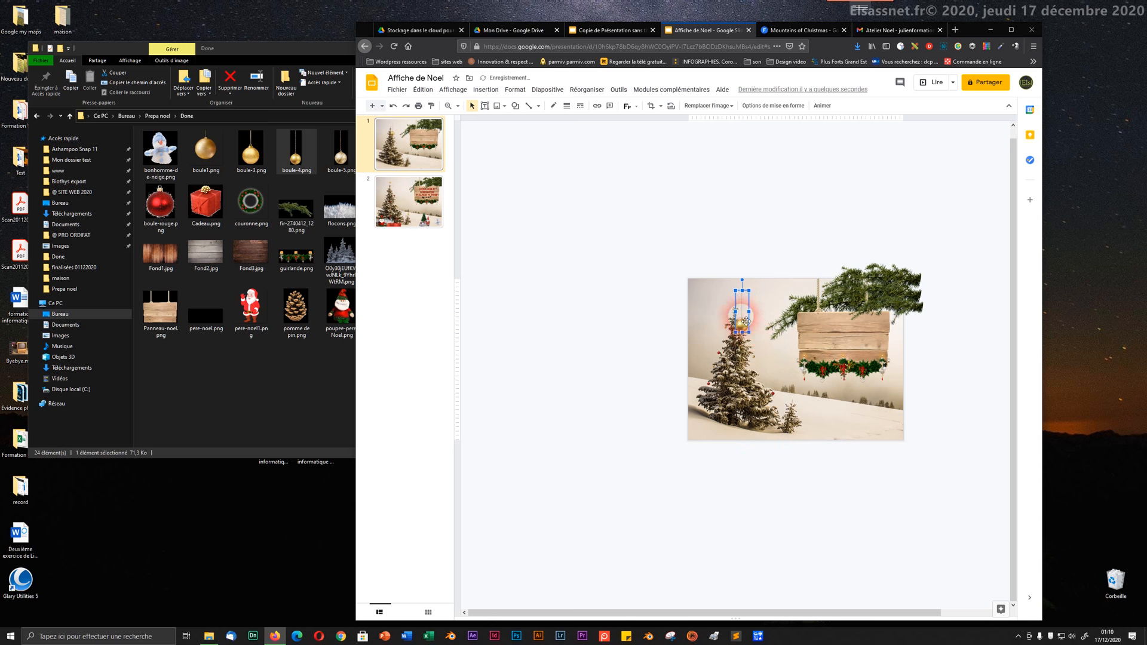
- Reduce the chained gold bauble by about half again, keeping its proportions
key("ctrl+alt+minus")
key("ctrl+alt+plus")
key("ctrl+alt+plus")
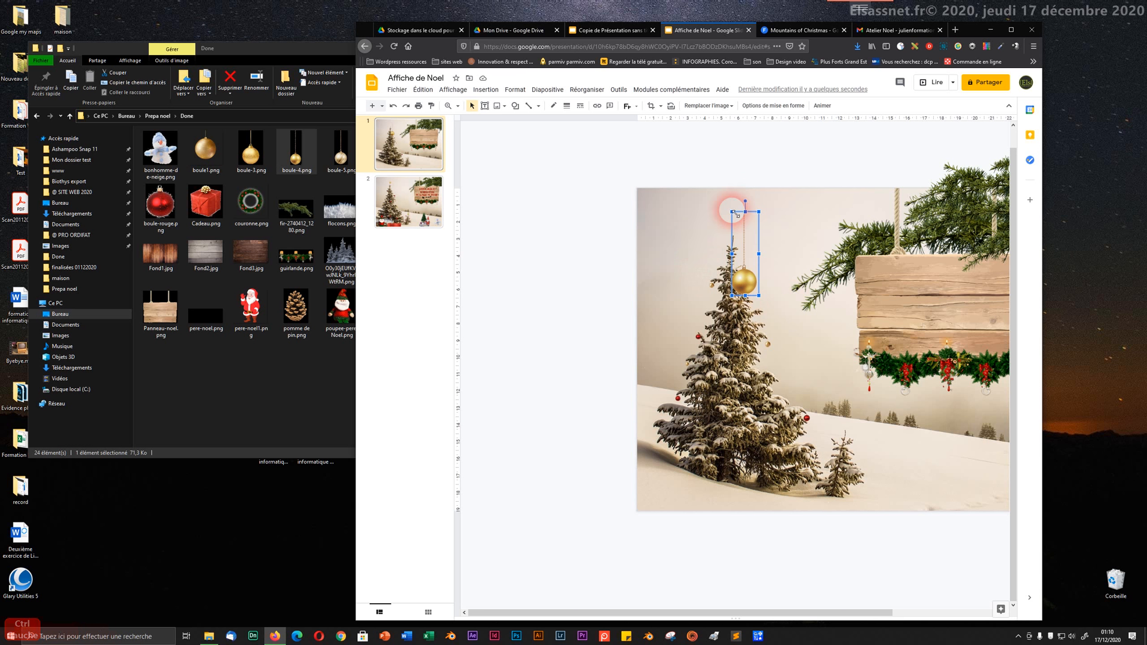
left_click_drag(733, 212, 751, 253)
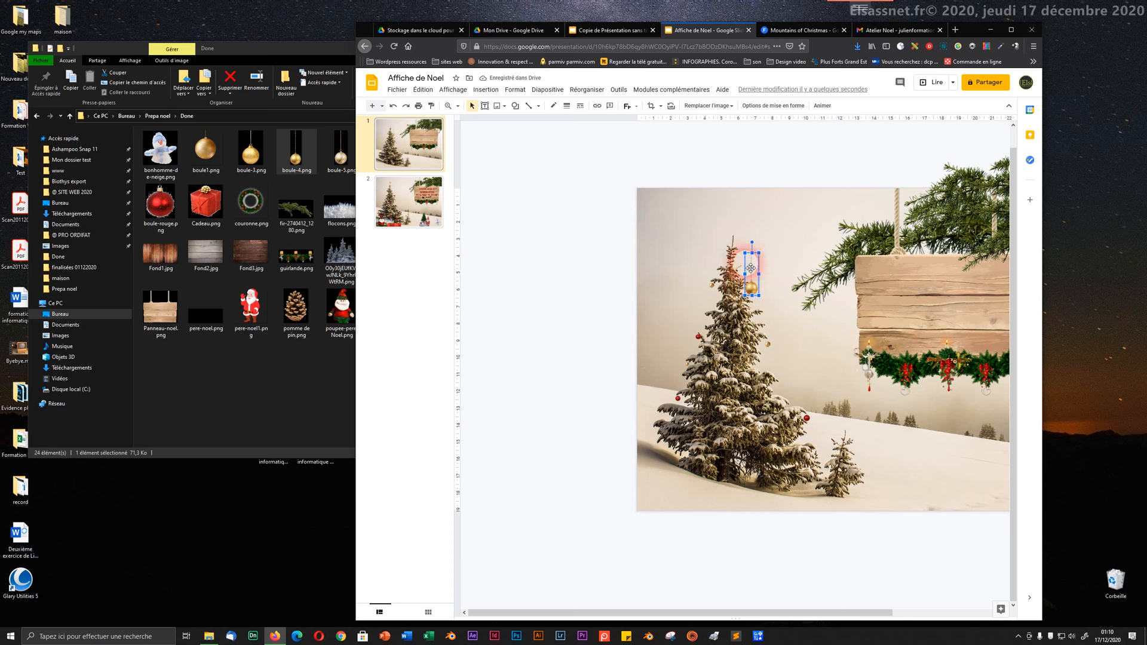
- Move the chained gold bauble to the middle-right branch tip, above the lower-right red bauble, and shrink it further to fit
key("ctrl+alt+plus")
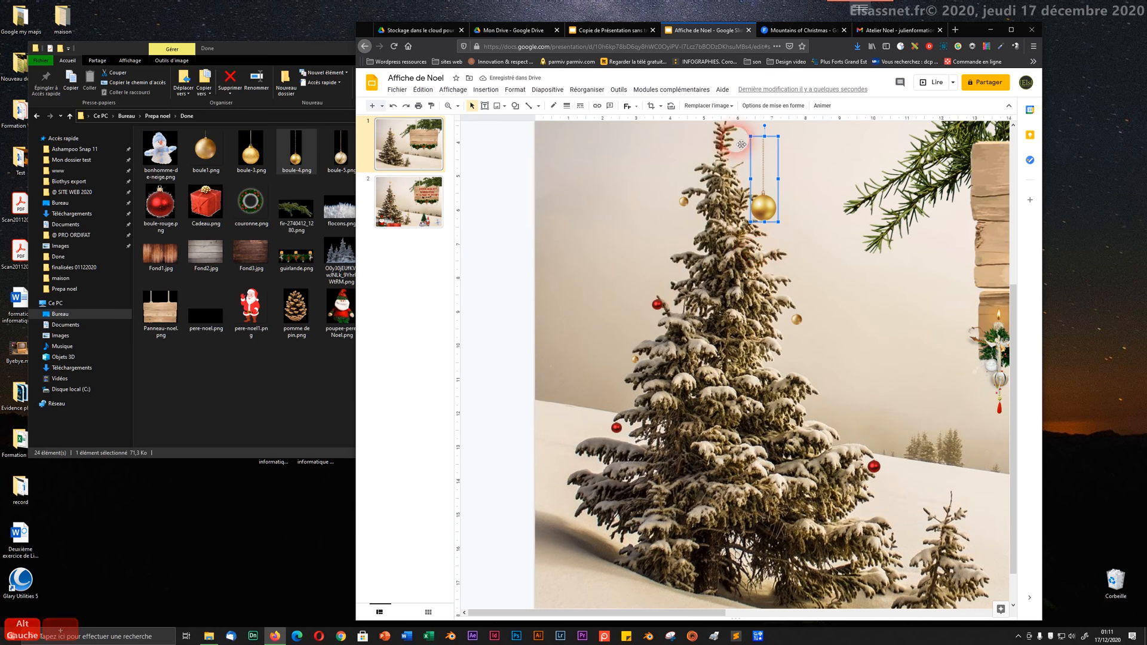
left_click_drag(751, 139, 821, 412)
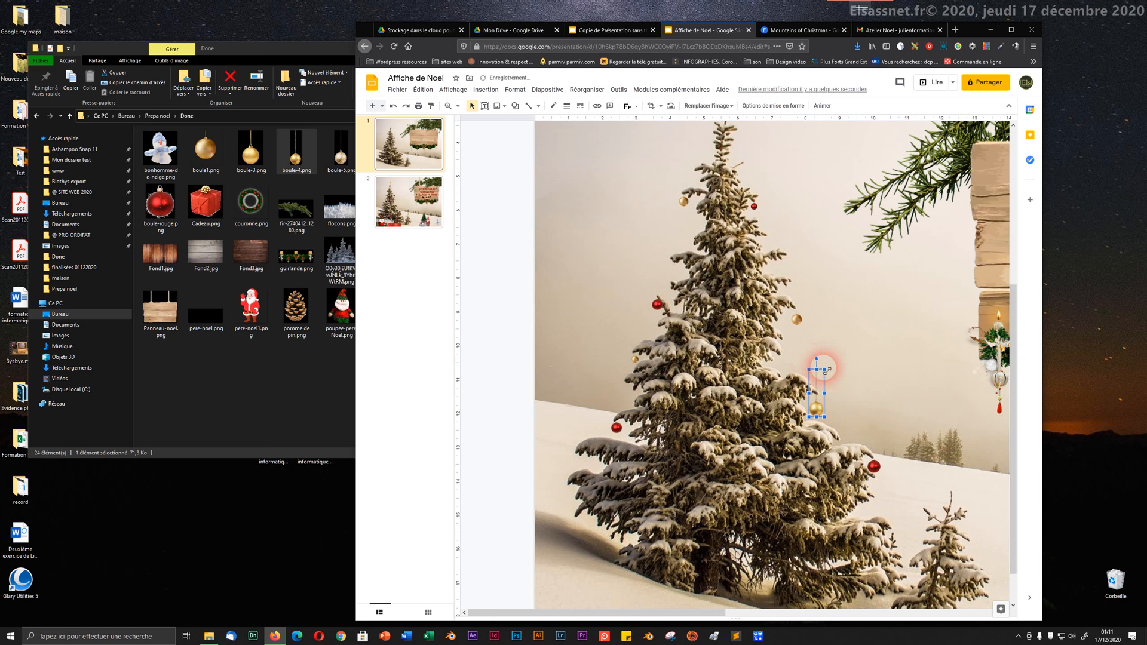
left_click_drag(824, 370, 819, 408)
left_click(841, 351)
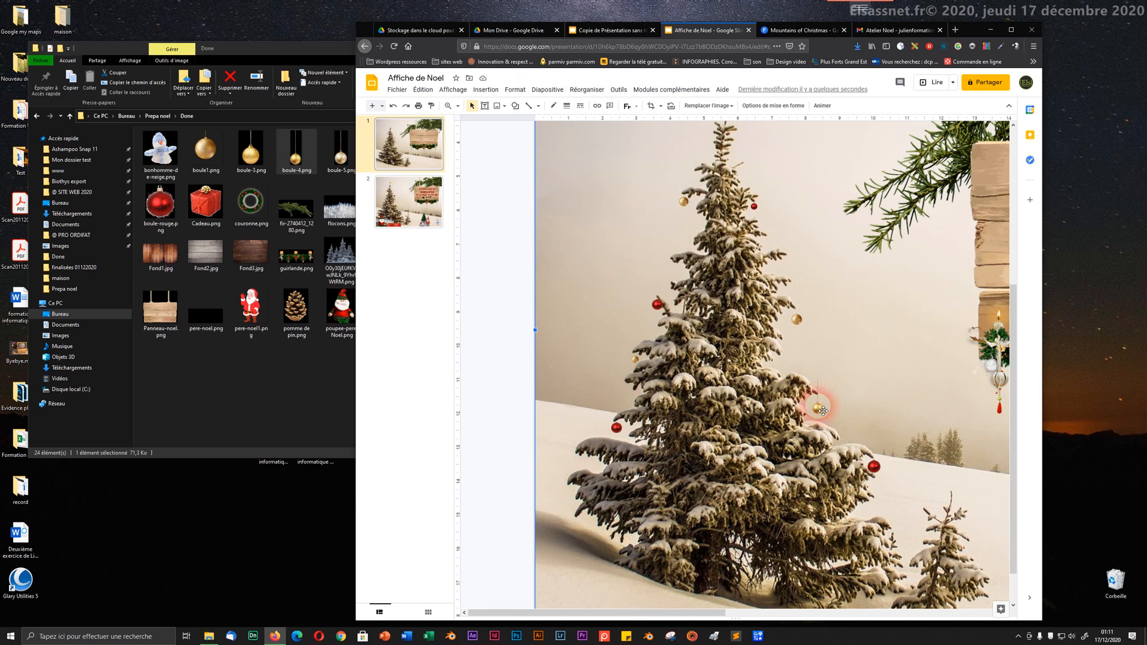
- Crop the upper part of the gold bauble's chain so that it hangs directly from the branch tip
left_click(823, 411)
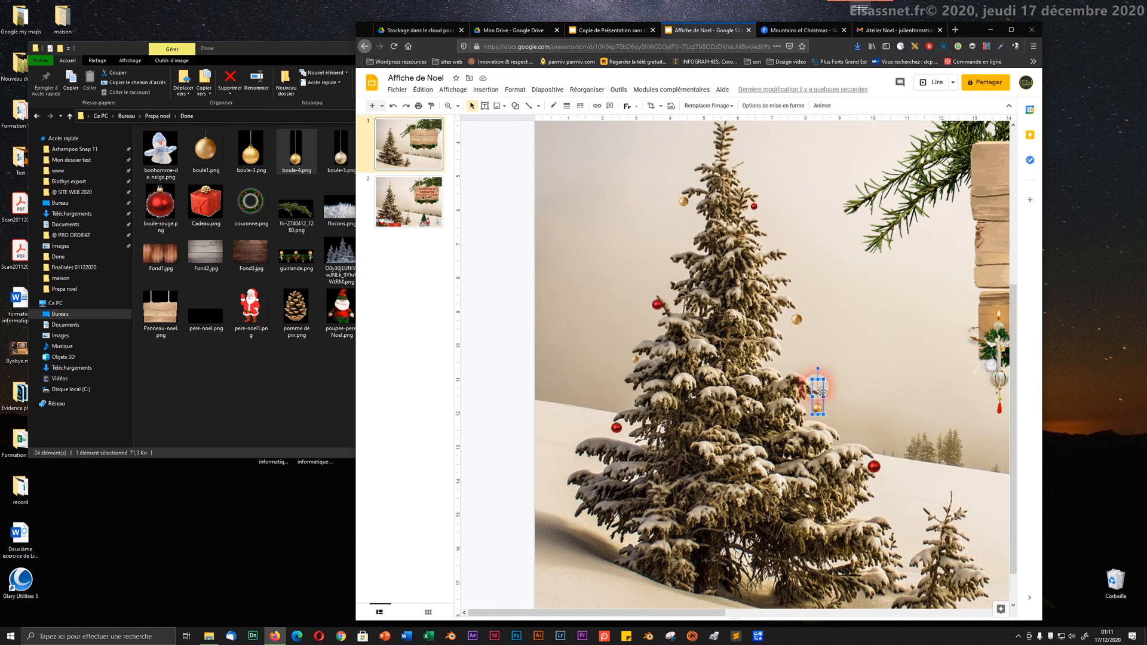
left_click(655, 109)
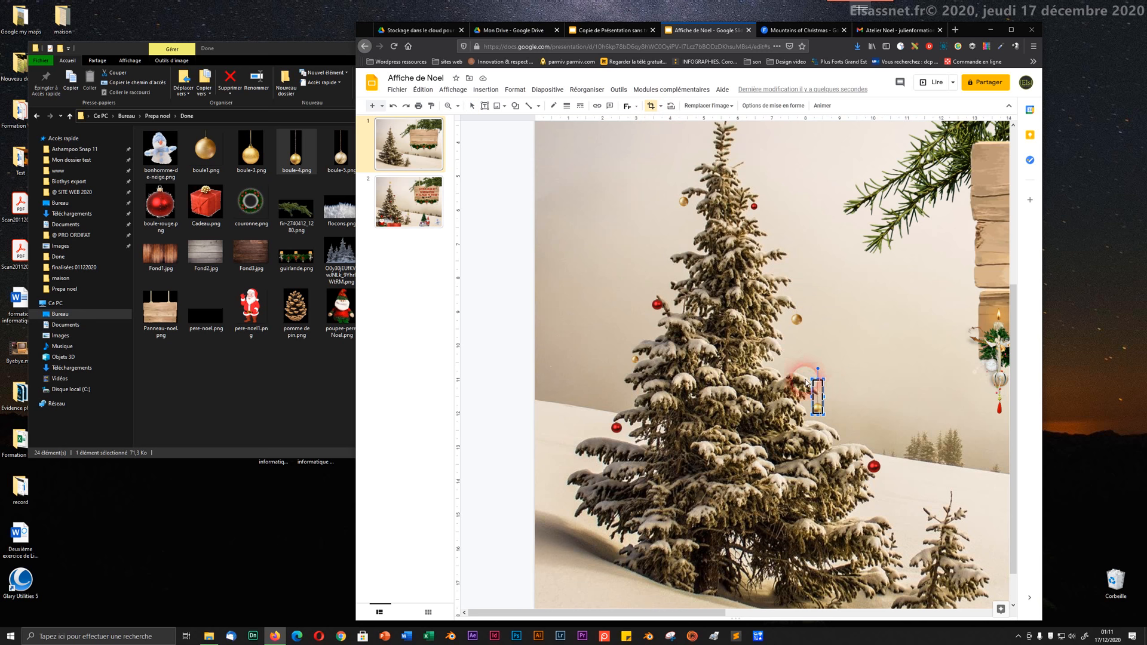
scroll(813, 298, "up", 2)
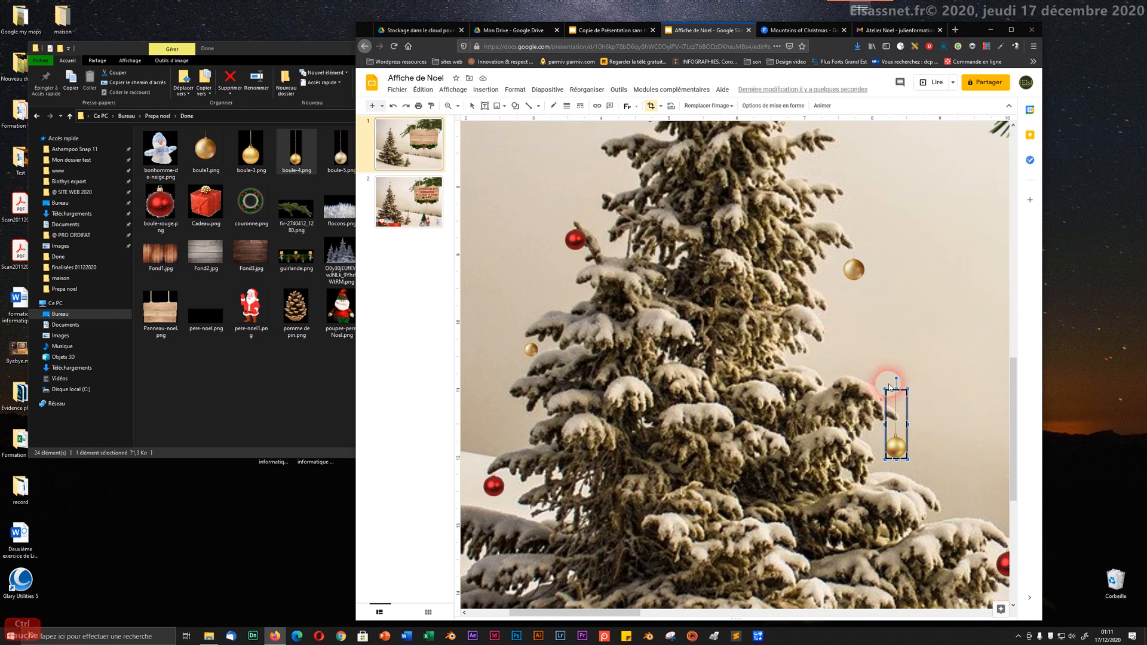
left_click_drag(899, 394, 895, 420)
left_click(912, 299)
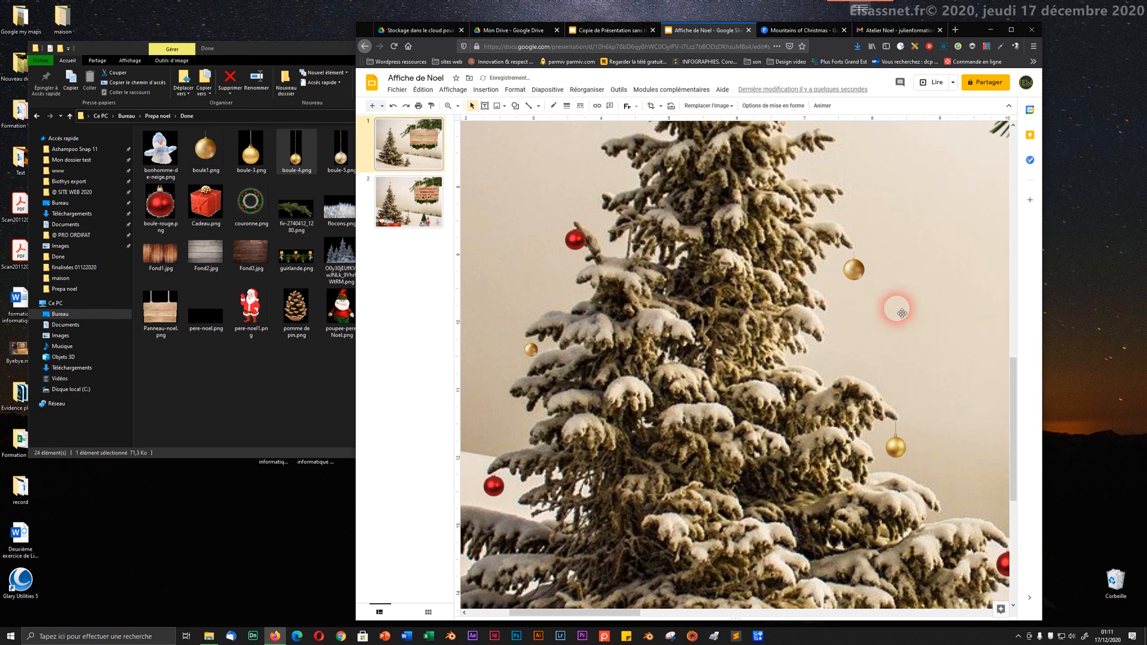
left_click(674, 380)
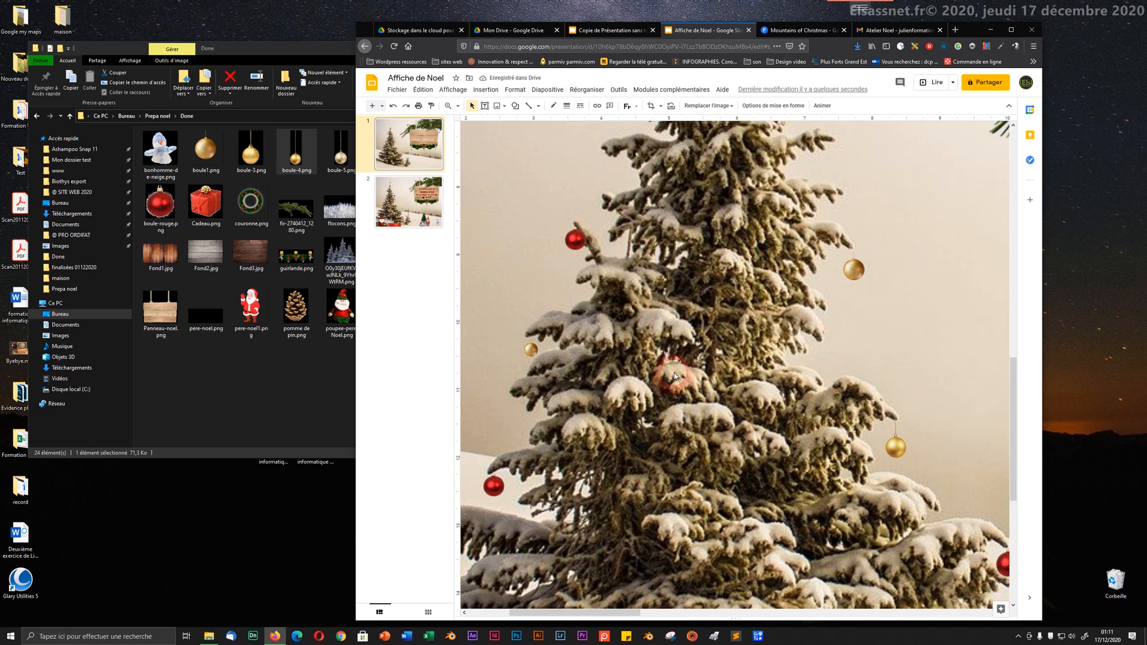
scroll(674, 376, "down", 2)
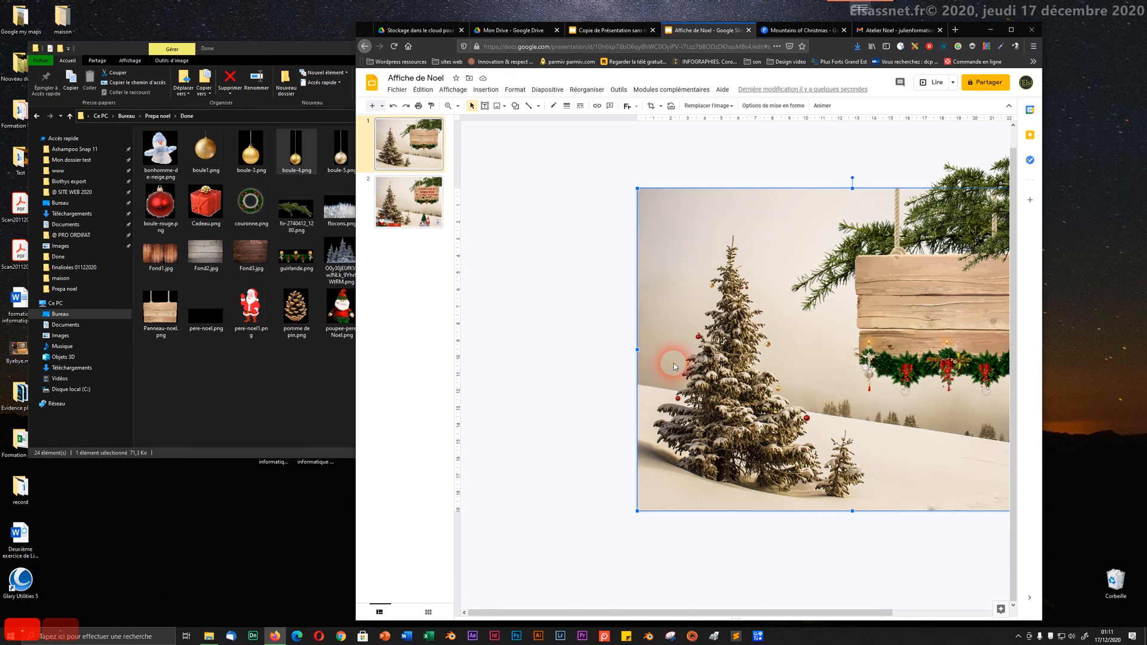
- Move the red bauble on the fir tree's middle-left side up against the bare branch tip beside it
left_click(700, 613)
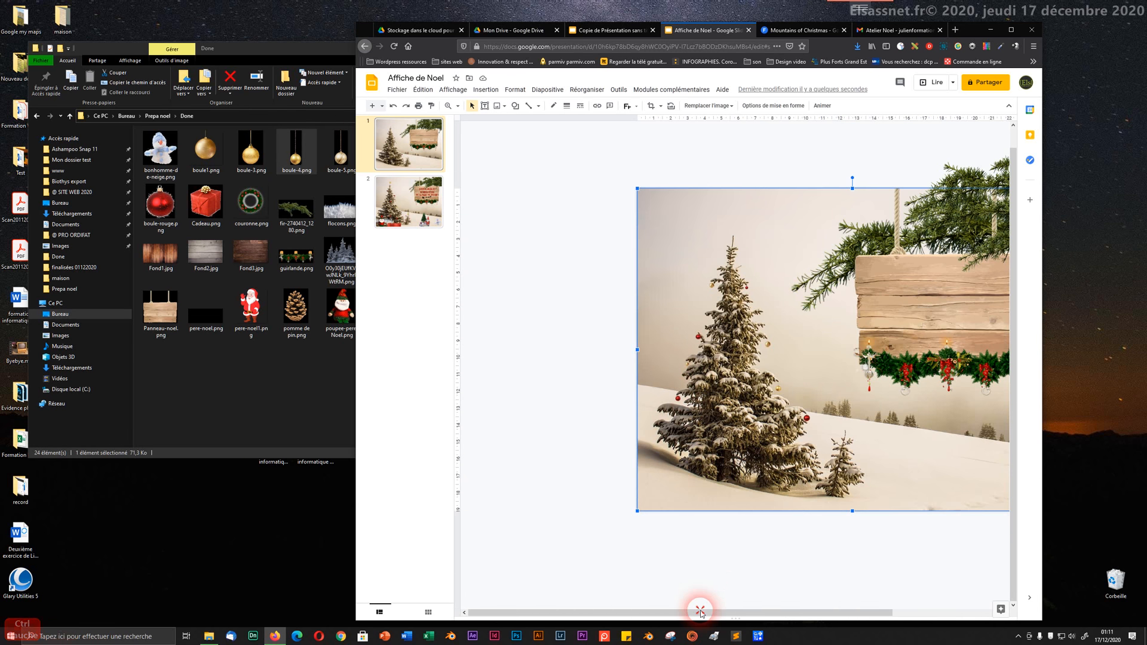
left_click_drag(701, 612, 797, 607)
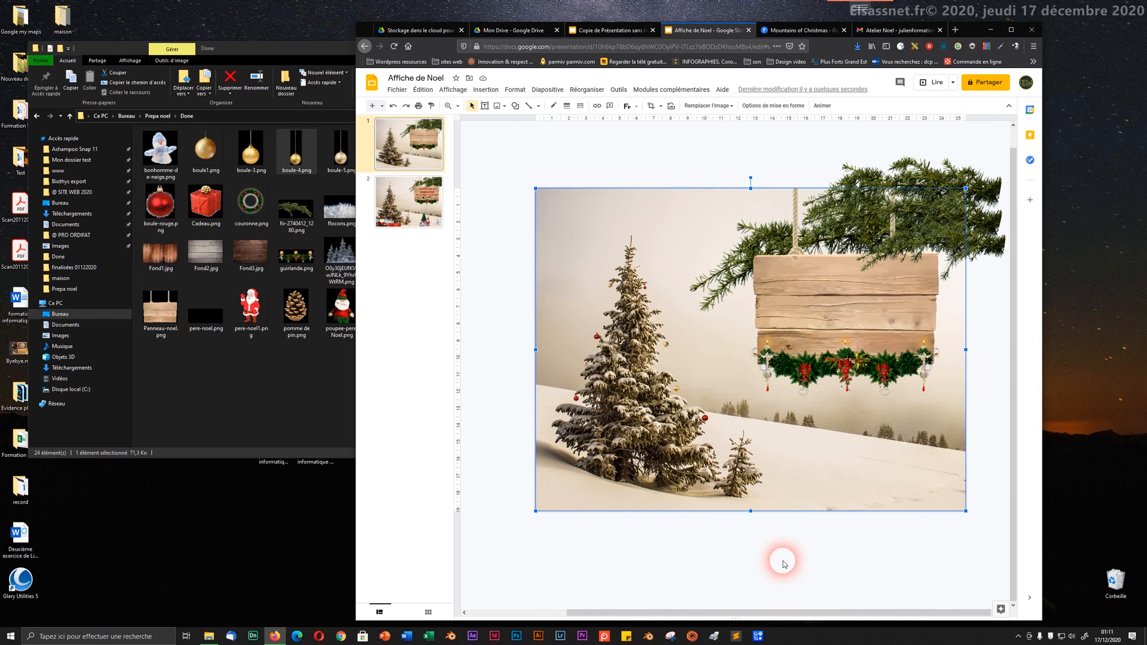
left_click(593, 341)
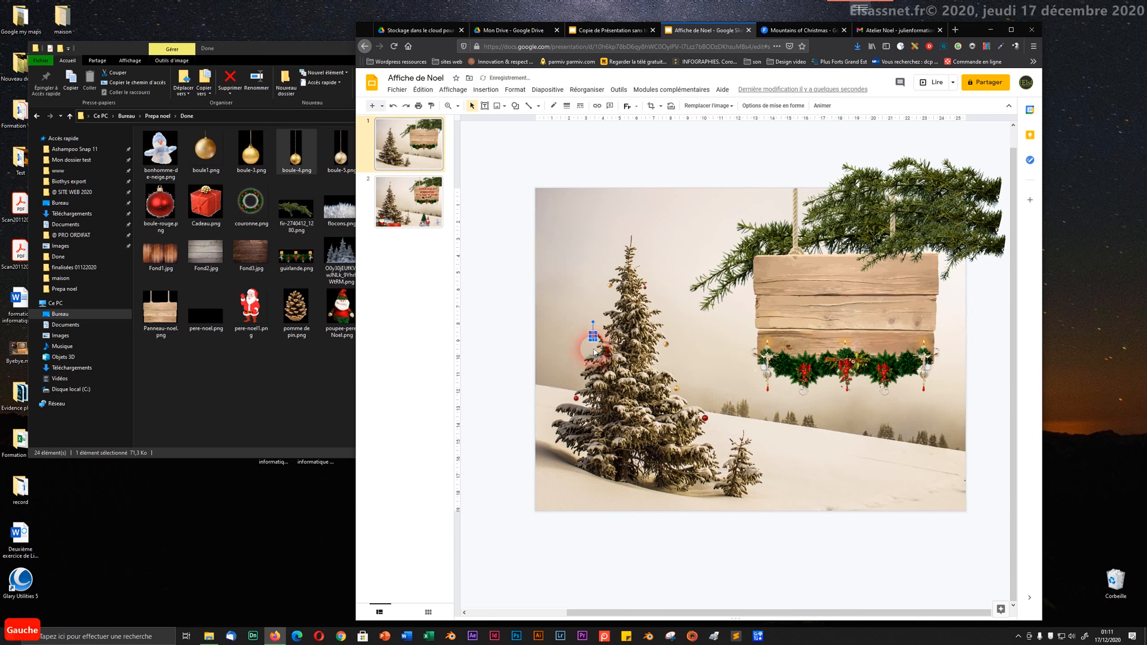
key("Down")
key("ctrl+alt+plus")
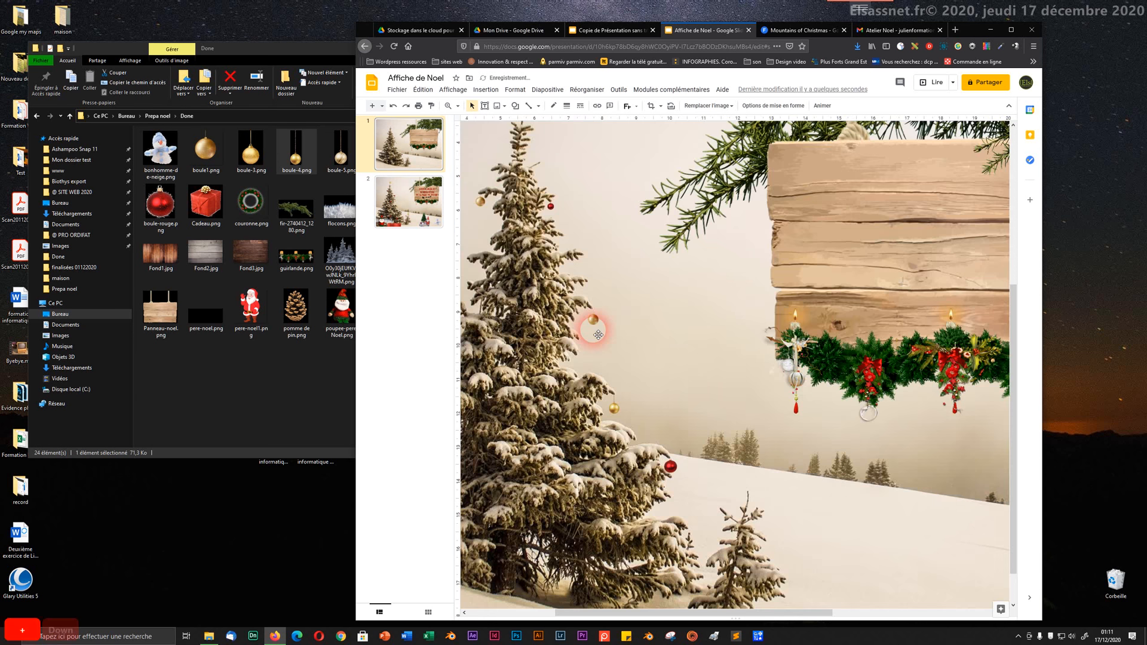
key("ctrl+alt+plus")
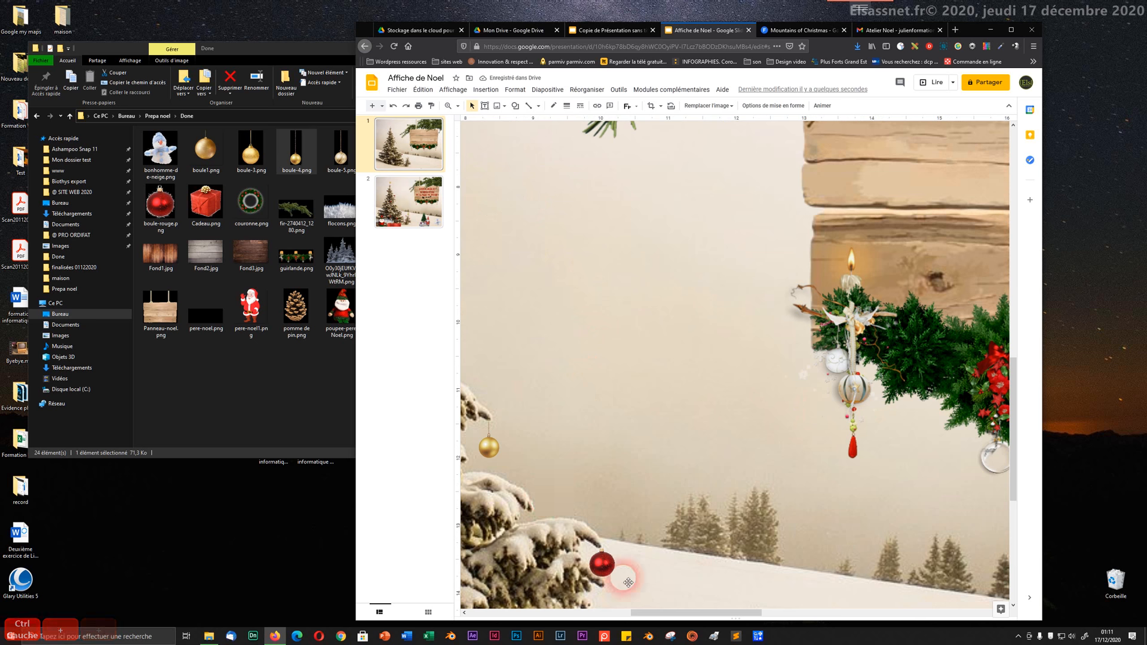
left_click_drag(670, 604, 530, 605)
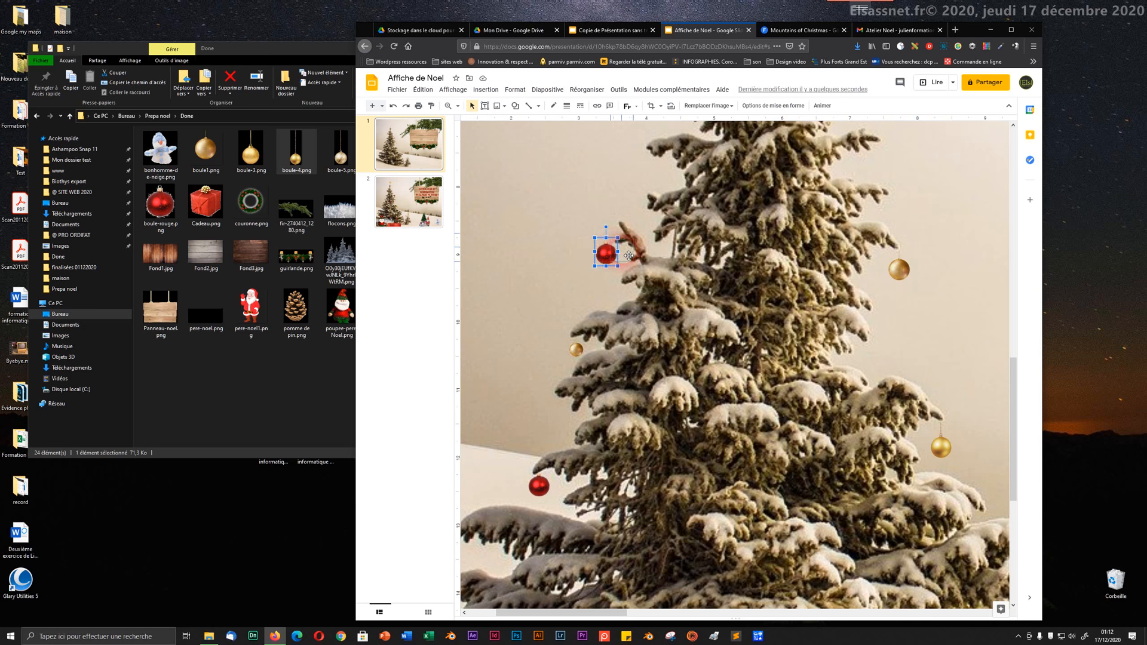
left_click_drag(609, 258, 626, 254)
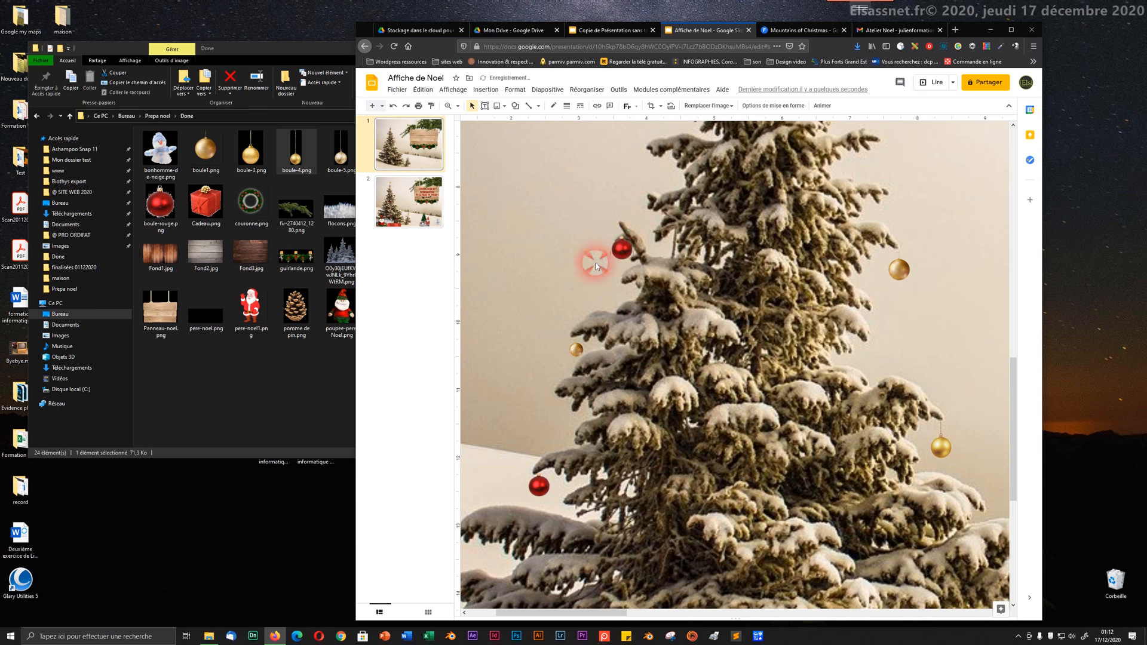
- Shrink the middle-left red bauble slightly, keeping its proportions, and deselect it
left_click(623, 252)
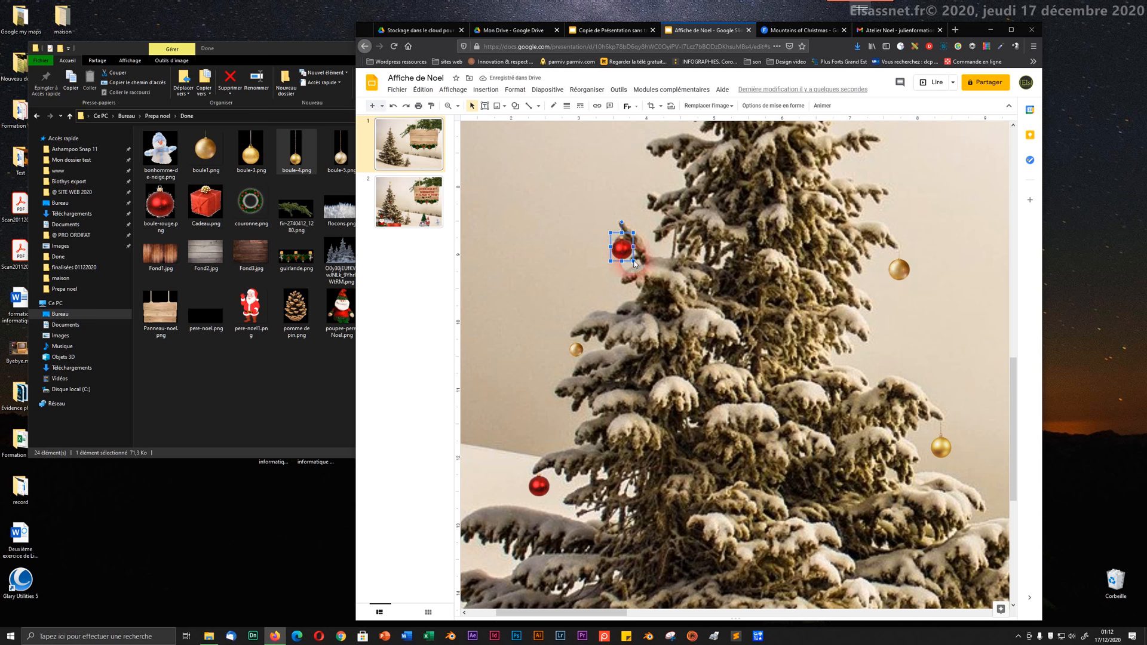
left_click_drag(637, 265, 631, 259)
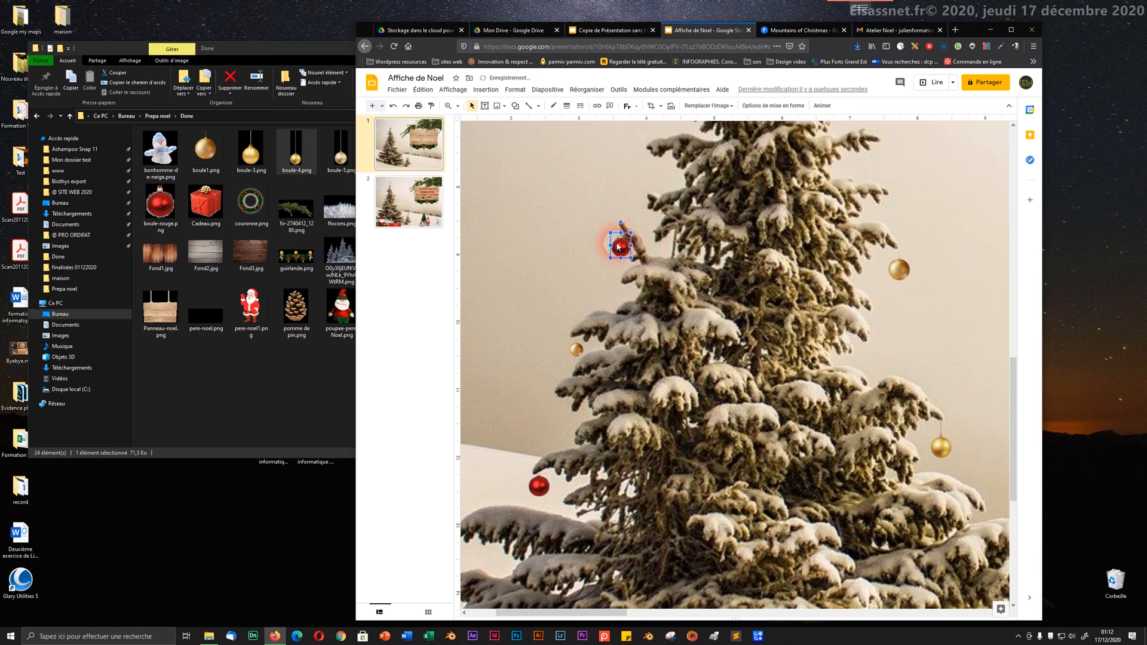
left_click(627, 279)
left_click(697, 357)
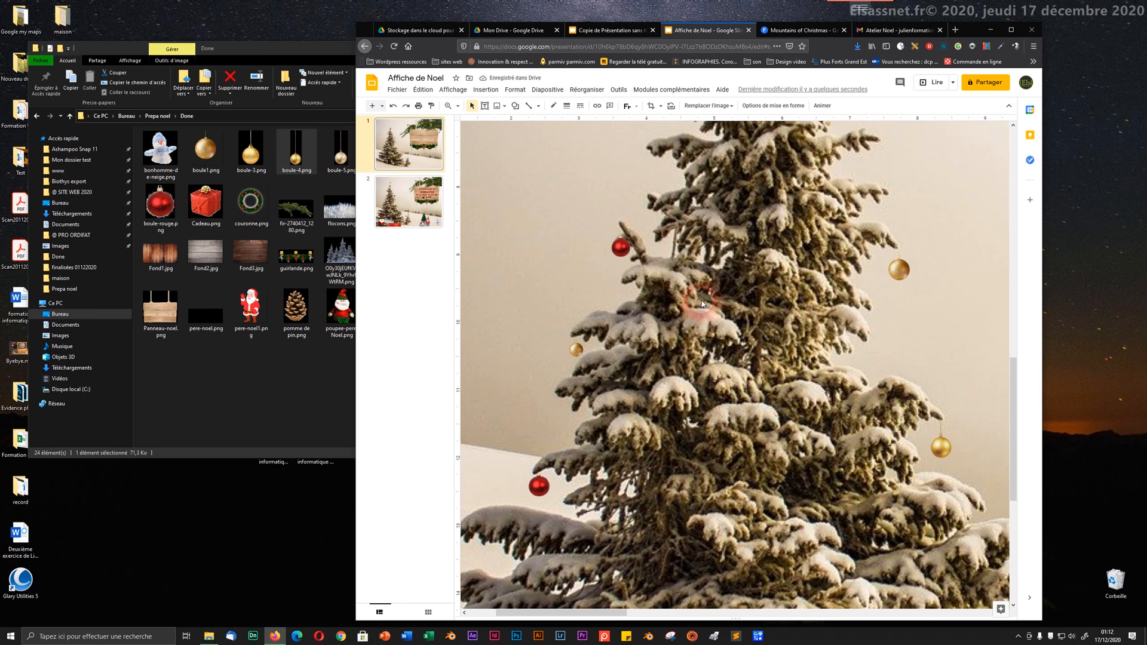
- Insert the striped bauble boule-5.png onto the slide and shrink it proportionally to roughly a quarter of its size over the fir tree
scroll(701, 303, "down", 3)
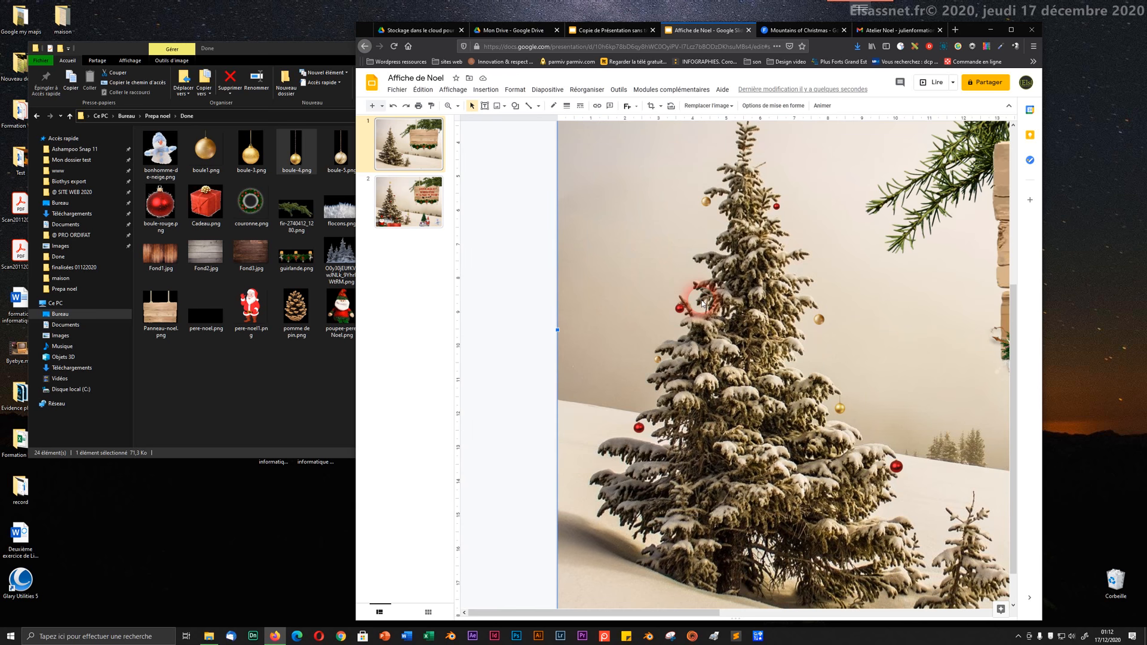
left_click(250, 156)
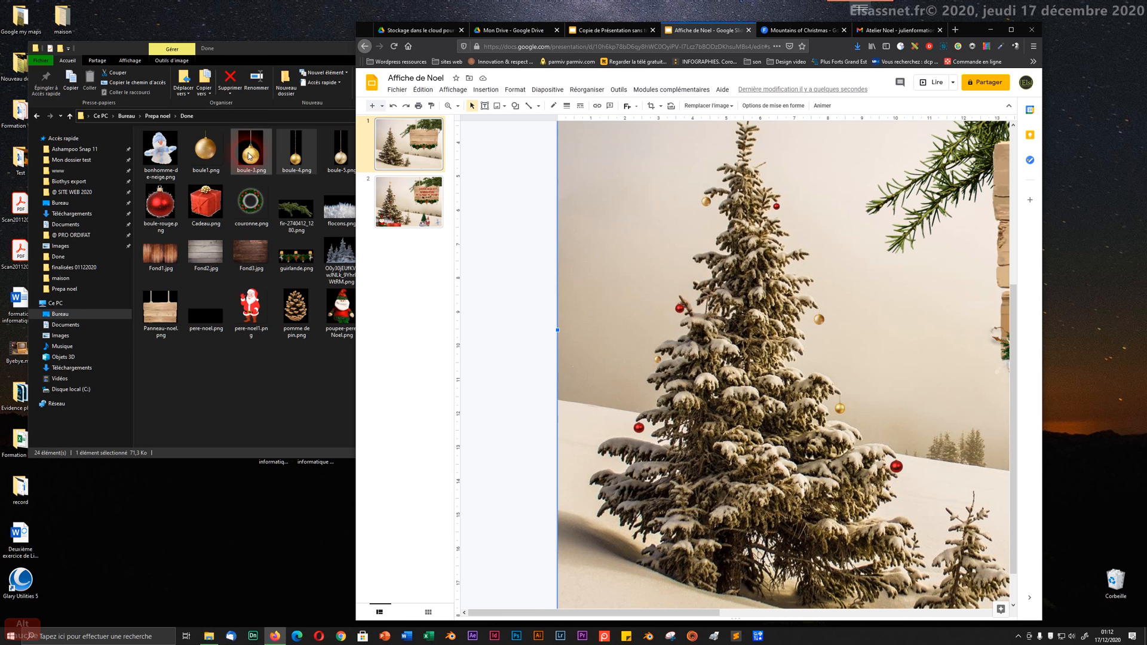
left_click_drag(339, 157, 786, 347)
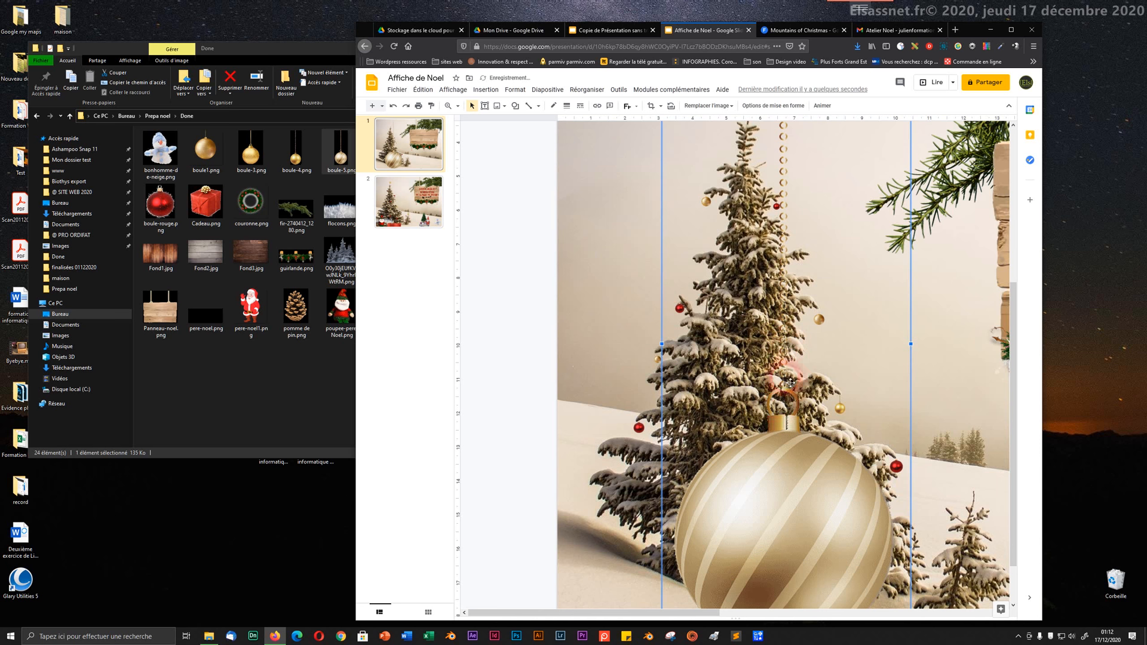
scroll(790, 378, "down", 5)
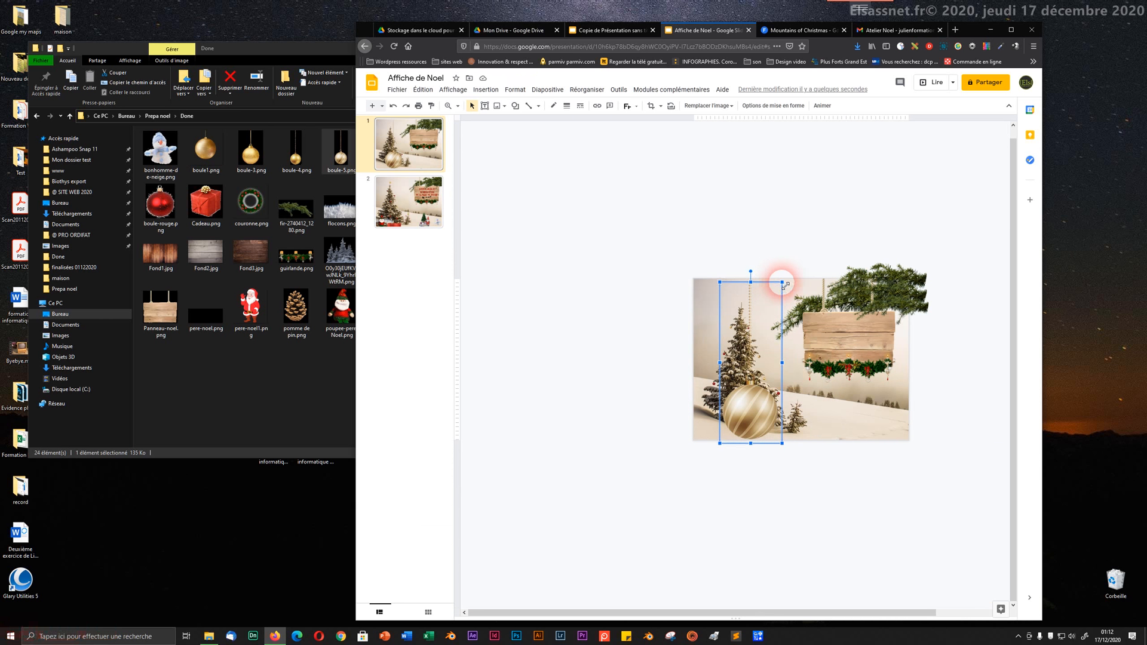
left_click_drag(781, 279, 738, 384)
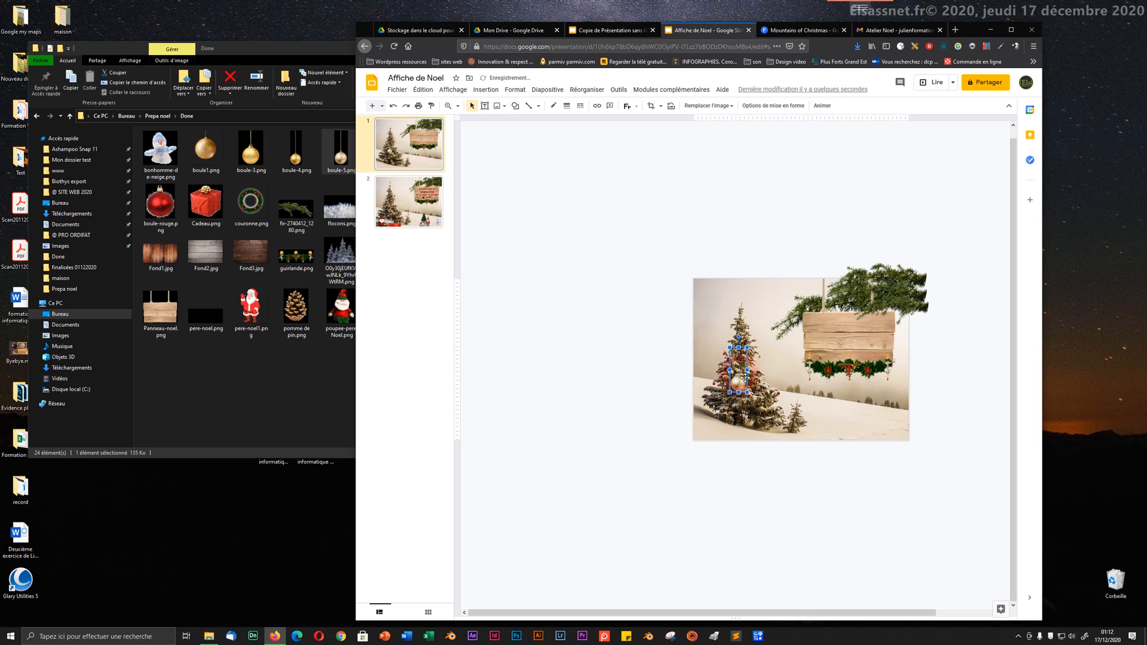
- Reduce the striped bauble further to match the other baubles and place it in the upper middle of the fir tree
key("ctrl+alt+plus")
key("ctrl+alt+plus")
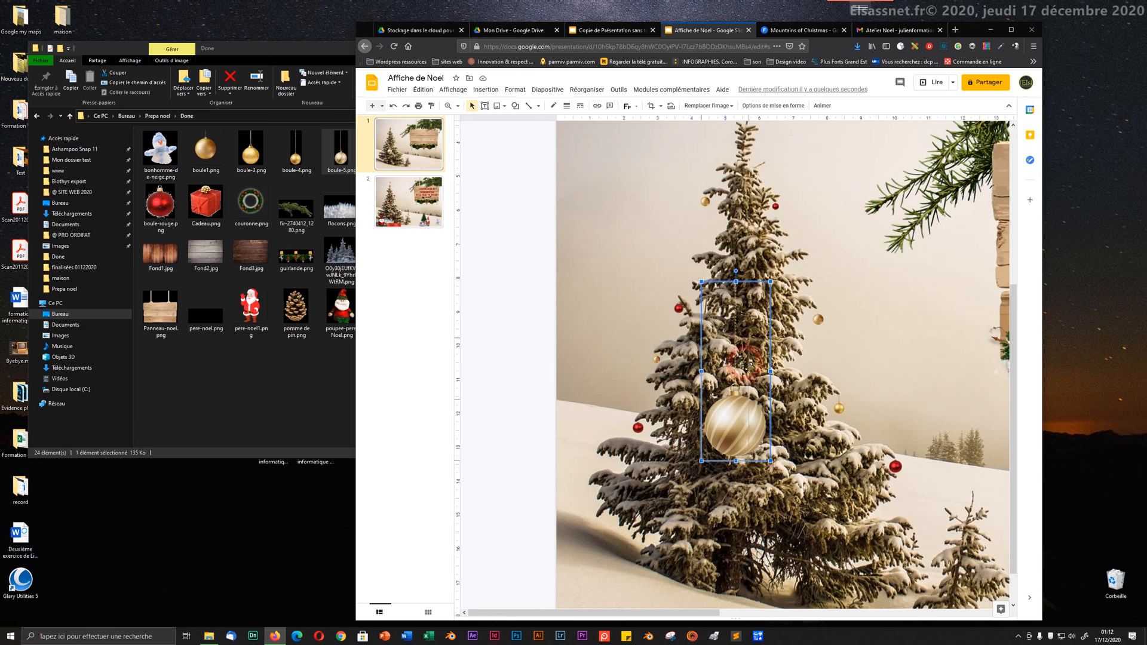
left_click_drag(732, 401, 732, 387)
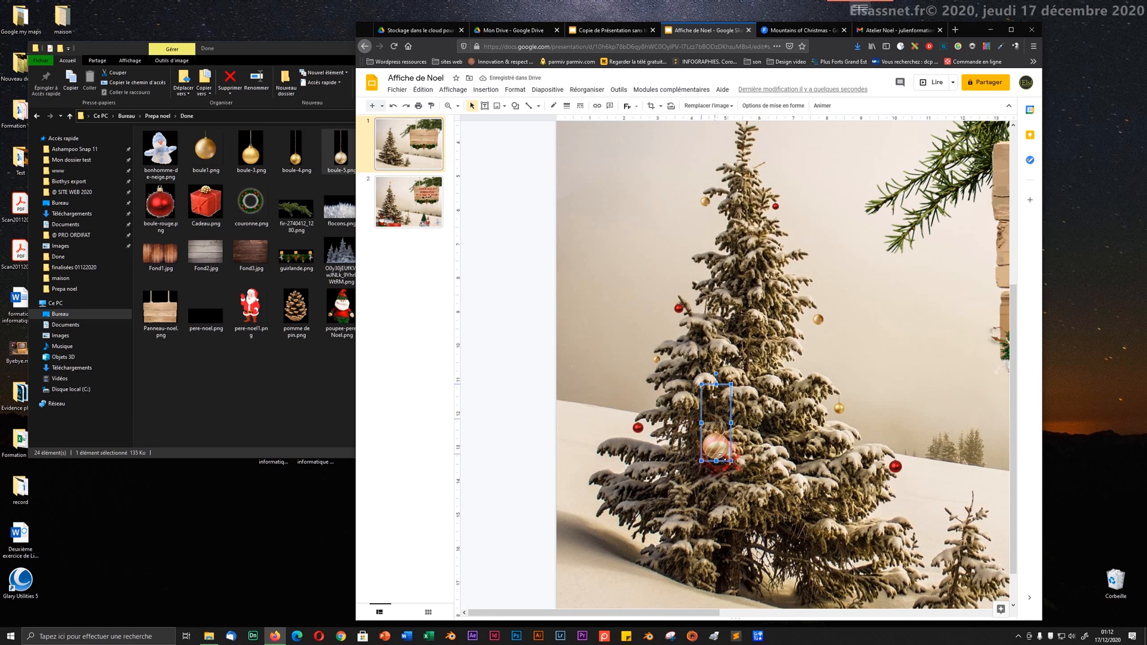
left_click_drag(715, 445, 755, 350)
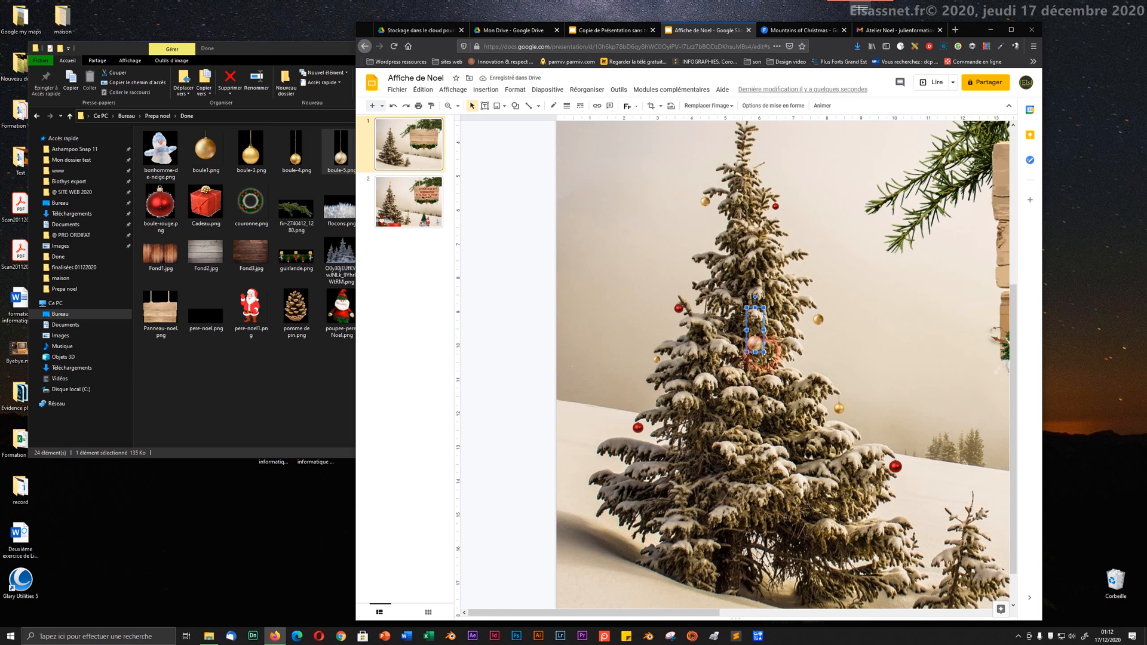
key("ctrl+minus")
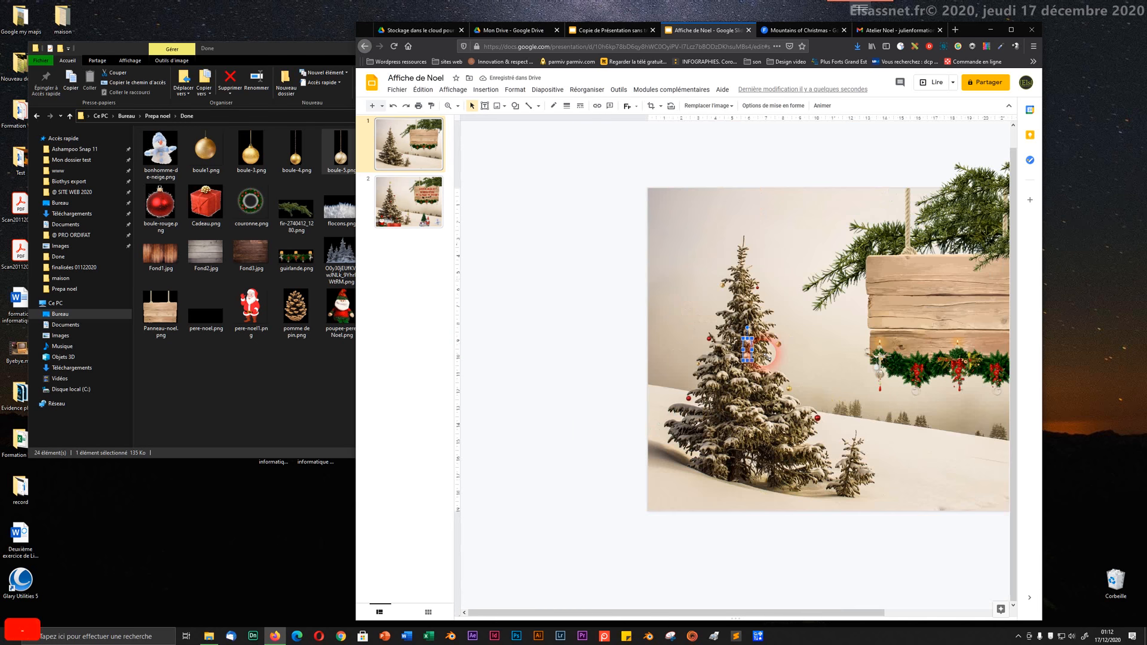
key("ctrl+plus")
key("ctrl+plus")
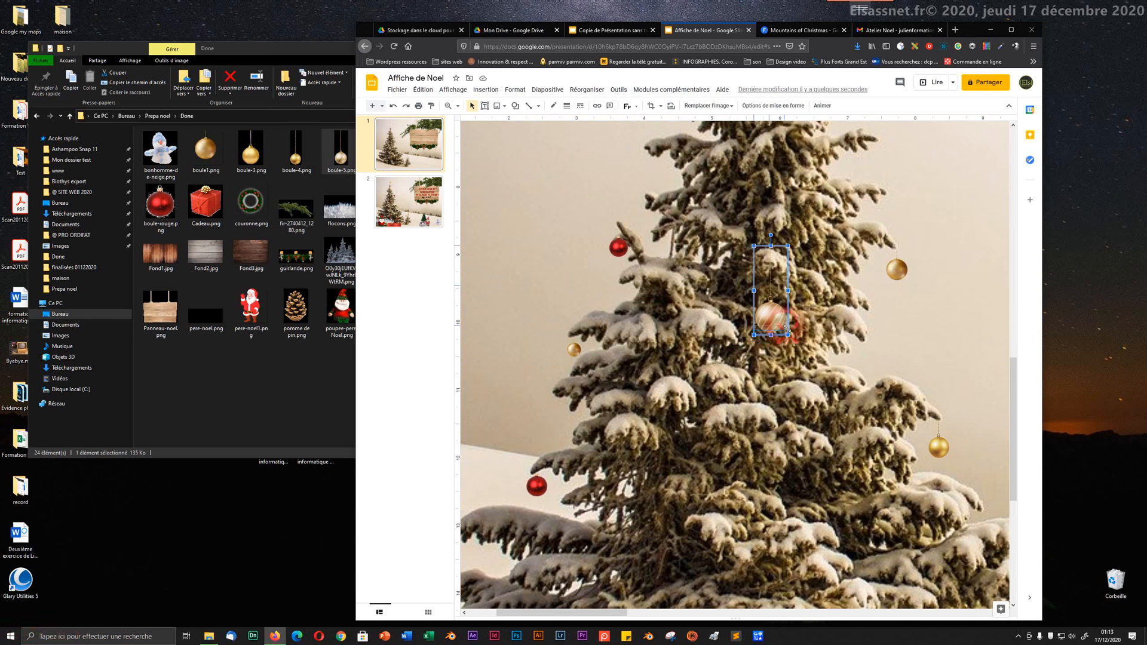
left_click_drag(788, 334, 781, 317)
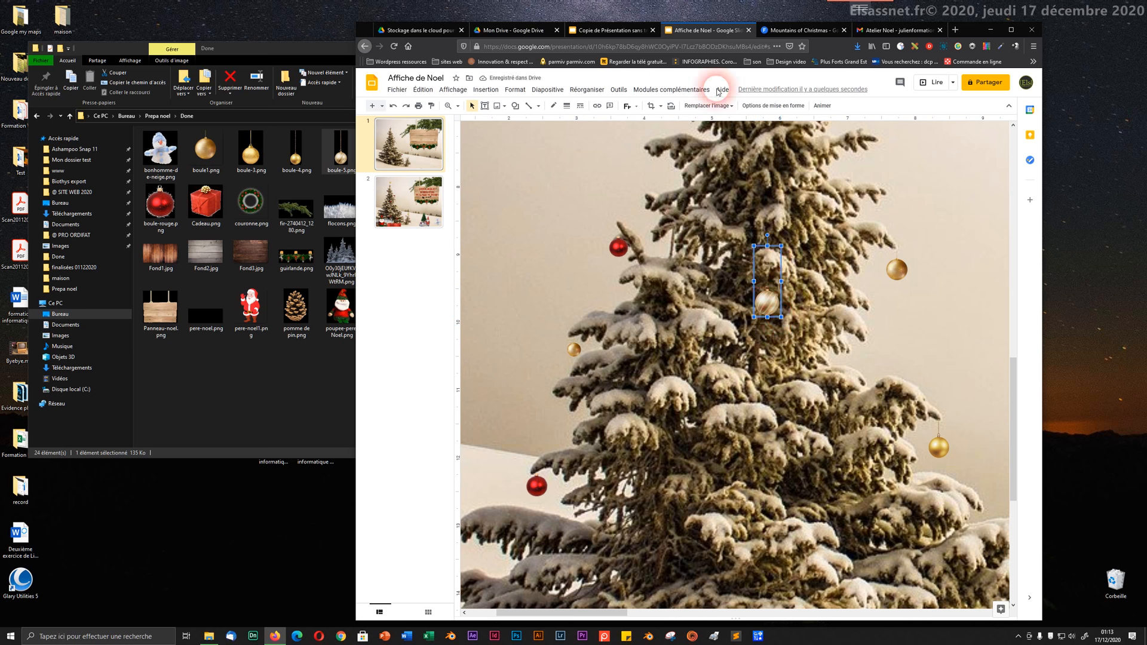
- Crop the upper part of the striped bauble's chain so that only a short piece remains above the ball
left_click(650, 108)
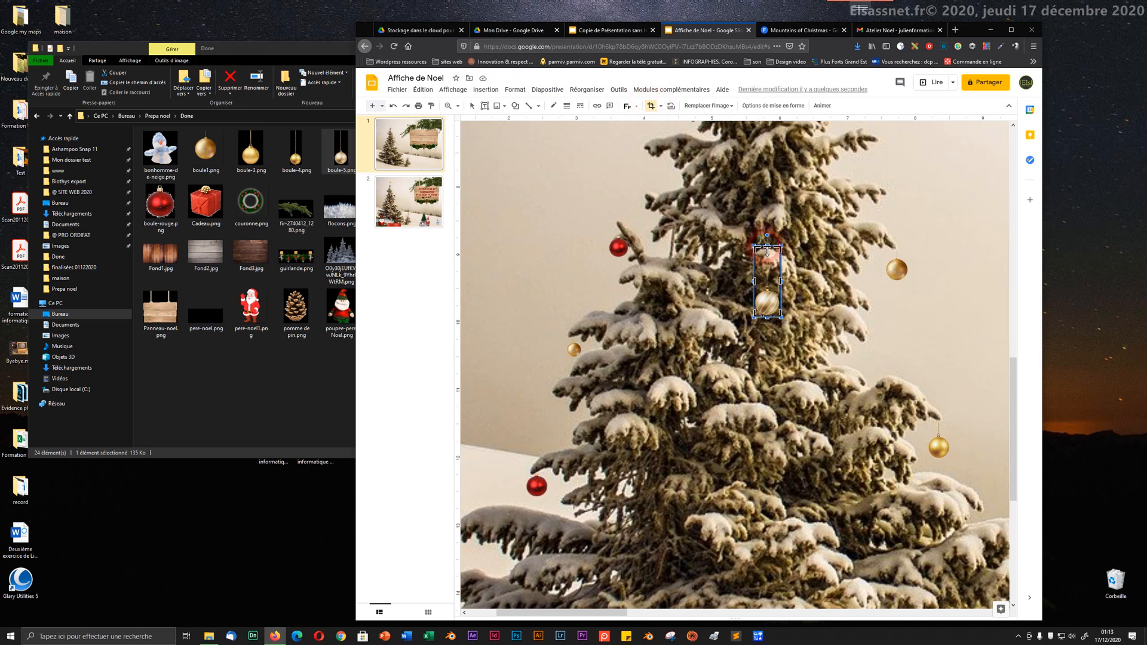
left_click_drag(766, 252, 765, 272)
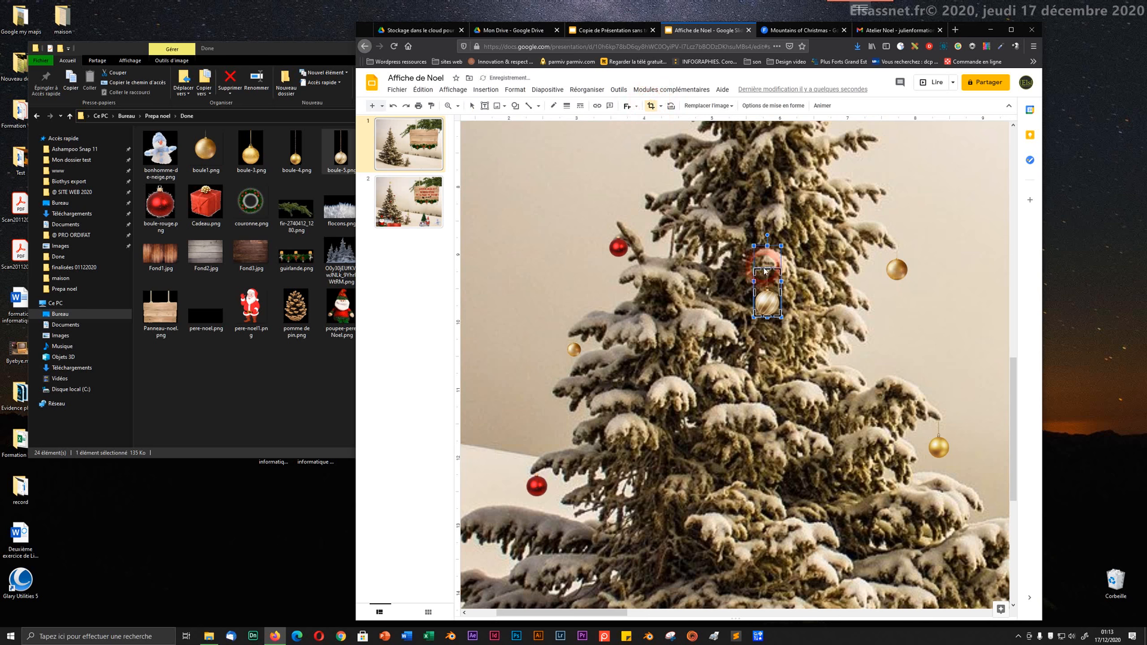
left_click(702, 257)
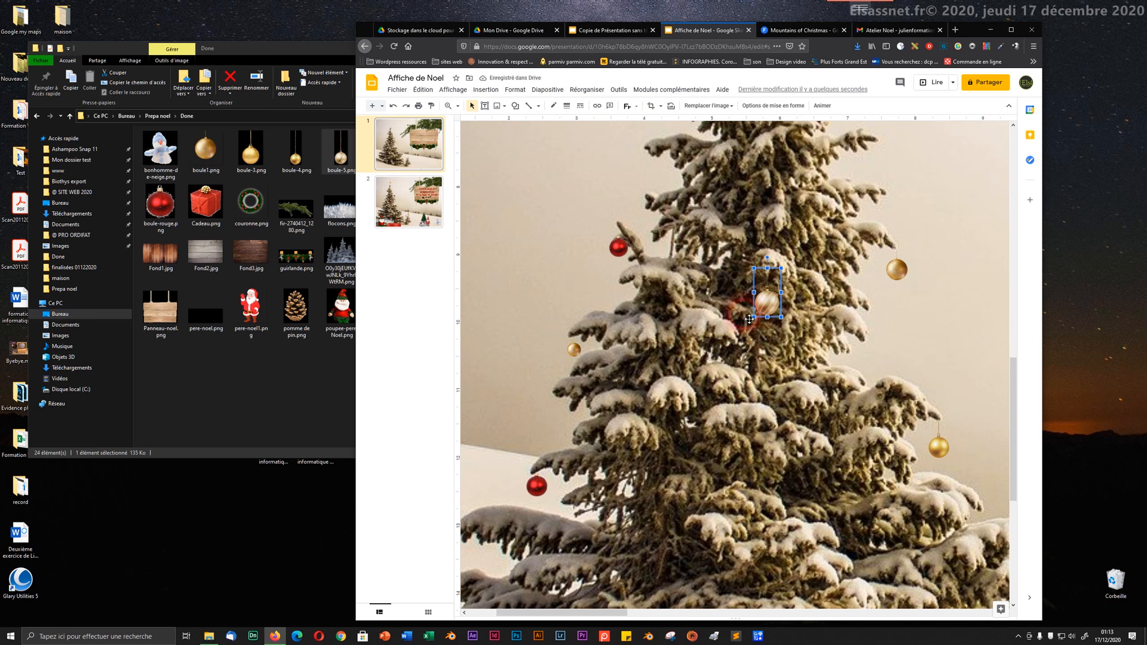
left_click(577, 240)
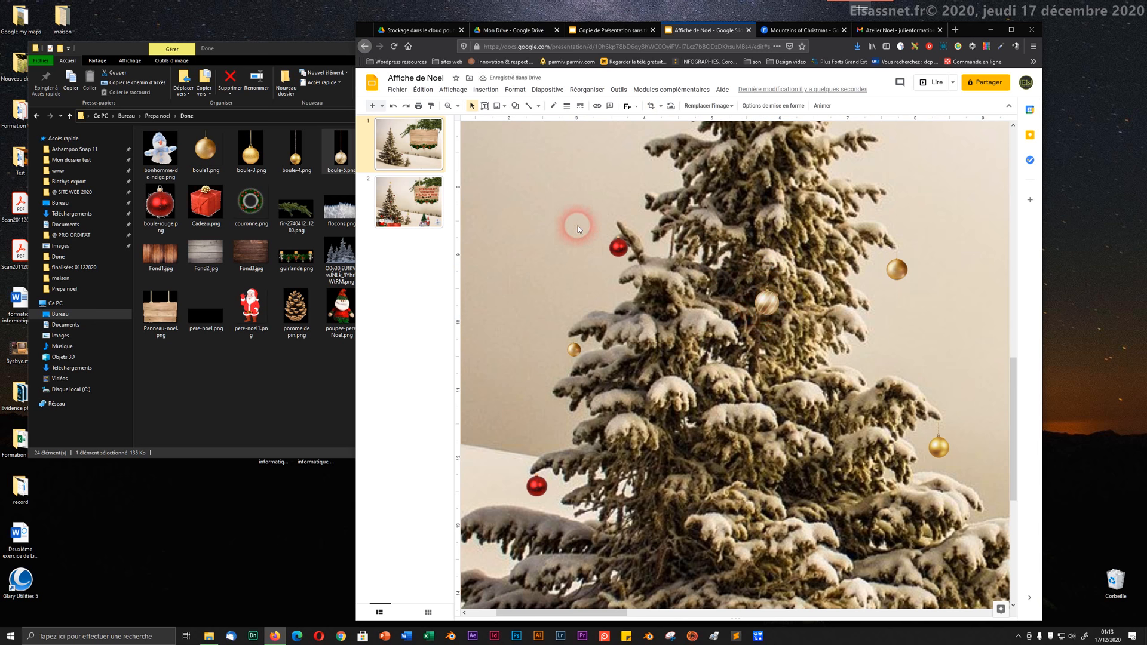
- Copy the striped bauble to the fir tree's lower-left branches, slightly reduced, and to its lower-right branches
key("ctrl+alt+minus")
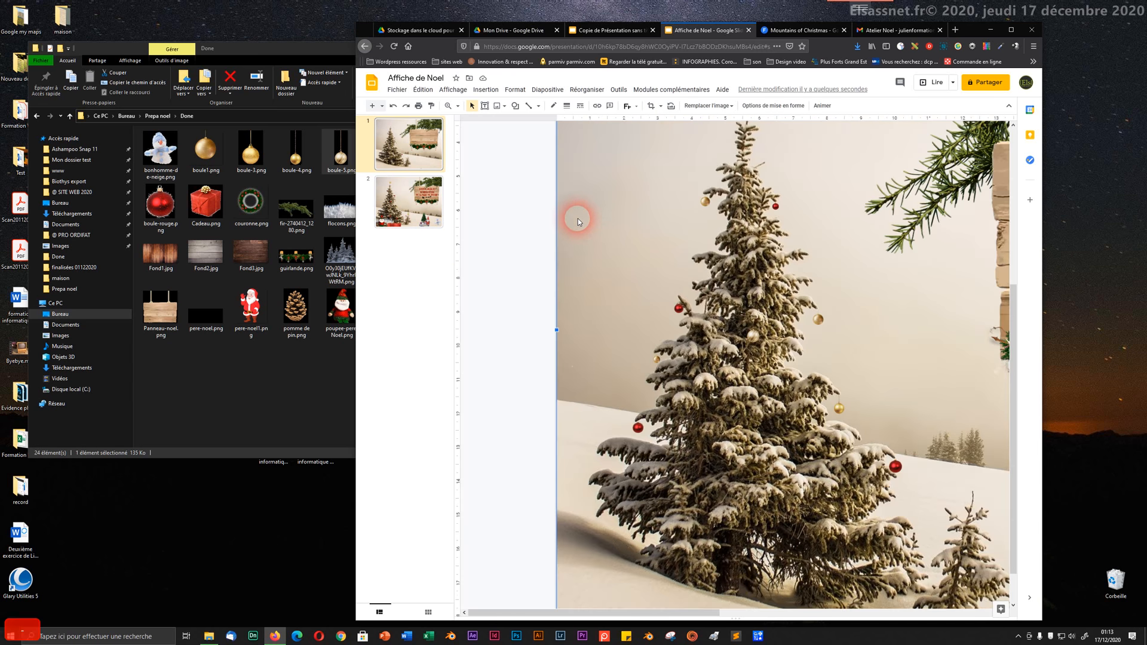
key("ctrl+alt+minus")
key("ctrl+alt+plus")
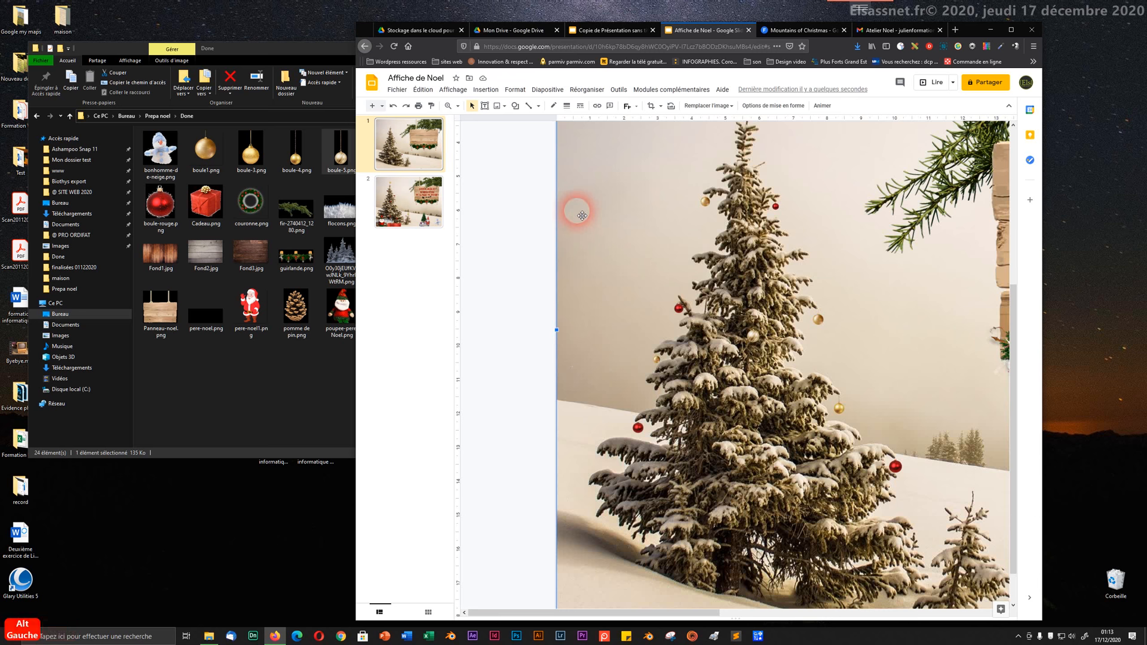
left_click_drag(617, 236, 683, 425)
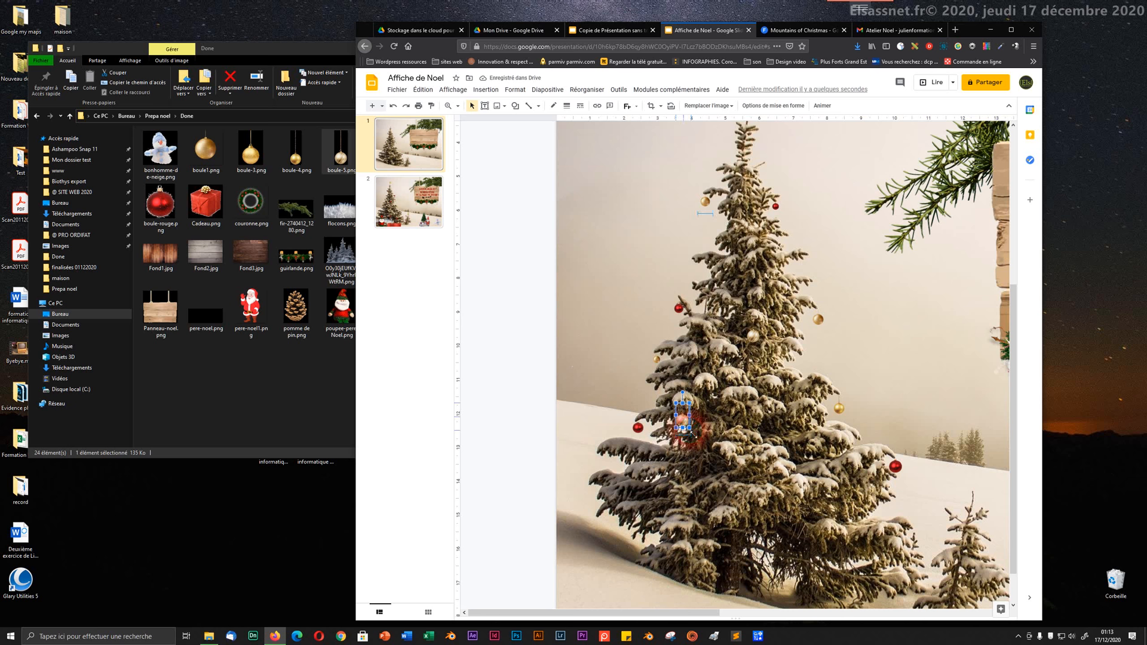
left_click_drag(693, 434, 690, 431)
left_click_drag(801, 501, 838, 501)
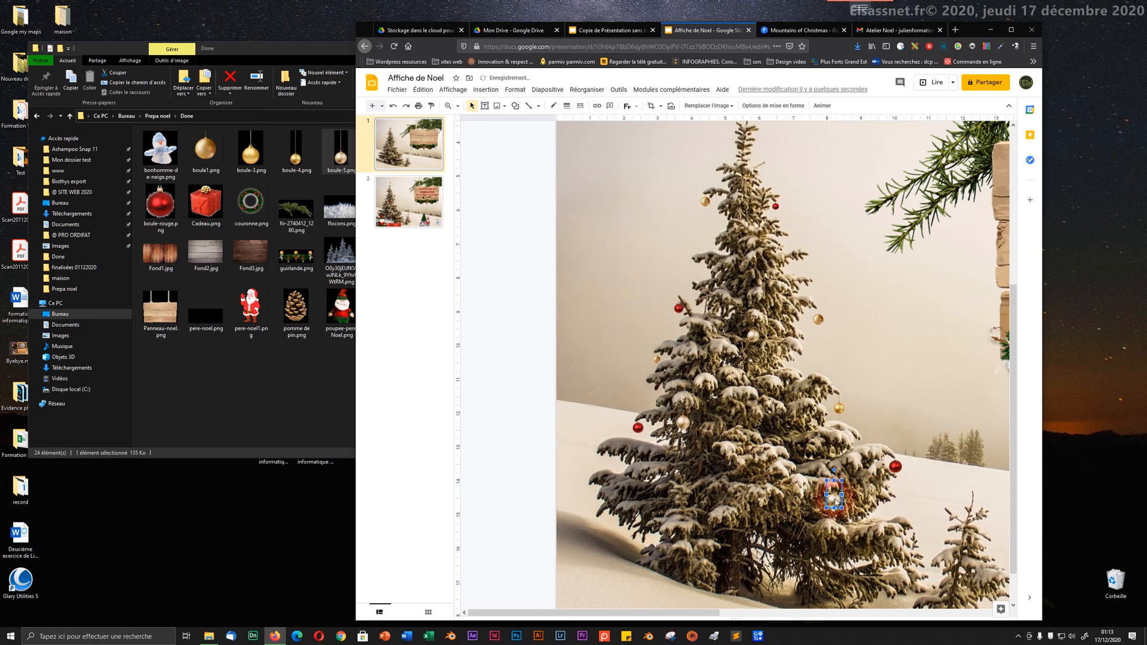
left_click(644, 299)
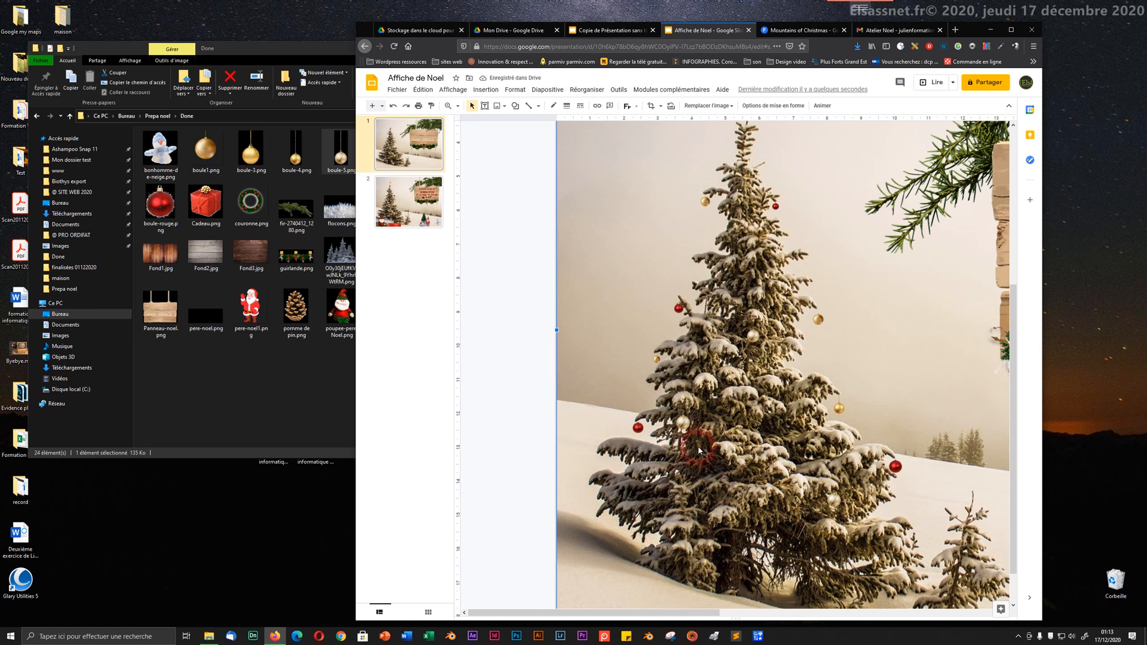
- Copy the red bauble from the lower-right branch tip to the lower middle of the fir tree
left_click(895, 466)
left_click_drag(895, 466, 729, 471)
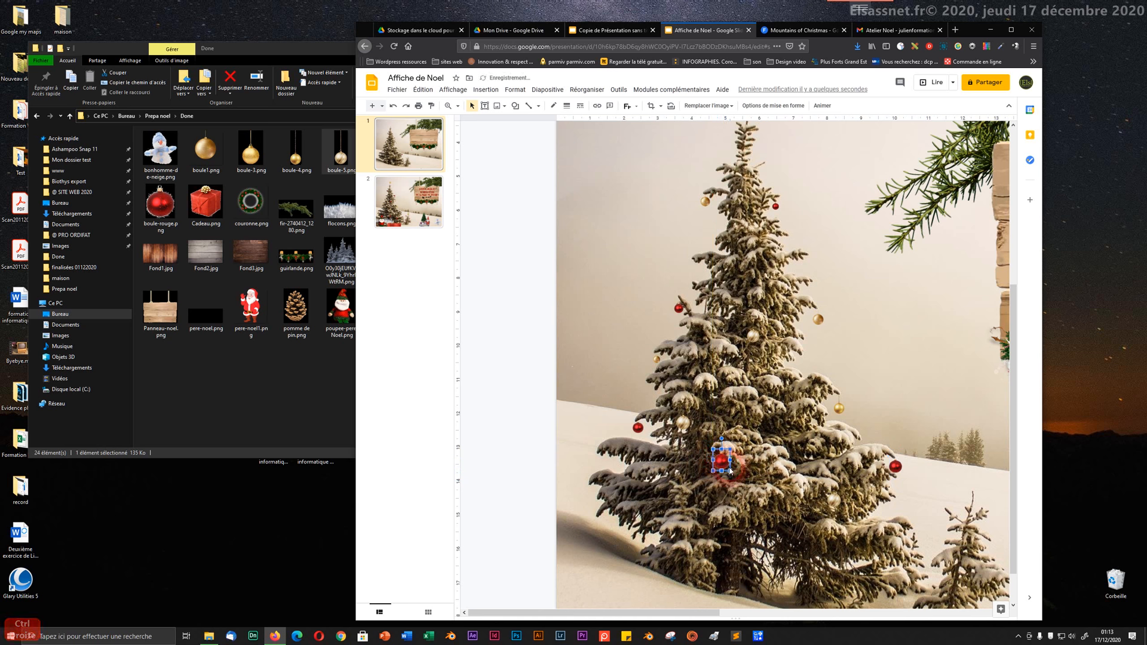
left_click(610, 338)
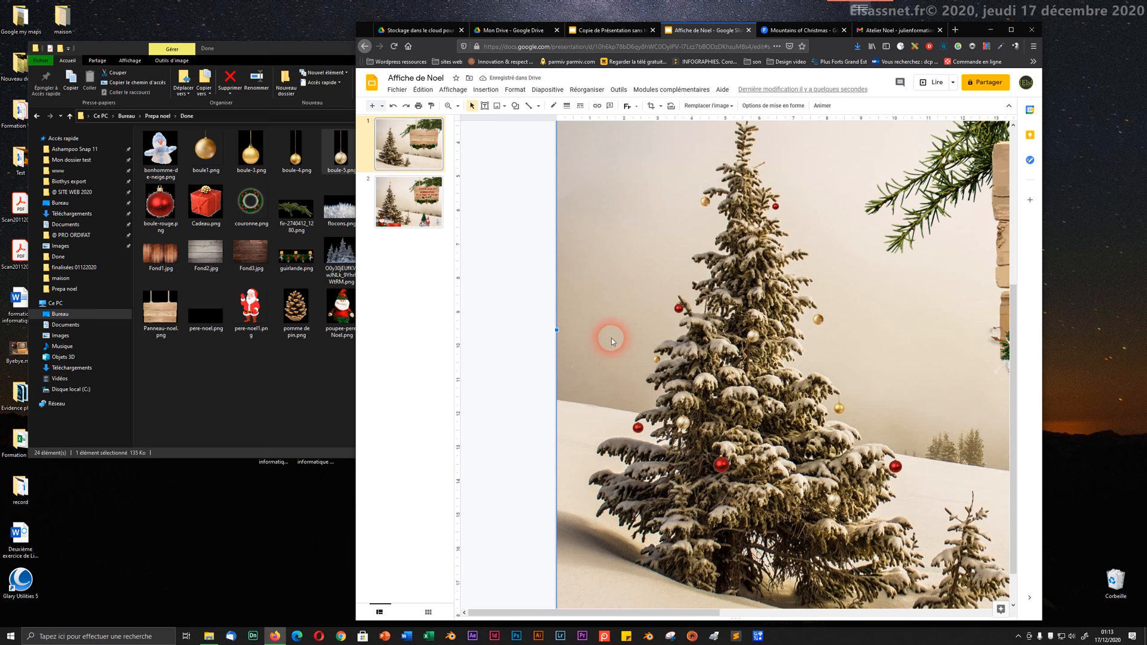
- Move the copied red bauble slightly up and to the right, nearer the middle of the fir tree, and deselect it
key("ctrl+alt+minus")
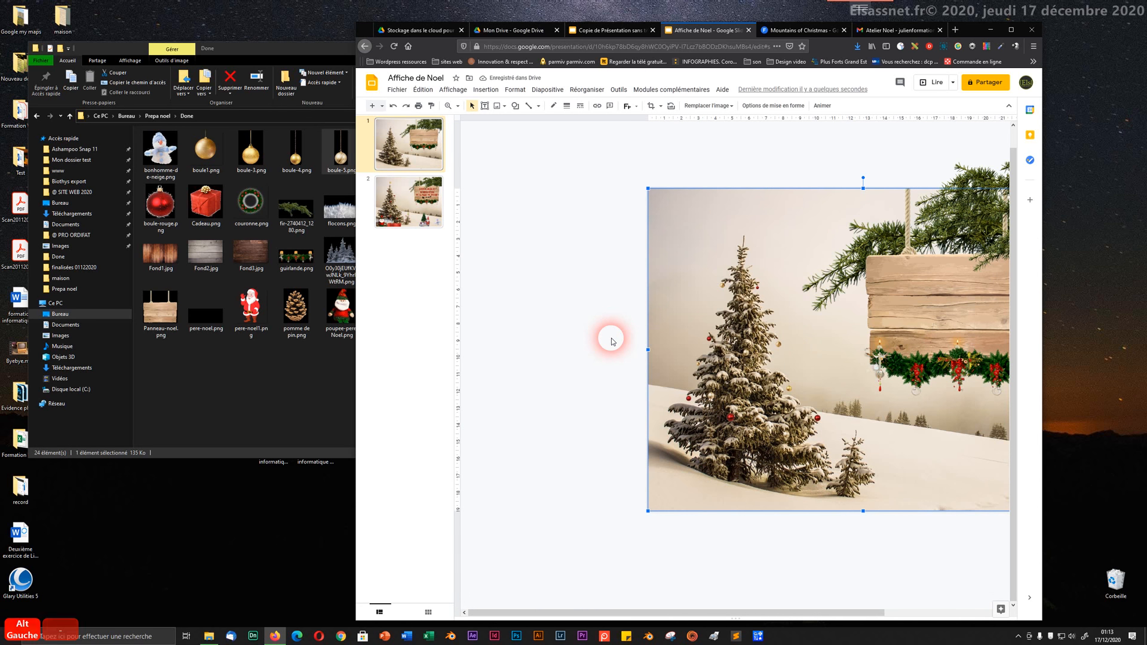
left_click(733, 418)
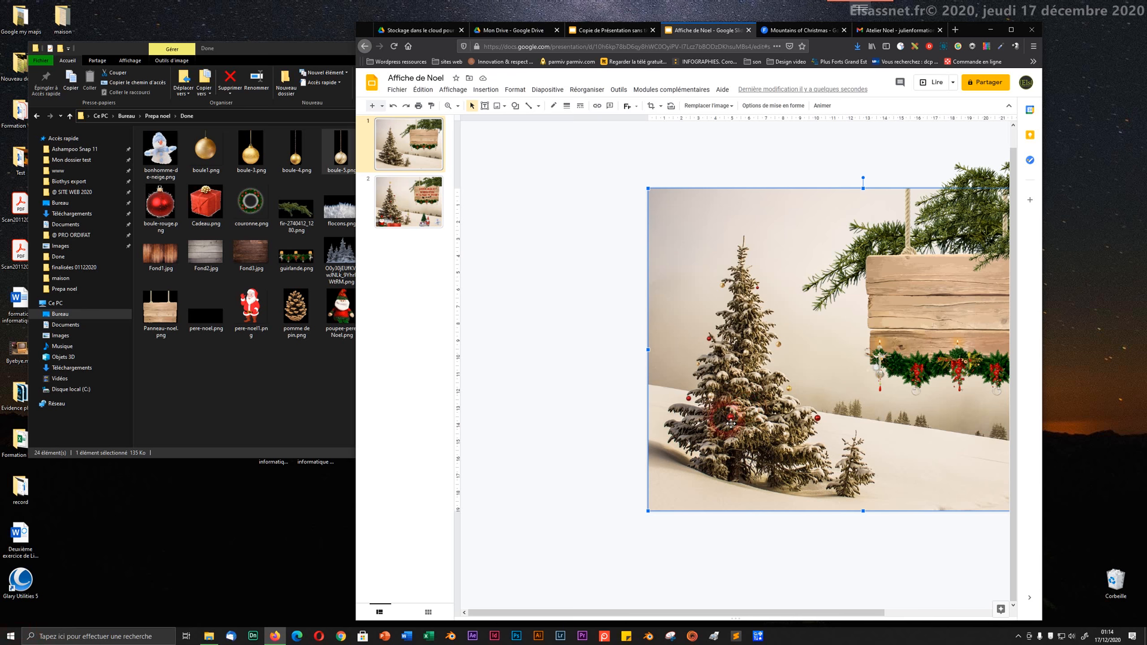
left_click(734, 423)
left_click_drag(743, 406, 748, 393)
left_click(743, 407)
left_click(625, 389)
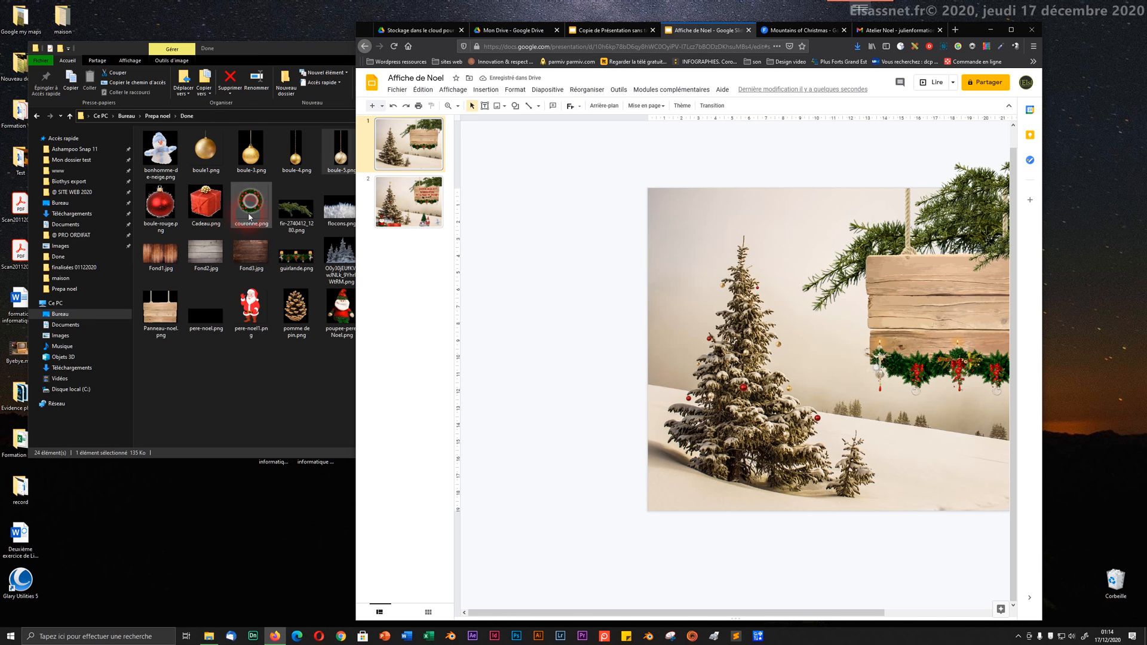
left_click(226, 192)
left_click(222, 158)
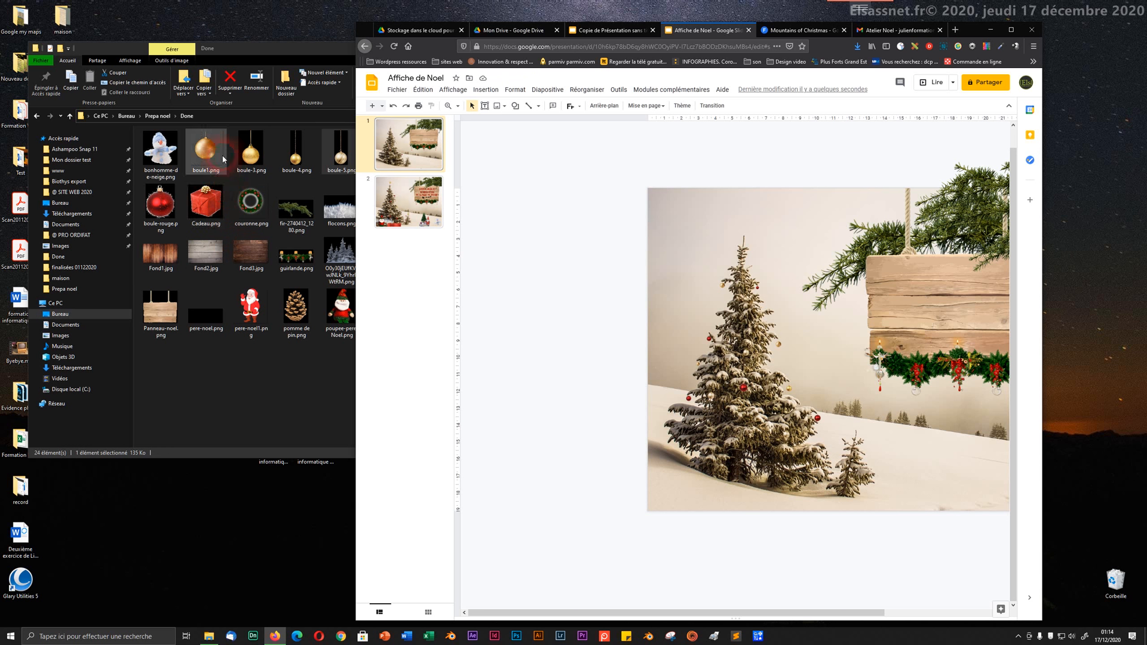
left_click(295, 157)
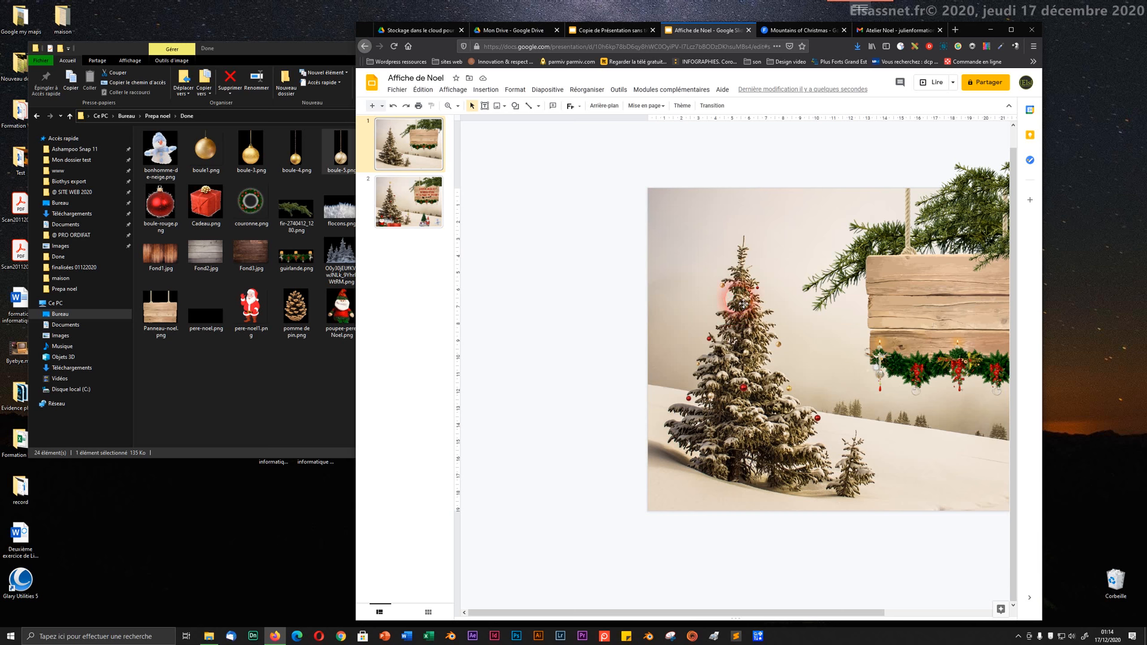
- Copy the red bauble from the middle of the fir tree to its lower-left branches and reduce the copy slightly
scroll(742, 303, "up", 1)
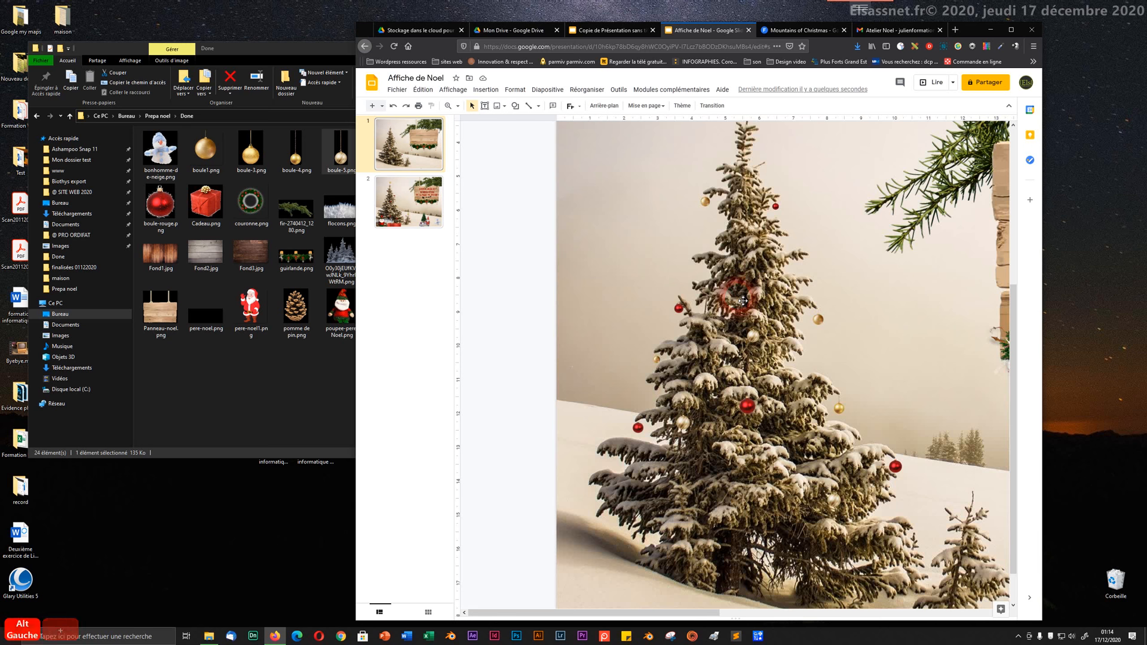
left_click(749, 408)
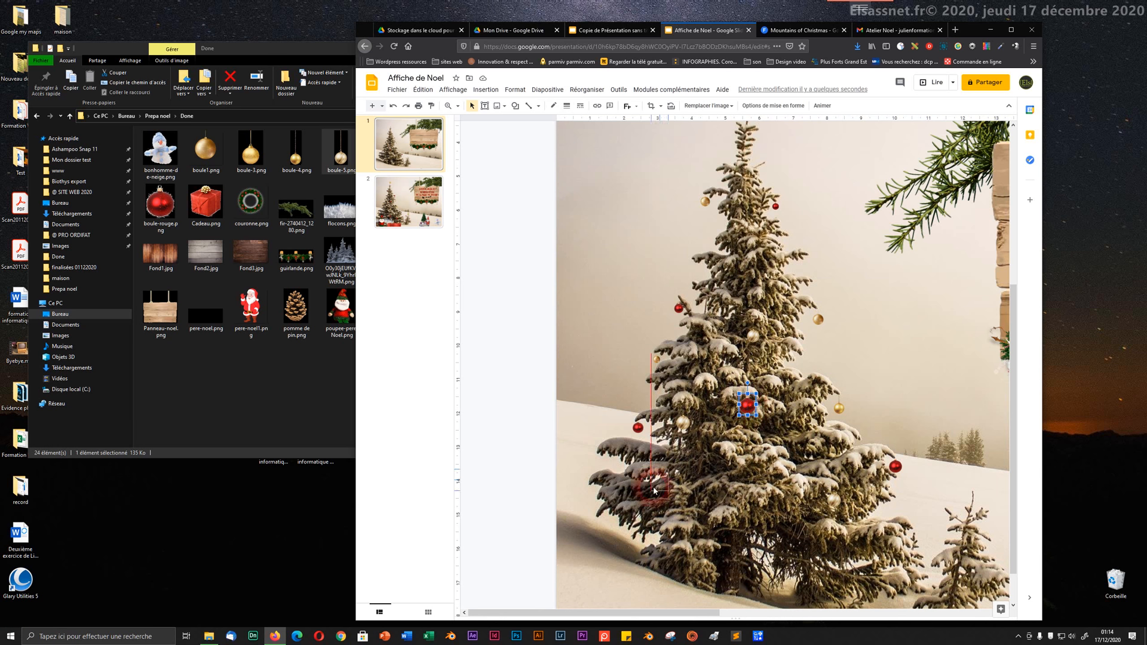
left_click_drag(628, 487, 631, 489)
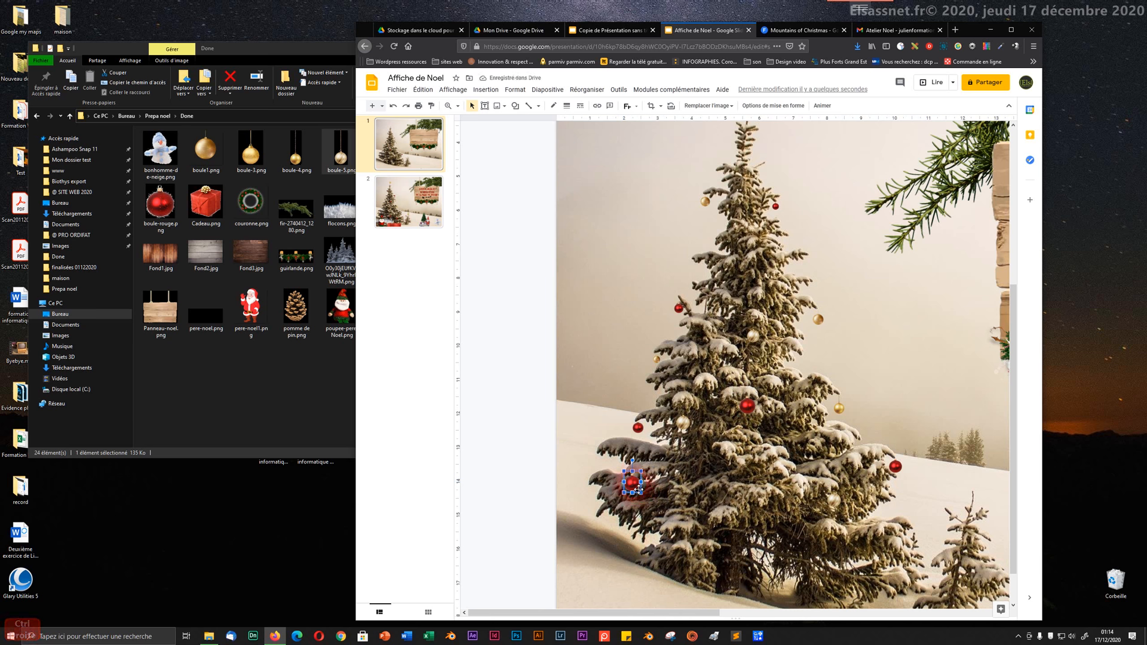
left_click_drag(637, 494, 638, 495)
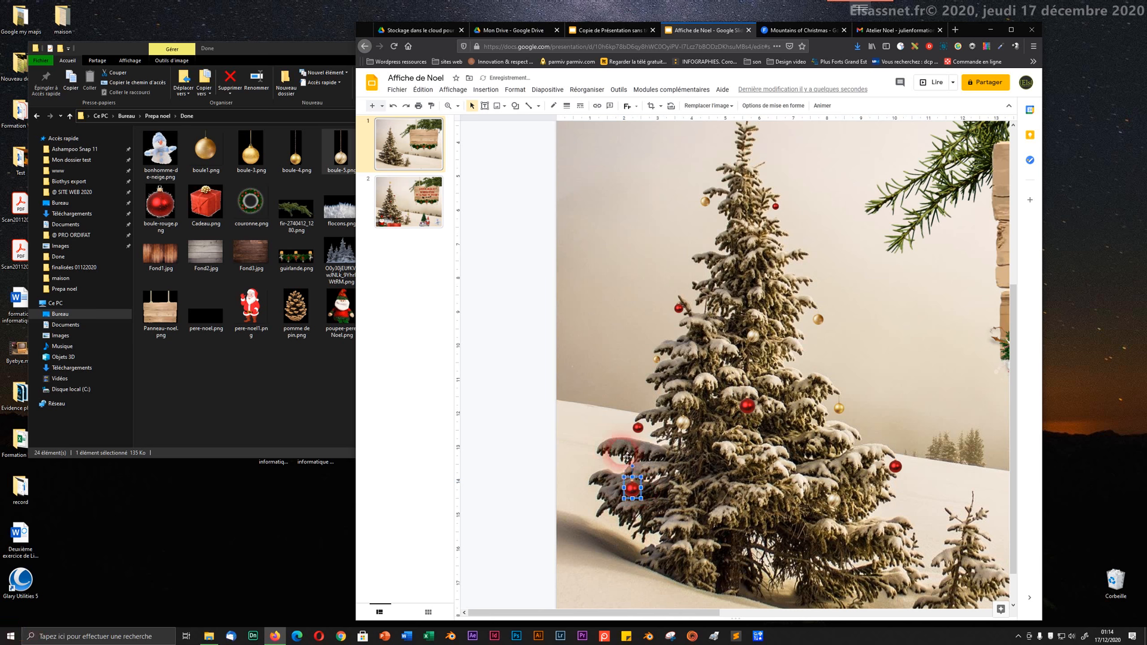
left_click(609, 441)
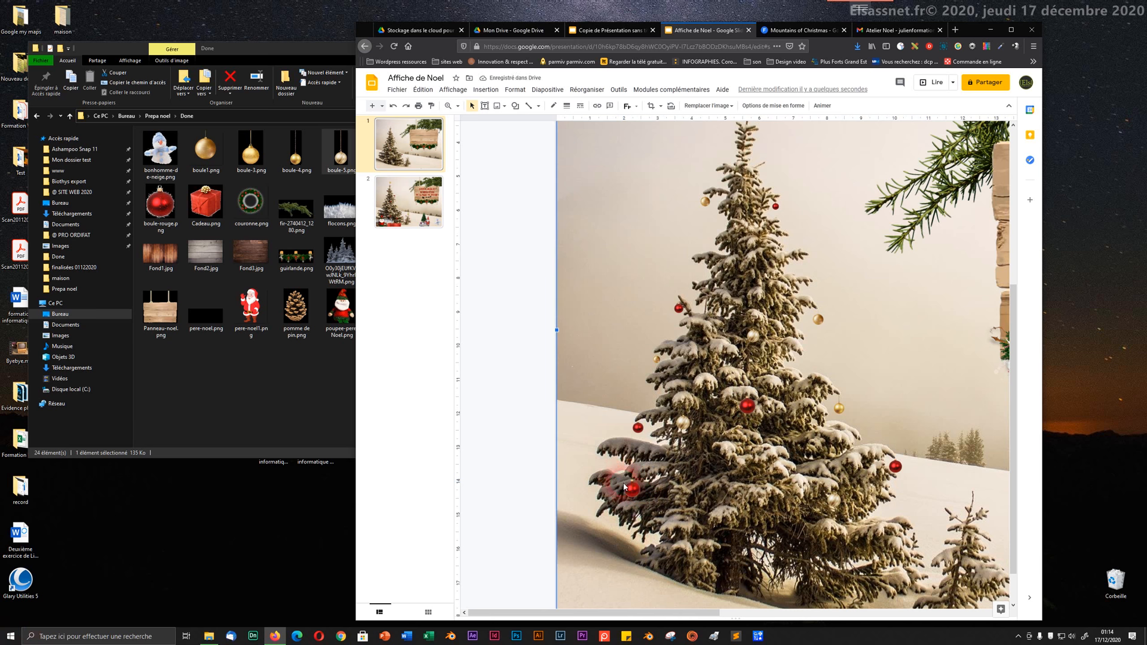
left_click(638, 488)
left_click_drag(640, 490, 631, 491)
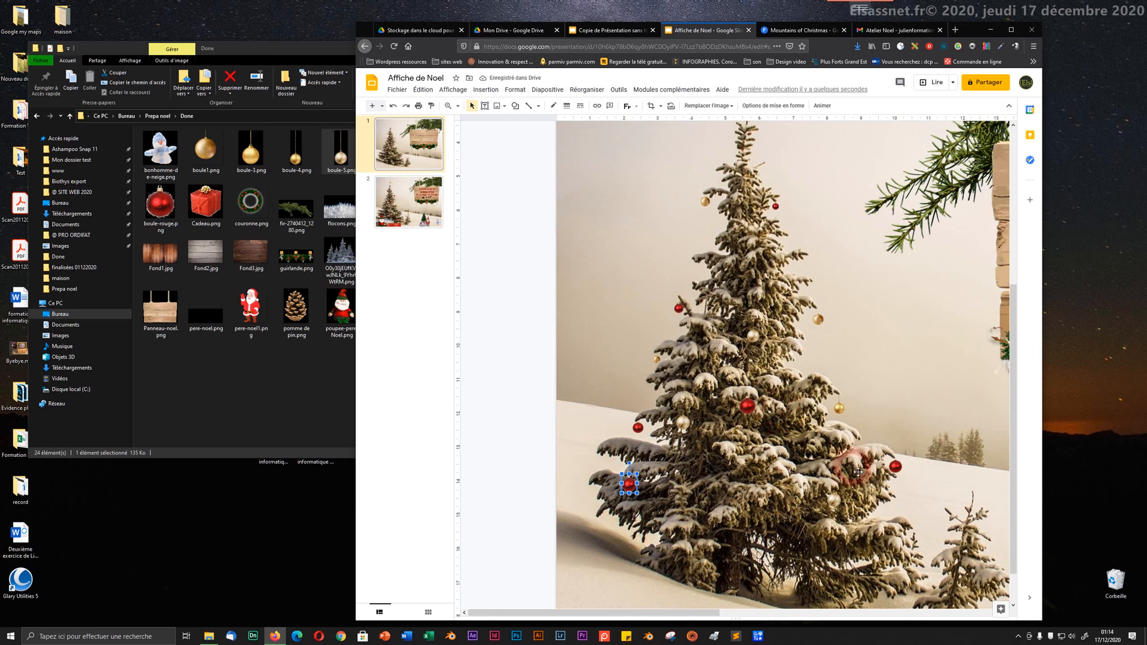
- Move the copied red bauble just below the lower-left branch tip and make it a little smaller
left_click_drag(636, 494, 631, 538)
left_click_drag(635, 542, 628, 532)
left_click(636, 525)
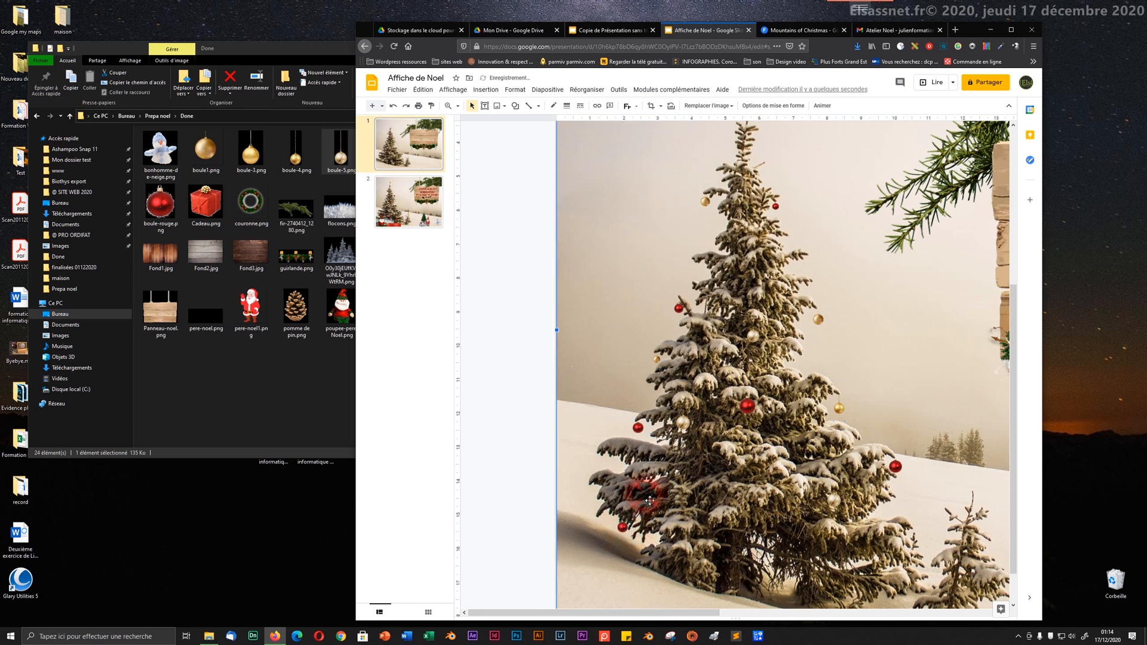
- Move the red bauble from below the lower-left branch tip to the bottom centre of the fir tree and nudge the middle red bauble
left_click(621, 525)
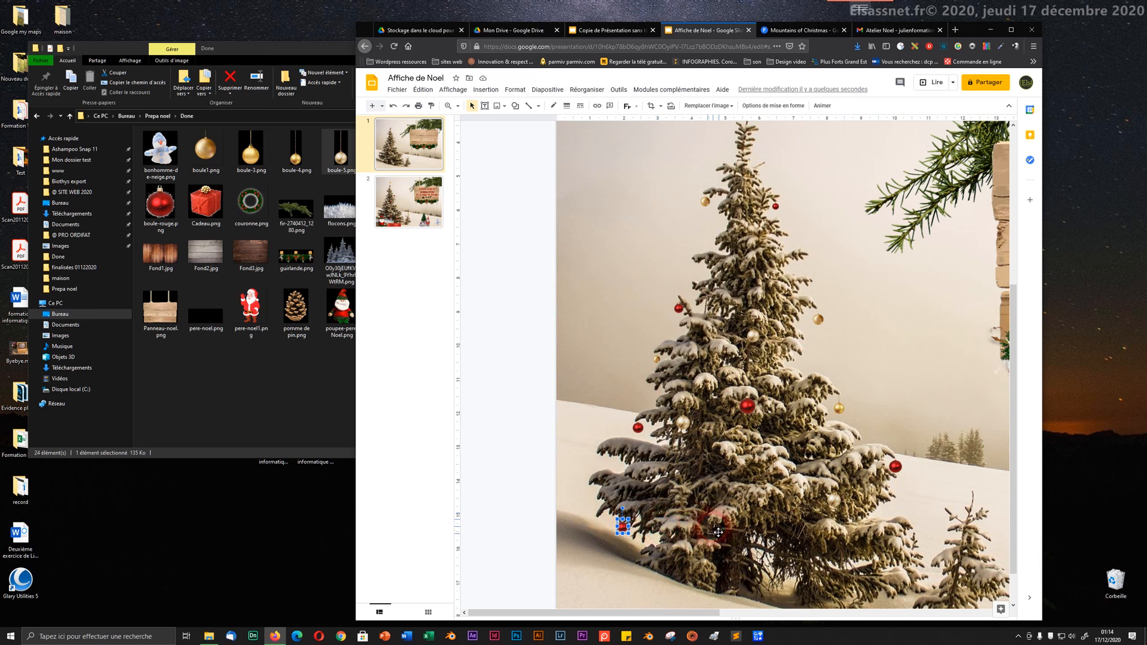
left_click_drag(718, 531, 751, 410)
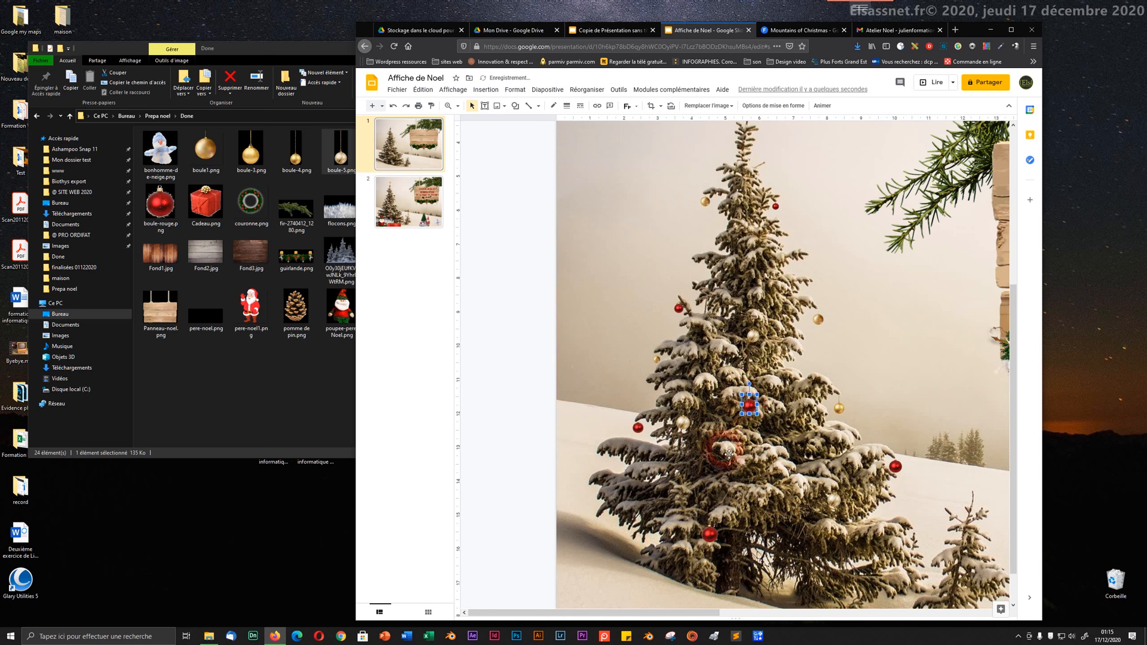
left_click(725, 449)
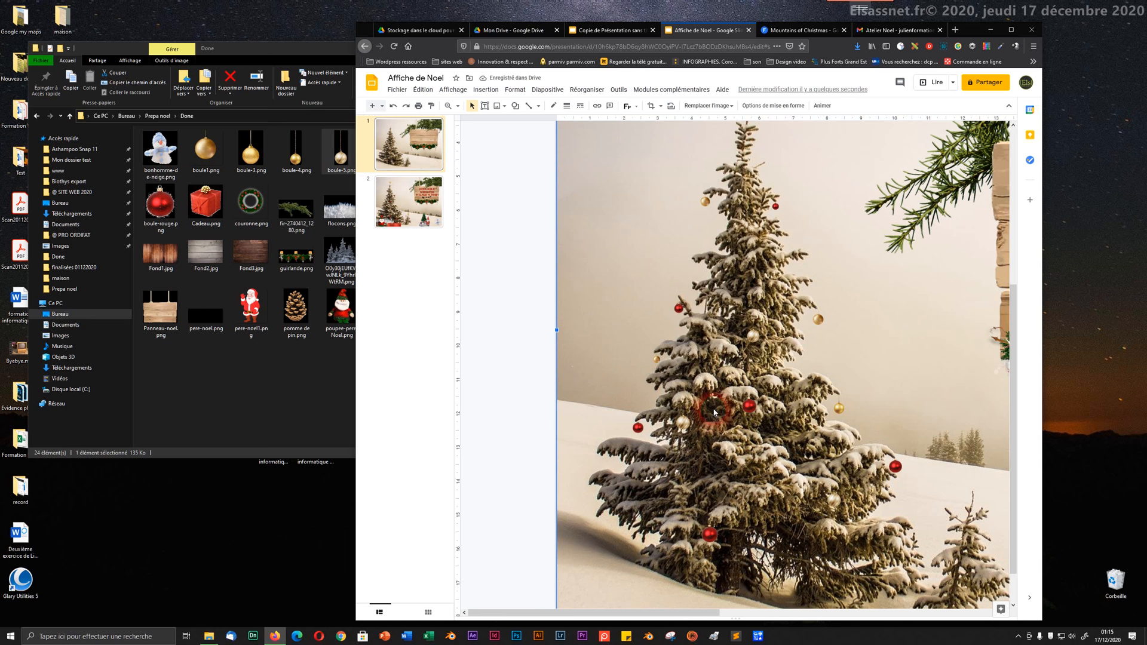
key("ctrl+alt+minus")
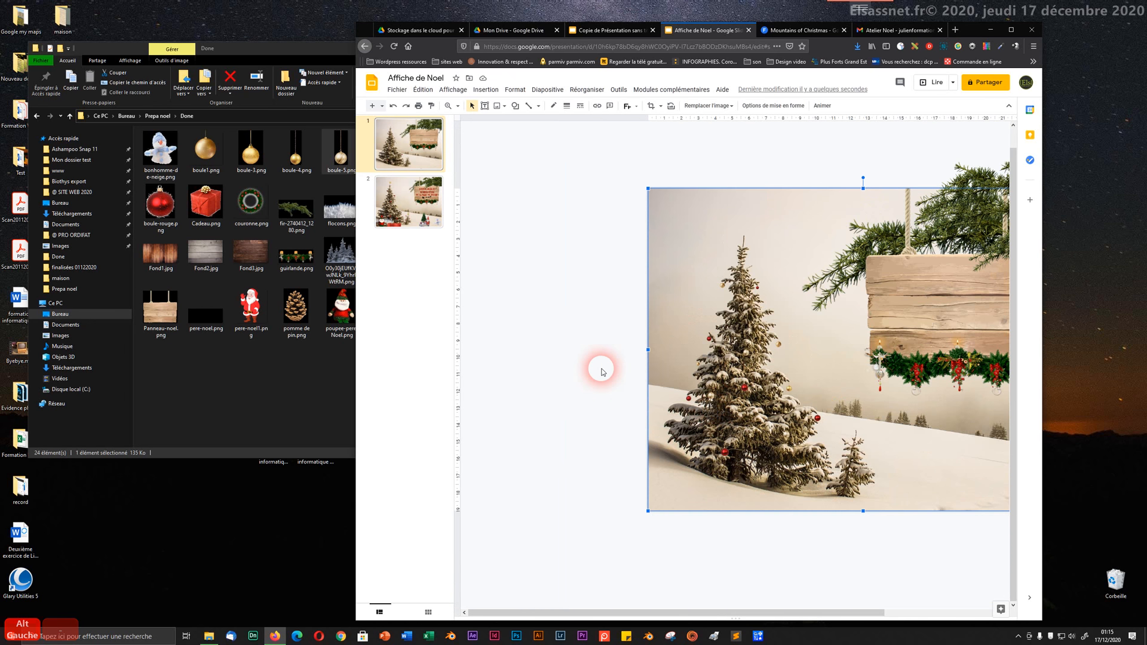
left_click(564, 356)
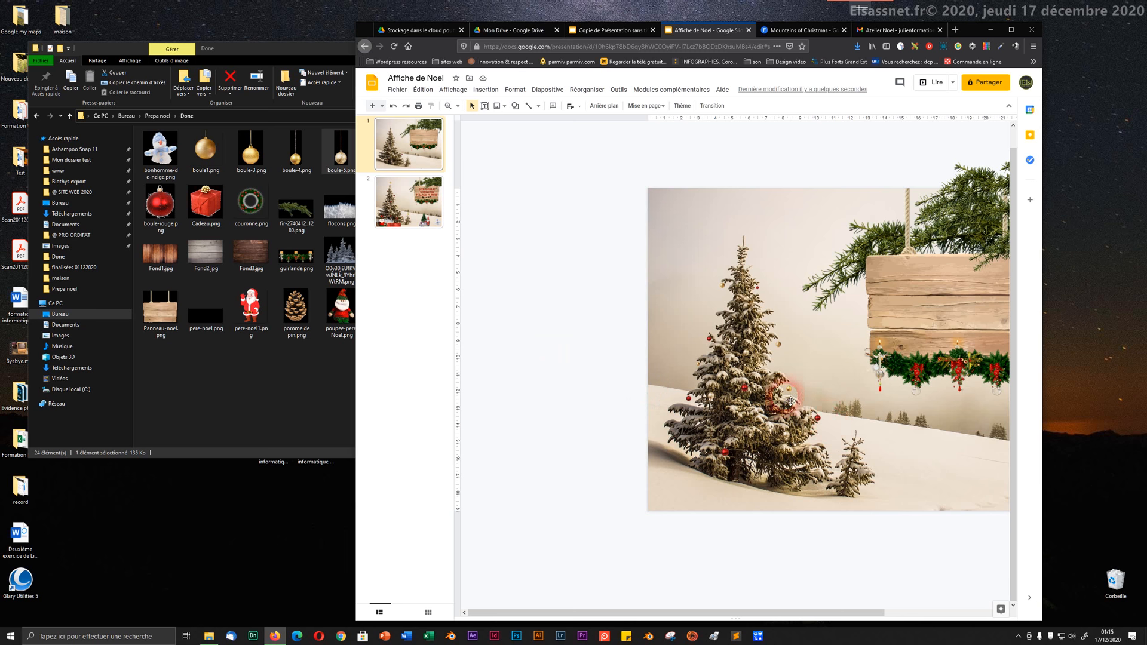
- Copy the red bauble from the lower-right branch tip to the fir tree's upper-right branches and reduce the copy slightly
key("ctrl+alt+minus")
key("ctrl+alt+plus")
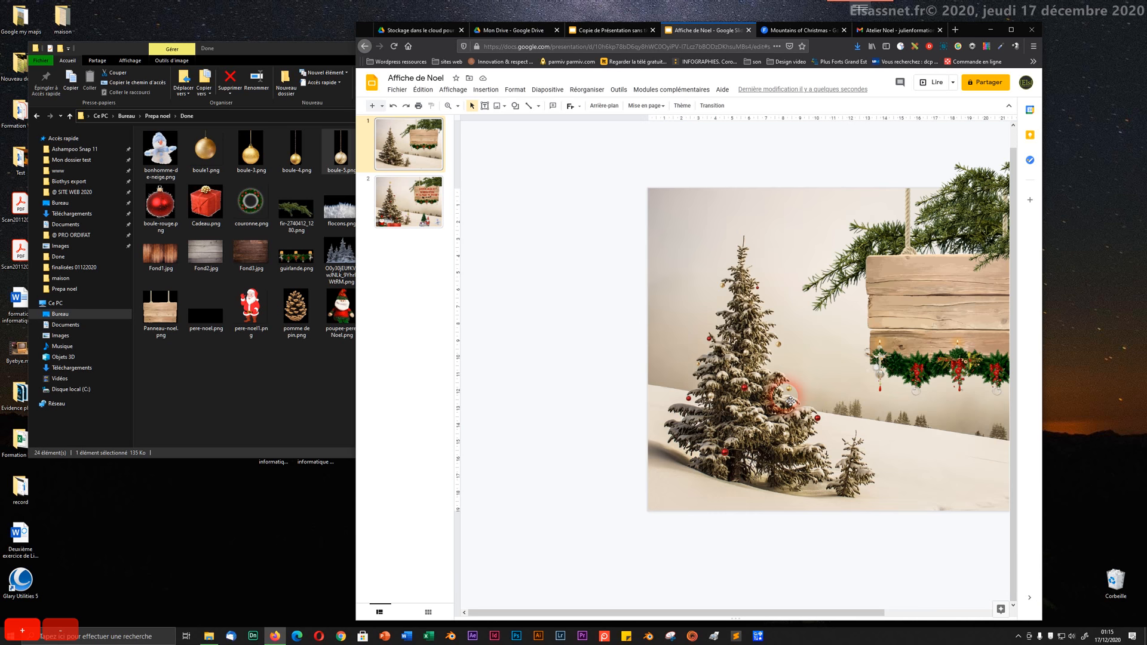
key("ctrl+alt+plus")
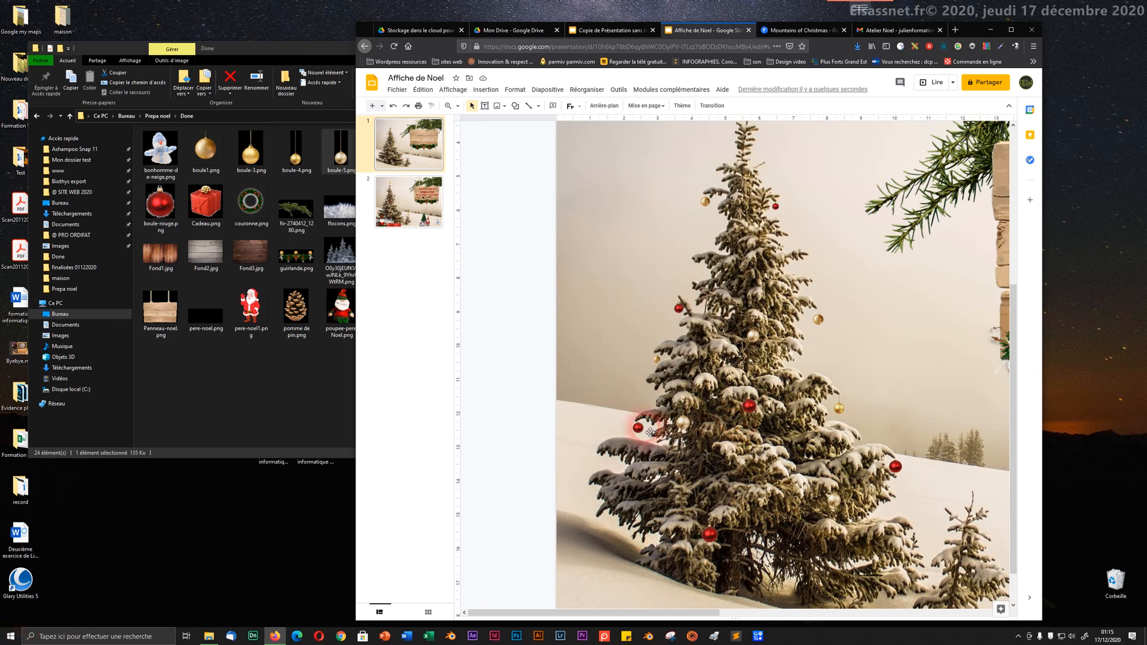
left_click(896, 469)
left_click_drag(896, 468, 784, 285)
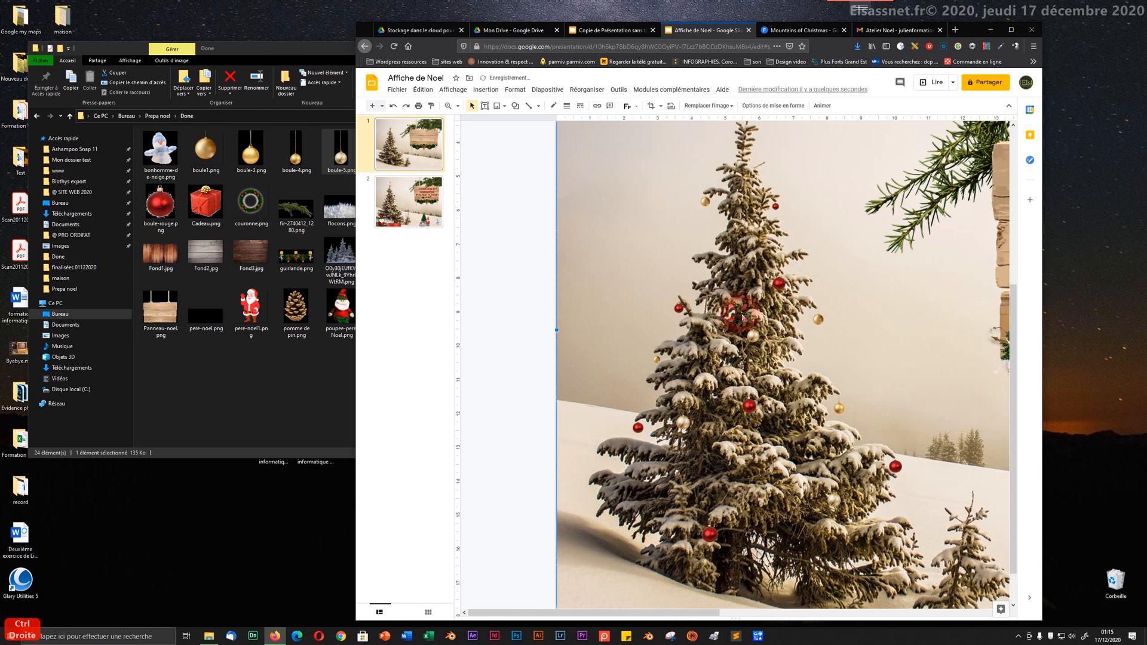
left_click(785, 290)
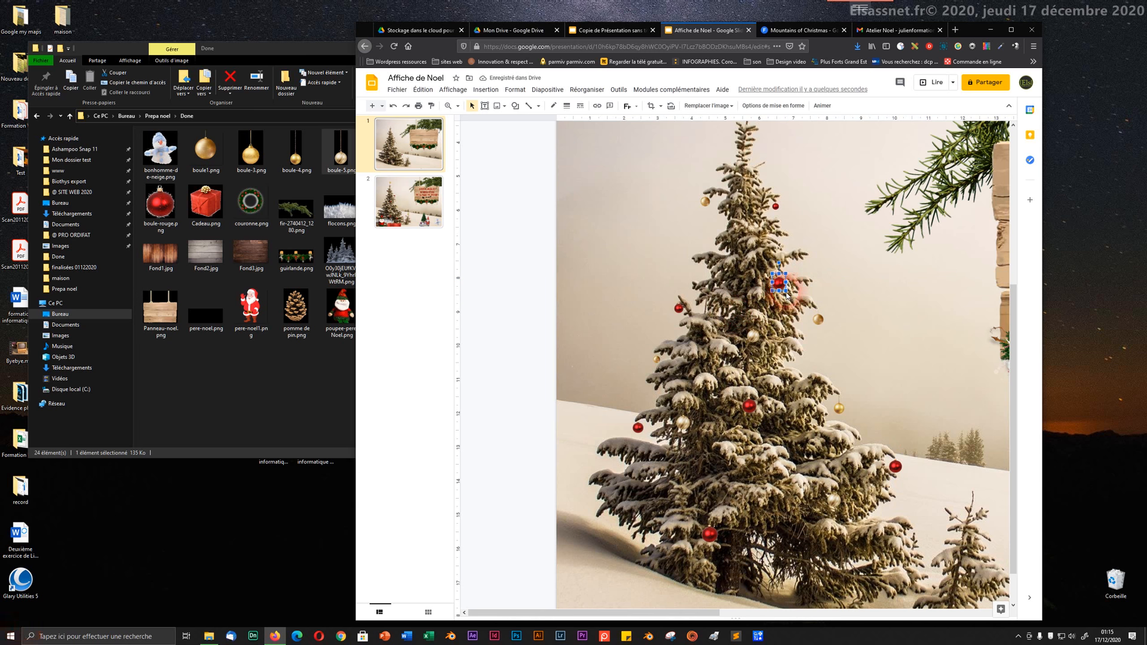
left_click_drag(787, 293, 781, 287)
left_click(756, 292)
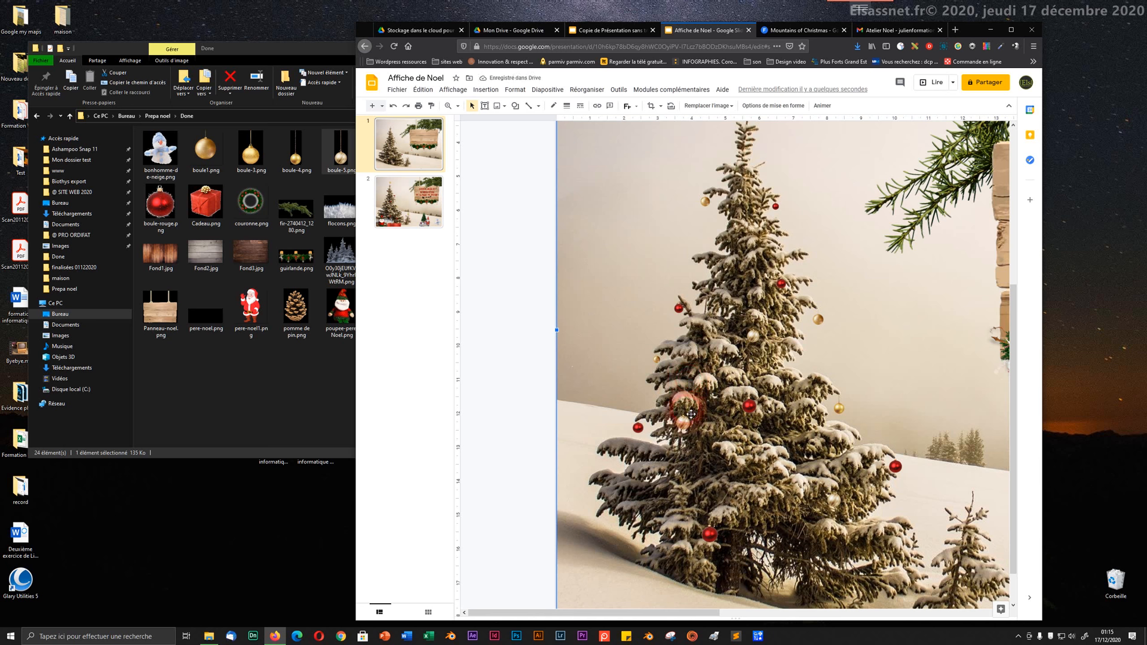
- Copy the striped bauble from the left branches to the lower part of the fir tree, just right of the trunk
left_click_drag(688, 411, 790, 493)
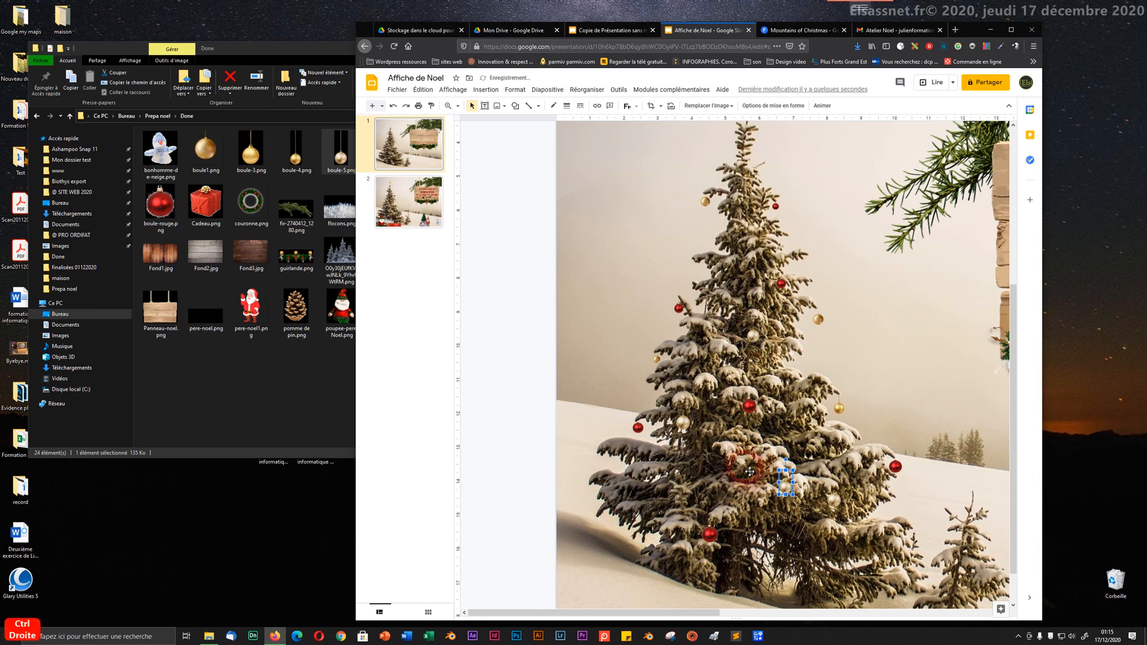
key("Right")
key("Left")
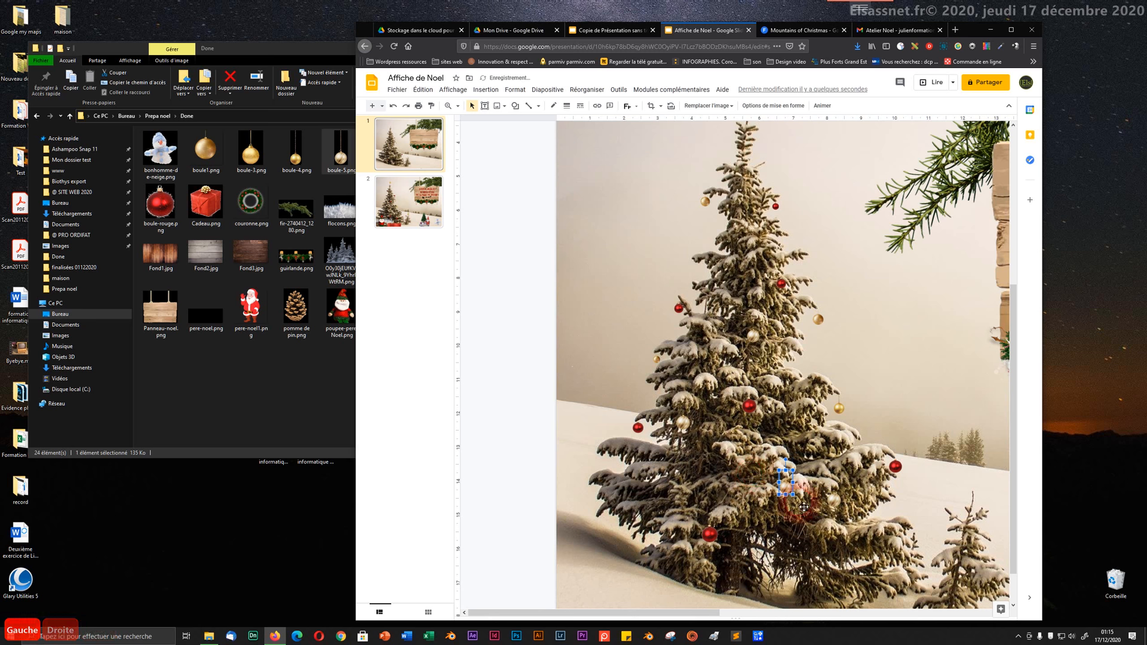
- Place another copy of the striped bauble, slightly reduced, at the tip of the fir tree's lower-left branch
left_click_drag(793, 495, 635, 489)
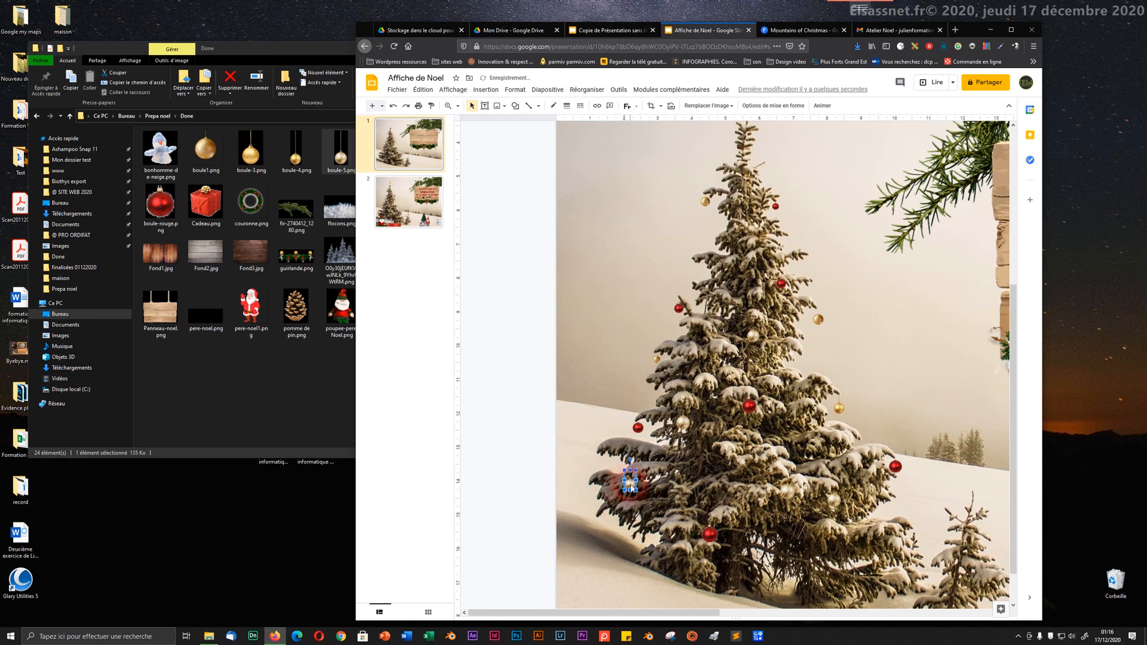
left_click(621, 490)
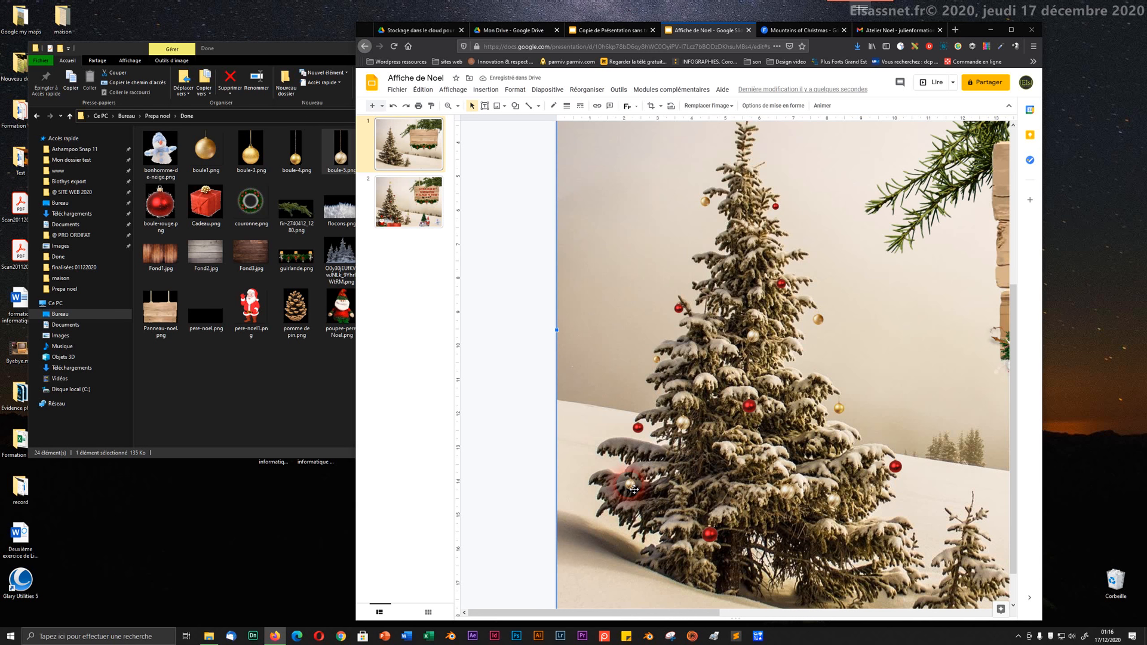
left_click_drag(634, 488, 602, 471)
left_click(623, 491)
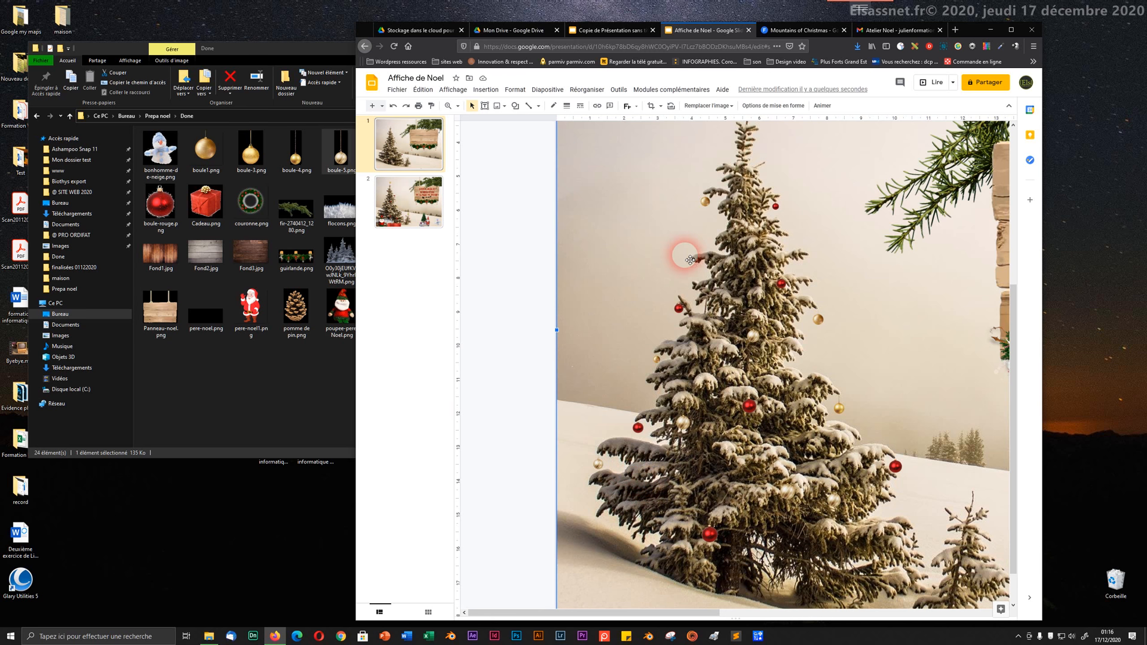
- Insert the hanging gold star image boule-etoile.png from the Done folder onto the poster slide
left_click(200, 149)
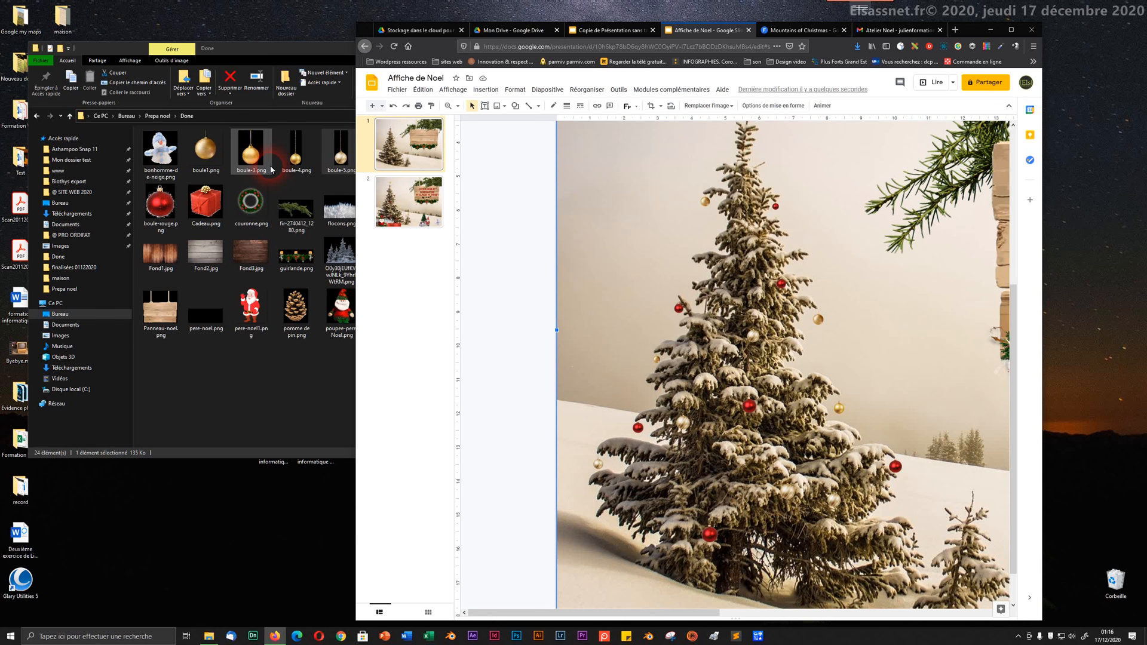
left_click(307, 170)
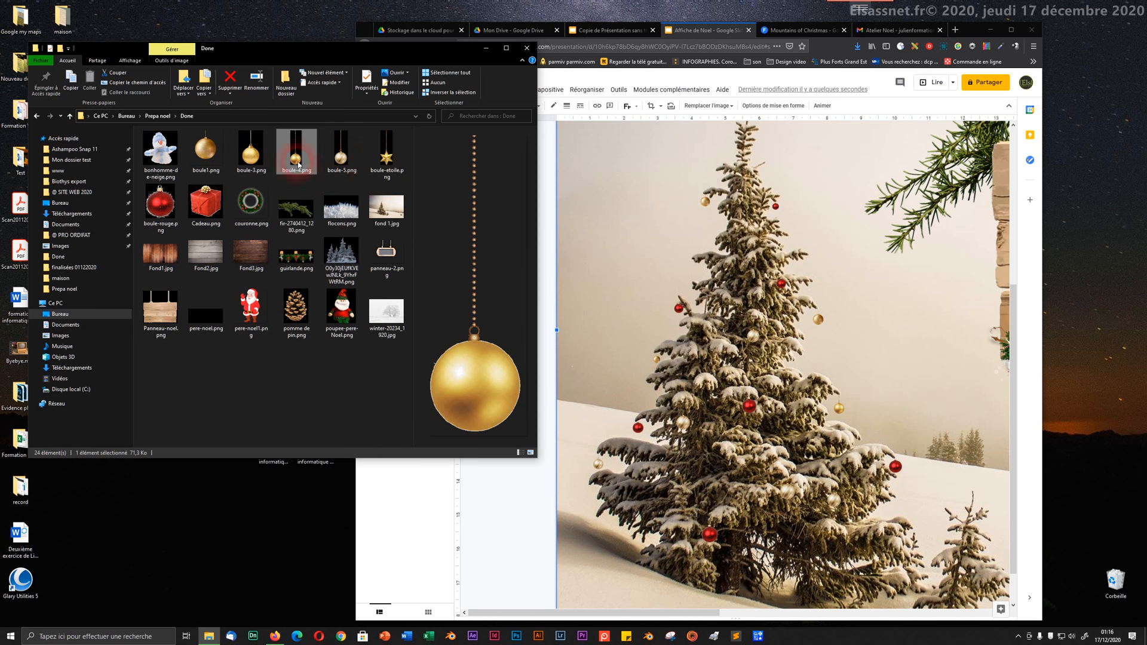
left_click(383, 161)
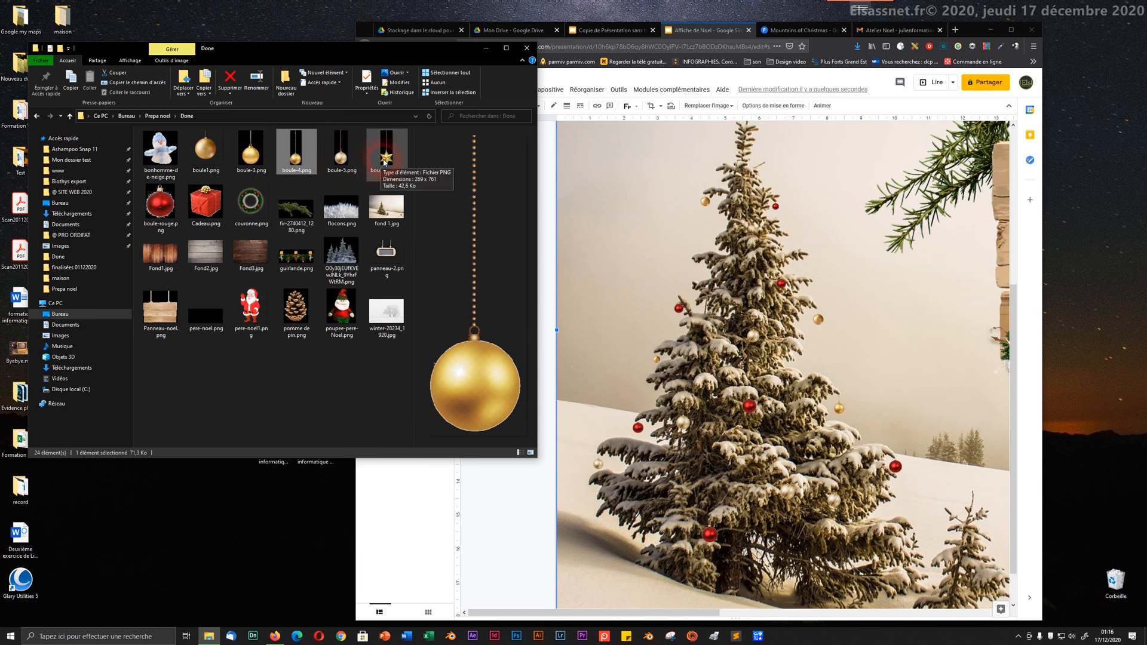
left_click_drag(384, 160, 765, 329)
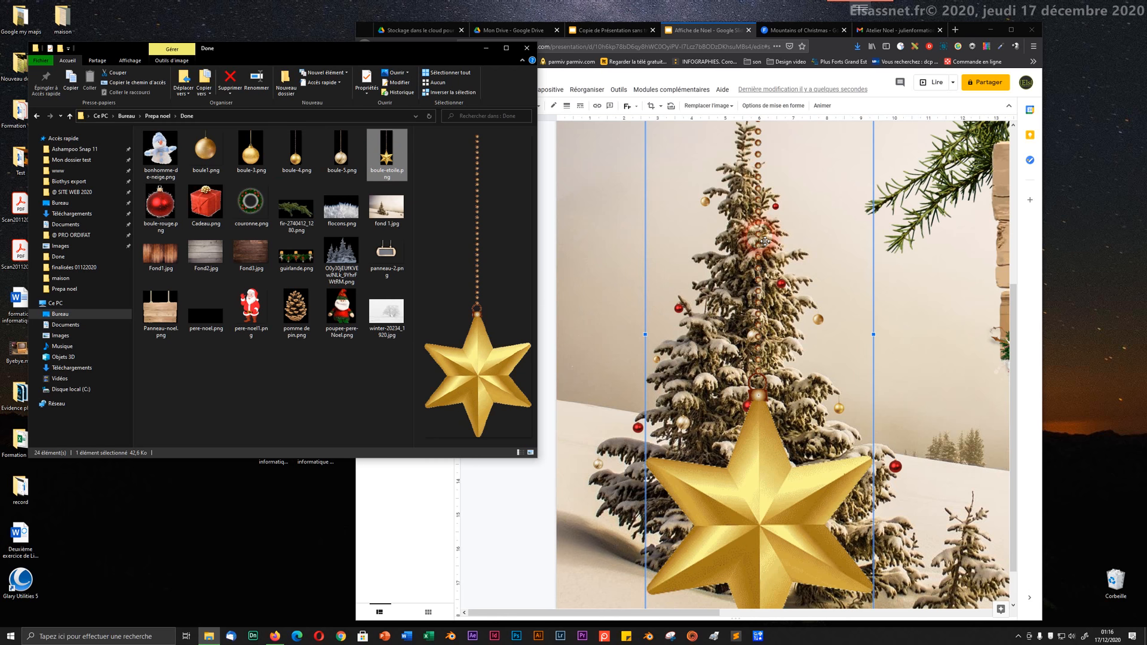
scroll(765, 237, "down", 1)
key("ctrl+minus")
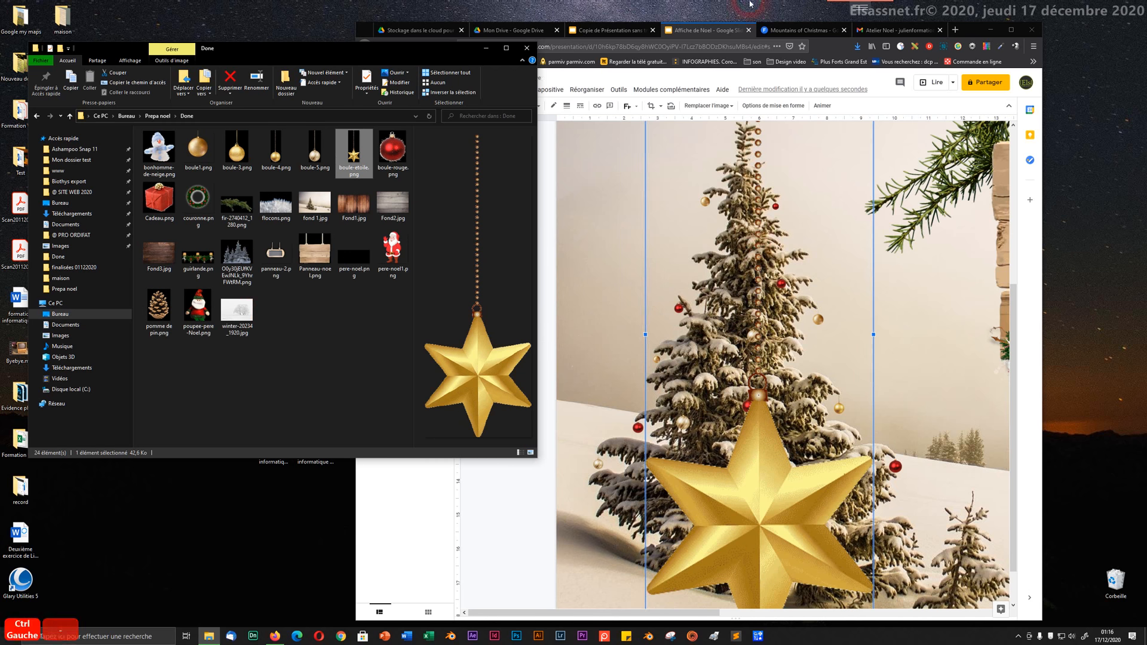
left_click(628, 222)
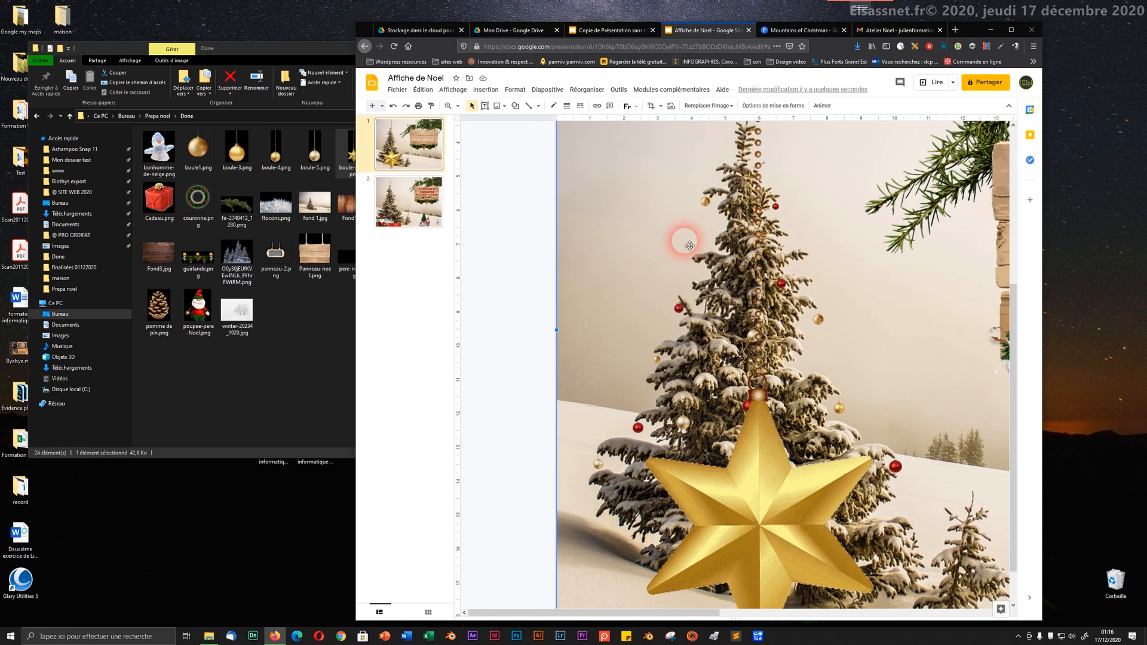
- Scale the hanging gold star down to a small ornament at the slide's upper edge, above and left of the treetop
key("ctrl+minus")
key("ctrl+minus")
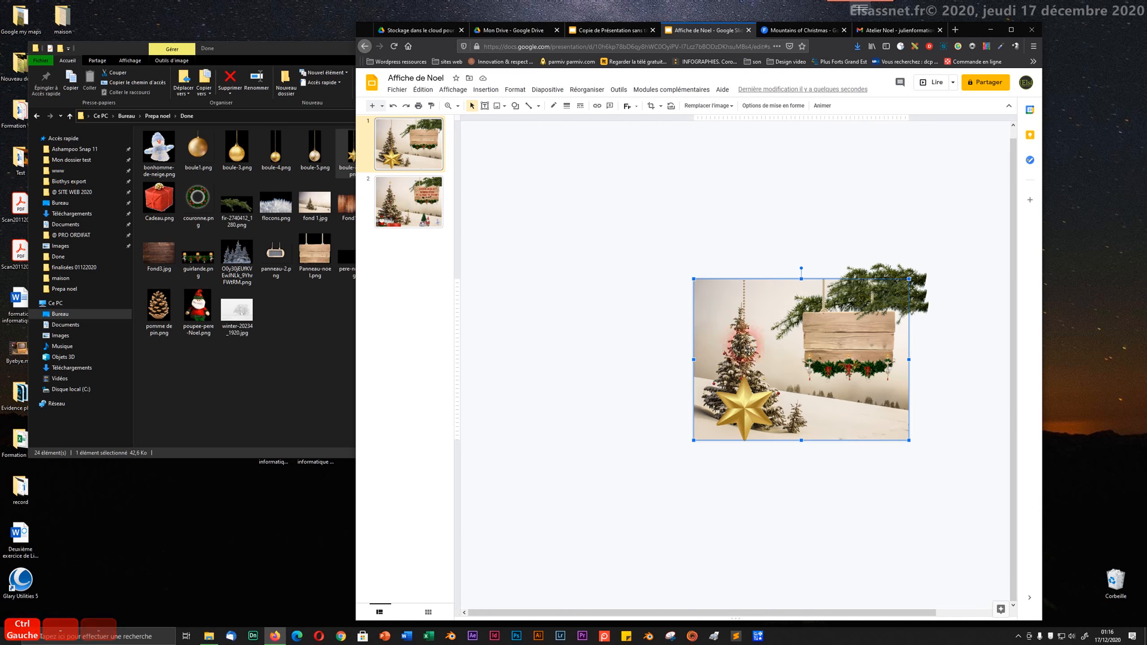
left_click(759, 424)
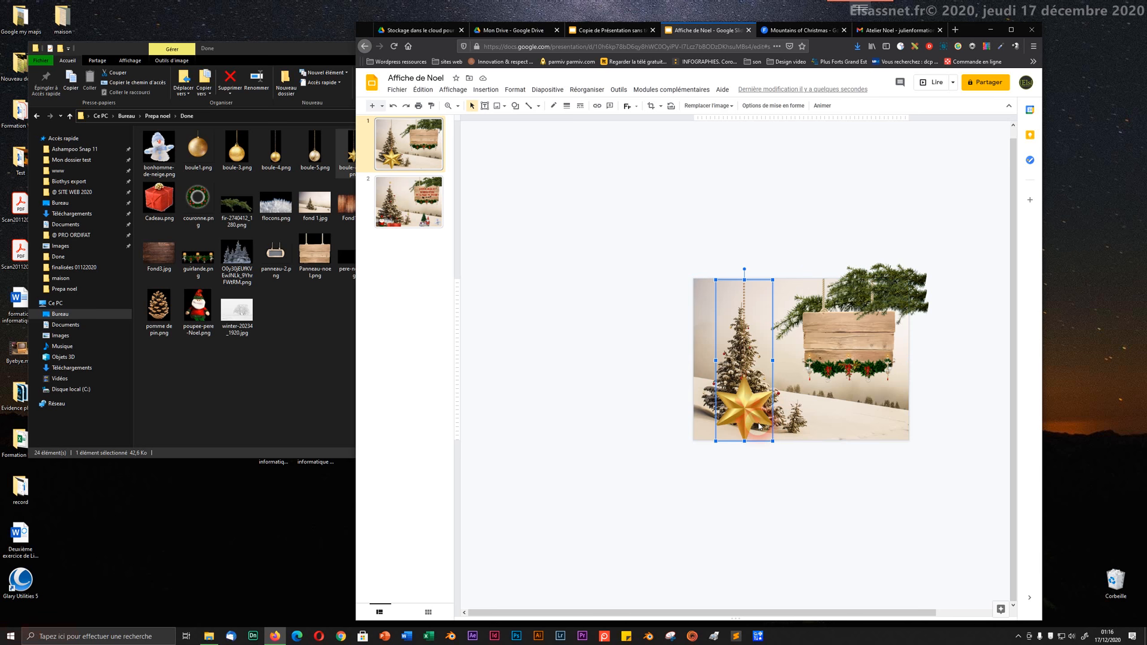
left_click_drag(772, 441, 725, 308)
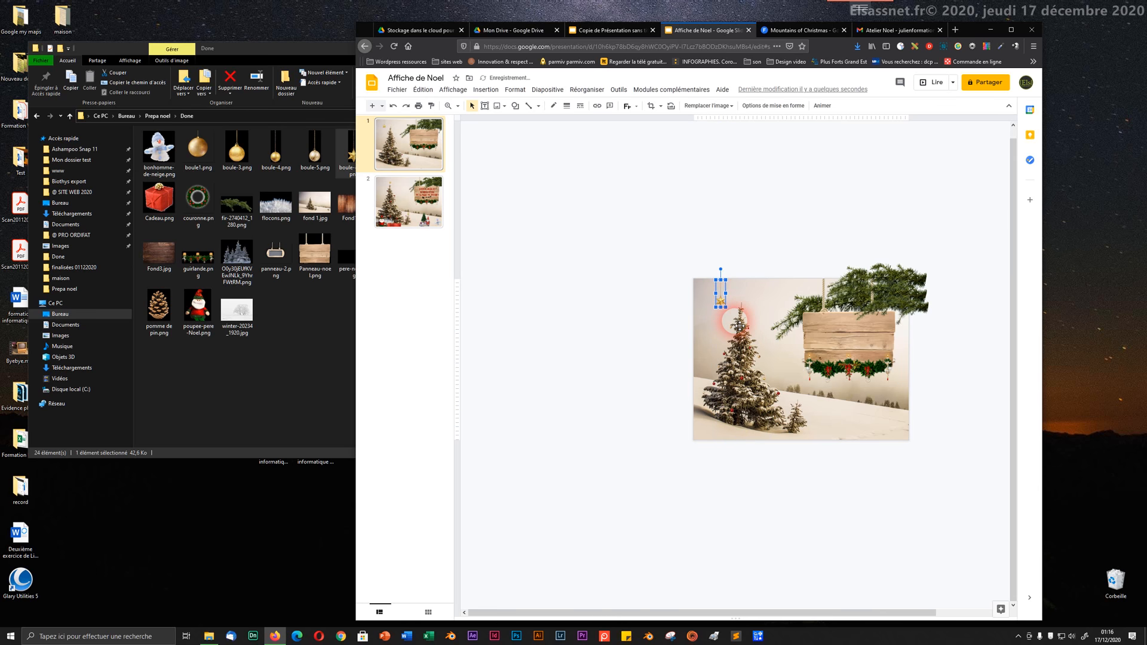
scroll(740, 325, "up", 2)
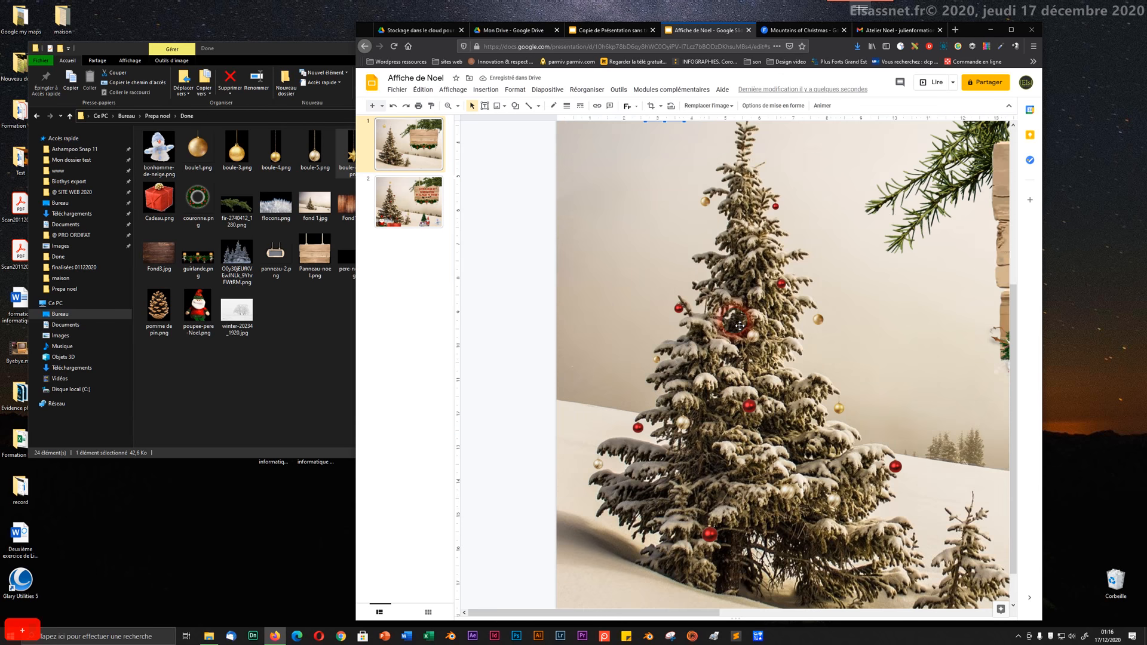
scroll(739, 326, "down", 2)
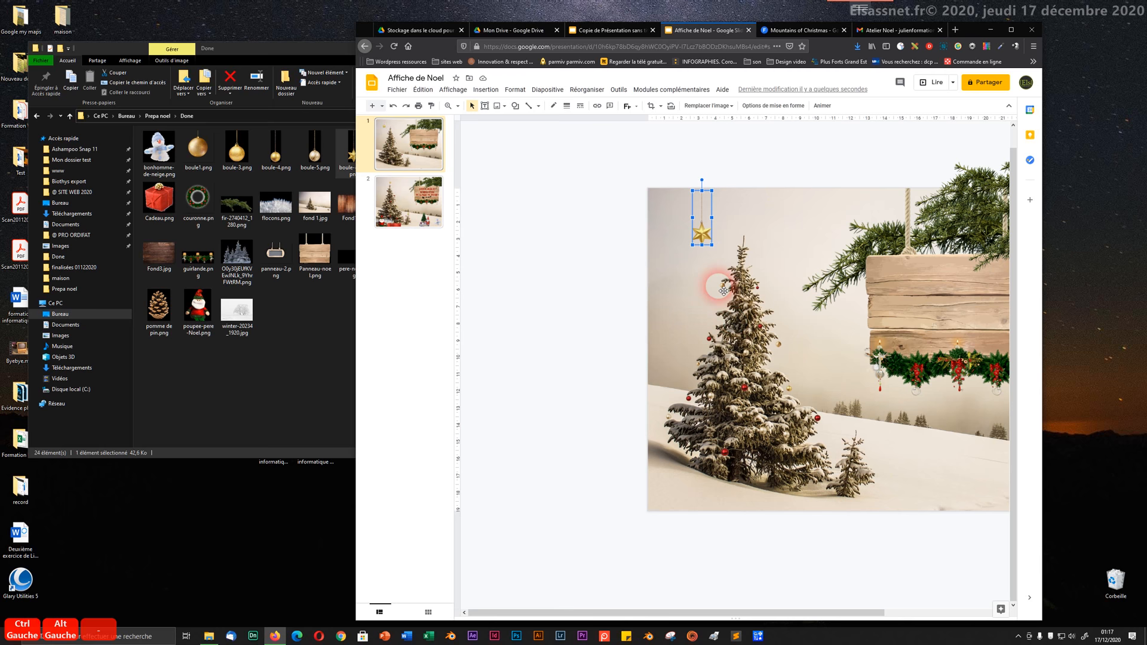
- Move the hanging gold star to the fir tree's right-hand branches, shrink it and hang it from a branch tip
left_click_drag(708, 233, 779, 365)
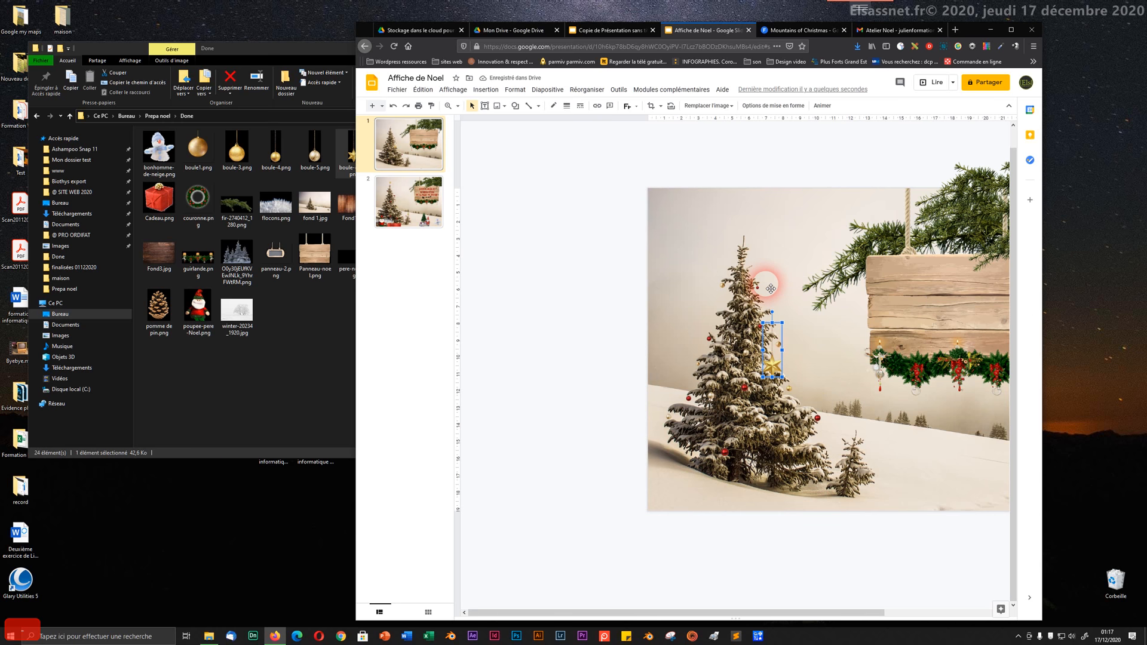
key("ctrl+alt+plus")
key("ctrl+alt+plus")
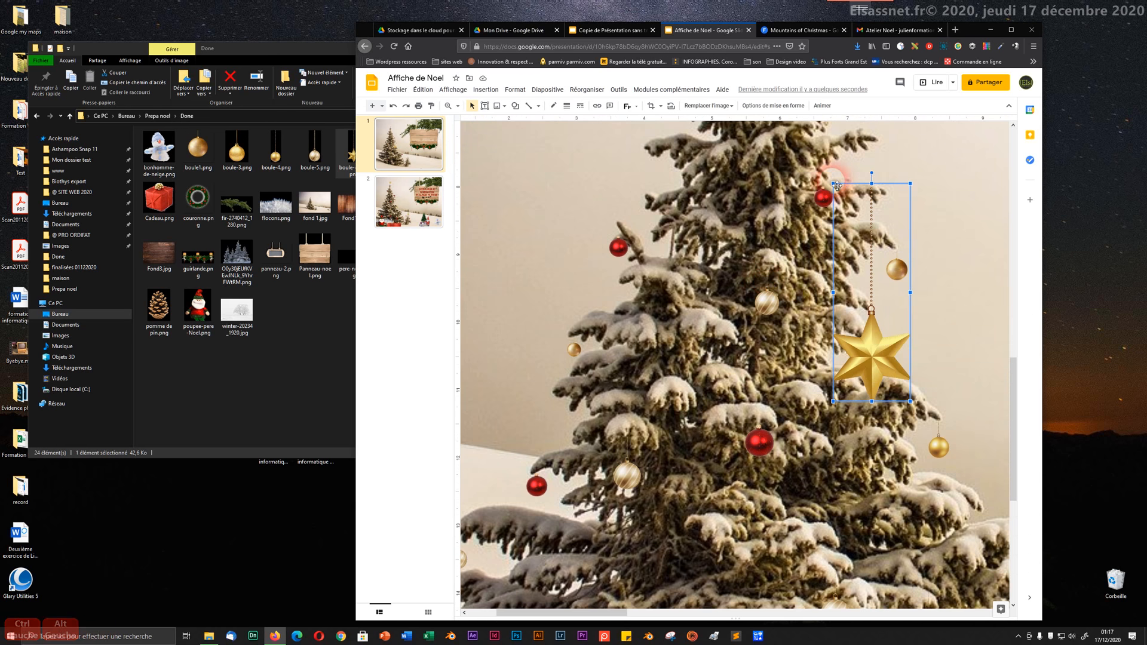
left_click_drag(833, 184, 890, 286)
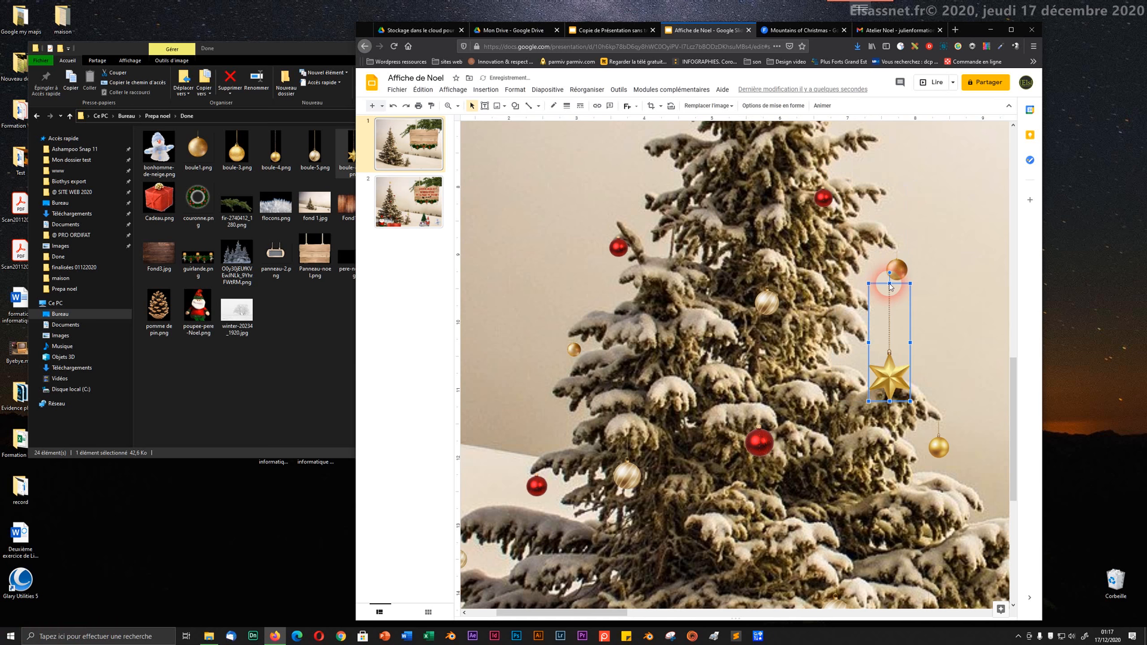
left_click_drag(869, 286, 896, 325)
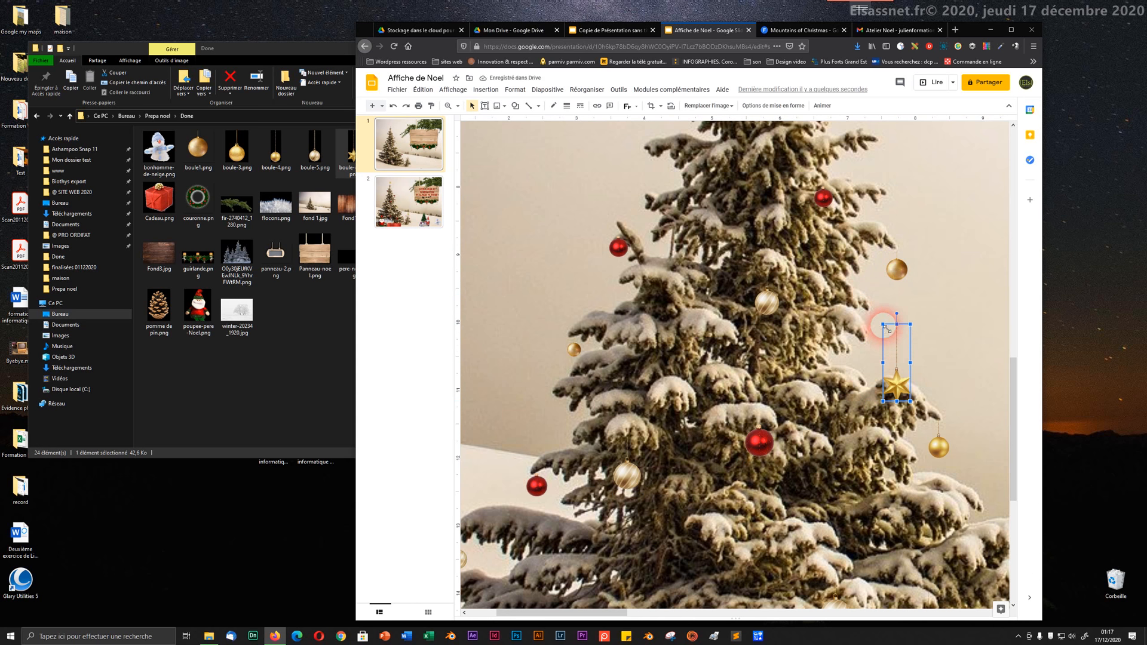
left_click_drag(887, 327, 864, 365)
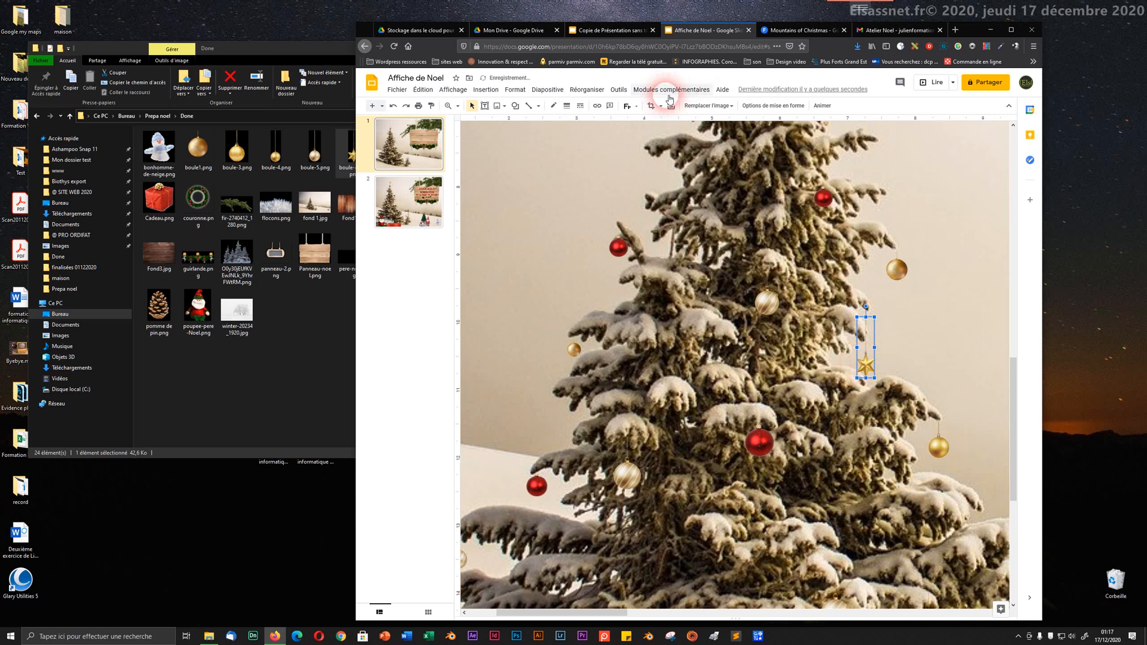
- Crop the upper part of the gold star's hanging cord and slightly reduce the ornament's height
left_click(652, 106)
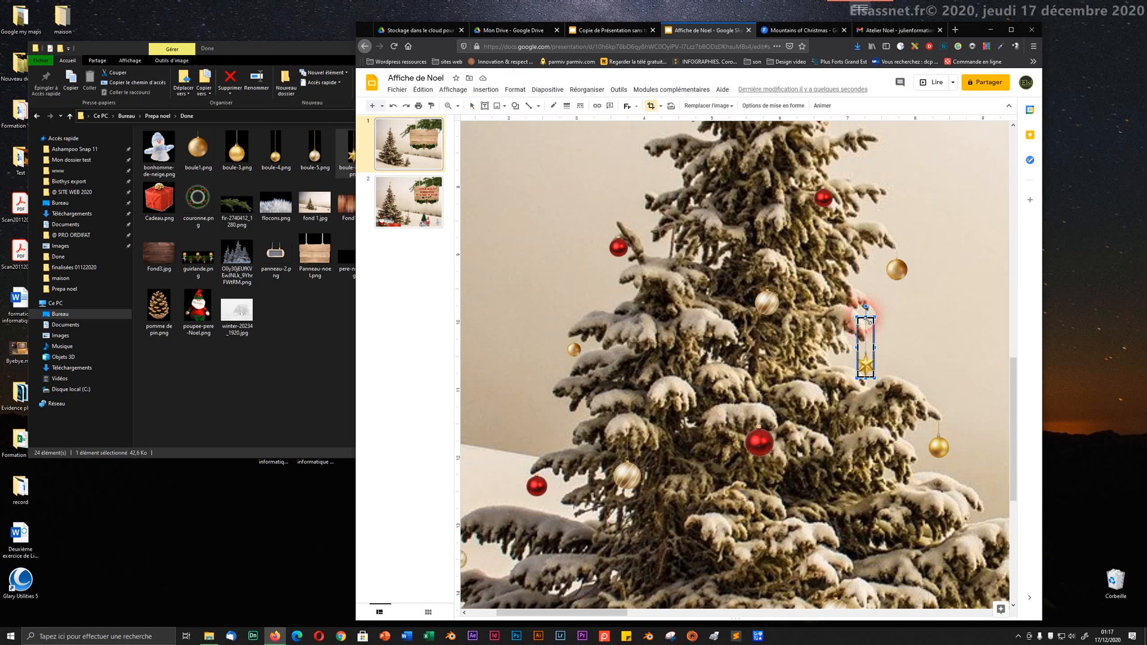
left_click_drag(866, 315, 864, 344)
key("Return")
left_click(829, 357)
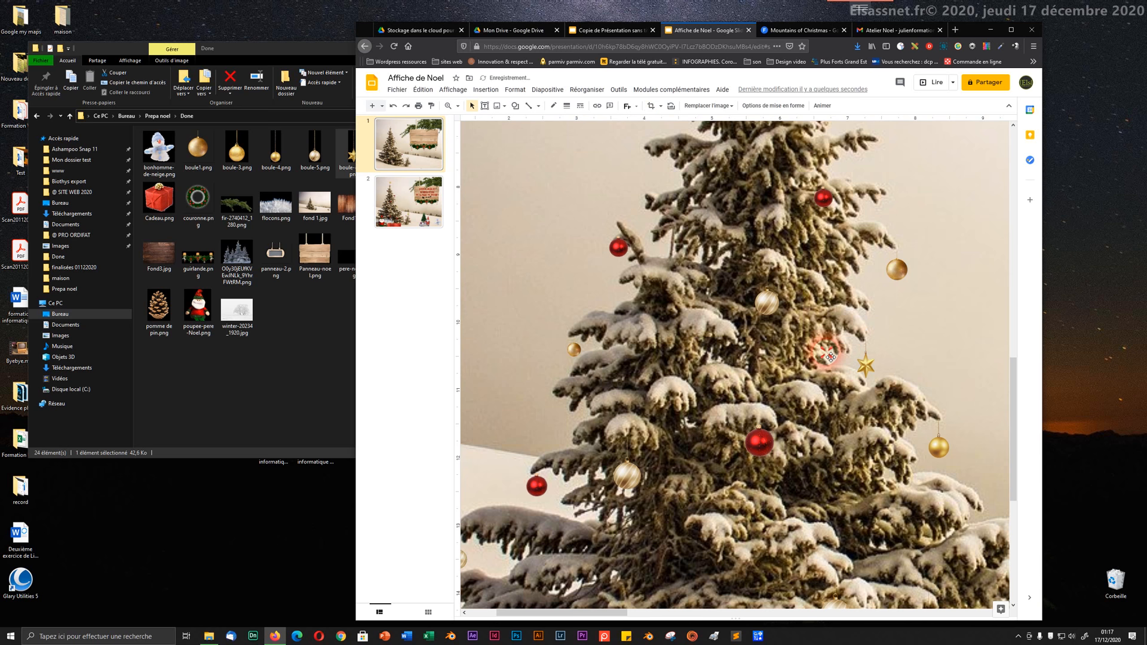
left_click(871, 373)
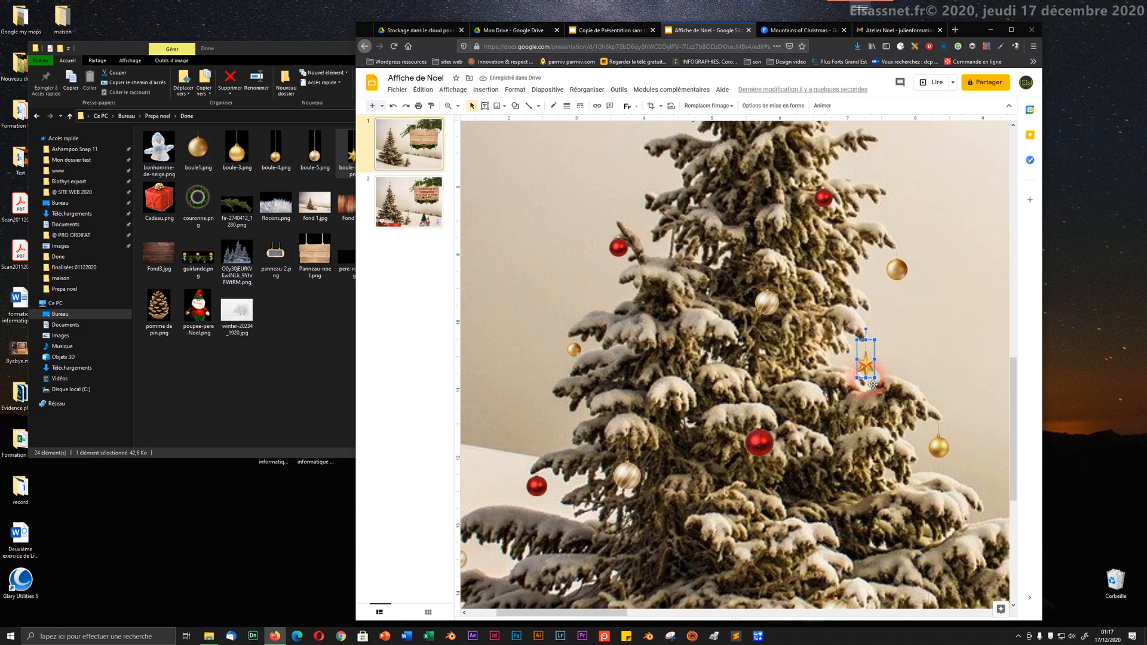
left_click_drag(868, 384, 867, 379)
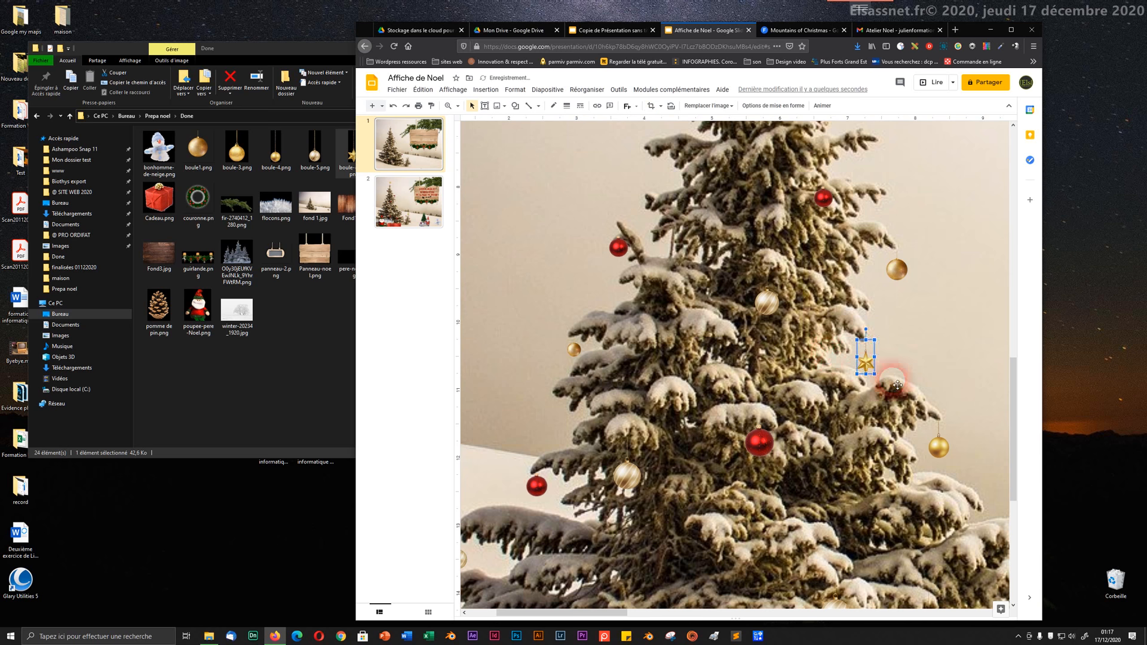
left_click(894, 378)
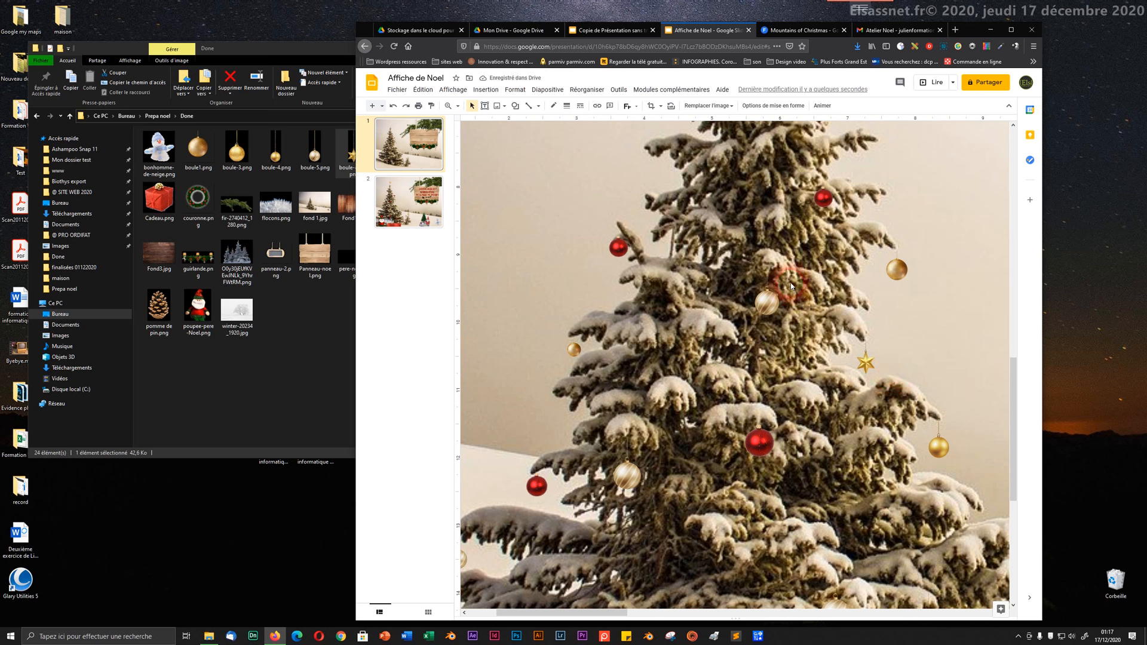
- Copy the small gold star to the left-centre branches of the fir tree, just above the striped bauble
key("ctrl+alt+minus")
key("ctrl+alt+minus")
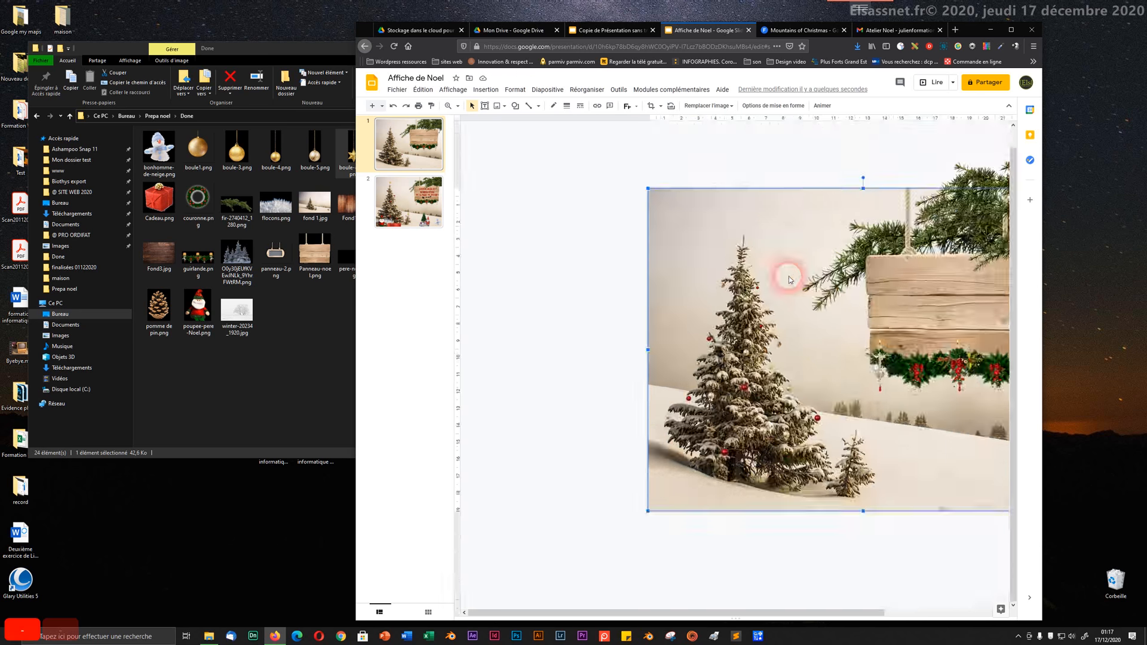
key("ctrl+alt+plus")
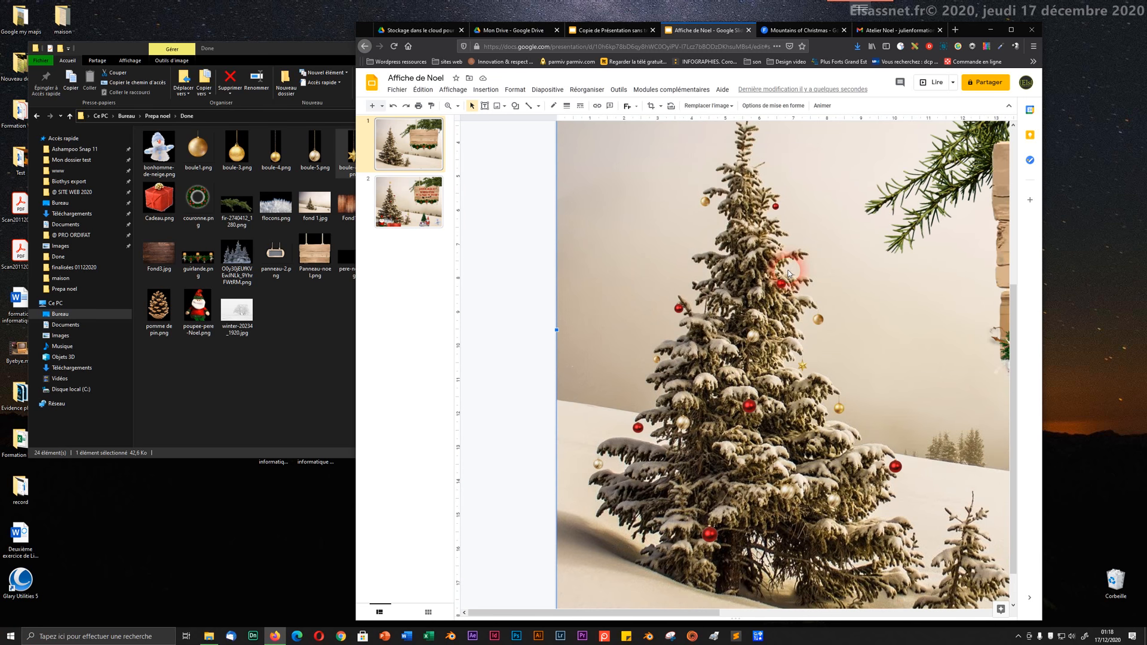
key("ctrl+alt+plus")
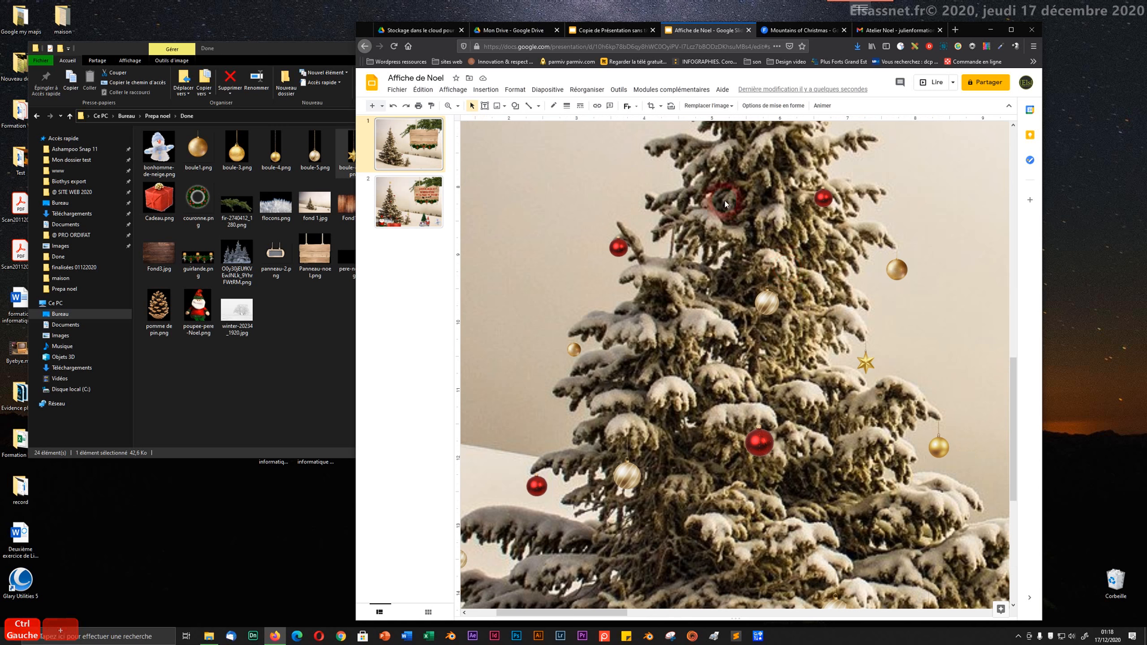
left_click(865, 363)
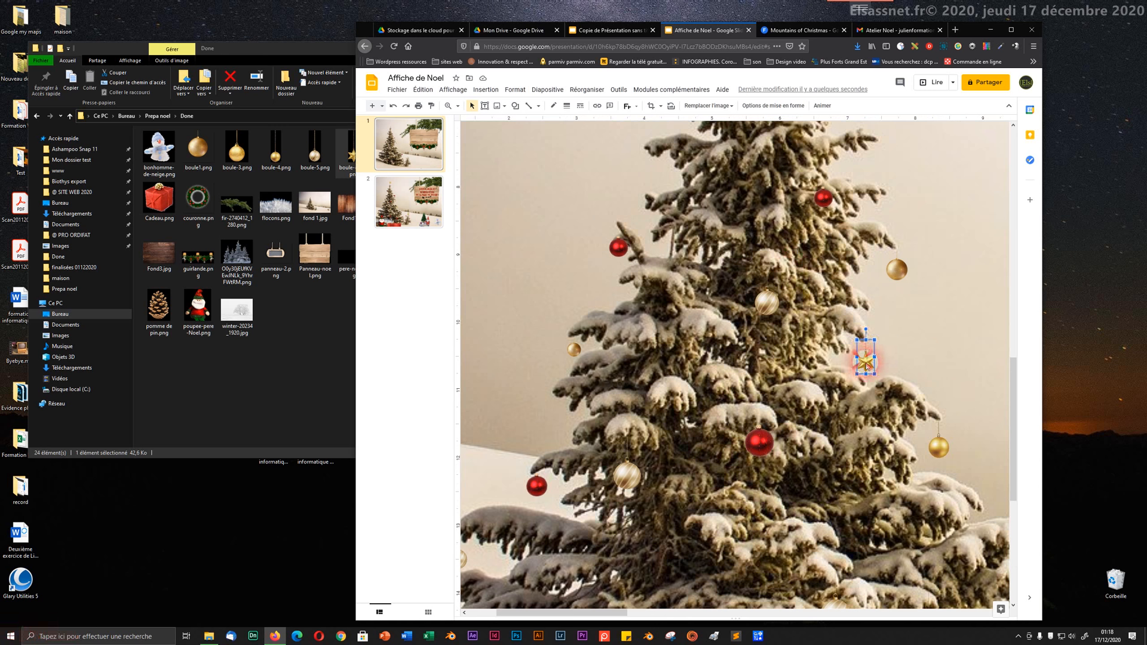
left_click_drag(866, 365, 668, 474)
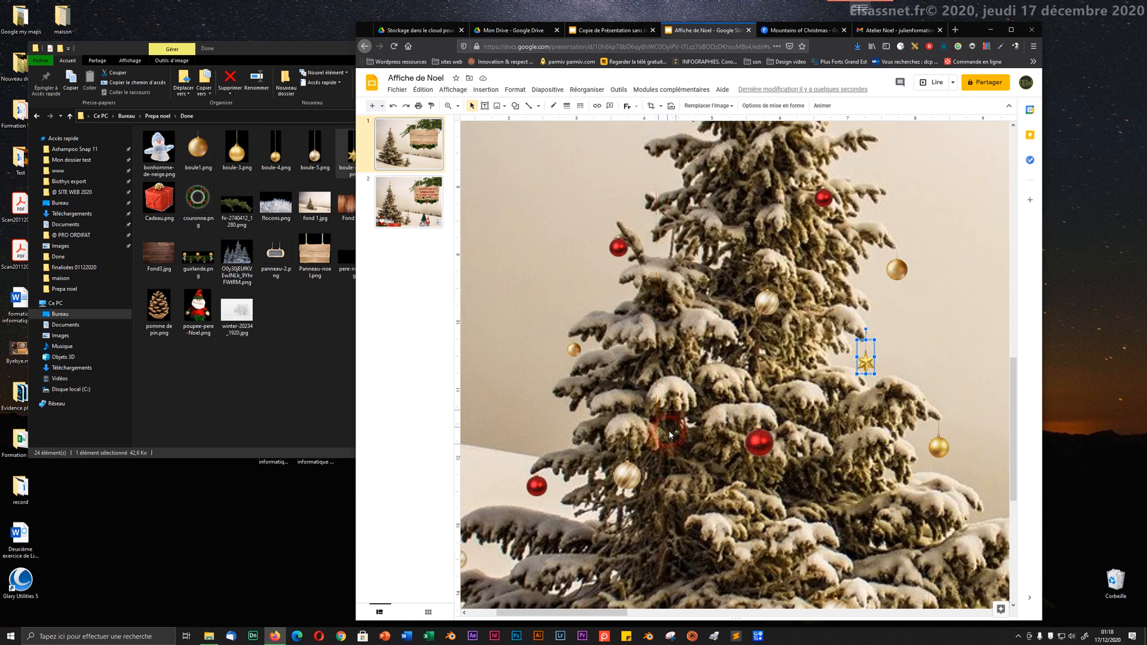
left_click_drag(670, 435, 669, 431)
key("ctrl")
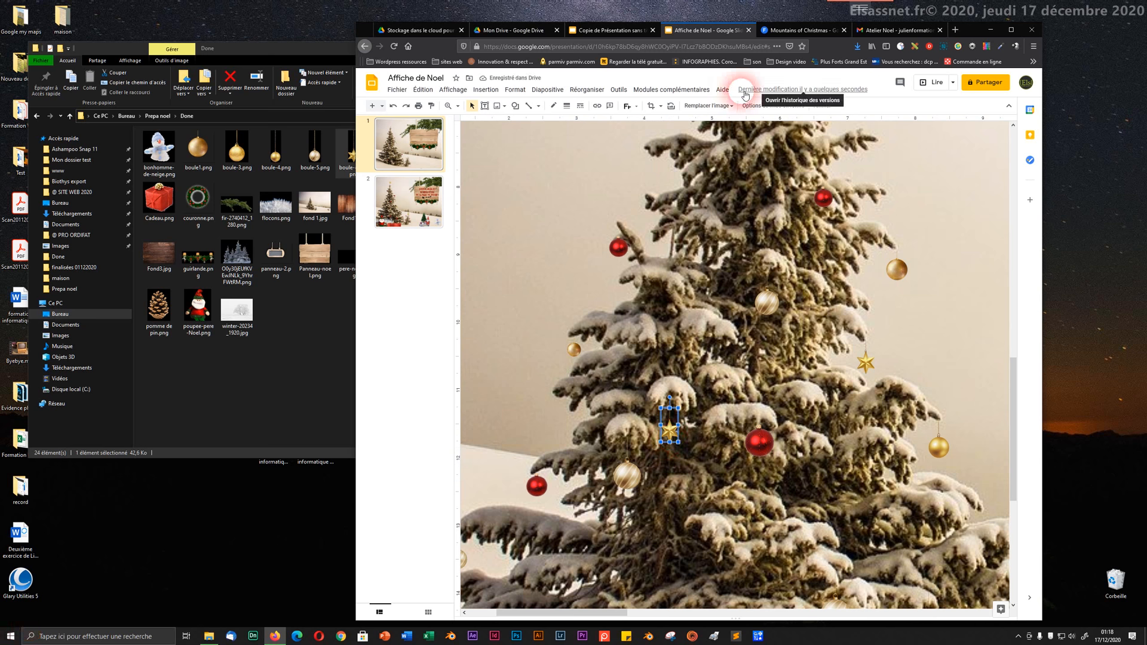
- Recolour the copied star with Clair 7, trying Nuances de gris and Sombre 8 first, and shrink it to about 0.2 × 0.4 cm
left_click(770, 105)
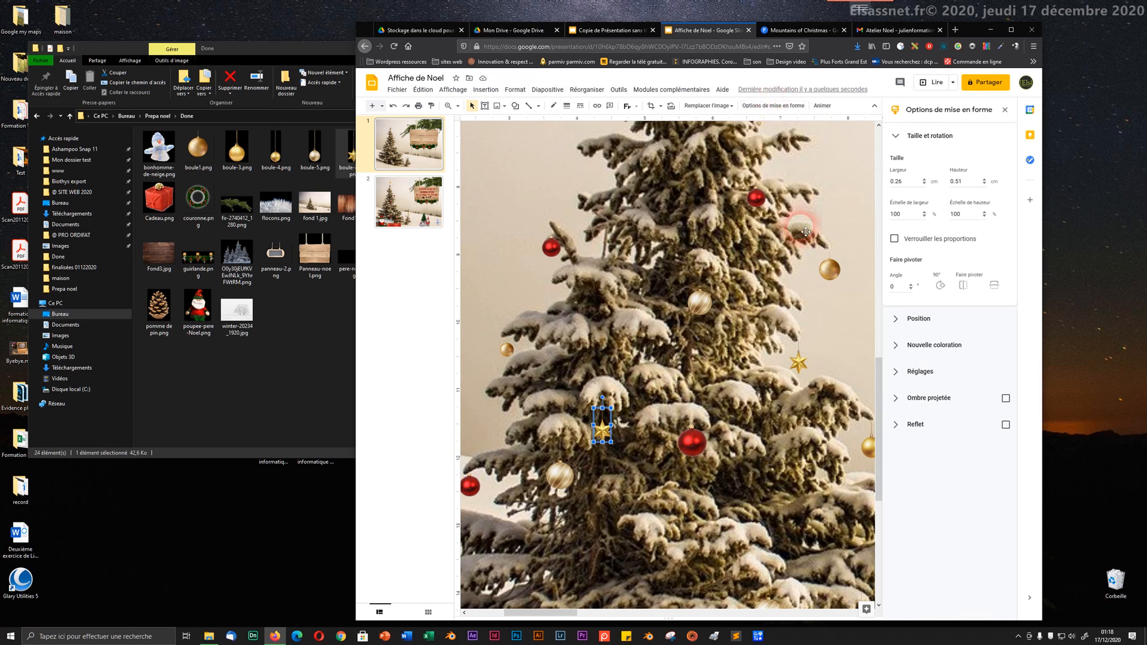
left_click(904, 352)
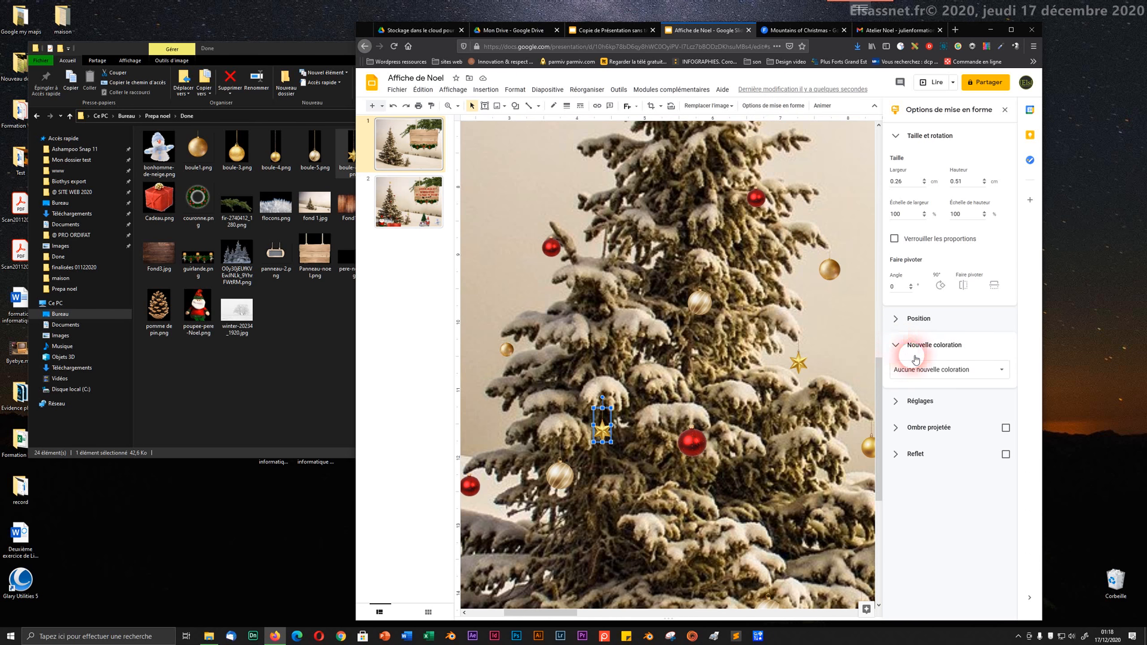
left_click(912, 370)
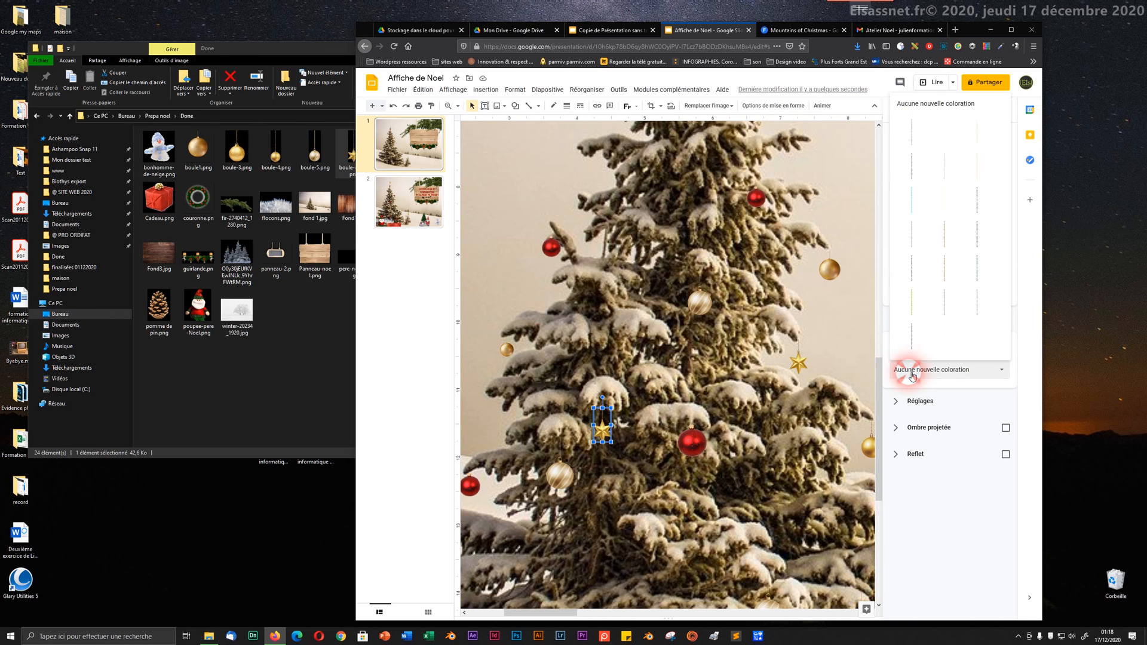
left_click(945, 297)
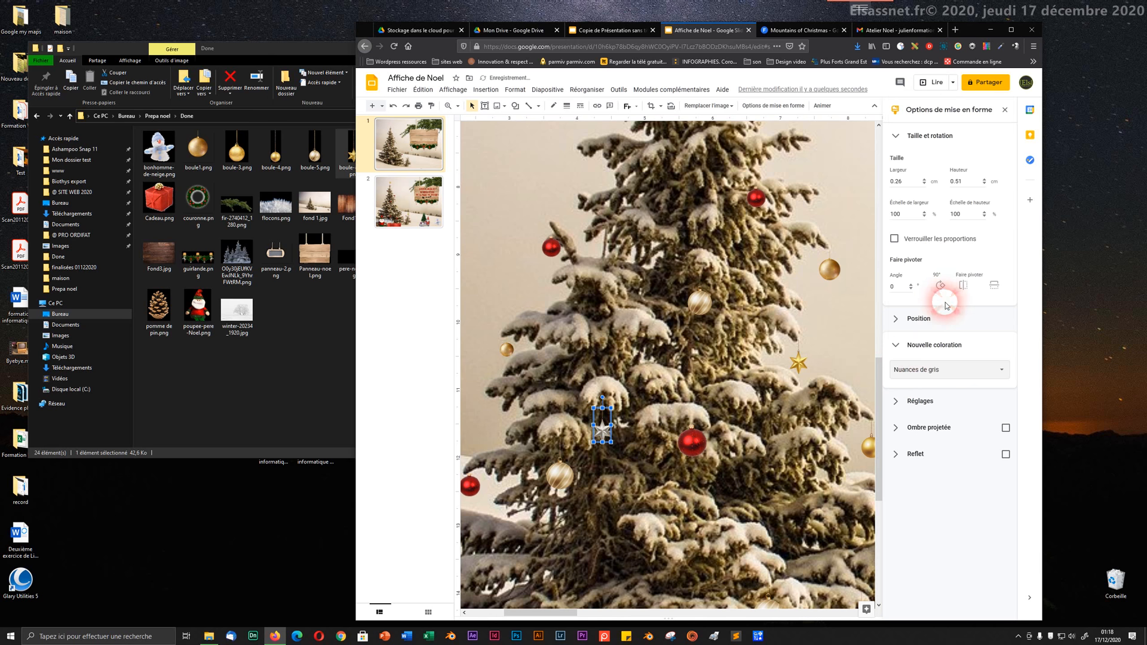
left_click(932, 368)
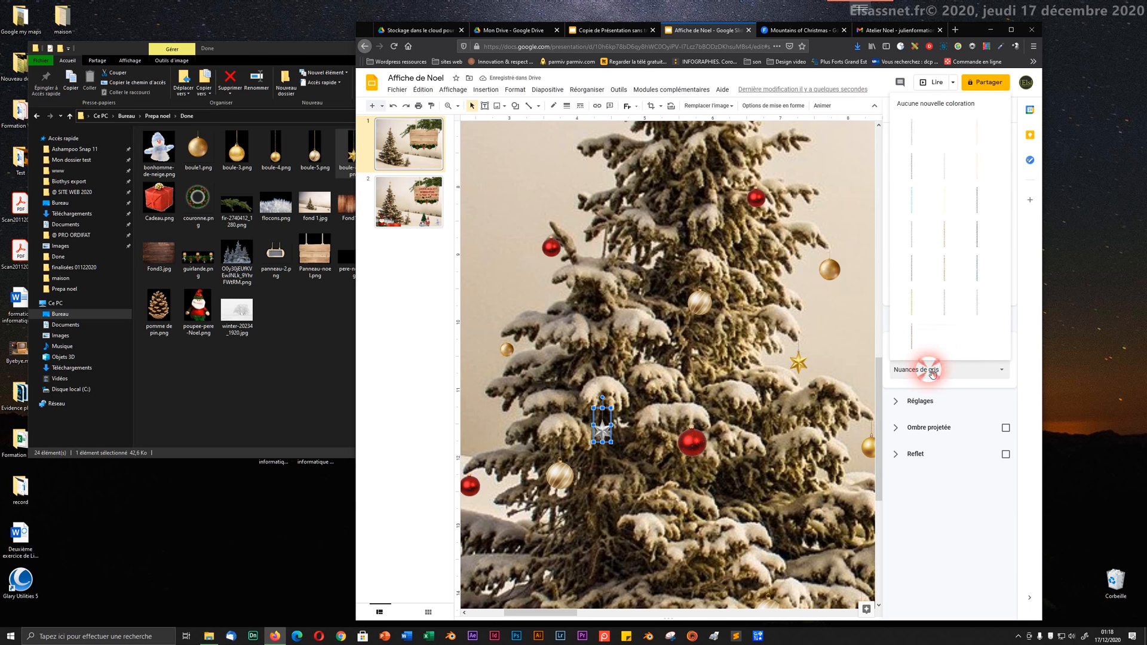
left_click(910, 306)
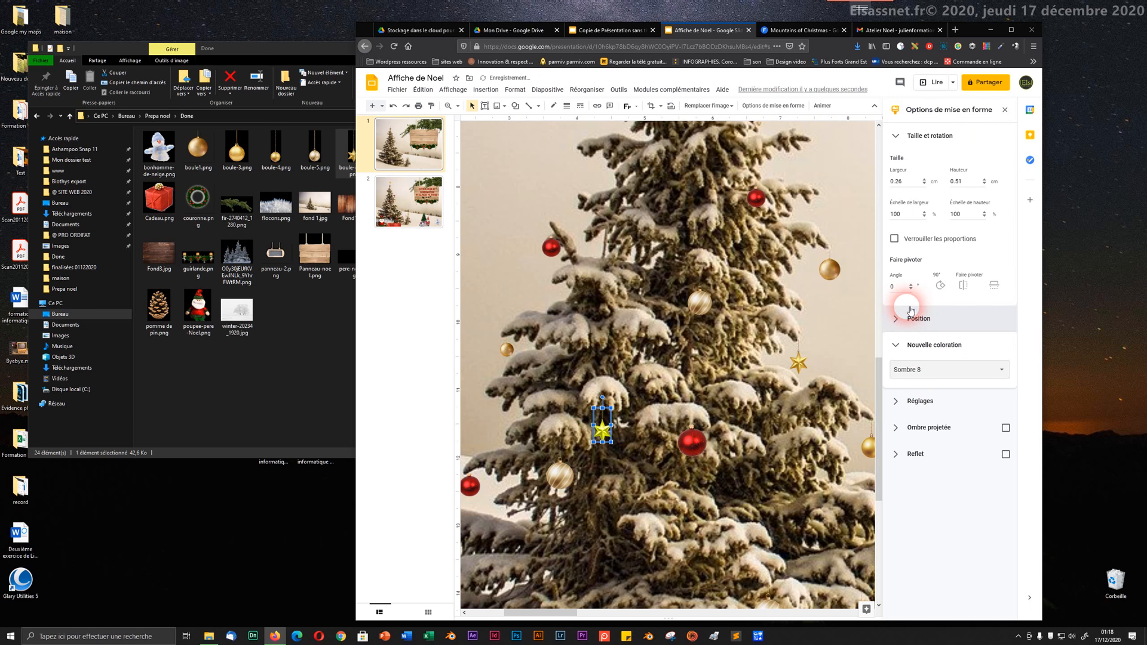
left_click(929, 369)
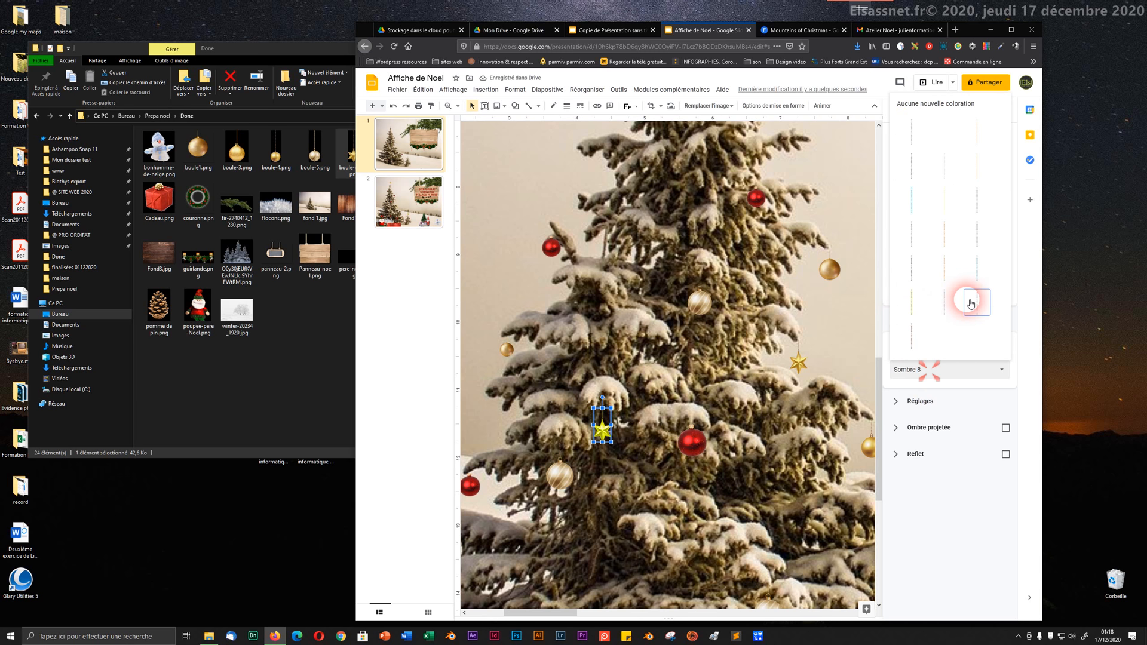
left_click(912, 200)
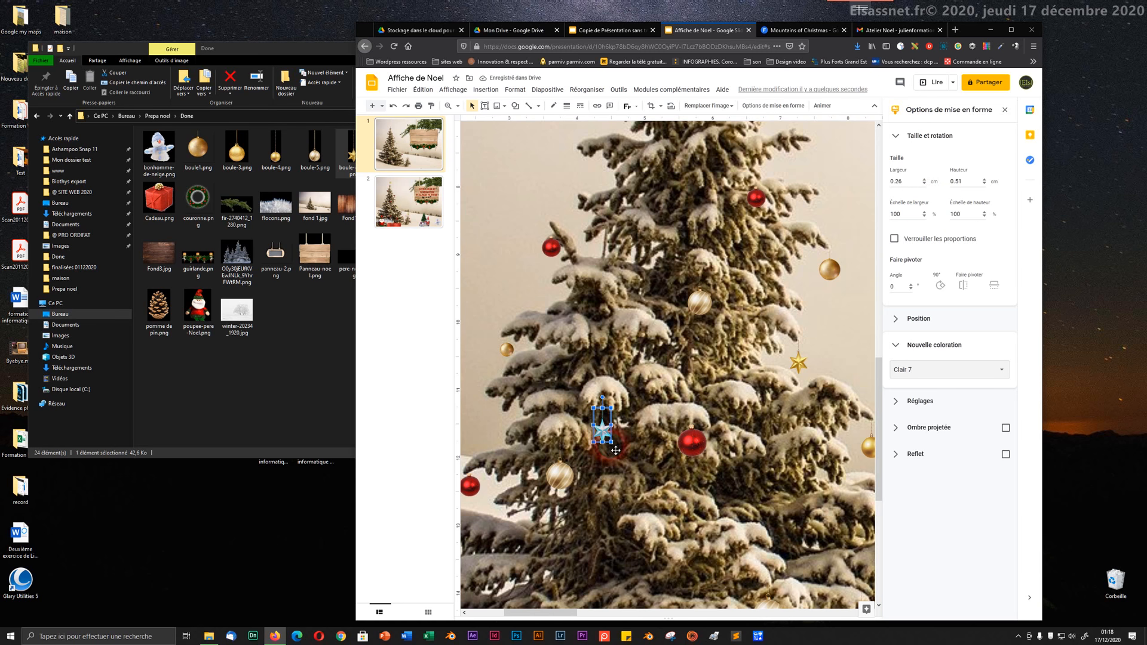
left_click(615, 445)
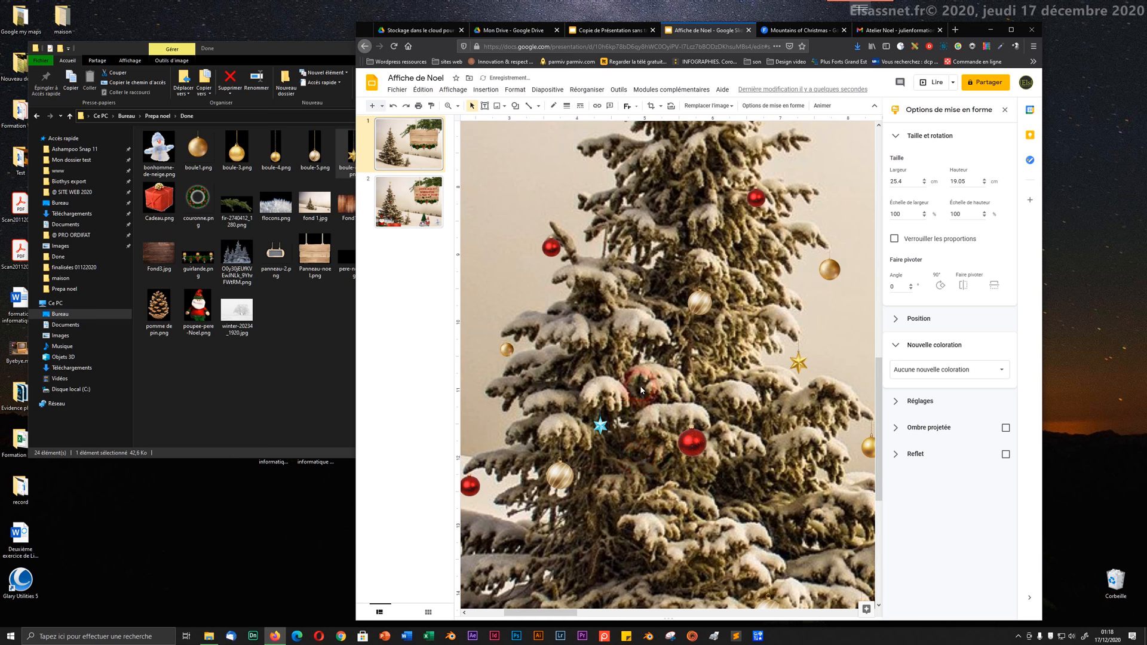
- Copy the light-blue star to the upper part of the fir tree, left of the red bauble
key("ctrl+minus")
key("ctrl+minus")
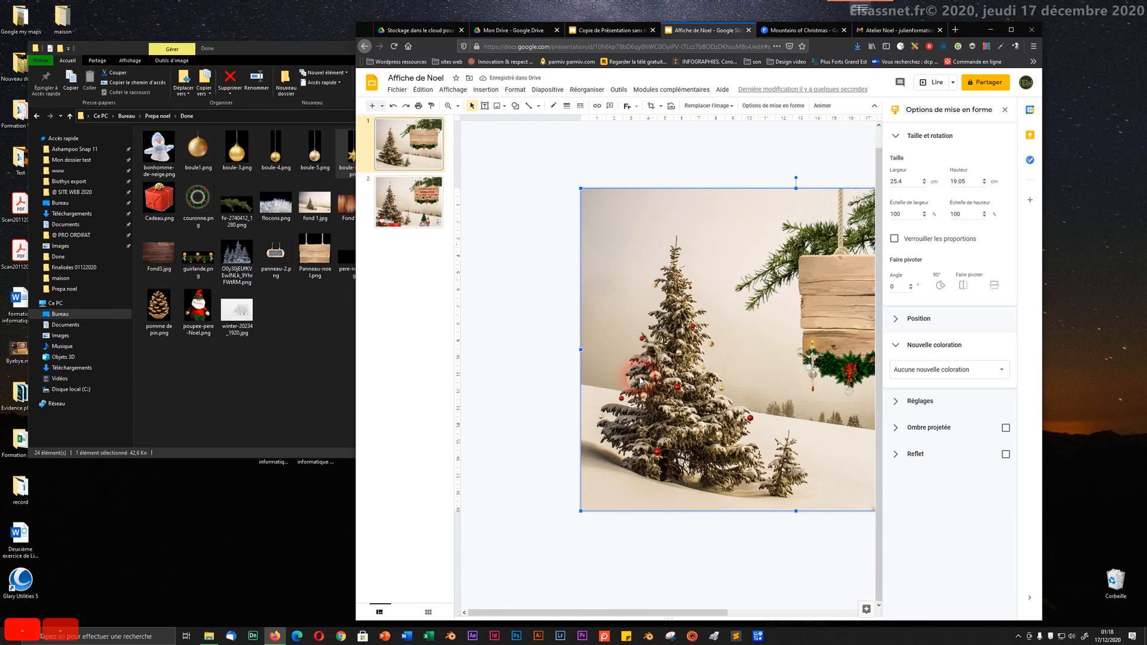
key("ctrl+alt+plus")
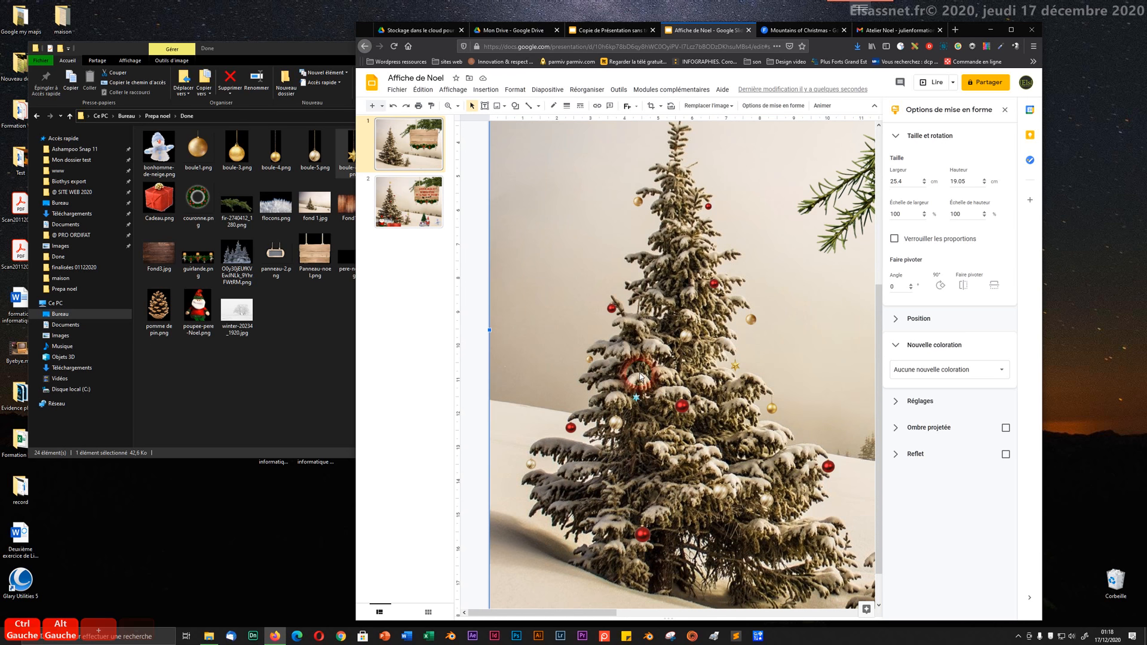
left_click(634, 394)
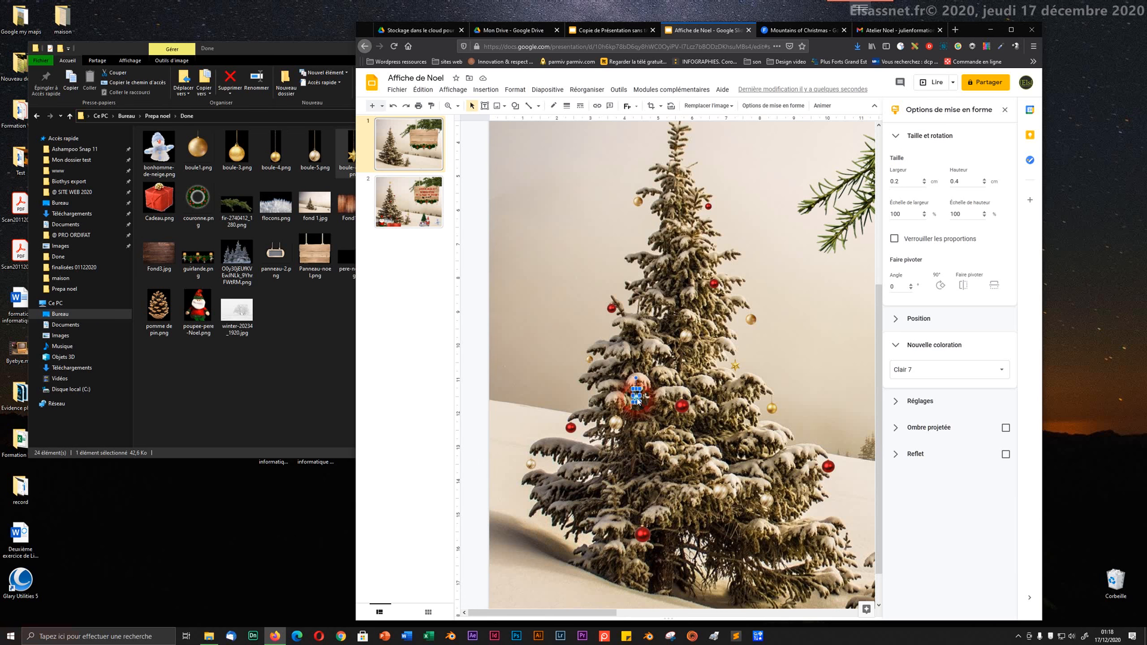
left_click_drag(642, 394, 674, 280)
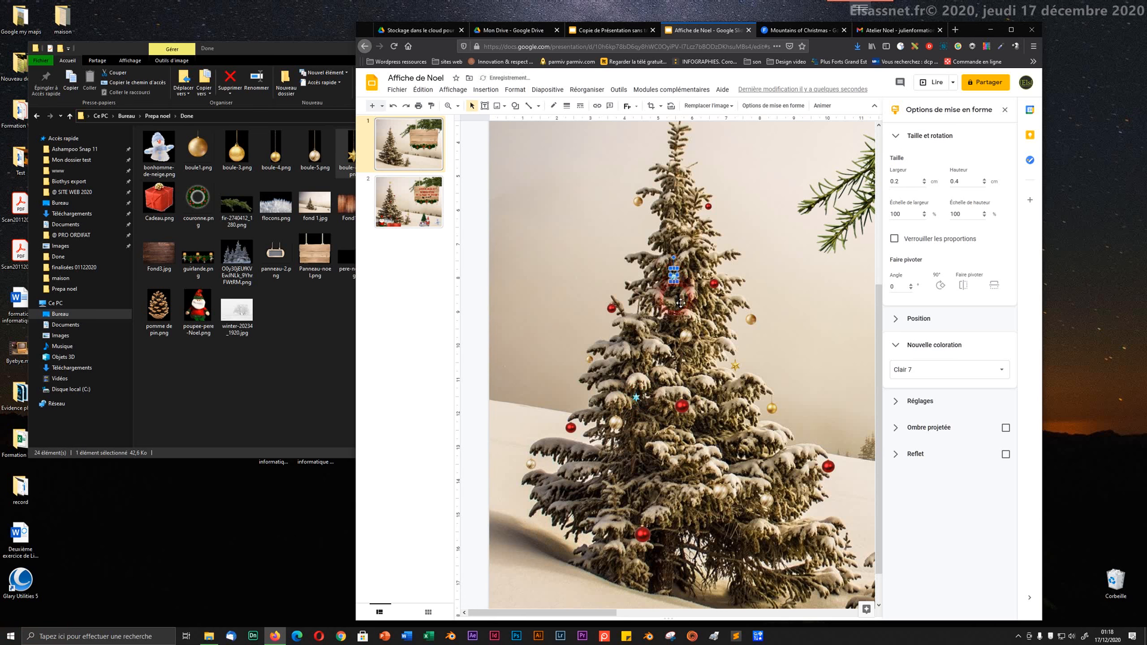
left_click(678, 316, "ctrl")
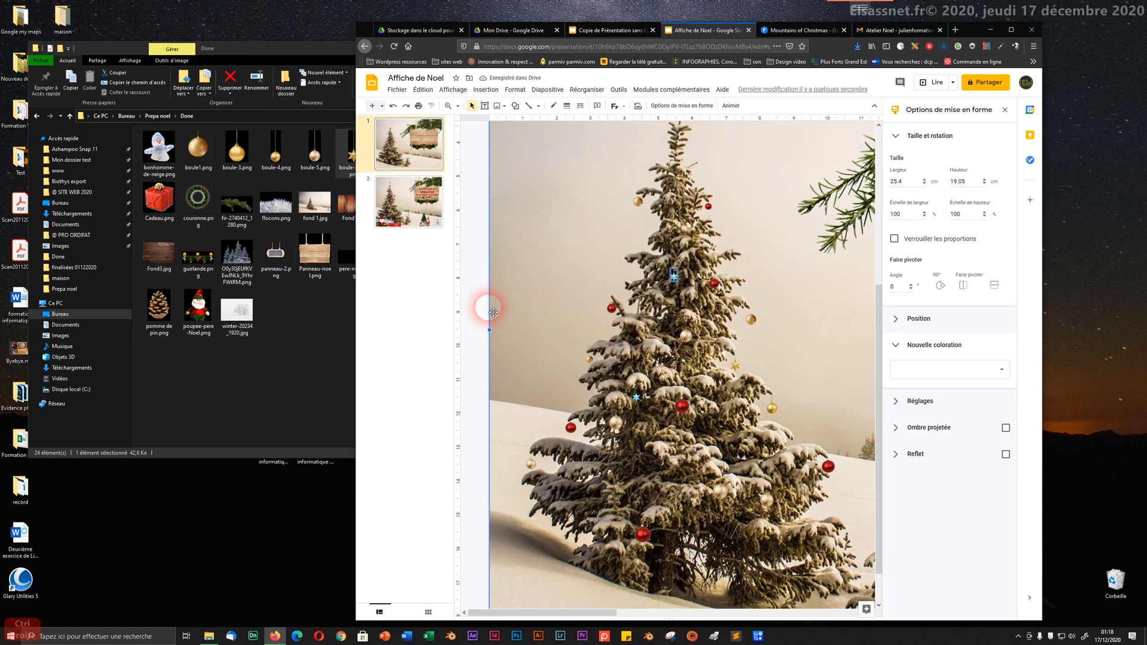
left_click(468, 294)
- Compare with the finished poster on slide 2, and on slide 1 copy the light-blue star to the fir's lower-right branches
left_click(392, 160)
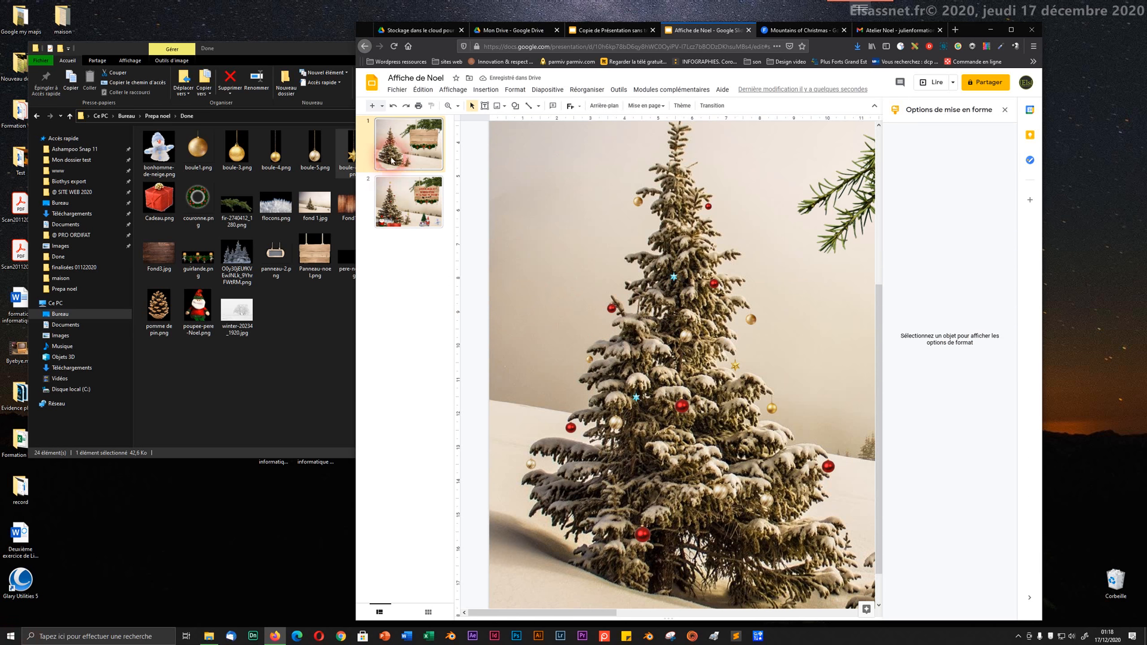
left_click(396, 200)
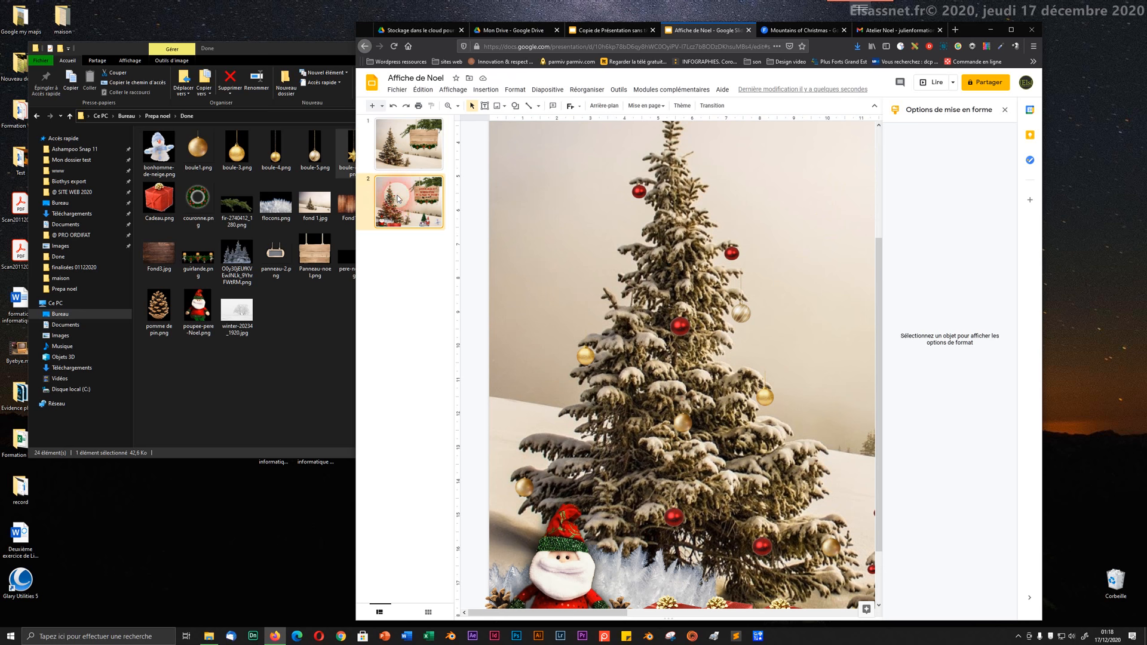
left_click(401, 147)
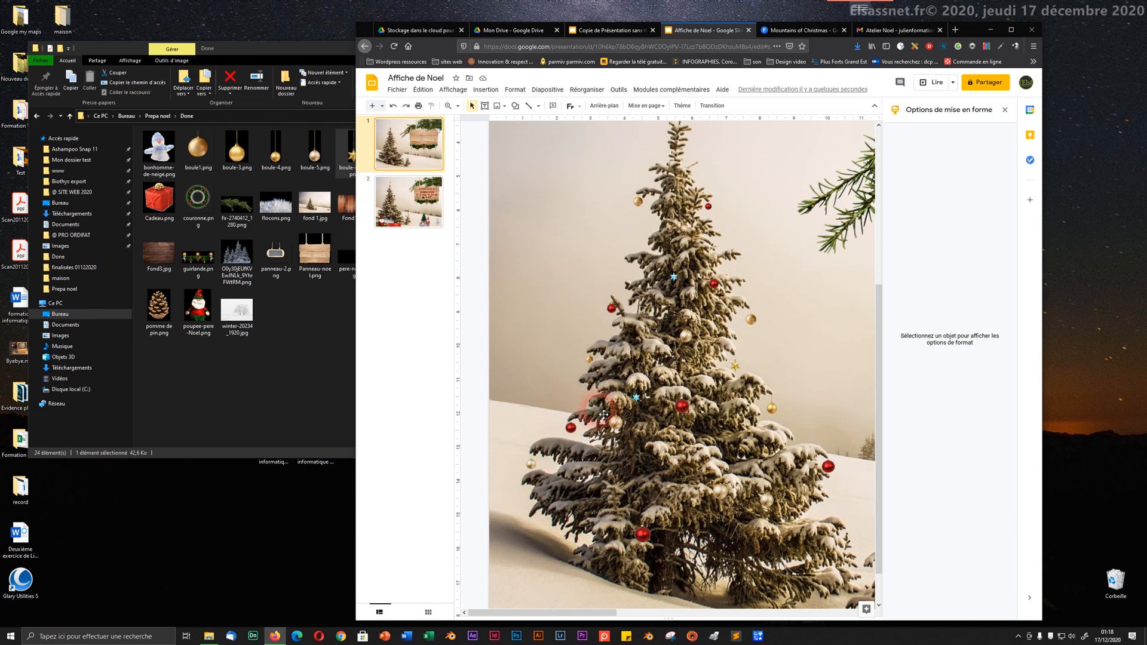
left_click(631, 399)
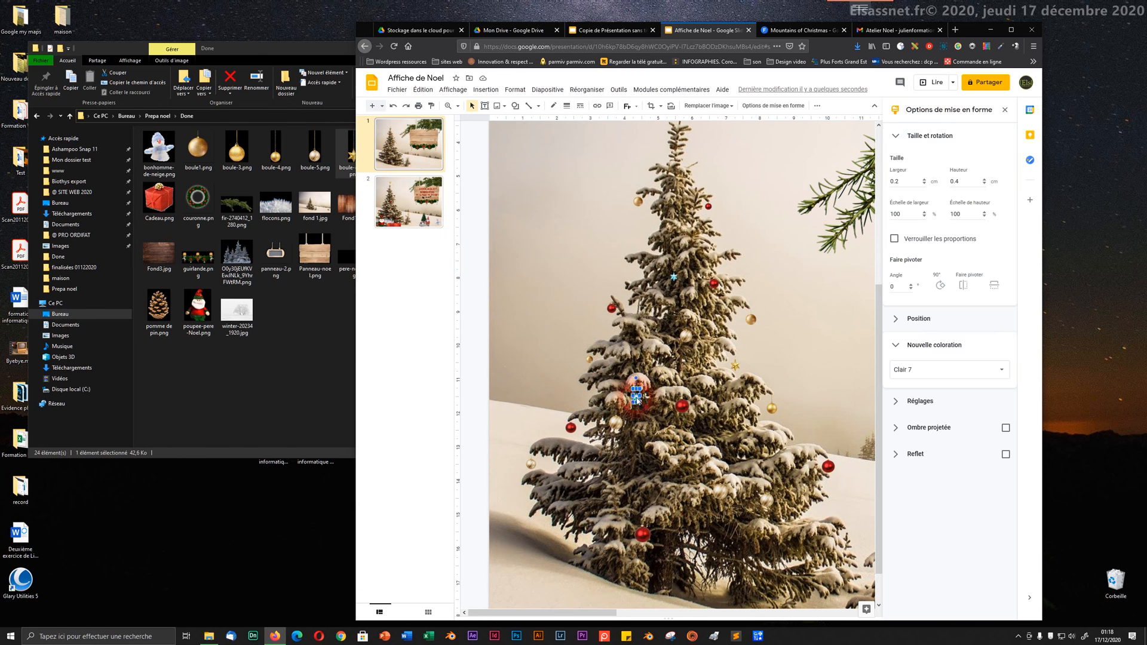
left_click_drag(677, 435, 746, 462)
left_click(752, 465, "ctrl")
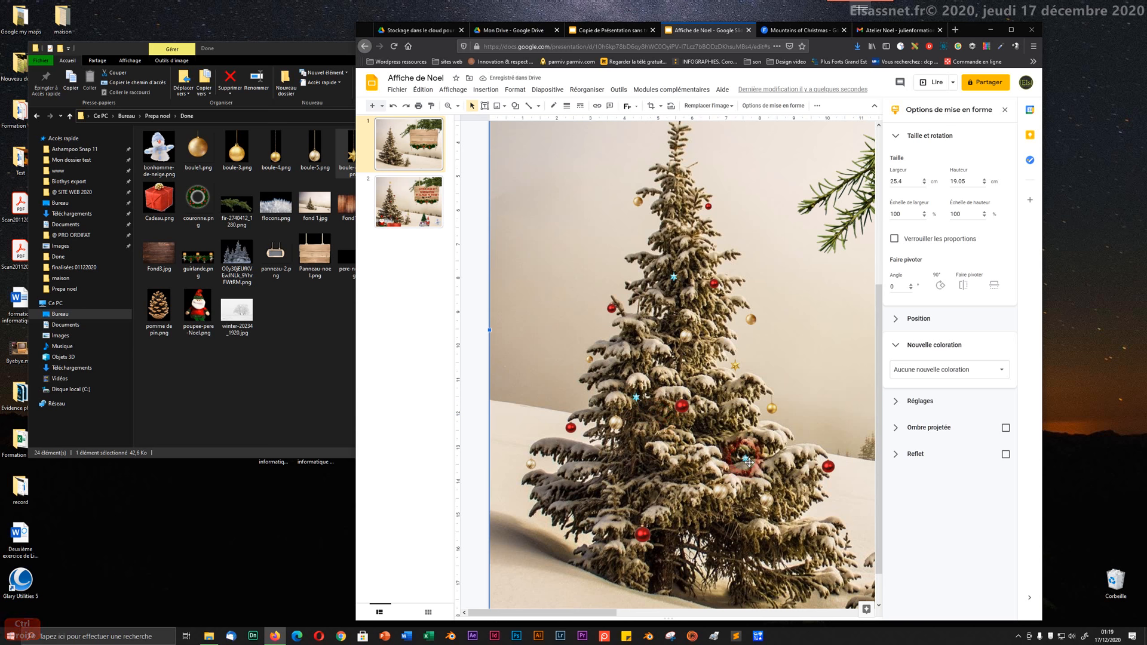
- Resize the light-blue star on the fir's lower-right branches to about 0.26 × 0.51 cm
left_click(758, 471)
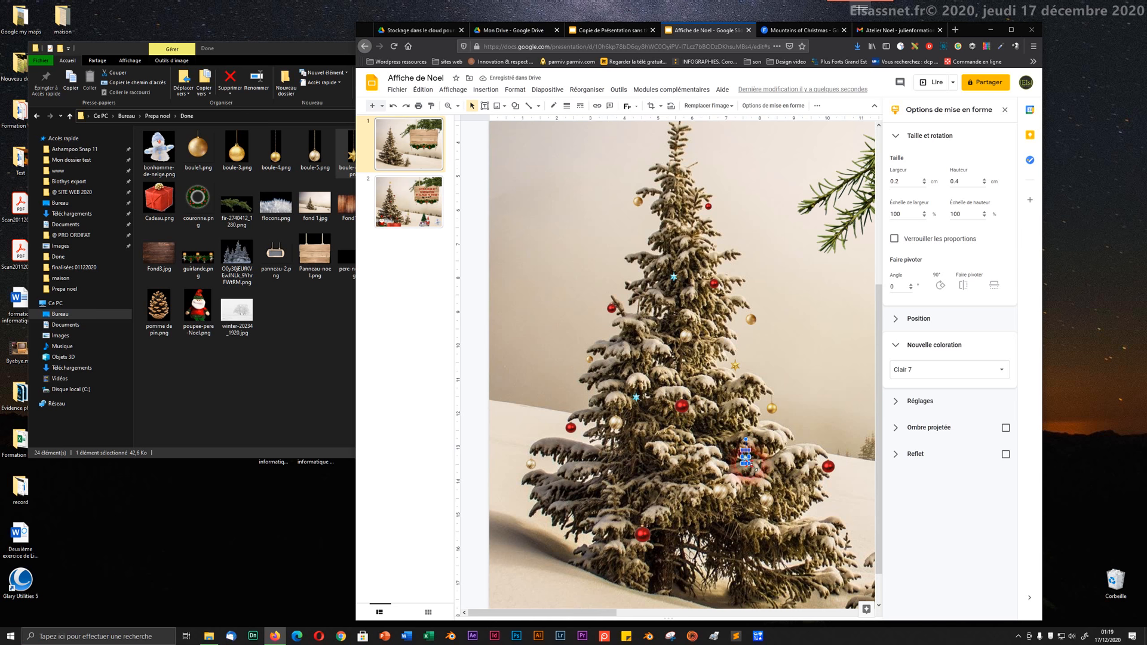
left_click(751, 470)
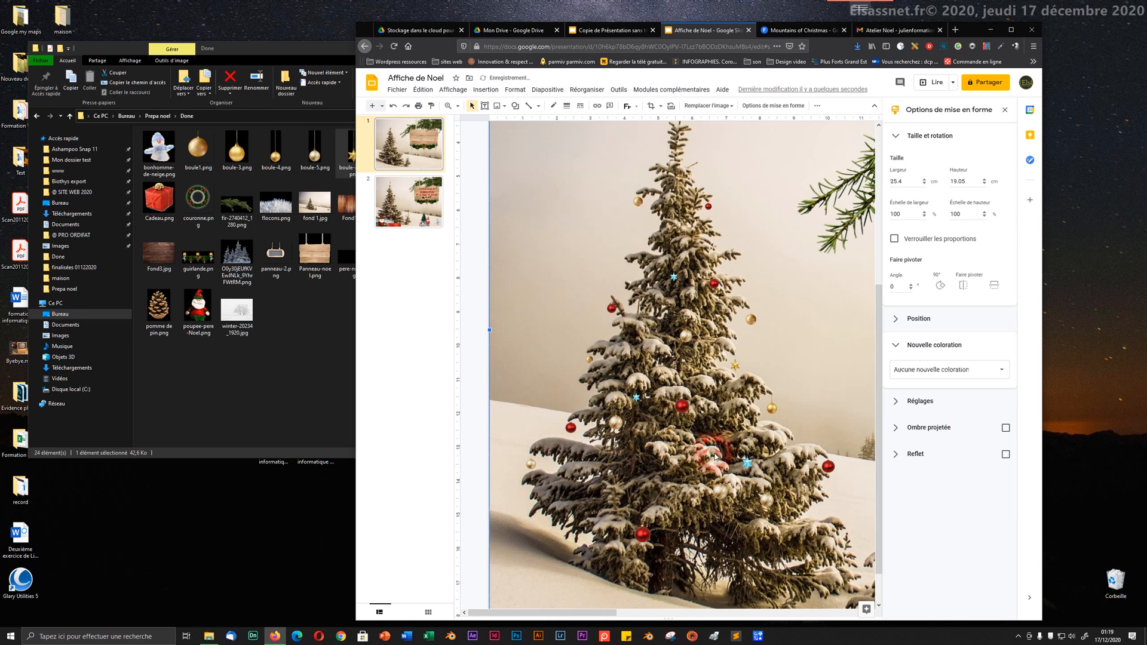
left_click(755, 471)
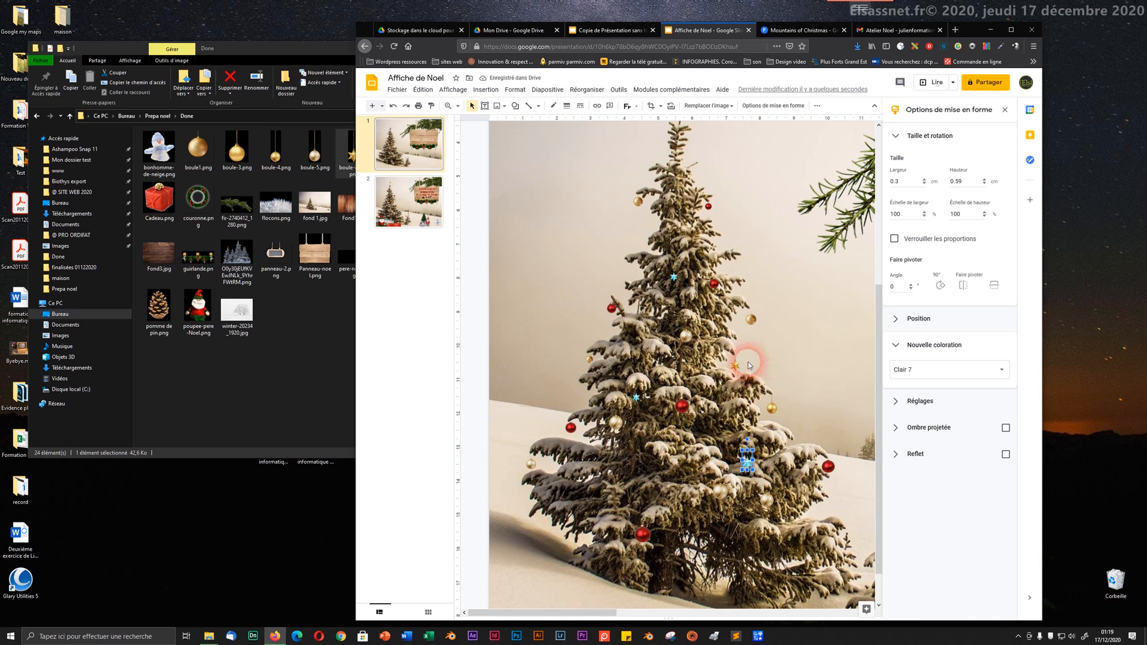
key("ctrl+plus")
key("ctrl+plus")
key("ctrl+plus")
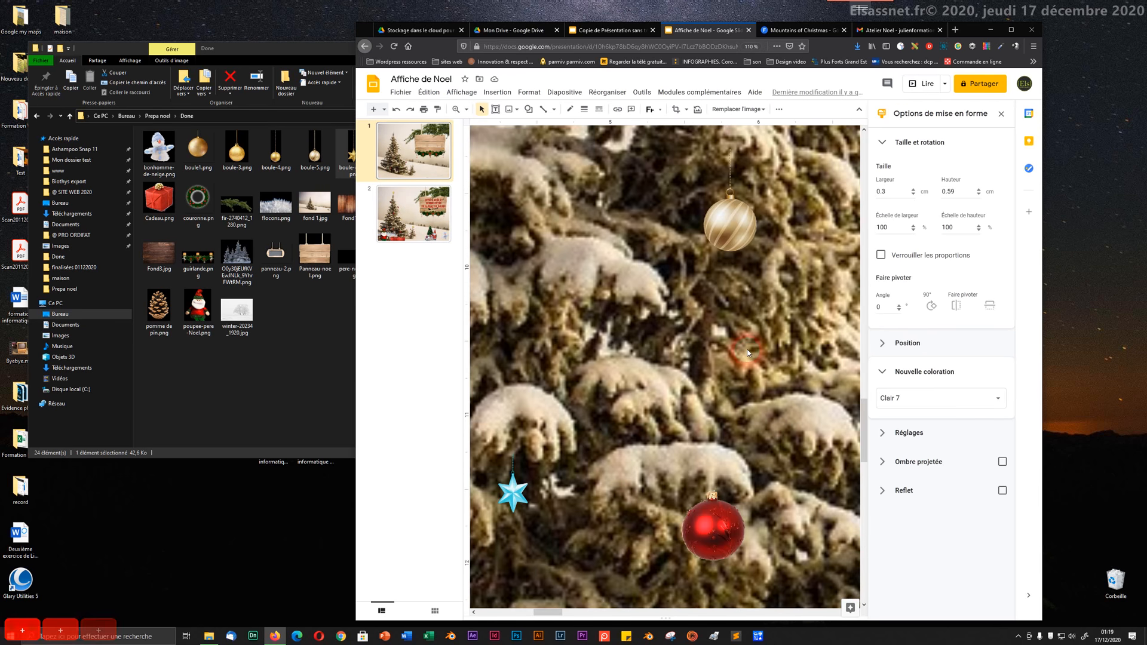
key("ctrl+minus")
scroll(778, 427, "down", 2)
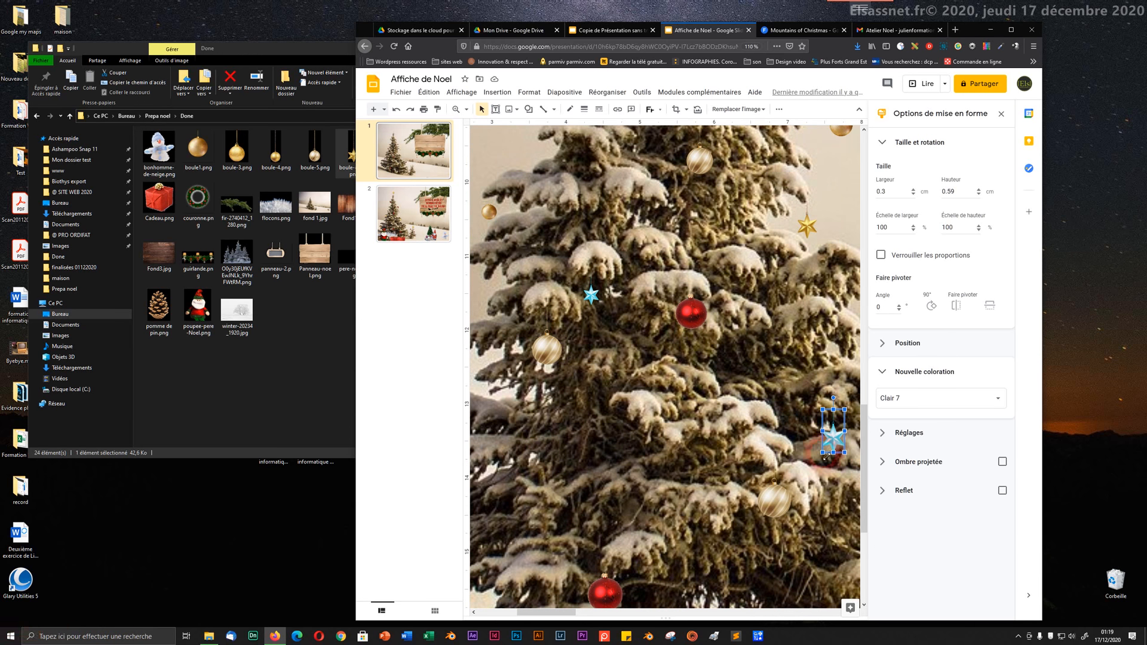
left_click_drag(827, 455, 829, 448)
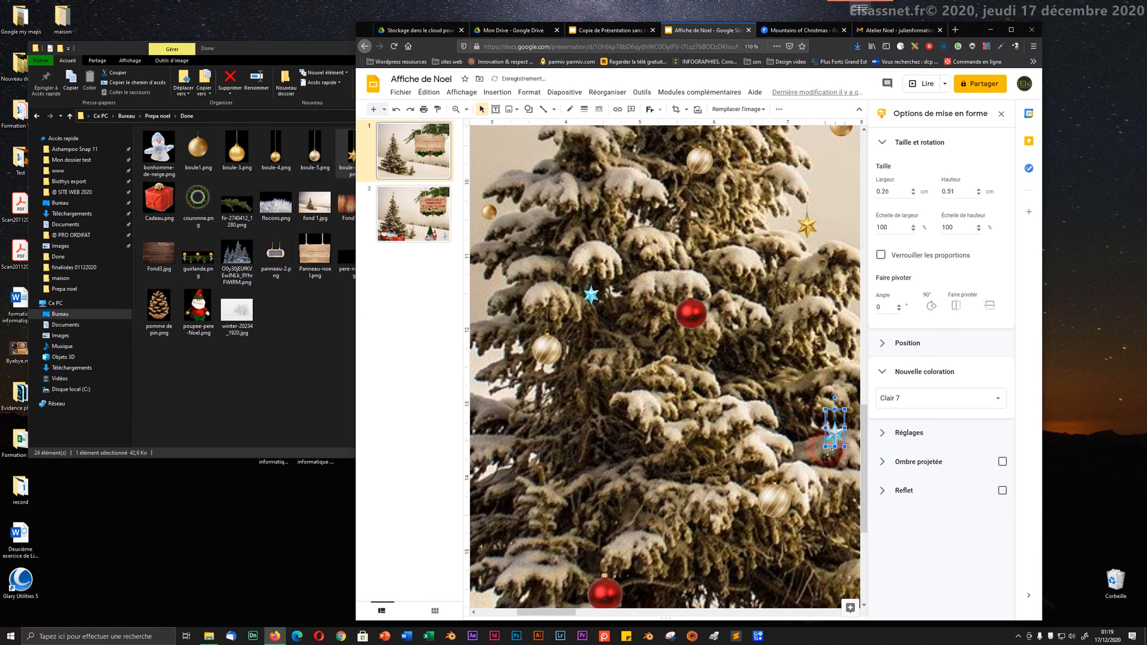
left_click(782, 459)
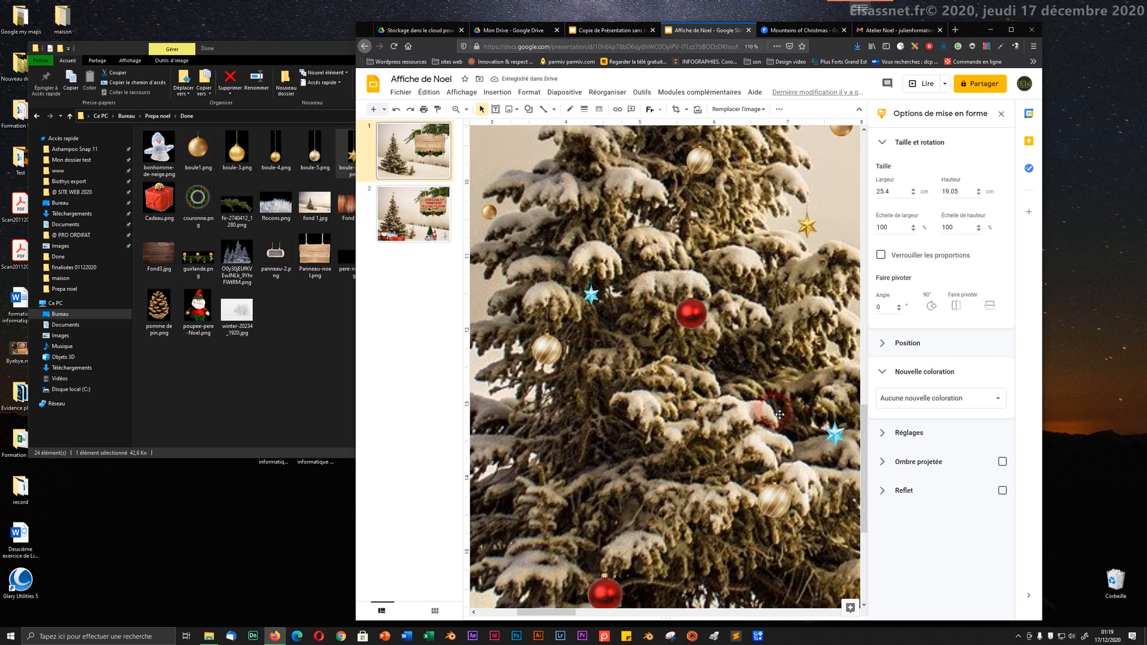
scroll(779, 414, "down", 2)
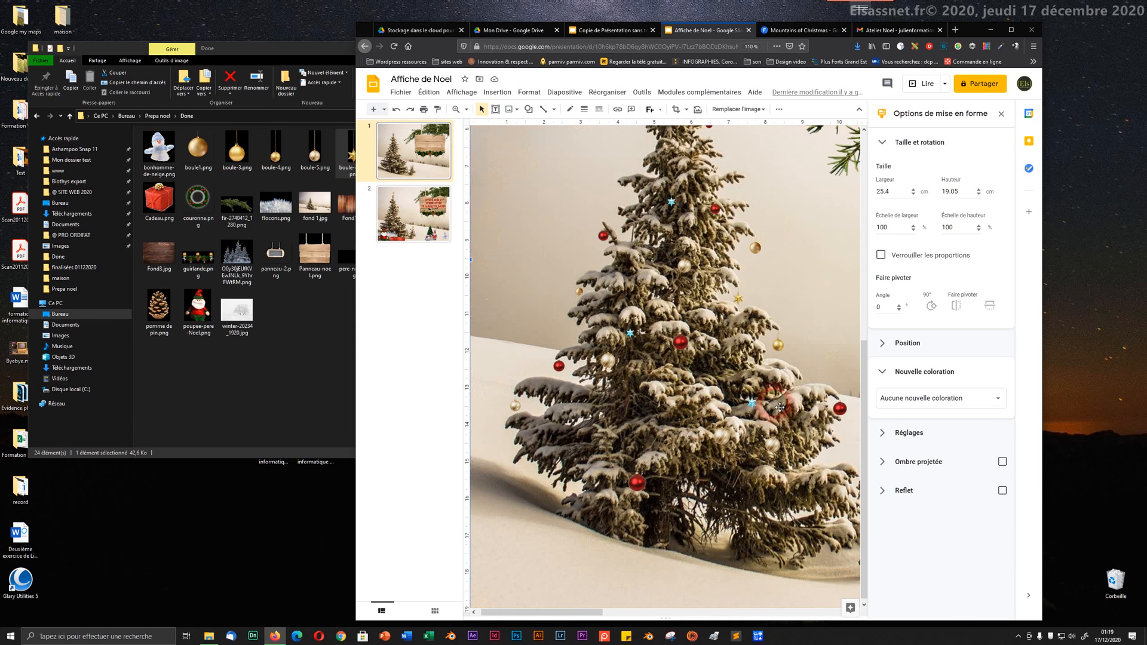
- Copy the light-blue star from the lower-right branches to the fir's lower-left branches, undoing the accidental change to the background
left_click(758, 409)
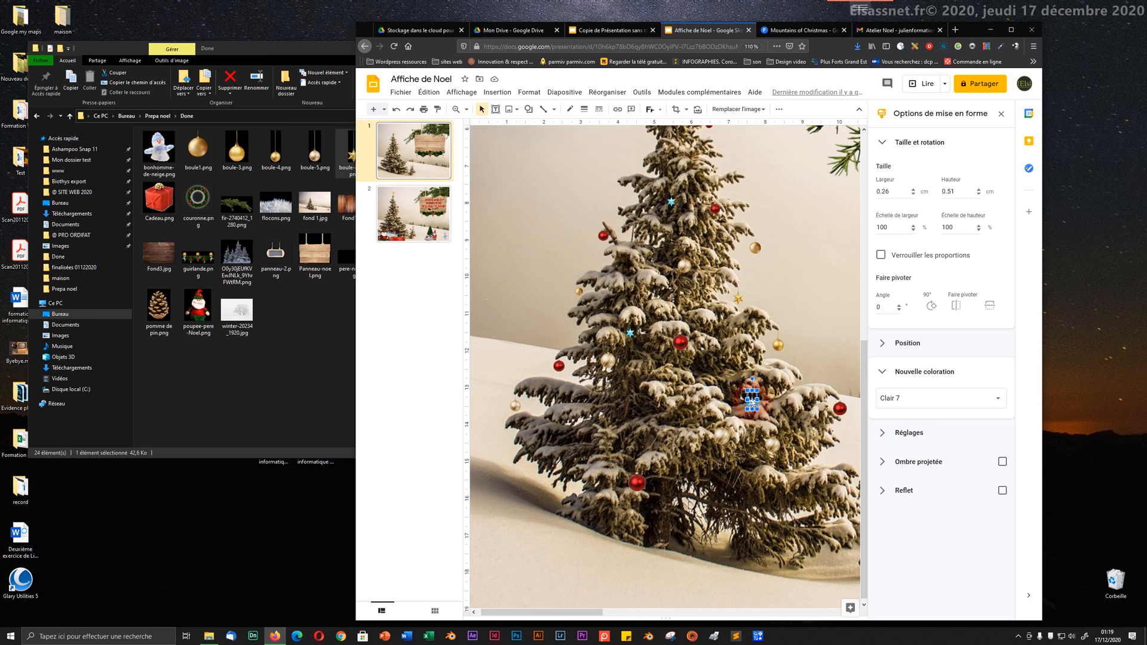
left_click_drag(752, 403, 633, 427)
left_click_drag(562, 442, 548, 425)
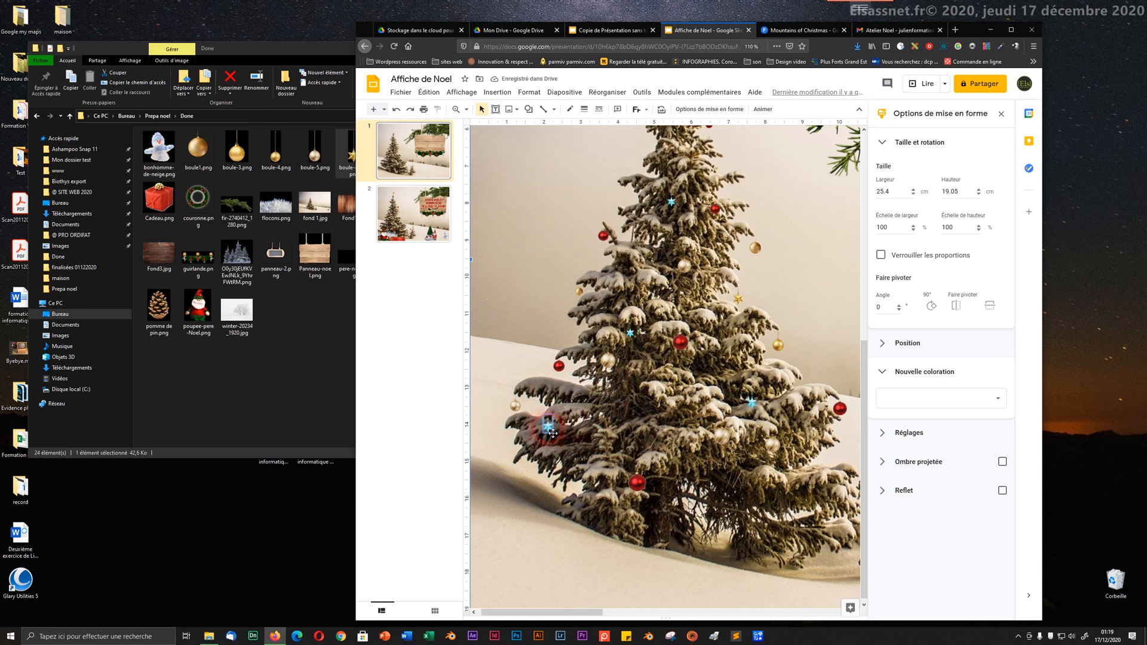
left_click_drag(559, 432, 801, 510)
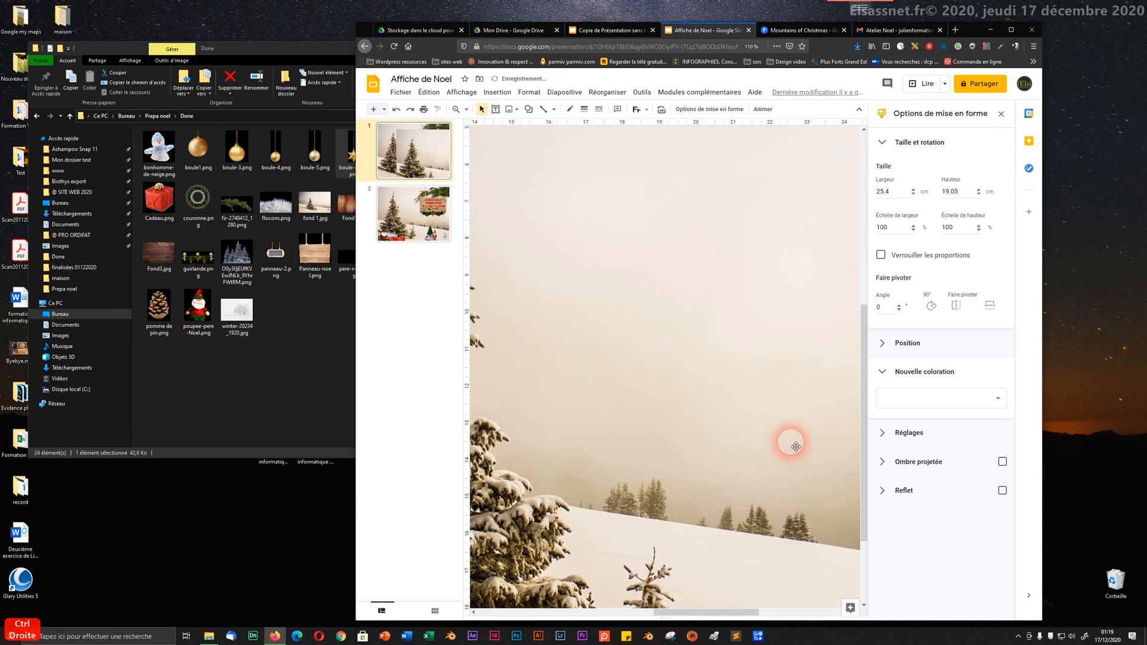
key("ctrl+z")
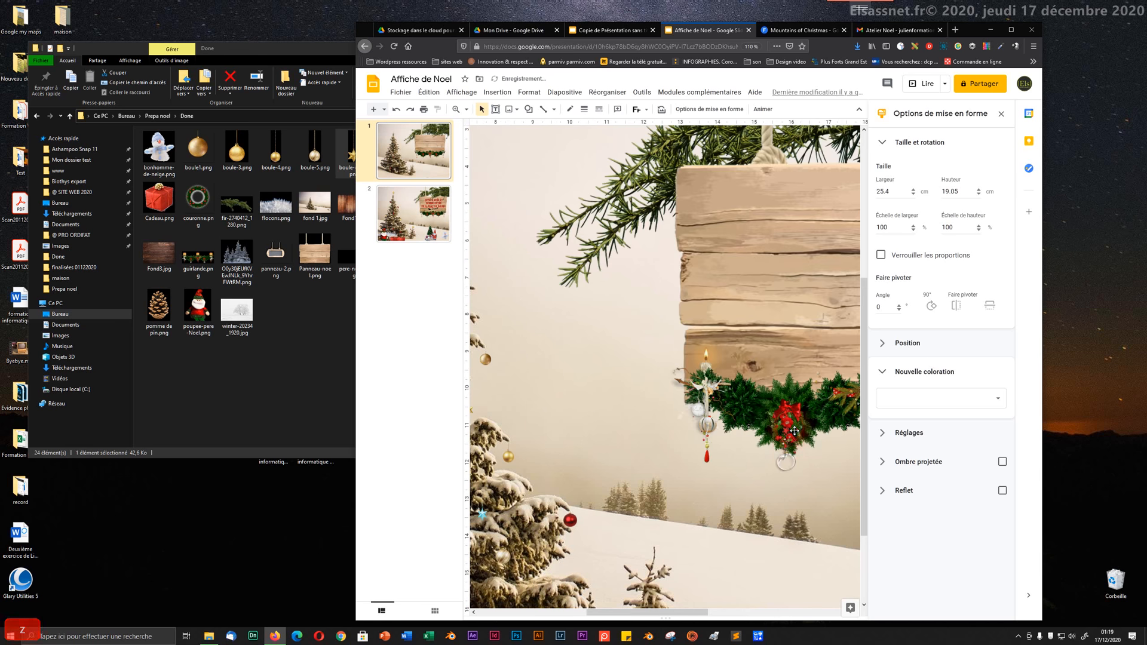
- Bring the whole fir back into view on slide 1 by widening the browser window
left_click_drag(633, 613, 562, 614)
left_click(943, 403)
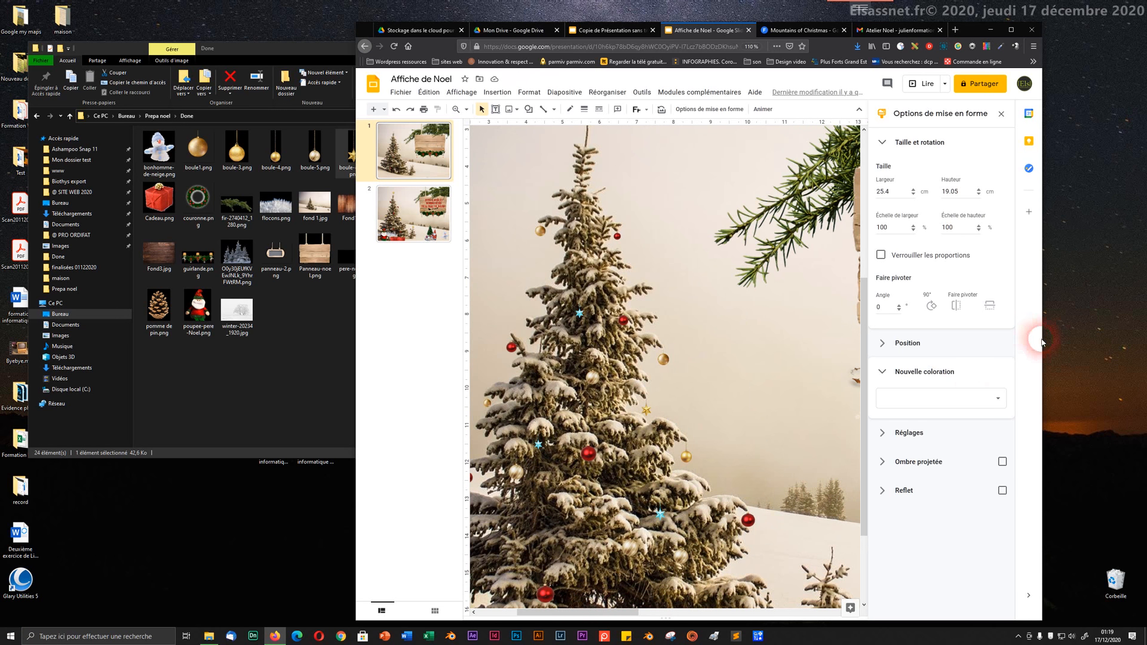
left_click_drag(1043, 342, 1144, 349)
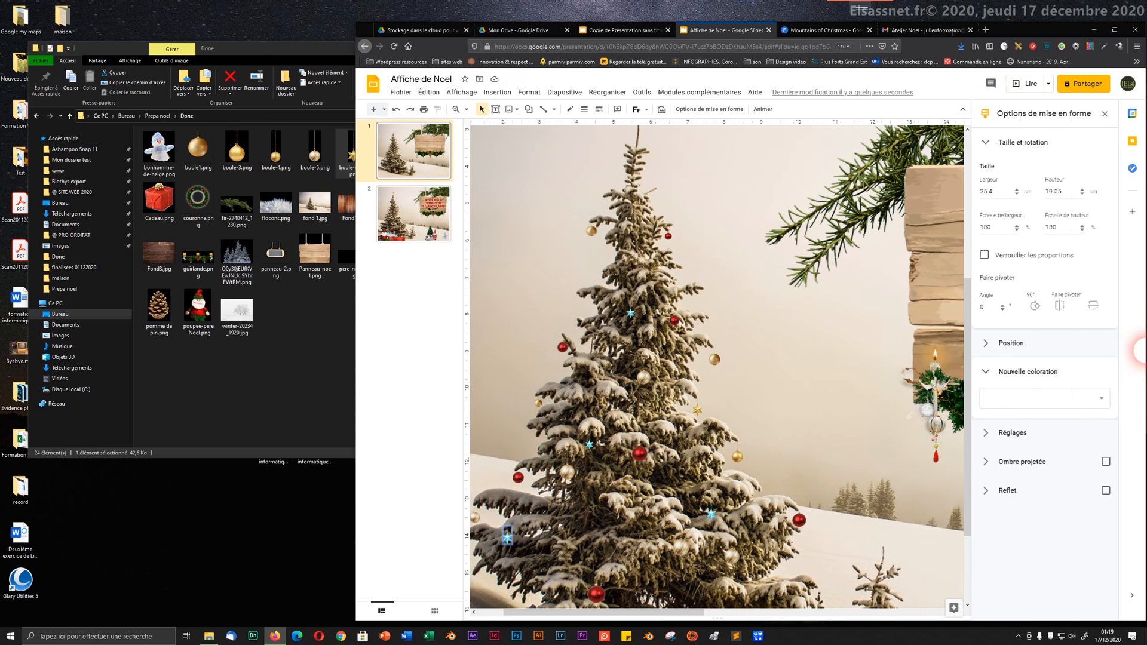
- Compare the fir's decorations on slide 1 with the finished poster on slide 2, and return to slide 1
left_click(487, 468)
scroll(551, 454, "down", 5)
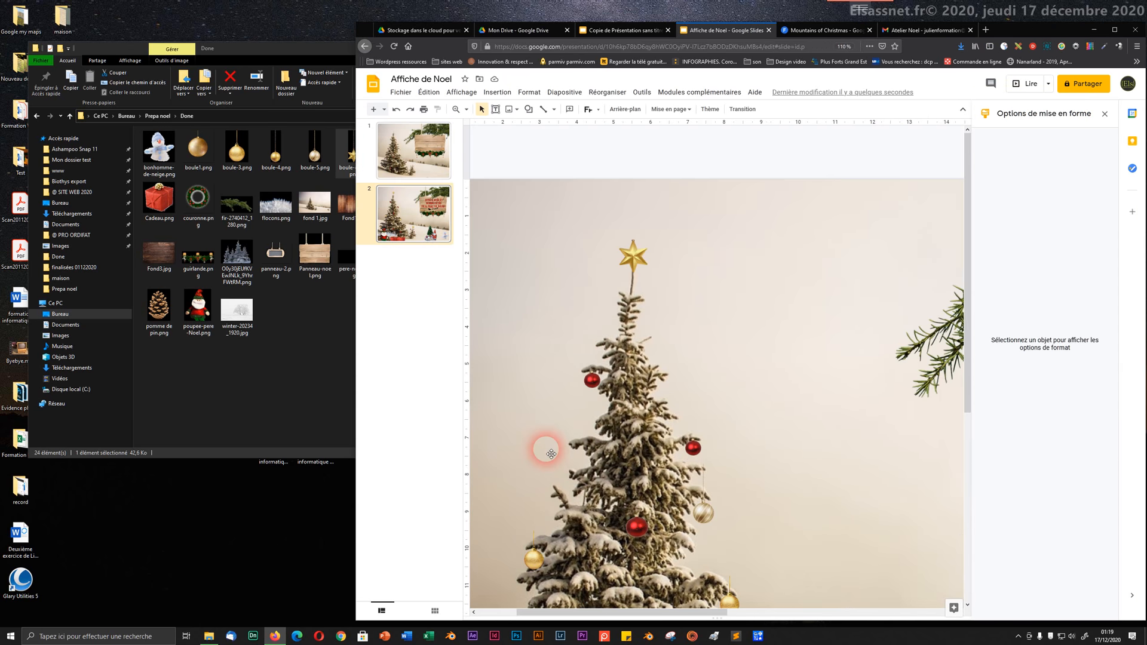
scroll(551, 454, "up", 5)
scroll(551, 454, "down", 5)
scroll(553, 454, "up", 5)
scroll(553, 456, "down", 5)
scroll(554, 456, "up", 5)
left_click(559, 429)
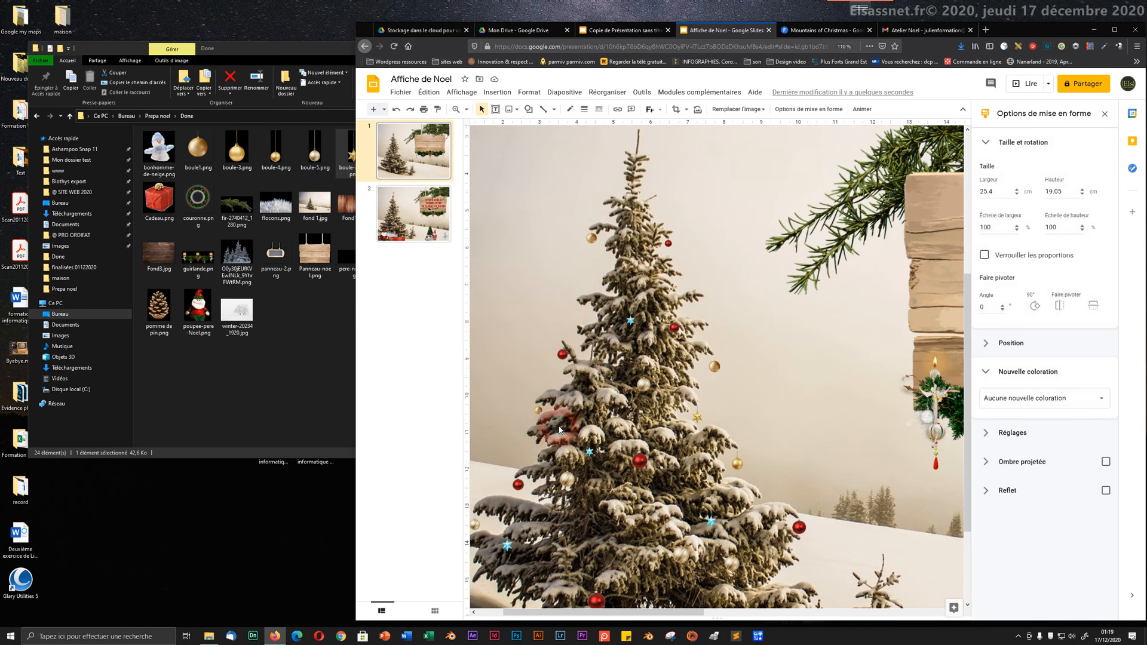
scroll(559, 430, "up", 1)
scroll(559, 430, "down", 5)
scroll(559, 429, "up", 6)
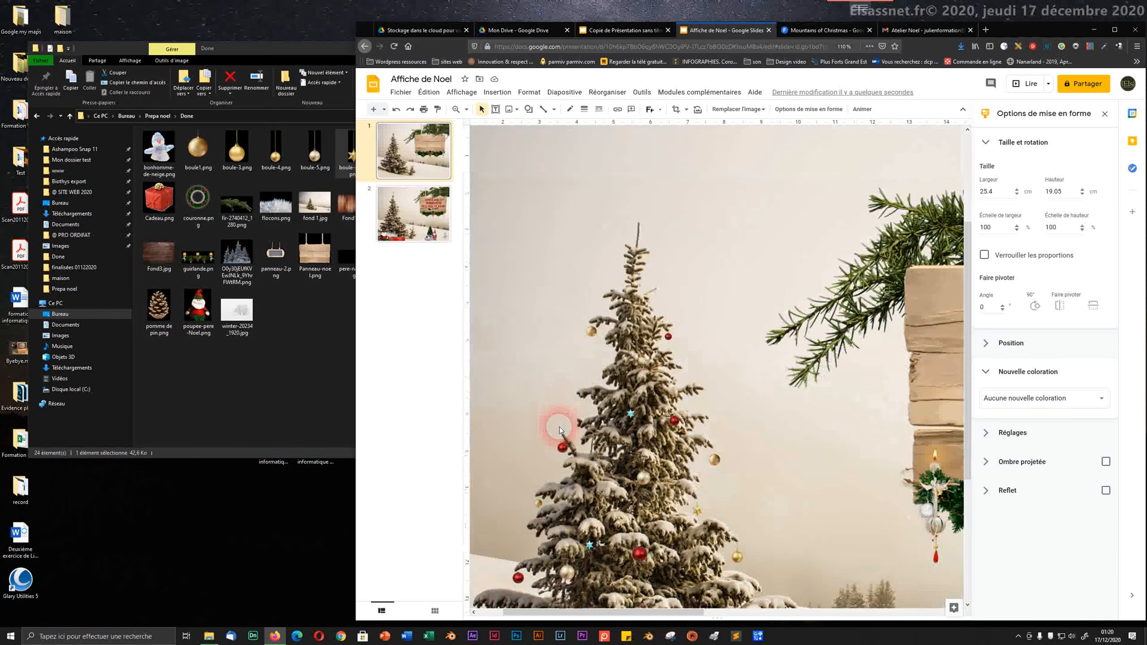
scroll(559, 428, "down", 3)
key("ctrl+plus")
key("ctrl+plus")
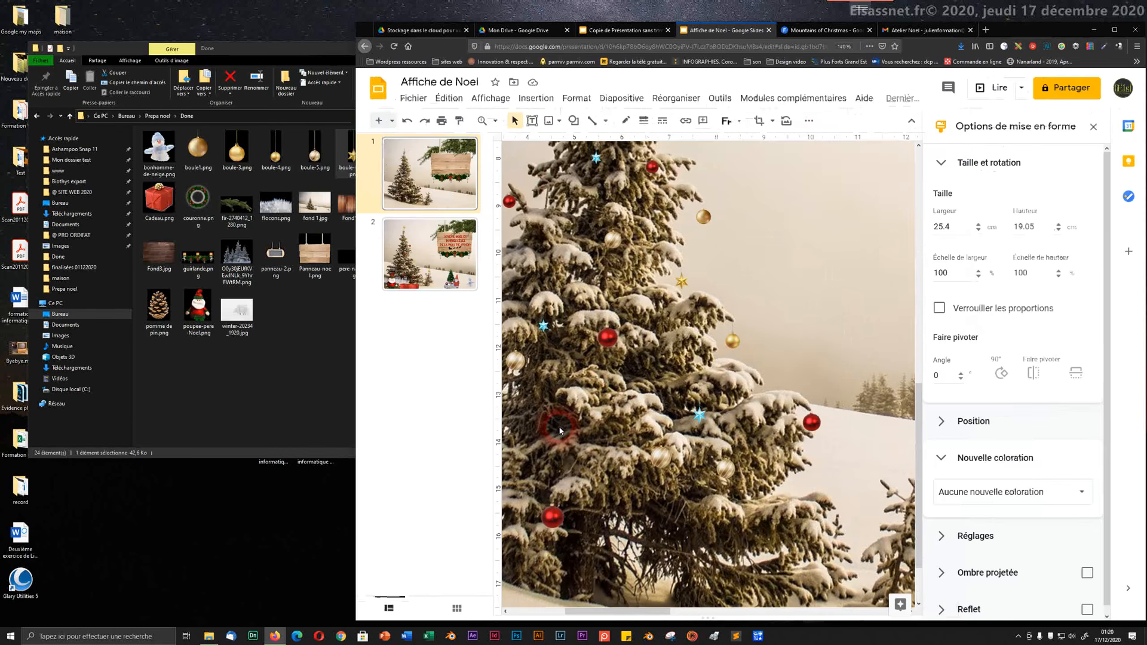
key("ctrl")
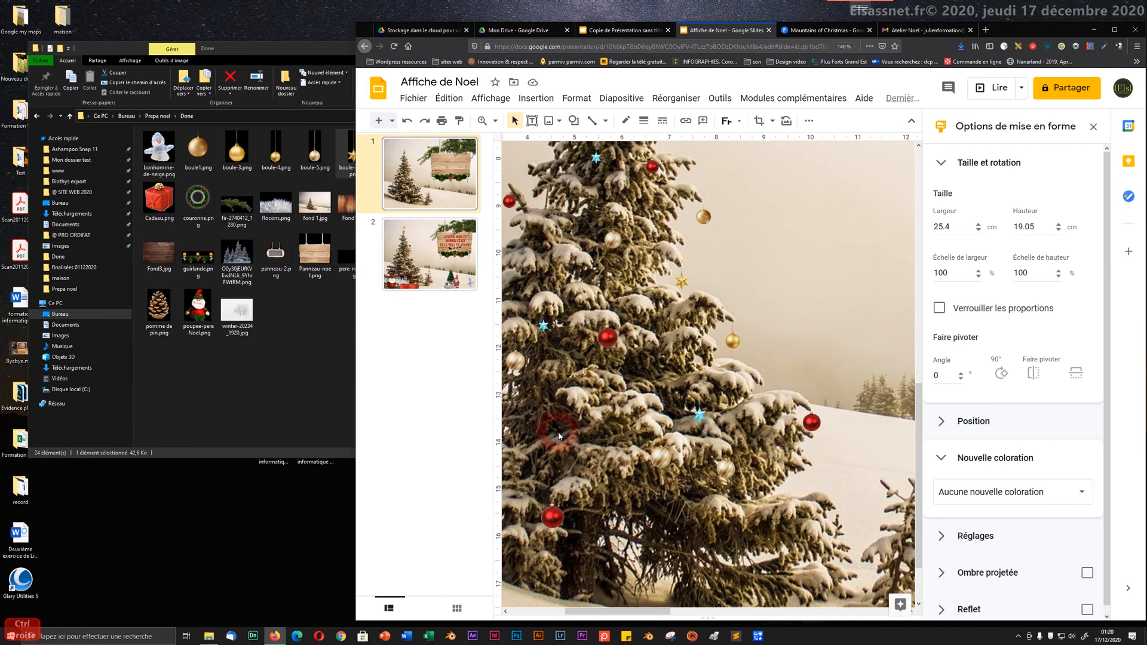
key("ctrl+minus")
key("ctrl+minus")
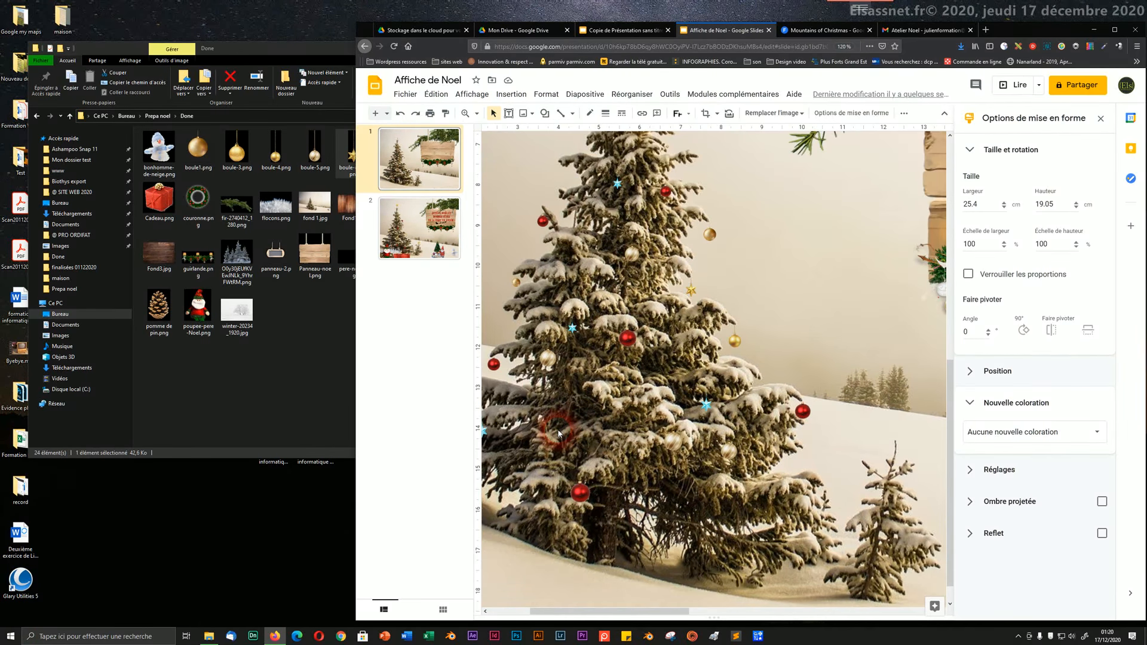
key("ctrl+minus")
scroll(558, 431, "down", 3)
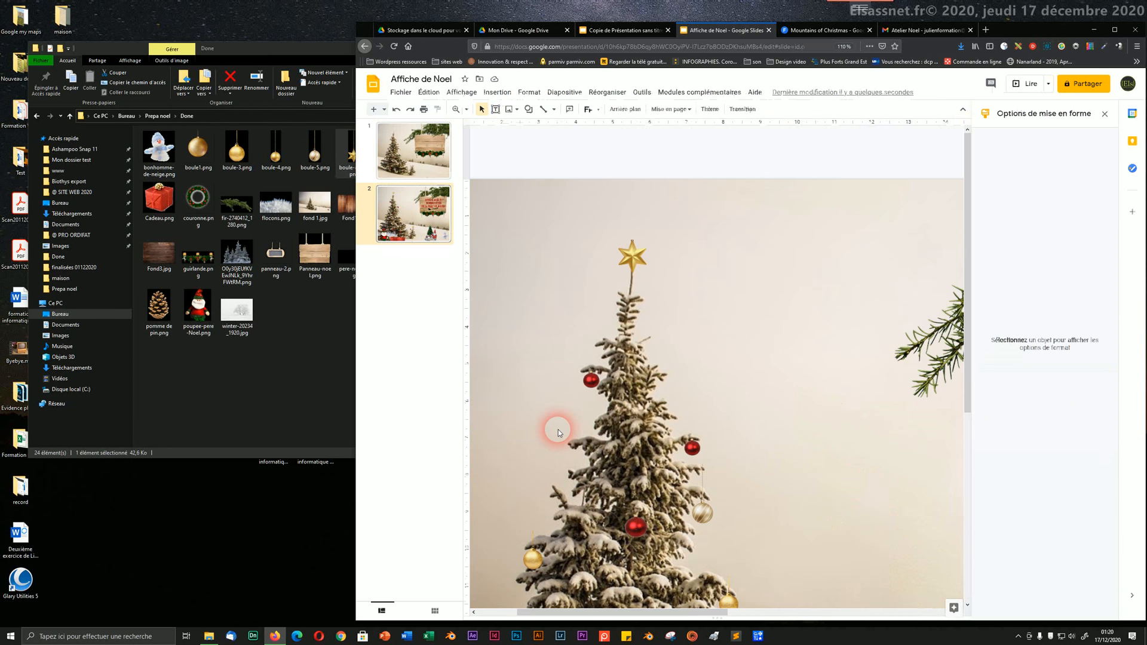
scroll(557, 429, "down", 3)
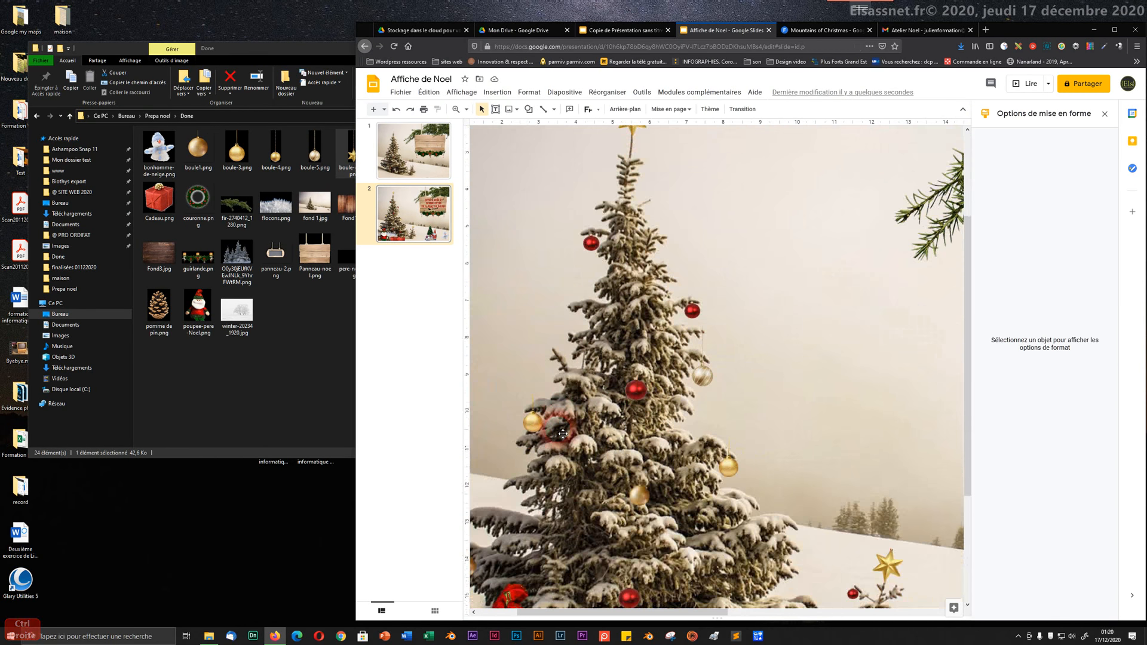
key("ctrl+minus")
scroll(563, 433, "down", 3)
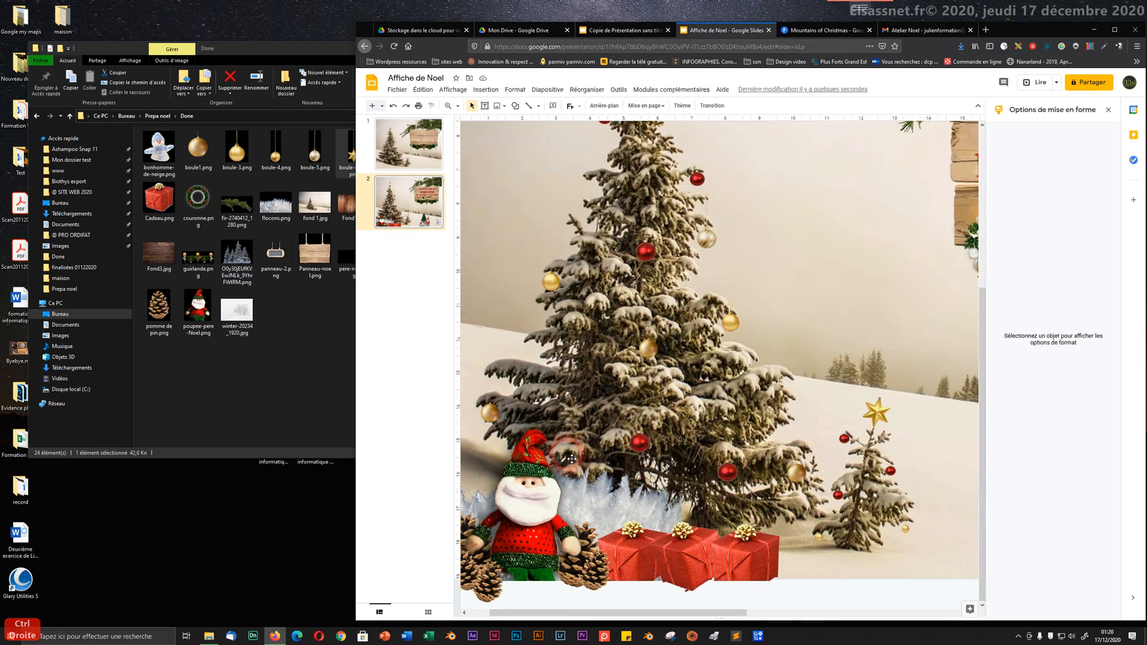
scroll(570, 459, "up", 3)
left_click(400, 134)
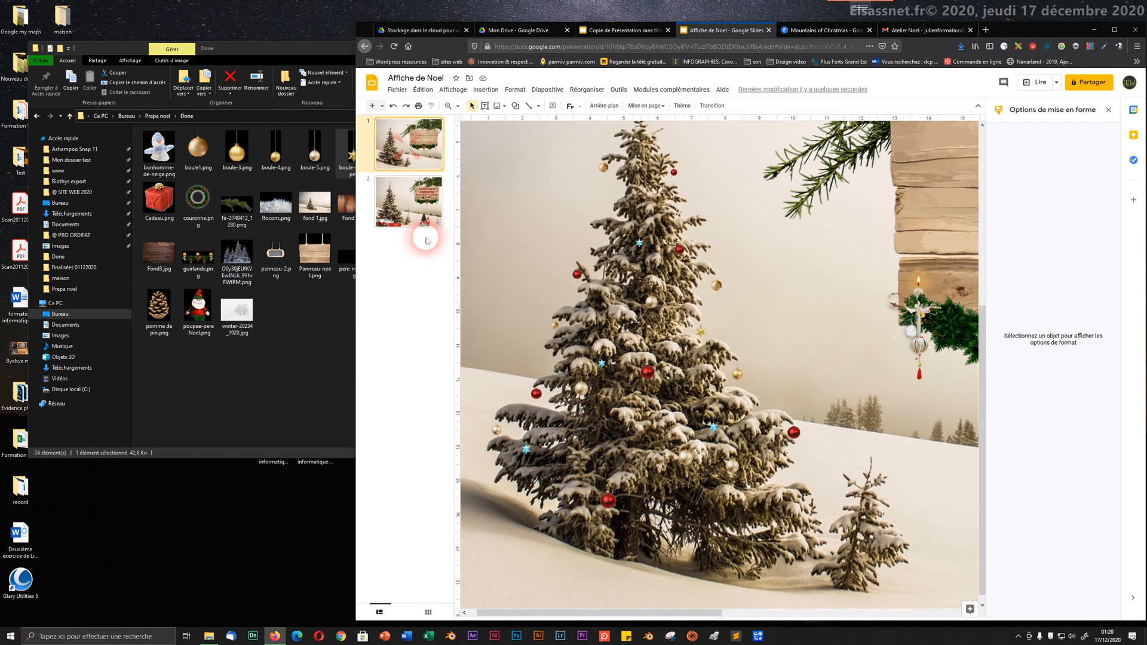
- Move the lower-left light-blue star down to the tip of the fir's lowest left branch and shrink it to about 0.2 × 0.4 cm
left_click(528, 449)
left_click_drag(526, 452, 497, 489)
left_click(505, 495)
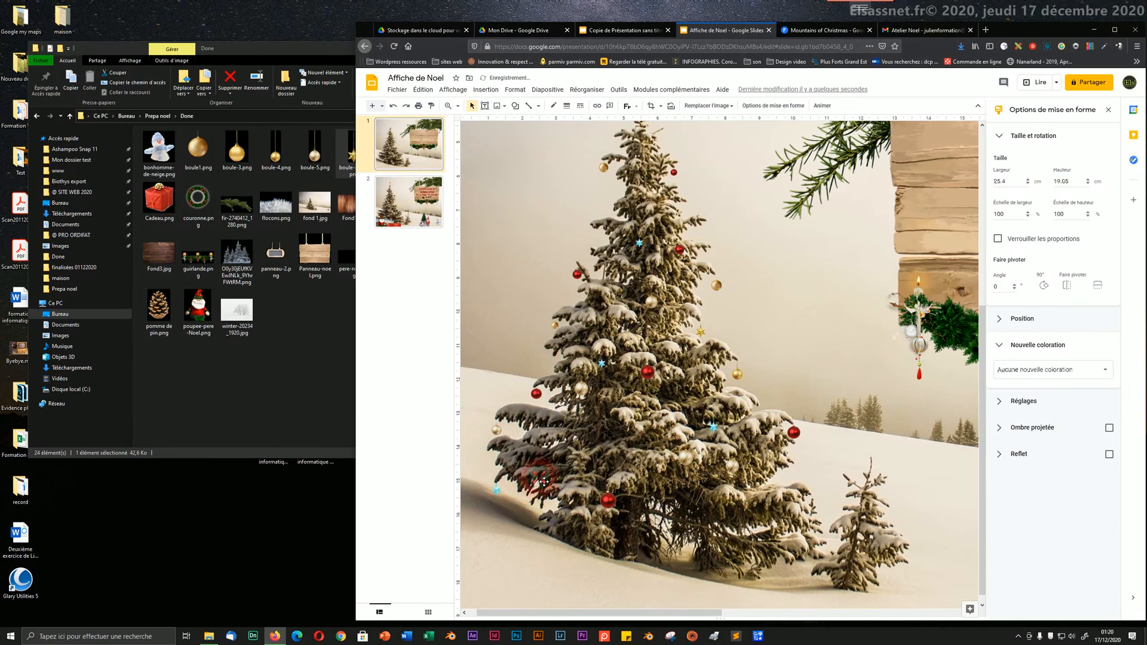
left_click(497, 489)
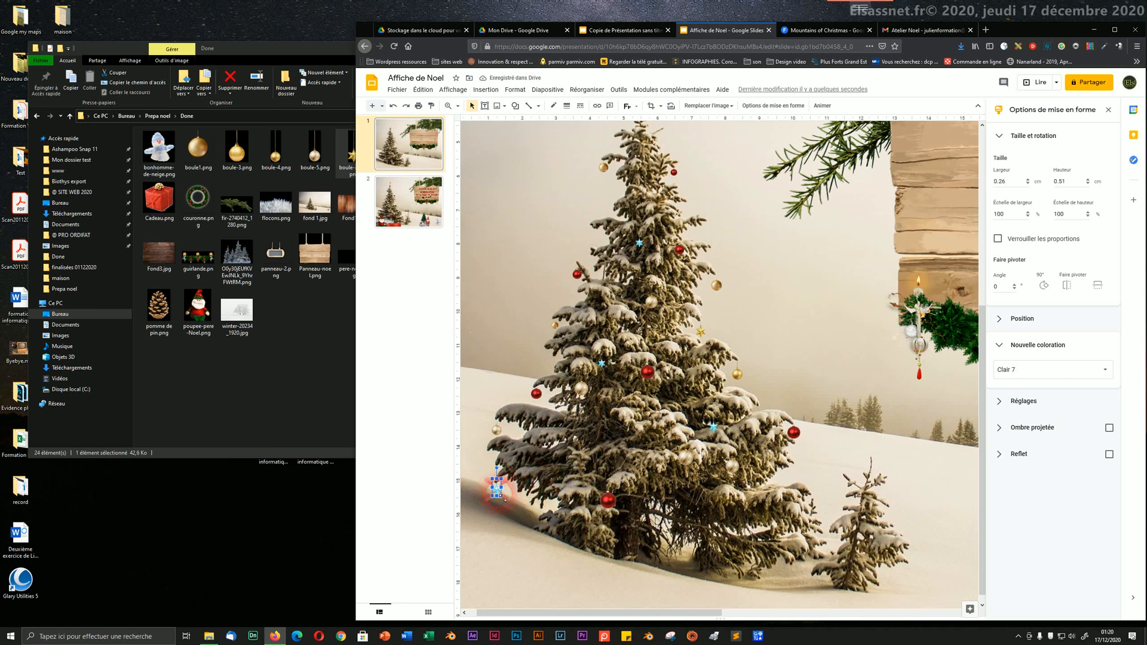
left_click_drag(501, 496, 498, 491)
left_click(507, 488)
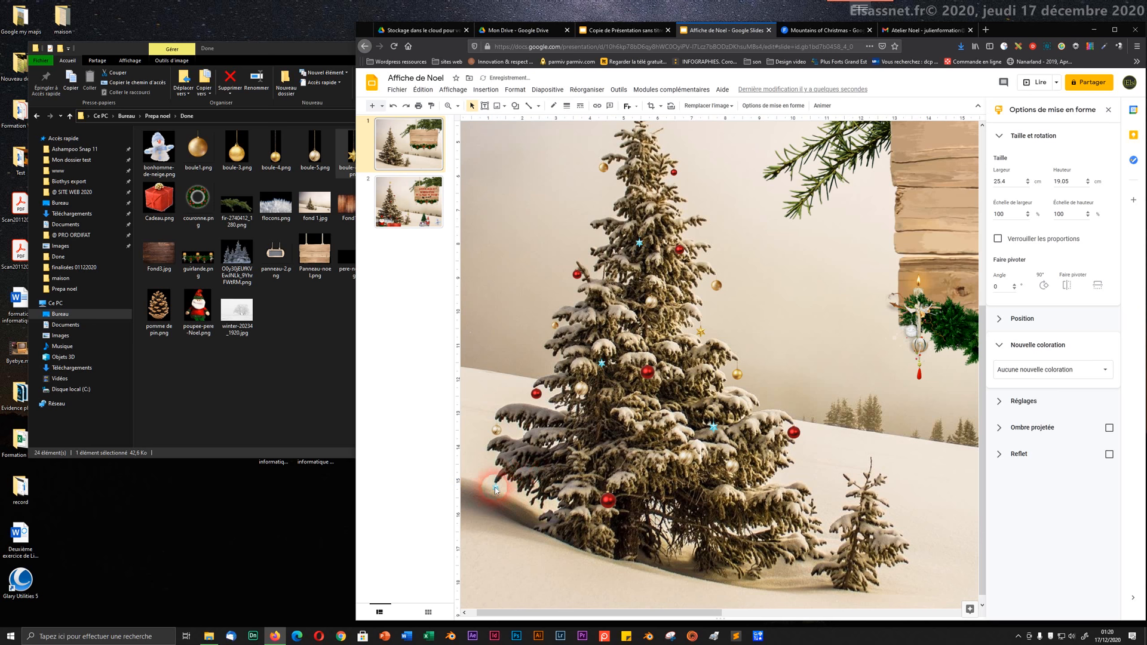
left_click(498, 488)
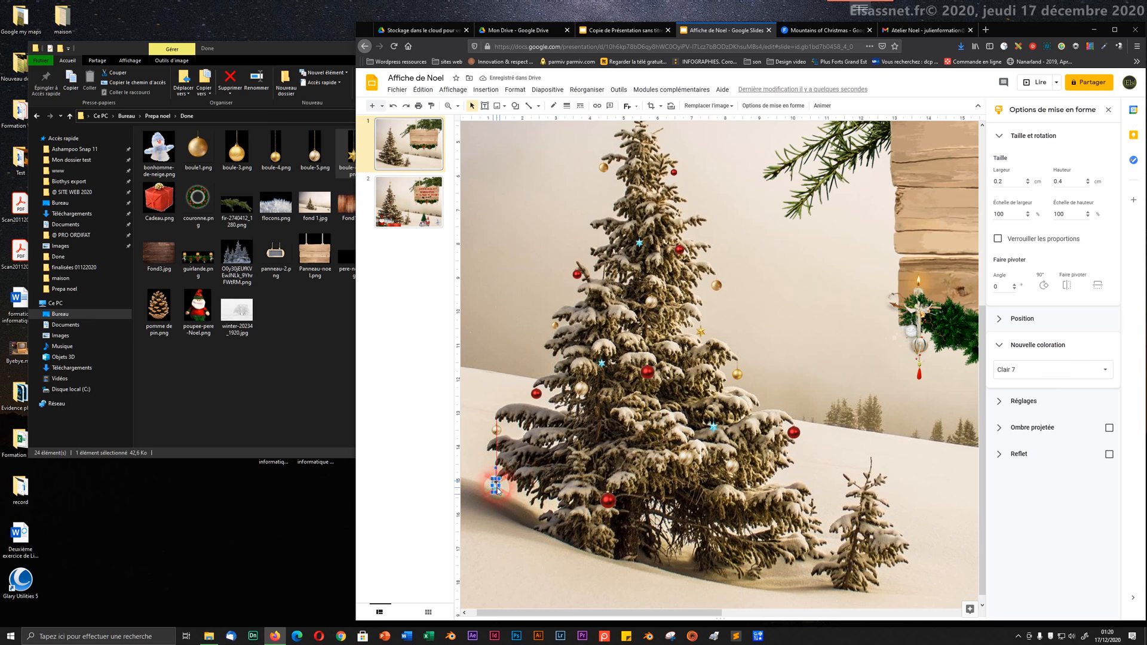
left_click(529, 496)
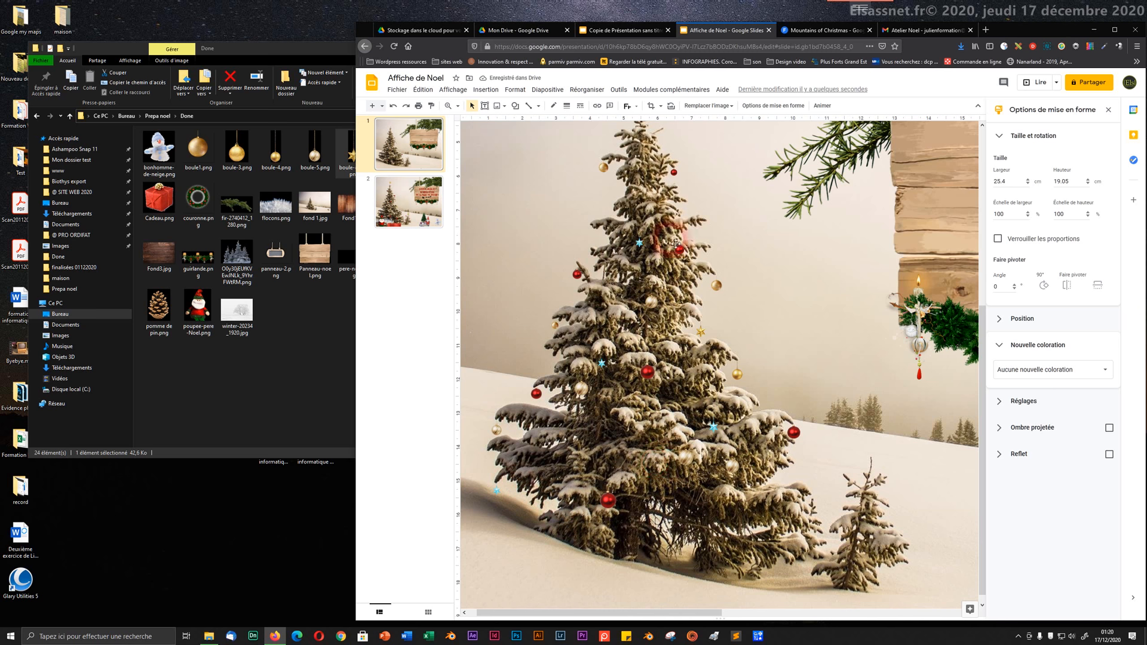
- Try the Clair 7, Clair 8 and Clair 6 recolourings on the red bauble low on the fir, beside the trunk
left_click(610, 506)
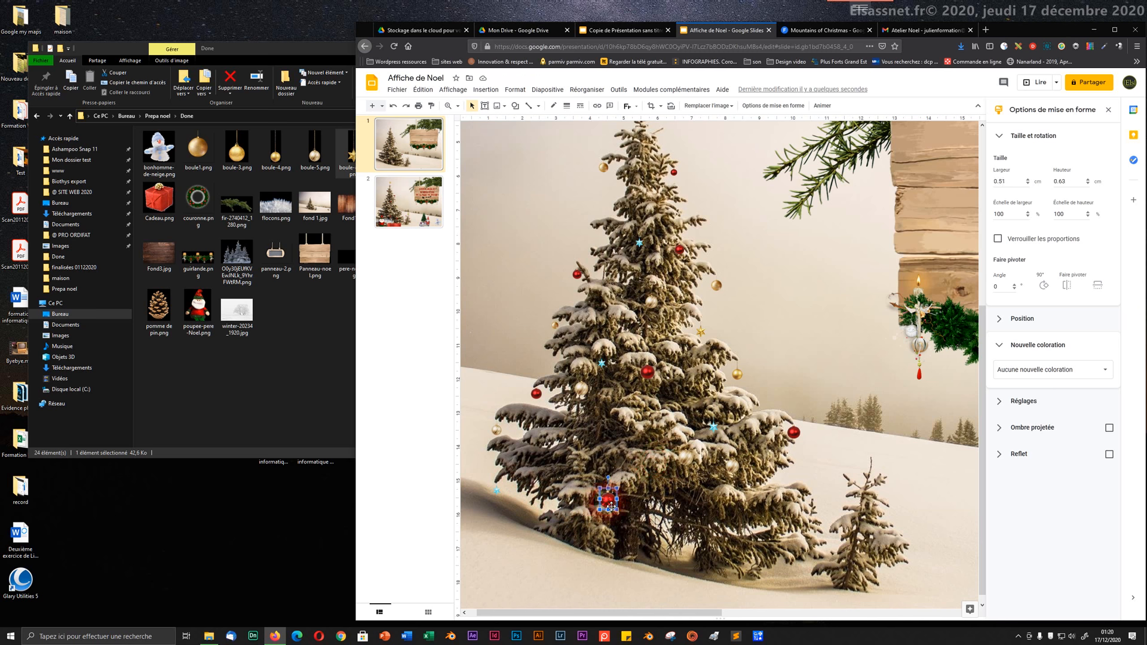
left_click(1036, 366)
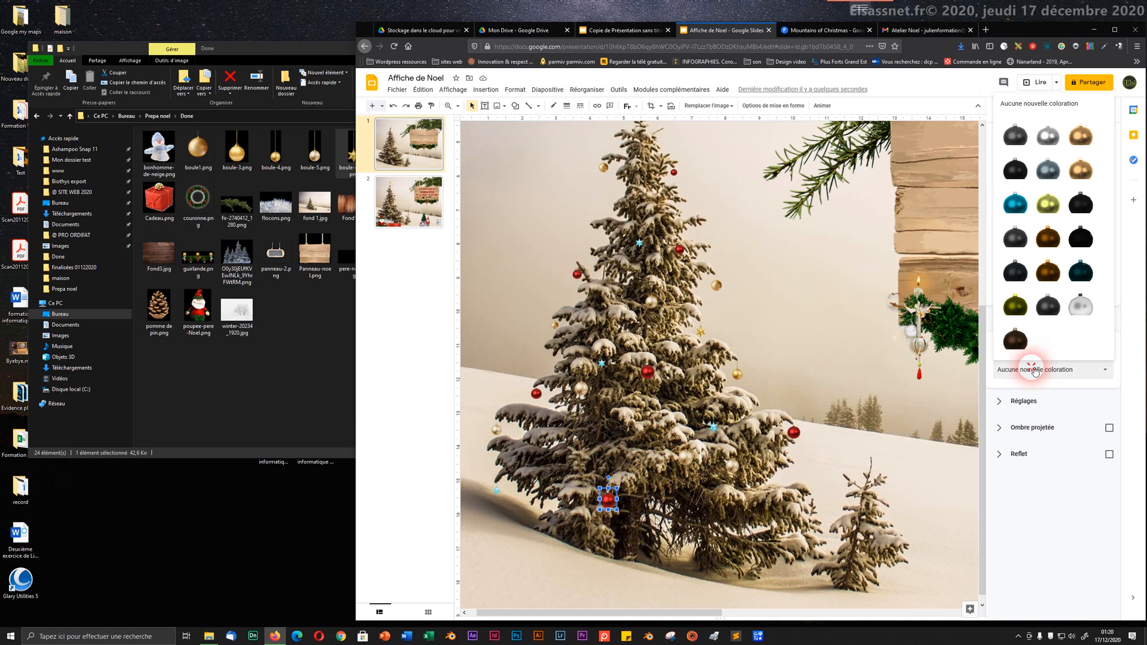
left_click(1017, 206)
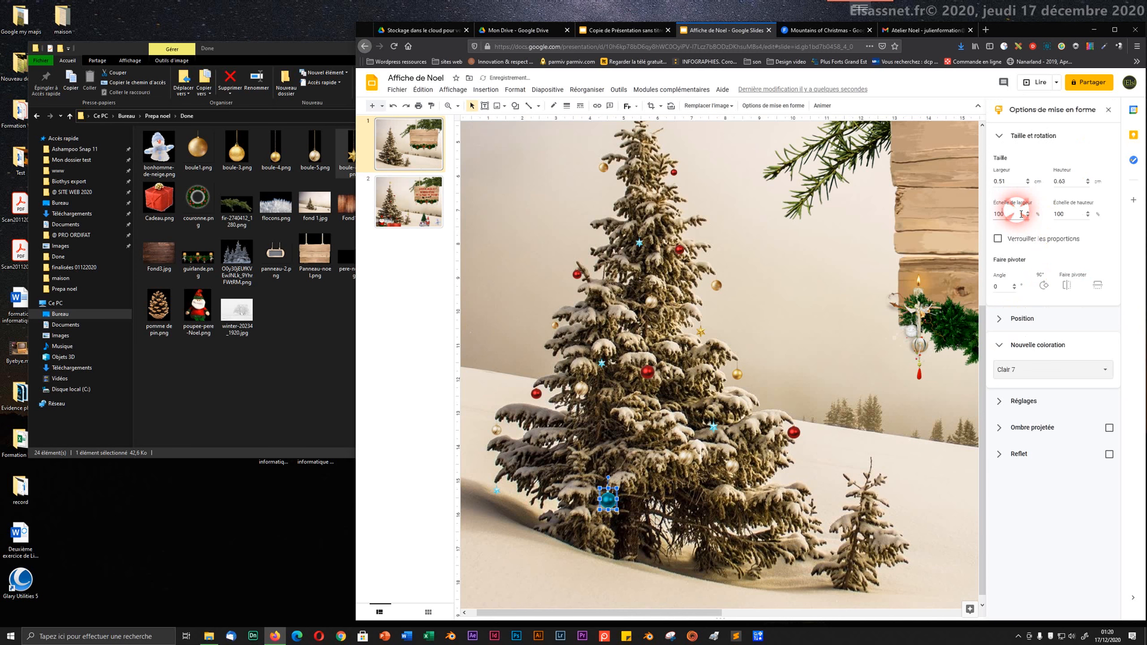
left_click(1015, 369)
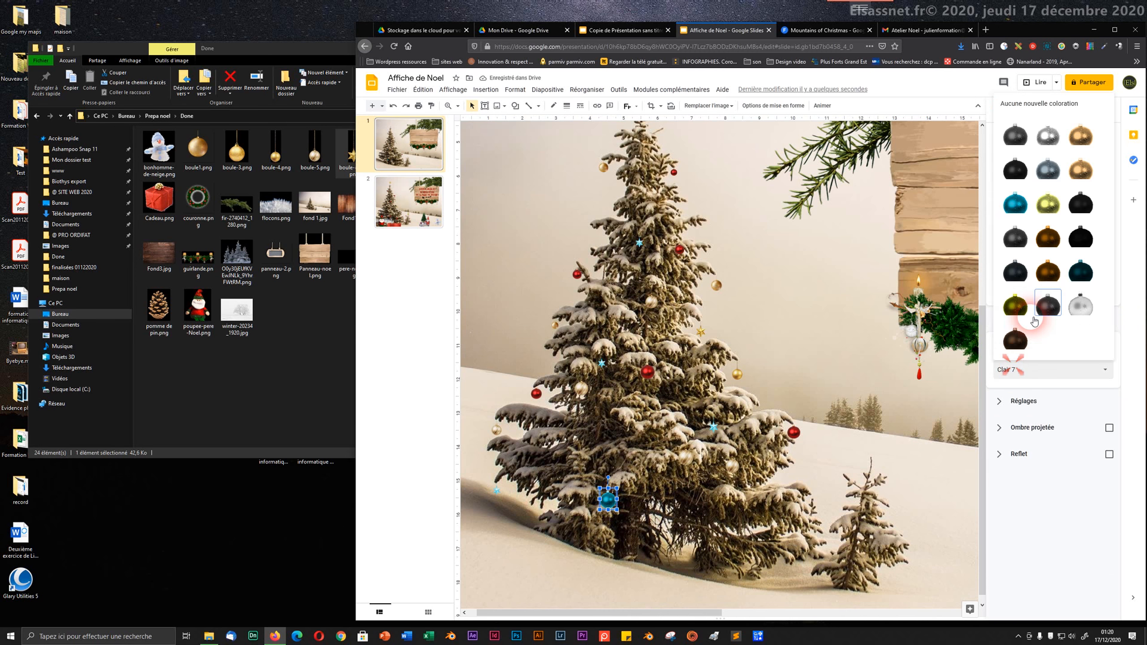
left_click(1049, 205)
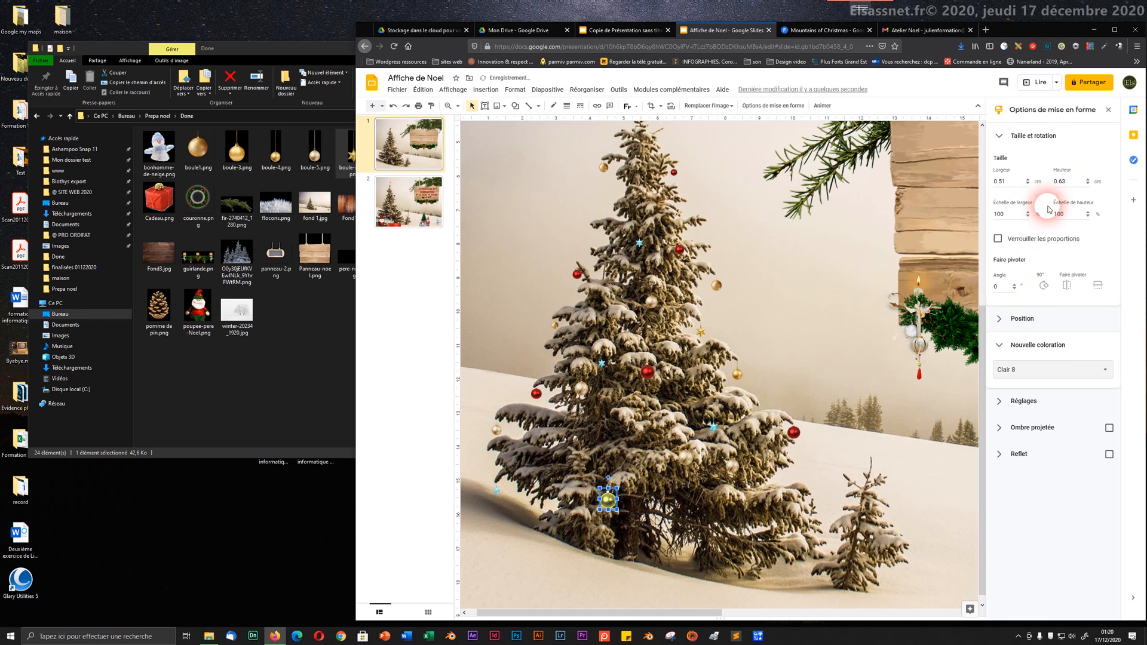
left_click(1023, 368)
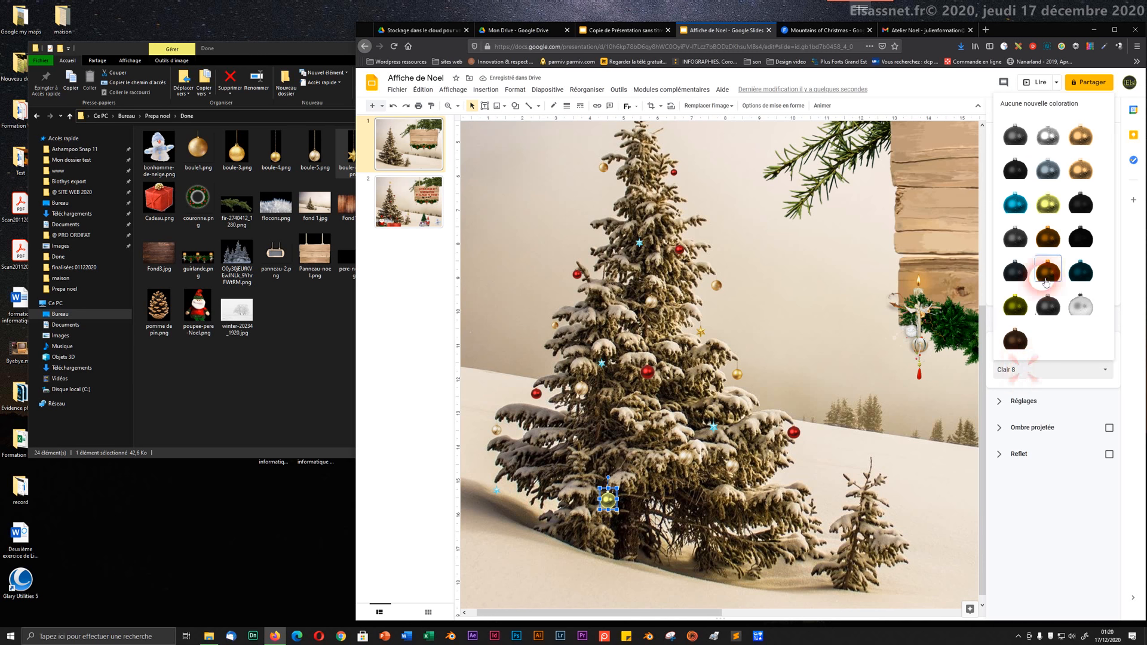
left_click(1078, 172)
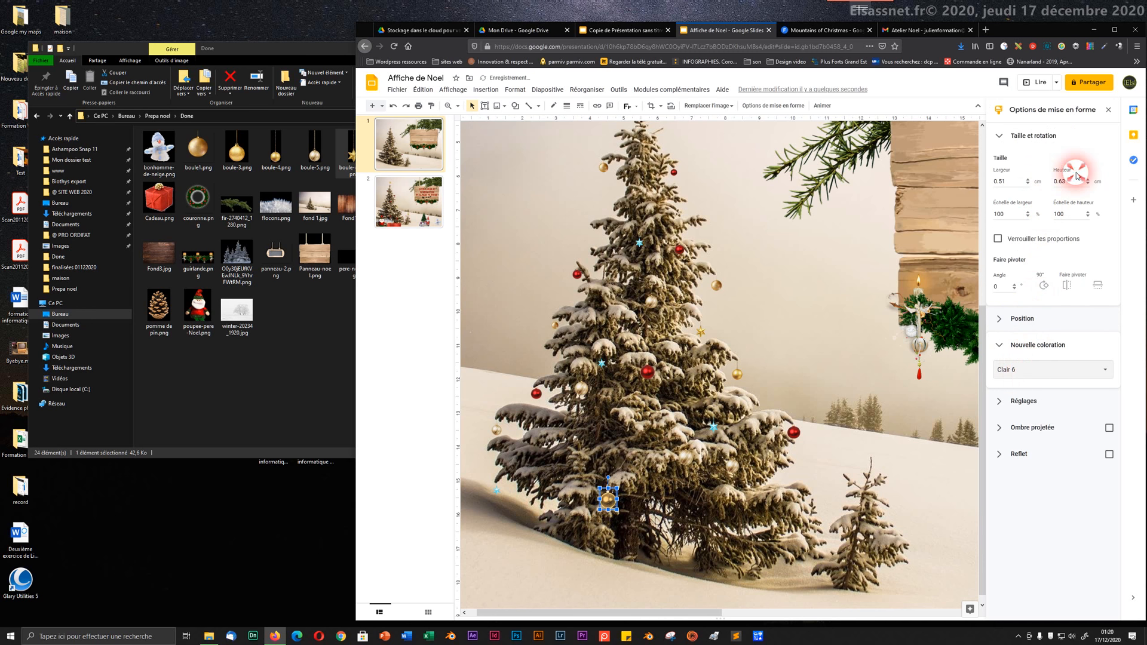
left_click(662, 481)
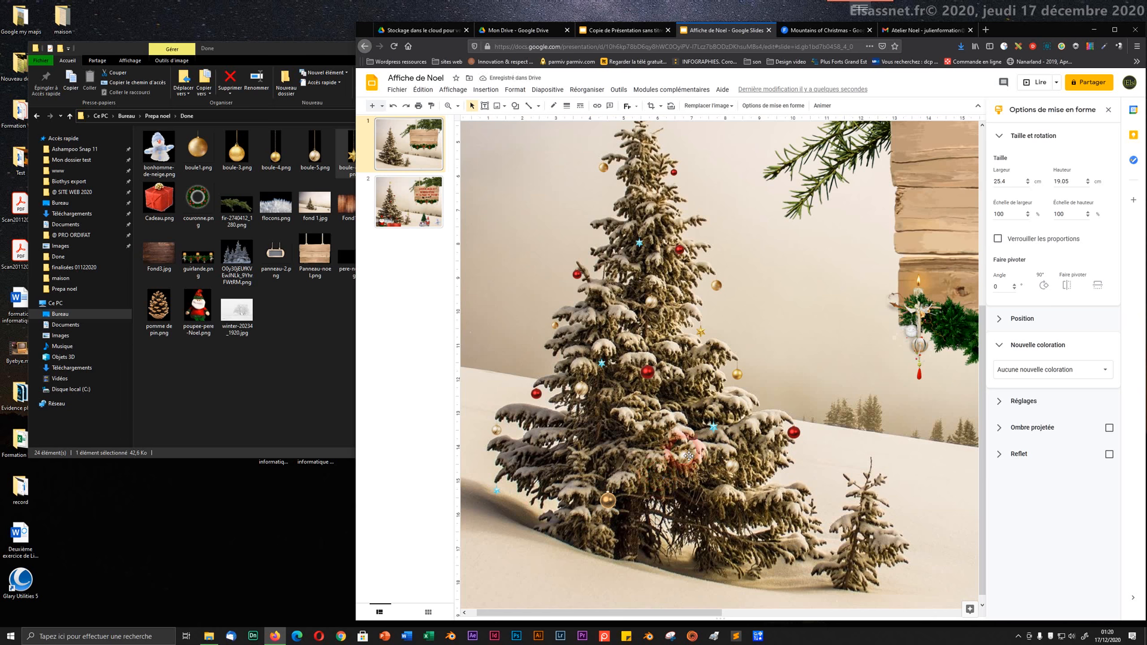
- Try the silver Clair 2 recolouring on the lowest bauble beside the trunk, judging it against the whole fir
key("ctrl")
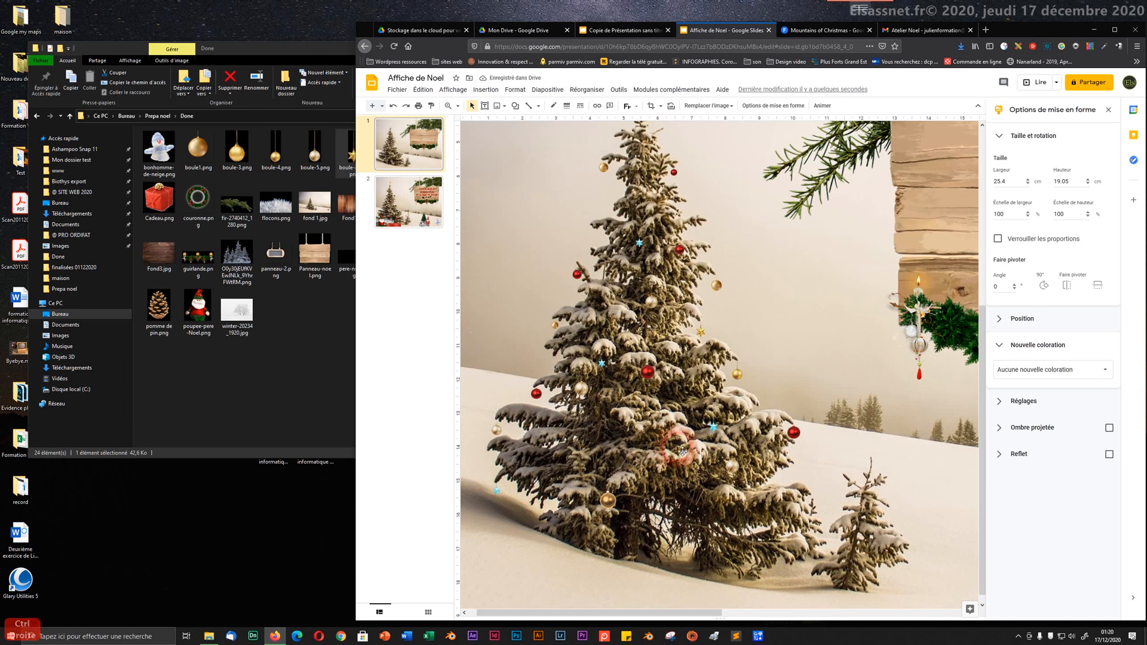
key("ctrl+alt+minus")
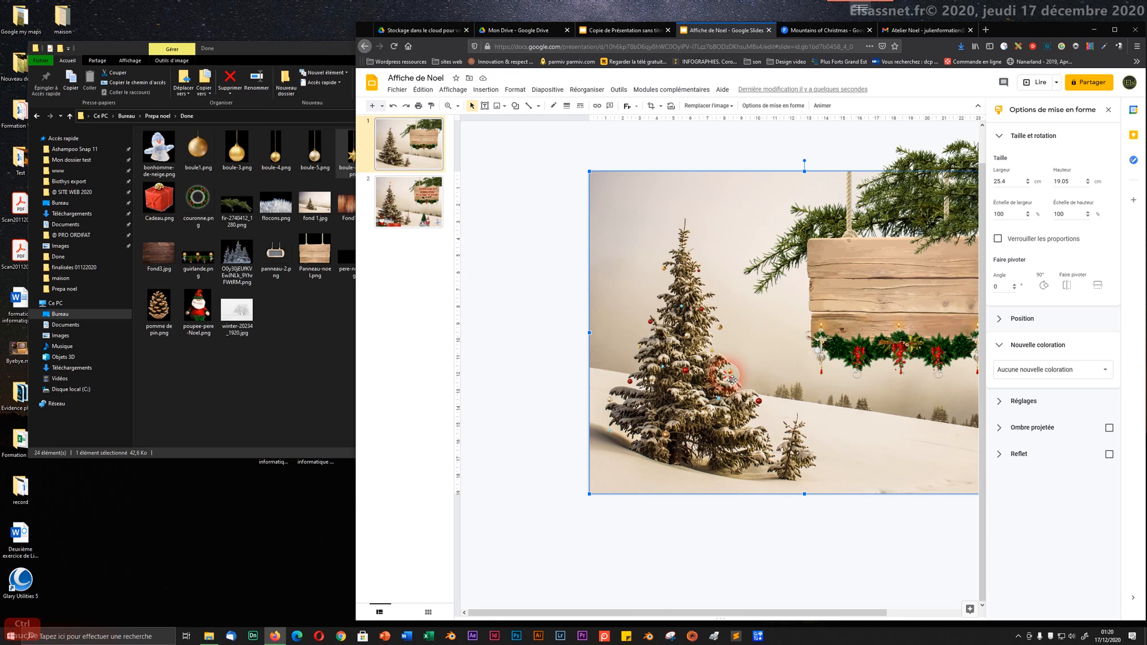
left_click(672, 437)
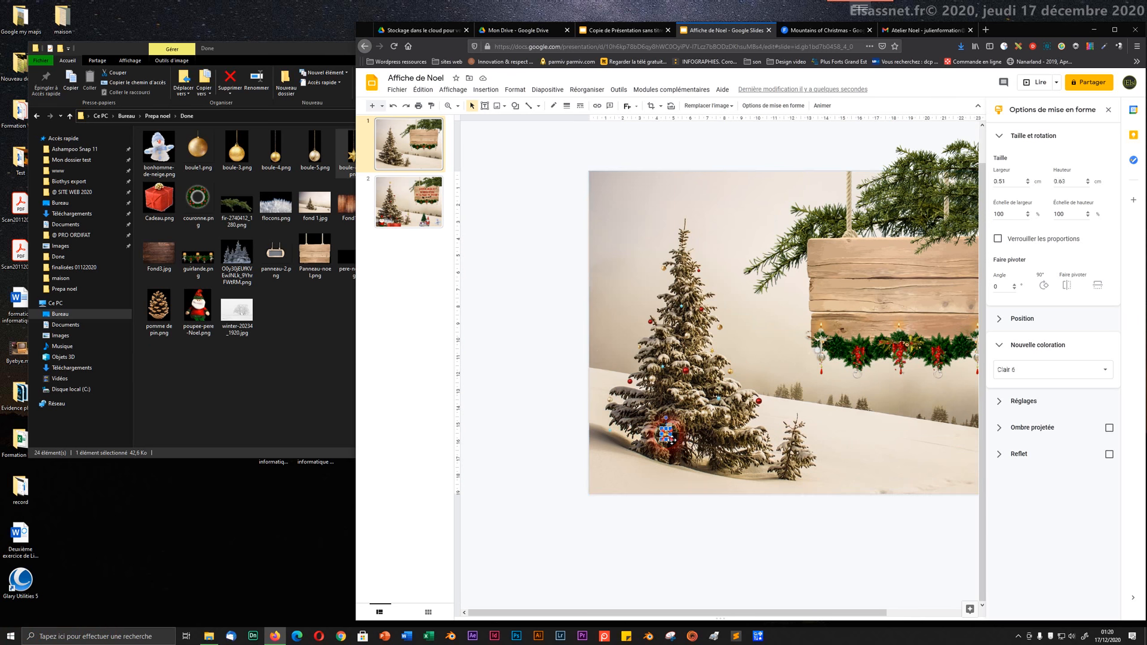
left_click(1012, 371)
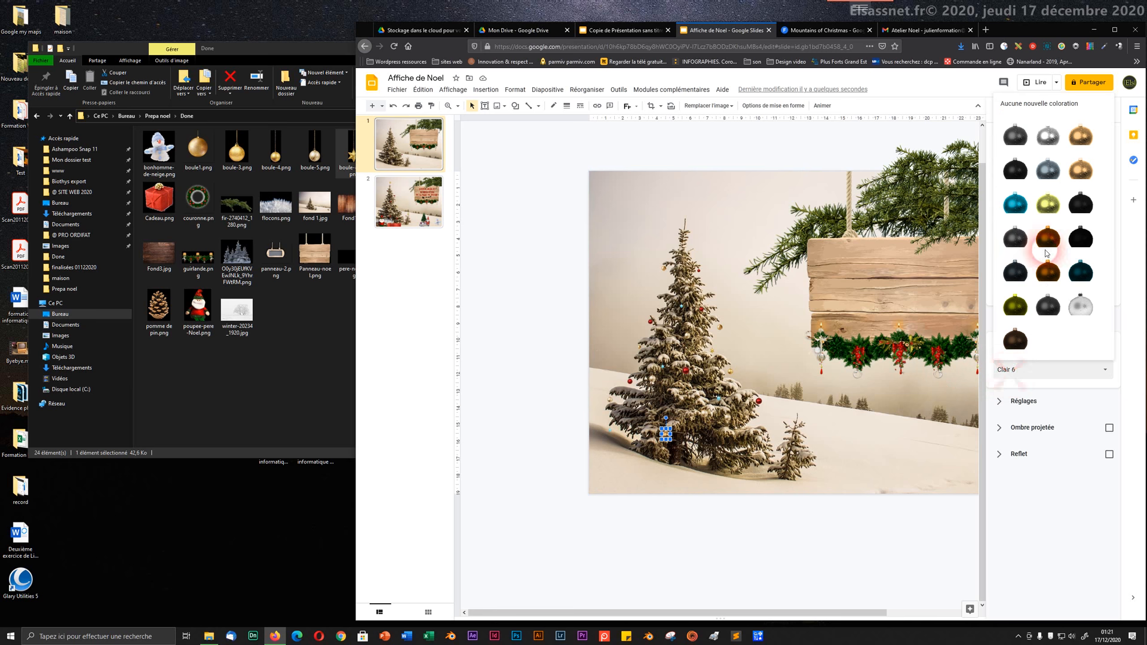
left_click(1027, 138)
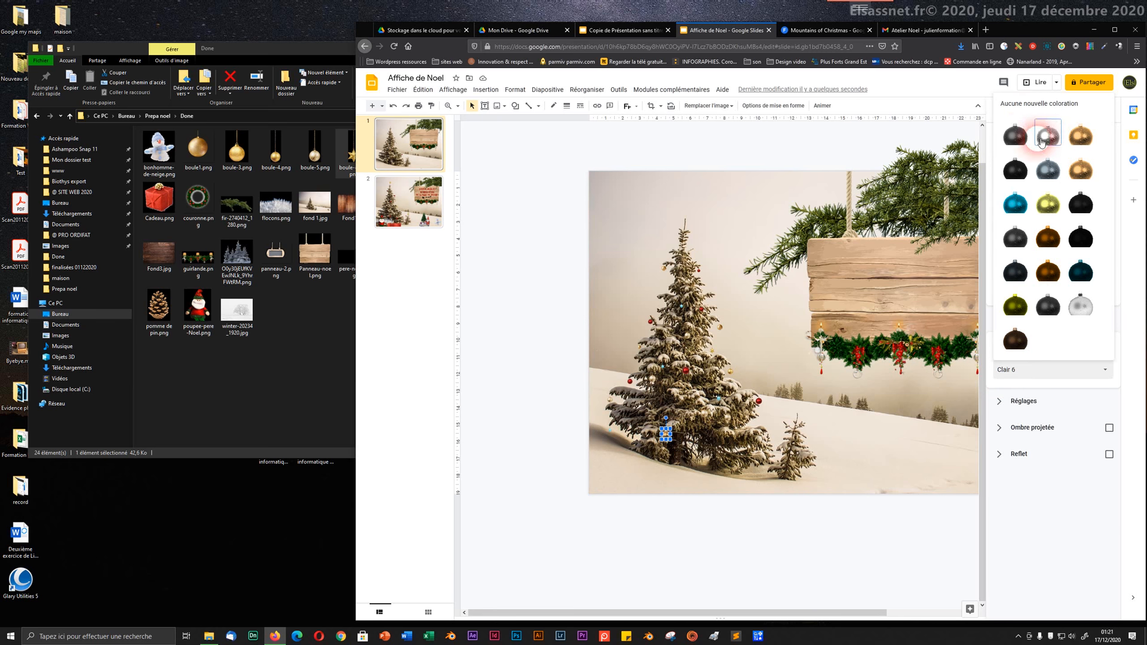
left_click(698, 428)
left_click(667, 435)
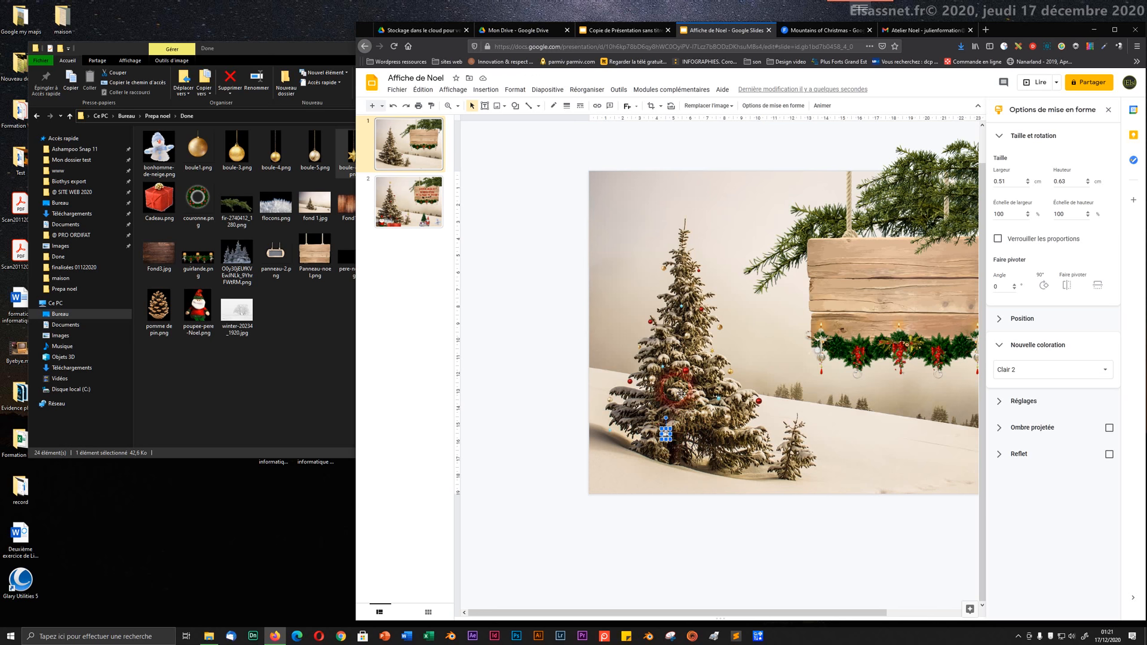
- Try the dark orange Sombre 6 and the white Négatif recolourings on the lowest bauble beside the trunk
scroll(682, 392, "up", 2, "ctrl")
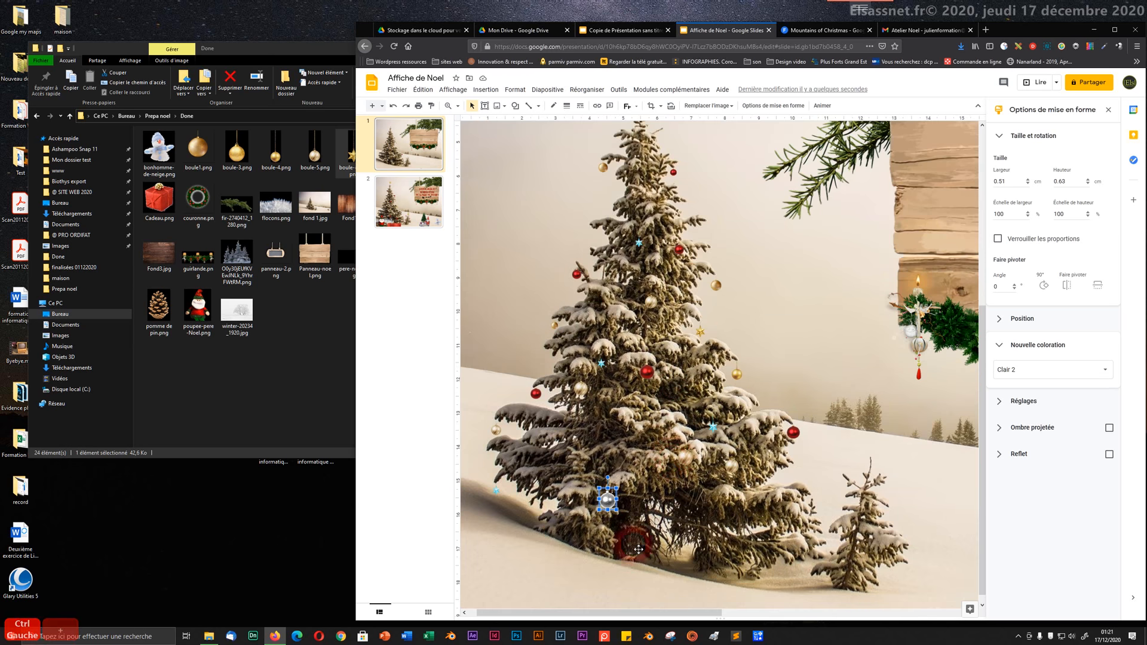
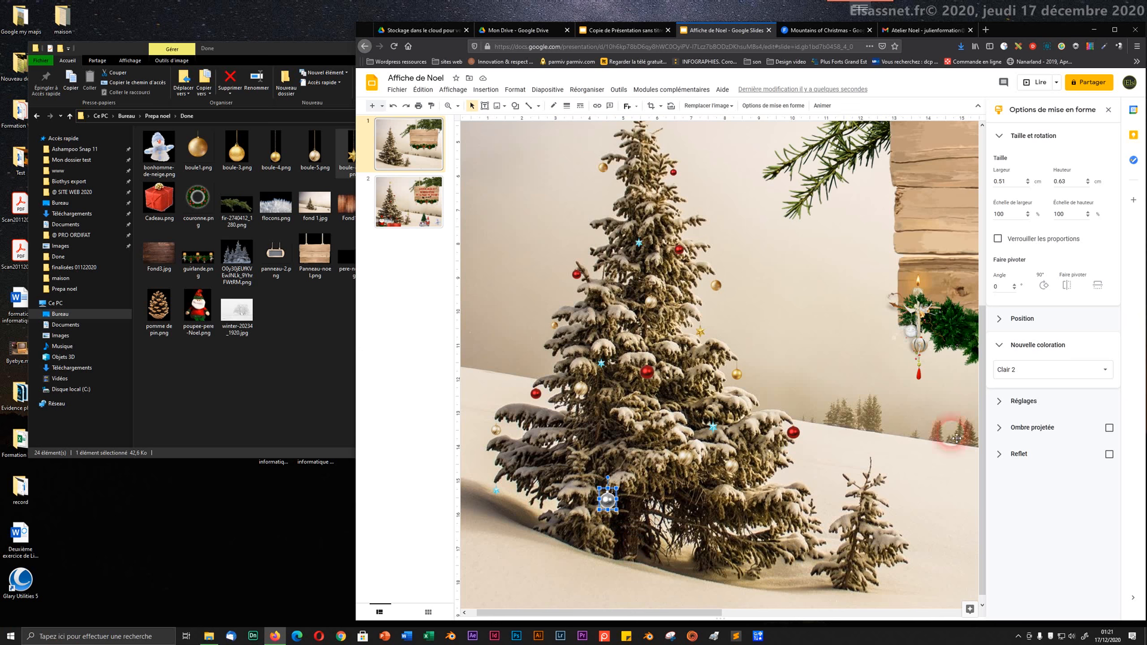
left_click(1103, 360)
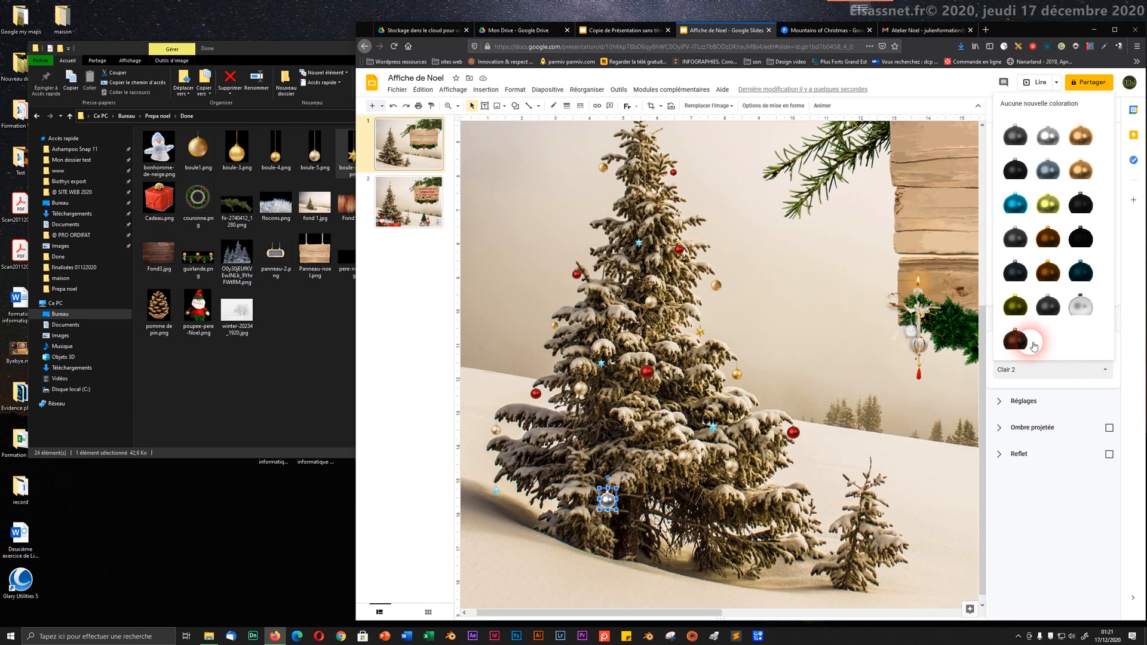
left_click(1049, 227)
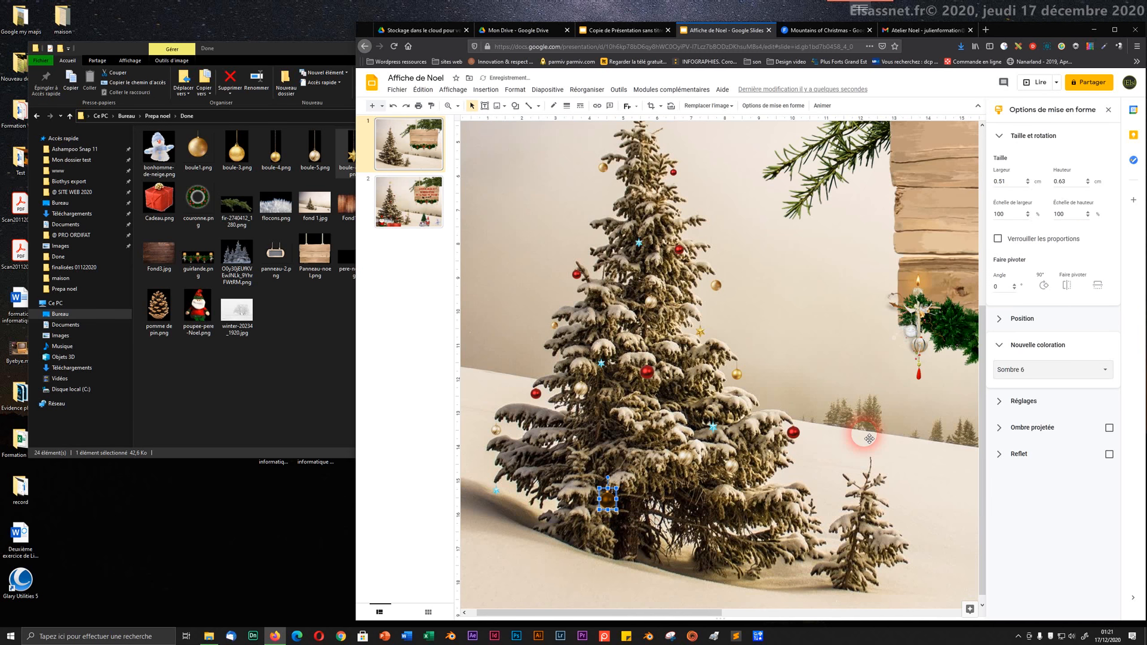
left_click(666, 498)
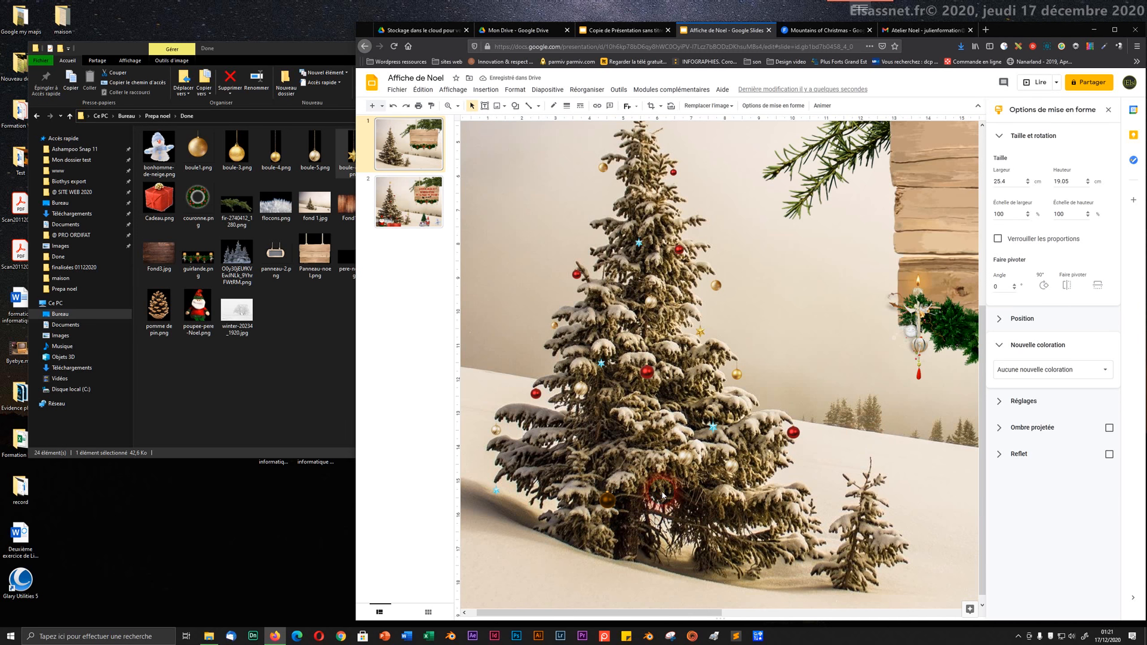
left_click(615, 504)
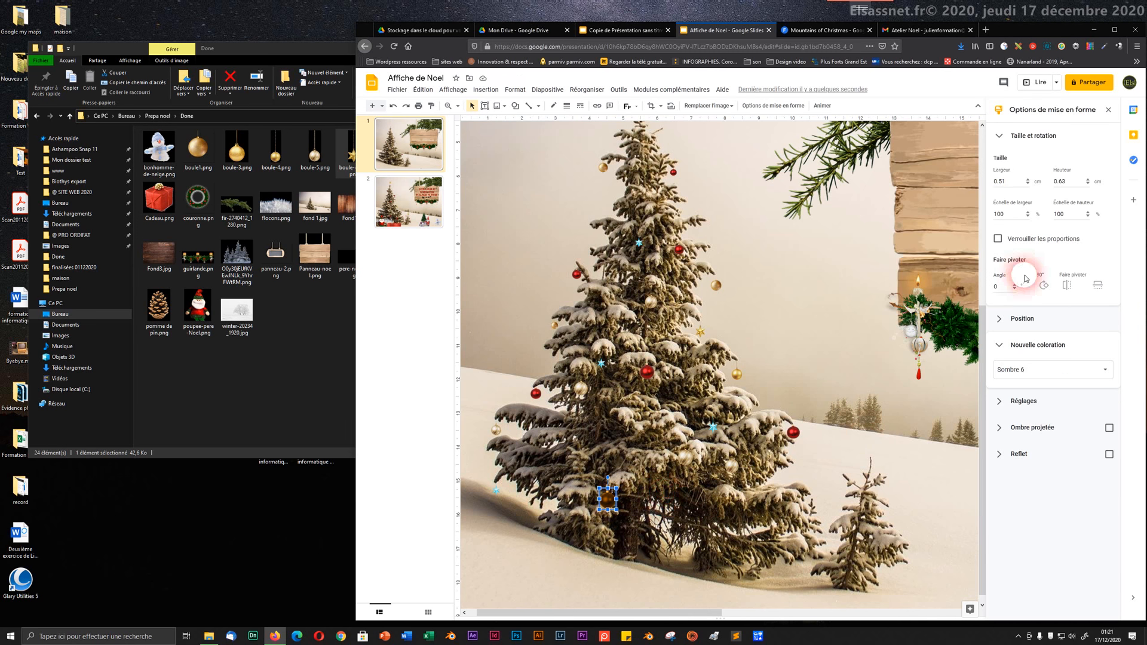
left_click(1029, 370)
left_click(1074, 307)
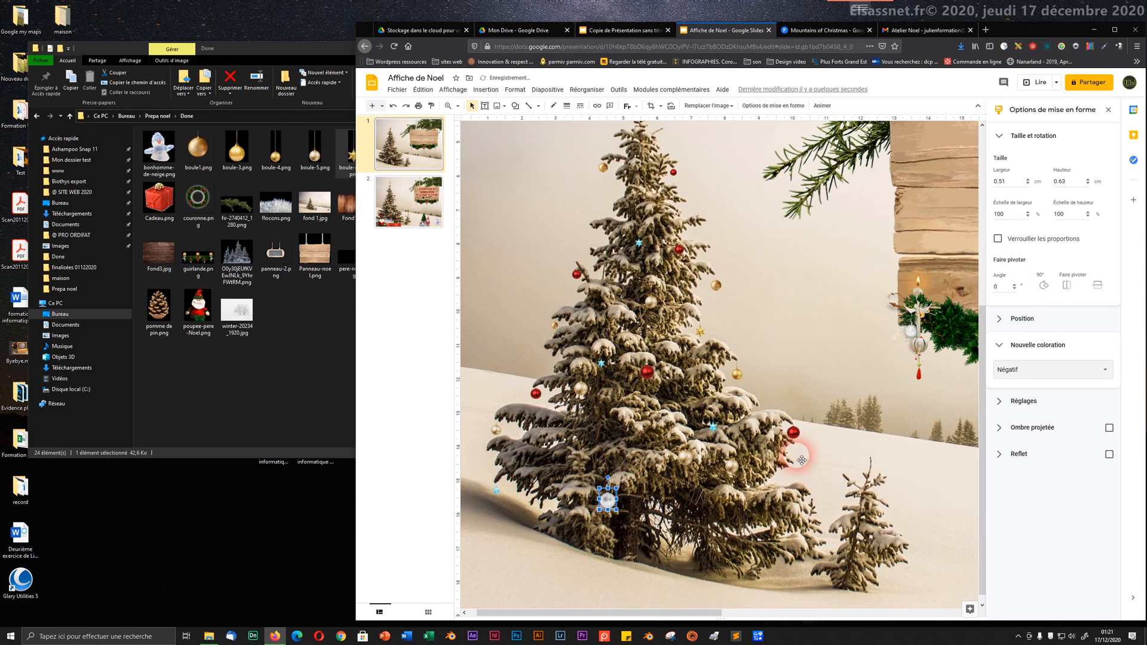
left_click(664, 483)
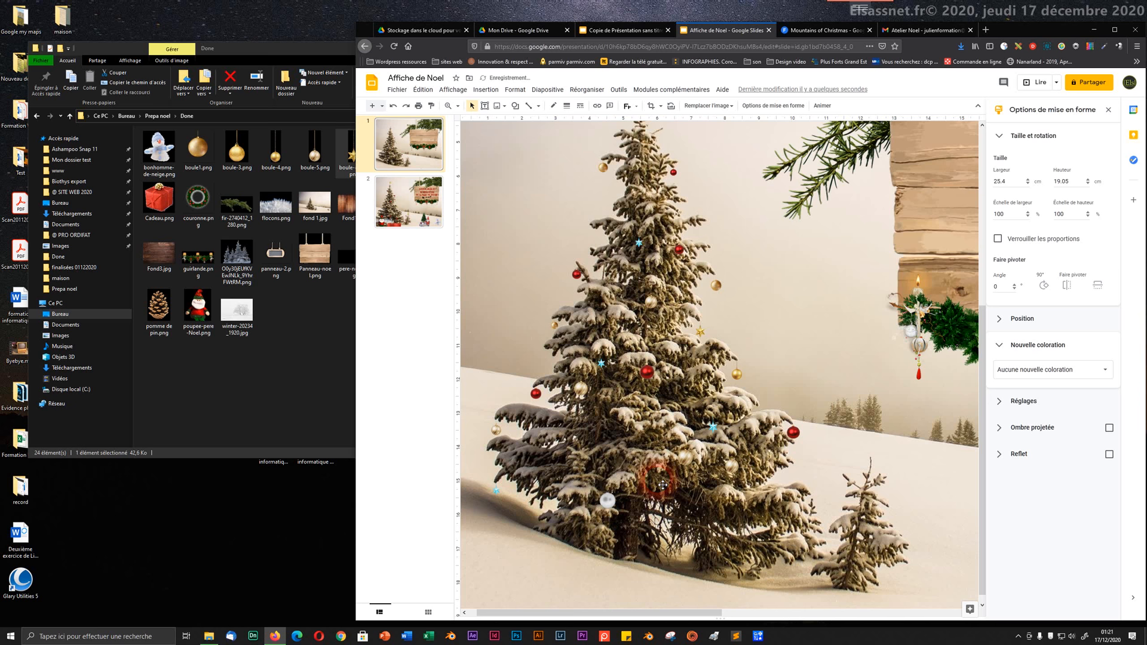
- Recolour the lowest bauble beside the trunk with the golden Clair 6 variant
left_click(611, 507)
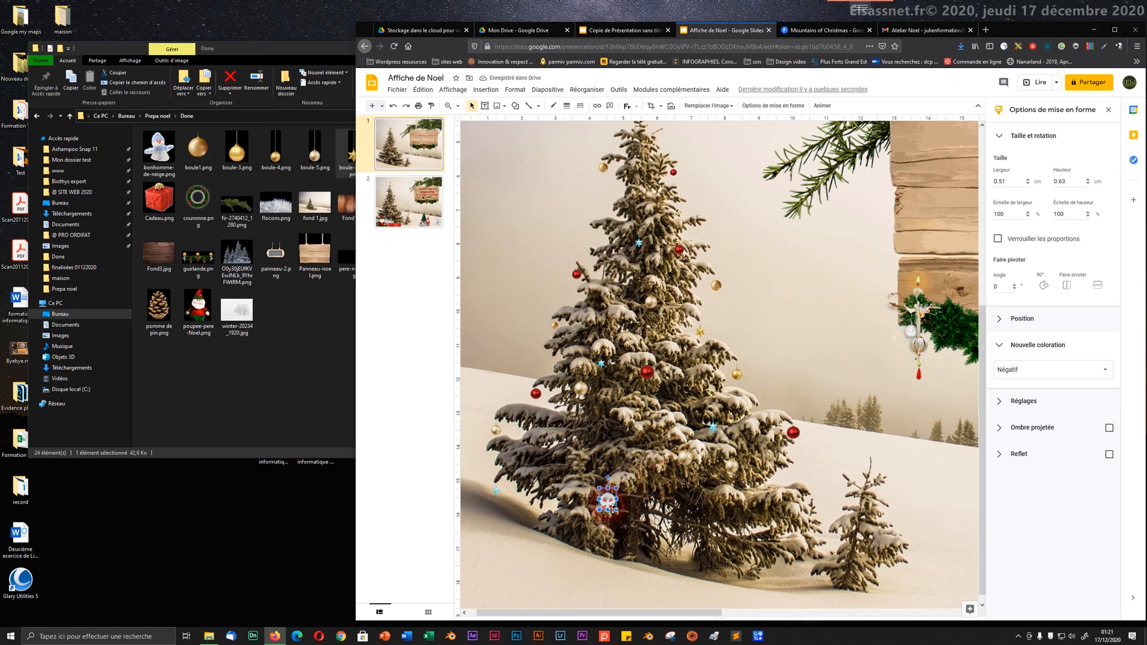
left_click(1024, 371)
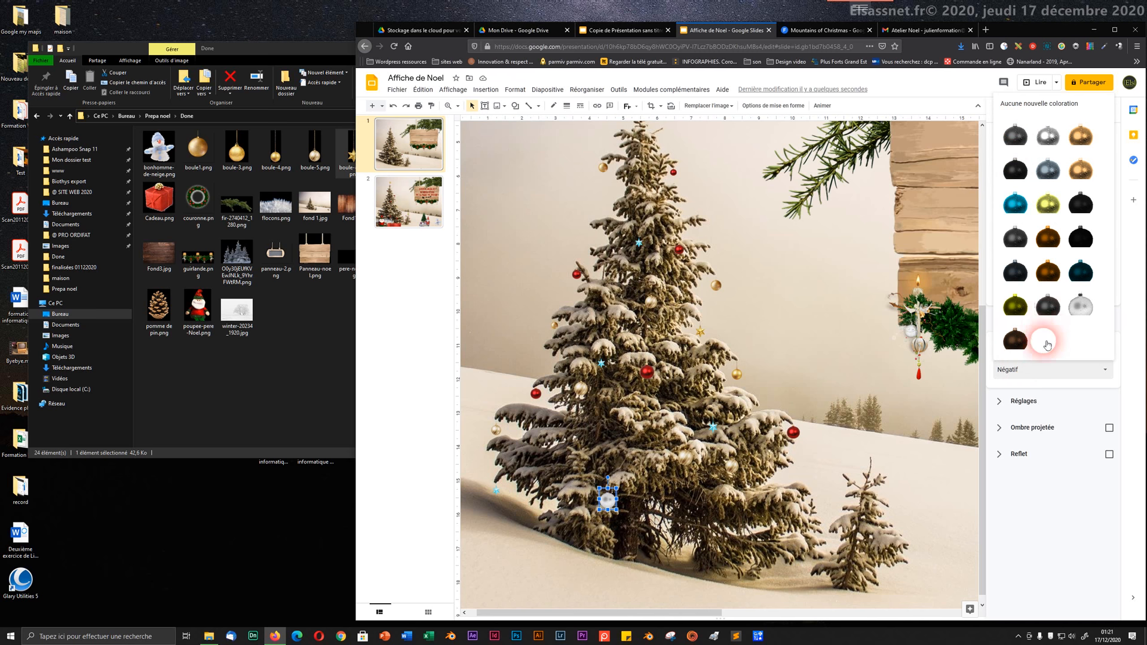
left_click(1044, 339)
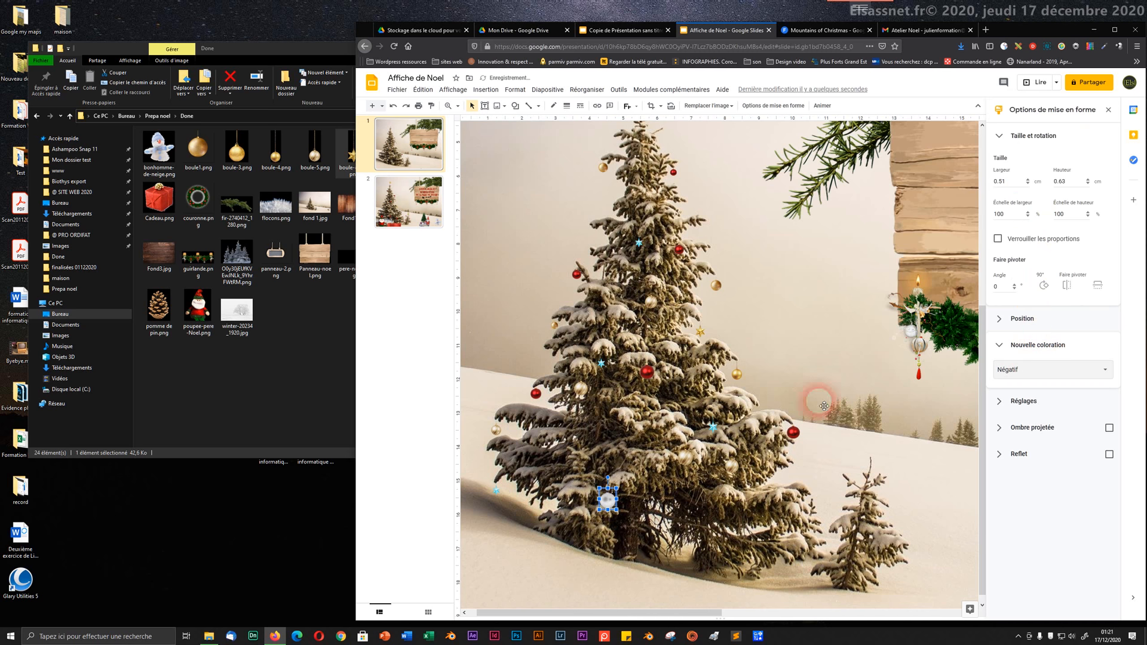
left_click(1040, 367)
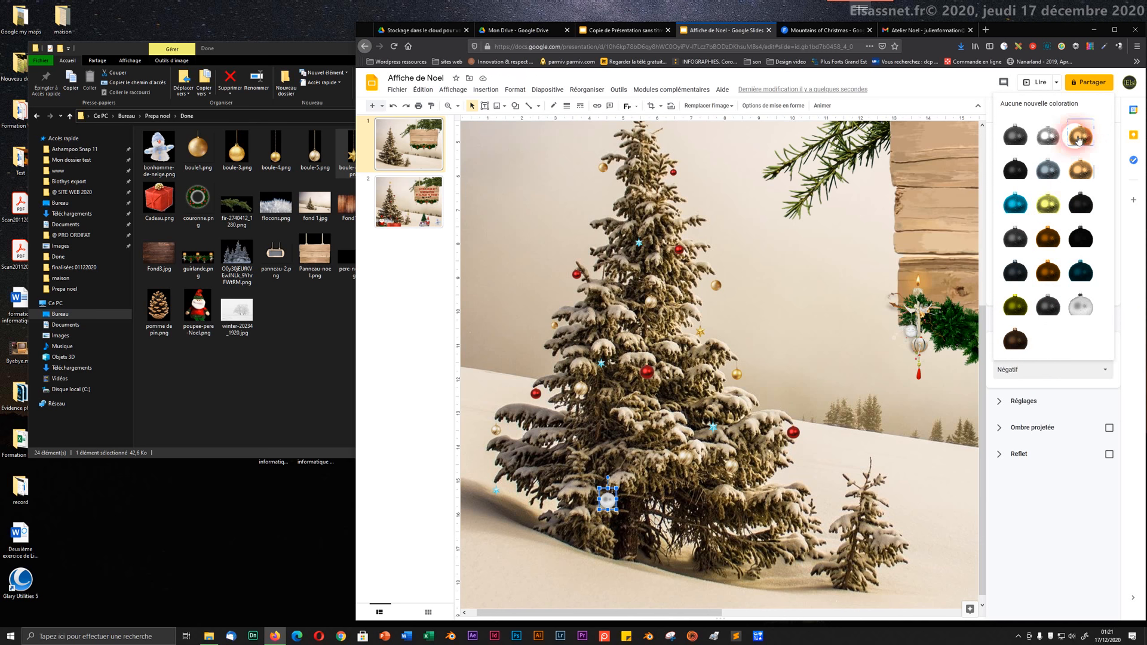
left_click(1078, 137)
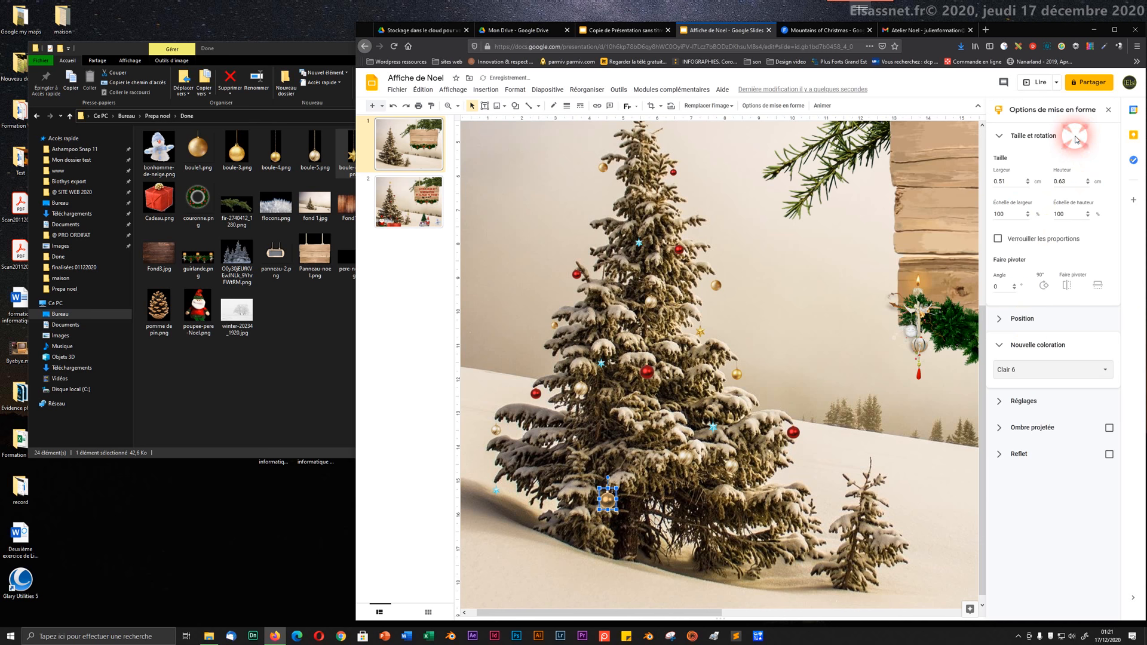
left_click(709, 465)
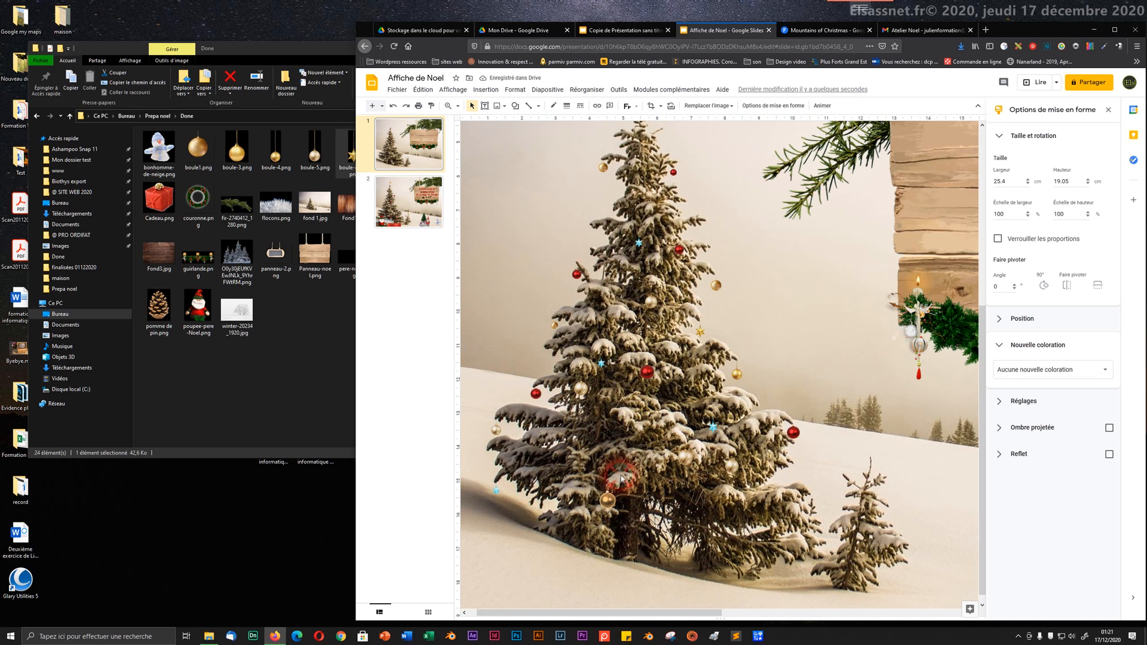
- Shrink the golden bauble beside the trunk to about 0.4 × 0.51 cm
left_click(612, 508)
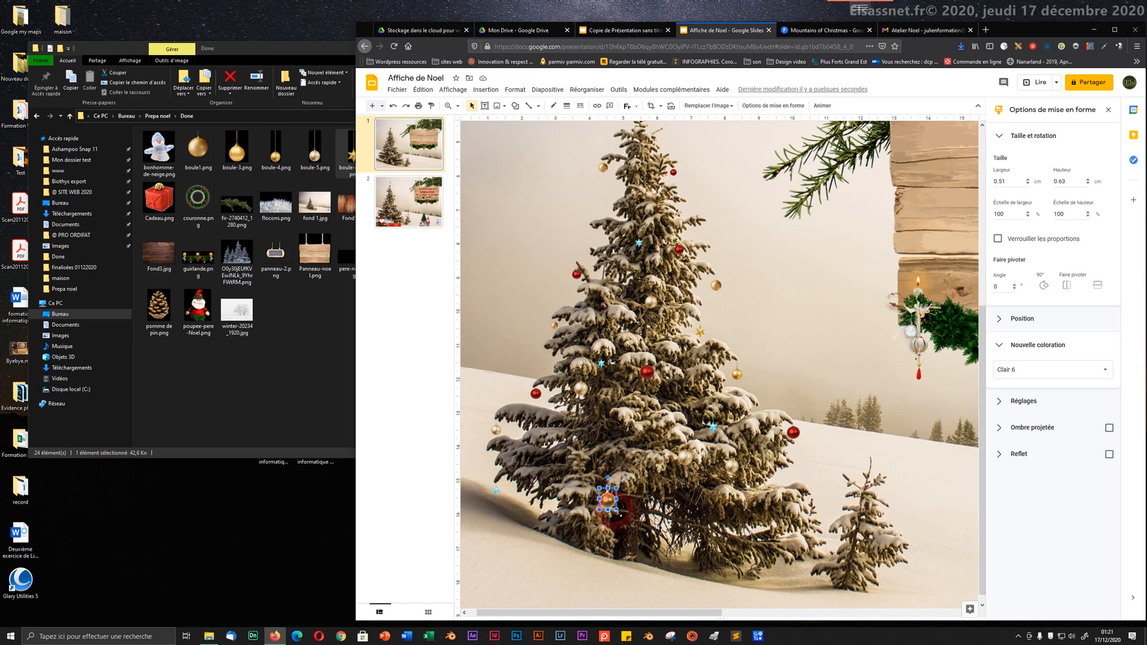
left_click_drag(615, 509, 609, 509)
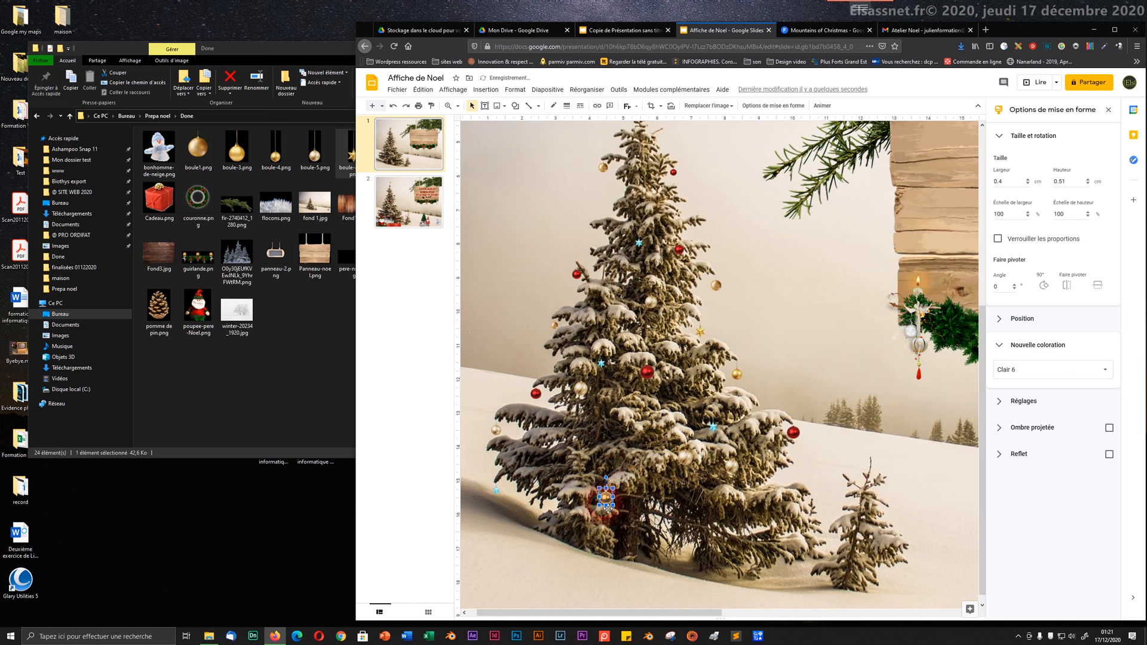
left_click(652, 499)
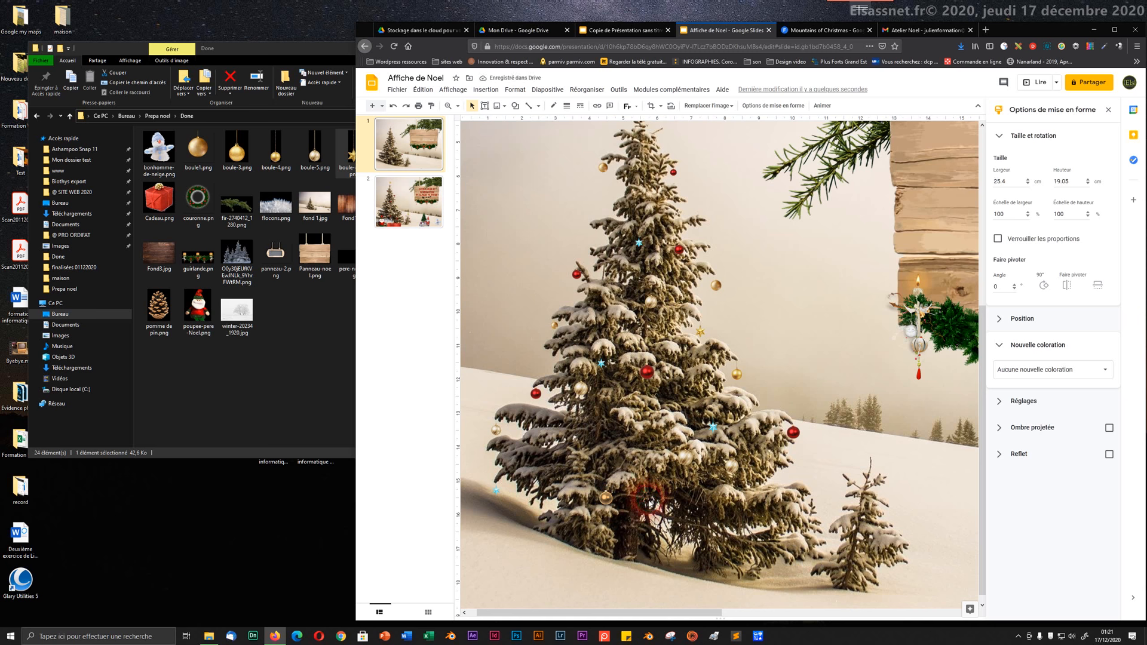
- Recolour the pale bauble on the fir's lower-right branches, below the light-blue star, with the orange Sombre 6 variant
left_click(687, 464)
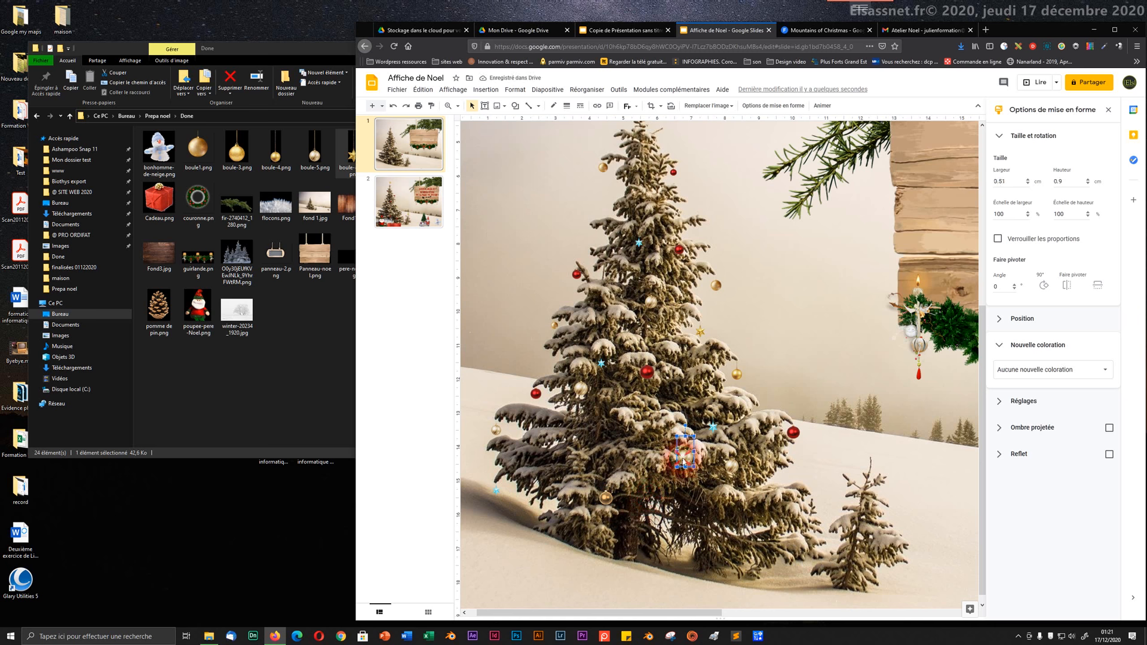
left_click(1026, 368)
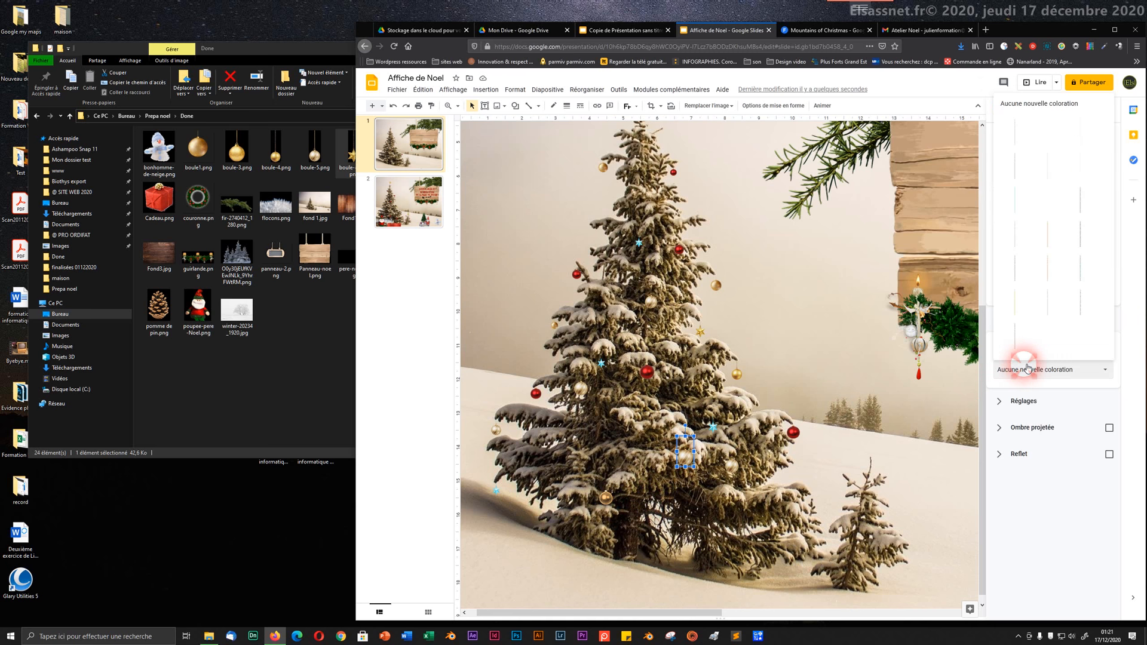
left_click(1040, 221)
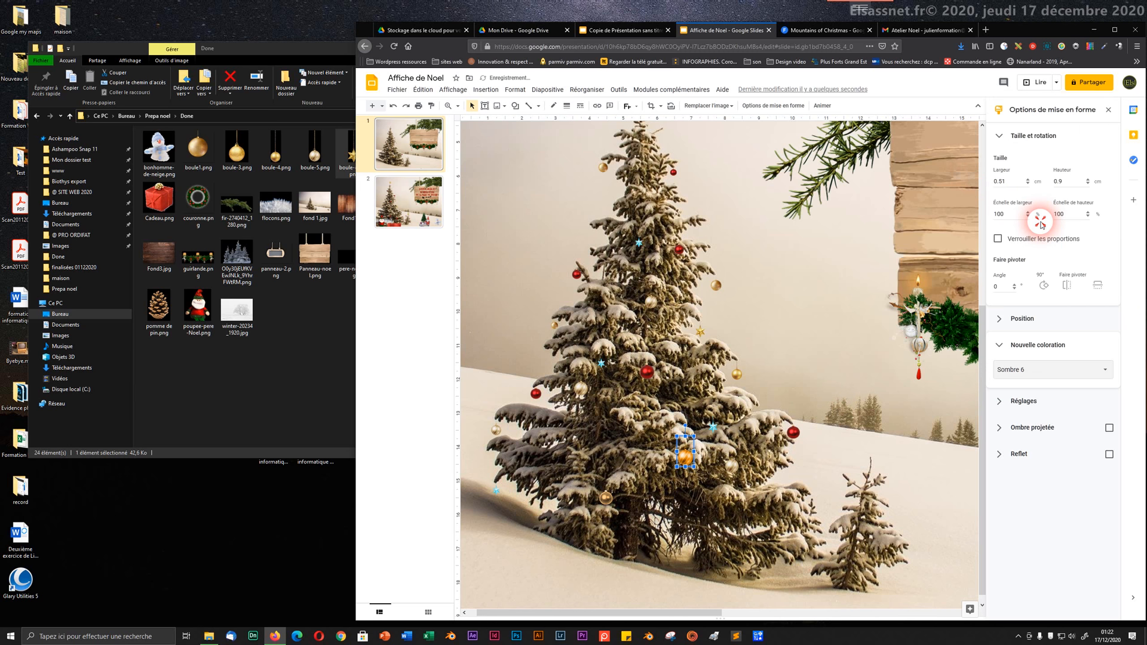
left_click(732, 443)
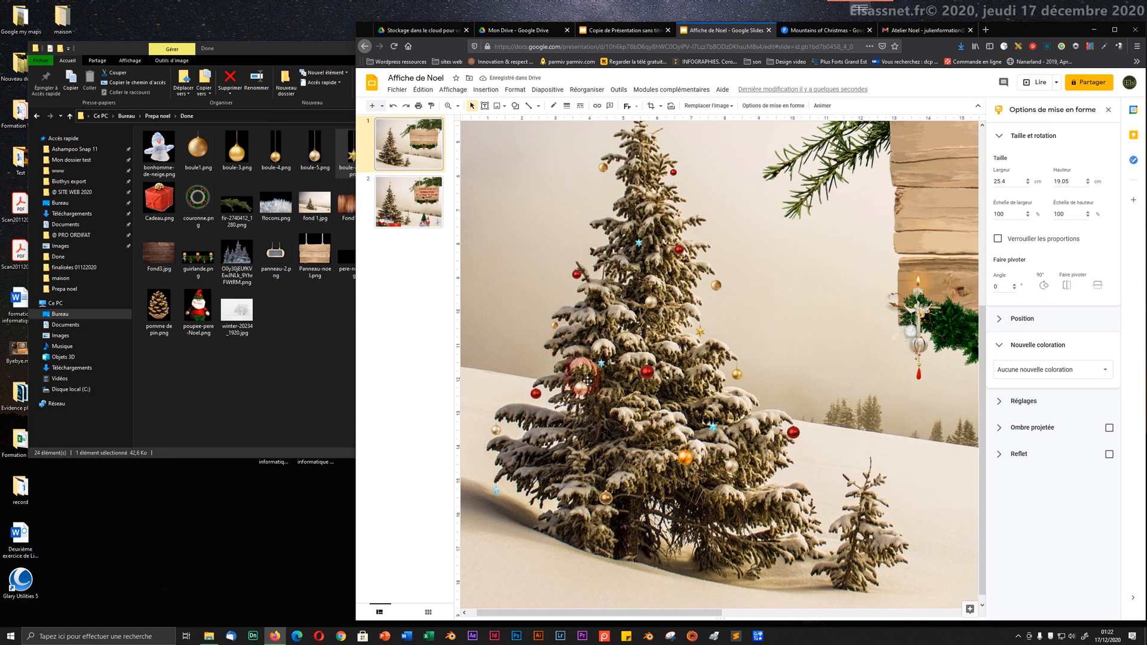
- Try the Clair 5, Clair 7, Sombre 1, Sombre 7 and Sombre 8 recolourings on the pale bauble on the fir's left mid-branches
left_click(571, 411)
left_click(582, 390)
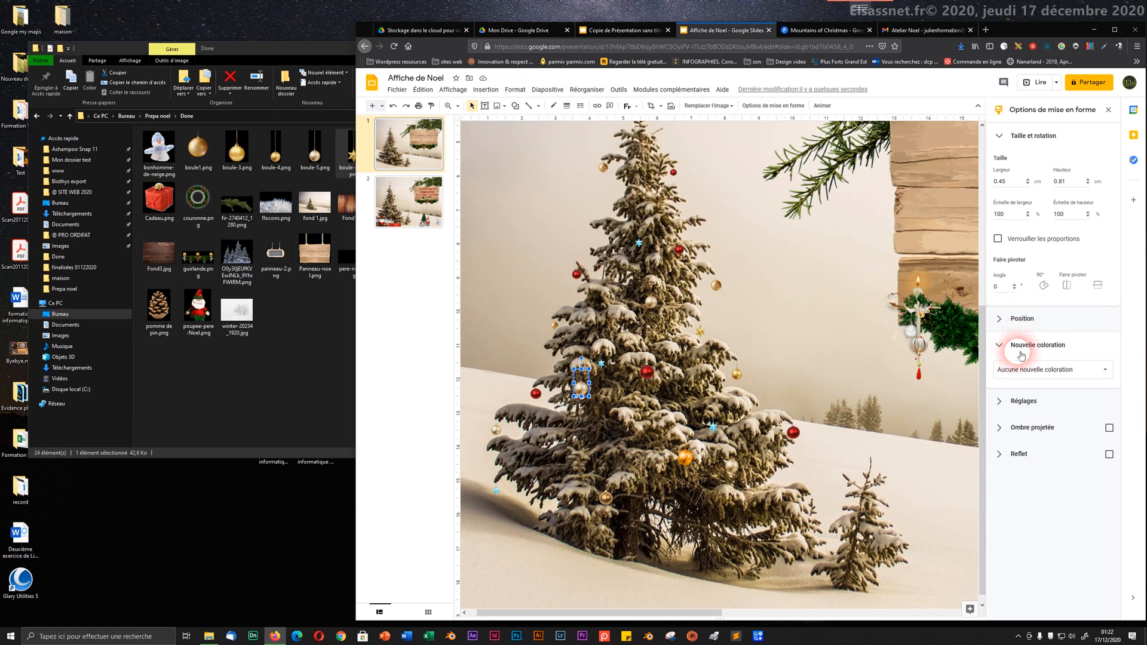
left_click(1013, 373)
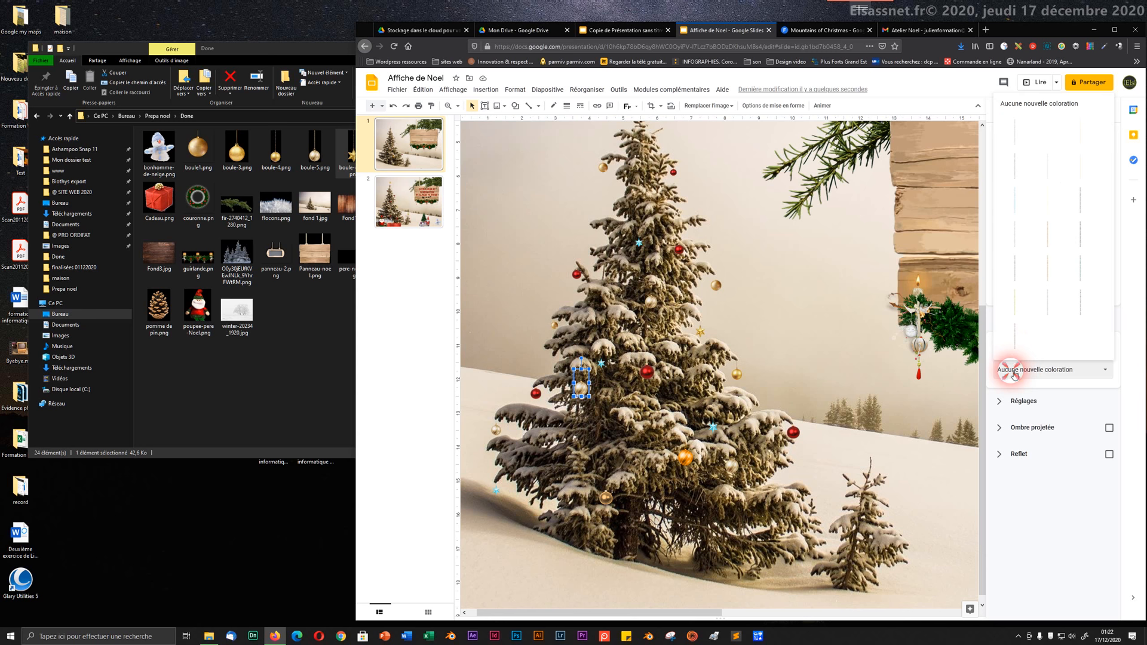
left_click(1039, 168)
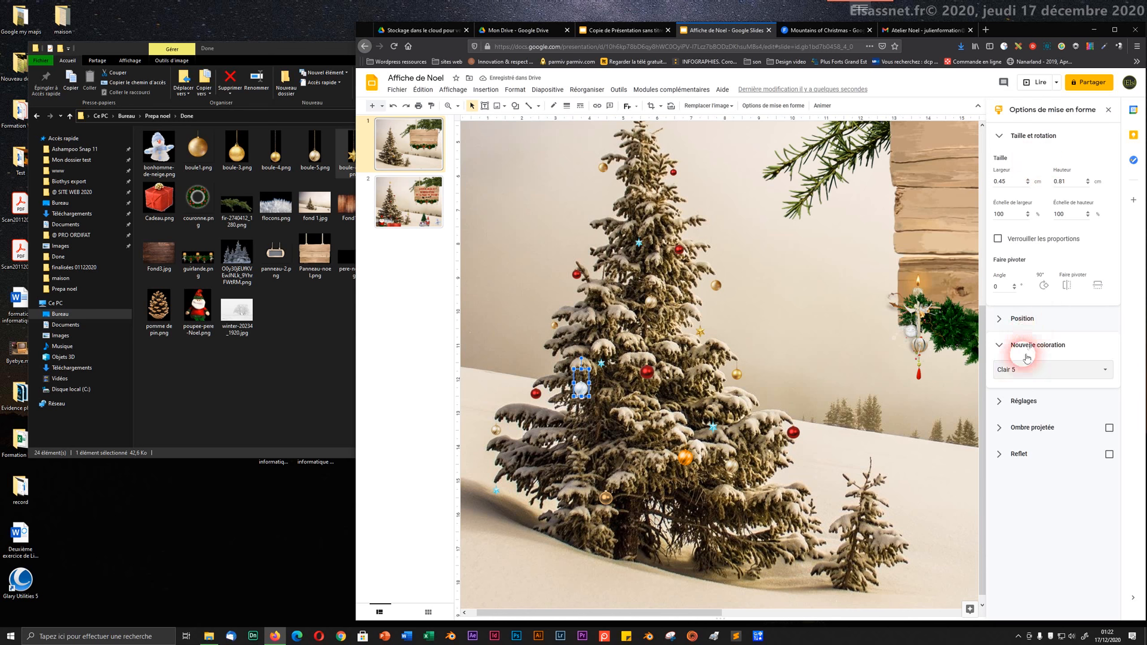
left_click(1008, 376)
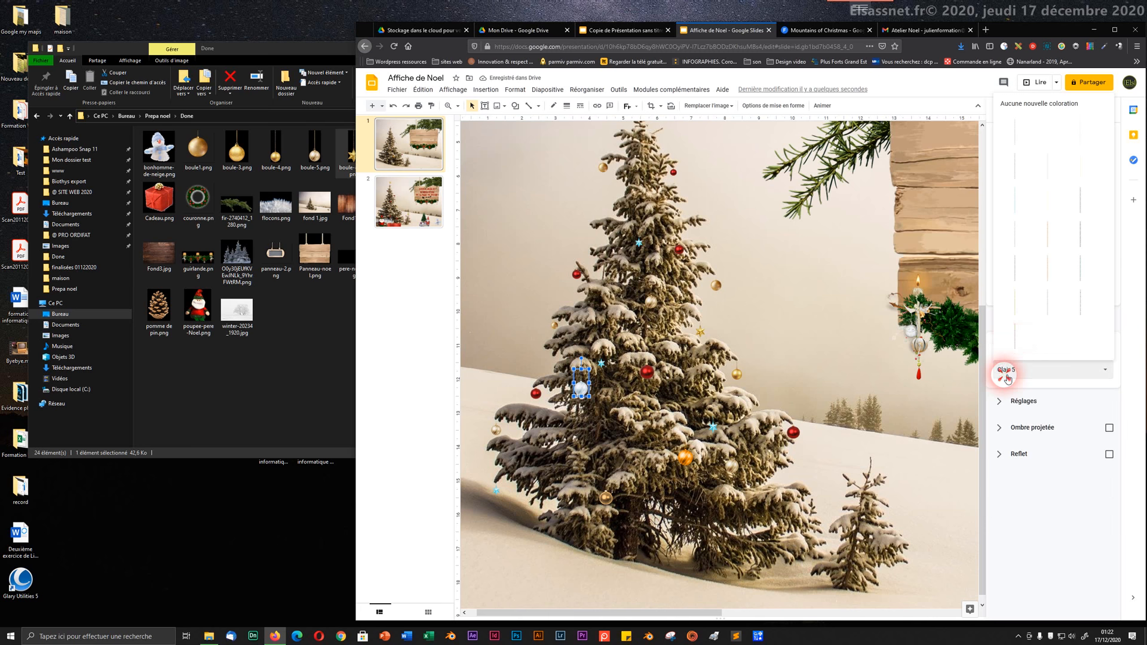
left_click(1019, 200)
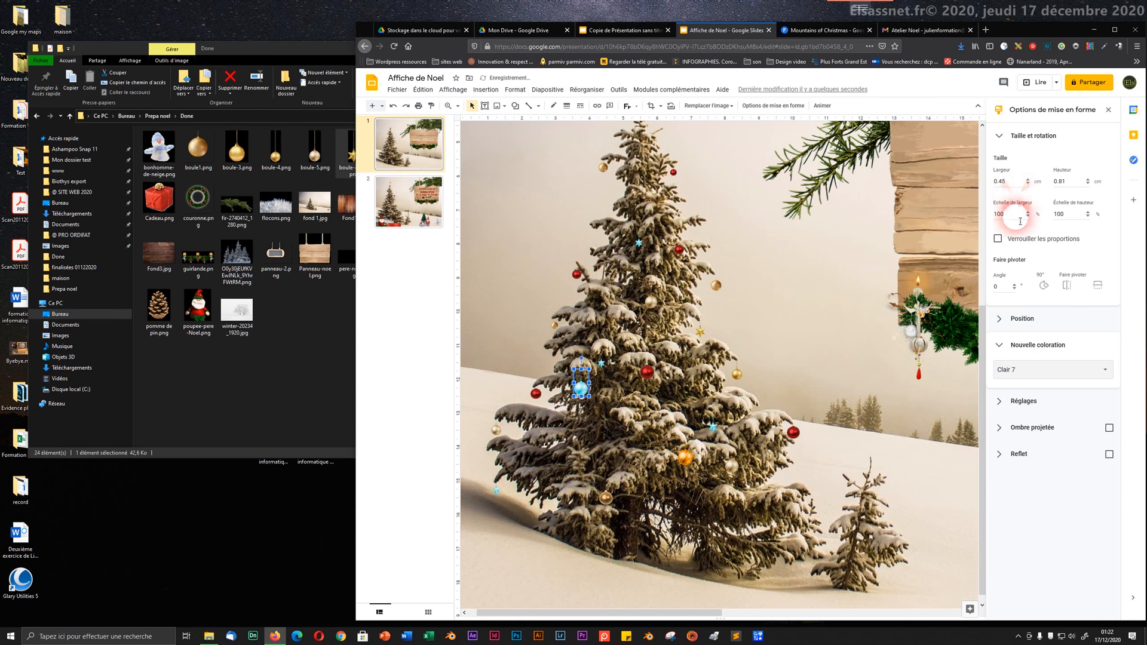
left_click(1040, 369)
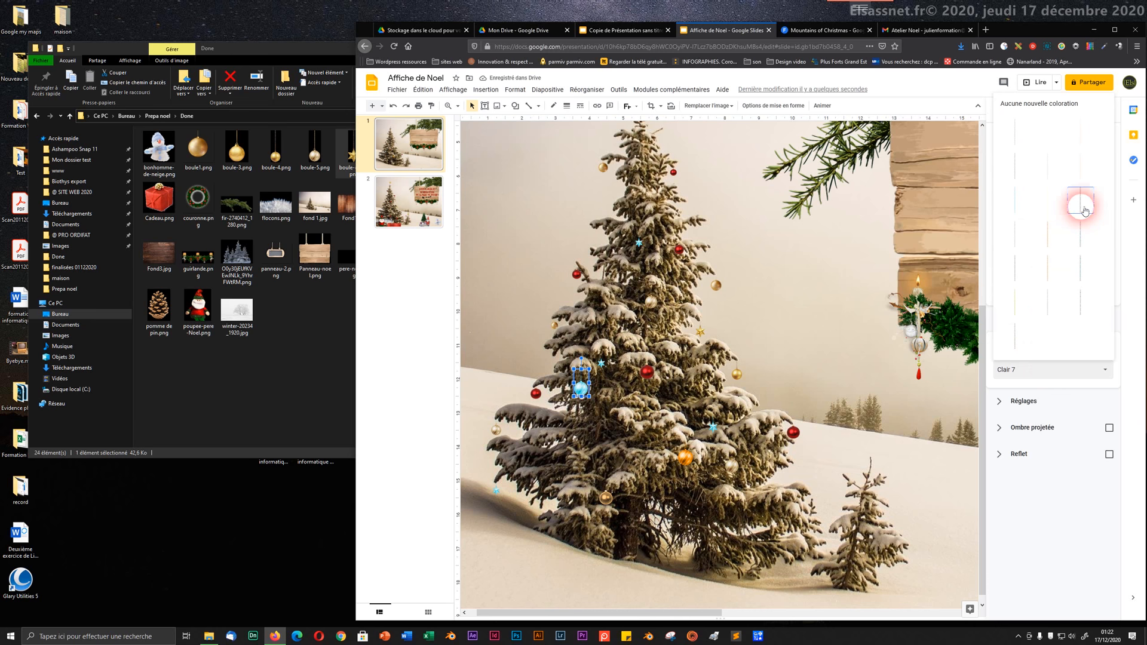
left_click(1081, 208)
left_click(1051, 374)
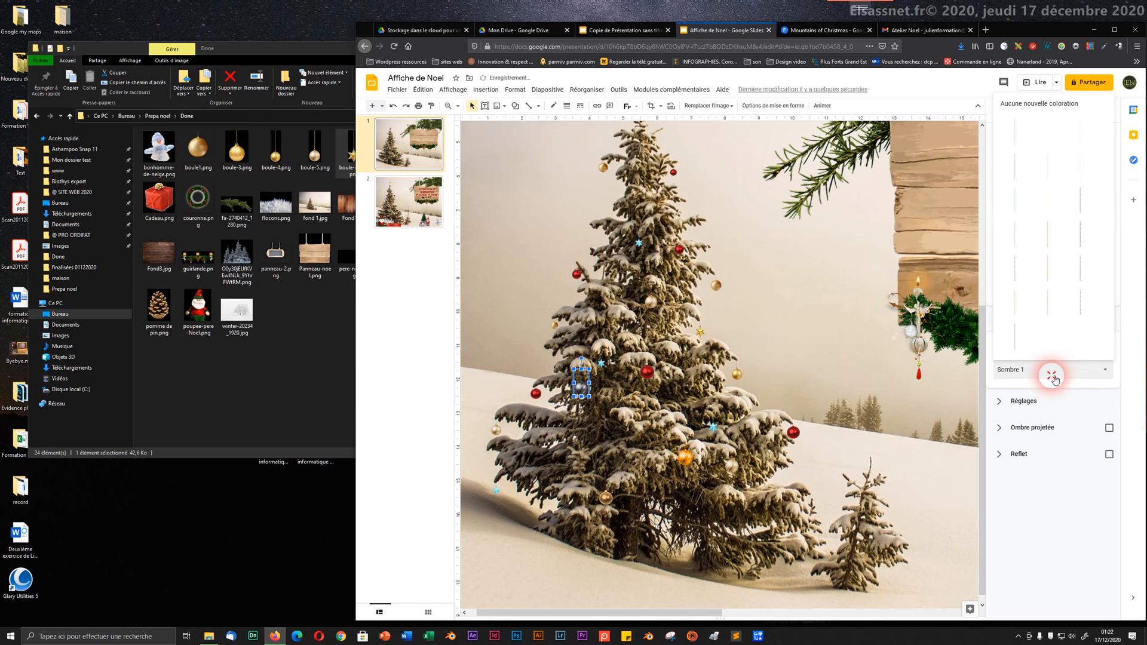
left_click(1084, 267)
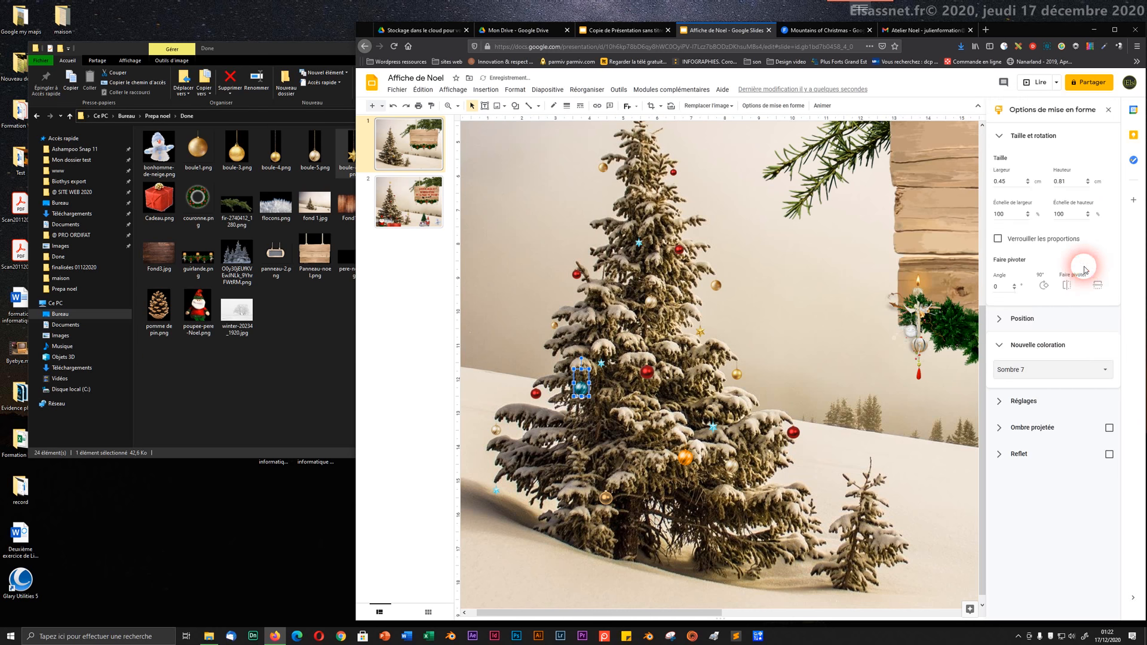
left_click(1043, 372)
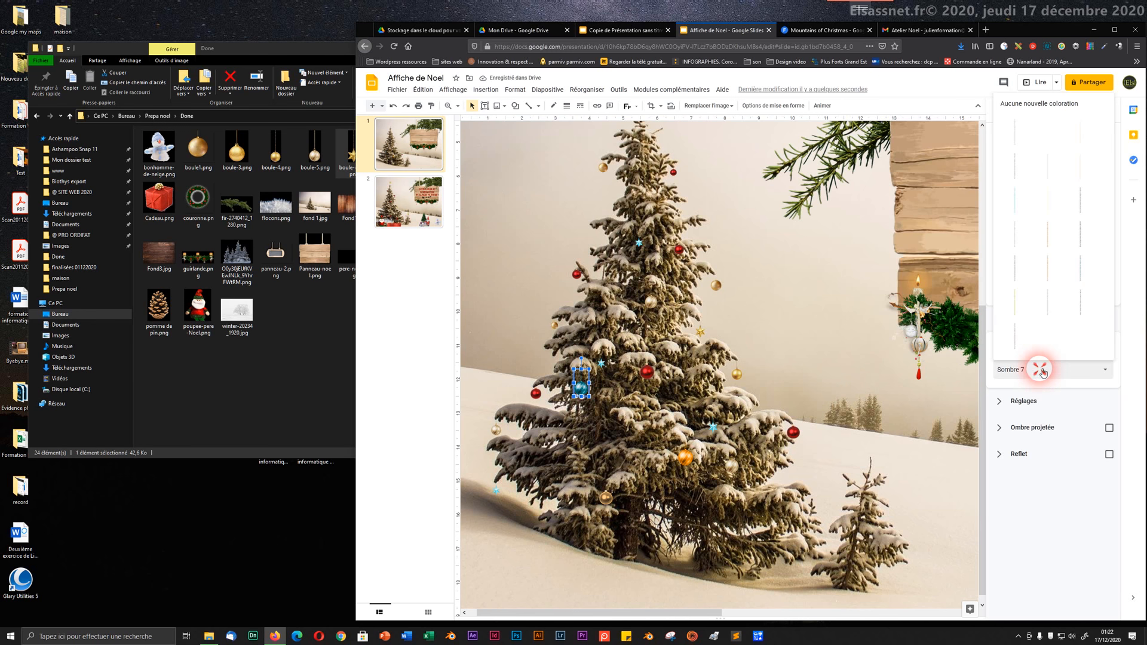
left_click(1019, 305)
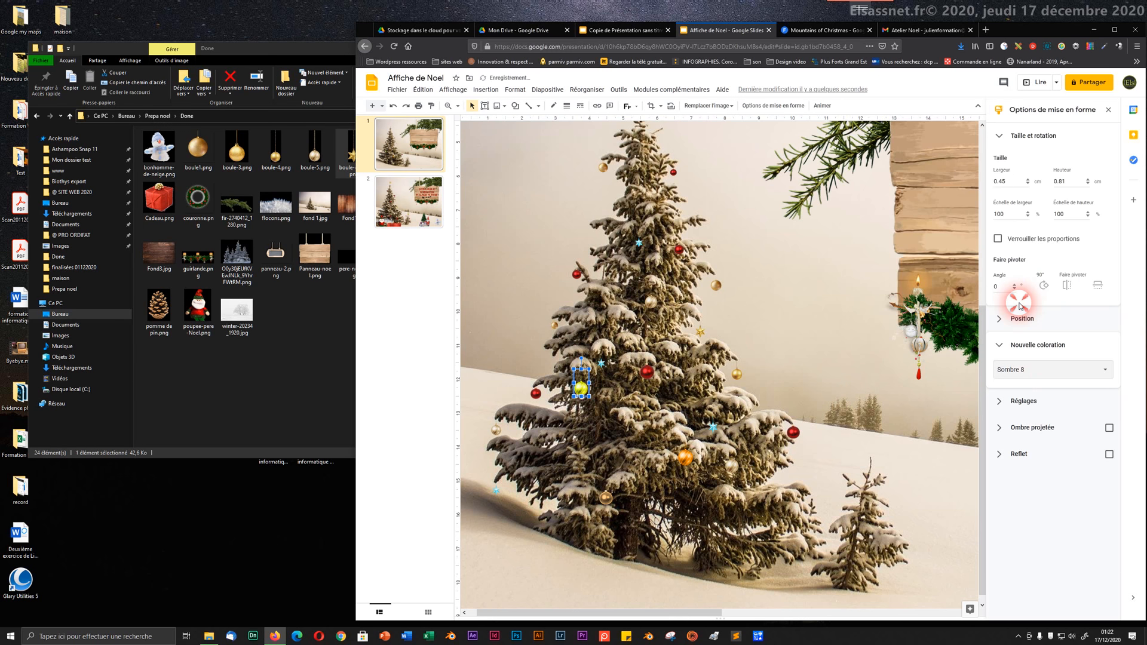
- Recolour the bauble on the fir's left mid-branches with the silver Clair 4 variant
left_click(1039, 365)
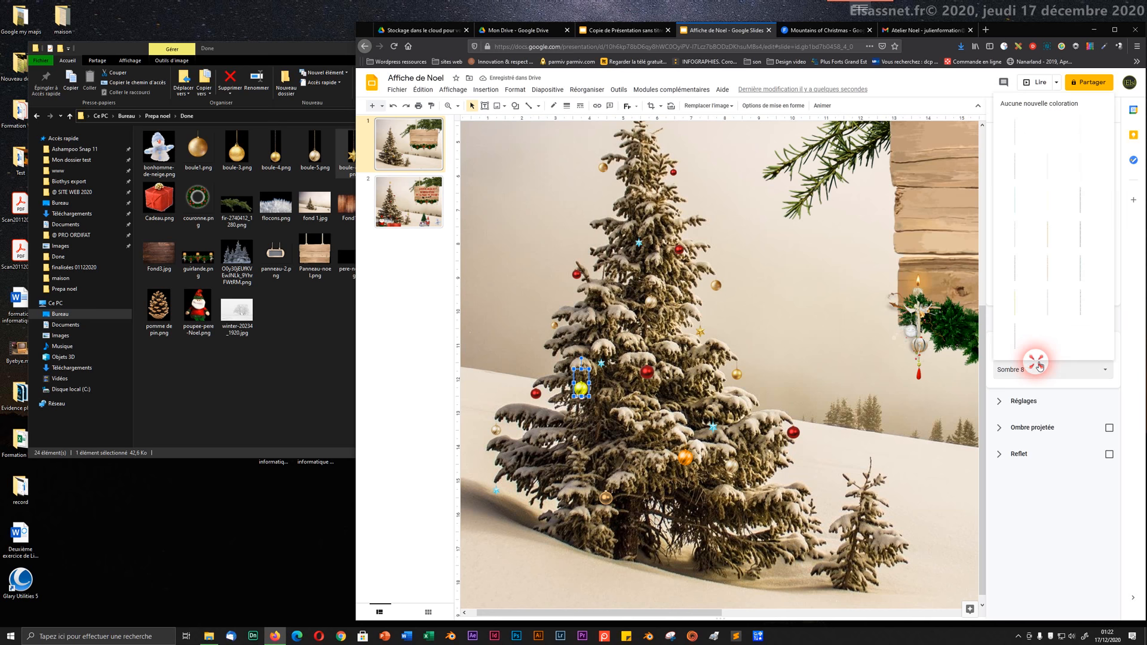
left_click(1015, 165)
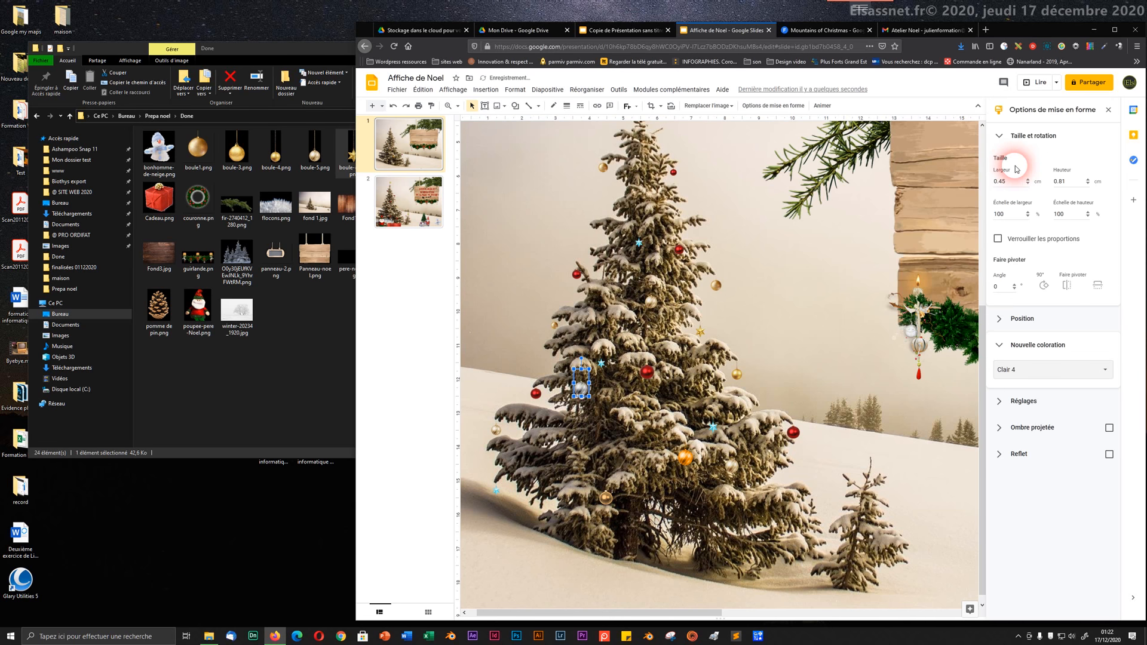
left_click(858, 377)
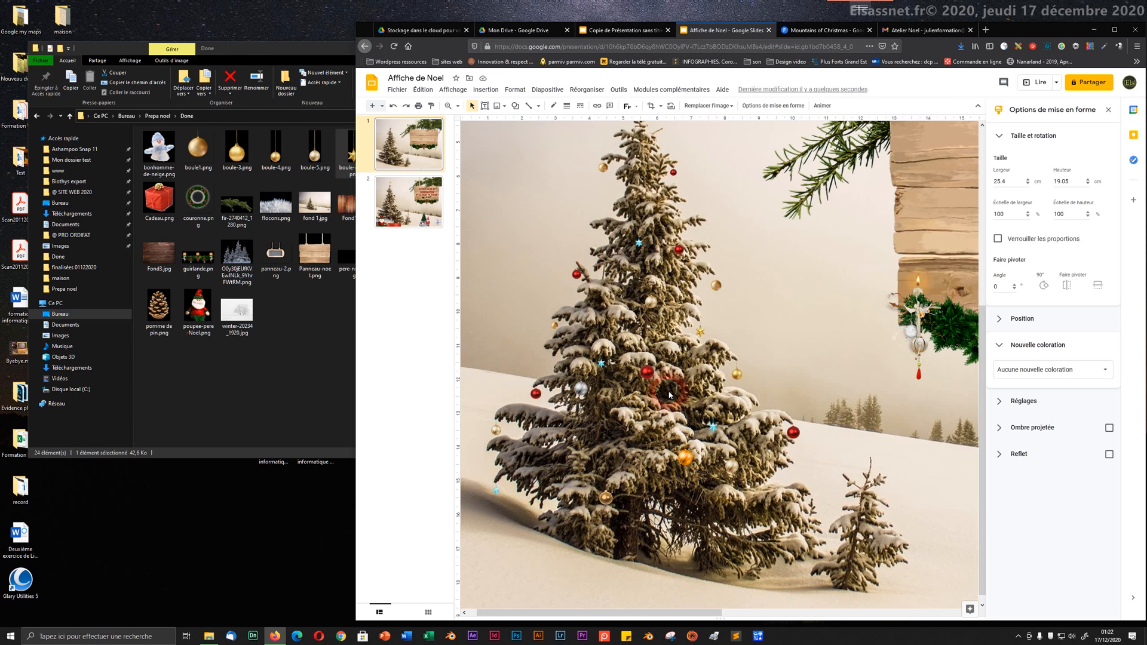
- Place a copy of the silver bauble on the fir's lower-right branch tips, shrunk to about 0.3 × 0.53 cm
left_click(582, 389)
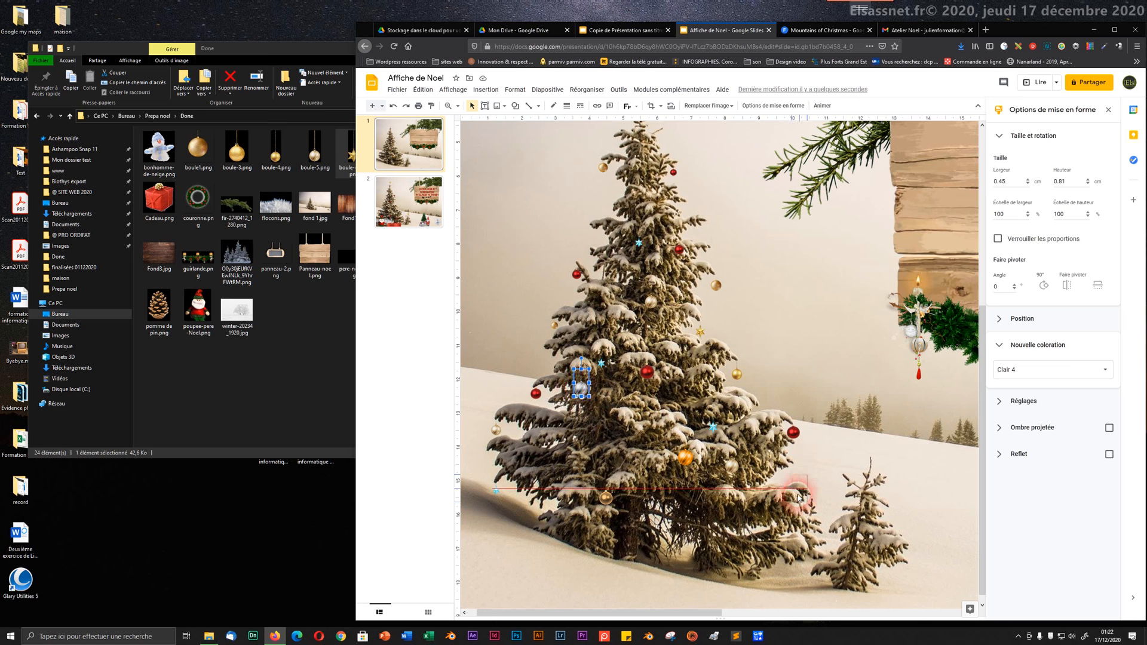
left_click_drag(785, 476, 793, 479)
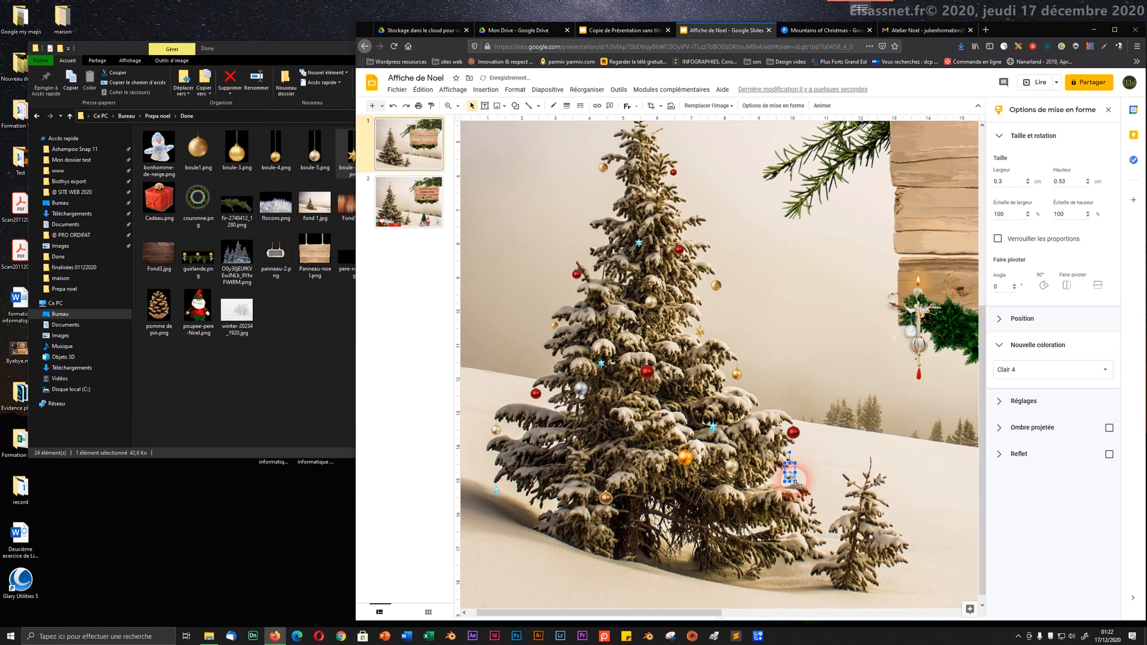
left_click(796, 488)
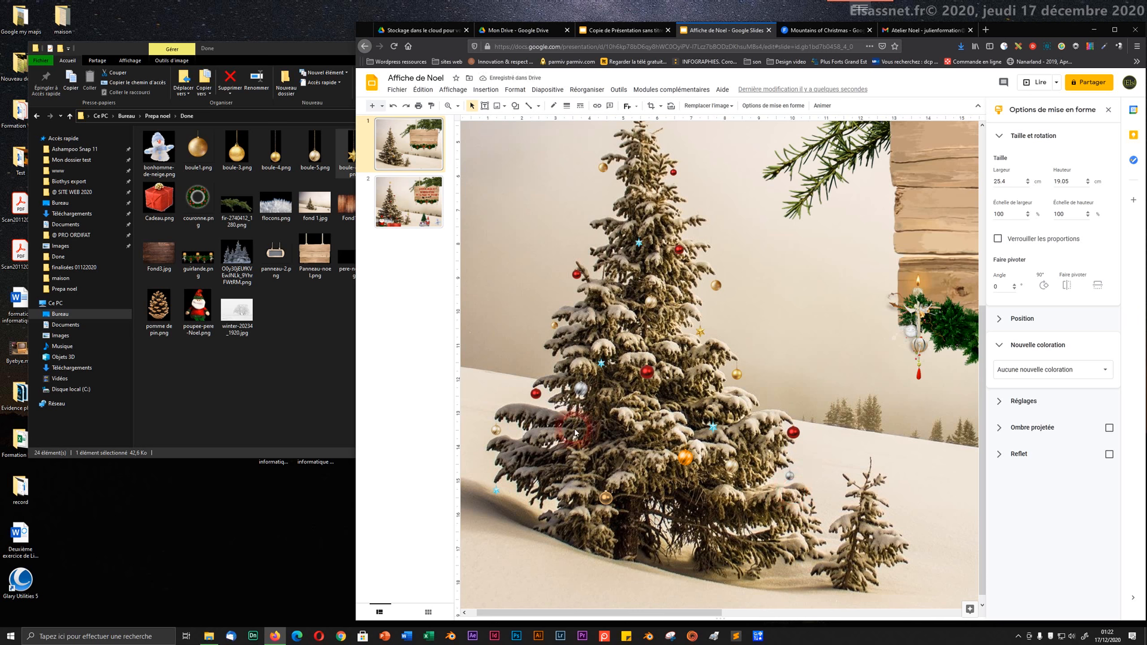
- Shrink the orange bauble on the fir's lower-right branches slightly
left_click_drag(727, 407, 667, 485)
left_click(689, 464)
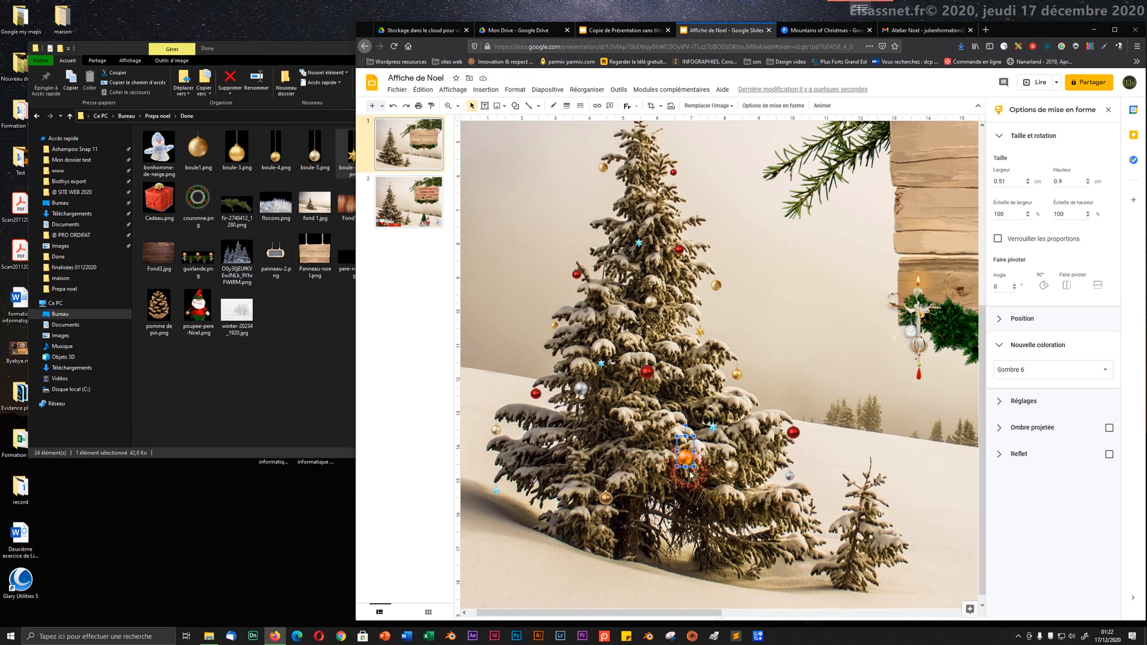
left_click_drag(699, 471, 689, 460)
left_click(706, 487)
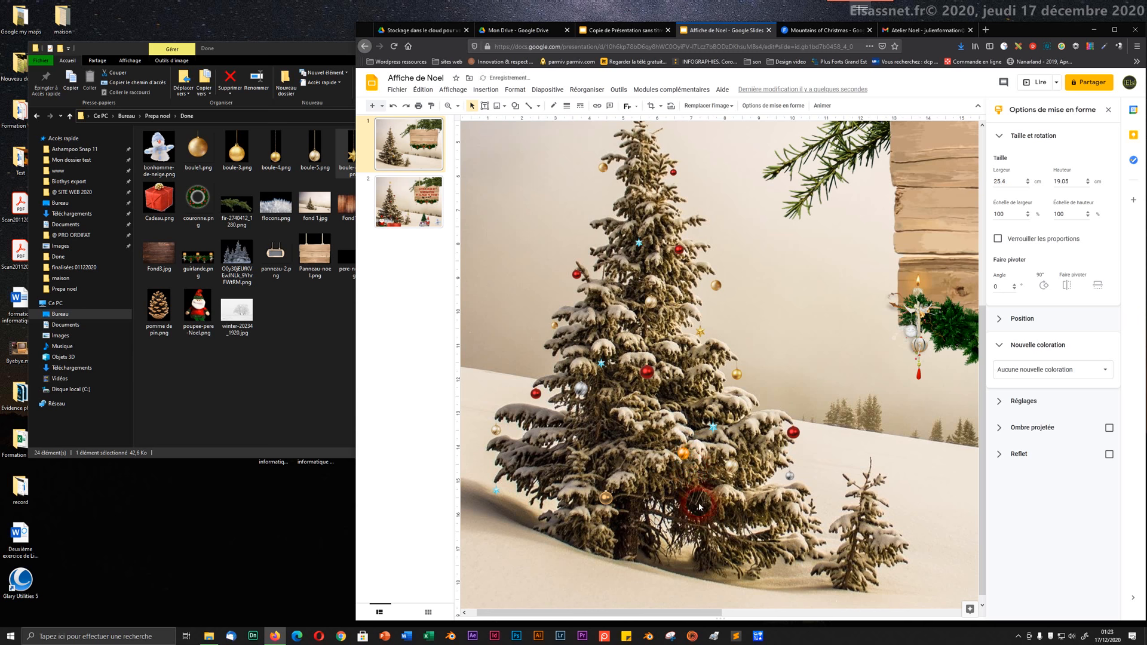
- Shrink the red bauble at the fir's centre to about 0.4 × 0.51 cm and shift it slightly to the right
left_click(649, 378)
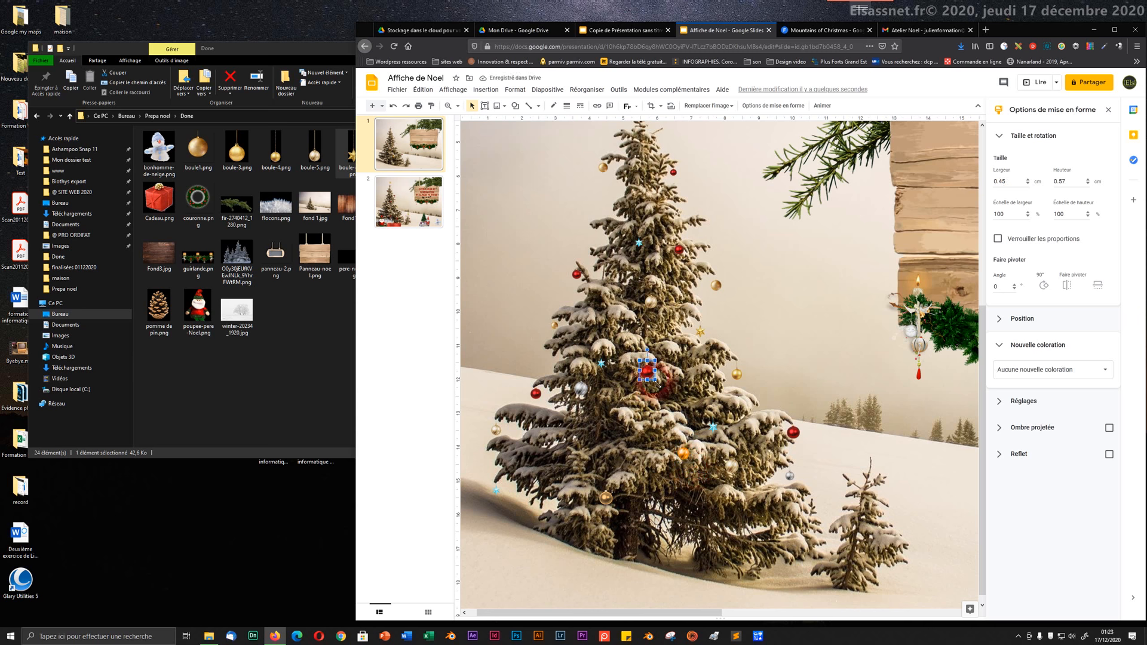
left_click_drag(656, 380, 655, 380)
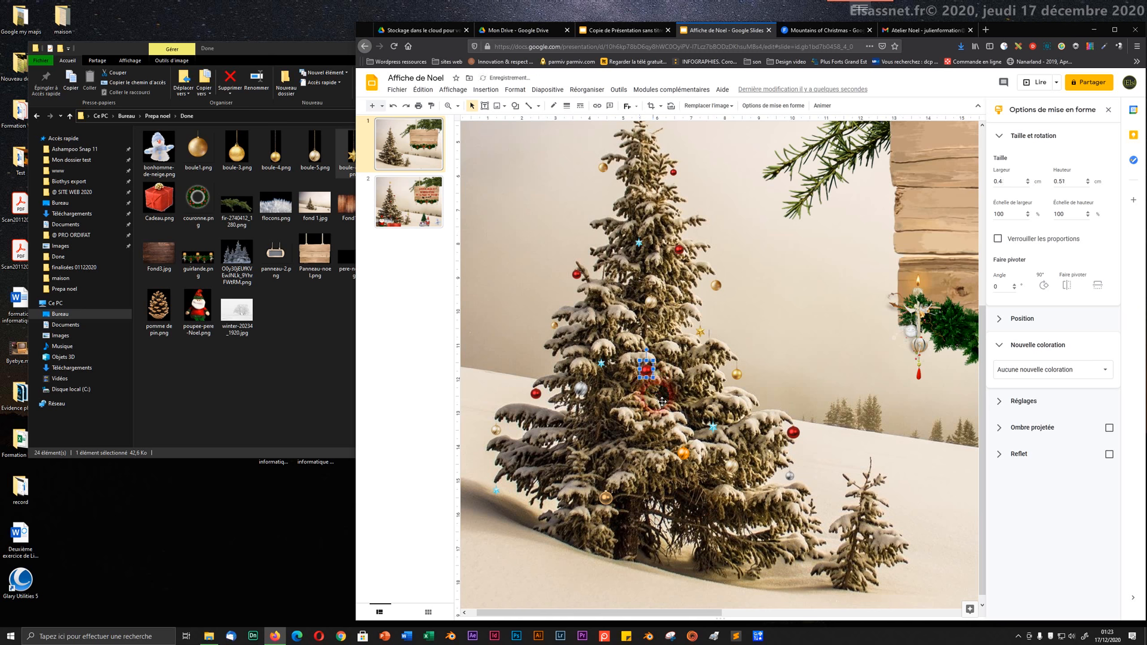
left_click(661, 426)
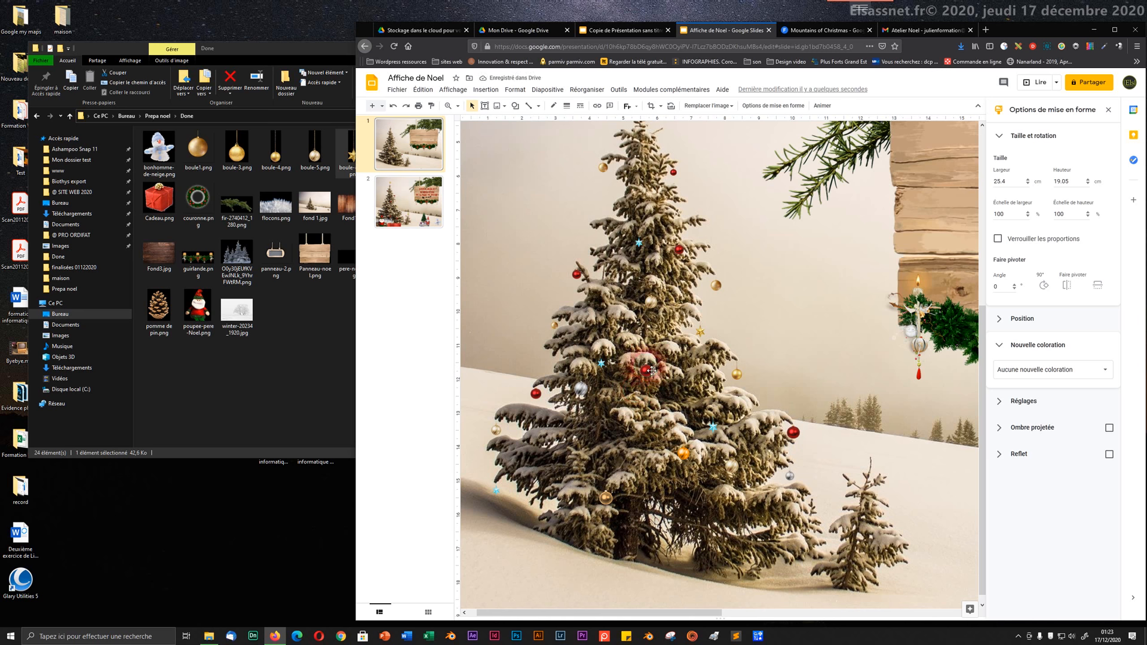
left_click_drag(651, 373, 665, 378)
left_click(632, 417)
- Shrink the red bauble on the fir's right-hand branch tip slightly
left_click(790, 434)
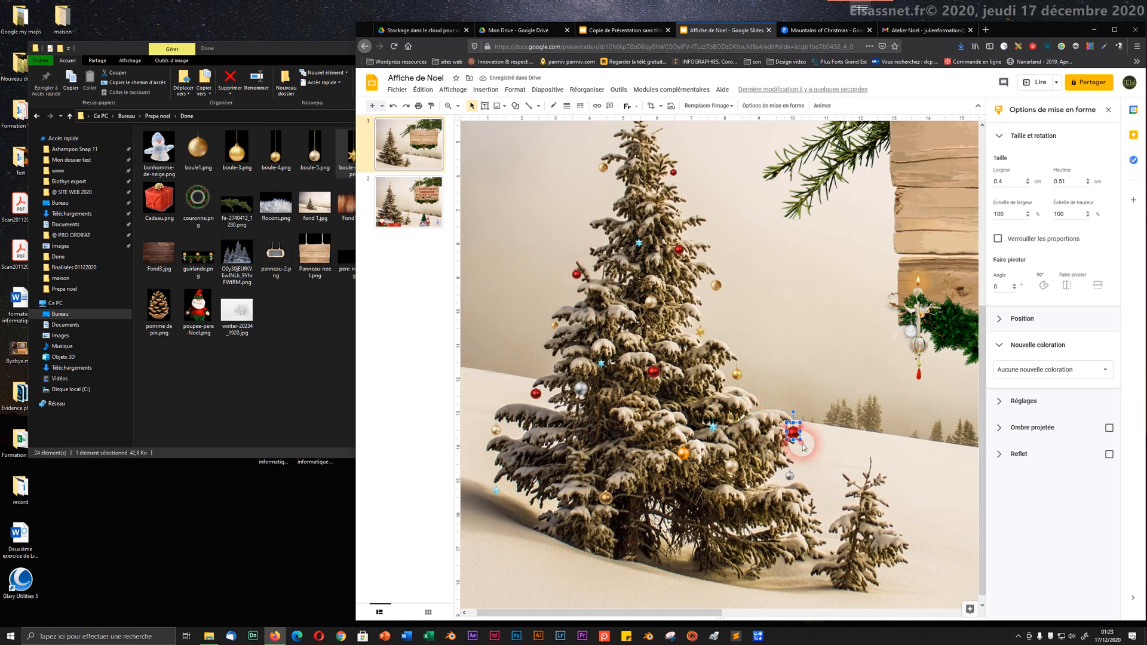
left_click_drag(802, 442, 801, 440)
left_click(760, 456)
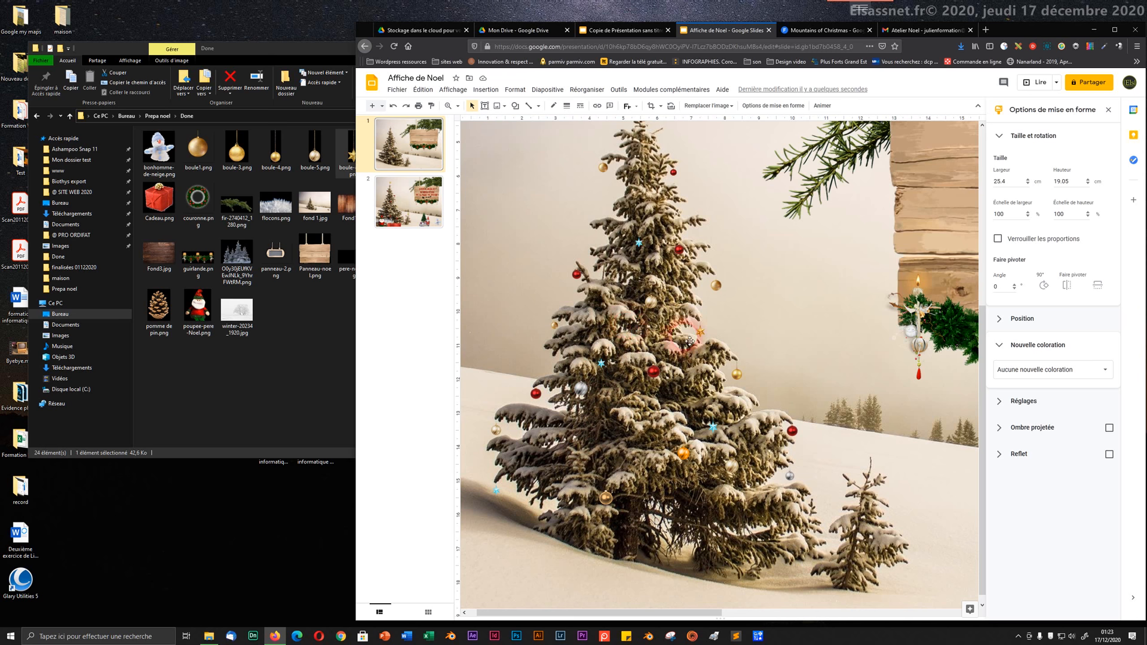
- Try the light-blue Clair 7, Clair 6 and Clair 8 recolourings on the gold star at the fir's right mid-branches
left_click(699, 330)
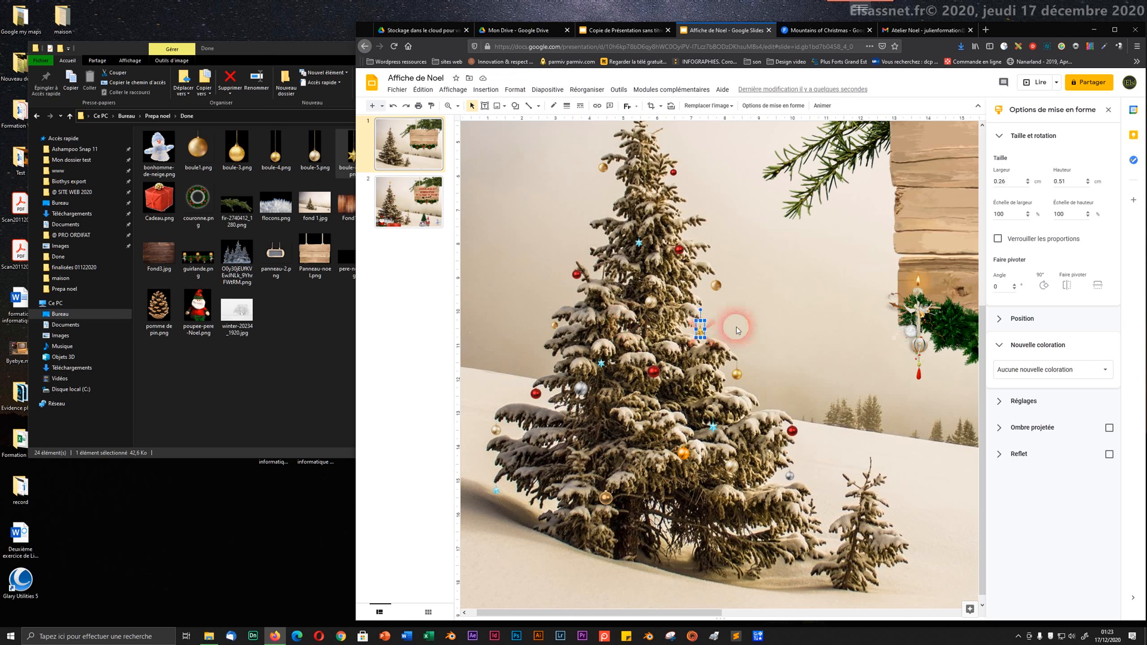
left_click(1042, 379)
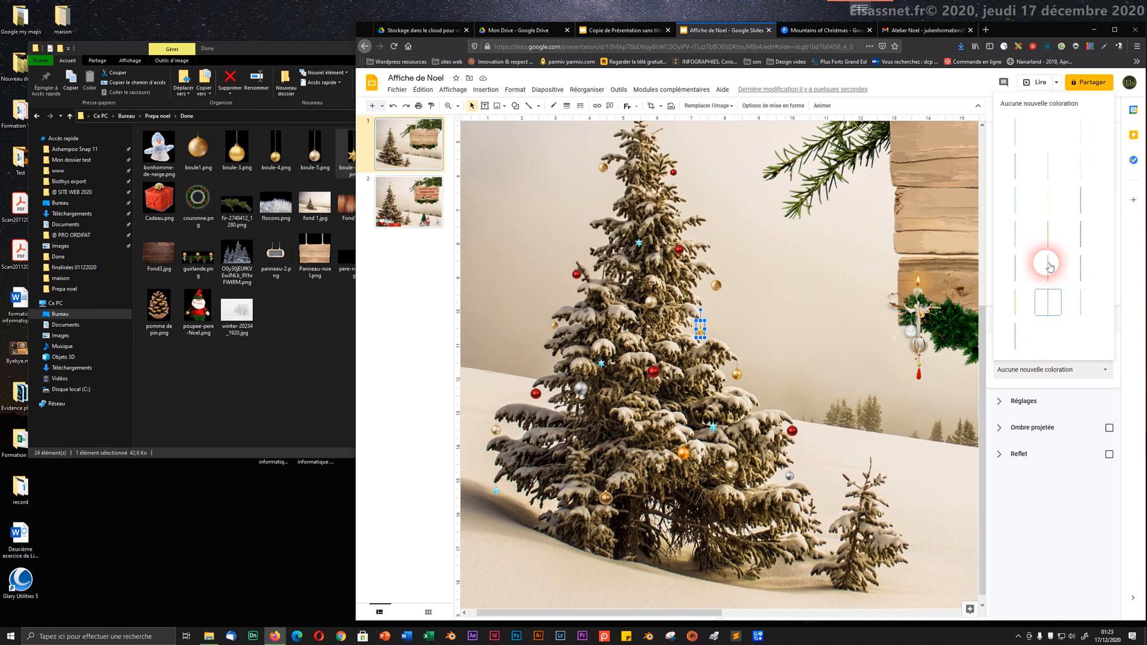
left_click(1022, 210)
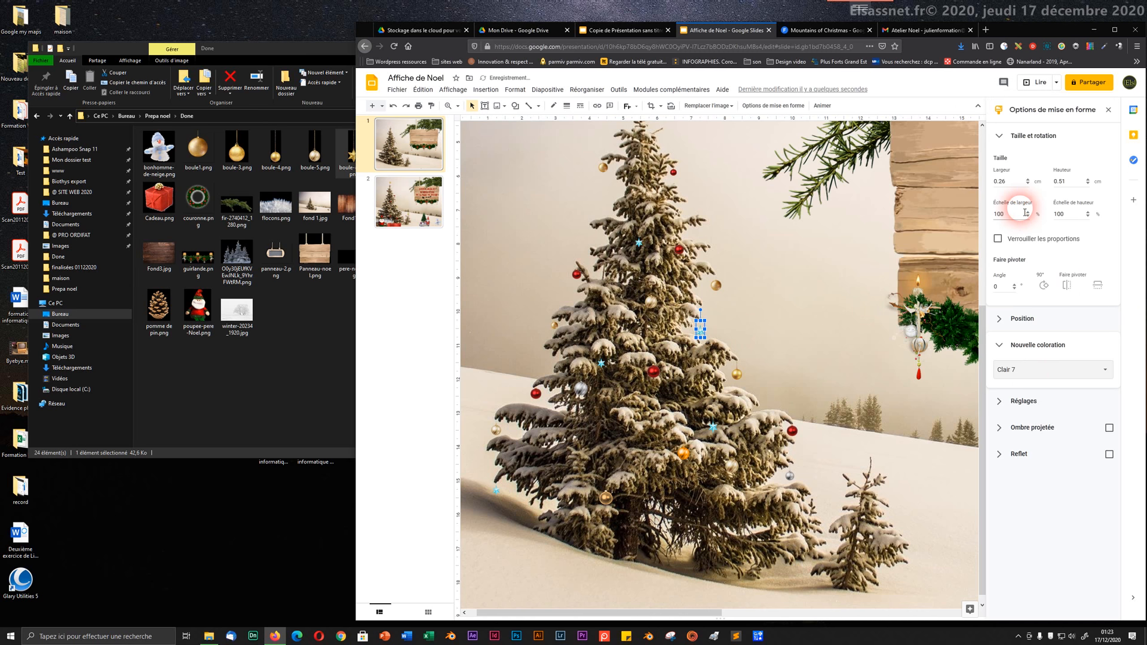
left_click(824, 359)
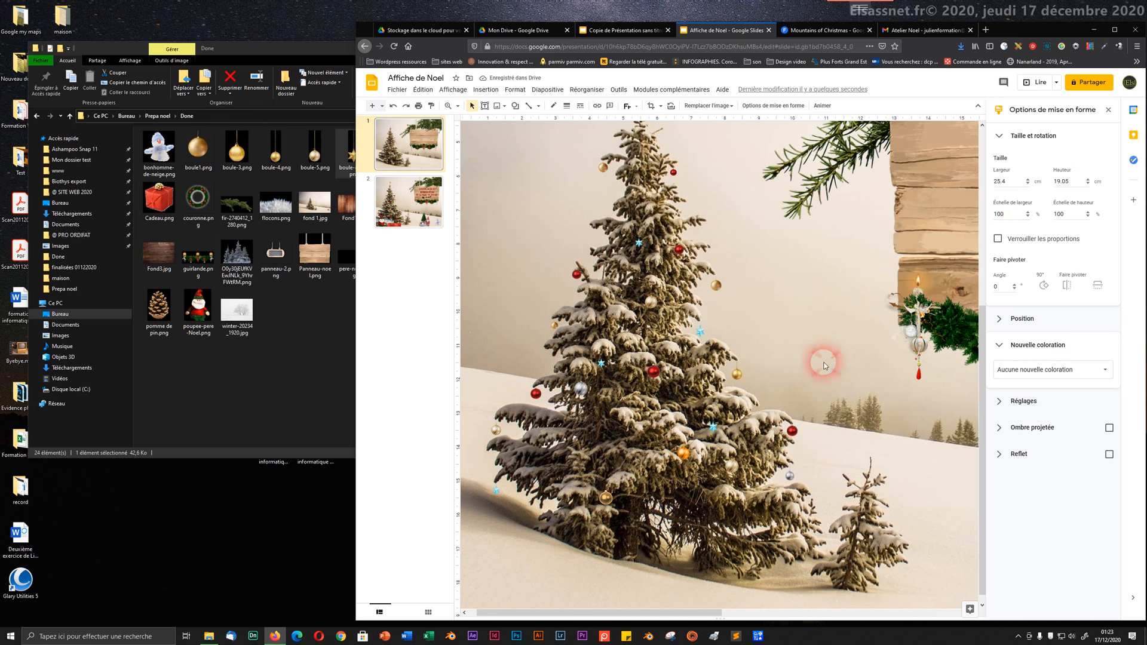
left_click(698, 327)
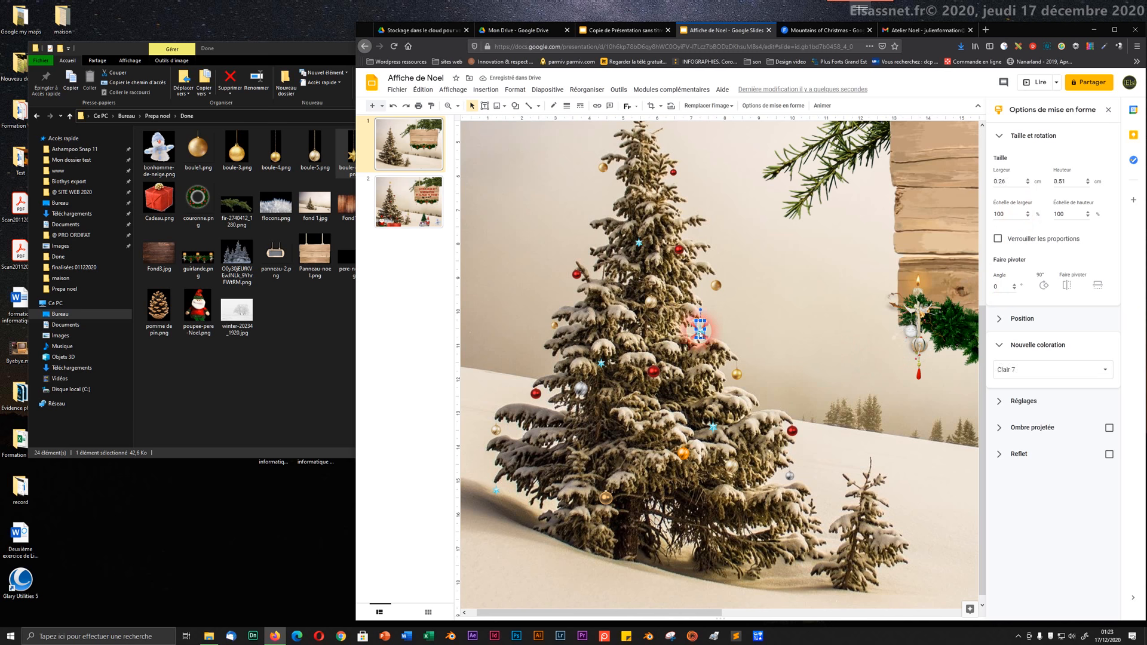
left_click(1008, 297)
left_click(1012, 369)
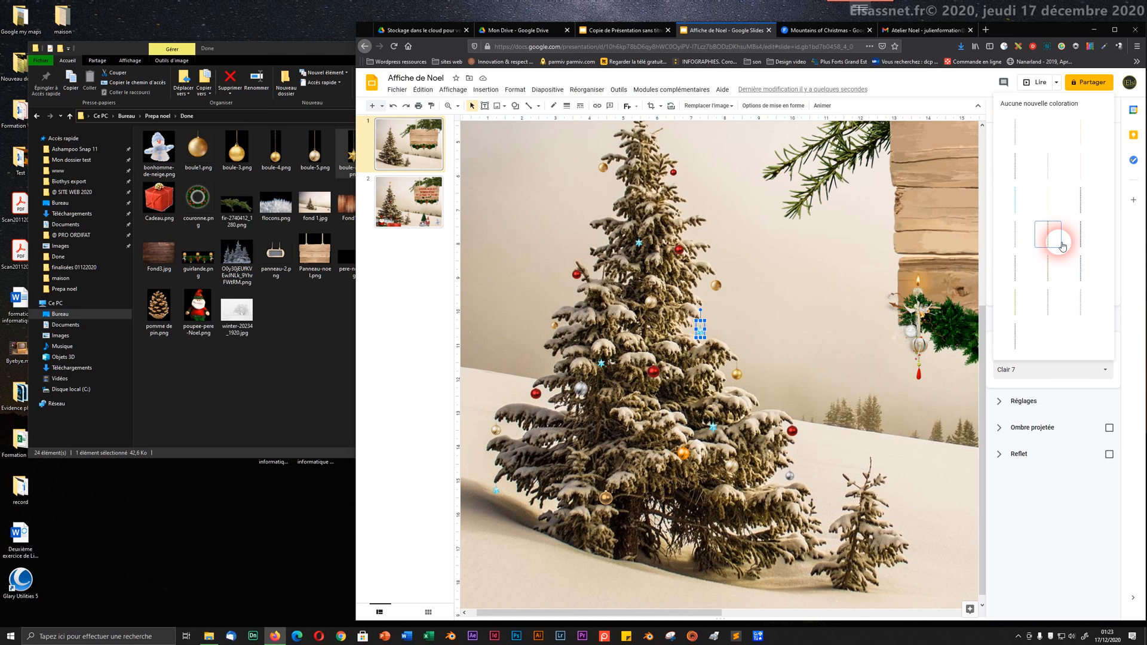
left_click(1076, 173)
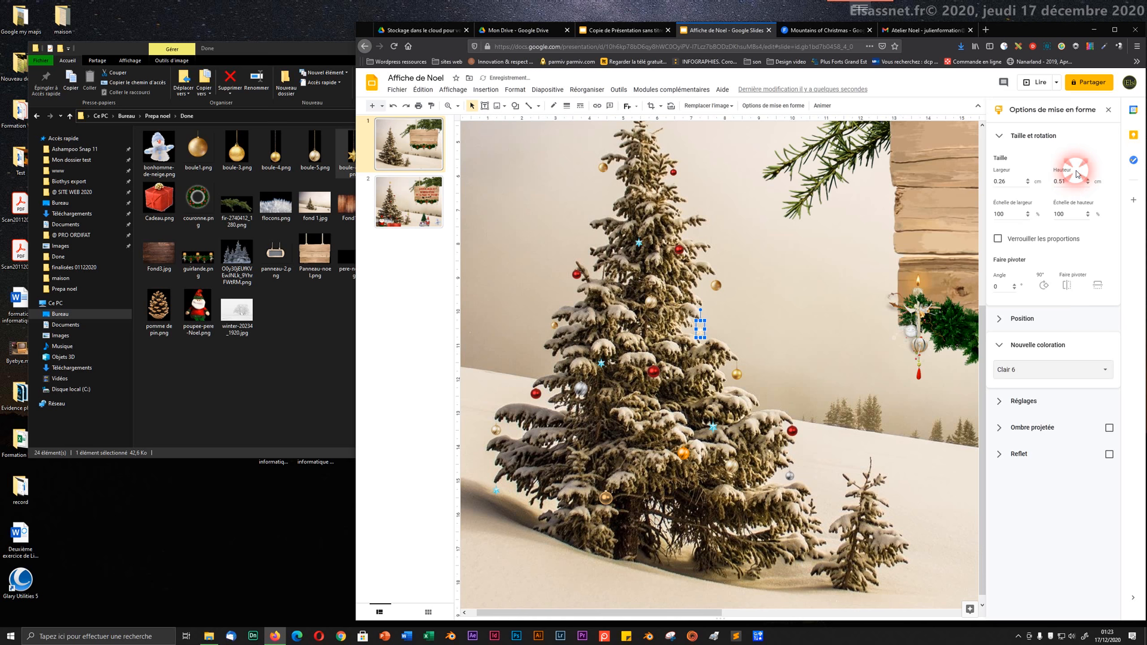
left_click(1021, 374)
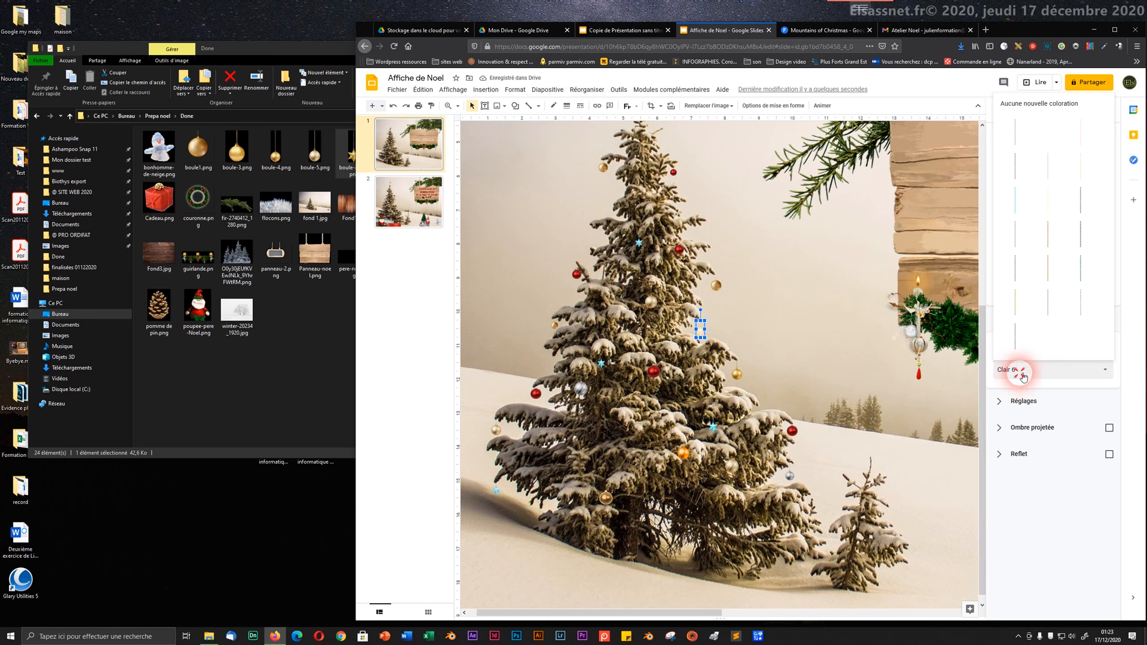
left_click(1042, 202)
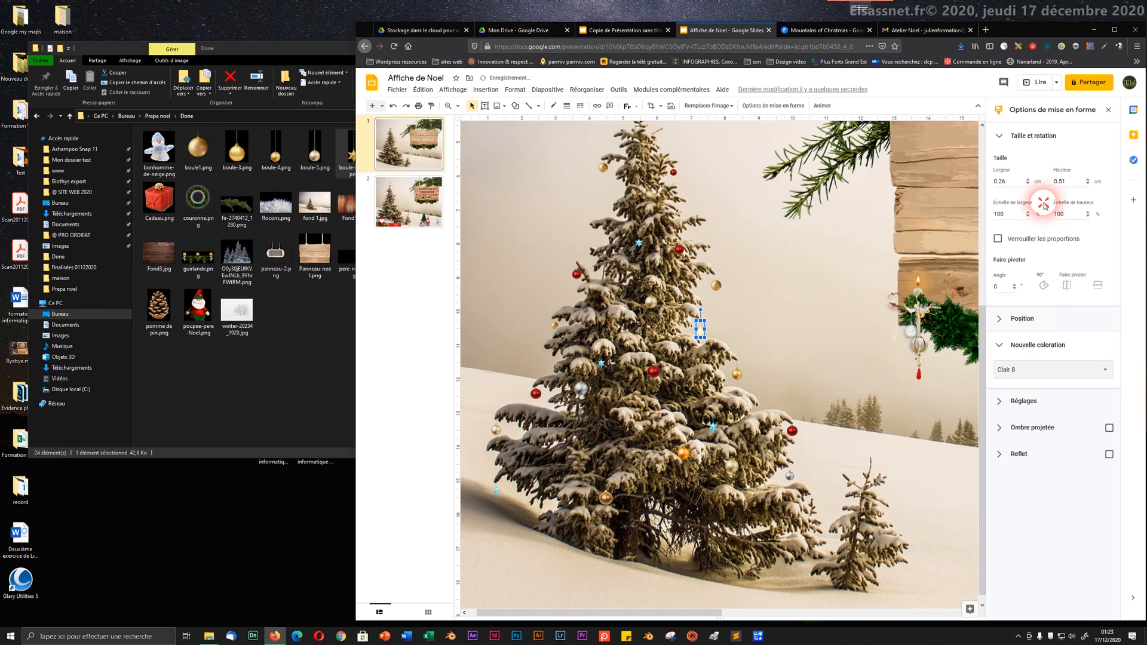
- Recolour the star on the fir's right mid-branches with the orange Sombre 6 variant and reselect it
left_click(1018, 381)
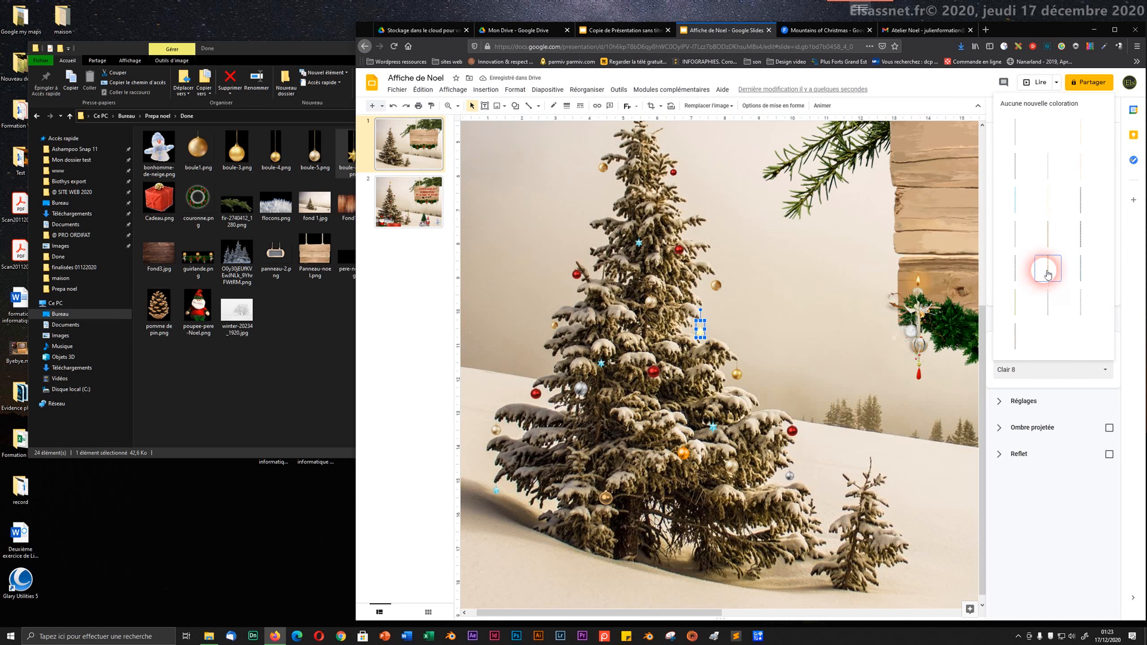
left_click(1044, 271)
left_click(663, 439)
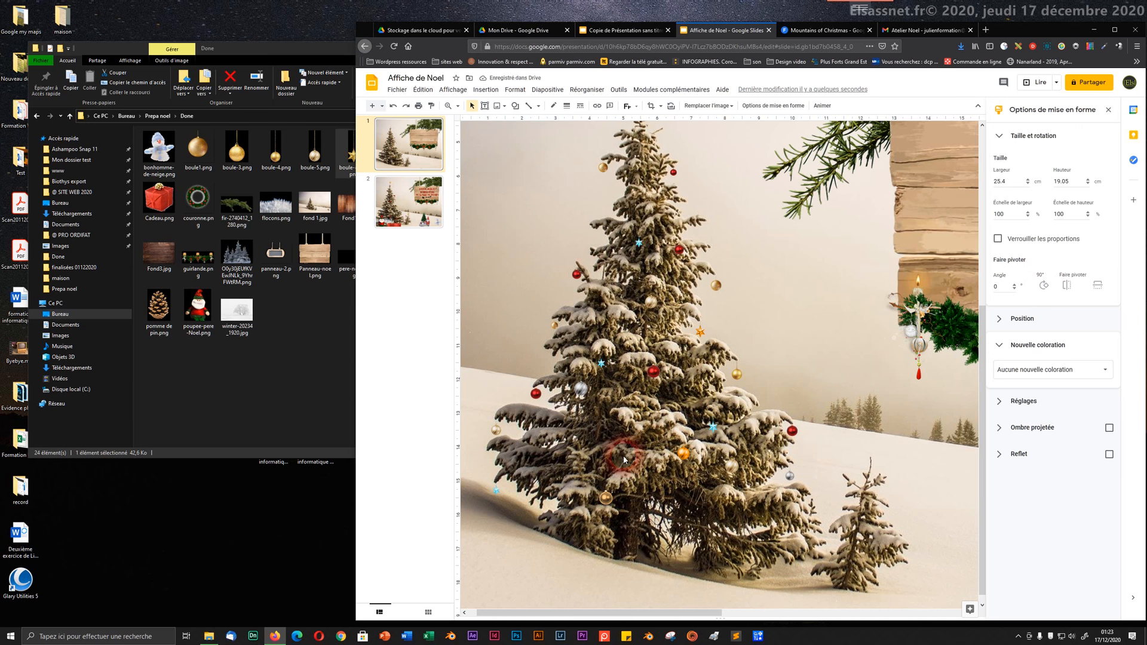
left_click(701, 332)
double_click(706, 339)
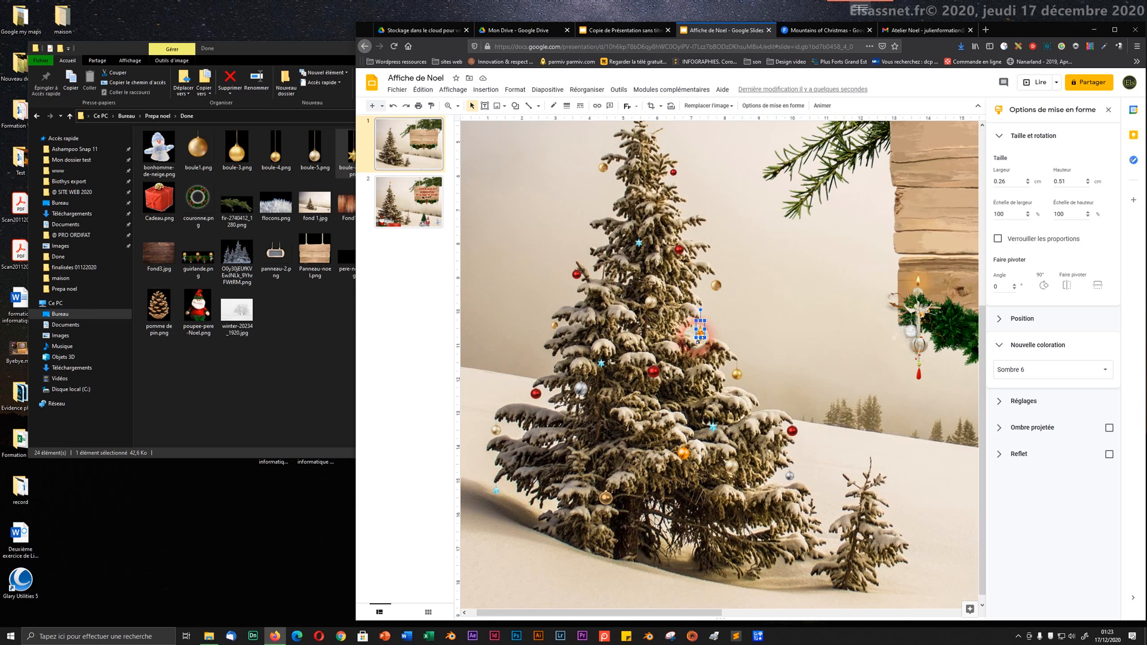
- Shrink the orange star on the fir's right mid-branches to about 0.2 × 0.4 cm
left_click_drag(698, 341, 696, 336)
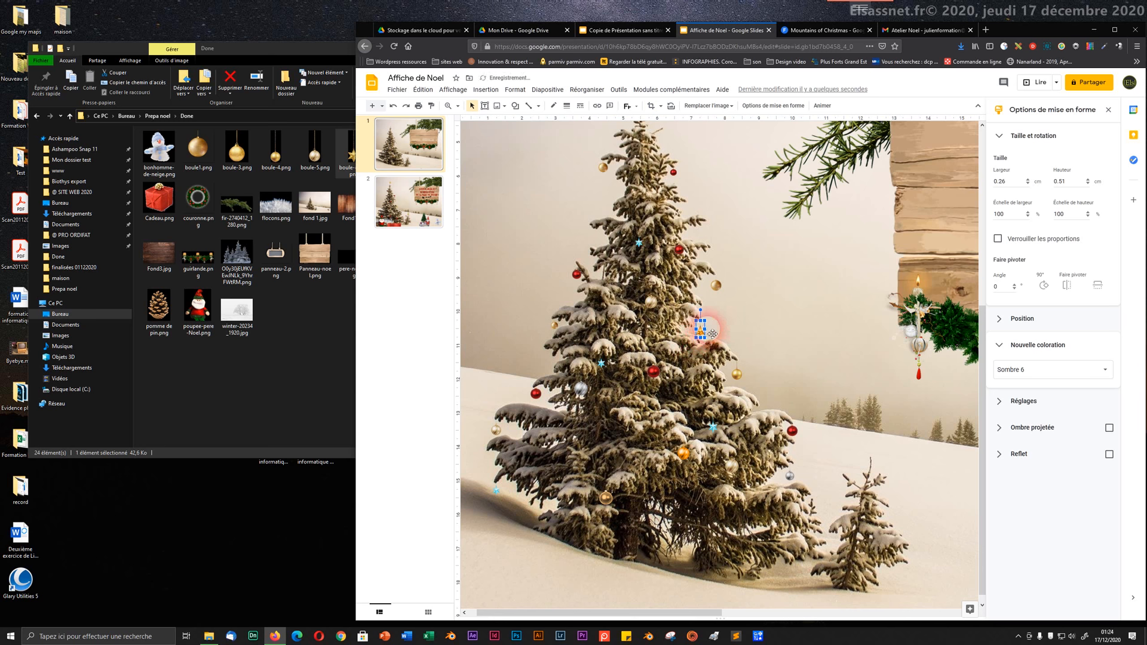
scroll(712, 332, "up", 3)
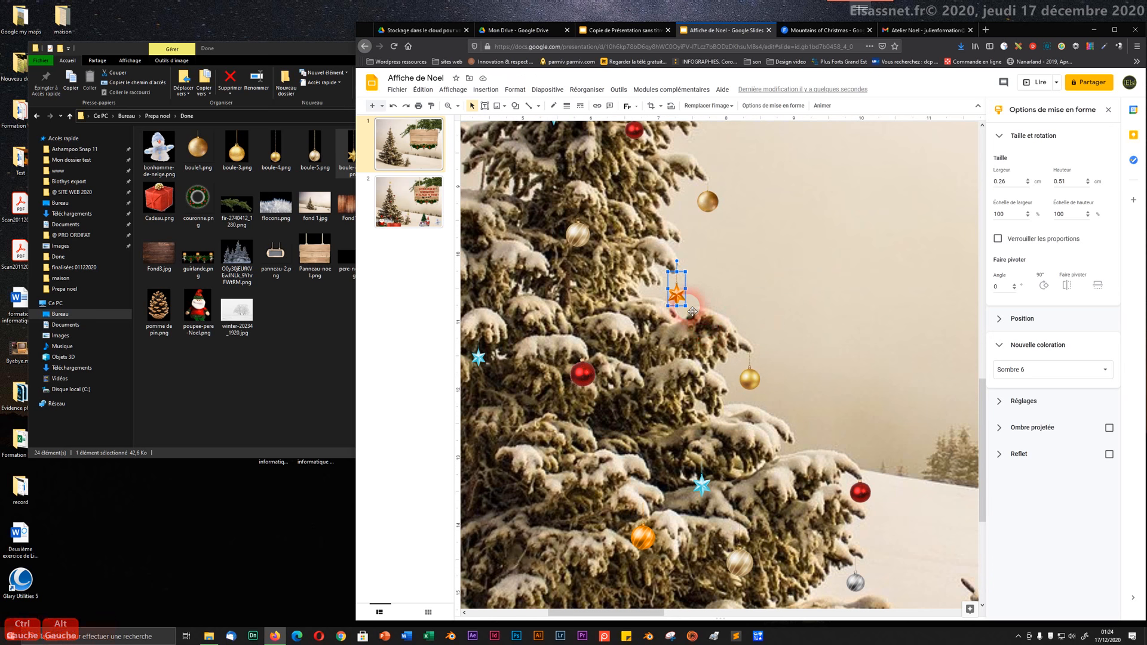
left_click_drag(688, 312, 678, 290)
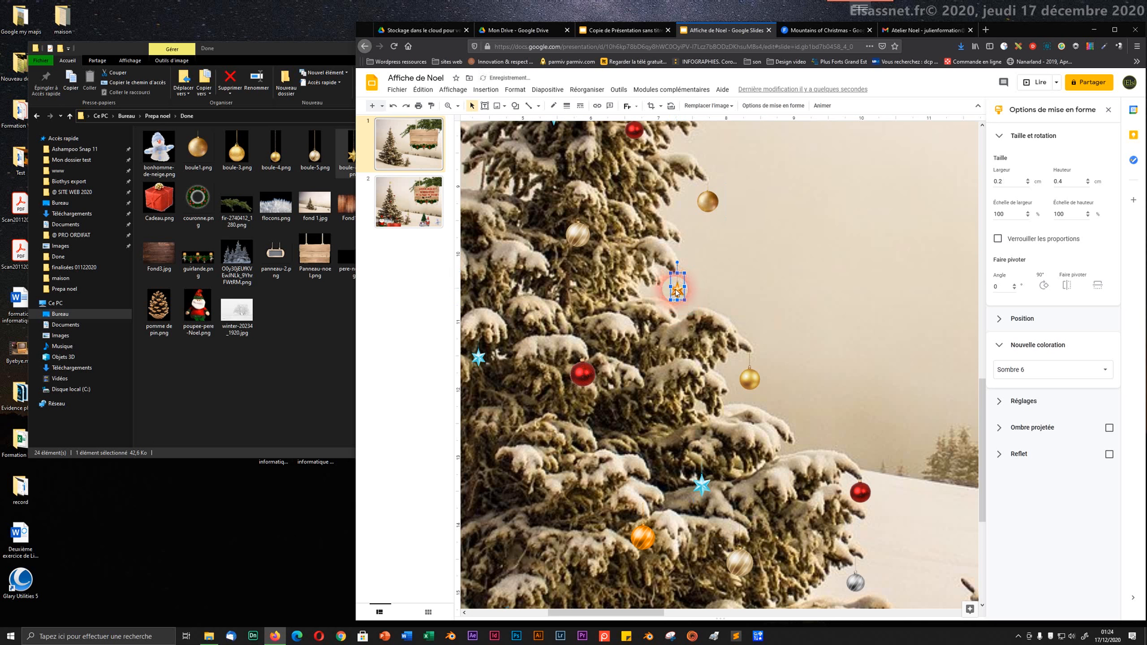
left_click(639, 342)
left_click(643, 329)
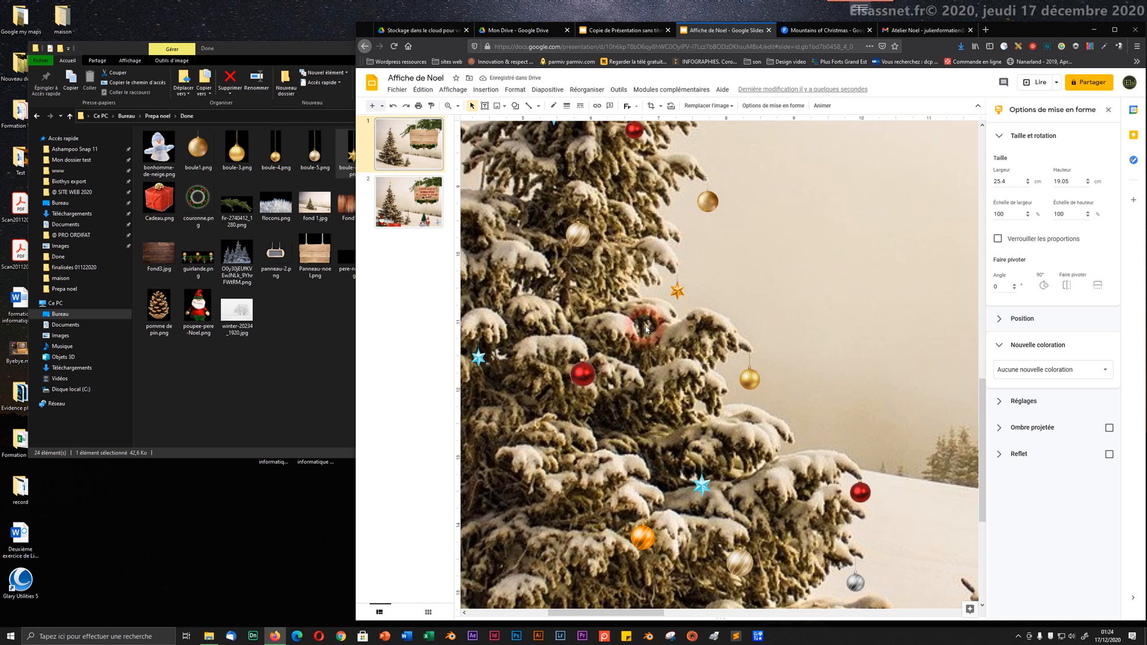
- Shrink the striped bauble in the fir's upper centre to about 0.33 × 0.6 cm
scroll(646, 328, "down", 1)
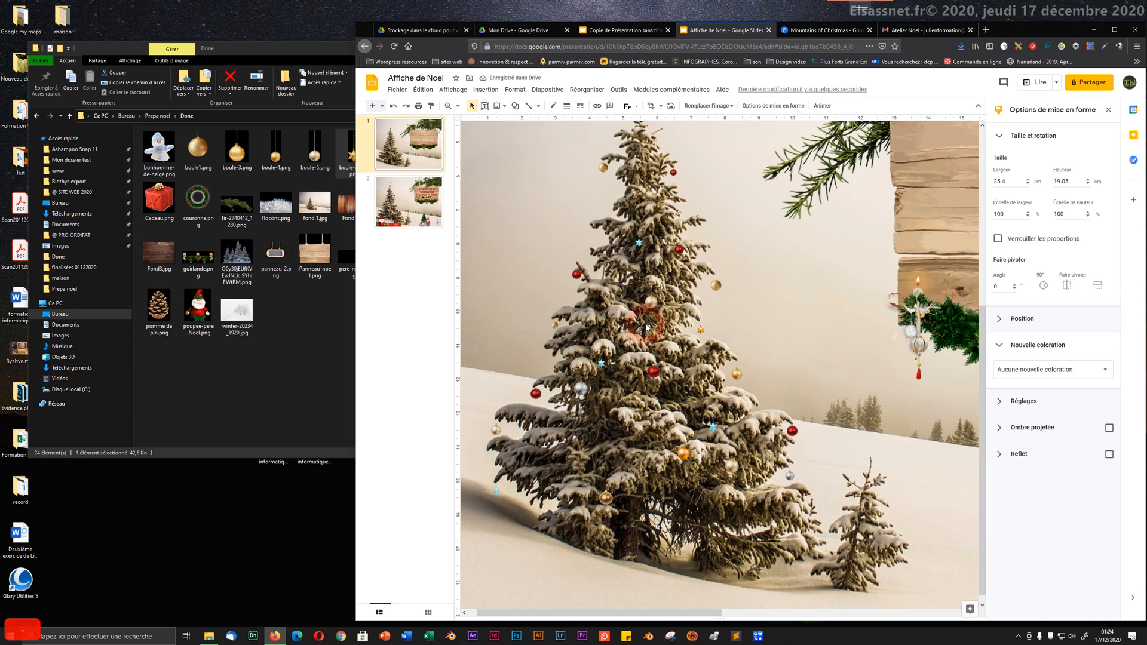
scroll(645, 328, "down", 1)
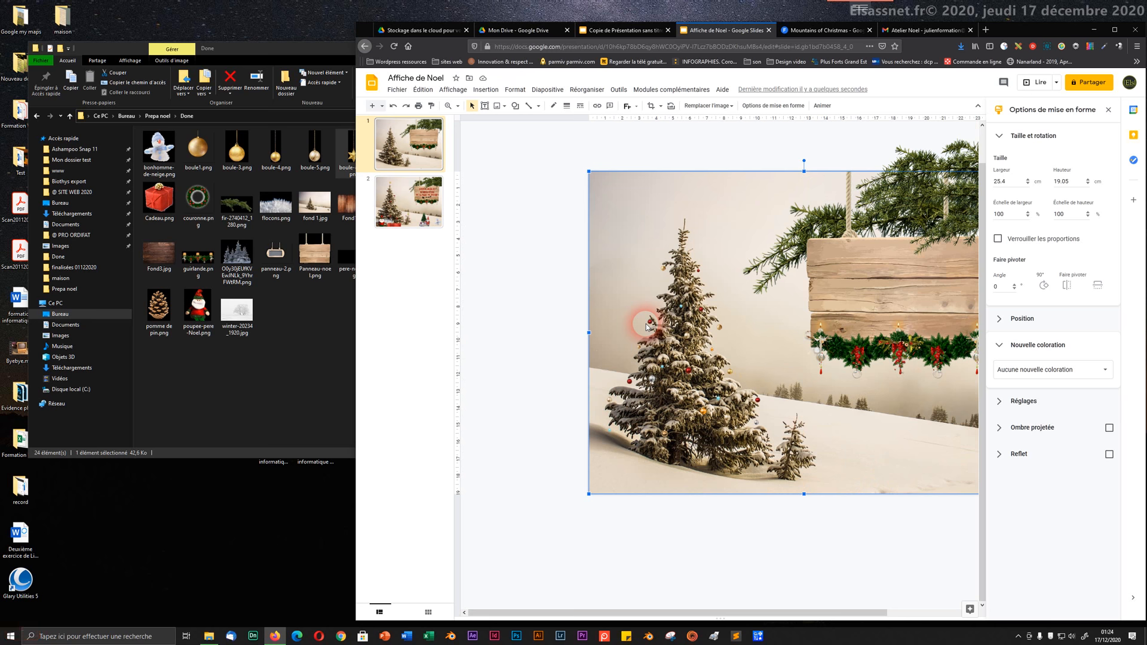
scroll(645, 328, "up", 1)
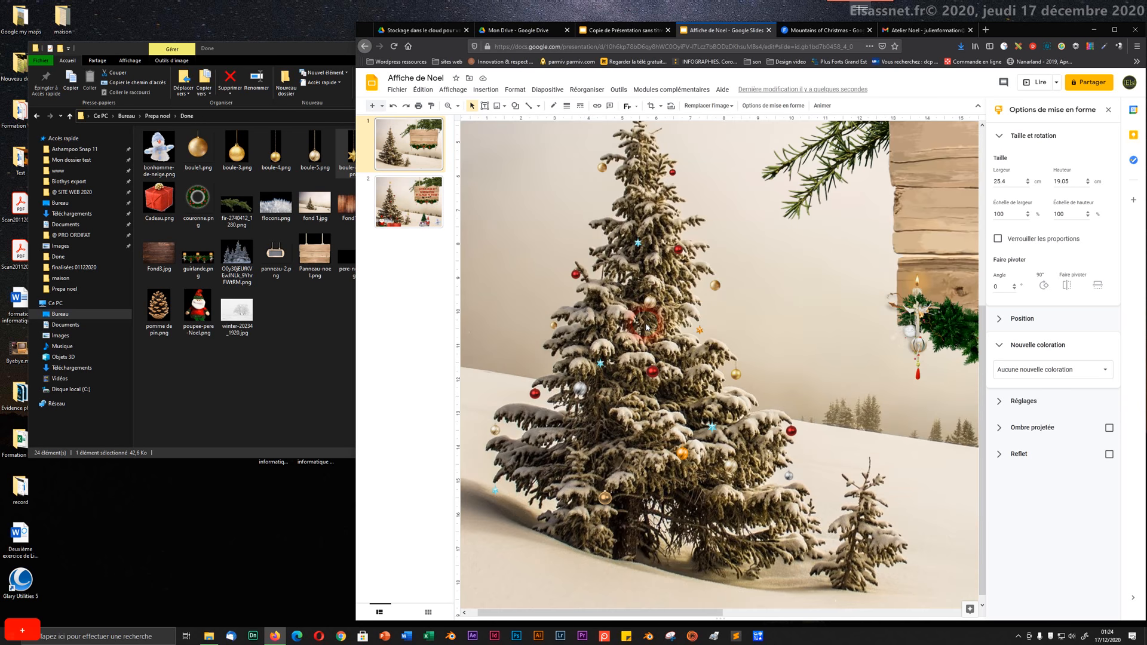
left_click(651, 304)
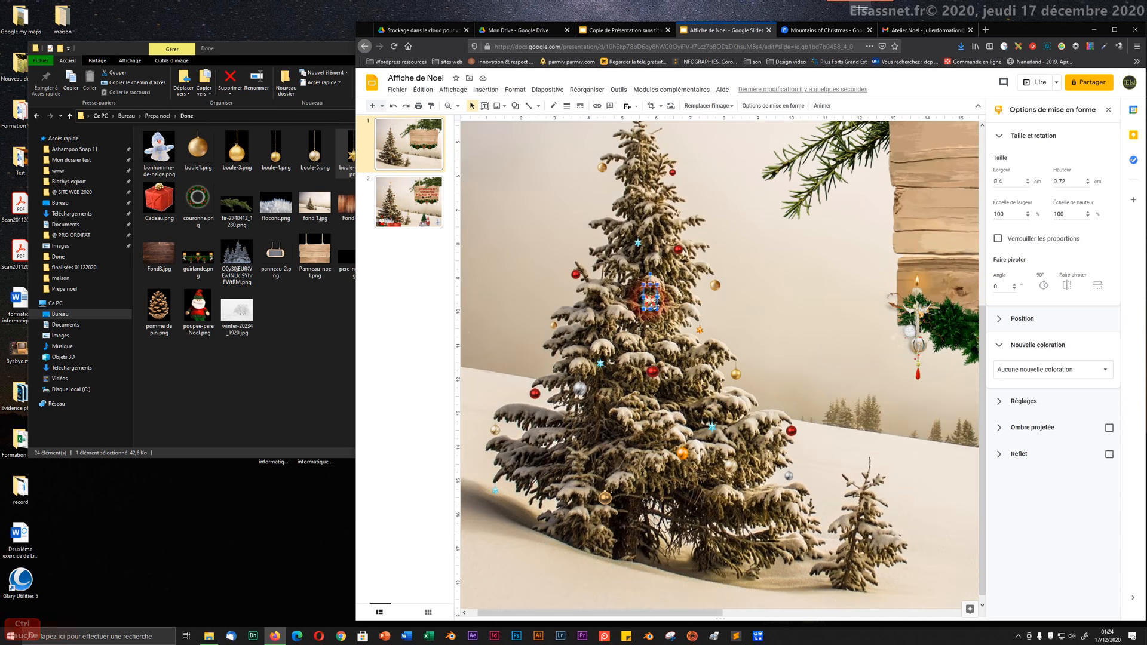
left_click_drag(653, 312, 657, 306)
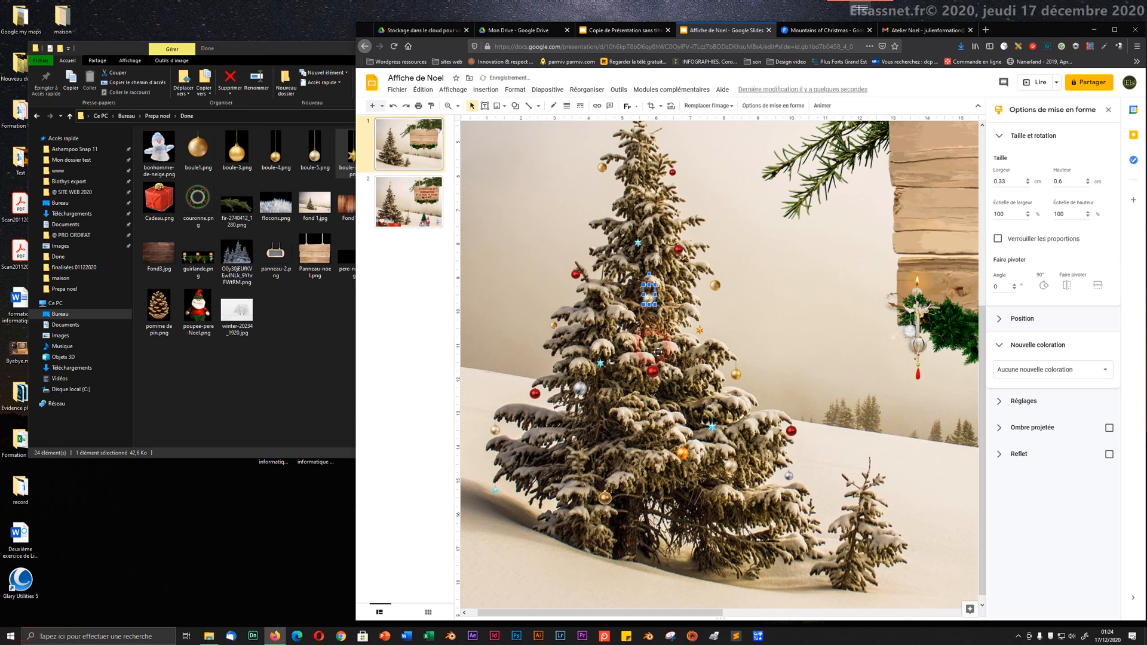
left_click(658, 349)
- Copy the small red bauble from the fir's upper right branches to its lower left branches and shift the copy inwards
left_click(682, 252)
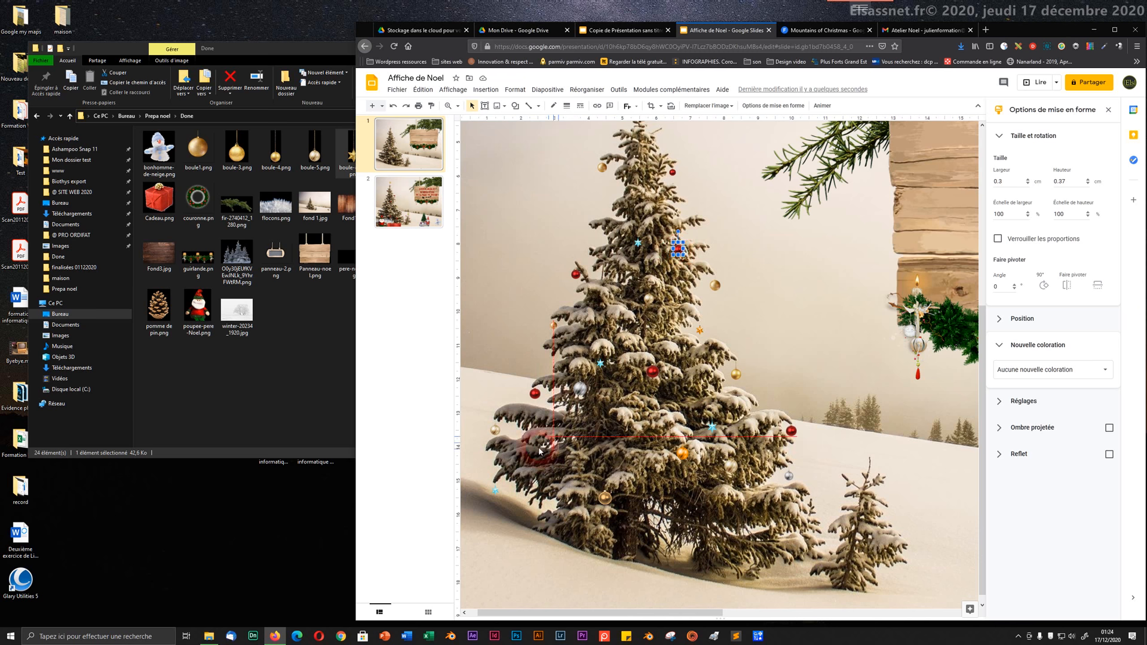
left_click_drag(523, 449, 523, 449)
left_click(578, 456)
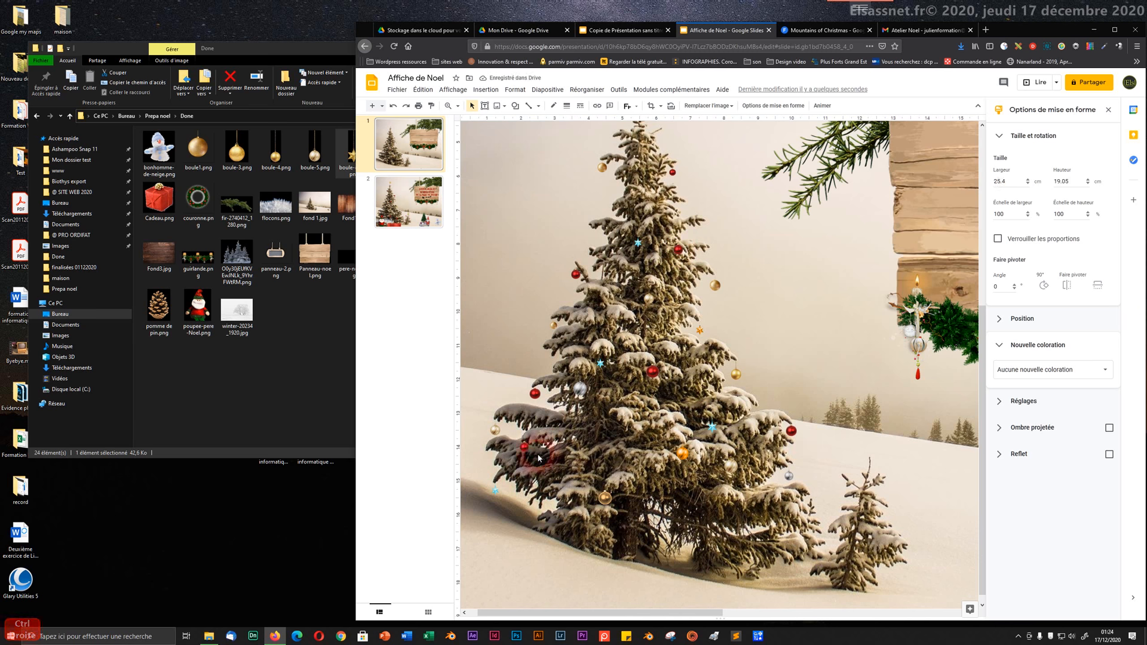
left_click(531, 454)
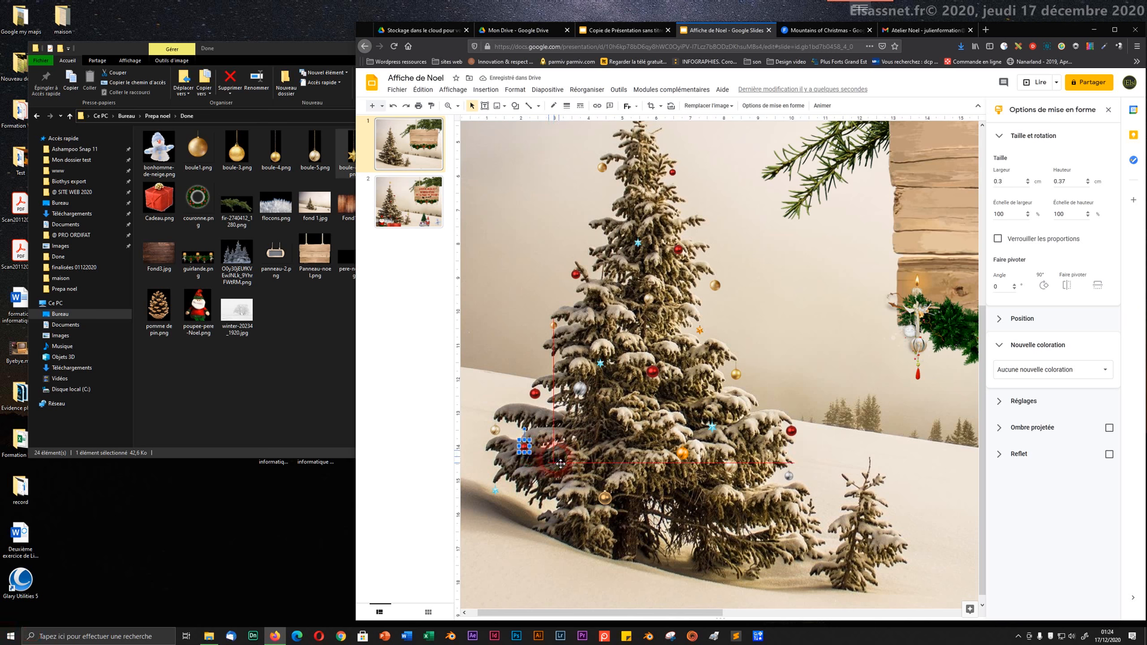
left_click_drag(568, 453, 568, 453)
left_click(608, 460)
- Copy the orange bauble from the fir's lower right branches to its bottom left branches
left_click(686, 456)
left_click_drag(685, 456, 528, 504)
left_click(550, 479)
- Copy the silver bauble from the fir's left mid-branches to its bottom right branches, shrinking the copy to about 0.33 × 0.6 cm
left_click(580, 391)
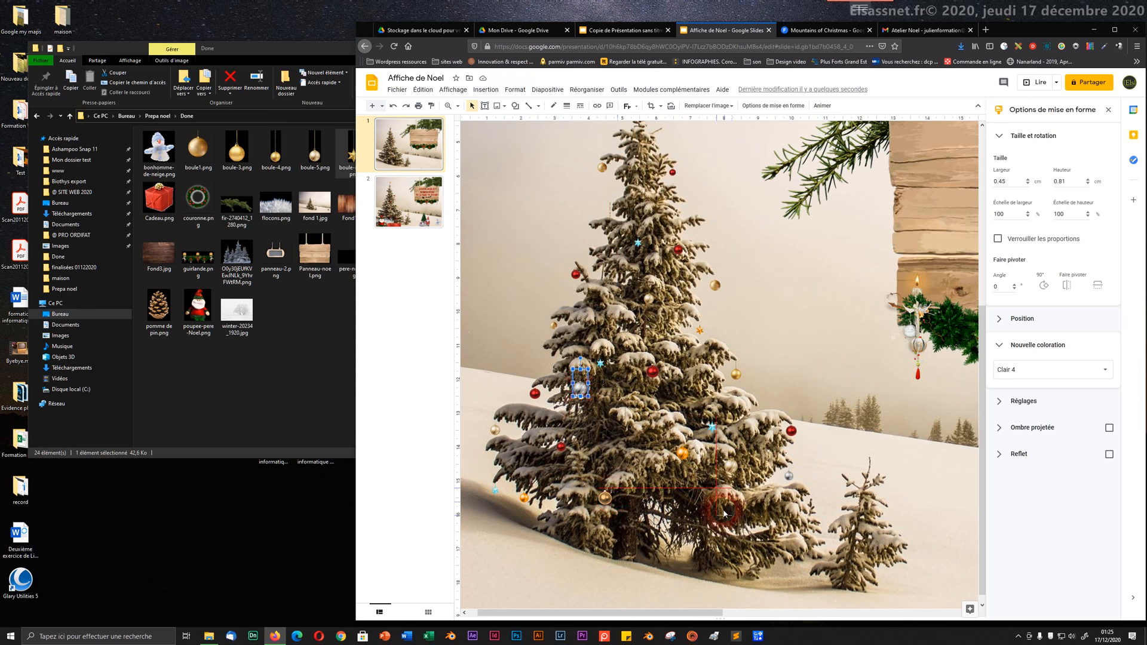
left_click_drag(719, 533, 727, 533)
left_click(729, 536)
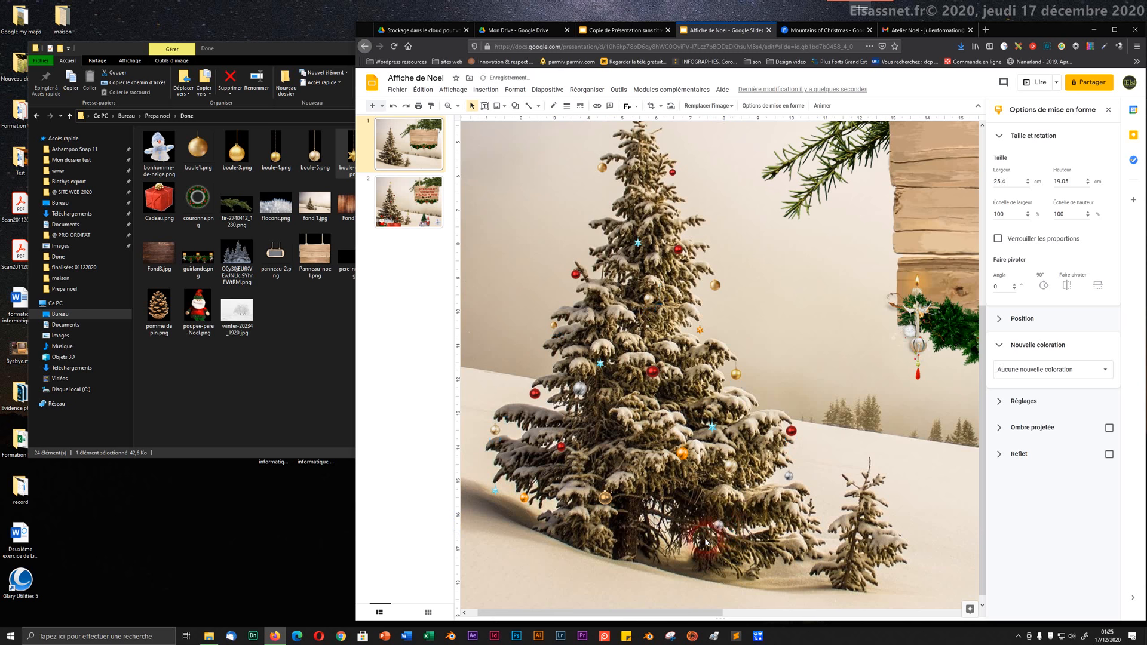
left_click_drag(720, 525, 728, 520)
left_click(761, 548)
- Shrink the original silver bauble on the fir's left mid-branches slightly
left_click(585, 403)
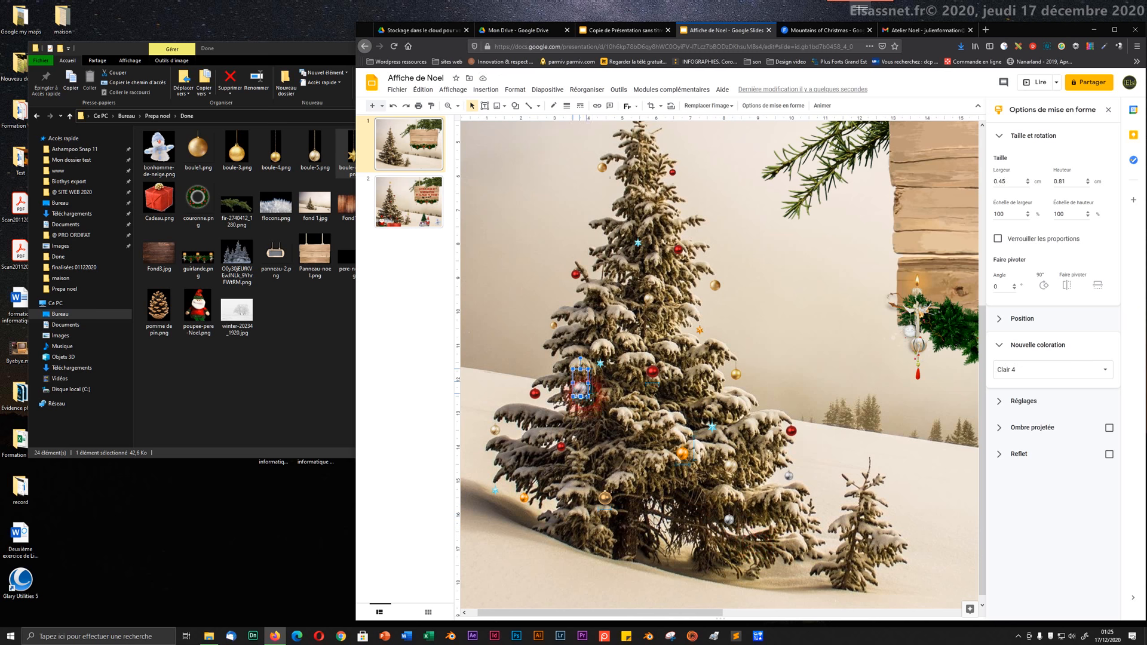
left_click_drag(589, 396, 581, 393)
left_click(606, 417)
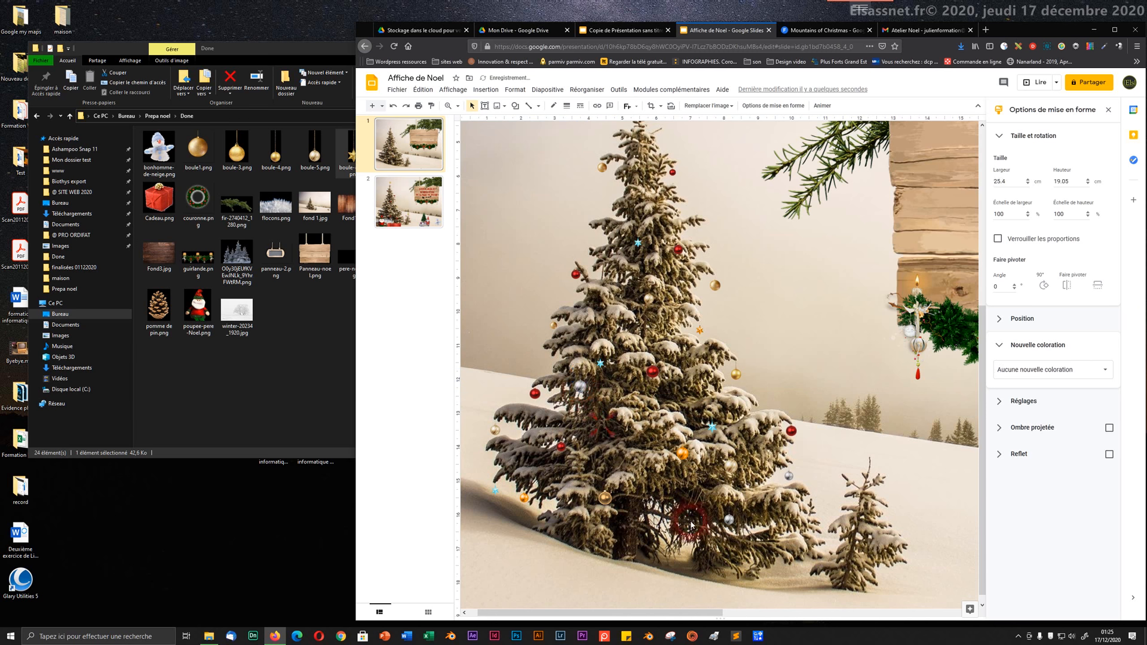
- Enlarge the silver bauble on the fir's bottom right branches to about 0.45 × 0.81 cm
left_click(738, 524)
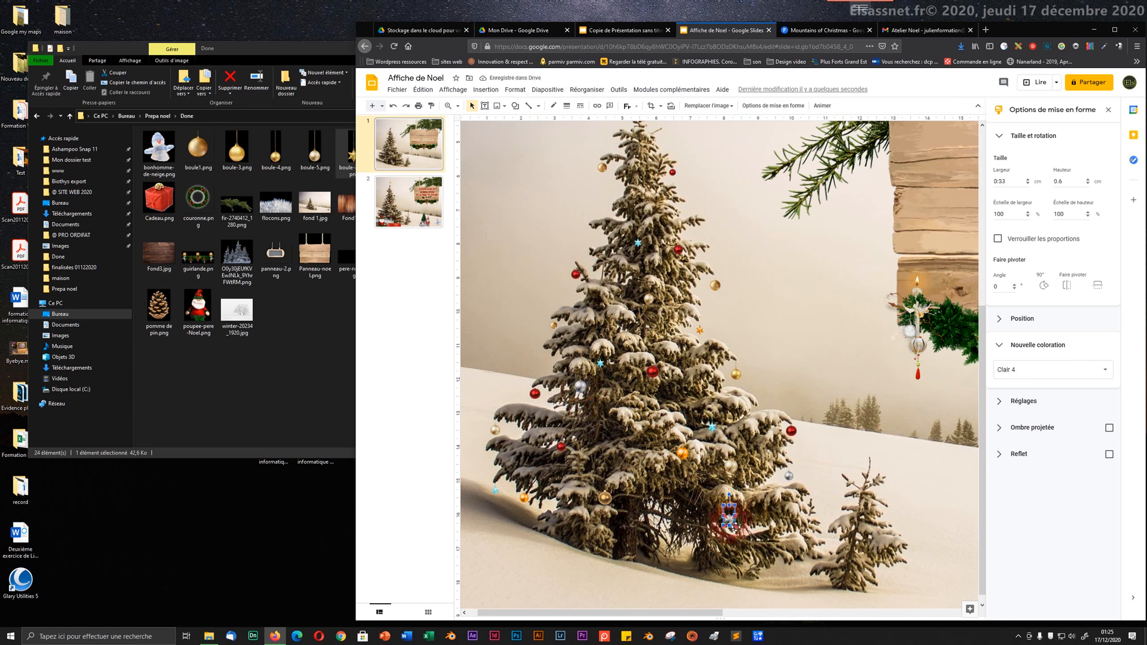
left_click_drag(734, 525, 720, 523)
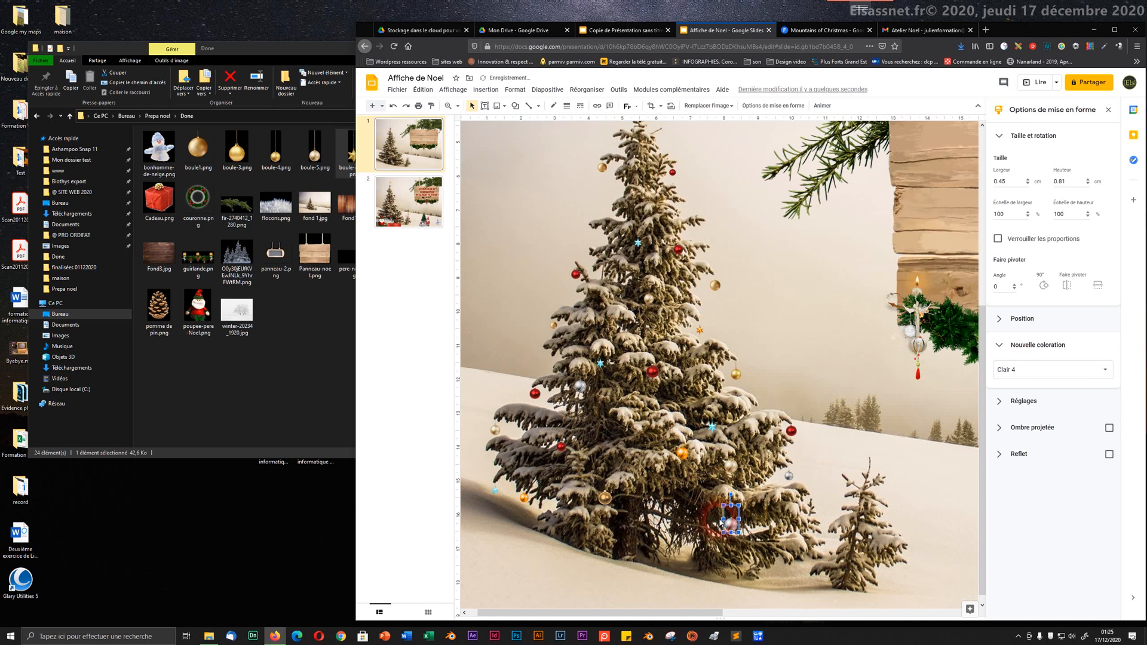
left_click(696, 508)
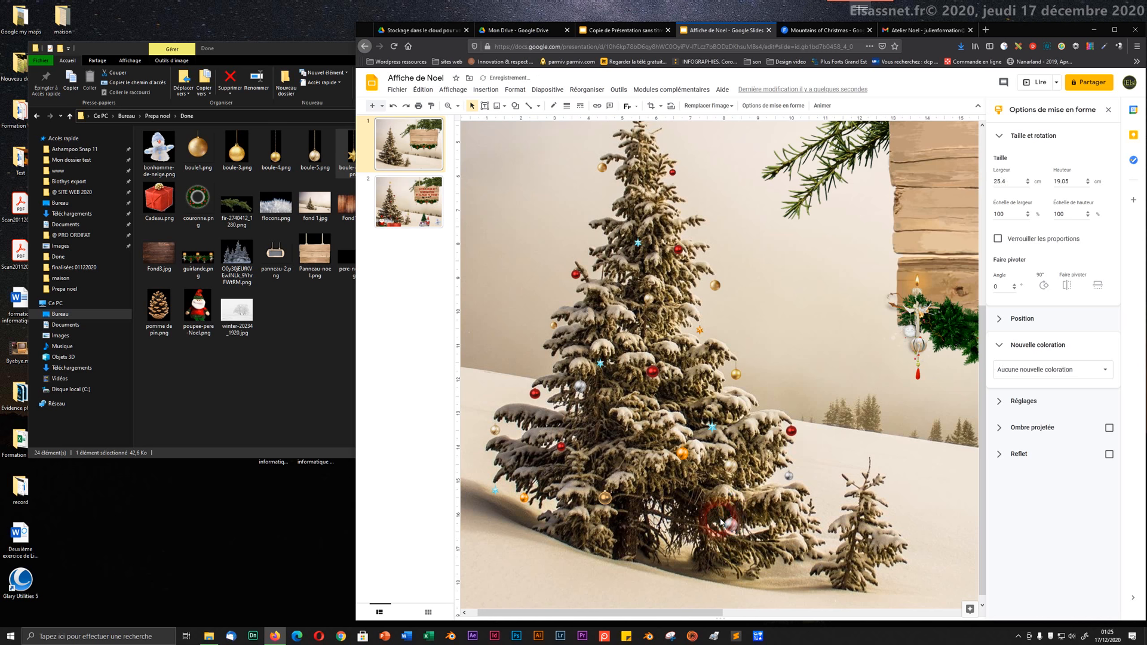
- Replace the gold bauble on the fir's bottom branches, left of the trunk, with a copy of the right-hand light-blue star
left_click(612, 502)
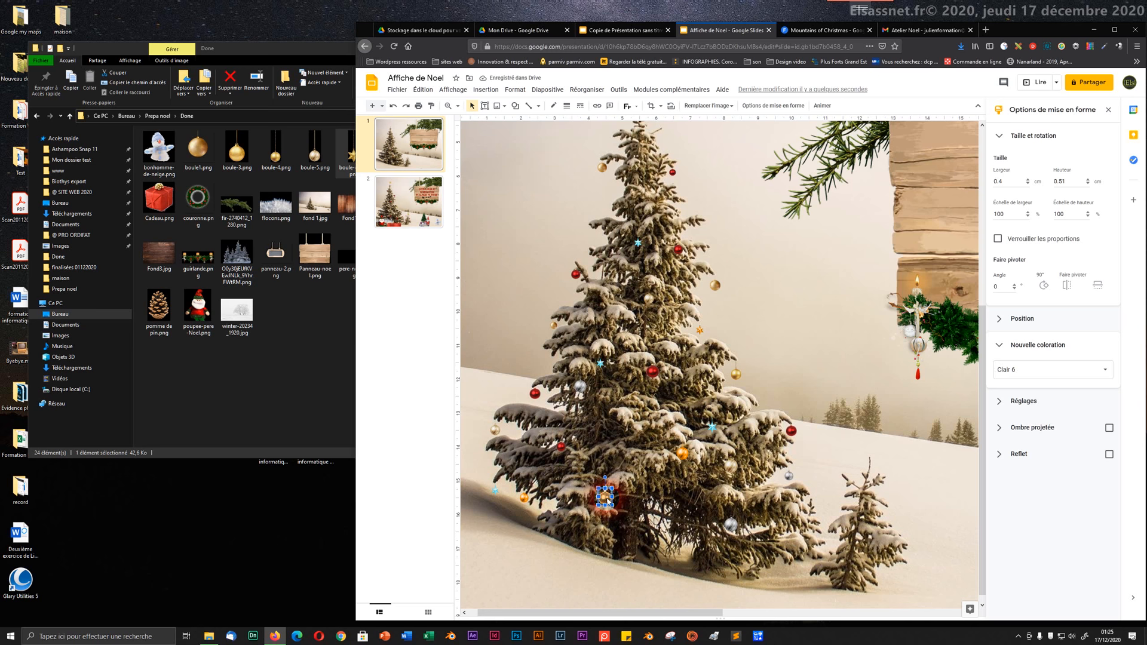
key("Delete")
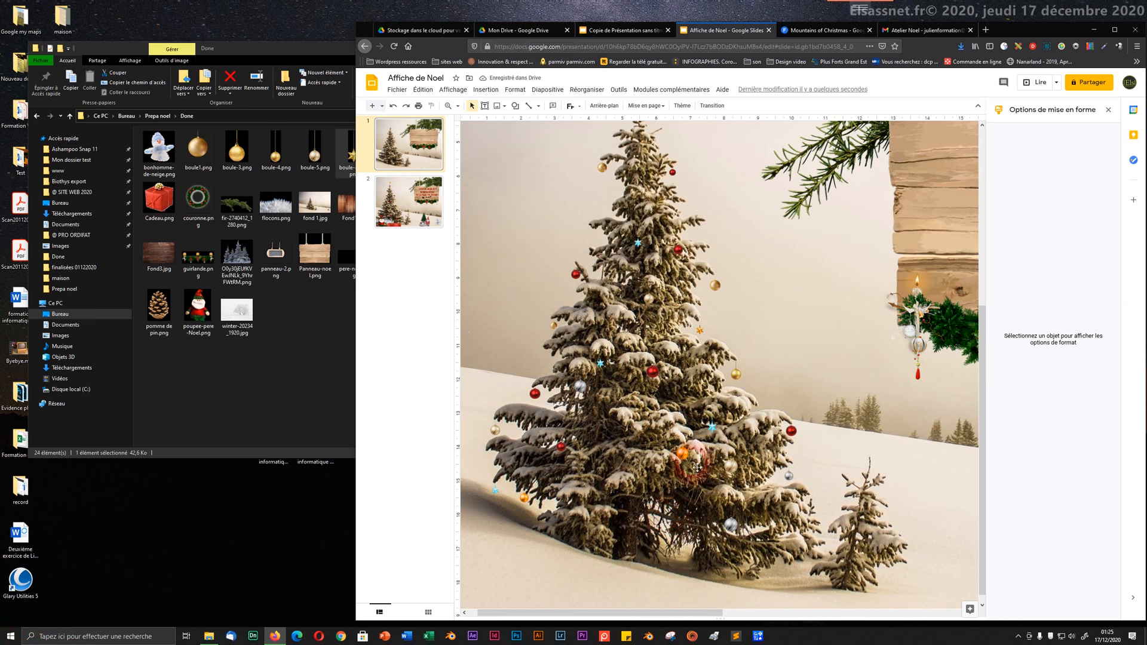
left_click(712, 427)
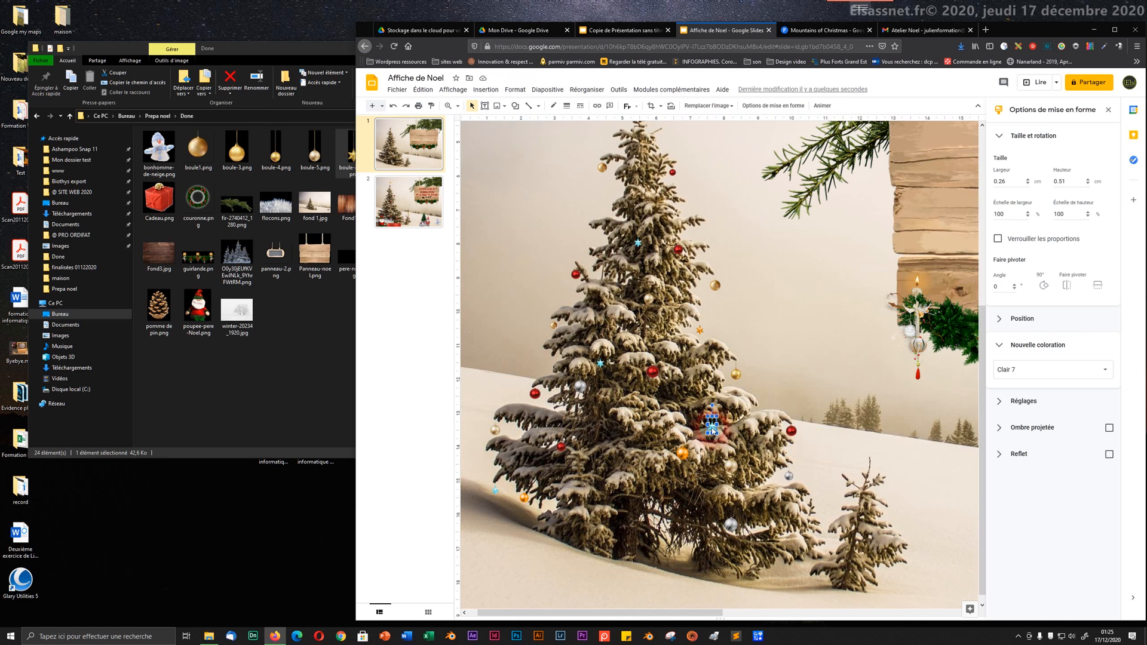
left_click_drag(712, 426, 608, 497)
left_click(652, 484, "ctrl")
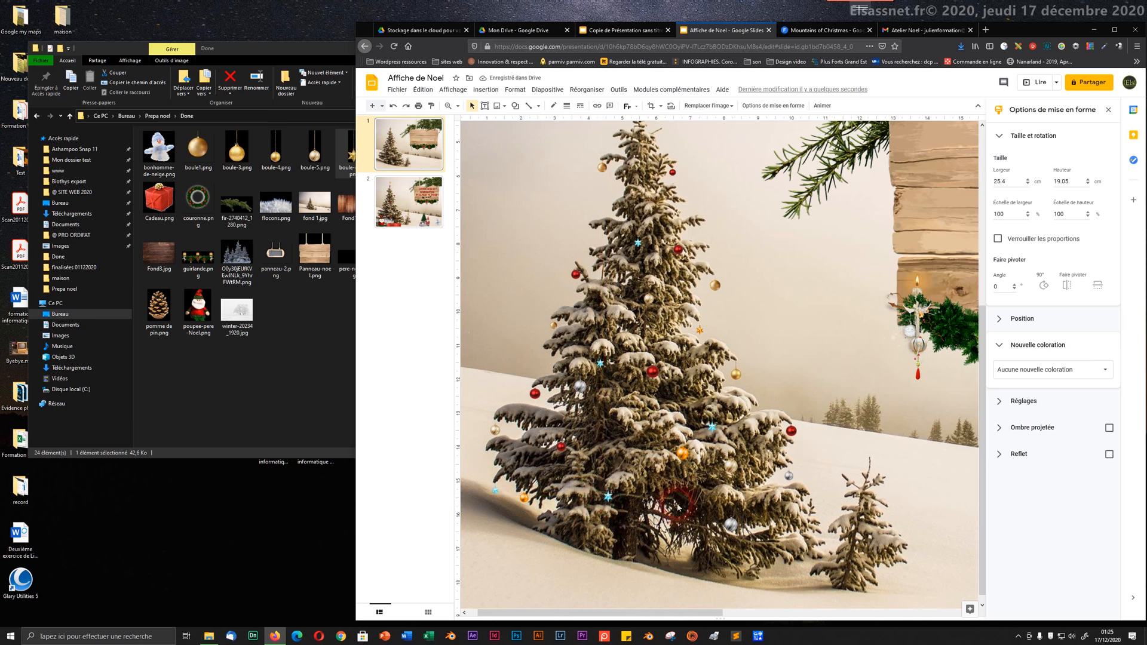
- Copy the red bauble from the fir's left branch tip to the bottom centre branches and enlarge the copy slightly
left_click(536, 393)
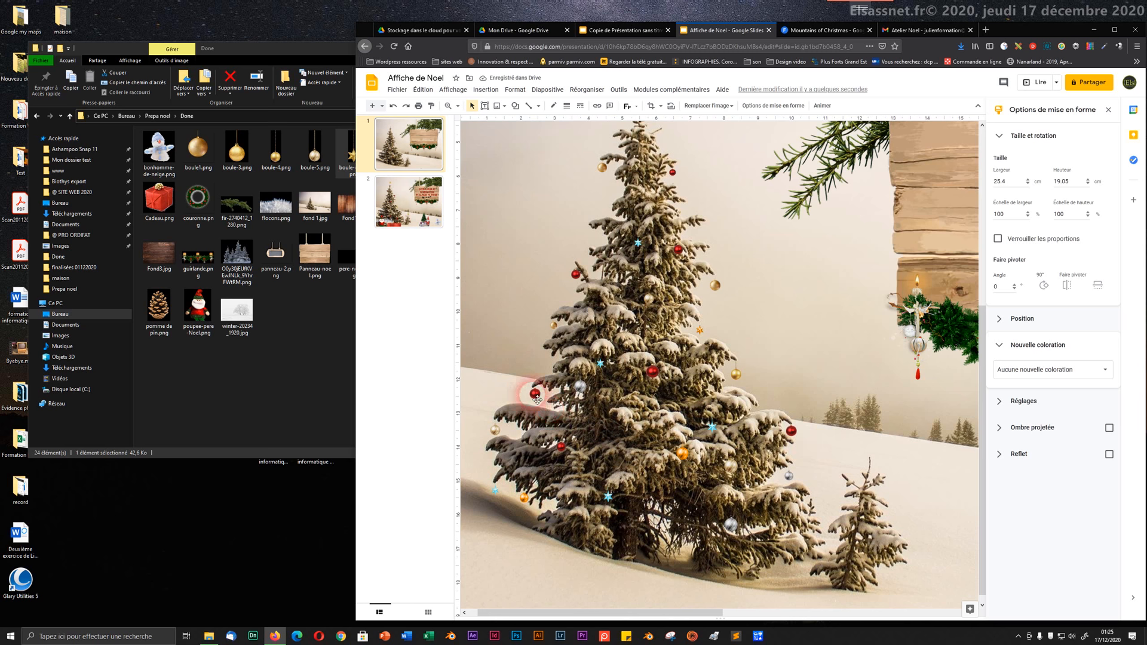
left_click_drag(539, 395, 665, 508)
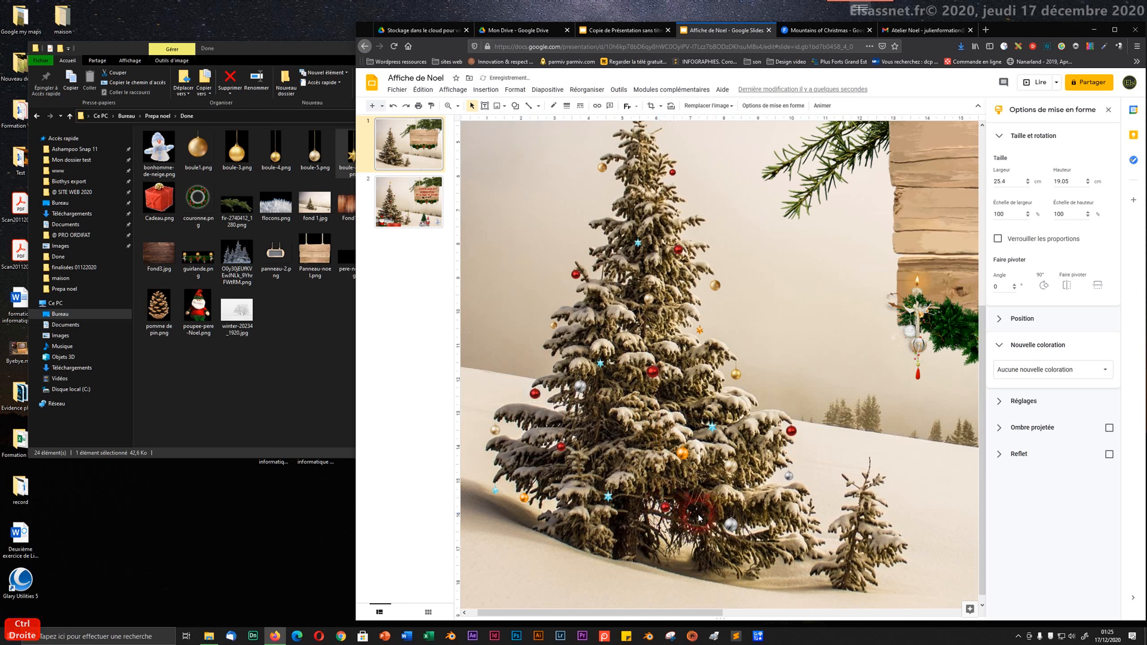
left_click(701, 531)
left_click(663, 511)
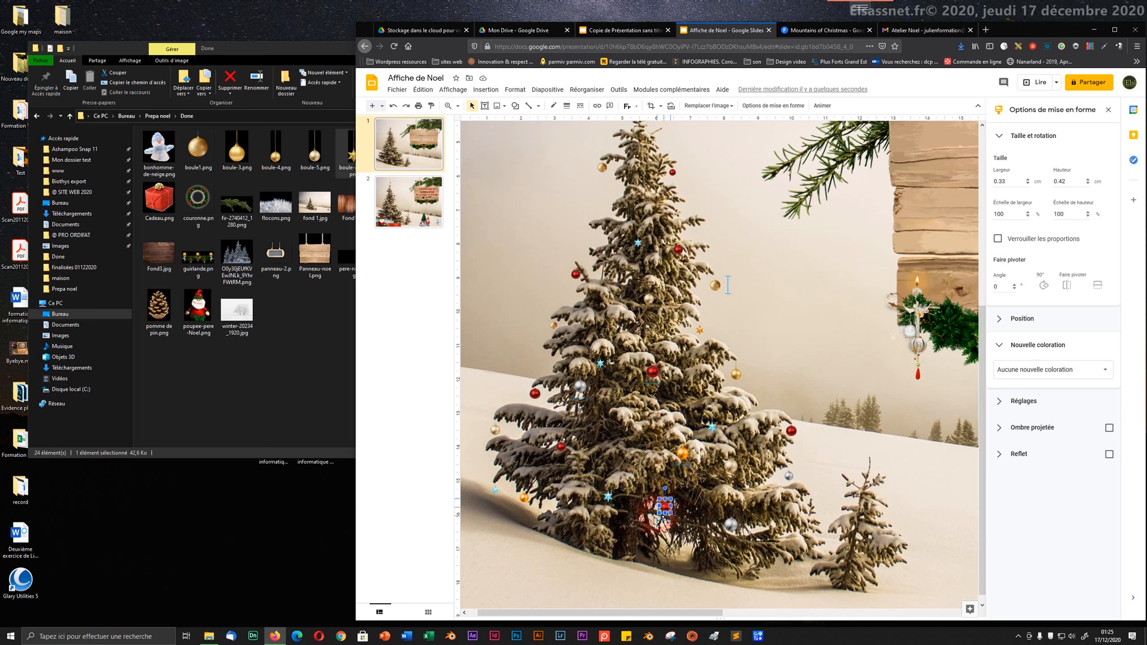
left_click(695, 505)
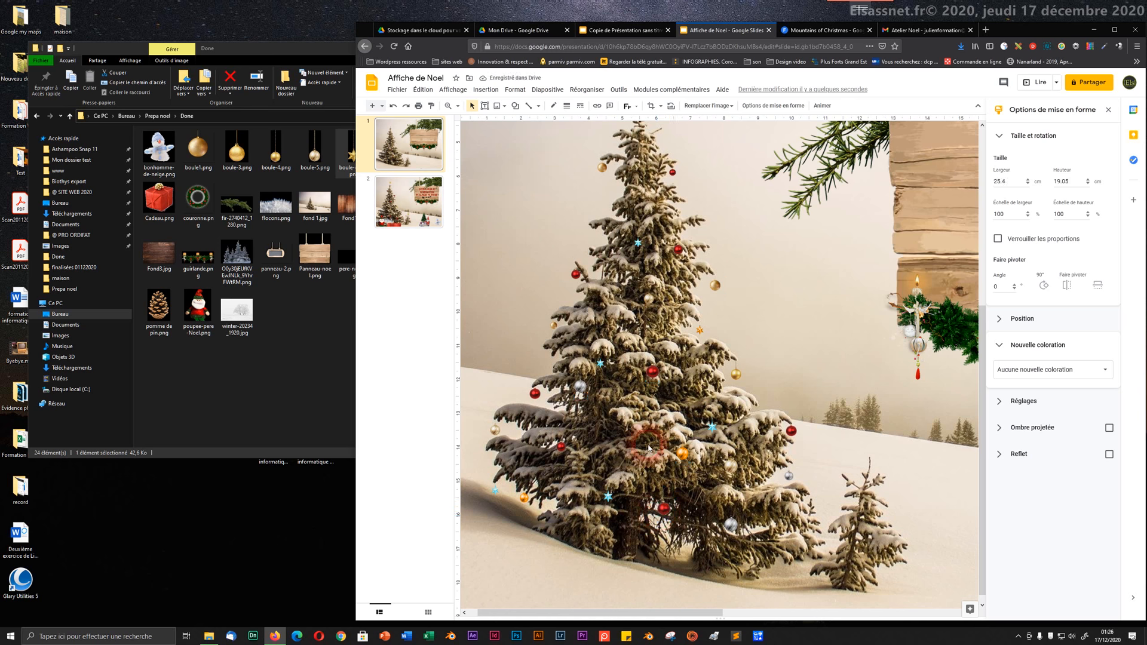
- Copy the small gold bauble from the big fir's left branch tip to the small fir's lower right branch tip
scroll(648, 447, "down", 3, "ctrl")
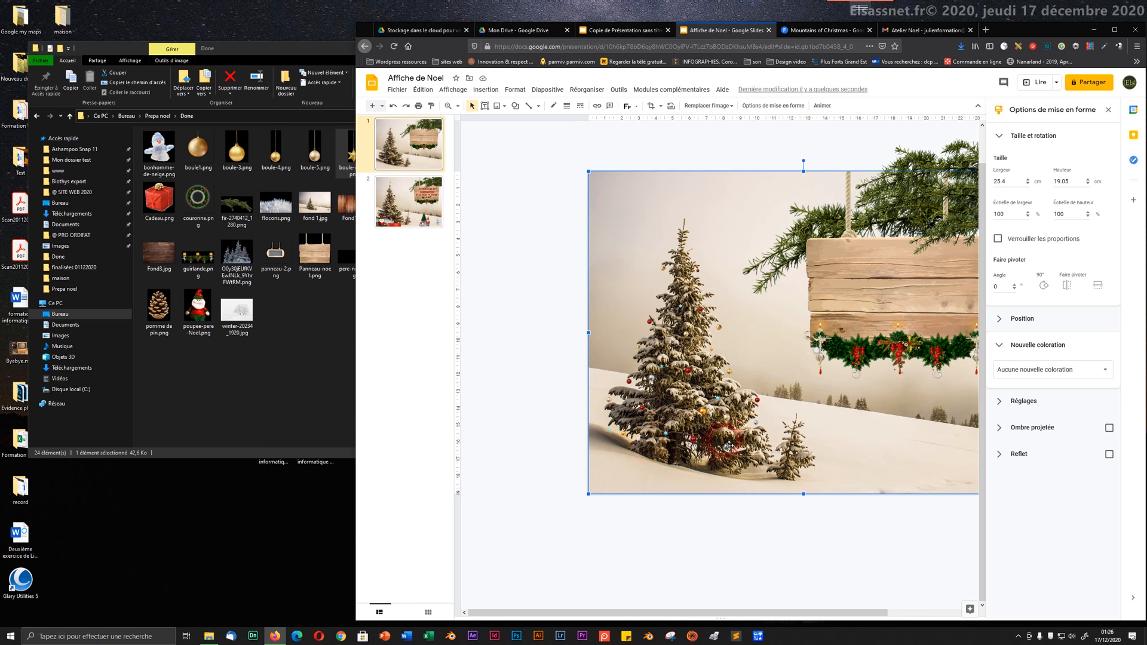
scroll(728, 445, "up", 1, "ctrl")
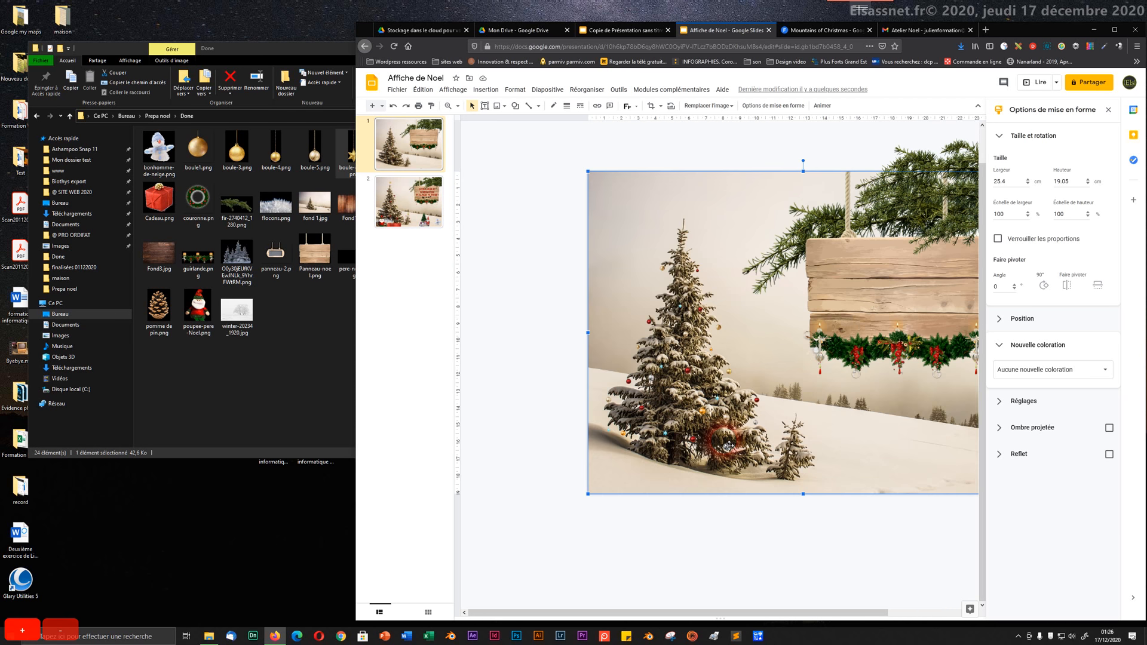
scroll(729, 445, "up", 1, "ctrl")
scroll(728, 446, "up", 2, "ctrl")
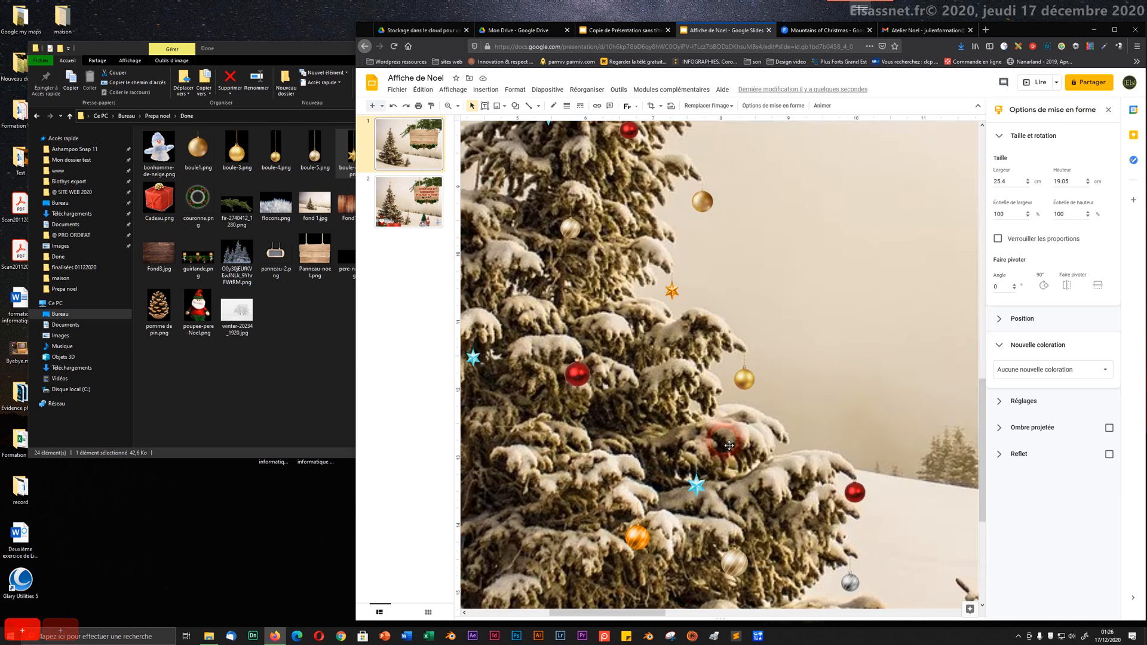
scroll(729, 446, "down", 2, "ctrl")
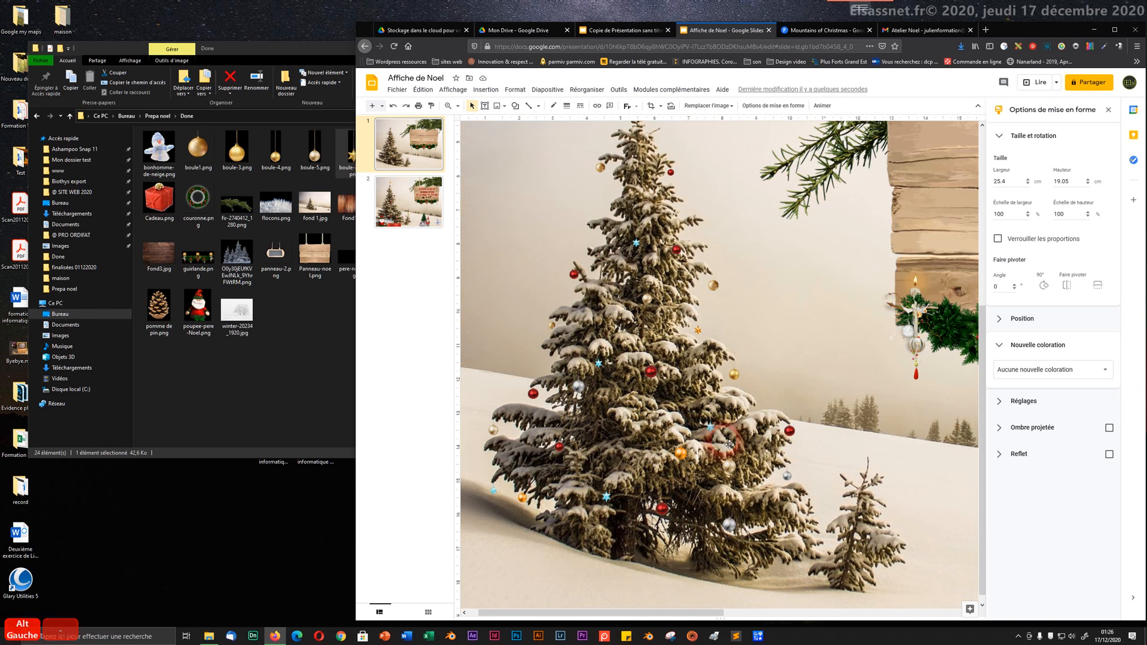
left_click_drag(545, 397, 500, 435)
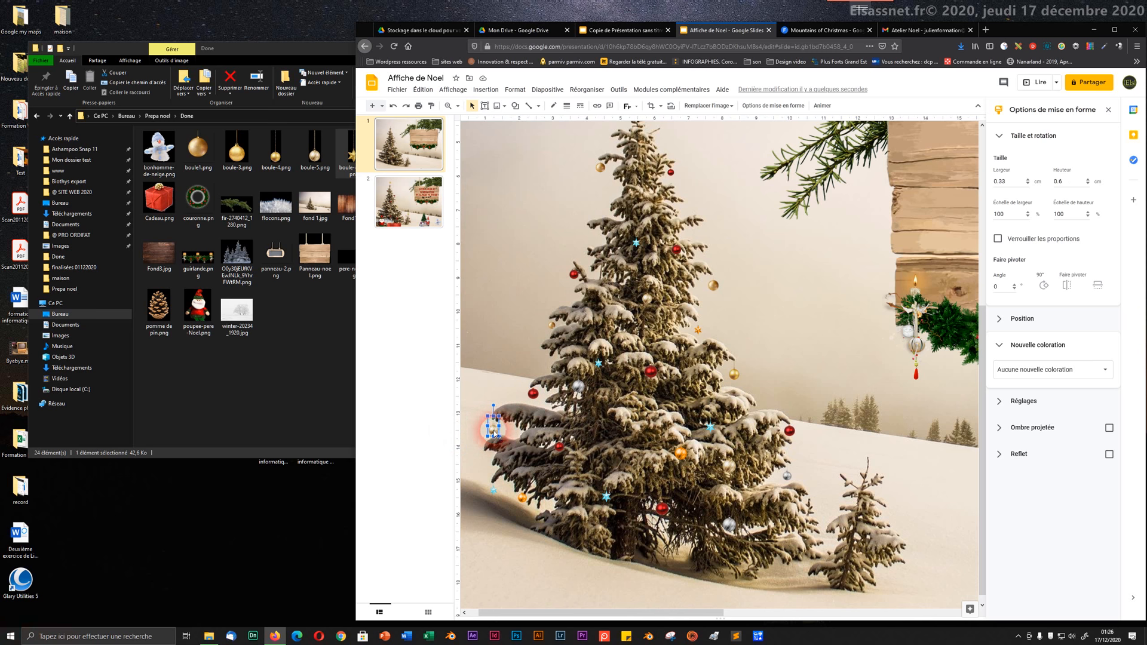
left_click(902, 576)
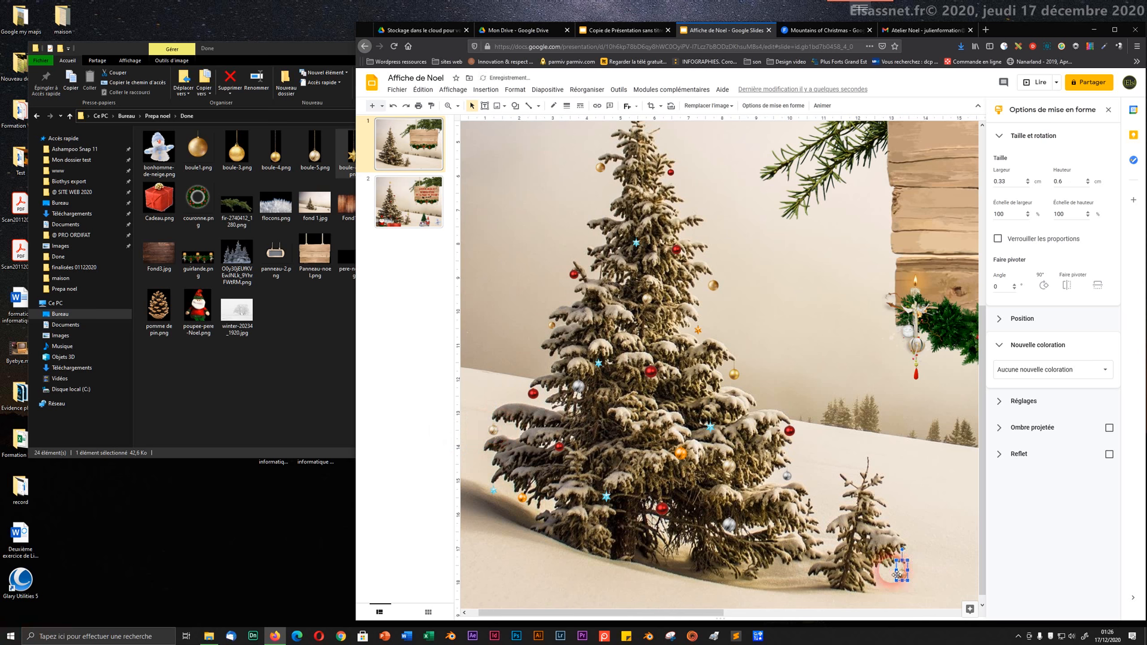
- Copy the light-blue star from the big fir's far left tip to the small fir's lower left branch tip
left_click(494, 491)
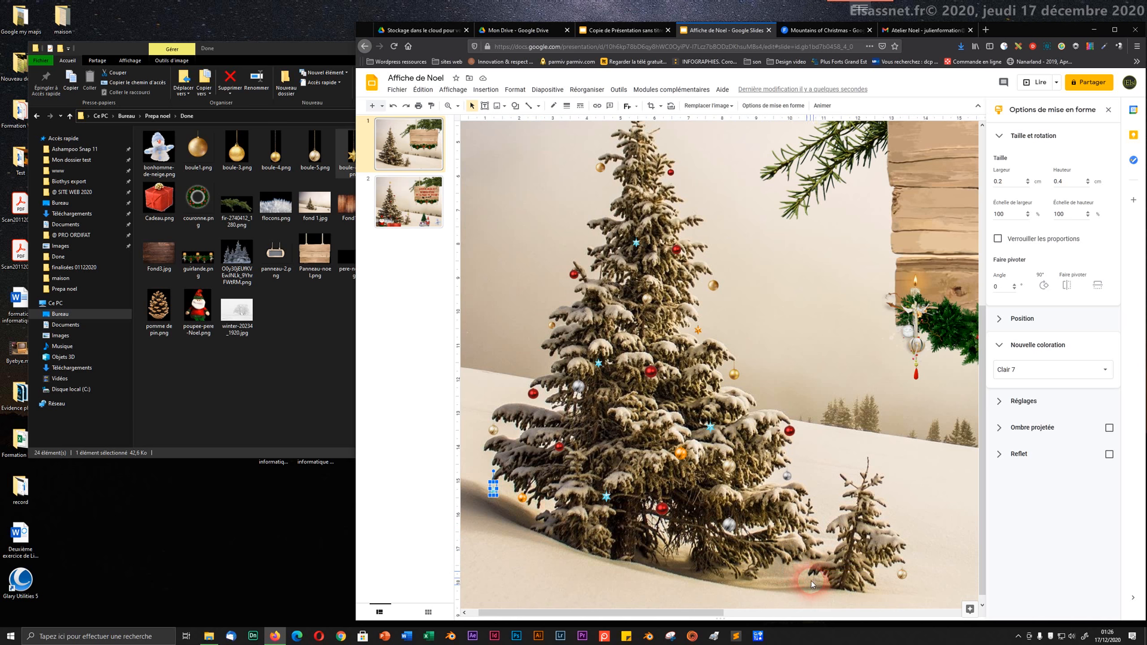
left_click_drag(811, 582, 810, 581)
left_click(778, 580)
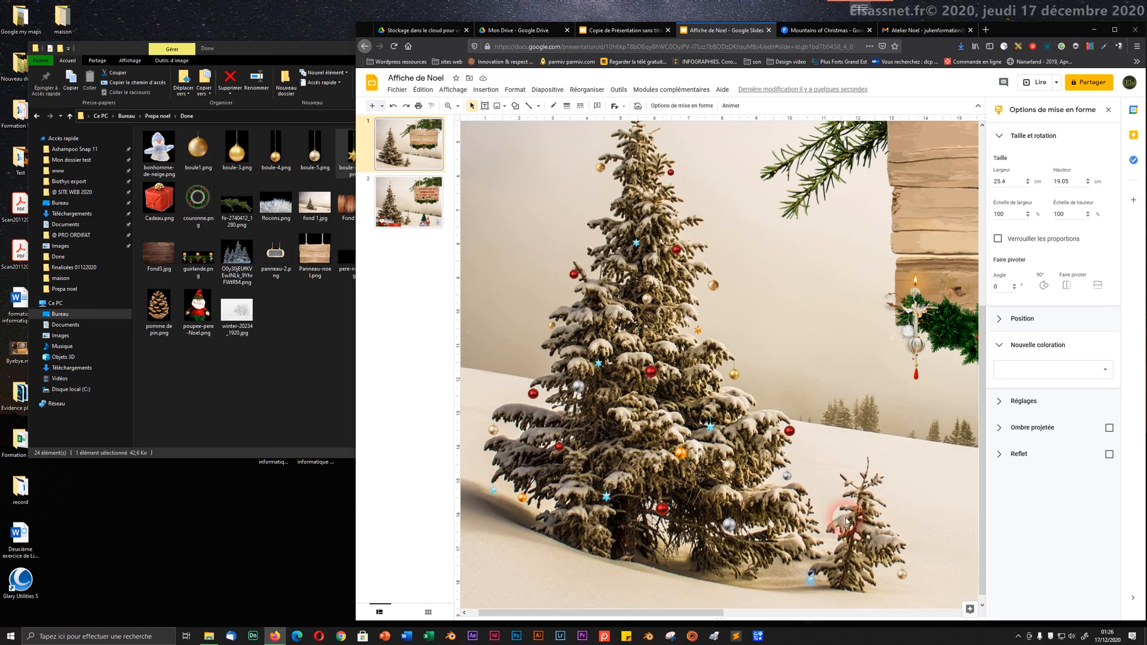
- Move the light-blue star from the small fir's lower left branch tip to its lower right branches
scroll(846, 521, "down", 2, "ctrl")
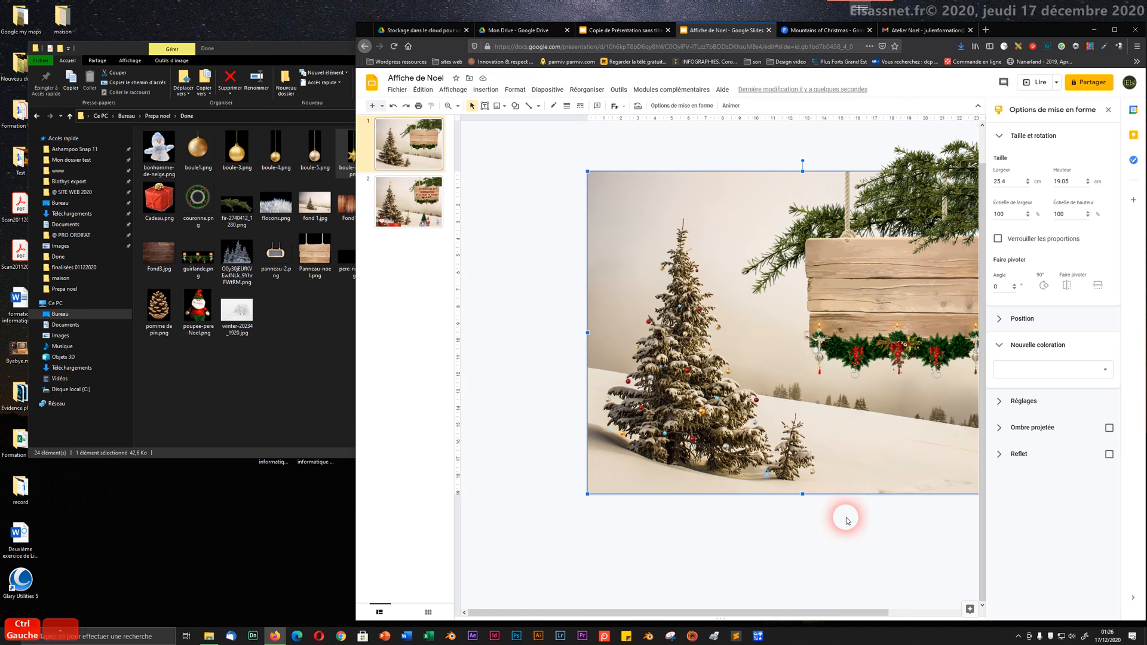
left_click(789, 536)
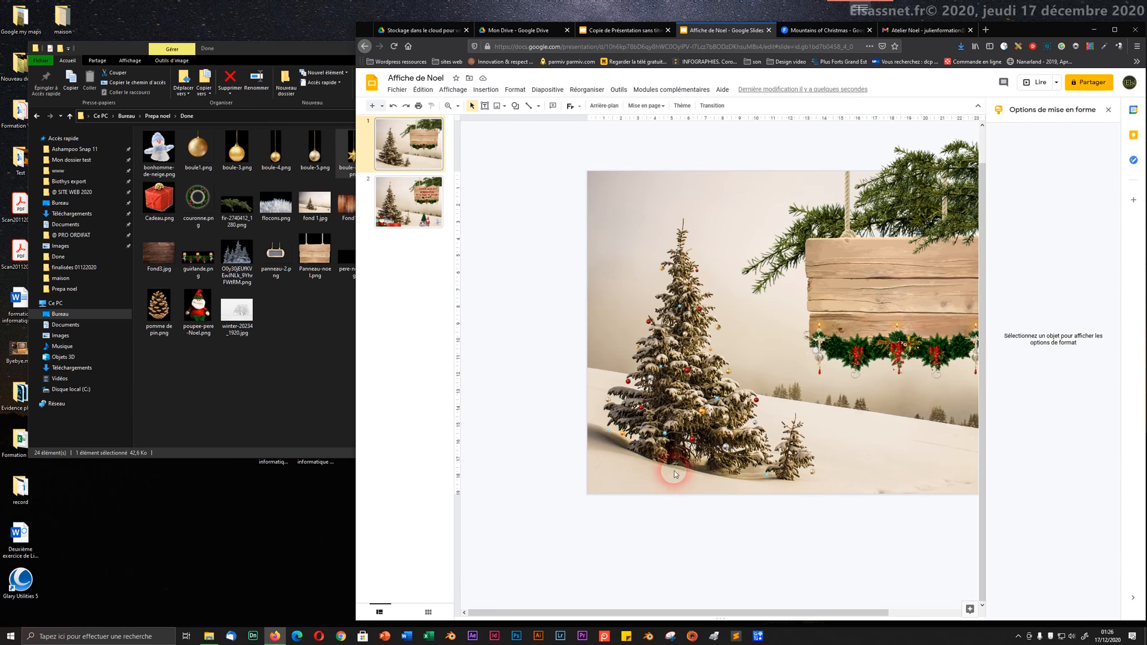
scroll(689, 428, "up", 2, "ctrl")
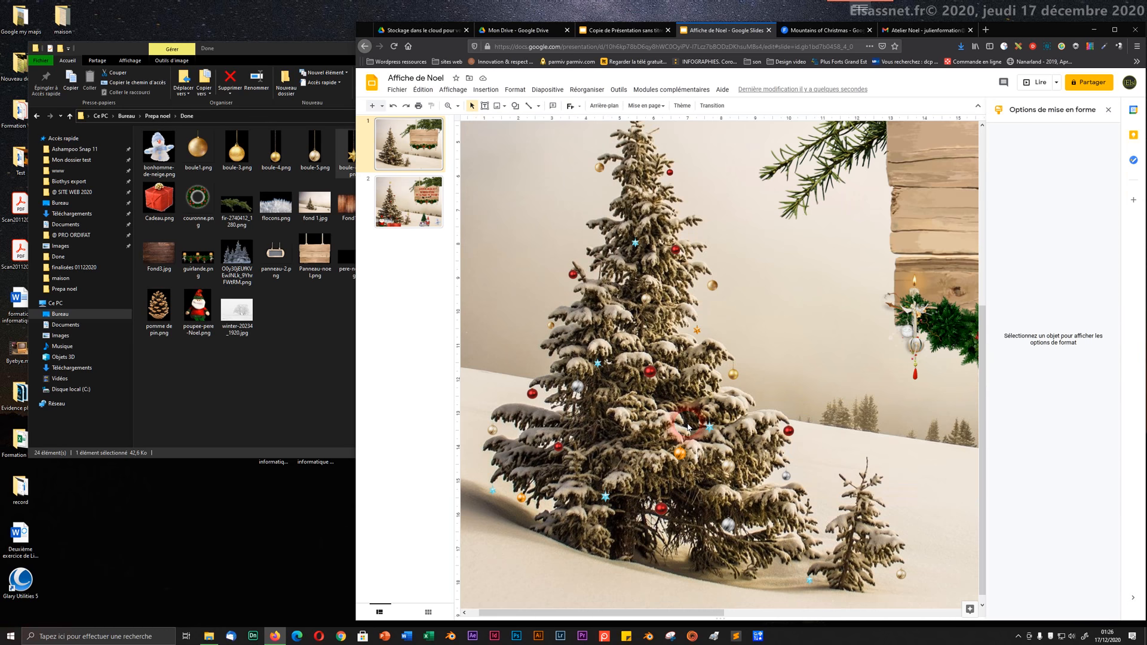
left_click_drag(813, 585, 881, 562)
left_click(828, 573)
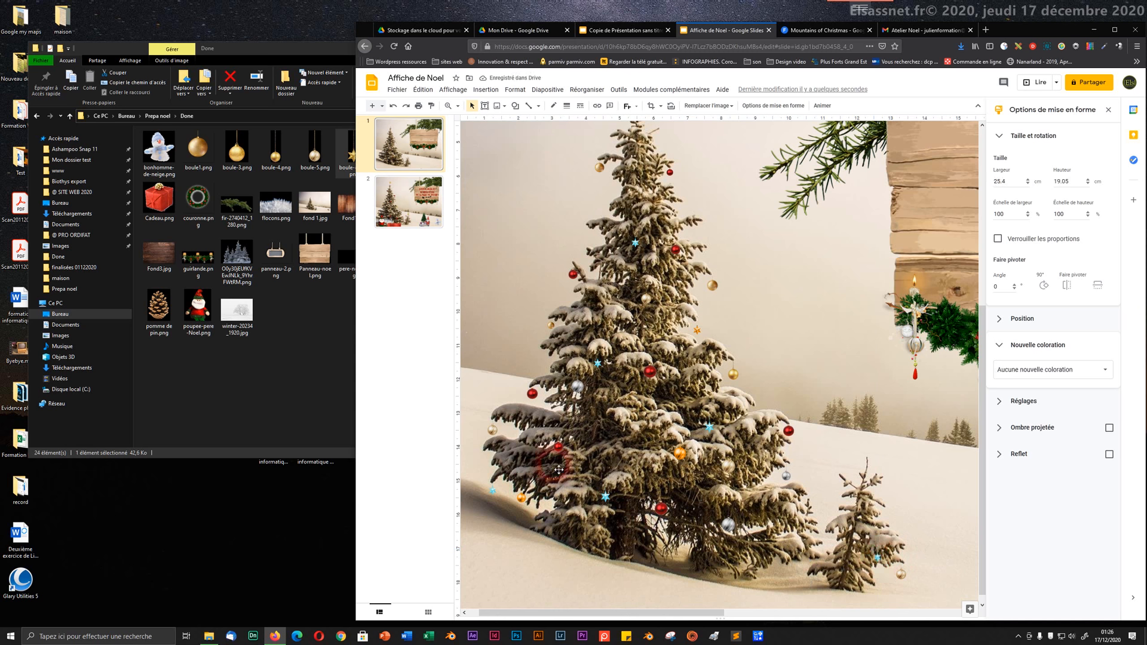
- Copy the red bauble from the big fir's lower left branches to the small fir's left branch tip
left_click(561, 449)
left_click_drag(558, 447, 827, 540)
left_click(847, 527, "ctrl")
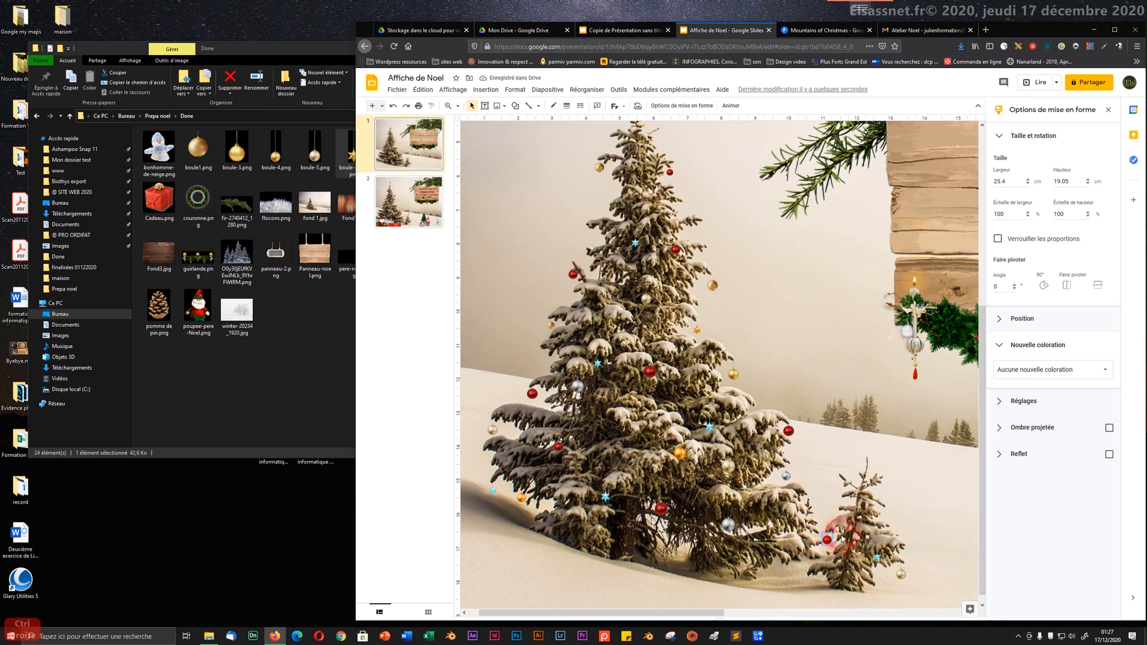
- Copy the small gold bauble from the big fir's left branch tip to the middle of the small fir, near the trunk
left_click(429, 476)
scroll(593, 537, "down", 3)
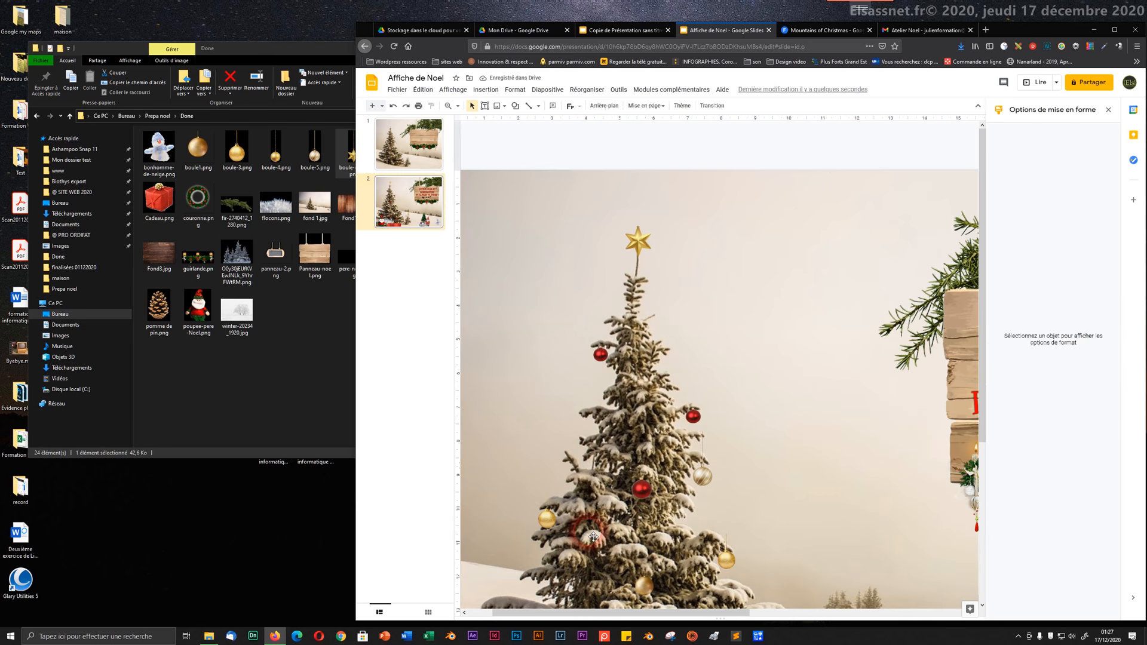
scroll(593, 536, "up", 3)
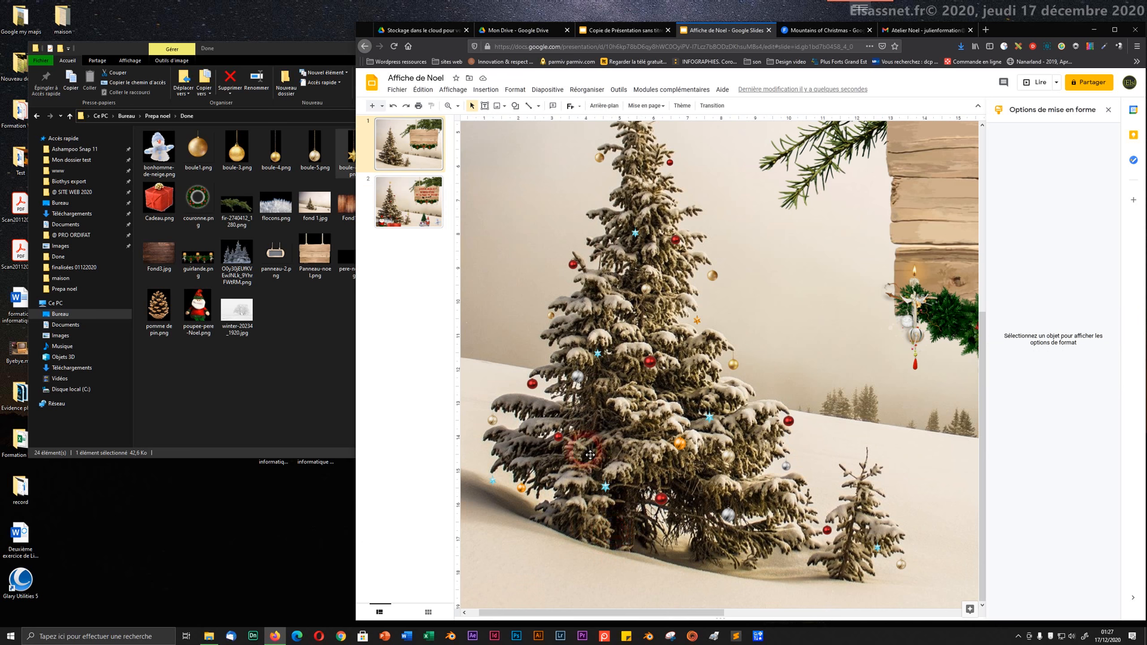
left_click(496, 424)
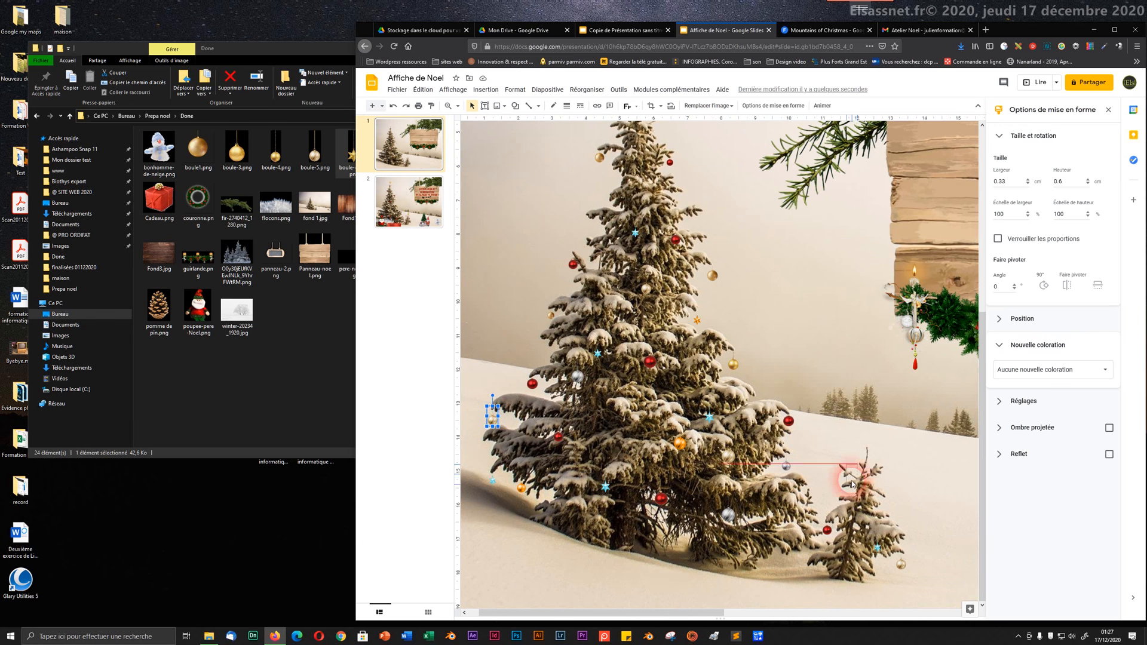
left_click_drag(855, 503, 842, 512)
left_click_drag(864, 528, 858, 555)
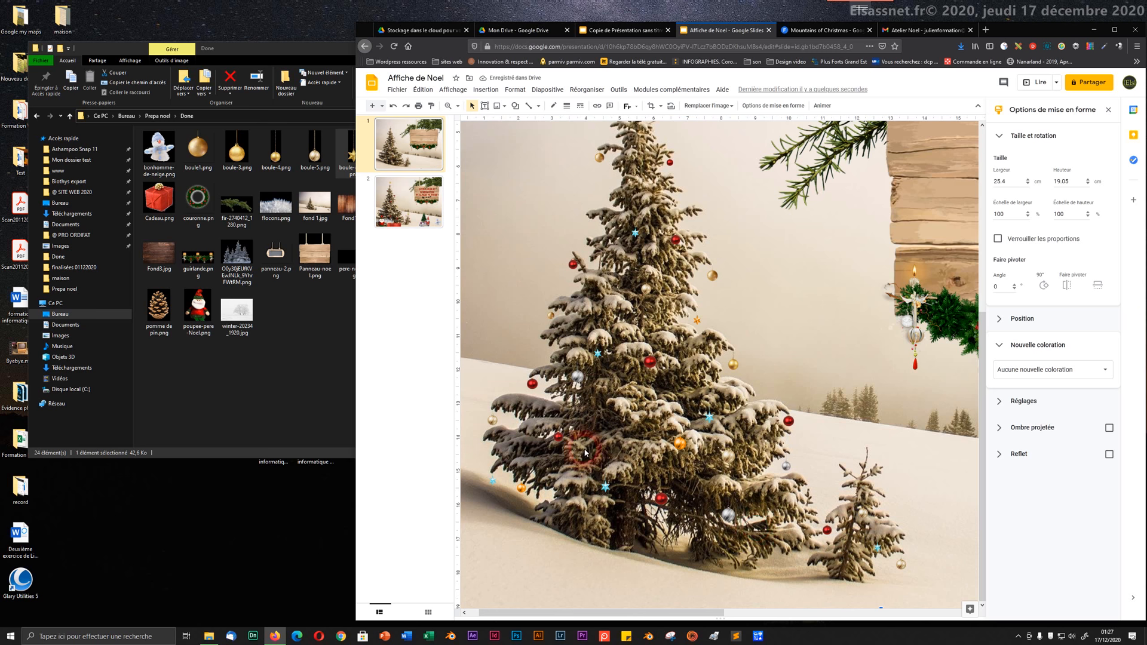
- Copy the orange striped bauble from the big fir's lower branches to the small fir's upper left branches and flip the copy horizontally
left_click(683, 447)
left_click_drag(680, 446, 850, 508)
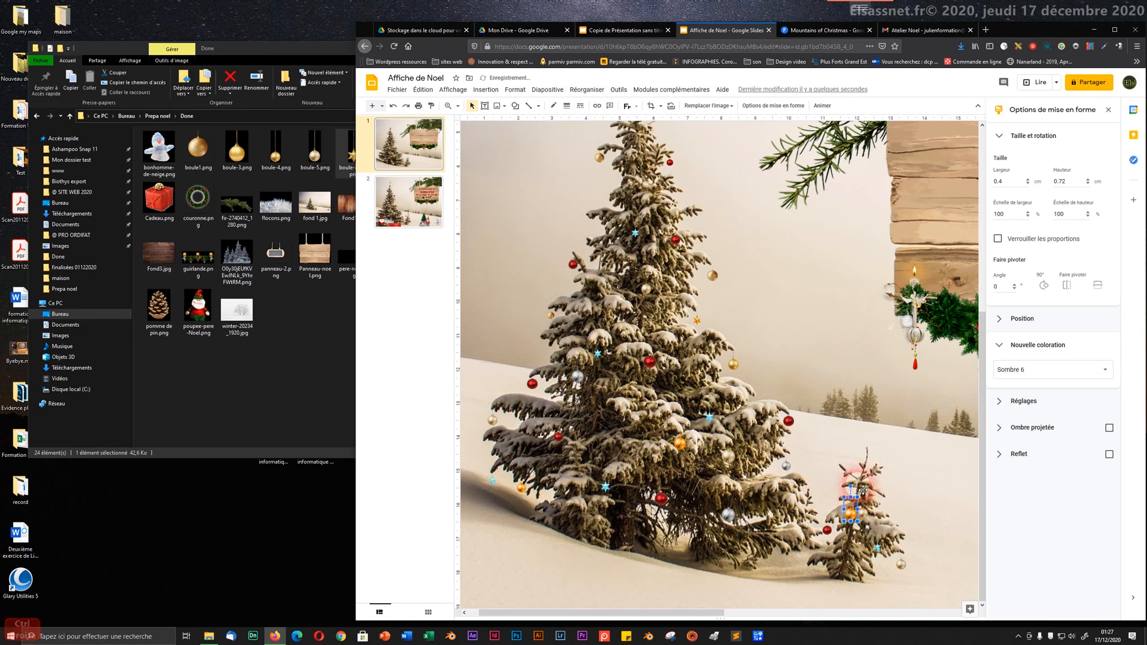
scroll(862, 490, "up", 2)
scroll(860, 472, "down", 3)
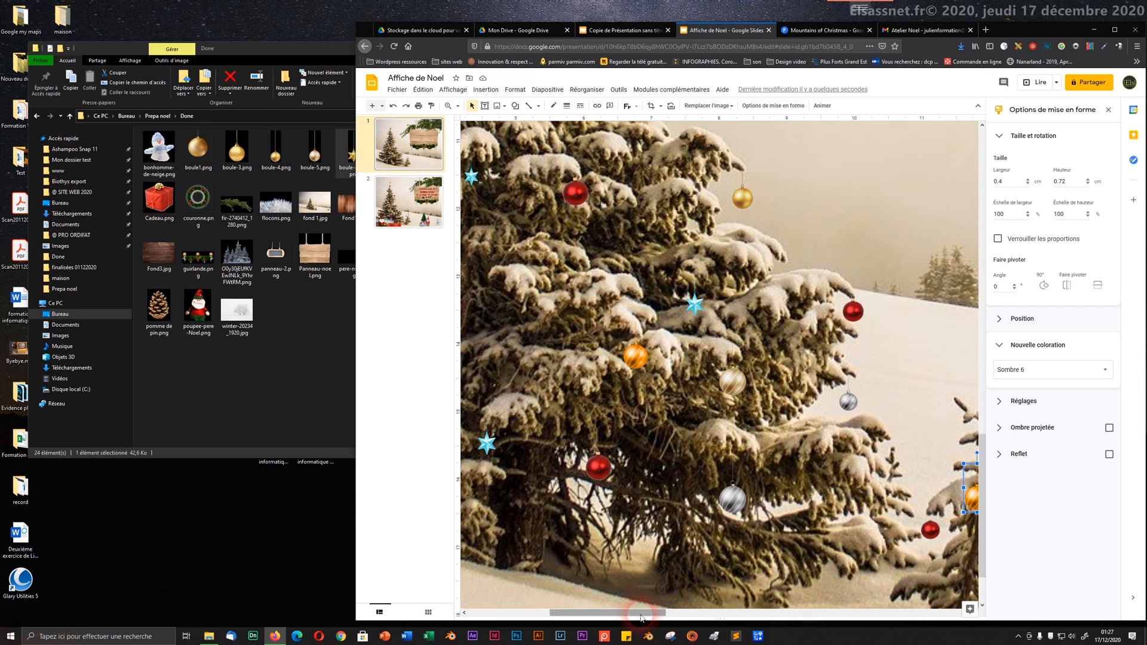
left_click_drag(641, 617, 704, 617)
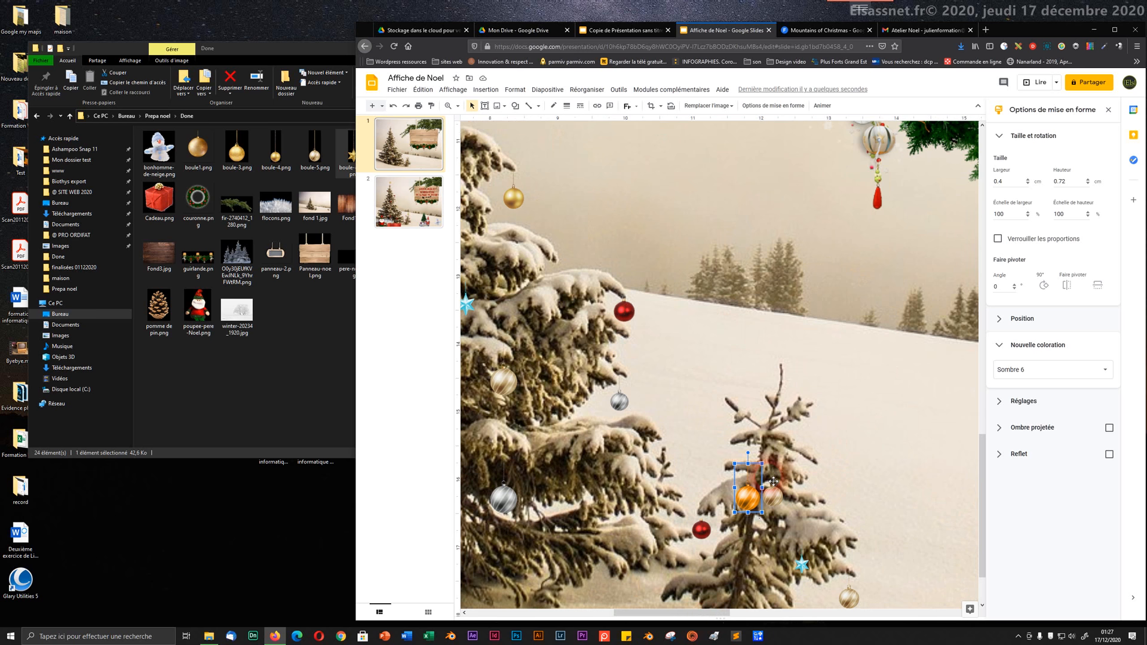
left_click(1008, 312)
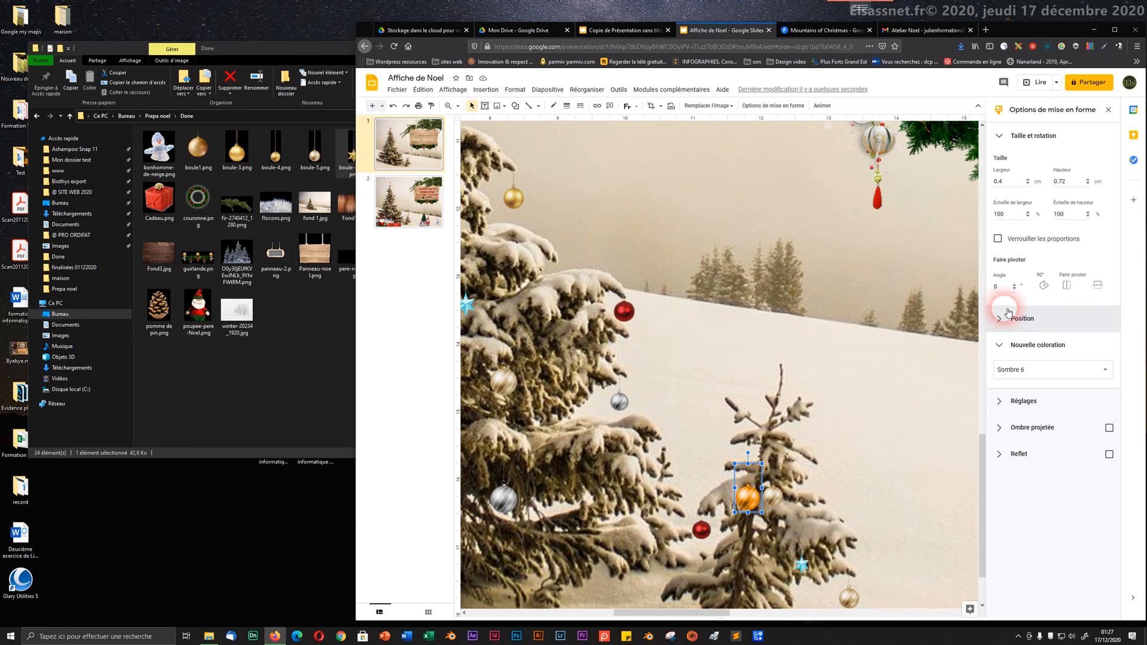
left_click(1066, 285)
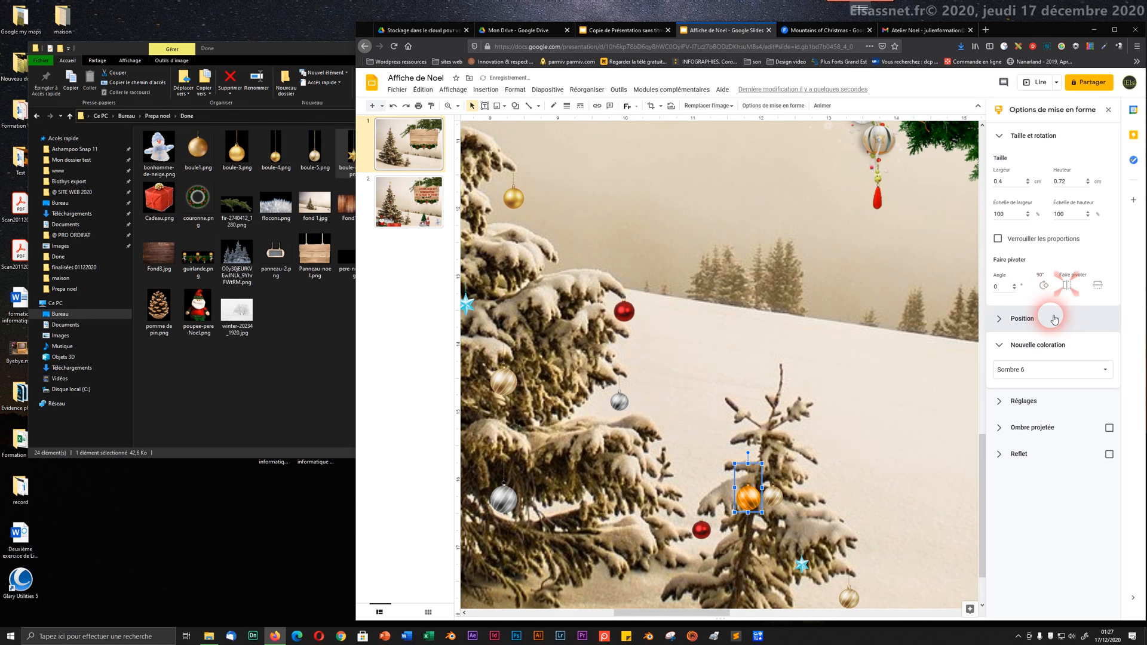
- Shrink the small fir's orange bauble to about 0.2 by 0.36 cm and move it to the lower left branch tip
scroll(794, 472, "down", 5)
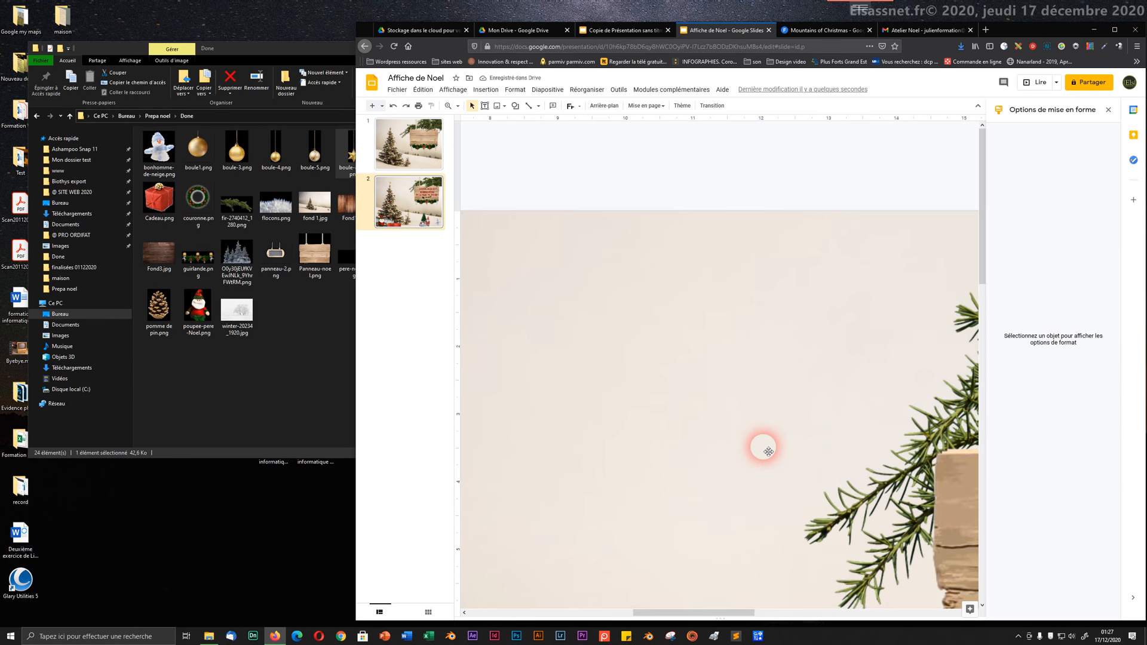
scroll(763, 448, "up", 5)
left_click(755, 468)
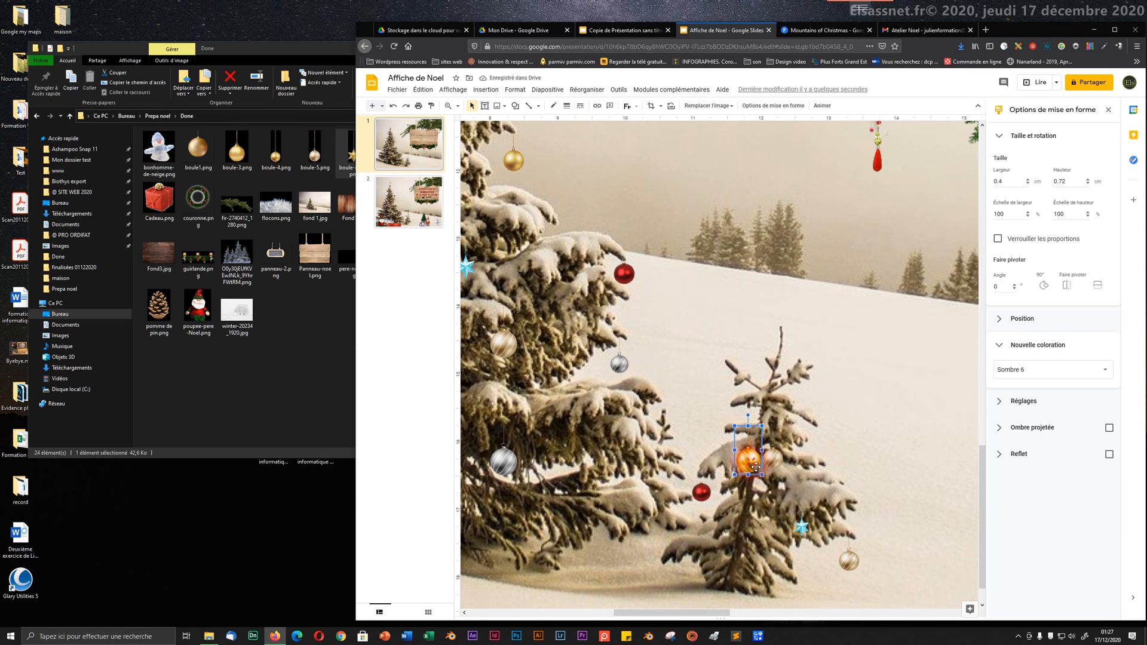
left_click_drag(756, 467, 672, 587)
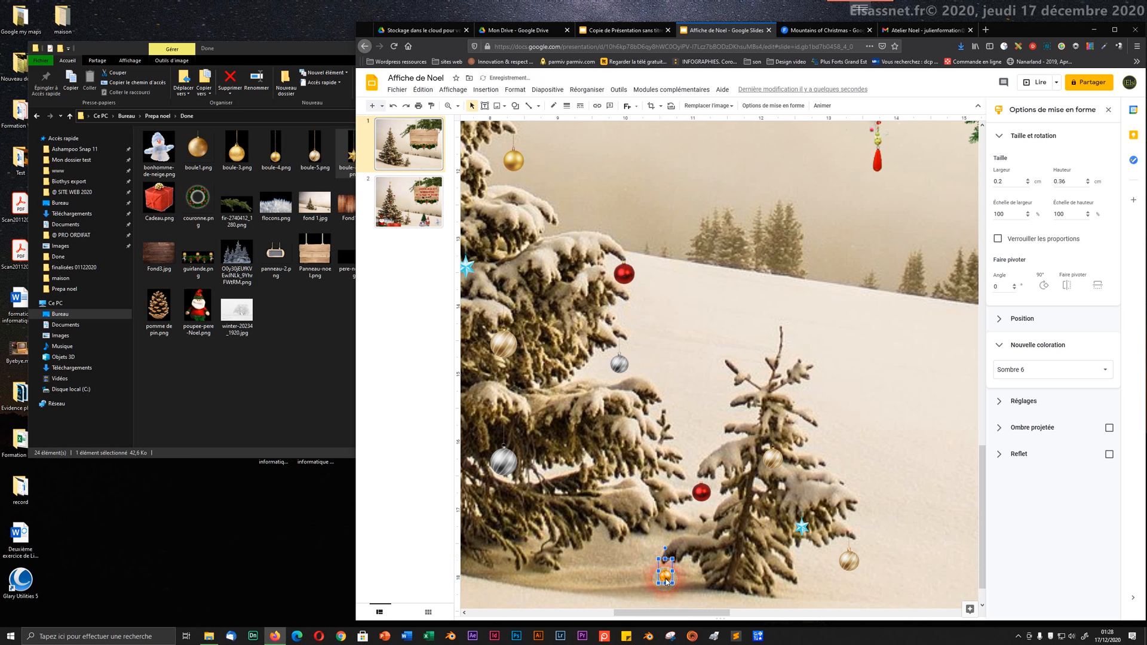
- Shrink the beige bauble at the small tree's lower-right branch tip to about 0.26 × 0.46 cm, keeping it on the branch
left_click(851, 566)
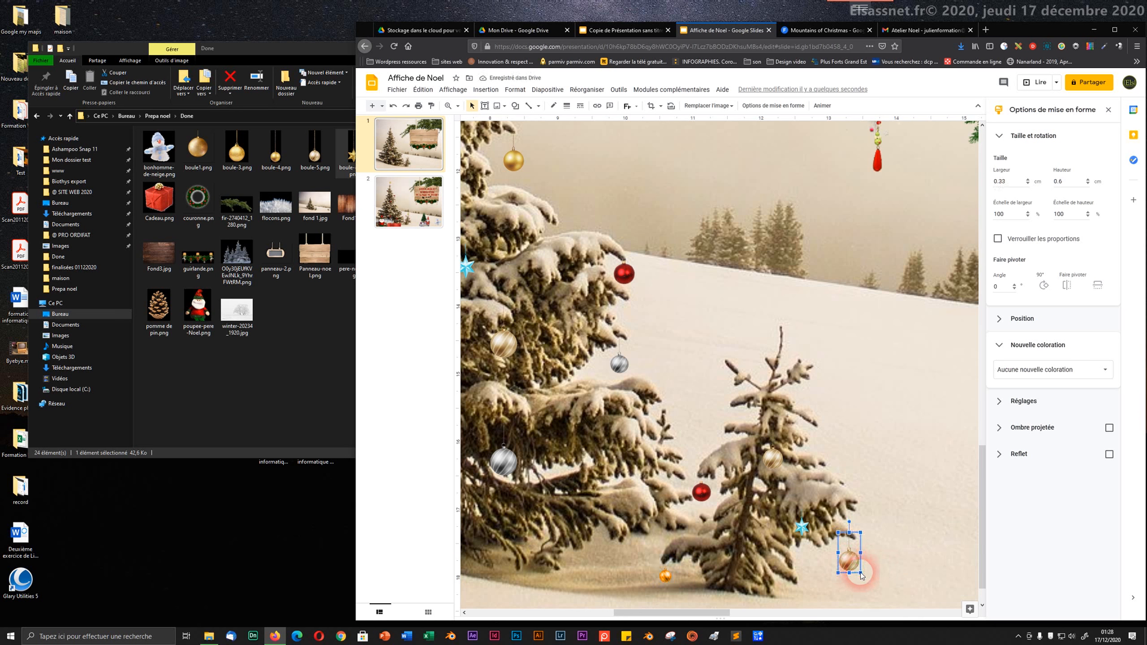
left_click_drag(860, 575, 860, 566)
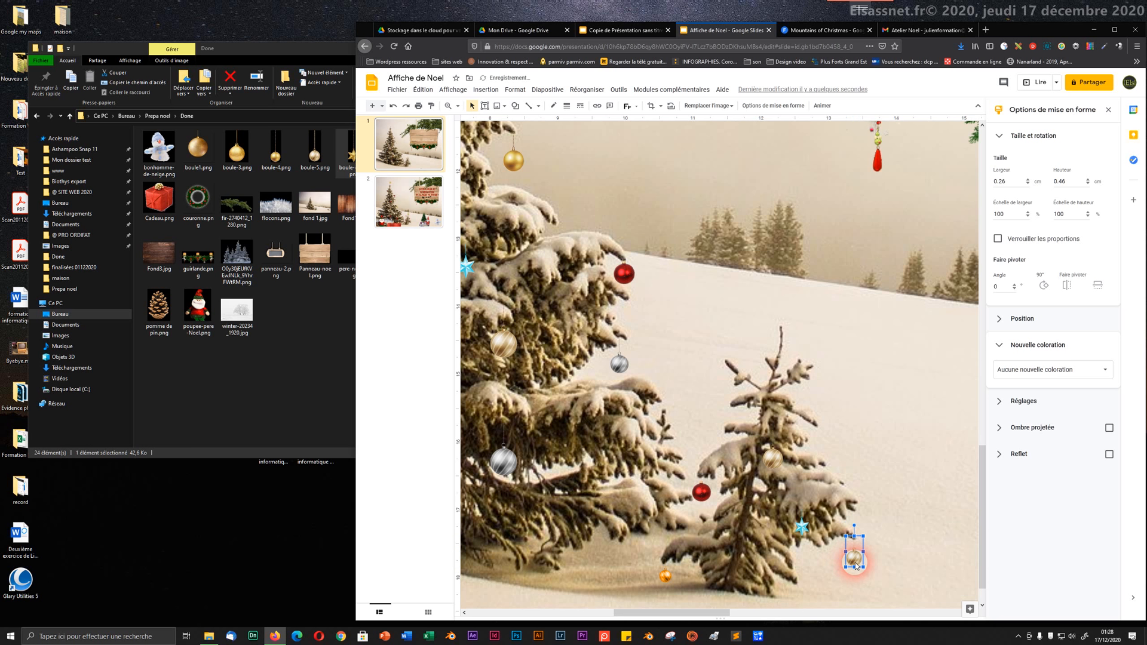
left_click(813, 567)
- Duplicate the small tree's red bauble, shrink the copy and hang it from the tree's upper-right branch
left_click(702, 494)
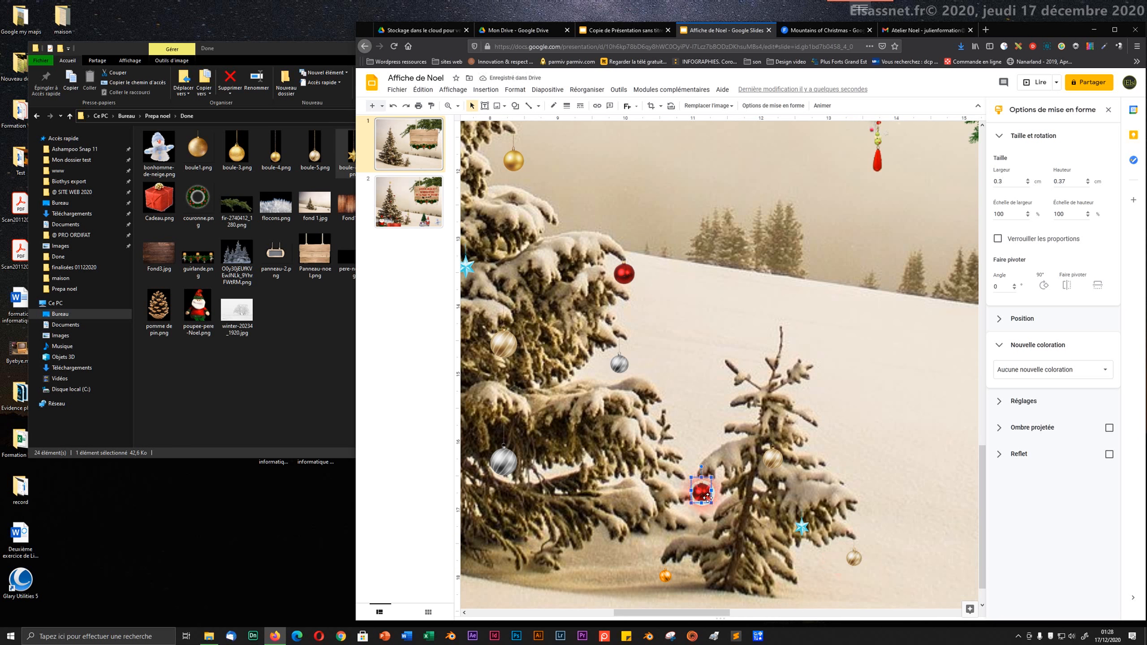
left_click_drag(705, 497, 772, 561)
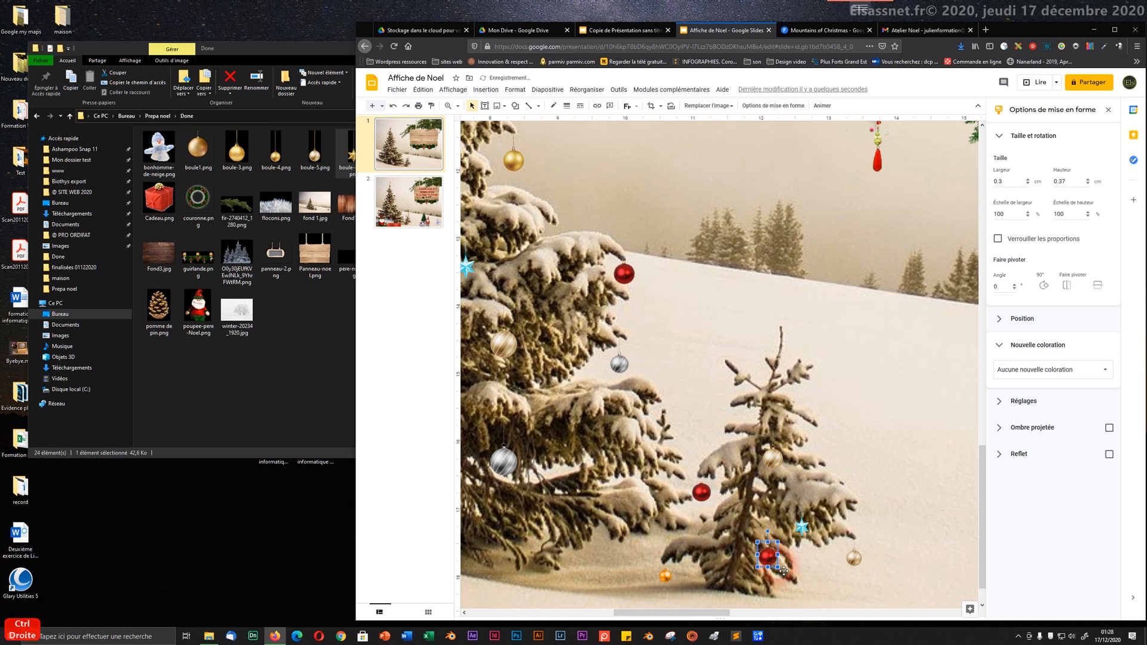
left_click_drag(779, 569, 818, 438)
left_click(788, 577)
left_click(762, 555)
left_click(821, 424)
left_click(827, 412)
left_click(836, 428)
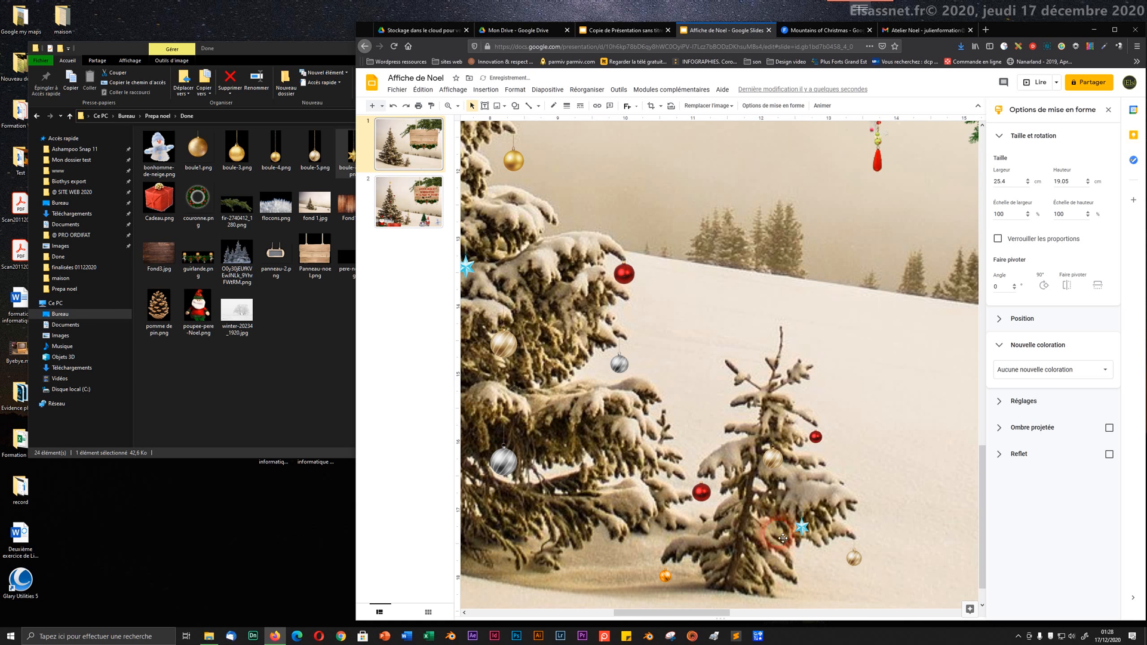
- Shrink the beige bauble in the middle of the small tree and hang it from the upper-left branch tip
left_click(775, 463)
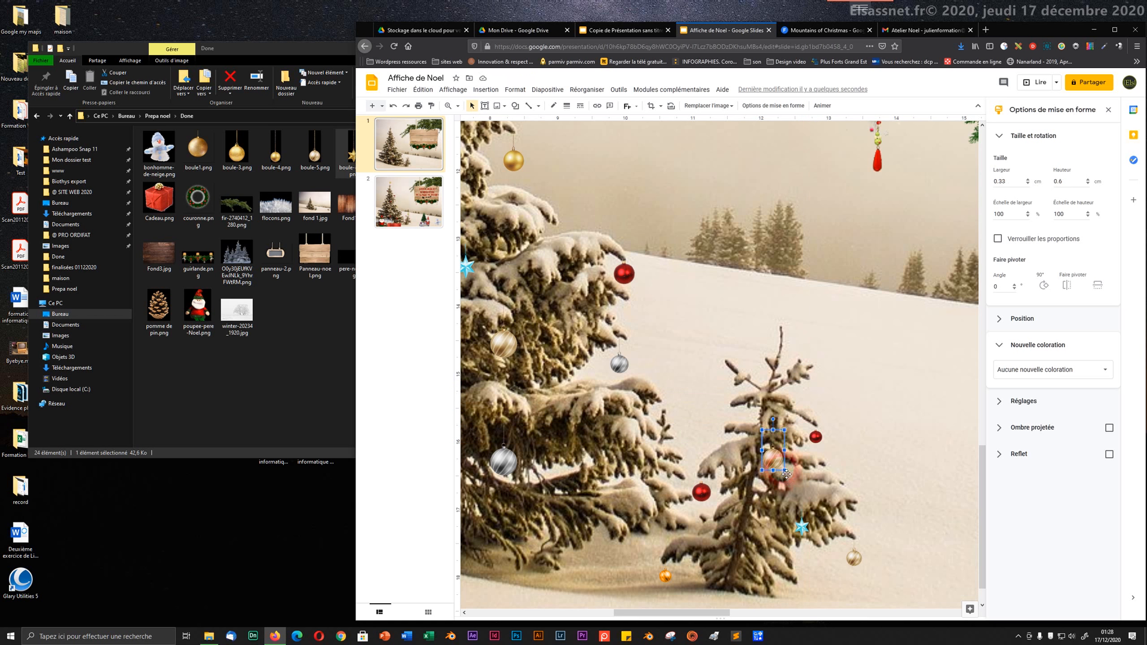
left_click_drag(789, 476, 778, 461)
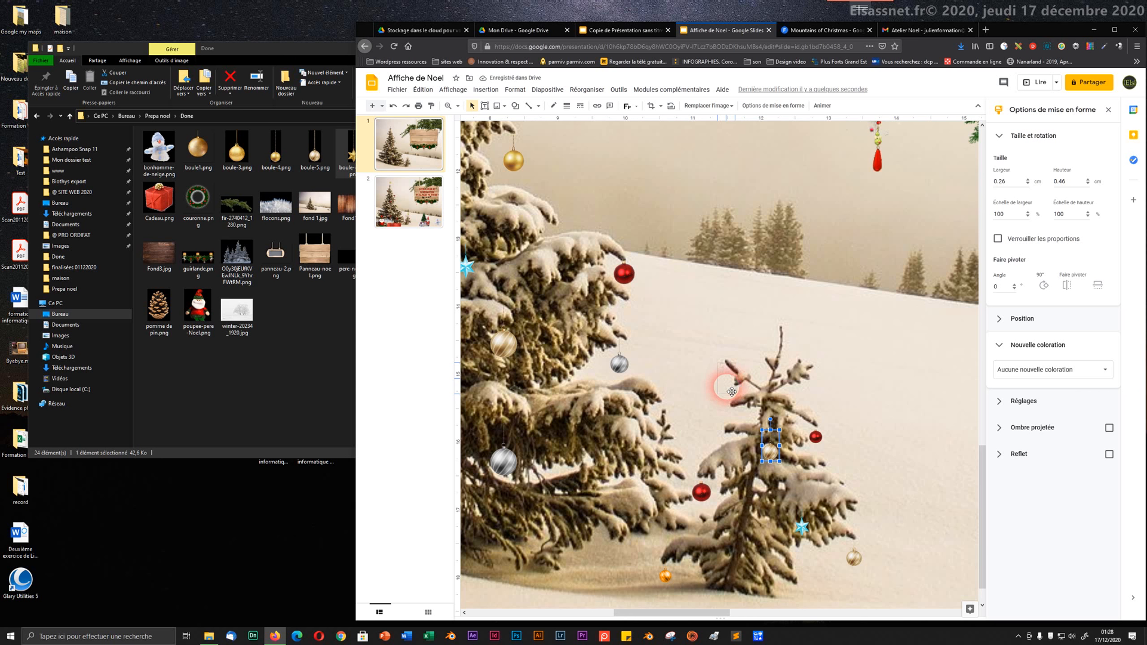
left_click_drag(731, 391, 730, 380)
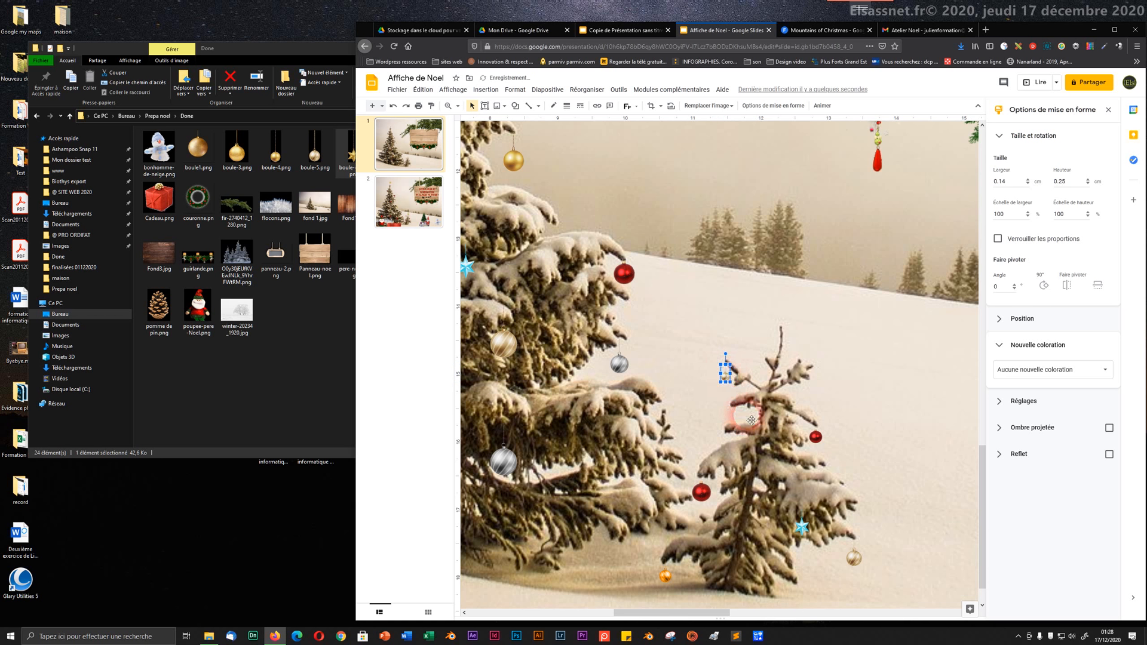
left_click(764, 441)
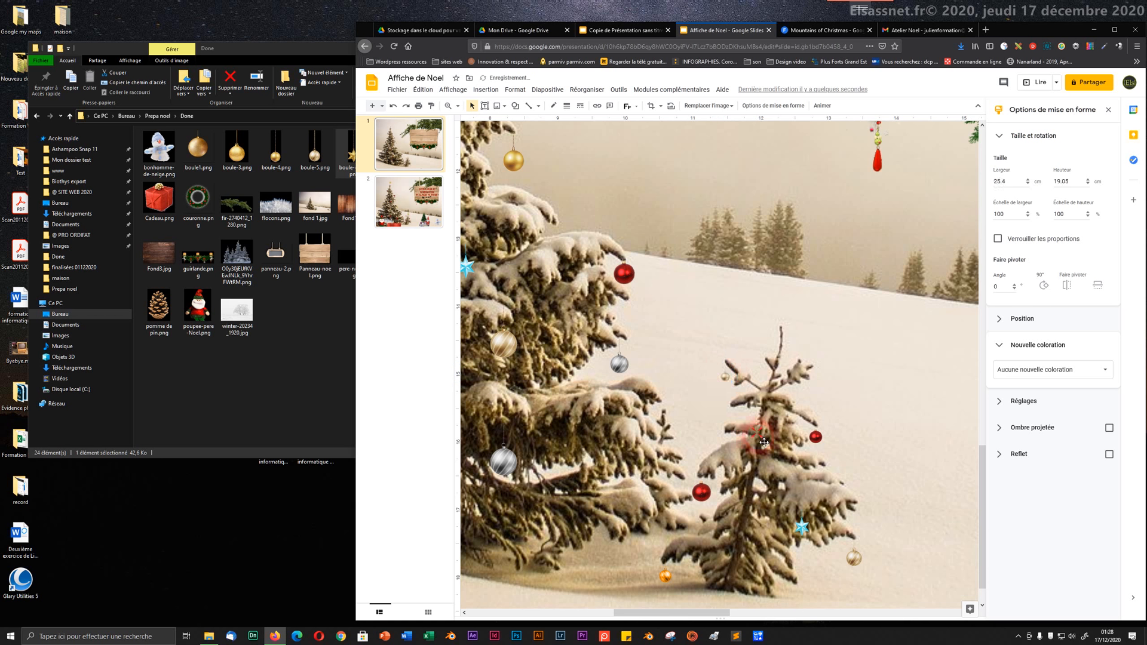
left_click(725, 378)
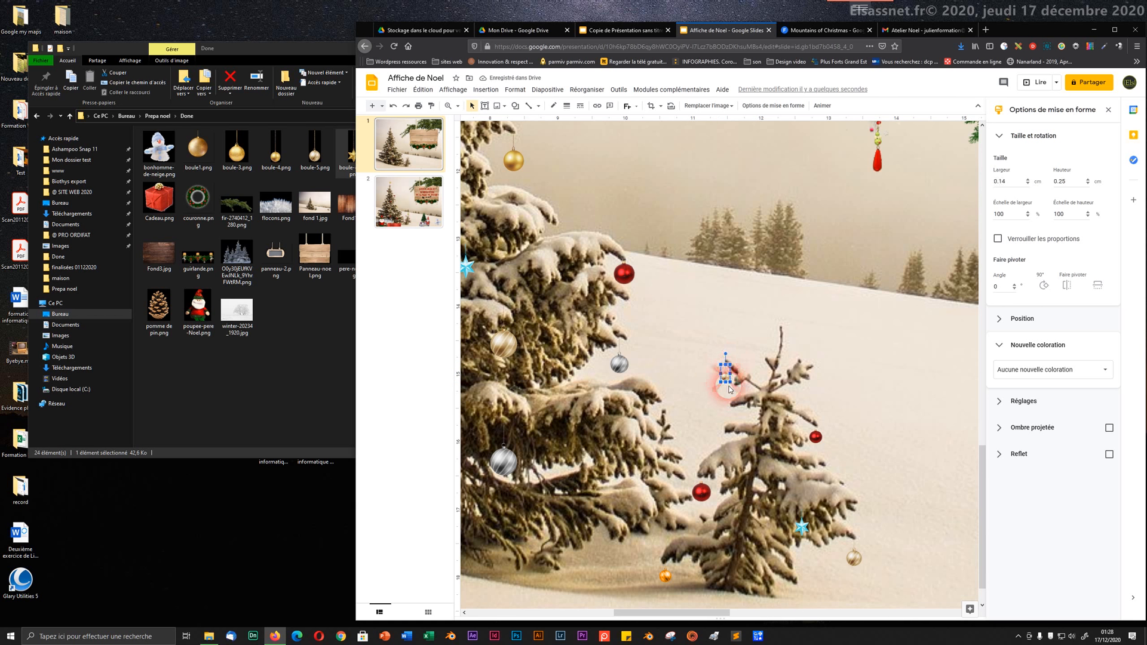
left_click_drag(730, 381, 725, 381)
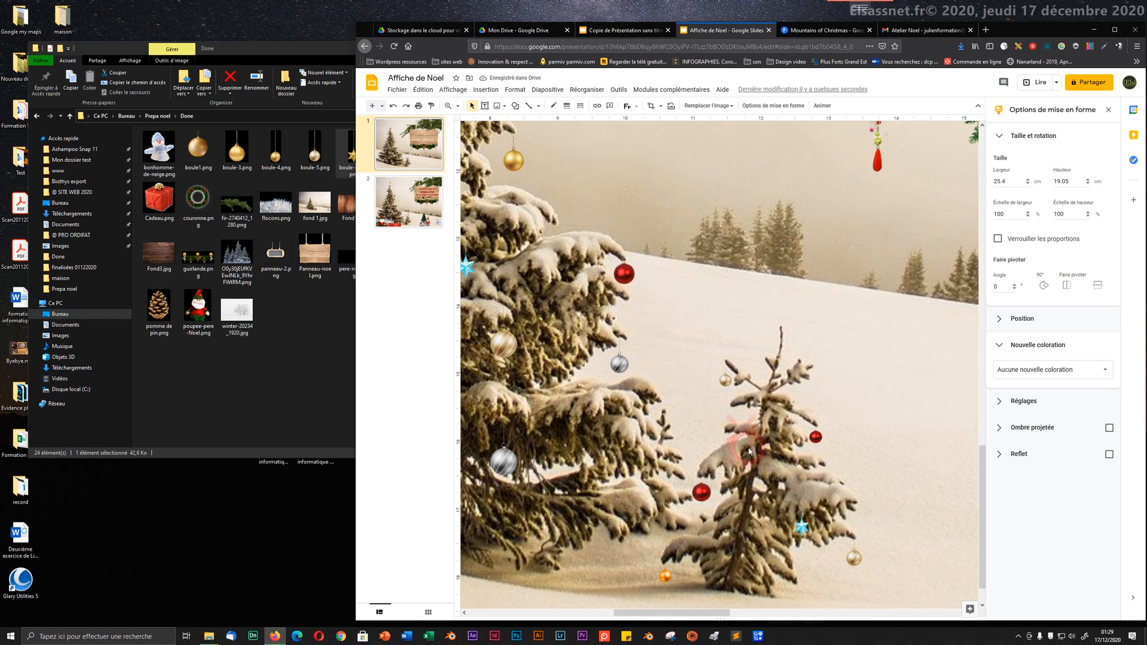
left_click(745, 498)
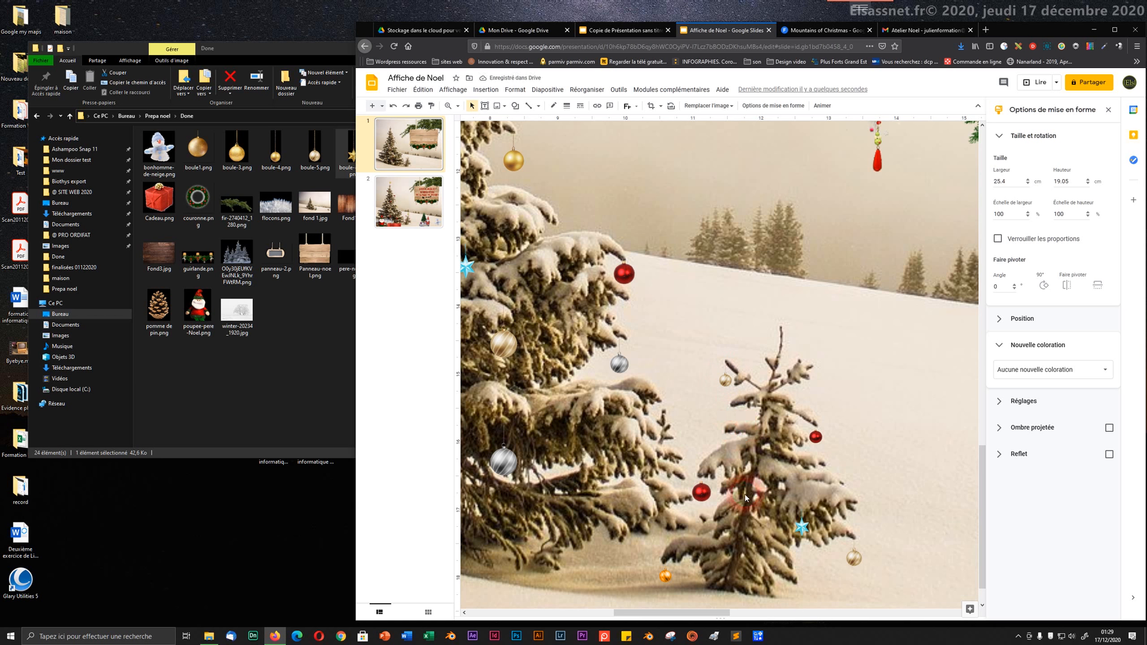
left_click(1019, 638)
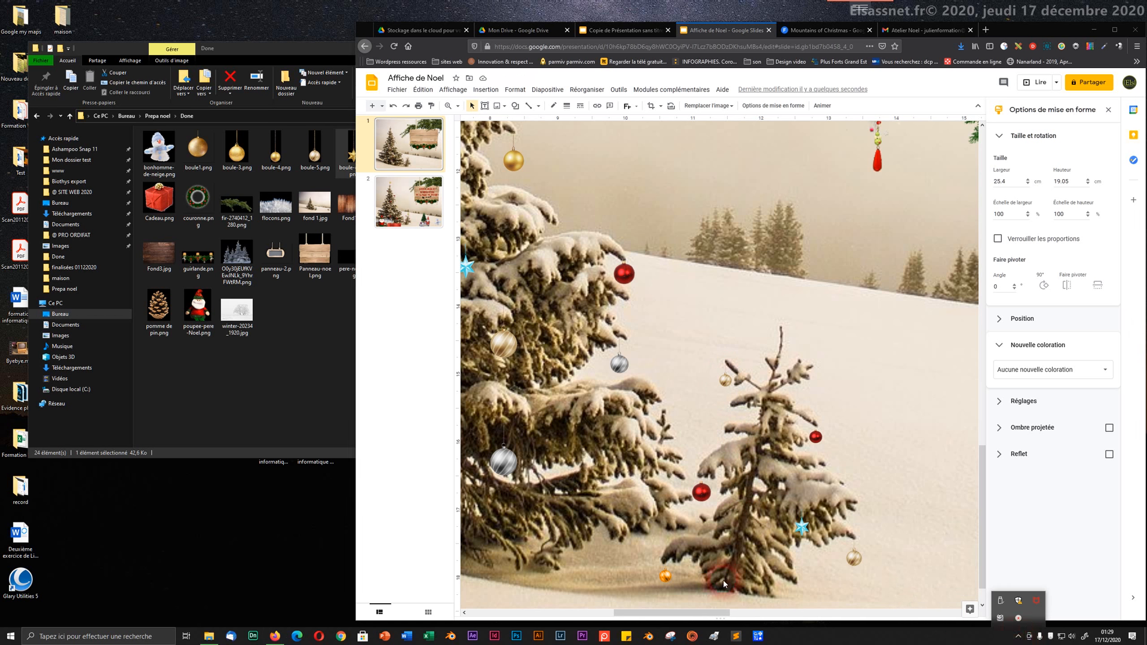
left_click(776, 450)
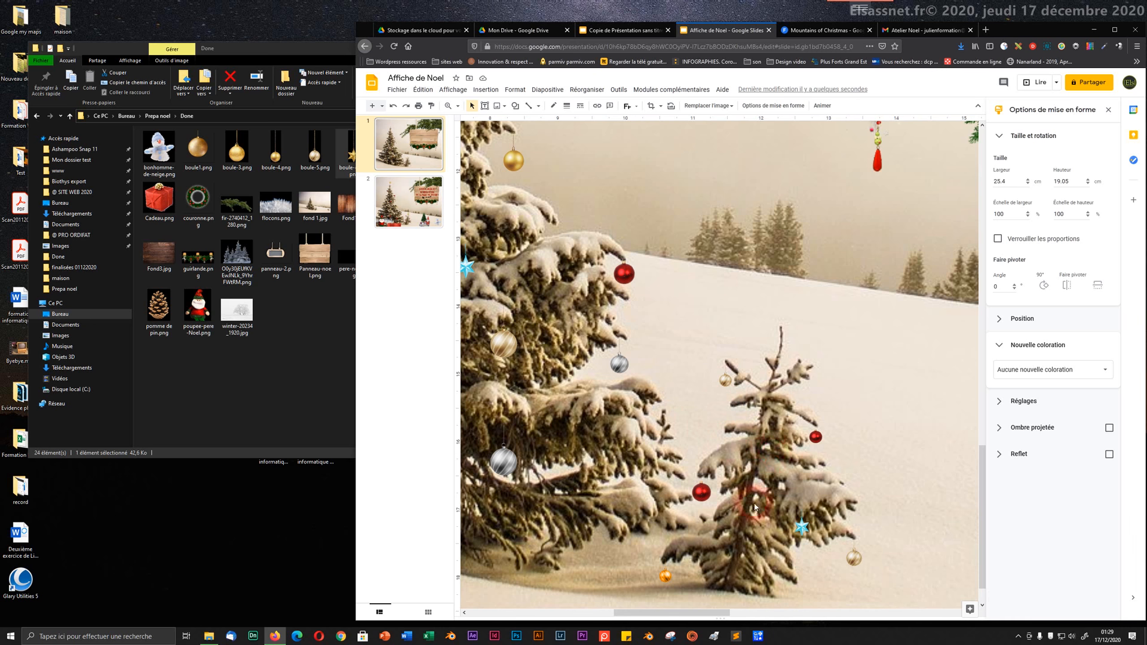
- Duplicate the small tree's blue star and place the copy, about 0.13 × 0.25 cm, in the middle of the tree
left_click(804, 528)
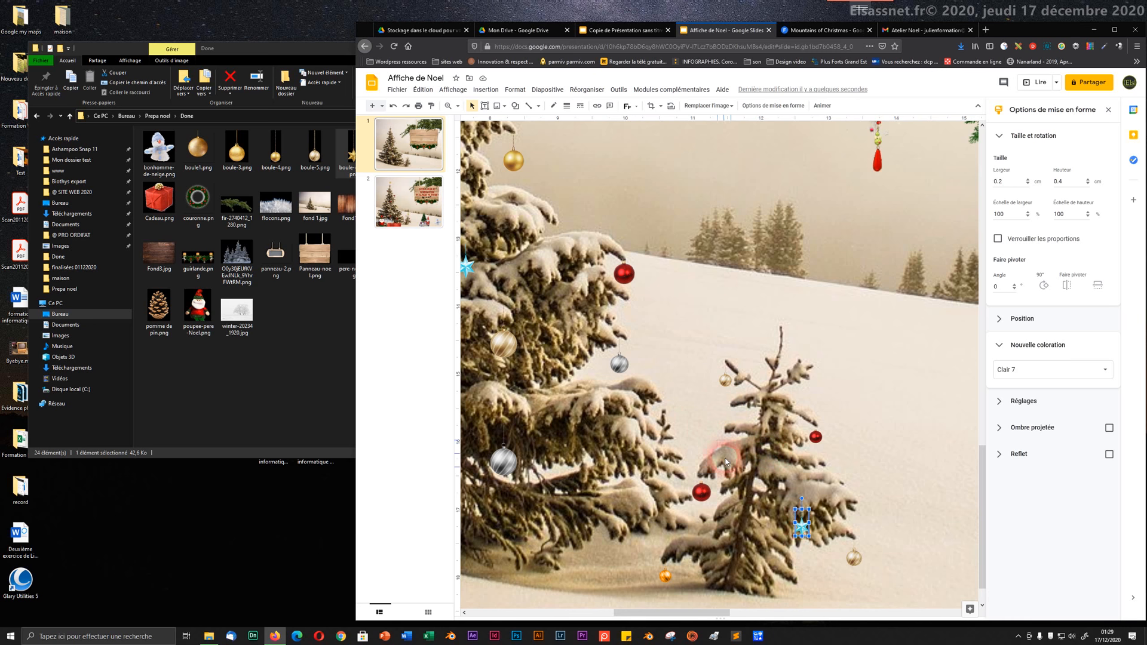
left_click_drag(725, 462, 769, 445)
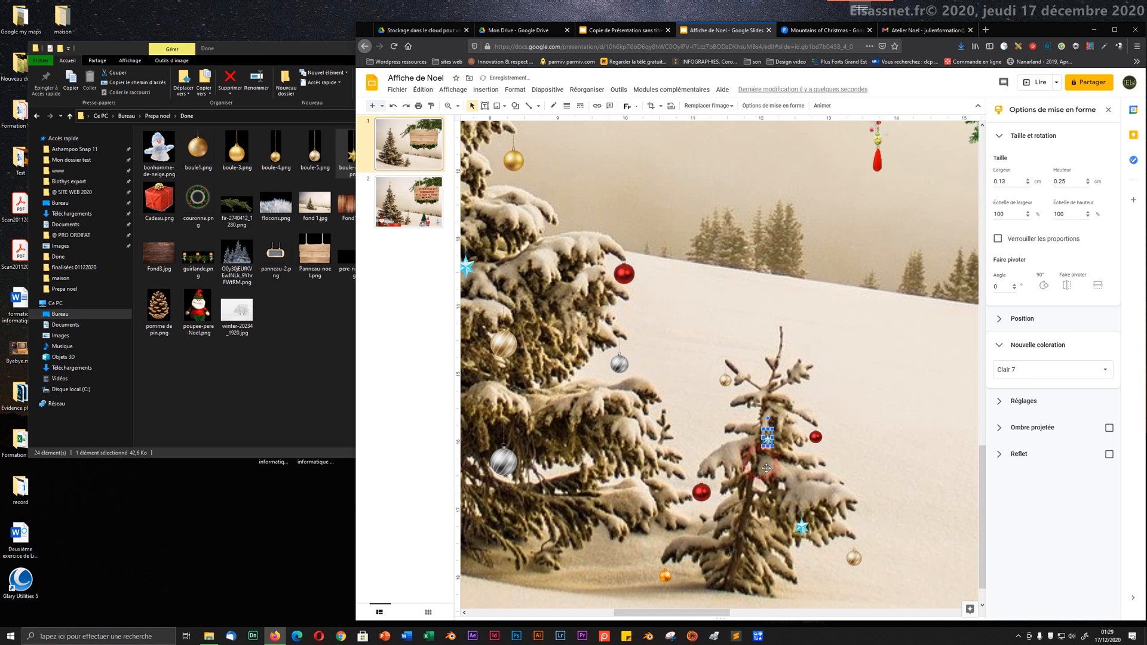
left_click(767, 469)
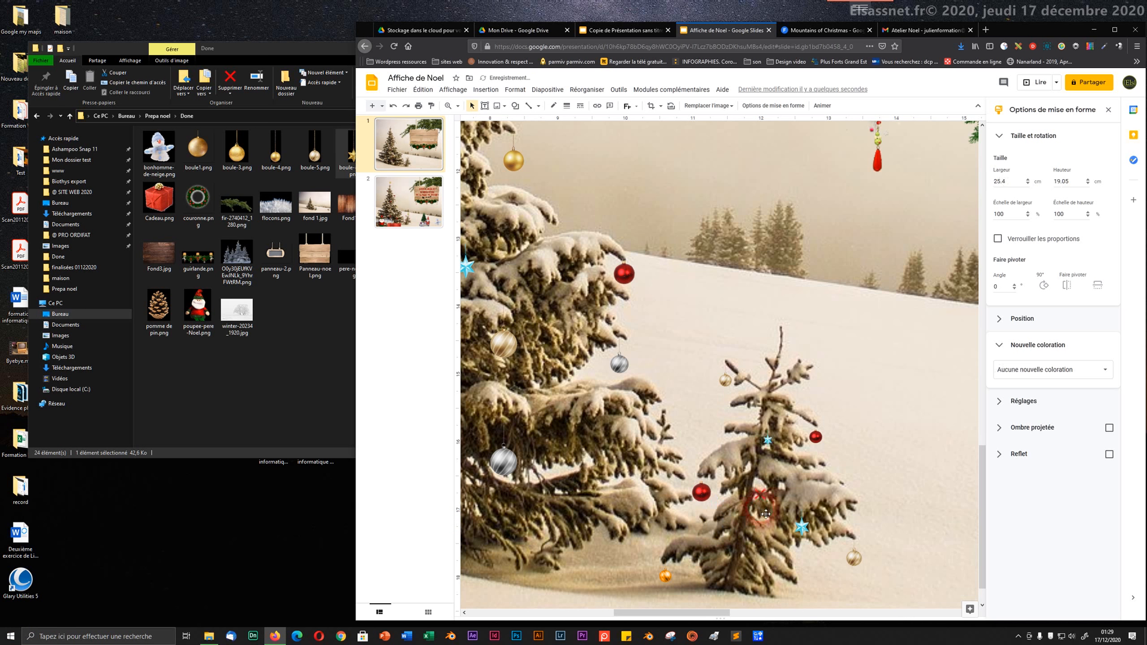
- Move the larger blue star from the small tree's right branch to the base of the tree
left_click(805, 530)
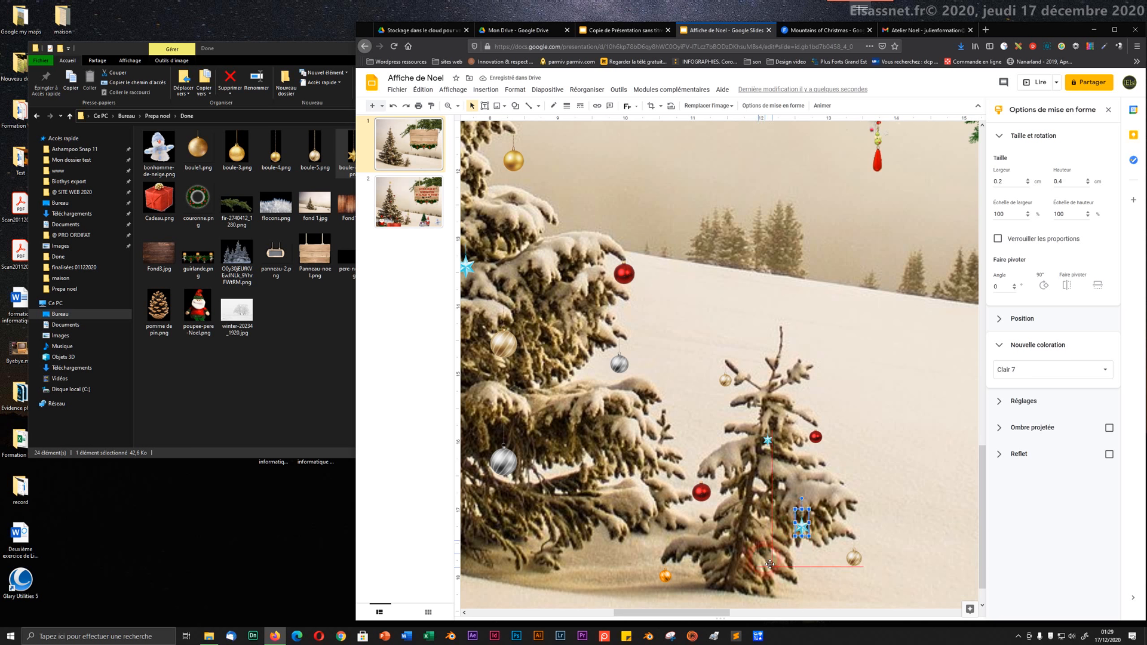
left_click_drag(768, 568, 768, 566)
left_click(781, 519)
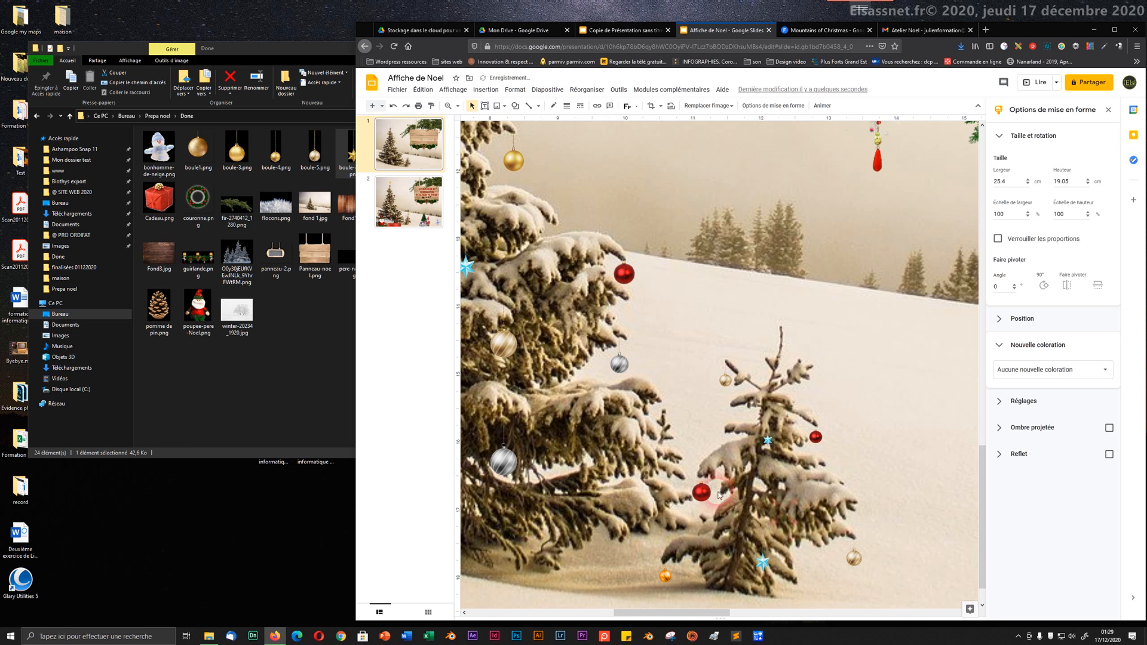
- Move the smaller blue star to the small tree's upper-left branch and the larger one back to the lower-right branch
left_click_drag(769, 445, 735, 418)
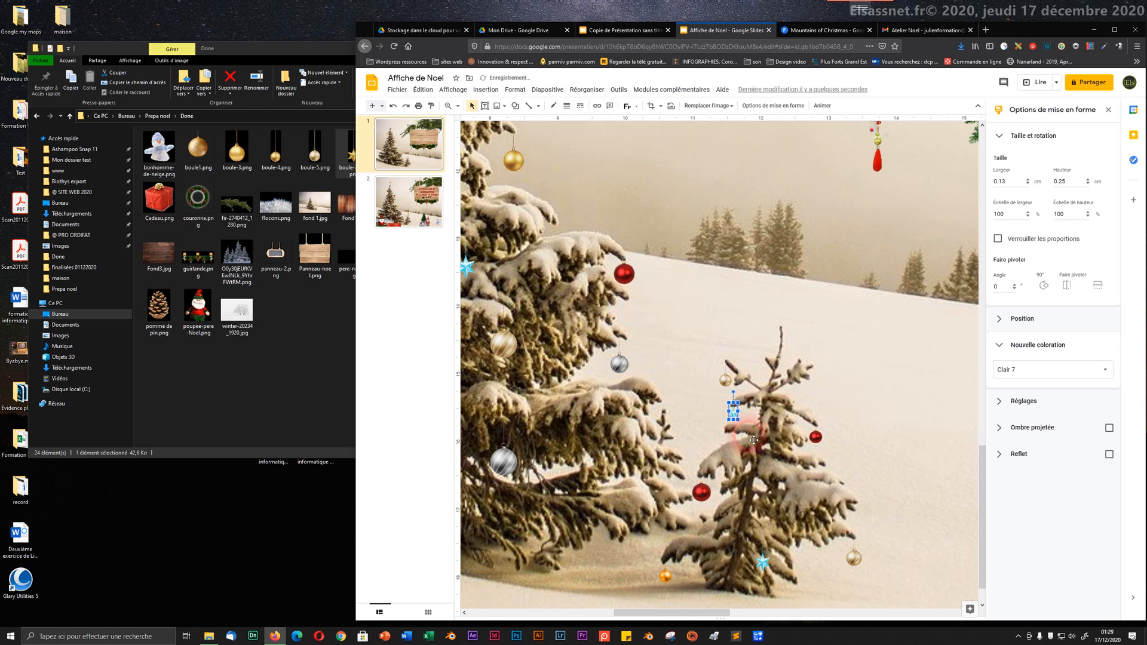
left_click(759, 457)
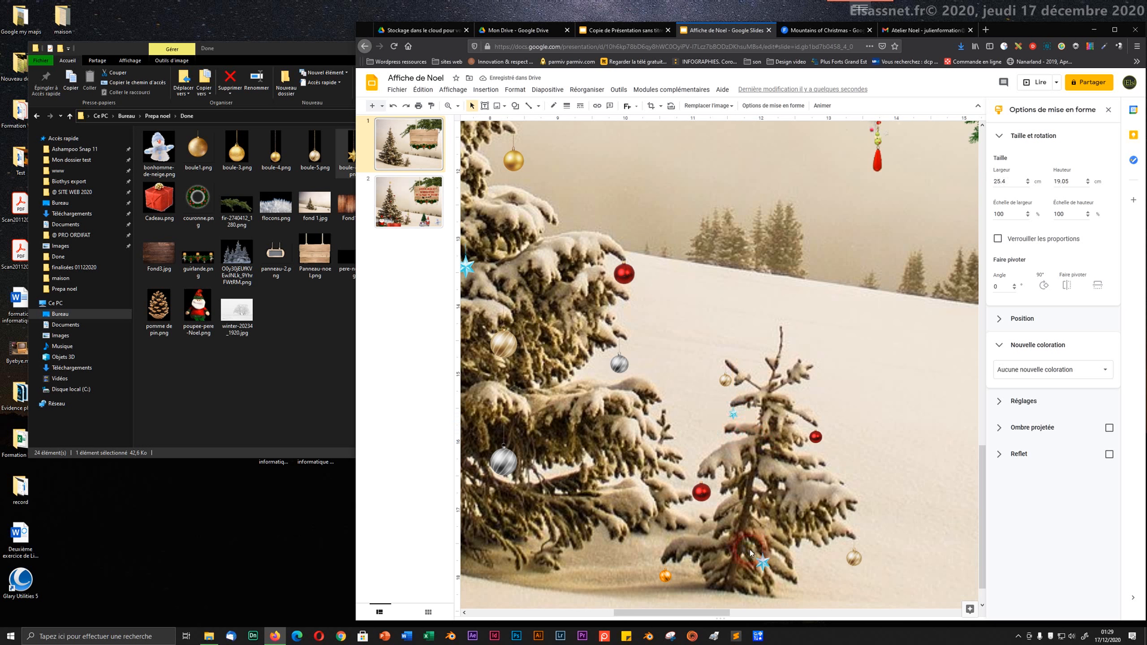
left_click(770, 568)
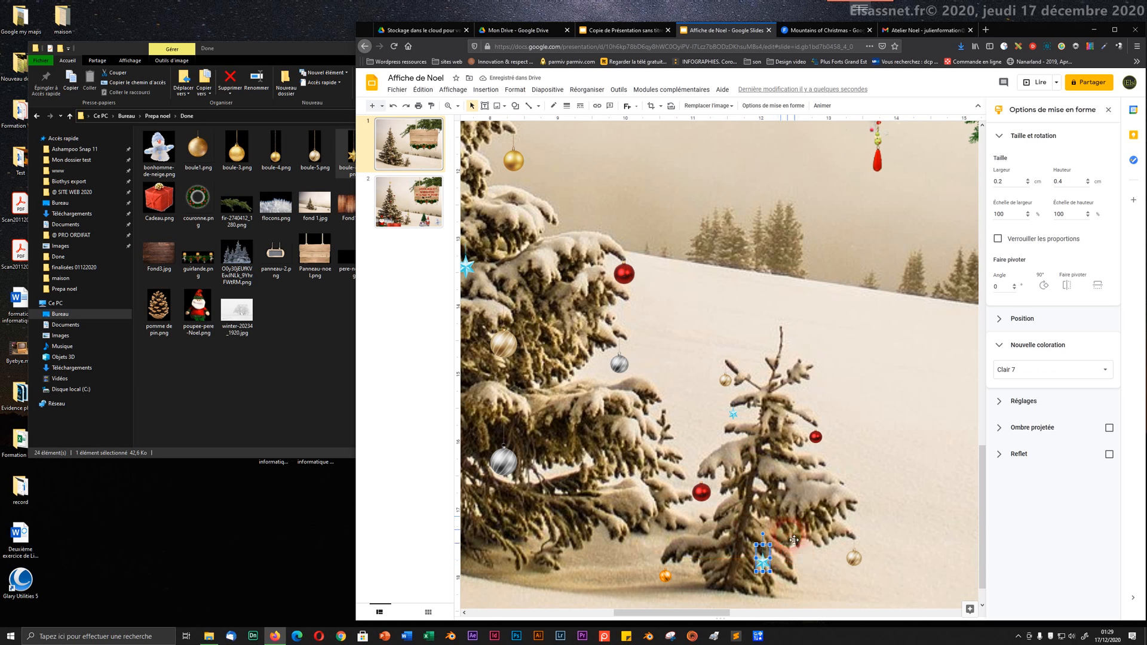
left_click_drag(769, 568, 807, 528)
left_click(748, 539)
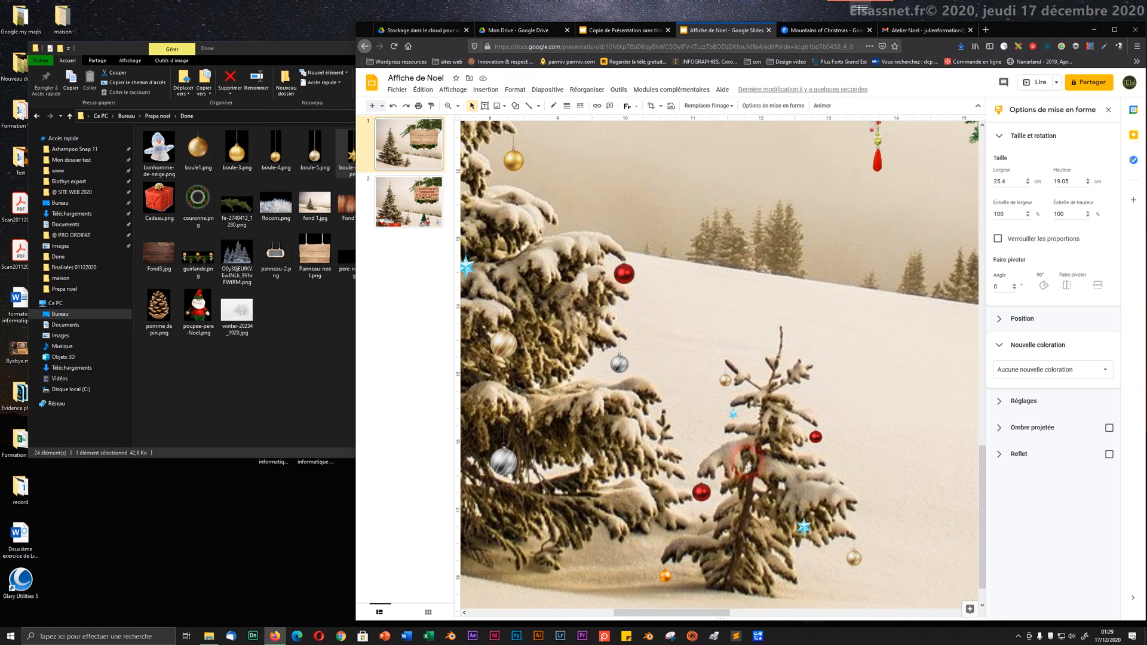
- Insert the star ornament image boule-etoile.png from the Done folder onto the slide, over the large tree
scroll(747, 461, "down", 3, "ctrl")
scroll(747, 459, "down", 2, "ctrl")
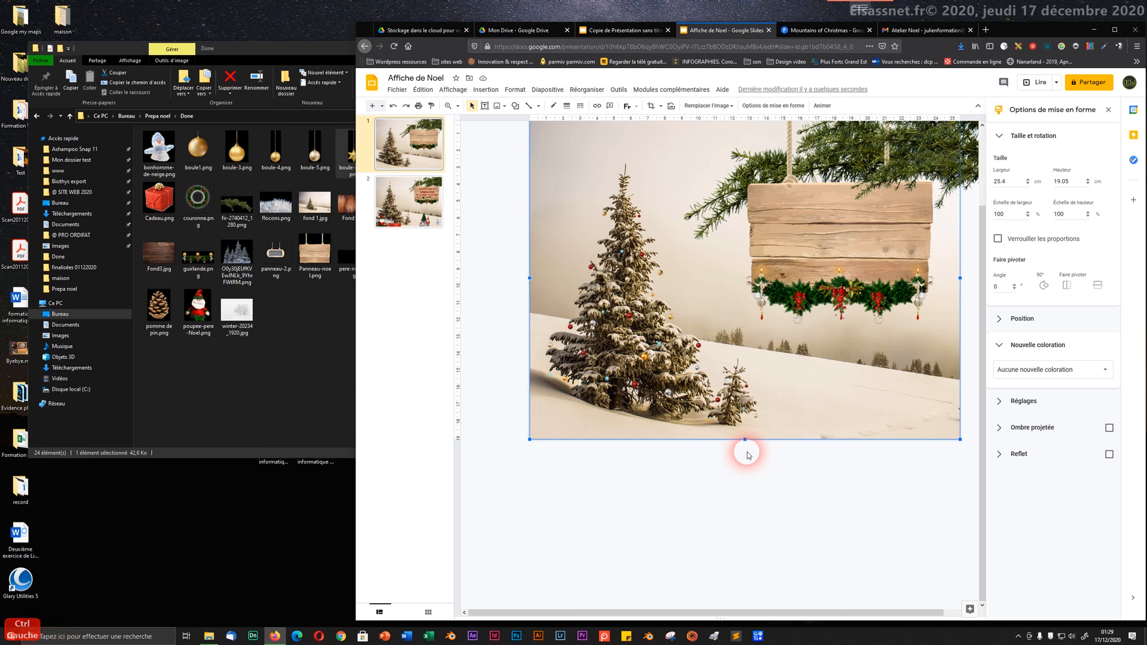
scroll(731, 473, "up", 3)
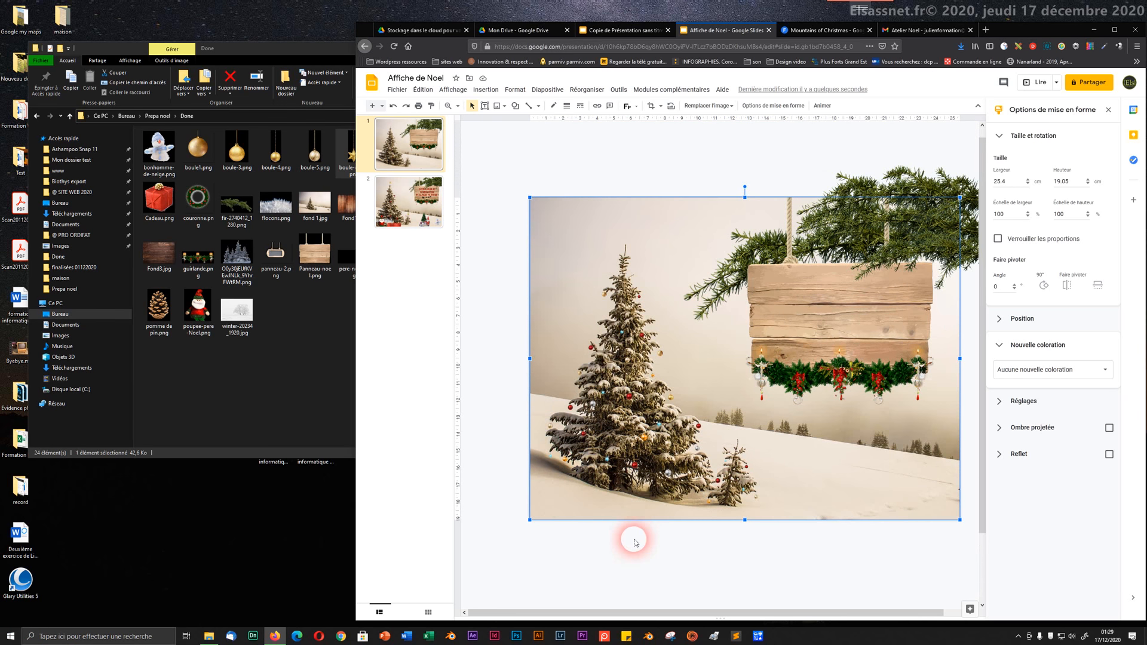
left_click(633, 542)
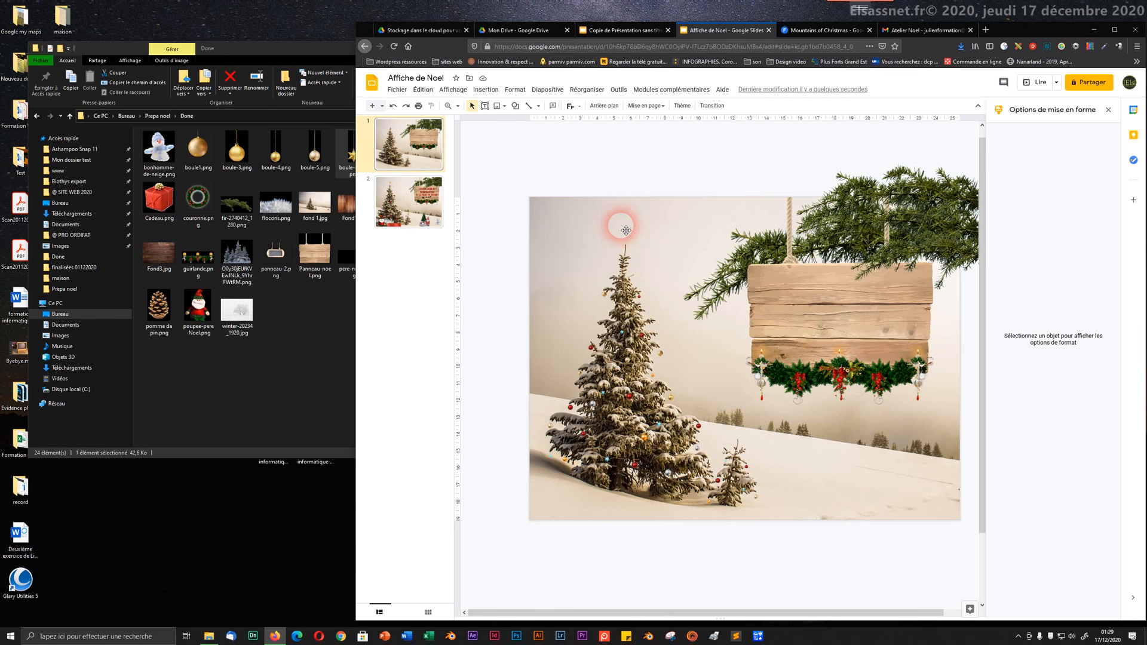
left_click(274, 320)
left_click_drag(354, 157, 627, 245)
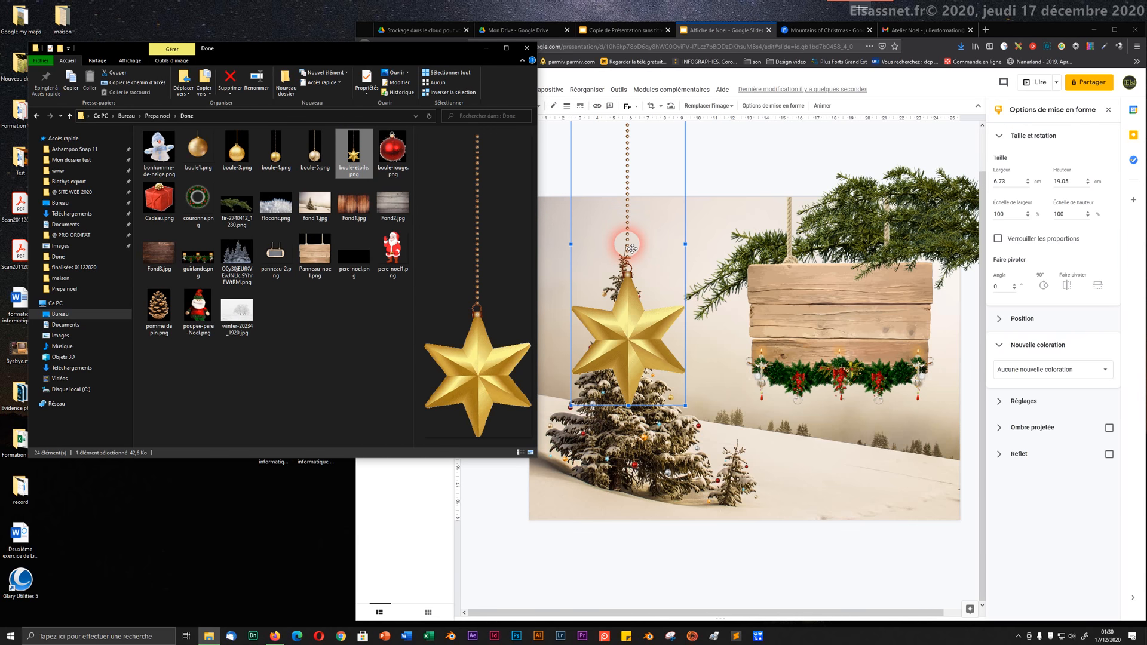
- Shrink the gold star ornament to about 0.92 × 2.59 cm and place it just above the large tree's tip
left_click(685, 407)
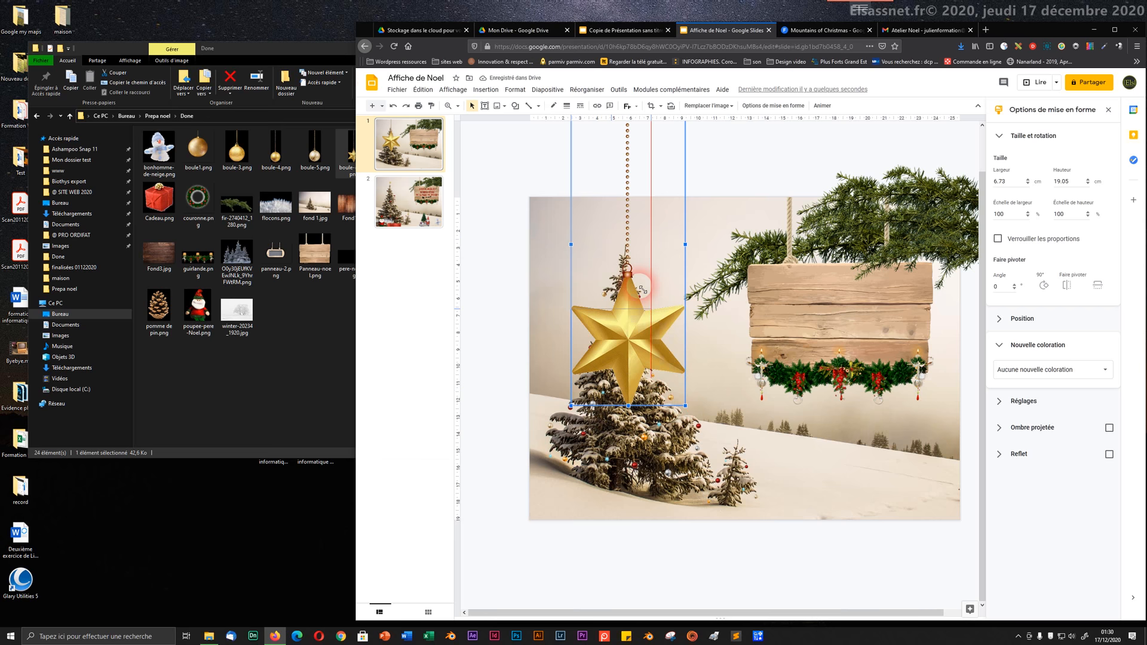
mouse_move(629, 267)
left_mouse_down()
mouse_move(612, 244)
mouse_move(633, 286)
mouse_move(655, 299)
mouse_move(636, 279)
left_mouse_up()
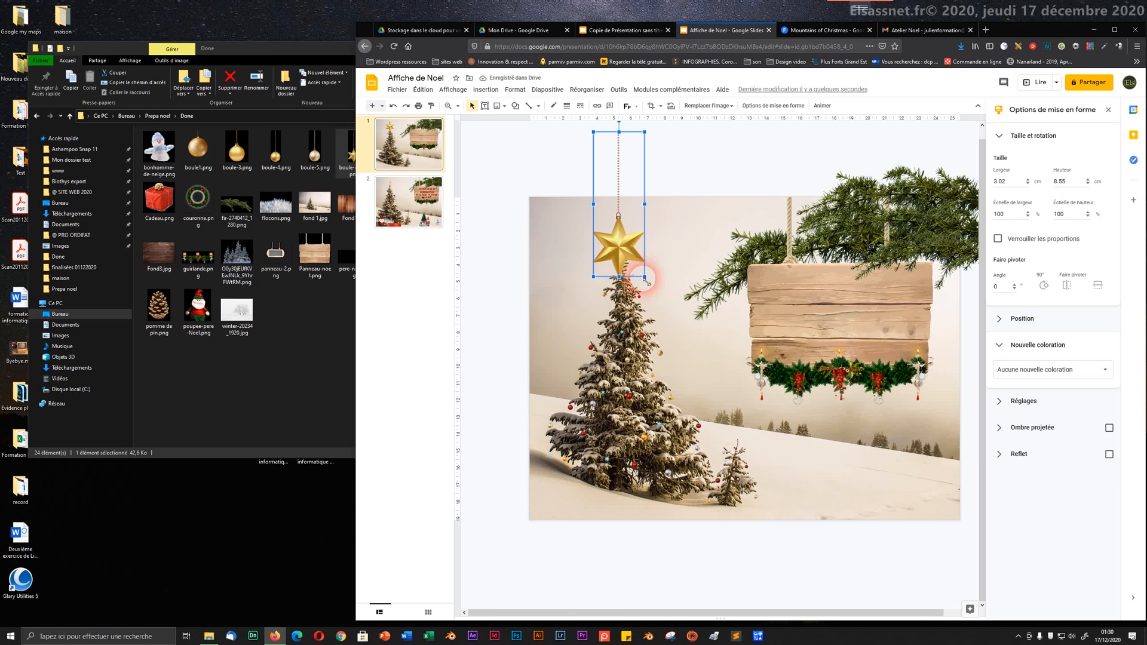
left_click_drag(646, 281, 630, 264)
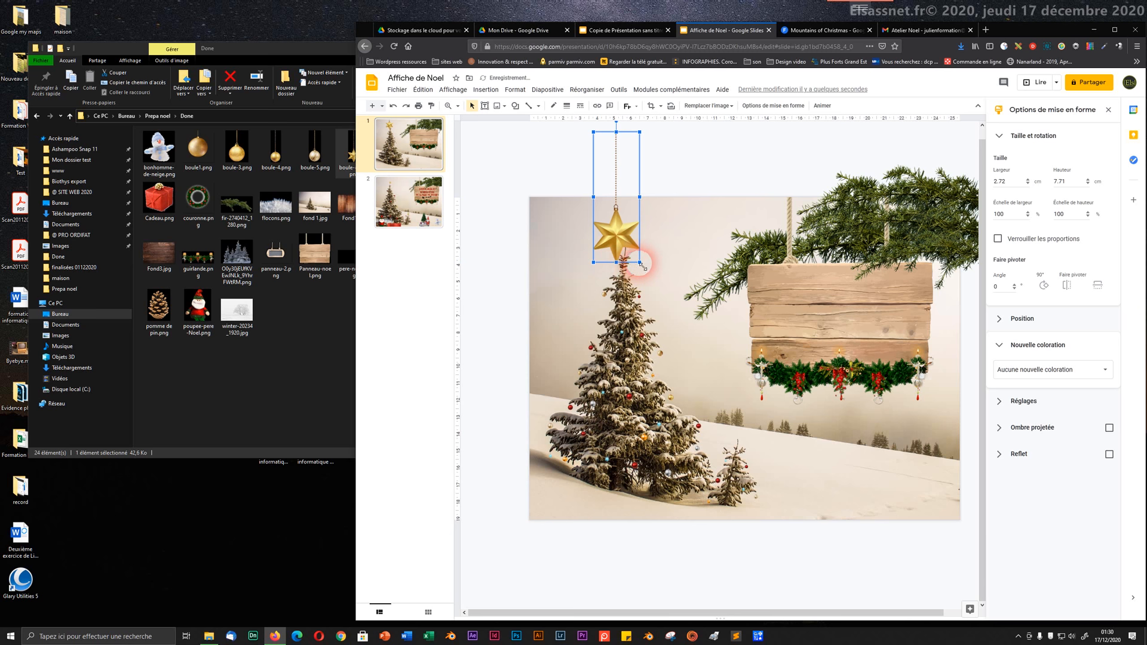
mouse_move(631, 258)
left_mouse_down()
mouse_move(634, 241)
mouse_move(644, 252)
mouse_move(641, 229)
mouse_move(624, 218)
mouse_move(622, 240)
left_mouse_up()
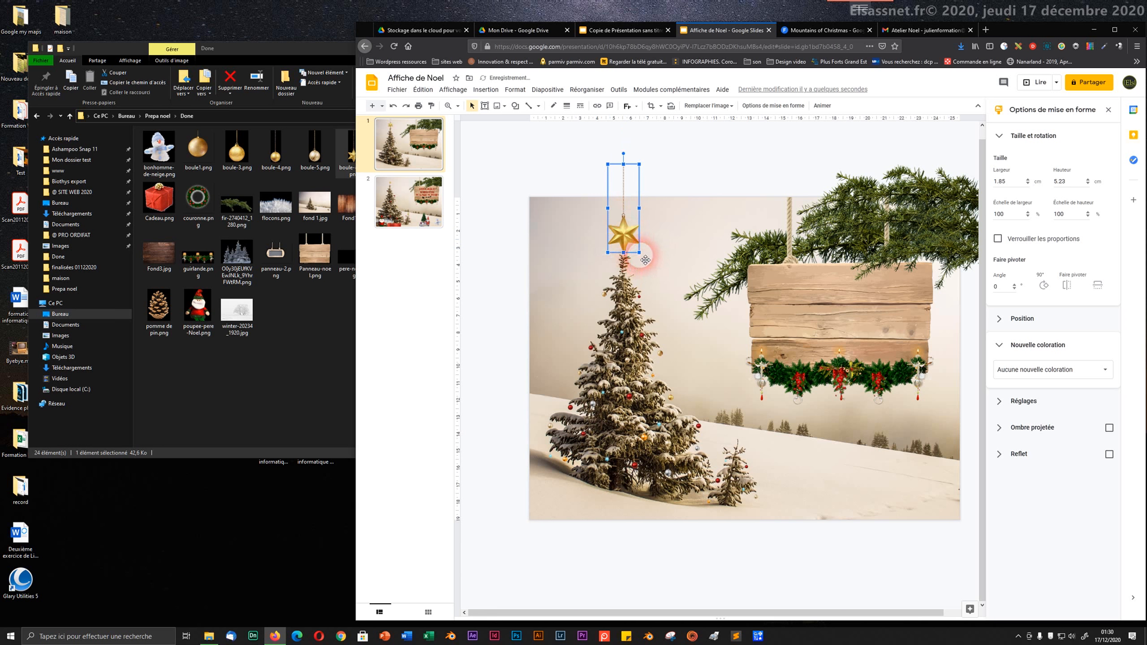
mouse_move(639, 252)
left_mouse_down()
mouse_move(625, 230)
mouse_move(627, 246)
left_mouse_up()
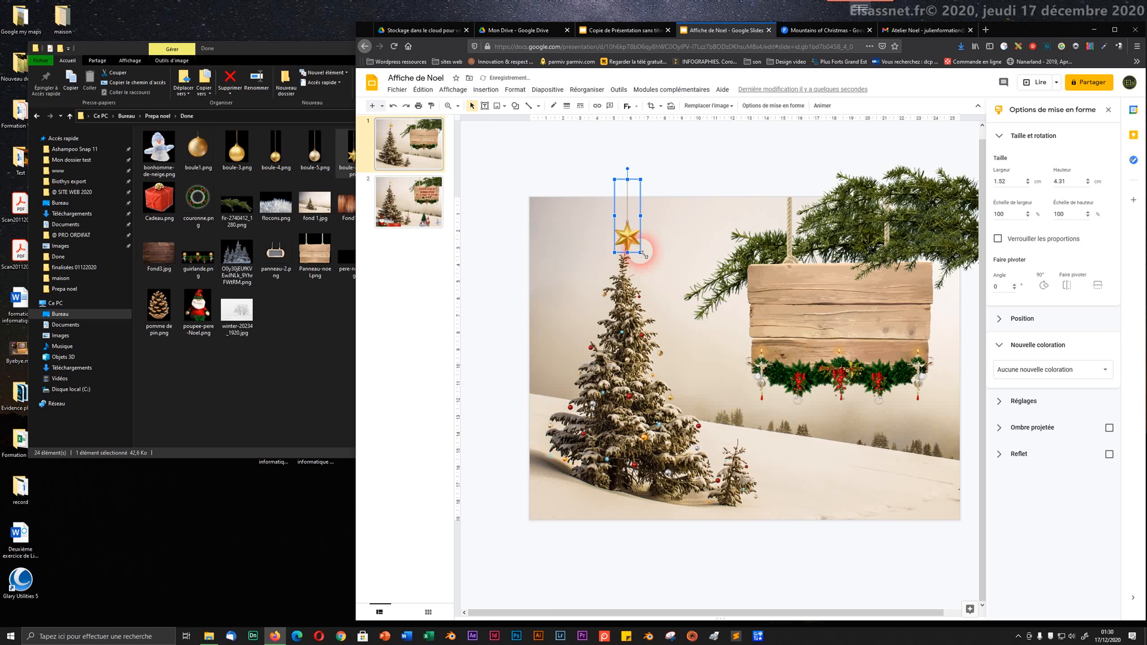
left_click_drag(651, 258, 632, 244)
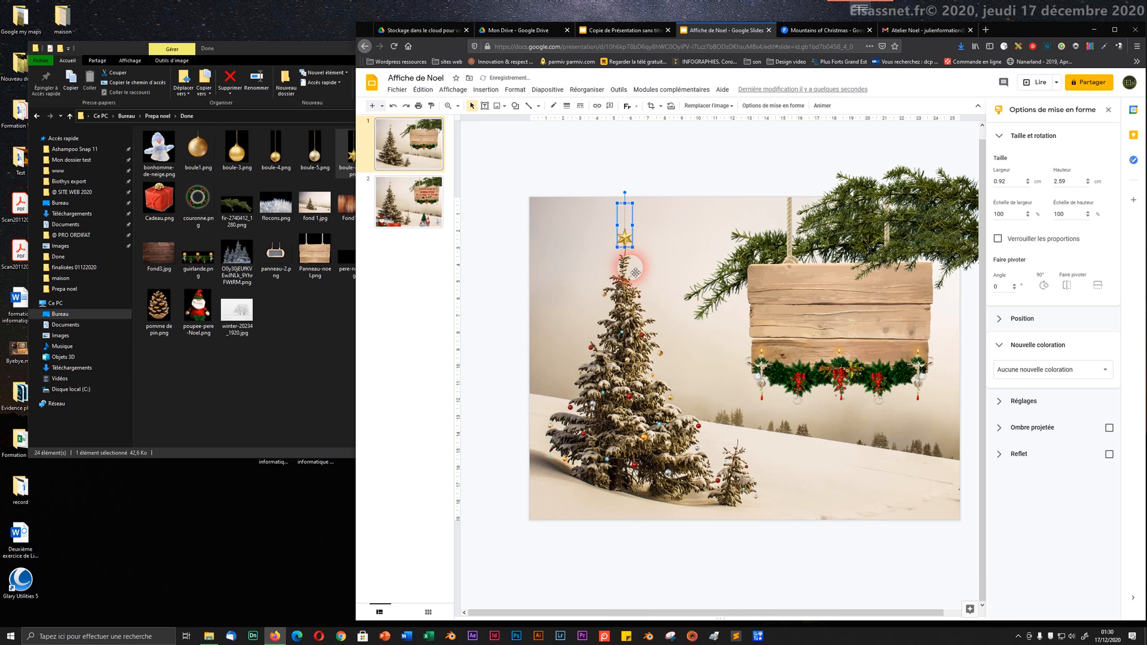
- Reduce the gold star ornament further to about 0.78 × 2.2 cm and lower it toward the large tree's tip
left_click(638, 296)
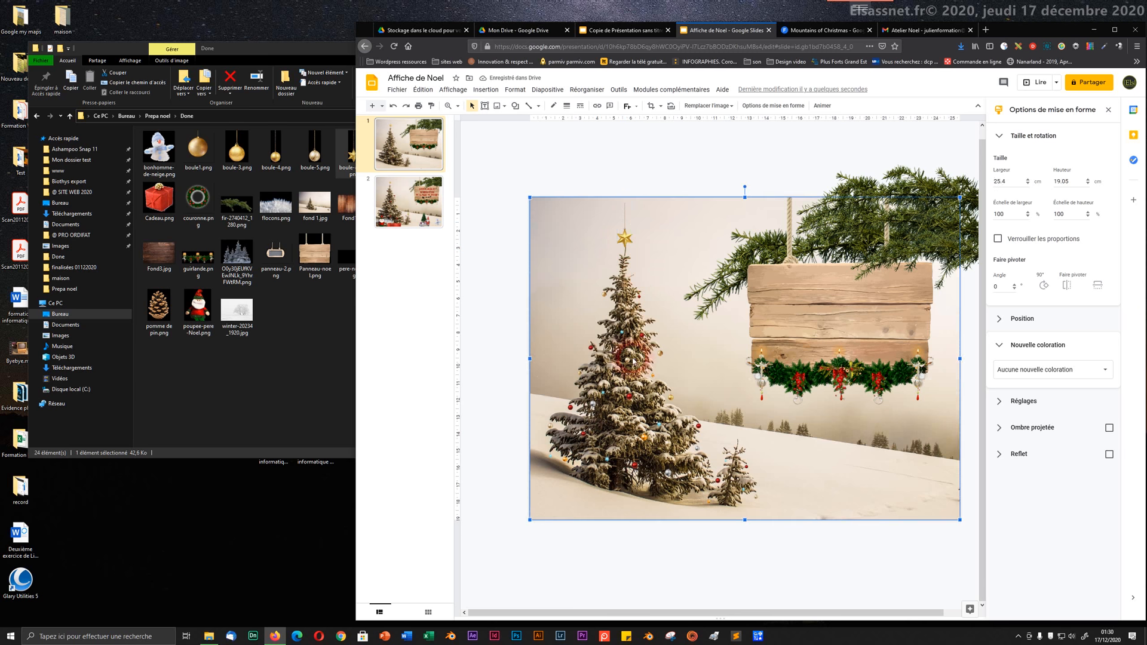
left_click(624, 237)
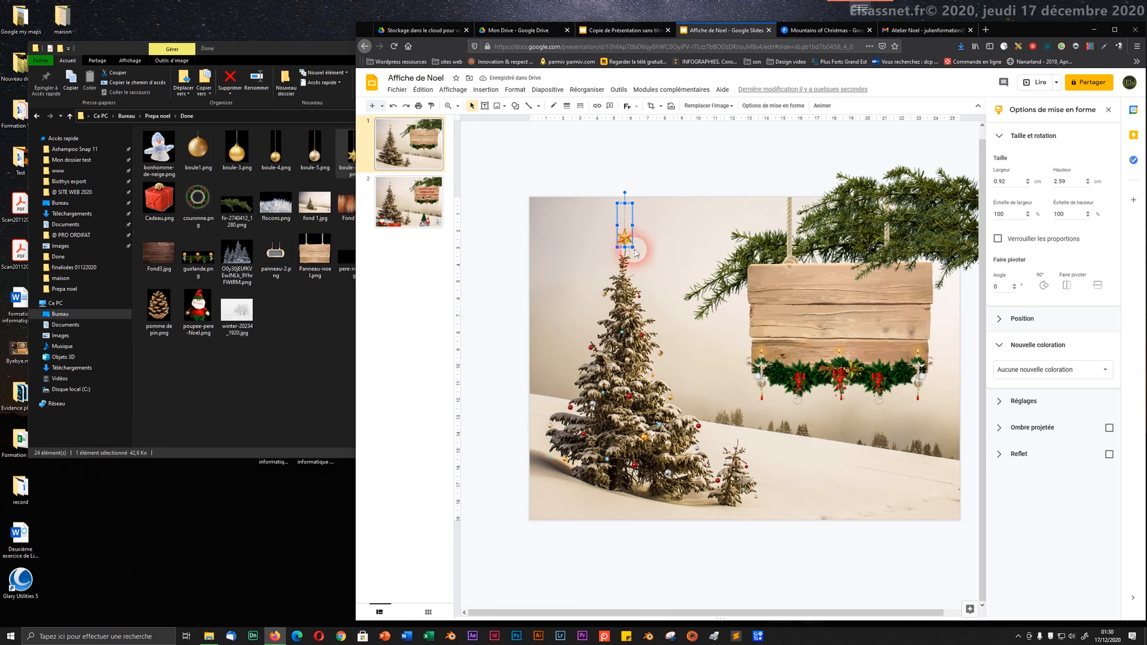
left_click_drag(634, 248, 629, 246)
left_click(591, 176)
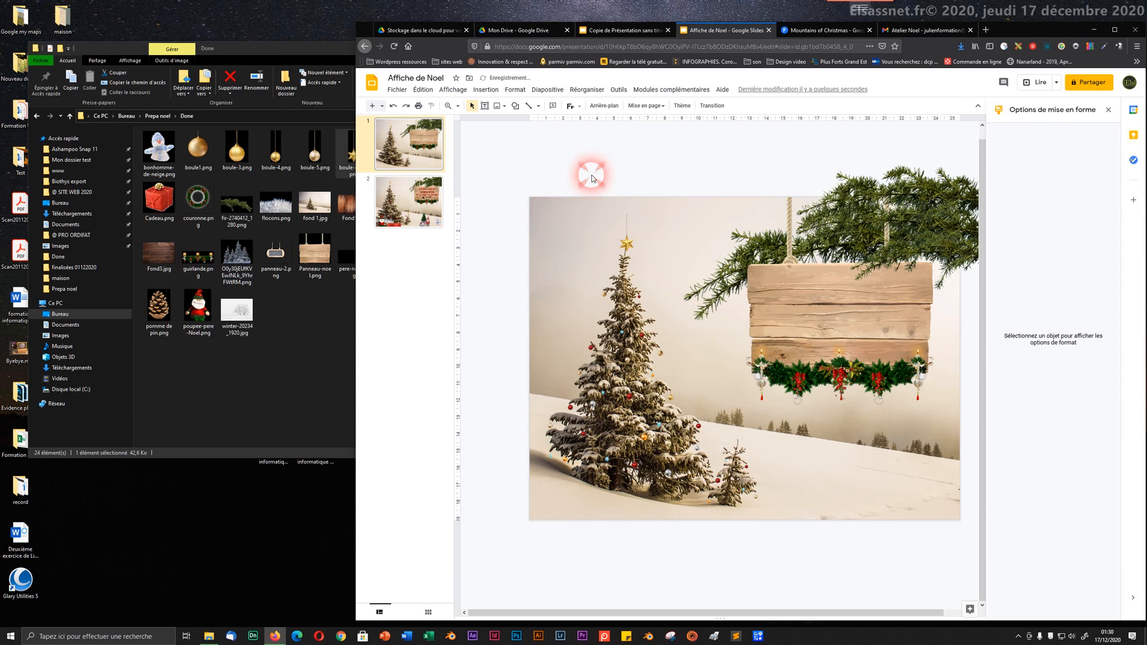
left_click(631, 245)
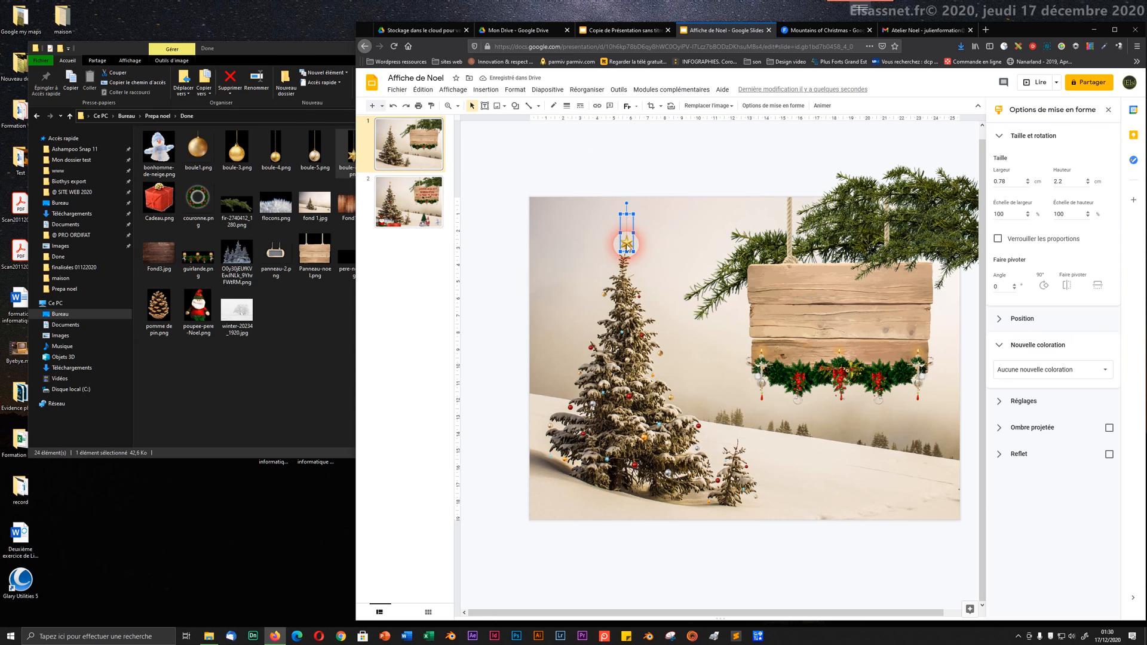
- Move the gold star ornament slightly left to line it up with the tip of the large tree
scroll(624, 245, "up", 3, "ctrl")
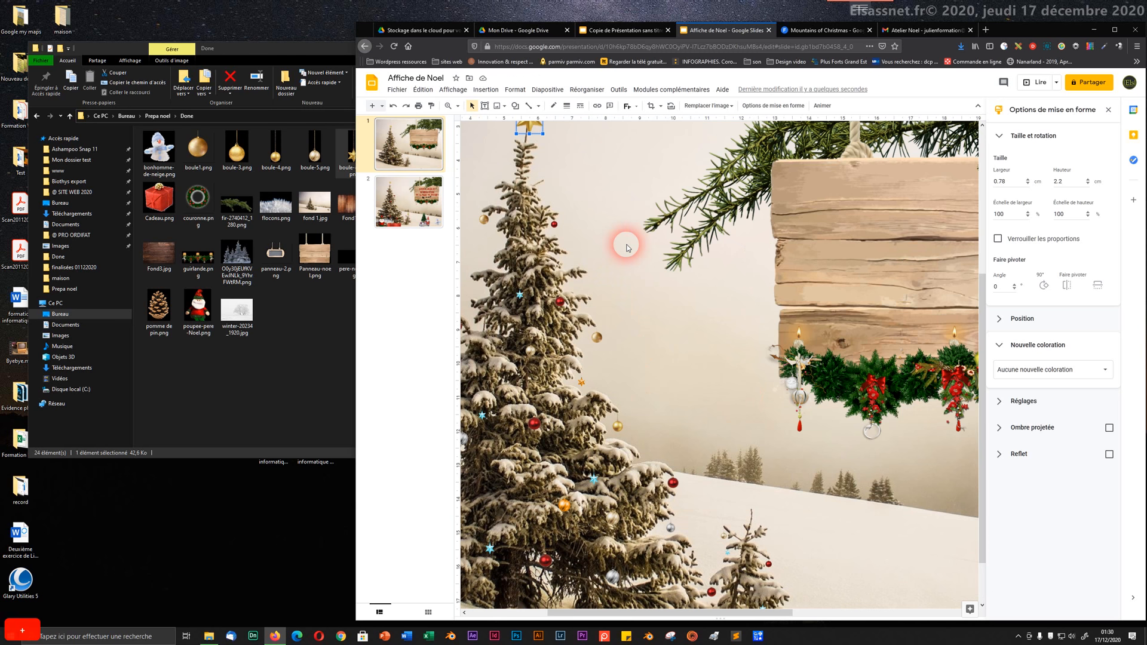
scroll(548, 222, "up", 3)
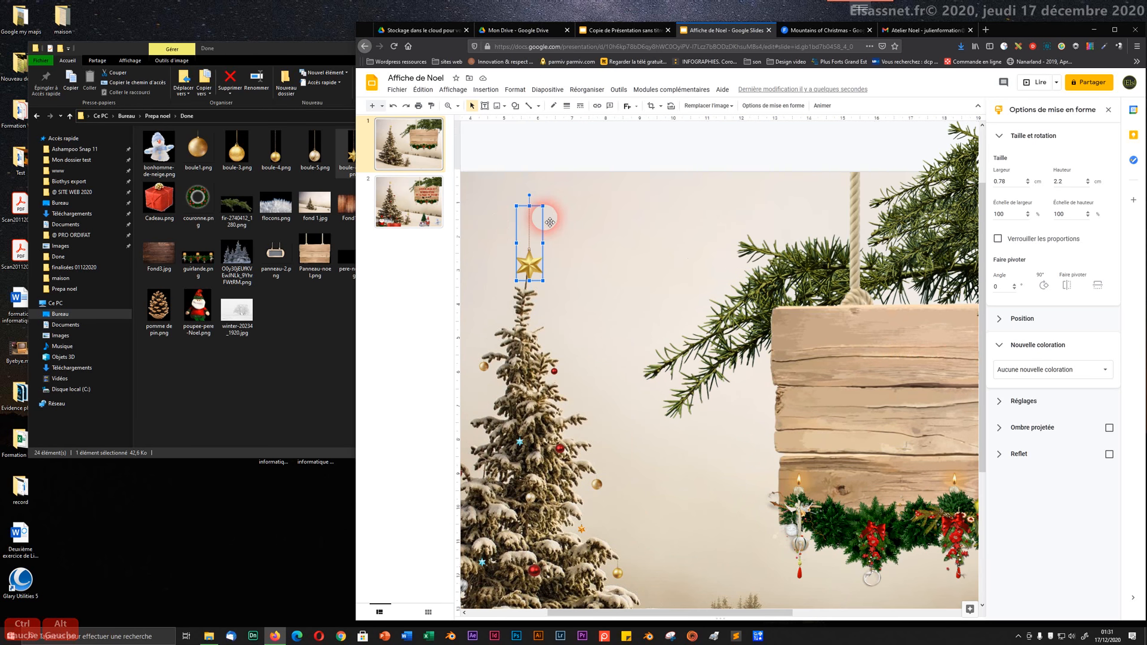
scroll(550, 222, "up", 1)
left_click_drag(539, 331, 531, 328)
left_click(526, 266)
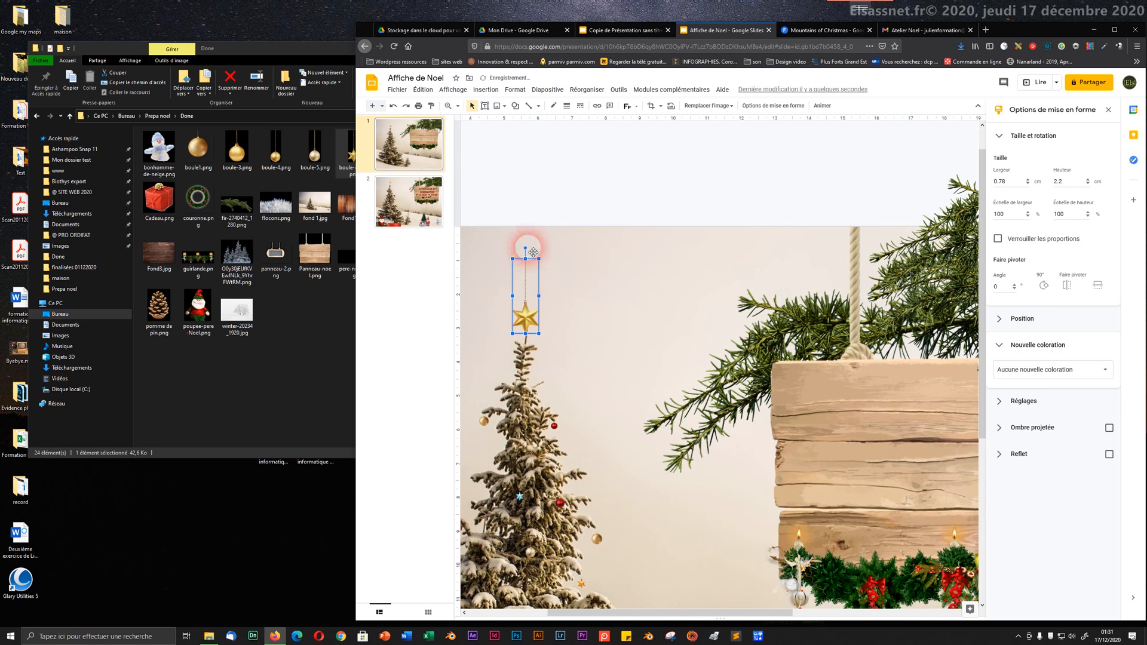
- Crop the hanging chain off the gold star image, leaving it about 0.78 × 0.96 cm
left_click(652, 107)
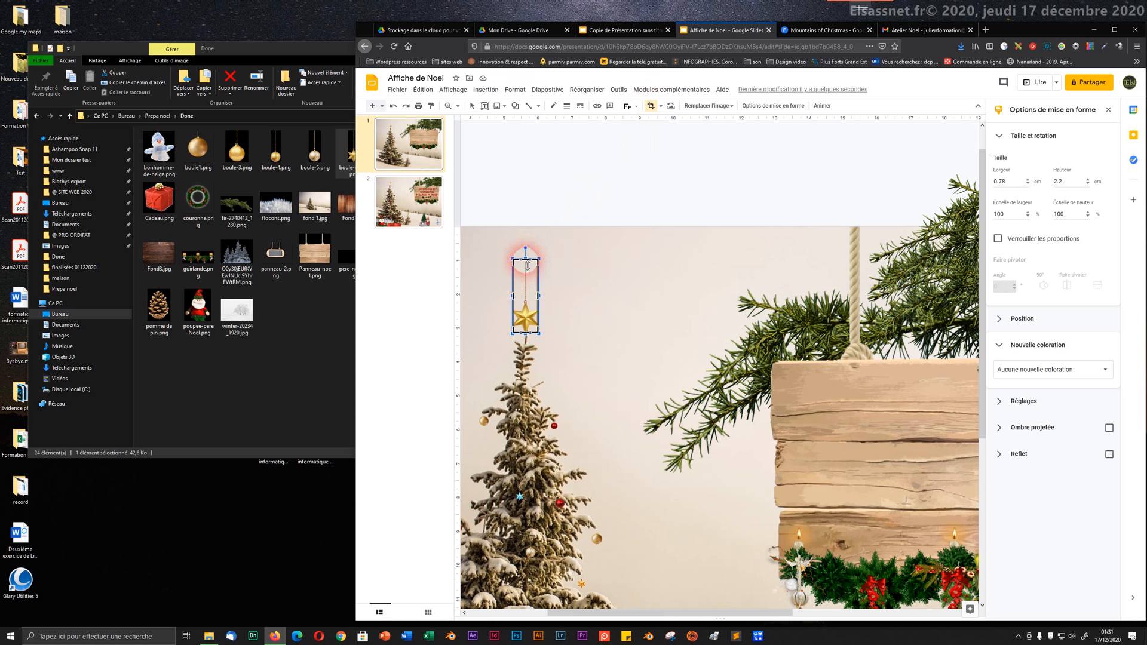
left_click_drag(527, 263, 520, 300)
key("ctrl+z")
left_click_drag(528, 266, 521, 300)
left_click(555, 219)
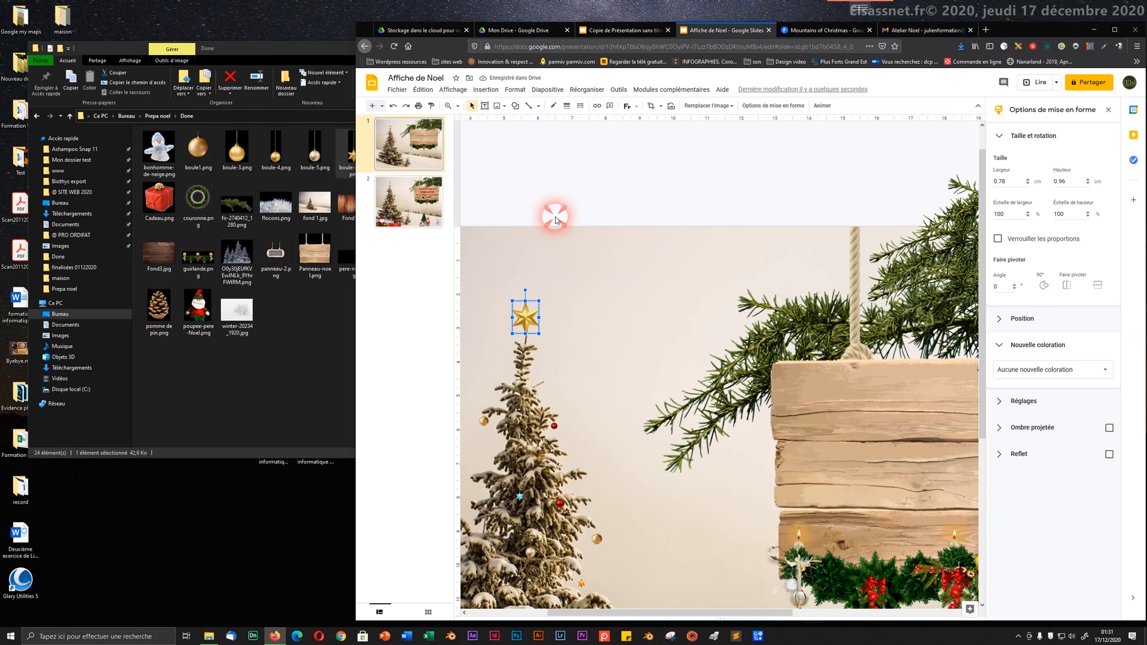
left_click(561, 189)
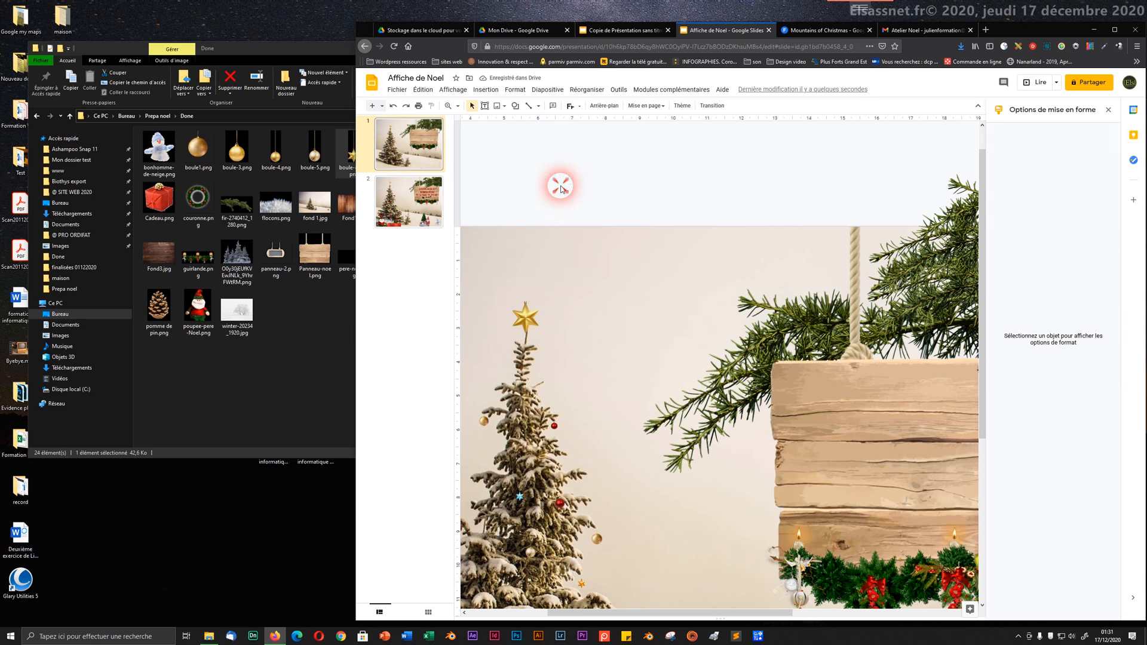
- Rotate the gold star on the large tree to 180°
left_click(524, 323)
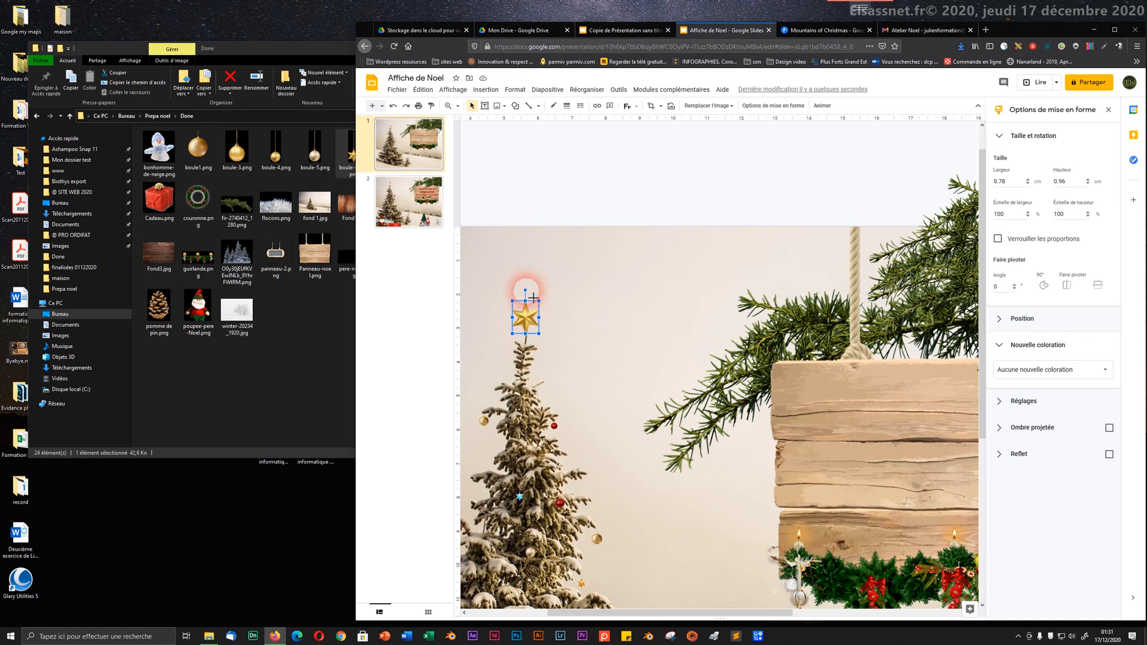
left_click_drag(532, 294, 531, 347)
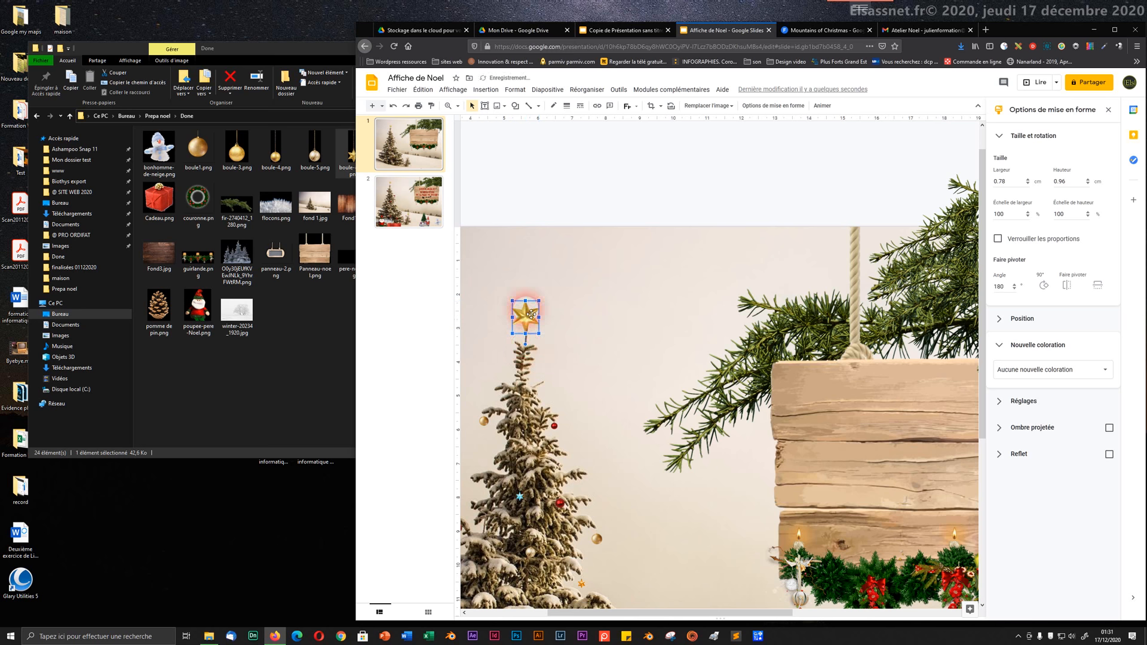
left_click(521, 218)
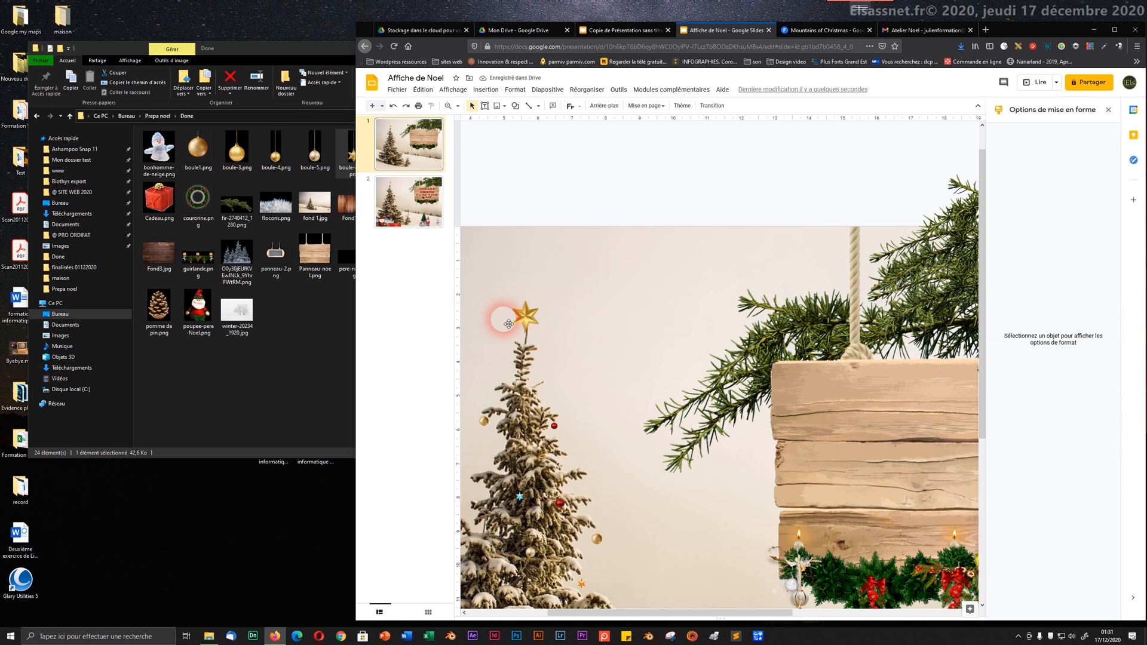
- Move the gold star slightly up and right to center it over the large tree's tip
left_click(529, 317)
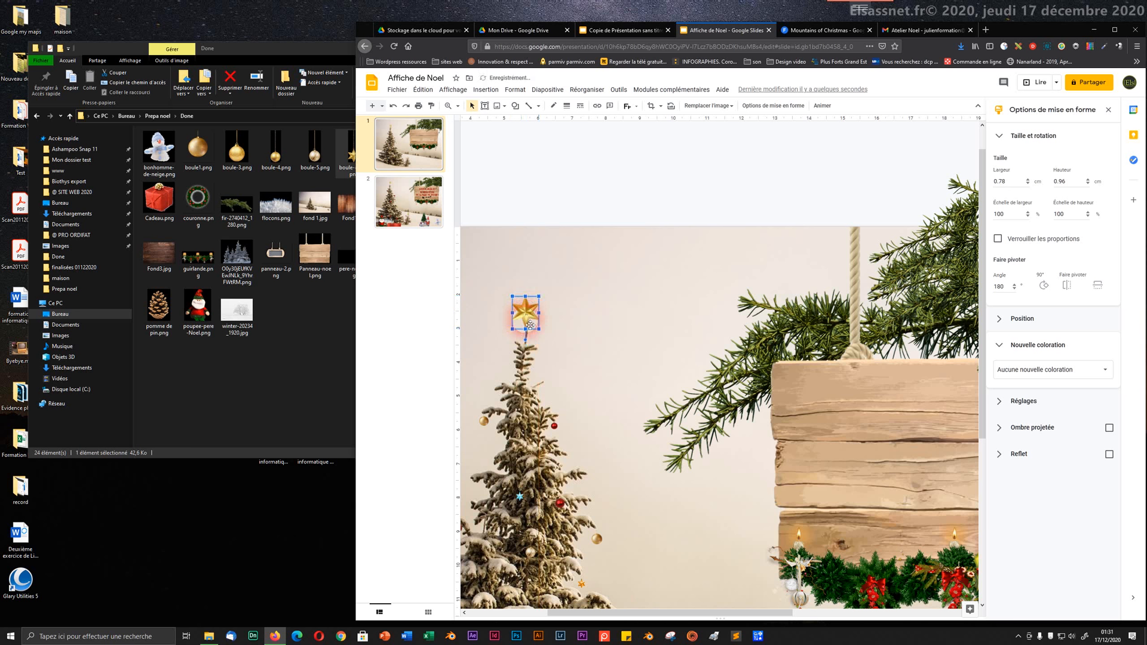
left_click(523, 360)
left_click(533, 318)
left_click_drag(533, 318, 535, 320)
left_click(517, 363)
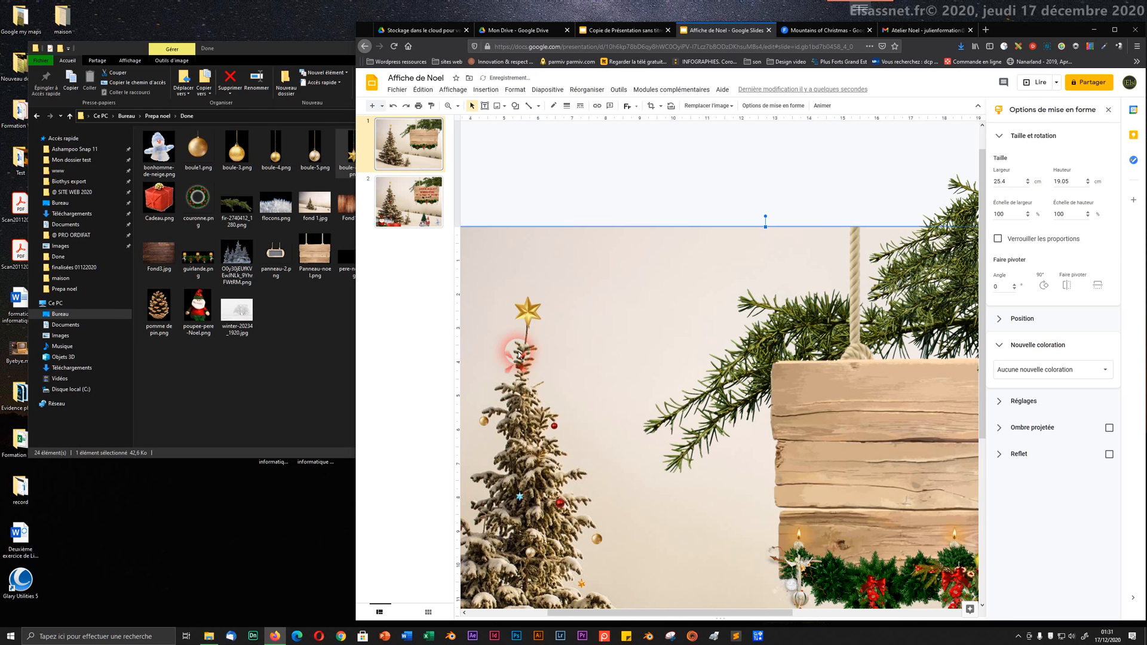
- Tilt the gold star to about 11.1° and shift it slightly right over the tree's tip
left_click(535, 309)
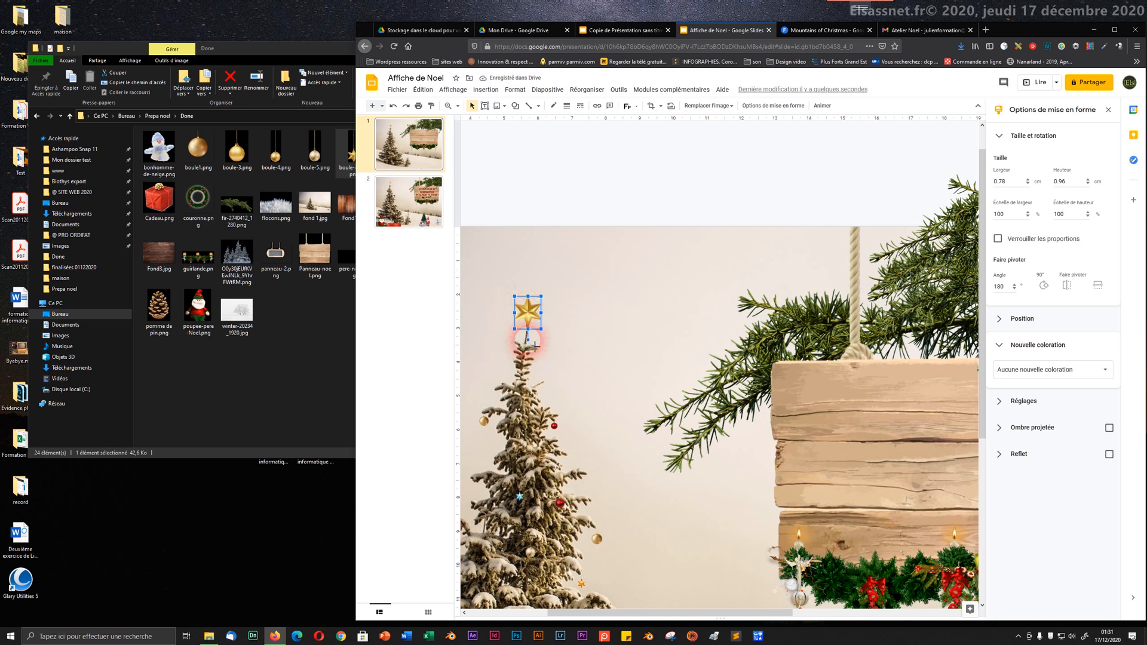
left_click_drag(534, 345, 542, 279)
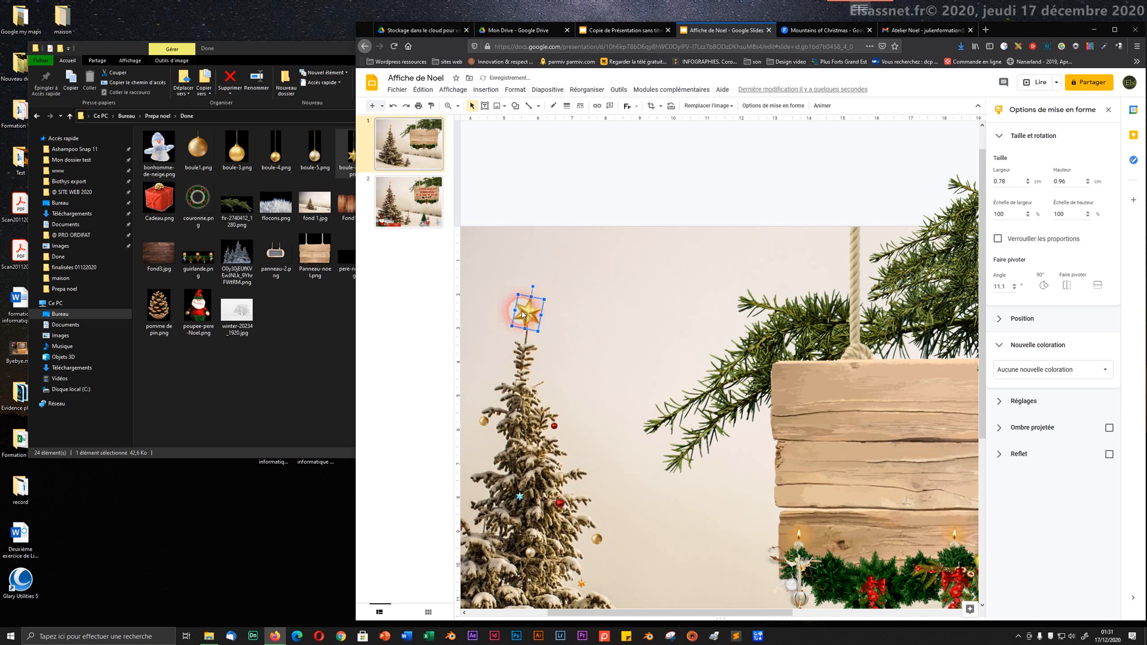
left_click_drag(532, 324, 537, 326)
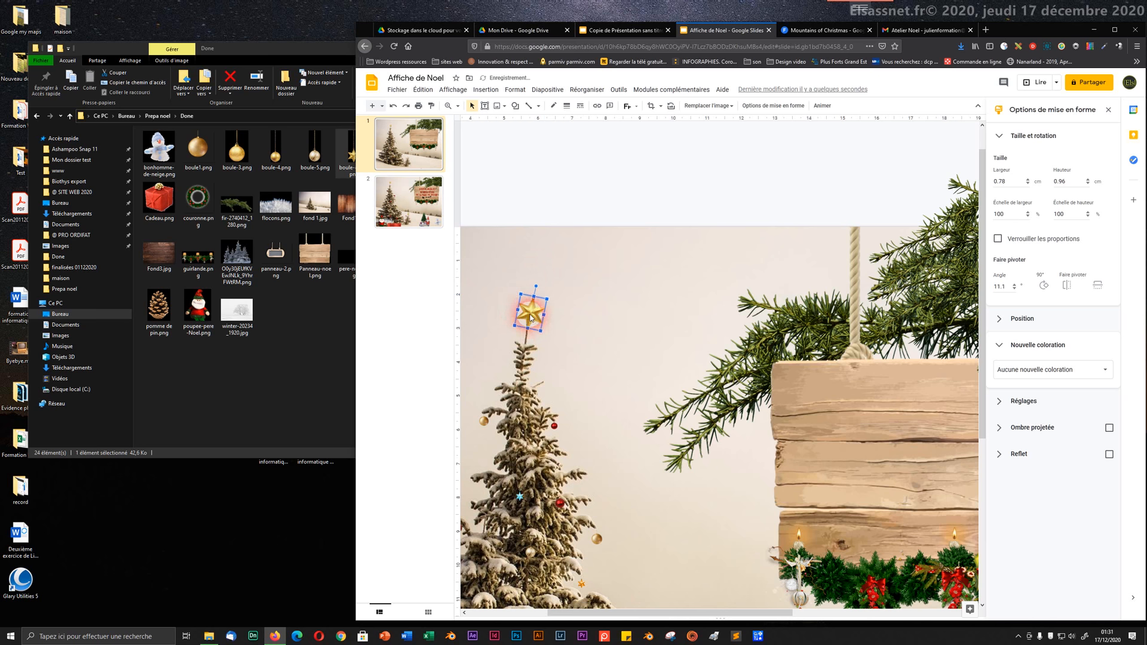
- Fine-tune the gold star's position on the large tree's tip and reduce its tilt to about 9.3°
key("ctrl+alt+plus")
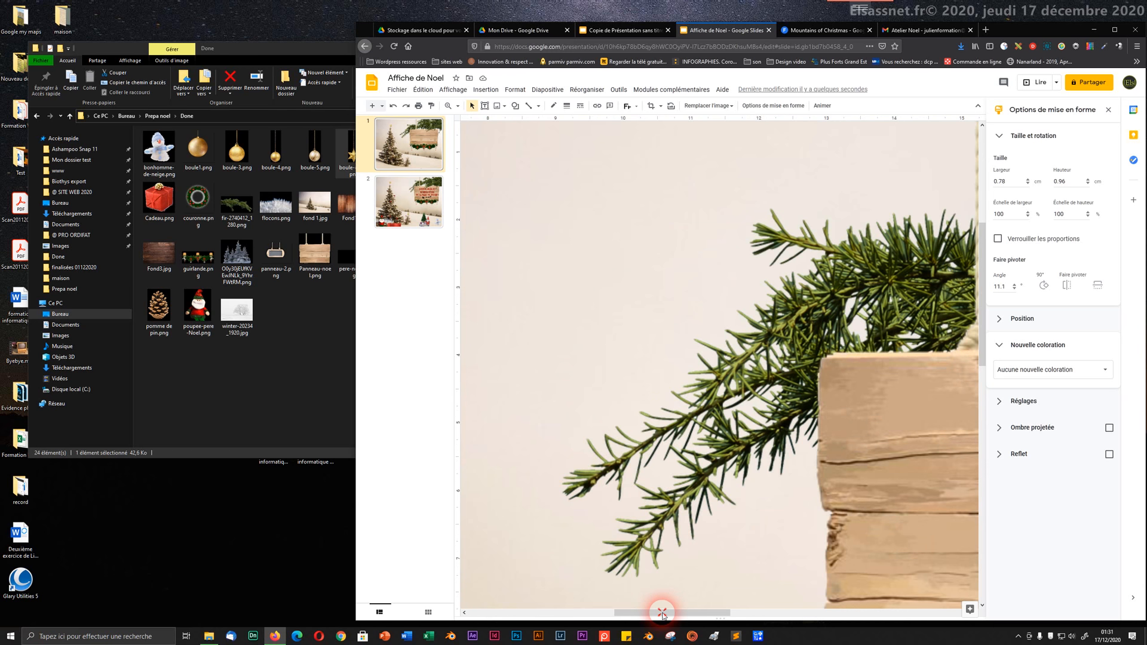
left_click_drag(661, 610, 583, 608)
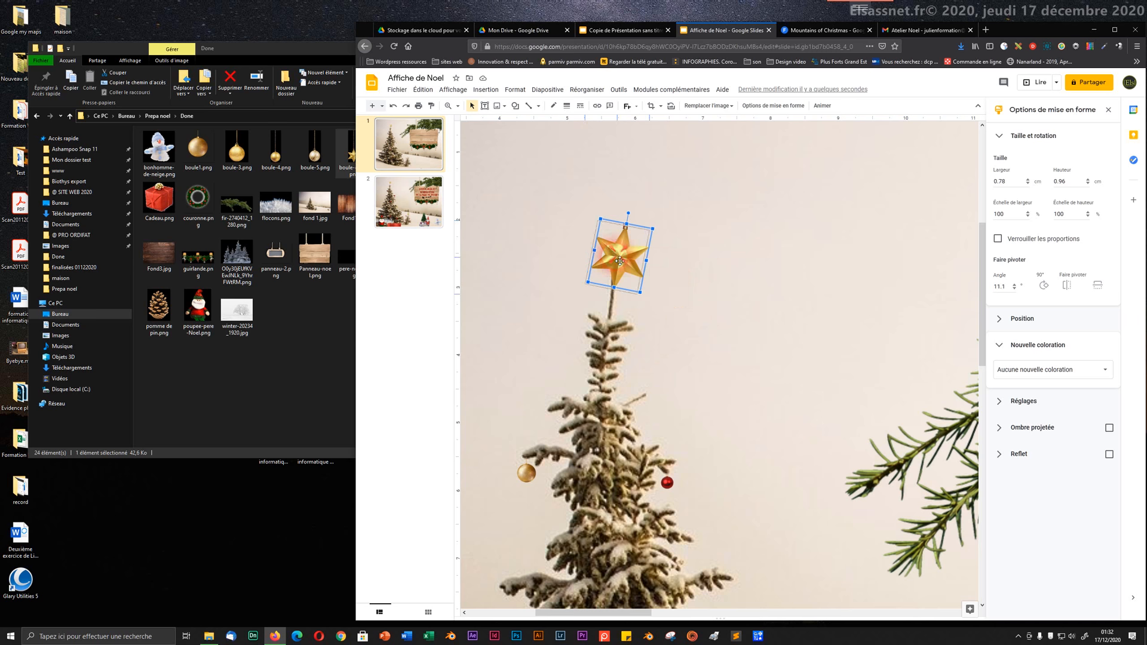
left_click_drag(619, 261, 620, 260)
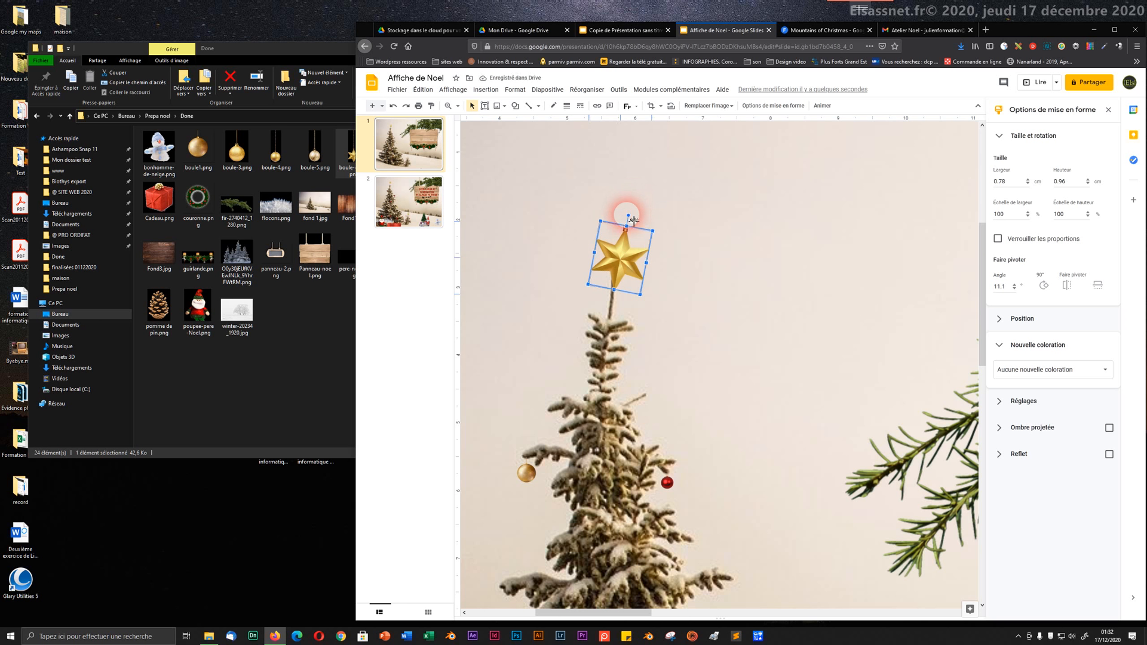
left_click_drag(627, 216, 624, 210)
left_click(623, 277)
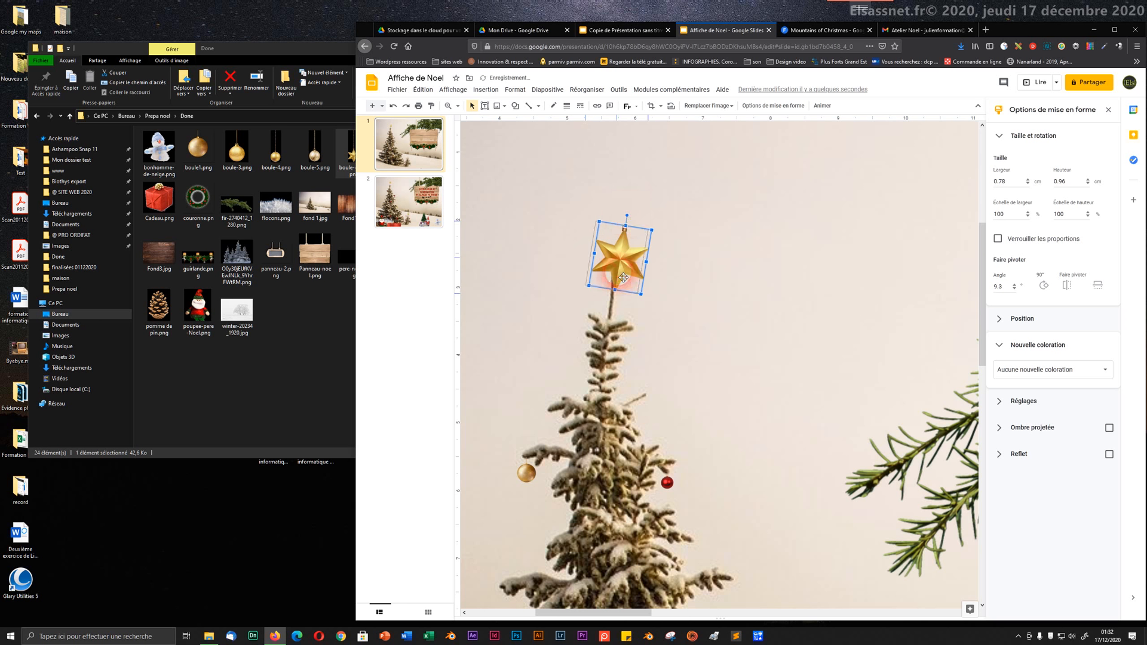
left_click(646, 328)
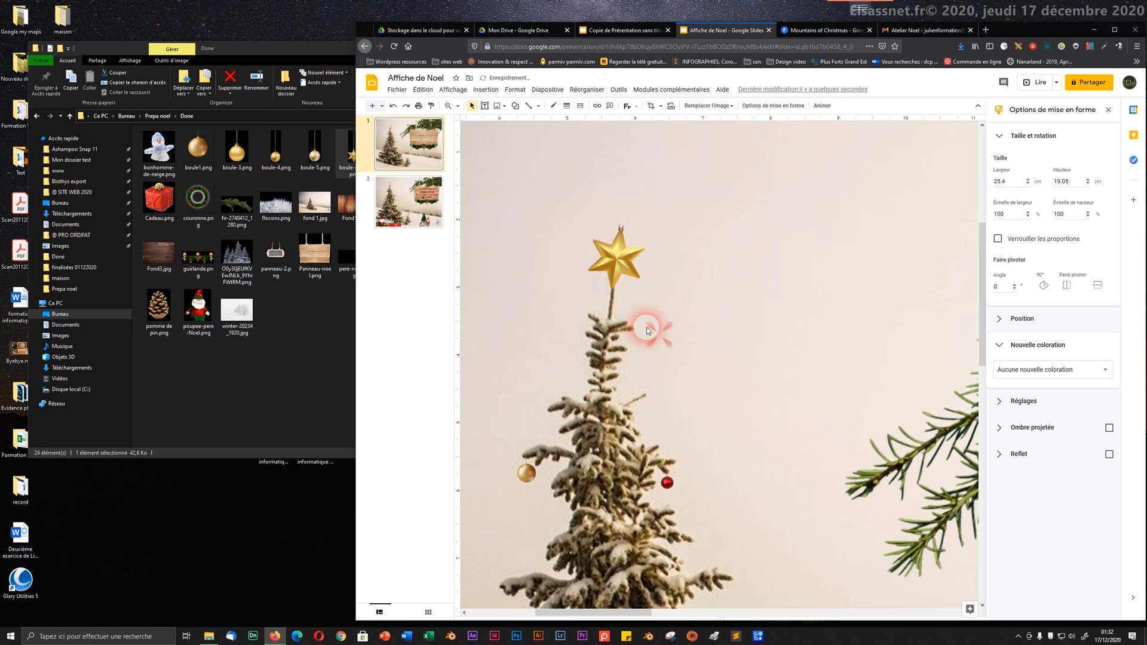
- Crop the remaining hanging ring off the upper point of the gold star, leaving the image about 0.78 × 0.88 cm
left_click(627, 271)
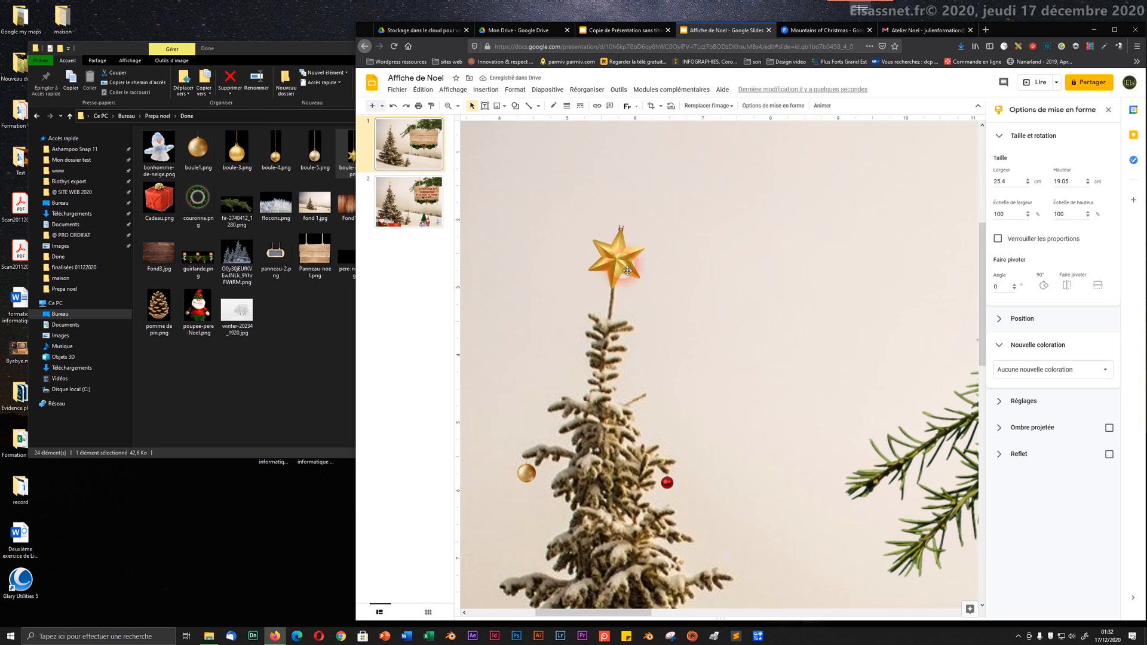
key("ctrl+alt+minus")
key("ctrl+alt+minus")
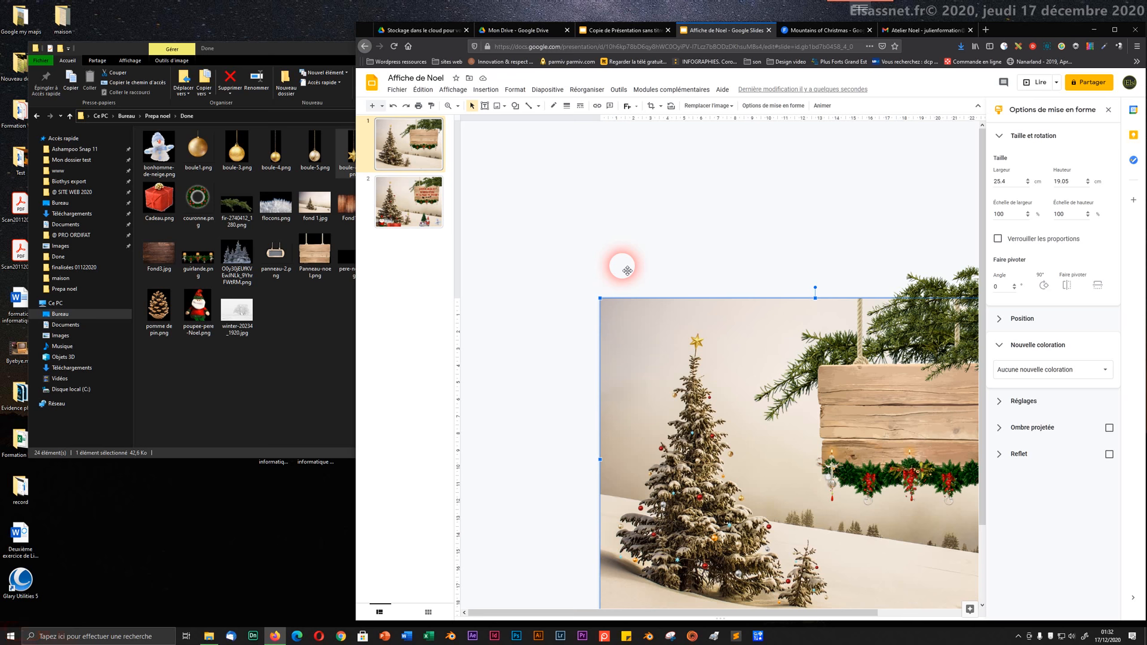
key("ctrl+alt+plus")
key("ctrl+alt+plus")
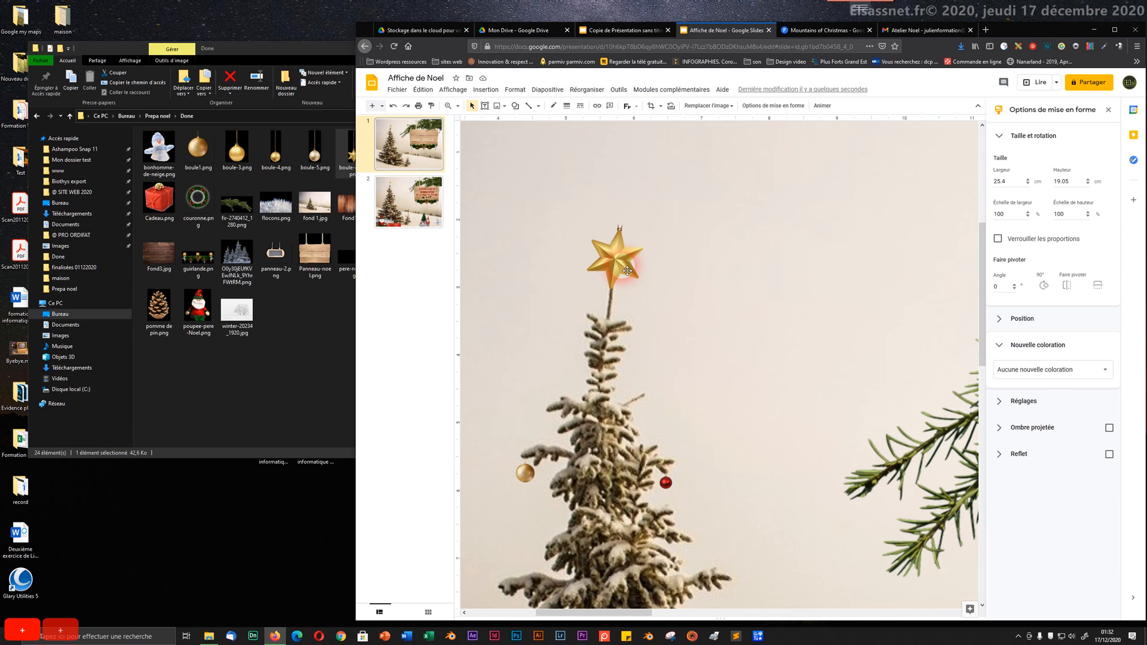
left_click(625, 270)
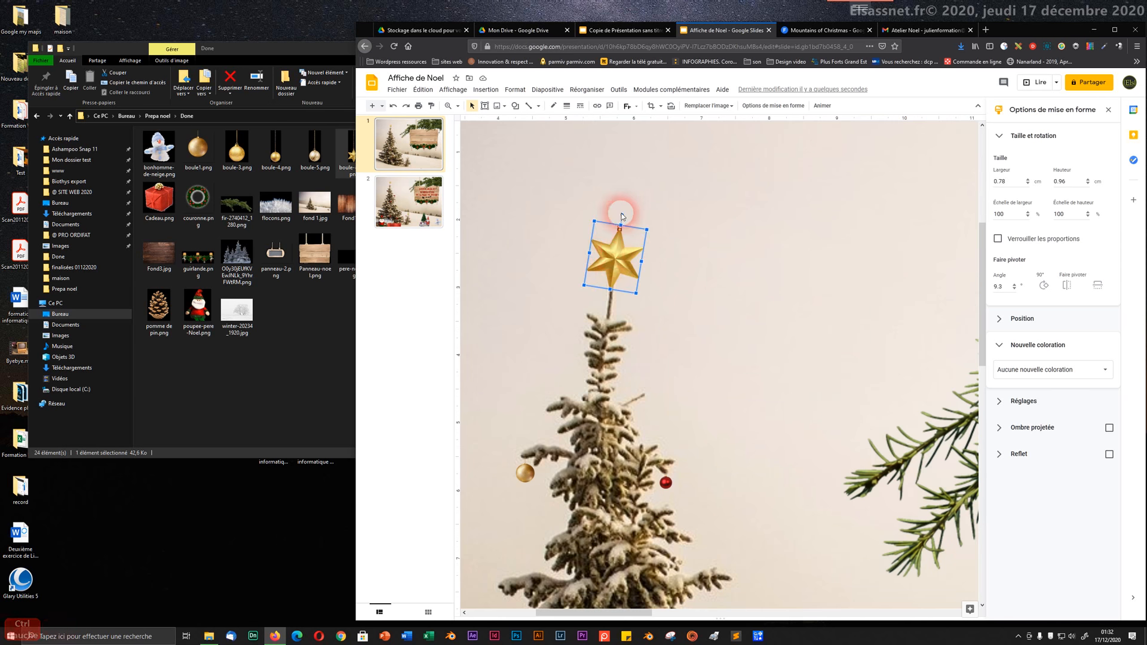
left_click(651, 106)
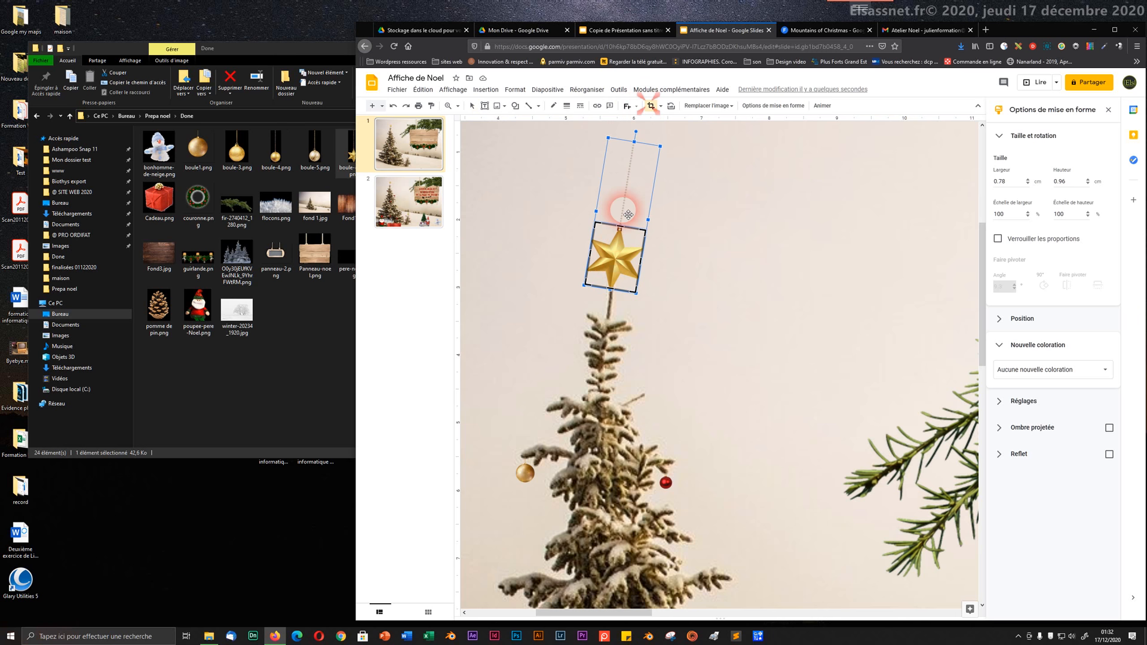
left_click_drag(621, 231, 620, 237)
left_click(688, 208)
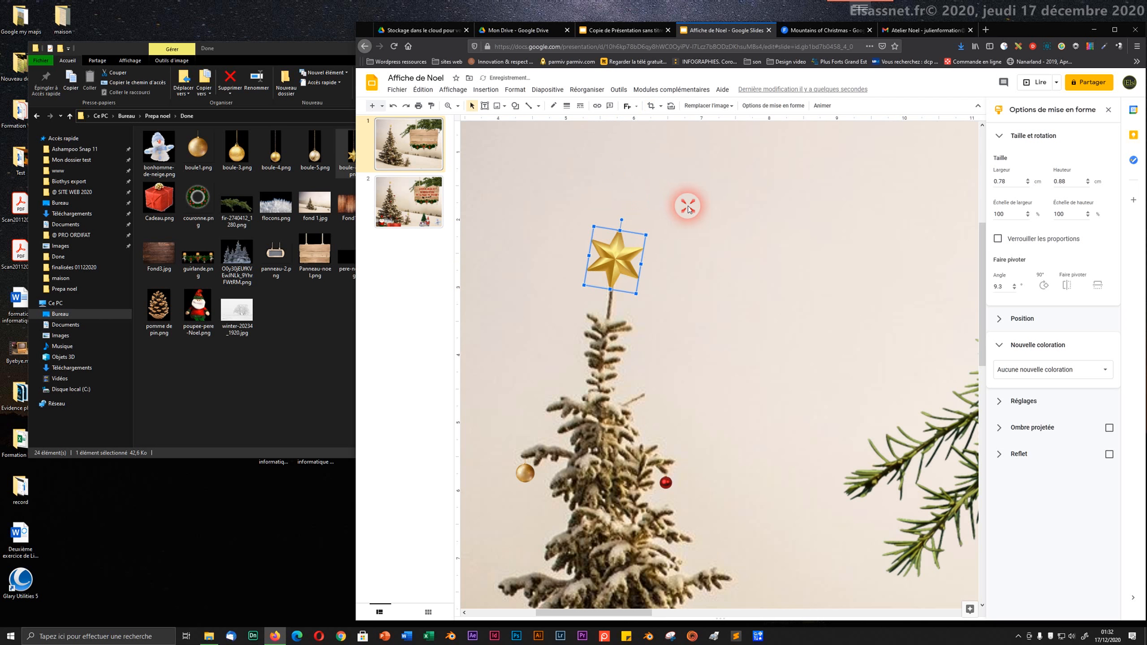
- Rotate the gold star on the large tree's tip to about 186.9° and shrink it to about 0.73 × 0.86 cm
left_click(622, 218)
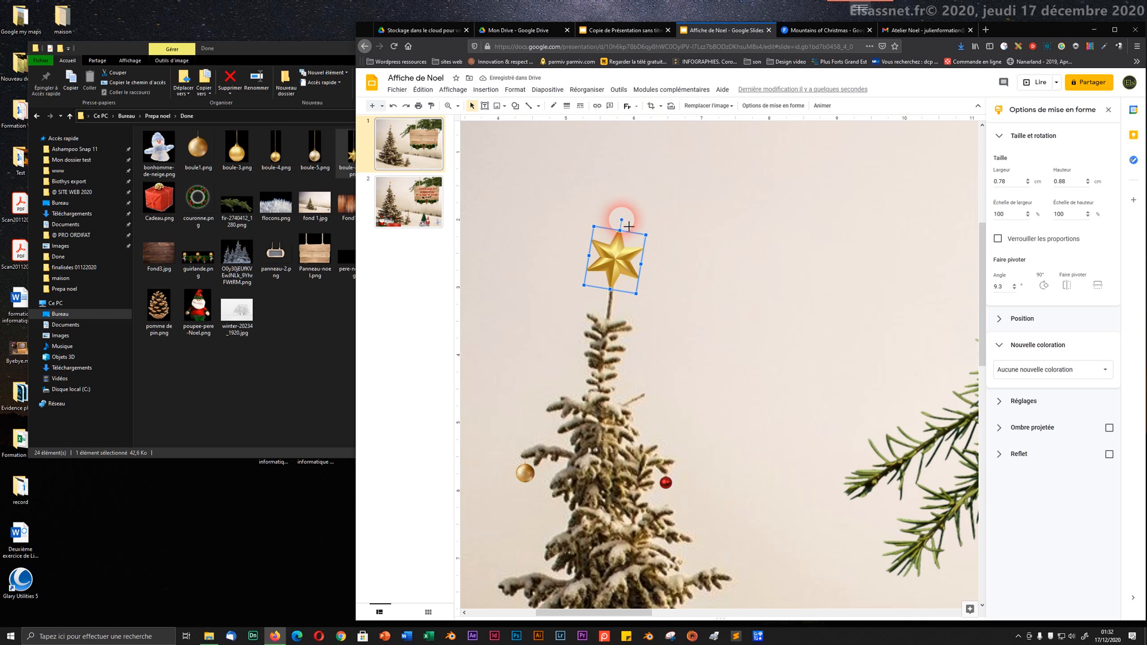
left_click_drag(628, 225, 617, 298)
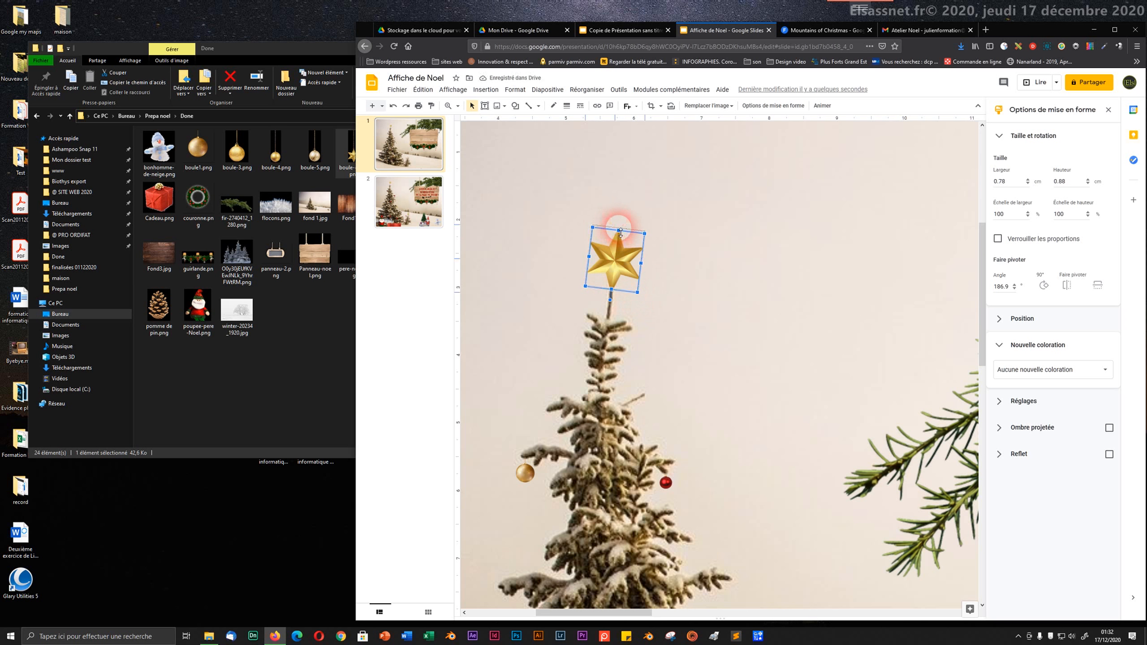
left_click(662, 268)
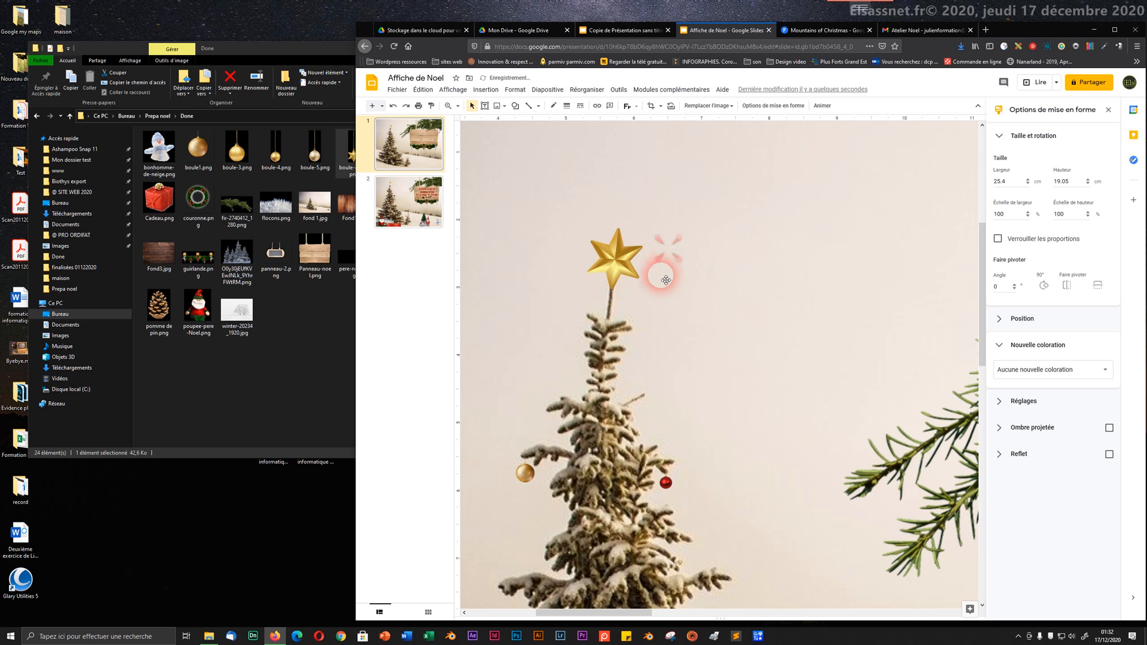
left_click(620, 267)
left_click_drag(643, 233, 622, 269)
left_click(620, 269)
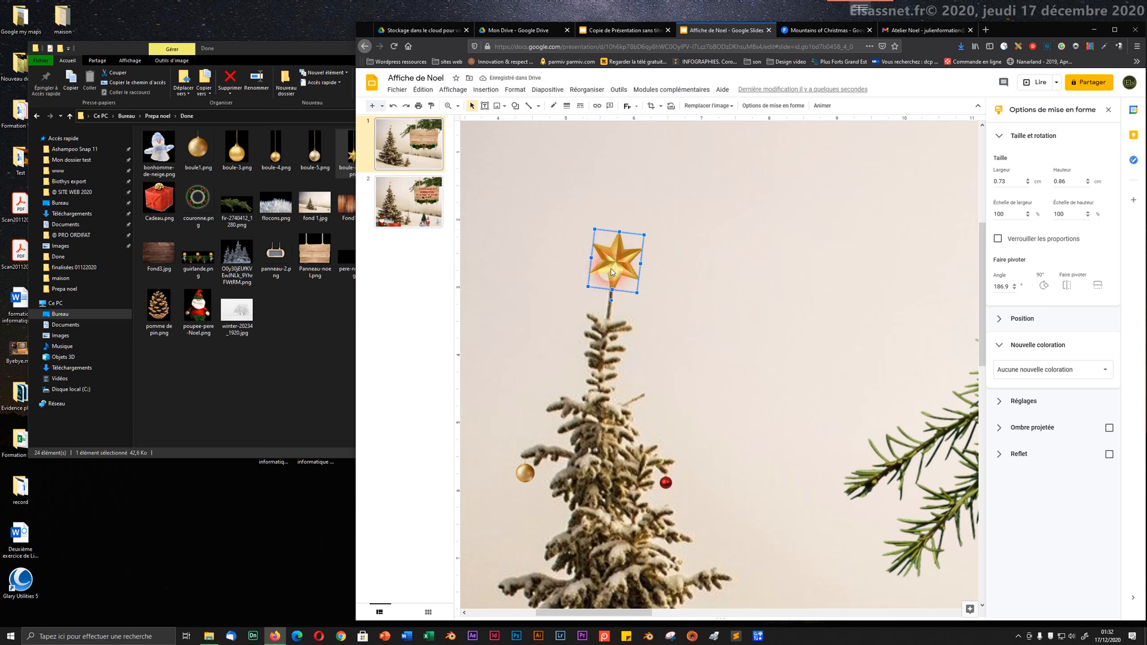
- Nudge the gold star slightly left so its lower point meets the large tree's tip
scroll(614, 256, "up", 2, "ctrl")
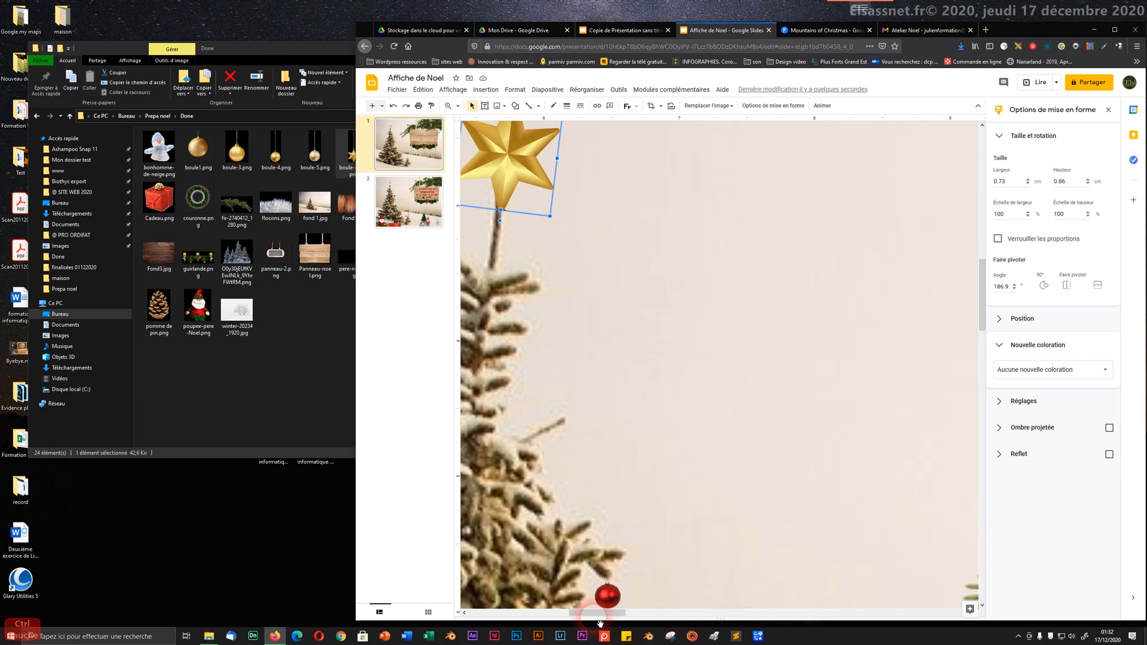
left_click_drag(593, 615, 580, 615)
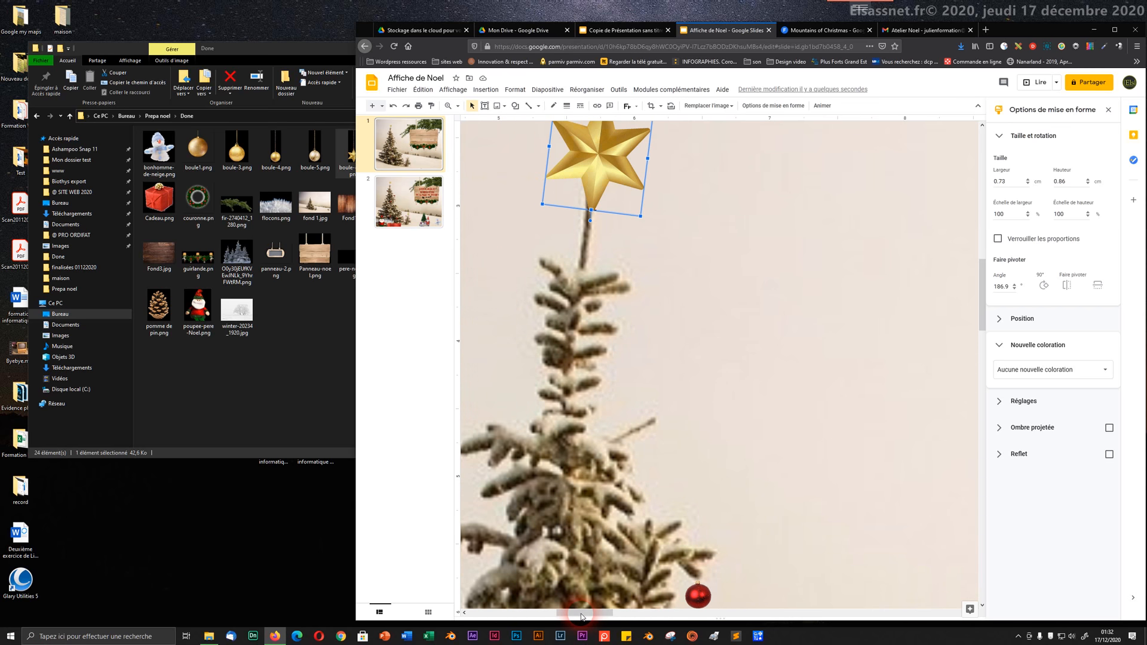
left_click_drag(608, 190, 601, 183)
left_click(614, 302)
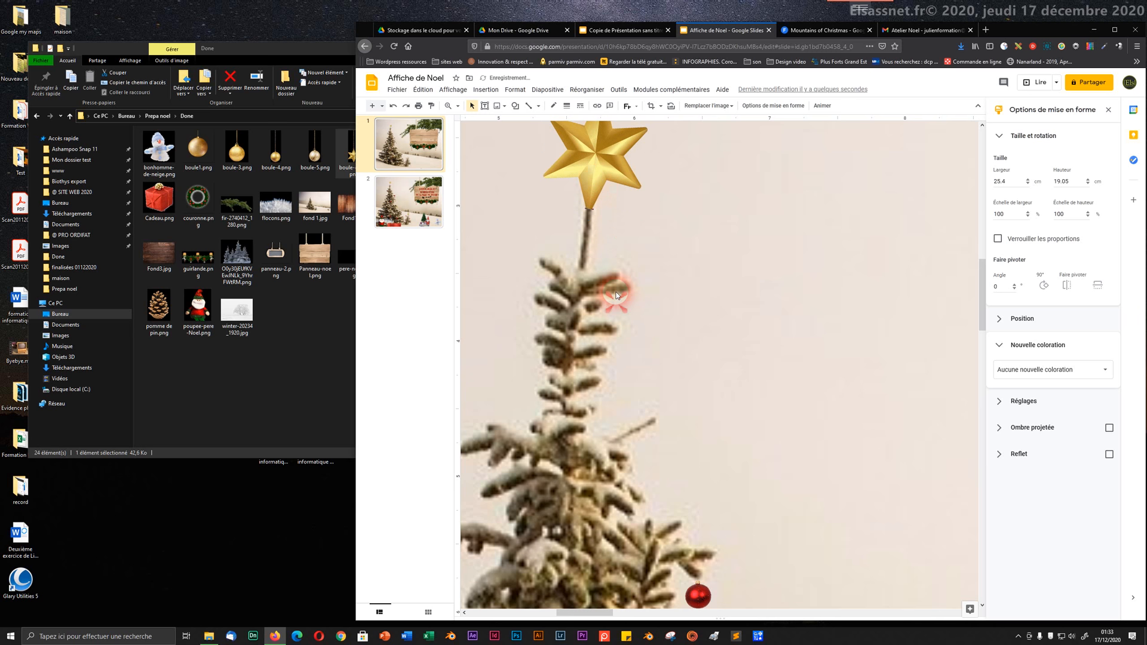
- Extend the gold star's crop slightly at the lower point, making the image about 0.73 × 0.89 cm
left_click(588, 207)
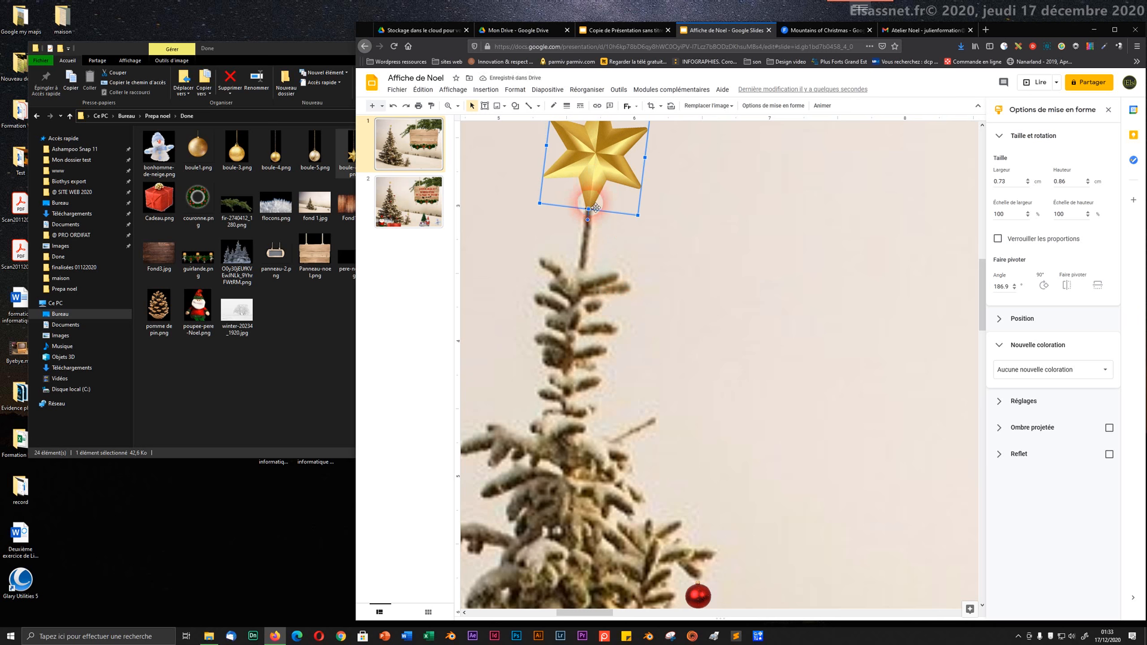
left_click(651, 108)
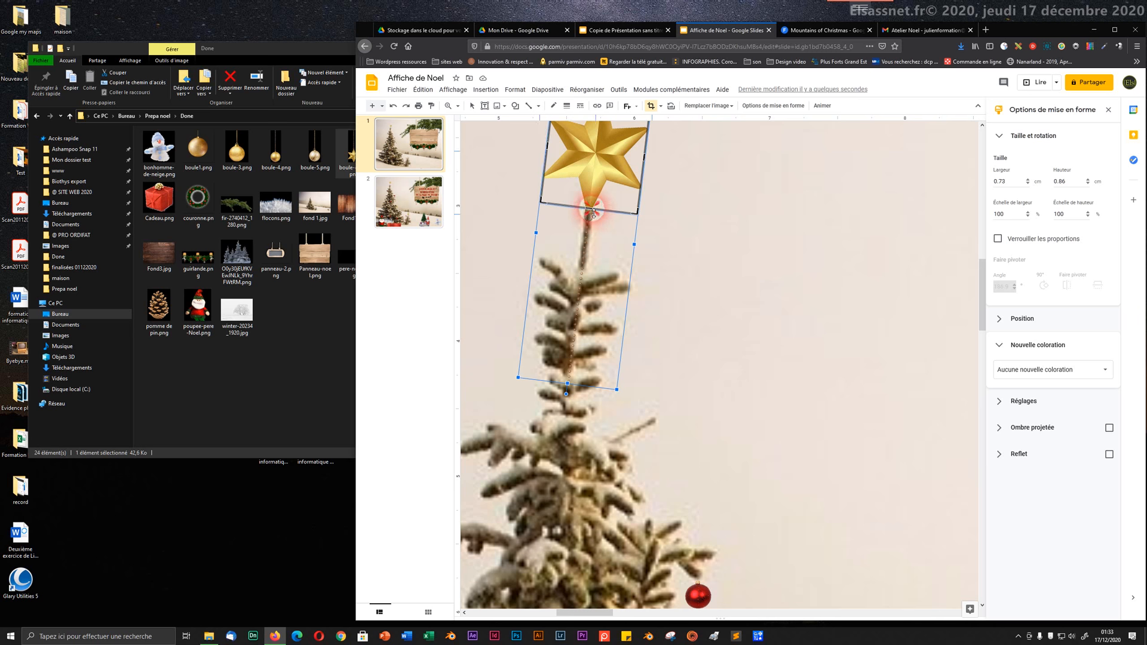
left_click_drag(593, 209, 593, 219)
left_click(682, 237)
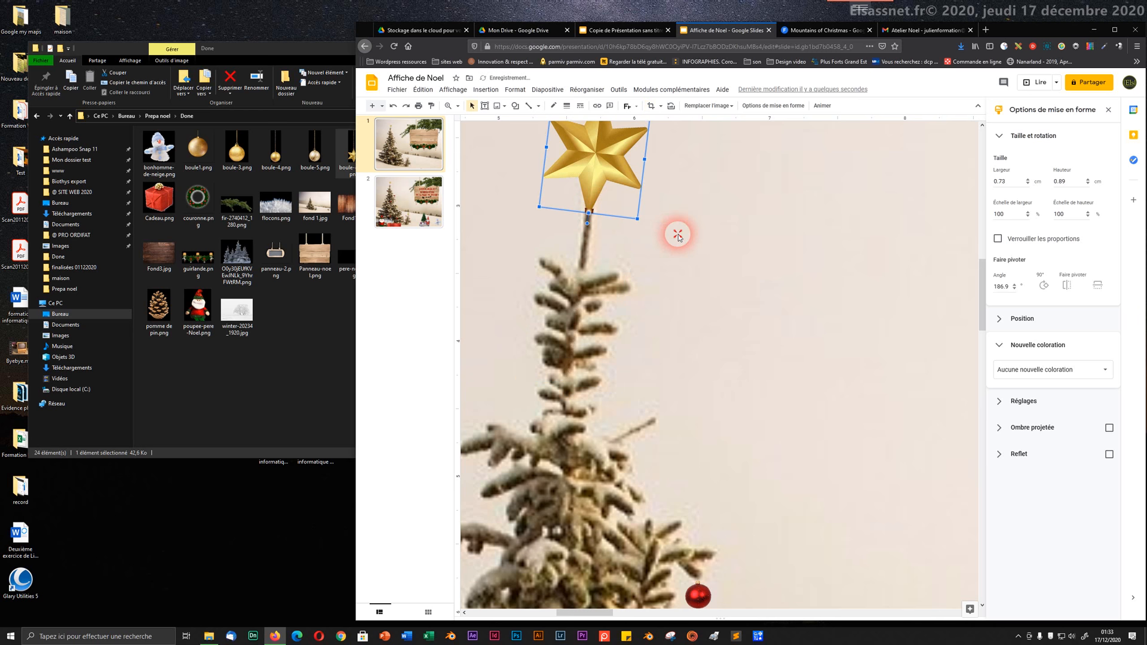
left_click(682, 237)
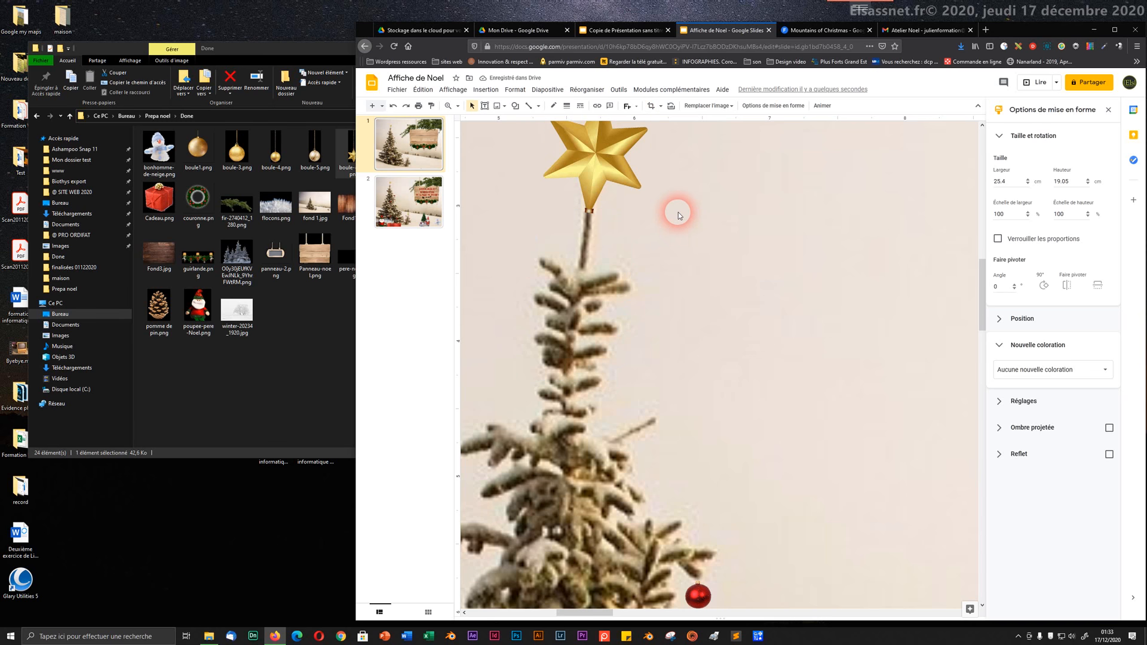
- Examine the gold star's size and placement on the large tree at several magnifications, including the wider poster view
key("ctrl+minus")
key("ctrl+minus")
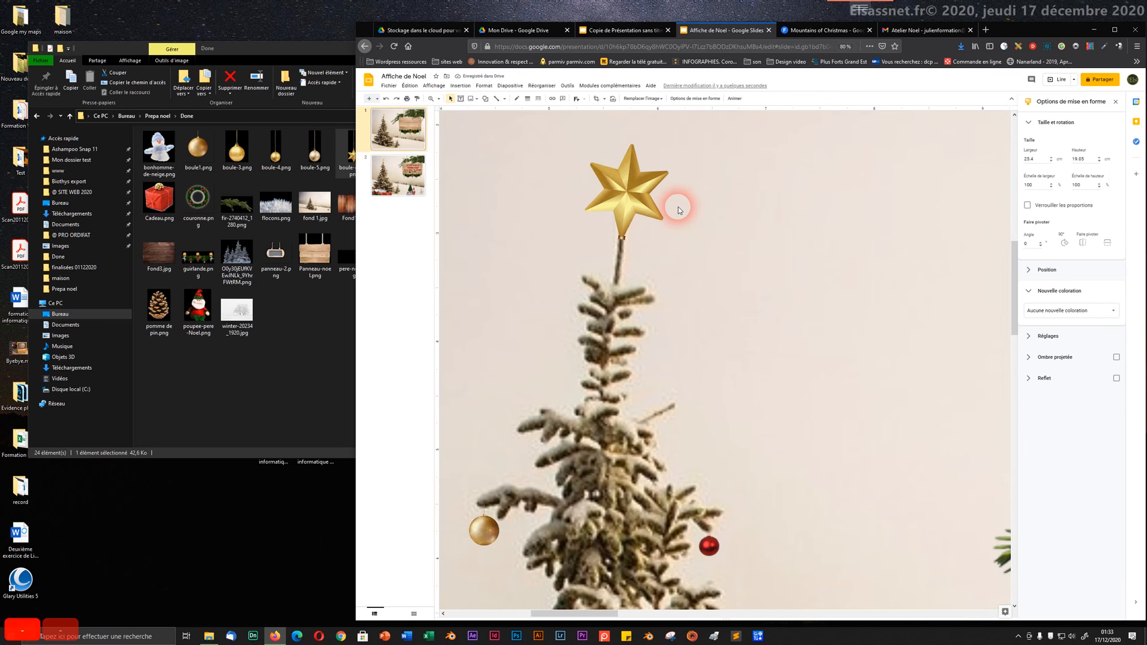
key("ctrl+minus")
key("ctrl+minus")
key("ctrl+minus")
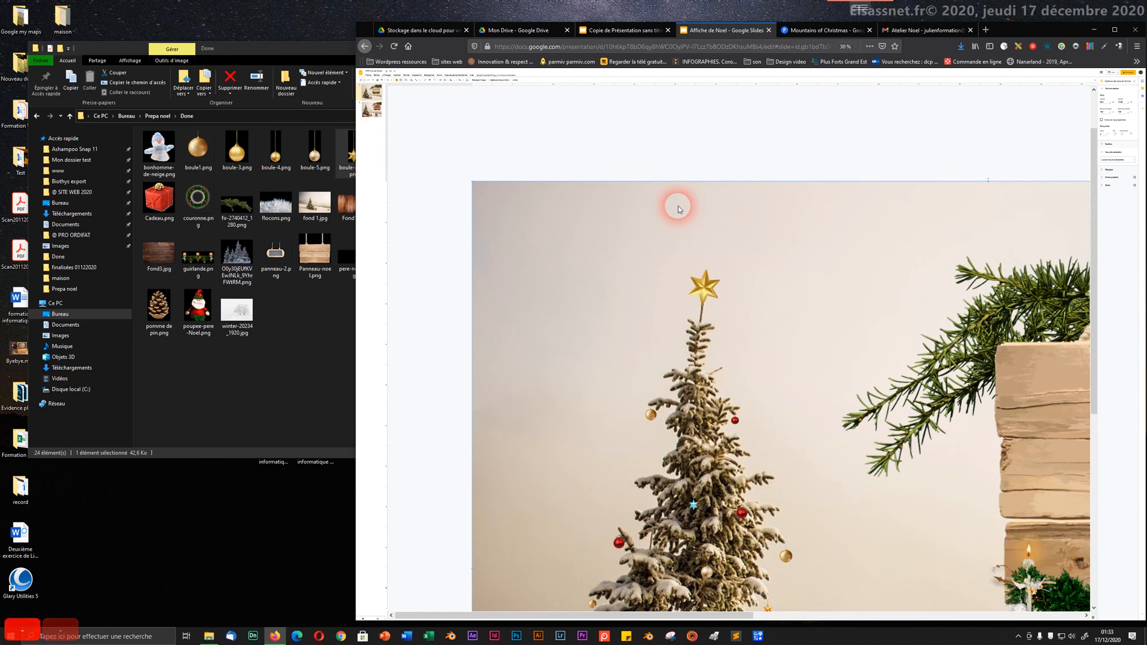
scroll(672, 266, "down", 2)
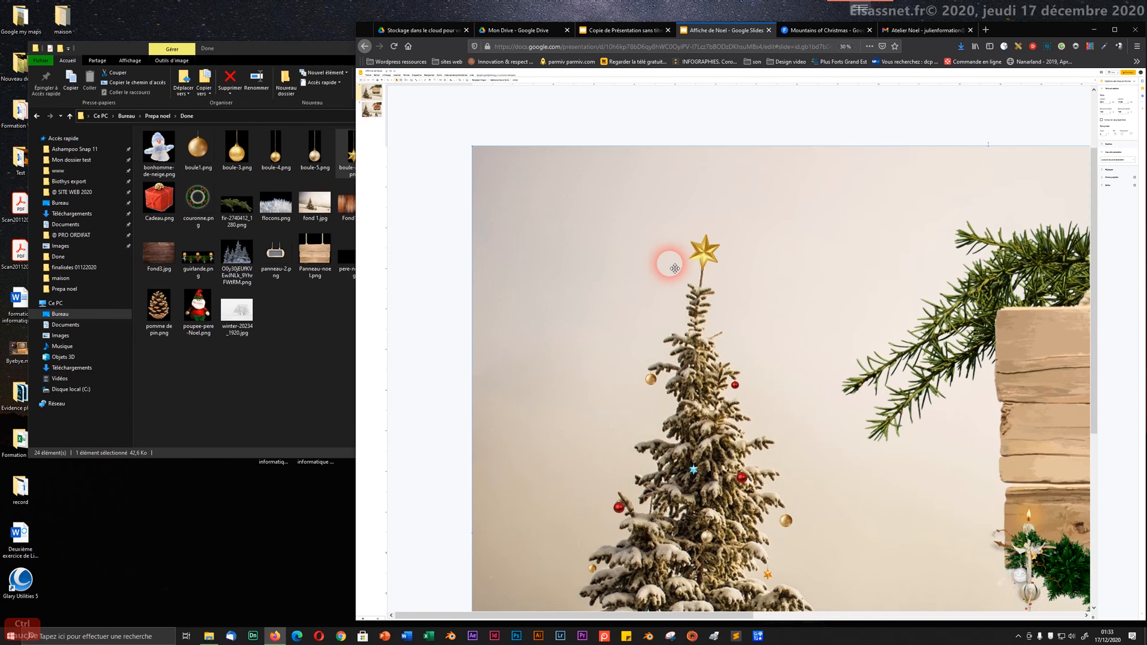
scroll(675, 268, "down", 2)
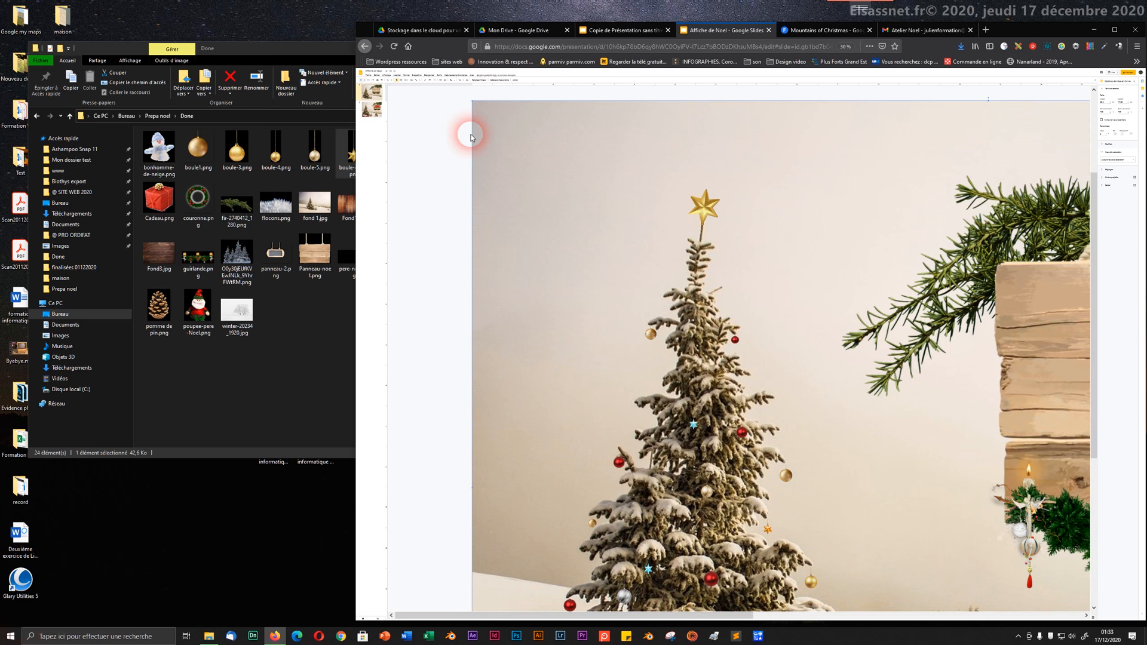
key("ctrl+plus")
key("ctrl+plus")
key("ctrl+plus")
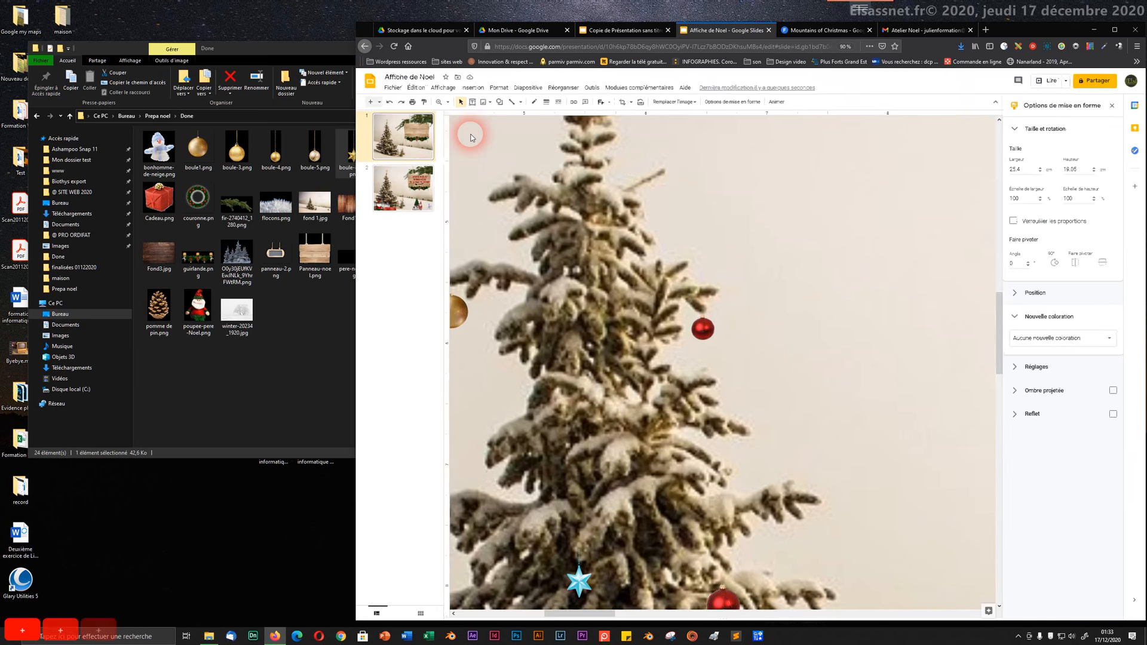
key("ctrl+plus")
key("ctrl+plus")
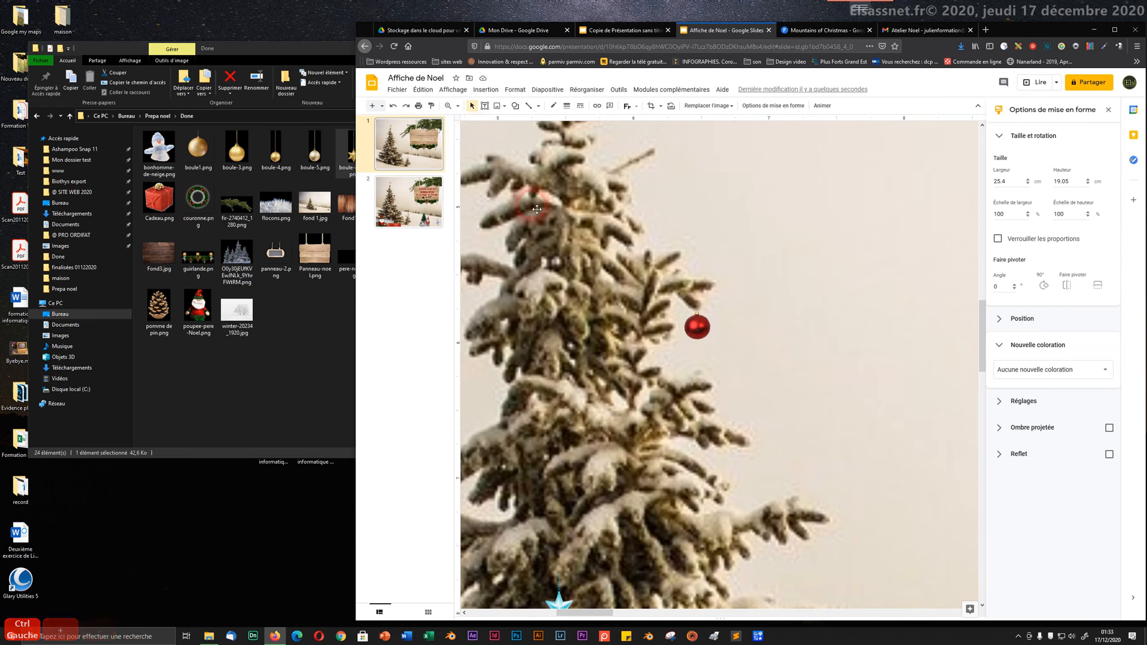
scroll(540, 221, "up", 6)
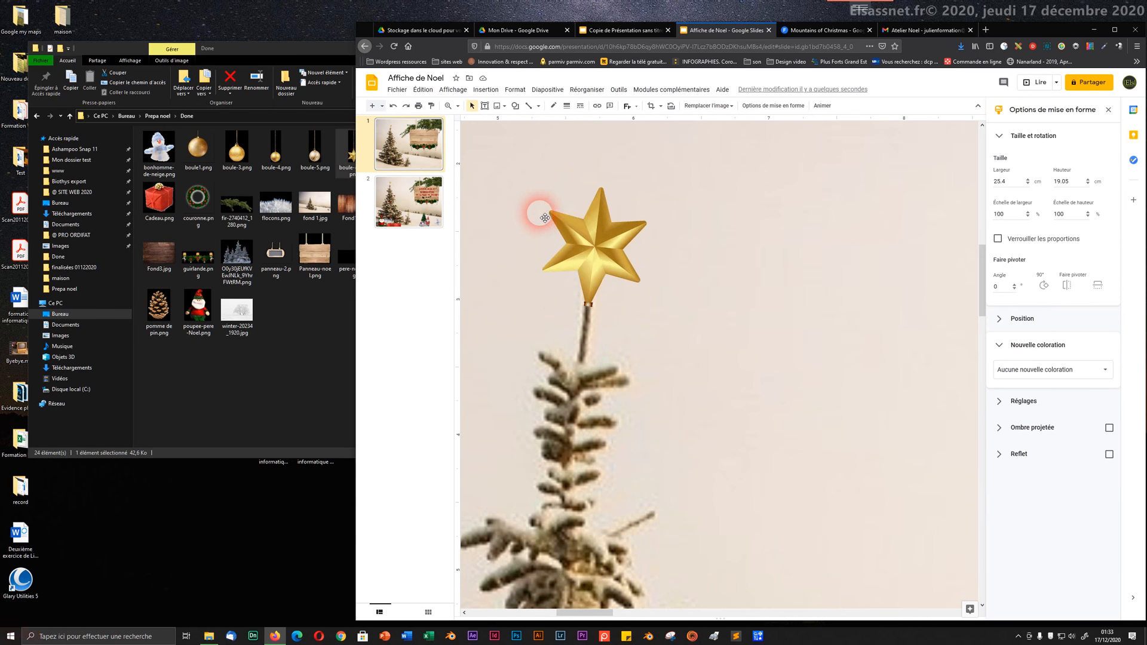
key("ctrl+alt+minus")
key("ctrl+alt+minus")
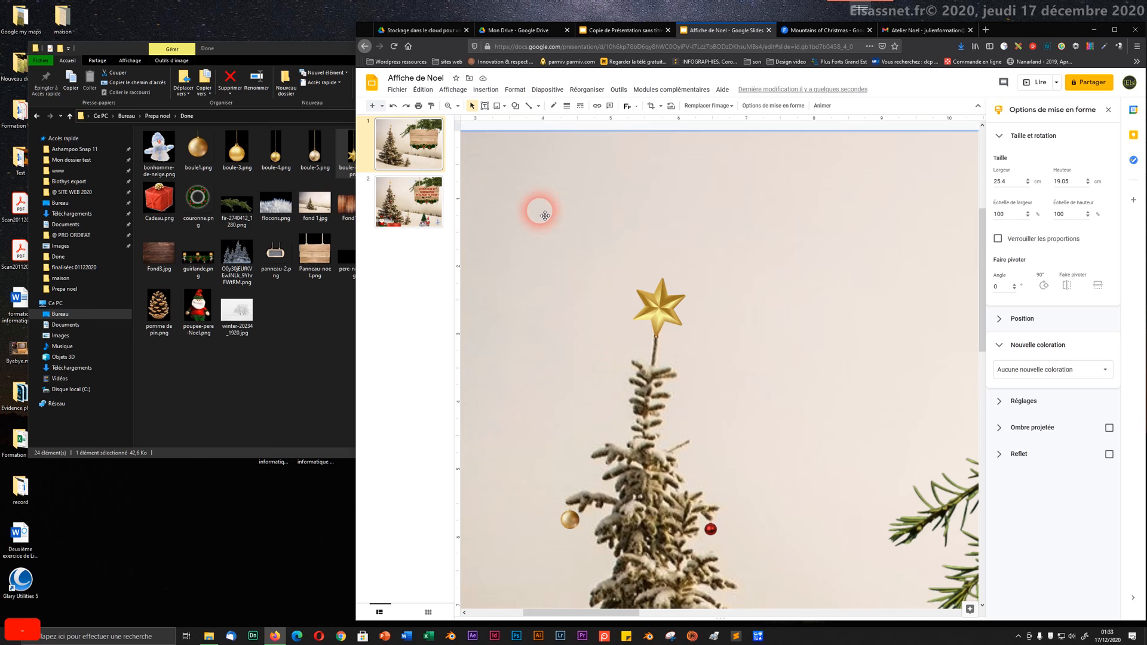
key("ctrl+alt+minus")
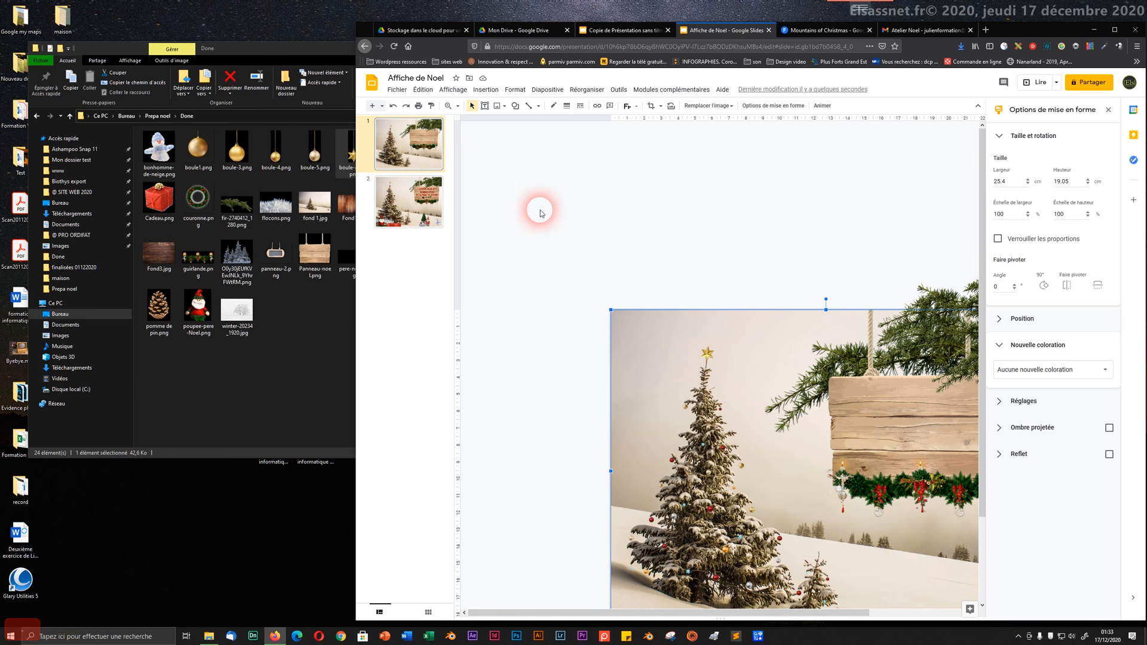
scroll(550, 327, "down", 2)
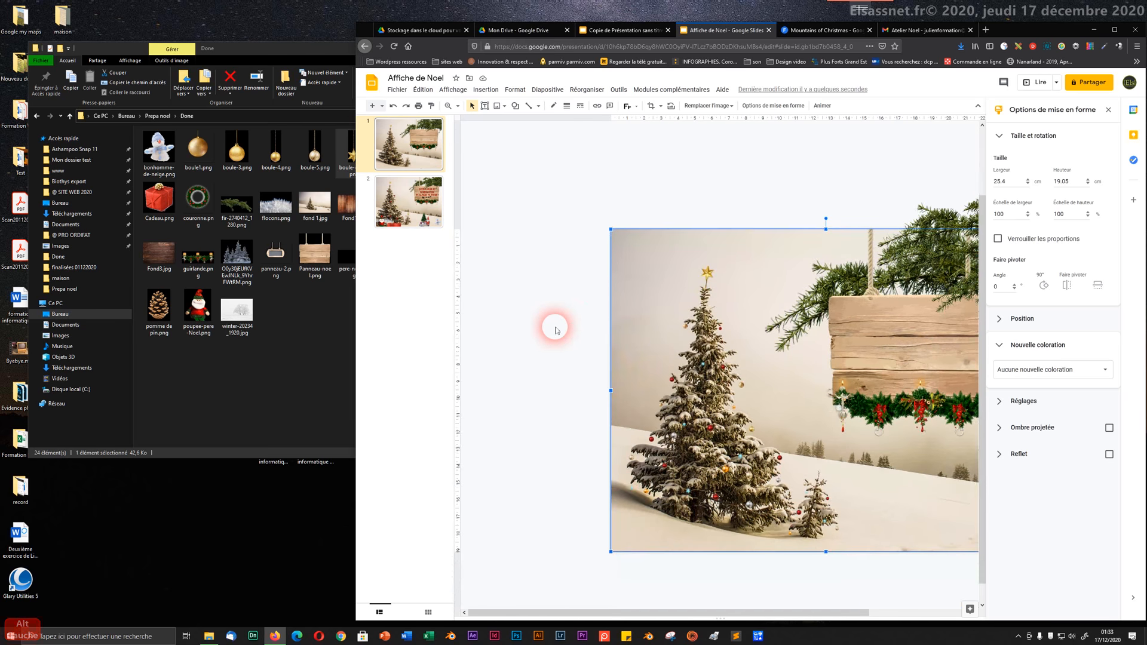
left_click(545, 328)
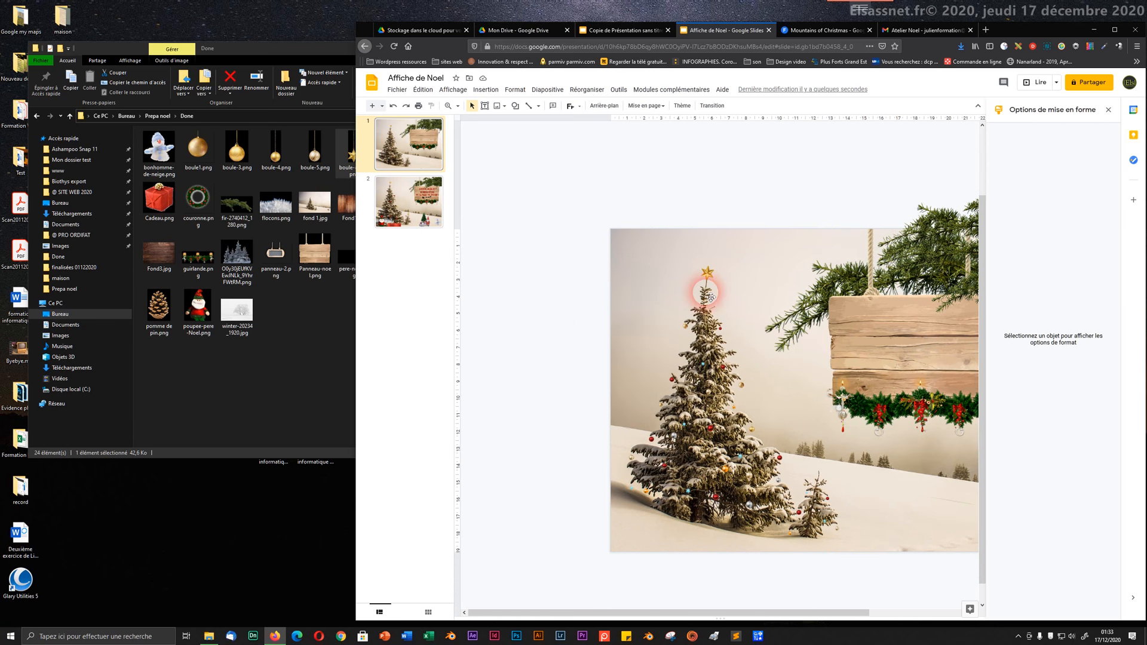
- Shrink the gold star on the large tree's tip to about 0.64 × 0.77 cm
left_click(717, 276)
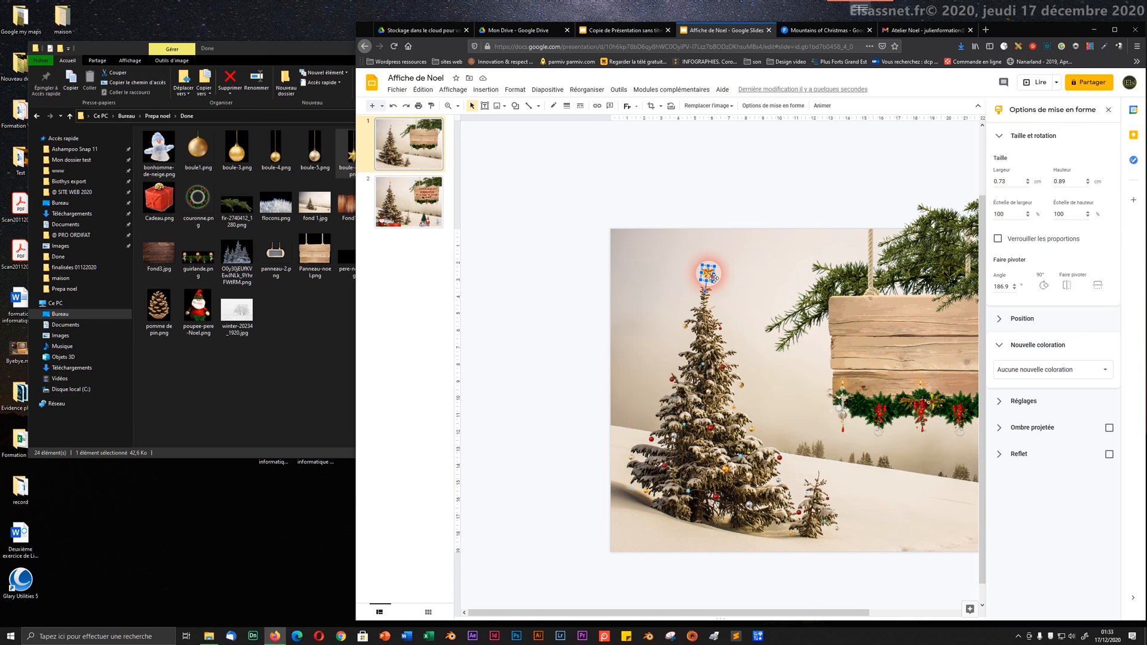
left_click_drag(714, 266, 711, 267)
left_click(697, 186)
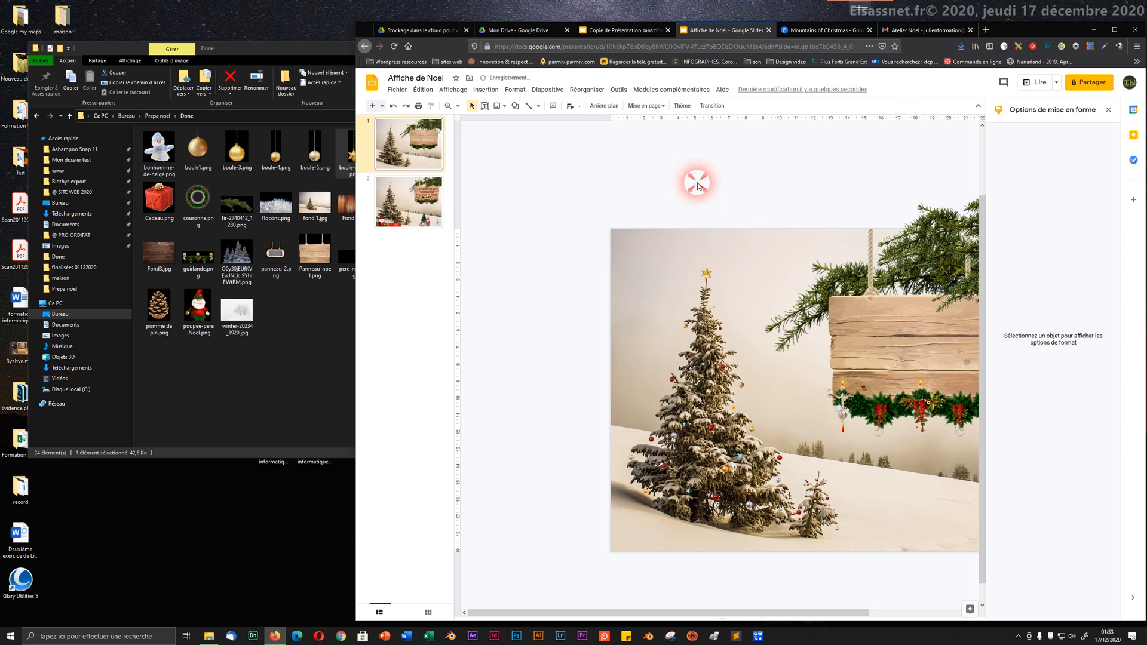
left_click(708, 270)
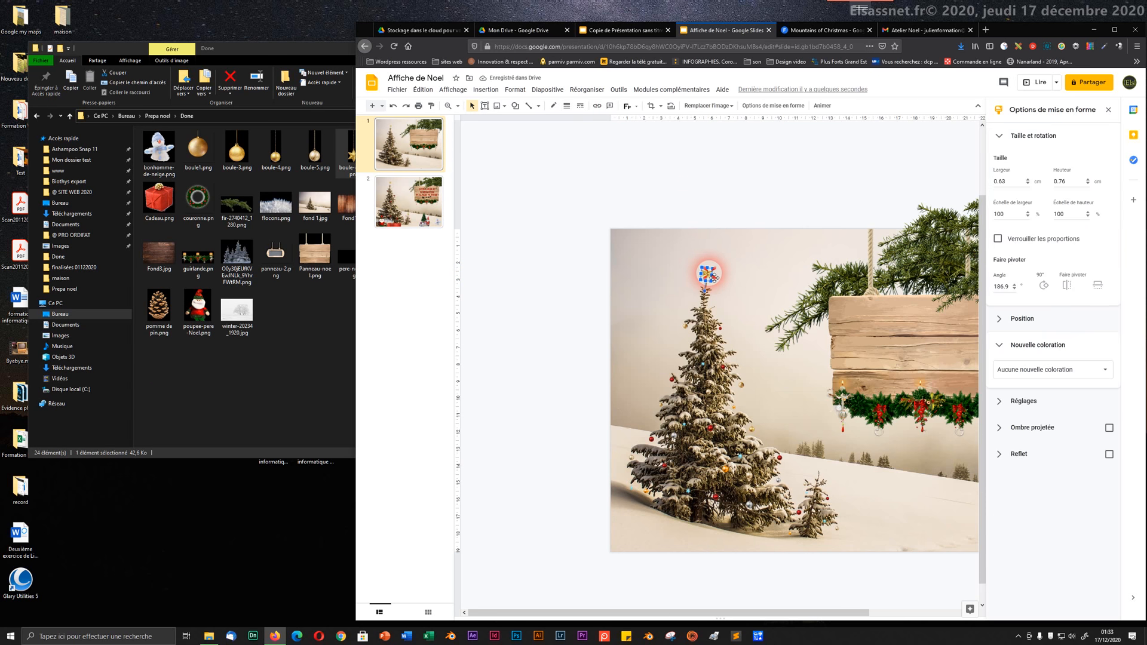
left_click_drag(718, 270, 716, 272)
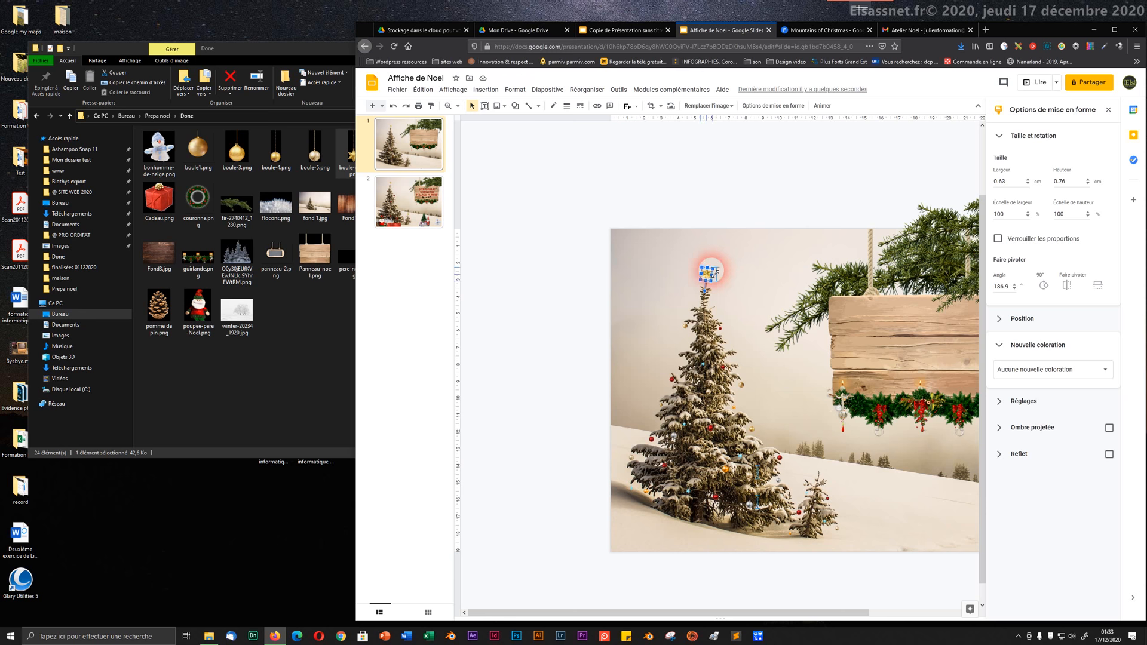
left_click(687, 193)
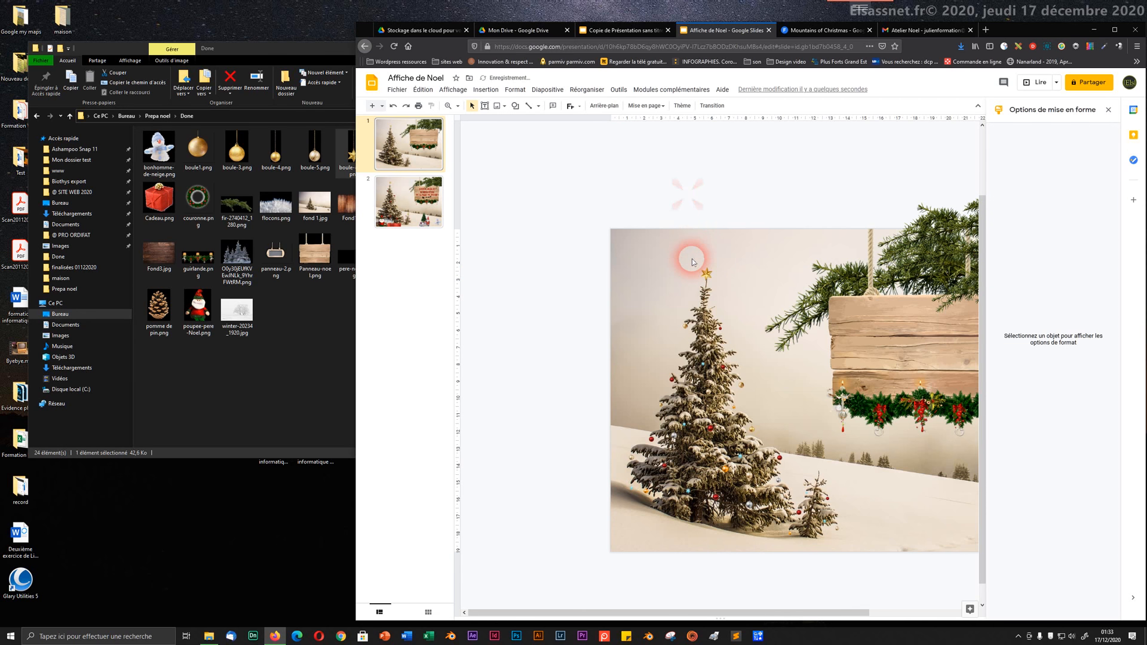
- Reposition the gold star in small moves so its lower point lines up with the large tree's tip
scroll(704, 242, "up", 1)
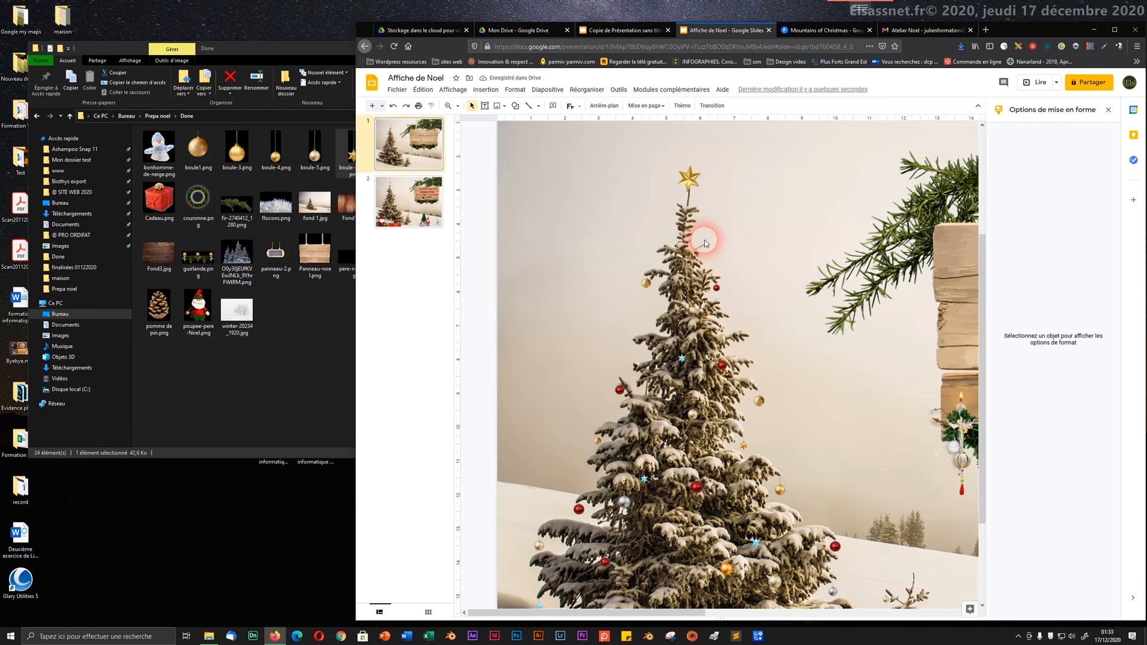
left_click(693, 184, "ctrl+alt")
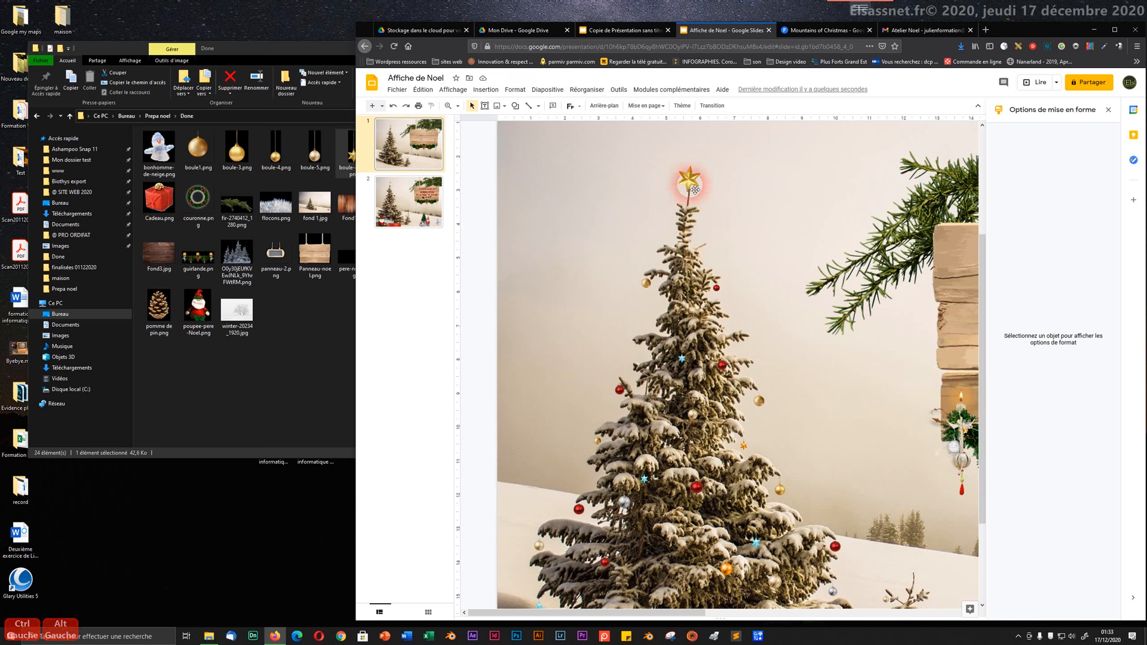
left_click_drag(694, 188, 696, 189)
left_click_drag(696, 189, 694, 191)
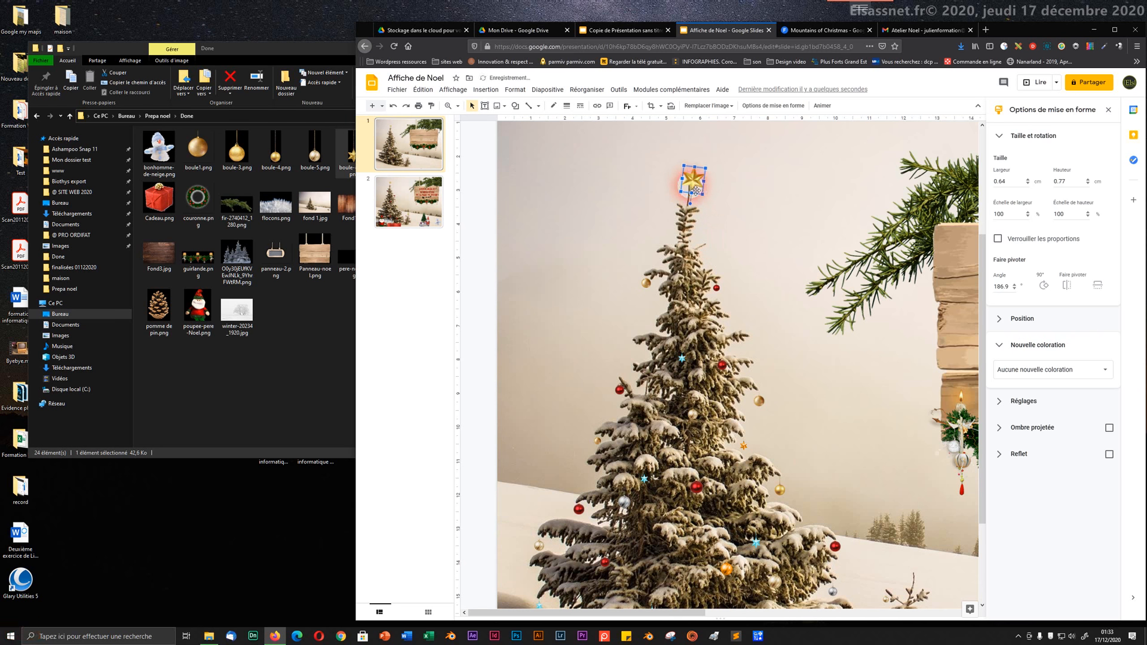
key("ctrl+alt+plus")
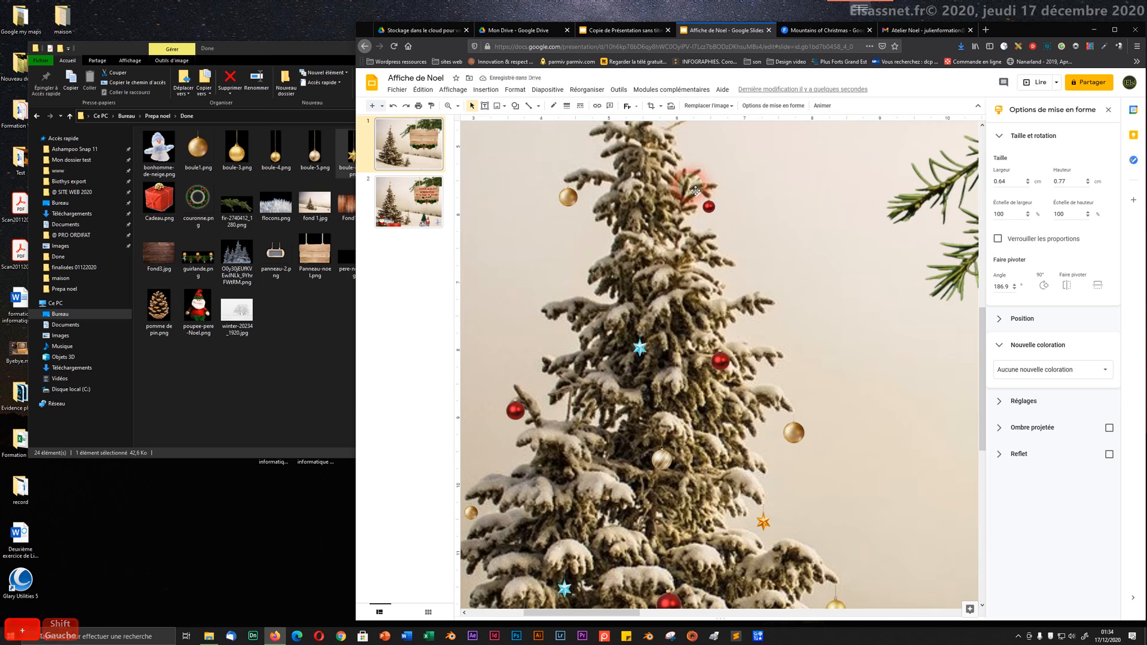
scroll(696, 190, "up", 3)
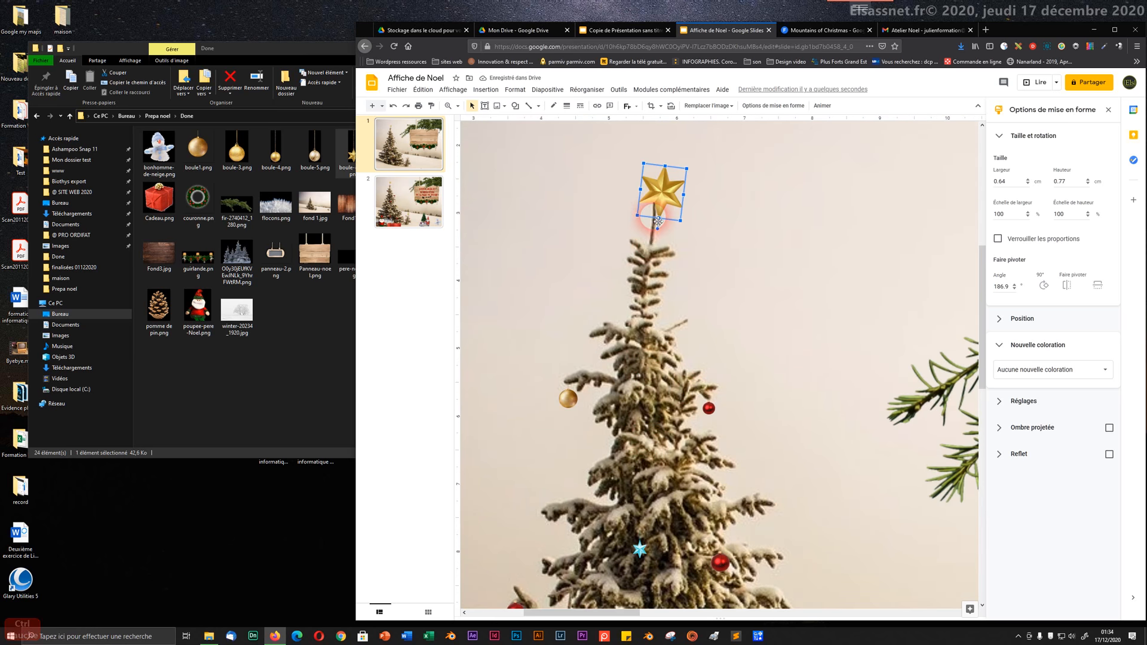
left_click_drag(658, 221, 662, 205)
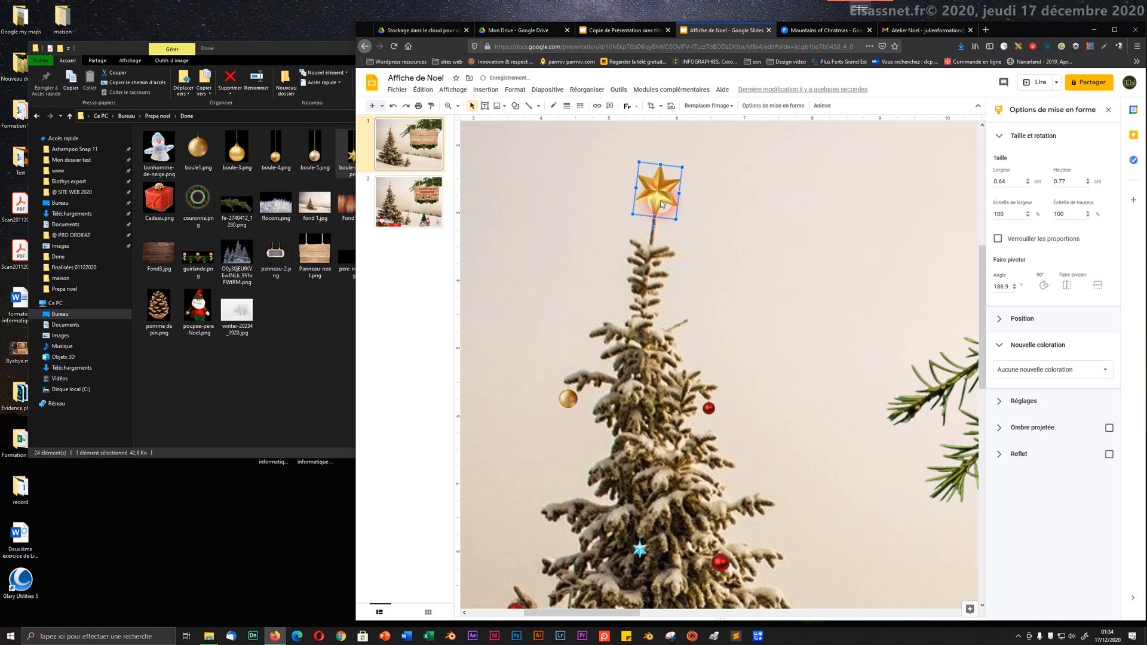
left_click(607, 225)
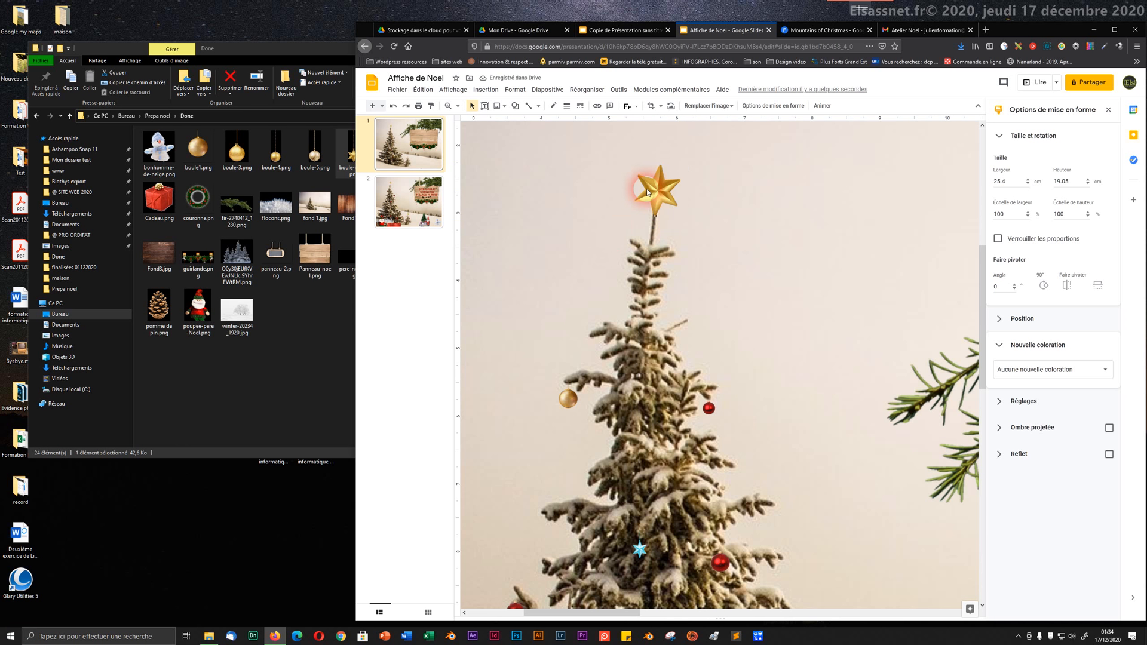
- Shrink the gold star slightly more and seat it lower on the large tree's tip
left_click(669, 178)
left_click_drag(686, 179, 664, 204)
left_click(601, 214)
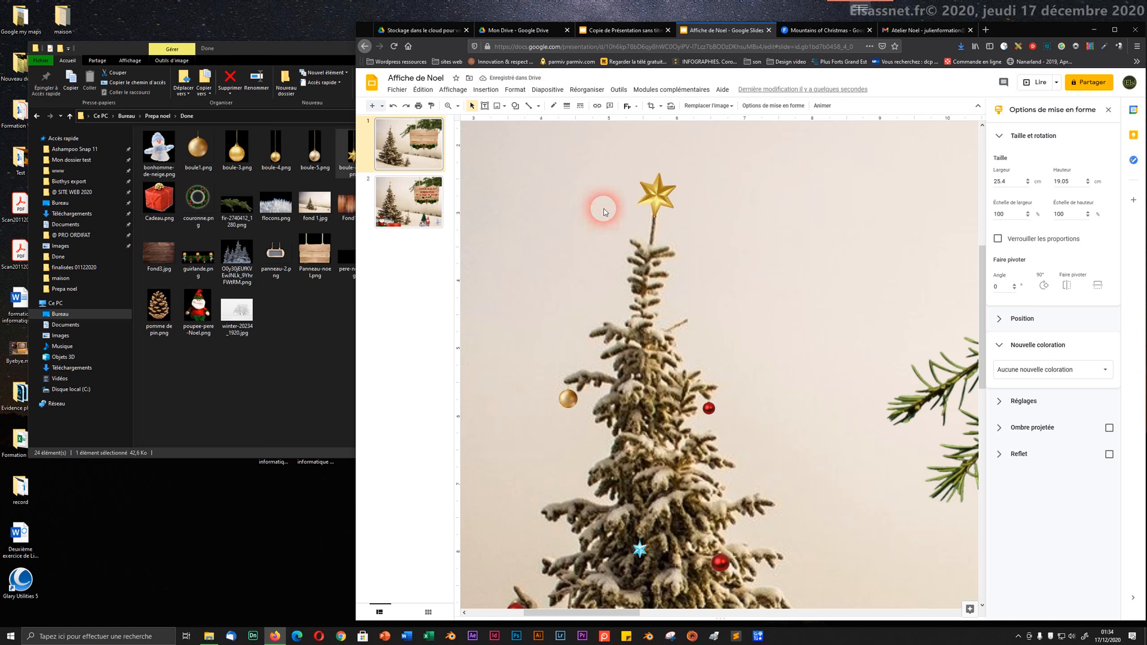
- Duplicate the gold star from the large tree's tip and place the copy above the small tree
scroll(603, 212, "down", 2, "ctrl")
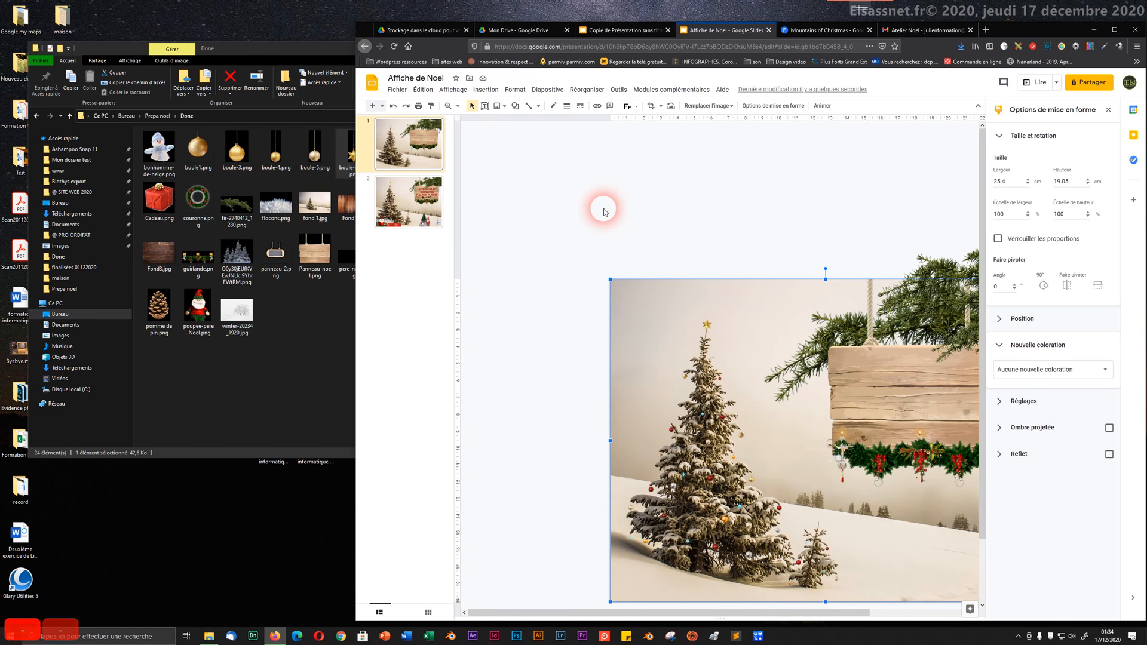
left_click(603, 212)
scroll(609, 306, "down", 1)
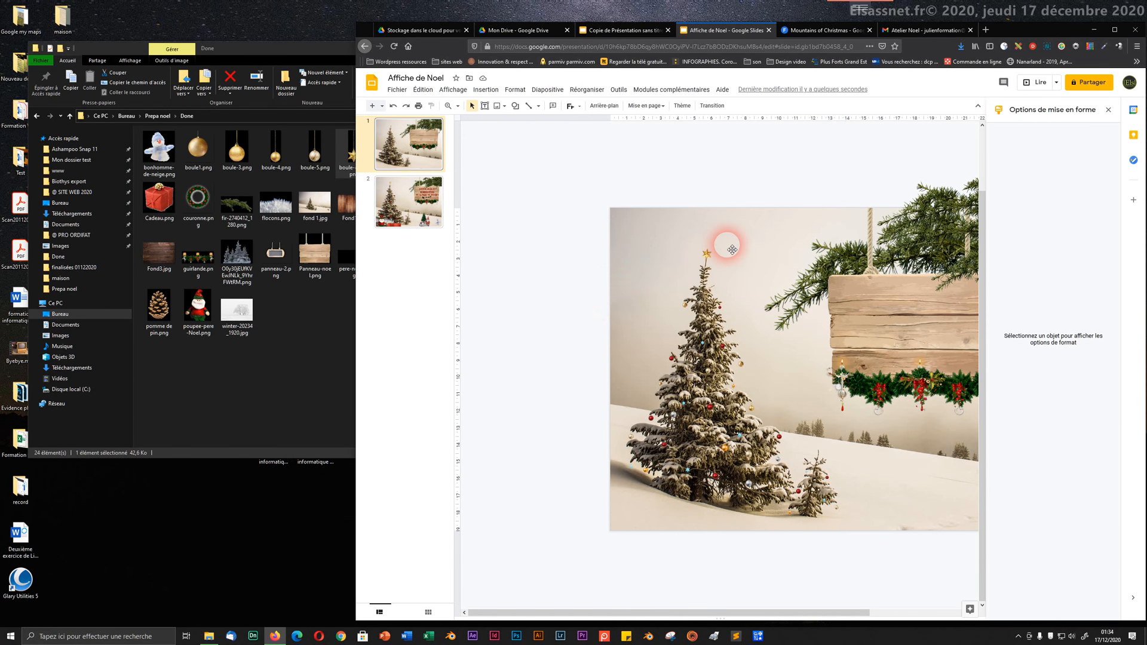
left_click(705, 254)
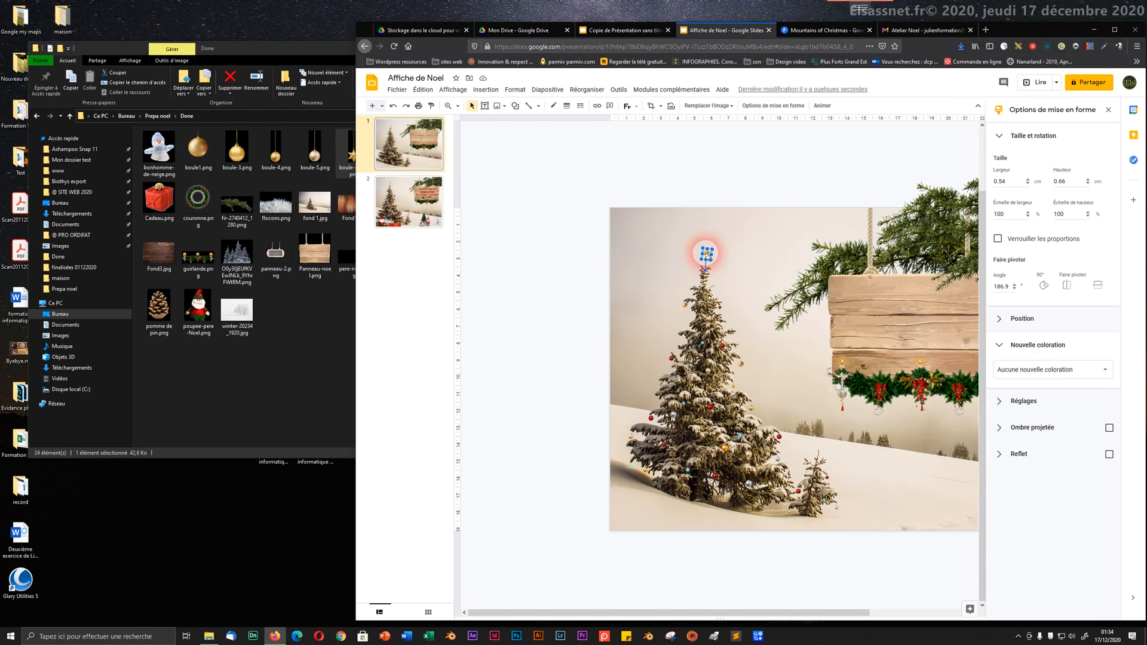
left_click_drag(706, 254, 819, 452)
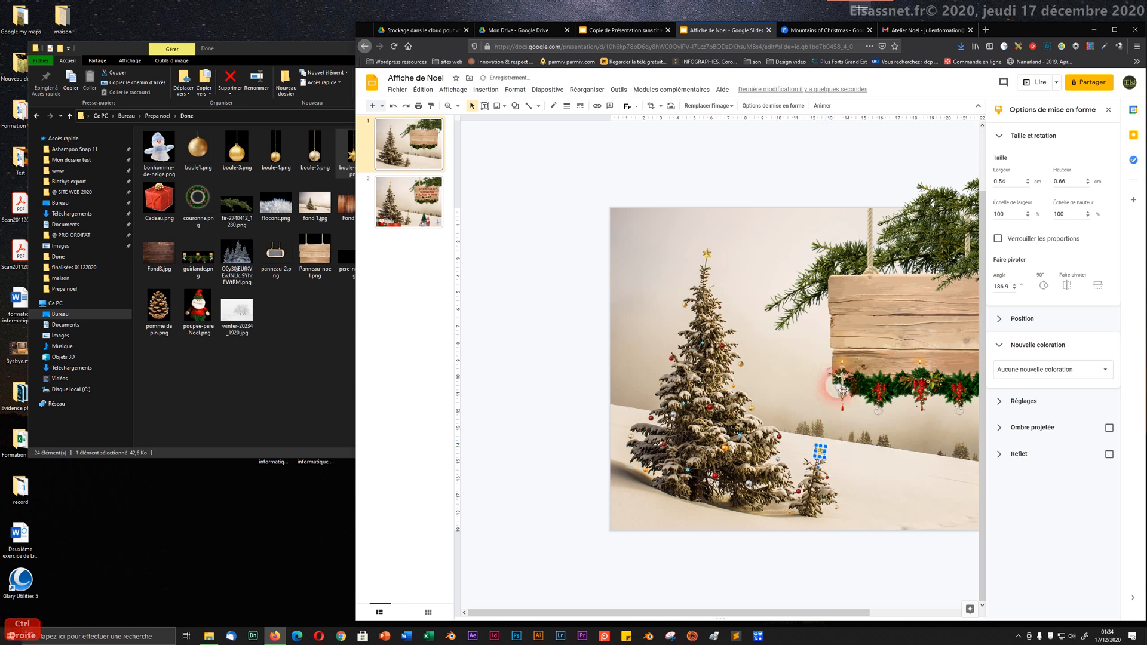
- Shrink the copied gold star above the small tree to about 0.32 × 0.38 cm
key("ctrl+plus")
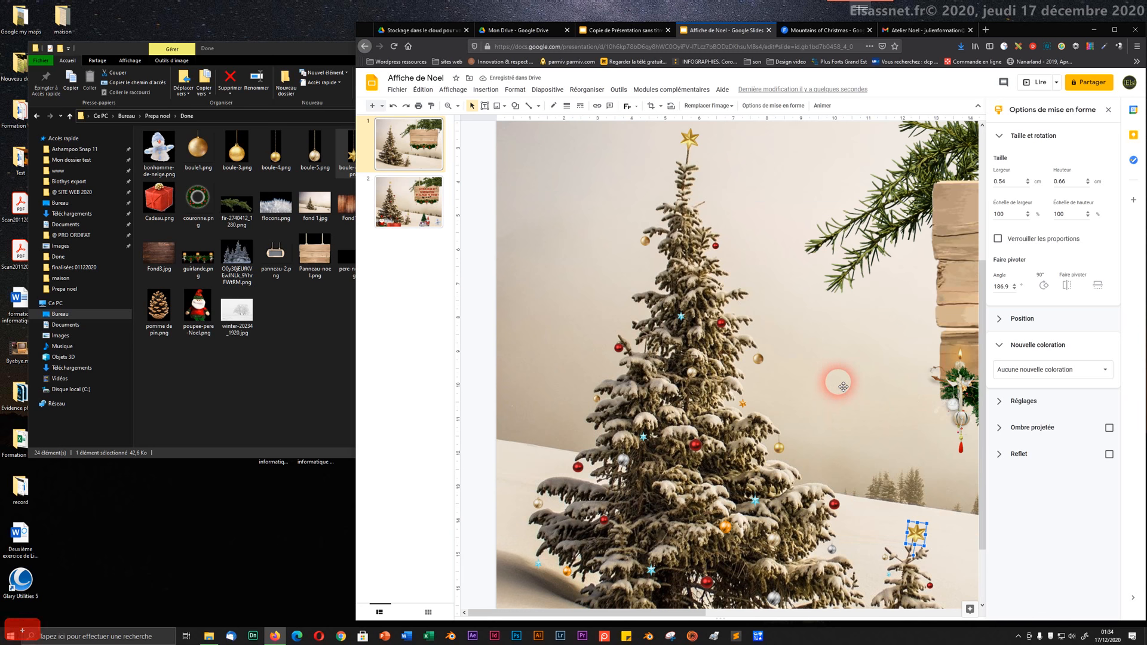
key("ctrl+plus")
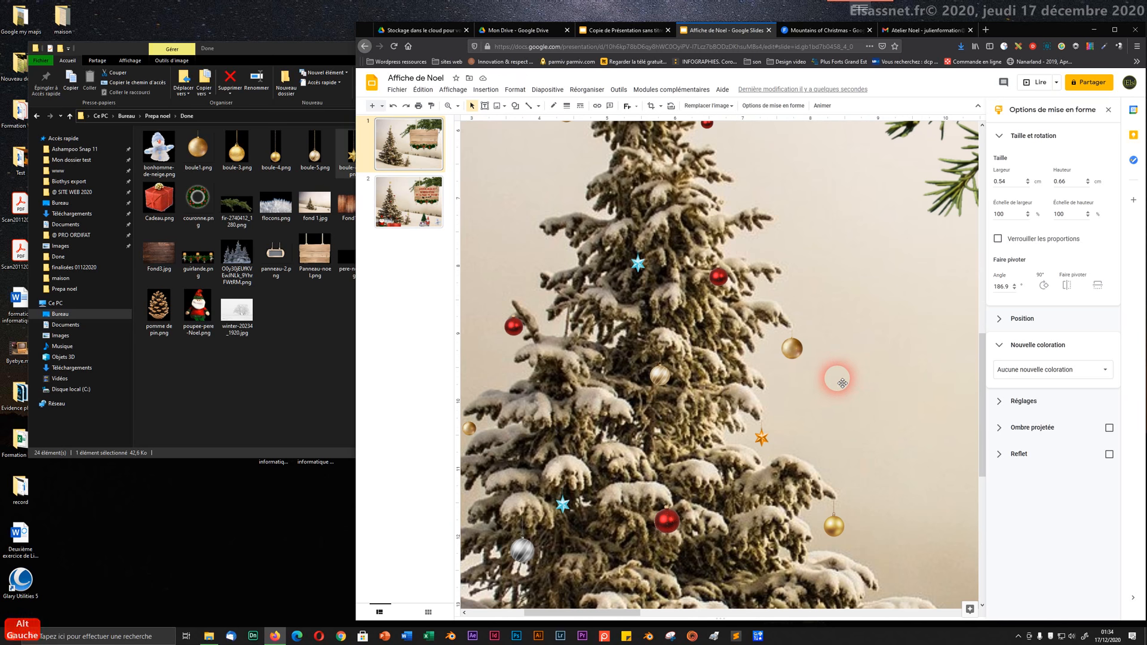
scroll(843, 386, "down", 3)
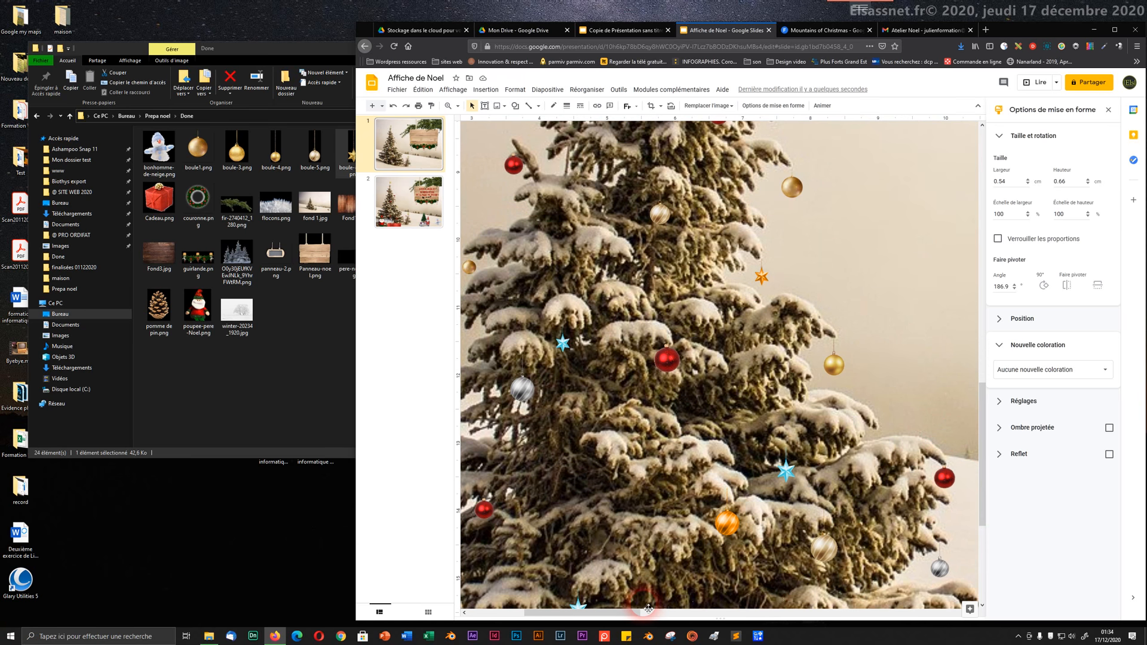
left_click_drag(606, 618, 694, 613)
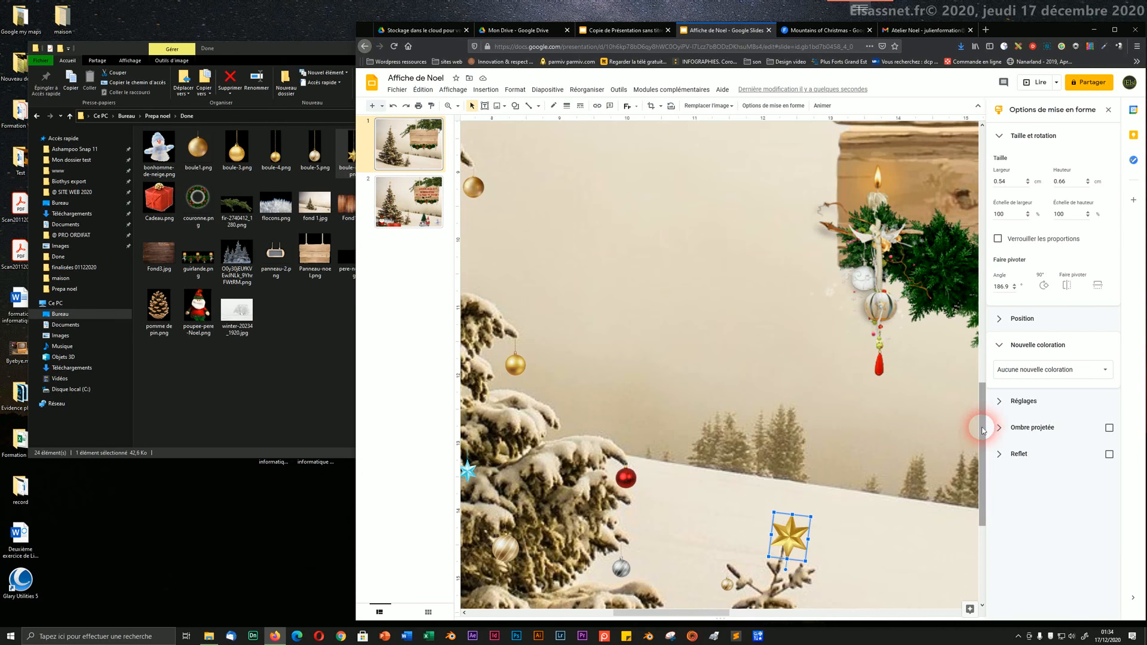
left_click_drag(981, 428, 975, 487)
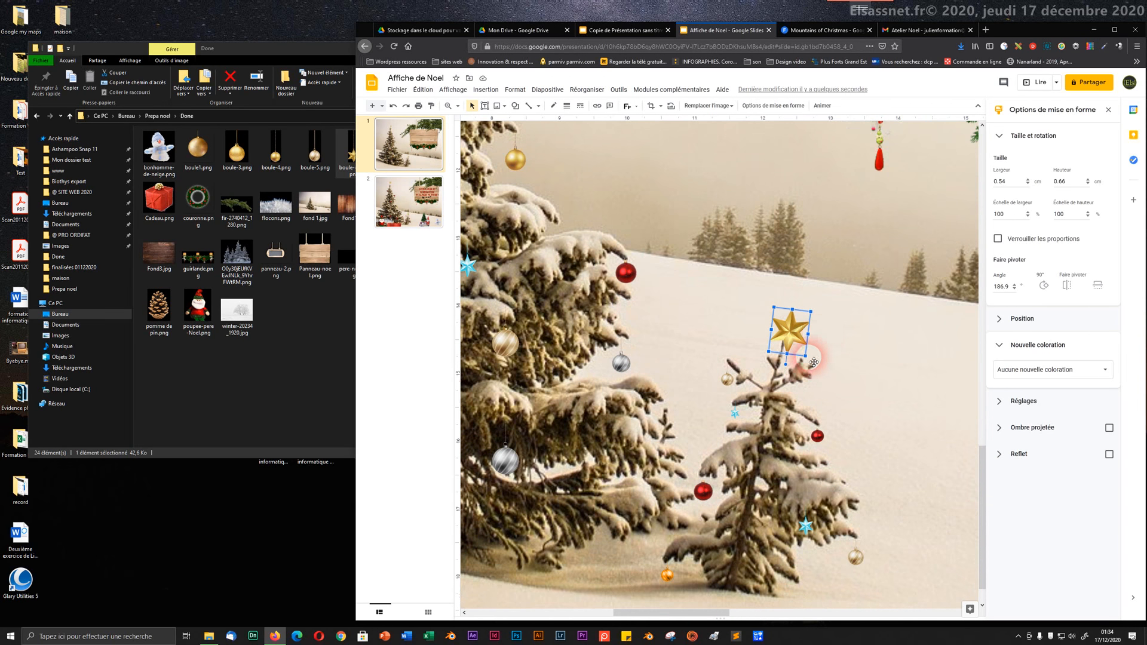
mouse_move(805, 356)
left_mouse_down()
mouse_move(787, 327)
mouse_move(793, 337)
left_mouse_up()
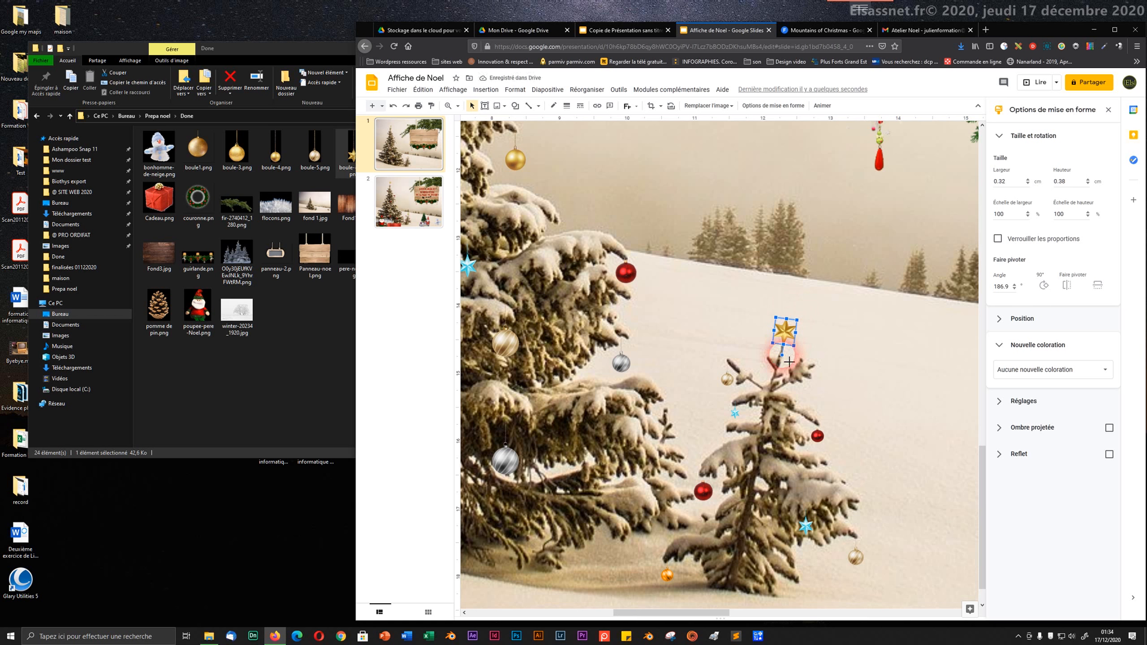
- Fit the small gold star onto the small tree's tip with fine adjustments
left_click_drag(785, 360, 789, 338)
left_click(803, 298)
left_click_drag(785, 357, 785, 355)
left_click(811, 358)
- Review the whole decorated poster and compare it repeatedly with the finished model on slide 2
scroll(809, 325, "down", 3, "ctrl")
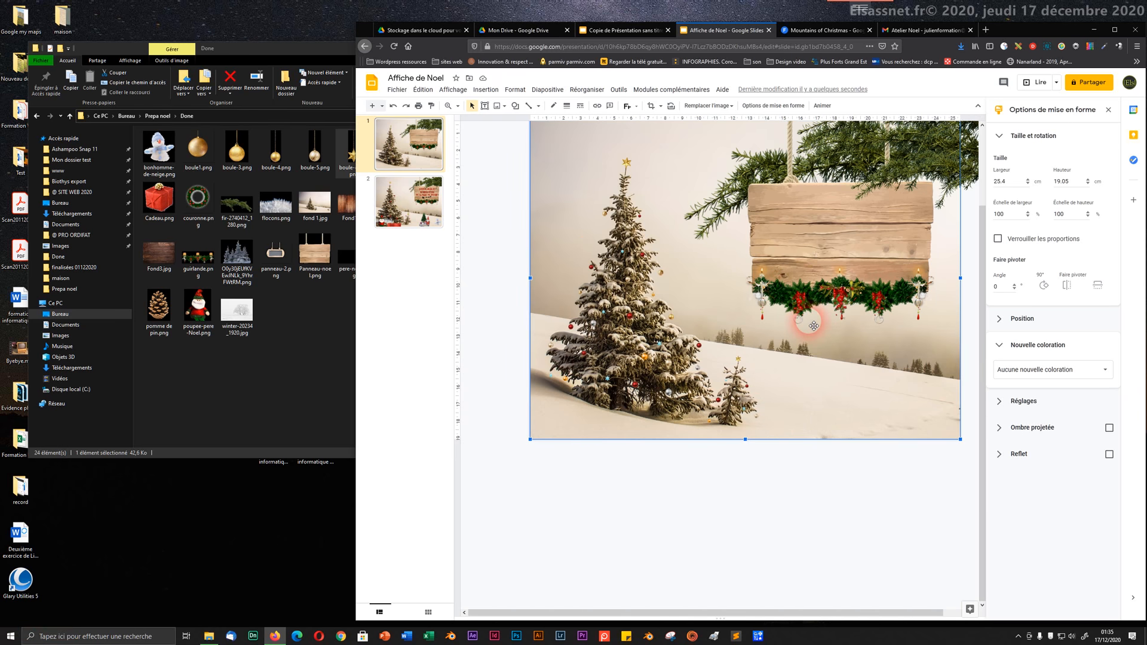
scroll(814, 326, "down", 2, "ctrl")
scroll(814, 326, "up", 2, "ctrl")
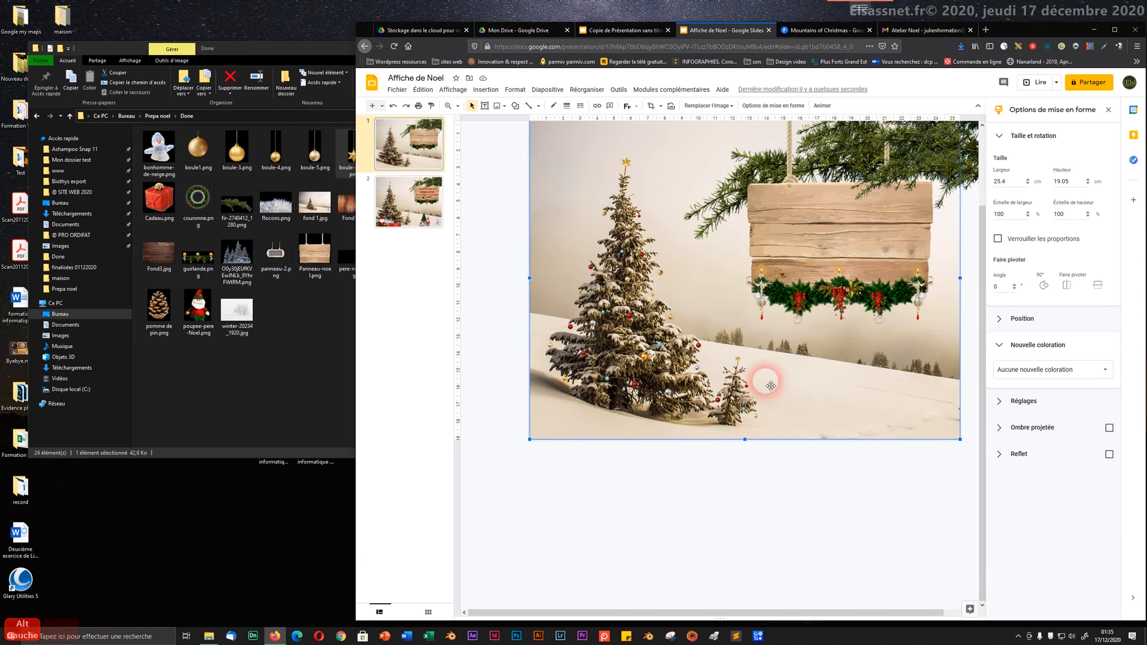
scroll(714, 438, "up", 3)
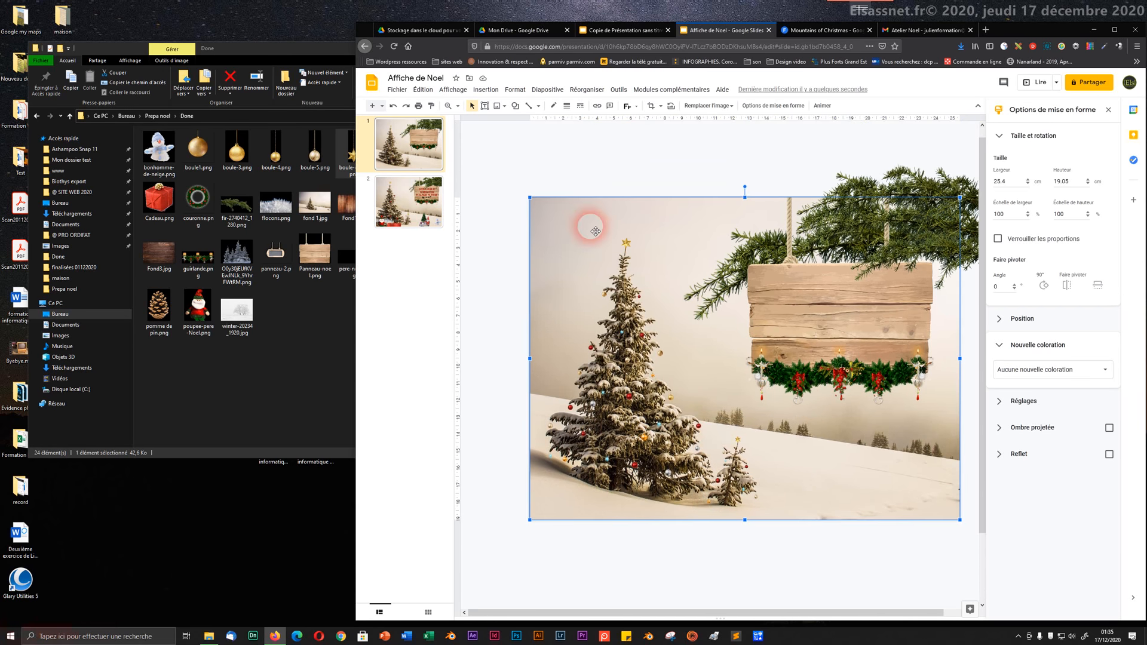
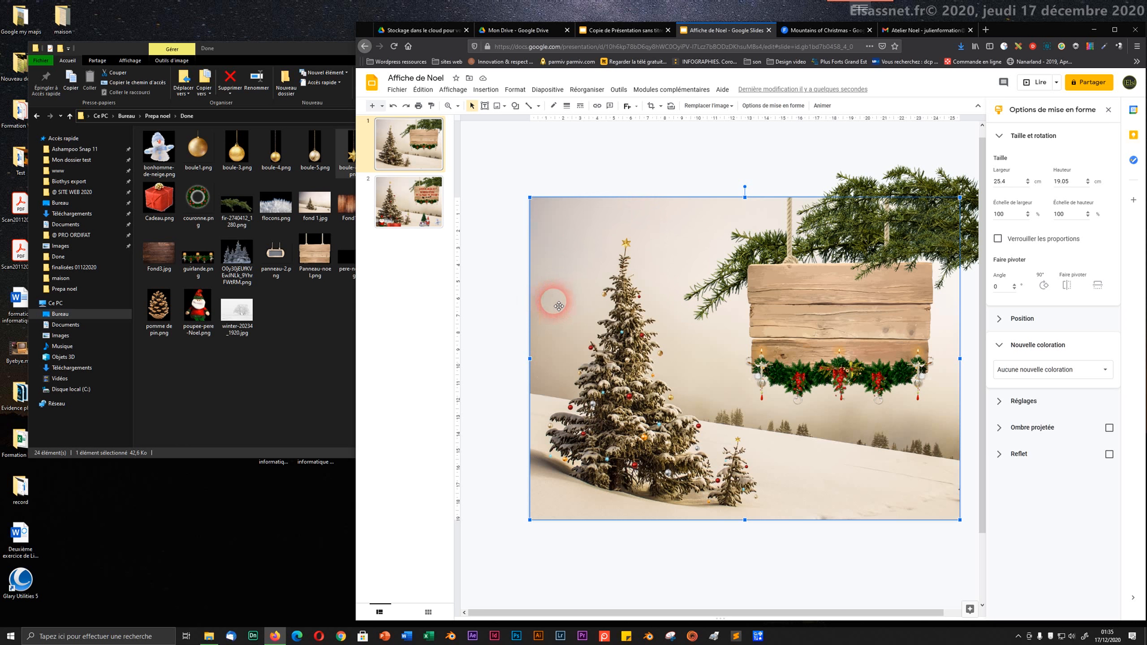
left_click(402, 219)
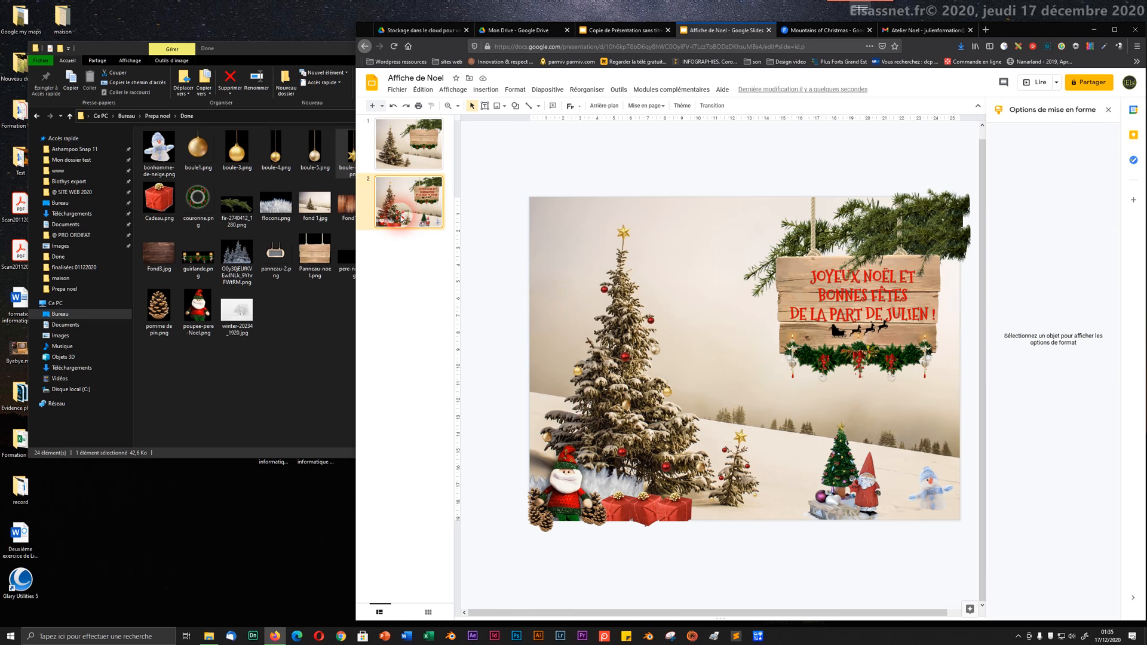
key("Up")
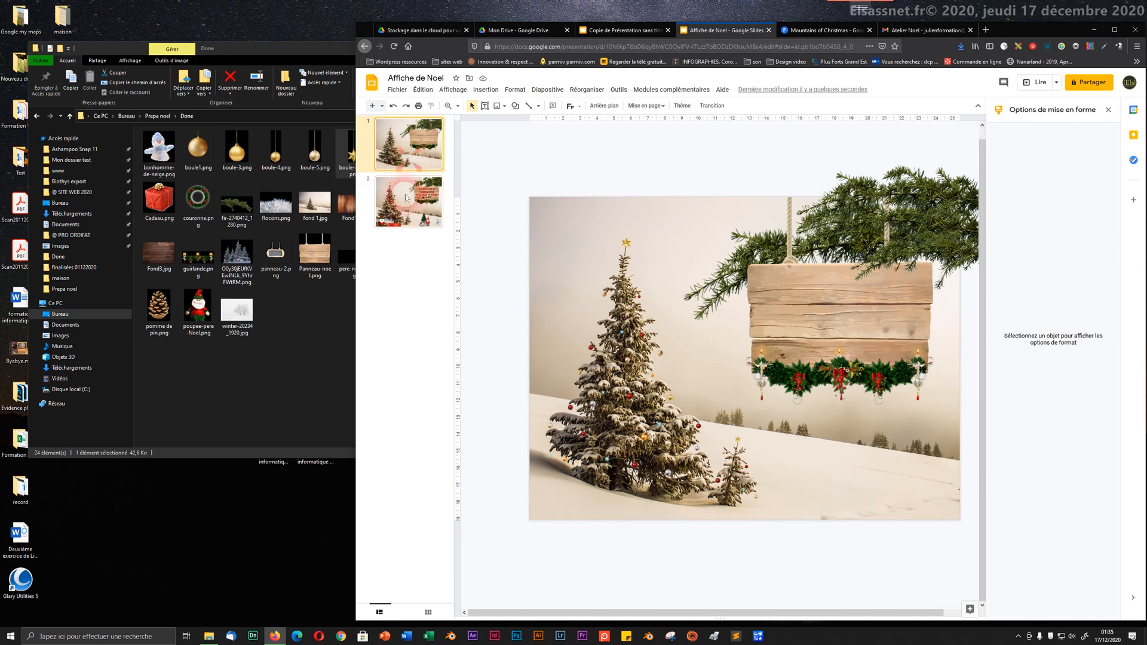
left_click(405, 218)
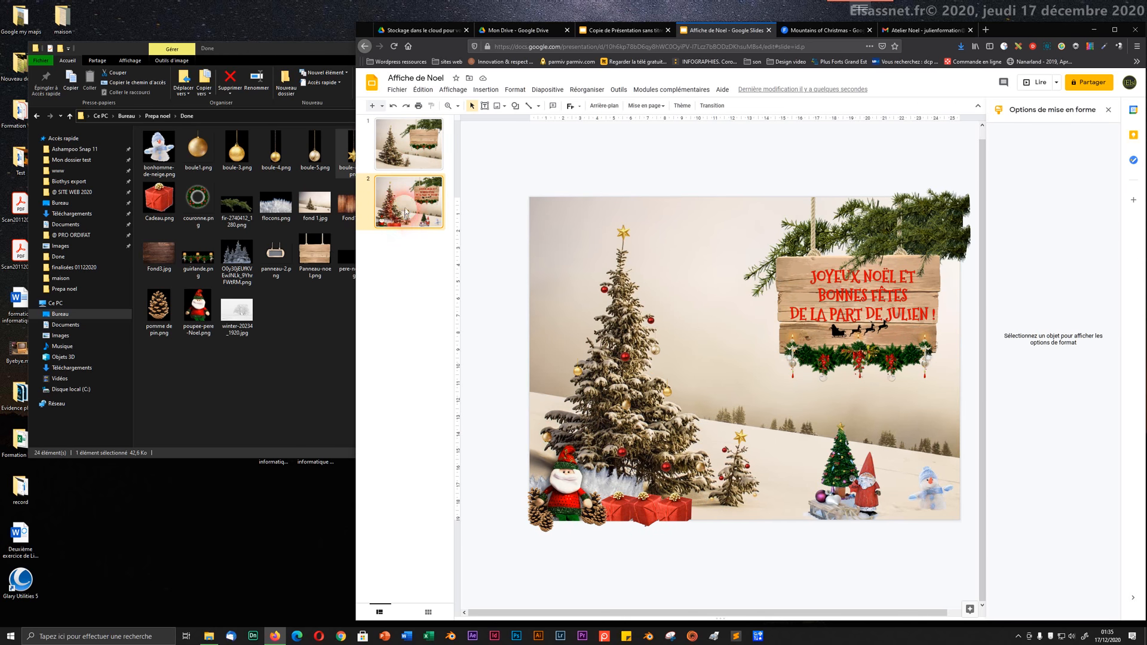
left_click(402, 156)
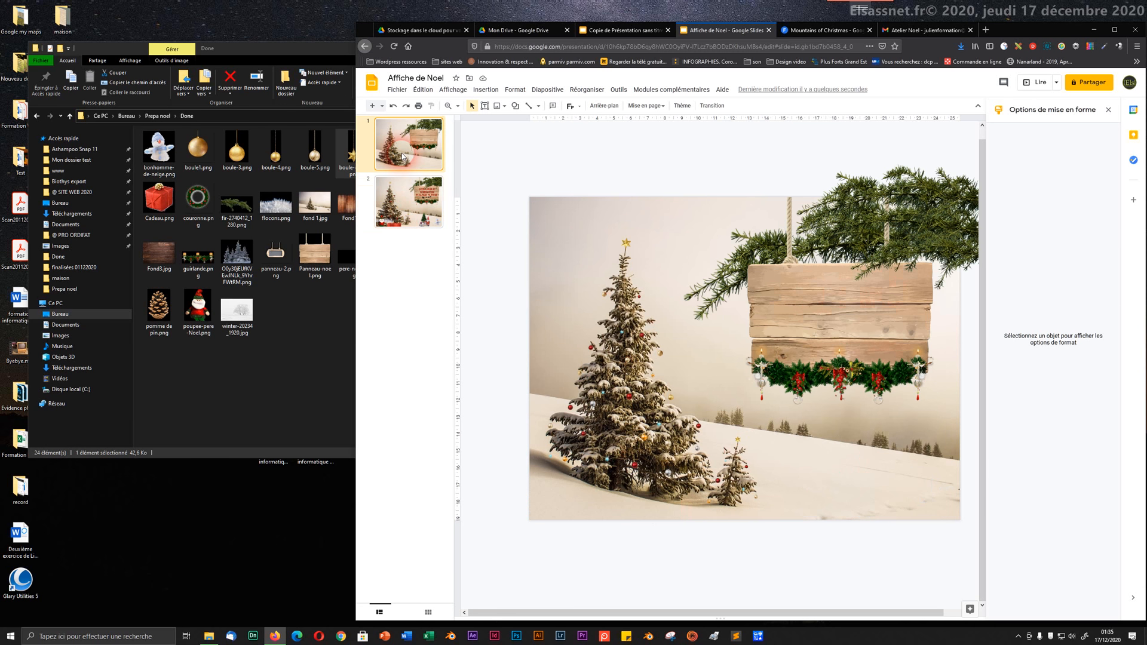
left_click(400, 201)
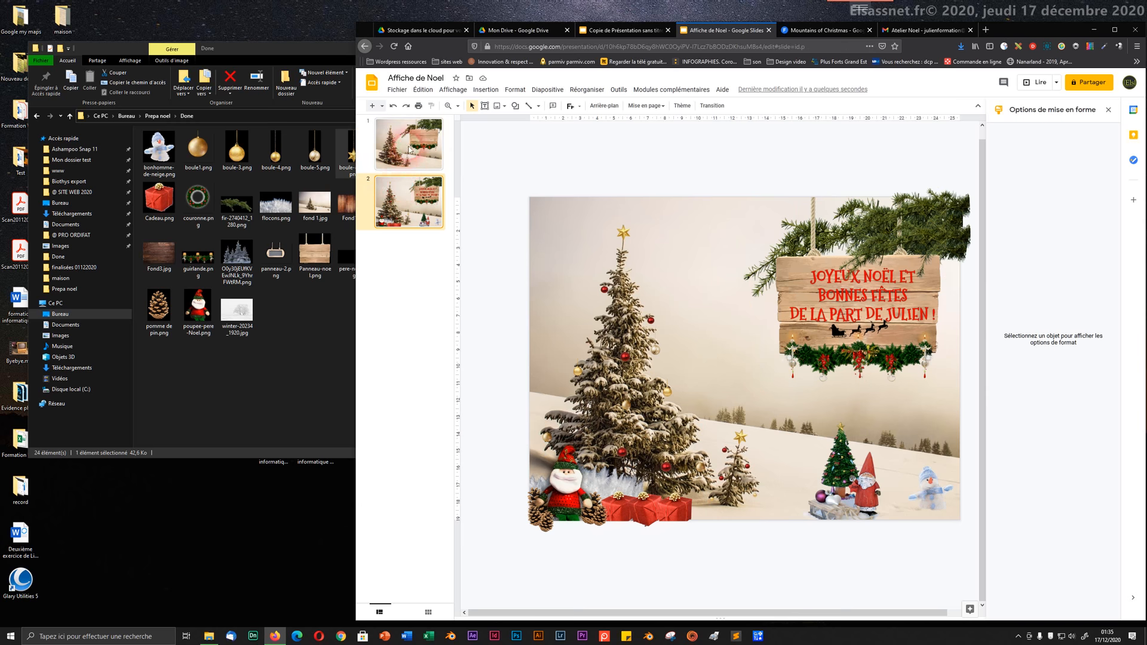
left_click(408, 144)
left_click(404, 197)
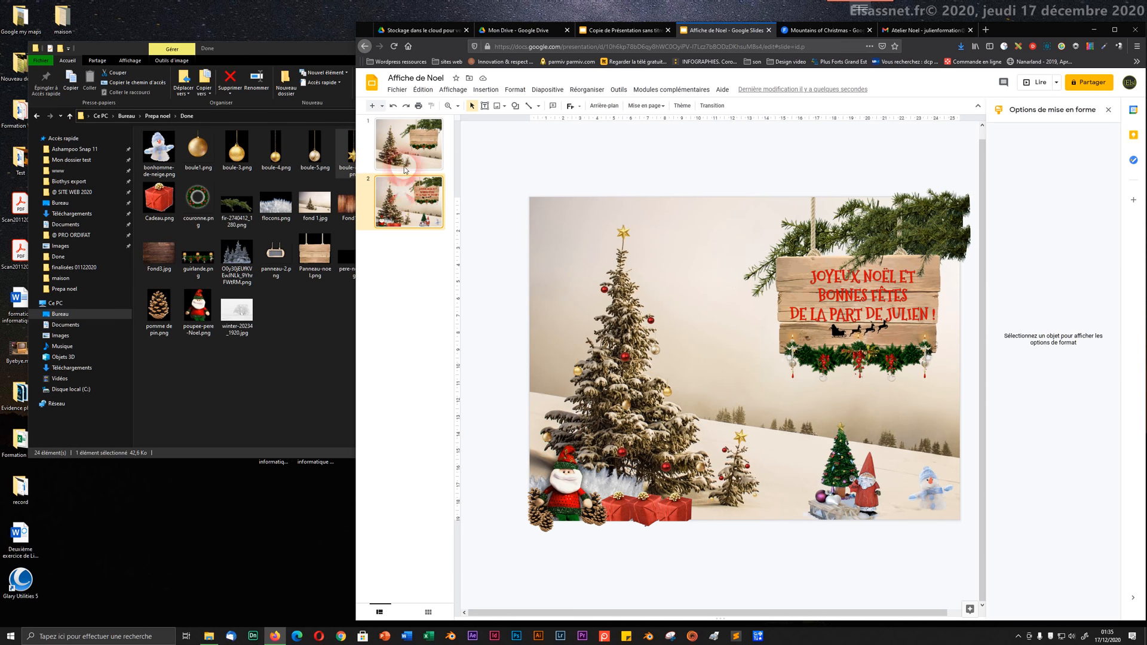
left_click(410, 147)
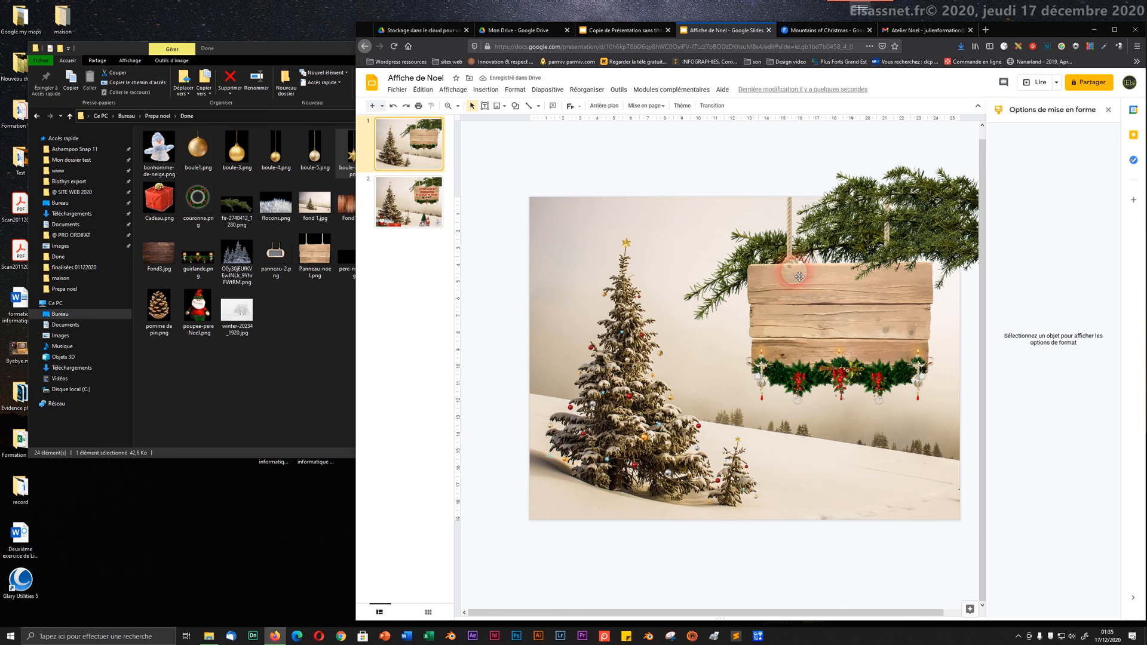
left_click(411, 213)
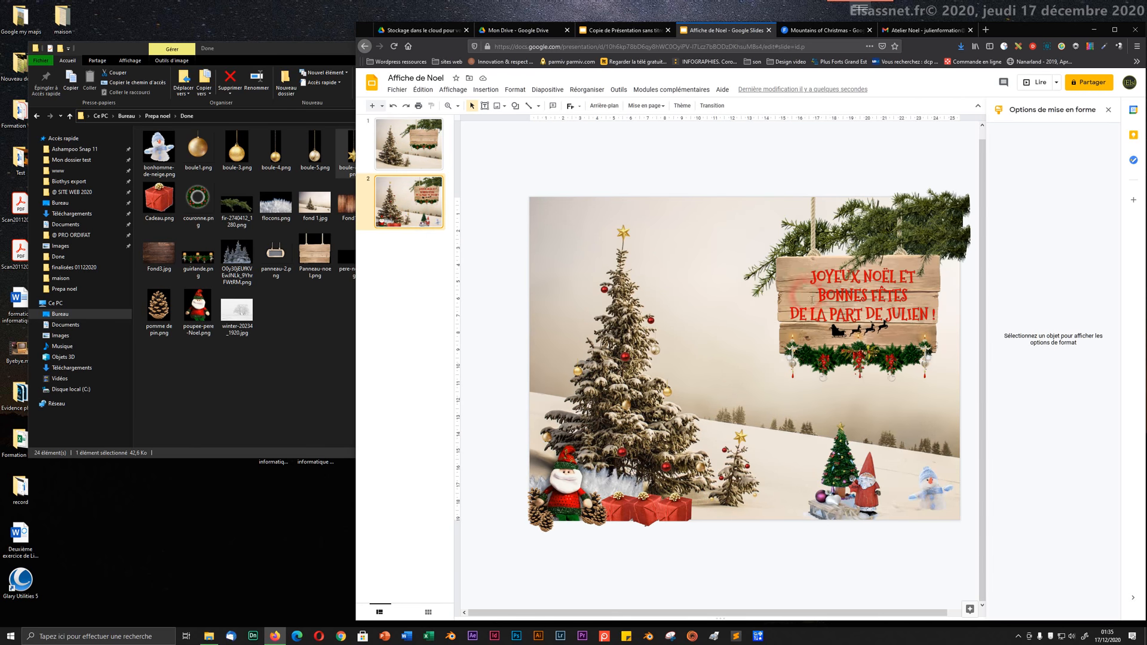
left_click(655, 480)
left_click(692, 313)
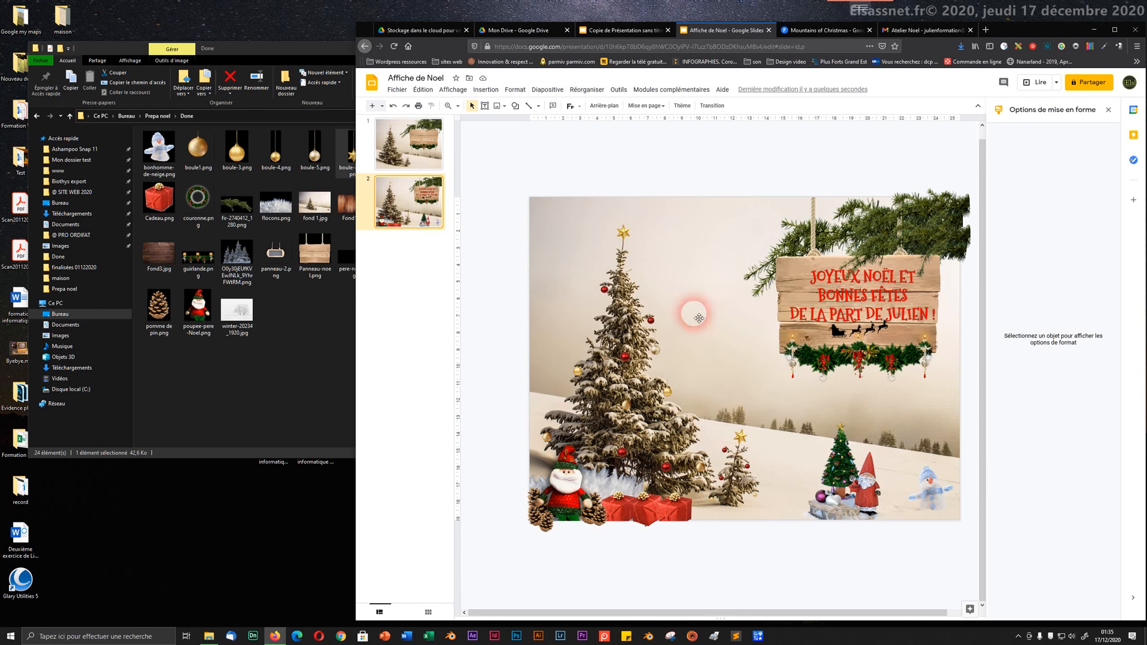
- Insert flocons.png from the Done folder onto slide 1, over the poster's lower-left area
left_click(411, 151)
left_click(395, 146)
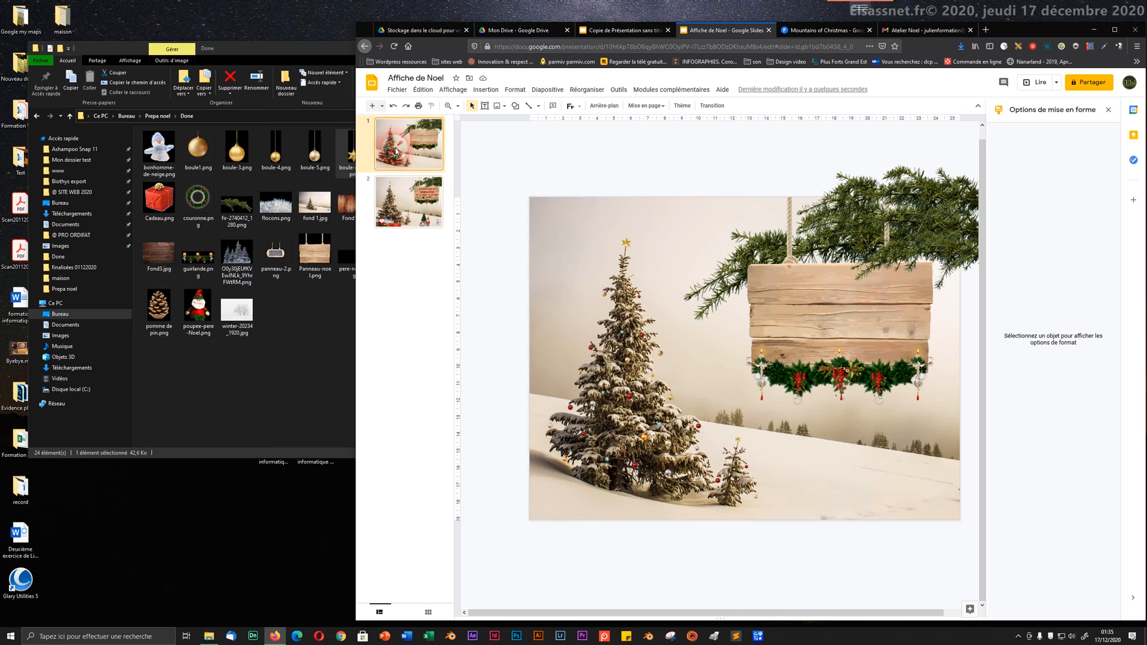
left_click(272, 206)
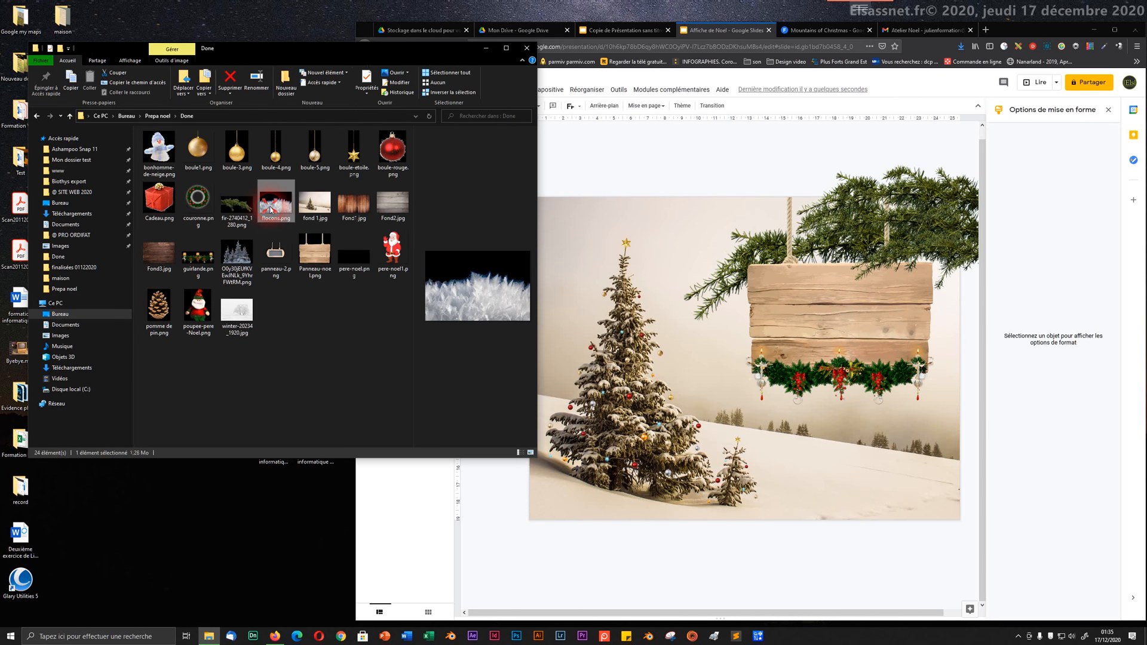
left_click_drag(272, 208, 574, 517)
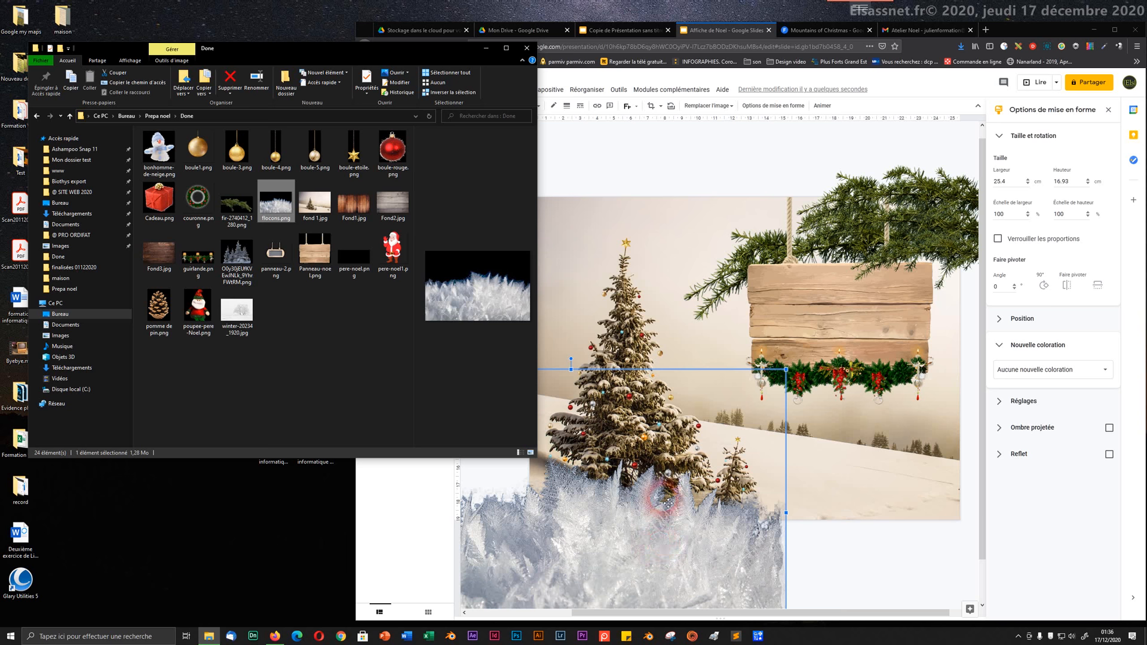
left_click(840, 542)
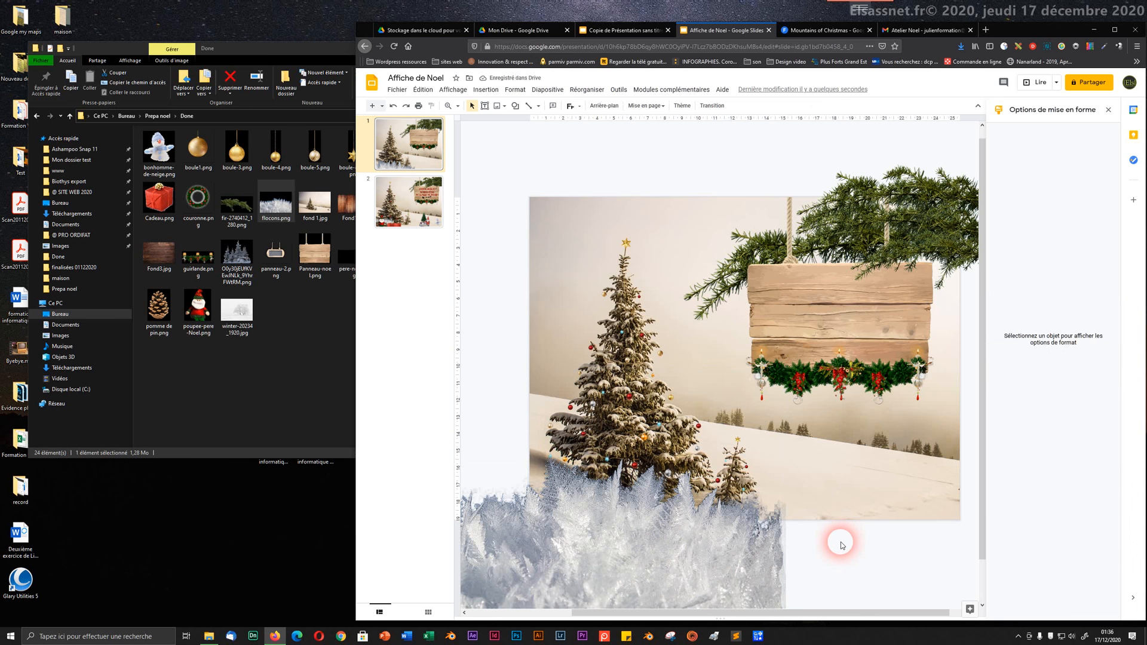
- Shrink the frost image to about 7.97 × 5.31 cm in the poster's lower-left corner and compare it with slide 2
key("minus")
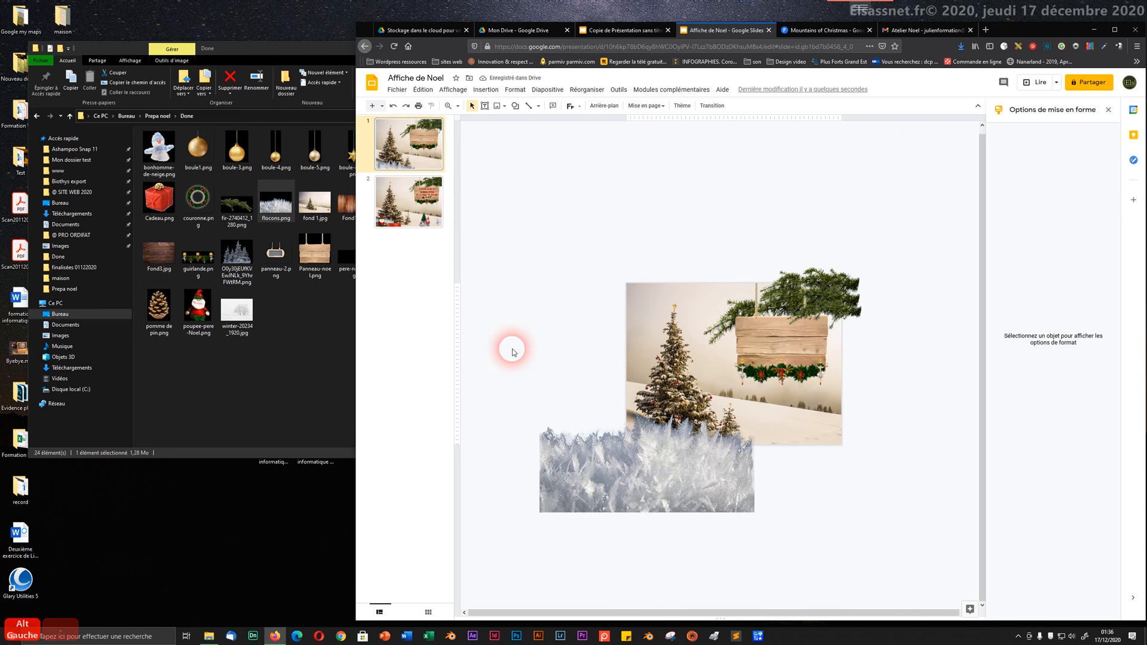
left_click(644, 484)
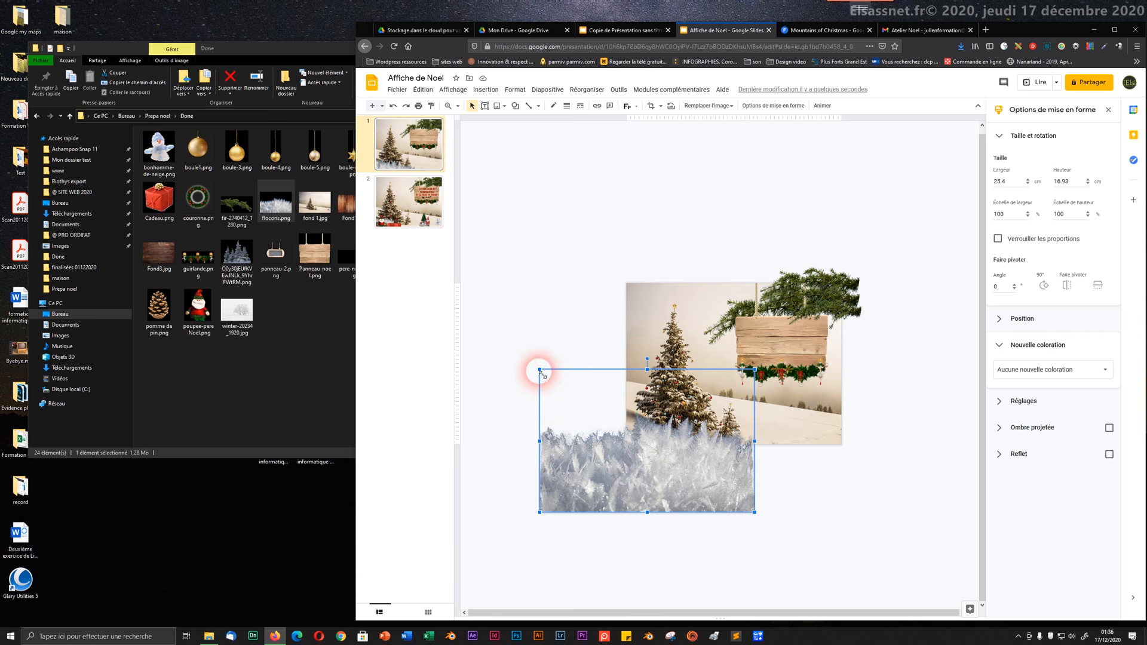
left_click_drag(541, 372, 626, 428)
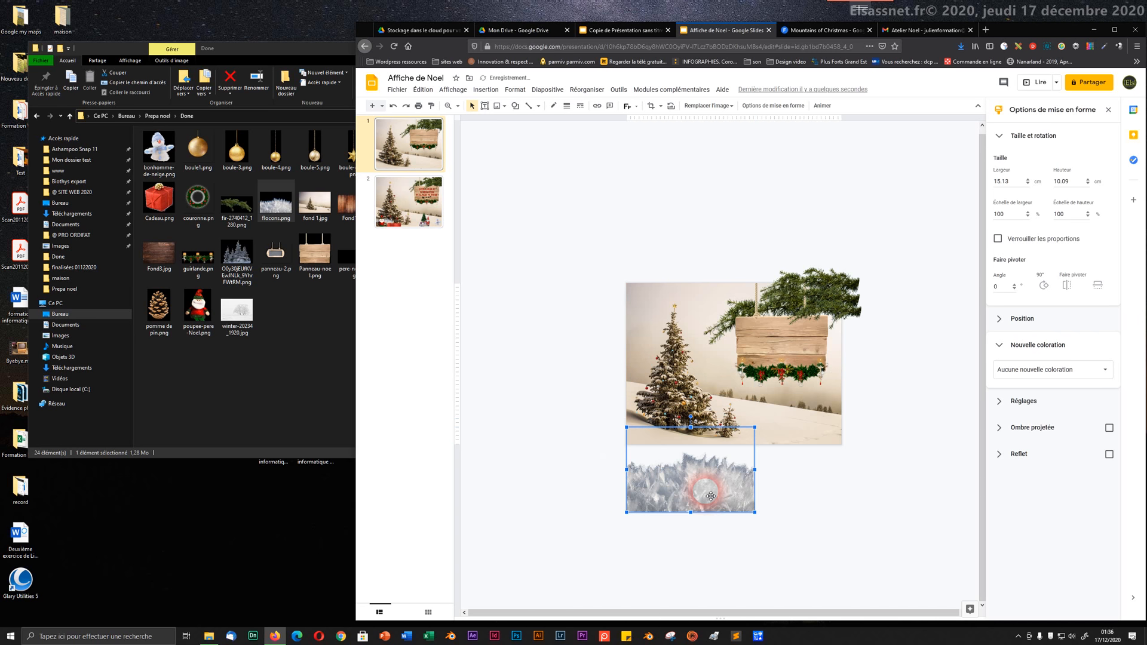
left_click_drag(709, 468, 681, 426)
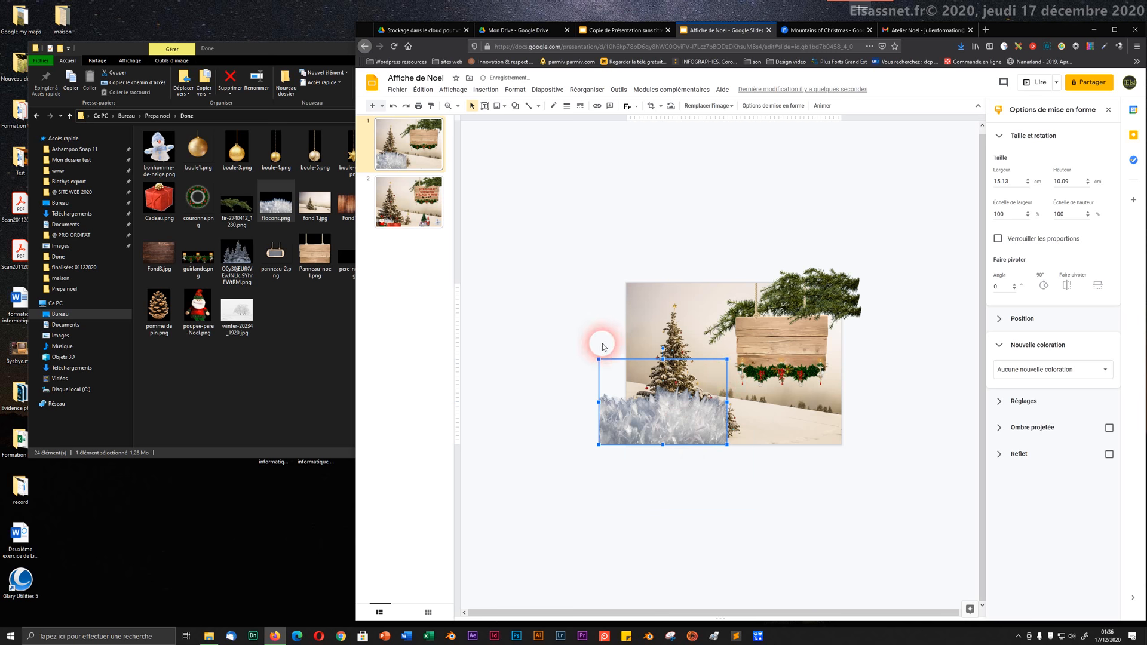
left_click_drag(598, 360, 649, 420)
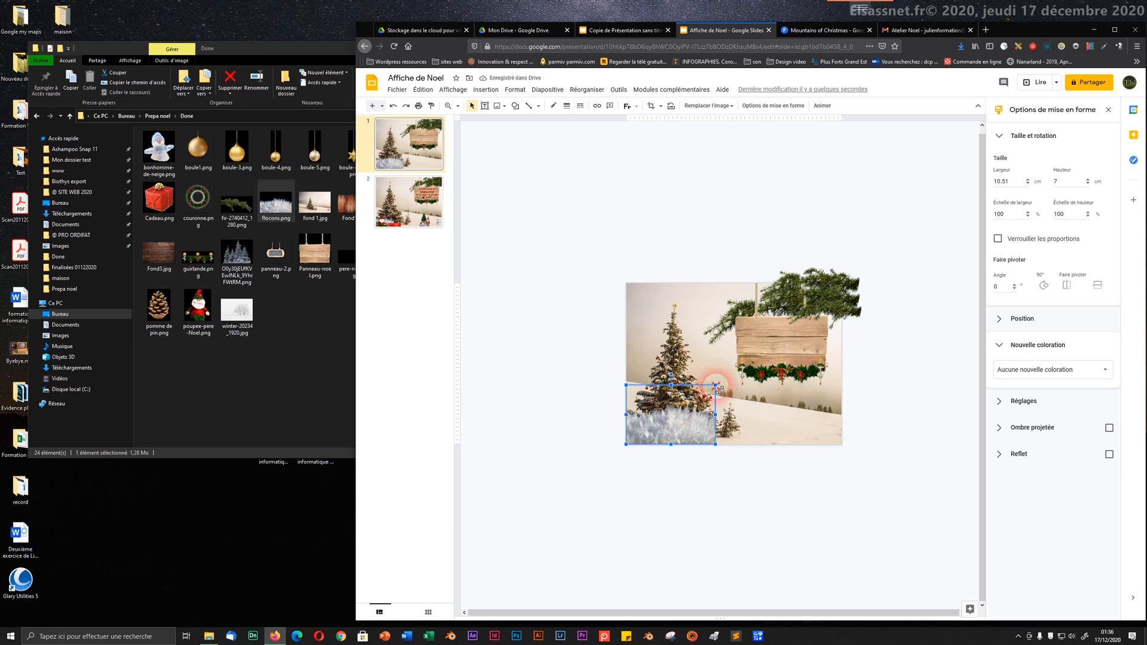
left_click_drag(714, 385, 694, 399)
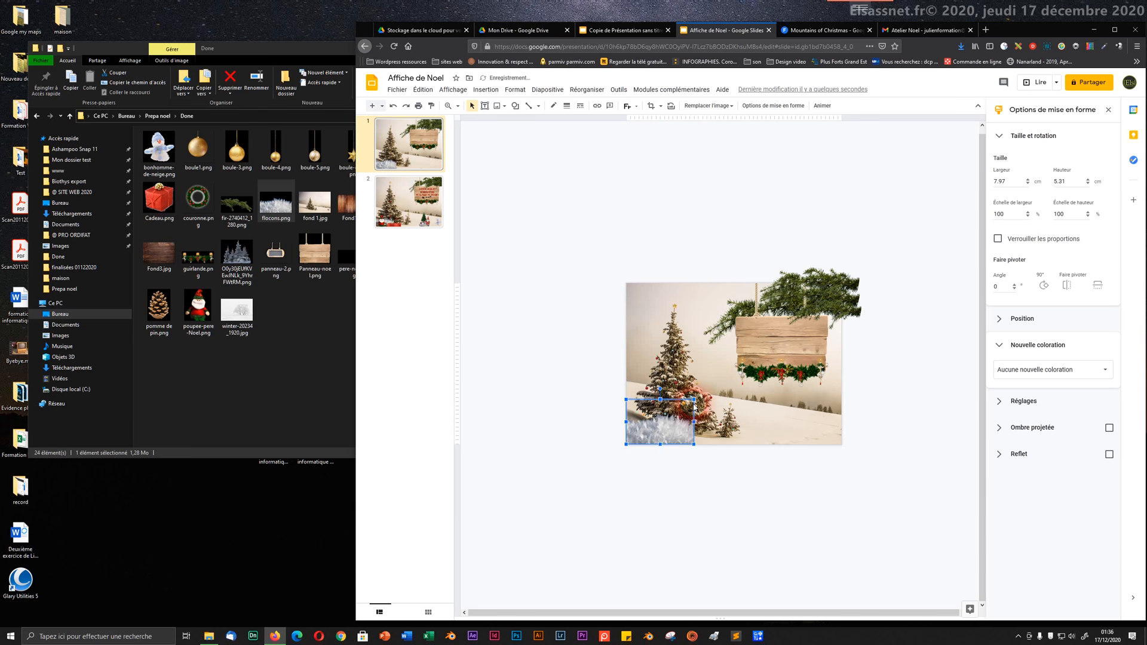
left_click(404, 203)
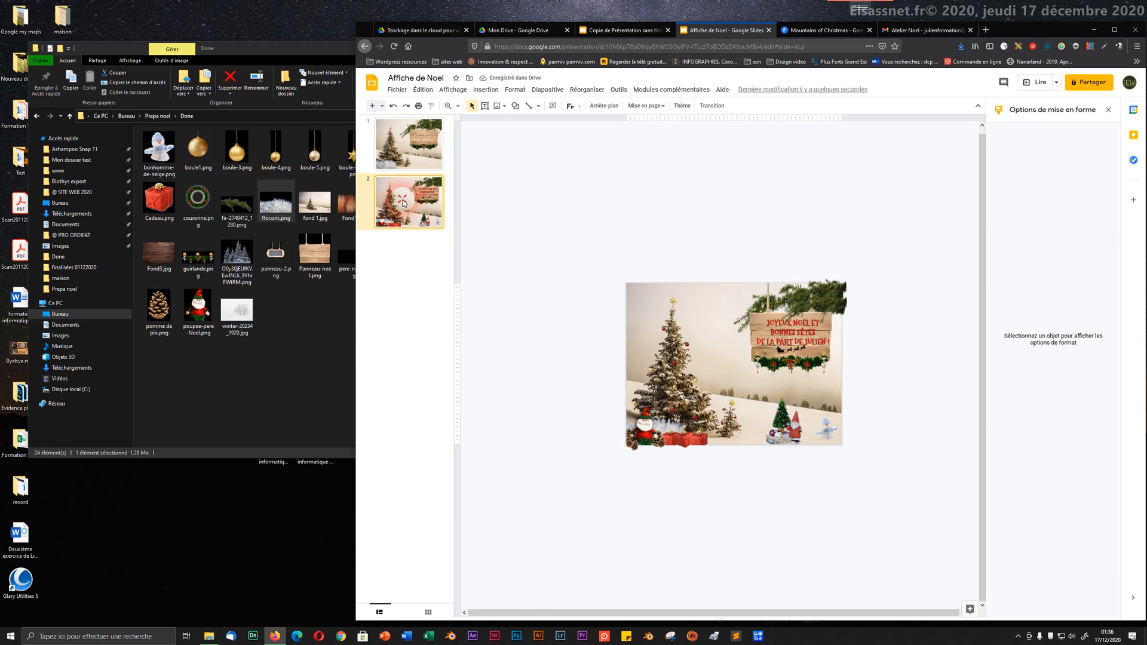
left_click(407, 153)
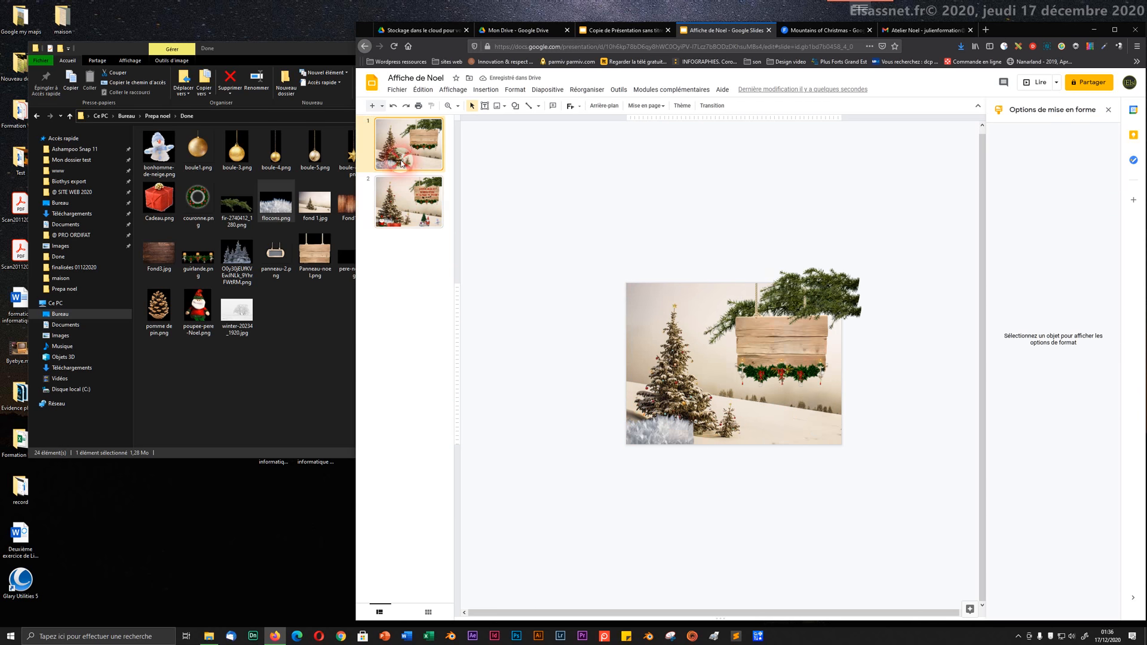
- Shrink the frost image to about 6.47 × 4.31 cm, keeping it in the poster's lower-left corner
left_click(752, 484)
left_click(678, 431)
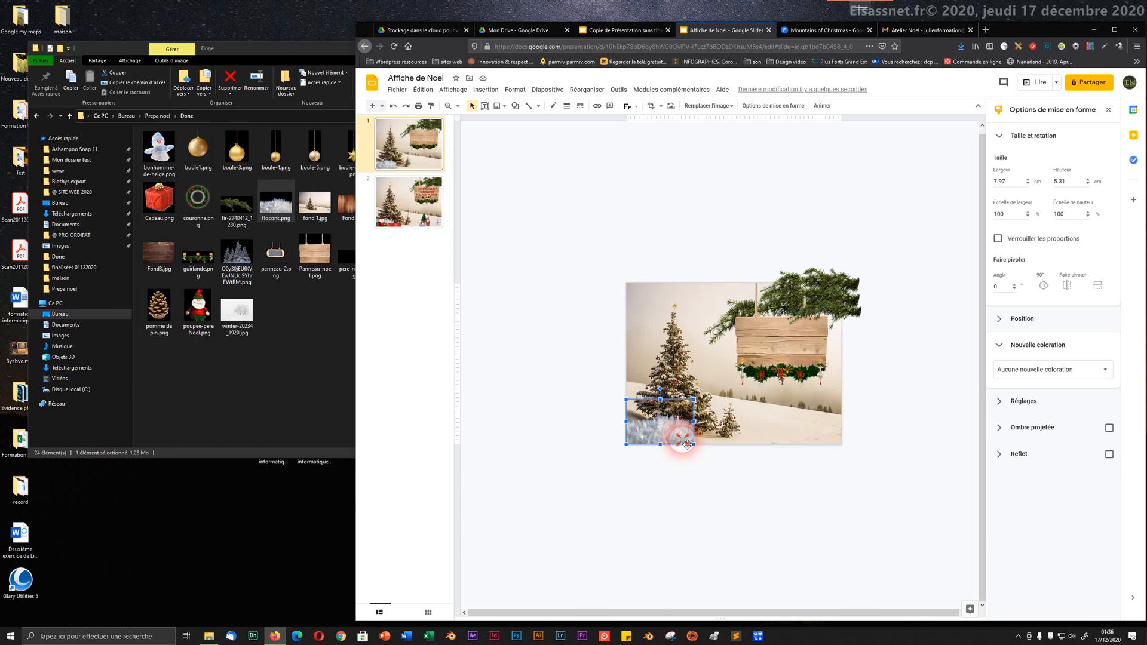
left_click_drag(693, 399, 680, 408)
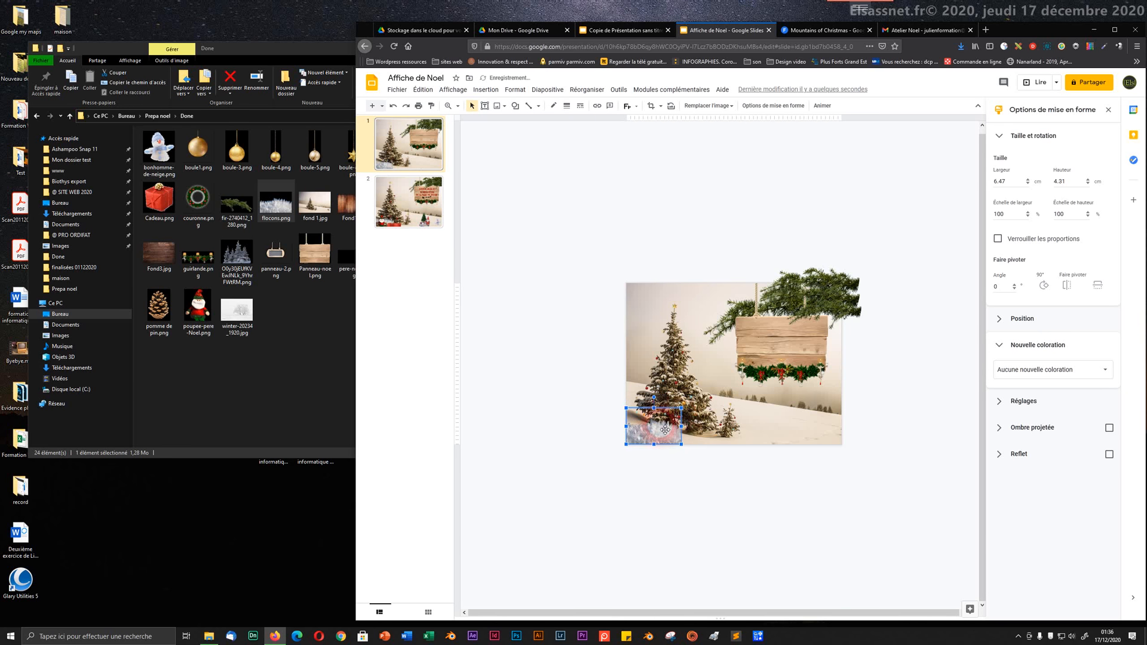
key("ctrl+plus")
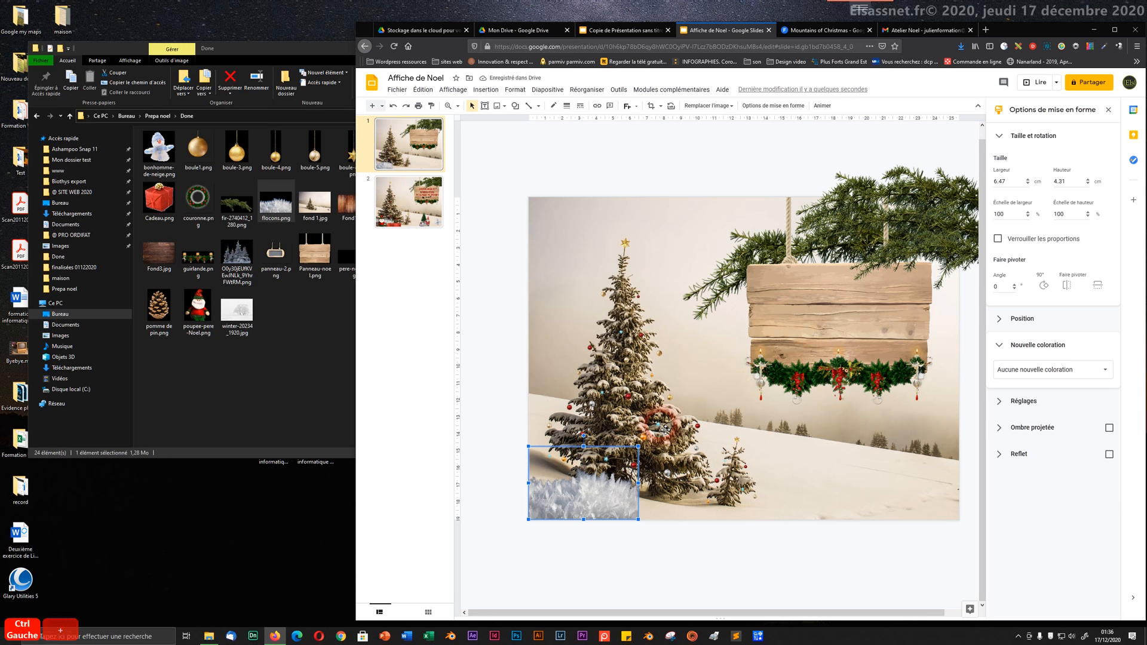
left_click(519, 346)
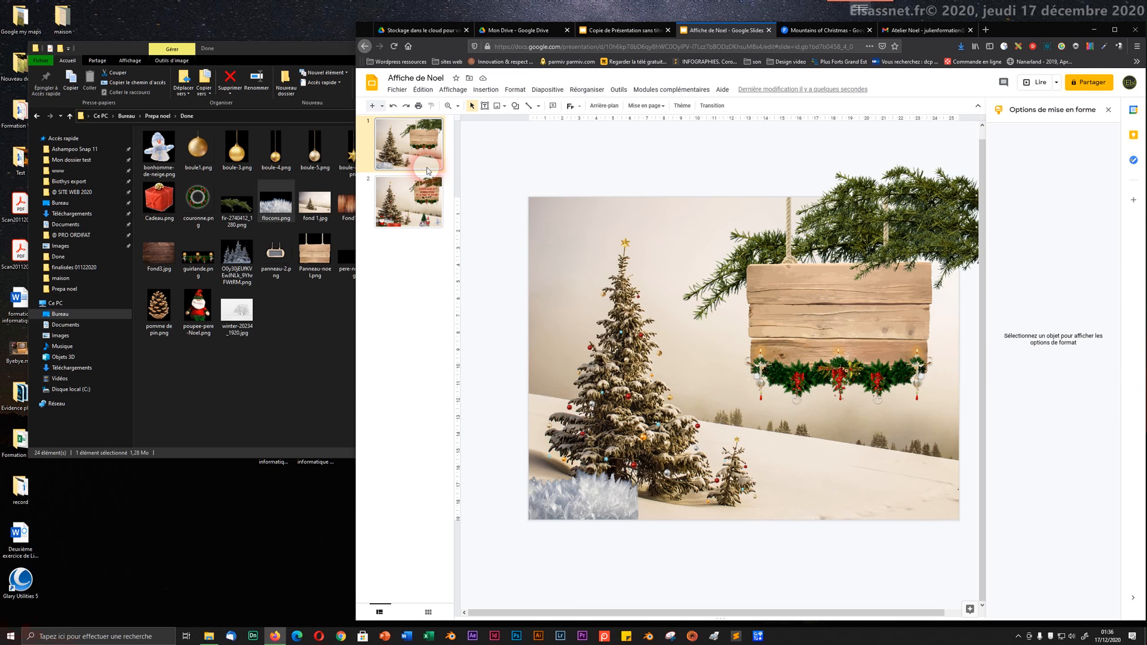
- Compare the frost at the large tree's foot with the finished model on slide 2
left_click(402, 210)
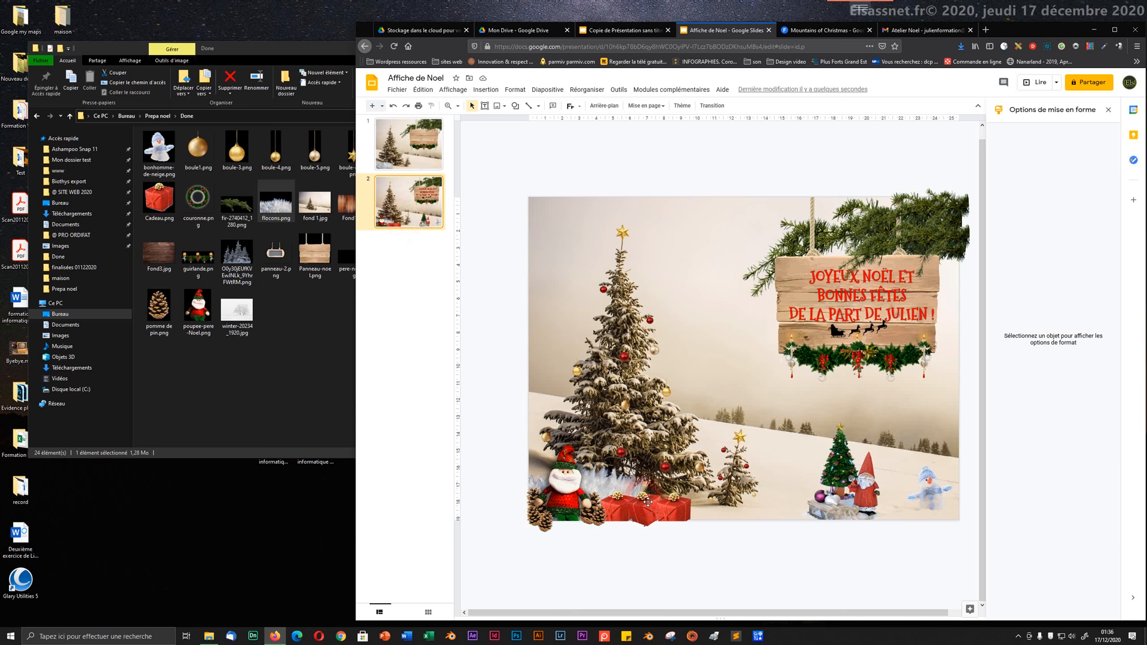
left_click(403, 157)
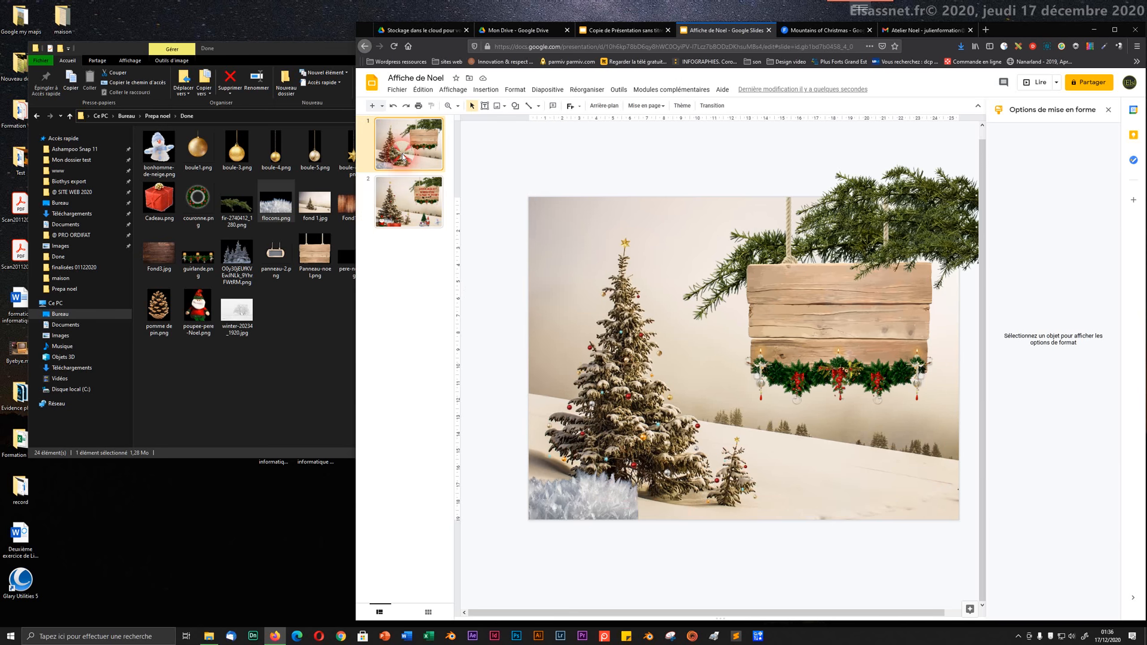
left_click(408, 200)
left_click(409, 154)
left_click(408, 206)
left_click(409, 158)
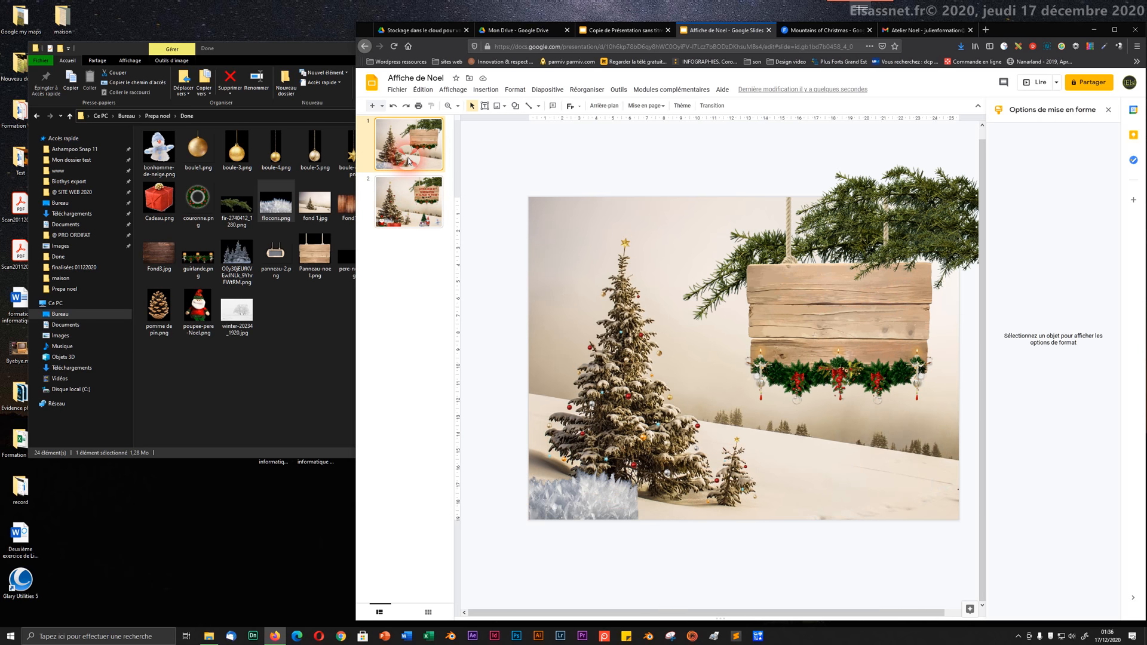
- Give the frost image a drop shadow, remove the trial reflection, and show the shadow settings
left_click(569, 490)
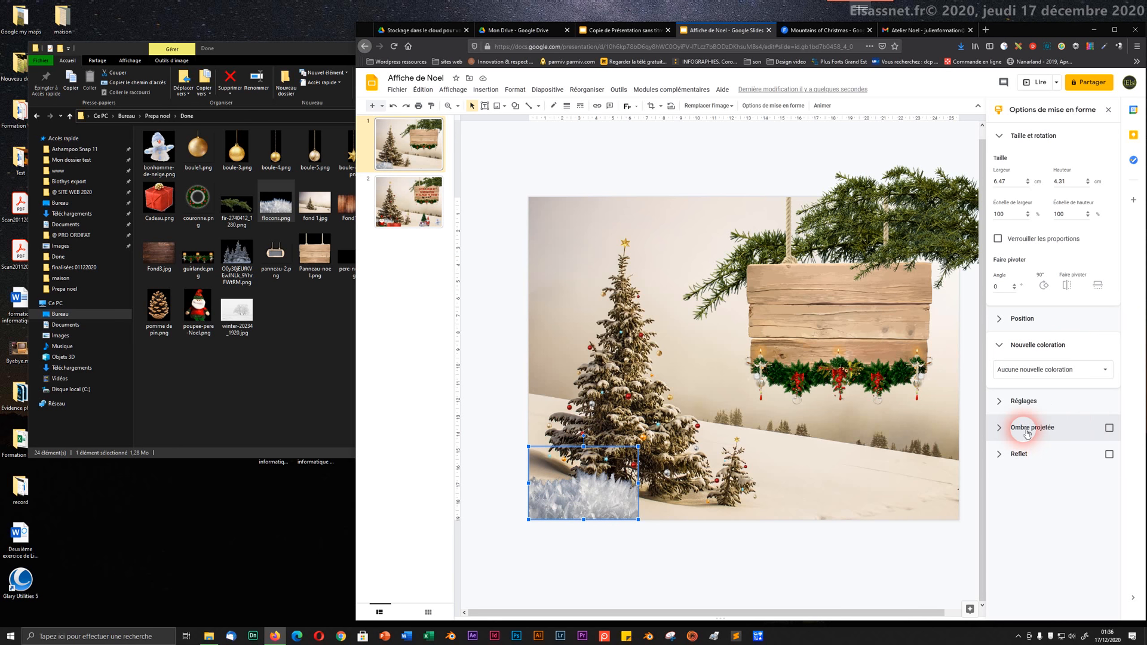
left_click(1002, 453)
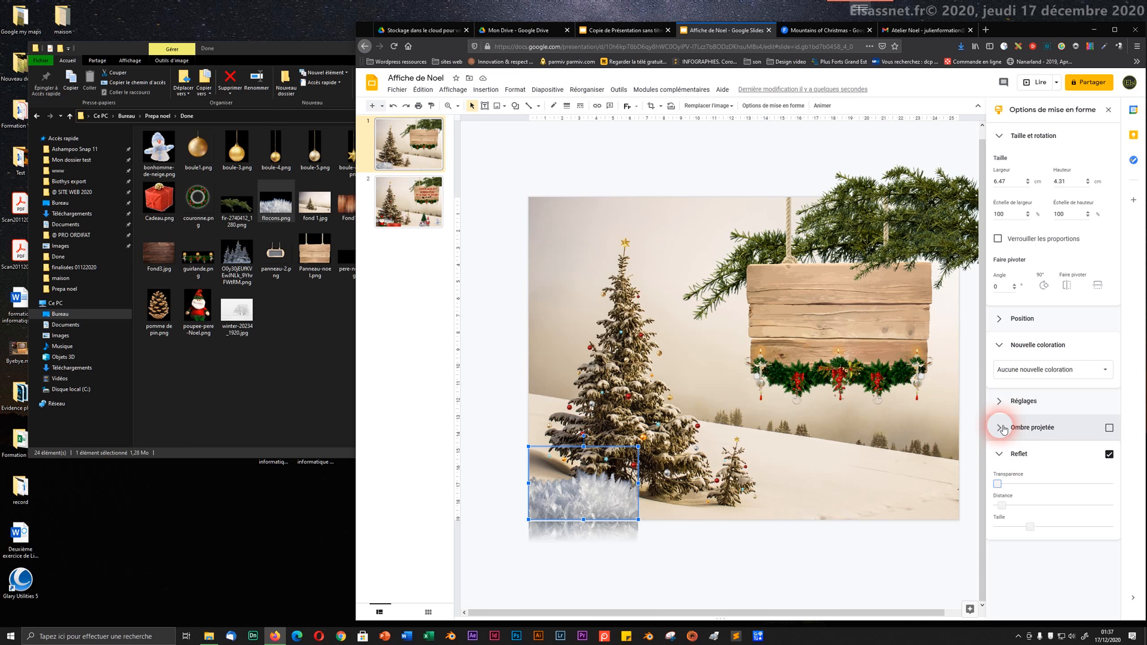
left_click(1109, 428)
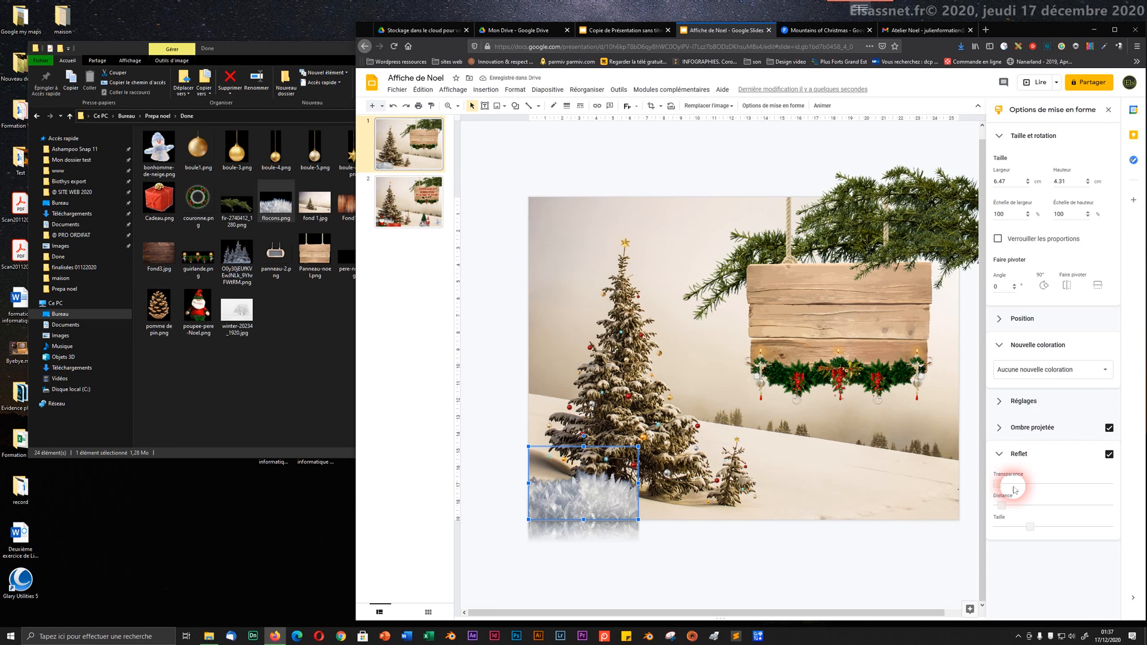
left_click(1108, 454)
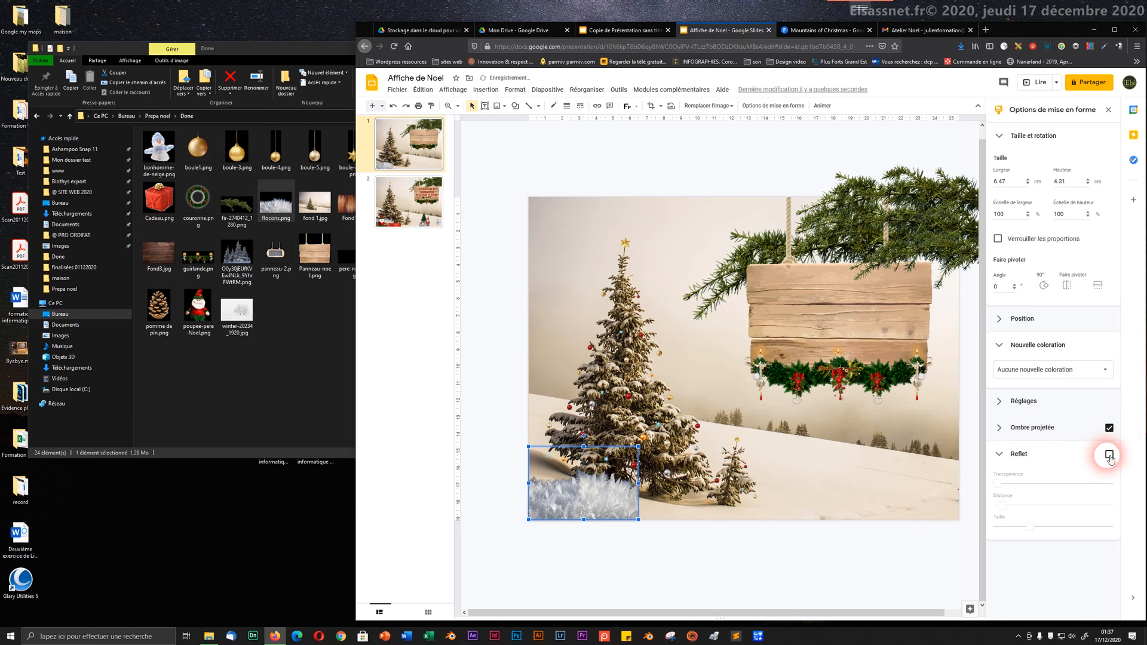
left_click(1017, 432)
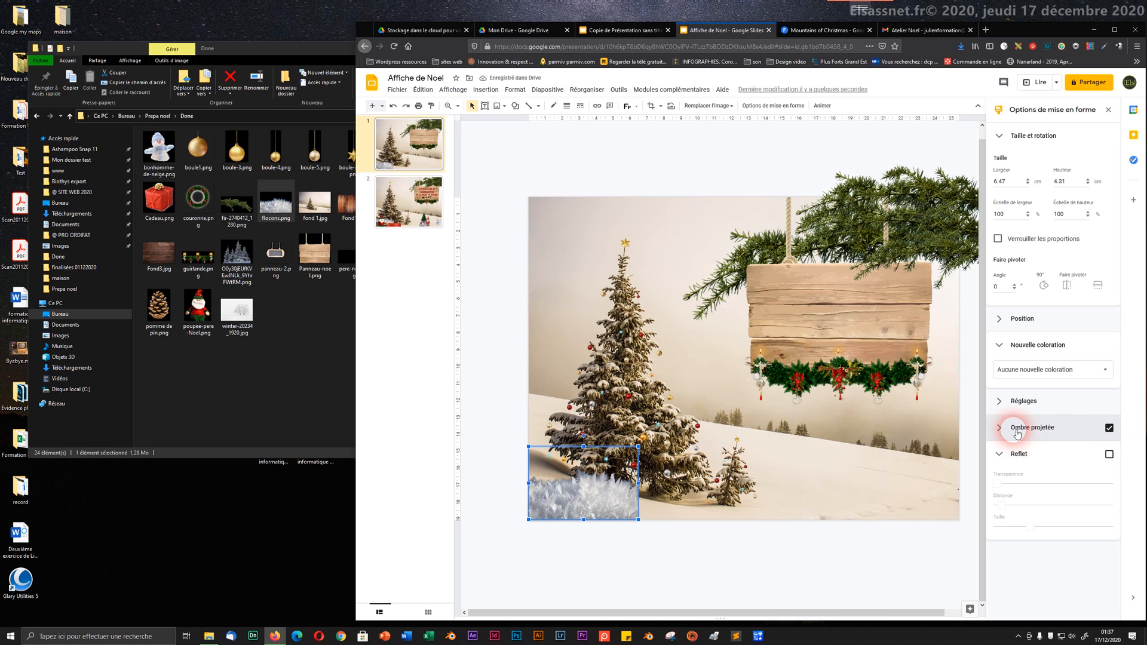
left_click(1006, 428)
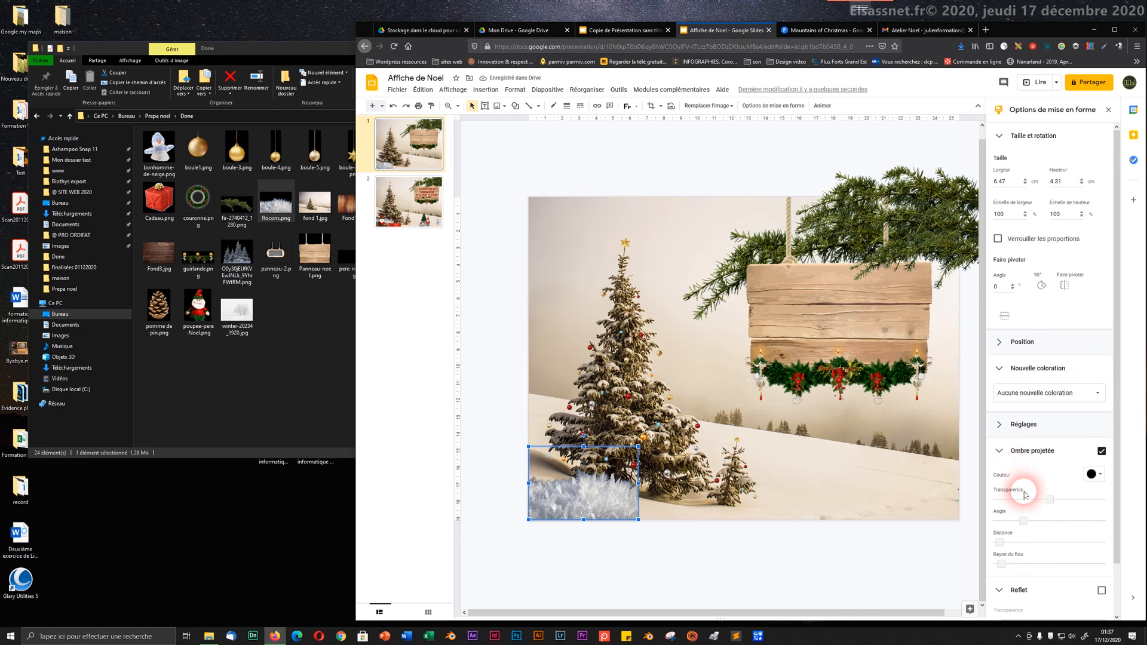
- Increase the angle, distance and blur radius of the frost image's drop shadow
left_click_drag(1032, 524, 1061, 517)
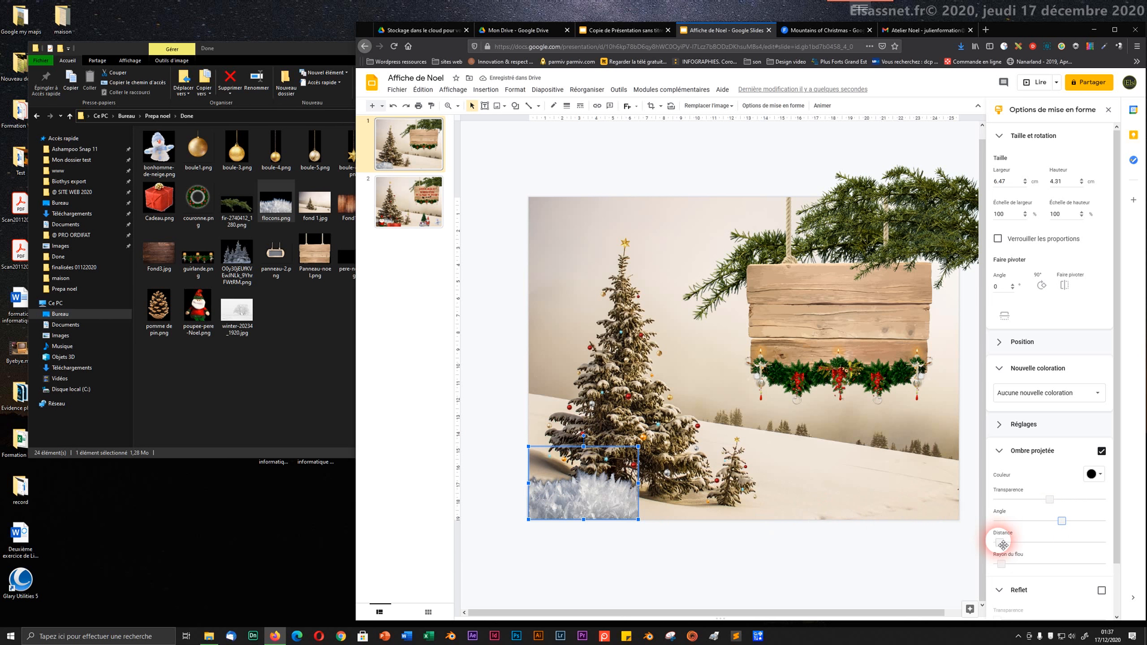
mouse_move(1000, 542)
left_mouse_down()
mouse_move(1101, 541)
mouse_move(1004, 548)
left_mouse_up()
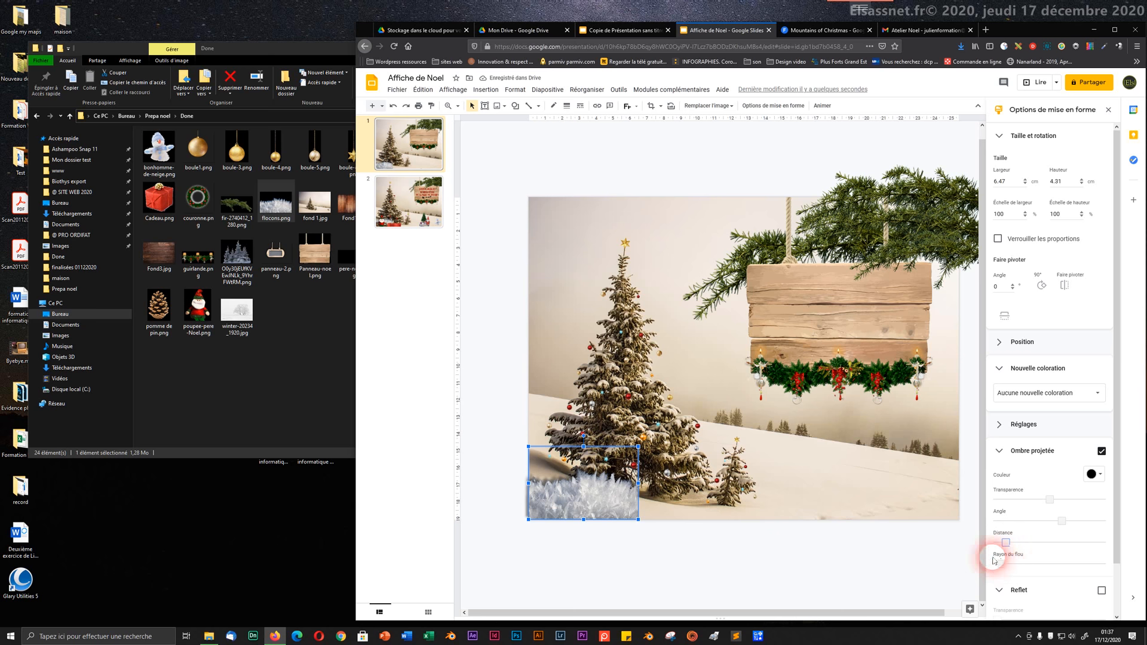
left_click_drag(1001, 564, 1019, 572)
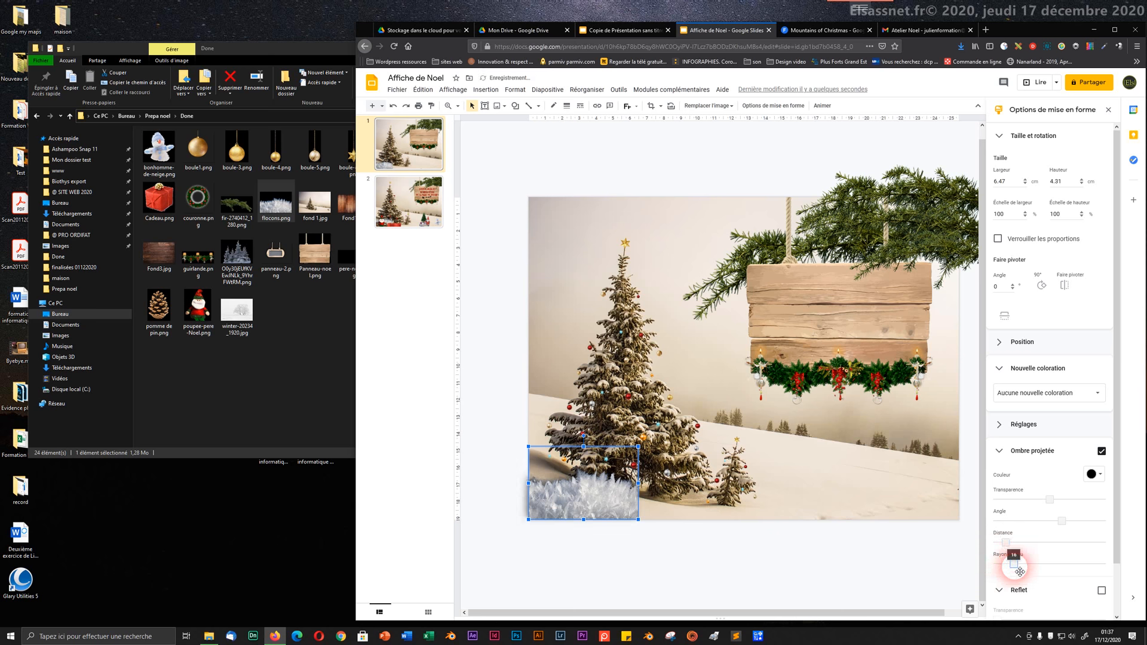
left_click(730, 545)
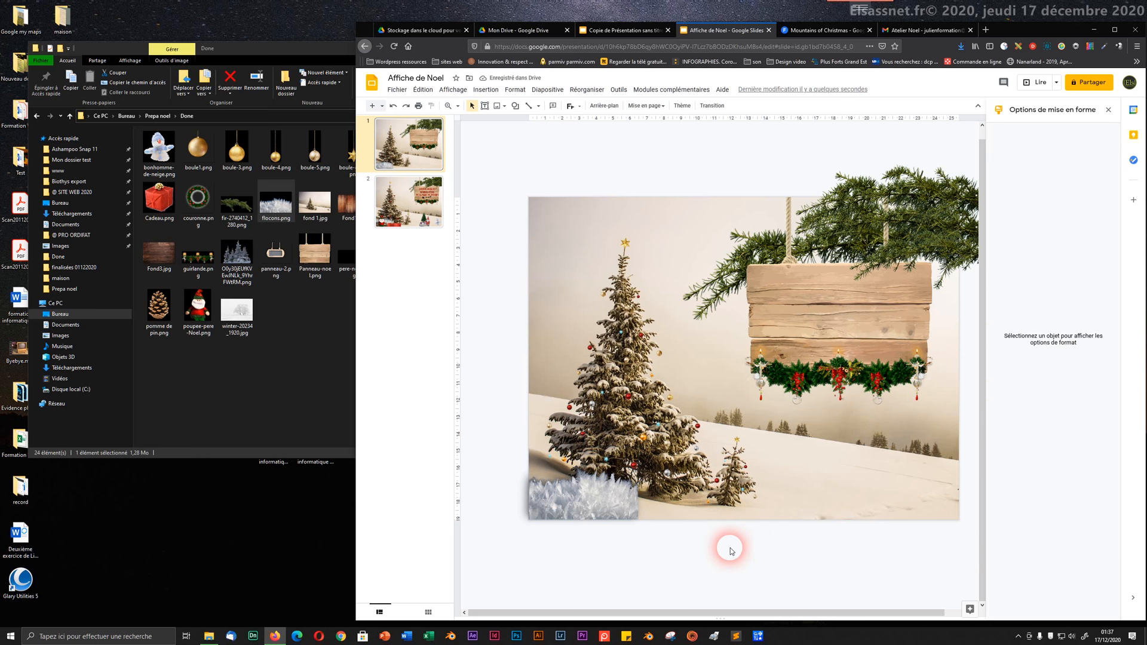
- Compare the frost image with and without its drop shadow, leaving the shadow enabled
left_click(558, 497)
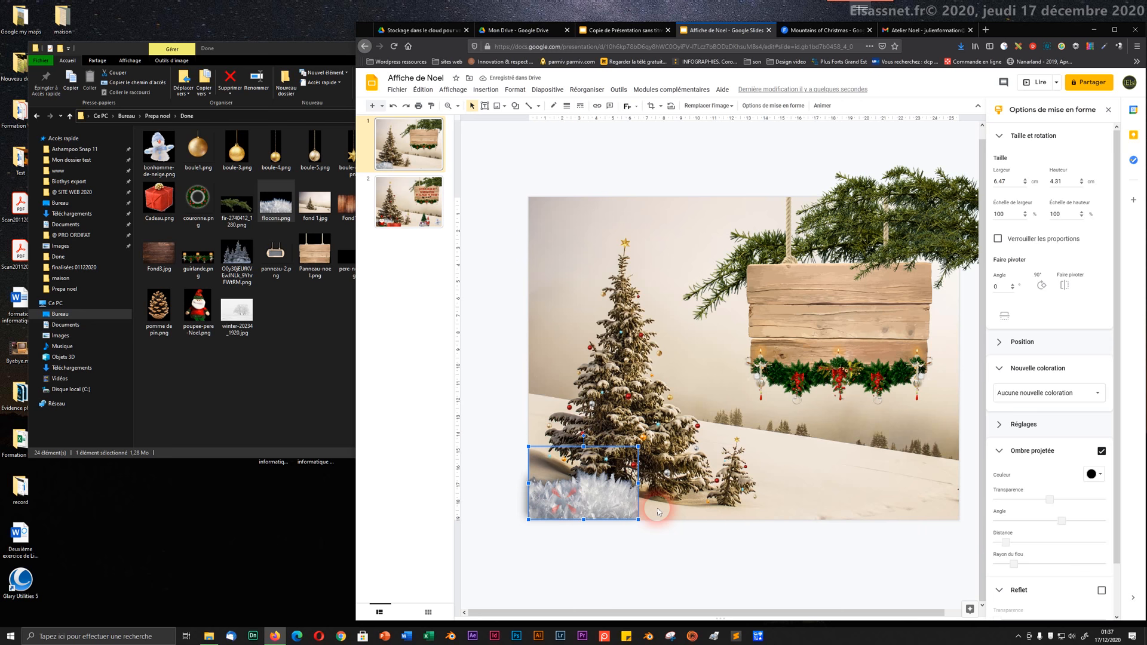
left_click(1101, 452)
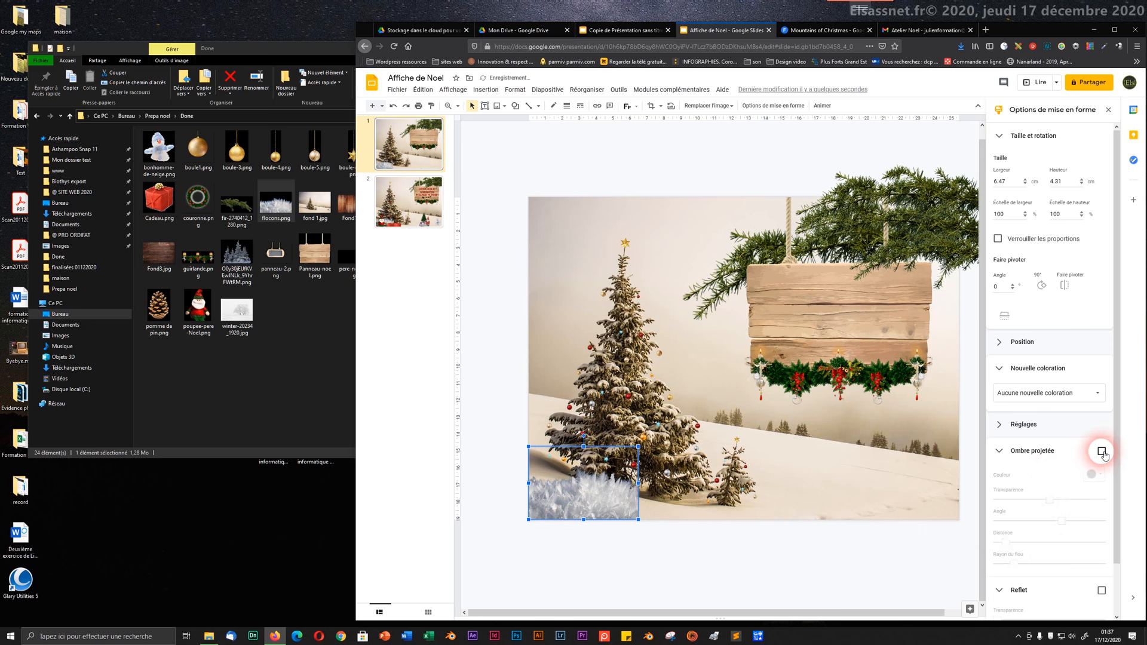
left_click(1101, 451)
left_click(1101, 452)
left_click(1101, 452)
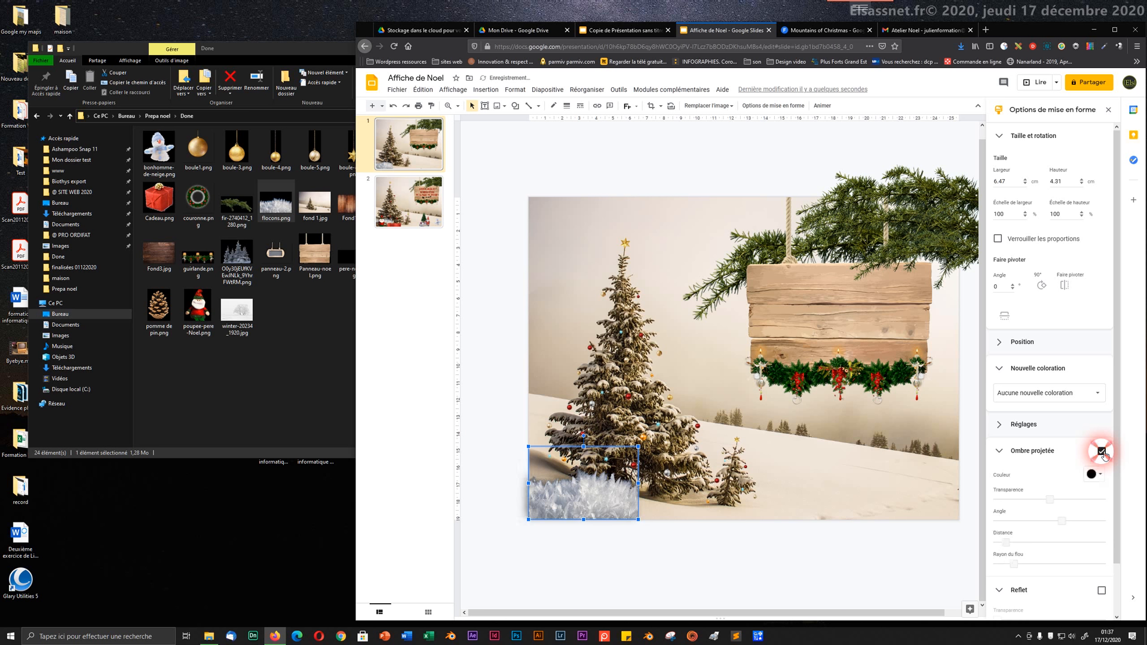
left_click(1101, 452)
left_click(1101, 451)
- Increase the frost shadow's distance further and check the effect with the shadow off and on
left_click_drag(1005, 542, 1025, 546)
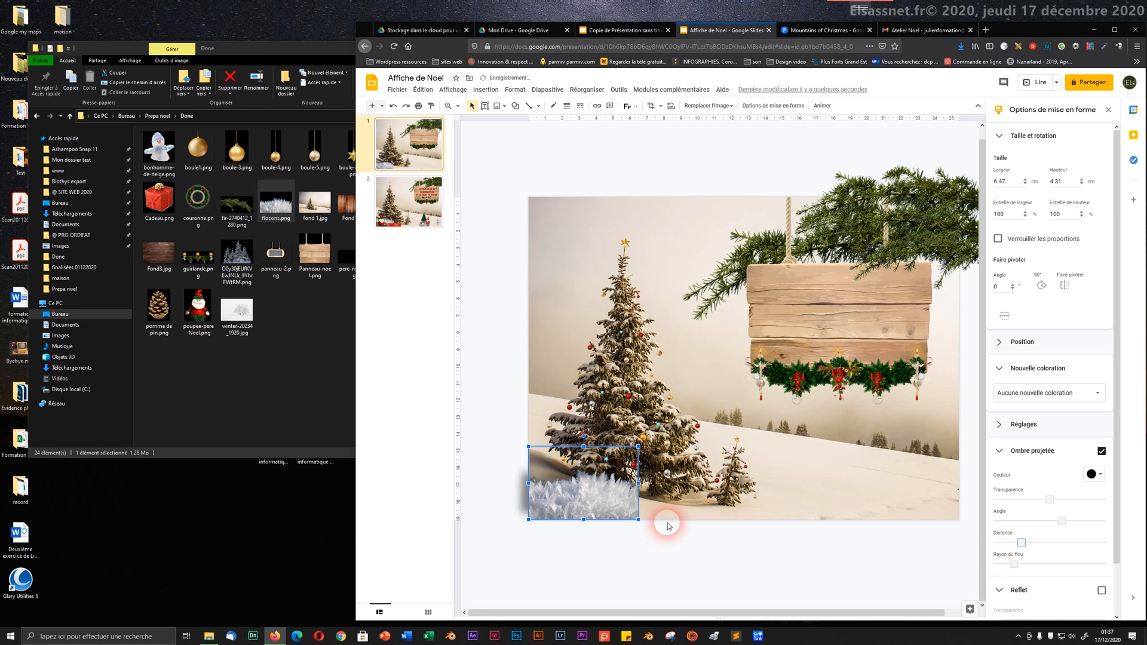
left_click(488, 454)
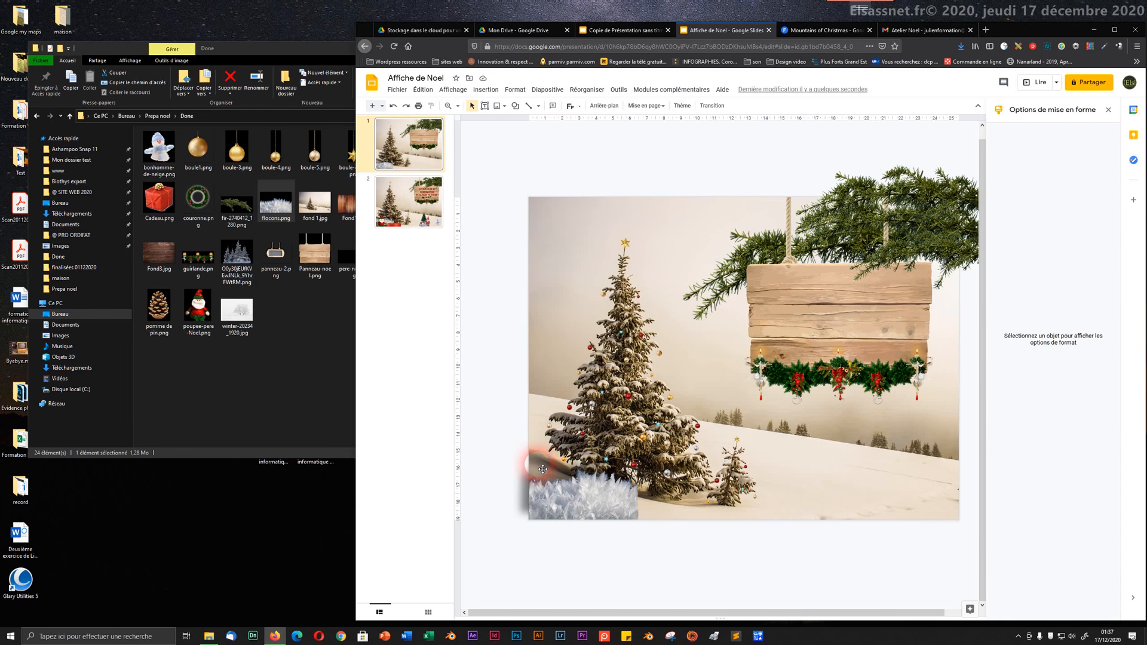
left_click(569, 495)
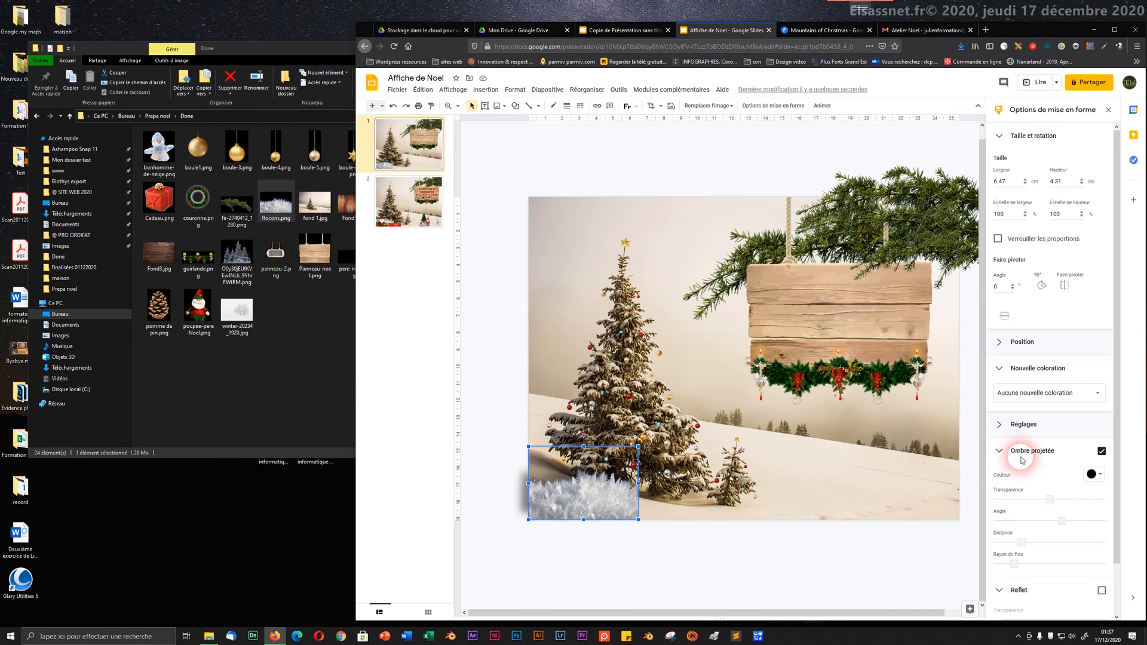
left_click(1103, 453)
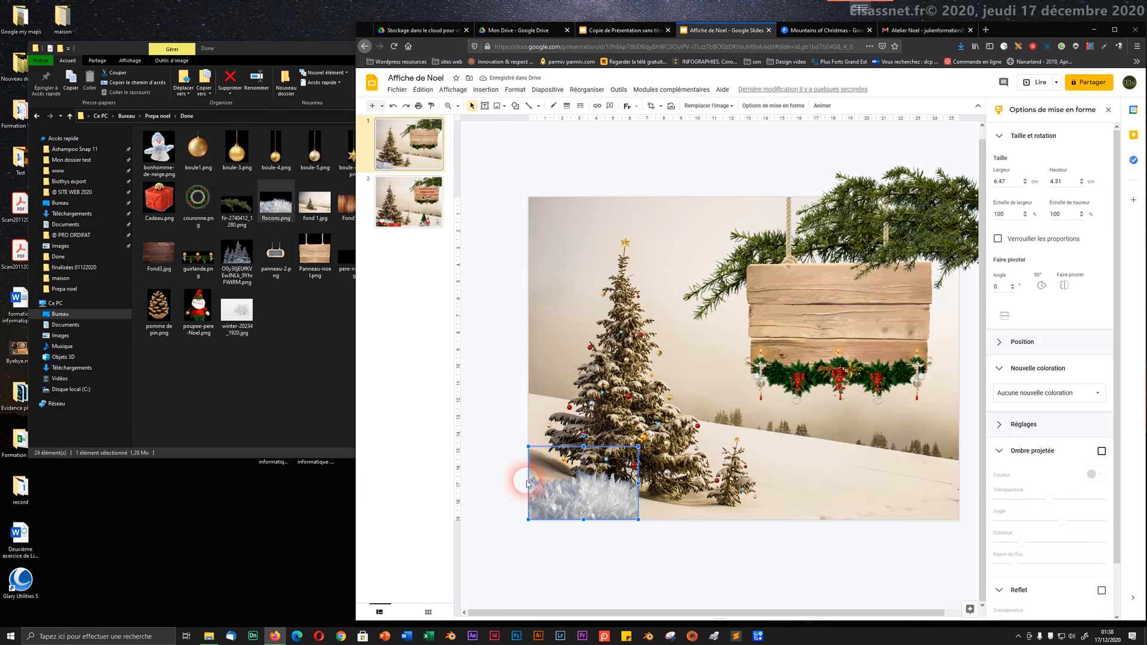
left_click(1102, 452)
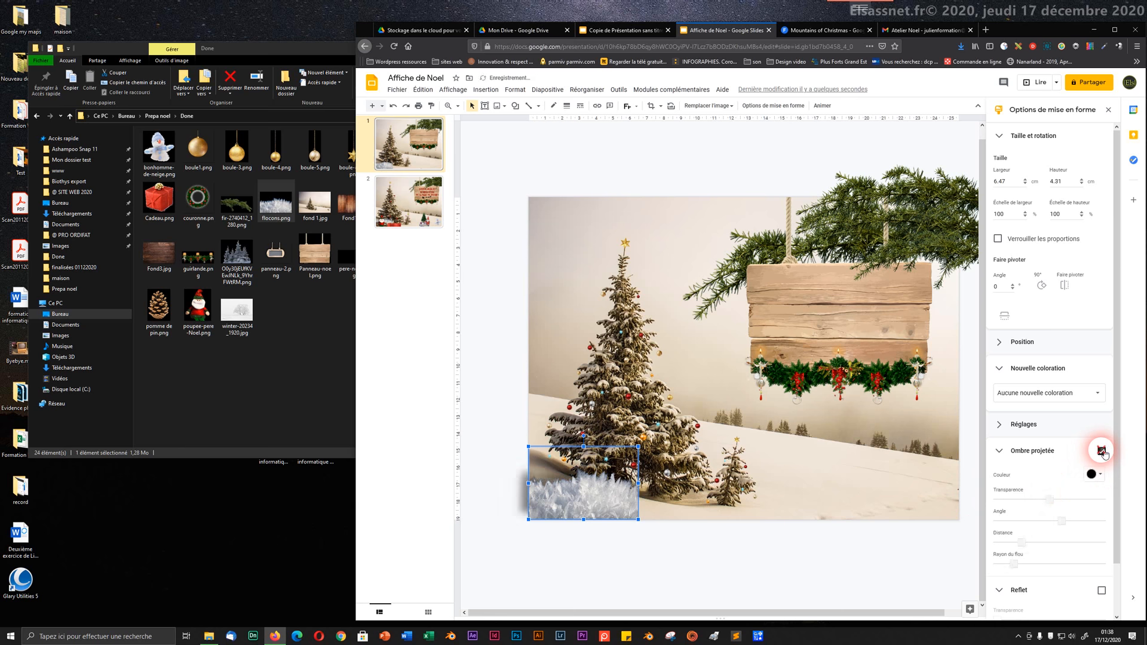
left_click(659, 543)
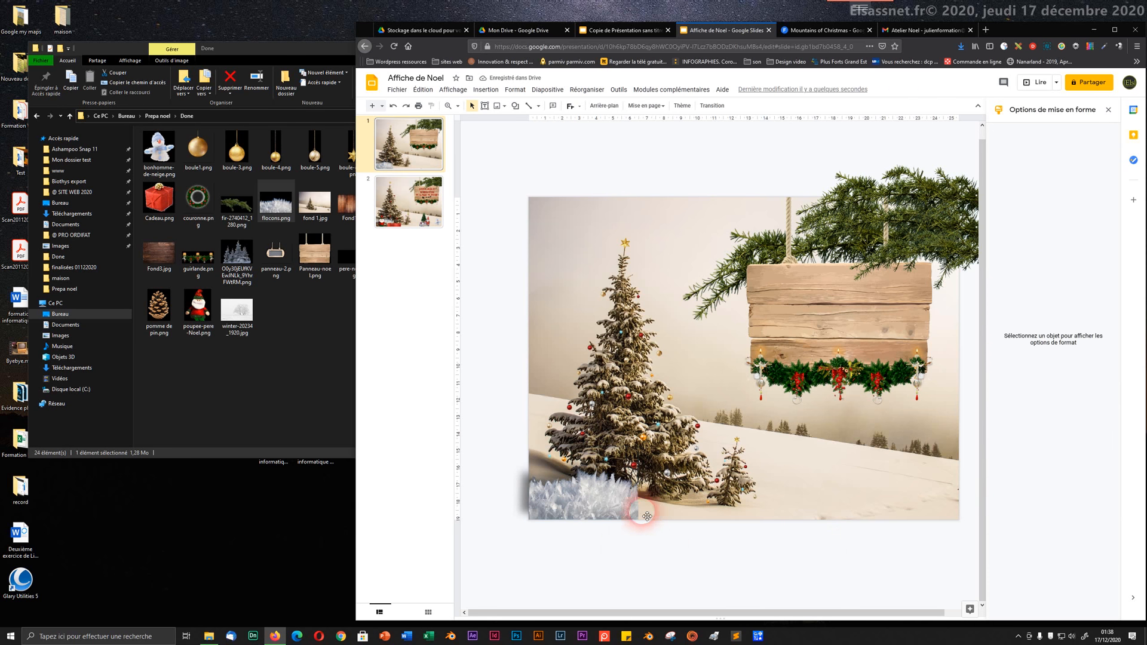
- Nudge the frost image very slightly left and down in the poster's corner
left_click(554, 505)
left_click_drag(551, 506, 550, 507)
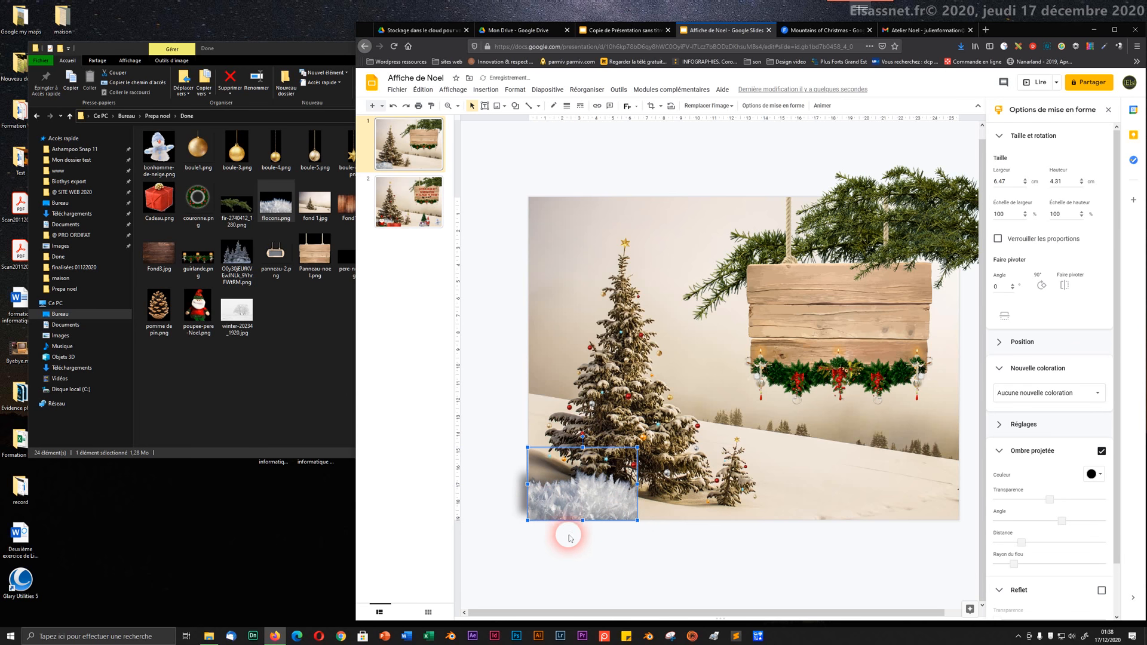
left_click(568, 535)
- Try to crop the left edge of the frost image
left_click(561, 513)
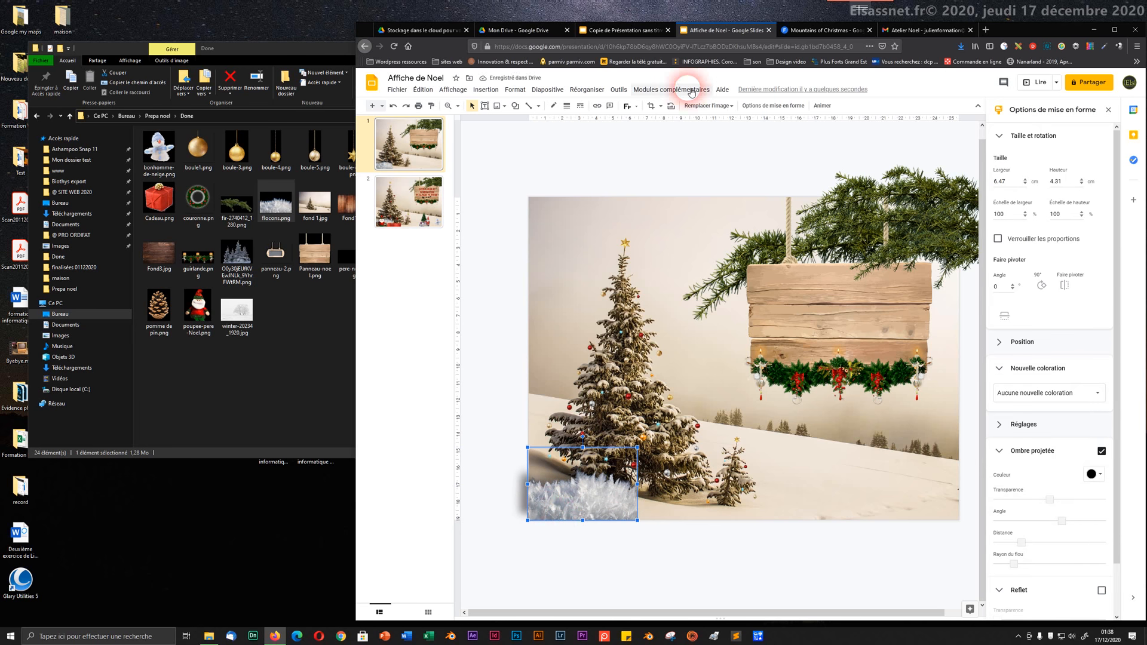
left_click(652, 108)
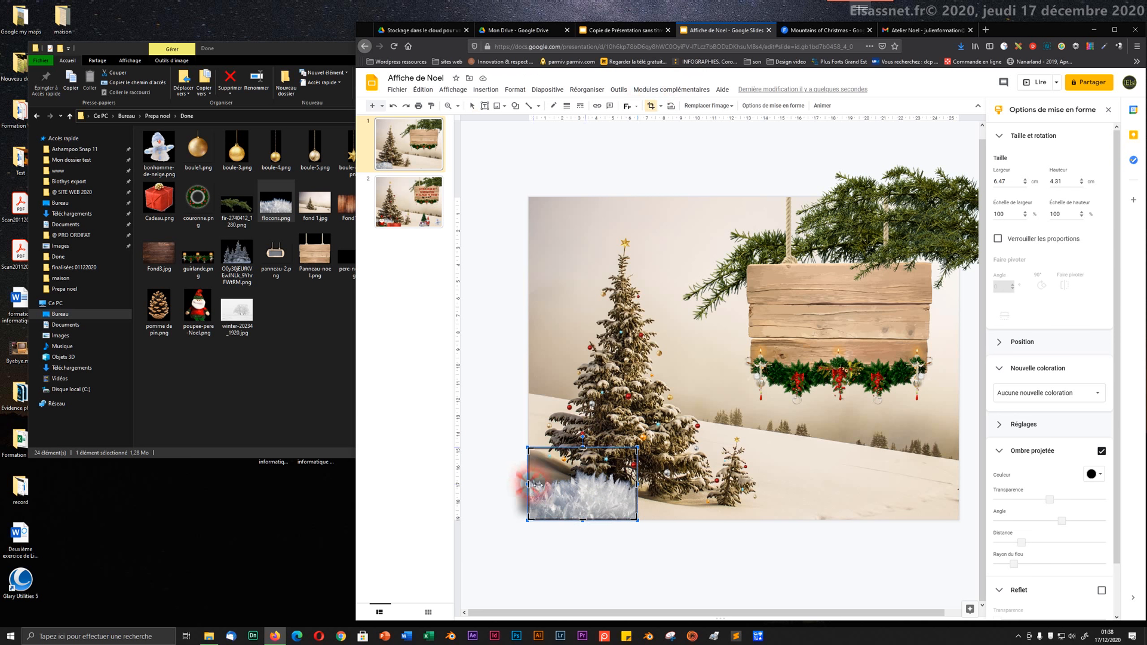
left_click_drag(532, 485, 529, 485)
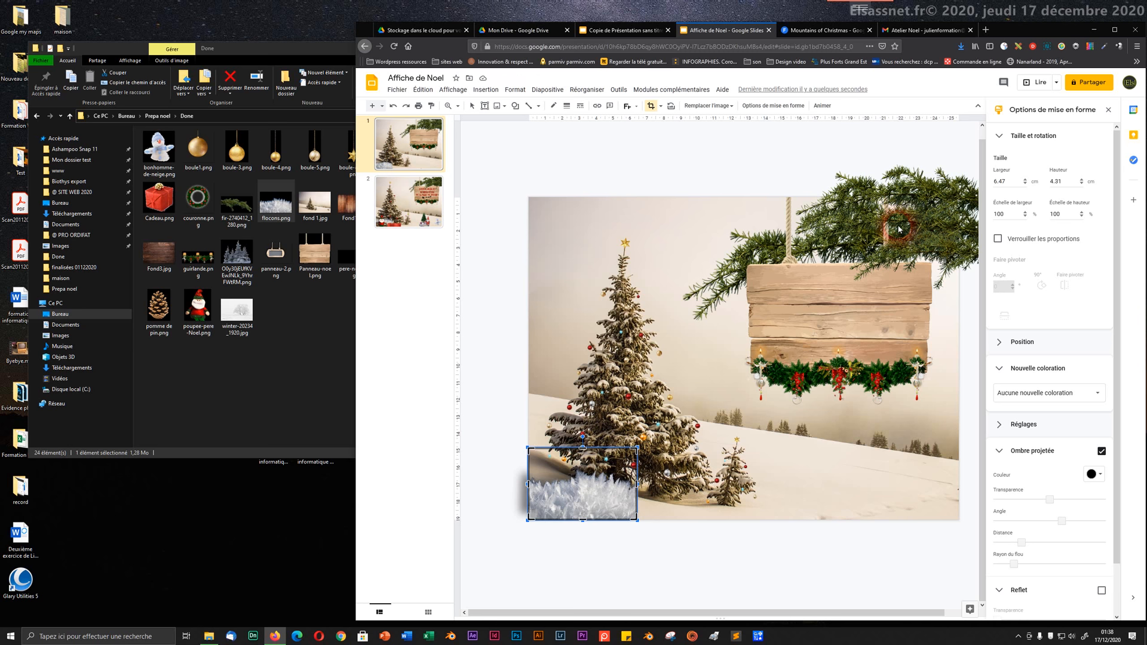
key("Return")
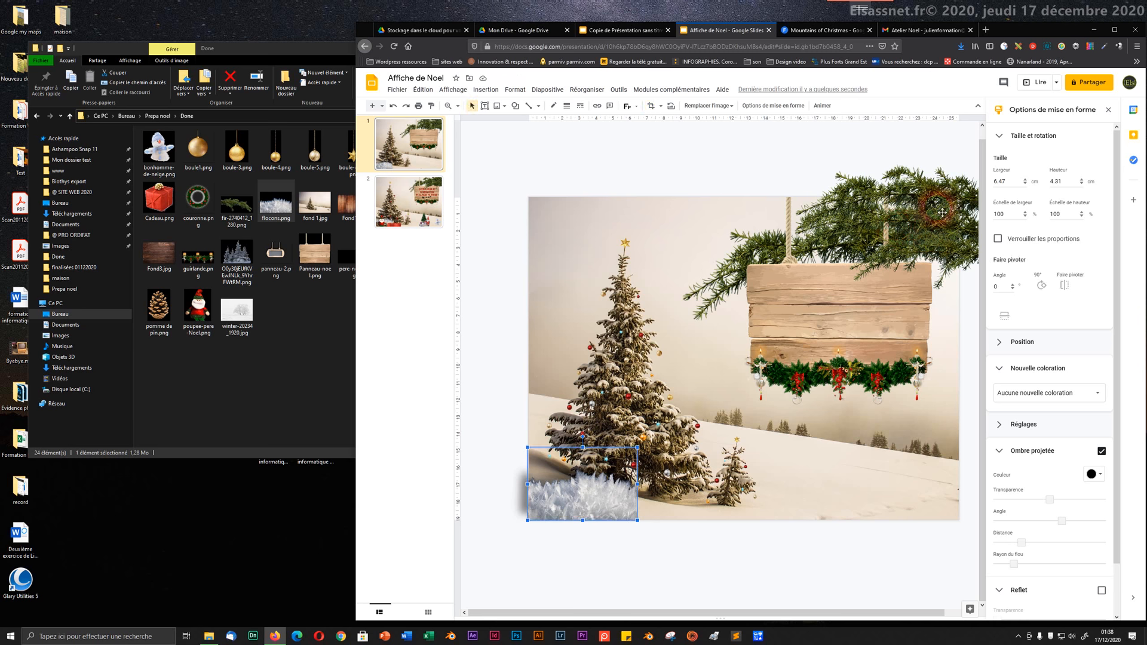
- Move the frost image slightly past the poster's left edge and keep it selected
left_click(929, 199)
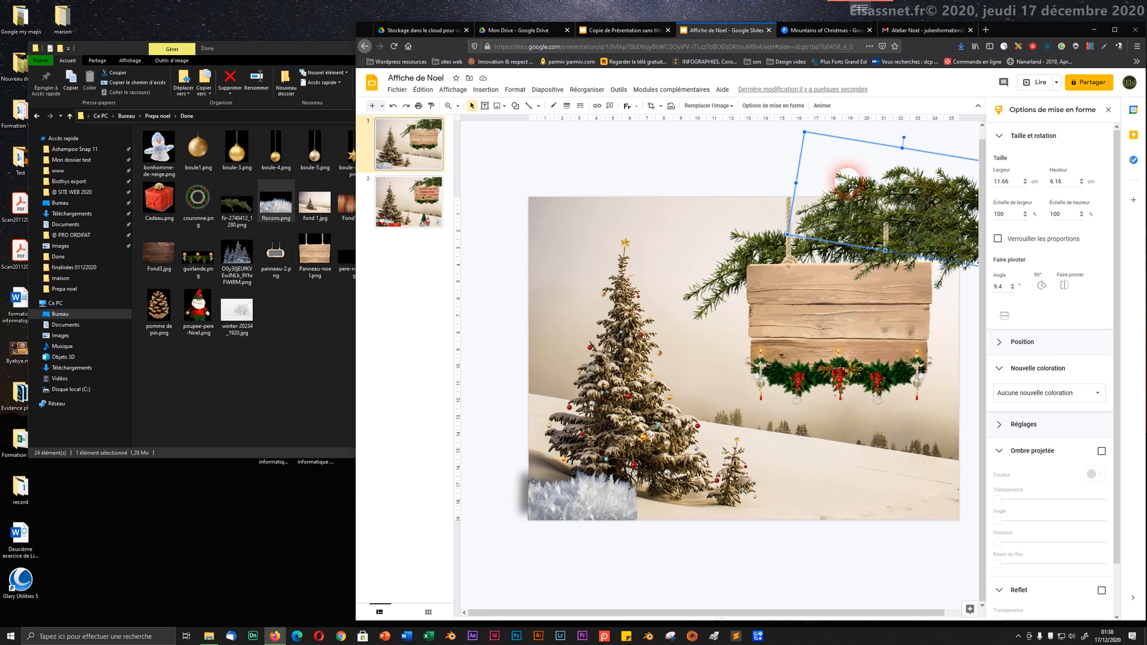
left_click(553, 494)
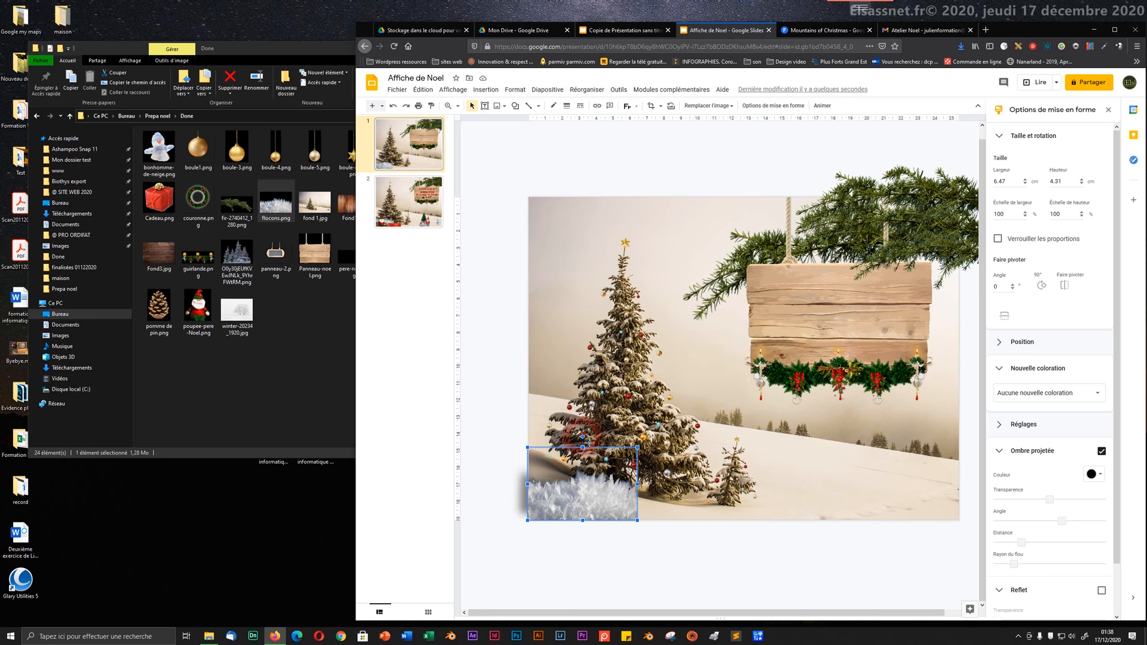
left_click_drag(545, 514, 539, 514)
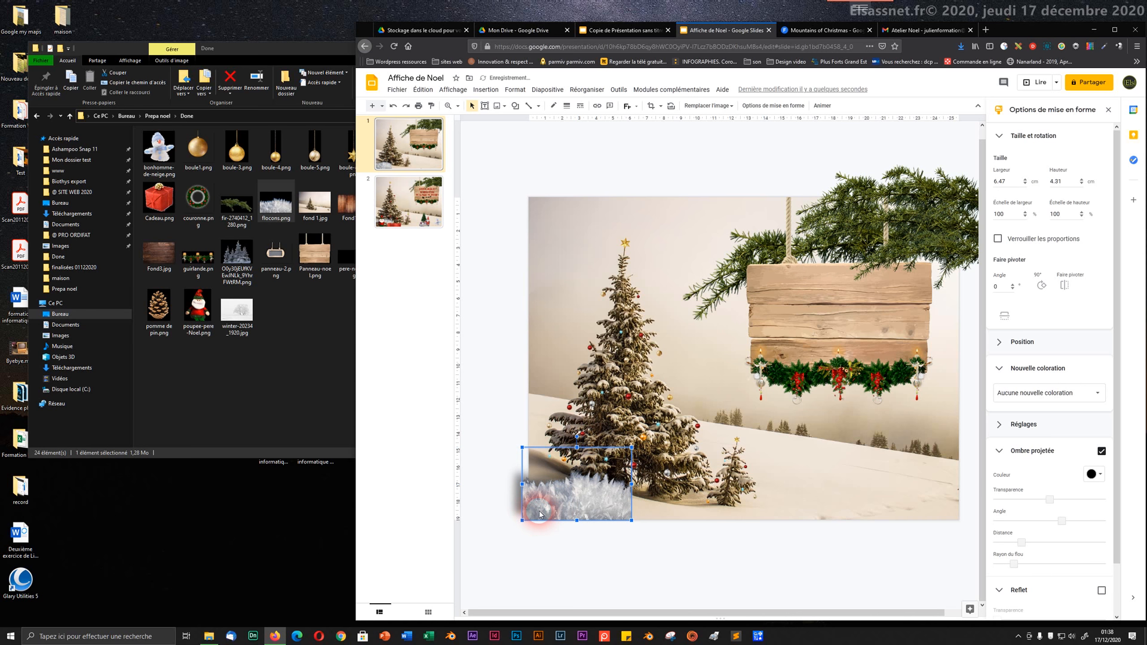
left_click(545, 541)
left_click(546, 515)
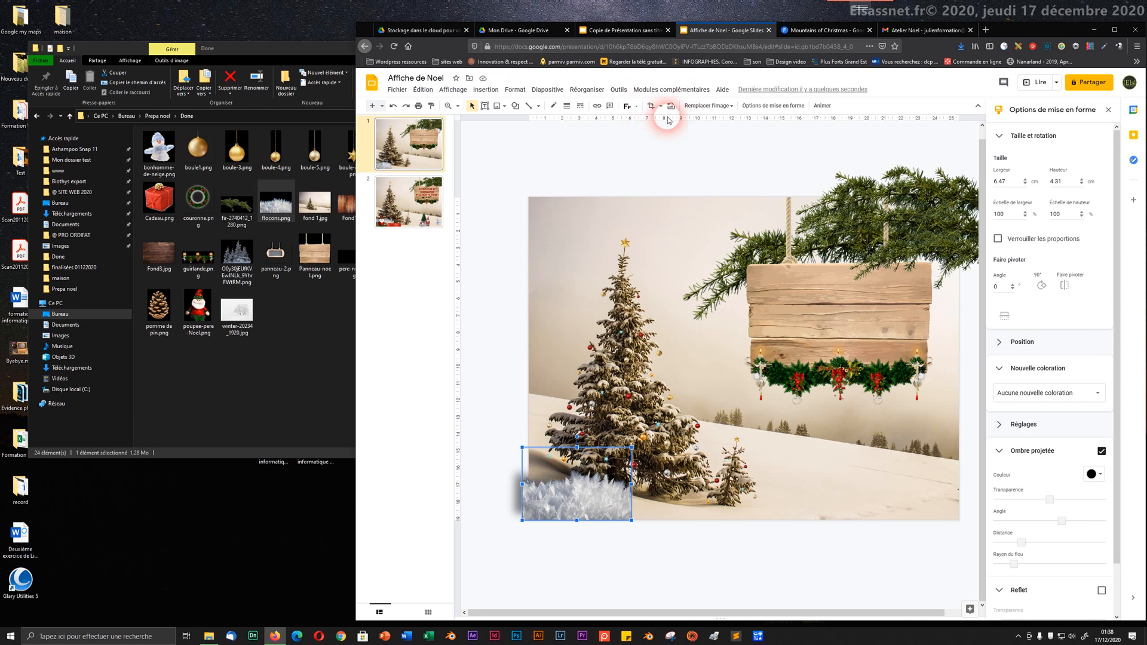
- Crop the frost image's left side flush with the poster's edge, to a width of about 6.08 cm
left_click(651, 106)
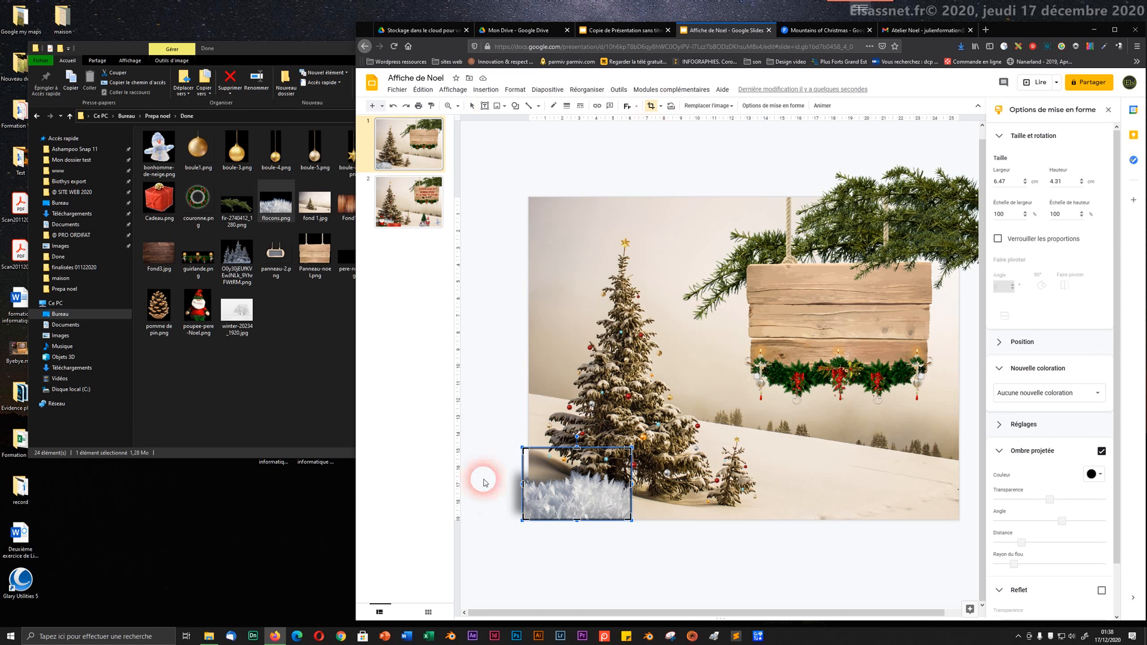
left_click_drag(524, 484, 529, 484)
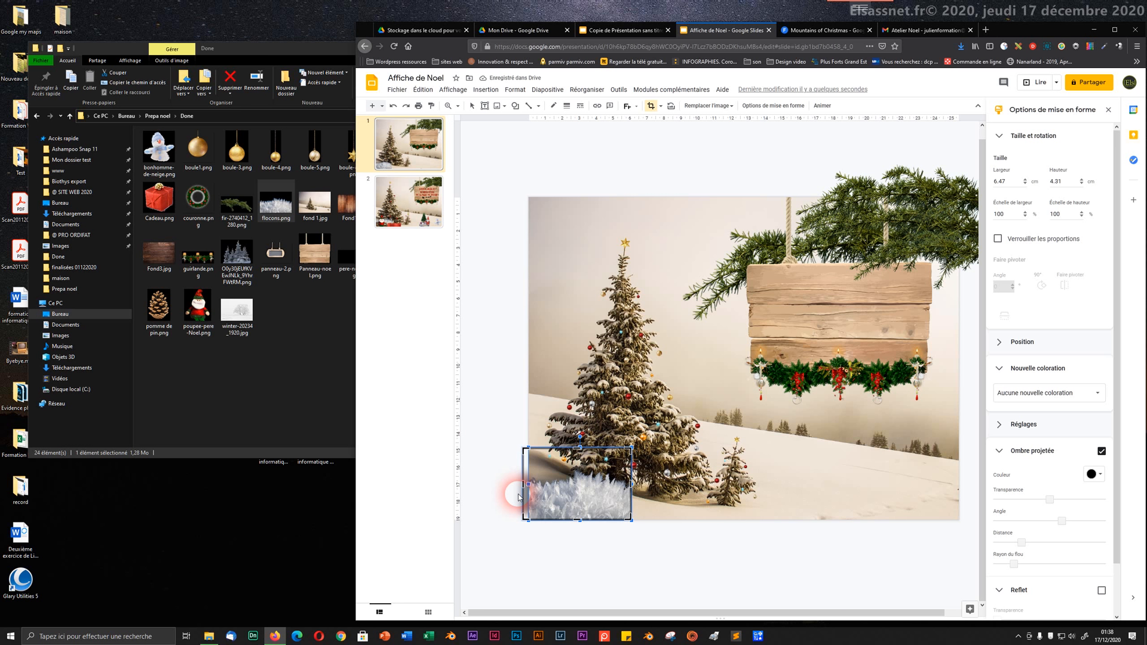
key("ctrl+z")
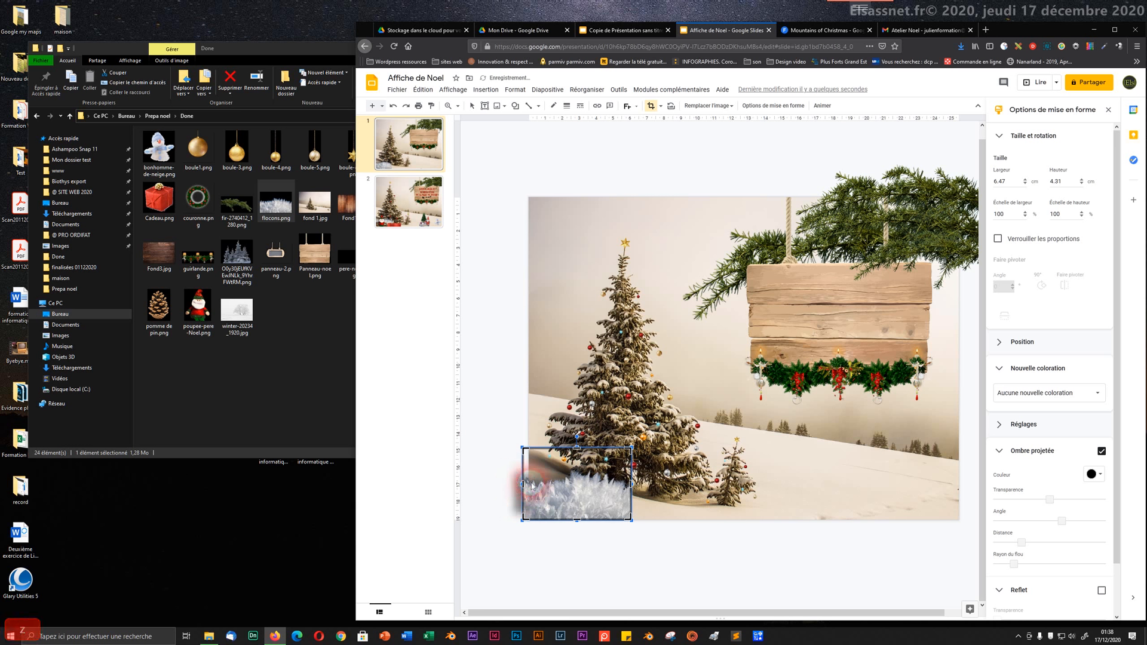
left_click_drag(526, 484, 535, 484)
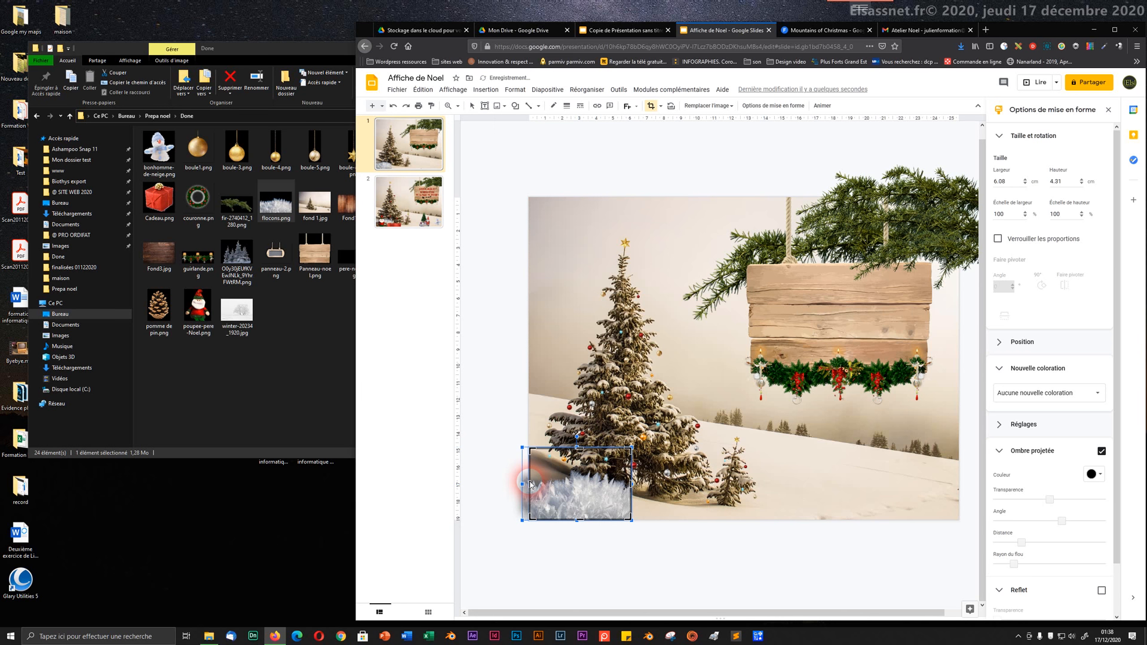
left_click(554, 539)
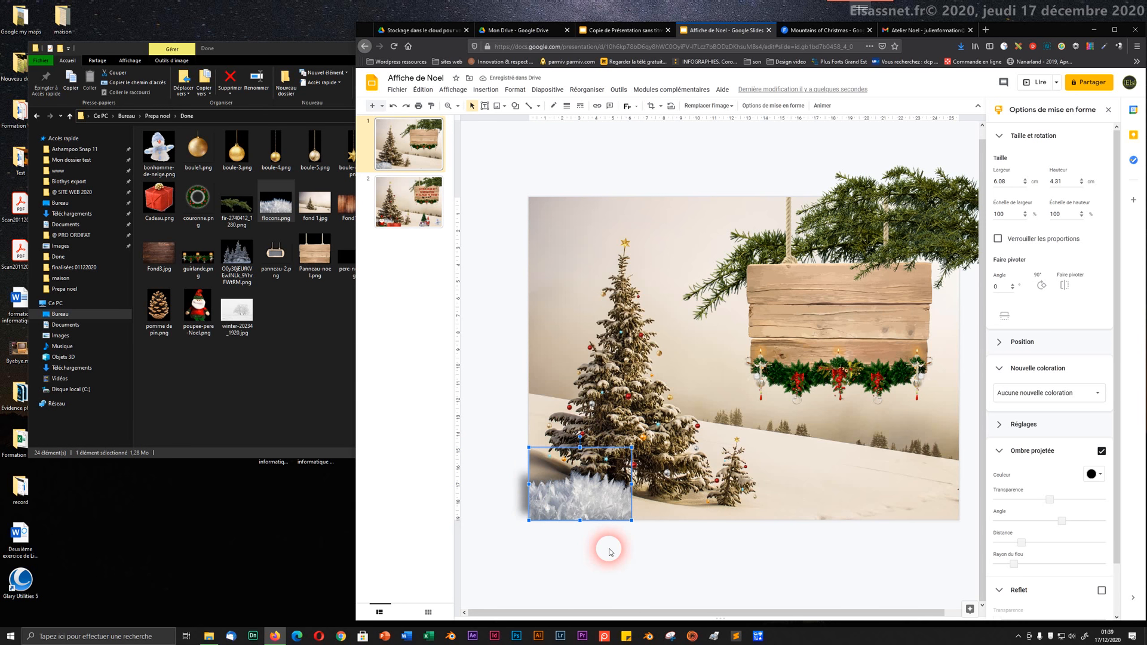
left_click(668, 541)
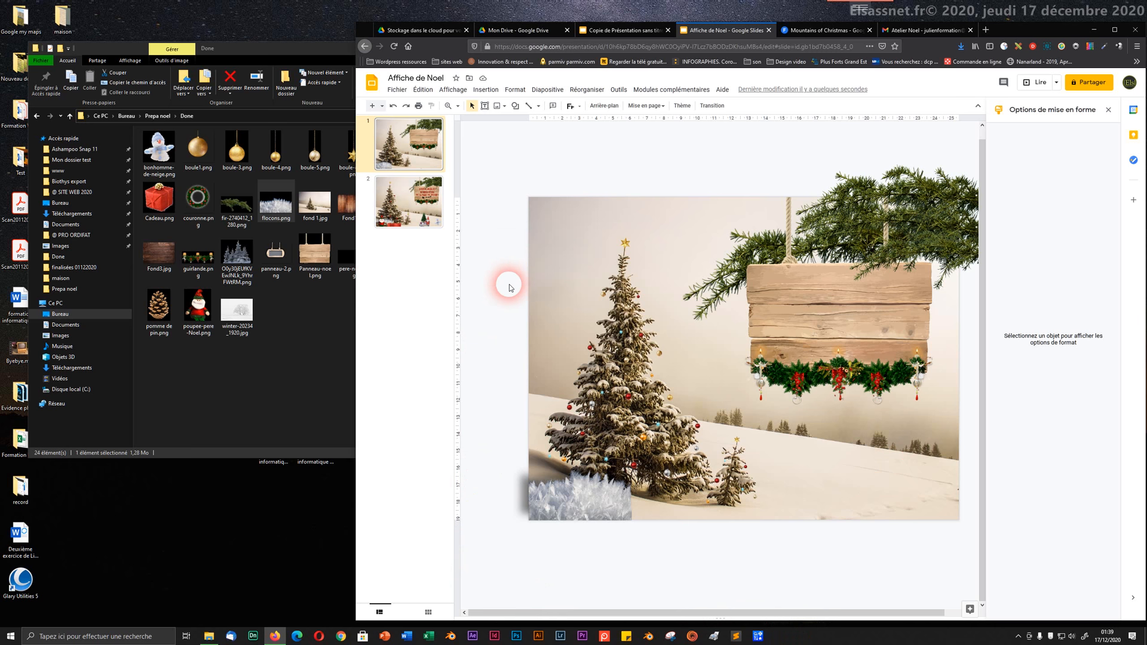
left_click(574, 510)
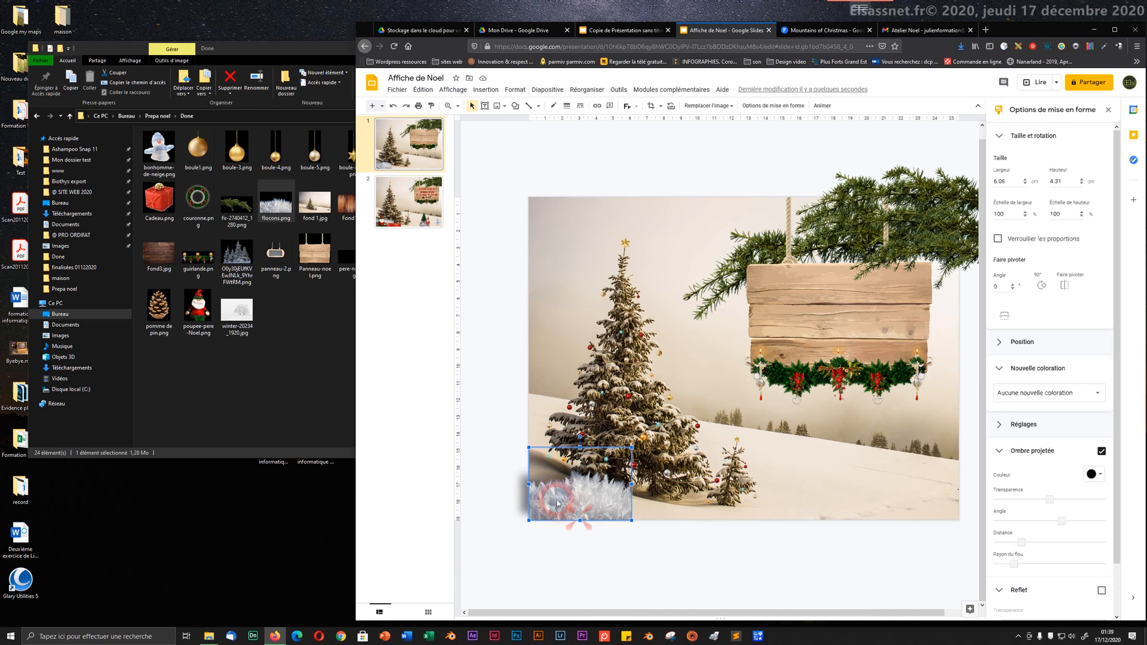
left_click(695, 538)
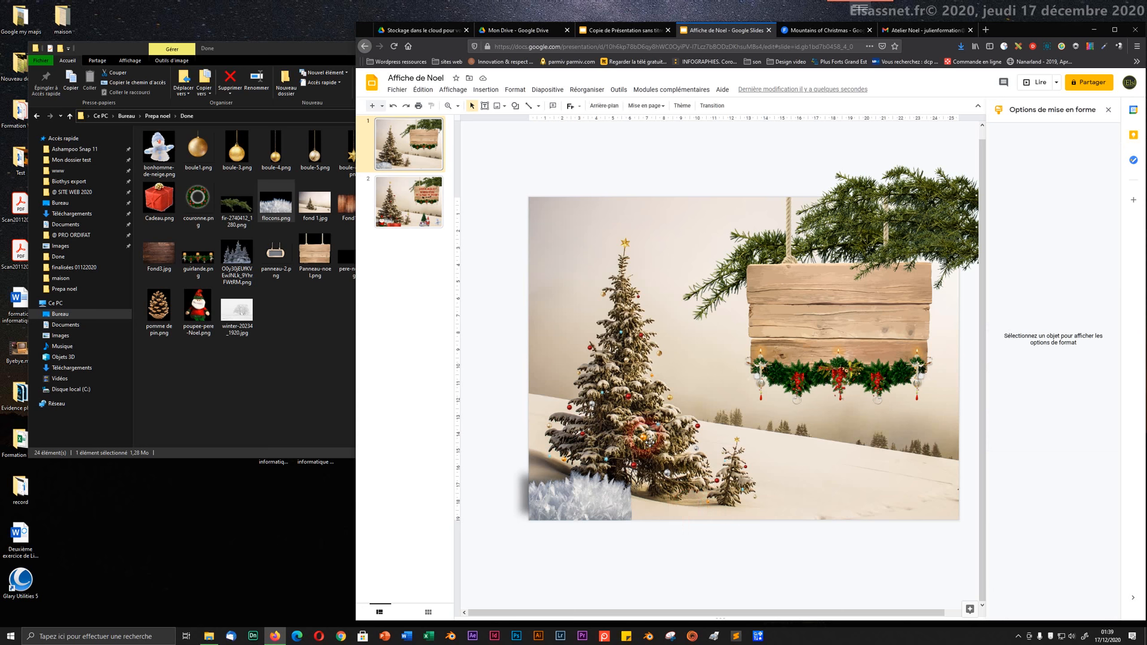
- Add a drop shadow to the red ball in the middle of the large tree, comparing it off and on
left_click(649, 442)
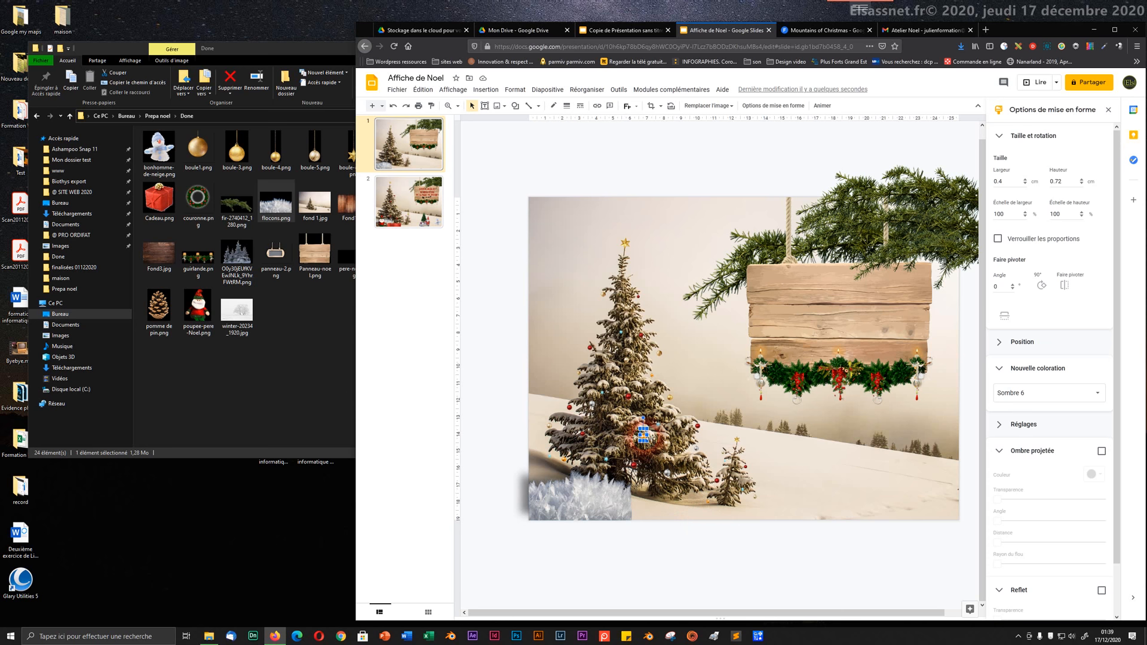
key("ctrl+alt+plus")
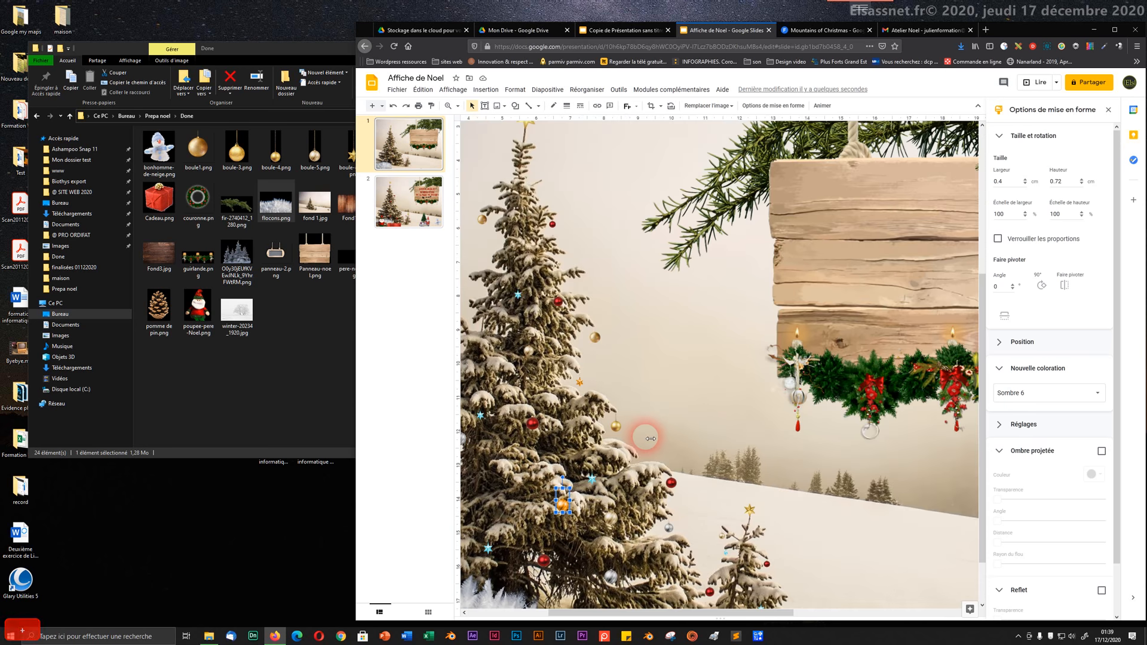
scroll(640, 402, "down", 2)
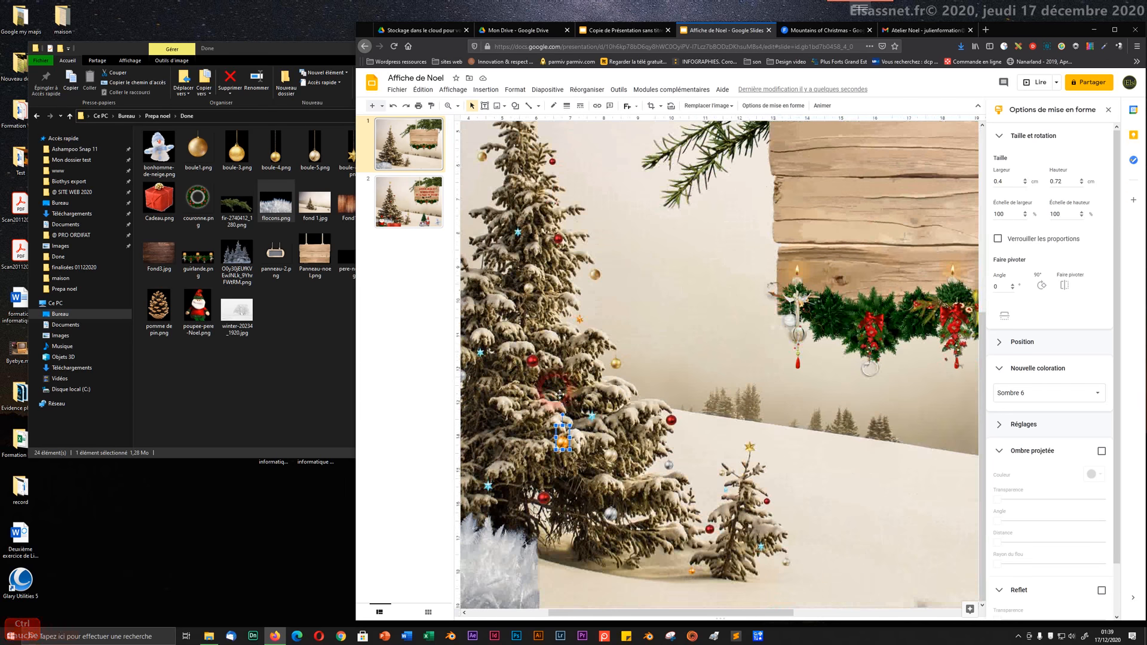
left_click_drag(560, 394, 533, 367)
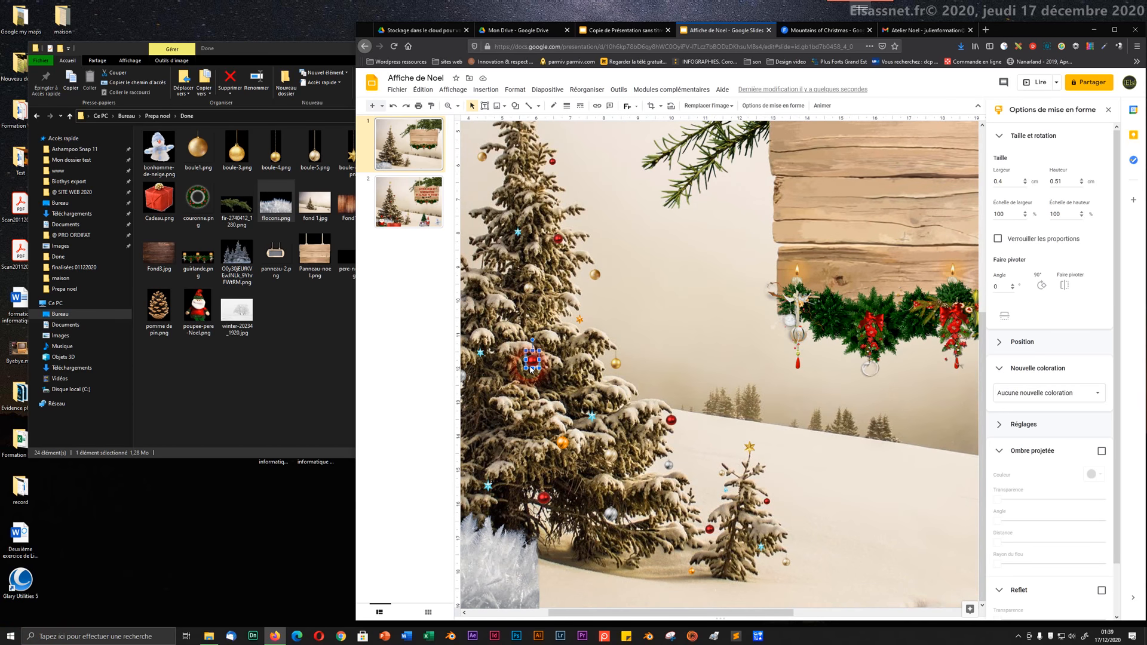
key("ctrl+alt+plus")
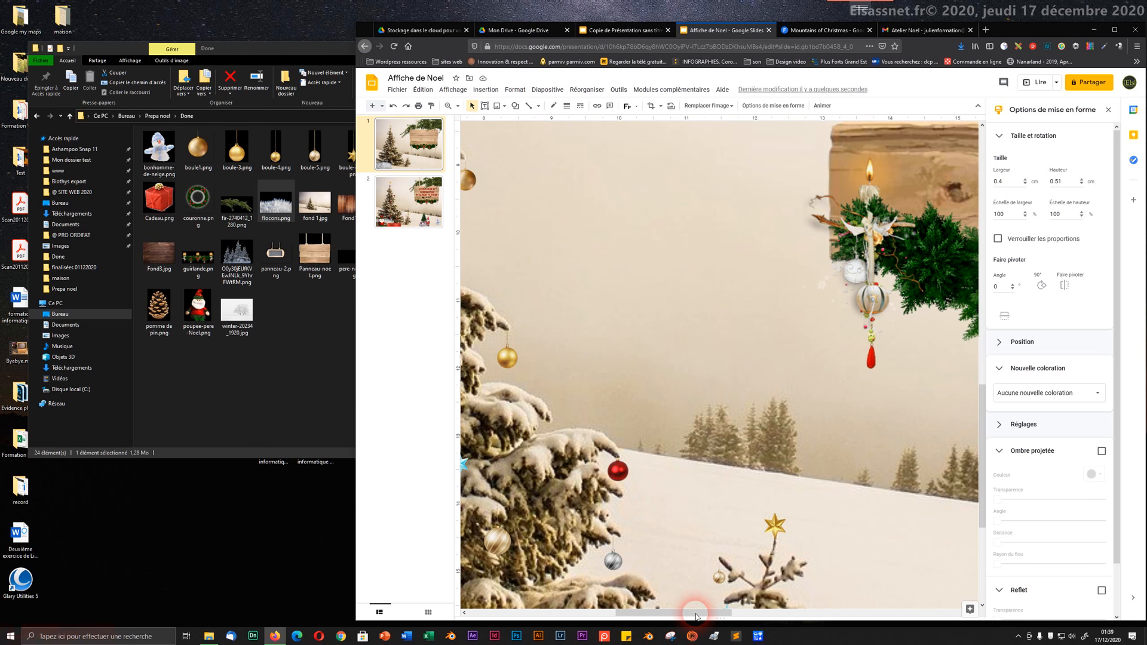
left_click_drag(700, 611, 577, 614)
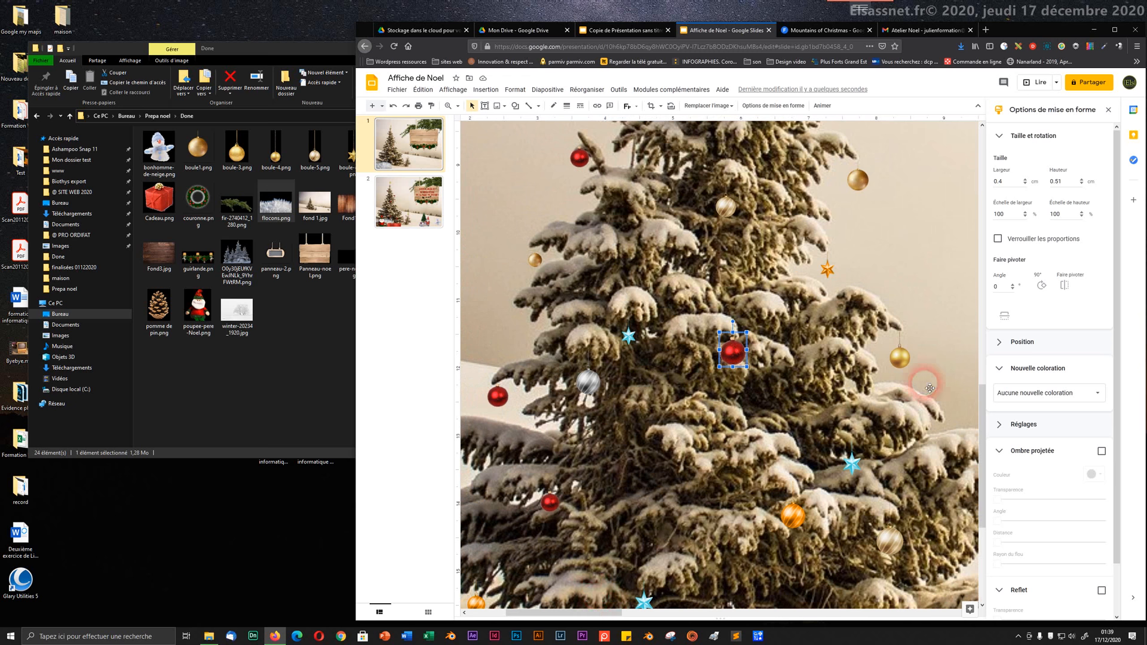
left_click(1101, 451)
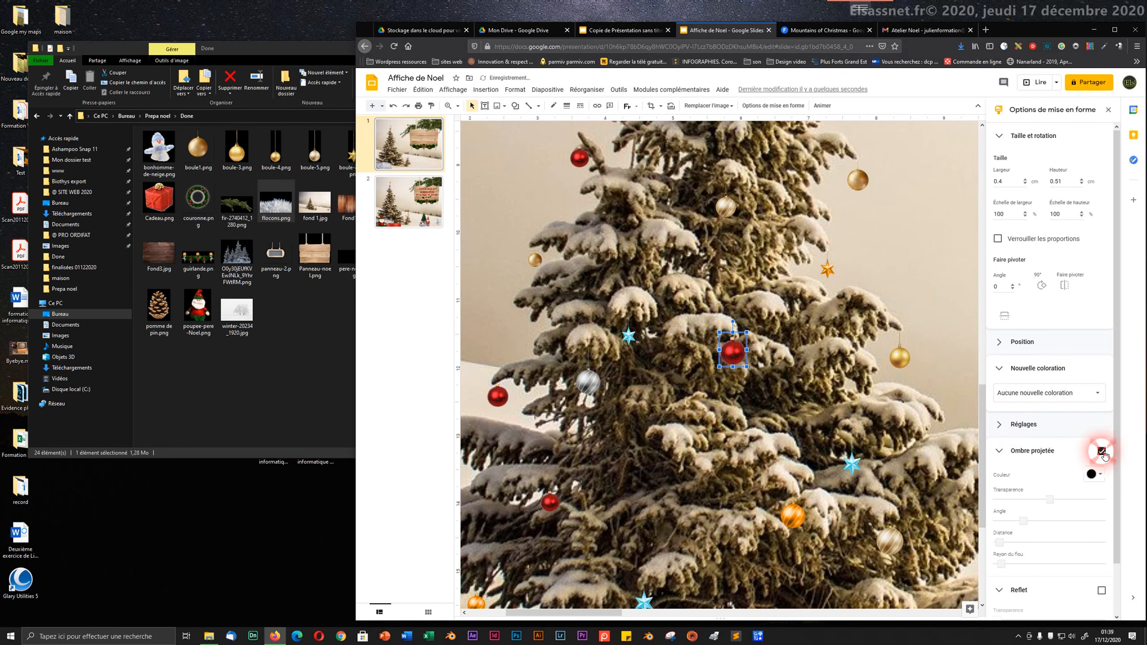
left_click(1101, 451)
left_click(1102, 452)
left_click(1101, 451)
left_click(1101, 452)
- Add a drop shadow to the silver ball on the left side of the large tree, comparing it off and on
left_click(591, 390)
left_click(1102, 452)
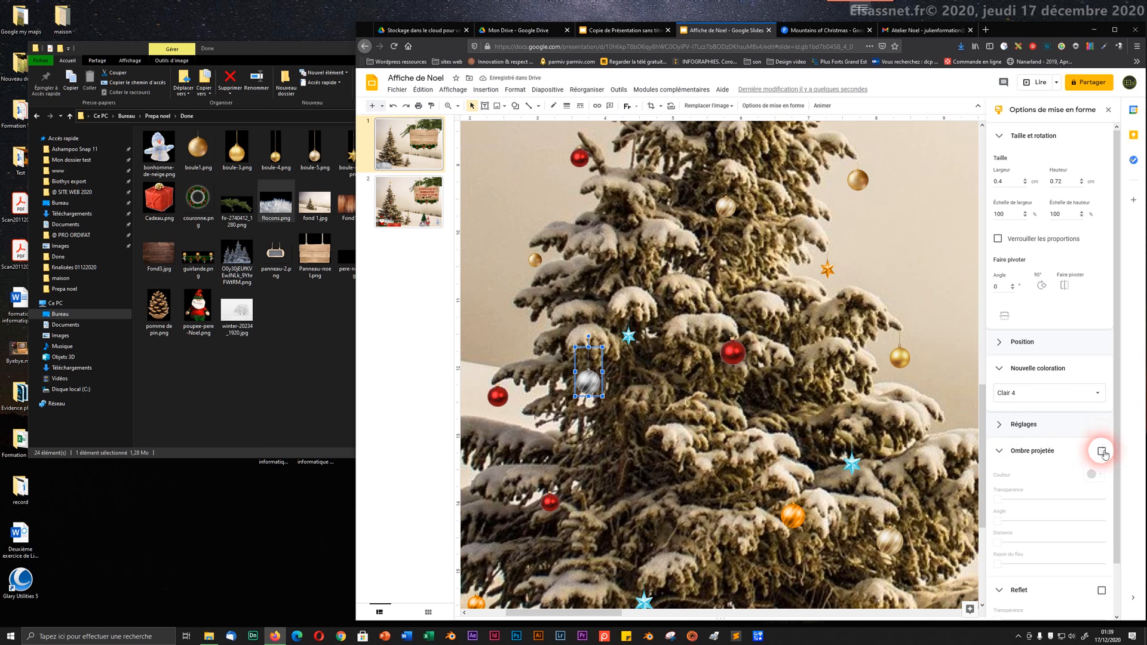
left_click(1102, 452)
left_click(1102, 452)
left_click(1102, 451)
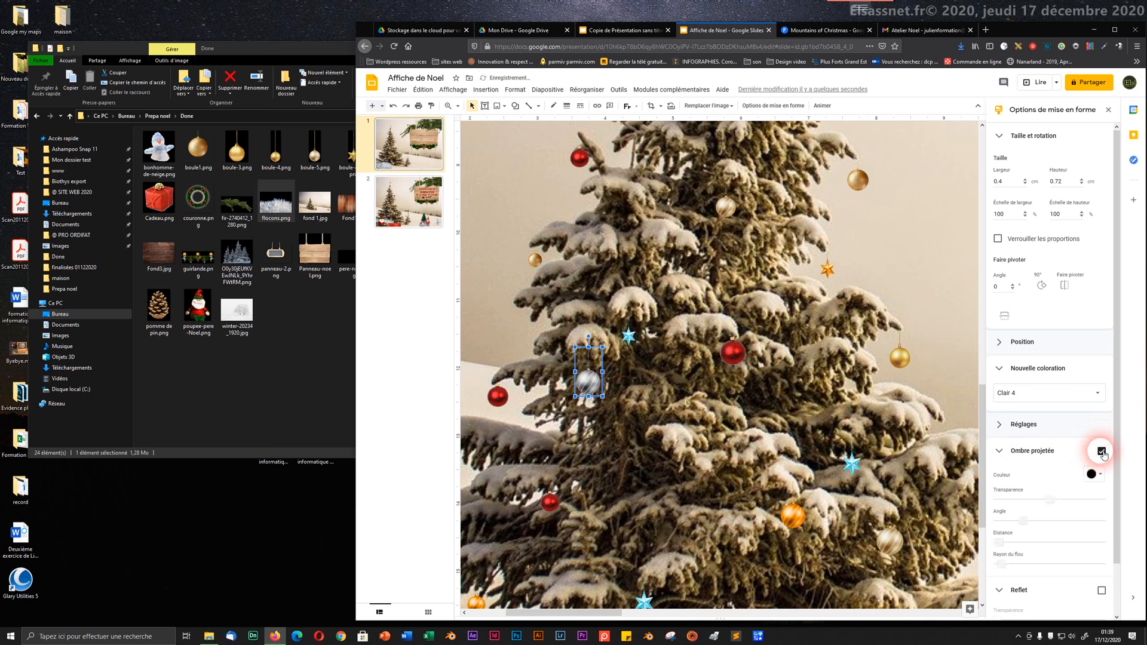
- Add drop shadows to the large orange ball and the pale gold ball to its right on the tree's lower branches
left_click(806, 518)
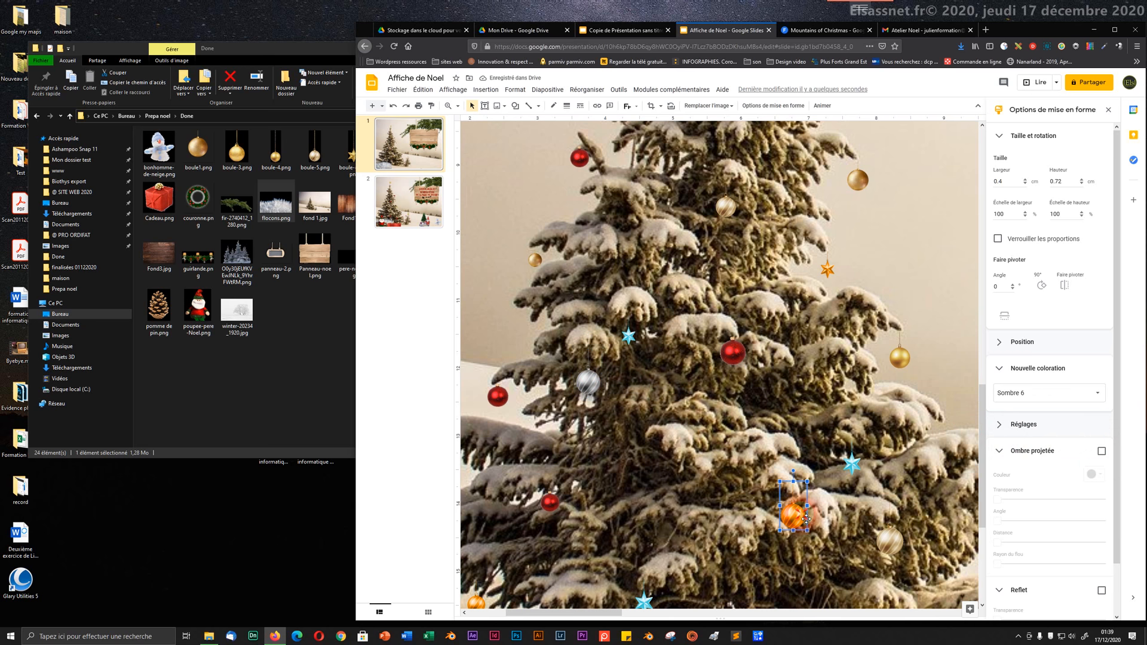
left_click(1102, 452)
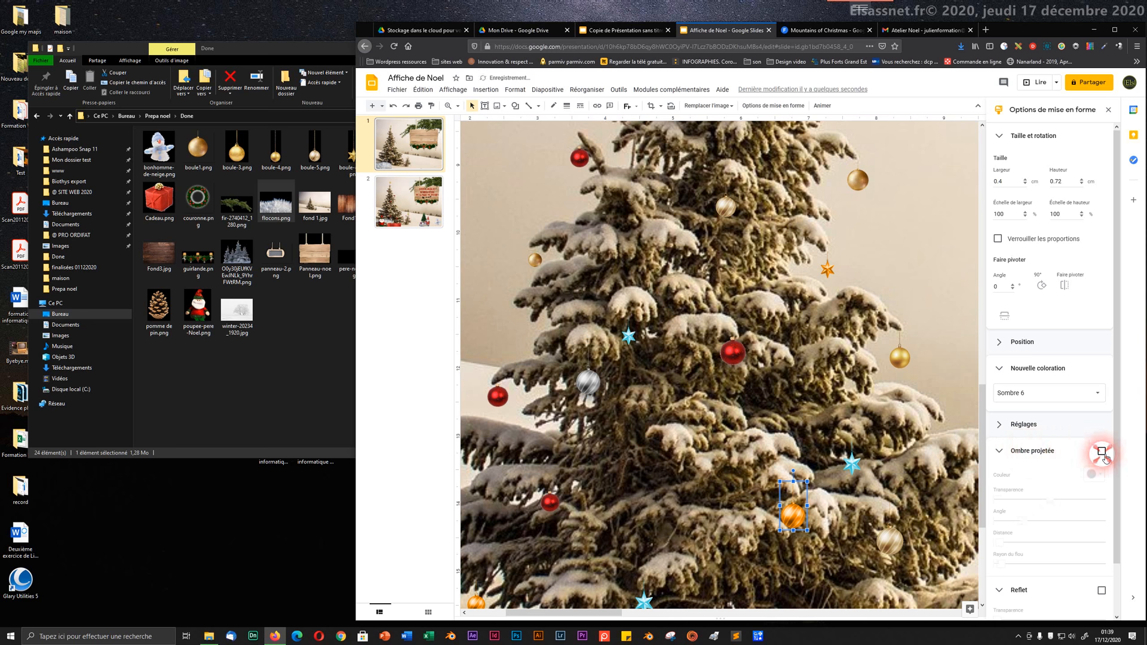
left_click(1102, 452)
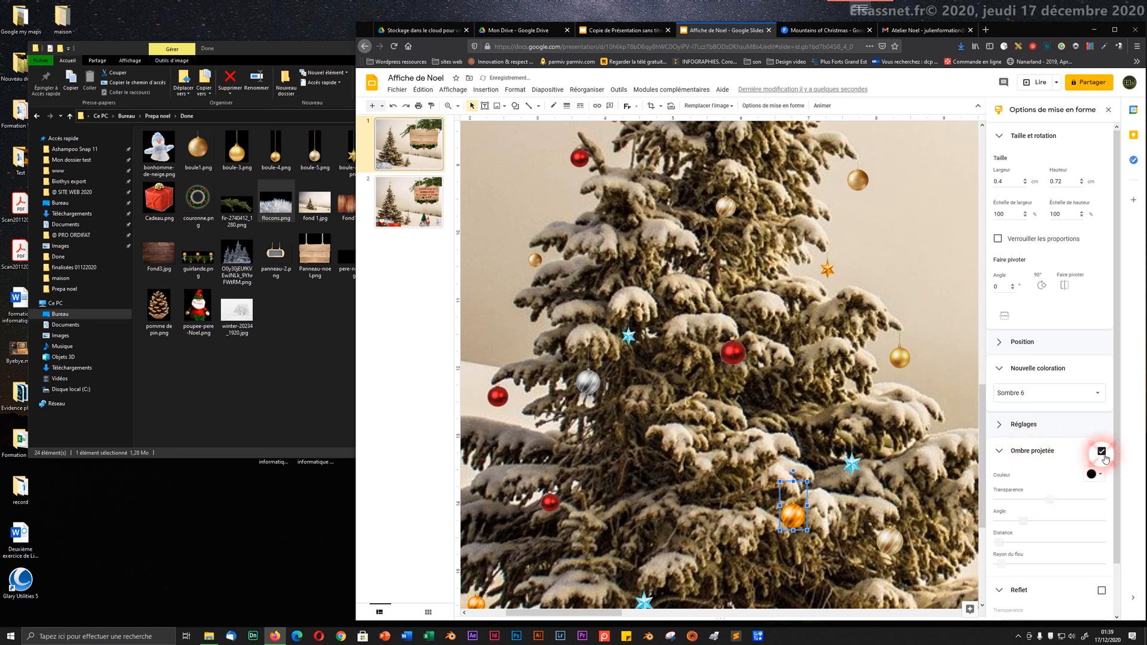
left_click(893, 548)
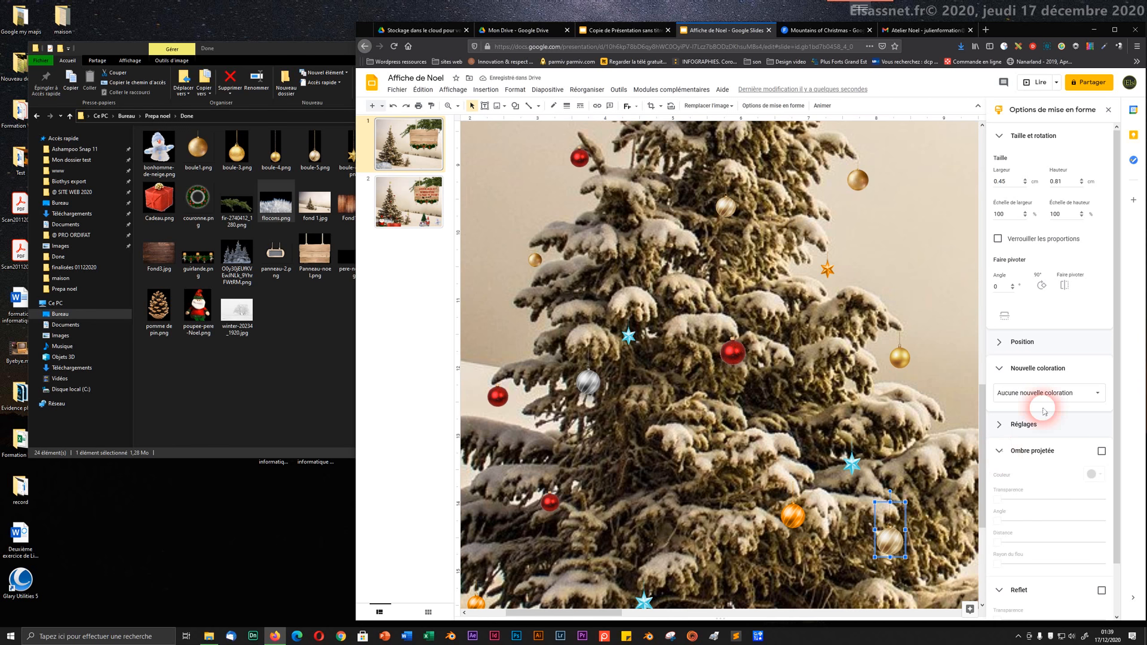
left_click(1102, 452)
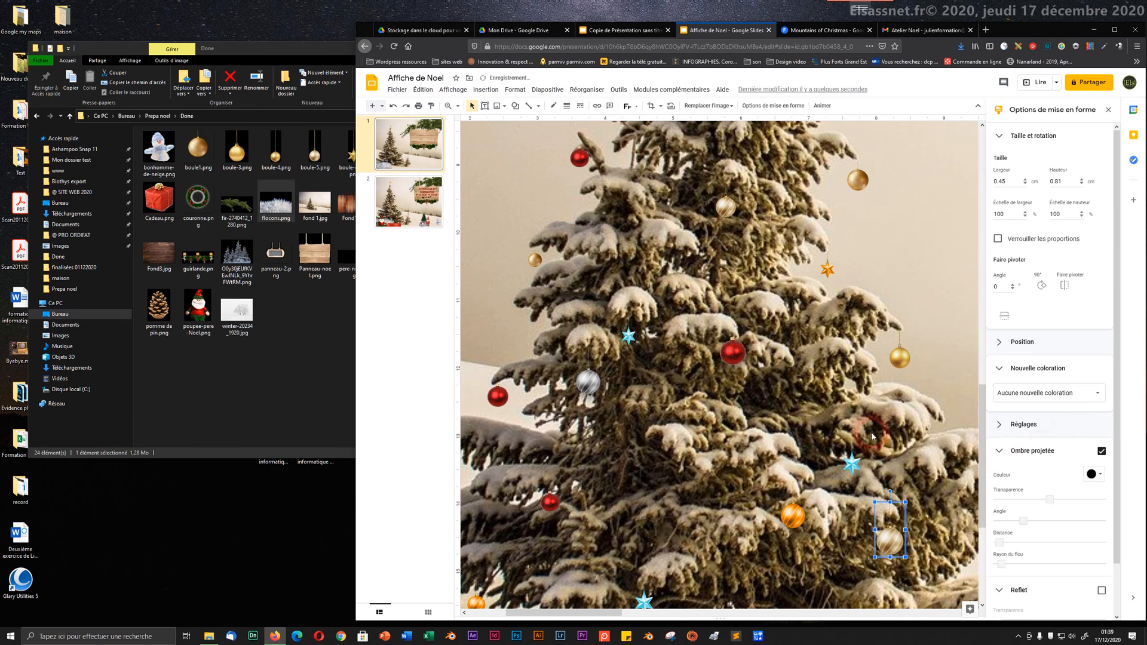
- Slightly increase the central red ball's shadow distance and add a drop shadow to the pale gold ball above it
left_click(739, 363)
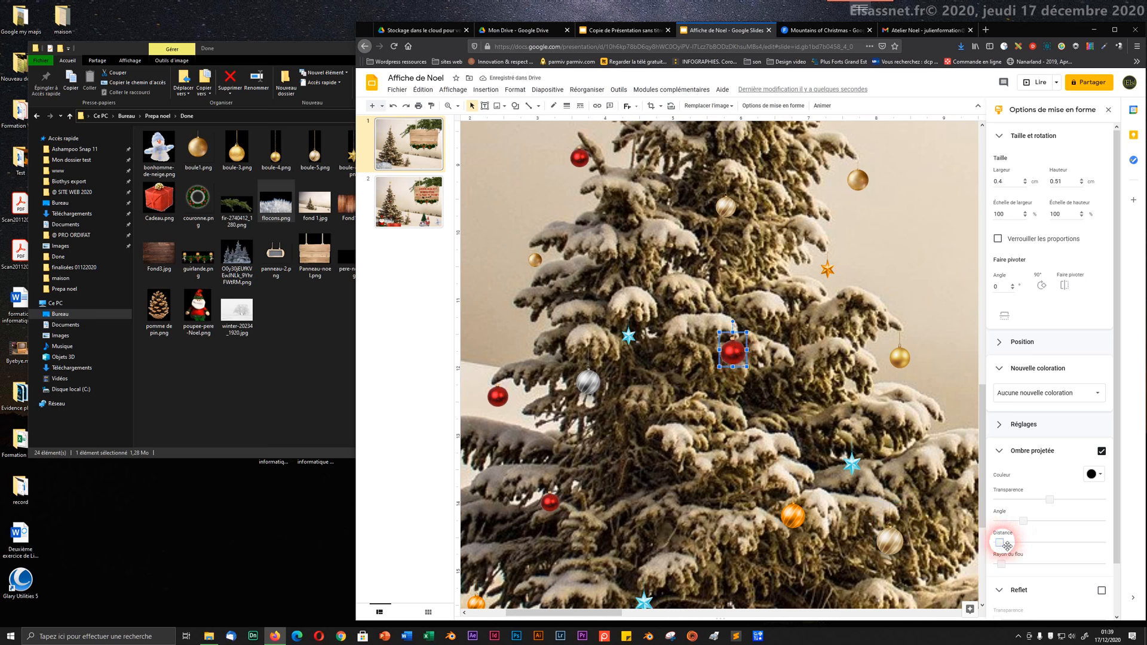
left_click_drag(1007, 545, 1011, 545)
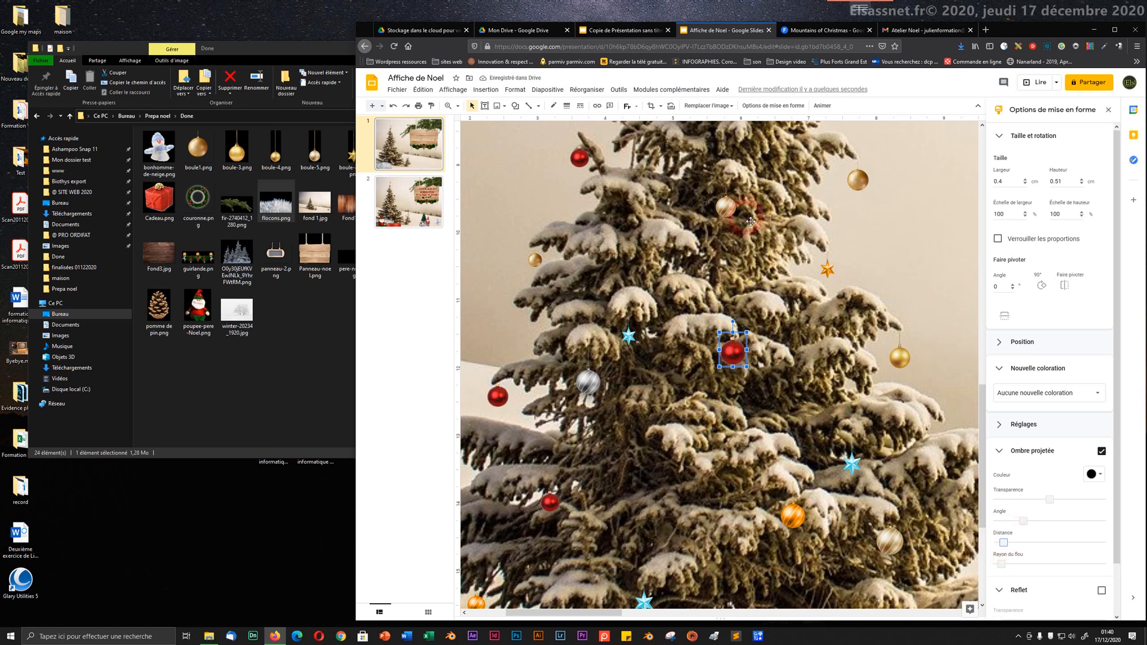
left_click(746, 215)
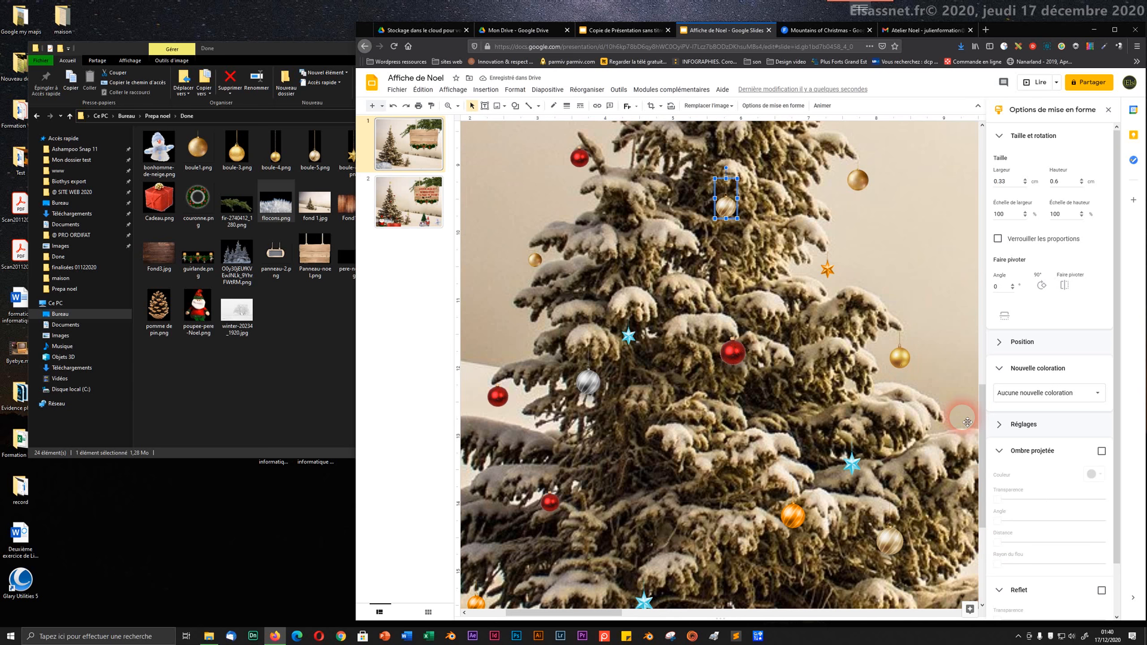
left_click(1051, 466)
left_click(1101, 451)
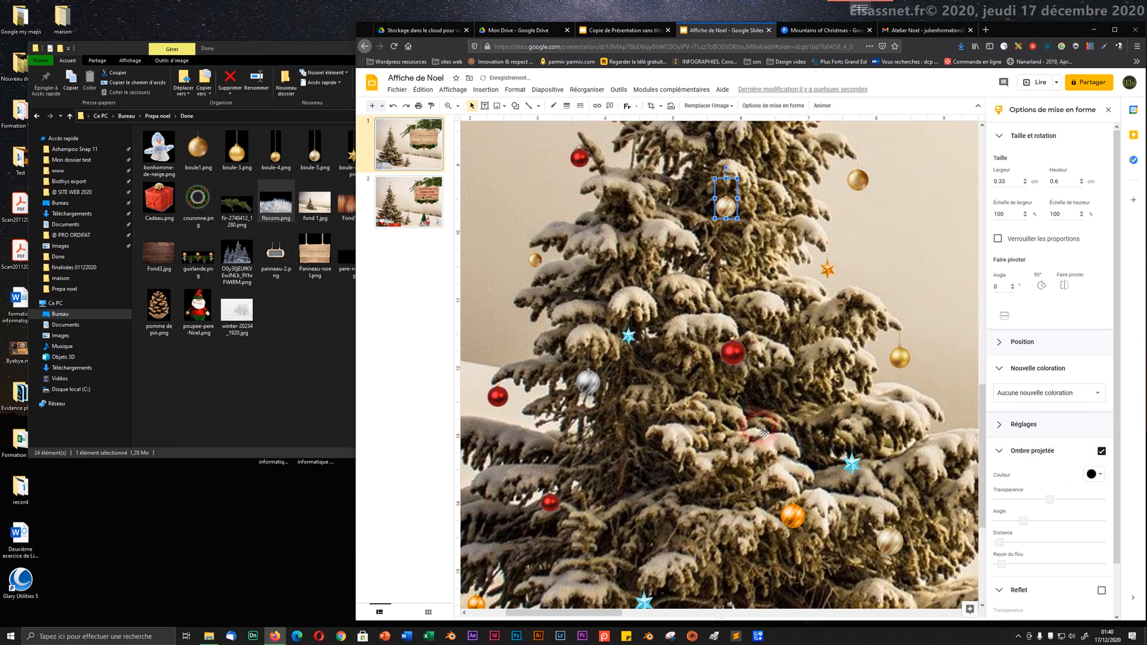
- Add a drop shadow to the small red ball on the tree's lower left branches and reduce the shadow's transparency
scroll(547, 385, "down", 5)
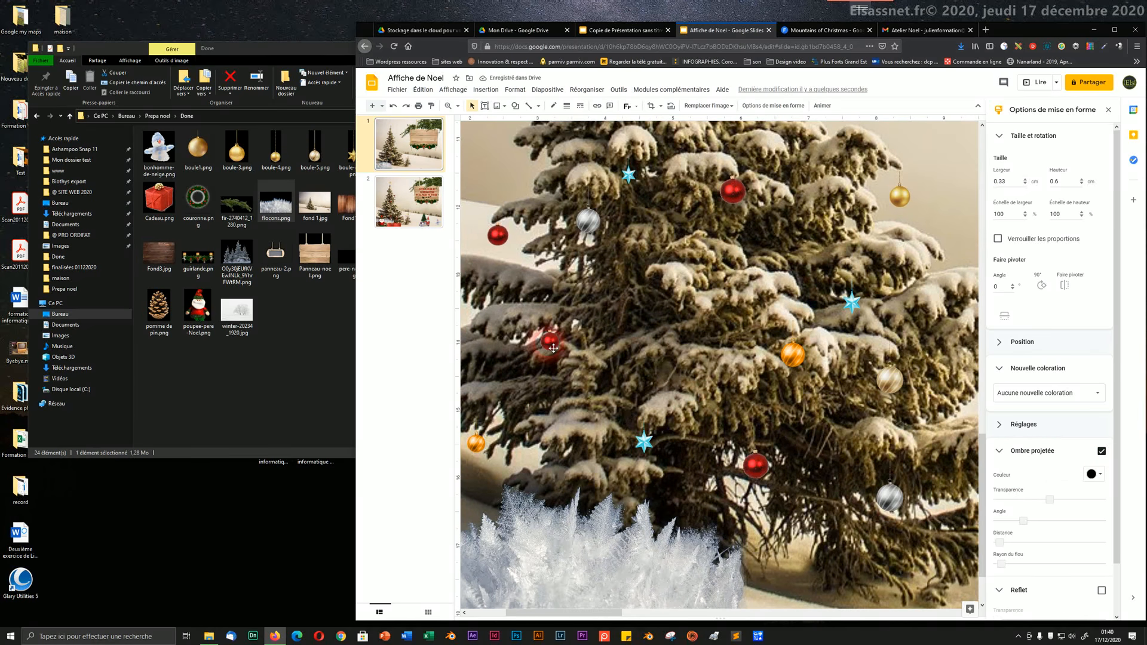
left_click(553, 348)
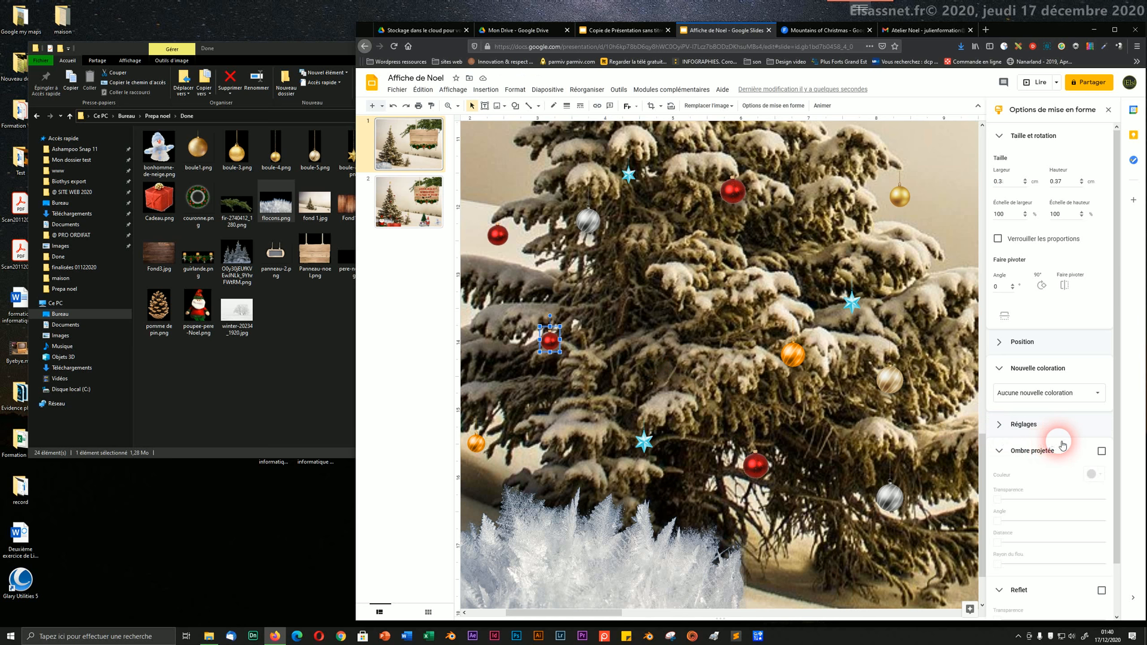
left_click(1100, 451)
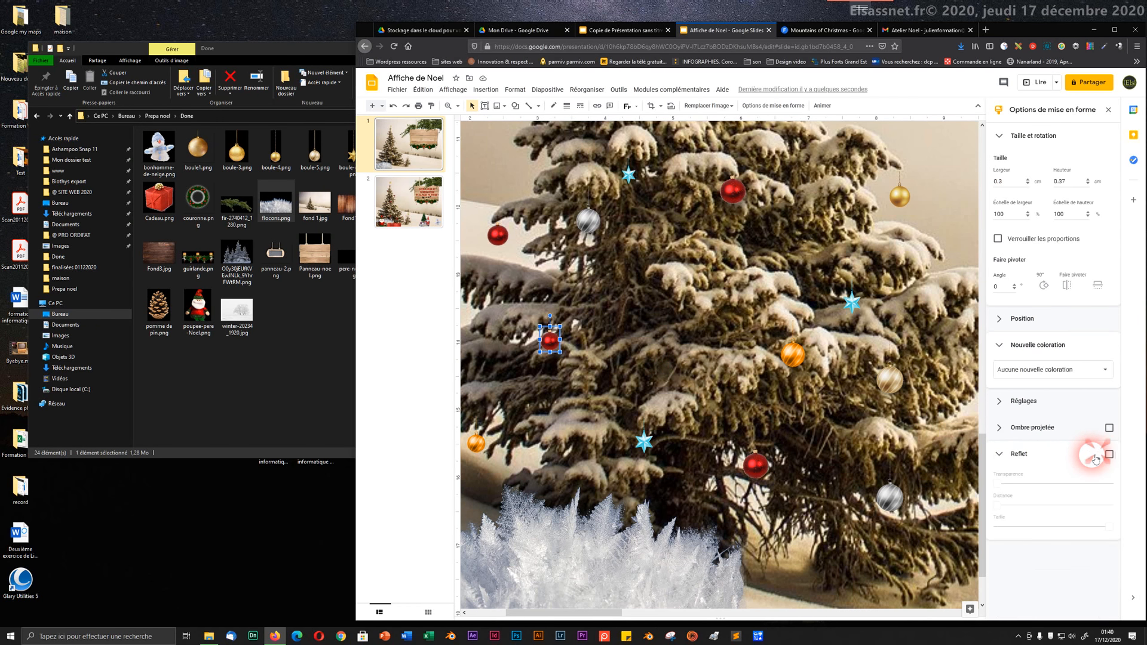
left_click(1009, 418)
left_click(1100, 451)
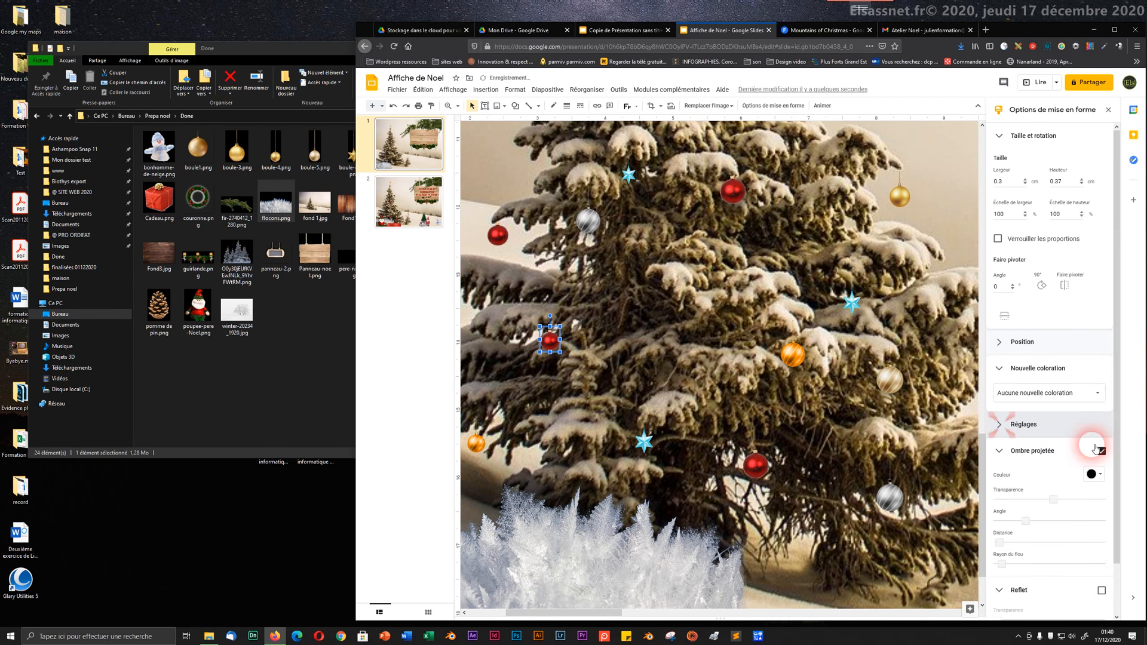
left_click(1049, 499)
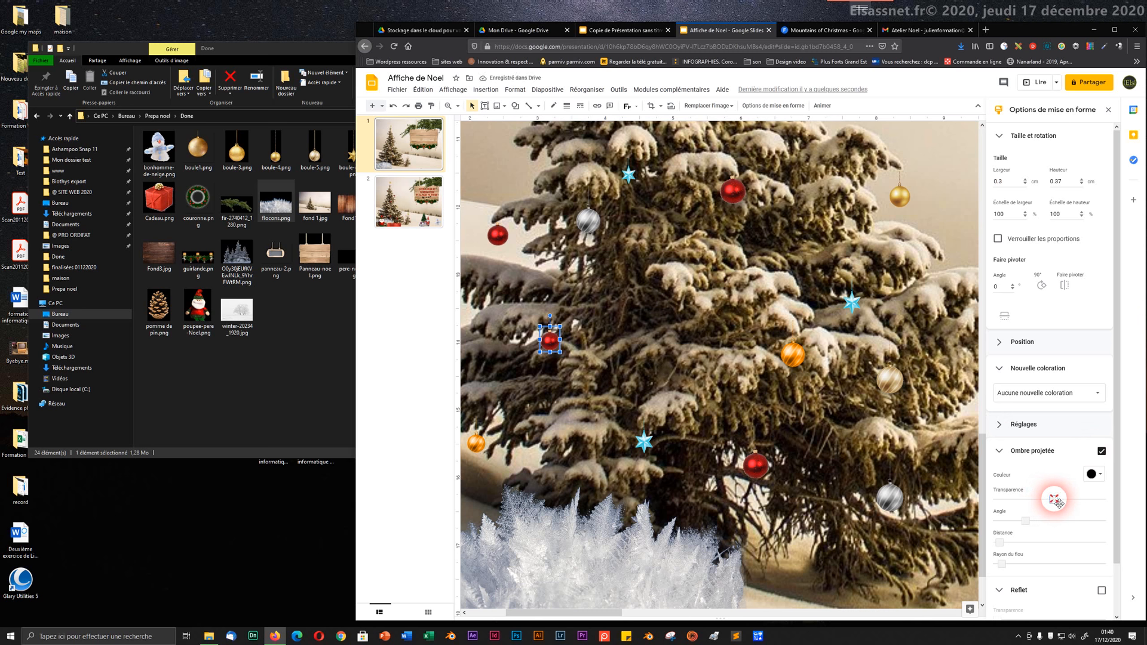
mouse_move(1055, 501)
left_mouse_down()
mouse_move(977, 505)
mouse_move(1111, 496)
mouse_move(1040, 510)
left_mouse_up()
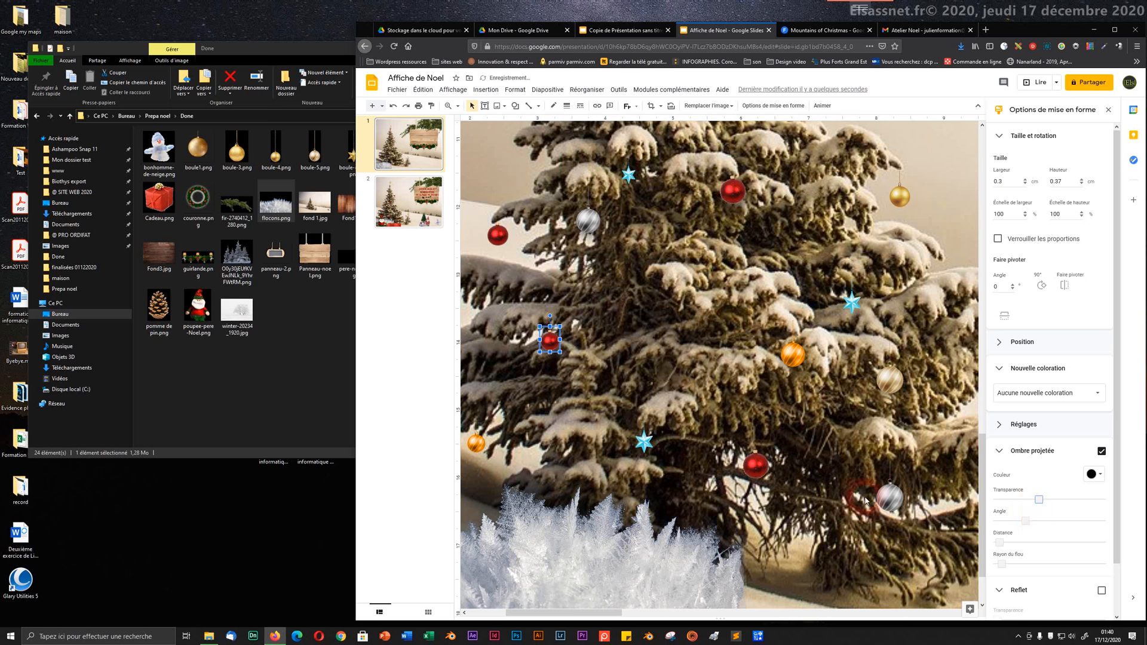
- Add a drop shadow to the red ball at the tree's foot, just above the frost
left_click(747, 472)
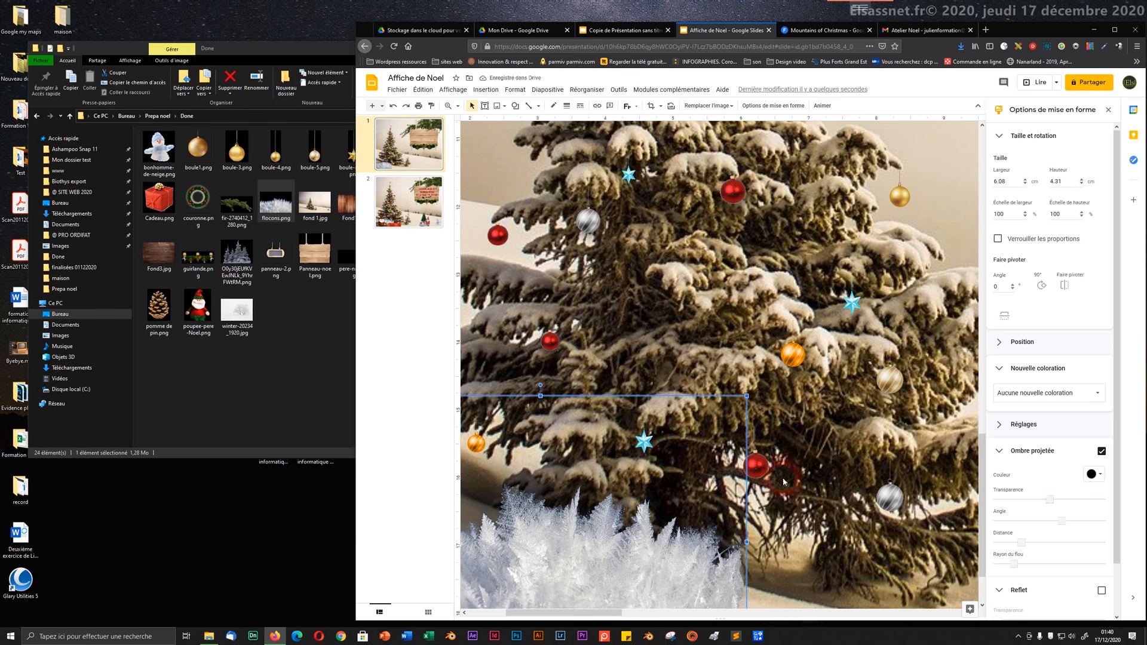
left_click(767, 471)
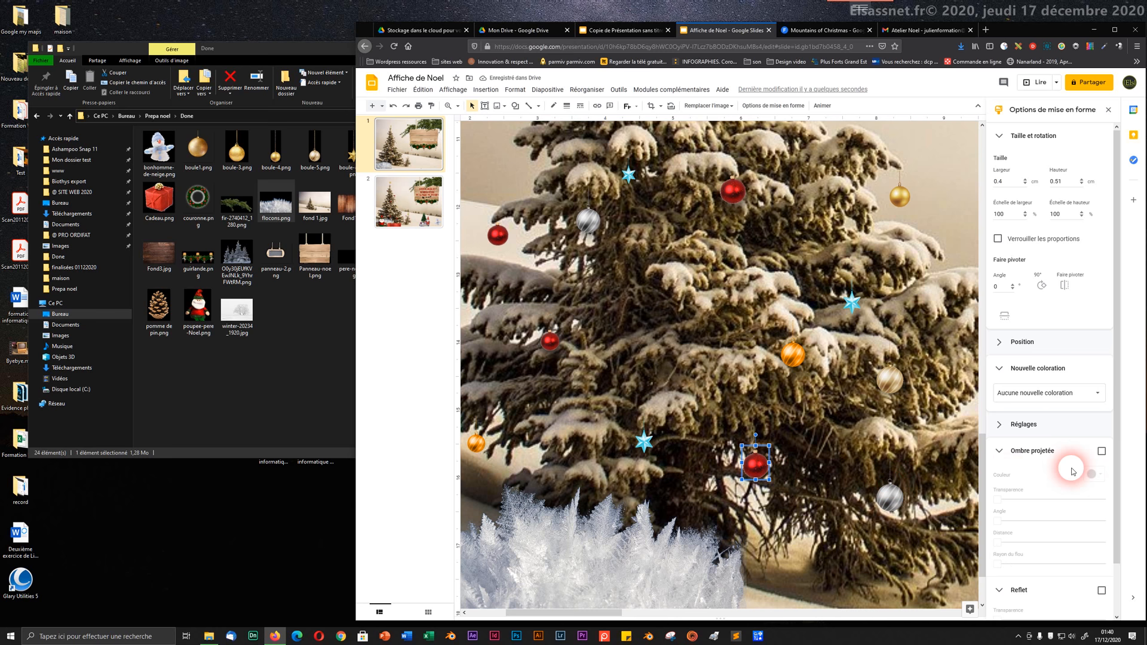
left_click(1101, 451)
left_click(1102, 452)
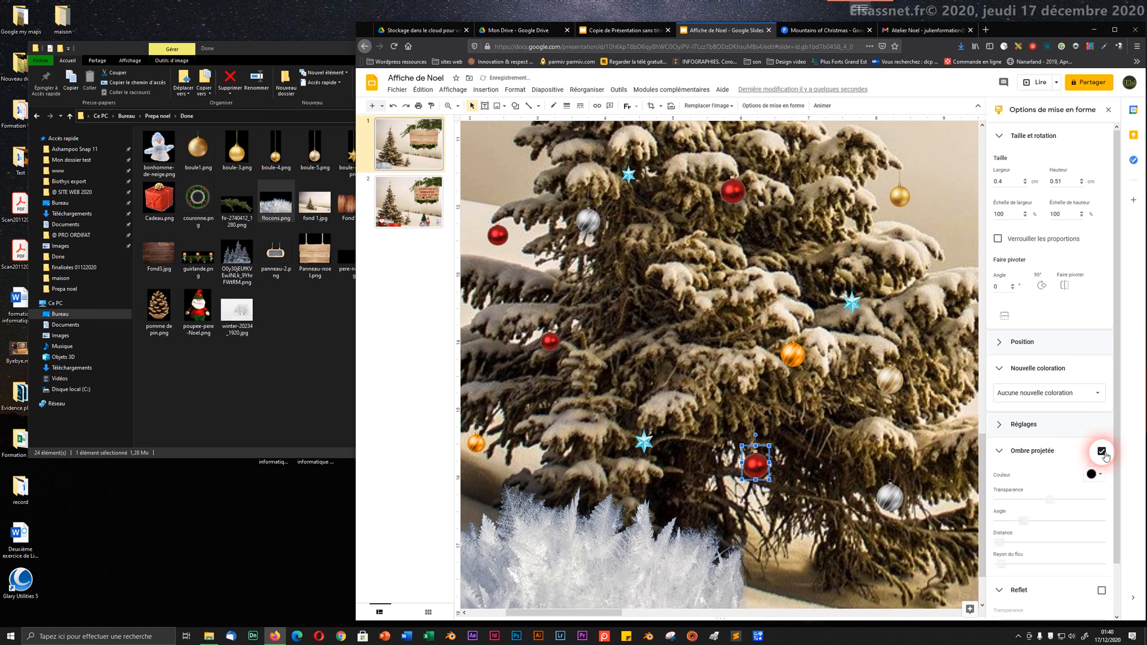
- Slightly reduce the shadow transparency of the red ball at the tree's foot and add a drop shadow to the silver ball beside it
mouse_move(1050, 498)
left_mouse_down()
mouse_move(1013, 505)
mouse_move(1046, 509)
left_mouse_up()
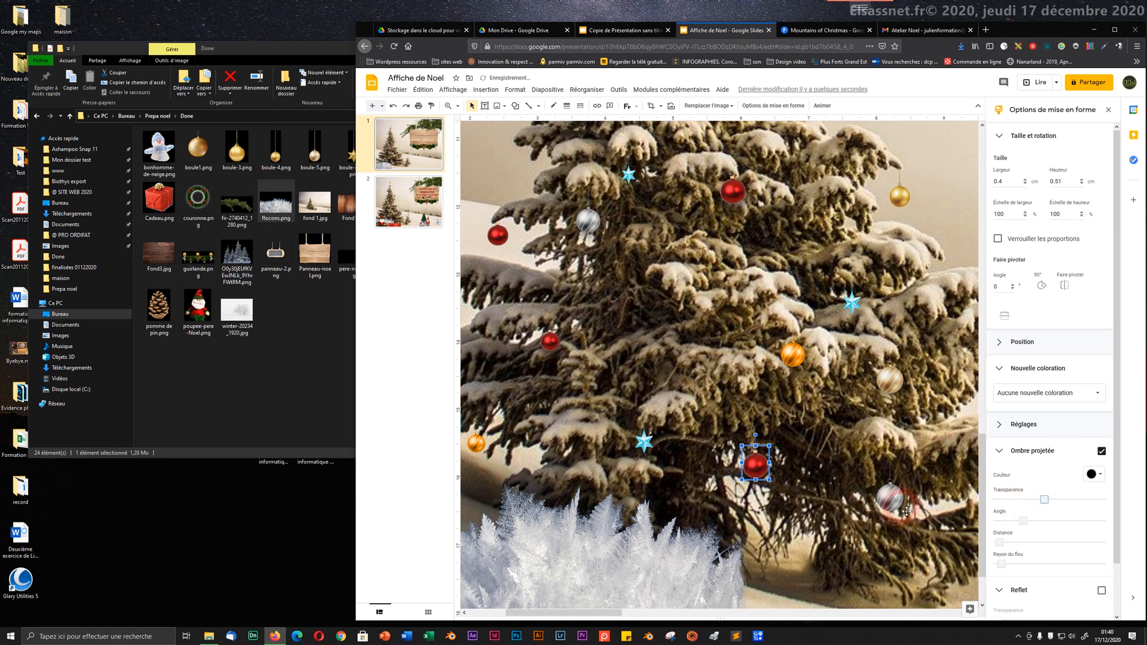
left_click(888, 493)
left_click(1089, 456)
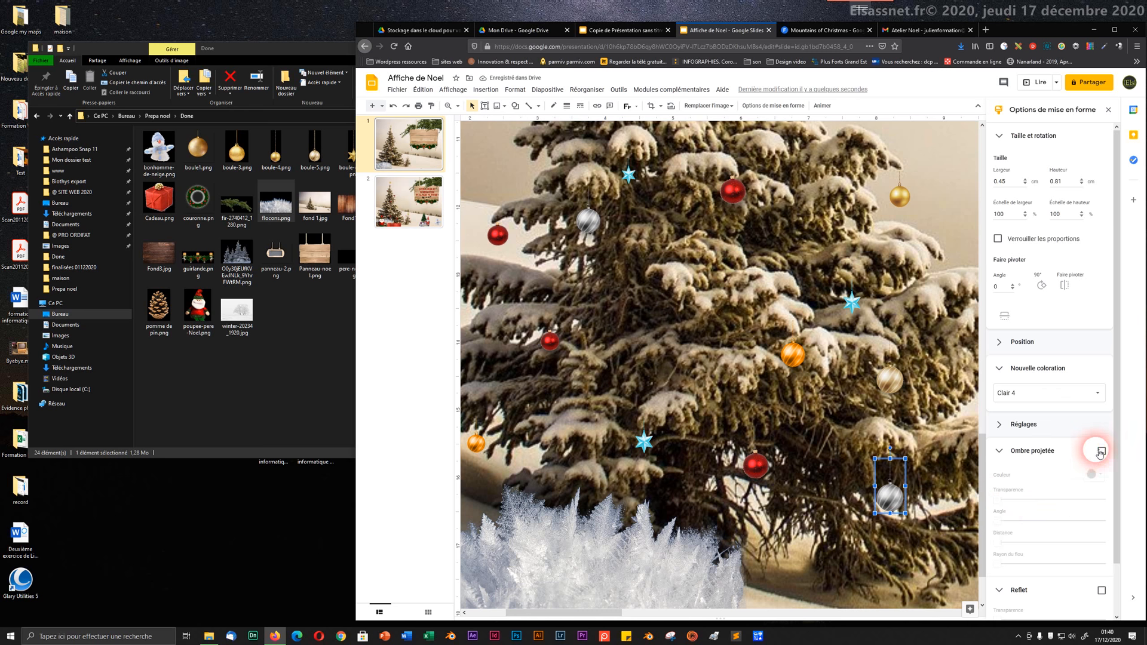
left_click(1087, 458)
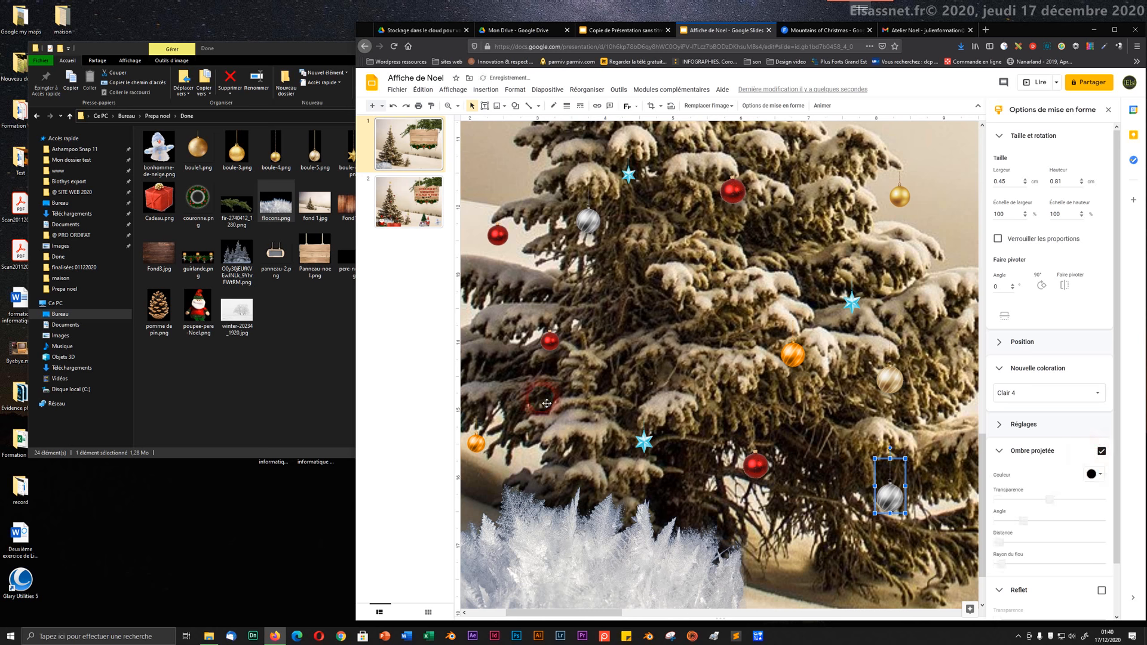
- Reduce the drop shadow's transparency on the red ball high on the tree, between the blue star and the gold ball
left_click(737, 193)
left_click(1048, 499)
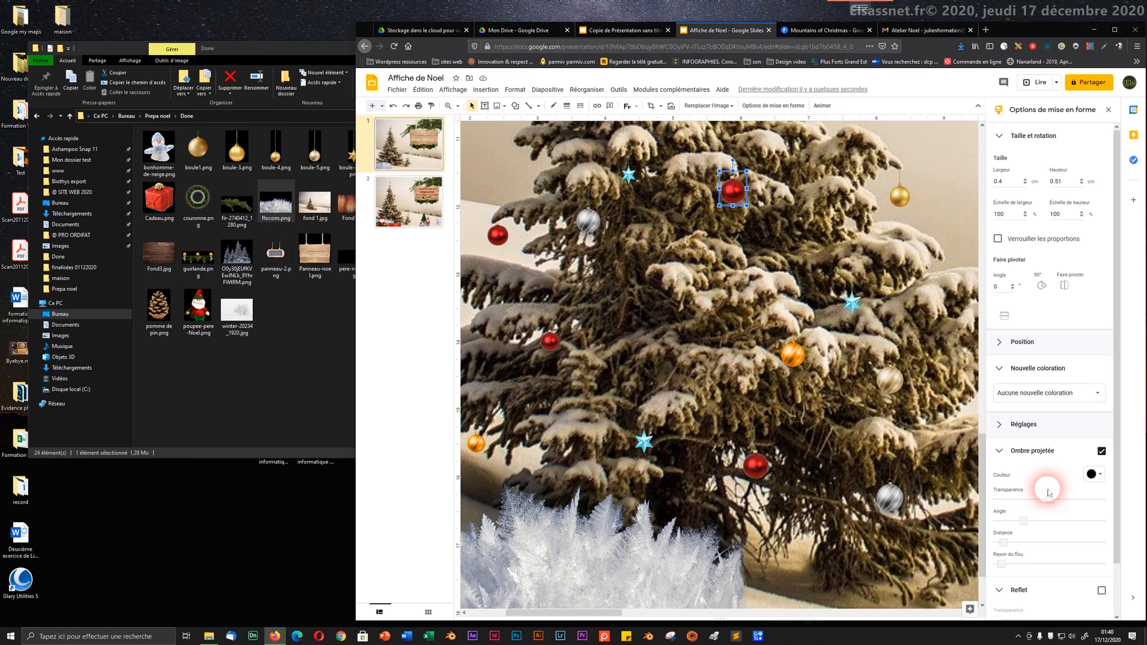
mouse_move(1051, 507)
left_mouse_down()
mouse_move(1069, 501)
mouse_move(1044, 506)
left_mouse_up()
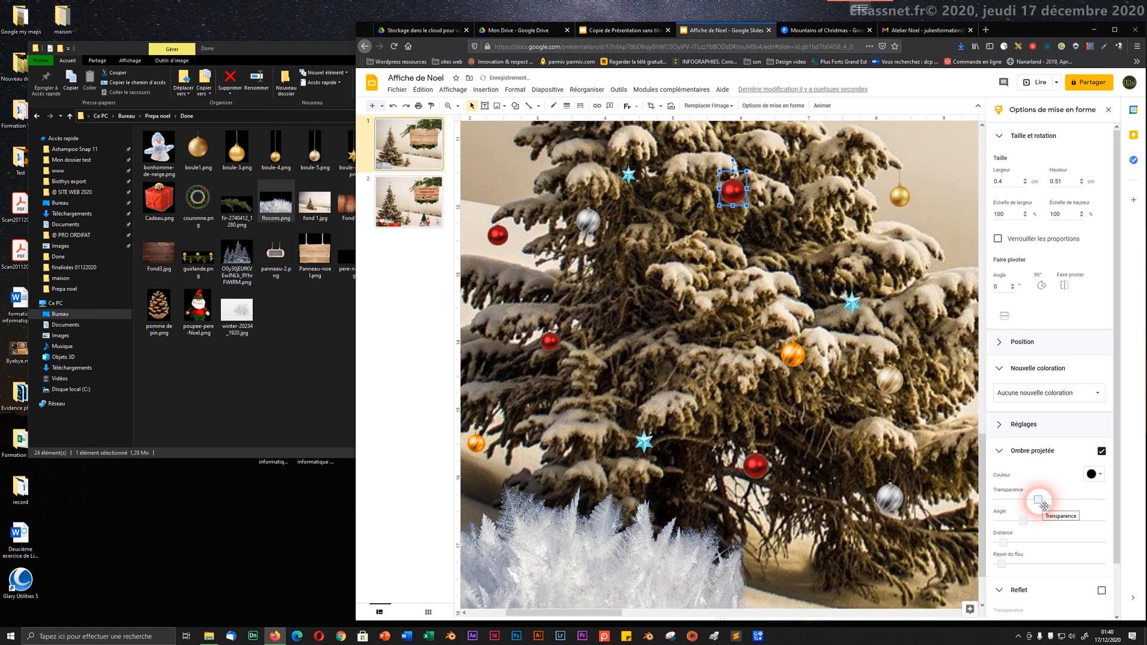
- Reduce the shadow transparency of the large orange ball and slightly increase its shadow distance
left_click(794, 361)
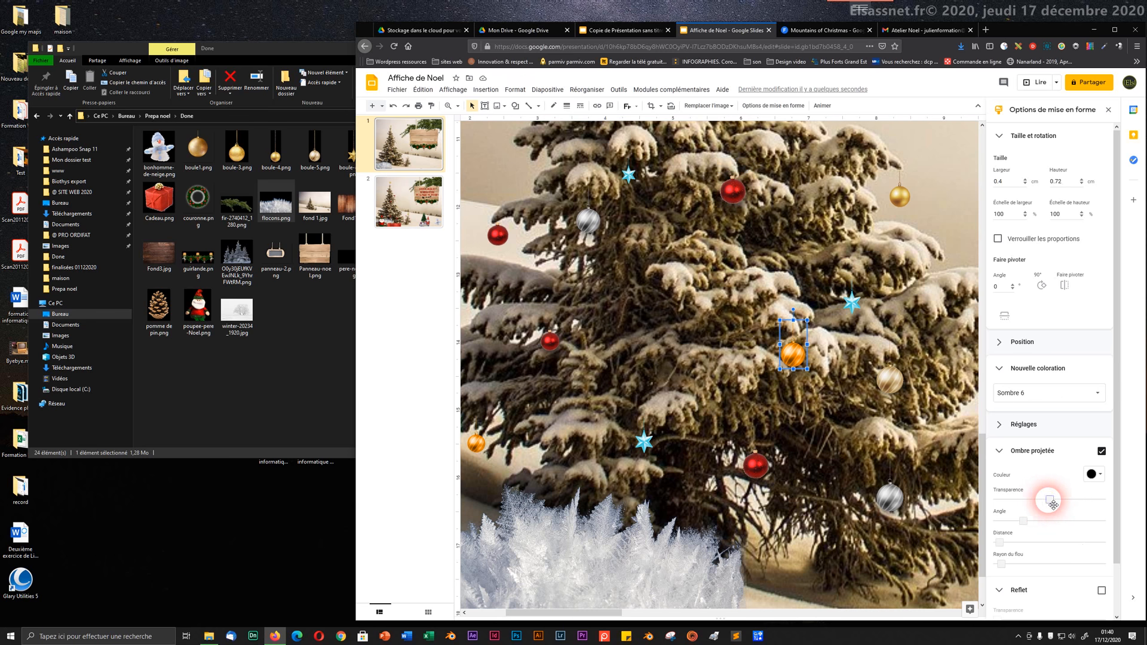
left_click_drag(1052, 505, 1033, 505)
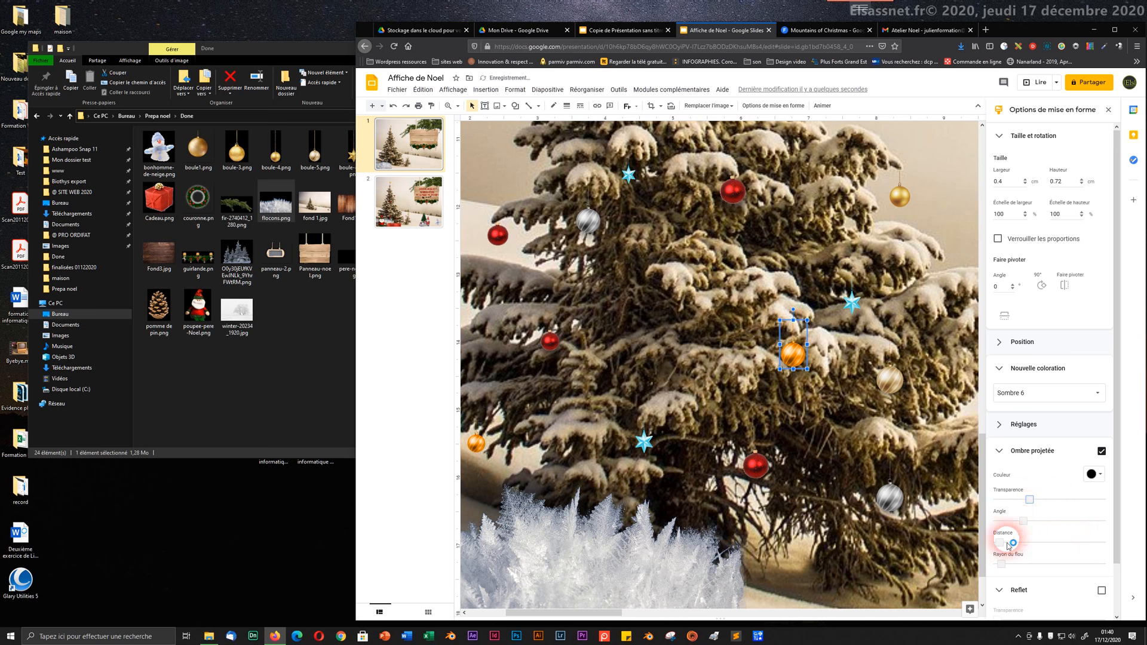
left_click_drag(1003, 546, 1006, 546)
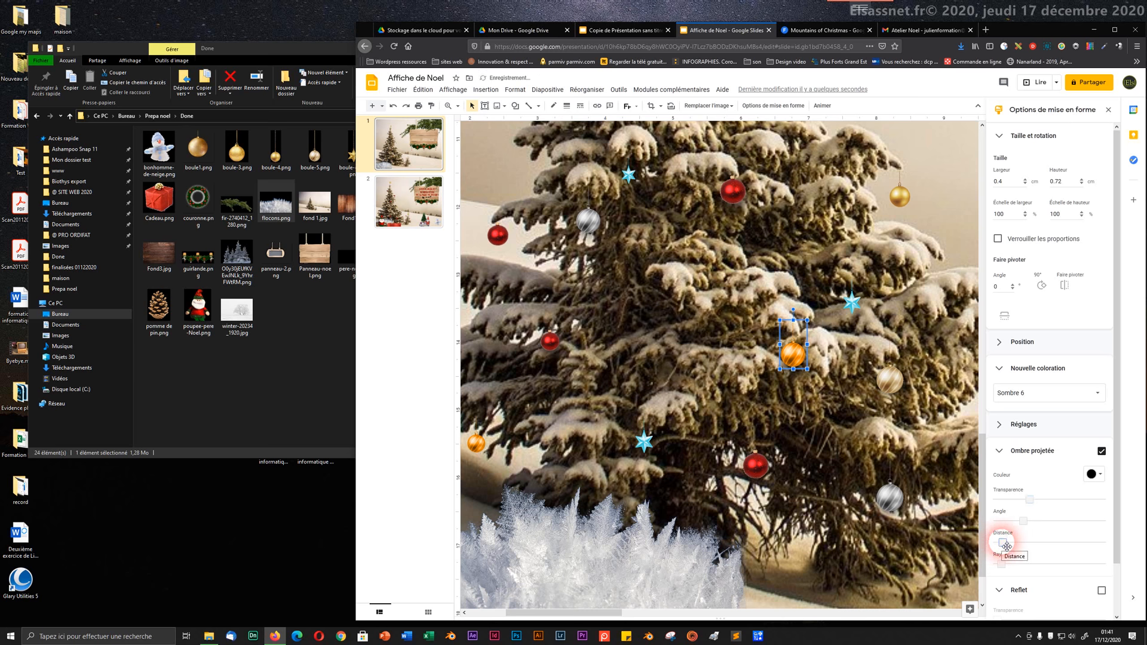
- Add a drop shadow to the garland hanging along the lower edge of the wooden sign
left_click(654, 336)
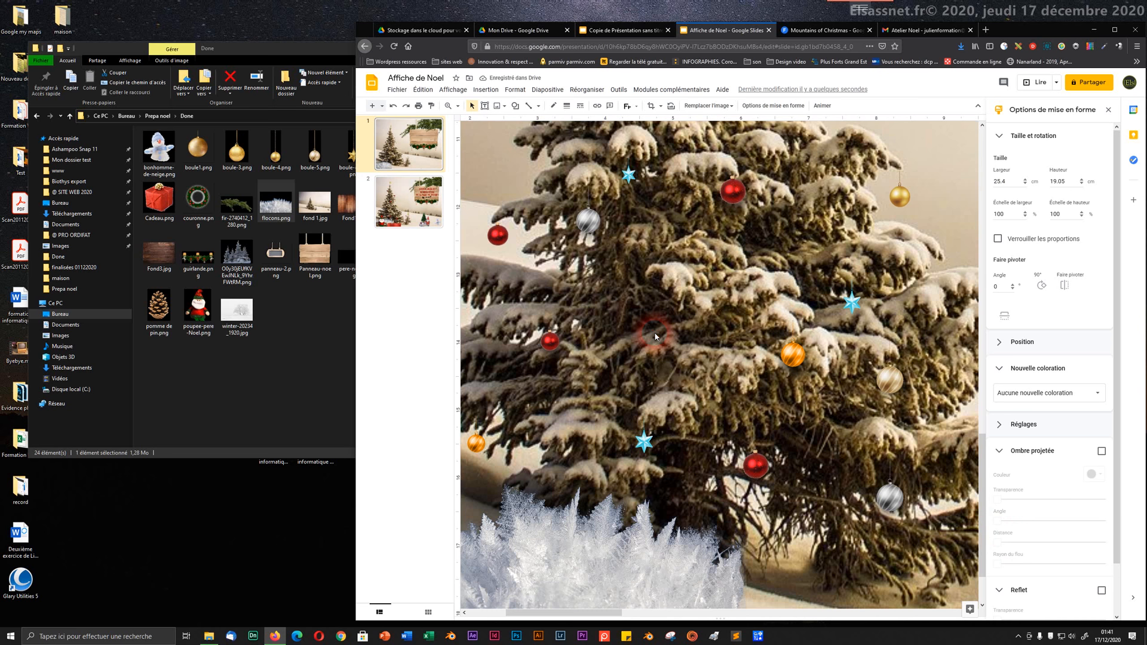
key("ctrl+alt+minus")
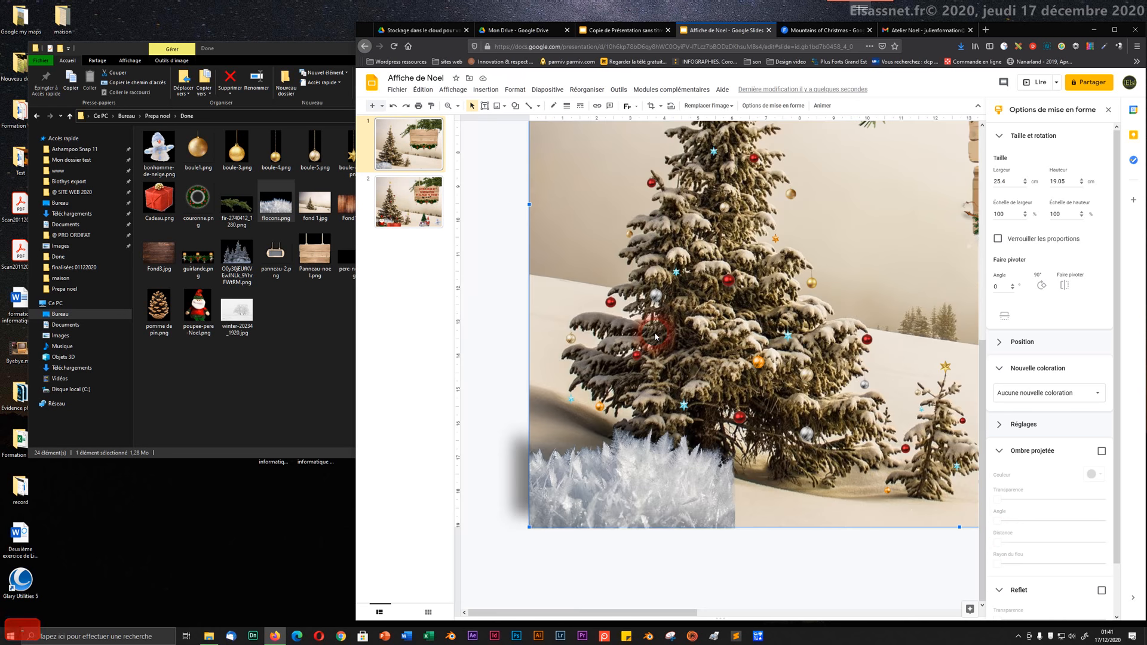
key("ctrl+alt+minus")
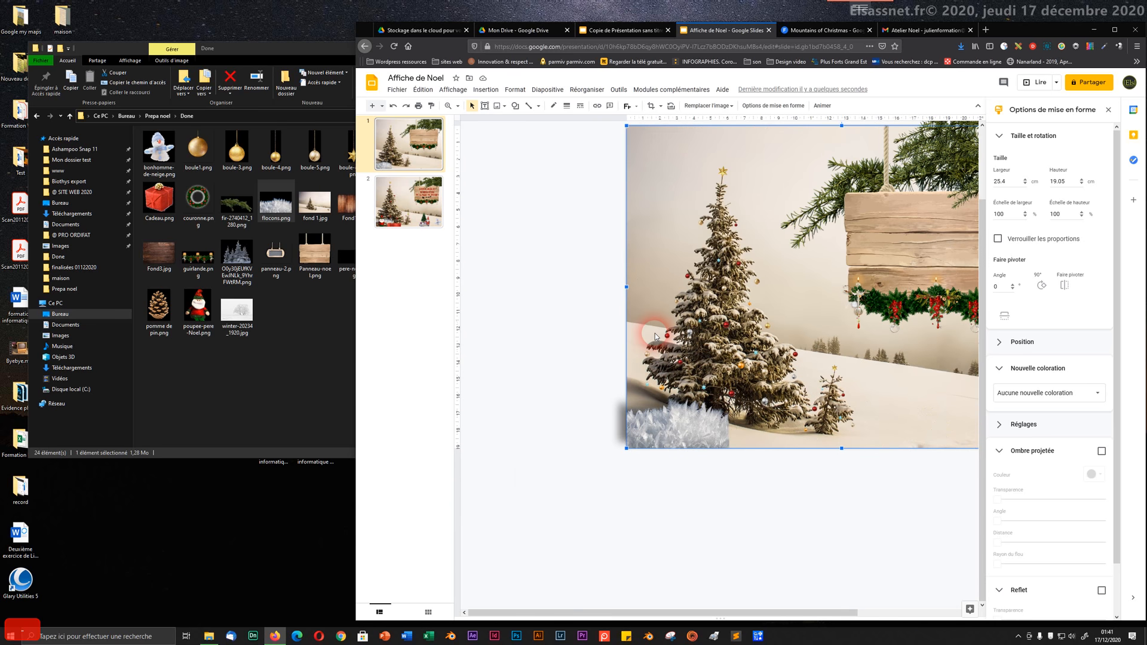
key("ctrl")
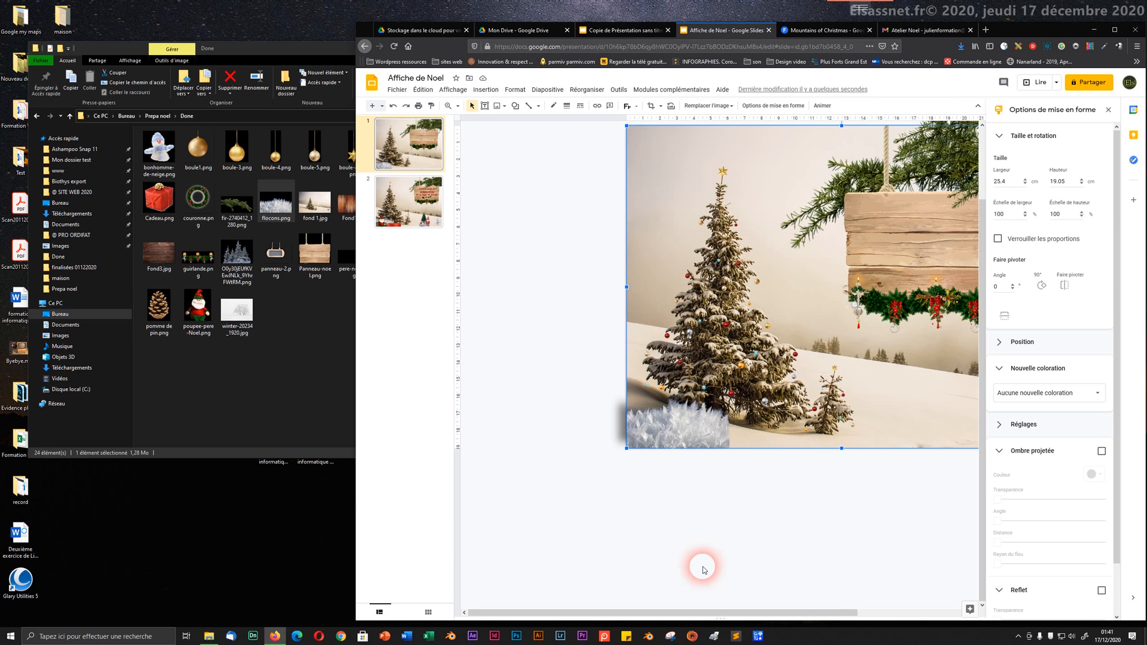
left_click_drag(723, 613, 805, 623)
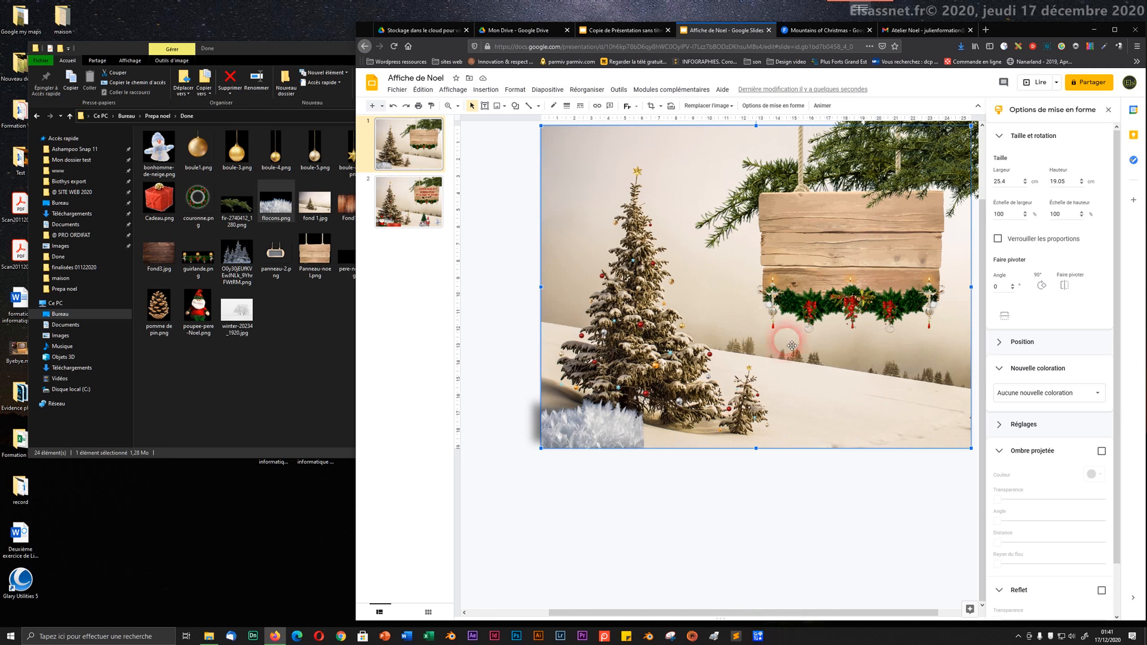
left_click(826, 294)
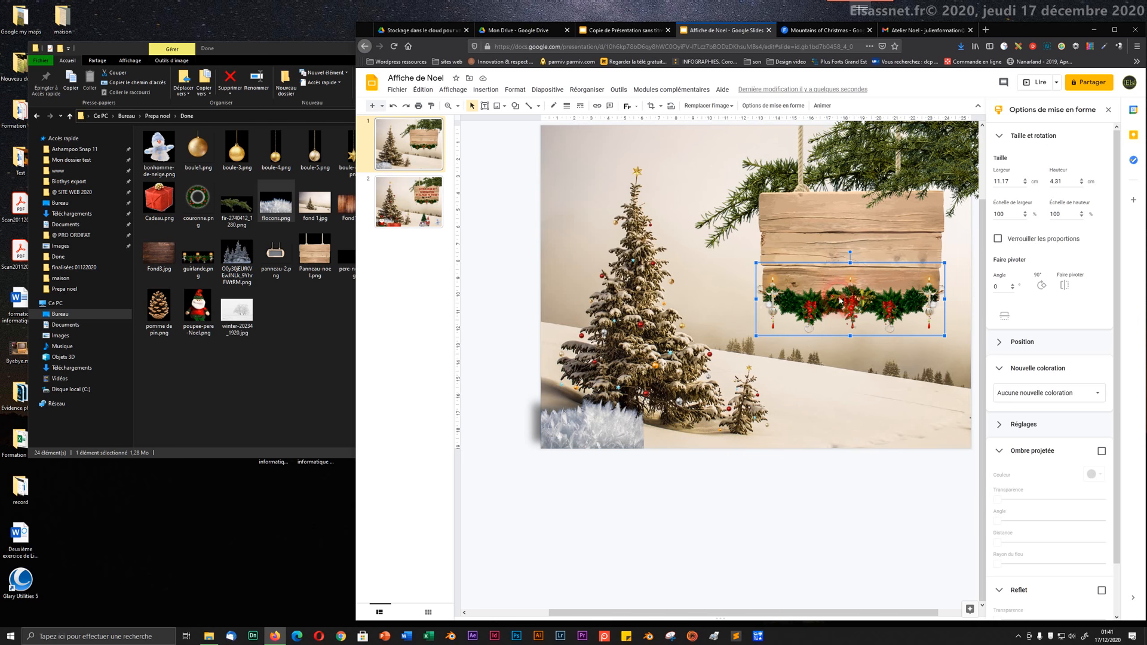
left_click(1102, 452)
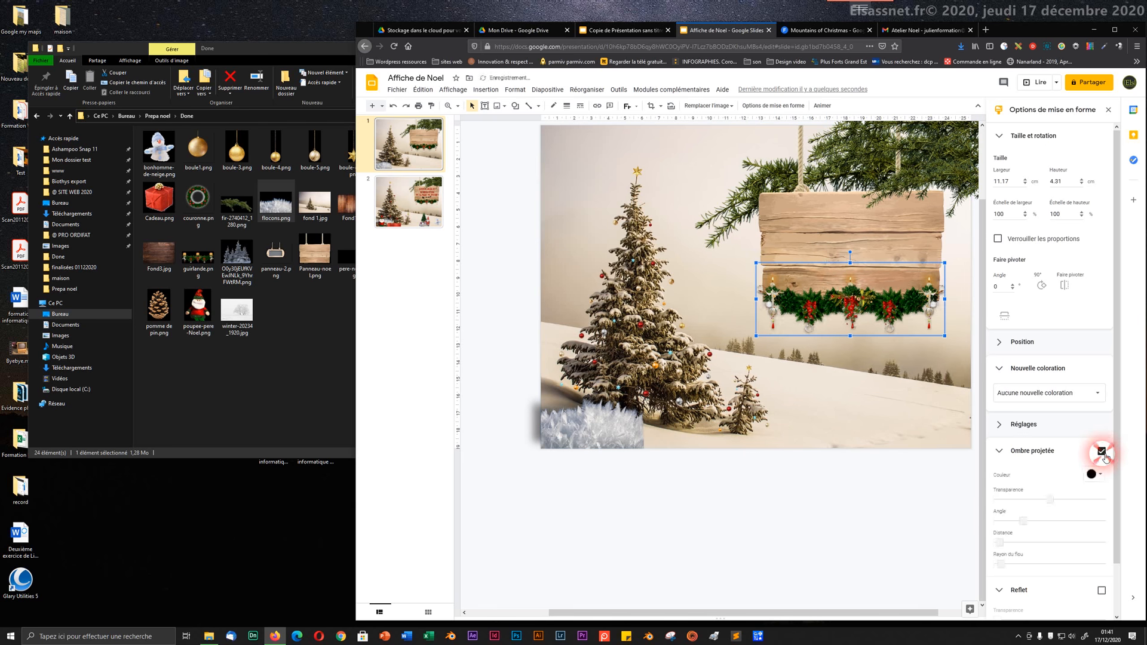
left_click(1102, 452)
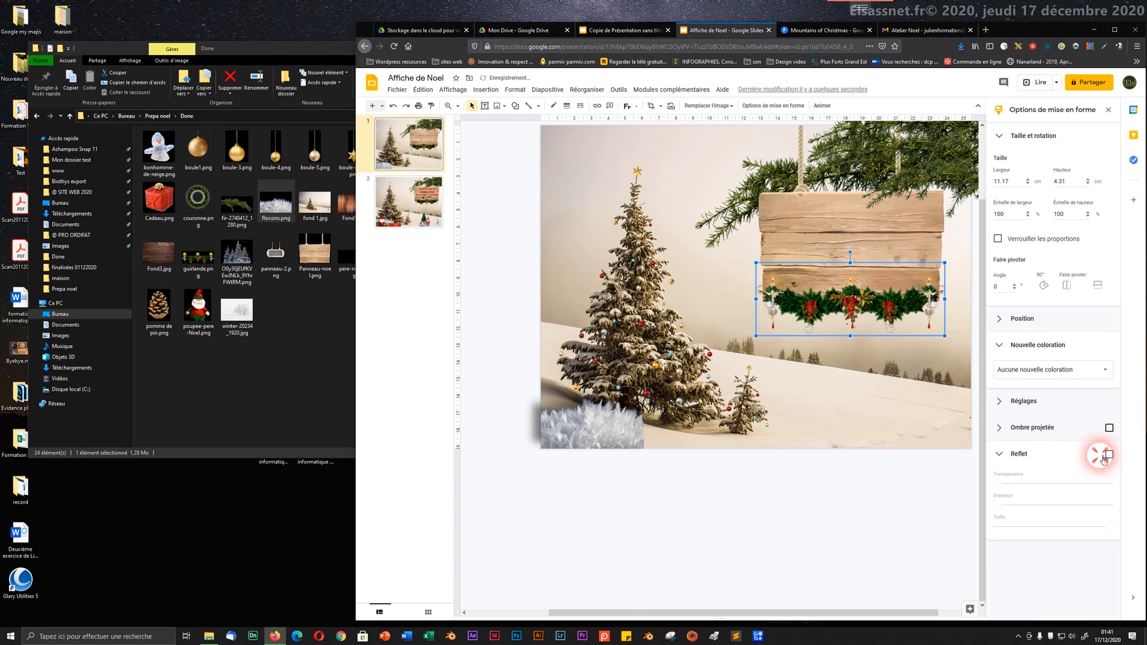
left_click(1001, 427)
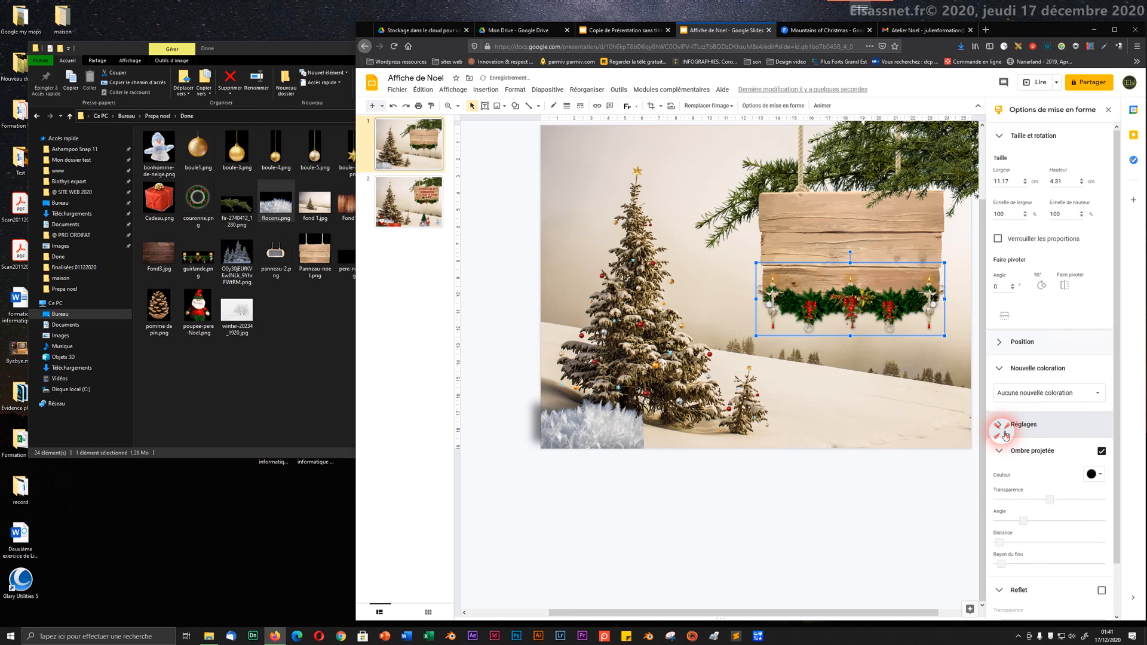
left_click(1102, 452)
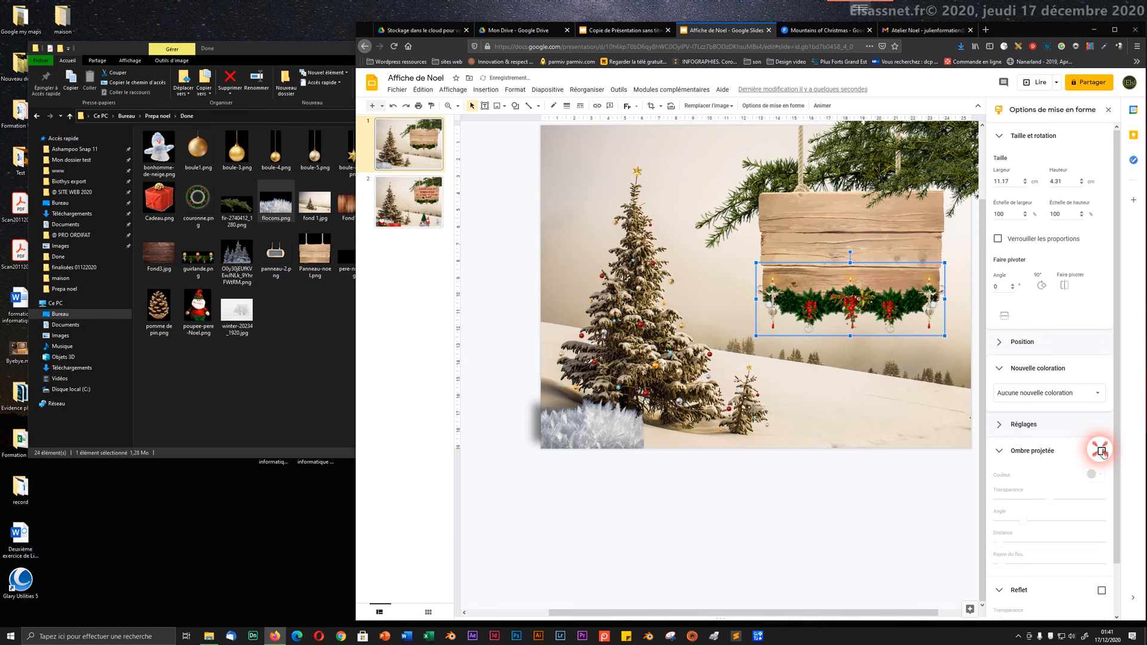
left_click(1102, 452)
left_click(1102, 452)
left_click(1102, 453)
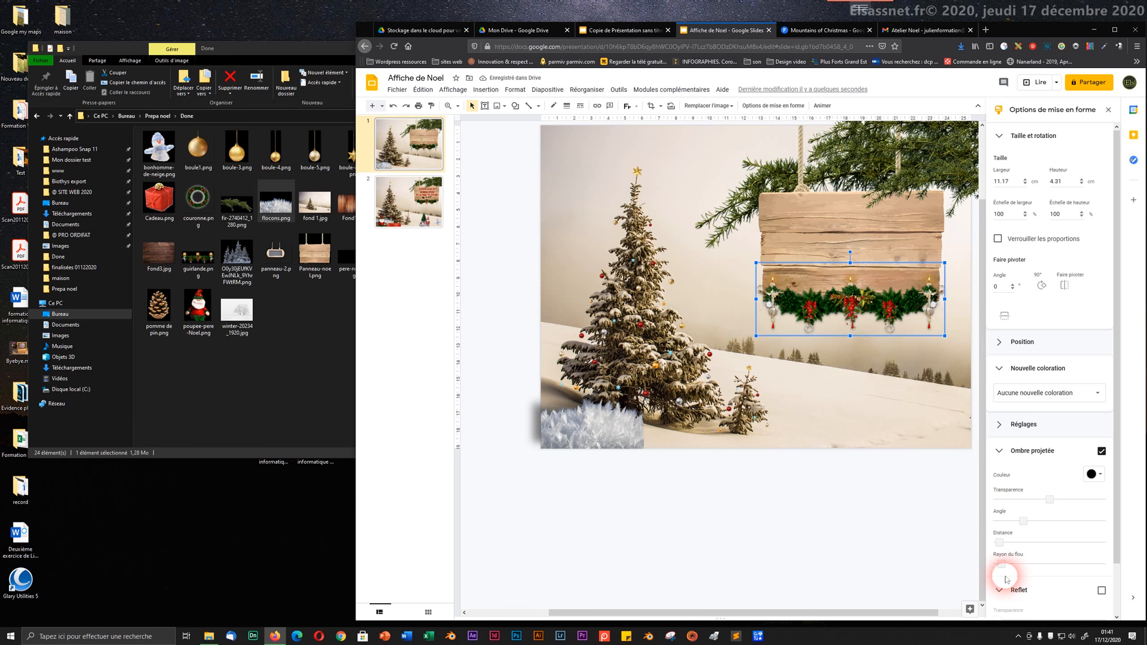
- Increase the angle of the garland's drop shadow and slightly increase its distance
mouse_move(1025, 526)
left_mouse_down()
mouse_move(1091, 523)
mouse_move(984, 524)
mouse_move(1102, 520)
mouse_move(1006, 543)
mouse_move(1025, 545)
left_mouse_up()
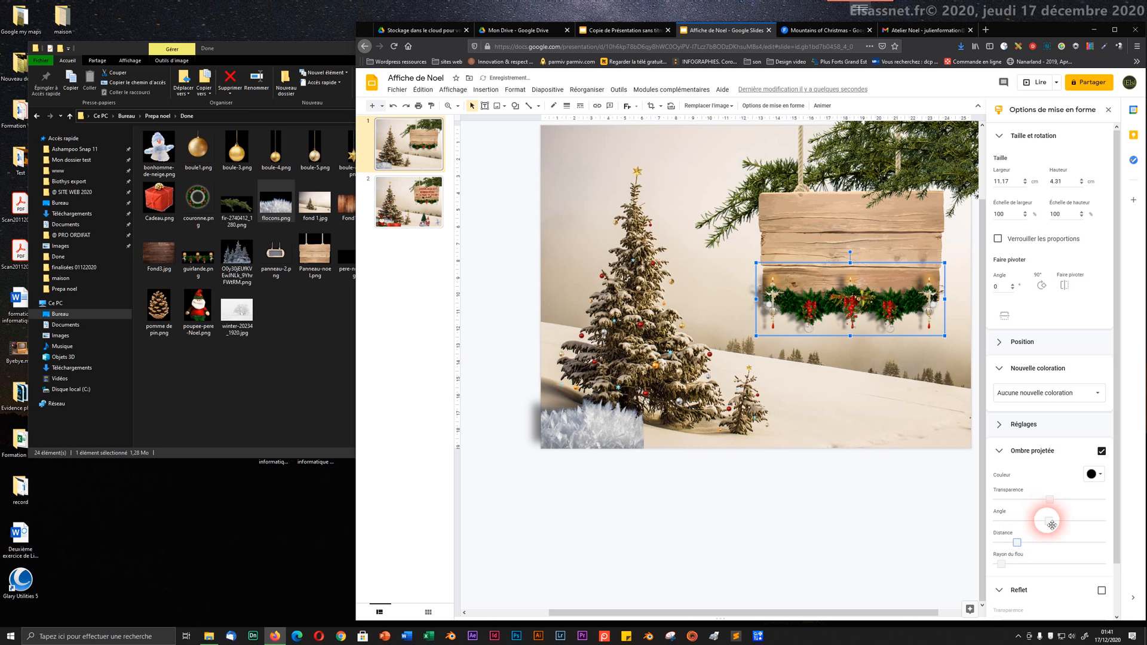
left_click_drag(1051, 524, 1075, 519)
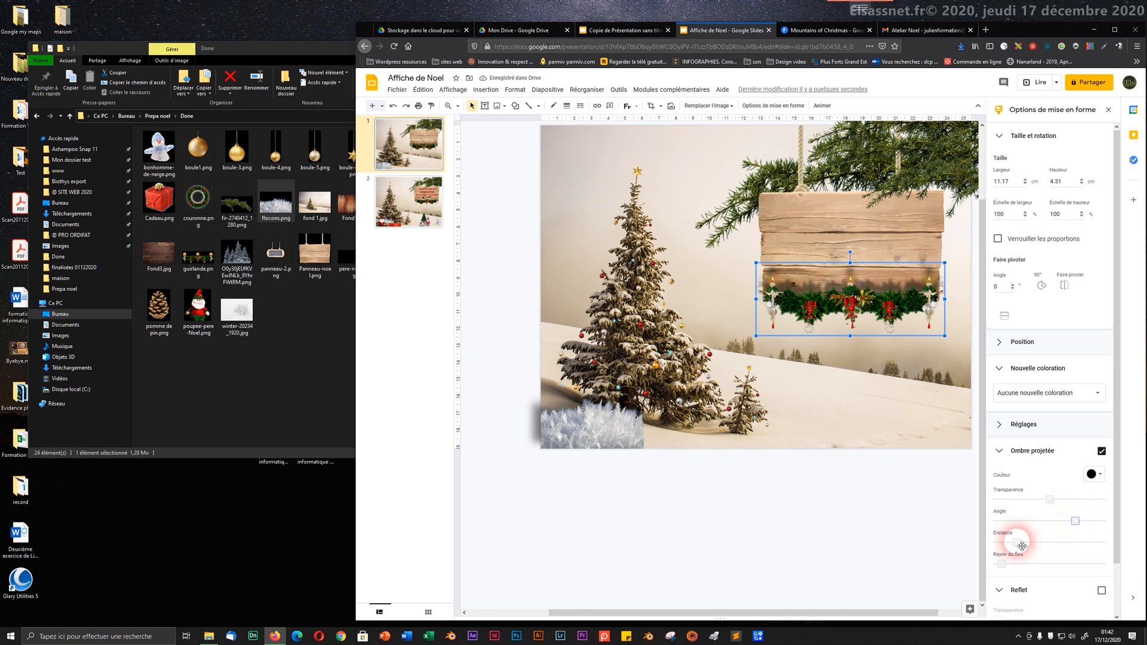
left_click_drag(1020, 544, 1008, 546)
left_click(1106, 455)
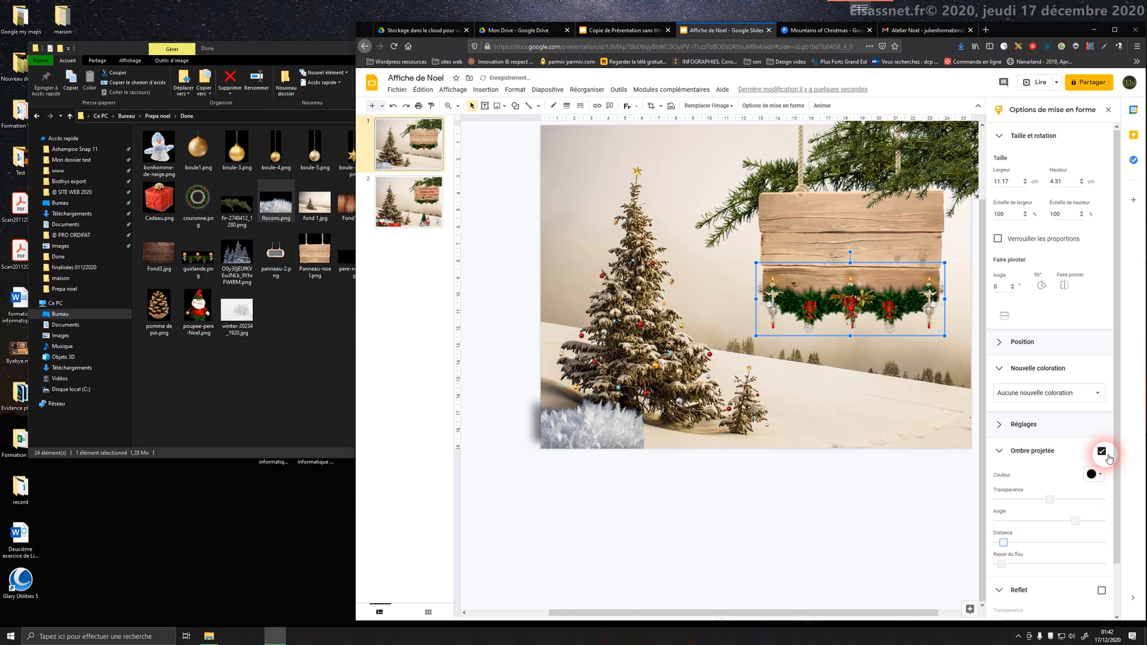
left_click(1107, 455)
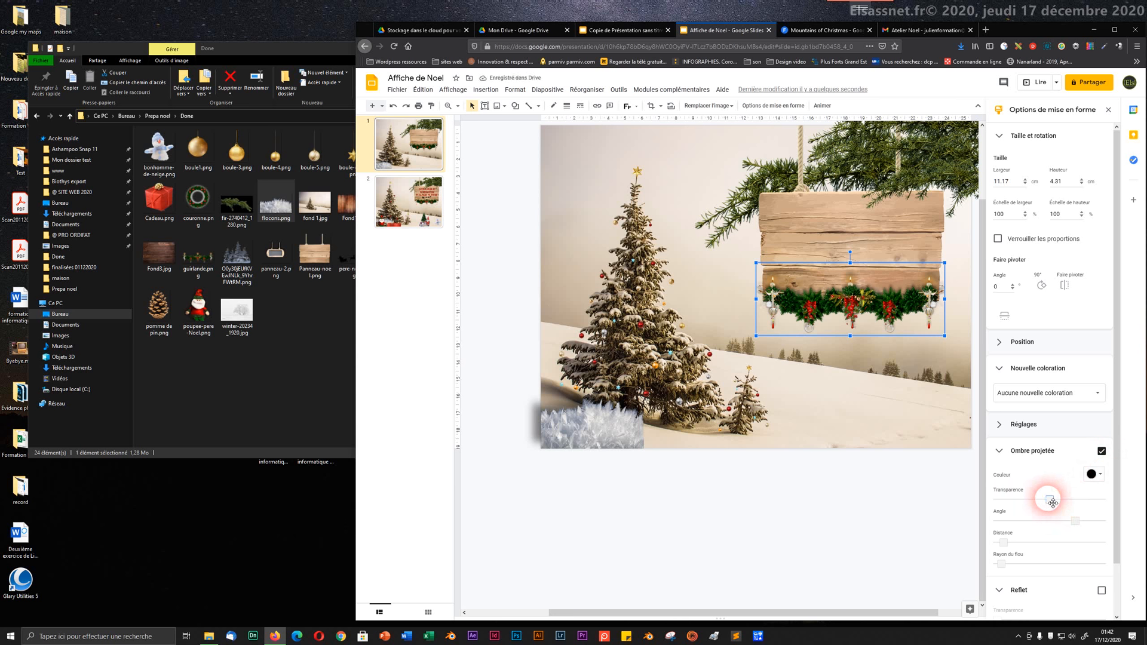
- Increase the transparency of the garland's drop shadow, switching the shadow off and on to compare the effect
left_click_drag(1057, 503, 1069, 500)
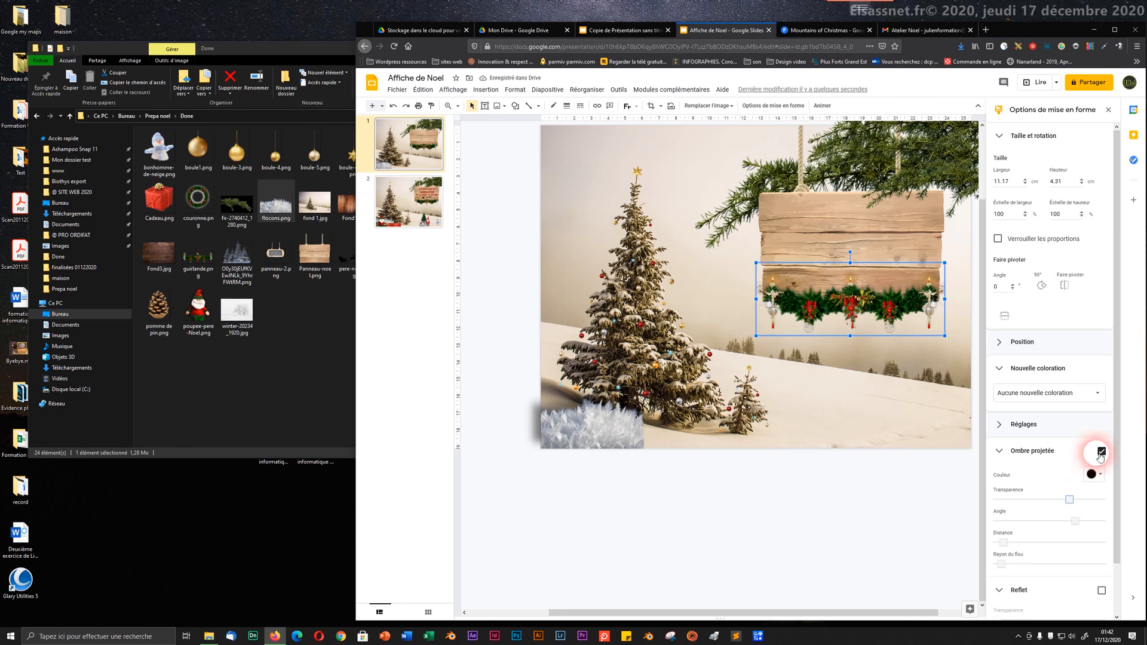
left_click(1103, 451)
left_click(1102, 451)
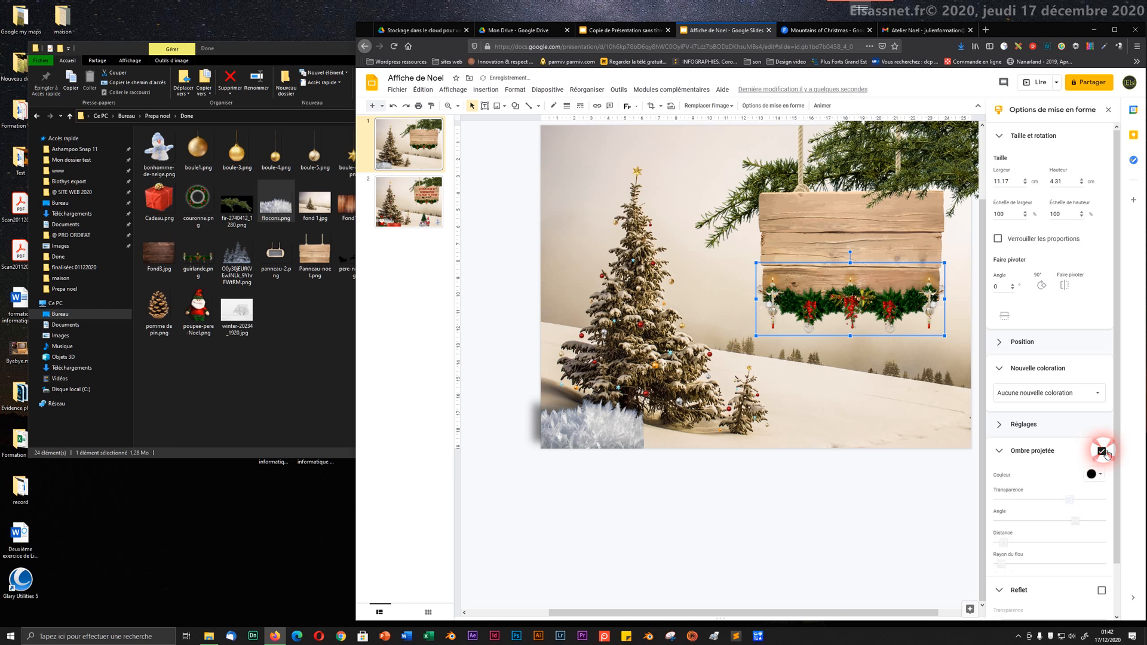
left_click(1102, 451)
left_click(1102, 451)
left_click(1102, 452)
left_click(1103, 452)
left_click(1102, 451)
left_click(1102, 451)
left_click(1102, 452)
left_click(1102, 451)
left_click(1102, 452)
left_click(1103, 452)
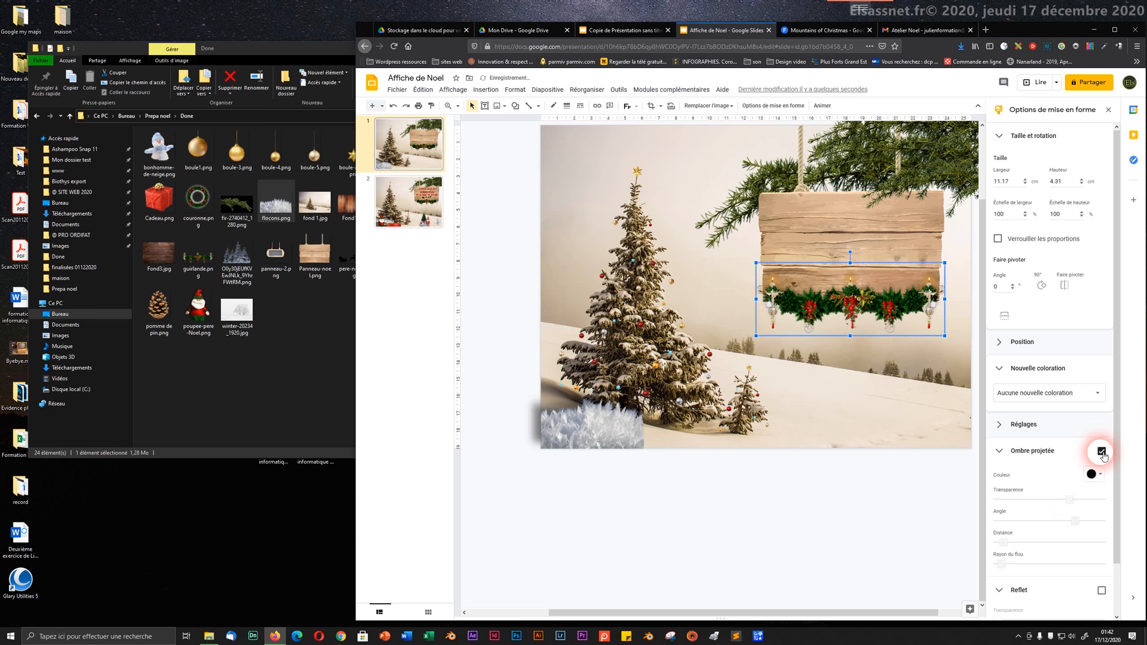
left_click(1069, 500)
left_click_drag(1072, 505, 1083, 506)
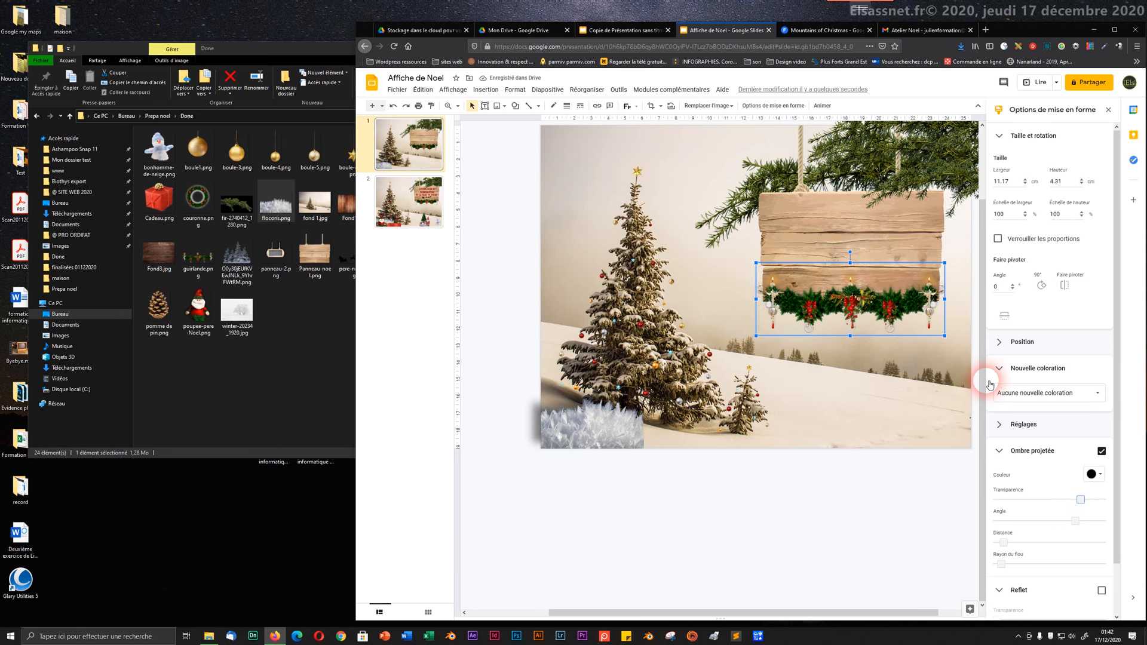
- Try a drop shadow with a larger distance on the rotated fir branch at the sign's upper right corner
left_click(879, 202)
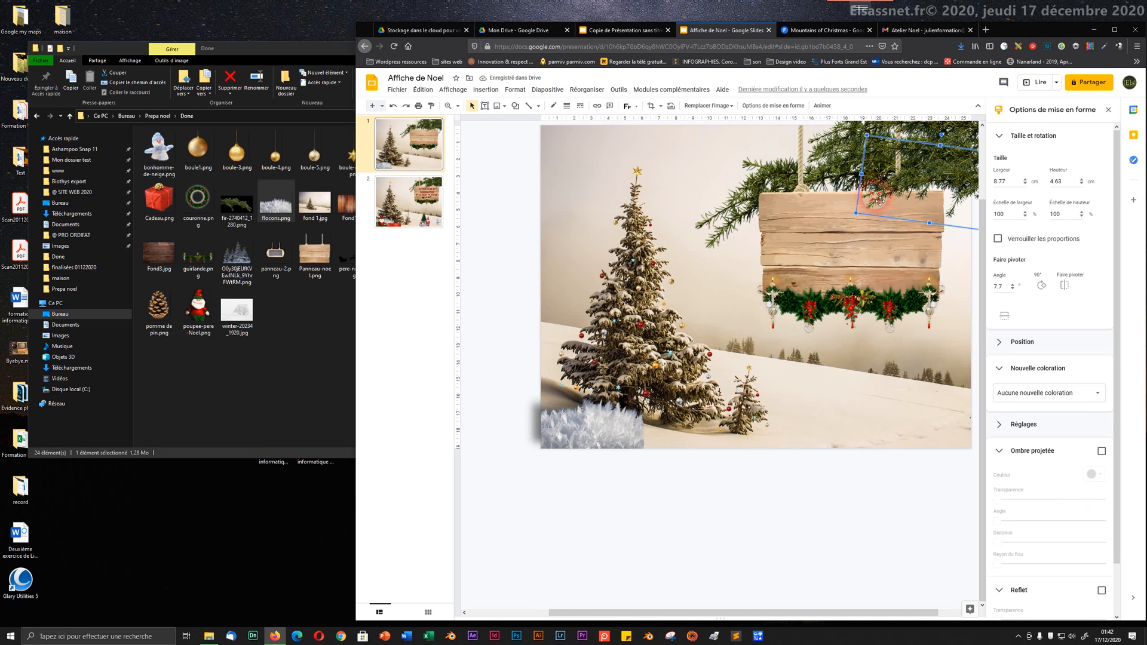
left_click(1051, 447)
left_click(1102, 451)
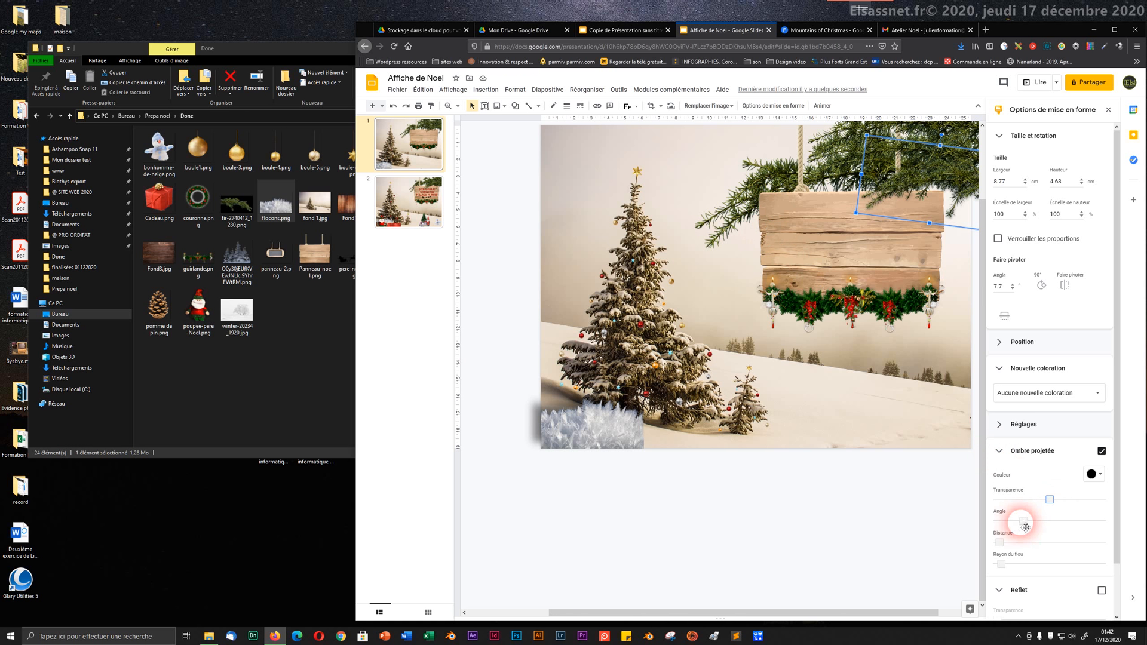
left_click_drag(1004, 542, 1013, 543)
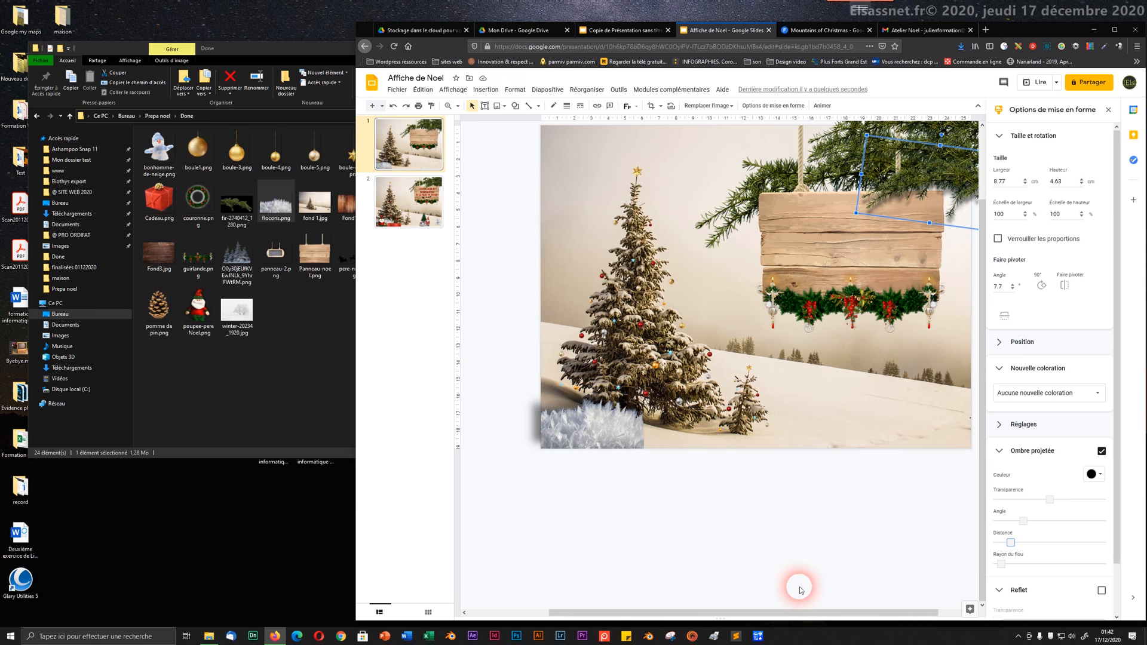
- Move the rotated fir branch farther right, past the slide's edge, and remove its drop shadow
left_click_drag(765, 618, 809, 617)
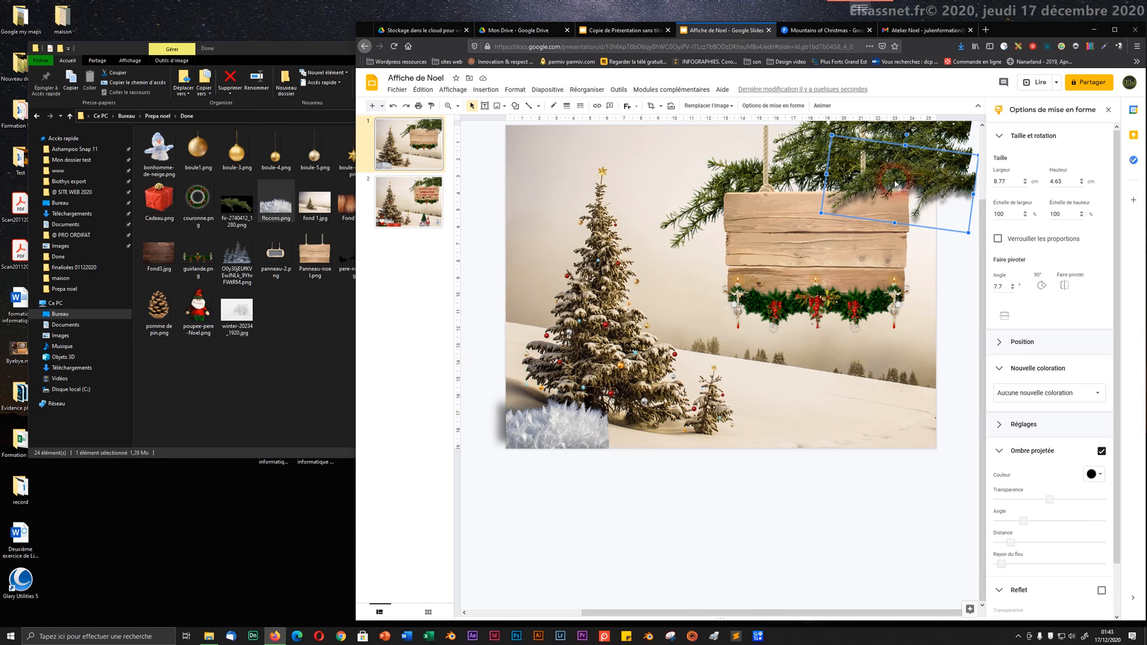
left_click_drag(897, 177, 968, 196)
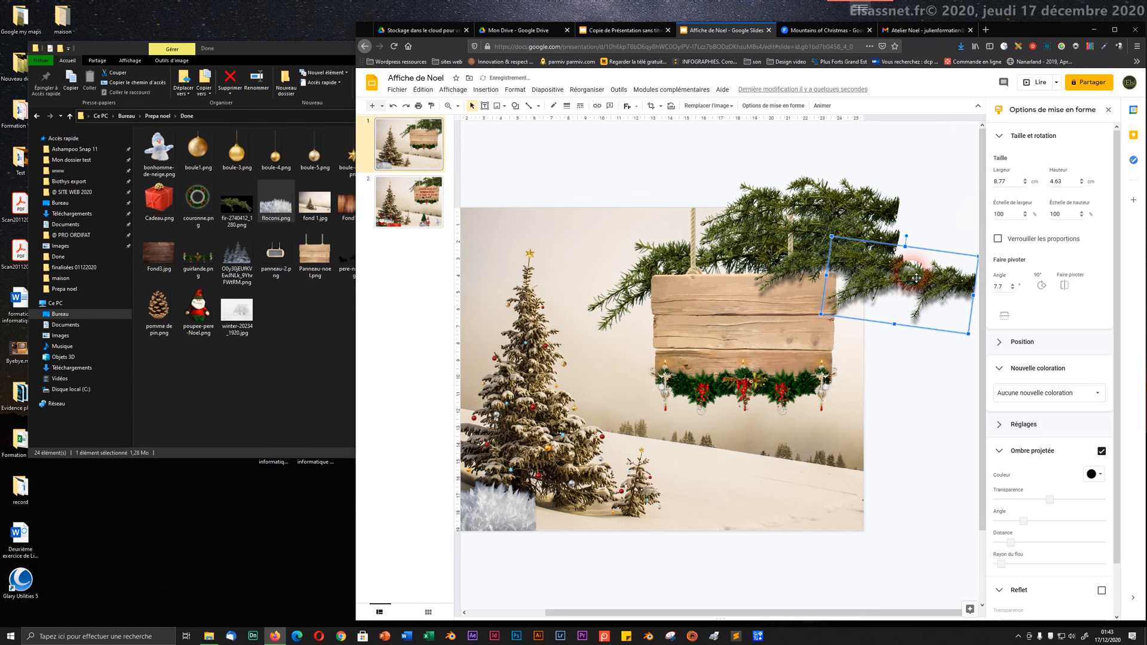
left_click(1101, 451)
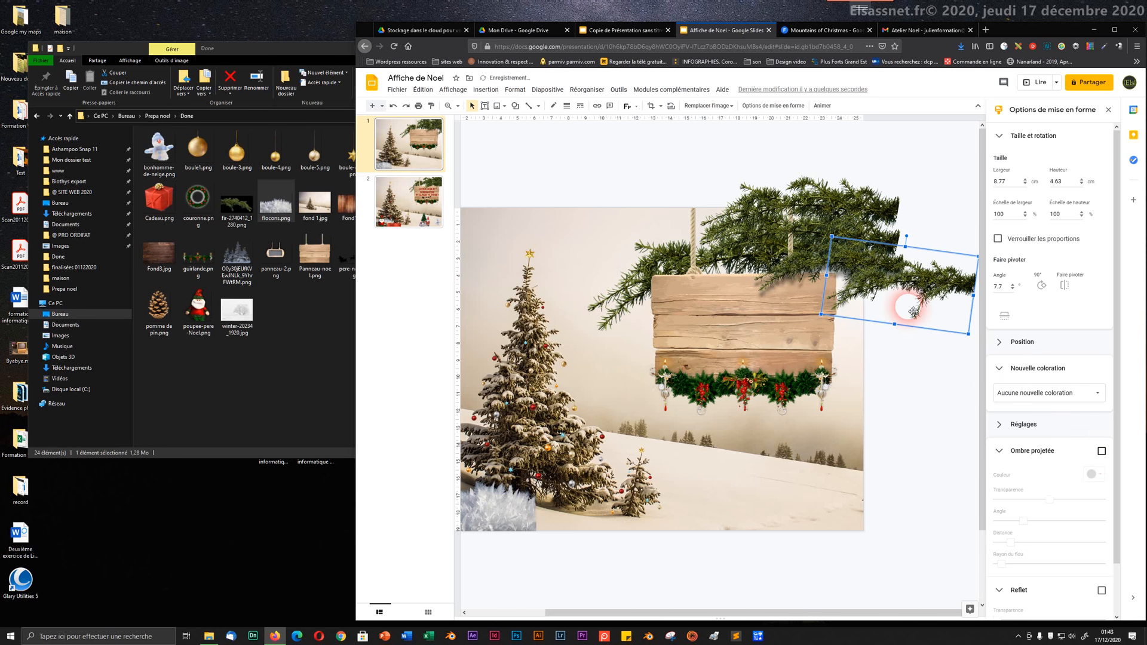
- Send the fir branch without a drop shadow backward in the stacking order, behind the shadowed branch
mouse_move(867, 288)
left_mouse_down()
mouse_move(850, 309)
mouse_move(858, 302)
left_mouse_up()
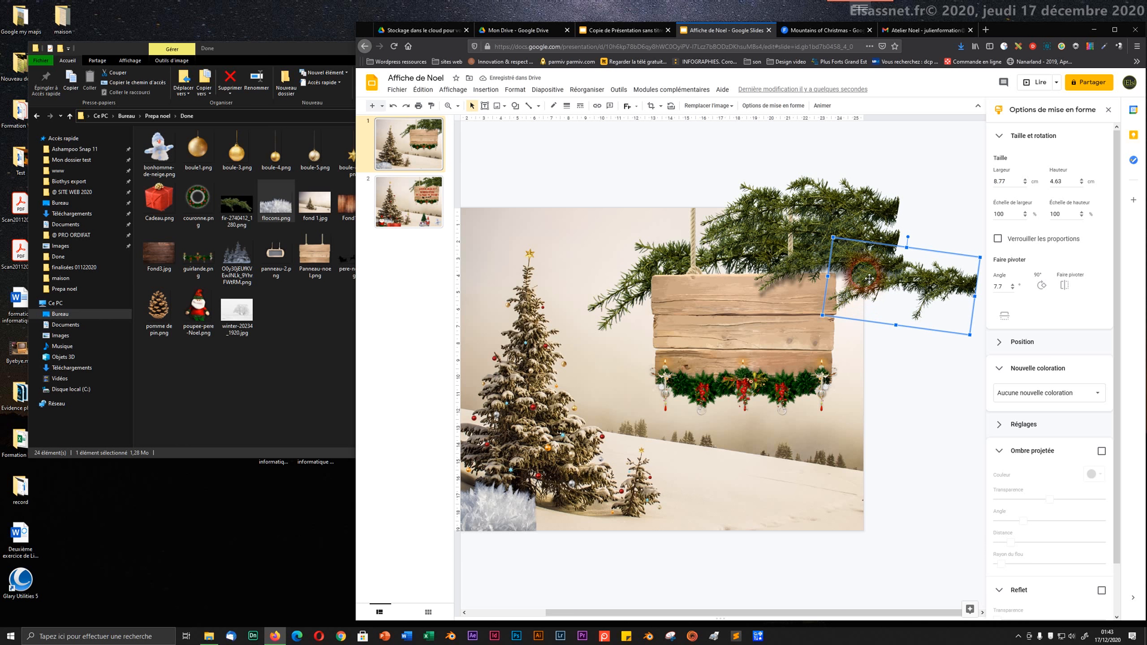
key("Up")
key("Up")
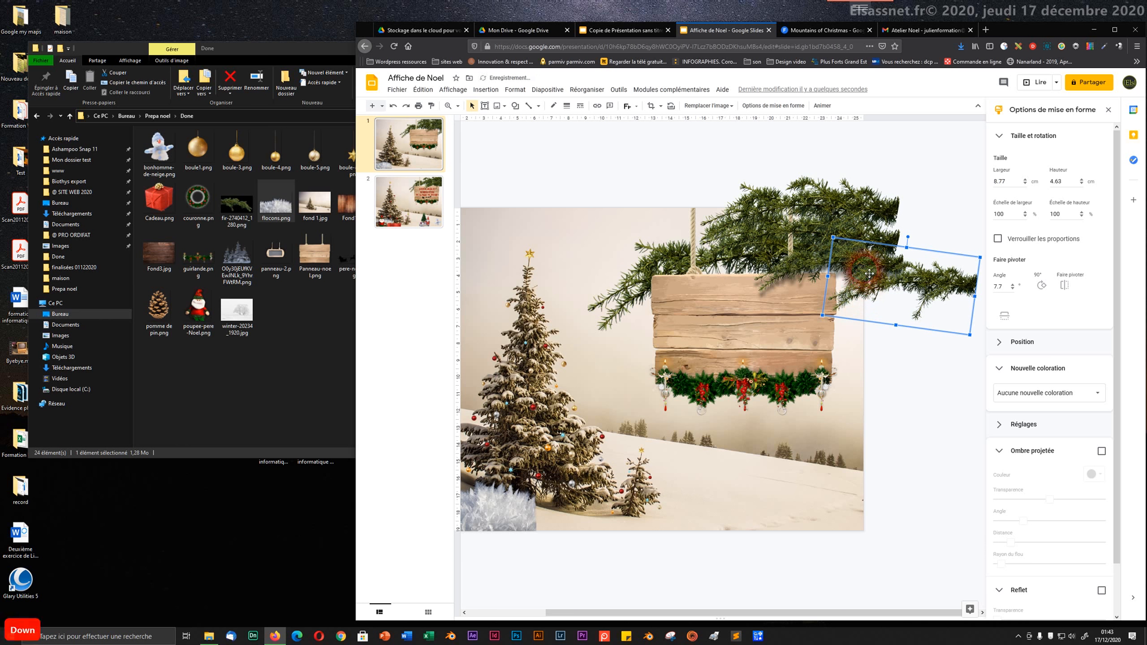
key("Down")
key("Down")
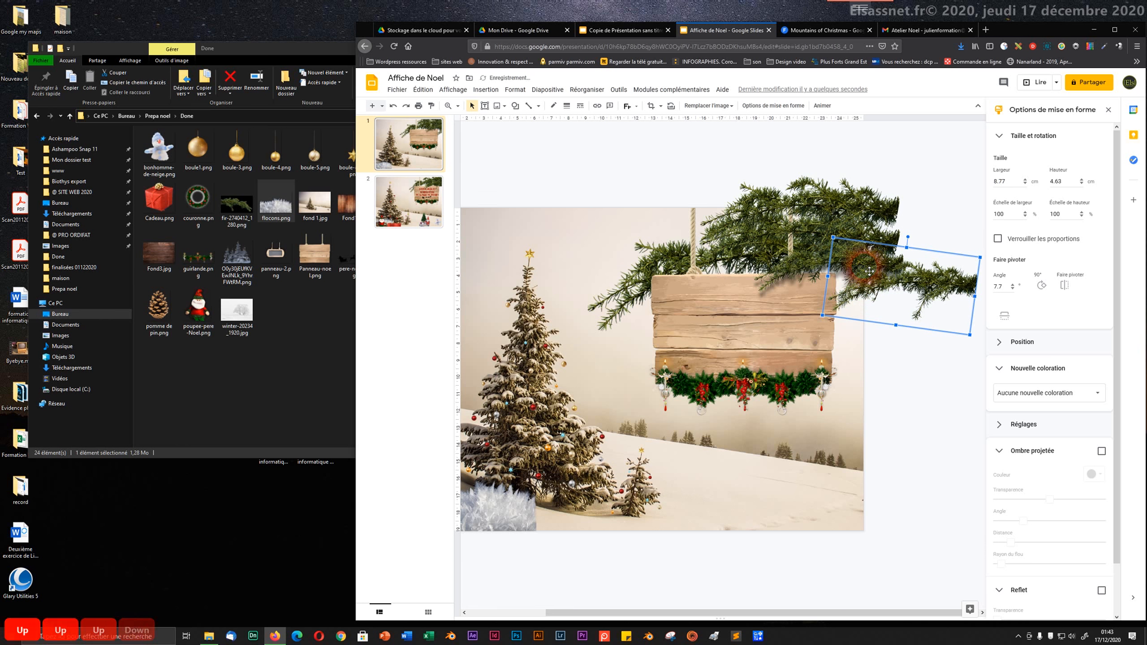
key("Down")
key("Down")
key("Down")
key("Down")
key("Down")
key("Down")
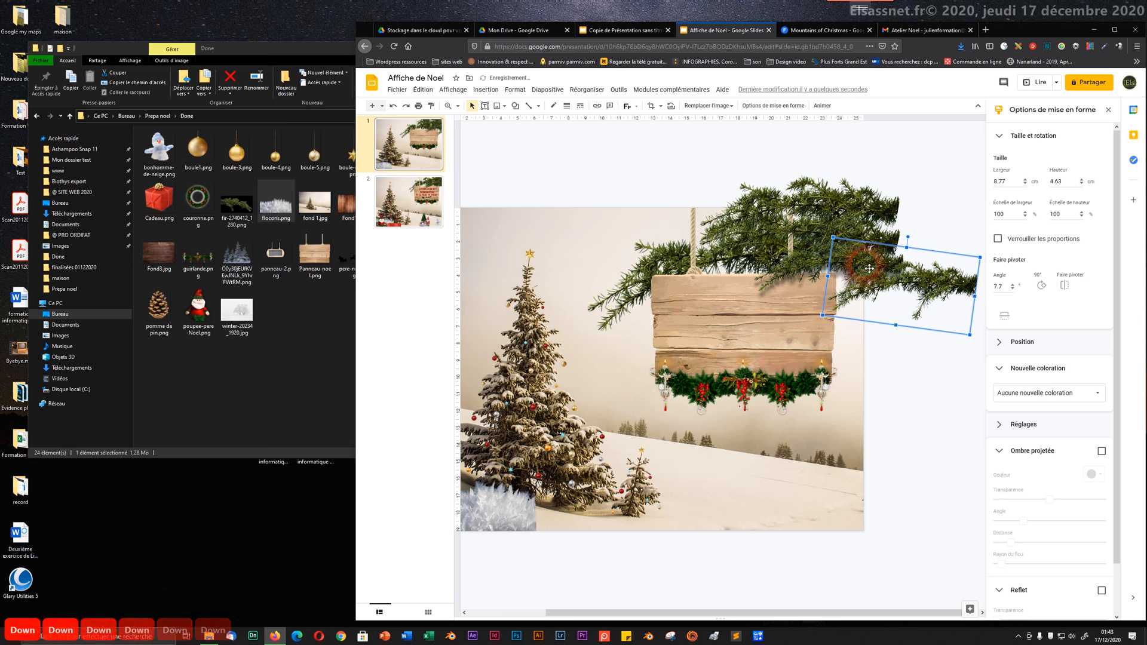
key("Down")
key("Down")
key("Down")
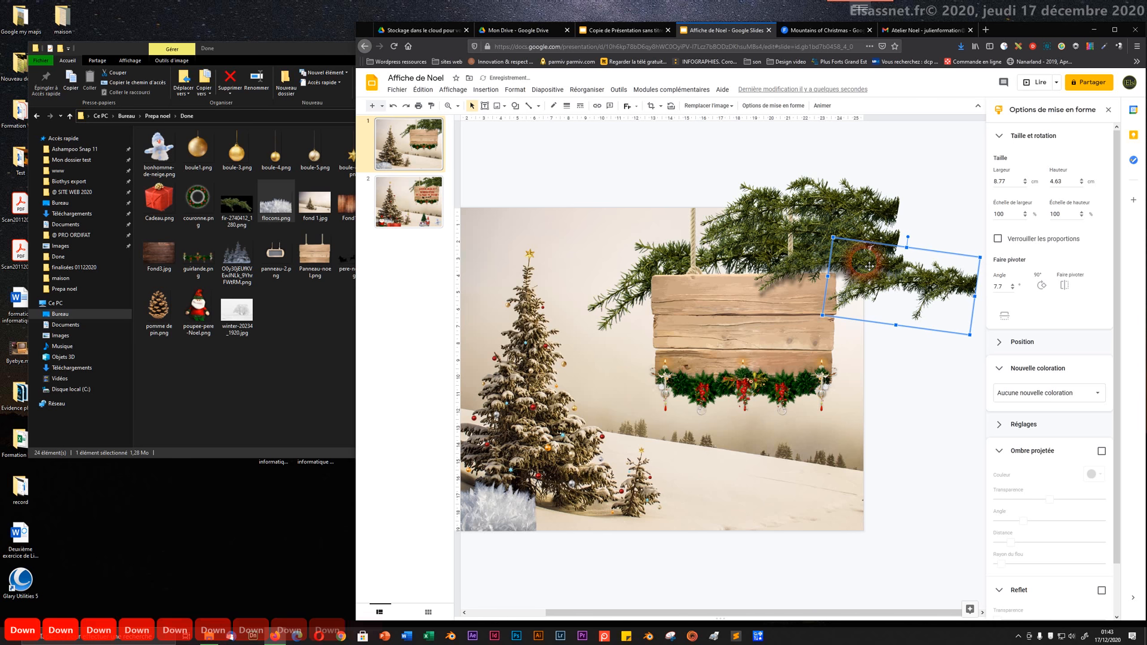
key("Down")
key("Down")
key("Down")
key("Down")
key("Down")
key("Down")
key("Down")
key("Down")
key("Down")
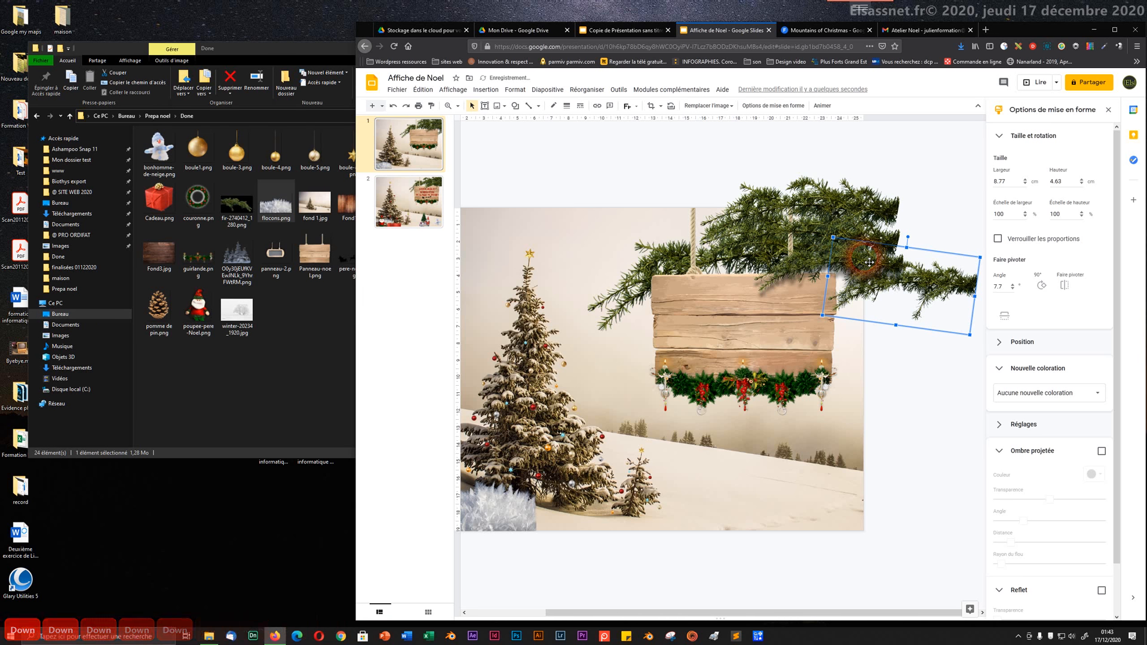
key("Up")
key("Down")
key("Up")
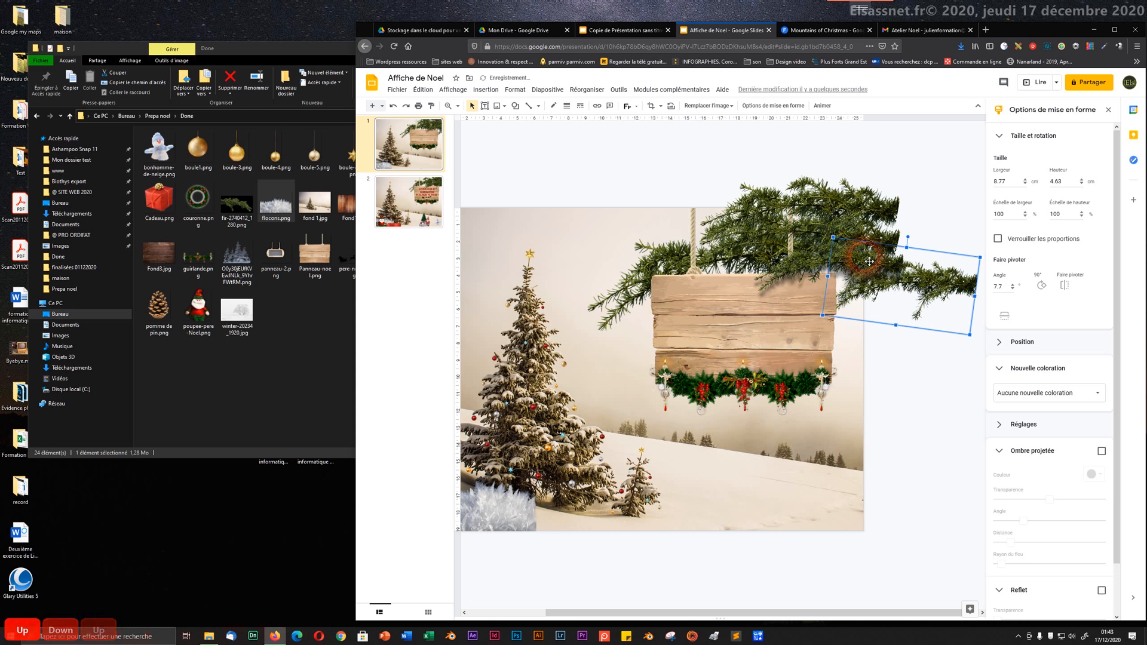
key("ctrl")
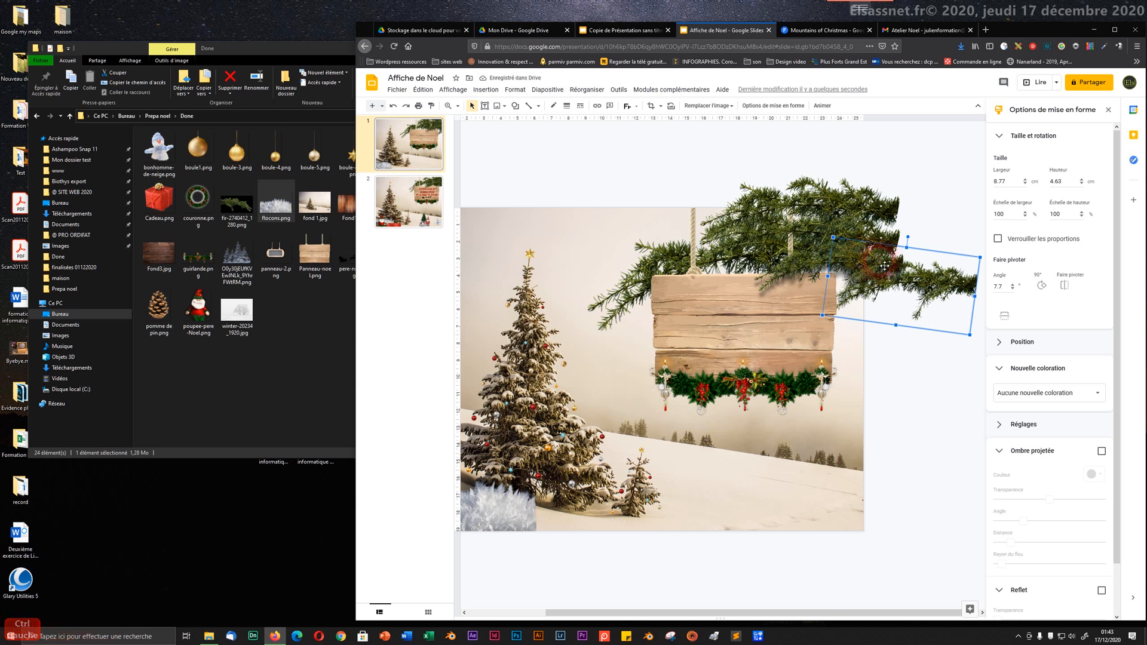
left_click(885, 305)
left_click_drag(884, 293, 873, 298)
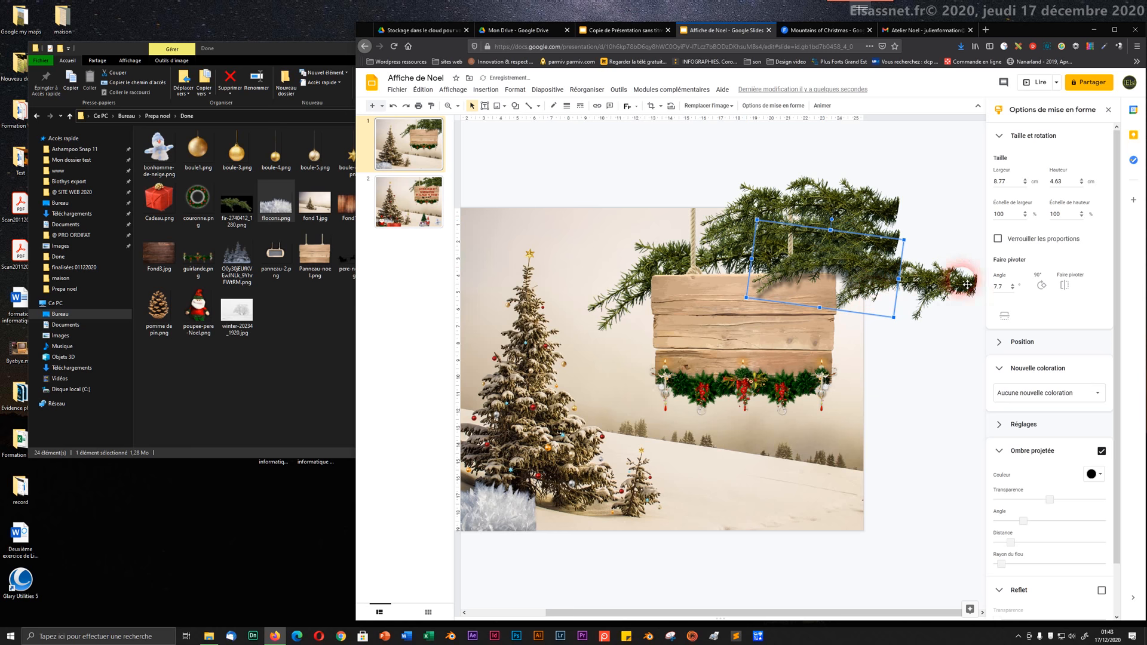
key("ctrl+z")
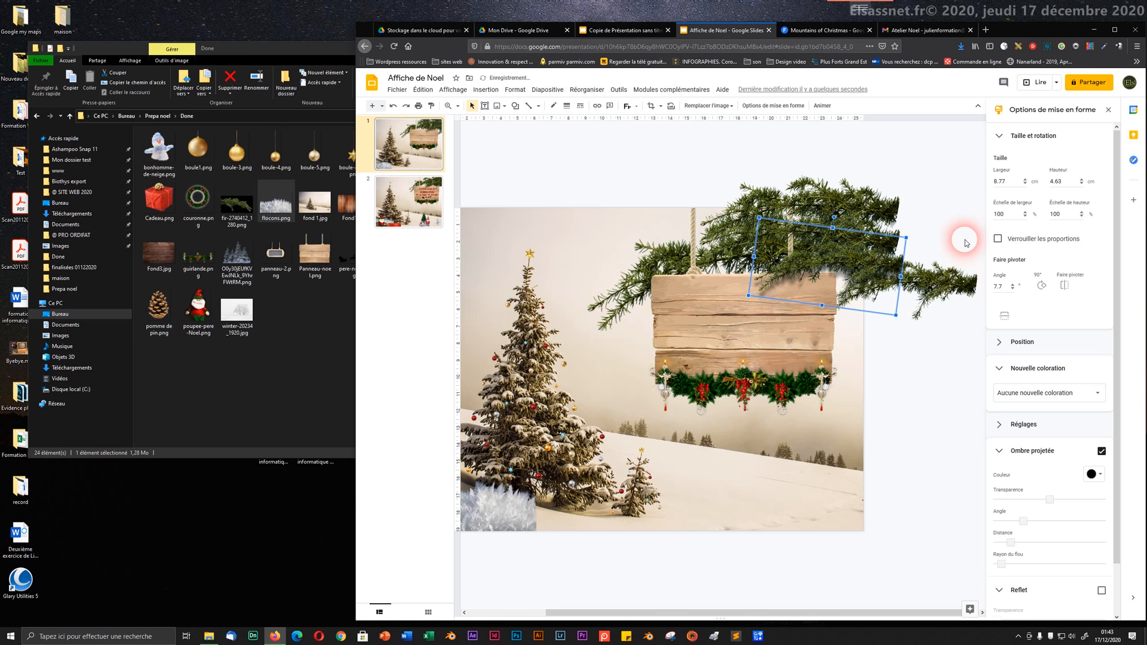
- Move the shadowless fir branch left under the shadowed one at the sign's upper right corner, and nudge it into place
left_click(954, 293)
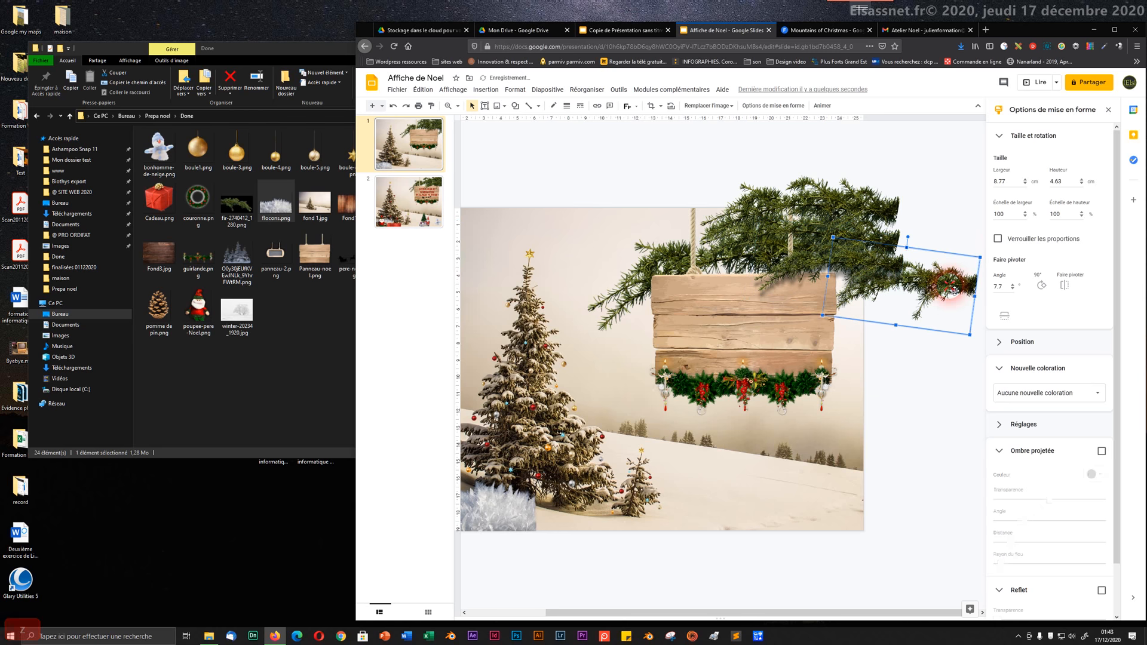
left_click_drag(955, 291, 902, 295)
left_click_drag(906, 297, 873, 293)
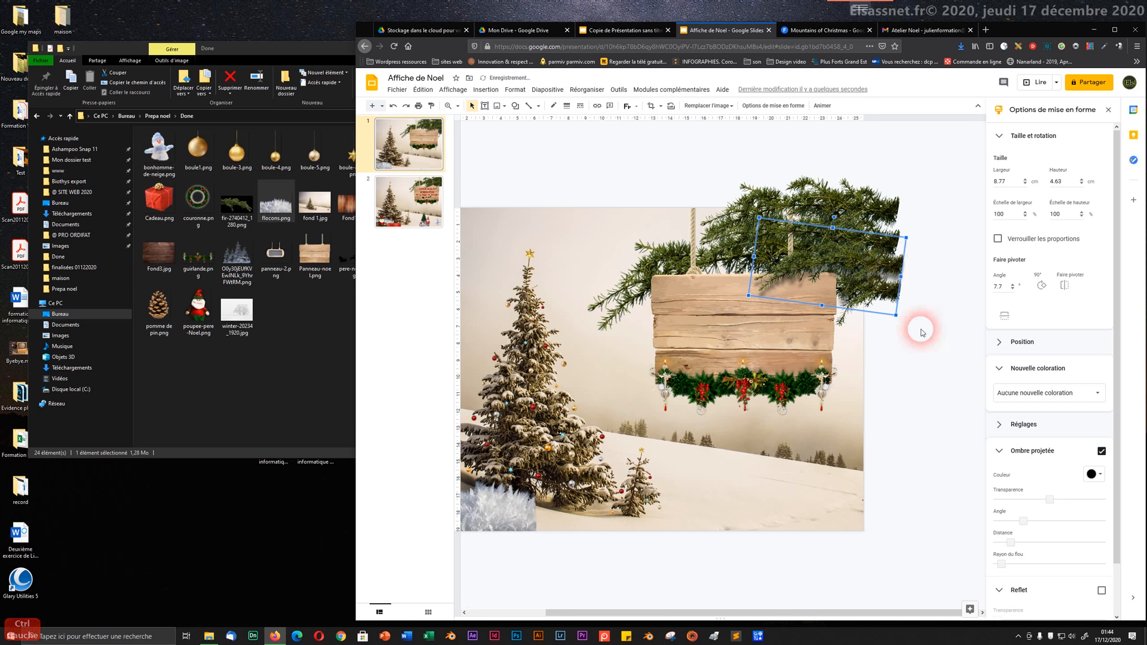
left_click(900, 310)
left_click(894, 297)
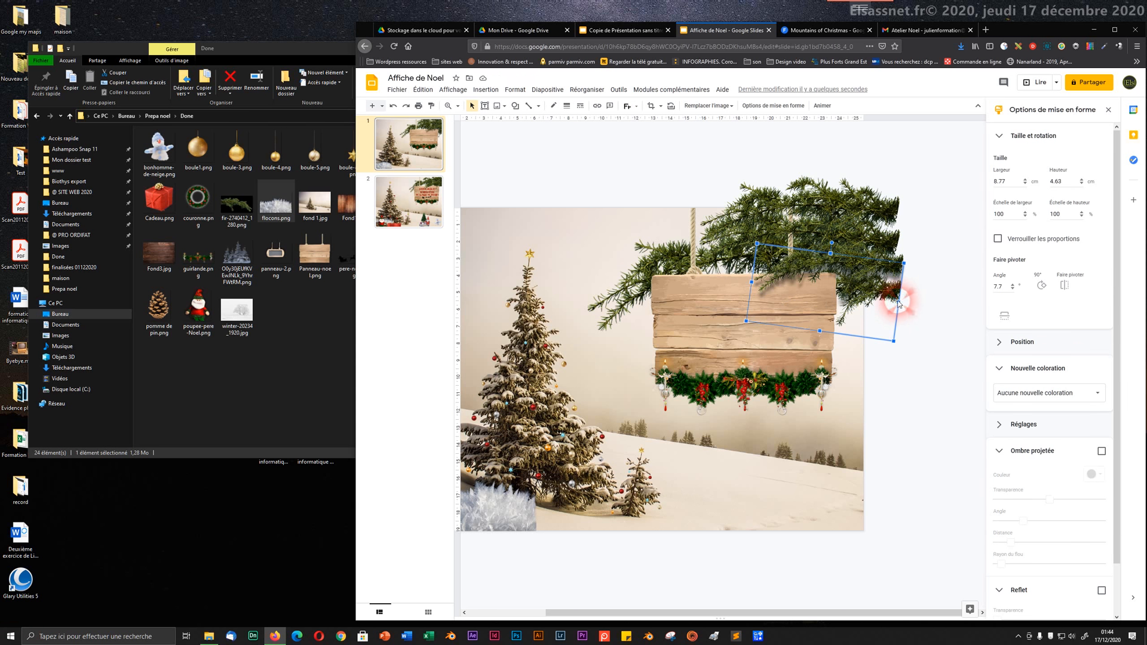
key("Left")
key("Left")
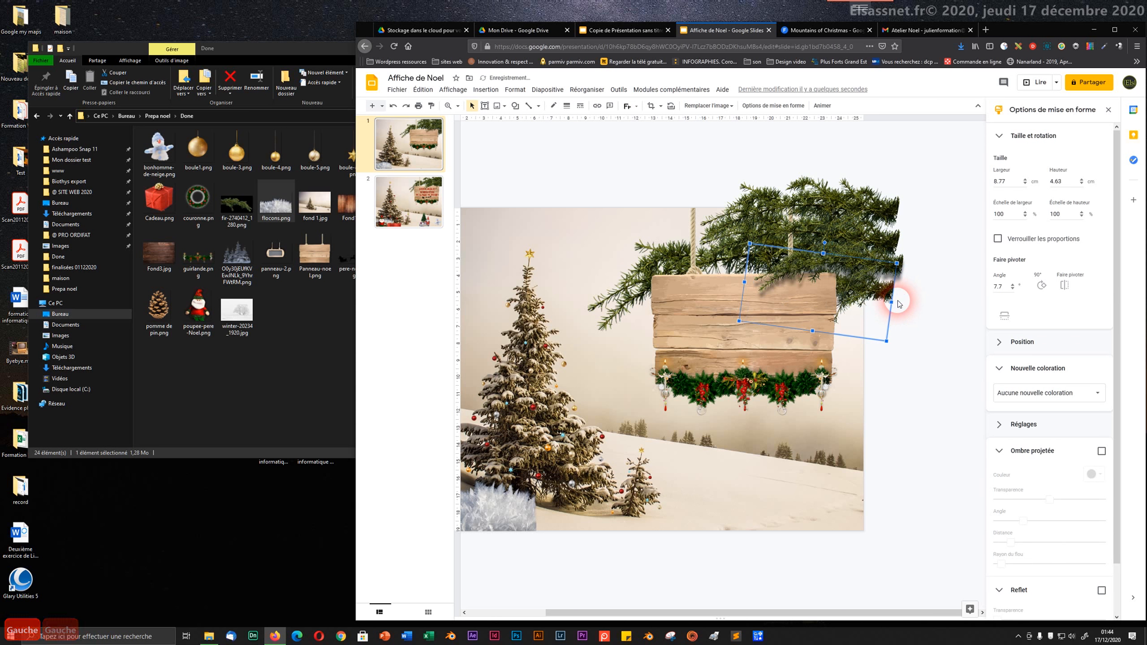
key("Right")
key("Up")
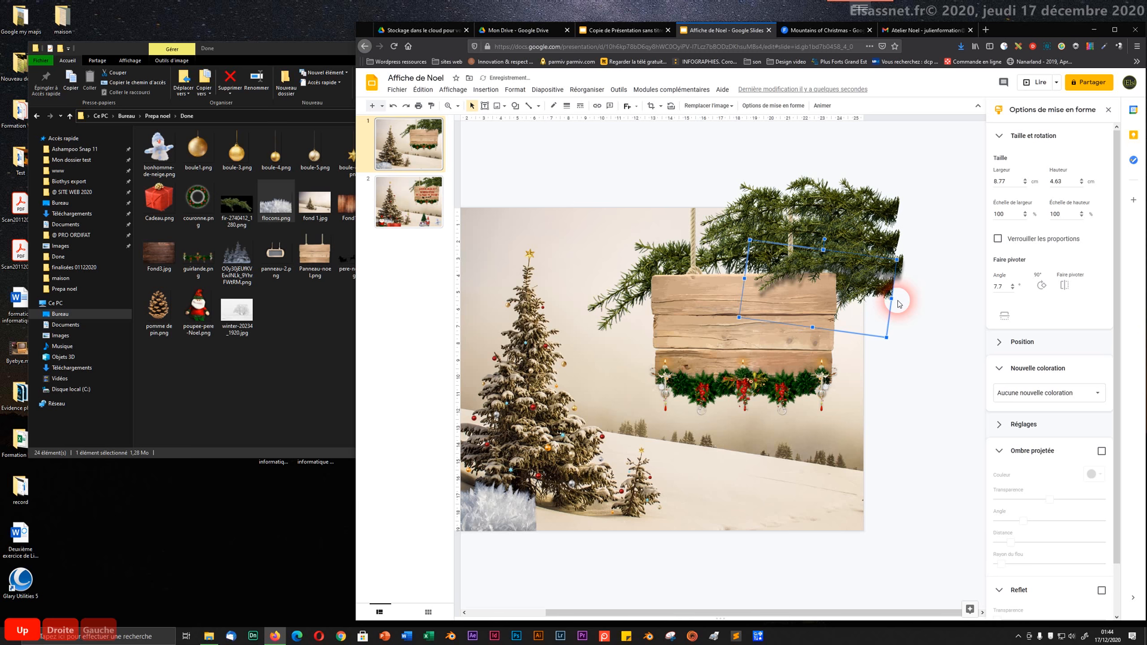
left_click(946, 312)
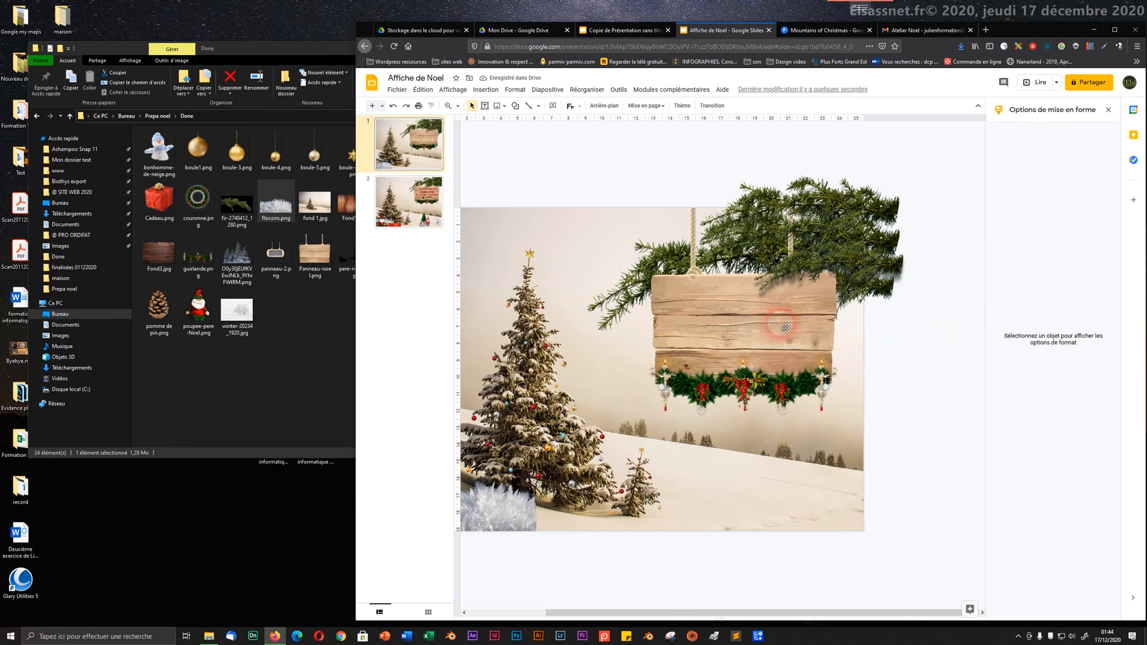
- Try a less transparent drop shadow on the front fir branch over the sign, and restore its transparency
left_click(773, 284)
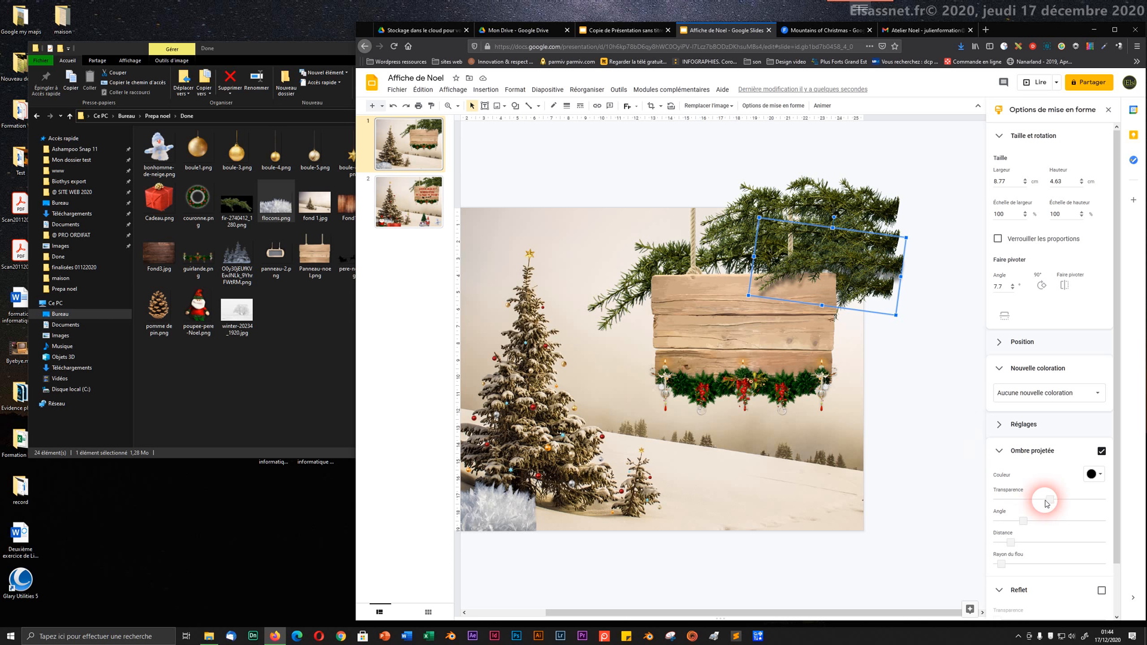
left_click_drag(1046, 504, 1018, 513)
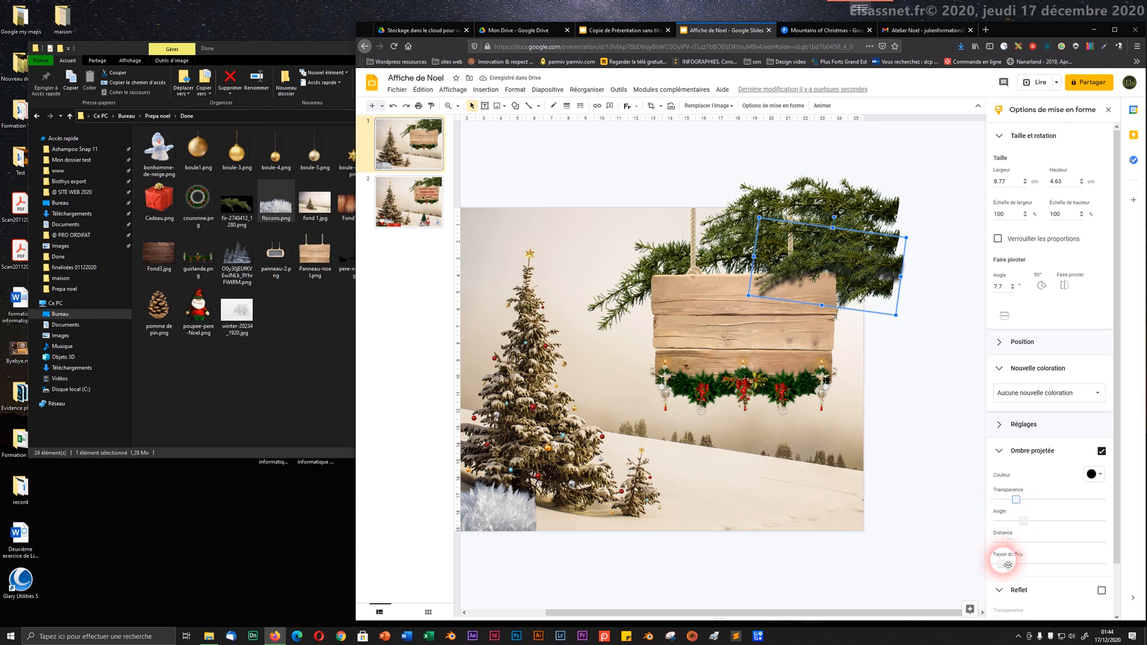
mouse_move(999, 568)
left_mouse_down()
mouse_move(1072, 558)
mouse_move(998, 563)
left_mouse_up()
left_click_drag(1018, 504, 1053, 505)
left_click(899, 382)
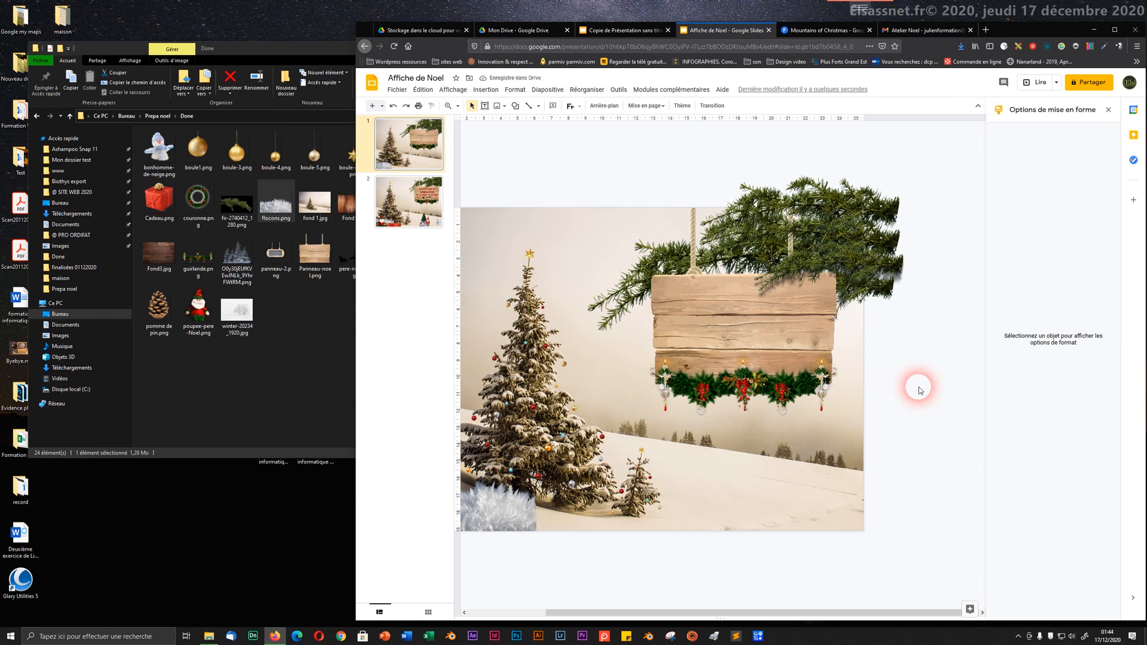
- Check the gifts on the model in slide 2 and insert Cadeau.png at the foot of the large tree on slide 1
scroll(917, 382, "down", 2, "ctrl")
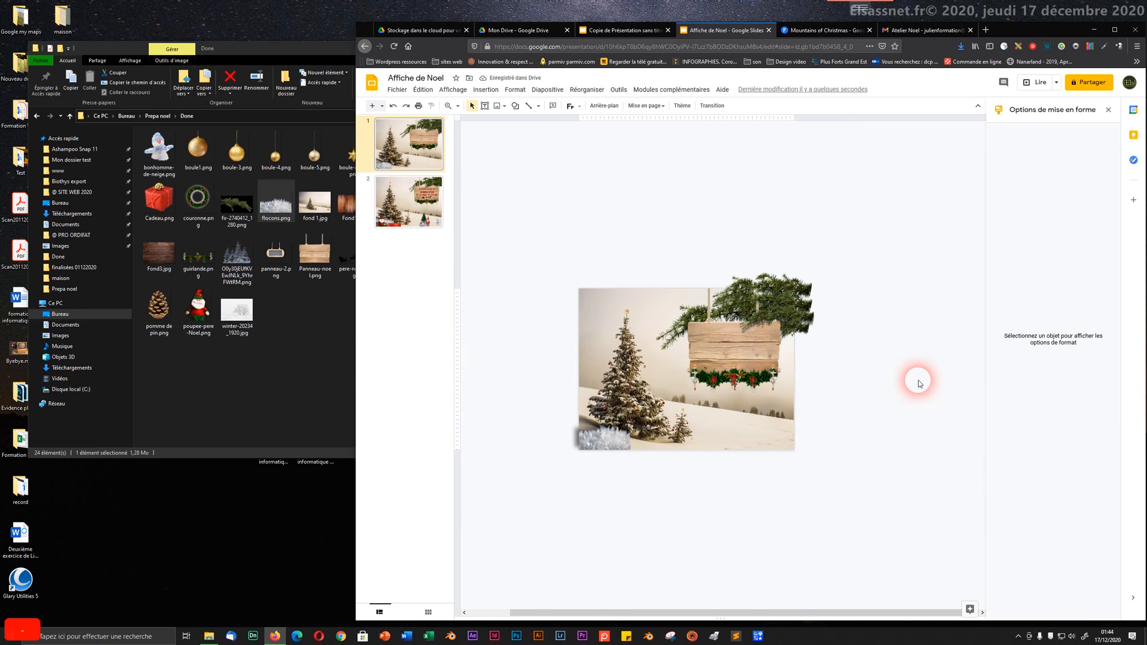
scroll(917, 380, "up", 2, "ctrl")
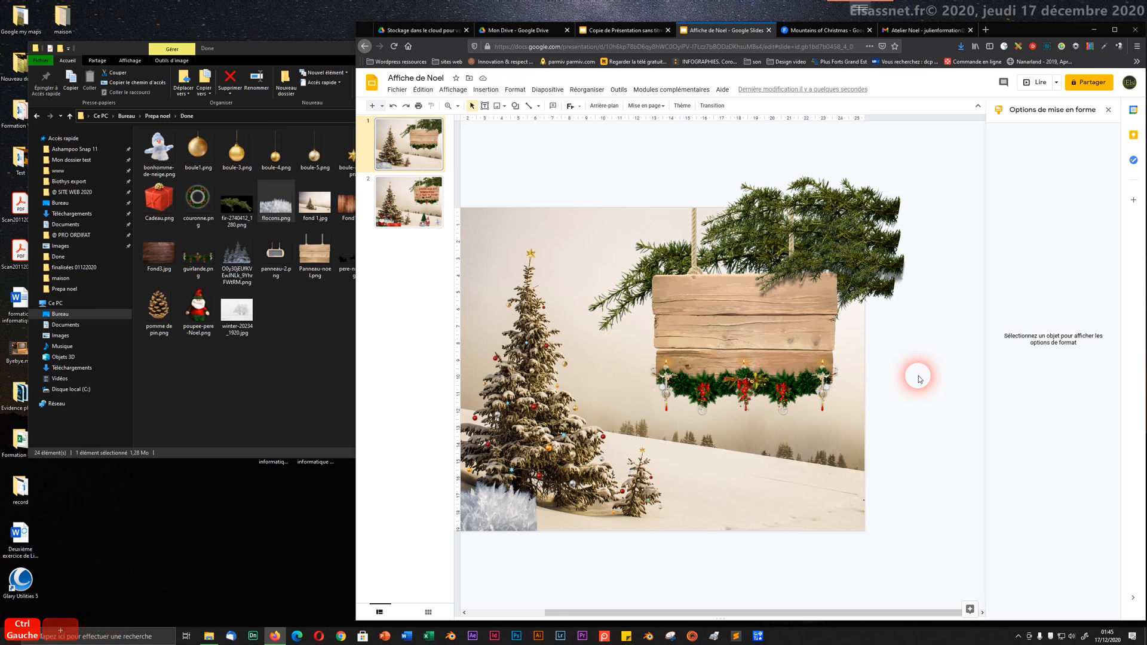
left_click_drag(750, 615, 675, 598)
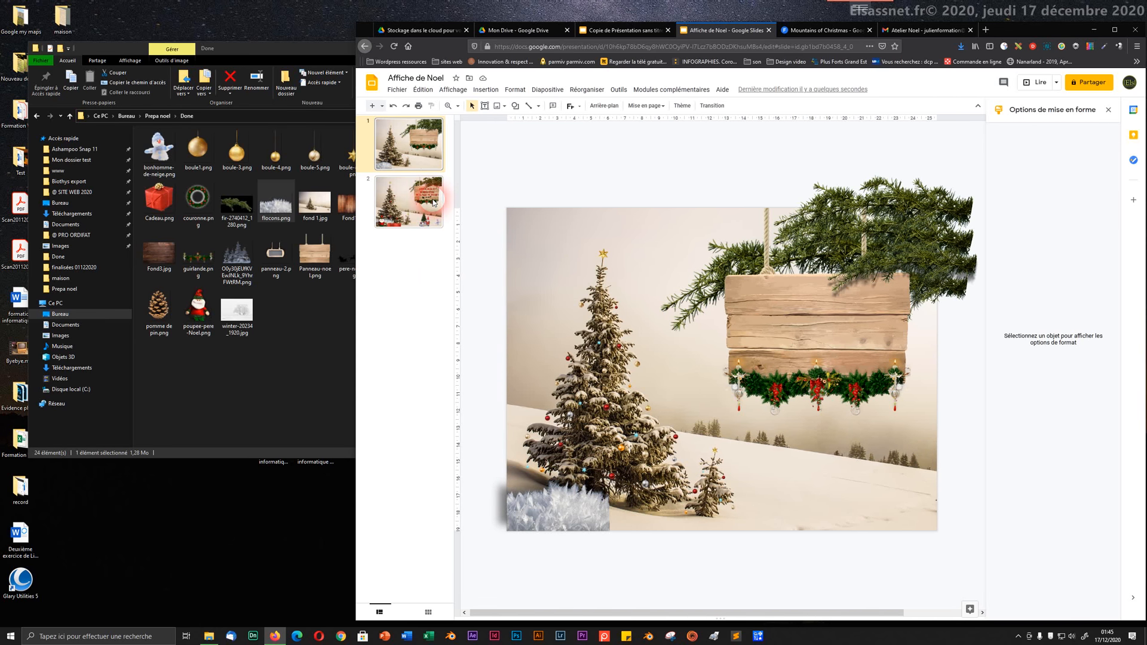
left_click(392, 215)
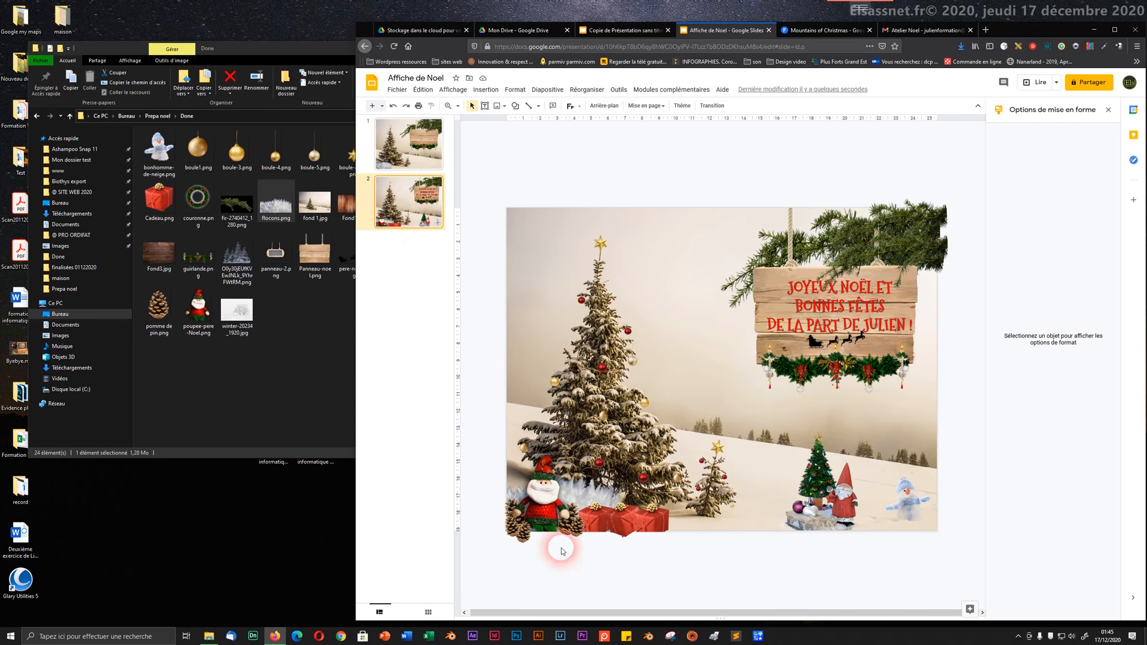
left_click_drag(571, 500, 622, 528)
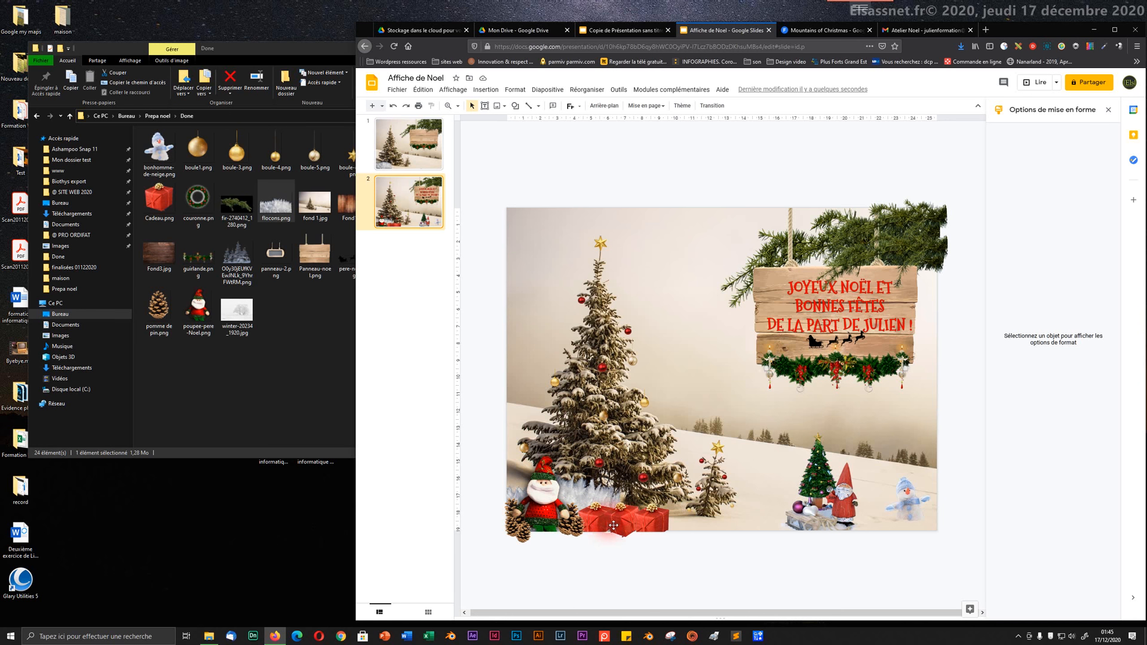
left_click(418, 151)
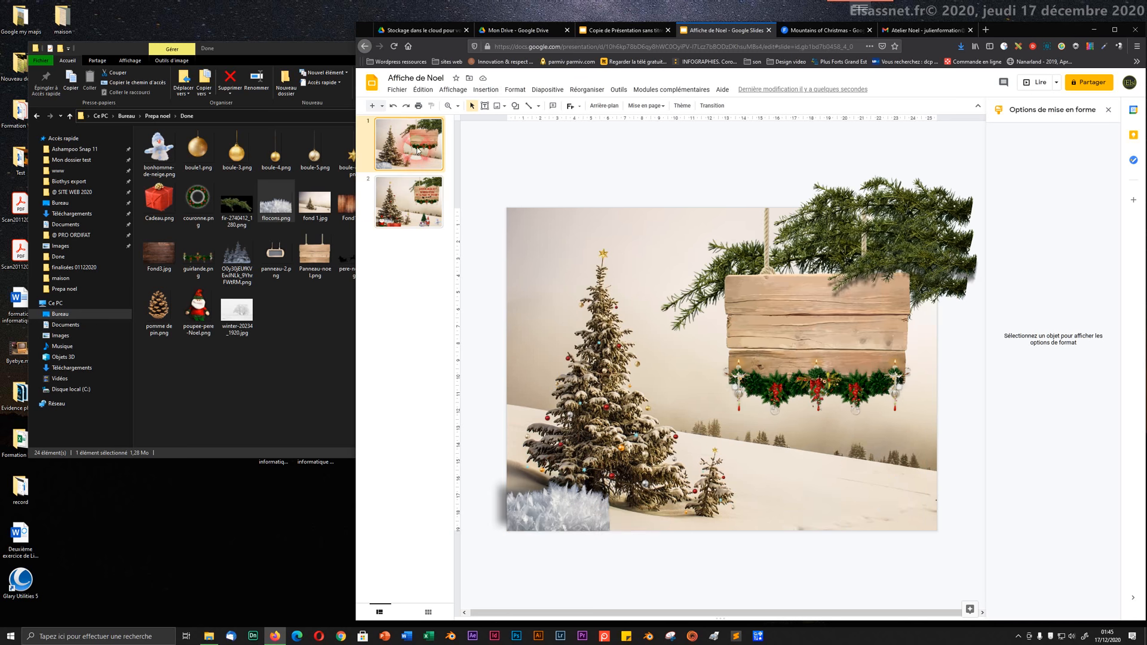
left_click(153, 200)
left_click_drag(156, 201, 657, 532)
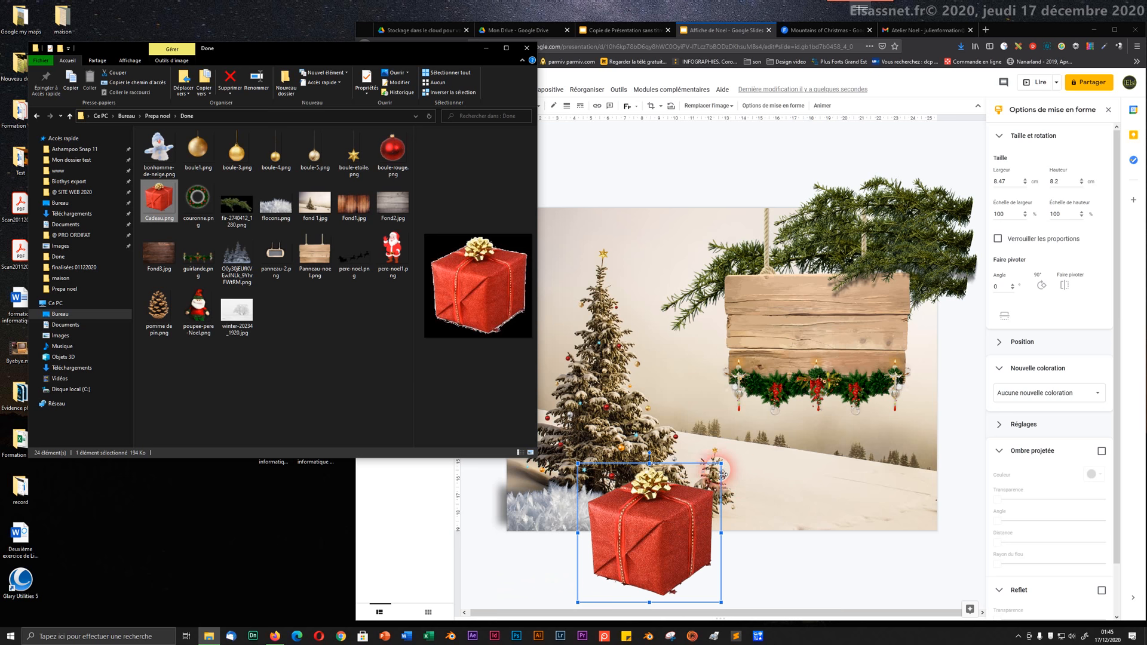
left_click(740, 554)
left_click(684, 560)
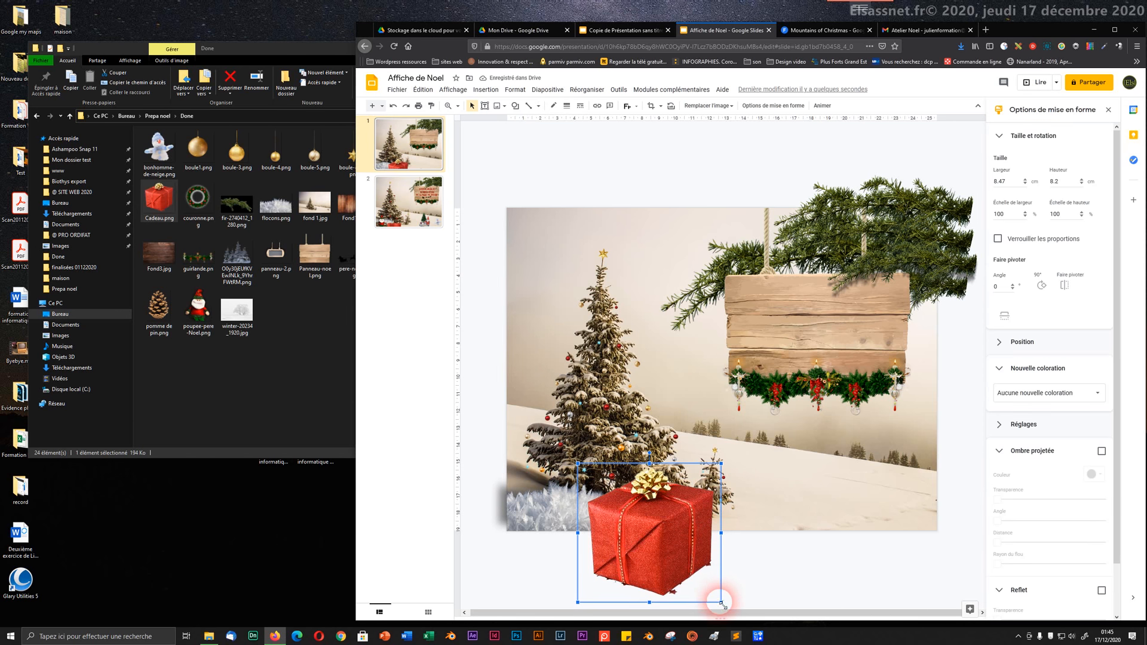
- Shrink the gift to about 3.1 × 3 cm at the tree's foot and give it a black drop shadow
left_click_drag(721, 602, 662, 541)
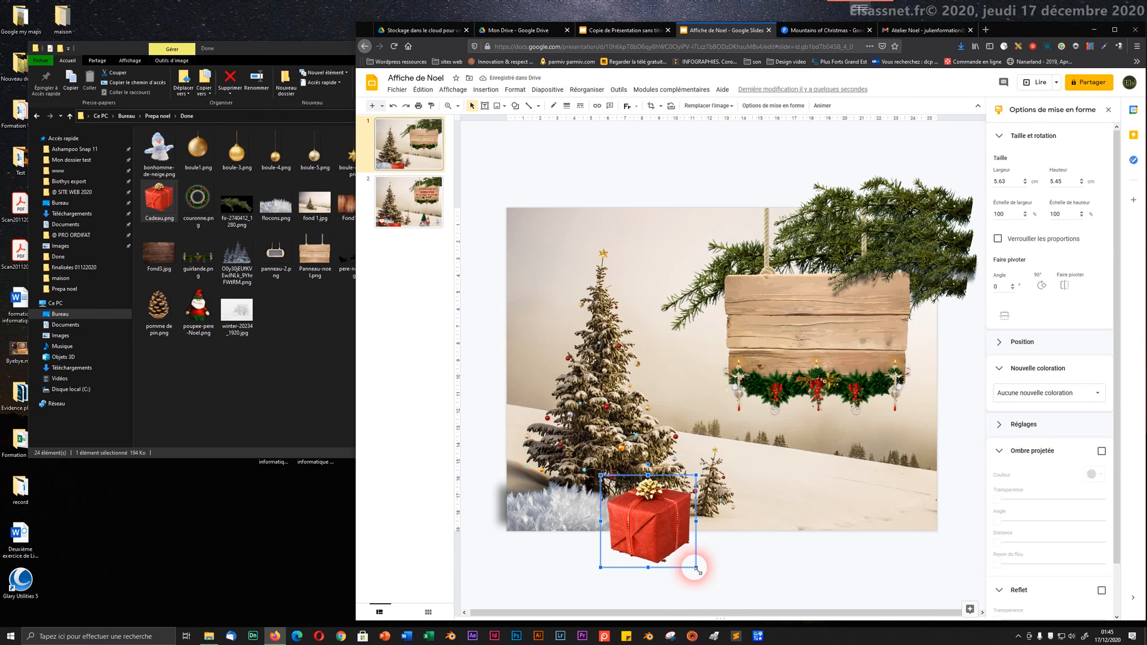
left_click_drag(696, 568, 643, 534)
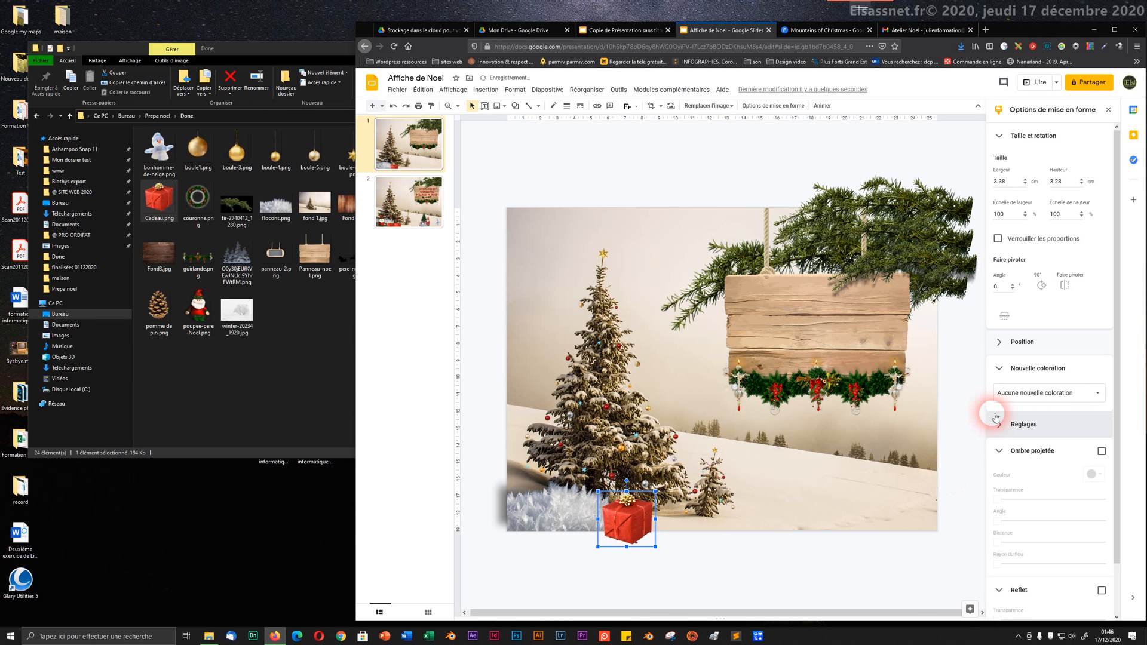
left_click(1101, 451)
left_click(1101, 452)
left_click(1101, 452)
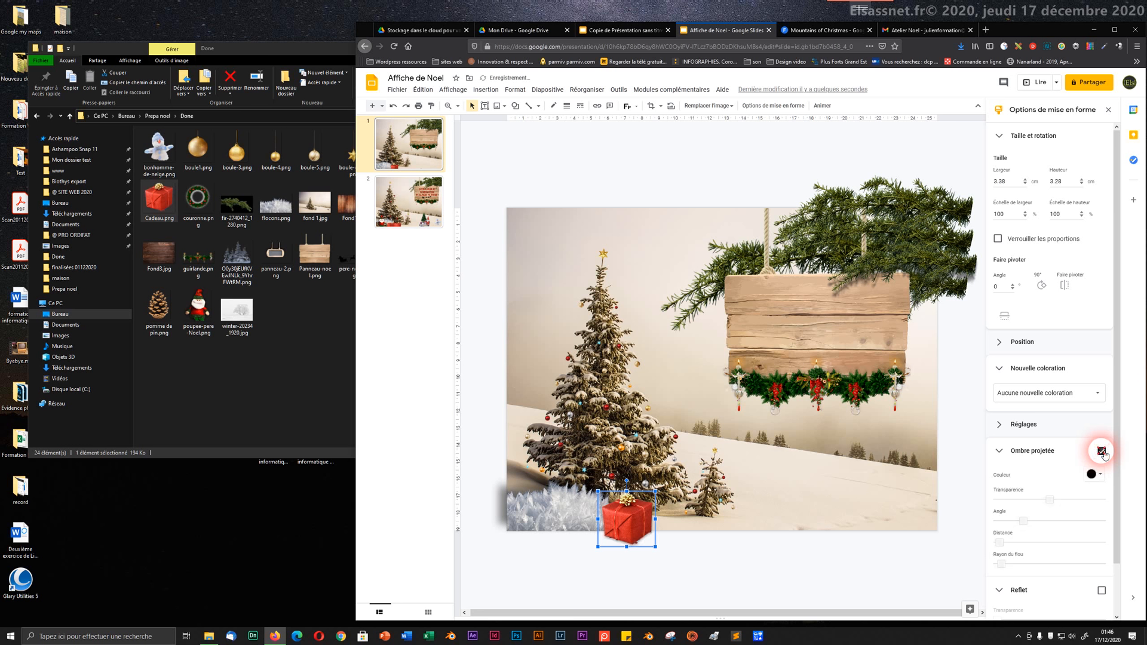
left_click(1102, 452)
left_click(1101, 452)
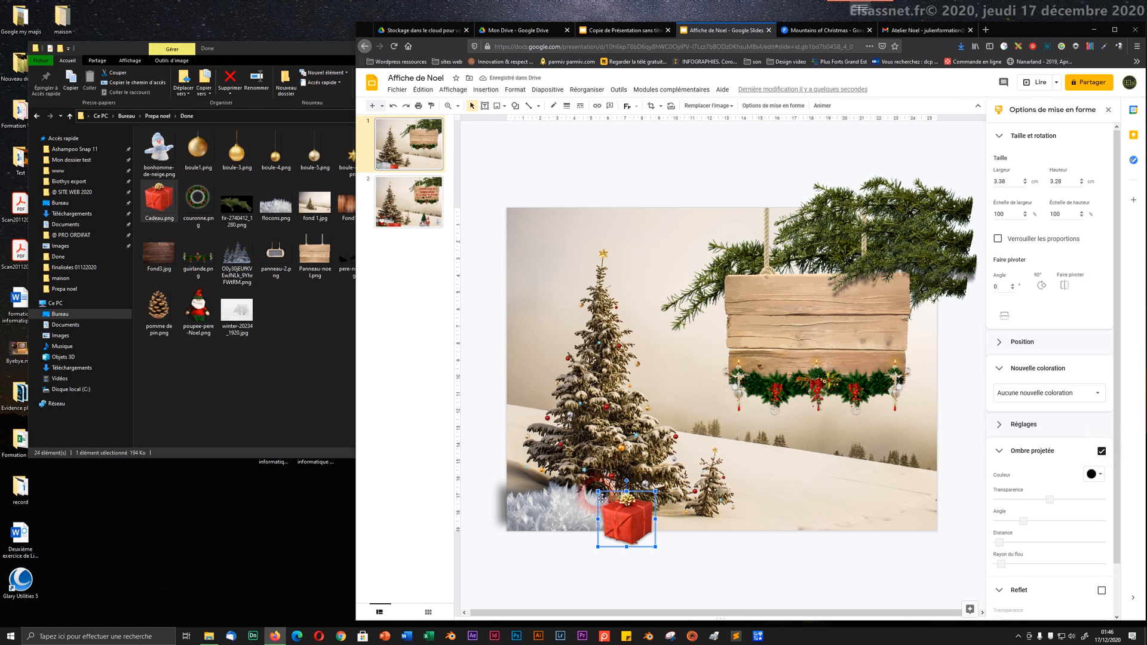
left_click_drag(605, 498, 628, 524)
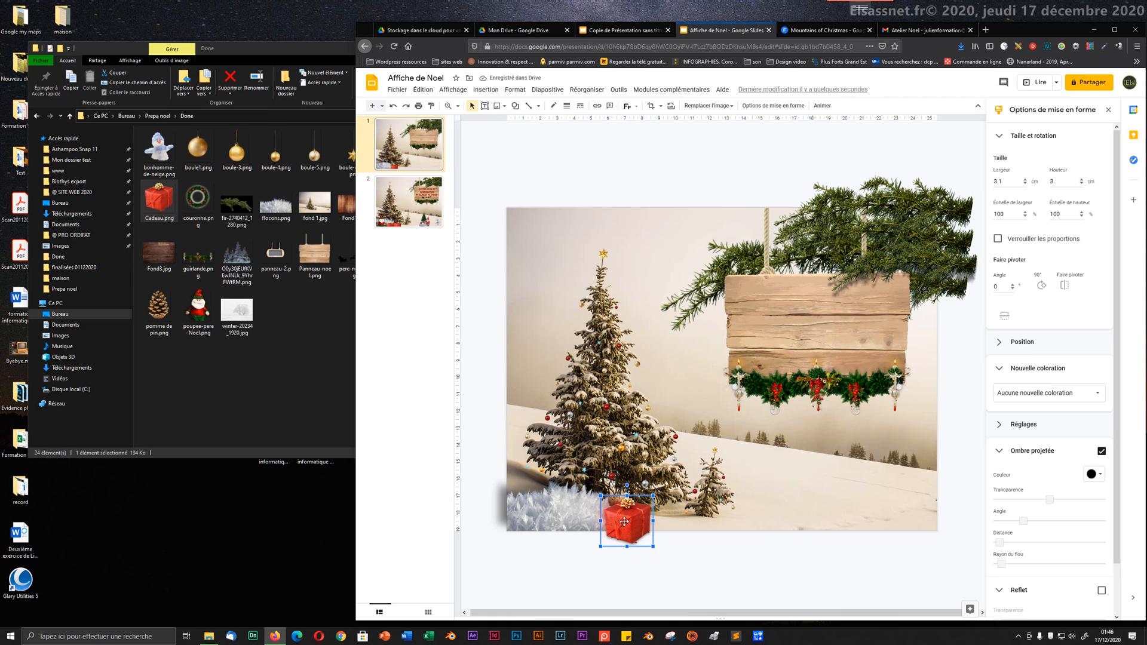
- Duplicate the gift to its right, flip the copy horizontally and shift it slightly farther right
left_click_drag(623, 521, 655, 525)
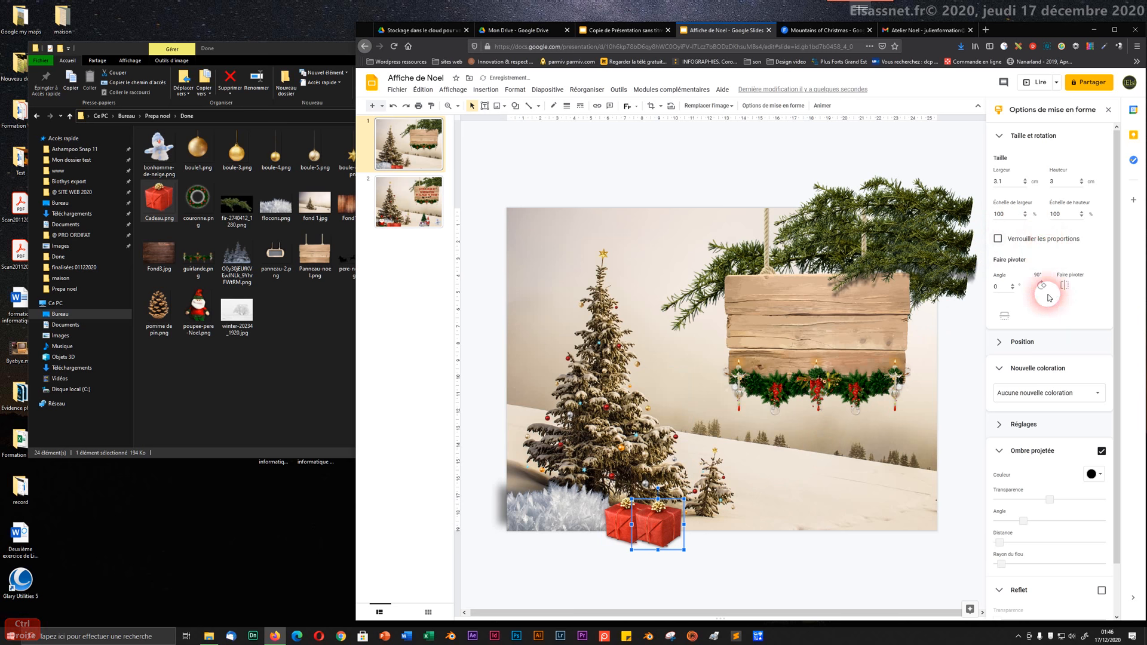
left_click(1069, 285)
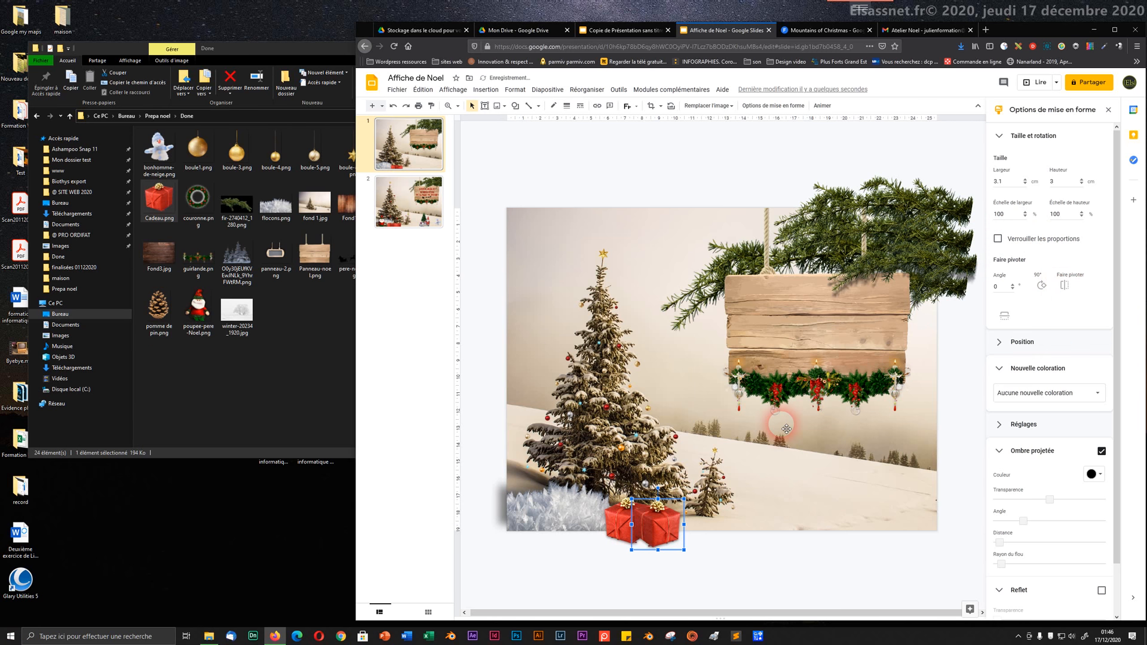
left_click_drag(662, 524, 669, 525)
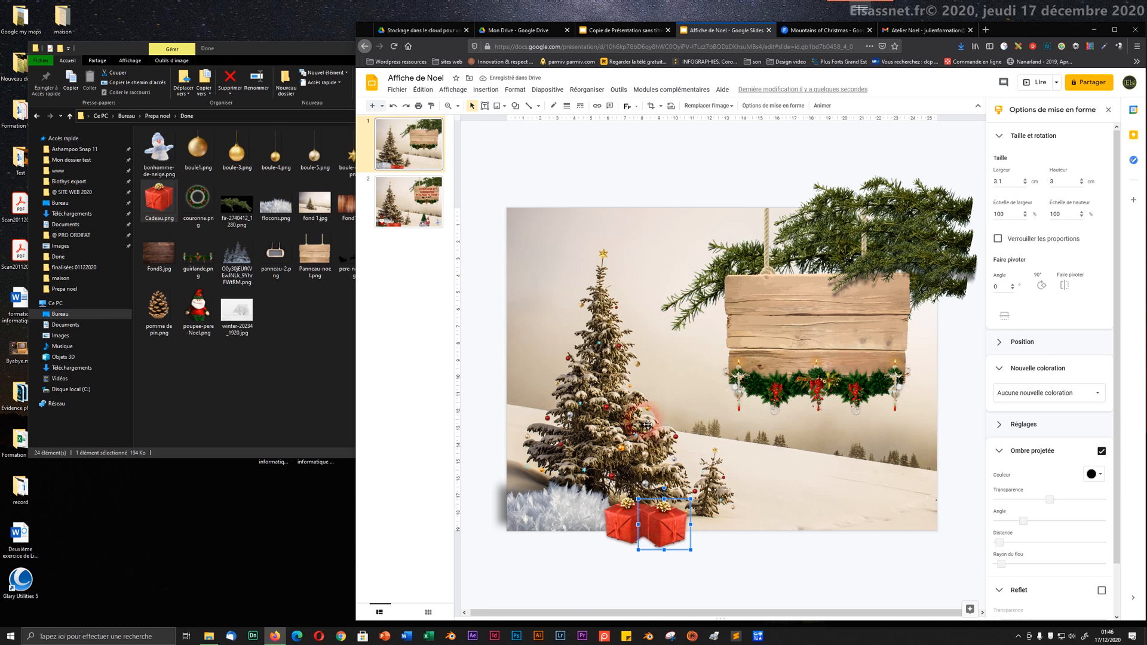
- Adjust the flipped right-hand gift's position, nudging it slightly up and to the right beside the first gift
key("Down")
key("Up")
key("Up")
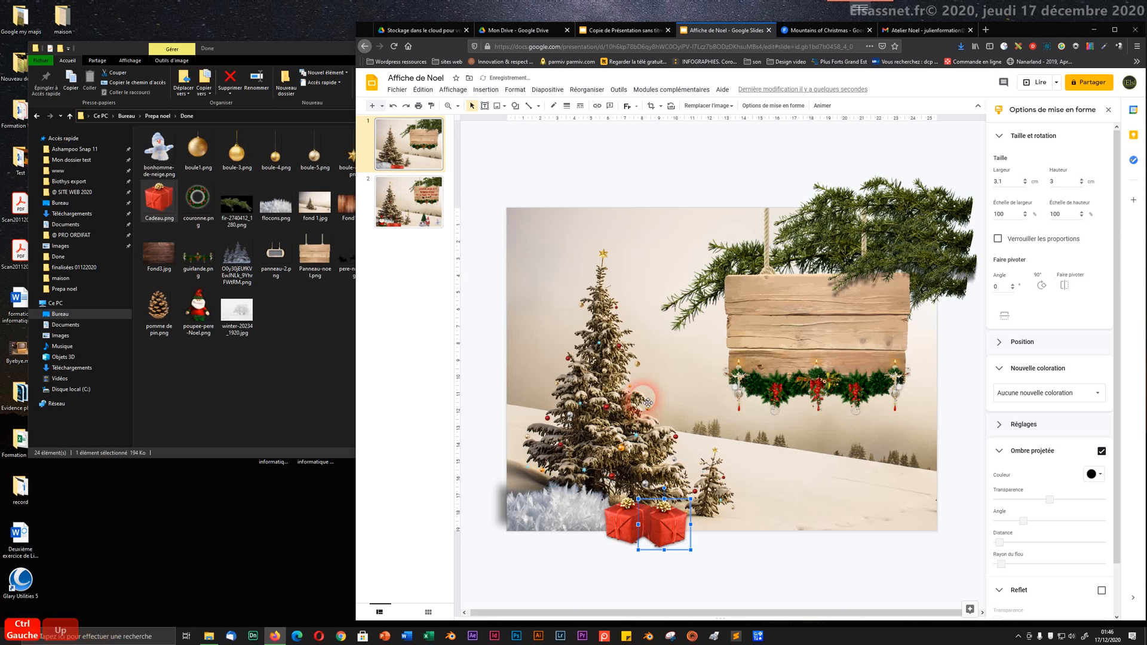
key("Up")
key("Left")
key("Up")
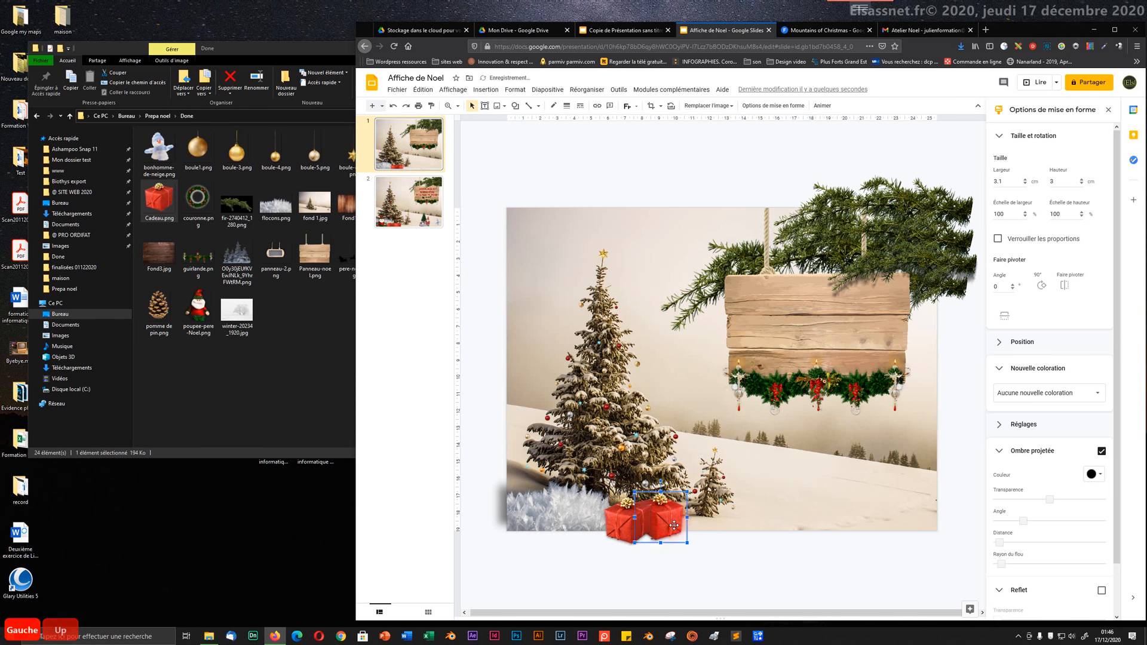
key("Right")
key("Right")
key("Down")
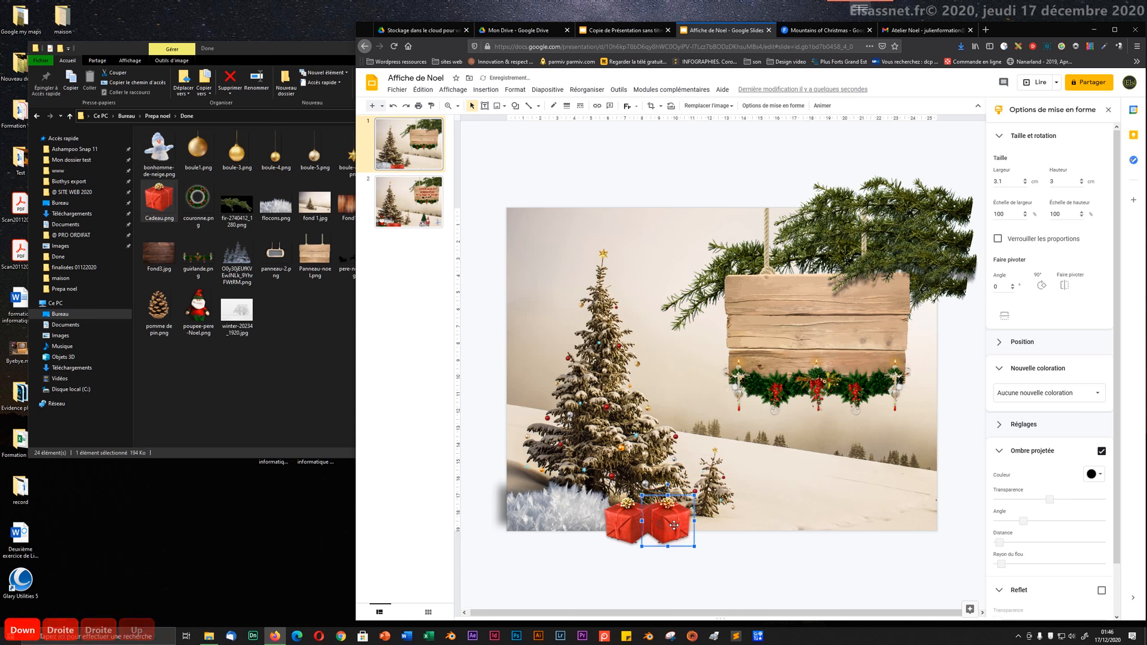
key("Up")
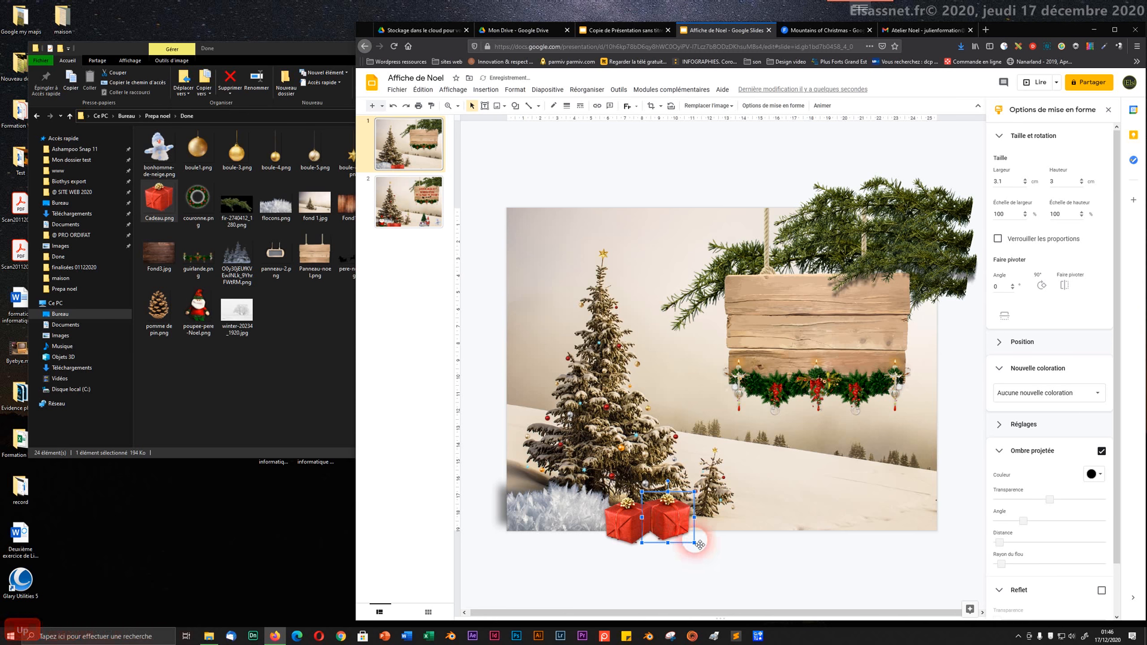
- Shrink the right gift to about 2.71 × 2.63 cm and nudge it slightly down
left_click_drag(694, 544, 687, 538)
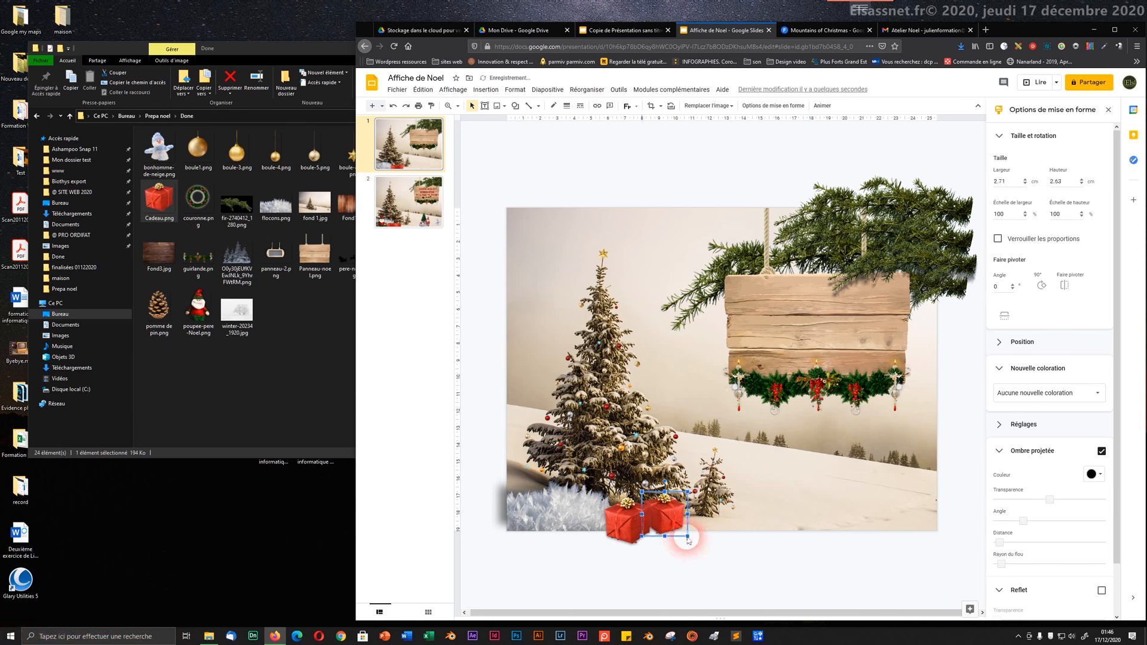
key("Down")
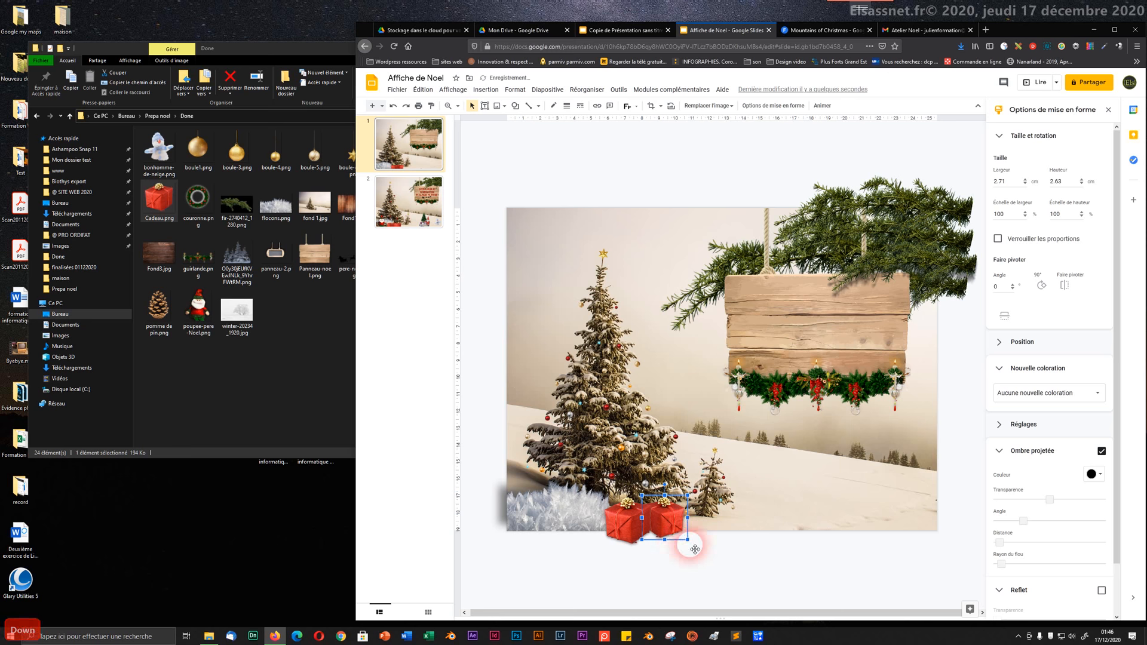
left_click(711, 559)
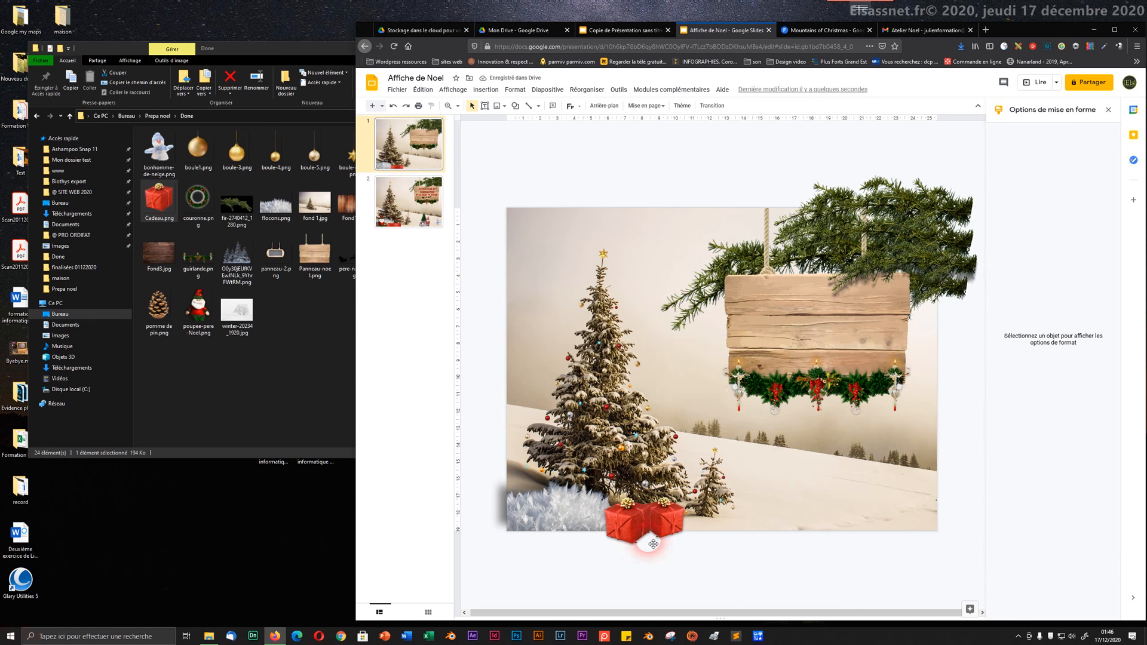
- Shrink the left gift to about 2.25 × 2.18 cm and nudge it slightly down at the tree's foot
left_click(624, 544)
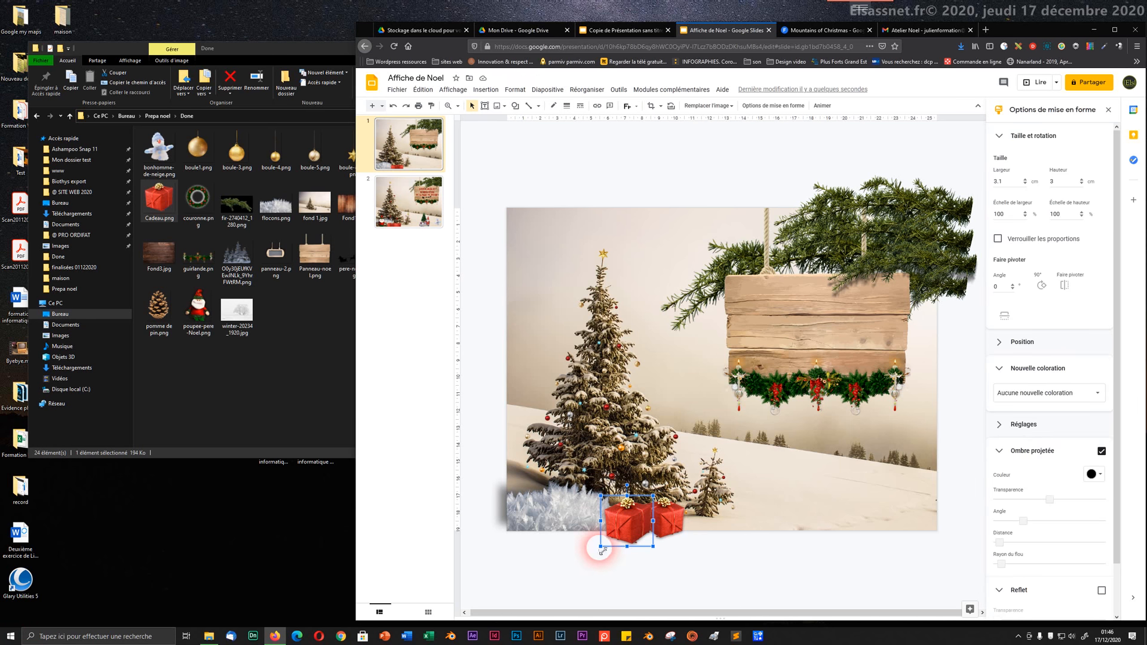
left_click_drag(600, 545, 607, 540)
key("Down")
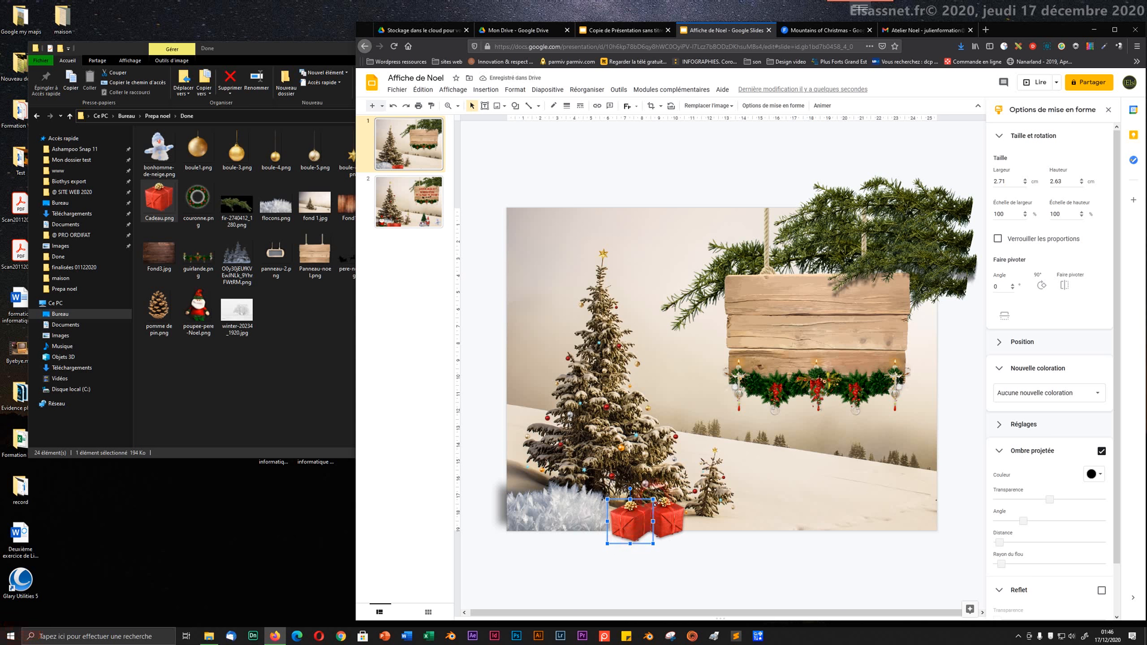
left_click_drag(646, 508, 635, 529)
key("Down")
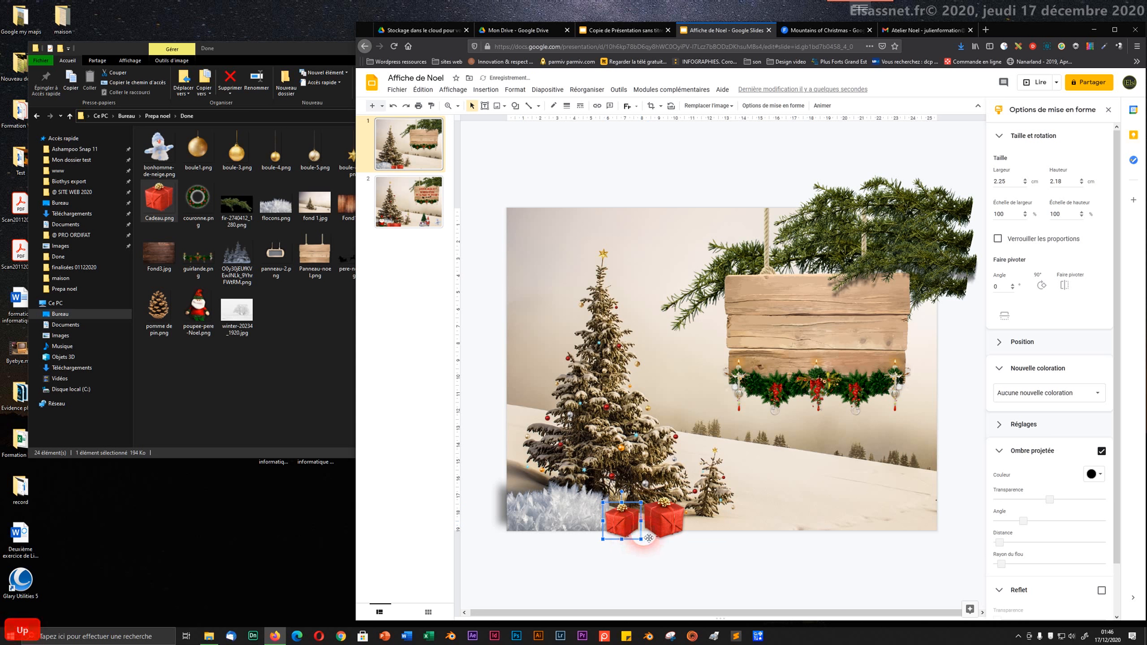
key("Up")
key("Down")
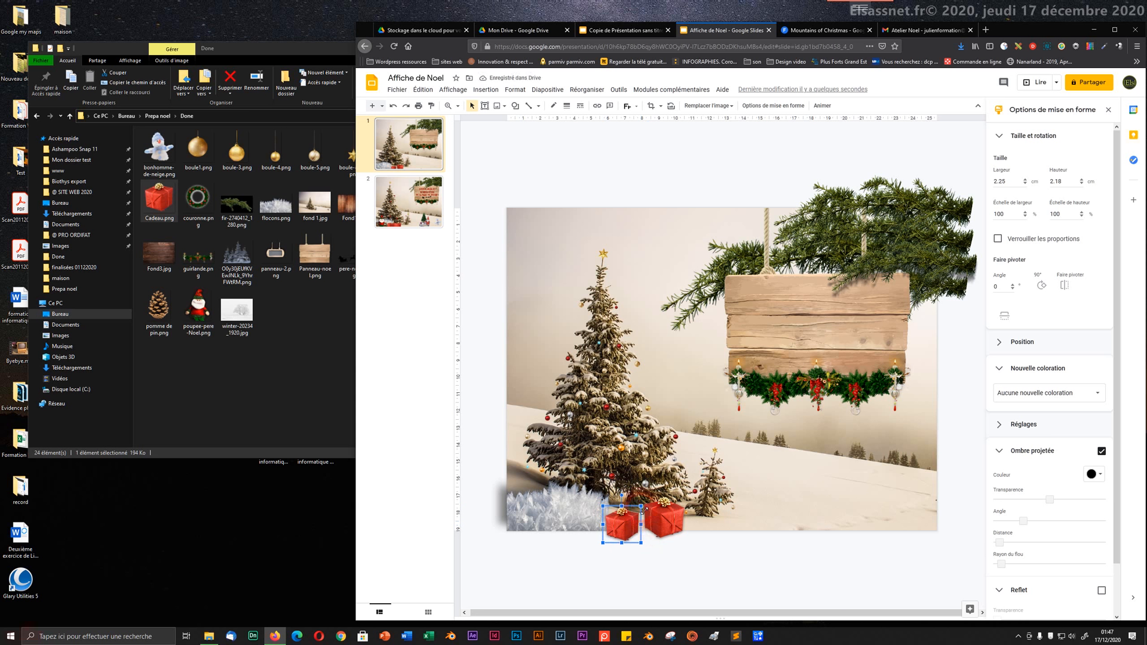
- Shrink the right gift to about 2.17 × 2.1 cm against the left one, and enlarge the left gift to about 2.52 × 2.44 cm
left_click_drag(648, 507, 664, 527)
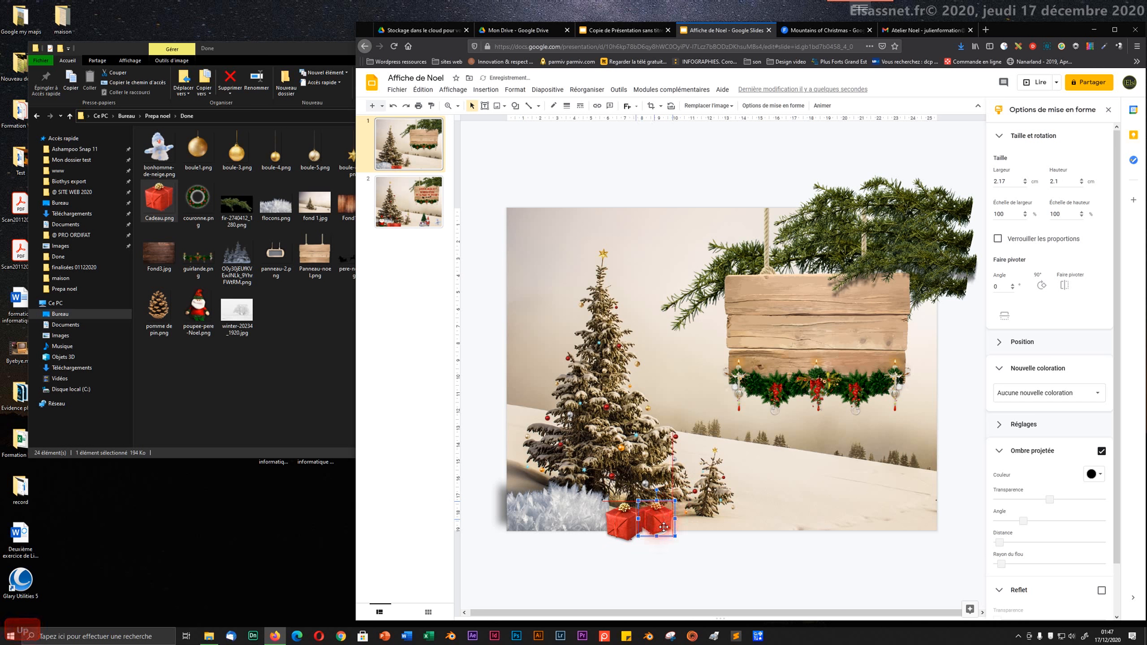
left_click(677, 555)
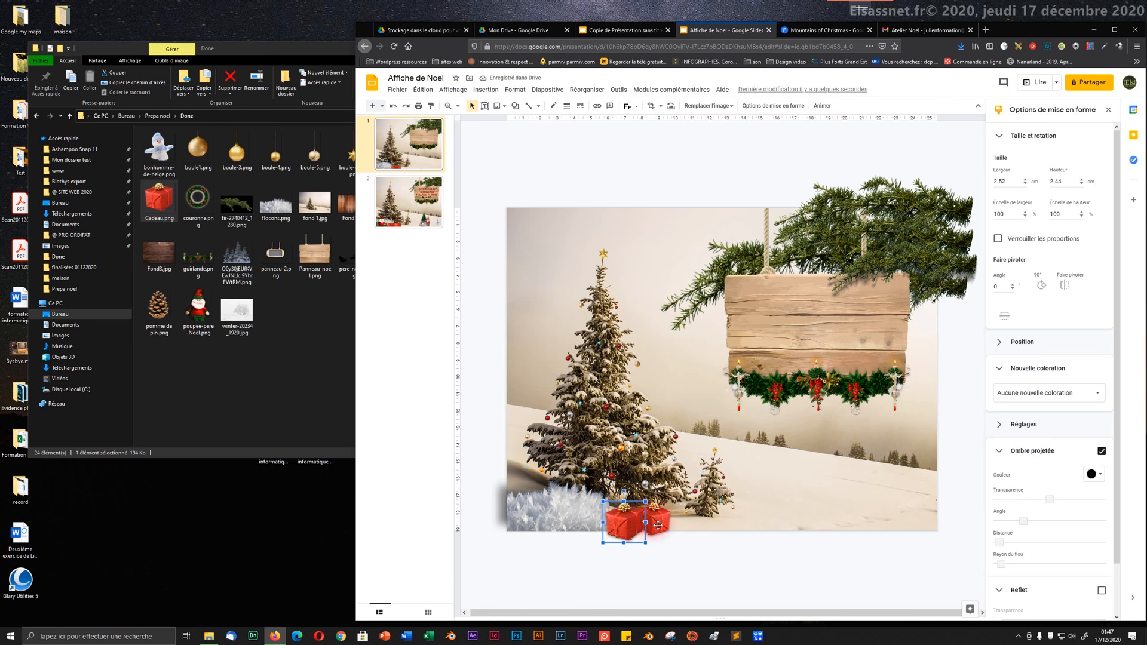
left_click(659, 520)
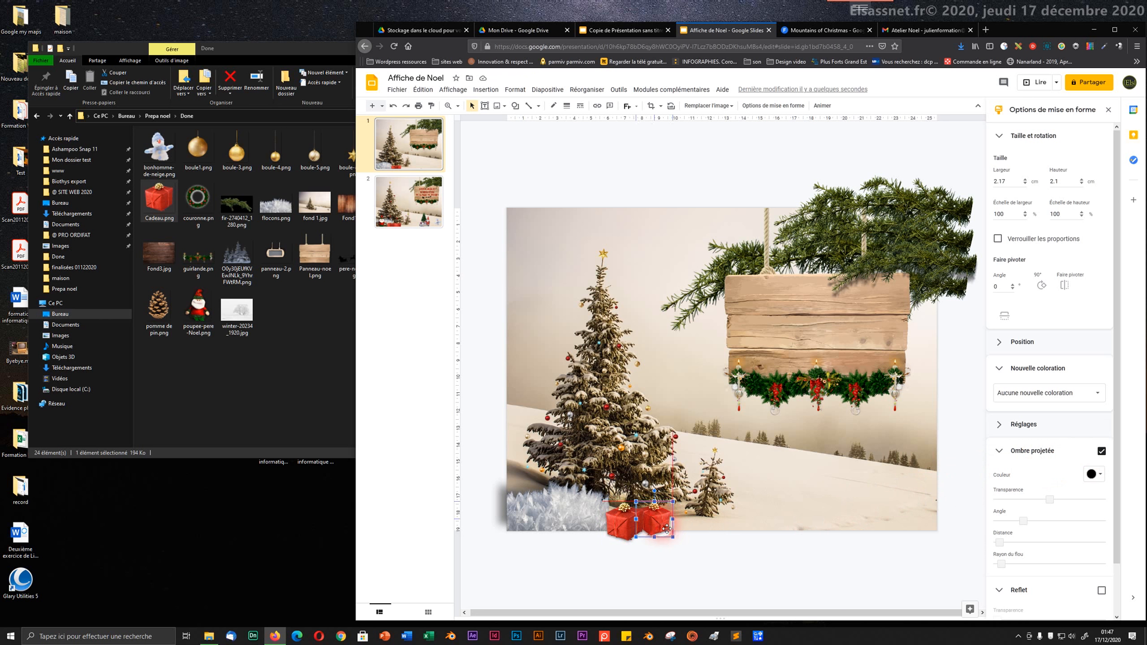
left_click_drag(667, 529, 669, 529)
left_click(636, 528)
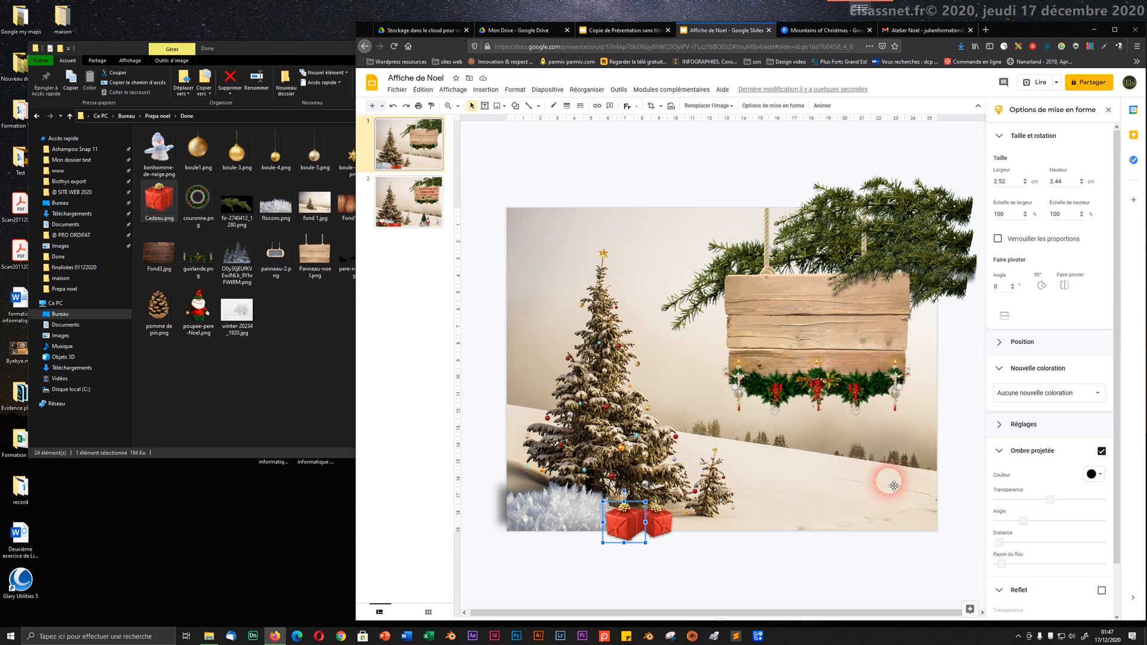
- Check the model on slide 2, and set the left gift's drop shadow angle to its maximum on slide 1
scroll(890, 478, "up", 3)
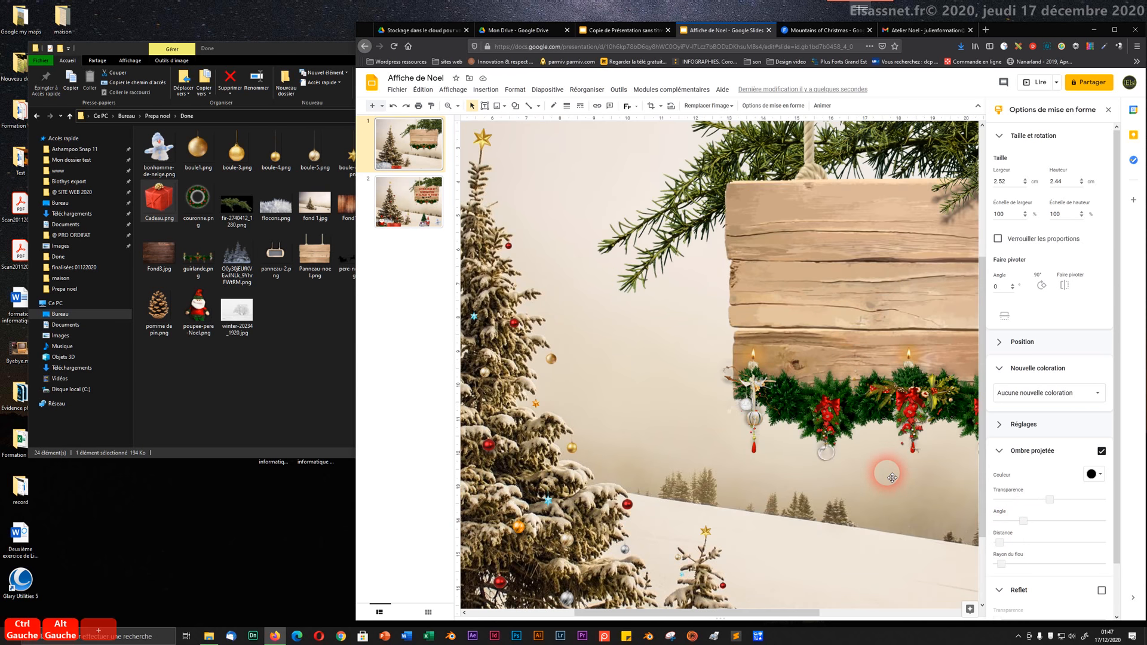
scroll(764, 484, "down", 6)
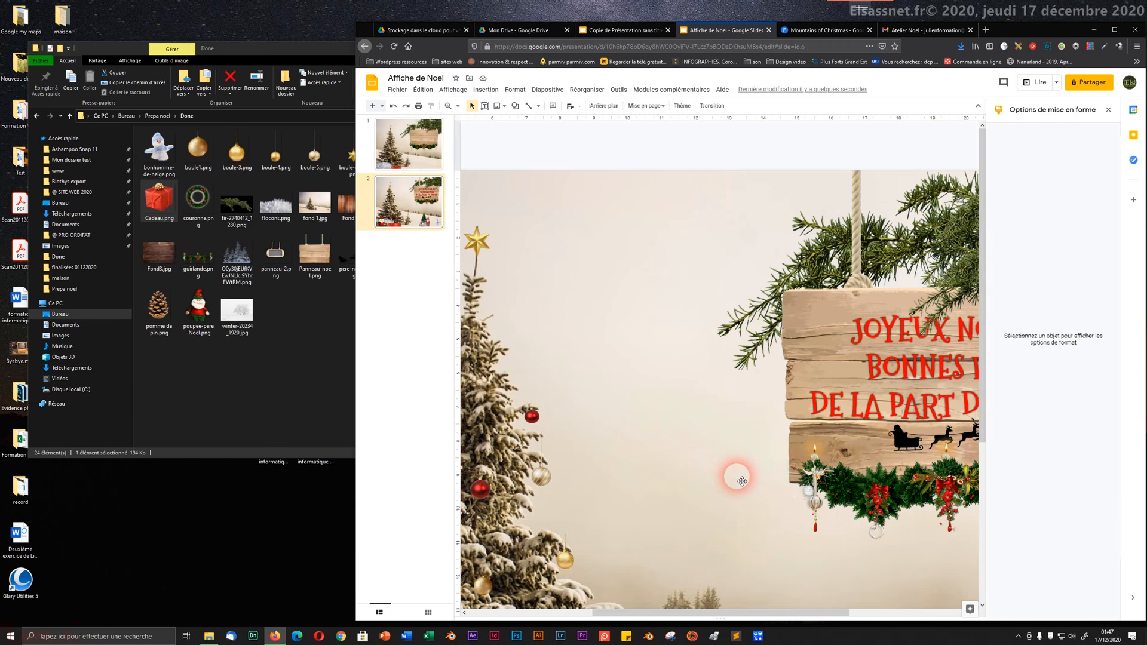
scroll(678, 563, "up", 6)
left_click(530, 575)
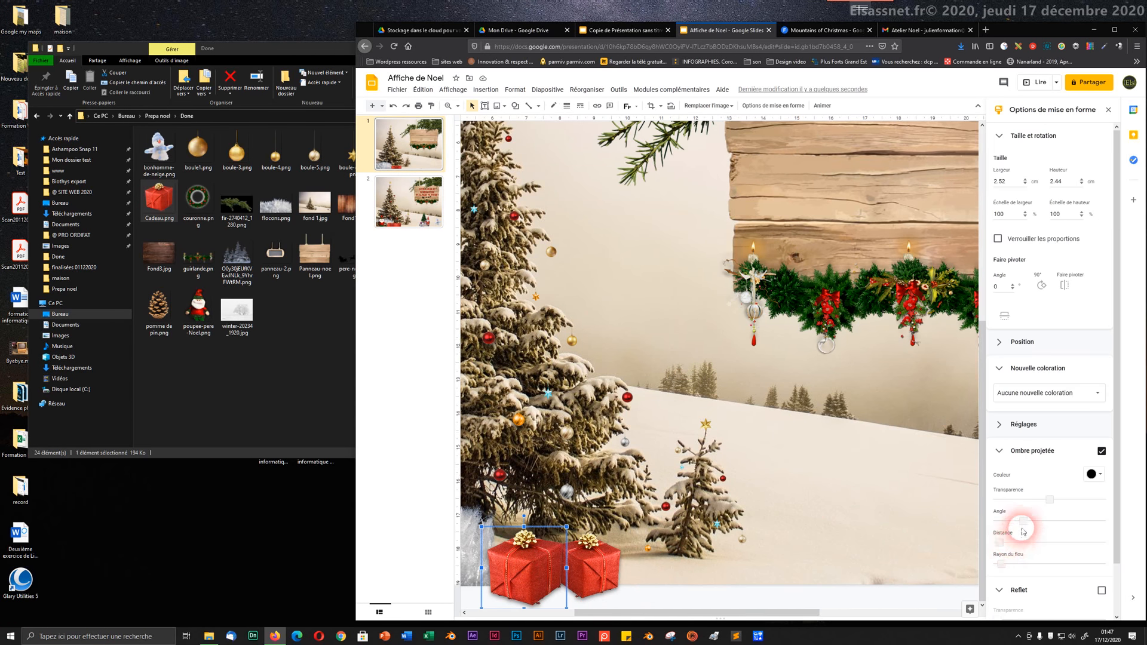
left_click_drag(1024, 522, 1116, 516)
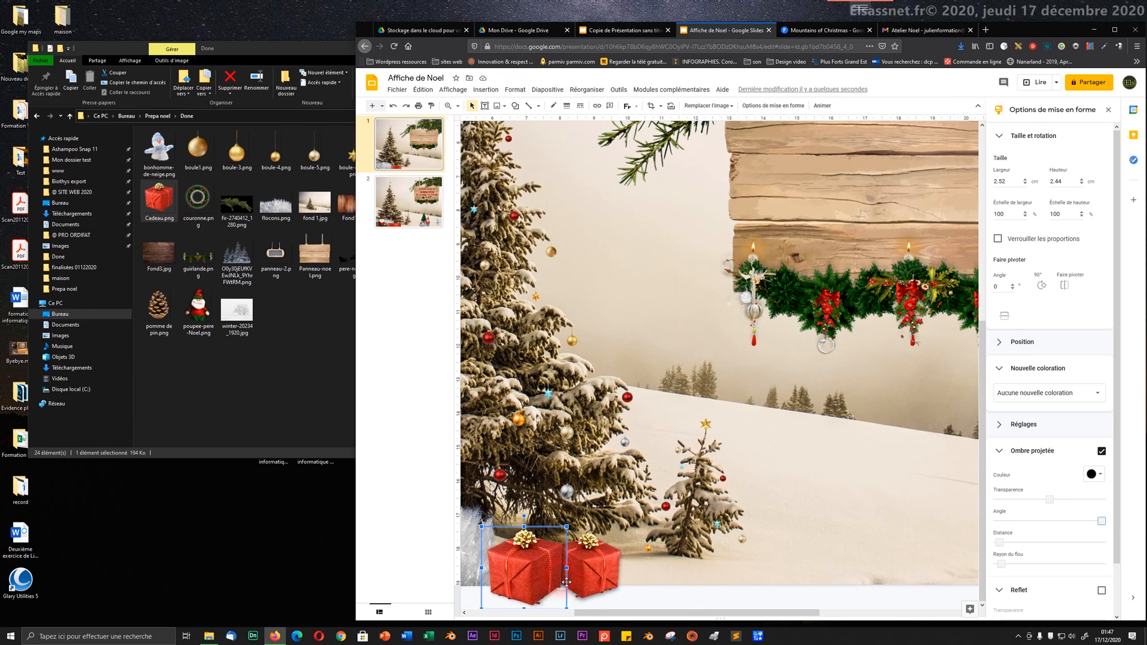
left_click(657, 596)
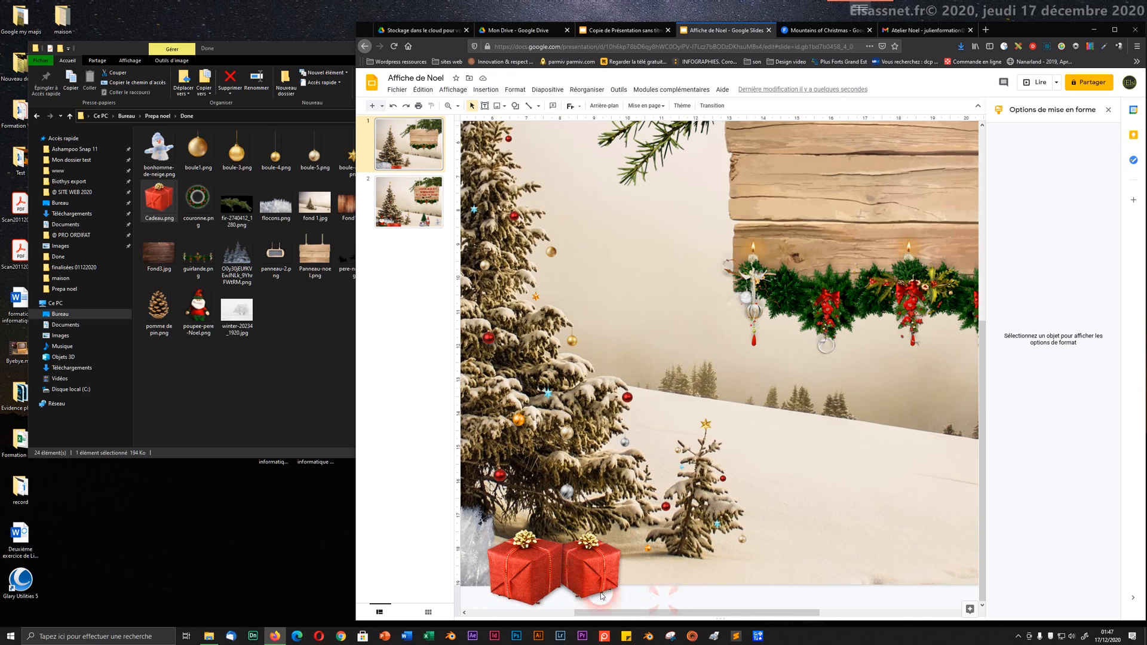
left_click(545, 561)
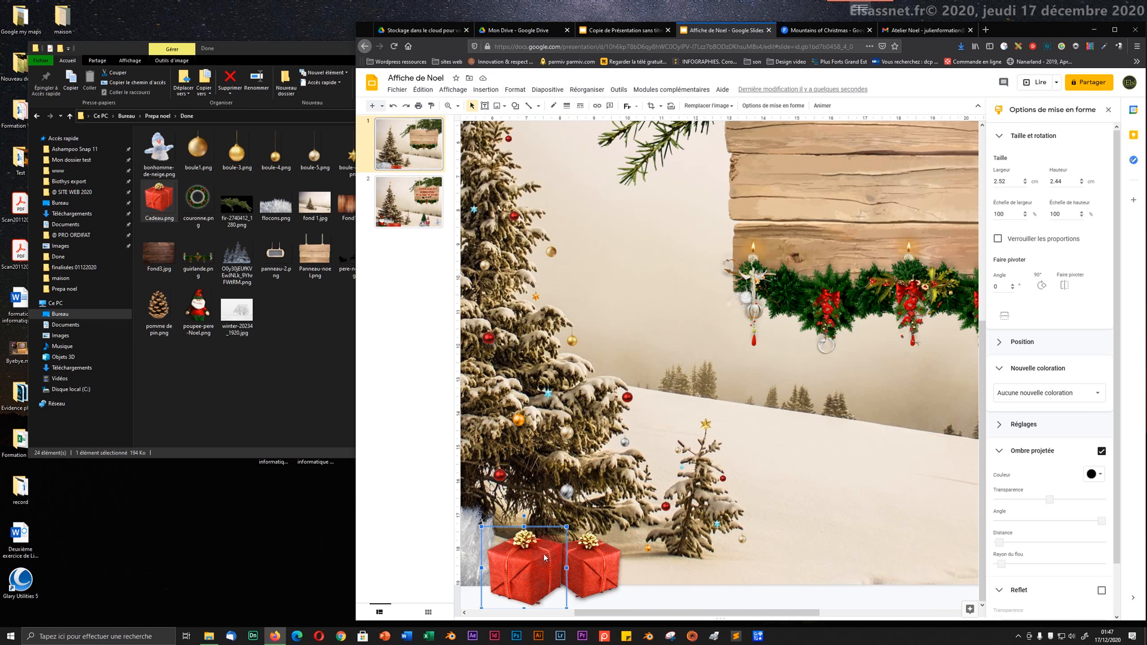
- Duplicate the smaller right gift and place the copy farther right, partly overlapping it
left_click(590, 575)
left_click(708, 593)
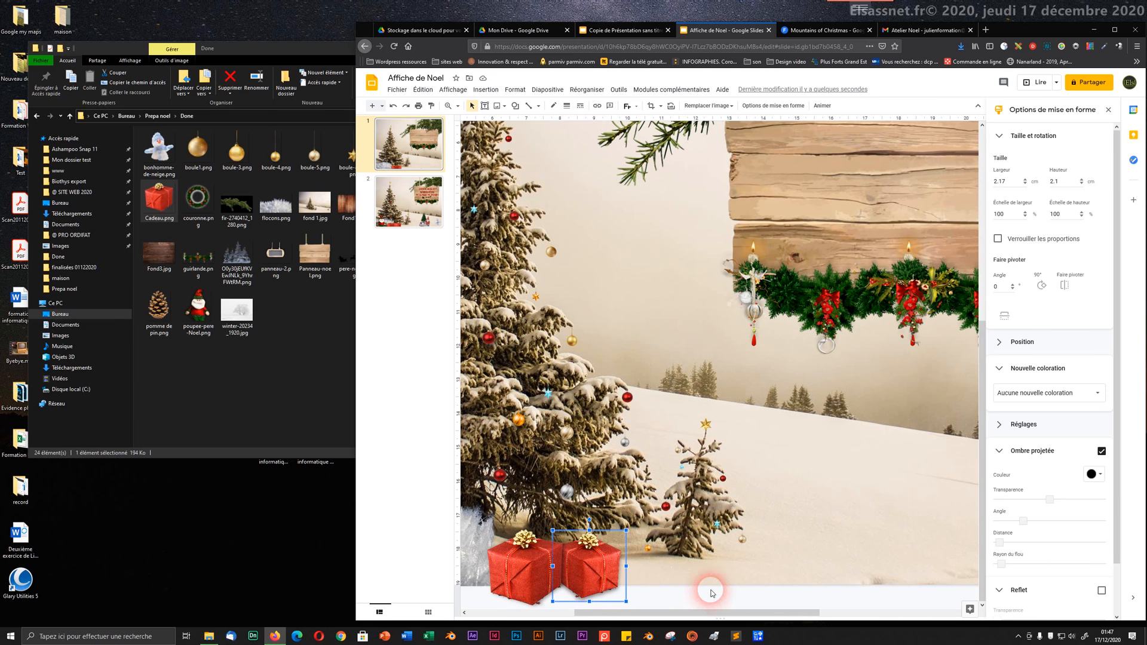
scroll(1118, 354, "down", 1)
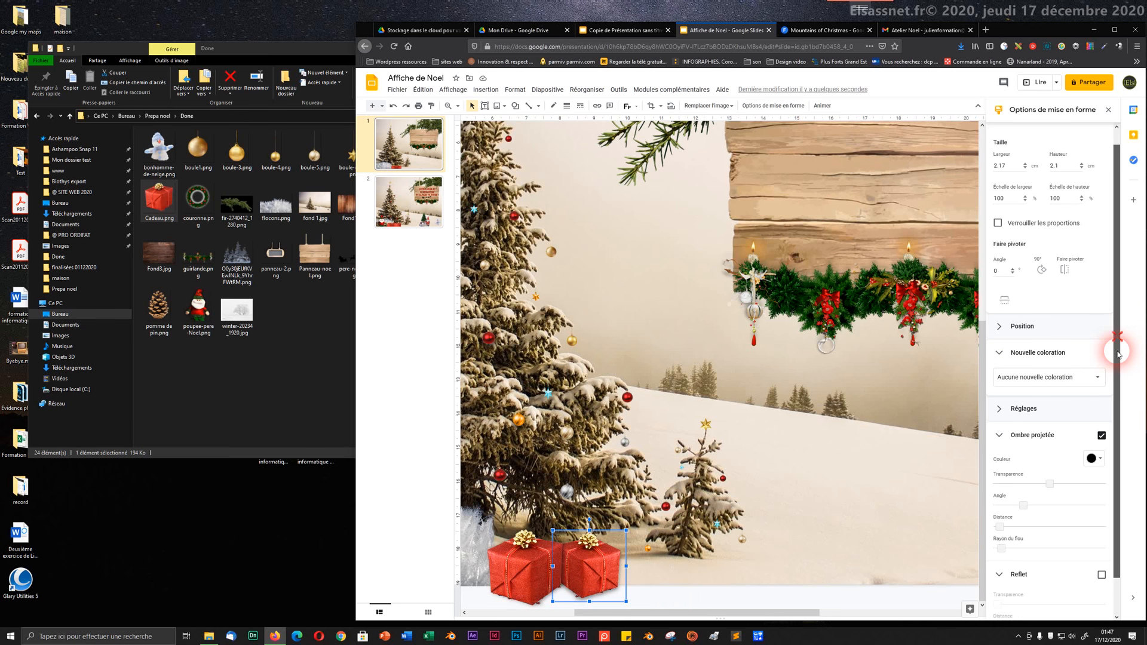
left_click_drag(1118, 354, 1116, 366)
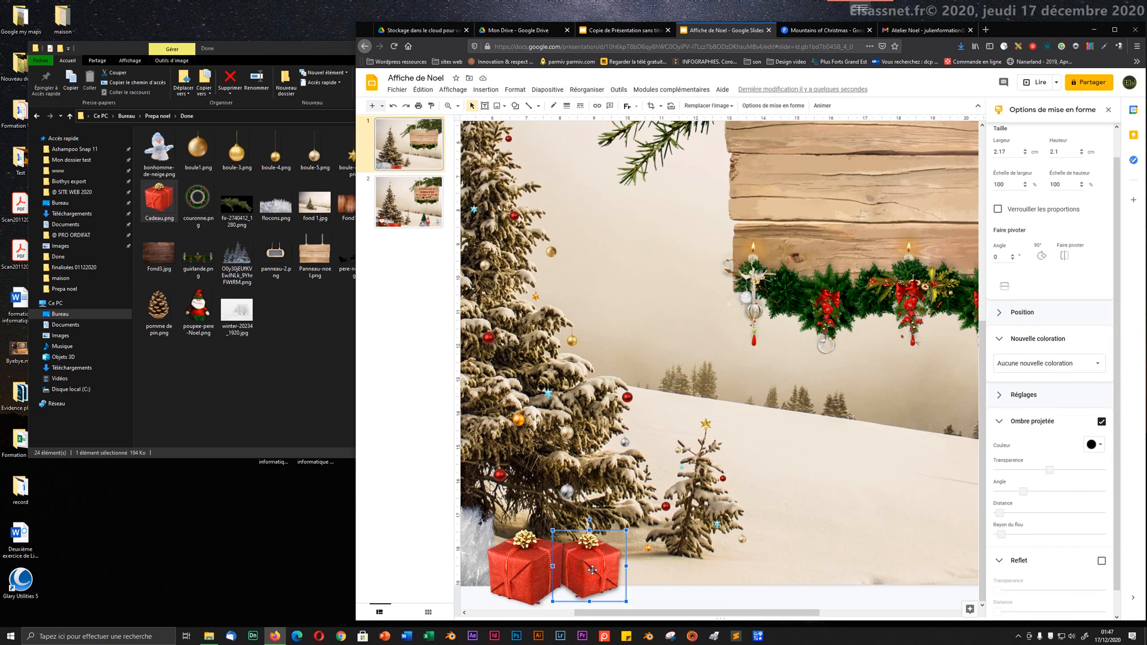
left_click_drag(592, 570, 638, 571)
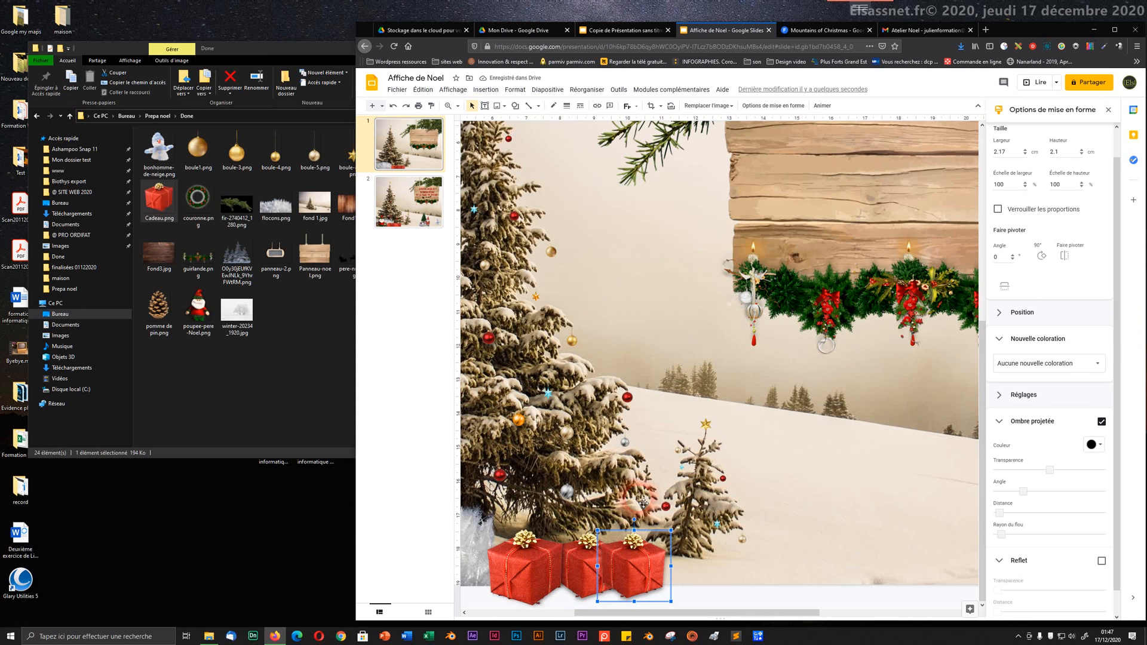
- Send the third gift backward in the stacking order so that it sits behind the middle gift
key("Down")
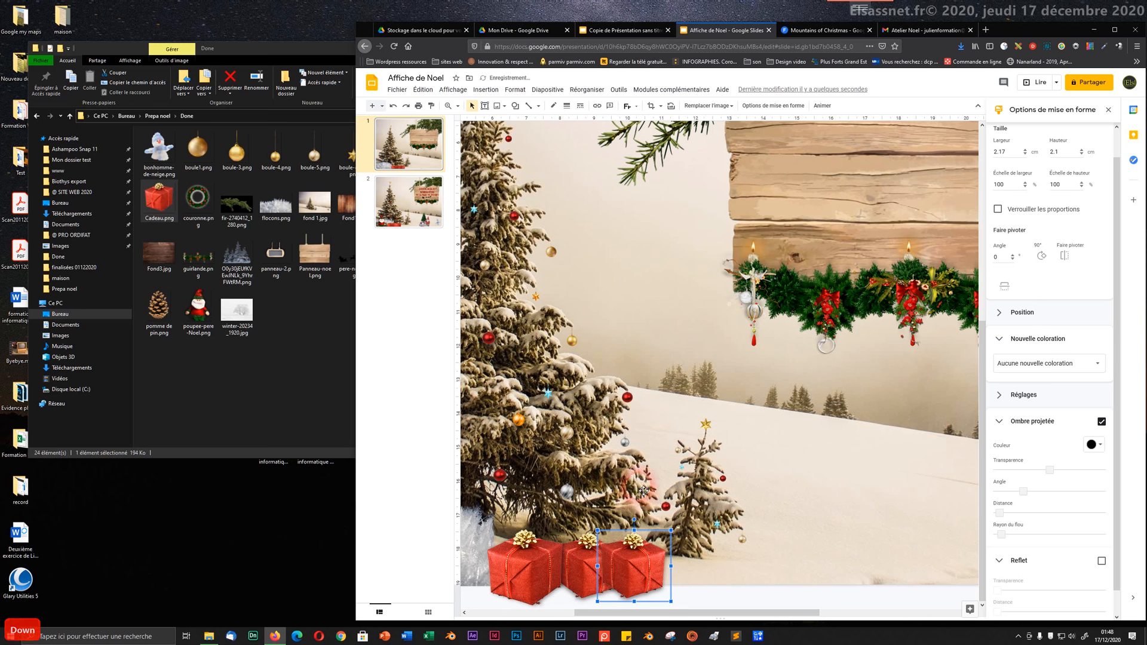
key("Down")
key("Down")
key("Up")
key("Up")
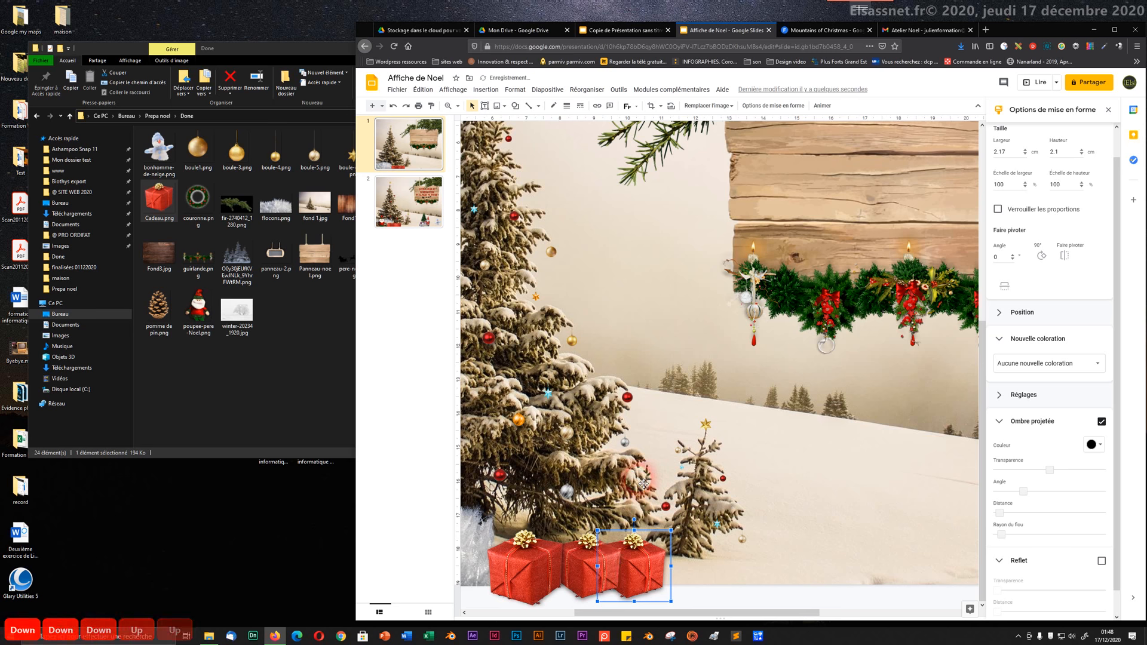
key("ctrl")
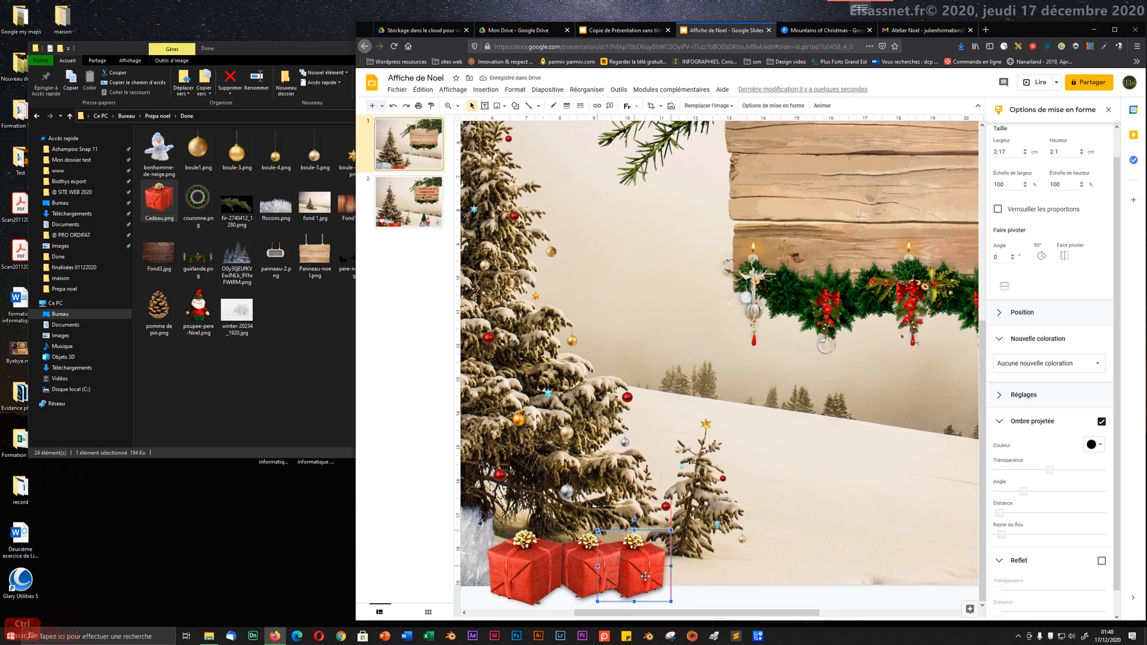
- Shift the third gift slightly left toward the middle one and shrink it to about 1.89 × 1.83 cm
left_click_drag(645, 576, 638, 569)
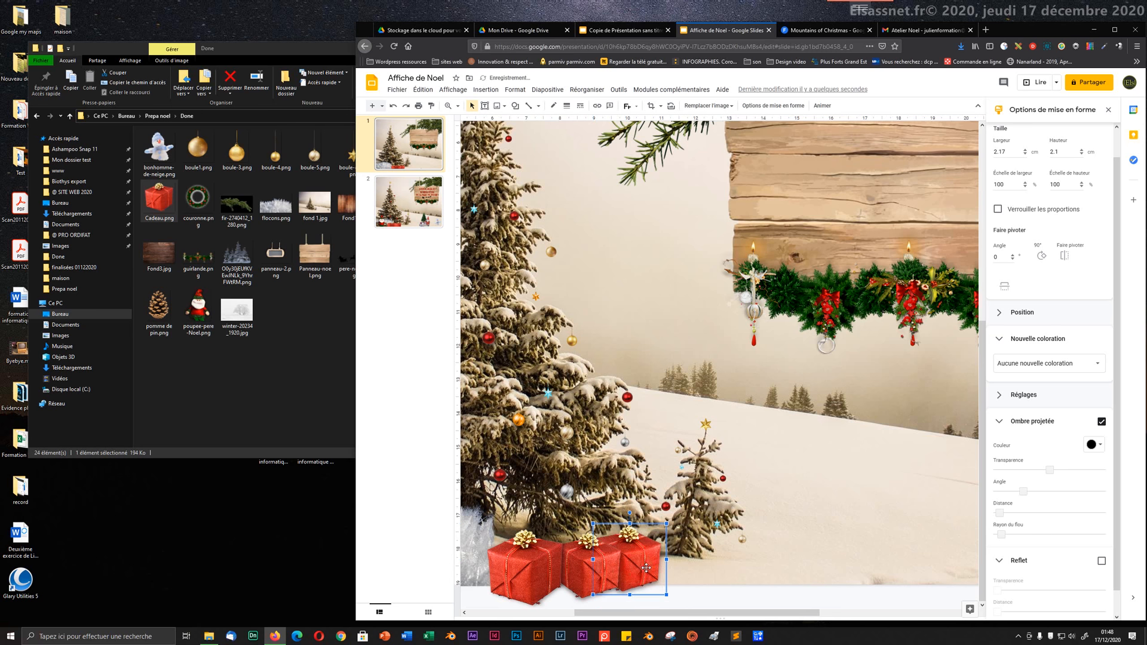
key("Down")
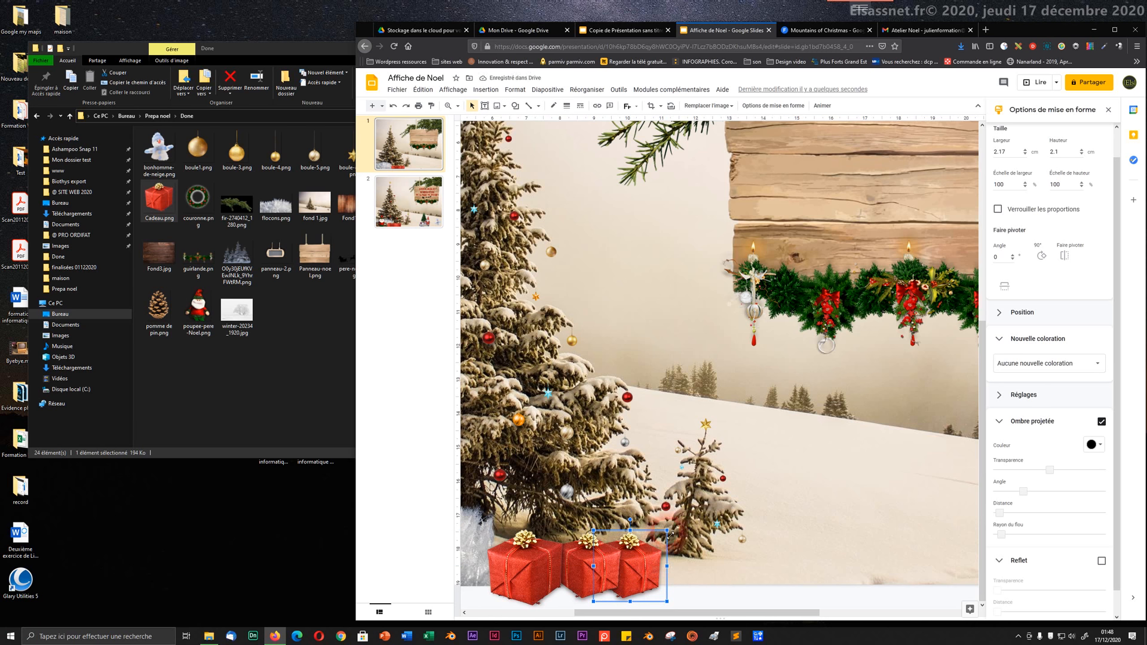
left_click_drag(670, 535, 639, 571)
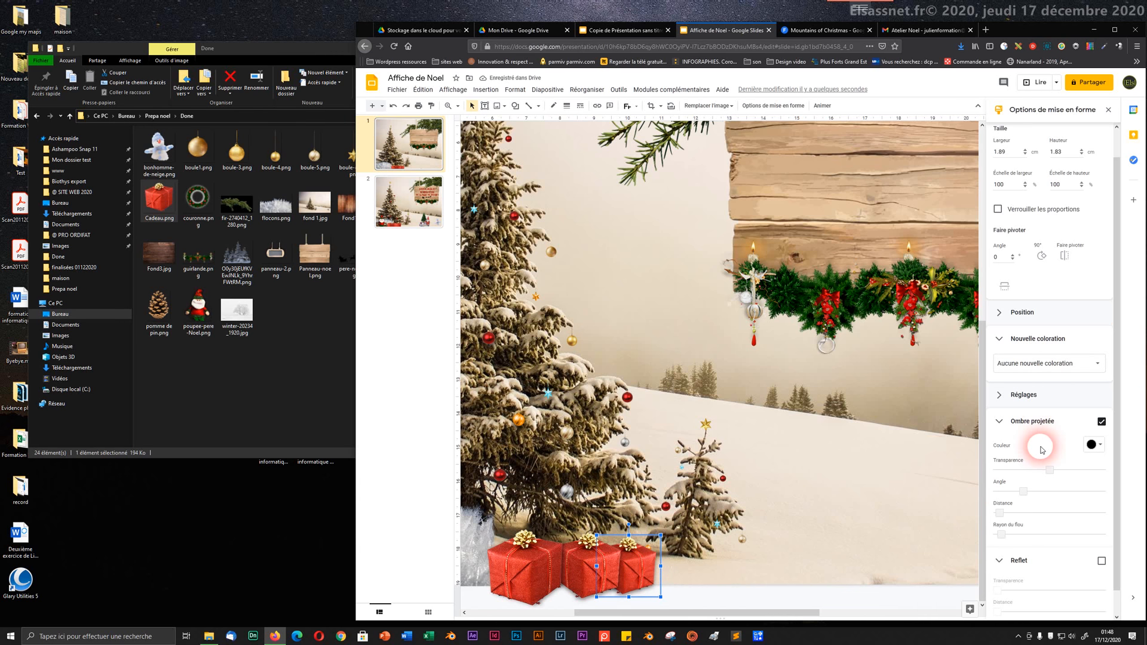
- Recolor the third gift with the blue Clair 7 recoloring
scroll(1036, 451, "down", 1)
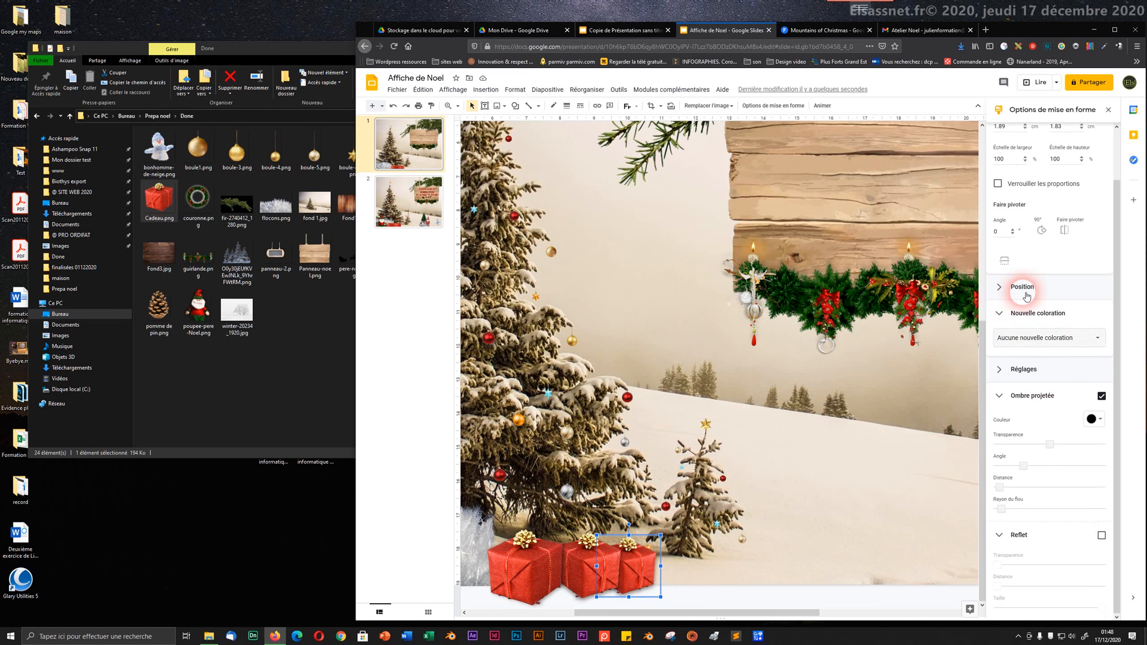
left_click(1006, 293)
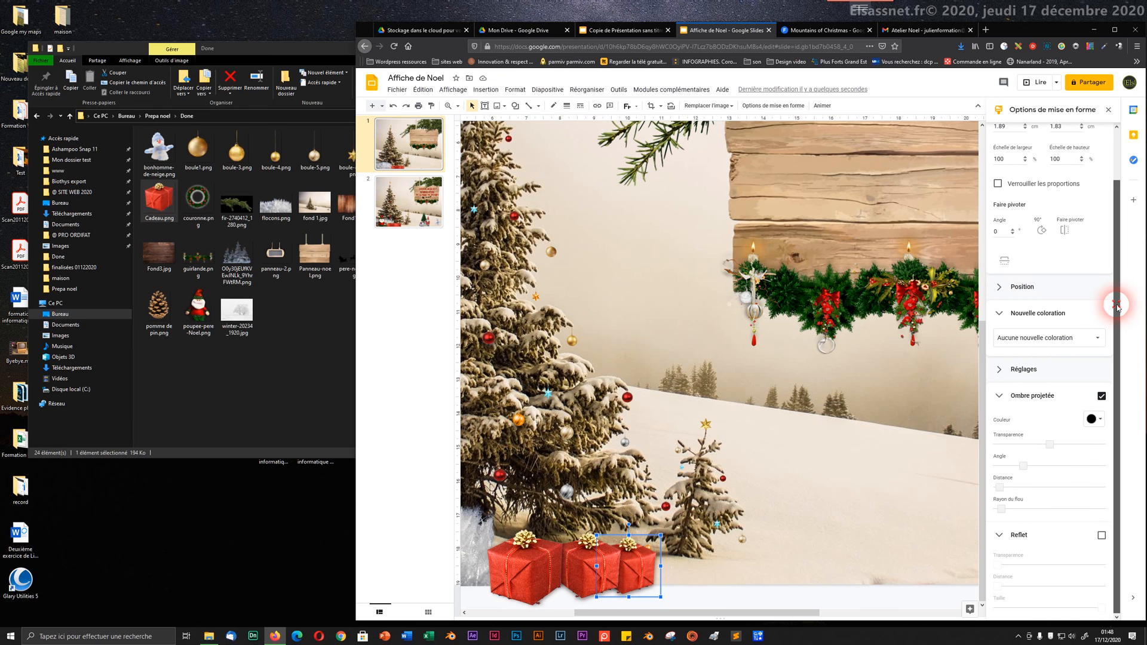
left_click(1014, 399)
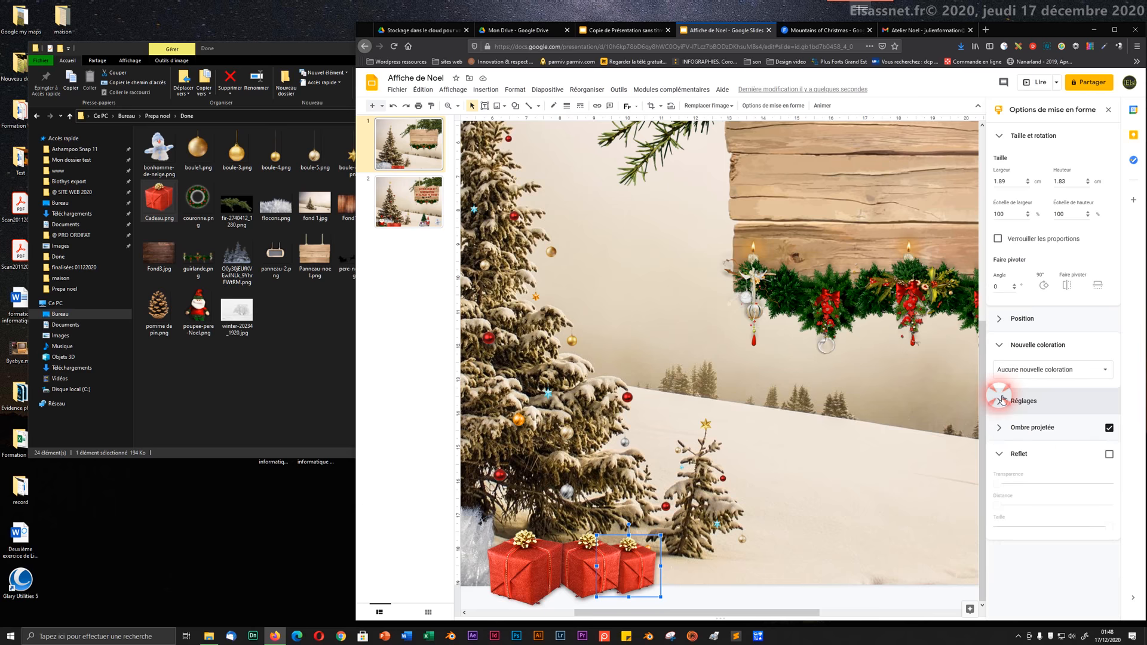
left_click(1004, 470)
left_click(1007, 401)
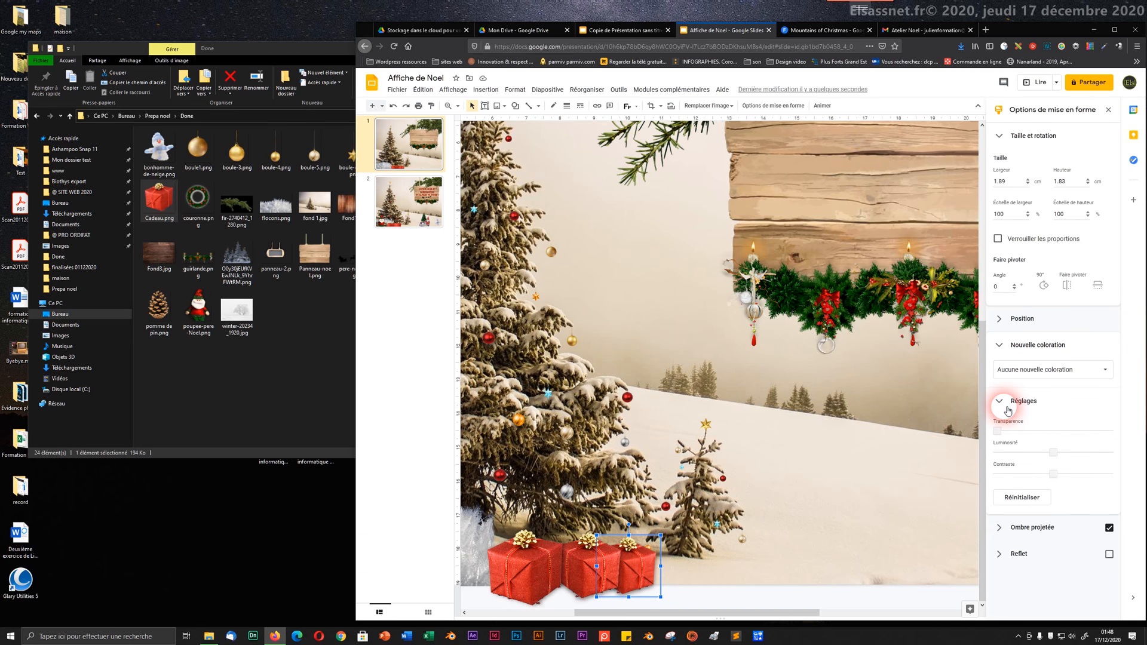
left_click(1007, 410)
left_click(1012, 372)
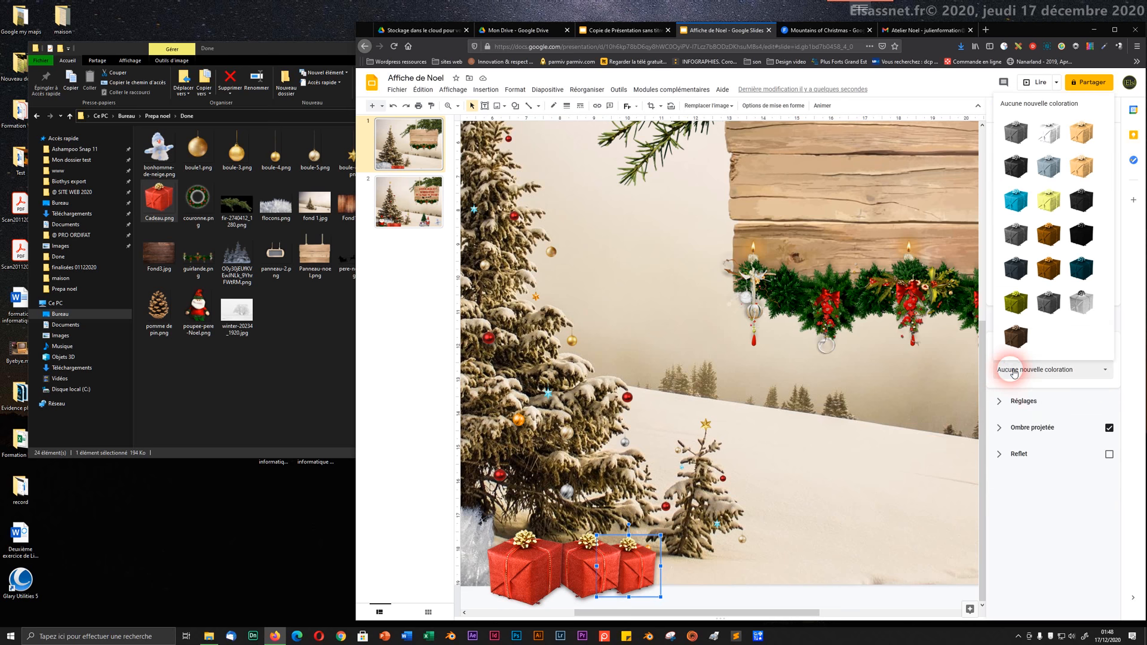
left_click(1015, 201)
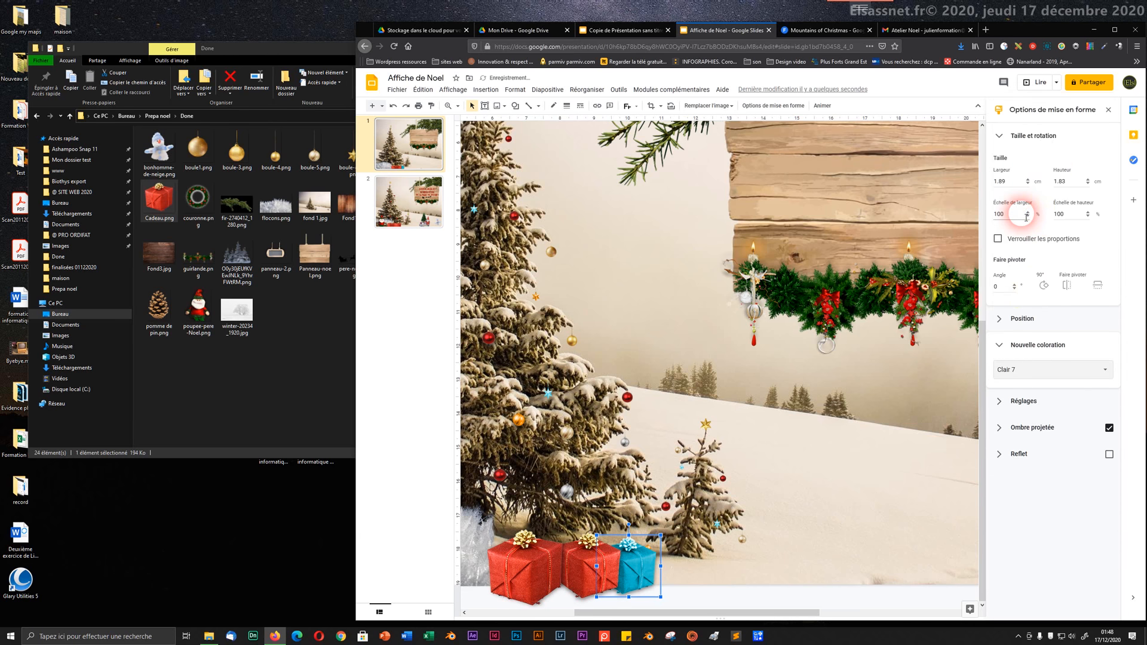
- Try the Sombre 6, Nuances de gris and Sombre 8 recolorings on the third gift, and return it to Clair 7
left_click(1019, 369)
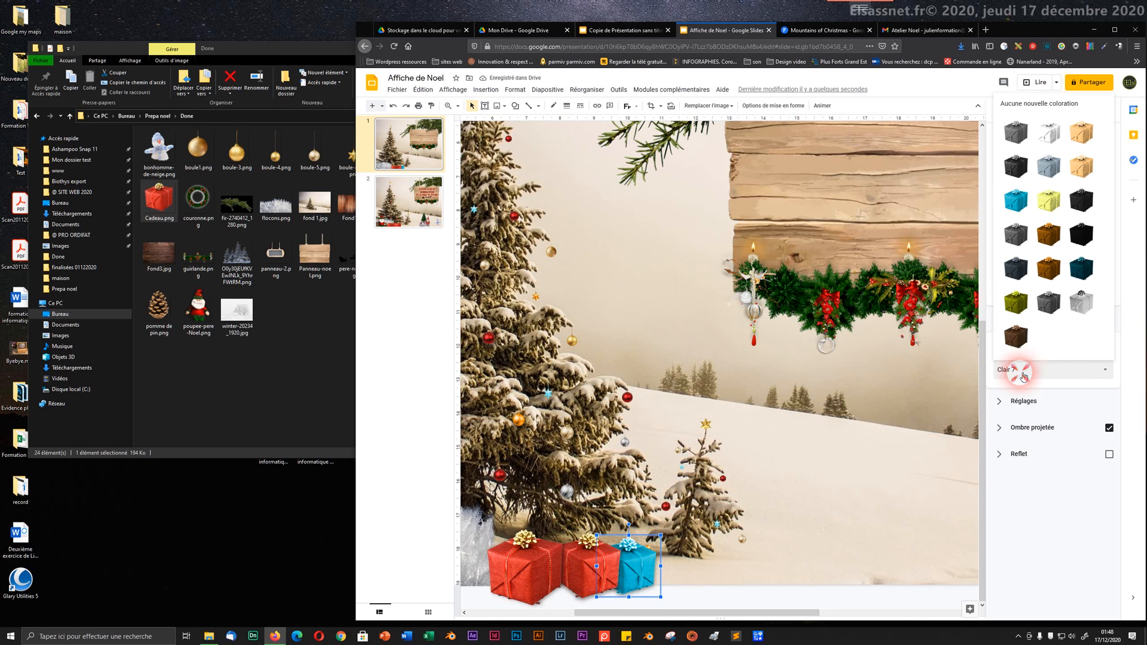
left_click(1048, 234)
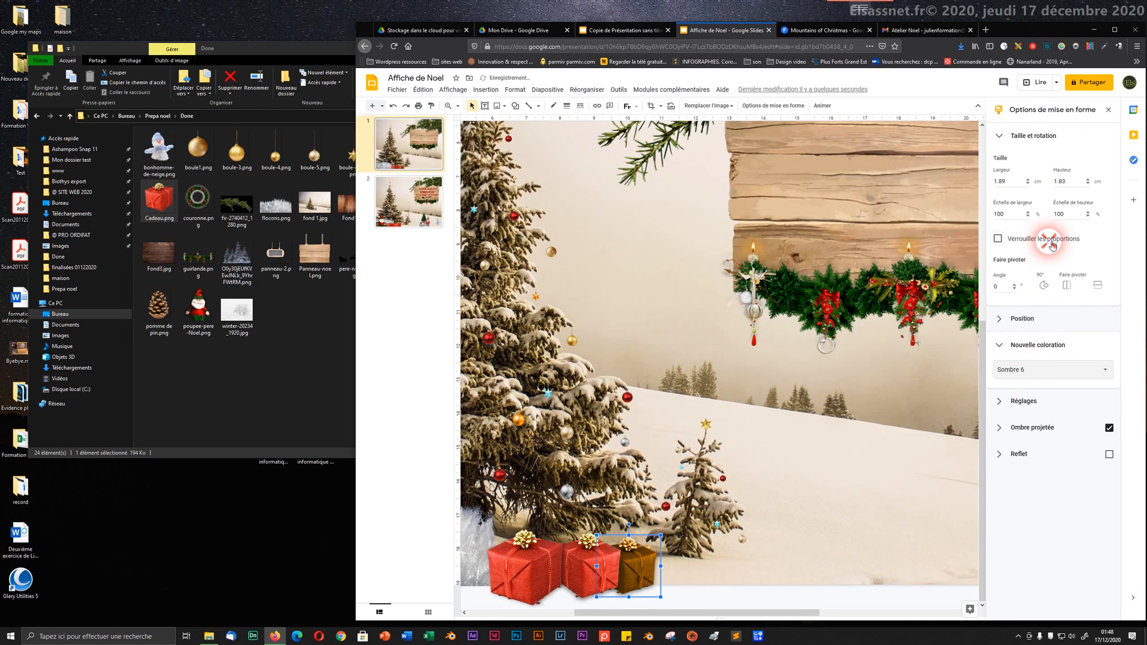
left_click(1039, 369)
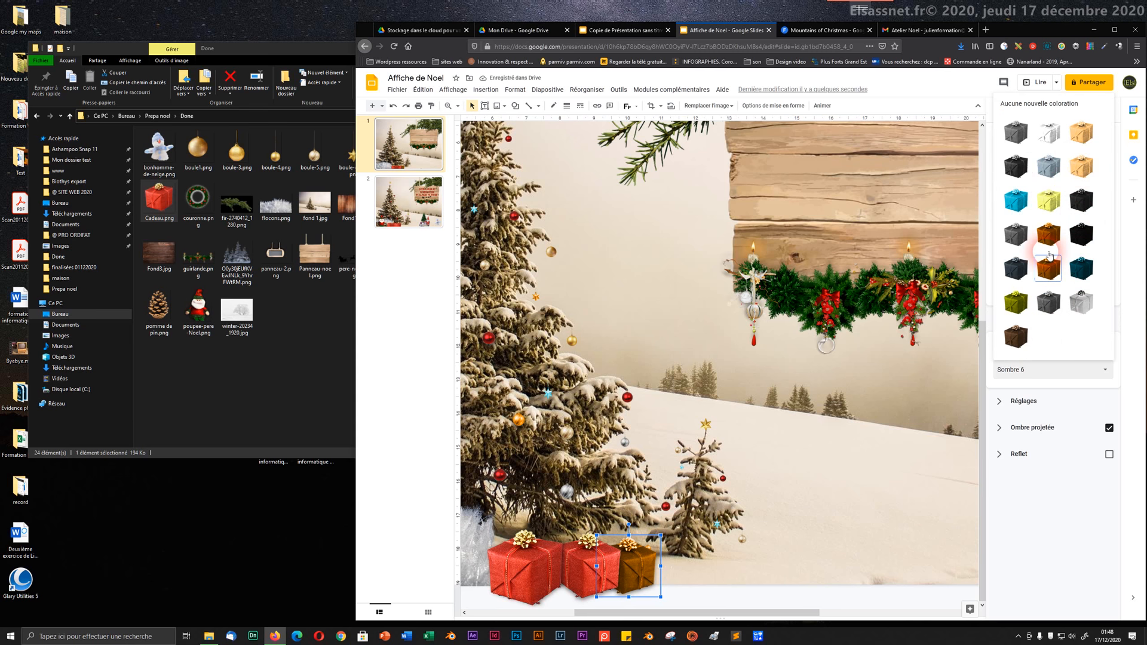
left_click(1047, 309)
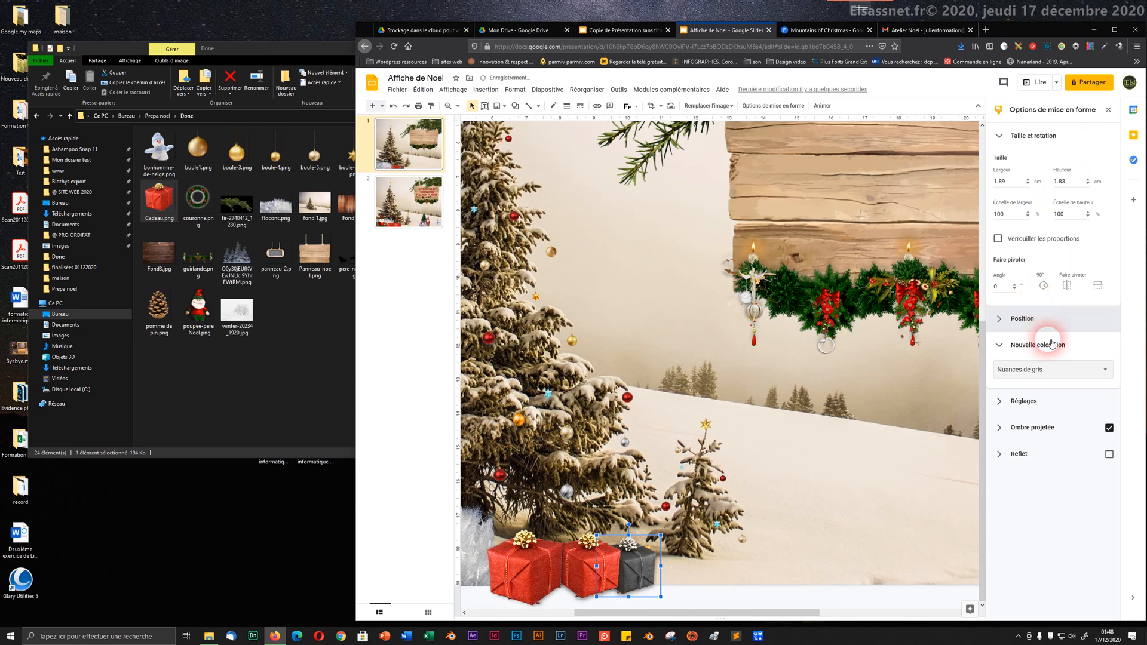
left_click(1040, 370)
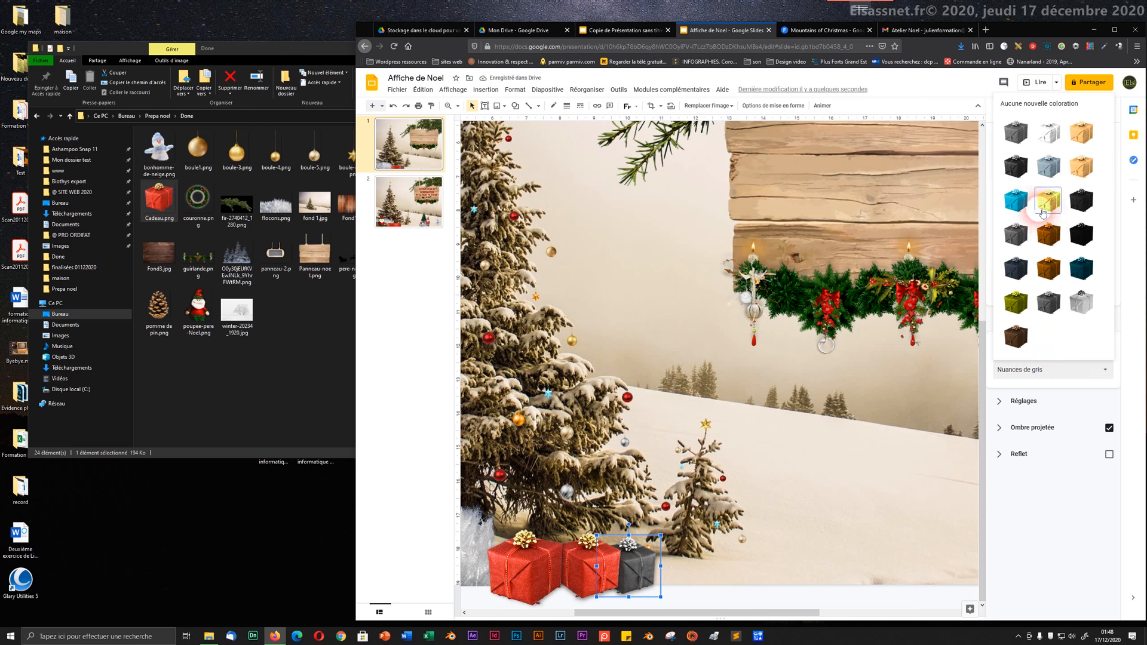
left_click(1013, 298)
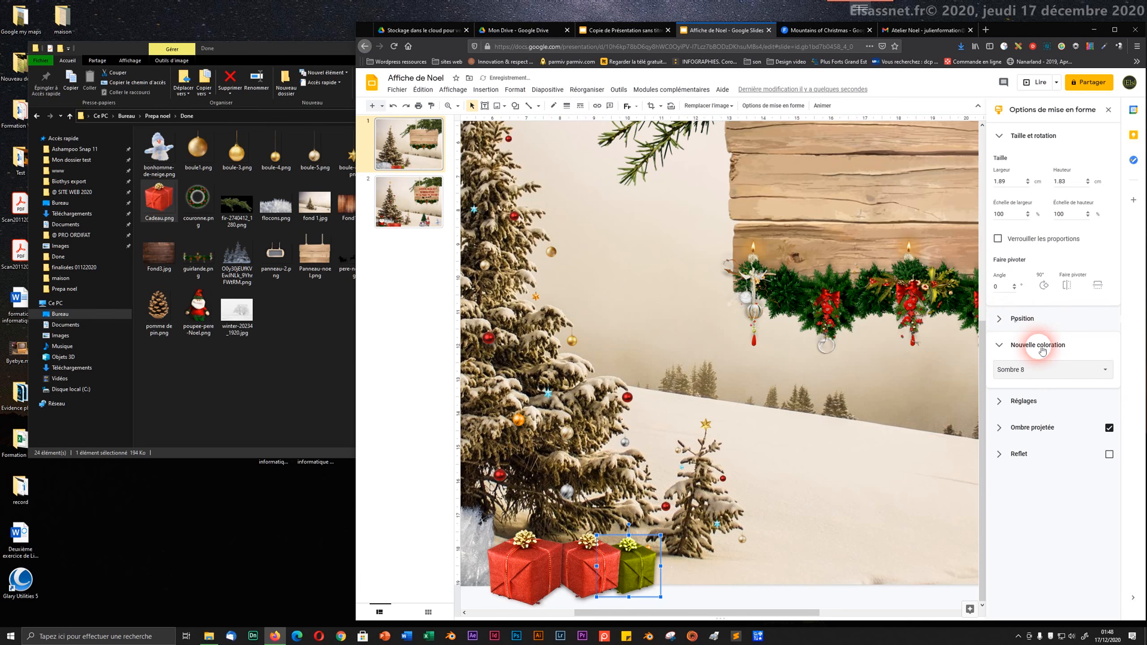
left_click(1044, 380)
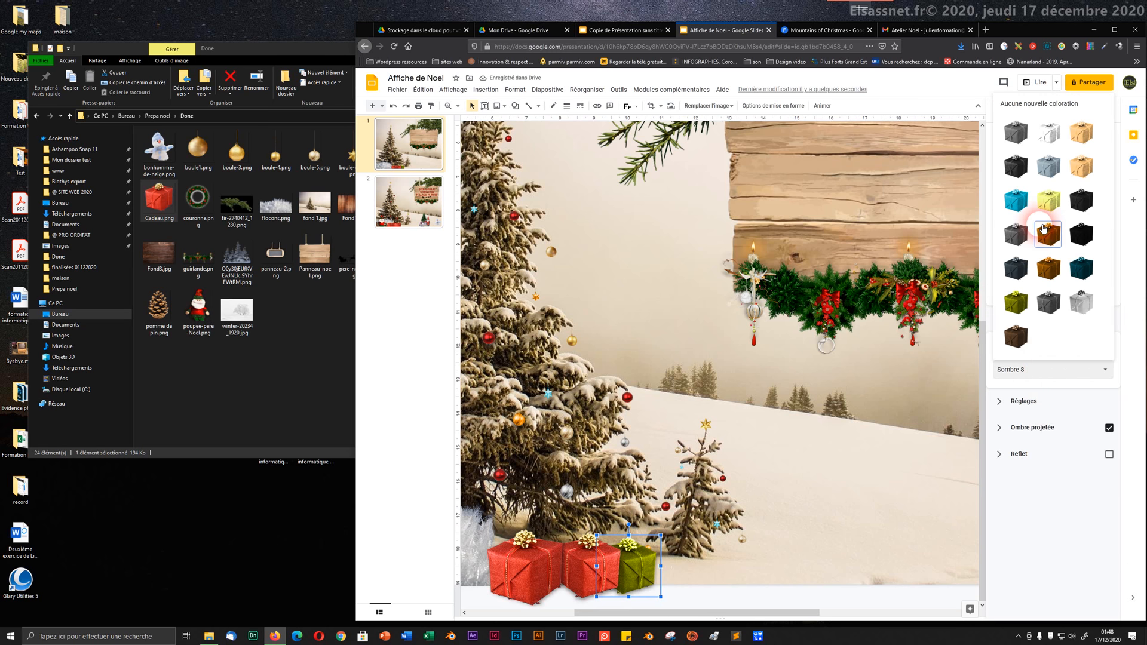
left_click(1019, 204)
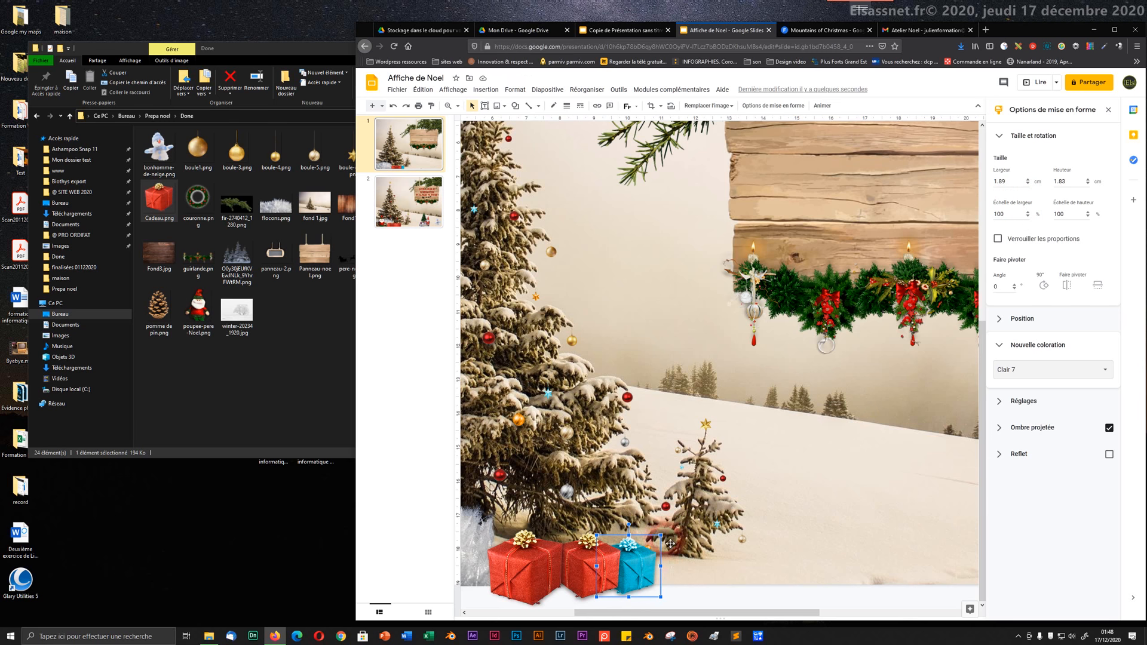
- Shrink the blue gift to about 1.75 × 1.7 cm and flip it horizontally
left_click_drag(660, 543, 650, 576)
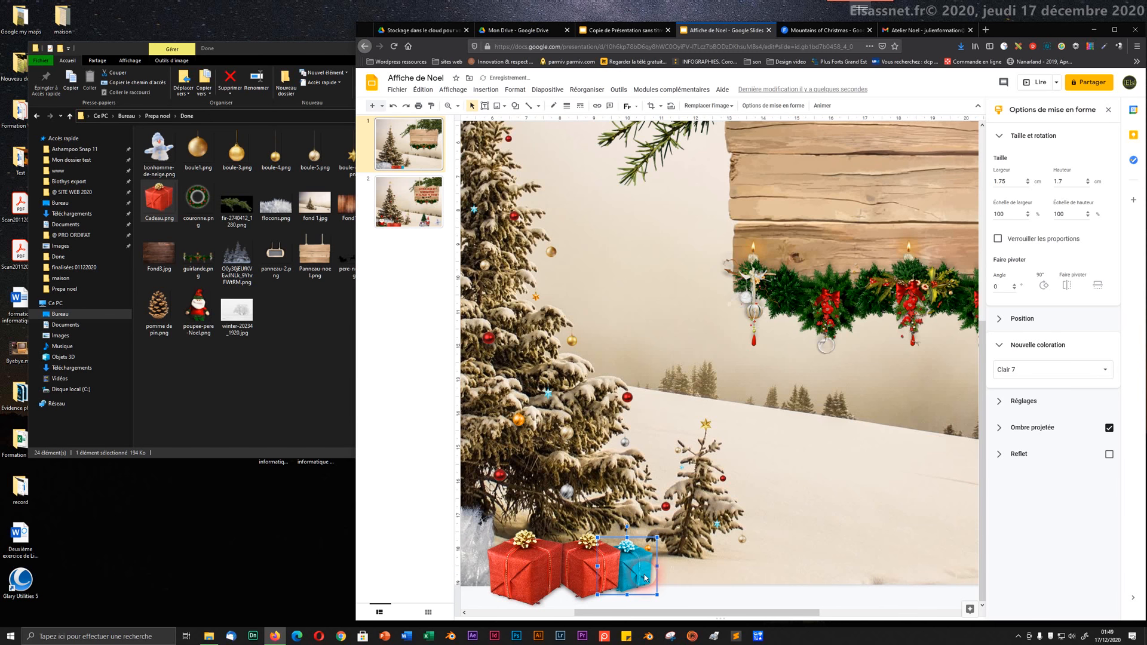
left_click(1069, 286)
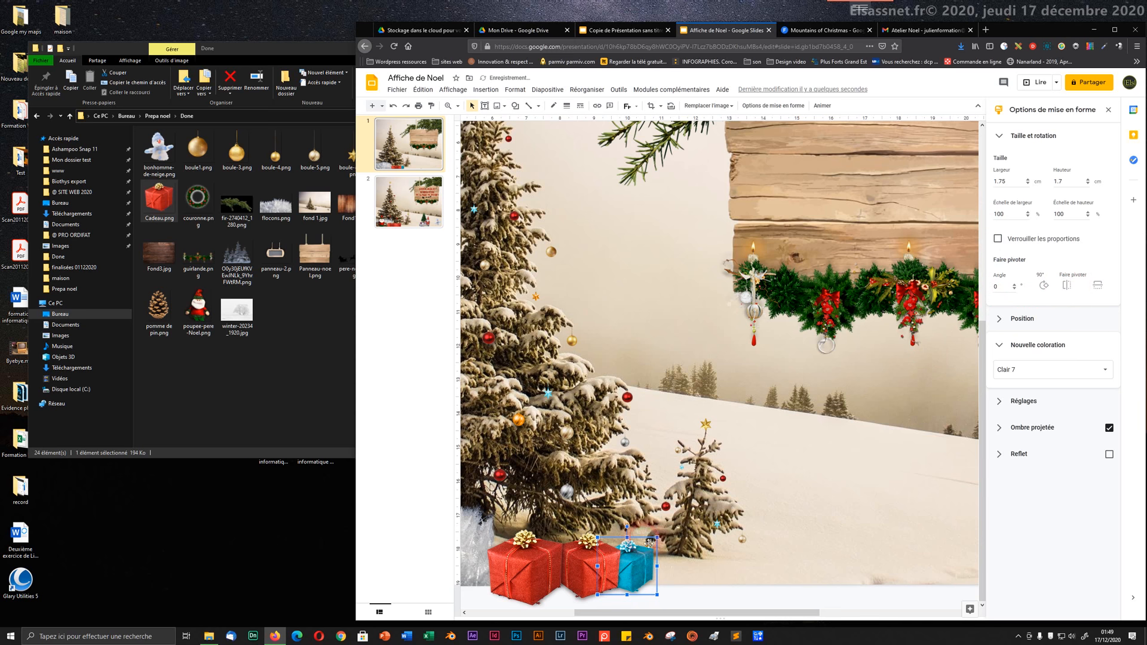
- Move the blue gift slightly right and down so that it sits just beside and partly behind the middle gift
left_click(624, 590)
left_click_drag(633, 582, 637, 584)
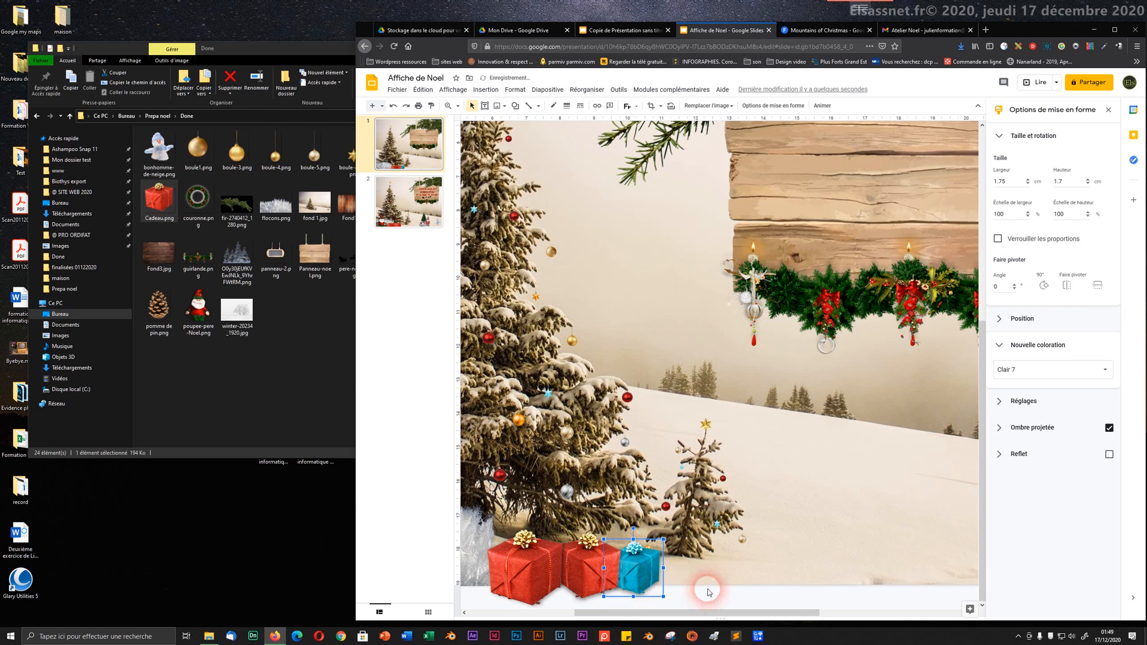
left_click(708, 591)
left_click(650, 581)
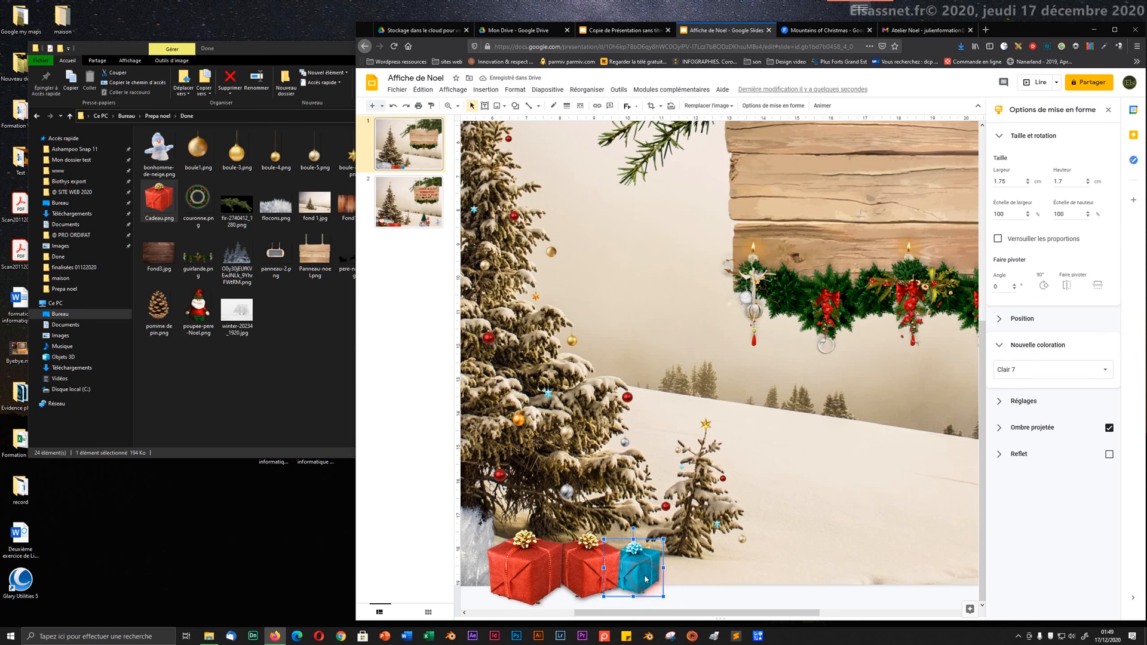
left_click_drag(645, 578, 648, 584)
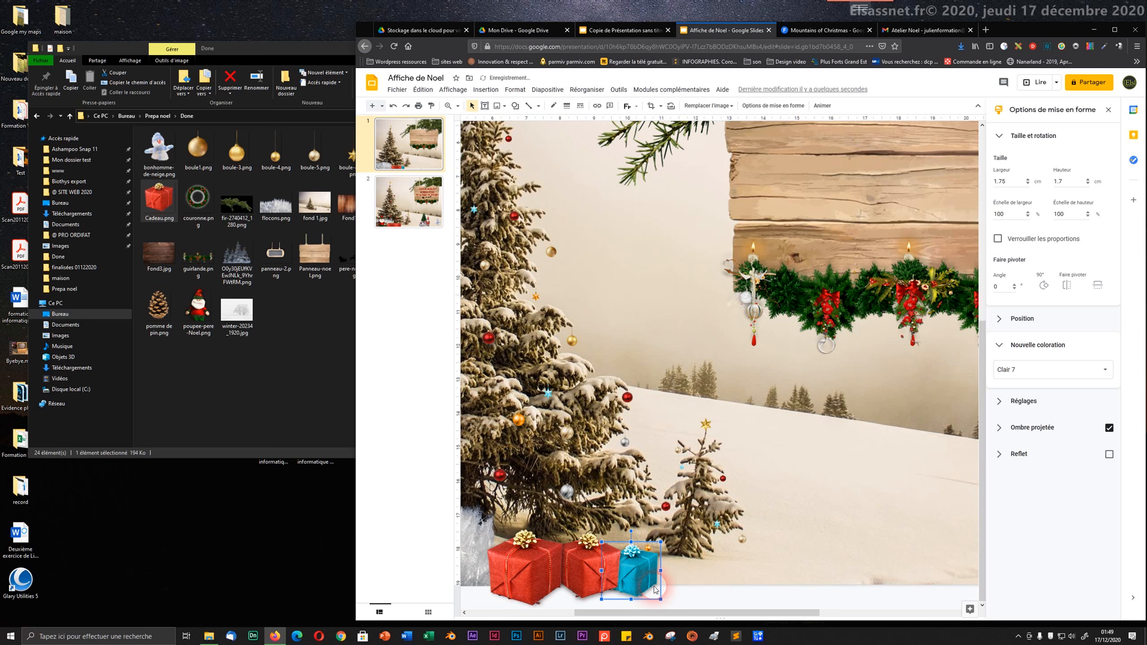
left_click(687, 594)
- Crop the lower edge of the blue gift to a height of about 1.31 cm, and reopen its crop frame
left_click(644, 583)
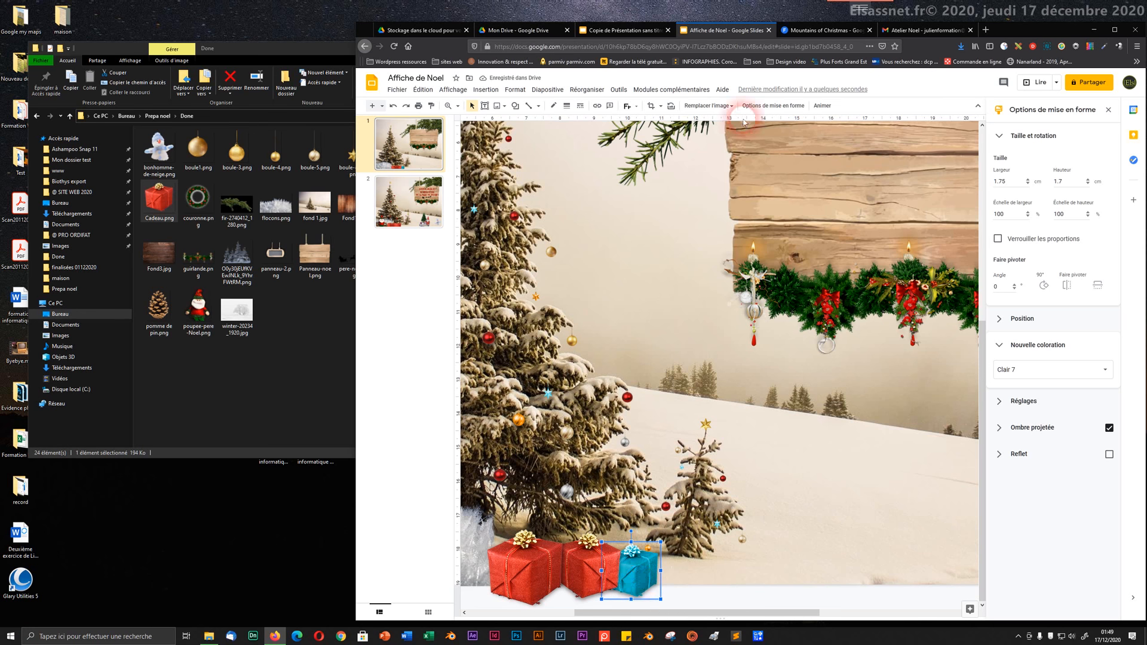
left_click(650, 105)
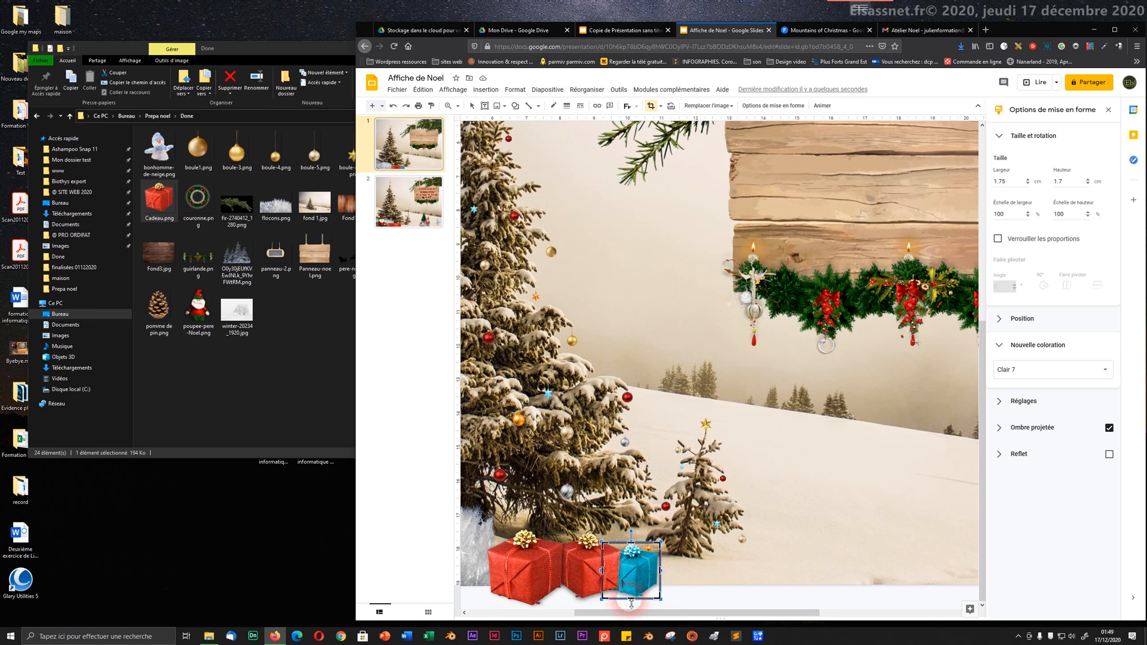
left_click_drag(627, 591, 628, 584)
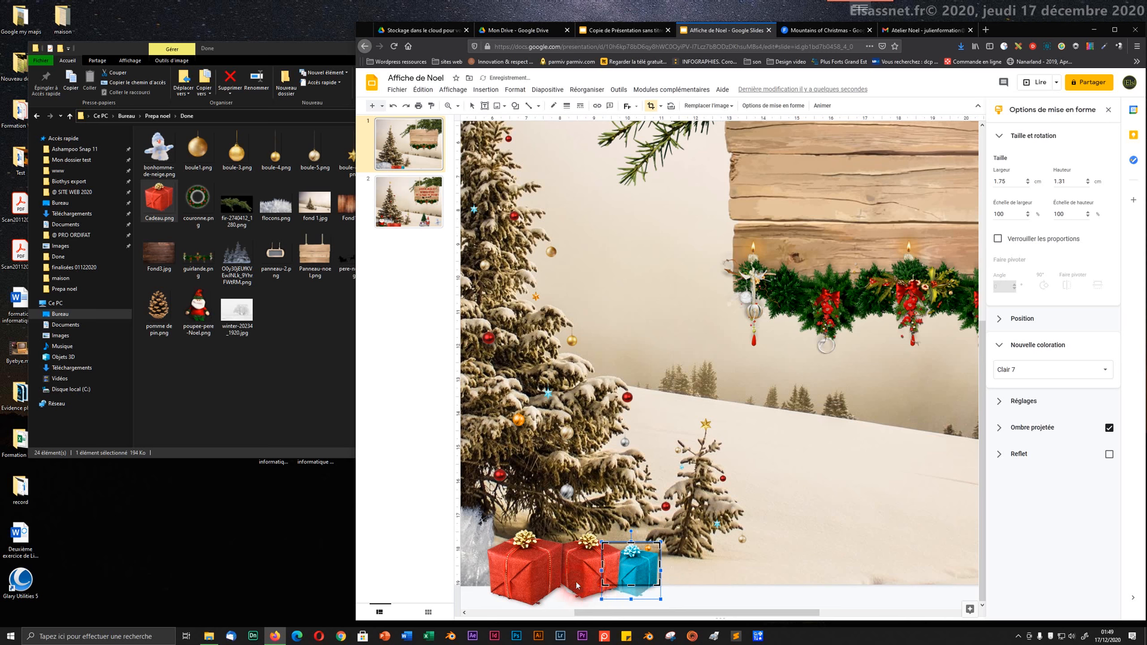
key("Return")
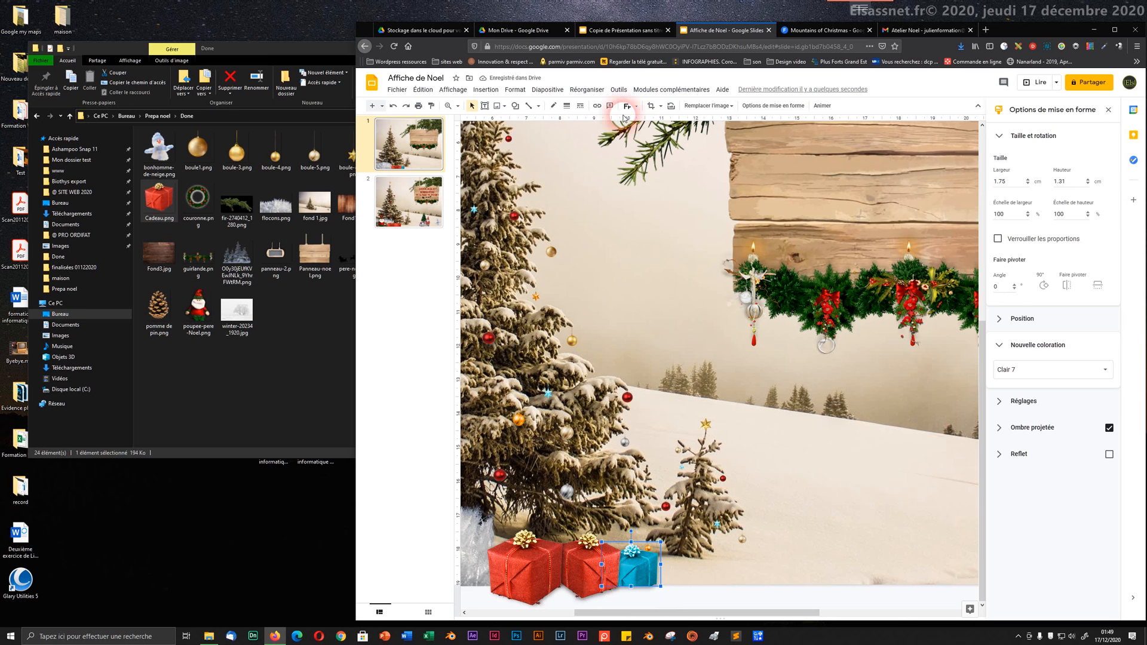
left_click(650, 106)
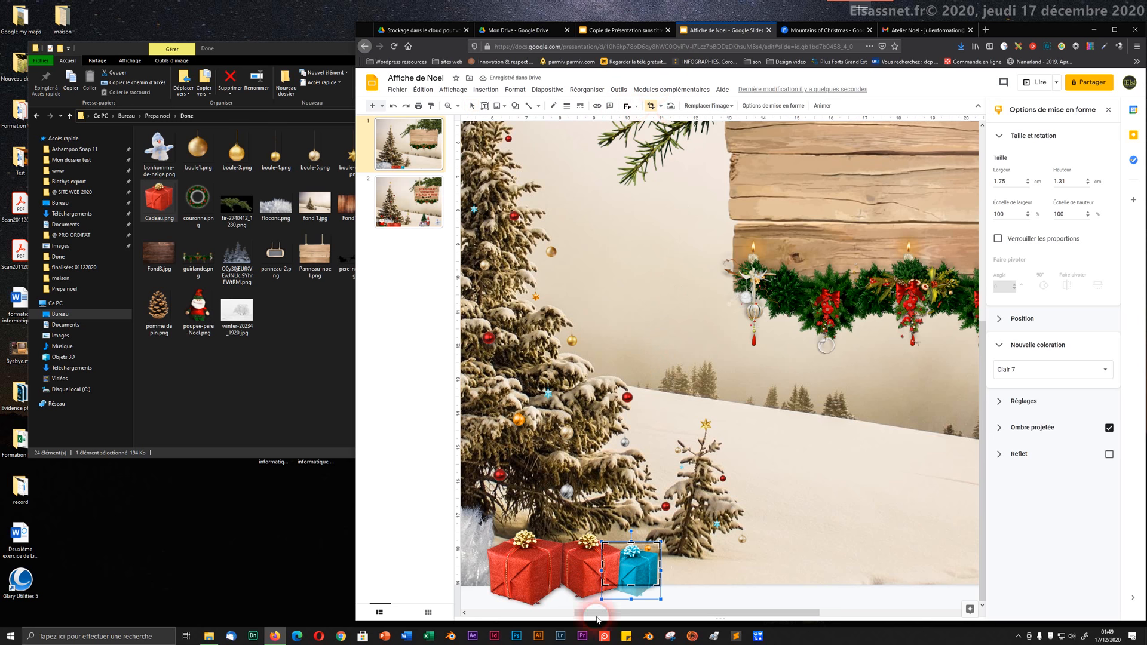
- Finish cropping the blue gift at the slide's lower edge and crop the middle red gift to a height of about 1.65 cm
key("Return")
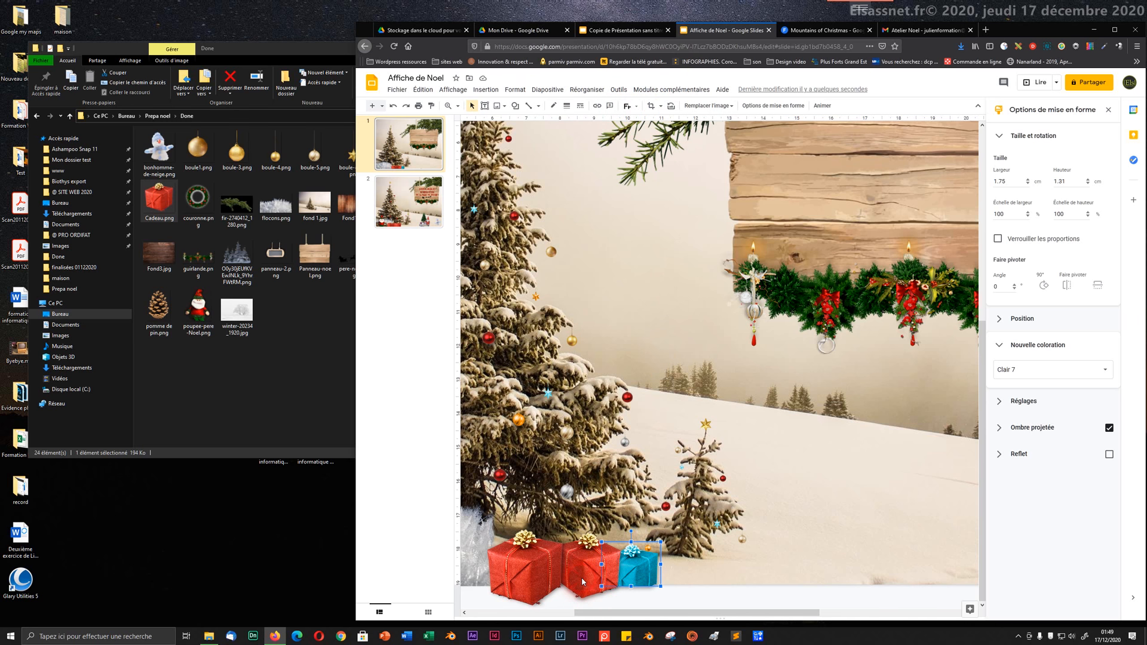
left_click(582, 581)
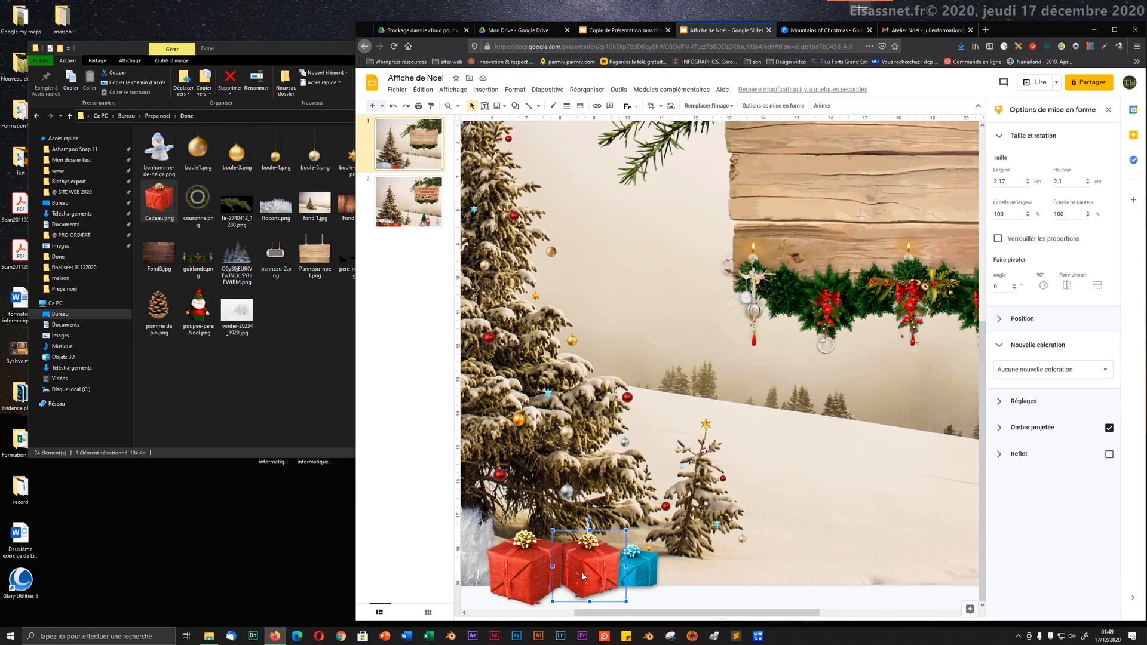
left_click(650, 106)
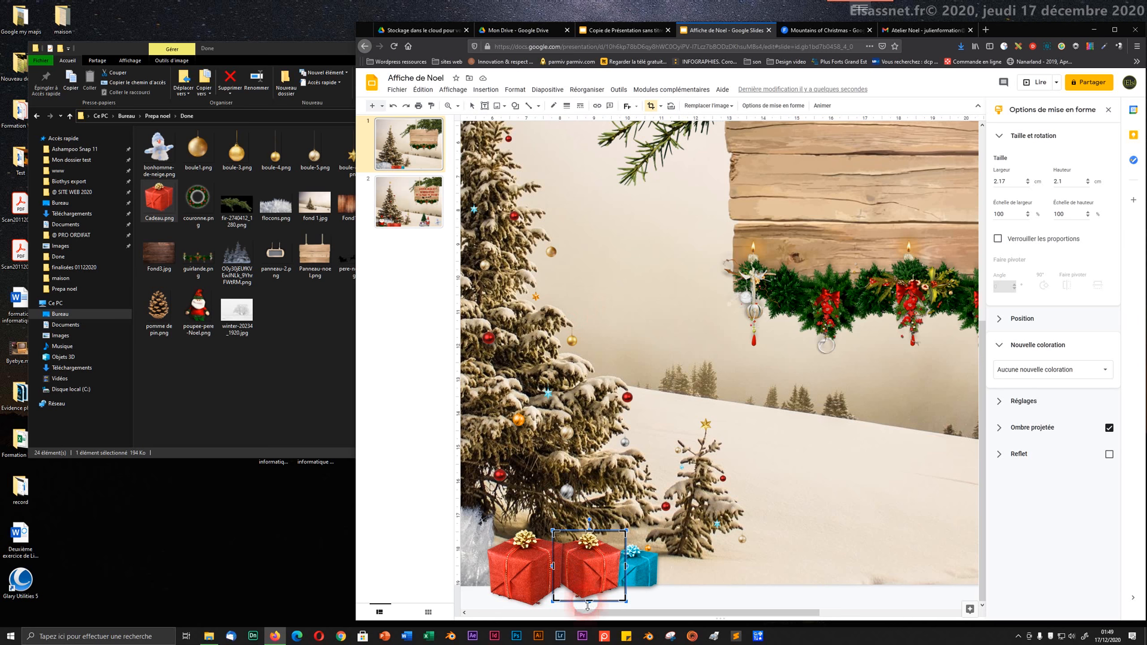
left_click_drag(585, 599, 571, 588)
key("Return")
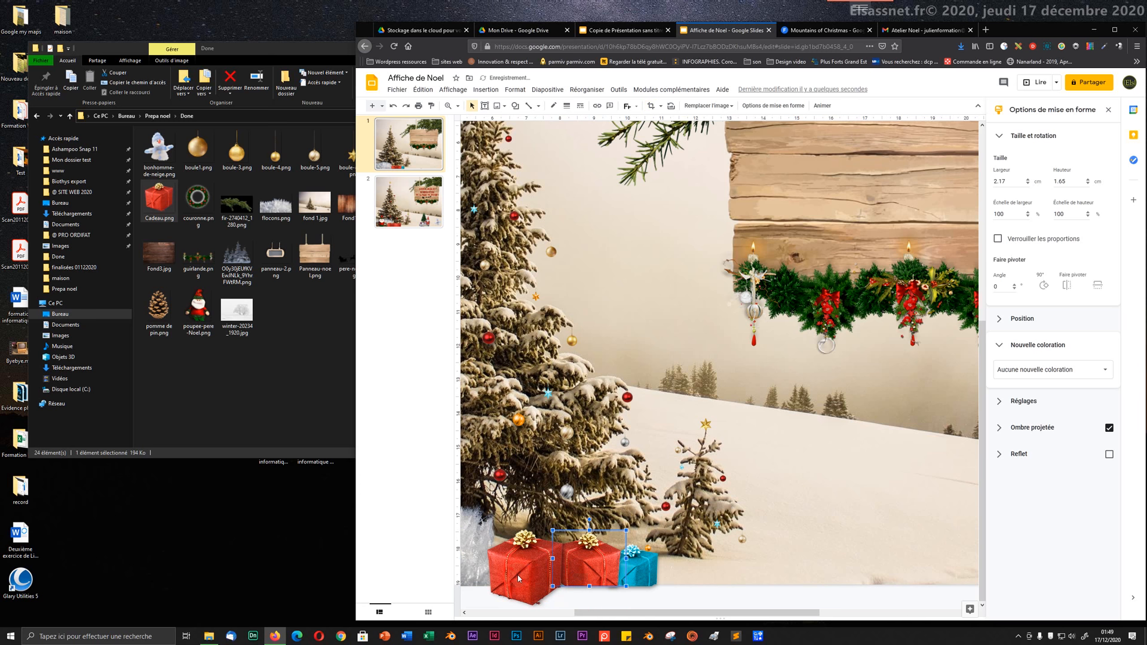
- Crop the bottom of the leftmost red gift to about 1.82 cm high so it ends near the slide's lower edge
left_click(651, 106)
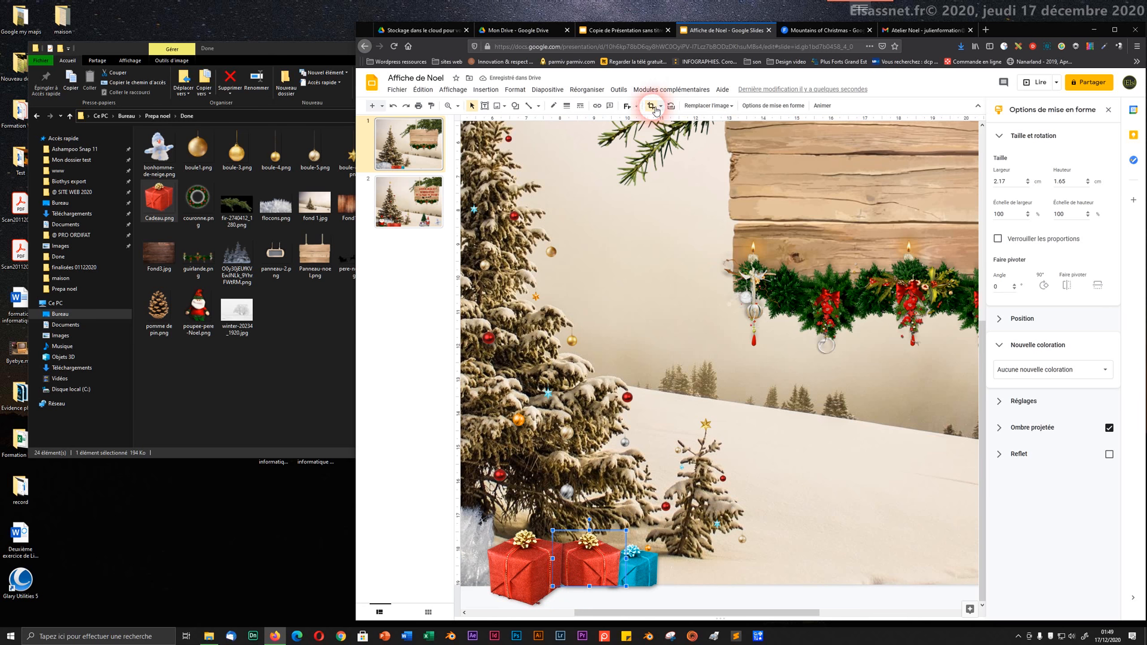
left_click(524, 586)
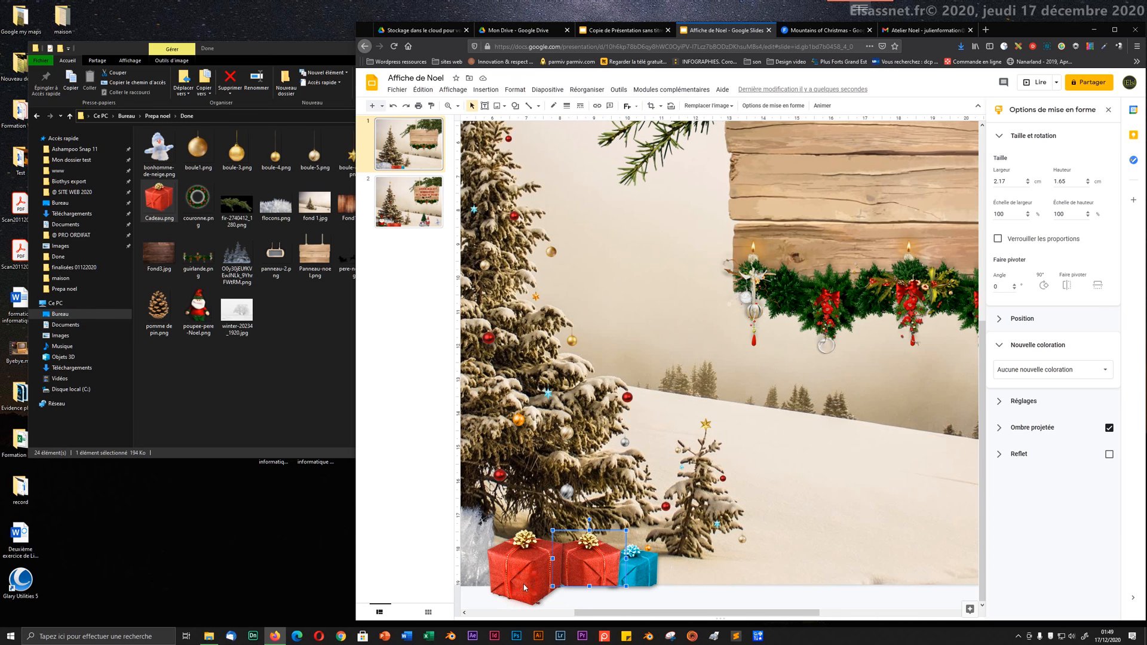
left_click(524, 587)
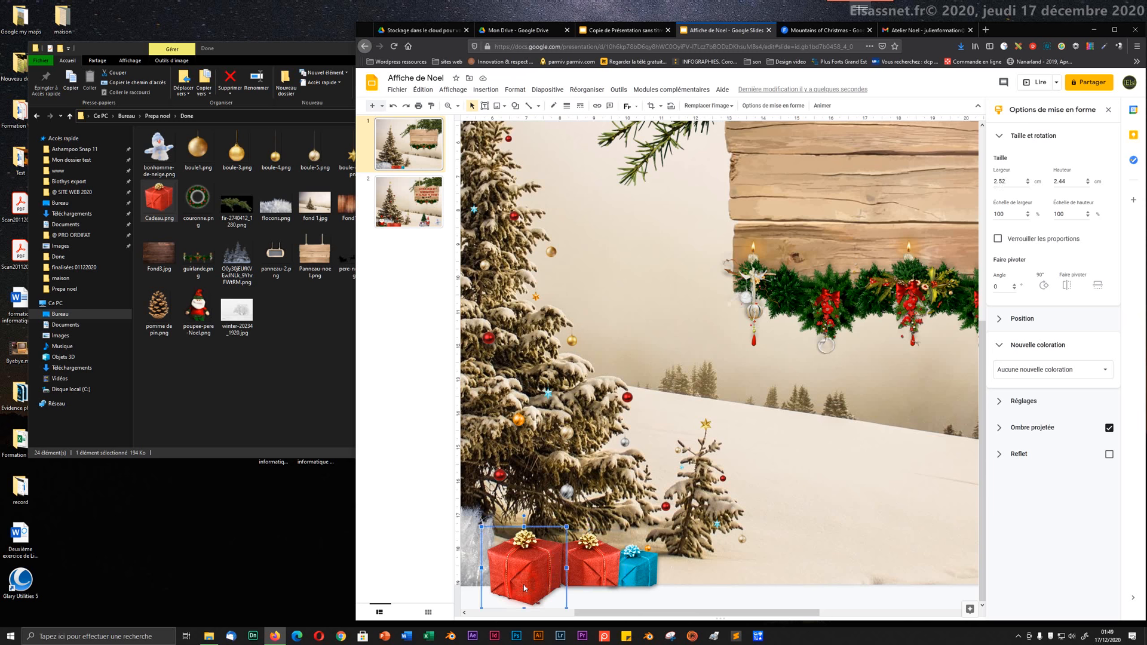
left_click(657, 109)
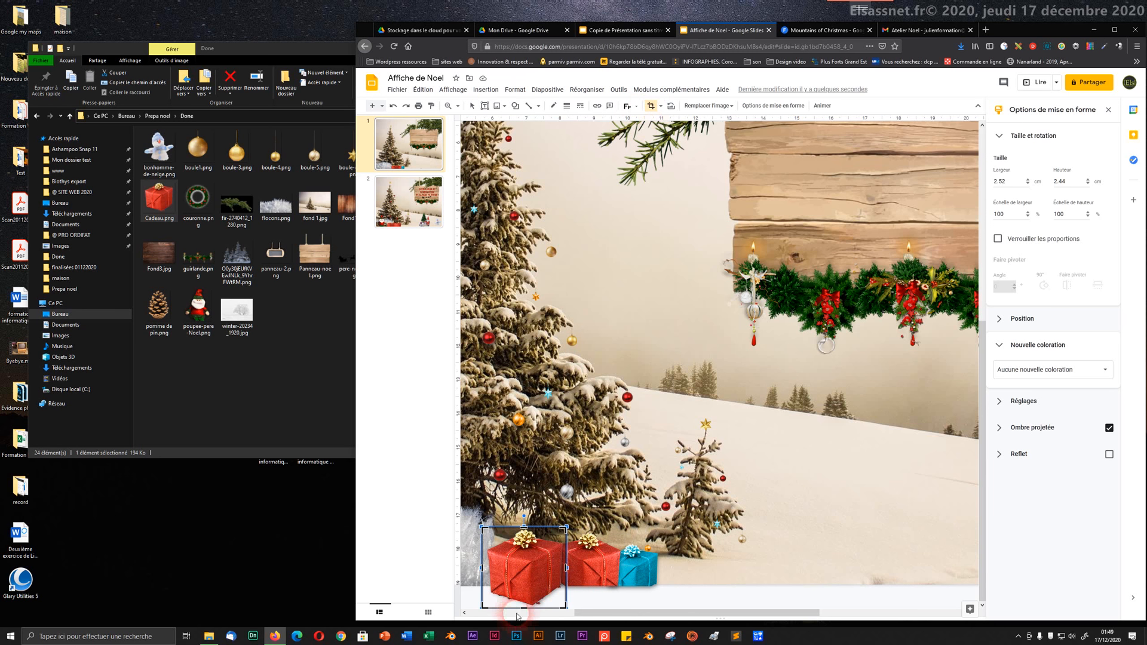
left_click_drag(522, 609, 523, 591)
left_click(642, 597)
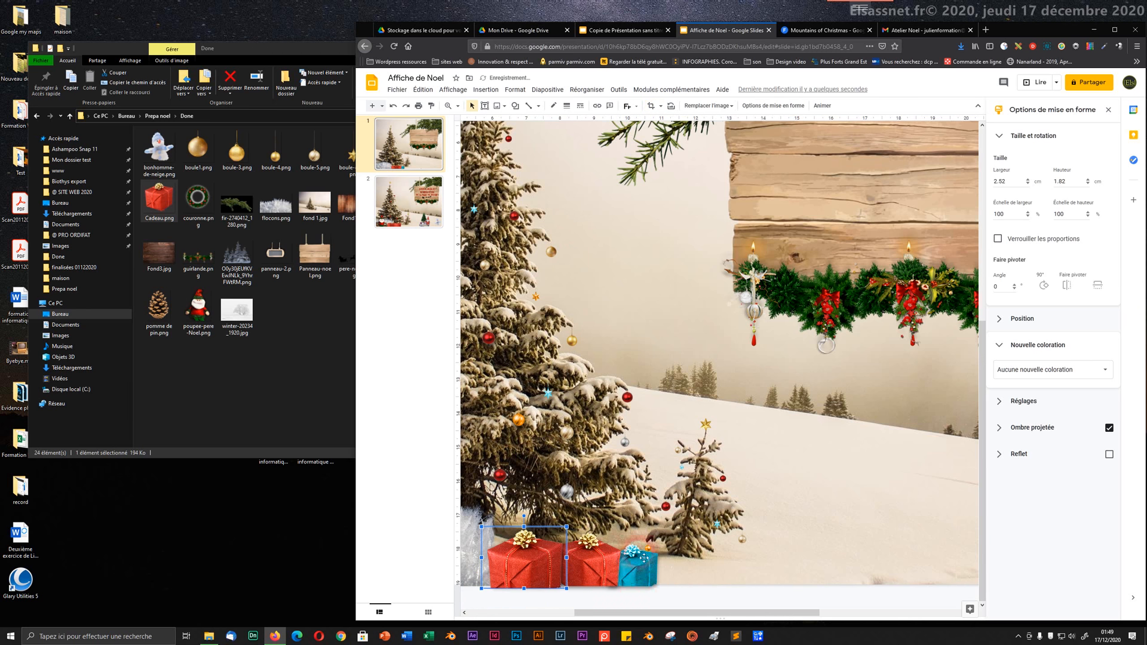
scroll(644, 555, "down", 3)
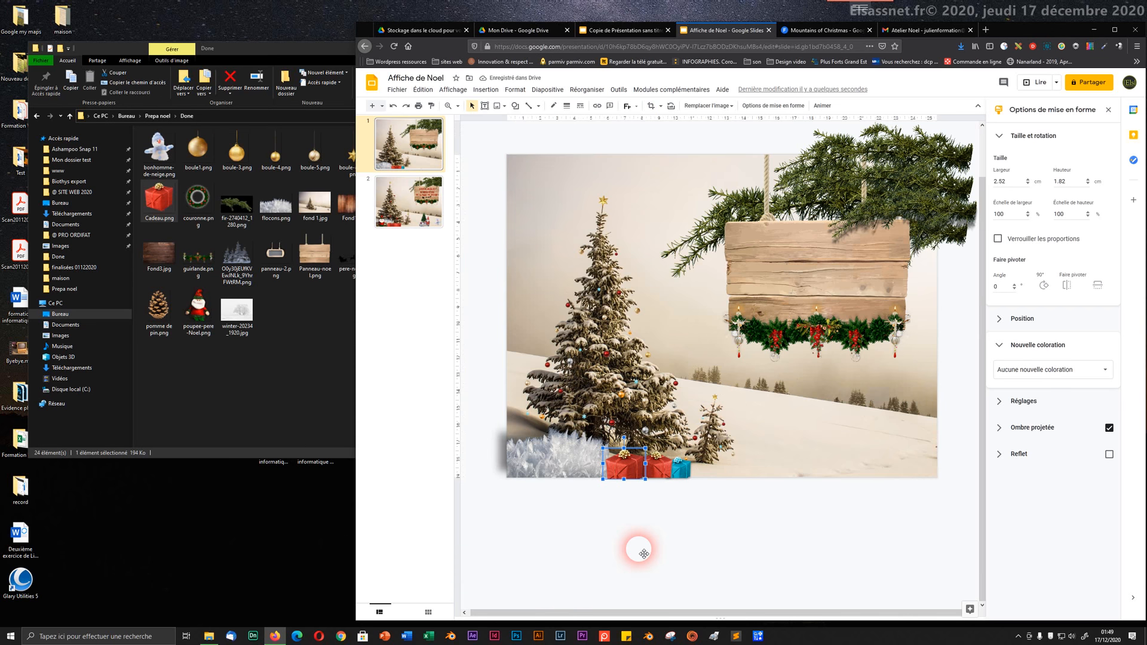
key("ctrl")
left_click(639, 549)
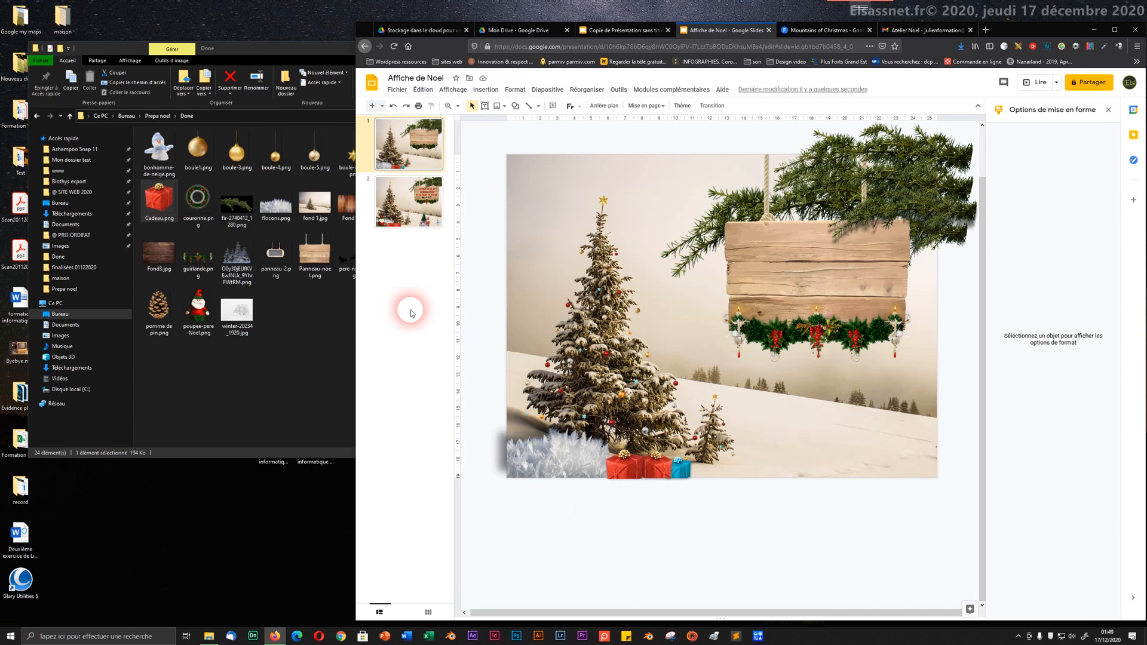
- Check the gift arrangement on slide 2 and rotate the middle red gift on slide 1 to about 345.5°
left_click(396, 223)
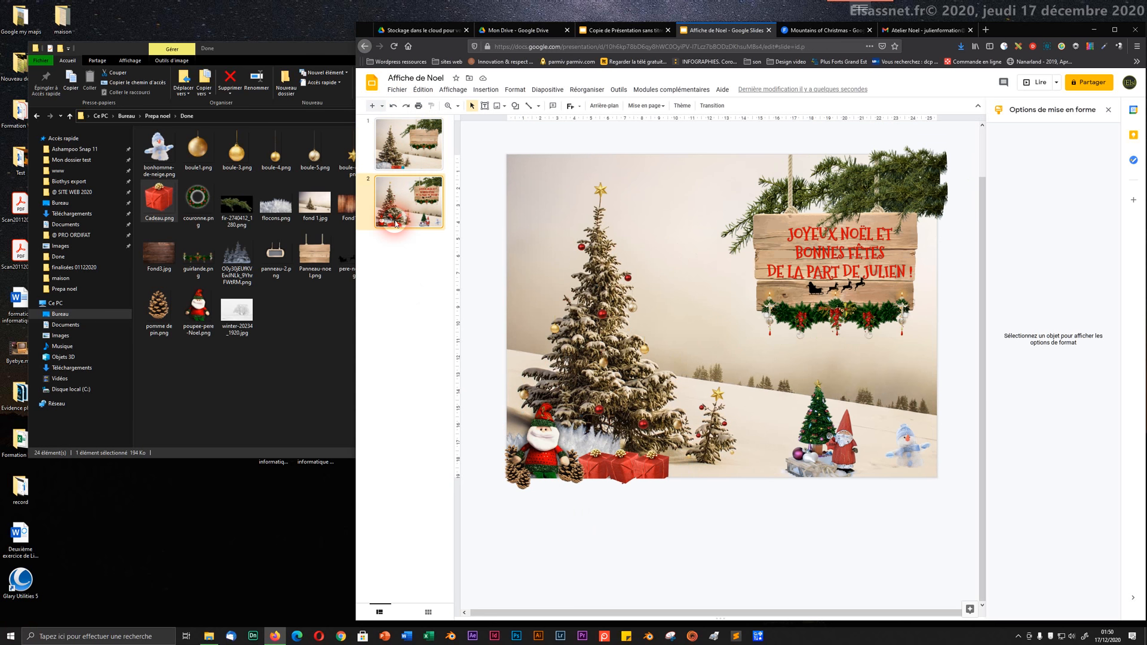
left_click(408, 169)
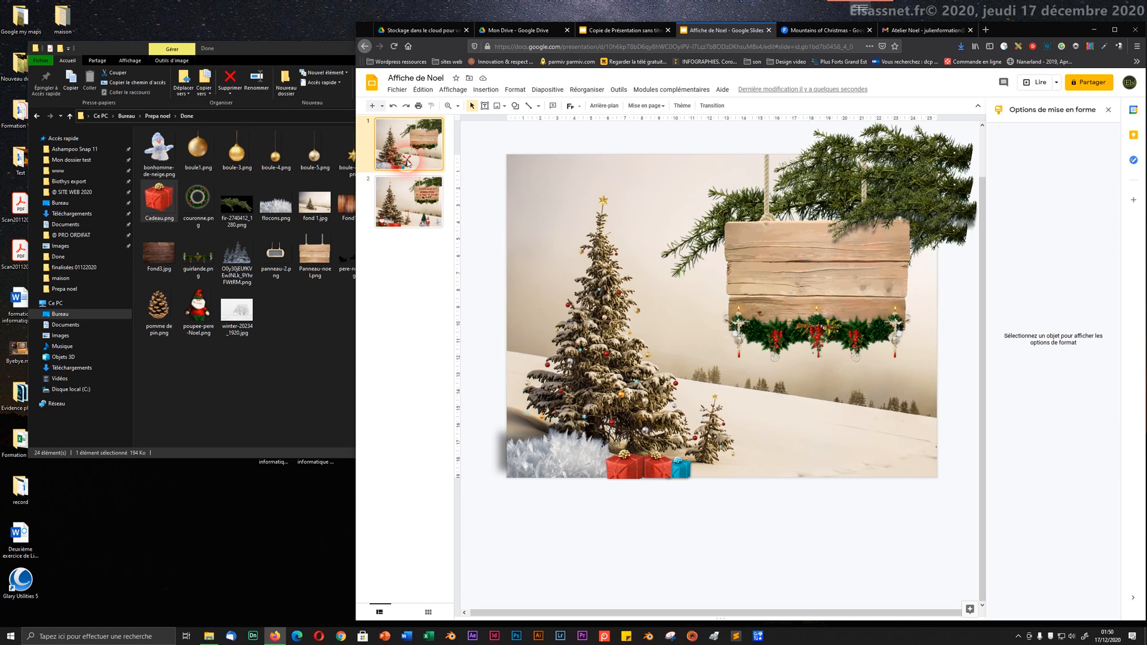
left_click(654, 476)
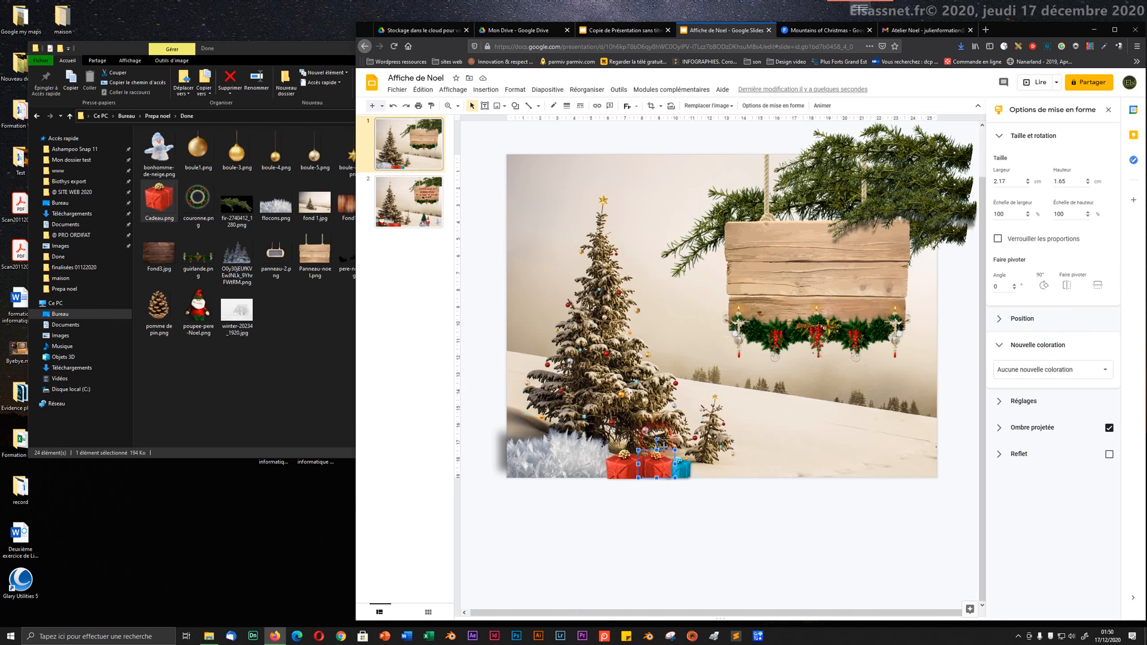
left_click_drag(656, 442, 654, 476)
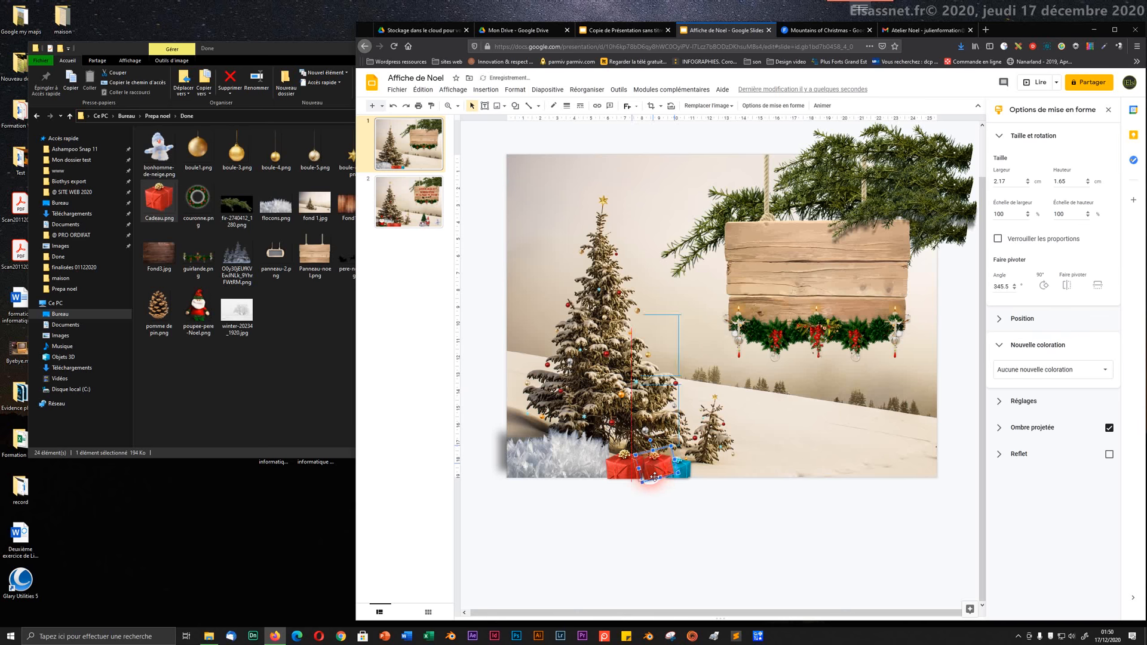
left_click(674, 508)
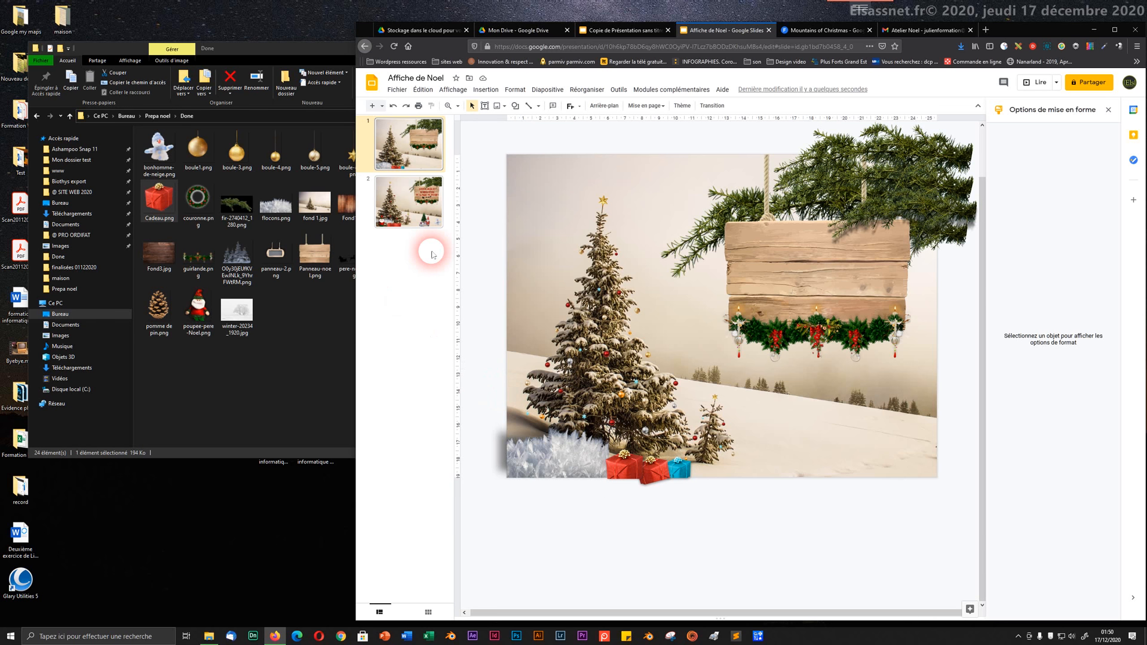
- Compare the poster on slide 1 with the finished example on slide 2, ending on slide 1
left_click(420, 204)
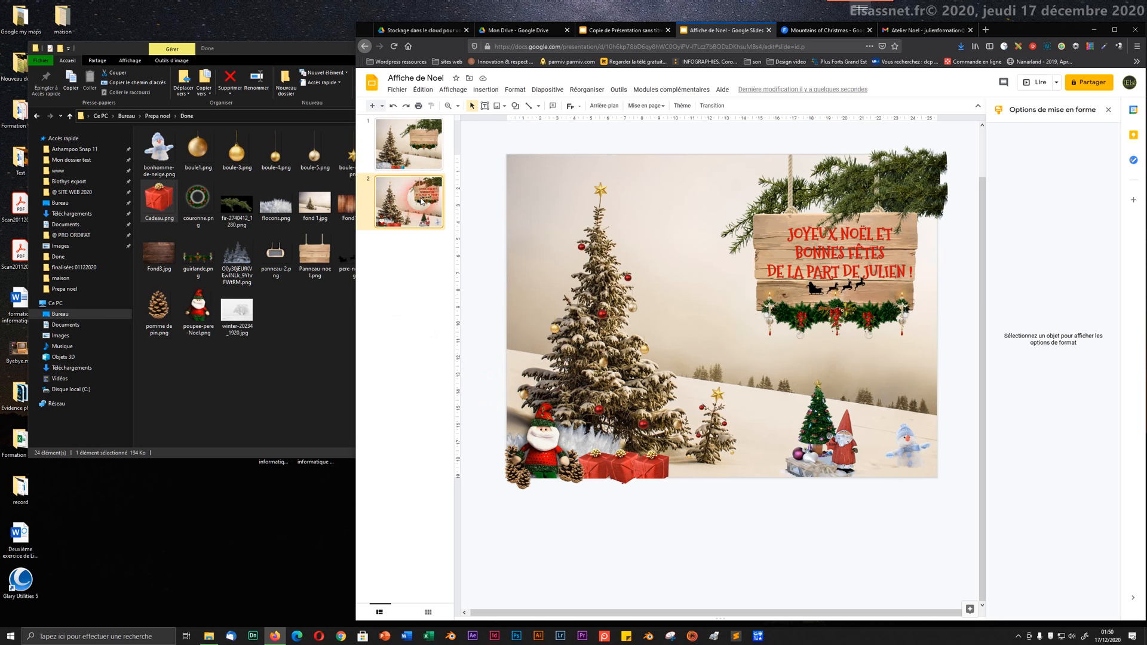
left_click(421, 160)
left_click(422, 206)
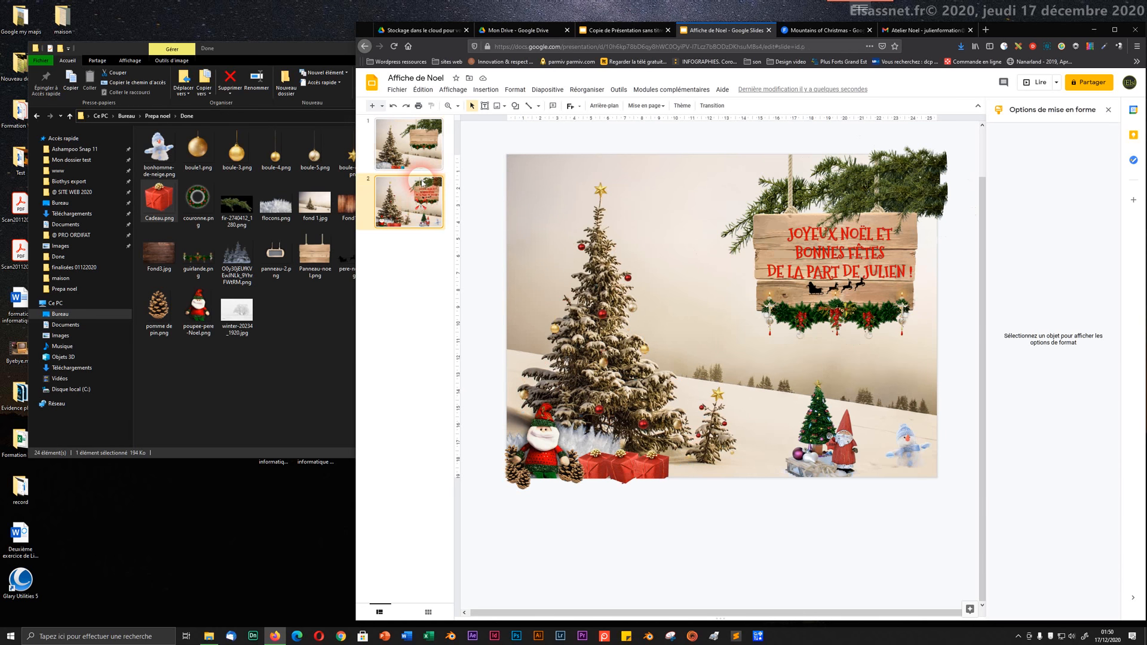
left_click(424, 150)
left_click(421, 203)
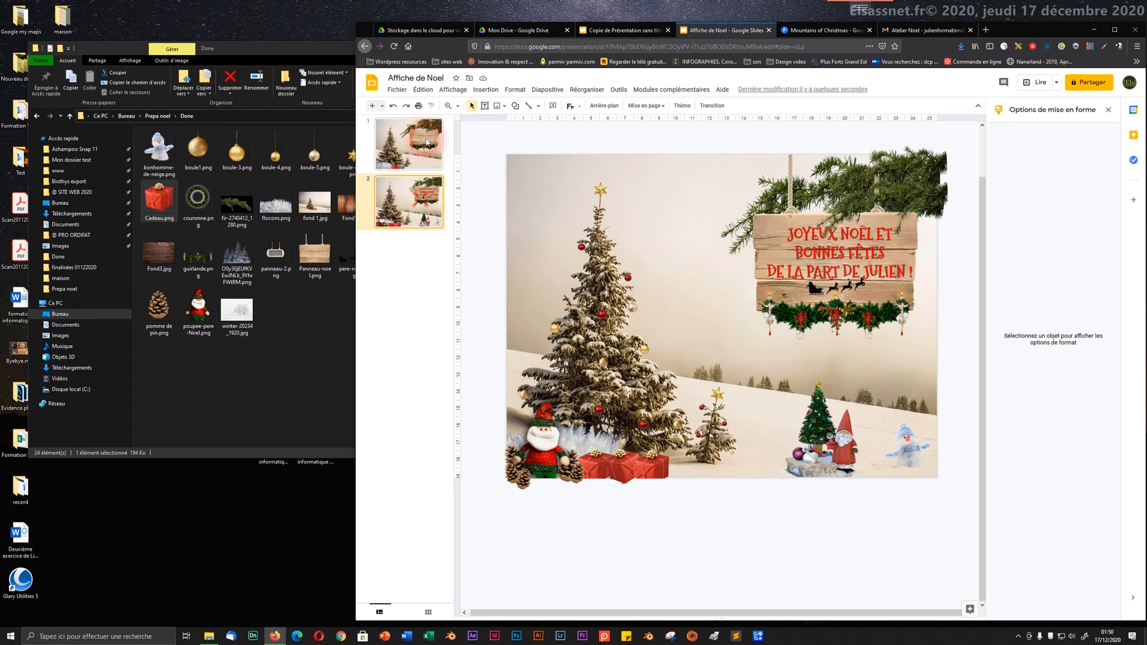
left_click(427, 141)
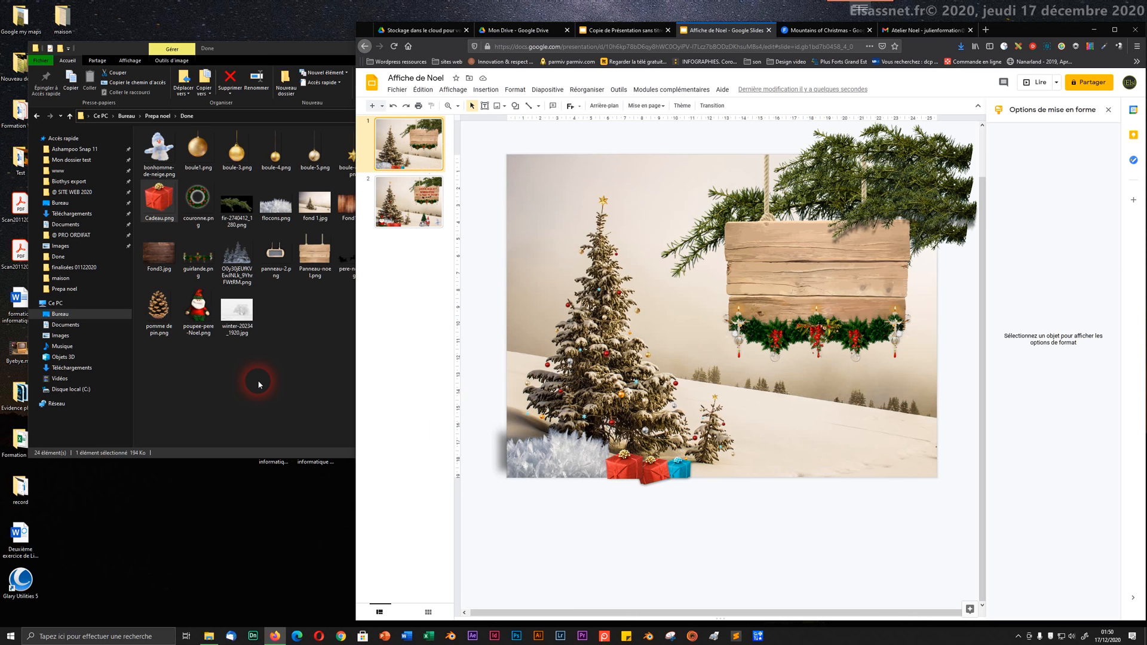
- Insert poupee-pere-Noel.png from the Done folder, scale it to about 5.03 × 5.95 cm and place it beside the gifts under the tree
left_click_drag(197, 311, 564, 478)
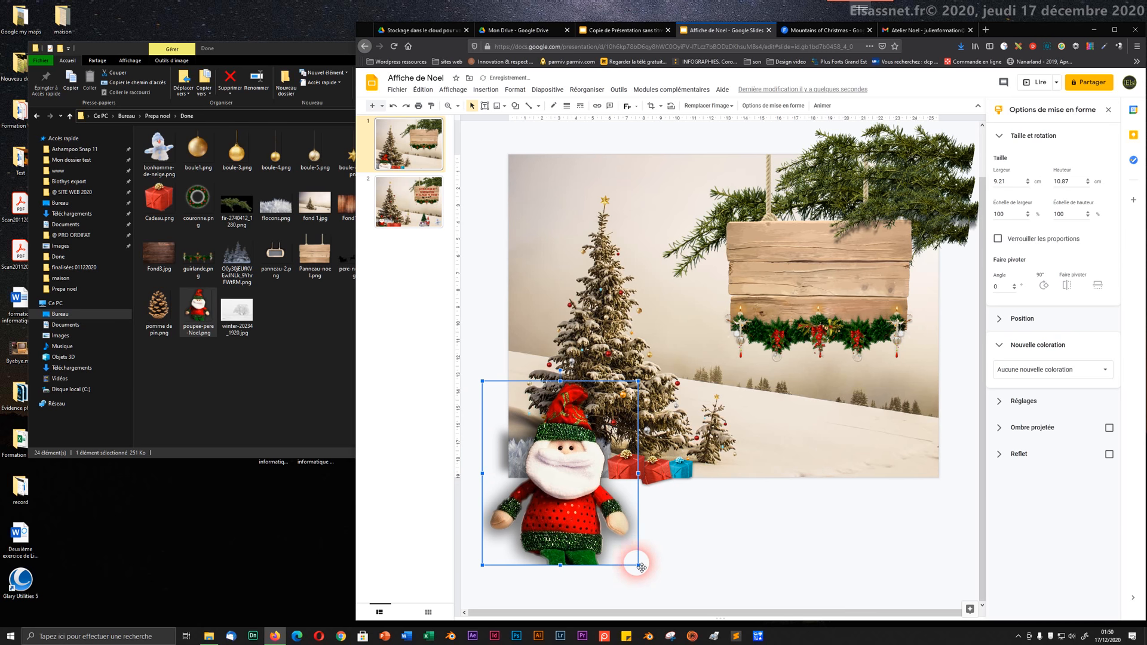
left_click_drag(638, 565, 596, 515)
left_click_drag(571, 478, 593, 454)
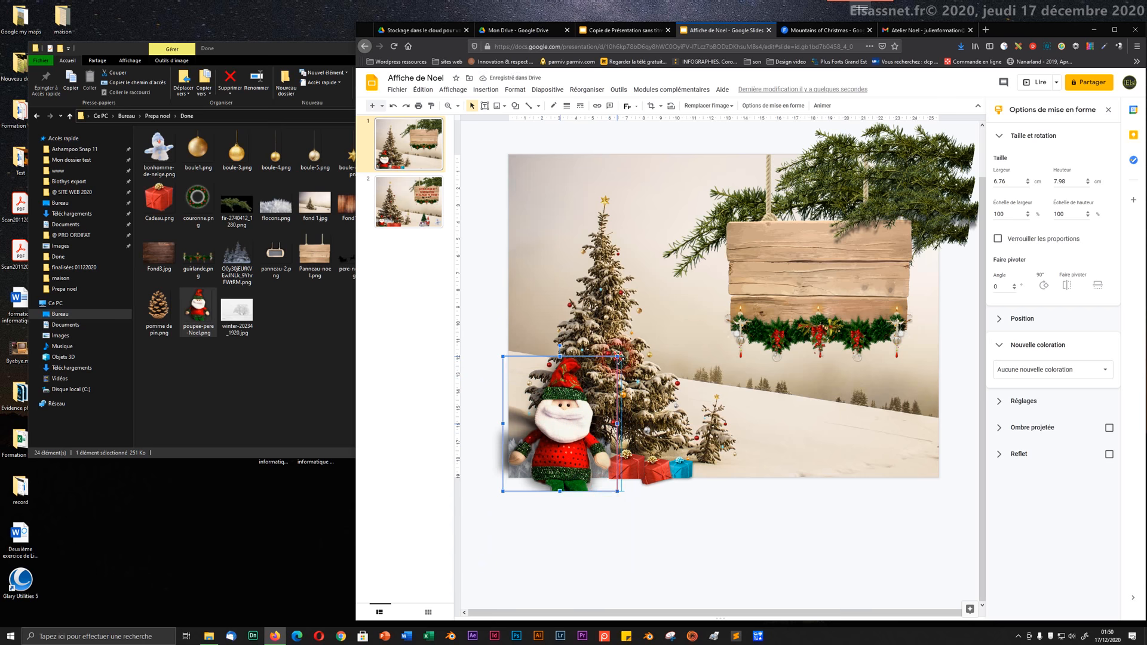
left_click_drag(616, 356, 588, 391)
left_click_drag(551, 472, 562, 456)
left_click(600, 537)
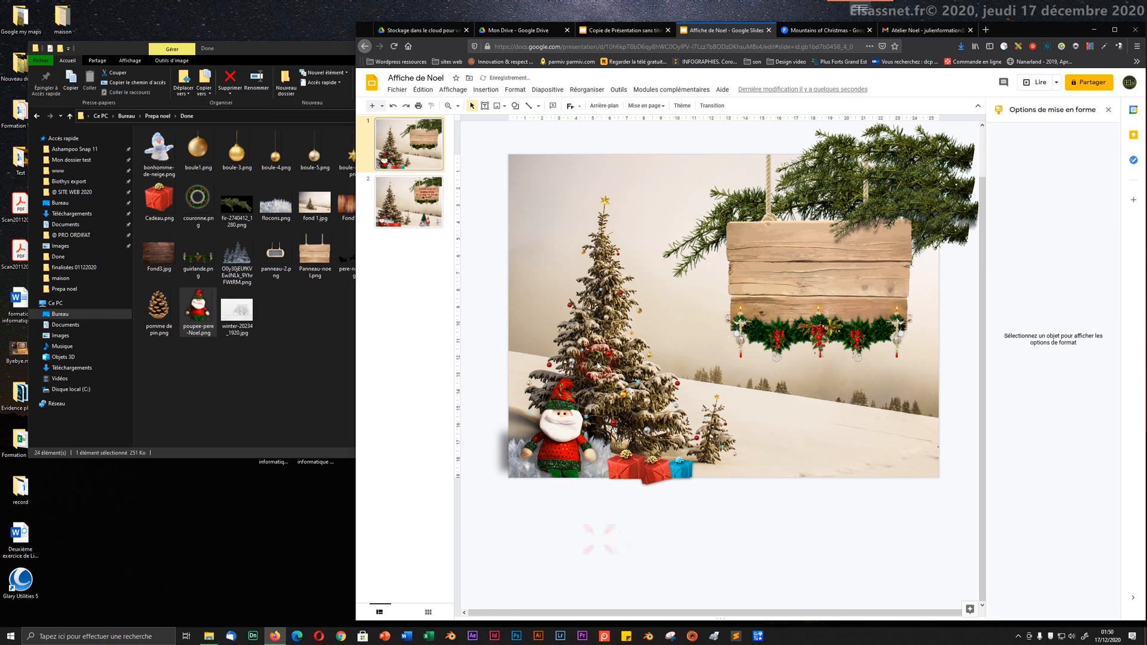
left_click(566, 455)
left_click_drag(566, 455, 562, 454)
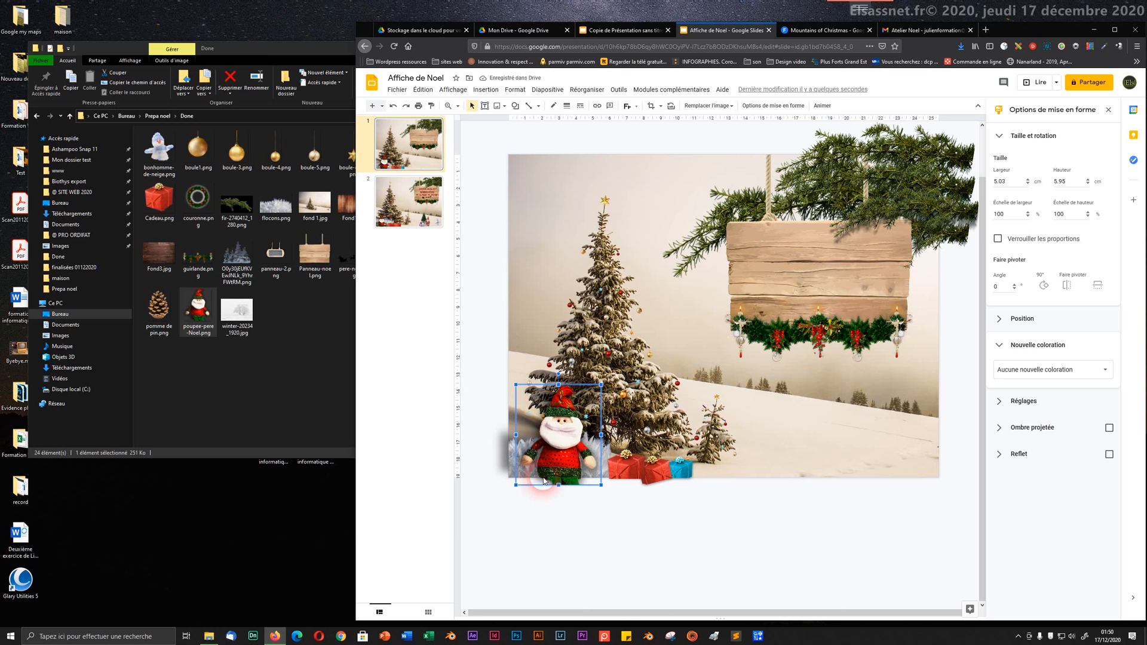
left_click(594, 506)
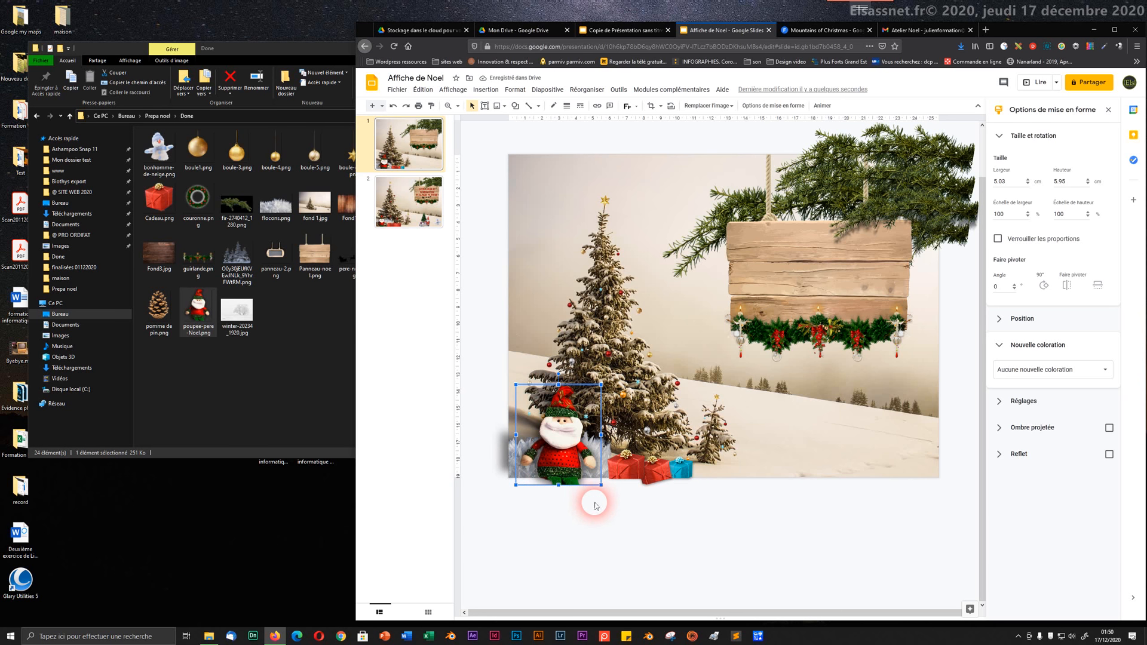
- Crop the bottom of the Santa doll to a height of about 5.47 cm and shift it slightly closer to the gifts
left_click(564, 475)
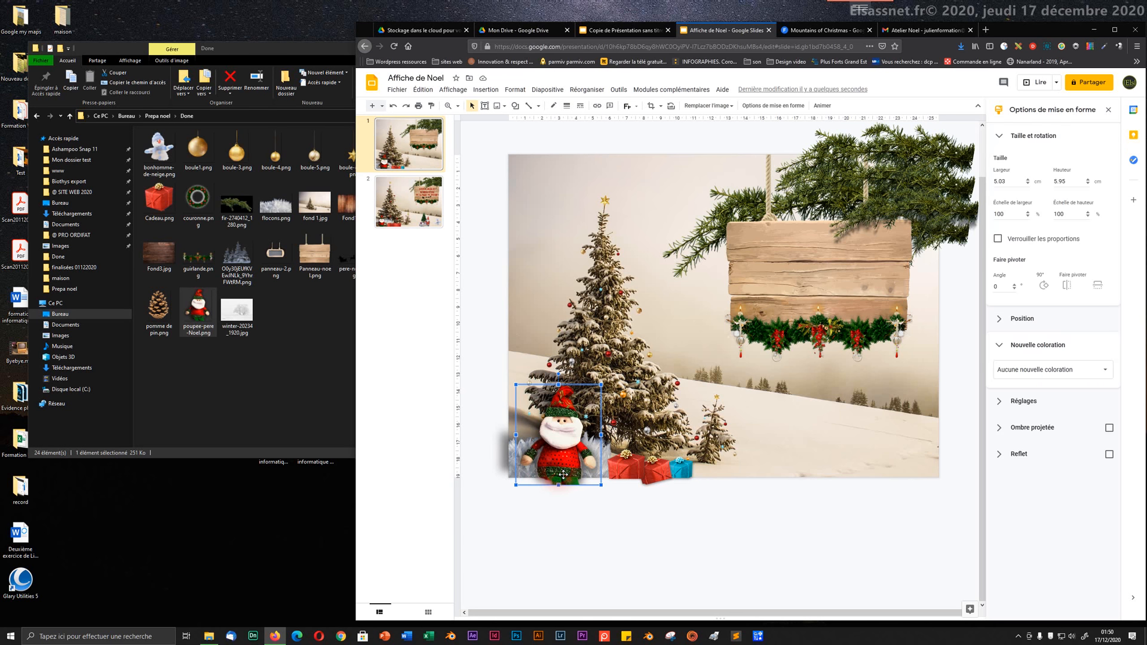
left_click(651, 106)
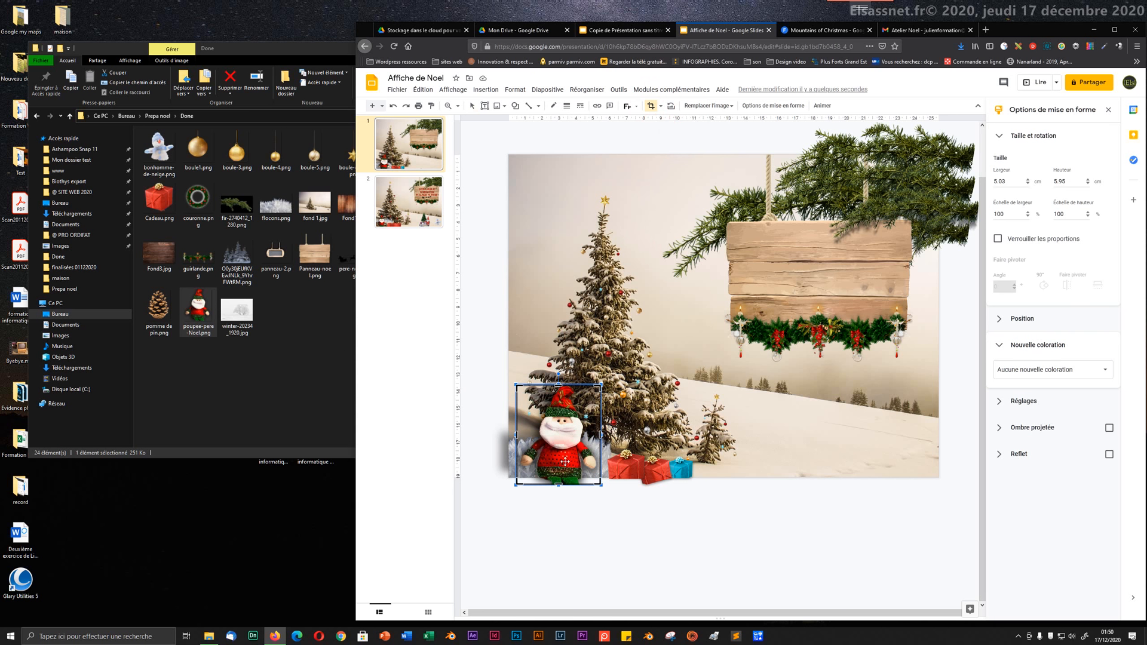
left_click_drag(559, 485, 559, 476)
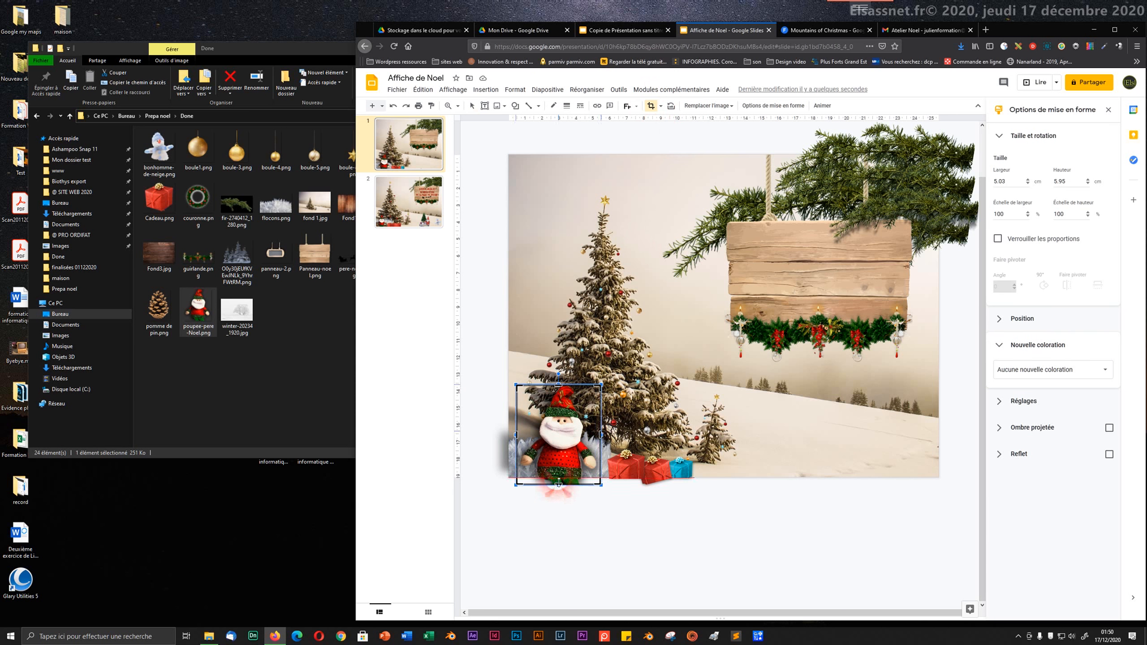
left_click(595, 501)
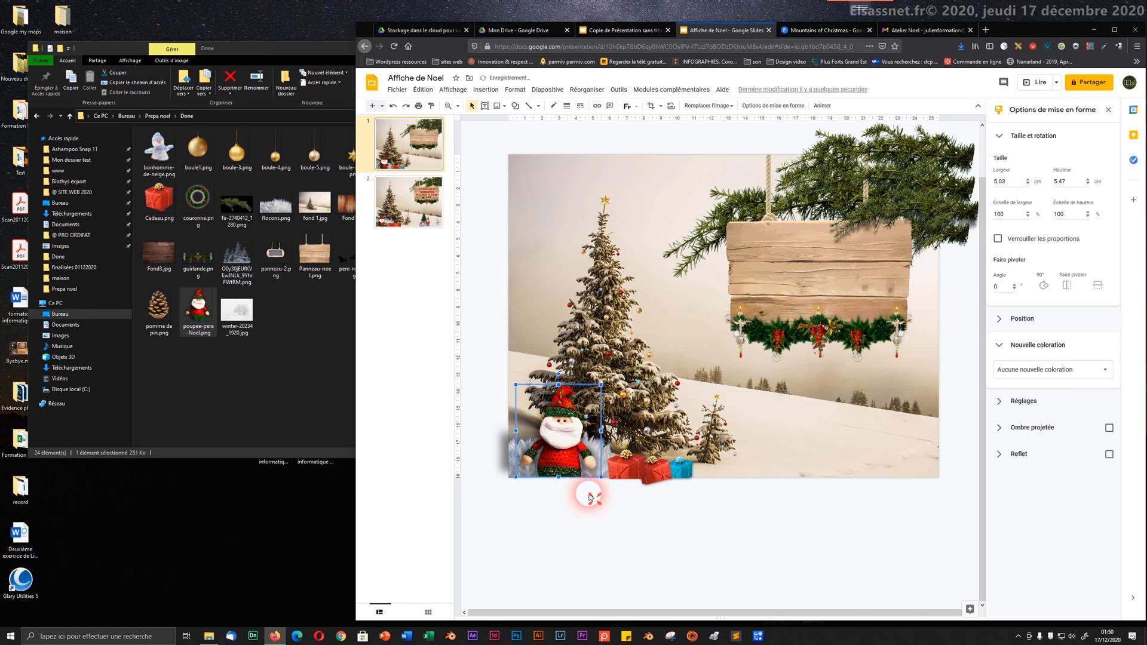
mouse_move(563, 474)
left_mouse_down()
mouse_move(791, 265)
mouse_move(803, 317)
mouse_move(821, 301)
mouse_move(683, 317)
mouse_move(699, 390)
mouse_move(703, 341)
mouse_move(595, 454)
mouse_move(573, 460)
left_mouse_up()
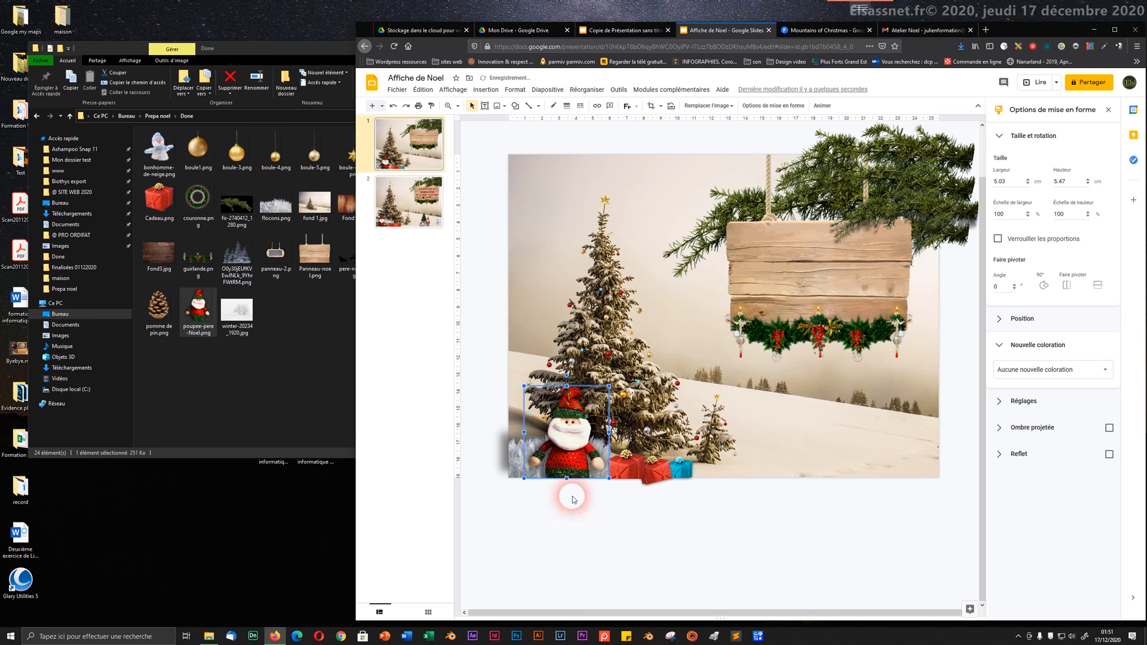
left_click(569, 500)
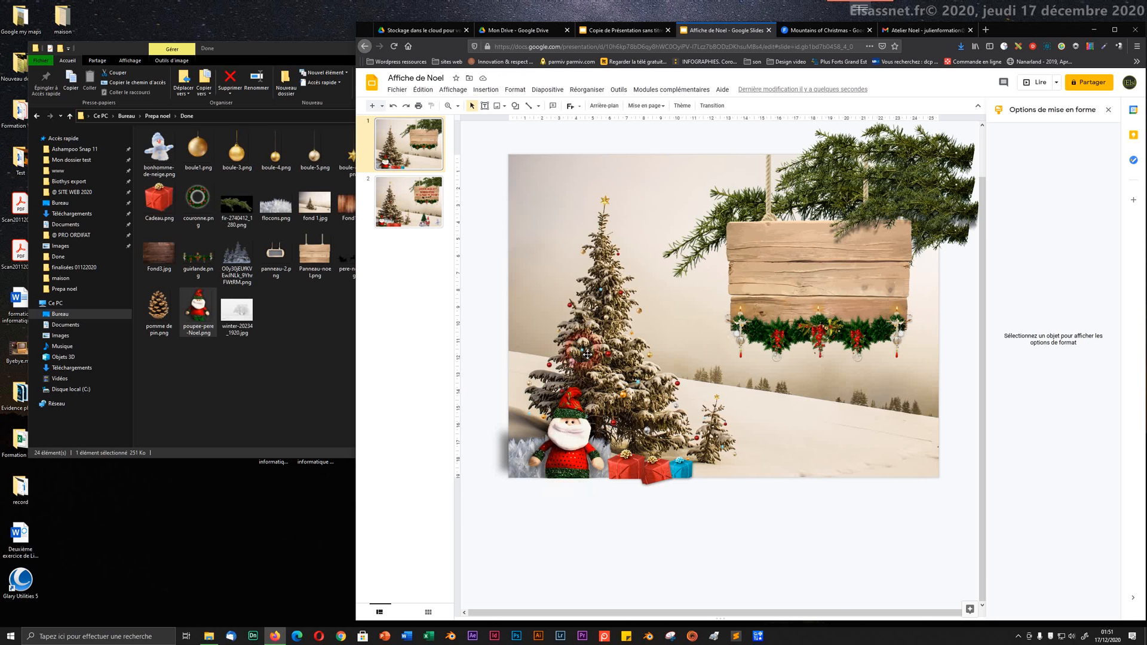
left_click(678, 214)
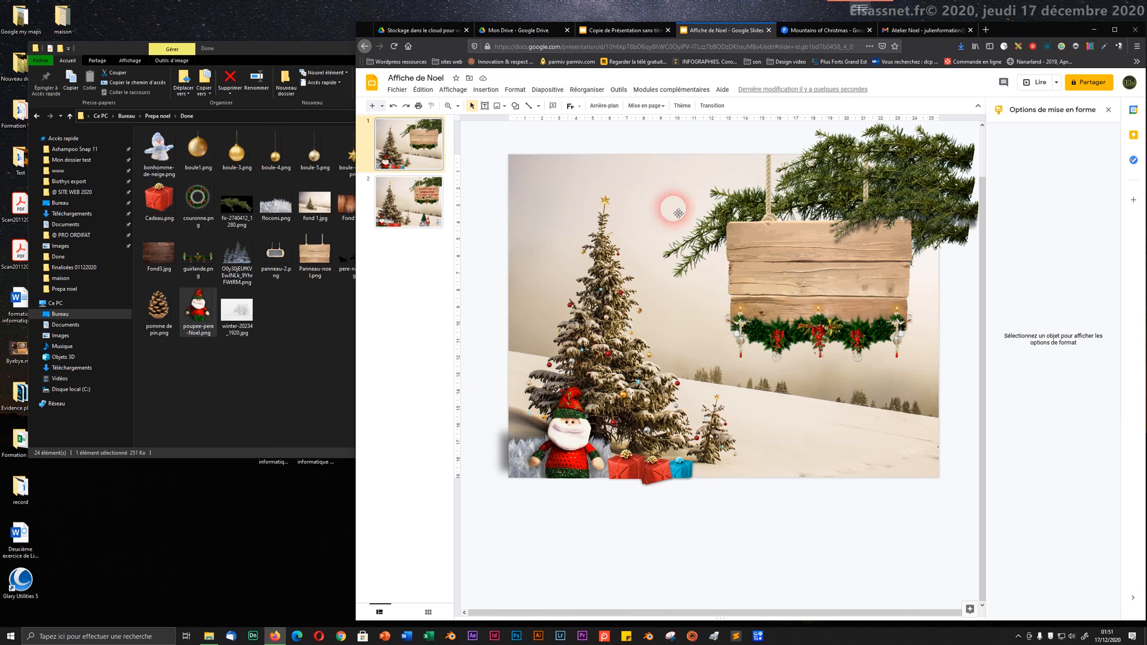
- Enable the drop shadow (Ombre projetée) on the Santa doll, toggling it to compare the effect
left_click(548, 476)
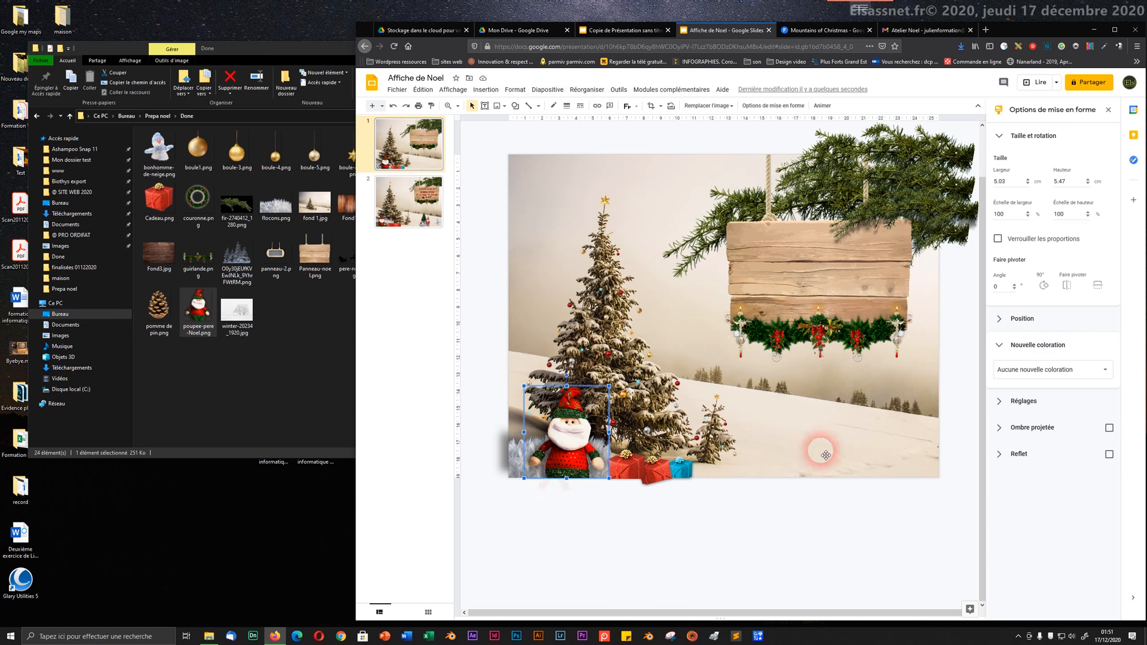
left_click(1109, 428)
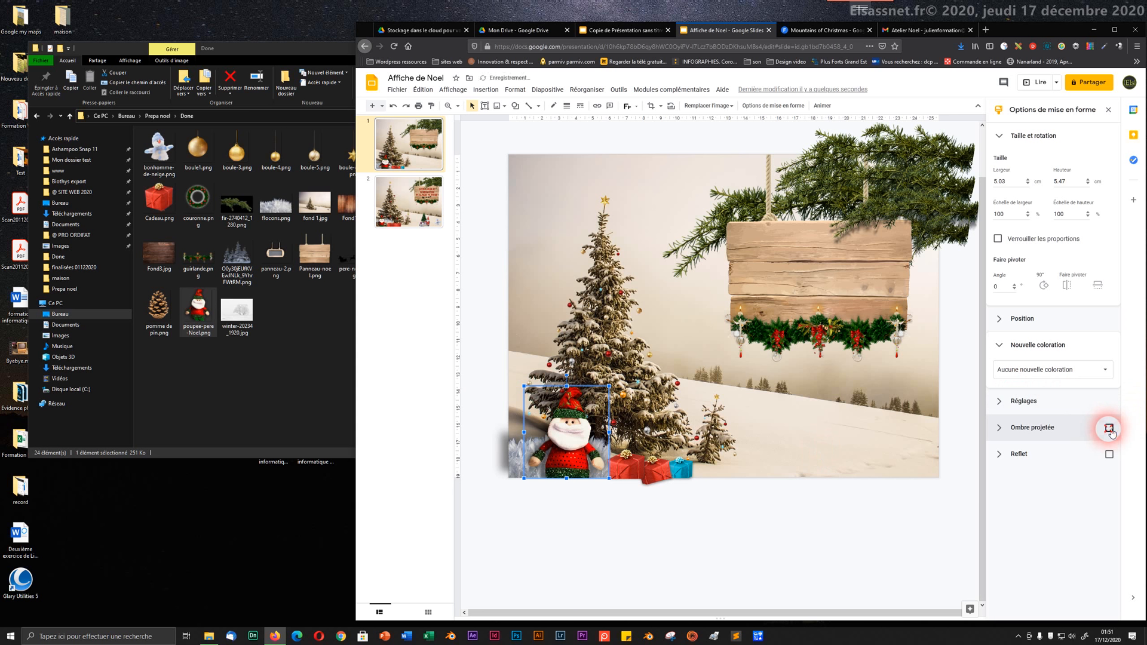
left_click(1109, 429)
left_click(1109, 428)
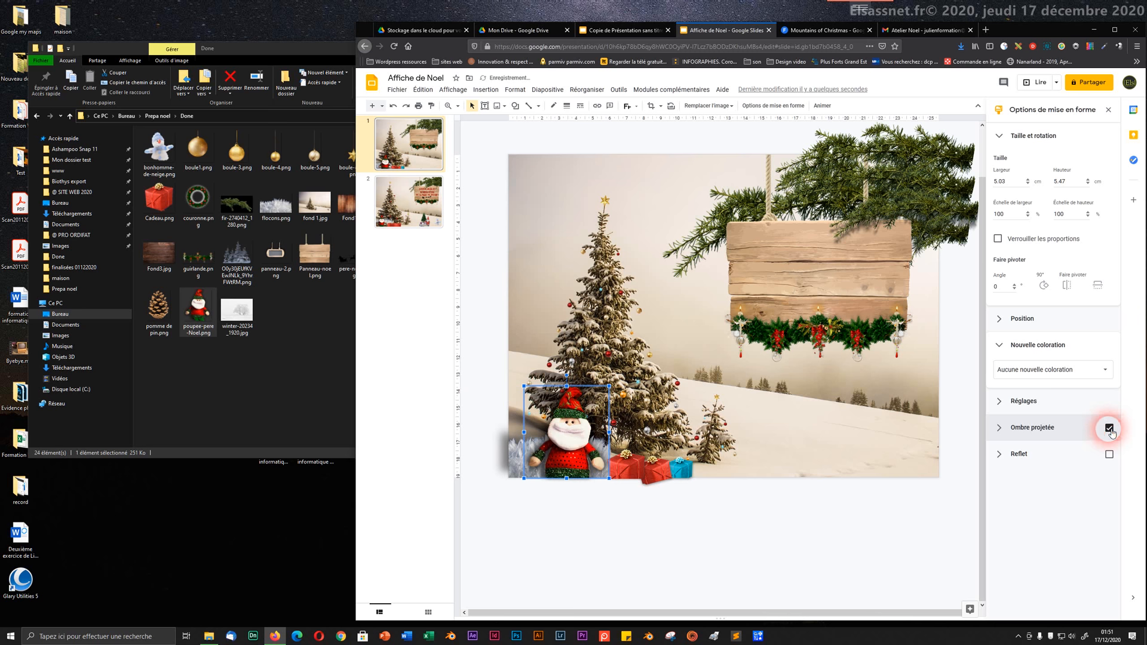
- Increase the distance and blur radius of the Santa doll's drop shadow and adjust its angle so it falls below the doll
left_click(1005, 430)
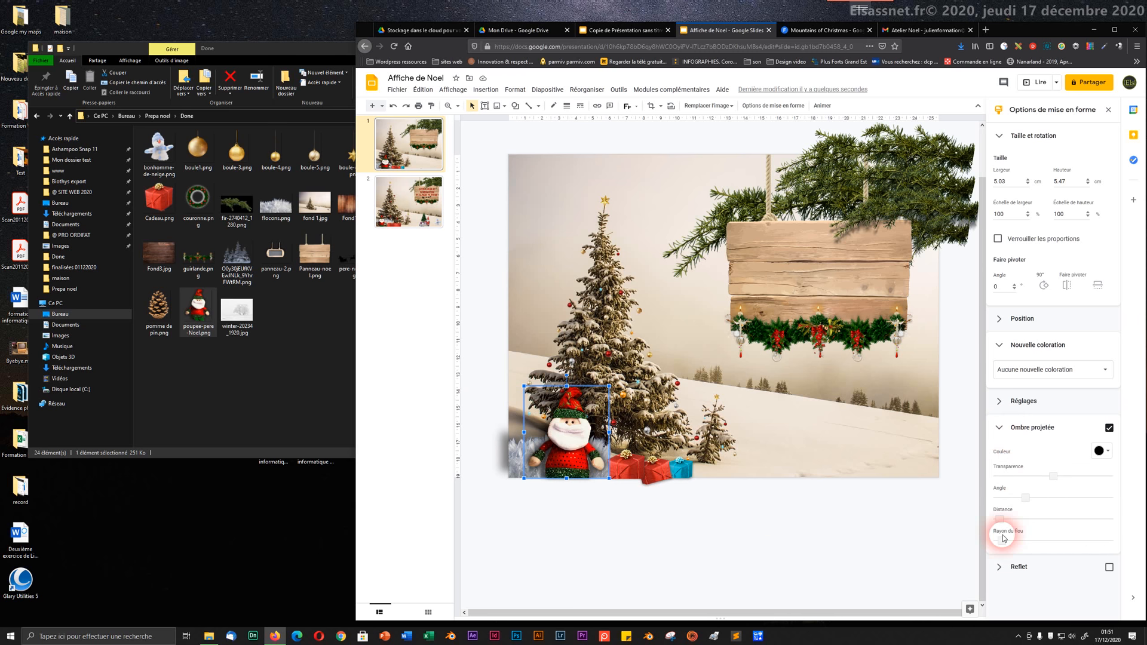
left_click_drag(1005, 546, 1013, 519)
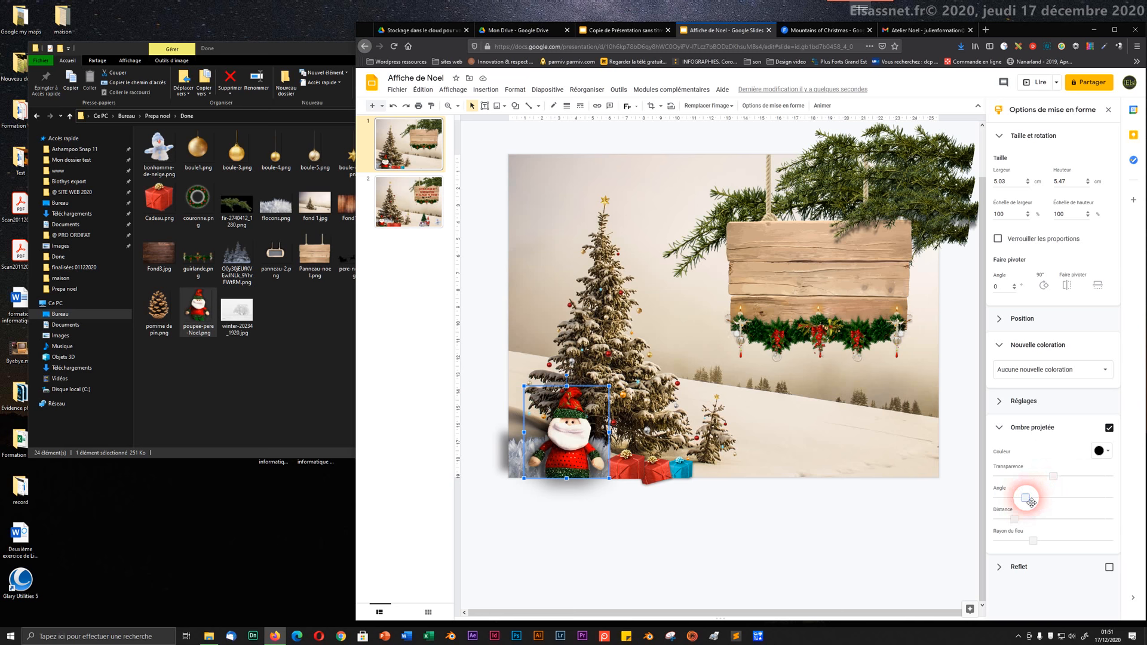
left_click_drag(1025, 499, 1050, 503)
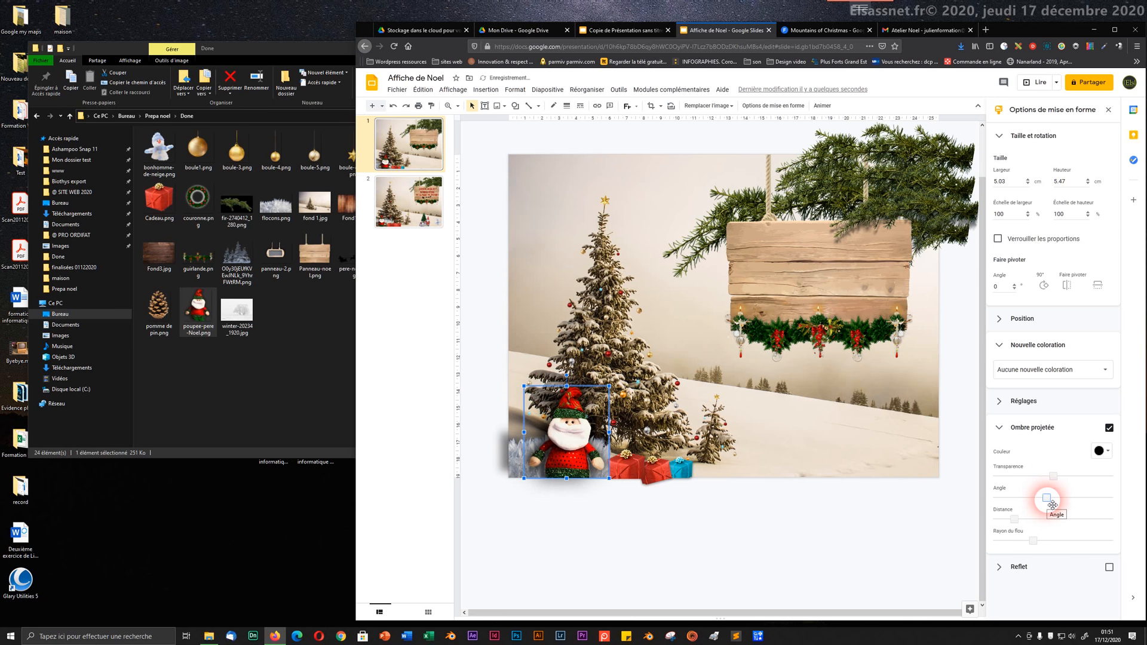
left_click(735, 516)
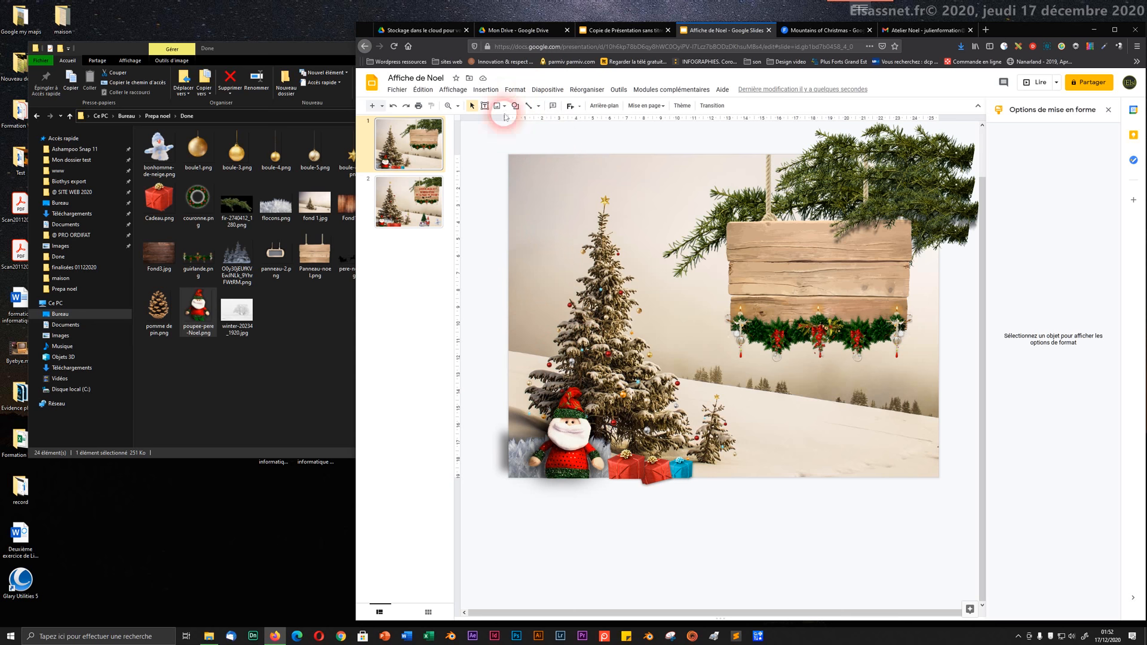
left_click(575, 442)
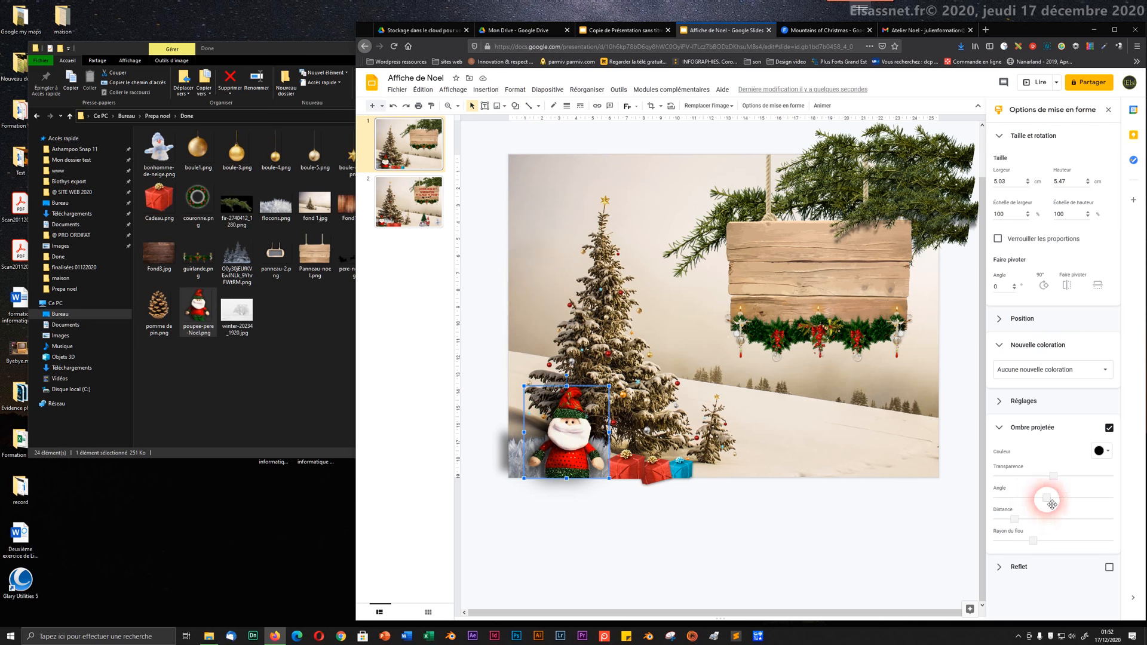
left_click_drag(1051, 505, 1026, 505)
- Try red as the drop shadow colour on the Santa doll and compare it with the neighbouring red gift
left_click(1101, 450)
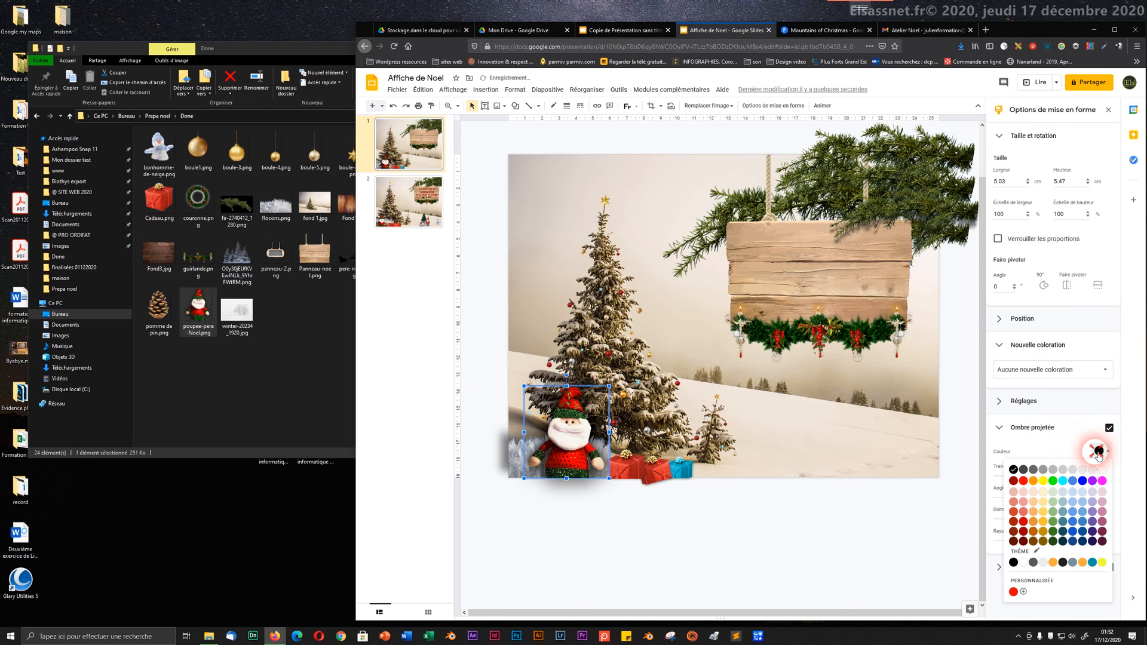
left_click(1024, 481)
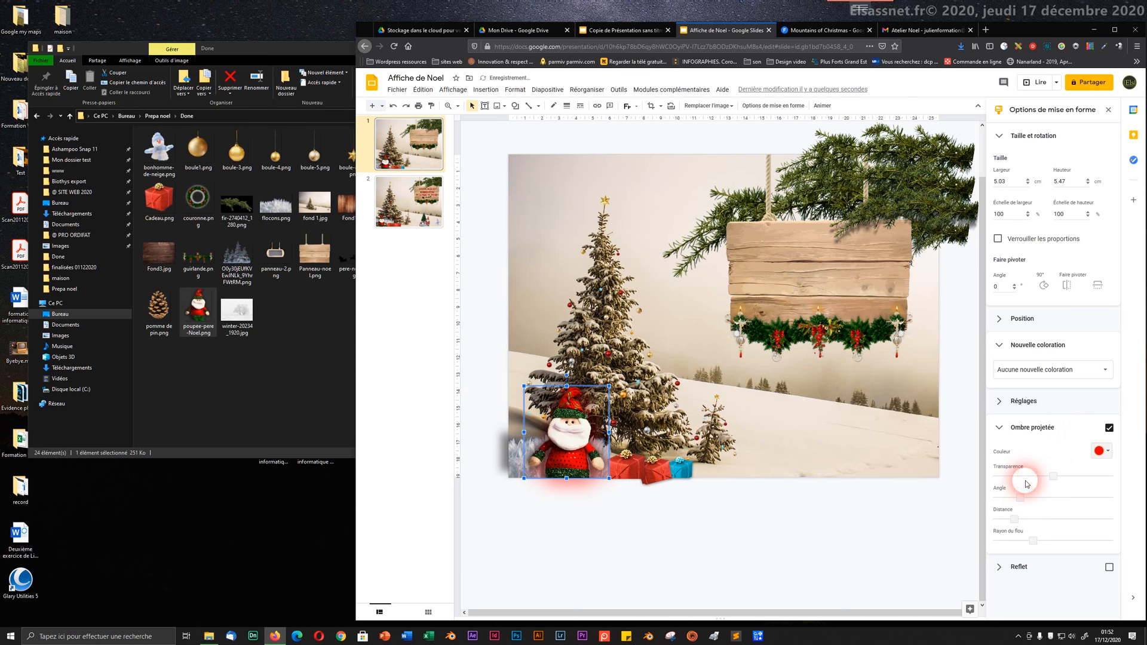
left_click(728, 513)
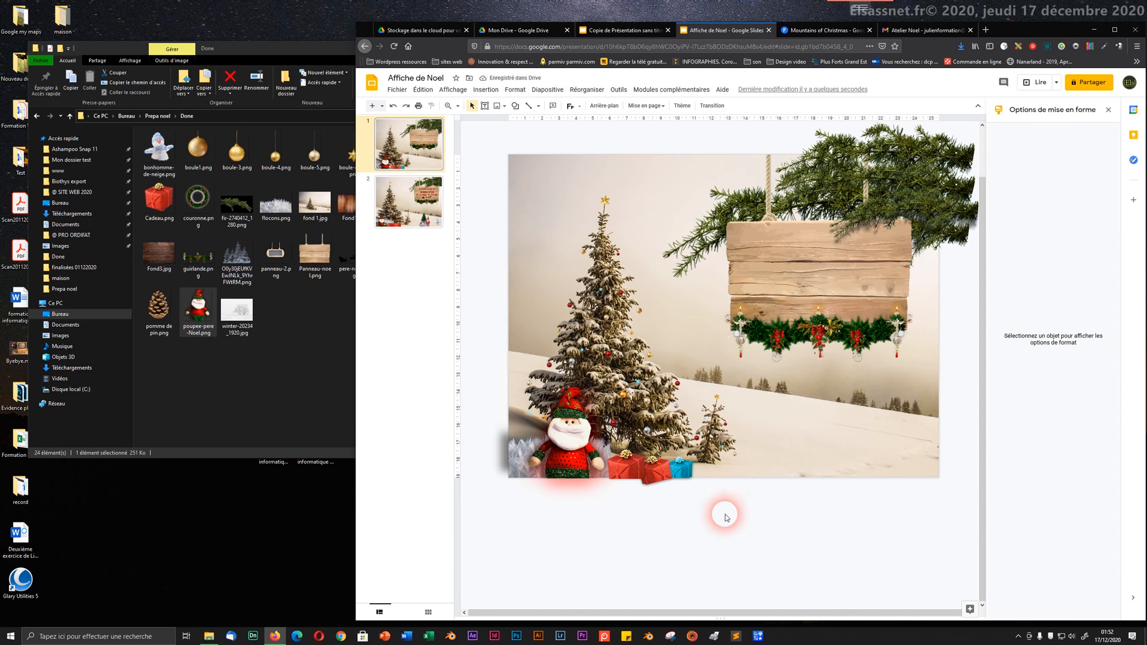
left_click(563, 471)
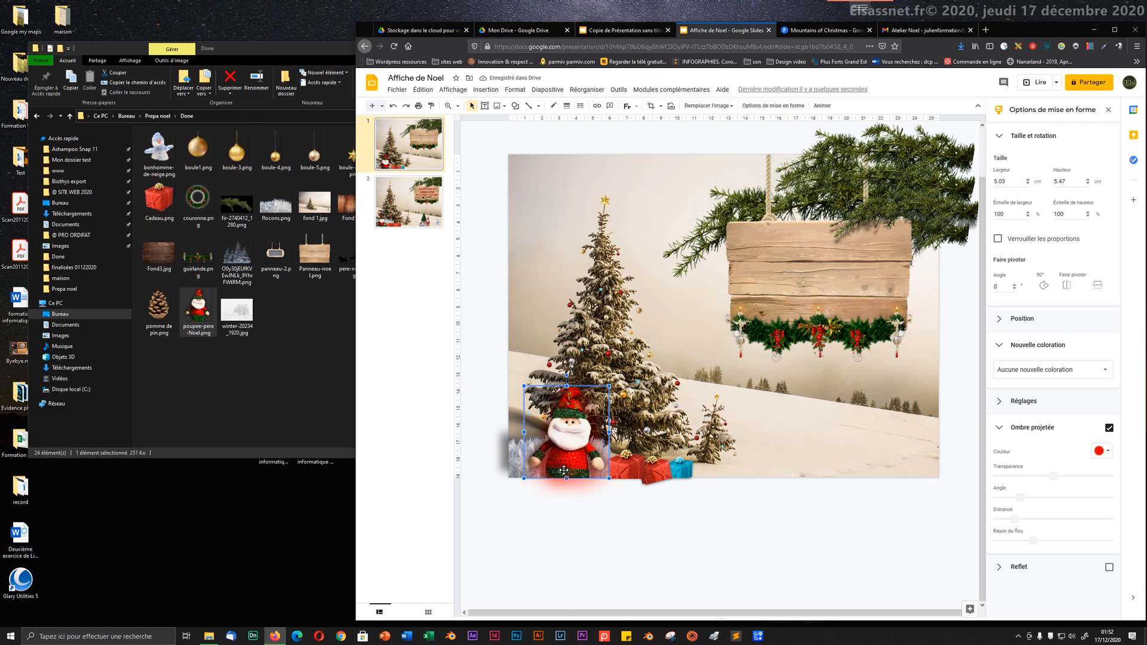
left_click(634, 471)
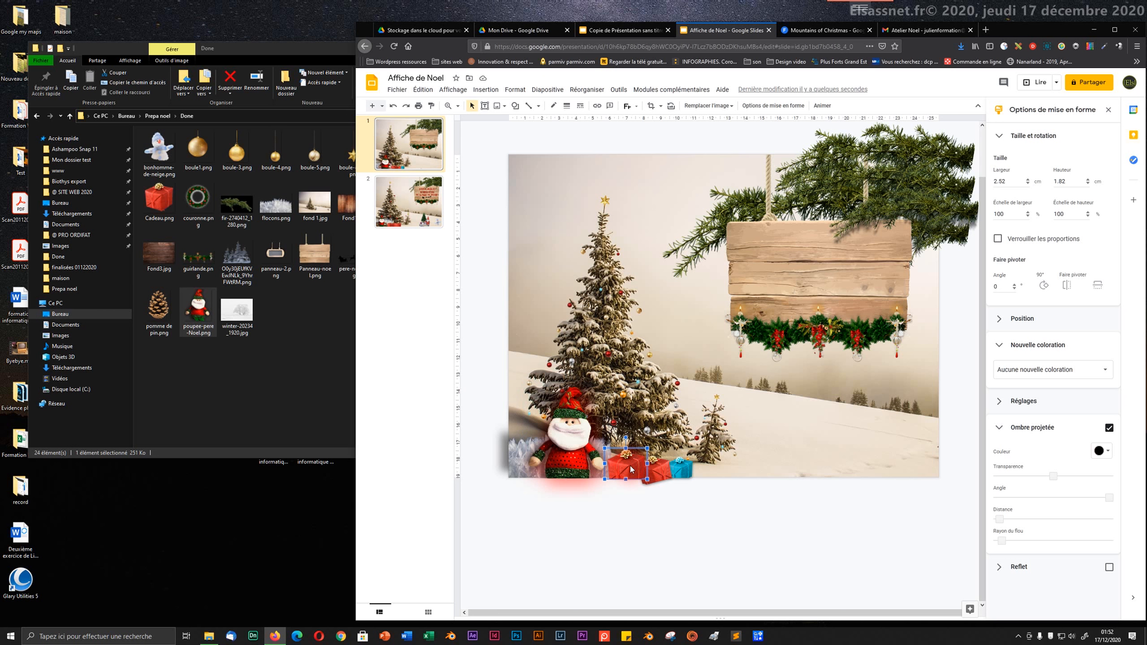
left_click(571, 466)
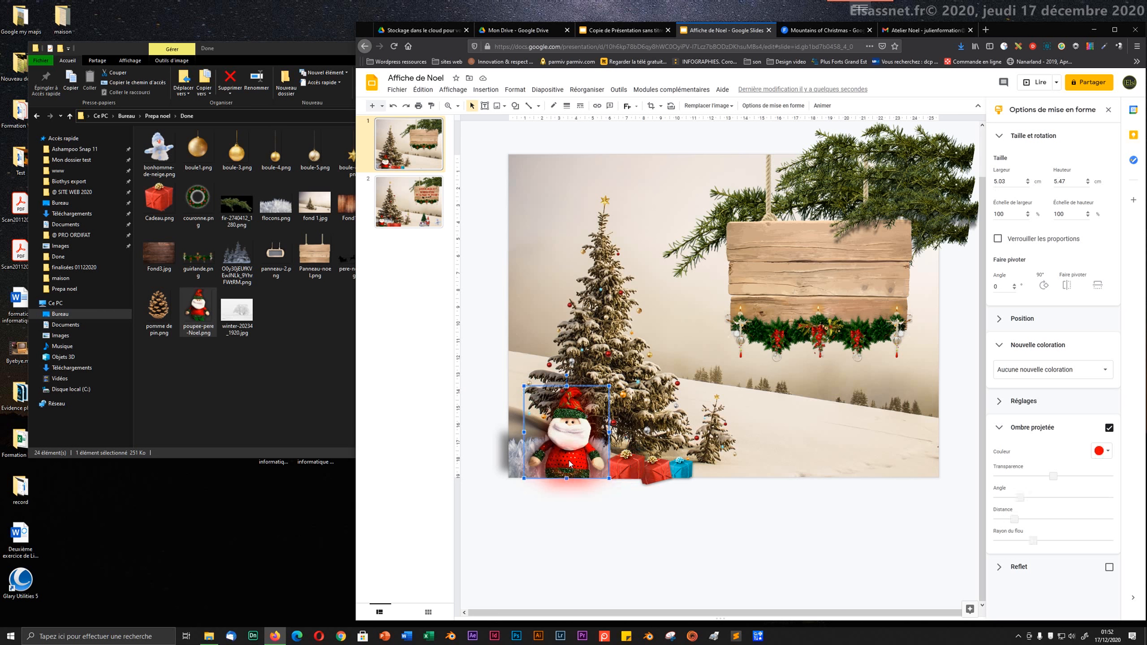
- Try white as the drop shadow colour on the Santa doll
left_click(1104, 463)
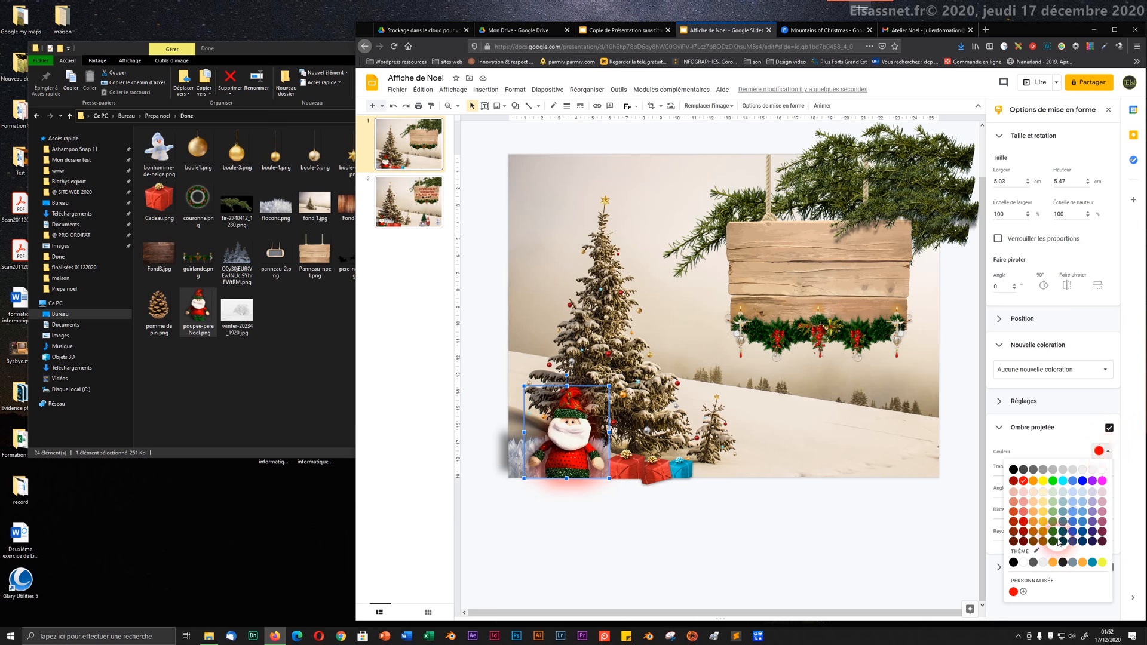
left_click(1027, 565)
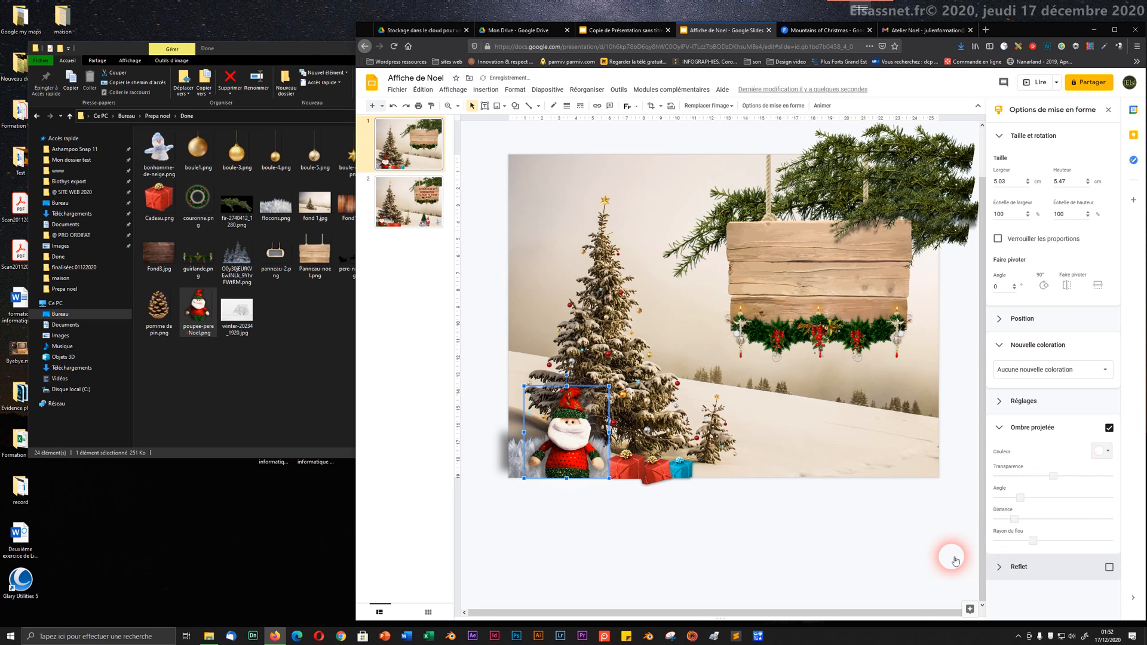
left_click(793, 530)
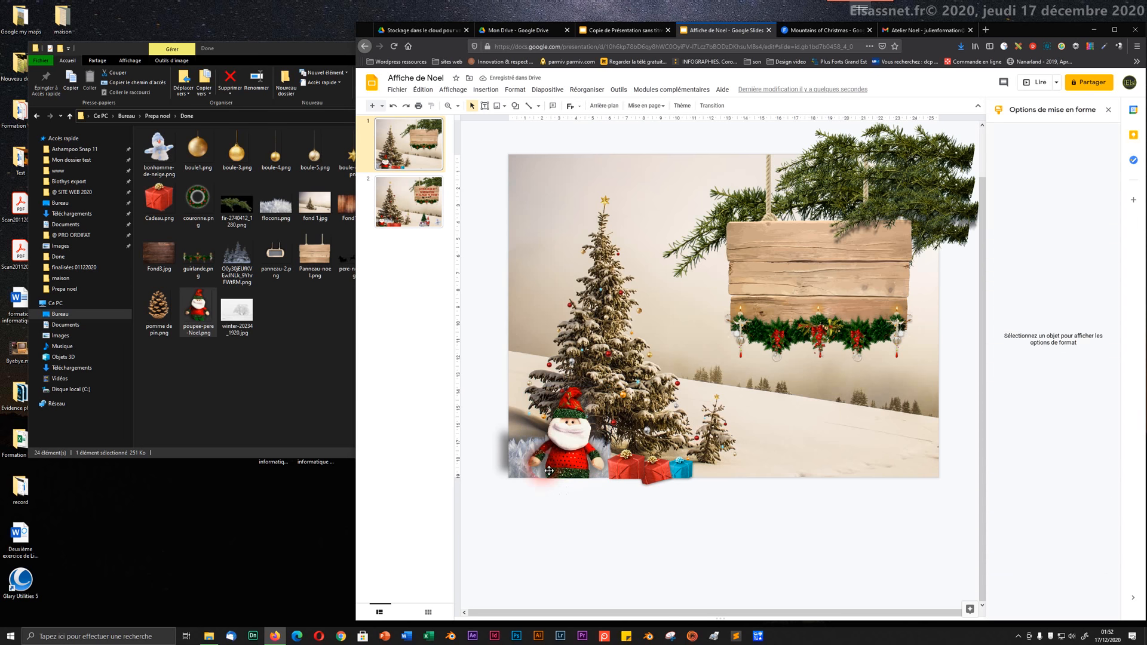
- Set the Santa doll's drop shadow colour to dark grey
left_click(571, 445)
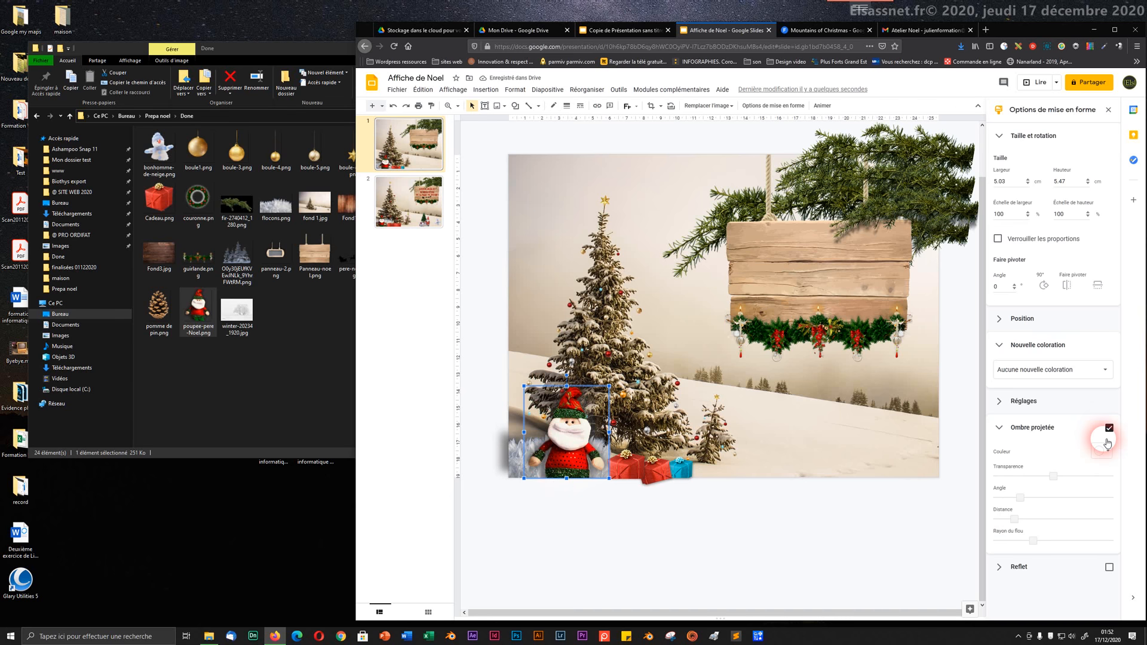
left_click(1105, 451)
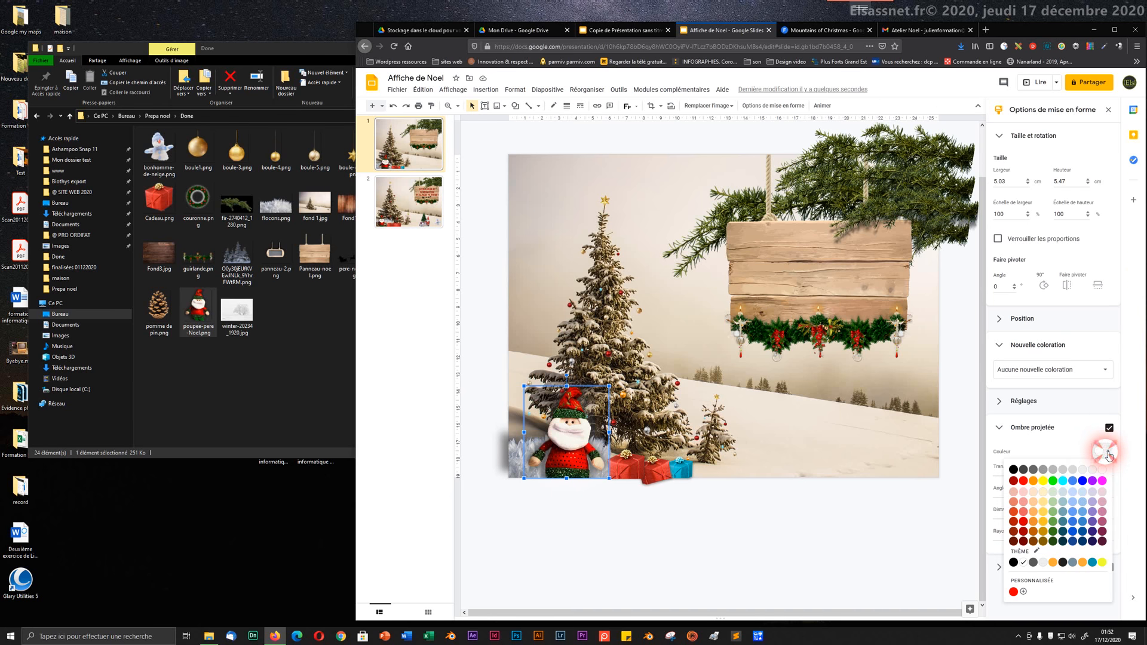
left_click(1032, 470)
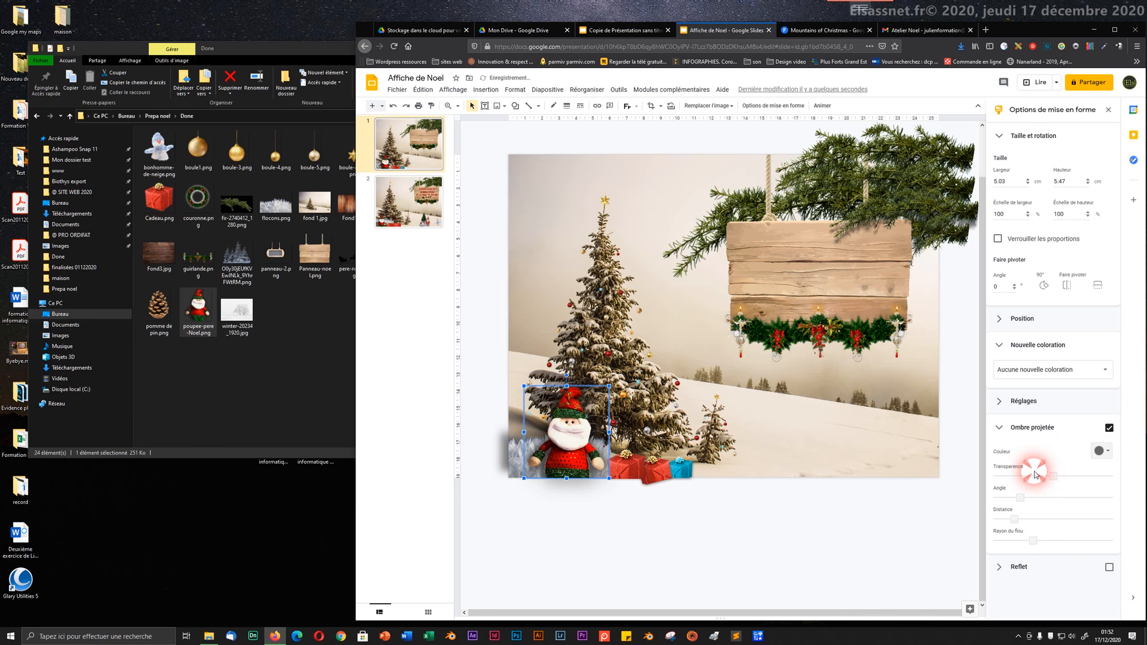
left_click(659, 544)
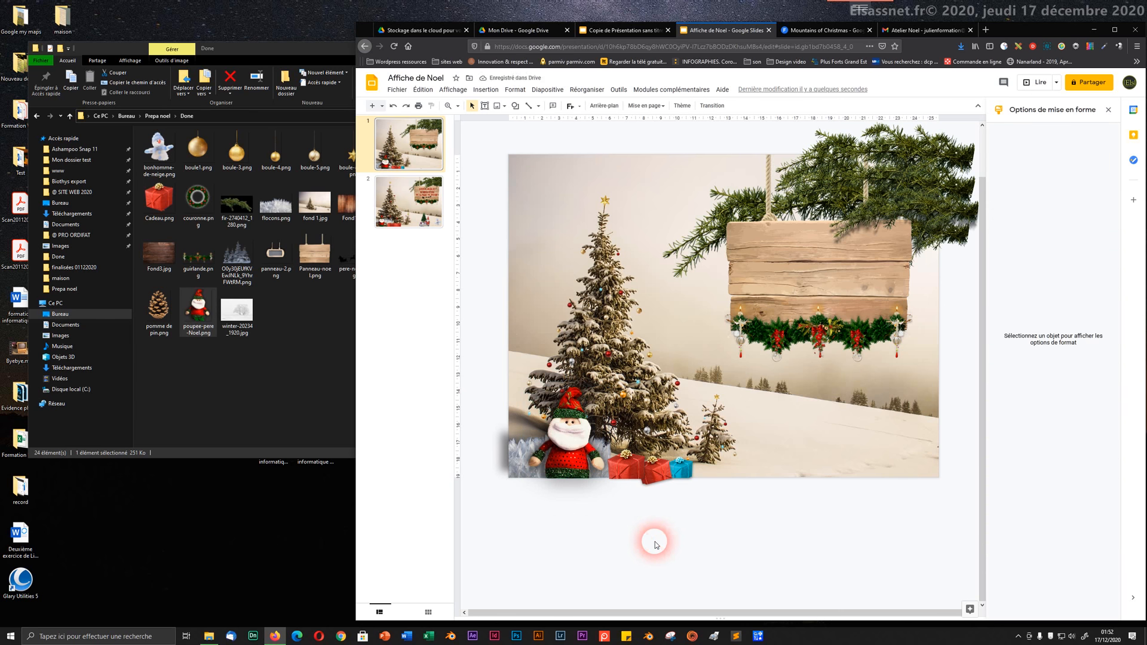
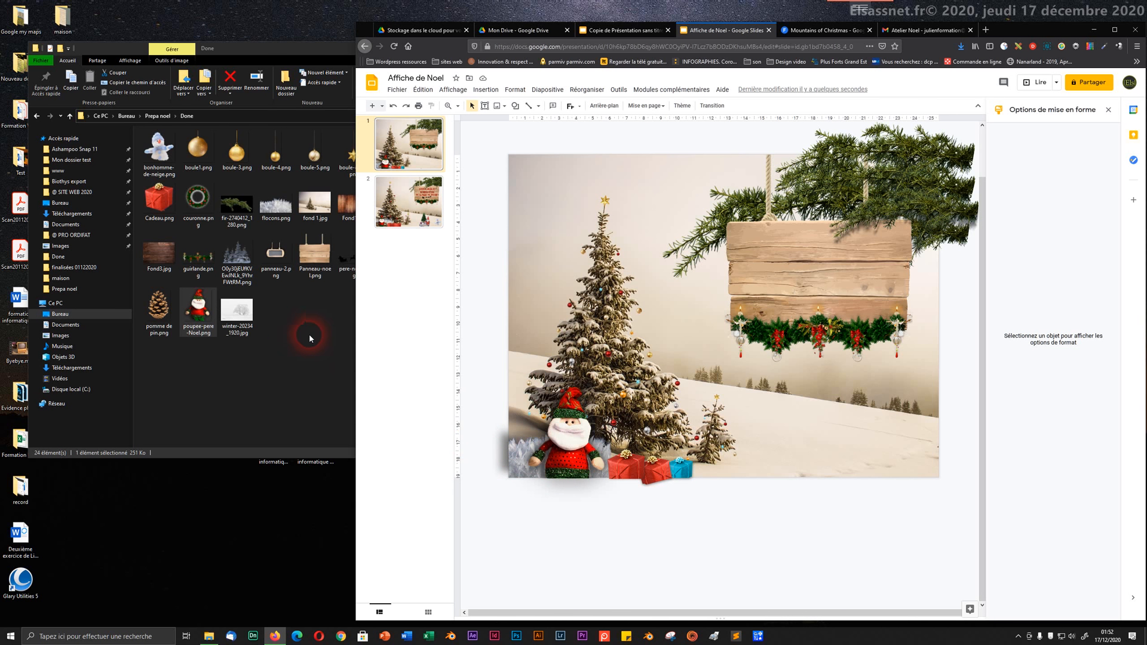
- Shift the Santa doll slightly away from the gifts, leaving a small gap beside the first red gift
left_click(574, 471)
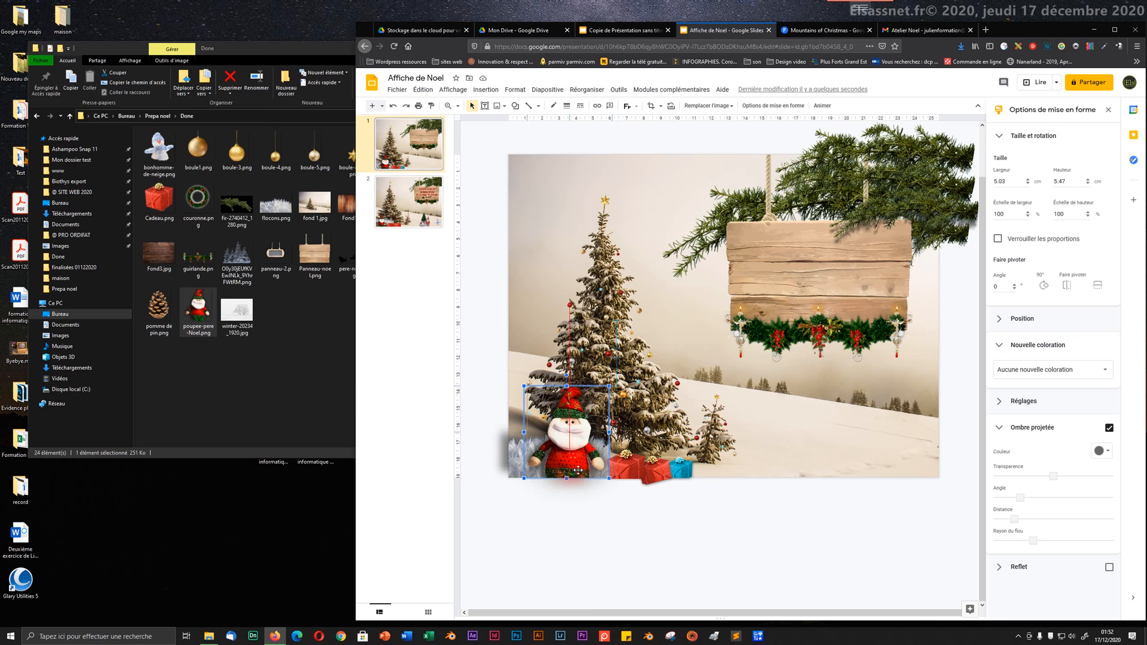
left_click(568, 505)
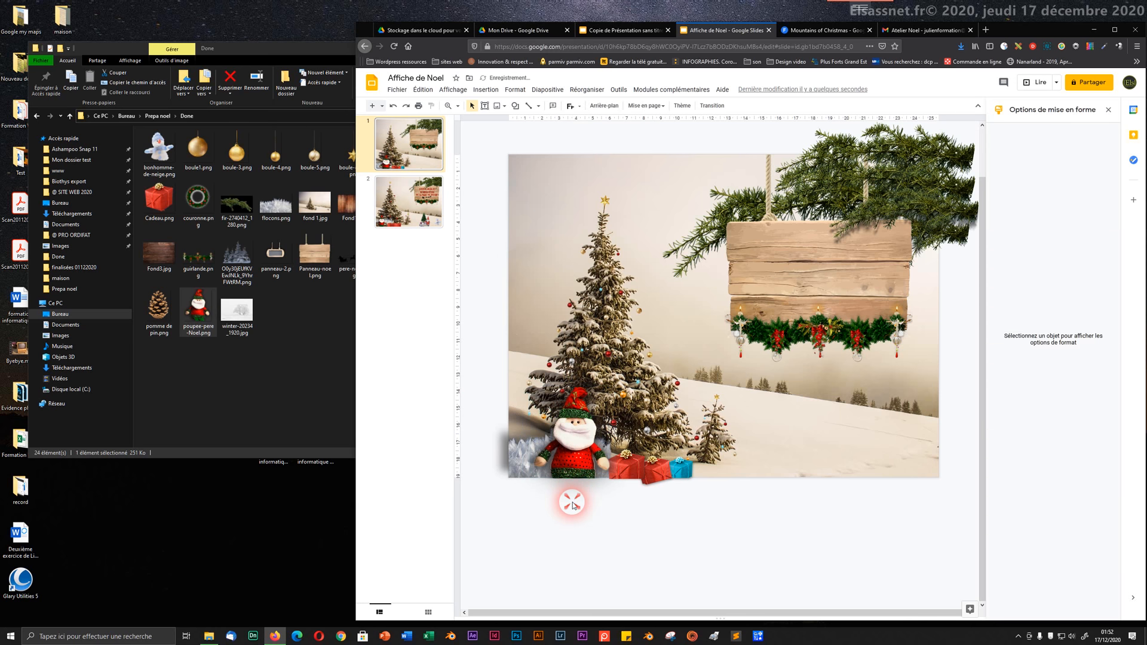
left_click(566, 473)
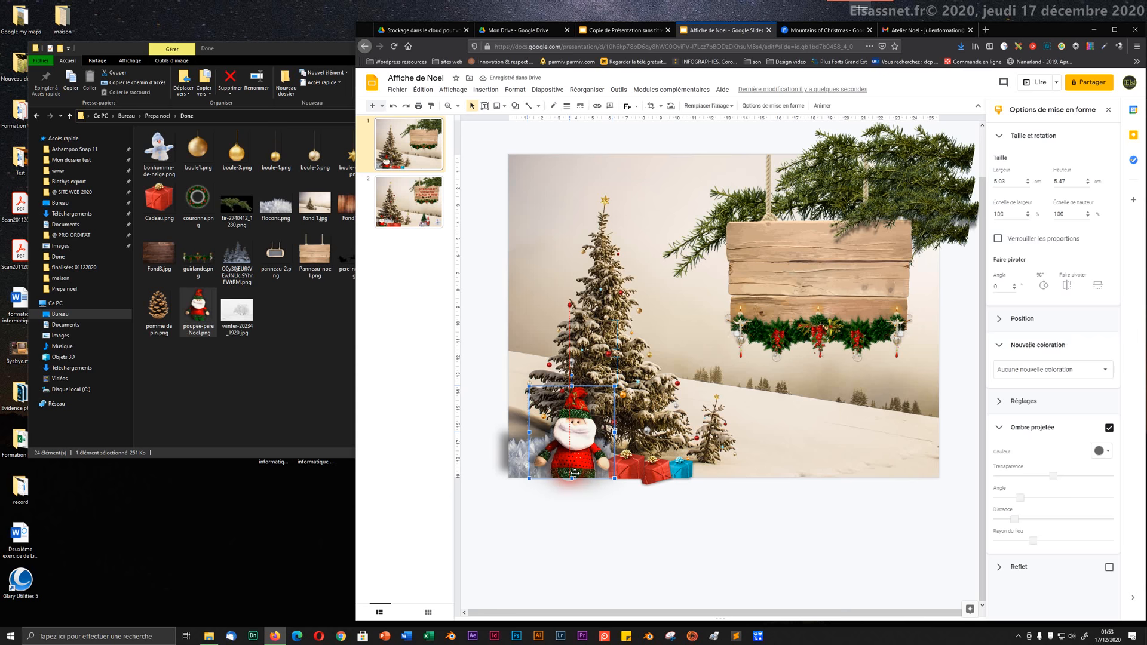
left_click_drag(562, 473, 557, 468)
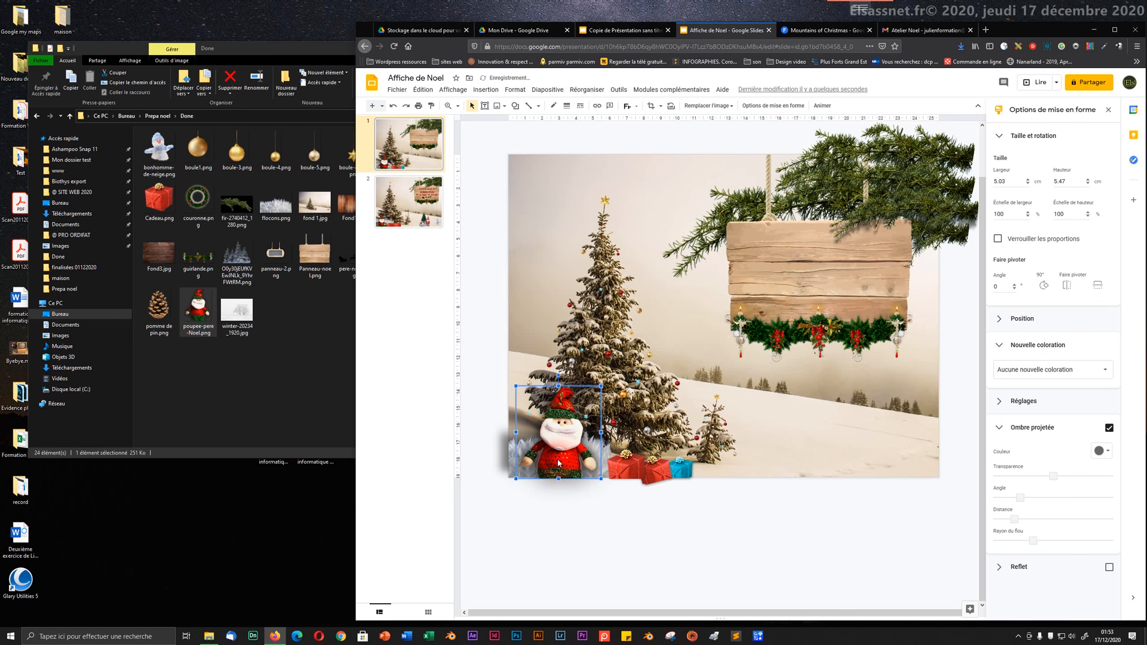
left_click(567, 506)
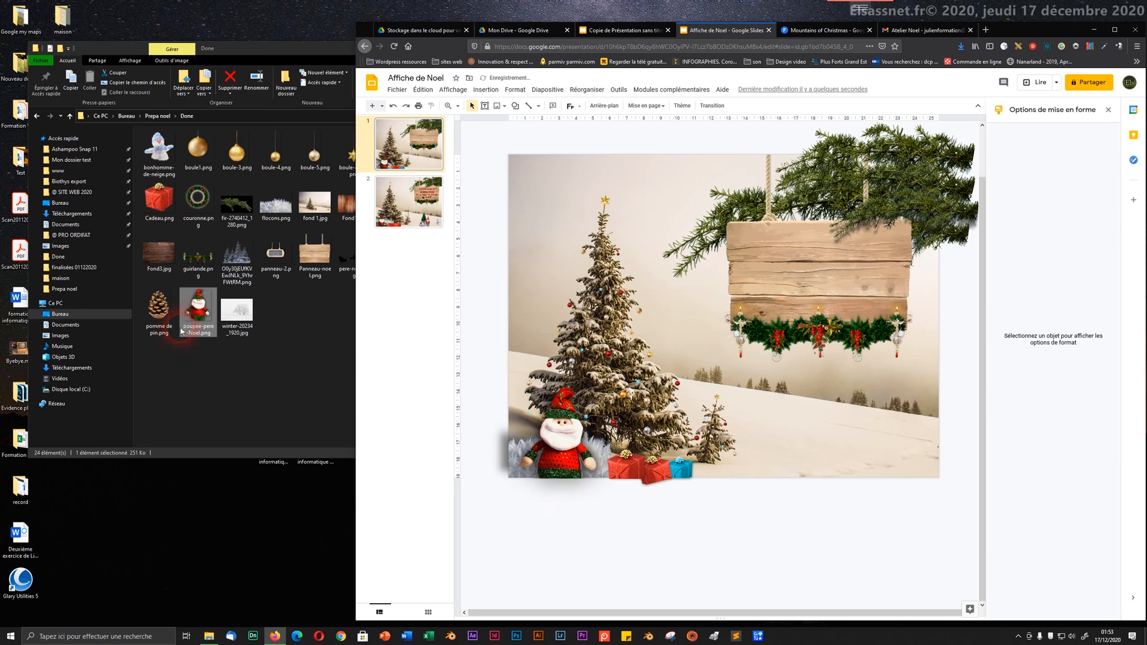
- Insert pomme de pin.png from the Done folder, scale it to about 1.53 × 2.14 cm and place it between the Santa doll and gifts
left_click(160, 316)
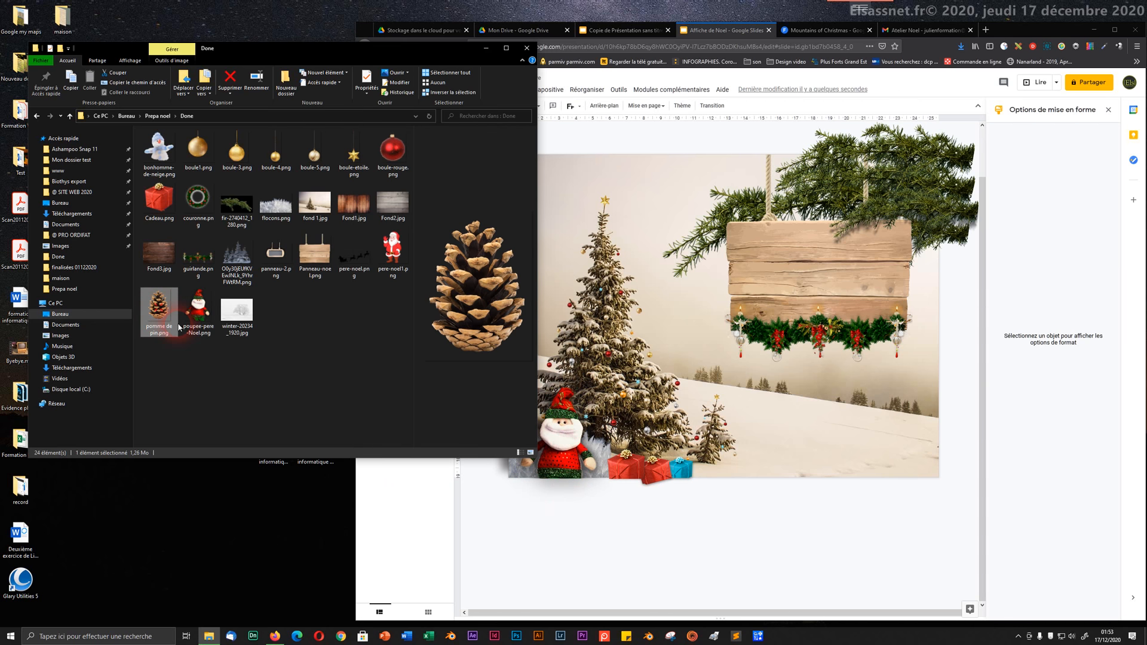
left_click_drag(176, 326, 609, 507)
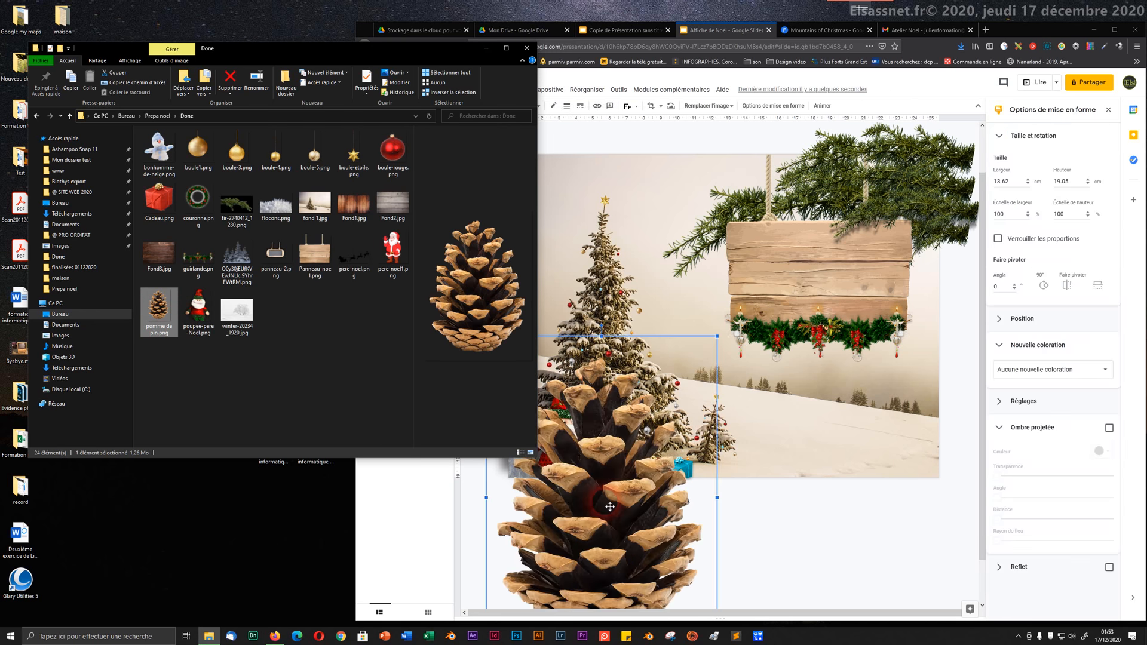
left_click(736, 494)
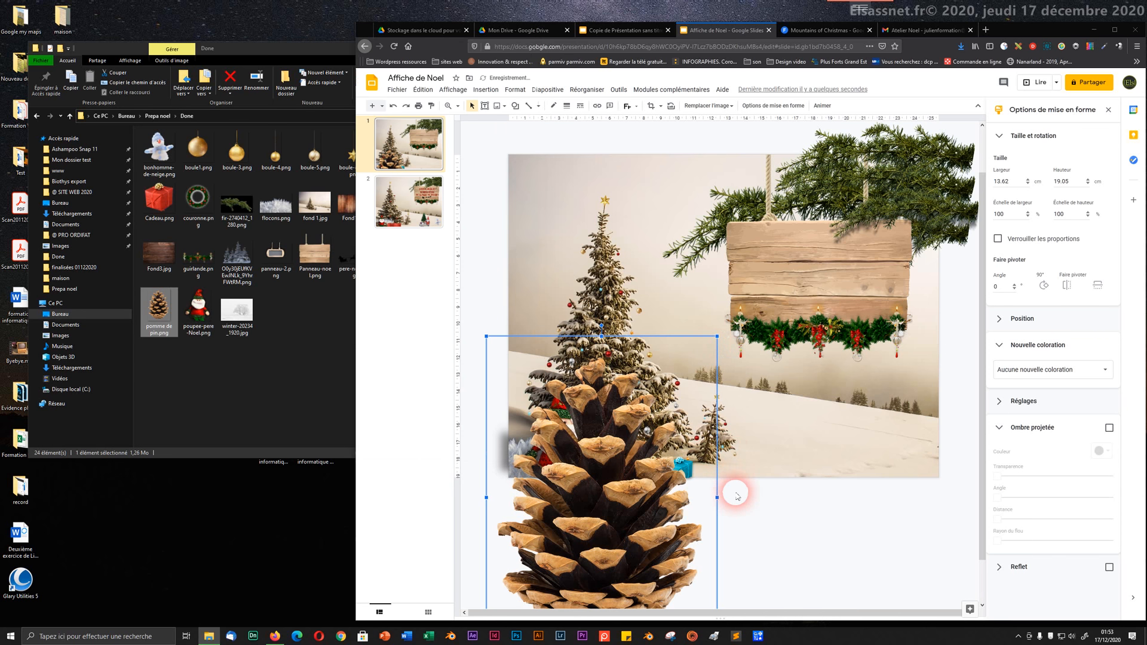
left_click(737, 495)
left_click(613, 460)
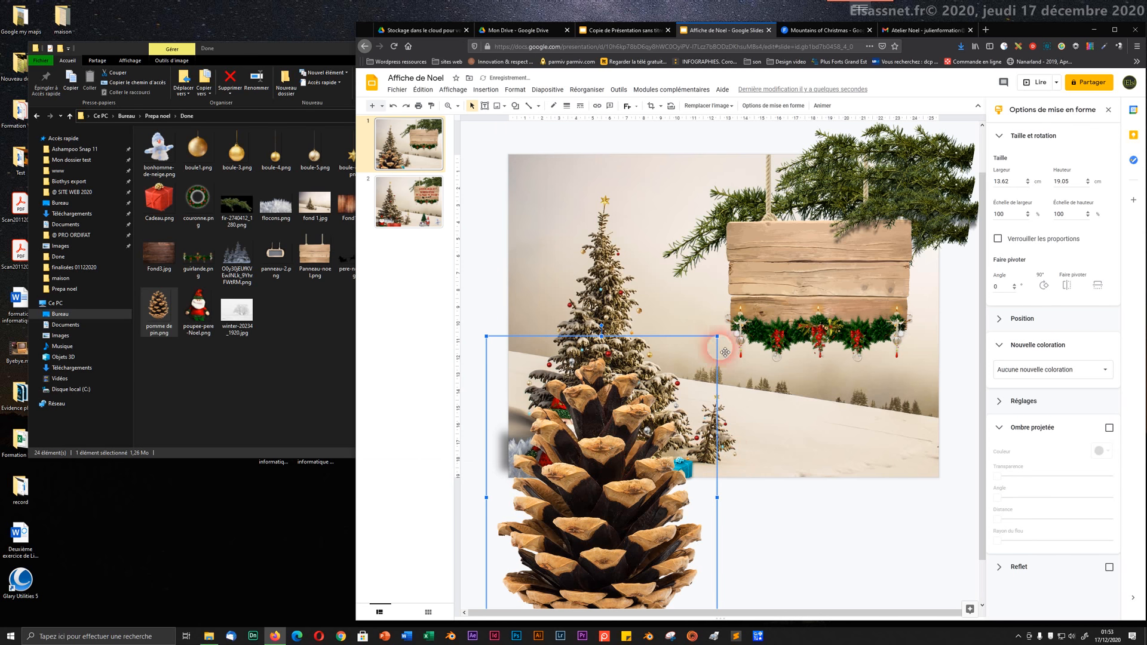
left_click_drag(718, 338, 664, 442)
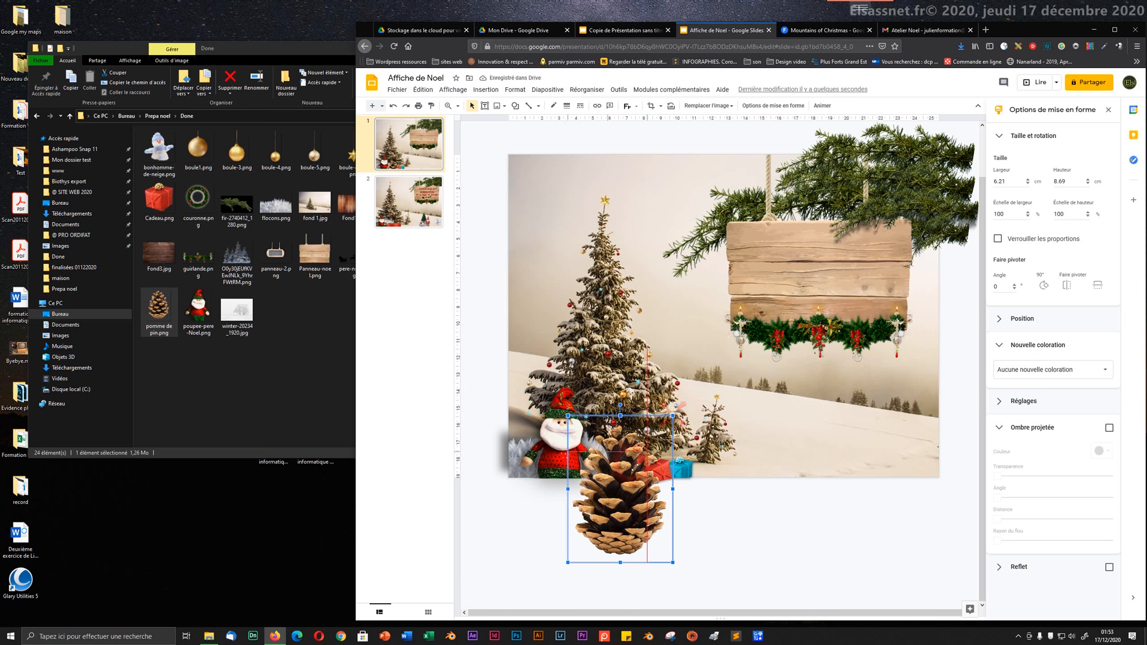
left_click_drag(621, 485, 615, 496)
left_click_drag(603, 537, 611, 474)
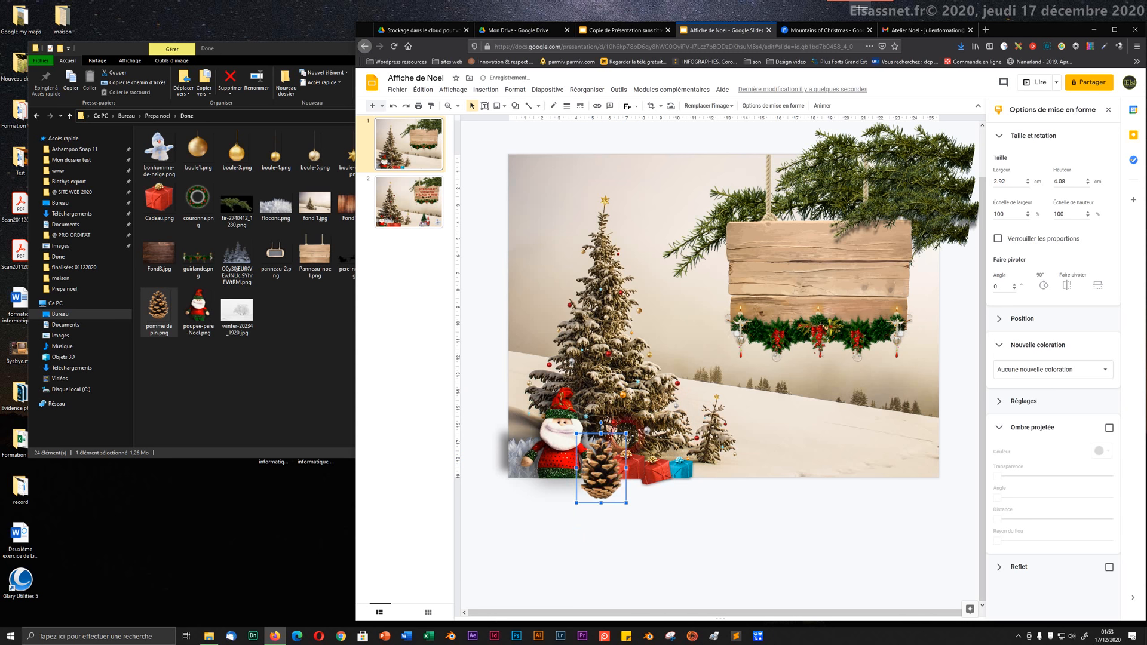
left_click_drag(626, 433, 593, 473)
left_click(610, 507)
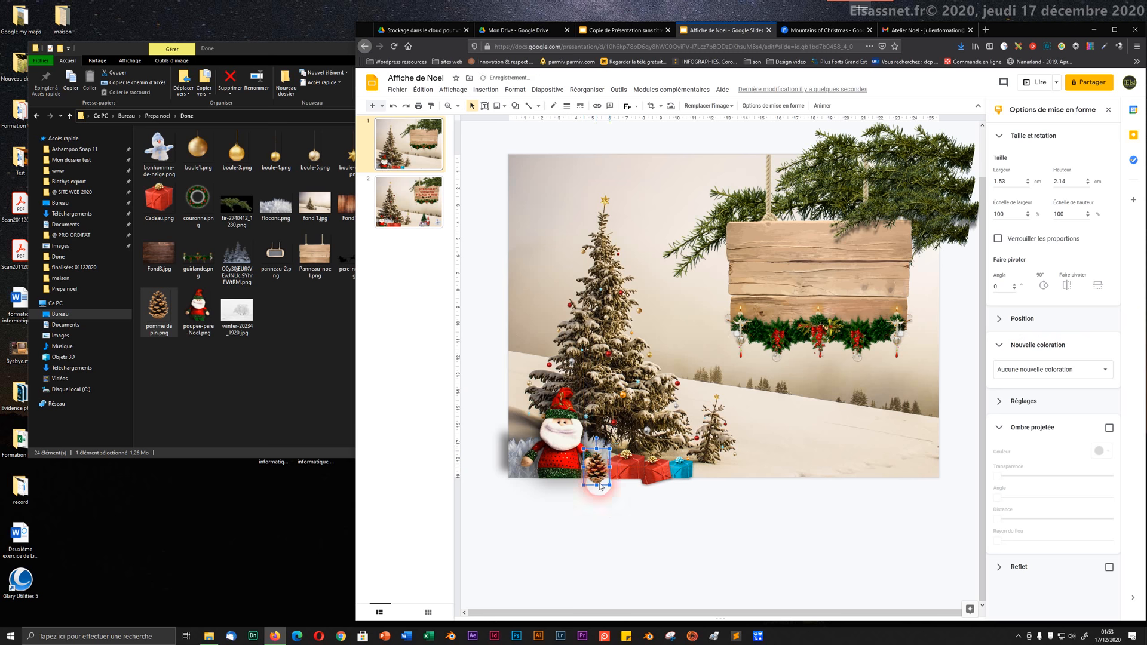
- Rotate the pine cone beside the Santa doll to about 14.1°
left_click(600, 459)
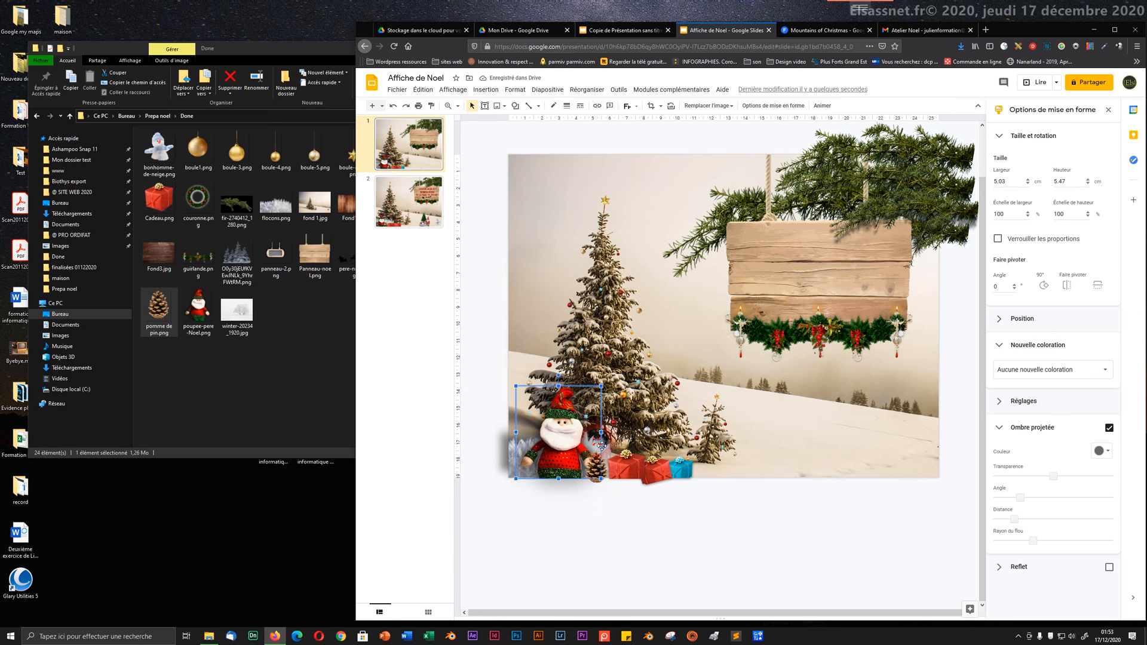
left_click(606, 471)
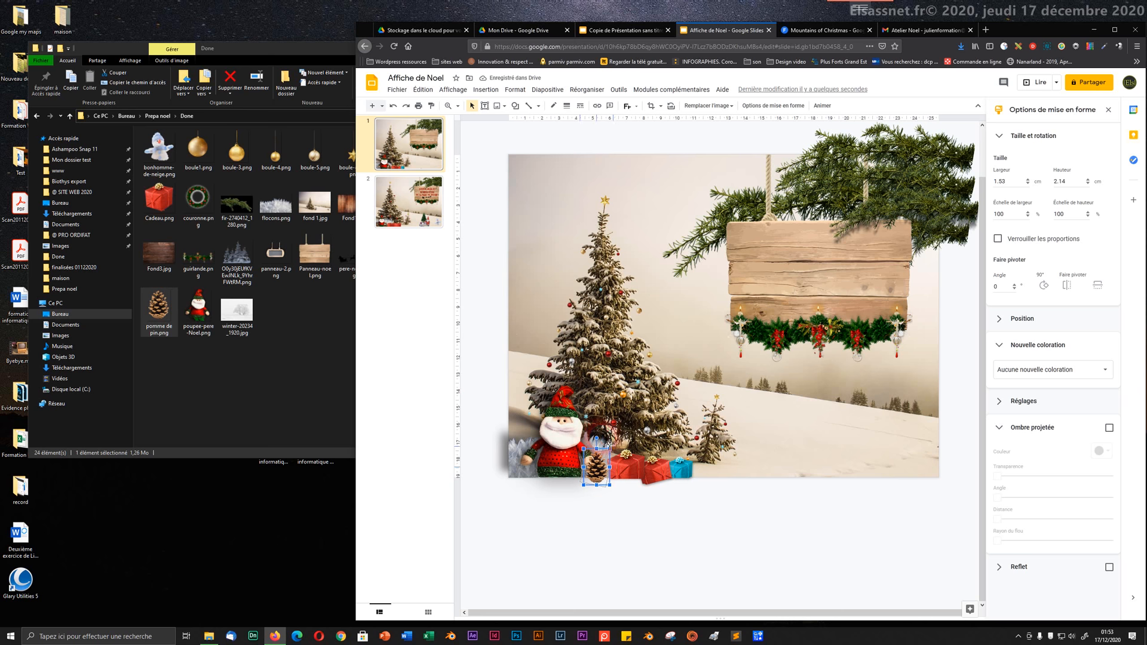
left_click_drag(607, 442, 607, 443)
left_click(599, 479)
- Send the pine cone backward behind the Santa doll's hand and scale it to about 1.37 × 1.91 cm
right_click(601, 477)
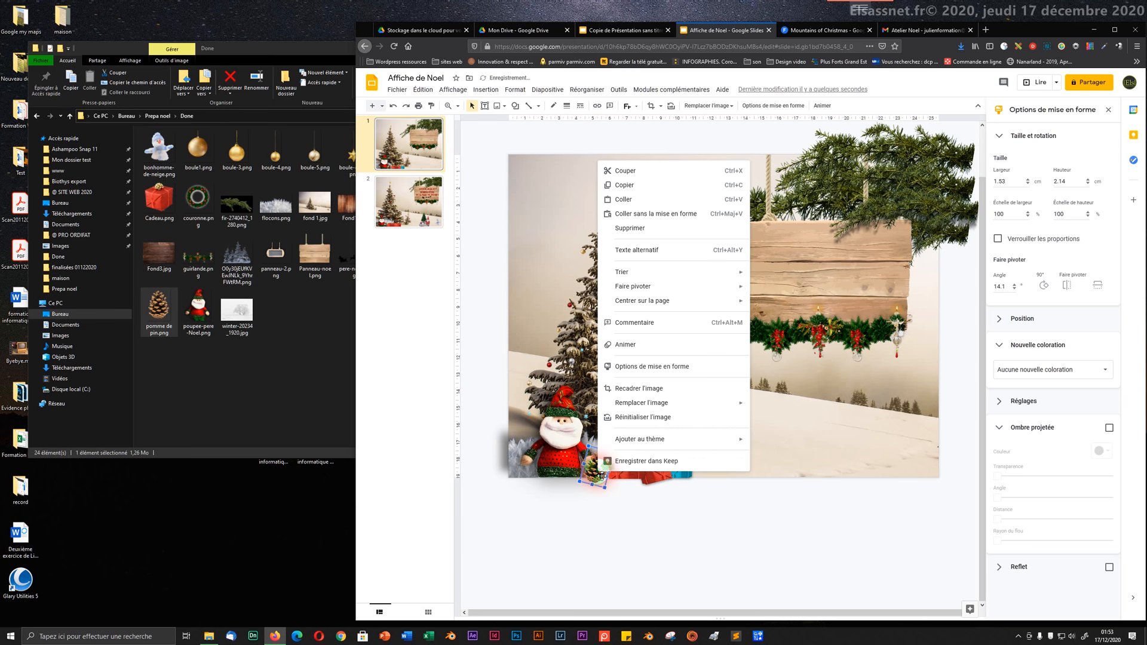
mouse_move(641, 275)
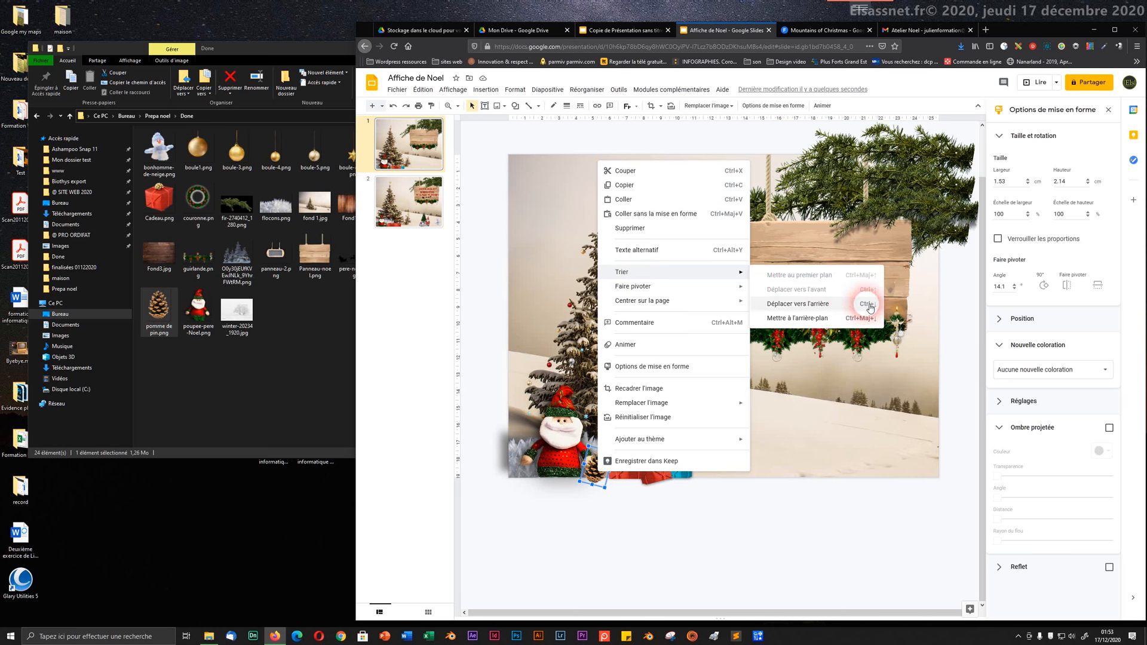
left_click(654, 541)
left_click(594, 474)
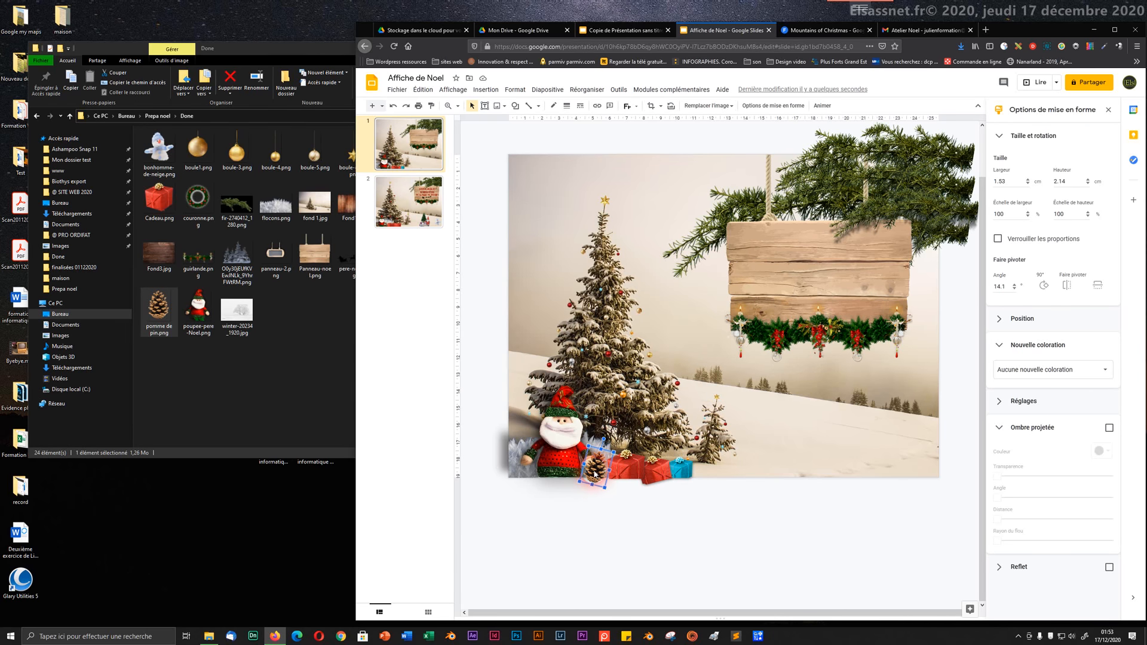
key("Down")
key("Down")
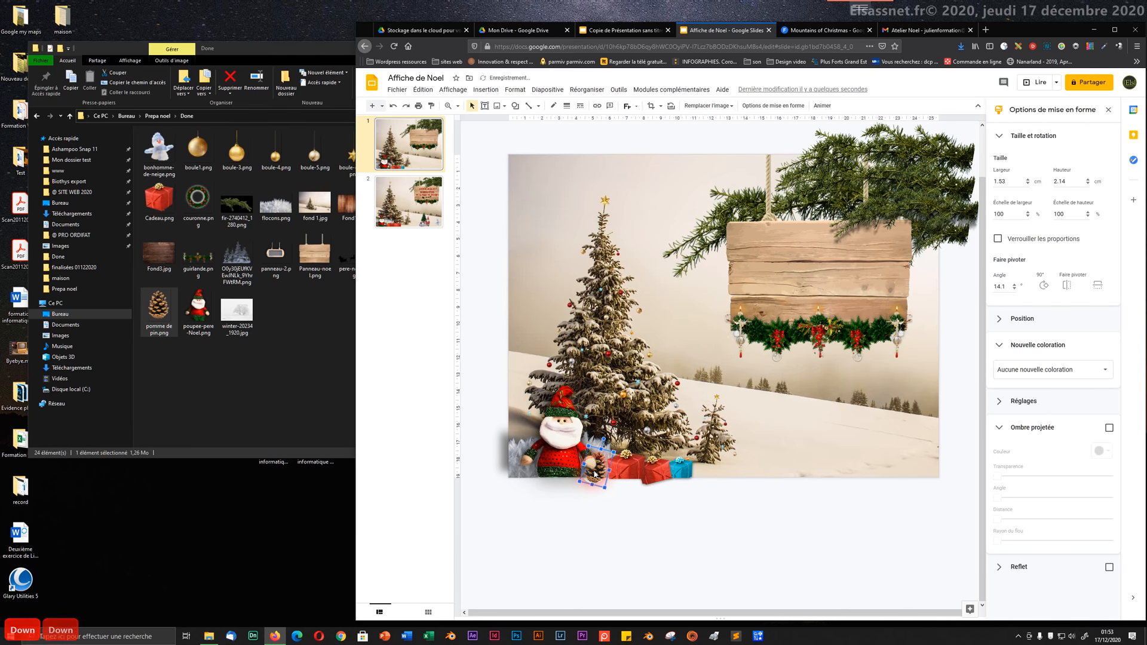
key("Up")
key("Up")
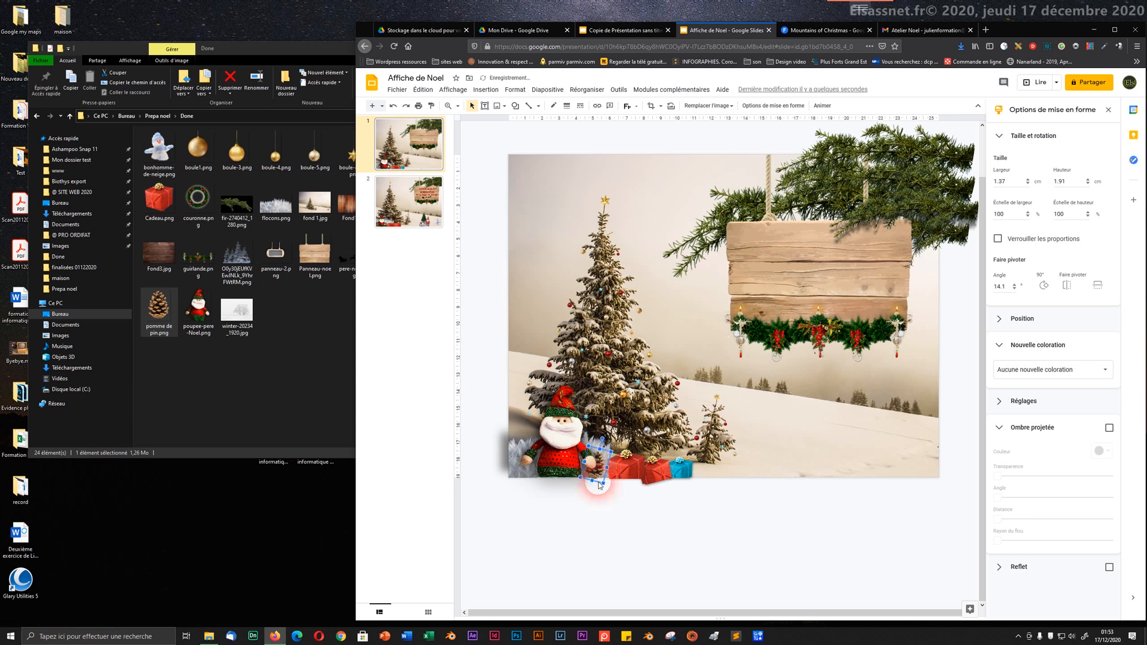
- Reposition the pine cone slightly lower at the Santa doll's hand and turn on its drop shadow
left_click(602, 480)
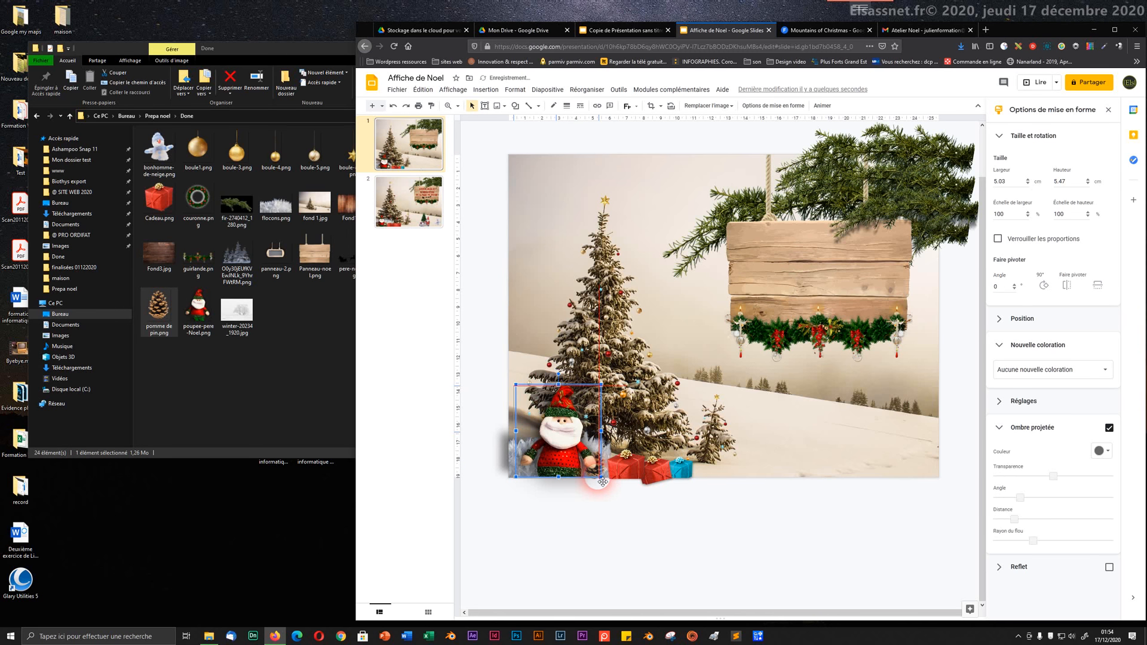
left_click(607, 475)
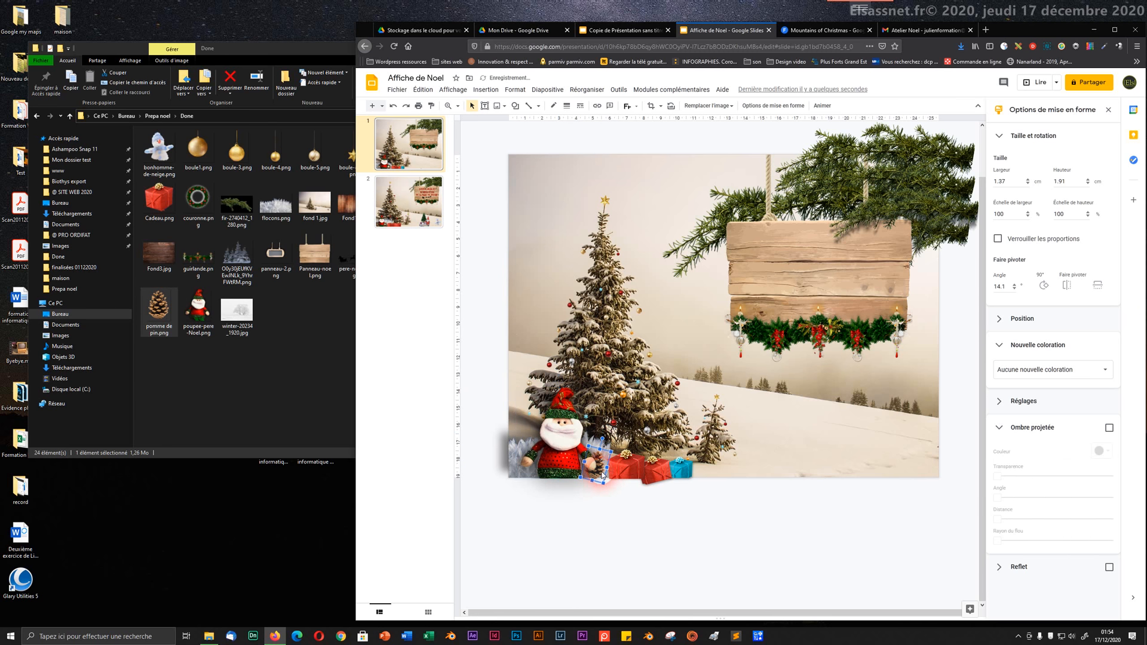
left_click(603, 476)
key("Down")
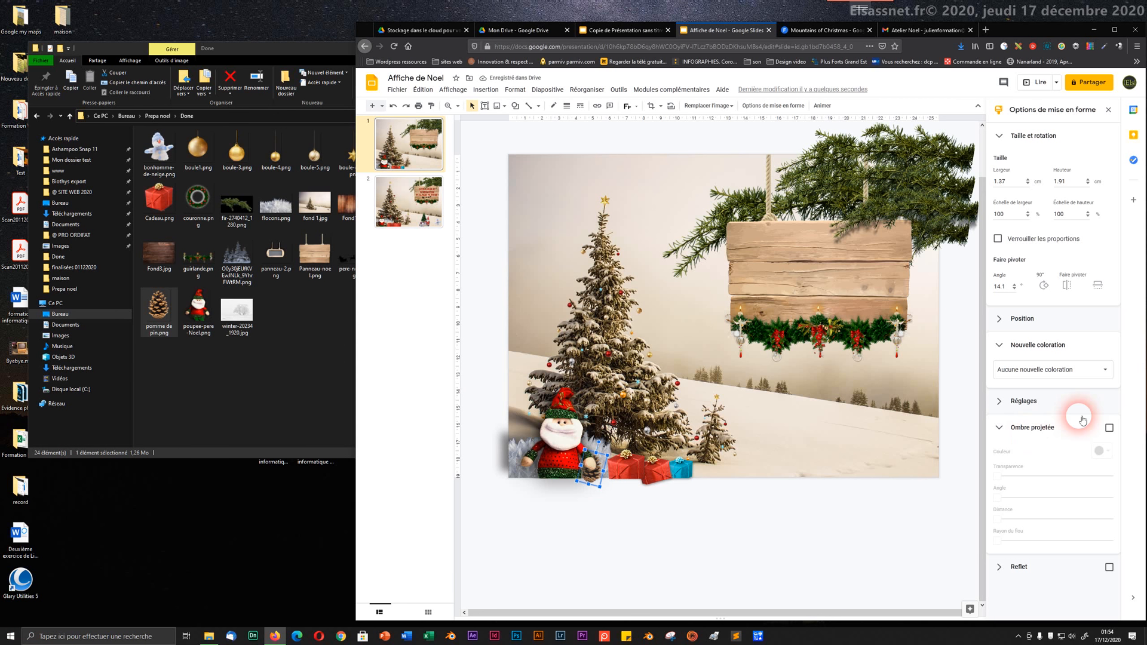
left_click(1109, 428)
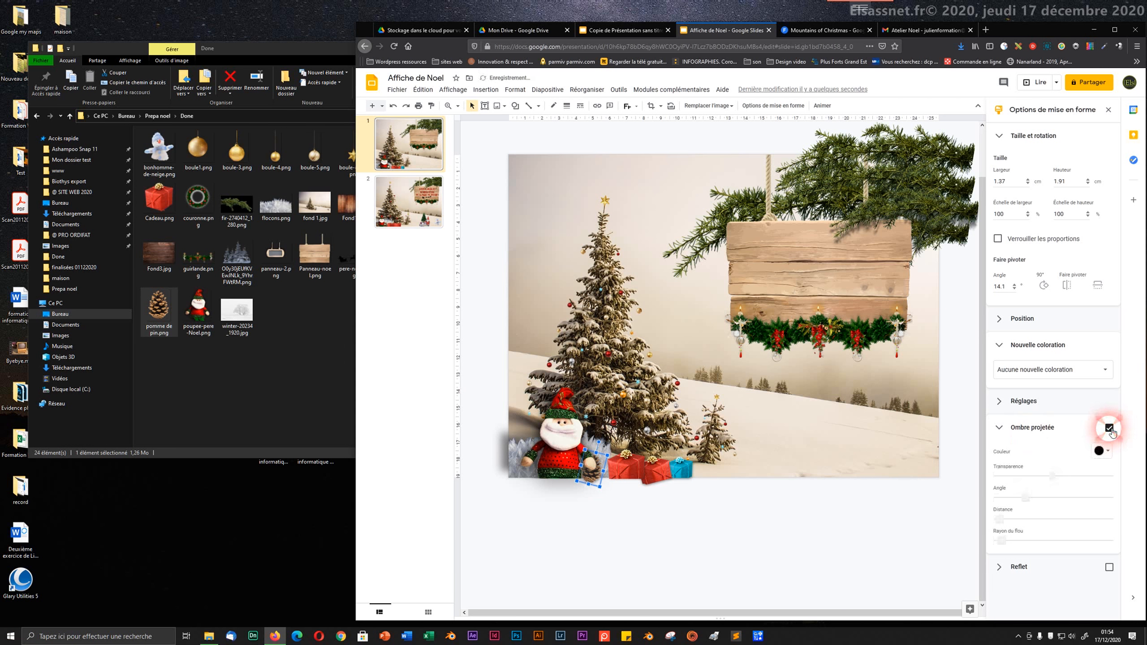
left_click(1109, 428)
left_click(1109, 429)
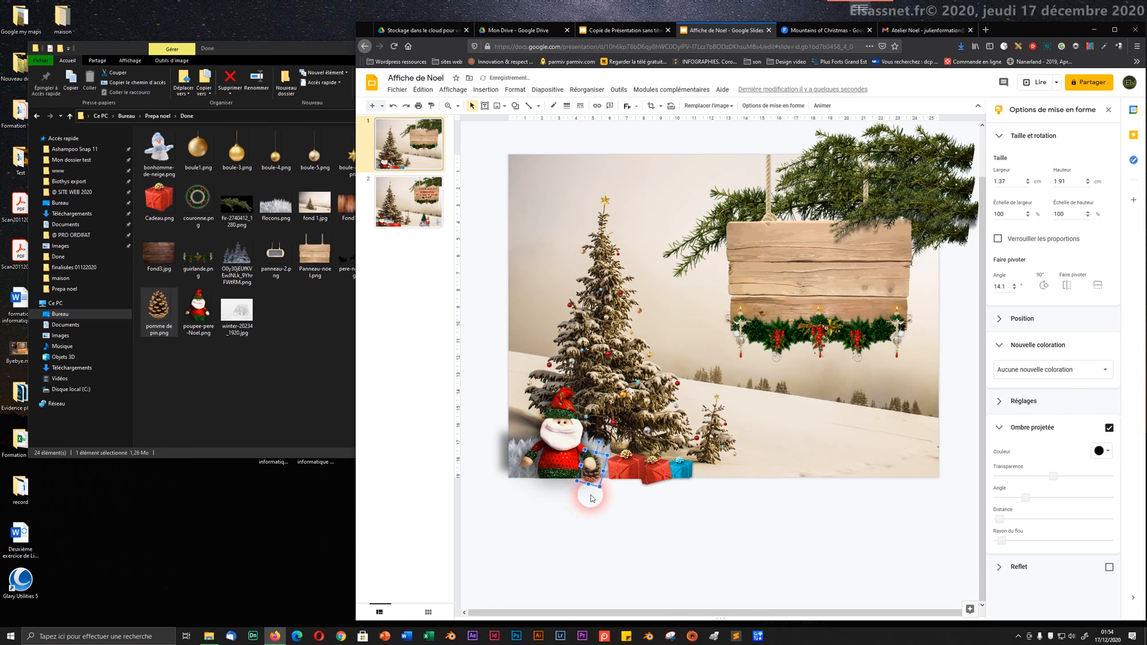
- Move the Santa doll and the pine cone together into the empty area below the slide
left_click(607, 480)
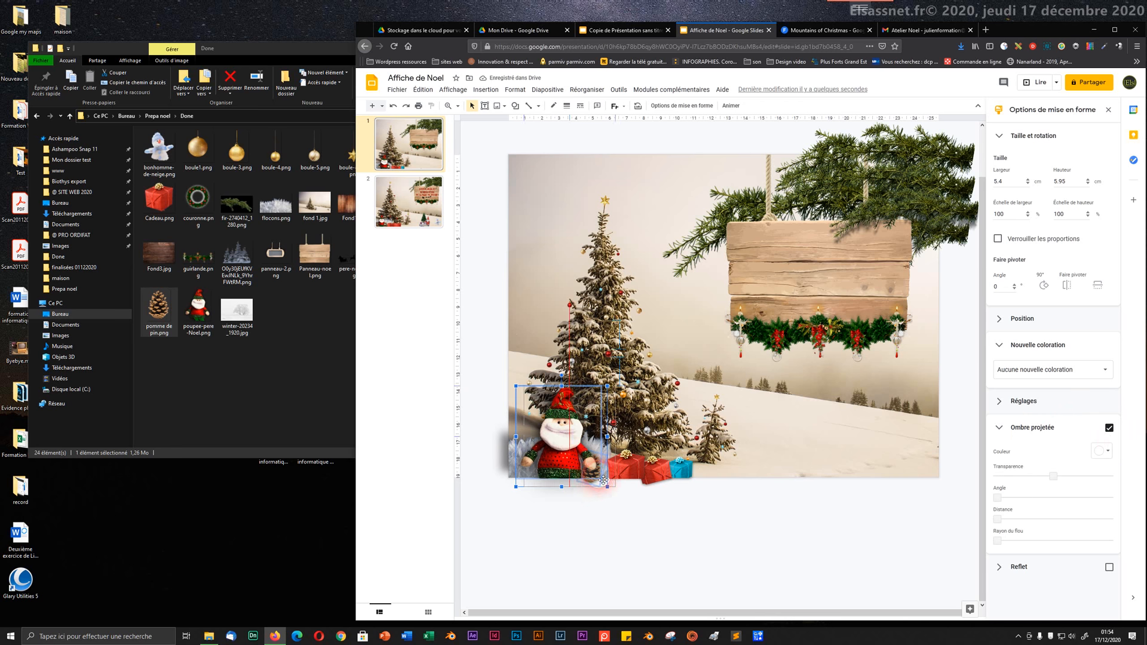
left_click_drag(603, 480, 586, 573)
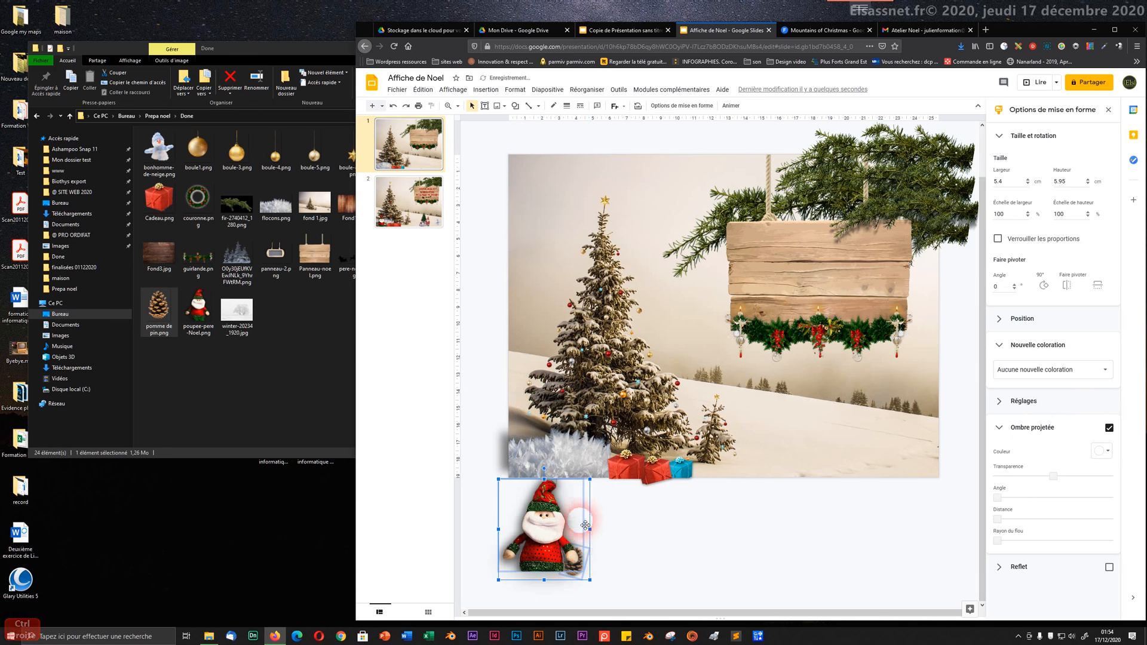
left_click(623, 546)
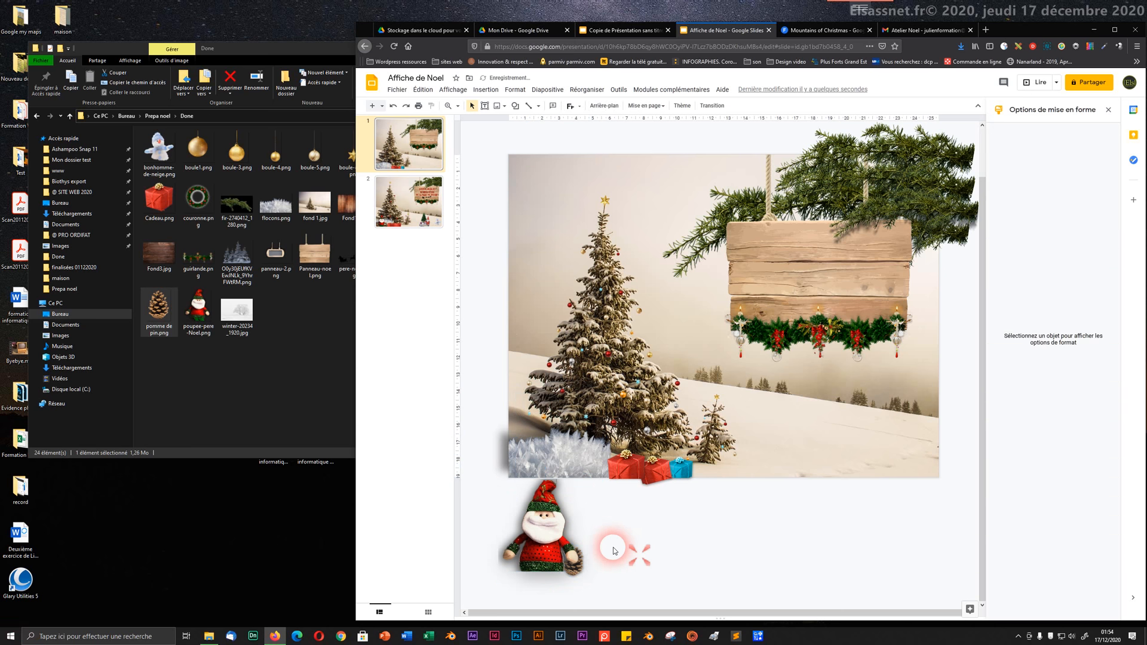
- Move the pine cone back onto the slide beside the first red gift and place a duplicate next to it
left_click(575, 572)
left_click(576, 574)
left_click_drag(575, 575, 611, 480)
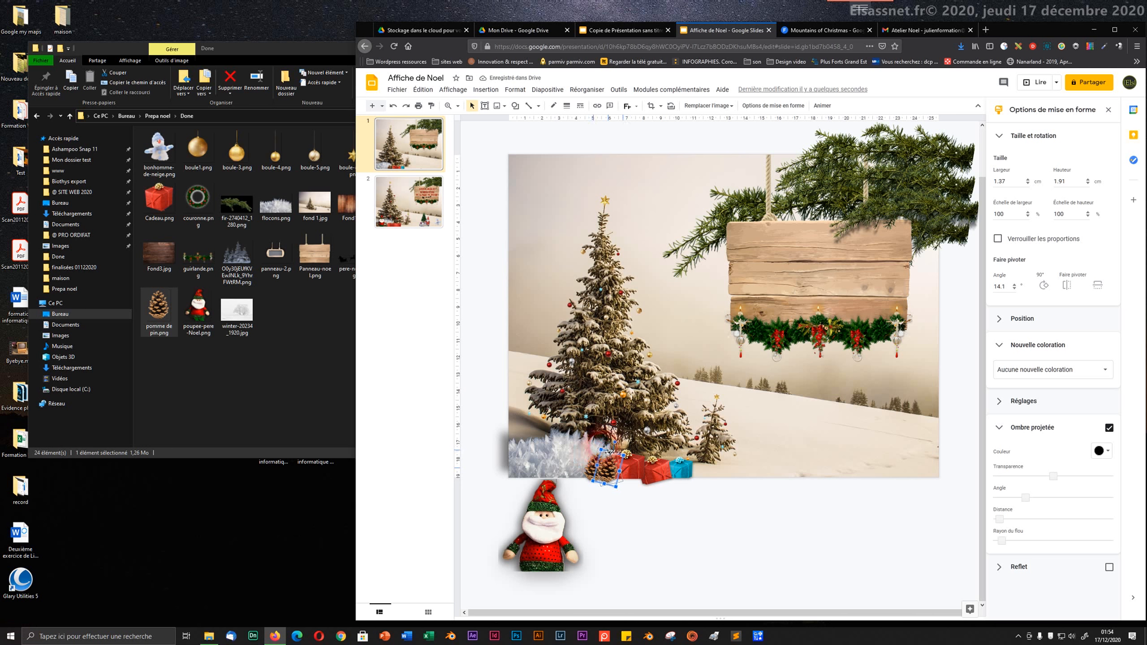
left_click_drag(602, 443, 602, 442)
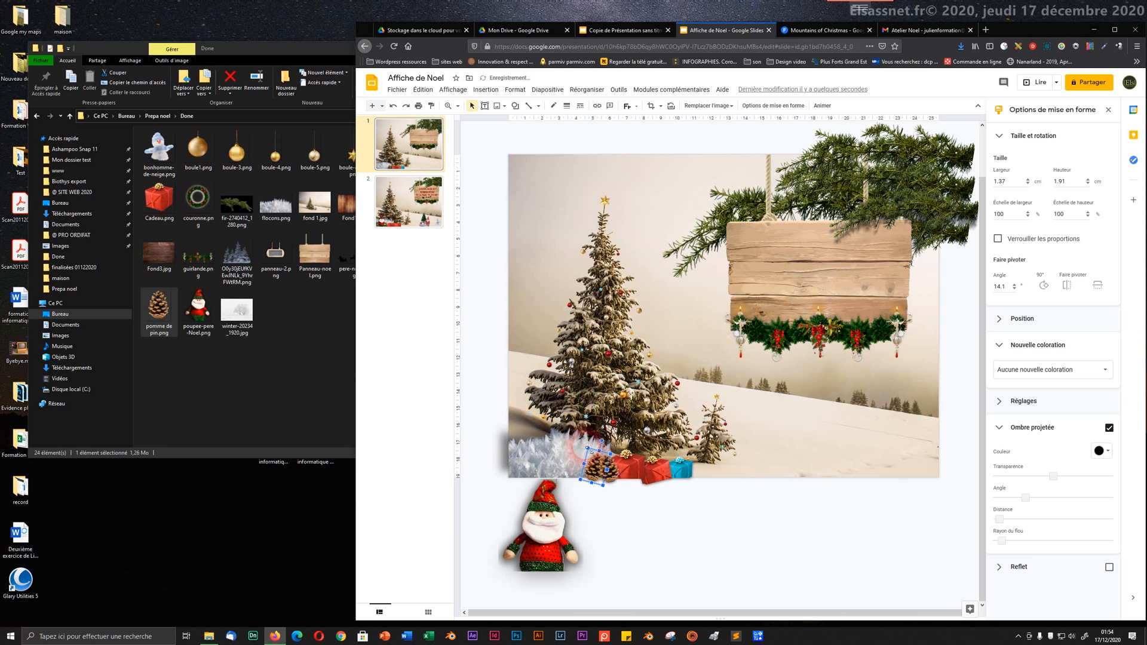
- Nudge the frosted branches slightly inward and bring the two pine cones beside the first red gift closer together so they overlap
left_click(593, 453)
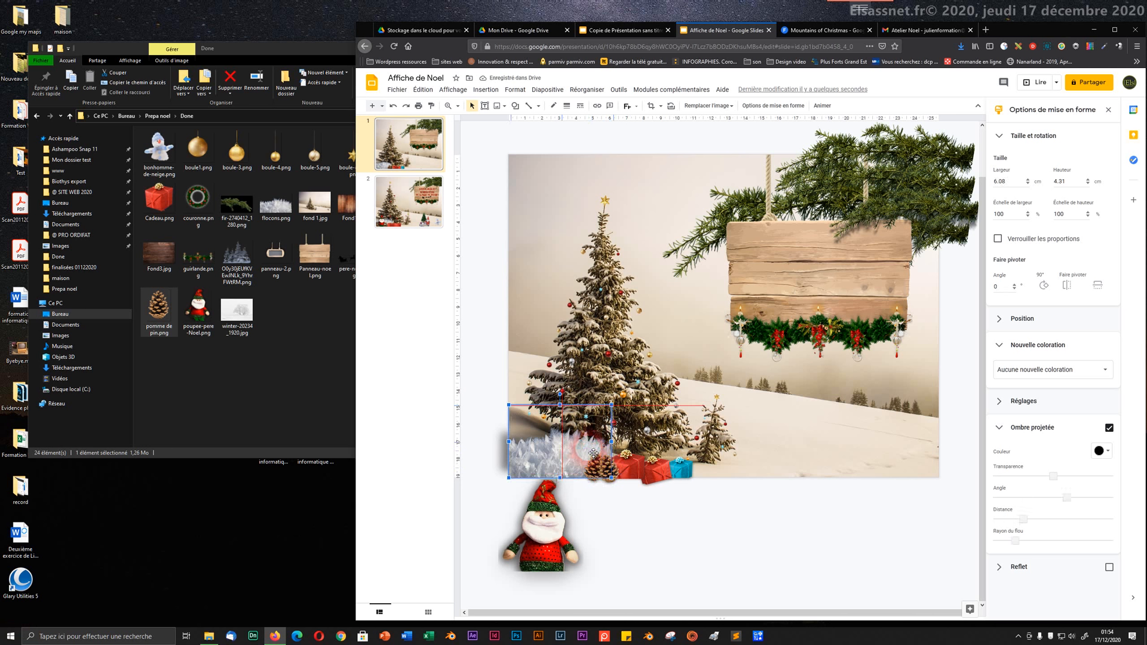
left_click_drag(593, 453, 599, 478)
left_click(586, 491)
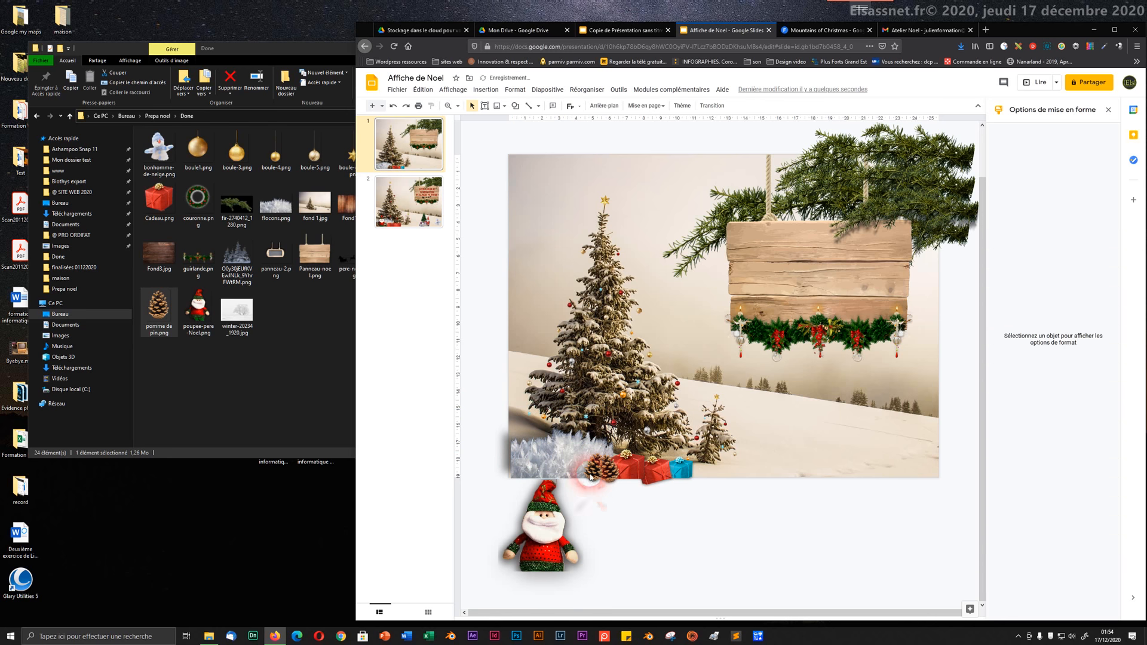
left_click(593, 452)
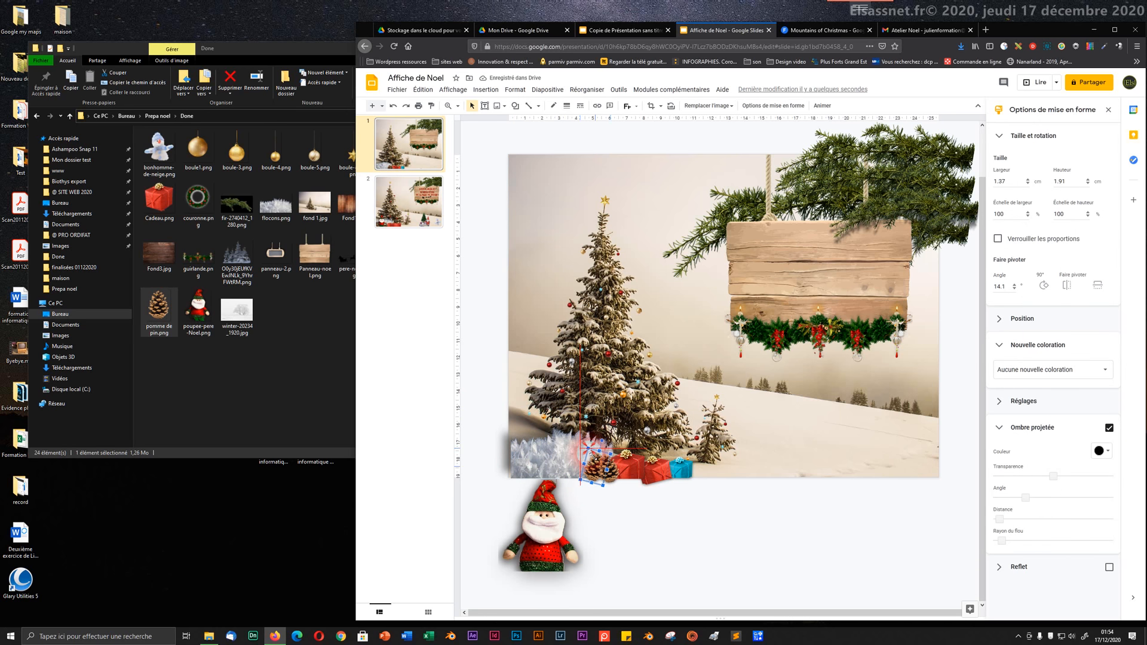
left_click_drag(591, 459, 599, 462)
left_click(603, 503)
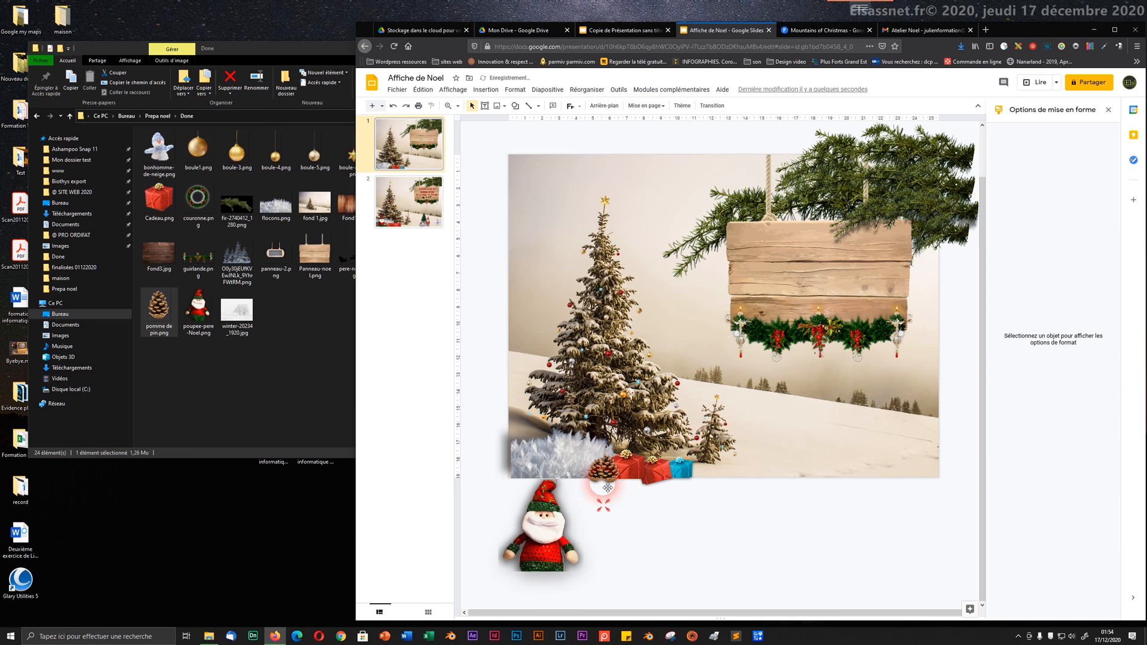
- Rotate one pine cone beside the gifts to about 347.6° and copy it to the slide's lower-left corner
left_click(611, 477)
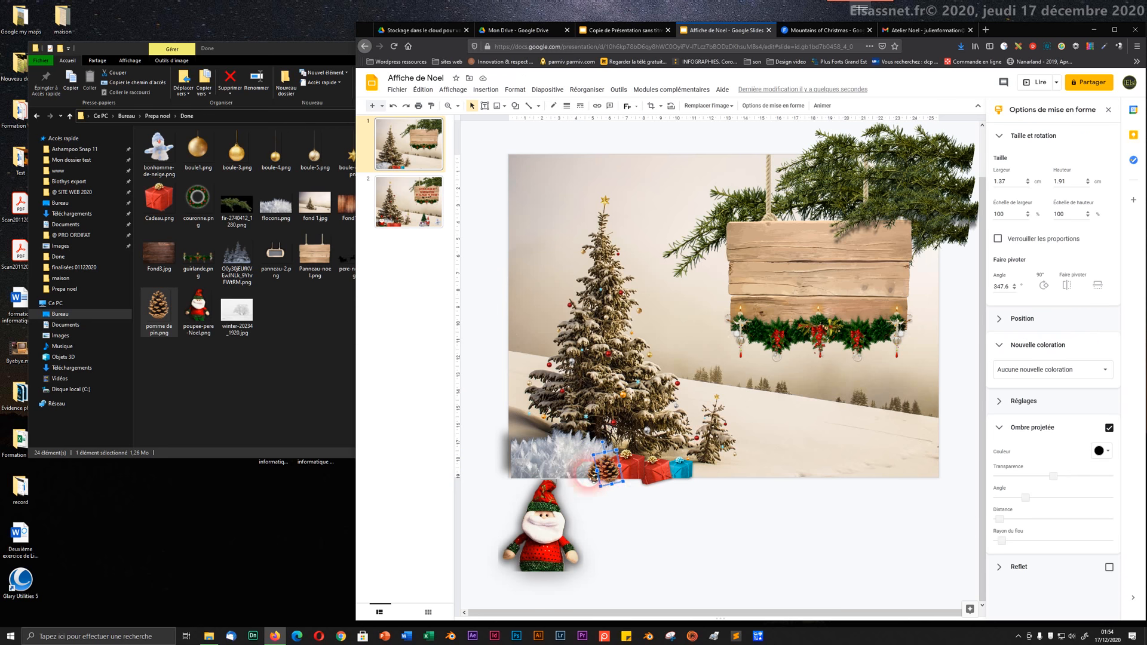
left_click_drag(610, 481, 519, 481)
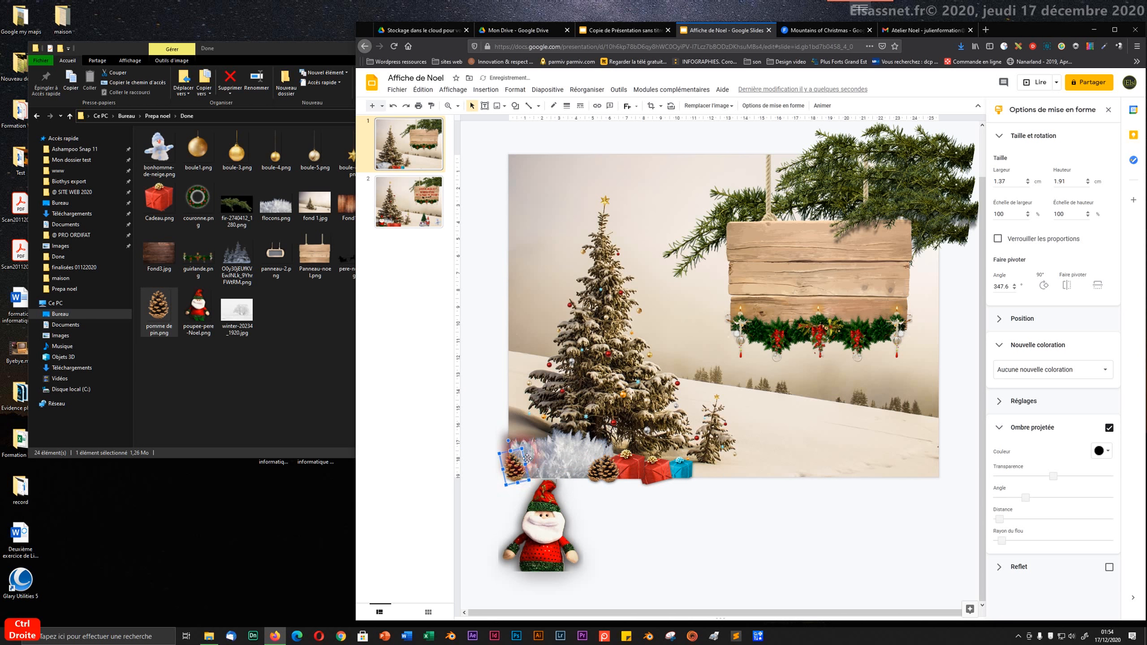
- Rotate the corner pine cone to about 9.9° and layer a smaller copy of about 1.1 × 1.54 cm behind it
mouse_move(508, 440)
left_mouse_down()
mouse_move(517, 441)
mouse_move(513, 470)
mouse_move(528, 475)
mouse_move(515, 454)
left_mouse_up()
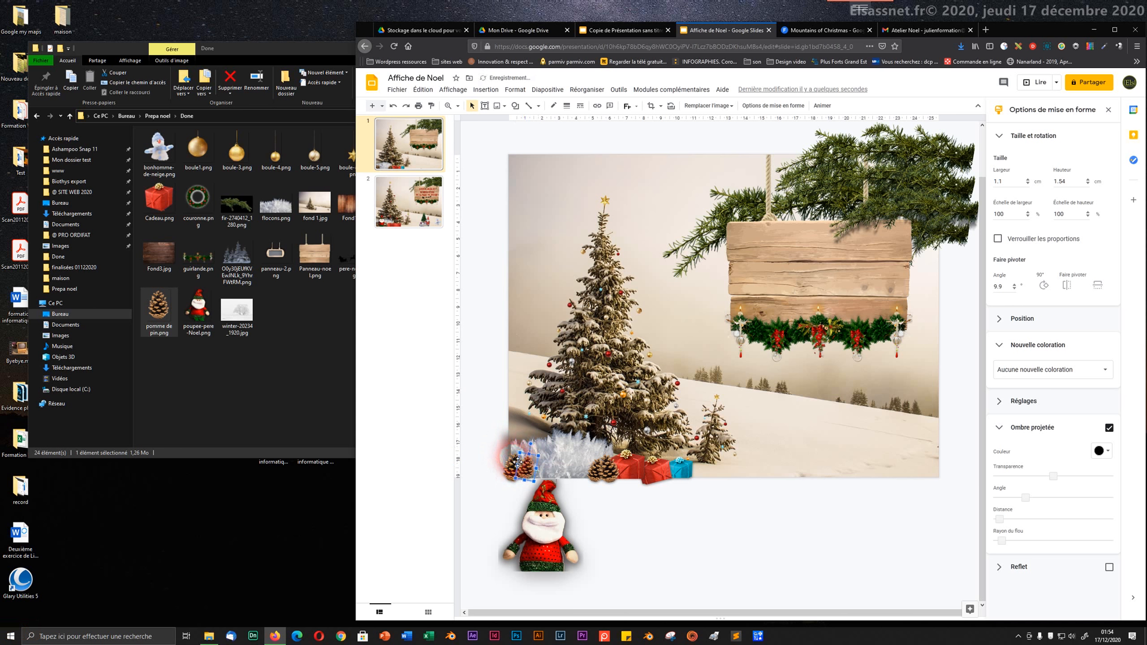
key("ctrl+Down")
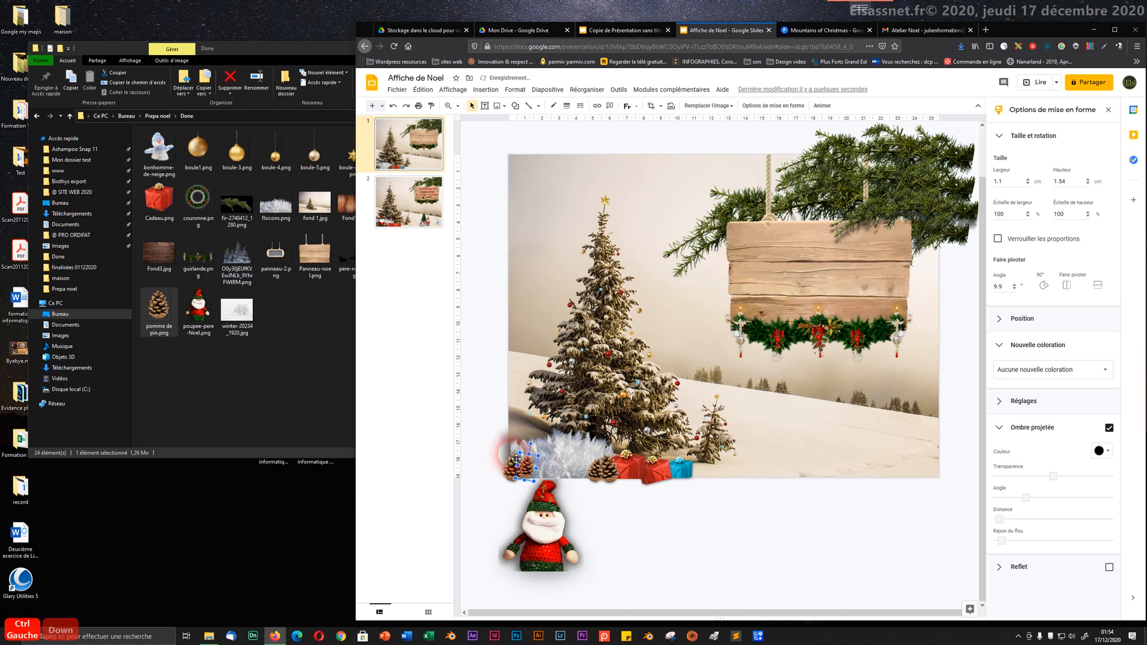
left_click(494, 442)
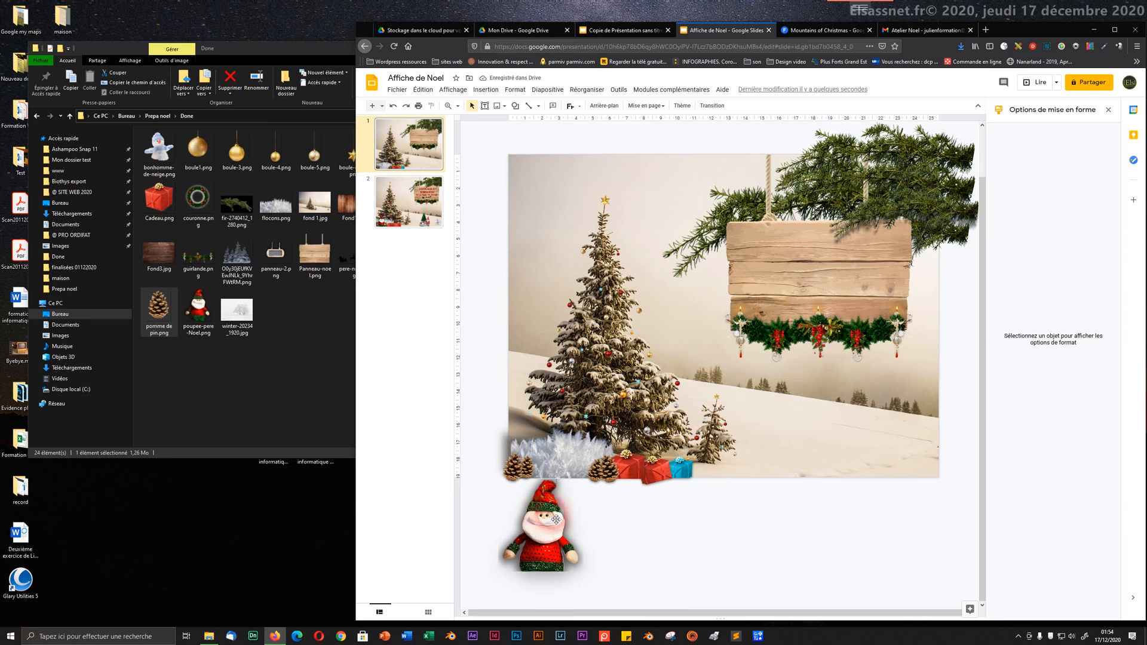
- Move the Santa doll back onto the slide, centred between the two groups of pine cones
left_click_drag(556, 519, 569, 428)
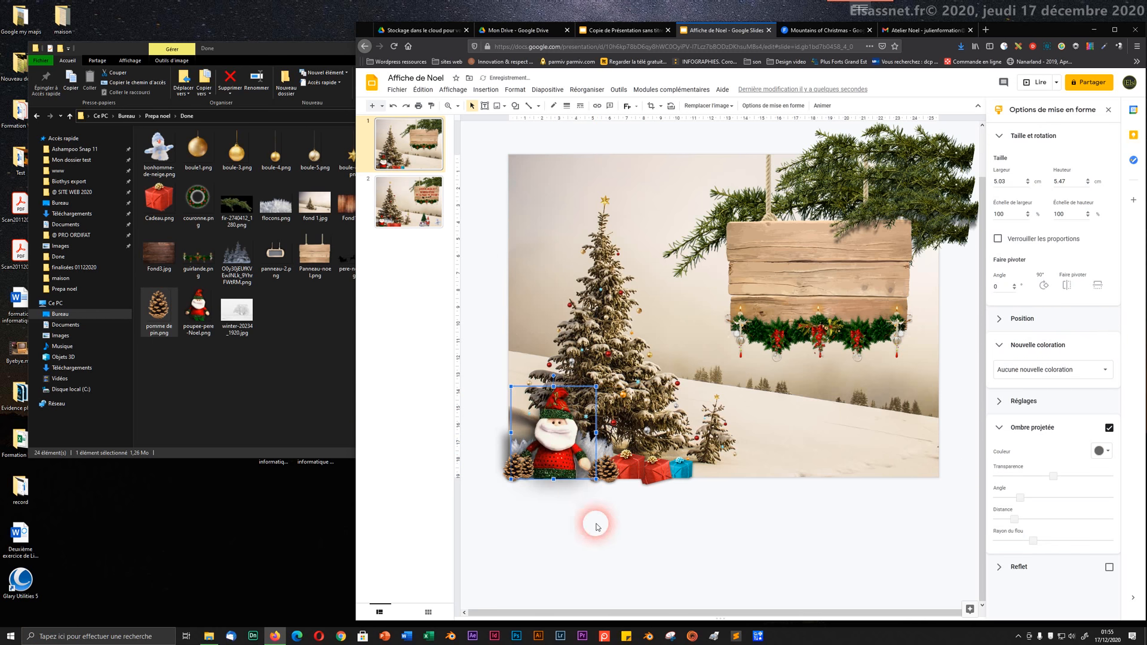
key("Right")
key("Right")
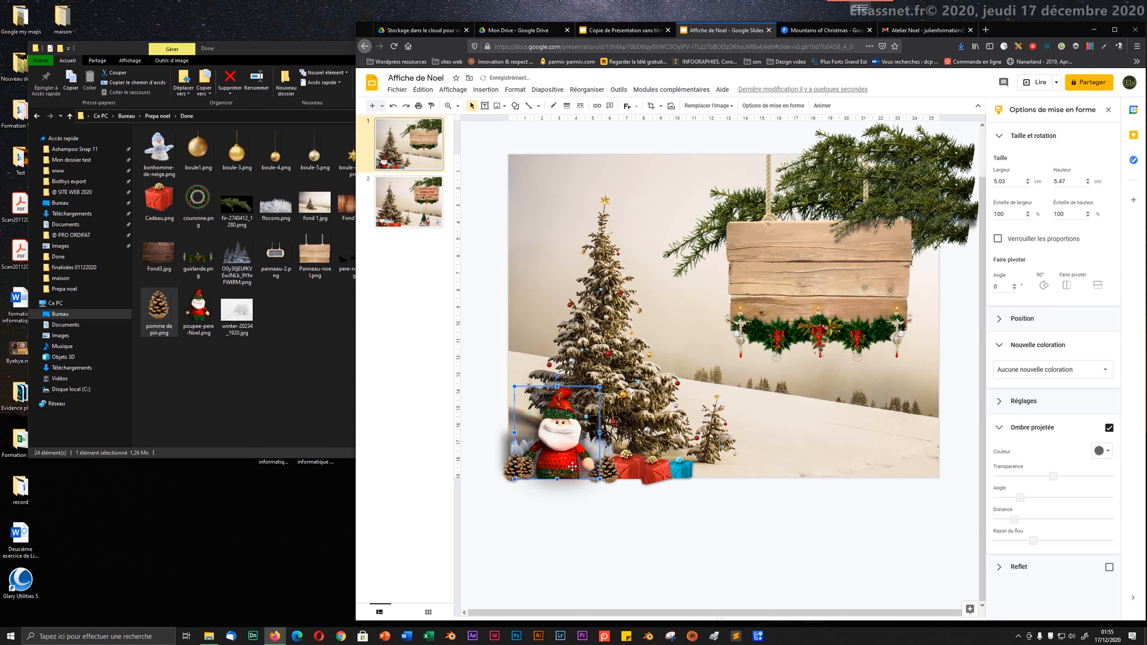
- Send the small pine cone in the lower-left group backward so it sits behind the Santa doll
left_click(539, 477)
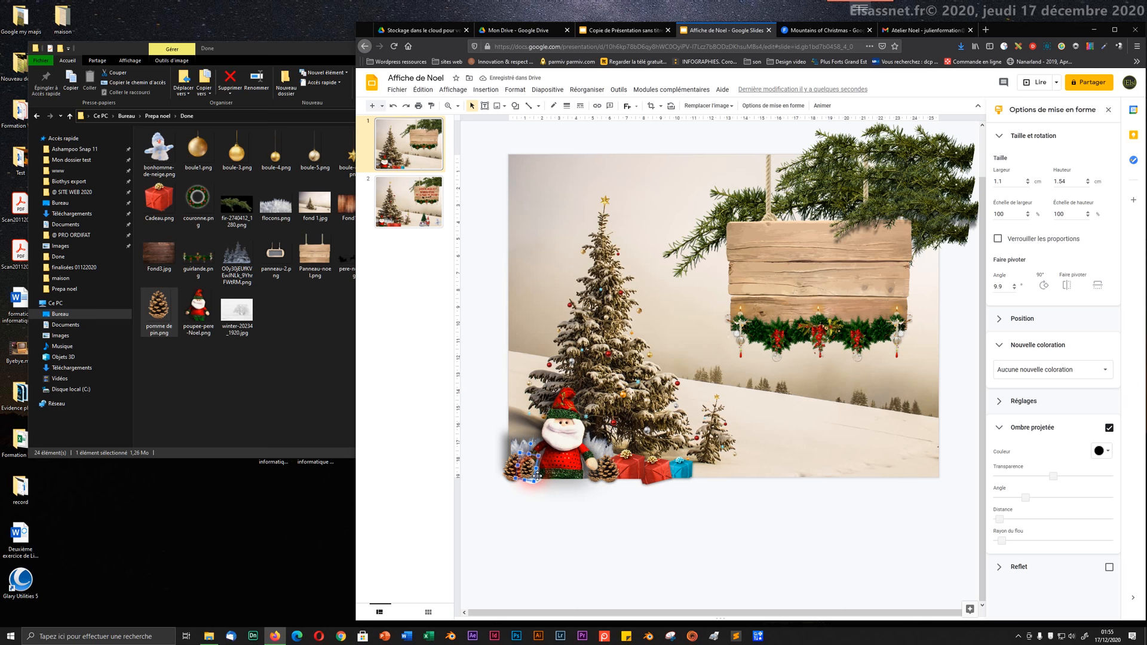
key("ctrl+Down")
key("ctrl+Down")
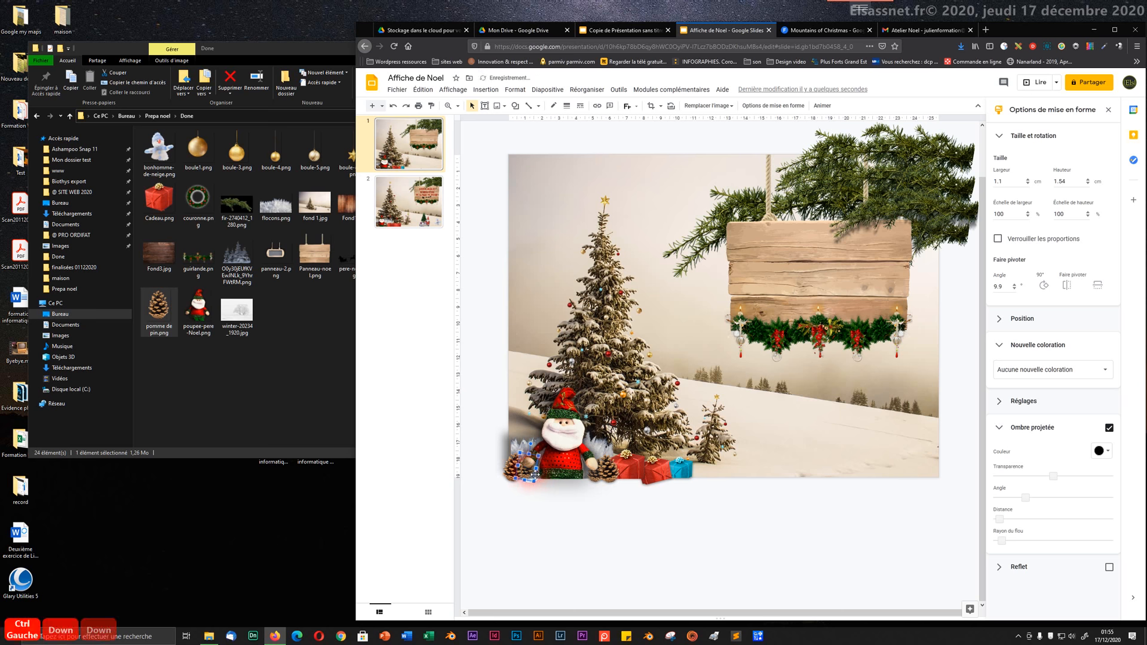
key("Escape")
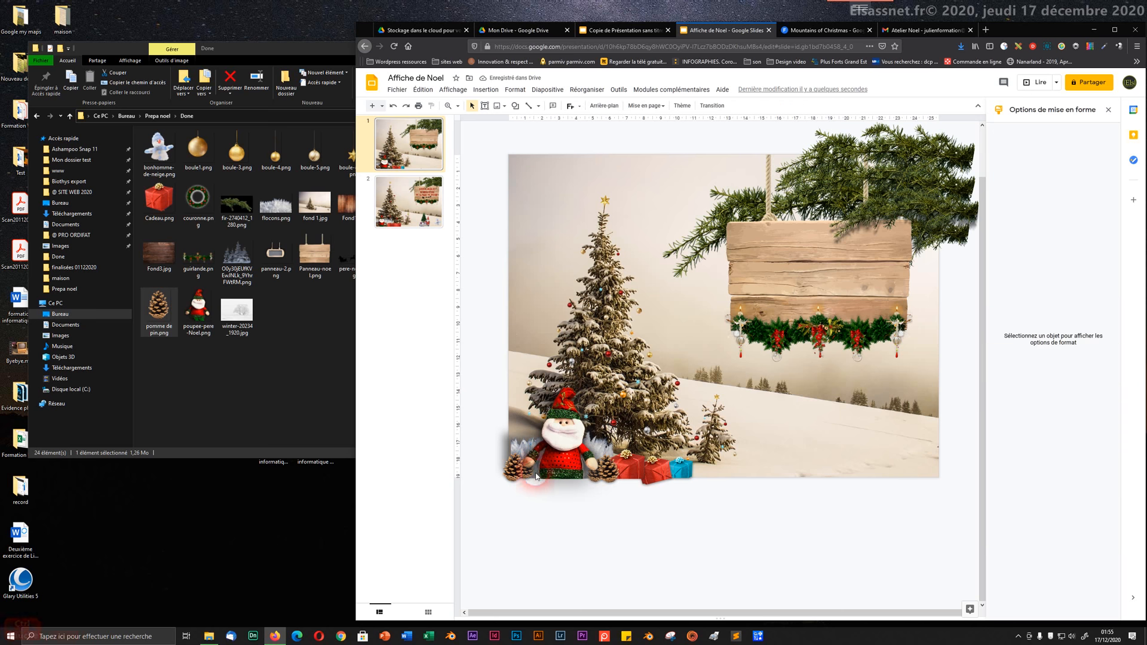
- Copy the large lower-left pine cone twice, placing the copies along the slide's lower edge in front of the Santa doll
left_click(523, 478)
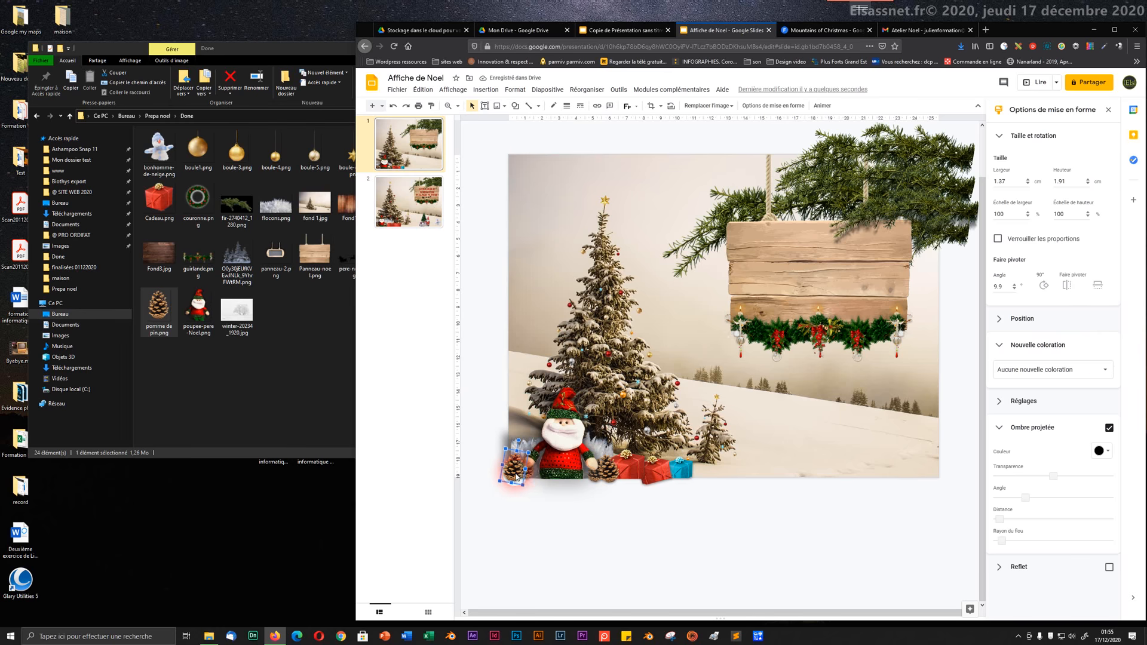
left_click_drag(516, 476, 580, 480)
left_click(571, 509)
left_click(546, 489)
left_click(569, 495)
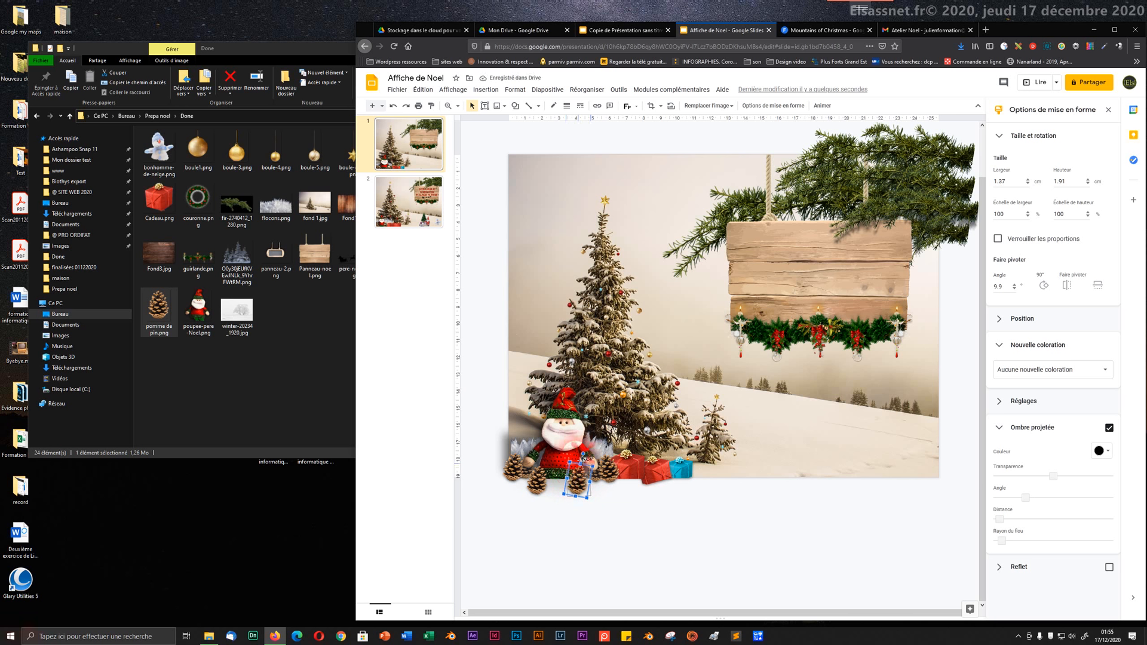
- Rotate the front pine cone nearest the gifts and shift it slightly towards them
left_click_drag(575, 454, 572, 451)
left_click_drag(587, 493, 596, 492)
left_click(583, 511)
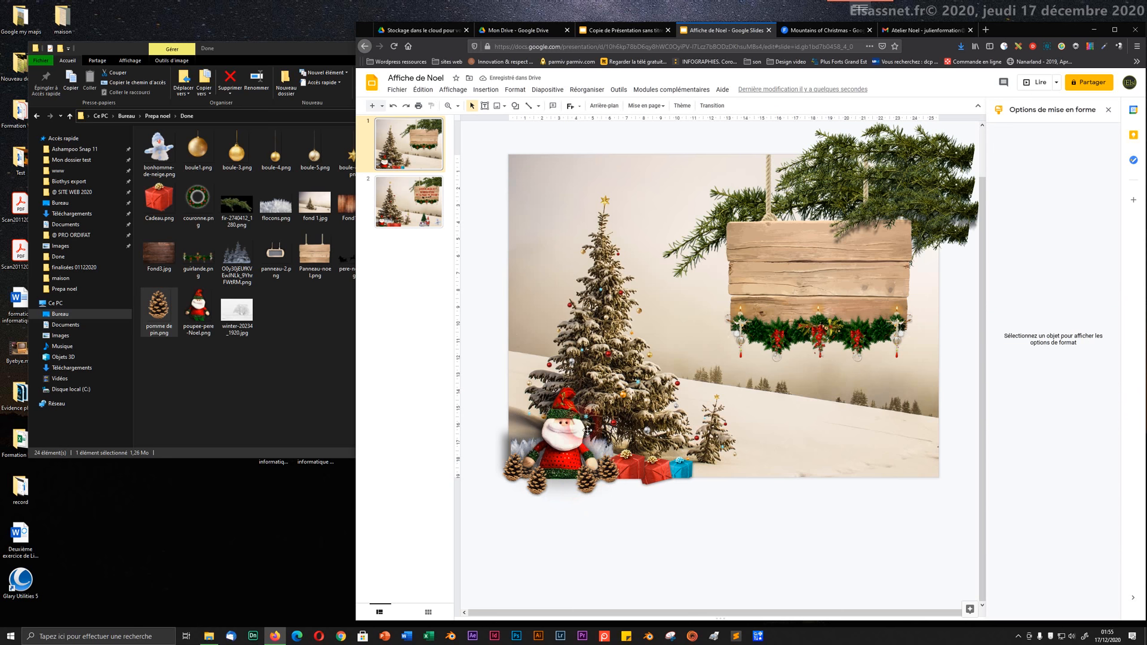
- Play slide 1 full screen to preview how the poster looks
left_click(455, 91)
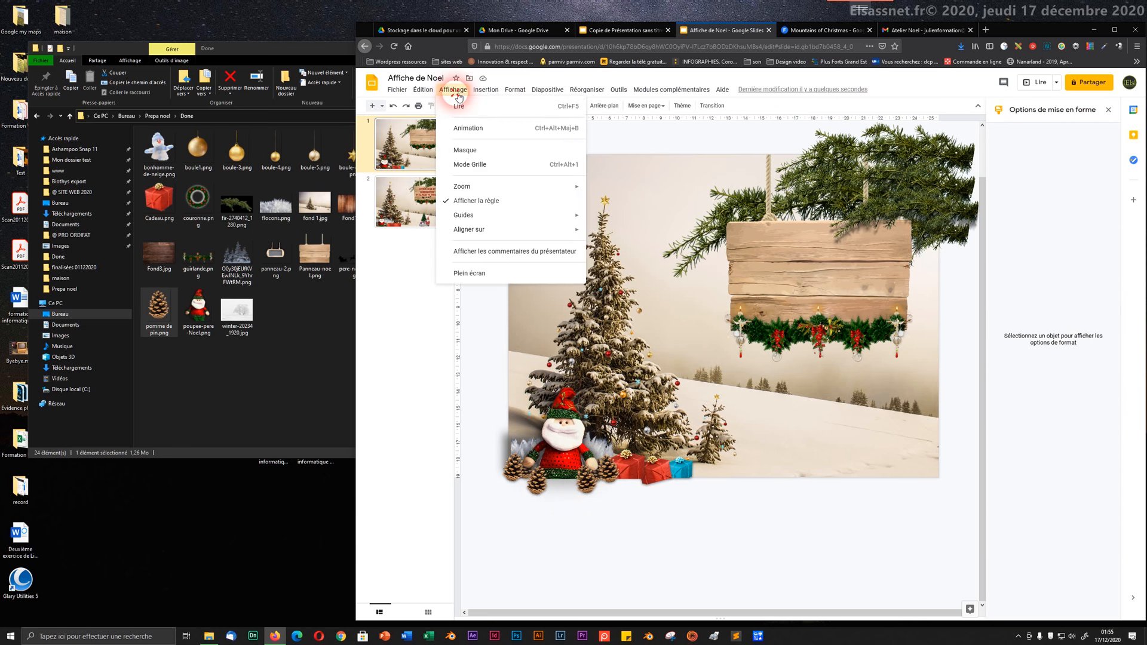
left_click(458, 106)
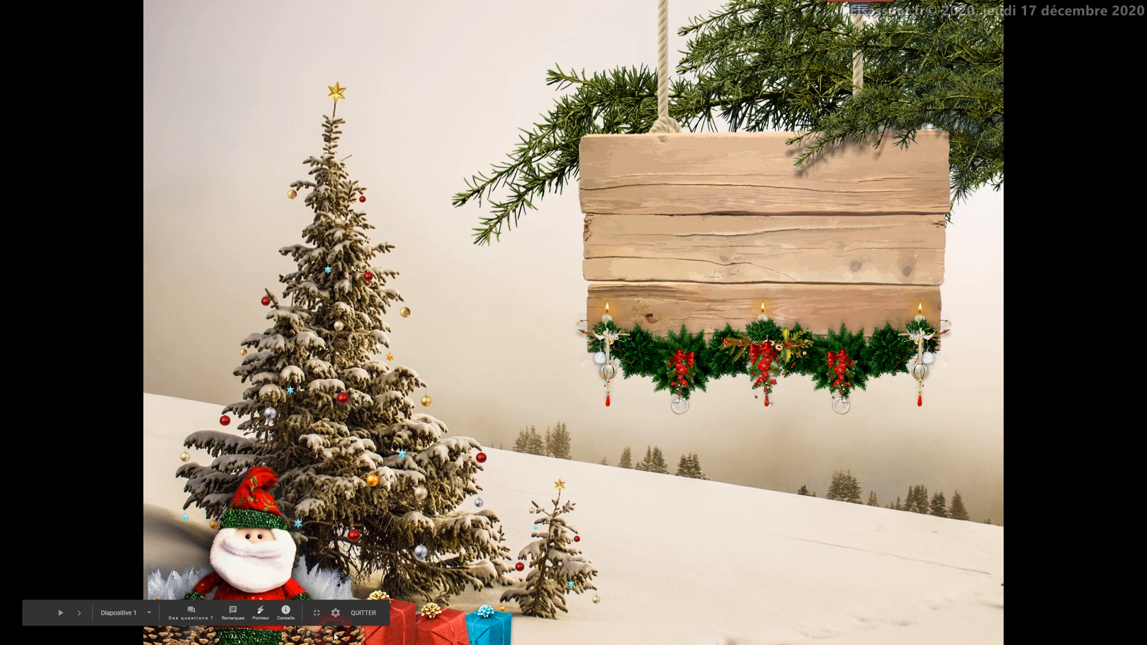
left_click(541, 495)
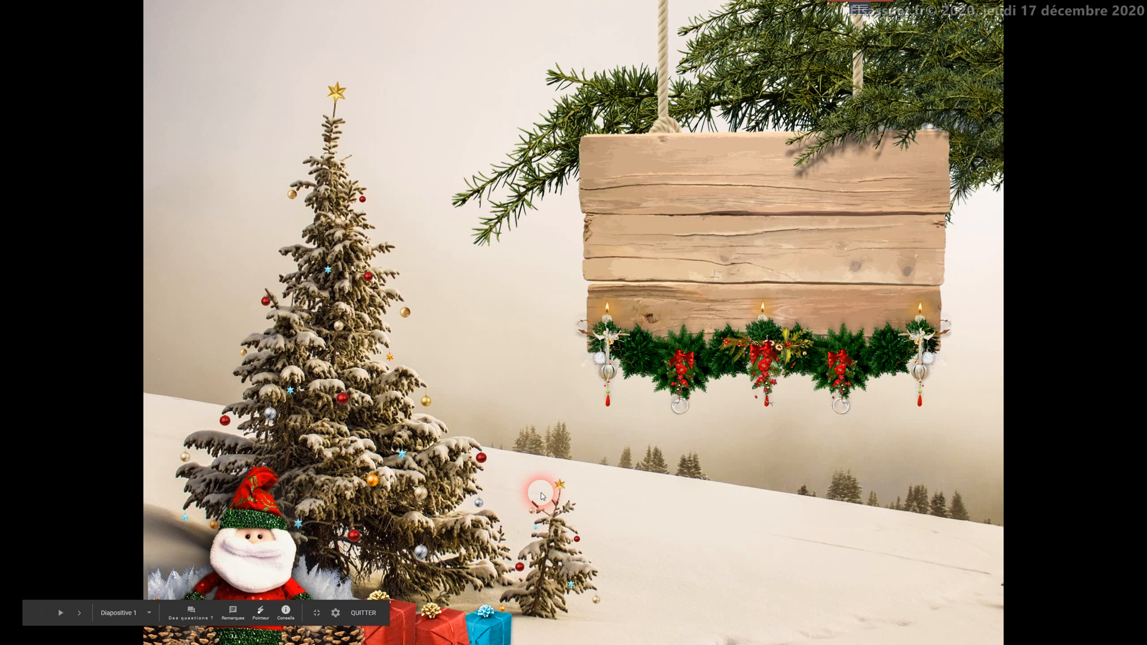
- Leave the full-screen preview and compare slide 1 with the model poster on slide 2 to examine the missing decorations
key("Escape")
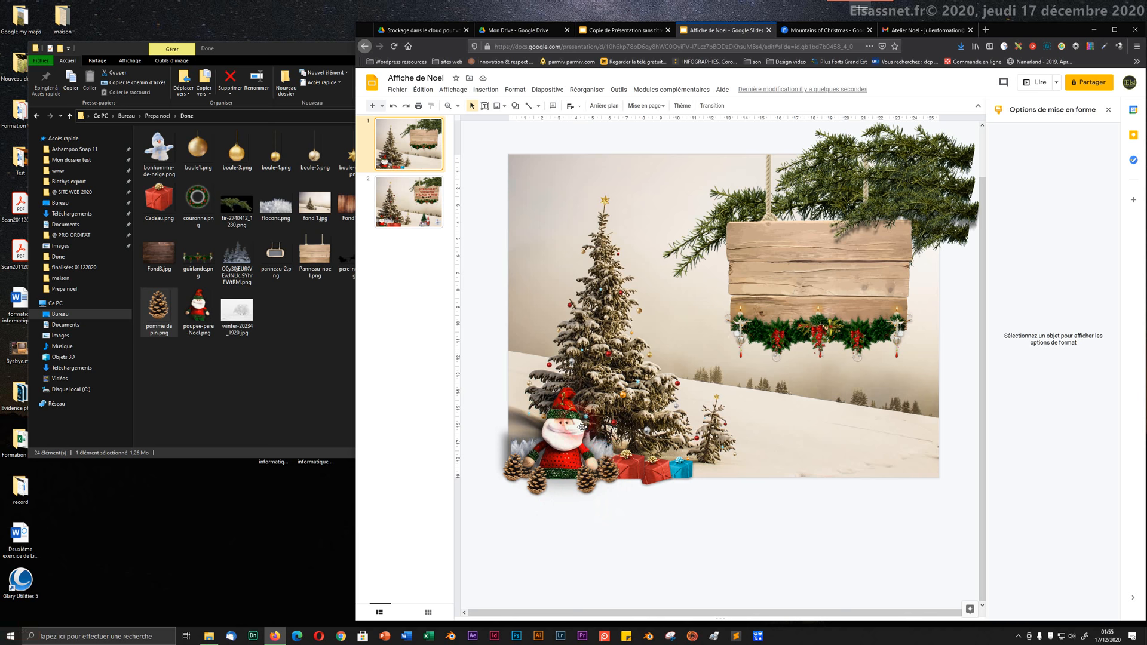
left_click(577, 425)
left_click(676, 540)
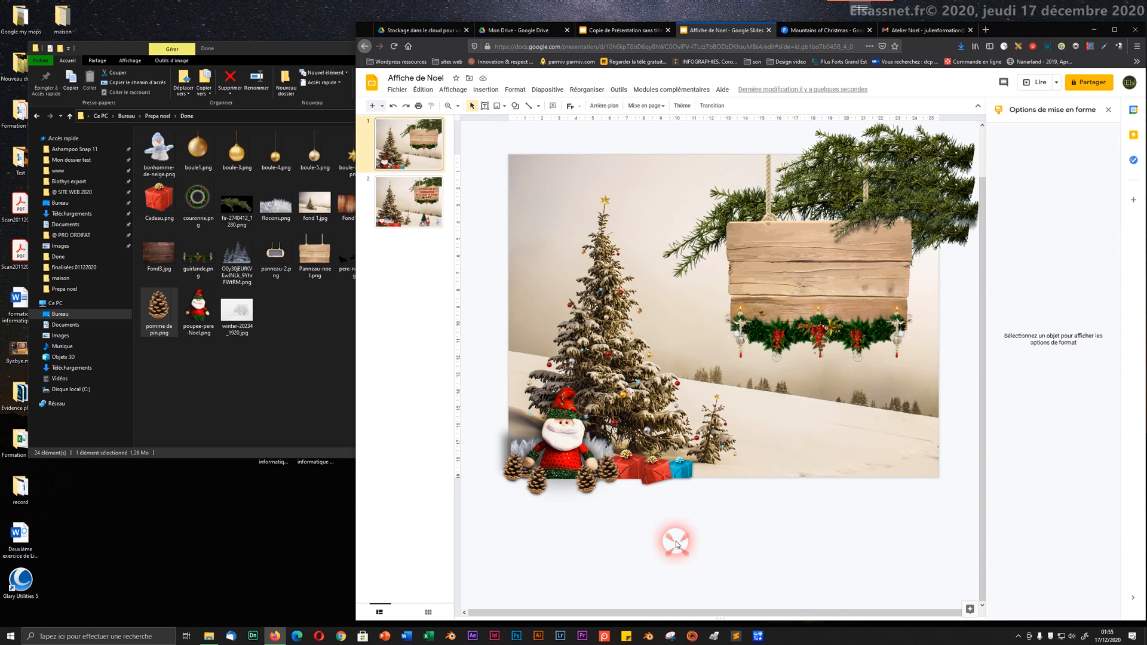
left_click(388, 160)
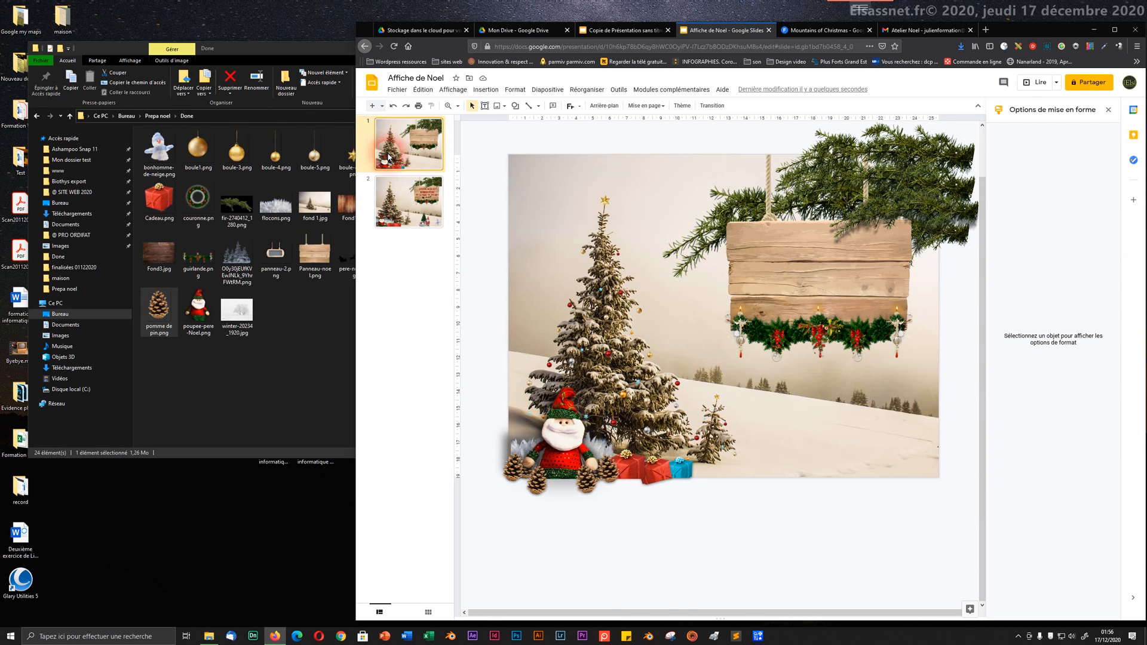
left_click(397, 201)
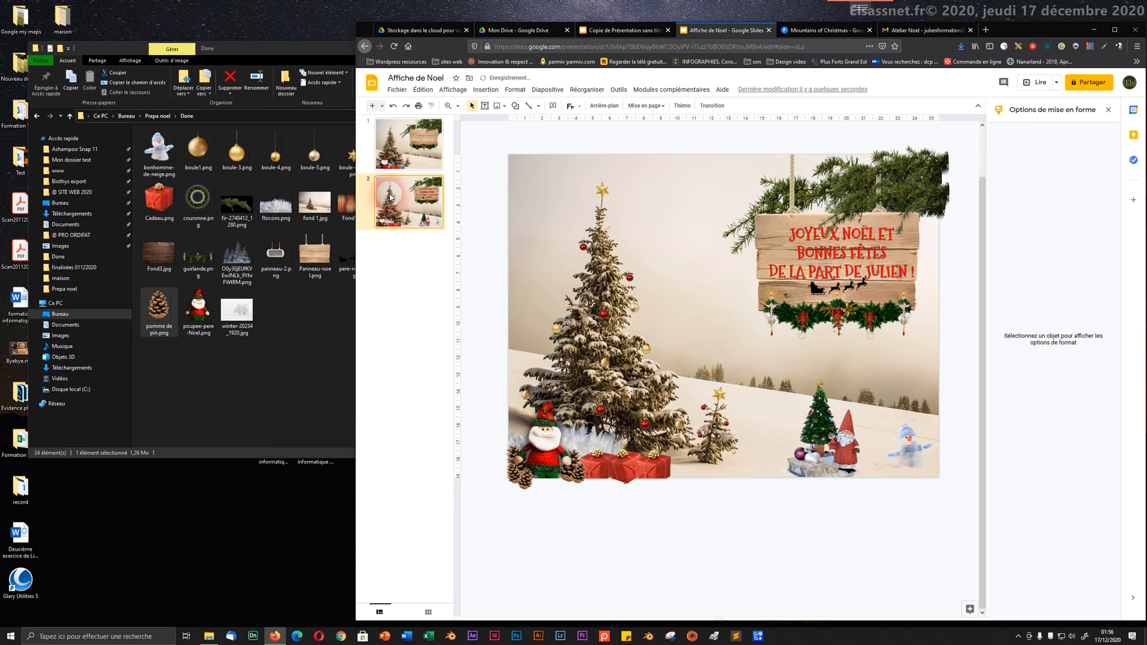
left_click(391, 161)
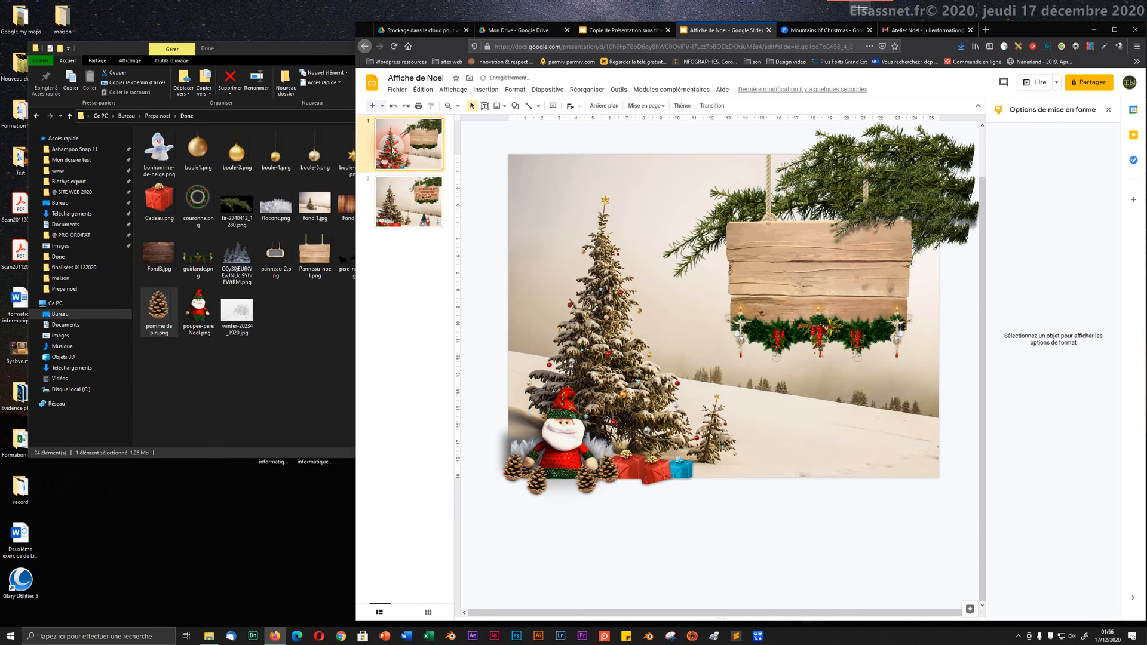
left_click(396, 190)
left_click(398, 153)
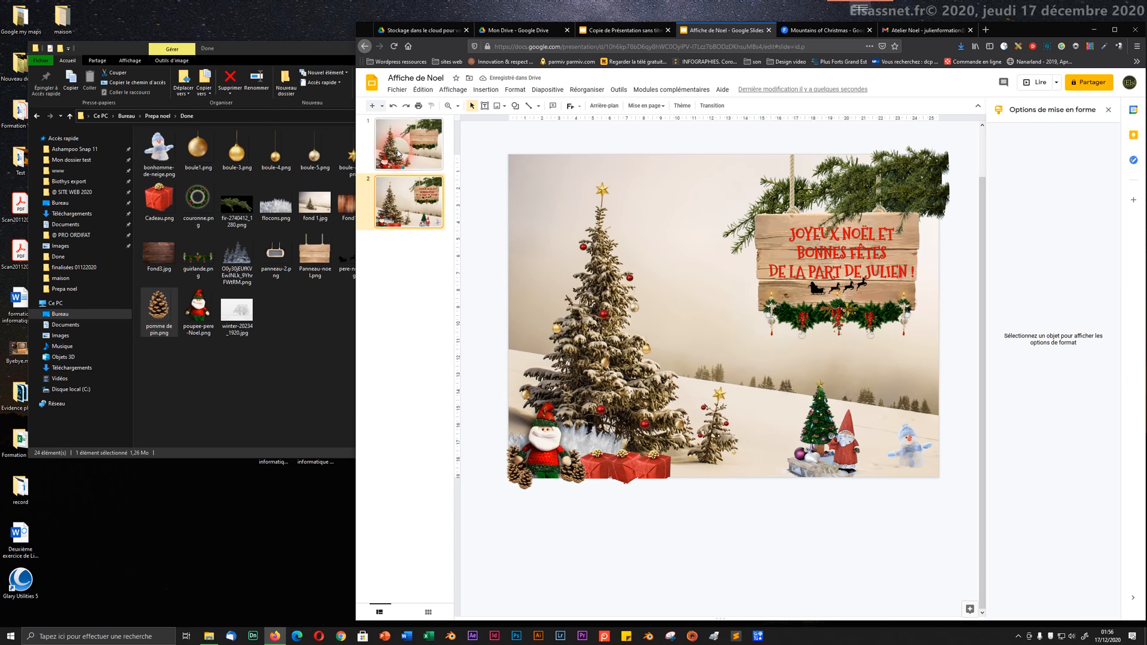
left_click(406, 203)
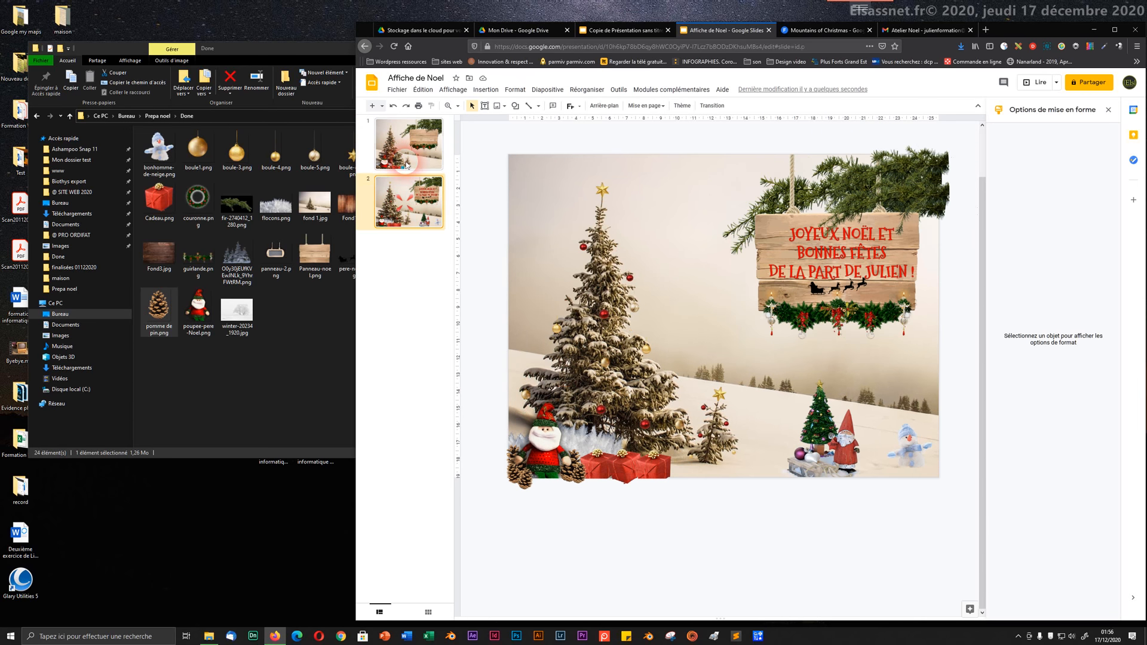
left_click(407, 151)
left_click(400, 194)
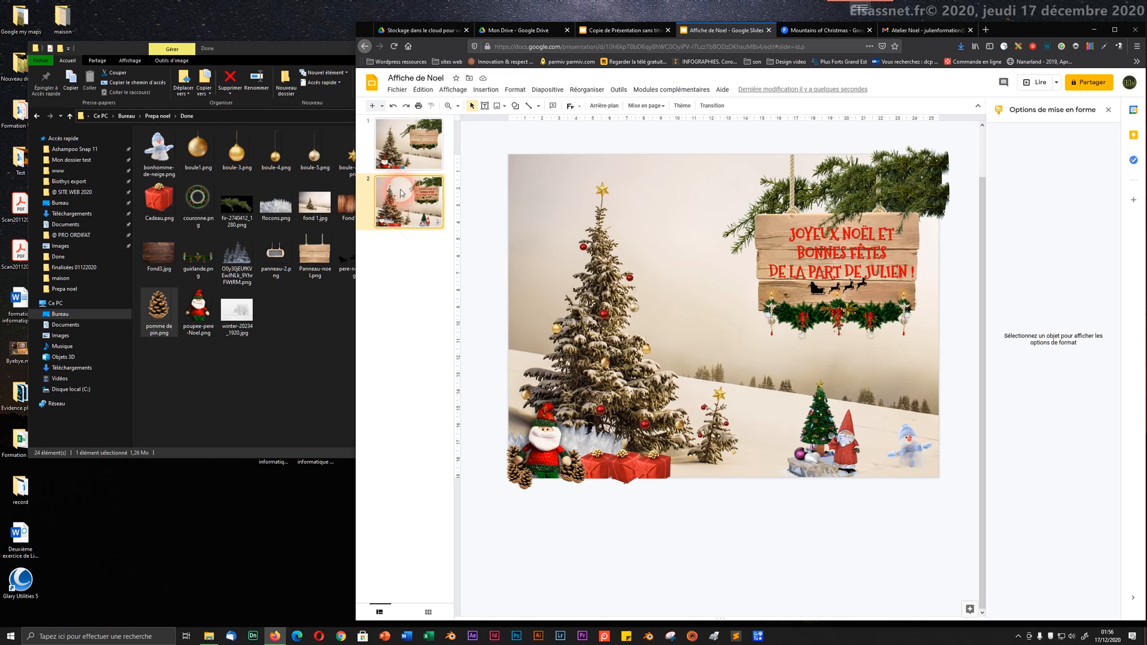
left_click(406, 153)
- Insert the snow-covered fir trees PNG from the Done folder on slide 1, scaled to about 11.27 × 8.45 cm in the lower-right corner
left_click(243, 378)
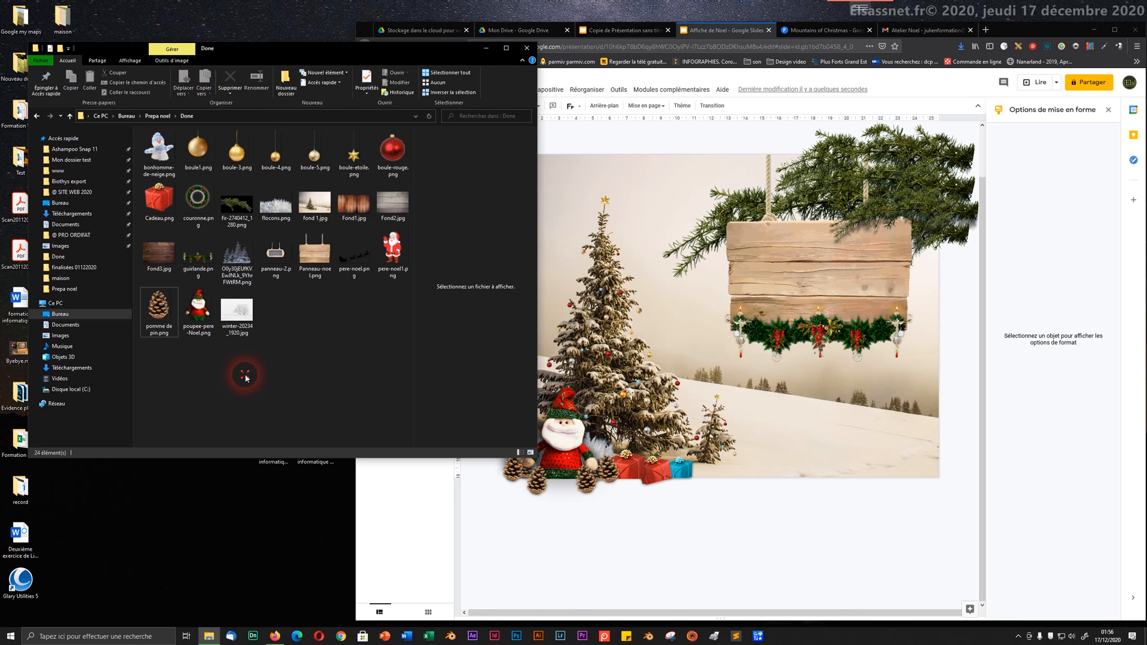
left_click_drag(232, 270, 871, 469)
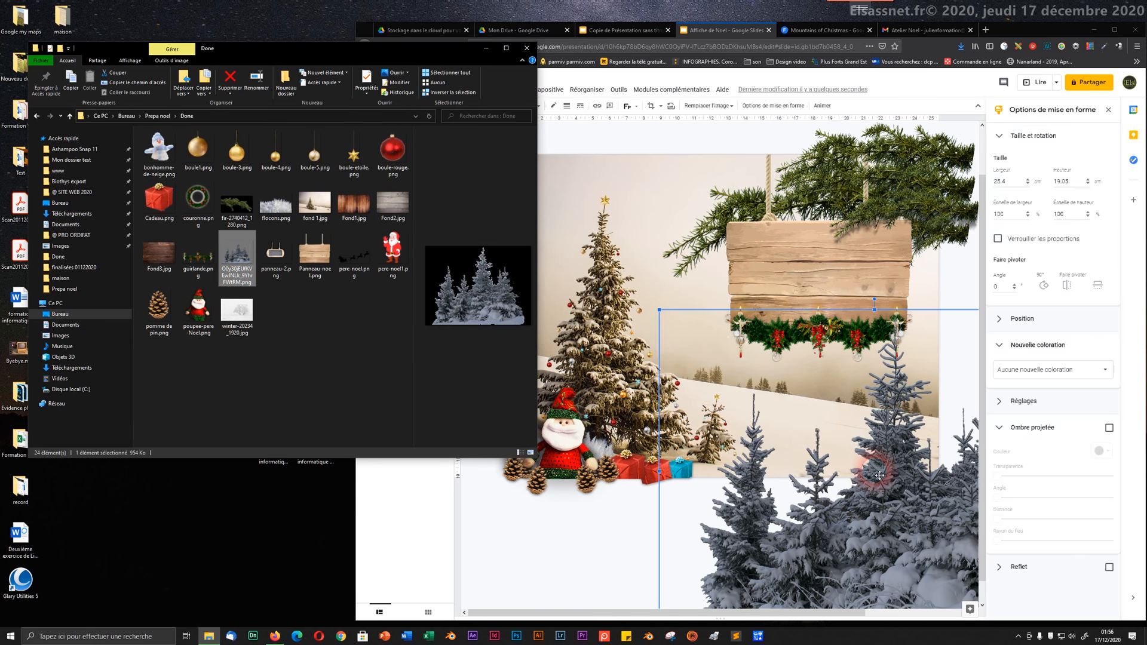
left_click_drag(886, 545, 830, 449)
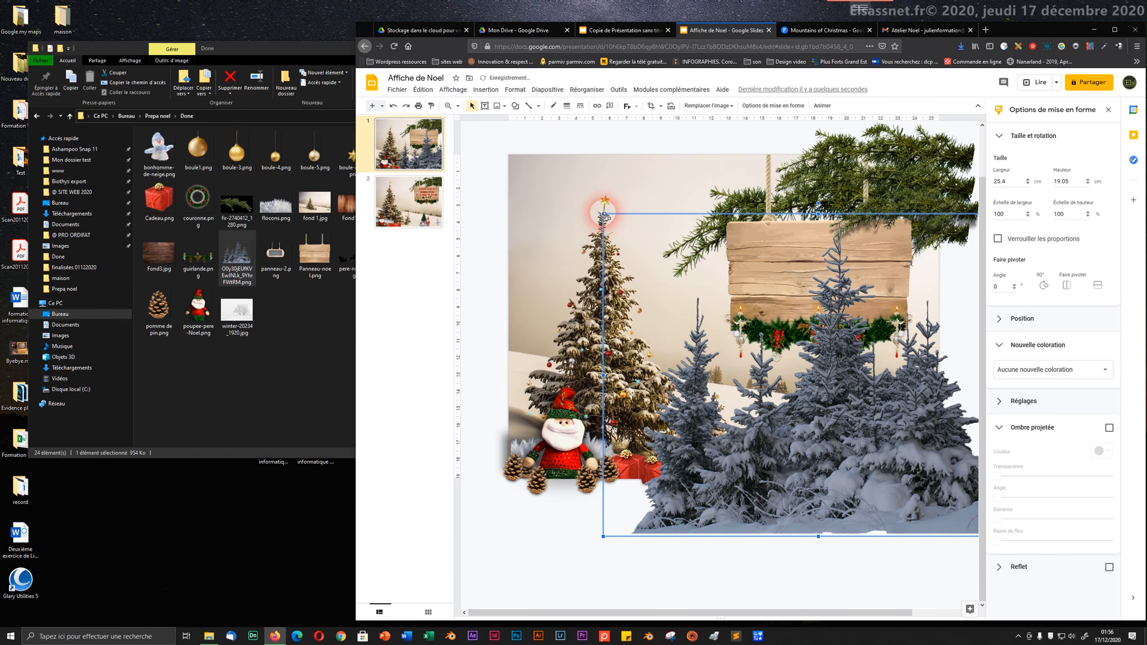
left_click_drag(603, 214, 781, 347)
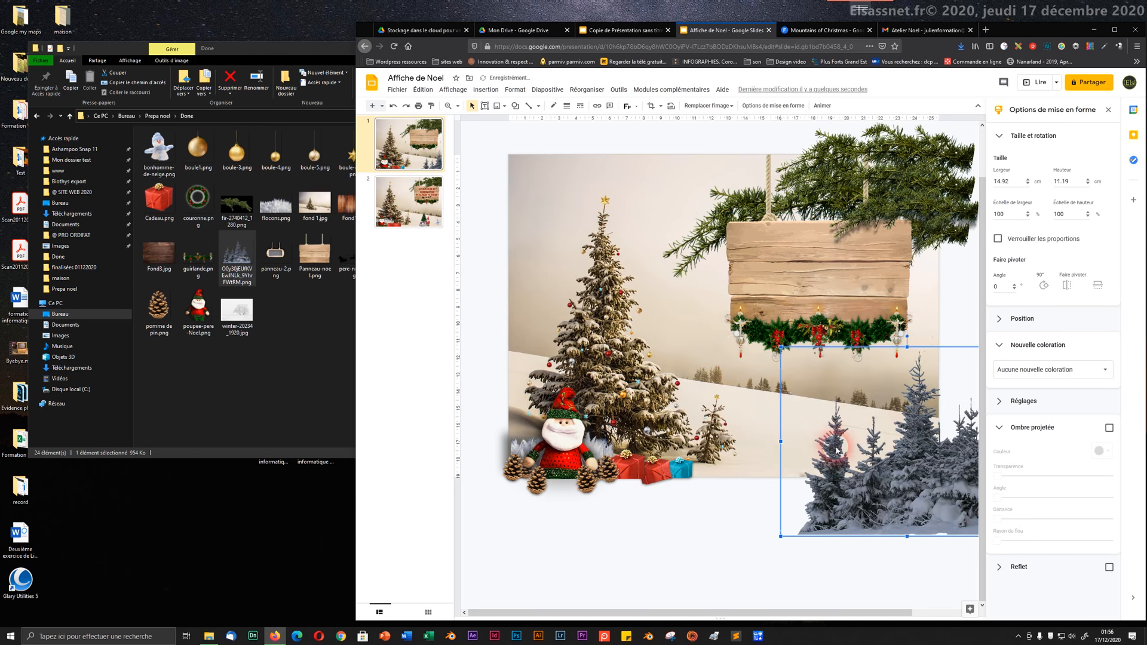
left_click_drag(882, 521, 816, 476)
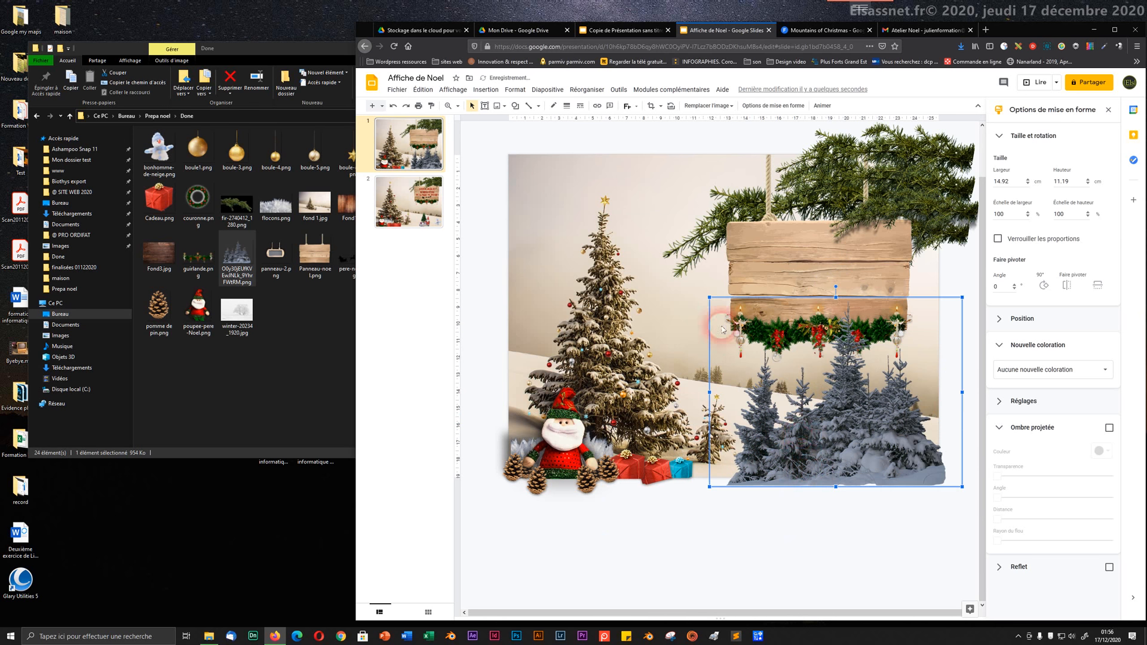
left_click_drag(711, 298, 771, 344)
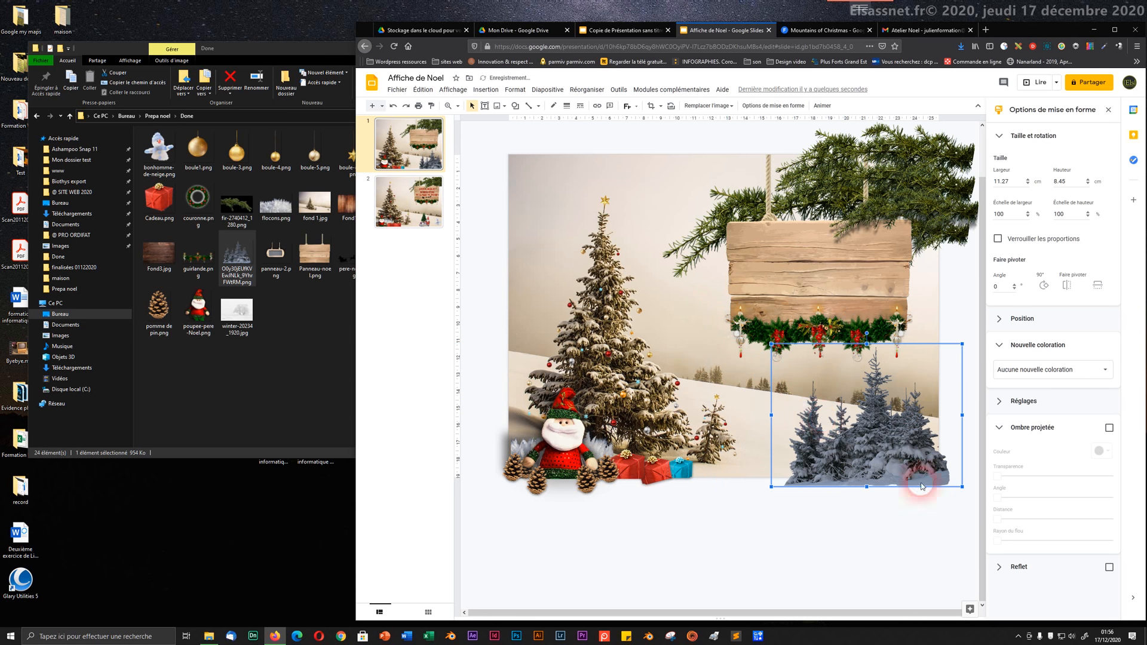
- Try the recolouring presets Négatif, Clair 8 and Clair 1 on the snow-covered fir trees image
left_click(1004, 408)
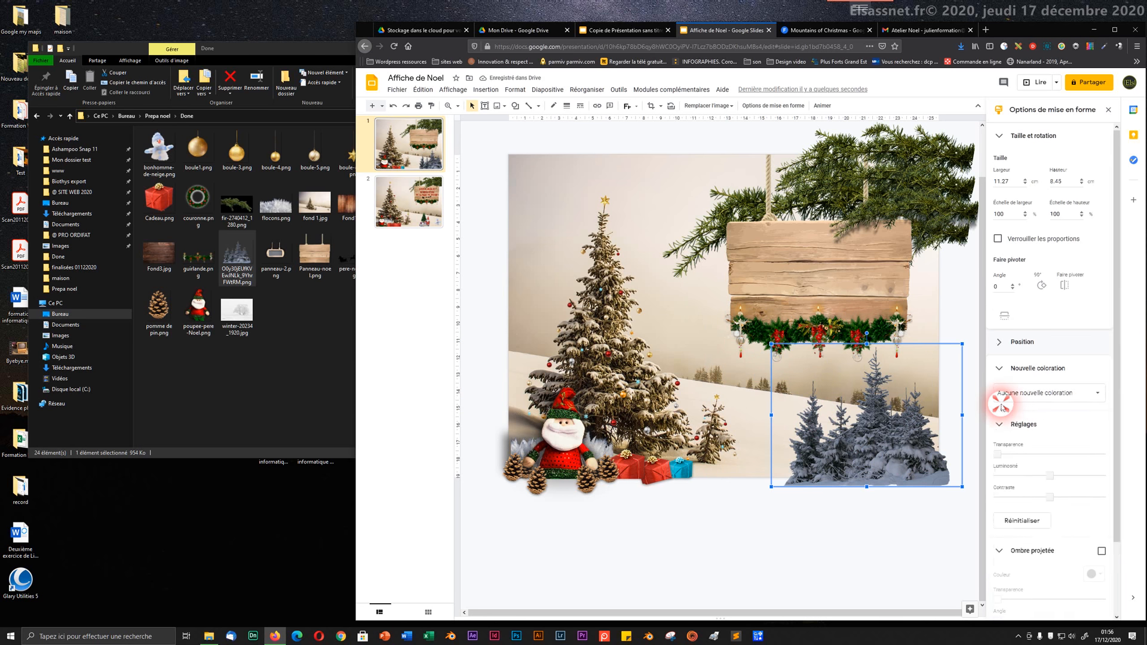
left_click(1001, 391)
left_click(1018, 352)
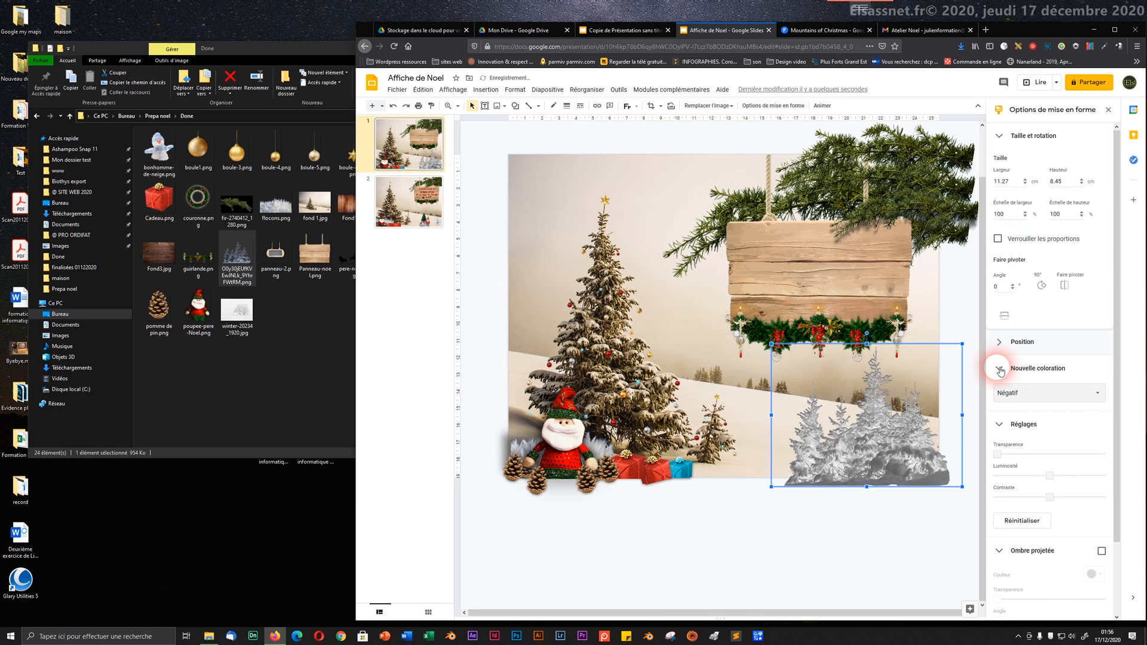
left_click(1000, 391)
left_click(1035, 237)
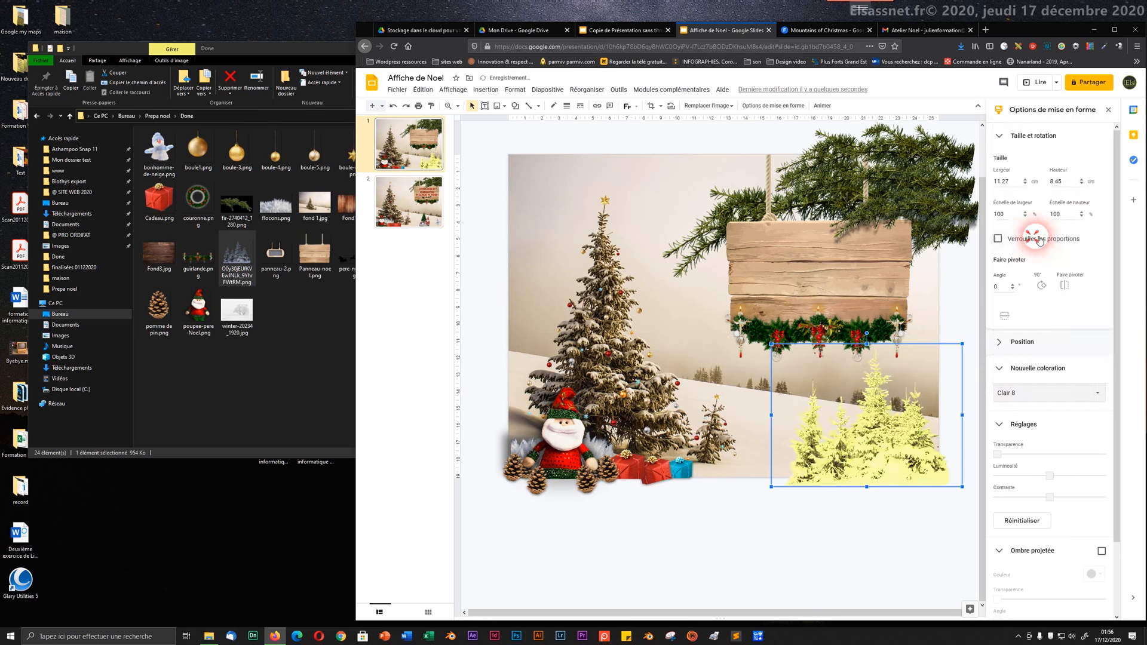
left_click(1035, 391)
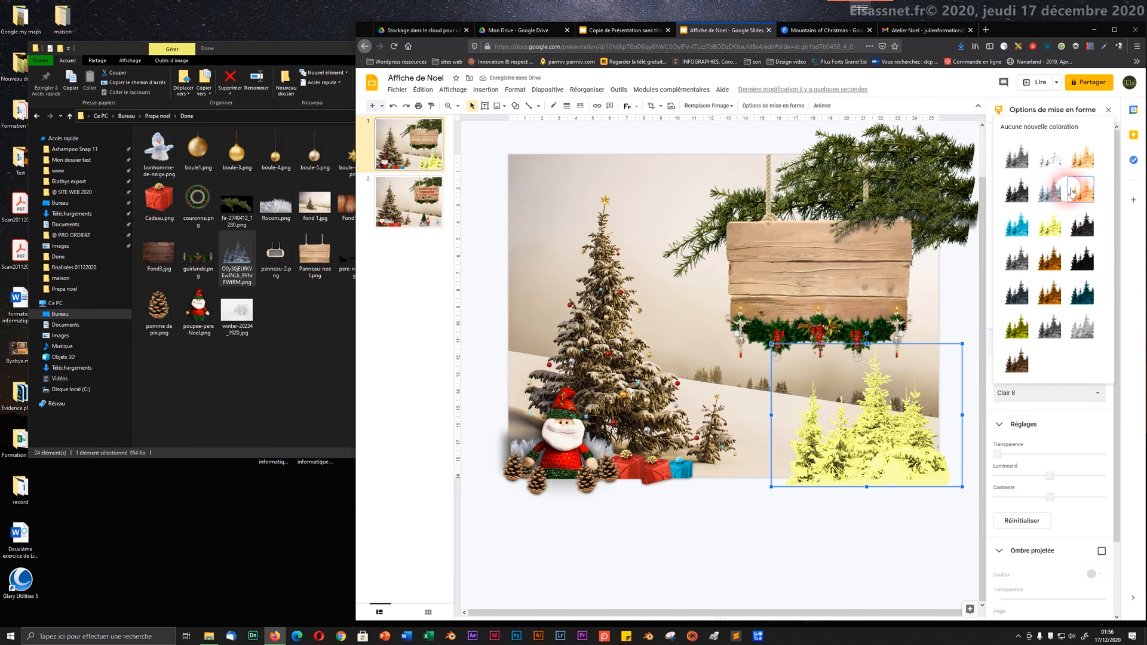
left_click(1021, 161)
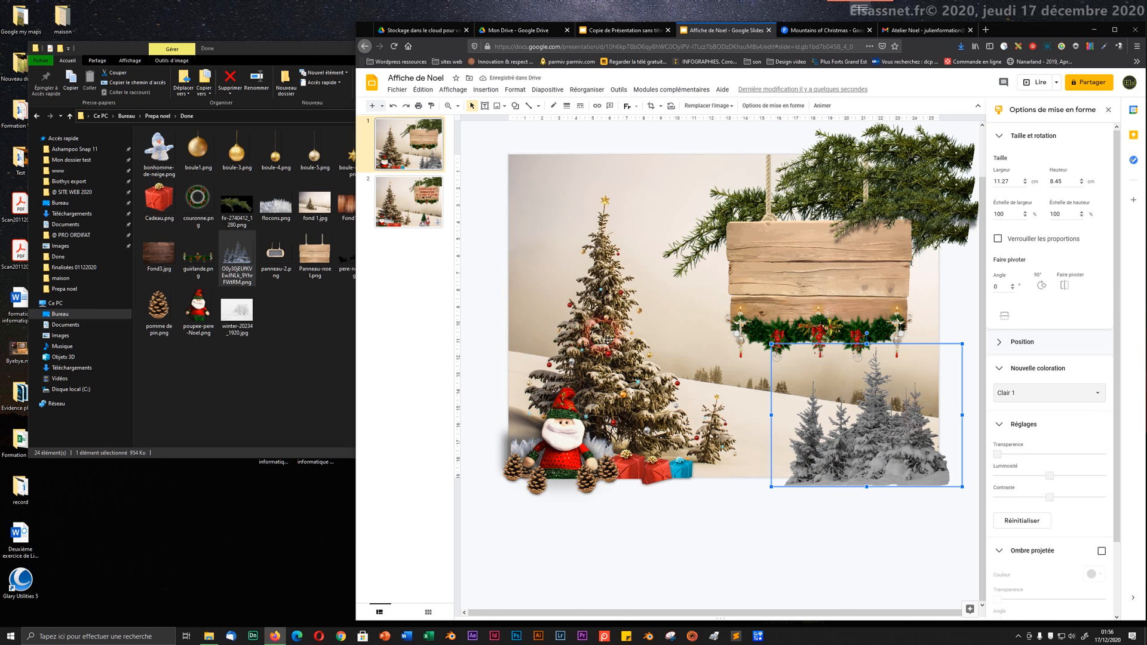
- Delete the snow-covered fir trees image from slide 1
left_click(829, 460)
left_click(899, 470)
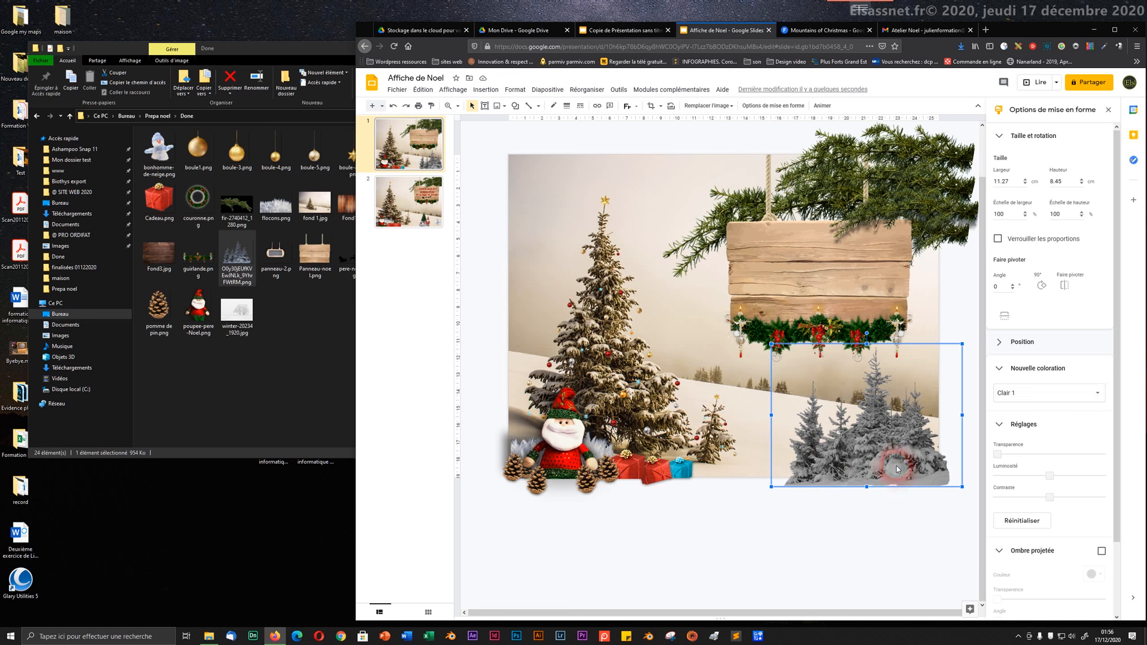
key("Delete")
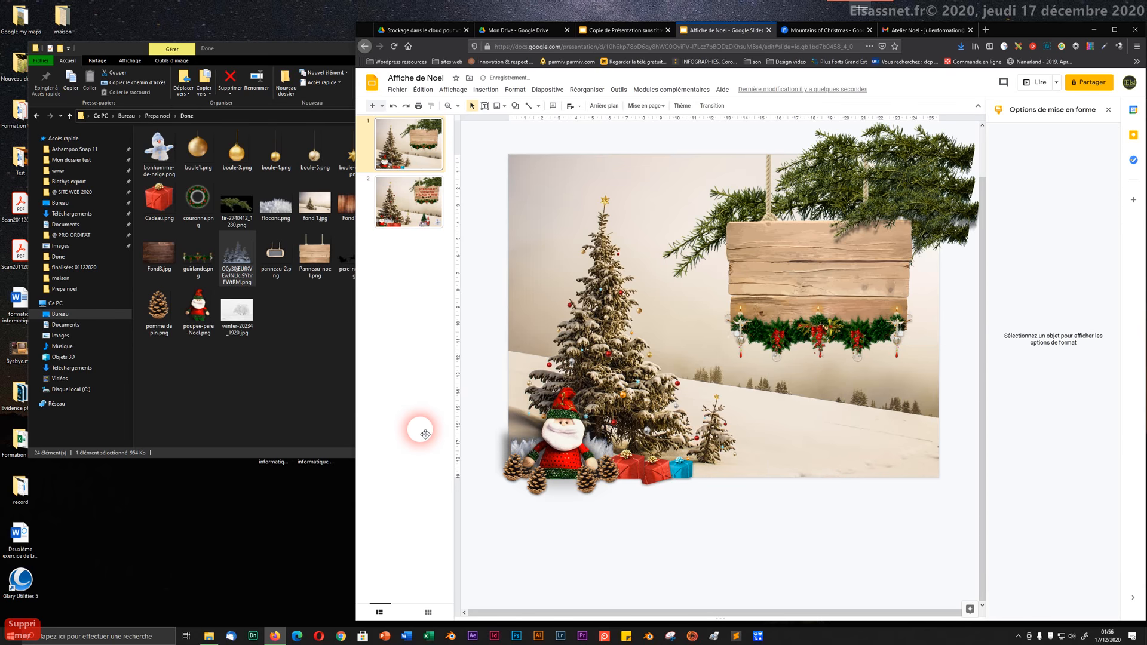
- Insert bonhomme-de-neige.png from the Done folder on slide 1, scaled to about 5.38 × 5.33 cm in the lower-right corner
left_click(198, 372)
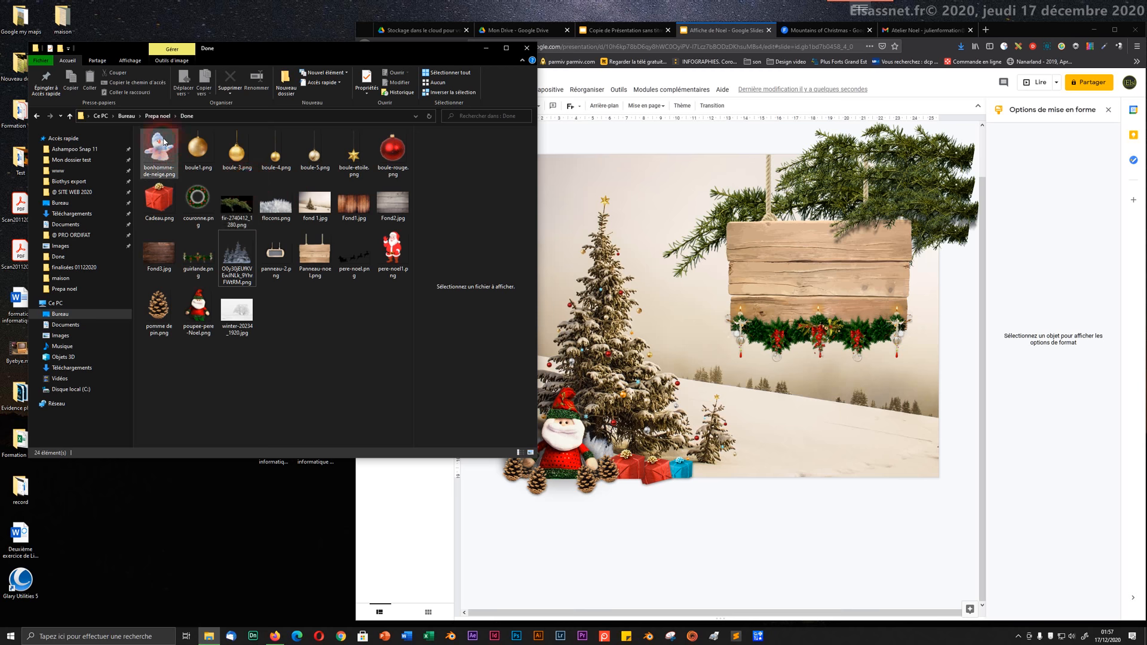
left_click_drag(159, 150, 859, 438)
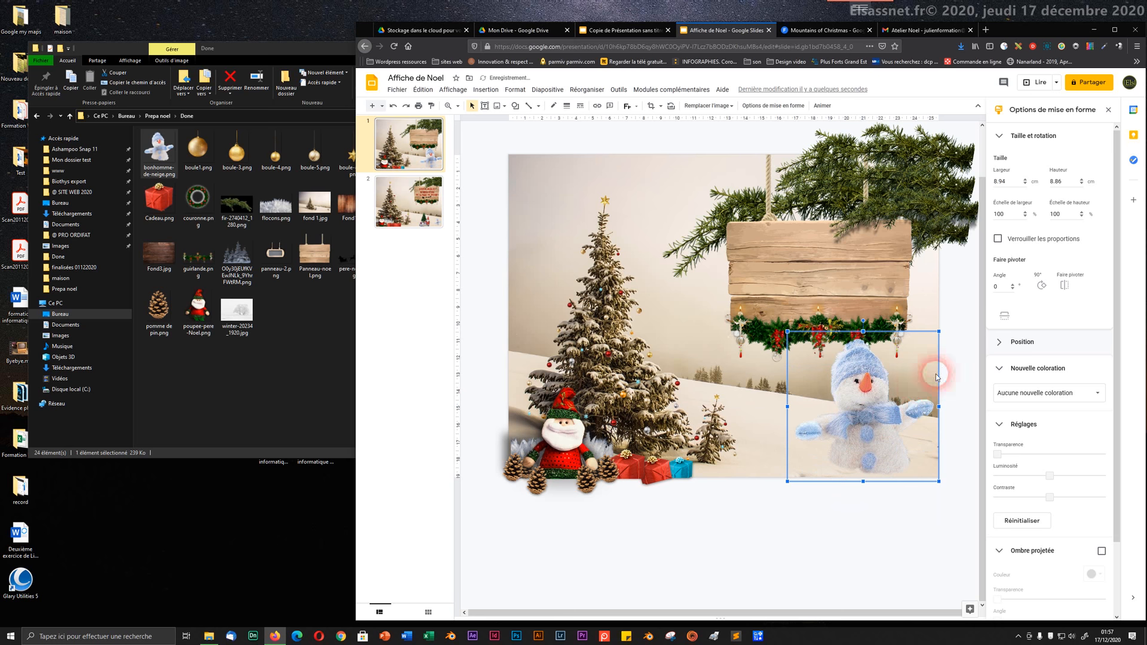
left_click(938, 332)
left_click(853, 439)
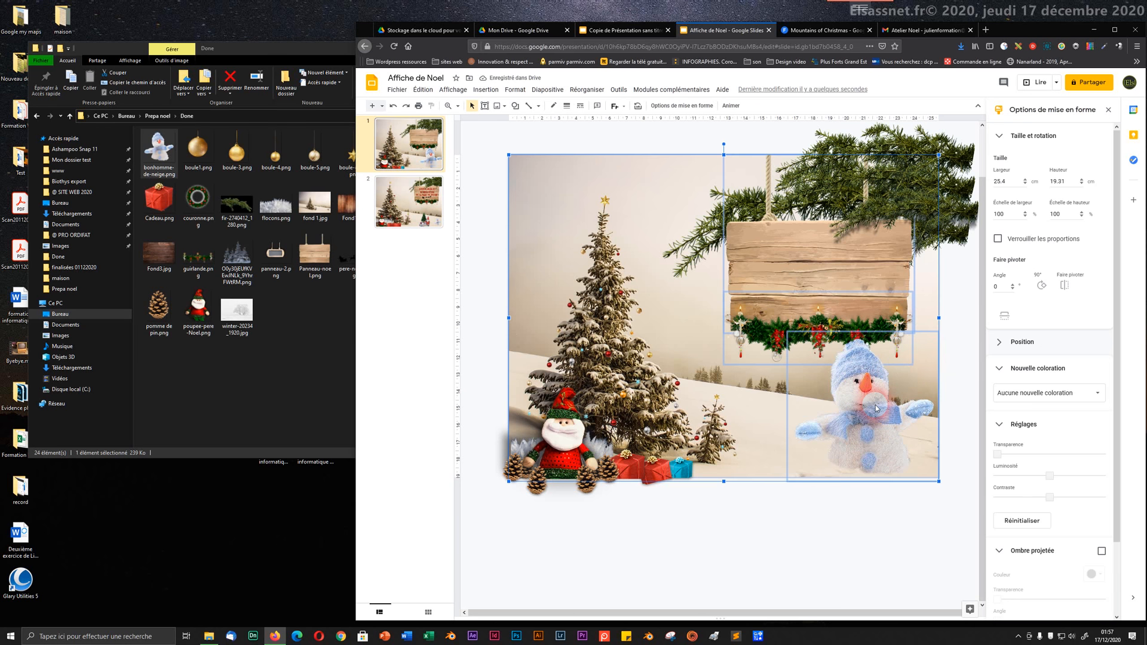
left_click(852, 505)
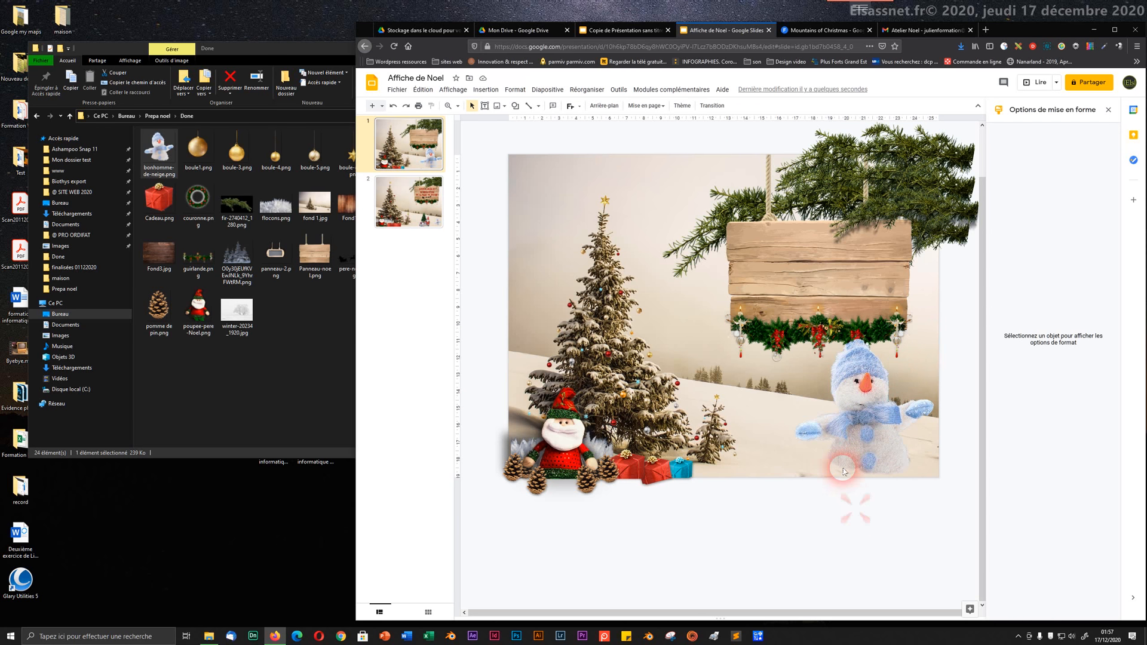
left_click(855, 446)
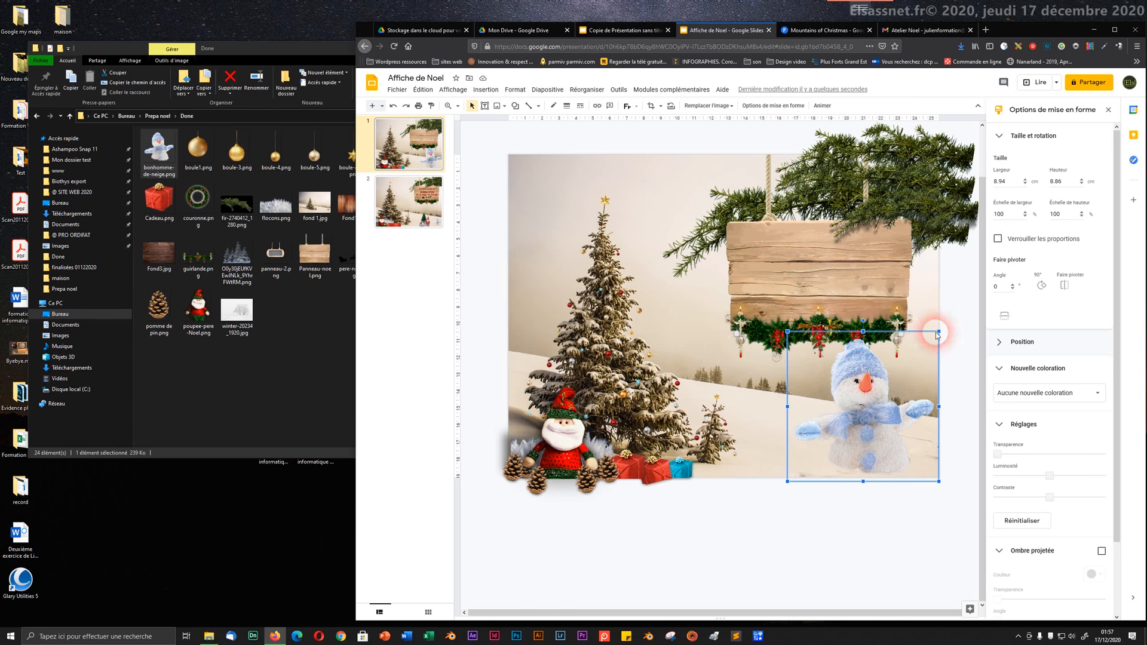
left_click_drag(940, 332, 877, 391)
left_click_drag(847, 434, 884, 451)
left_click(865, 499)
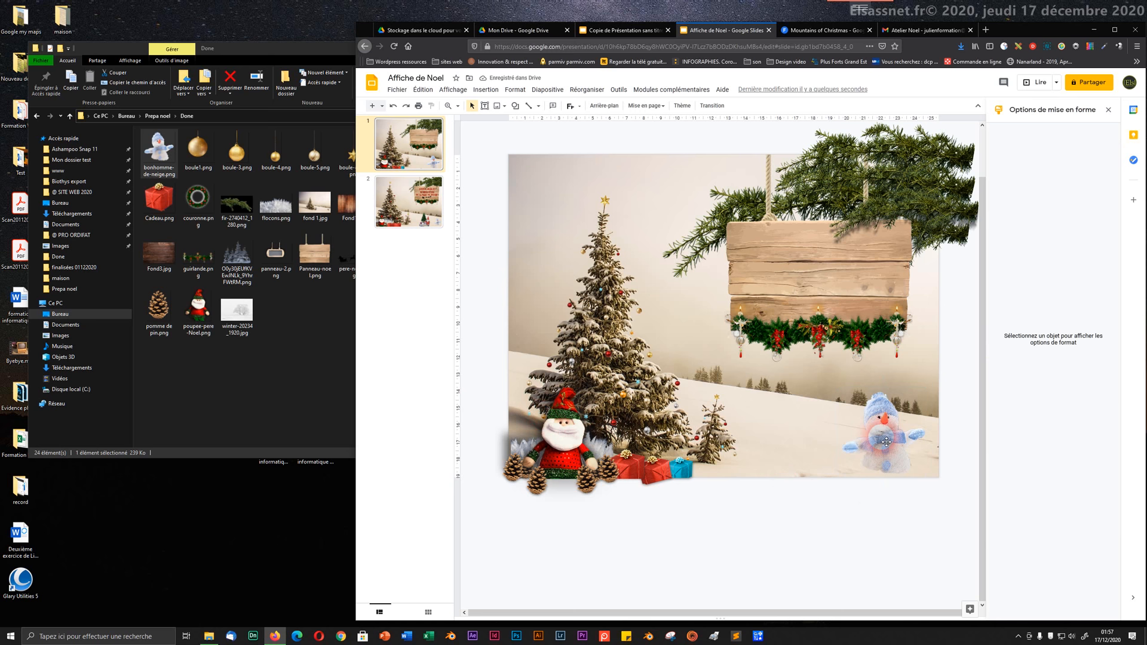
- Flip the snowman horizontally and shift it slightly towards the slide's right edge
left_click(872, 457)
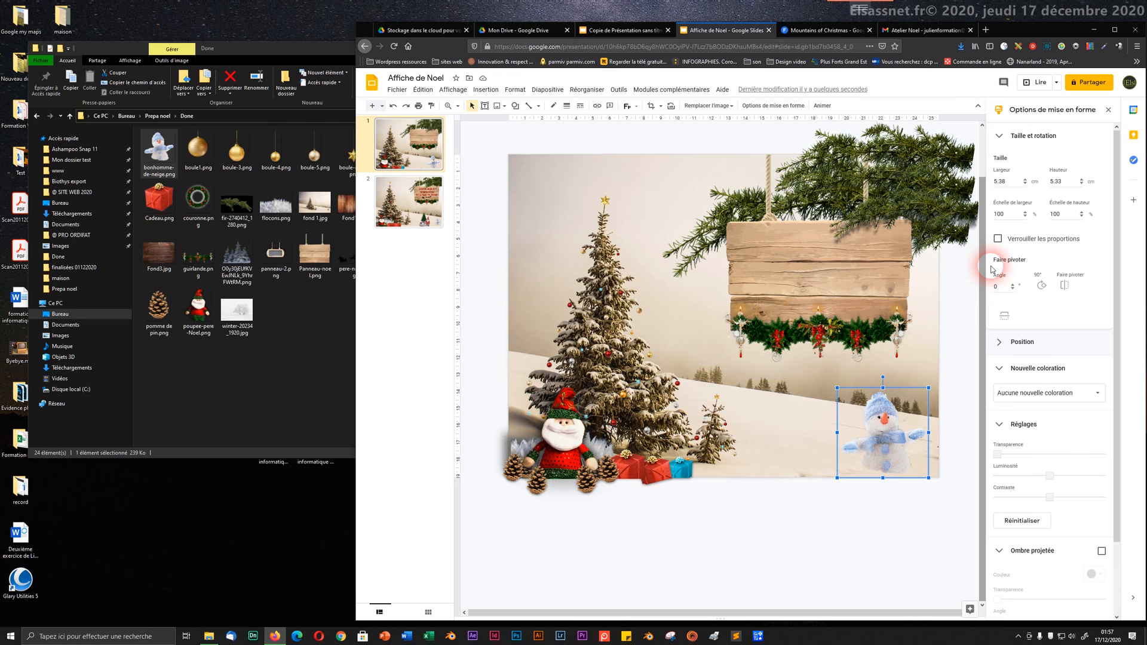
left_click(1064, 287)
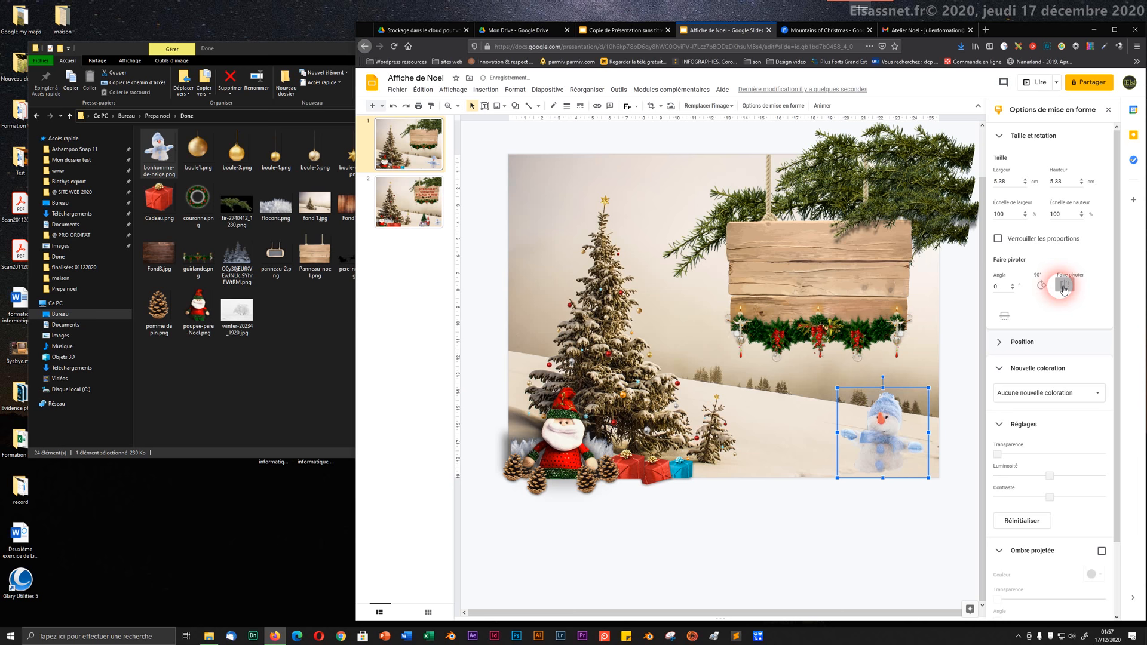
left_click(798, 528)
left_click(883, 448)
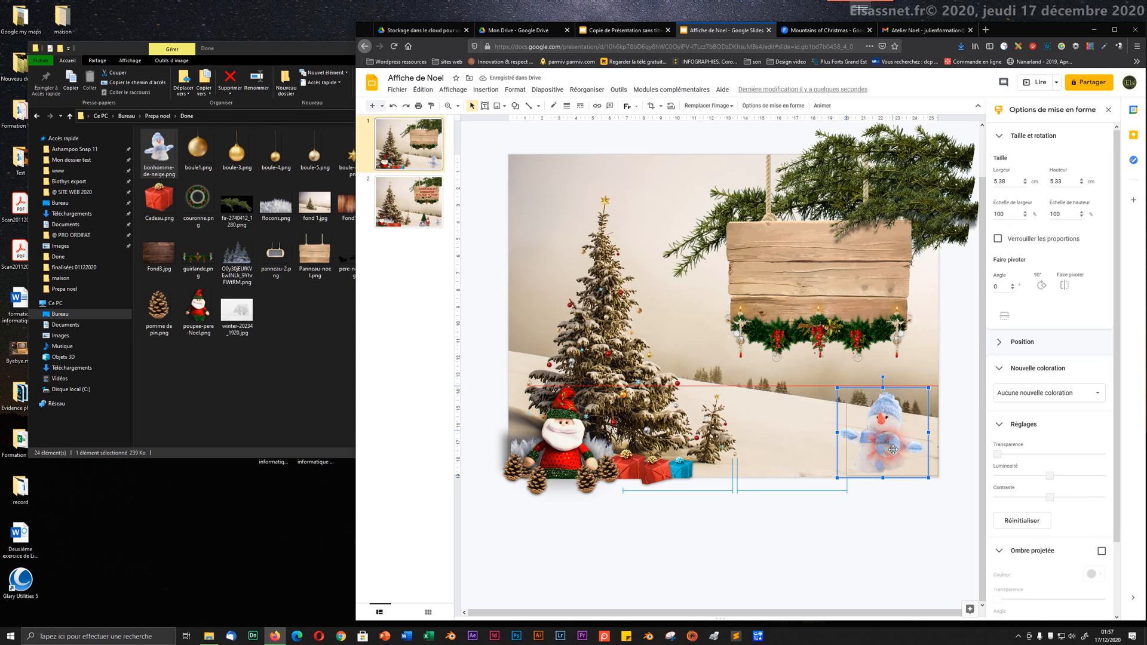
left_click(853, 530)
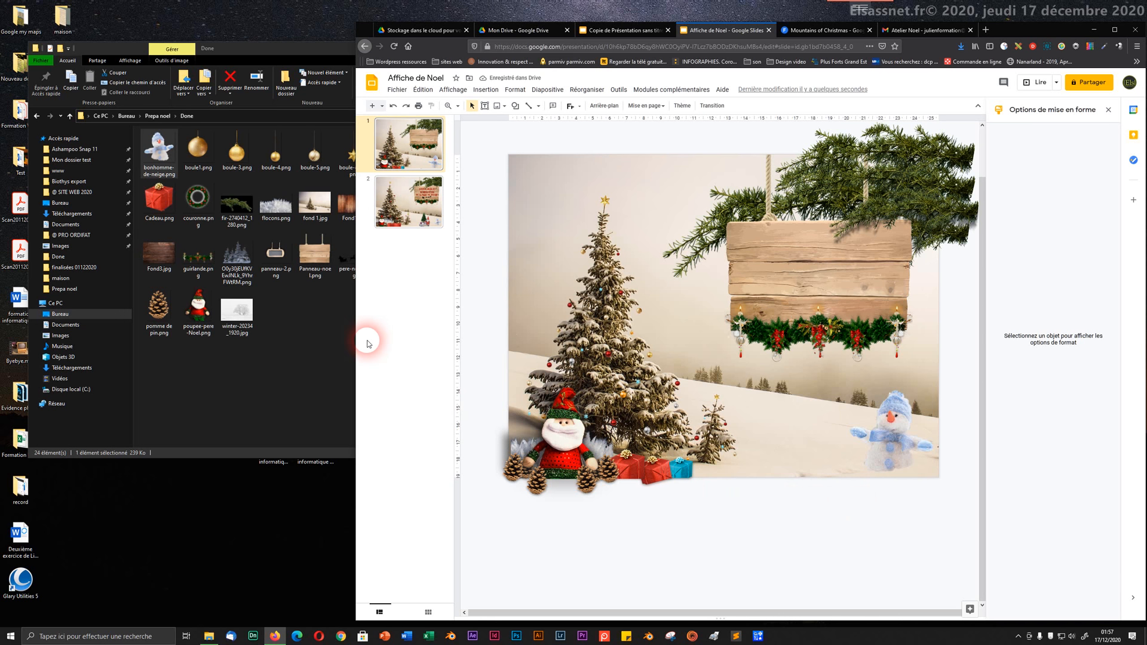
- Check slide 2 for the decorations missing from slide 1 and look for the tree-and-gnome image in the Prepa noel and Done folders
left_click(422, 207)
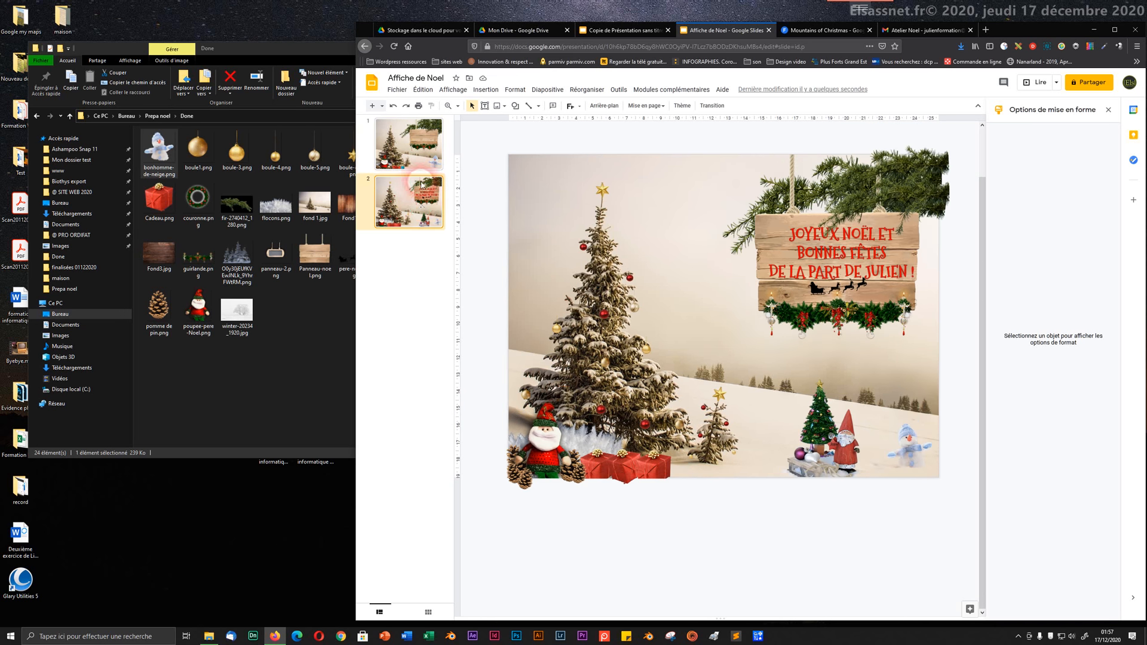
left_click(418, 160)
left_click(281, 368)
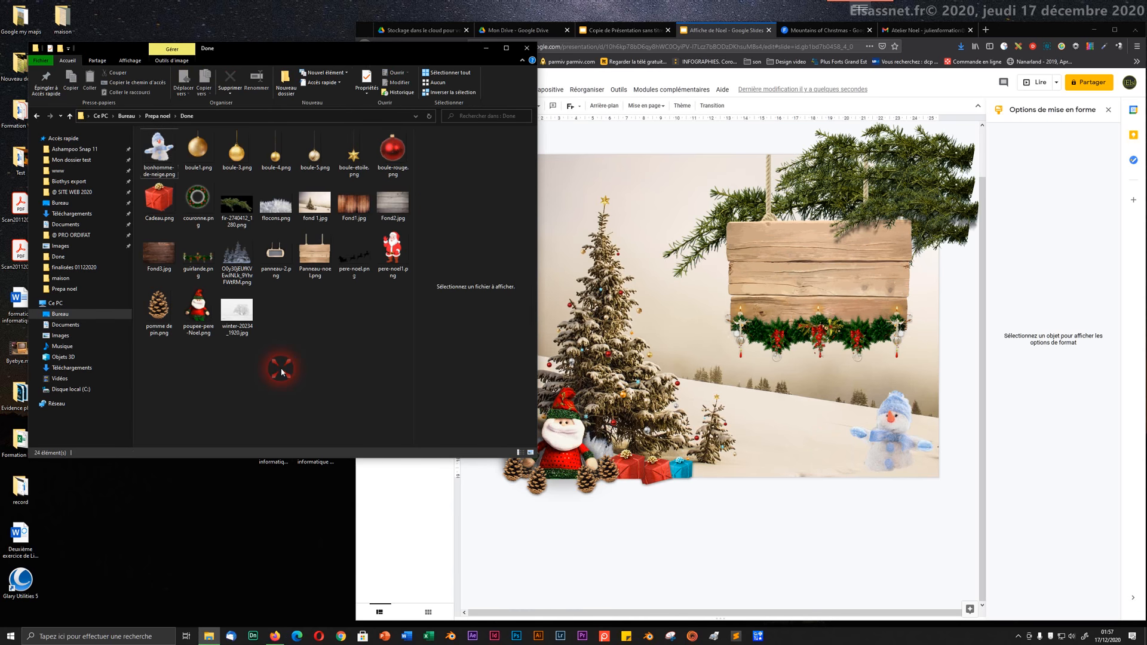
left_click(157, 116)
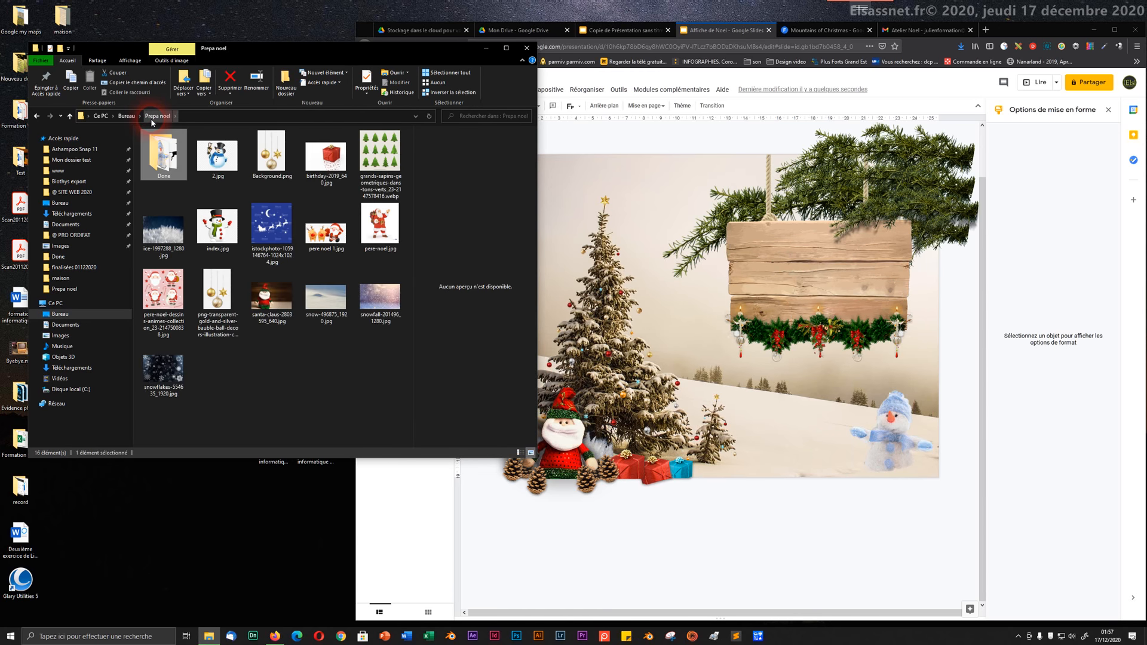
double_click(160, 153)
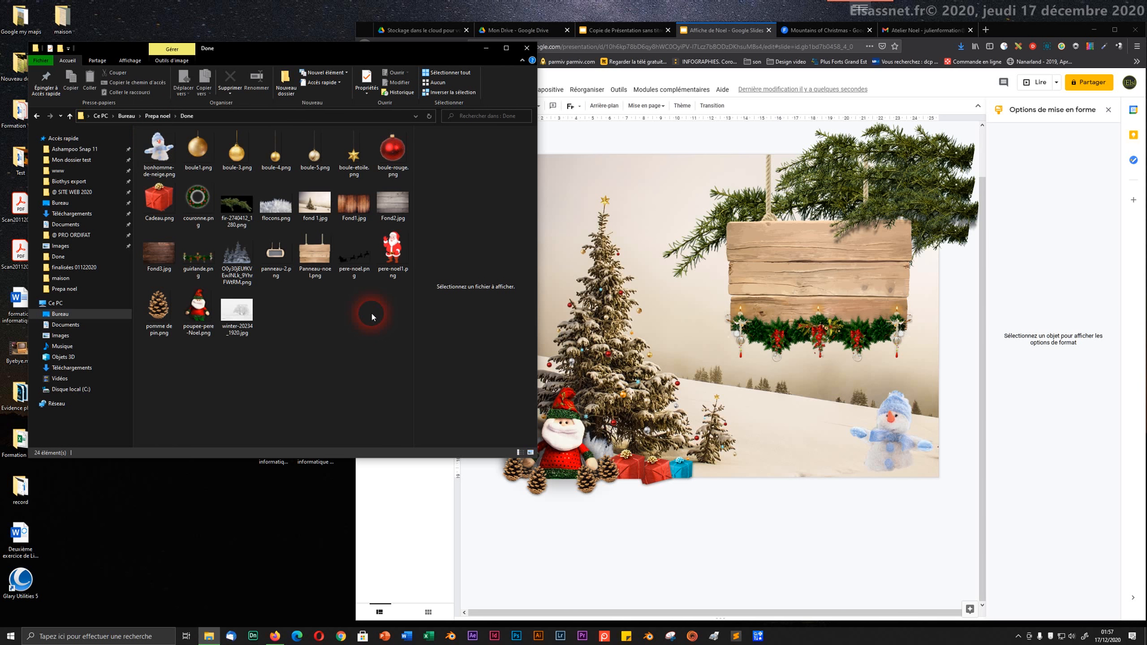
- Preview the PNG images in the Téléchargements folder to look for the tree-and-gnome image, and return to the Done folder
left_click(60, 369)
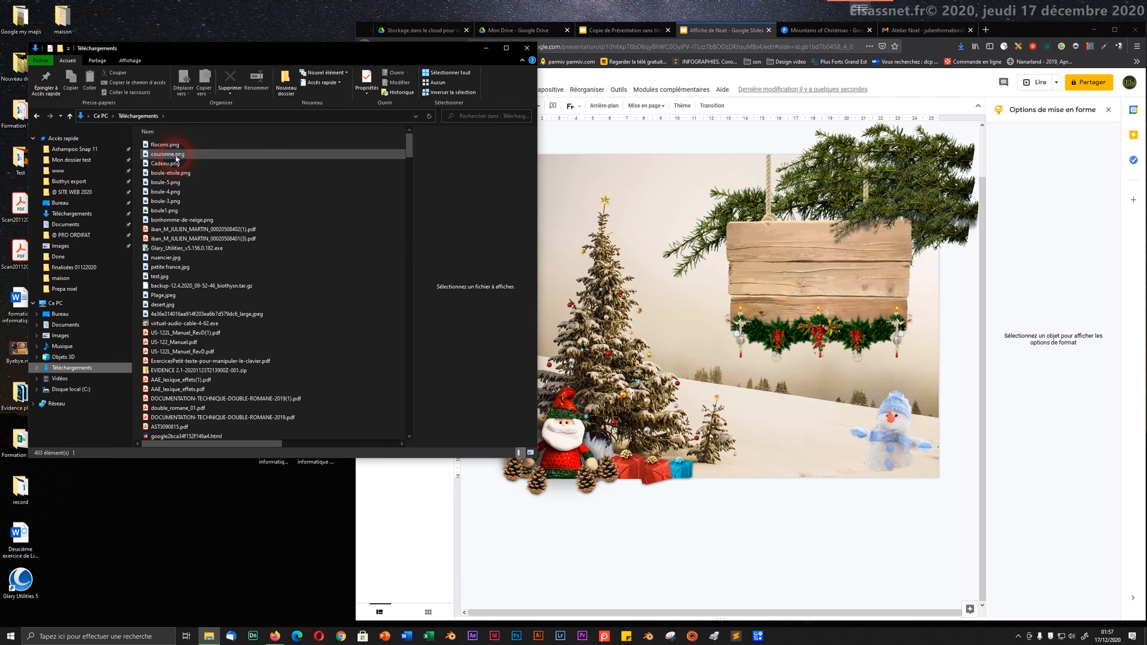
left_click(173, 163)
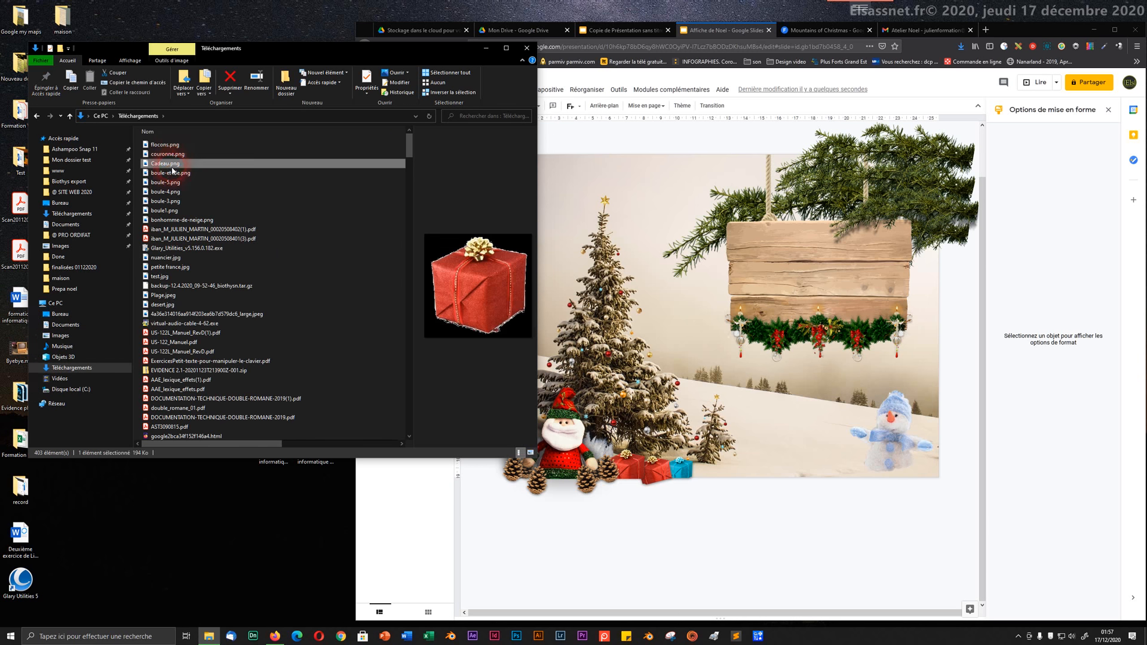
key("Down")
key("Down")
key("Down")
key("Down")
key("Down")
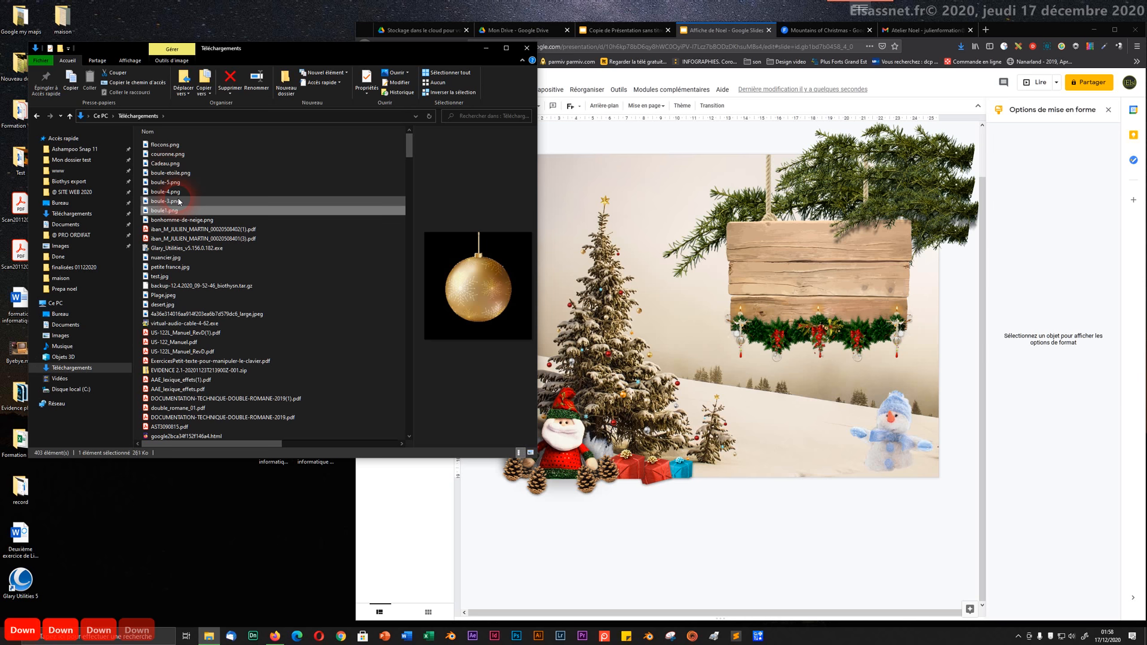
key("Down")
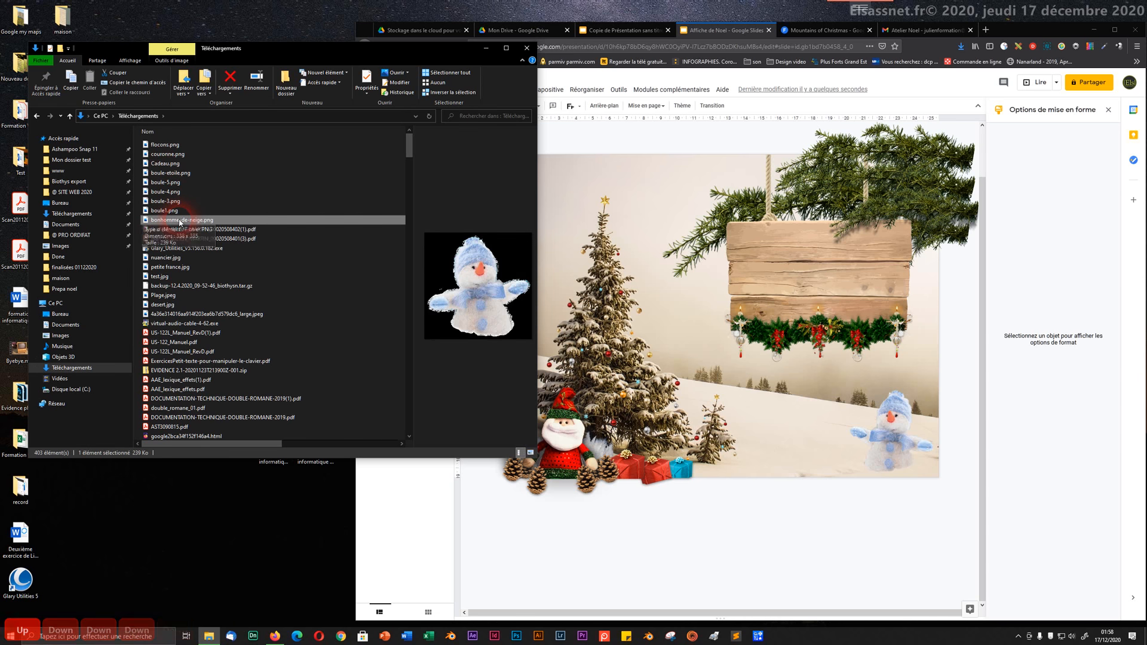
key("Up")
key("Up")
key("Up")
key("Up")
key("Up")
key("Up")
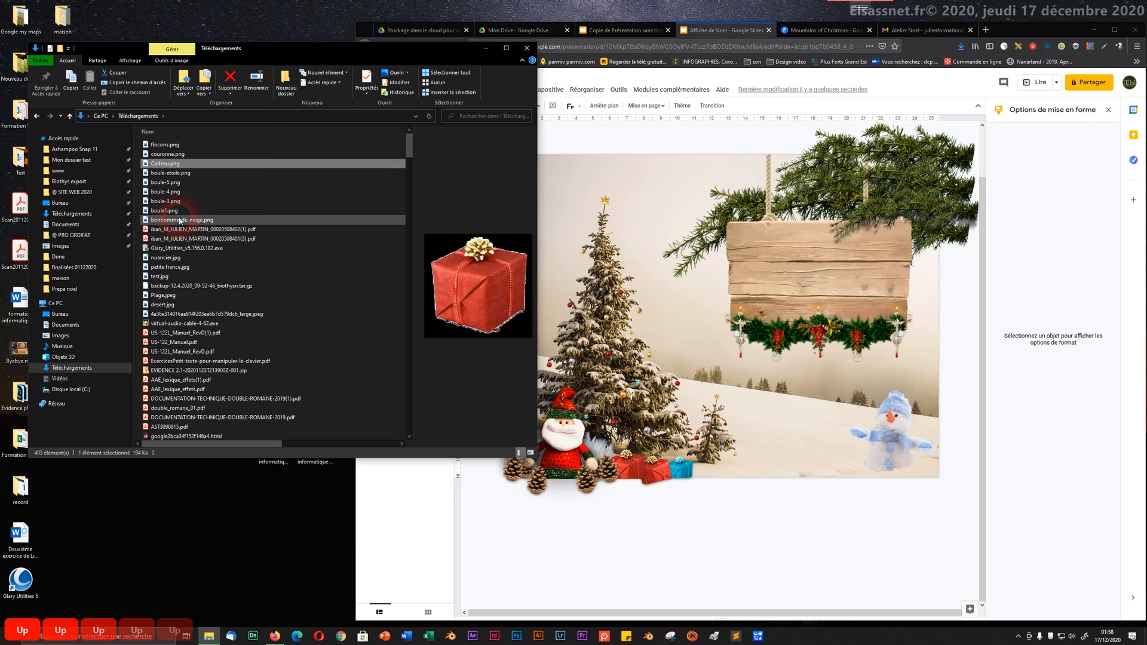
key("Up")
key("Up")
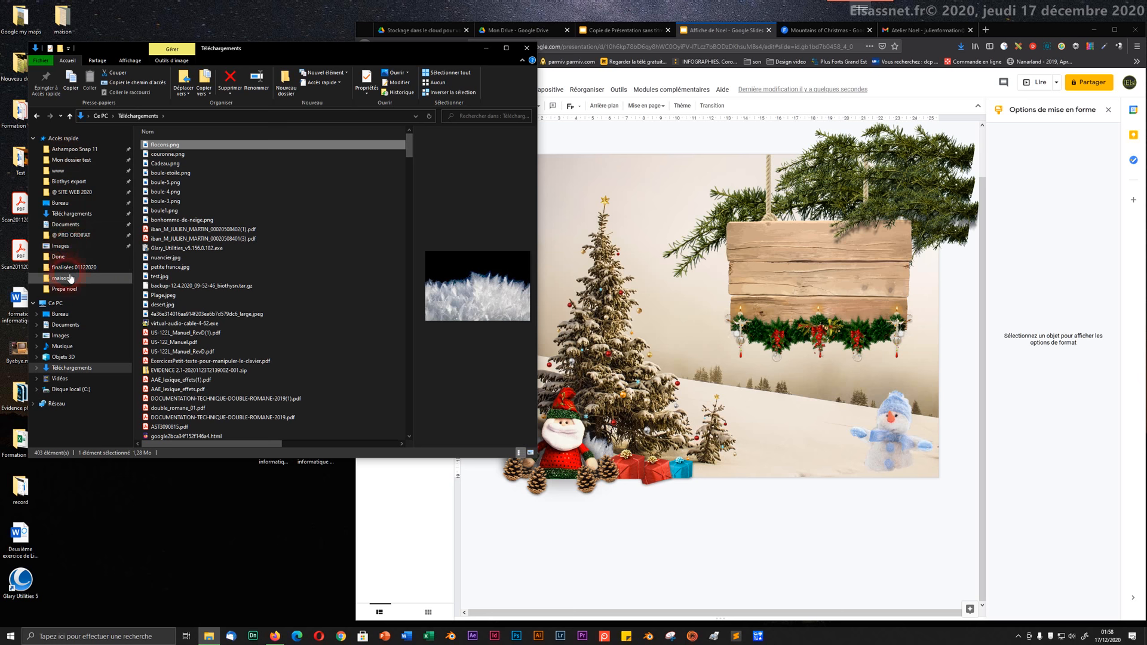
left_click(37, 119)
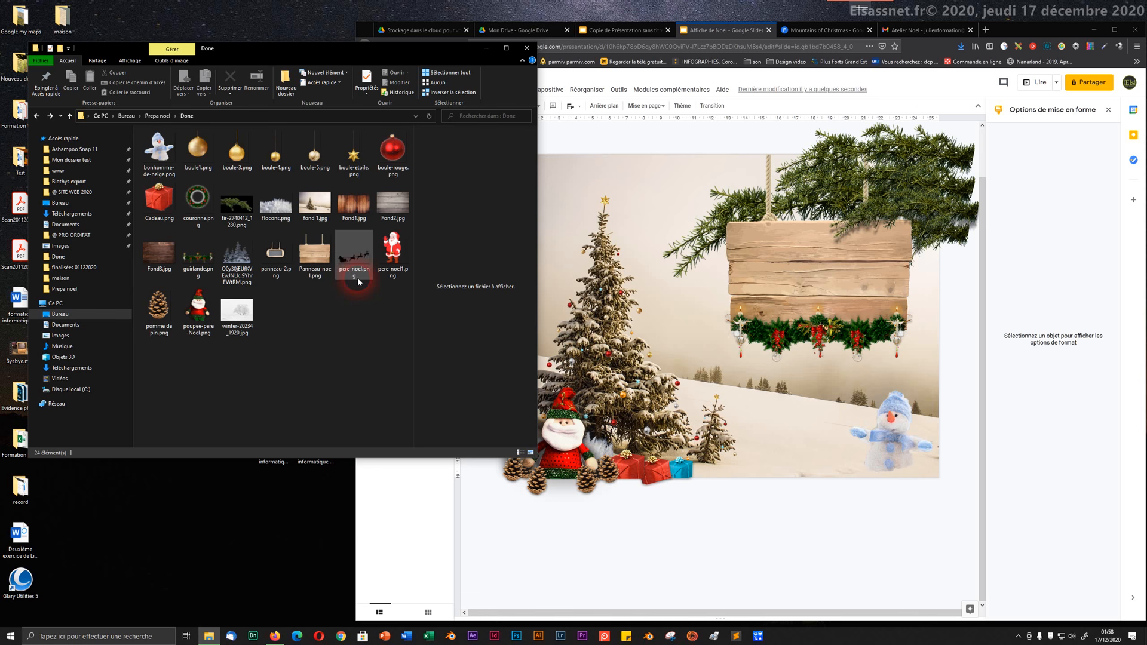
- Switch back to Google Slides and try to export slide 2's tree-and-gnome image to the Done folder
left_click(571, 543)
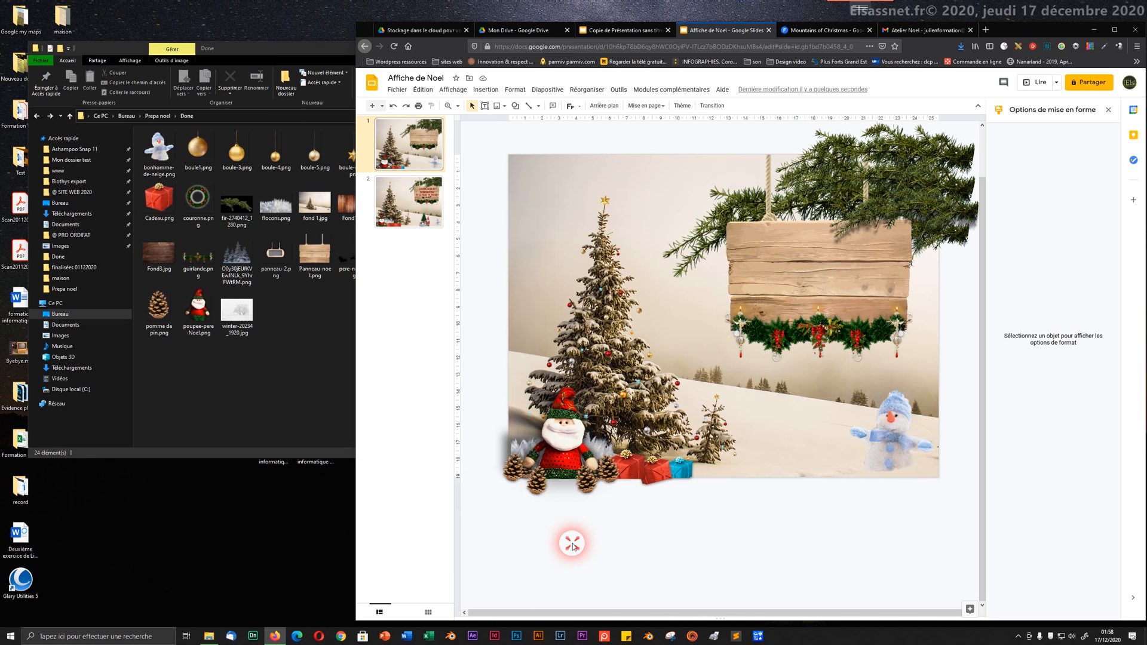
left_click(387, 227)
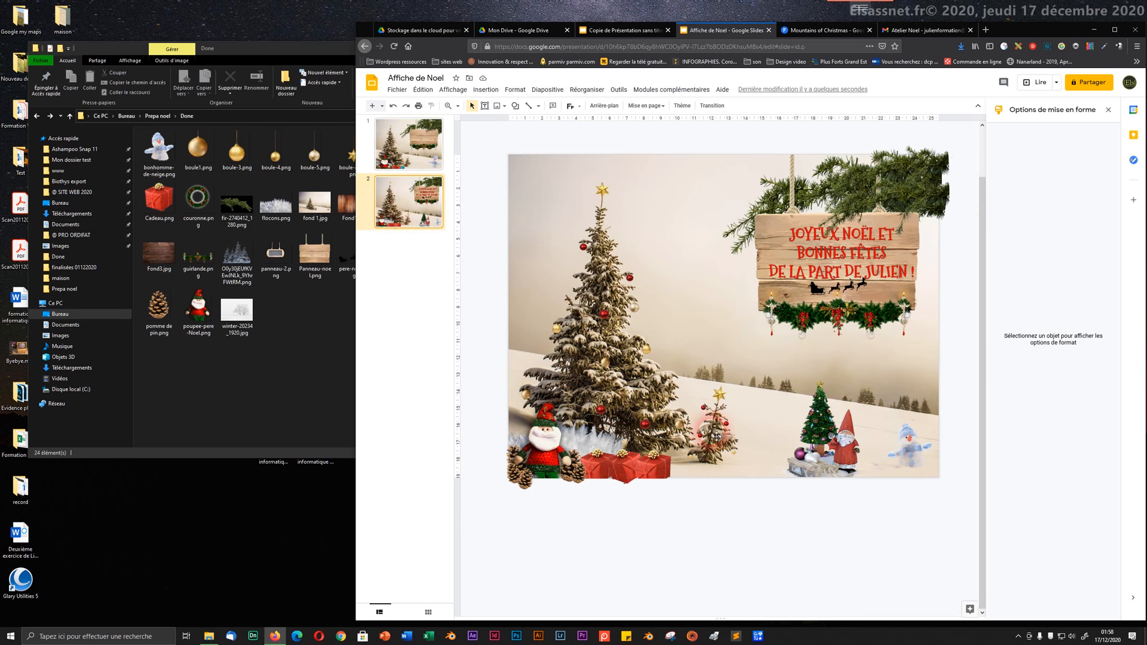
left_click(822, 464)
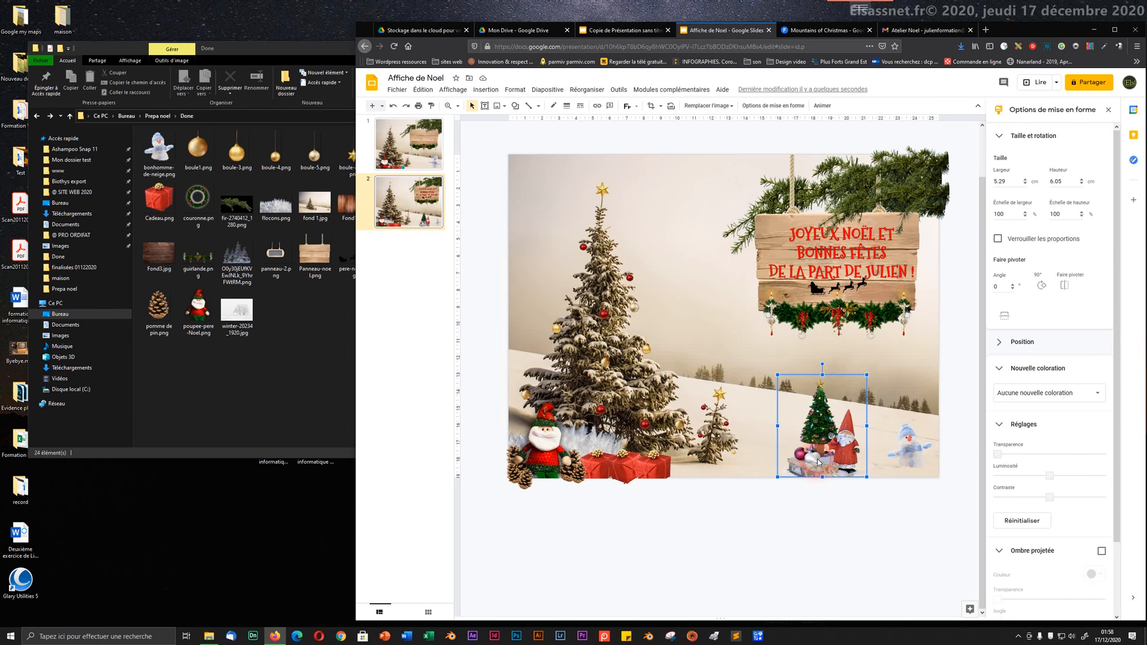
right_click(817, 459)
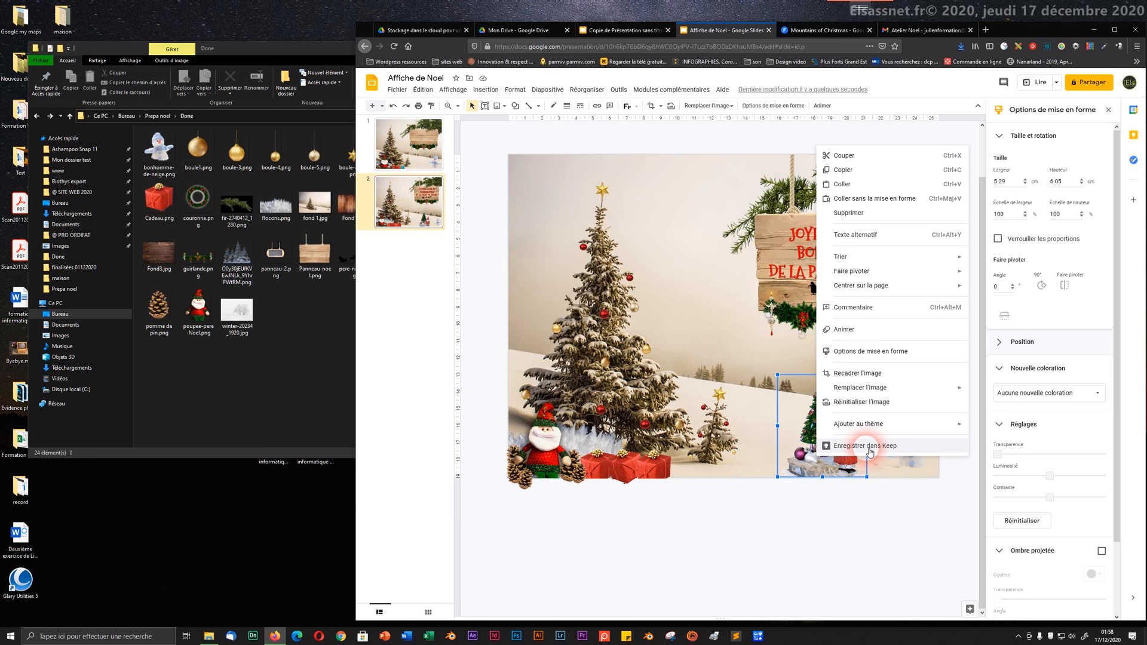
mouse_move(872, 394)
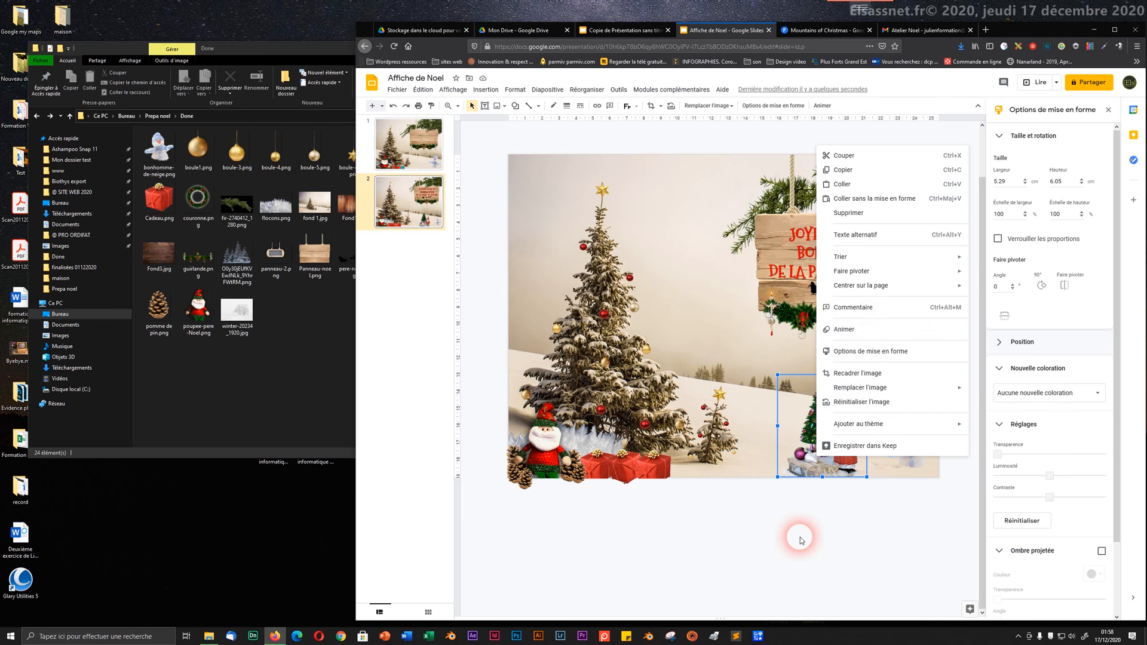
left_click(798, 532)
left_click(820, 463)
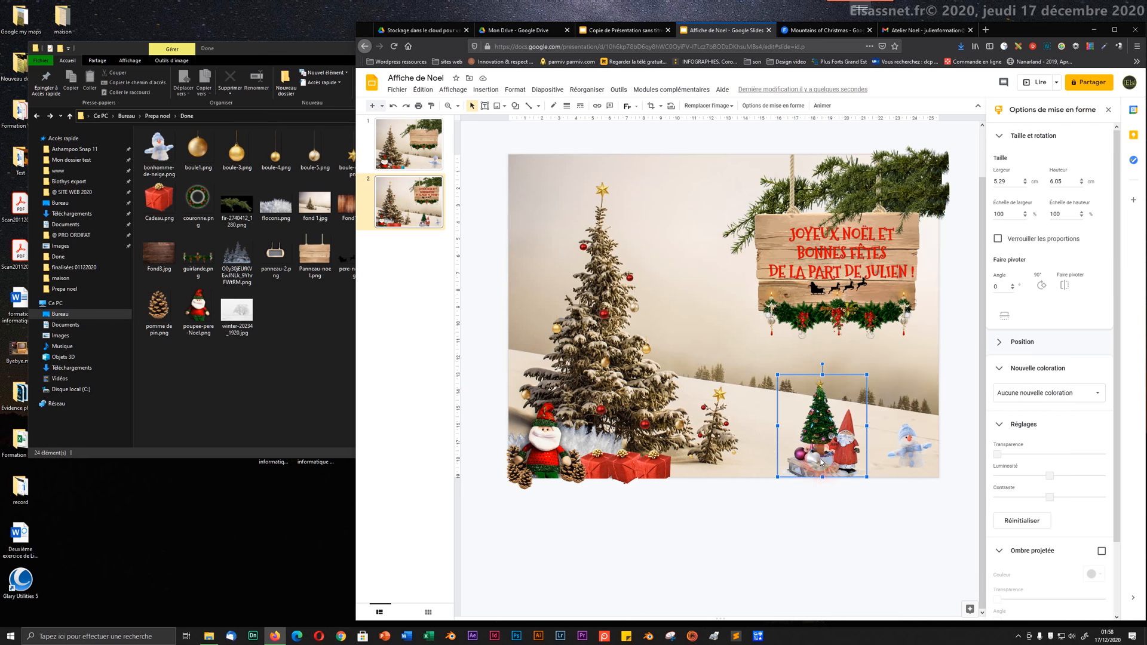
left_click_drag(818, 458, 259, 334)
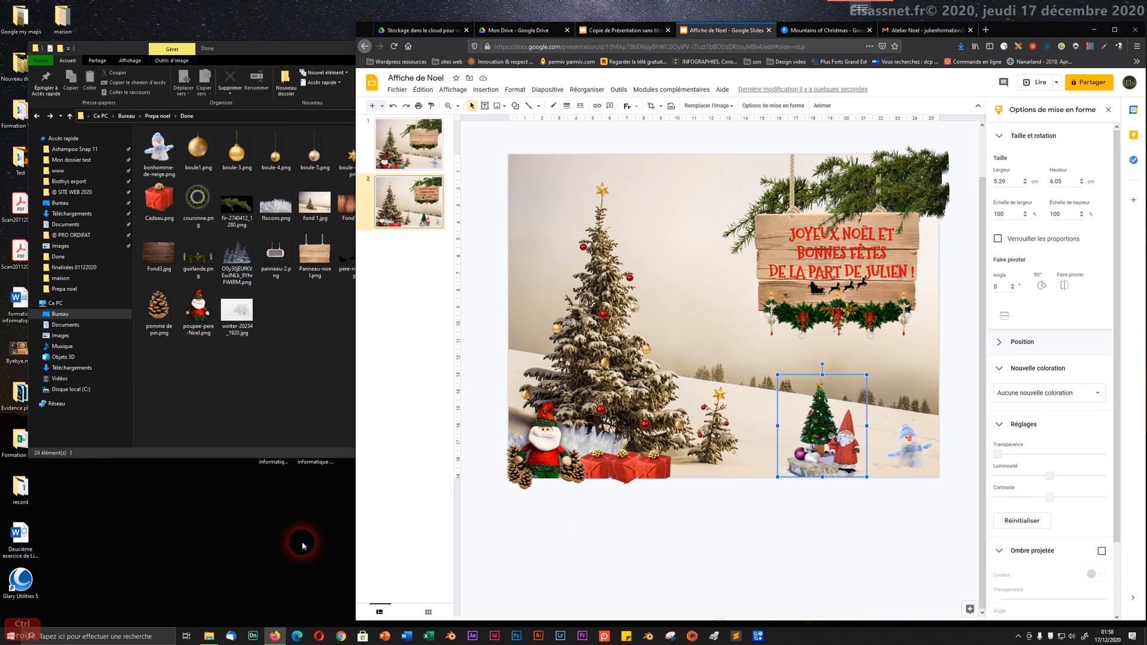
left_click(696, 572)
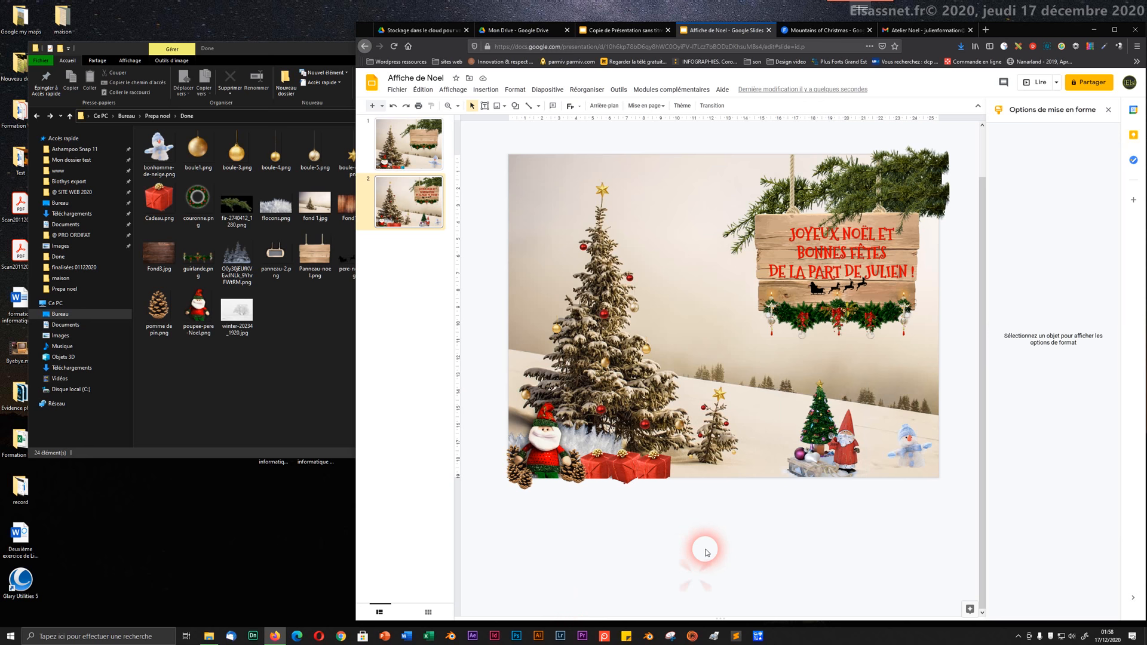
- Copy the tree-and-gnome image from slide 2 and paste it on slide 1
left_click(845, 476)
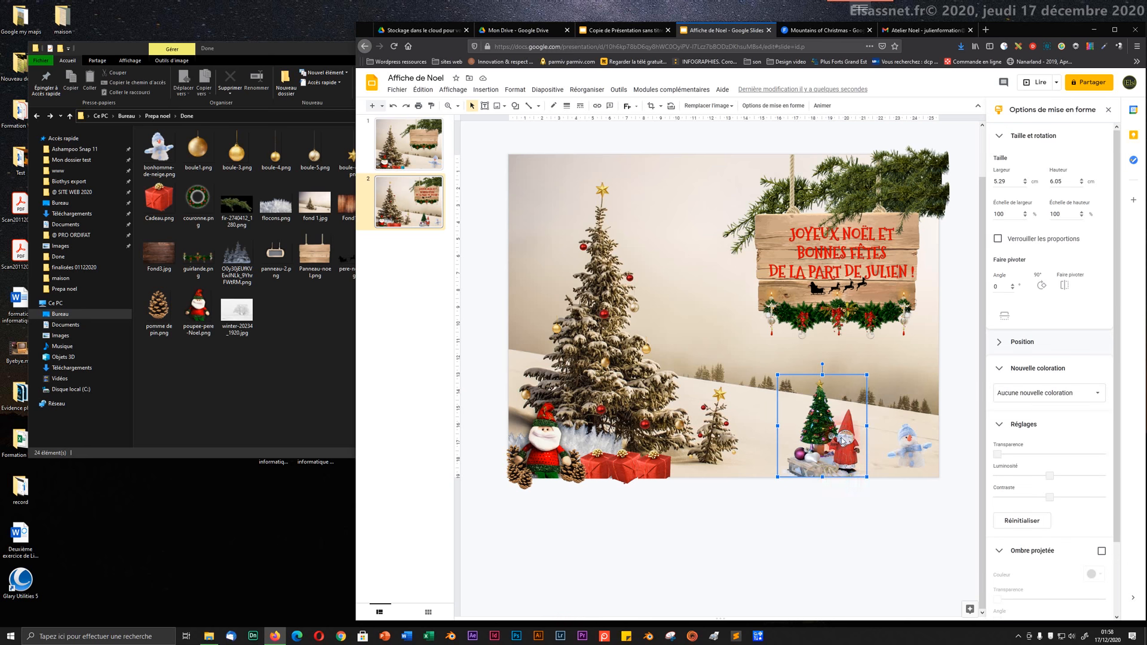
left_click(823, 365)
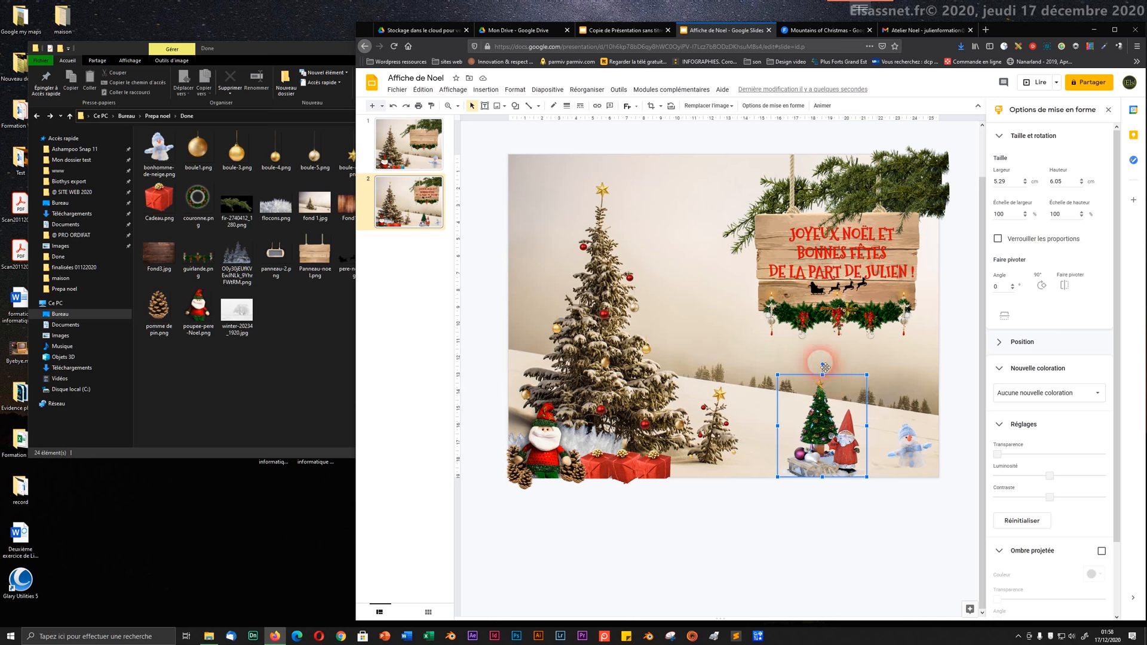
key("ctrl+c")
left_click(402, 160)
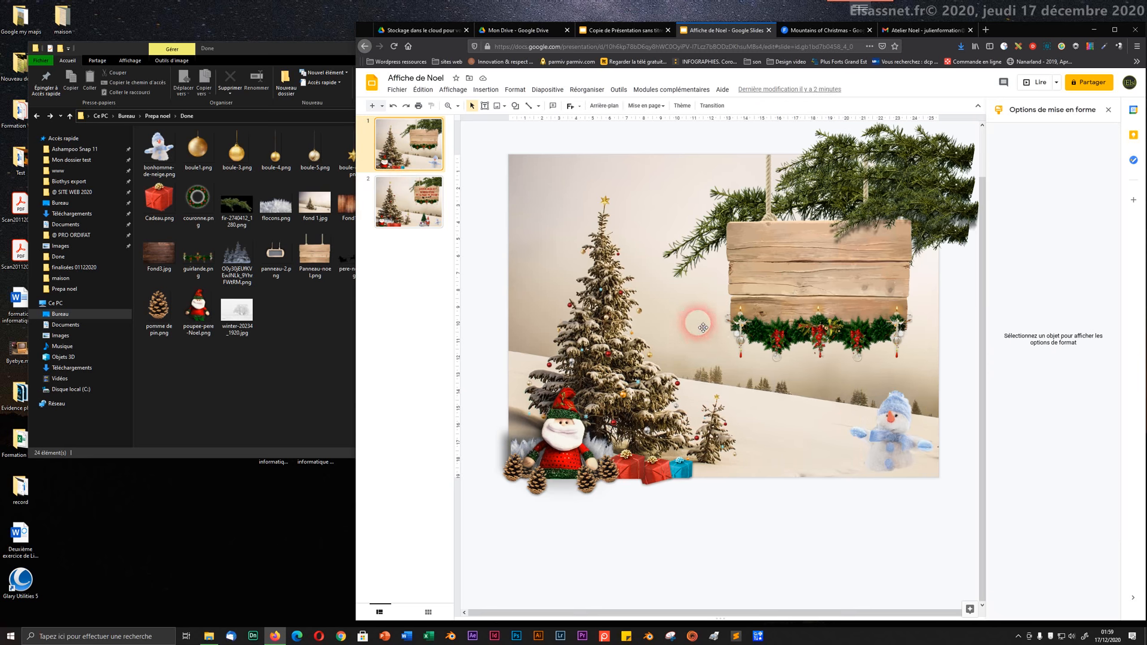
key("ctrl+v")
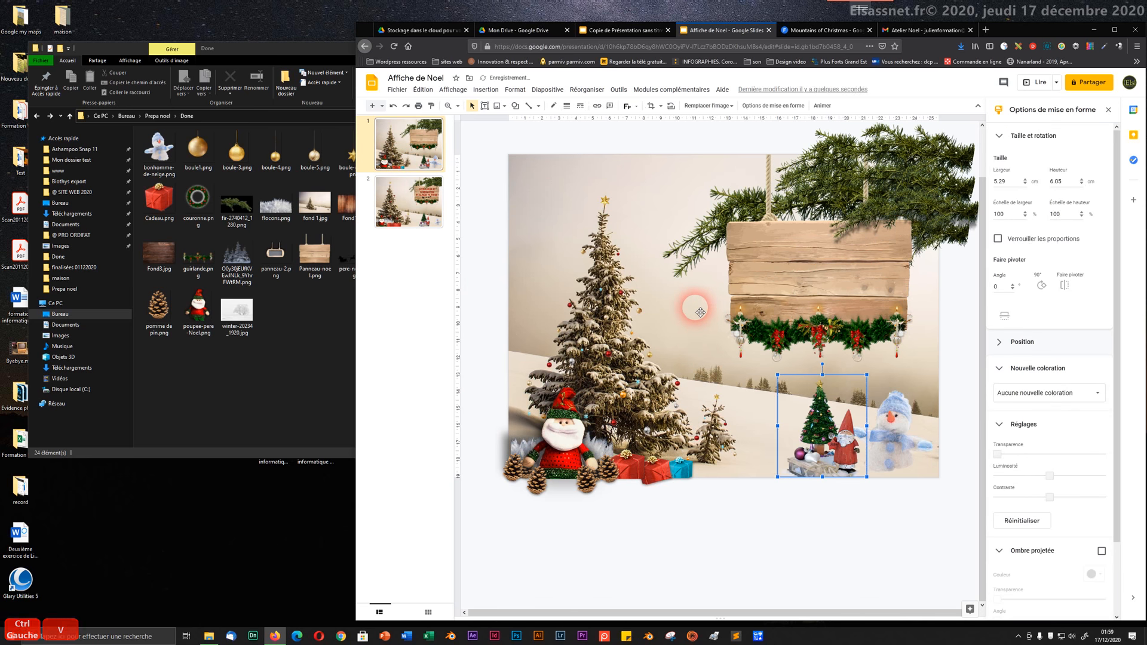
- Move the tree-and-gnome image on slide 1 away from the snowman, towards the small fir, and slightly up
left_click_drag(818, 464, 804, 464)
left_click(806, 511)
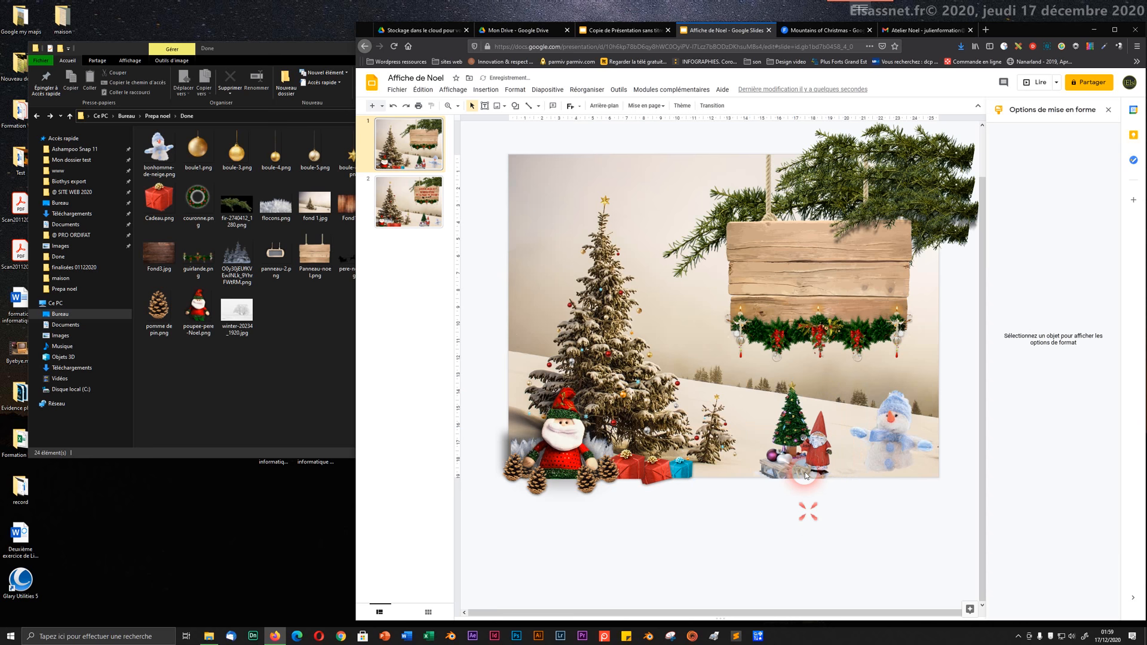
left_click(804, 457)
mouse_move(805, 457)
left_mouse_down()
mouse_move(794, 441)
mouse_move(793, 462)
left_mouse_up()
left_click(808, 500)
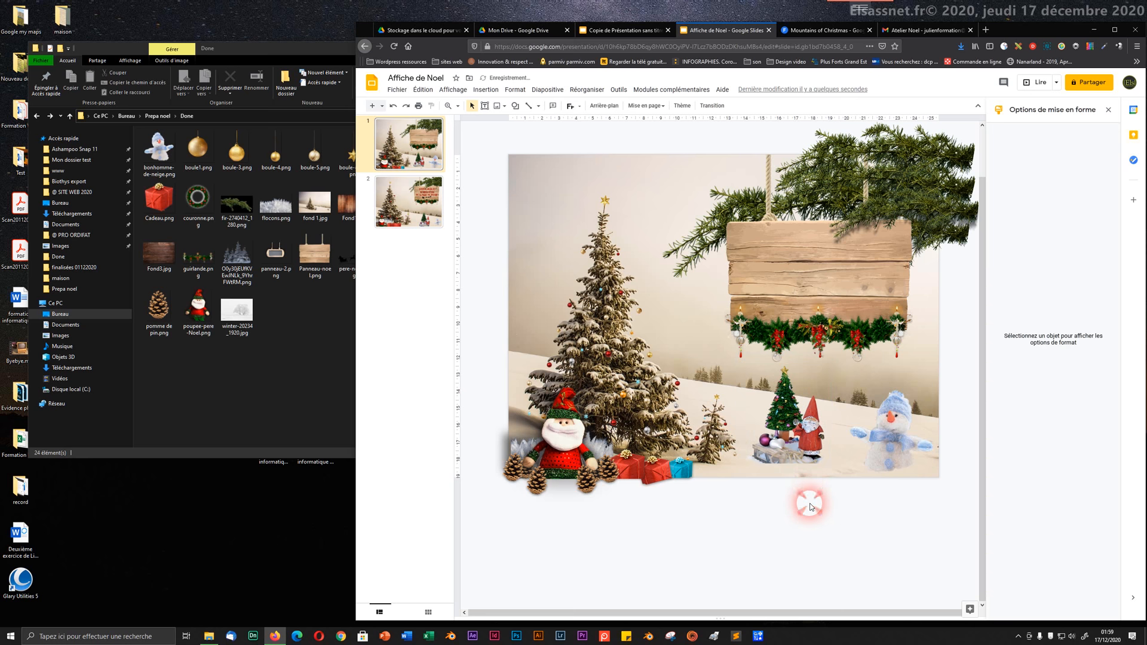
- Add a drop shadow to the tree-and-gnome image, adjusting its transparency, angle, distance and blur, and move the image down near the slide's lower edge
left_click(799, 454)
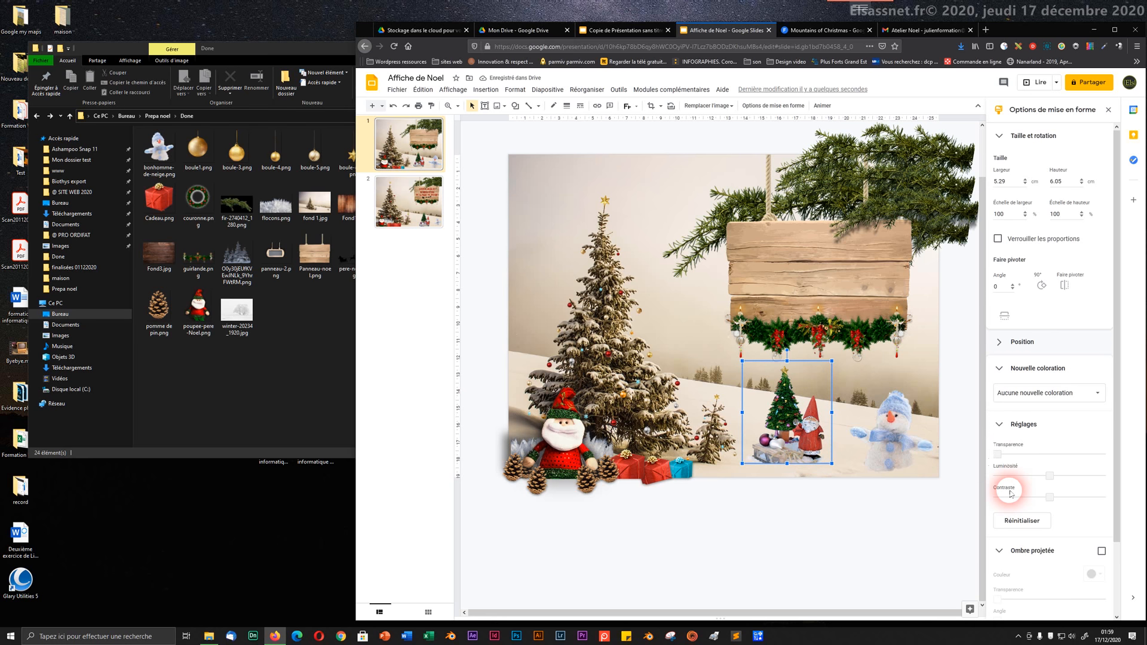
left_click(1100, 551)
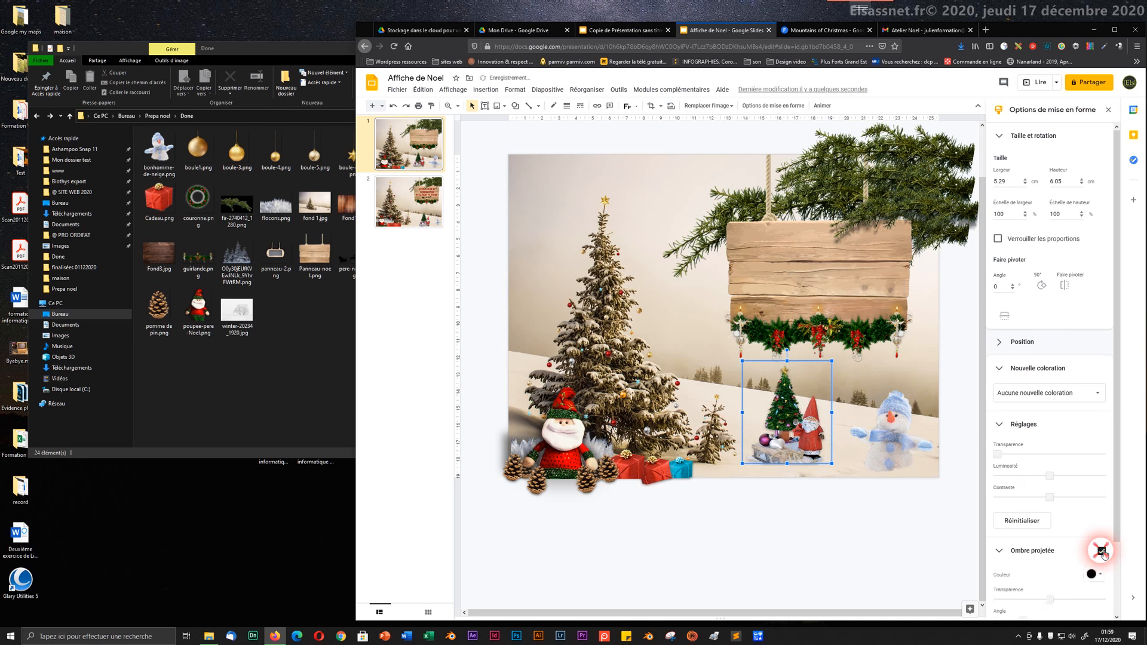
scroll(1048, 538, "down", 2)
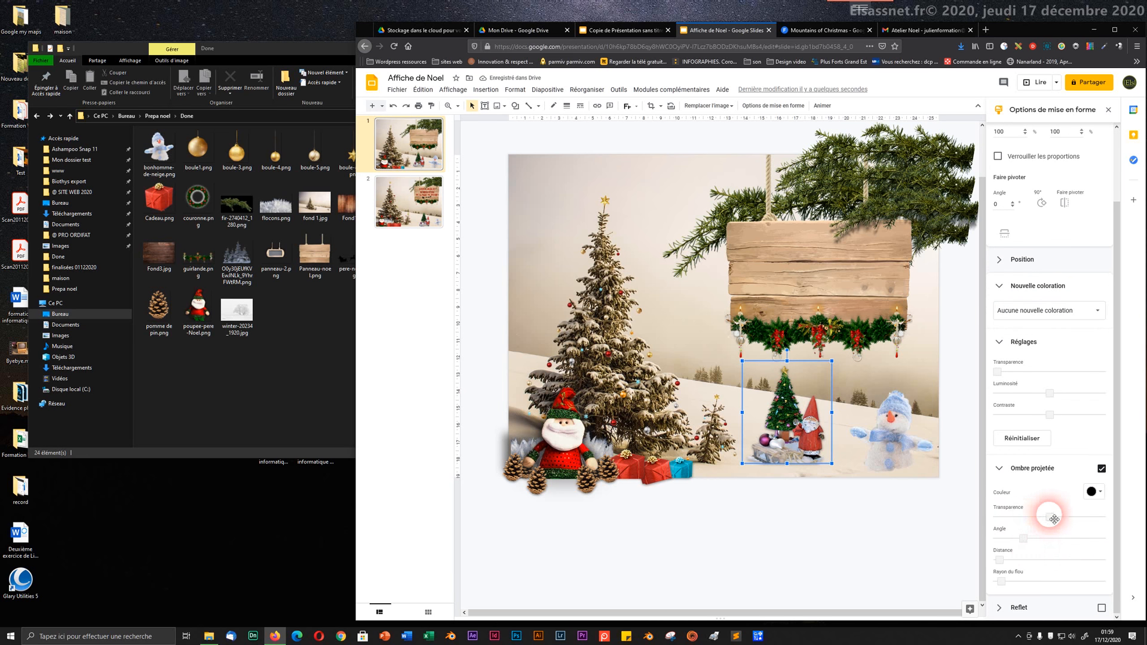
mouse_move(1050, 519)
left_mouse_down()
mouse_move(1040, 520)
mouse_move(1053, 524)
left_mouse_up()
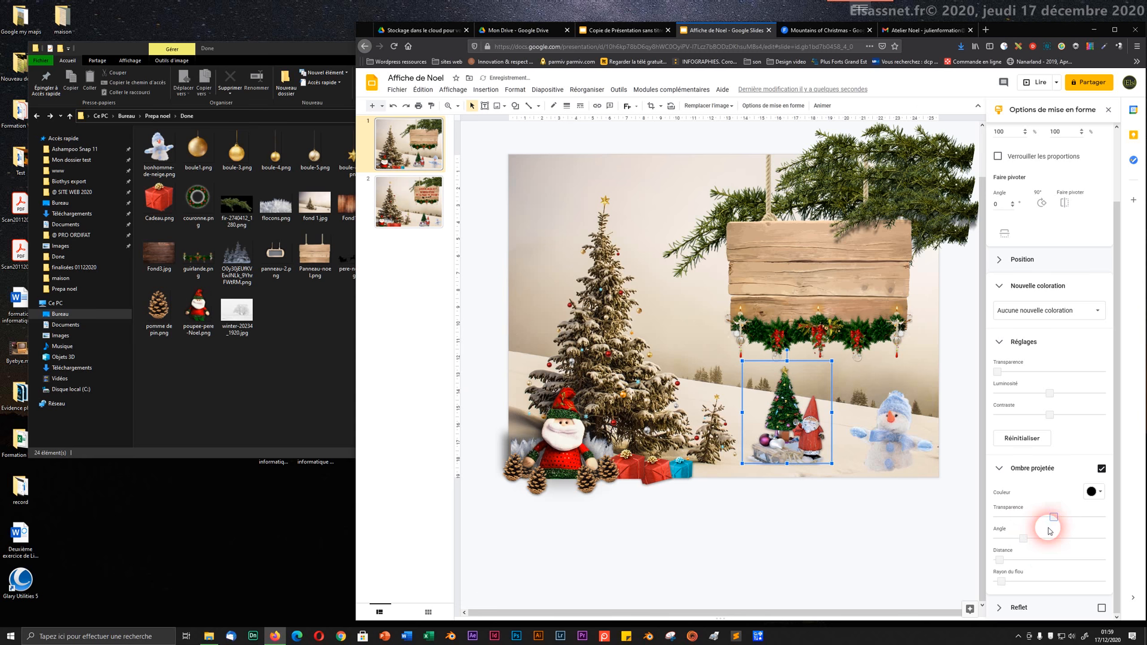
left_click_drag(999, 560, 1053, 542)
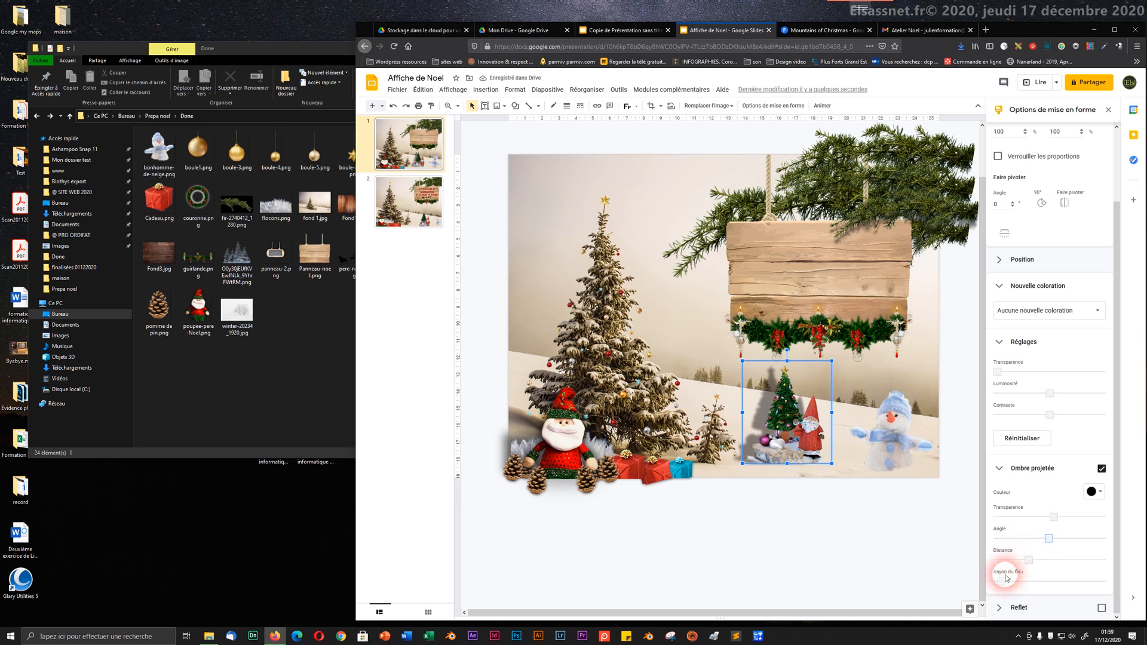
mouse_move(1006, 577)
left_mouse_down()
mouse_move(1026, 585)
mouse_move(1036, 572)
mouse_move(998, 584)
mouse_move(1009, 584)
left_mouse_up()
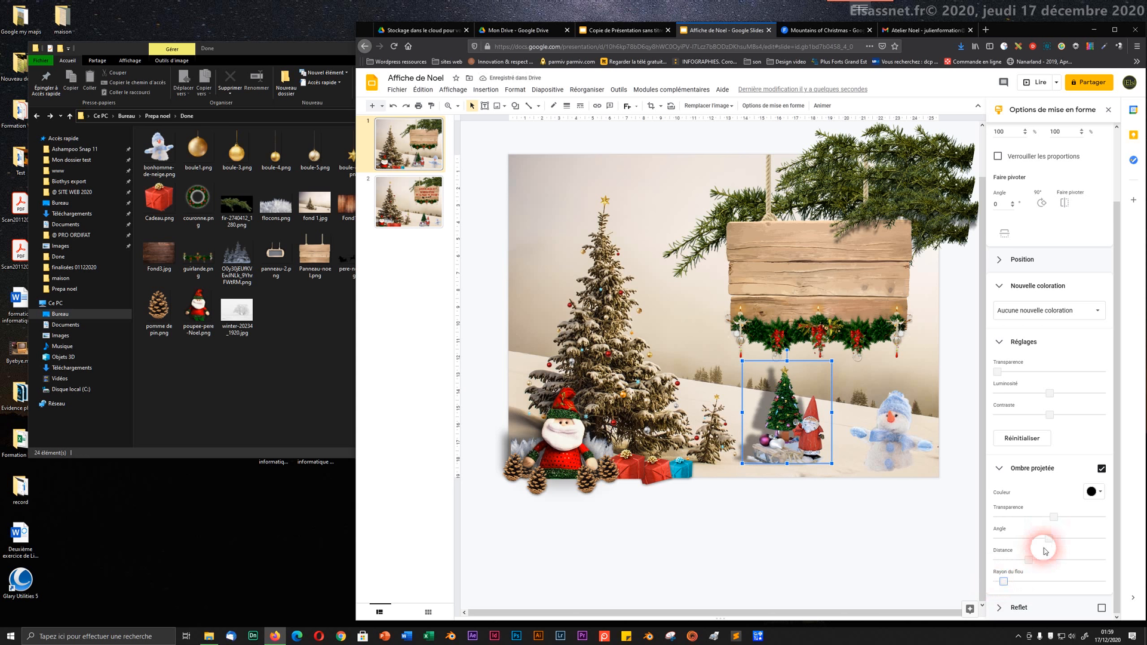
left_click_drag(1028, 562, 1017, 563)
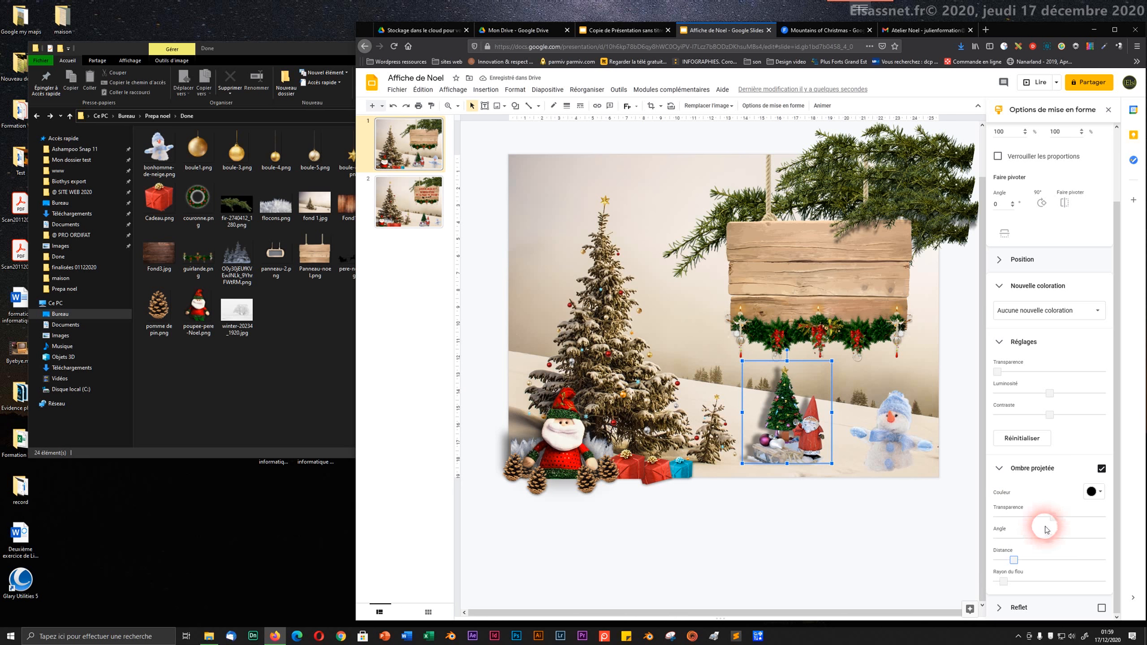
mouse_move(1054, 517)
left_mouse_down()
mouse_move(1037, 516)
mouse_move(1067, 525)
left_mouse_up()
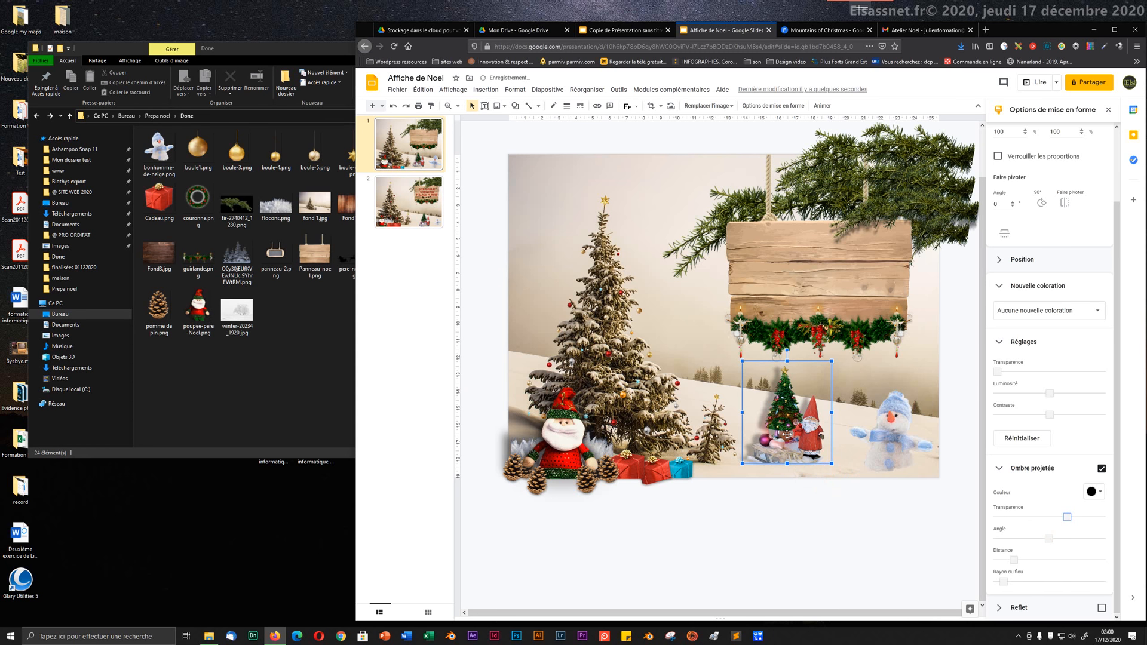
left_click_drag(787, 421, 773, 426)
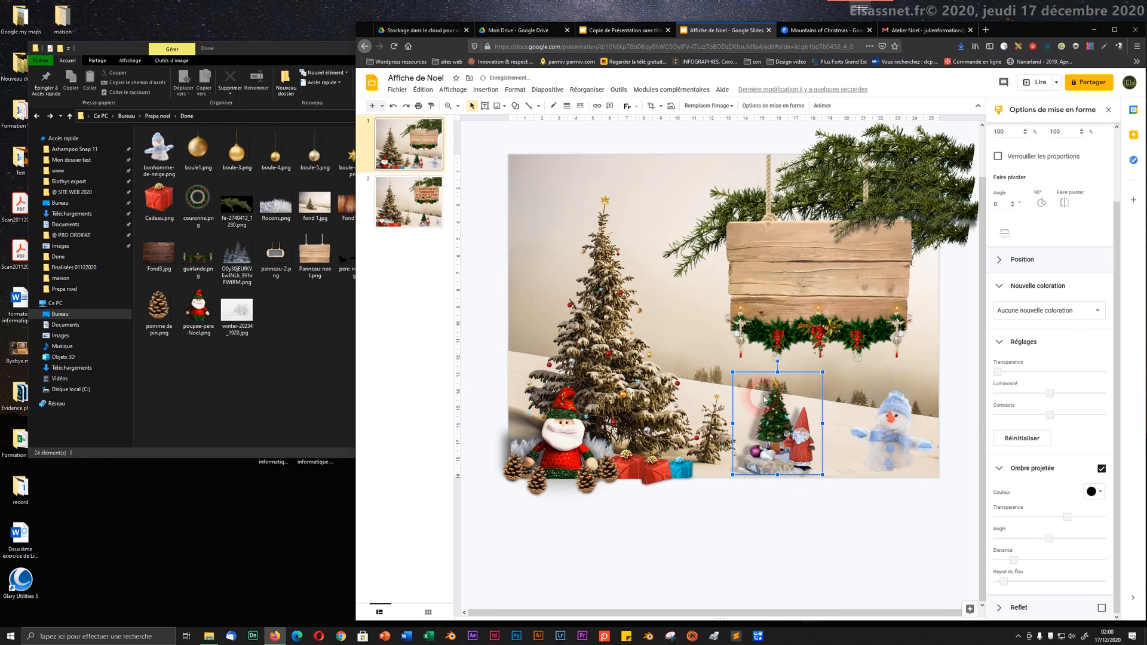
left_click(852, 500)
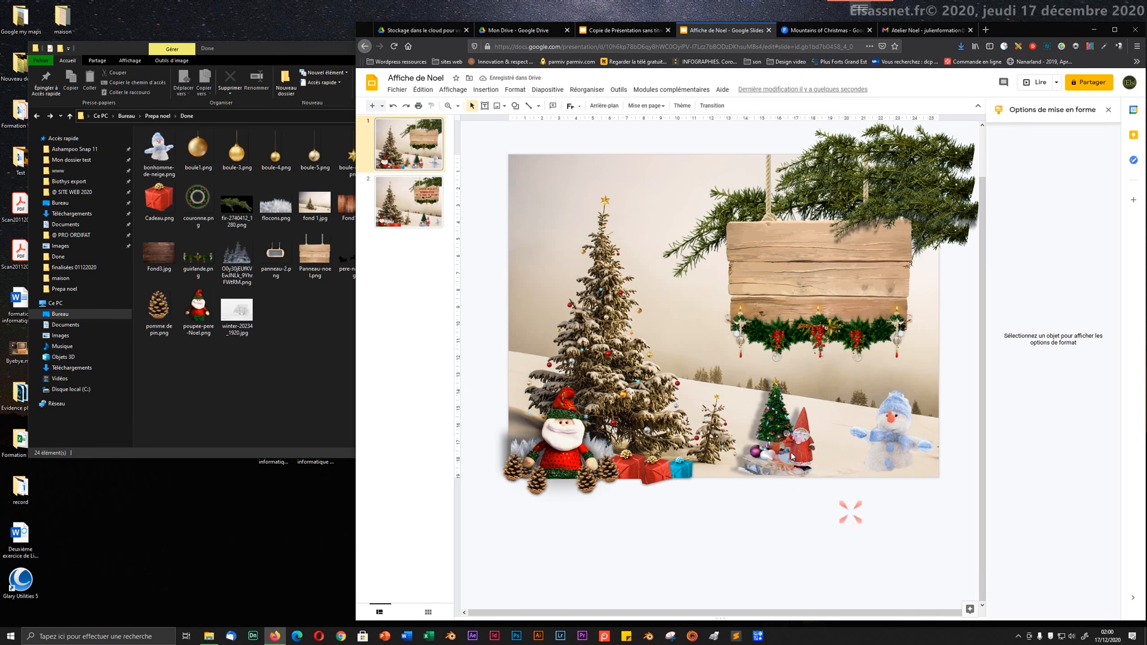
- Move the tree-and-gnome image on slide 1 slightly towards the snowman and up, and increase its shadow's transparency and blur radius
left_click_drag(786, 428, 801, 424)
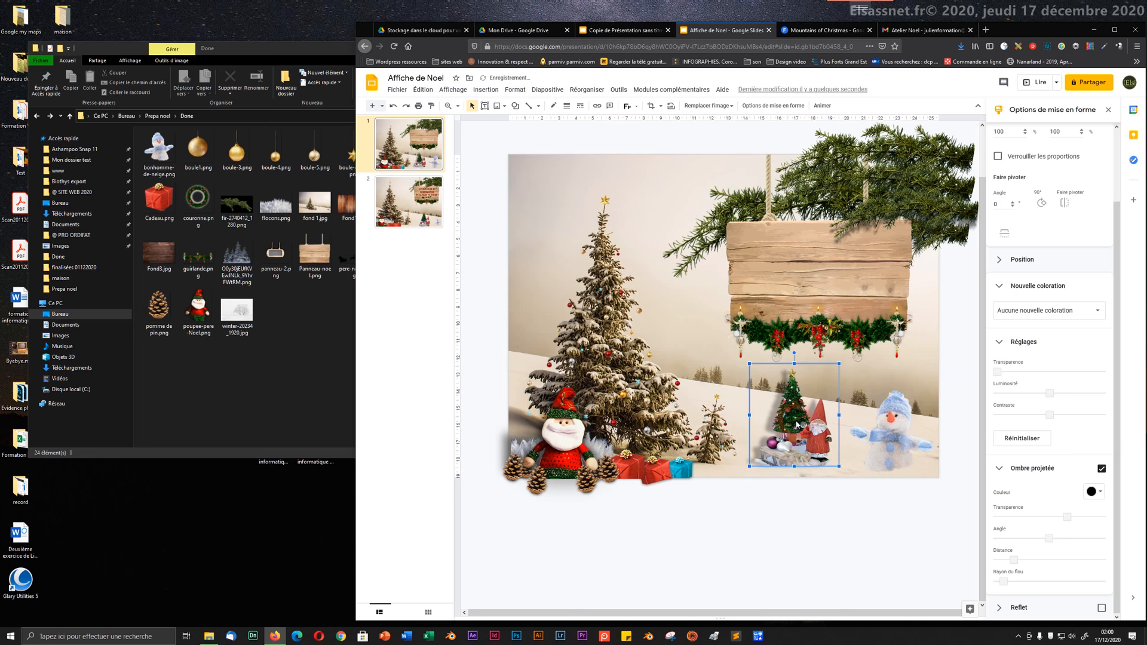
left_click_drag(1055, 514, 1086, 525)
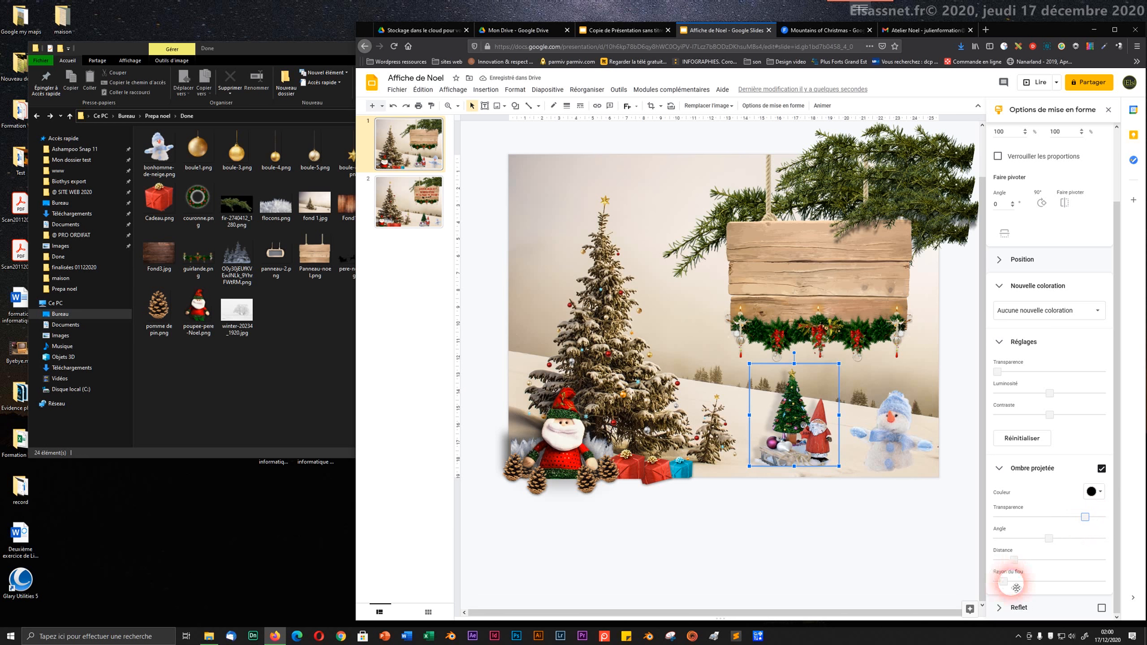
left_click_drag(1016, 588, 1022, 588)
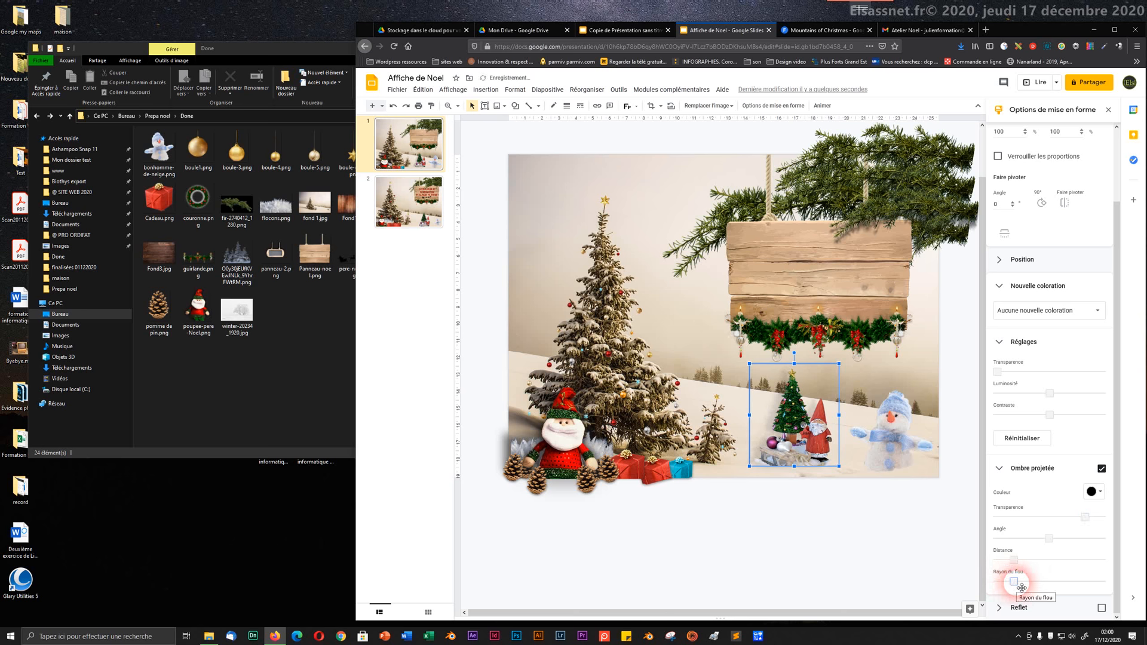
left_click(814, 544)
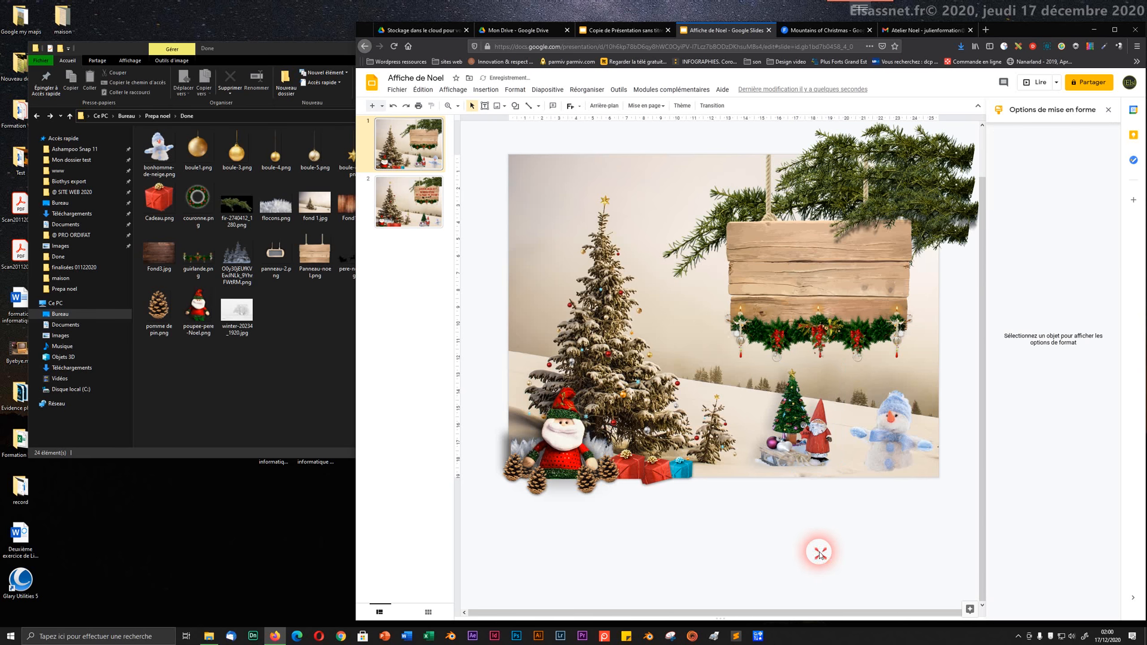
- Lower the tree-and-gnome image until its base slightly overlaps the slide's lower edge, and shift it back towards the small fir
left_click(802, 454)
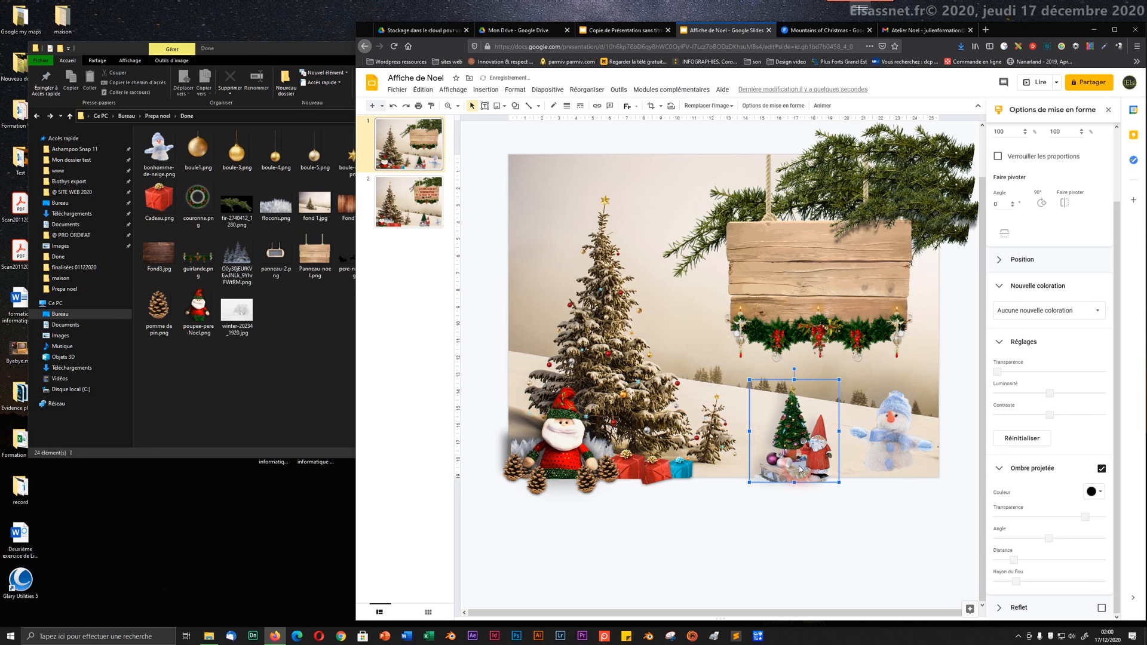
left_click(796, 531)
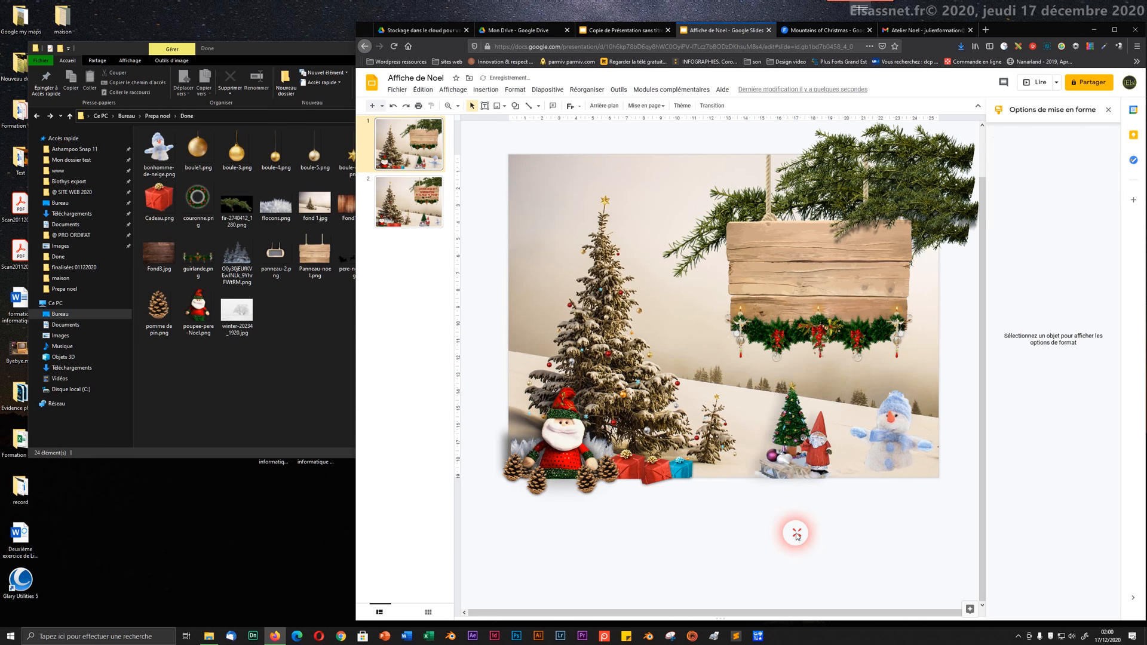
left_click(472, 340)
left_click(394, 161)
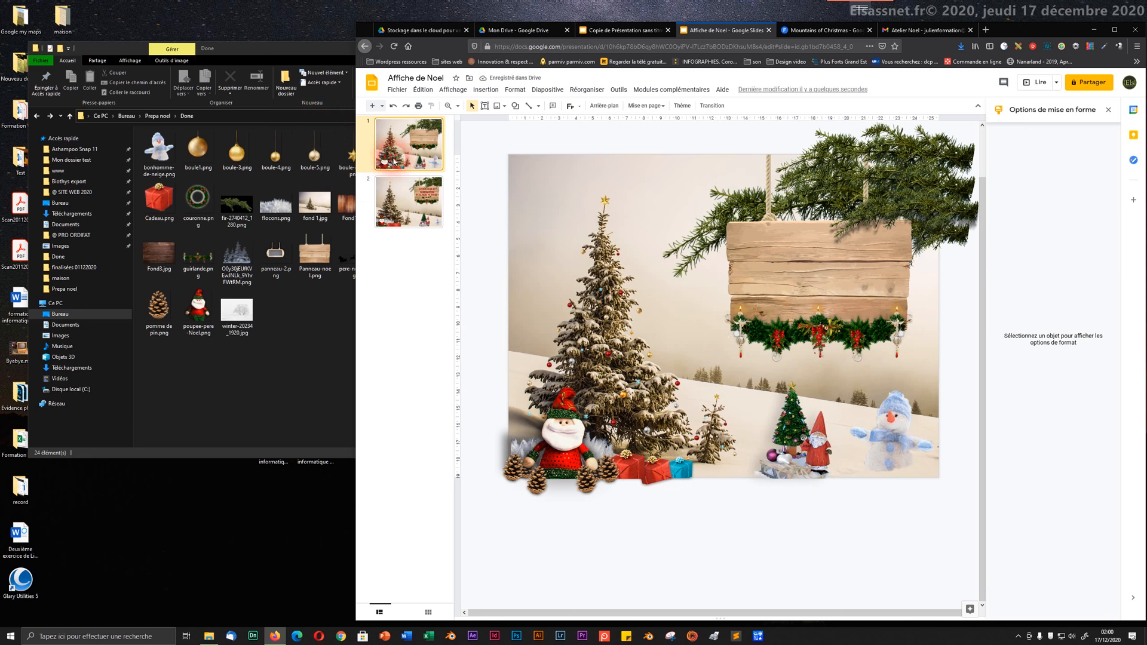
left_click_drag(394, 202, 396, 177)
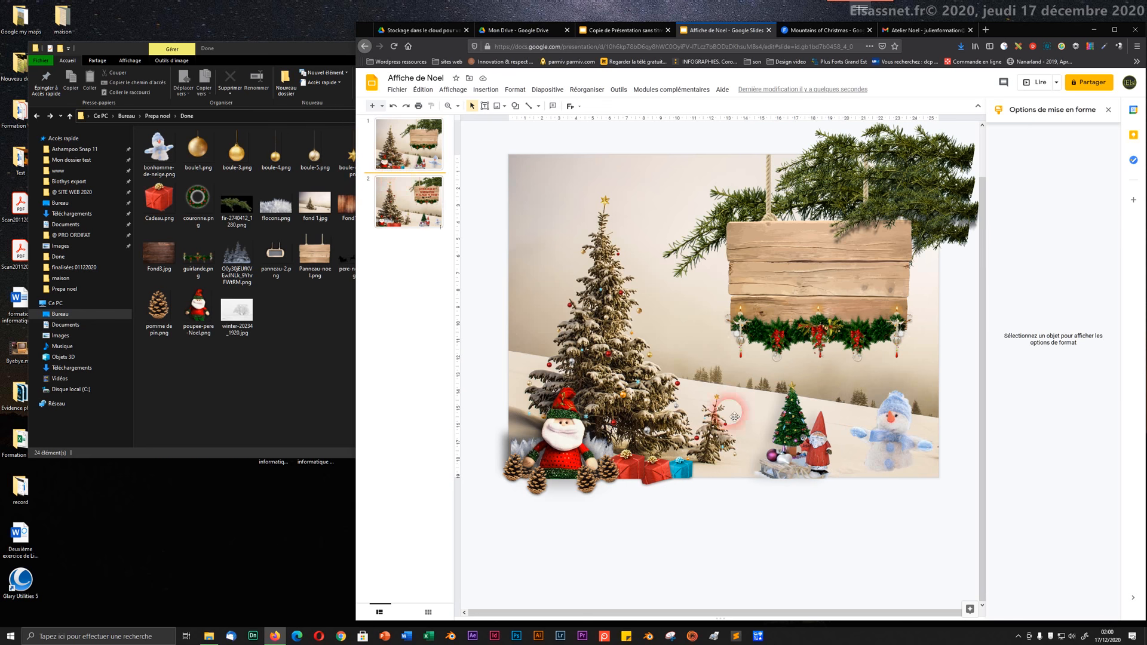
left_click_drag(821, 472, 805, 469)
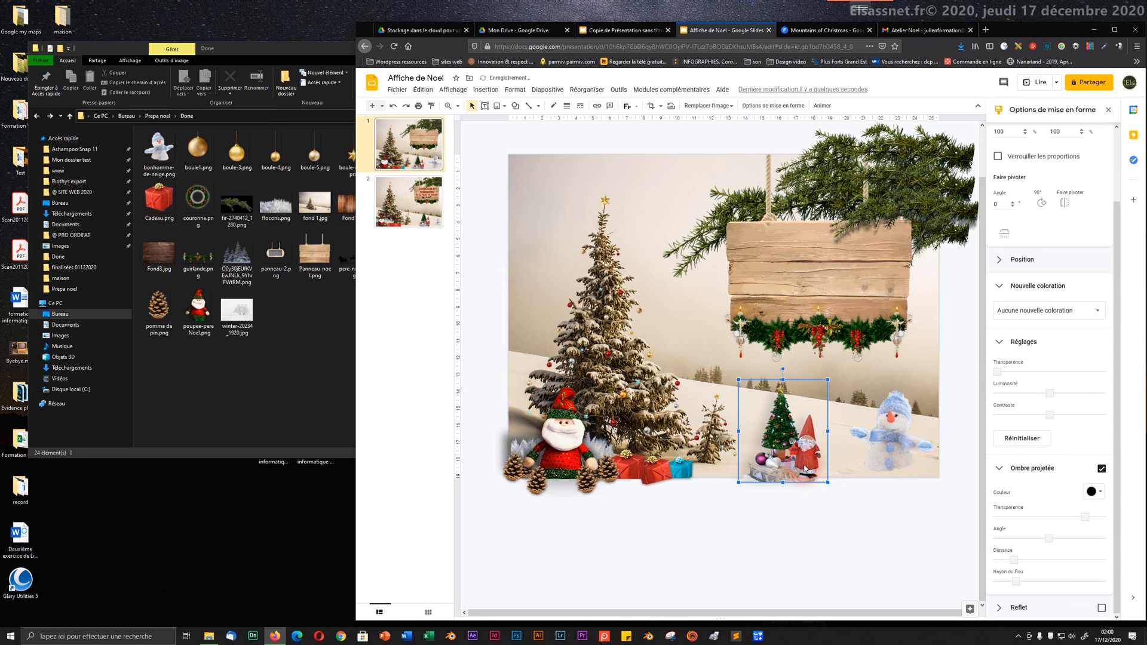
left_click(817, 523)
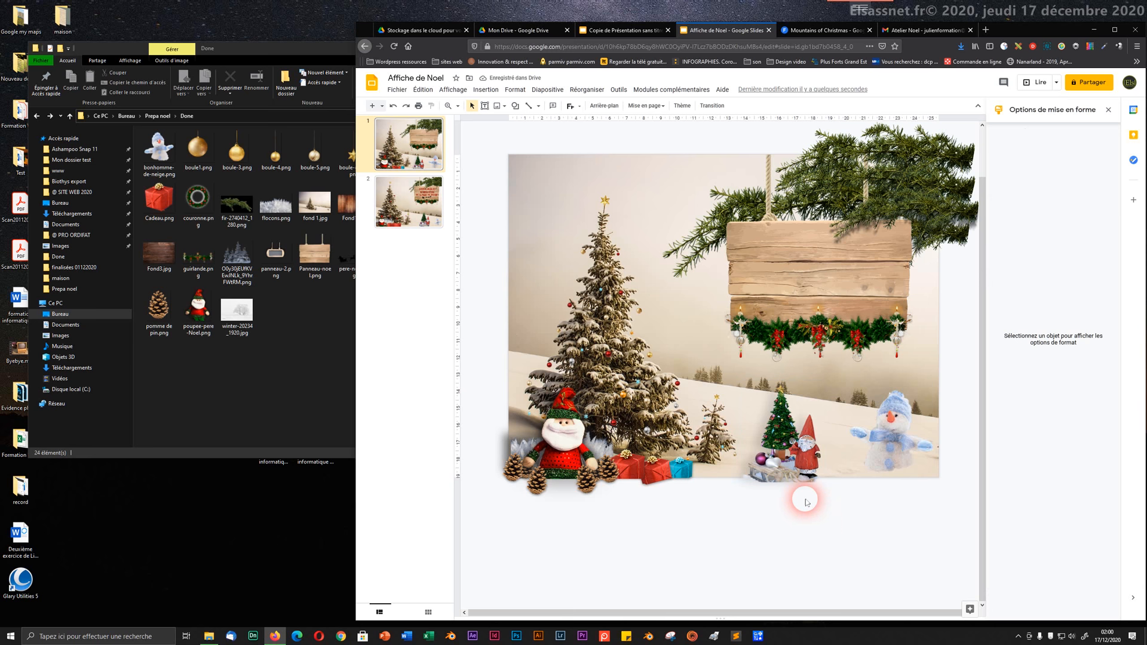
- Crop the bottom of the tree-and-gnome image so that it ends at the slide's lower edge
left_click(787, 473)
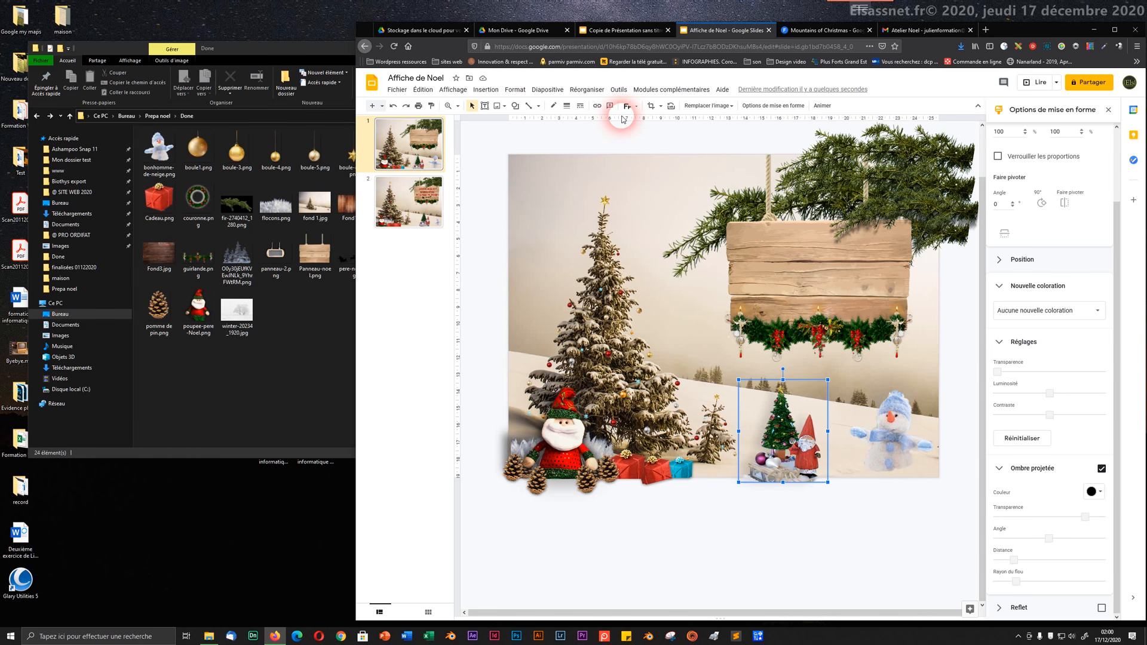
left_click(649, 107)
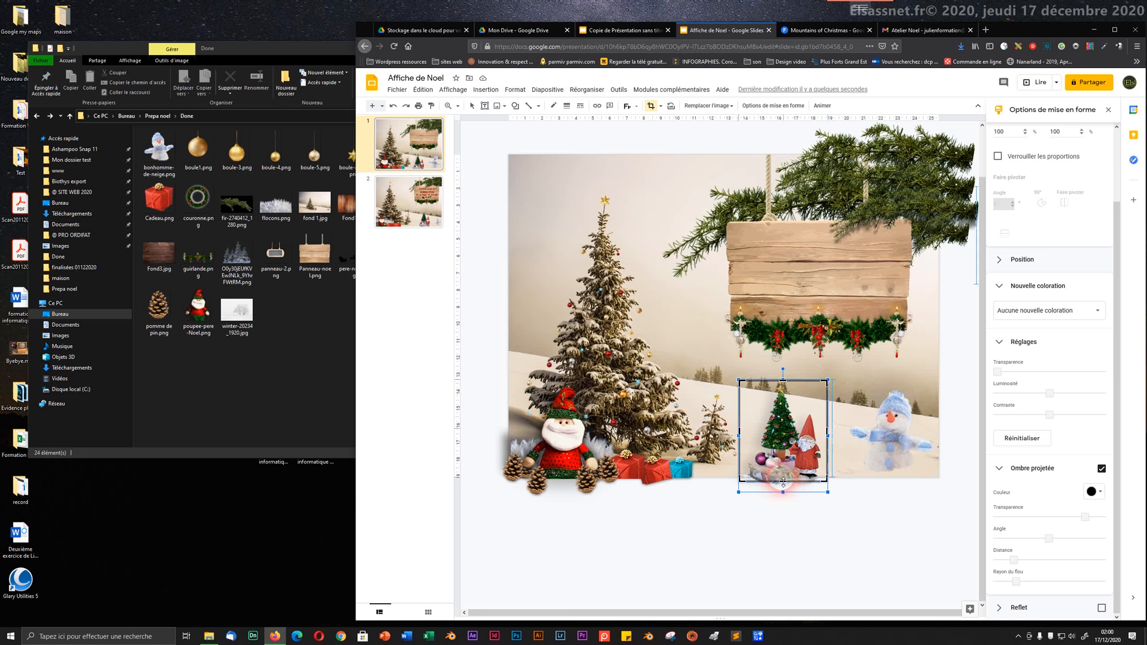
left_click_drag(783, 483, 783, 480)
left_click(803, 524)
left_click(800, 524)
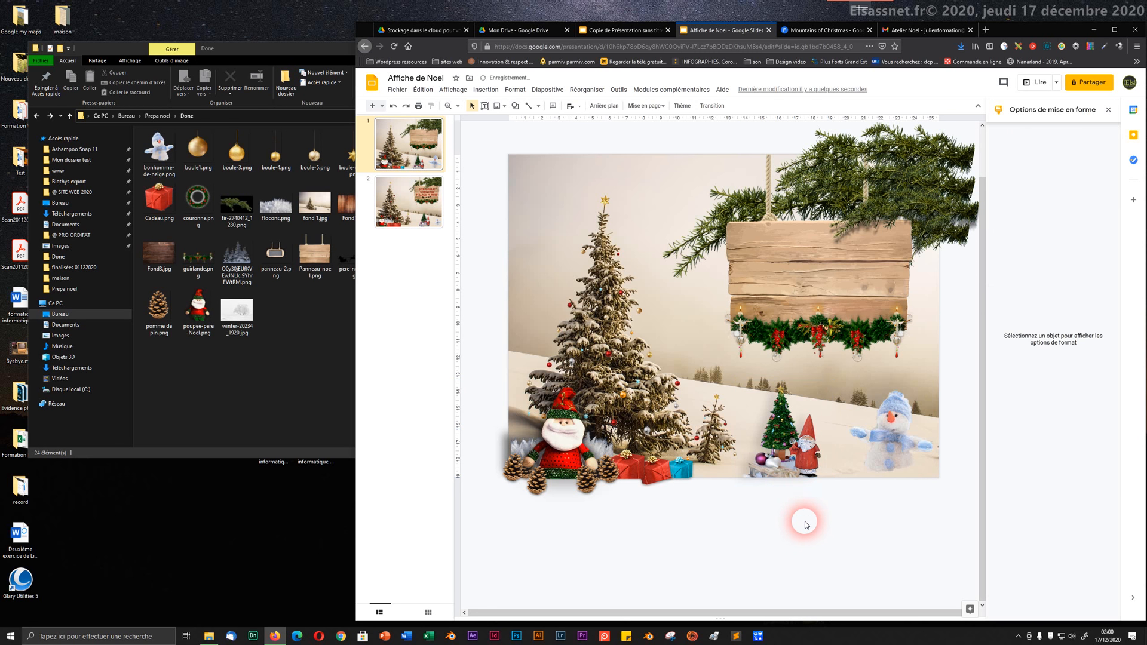
- Add a drop shadow to the snowman image, changing its angle and increasing its transparency and blur radius
left_click(910, 457)
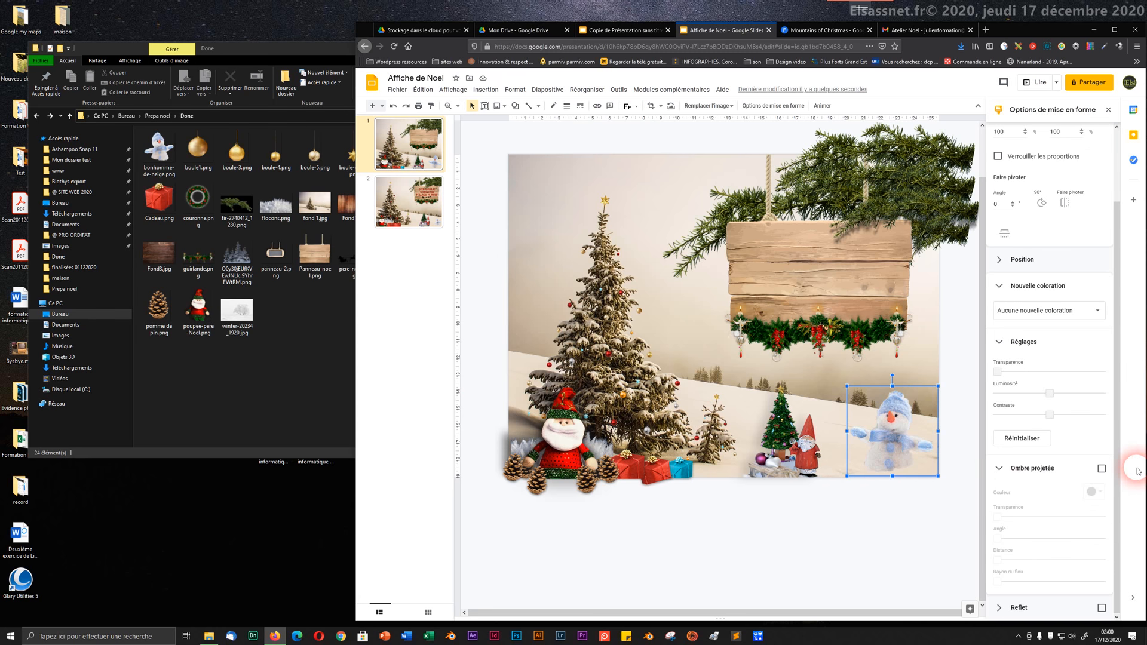
left_click(1101, 469)
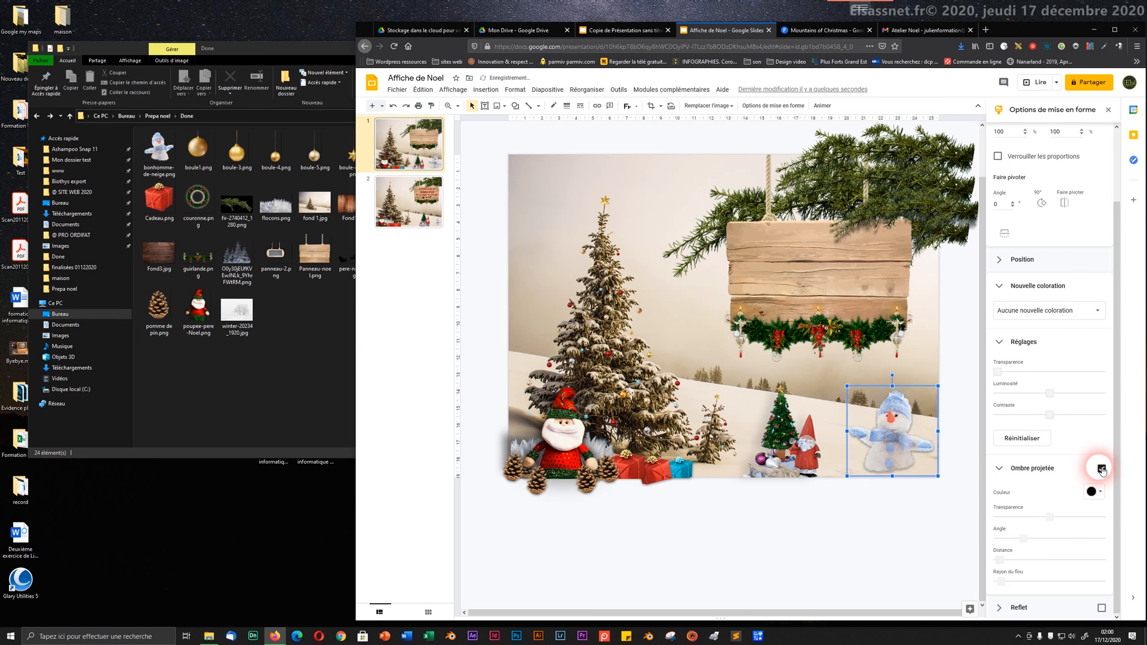
left_click(895, 474)
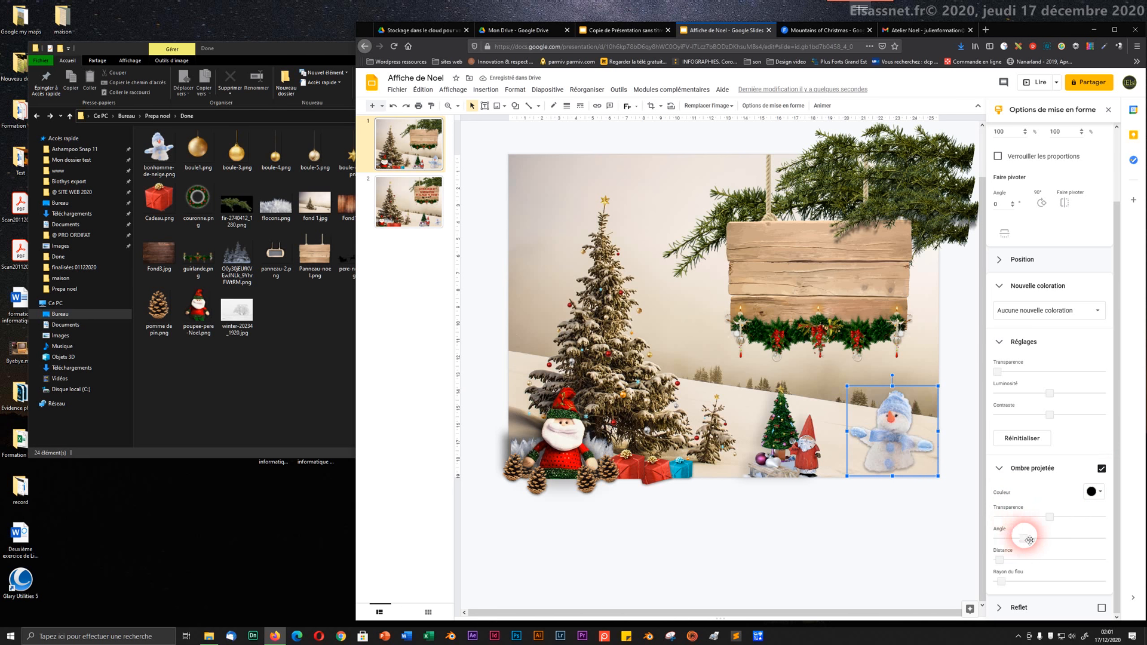
left_click_drag(1025, 538, 1084, 523)
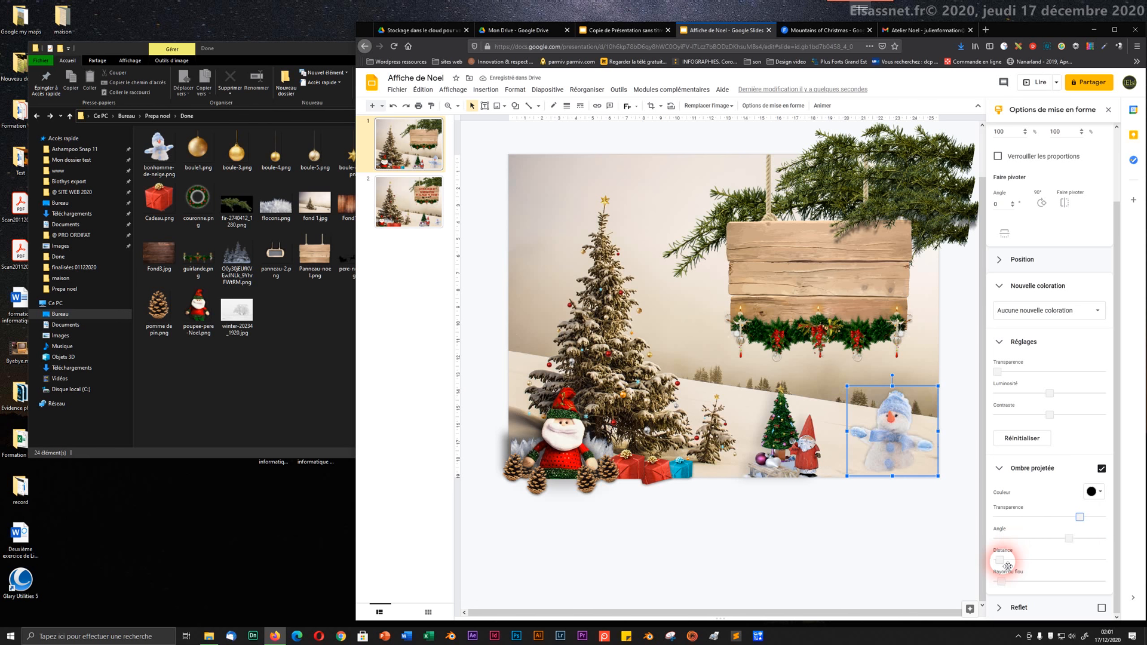
left_click_drag(999, 580, 1014, 587)
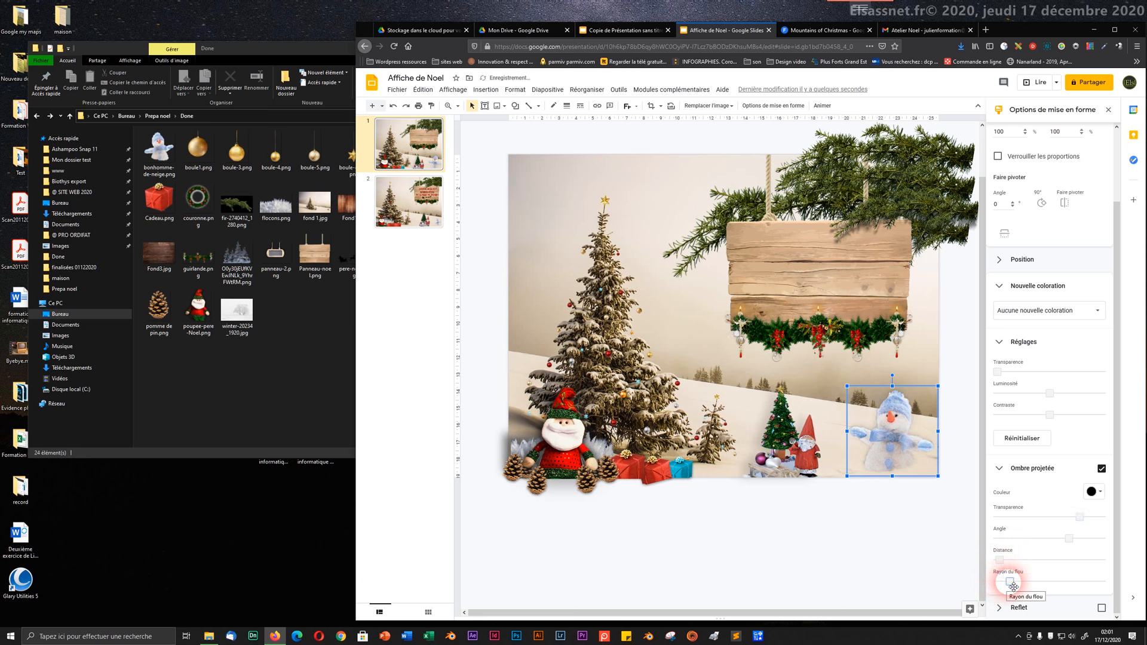
left_click(878, 548)
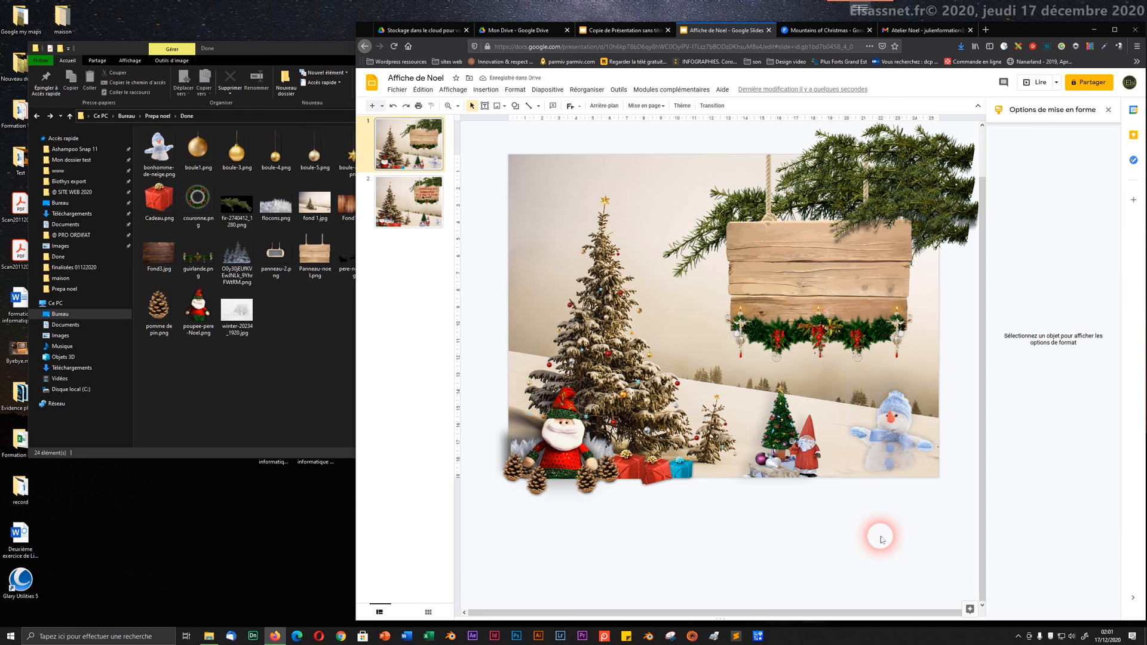
- Nudge the snowman image slightly down and outwards, towards the slide's lower right corner
left_click(889, 463)
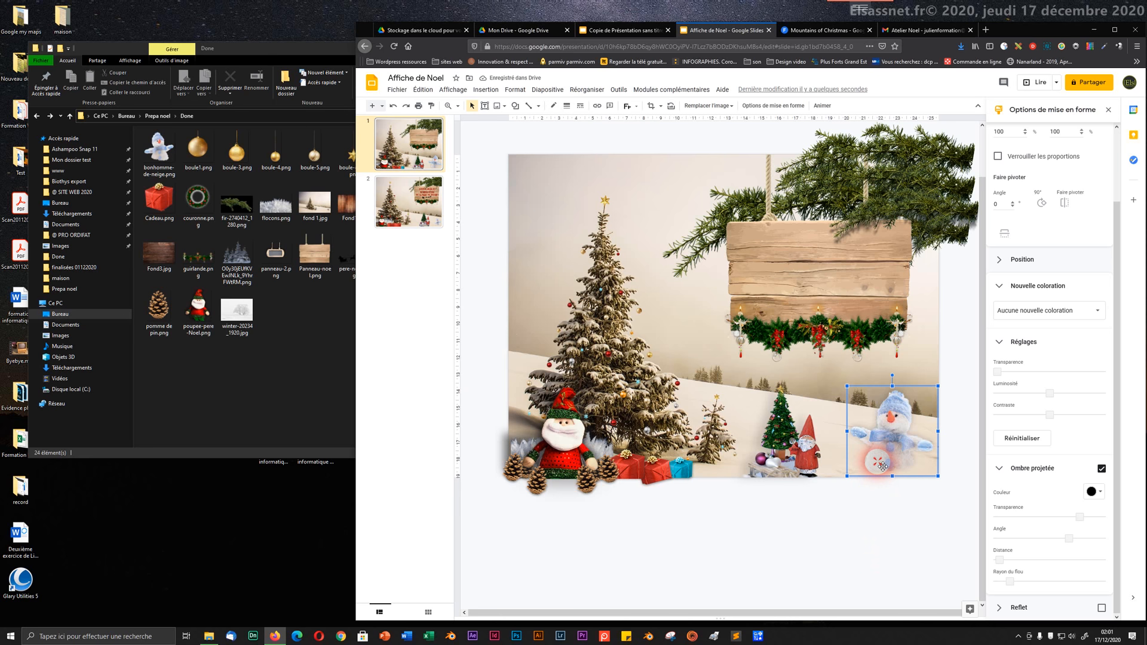
mouse_move(889, 456)
left_mouse_down()
mouse_move(896, 461)
mouse_move(892, 453)
left_mouse_up()
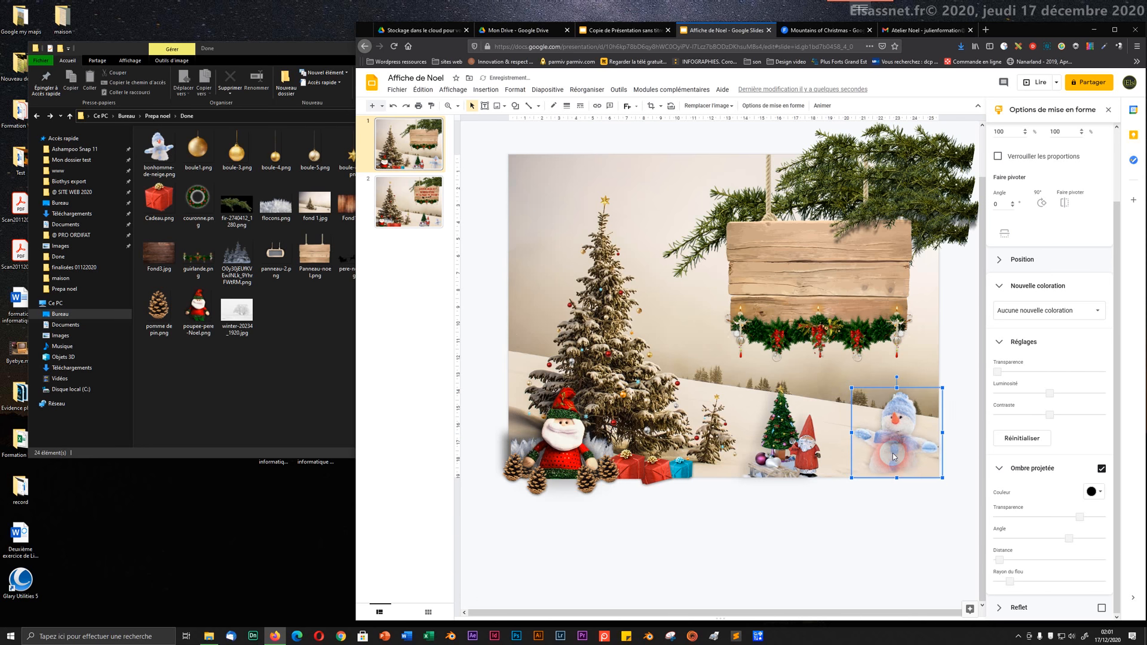
left_click(863, 520)
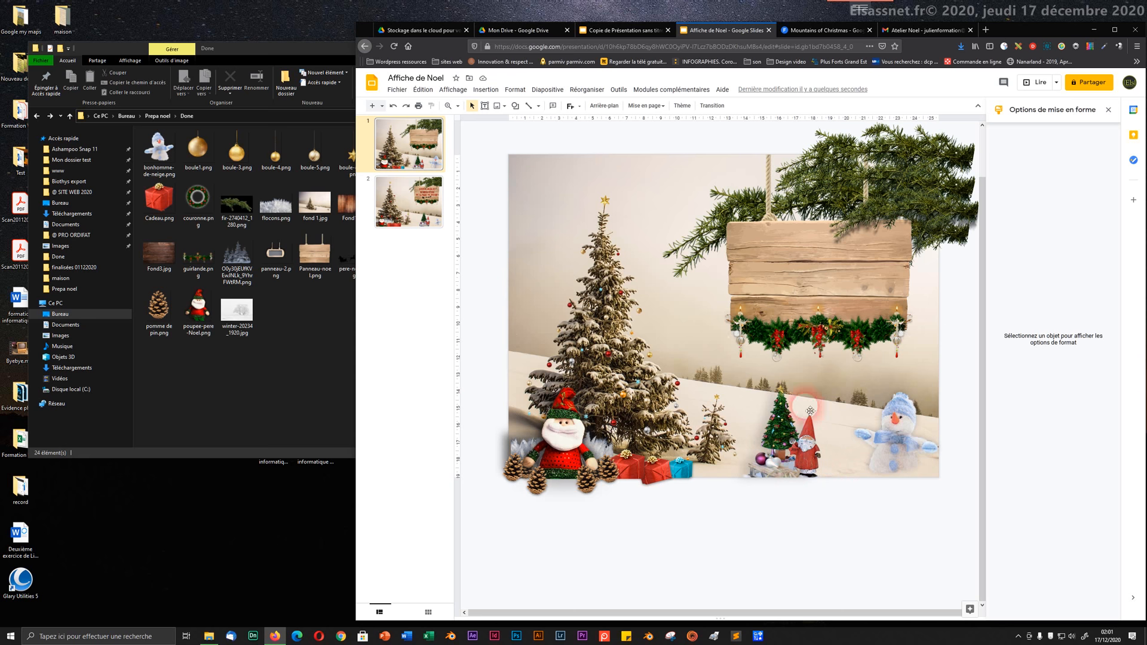
left_click(897, 445)
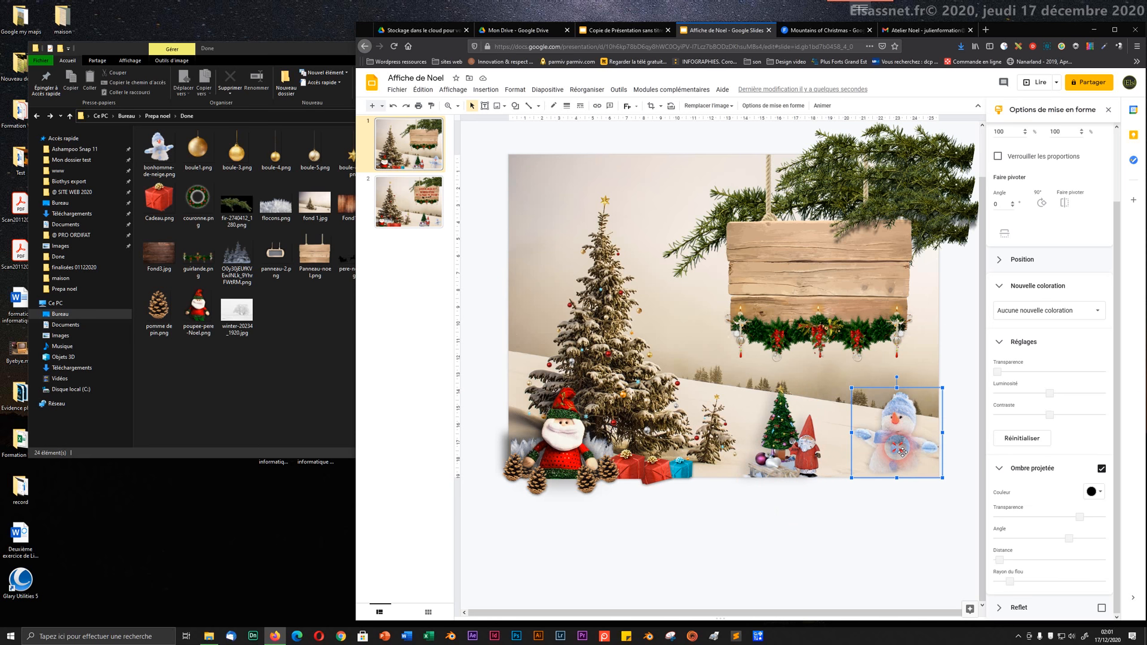
left_click(810, 529)
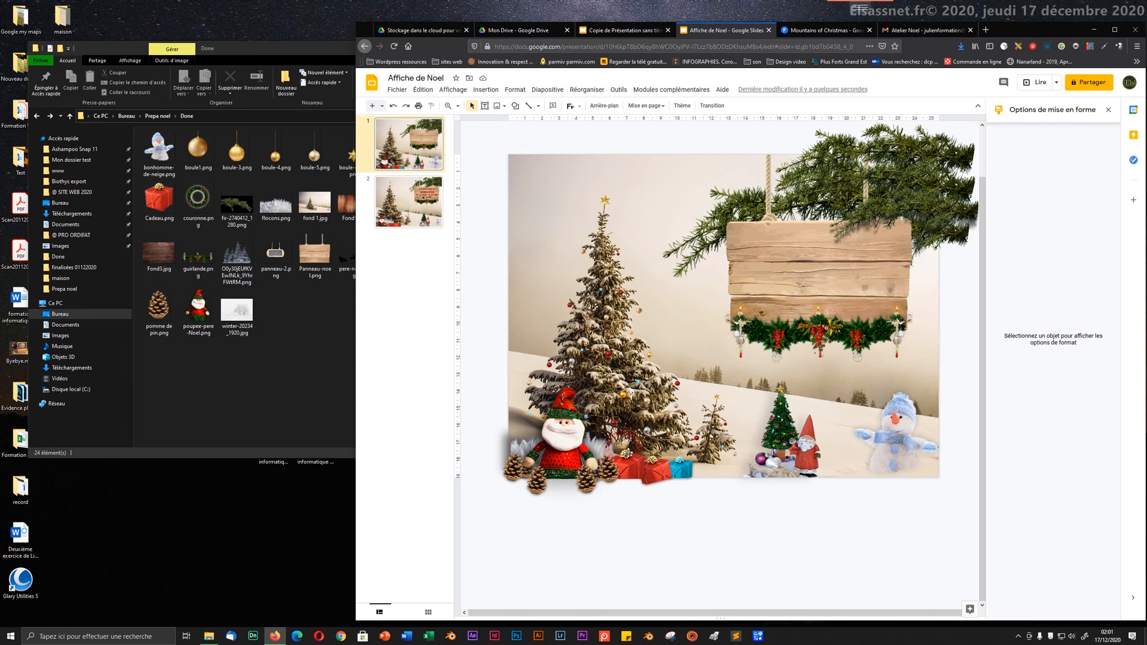
- Scale the tree-and-gnome image down slightly, keeping its base on the slide's lower edge
left_click(795, 466)
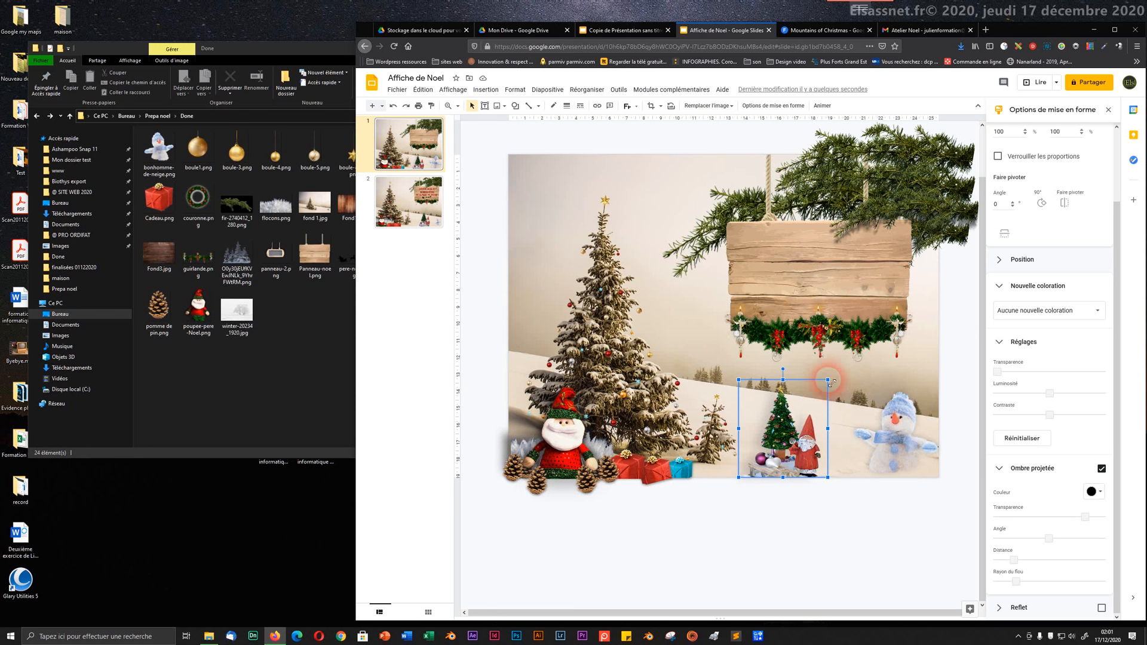
left_click_drag(827, 380, 817, 391)
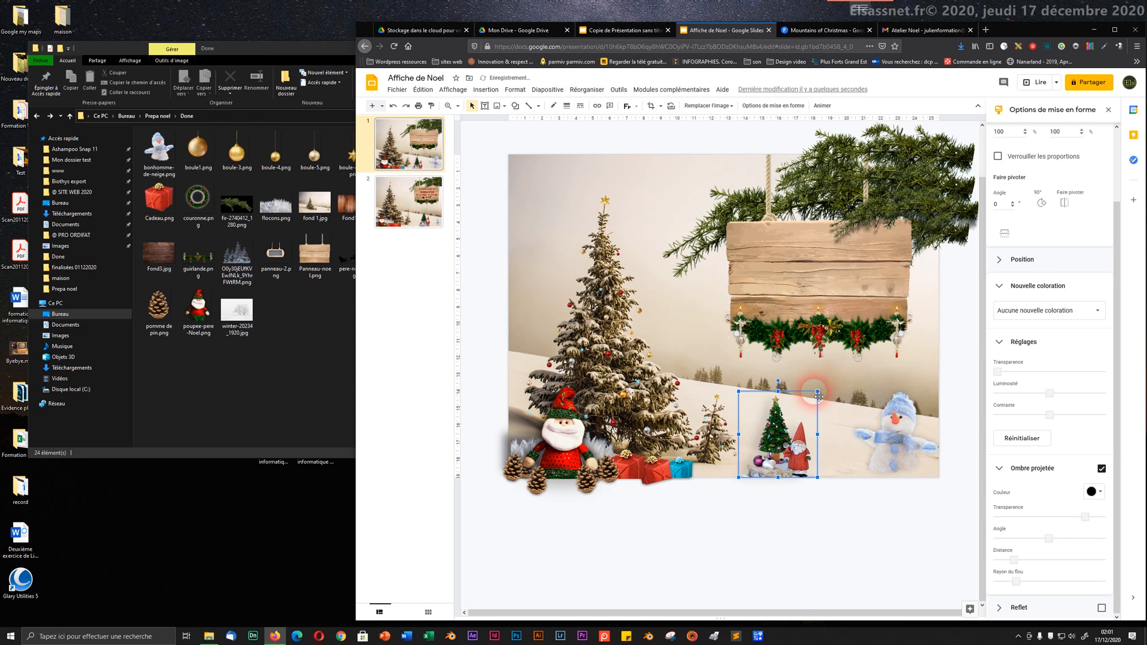
left_click(820, 506)
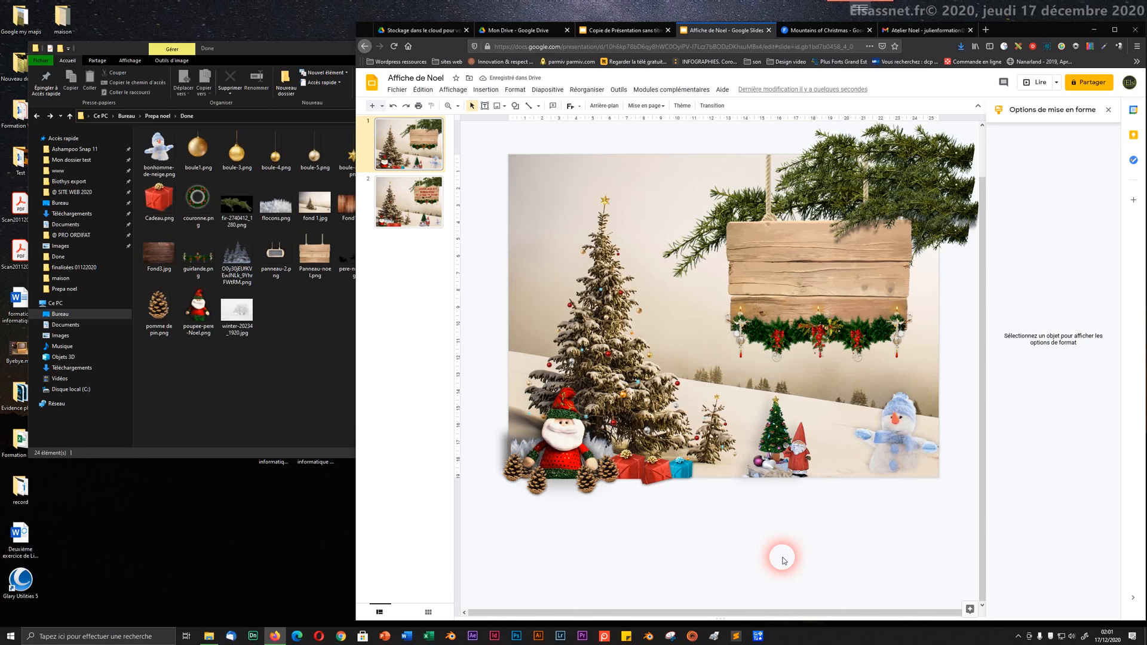
- Scale the snowman image down to roughly three quarters of its size and move it slightly up, against the slide's right edge
left_click(890, 451)
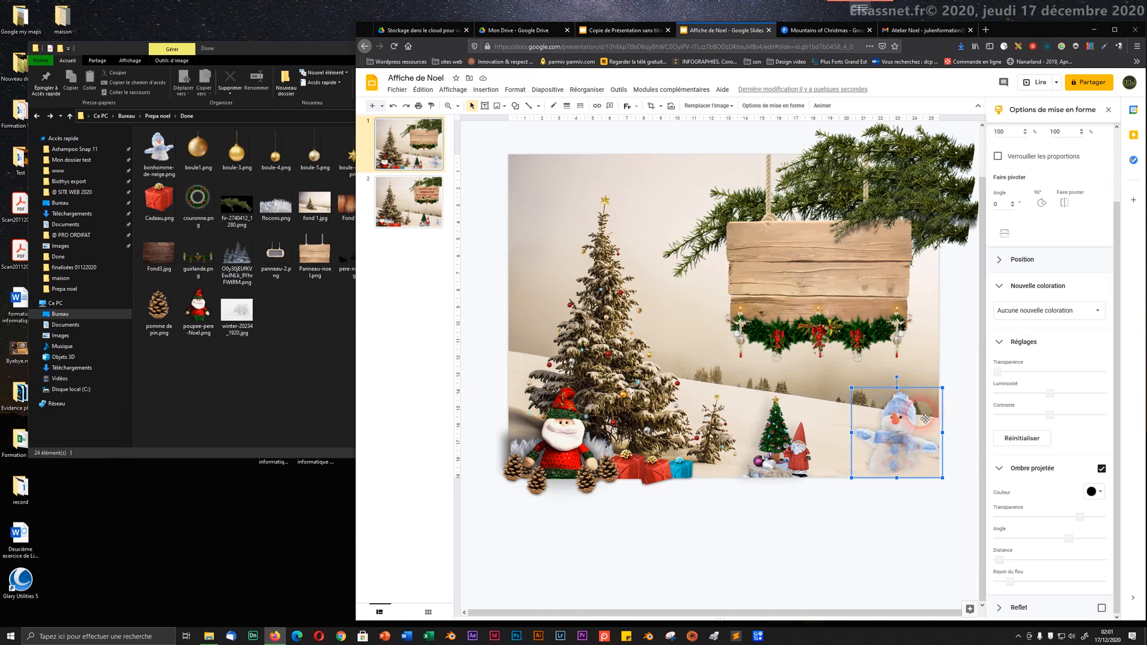
left_click(946, 383)
left_click(905, 423)
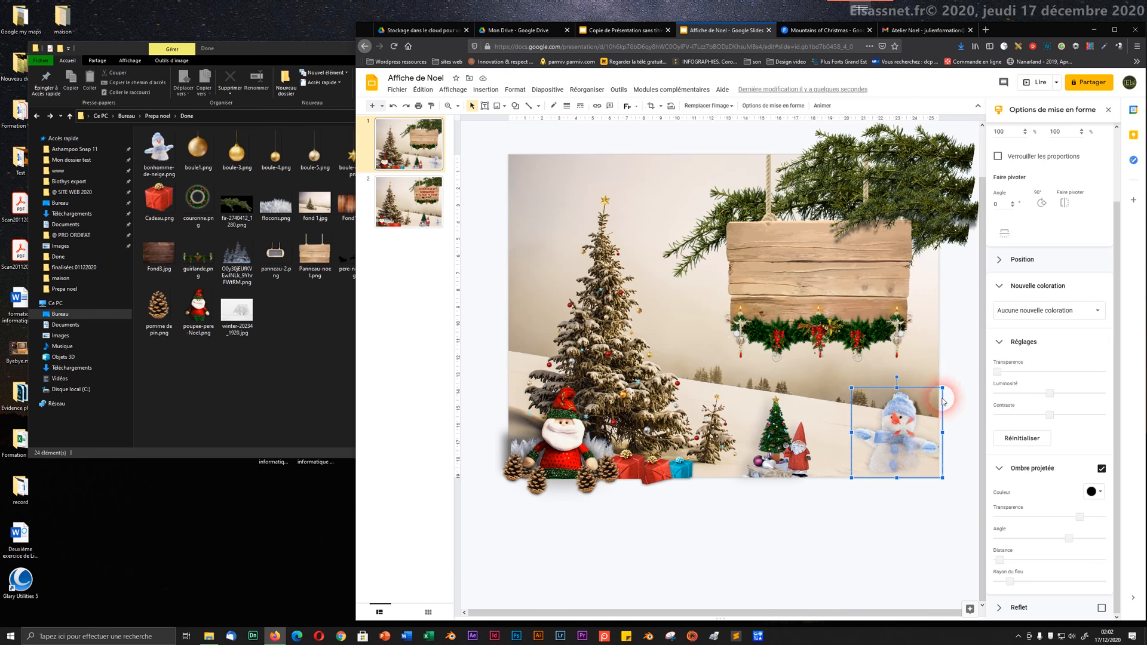
left_click_drag(942, 387, 917, 411)
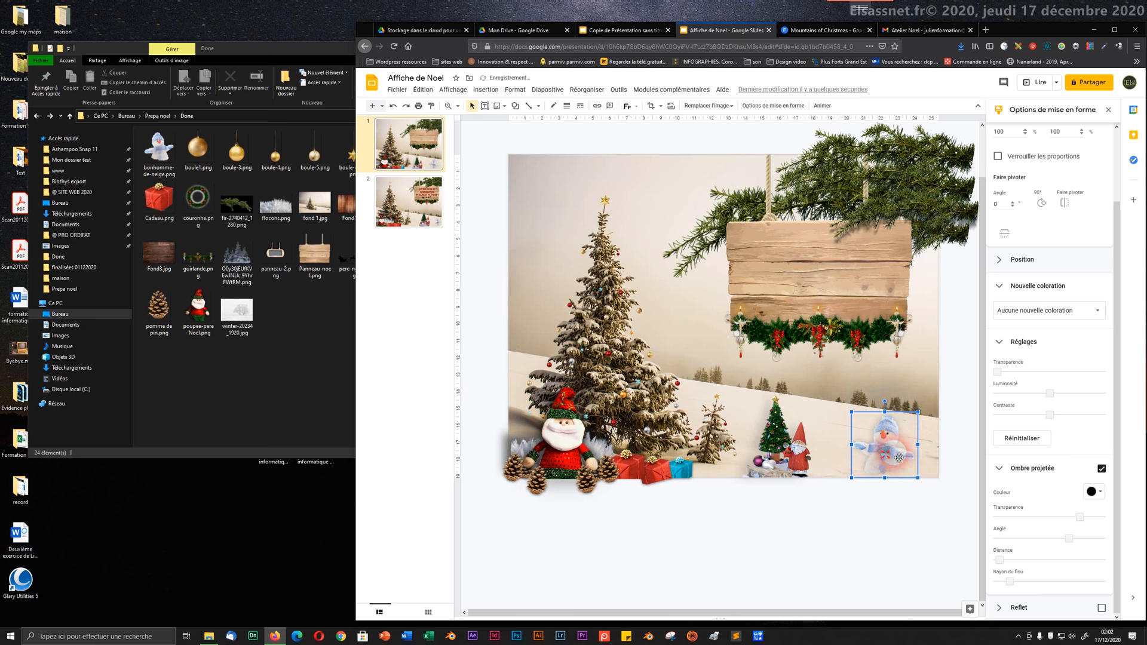
left_click_drag(899, 458, 920, 451)
left_click(875, 541)
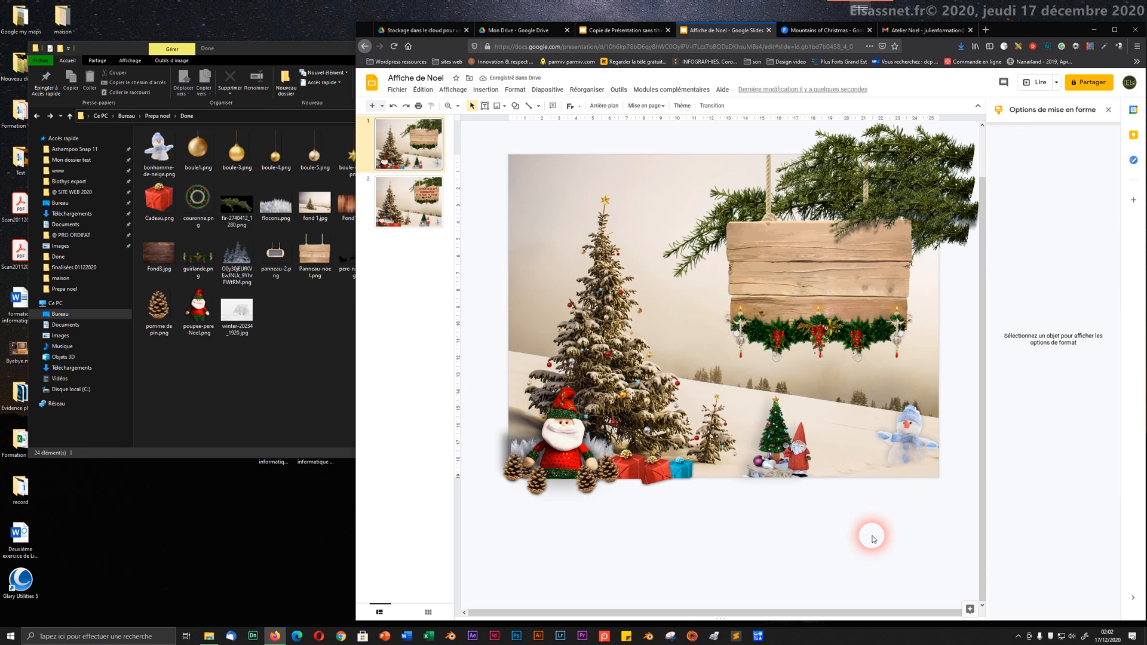
- Move the tree-and-gnome image closer to the snowman, and nudge the snowman slightly further towards the slide's right edge
left_click_drag(821, 467, 832, 464)
left_click(789, 563)
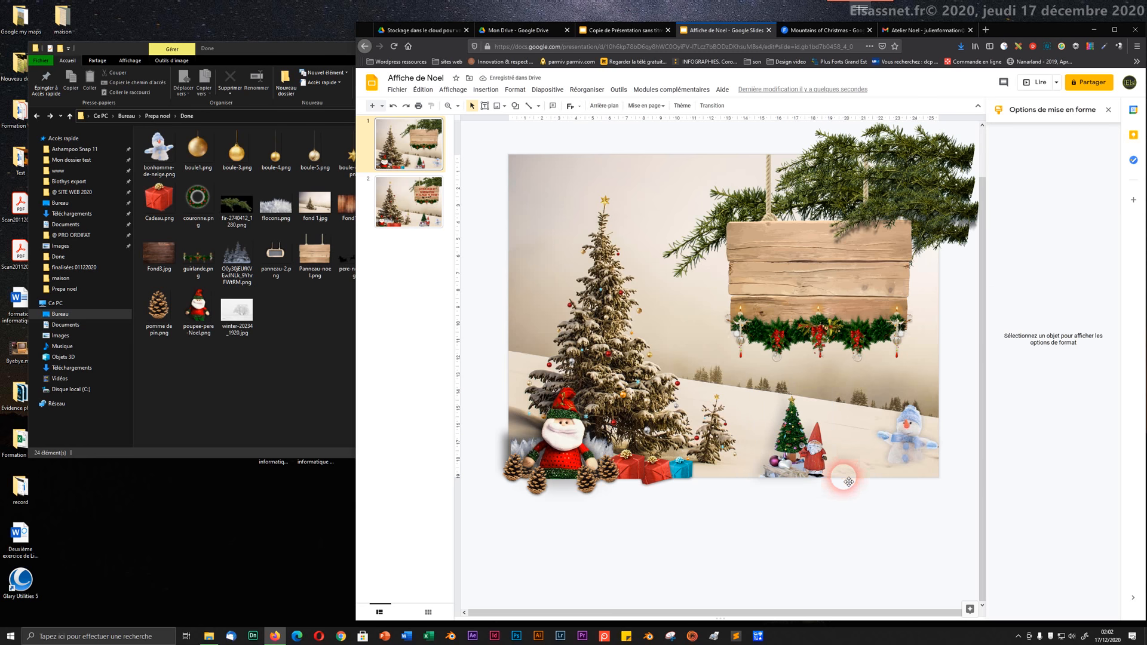
left_click_drag(900, 451, 908, 452)
left_click(888, 506)
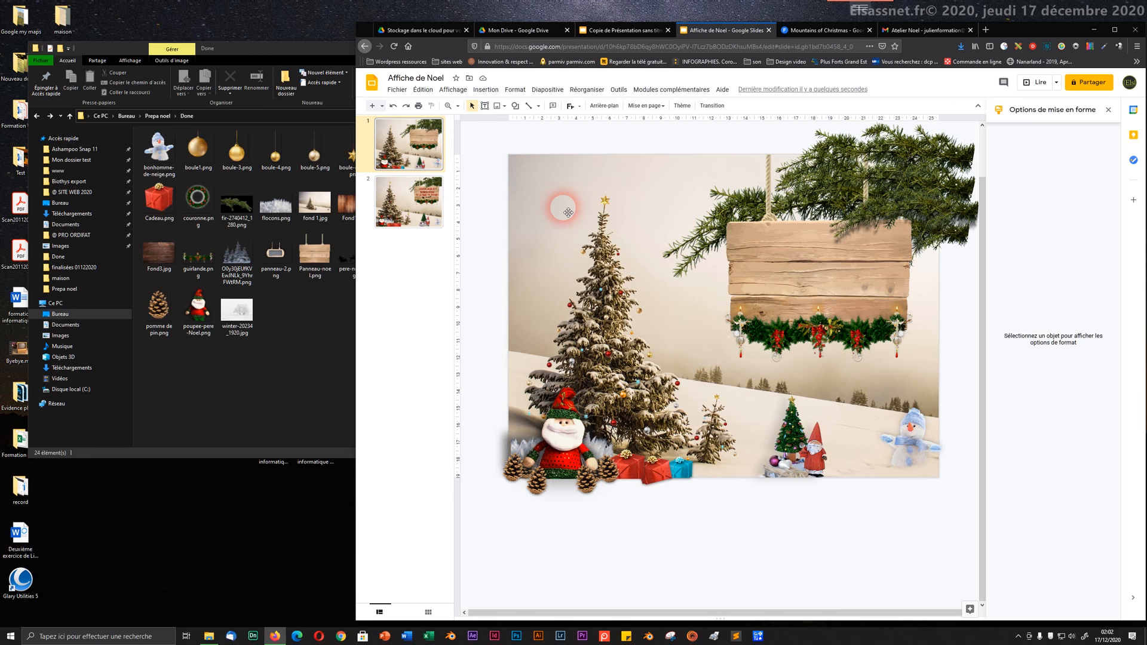
- Compare the poster on slide 1 with the model on slide 2, ending on slide 2
left_click(415, 220)
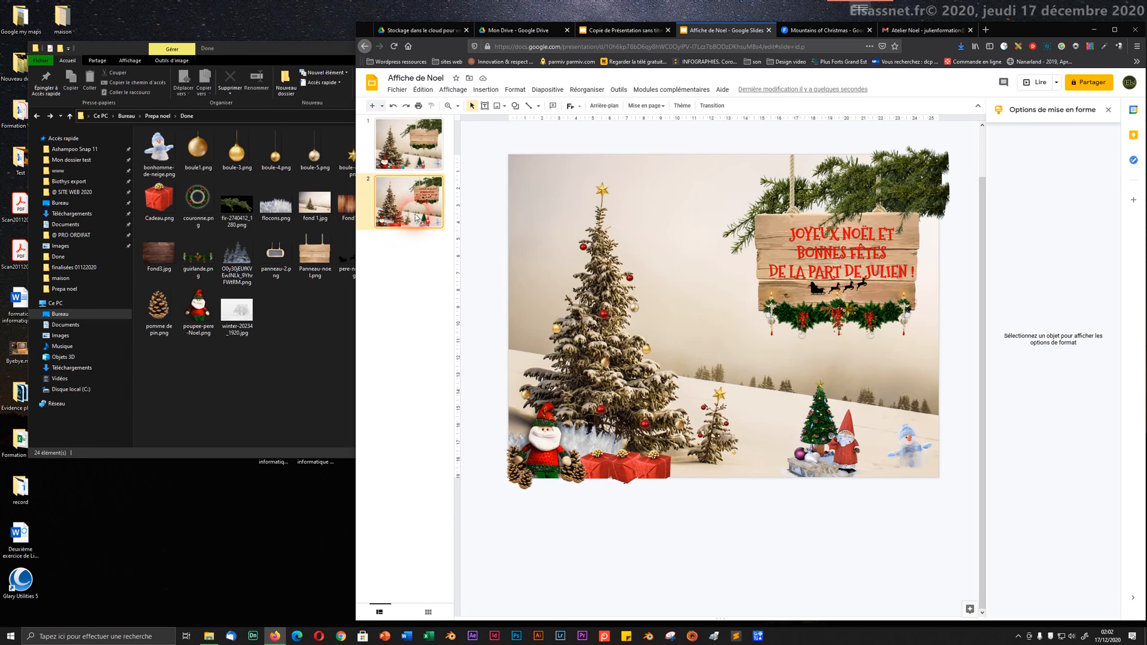
left_click(422, 157)
left_click(412, 199)
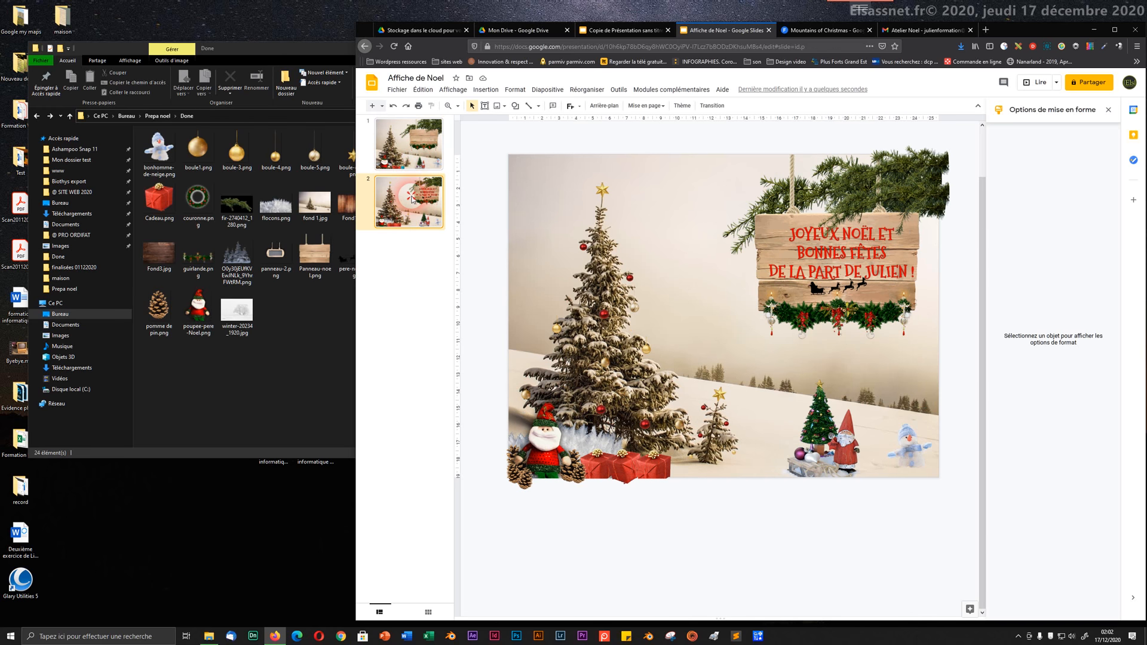
- Compare the blank wooden sign on slide 1 with the greeting text on slide 2's sign
left_click(416, 141)
left_click(807, 250)
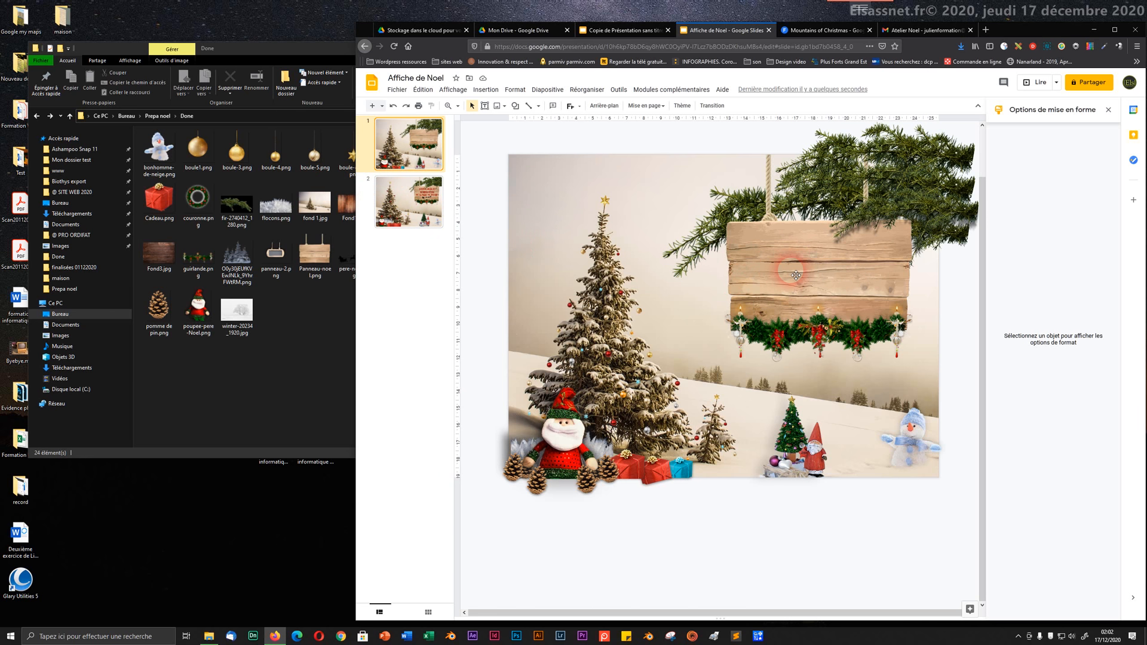
left_click(394, 192)
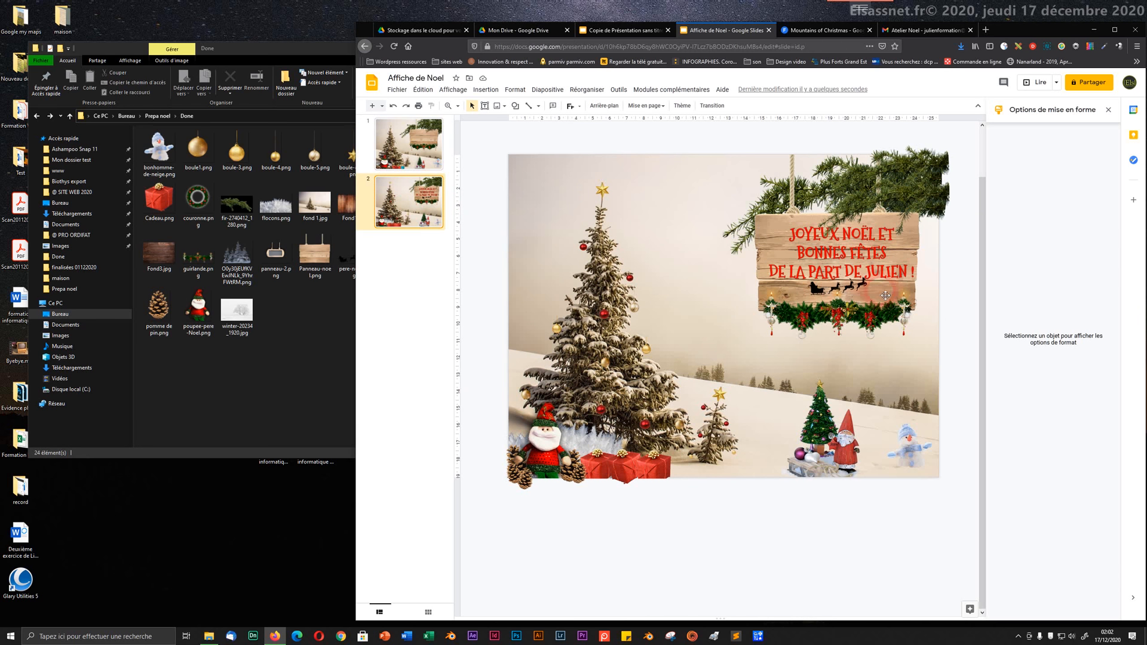
right_click(455, 160)
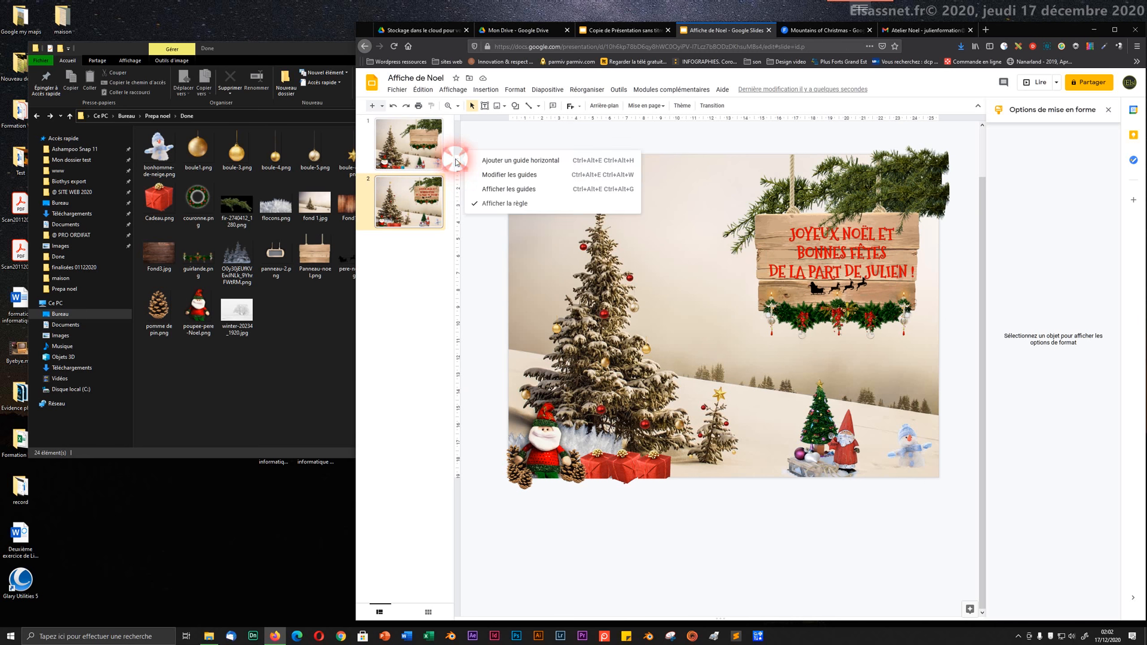
- On slide 1, draw a text box about 9.89 by 4.34 cm over the wooden sign and enter "JOYEUX NOEL à TOUS !"
left_click(408, 148)
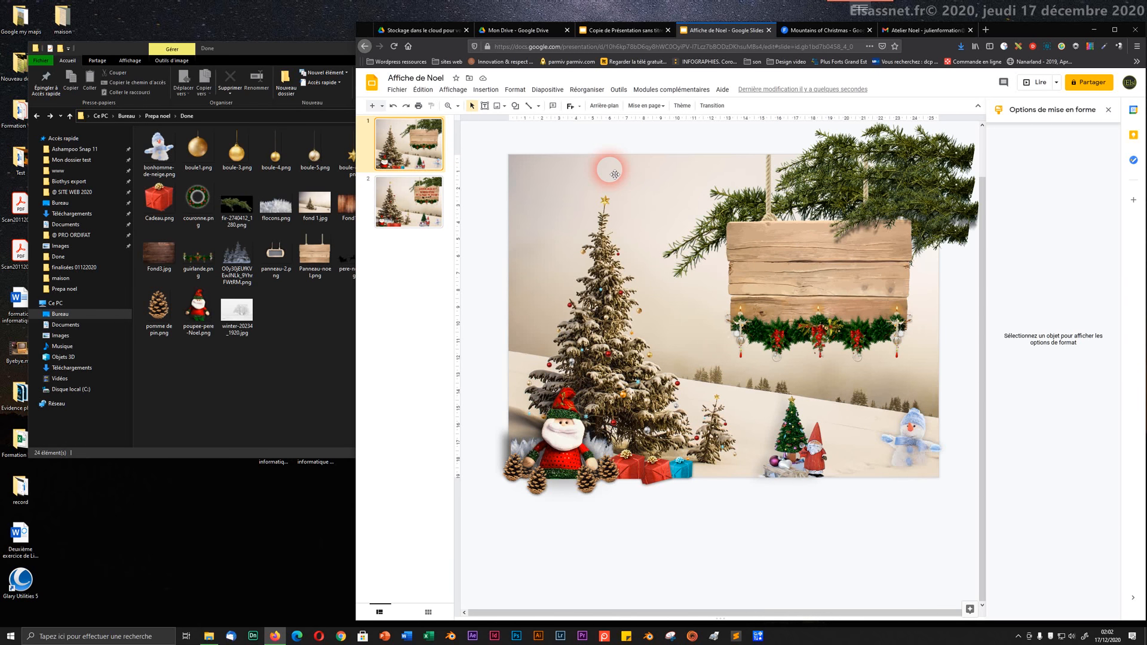
left_click(484, 105)
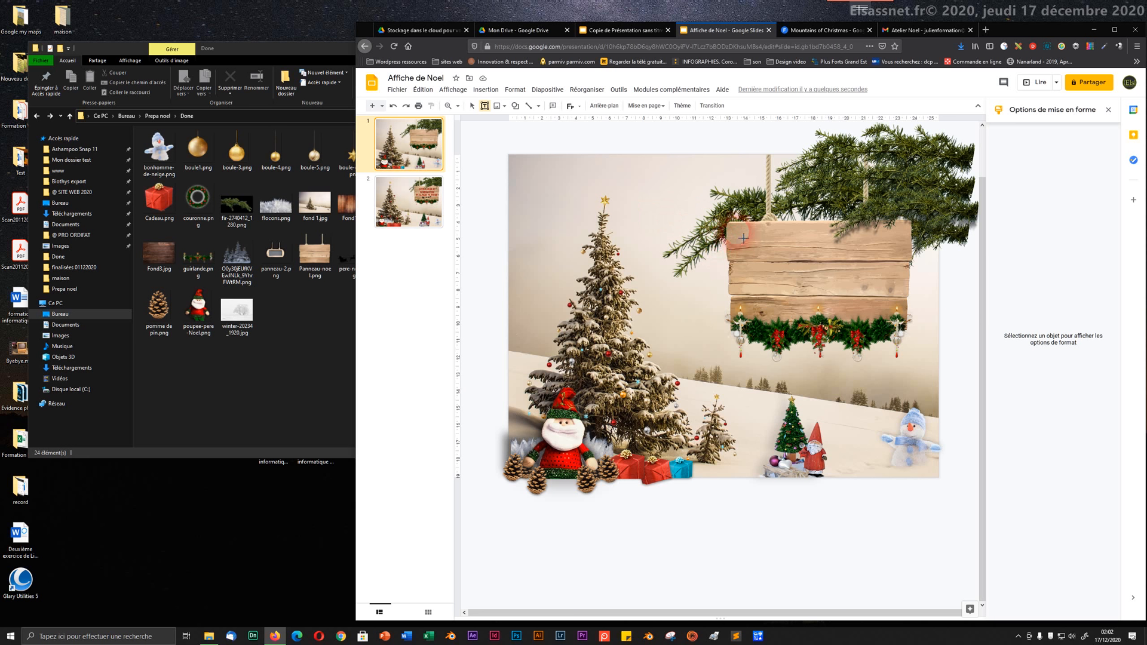
left_click_drag(730, 243, 904, 307)
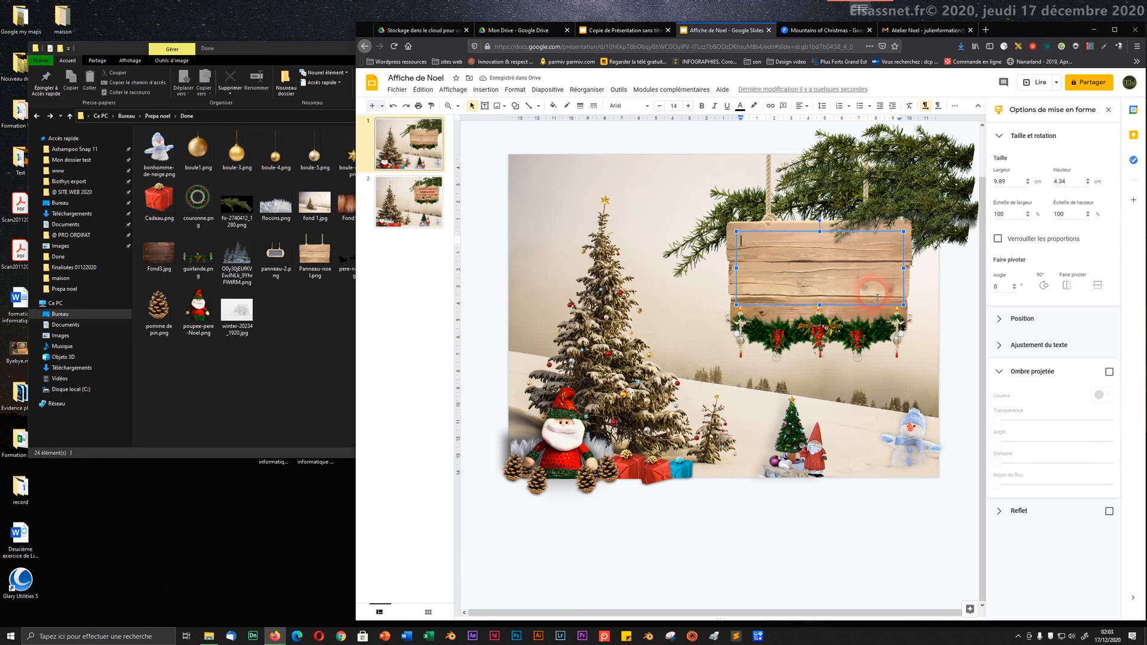
type("JOY")
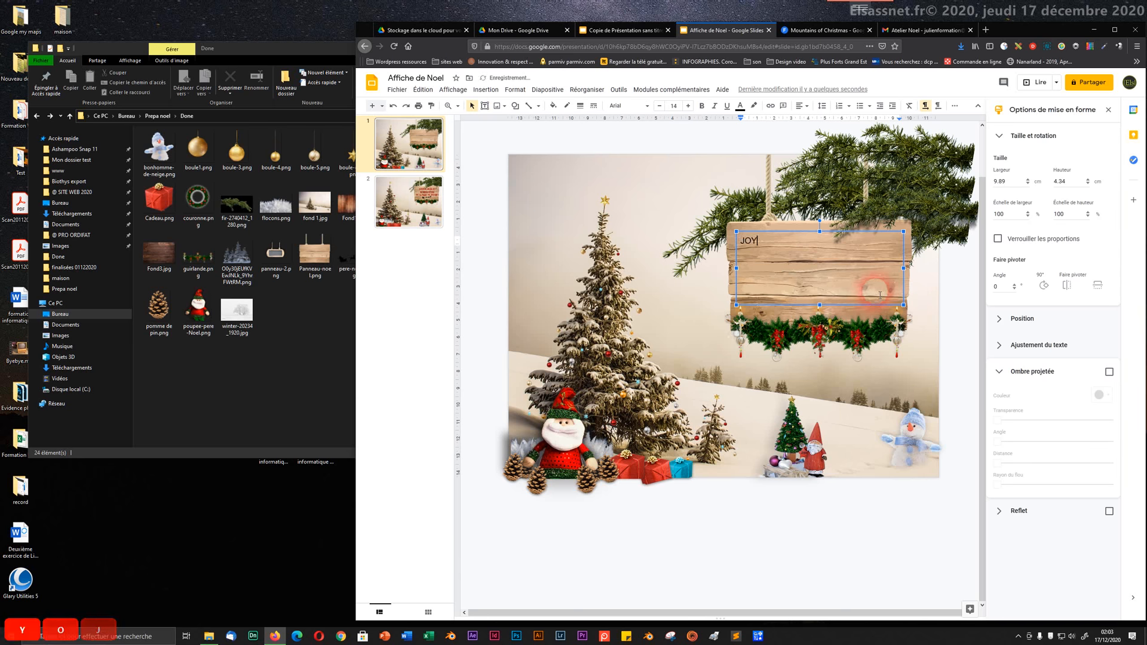
type("EUX N")
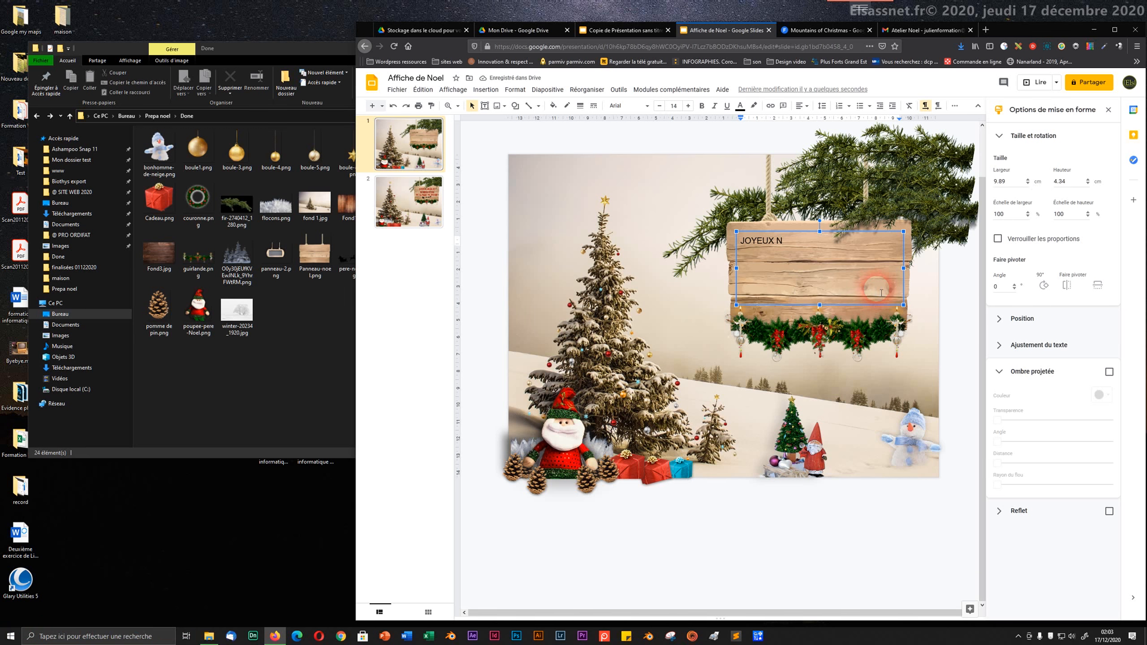
type("O")
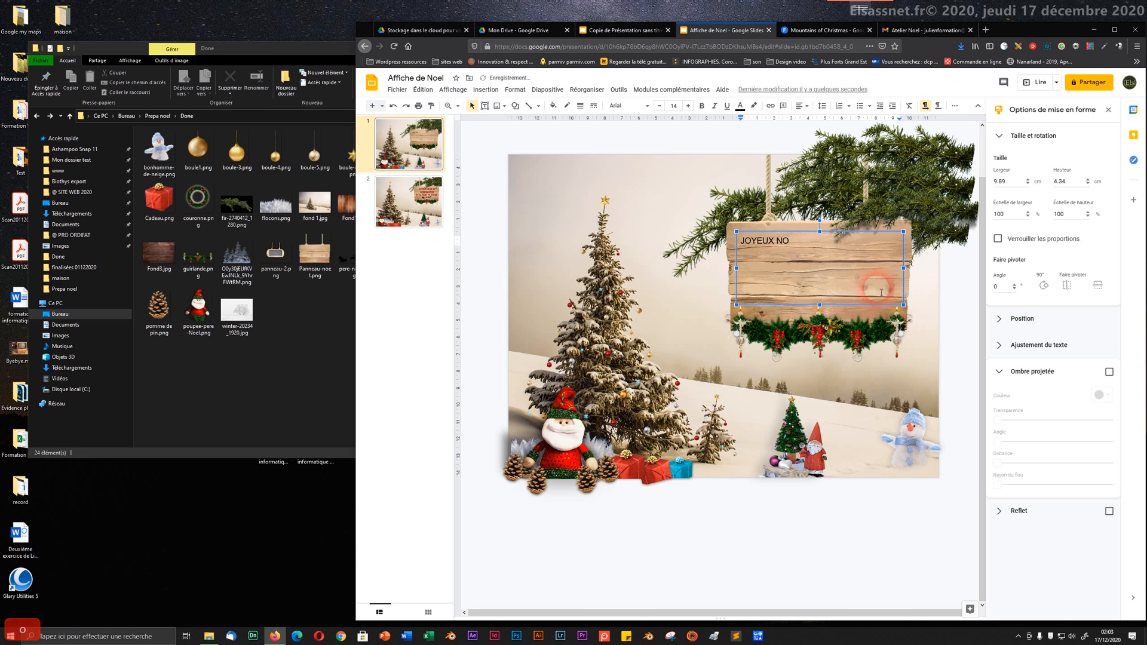
type("E")
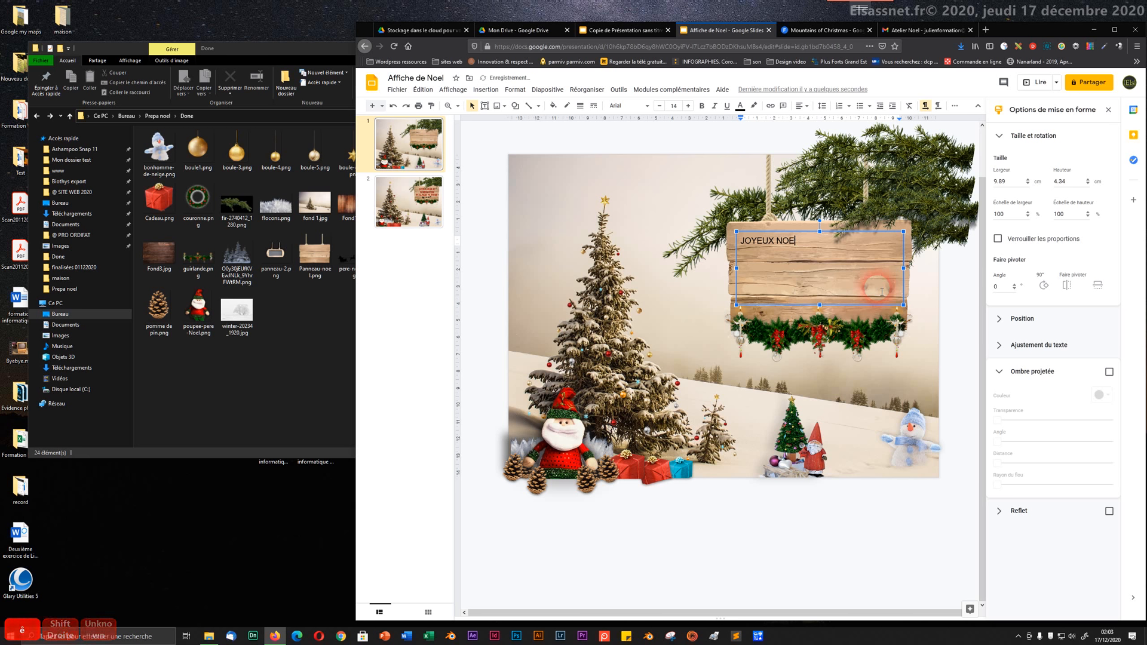
type("L à TOUS !")
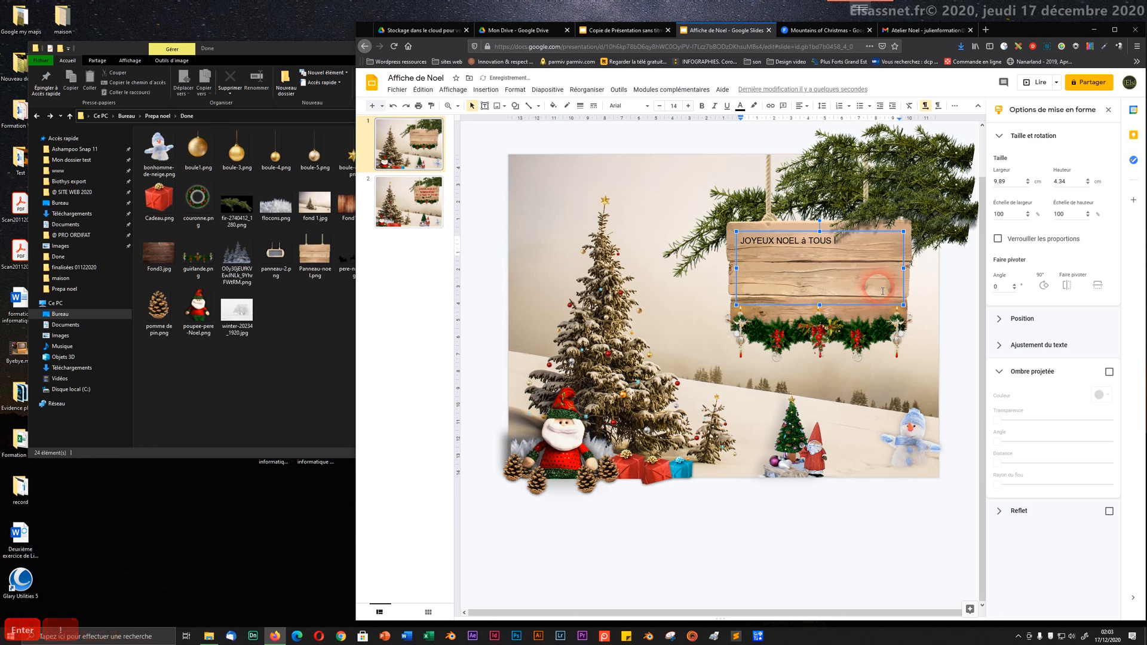
- Add a second line reading "ET DE BONNES FÊTES" to the sign's text box
type("E ")
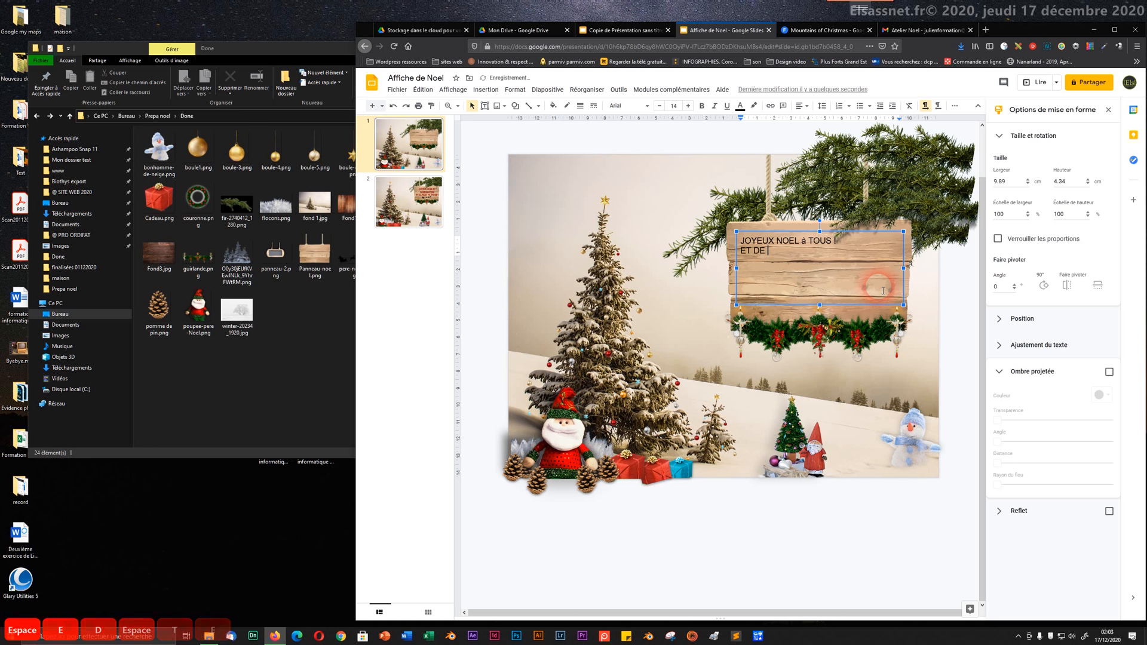
type("BONNES F")
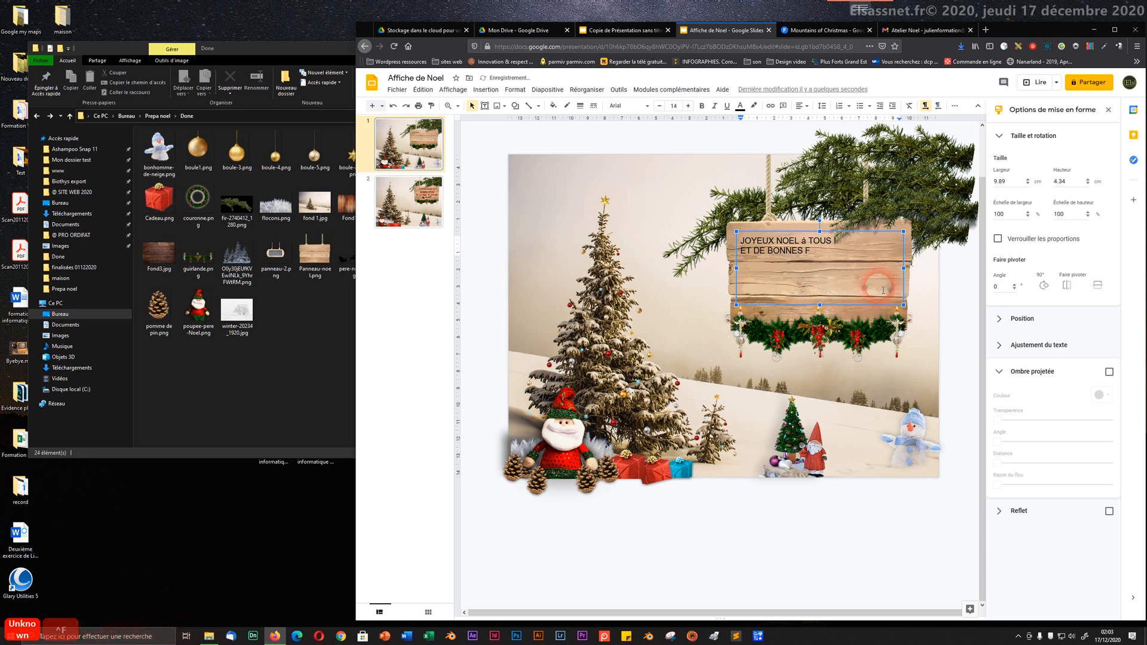
type("Ê")
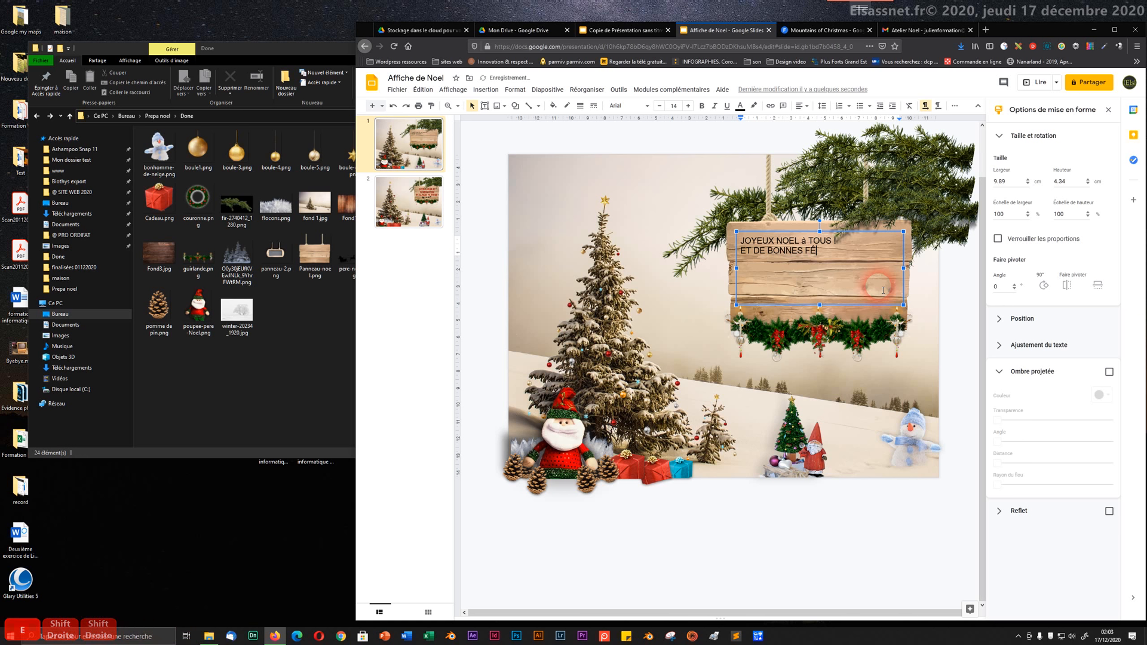
type("TES")
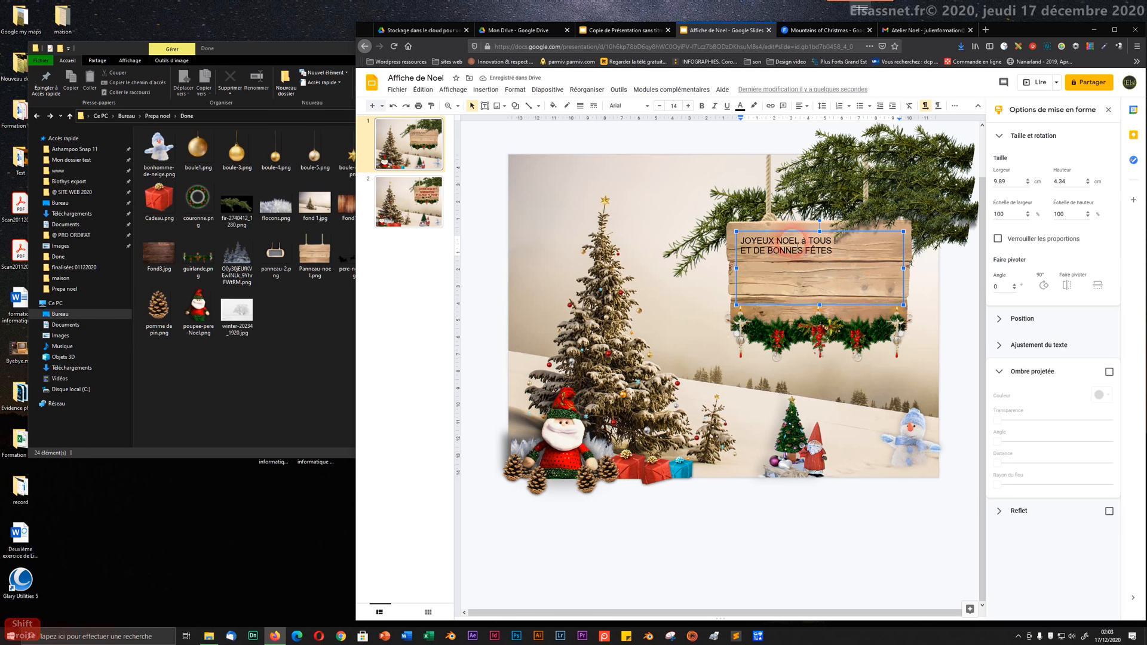
- Try to replace the E of NOEL with Ë in the sign text
key("BackSpace")
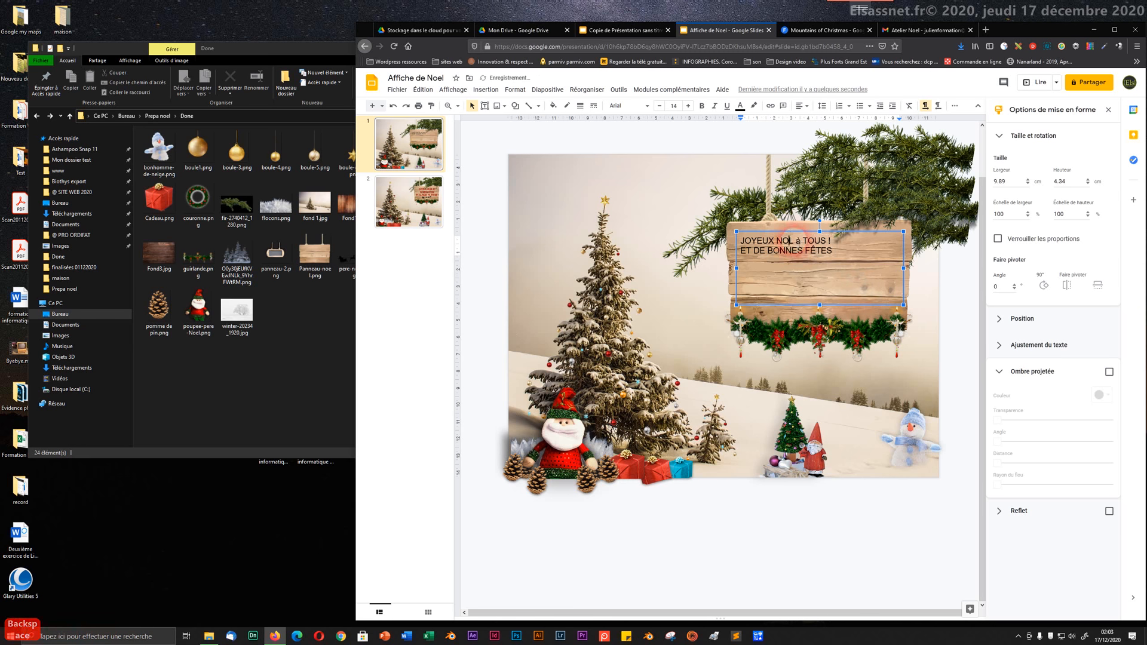
type("Ë")
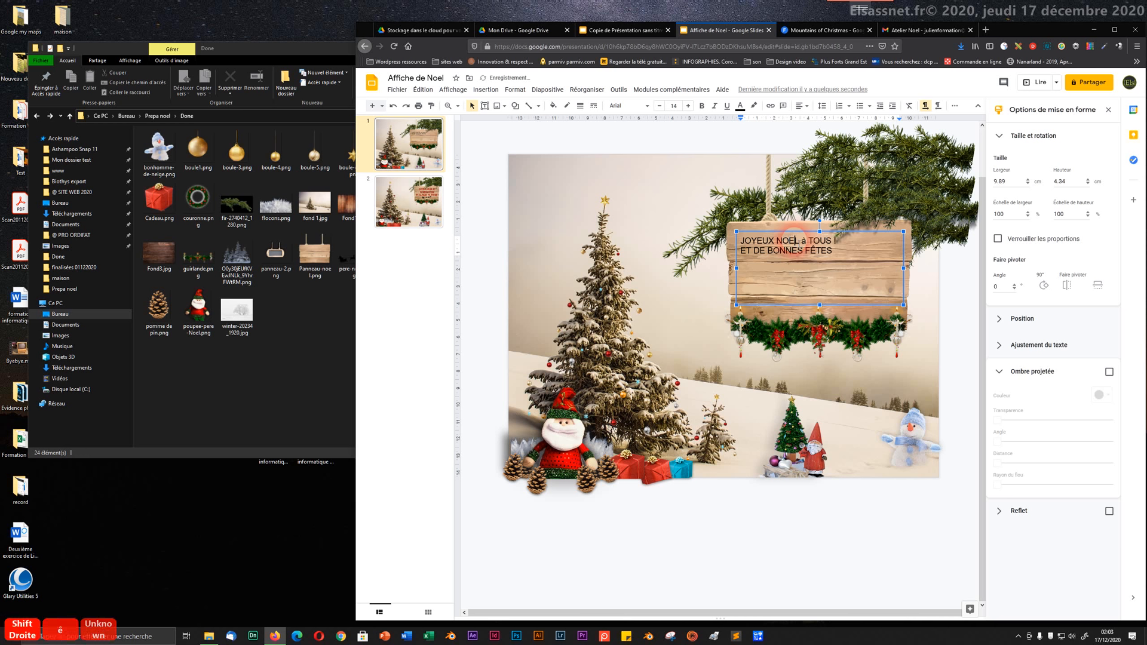
left_click(838, 251)
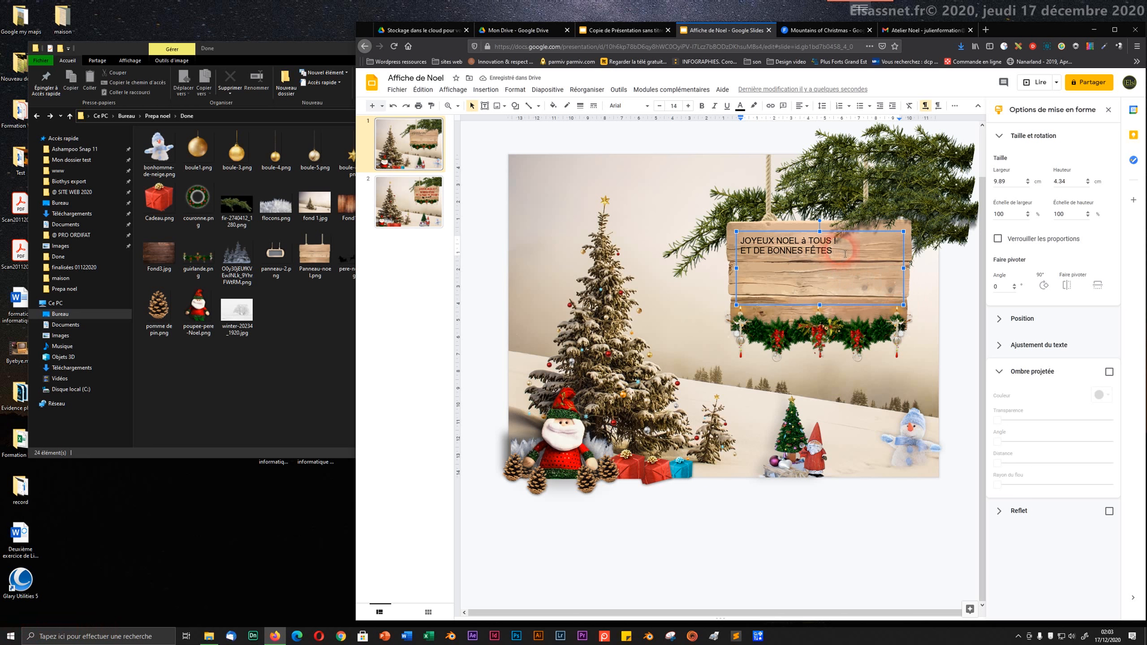
- Centre both lines of the greeting horizontally in the text box
left_click_drag(843, 255, 683, 153)
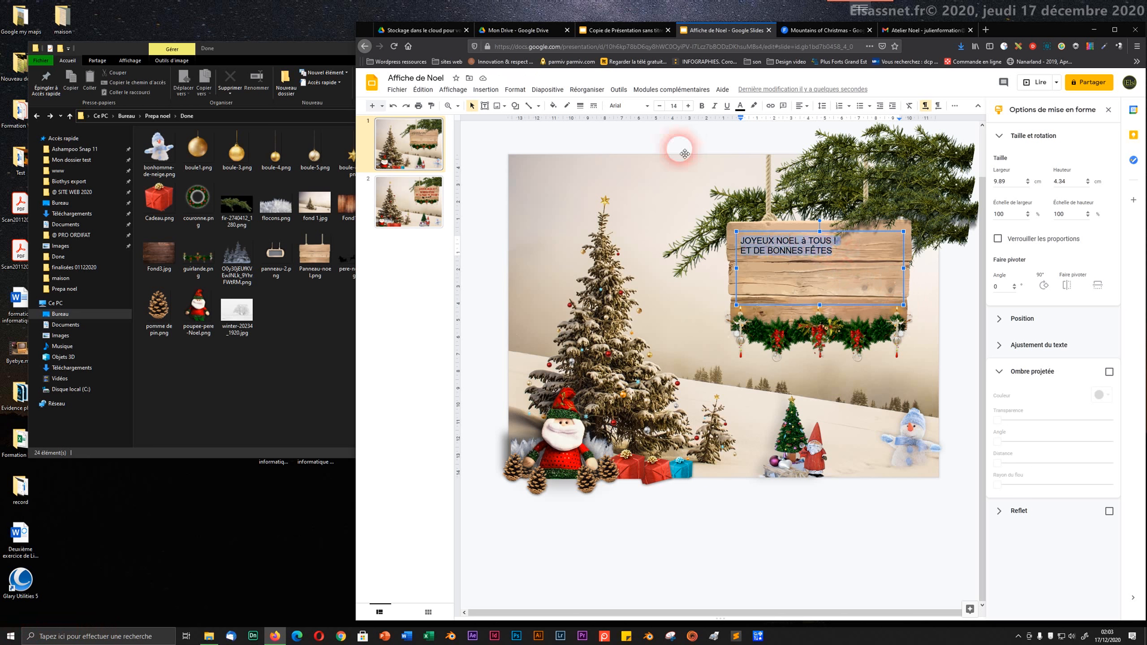
left_click(804, 107)
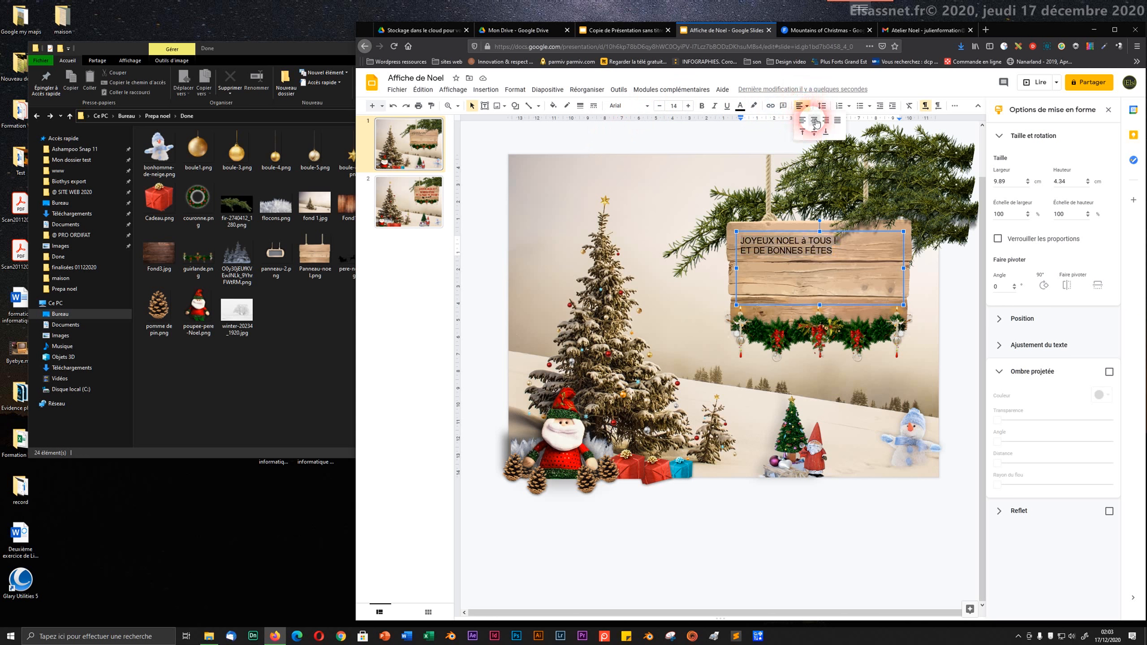
left_click(814, 122)
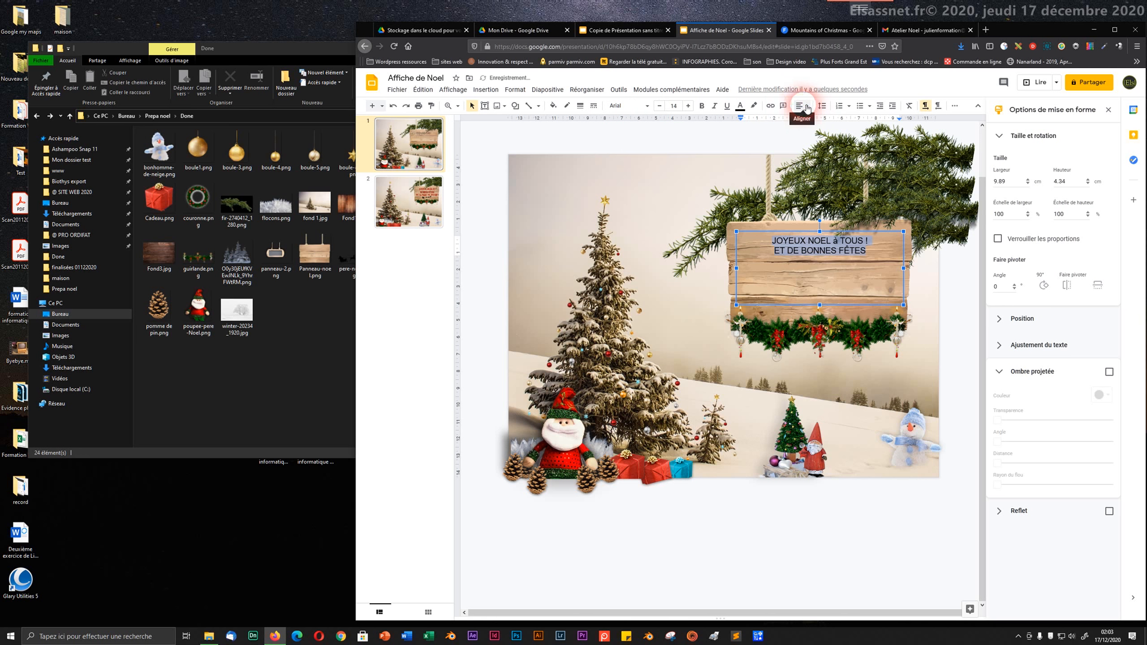
- Increase the font size of the whole greeting to 21
left_click(688, 106)
left_click(688, 106)
left_click(688, 106)
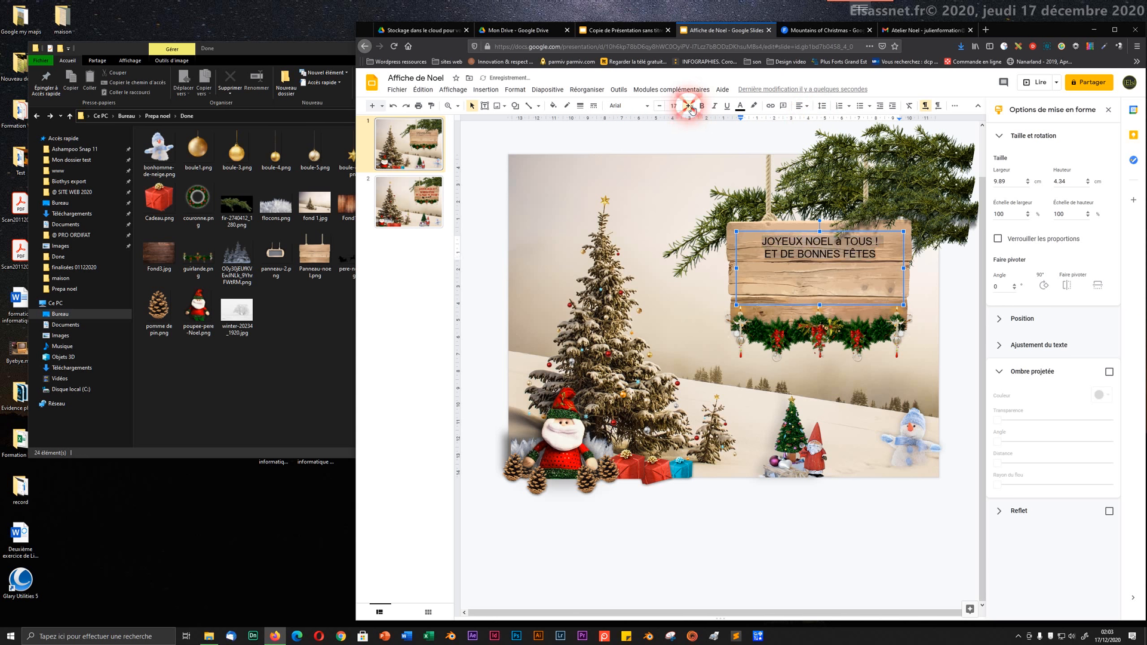
left_click(688, 106)
left_click(688, 105)
left_click(688, 106)
left_click(688, 106)
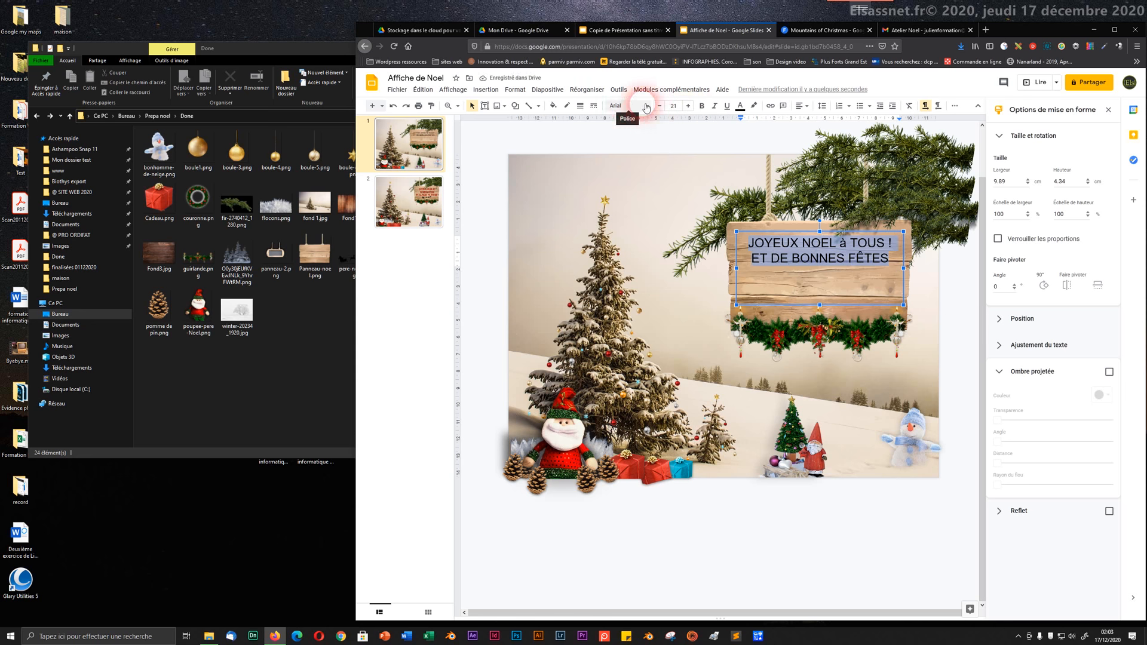
- Search the additional fonts for "Moun" and make sure Mountains of Christmas is selected for the font list
left_click(650, 110)
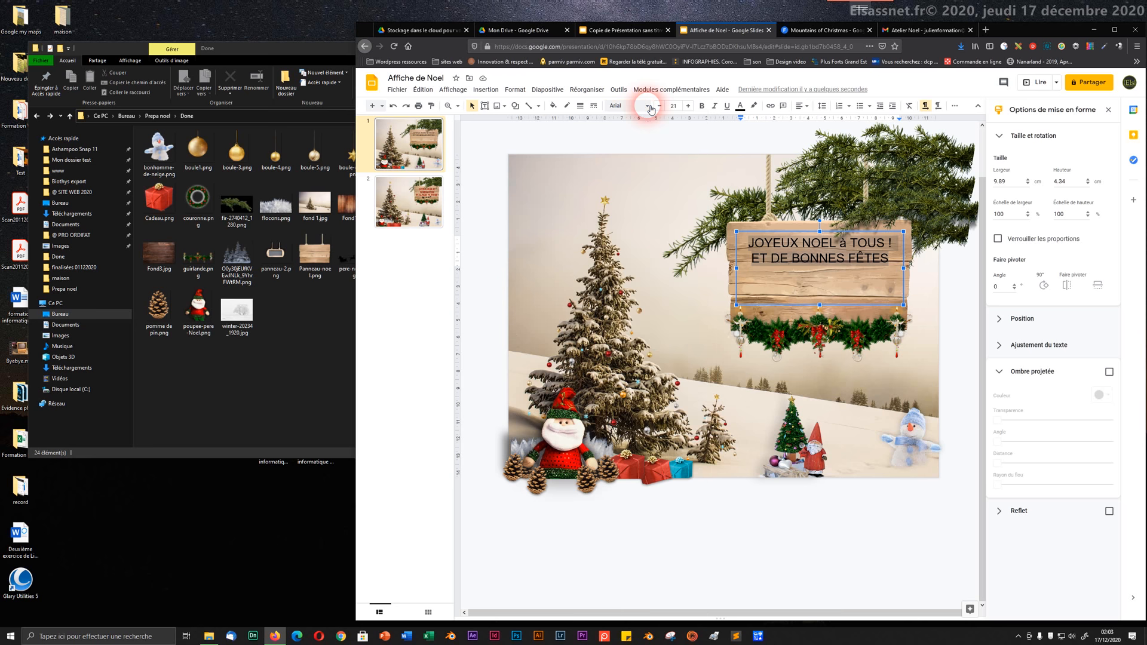
left_click(650, 108)
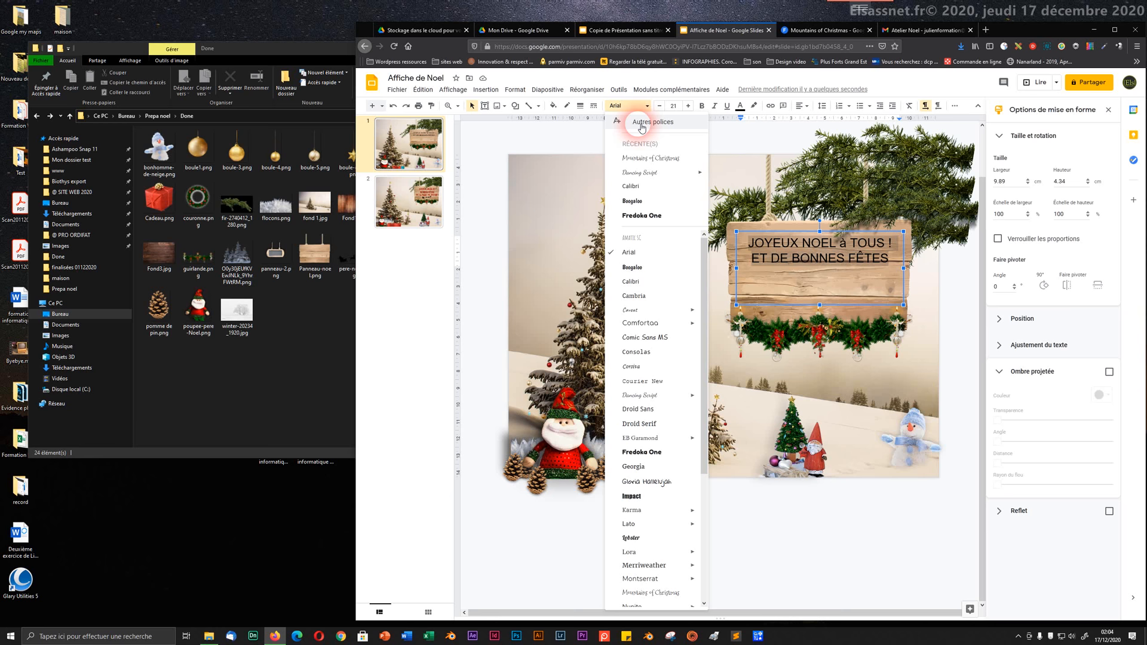
left_click(641, 124)
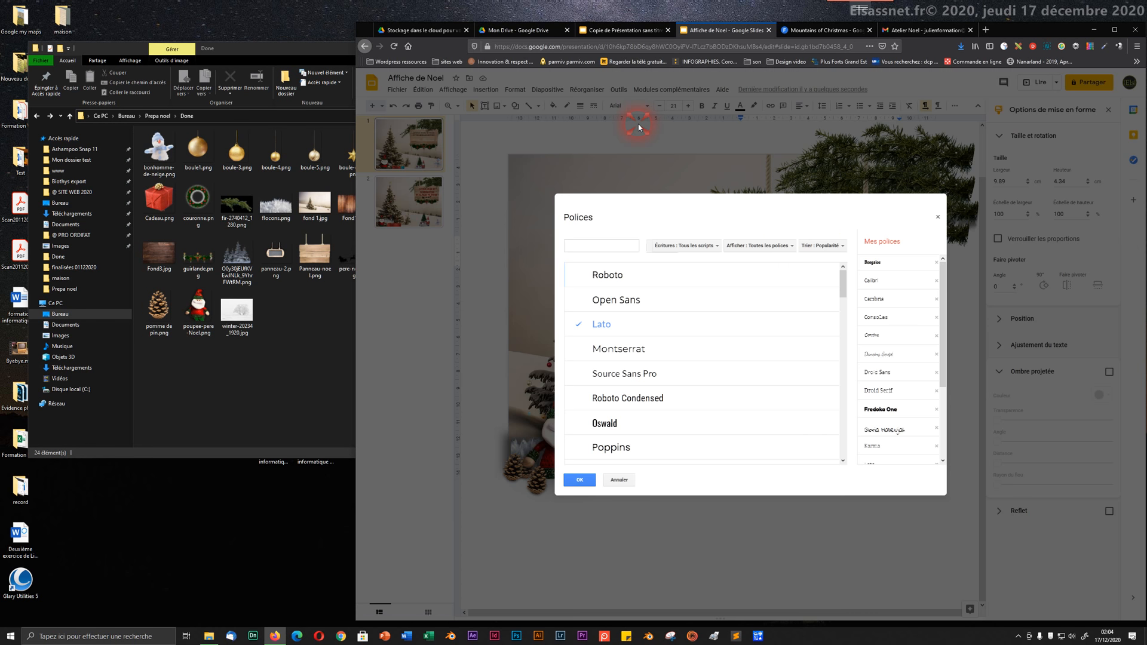
left_click(588, 246)
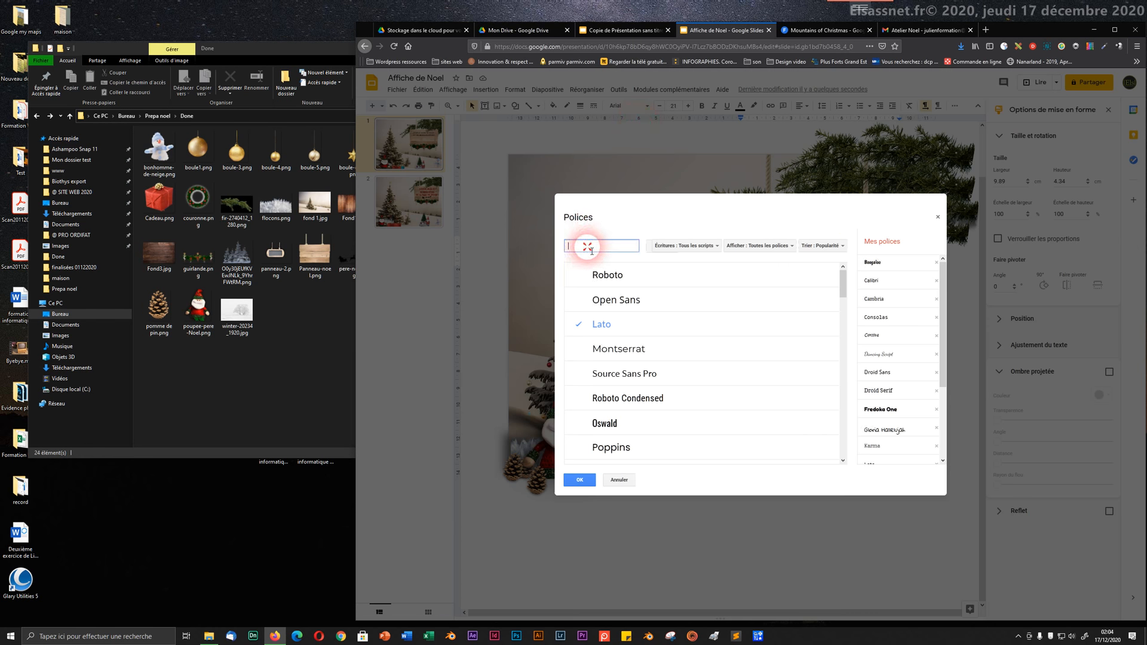
type("M")
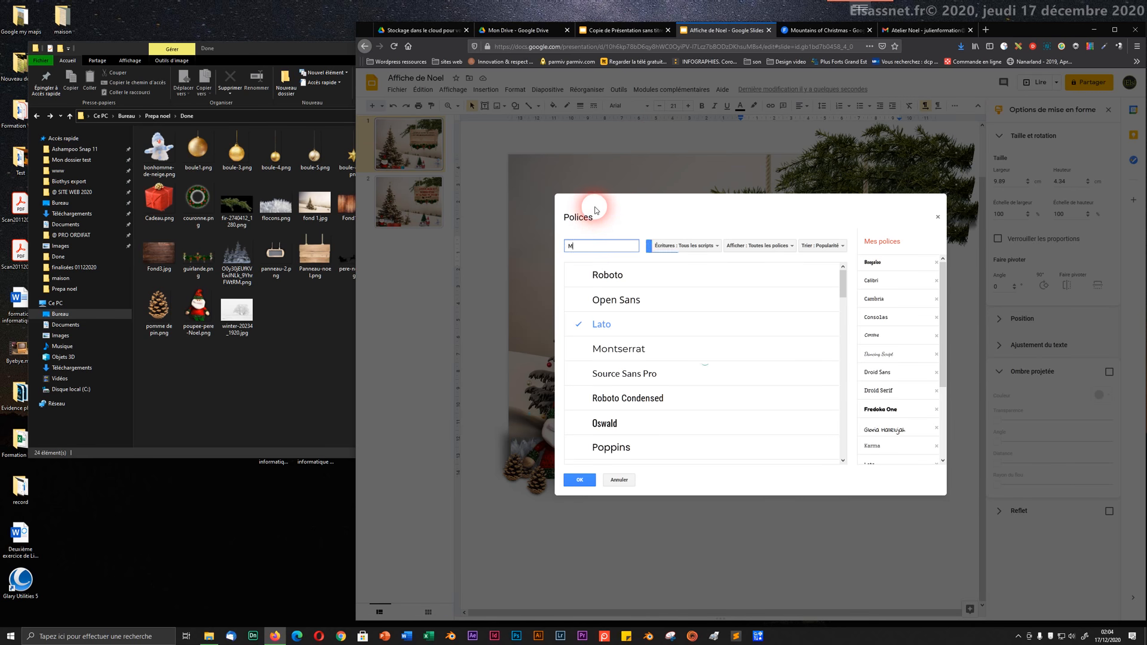
type("oun")
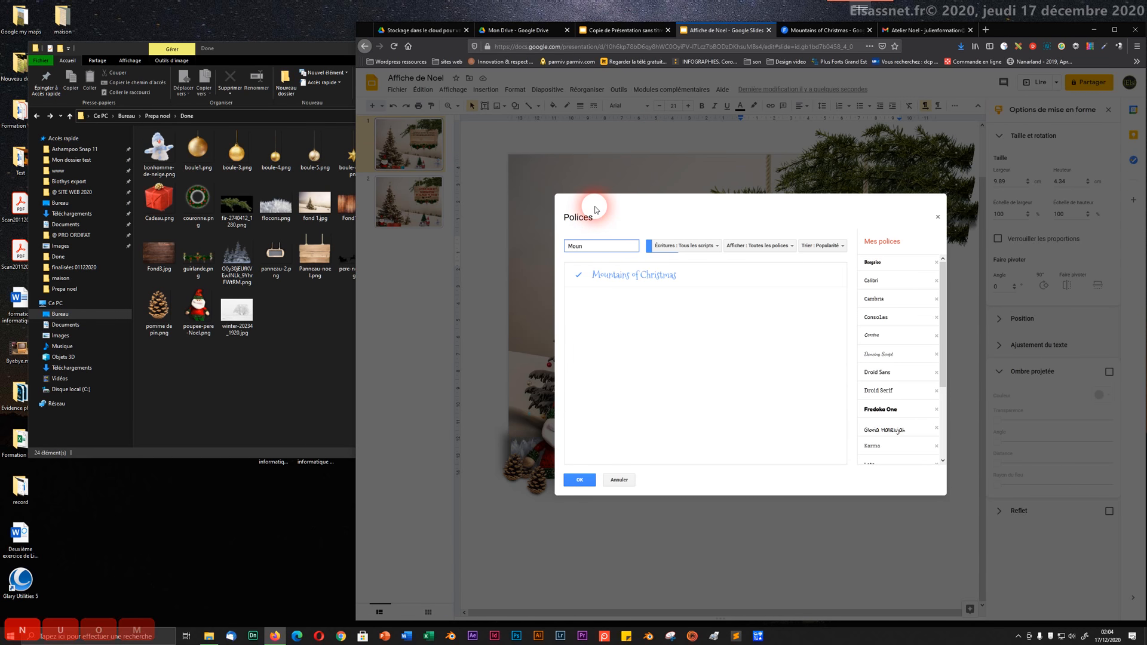
left_click(640, 280)
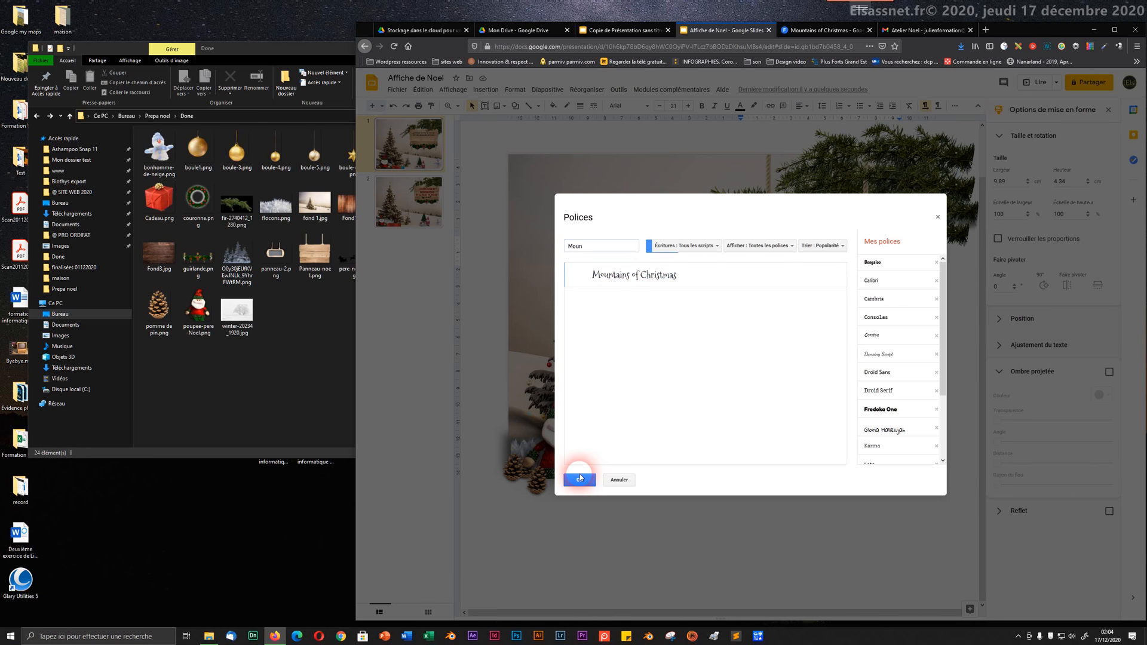
left_click(633, 274)
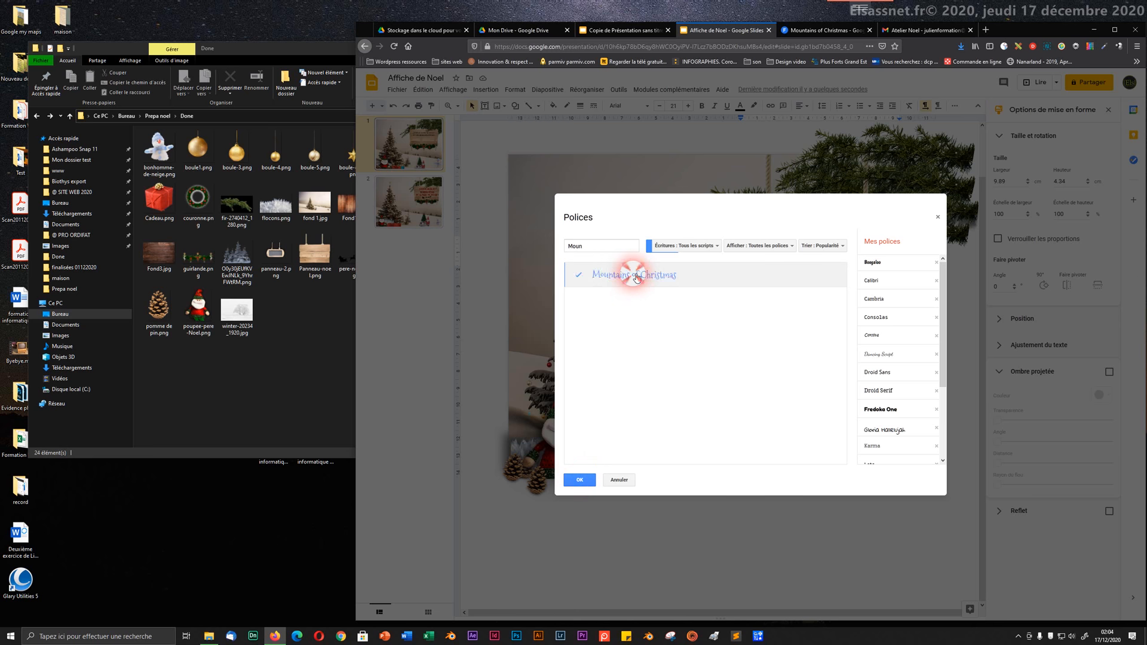
left_click(578, 479)
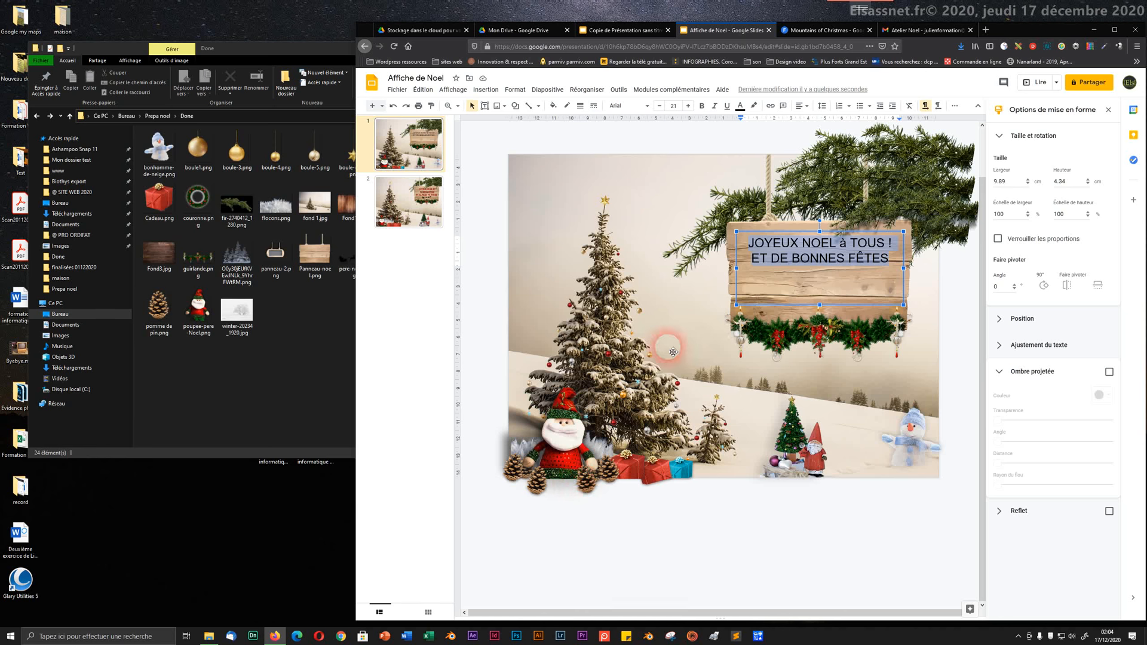
- Set the whole greeting in the Mountains of Christmas font and increase its font size to 31
left_click(635, 108)
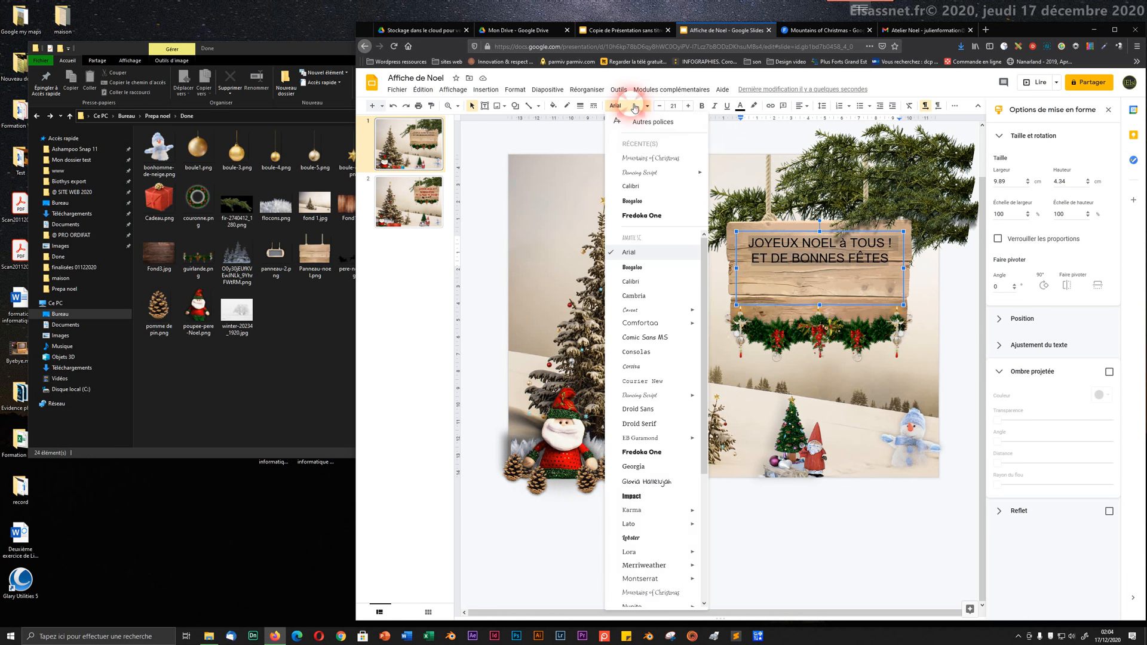
left_click(638, 159)
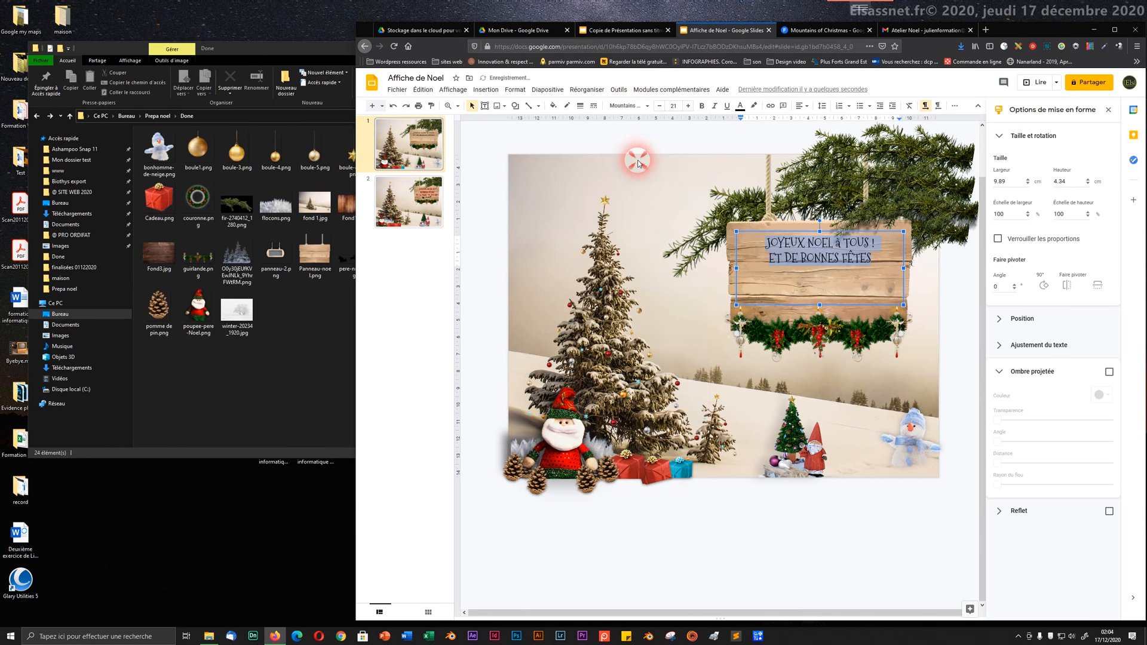
left_click(689, 106)
left_click(693, 108)
double_click(693, 108)
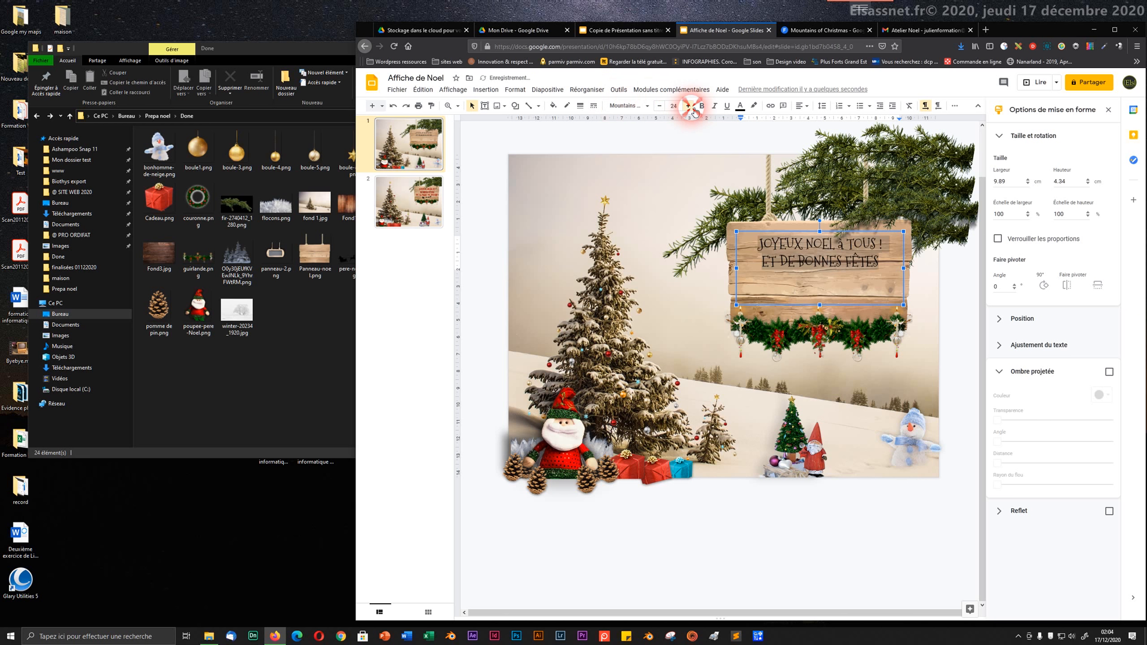
left_click(692, 108)
left_click(693, 108)
left_click(693, 108)
left_click(693, 108)
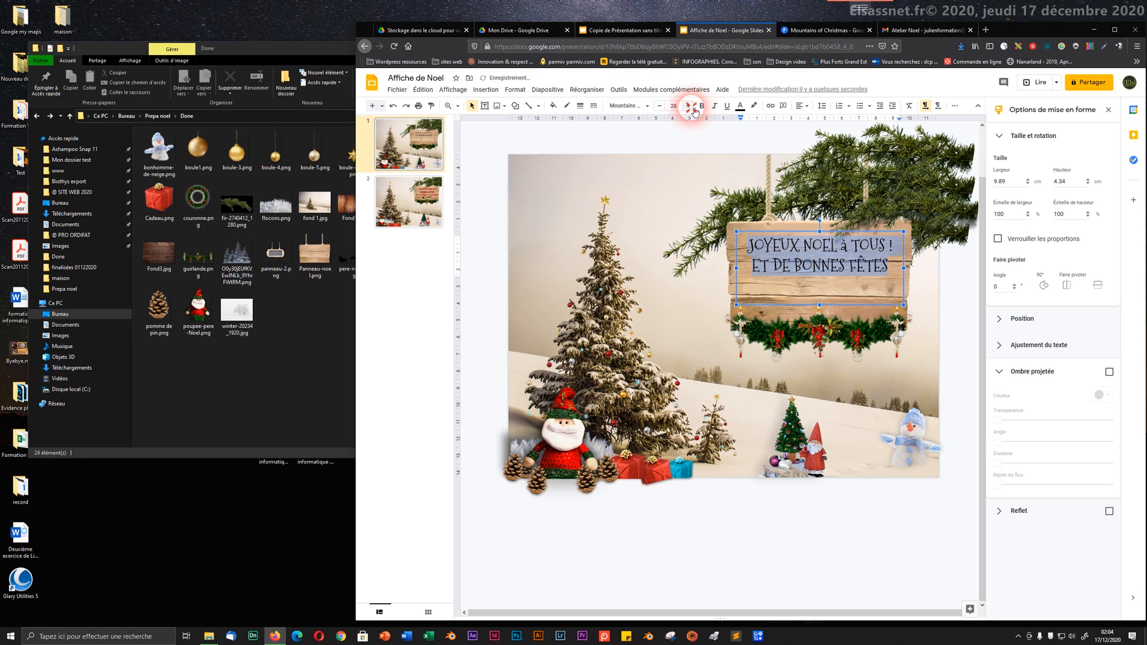
left_click(693, 108)
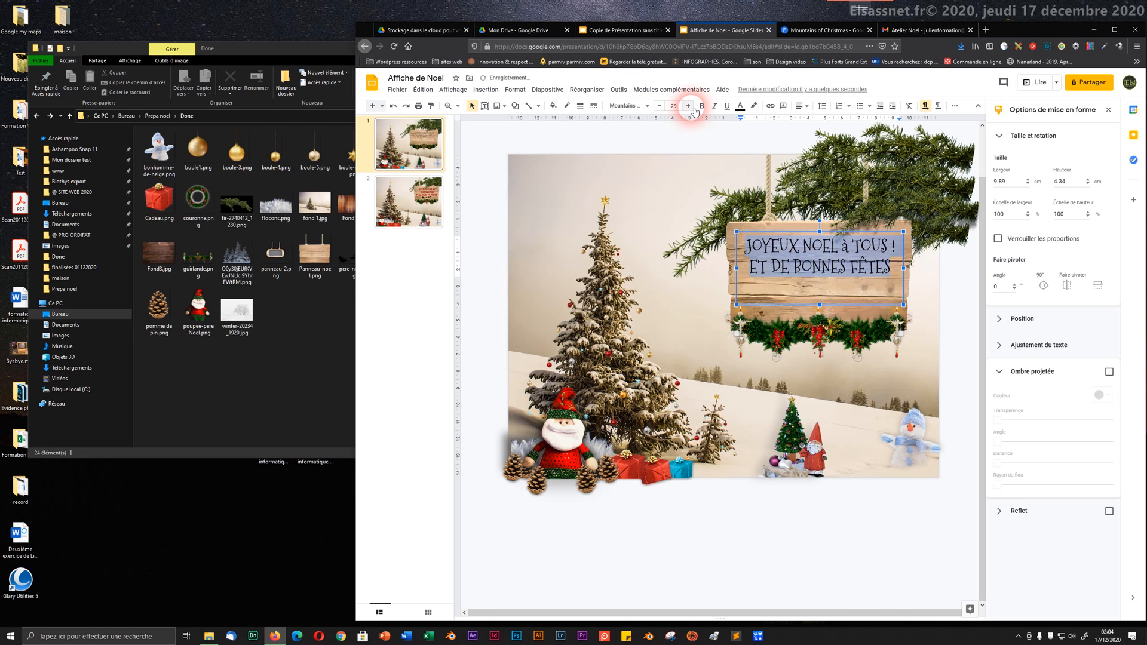
left_click(688, 106)
left_click(688, 106)
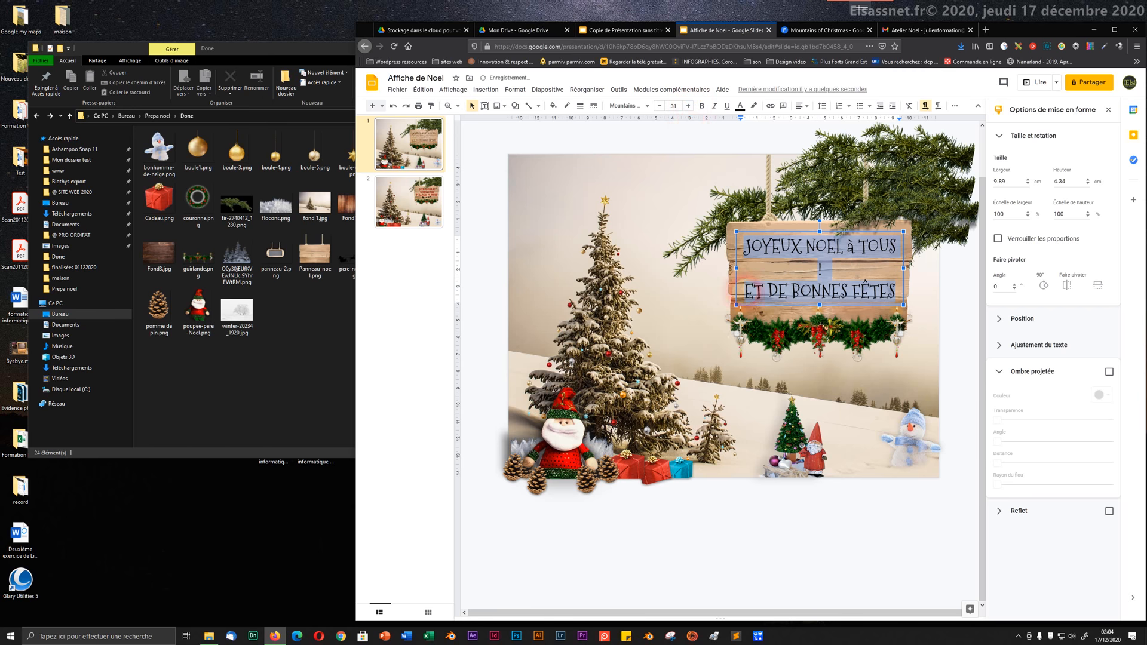
- Remove the word DE from the greeting's second line so it reads ET BONNES FÊTES
left_click(792, 292)
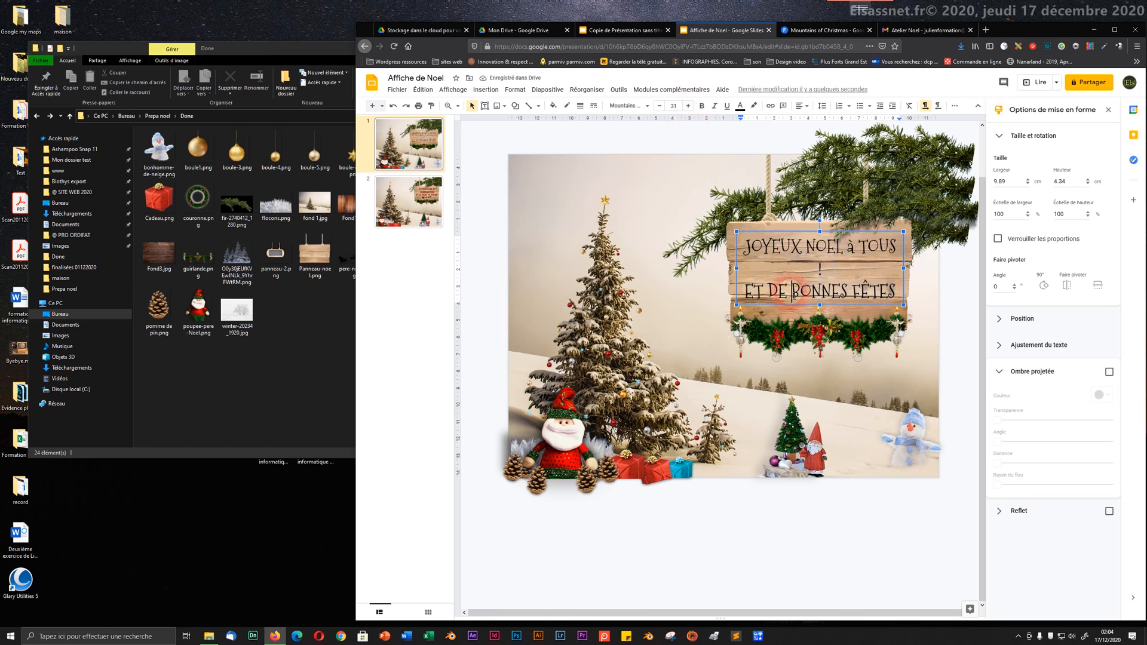
key("BackSpace")
key("BackSpace")
key("BackSpace")
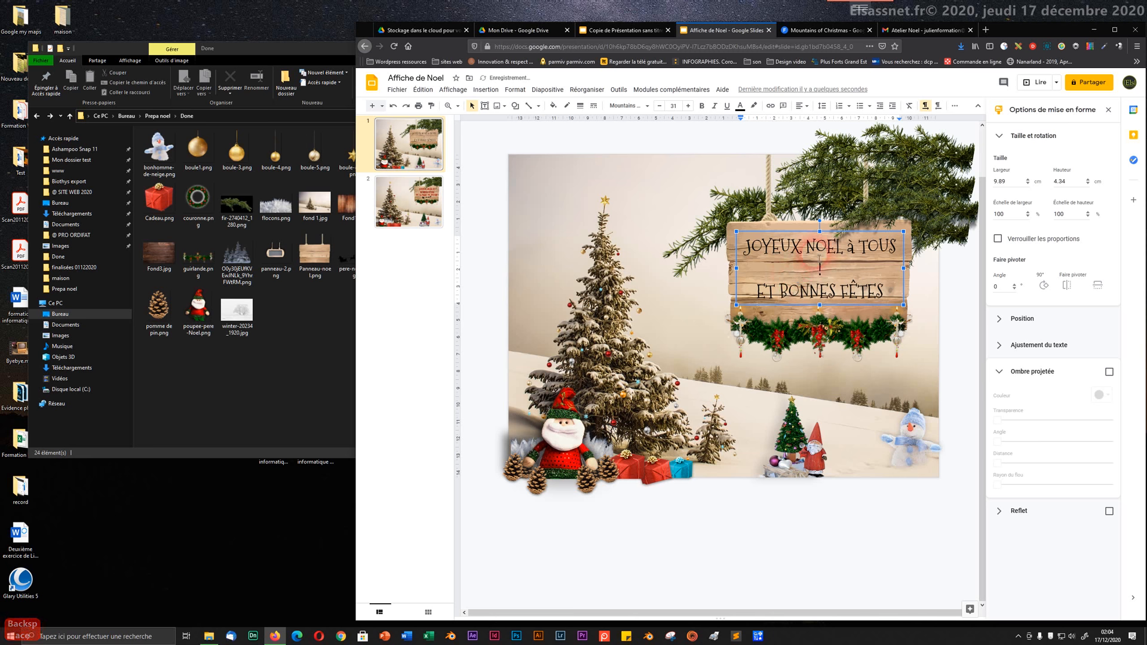
- Resize the greeting's text box to about 10.24 by 3.9 cm and nudge it into place on the wooden sign
left_click(737, 268)
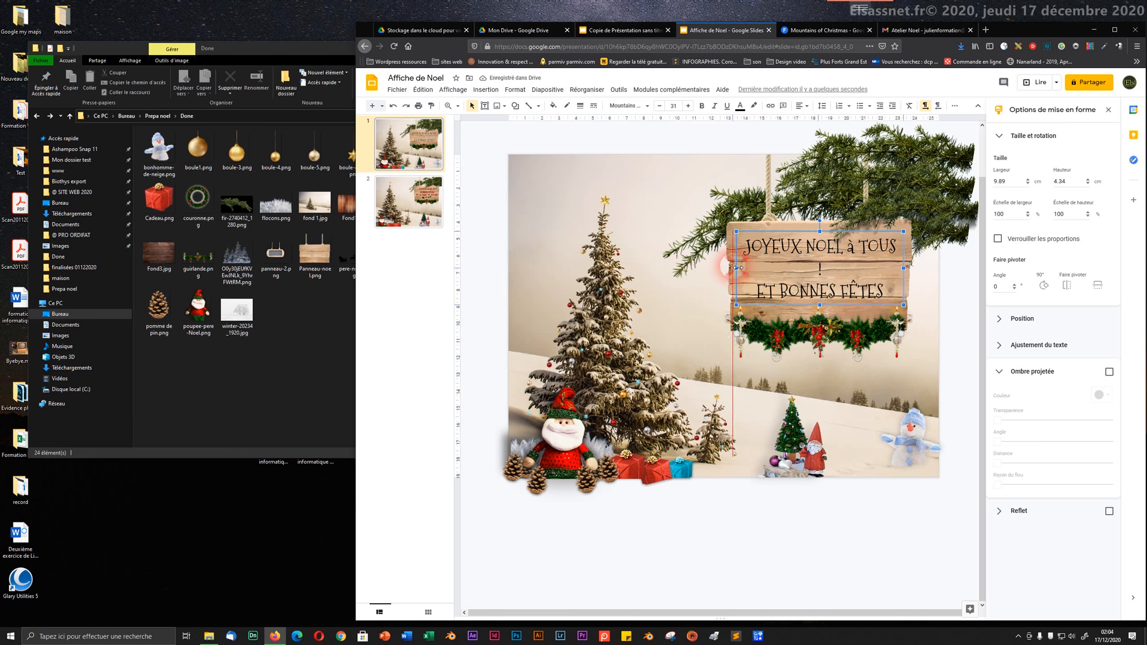
left_click_drag(737, 268, 730, 268)
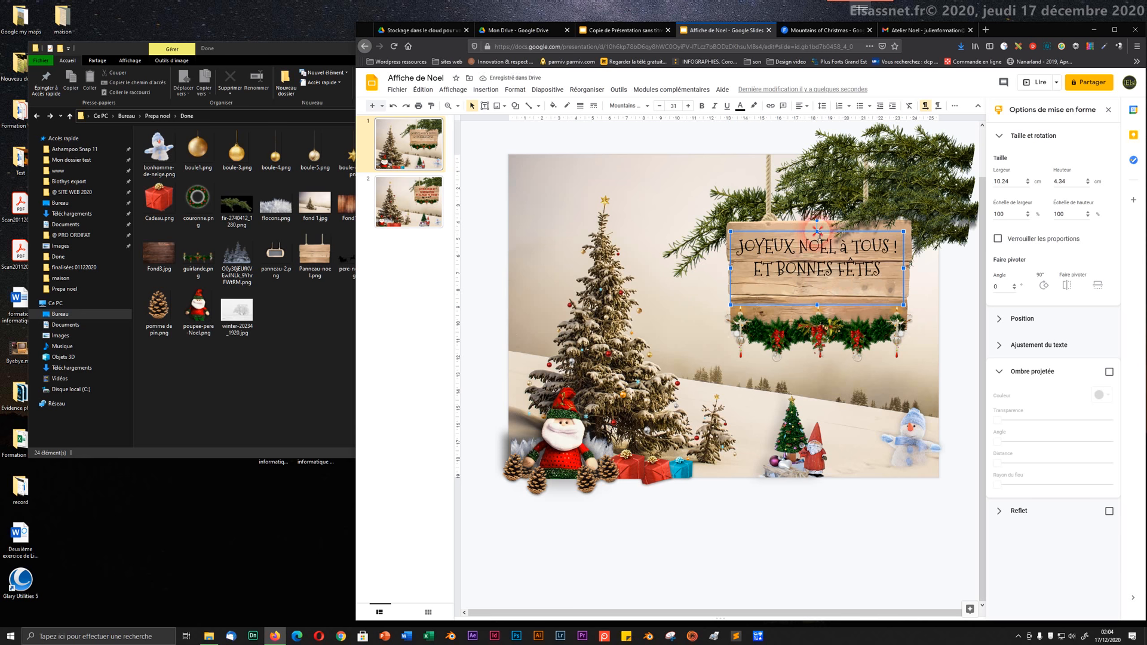
left_click_drag(817, 230, 819, 242)
key("Up")
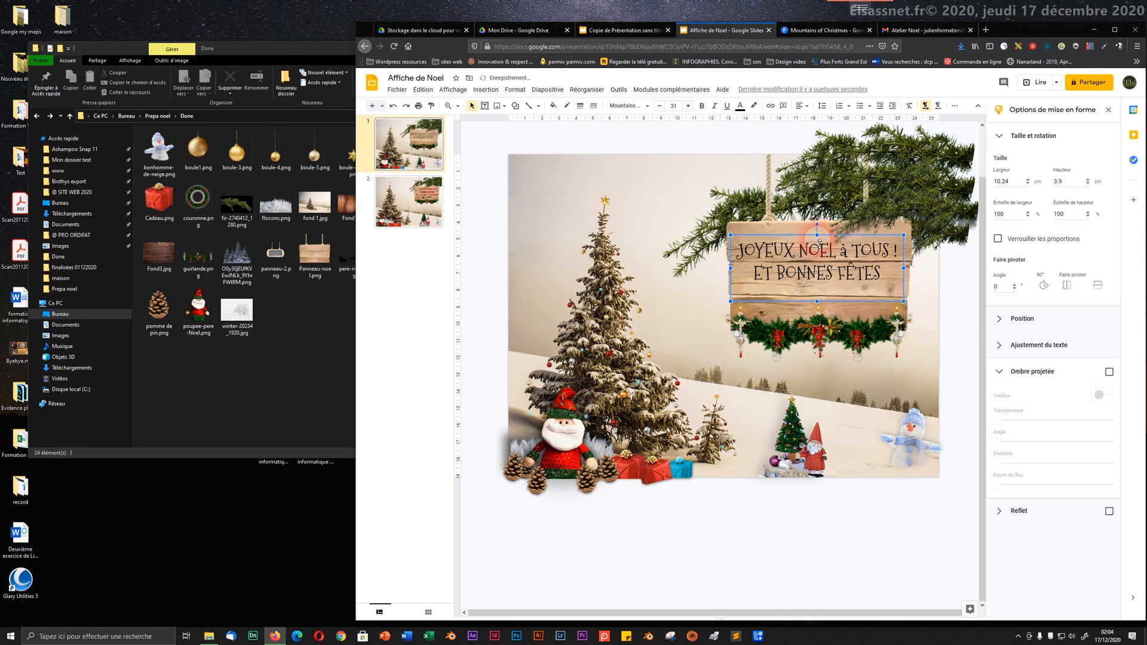
key("Right")
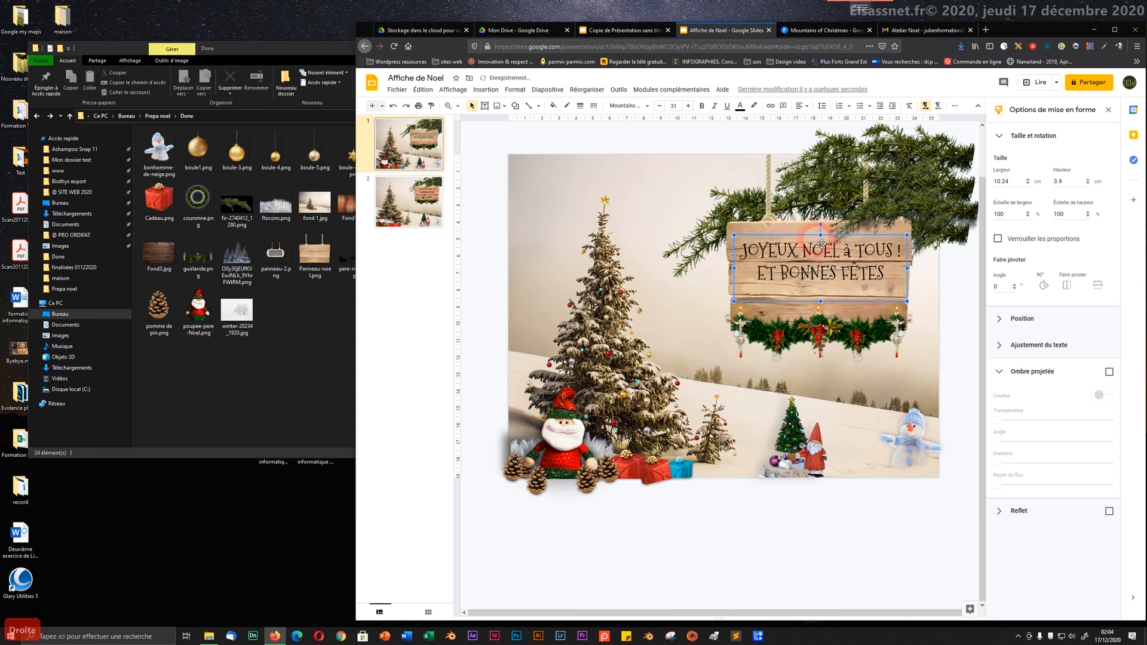
- Try bright red and dark red as the greeting's text colour
left_click(741, 107)
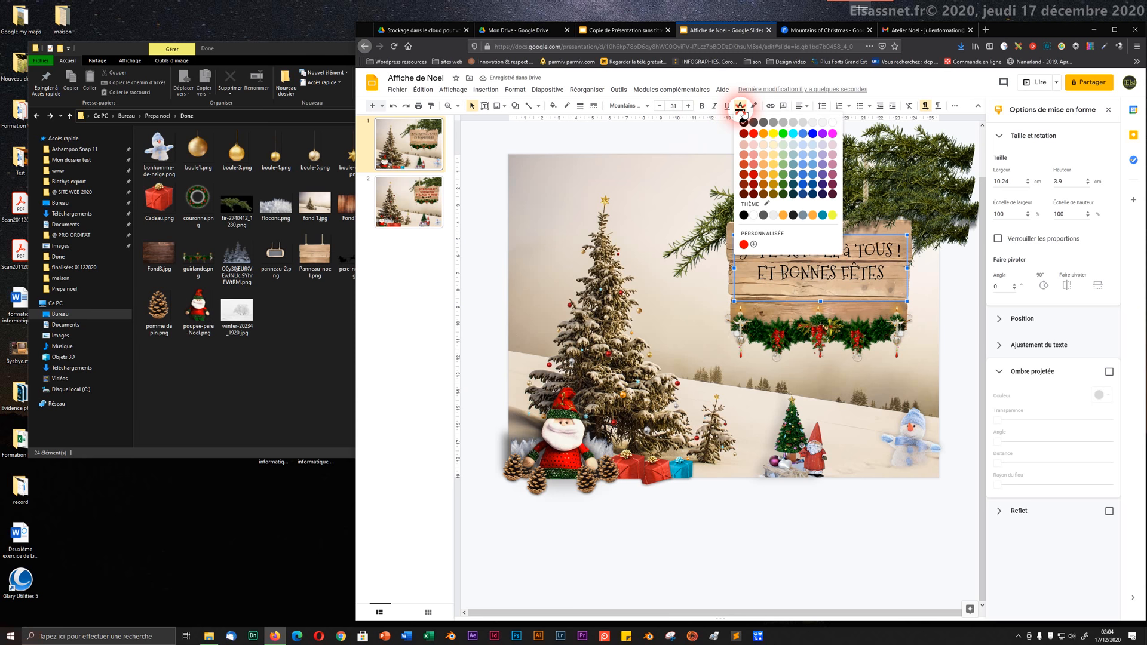
left_click(753, 133)
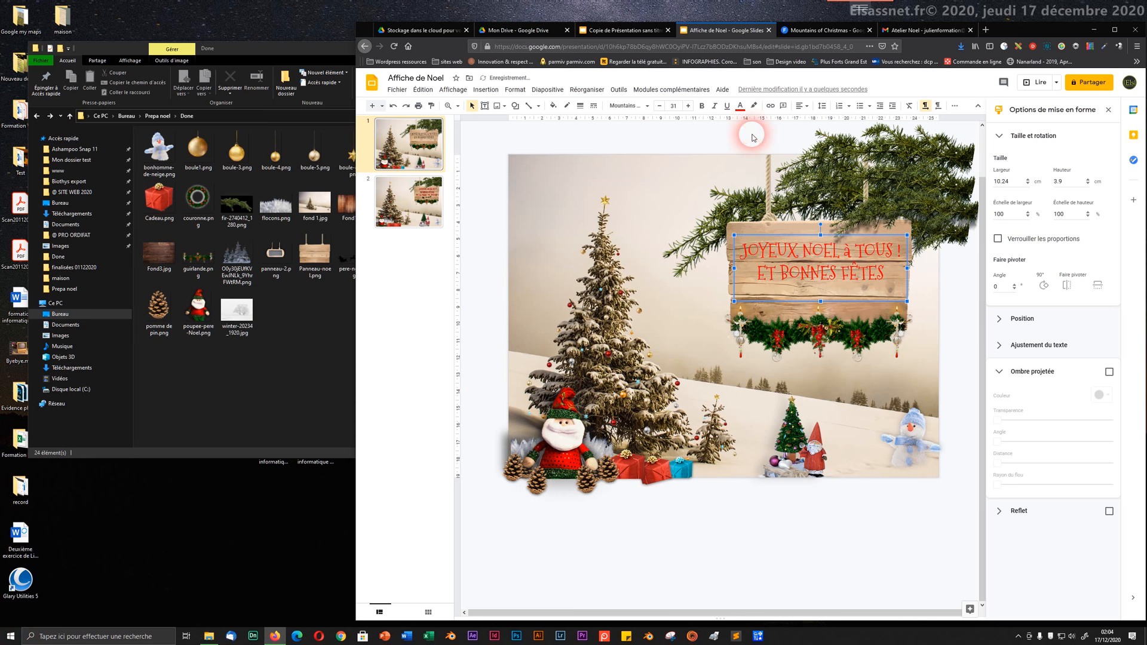
left_click(741, 106)
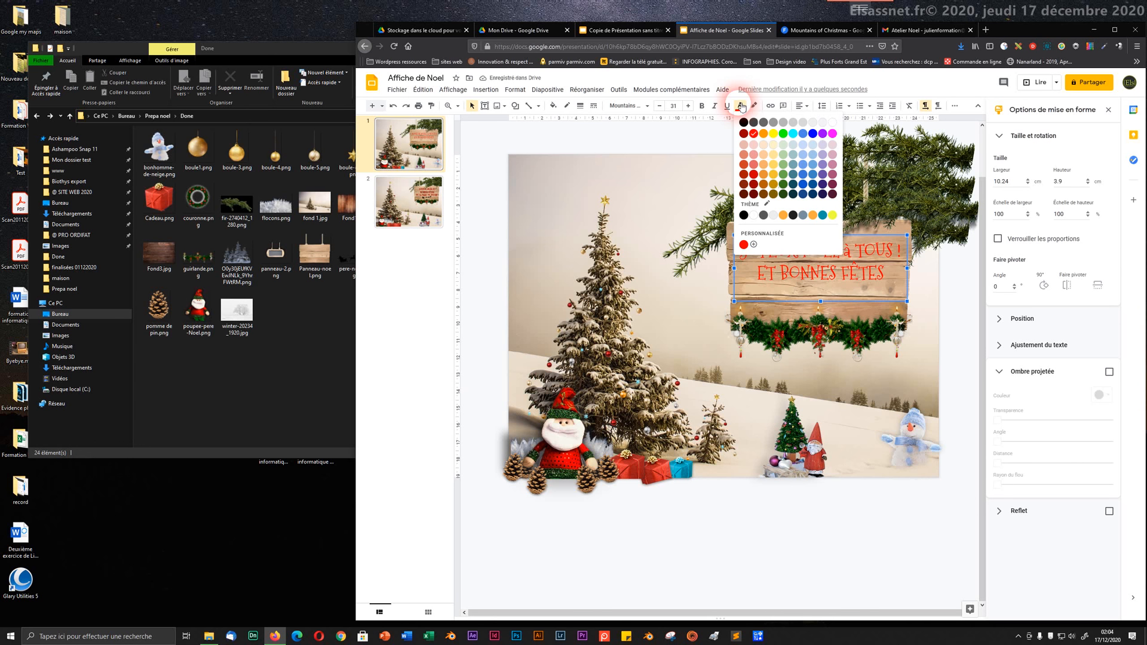
left_click(741, 134)
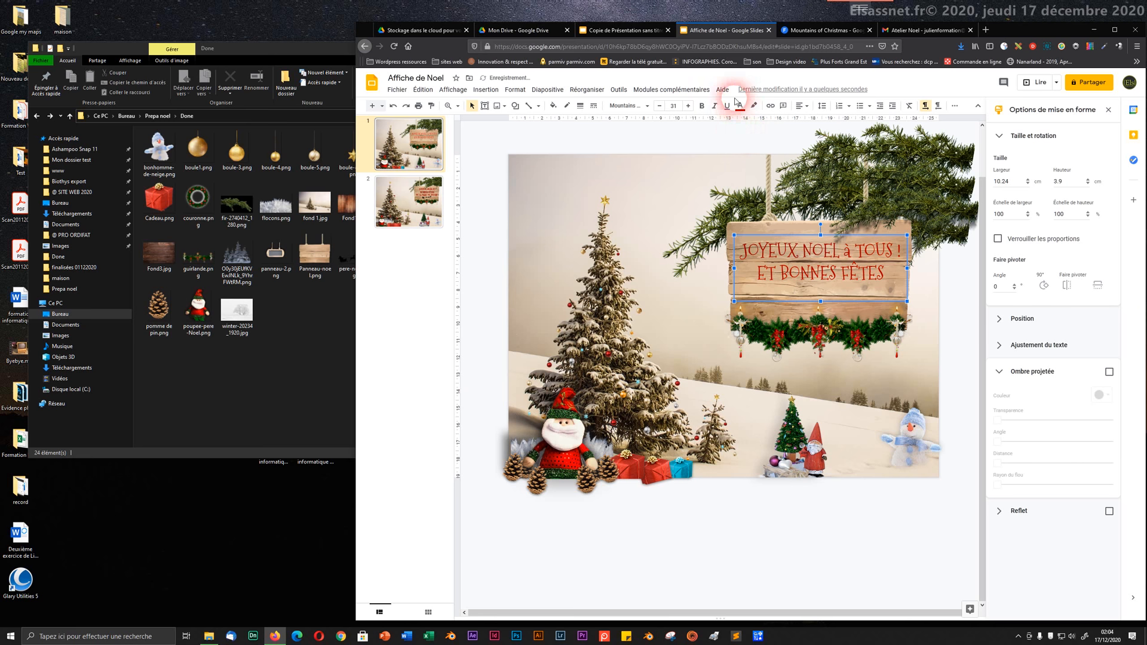
left_click(740, 106)
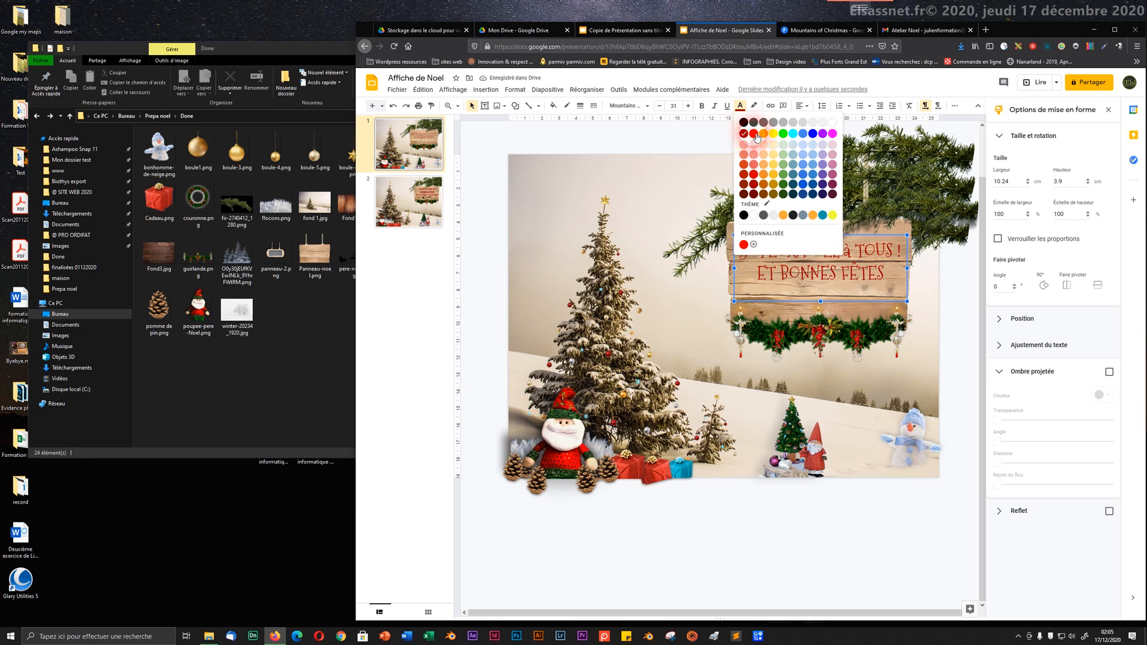
left_click(753, 133)
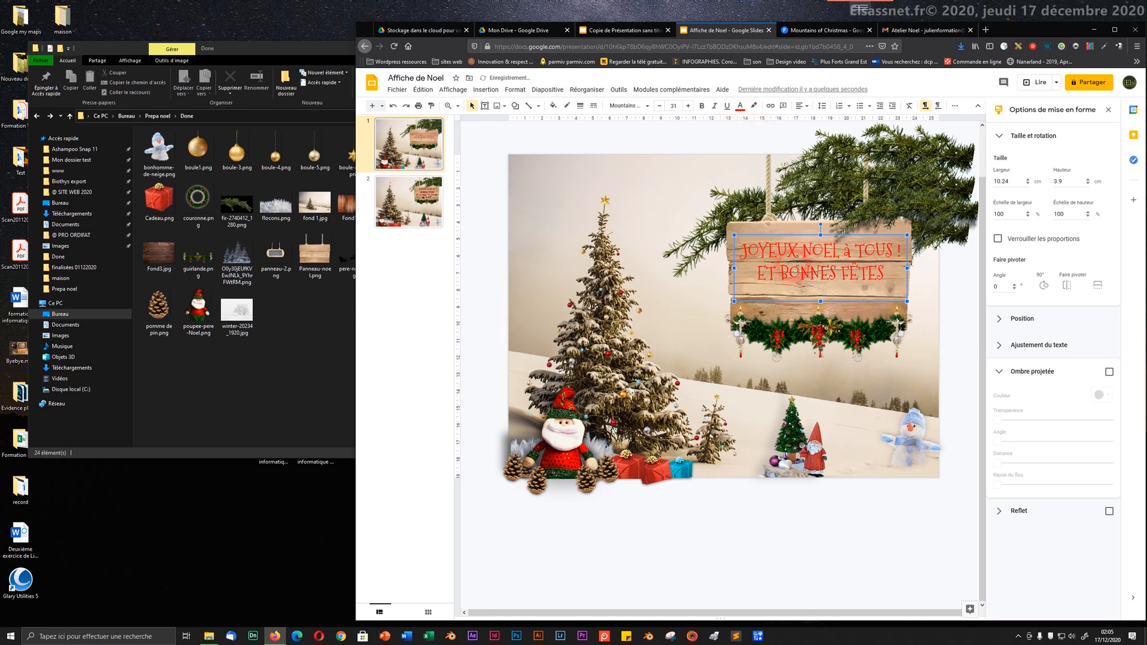
- Apply the custom red #eb0000 to the greeting text
left_click(740, 106)
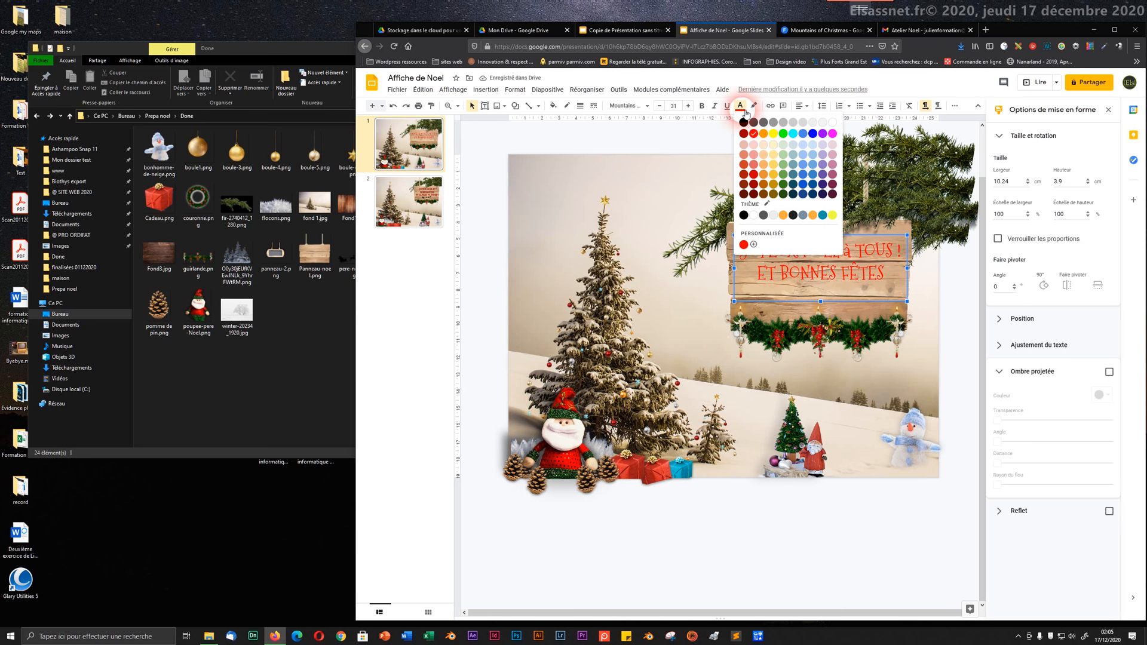
left_click(753, 244)
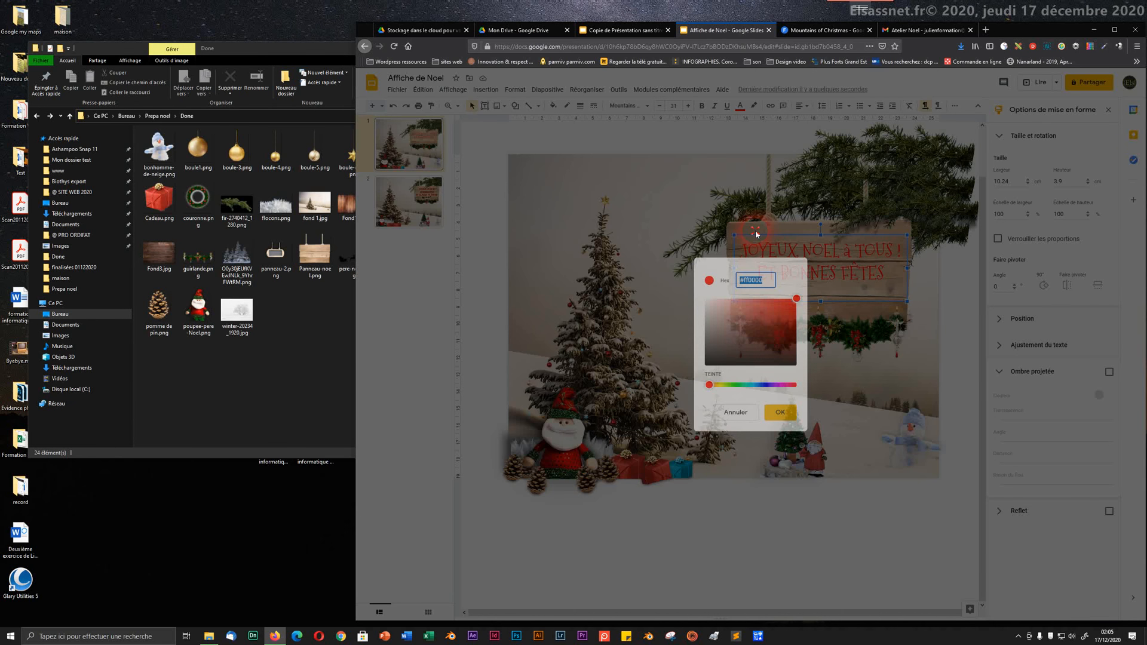
left_click(793, 307)
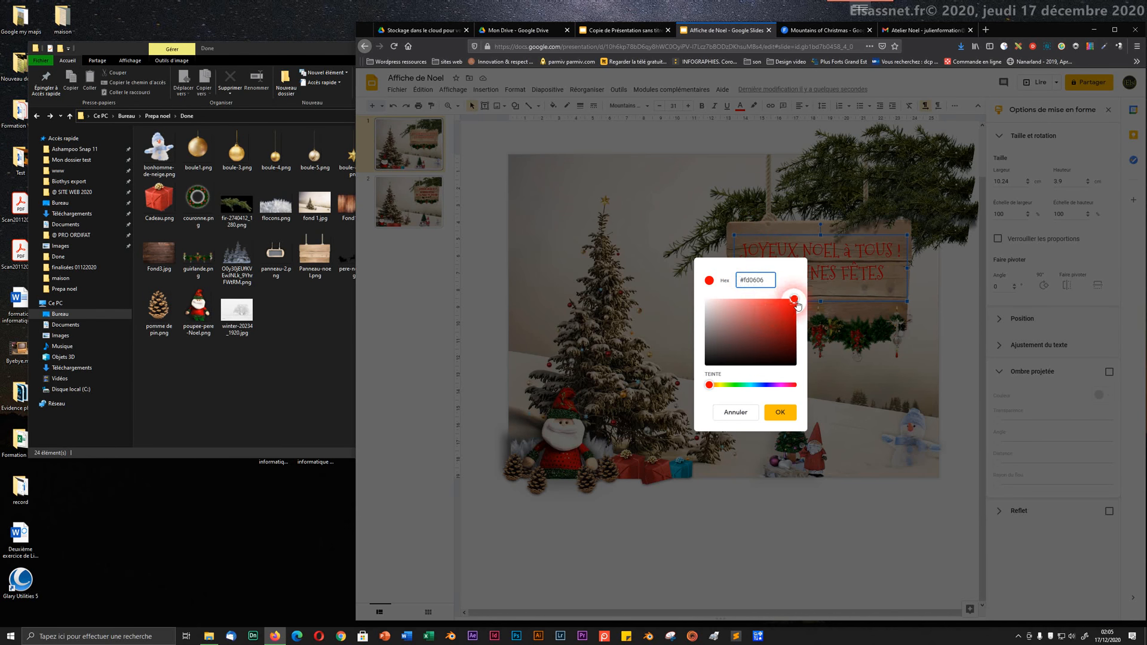
left_click_drag(798, 311, 803, 310)
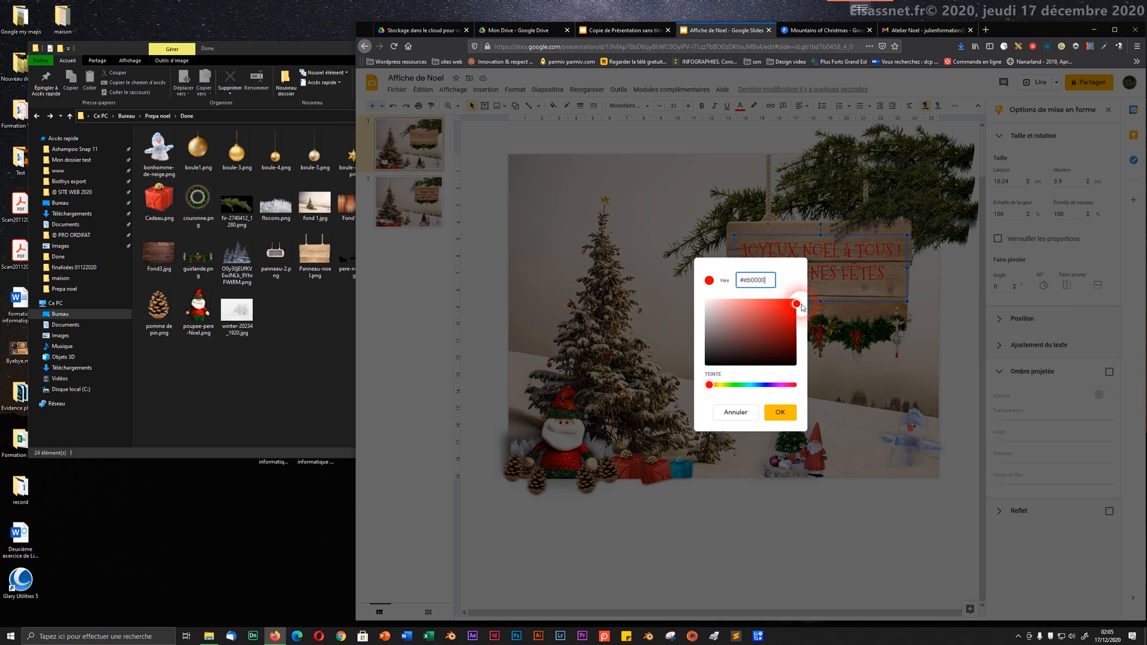
left_click(779, 412)
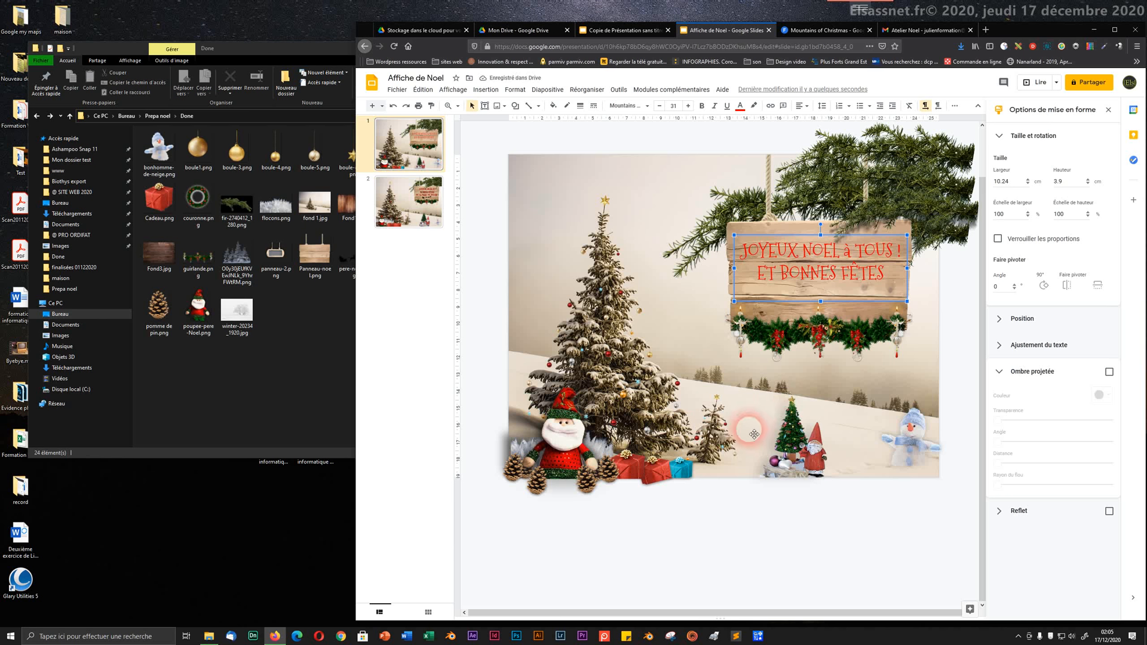
- Enable a black drop shadow on the greeting and reduce its transparency to the minimum
left_click(1056, 377)
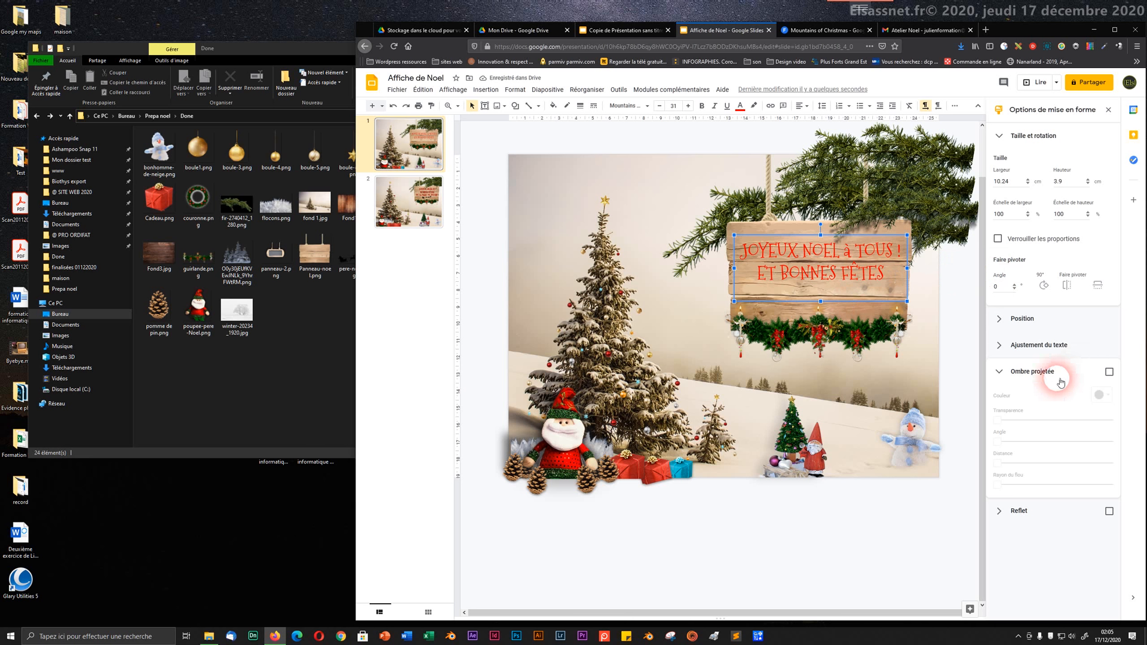
left_click(1109, 373)
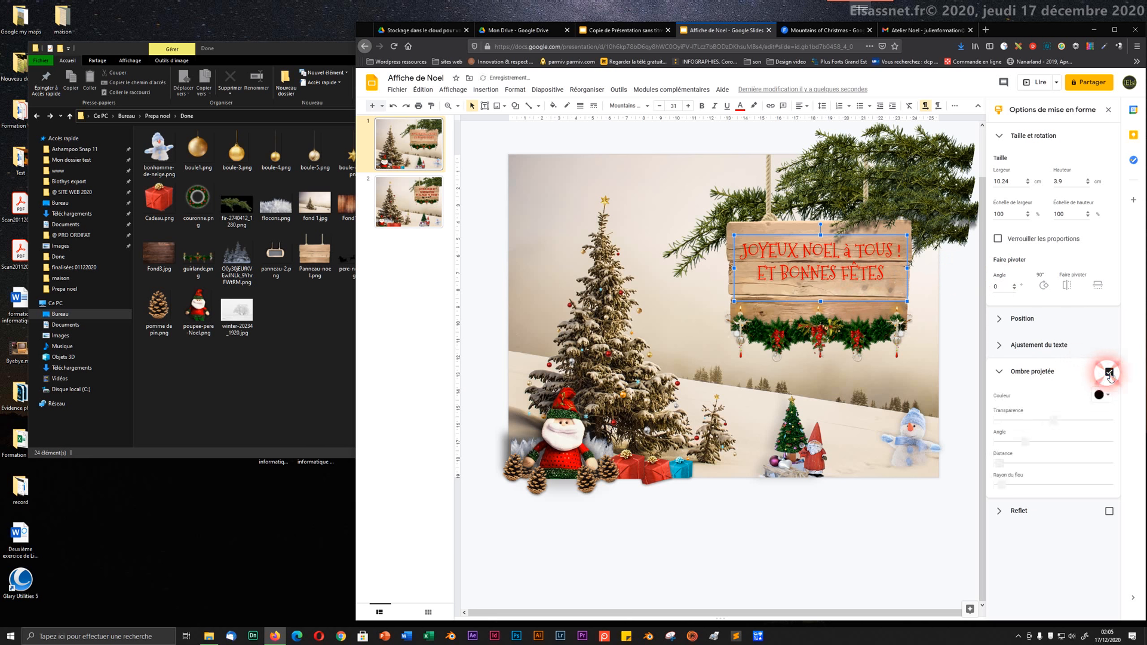
left_click(1054, 420)
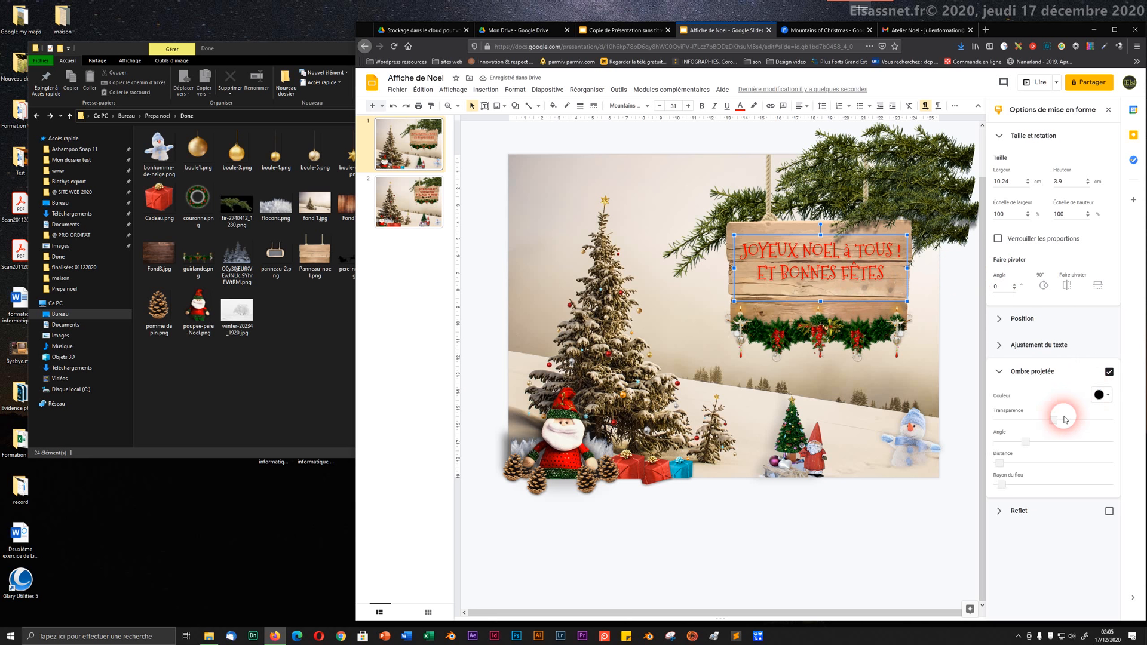
left_click_drag(1059, 424, 998, 431)
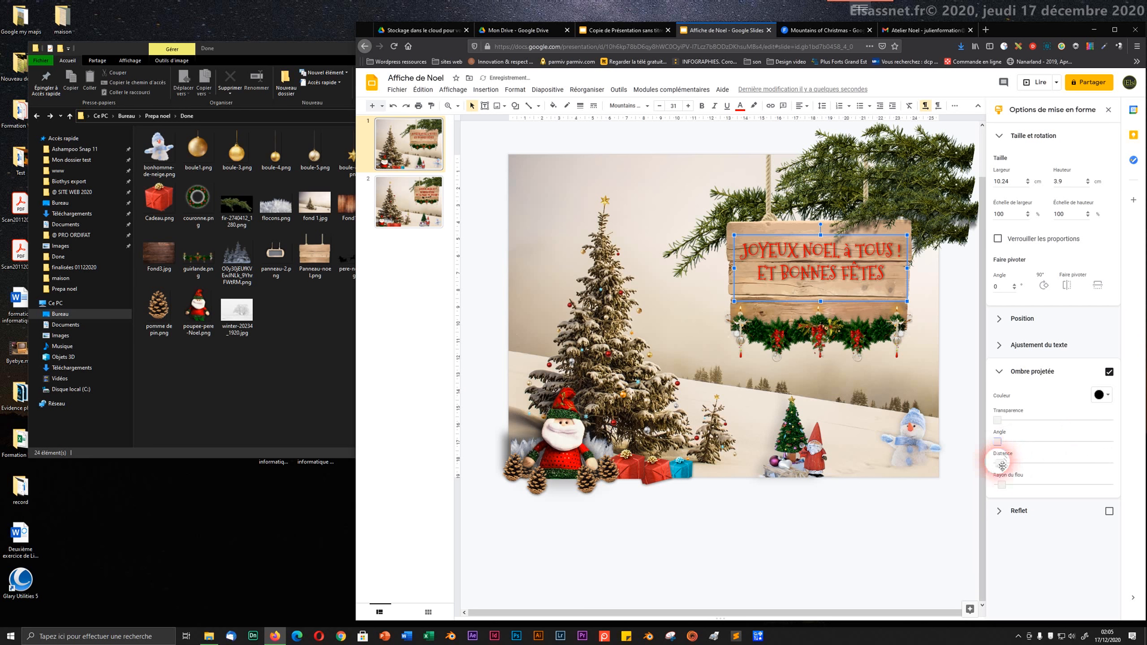
- Adjust the greeting's shadow to an angle about a quarter of the range, a very short distance and a slight blur radius
mouse_move(1007, 471)
left_mouse_down()
mouse_move(1022, 471)
mouse_move(984, 486)
mouse_move(1004, 488)
left_mouse_up()
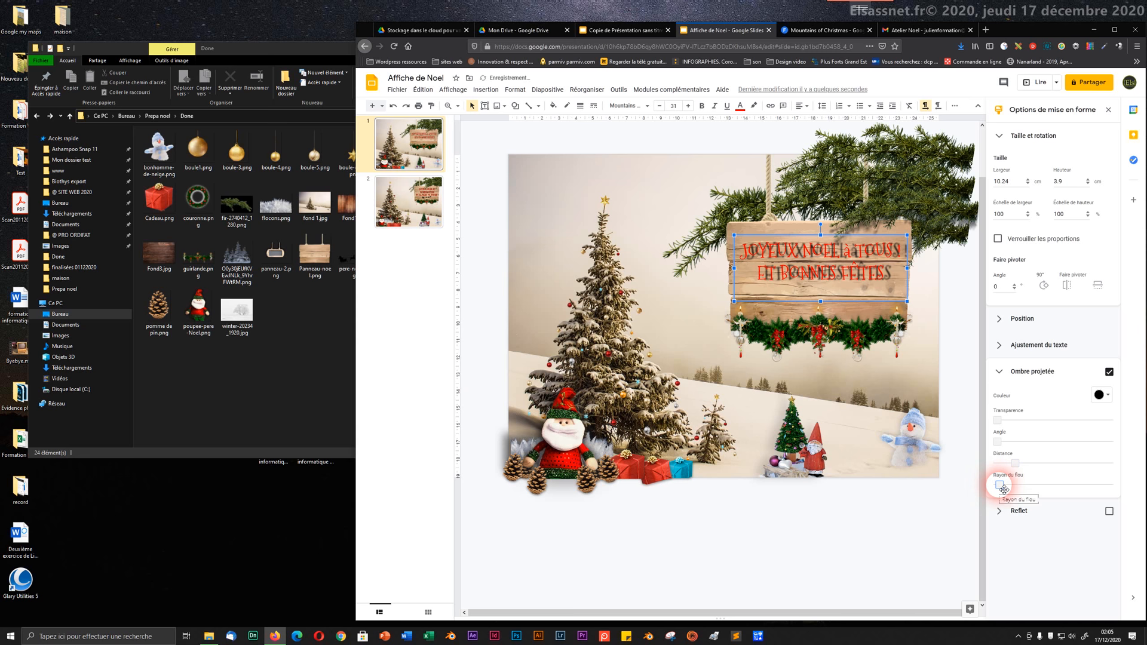
left_click_drag(996, 441, 1025, 452)
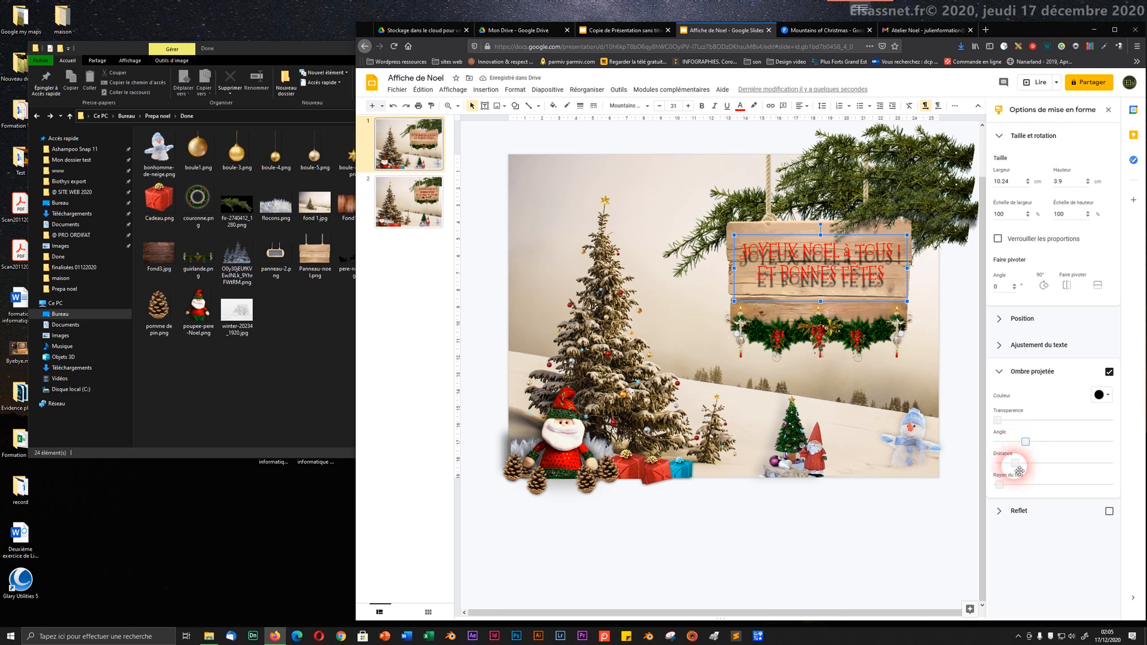
left_click_drag(1021, 467, 1006, 467)
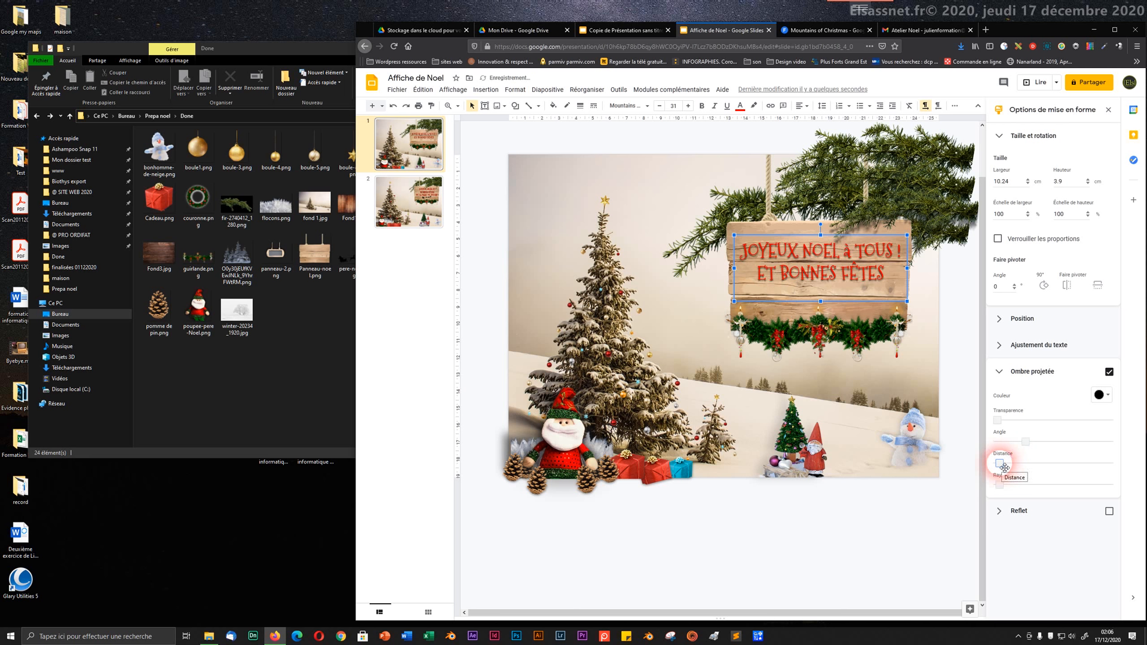
left_click_drag(1003, 466, 1001, 465)
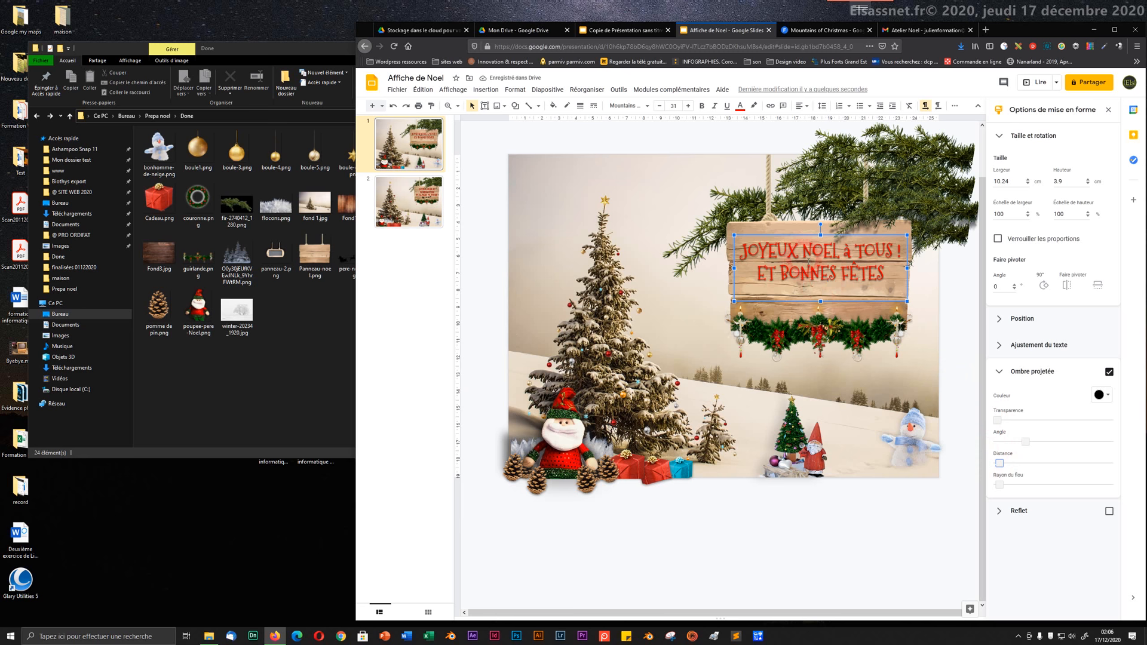
- Make the greeting bold and shift its text box up on the wooden sign, fine-tuning the vertical position
left_click(702, 106)
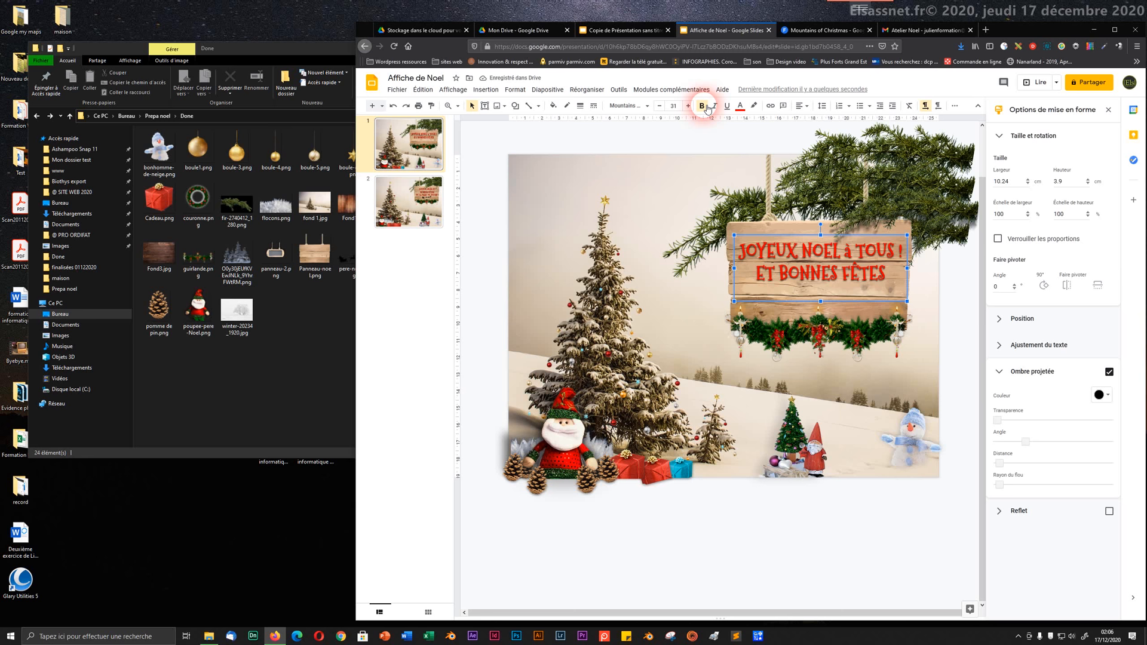
key("Up")
key("Up")
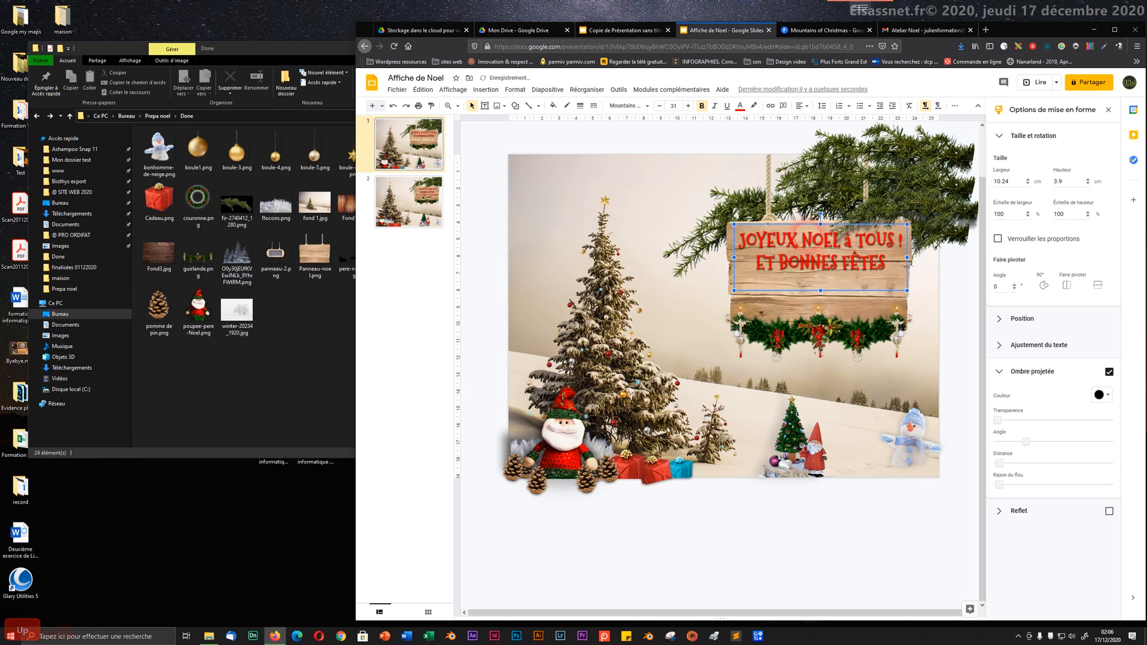
key("Down")
key("Down")
key("Down")
key("Down")
key("Down")
key("Down")
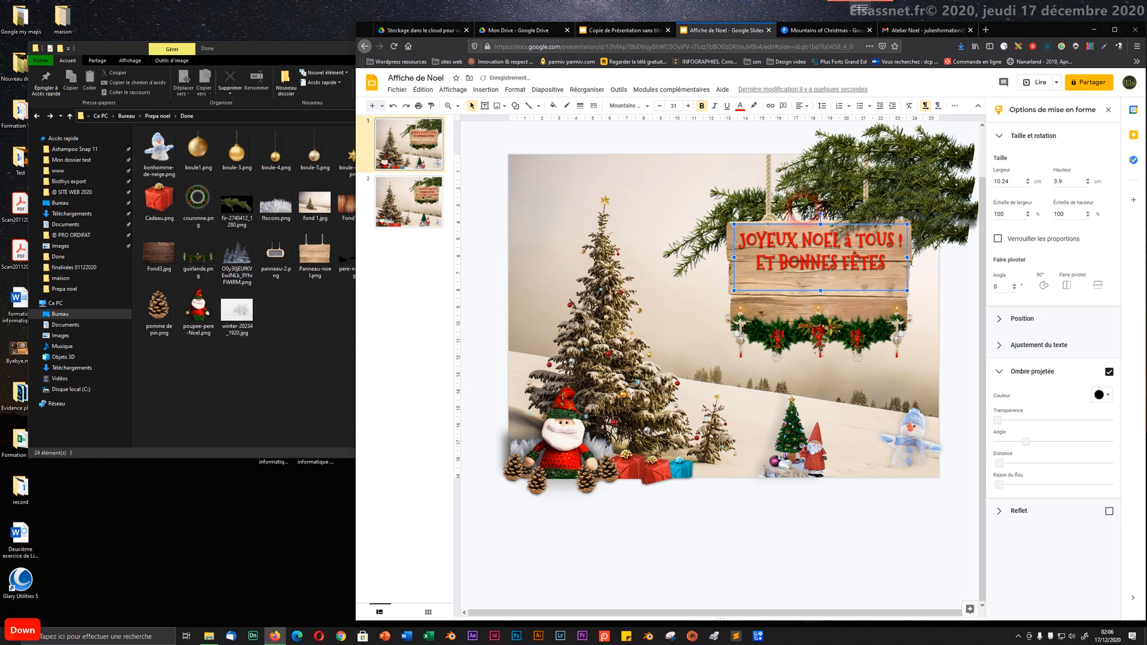
key("Down")
key("Down")
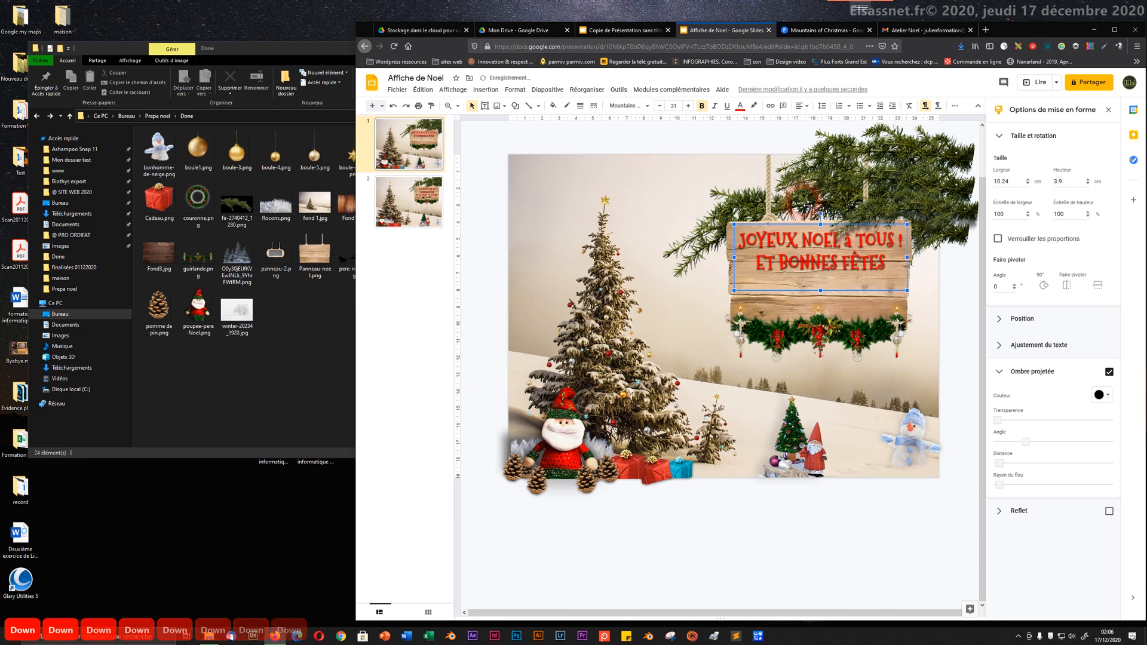
- Fine-tune the greeting's position so it sits centred slightly lower on the wooden sign
key("Up")
key("Up")
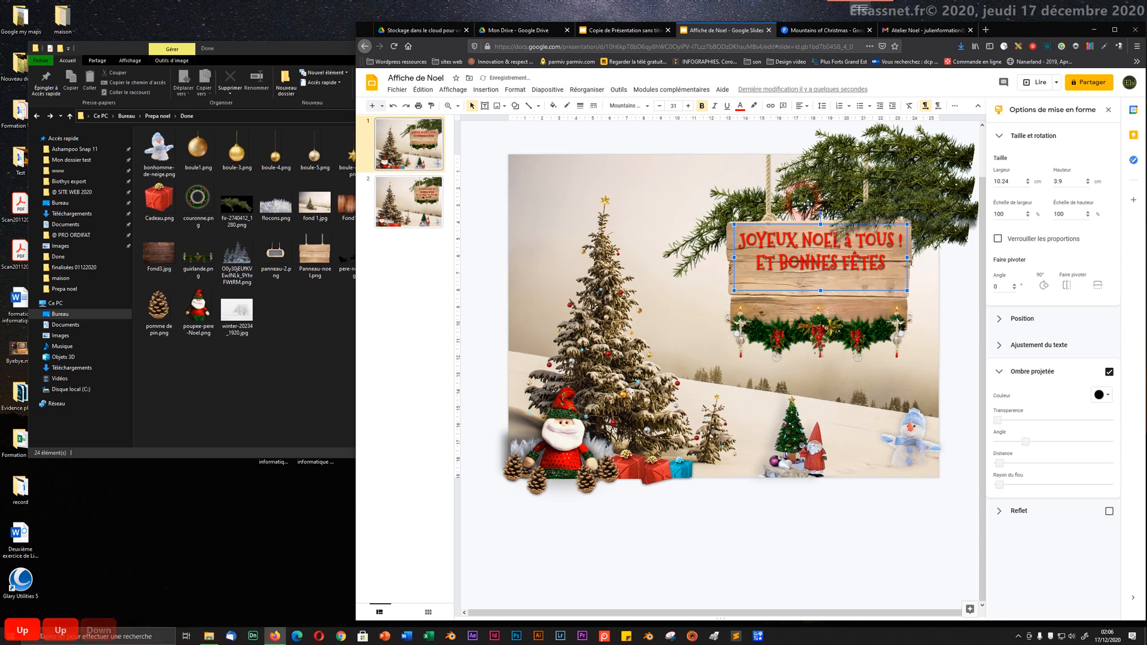
key("Down")
key("Down")
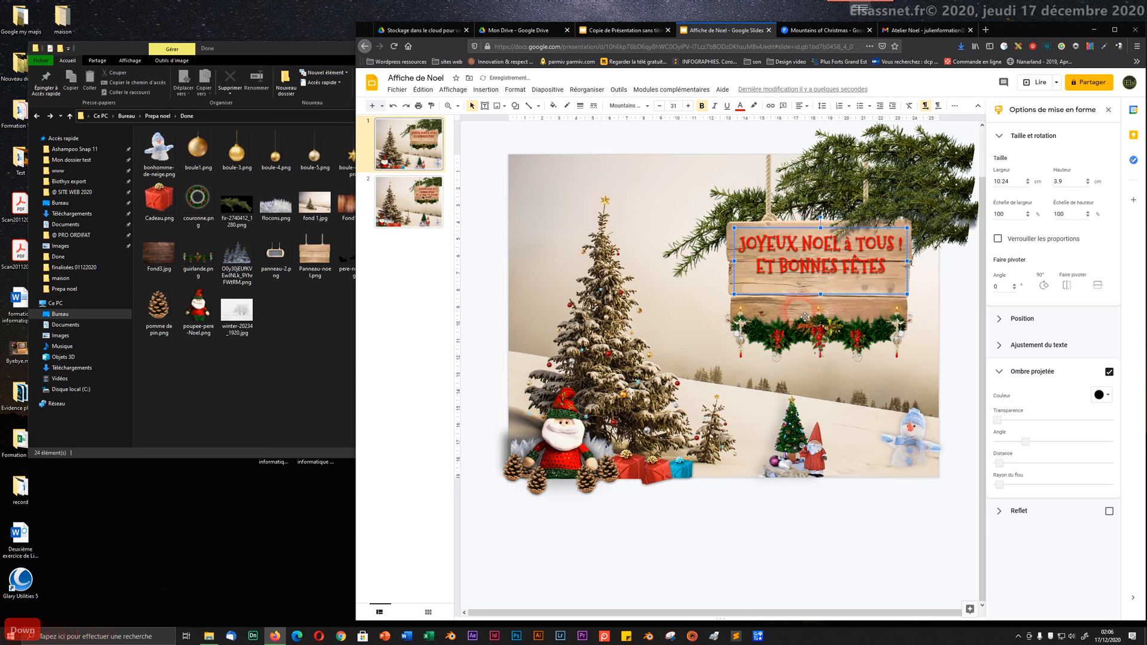
key("Down")
key("Right")
key("Right")
key("Right")
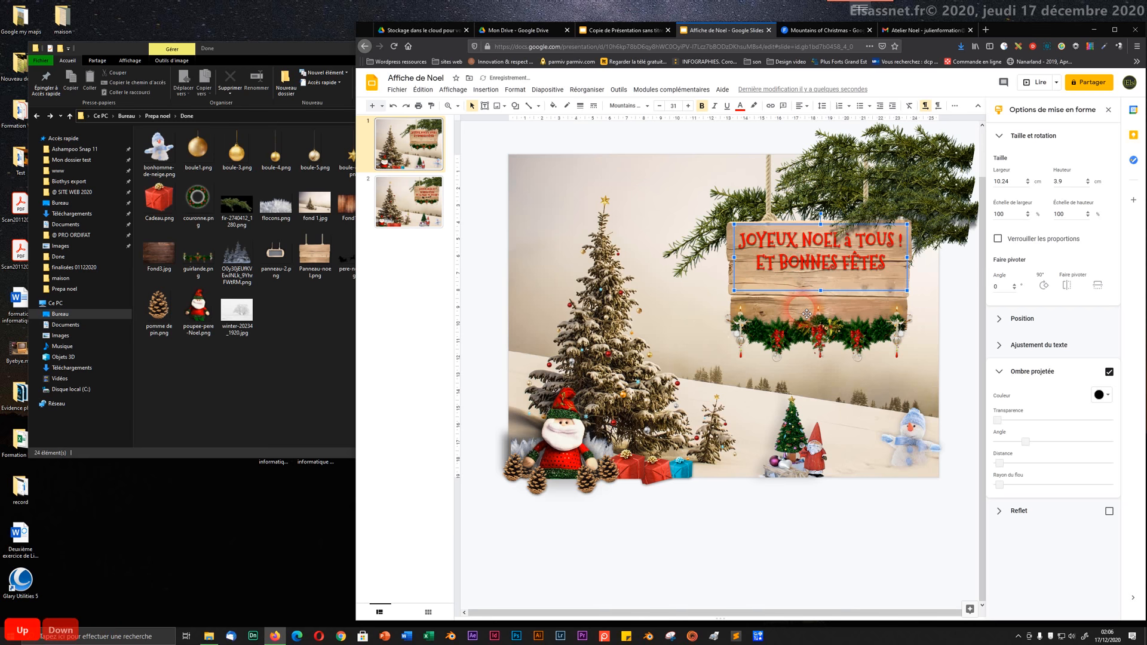
key("Up")
key("Up")
key("Down")
key("Down")
key("Down")
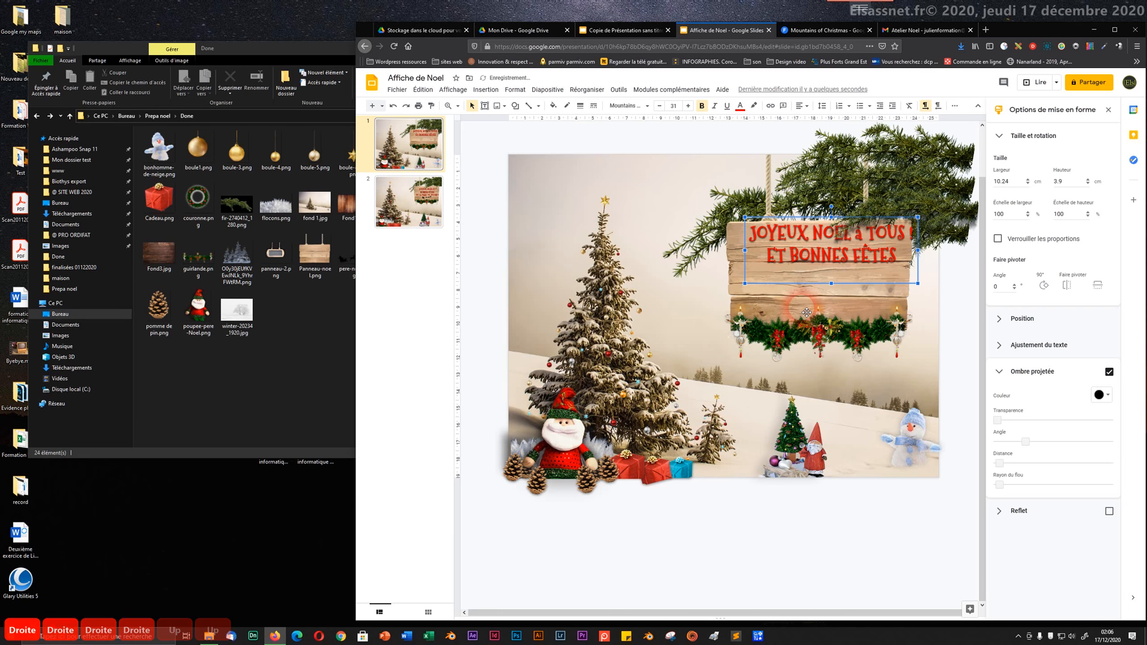
key("Left")
key("Left")
key("Left")
key("Down")
key("Down")
key("Down")
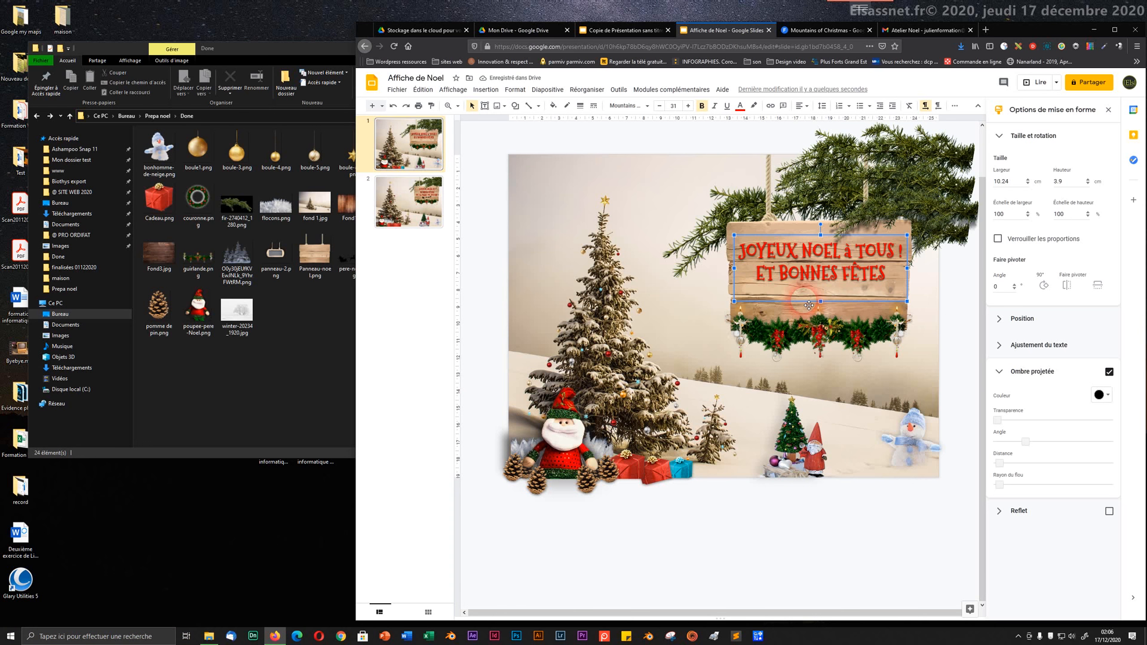
left_click(852, 523)
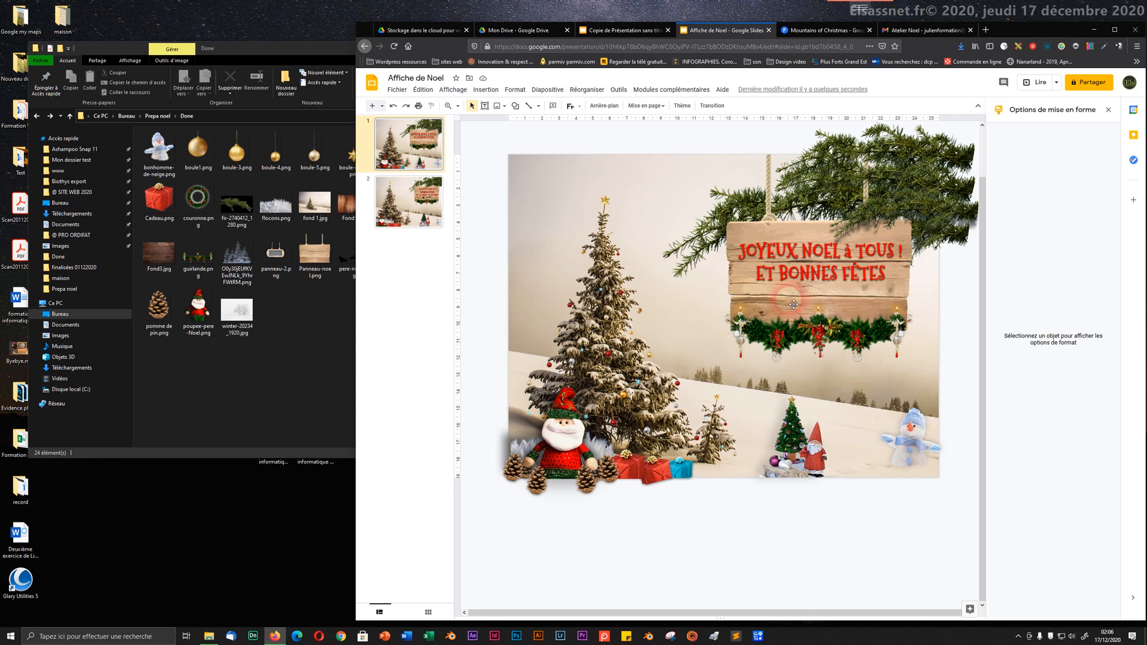
- Insert the pere-noel.png sleigh image onto the wooden sign, scaled down to about 8.57 × 3.57 cm
left_click(278, 310)
left_click(357, 256)
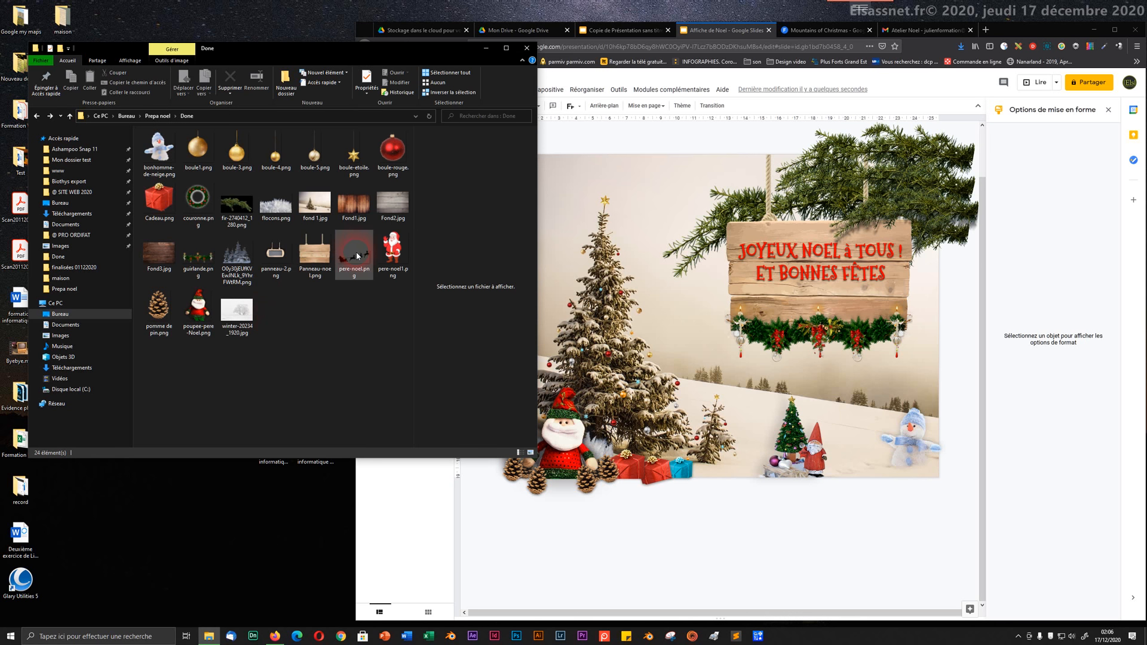
left_click_drag(357, 263, 819, 310)
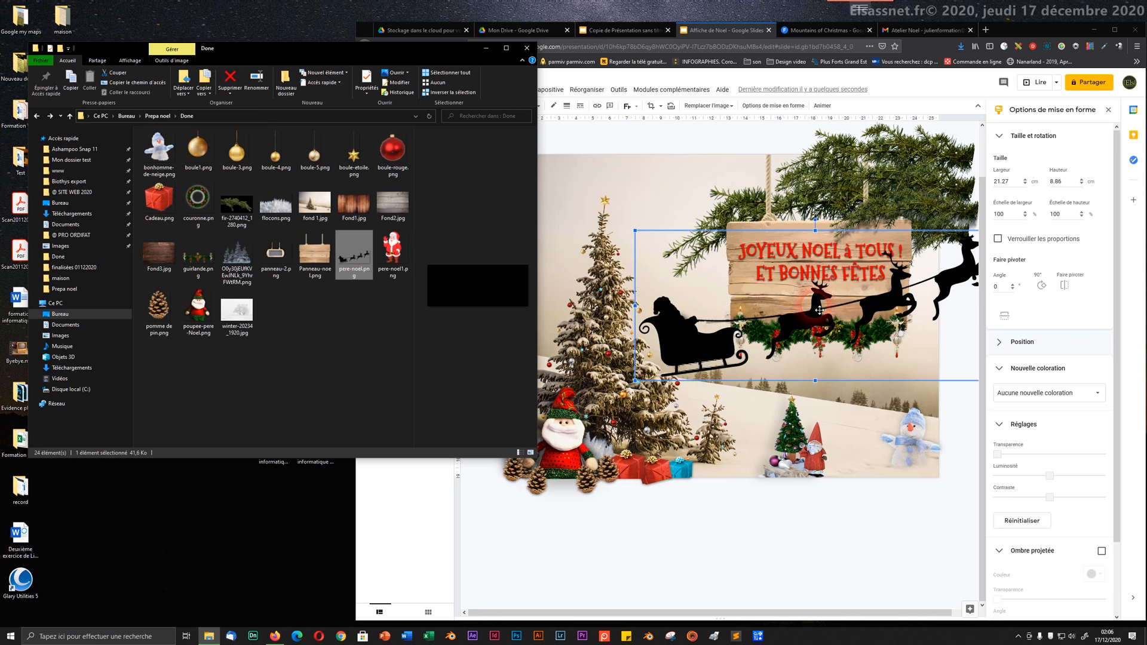
left_click_drag(634, 230, 839, 315)
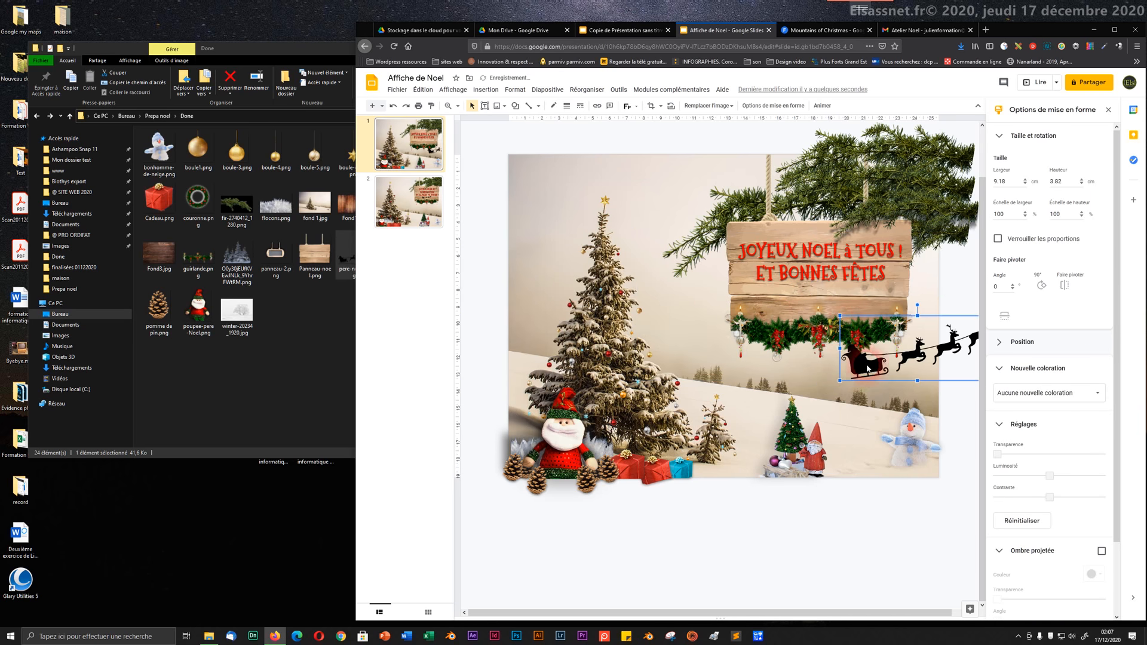
left_click_drag(867, 369, 778, 304)
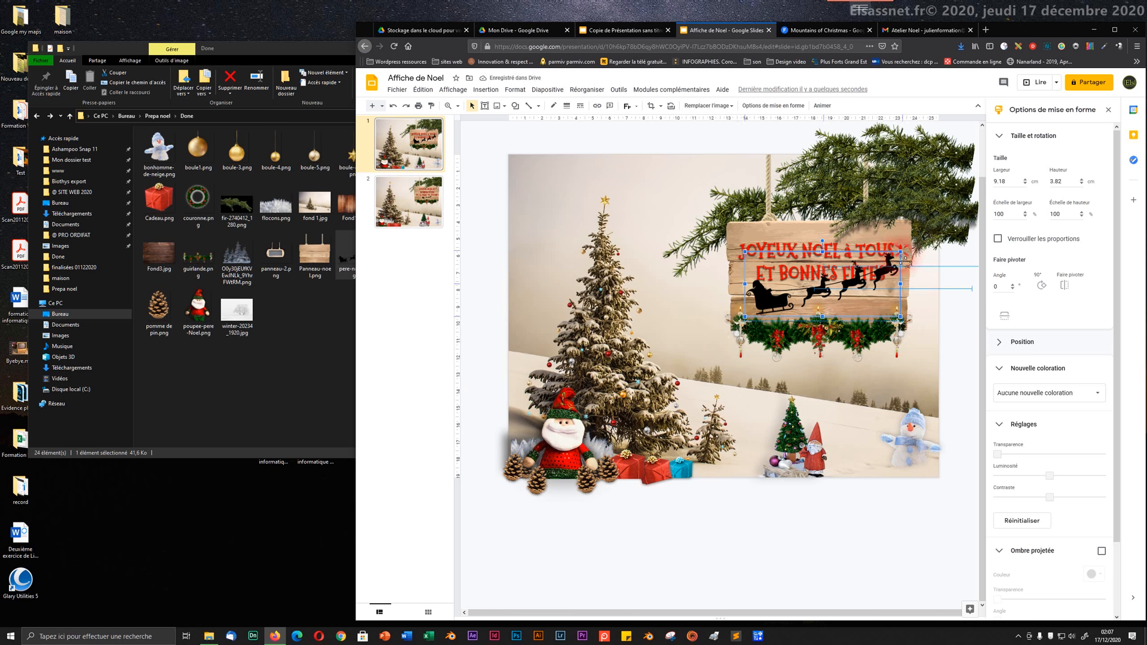
mouse_move(900, 252)
left_mouse_down()
mouse_move(894, 268)
mouse_move(890, 257)
left_mouse_up()
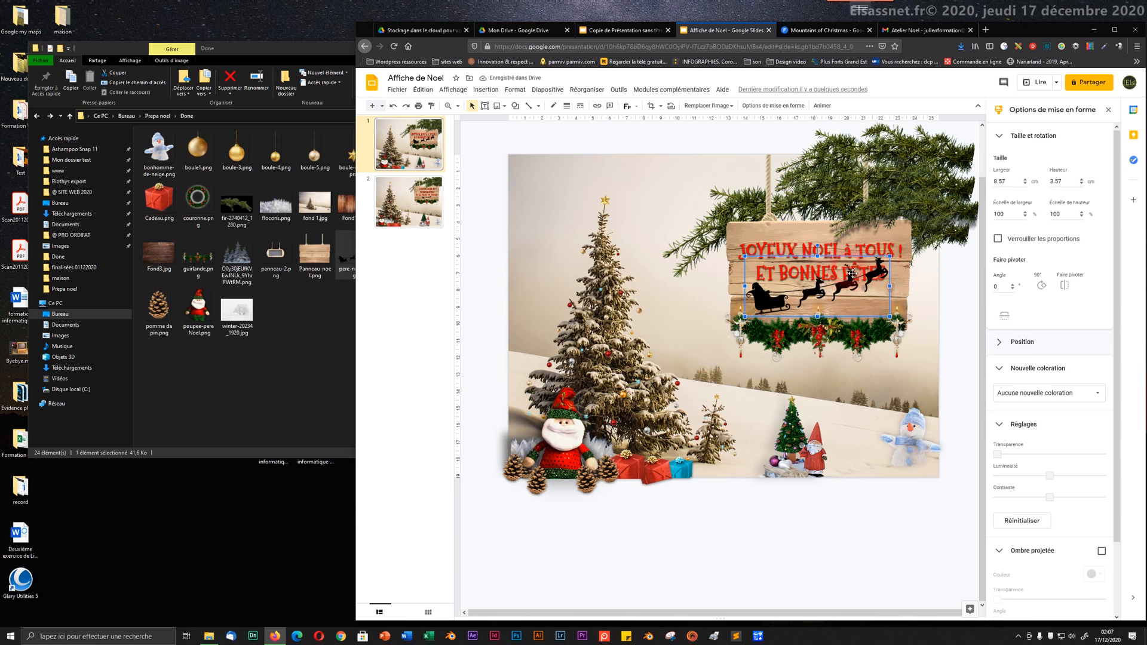
- Send the sleigh image backward in the stacking order, behind the greeting text and the garland
key("Down")
key("Down")
key("Down")
key("Down")
key("Down")
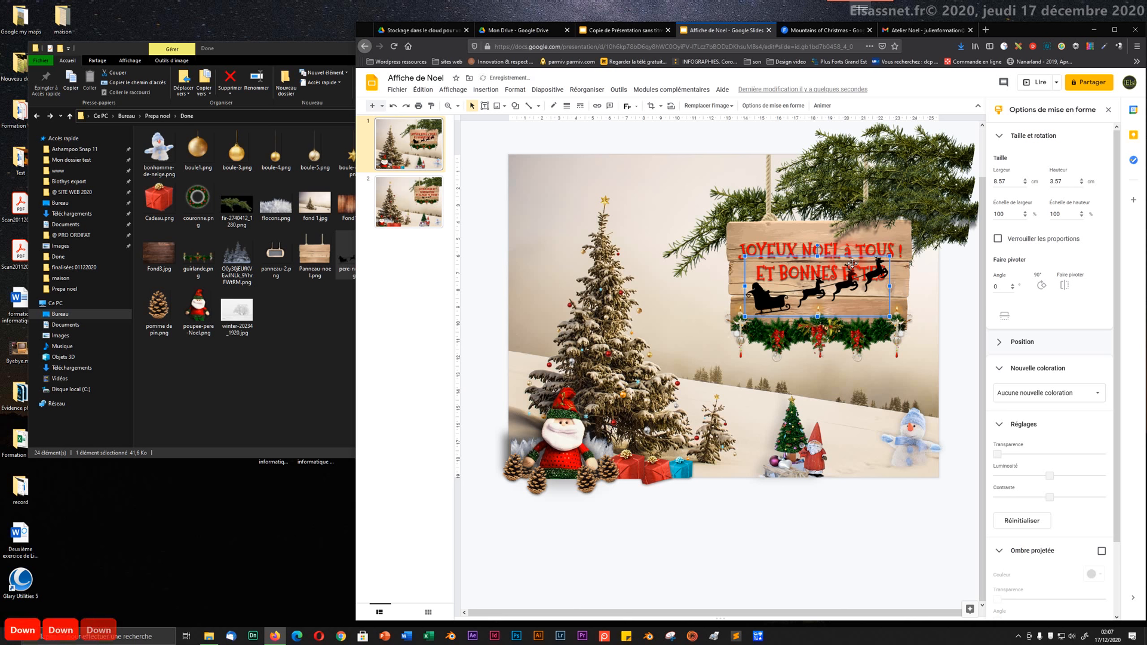
key("Down")
key("Down")
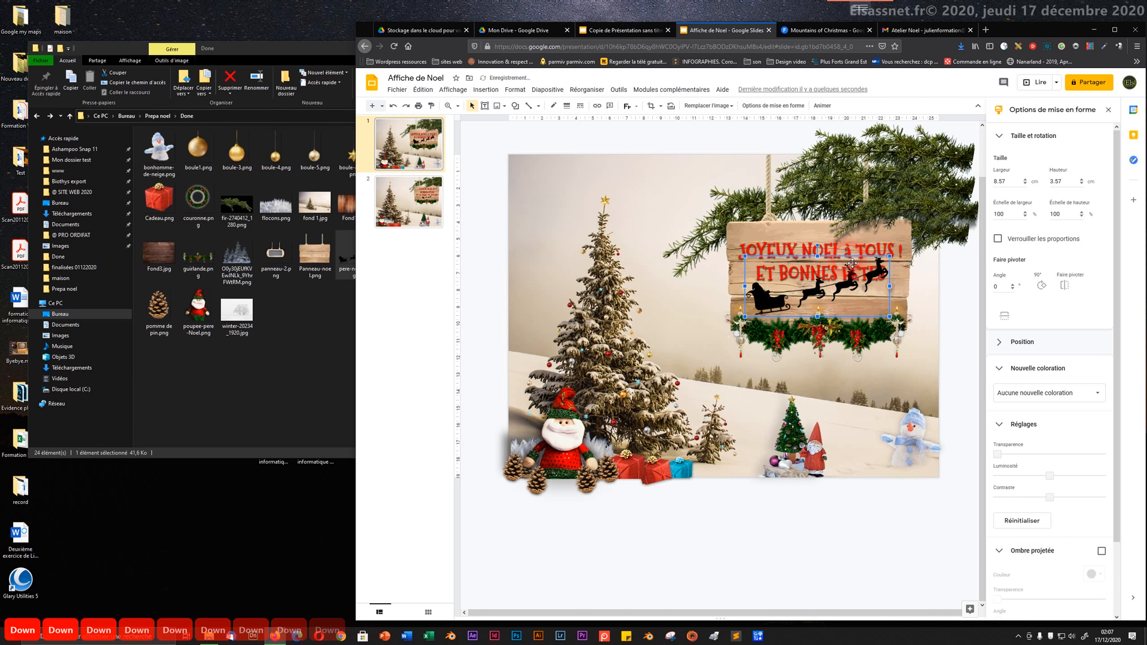
key("Down")
key("Down")
key("Down")
key("Down")
key("Down")
key("Down")
key("Down")
key("Down")
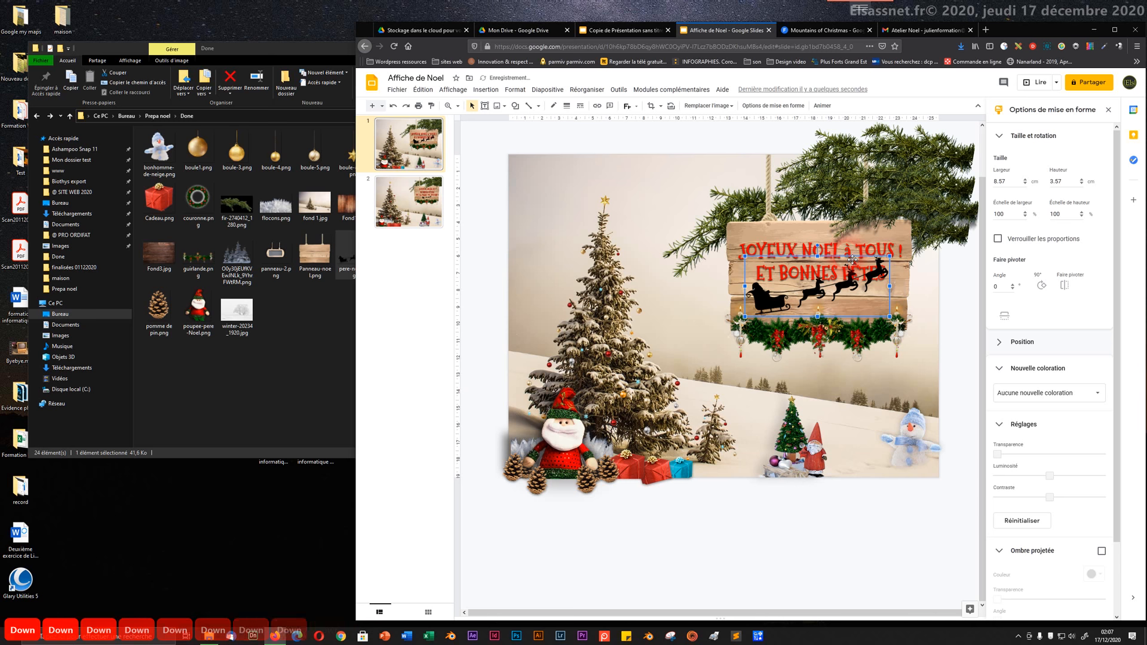
key("Down")
key("Down")
key("Down")
key("Down")
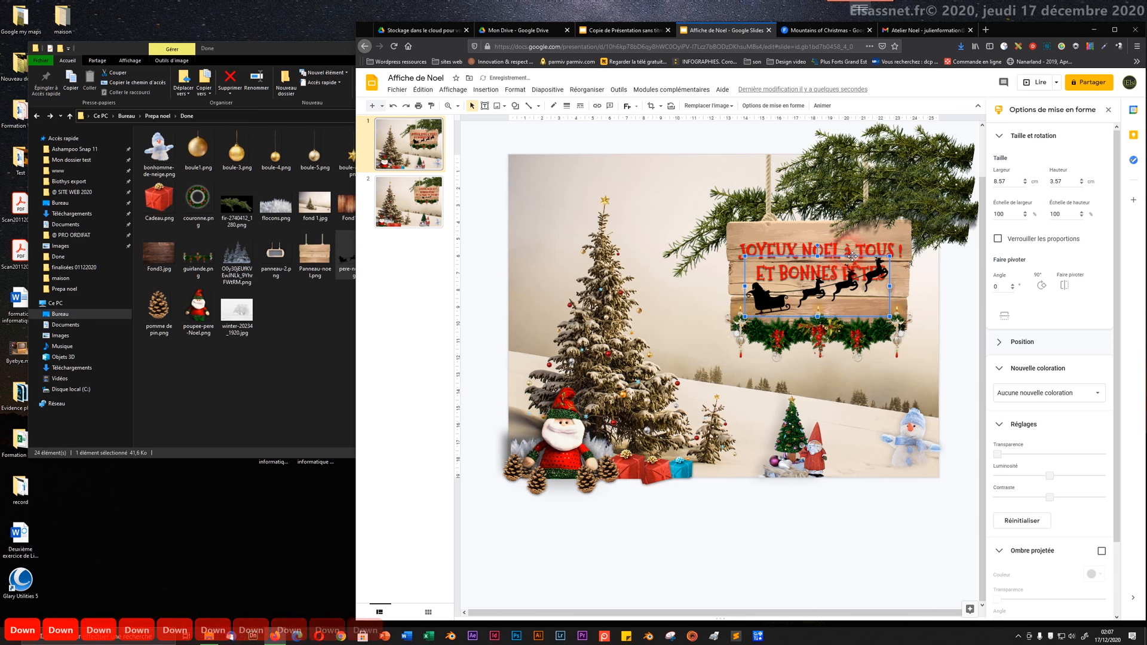
key("Down")
key("Down")
key("Down")
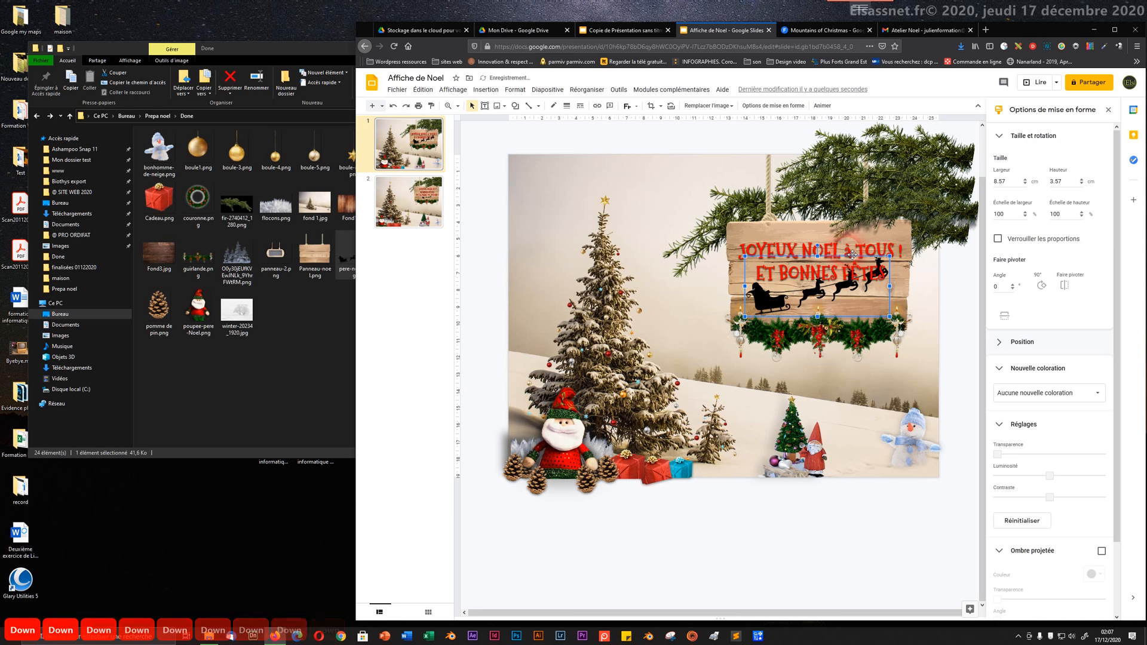
key("Up")
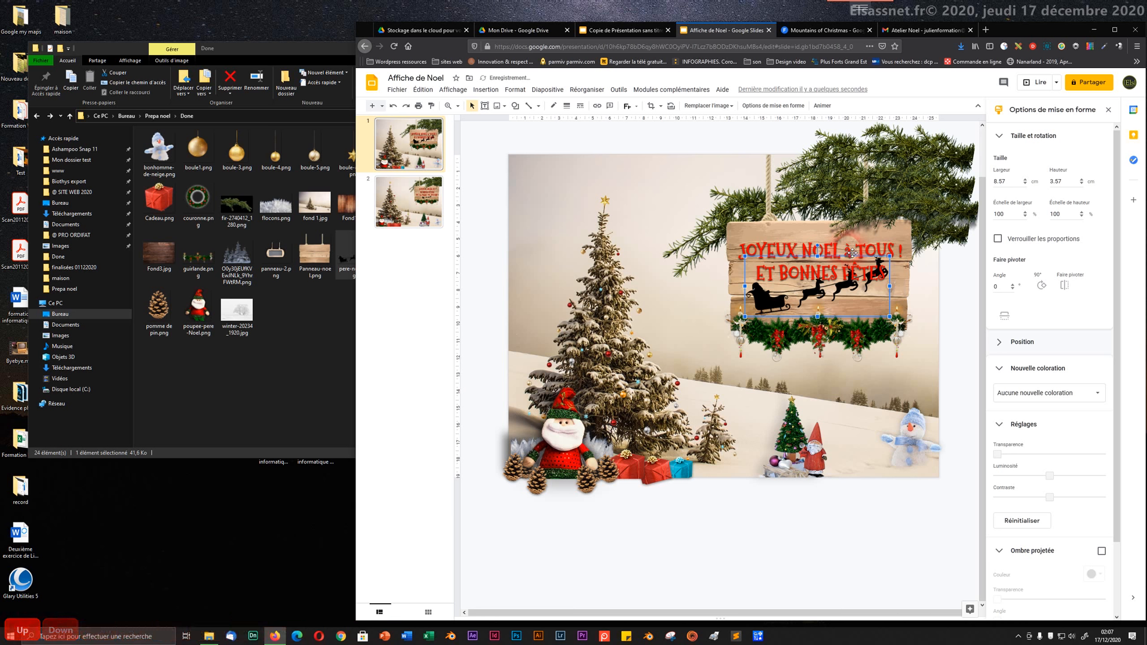
key("Up")
key("Down")
key("Down")
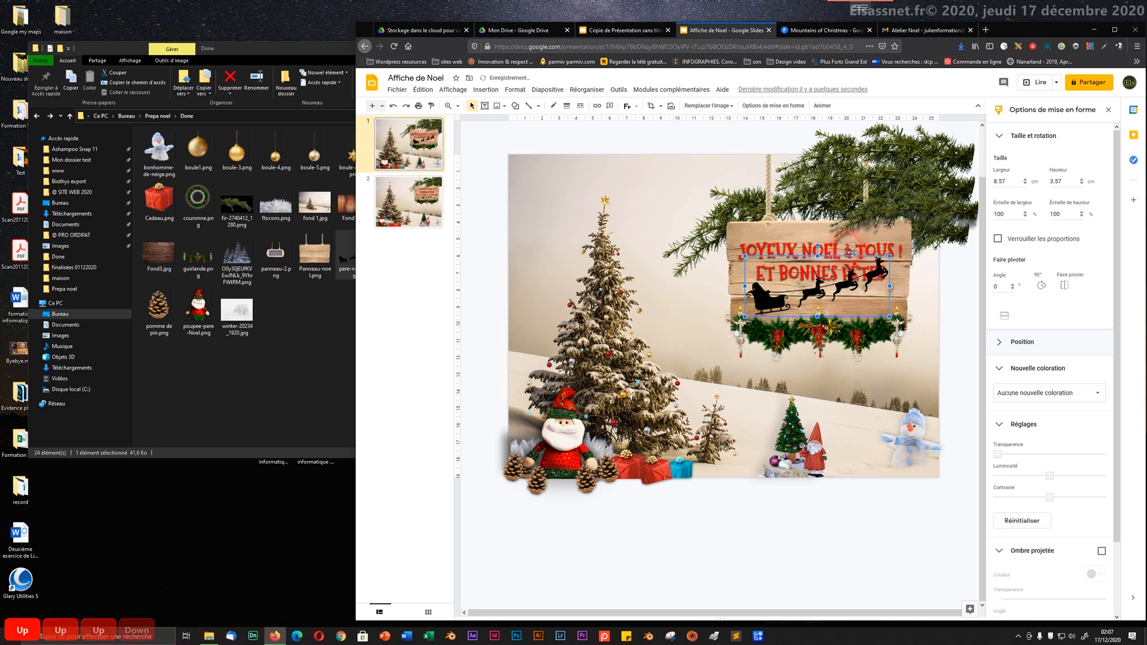
key("Up")
key("Down")
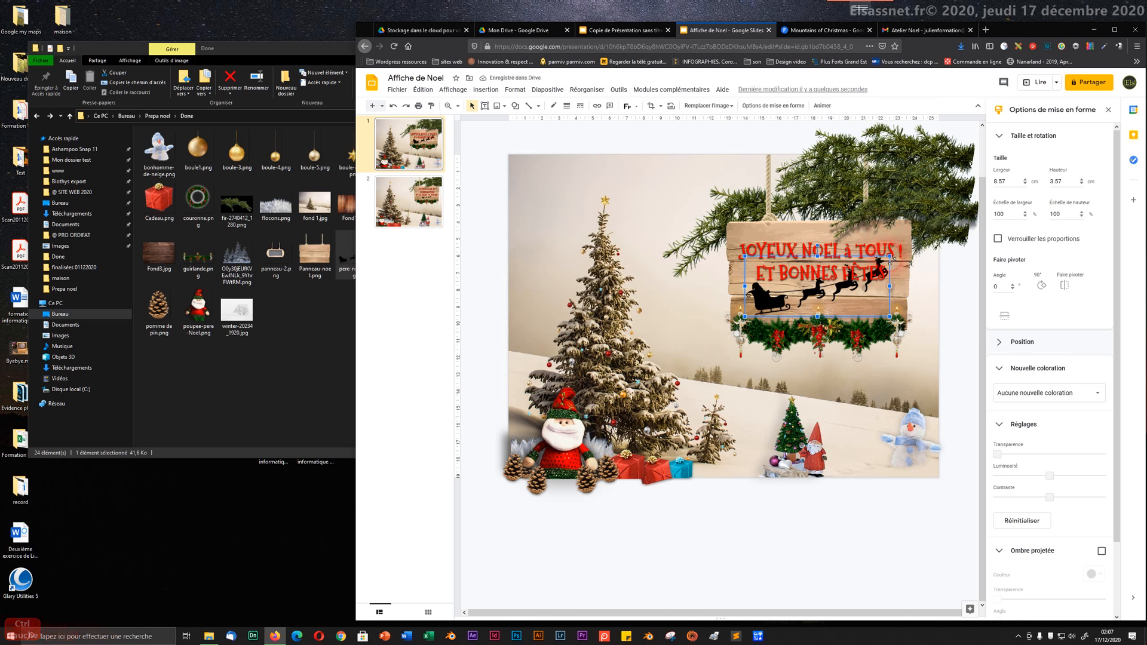
- Enlarge the sleigh image to about 10.35 × 4.31 cm and centre it across the wooden sign
left_click_drag(890, 257, 909, 246)
left_click_drag(777, 307, 766, 307)
key("Left")
key("Up")
key("Up")
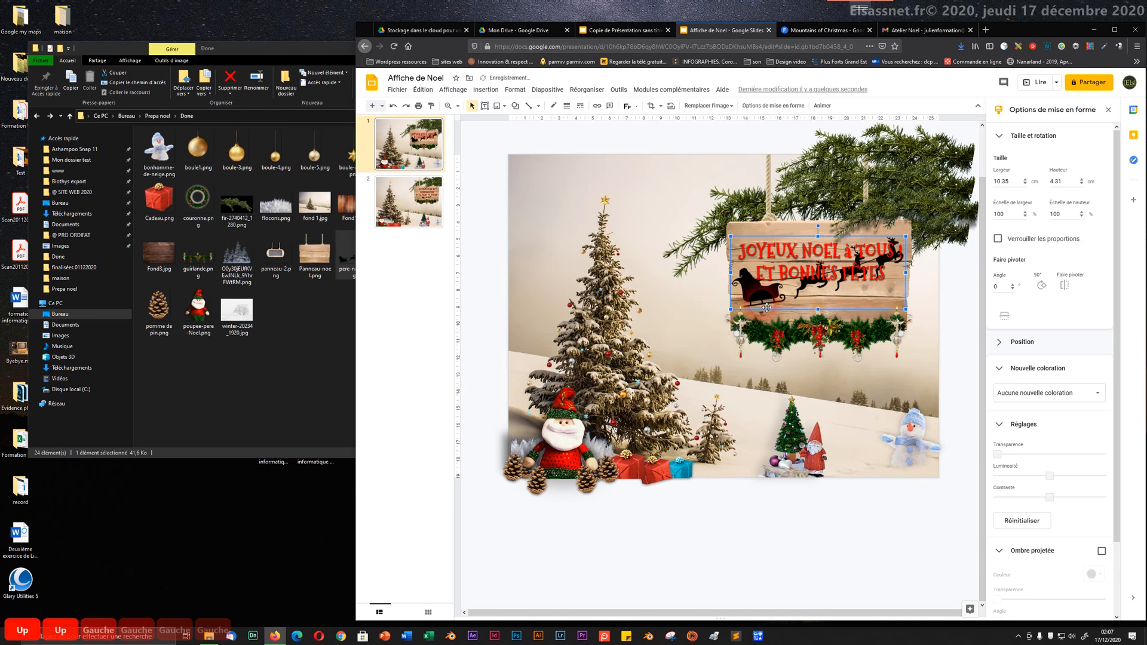
key("Down")
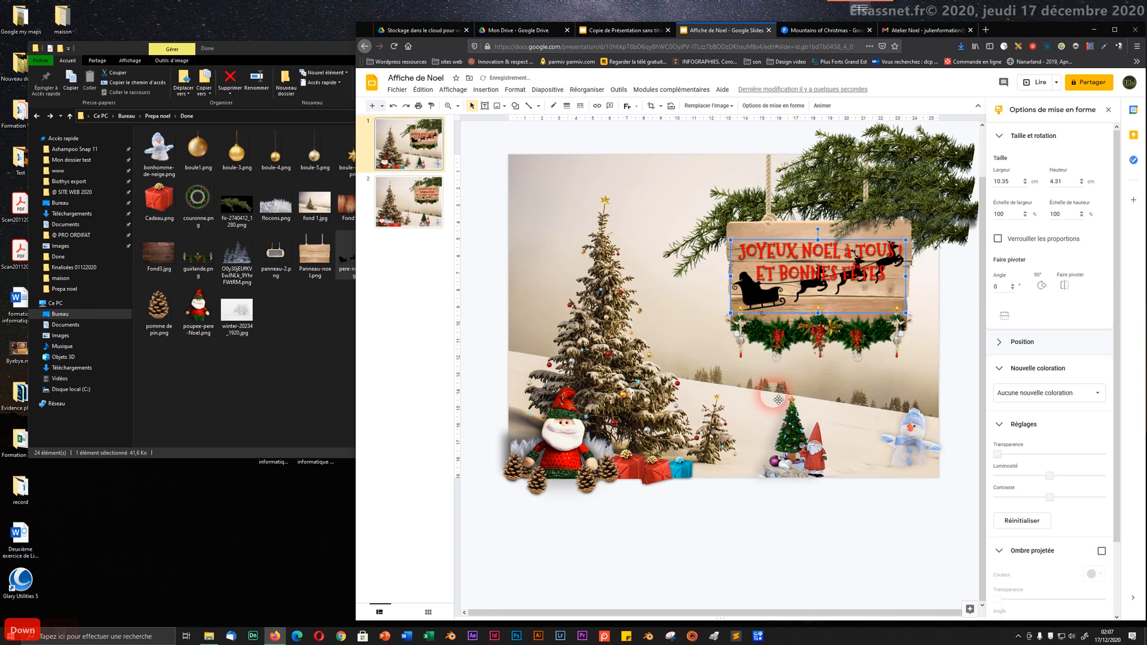
left_click(845, 559)
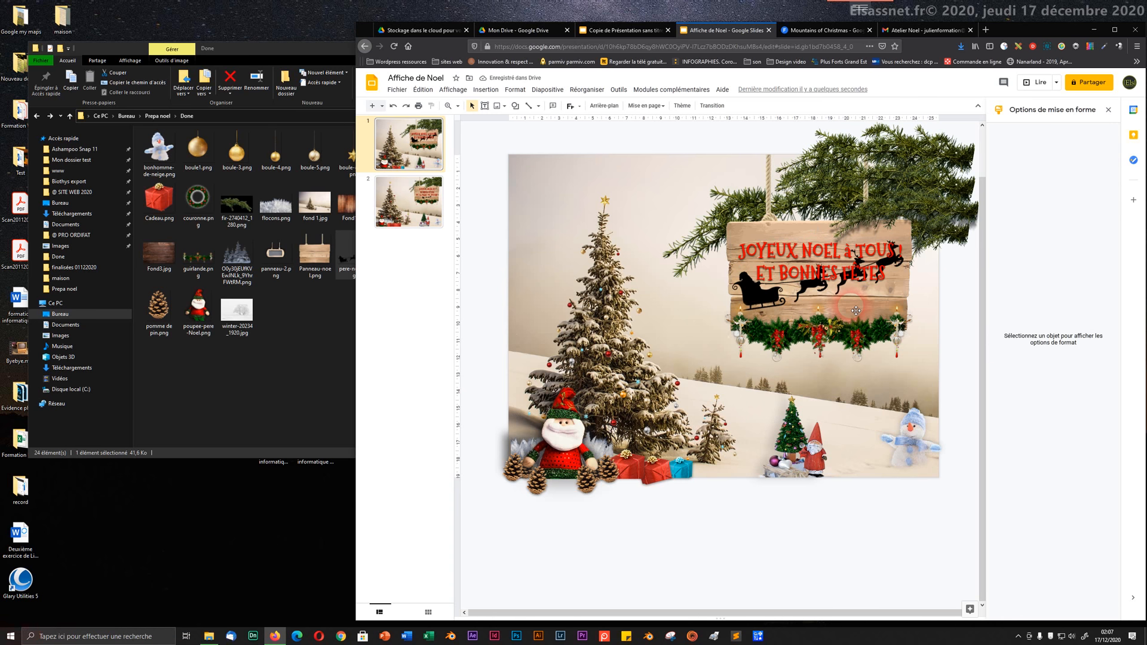
- Move the garland down below the wooden sign, clear of the sleigh image
left_click(771, 297)
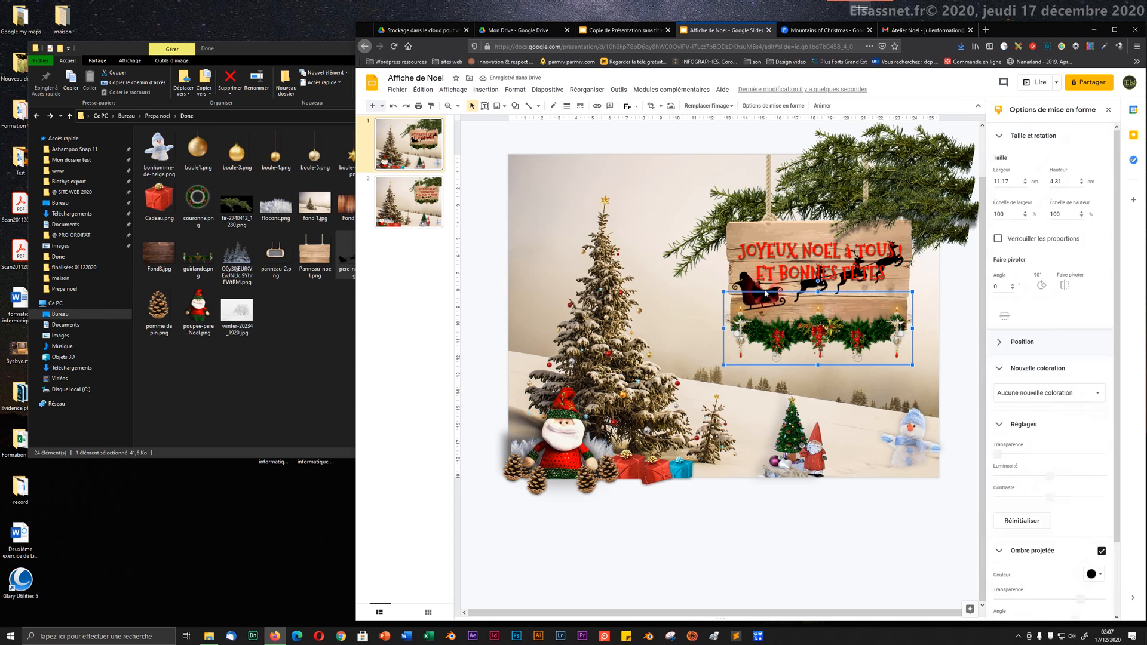
left_click(743, 285)
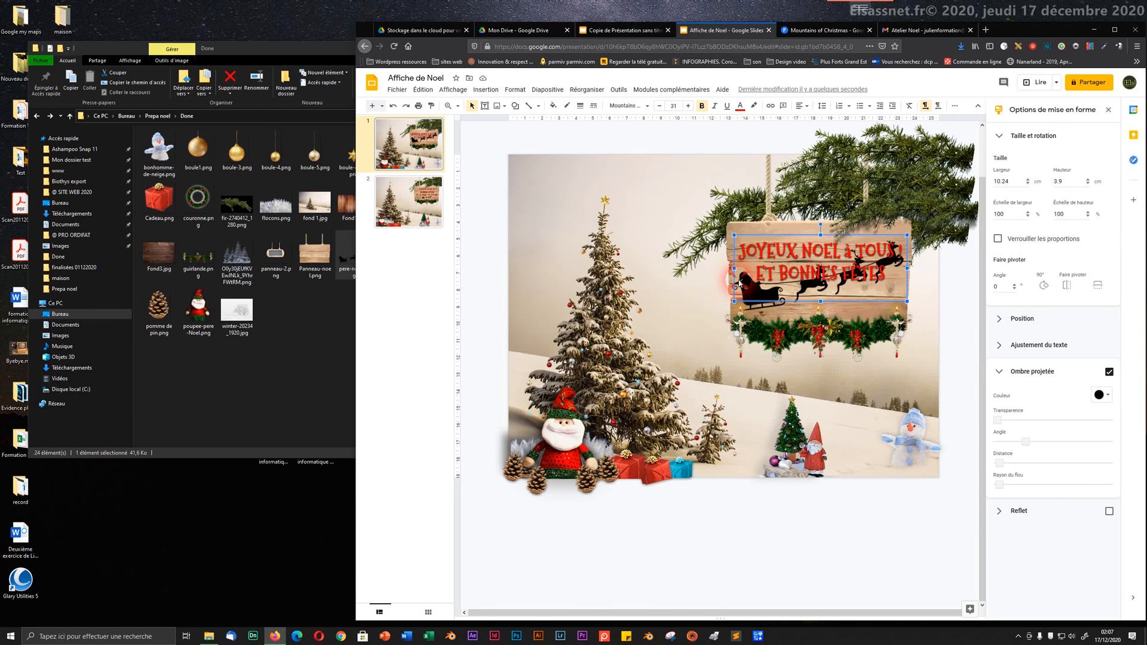
left_click(737, 308)
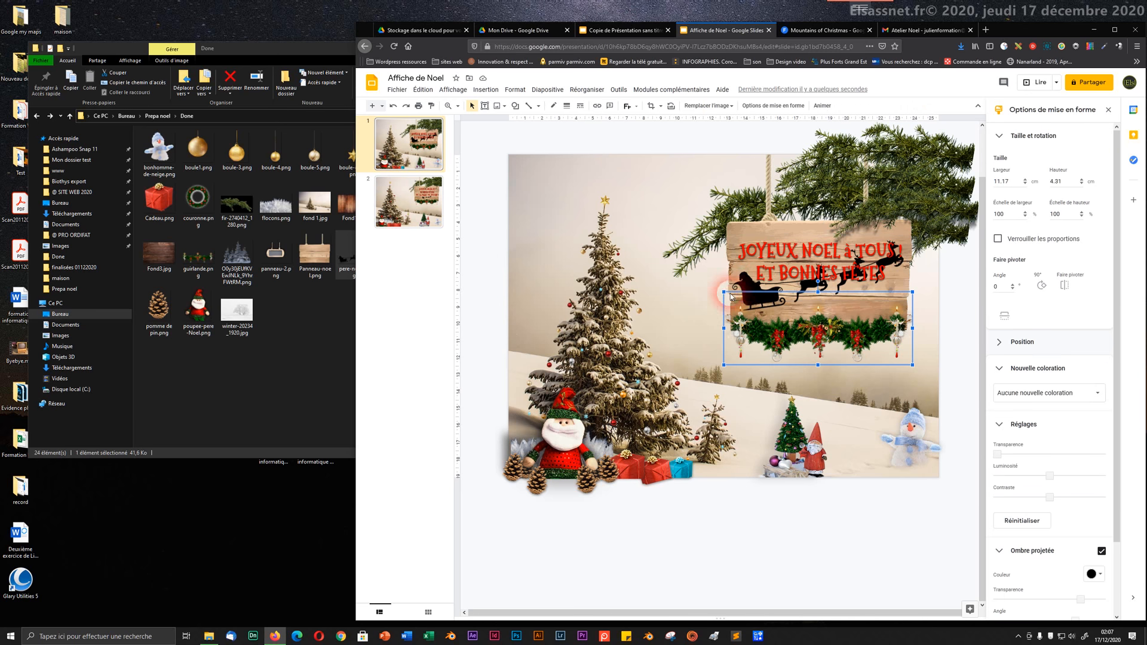
left_click(730, 286)
left_click(748, 300)
key("Down")
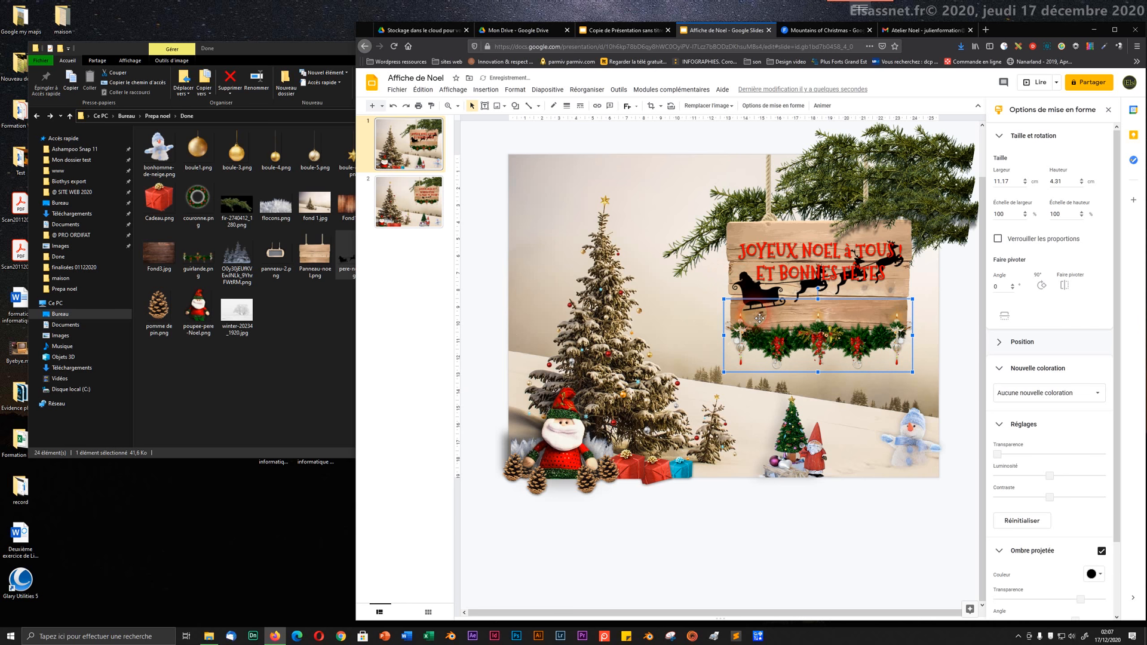
key("Down")
key("Down")
key("Down")
key("Down")
key("Down")
key("Down")
- Move the sleigh image up slightly on the sign and raise its transparency to about 60% of the range
left_click(762, 315)
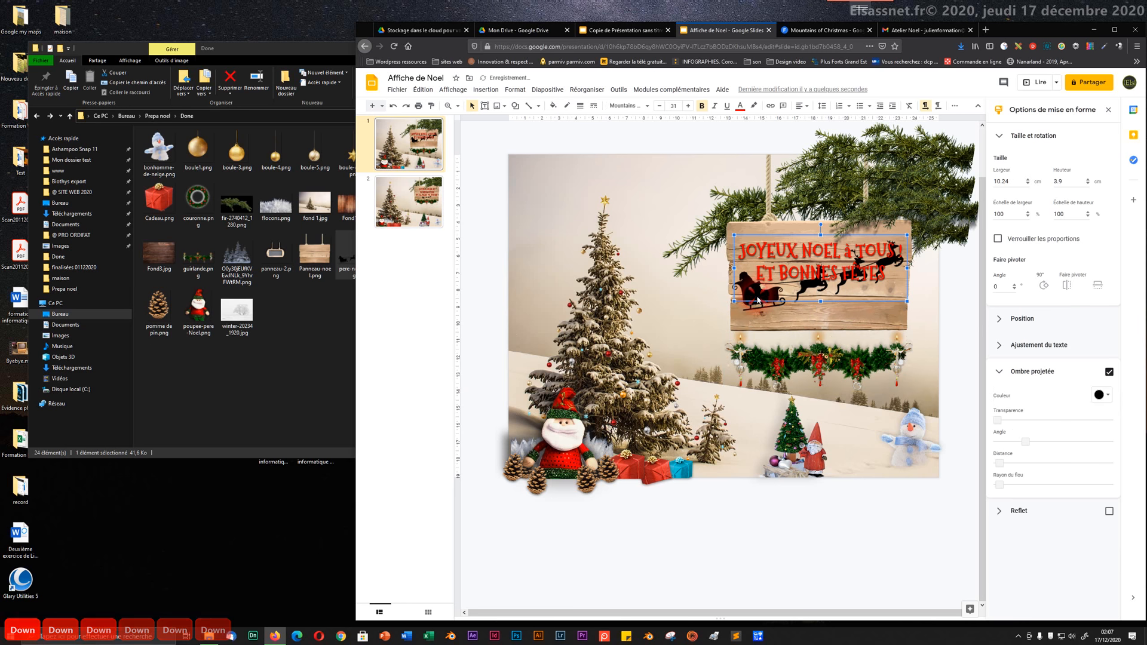
left_click(761, 314)
key("Up")
key("Up")
key("Up")
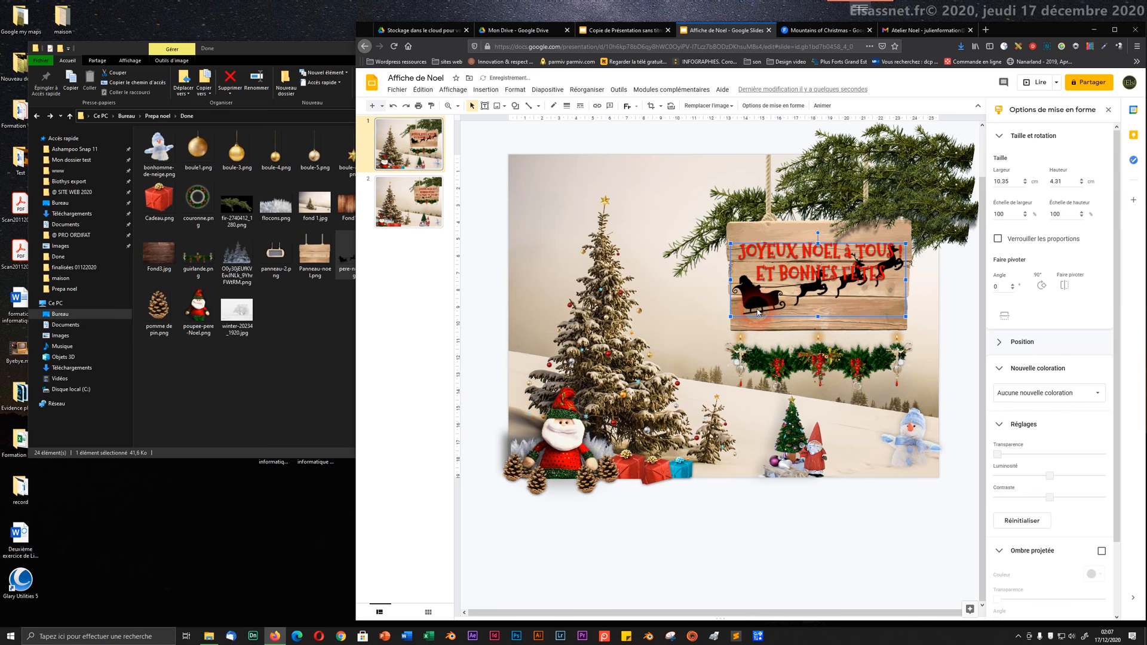
key("Up")
key("Up")
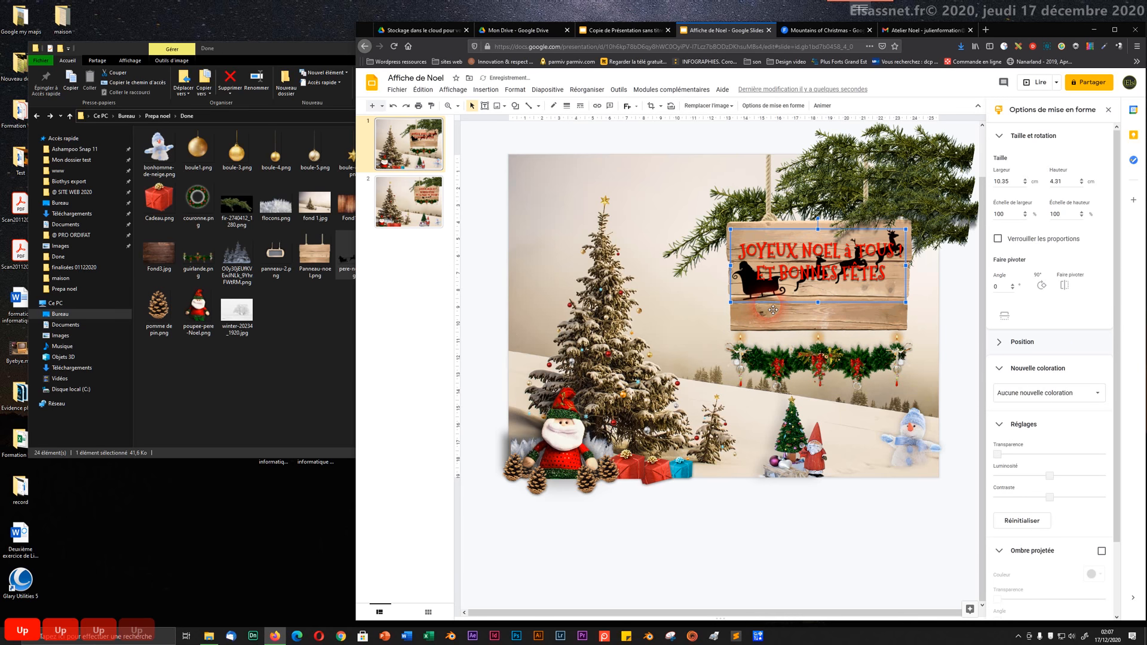
key("Down")
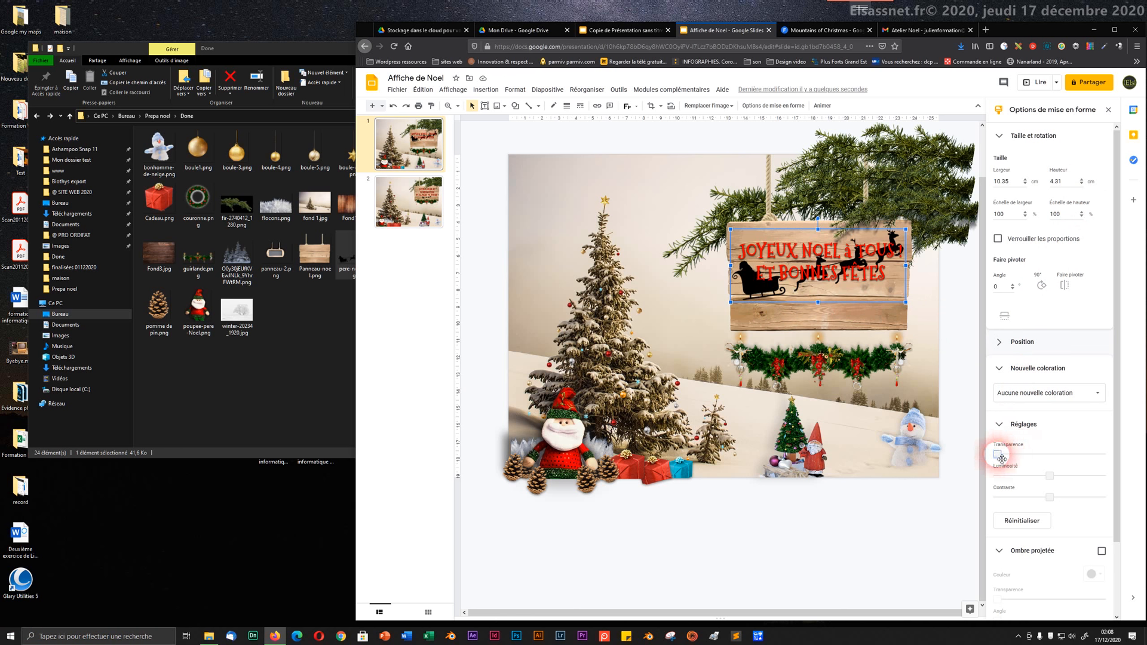
left_click_drag(996, 454, 1068, 459)
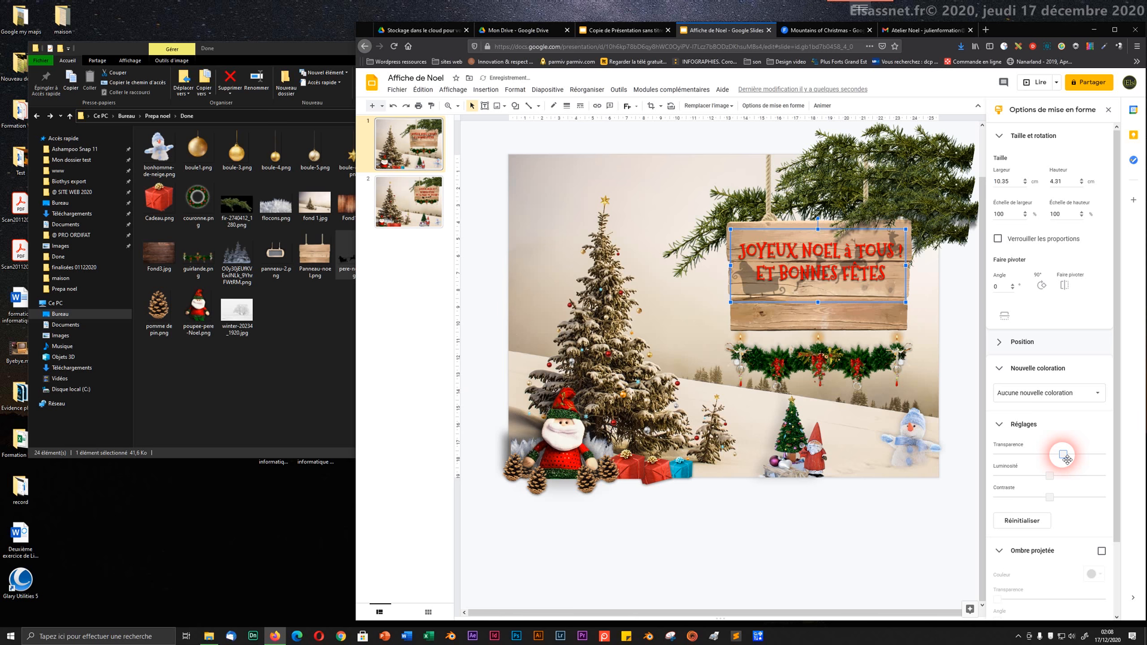
- Move the garland back up so it hangs over the lower edge of the wooden sign
left_click(841, 373)
key("Up")
key("Up")
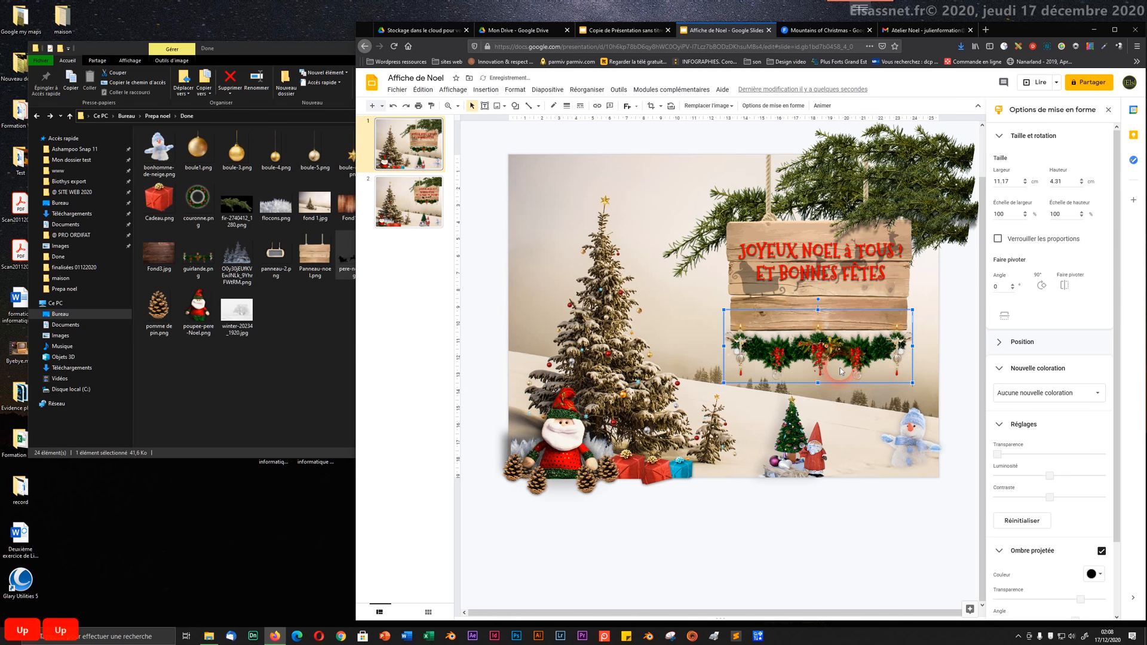
key("Up")
key("Up")
key("Up")
key("Up")
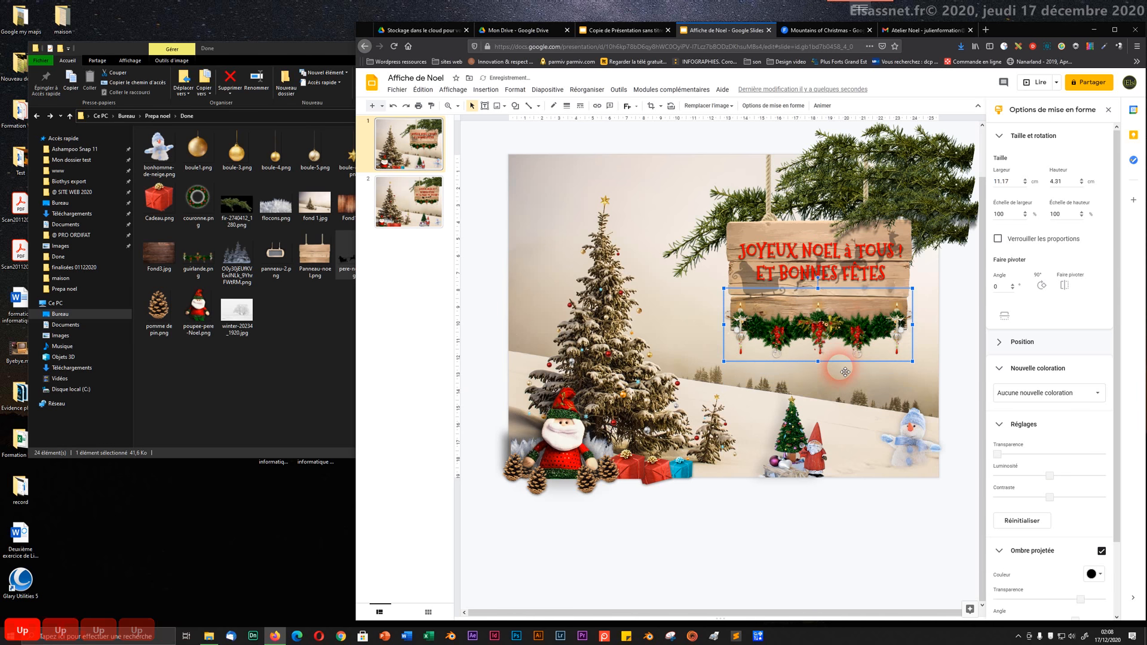
left_click(876, 523)
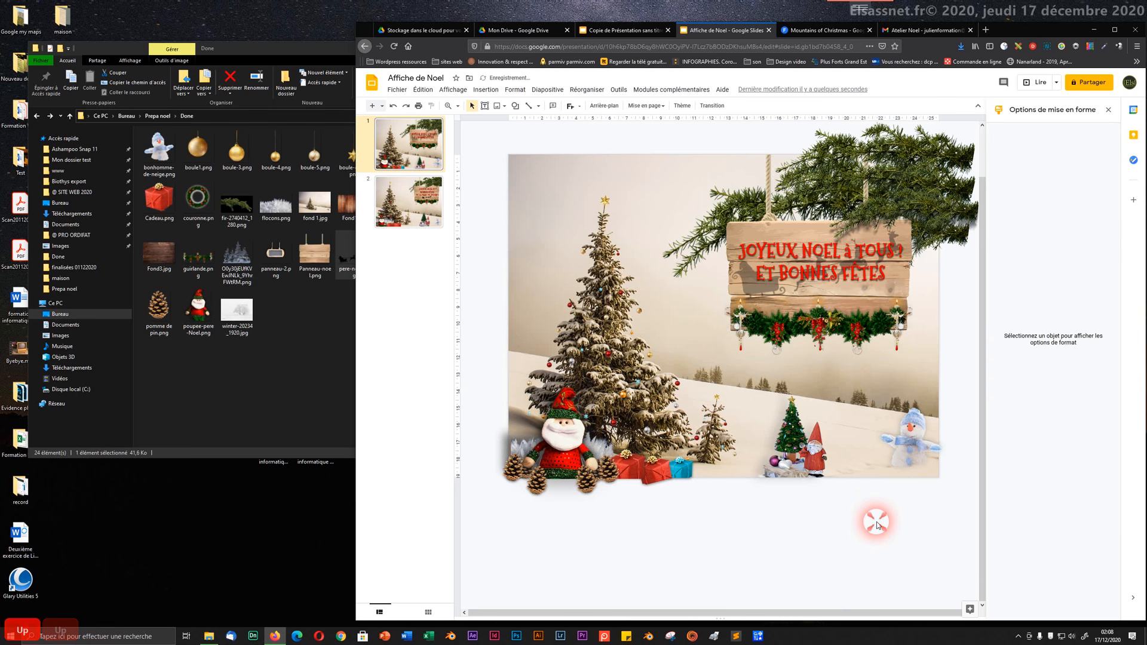
left_click(756, 294)
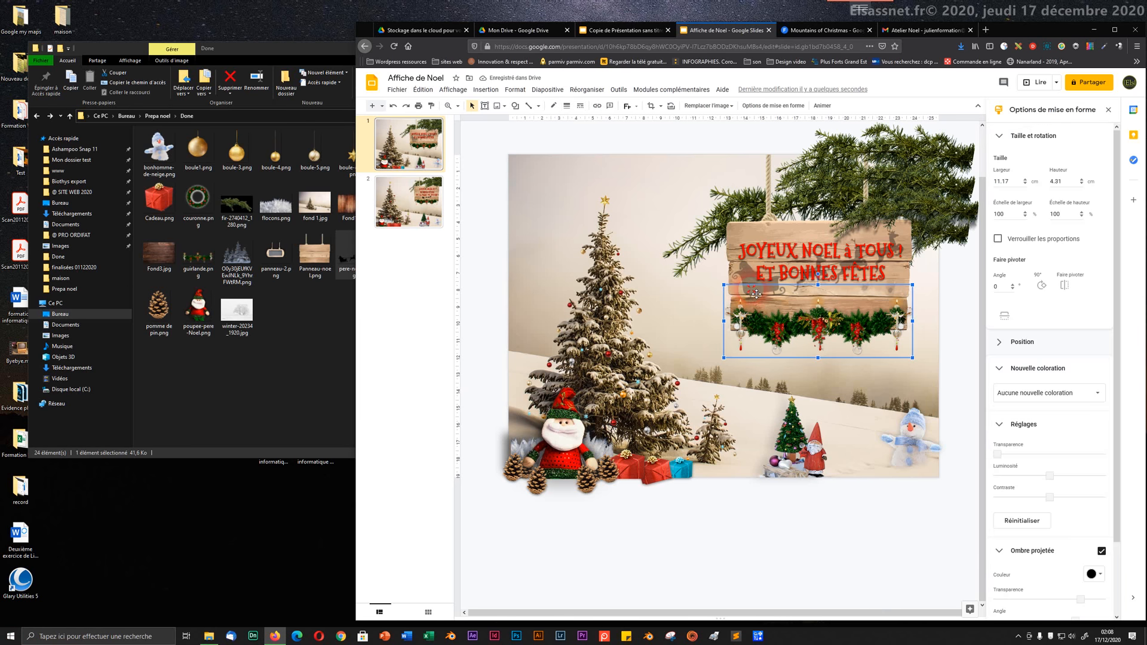
- Move the garland down below the wooden sign so it no longer covers the sign's lower board
key("Down")
key("Down")
key("Down")
key("Down")
key("Down")
key("Down")
key("Down")
key("Down")
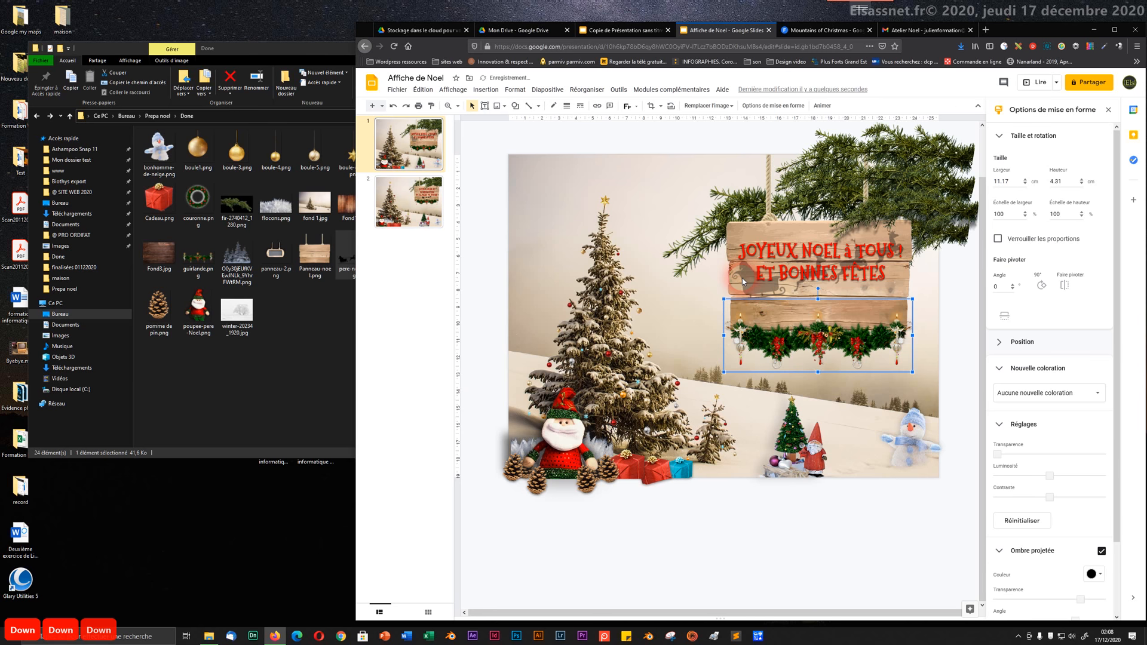
- Raise the red greeting text to the sign's upper edge, clear of the sleigh image beneath it
left_click(751, 291)
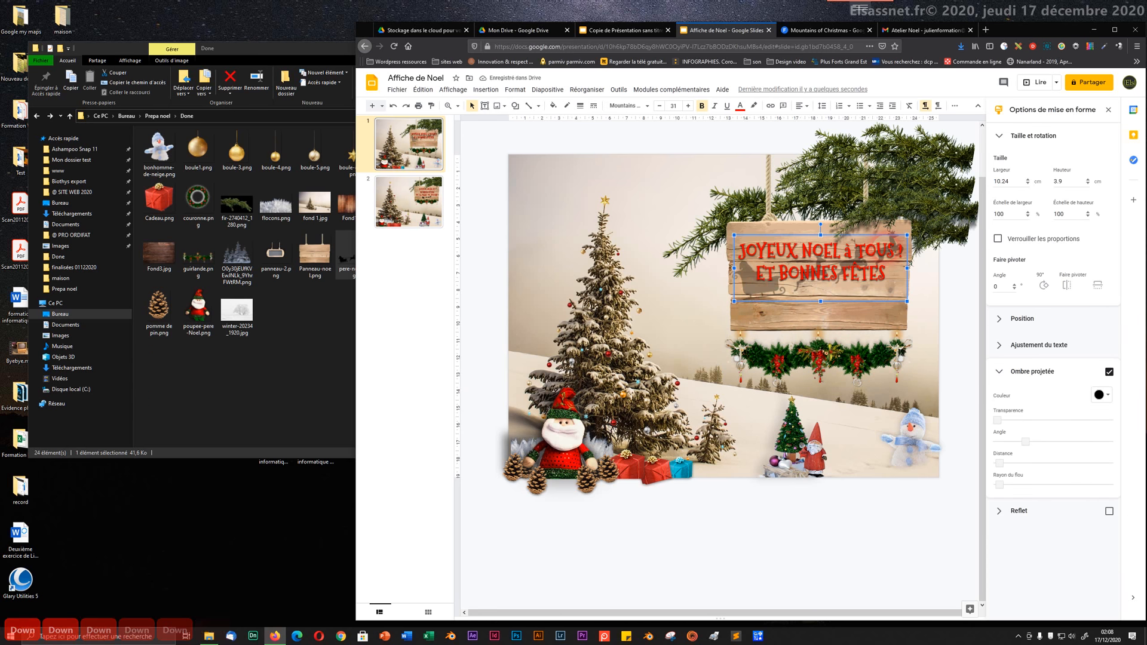
key("Down")
key("Down")
key("Up")
key("Up")
key("Up")
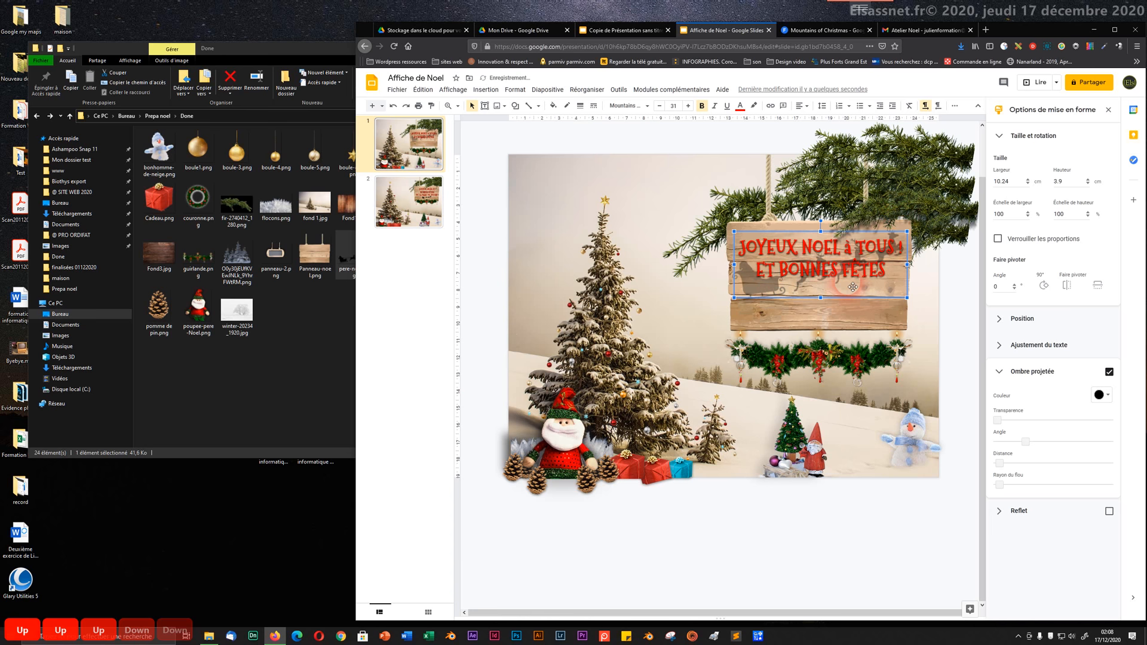
key("Up")
left_click(753, 314)
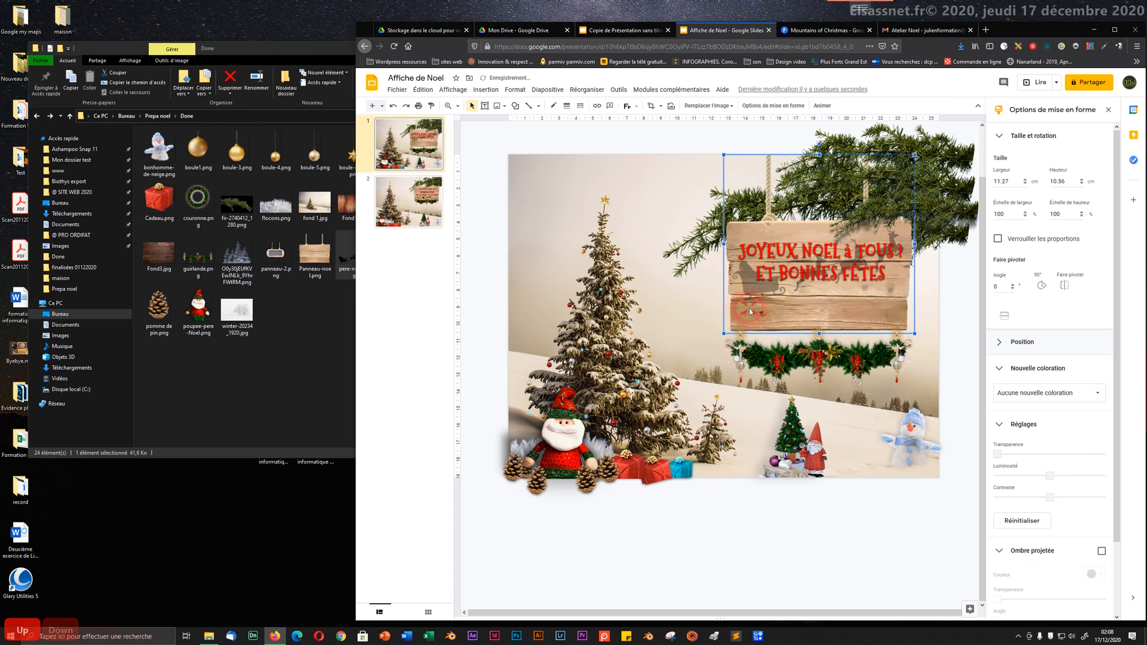
left_click(754, 293)
key("Up")
key("Up")
key("Up")
key("Up")
key("Up")
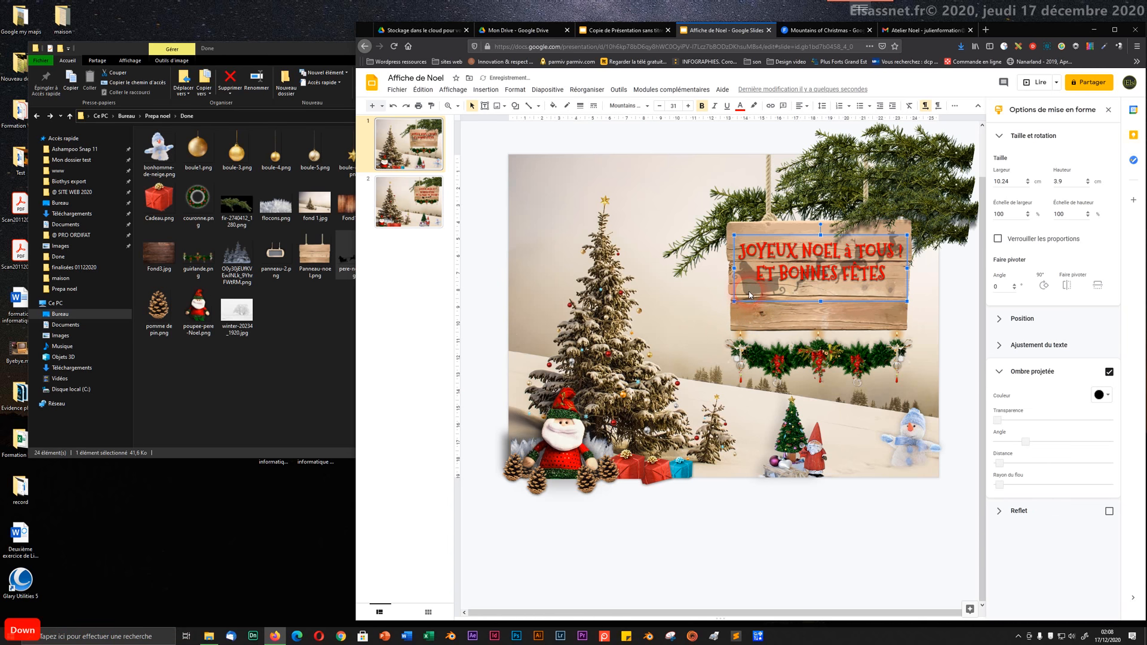
key("Up")
key("Up")
key("Up")
- Move the sleigh image down onto the lower half of the wooden sign, beneath the greeting
left_click(752, 303)
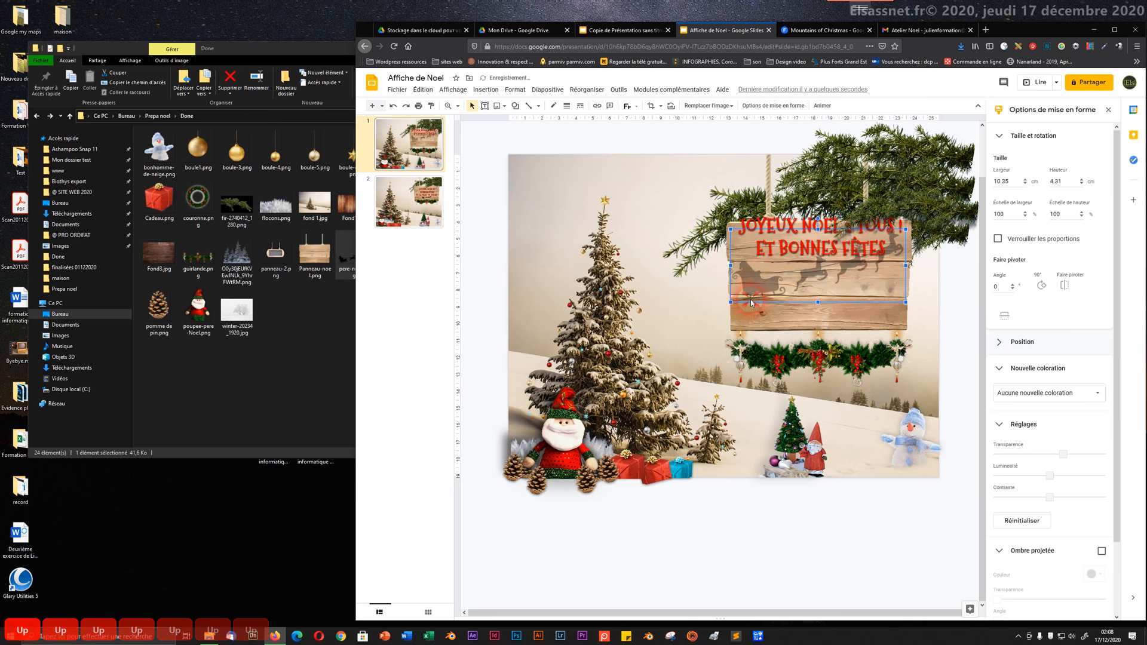
key("Down")
key("Down")
key("Down")
key("Down")
key("Down")
key("Down")
key("Down")
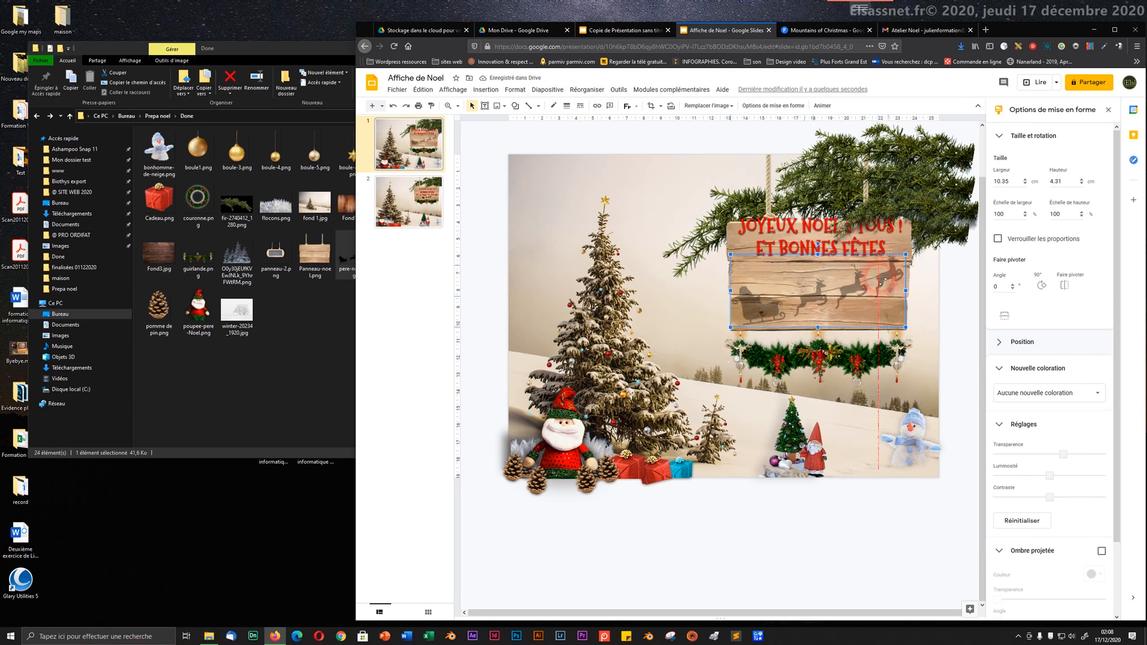
- Shrink the sleigh image to about 6.1 × 2.54 cm and rotate it about 7.8°, centred on the sign below the greeting
left_click_drag(867, 299, 862, 300)
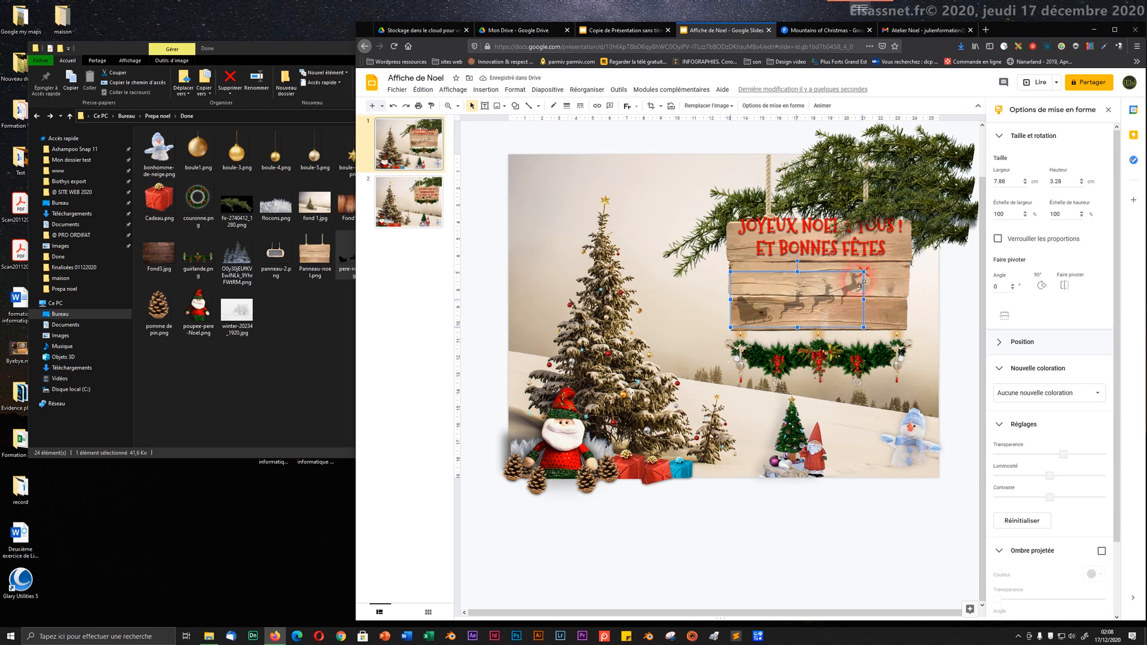
left_click_drag(863, 272, 834, 284)
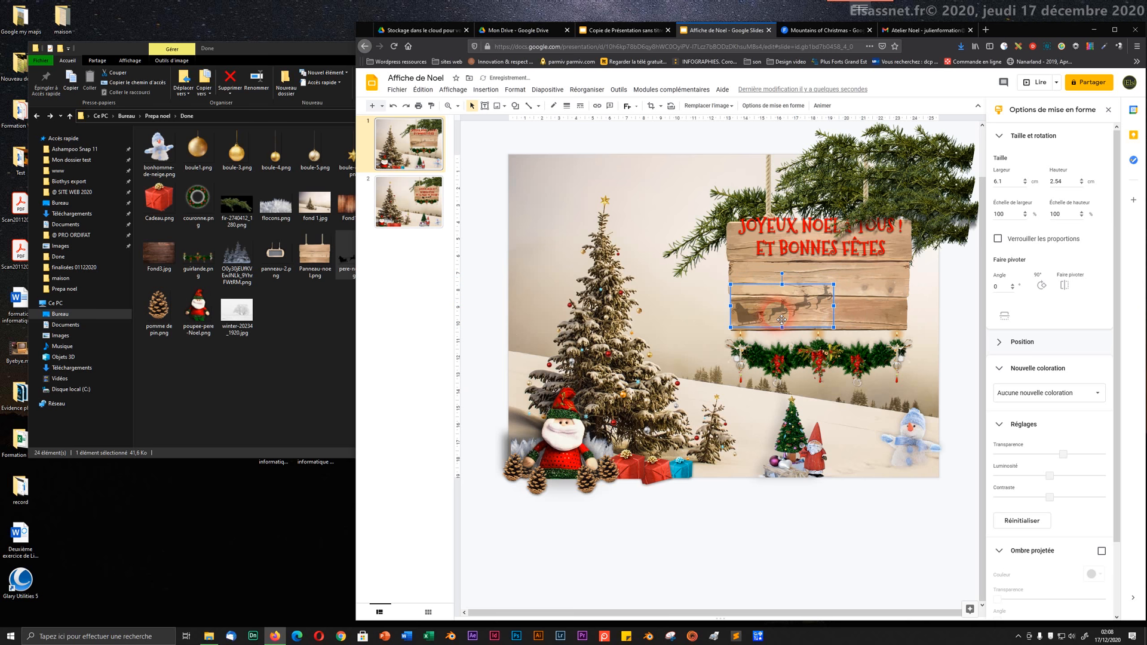
left_click_drag(781, 319, 818, 291)
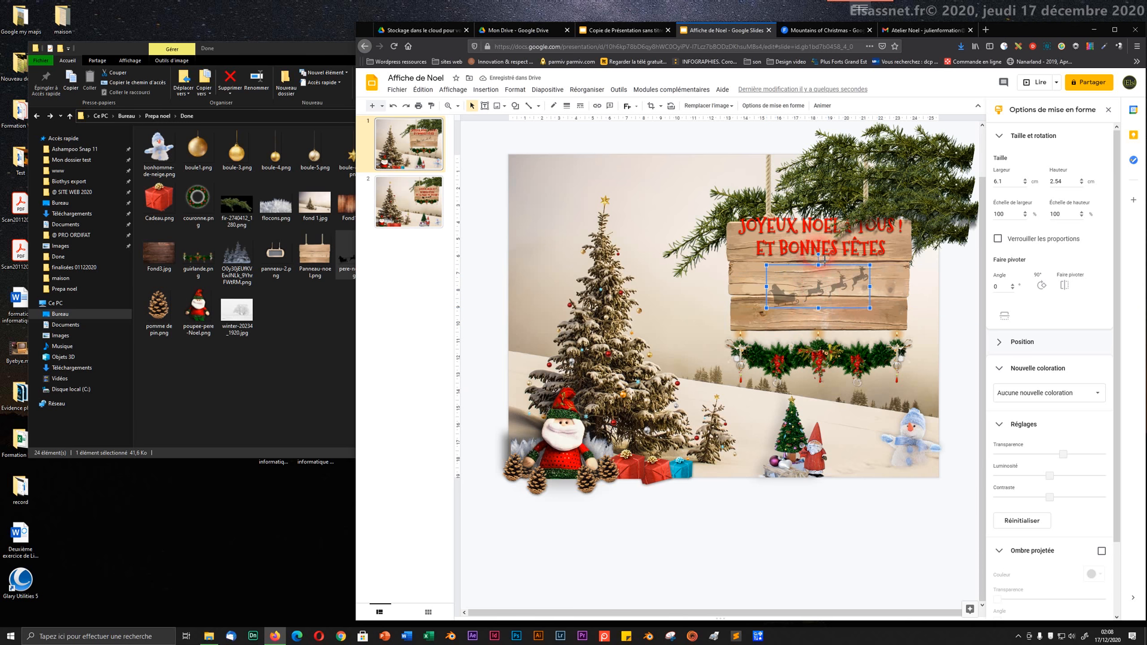
left_click_drag(829, 259, 823, 255)
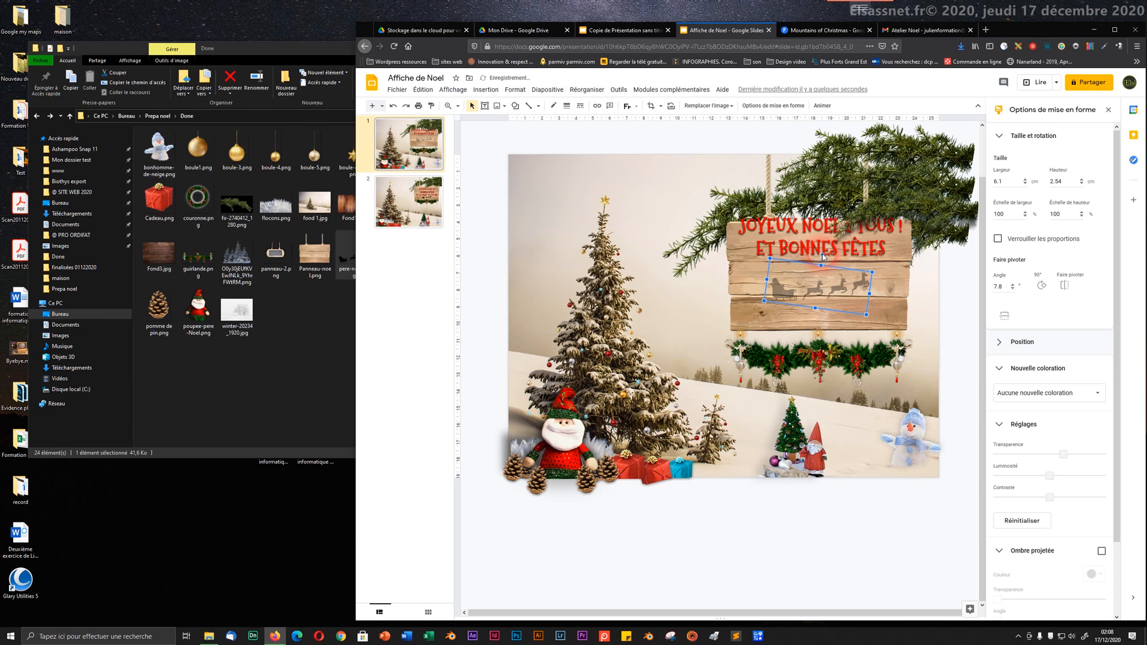
- Move the greeting text down so both of its lines sit fully on the wooden sign
left_click(822, 254)
key("Down")
key("Down")
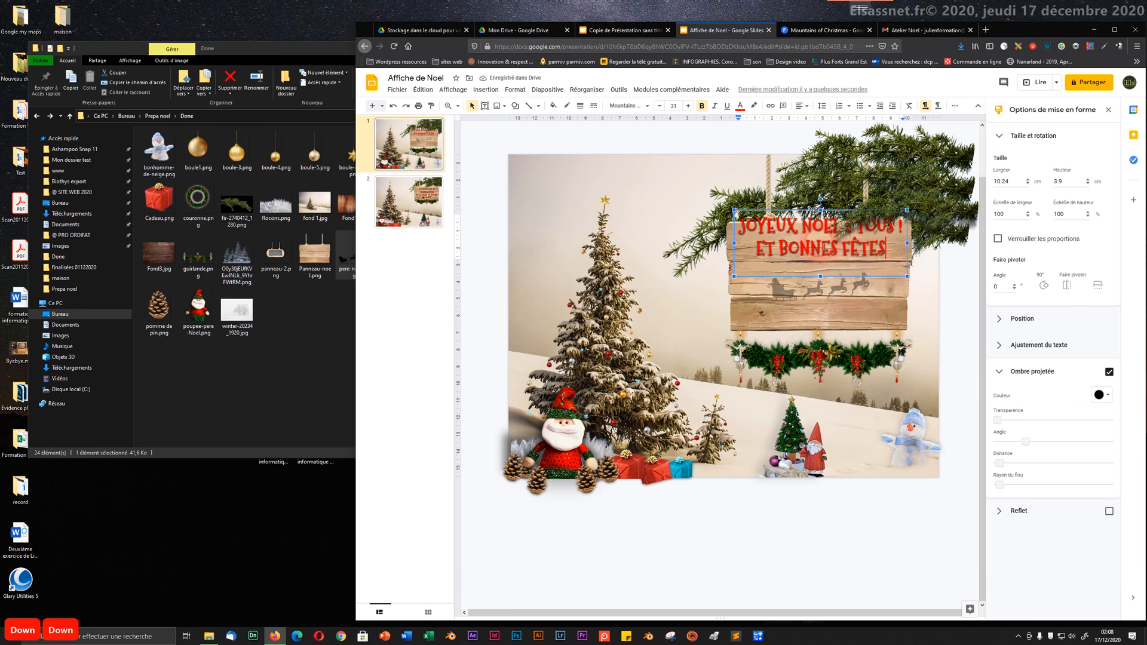
left_click(748, 210)
key("Down")
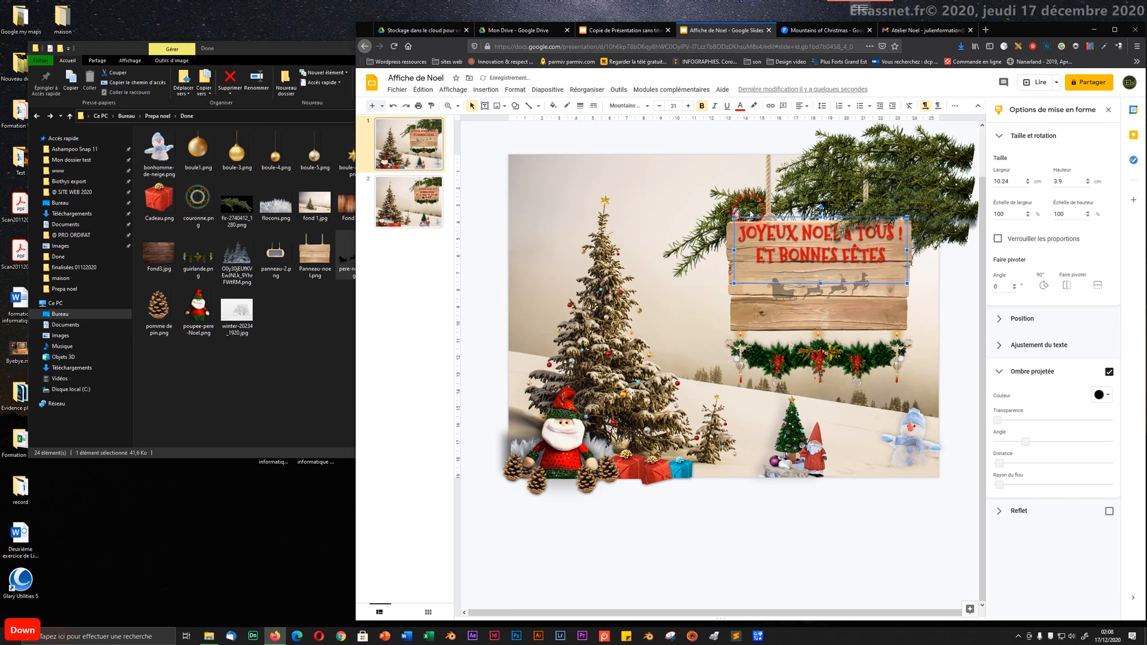
key("Down")
key("Down")
key("Down")
key("Down")
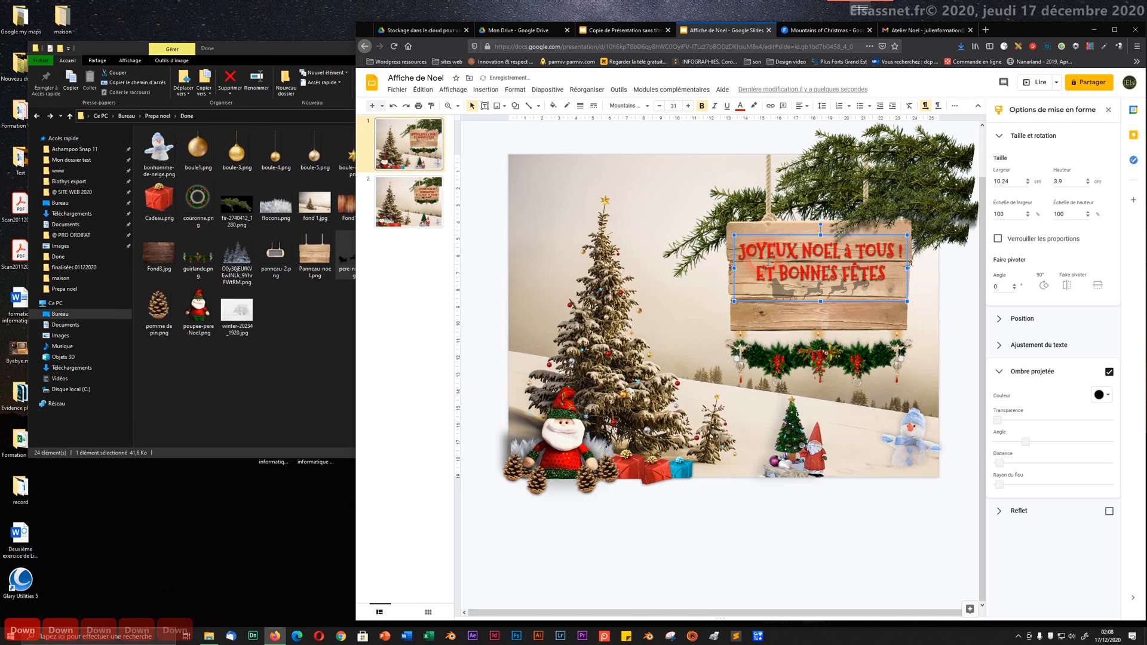
- Raise the greeting text again to free the sleigh image under its text box
left_click(783, 300)
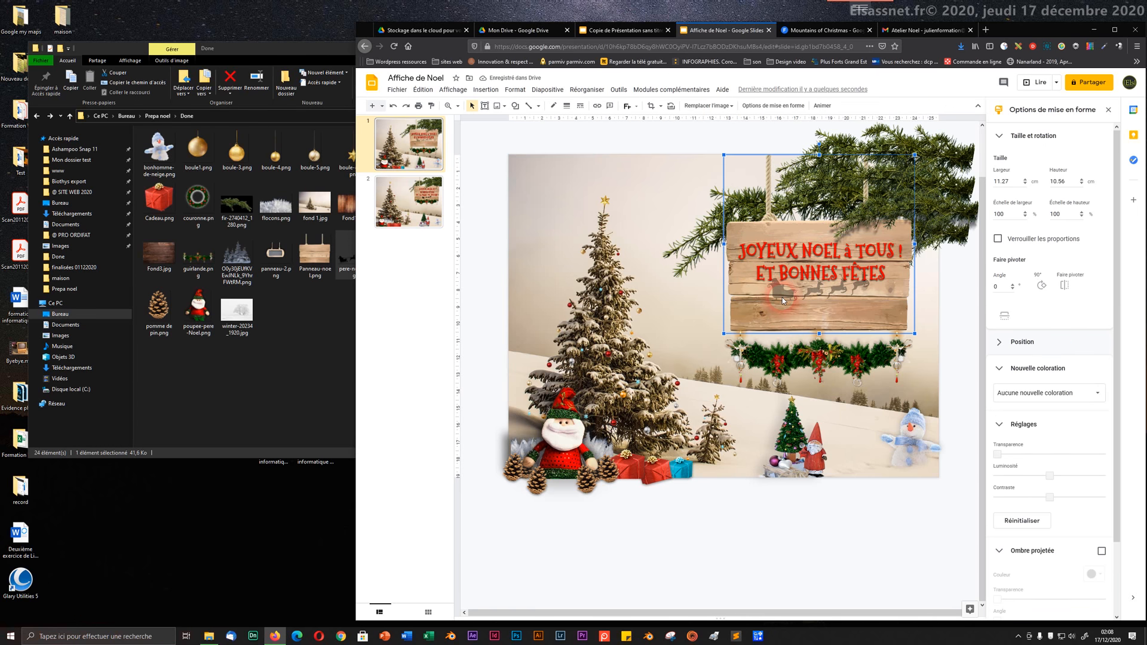
left_click(784, 300)
key("Up")
key("Up")
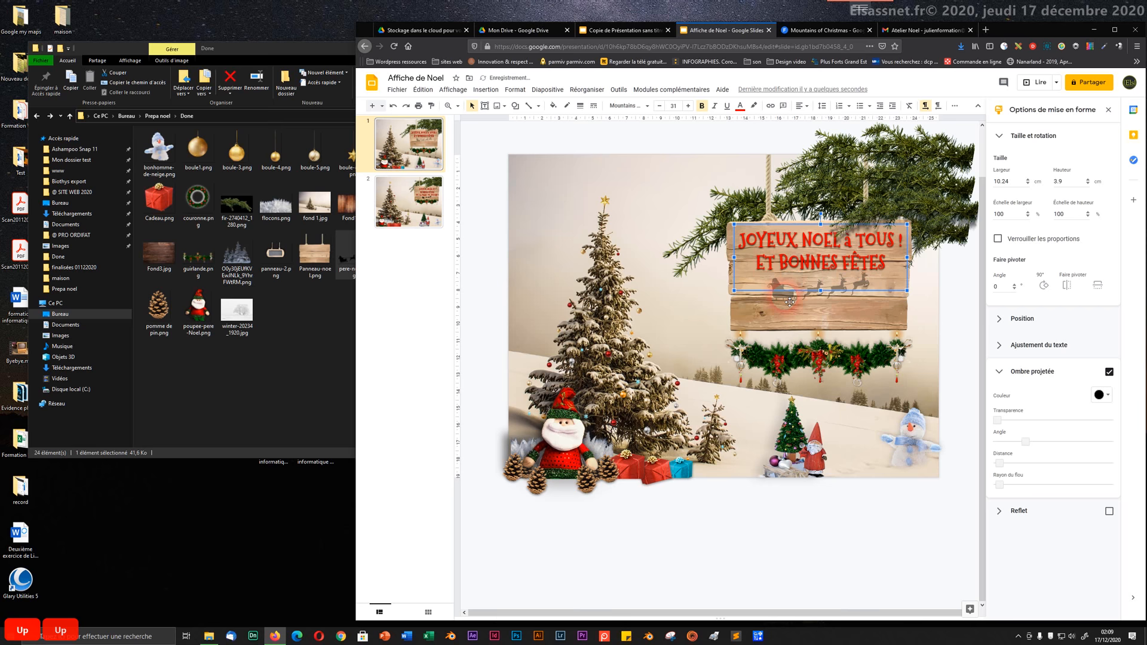
- Move the tilted sleigh image down onto the lowest board of the wooden sign
left_click(786, 302)
key("Down")
key("Down")
key("Down")
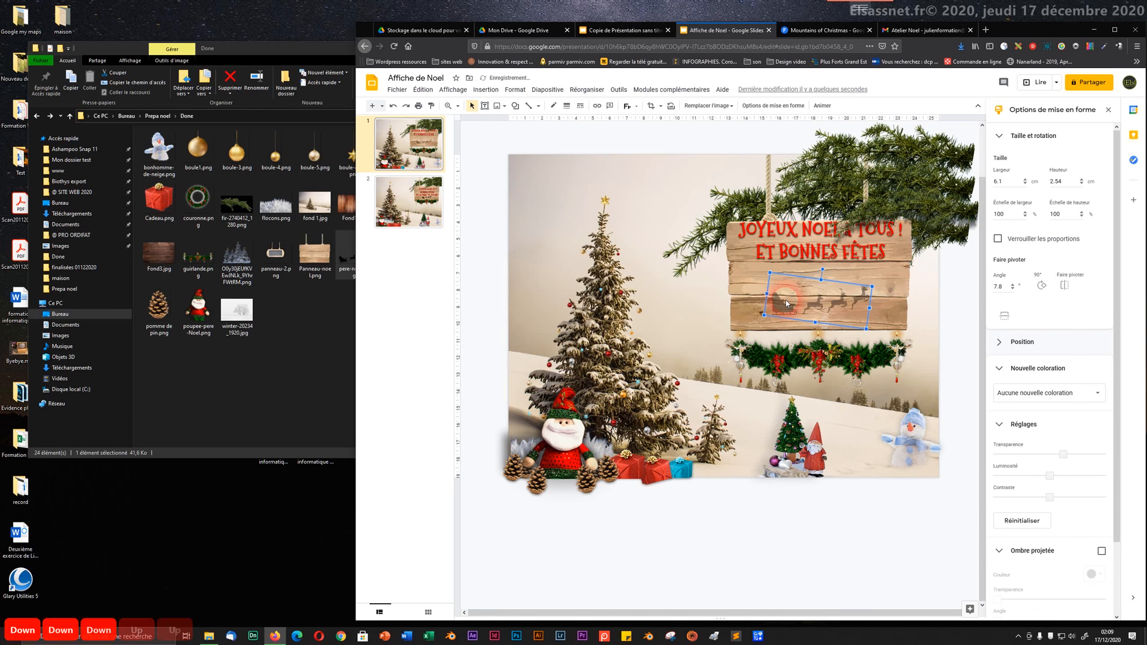
key("Down")
key("Down")
- Lower the greeting text so both lines sit fully on the sign, just above the sleigh image
left_click(779, 289)
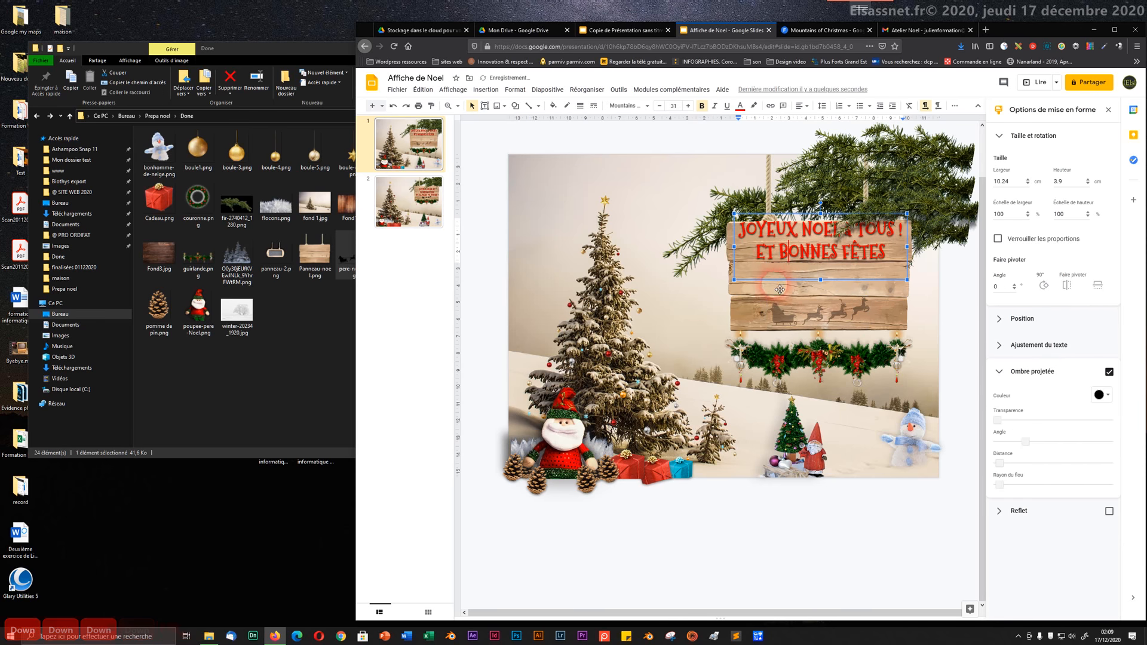
key("Down")
key("Down")
key("Down")
key("Down")
key("Down")
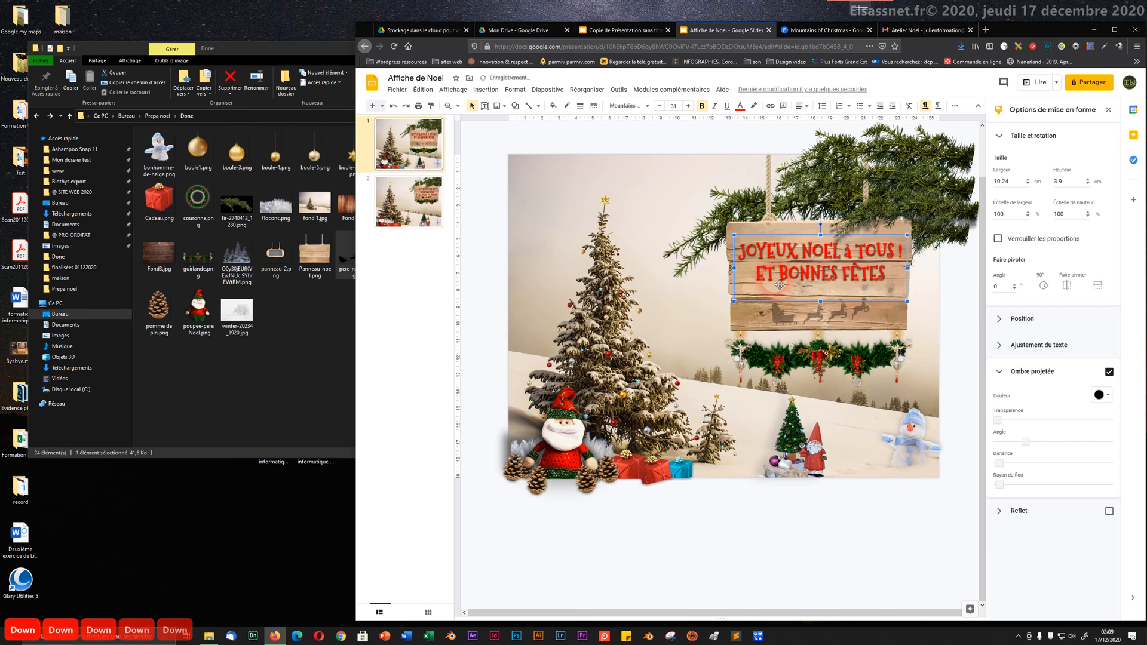
left_click(797, 323)
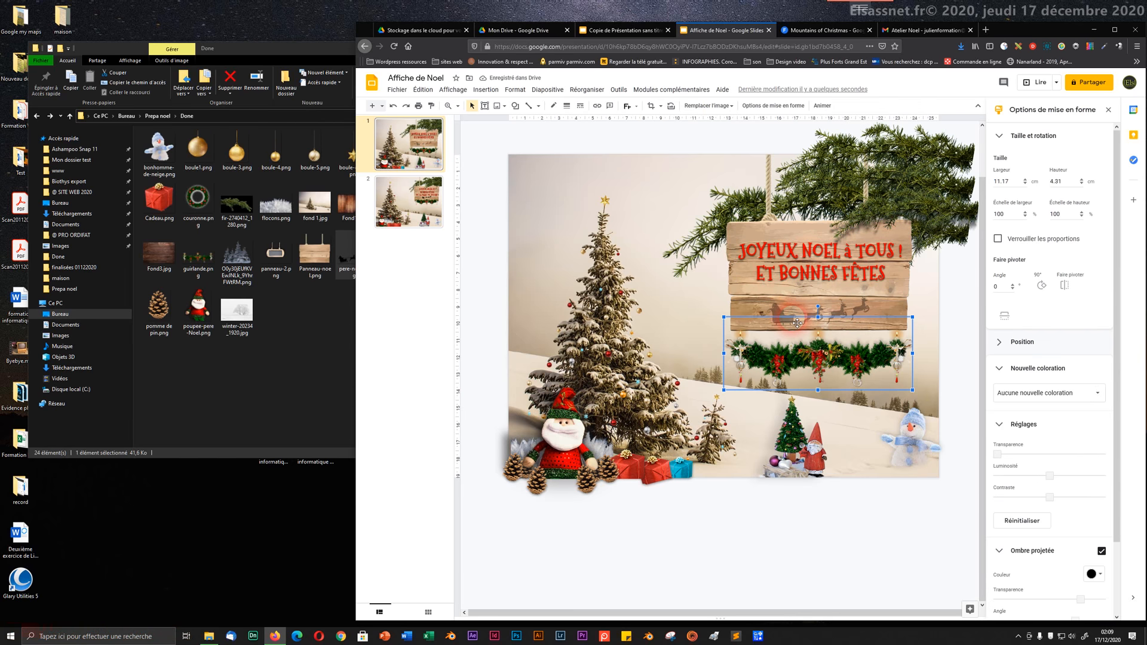
- Lower the transparency of the sleigh silhouette until it is almost opaque, and move it up slightly on the wooden sign
left_click(781, 310)
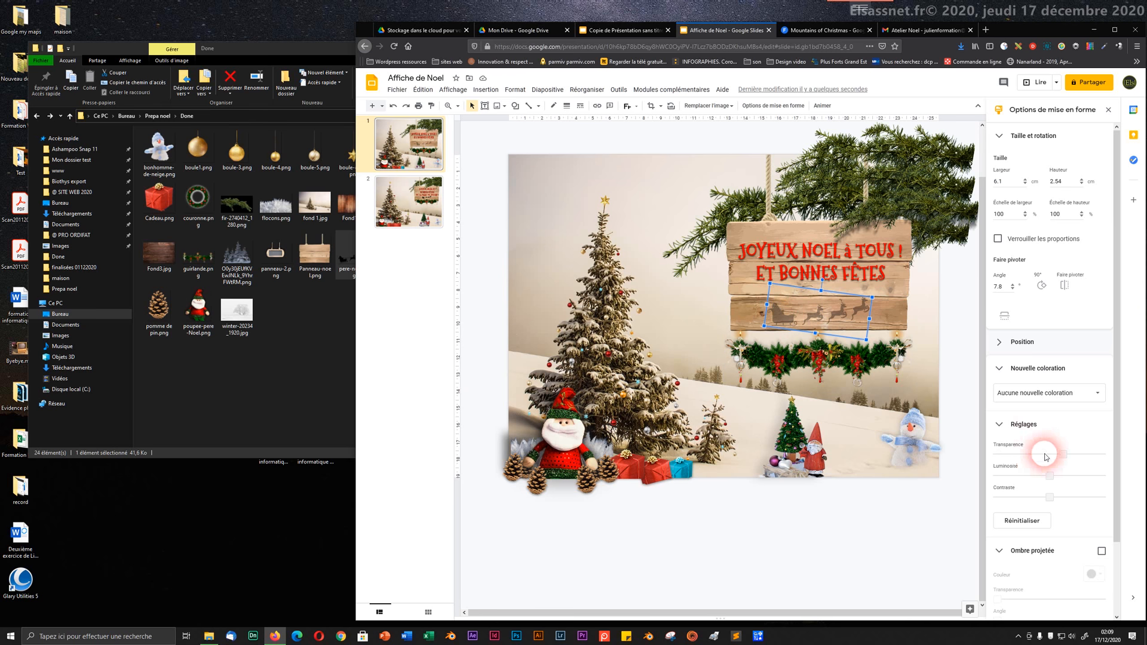
left_click_drag(1066, 456, 1012, 463)
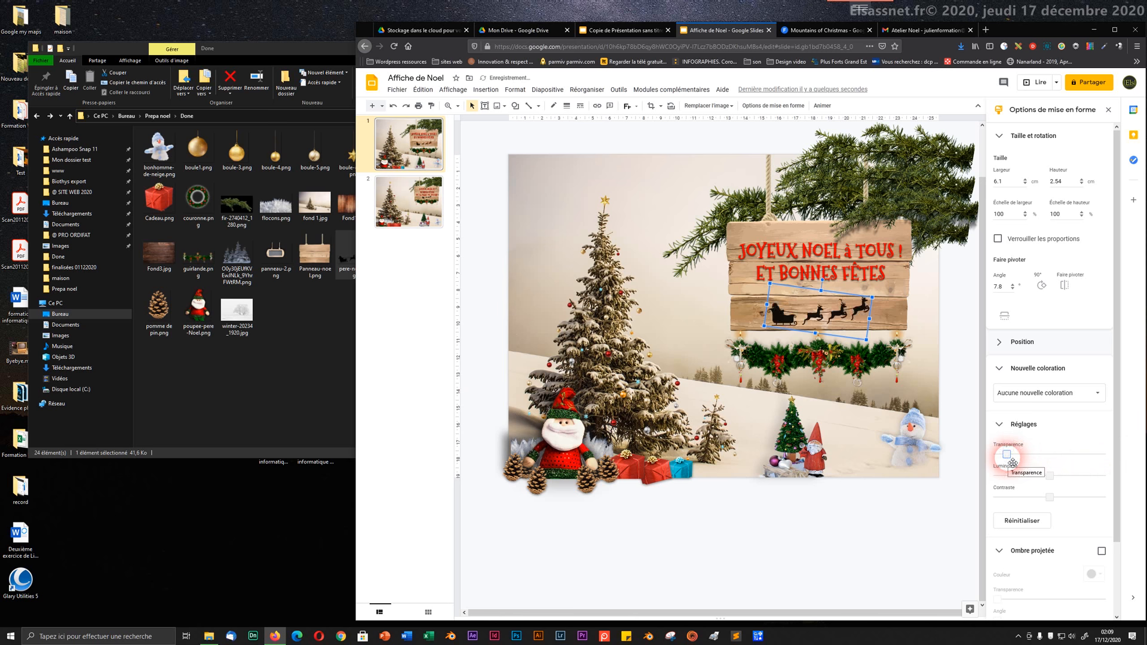
left_click(797, 321)
key("Up")
key("Up")
key("Up")
key("Up")
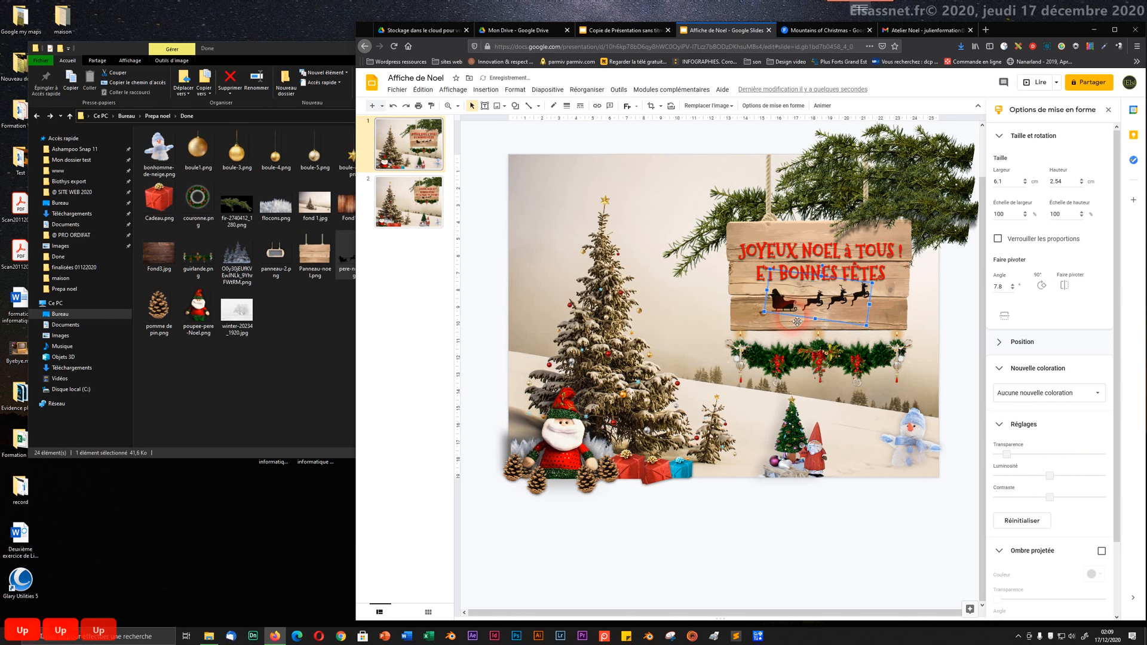
- Move the garland up so that it overlaps the lower edge of the wooden sign
left_click(817, 364)
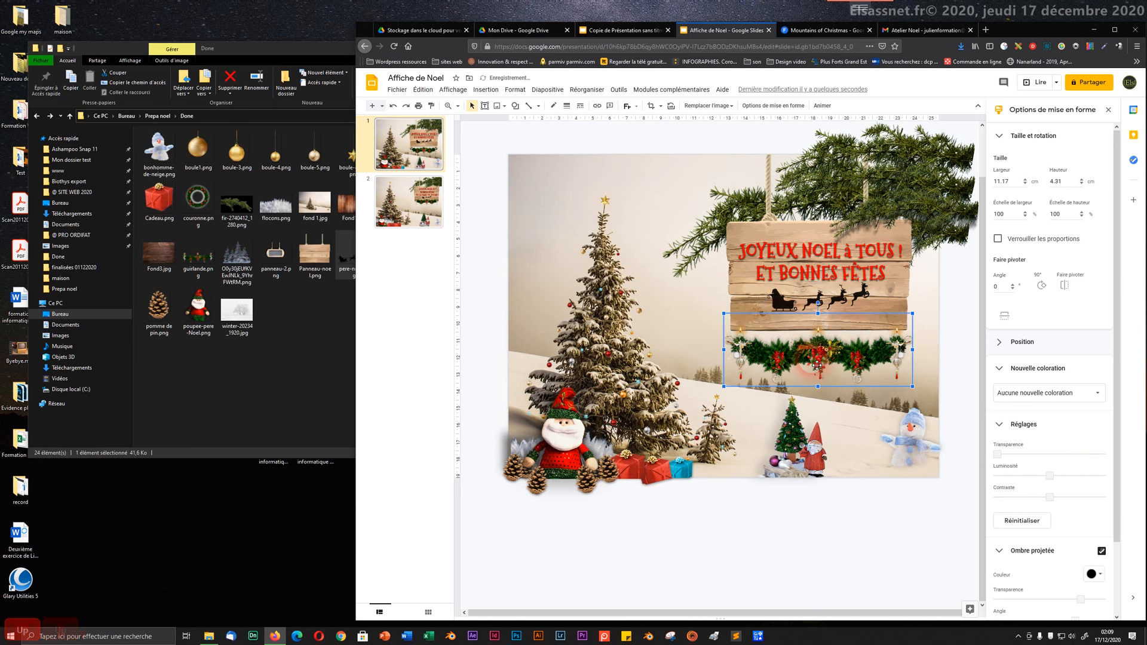
key("Up")
key("Up")
key("Up")
key("Up")
key("Up")
key("Up")
key("Up")
key("Up")
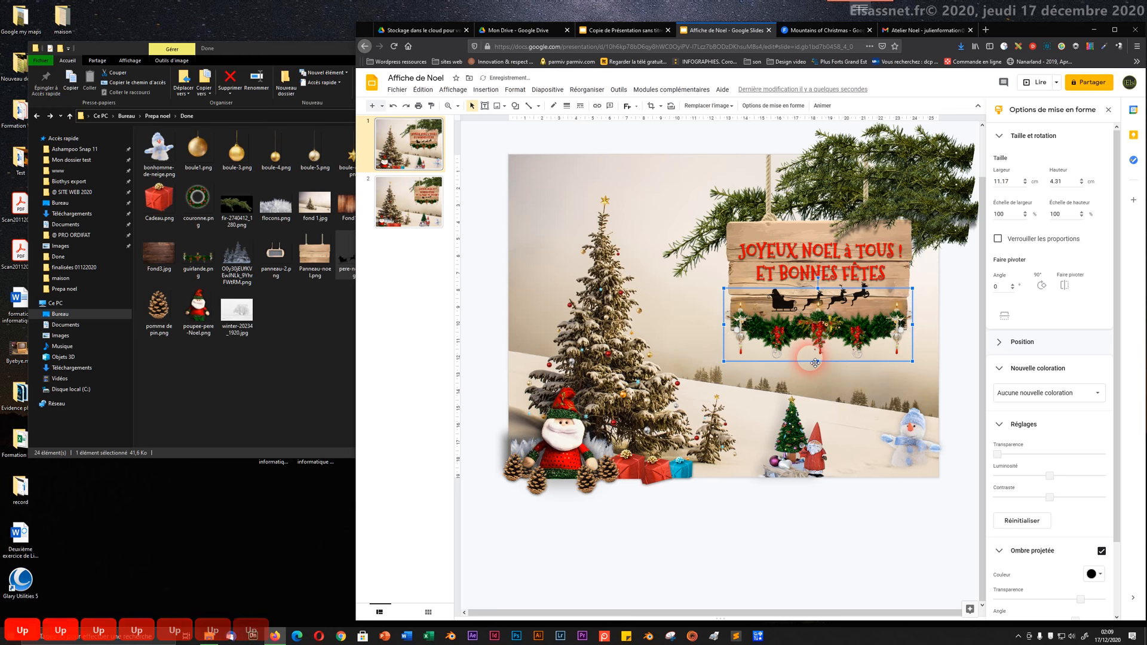
key("Down")
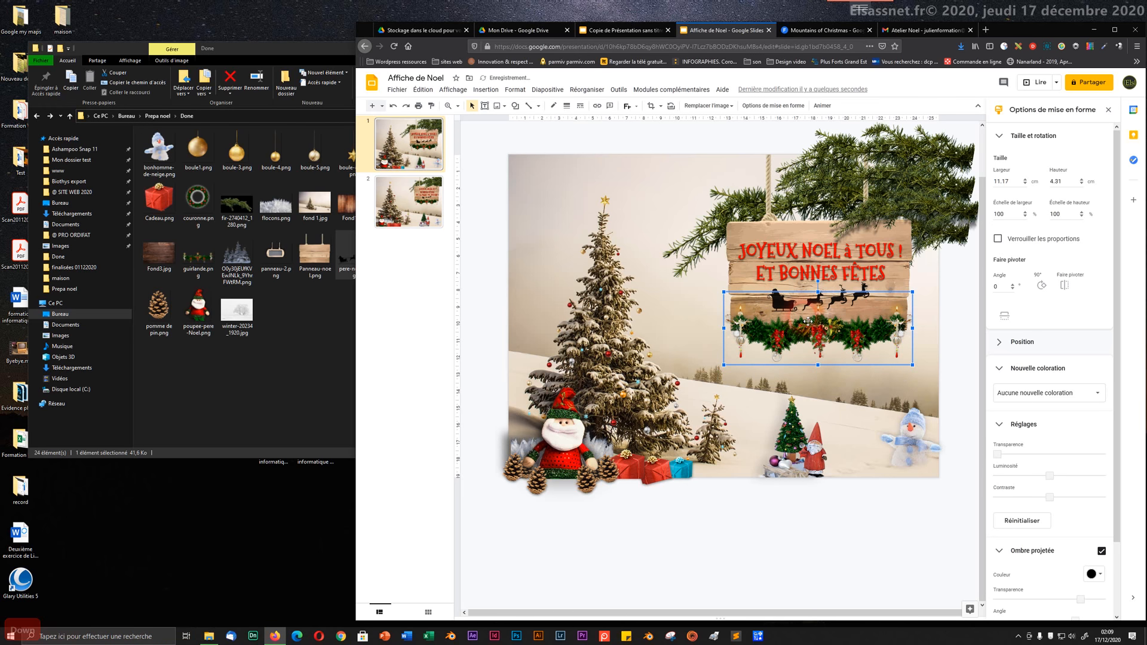
left_click(837, 499)
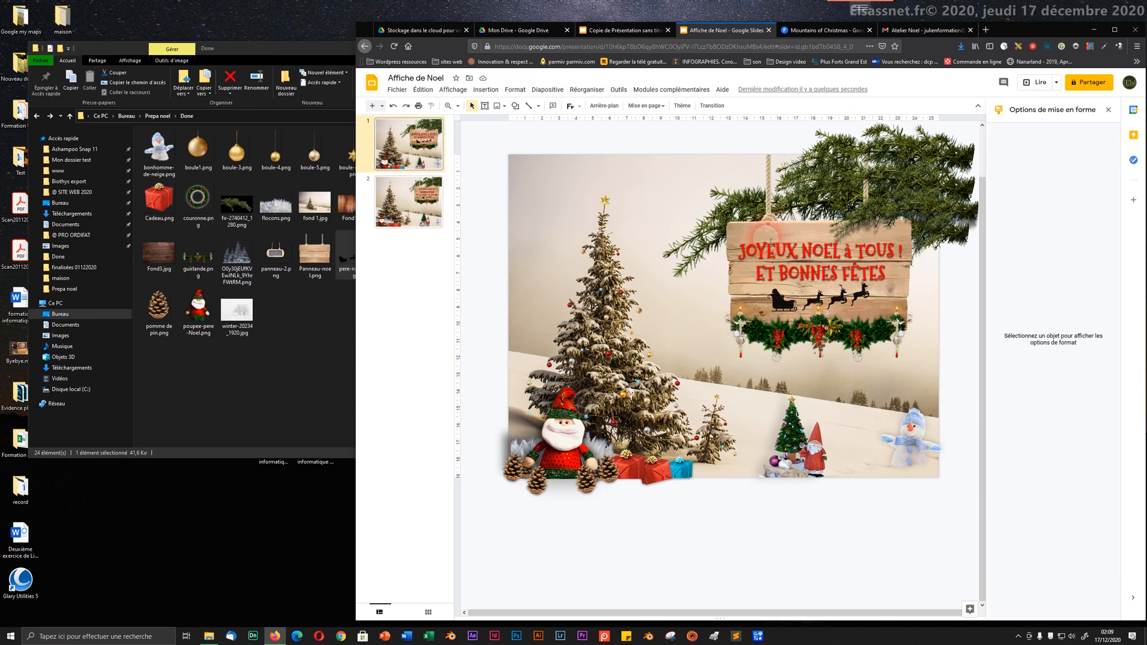
- Try a small vertical shift of the greeting text on the wooden sign
left_click(770, 243)
key("Up")
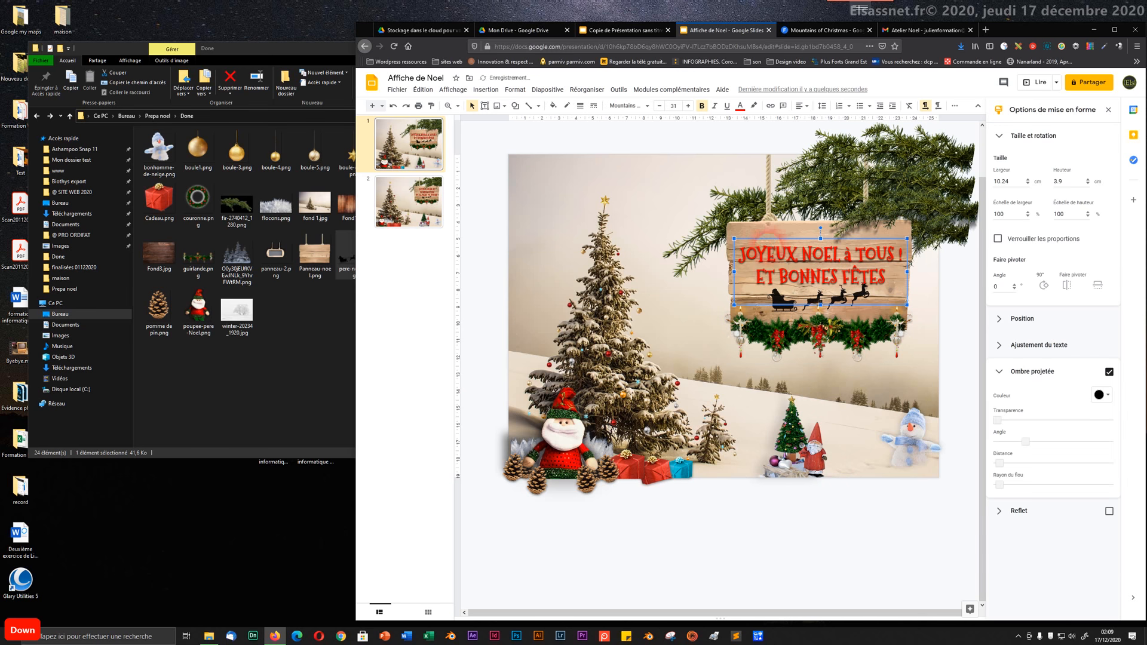
key("Down")
left_click(773, 512)
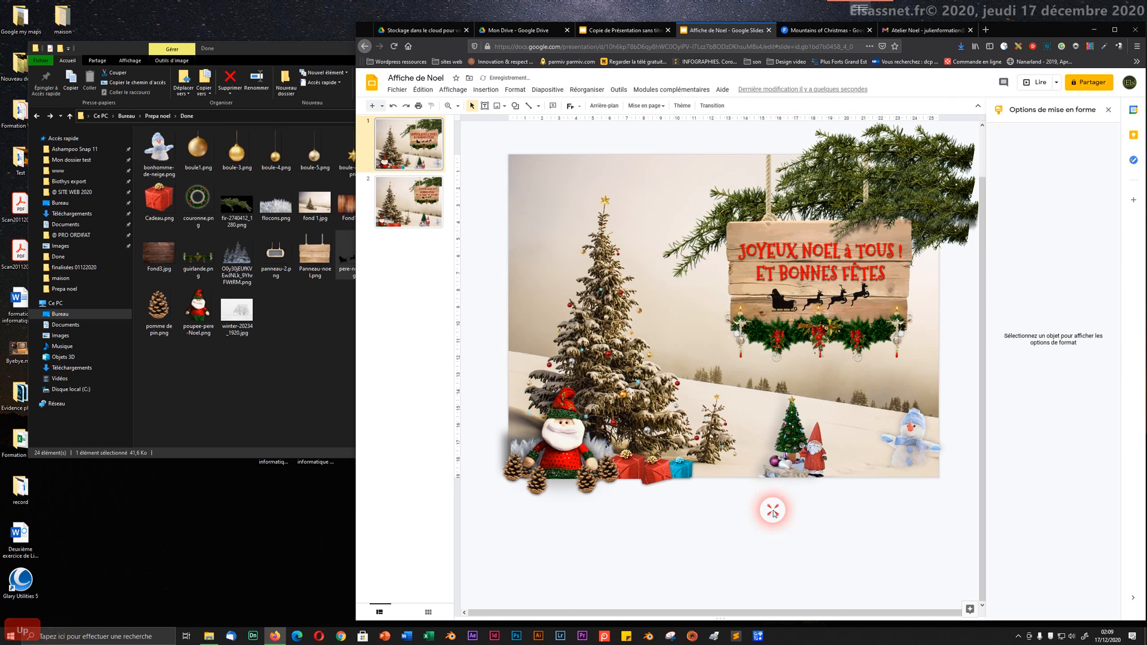
- Try a reflection on the gnome and small tree image, with its recolour, adjustment, shadow and reflection settings collapsed
left_click(812, 448)
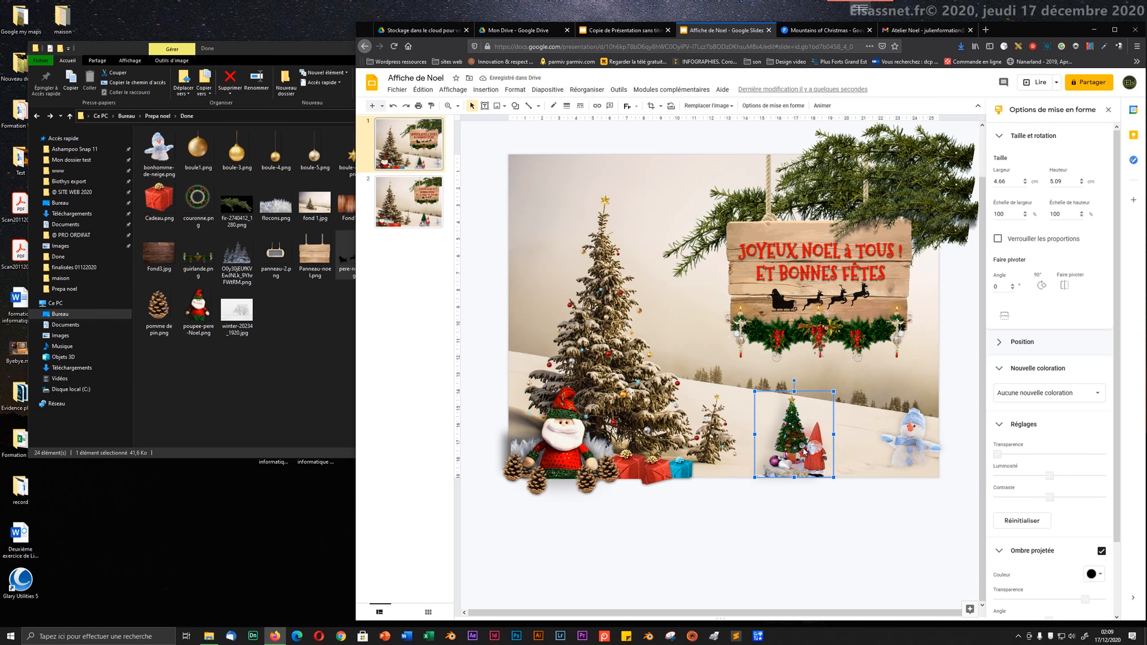
left_click(998, 424)
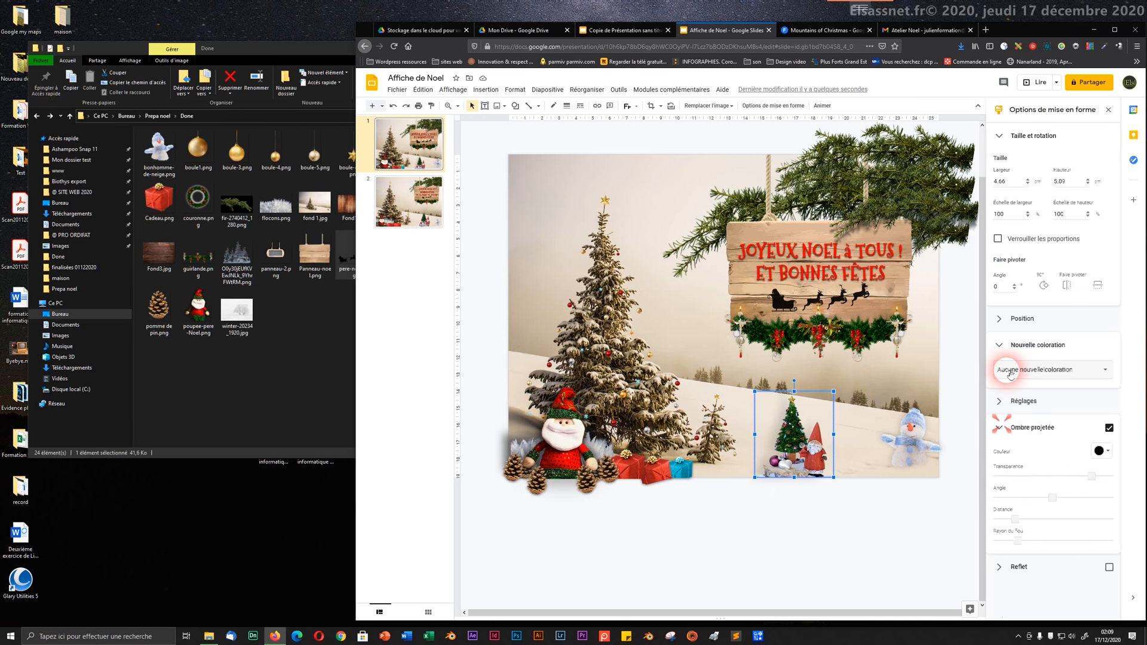
left_click(1002, 337)
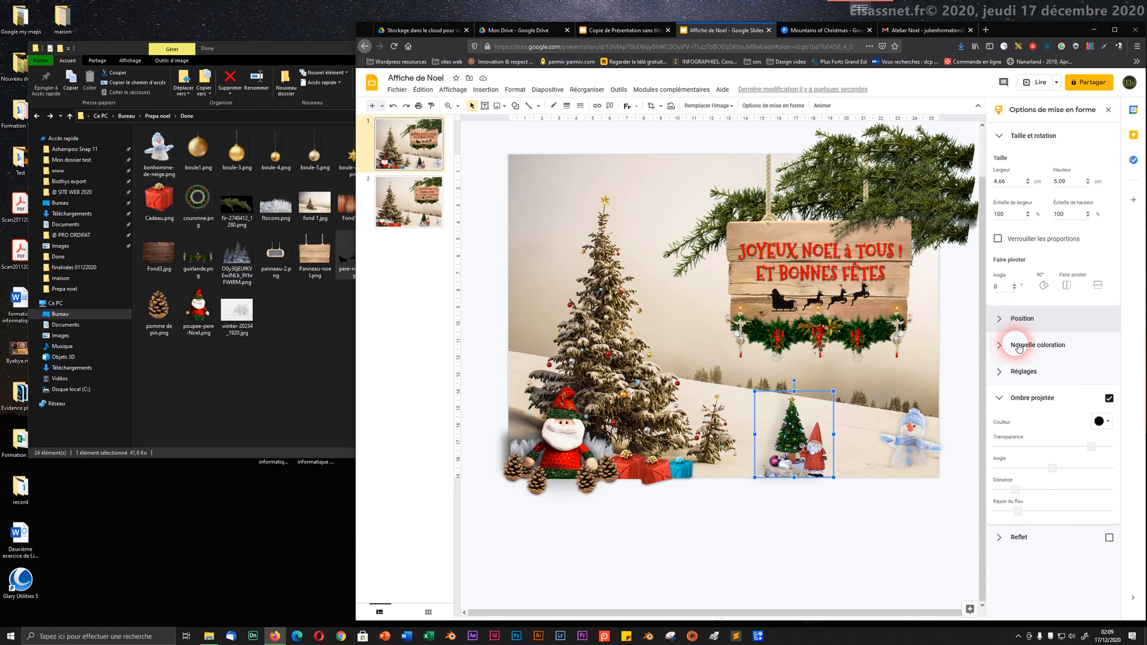
left_click(1000, 399)
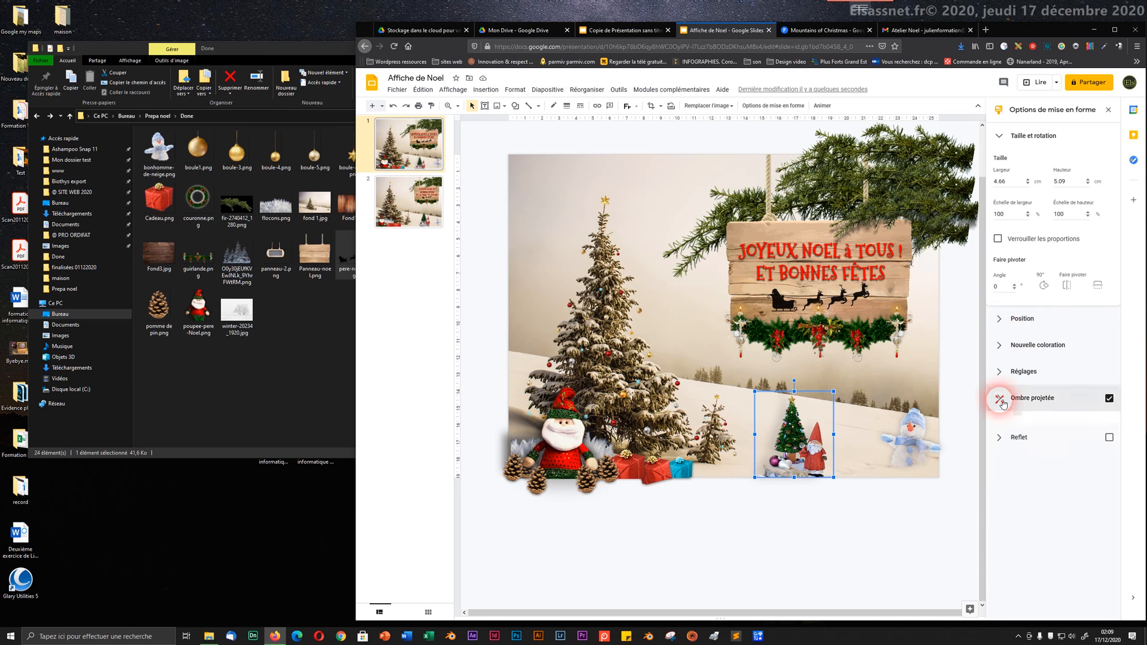
left_click(1000, 424)
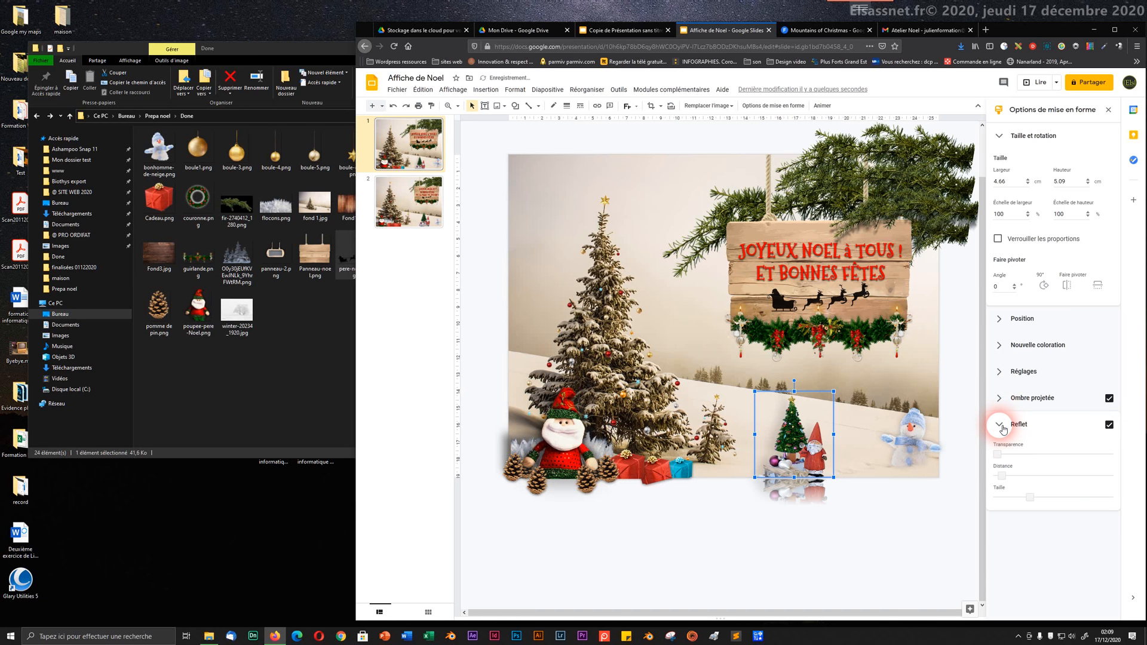
left_click(1001, 425)
- Try a reflection on the snowman, and remove the reflection from both the snowman and the gnome image
left_click(944, 463)
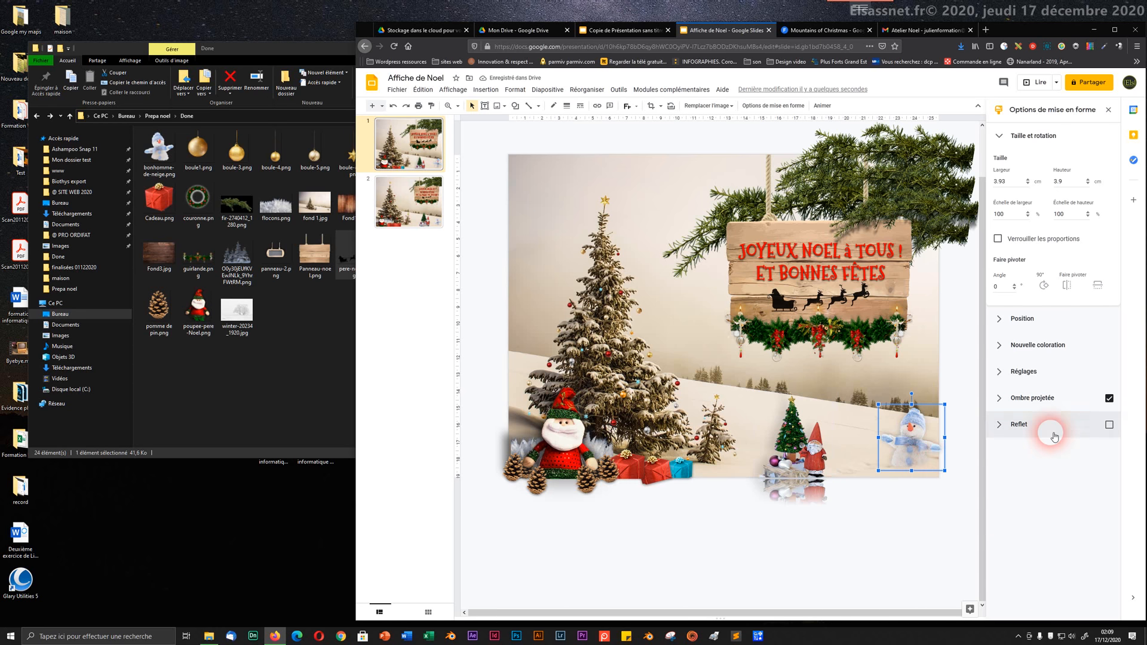
left_click(1109, 425)
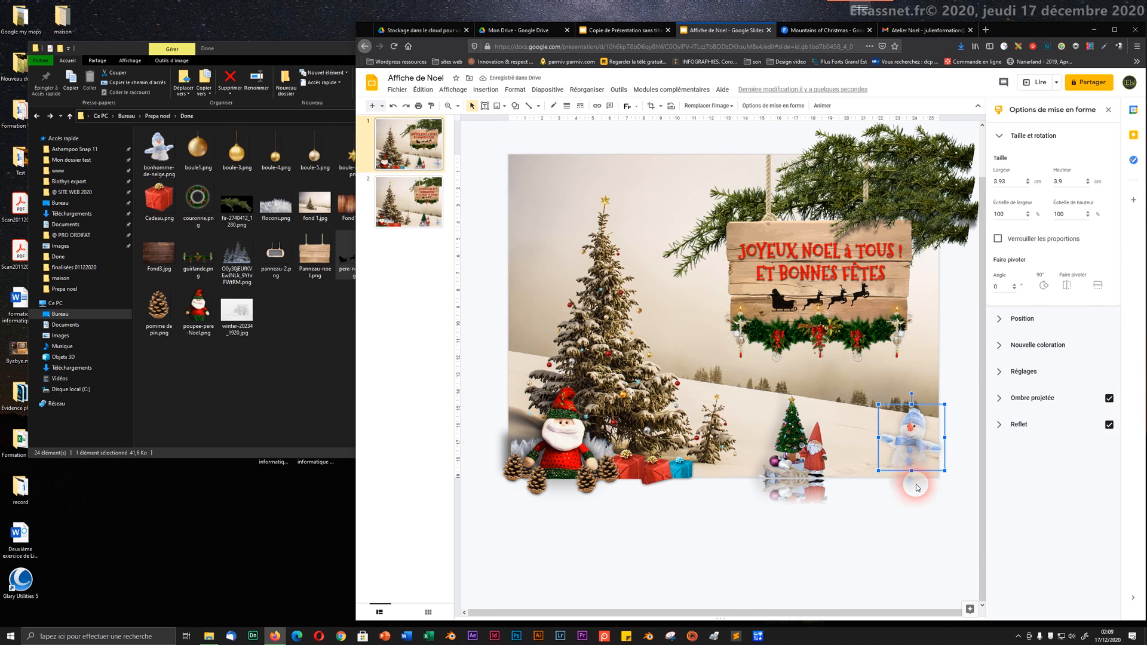
left_click(1108, 424)
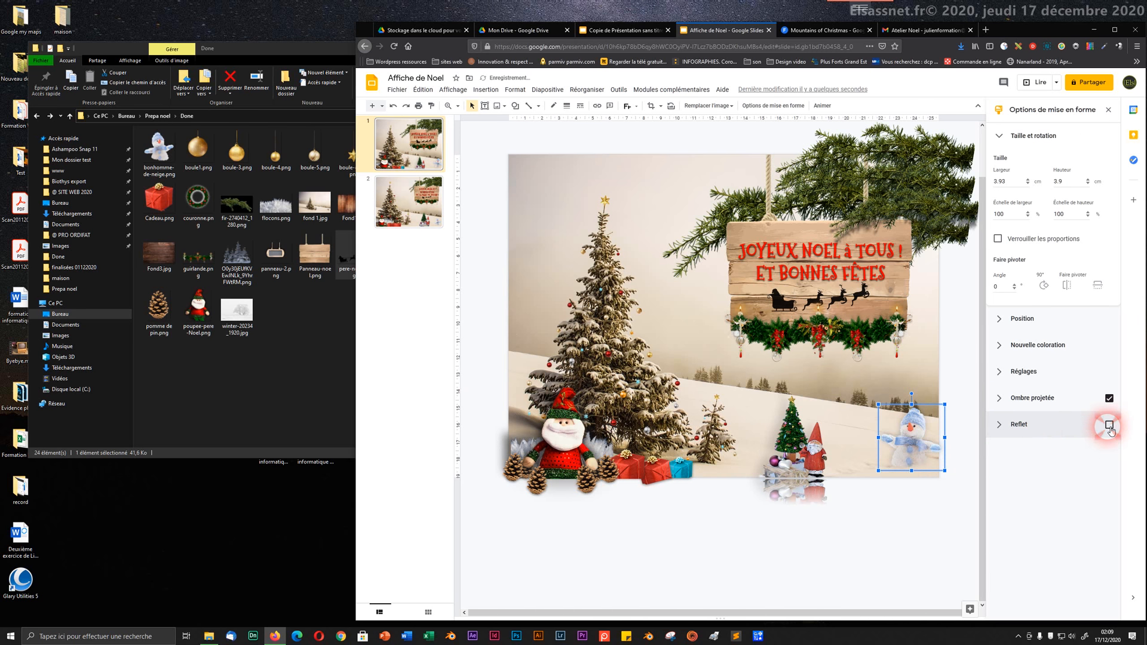
left_click(795, 484)
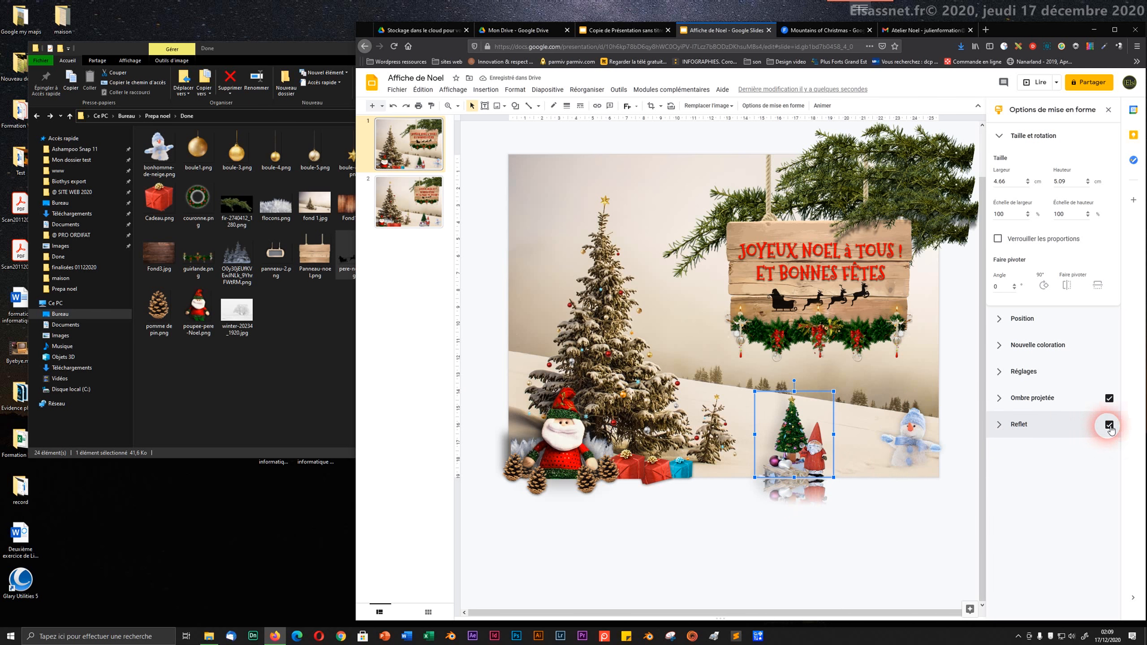
left_click(1108, 425)
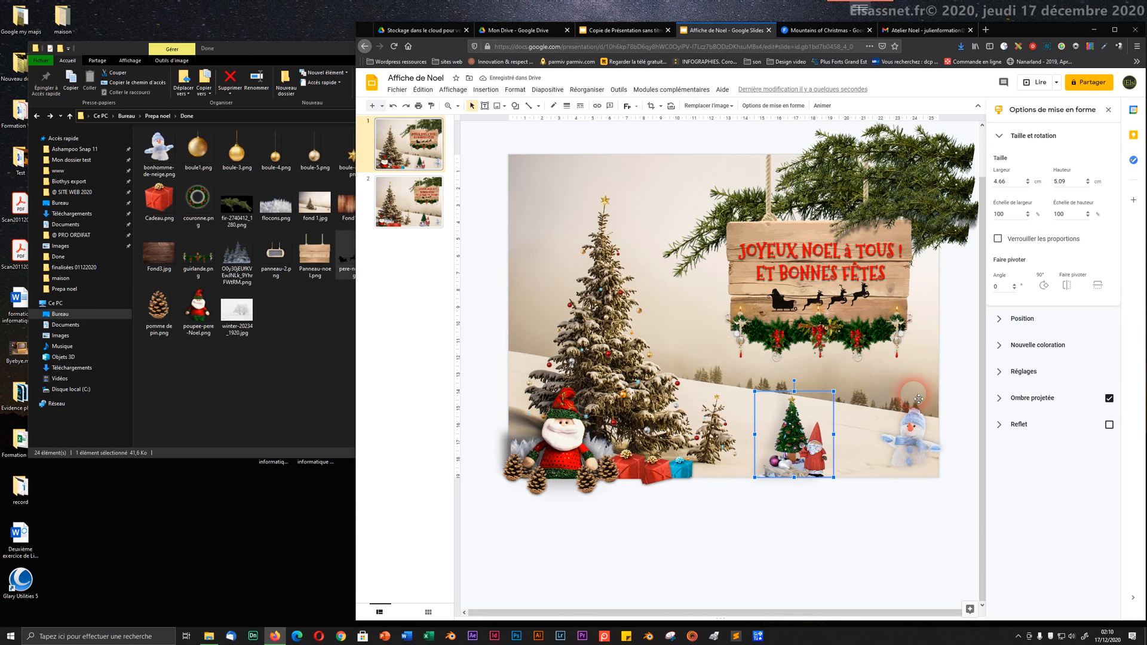
- Increase the brightness of the gnome and small tree image slightly
left_click(1013, 326)
left_click(1000, 369)
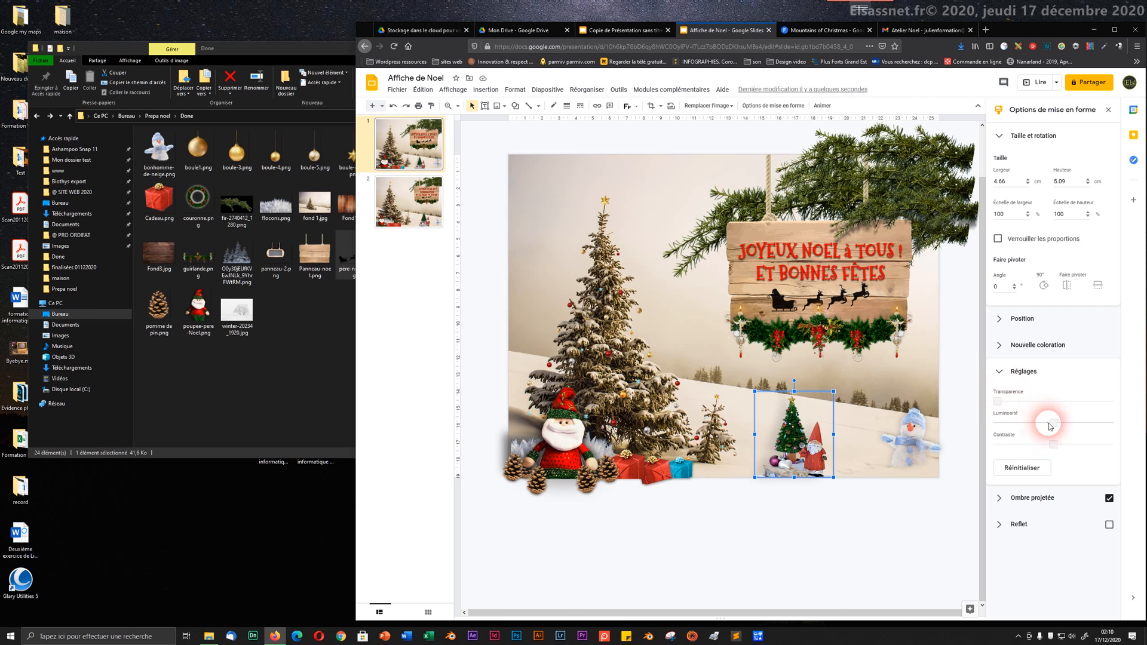
left_click_drag(1052, 422, 1063, 427)
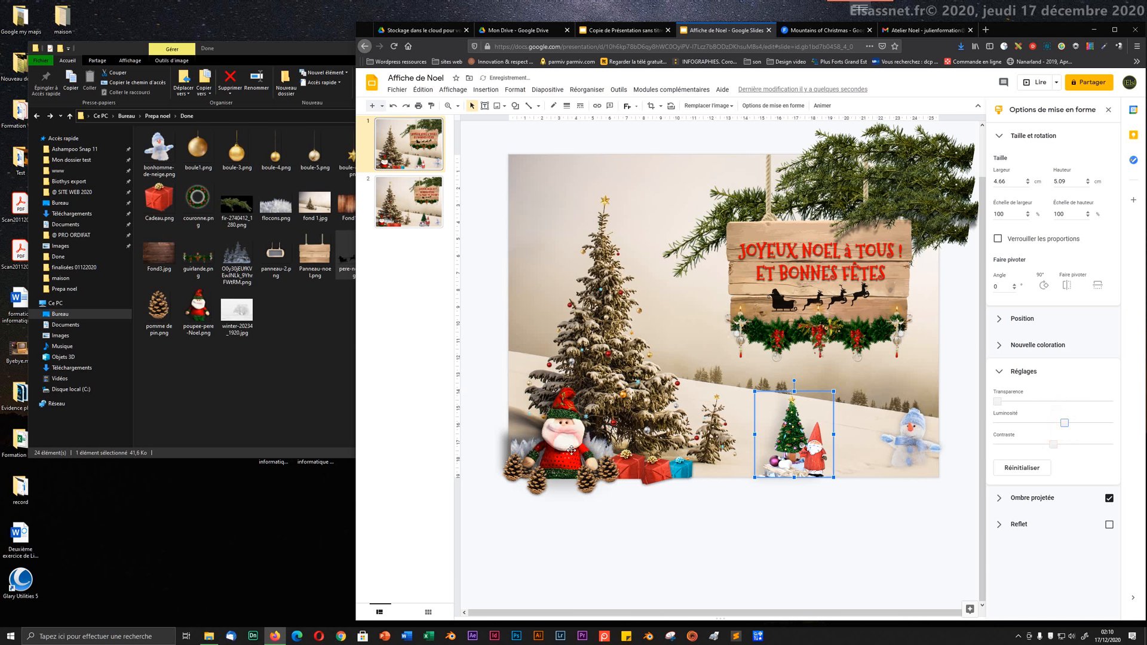
- Increase the snowman's contrast slightly while leaving its brightness neutral
left_click(905, 441)
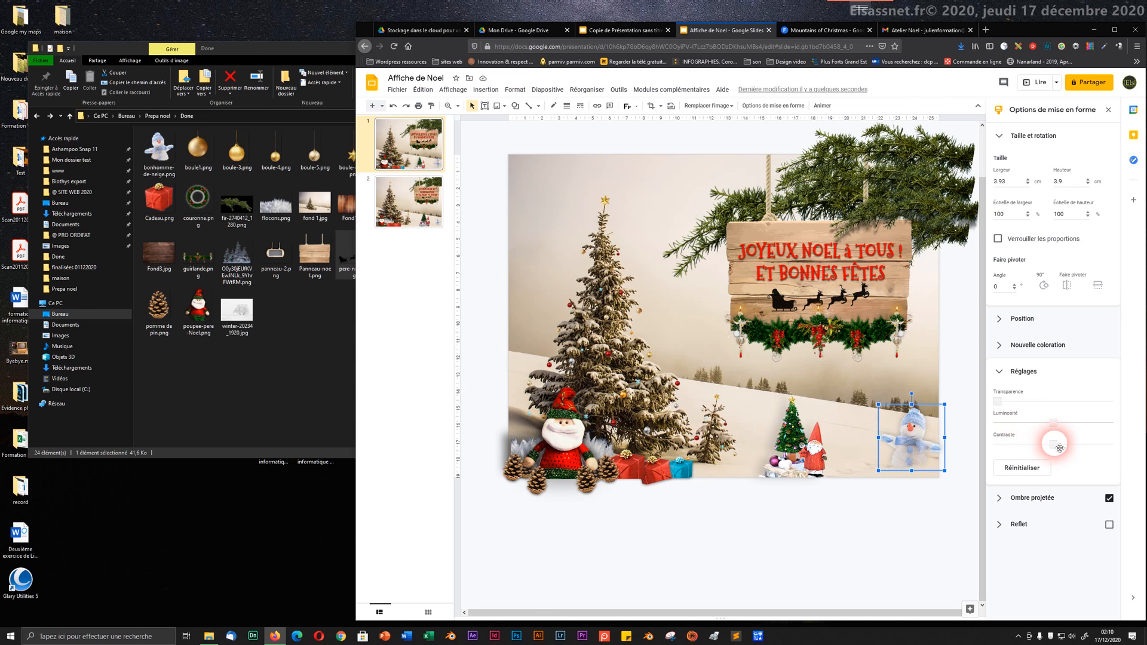
mouse_move(1063, 445)
left_mouse_down()
mouse_move(1083, 448)
mouse_move(1056, 451)
mouse_move(1066, 452)
left_mouse_up()
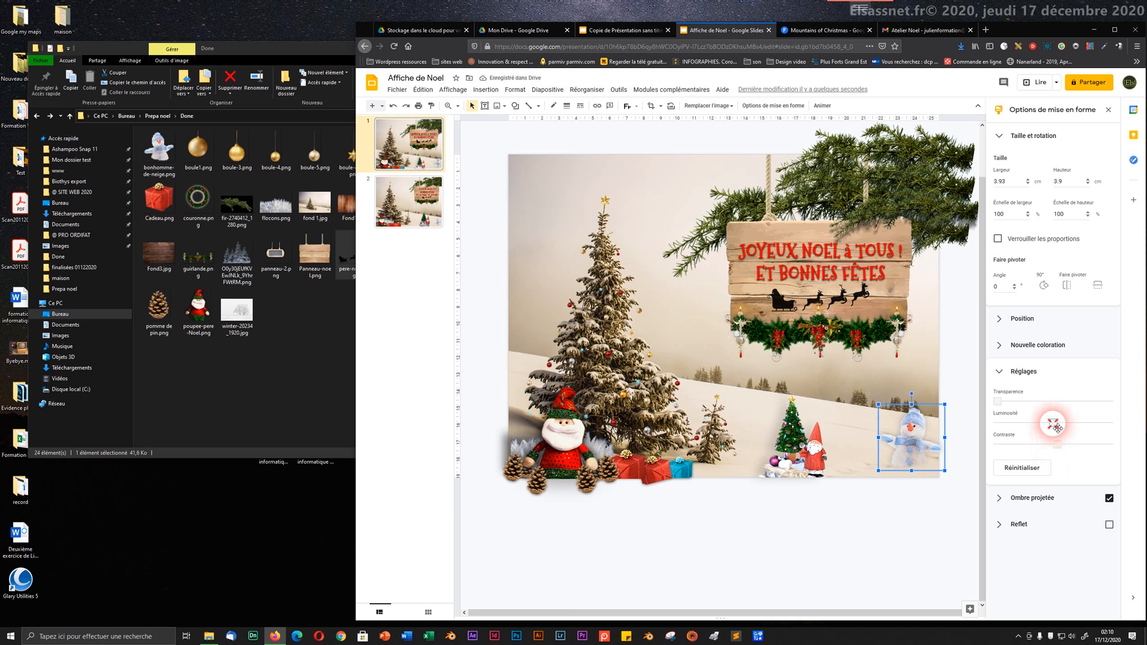
mouse_move(1054, 427)
left_mouse_down()
mouse_move(1065, 423)
mouse_move(1055, 430)
left_mouse_up()
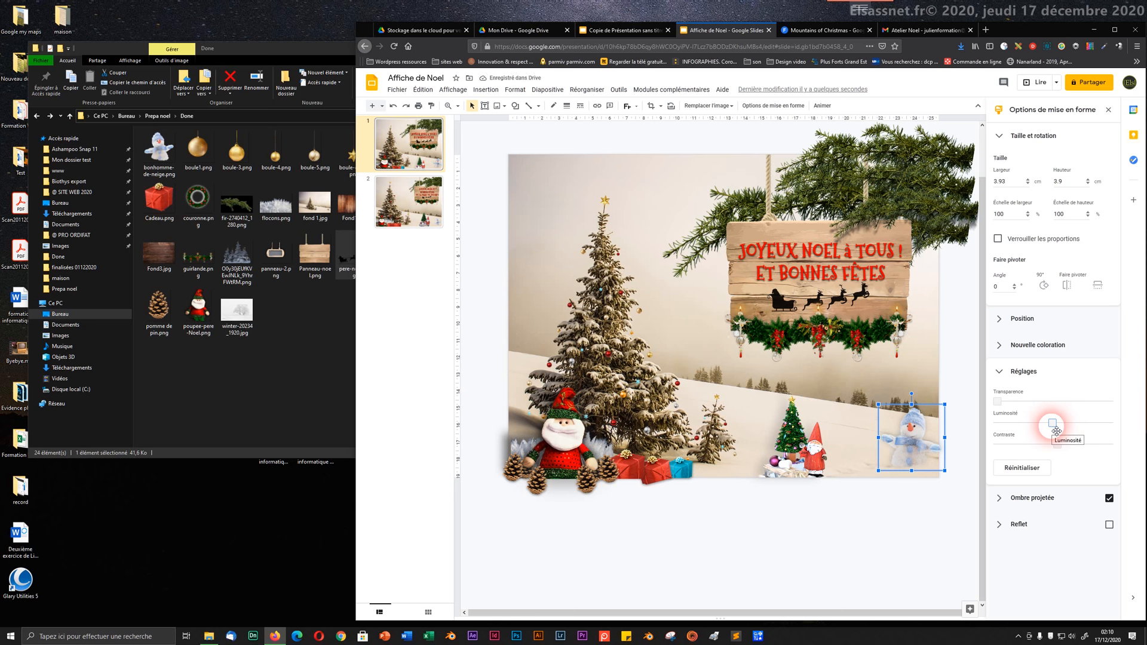
left_click(811, 508)
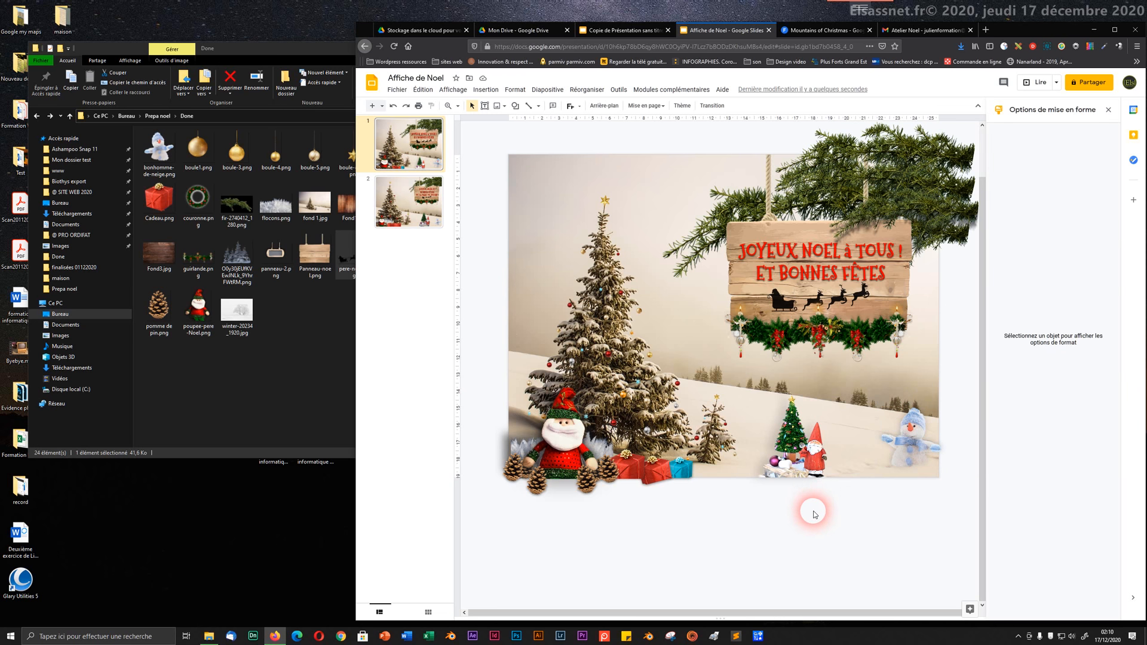
- Check the snowman's image adjustments and fine-tune the brightness of the gnome and small tree image
left_click(922, 439)
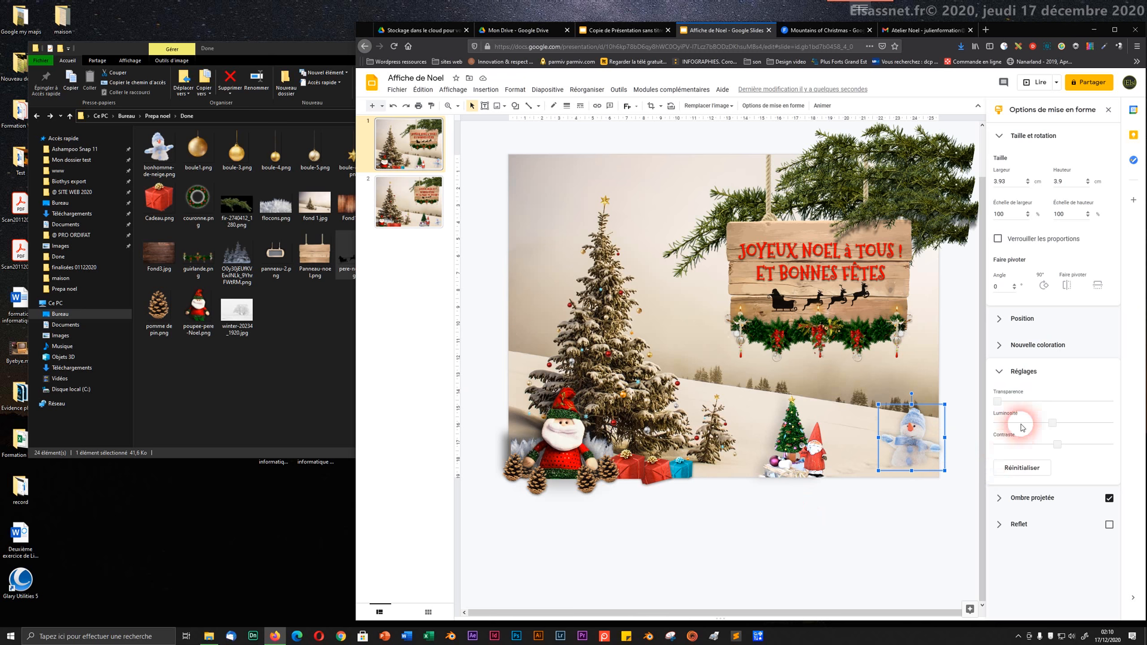
left_click(830, 449)
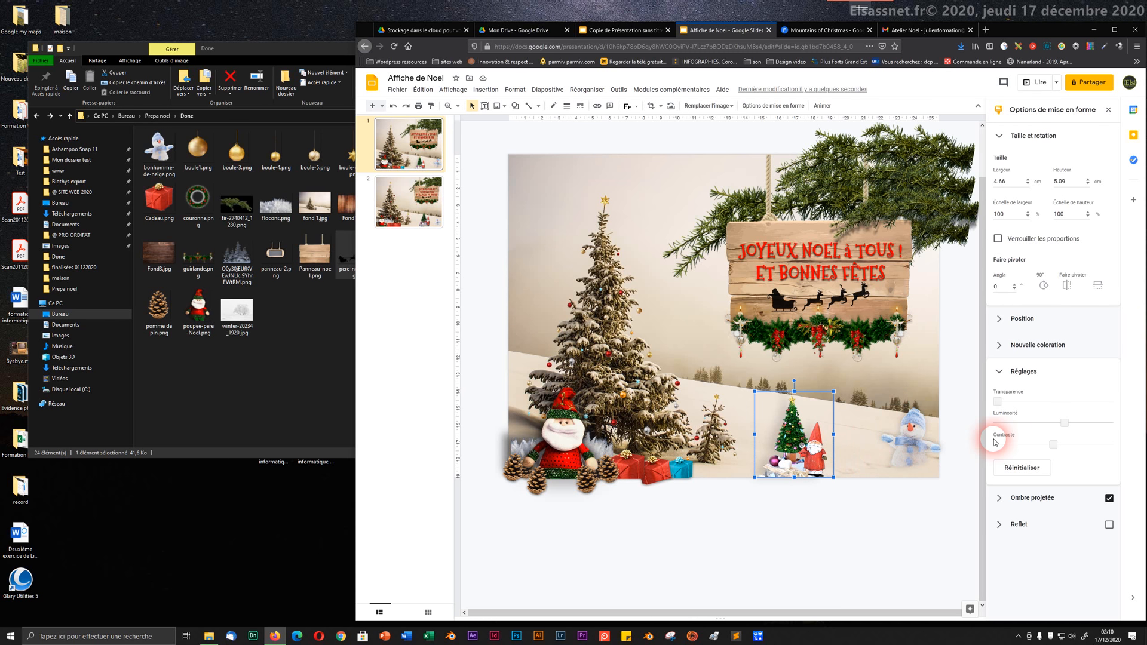
mouse_move(1064, 424)
left_click_drag(1065, 427, 1066, 428)
- Raise the snowman's brightness slightly and adjust its vertical position to sit a little higher on the snow
left_click(895, 444)
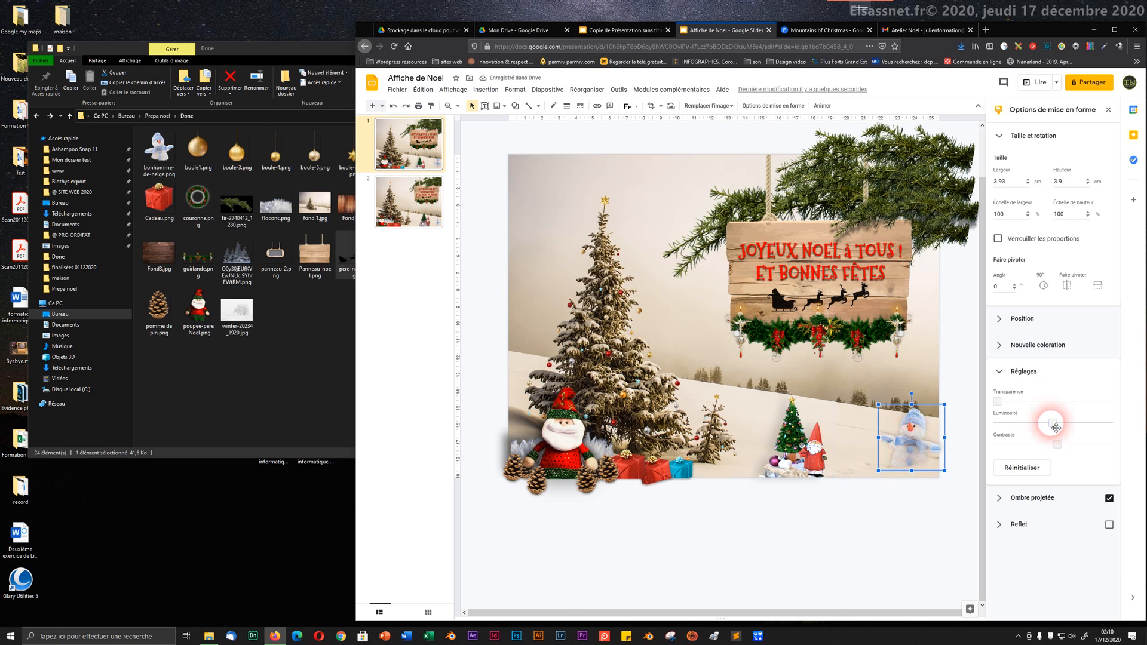
left_click_drag(1052, 424, 1060, 427)
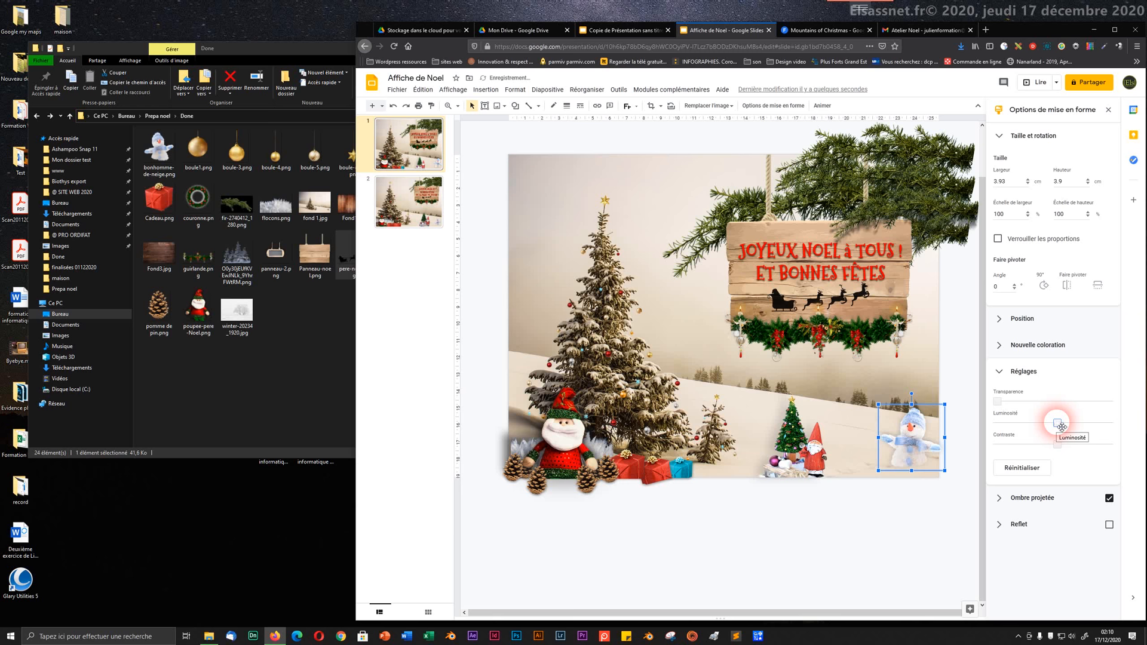
key("Down")
key("Down")
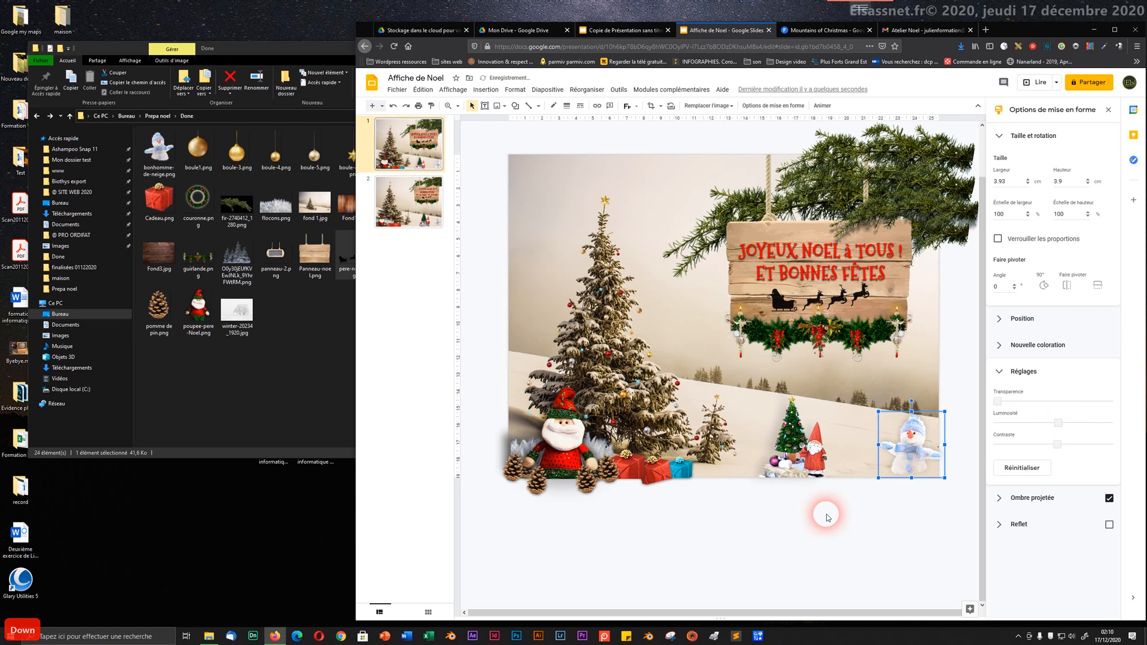
left_click(828, 518)
left_click_drag(900, 471, 900, 468)
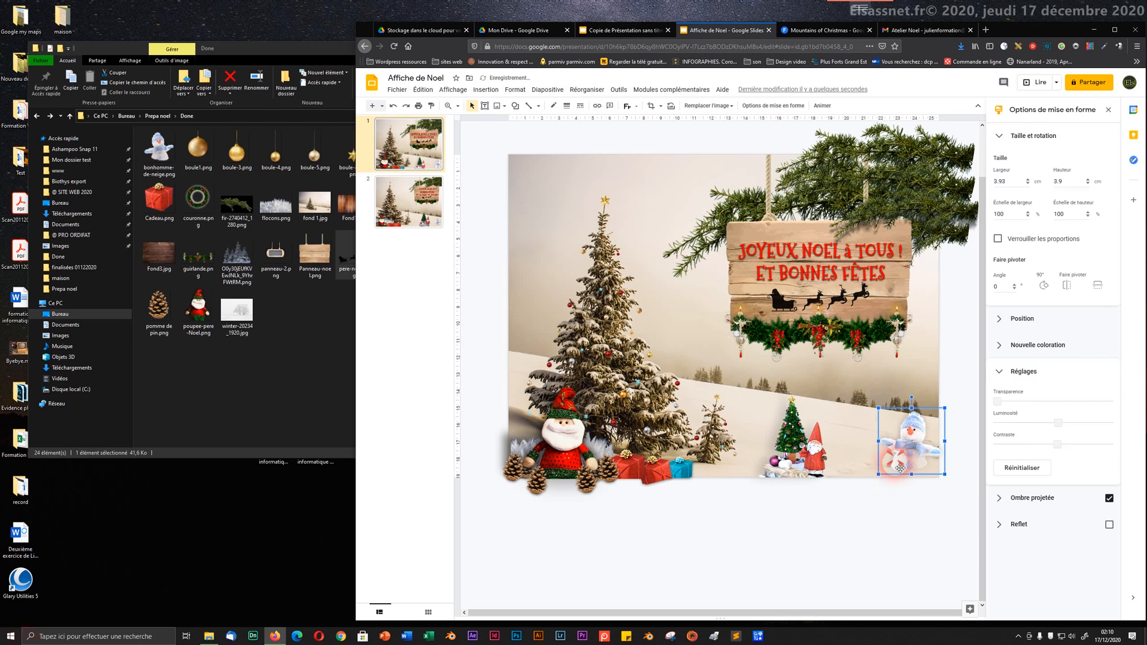
key("Up")
key("Up")
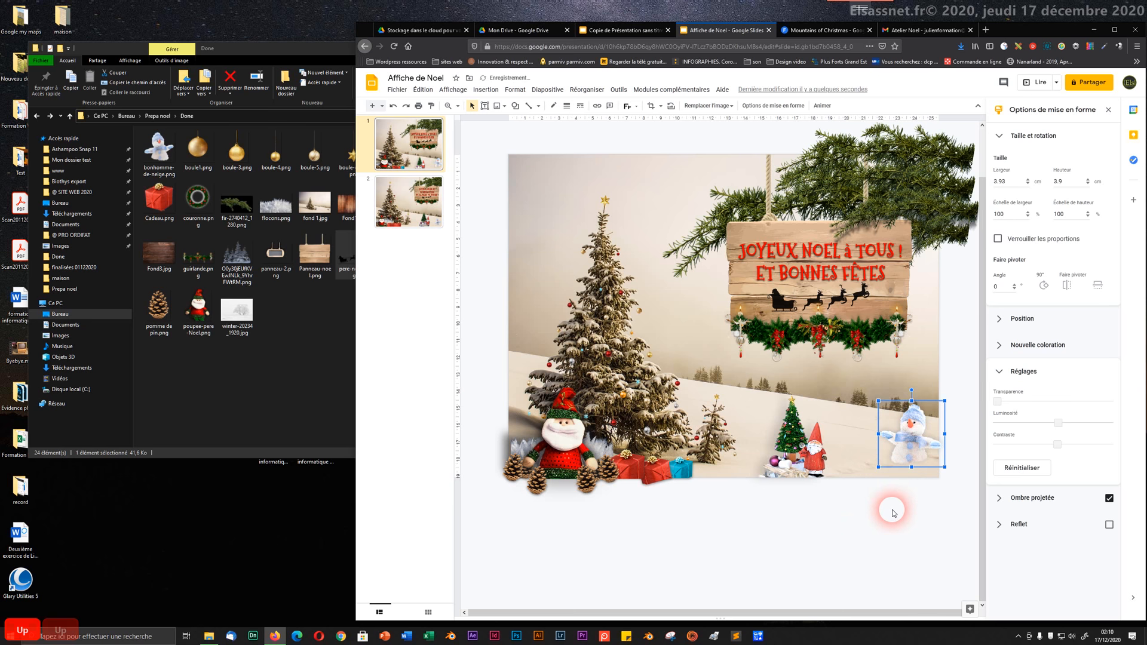
left_click(892, 512)
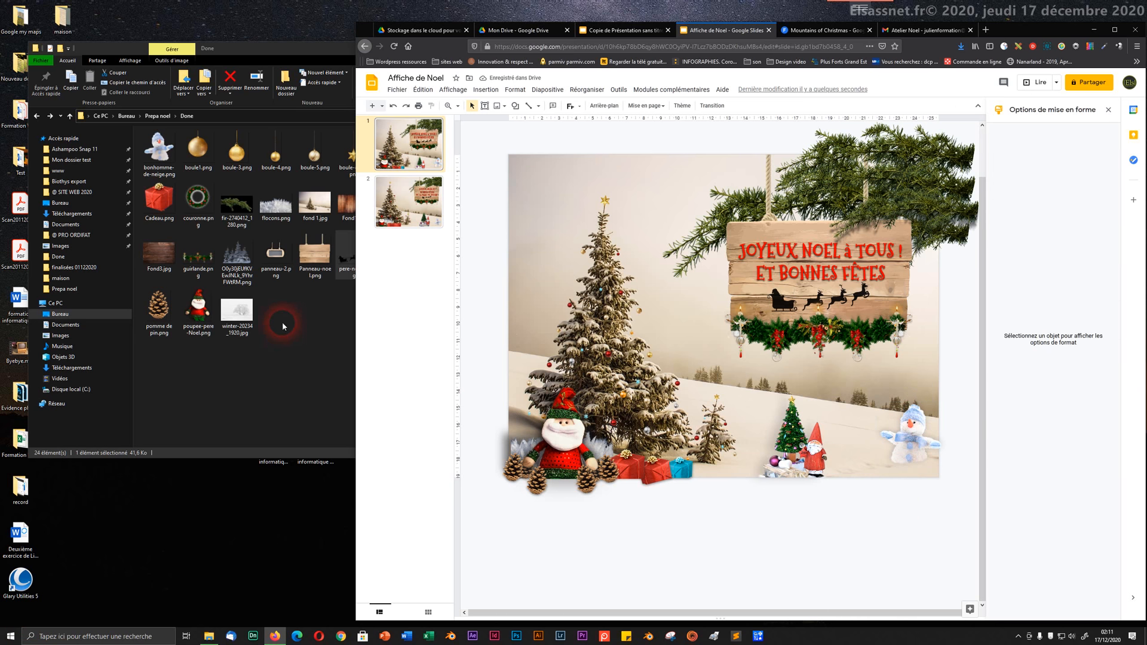
- View the second slide to compare its poster with the first, and return to the first slide
left_click(405, 211)
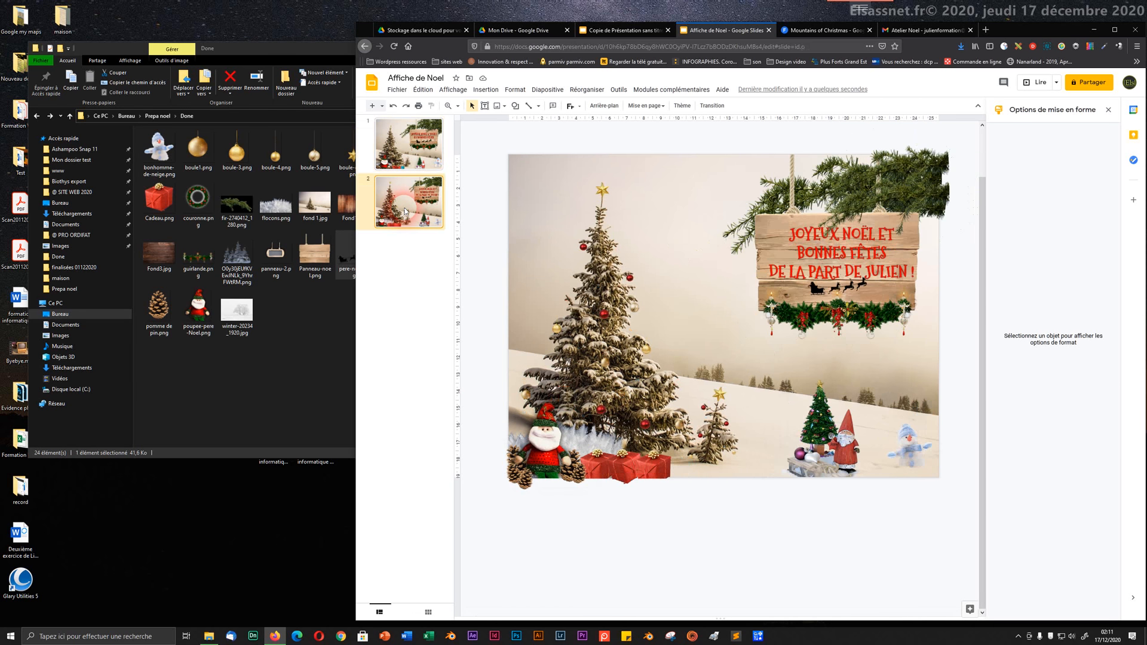
left_click(422, 159)
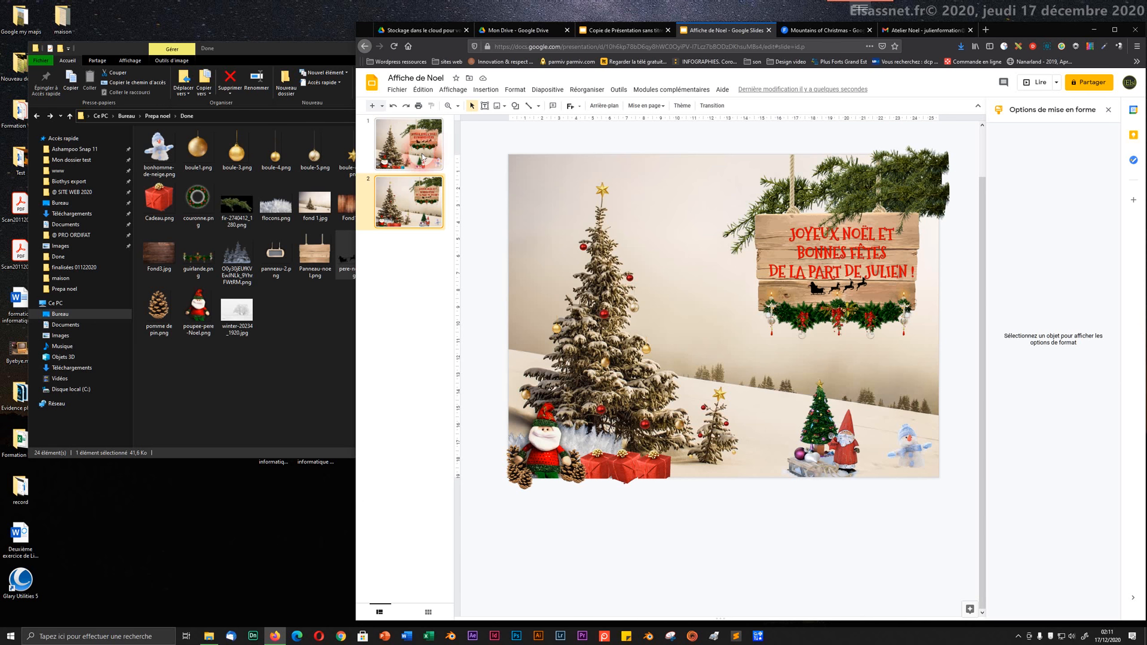
- Fine-tune the brightness and contrast of the snowman on the first slide
left_click(422, 157)
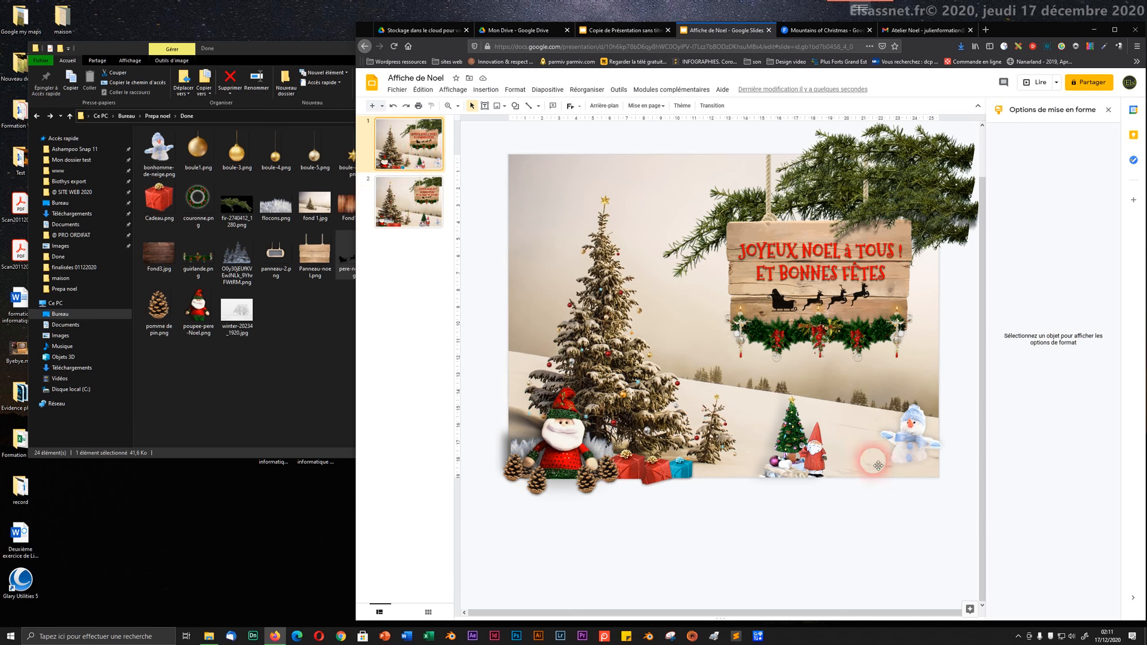
left_click(916, 438)
left_click_drag(1058, 423, 1055, 424)
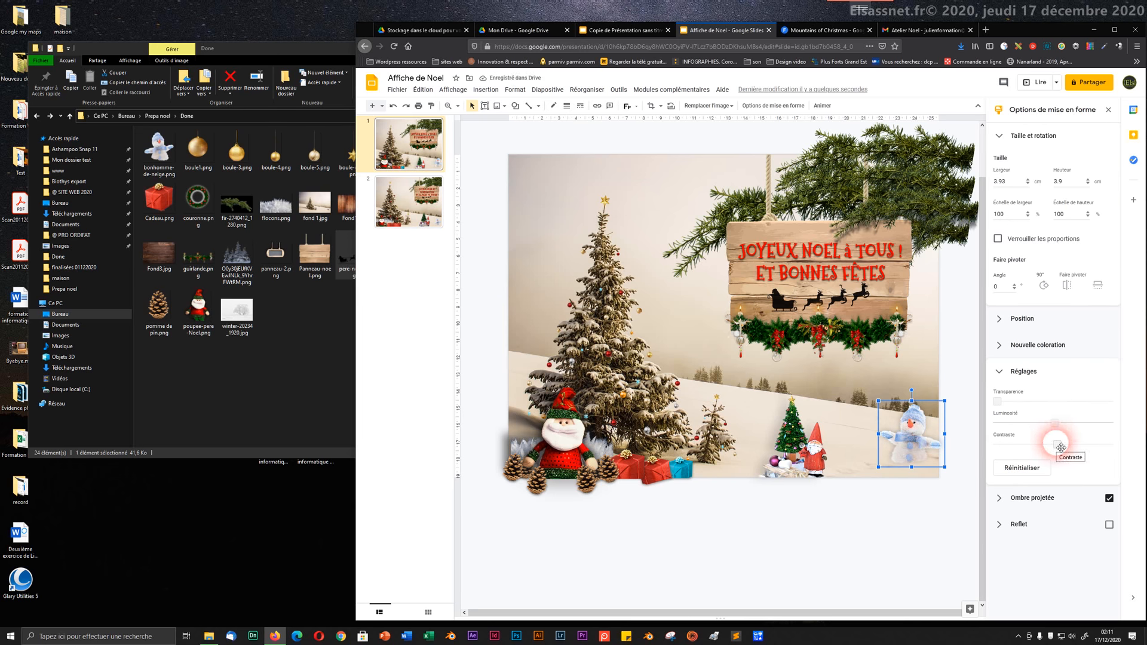
left_click(1056, 446)
left_click_drag(1058, 448, 1056, 447)
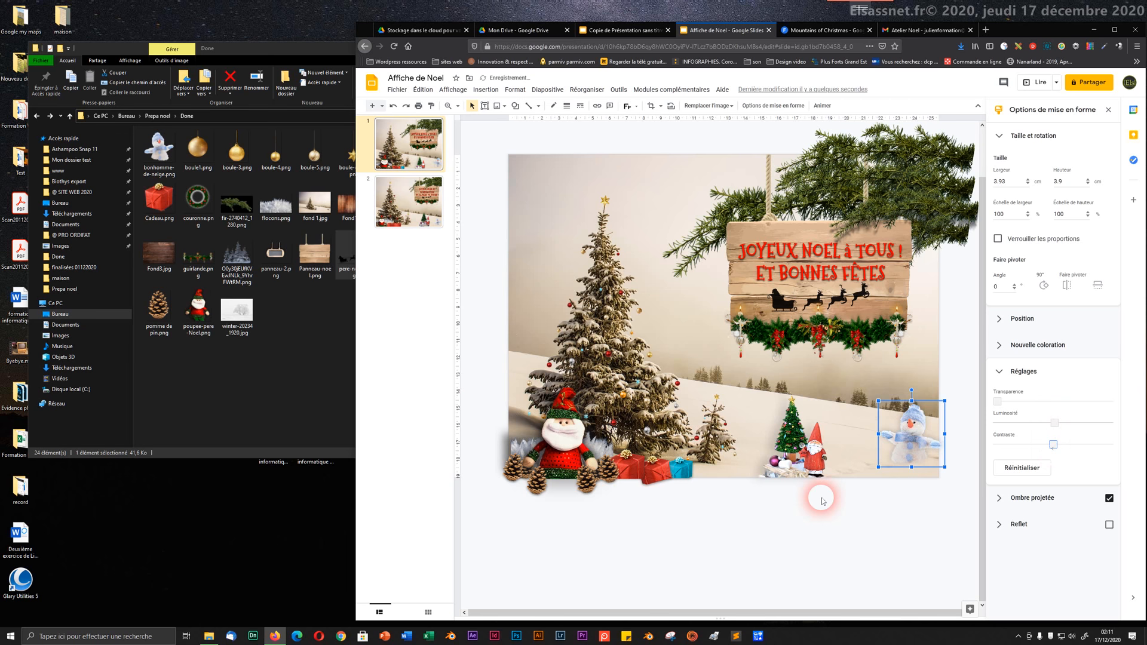
left_click(692, 544)
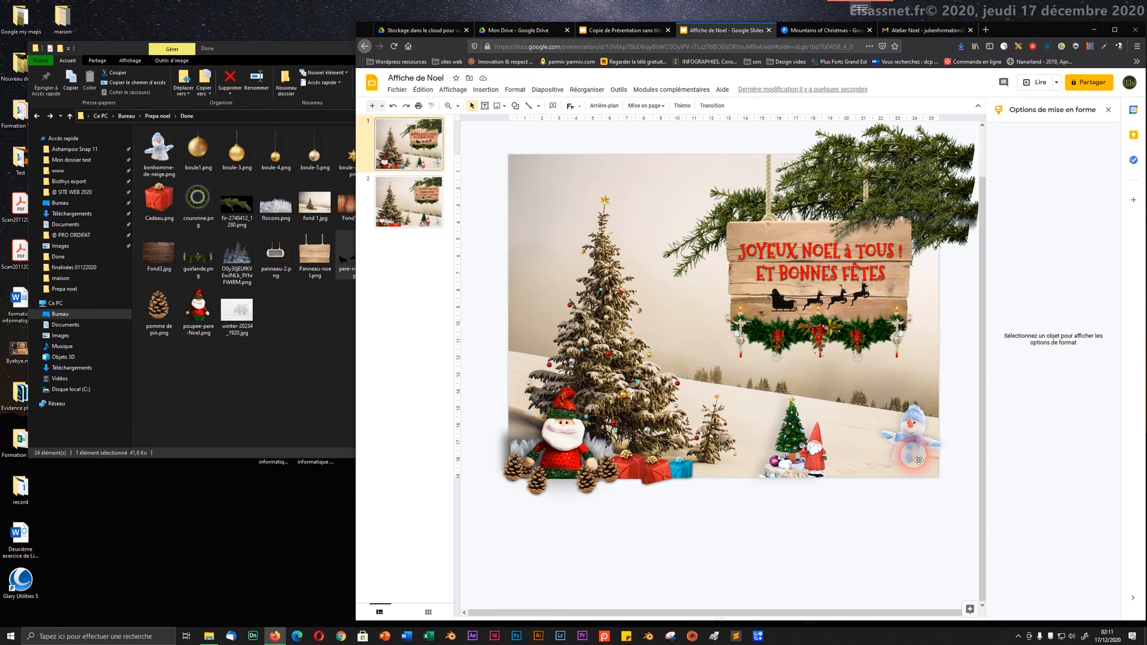
- Move the snowman slightly lower and to the right, and shift the gnome and small tree image slightly right
left_click(909, 433)
left_click_drag(705, 473, 918, 455)
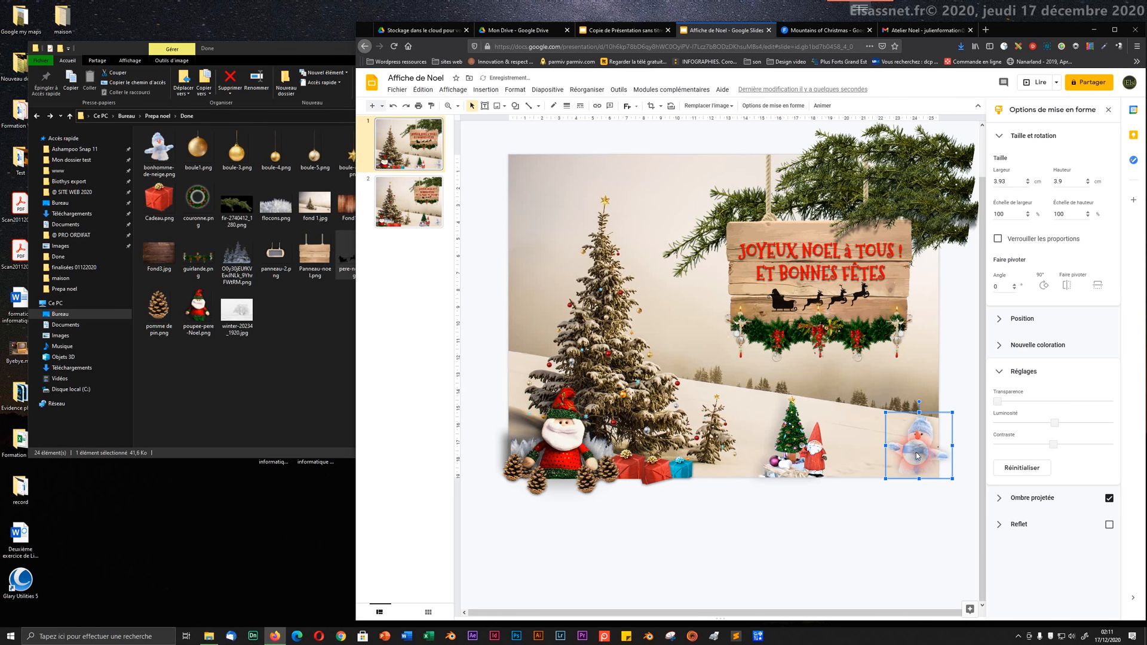
left_click(917, 524)
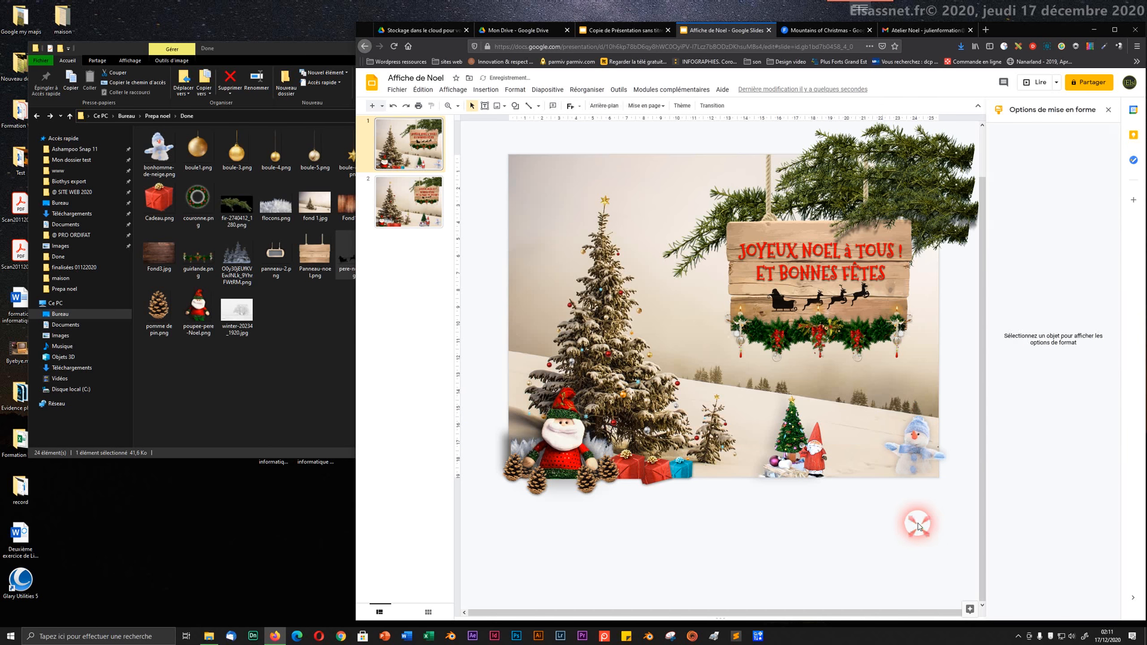
left_click_drag(815, 451, 824, 452)
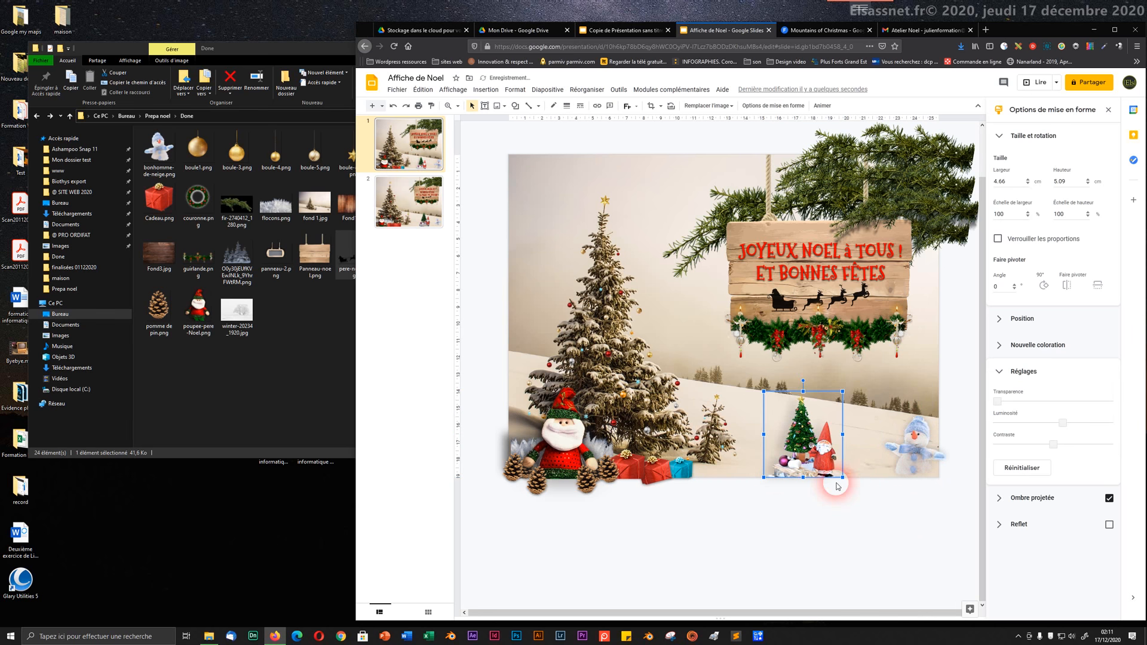
left_click(861, 526)
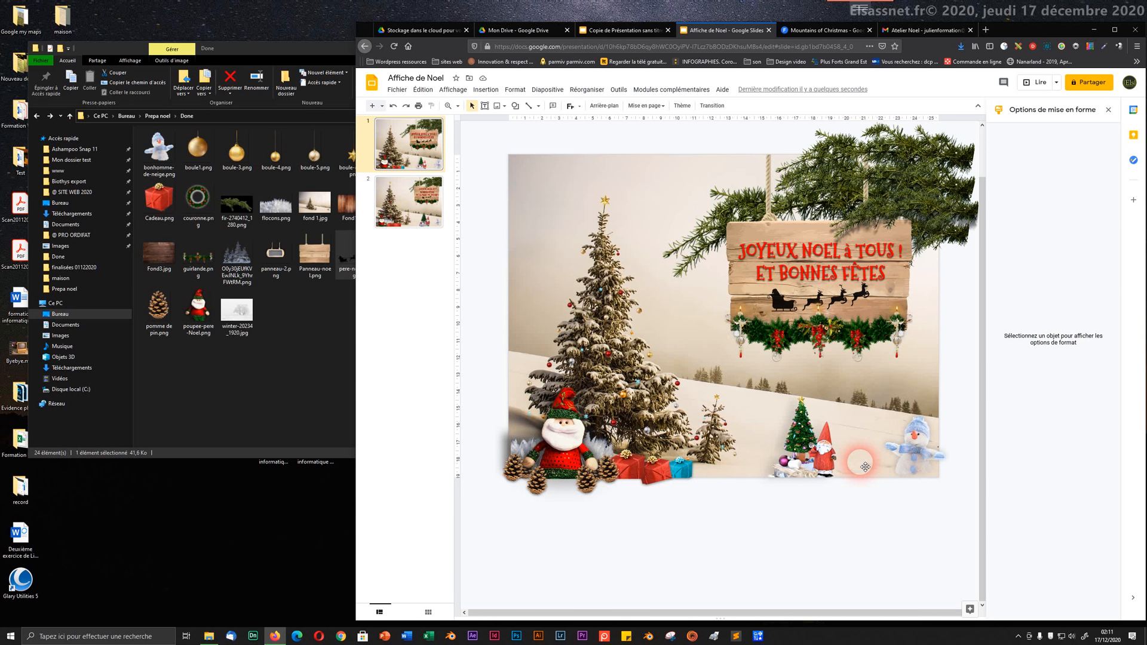
- Nudge the snowman back up a little on the snow
left_click(916, 447)
key("Up")
key("Up")
key("Up")
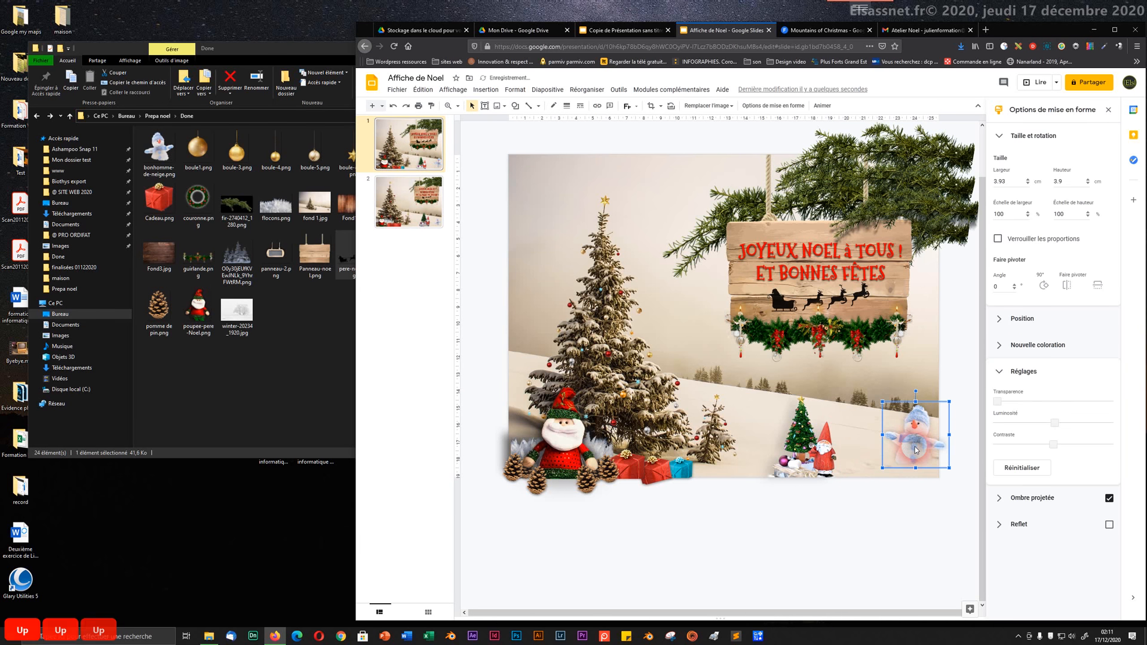
left_click(894, 512)
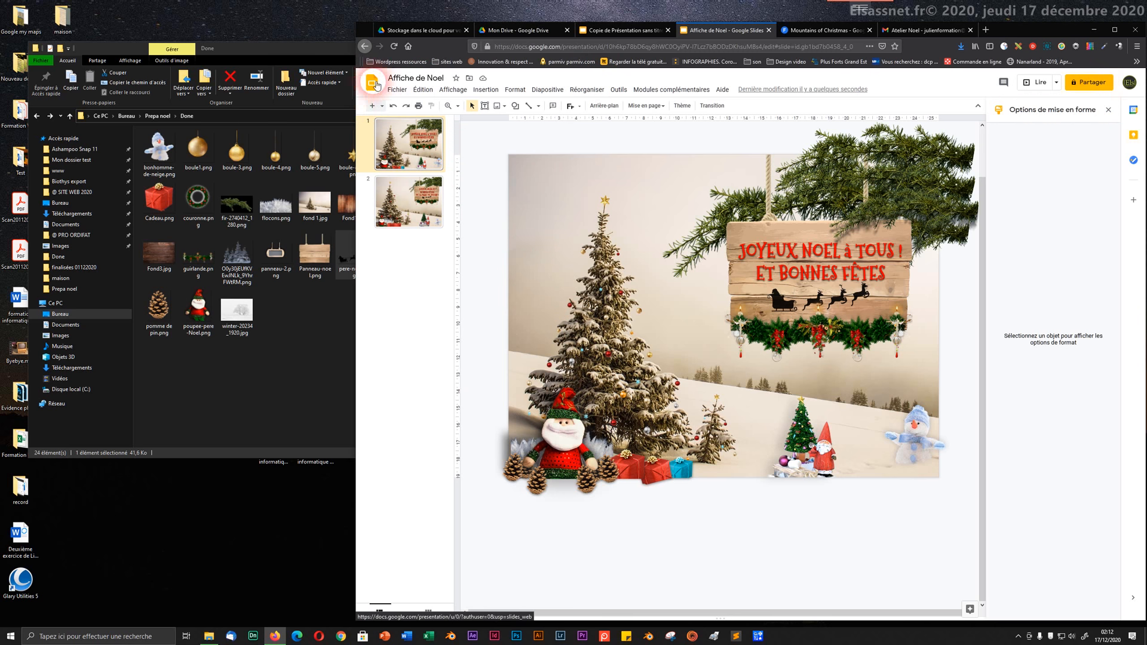
- Download the current slide as a JPEG image and save Affiche de Noel.jpg instead of opening it in Photoshop
left_click(398, 89)
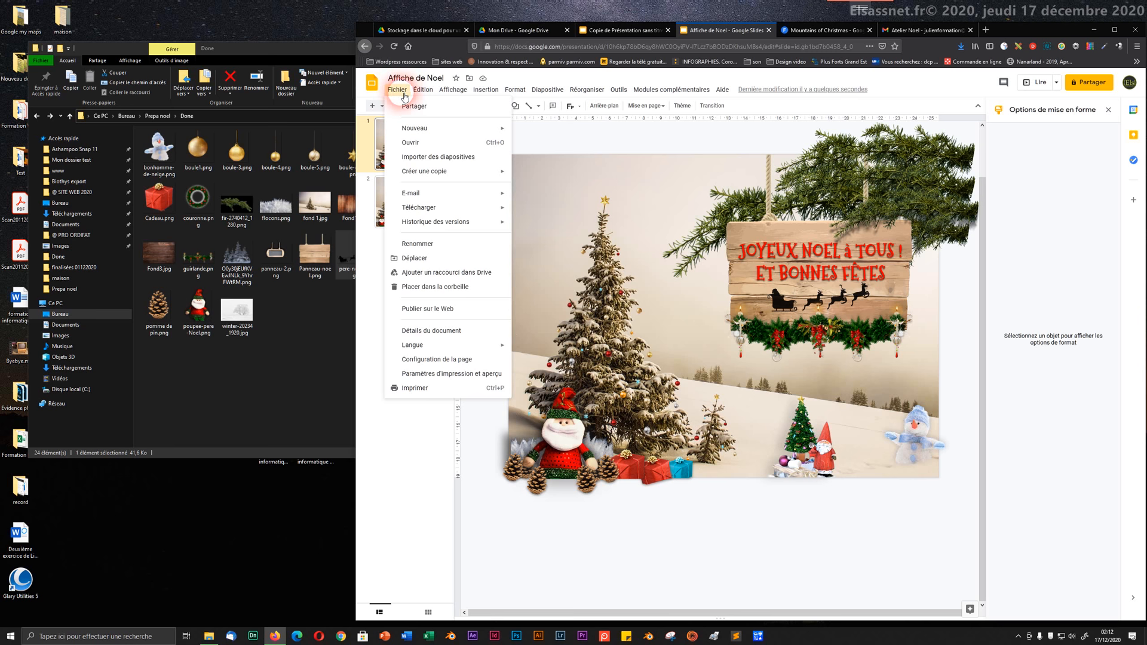
mouse_move(398, 172)
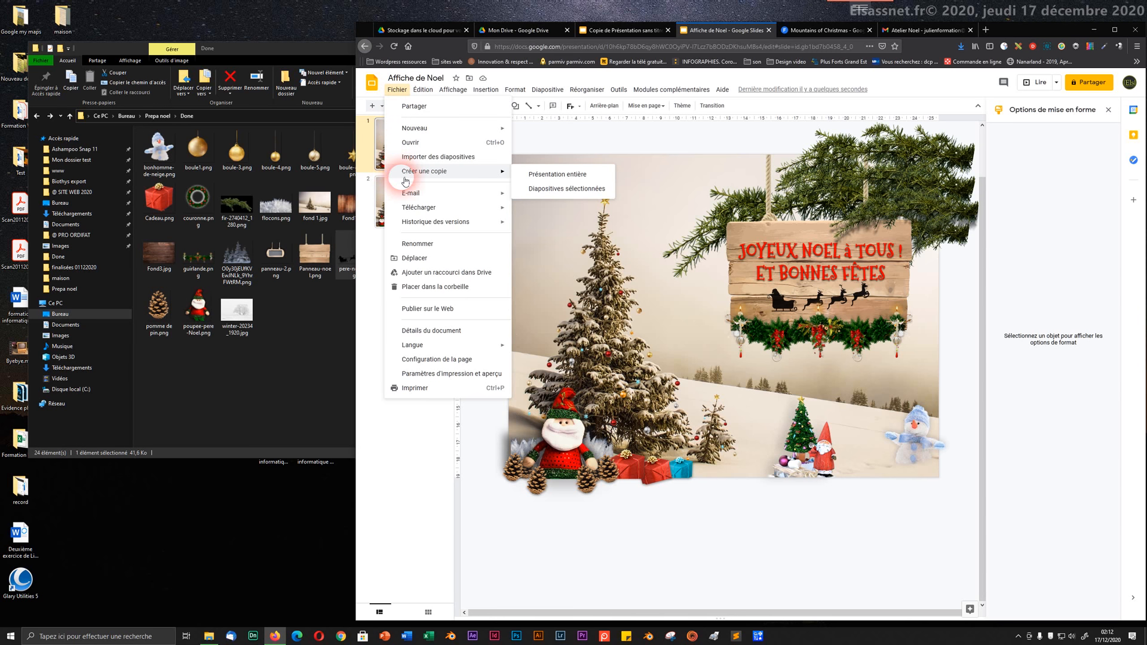
mouse_move(416, 217)
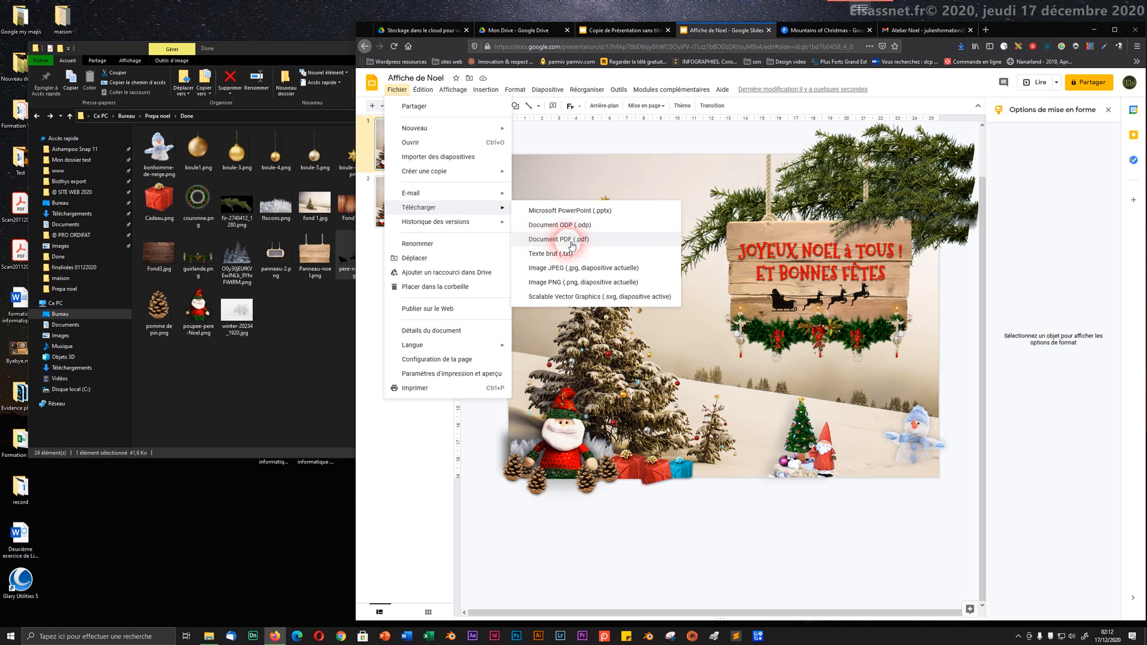
left_click(560, 273)
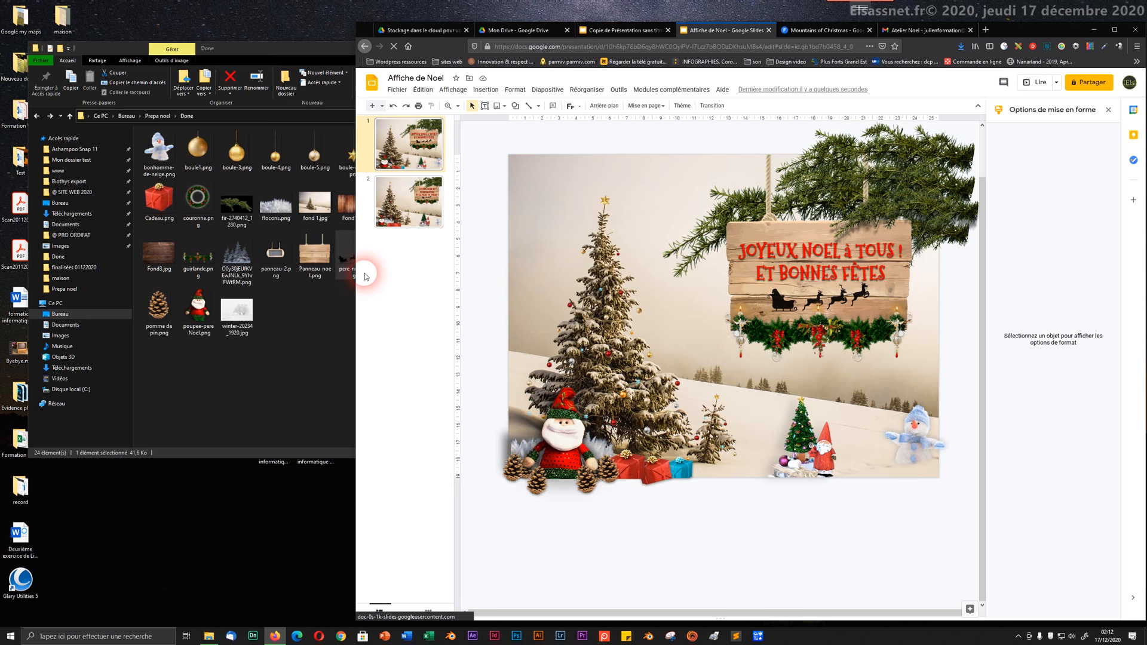
left_click(68, 368)
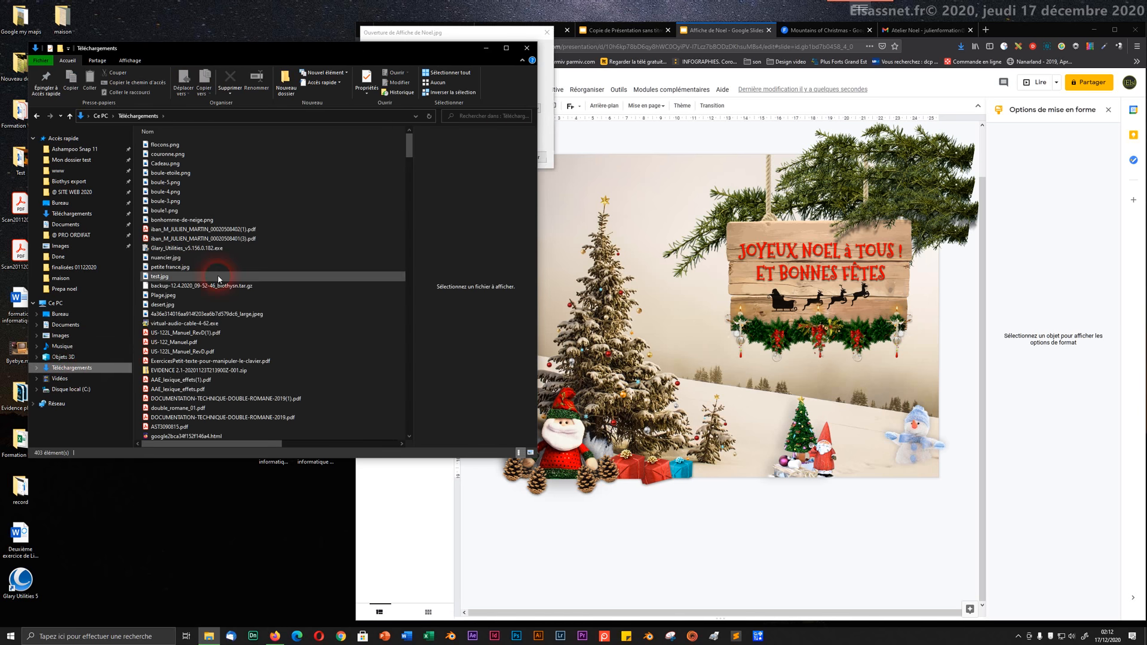
left_click(446, 32)
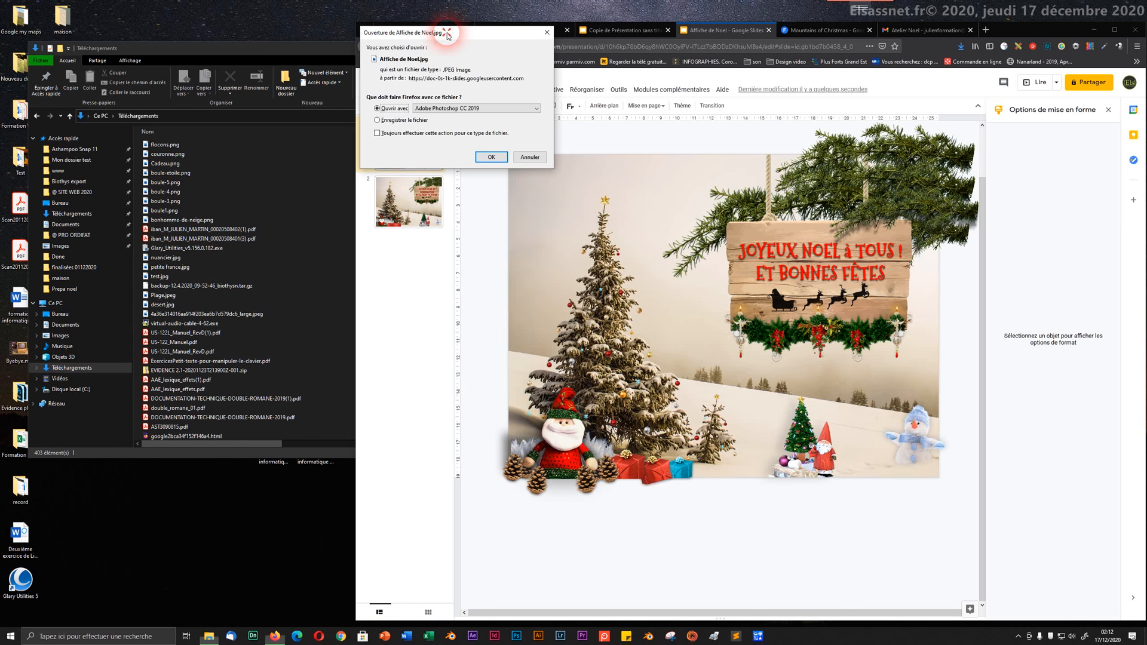
left_click(383, 121)
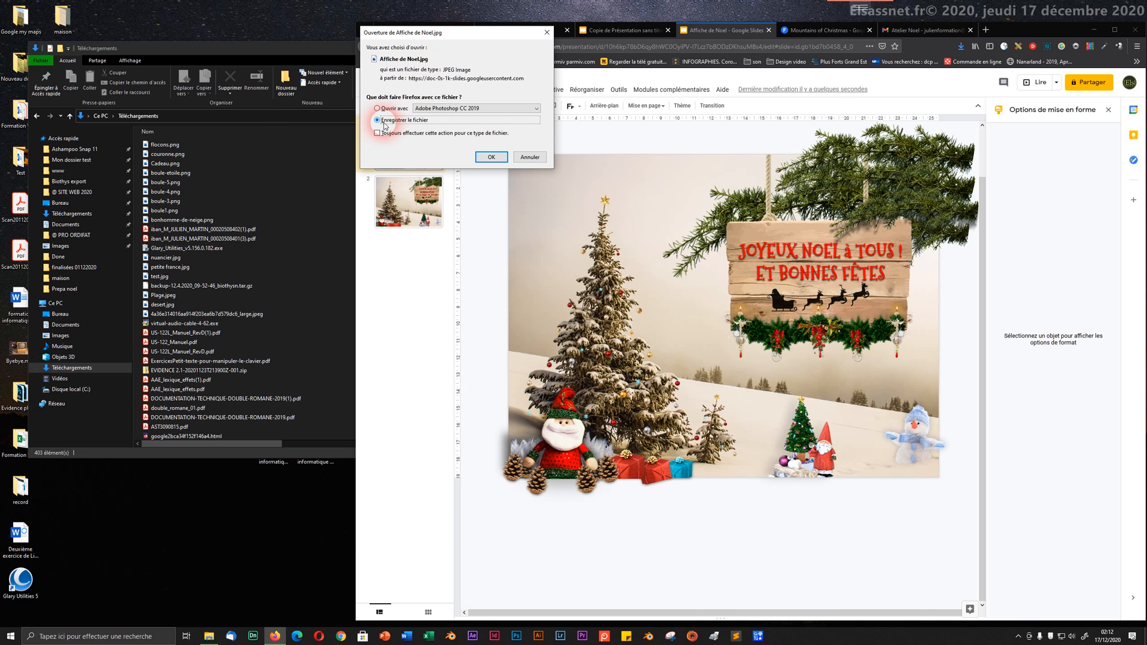
left_click(481, 159)
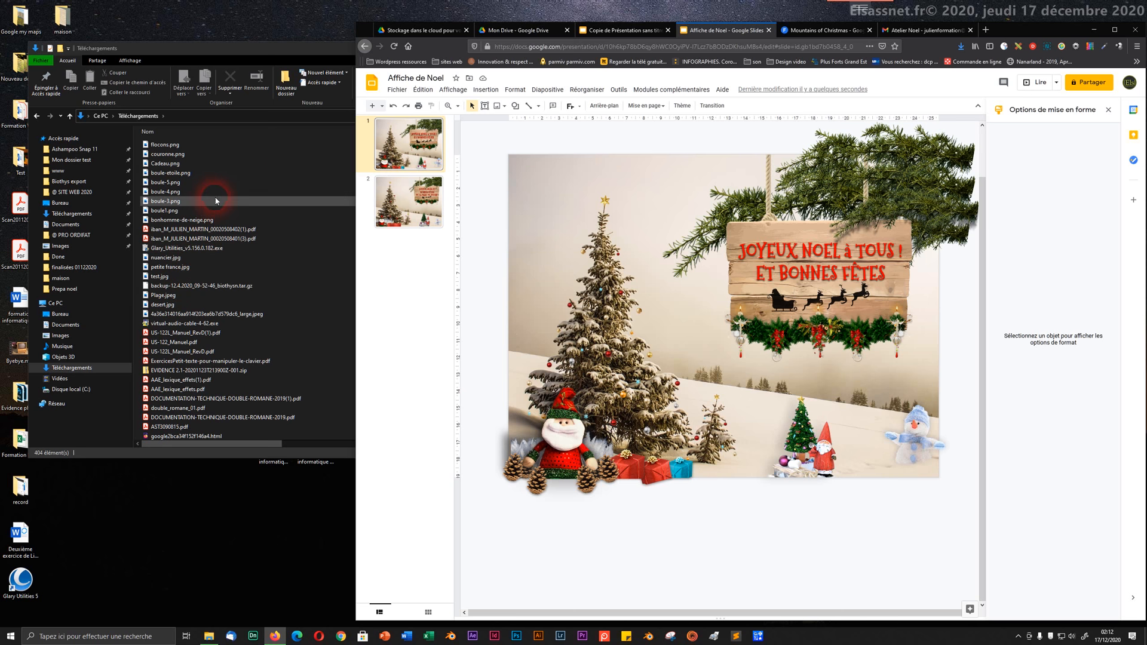
- Refresh the Downloads folder in File Explorer, view Affiche de Noel.jpg in Photos, and close the viewer
left_click(249, 220)
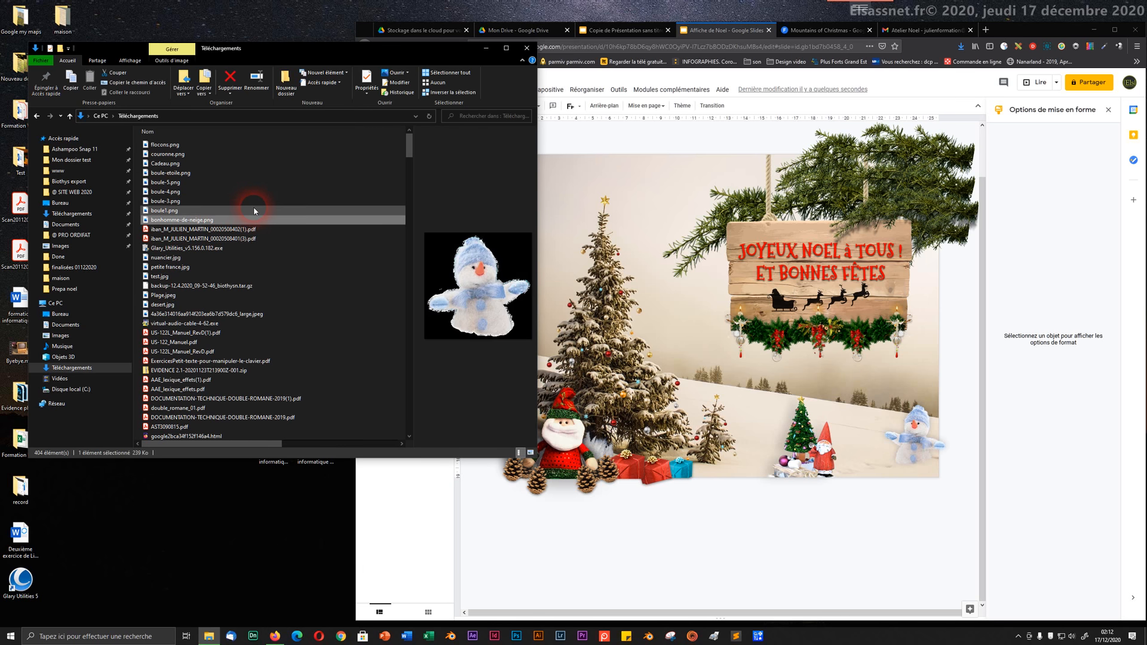
left_click(203, 145)
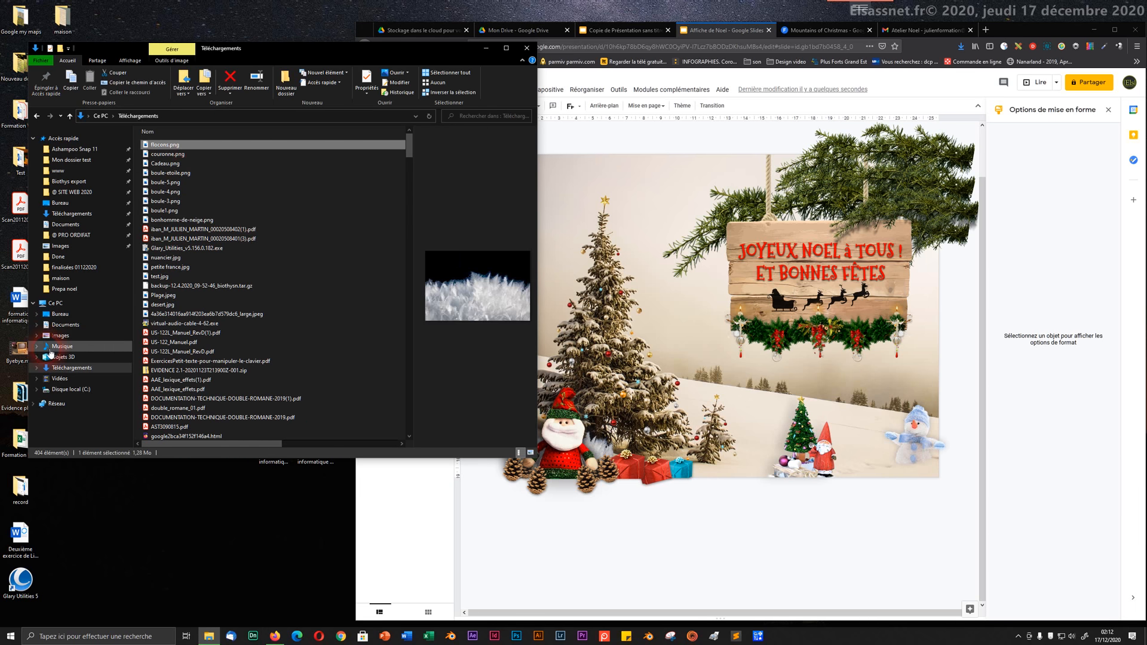
left_click(65, 369)
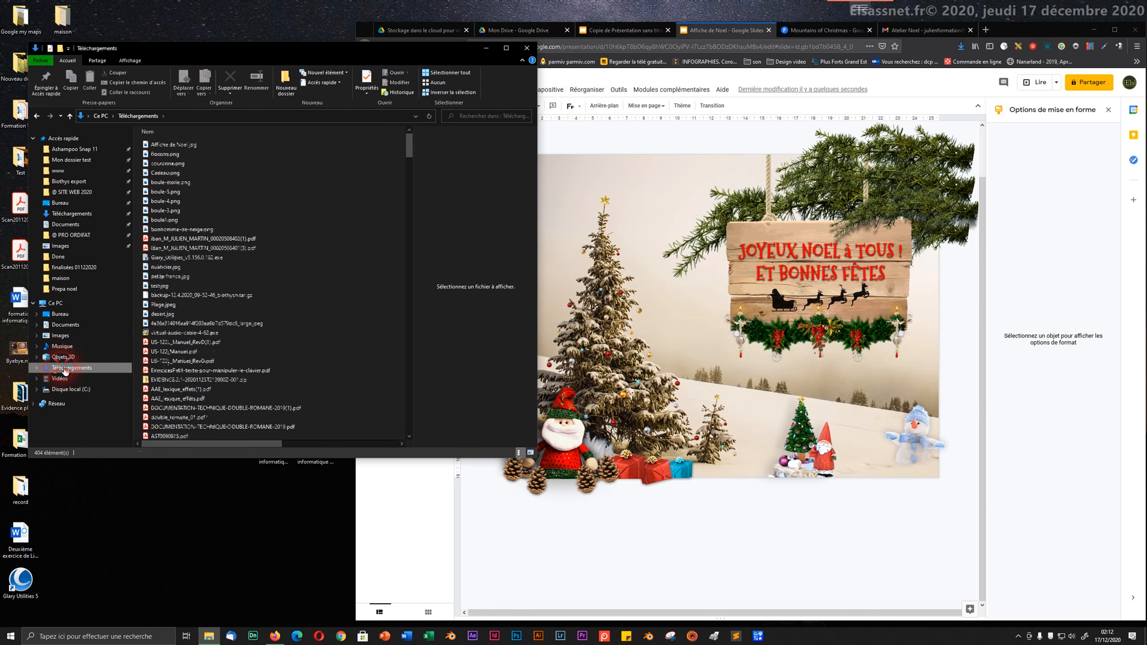
left_click(186, 146)
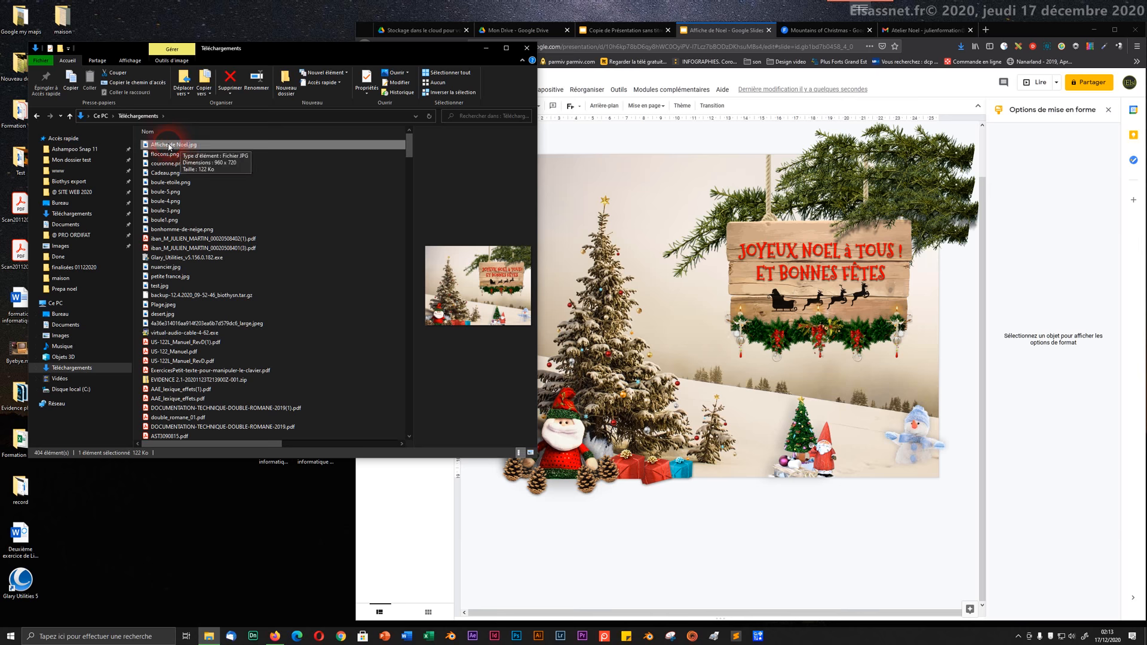
double_click(169, 145)
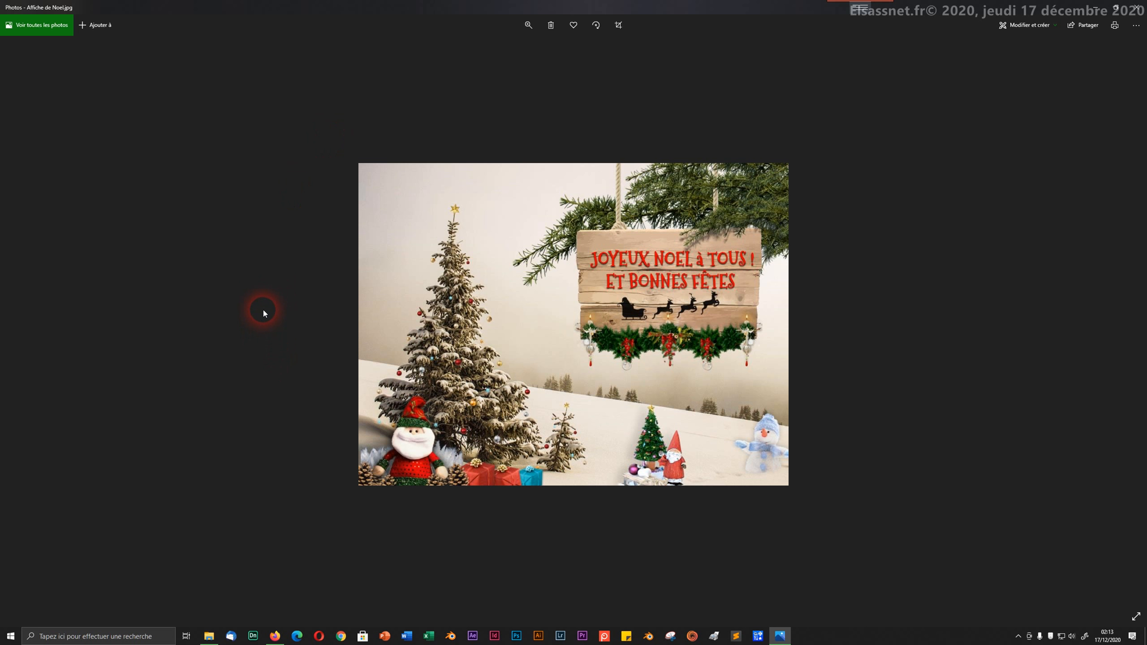
key("Escape")
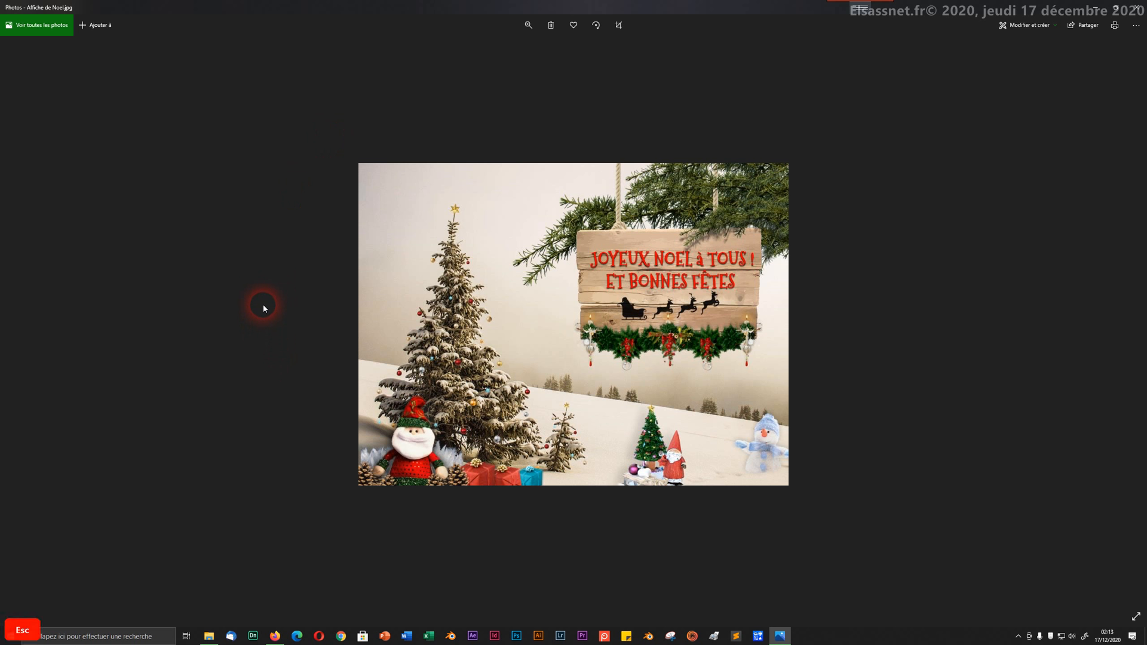
left_click(1140, 10)
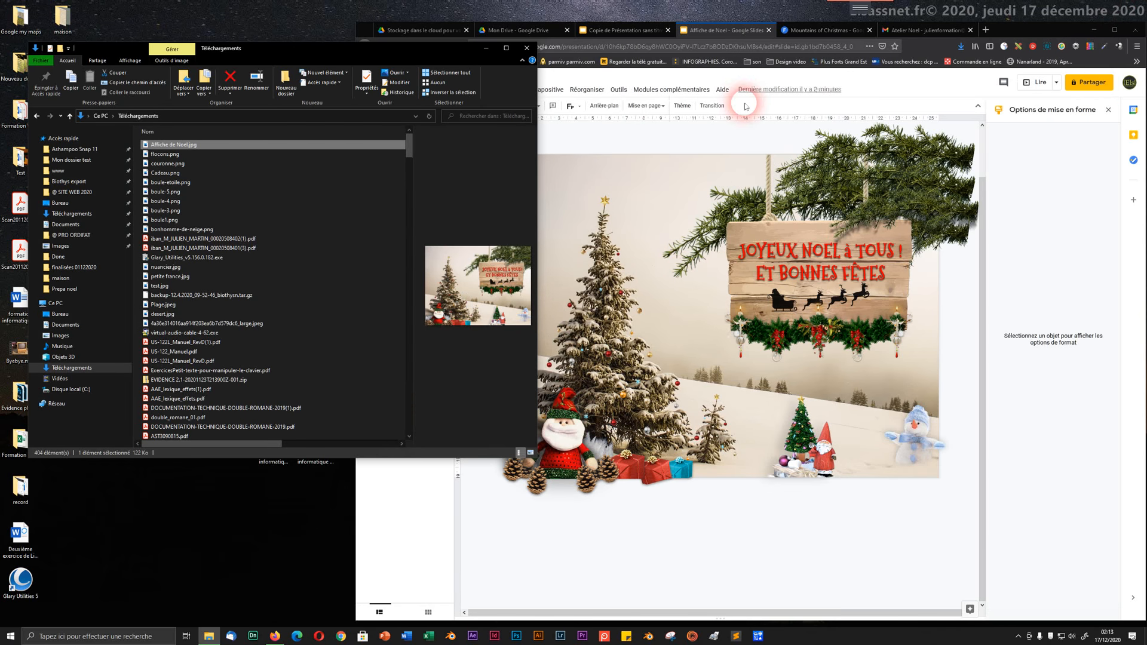
- Return to the presentation in the browser, download the current slide as a PNG image and save the file
left_click(704, 34)
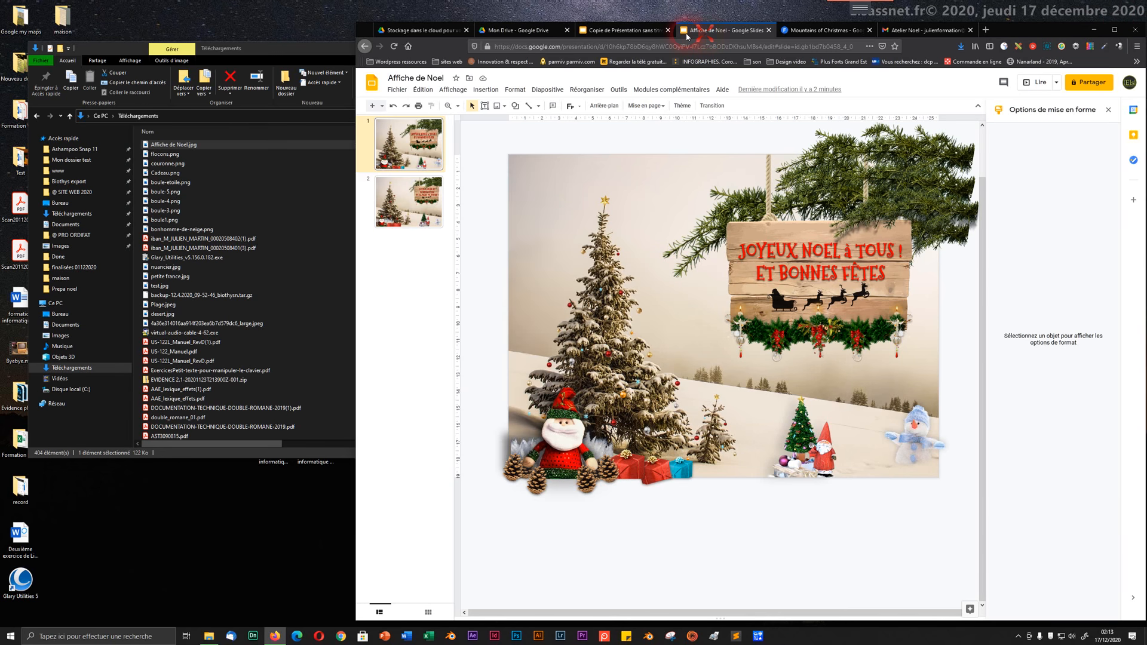
left_click(401, 90)
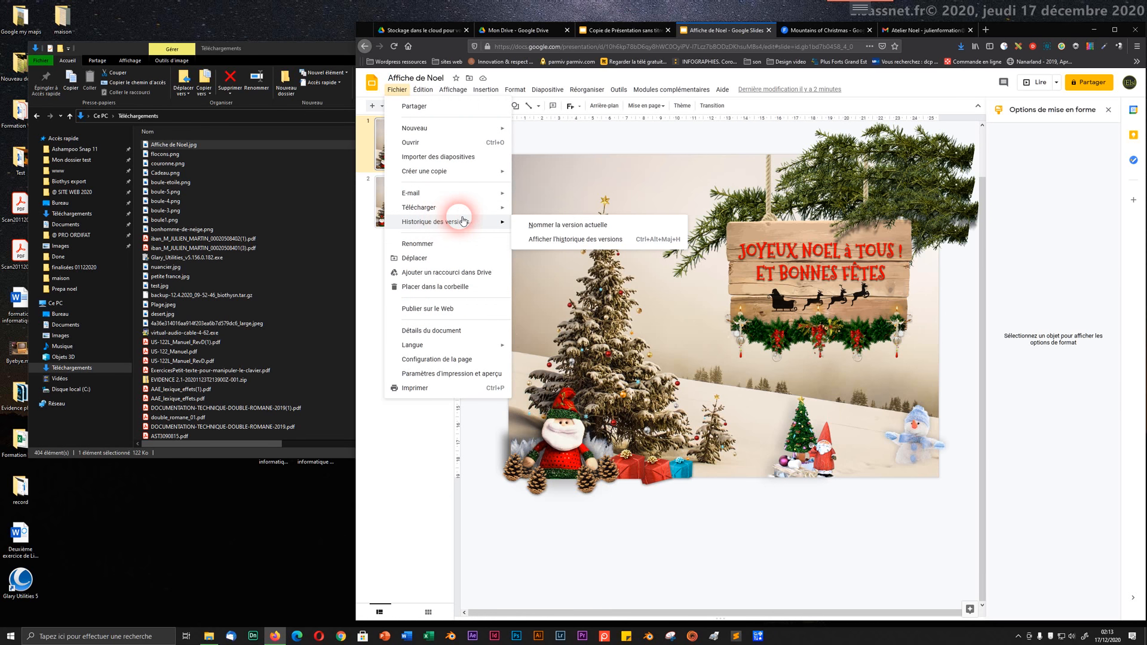
mouse_move(477, 206)
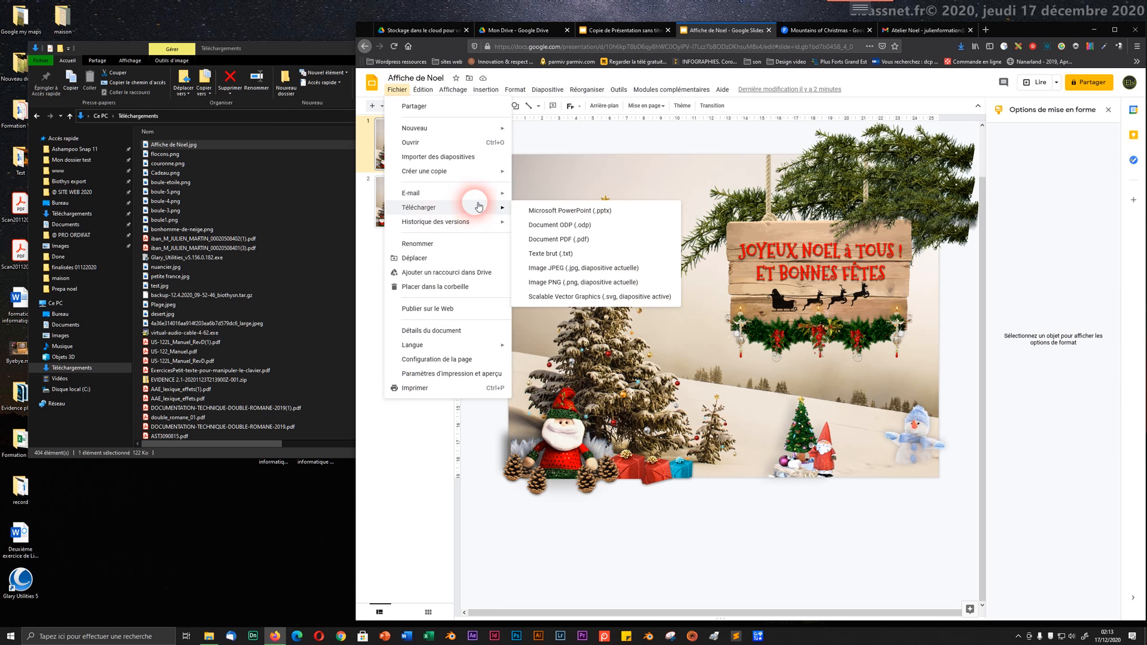
left_click(550, 283)
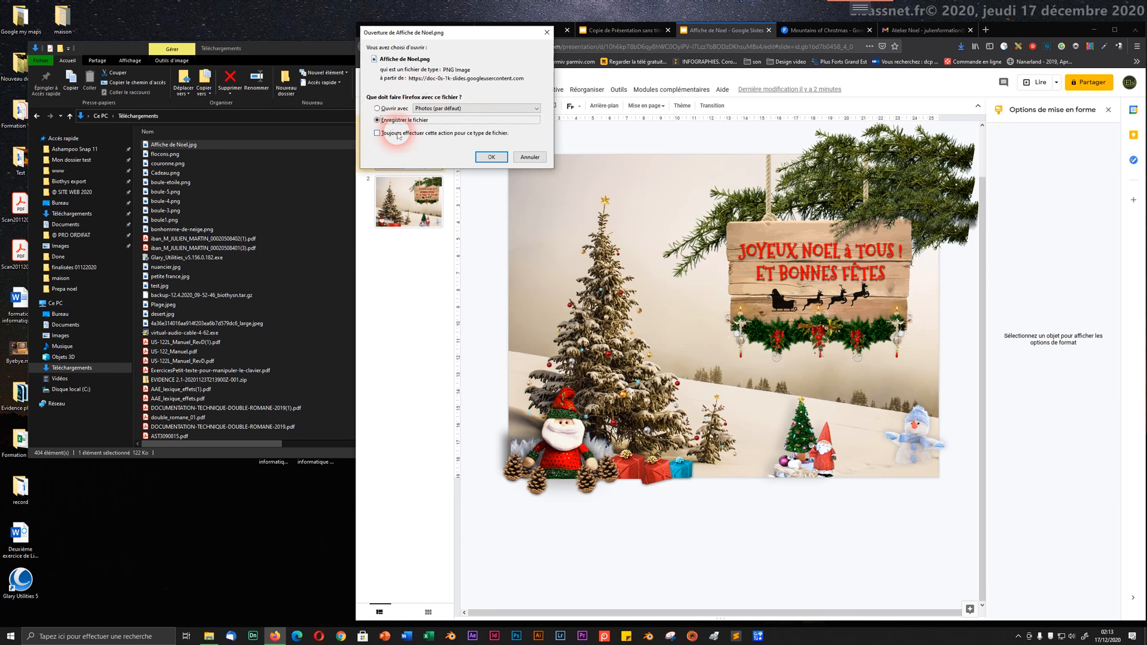
left_click(487, 157)
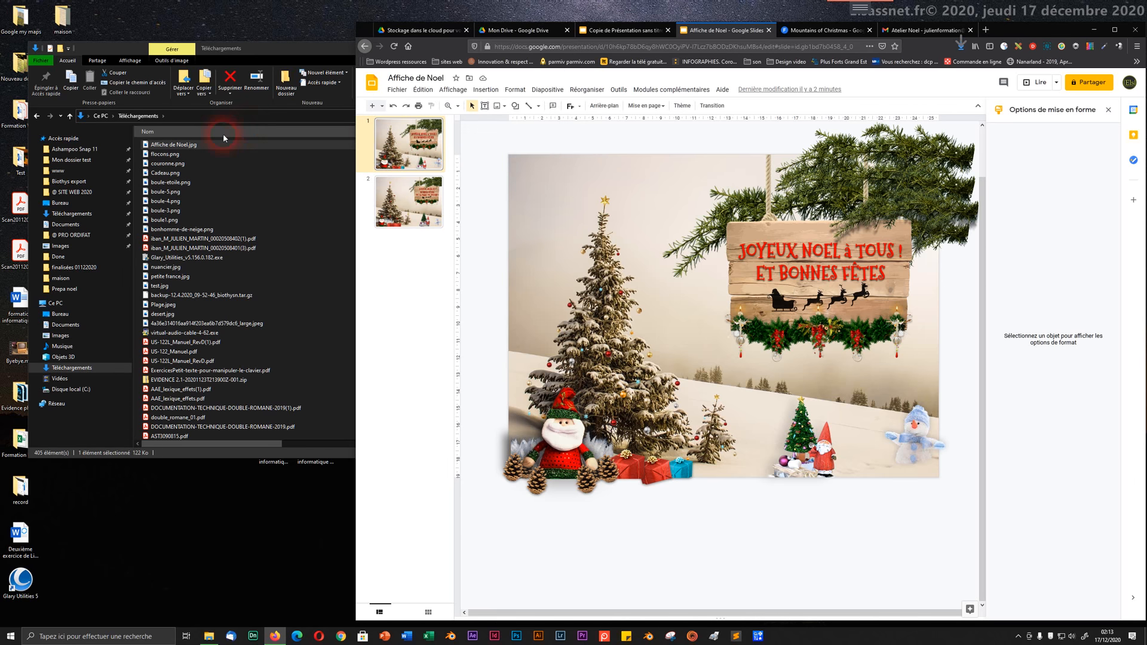
- Check the browser's recent downloads for the PNG file and refresh the Downloads folder in File Explorer
left_click(176, 148)
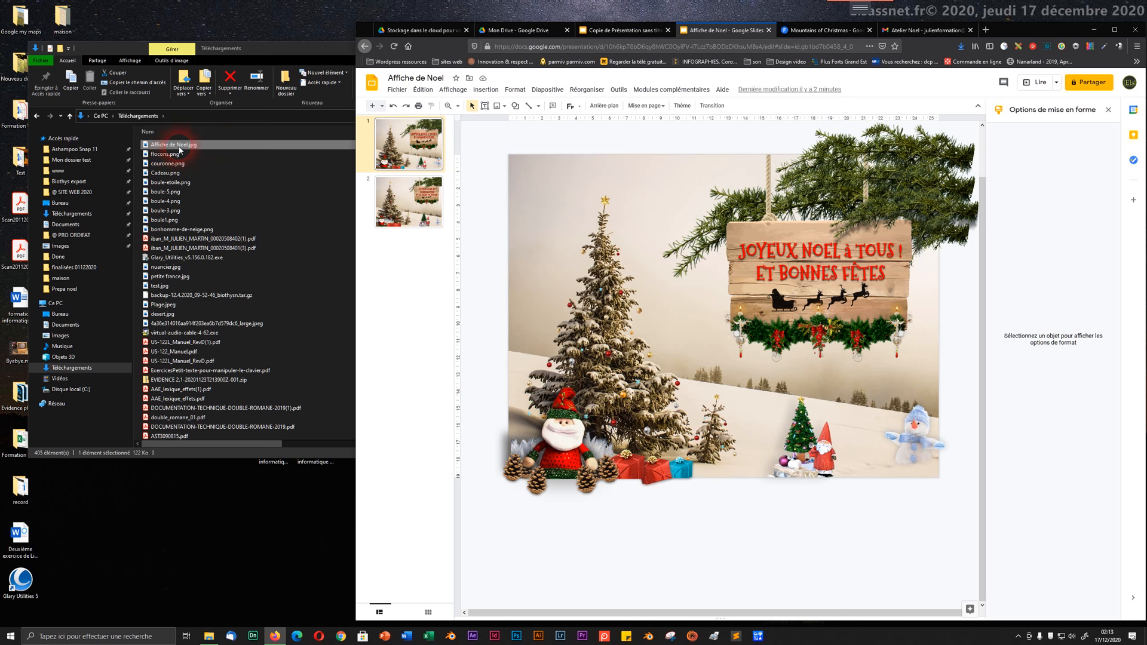
left_click(180, 147)
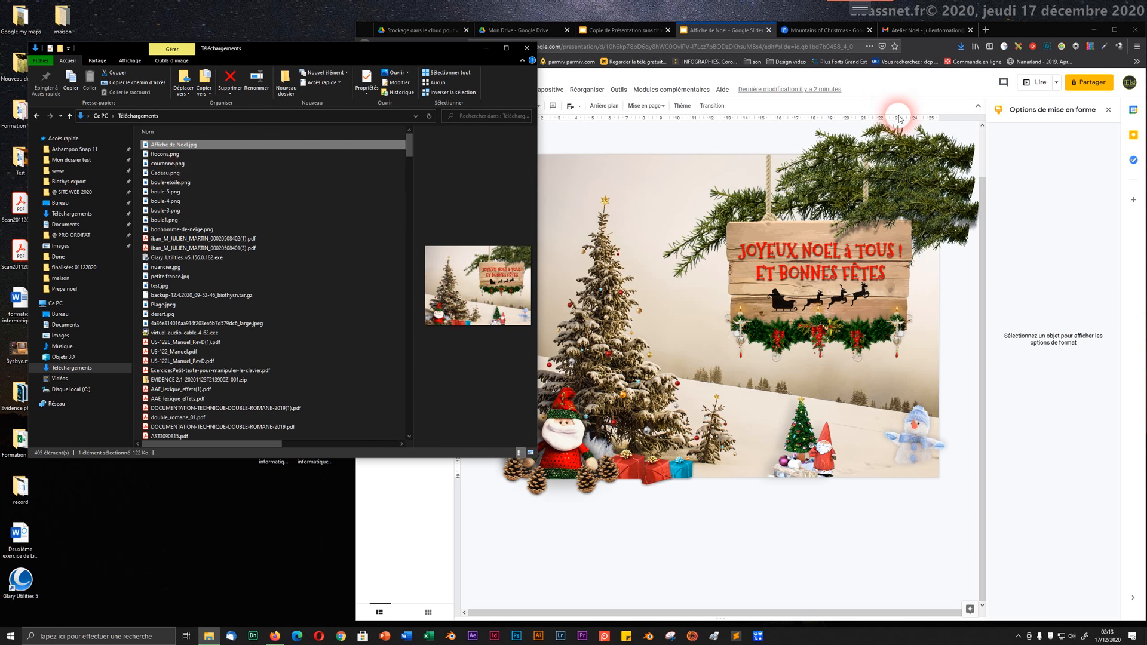
left_click(966, 48)
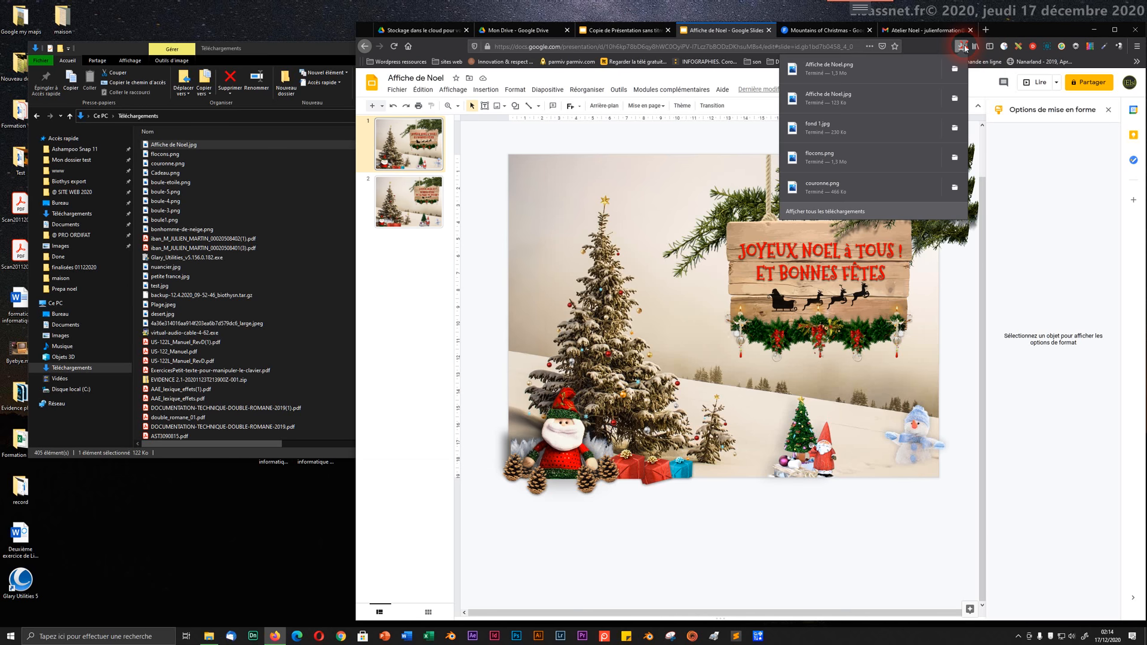
left_click(966, 48)
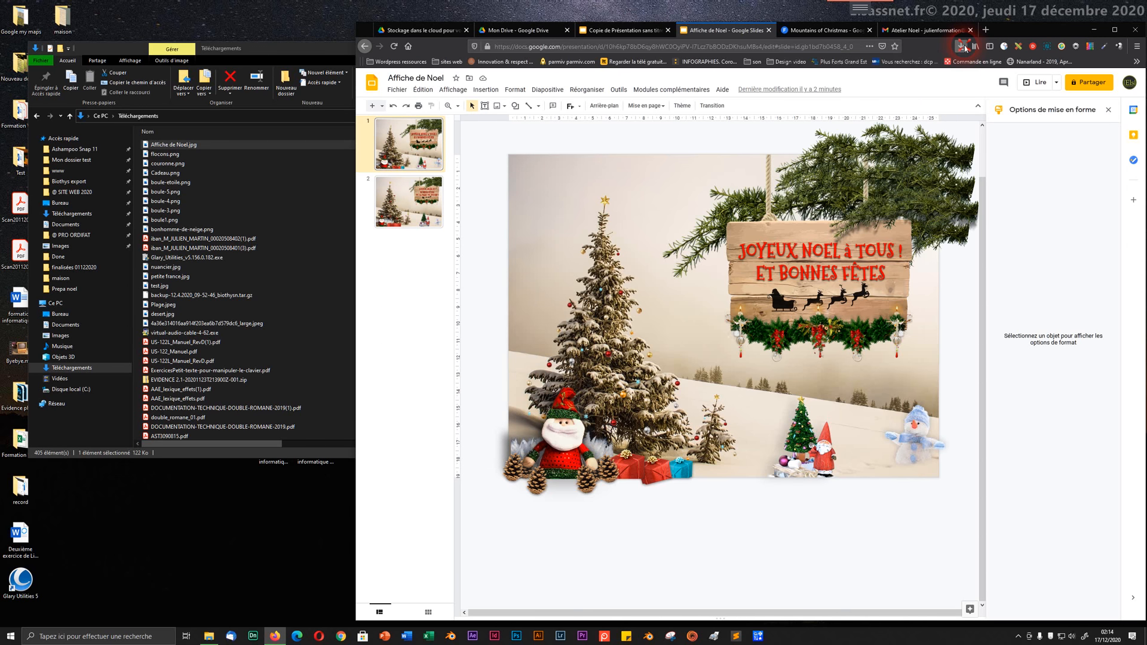
left_click(310, 172)
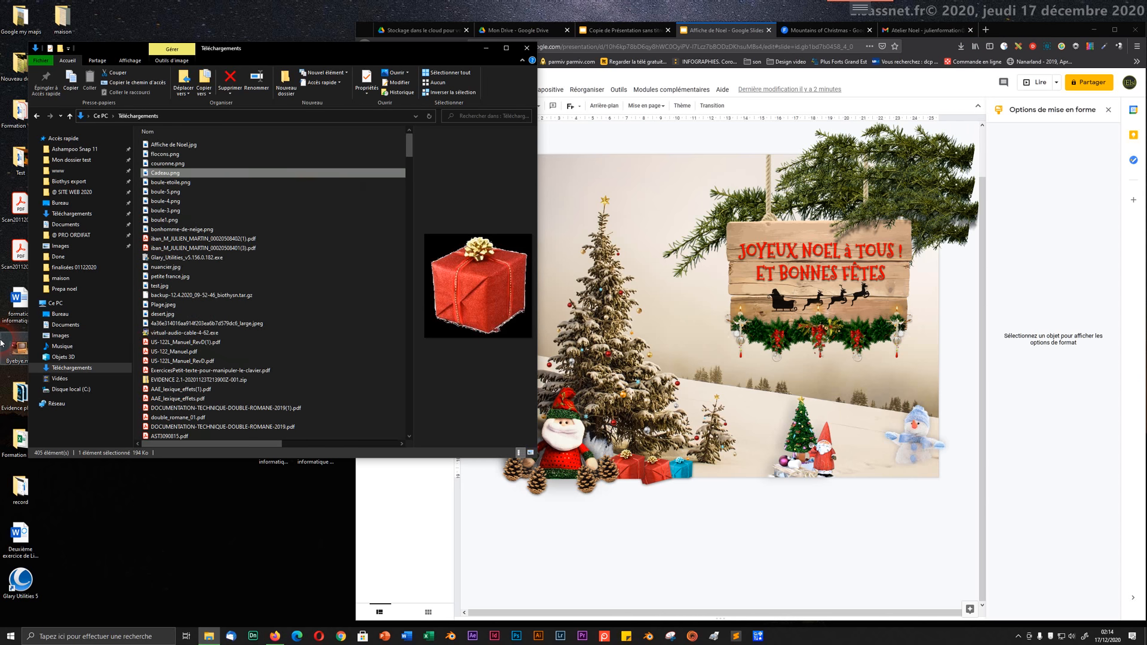
left_click(72, 368)
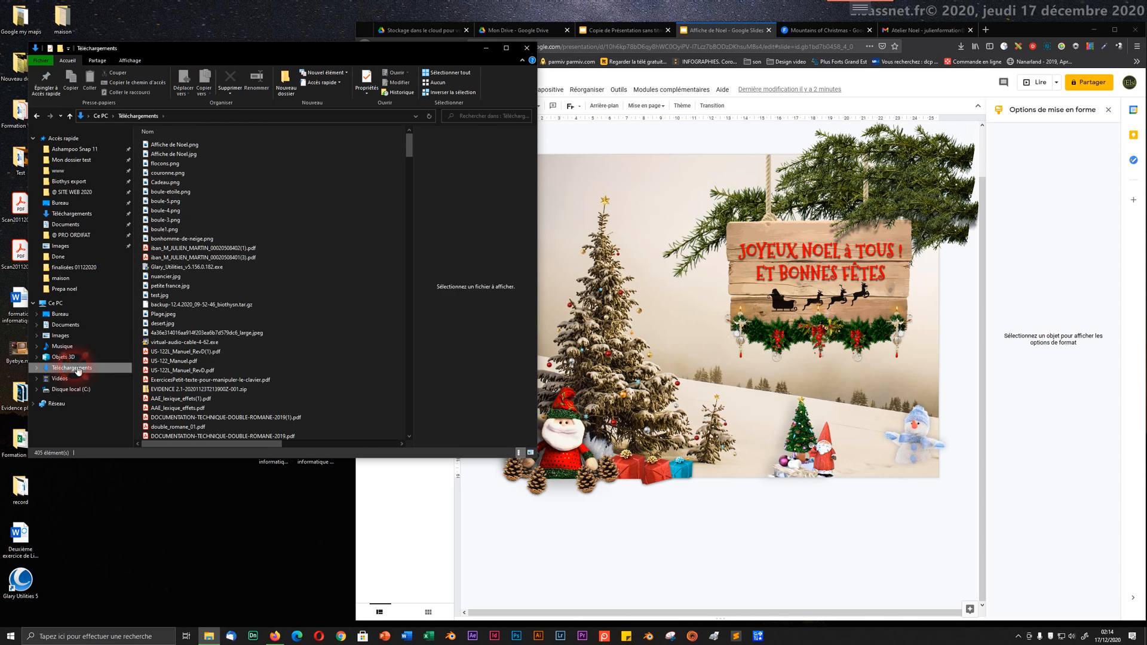
- Open Affiche de Noel.png from the Downloads folder in Photos
left_click(195, 146)
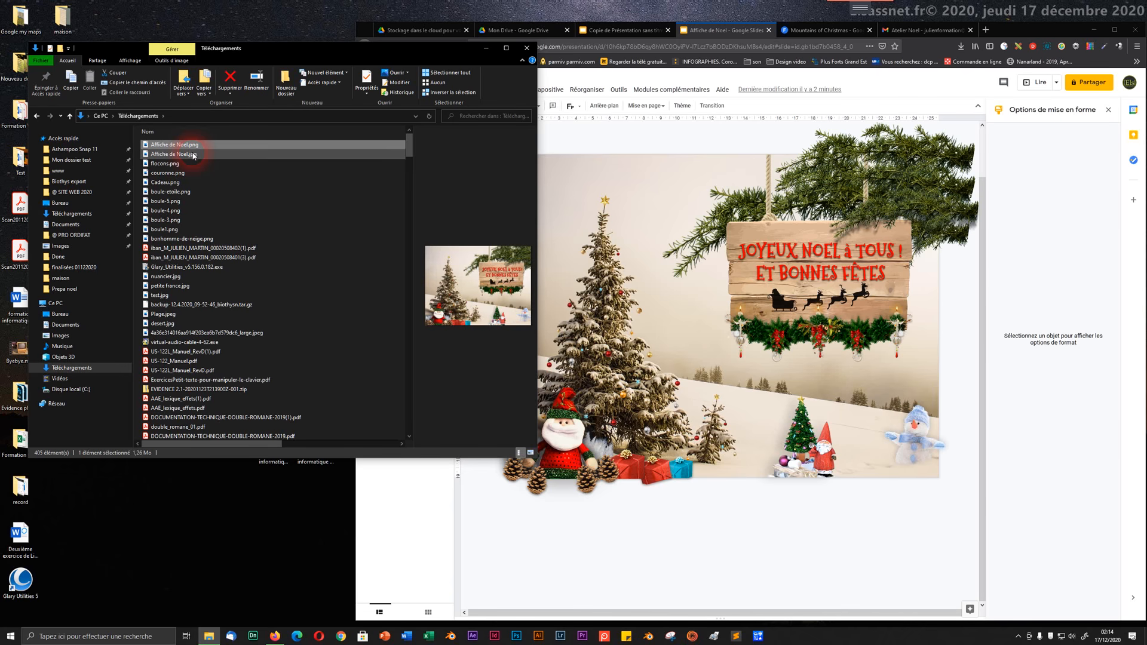
left_click(193, 155)
left_click(193, 148)
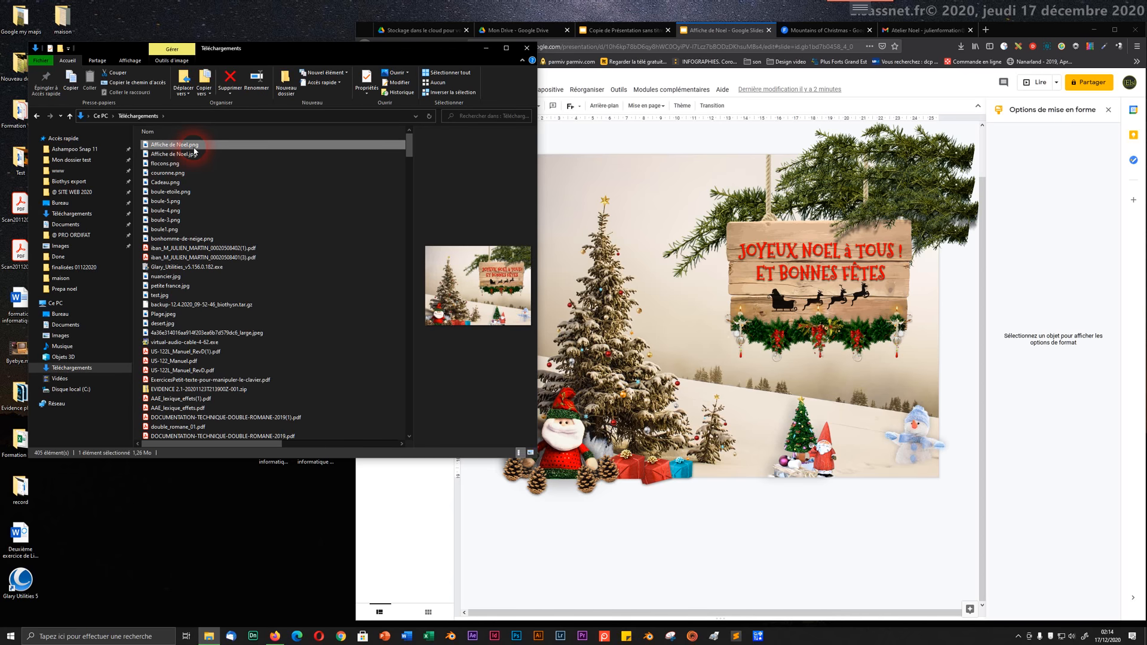
double_click(194, 146)
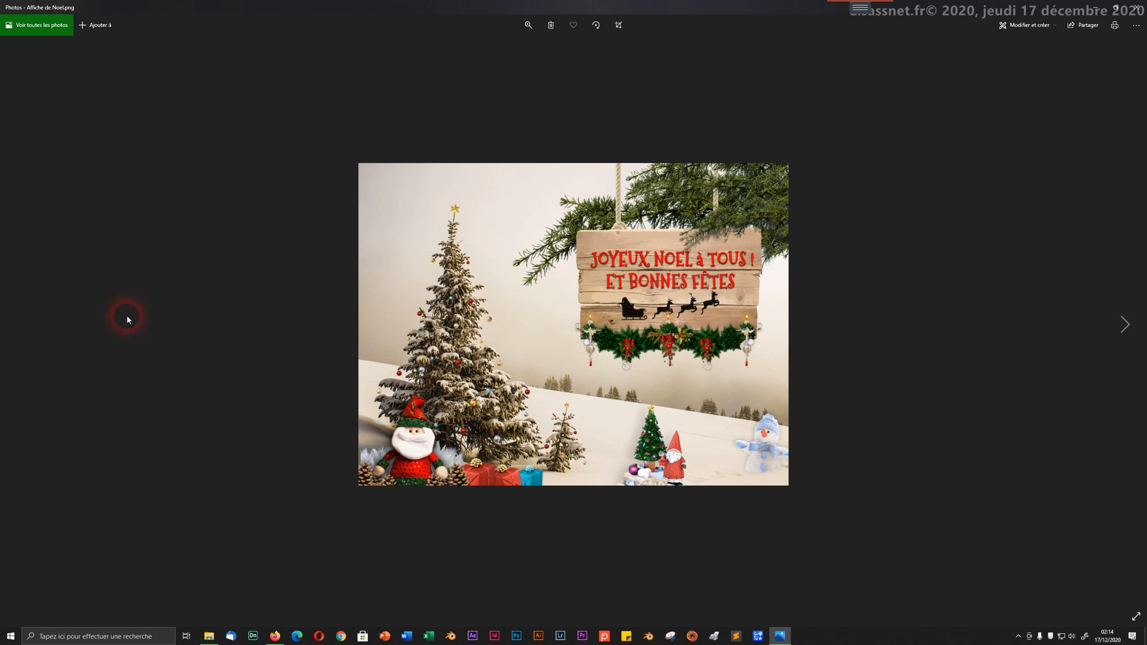
- Compare Affiche de Noel.png with Affiche de Noel.jpg by alternating between them, and close the viewer
key("Left")
key("Right")
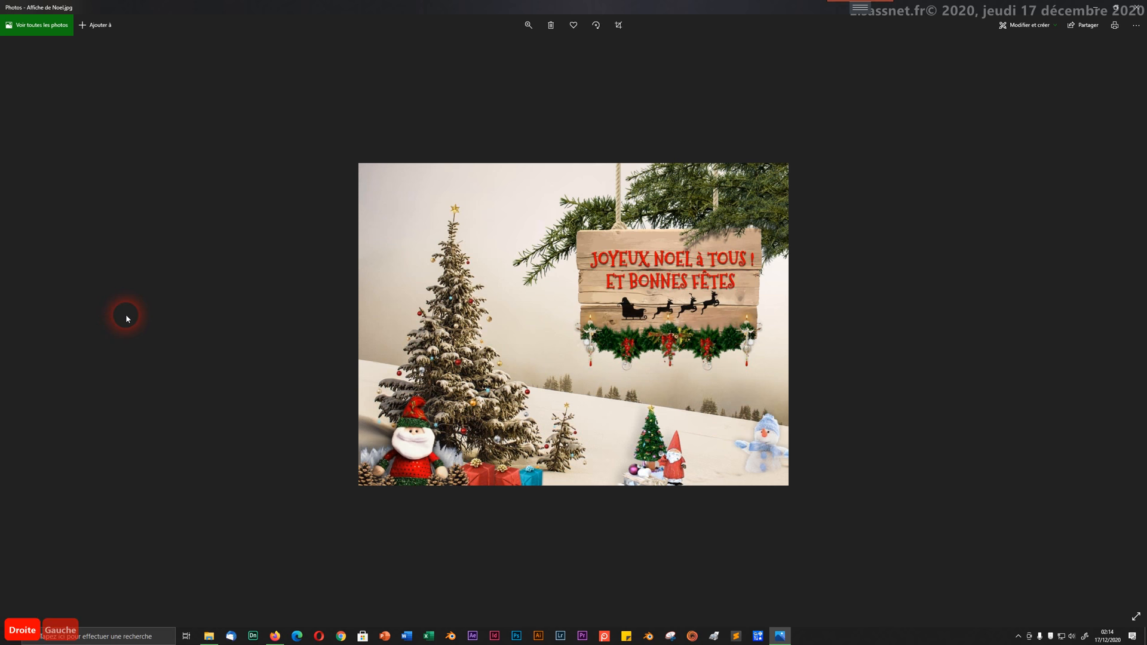
key("Left")
key("Right")
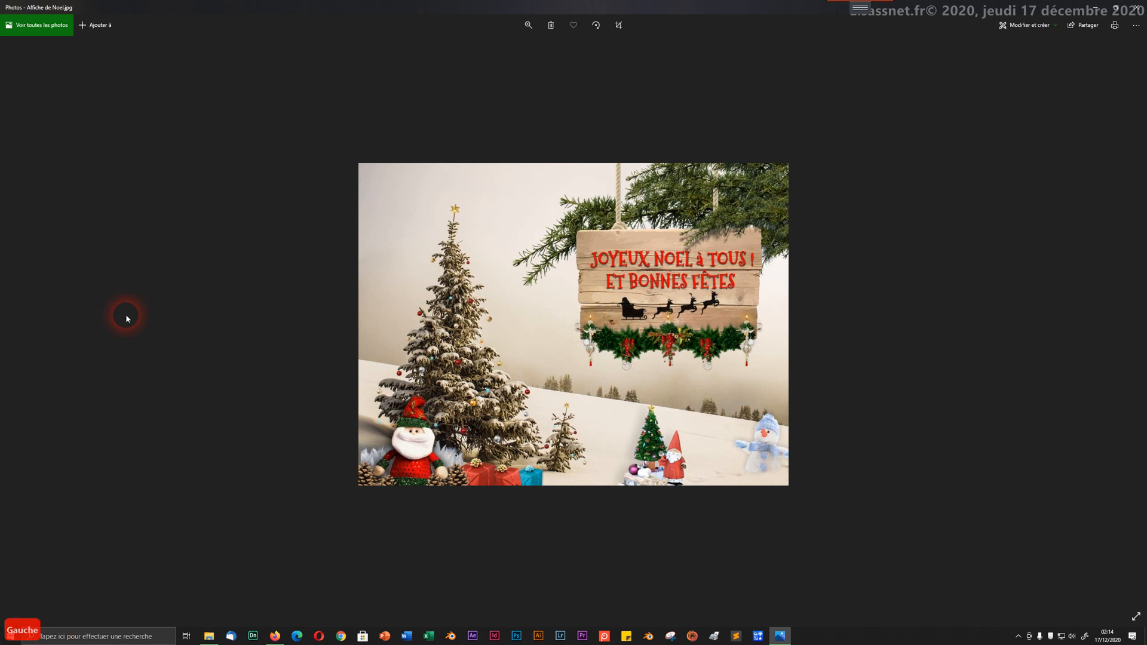
key("Left")
key("Right")
key("Left")
key("Right")
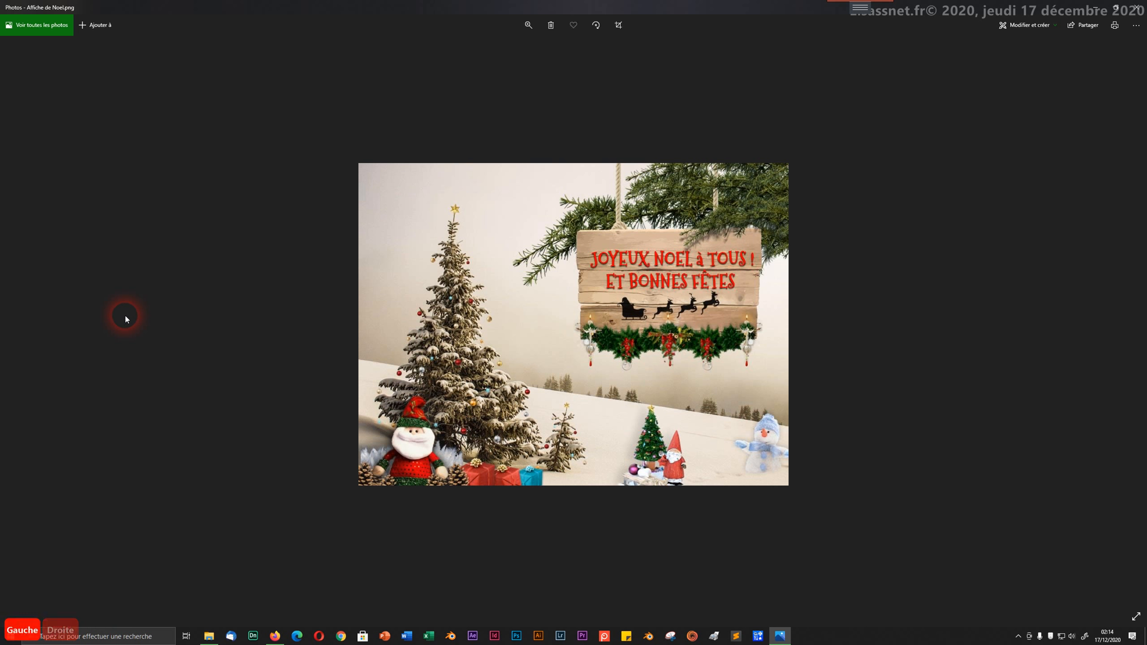
key("Left")
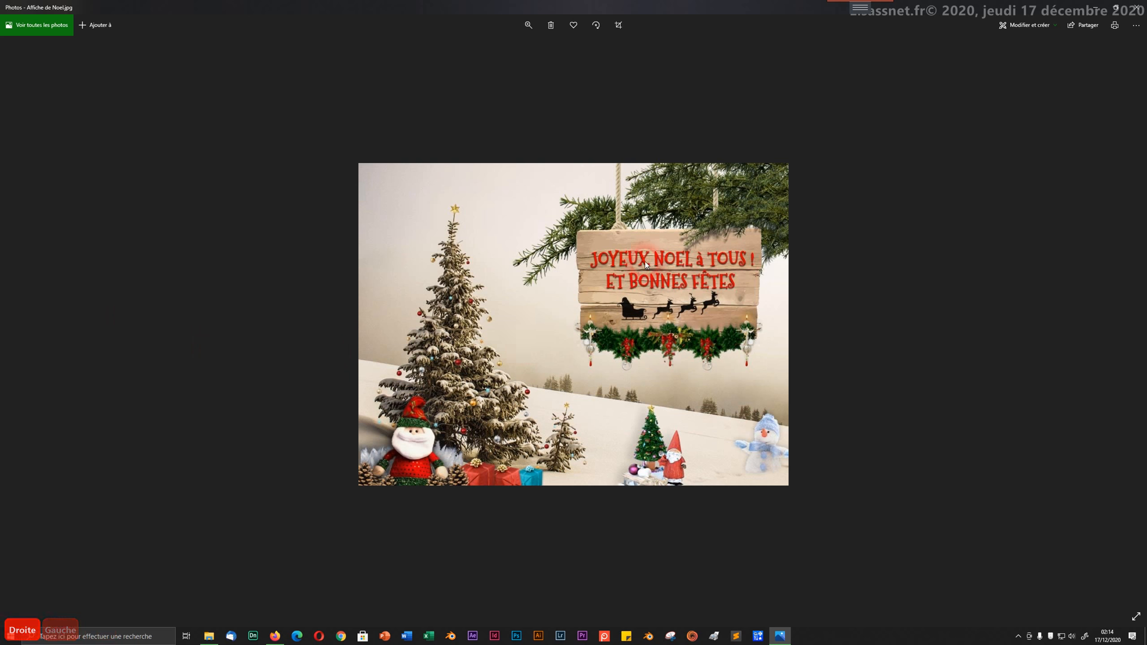
key("Right")
key("Right")
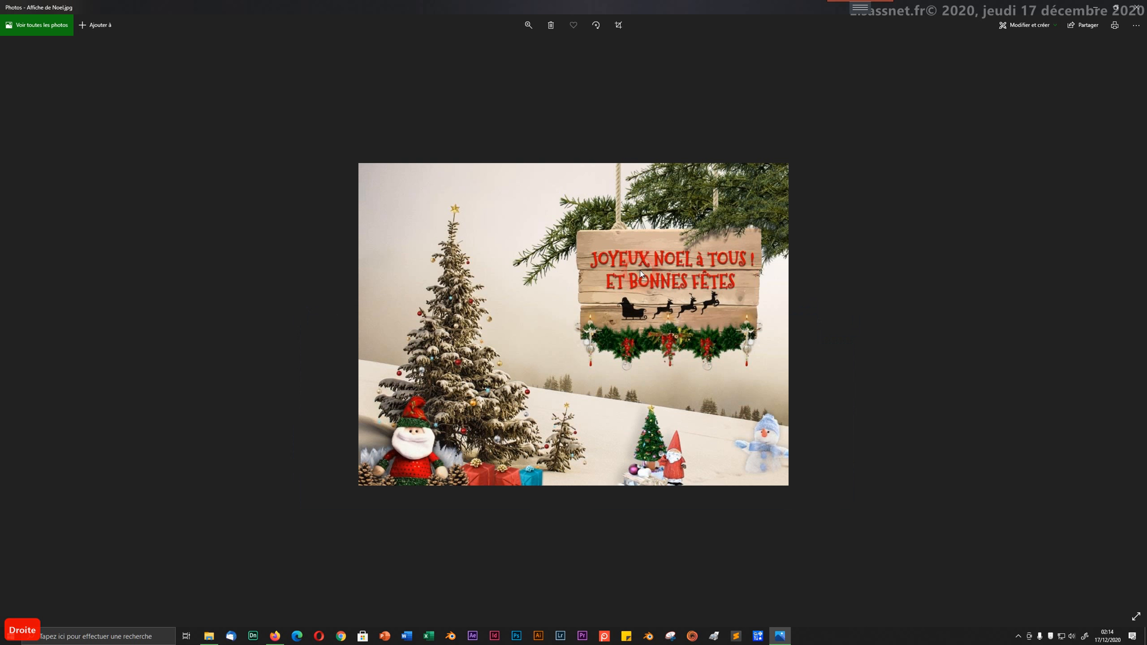
left_click(642, 269)
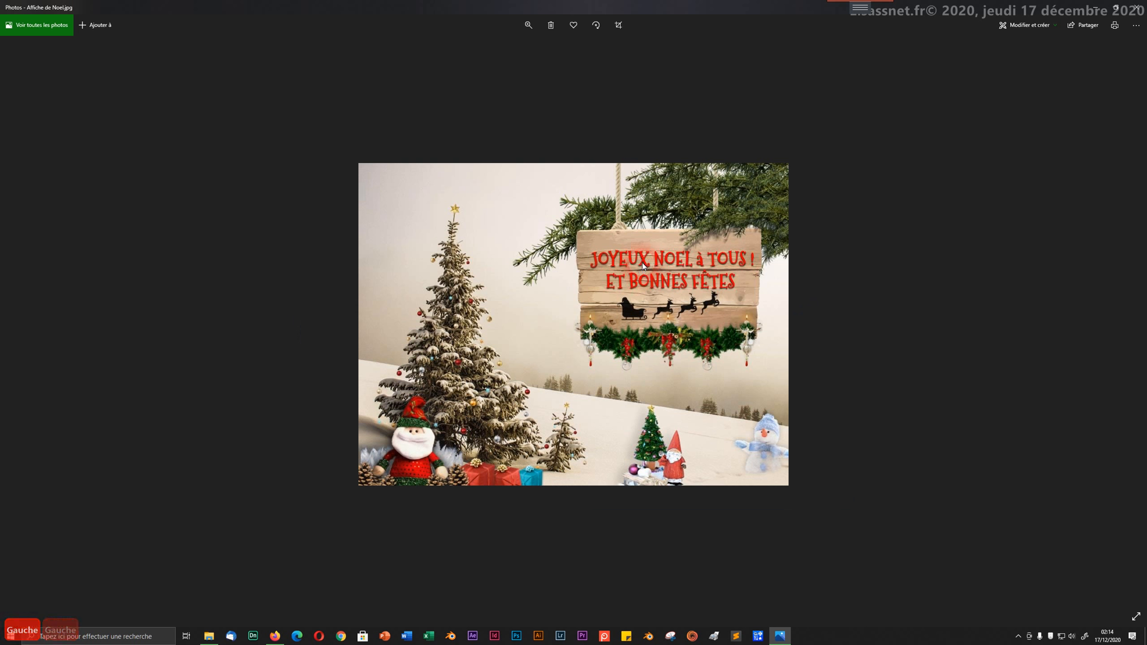
key("Left")
key("Right")
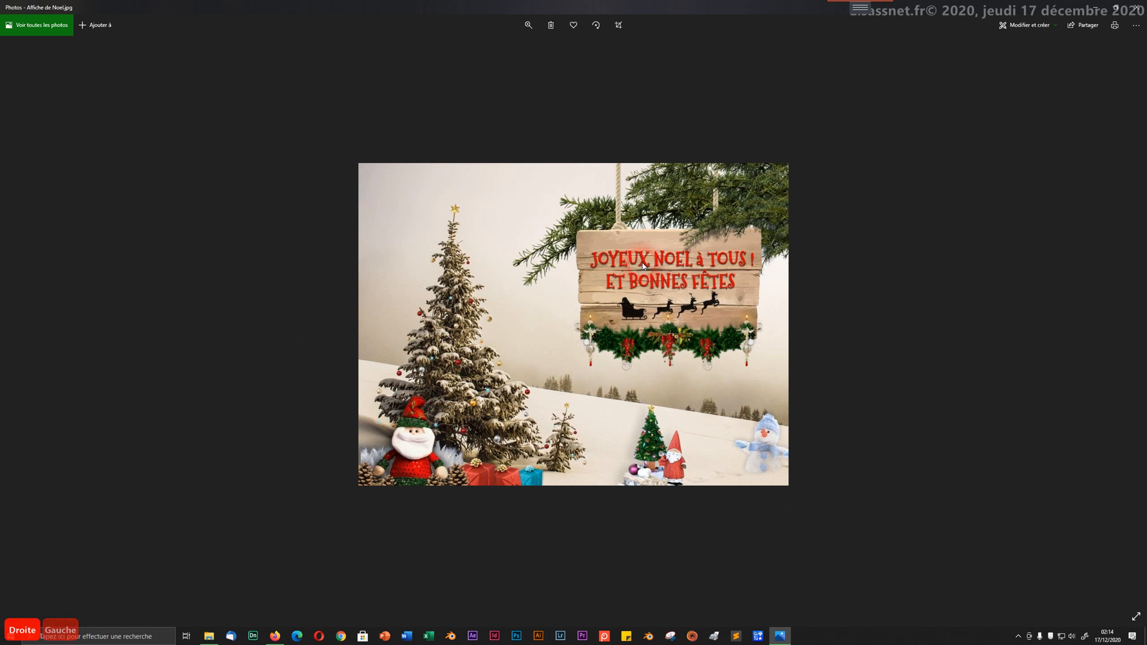
key("Left")
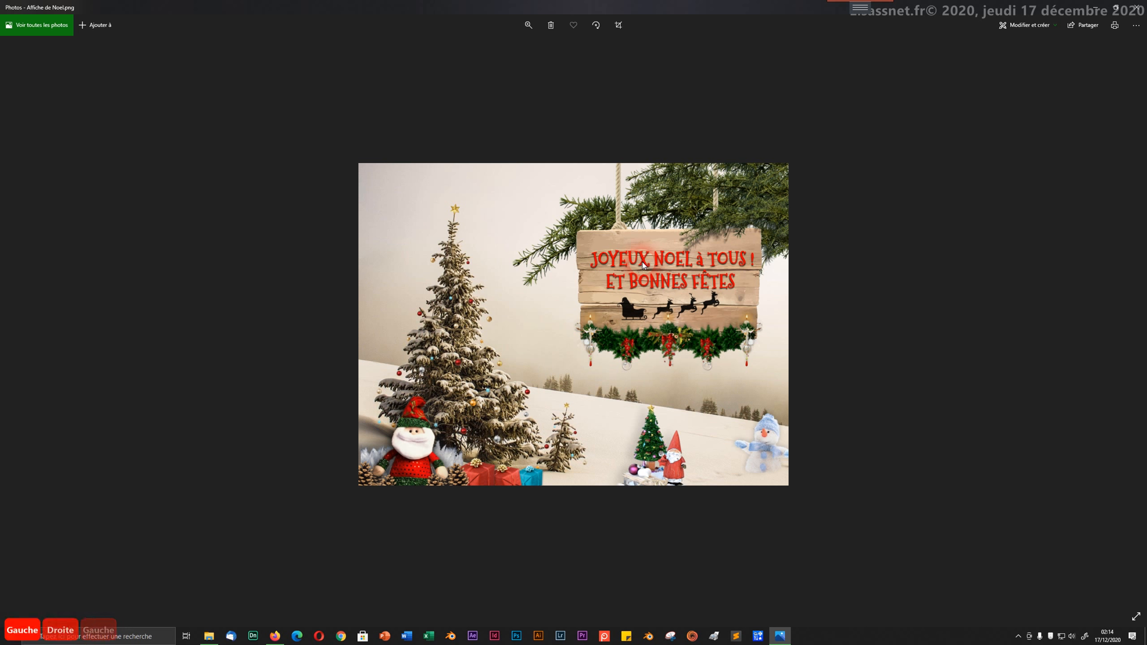
left_click(1136, 7)
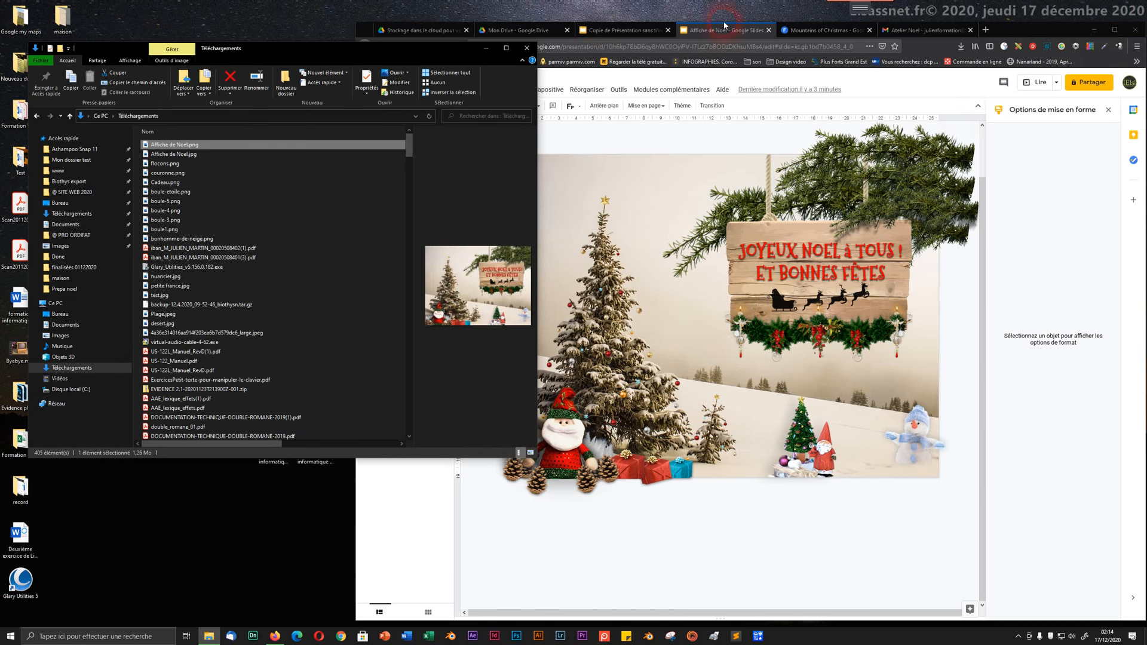
- Return to the Affiche de Noel presentation in the browser and download it as a PDF document
left_click(724, 30)
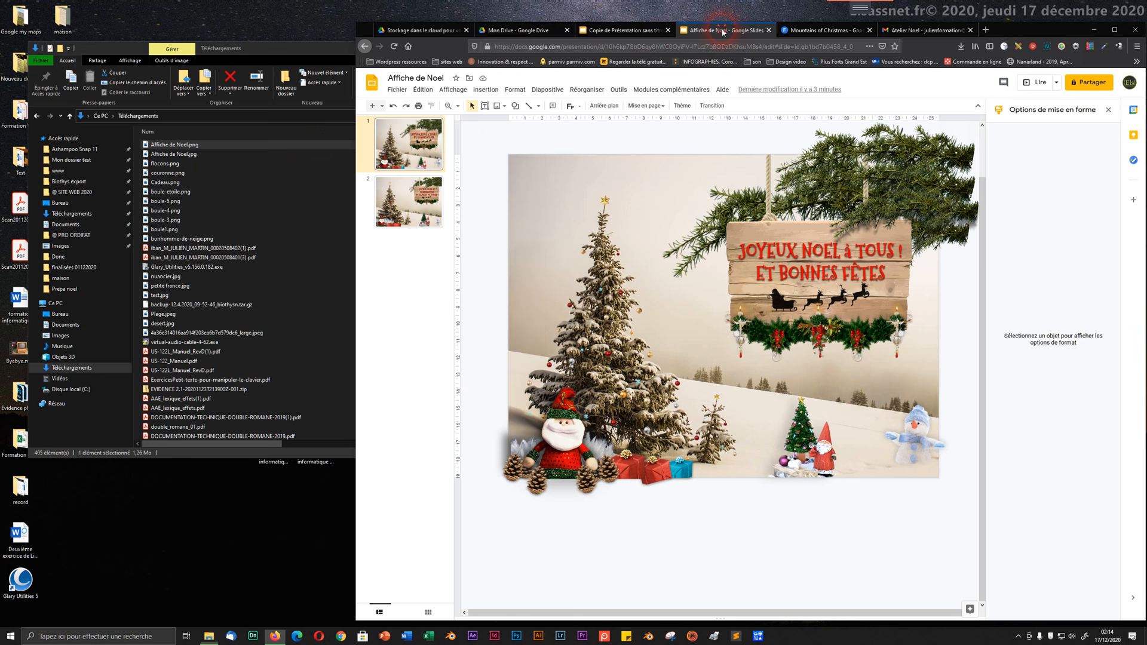
left_click(397, 90)
mouse_move(455, 205)
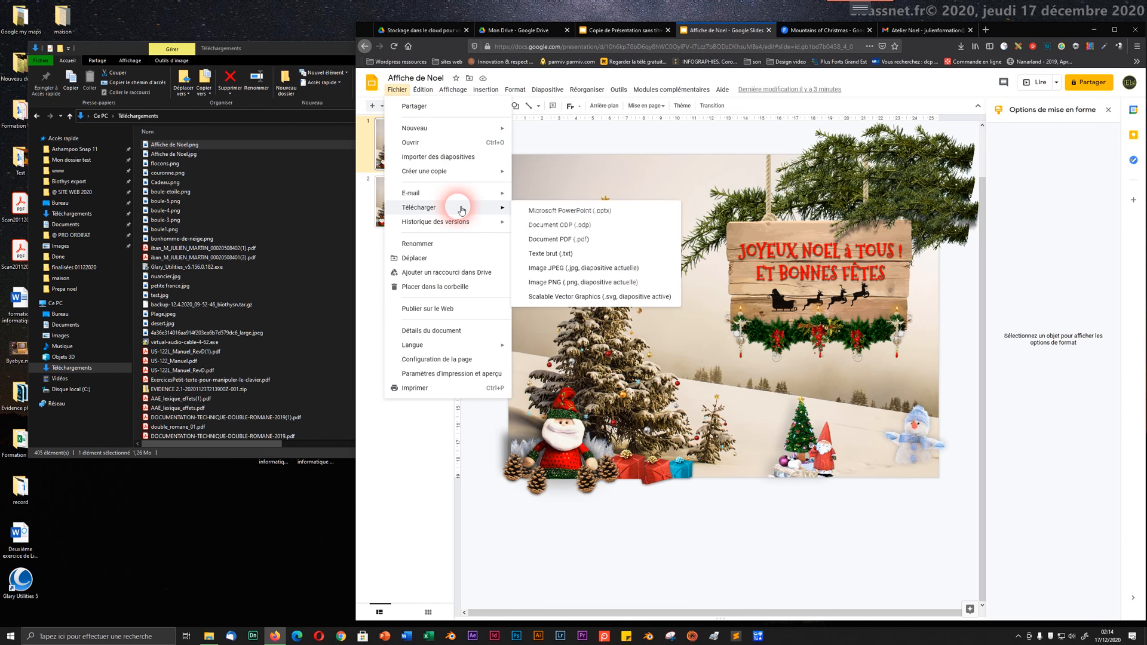
left_click(543, 239)
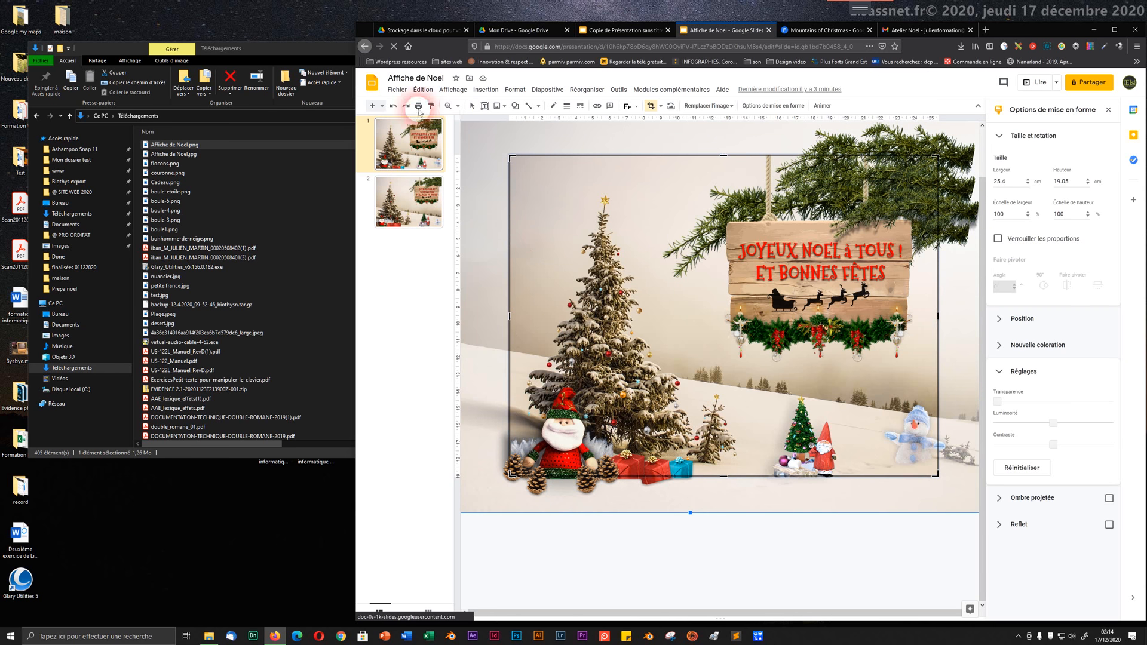
- Download the presentation as a PDF document a second time
left_click(389, 92)
mouse_move(456, 212)
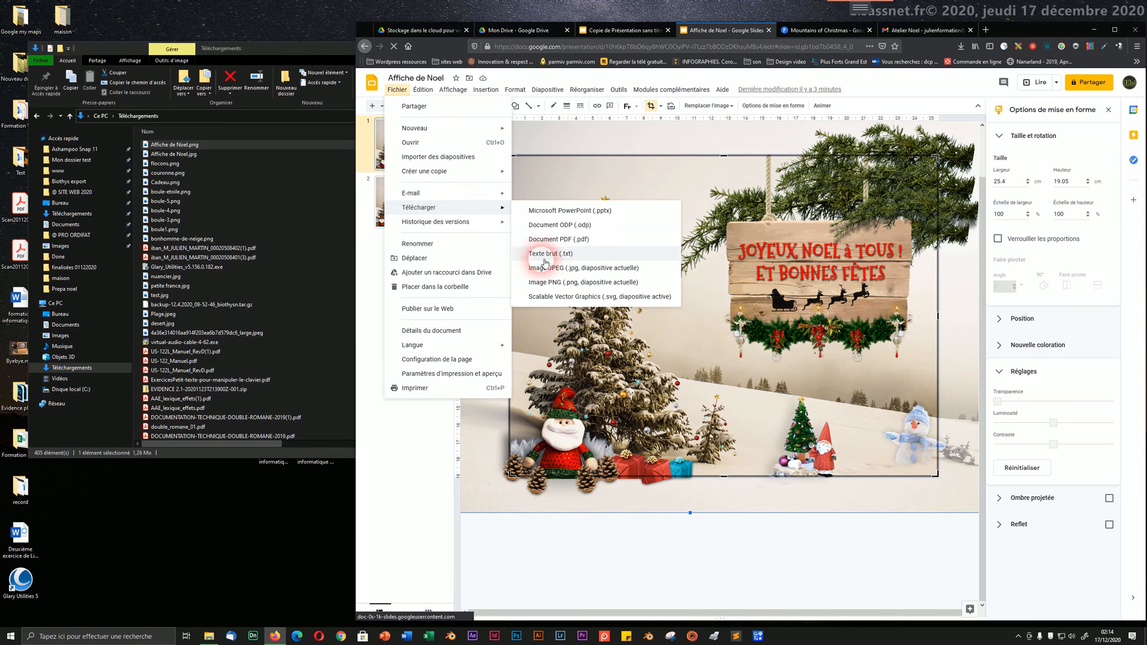
left_click(546, 240)
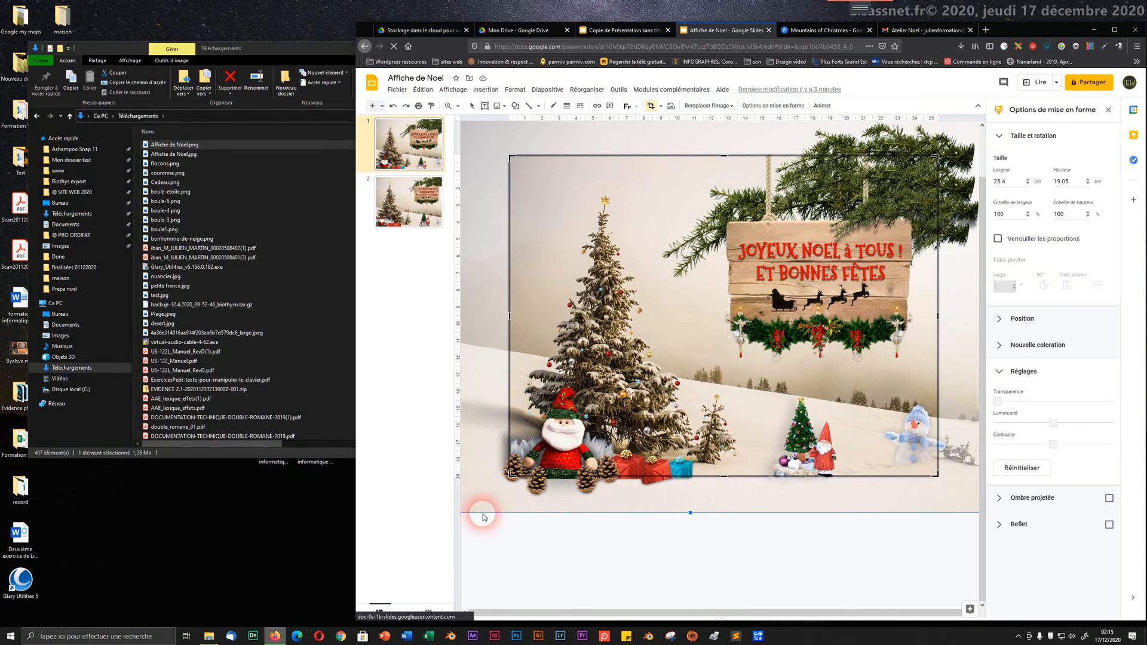
- Deselect the slide's background image and check the browser's recent downloads for the PDF files
left_click(577, 563)
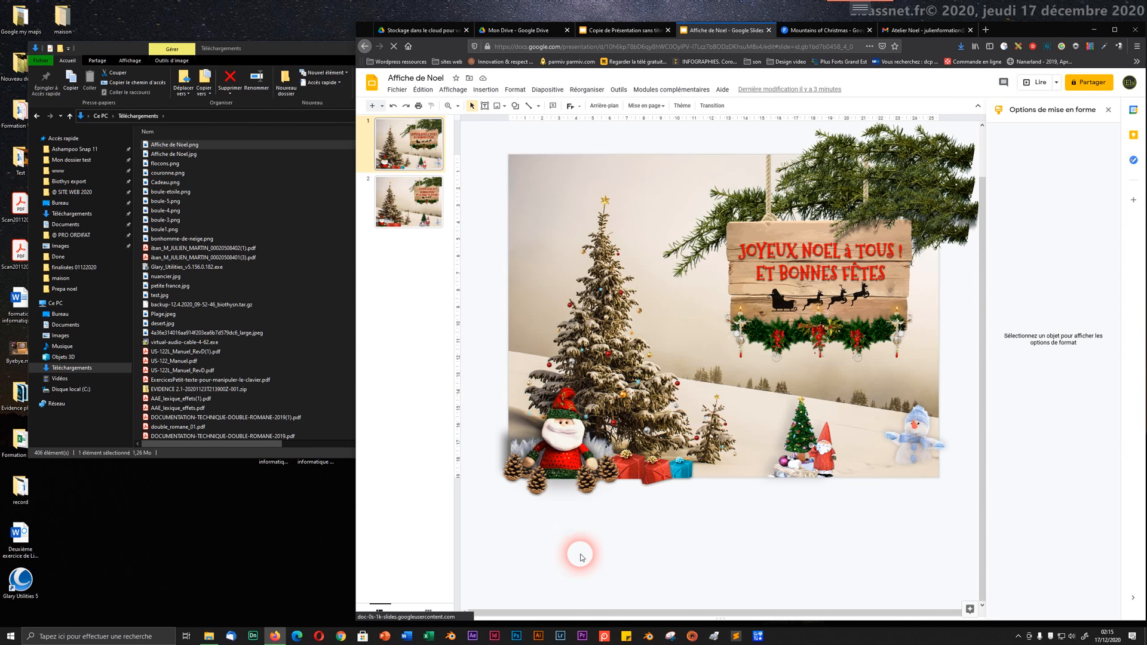
left_click(234, 166)
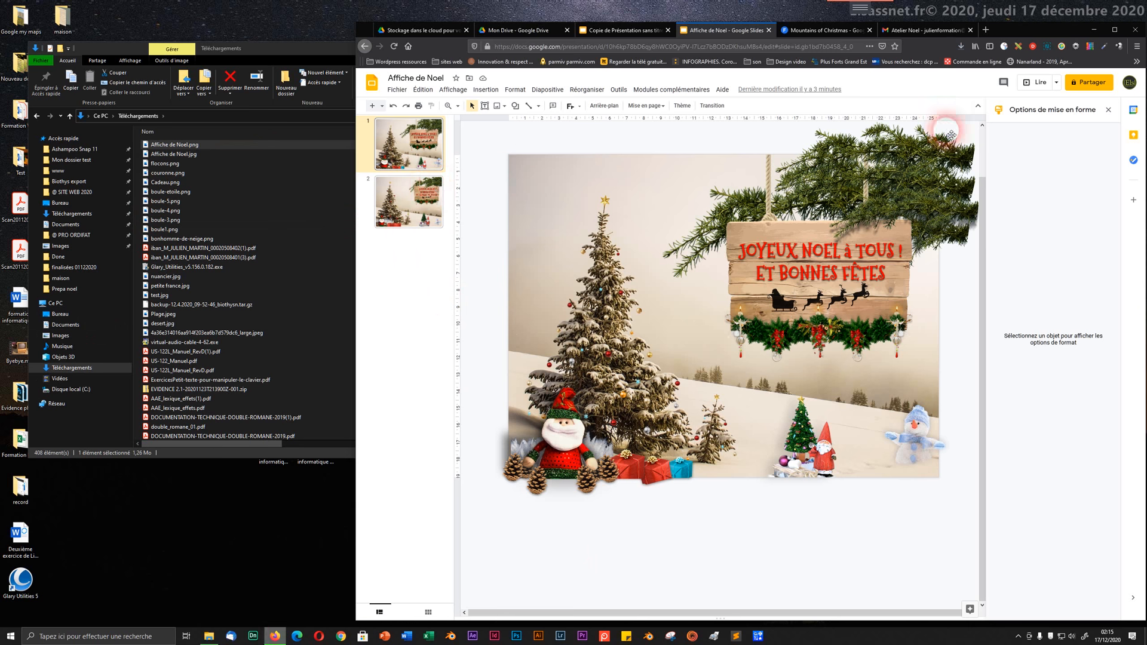
left_click(960, 47)
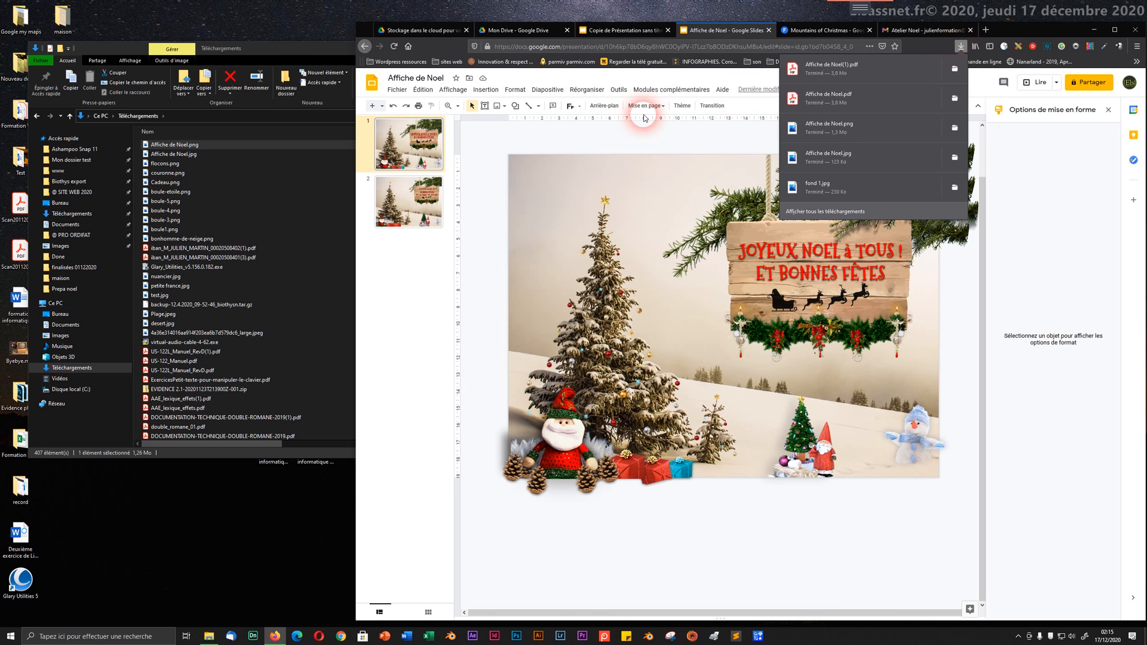
- Refresh the Downloads folder in File Explorer and delete the duplicate Affiche de Noel(1).pdf
left_click(275, 144)
left_click(87, 368)
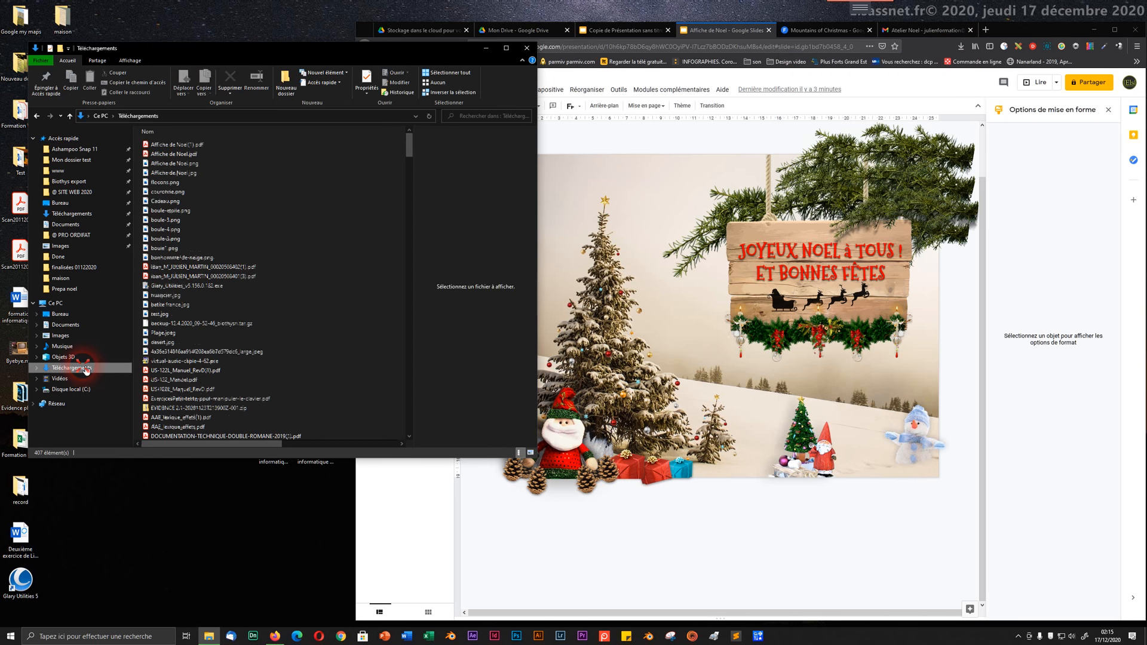
left_click(184, 147)
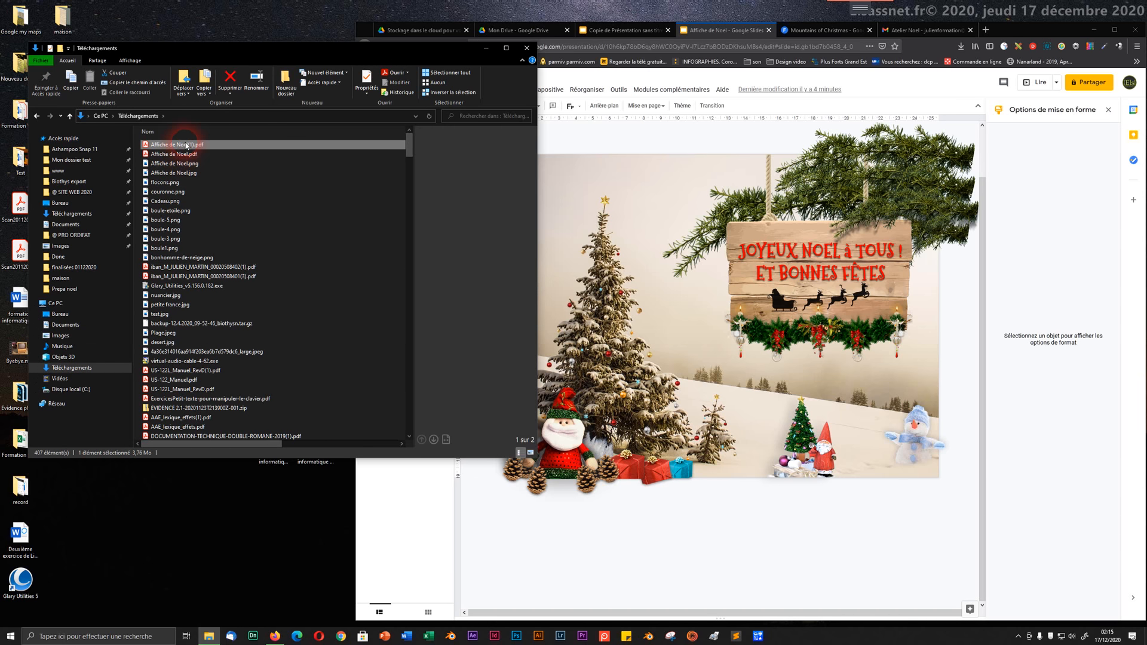
key("Delete")
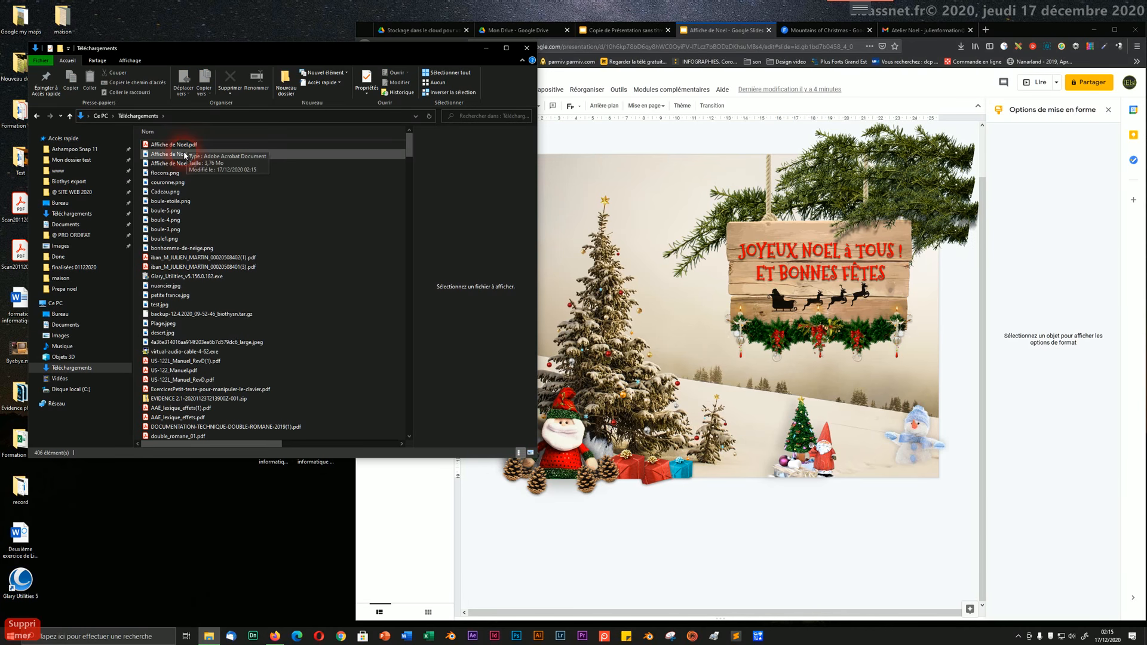
- Open Affiche de Noel.jpg in Photos and browse the neighbouring images, stopping at Affiche de Noel.png
left_click(181, 166)
double_click(181, 165)
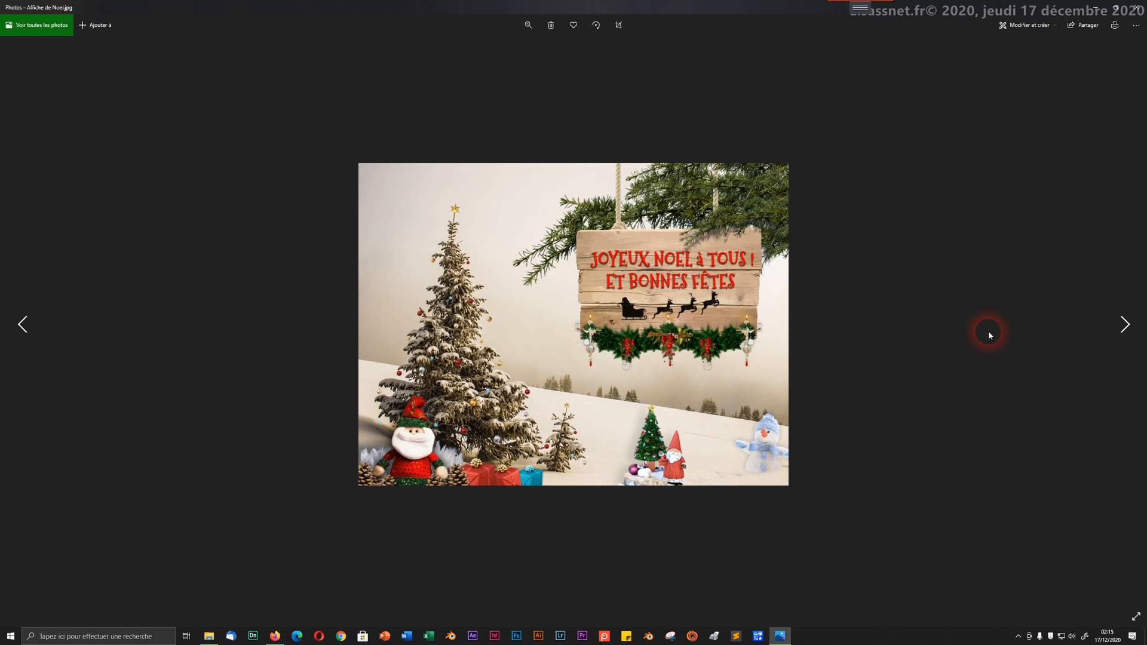
left_click(1125, 324)
left_click(1125, 324)
key("Left")
key("Left")
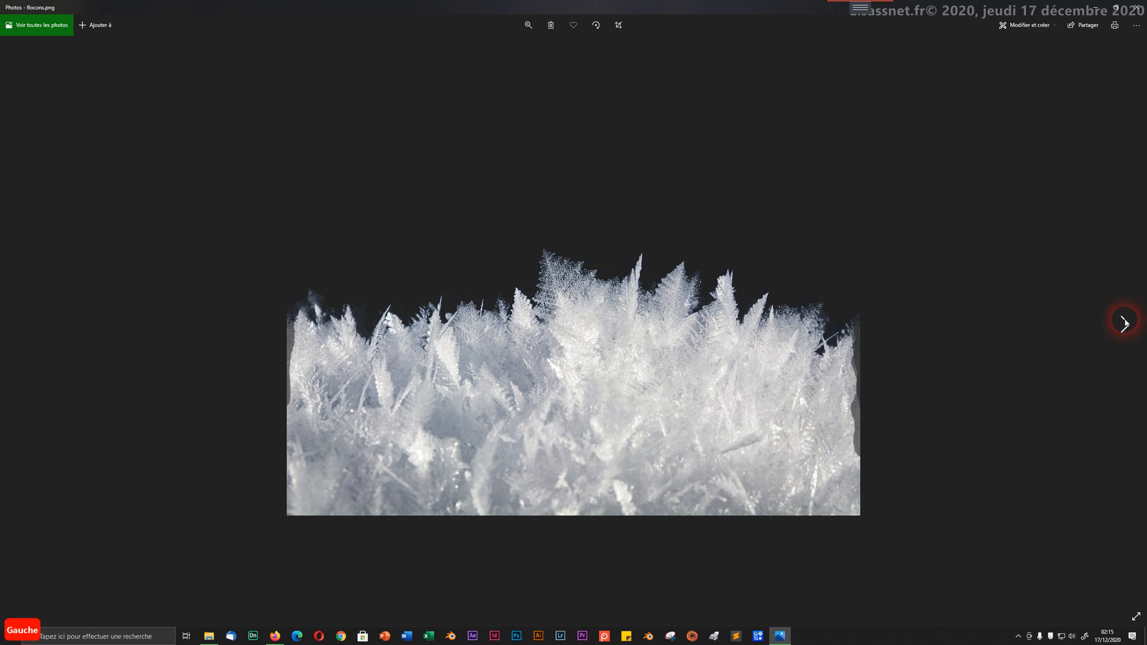
key("Left")
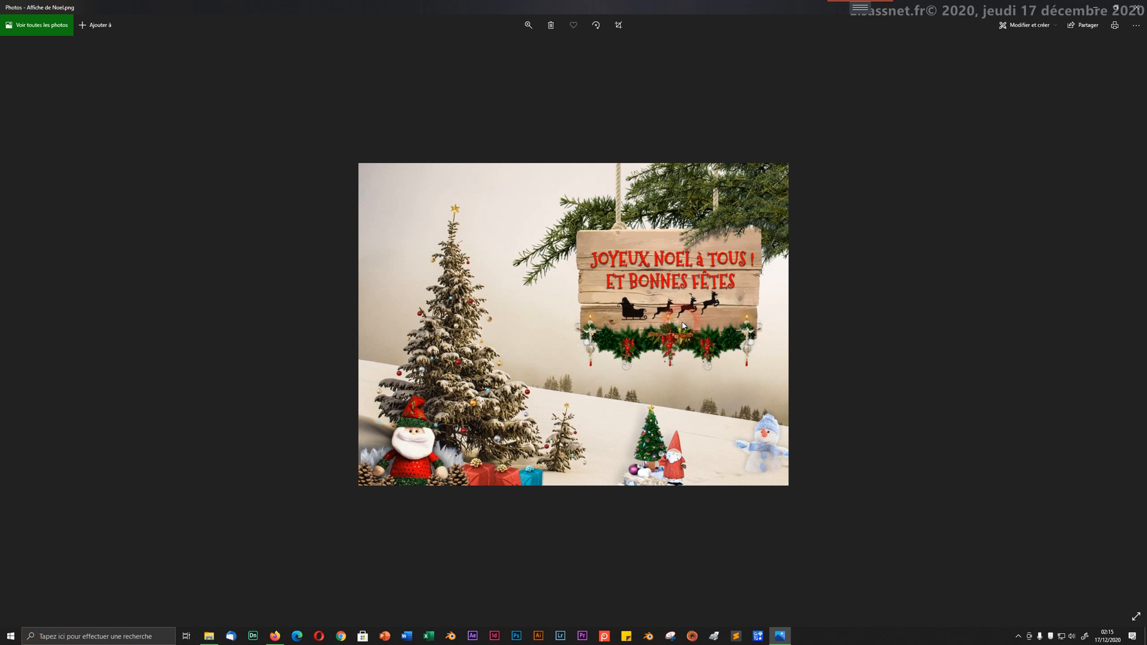
- Alternate between the PNG and JPEG versions of the poster to compare their image quality
key("Left")
key("Right")
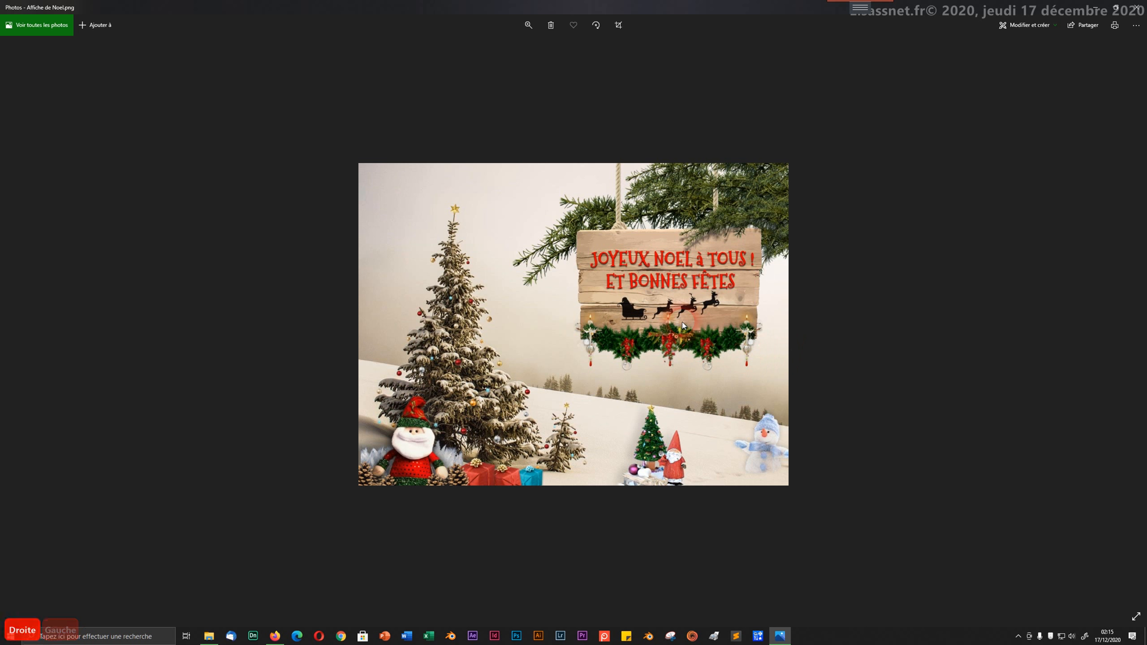
key("Left")
key("Right")
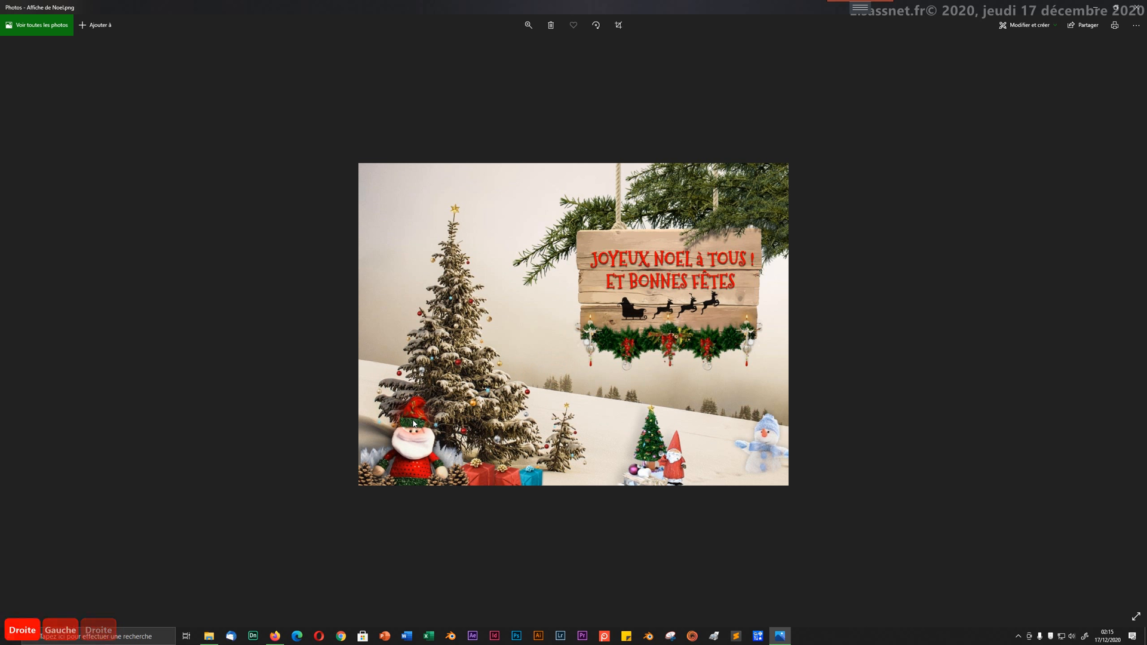
key("Left")
key("Right")
key("Left")
key("Right")
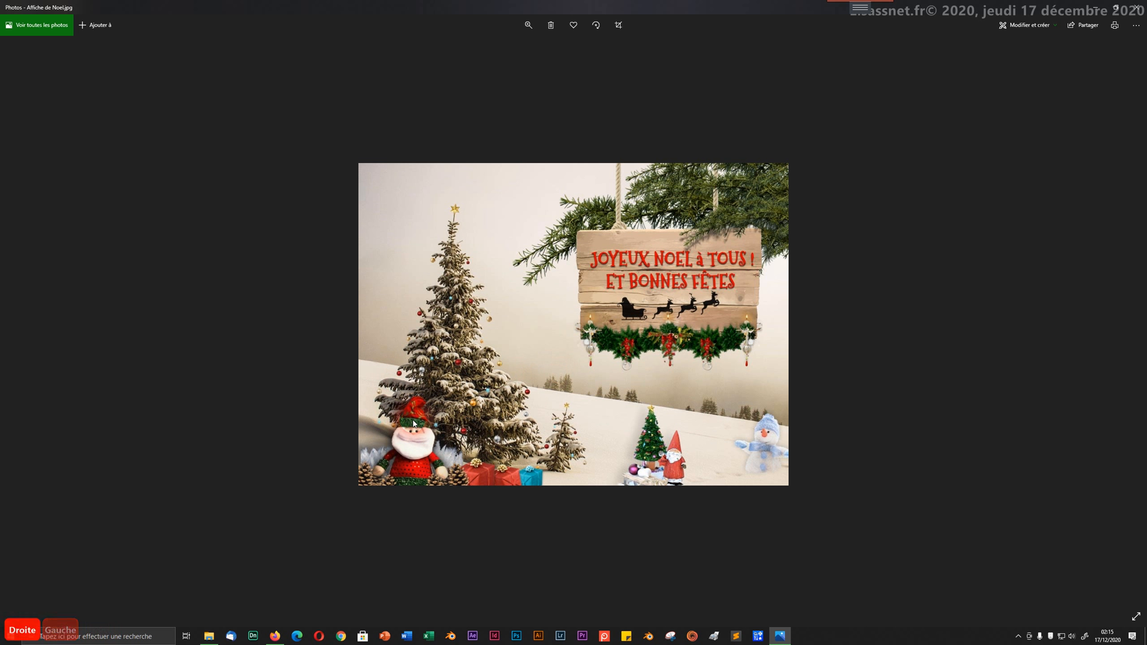
- Flip again between Affiche de Noel.jpg and Affiche de Noel.png to compare them, and close the image viewer
key("Left")
key("Left")
key("Right")
key("Left")
key("Right")
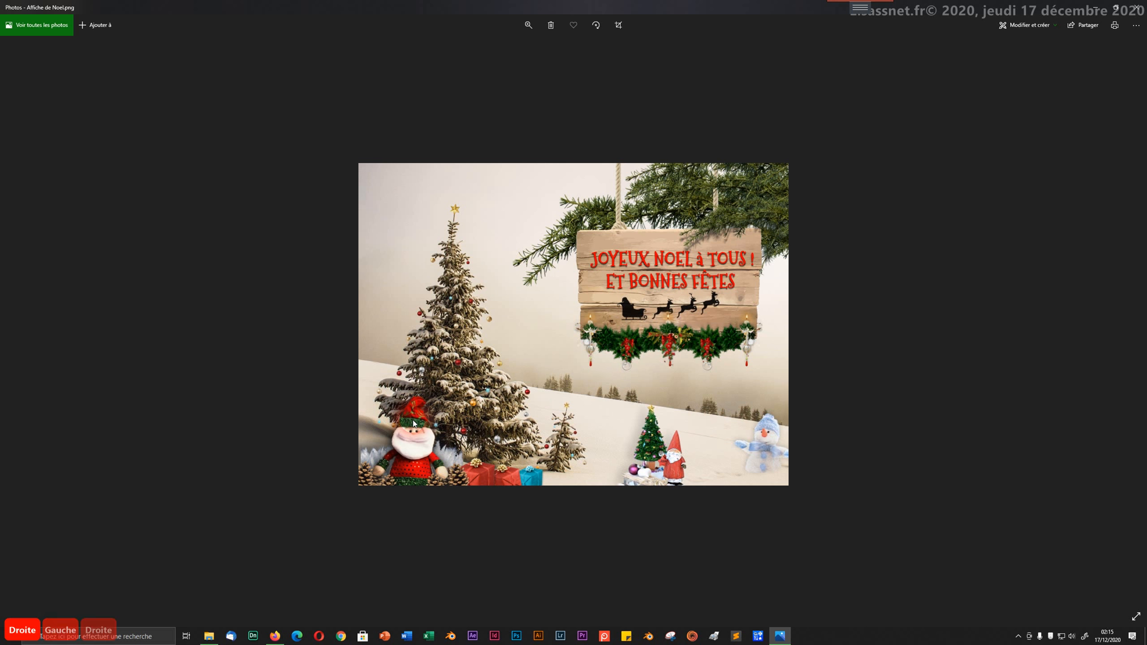
key("Left")
key("Right")
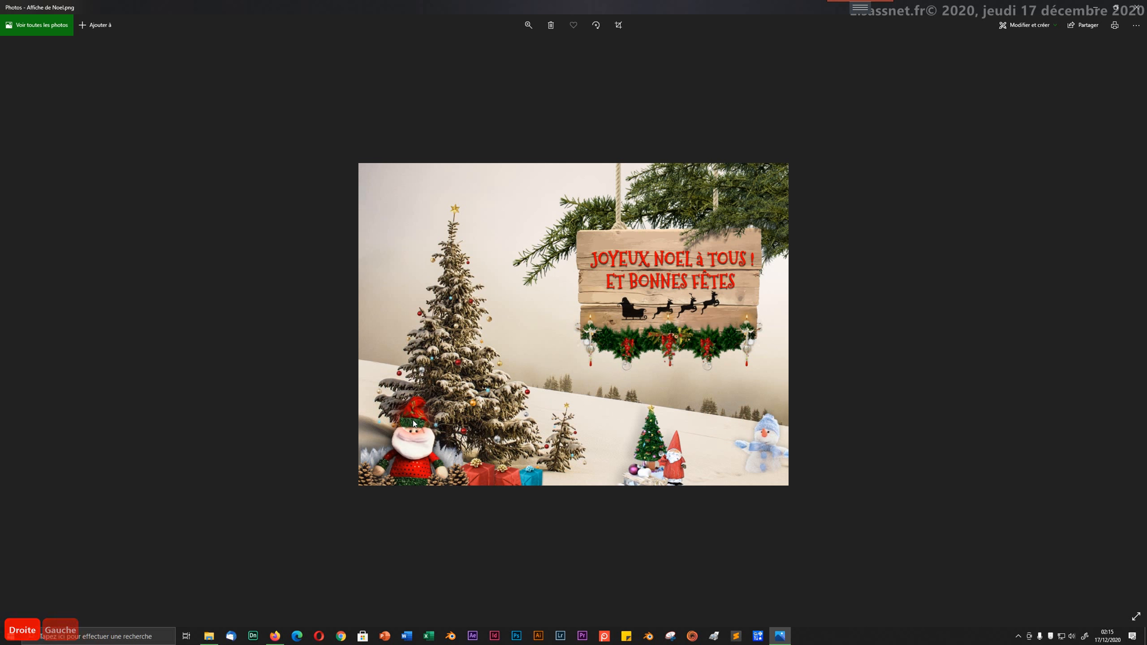
left_click(1137, 9)
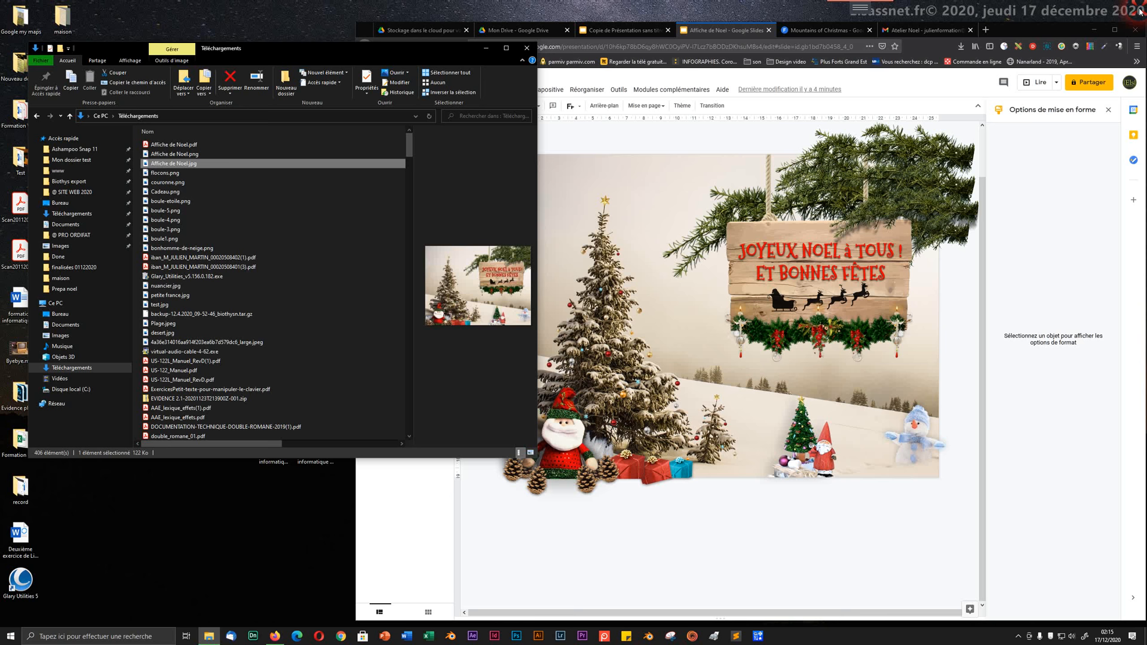
- Select Affiche de Noel.png, return to Google Slides and inspect the first slide's snowman, greeting text and Santa doll before clearing the selection
left_click(208, 154)
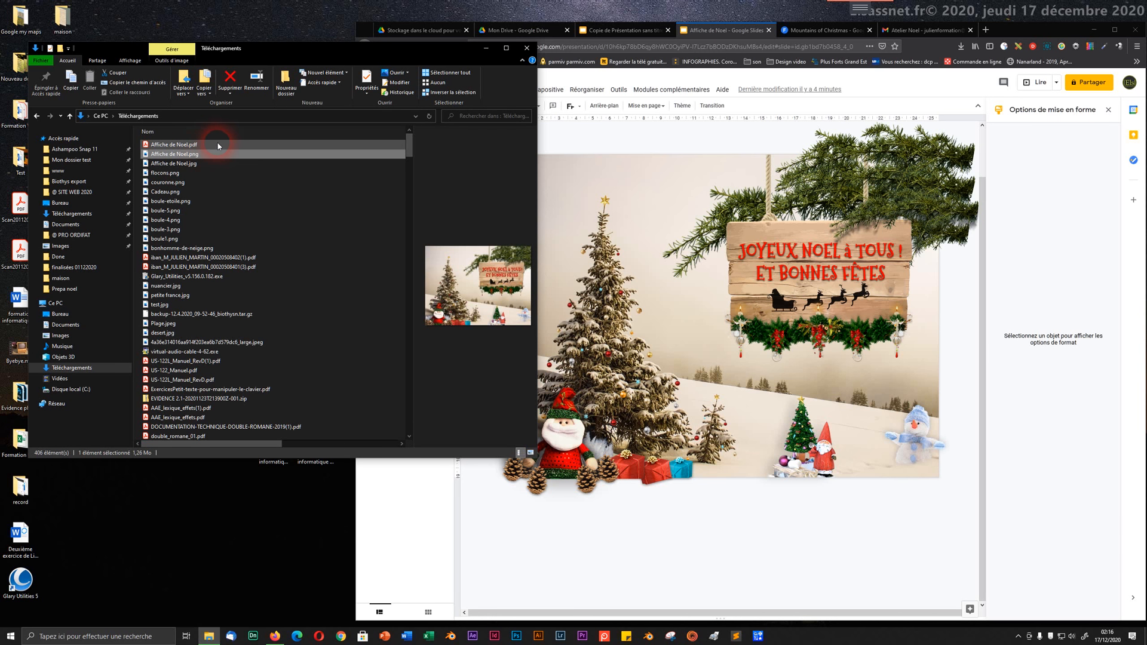
left_click(835, 588)
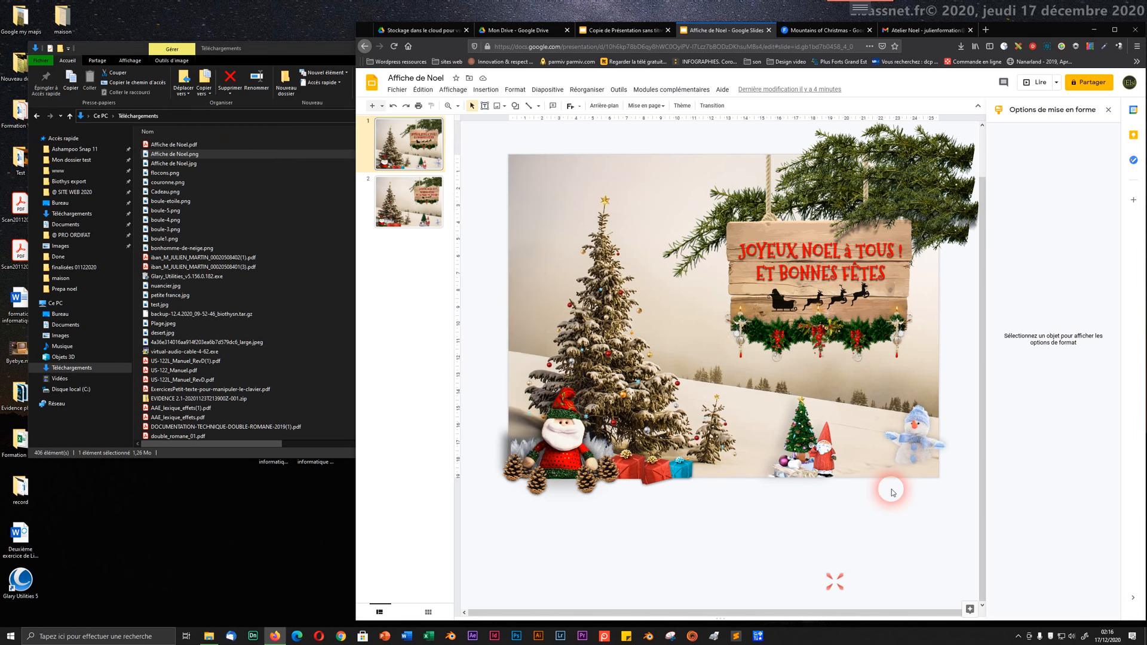
left_click(915, 417)
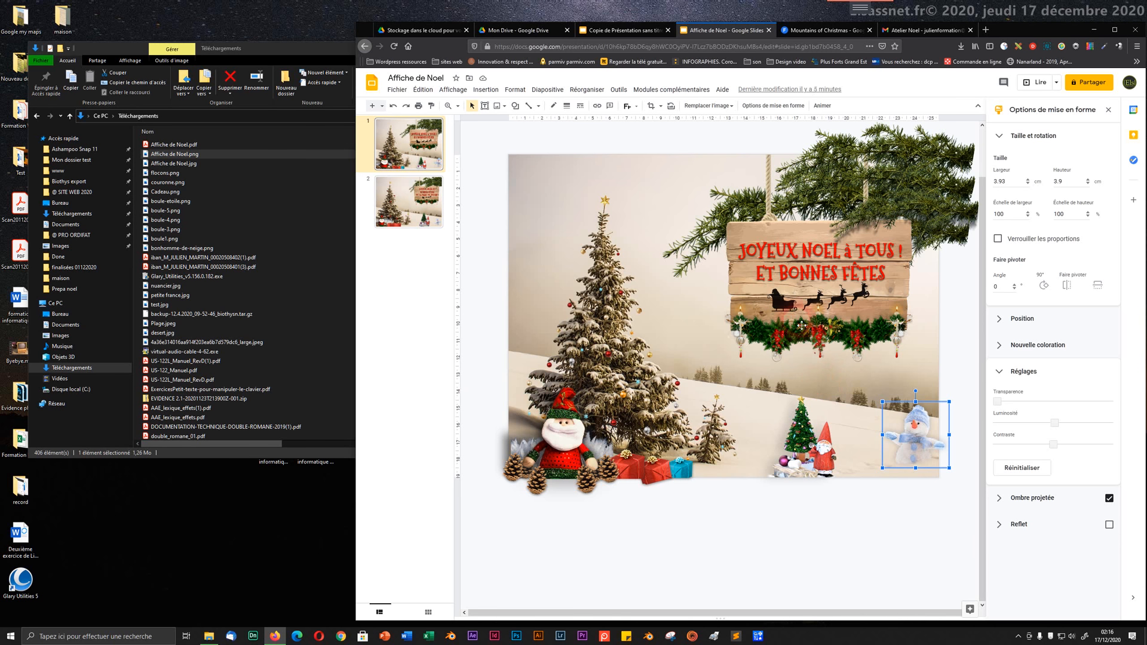
left_click(785, 305)
left_click(791, 291)
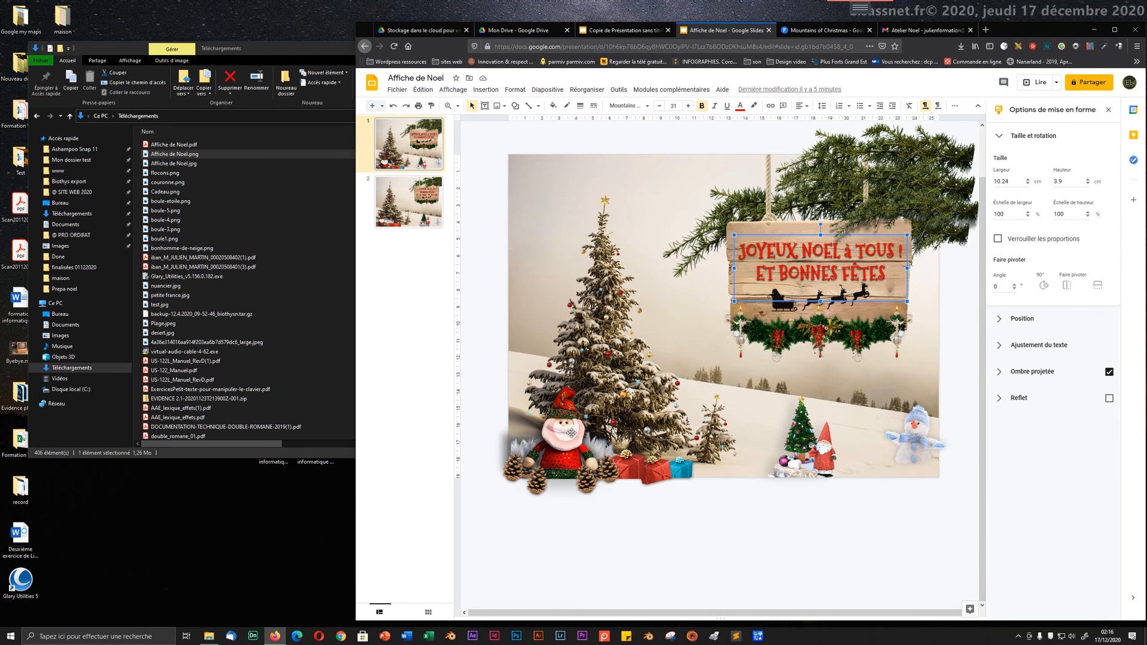
left_click(562, 436)
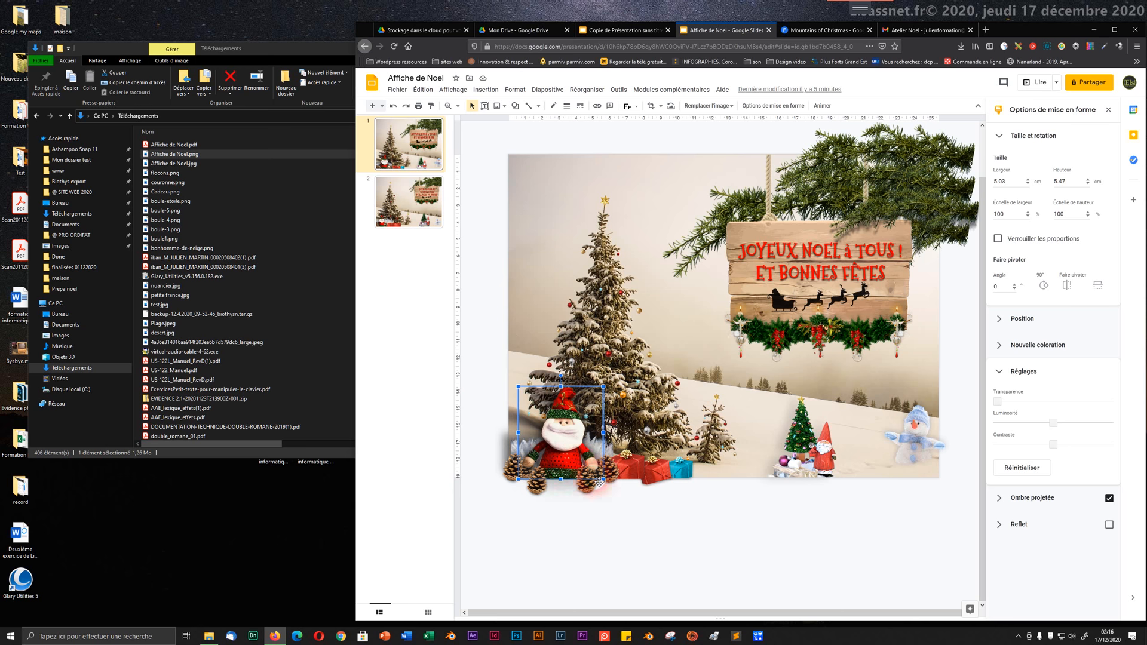
left_click(699, 530)
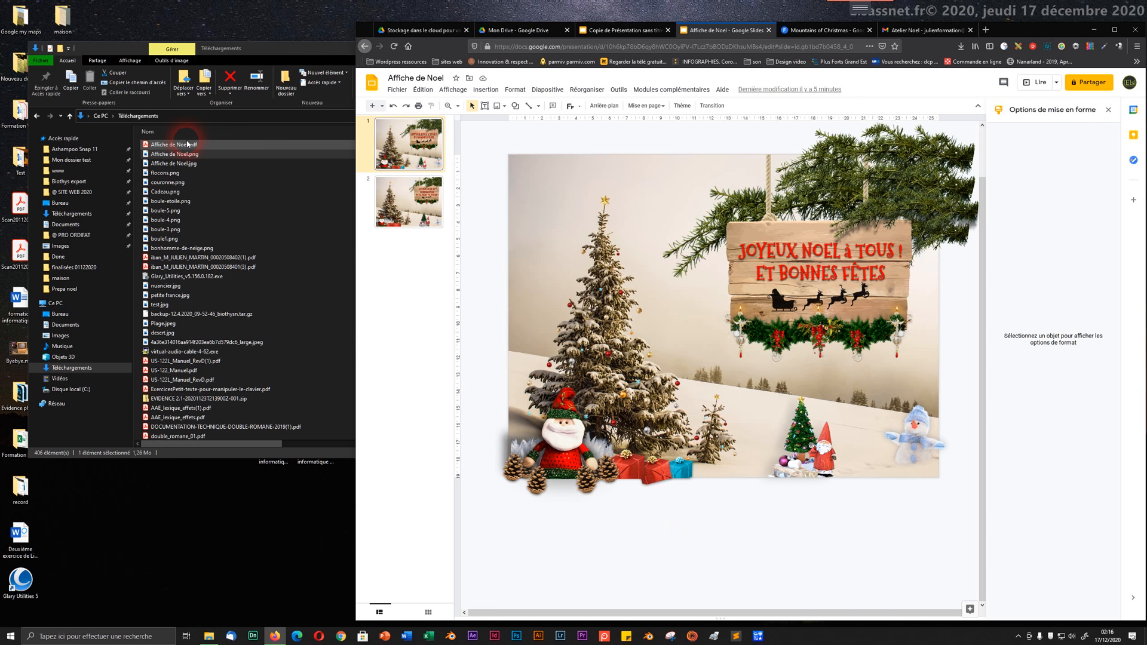
- Open the Done folder inside Prepa noel on the desktop in File Explorer and select winter-20234_1920.jpg
left_click(52, 204)
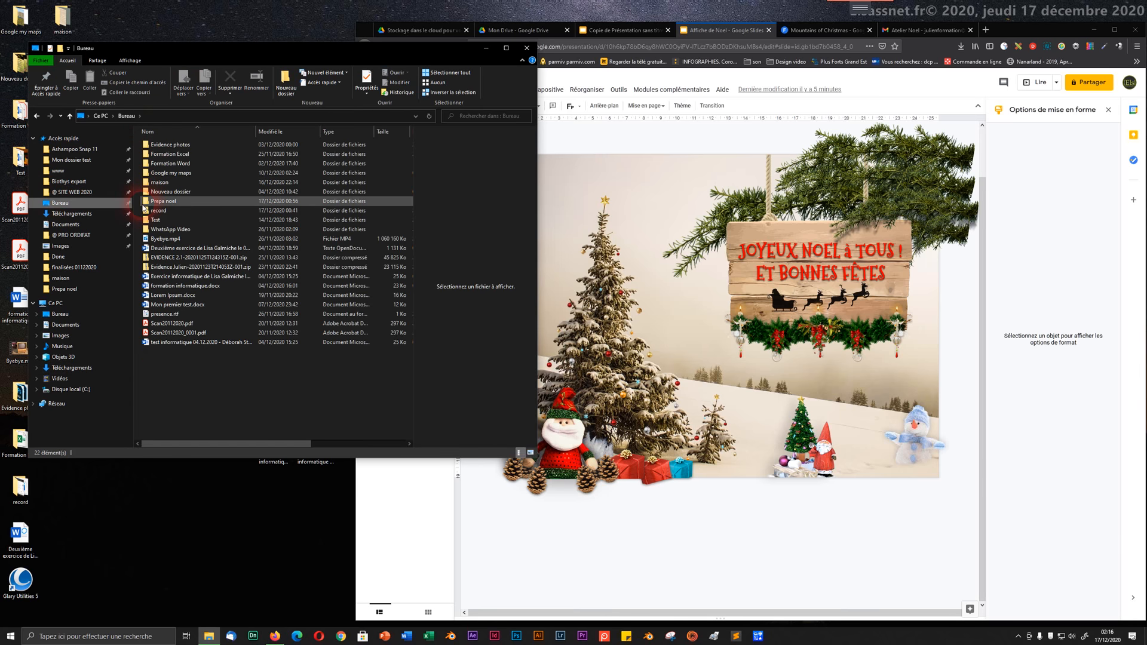
double_click(143, 204)
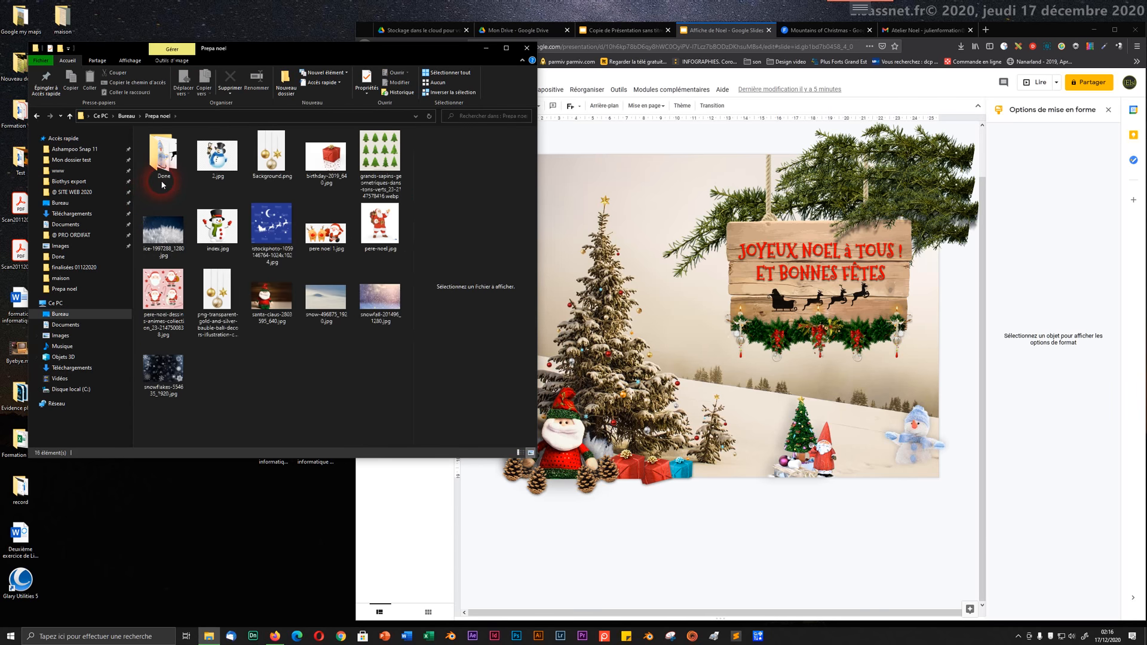
left_click(185, 134)
double_click(166, 149)
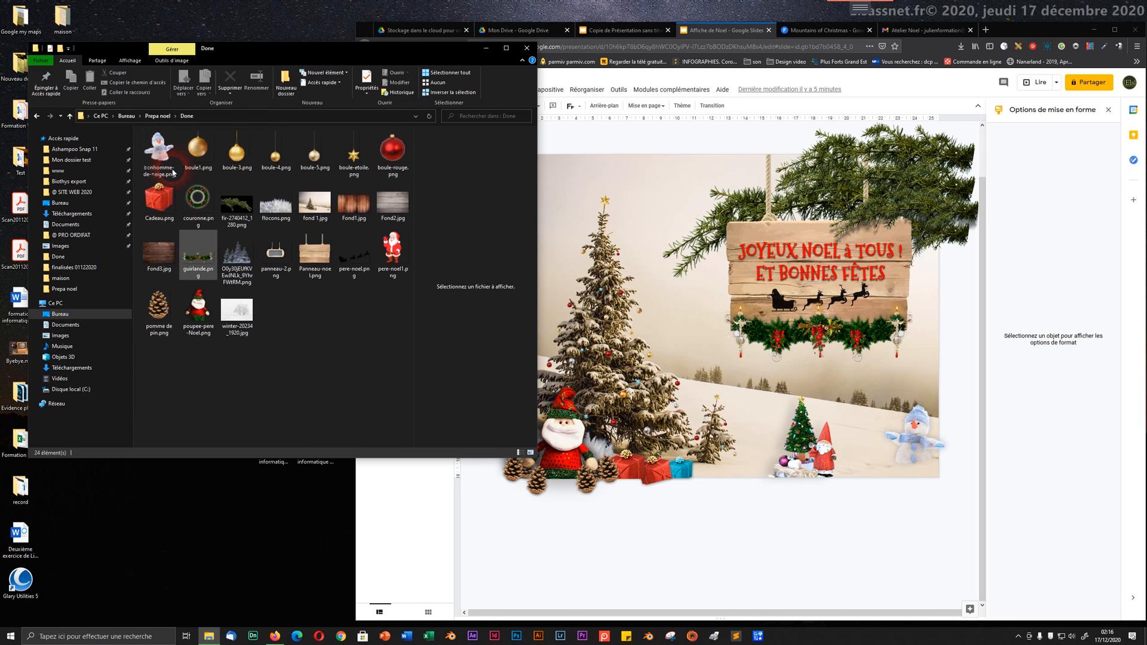
left_click(246, 310)
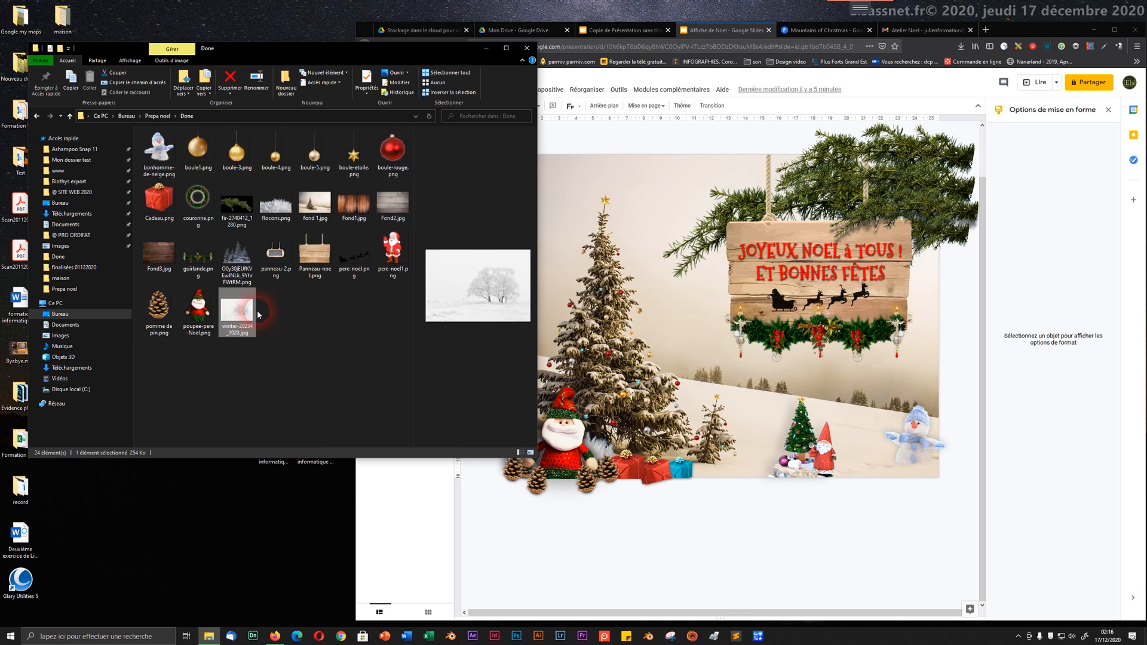
- Duplicate the second slide in Google Slides and delete the snowy background photo from the copy
left_click(387, 503)
left_click(407, 222)
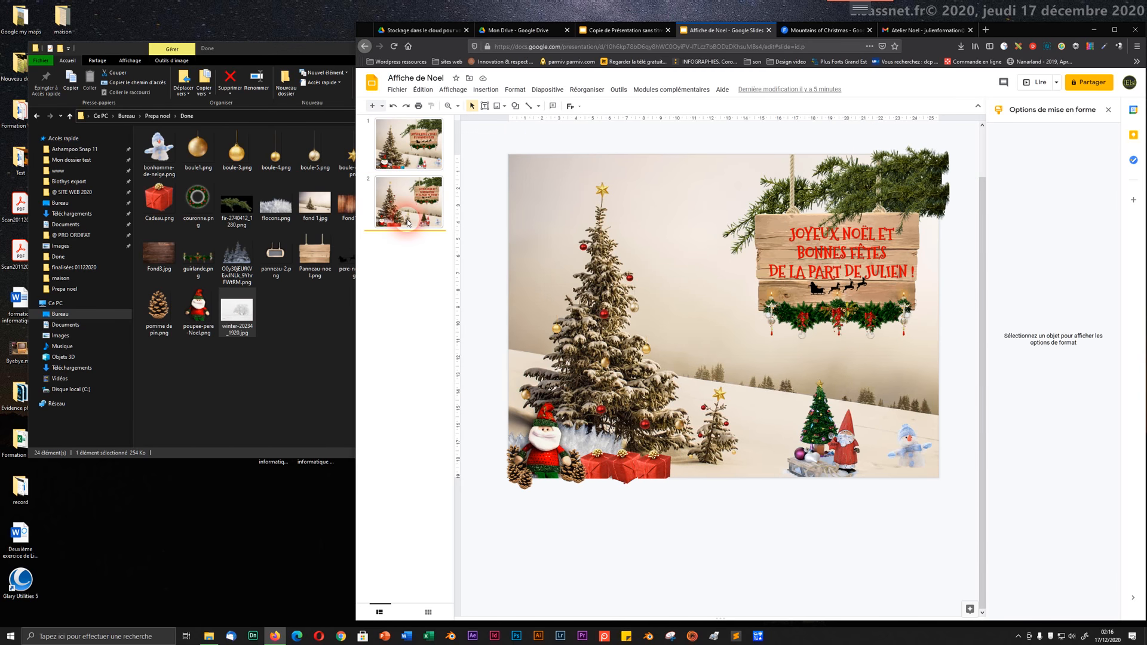
right_click(406, 212)
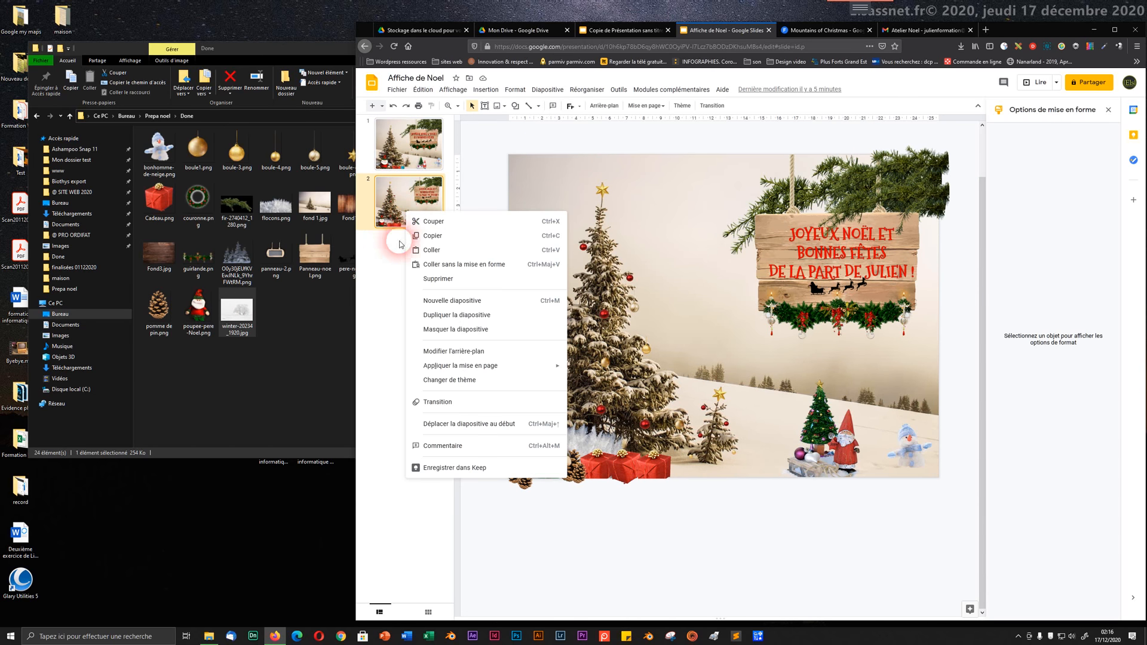
left_click(435, 316)
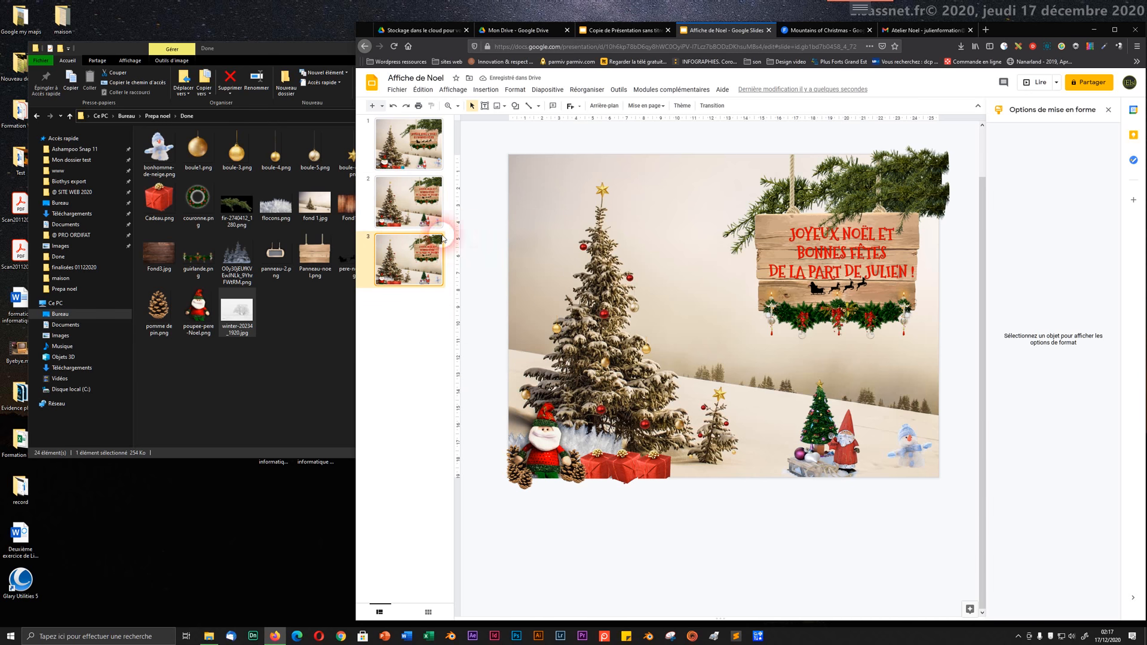
left_click(524, 233)
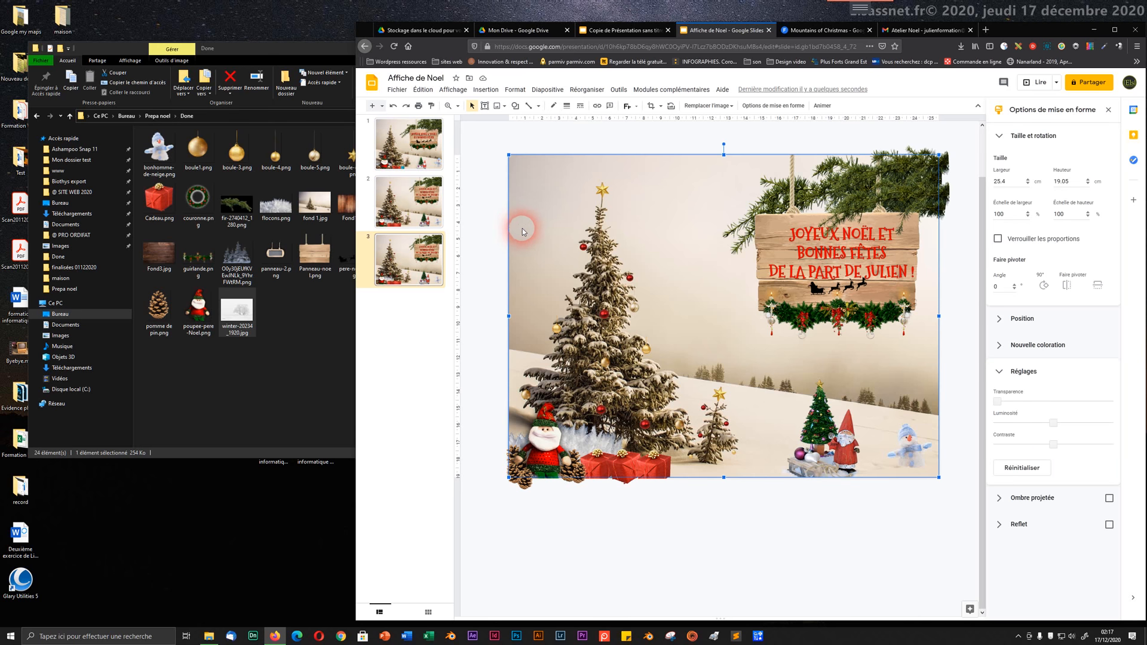
key("Delete")
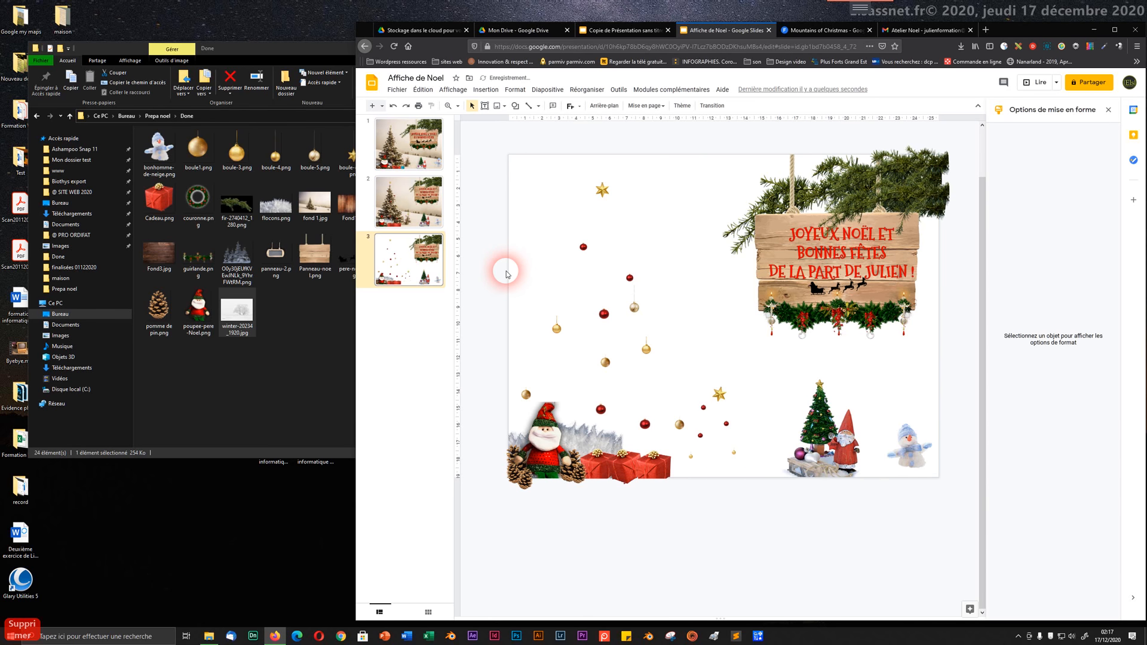
- Insert winter-20234_1920.jpg on slide 3, send it to the back and enlarge it to about 27.63 × 18.95 cm to cover the slide
left_click_drag(238, 306, 728, 310)
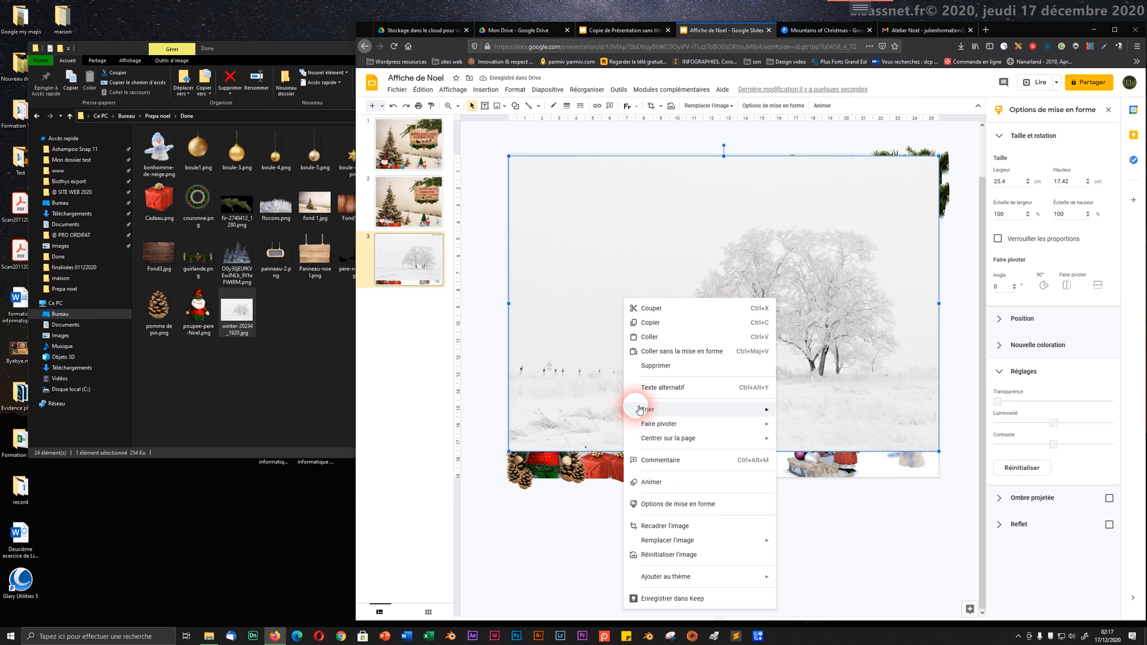
mouse_move(728, 414)
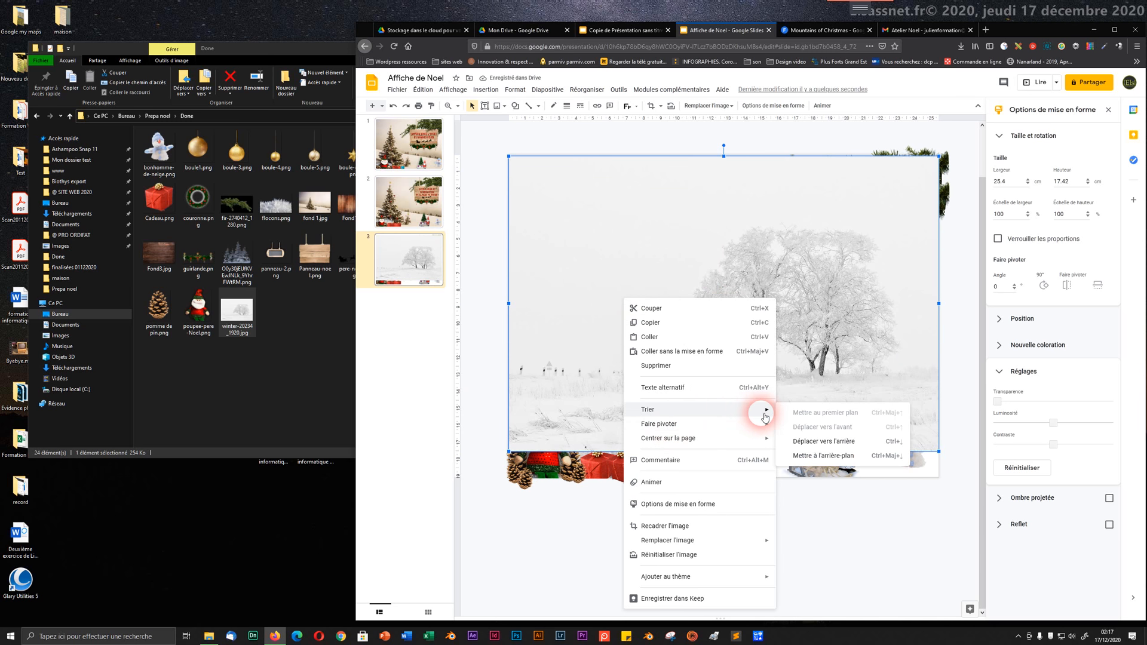
left_click(799, 456)
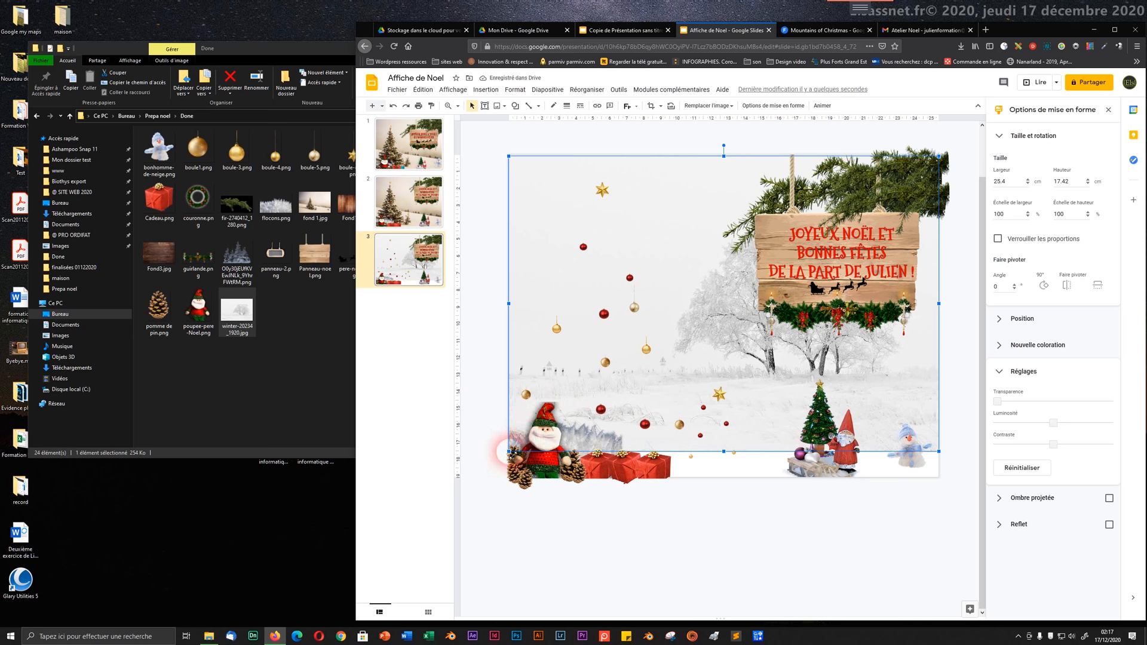
left_click_drag(509, 452, 486, 477)
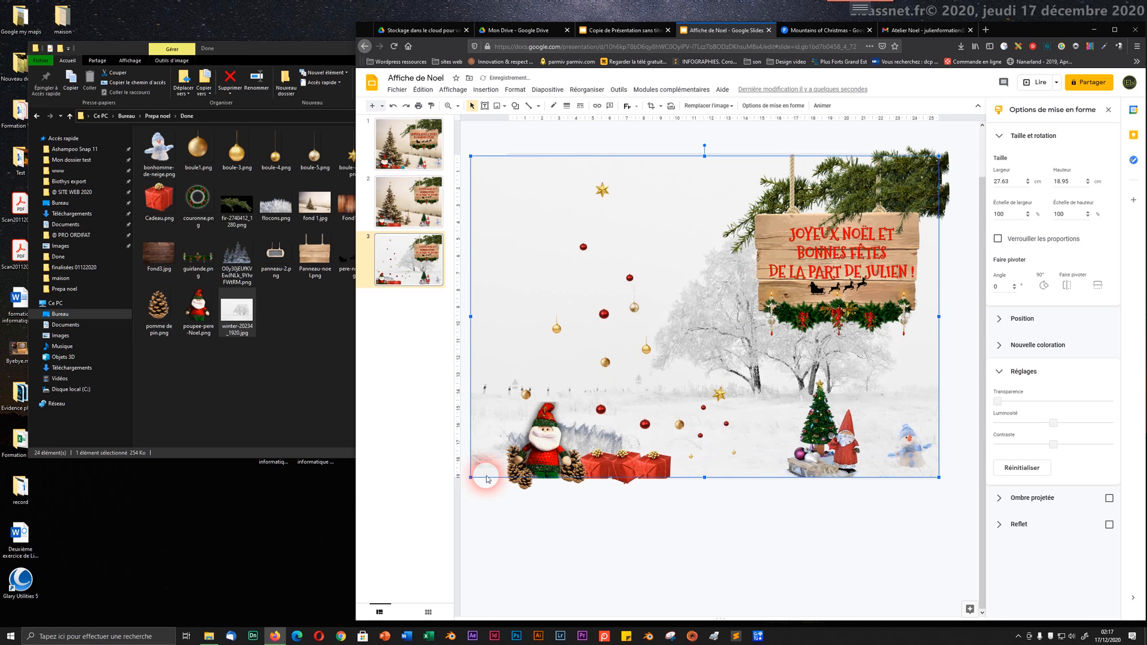
left_click(684, 559)
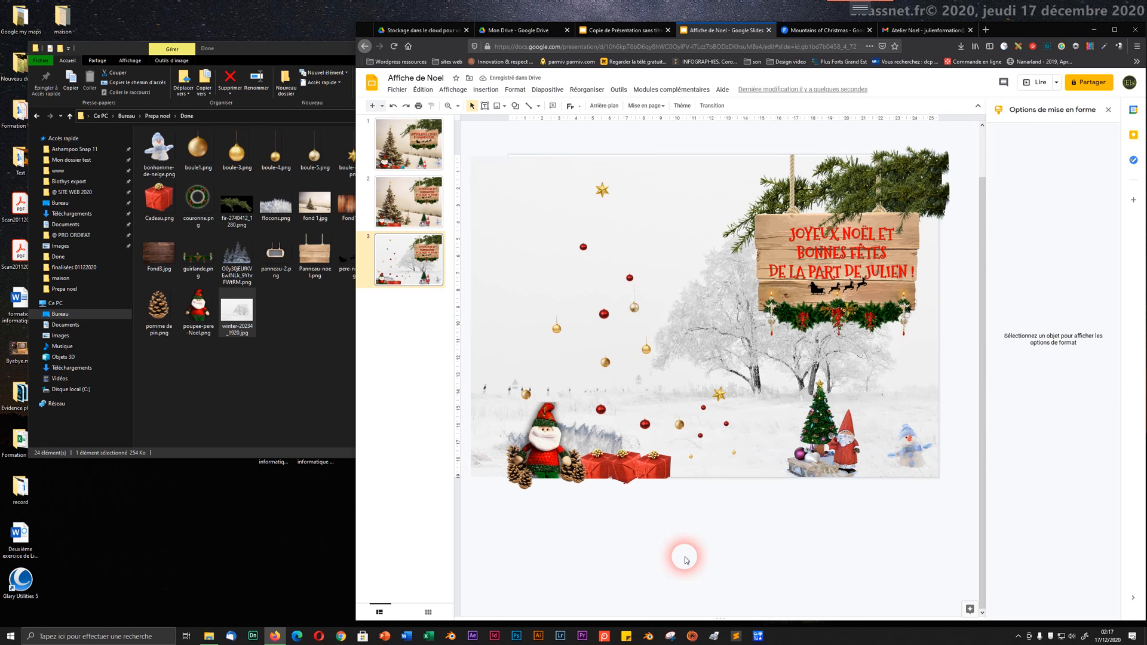
left_click(597, 447)
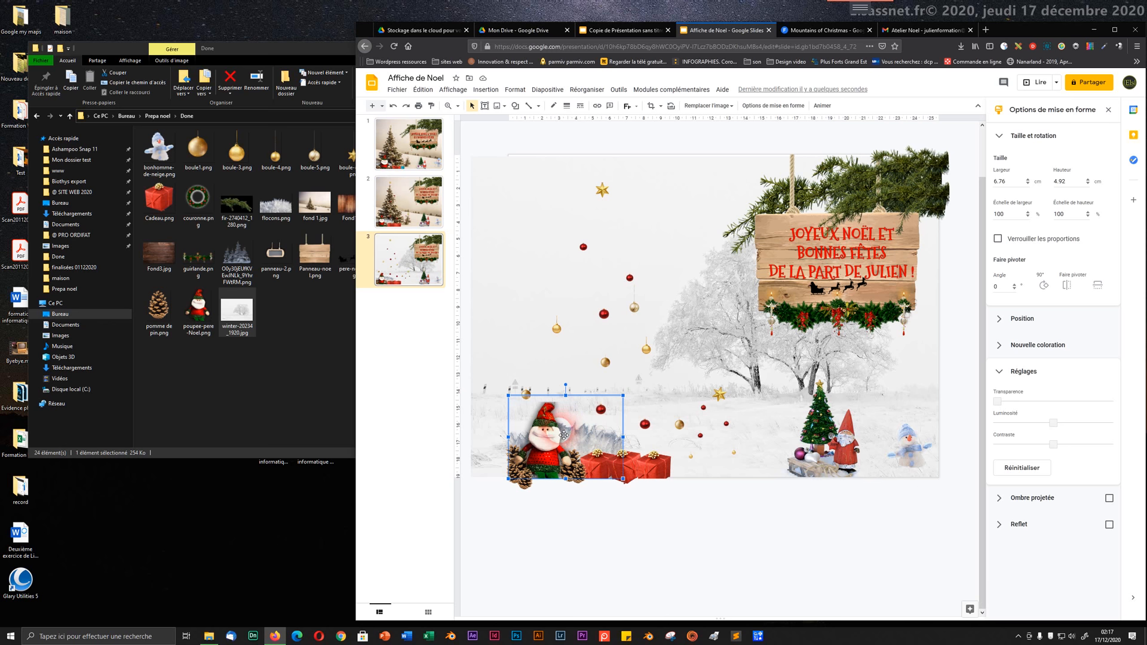
left_click(582, 504)
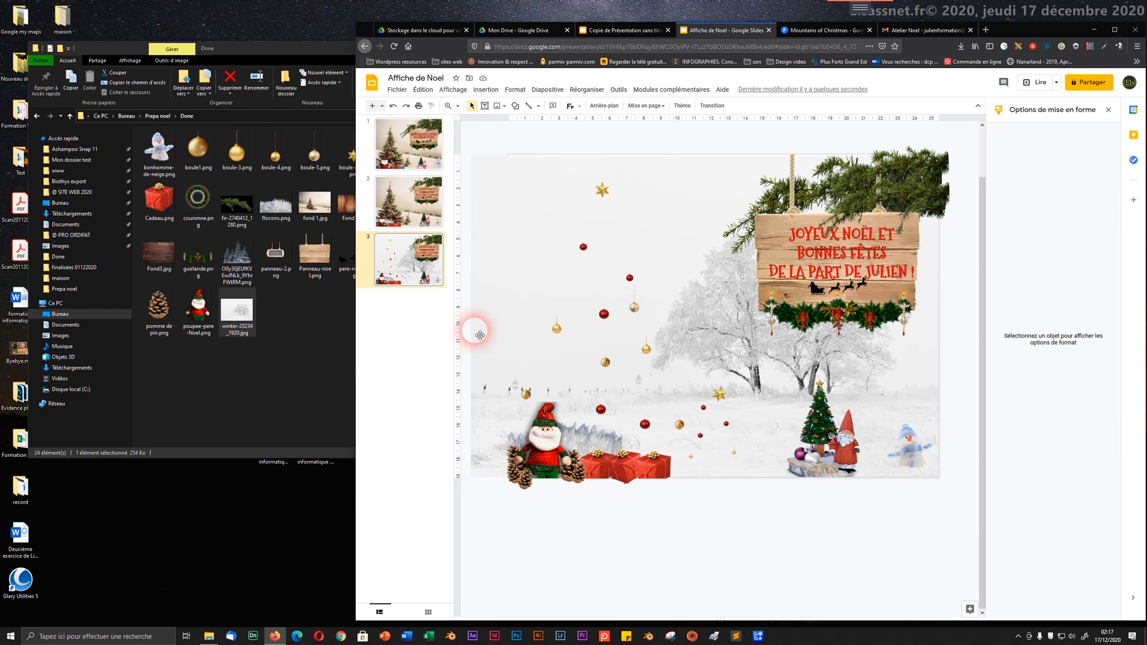
- Delete the white winter landscape background from slide 3
left_click(205, 370)
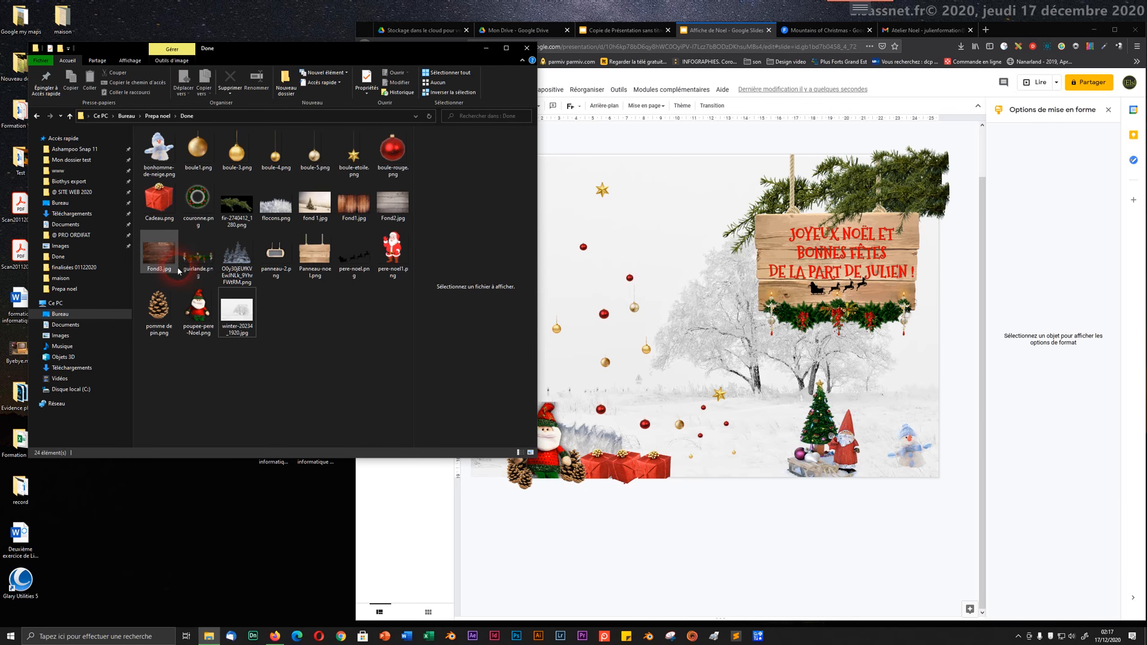
left_click(702, 357)
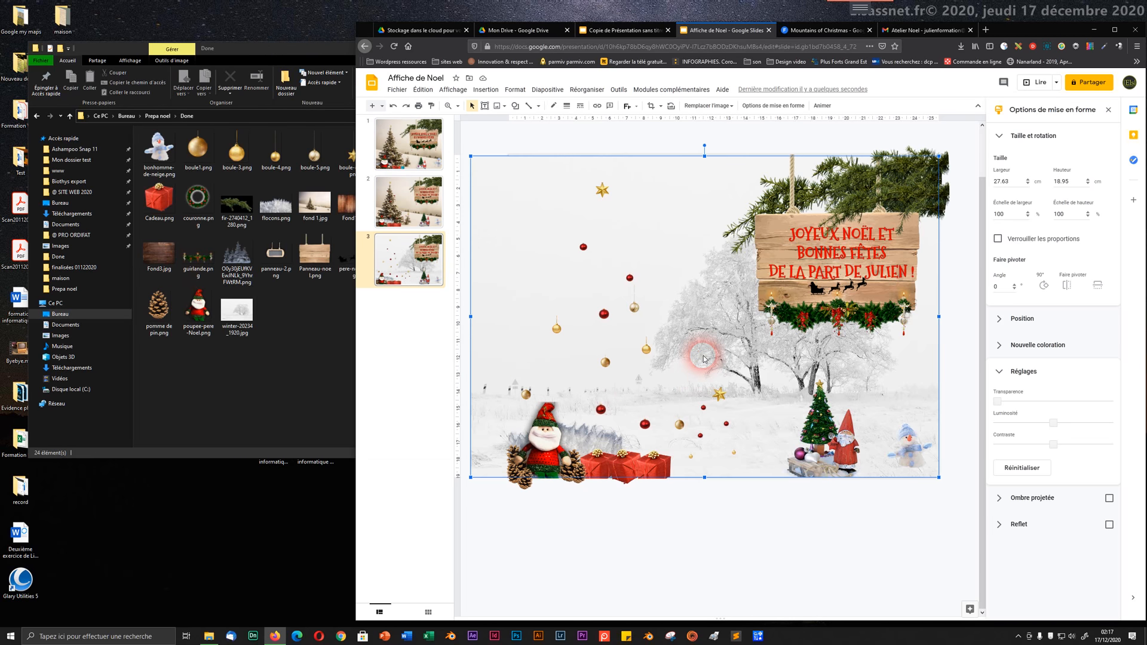
key("Delete")
- Insert Fond3.jpg from the Done folder on slide 3 and send it behind all the other objects
left_click(160, 256)
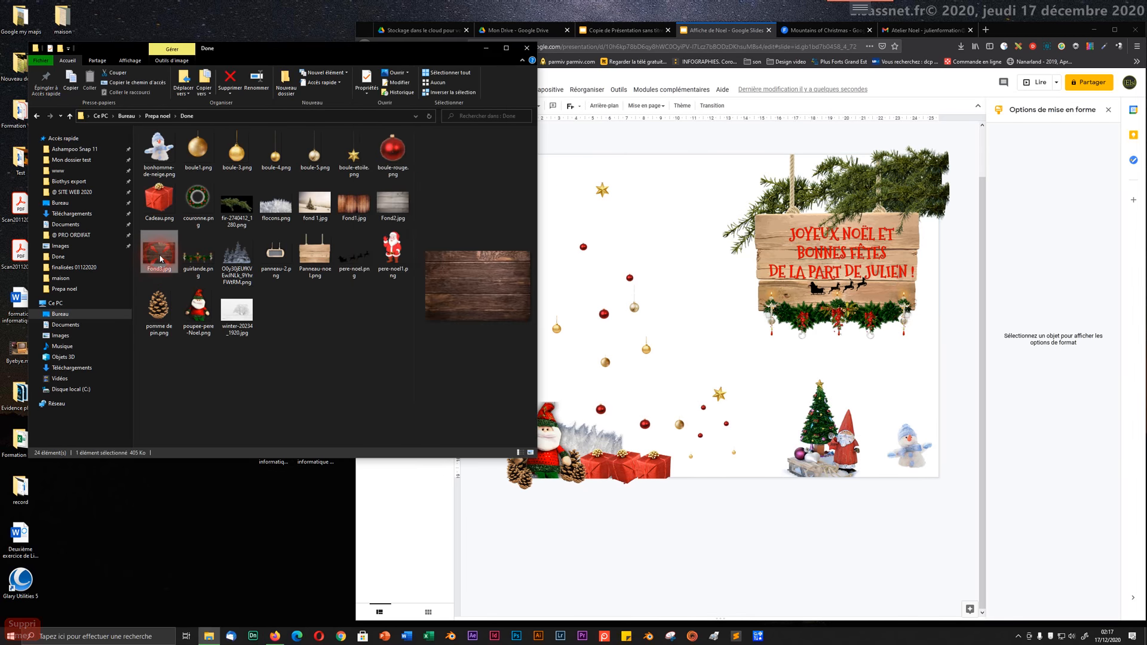
left_click_drag(172, 256, 710, 307)
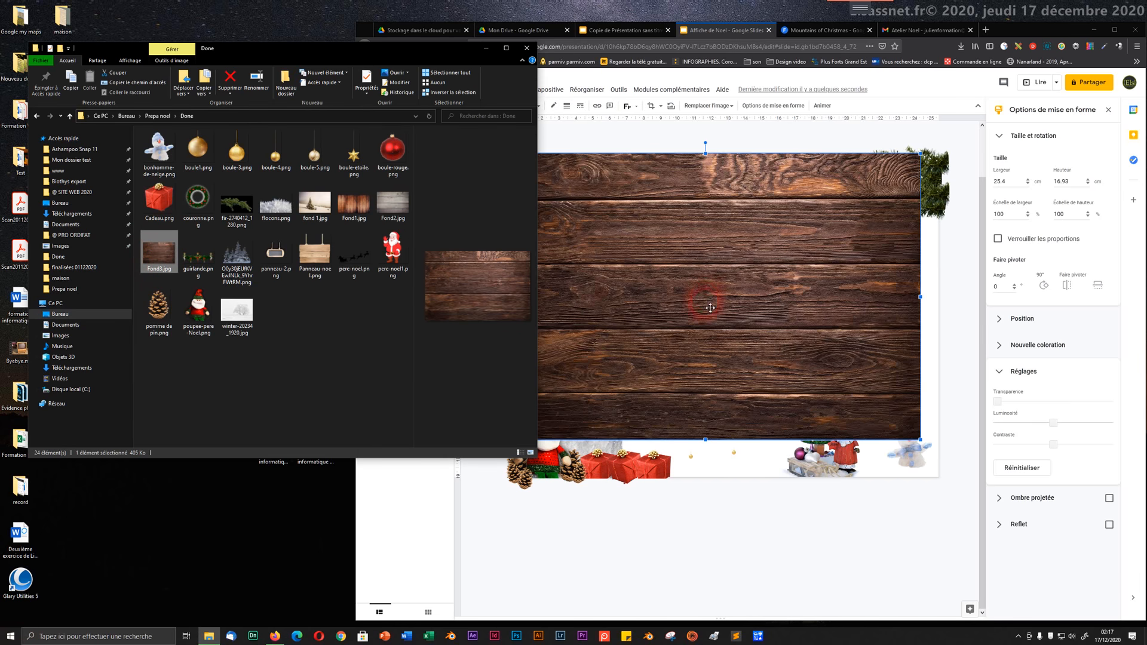
right_click(719, 359)
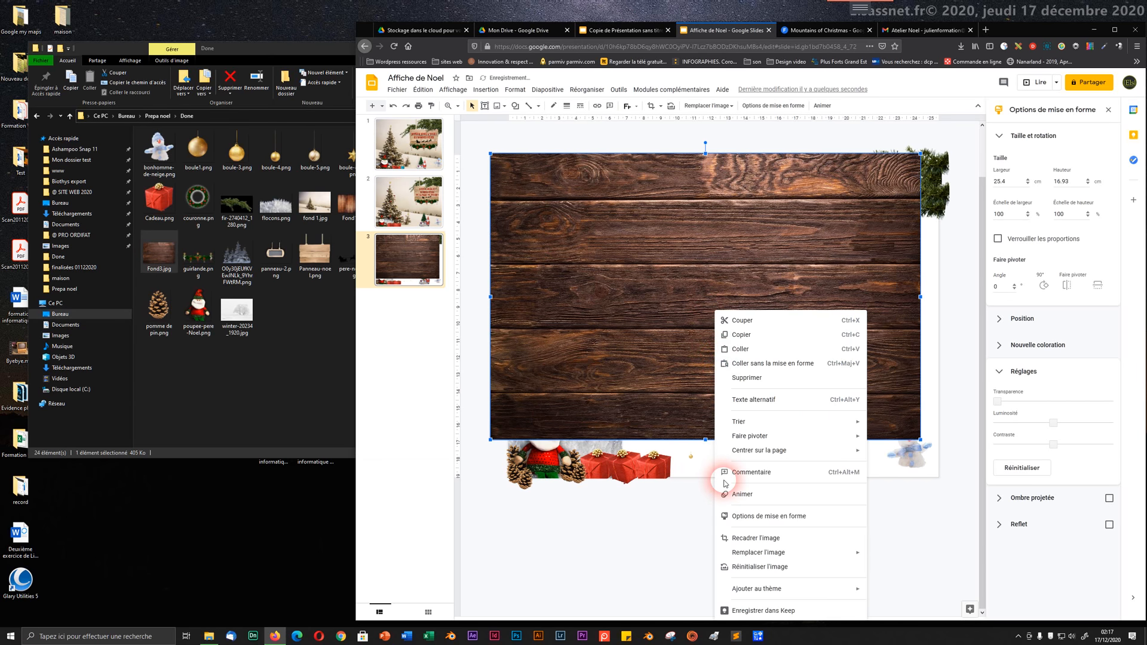
mouse_move(777, 555)
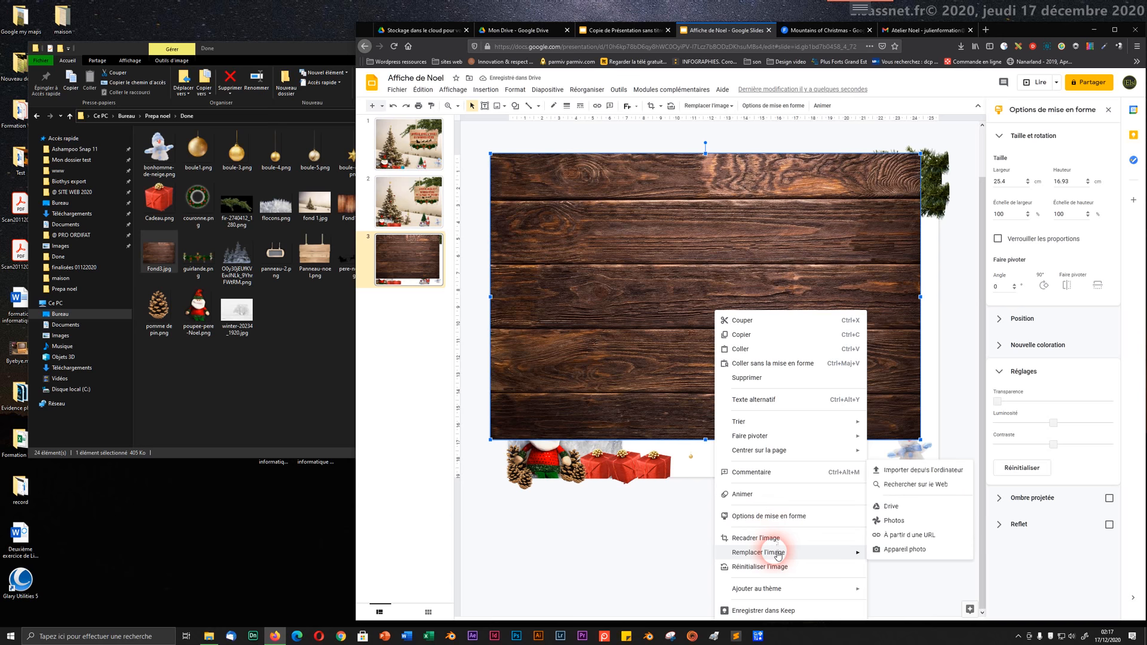
mouse_move(785, 421)
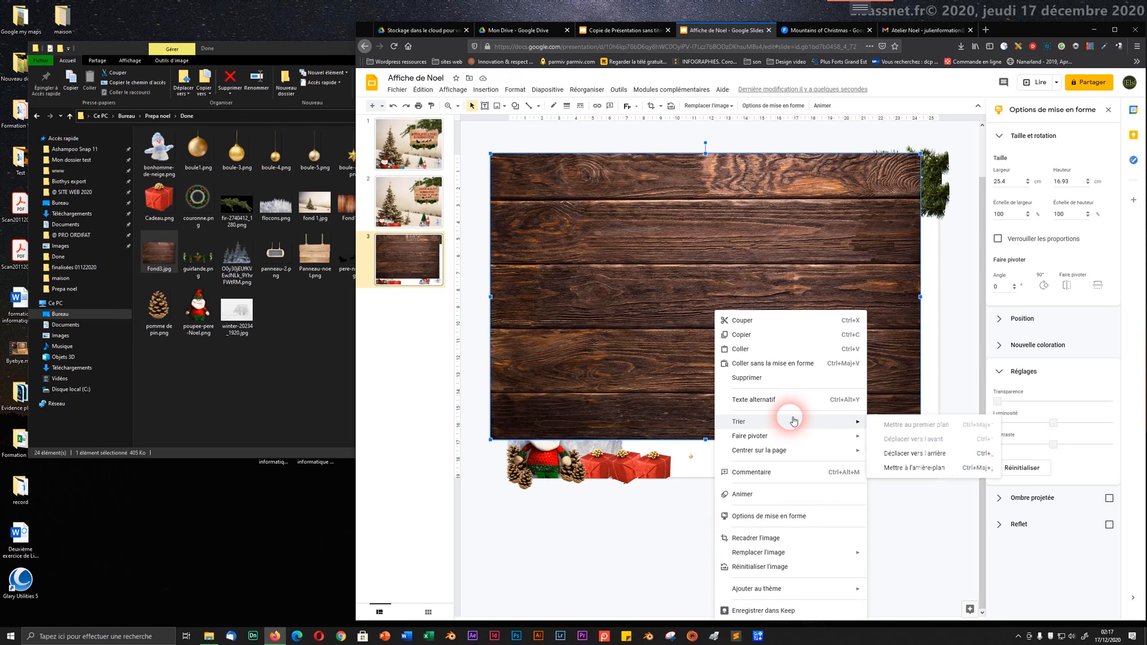
left_click(892, 468)
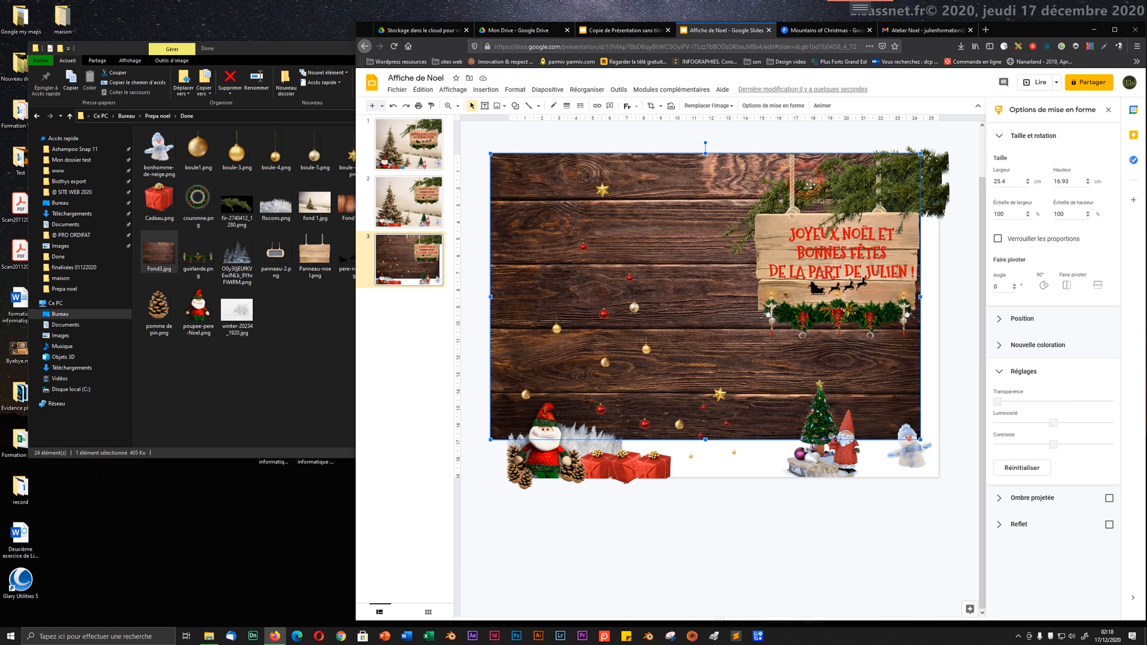
- Move the dark wood image below slide 3 and delete all the decorations except the fir branches and the hanging sign group
left_click_drag(732, 338, 800, 605)
left_click_drag(749, 457, 745, 536)
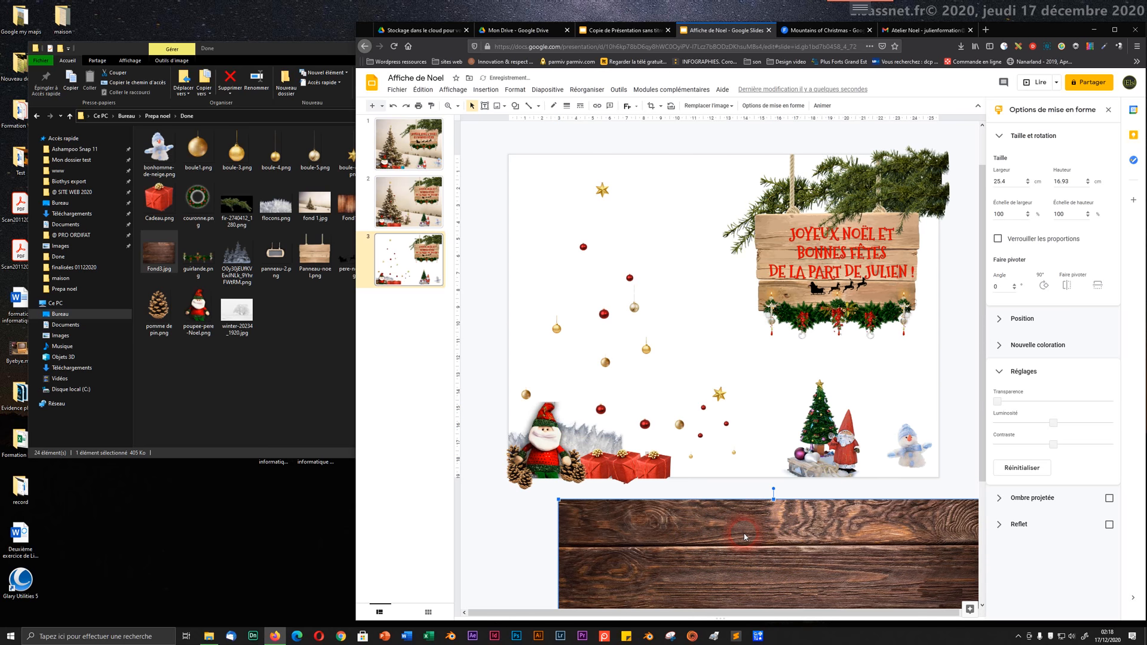
left_click_drag(483, 137, 707, 468)
key("Delete")
left_click_drag(679, 365, 937, 474)
key("Delete")
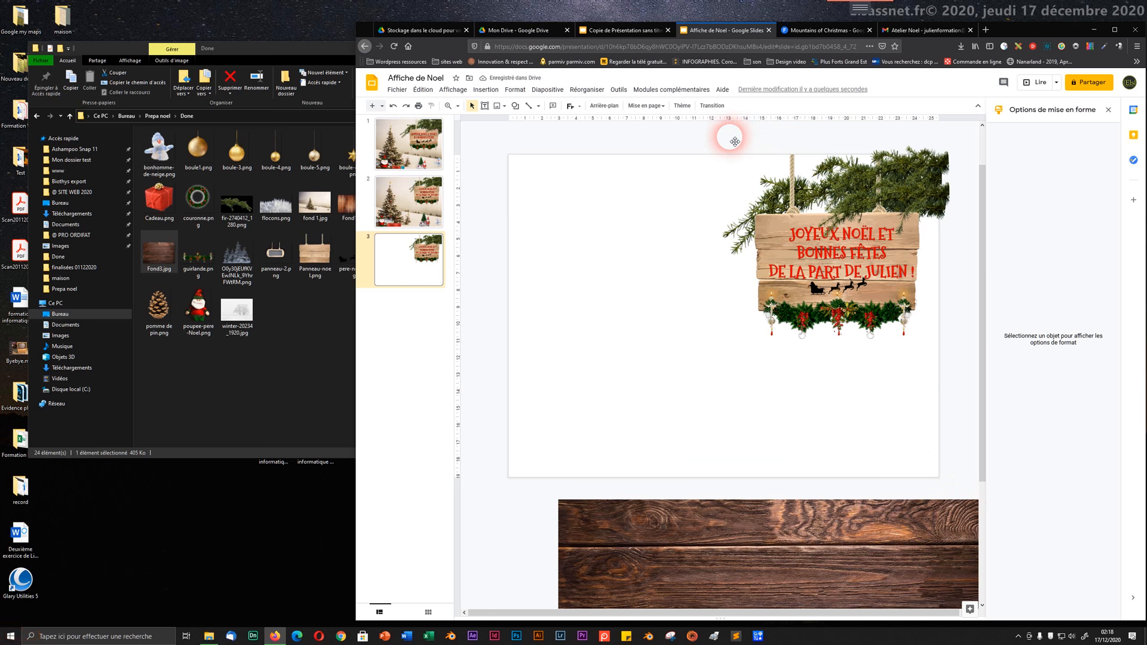
- Select the fir branches and the whole hanging sign group together, enlarge them to about 21.43 × 20.97 cm and move them toward the slide's centre
left_click_drag(783, 215, 781, 212)
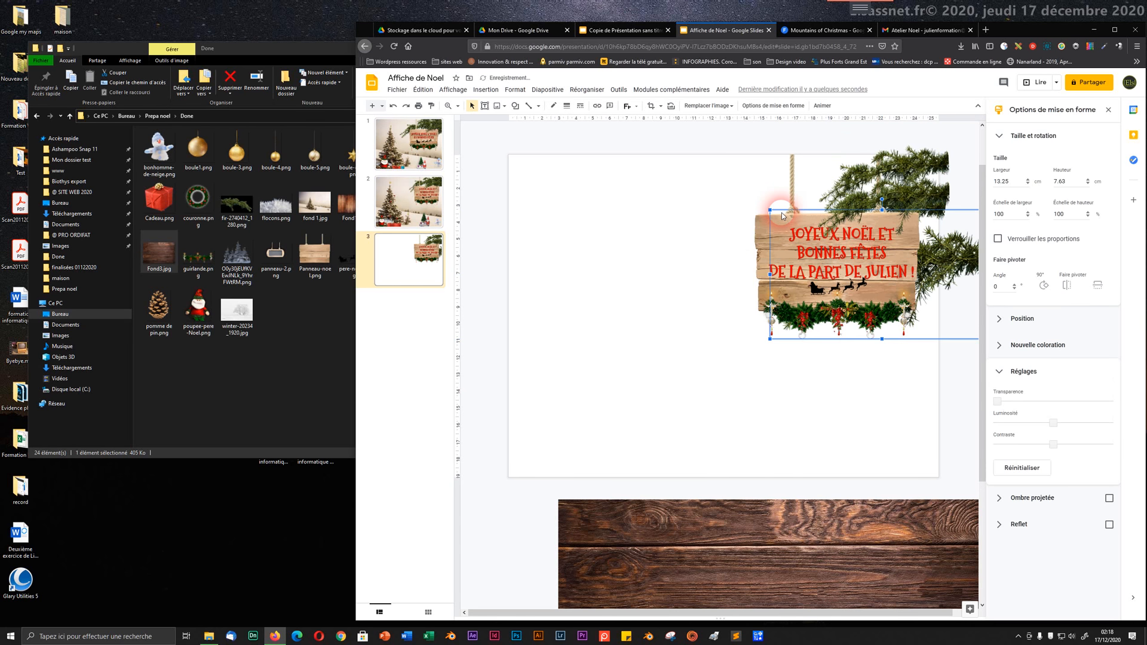
key("ctrl+z")
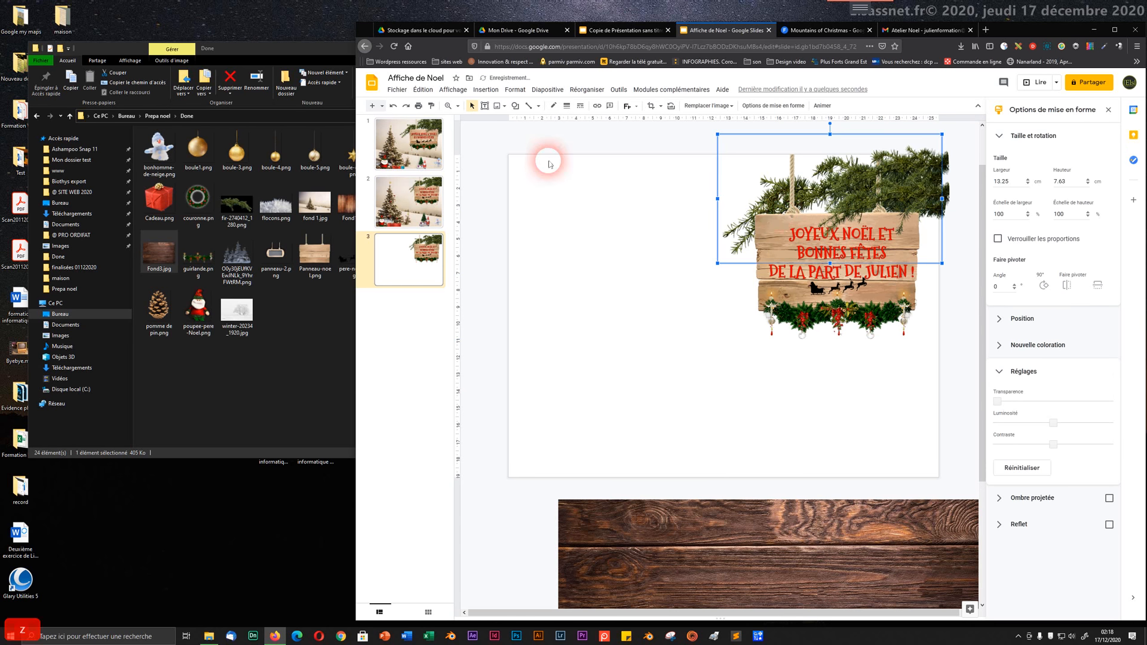
left_click(646, 135)
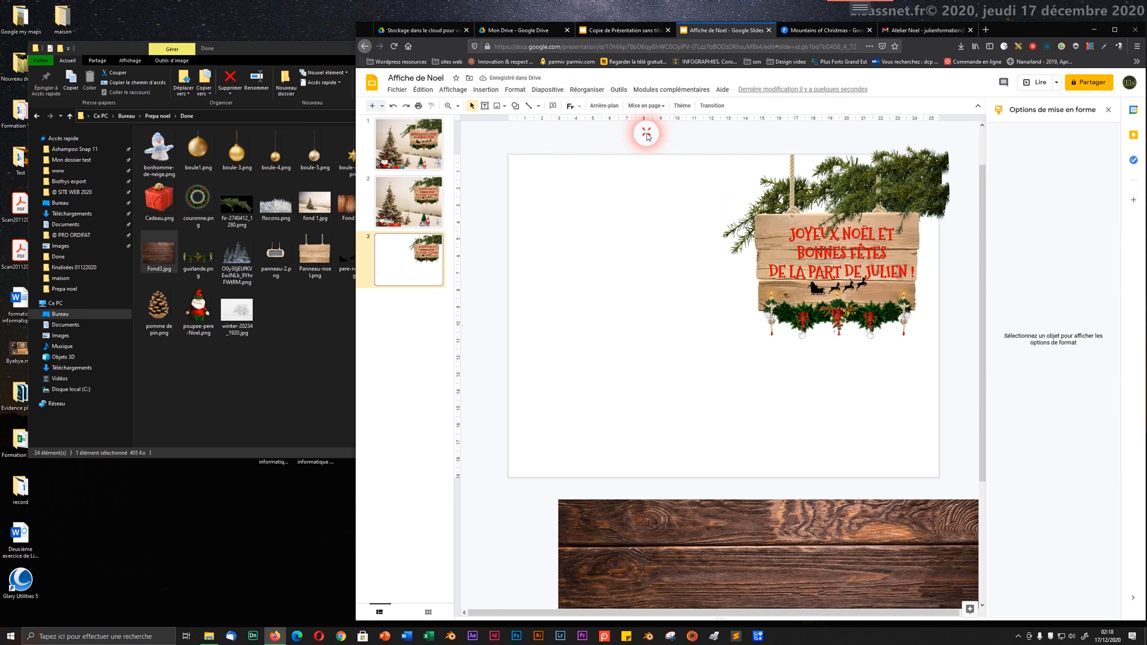
left_click_drag(647, 134, 982, 352)
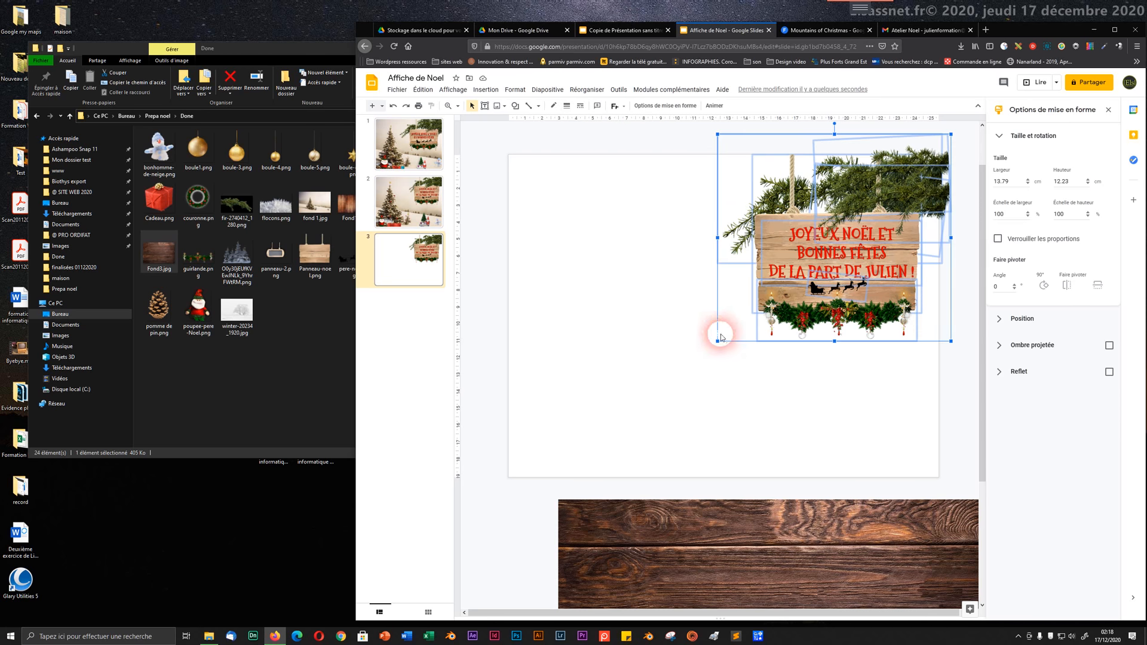
left_click_drag(717, 341, 642, 423)
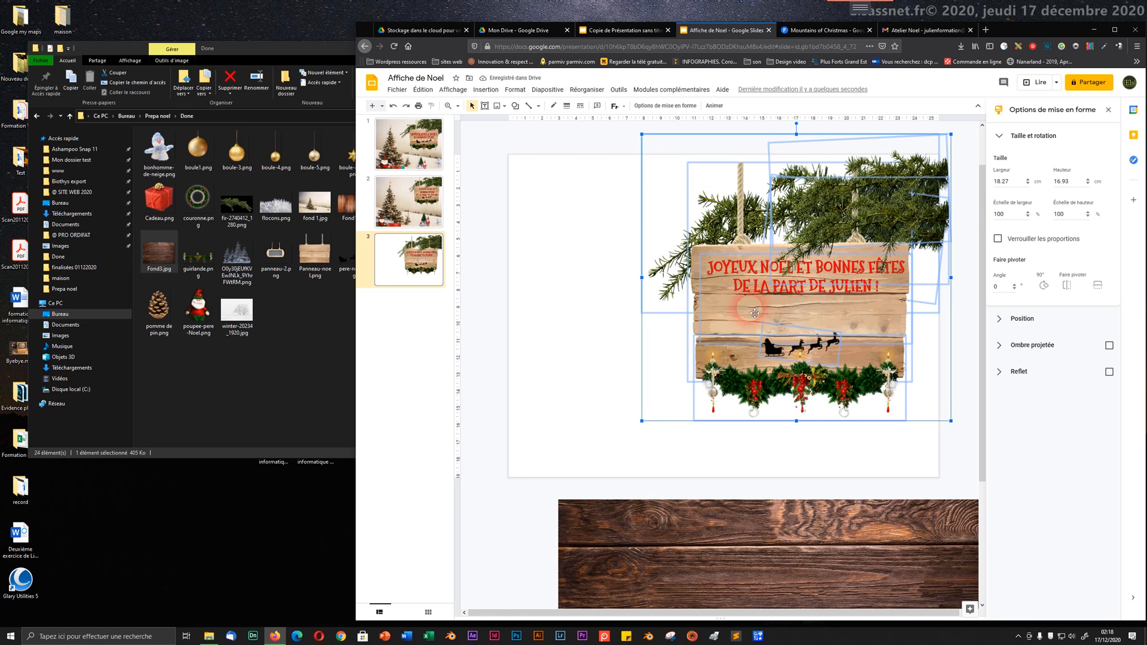
left_click_drag(759, 310, 696, 306)
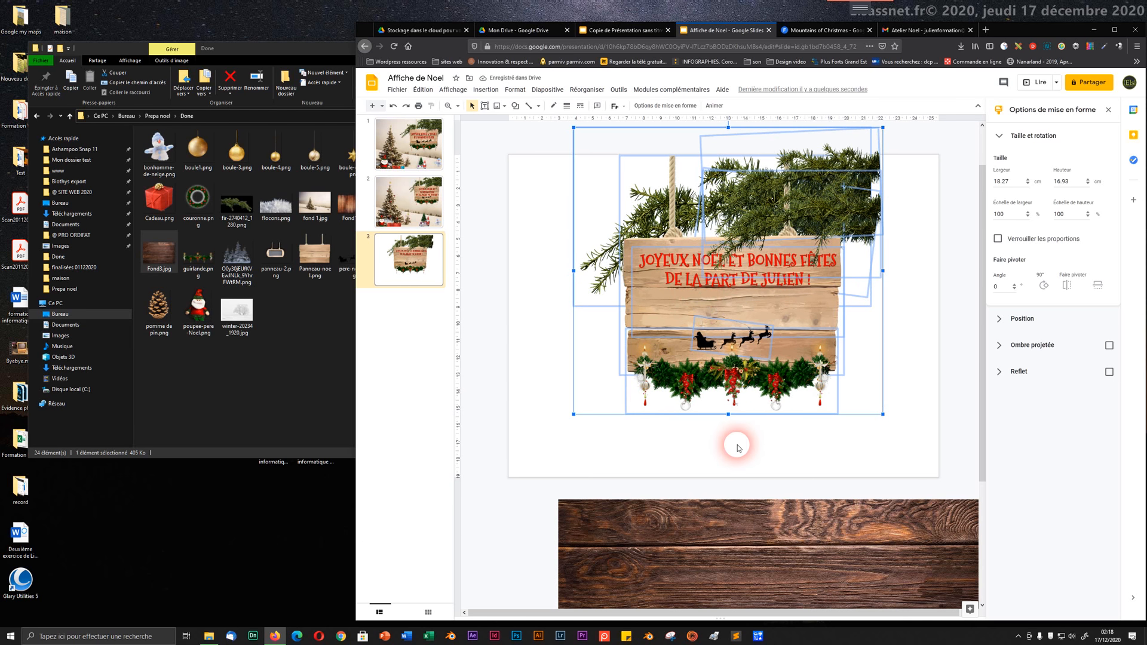
left_click_drag(880, 415, 935, 482)
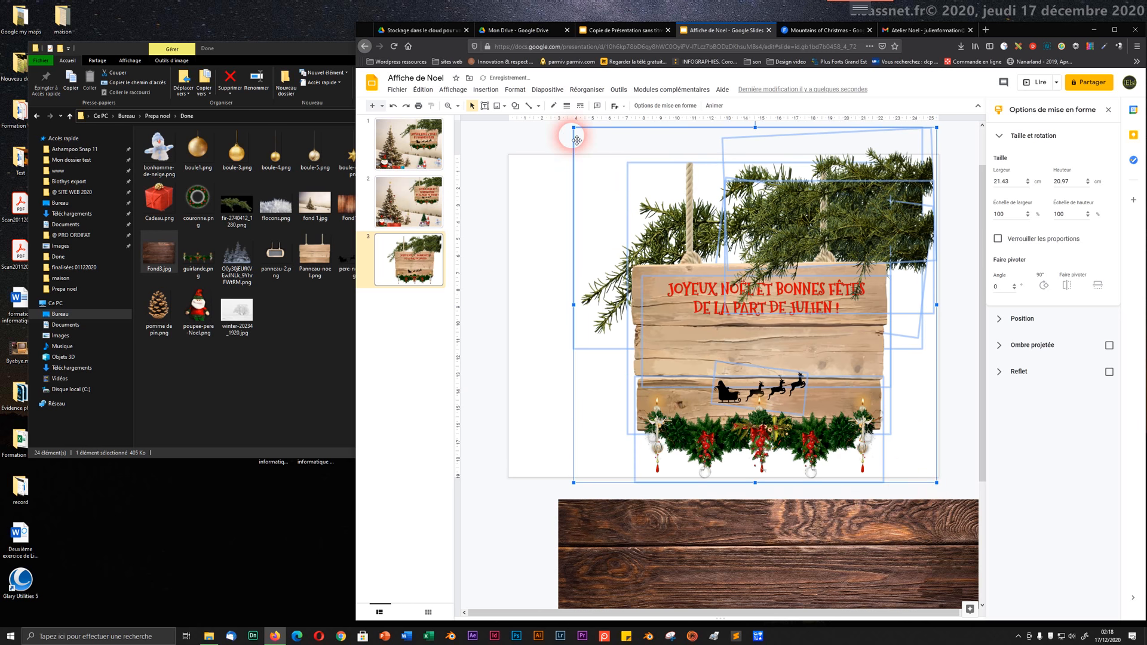
left_click_drag(575, 129, 519, 115)
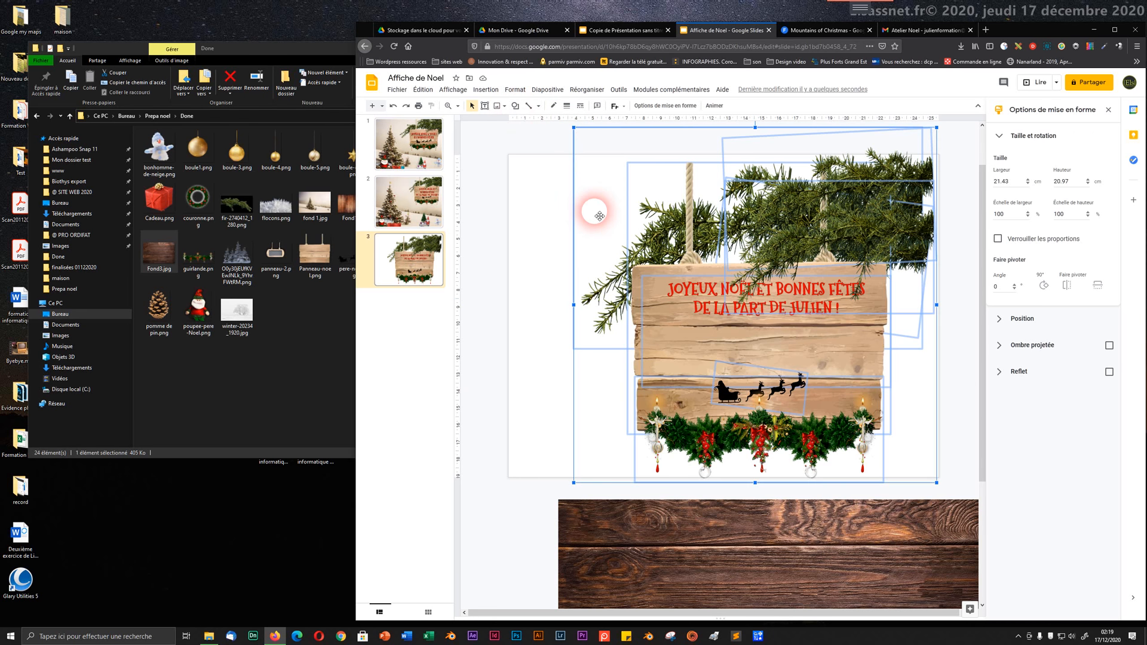
- Enlarge the selected sign and fir branches to about 25.27 × 23.14 cm and shift them up over the slide
scroll(599, 216, "down", 2, "ctrl")
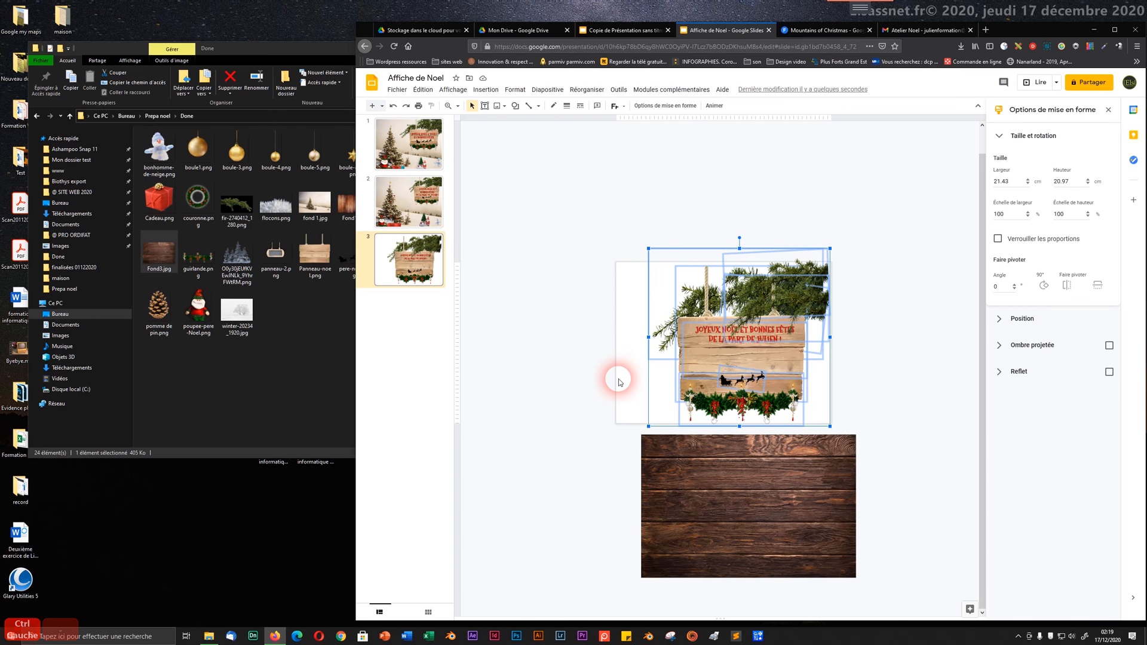
left_click_drag(648, 427, 615, 443)
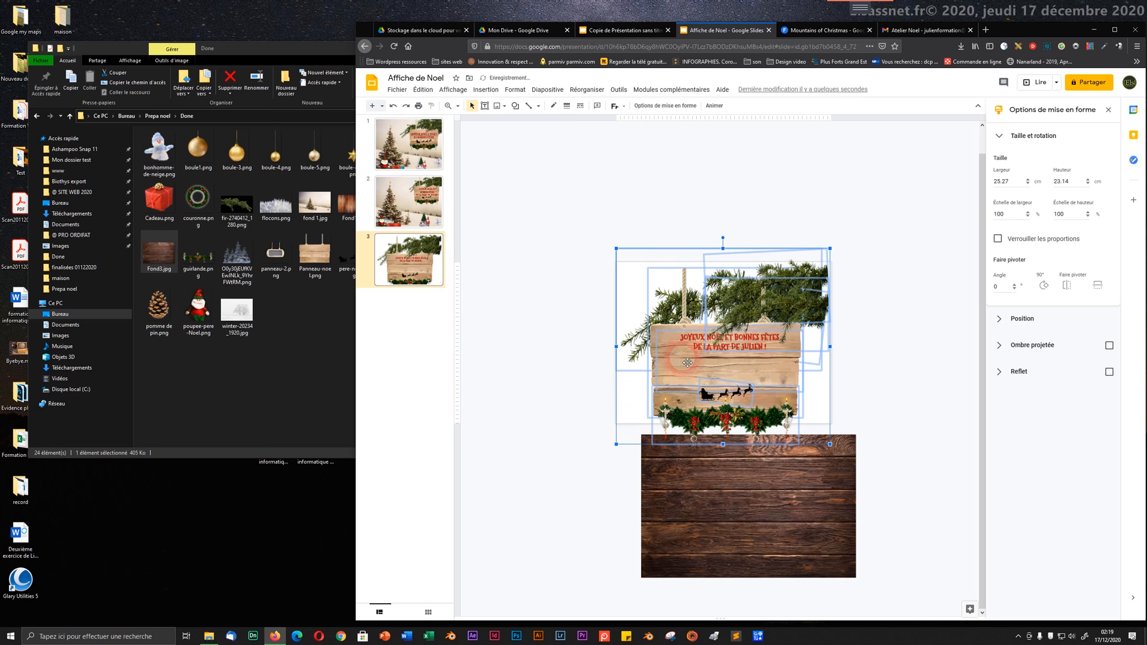
left_click_drag(681, 358, 683, 353)
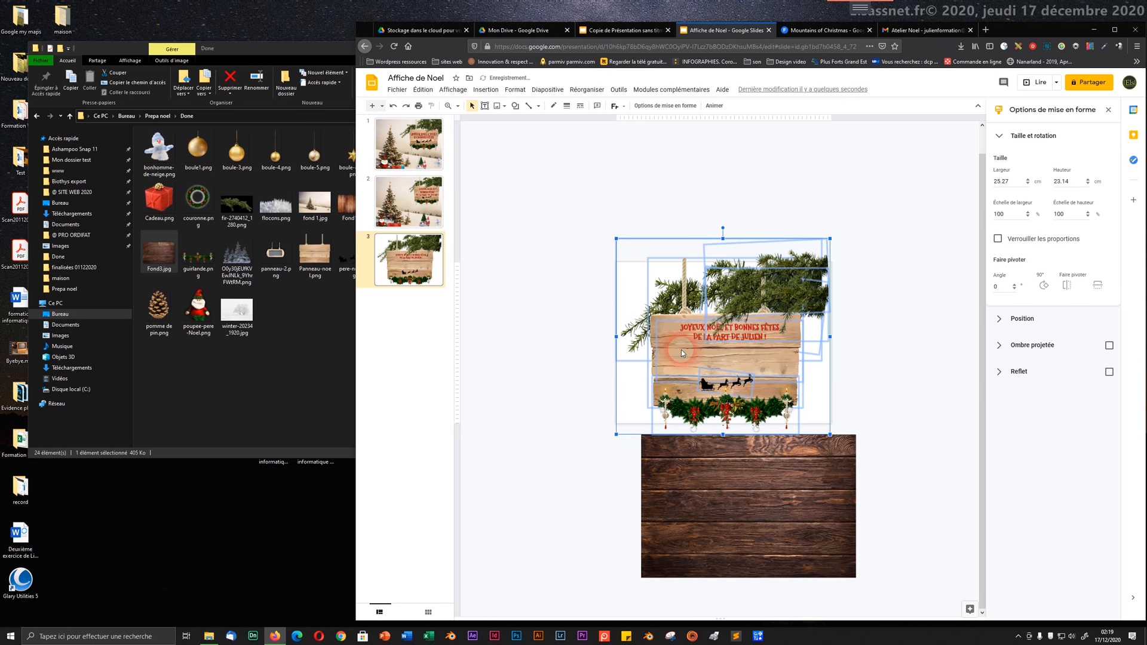
- Nudge the sign and fir branches up to the slide's lower edge, then stretch them slightly to fit the slide's width
key("Up")
key("Up")
key("Up")
key("Up")
key("Up")
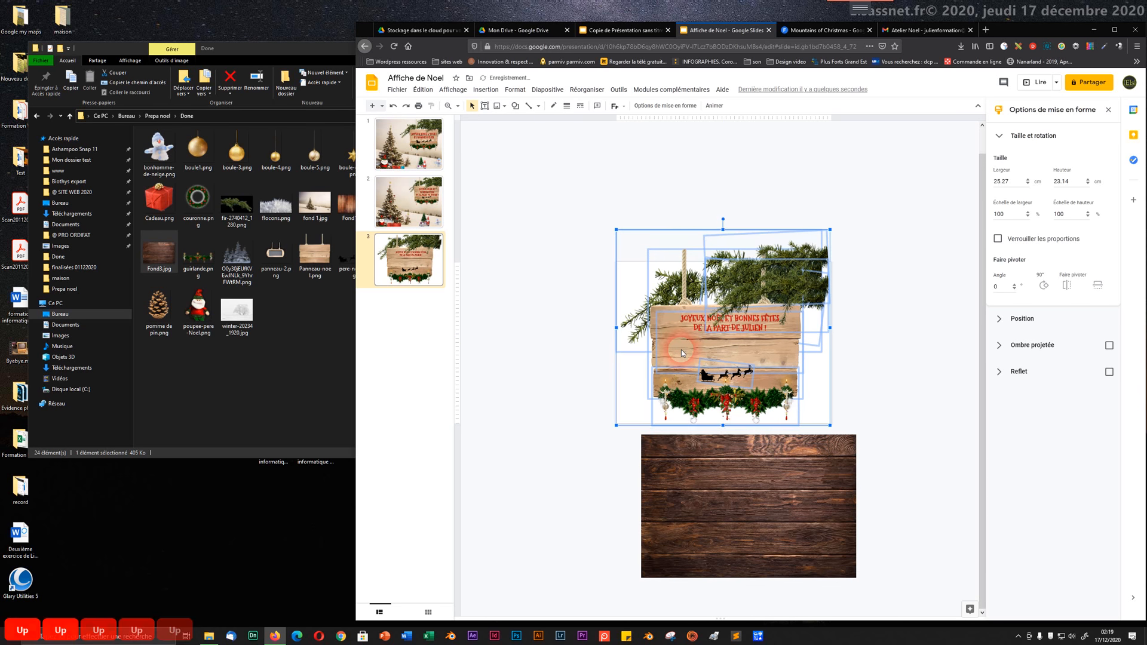
key("Up")
key("Down")
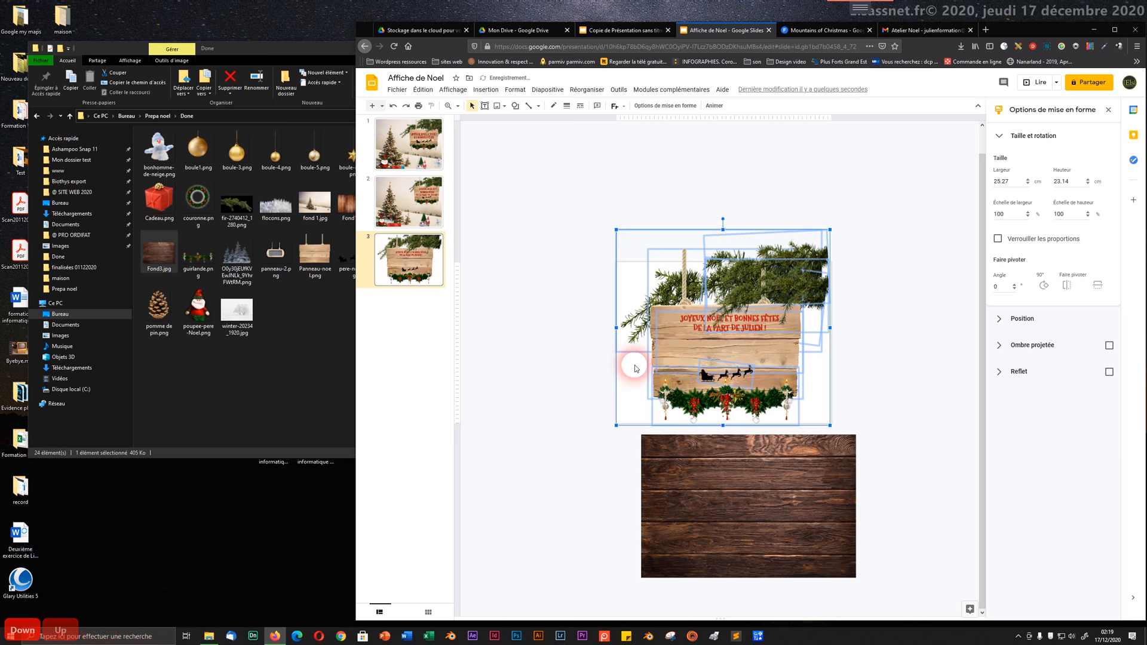
key("Right")
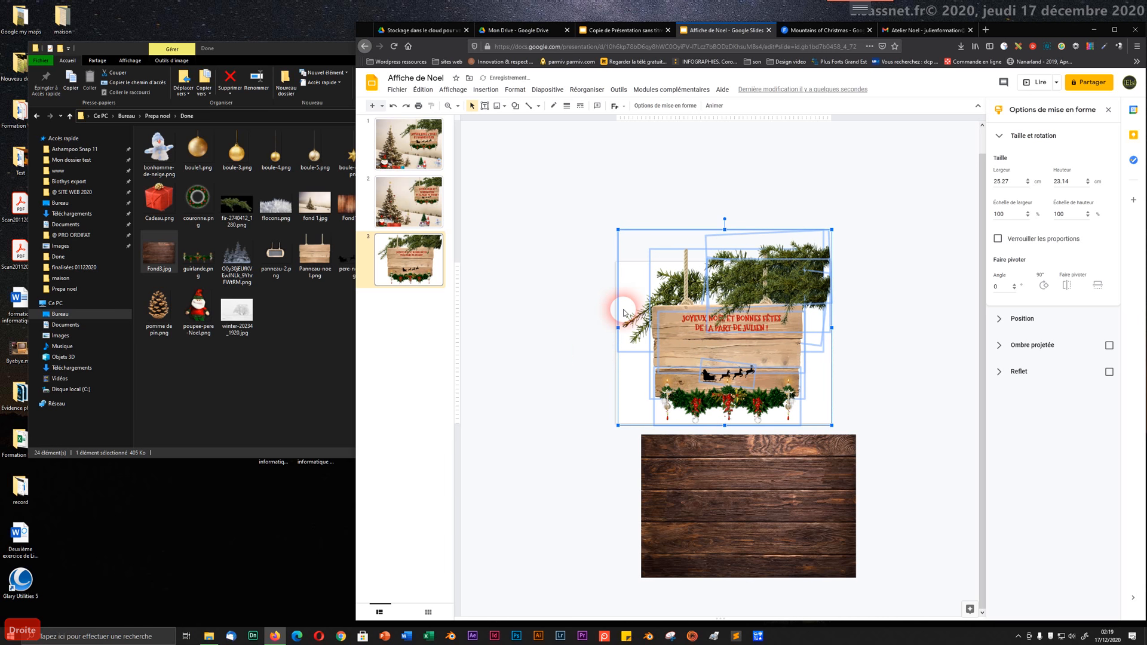
left_click_drag(619, 231, 616, 229)
left_click(578, 271)
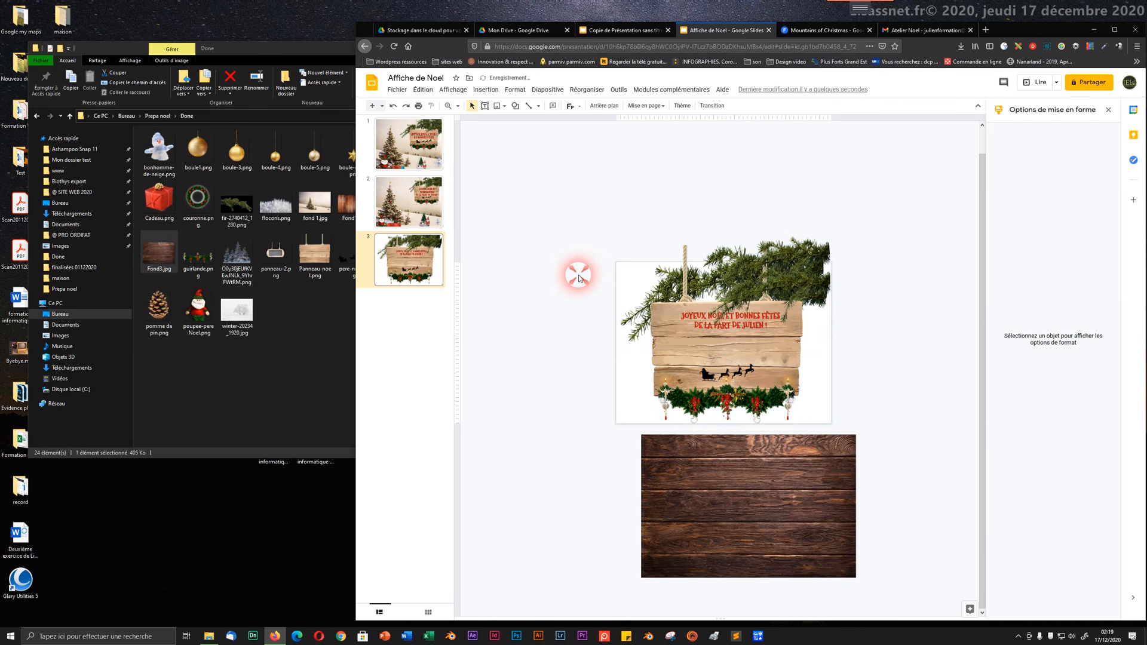
- Move the dark wood image back behind the sign on slide 3 and stretch its height down to the slide's lower edge
left_click(749, 497)
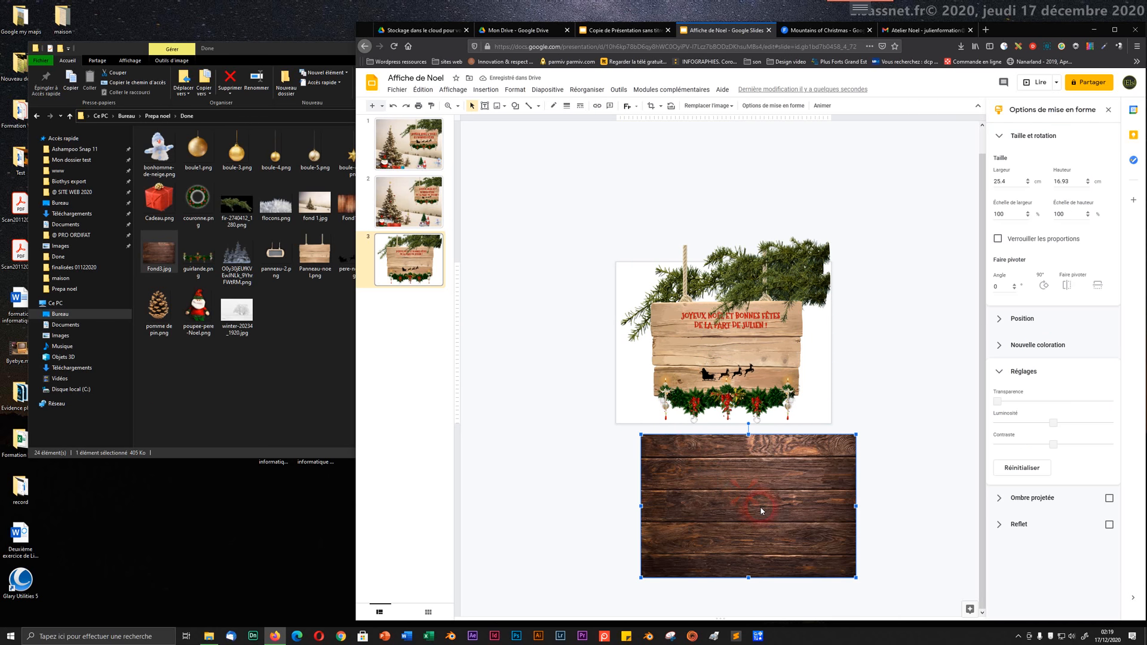
left_click_drag(761, 510, 735, 332)
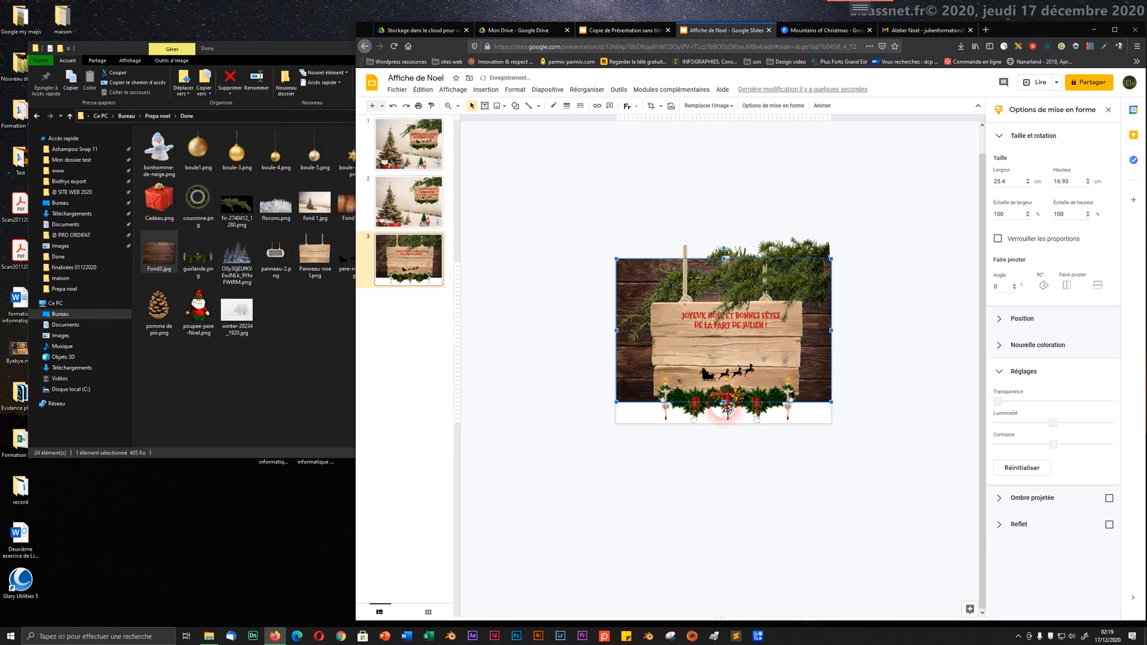
left_click_drag(724, 403, 724, 424)
left_click(741, 471)
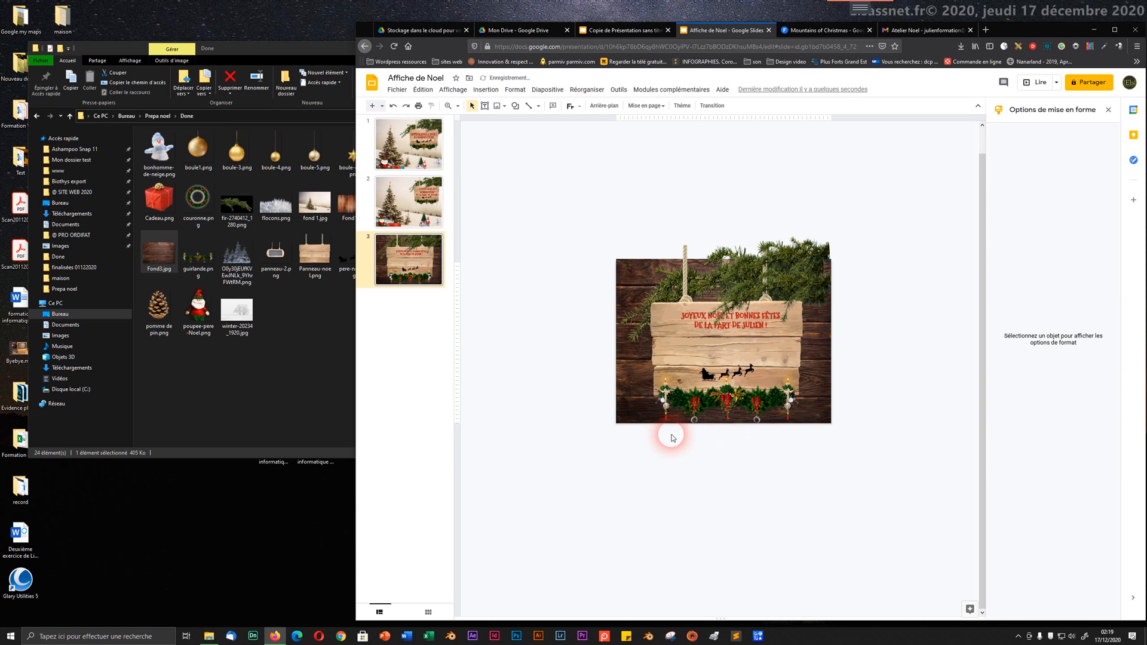
- Increase the font size of the whole greeting text on the wooden sign to 45
left_click(732, 328)
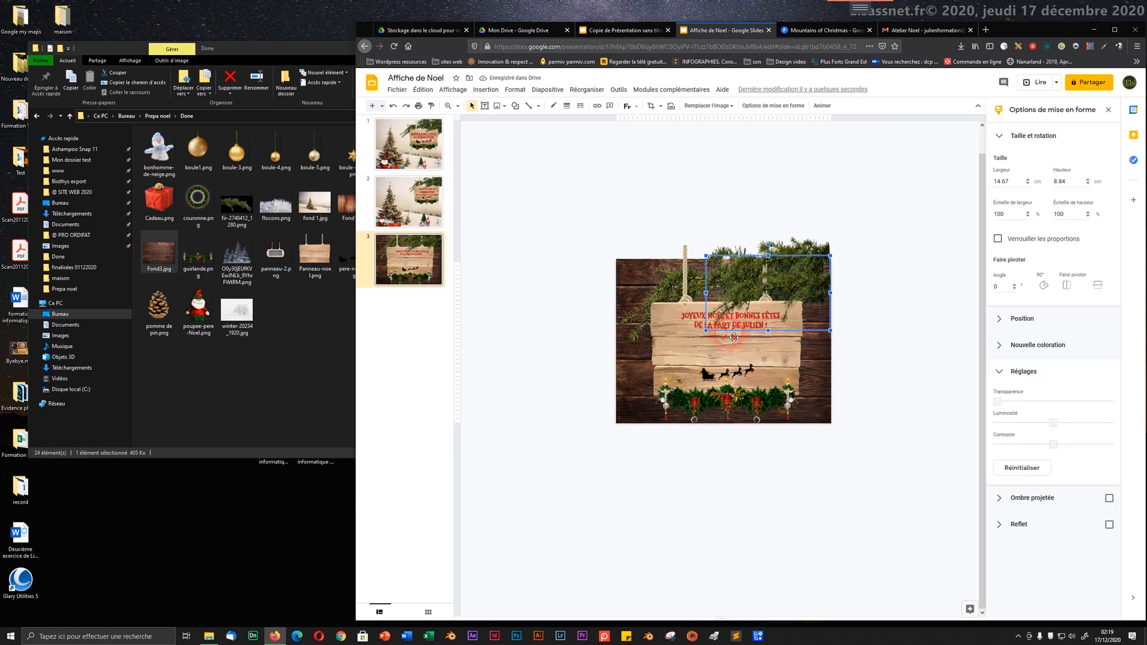
left_click(683, 315)
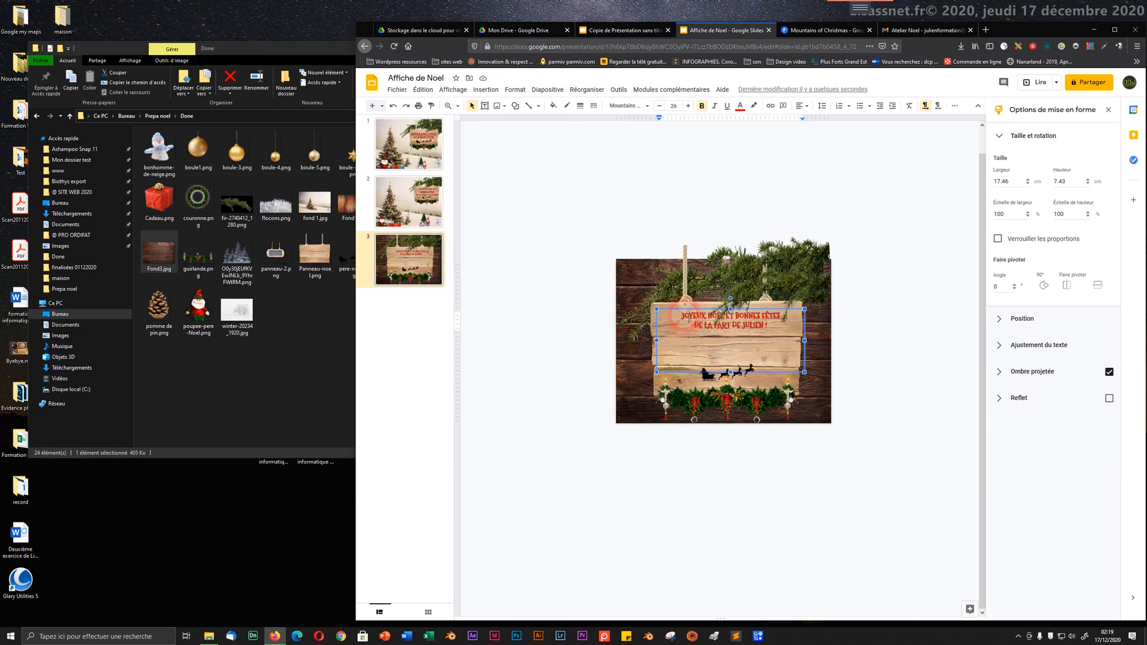
key("Down")
left_click_drag(687, 323, 790, 334)
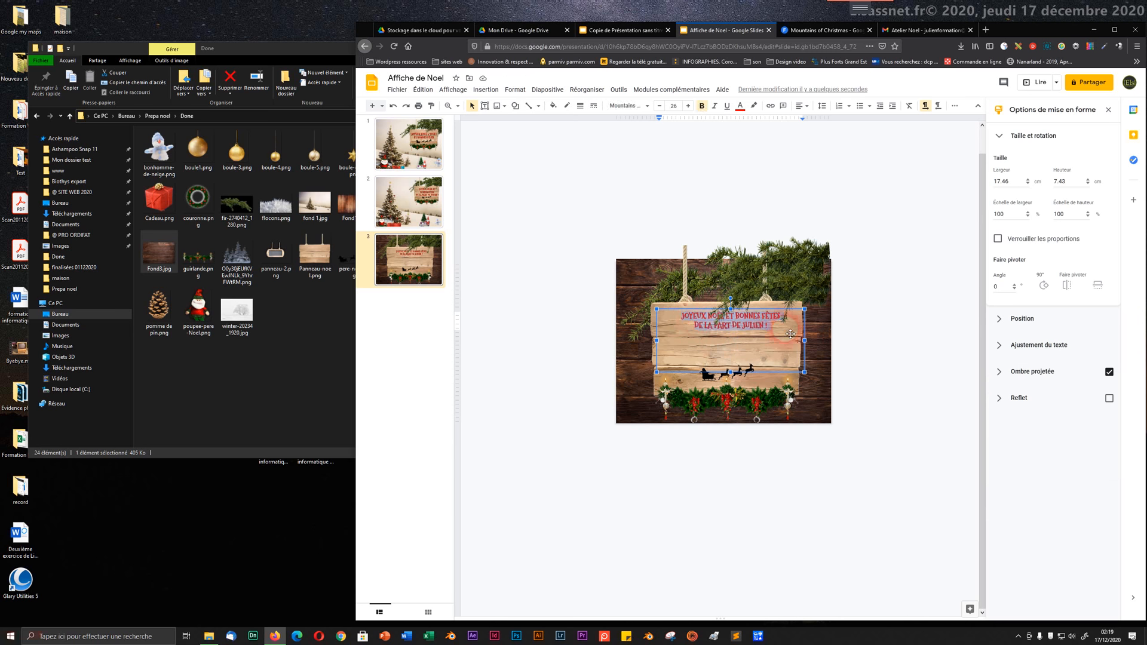
left_click(689, 108)
left_click(689, 108)
left_click(689, 108)
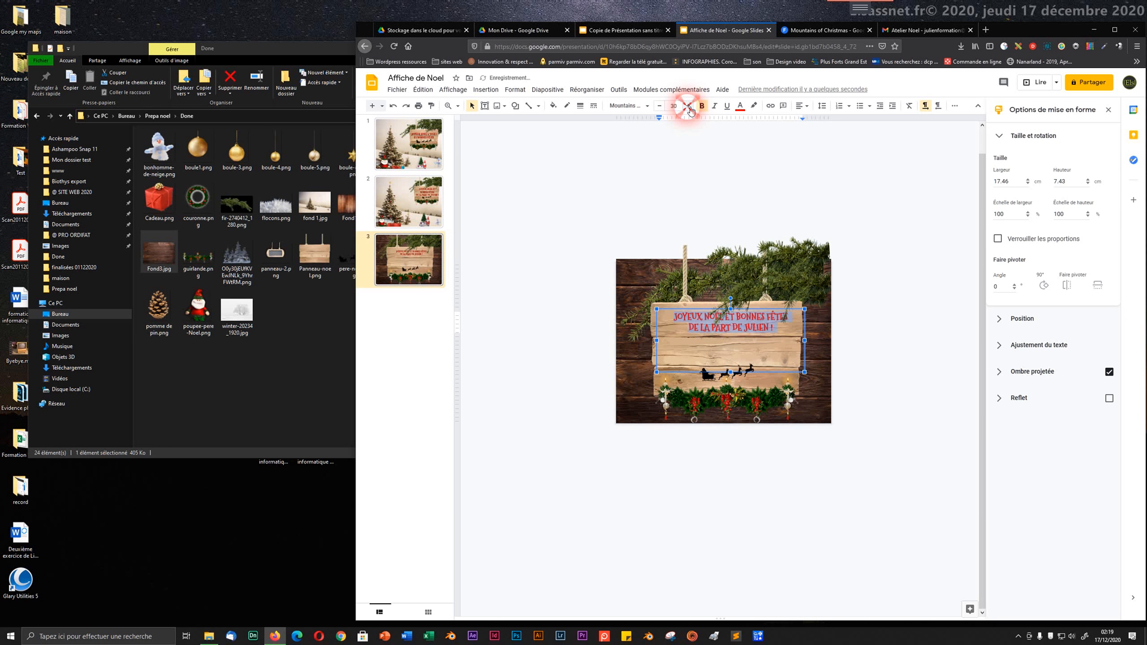
left_click(689, 108)
left_click(689, 108)
left_click(689, 108)
left_click(690, 108)
left_click(689, 108)
left_click(689, 108)
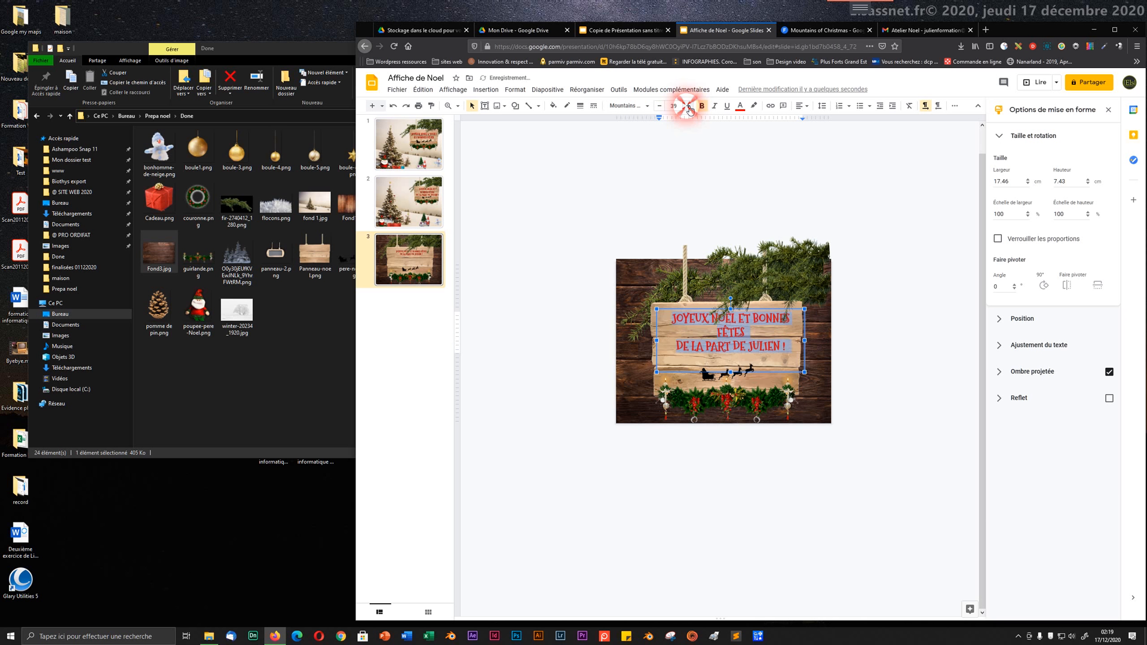
left_click(689, 108)
left_click(690, 108)
left_click(689, 108)
left_click(689, 108)
left_click(689, 108)
left_click(689, 108)
left_click(689, 108)
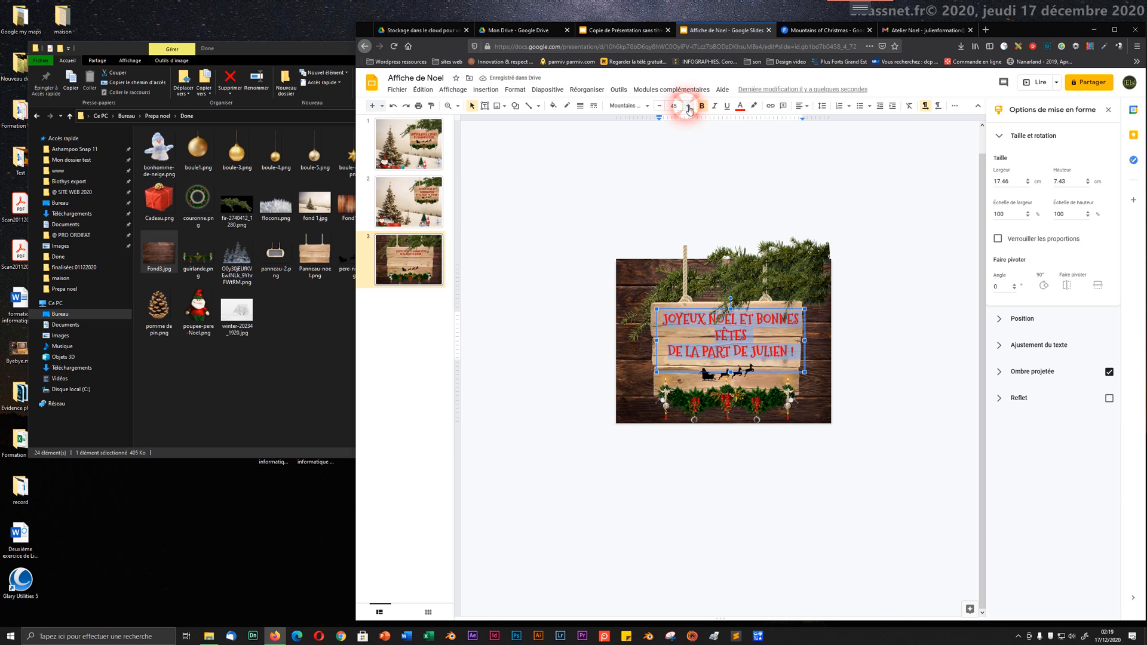
left_click(689, 108)
left_click(689, 108)
left_click(689, 108)
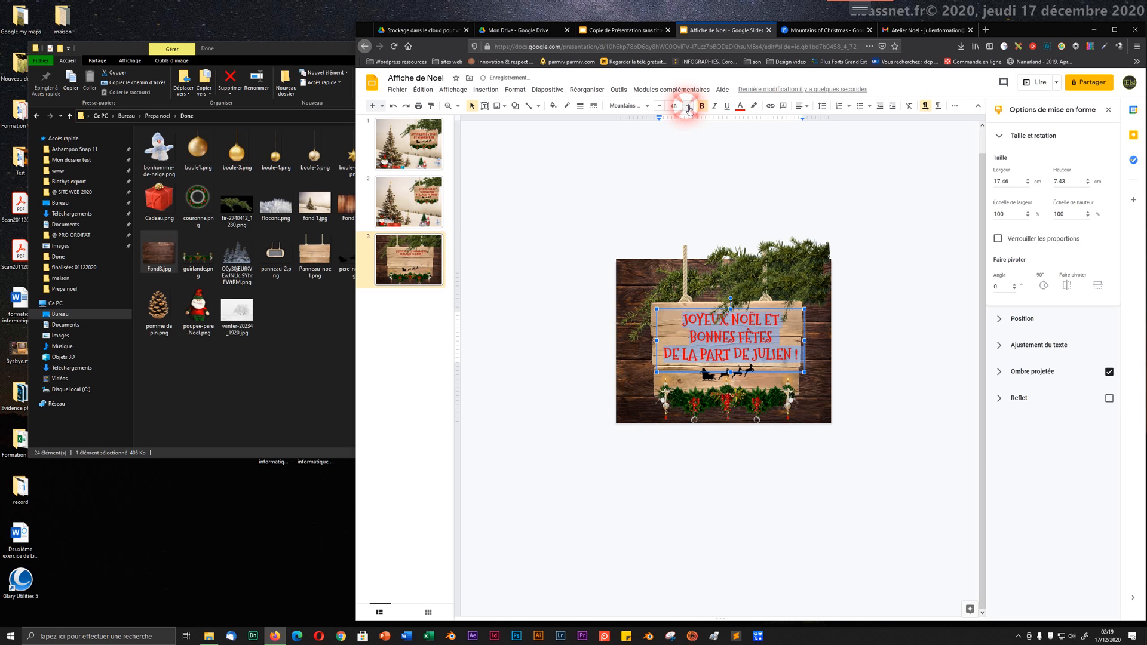
left_click(689, 108)
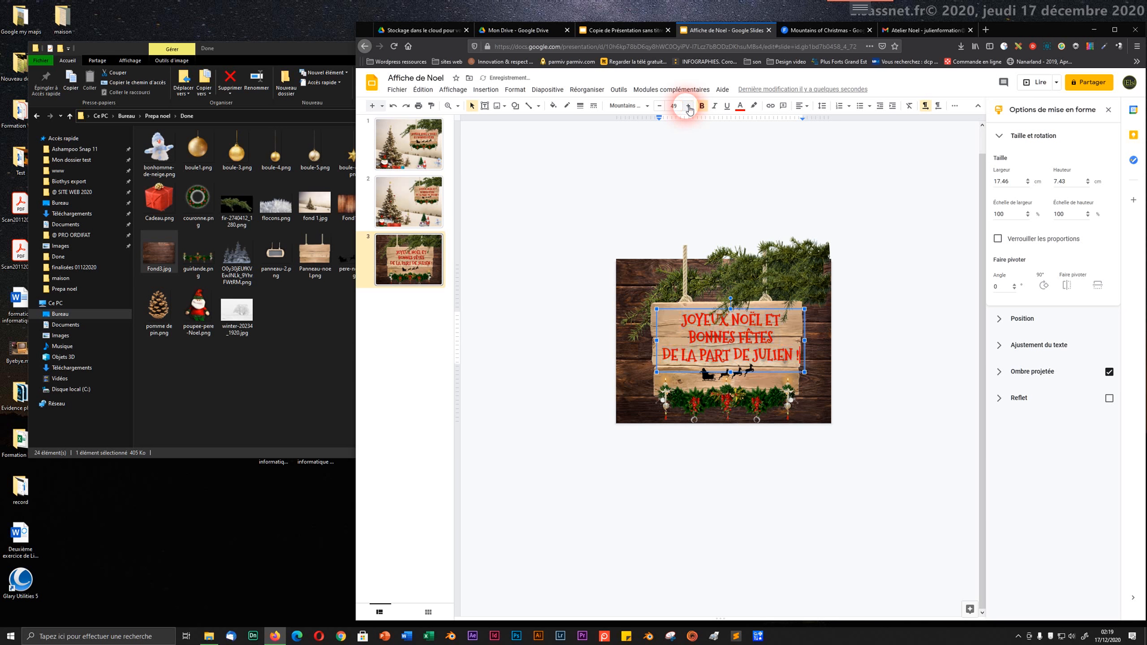
- Nudge the greeting text box down and slightly left to centre it on the wooden sign
left_click(681, 317)
key("Down")
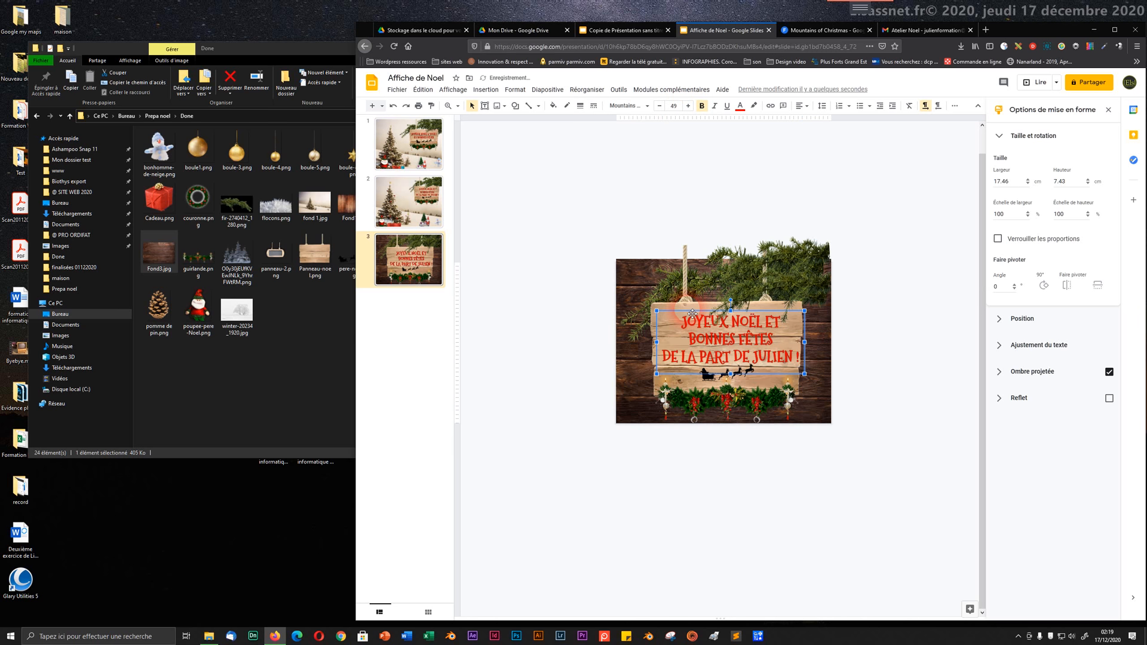
key("Left")
key("Down")
key("Down")
key("Down")
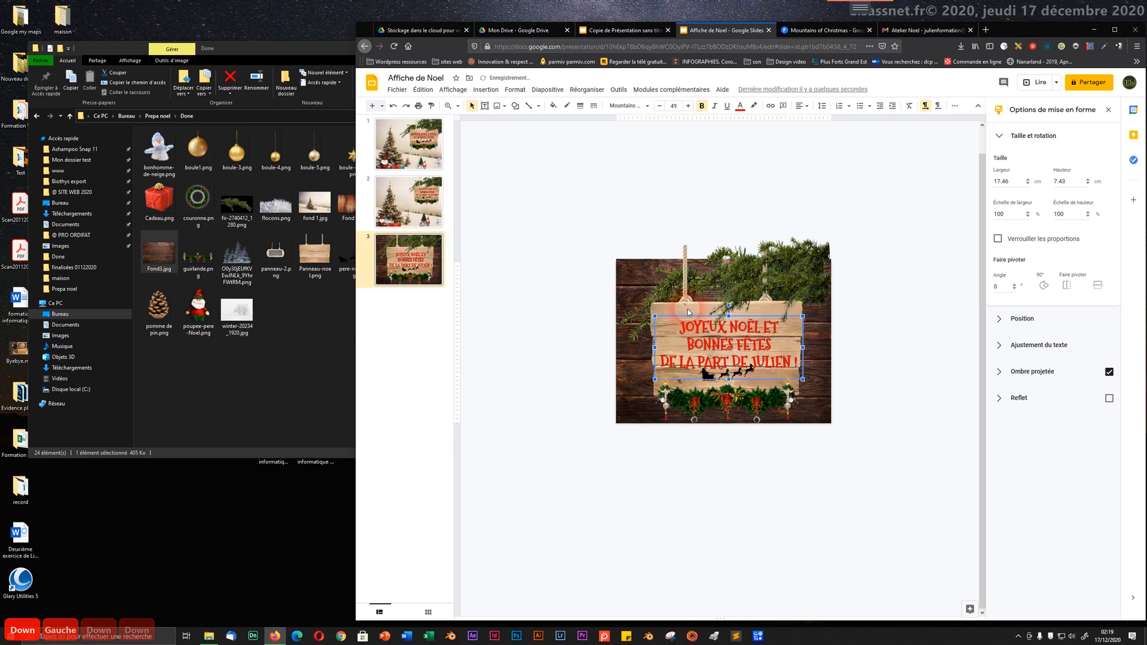
key("Left")
key("Up")
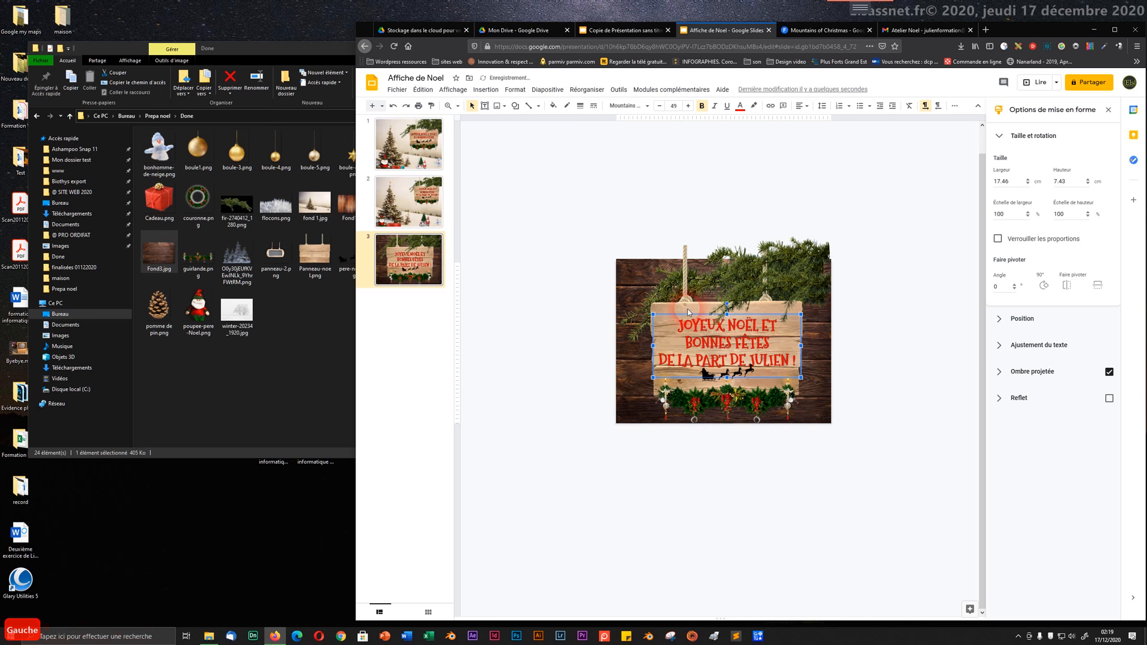
key("Down")
key("Up")
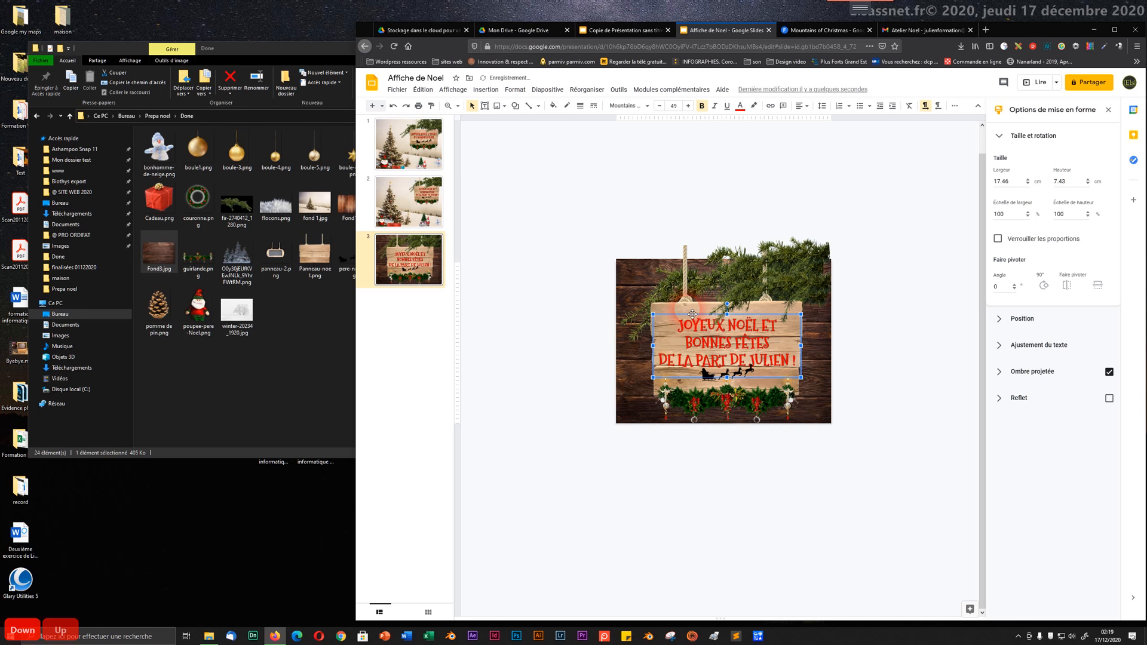
key("Left")
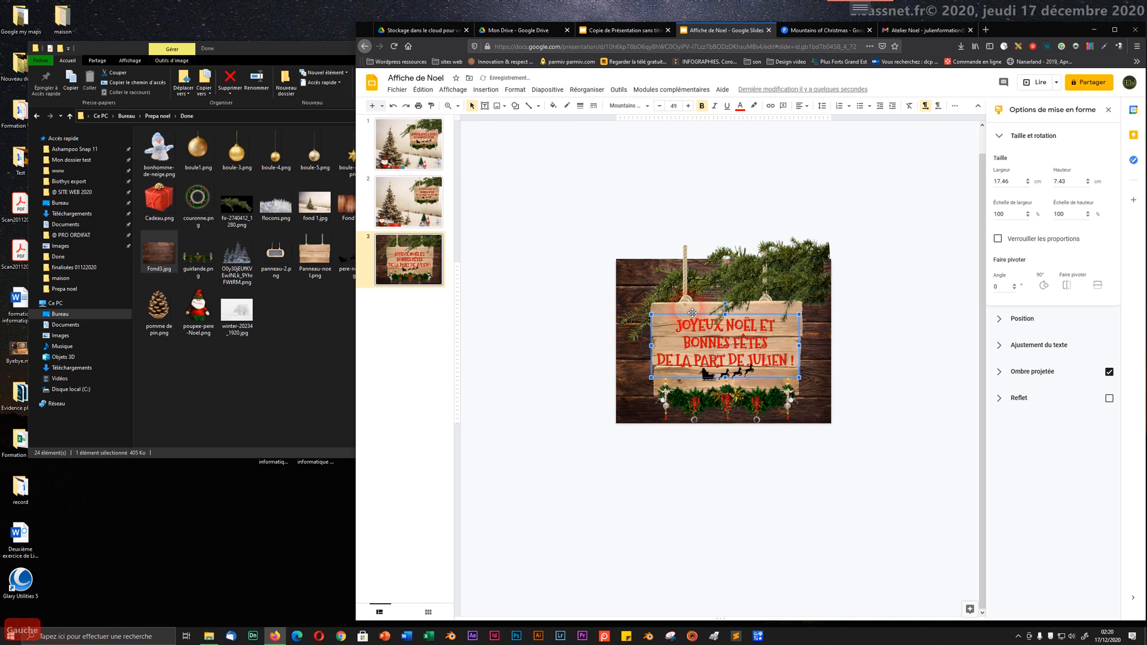
- Move the candle garland off the wooden sign to the empty area below slide 3
key("ctrl+alt+plus")
key("ctrl+alt+plus")
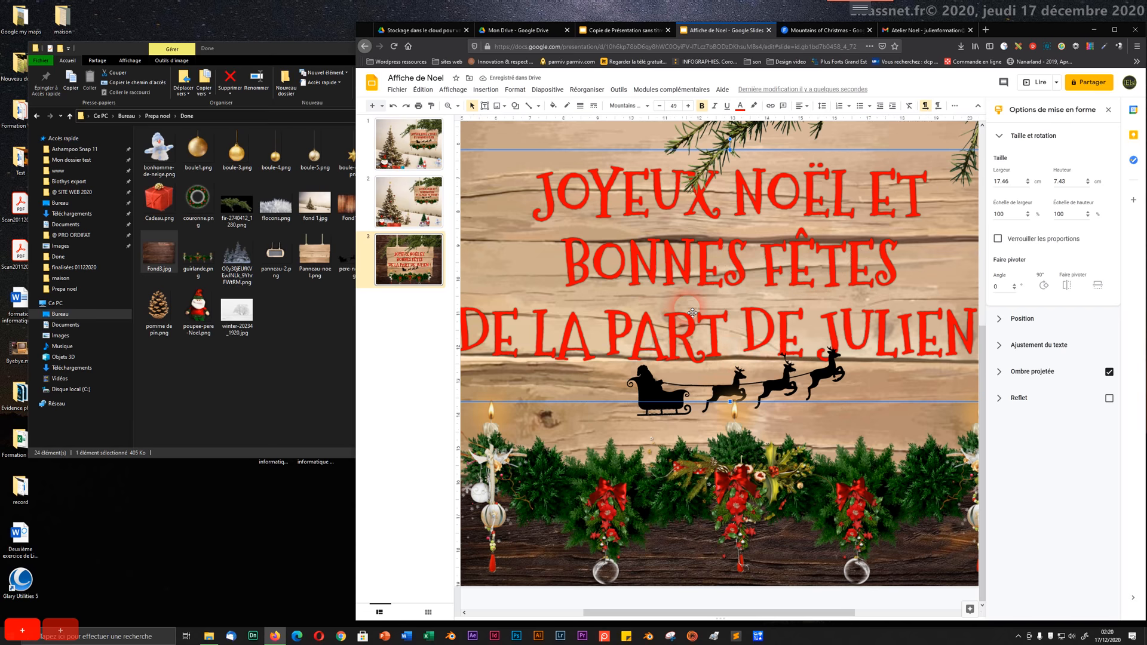
key("ctrl+alt+minus")
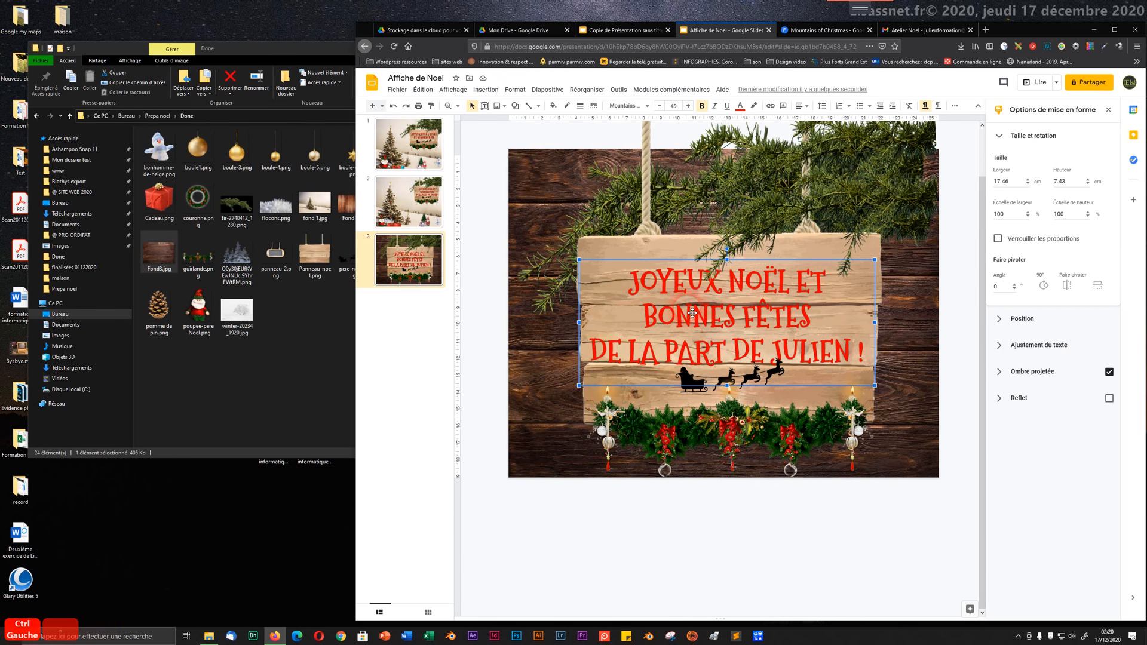
left_click(665, 530)
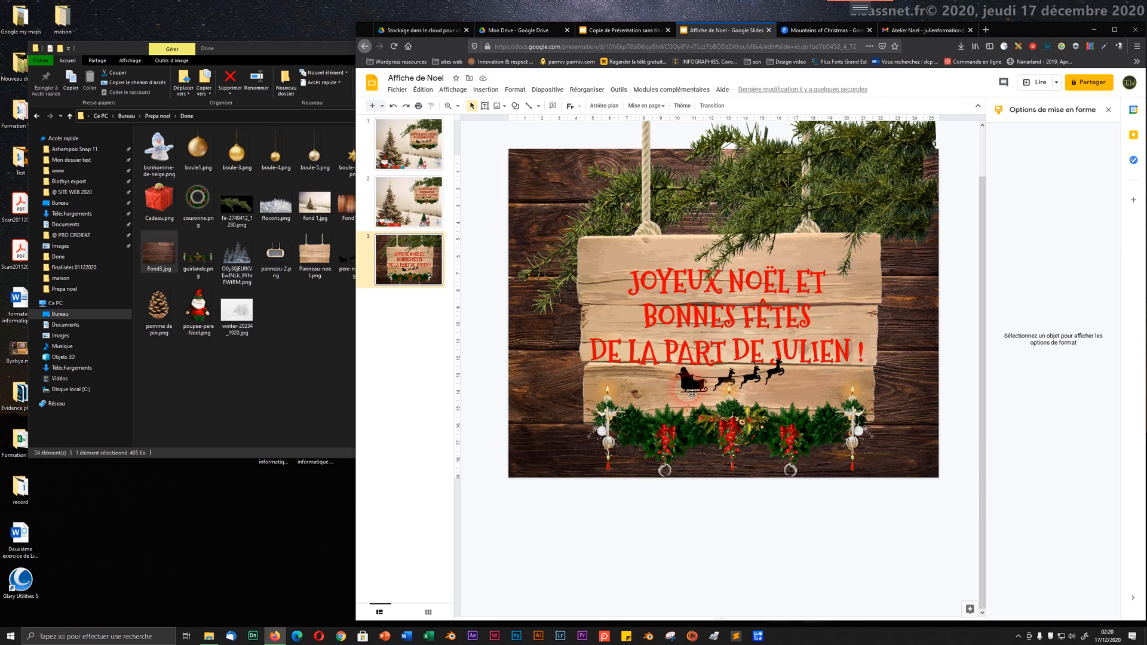
left_click(692, 394)
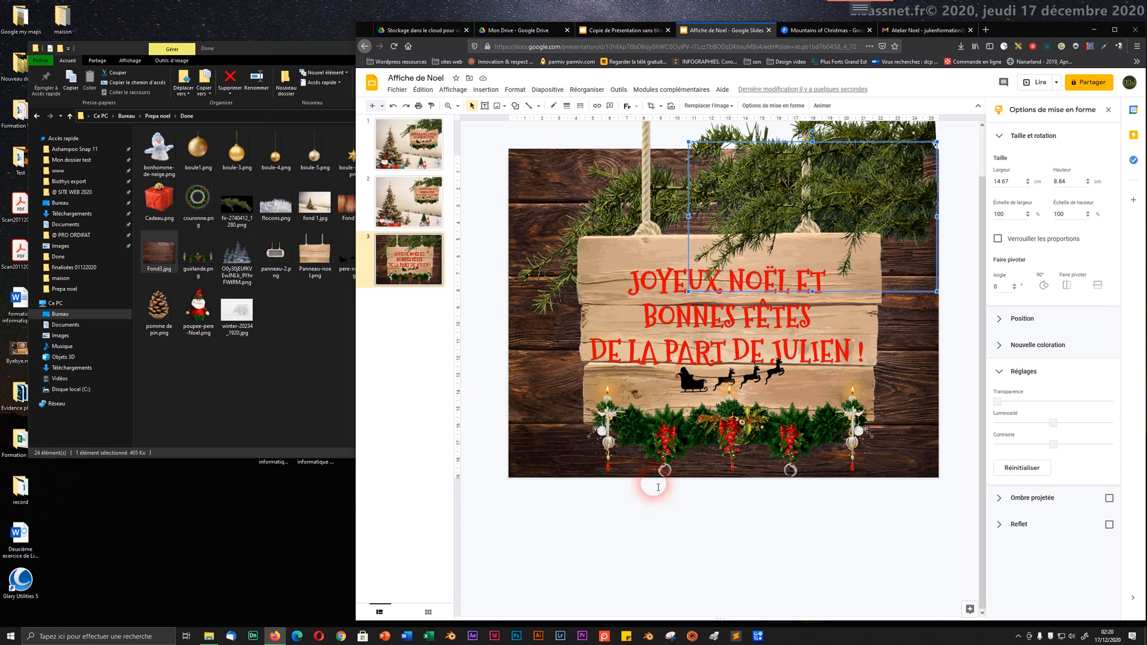
left_click(703, 518)
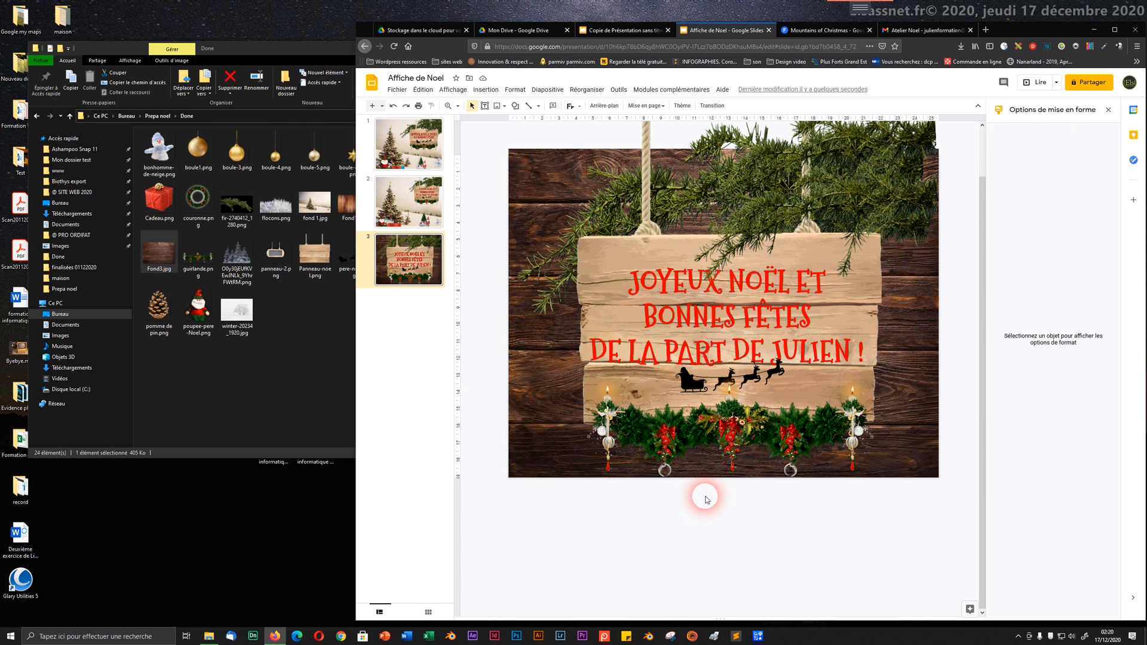
left_click_drag(732, 420, 724, 568)
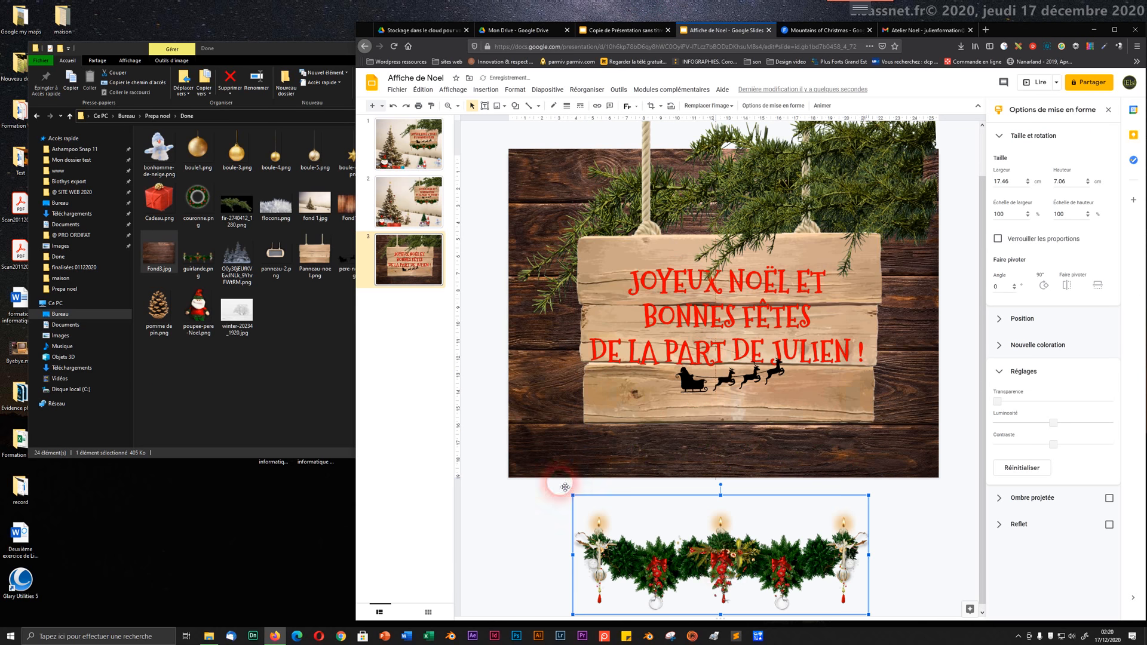
- Insert the pomme de pin.png image, scale it to about 2.86 by 4 cm and place it on the sign's lower-left corner
left_click(213, 308)
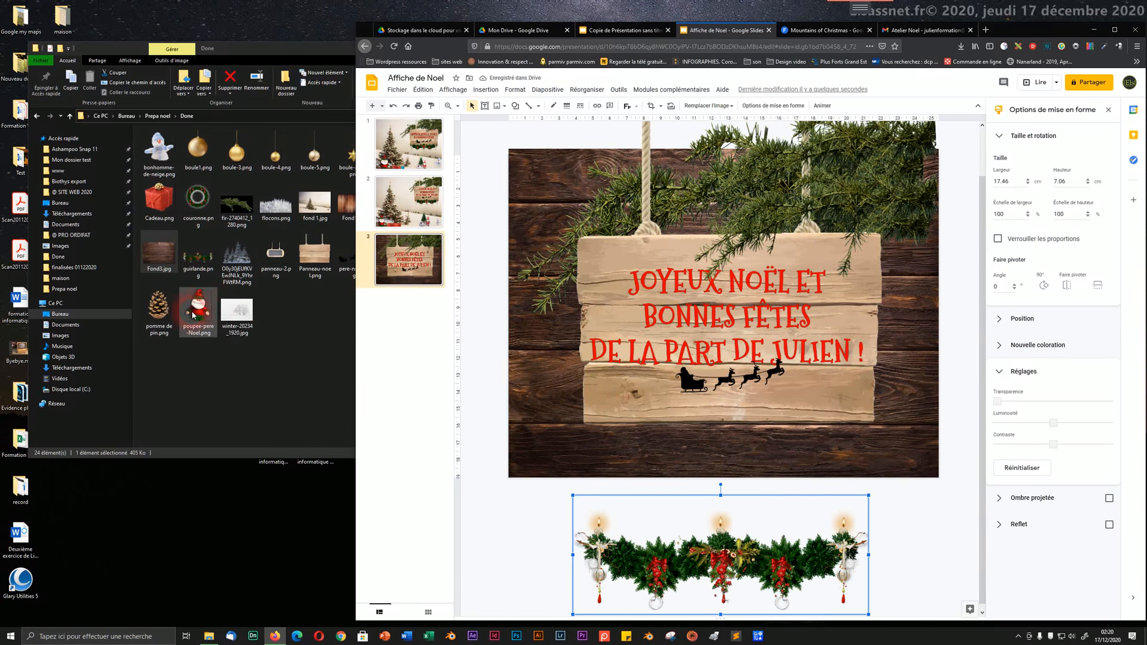
left_click_drag(158, 309, 619, 422)
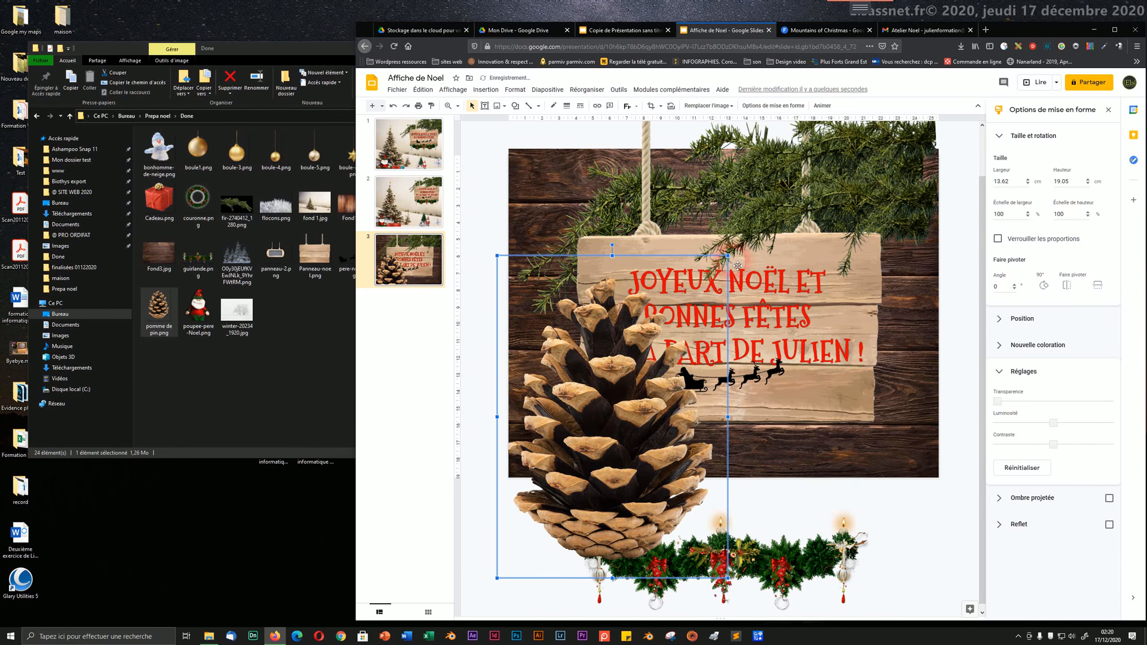
left_click_drag(728, 256, 587, 454)
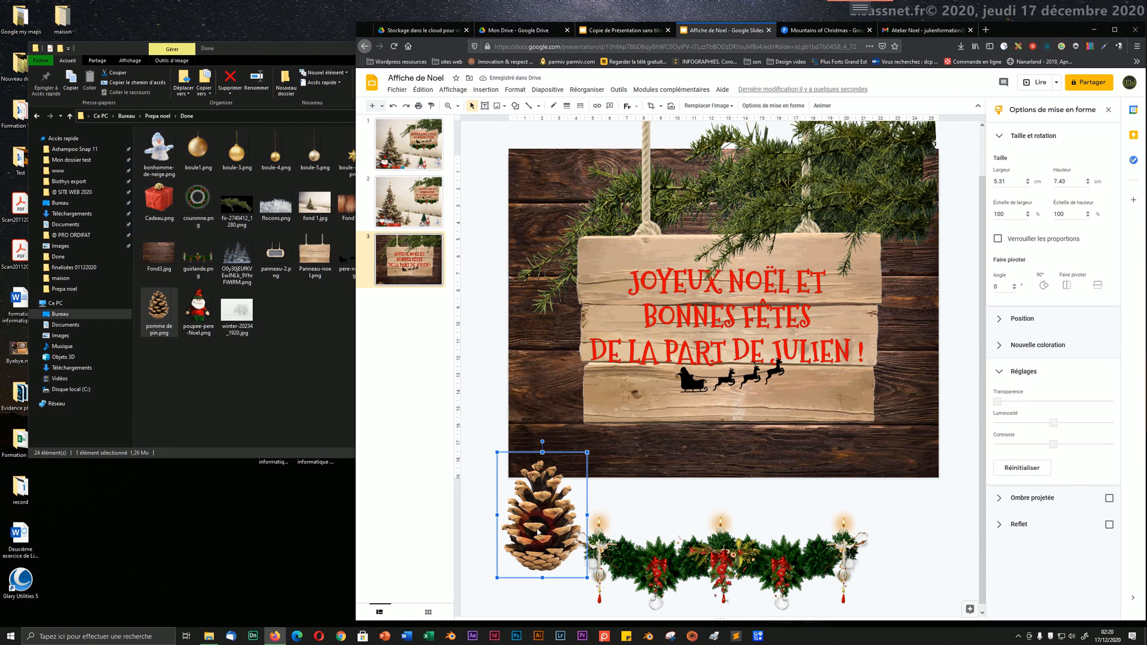
left_click_drag(537, 532, 619, 398)
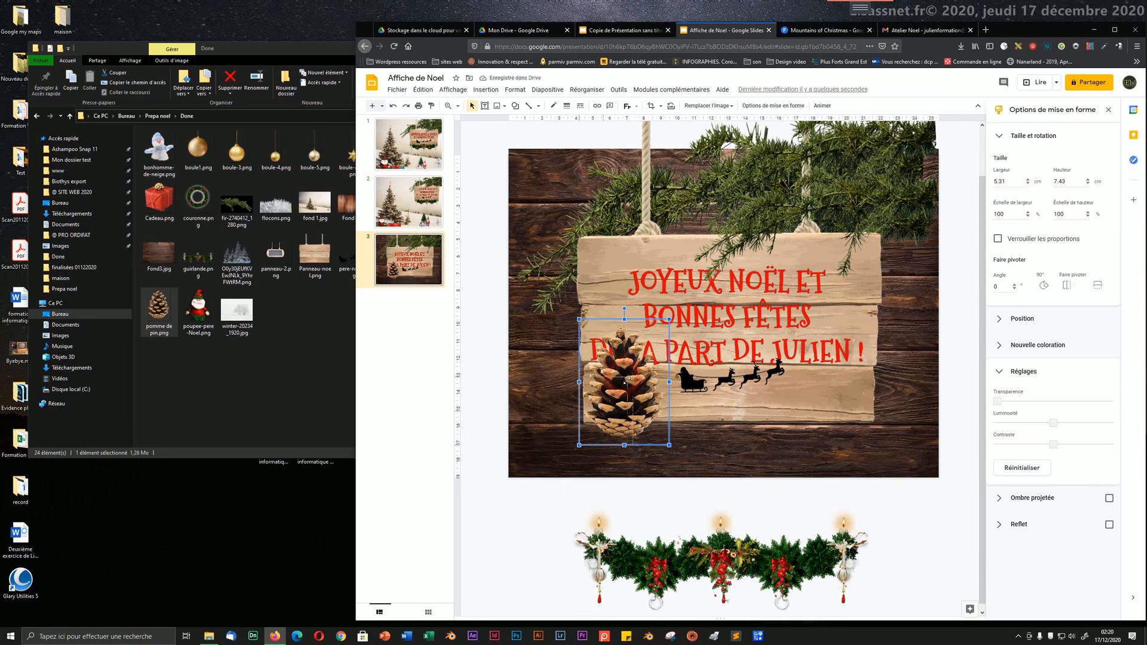
left_click_drag(627, 385, 627, 380)
left_click_drag(615, 397, 615, 396)
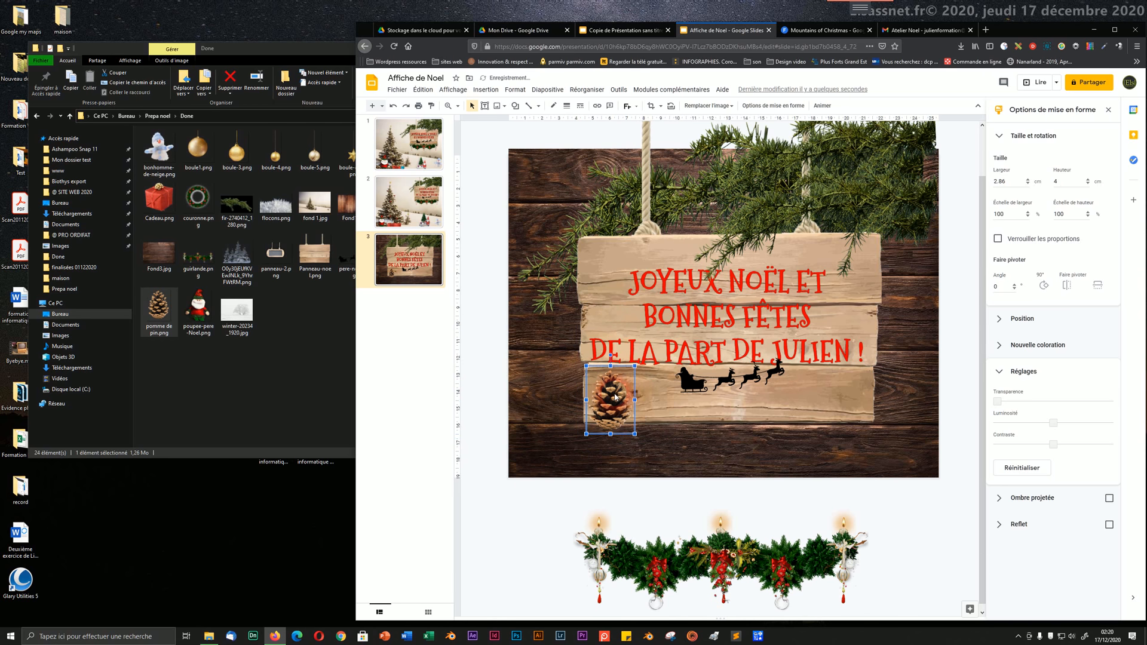
- Rotate the pine cone about 20 degrees clockwise, shrink it to about 2.35 by 3.29 cm and adjust its place in the sign's corner
left_click_drag(611, 355, 627, 354)
left_click_drag(615, 414, 614, 414)
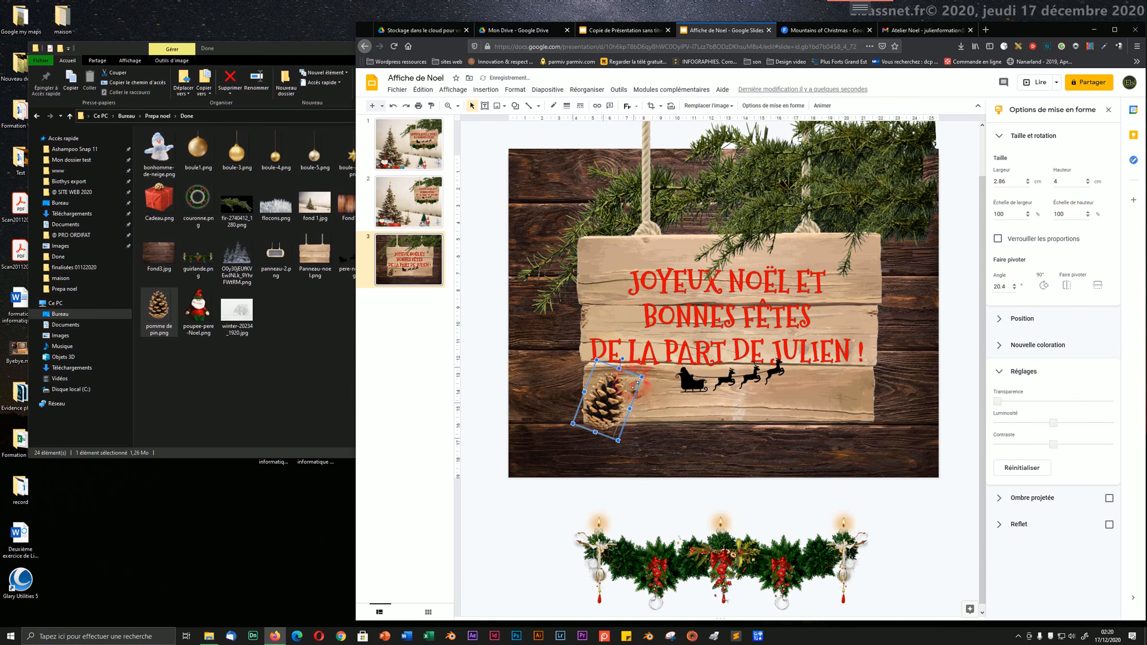
left_click_drag(641, 377, 630, 385)
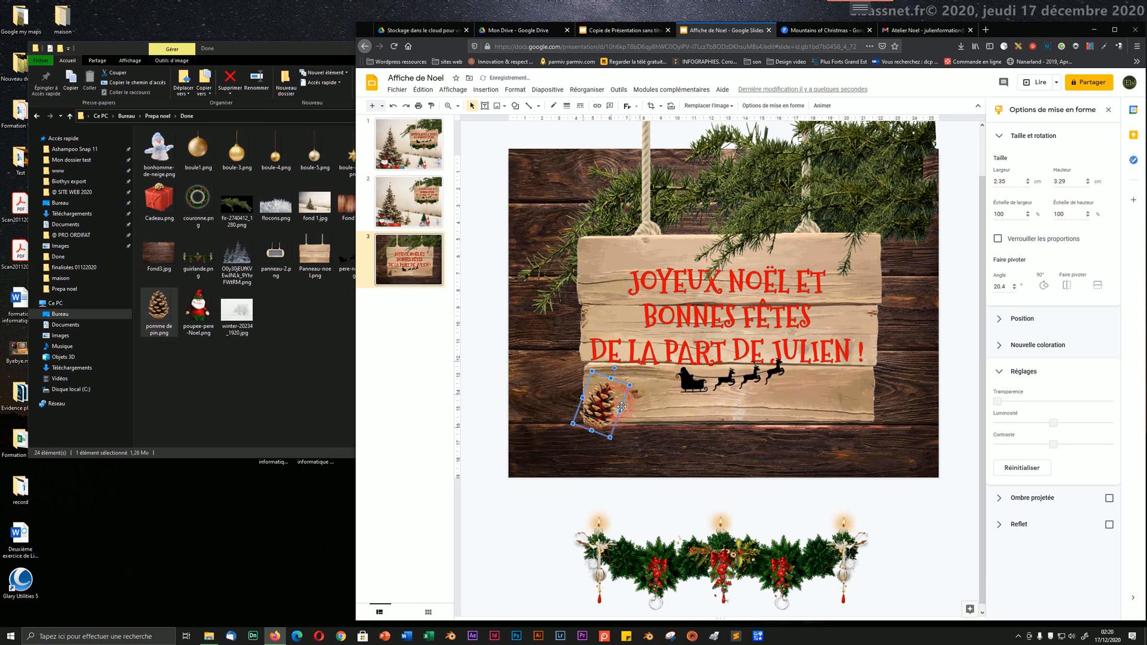
left_click(567, 500)
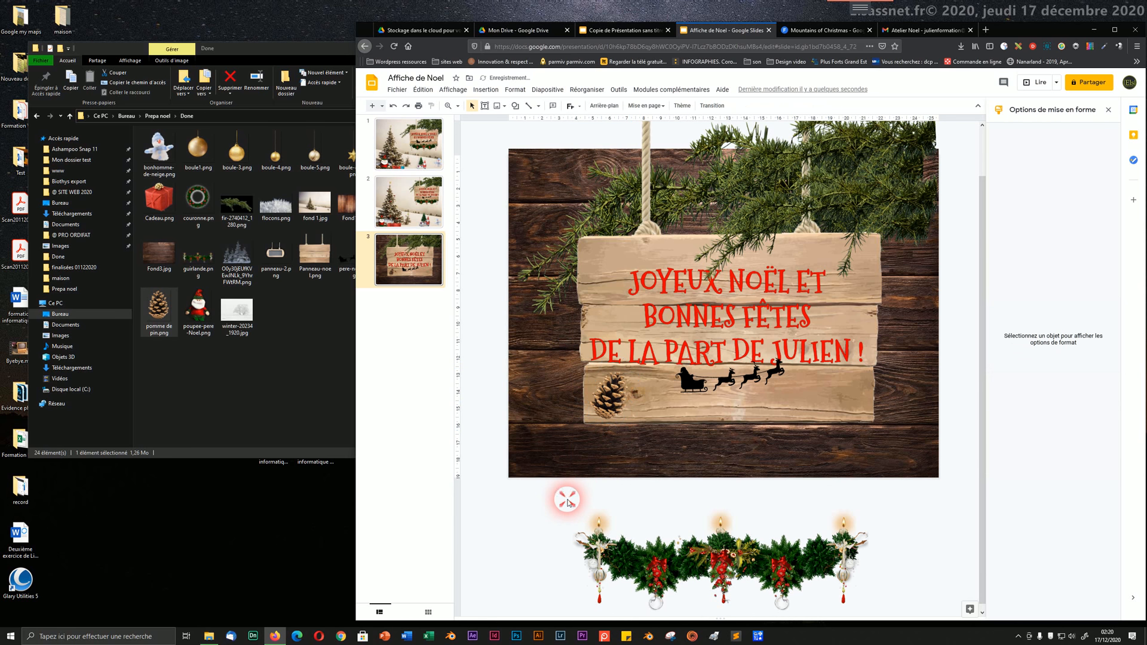
- Copy the pine cone to the sign's lower-right corner, flip the copy horizontally and align it with the first one
left_click(613, 403)
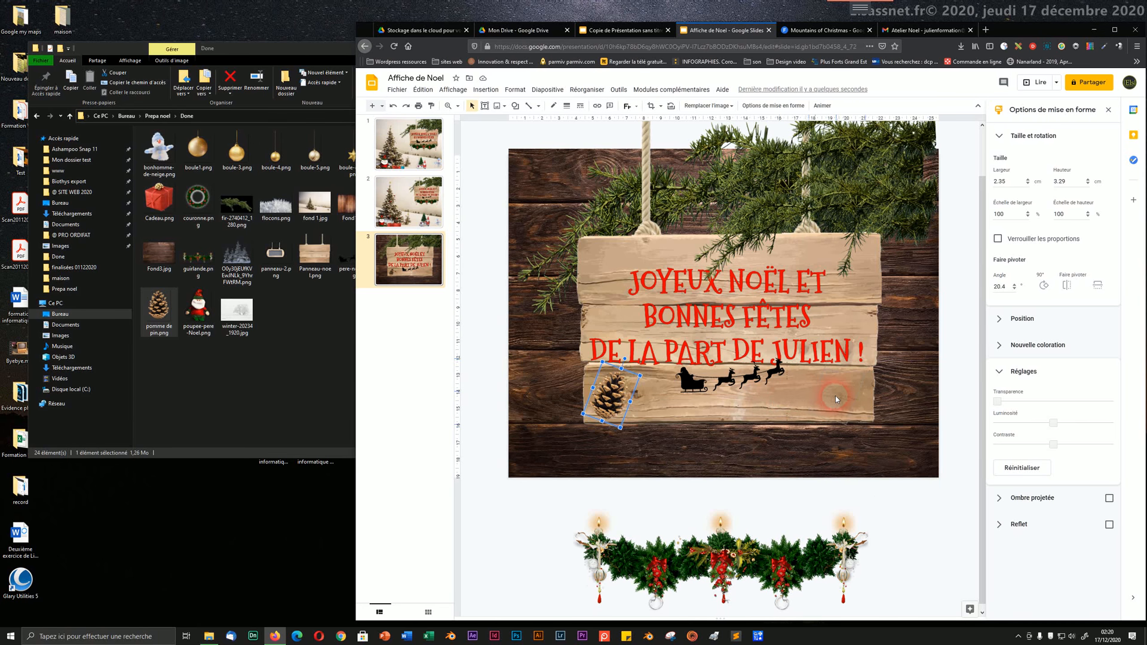
left_click_drag(836, 400, 841, 396)
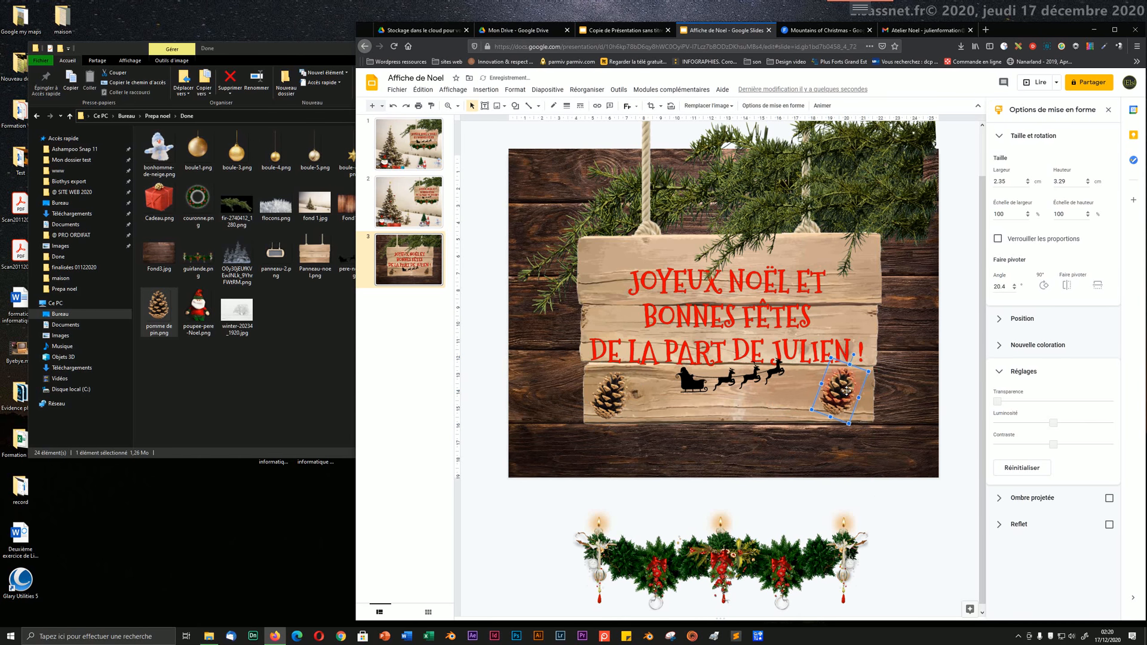
left_click(1066, 285)
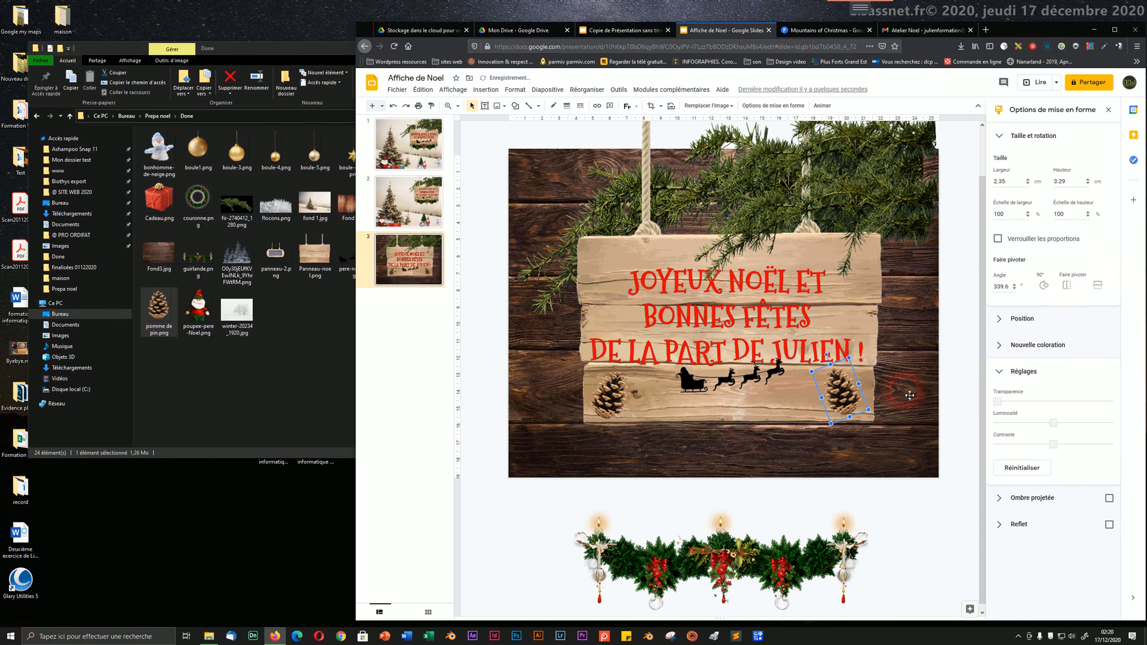
left_click_drag(866, 408, 861, 406)
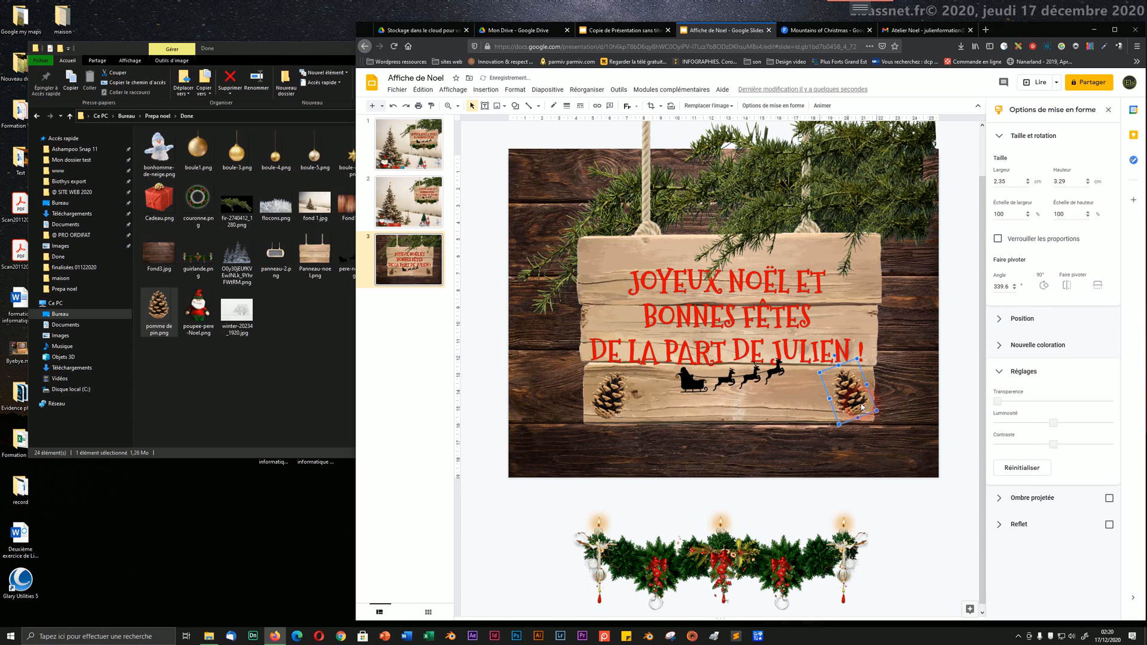
key("Down")
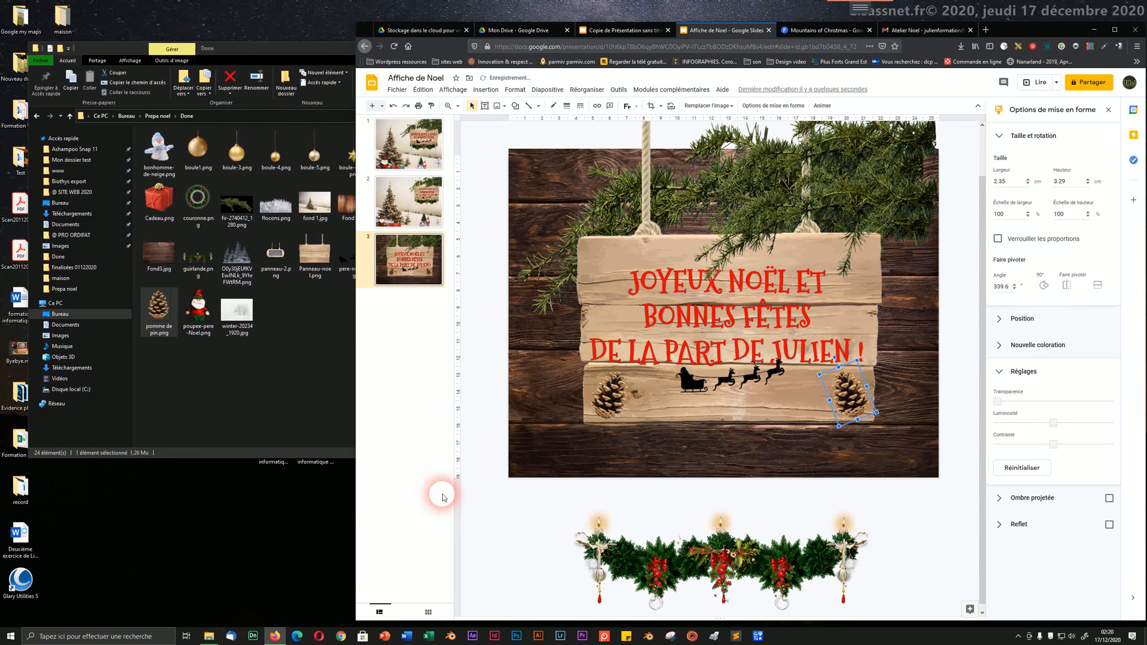
- Add a drop shadow to the wooden sign with a larger angle and distance, a slight blur and reduced transparency
left_click(689, 415)
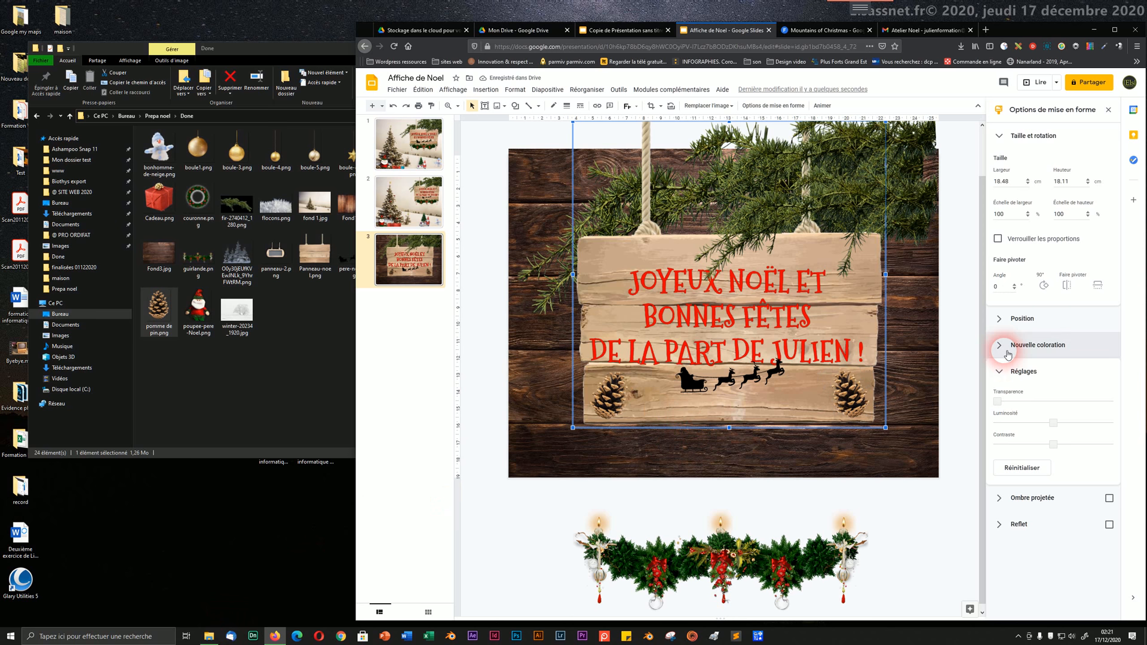
left_click(1010, 472)
left_click(1109, 498)
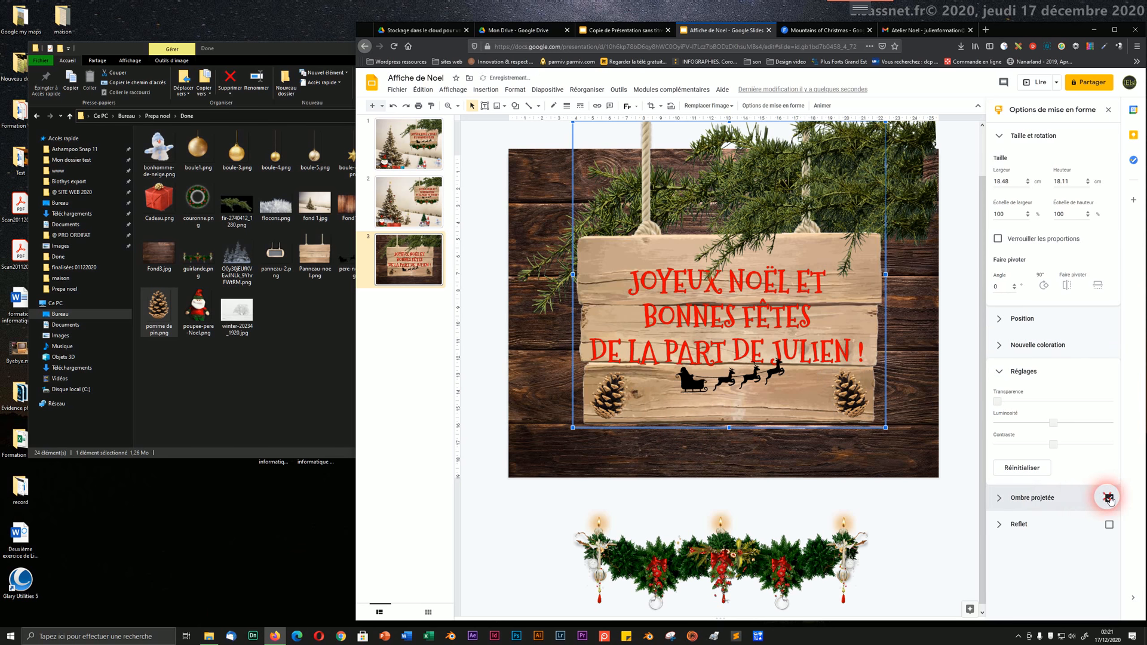
left_click(1006, 500)
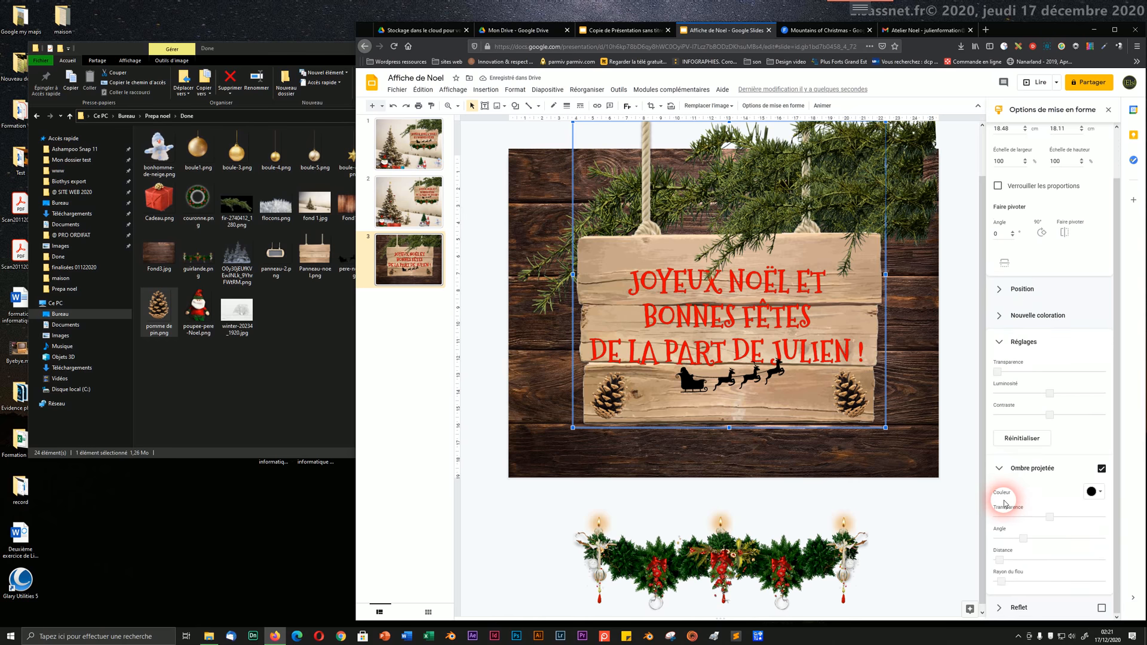
left_click_drag(1026, 538, 1032, 563)
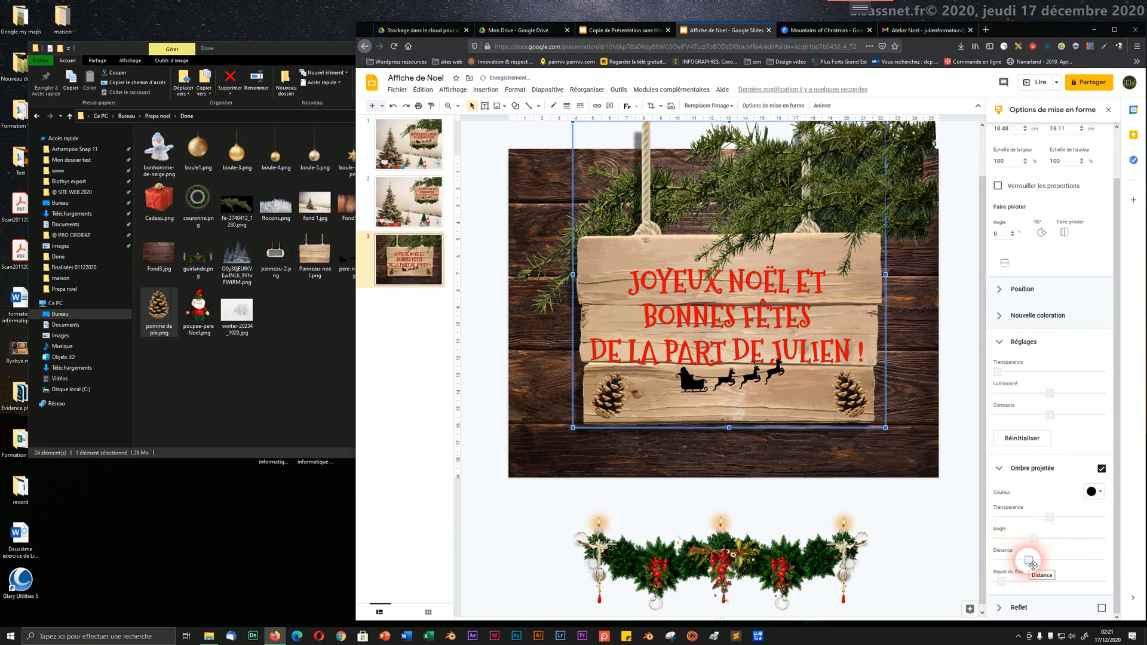
left_click_drag(1003, 582, 1009, 583)
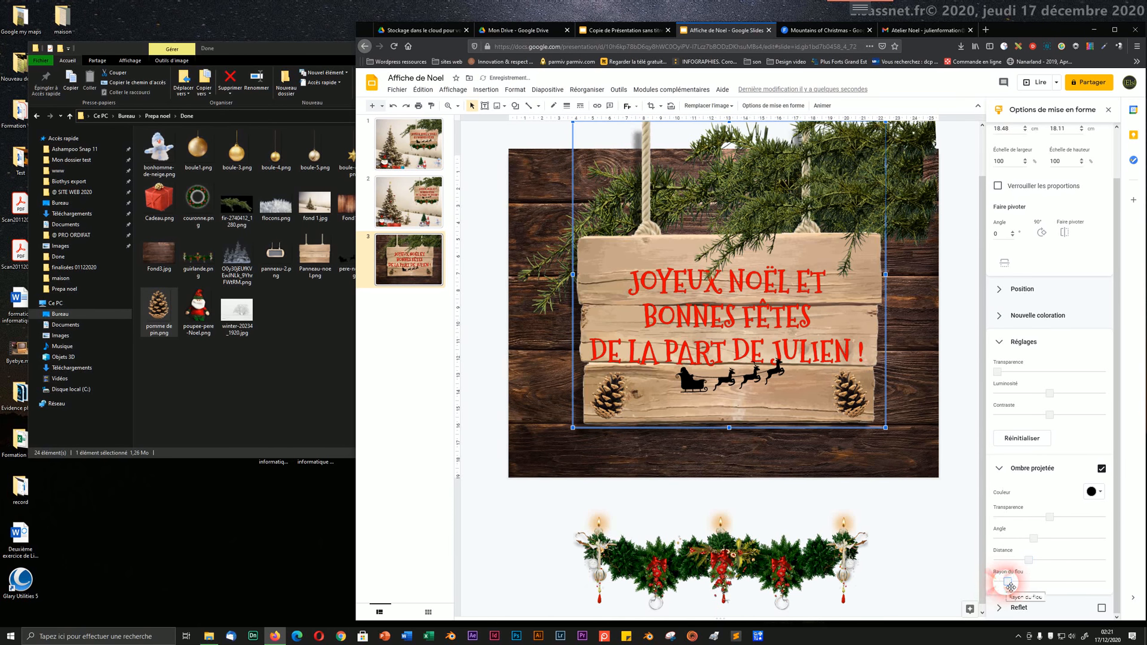
mouse_move(1050, 517)
left_mouse_down()
mouse_move(993, 527)
mouse_move(1033, 526)
left_mouse_up()
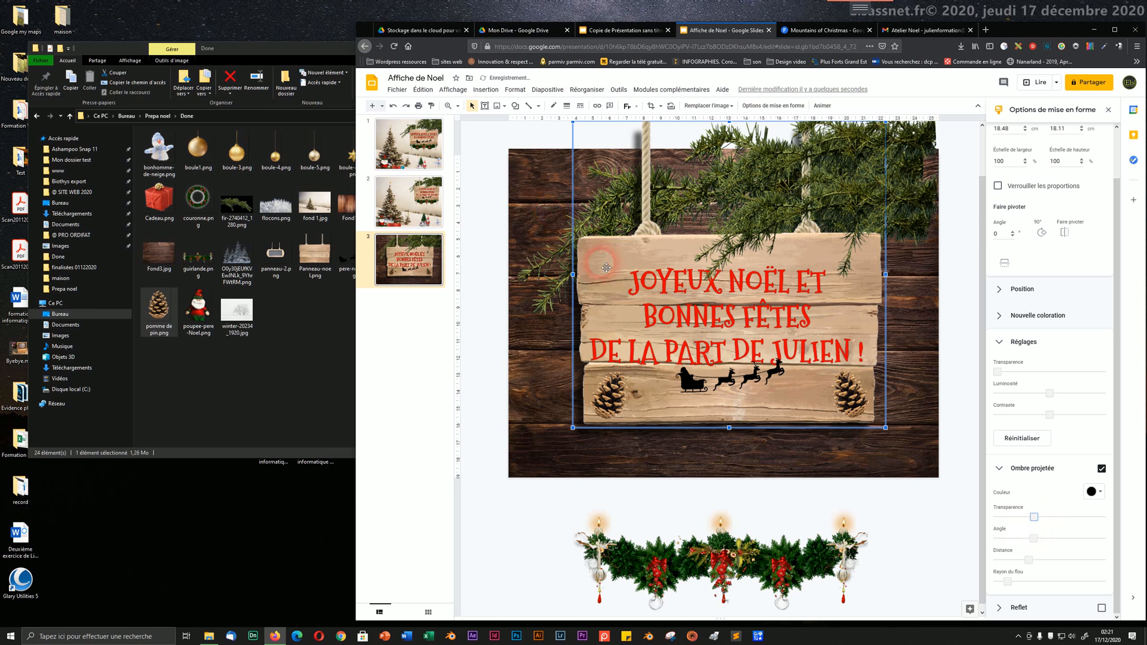
left_click(489, 324)
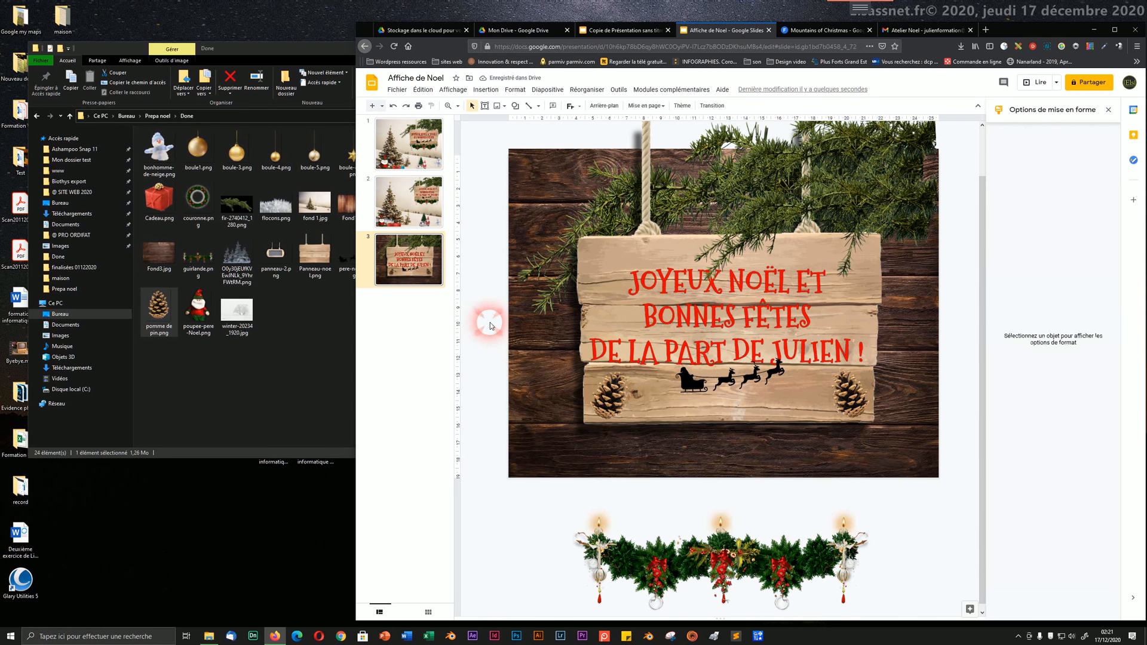
- Slightly increase the distance of the greeting text's drop shadow and raise its transparency to about half
left_click(714, 364)
left_click(721, 290)
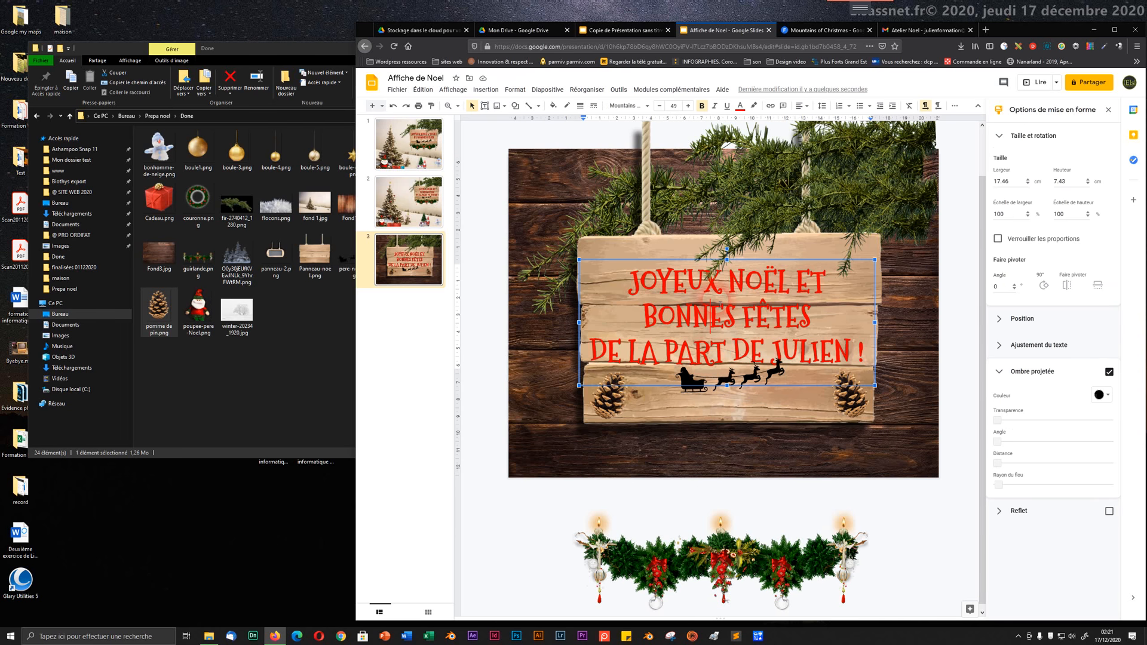
left_click(681, 258)
left_click(680, 266)
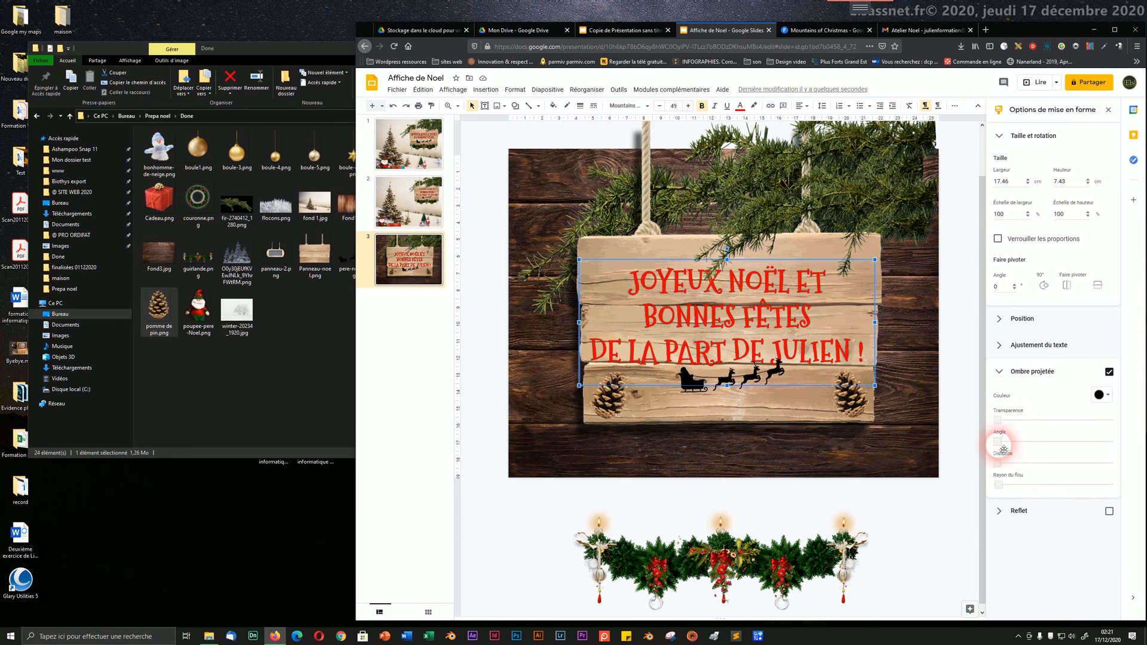
left_click_drag(1005, 466, 1009, 466)
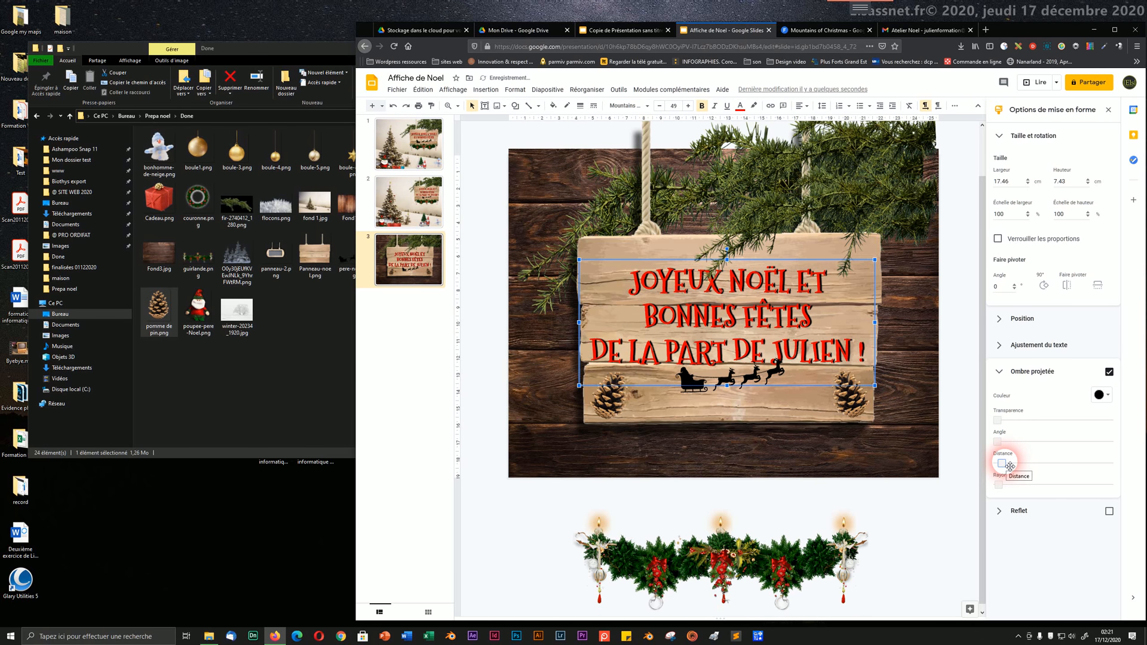
left_click_drag(1004, 422, 1053, 425)
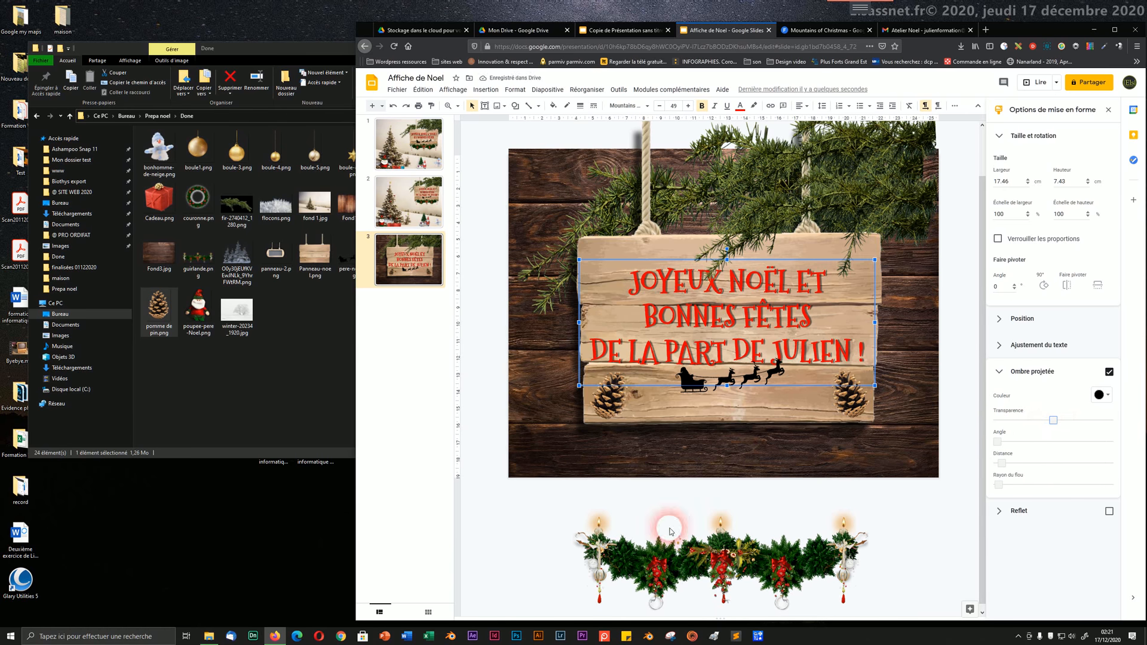
- Shrink the candle garland to about half its size and place it on the sign's lower edge between the two pine cones
left_click(633, 511)
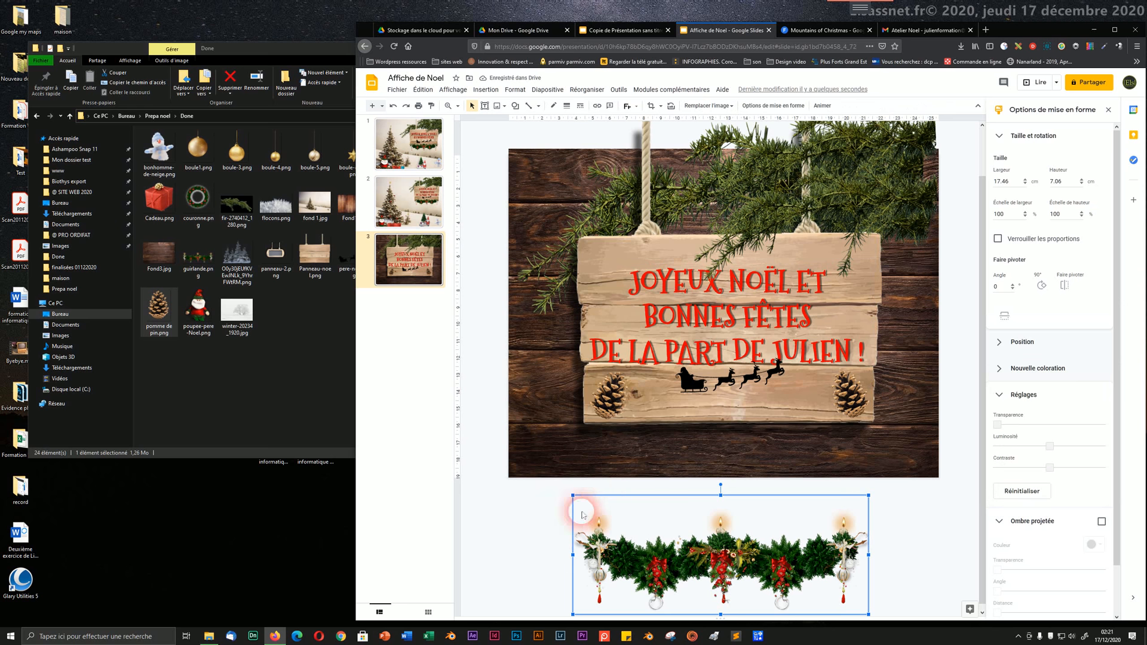
left_click_drag(869, 498, 729, 552)
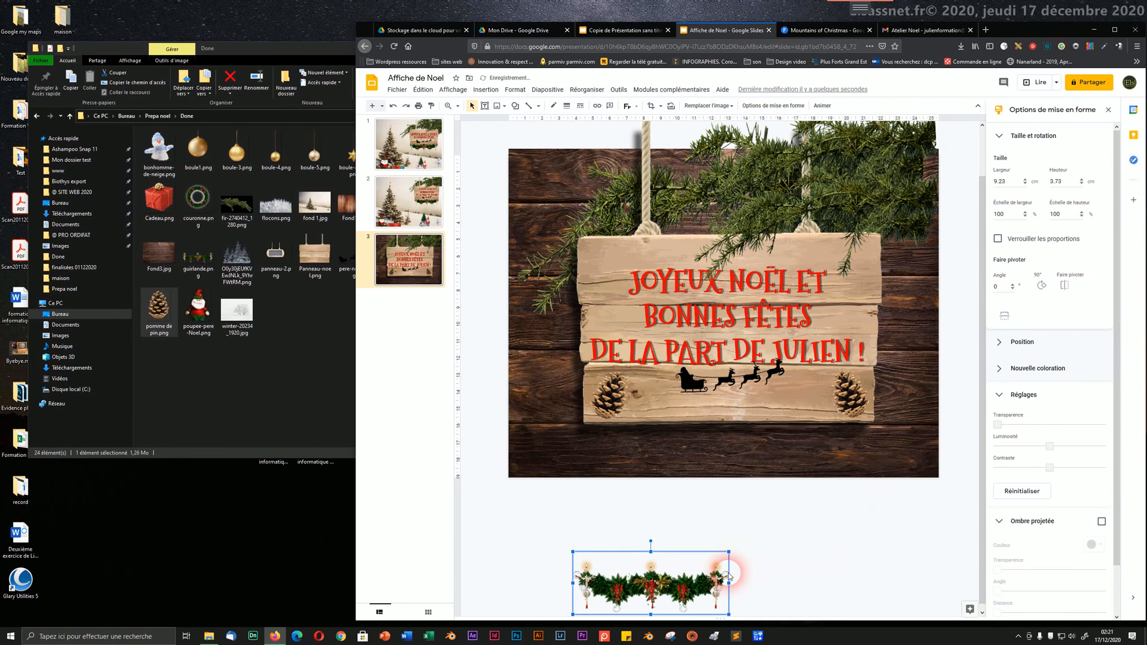
left_click_drag(718, 500, 733, 411)
left_click(735, 509)
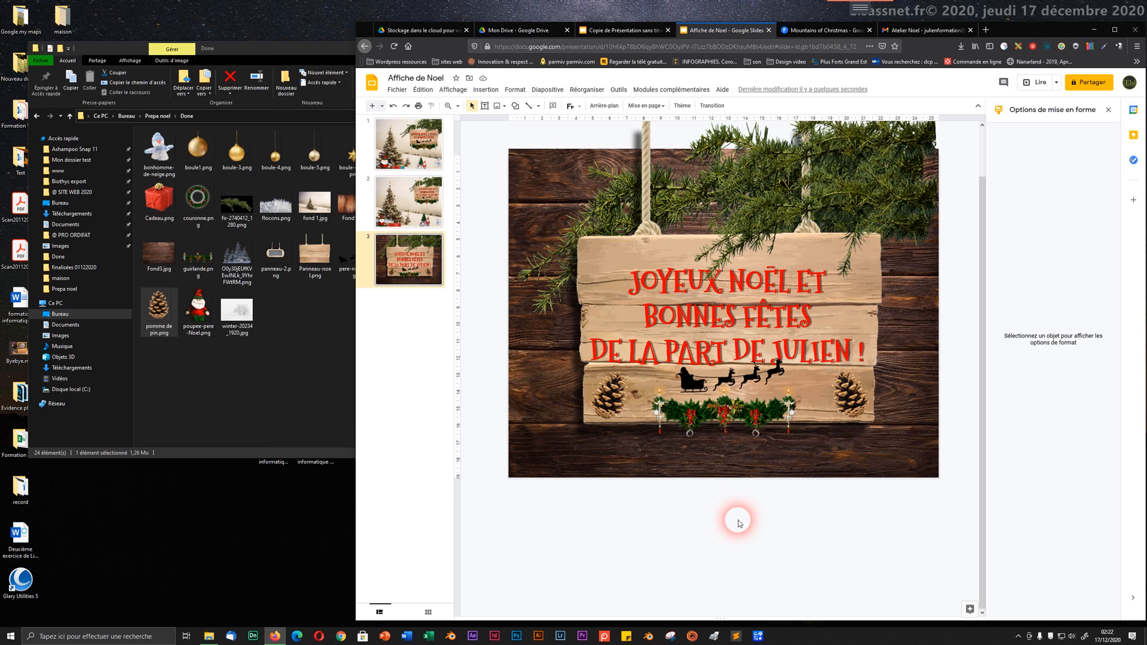
- Load the Pixabay website in the browser tab that shows the Gmail message
left_click(891, 37)
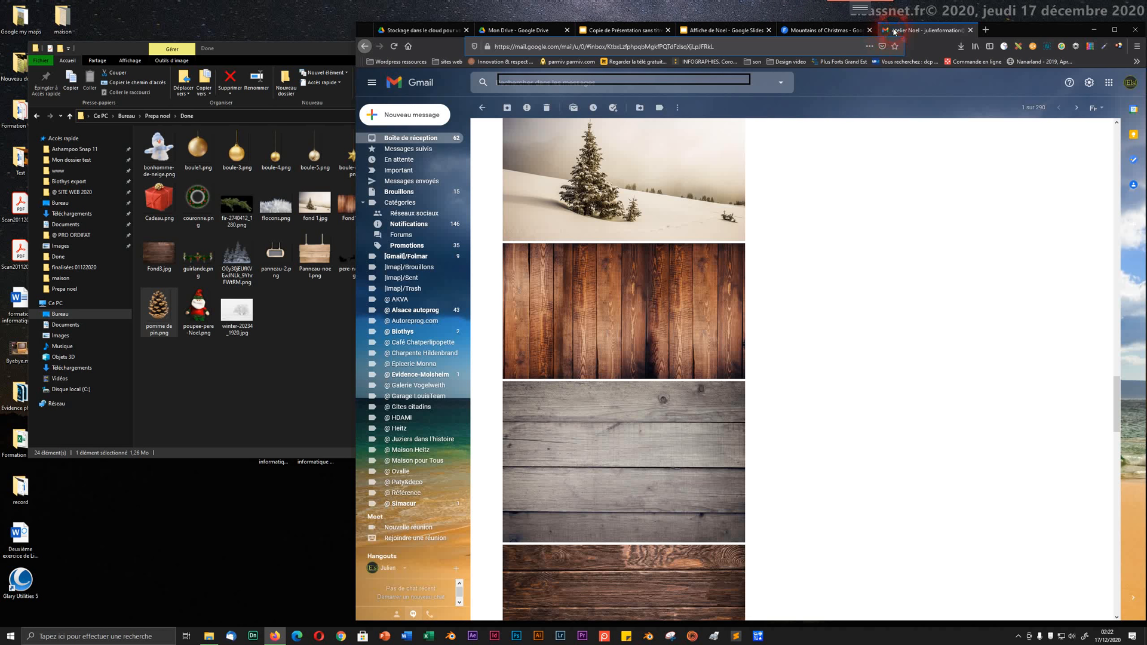
left_click(691, 48)
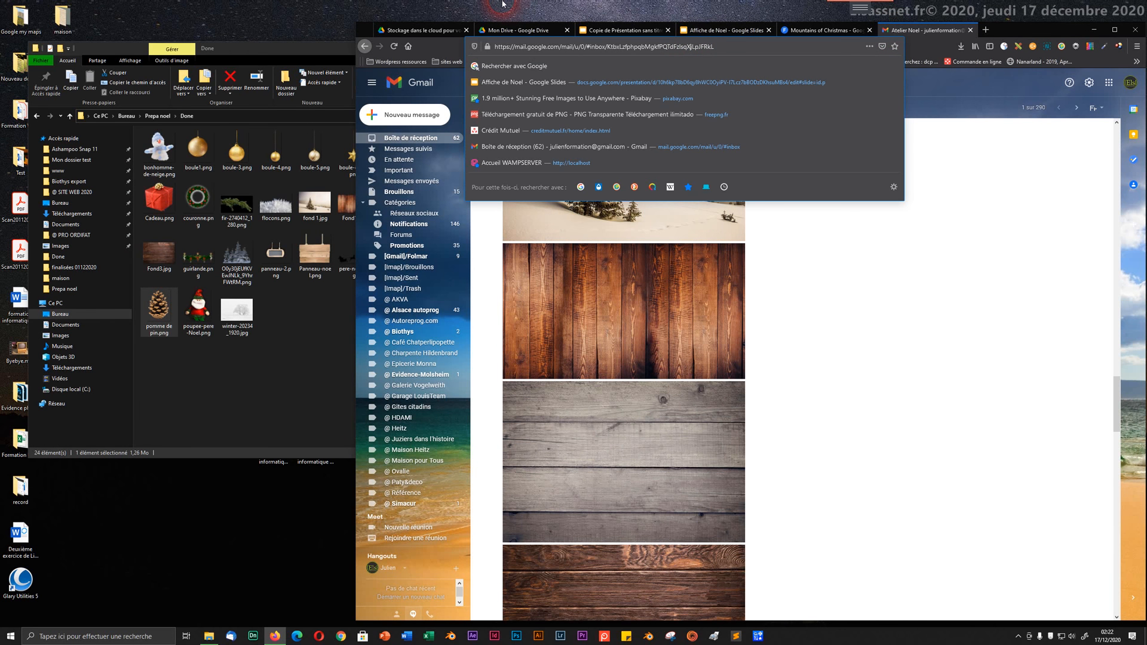
type("pi")
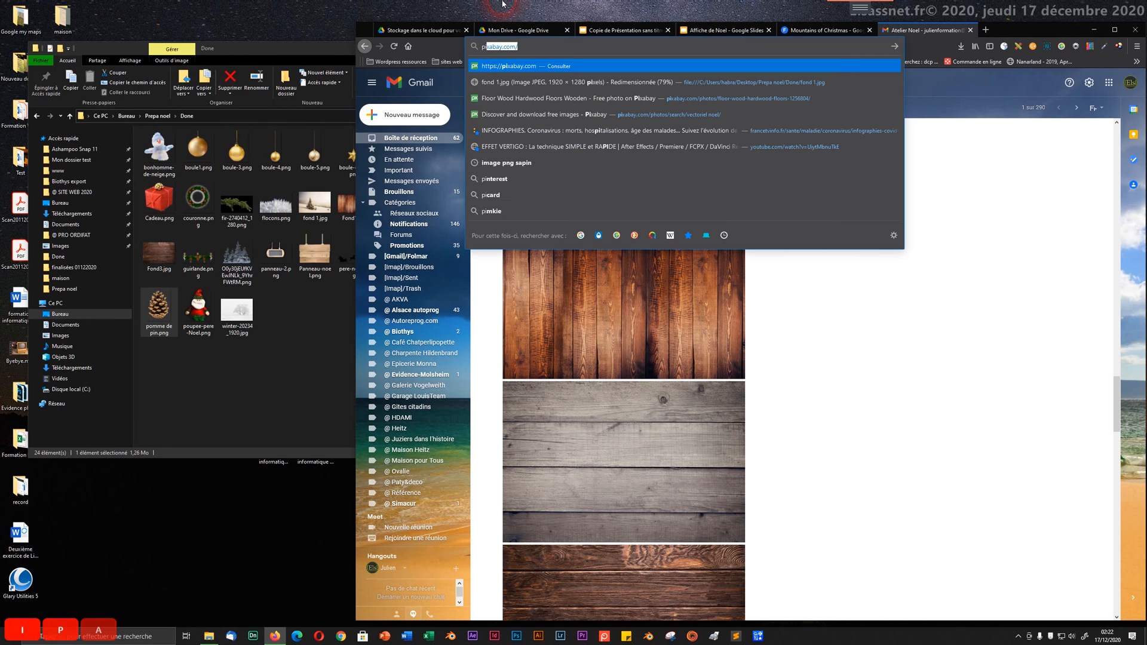
type("xabay")
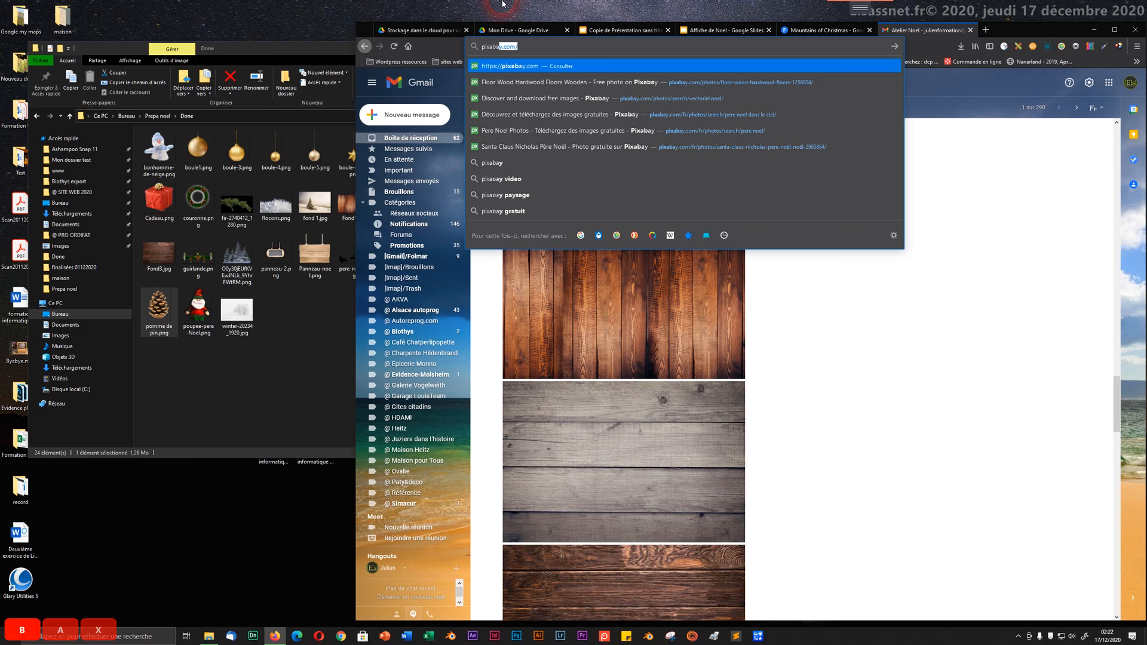
key("Return")
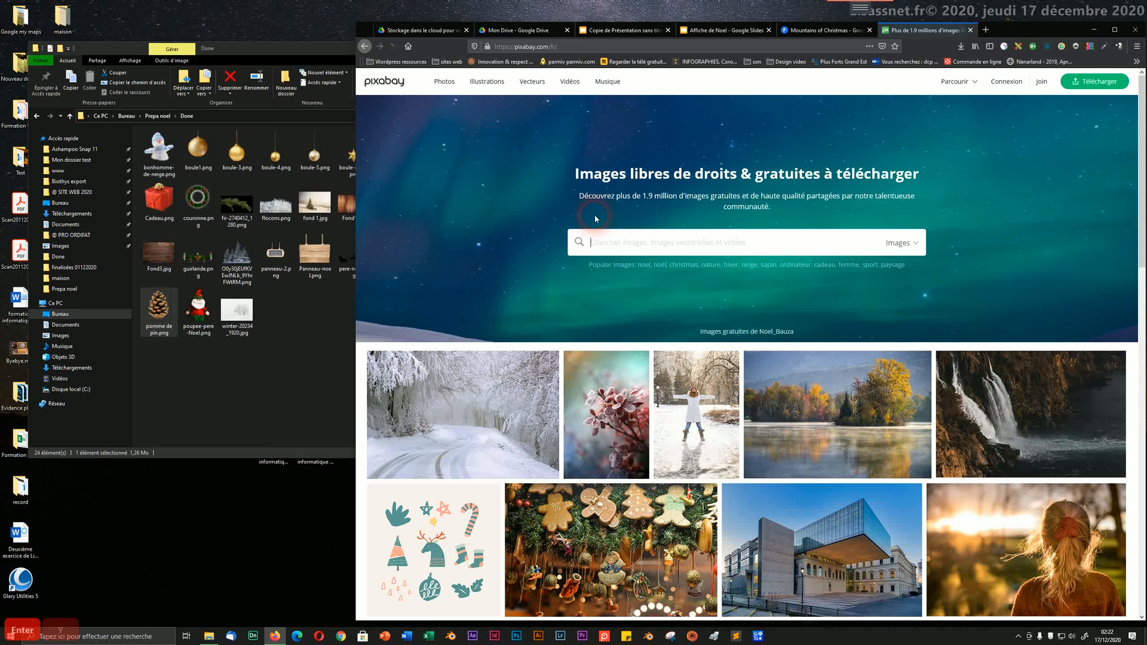
- Search Pixabay for images matching "hiver neige"
left_click(607, 239)
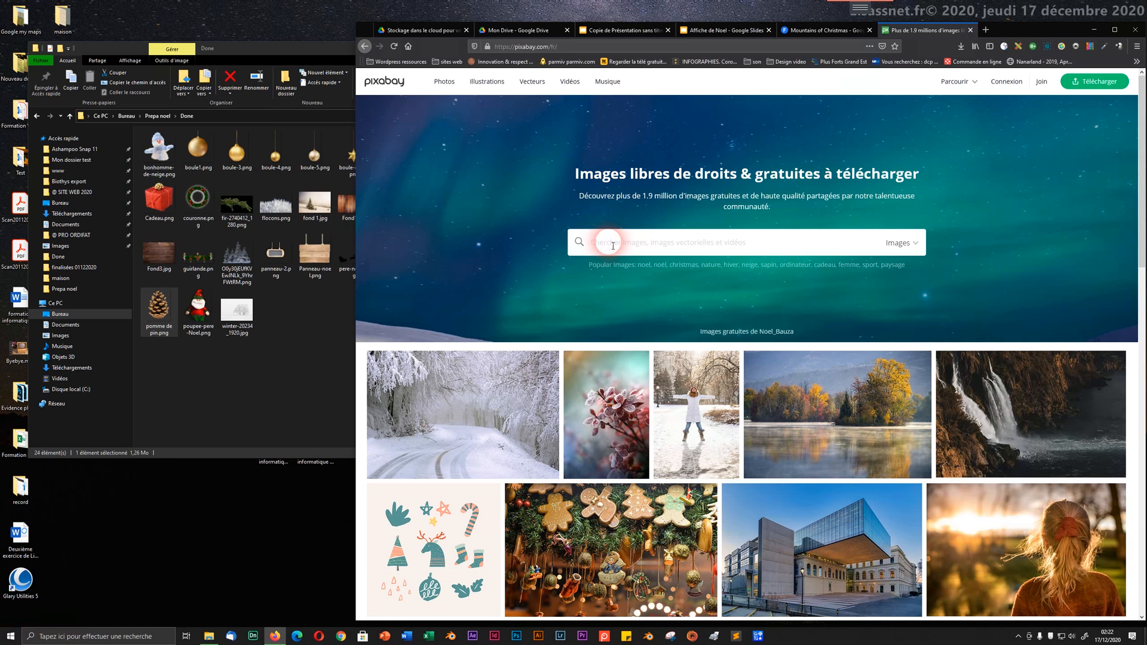
type("hiver n")
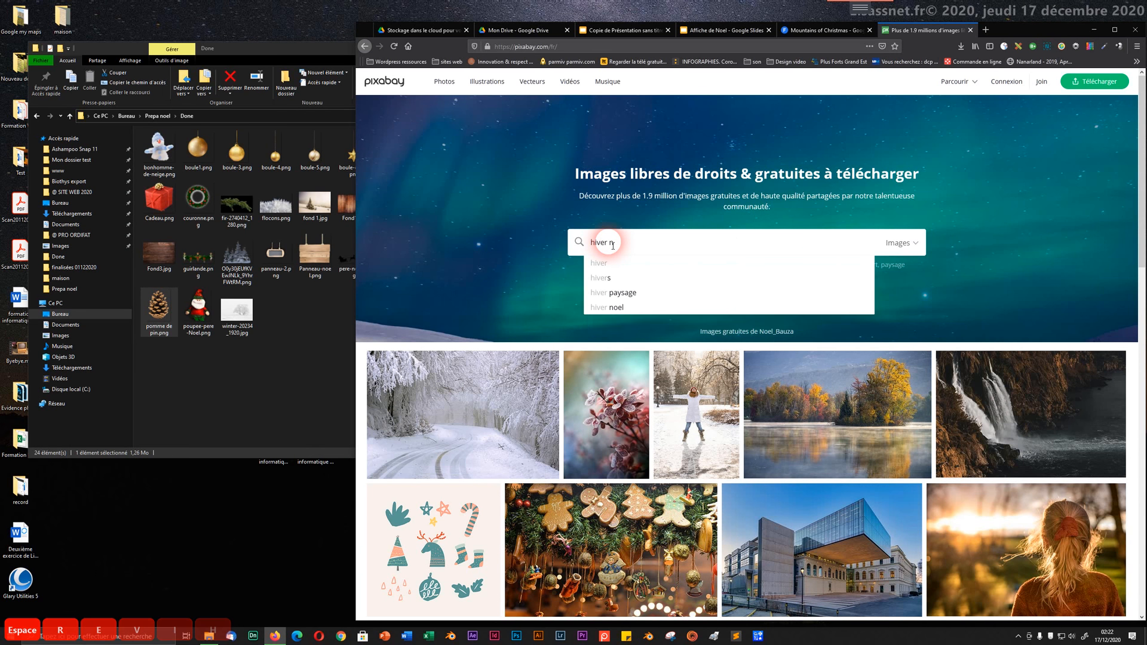
type("eige")
key("Return")
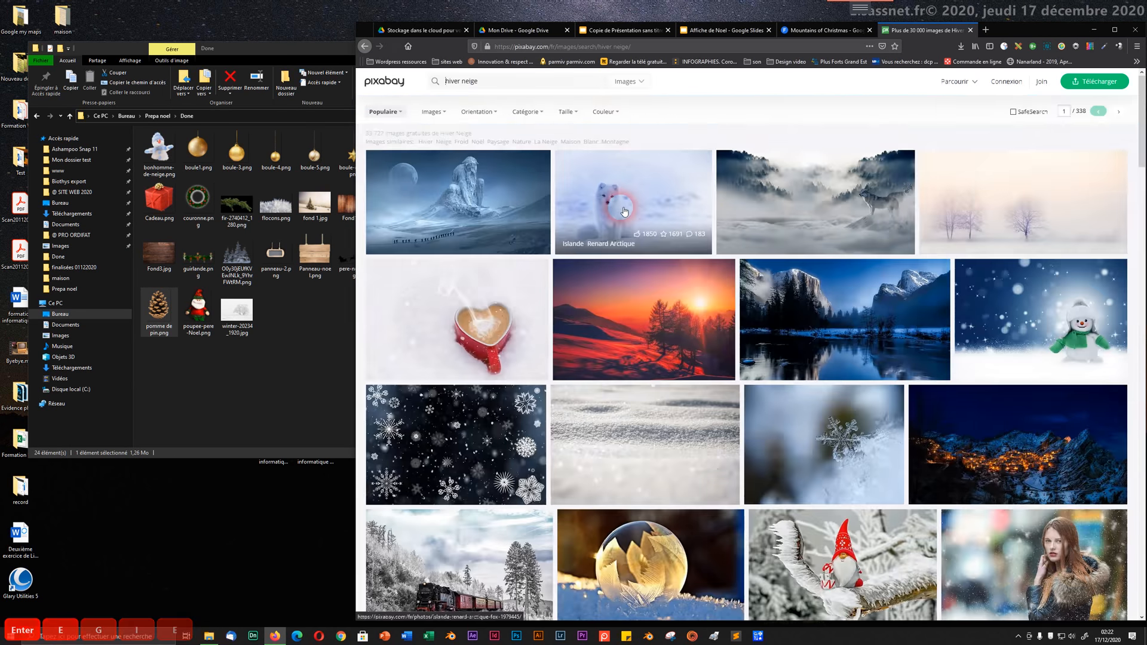
- Open the illustration of white snowflakes on a dark snowy background and choose the 1280×853 JPG download size
scroll(657, 287, "down", 4)
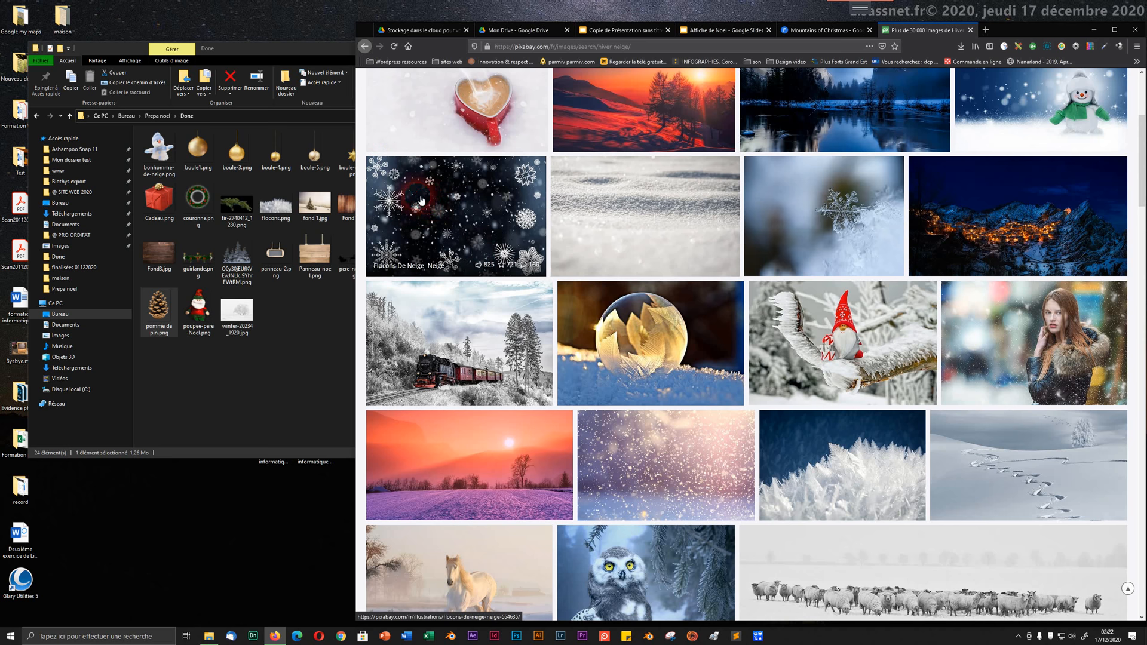
left_click(463, 210)
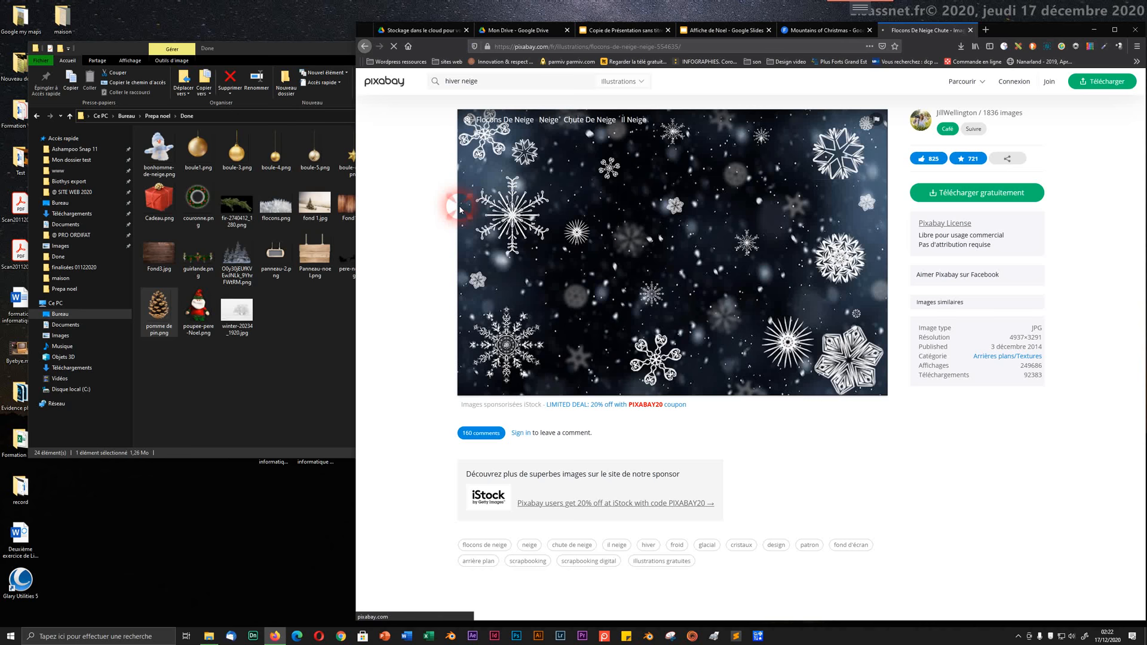
left_click(982, 192)
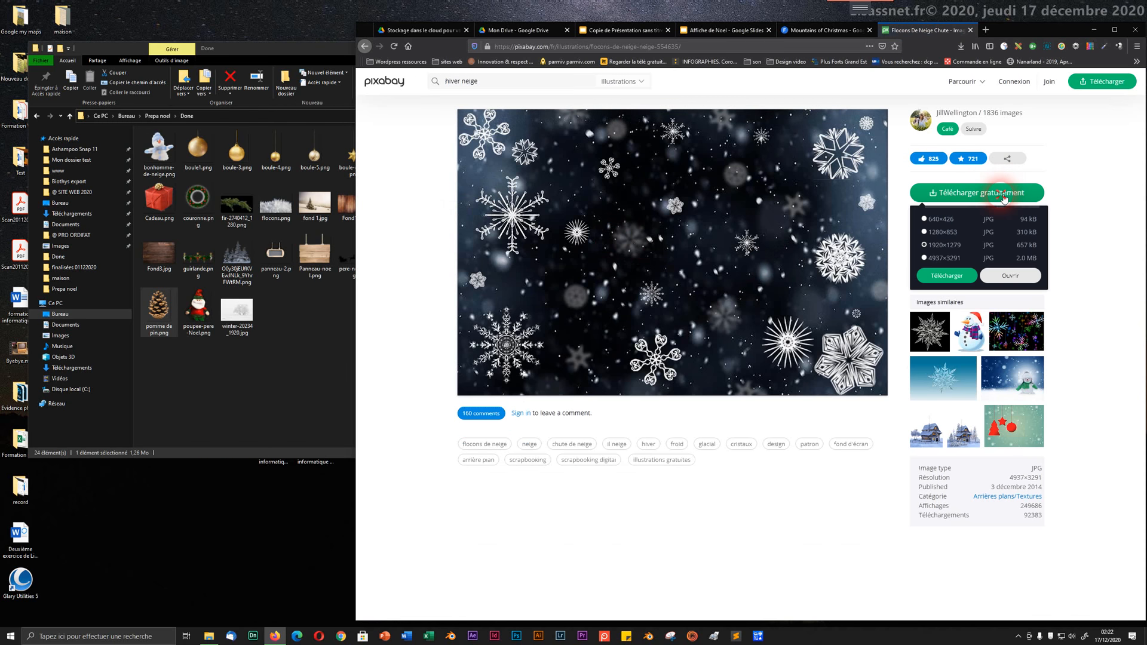
left_click(924, 245)
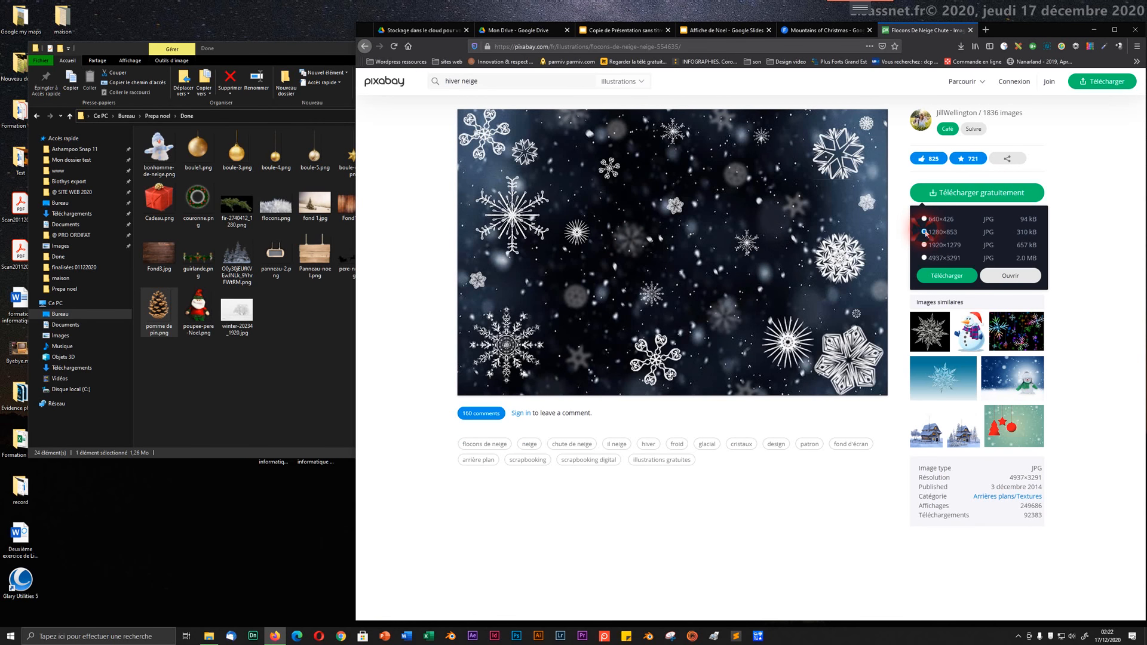
left_click(925, 232)
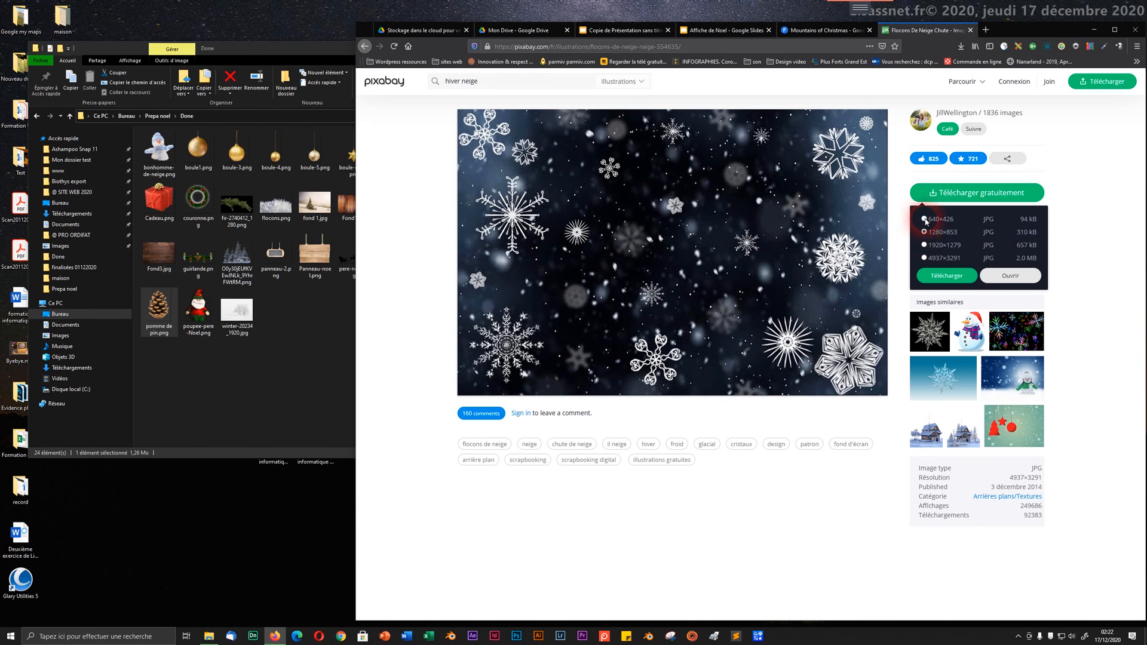
- Download the snowflake image, completing the robot check, and select snowflakes-554635_1280.jpg in the Téléchargements folder
left_click(942, 278)
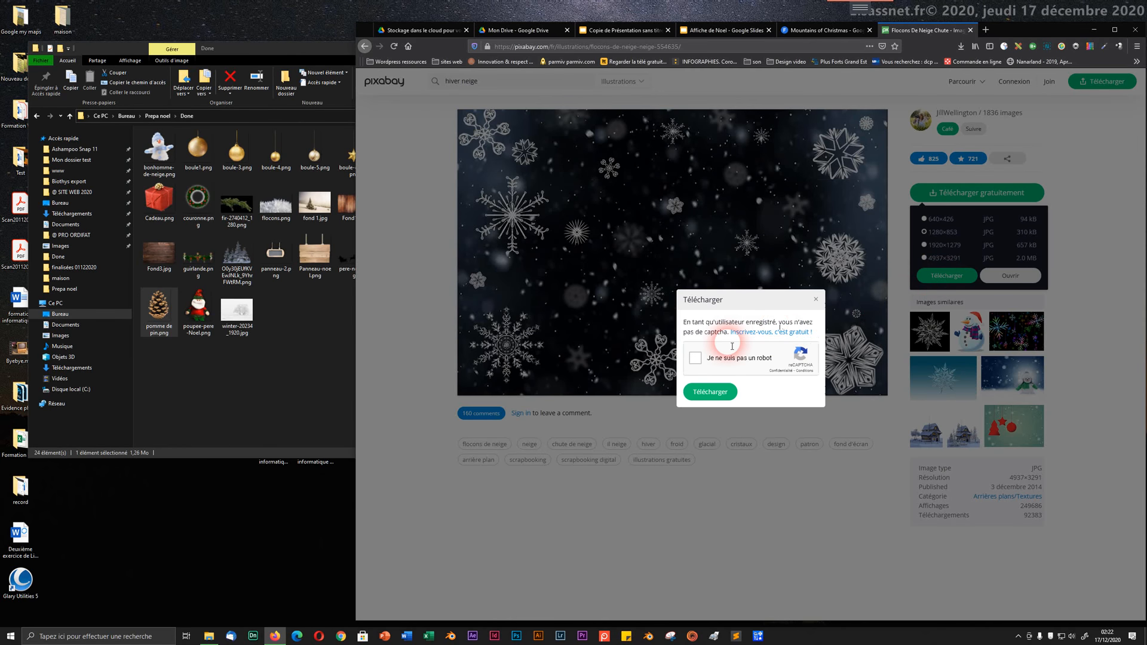
left_click(695, 360)
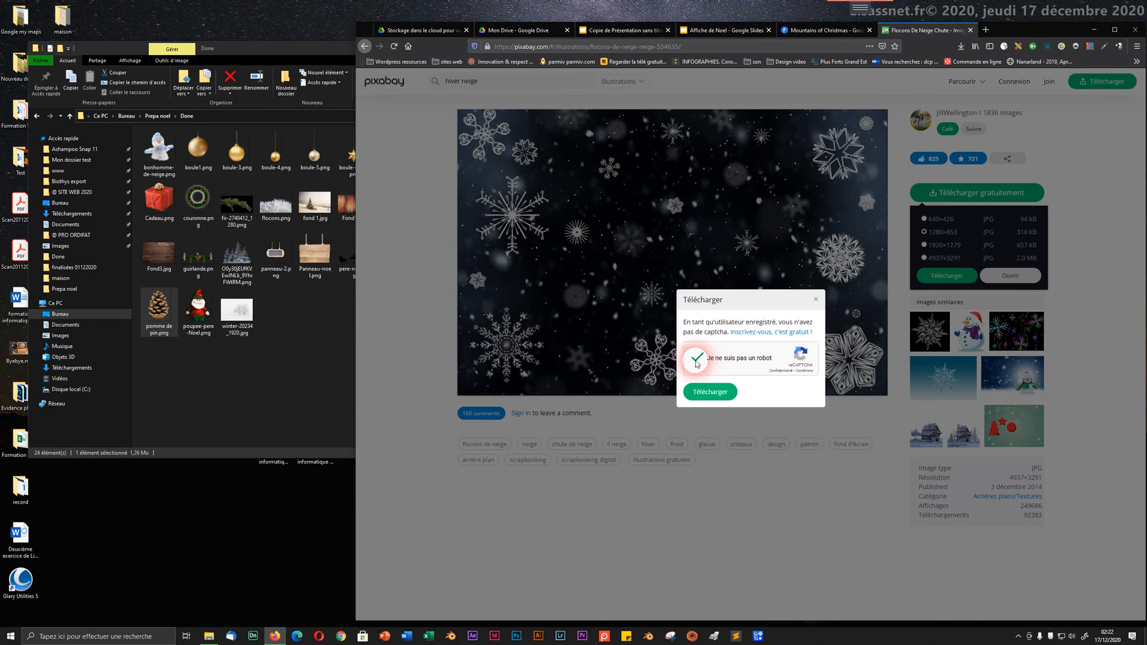
left_click(704, 397)
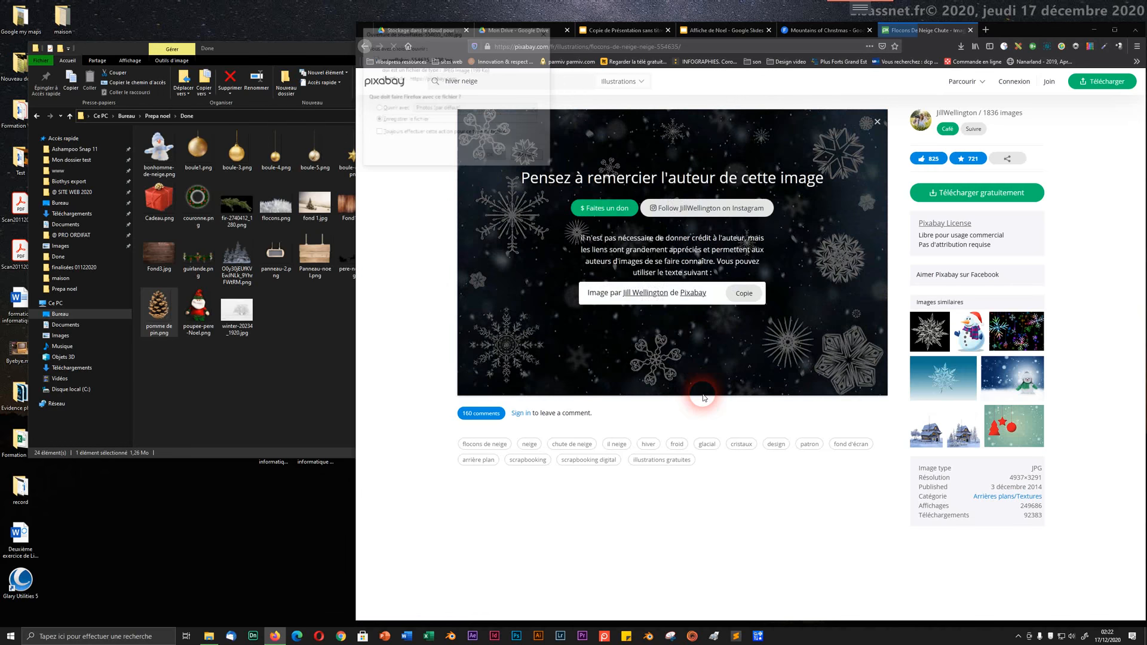
left_click(491, 157)
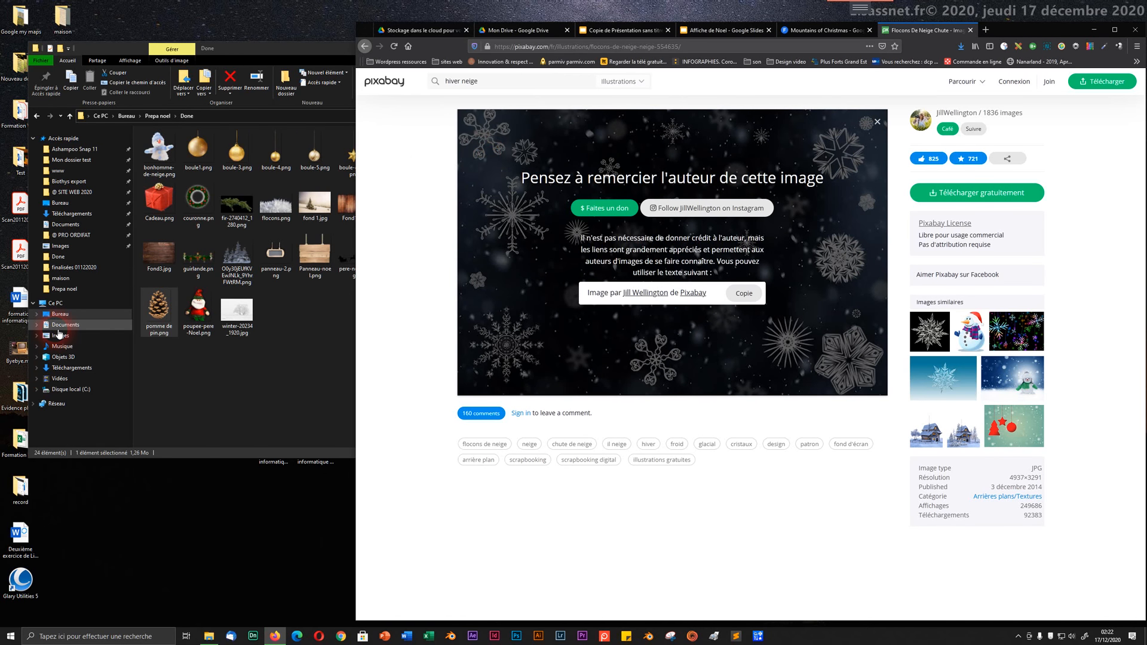
left_click(54, 371)
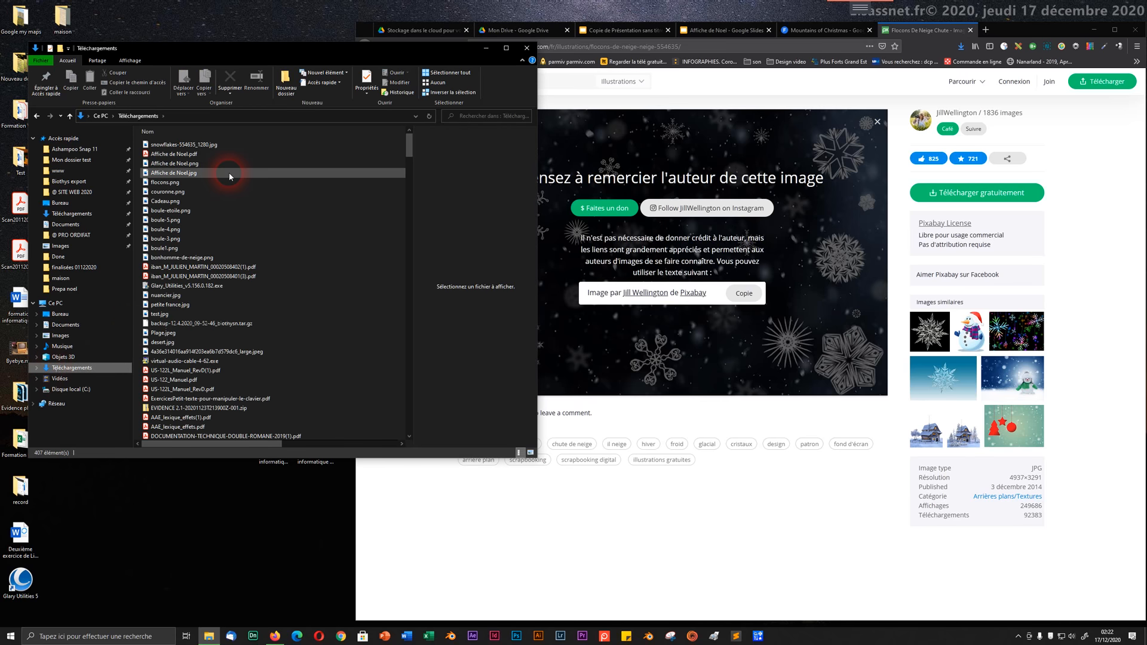
left_click(181, 142)
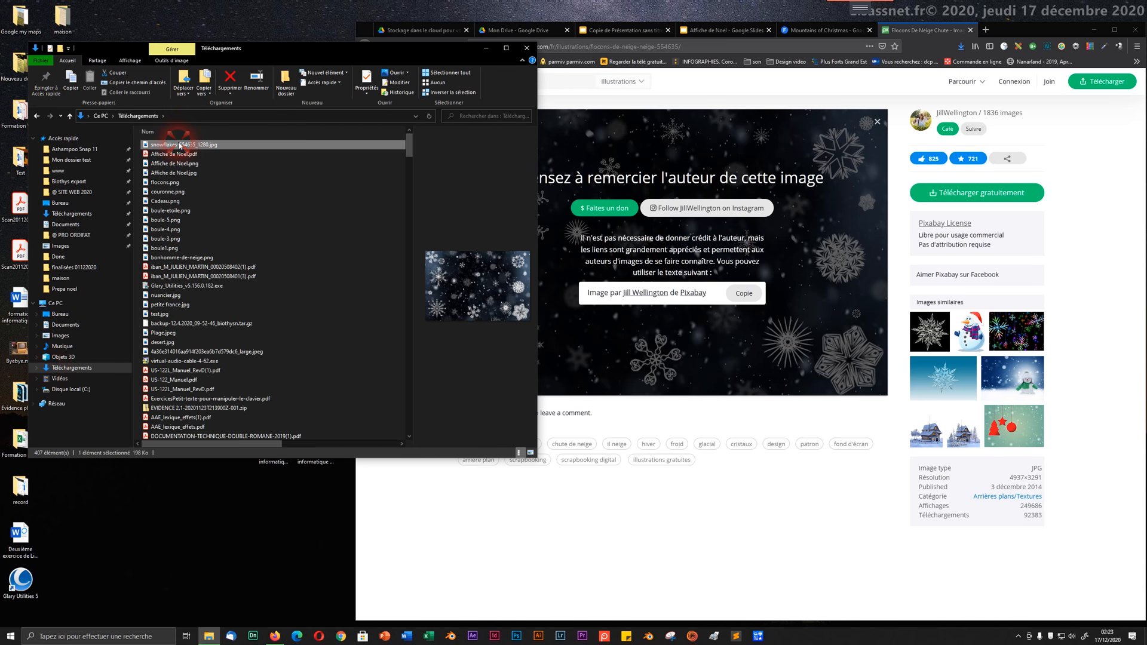
- Switch back to the Affiche de Noel presentation, duplicate slide 3 and delete the dark wood background from the copy
left_click(797, 30)
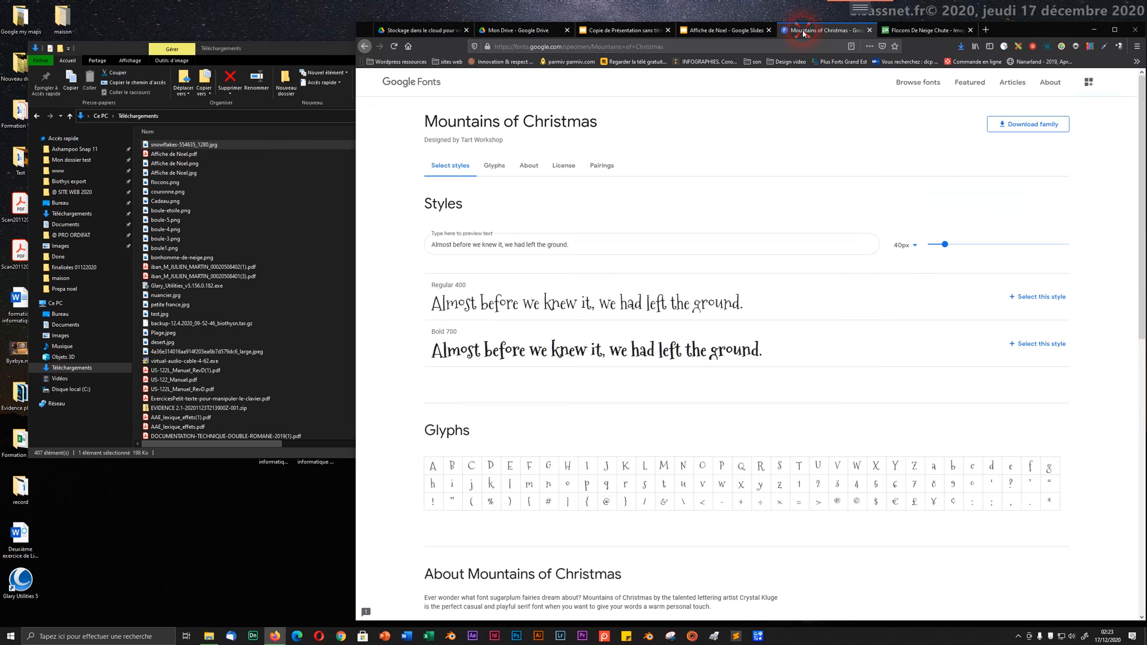
left_click(732, 30)
left_click(438, 272)
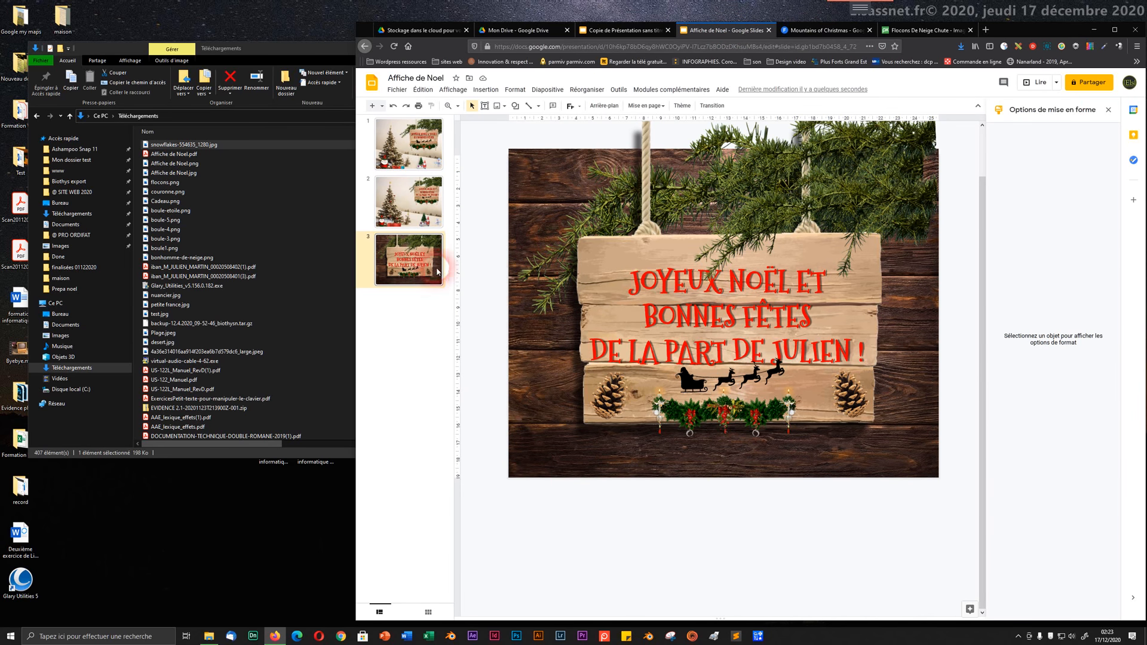
right_click(435, 271)
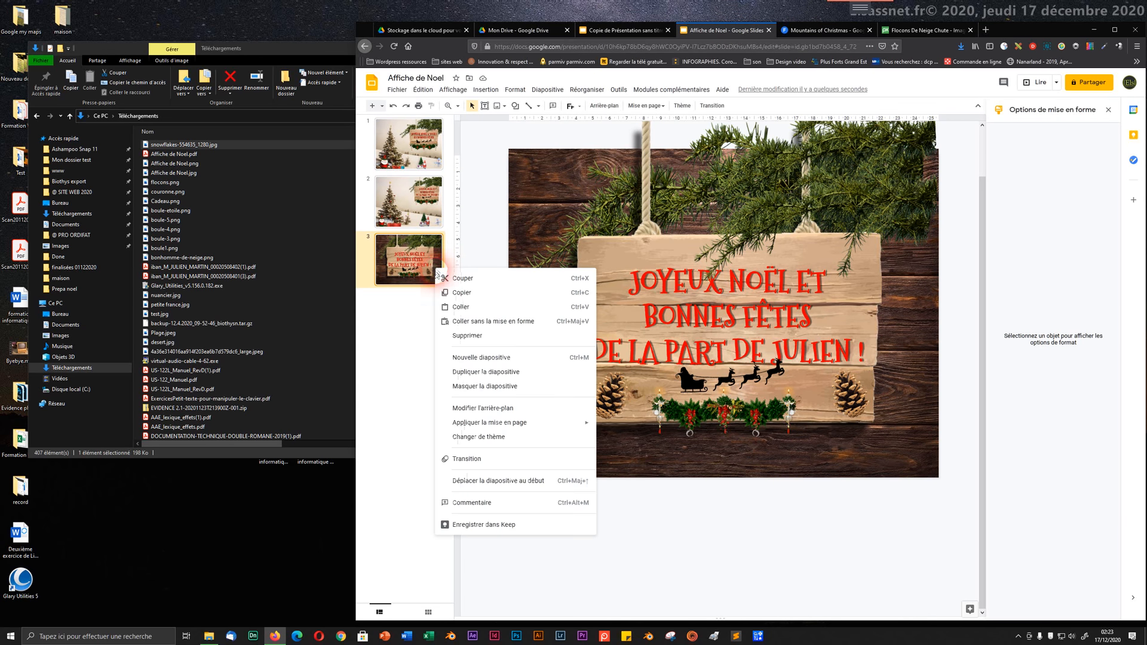
left_click(465, 372)
left_click(545, 415)
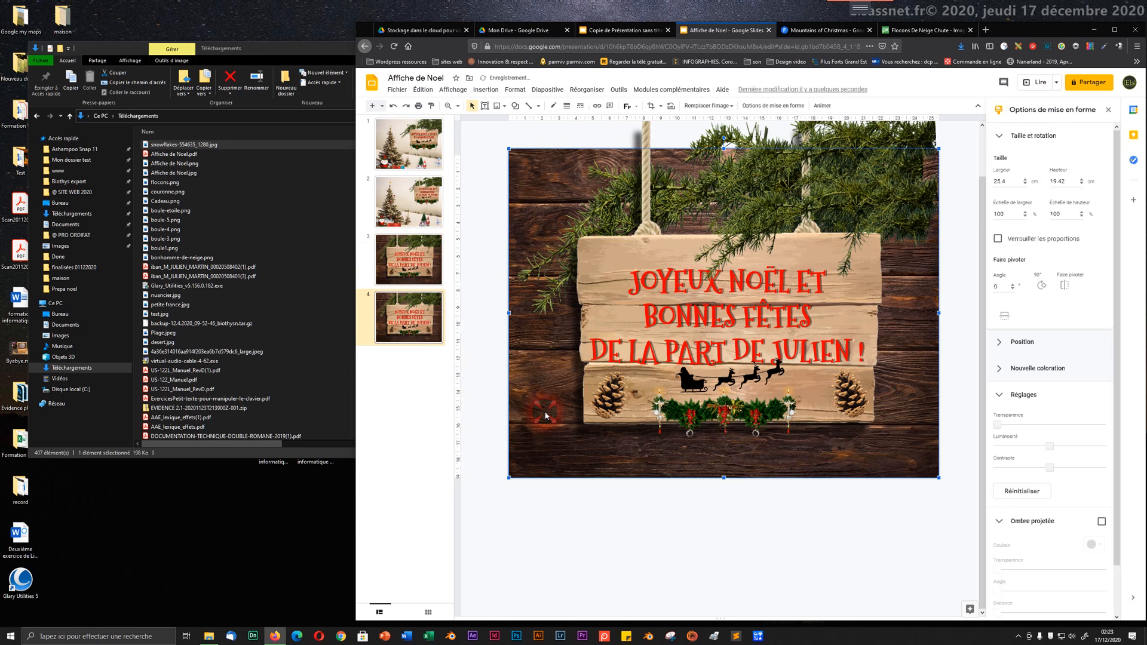
key("Delete")
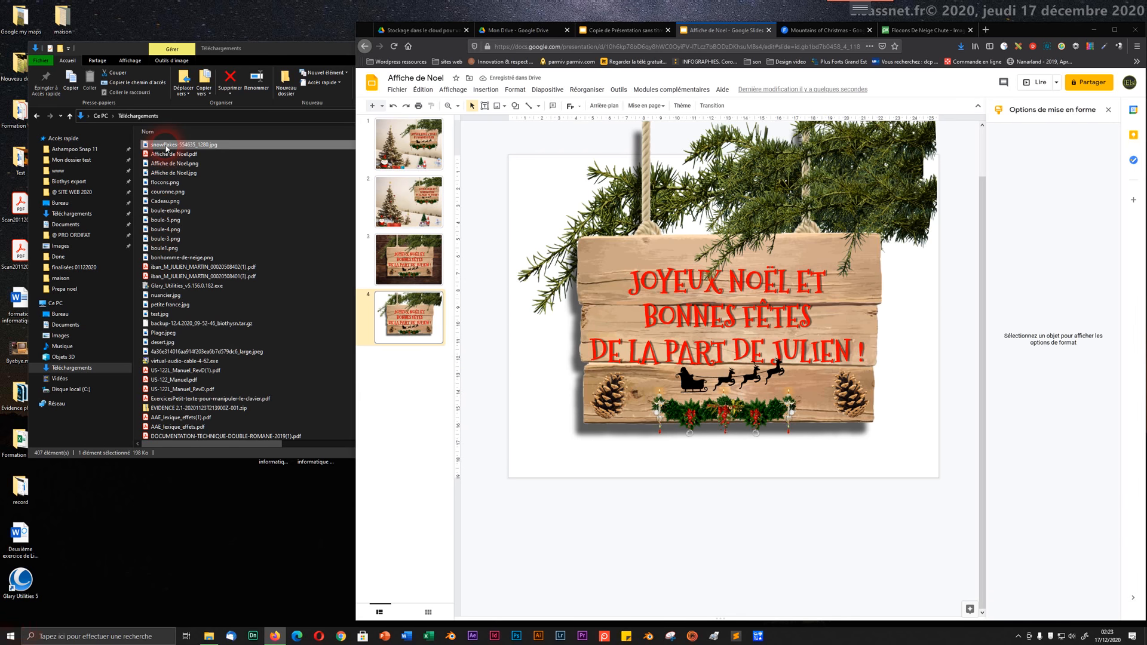
- Insert snowflakes-554635_1280.jpg as slide 4's background, stretched down to the slide's lower edge (about 18.94 cm high) and sent to the back
left_click_drag(157, 145, 731, 311)
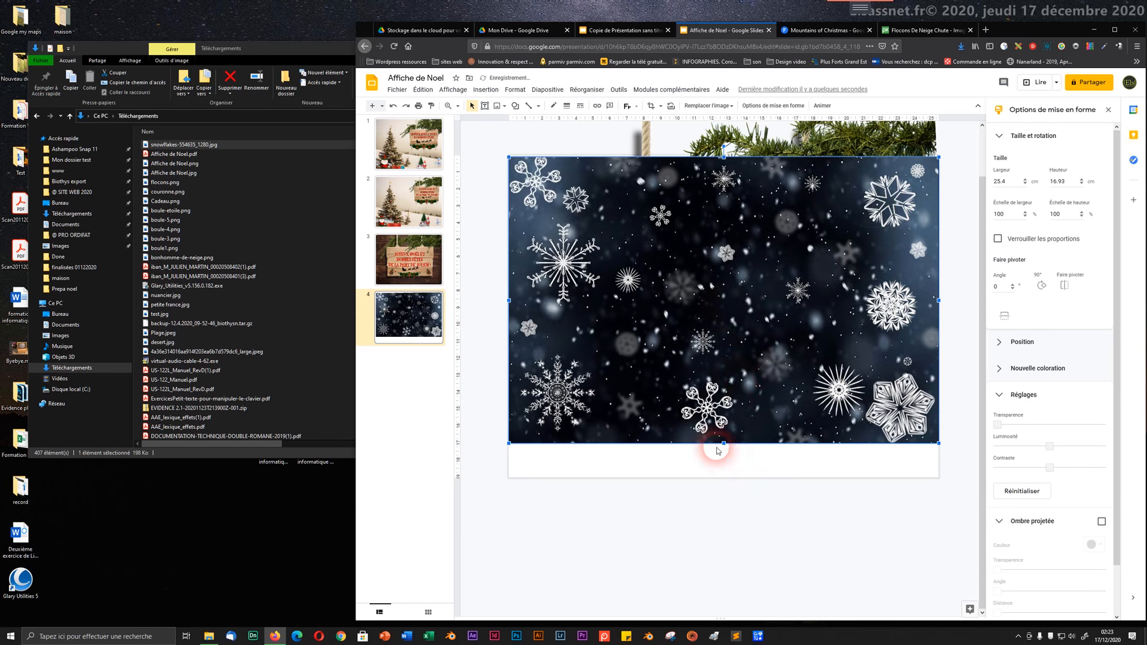
left_click_drag(725, 445, 725, 480)
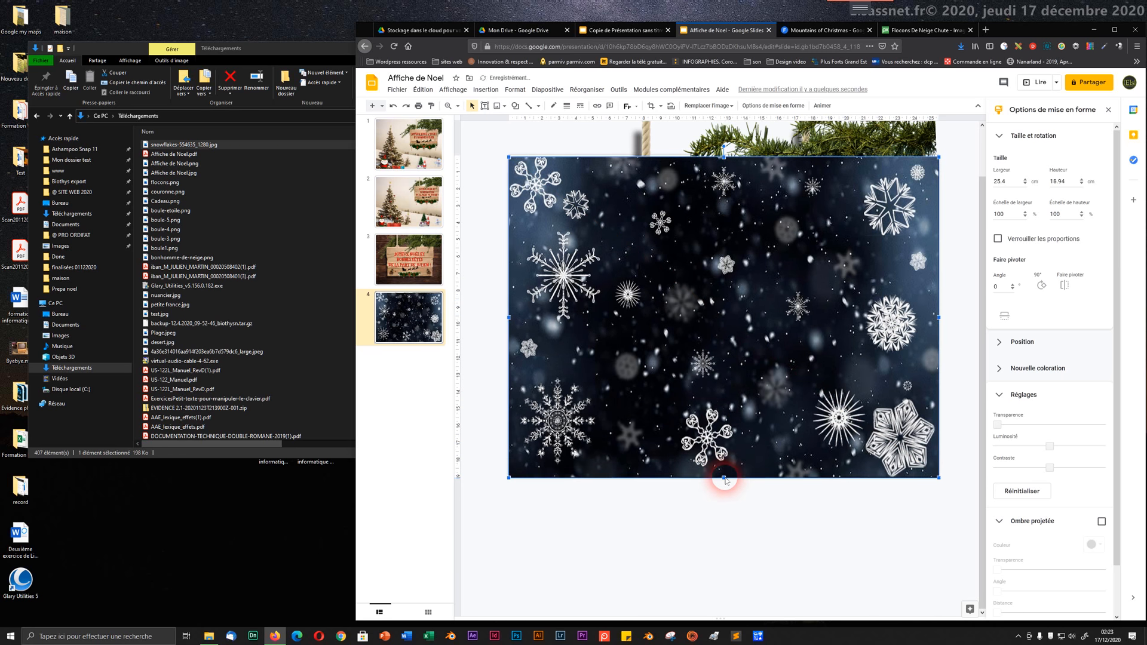
right_click(706, 390)
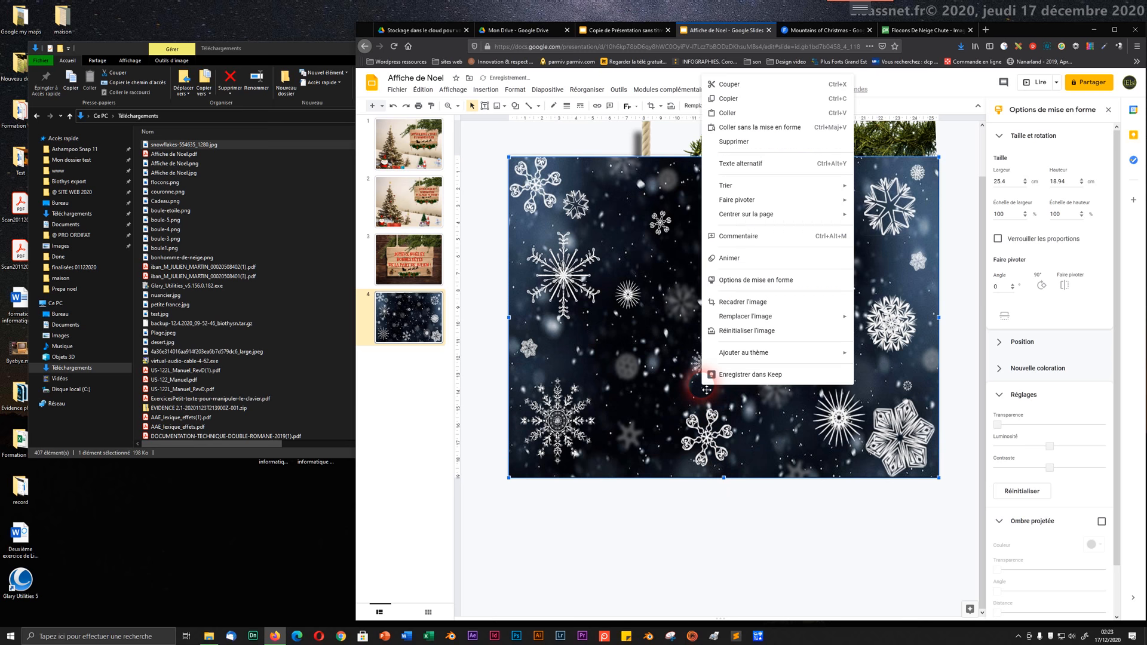
mouse_move(763, 185)
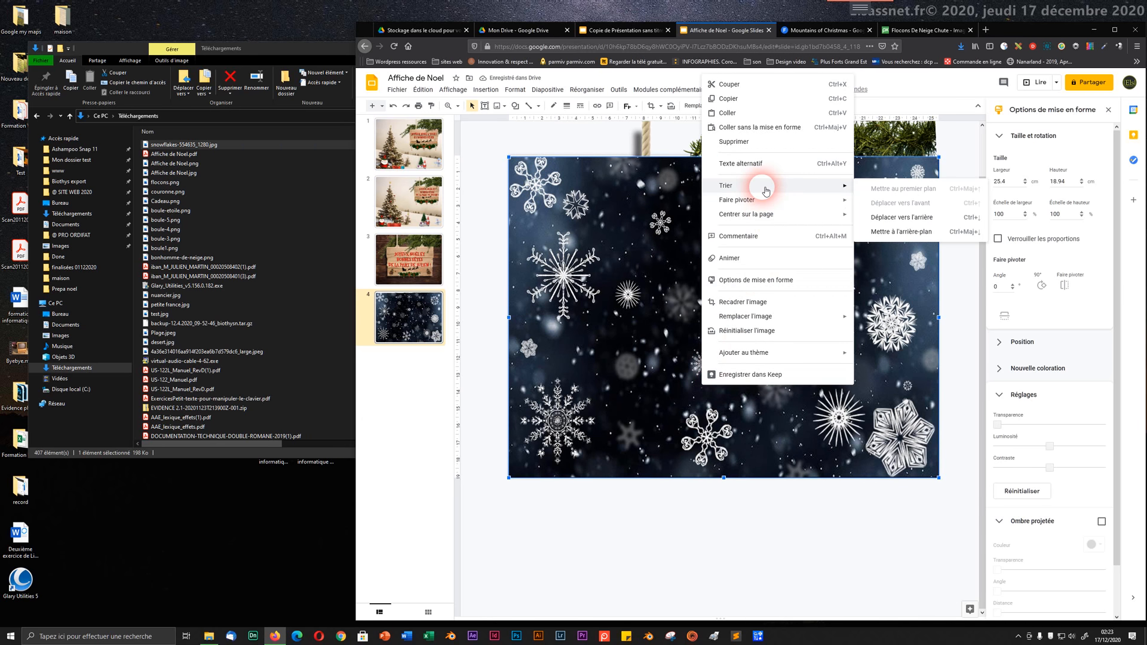
left_click(899, 231)
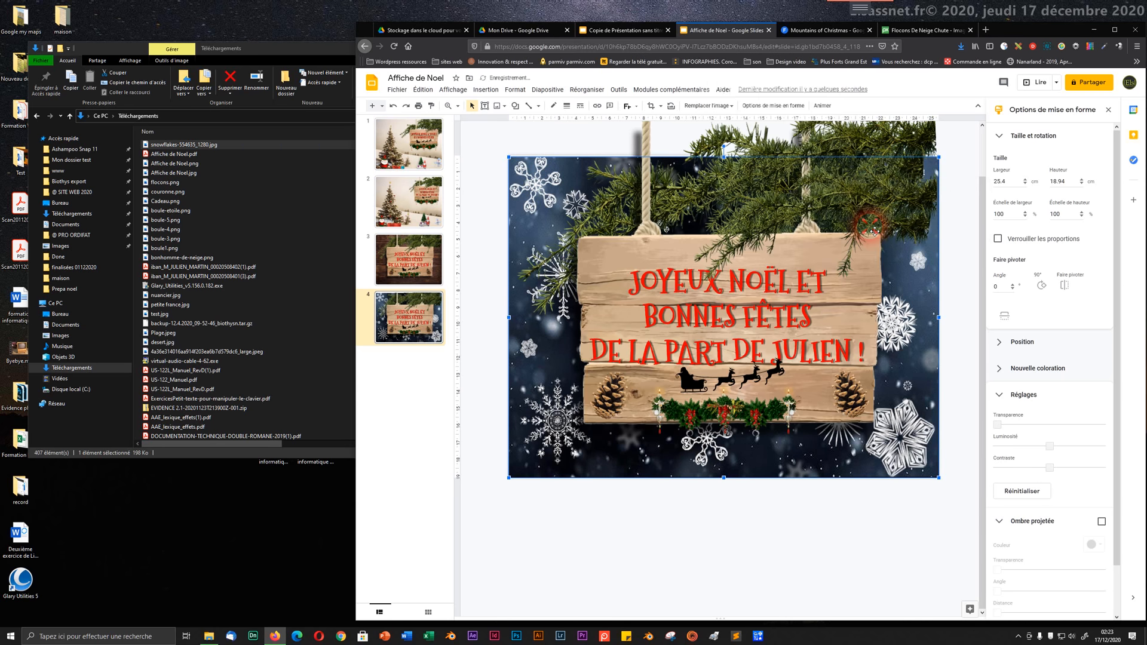
left_click(631, 532)
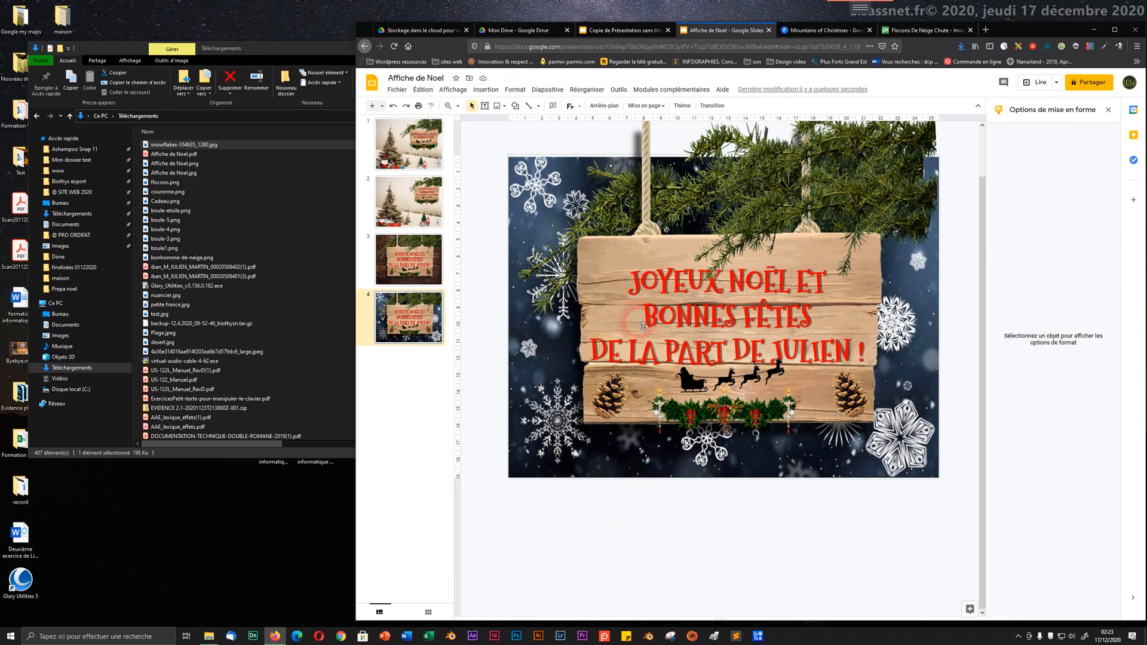
- Recolour the whole greeting text on slide 4's wooden sign, trying cyan and settling on cornflower blue
left_click(633, 291)
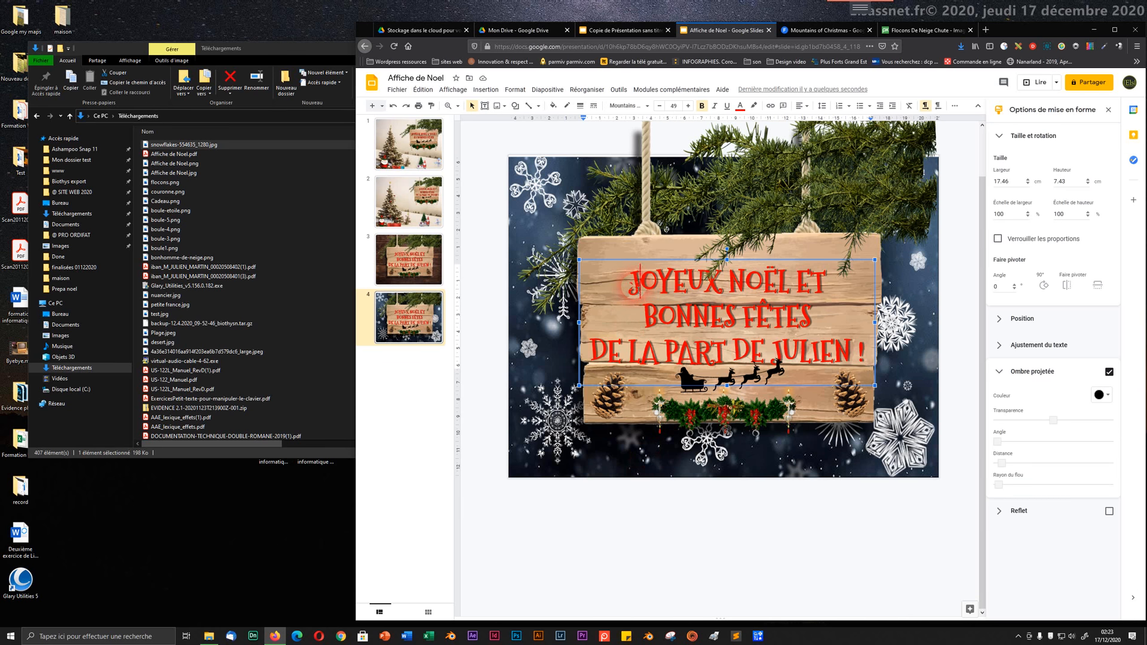
left_click_drag(638, 282, 615, 270)
left_click(867, 357)
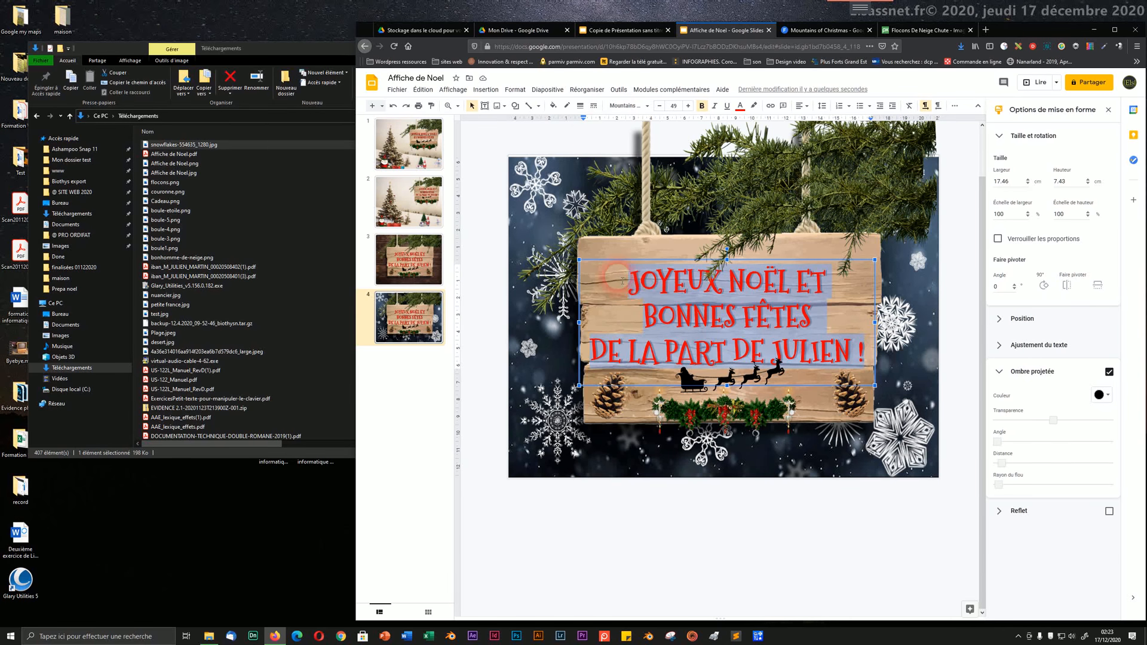
left_click(740, 107)
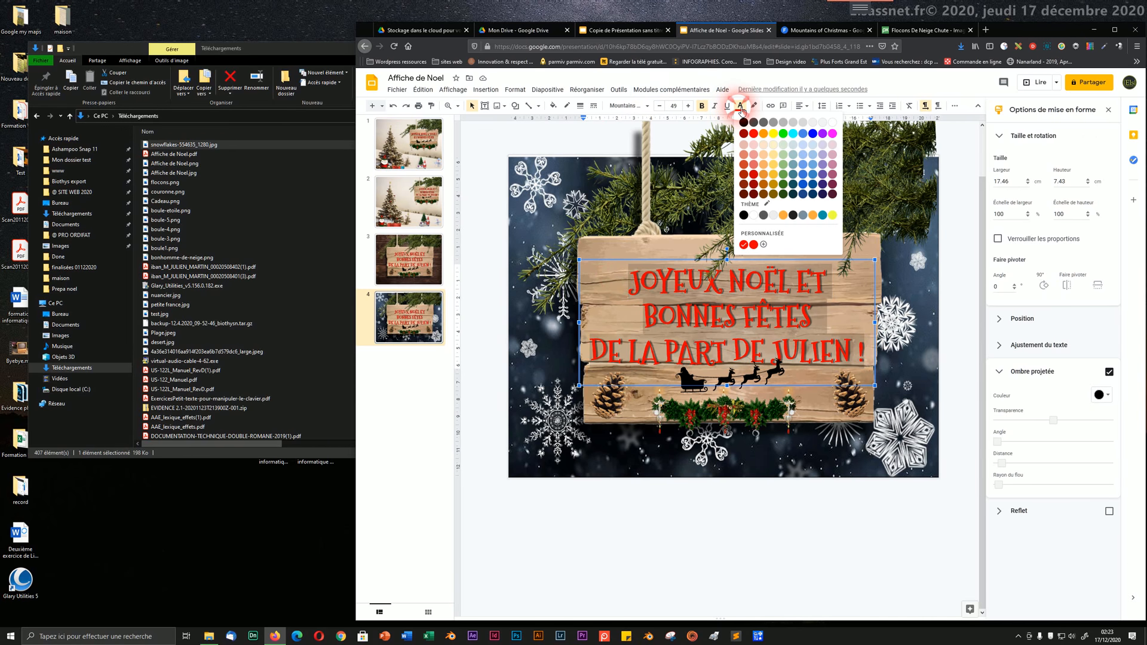
left_click(793, 134)
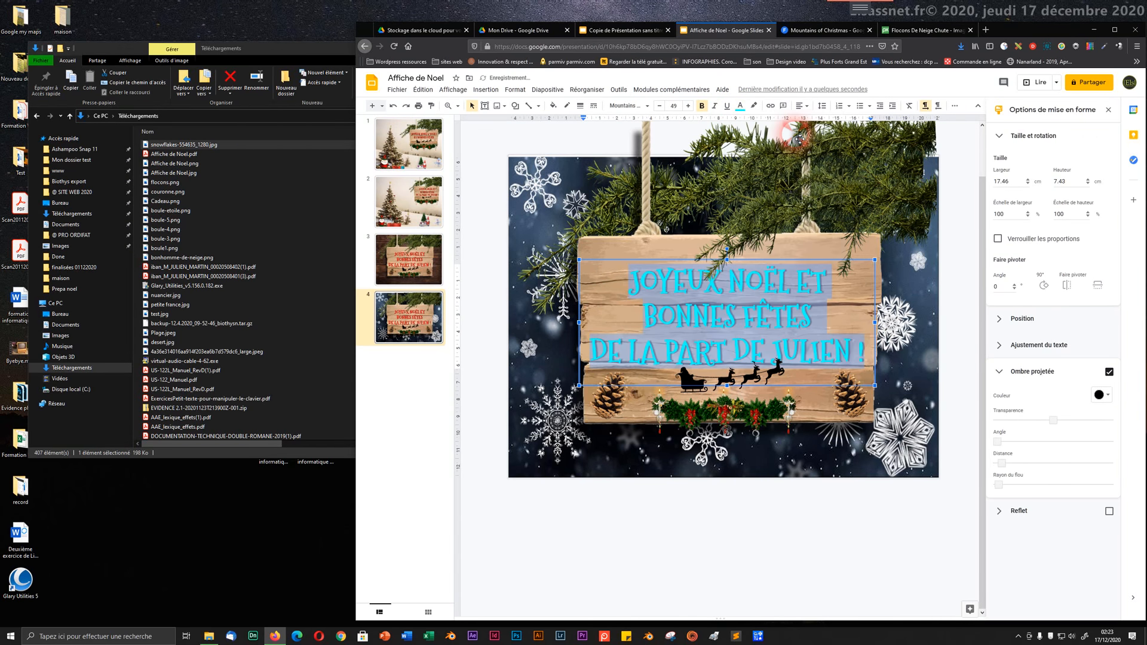
left_click(740, 106)
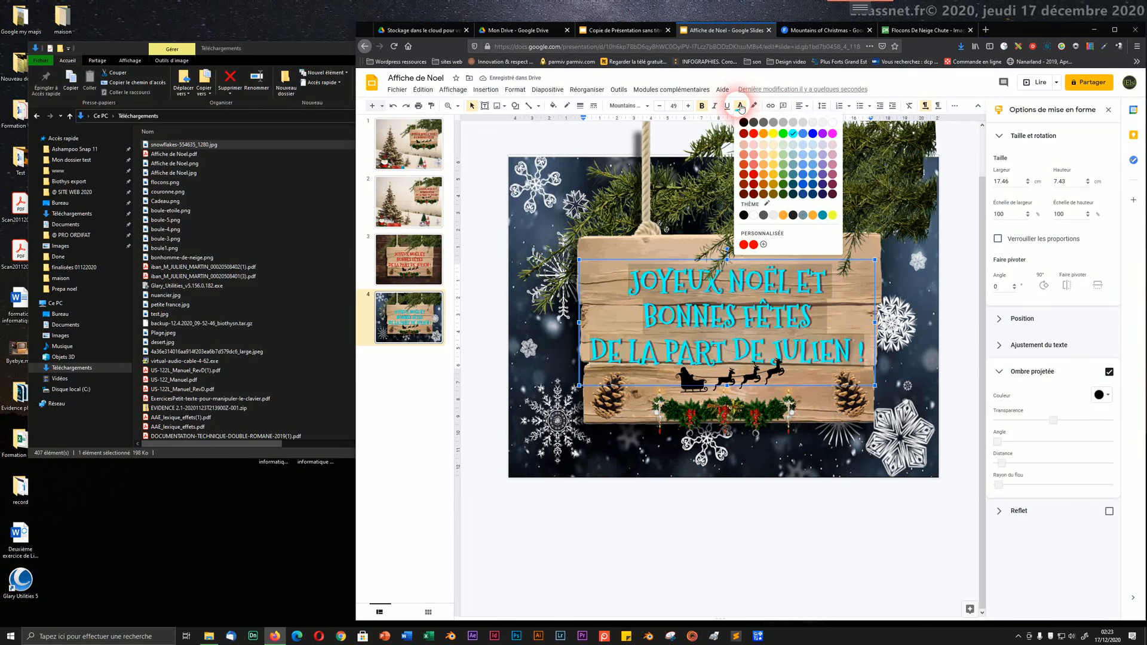
left_click(806, 166)
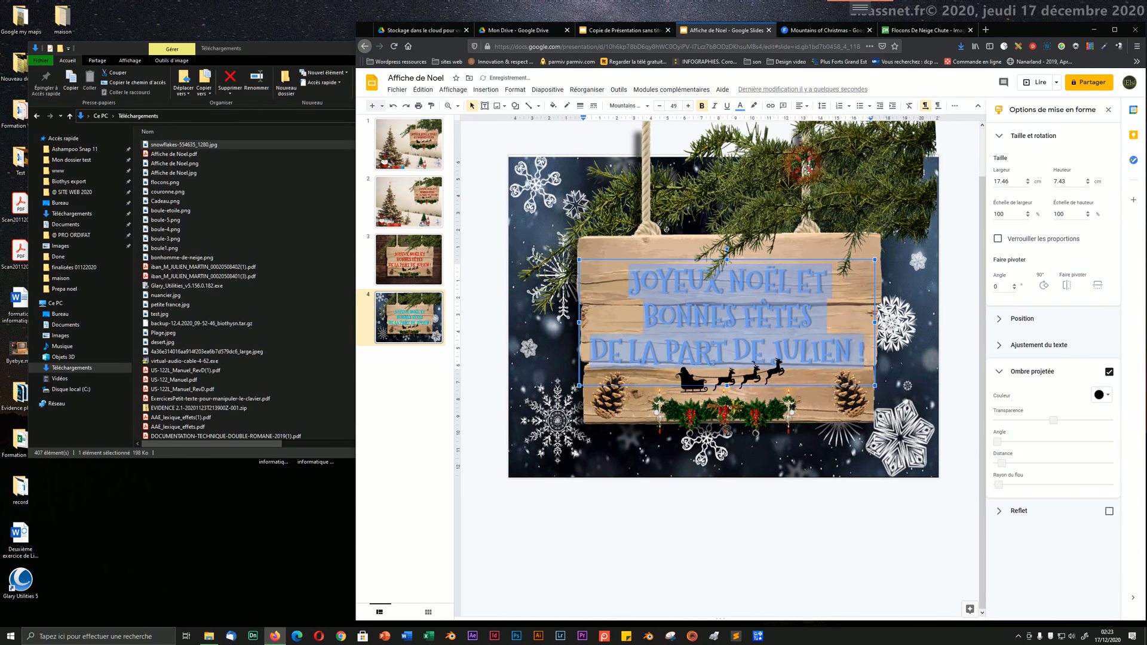
left_click(741, 107)
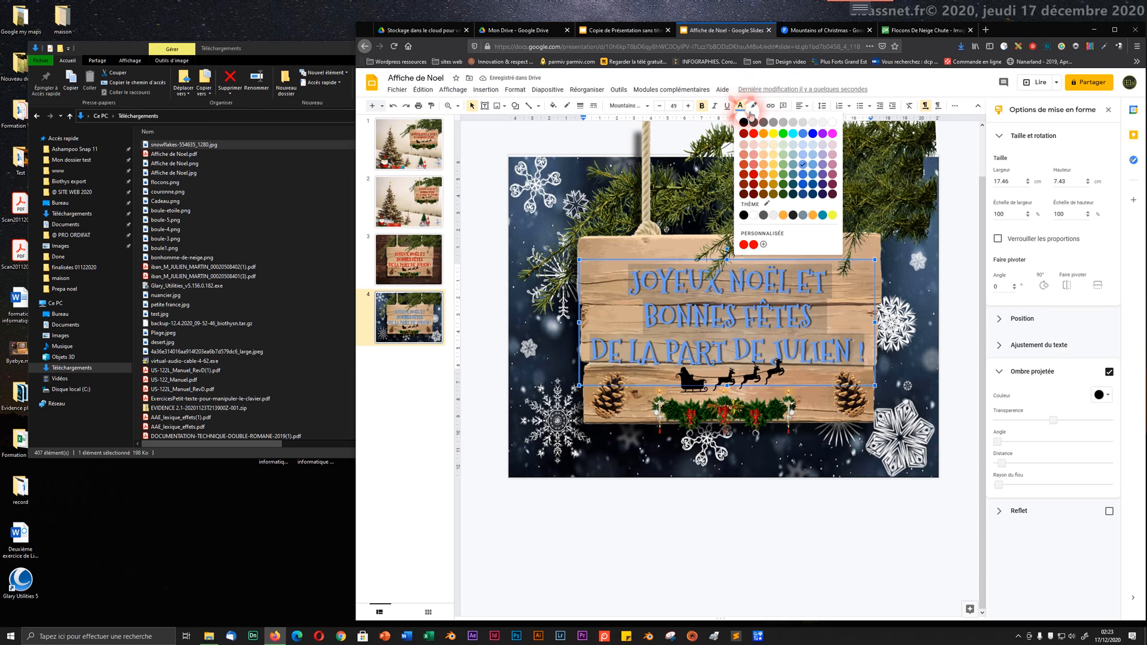
left_click(807, 144)
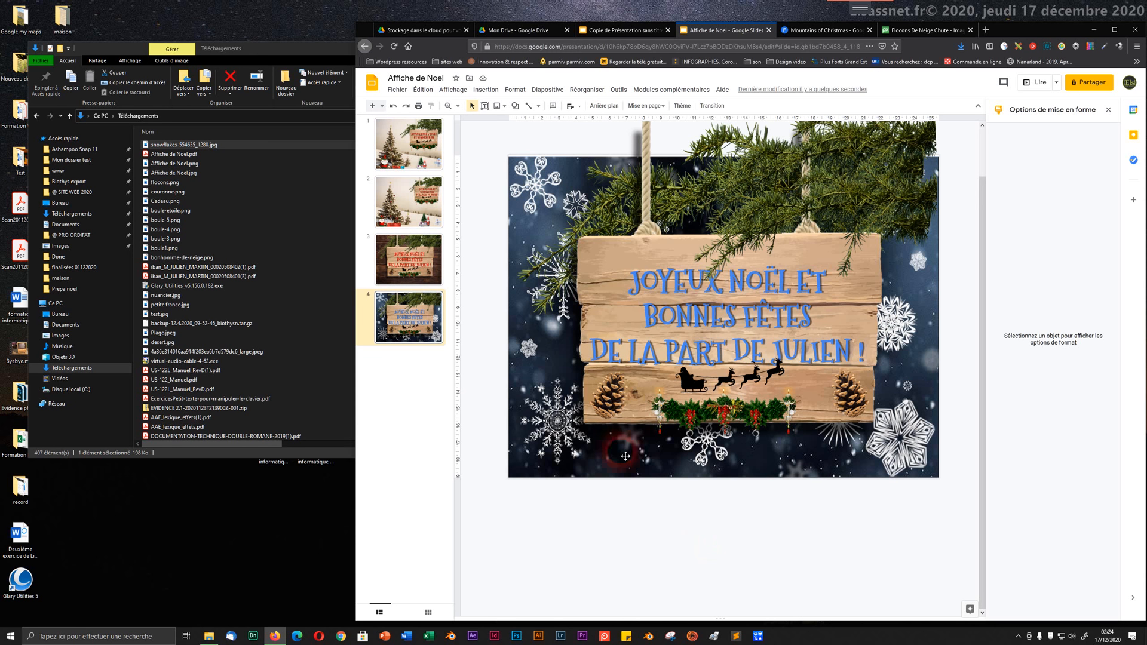
left_click(477, 304)
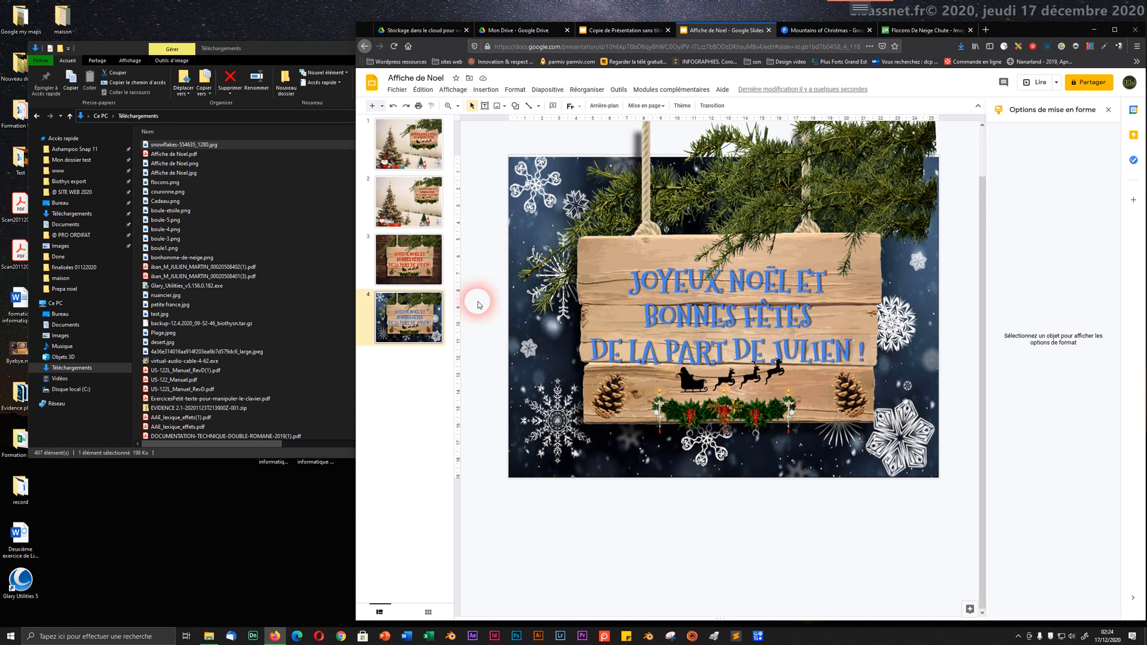
- Switch to the Pixabay snowflake page and load google.com in its place
left_click(897, 34)
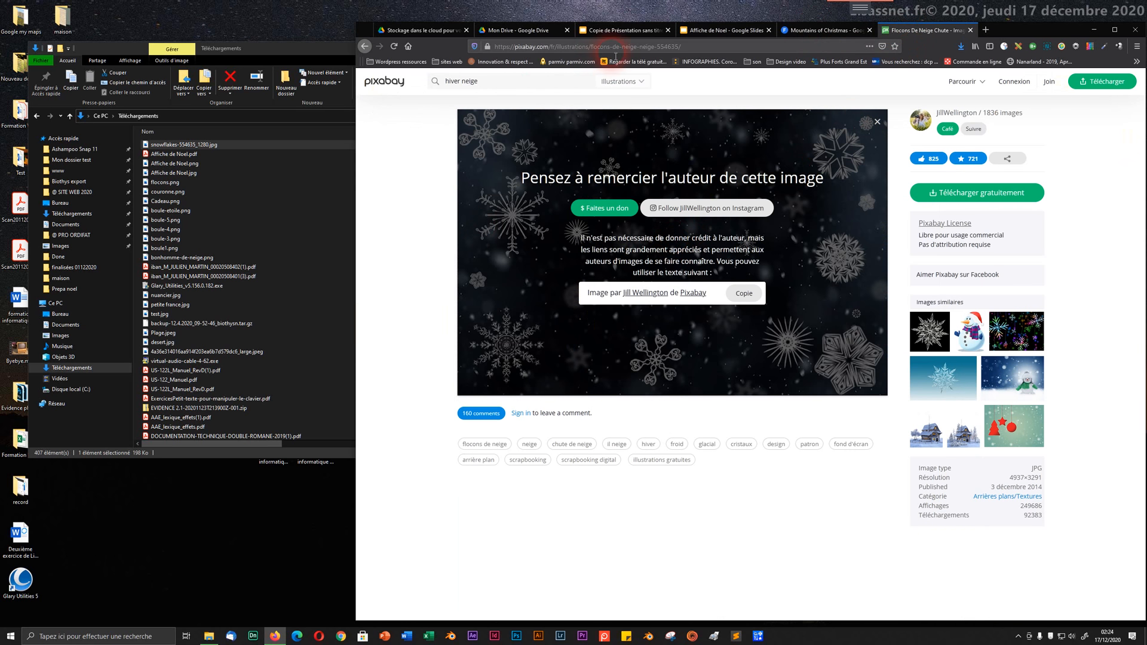
left_click(698, 51)
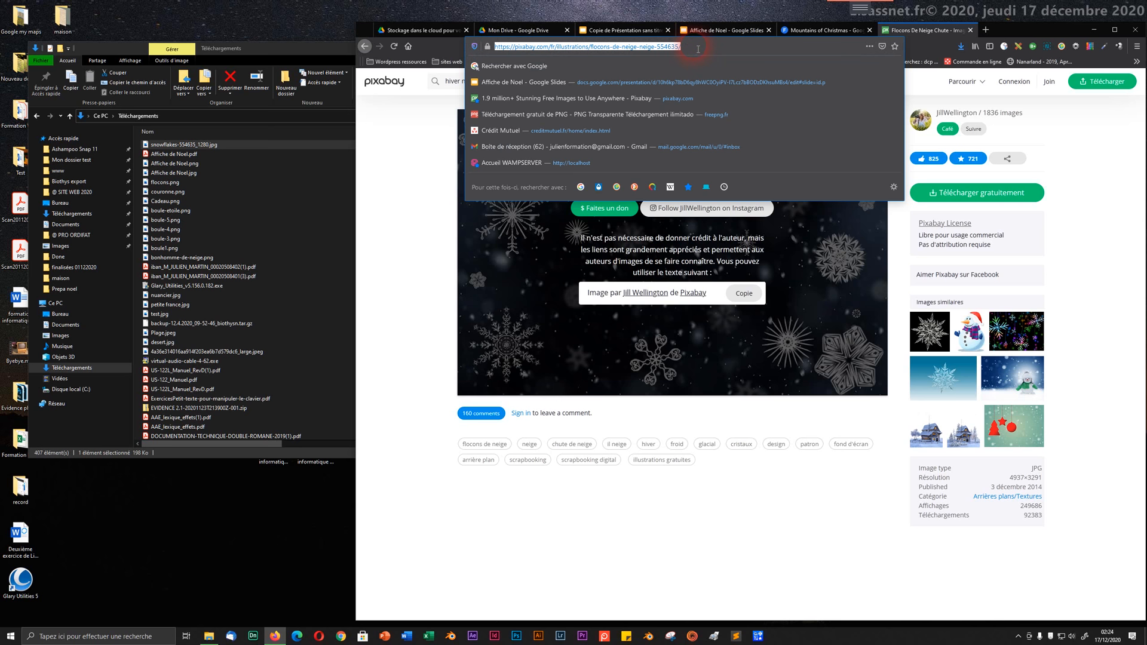
type("google")
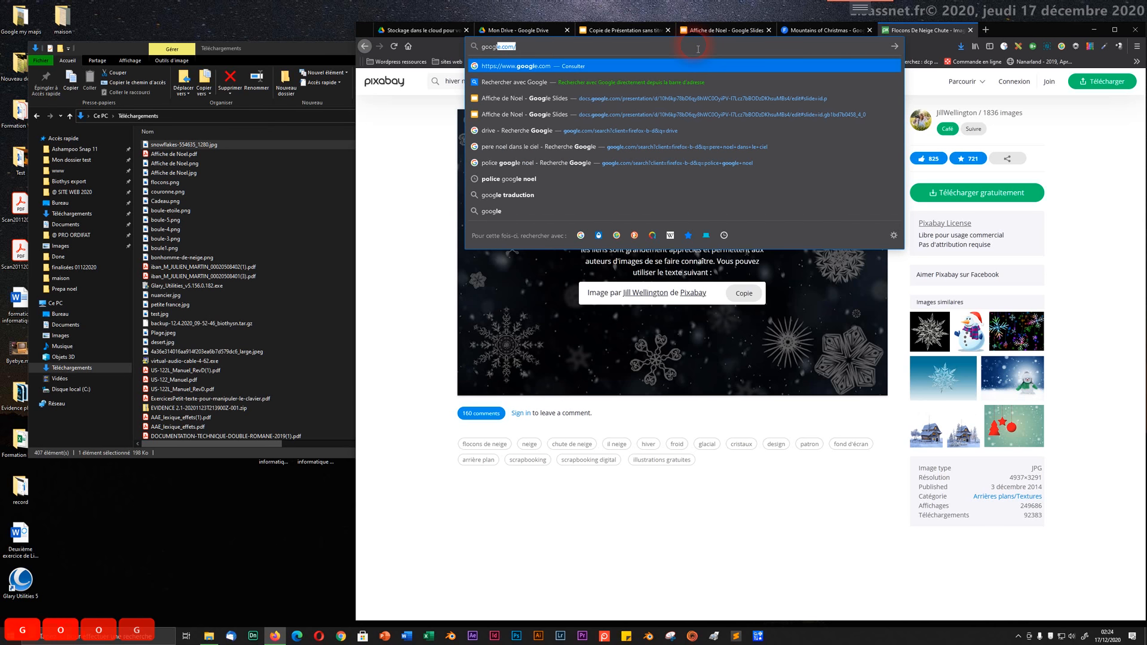
type(".co")
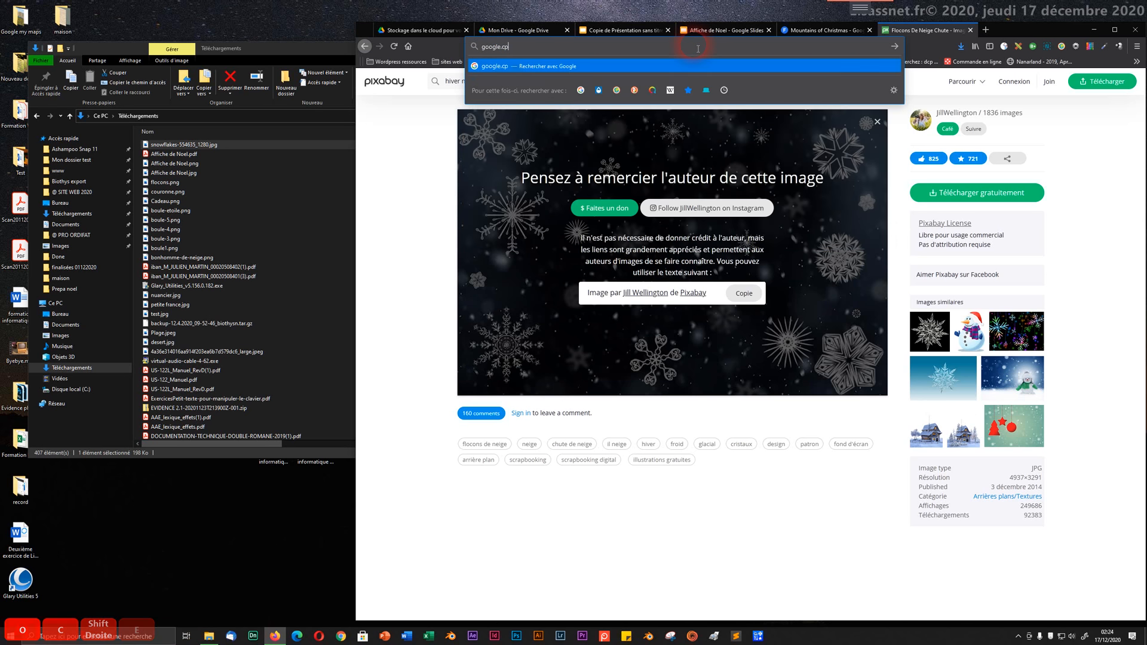
key("BackSpace")
key("BackSpace")
type("om")
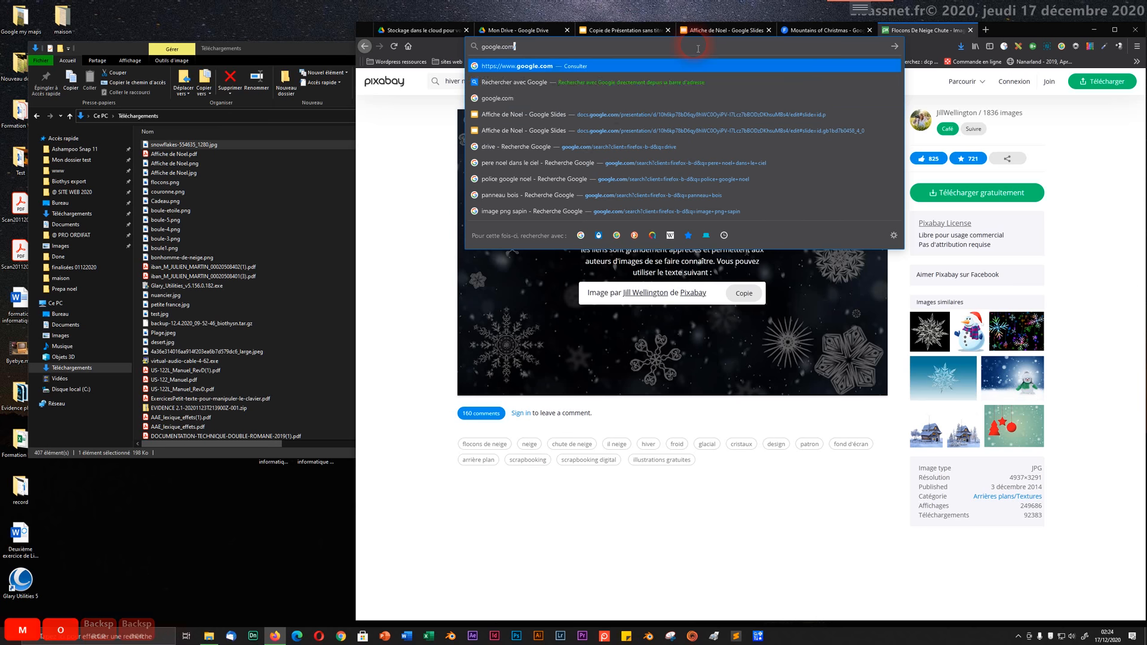
key("Return")
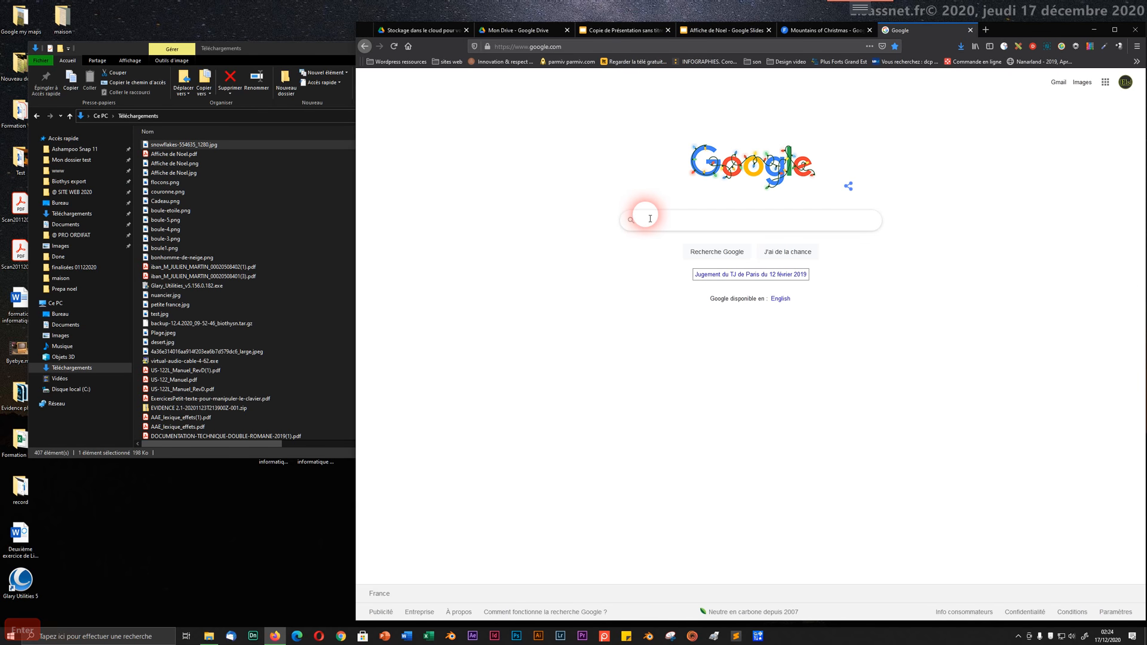
- Search Google Images for "sapin de noel" and browse the tree pictures
left_click(650, 214)
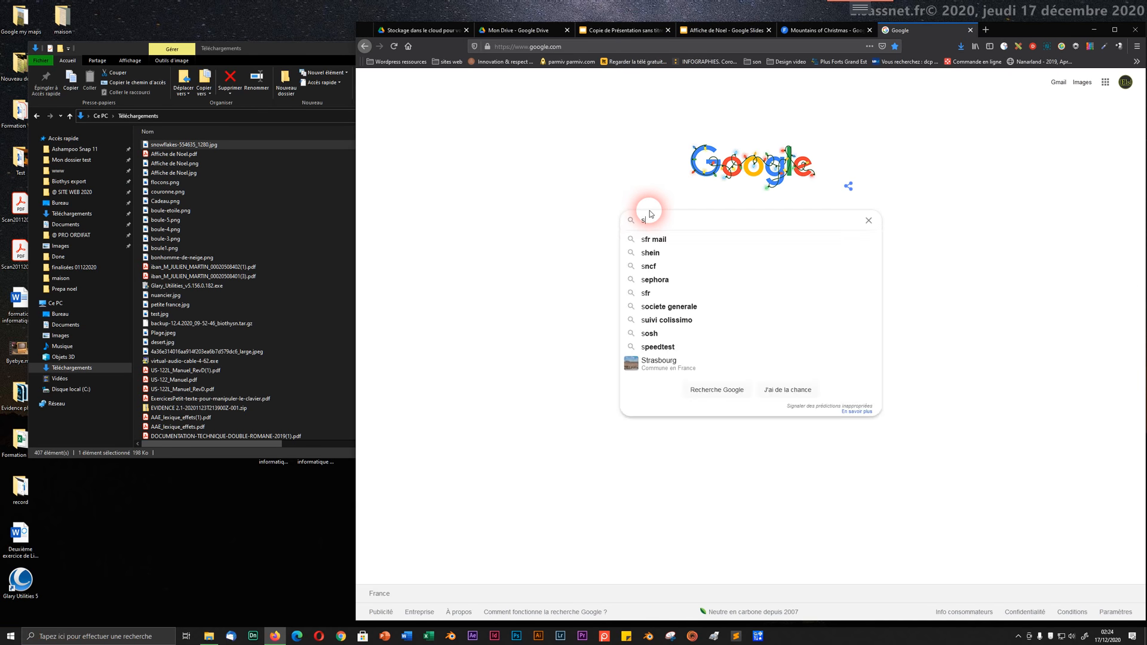
type("sapin de noel")
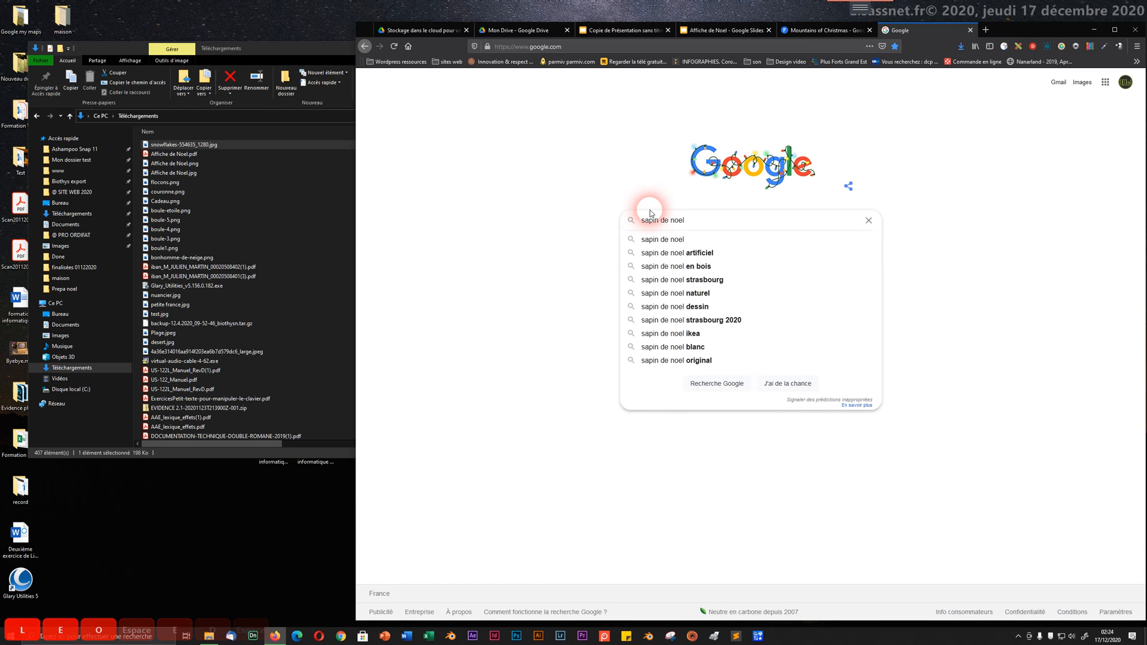
key("Return")
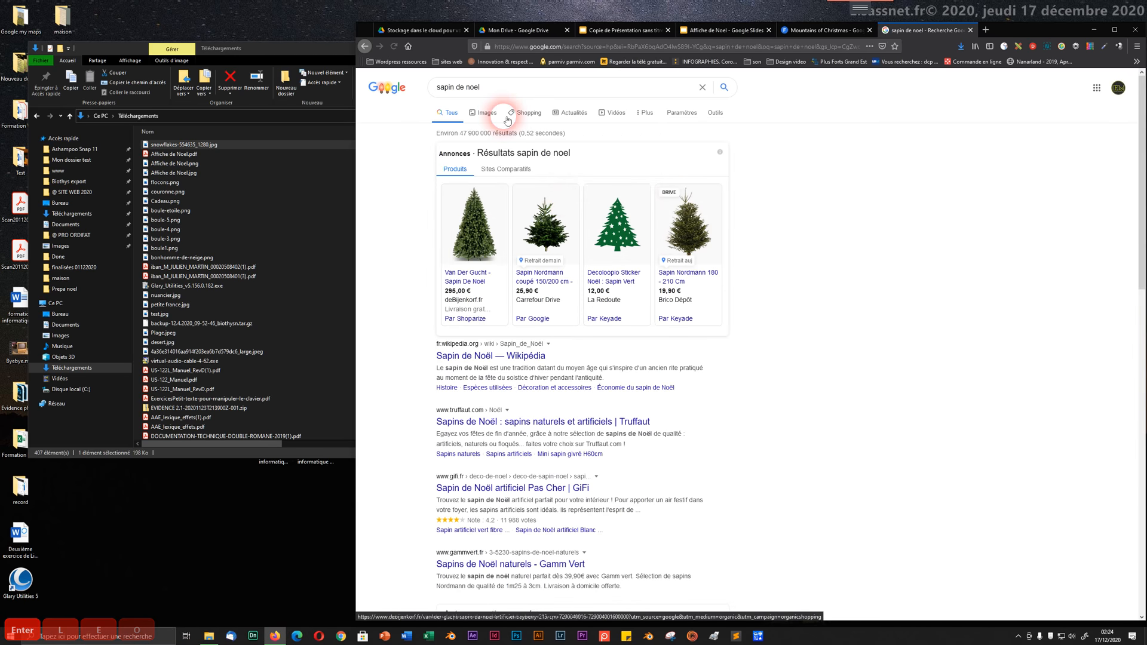
left_click(490, 113)
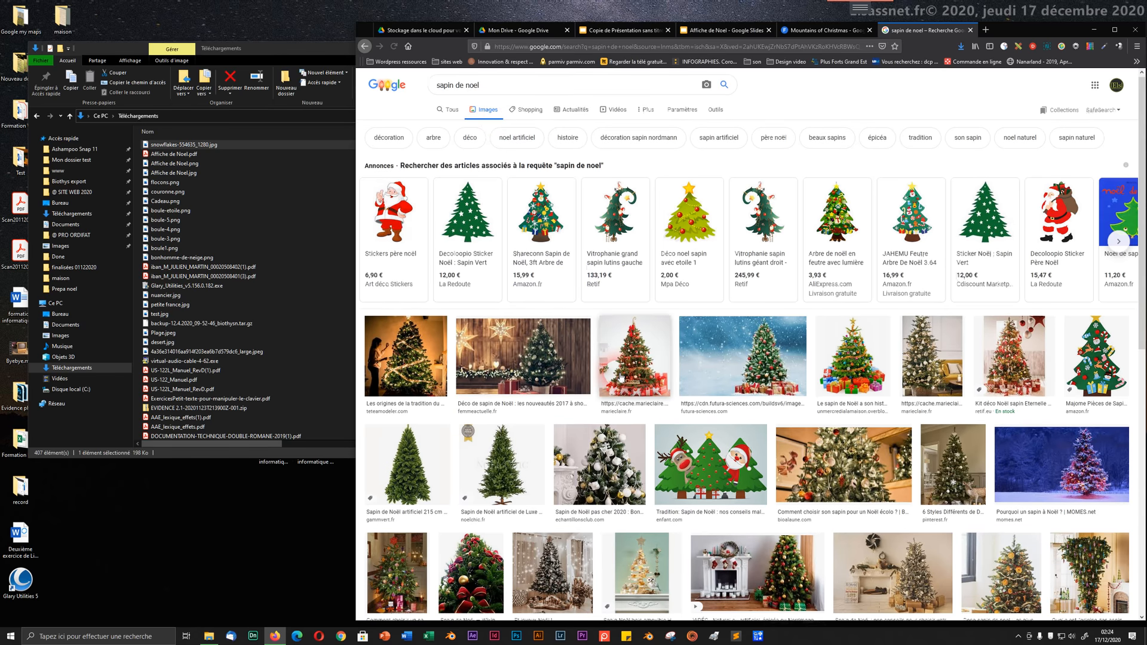
scroll(657, 239, "down", 3)
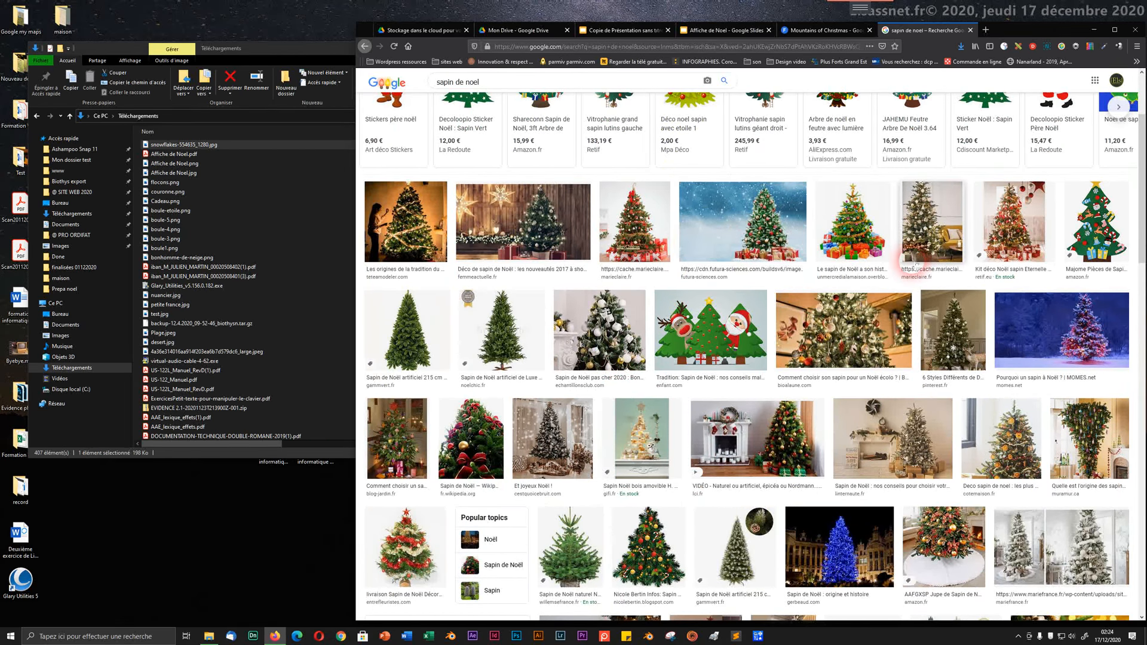
- Open the MOMES.net photo of the lit tree in blue snow at full size and save it as sapin-de-noel.jpg in the Prepa noel folder
left_click(1082, 337)
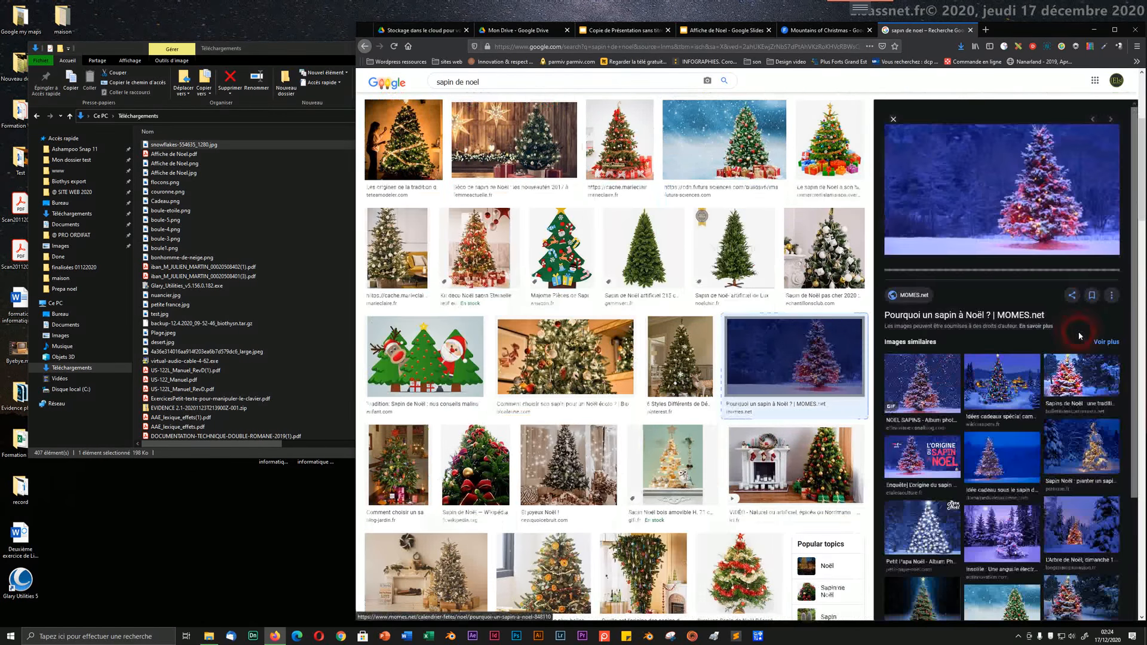
right_click(1001, 206)
left_click(1023, 285)
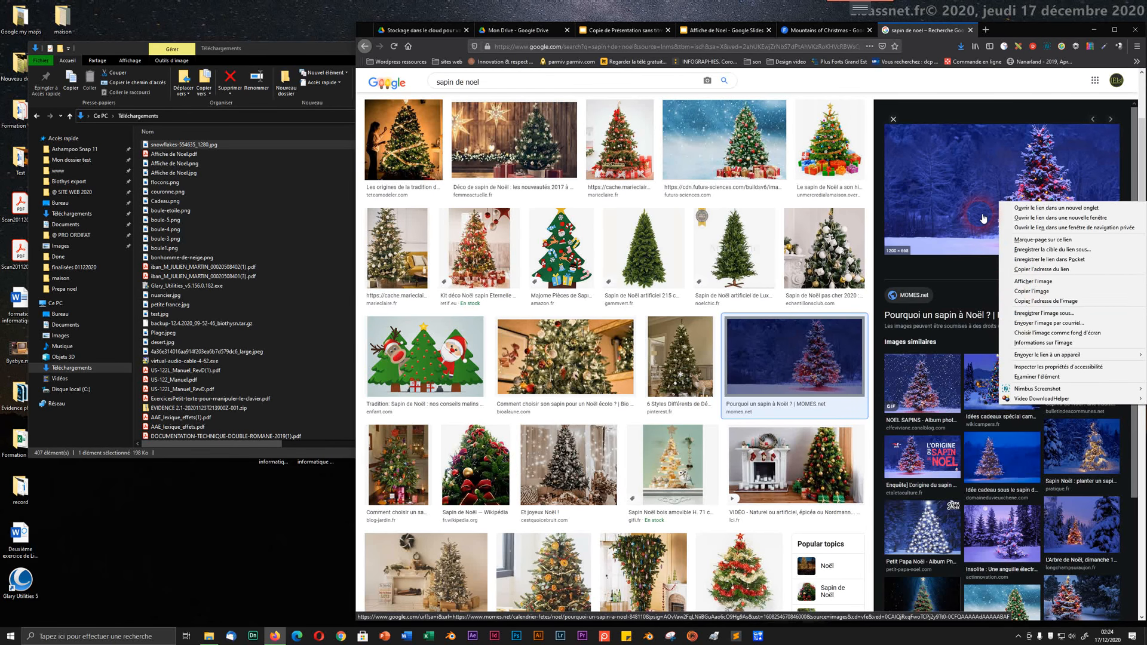
left_click(1048, 280)
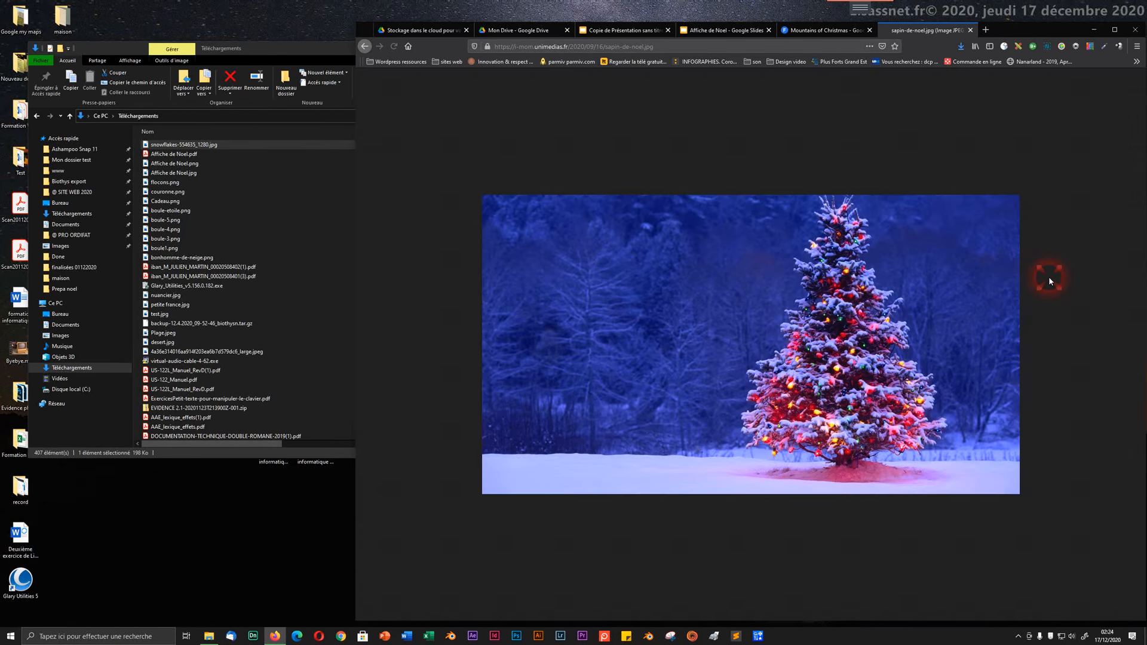
right_click(683, 332)
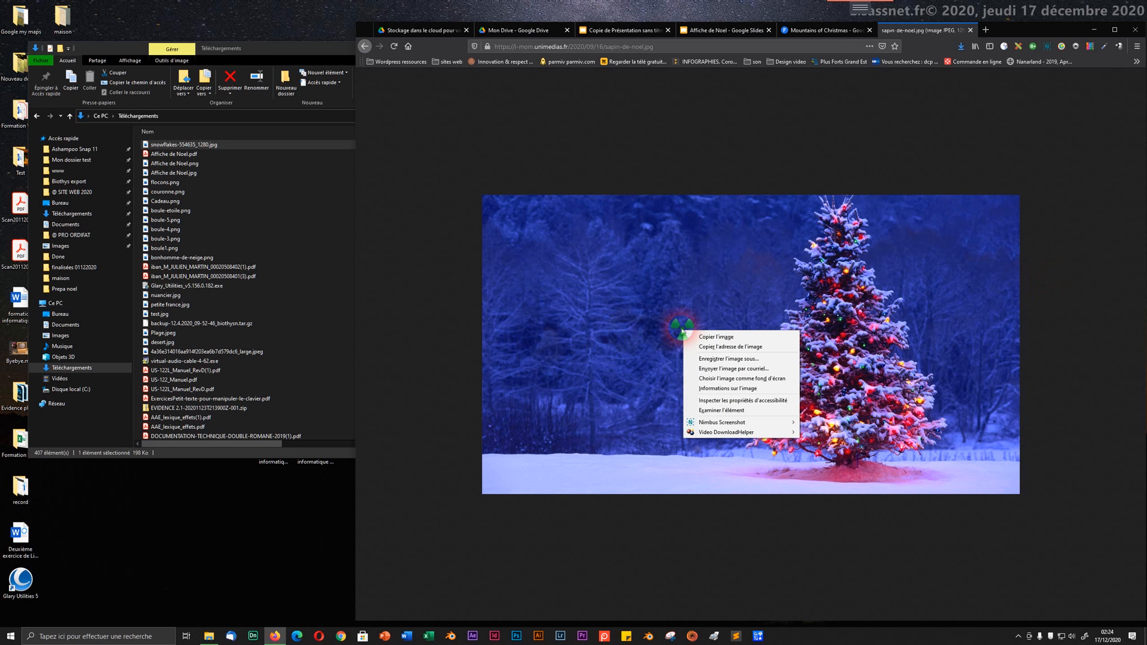
left_click(707, 361)
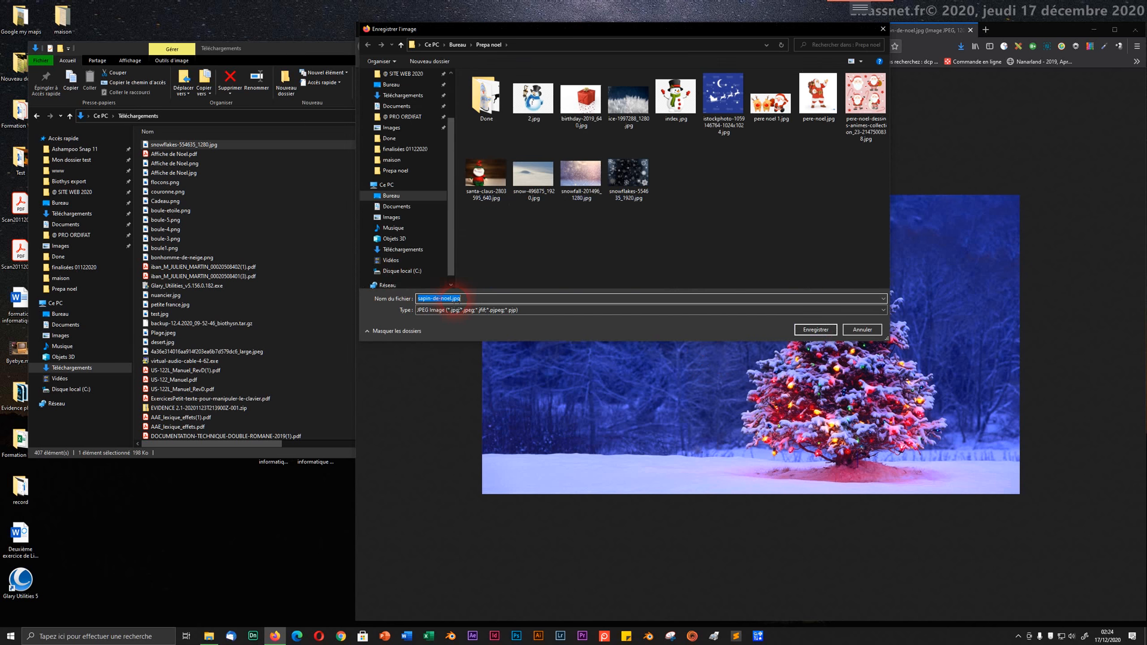
left_click(799, 334)
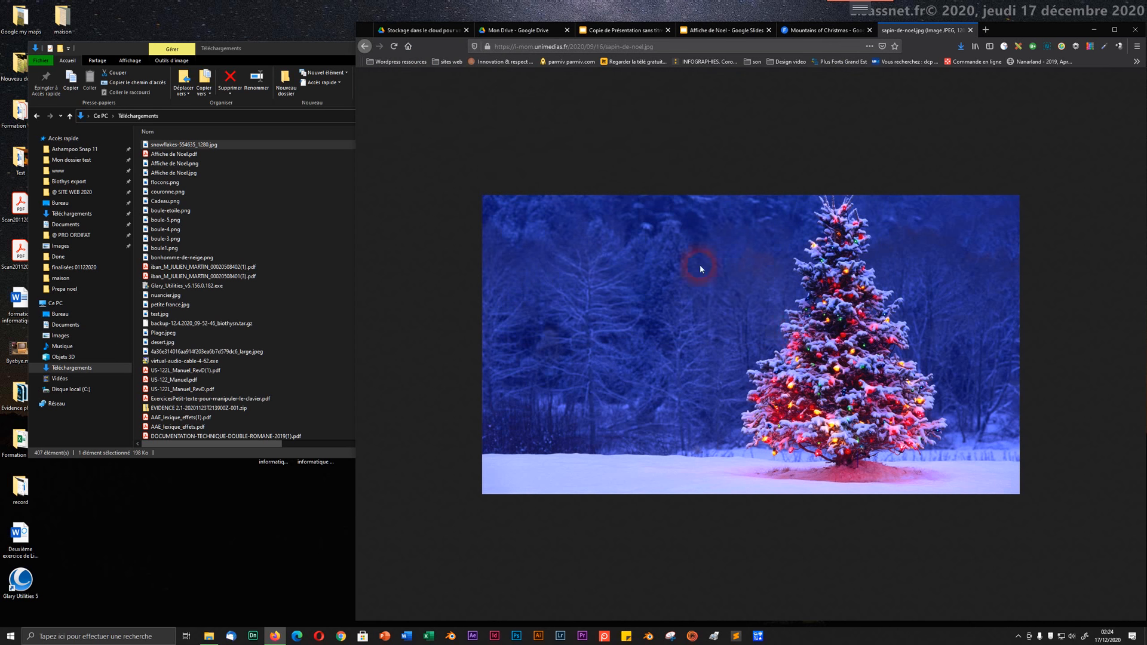
- Return to the Affiche de Noel presentation and look for the saved tree image in the Téléchargements folder
left_click(707, 32)
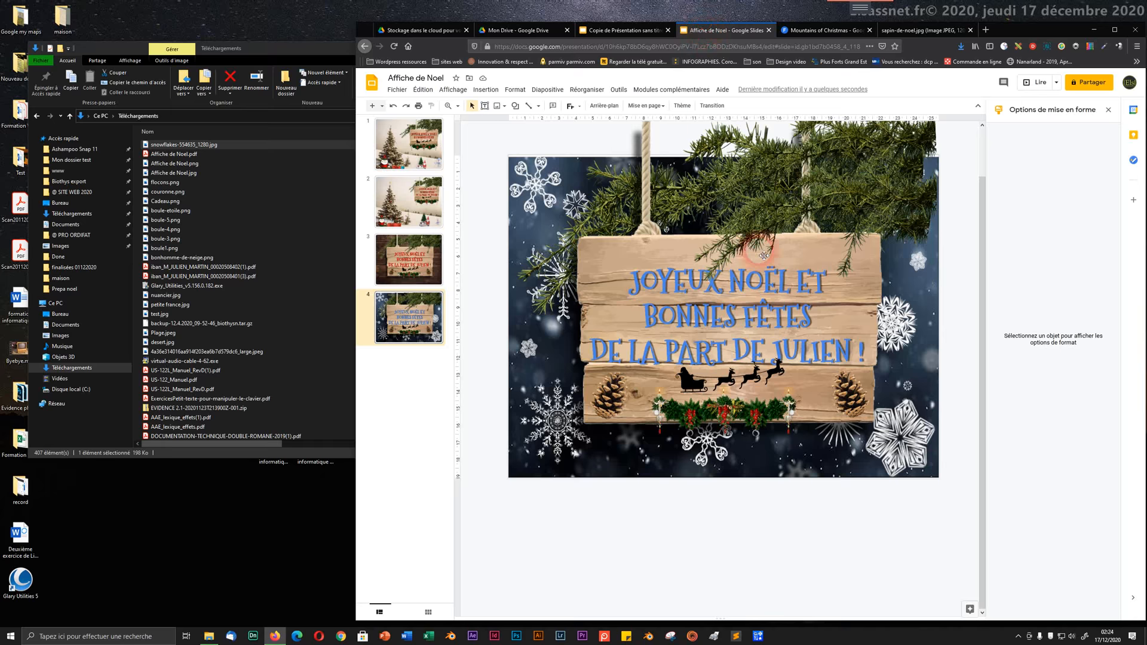
left_click(221, 183)
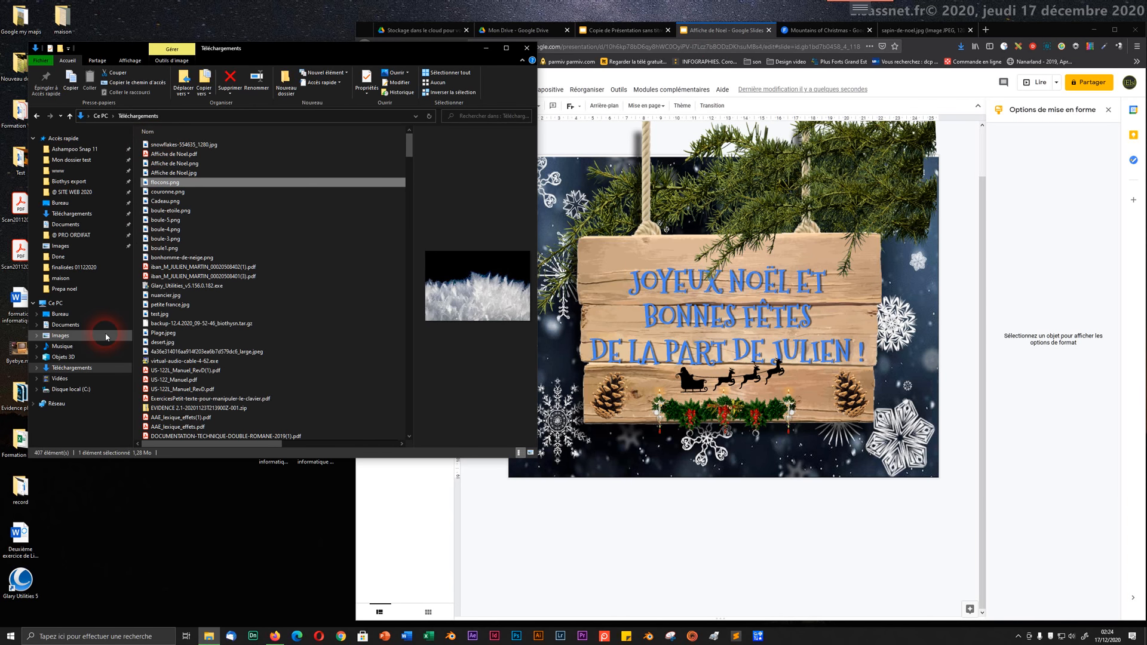
left_click(96, 375)
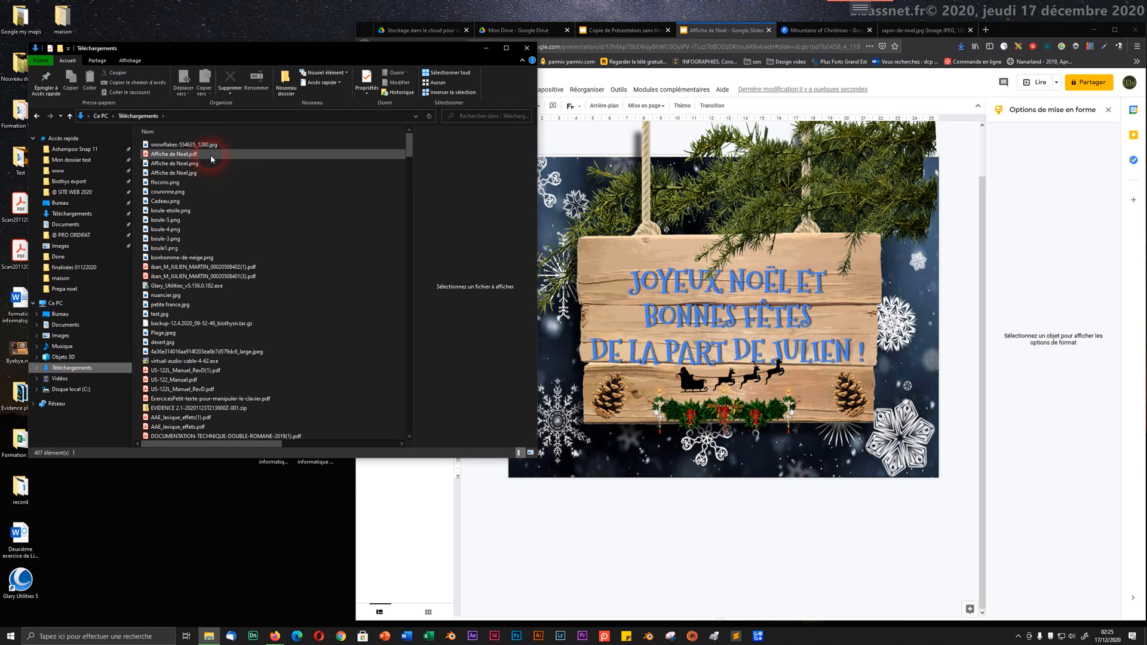
left_click(203, 148)
key("Up")
left_click(201, 162)
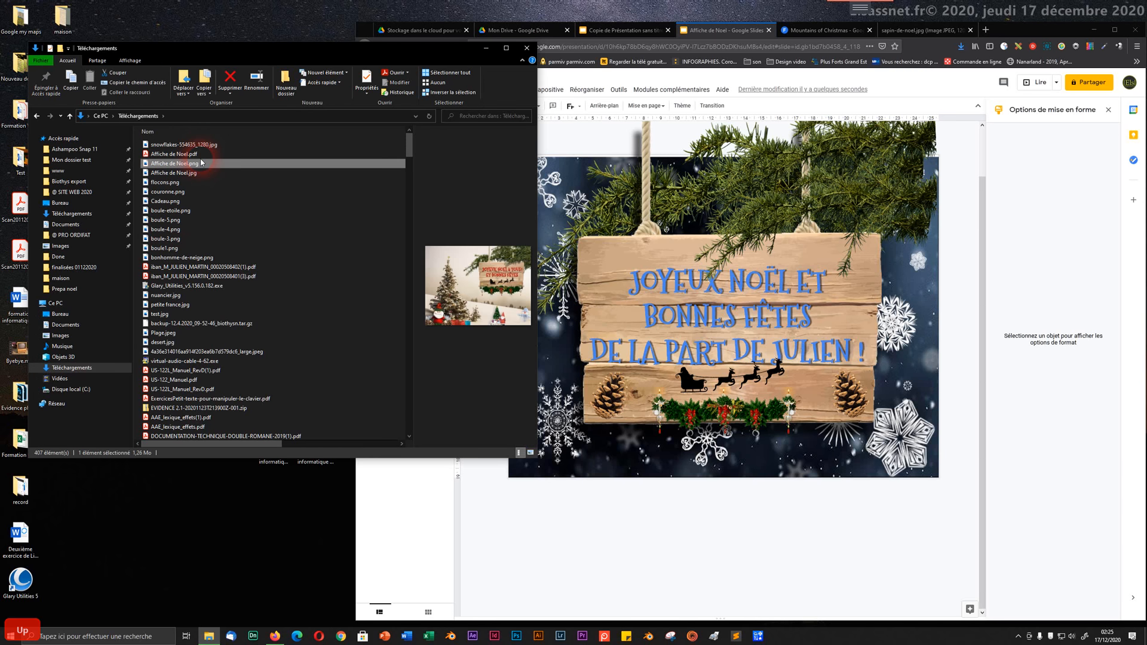
key("Down")
key("Up")
key("Up")
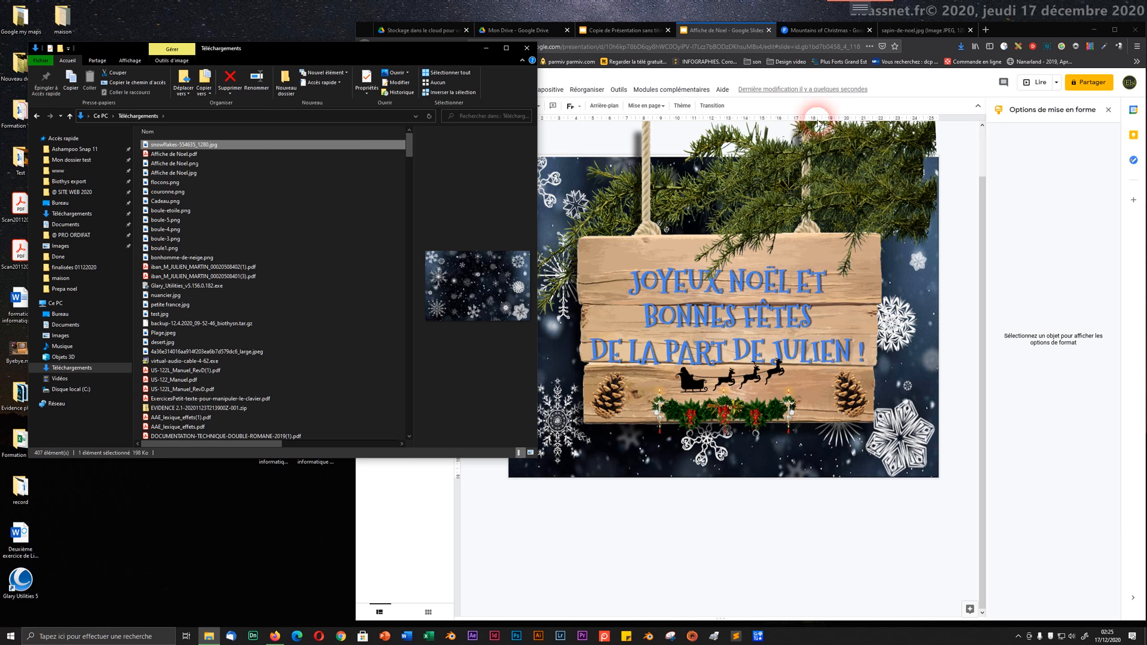
- Check the save location of the tree photo without saving again, and open the Prepa noel folder on the Bureau
left_click(917, 29)
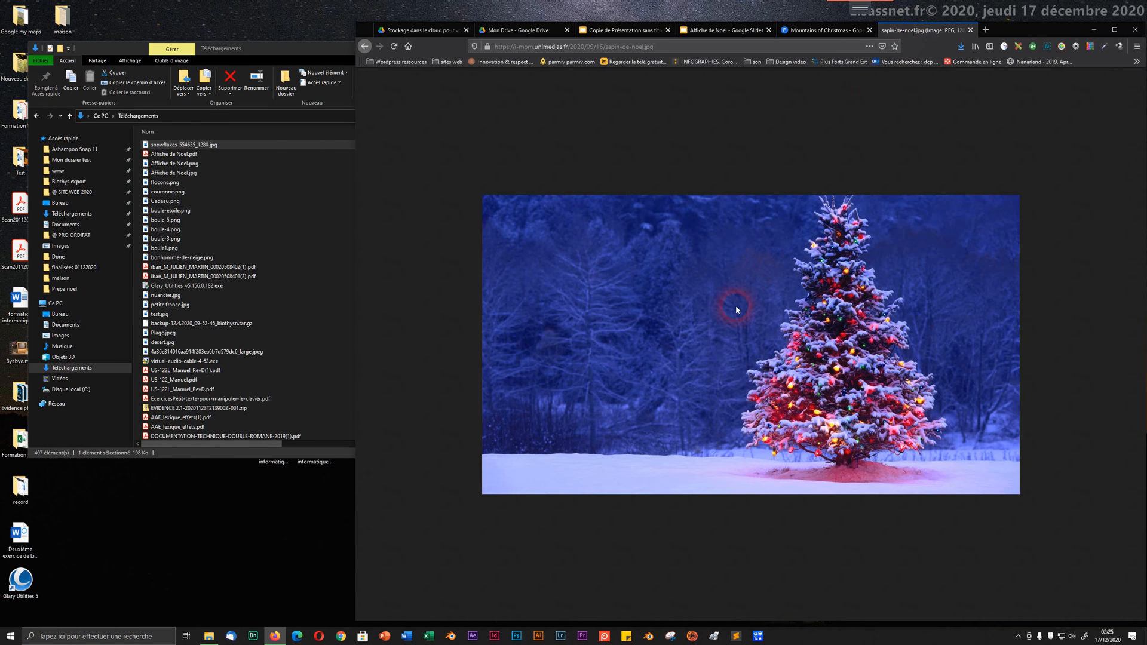
right_click(735, 306)
left_click(753, 330)
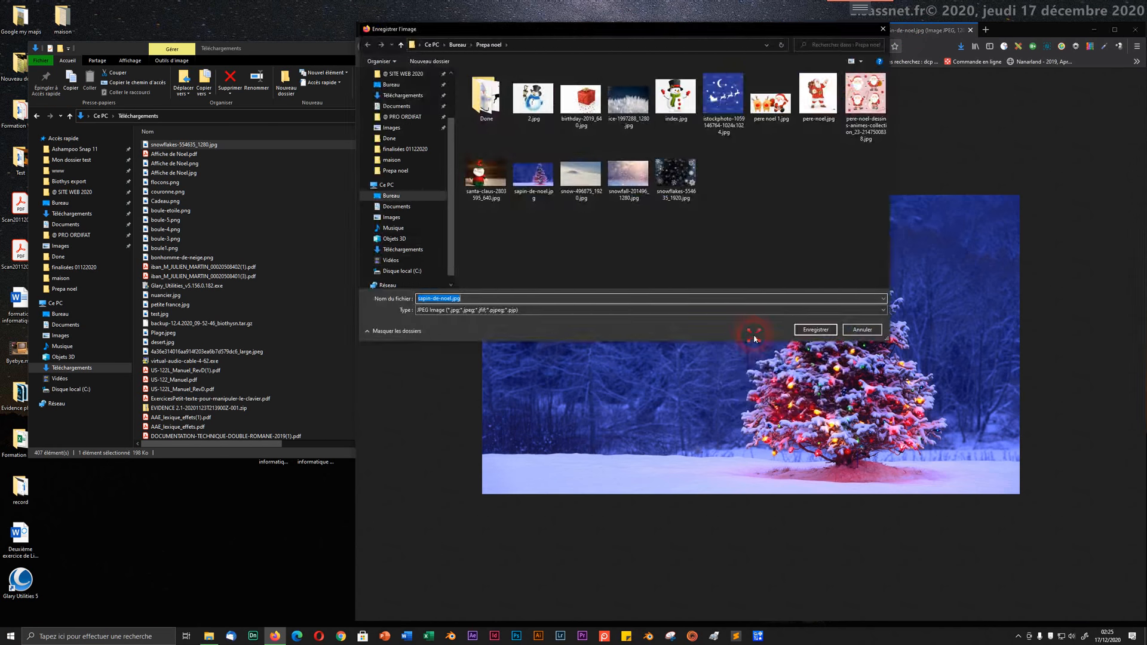
left_click(862, 330)
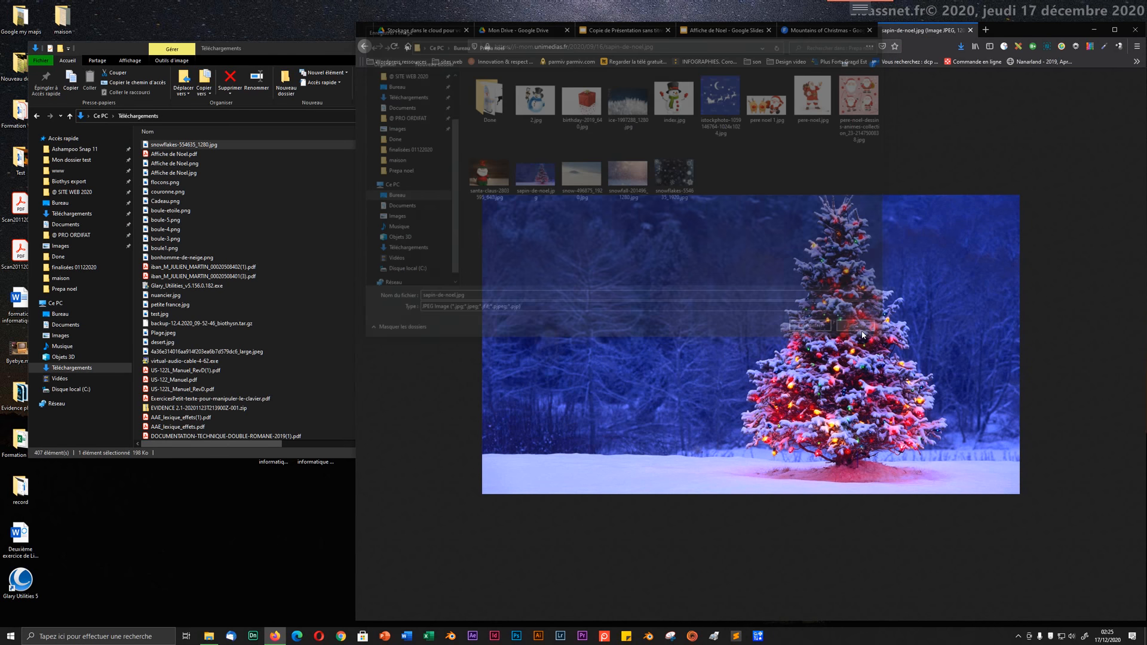
left_click(61, 205)
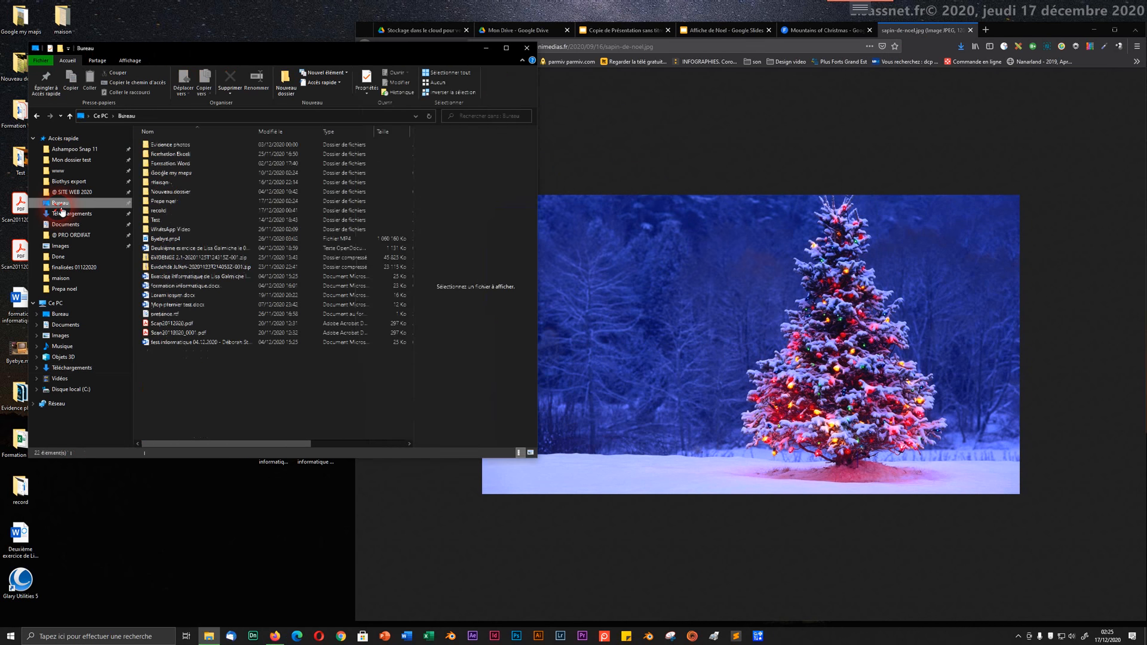
double_click(166, 203)
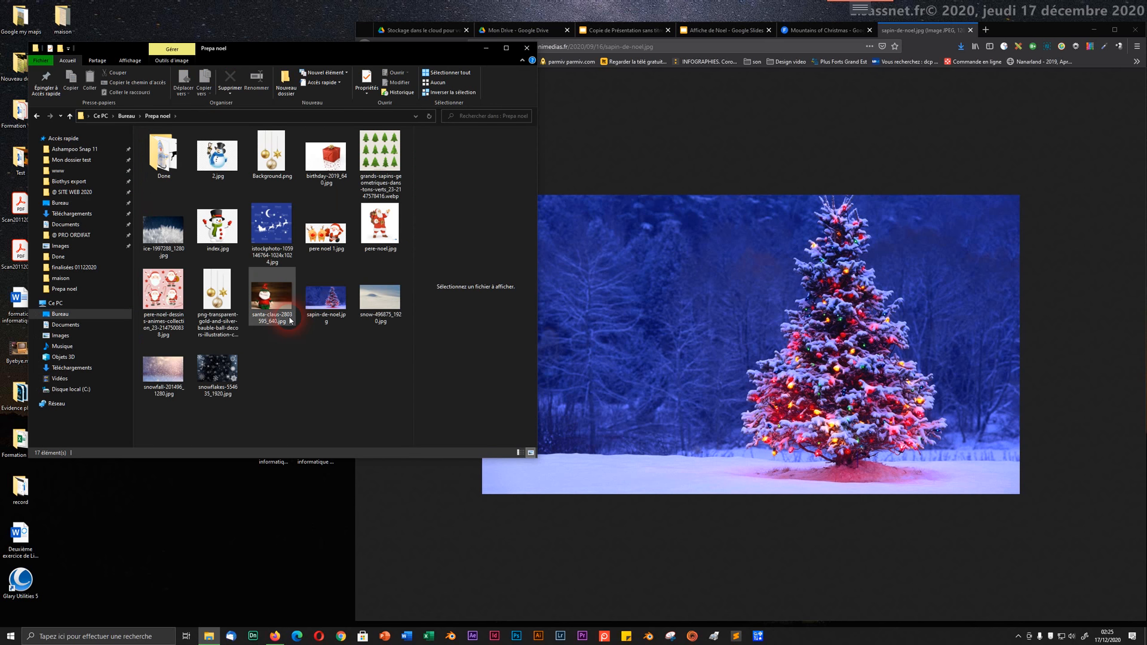
- Duplicate slide 4 of the Affiche de Noel presentation and delete the snowflake background from the copy
left_click(717, 30)
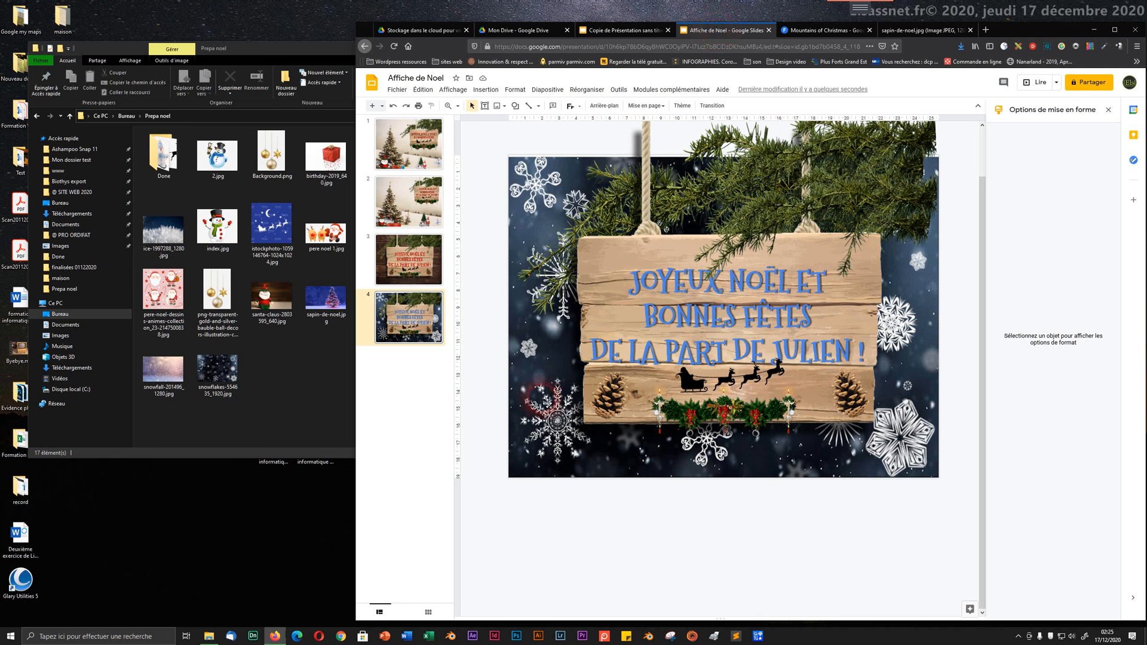
right_click(402, 309)
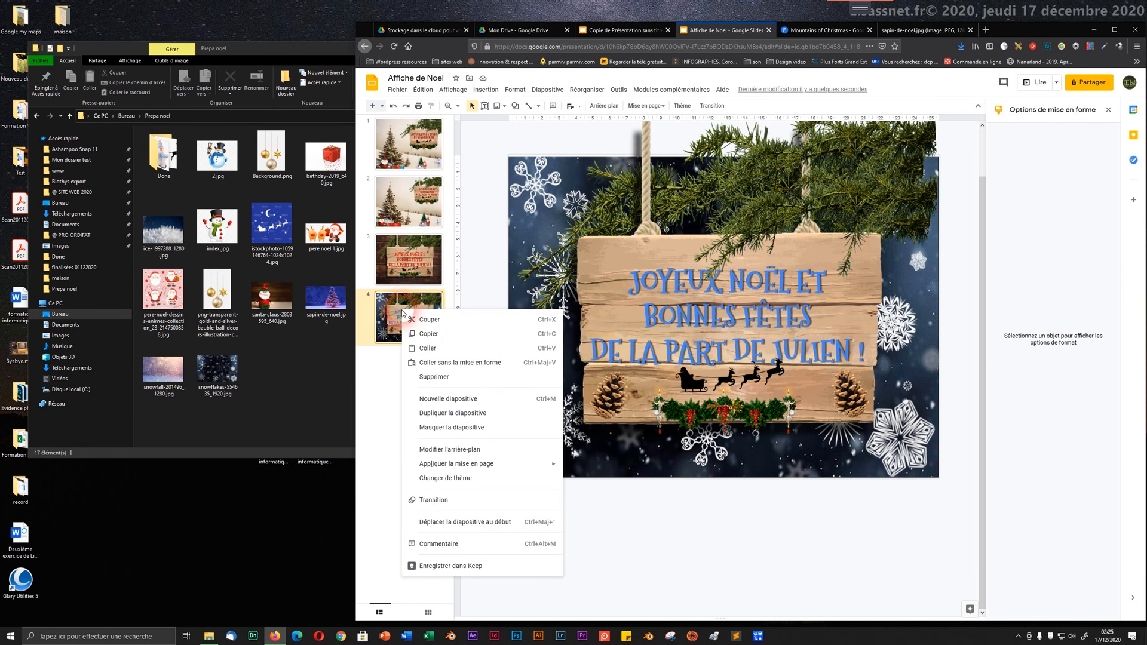
left_click(432, 411)
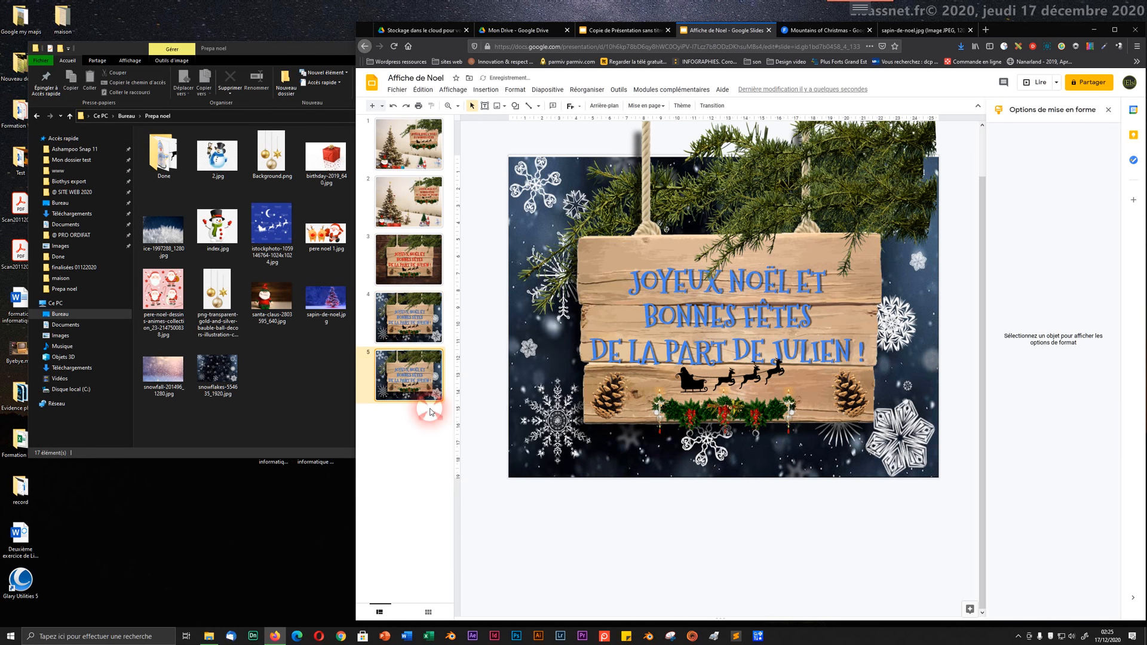
left_click(532, 457)
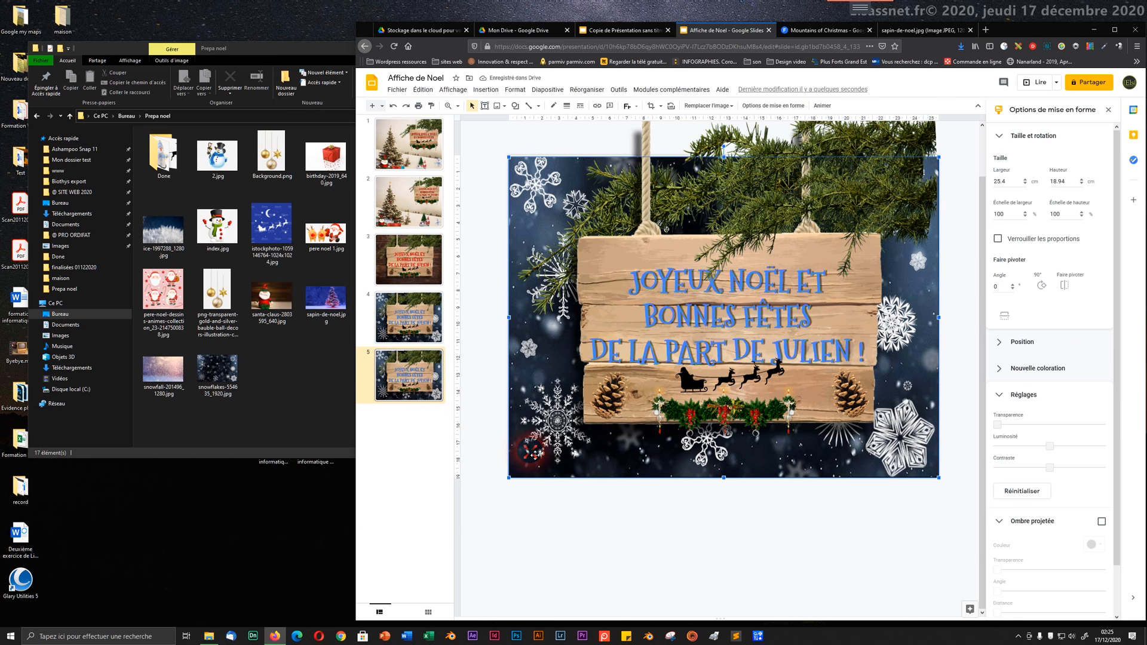
key("Delete")
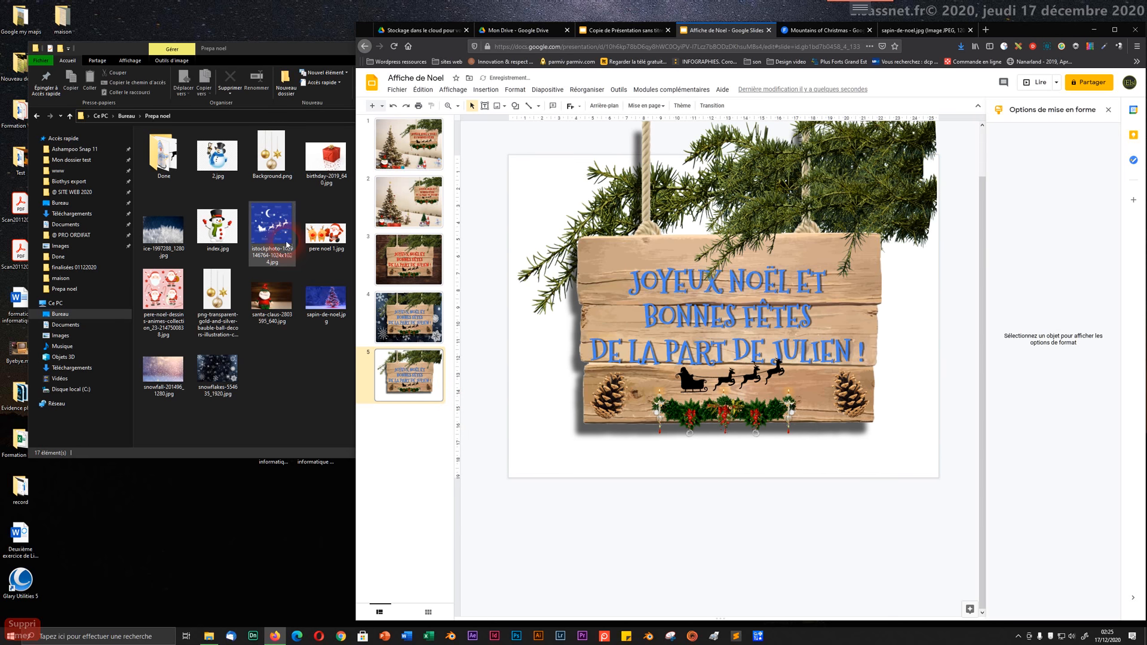
- Insert sapin-de-noel.jpg from the Prepa noel folder on slide 5 and enlarge it to about 34.73 × 19.33 cm to cover the slide height
left_click(342, 294)
left_click_drag(336, 301, 729, 276)
left_click(490, 399)
left_click_drag(490, 399, 440, 470)
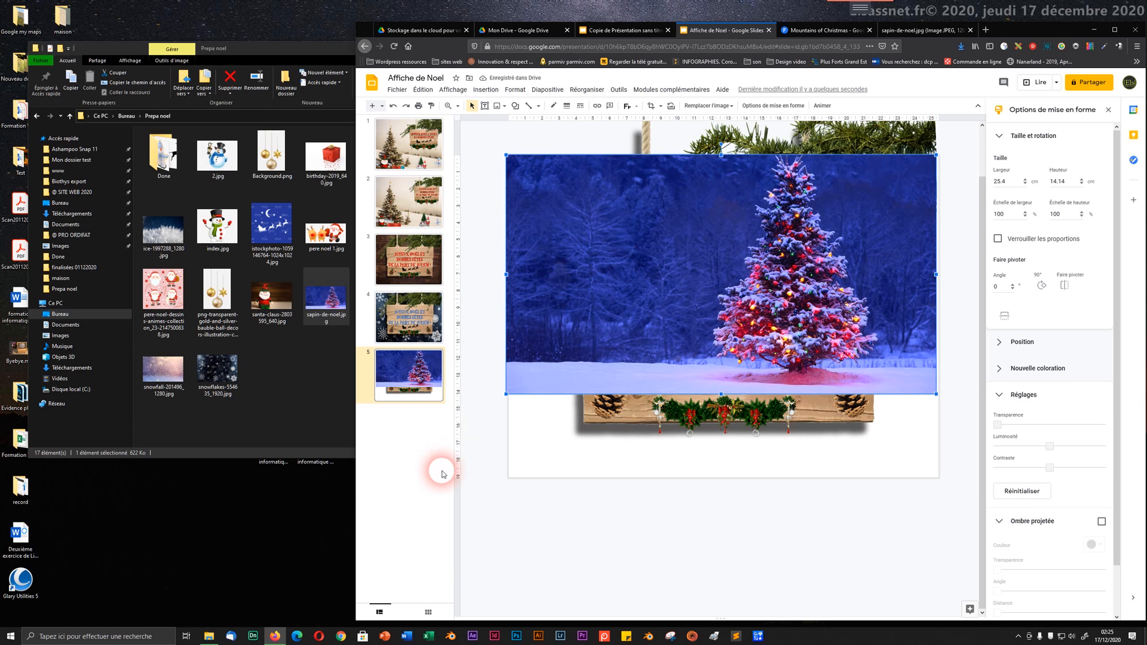
left_click(661, 383)
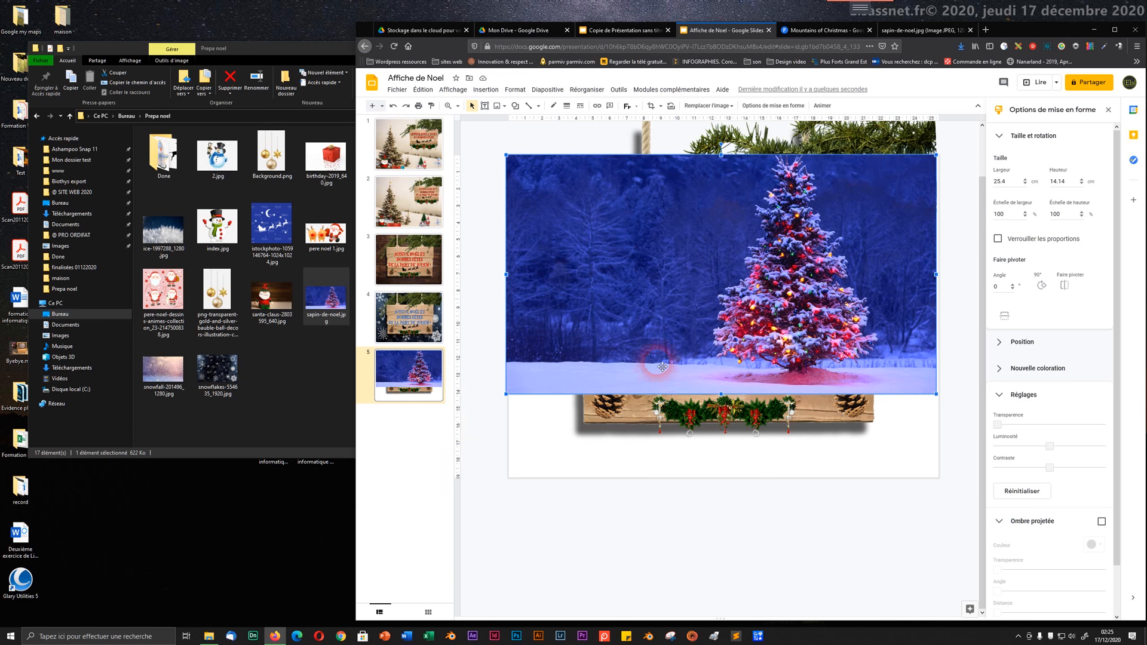
scroll(661, 366, "down", 3, "ctrl")
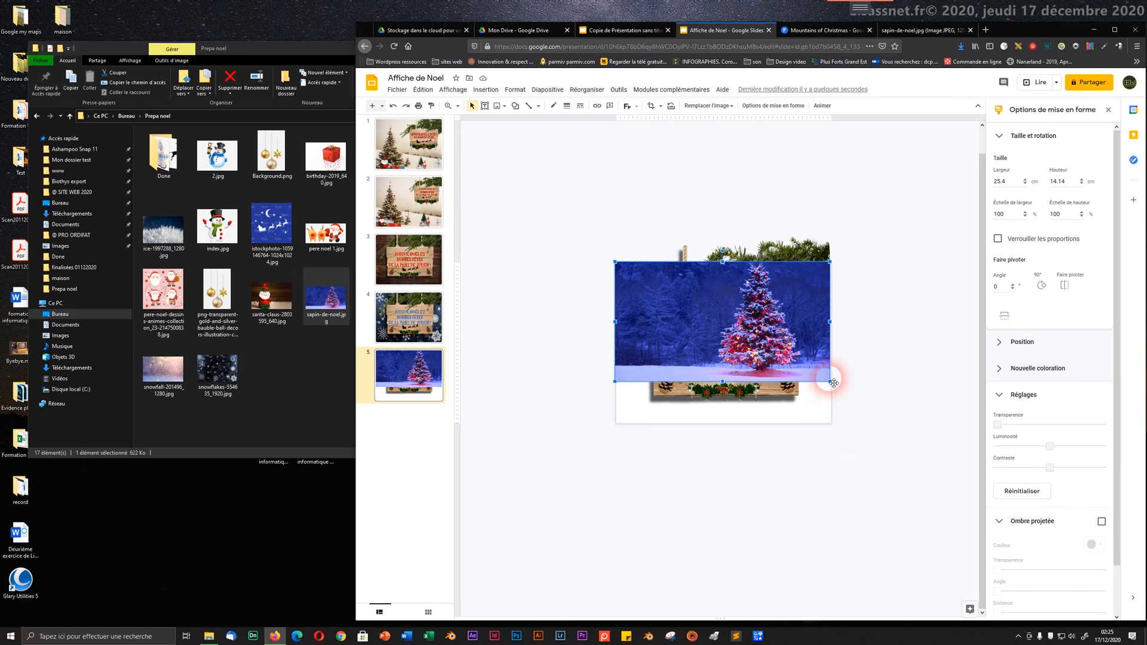
left_click_drag(832, 381, 789, 399)
- Send the tree photo behind all other objects on slide 5 and shift it slightly into place
right_click(743, 374)
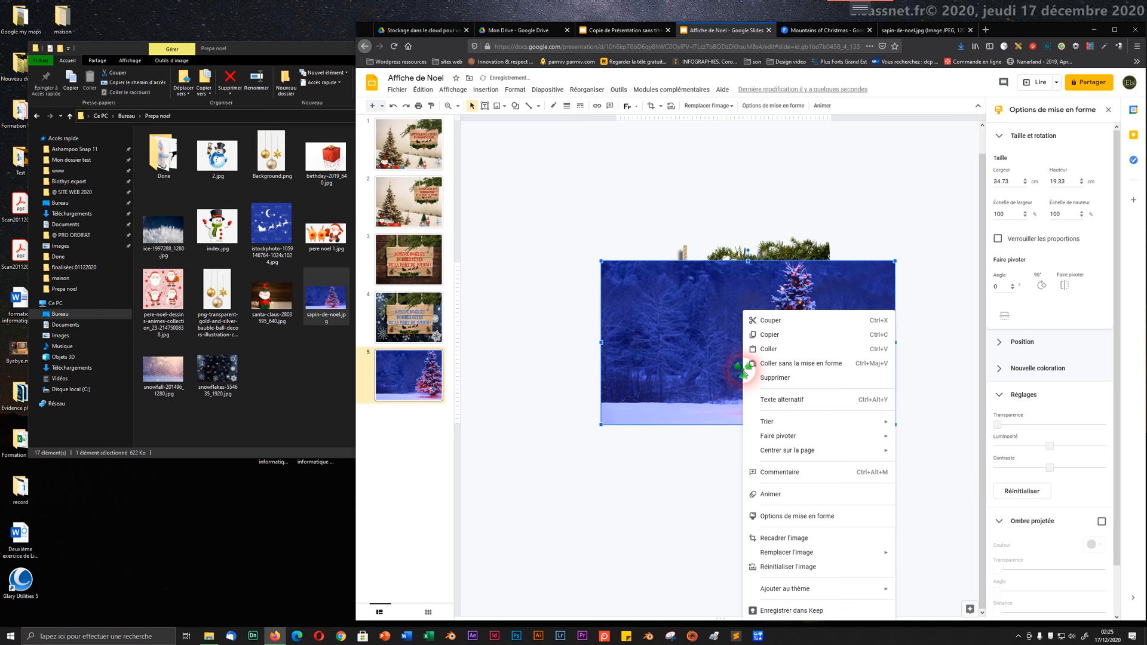
mouse_move(788, 422)
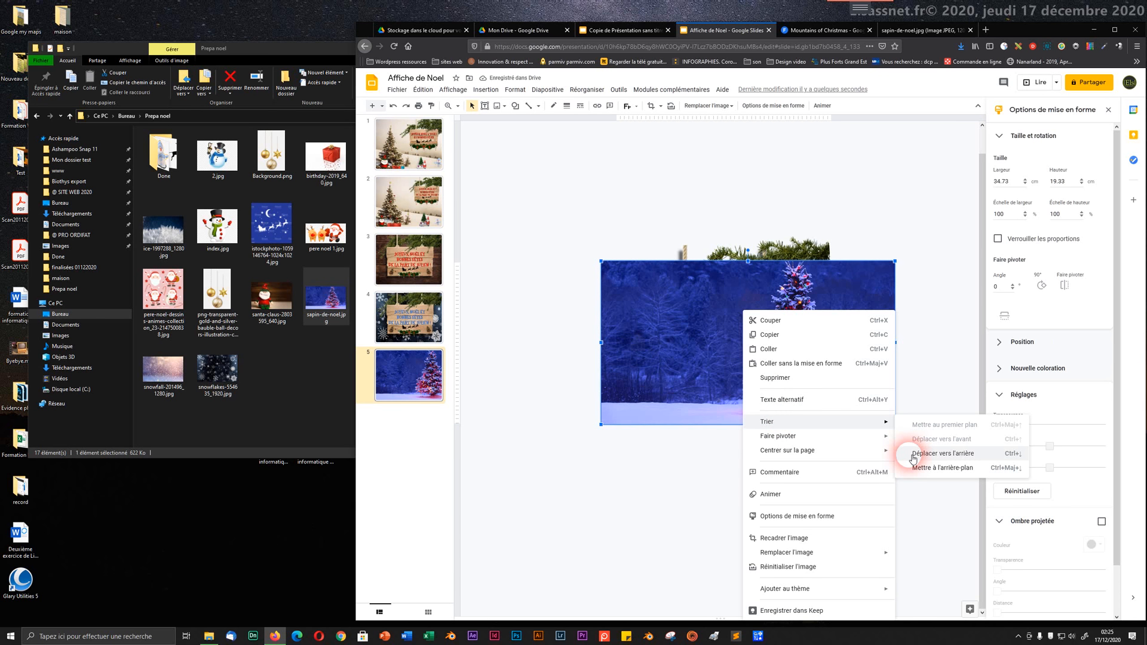
left_click(917, 472)
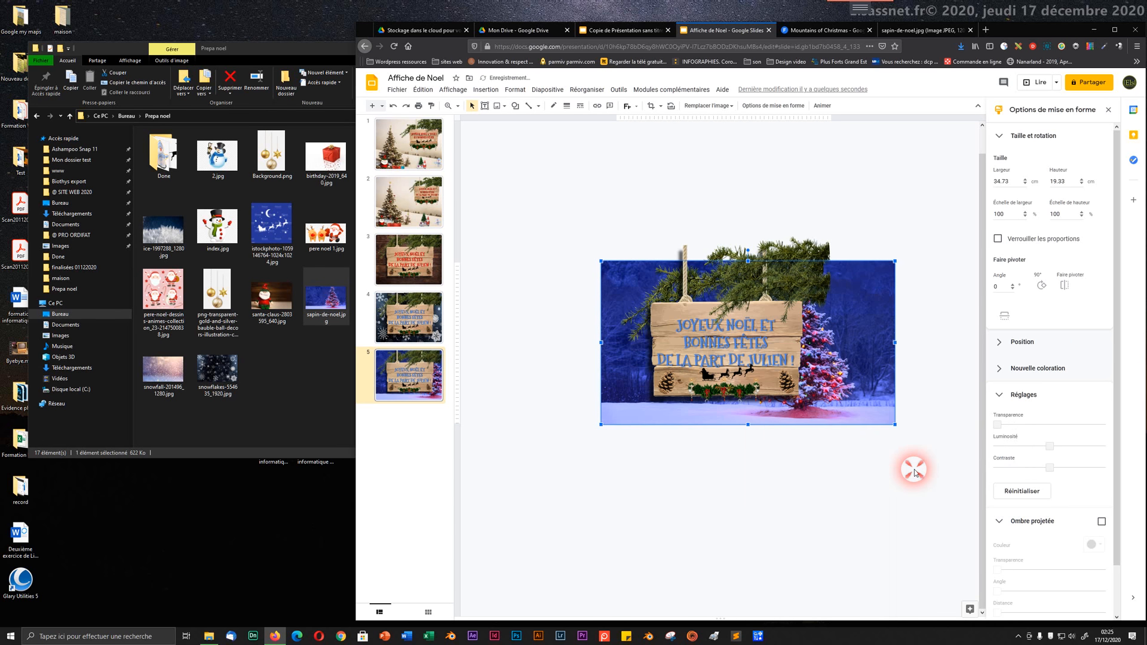
mouse_move(856, 401)
left_mouse_down()
mouse_move(729, 417)
mouse_move(831, 422)
mouse_move(857, 409)
left_mouse_up()
left_click(782, 478)
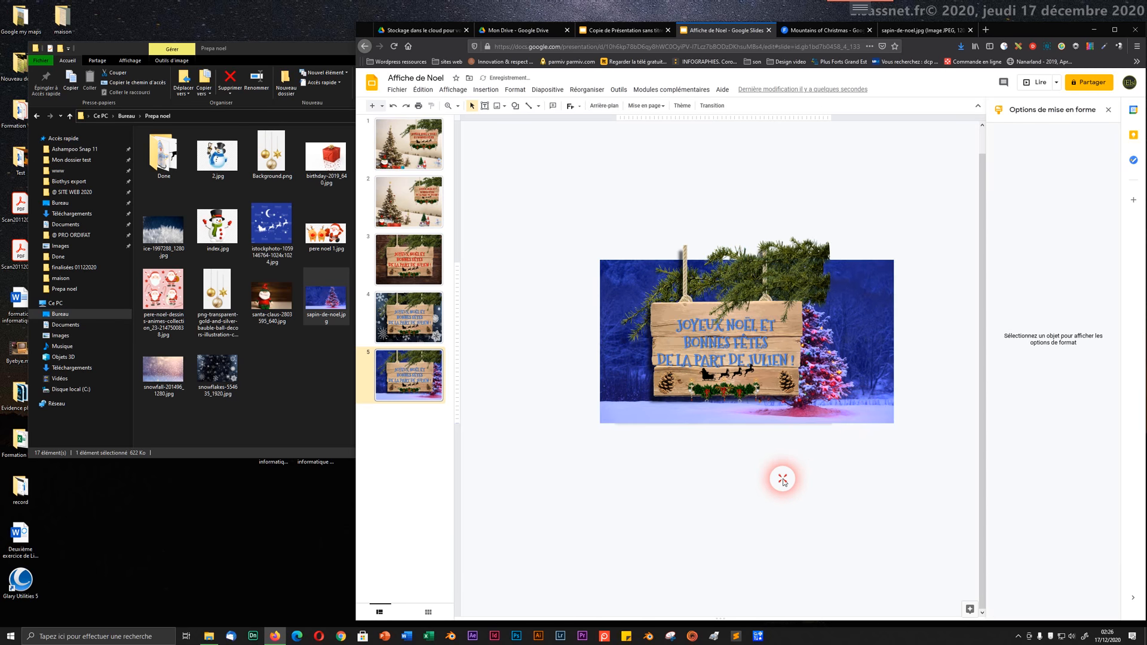
- Crop both sides of the tree photo to the slide edges, leaving it about 25.25 cm wide
left_click(624, 393)
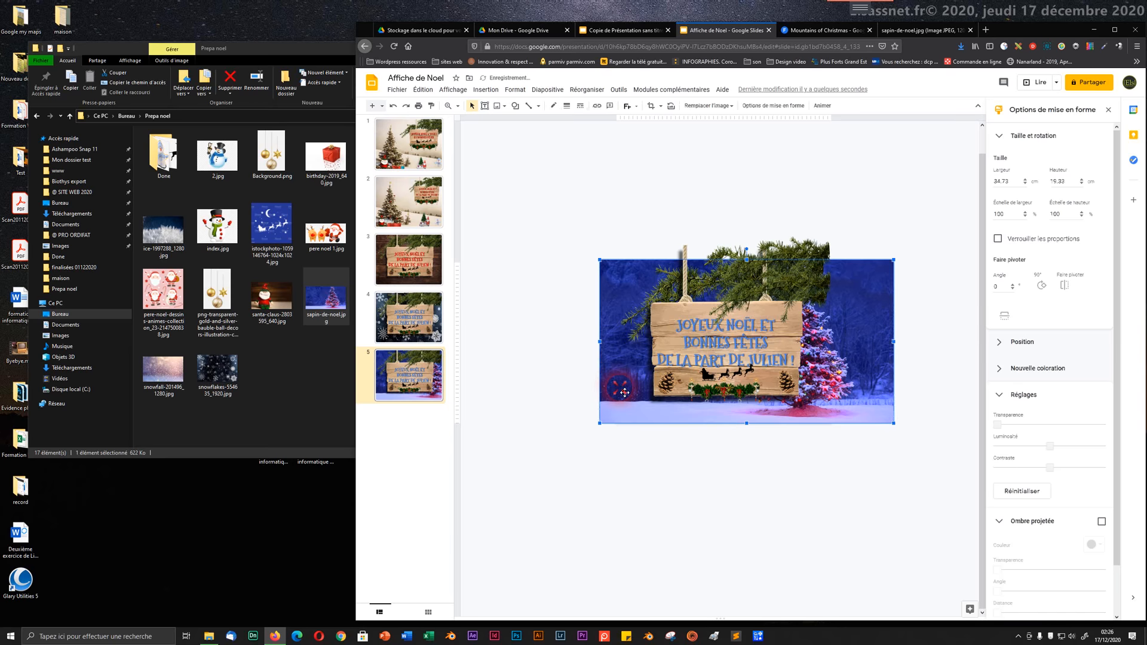
left_click(651, 106)
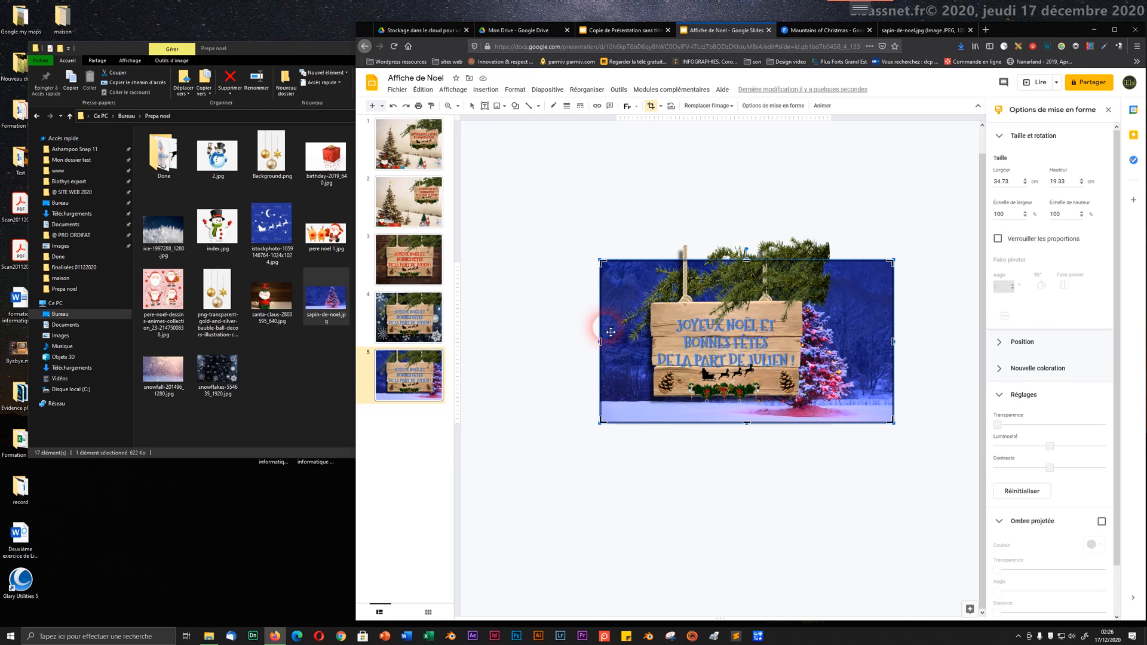
mouse_move(605, 346)
left_mouse_down()
mouse_move(631, 348)
mouse_move(621, 342)
left_mouse_up()
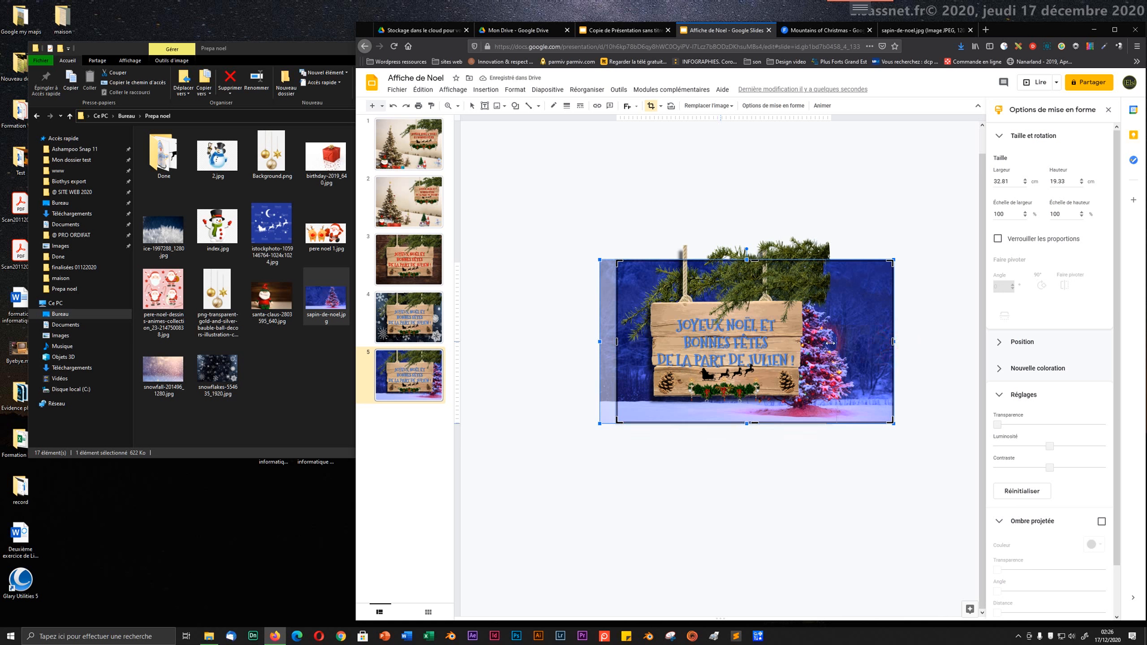
left_click_drag(823, 341, 829, 343)
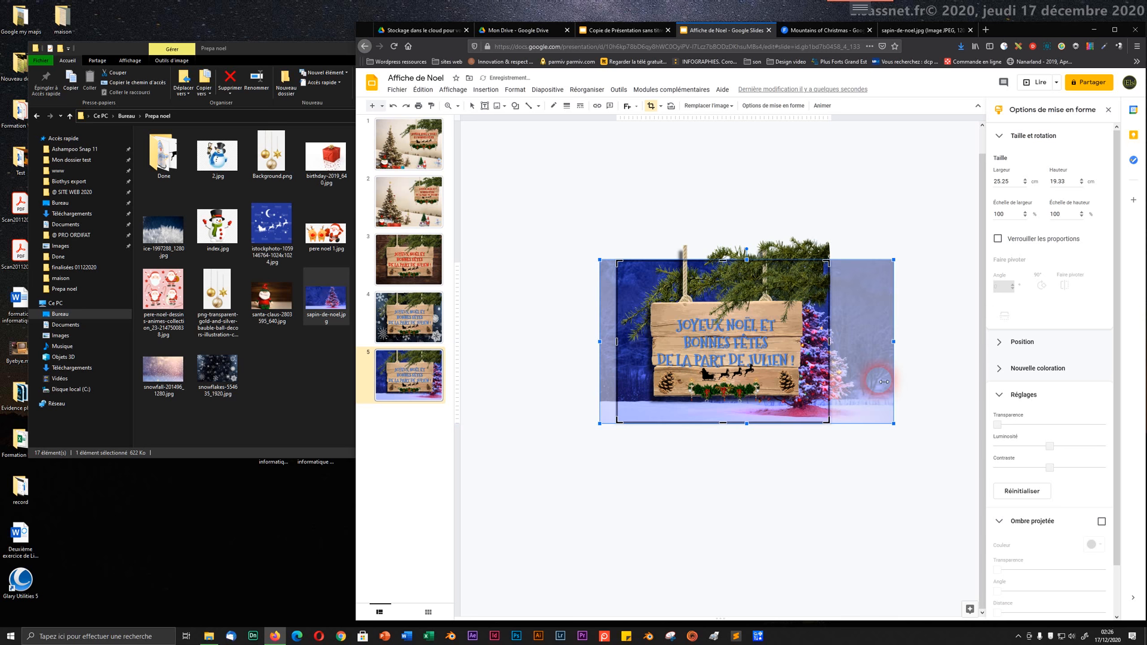
left_click(862, 451)
left_click(837, 467)
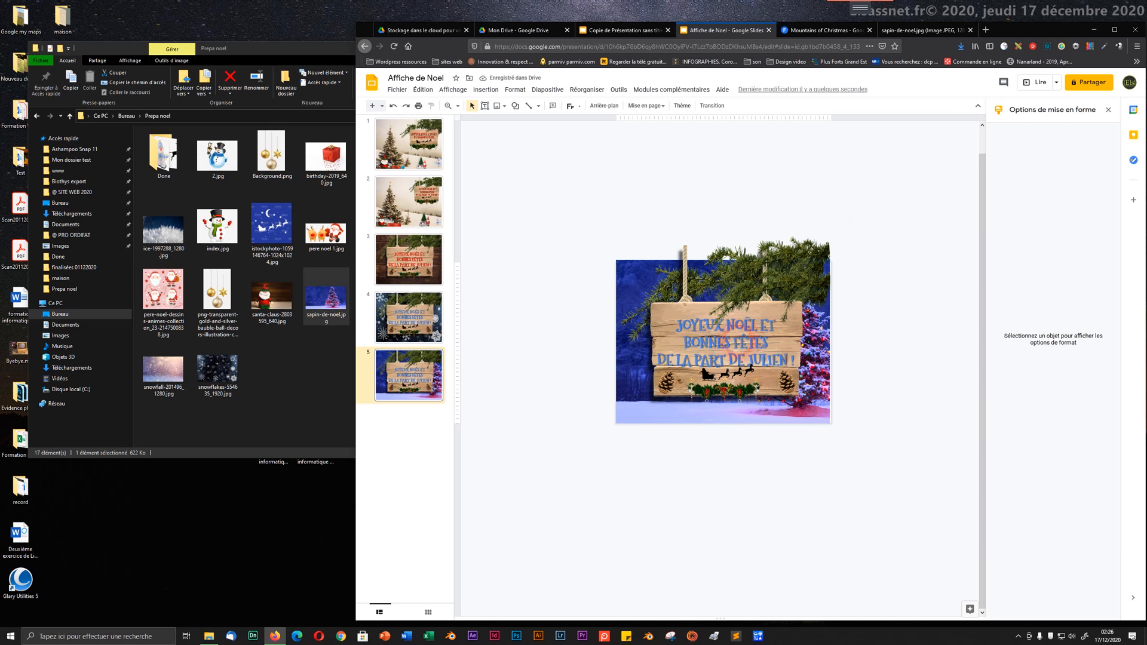
- Colour the greeting text on the wooden sign orange
left_click(741, 346)
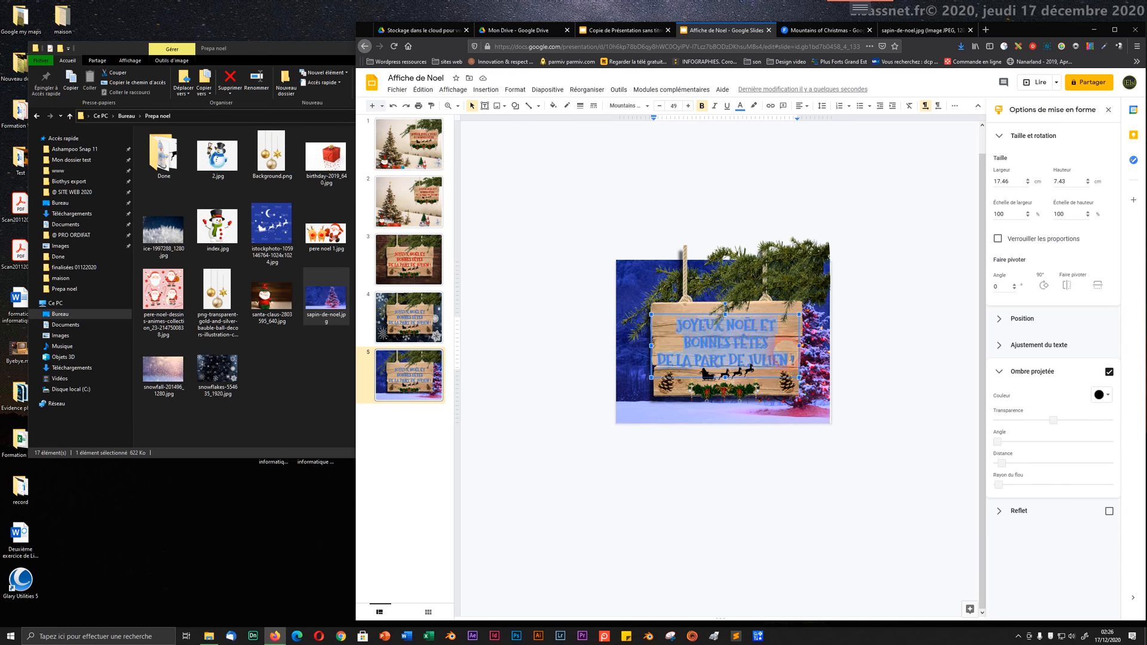
left_click(740, 106)
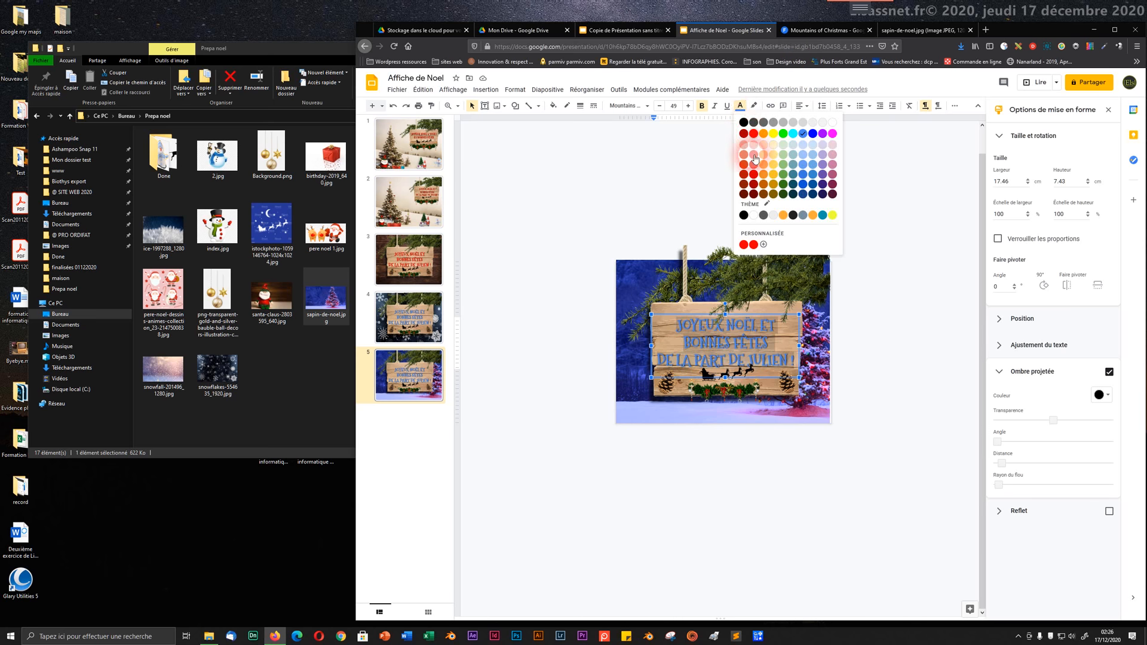
left_click(764, 141)
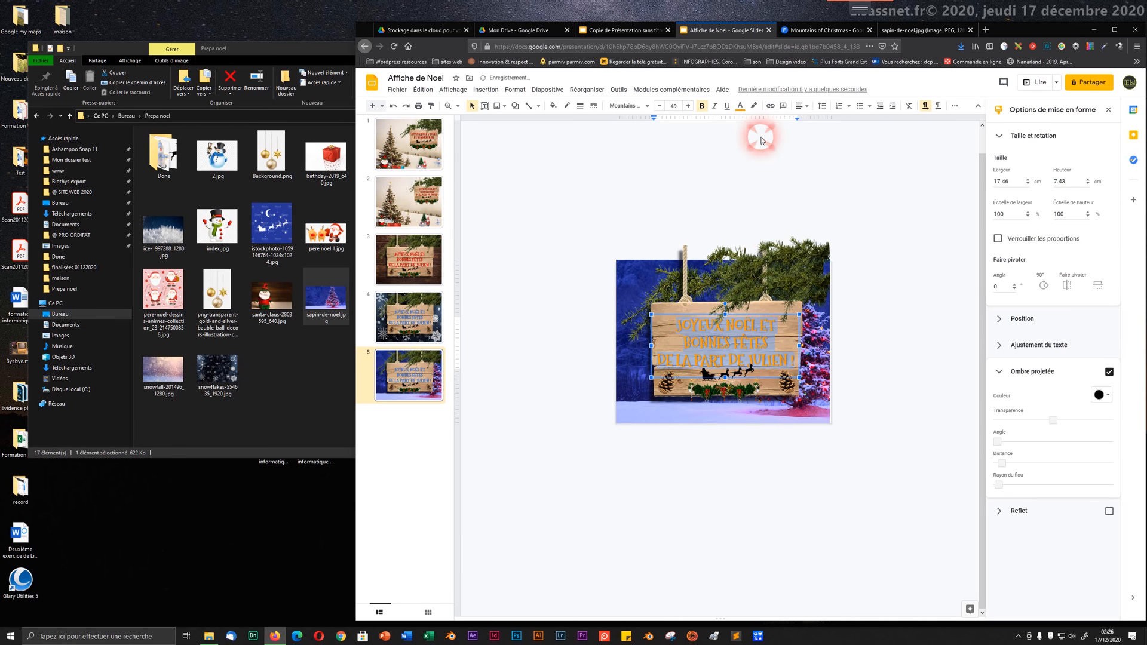
left_click(684, 179)
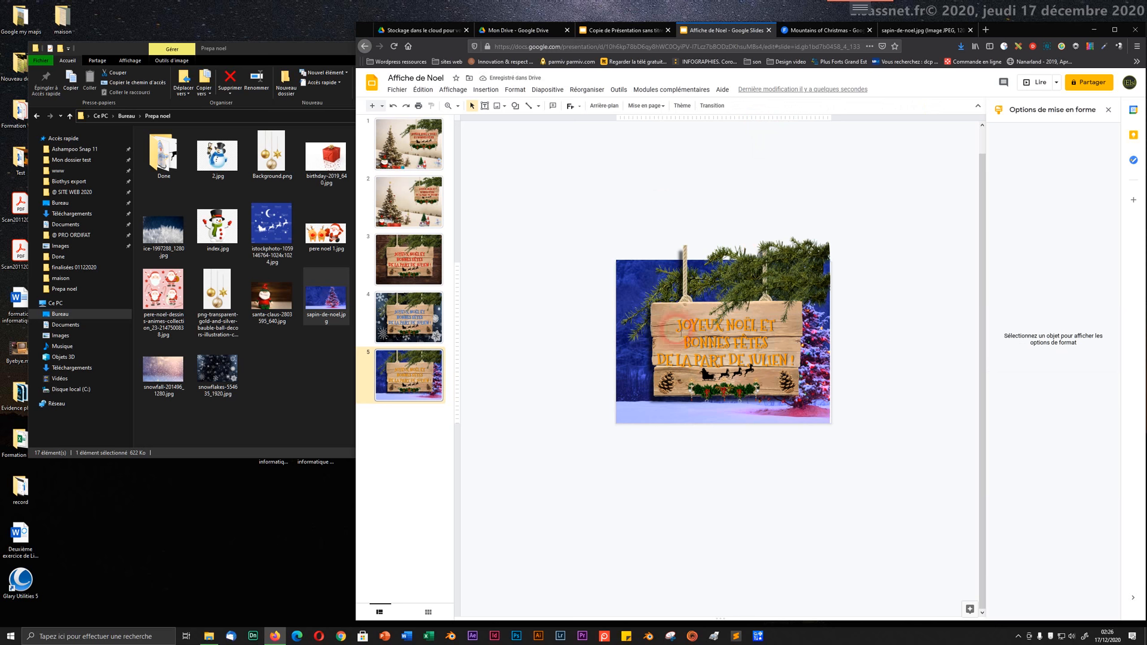
- Recolour the greeting text dark green, leaving out the initial J of JOYEUX
left_click(683, 330)
left_click_drag(682, 330, 794, 358)
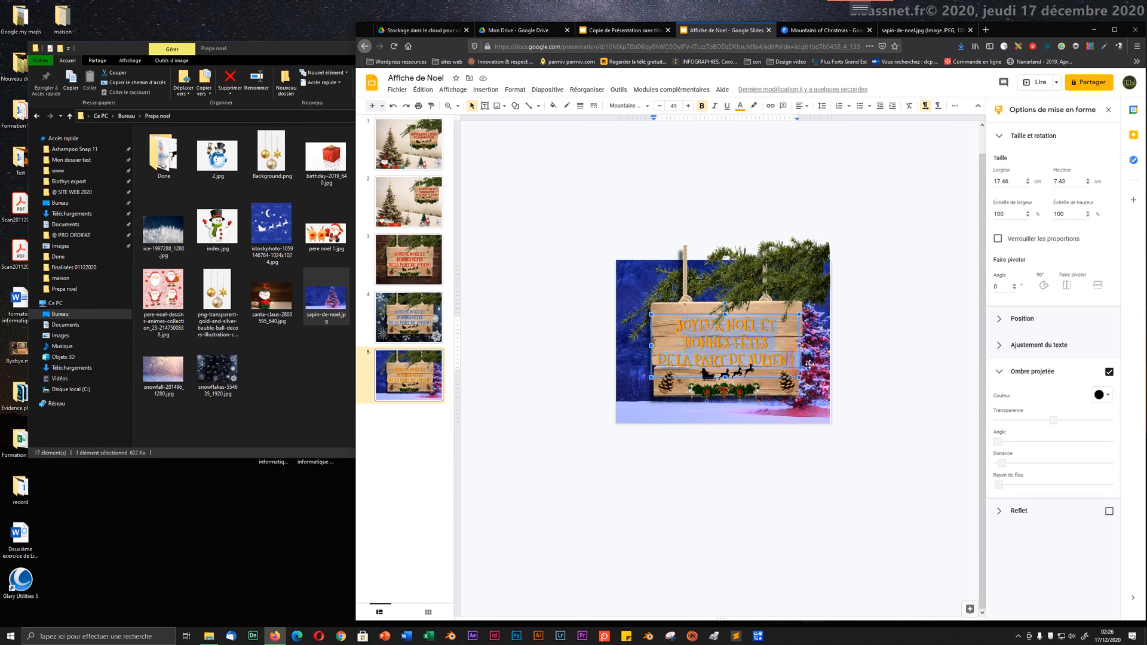
left_click(739, 106)
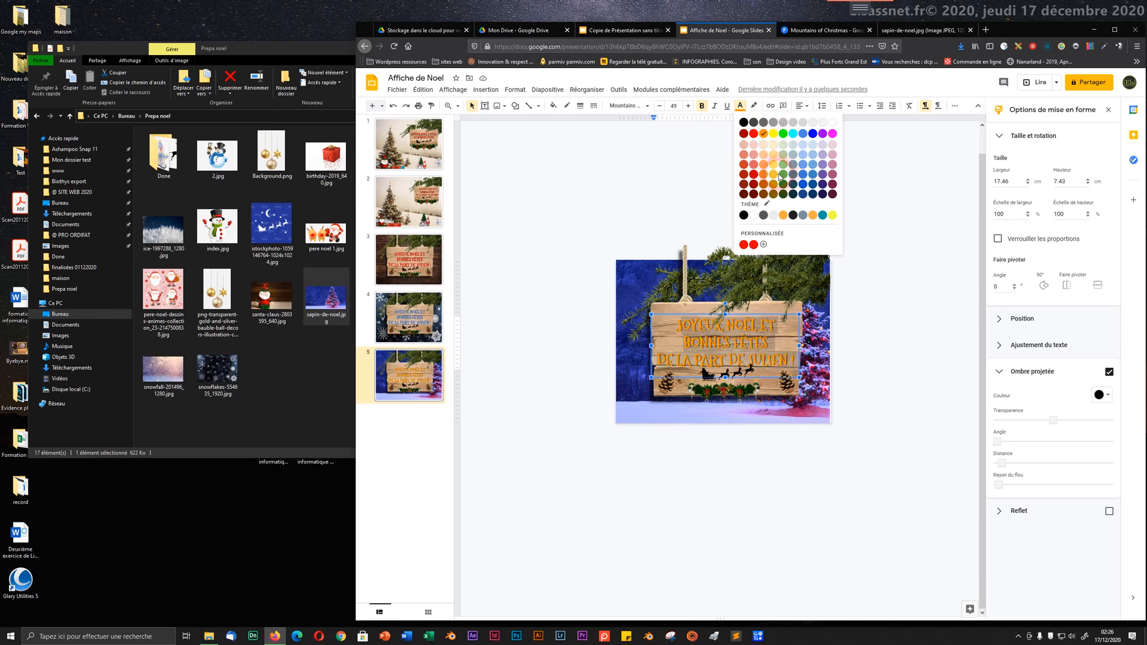
left_click(782, 194)
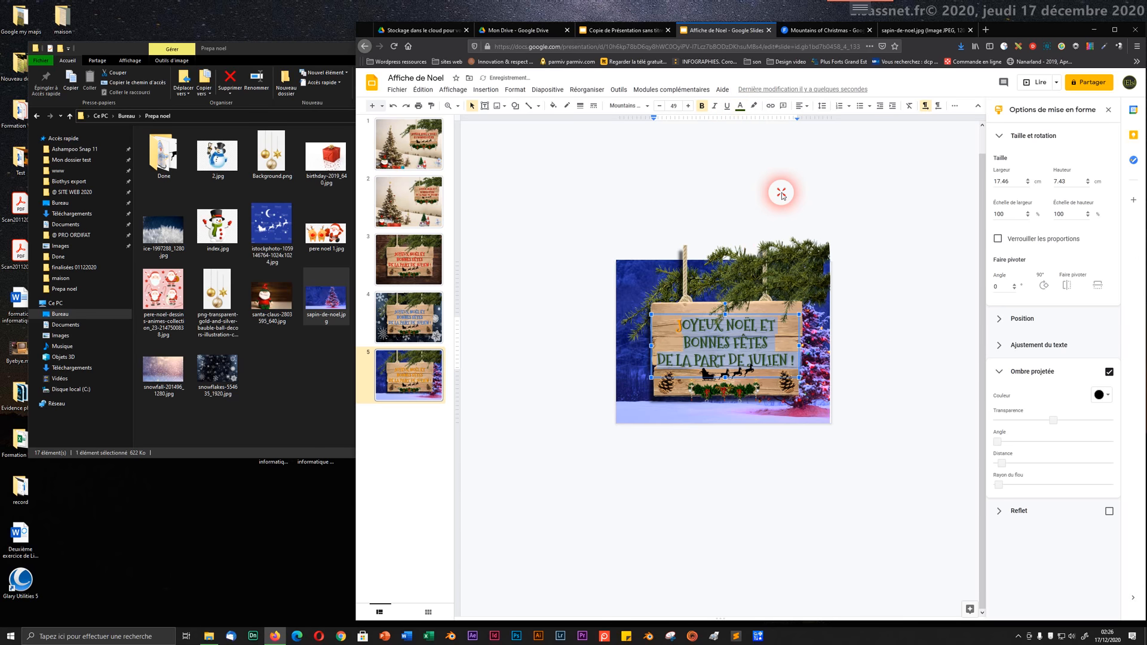
- Colour the initial letters of JOYEUX, BONNES and FÊTES red in the greeting
left_click(672, 325)
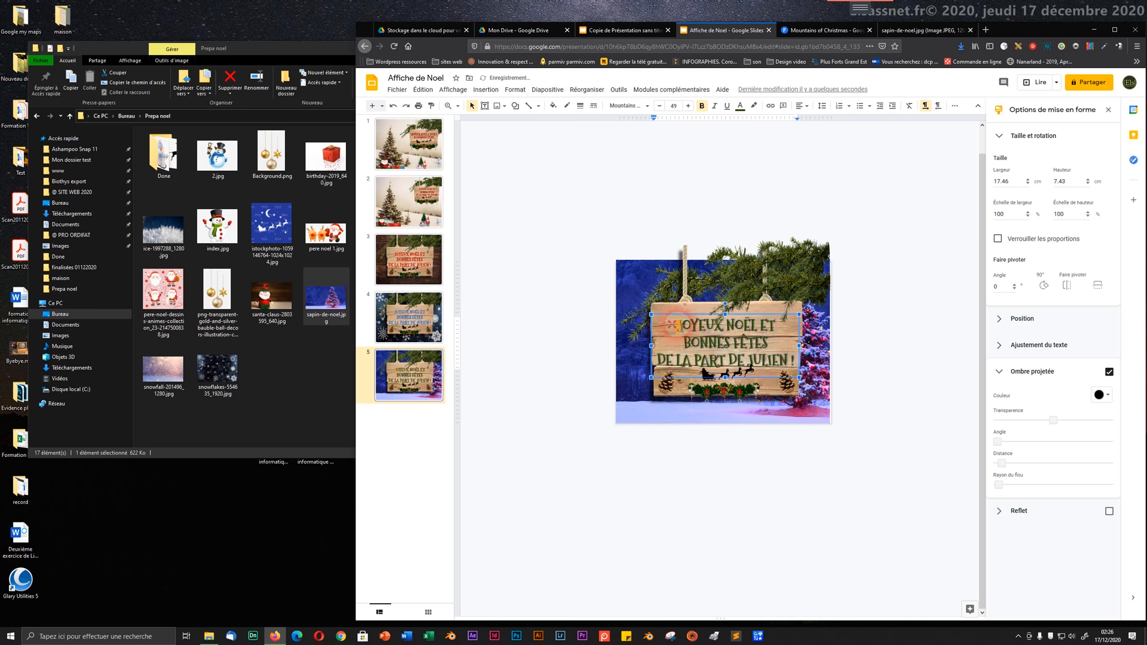
left_click(739, 105)
left_click(753, 133)
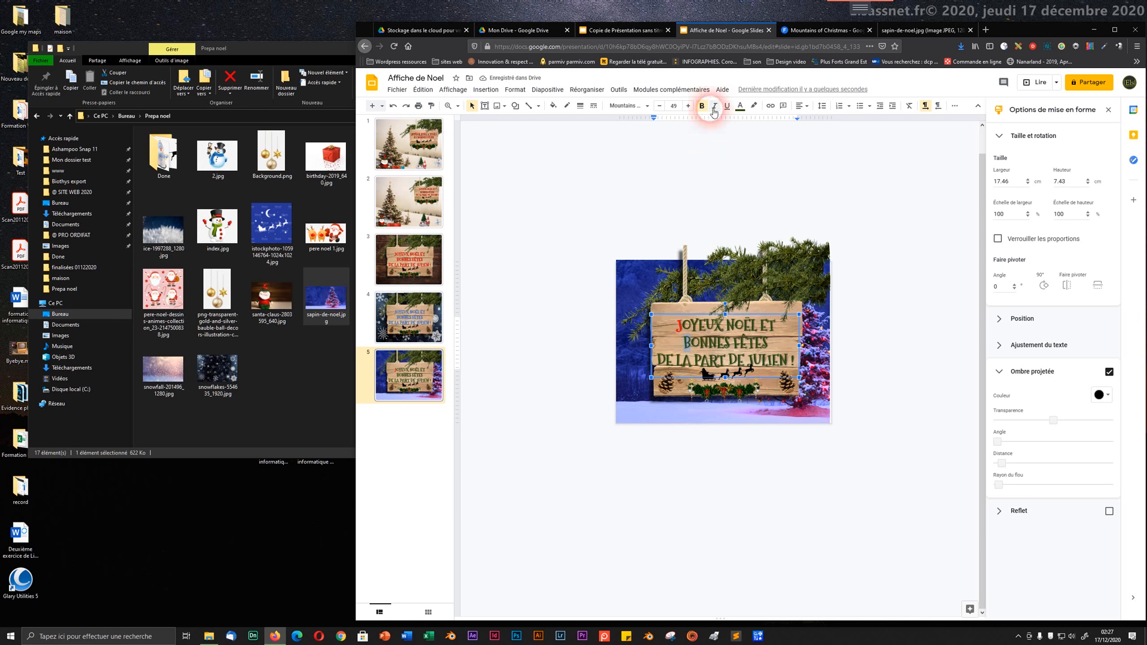
left_click(740, 106)
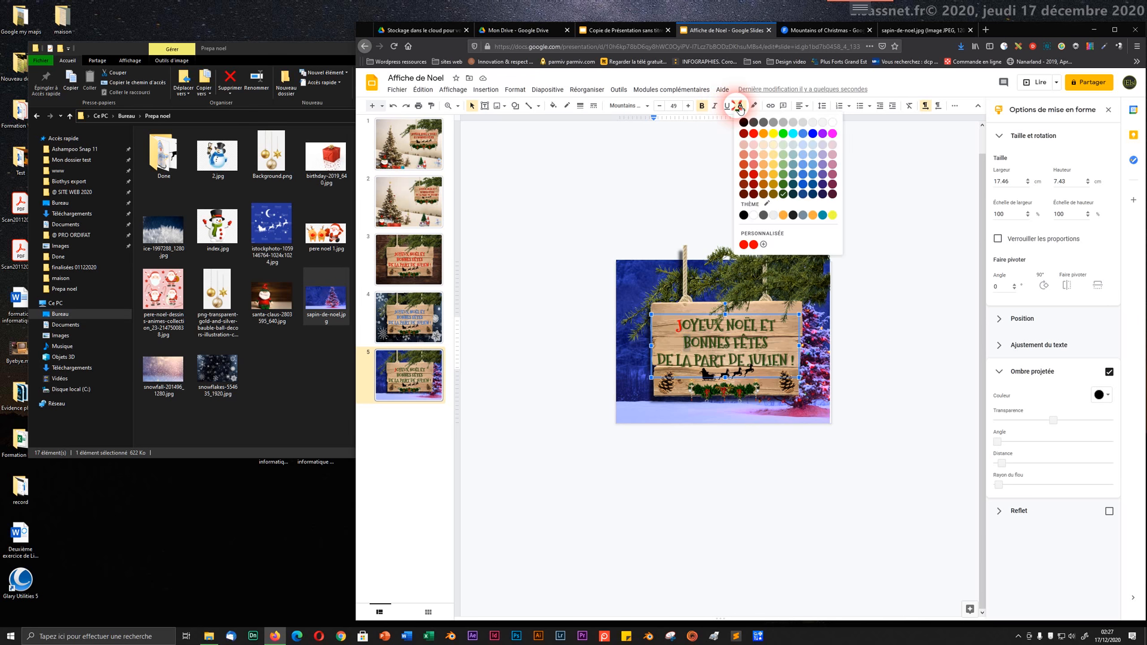
left_click(753, 134)
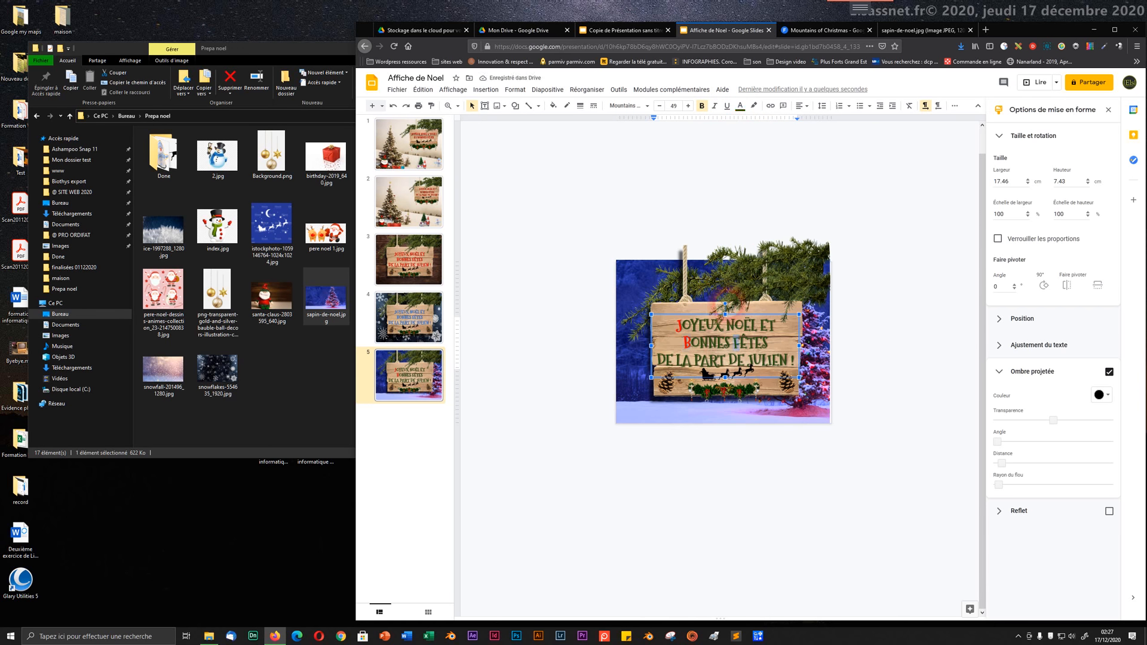
left_click(739, 106)
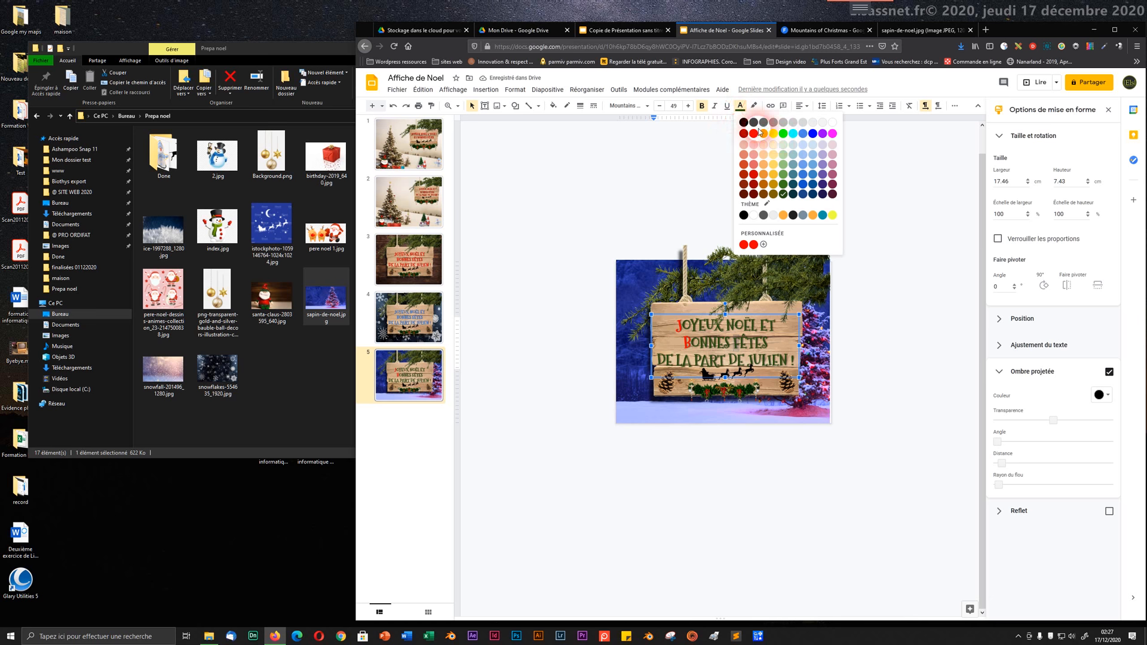
left_click(753, 134)
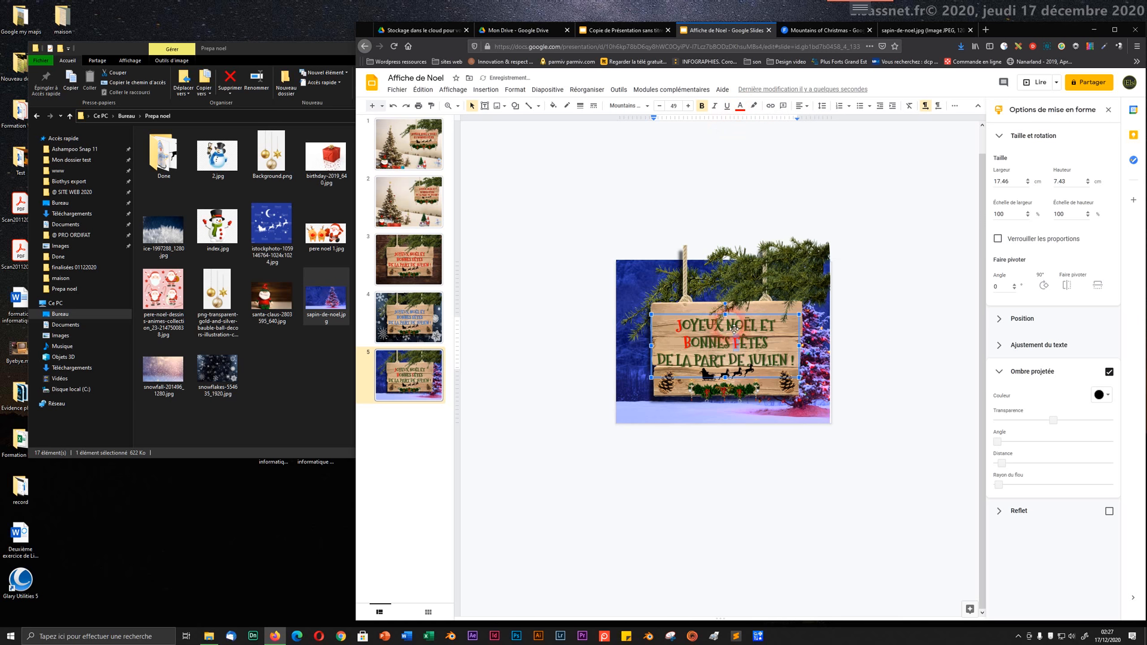
- Move Affiche de Noel.png from the Téléchargements folder onto the desktop
left_click(729, 330)
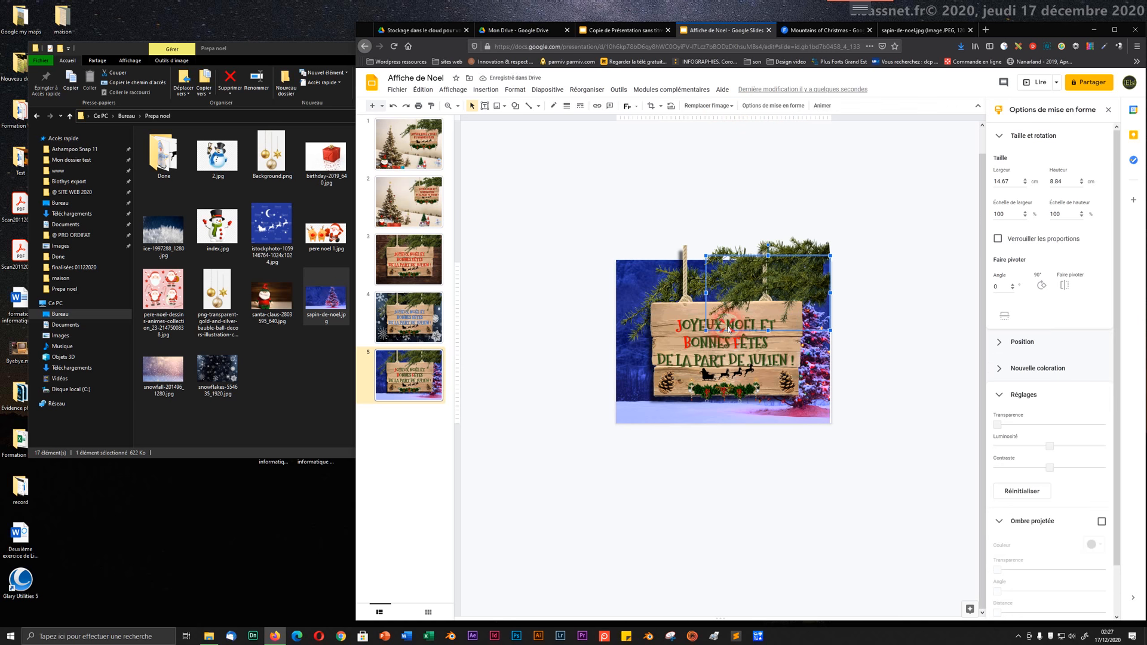
left_click(712, 214)
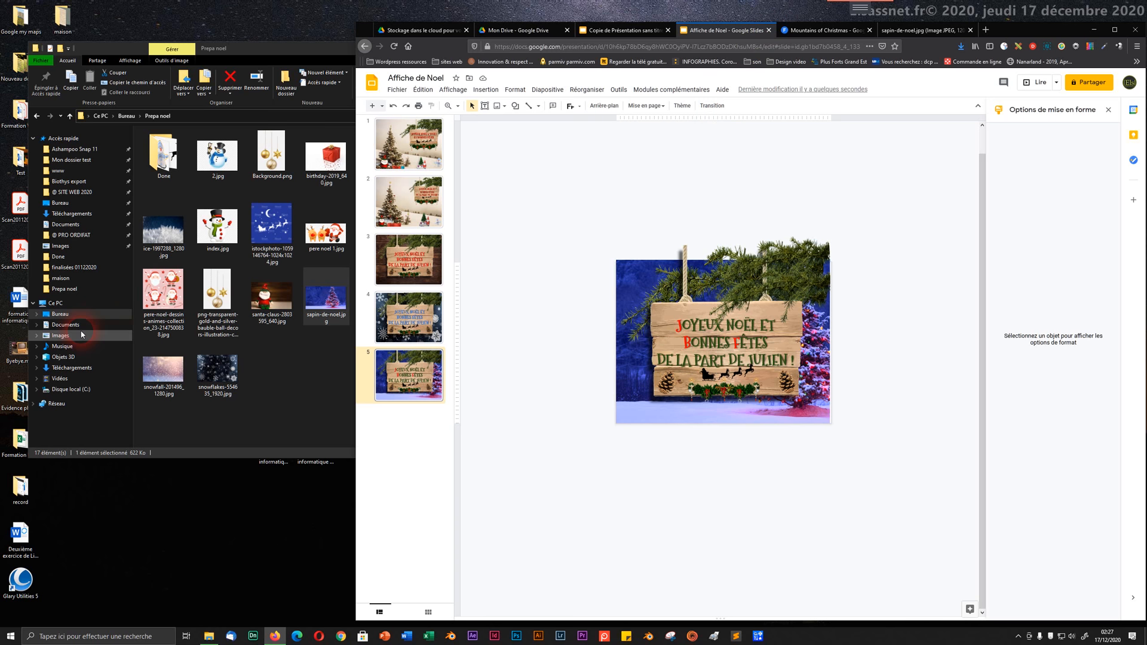
left_click(69, 368)
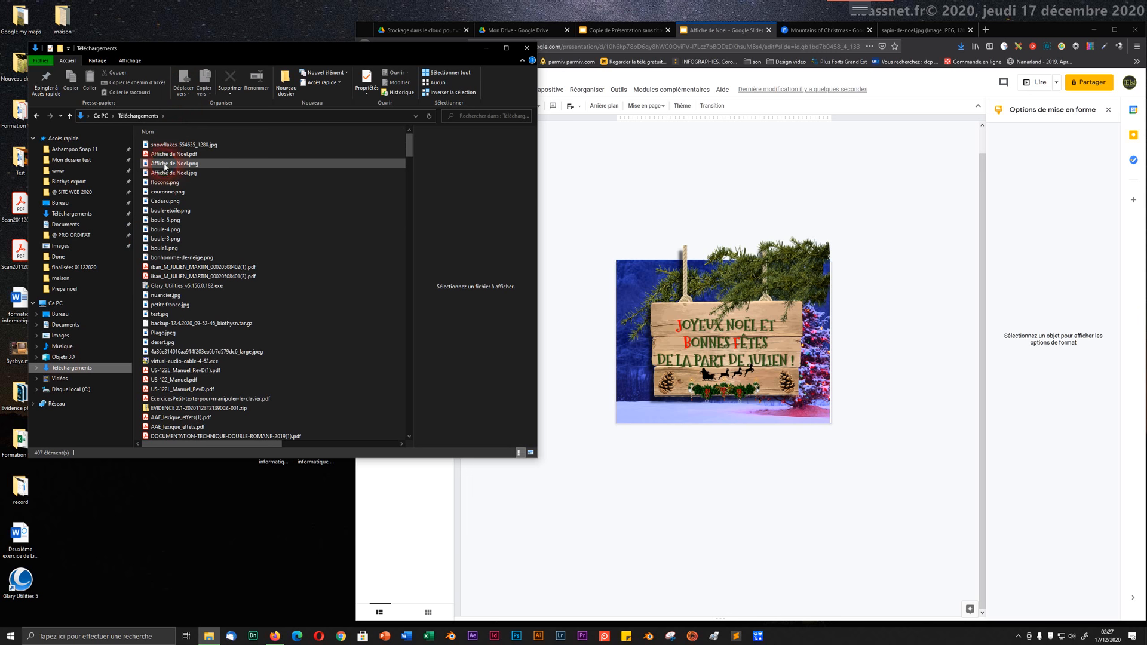
left_click_drag(165, 168, 203, 546)
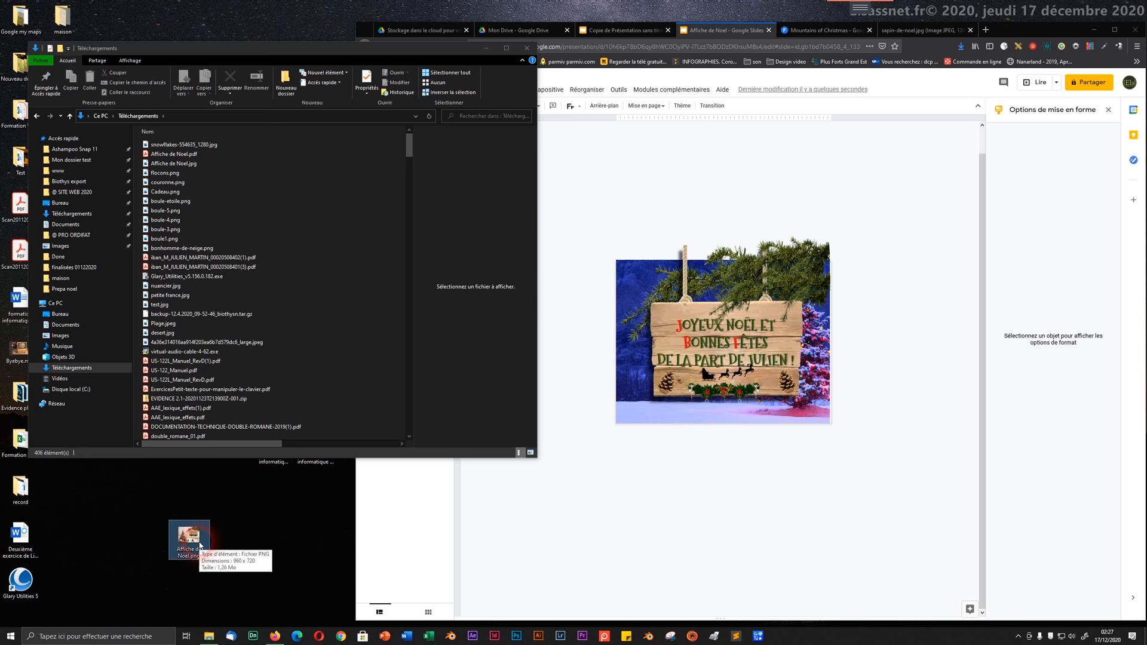
- Search the web for gmail in a new browser tab and open the Gmail inbox from the results
left_click(672, 208)
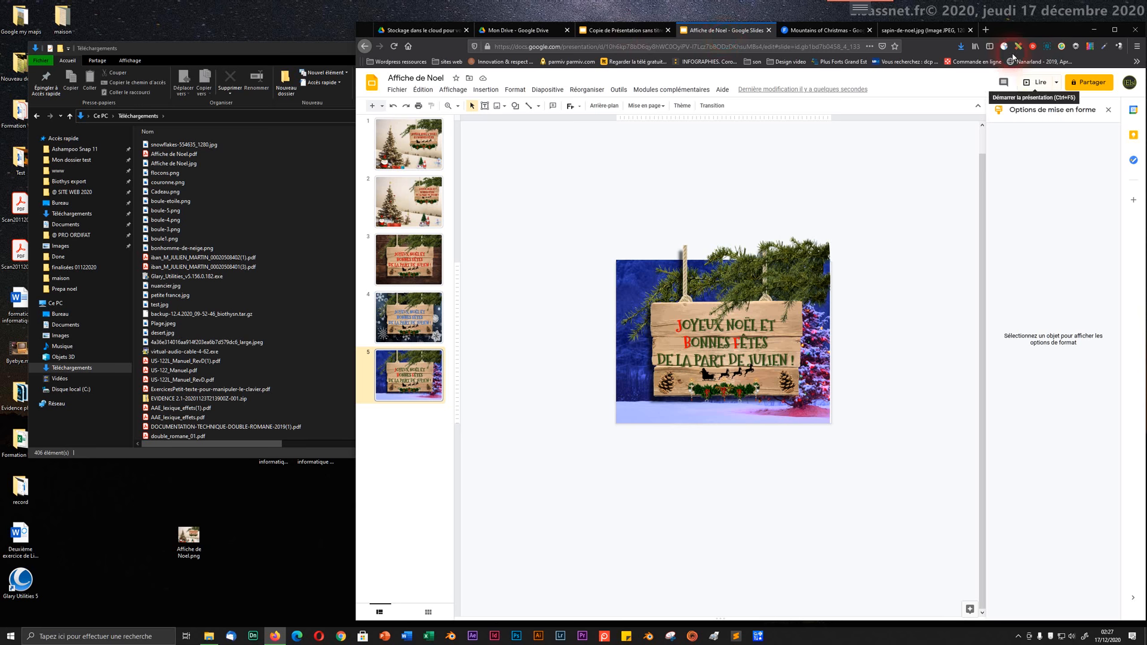
left_click(985, 30)
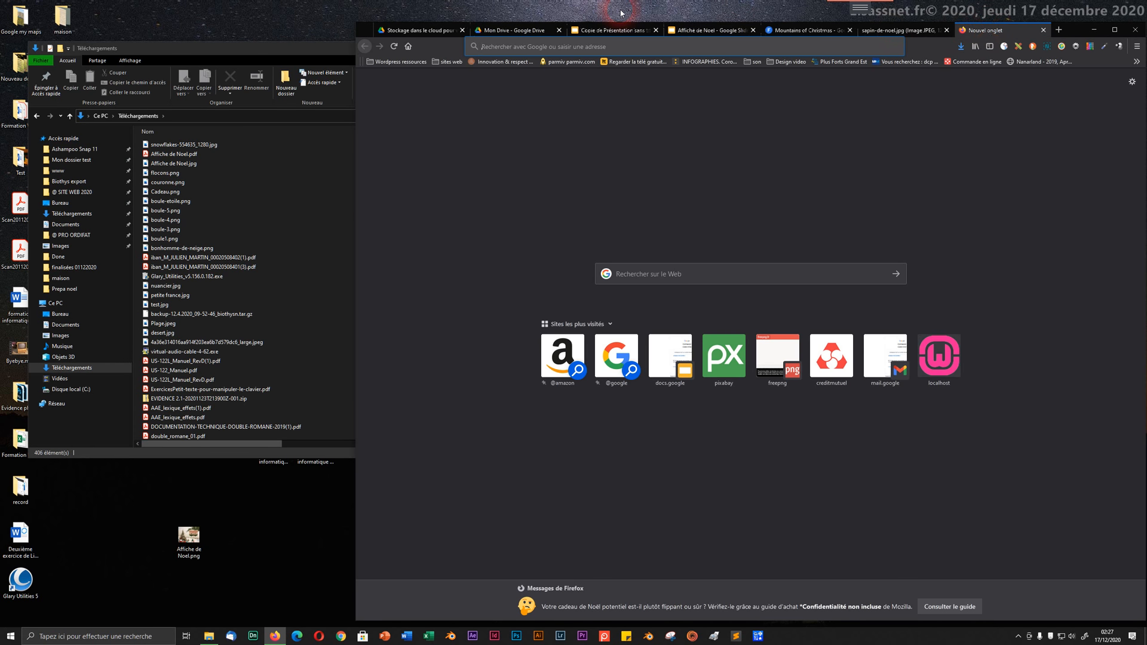
type("gma")
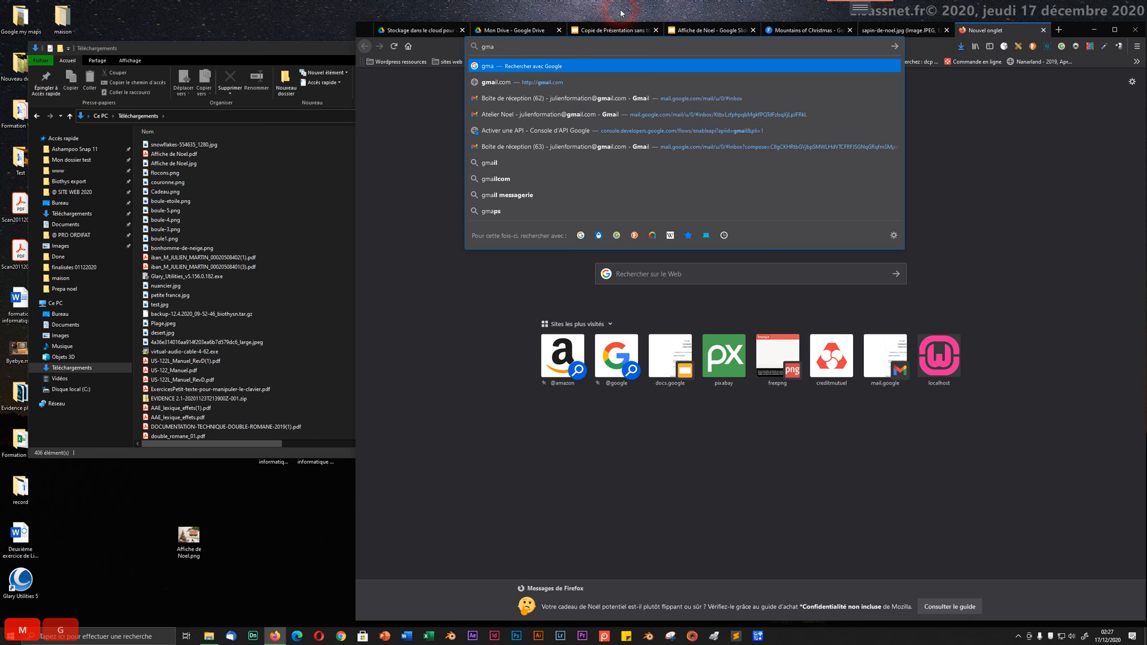
type("il")
key("Return")
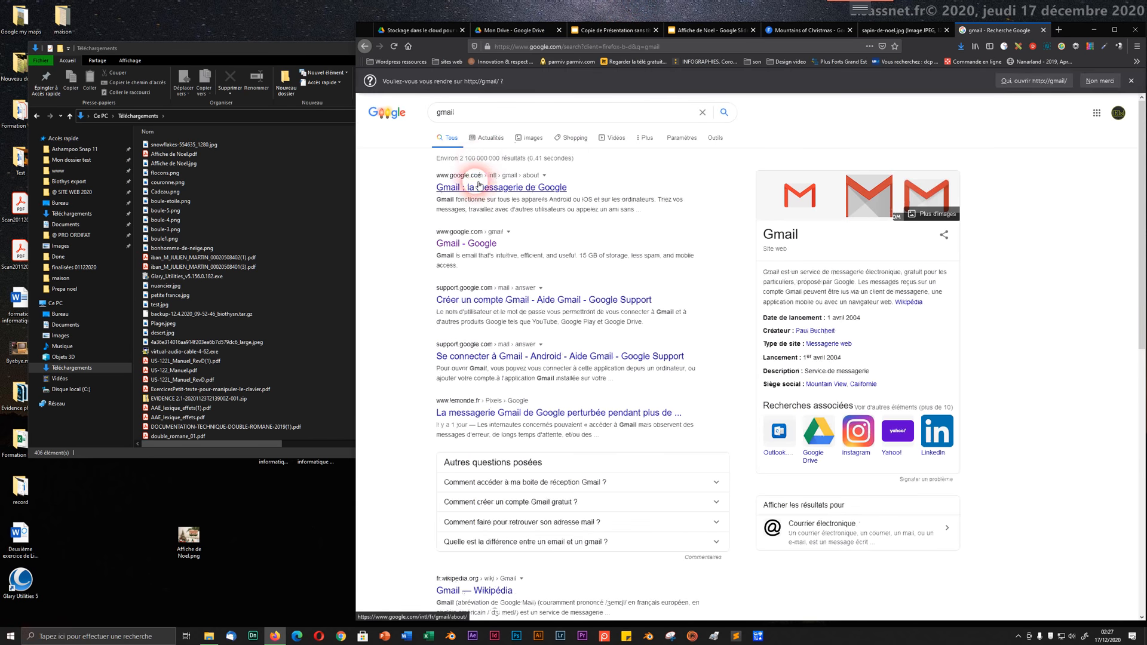
left_click(476, 189)
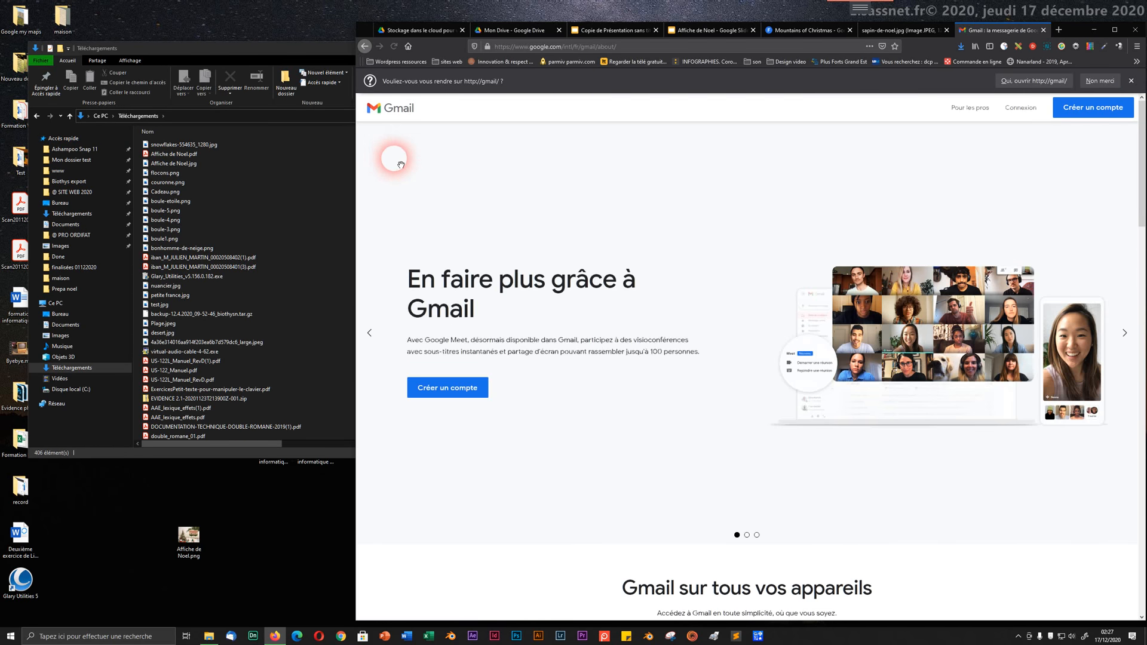
left_click(1020, 108)
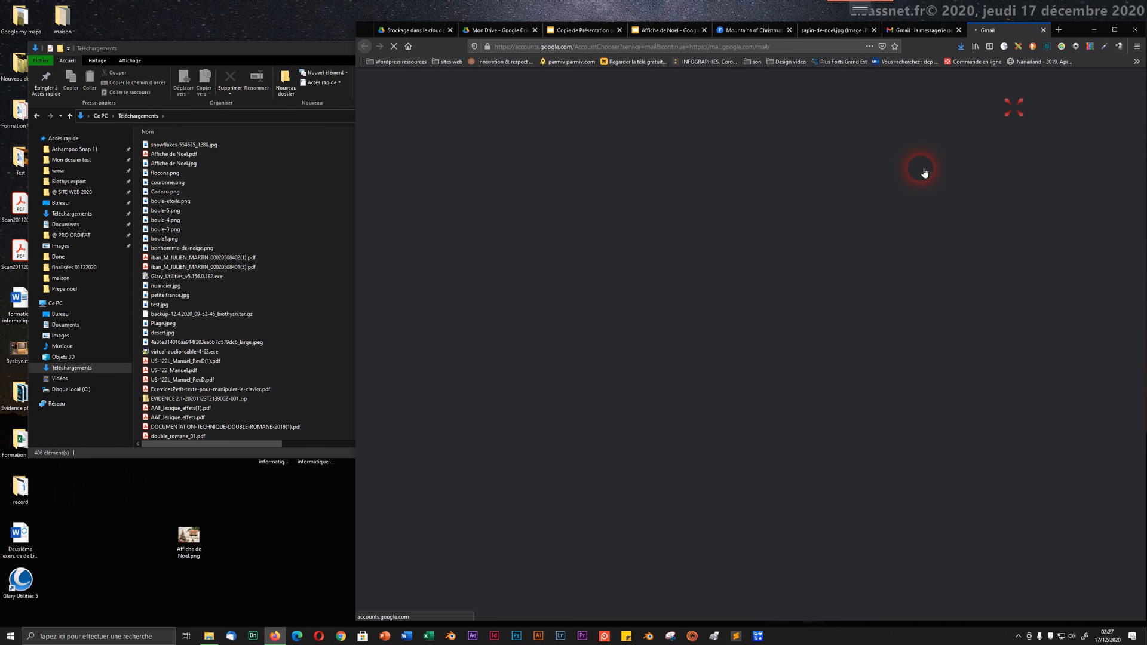
left_click(704, 312)
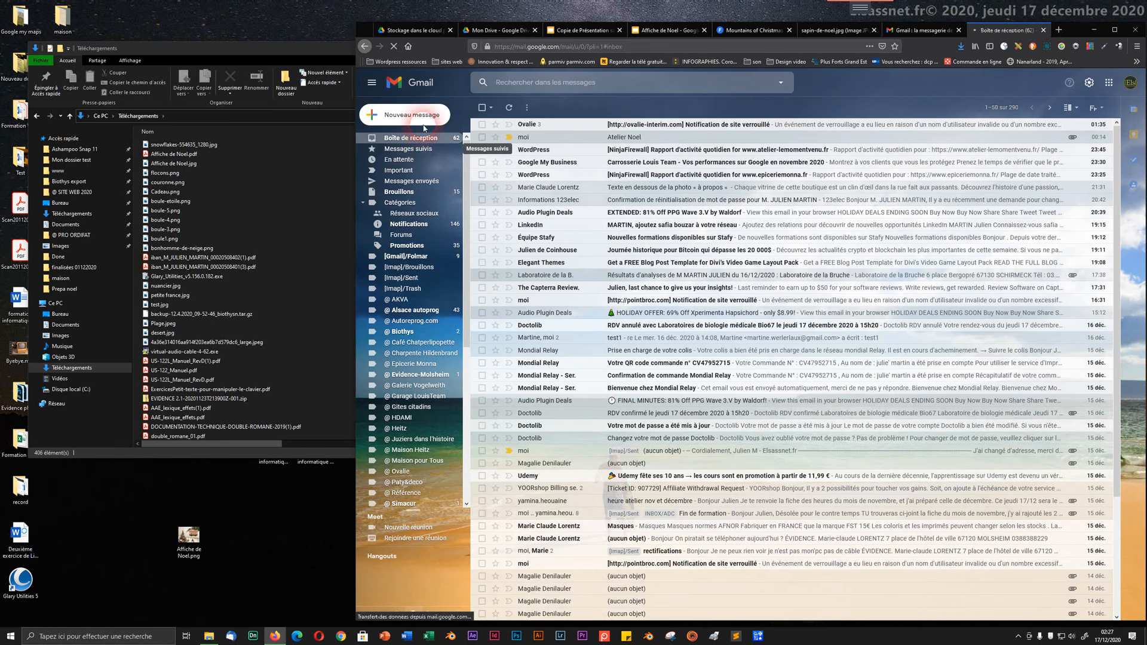
- Start a new e-mail and attach Affiche de Noel.png from the desktop
left_click(424, 121)
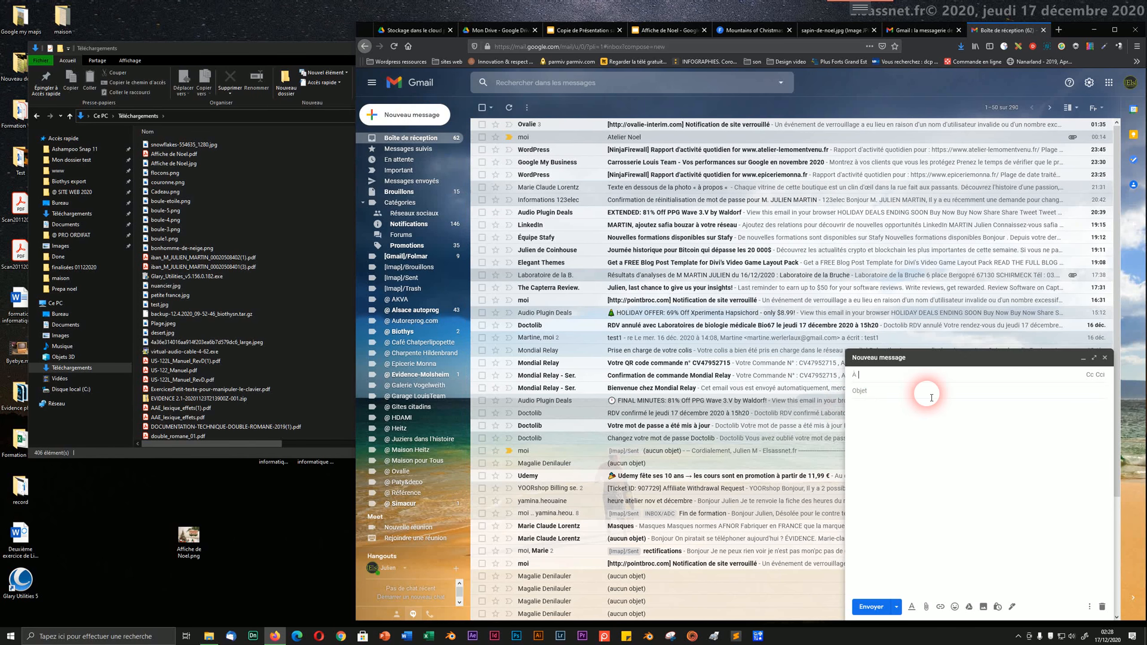
left_click(926, 611)
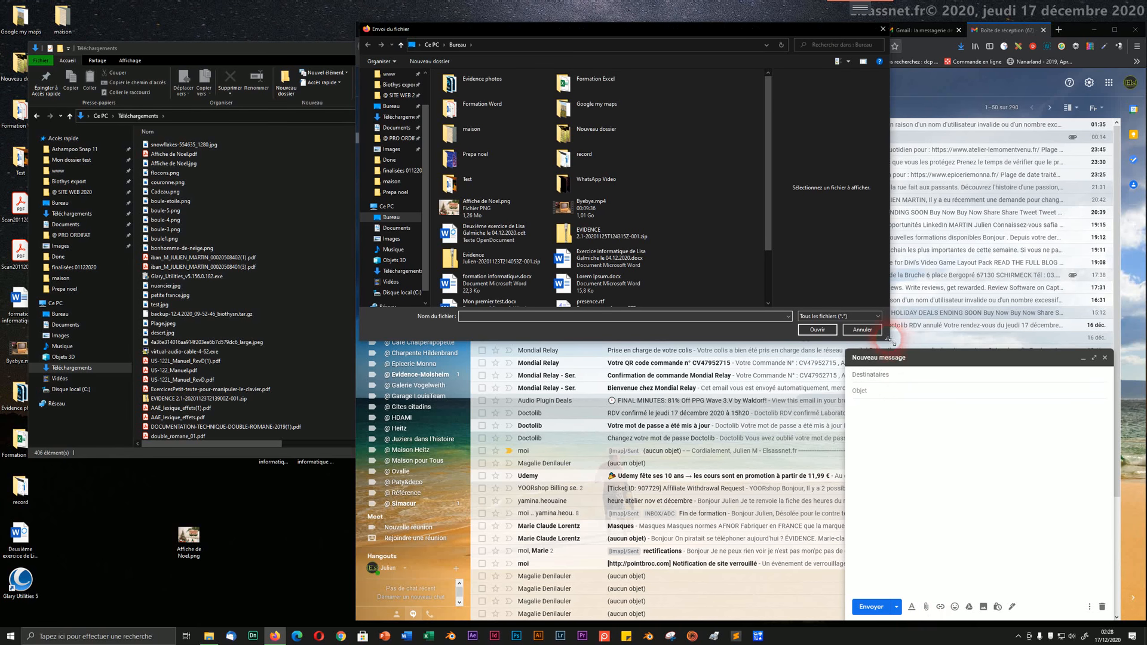
left_click_drag(888, 339, 1027, 554)
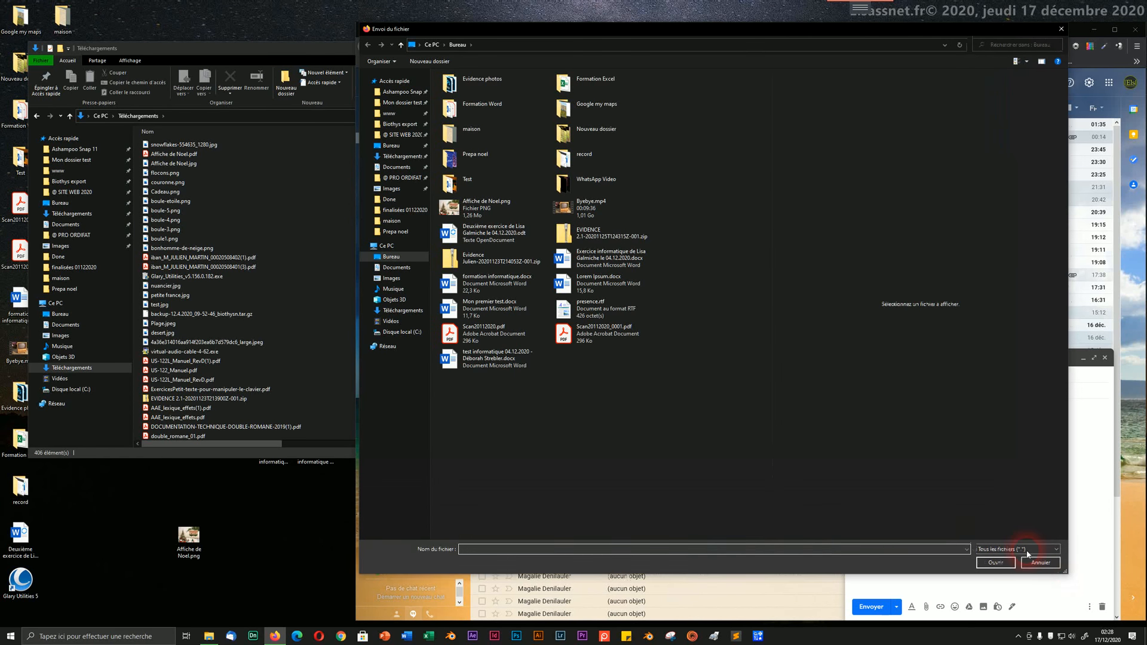
left_click(387, 311)
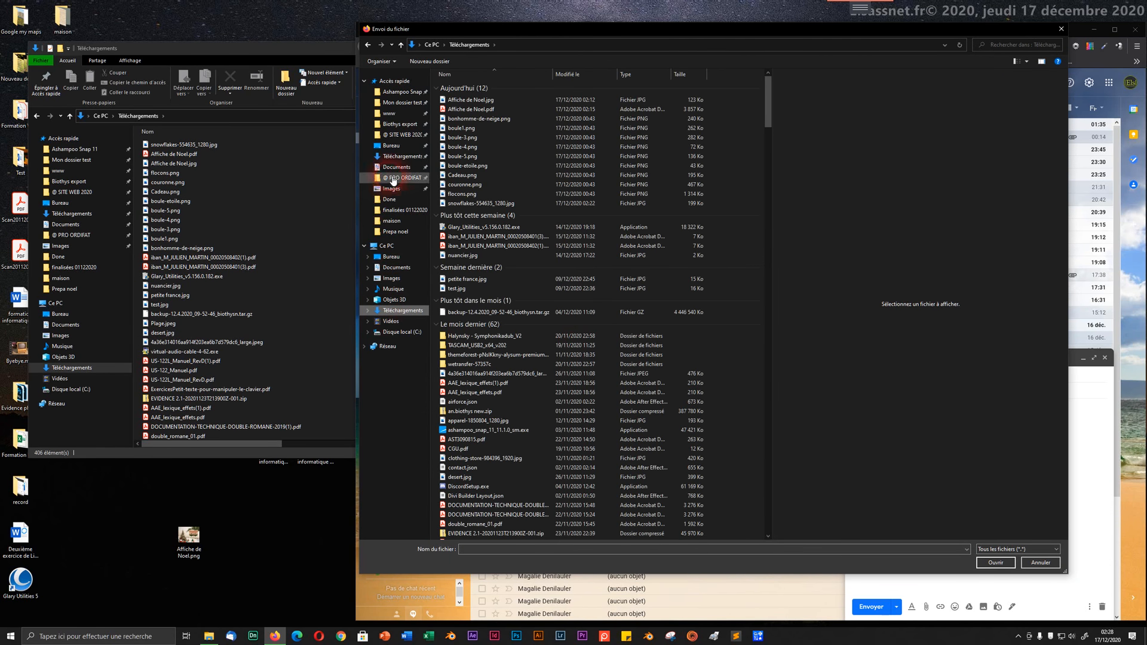
left_click(391, 147)
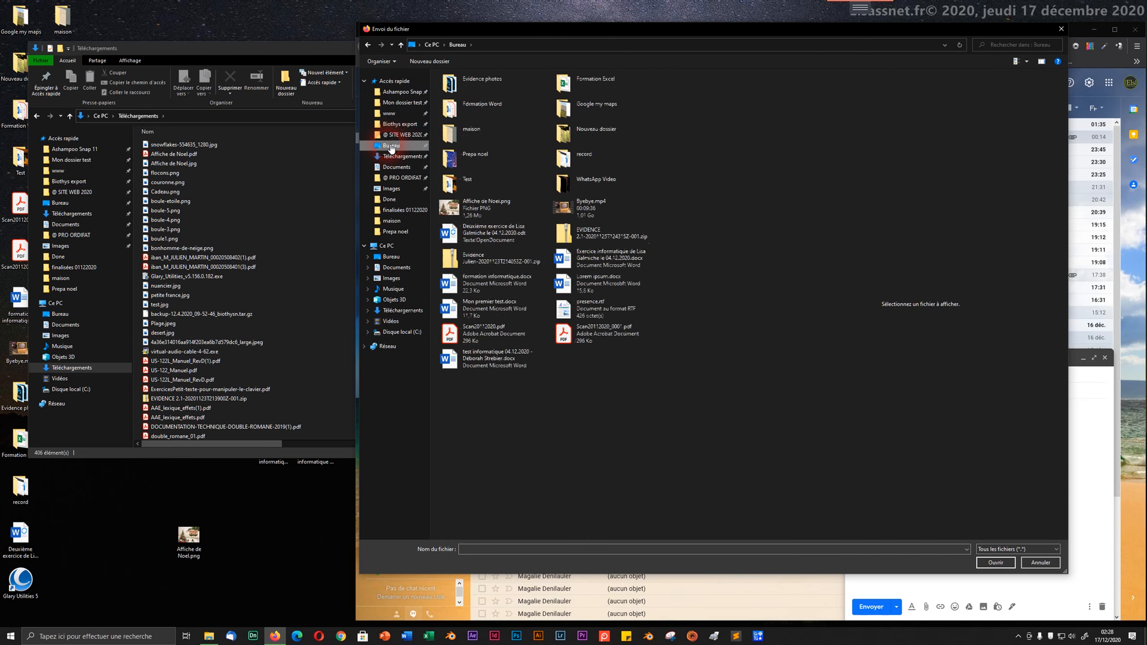
left_click(502, 210)
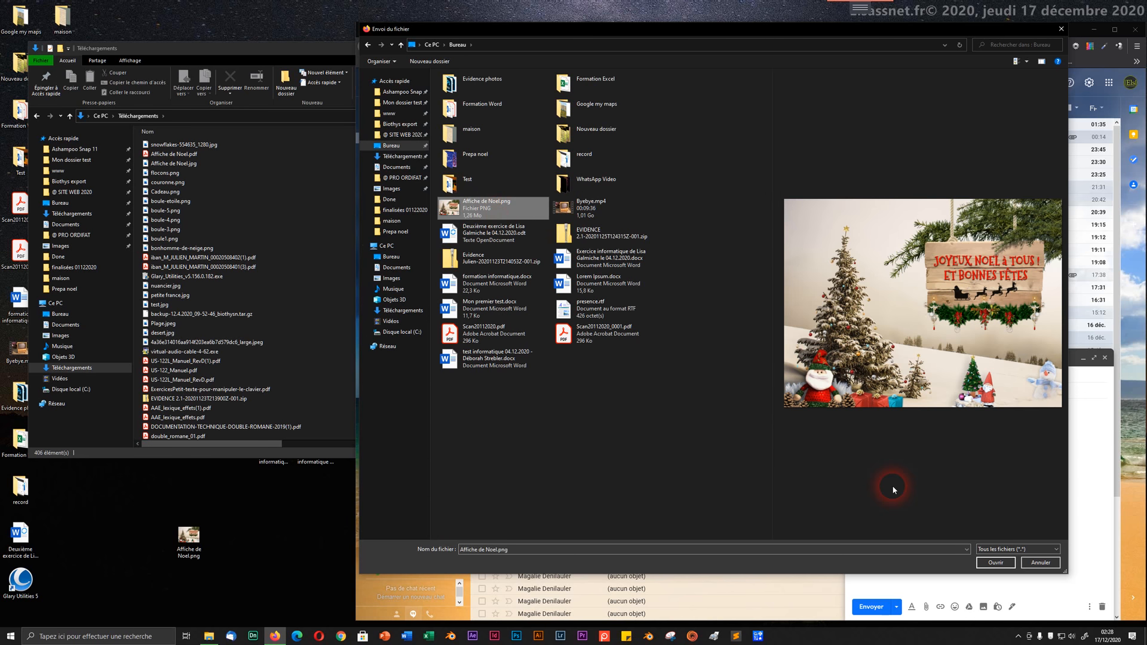
left_click(995, 562)
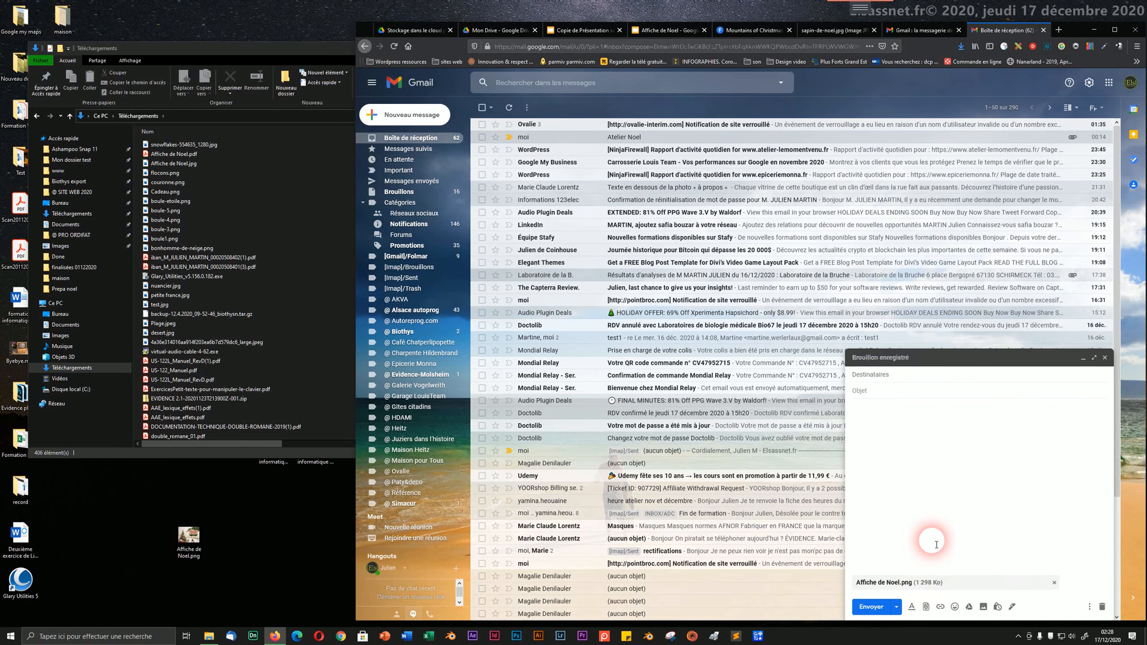
left_click(932, 512)
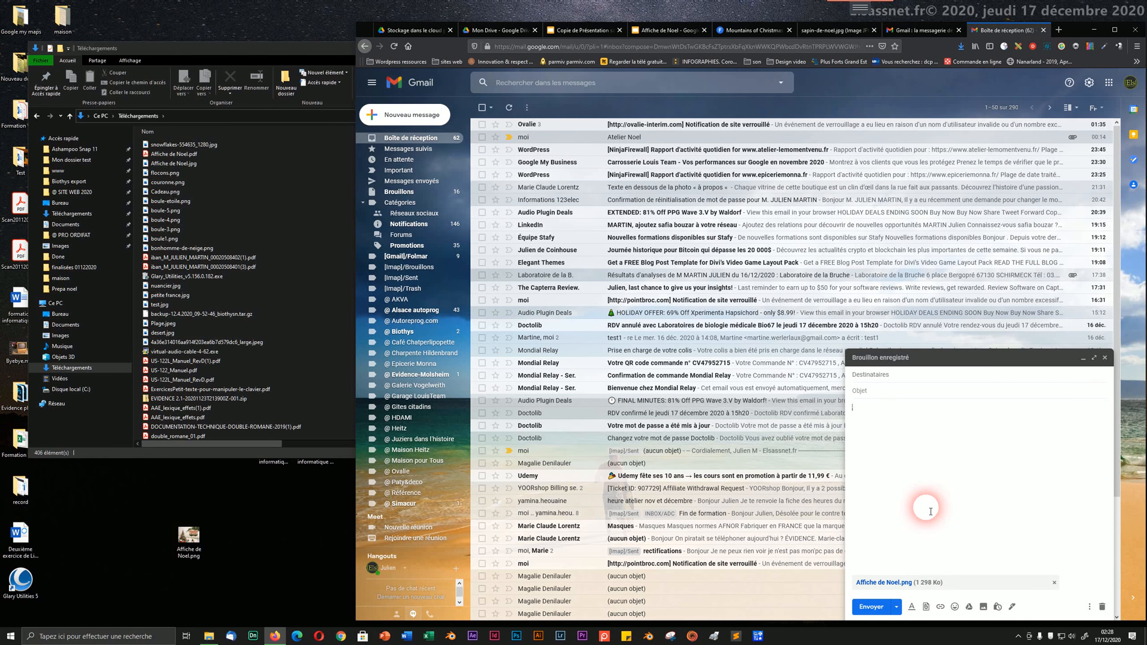
left_click(907, 392)
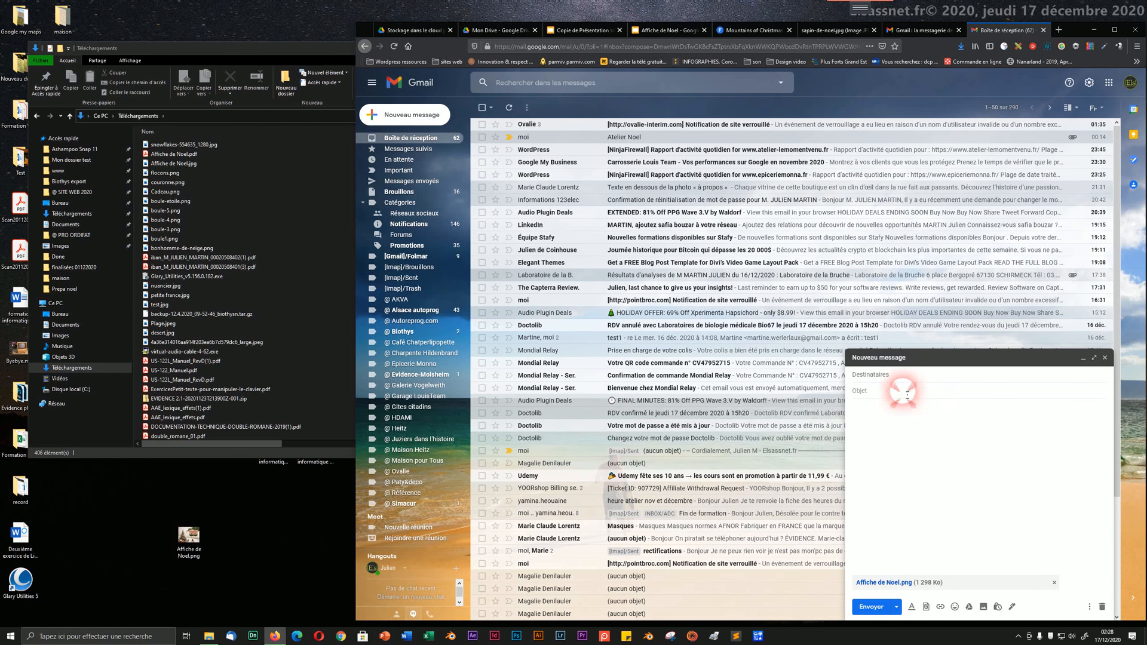
left_click(886, 375)
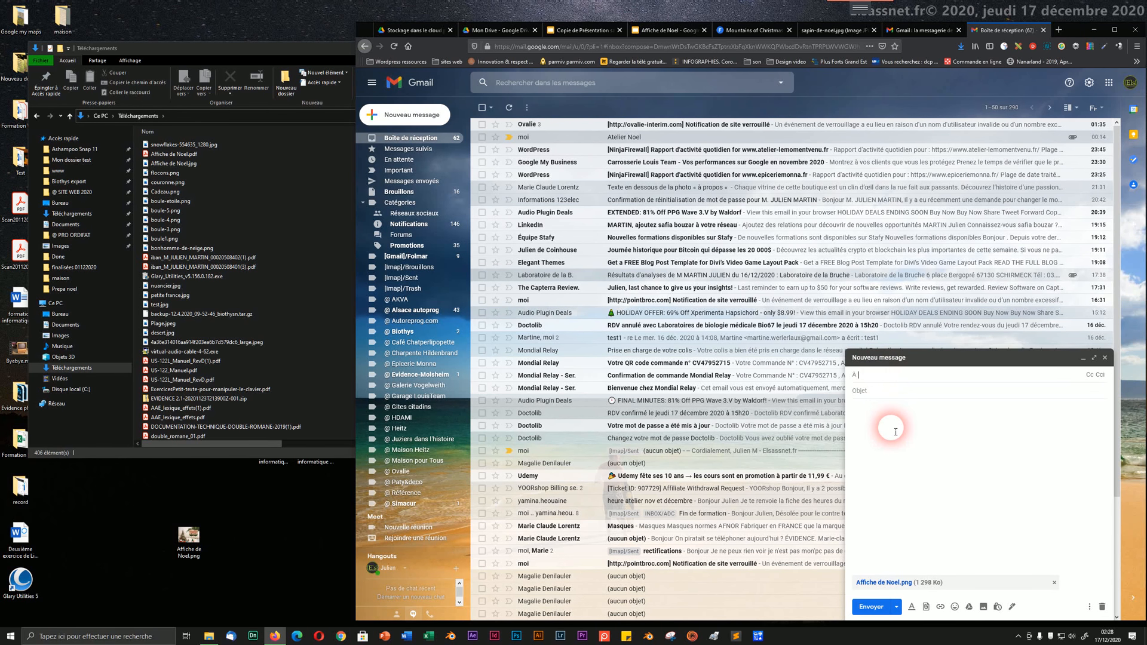
- Return to the Affiche de Noel presentation and review the poster variants on slides 4, 3 and 2
left_click(932, 33)
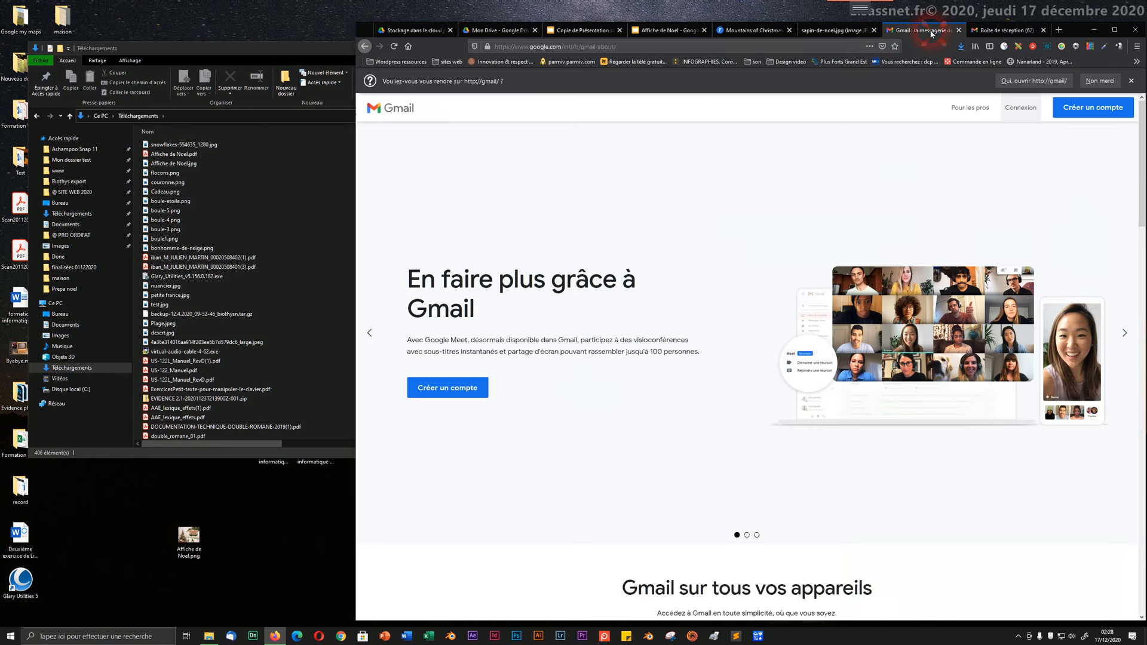
left_click(843, 30)
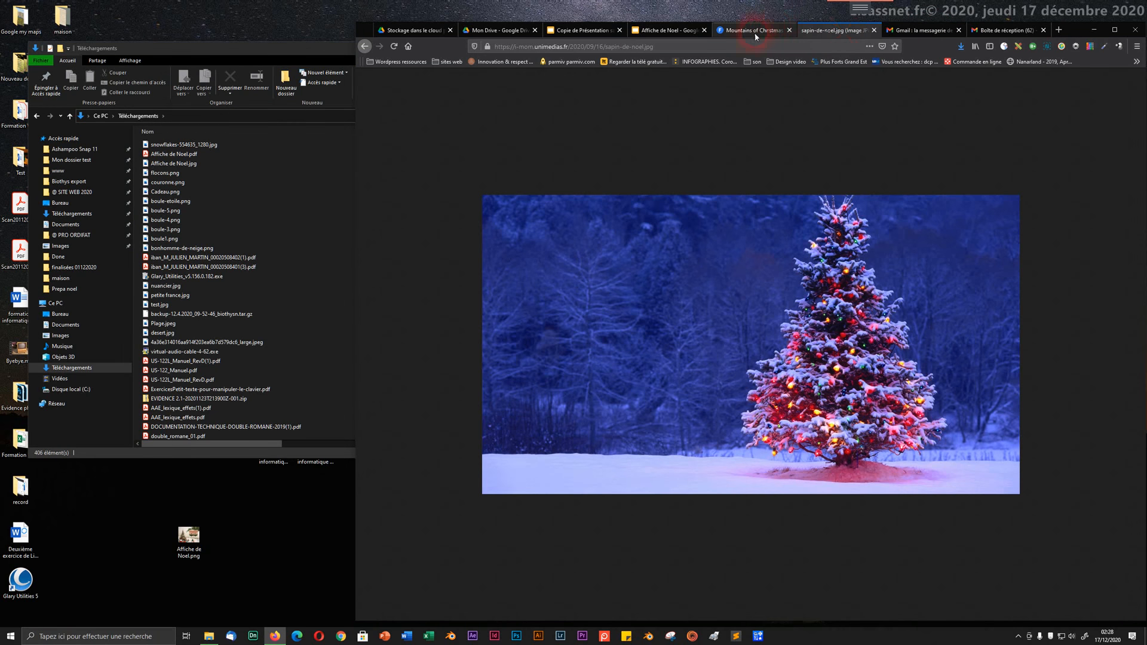
left_click(753, 33)
left_click(653, 34)
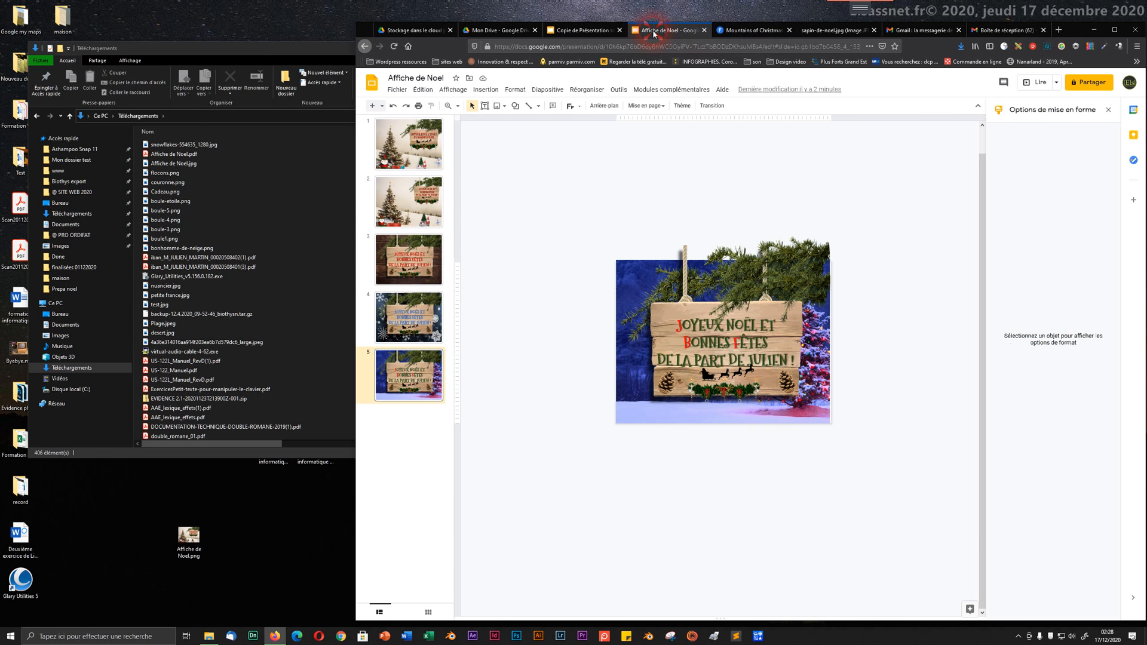
left_click(558, 288)
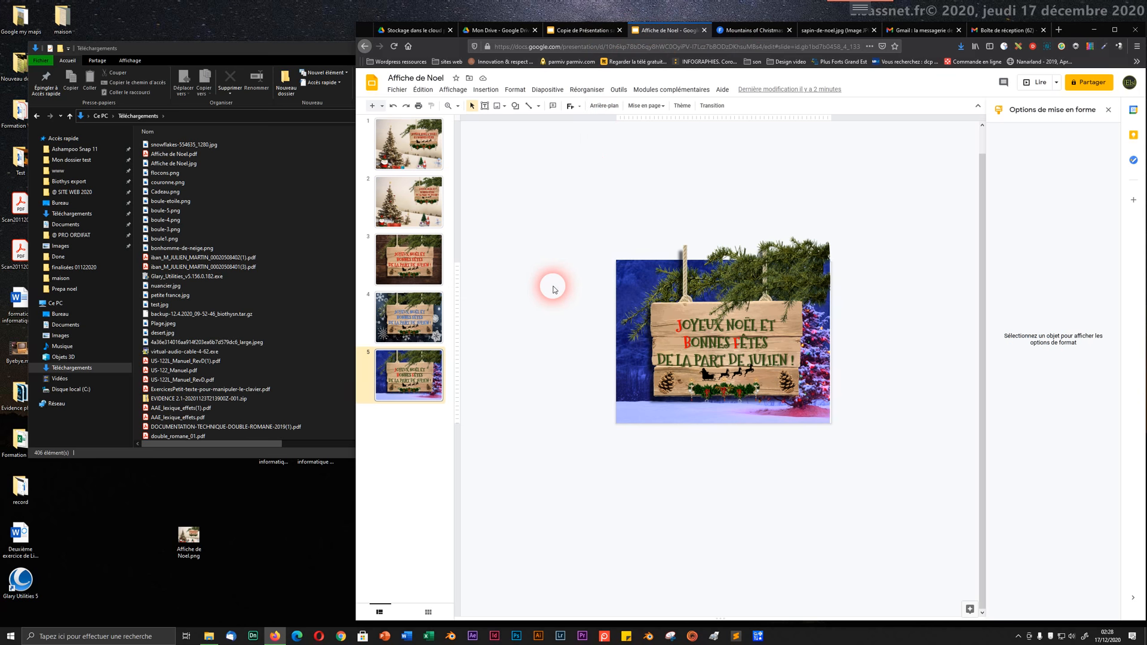
left_click(402, 321)
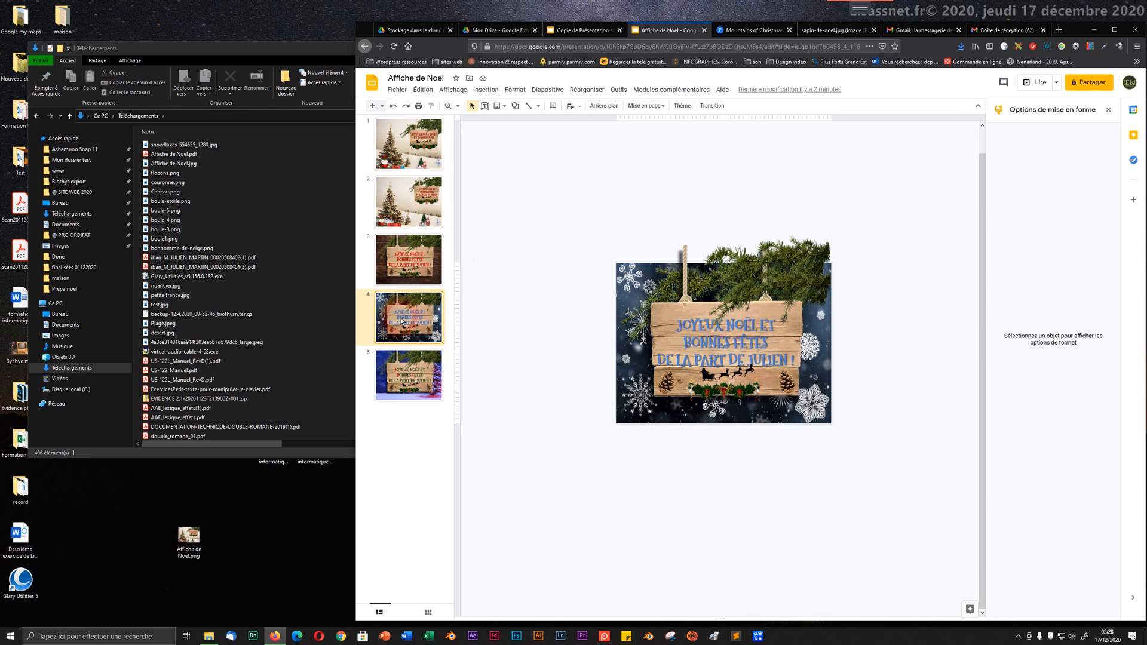
left_click(413, 255)
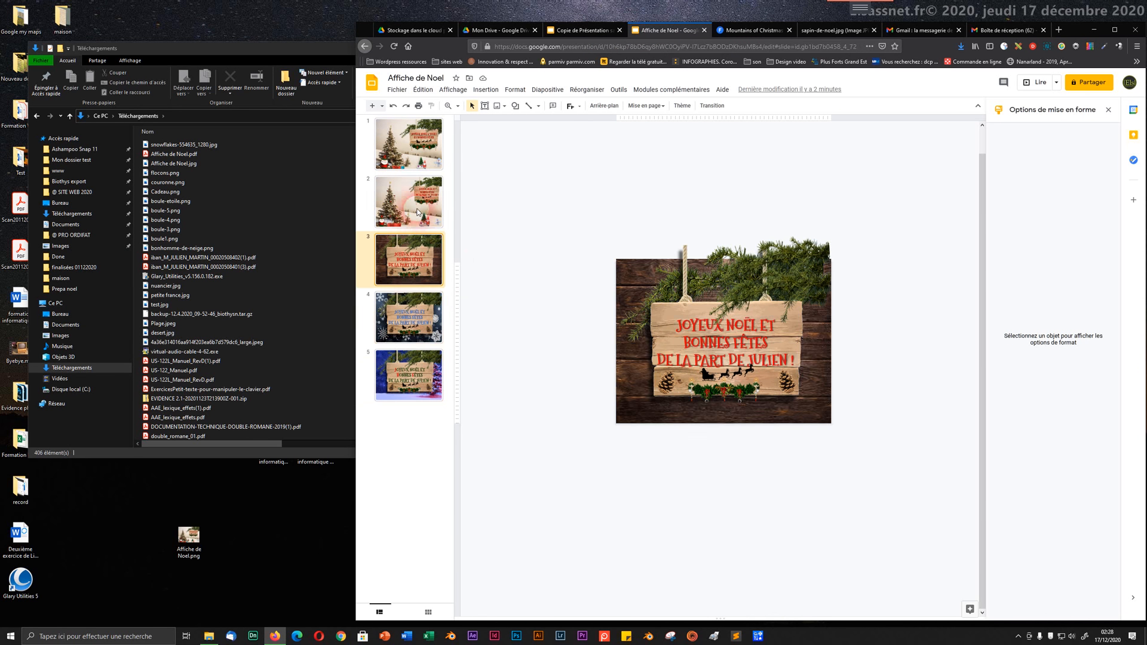
left_click(416, 211)
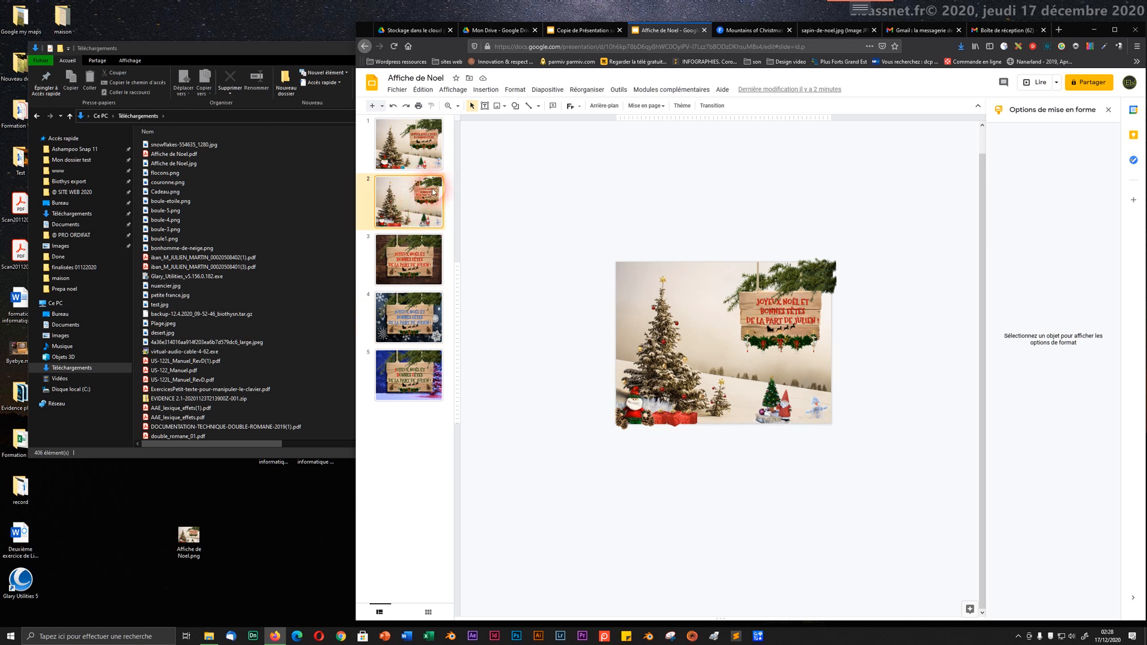
left_click(572, 338)
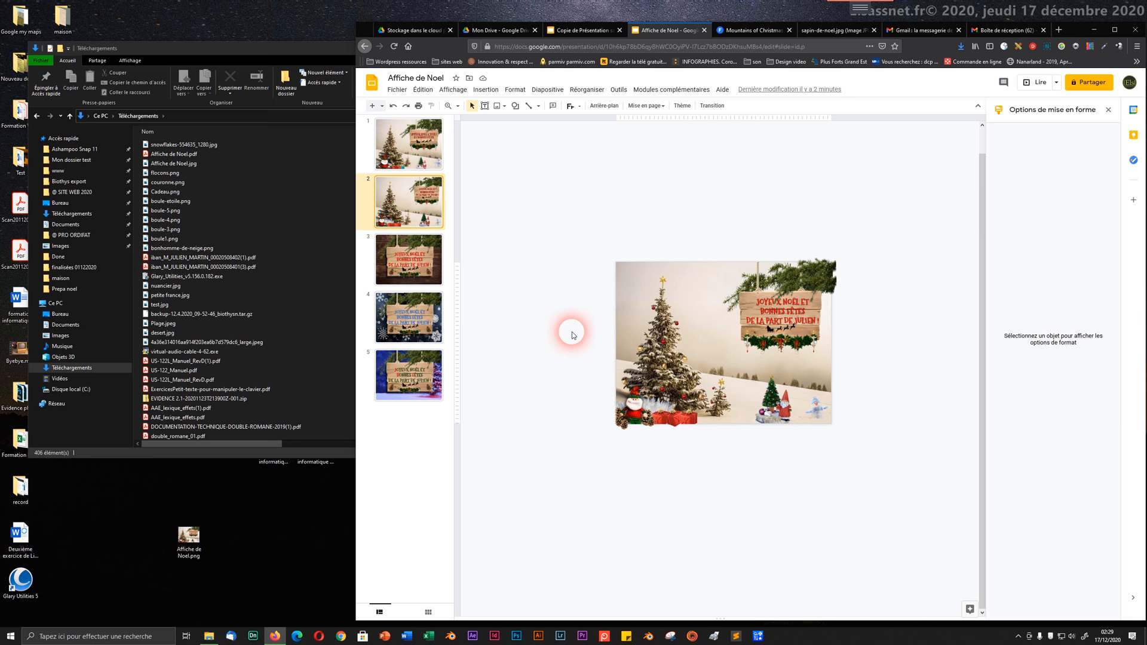
left_click(1017, 637)
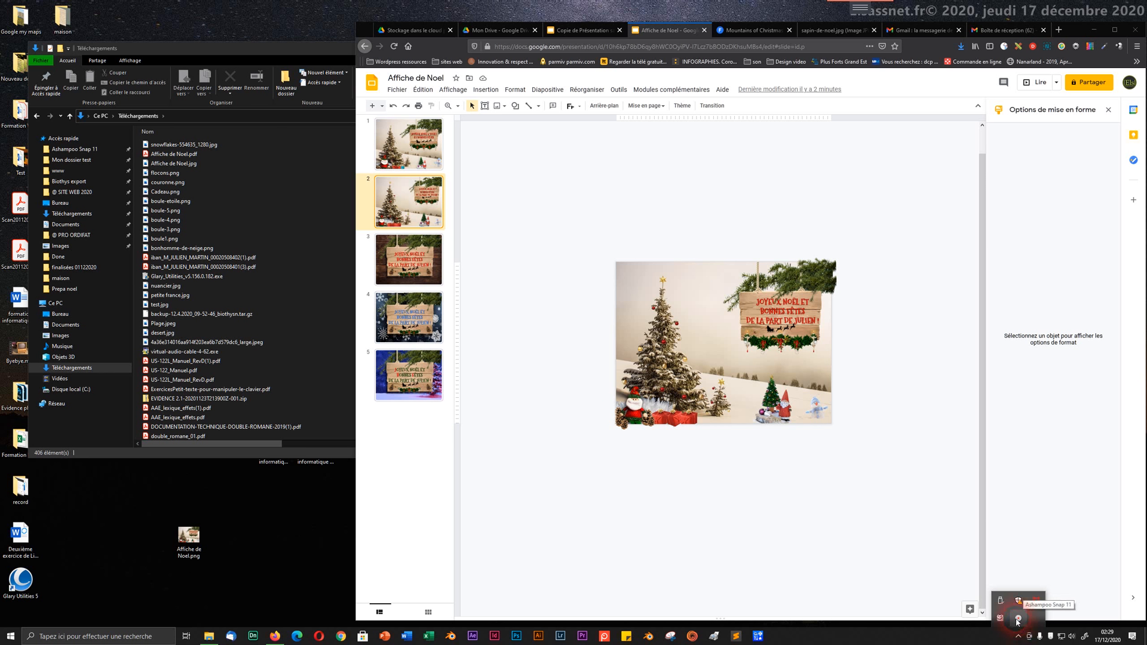
right_click(1017, 621)
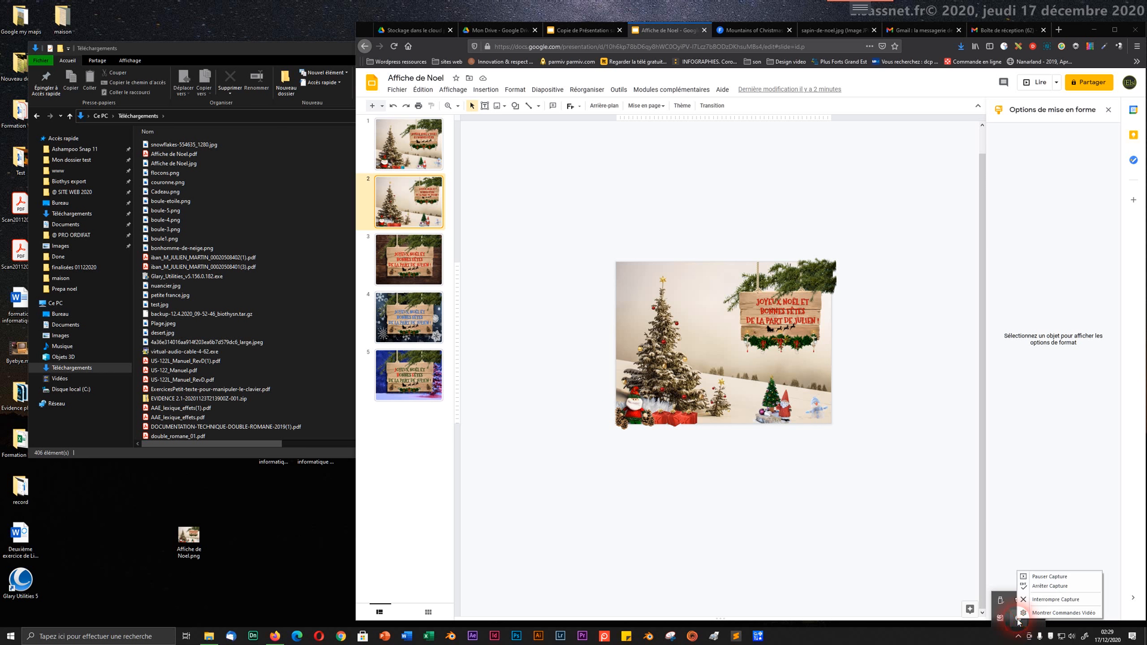